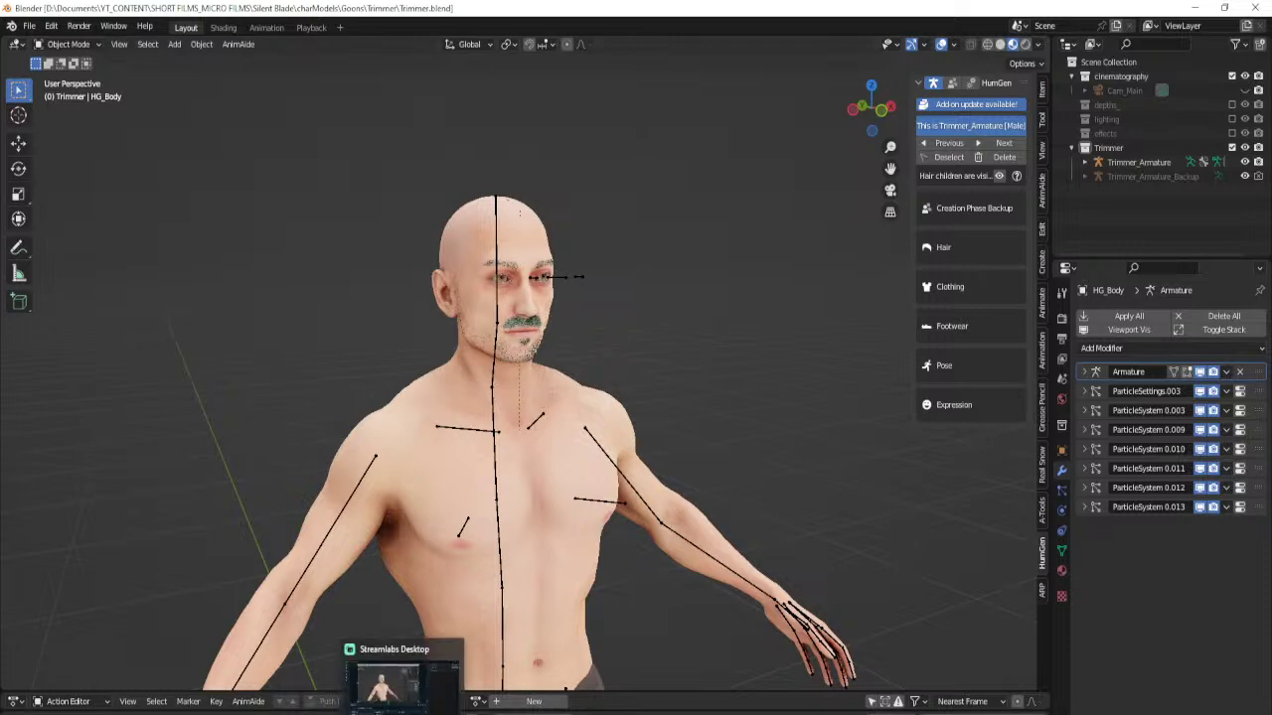
pyautogui.click(402, 664)
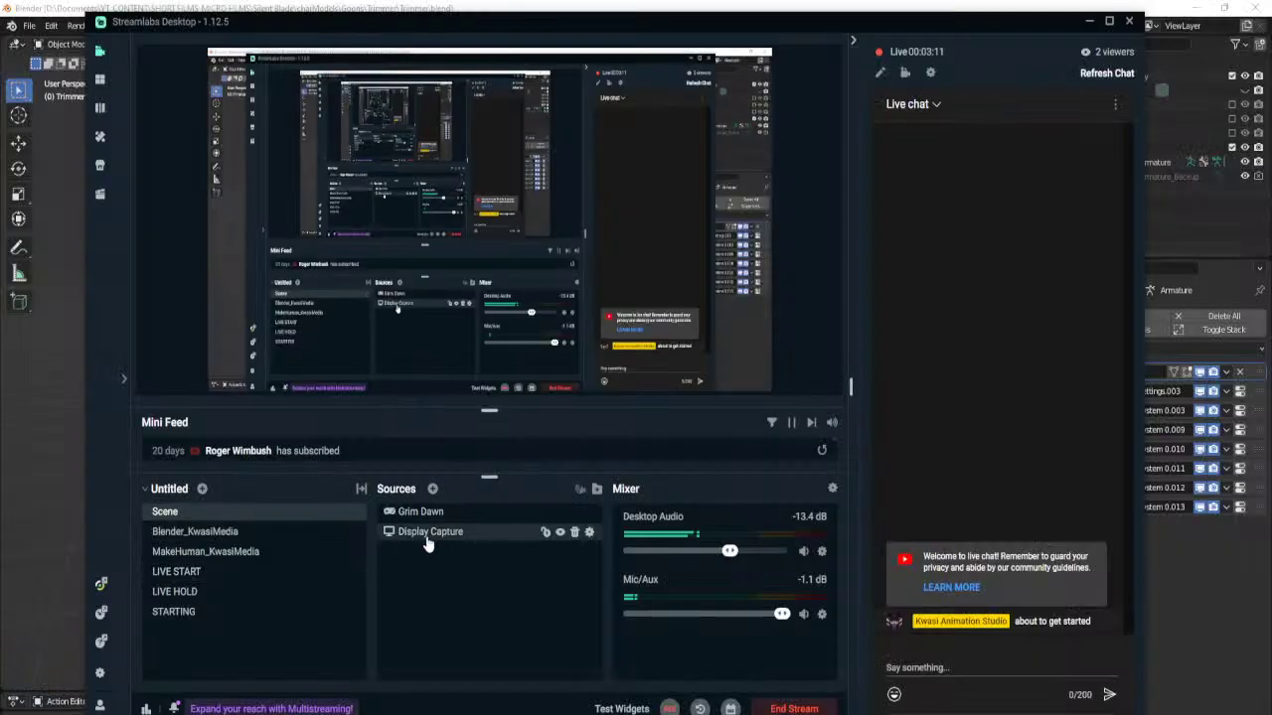
pyautogui.click(427, 535)
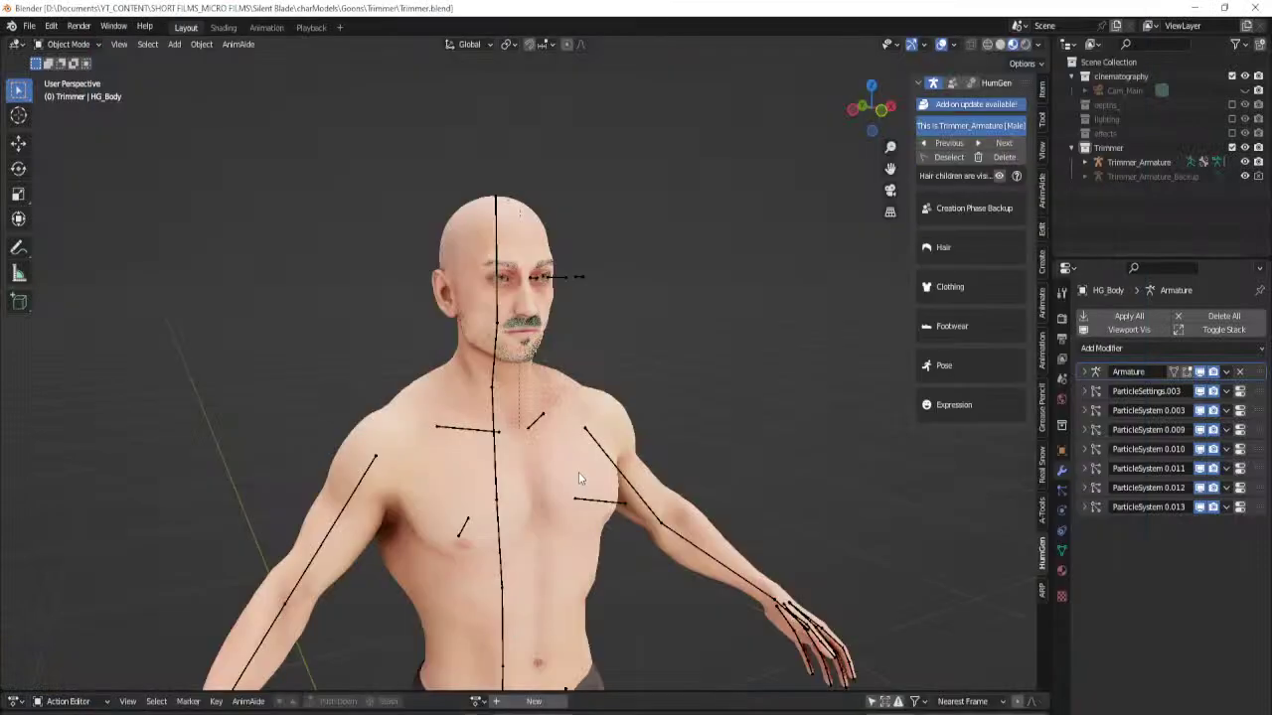
# Add a HumGen facial rig to the Trimmer character using the Face Rig expression option.
pyautogui.moveTo(513, 491); pyautogui.dragTo(550, 507, button='middle')
pyautogui.scroll(3, 548, 518)
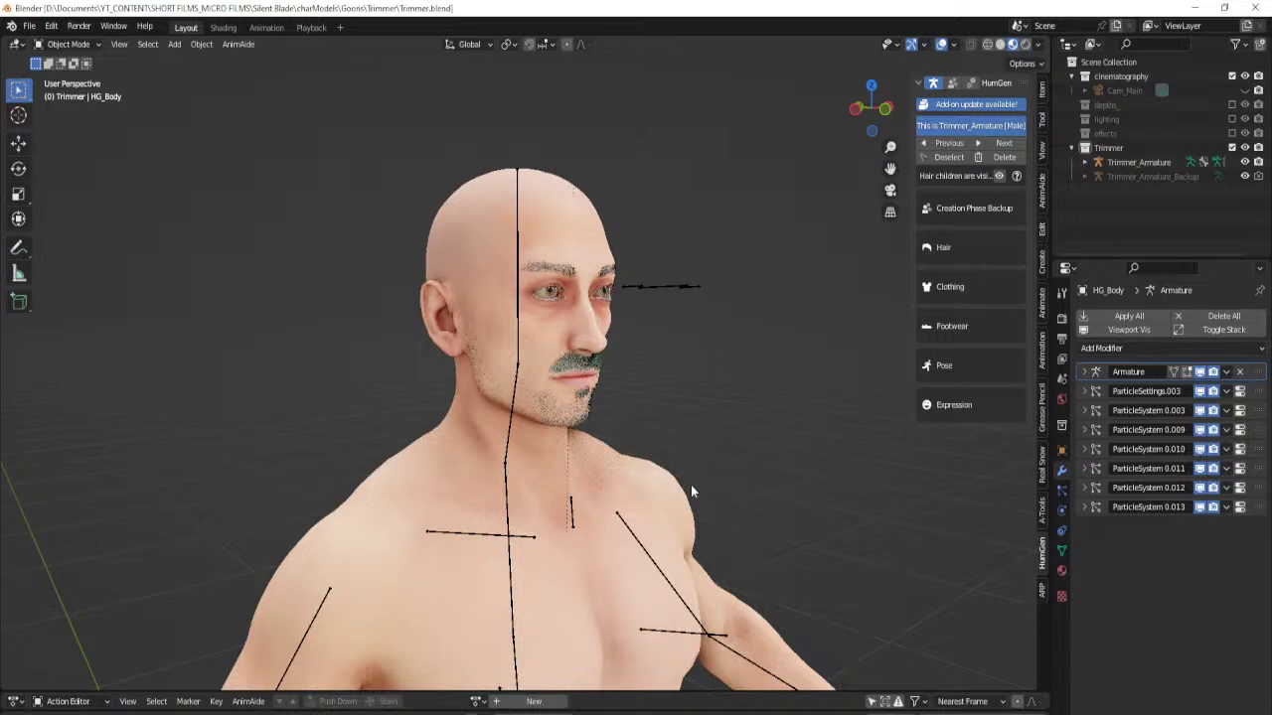
pyautogui.keyDown('shift'); pyautogui.moveTo(686, 456); pyautogui.dragTo(873, 404, button='middle'); pyautogui.keyUp('shift')
pyautogui.scroll(4, 619, 547)
pyautogui.click(952, 404)
pyautogui.click(995, 435)
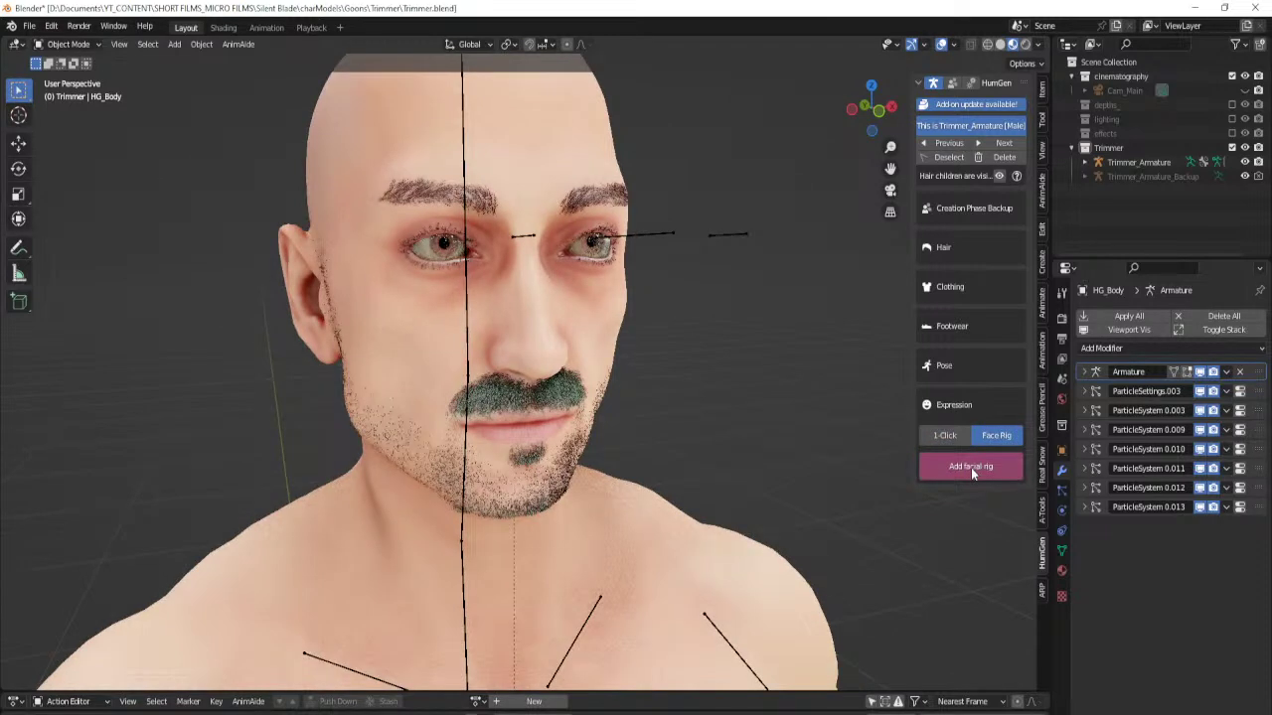
pyautogui.click(972, 471)
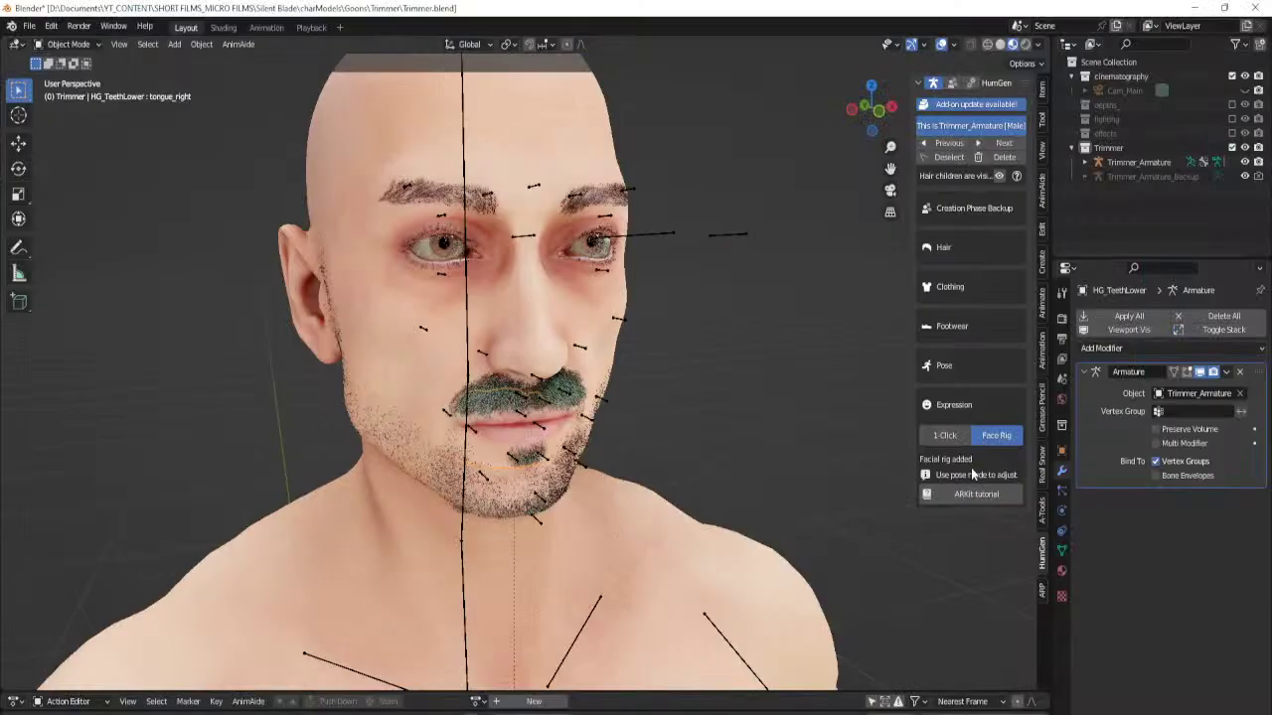
pyautogui.click(958, 406)
# Collapse the lower teeth's Armature modifier settings and the Trimmer collection in the outliner.
pyautogui.scroll(-3, 702, 398)
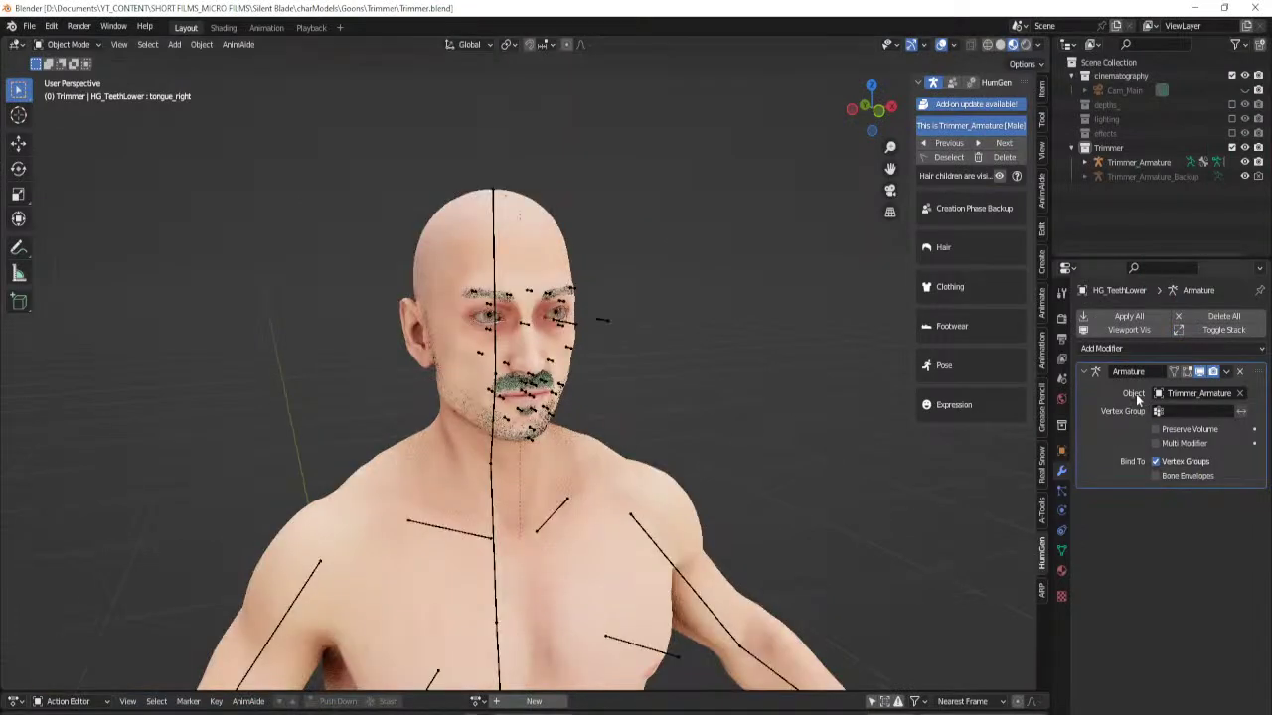
pyautogui.click(1084, 372)
pyautogui.moveTo(731, 471); pyautogui.dragTo(604, 412, button='middle')
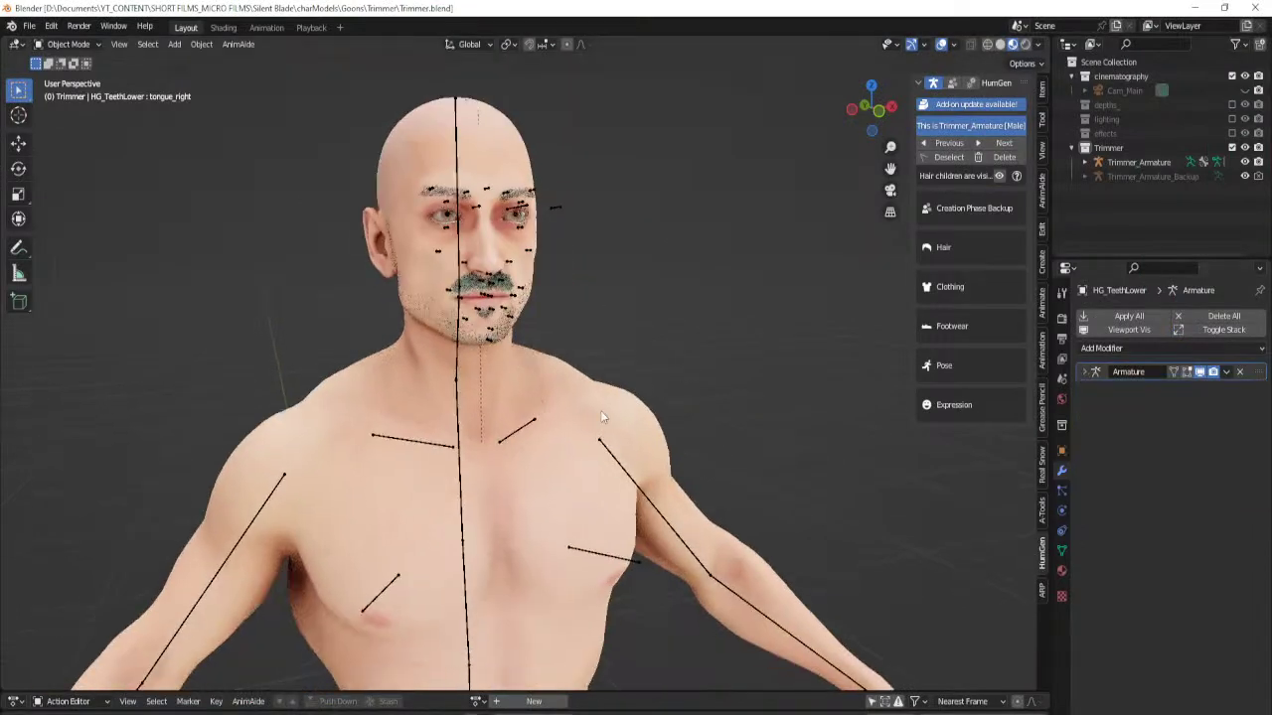
pyautogui.scroll(-3, 602, 420)
pyautogui.scroll(2, 660, 497)
pyautogui.moveTo(661, 497)
pyautogui.mouseDown(button='middle')
pyautogui.moveTo(698, 483)
pyautogui.moveTo(642, 480)
pyautogui.mouseUp(button='middle')
pyautogui.click(1071, 147)
# Dress the character in the Flight Suit outfit from the Extra Outfits Pack clothing category.
pyautogui.click(952, 287)
pyautogui.click(944, 486)
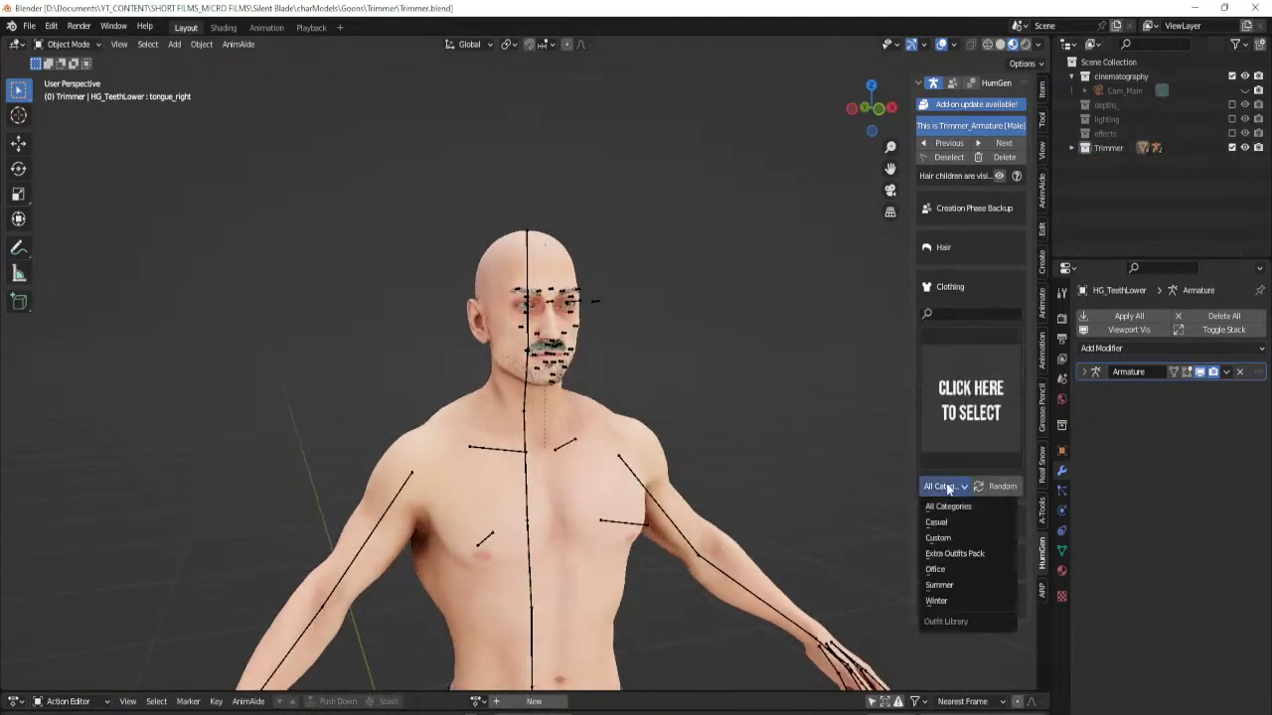
pyautogui.click(958, 551)
pyautogui.click(954, 419)
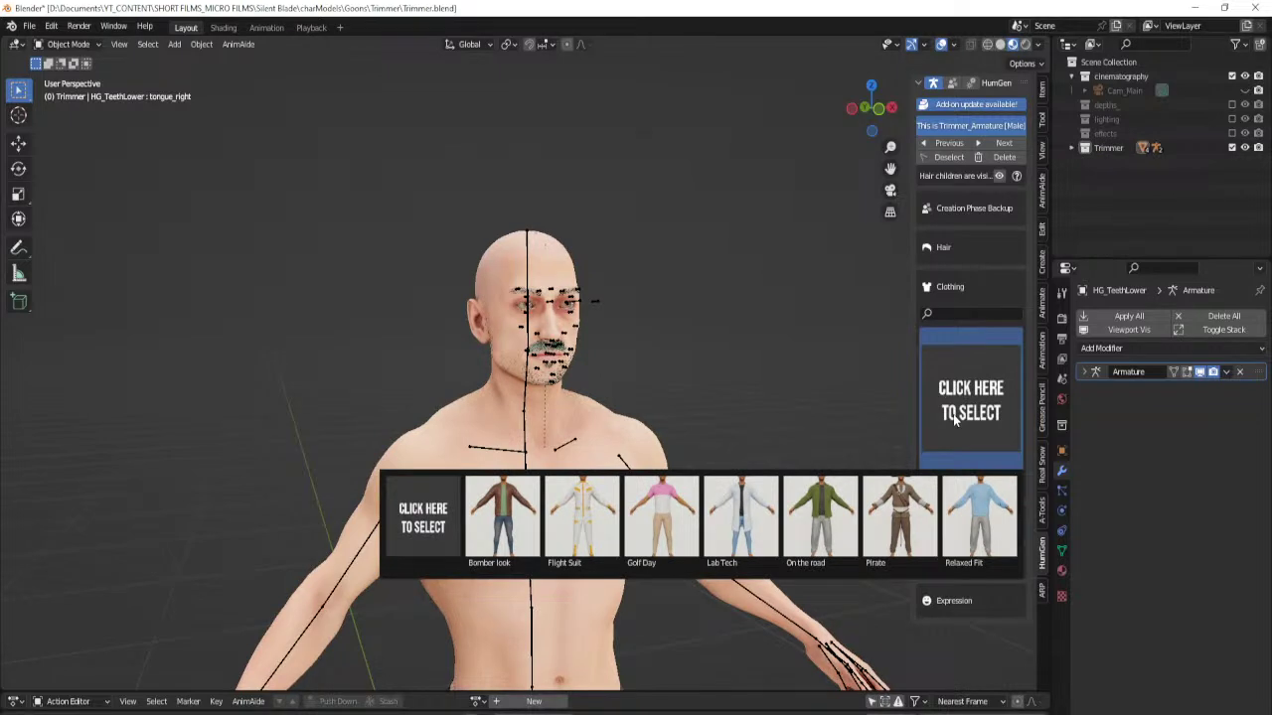
pyautogui.click(591, 522)
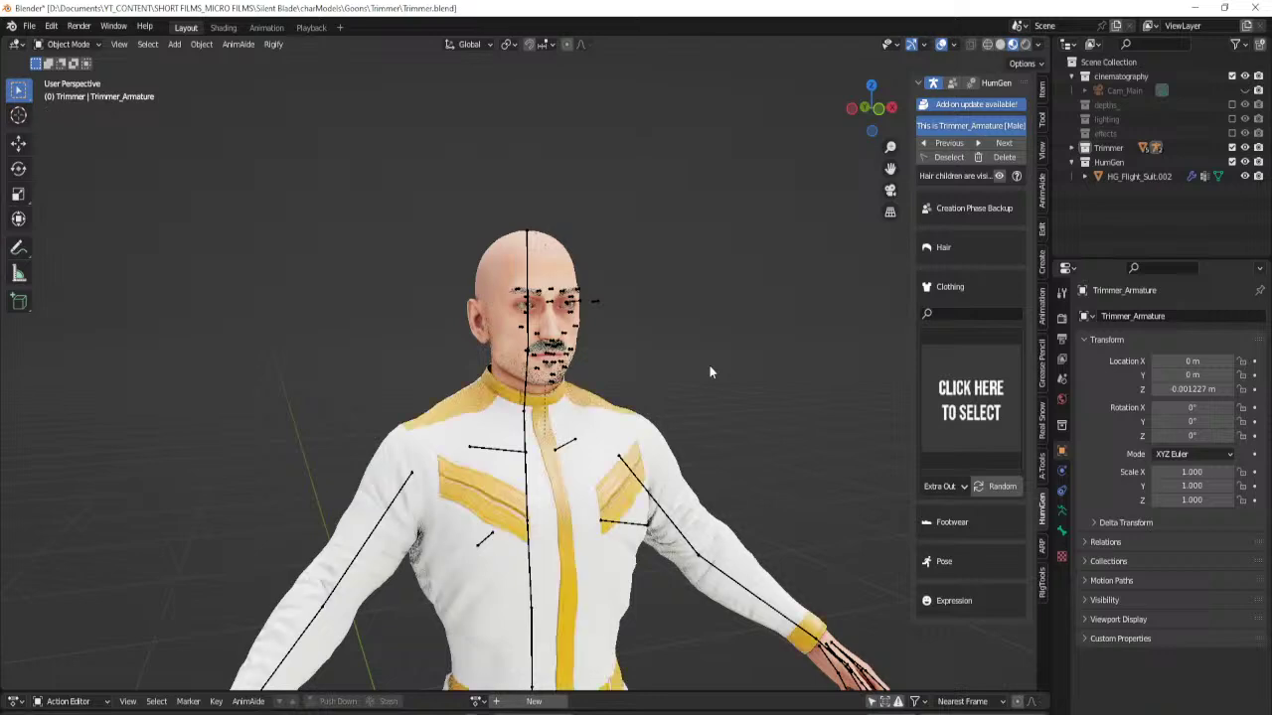
# Add a new vertex group named no_sleeves to the flight suit mesh.
pyautogui.scroll(-3, 653, 377)
pyautogui.moveTo(653, 376); pyautogui.dragTo(646, 499, button='middle')
pyautogui.scroll(3, 663, 389)
pyautogui.click(664, 391)
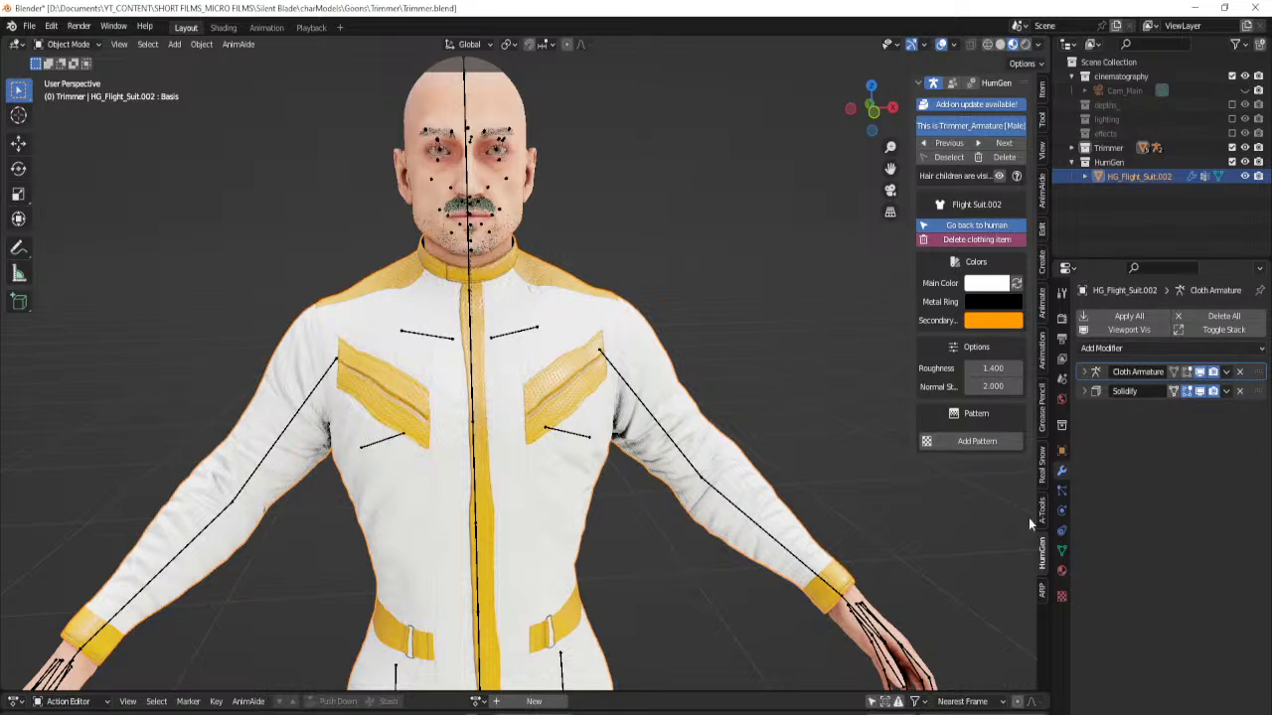
pyautogui.click(1061, 550)
pyautogui.click(1254, 361)
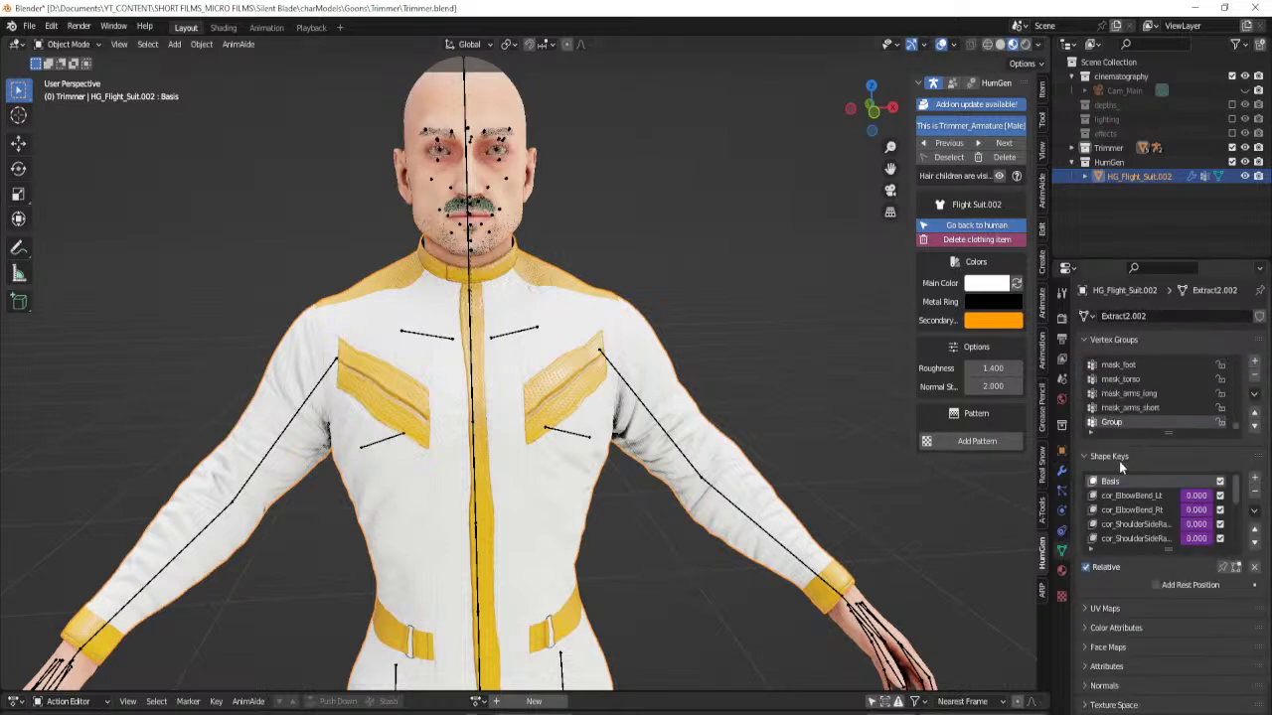
pyautogui.doubleClick(1112, 423)
pyautogui.write('no_sleeves')
pyautogui.press('Return')
# Add a Mask modifier to the flight suit.
pyautogui.click(1061, 471)
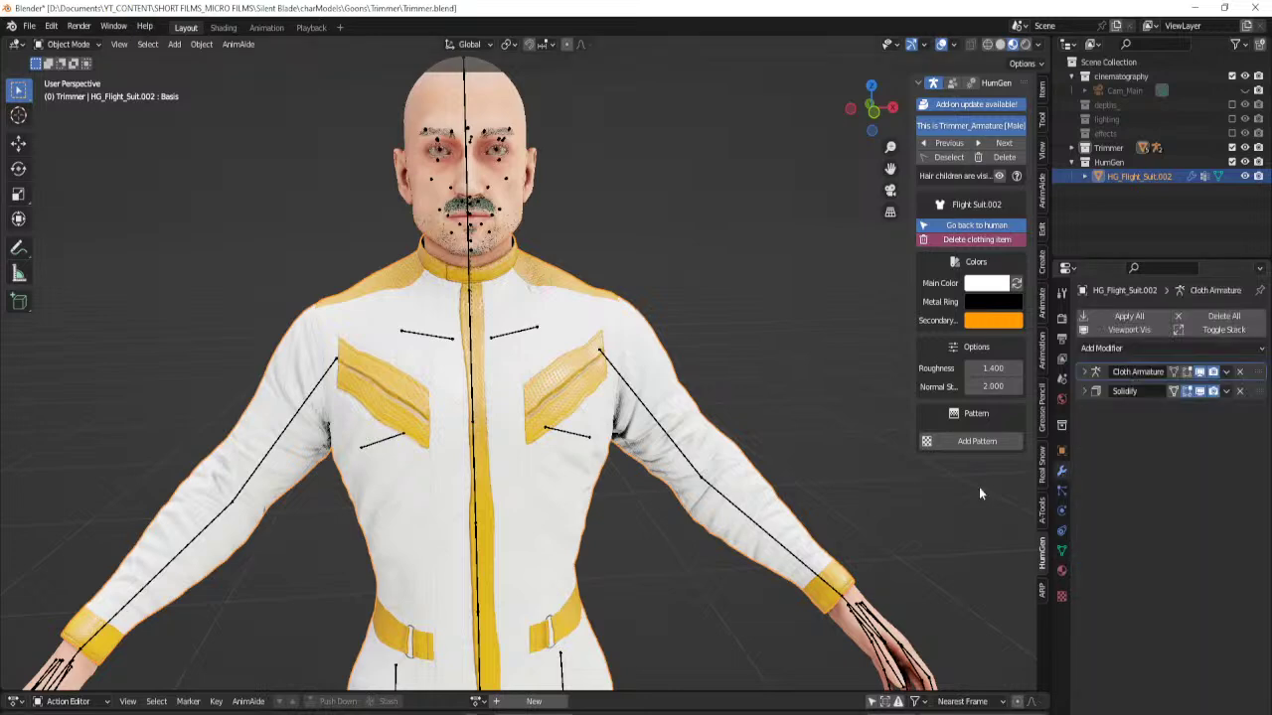
pyautogui.scroll(2, 491, 243)
pyautogui.click(1187, 348)
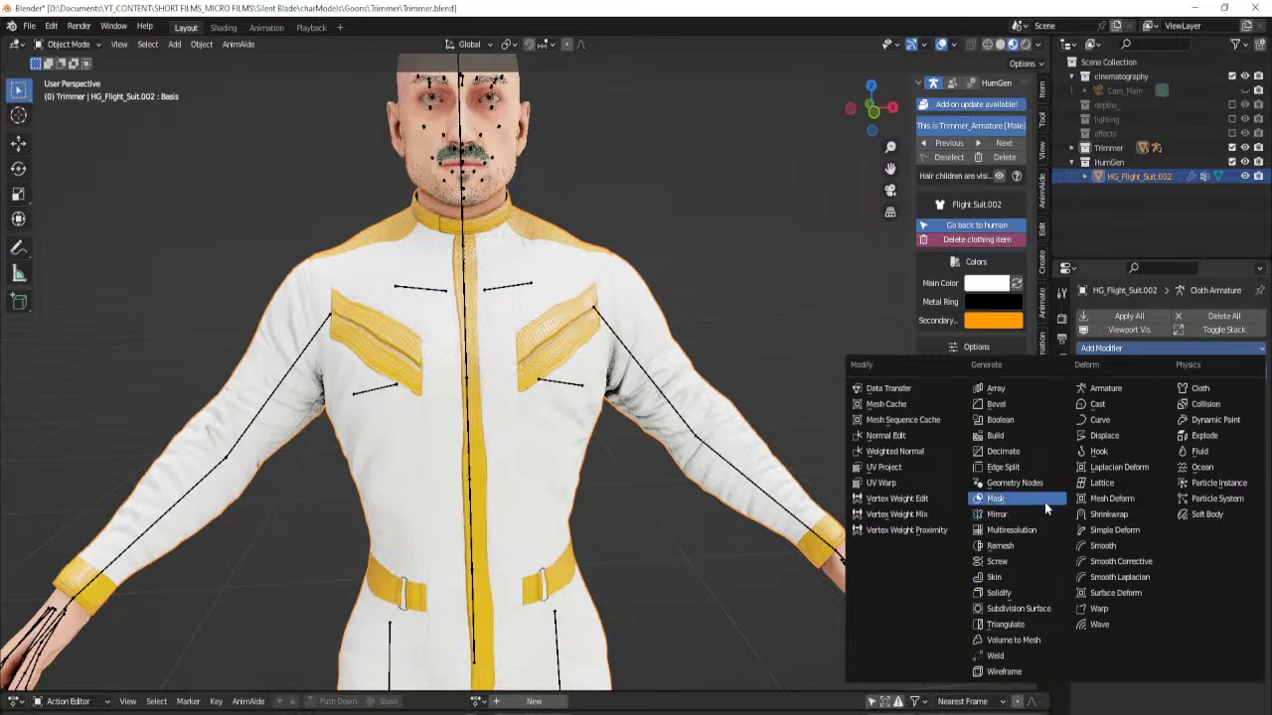
pyautogui.click(1041, 499)
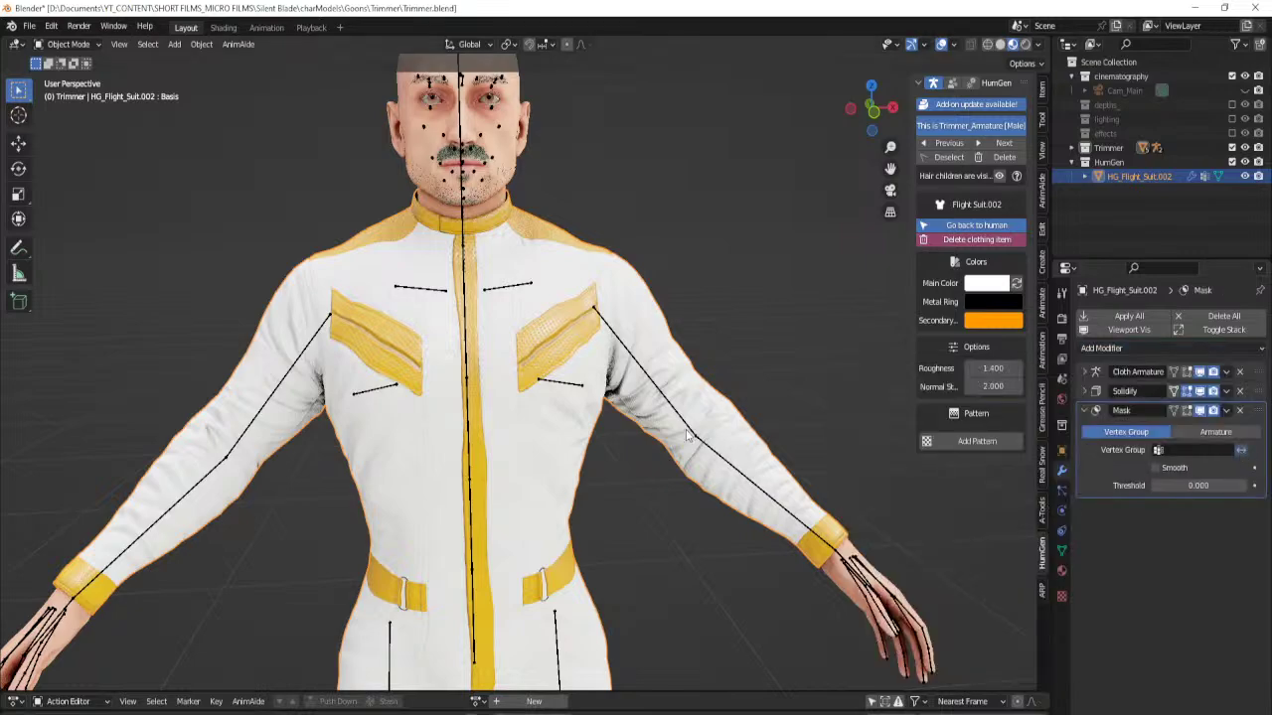
# Enter Edit Mode on the flight suit in solid shading and select the open edge loops of both sleeve cuffs.
pyautogui.press('Tab')
pyautogui.moveTo(757, 499)
pyautogui.keyDown('shift'); pyautogui.mouseDown(button='middle')
pyautogui.moveTo(613, 420)
pyautogui.moveTo(664, 423)
pyautogui.mouseUp(button='middle'); pyautogui.keyUp('shift')
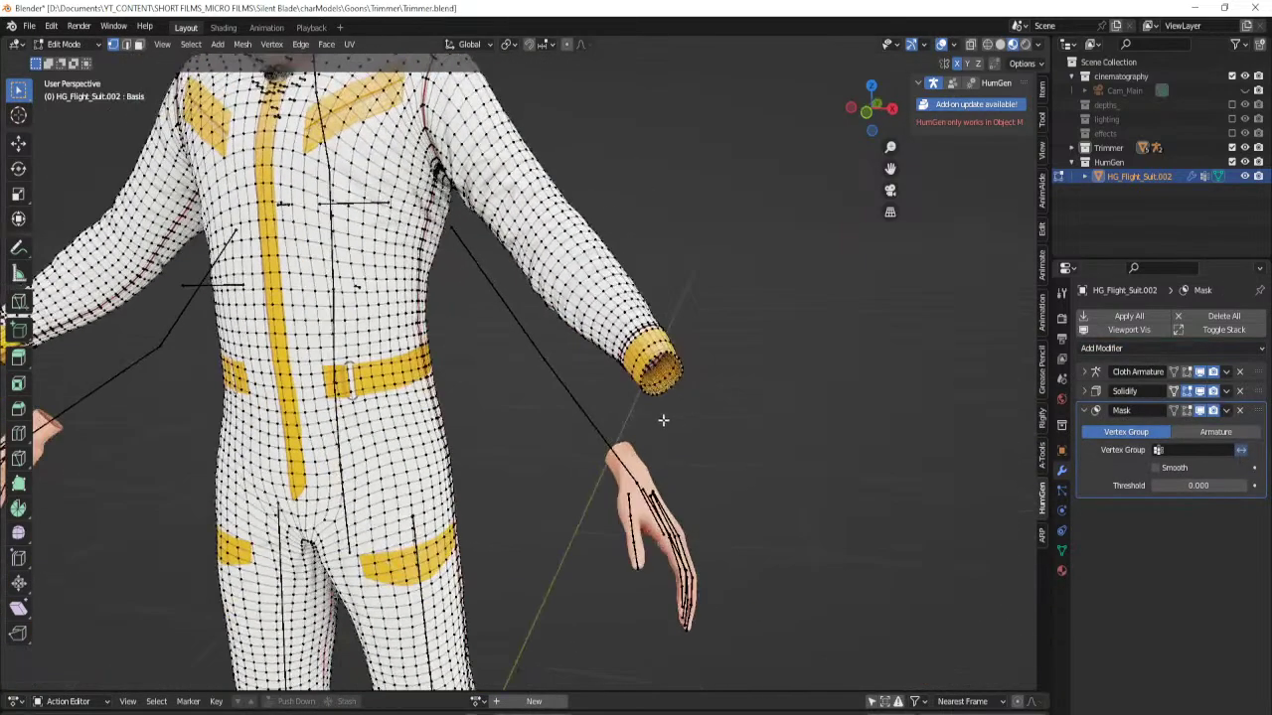
pyautogui.scroll(2, 663, 423)
pyautogui.press('z')
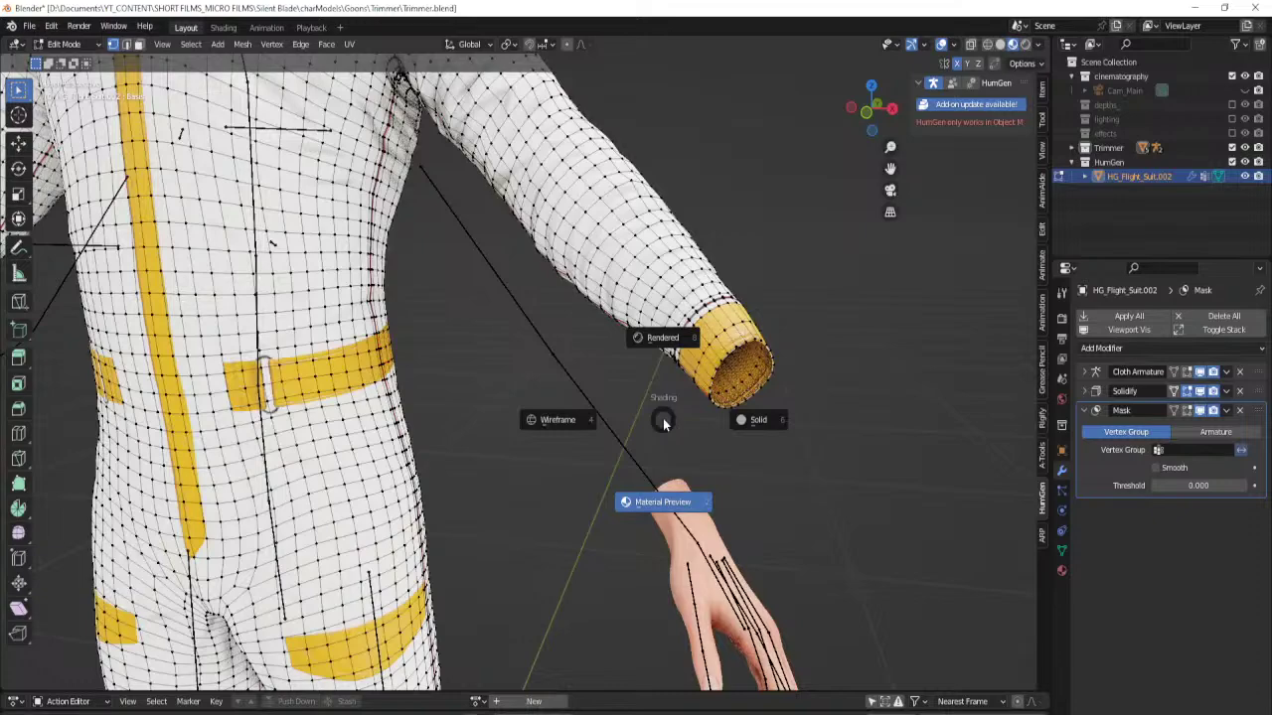
pyautogui.press('6')
pyautogui.scroll(2, 659, 406)
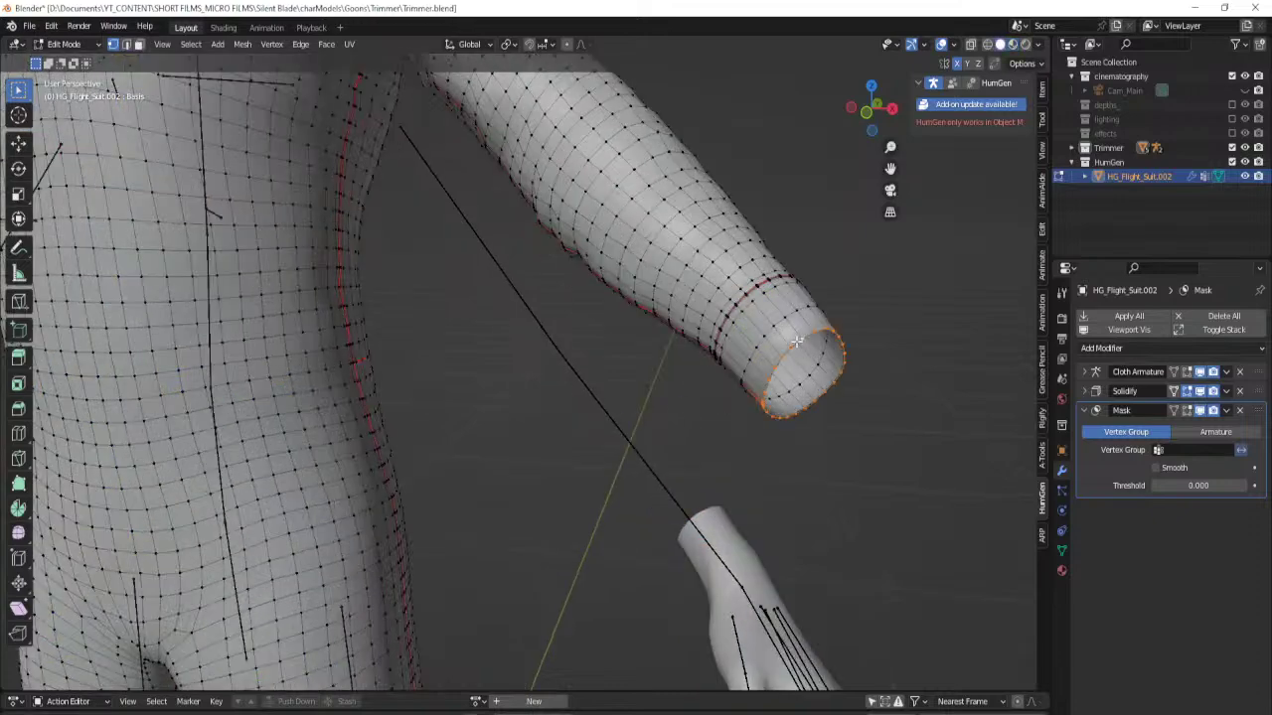
pyautogui.keyDown('alt'); pyautogui.click(797, 341); pyautogui.keyUp('alt')
pyautogui.scroll(-4, 486, 403)
pyautogui.moveTo(566, 424); pyautogui.dragTo(651, 422, button='middle')
pyautogui.keyDown('shift'); pyautogui.moveTo(477, 417); pyautogui.dragTo(772, 415, button='middle'); pyautogui.keyUp('shift')
pyautogui.scroll(3, 772, 414)
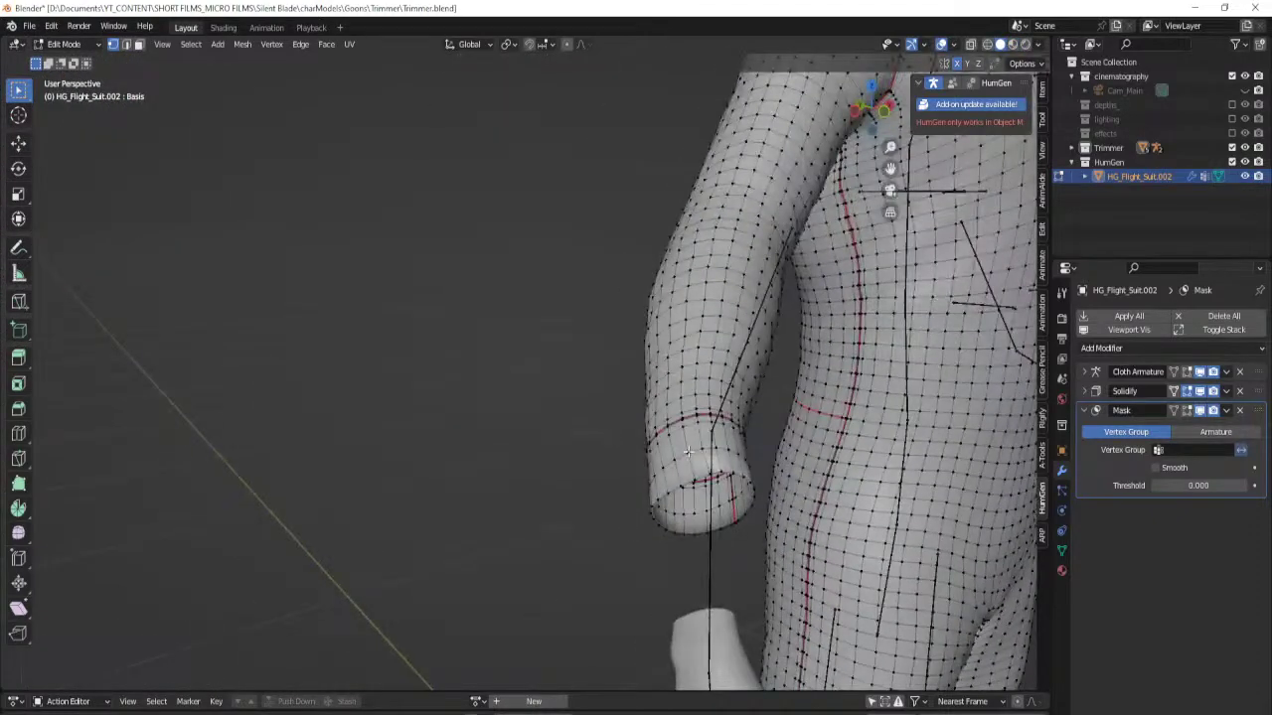
pyautogui.moveTo(687, 452); pyautogui.dragTo(630, 446, button='middle')
pyautogui.keyDown('alt'); pyautogui.keyDown('shift'); pyautogui.click(416, 460); pyautogui.keyUp('shift'); pyautogui.keyUp('alt')
# Grow the cuff selection step by step until it covers both sleeves up to the shoulder seams.
pyautogui.scroll(-5, 636, 425)
pyautogui.keyDown('shift'); pyautogui.moveTo(792, 400); pyautogui.dragTo(668, 443, button='middle'); pyautogui.keyUp('shift')
pyautogui.scroll(3, 667, 443)
pyautogui.press('ctrl+KP_Add')
pyautogui.press('ctrl+KP_Add')
pyautogui.press('ctrl+KP_Add')
pyautogui.press('ctrl+KP_Add')
pyautogui.press('ctrl+KP_Add')
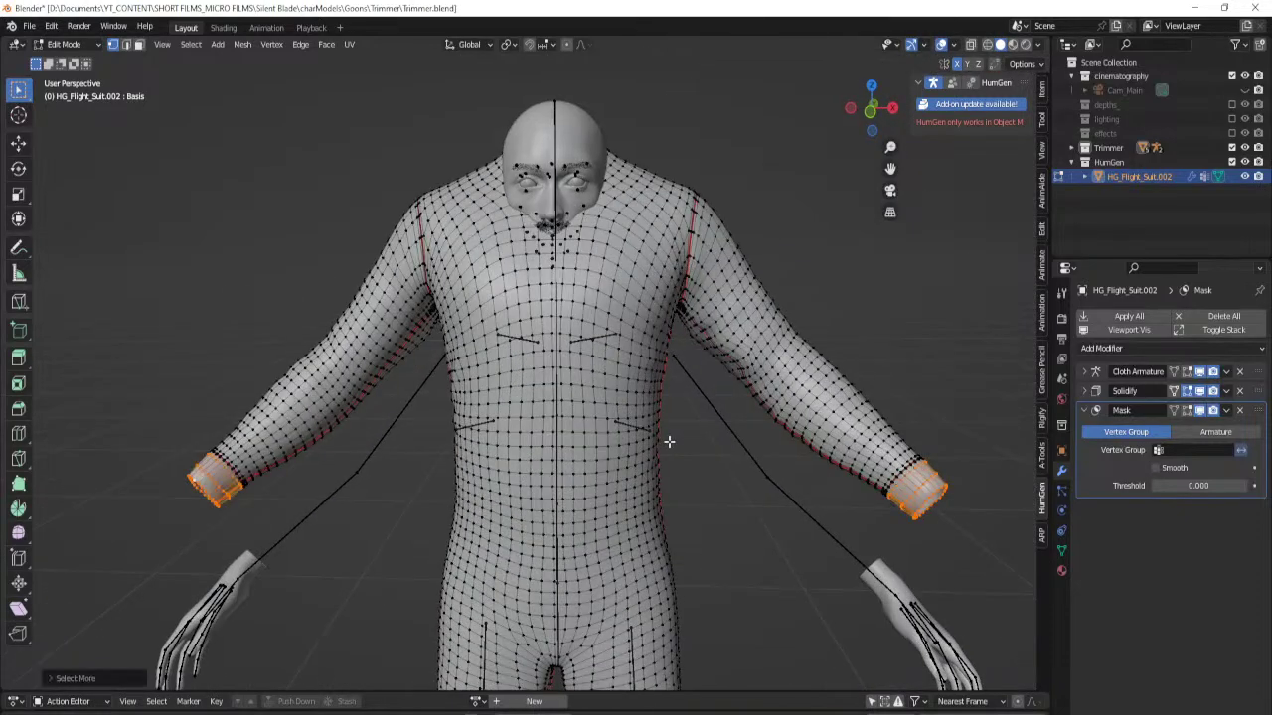
pyautogui.press('ctrl+KP_Add')
pyautogui.press('ctrl+KP_Add')
pyautogui.press('ctrl+KP_Add')
pyautogui.press('ctrl+KP_Add')
pyautogui.press('ctrl+KP_Add')
pyautogui.press('ctrl+KP_Add')
pyautogui.press('ctrl+KP_Add')
pyautogui.press('ctrl+KP_Add')
pyautogui.press('ctrl+KP_Add')
pyautogui.press('ctrl+KP_Add')
pyautogui.press('ctrl+KP_Add')
pyautogui.press('ctrl+KP_Add')
pyautogui.press('ctrl+KP_Add')
pyautogui.press('ctrl+KP_Add')
pyautogui.press('ctrl+KP_Add')
pyautogui.press('ctrl+KP_Add')
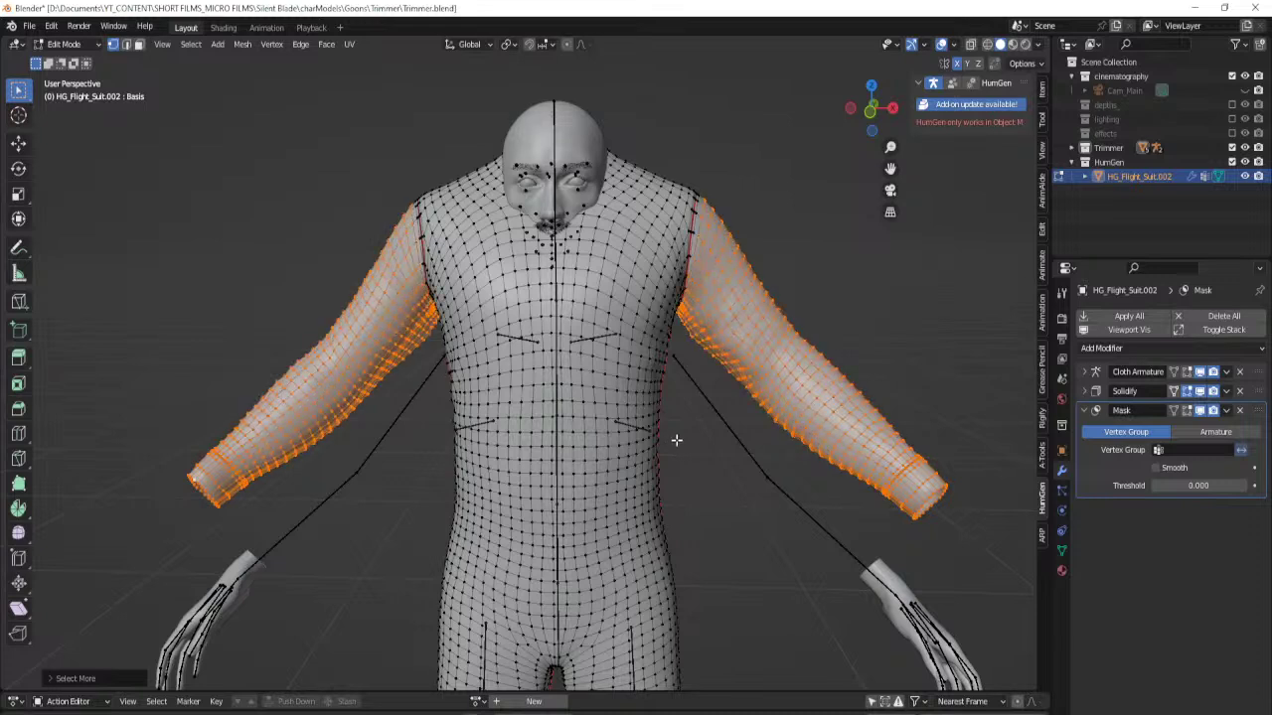
# Set the Mask modifier's vertex group to no_sleeves, collapse the modifier and return to Object Mode.
pyautogui.click(1199, 452)
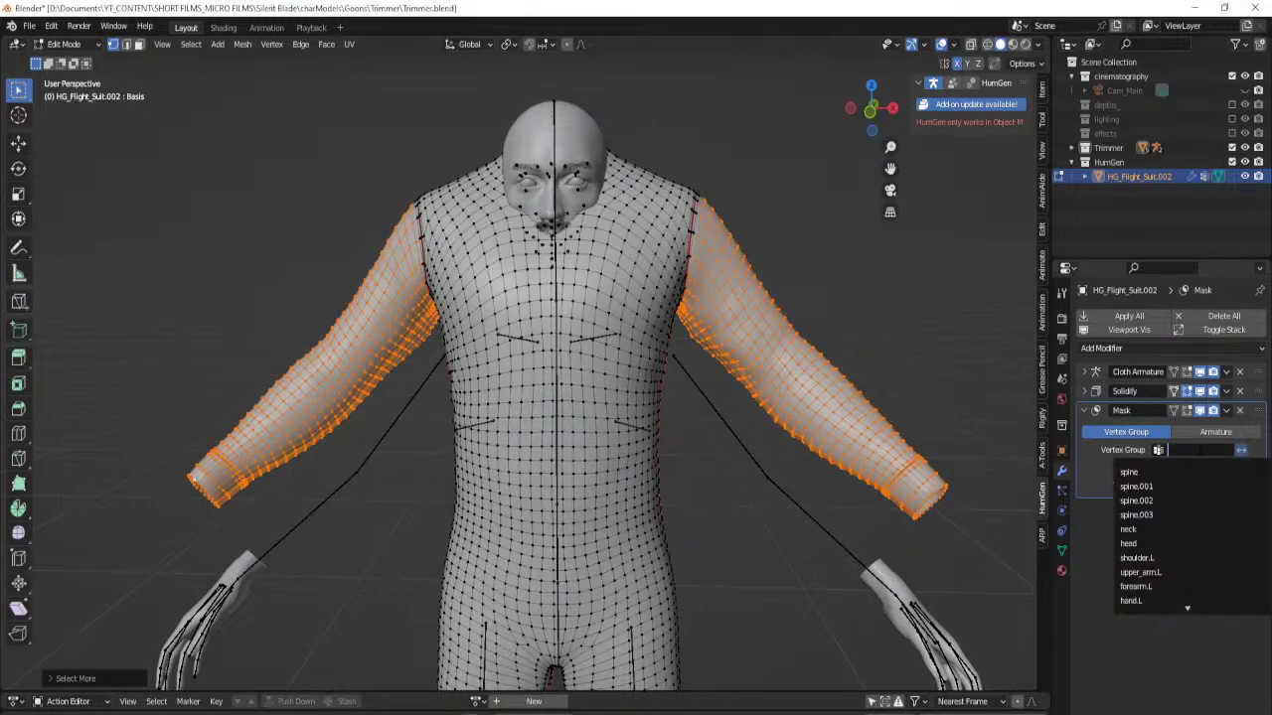
pyautogui.click(1133, 472)
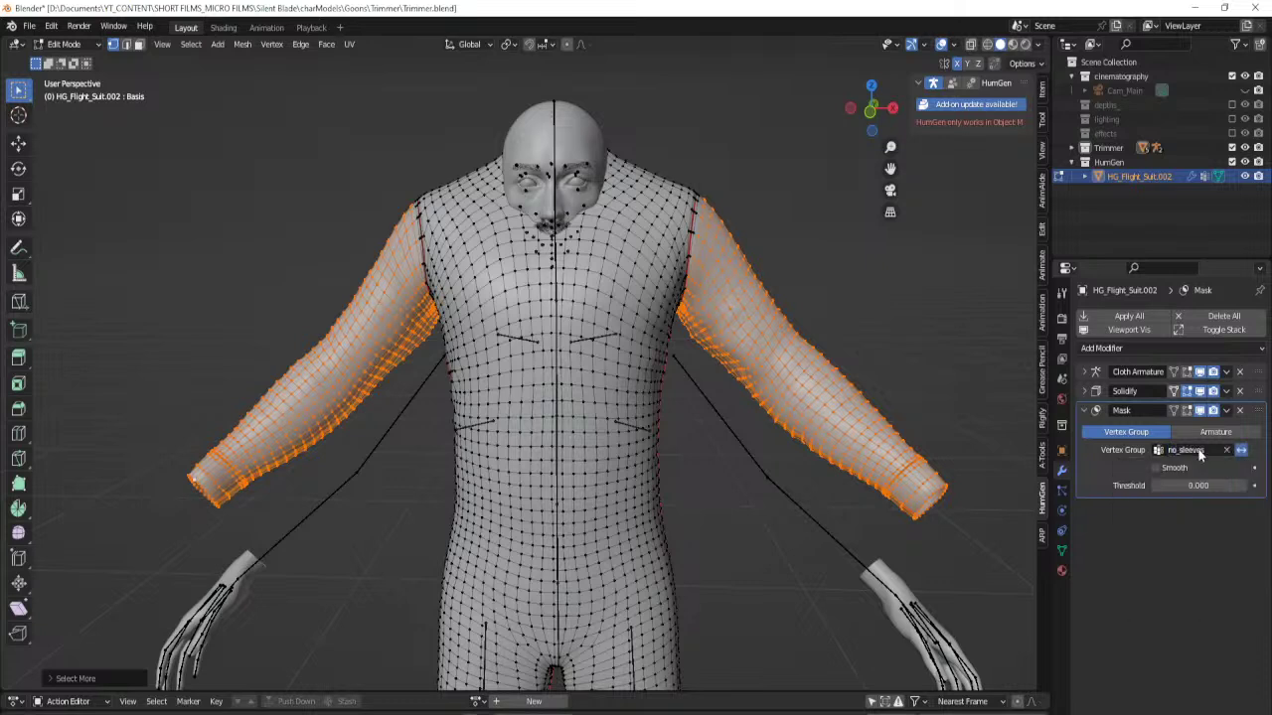
pyautogui.click(1085, 412)
pyautogui.press('Tab')
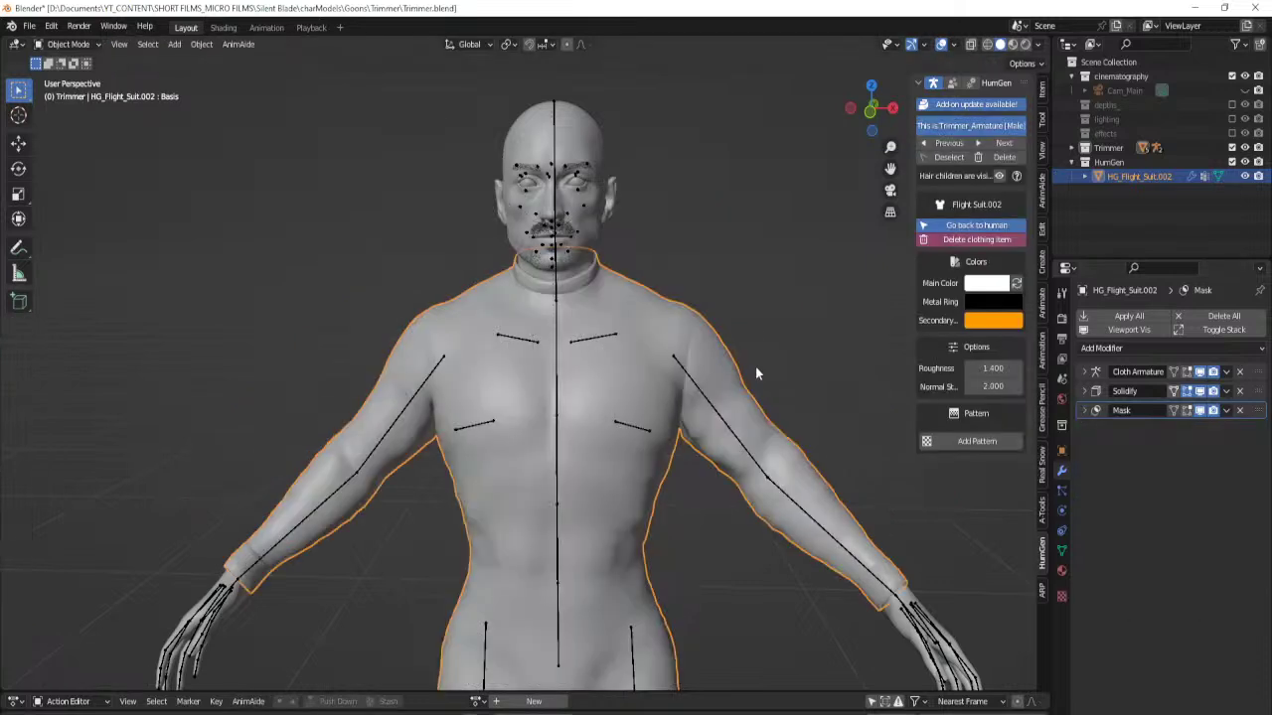
# Assign the selected sleeve vertices to the no_sleeves vertex group in Edit Mode and return to Object Mode.
pyautogui.click(1061, 548)
pyautogui.press('Tab')
pyautogui.click(1102, 450)
pyautogui.press('Tab')
# Select the HG_Body mesh, filter its vertex groups by "long" and make mask_arms_long the active group.
pyautogui.moveTo(710, 412); pyautogui.dragTo(772, 497, button='middle')
pyautogui.click(787, 521)
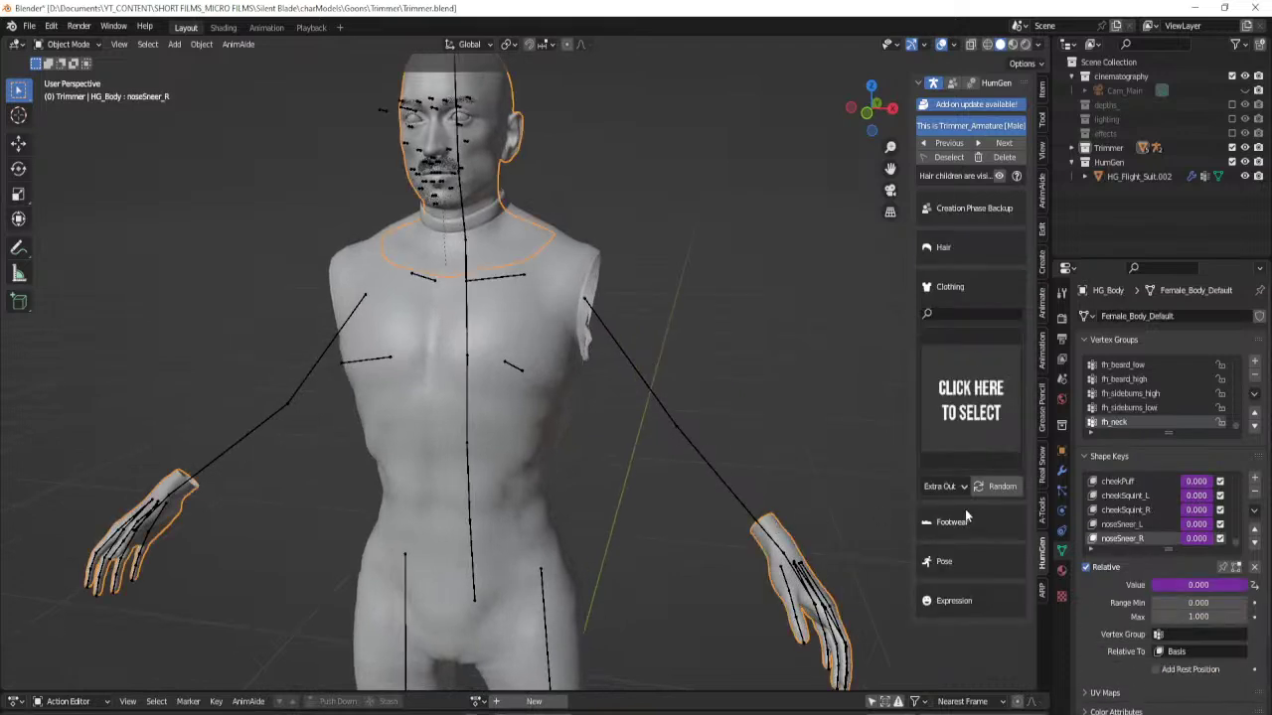
pyautogui.click(1093, 433)
pyautogui.click(1103, 446)
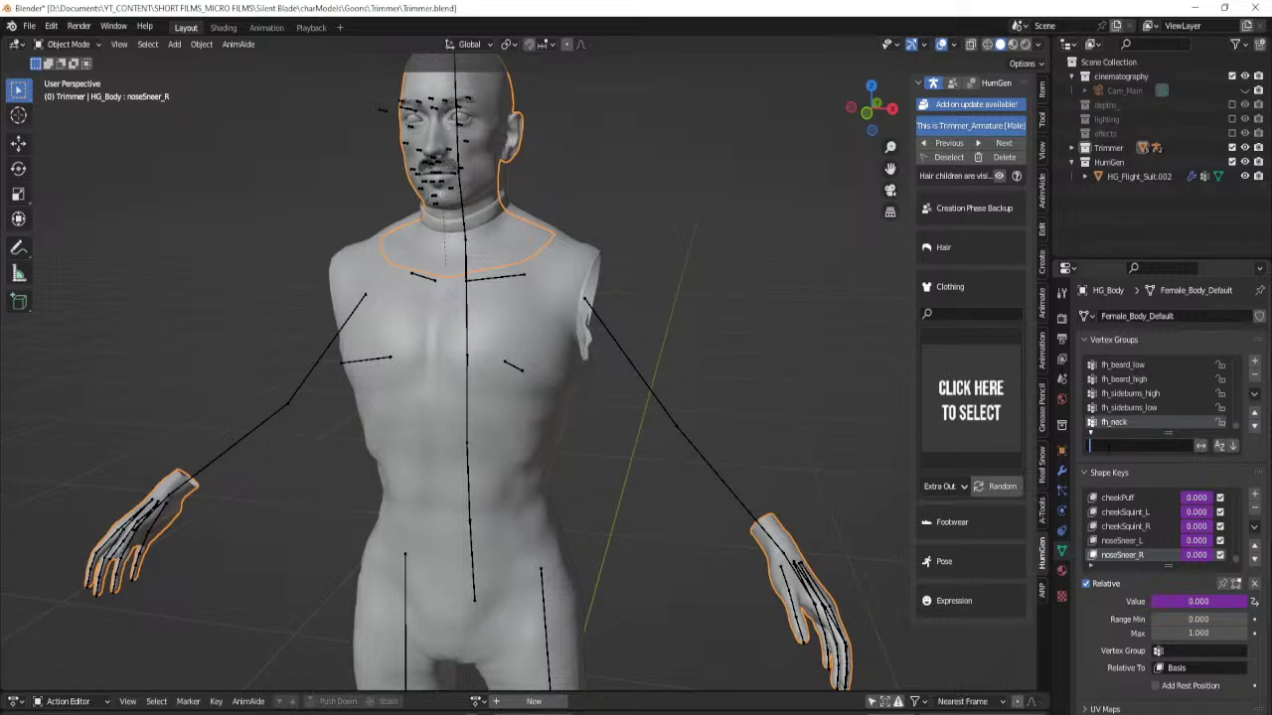
pyautogui.write('long')
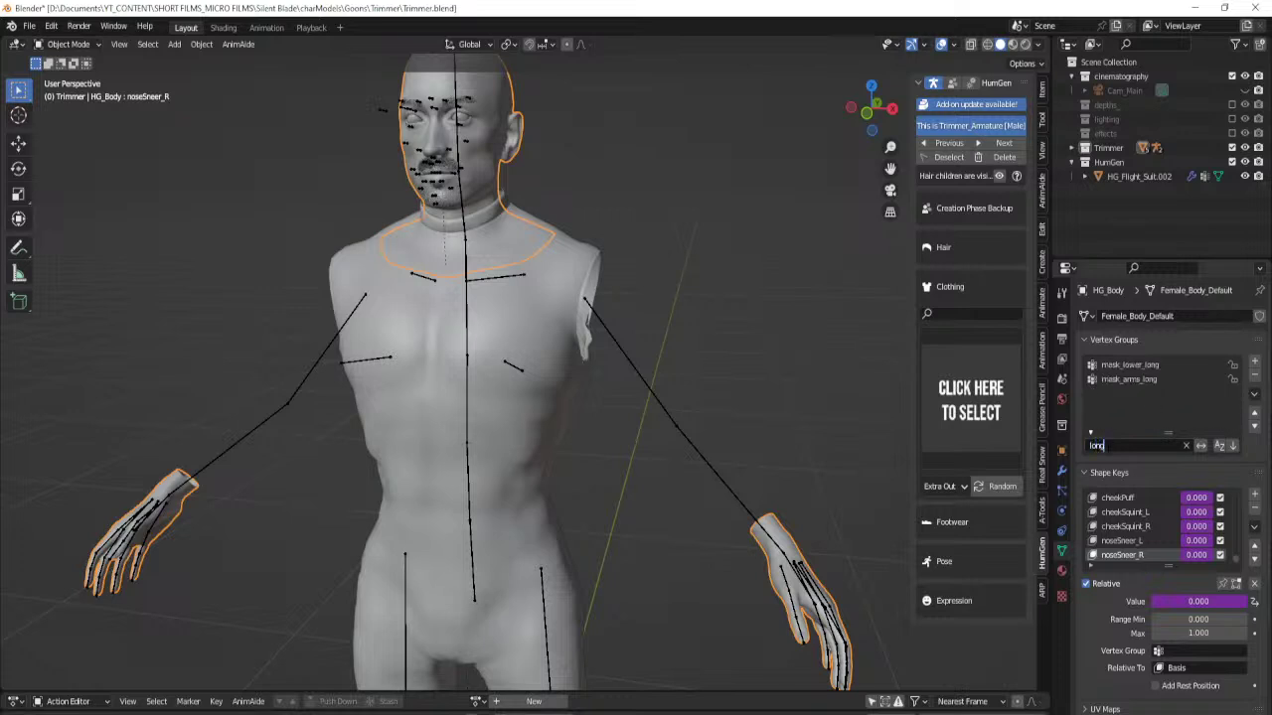
pyautogui.click(1129, 381)
pyautogui.click(1131, 379)
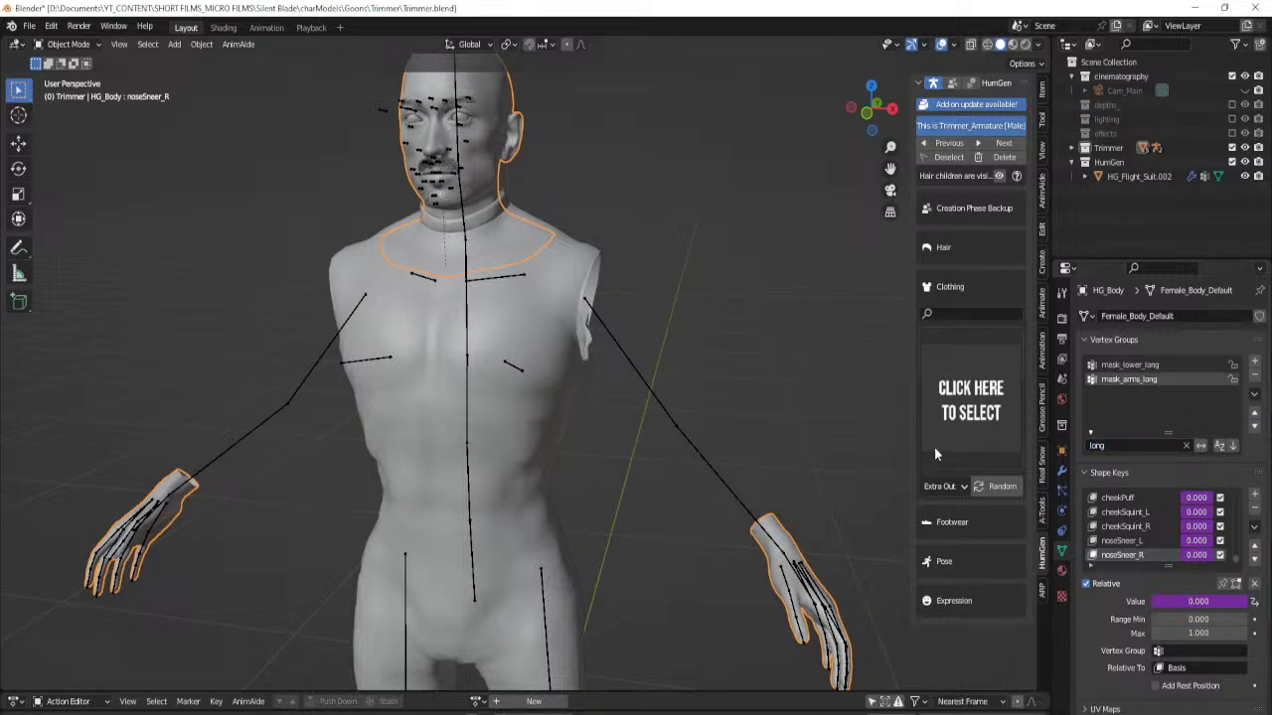
# Select the mask_arms_long vertices of the body in Edit Mode and isolate the body in local view.
pyautogui.press('Tab')
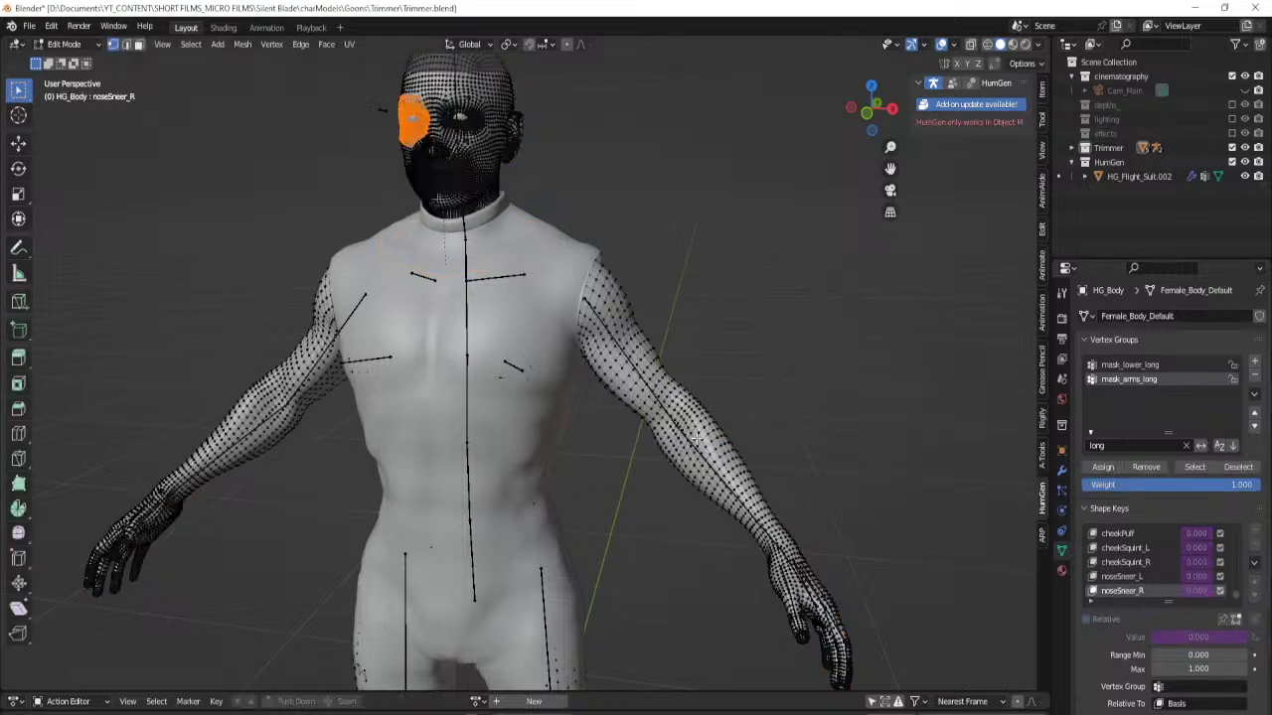
pyautogui.click(1194, 467)
pyautogui.moveTo(714, 494); pyautogui.dragTo(595, 506, button='middle')
pyautogui.press('KP_Divide')
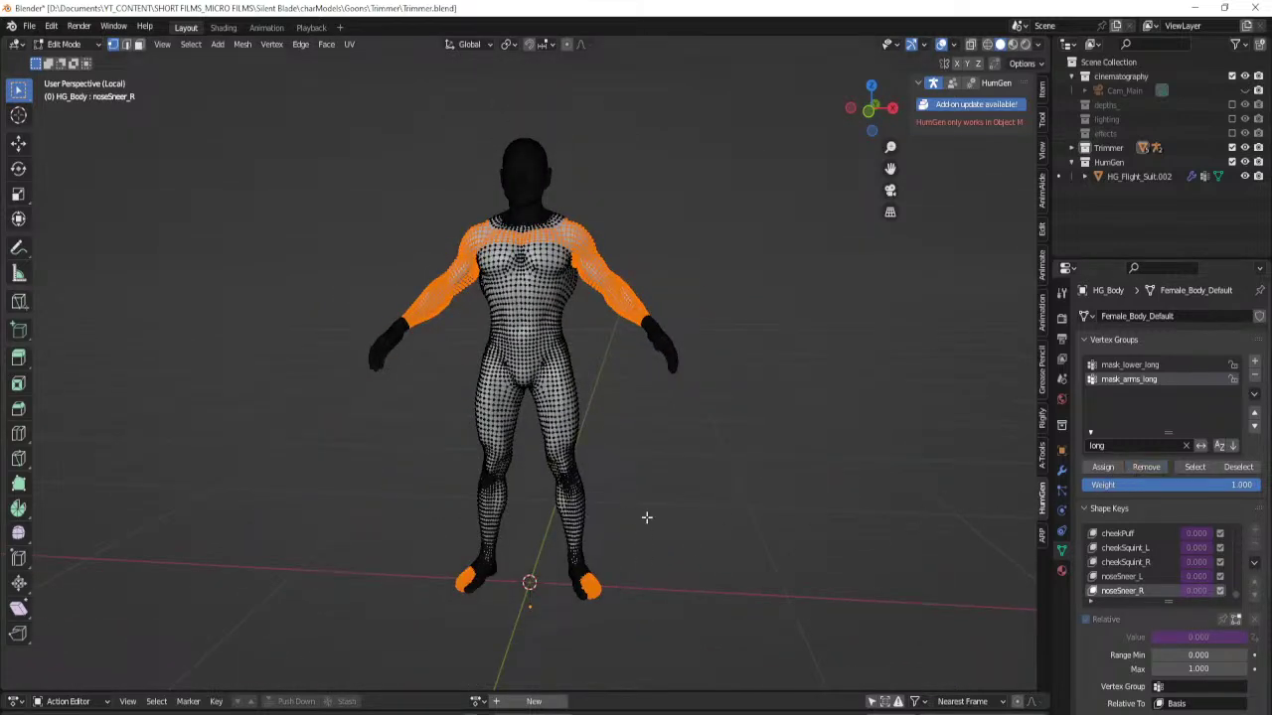
# Switch to wireframe shading and deselect the vertices on both feet.
pyautogui.press('z')
pyautogui.press('4')
pyautogui.keyDown('ctrl'); pyautogui.moveTo(408, 553); pyautogui.dragTo(707, 647); pyautogui.keyUp('ctrl')
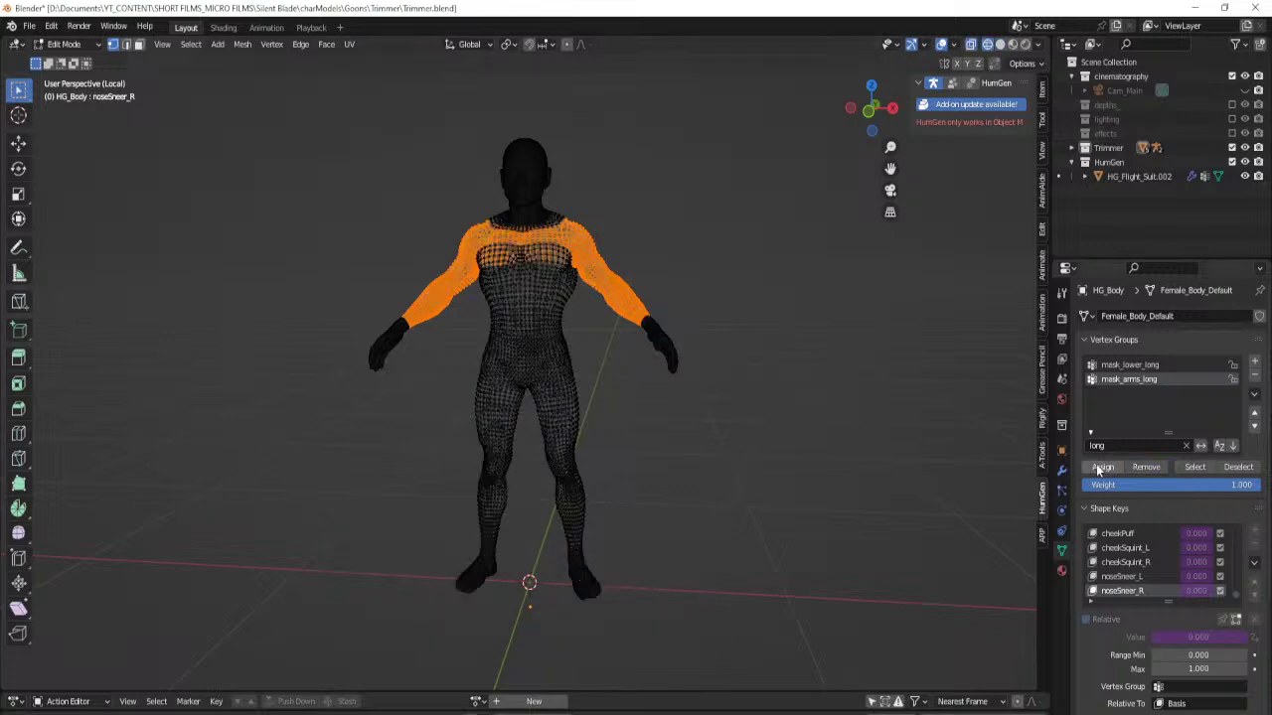
# Deselect the chest and upper back vertices from the front view, keeping the arms and shoulders selected.
pyautogui.press('KP_1')
pyautogui.scroll(8, 663, 430)
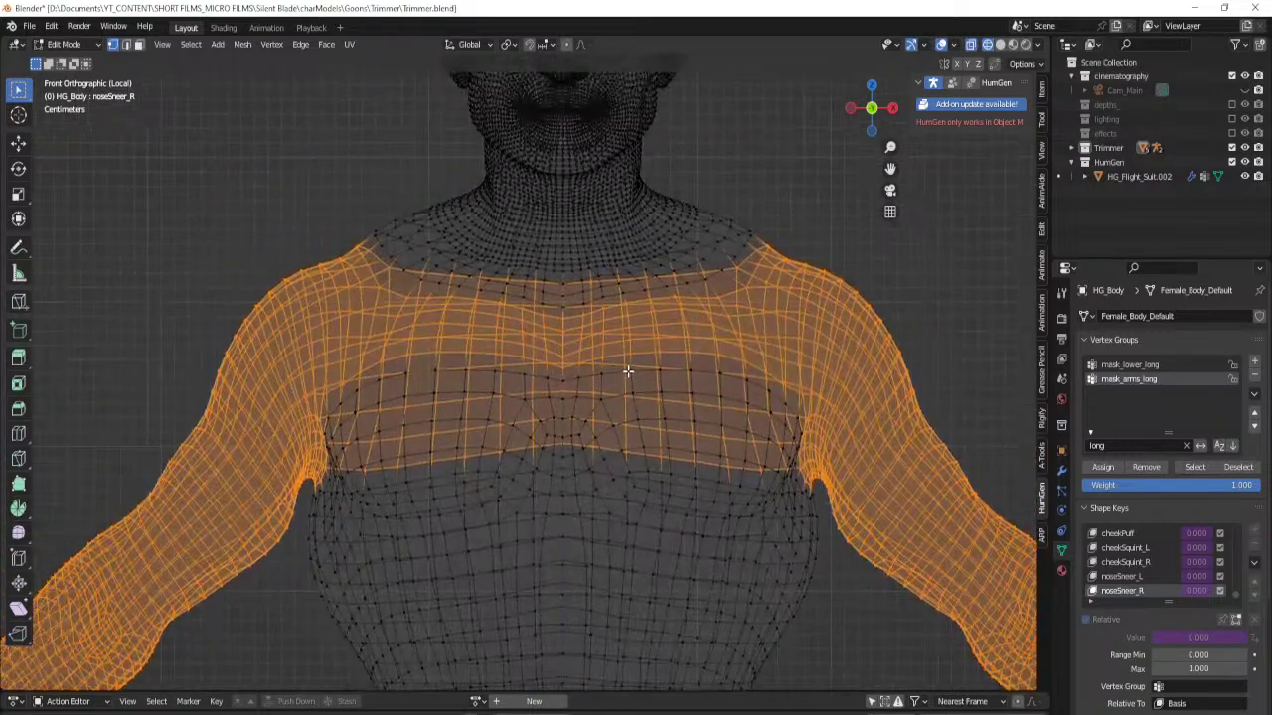
pyautogui.moveTo(390, 232); pyautogui.dragTo(685, 519)
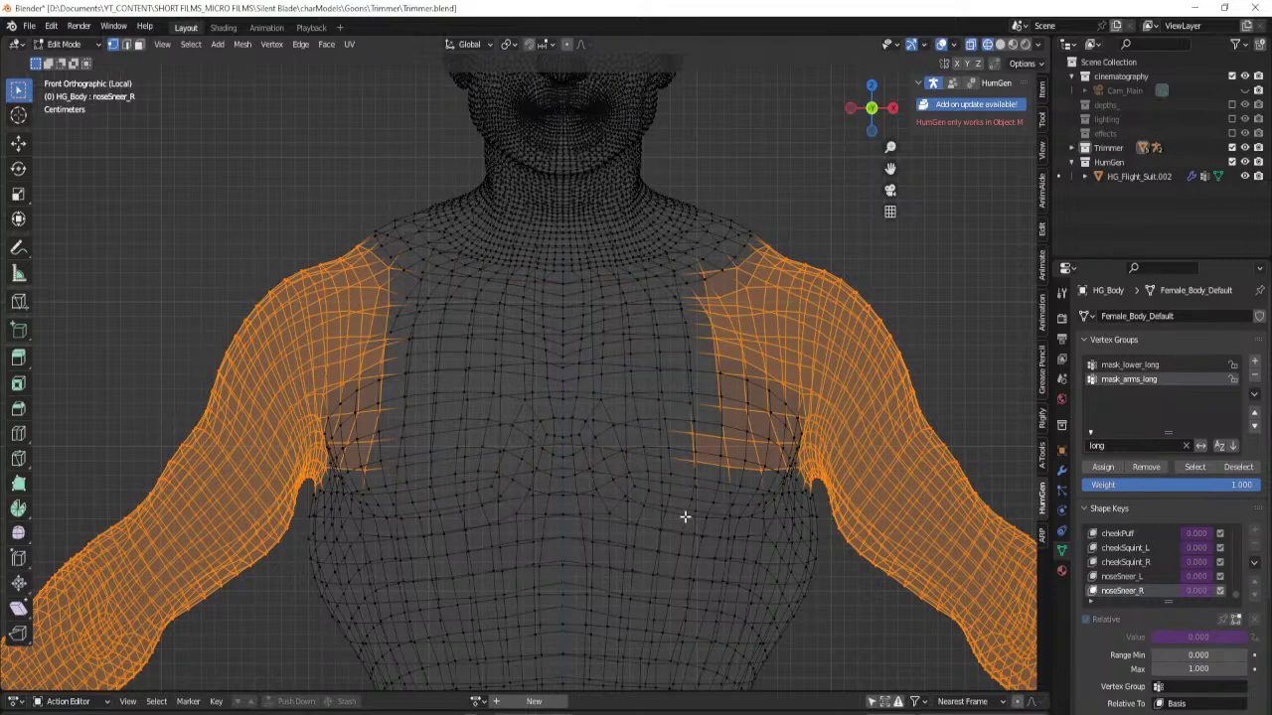
pyautogui.moveTo(616, 257); pyautogui.dragTo(721, 520)
pyautogui.keyDown('ctrl'); pyautogui.moveTo(462, 226); pyautogui.dragTo(368, 520); pyautogui.keyUp('ctrl')
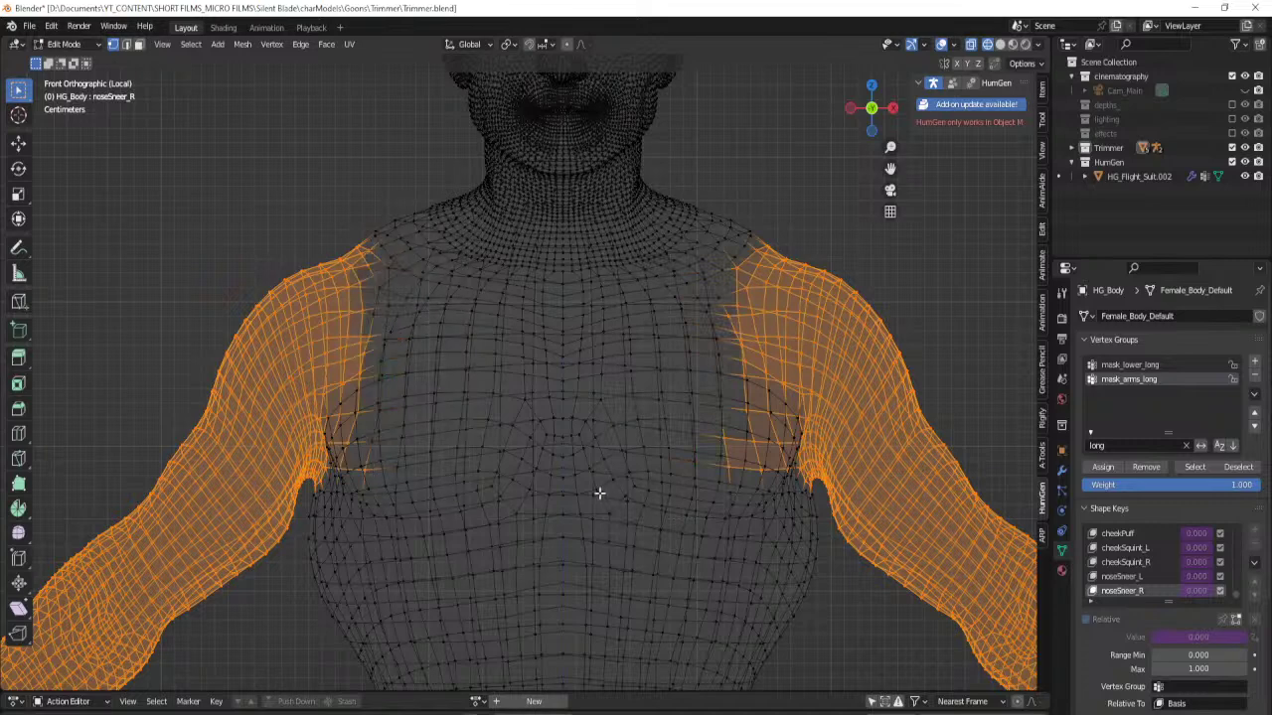
pyautogui.keyDown('ctrl'); pyautogui.moveTo(686, 402); pyautogui.dragTo(755, 513); pyautogui.keyUp('ctrl')
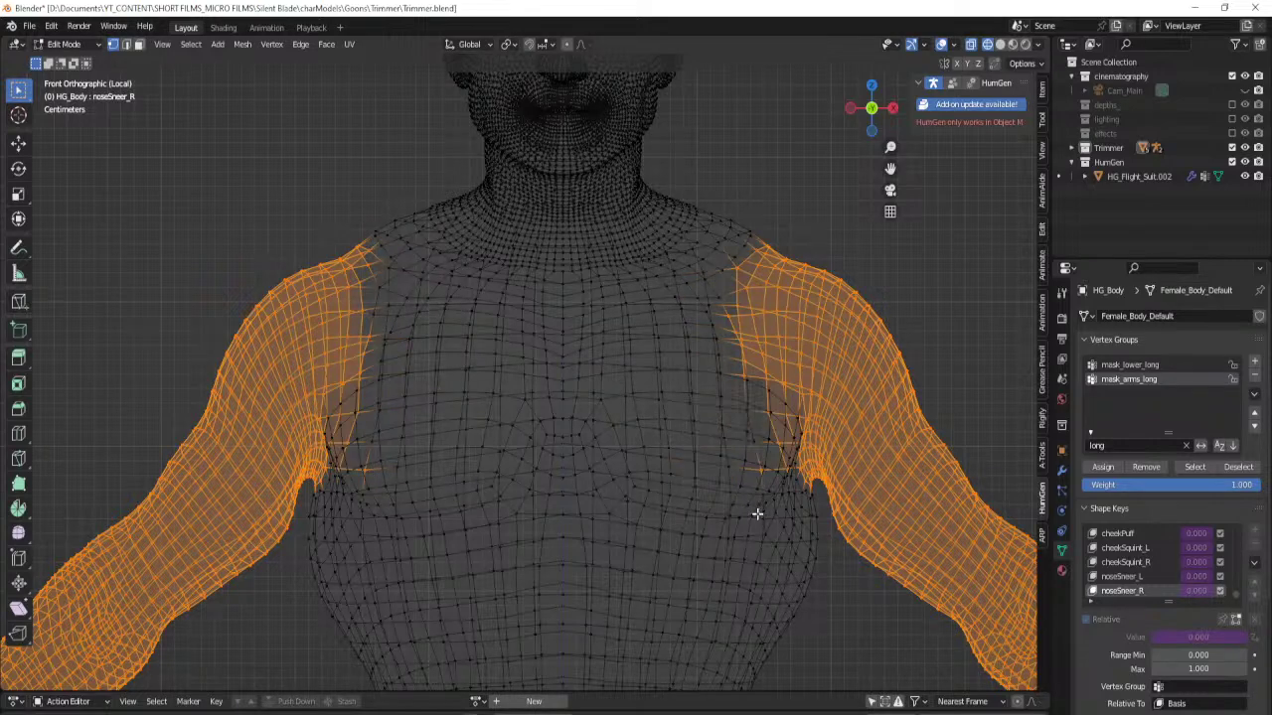
# Undo the deselection of the chest and upper back vertices.
pyautogui.scroll(-1, 678, 482)
pyautogui.hotkey('ctrl', 'z')
pyautogui.hotkey('ctrl', 'z')
pyautogui.hotkey('ctrl', 'z')
pyautogui.hotkey('ctrl', 'z')
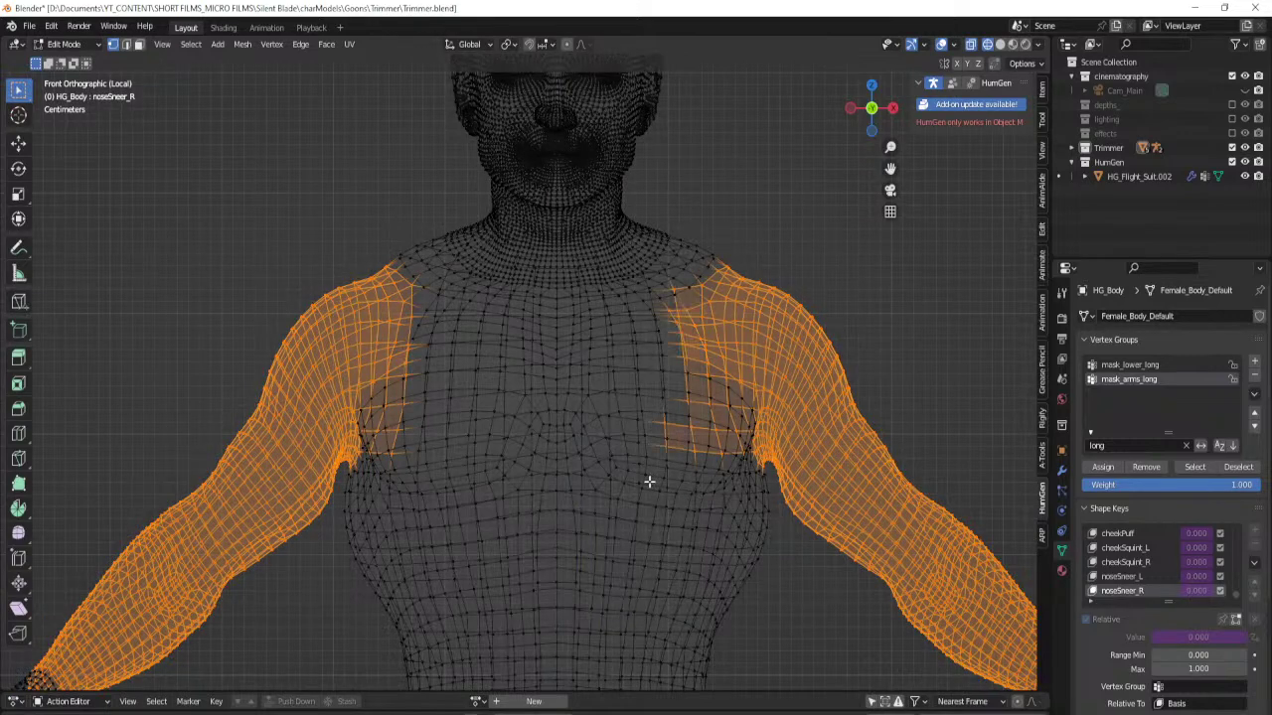
# Deselect the vertices of both arms up to the shoulders from the front view, keeping the chest and upper back selected.
pyautogui.keyDown('shift'); pyautogui.moveTo(779, 525); pyautogui.dragTo(462, 362, button='middle'); pyautogui.keyUp('shift')
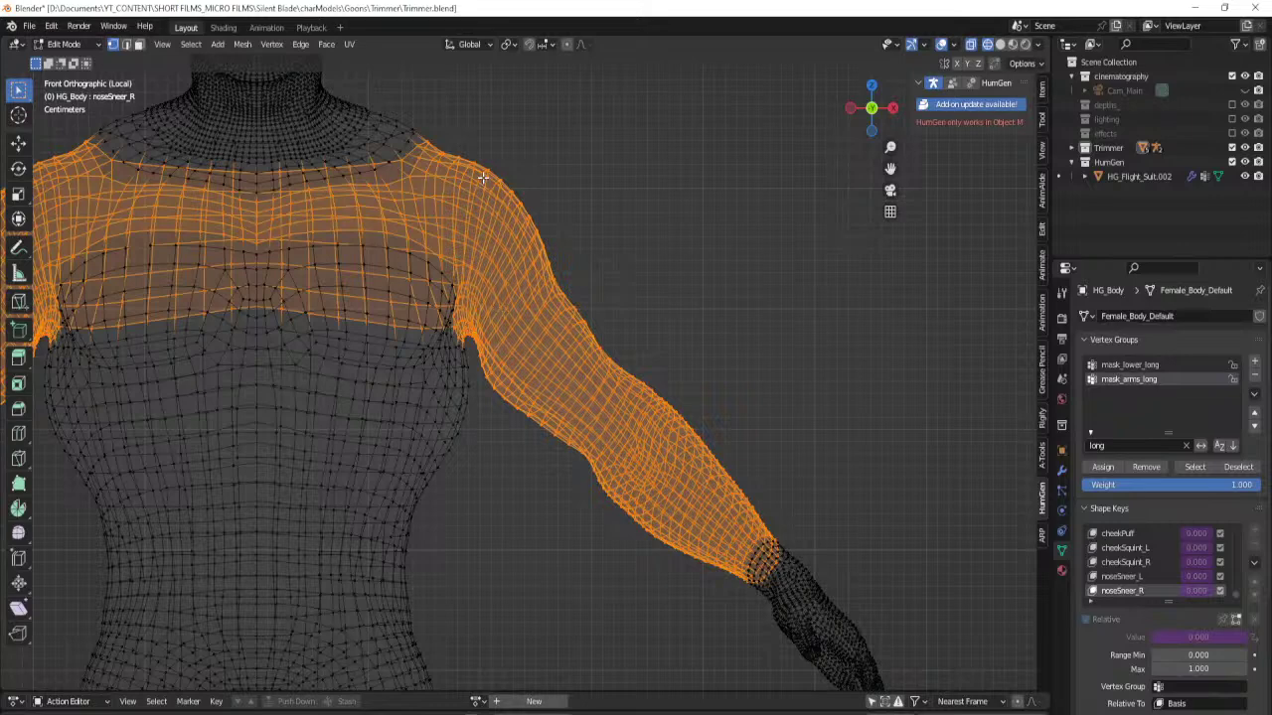
pyautogui.keyDown('ctrl'); pyautogui.moveTo(478, 150); pyautogui.dragTo(821, 654); pyautogui.keyUp('ctrl')
pyautogui.moveTo(453, 141); pyautogui.dragTo(574, 476)
pyautogui.keyDown('shift'); pyautogui.moveTo(257, 359); pyautogui.dragTo(732, 358, button='middle'); pyautogui.keyUp('shift')
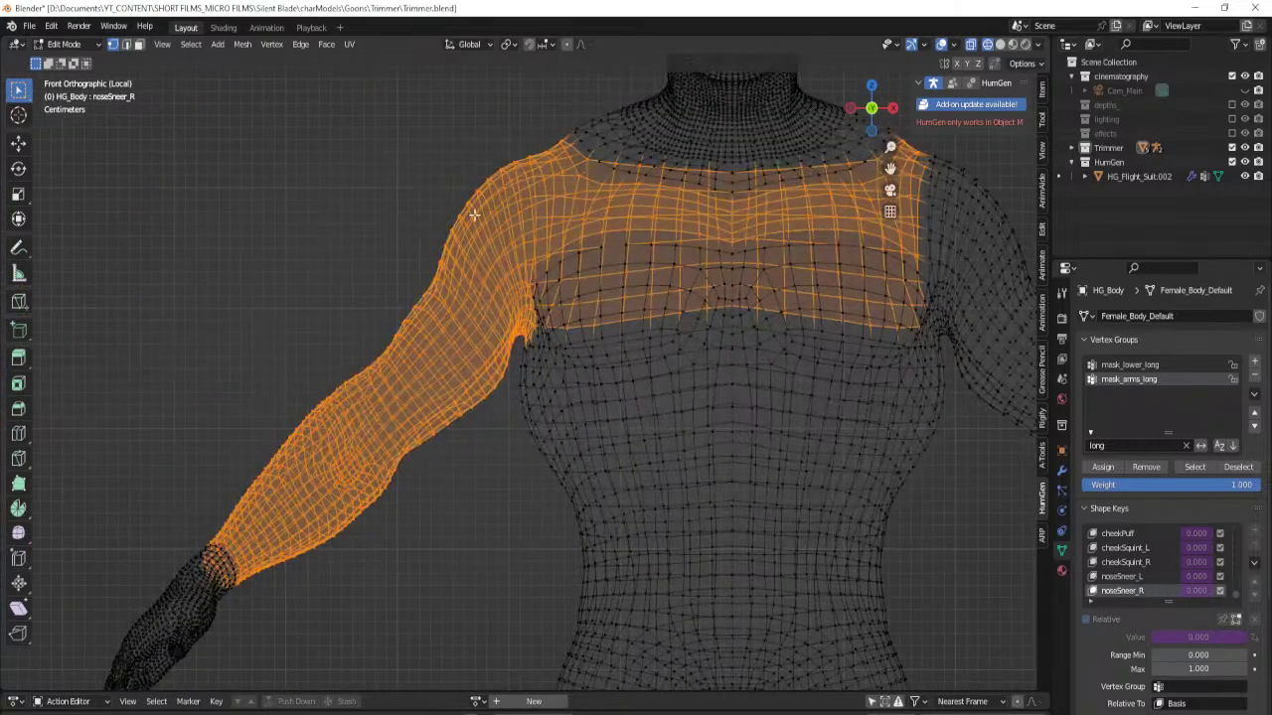
pyautogui.keyDown('ctrl'); pyautogui.moveTo(536, 137); pyautogui.dragTo(412, 539); pyautogui.keyUp('ctrl')
pyautogui.keyDown('ctrl'); pyautogui.moveTo(450, 253); pyautogui.dragTo(113, 691); pyautogui.keyUp('ctrl')
pyautogui.keyDown('ctrl'); pyautogui.moveTo(459, 143); pyautogui.dragTo(503, 344); pyautogui.keyUp('ctrl')
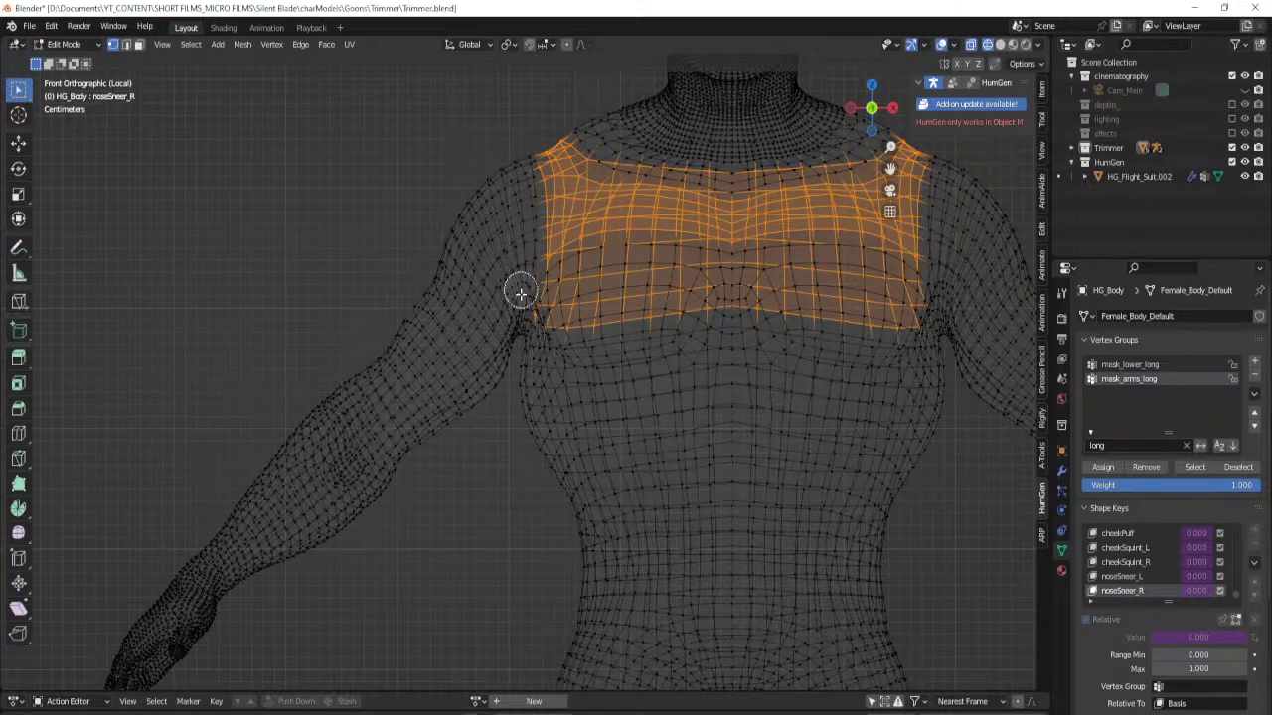
pyautogui.press('Escape')
pyautogui.keyDown('shift'); pyautogui.moveTo(924, 427); pyautogui.dragTo(770, 461, button='middle'); pyautogui.keyUp('shift')
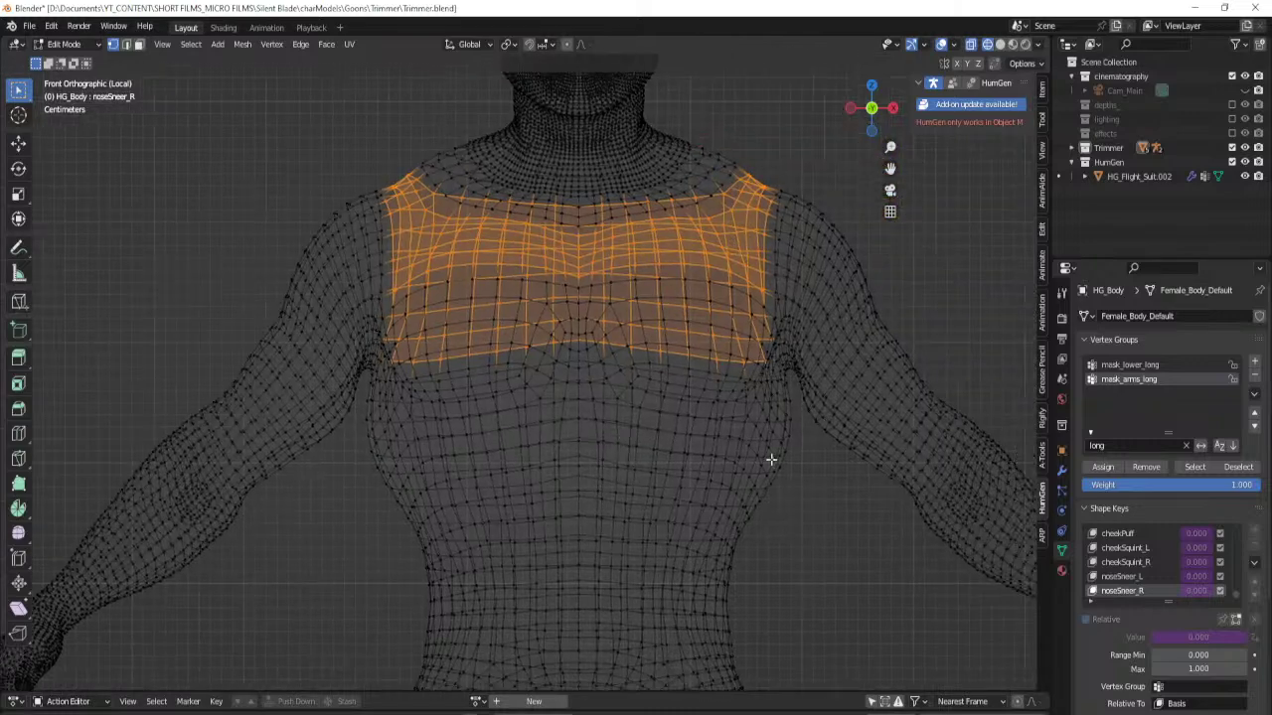
# Assign the selected chest and upper back vertices to mask_arms_long, leave local view and return to Object Mode.
pyautogui.click(1099, 468)
pyautogui.press('KP_Divide')
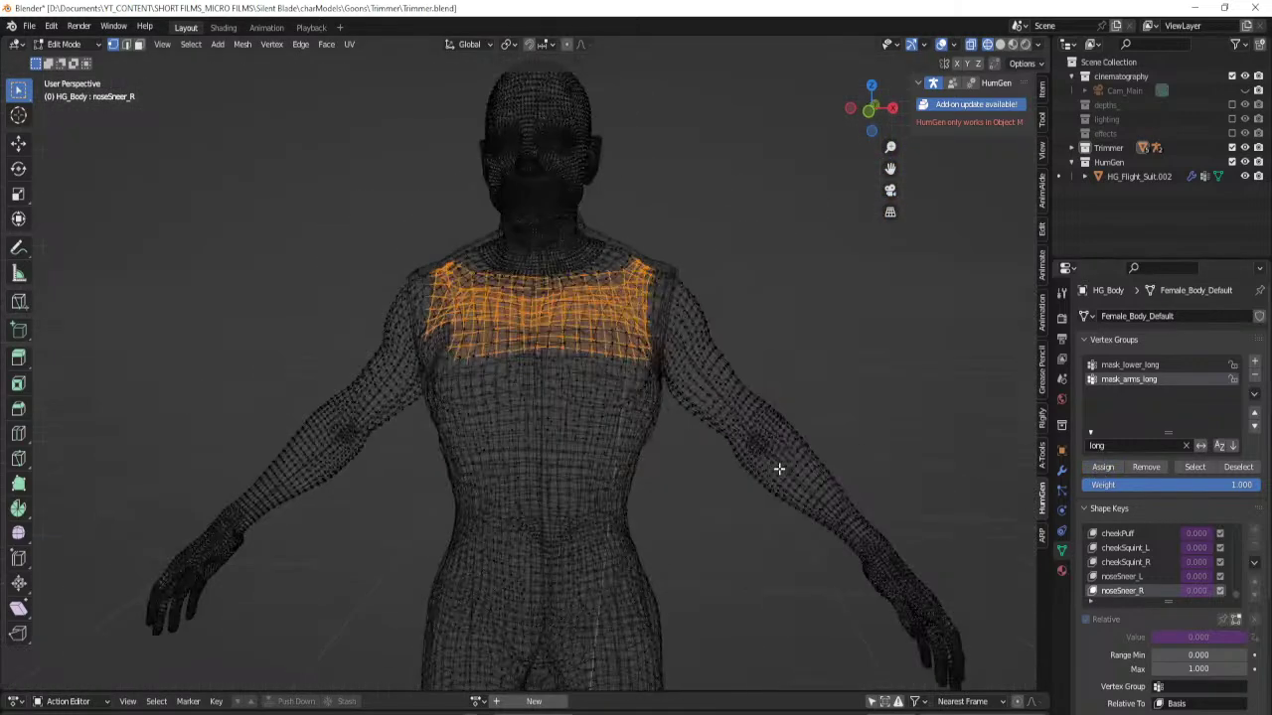
pyautogui.press('Tab')
# Switch the viewport shading from wireframe to Material Preview.
pyautogui.moveTo(775, 469)
pyautogui.mouseDown(button='middle')
pyautogui.moveTo(703, 471)
pyautogui.moveTo(696, 424)
pyautogui.moveTo(836, 453)
pyautogui.moveTo(675, 492)
pyautogui.moveTo(636, 516)
pyautogui.moveTo(687, 493)
pyautogui.moveTo(758, 500)
pyautogui.moveTo(766, 469)
pyautogui.moveTo(607, 401)
pyautogui.moveTo(562, 433)
pyautogui.moveTo(605, 486)
pyautogui.moveTo(693, 476)
pyautogui.moveTo(657, 469)
pyautogui.mouseUp(button='middle')
pyautogui.press('n')
pyautogui.press('z')
pyautogui.click(690, 475)
# Move HG_Flight_Suit.002 into the Trimmer collection, delete the HumGen collection and save the file.
pyautogui.moveTo(1114, 178); pyautogui.dragTo(1119, 149)
pyautogui.click(1107, 166)
pyautogui.press('x')
pyautogui.hotkey('ctrl', 's')
# Browse the HumGen footwear library for boots that suit the character.
pyautogui.press('n')
pyautogui.click(950, 291)
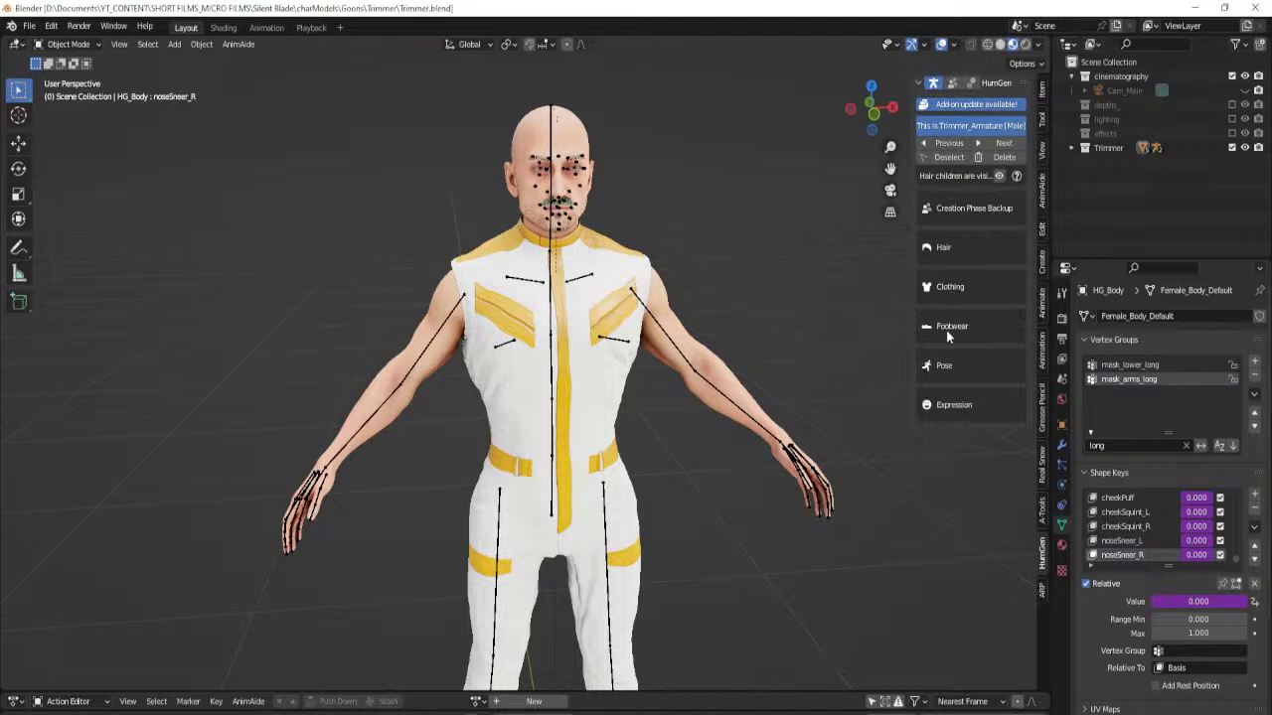
pyautogui.click(946, 332)
pyautogui.click(959, 471)
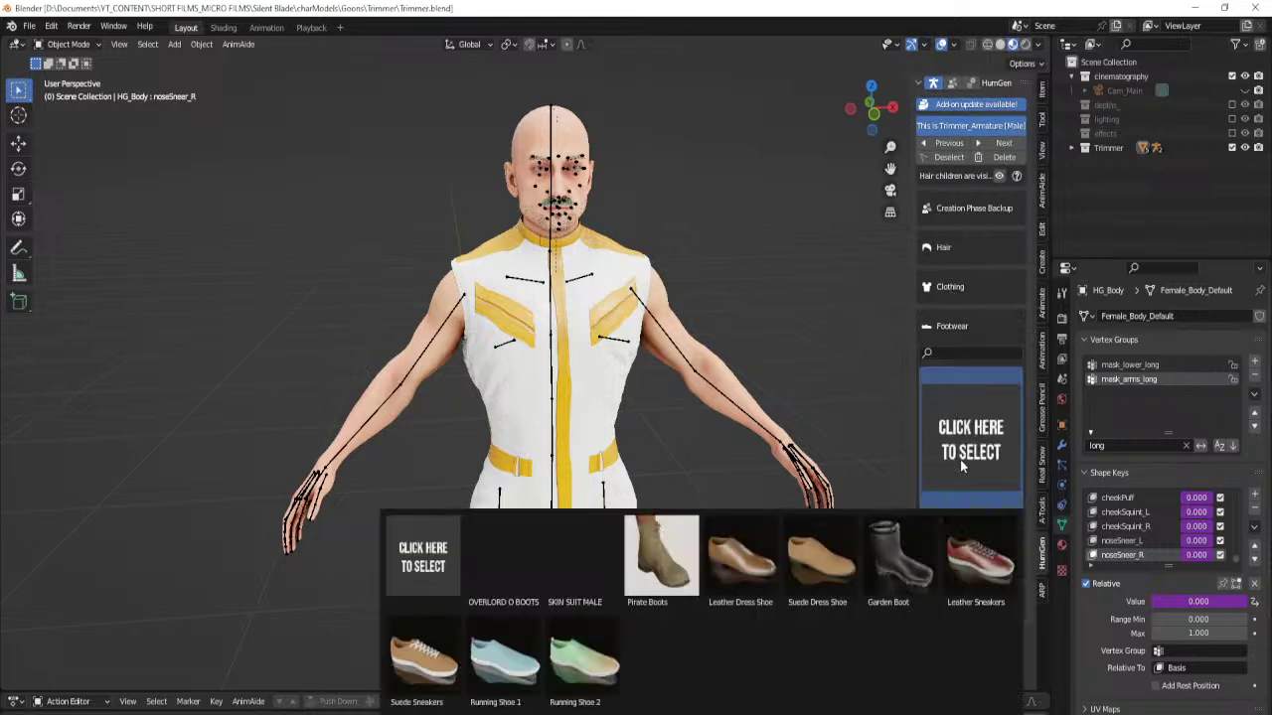
pyautogui.click(951, 331)
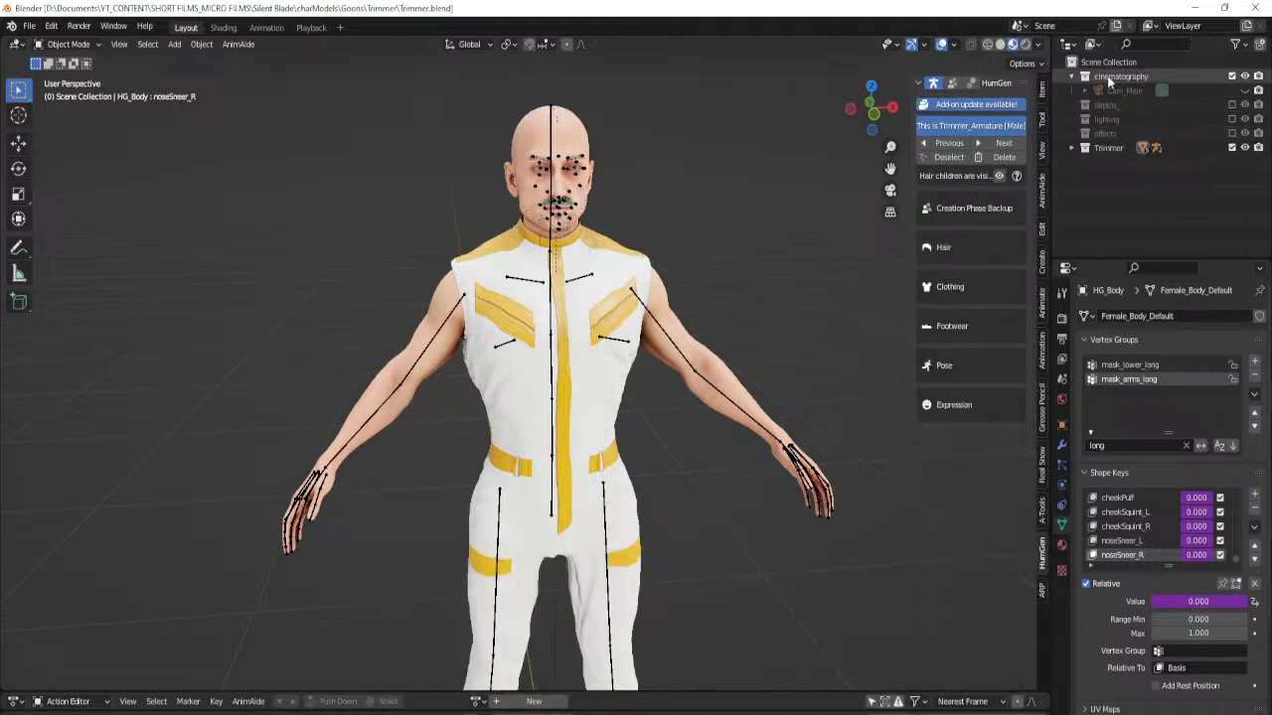
# Add a new collection under the Scene Collection and name it "clothing".
pyautogui.rightClick(1109, 66)
pyautogui.click(1110, 66)
pyautogui.click(1116, 166)
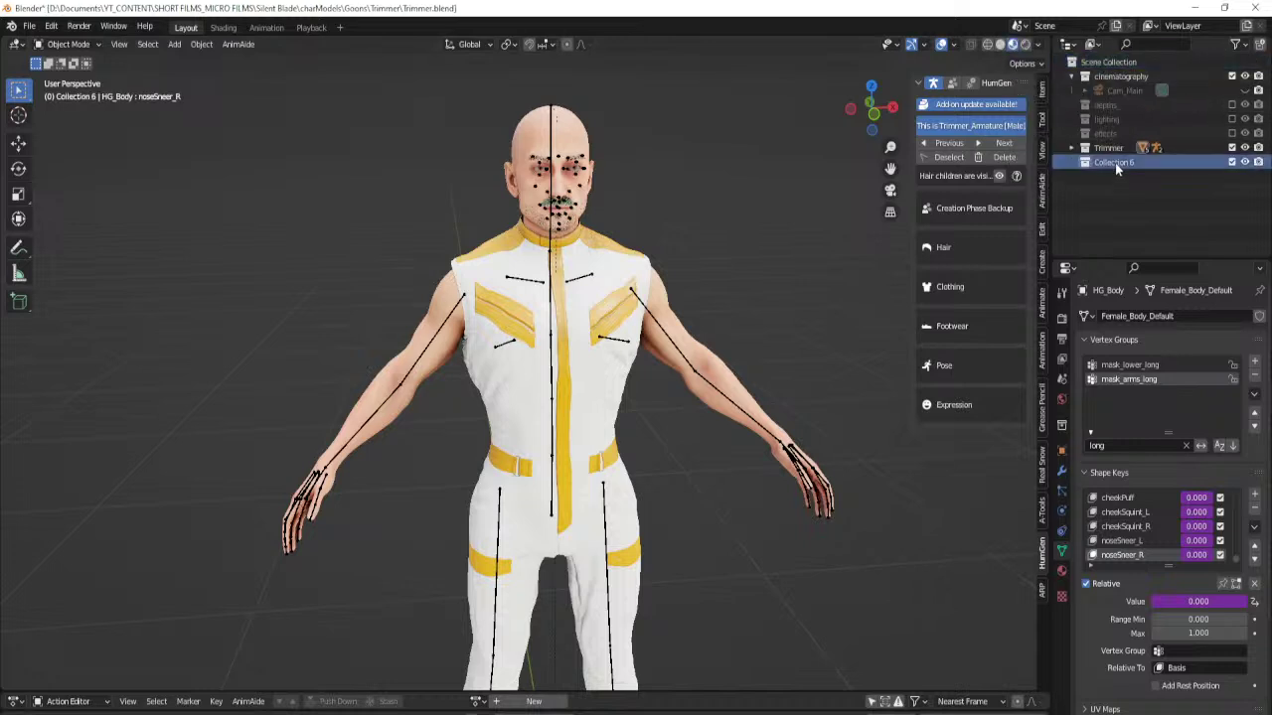
pyautogui.doubleClick(1115, 163)
pyautogui.write('clothing')
pyautogui.press('Return')
pyautogui.press('n')
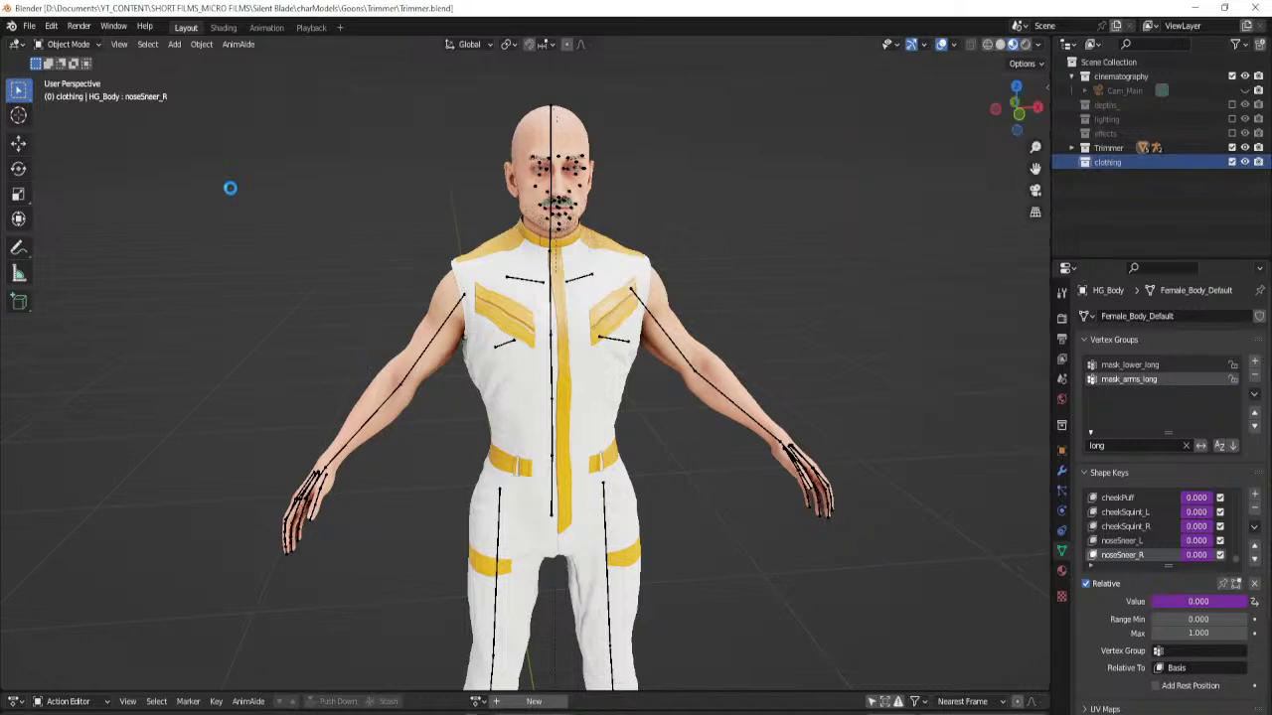
# Switch to File Explorer and open the GENERAL_ASSETS folder inside YT_CONTENT.
pyautogui.click(28, 25)
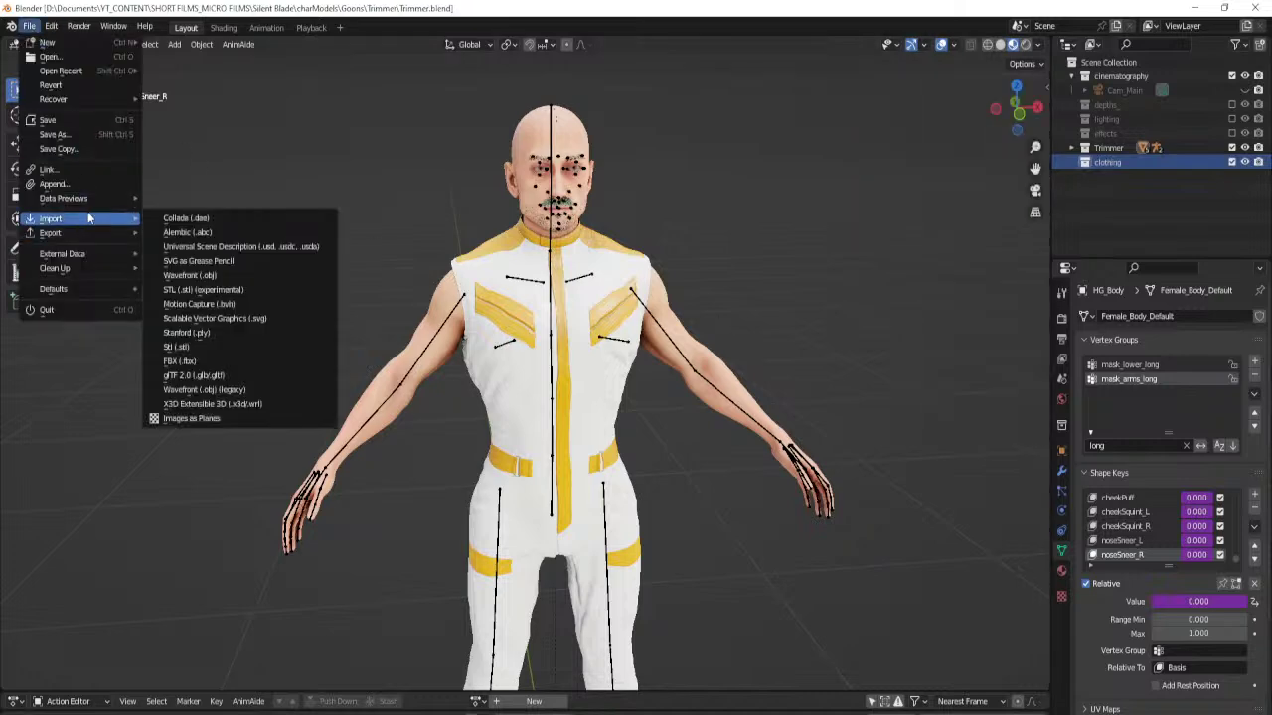
pyautogui.hotkey('alt', 'Tab')
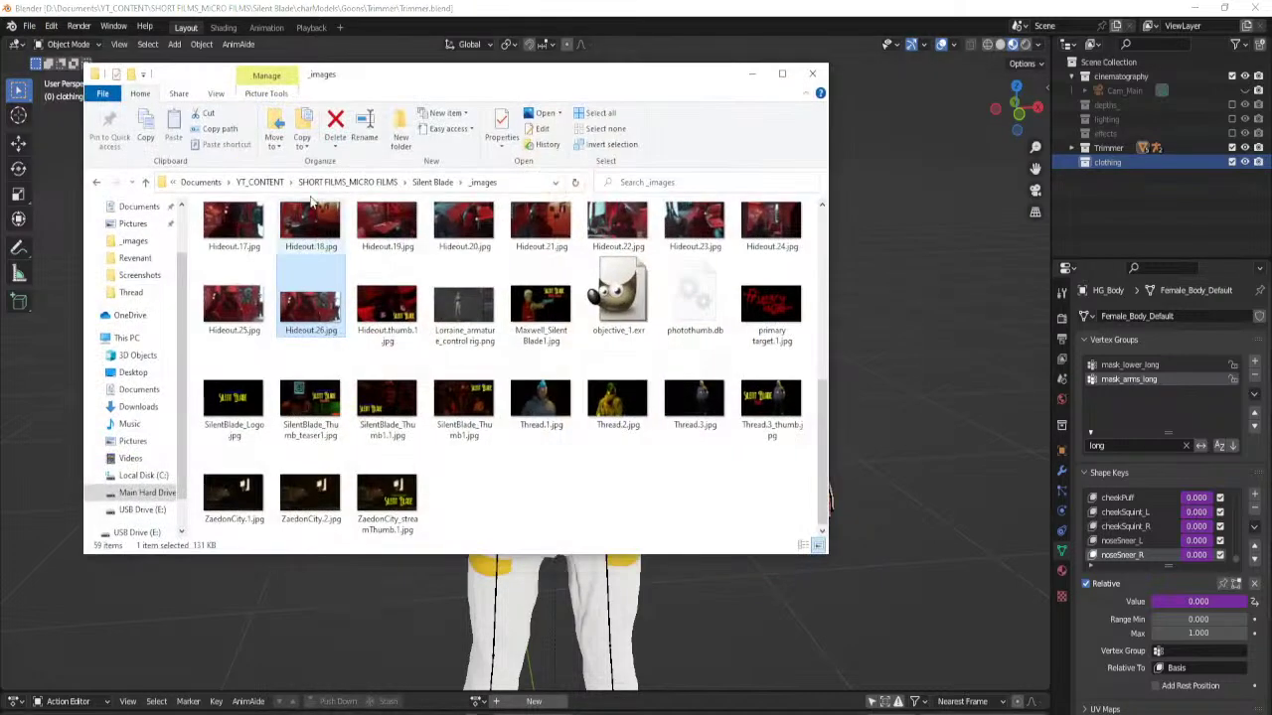
pyautogui.click(256, 183)
pyautogui.scroll(-5, 318, 429)
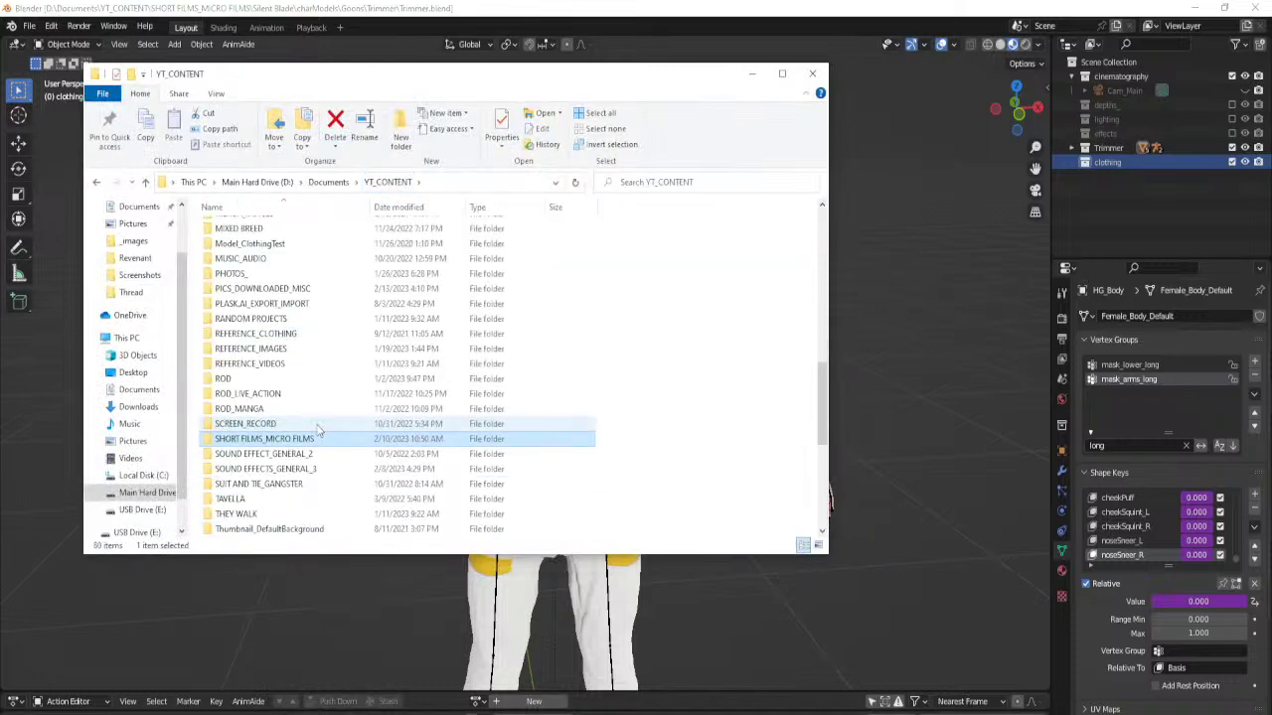
pyautogui.scroll(3, 318, 429)
pyautogui.click(251, 299)
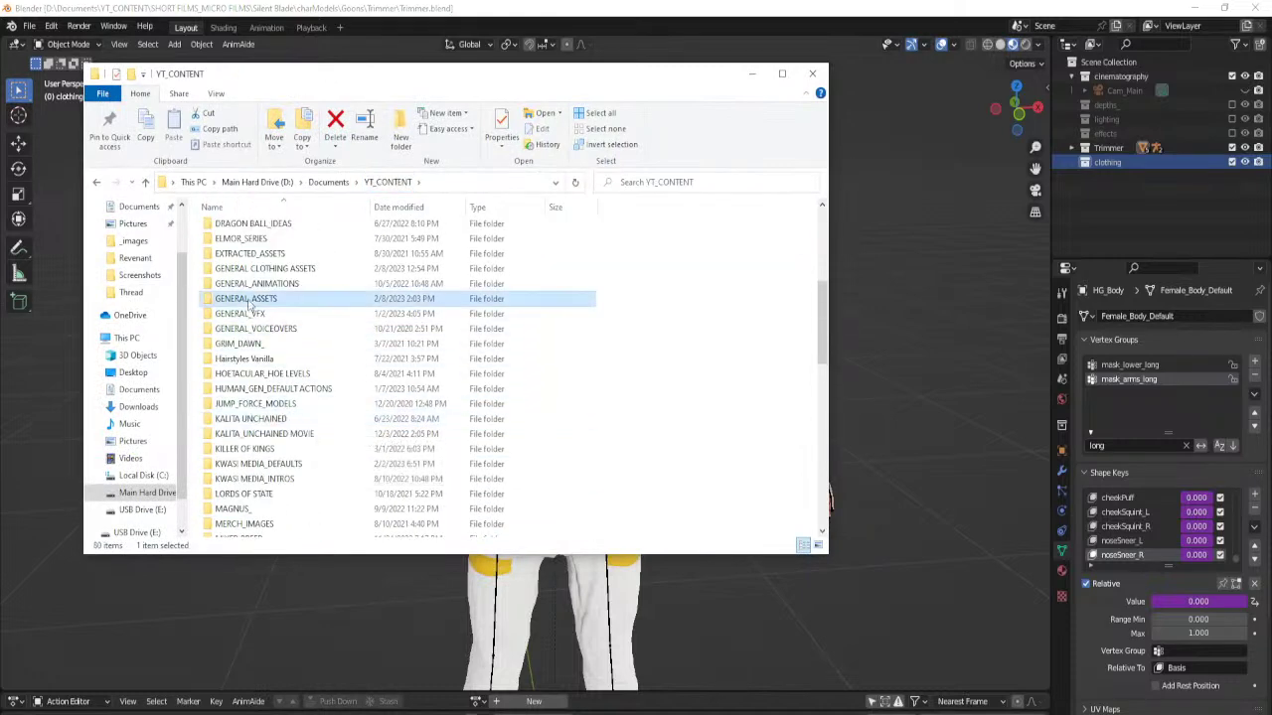
pyautogui.doubleClick(248, 300)
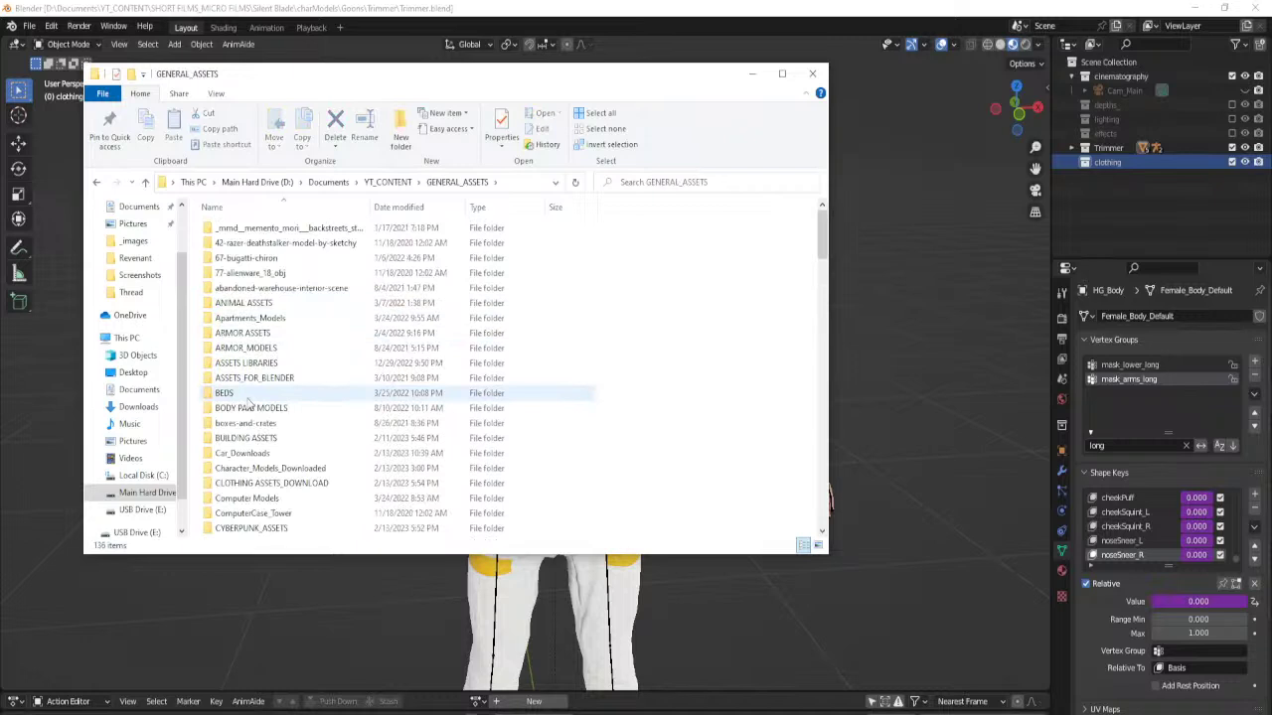
# Open CLOTHING ASSETS_DOWNLOAD and go down through boots and source to the folder holding boots.obj.
pyautogui.scroll(-2, 260, 398)
pyautogui.click(269, 395)
pyautogui.doubleClick(268, 395)
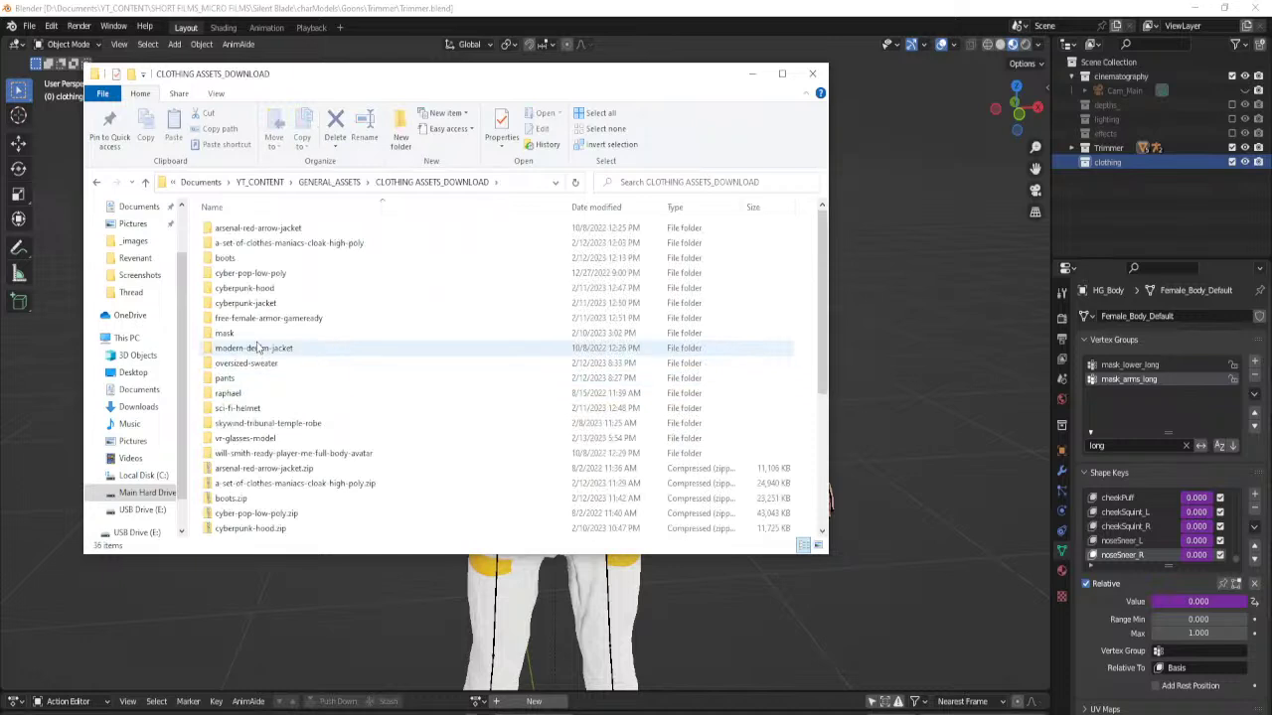
pyautogui.doubleClick(243, 260)
pyautogui.doubleClick(245, 232)
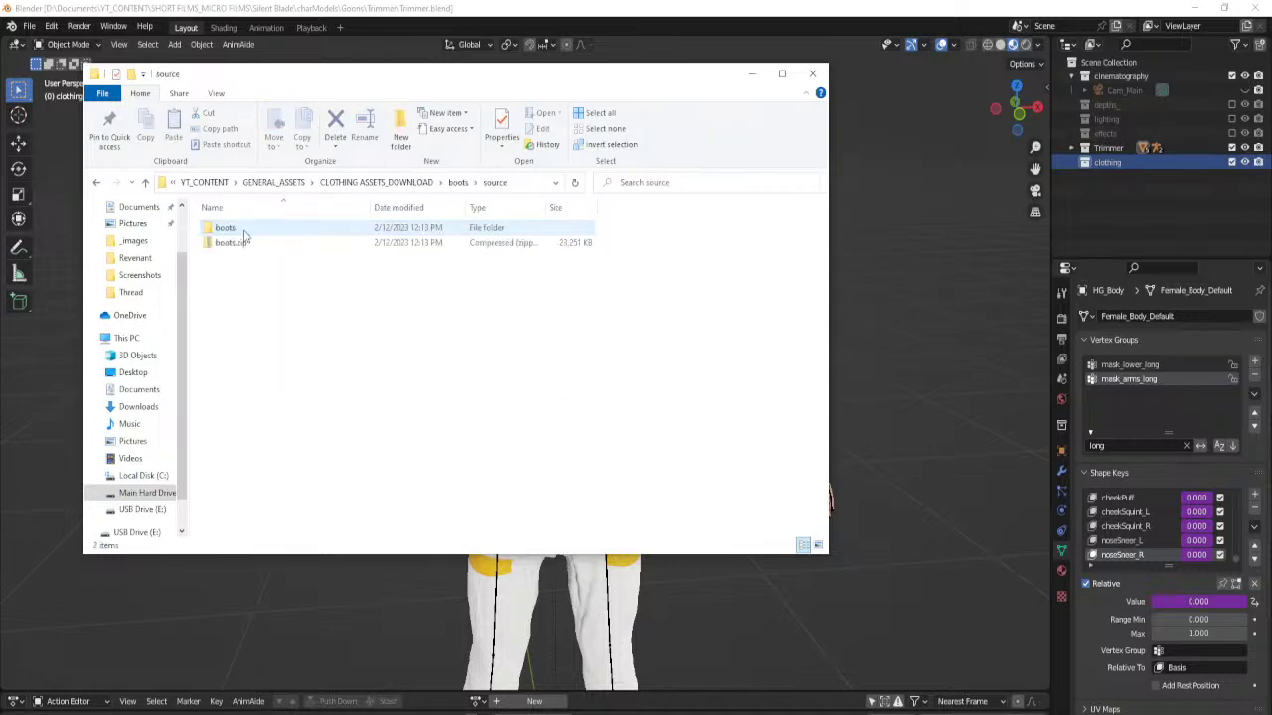
pyautogui.doubleClick(226, 228)
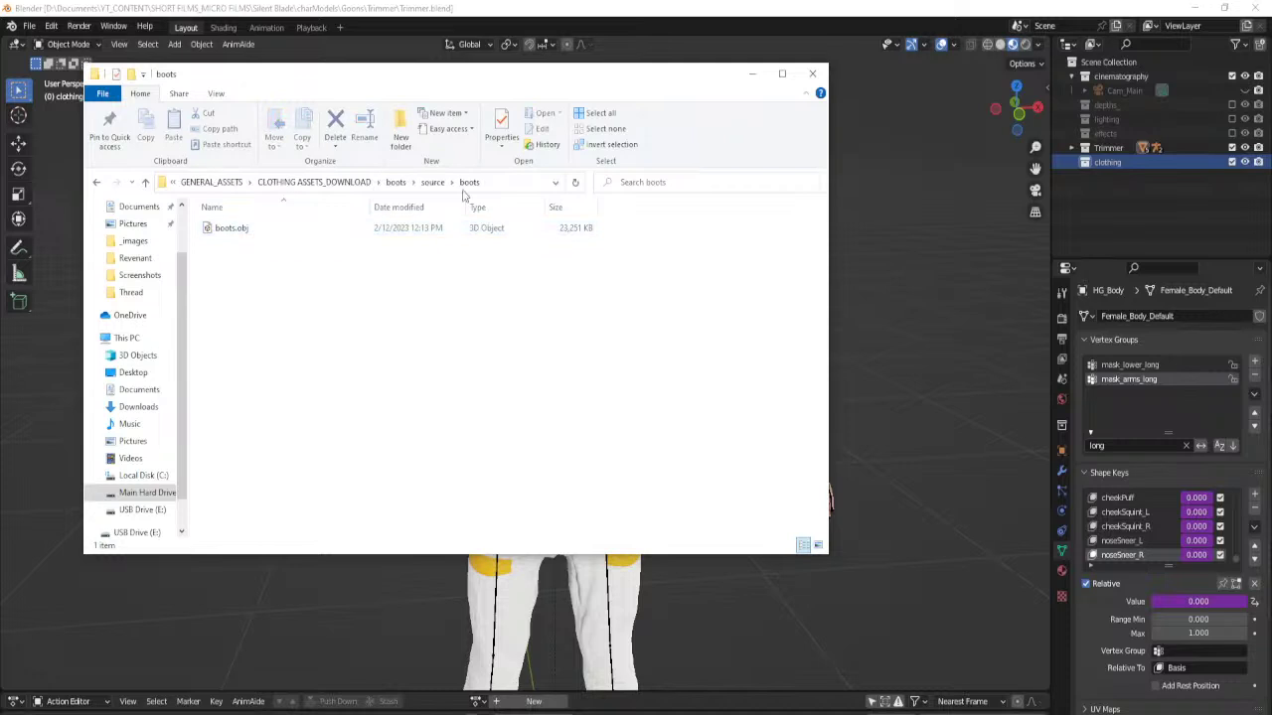
# Reopen the boots.obj folder from CLOTHING ASSETS_DOWNLOAD, copy its folder address and return to Blender.
pyautogui.click(333, 190)
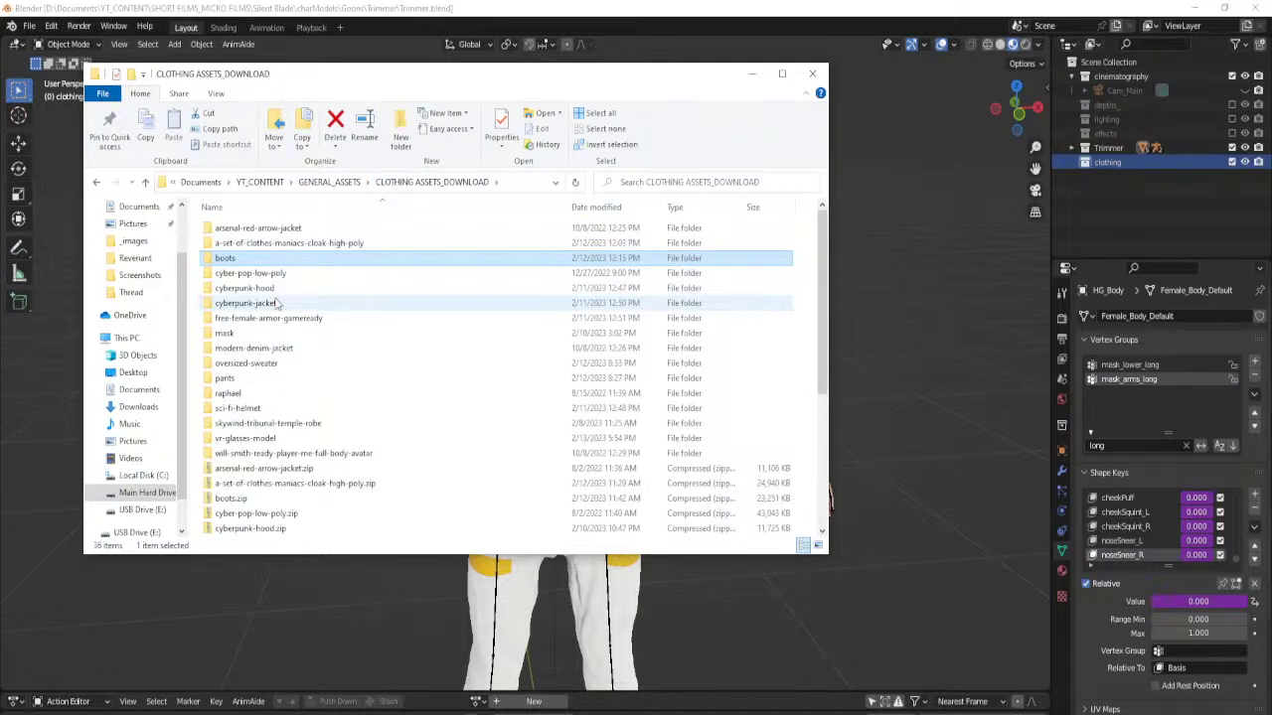
pyautogui.doubleClick(239, 260)
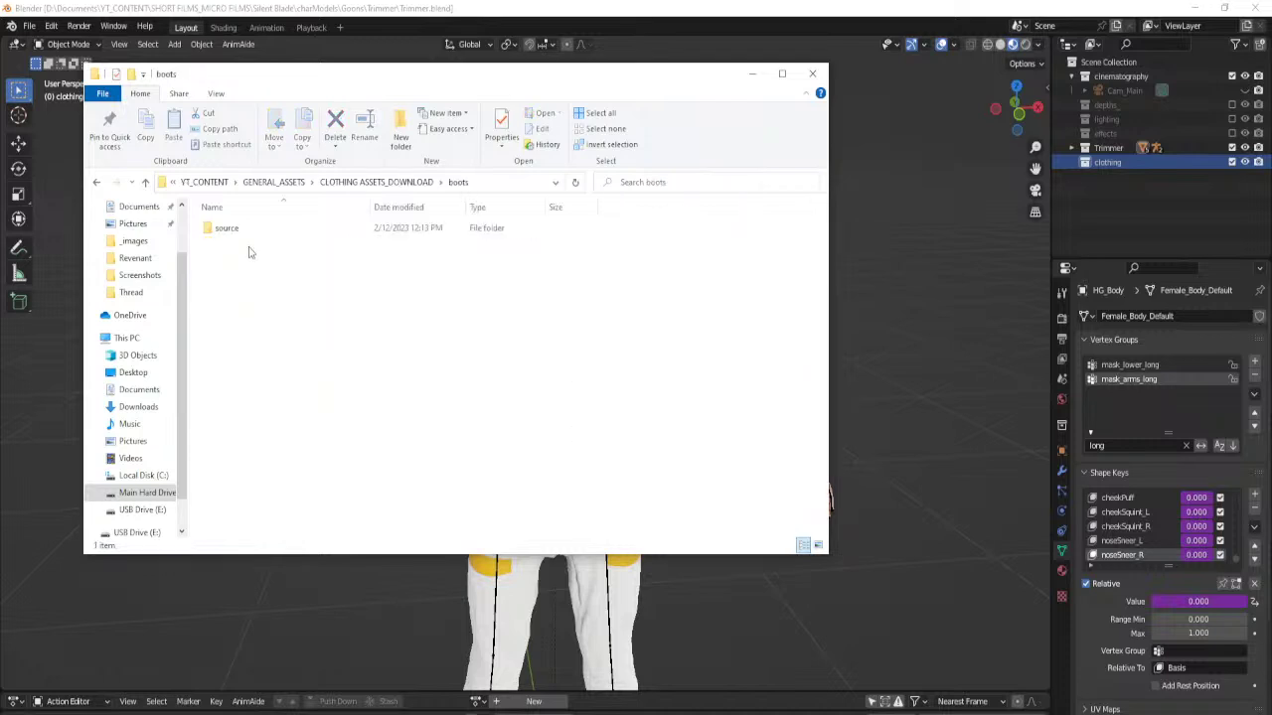
pyautogui.doubleClick(230, 230)
pyautogui.doubleClick(228, 229)
pyautogui.click(232, 229)
pyautogui.rightClick(470, 186)
pyautogui.click(494, 195)
pyautogui.click(1151, 186)
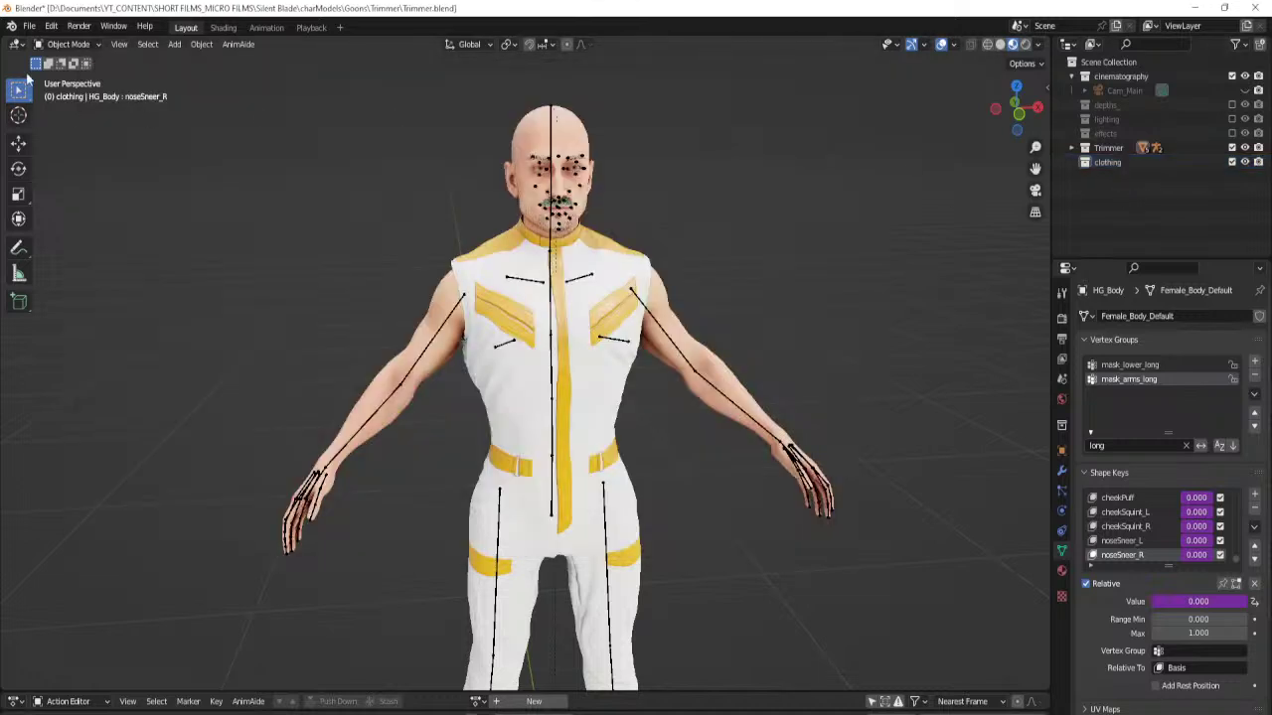
# Import boots.obj as a Wavefront model into the clothing collection, using the copied folder path.
pyautogui.click(29, 26)
pyautogui.moveTo(51, 25)
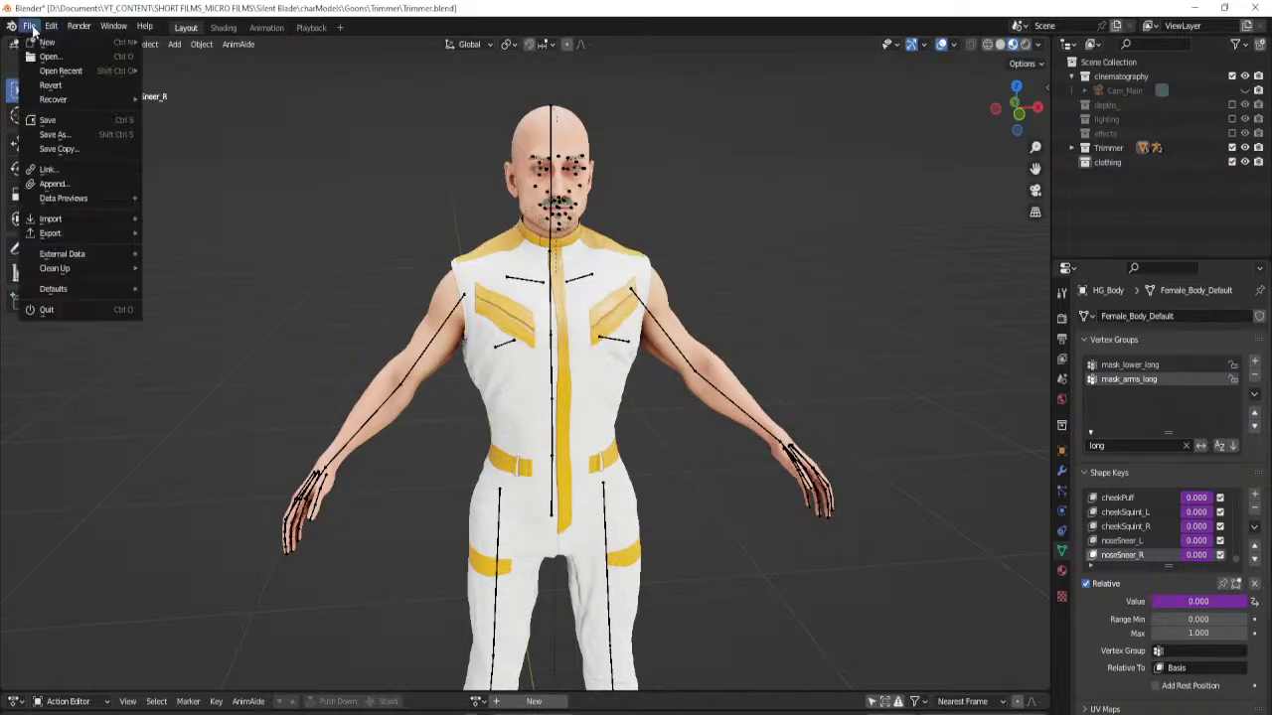
pyautogui.moveTo(59, 219)
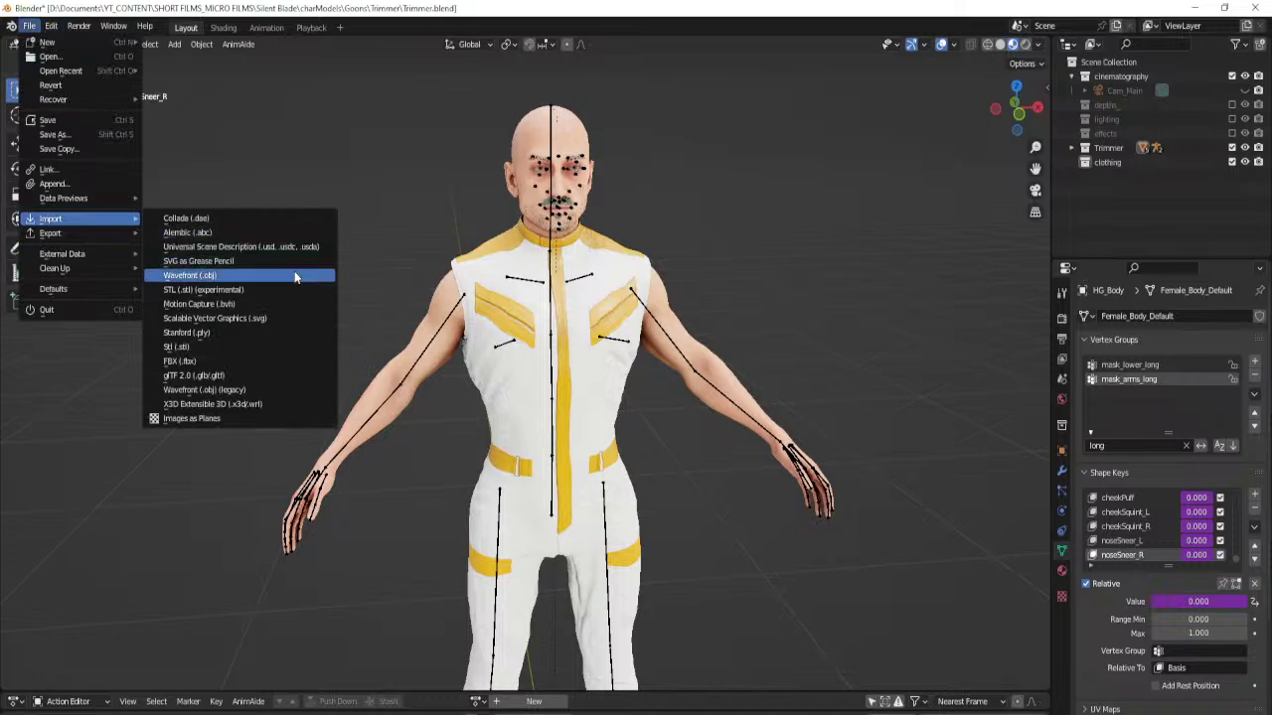
pyautogui.click(199, 274)
pyautogui.hotkey('ctrl', 'v')
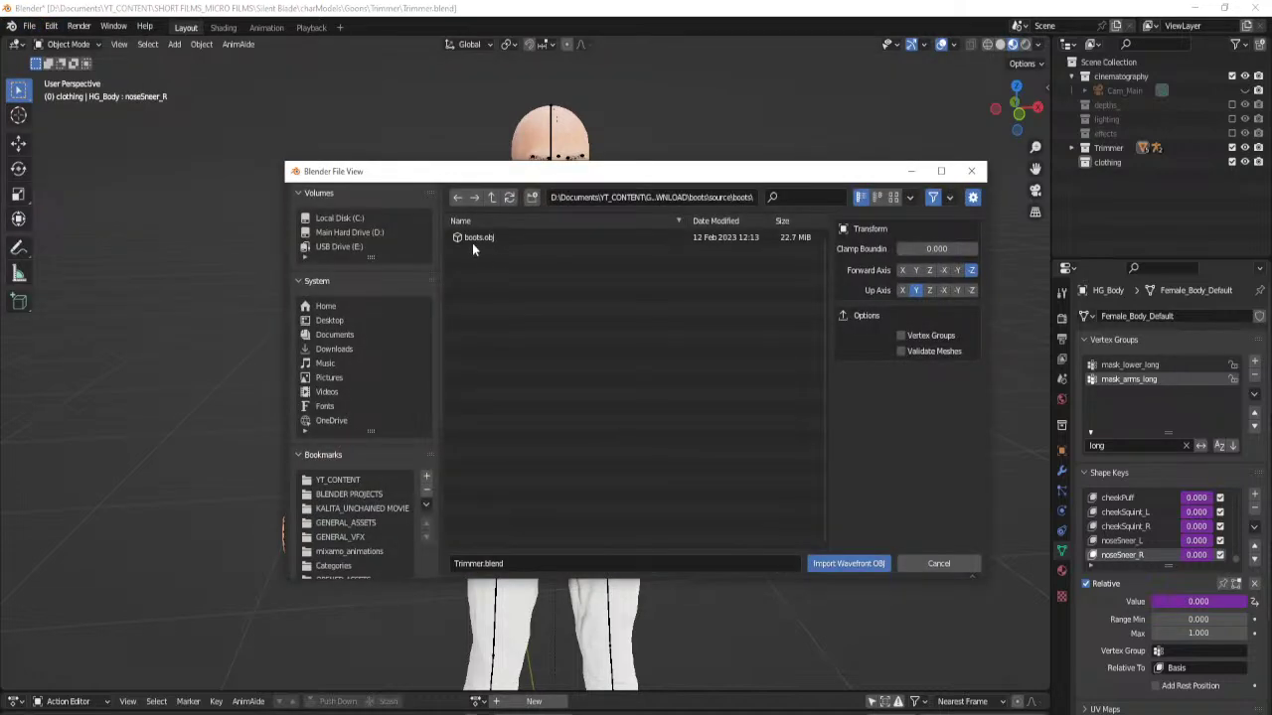
pyautogui.click(473, 242)
pyautogui.click(857, 566)
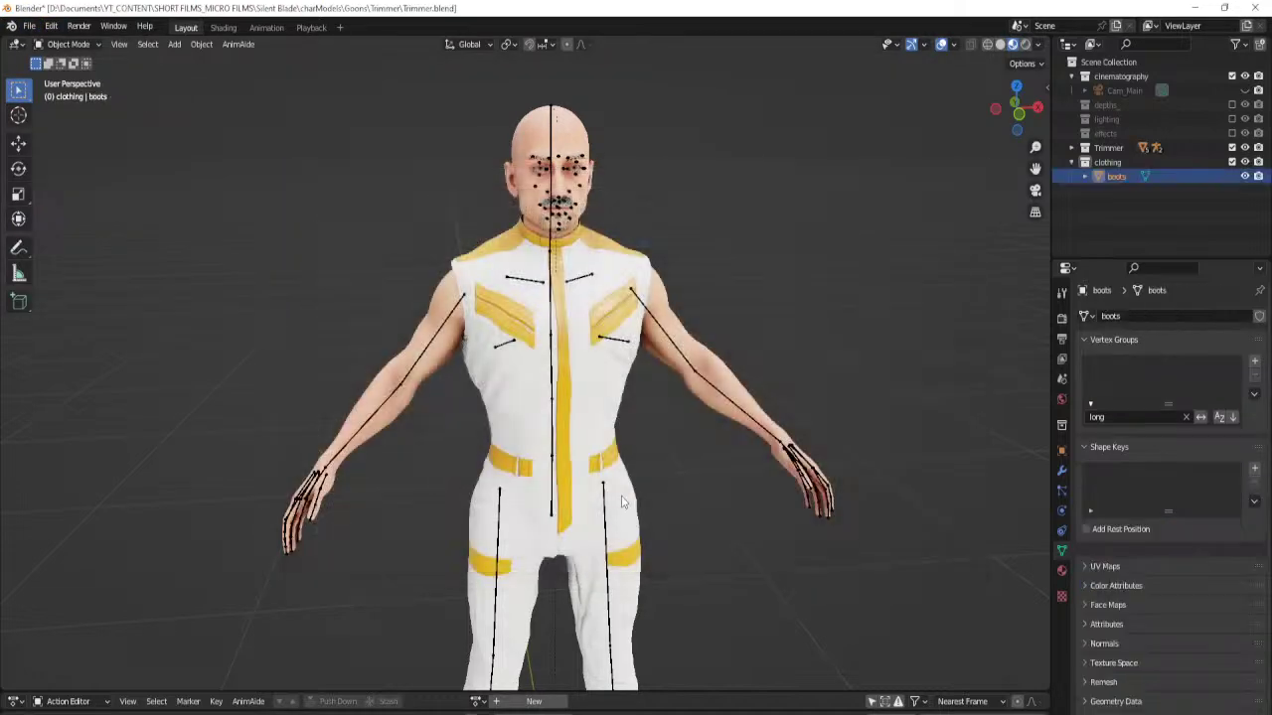
# Scale the imported boots down to match the size of the character's feet.
pyautogui.scroll(-5, 690, 384)
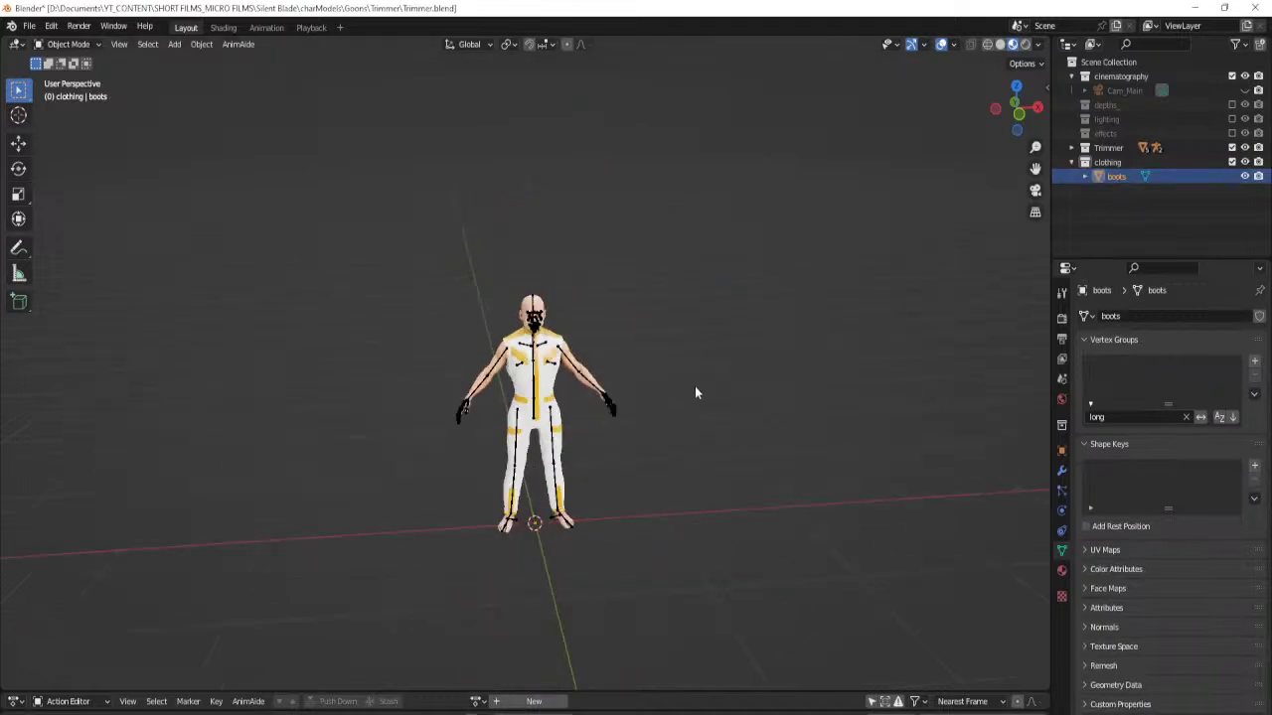
pyautogui.press('s')
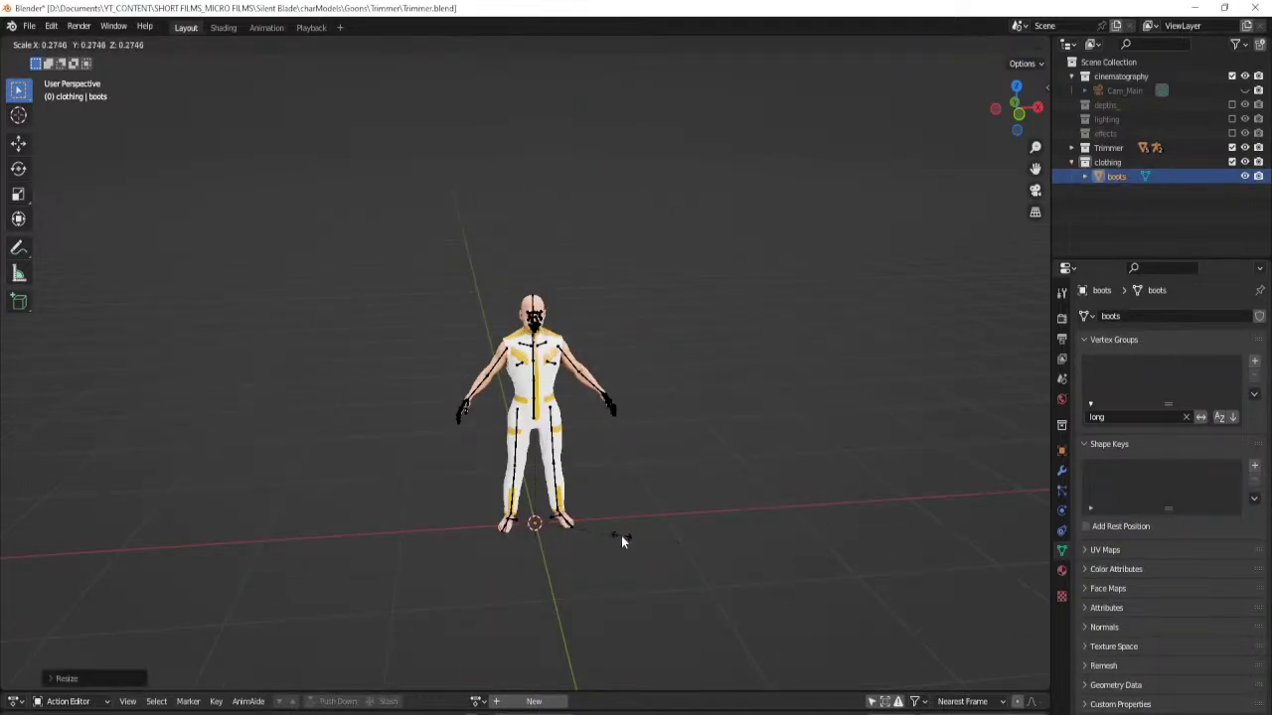
pyautogui.click(623, 543)
pyautogui.press('KP_1')
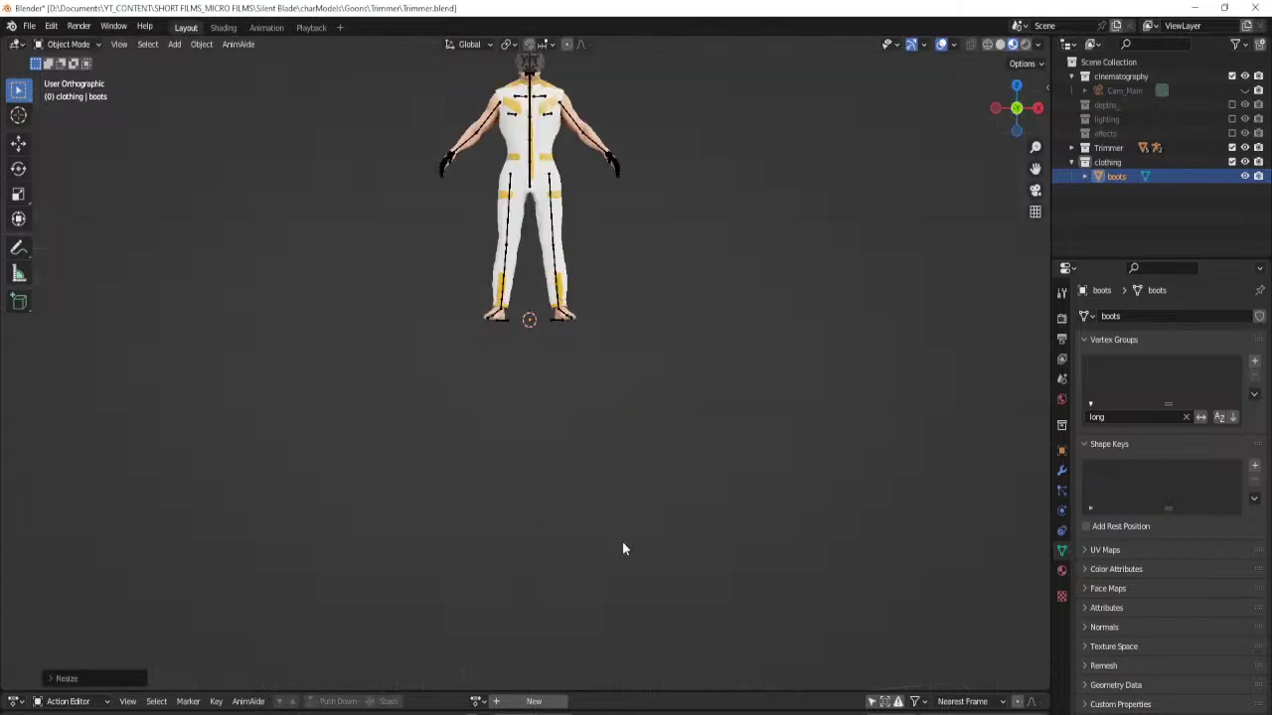
pyautogui.press('KP_Decimal')
pyautogui.press('s')
pyautogui.scroll(-8, 652, 425)
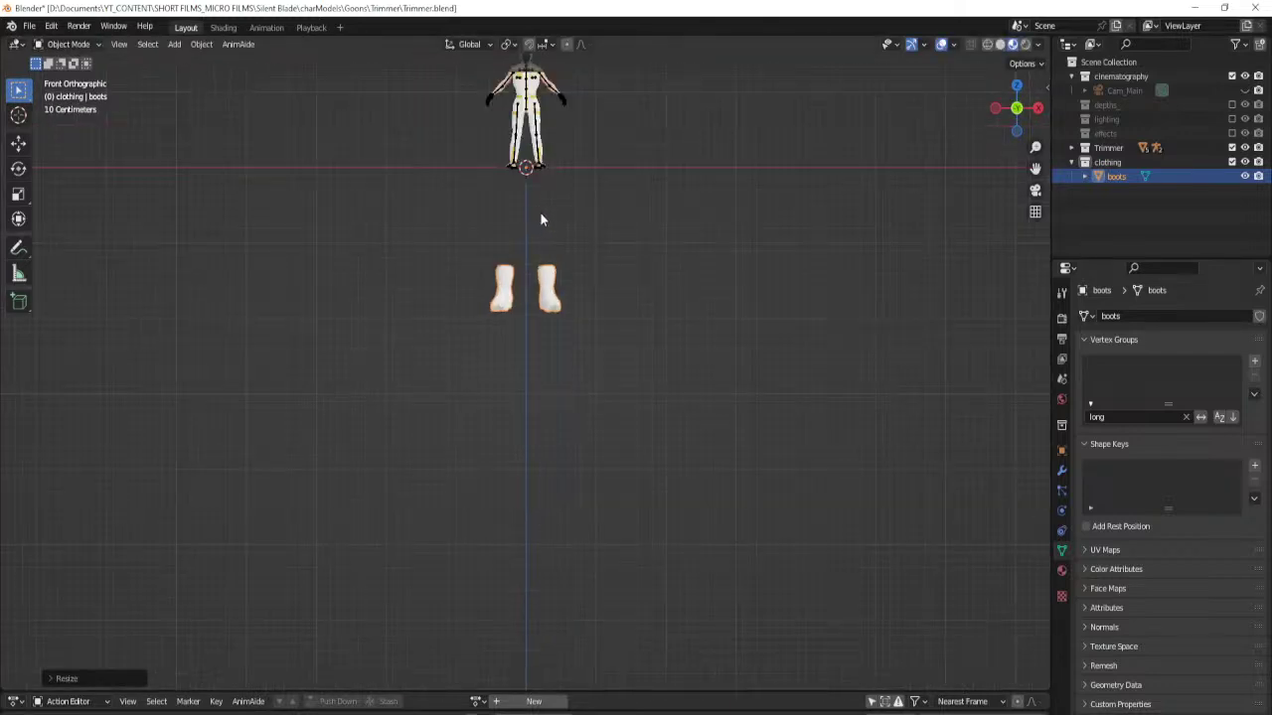
pyautogui.click(580, 464)
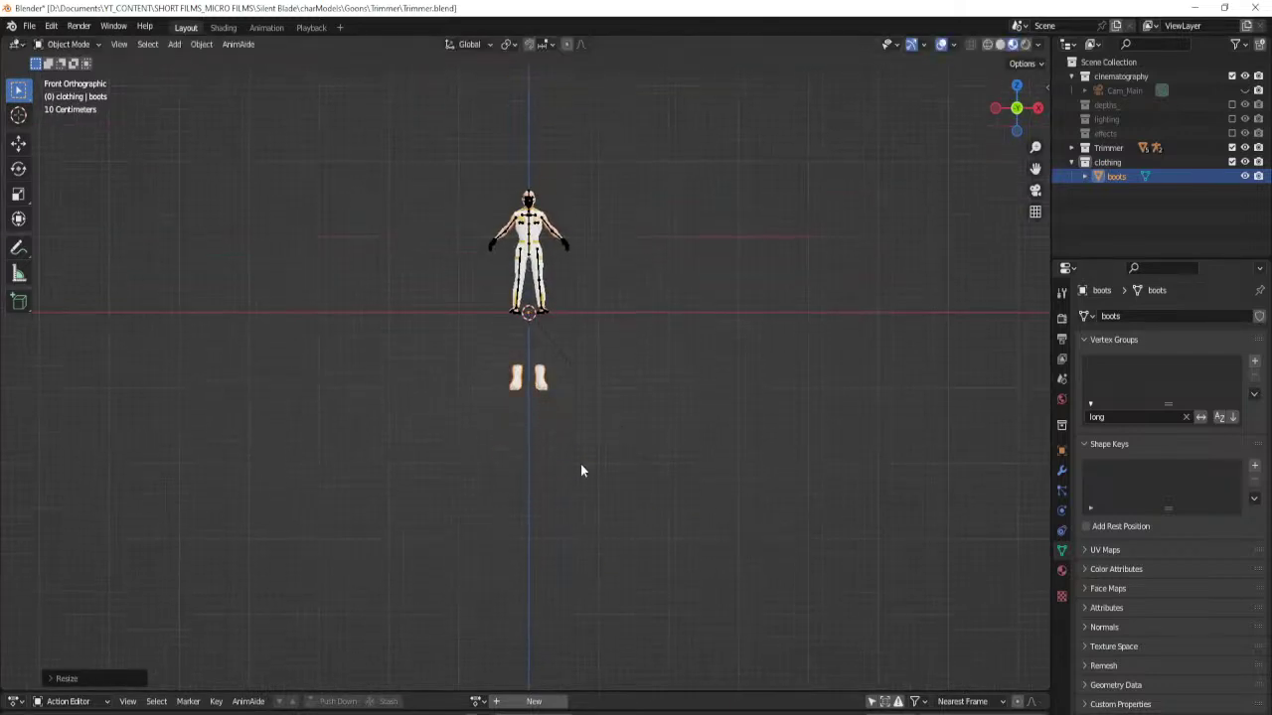
# Move the boots vertically along Z onto the character's feet and check their fit from the side.
pyautogui.press('g')
pyautogui.press('z')
pyautogui.click(574, 384)
pyautogui.press('KP_Decimal')
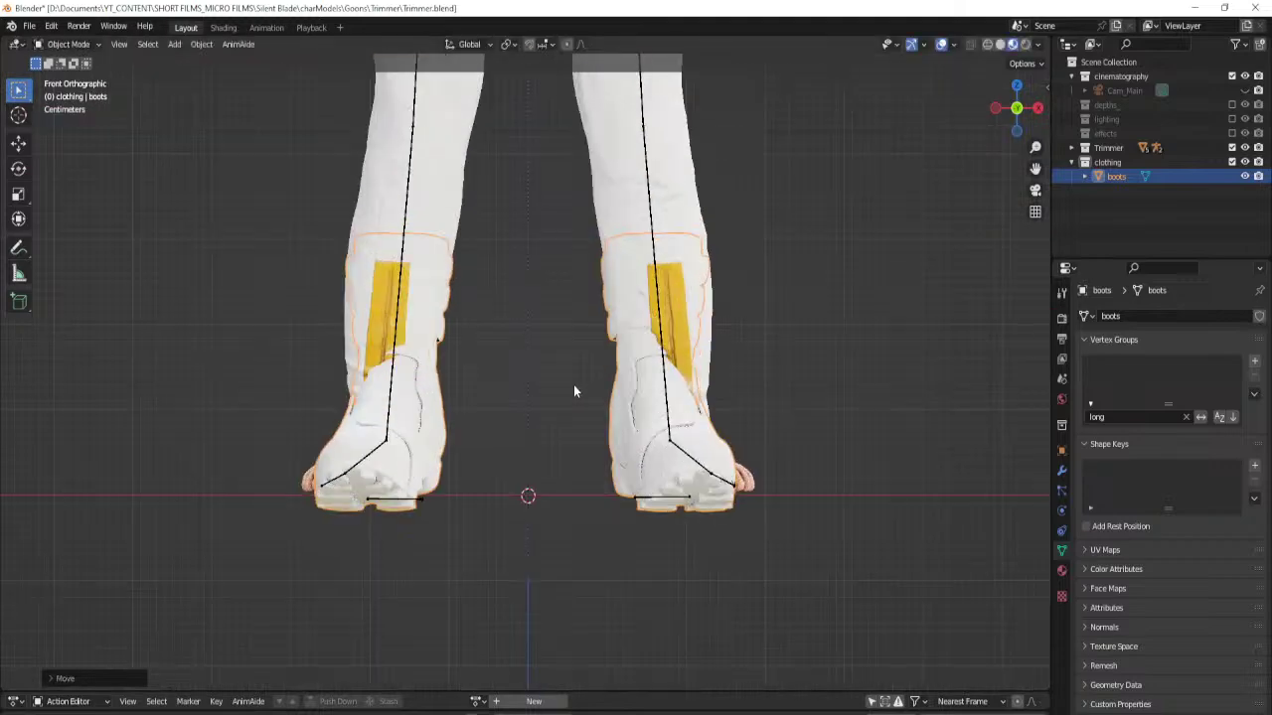
pyautogui.press('g')
pyautogui.press('z')
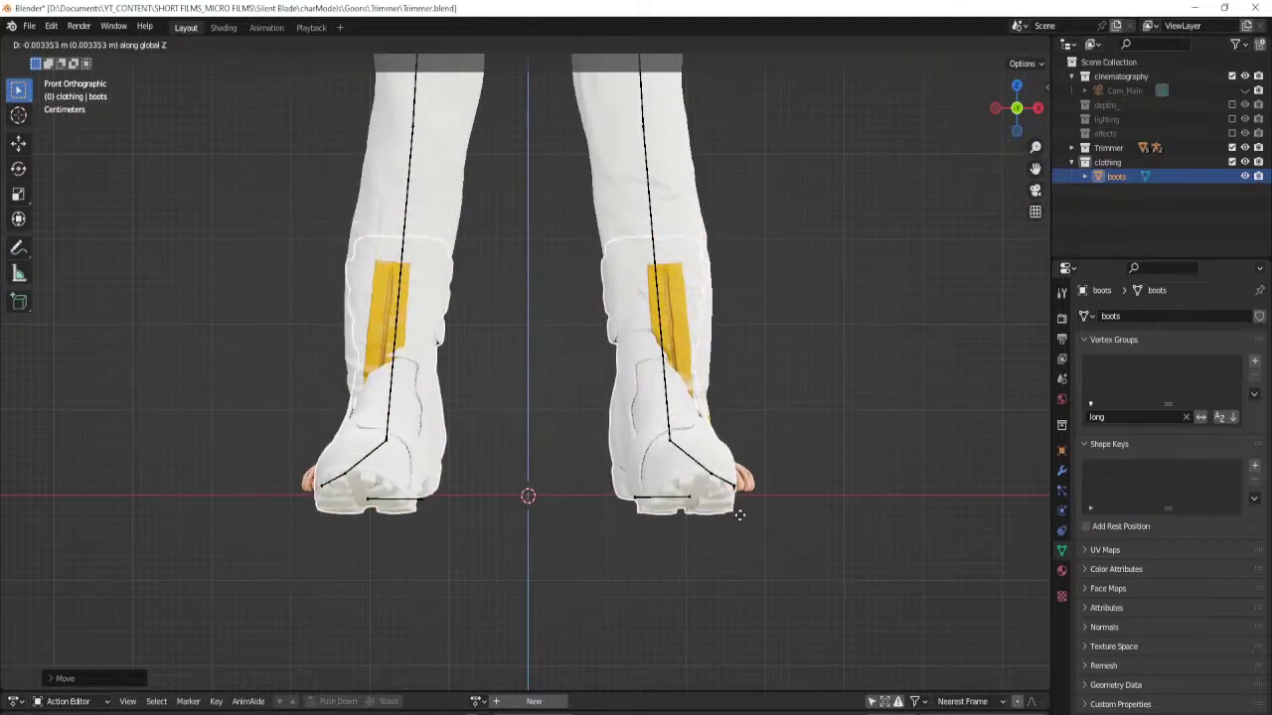
pyautogui.click(740, 512)
pyautogui.press('KP_3')
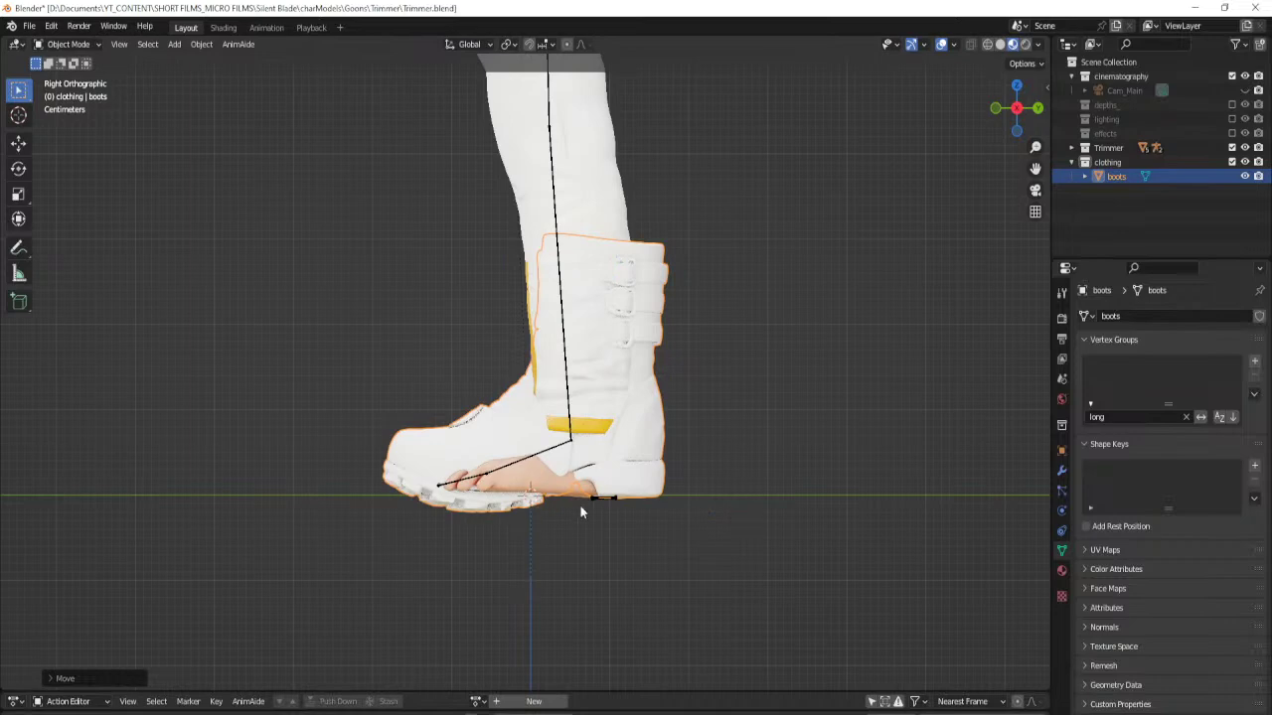
pyautogui.moveTo(434, 494)
pyautogui.mouseDown(button='middle')
pyautogui.moveTo(606, 502)
pyautogui.moveTo(552, 487)
pyautogui.mouseUp(button='middle')
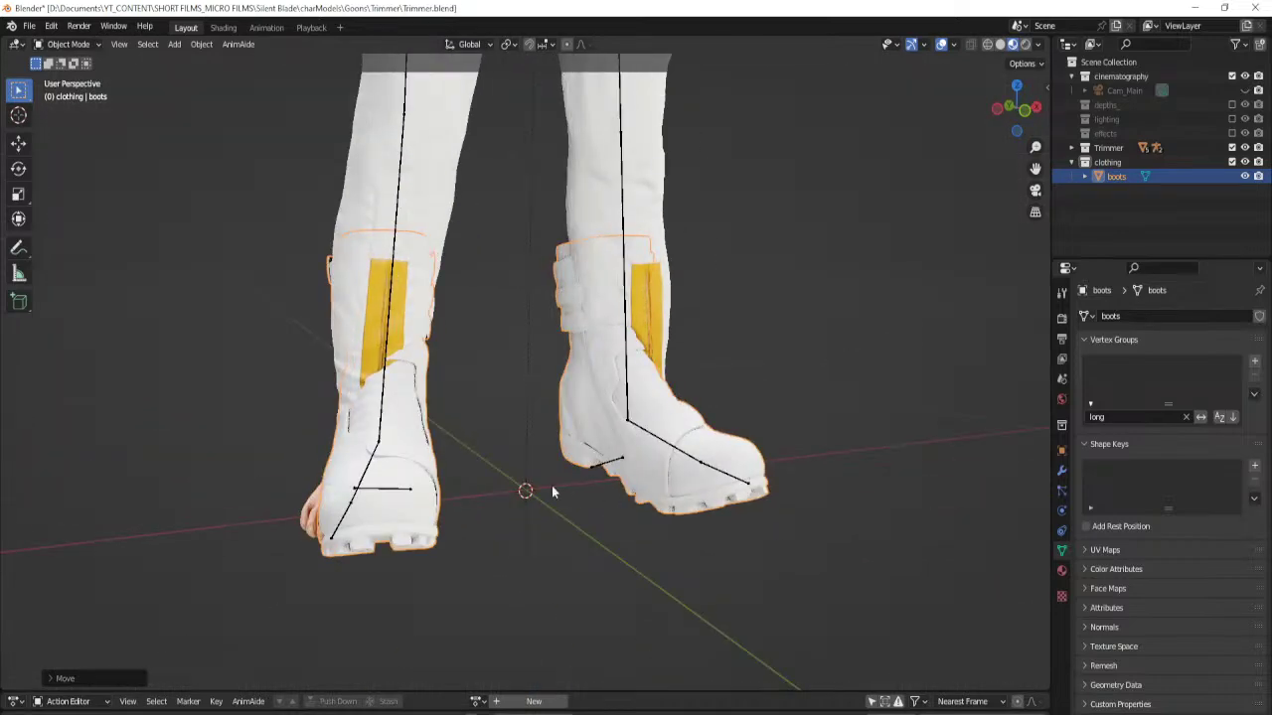
# Delete the boot mesh on the character's right foot in the front wireframe view and select the remaining boot's geometry.
pyautogui.press('KP_1')
pyautogui.press('z')
pyautogui.press('4')
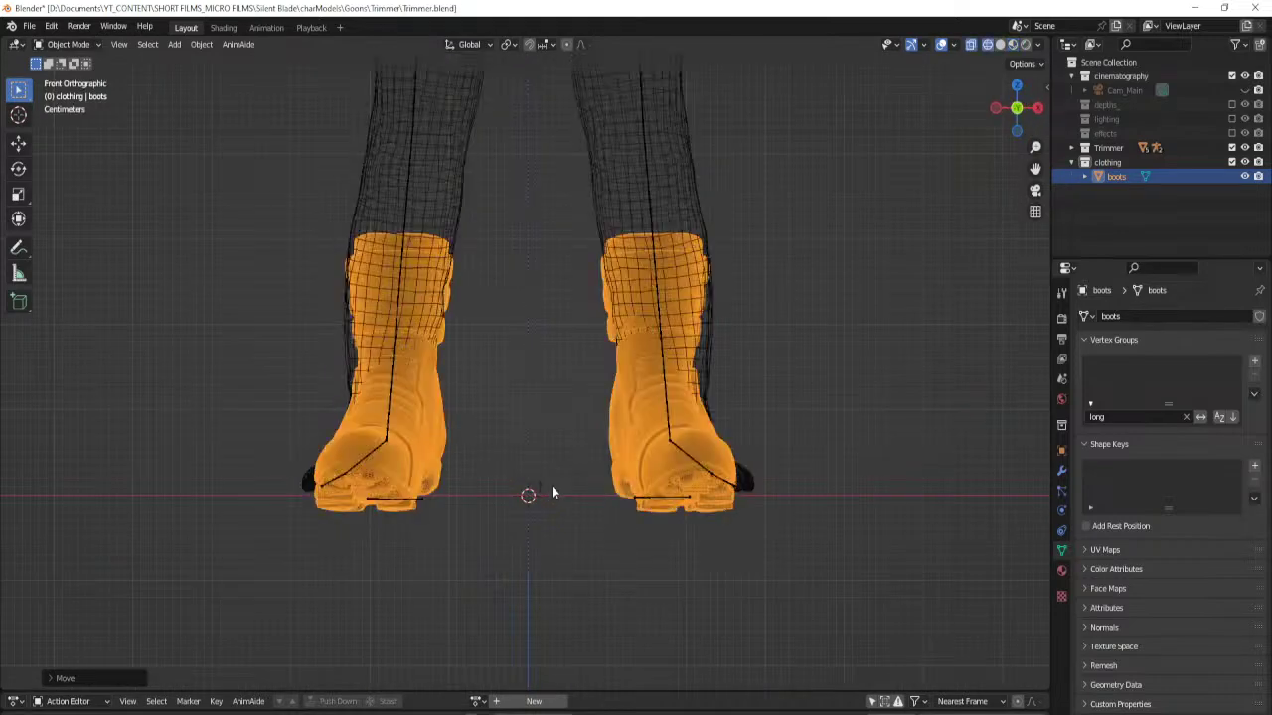
pyautogui.press('Tab')
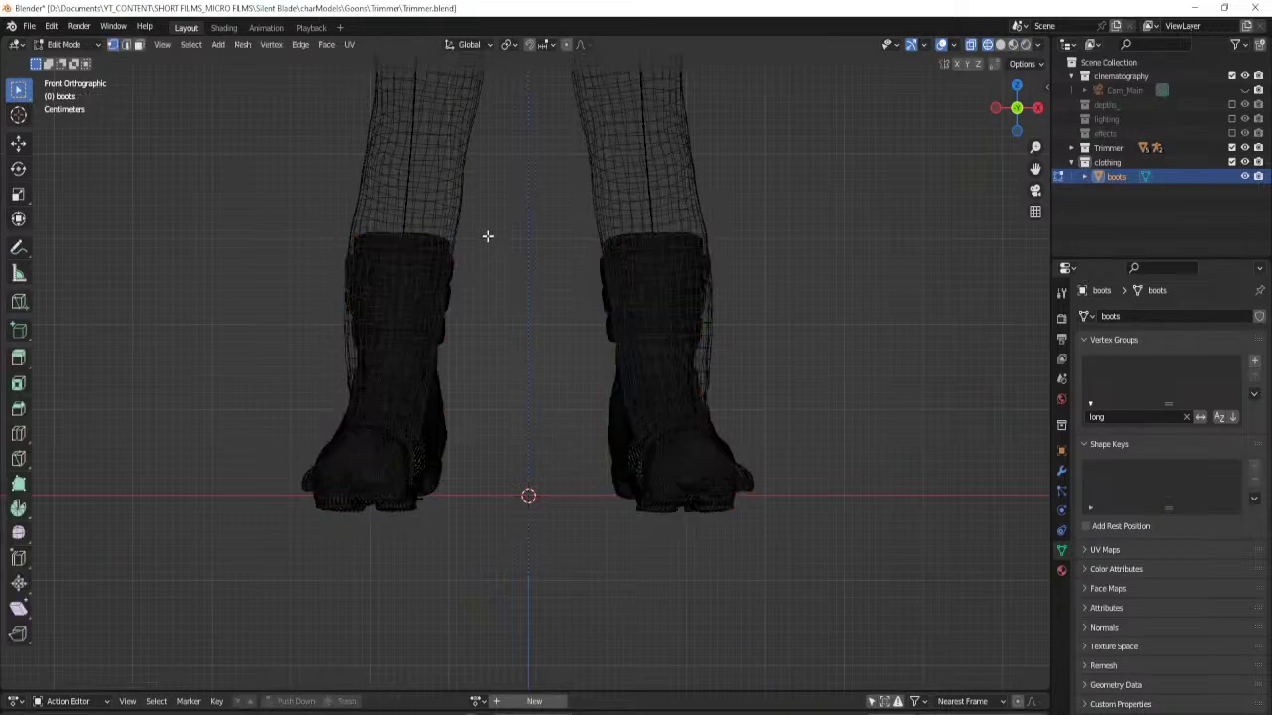
pyautogui.moveTo(497, 202); pyautogui.dragTo(247, 588)
pyautogui.press('x')
pyautogui.click(480, 470)
pyautogui.moveTo(523, 159); pyautogui.dragTo(729, 554)
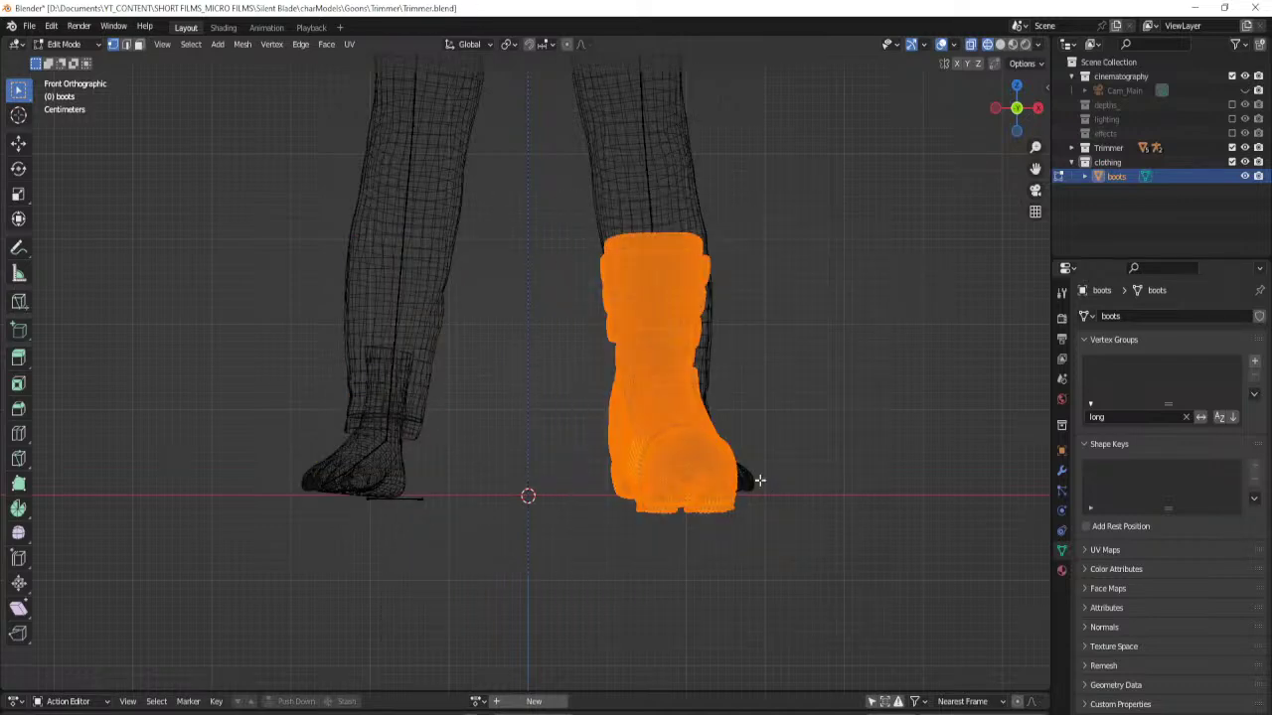
# Return to Object Mode with solid shading and apply the object transform to the remaining boot.
pyautogui.press('Tab')
pyautogui.press('z')
pyautogui.press('6')
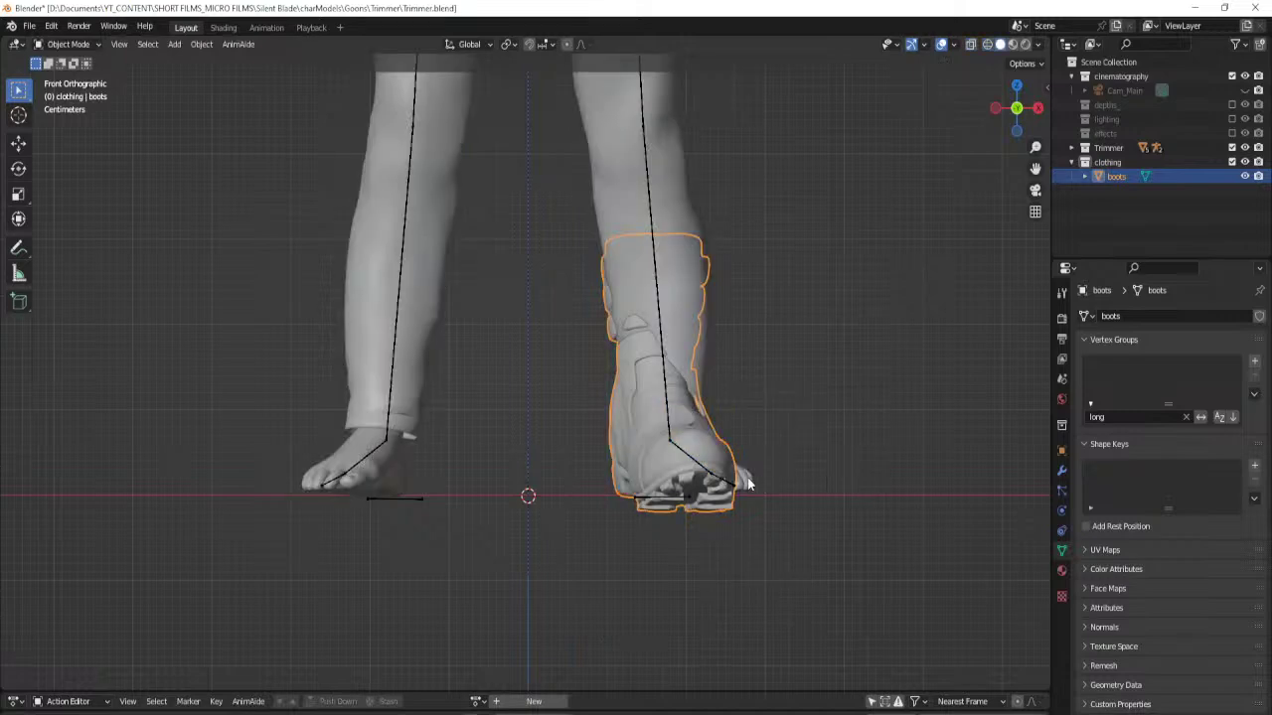
pyautogui.press('KP_3')
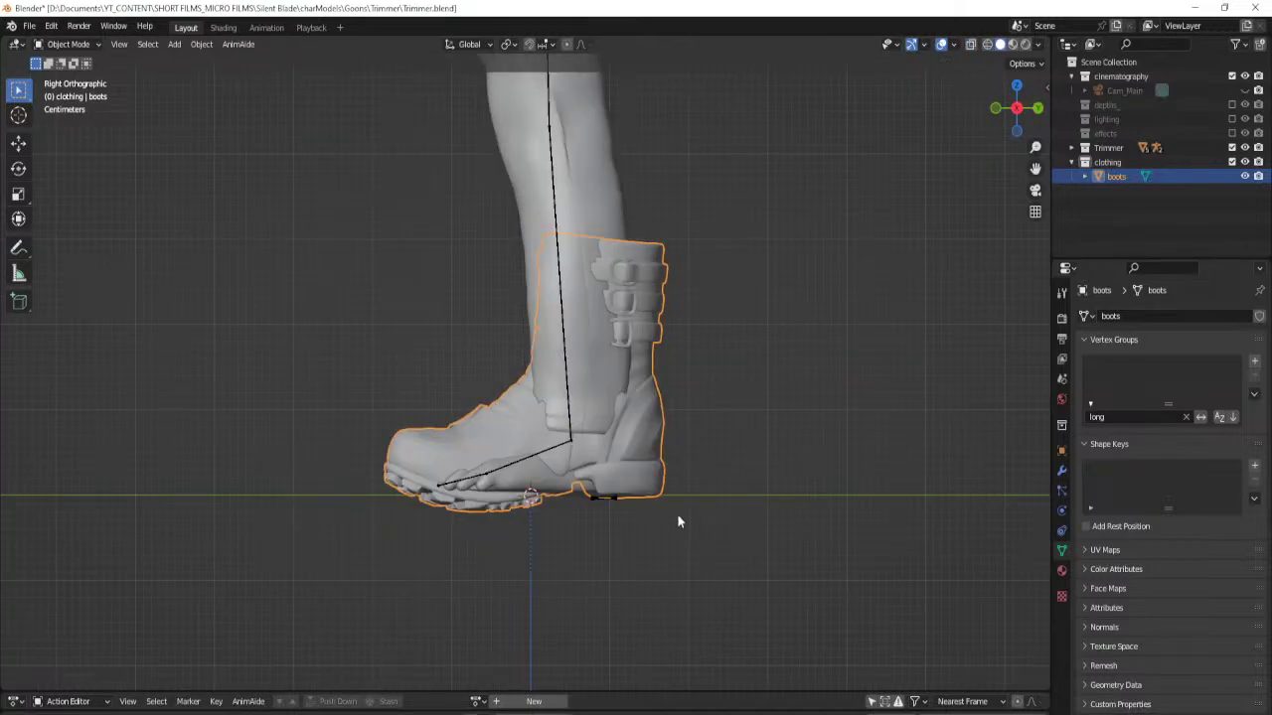
pyautogui.hotkey('ctrl', 'a')
pyautogui.click(671, 563)
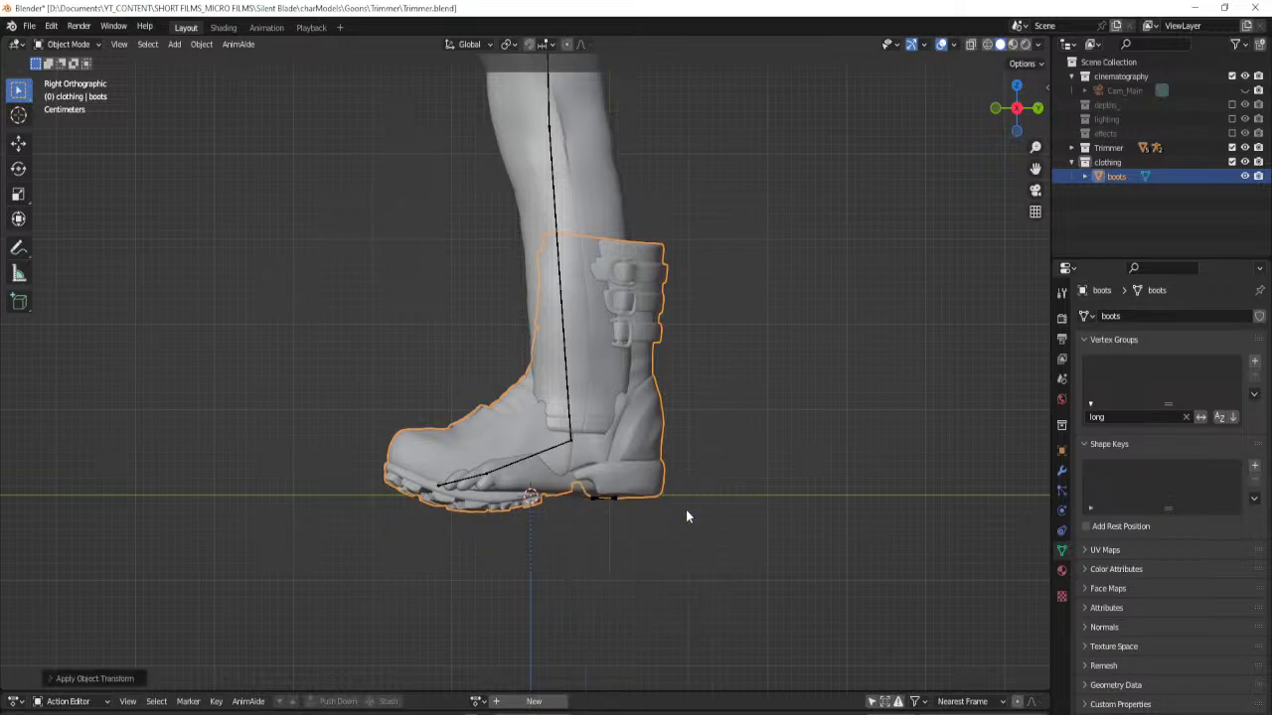
# Sculpt the front of the boot's sole upward with the Grab brush at a 248 px radius.
pyautogui.hotkey('ctrl', 'Tab')
pyautogui.click(682, 478)
pyautogui.press('g')
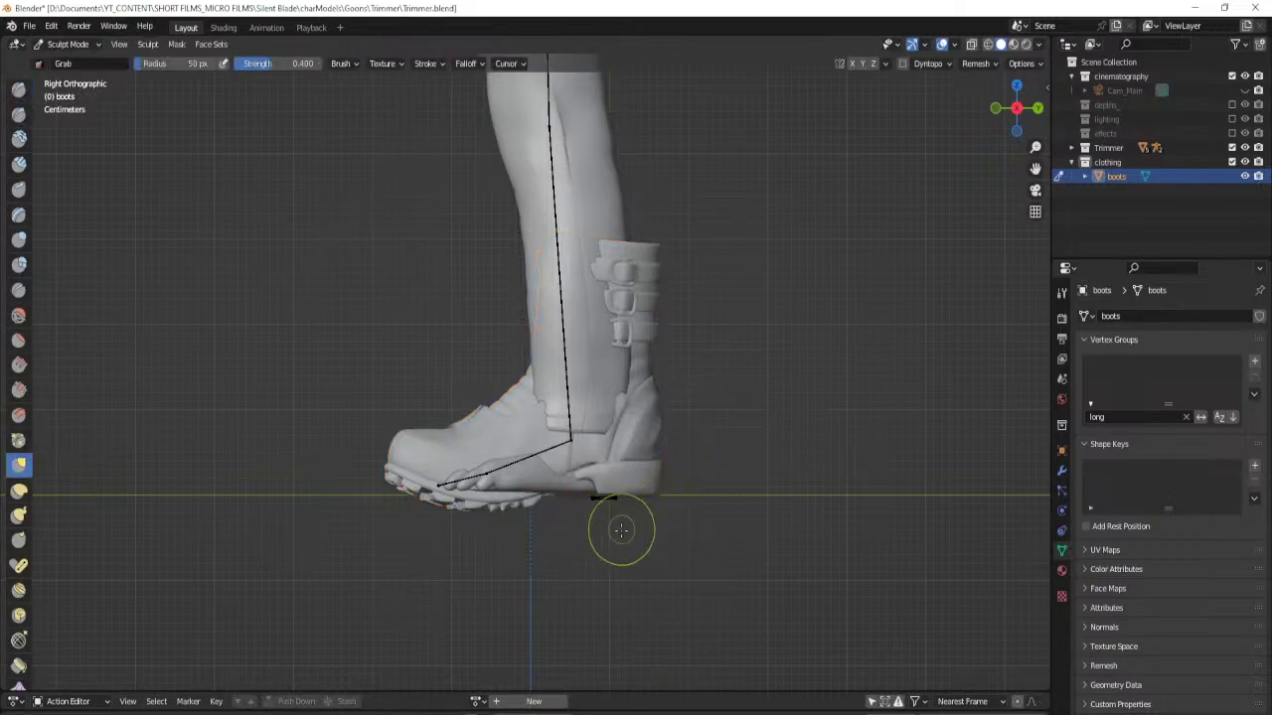
pyautogui.press('f')
pyautogui.click(741, 545)
pyautogui.moveTo(424, 517)
pyautogui.mouseDown()
pyautogui.moveTo(425, 488)
pyautogui.moveTo(473, 483)
pyautogui.mouseUp()
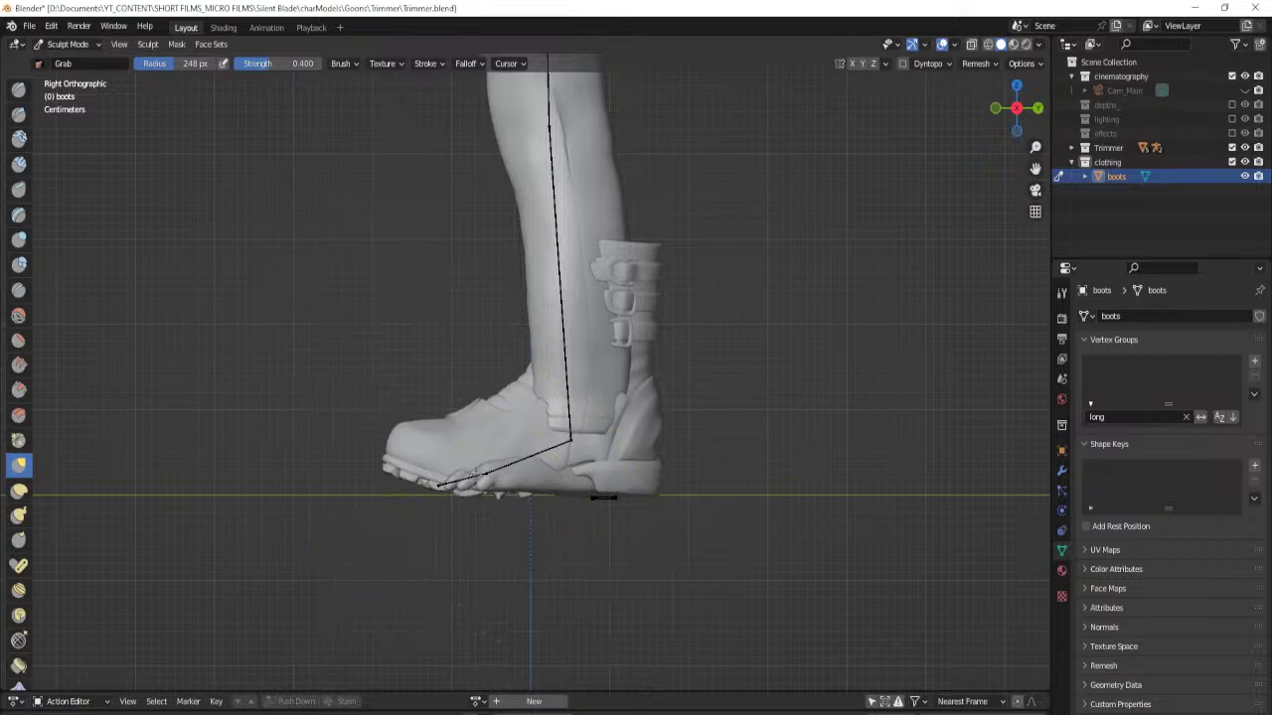
pyautogui.moveTo(454, 540); pyautogui.dragTo(528, 539, button='middle')
pyautogui.moveTo(634, 533)
pyautogui.mouseDown(button='middle')
pyautogui.moveTo(546, 508)
pyautogui.moveTo(567, 513)
pyautogui.mouseUp(button='middle')
pyautogui.press('KP_1')
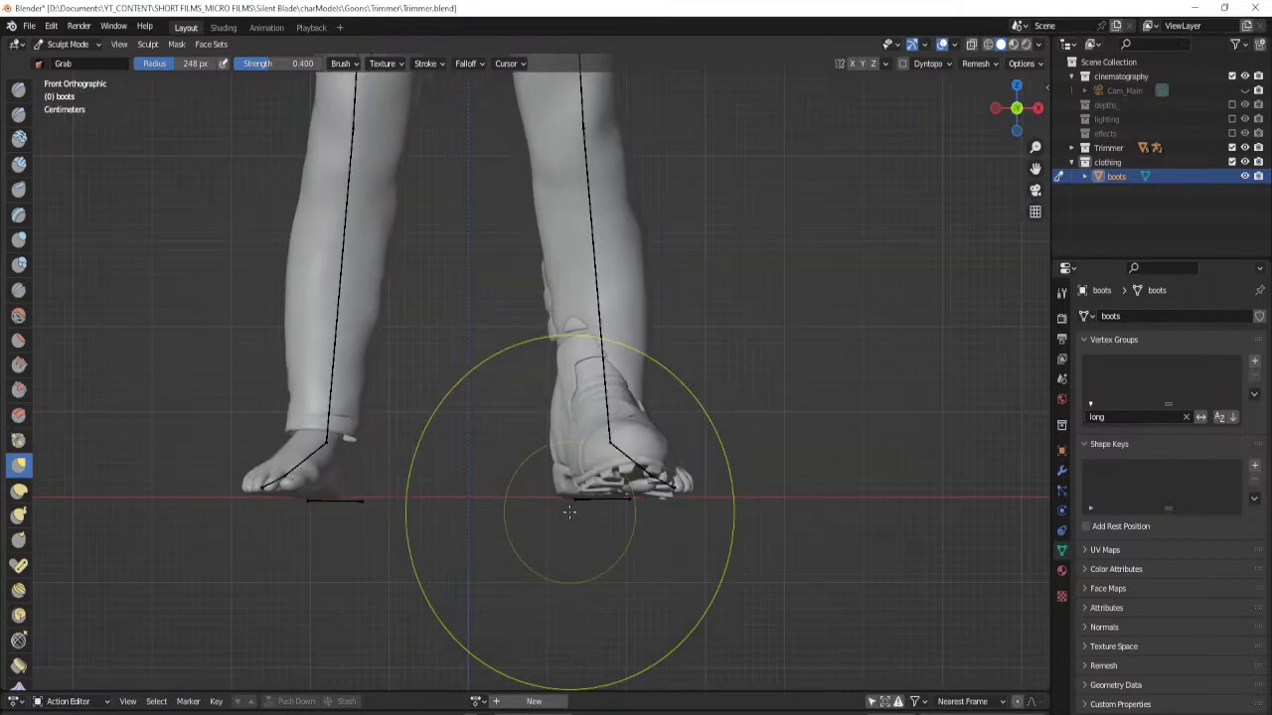
pyautogui.press('f')
pyautogui.click(679, 528)
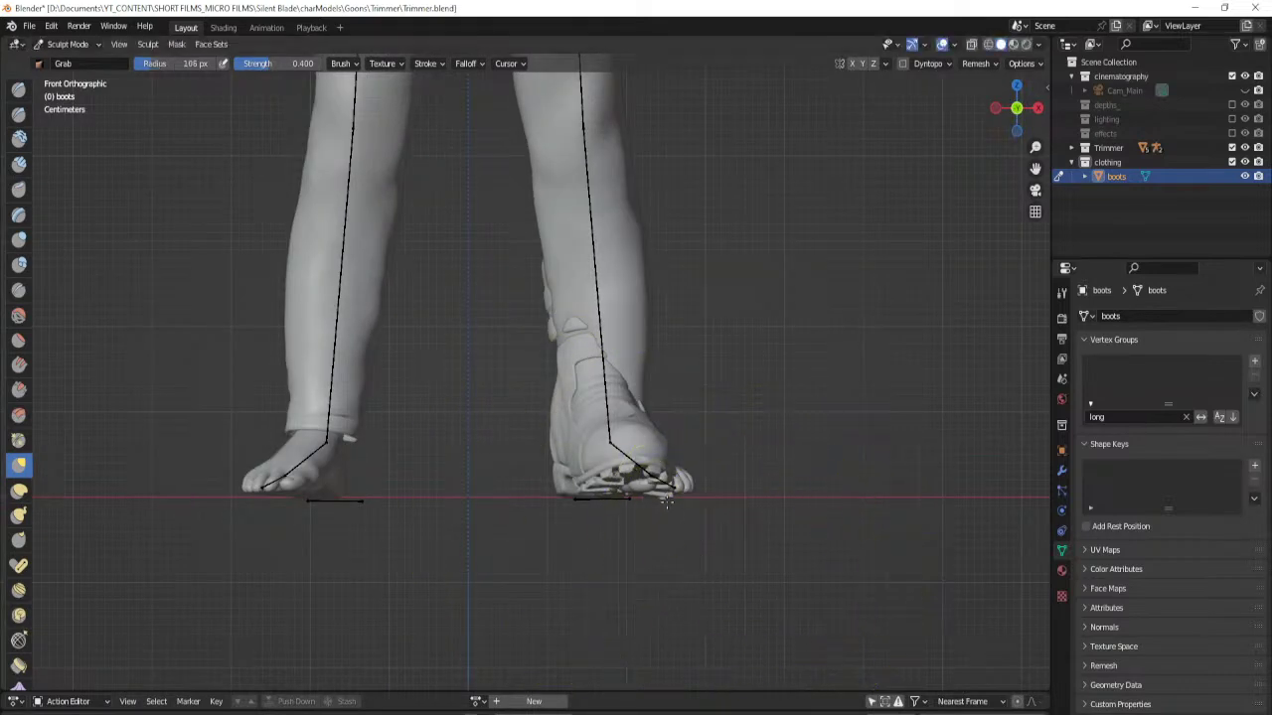
pyautogui.moveTo(614, 513); pyautogui.dragTo(690, 488, button='middle')
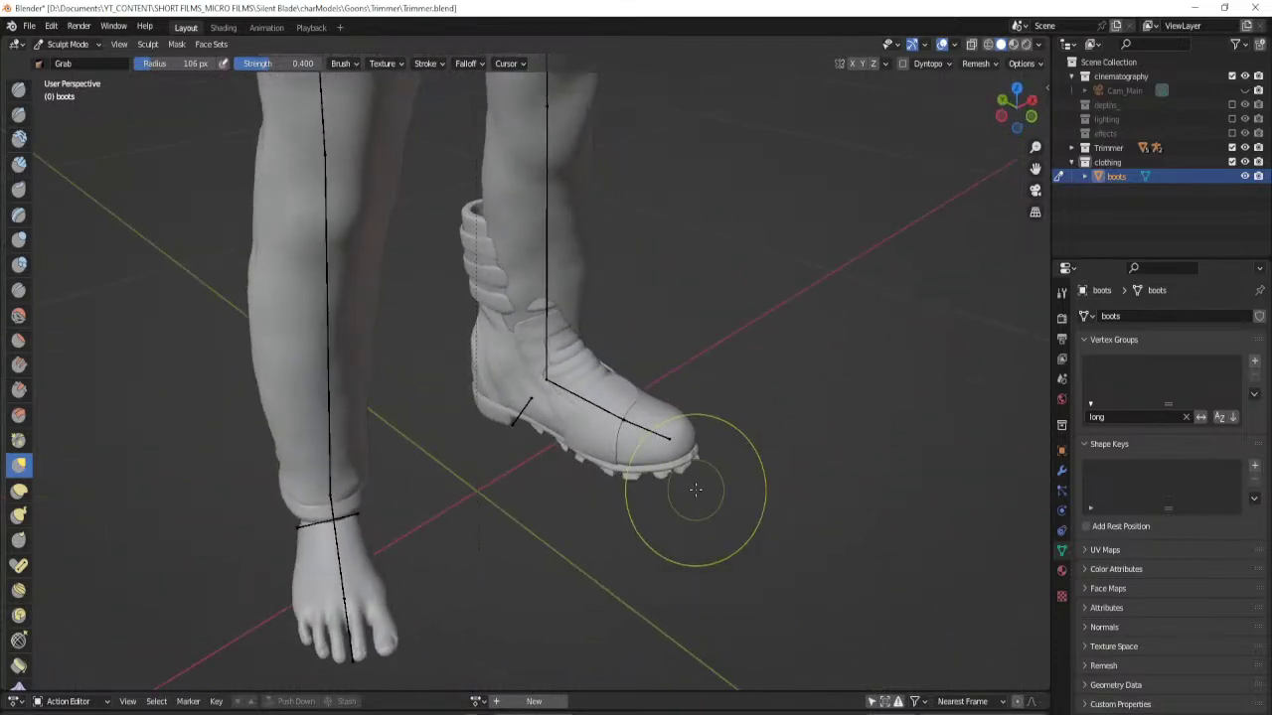
pyautogui.click(19, 490)
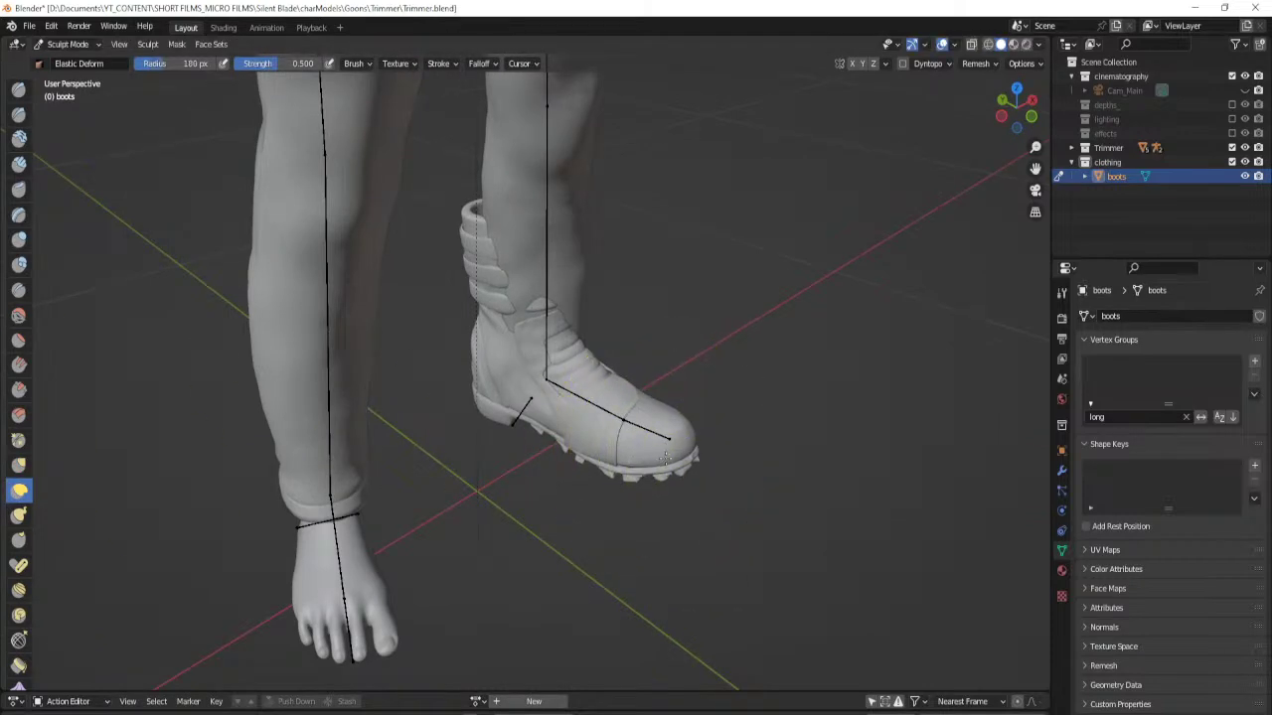
pyautogui.moveTo(744, 440); pyautogui.dragTo(616, 454, button='middle')
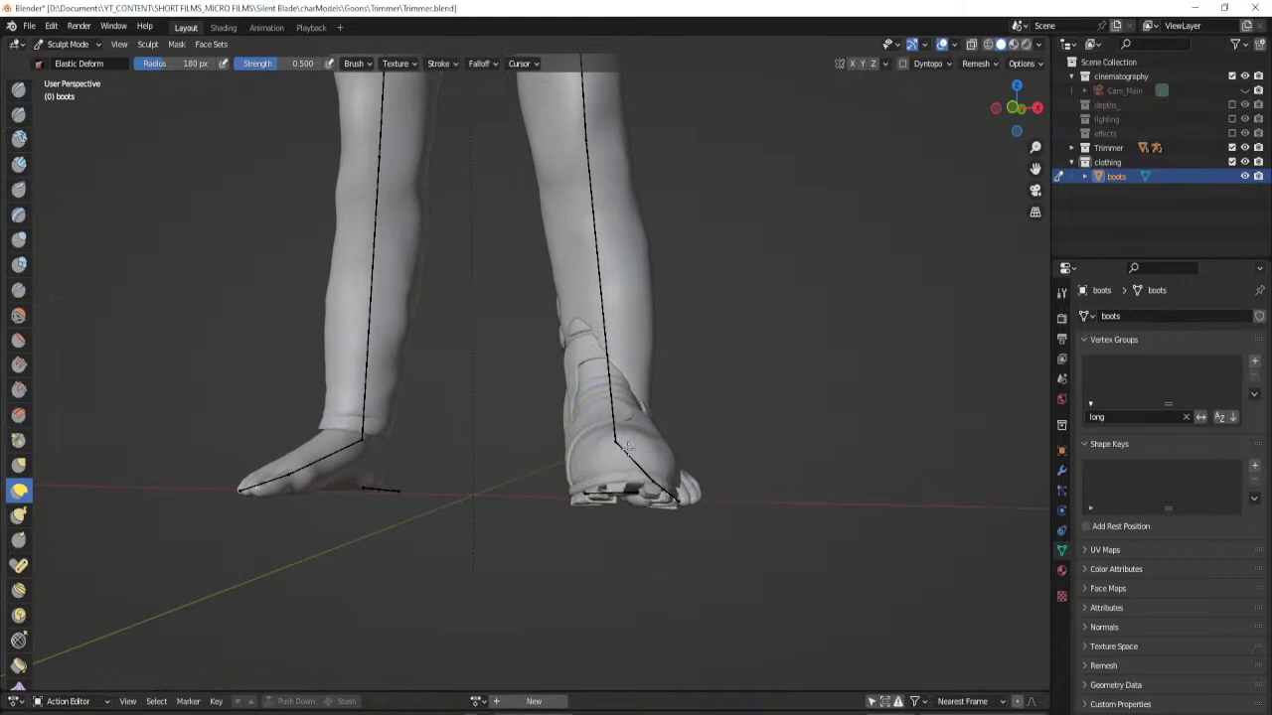
pyautogui.hotkey('ctrl', 'Tab')
pyautogui.press('o')
pyautogui.click(728, 456)
# Rotate the boot mesh about 15° in the top view so its toe turns outward along the foot.
pyautogui.keyDown('shift'); pyautogui.moveTo(637, 341); pyautogui.dragTo(646, 446, button='middle'); pyautogui.keyUp('shift')
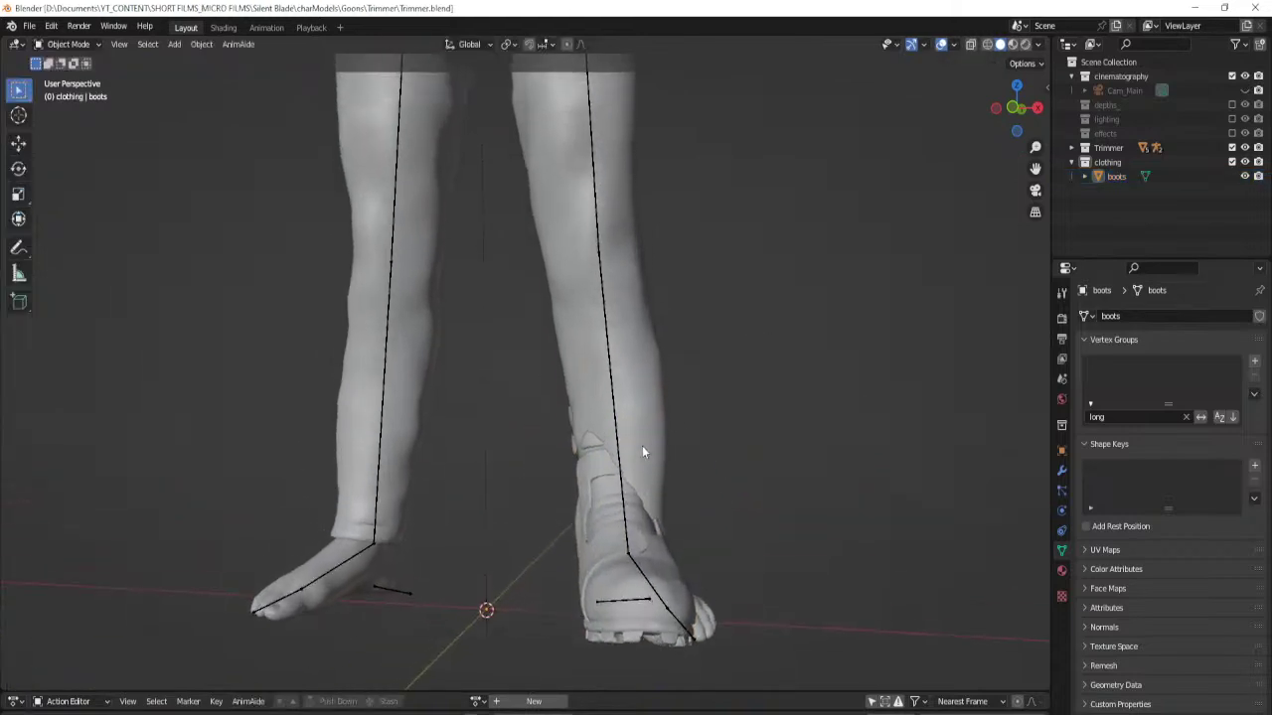
pyautogui.scroll(-3, 594, 450)
pyautogui.moveTo(576, 475); pyautogui.dragTo(619, 505, button='middle')
pyautogui.click(559, 454)
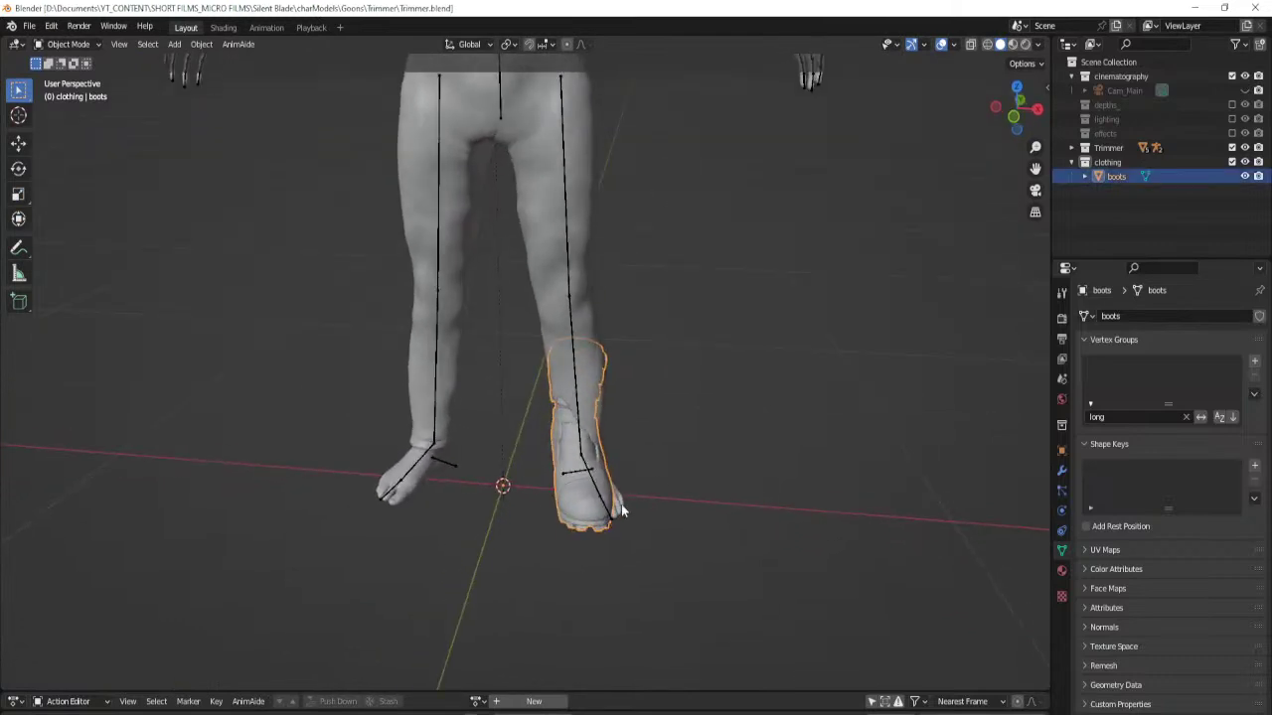
pyautogui.press('Tab')
pyautogui.press('KP_7')
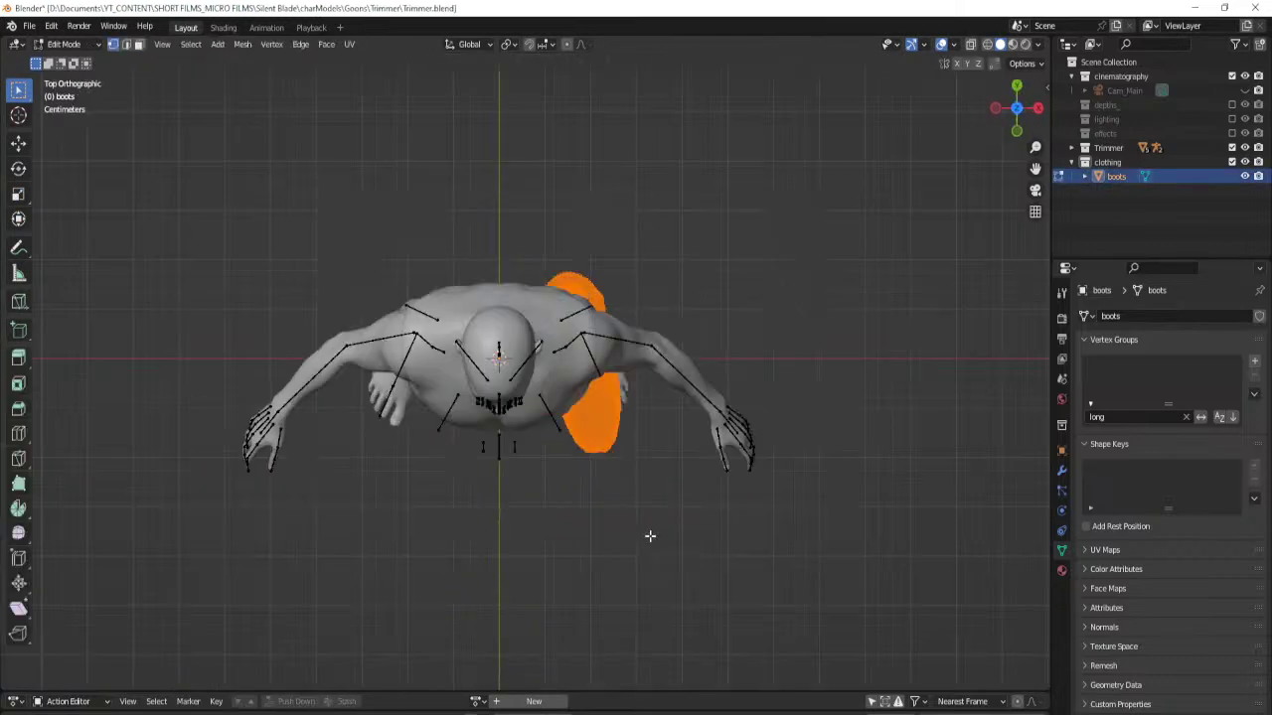
pyautogui.press('r')
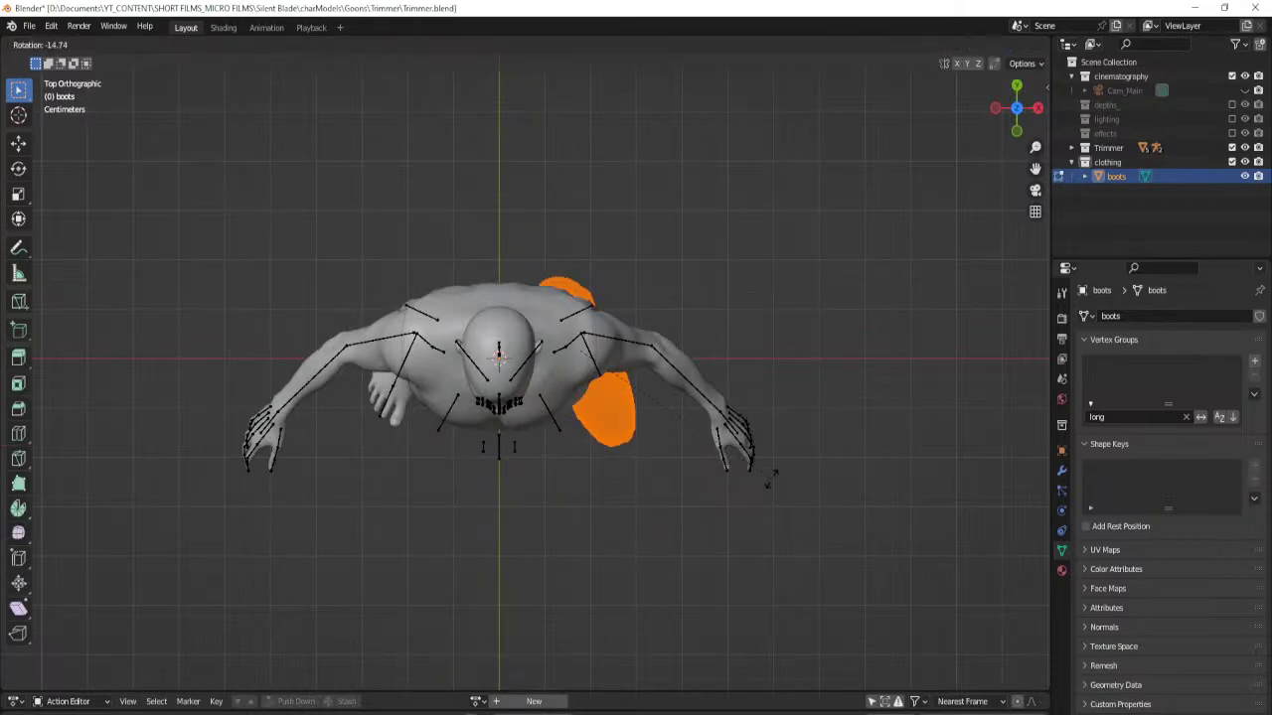
pyautogui.click(771, 480)
# Move the boot forward about 0.031 m in the side wireframe view to line its heel up with the leg.
pyautogui.press('KP_3')
pyautogui.scroll(3, 647, 487)
pyautogui.press('z')
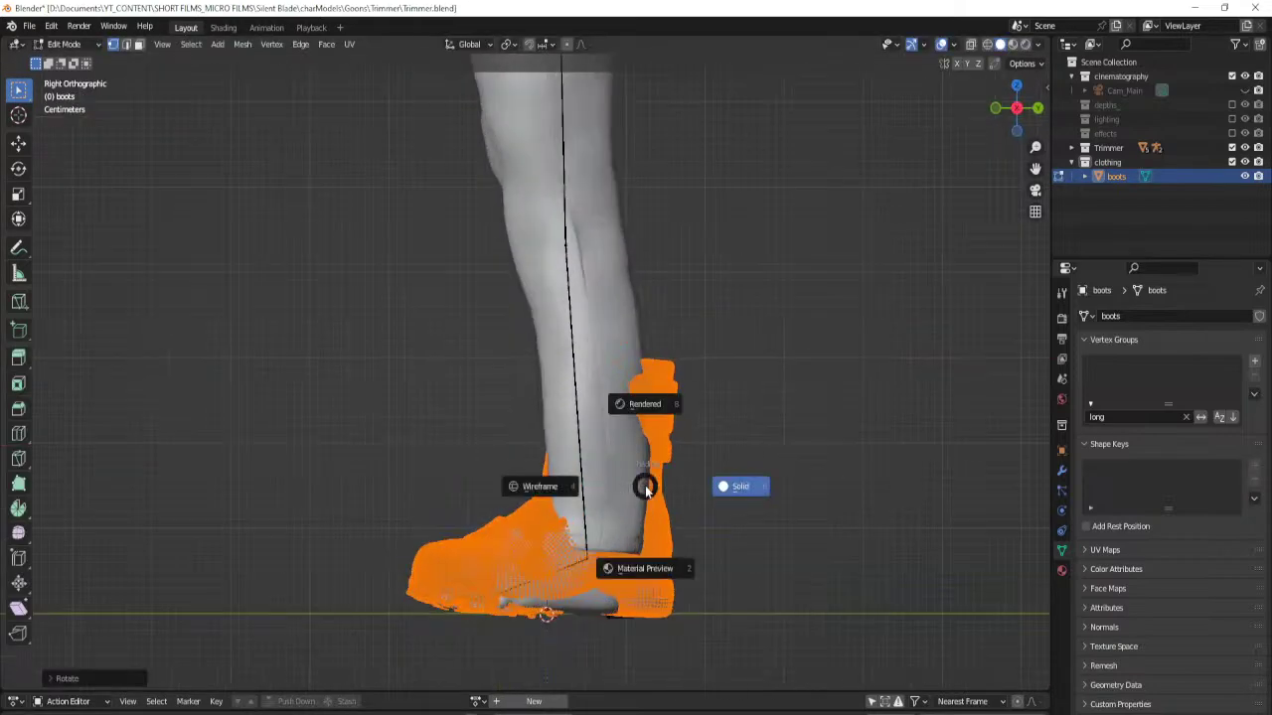
pyautogui.press('4')
pyautogui.scroll(2, 646, 487)
pyautogui.keyDown('shift'); pyautogui.moveTo(706, 588); pyautogui.dragTo(650, 437, button='middle'); pyautogui.keyUp('shift')
pyautogui.press('g')
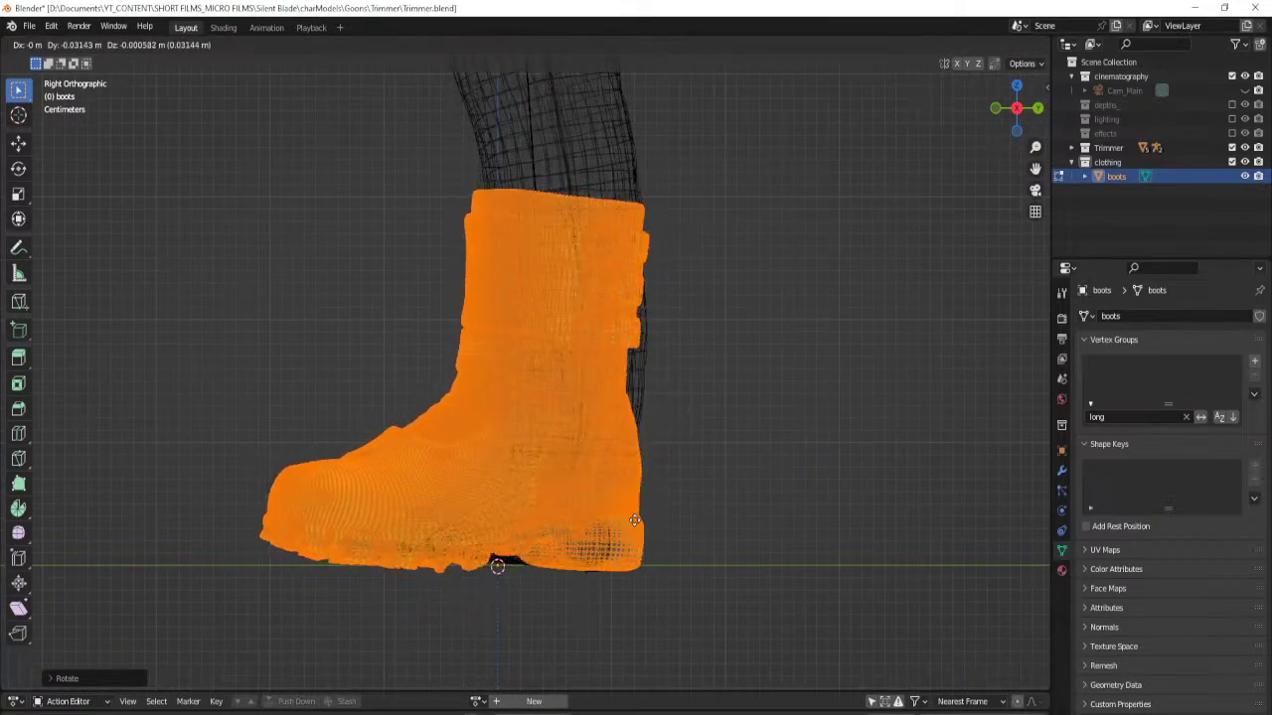
pyautogui.click(633, 521)
# Scale the boot mesh down uniformly to about 0.75.
pyautogui.moveTo(409, 535); pyautogui.dragTo(716, 563, button='middle')
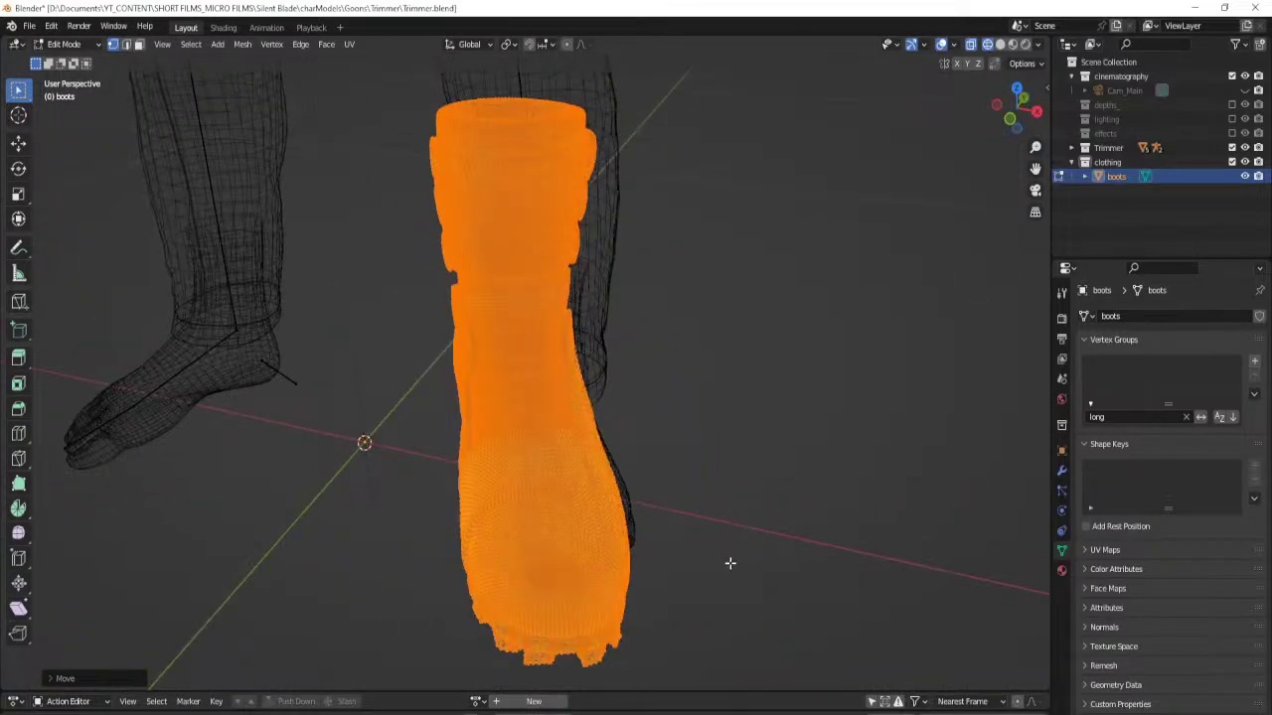
pyautogui.press('s')
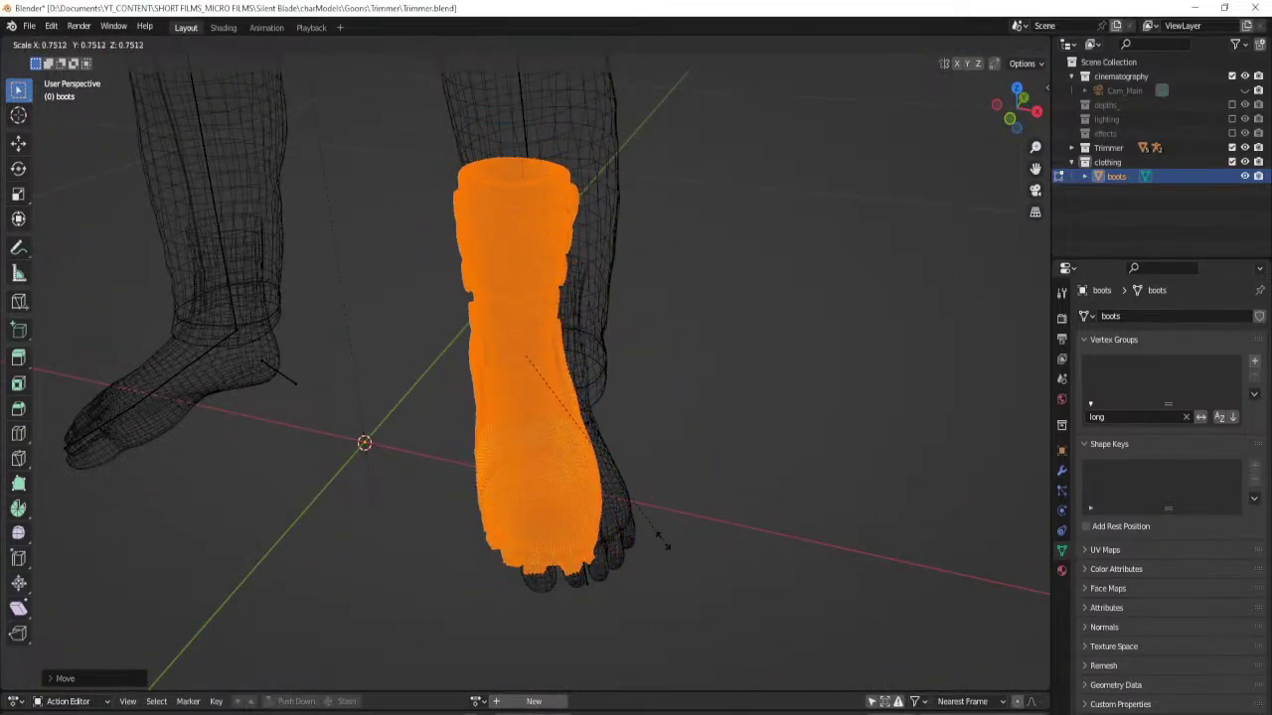
pyautogui.click(671, 539)
# Move the scaled boot down over the foot and adjust its tilt in the side view.
pyautogui.press('KP_3')
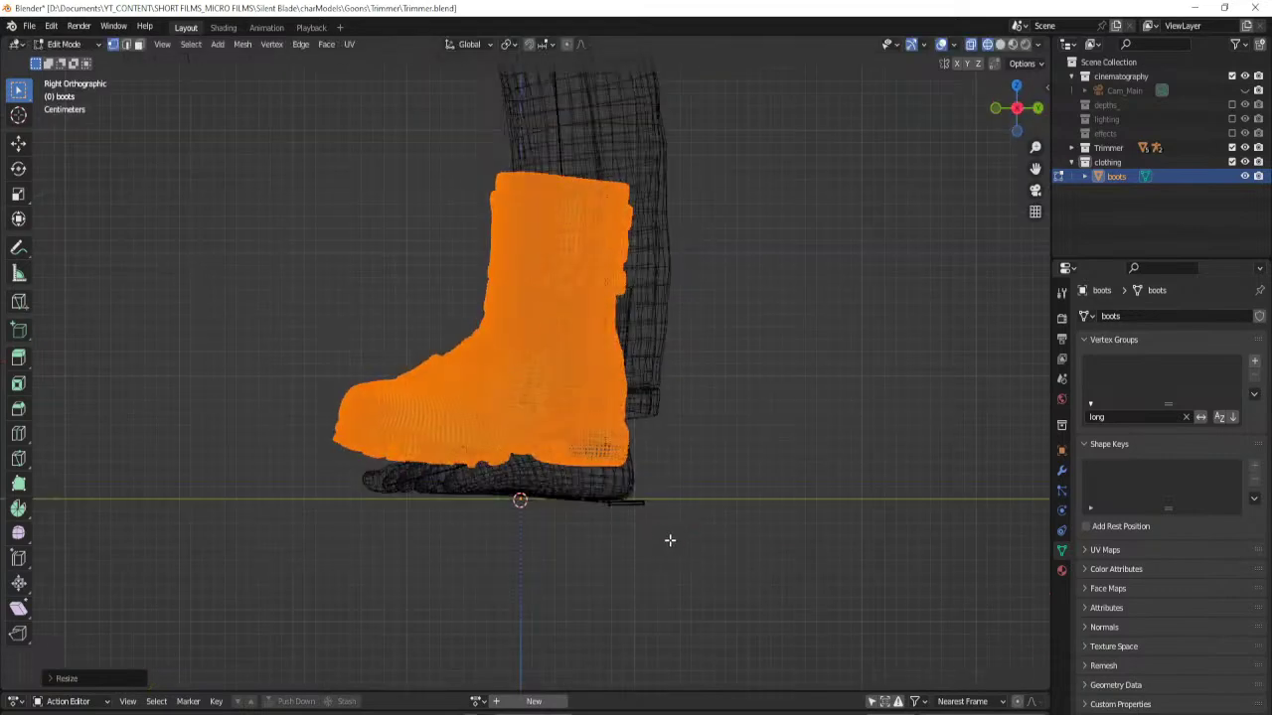
pyautogui.press('g')
pyautogui.click(622, 493)
pyautogui.press('r')
pyautogui.click(661, 500)
pyautogui.press('g')
pyautogui.click(653, 504)
# Shift the boot over the leg in perspective and rotate it about the Z axis to follow the foot.
pyautogui.moveTo(653, 505); pyautogui.dragTo(714, 508, button='middle')
pyautogui.press('g')
pyautogui.click(605, 552)
pyautogui.press('r')
pyautogui.press('z')
pyautogui.click(721, 551)
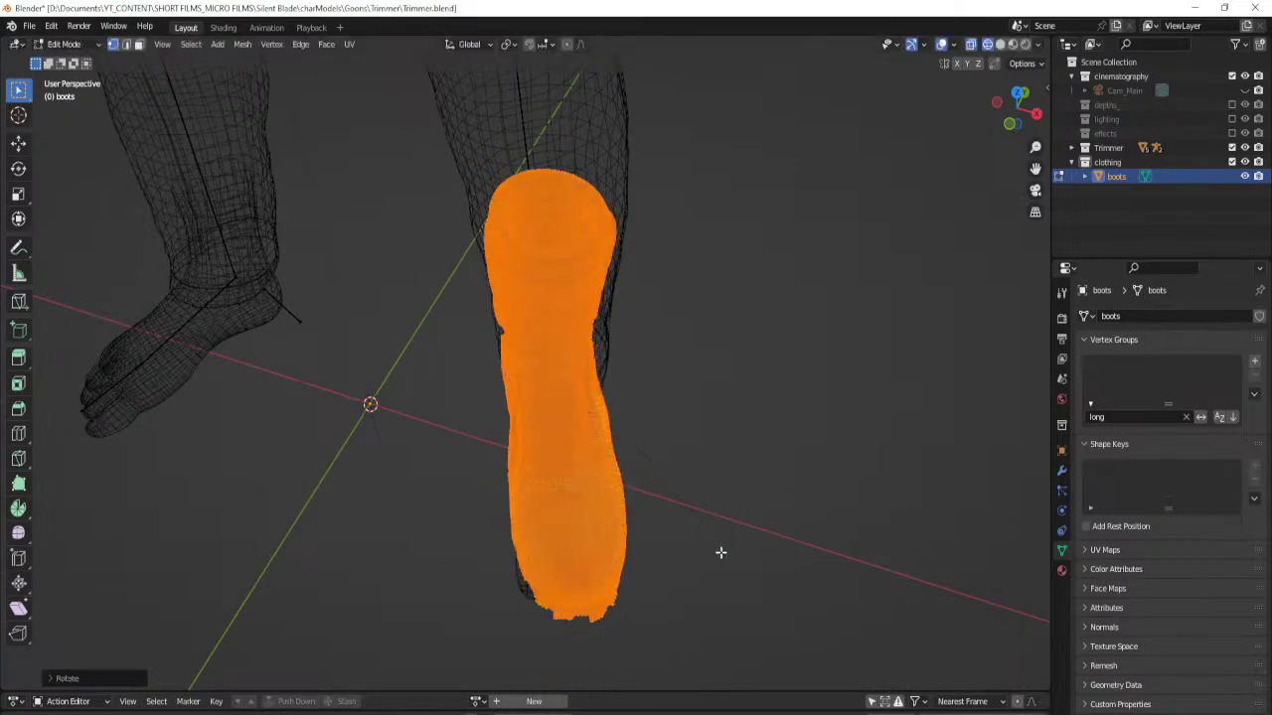
# Rotate the boot about 5.7° in the top view and nudge it about 0.006 m onto the foot.
pyautogui.moveTo(721, 551); pyautogui.dragTo(626, 487, button='middle')
pyautogui.press('KP_3')
pyautogui.press('KP_1')
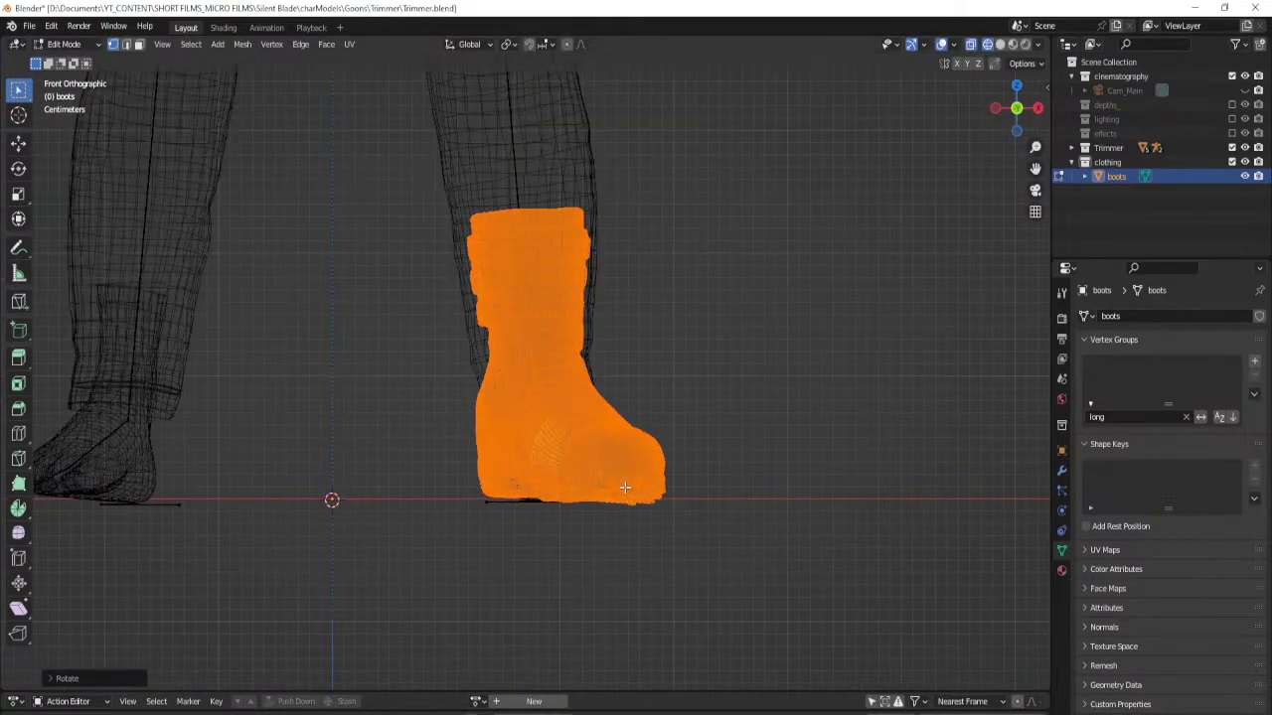
pyautogui.press('KP_7')
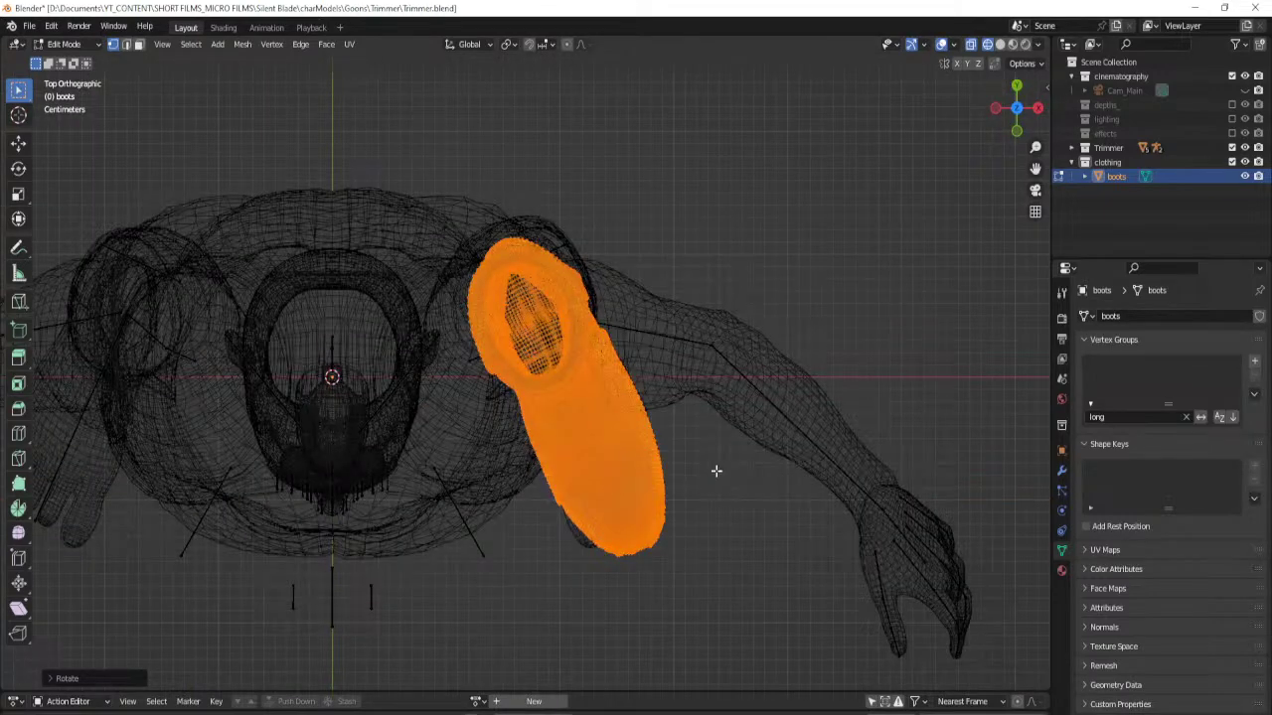
pyautogui.press('r')
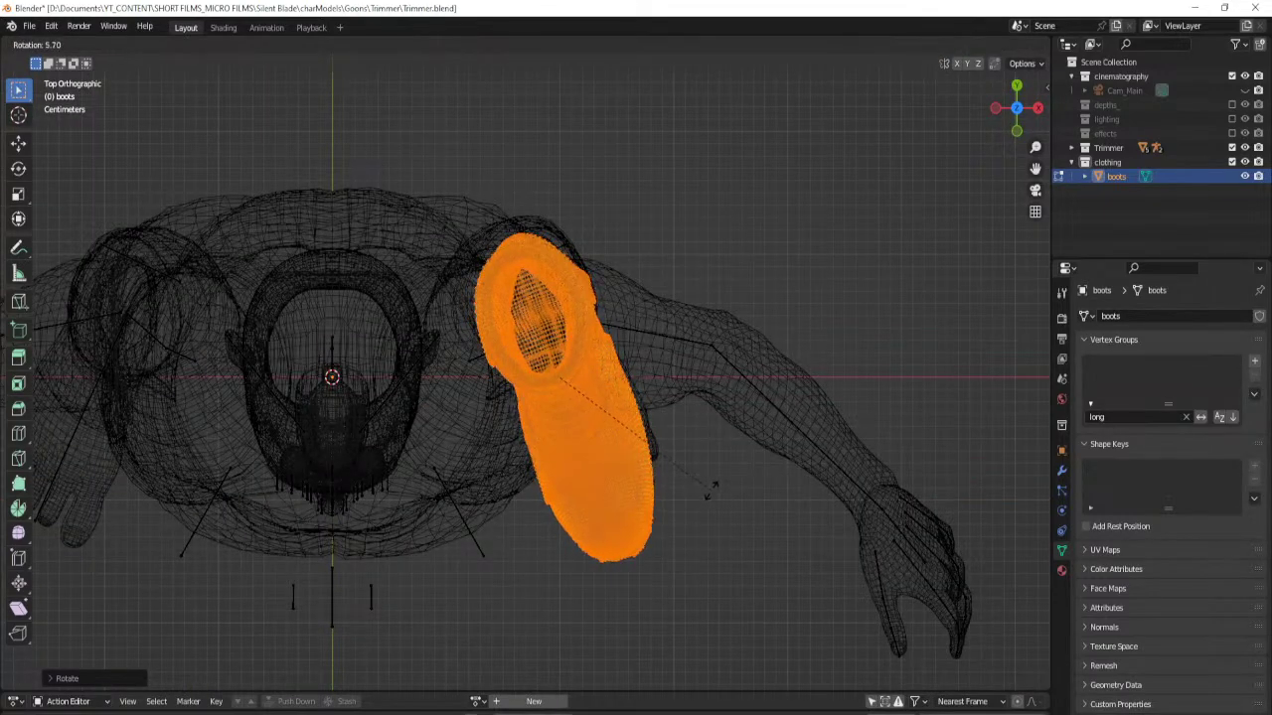
pyautogui.click(712, 486)
pyautogui.press('g')
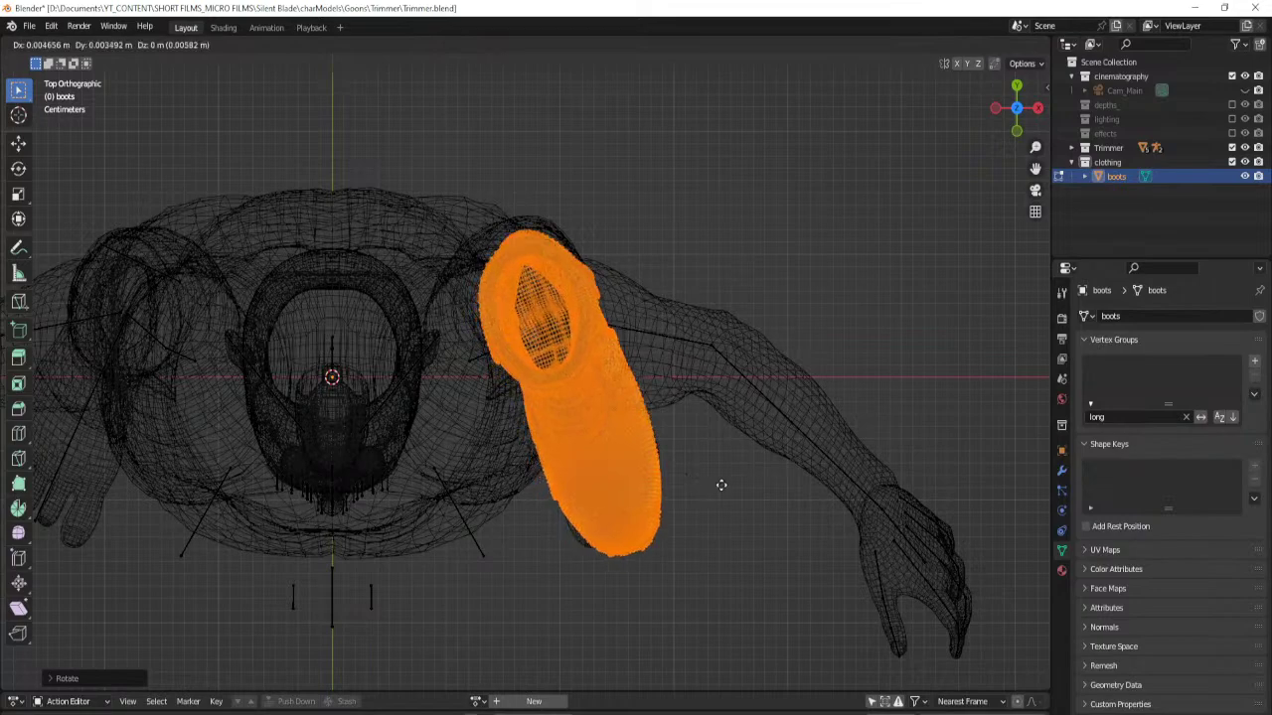
pyautogui.click(721, 486)
pyautogui.moveTo(742, 526); pyautogui.dragTo(646, 467, button='middle')
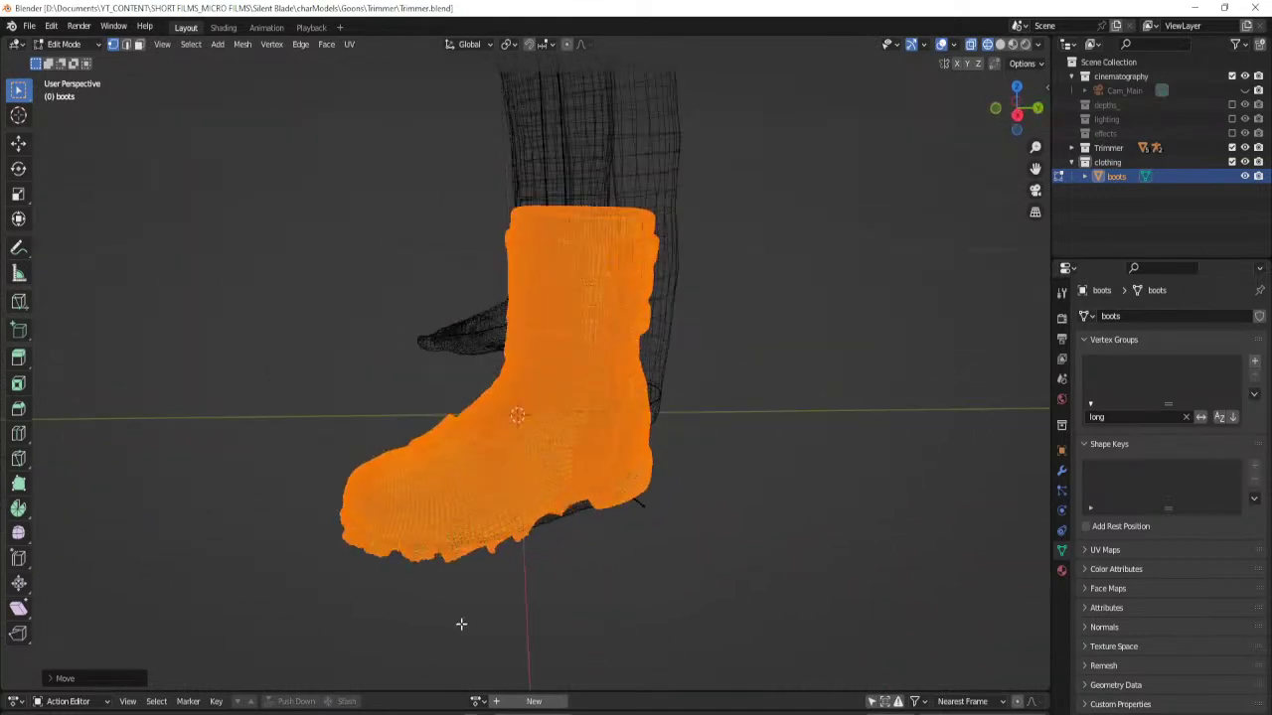
pyautogui.hotkey('alt', 'Tab')
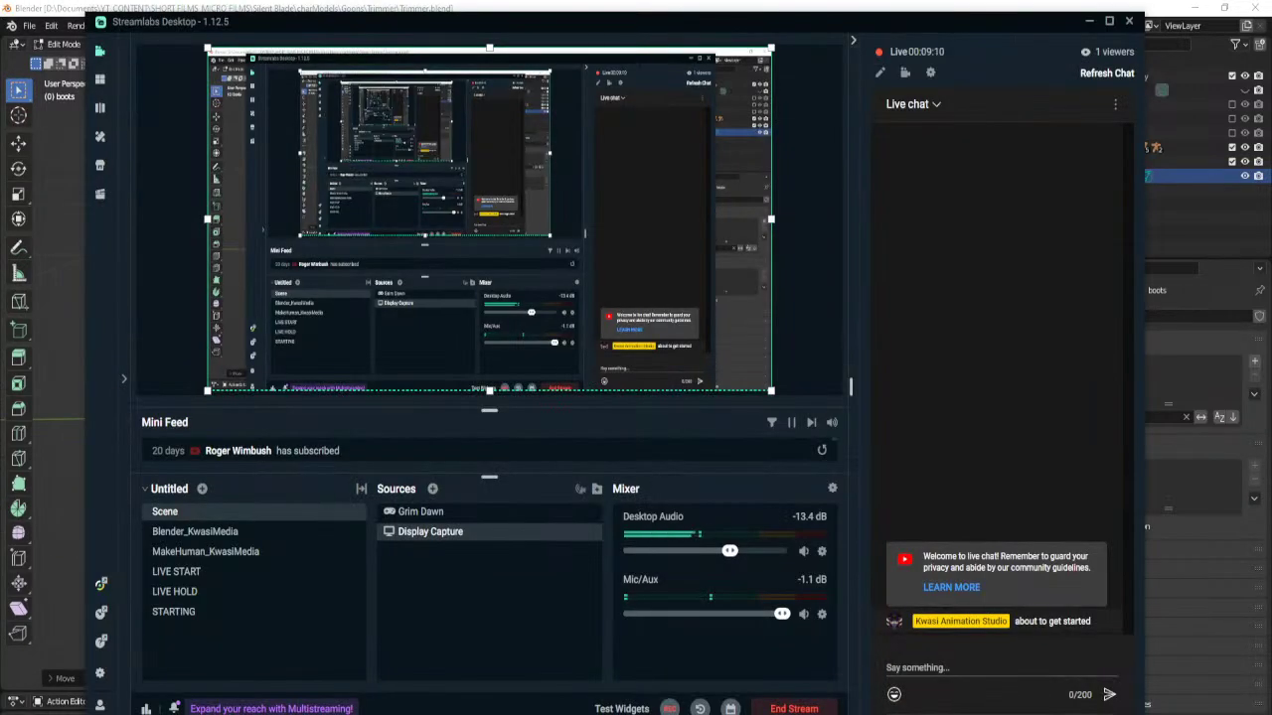
pyautogui.hotkey('alt', 'Tab')
# Return to Object Mode, reselect the boot and check its fit around the foot in solid shading.
pyautogui.moveTo(626, 463); pyautogui.dragTo(567, 463, button='middle')
pyautogui.press('Tab')
pyautogui.hotkey('alt', 'a')
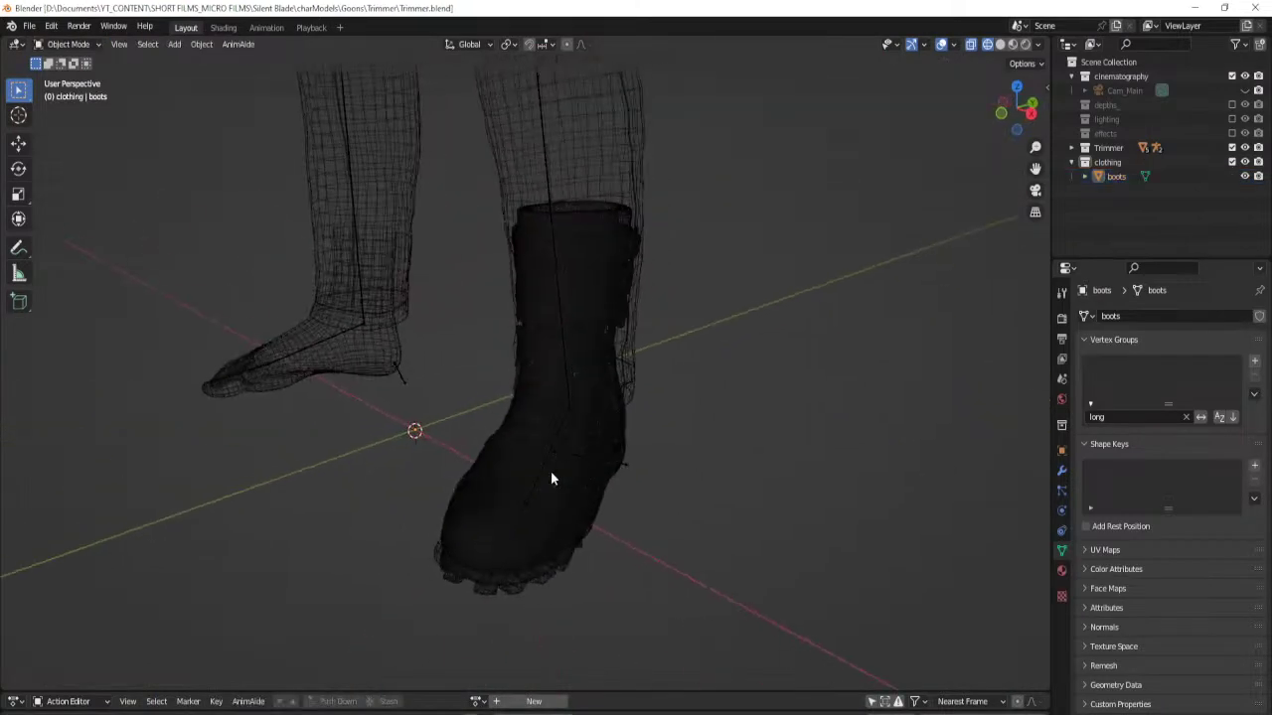
pyautogui.click(567, 517)
pyautogui.moveTo(567, 522); pyautogui.dragTo(630, 525, button='middle')
pyautogui.press('z')
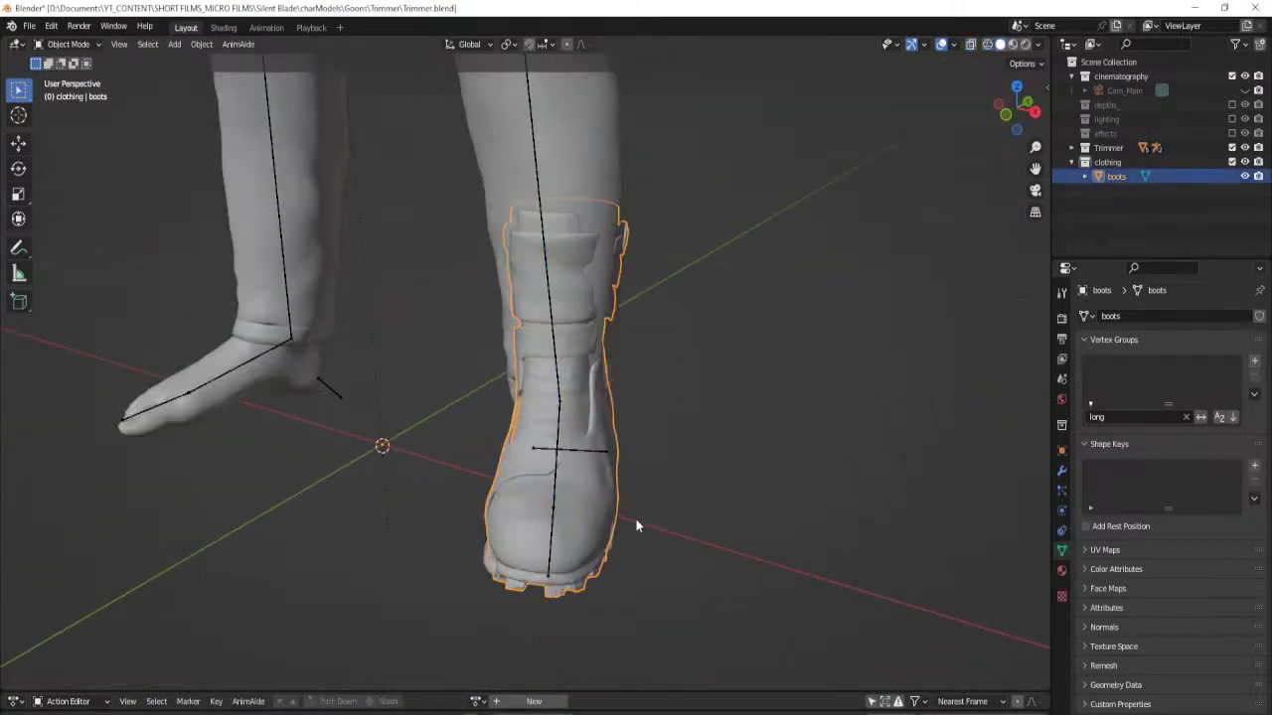
pyautogui.scroll(-4, 610, 469)
pyautogui.scroll(-2, 609, 462)
pyautogui.scroll(6, 611, 445)
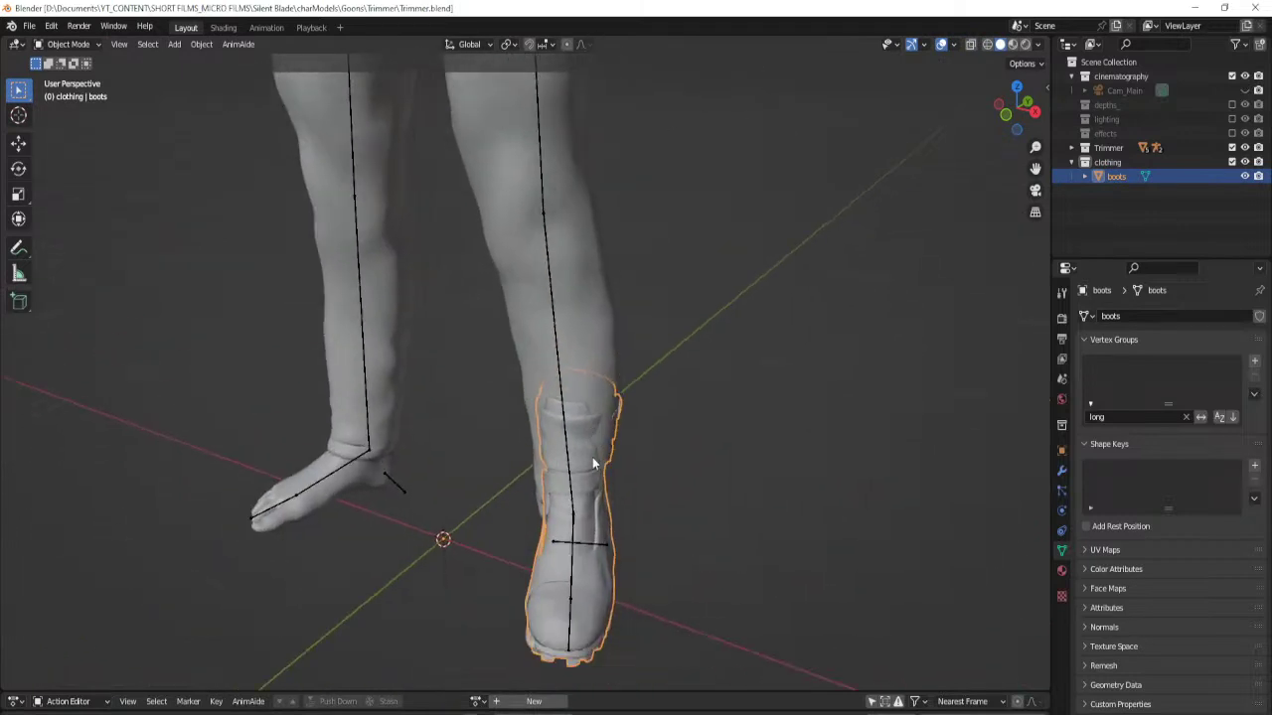
pyautogui.click(601, 370)
pyautogui.moveTo(606, 471); pyautogui.dragTo(647, 463, button='middle')
pyautogui.hotkey('ctrl', 'Tab')
pyautogui.press('2')
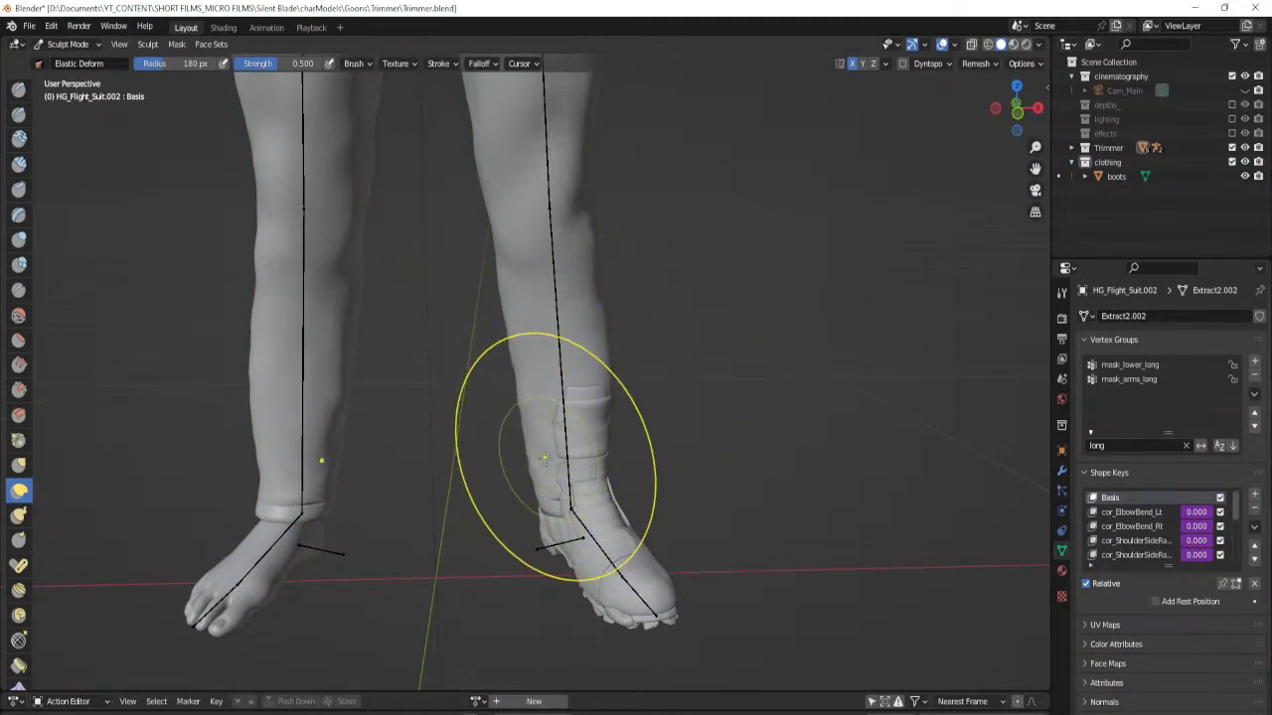
pyautogui.hotkey('ctrl', 'Tab')
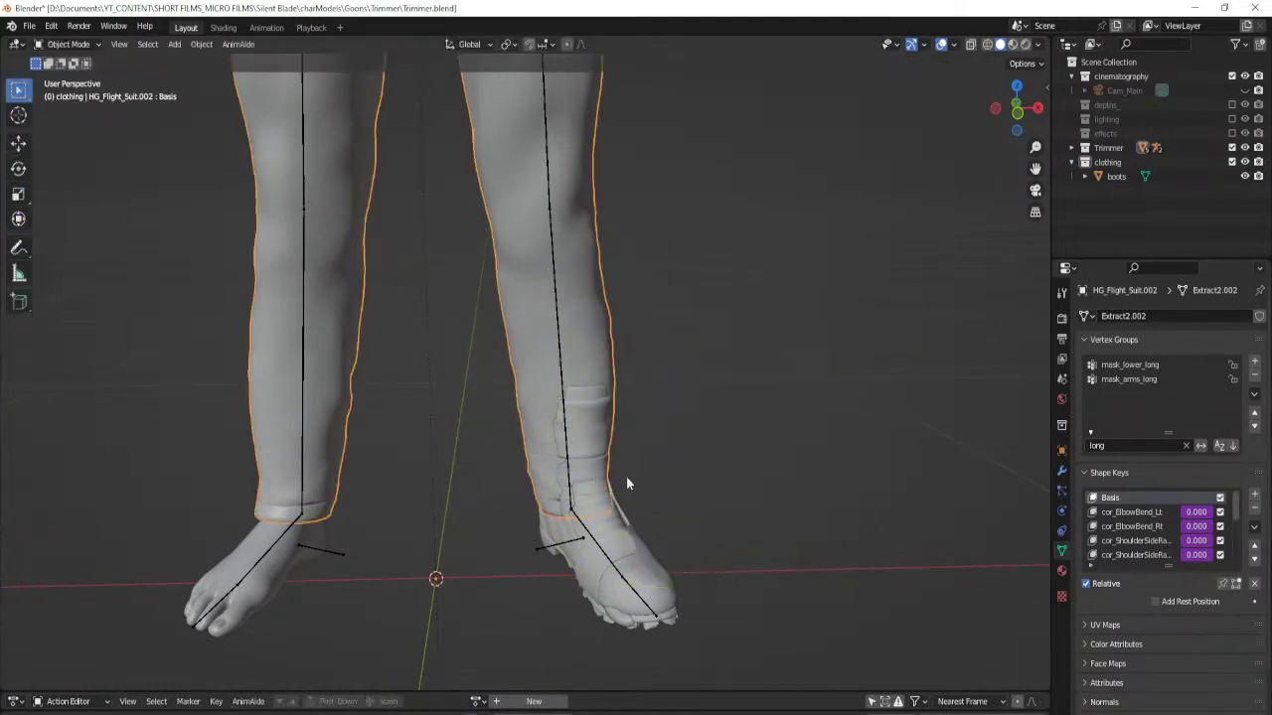
# Select the boot again and save the Trimmer.blend file.
pyautogui.click(632, 542)
pyautogui.hotkey('ctrl', 's')
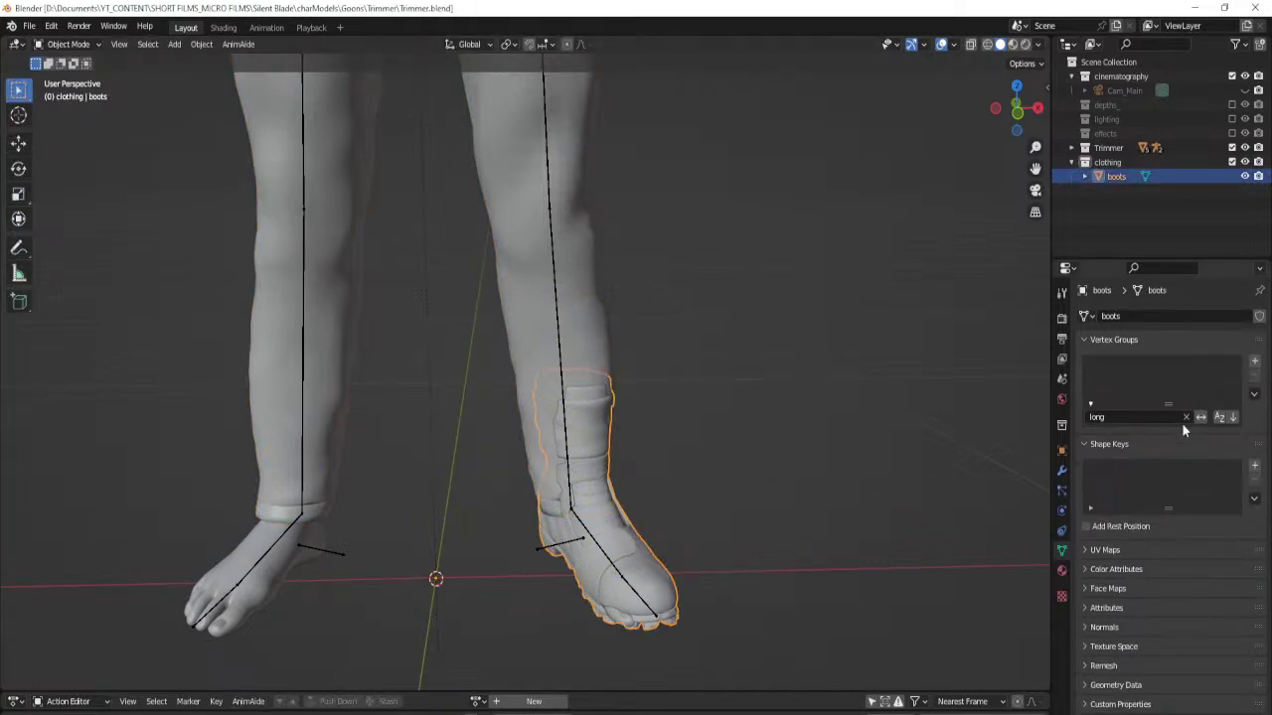
# Rename the boot's defaultMat material to boot_mat.
pyautogui.click(1063, 569)
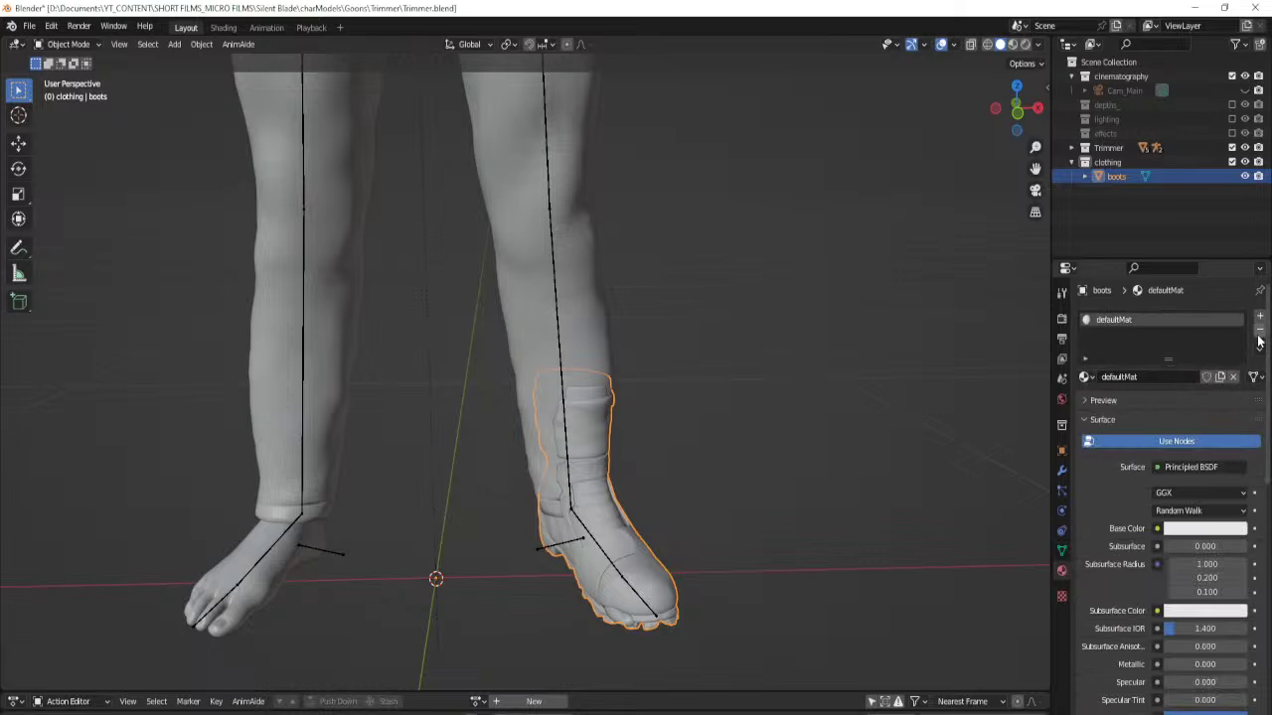
pyautogui.write('boot_mat')
pyautogui.press('Return')
pyautogui.click(659, 384)
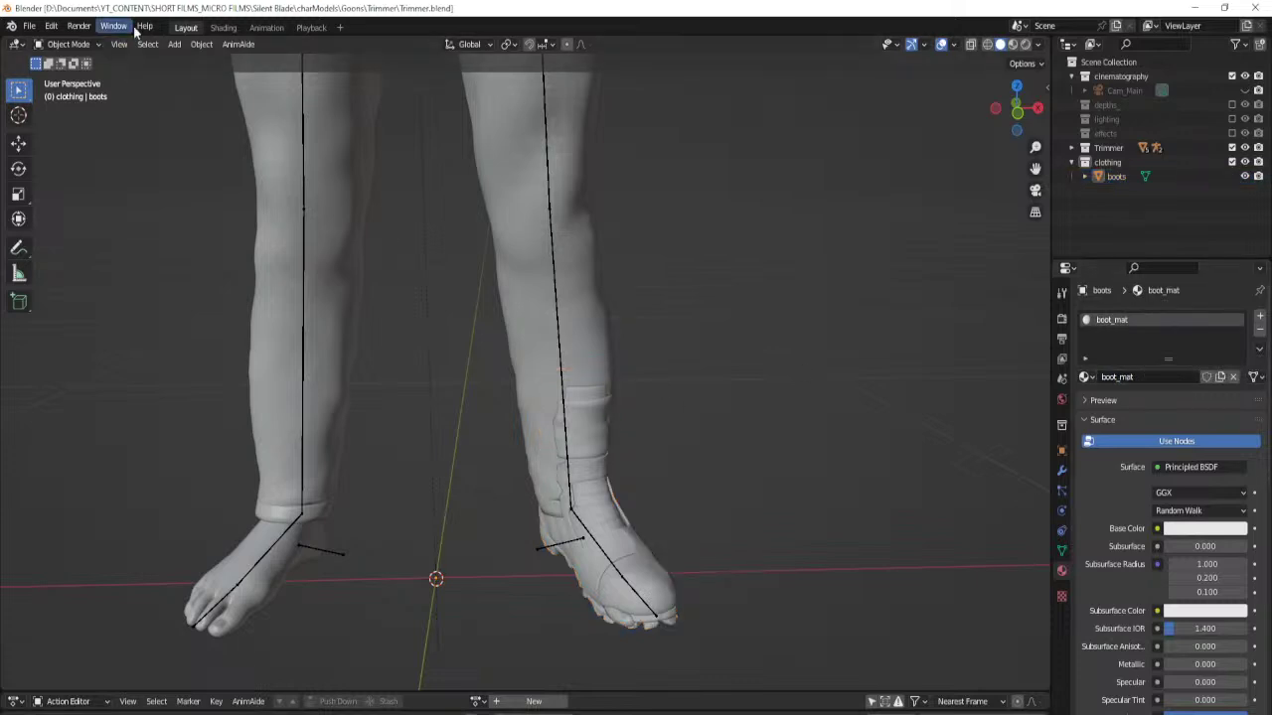
# Show the boot in material preview shading, switch to the Shading workspace and frame the boot in the viewport.
pyautogui.press('z')
pyautogui.press('2')
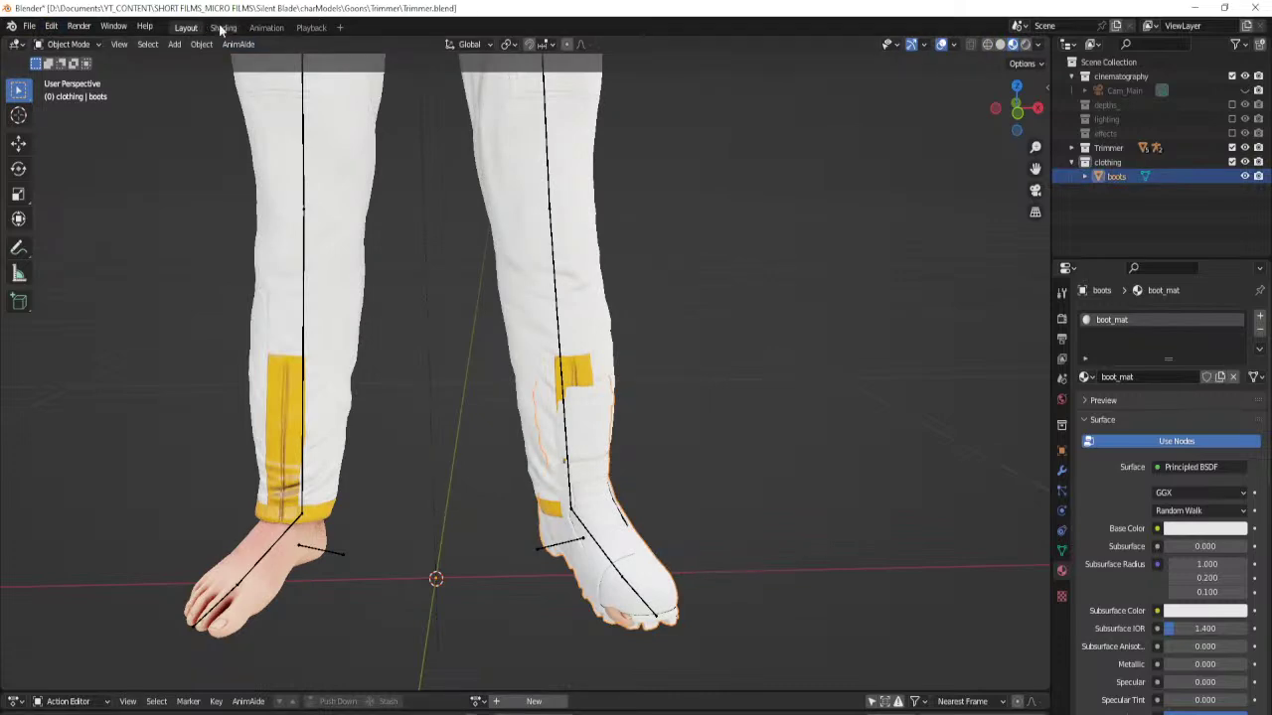
pyautogui.click(223, 27)
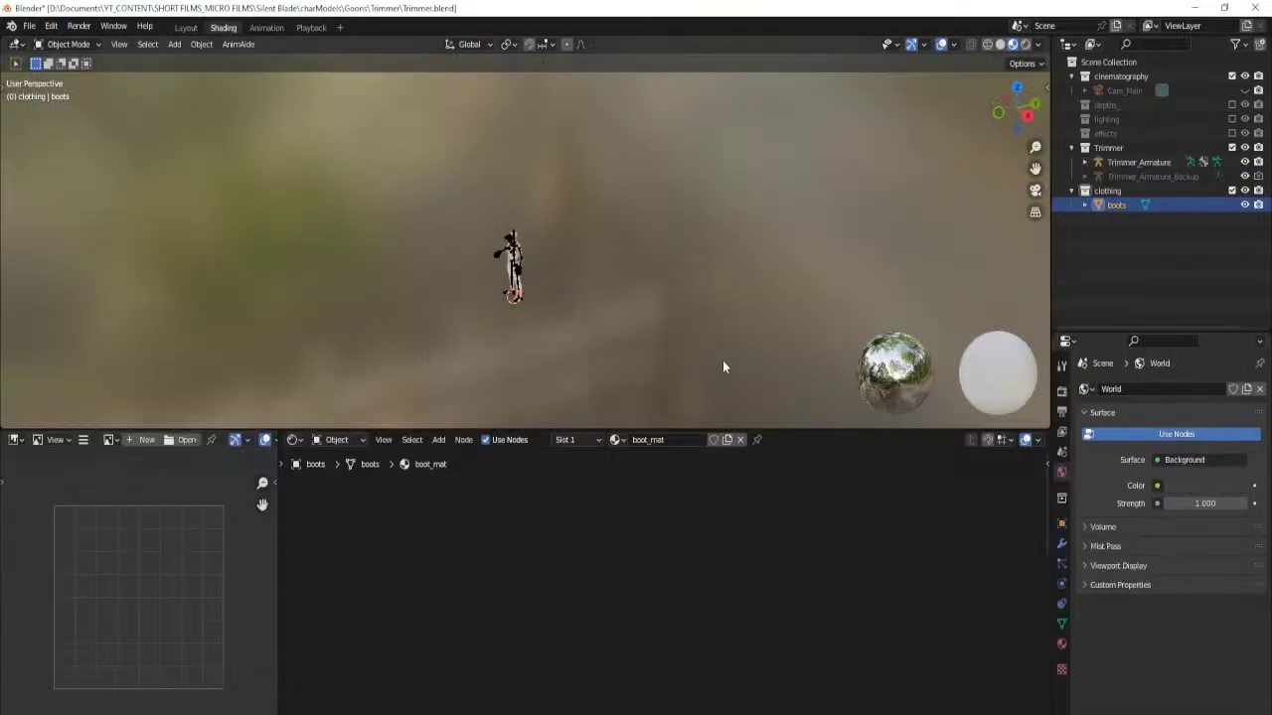
pyautogui.press('KP_Decimal')
pyautogui.moveTo(723, 365); pyautogui.dragTo(824, 338, button='middle')
pyautogui.scroll(2, 863, 173)
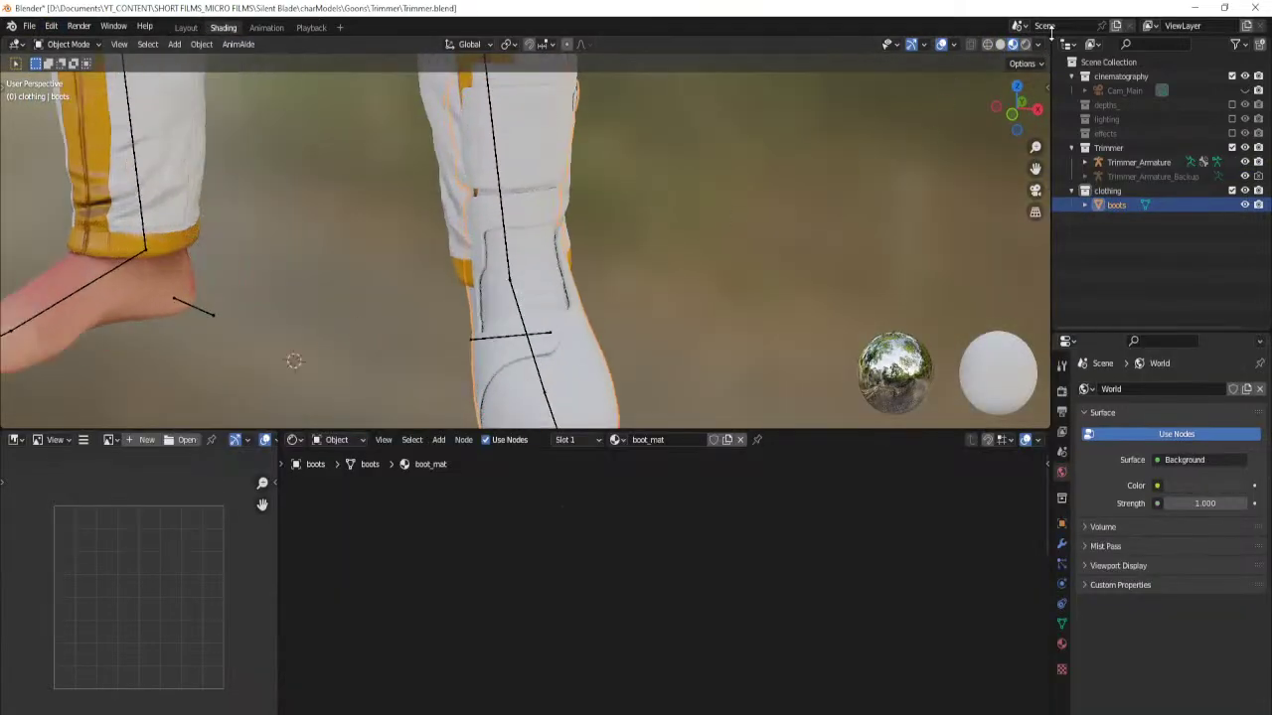
# Choose a neutral grey HDRI for the viewport preview lighting and raise its strength.
pyautogui.click(1038, 44)
pyautogui.click(1026, 164)
pyautogui.click(795, 212)
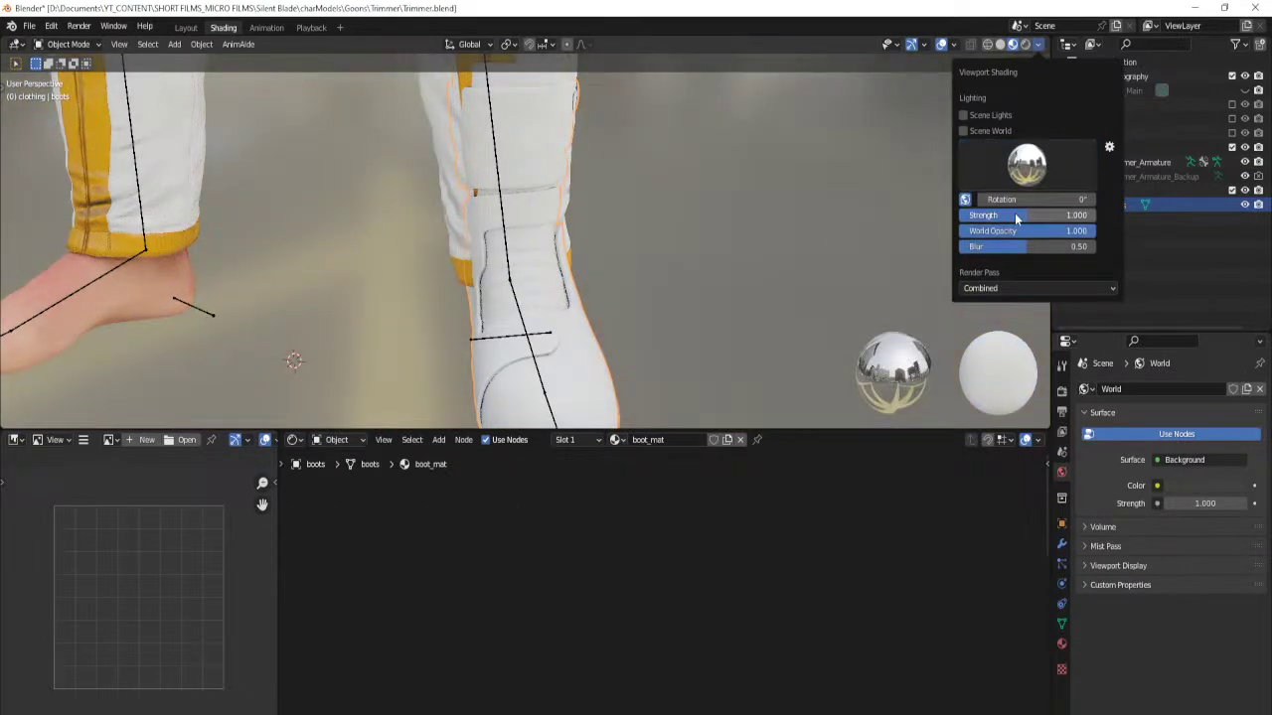
pyautogui.moveTo(1015, 217); pyautogui.dragTo(1088, 217)
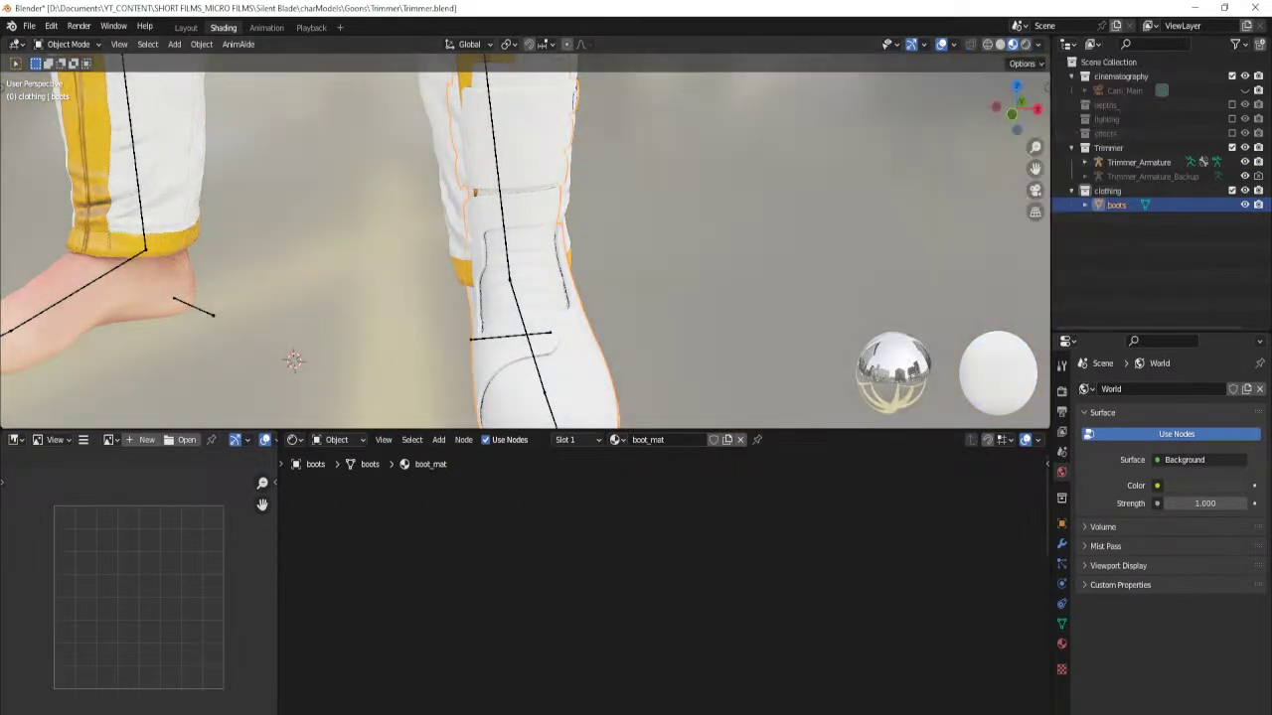
pyautogui.click(367, 711)
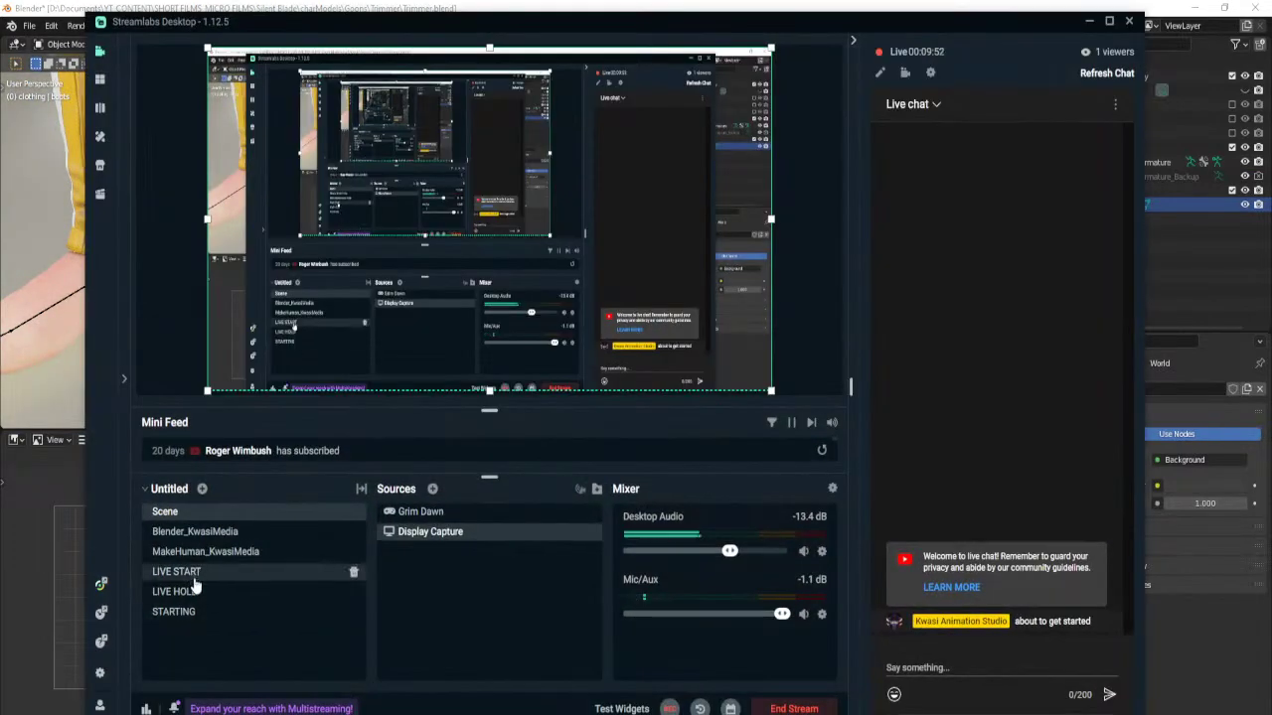
pyautogui.click(177, 591)
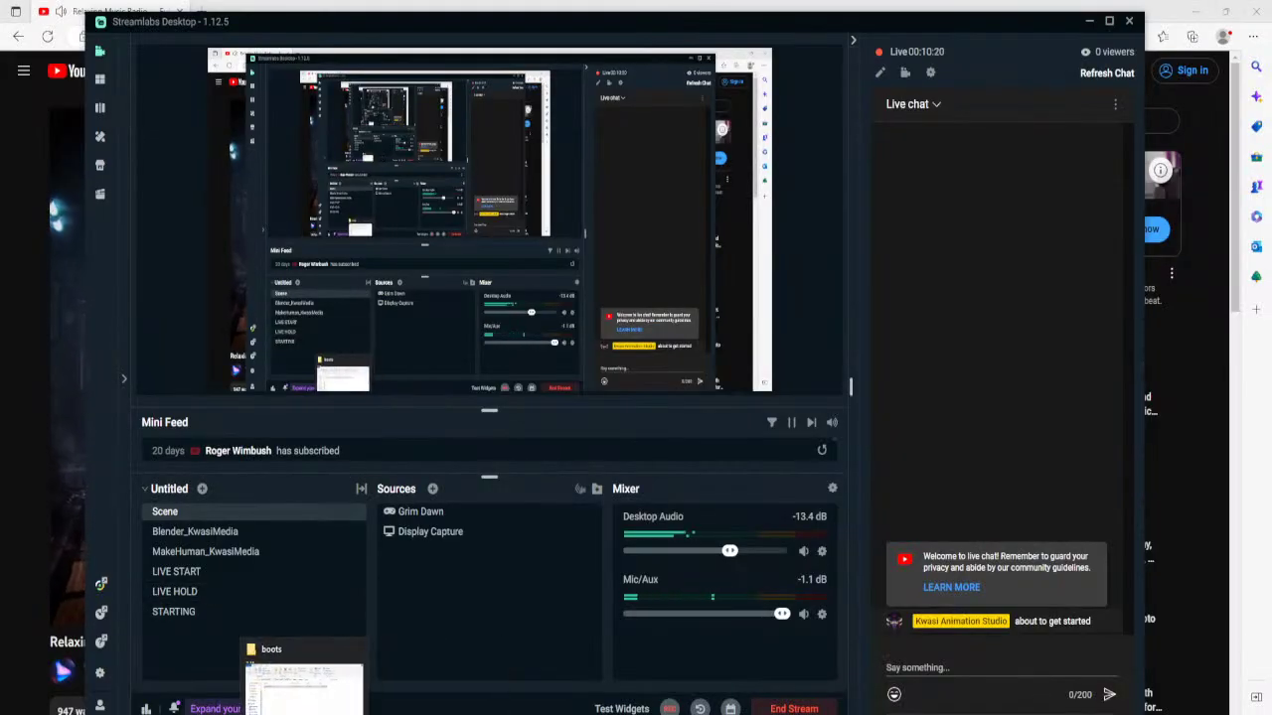
pyautogui.click(437, 713)
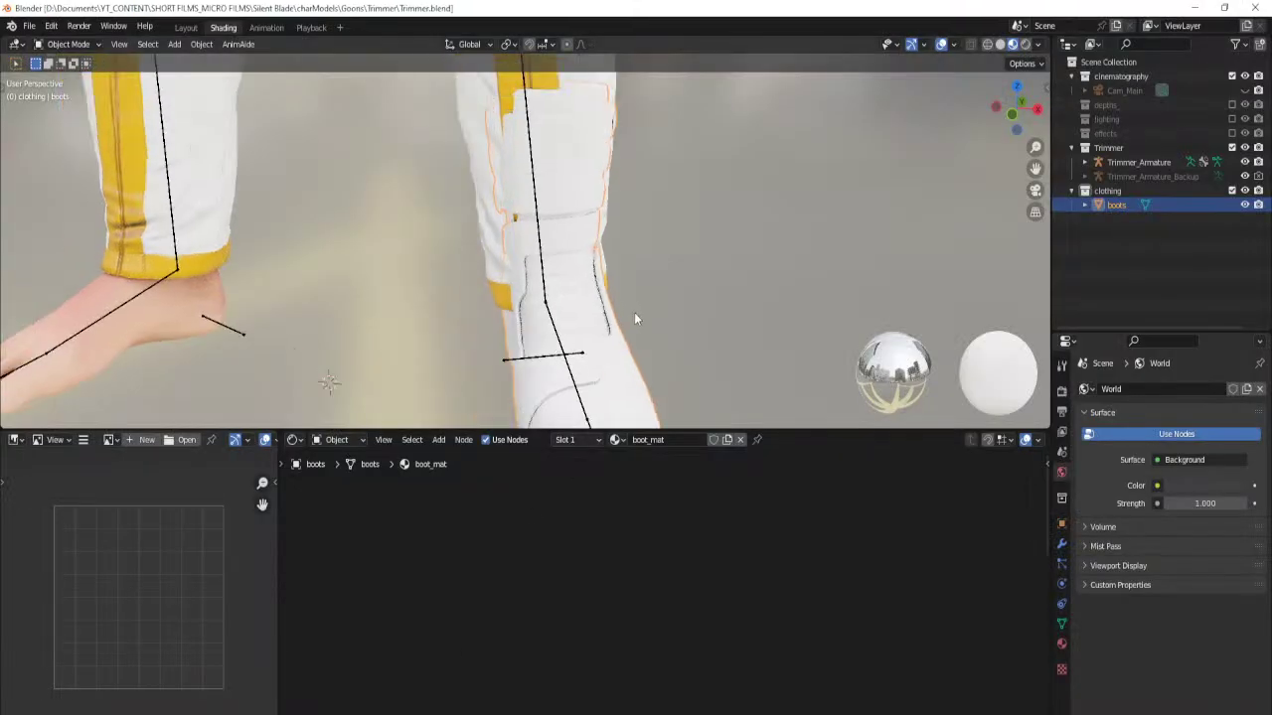
# Start Principled Texture Setup for boot_mat and search the OPENED ASSETS folder for leather textures.
pyautogui.moveTo(632, 309); pyautogui.dragTo(610, 288, button='middle')
pyautogui.press('Home')
pyautogui.scroll(6, 626, 590)
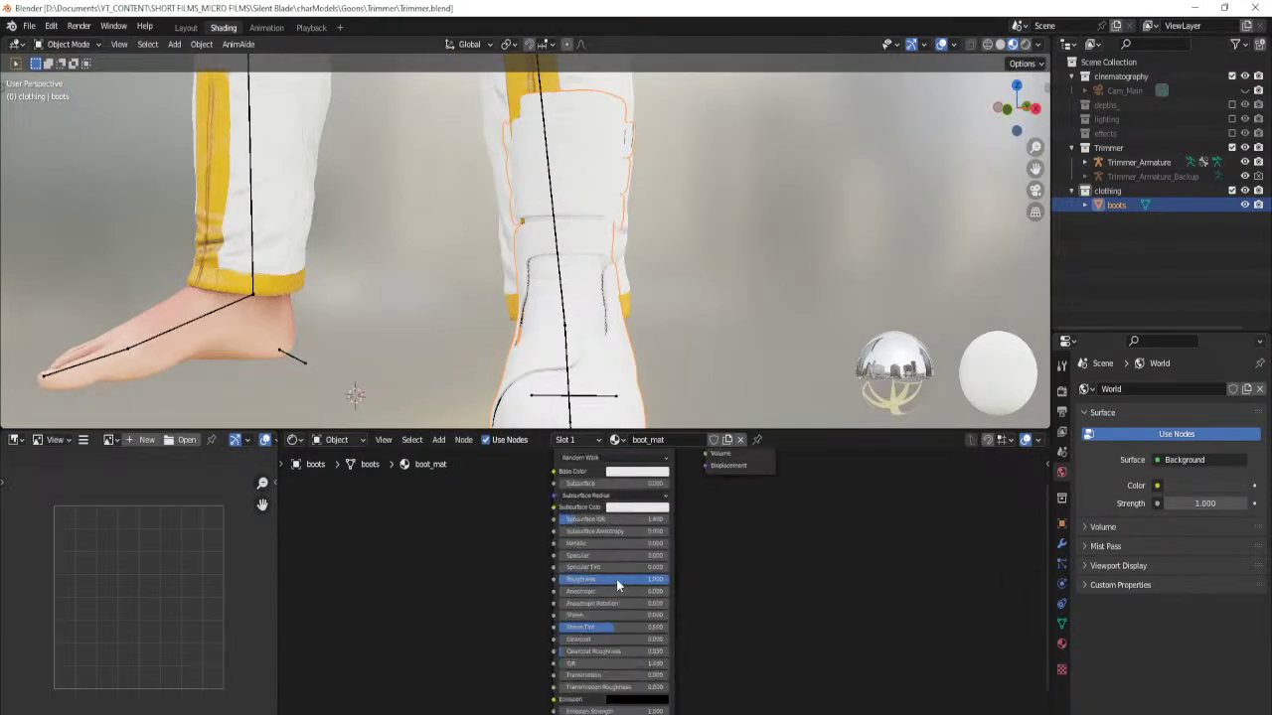
pyautogui.hotkey('ctrl', 'shift', 't')
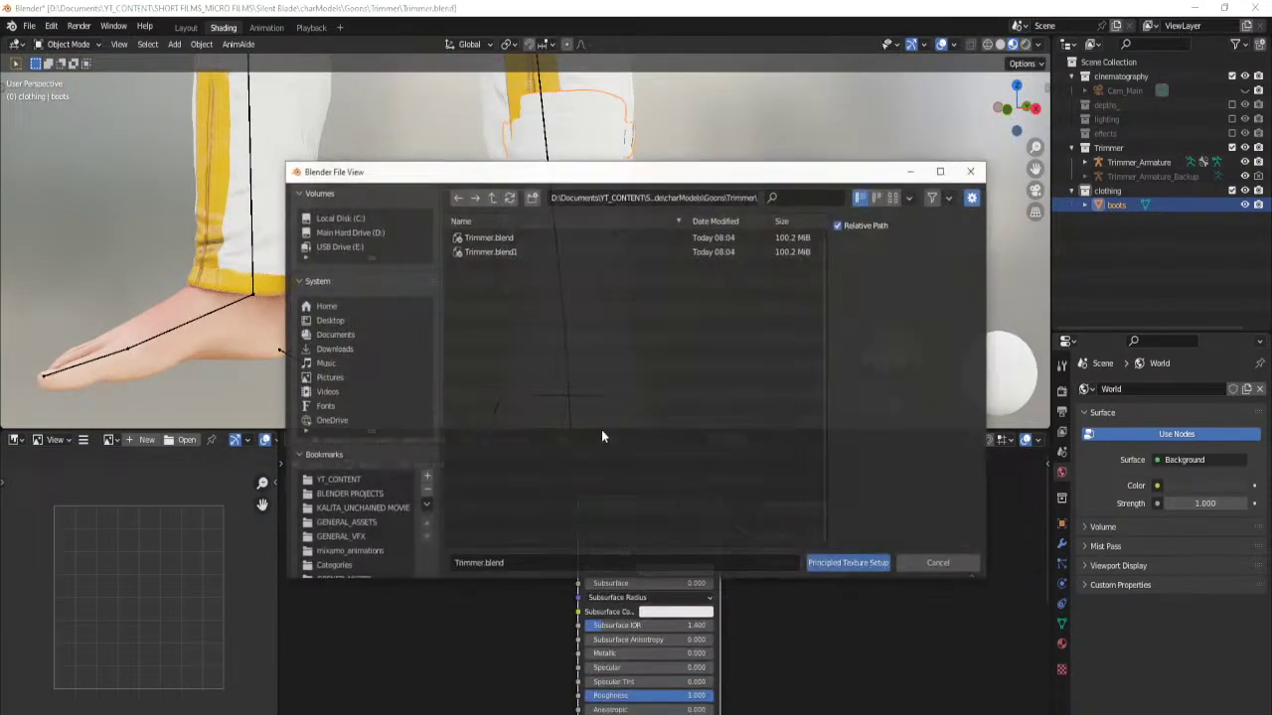
pyautogui.click(349, 281)
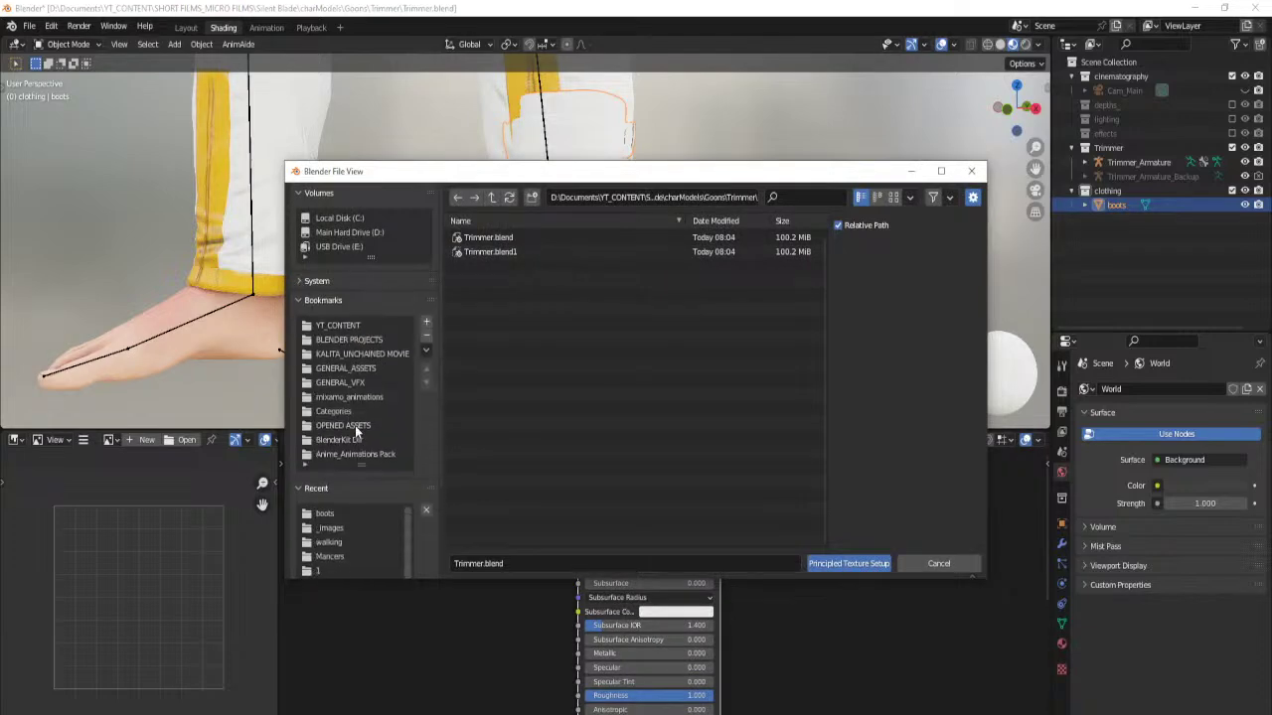
pyautogui.click(354, 425)
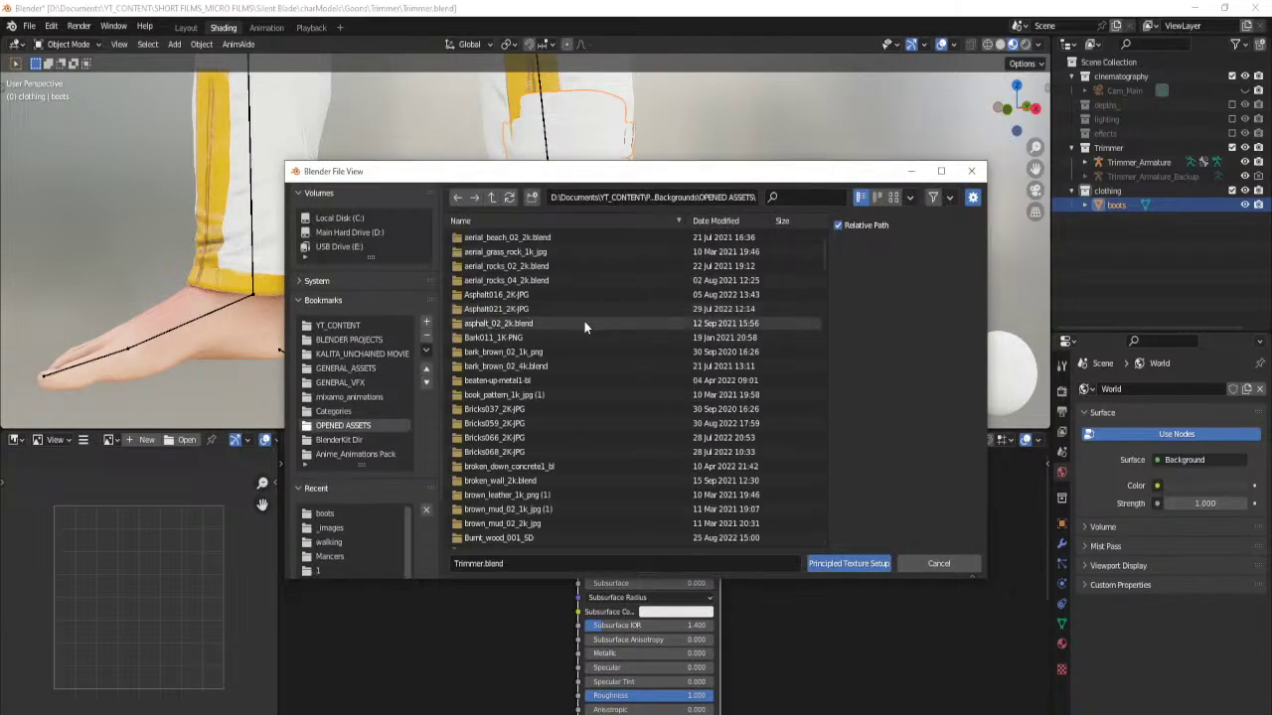
pyautogui.click(1064, 649)
pyautogui.click(807, 197)
pyautogui.write('leathe')
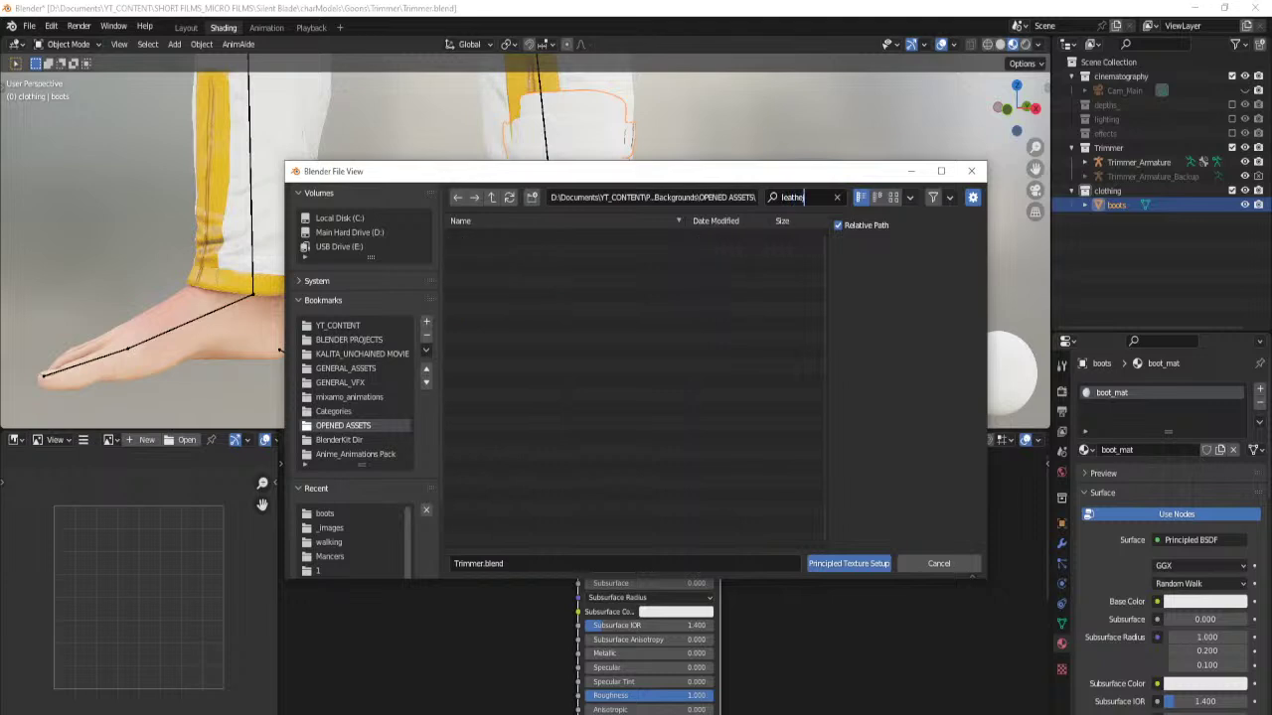
pyautogui.press('BackSpace')
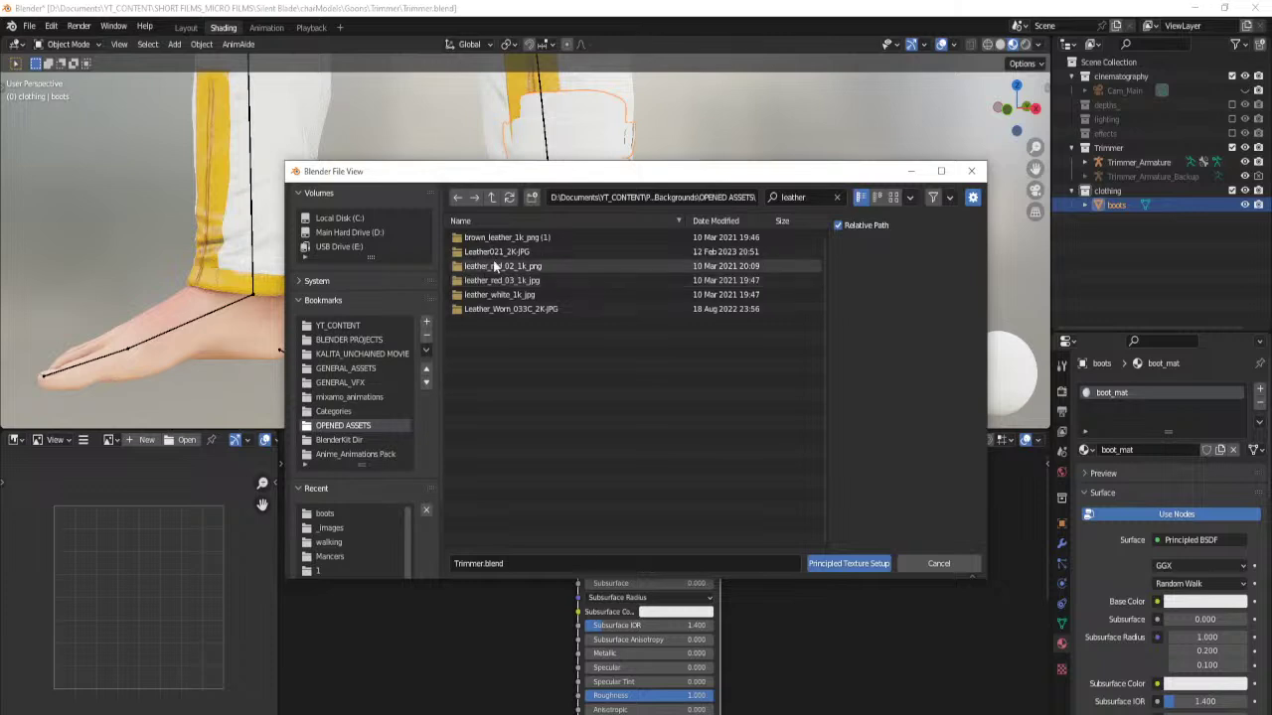
# Load the ambient occlusion, normal and roughness maps from the leather_red_02_1k_png folder into the Principled shader.
pyautogui.doubleClick(494, 266)
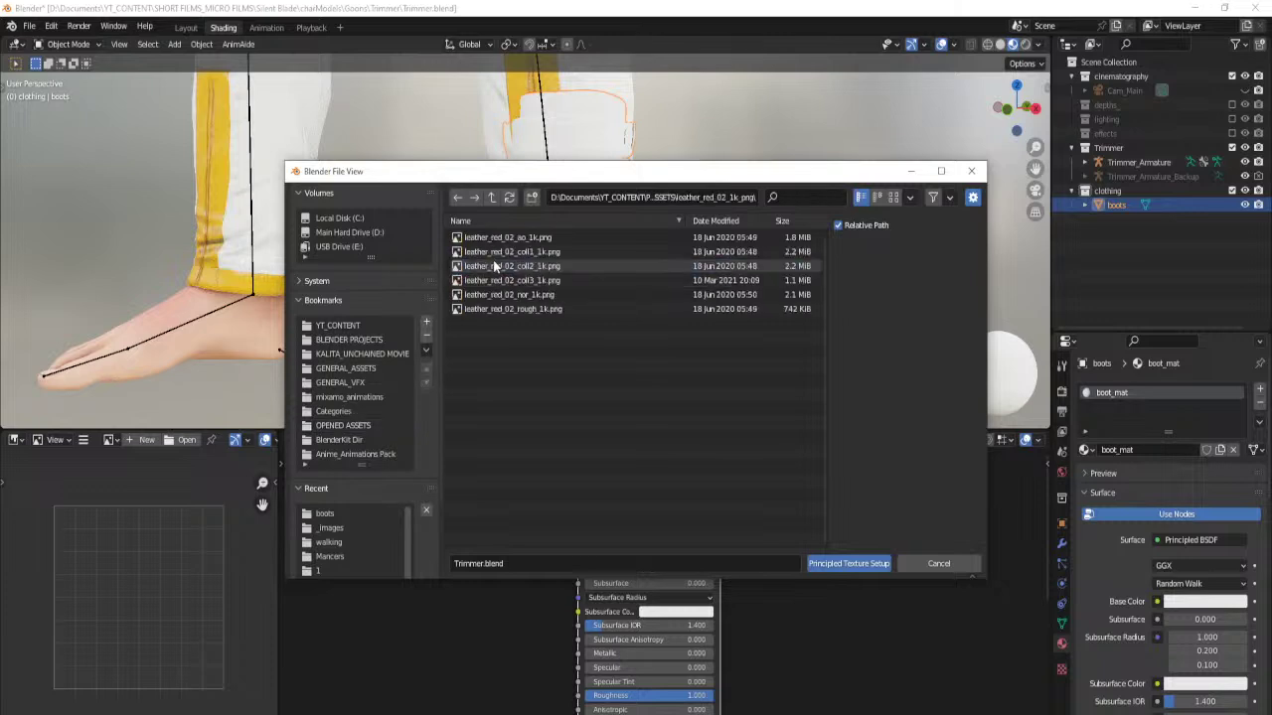
pyautogui.click(897, 197)
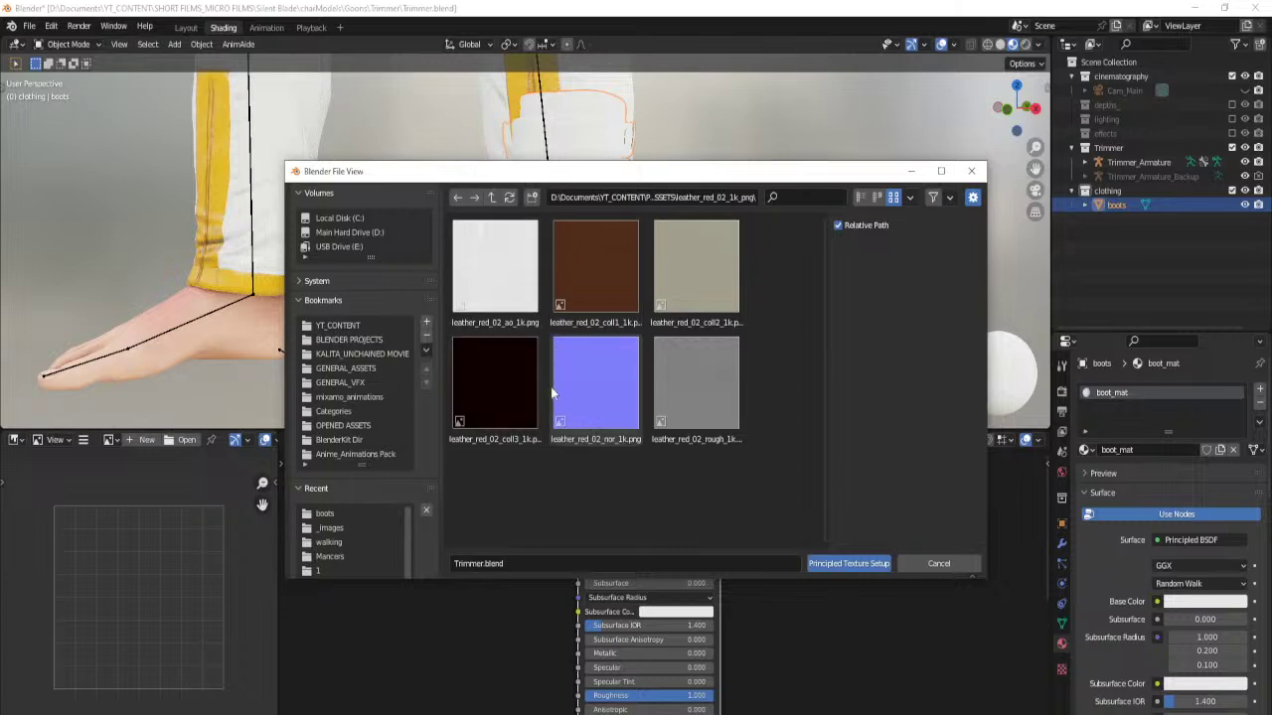
pyautogui.click(598, 408)
pyautogui.keyDown('shift'); pyautogui.click(702, 390); pyautogui.keyUp('shift')
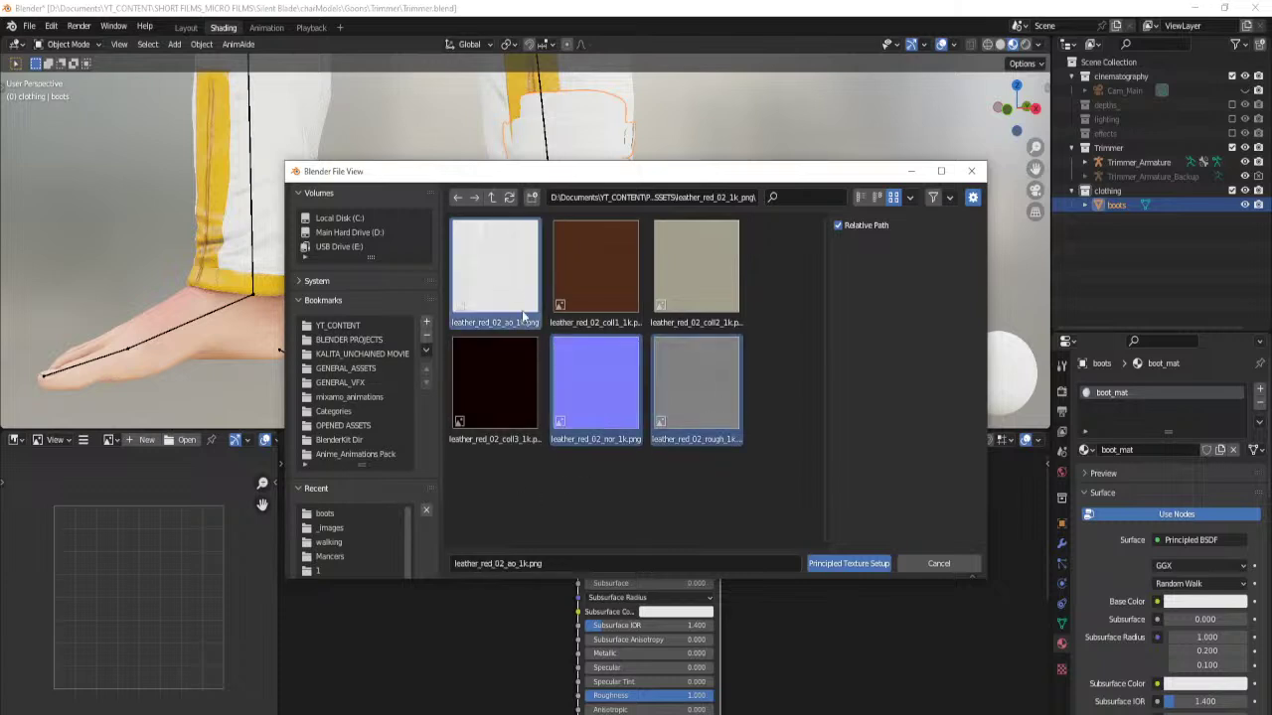
pyautogui.click(847, 564)
# Move the shader and output nodes away from the Textures frame to make room between them.
pyautogui.moveTo(575, 493); pyautogui.dragTo(837, 566)
pyautogui.scroll(-7, 771, 564)
pyautogui.moveTo(758, 565); pyautogui.dragTo(717, 609, button='middle')
pyautogui.moveTo(715, 608); pyautogui.dragTo(807, 528)
pyautogui.moveTo(493, 616); pyautogui.dragTo(503, 488, button='middle')
pyautogui.moveTo(537, 594); pyautogui.dragTo(565, 608)
pyautogui.scroll(3, 560, 557)
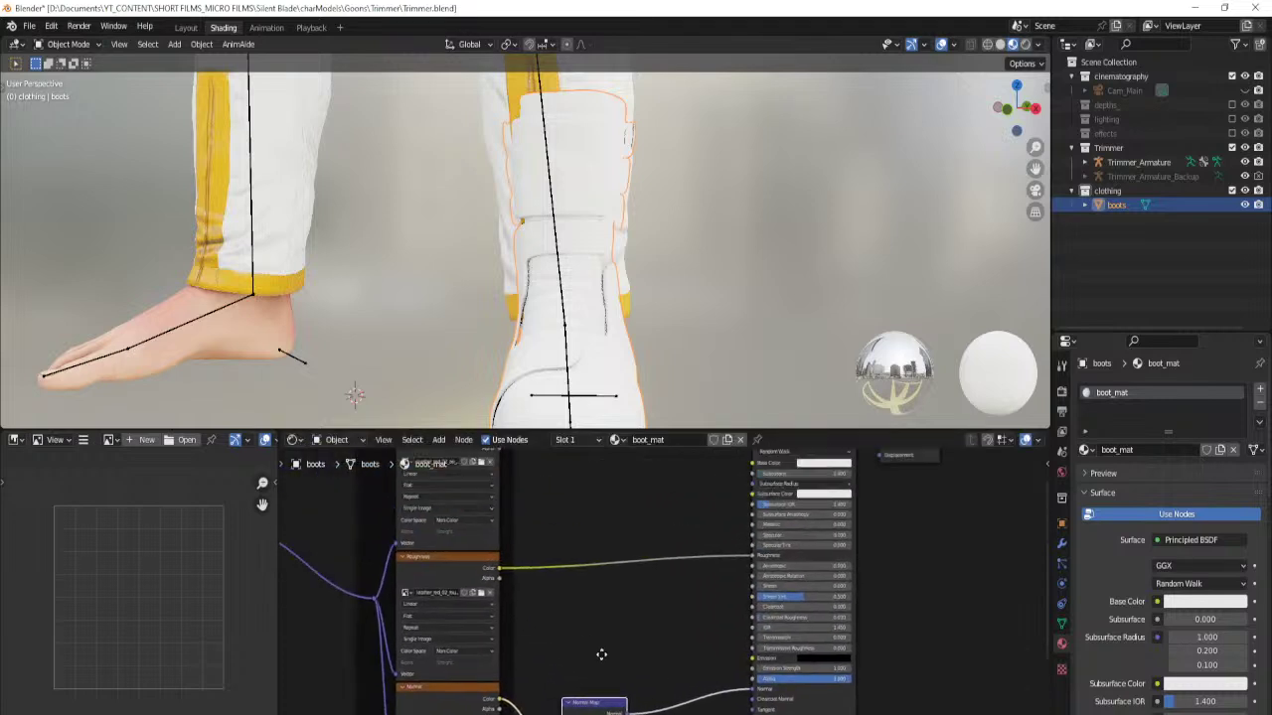
pyautogui.moveTo(604, 598); pyautogui.dragTo(579, 577, button='middle')
# Add a Mix color node and connect the ambient occlusion texture's Color to its Color2 input.
pyautogui.hotkey('shift', 'a')
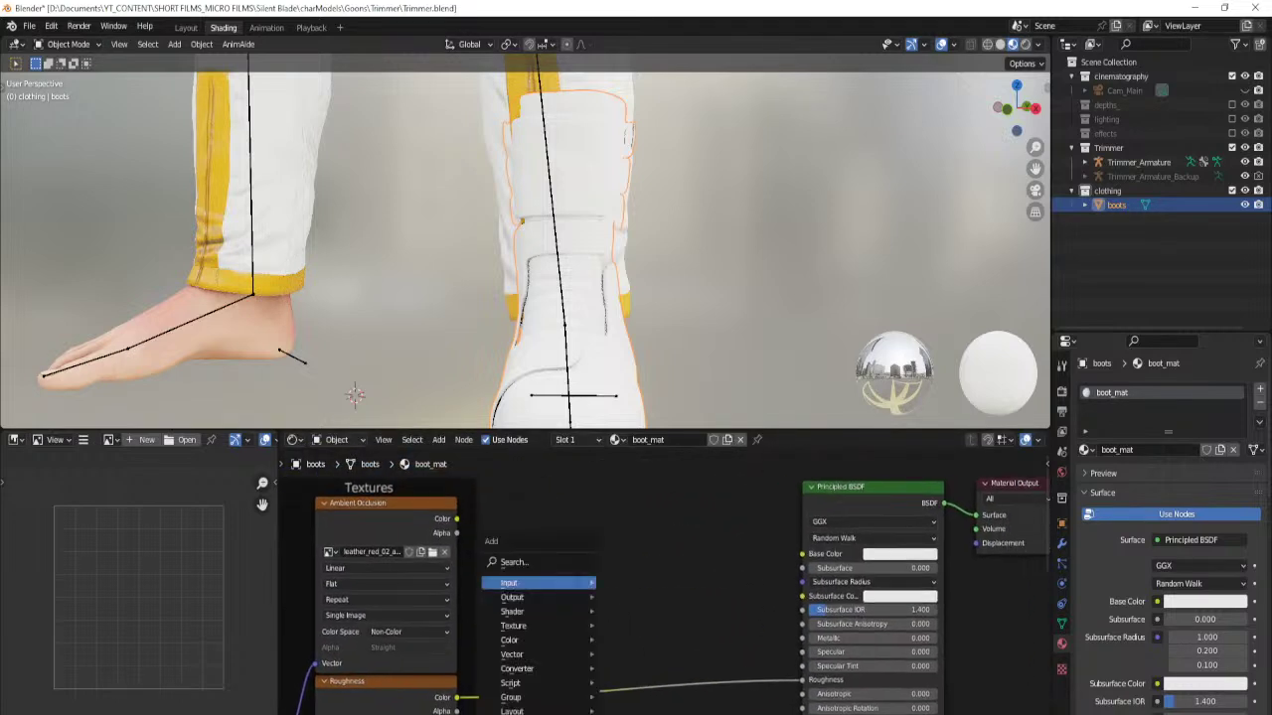
pyautogui.write('m')
pyautogui.press('Return')
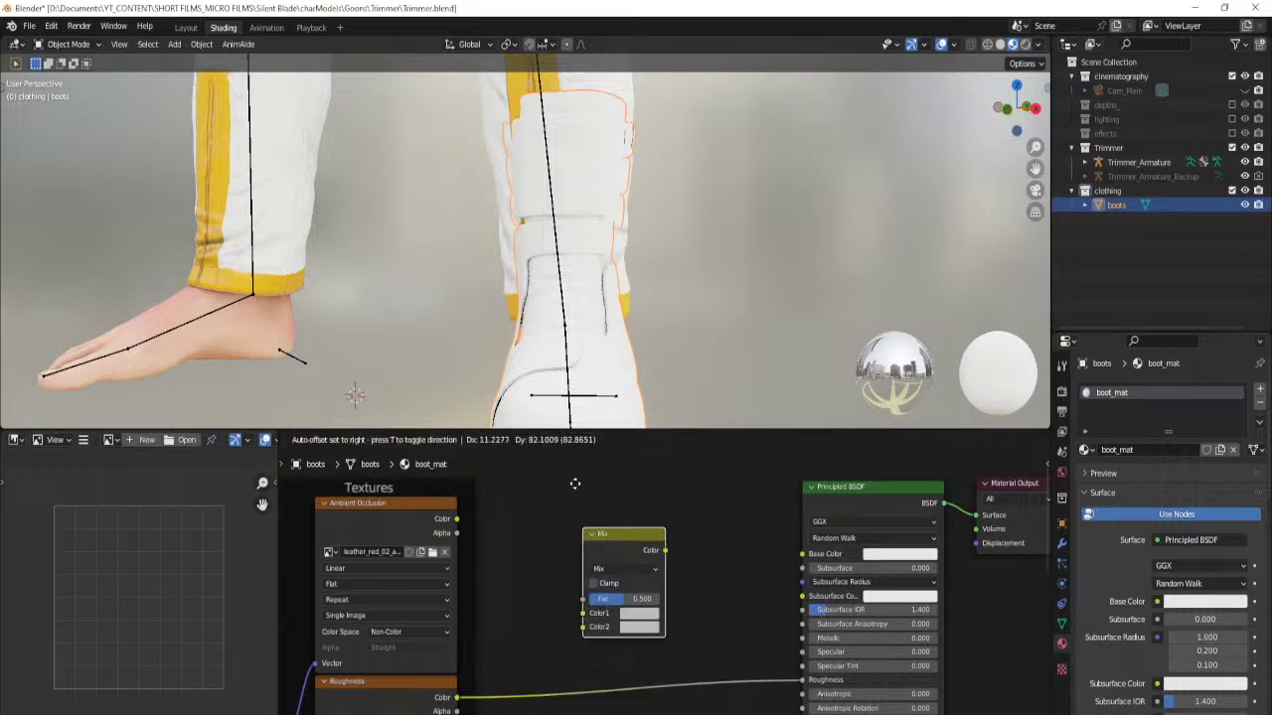
pyautogui.moveTo(458, 559); pyautogui.dragTo(561, 584)
pyautogui.scroll(2, 619, 593)
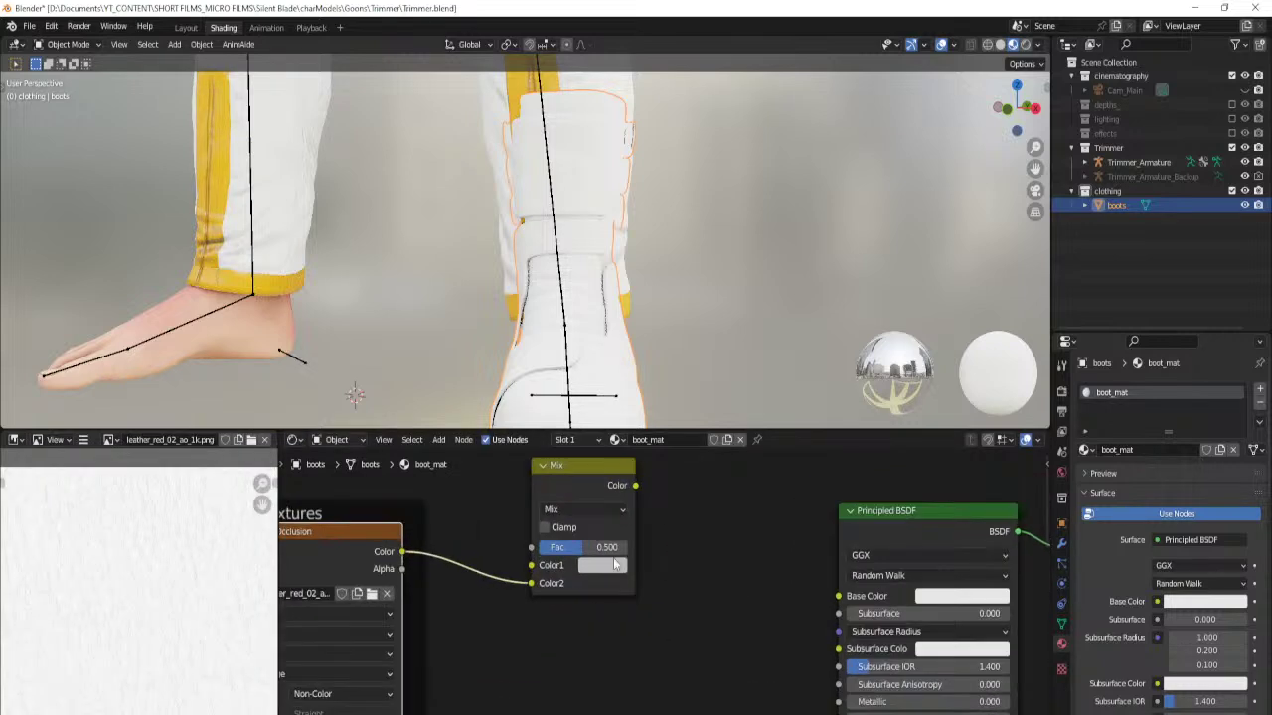
# Sample the suit's yellow for the Mix node's Color1 and set its blend mode to Multiply with factor 1.000.
pyautogui.click(614, 565)
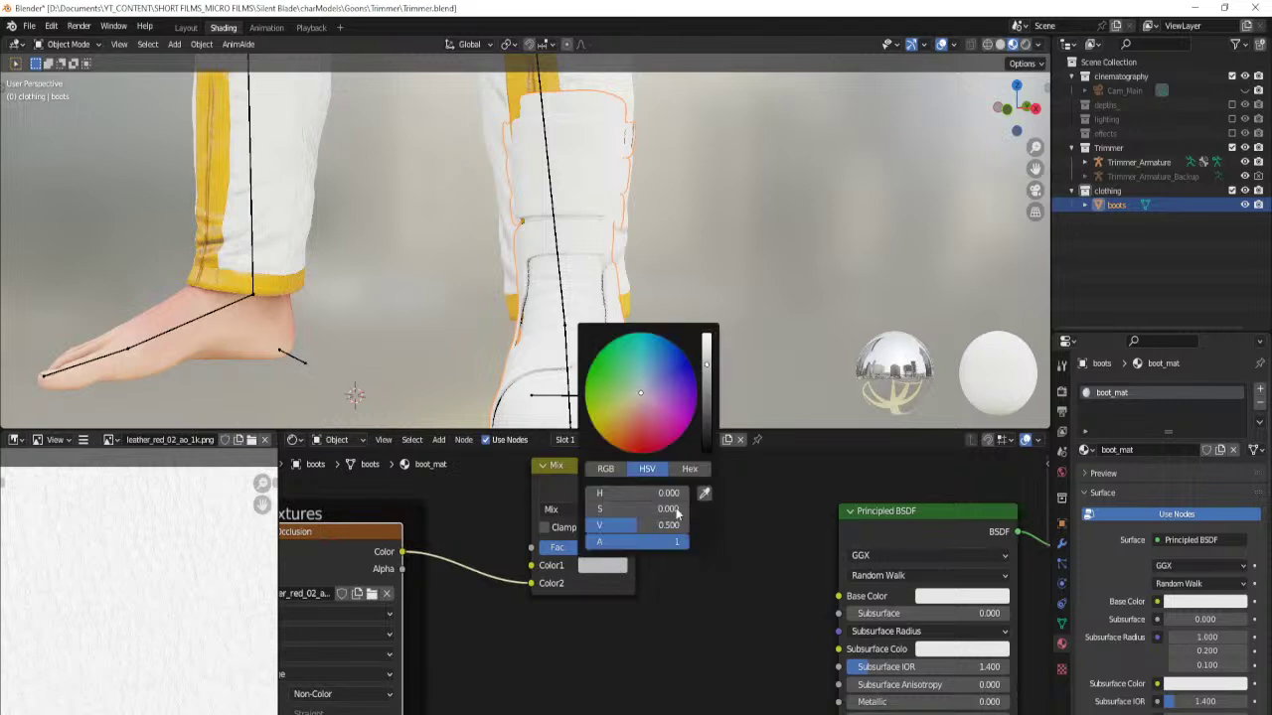
pyautogui.click(225, 183)
pyautogui.click(577, 512)
pyautogui.click(579, 464)
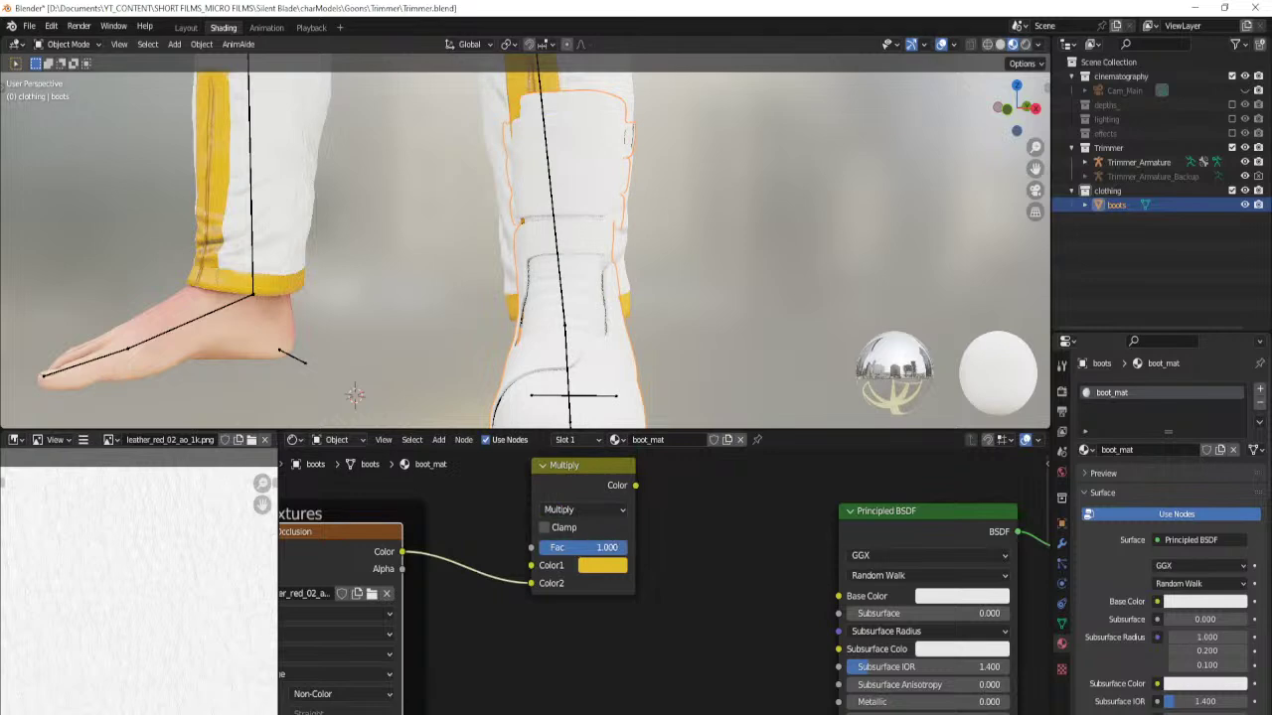
# Connect the Multiply node's Color to the Principled BSDF's Base Color and save the file.
pyautogui.scroll(-1, 649, 591)
pyautogui.moveTo(644, 510); pyautogui.dragTo(801, 593)
pyautogui.moveTo(643, 602); pyautogui.dragTo(543, 597, button='middle')
pyautogui.hotkey('ctrl', 's')
# Try a darker yellow for the Multiply node's Color1, with hue 0.126, saturation 1.000 and value about 0.414.
pyautogui.scroll(-3, 657, 311)
pyautogui.moveTo(656, 311); pyautogui.dragTo(537, 296, button='middle')
pyautogui.scroll(2, 518, 333)
pyautogui.scroll(2, 506, 571)
pyautogui.moveTo(397, 537); pyautogui.dragTo(494, 534, button='middle')
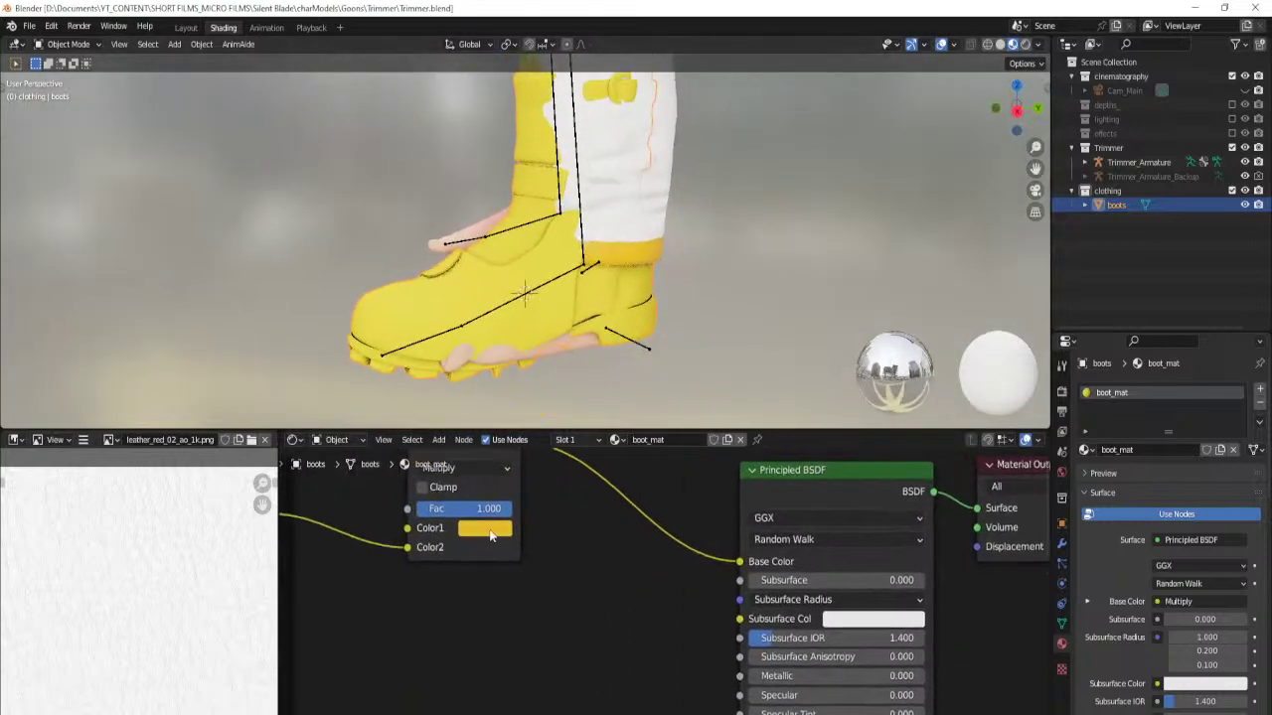
pyautogui.click(492, 531)
pyautogui.moveTo(554, 485)
pyautogui.mouseDown()
pyautogui.moveTo(510, 485)
pyautogui.moveTo(535, 485)
pyautogui.mouseUp()
pyautogui.moveTo(500, 391); pyautogui.dragTo(481, 386)
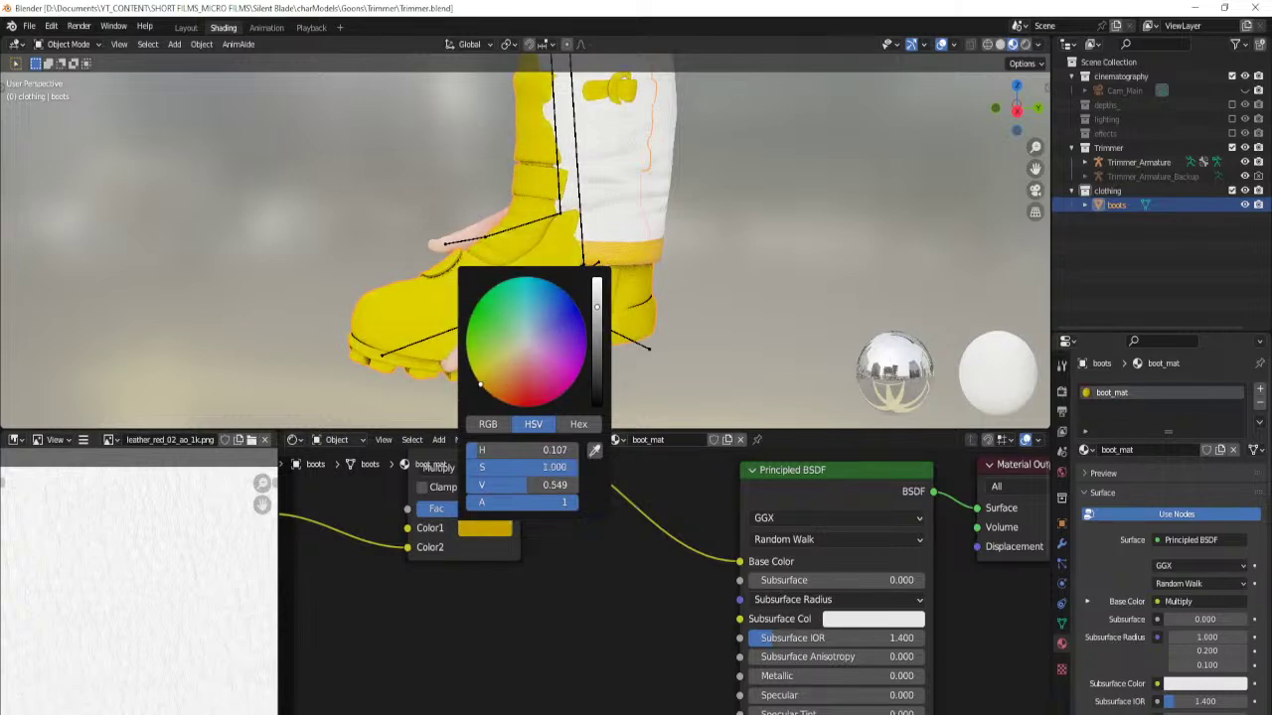
pyautogui.moveTo(513, 482)
pyautogui.mouseDown()
pyautogui.moveTo(527, 483)
pyautogui.moveTo(512, 485)
pyautogui.mouseUp()
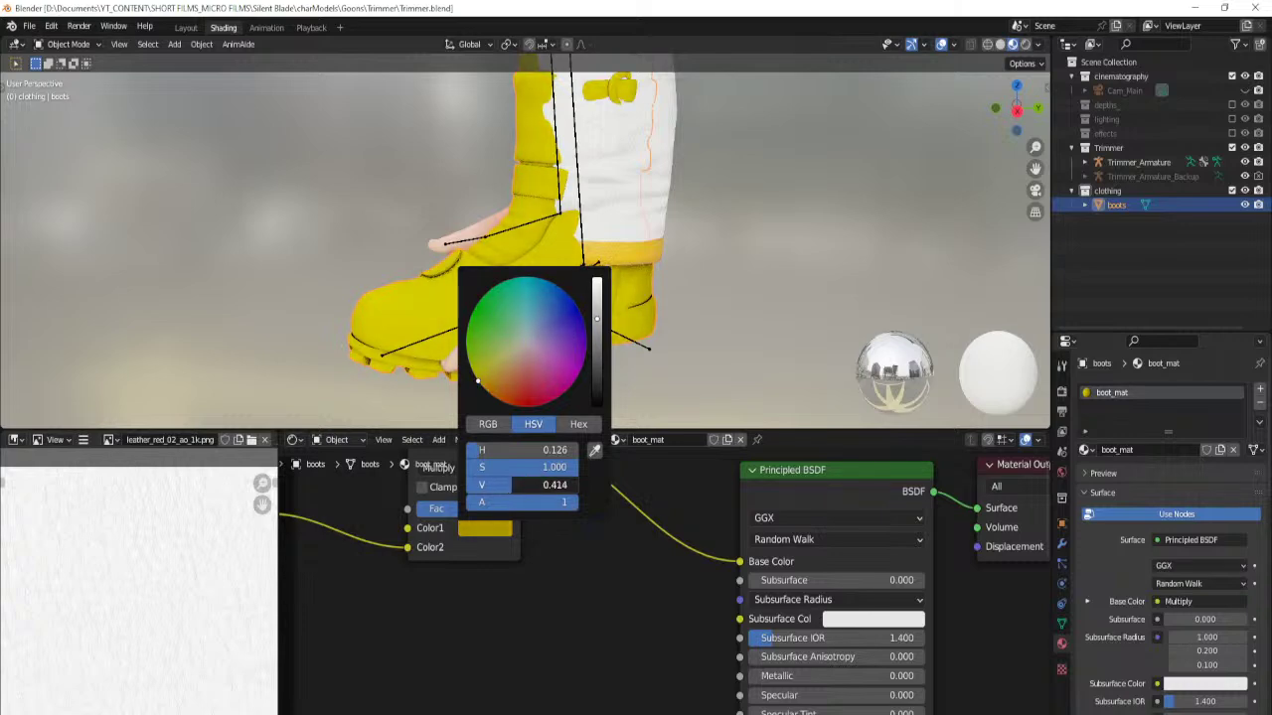
# Sample Color1 again from the yellow trouser cuff and darken it to a value of about 0.437.
pyautogui.click(594, 451)
pyautogui.click(632, 254)
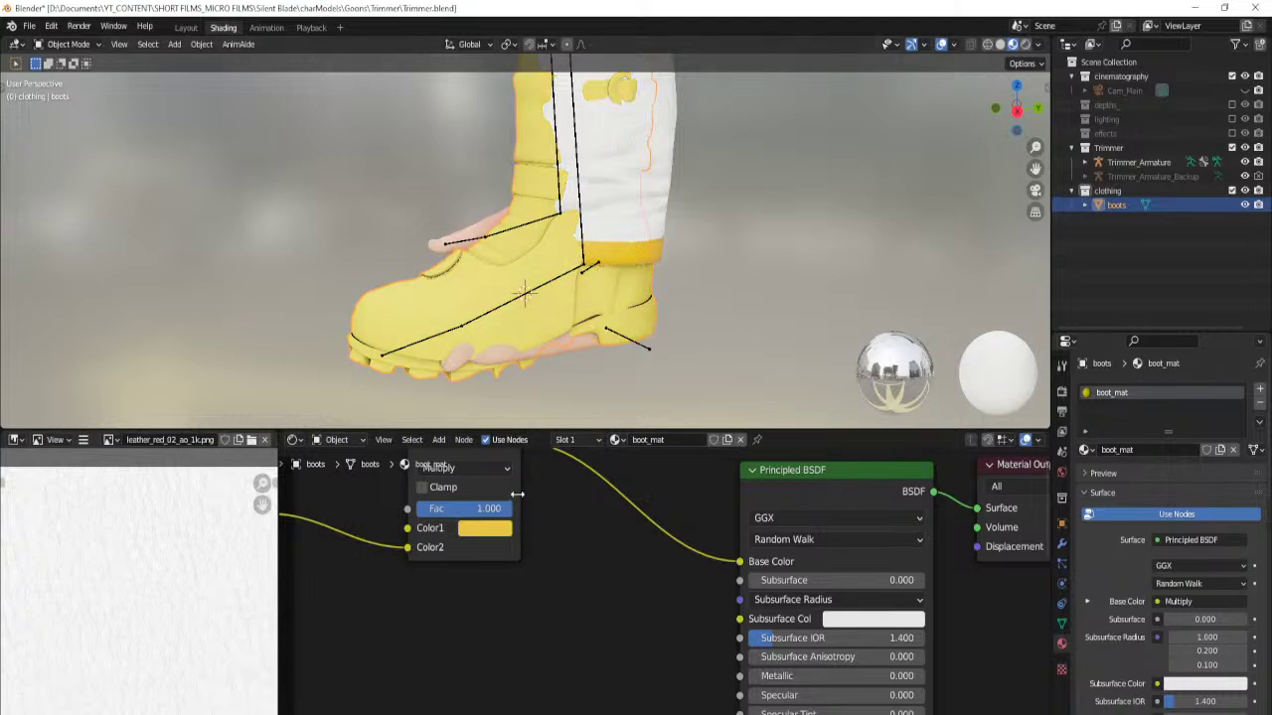
pyautogui.click(491, 534)
pyautogui.moveTo(516, 485); pyautogui.dragTo(494, 485)
# Set the Principled BSDF's Specular to 0.155.
pyautogui.scroll(-5, 651, 581)
pyautogui.moveTo(633, 633); pyautogui.dragTo(570, 544, button='middle')
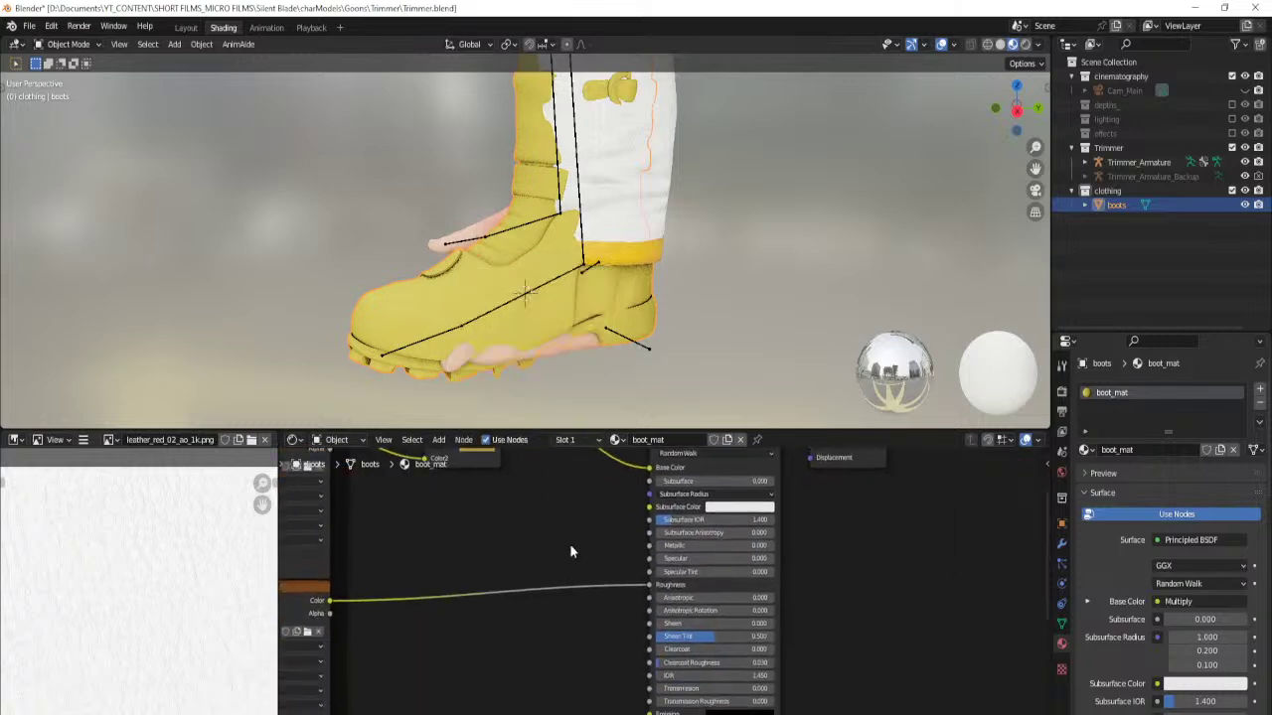
pyautogui.scroll(3, 672, 584)
pyautogui.moveTo(670, 551)
pyautogui.mouseDown()
pyautogui.moveTo(714, 552)
pyautogui.moveTo(694, 552)
pyautogui.mouseUp()
# Insert a ColorRamp node between the roughness texture and the Principled BSDF's Roughness input.
pyautogui.hotkey('shift', 'a')
pyautogui.write('scol')
pyautogui.press('Return')
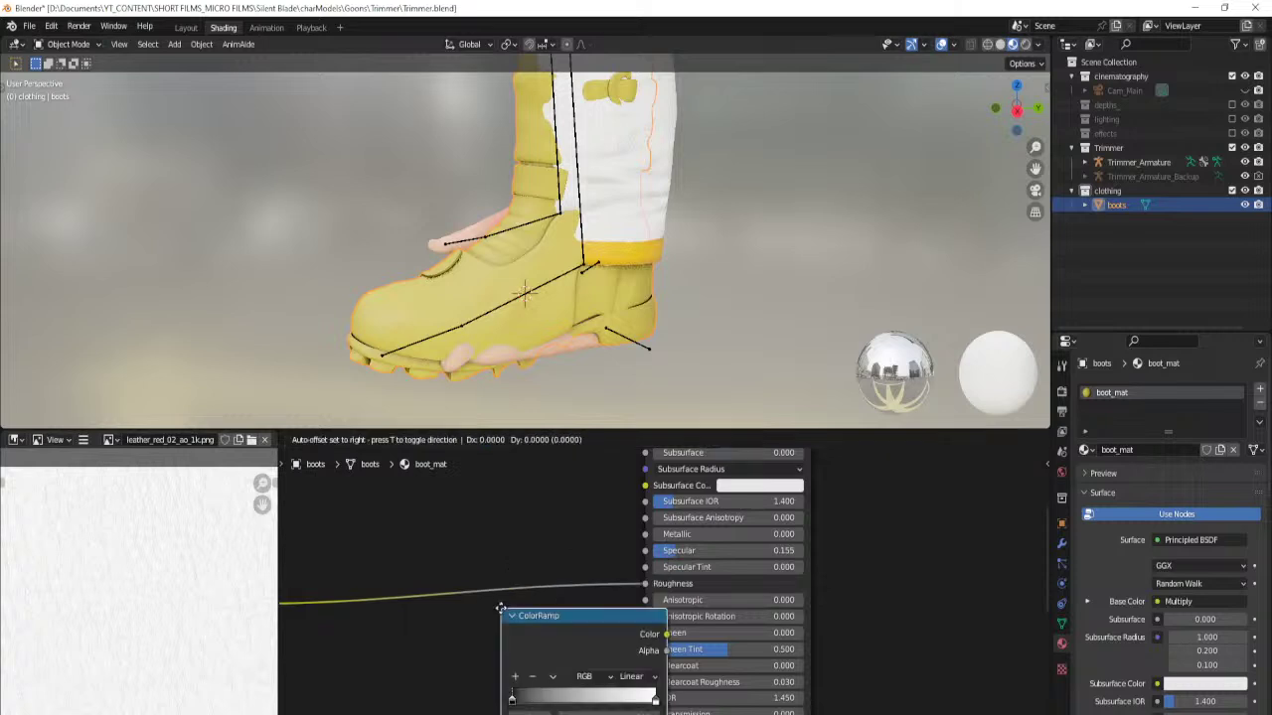
pyautogui.click(408, 524)
# Set Metallic to 0.450, move the ColorRamp's white stop to about 0.641 and shift its black stop towards the white one.
pyautogui.moveTo(676, 536)
pyautogui.mouseDown()
pyautogui.moveTo(800, 537)
pyautogui.moveTo(655, 537)
pyautogui.moveTo(740, 536)
pyautogui.moveTo(720, 537)
pyautogui.mouseUp()
pyautogui.moveTo(562, 617); pyautogui.dragTo(510, 615)
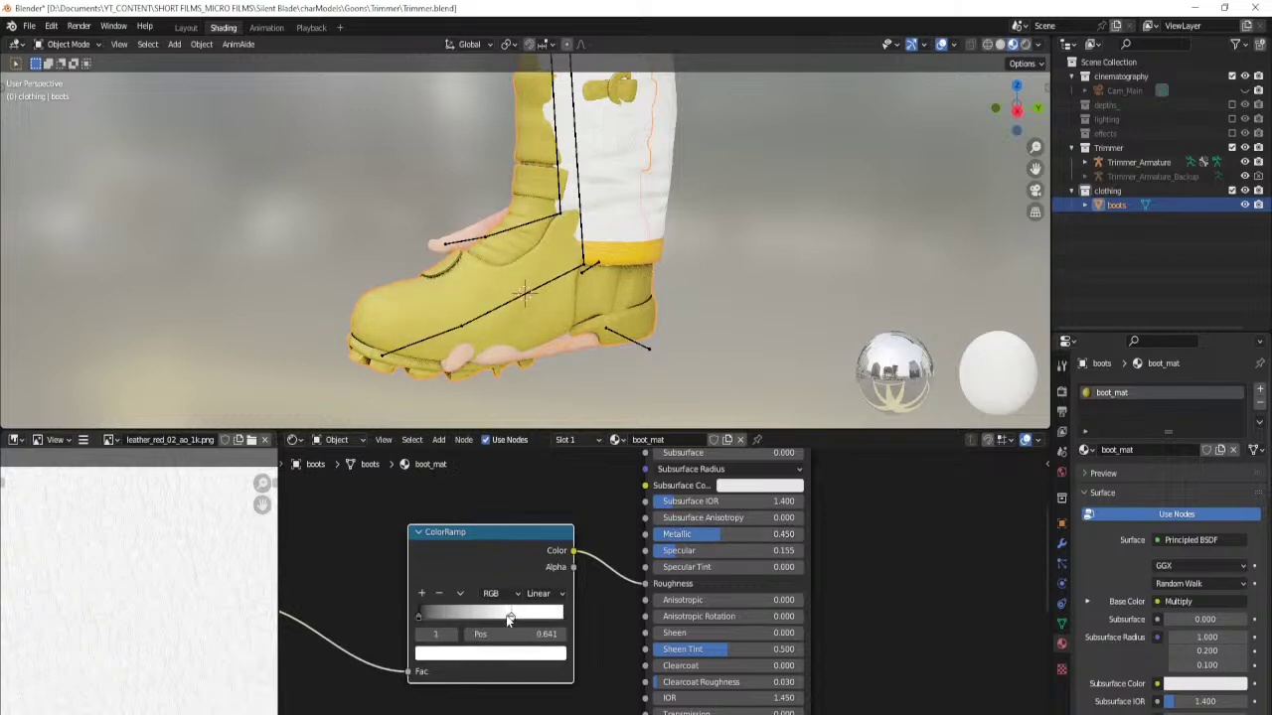
pyautogui.moveTo(433, 616); pyautogui.dragTo(495, 620)
# Set the Multiply node's factor to 0.5, fine-tune its yellow Color1 and deselect the boot.
pyautogui.scroll(-5, 440, 504)
pyautogui.moveTo(440, 505); pyautogui.dragTo(626, 605, button='middle')
pyautogui.scroll(5, 556, 618)
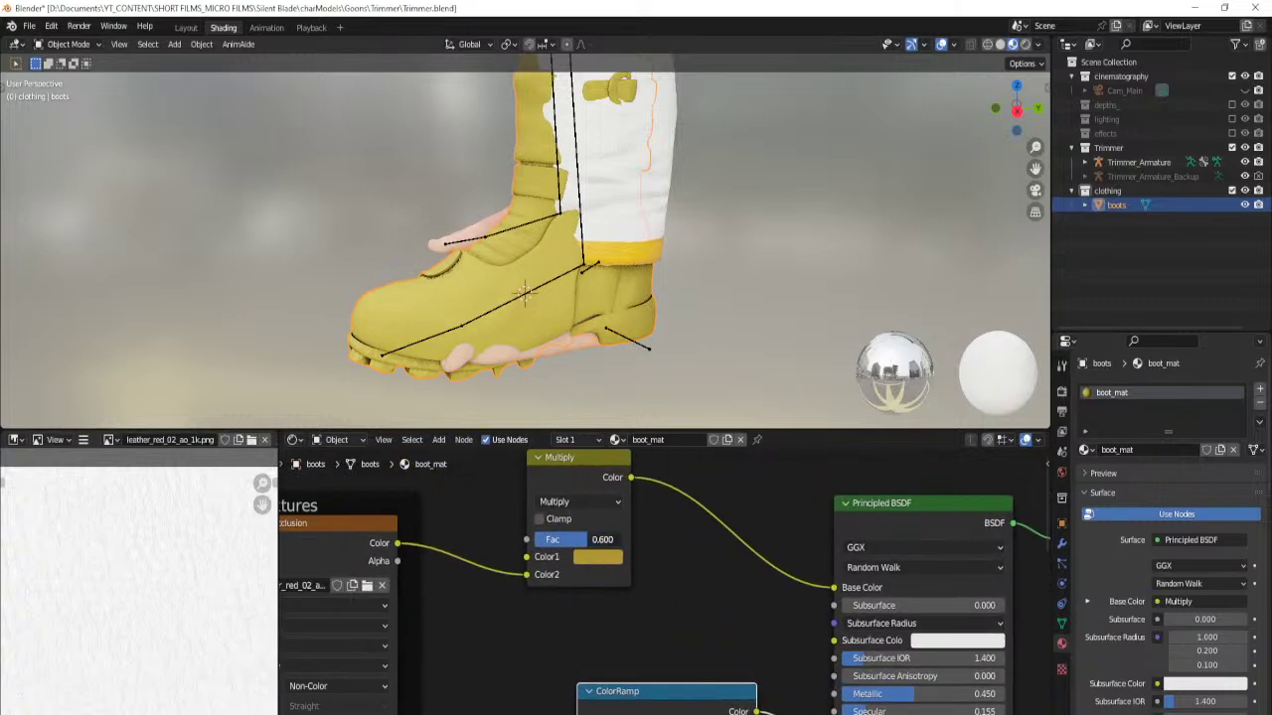
pyautogui.doubleClick(567, 540)
pyautogui.press('BackSpace')
pyautogui.write('.5')
pyautogui.press('Return')
pyautogui.click(609, 556)
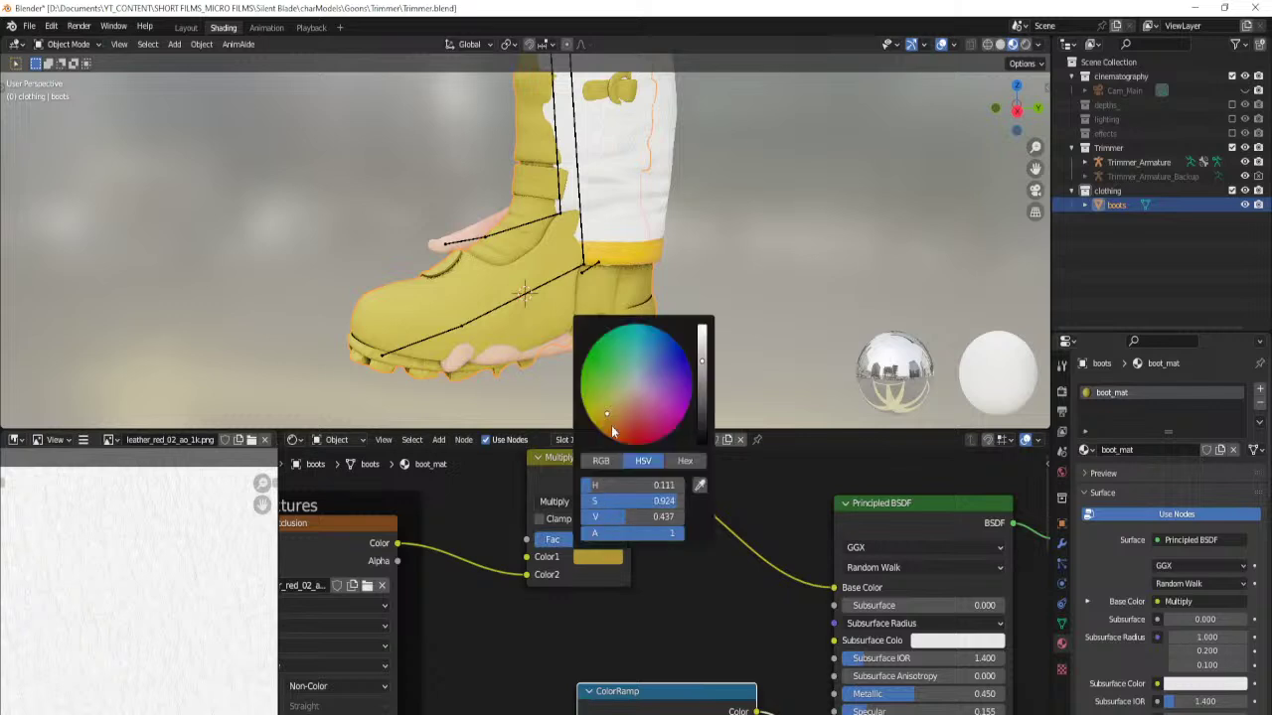
pyautogui.moveTo(656, 486); pyautogui.dragTo(637, 517)
pyautogui.hotkey('alt', 'a')
# Set the boot material's Metallic to 1.000 and check the boot's surface from the side.
pyautogui.scroll(-3, 606, 263)
pyautogui.moveTo(514, 280); pyautogui.dragTo(686, 303, button='middle')
pyautogui.scroll(3, 689, 576)
pyautogui.moveTo(690, 577); pyautogui.dragTo(555, 480, button='middle')
pyautogui.moveTo(811, 626); pyautogui.dragTo(936, 627)
pyautogui.moveTo(595, 258); pyautogui.dragTo(497, 274, button='middle')
pyautogui.scroll(5, 510, 286)
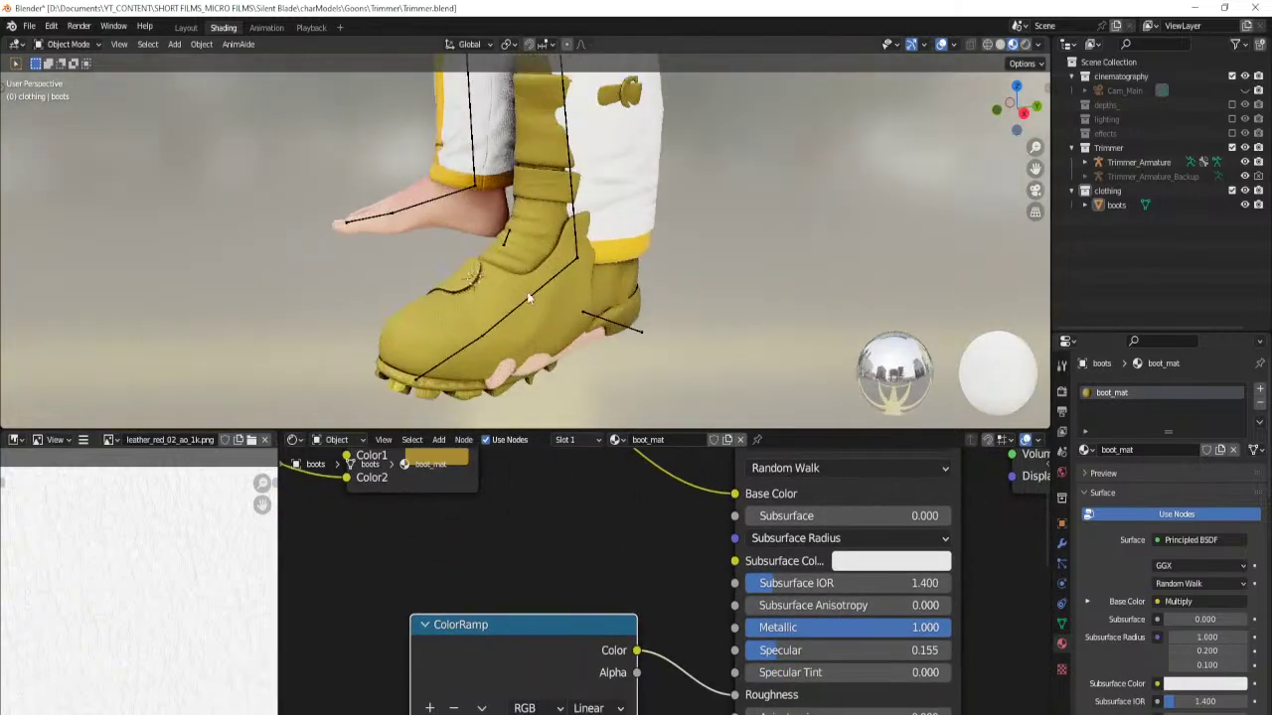
# Brighten the yellow Color1 of the Multiply node in the boot material.
pyautogui.scroll(-1, 531, 528)
pyautogui.moveTo(527, 518); pyautogui.dragTo(629, 575, button='middle')
pyautogui.click(553, 528)
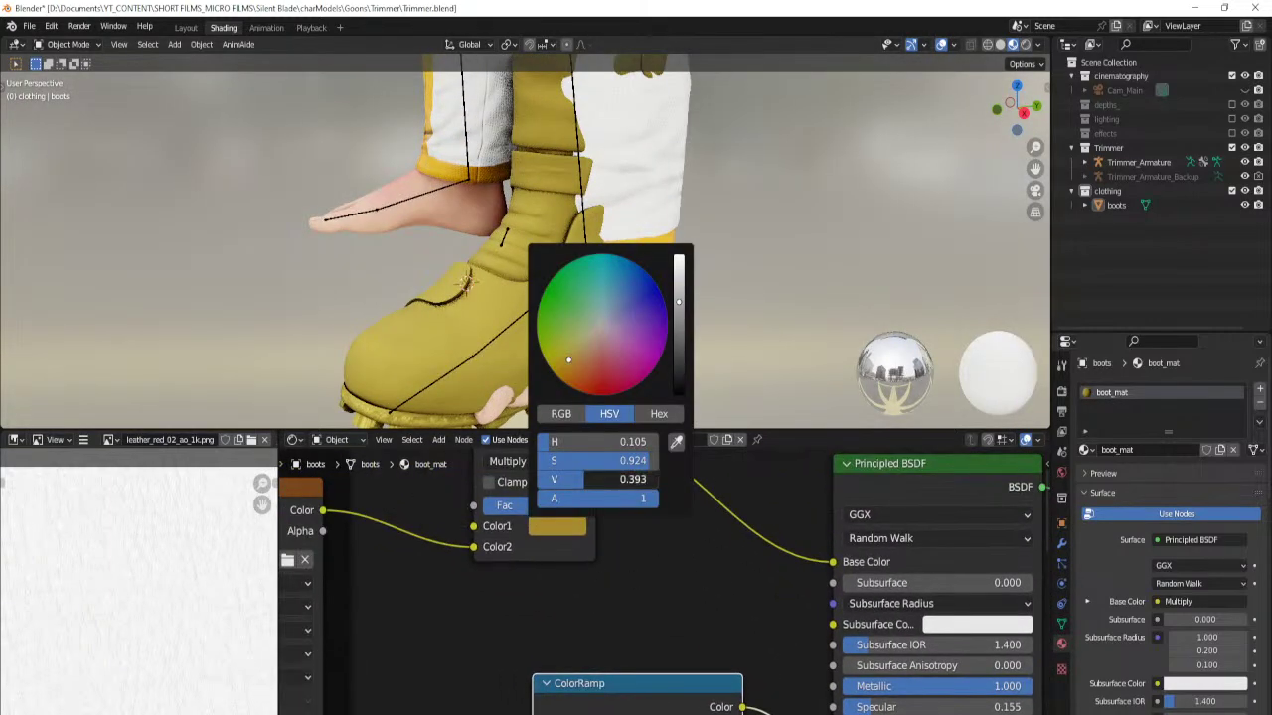
pyautogui.moveTo(581, 480); pyautogui.dragTo(623, 480)
# Select the boot's linked sole geometry in Edit Mode and assign it to a new, second material slot.
pyautogui.moveTo(596, 279); pyautogui.dragTo(699, 288, button='middle')
pyautogui.press('Tab')
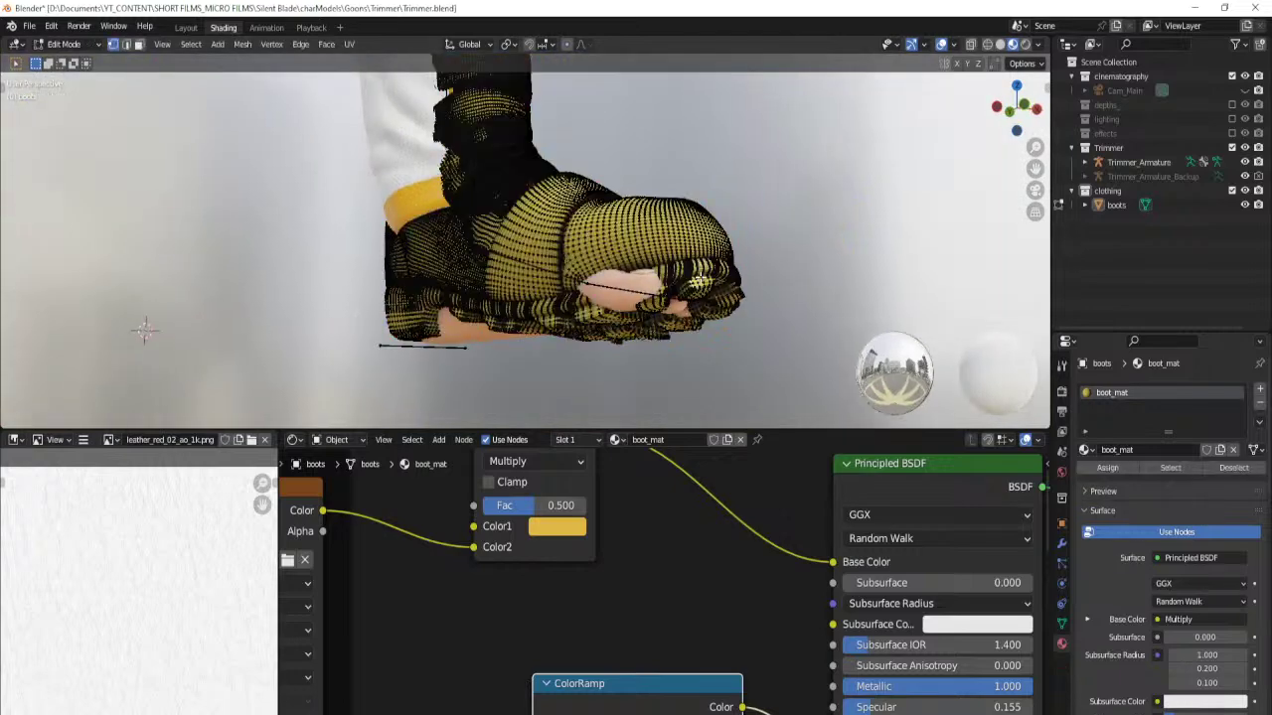
pyautogui.press('l')
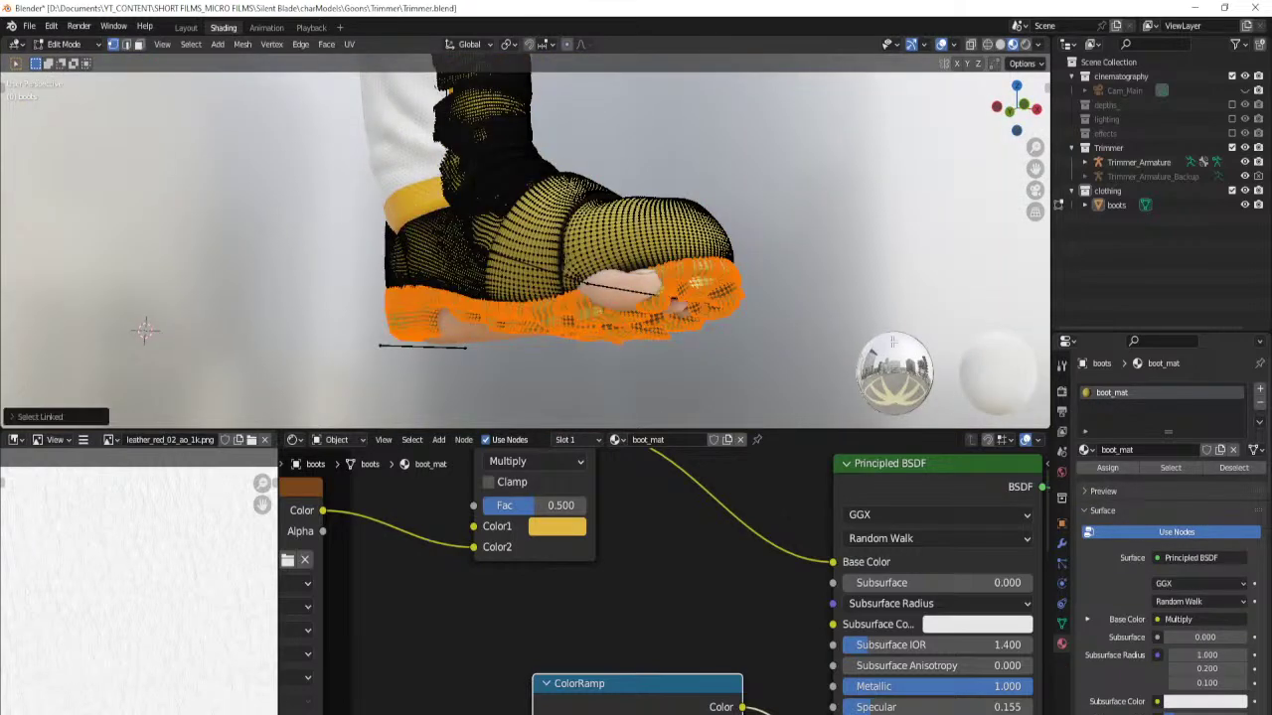
pyautogui.click(1259, 390)
pyautogui.click(1121, 497)
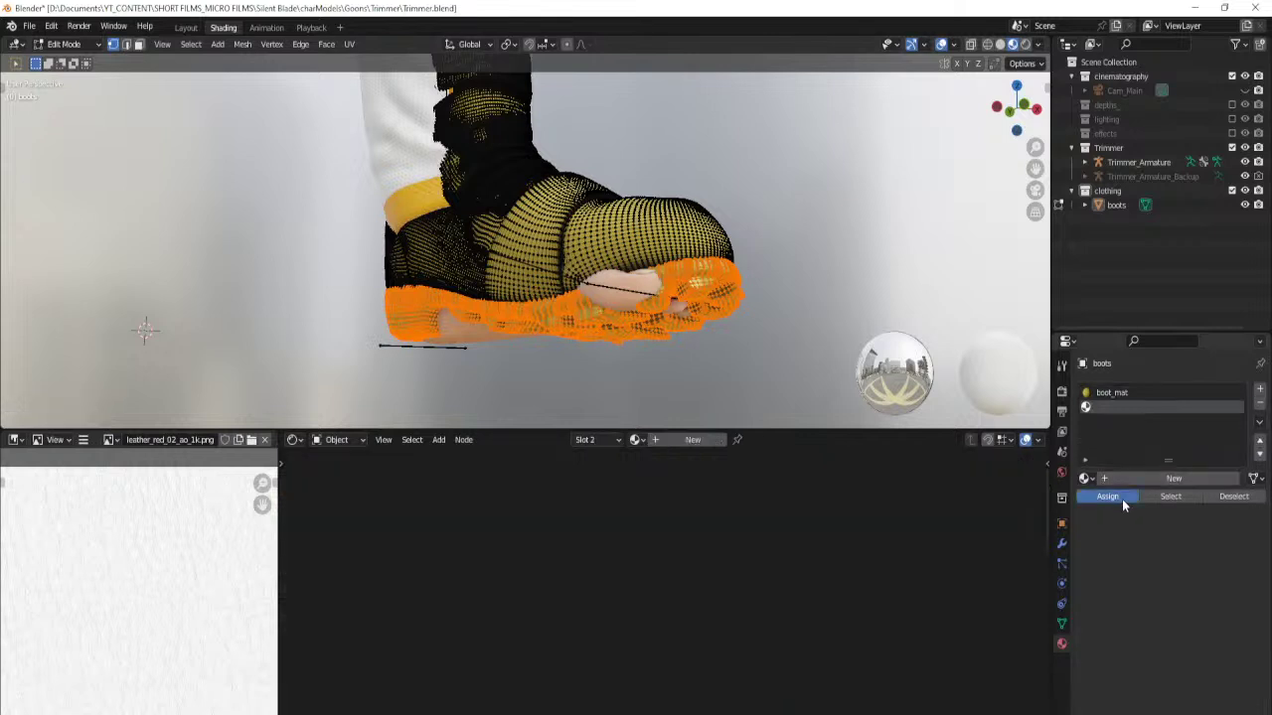
# Create a new material named boot_sole in the sole's slot and save the file.
pyautogui.doubleClick(1132, 477)
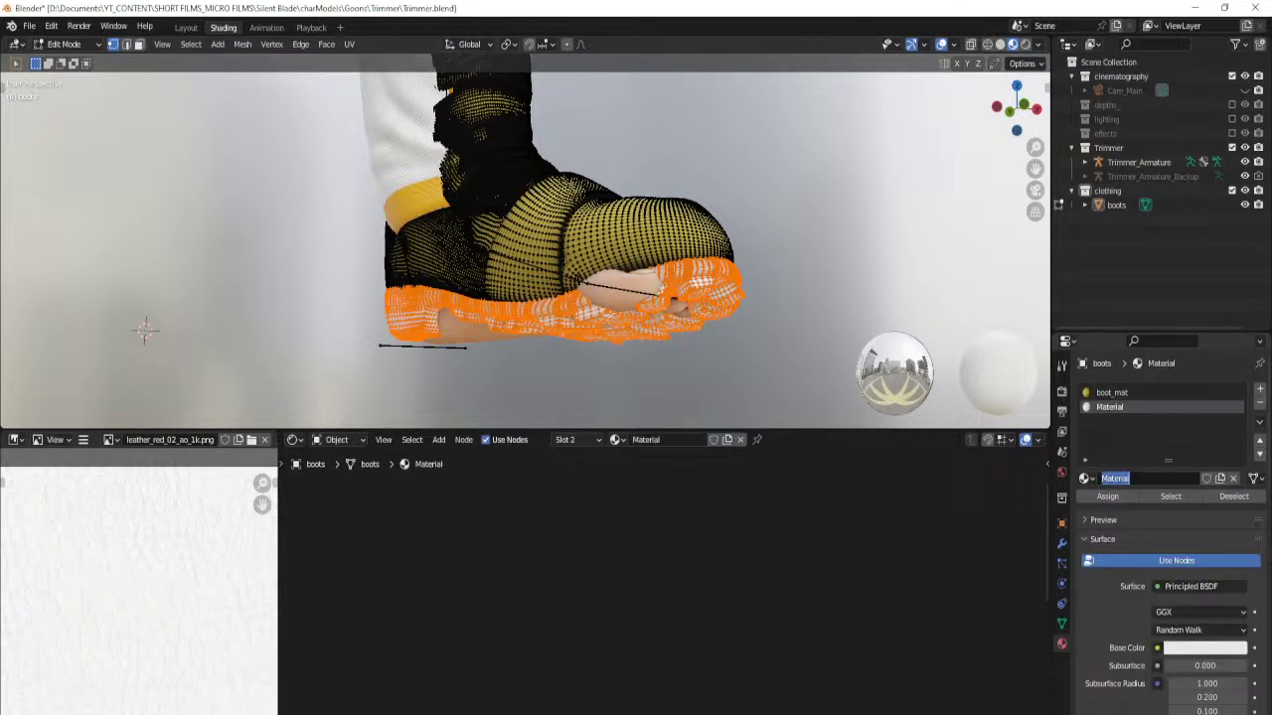
pyautogui.write('boot_sole')
pyautogui.press('Return')
pyautogui.press('Home')
pyautogui.hotkey('ctrl', 's')
# Start the Principled Texture Setup on boot_sole's Principled BSDF, search the texture library for plastic and open the Plastic006_2K-JPG folder.
pyautogui.scroll(7, 664, 547)
pyautogui.moveTo(463, 503); pyautogui.dragTo(645, 616, button='middle')
pyautogui.click(759, 505)
pyautogui.hotkey('ctrl', 'shift', 't')
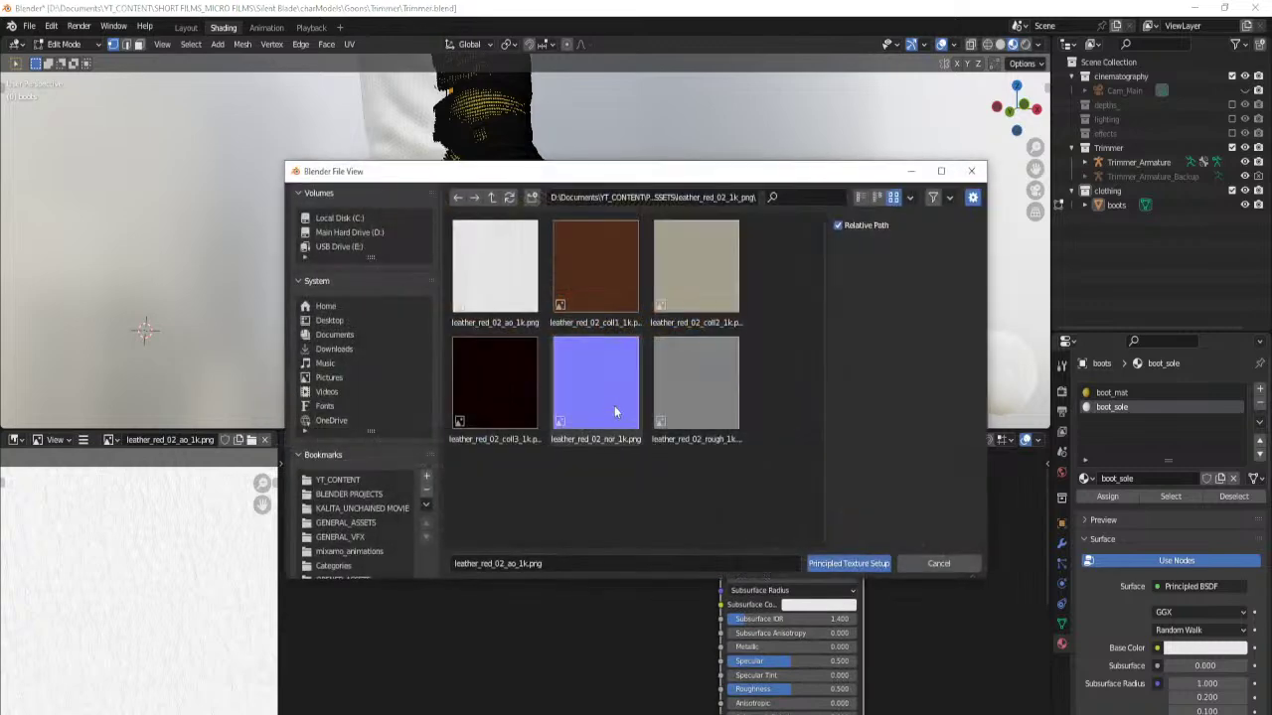
pyautogui.click(491, 198)
pyautogui.write('plat')
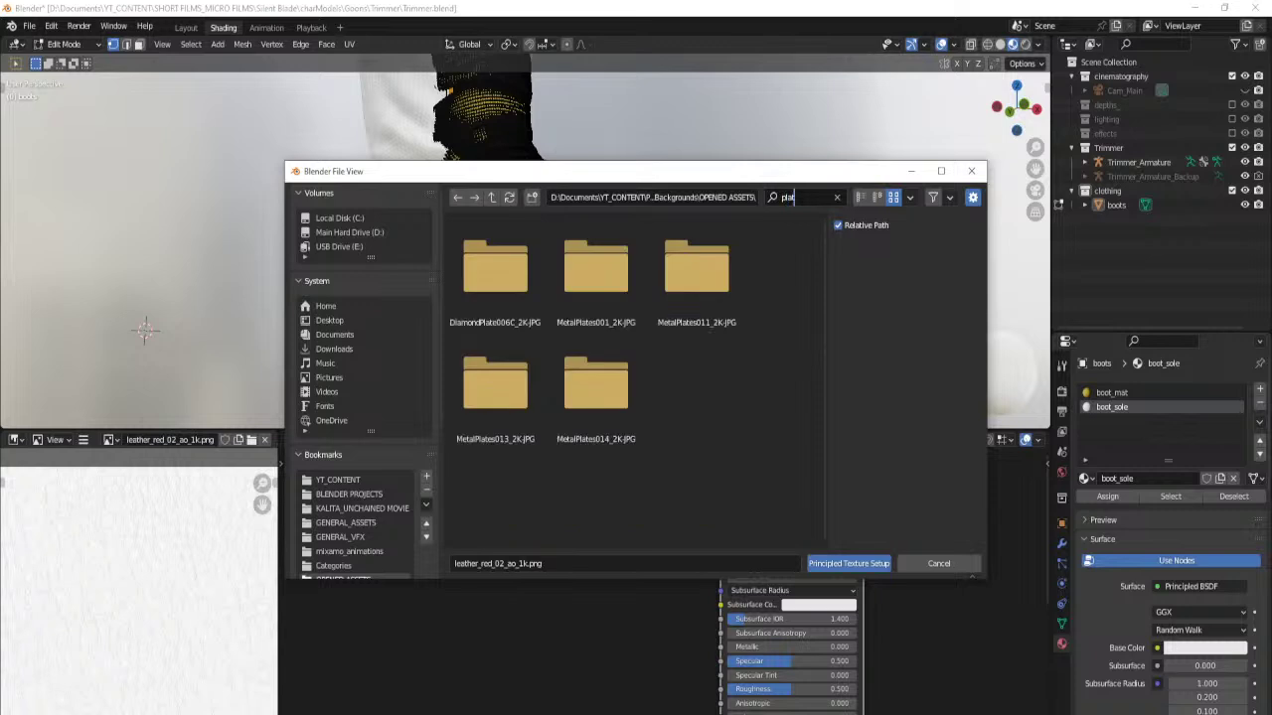
pyautogui.press('BackSpace')
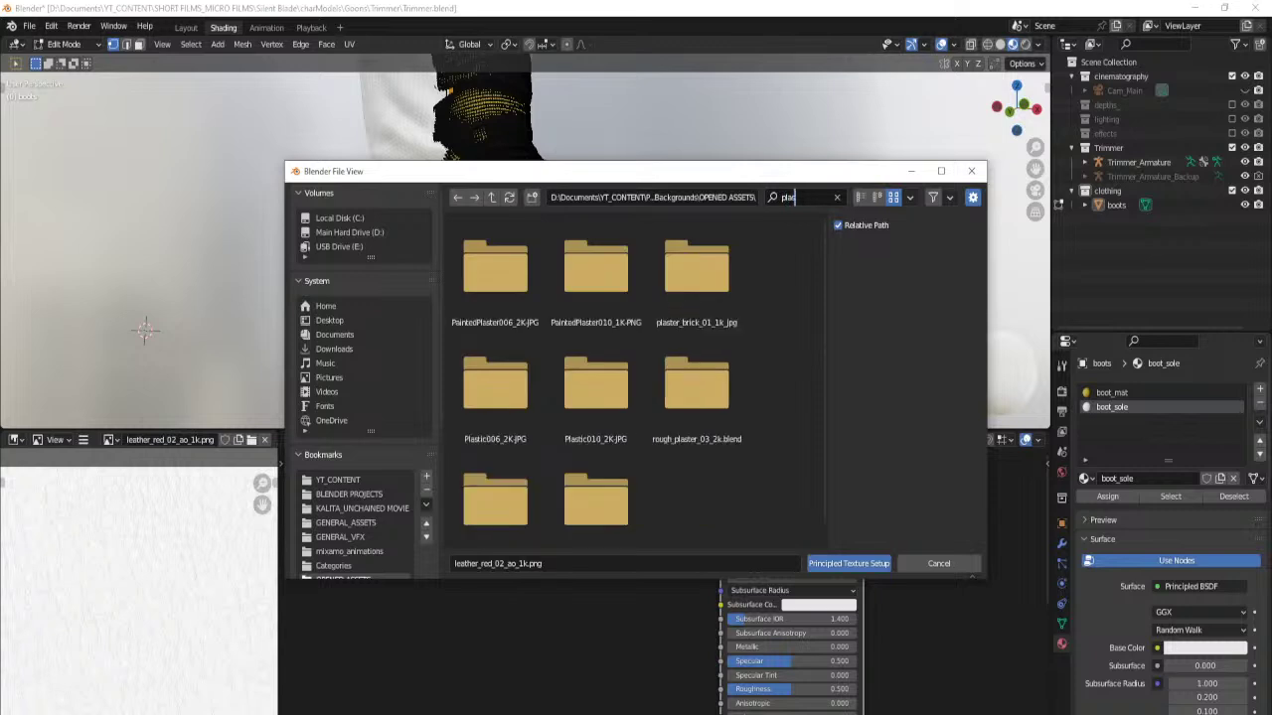
pyautogui.write('stic')
pyautogui.doubleClick(492, 273)
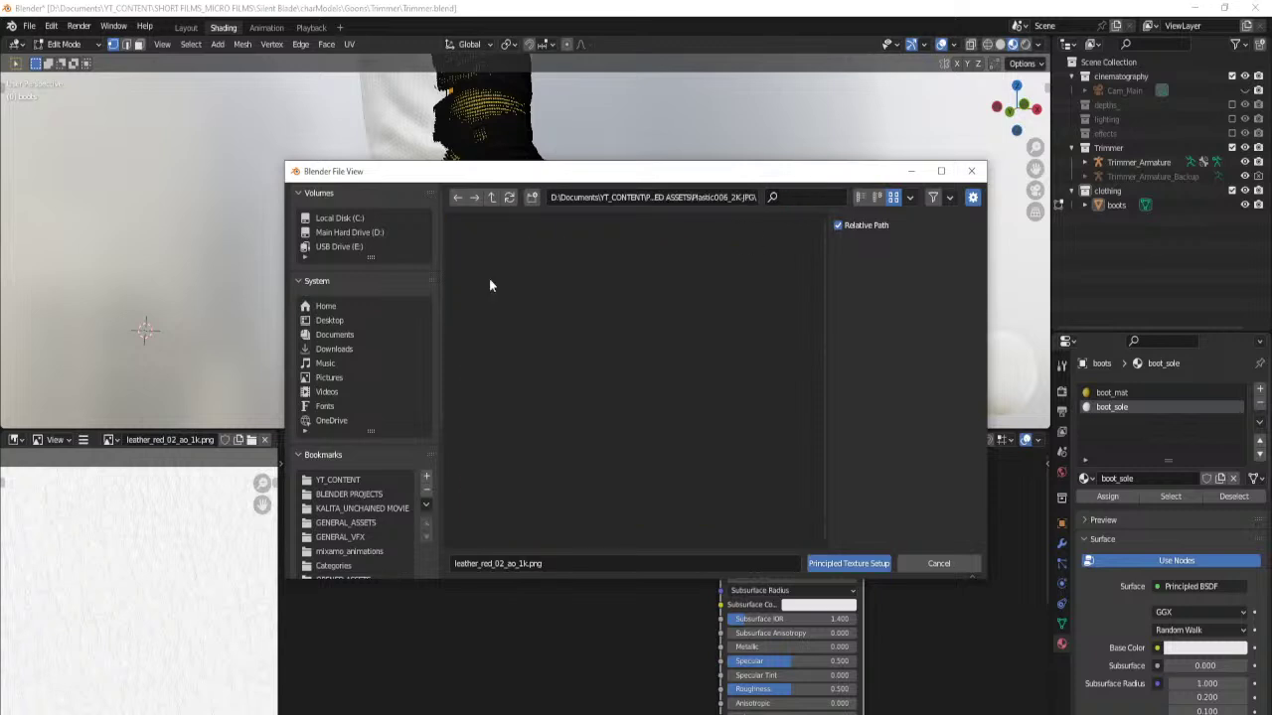
# Load the Plastic006 color, displacement, normal and roughness maps, leaving out the USD files, and reposition the node setup.
pyautogui.moveTo(542, 292); pyautogui.dragTo(551, 269)
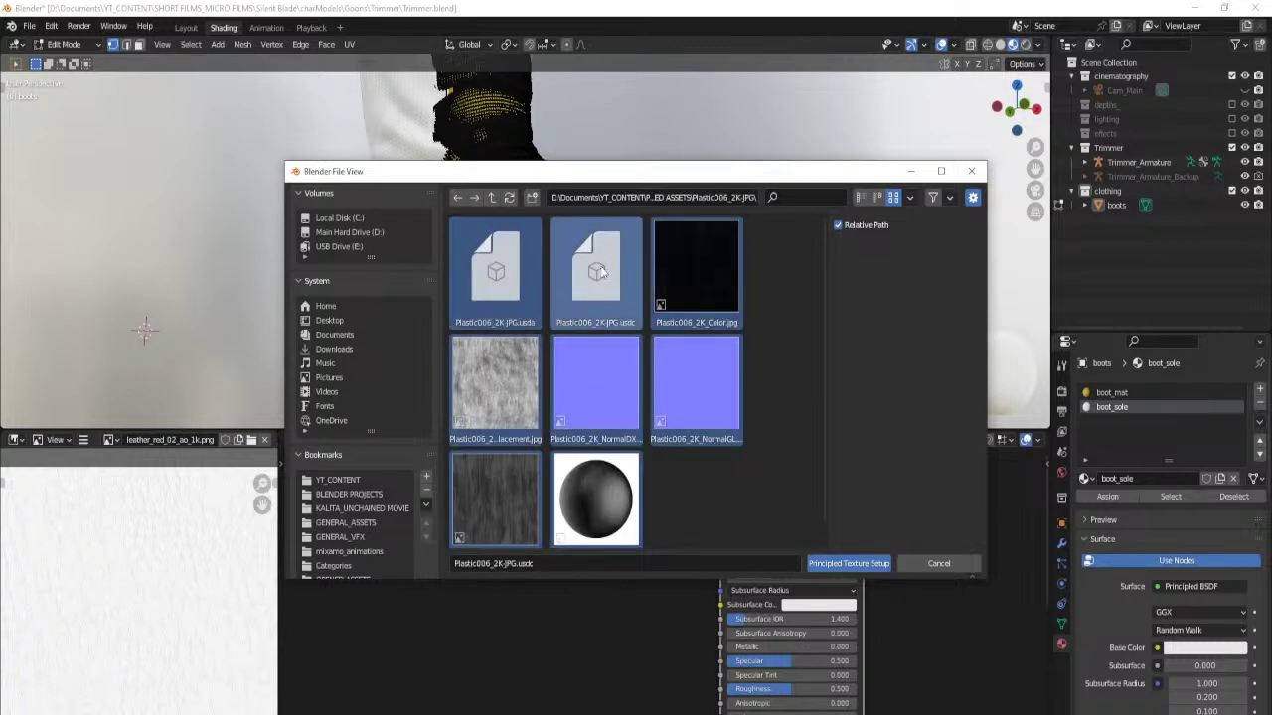
pyautogui.keyDown('ctrl'); pyautogui.click(520, 276); pyautogui.keyUp('ctrl')
pyautogui.keyDown('ctrl'); pyautogui.click(582, 276); pyautogui.keyUp('ctrl')
pyautogui.scroll(-1, 592, 486)
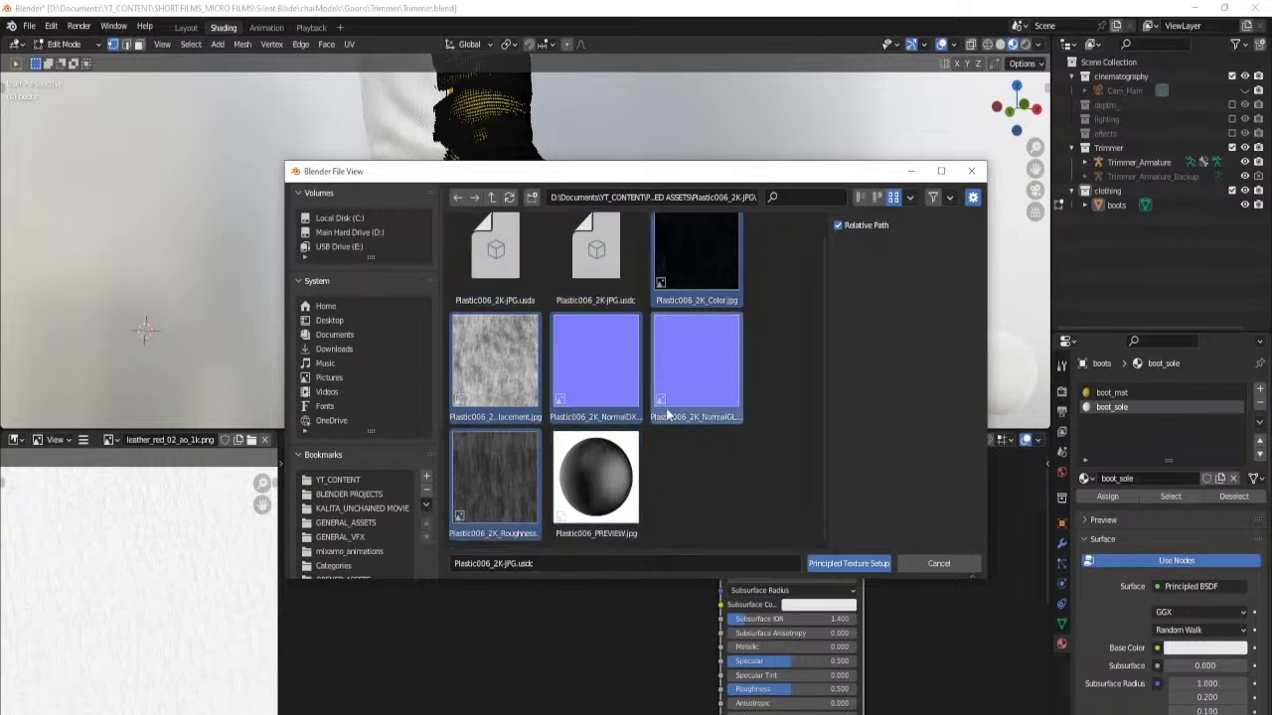
pyautogui.click(810, 564)
pyautogui.scroll(-2, 825, 562)
pyautogui.moveTo(788, 552); pyautogui.dragTo(710, 613, button='middle')
pyautogui.press('g')
pyautogui.click(793, 512)
pyautogui.click(553, 593)
# Set the boot_sole material's Specular to 0.1.
pyautogui.moveTo(541, 613); pyautogui.dragTo(663, 528, button='middle')
pyautogui.scroll(1, 660, 530)
pyautogui.scroll(2, 661, 529)
pyautogui.click(840, 484)
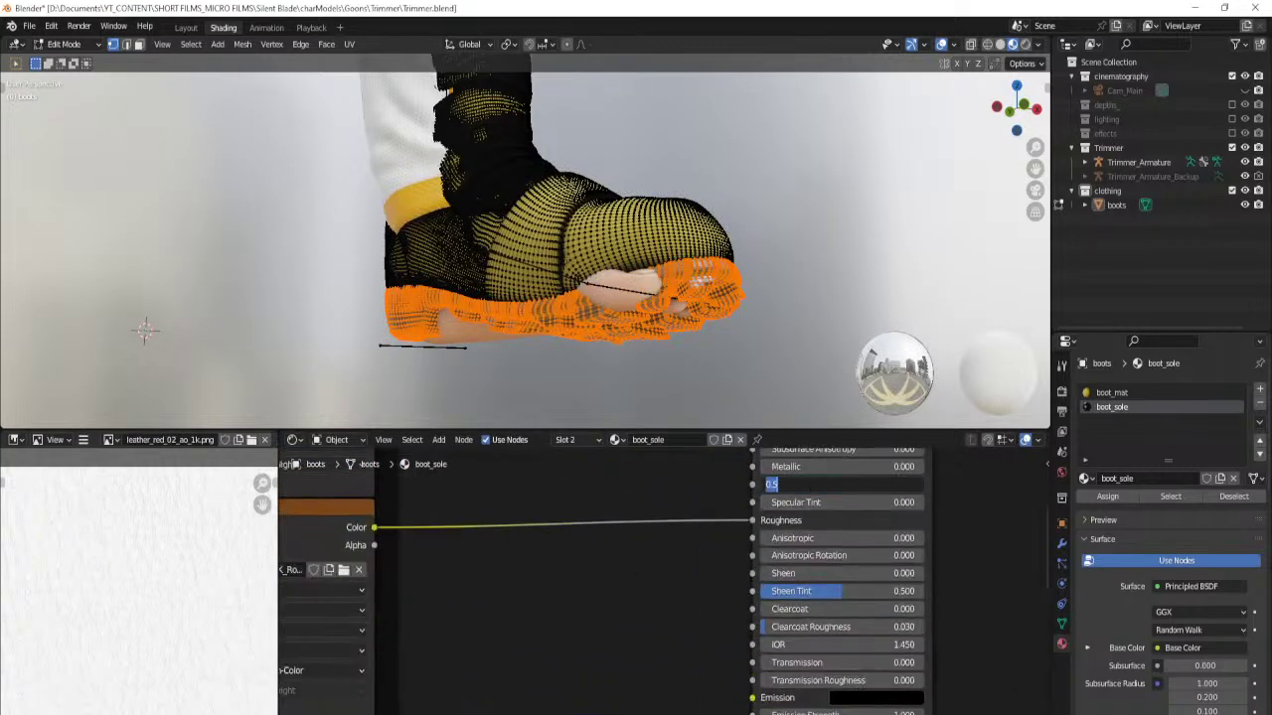
pyautogui.write('0.1')
pyautogui.press('Return')
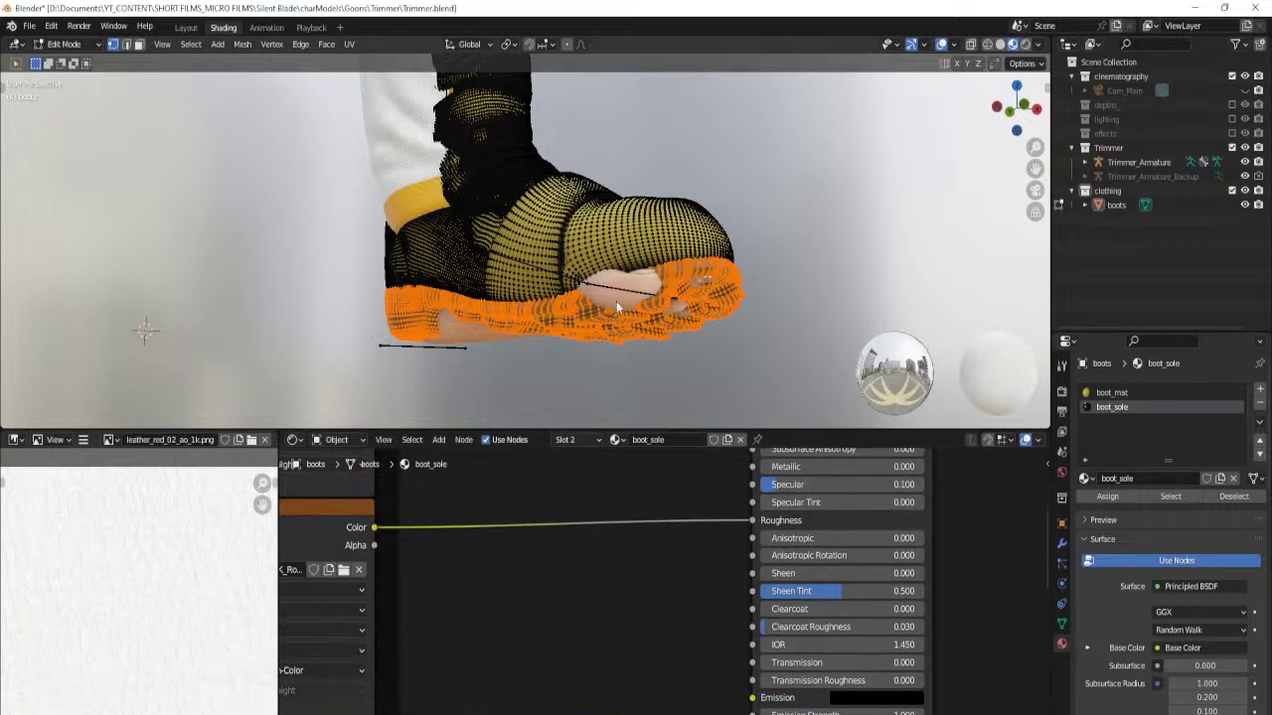
# Unwrap the sole with Cube Projection, display its UVs in the UV Editor, and return to Object Mode to inspect the boot.
pyautogui.press('Tab')
pyautogui.press('Tab')
pyautogui.press('u')
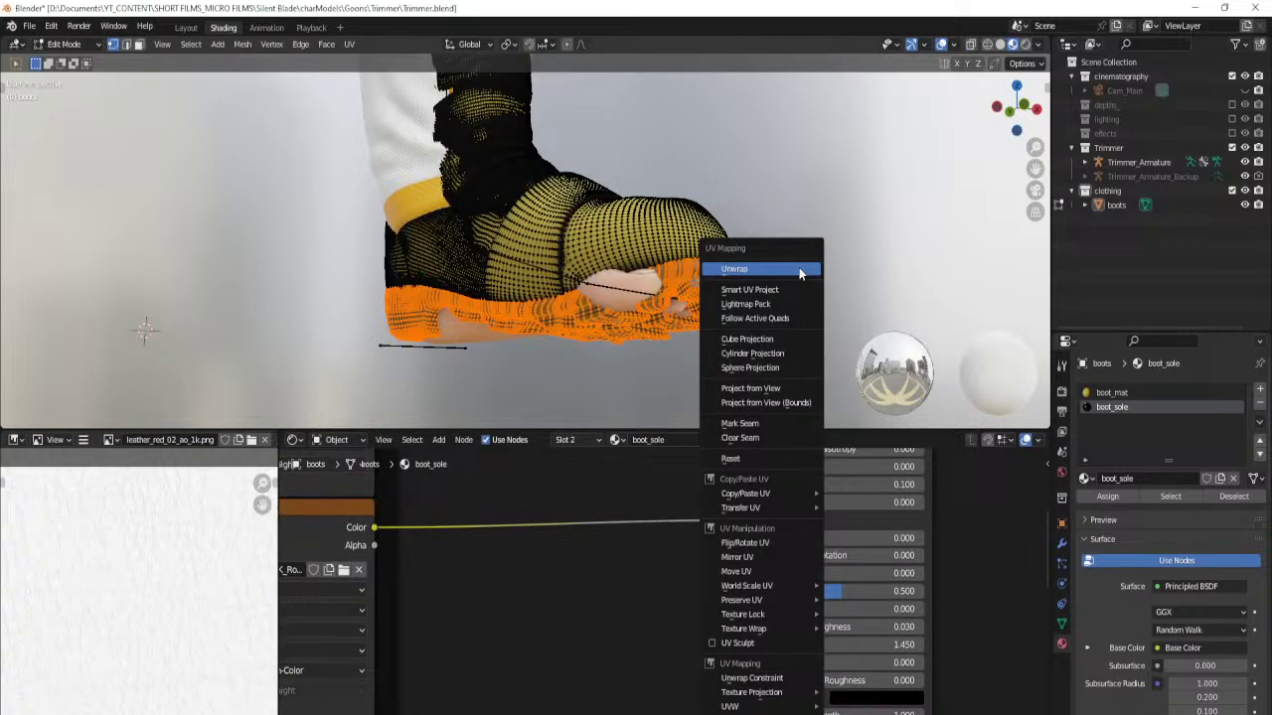
pyautogui.click(801, 341)
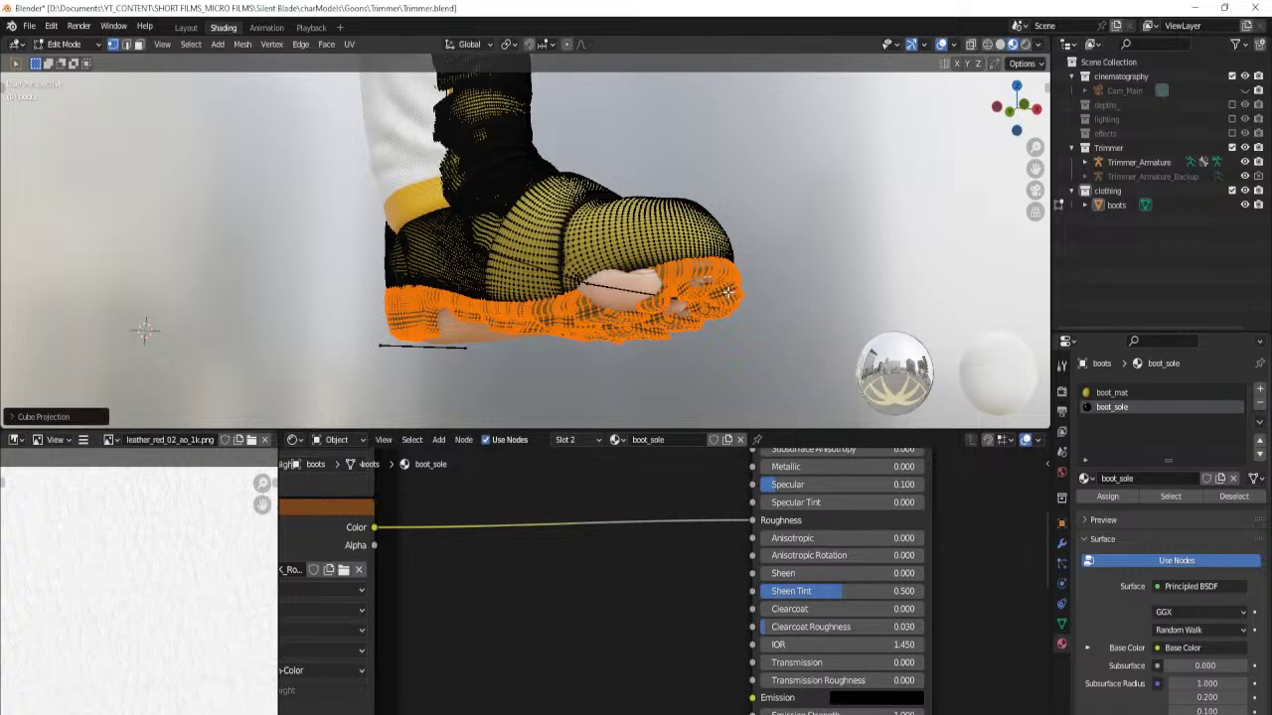
pyautogui.click(15, 439)
pyautogui.click(55, 516)
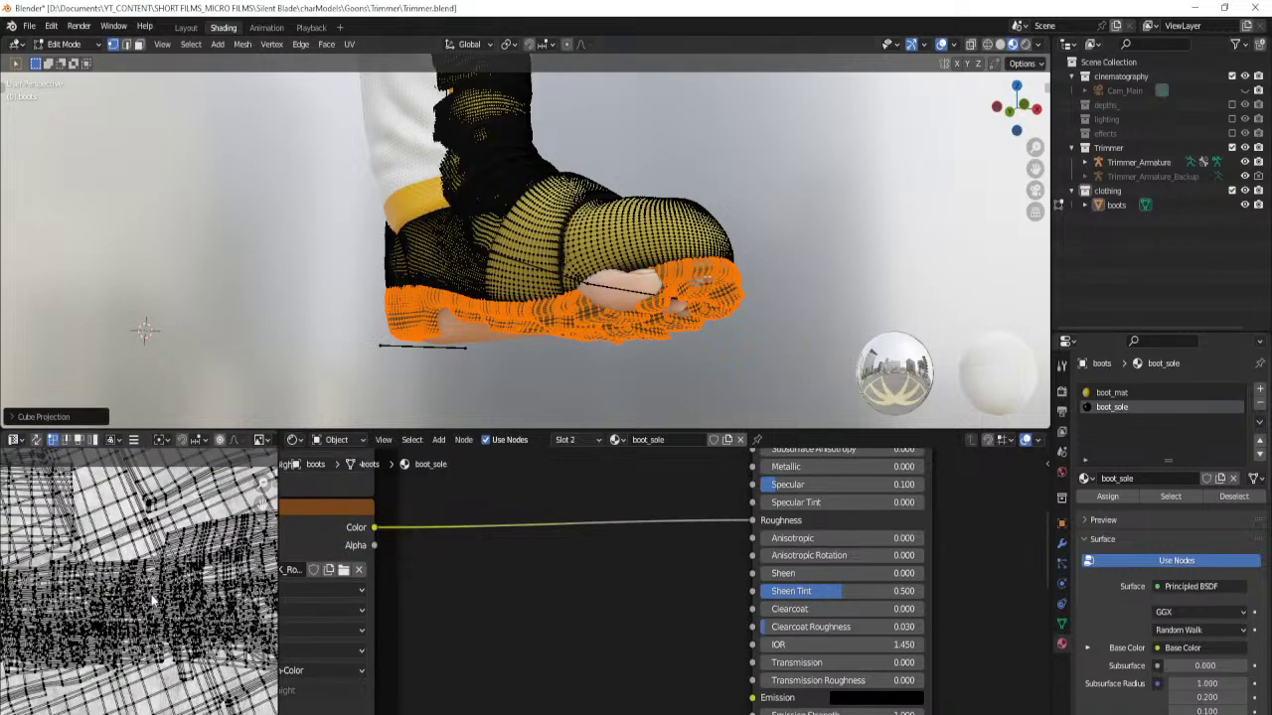
pyautogui.press('Tab')
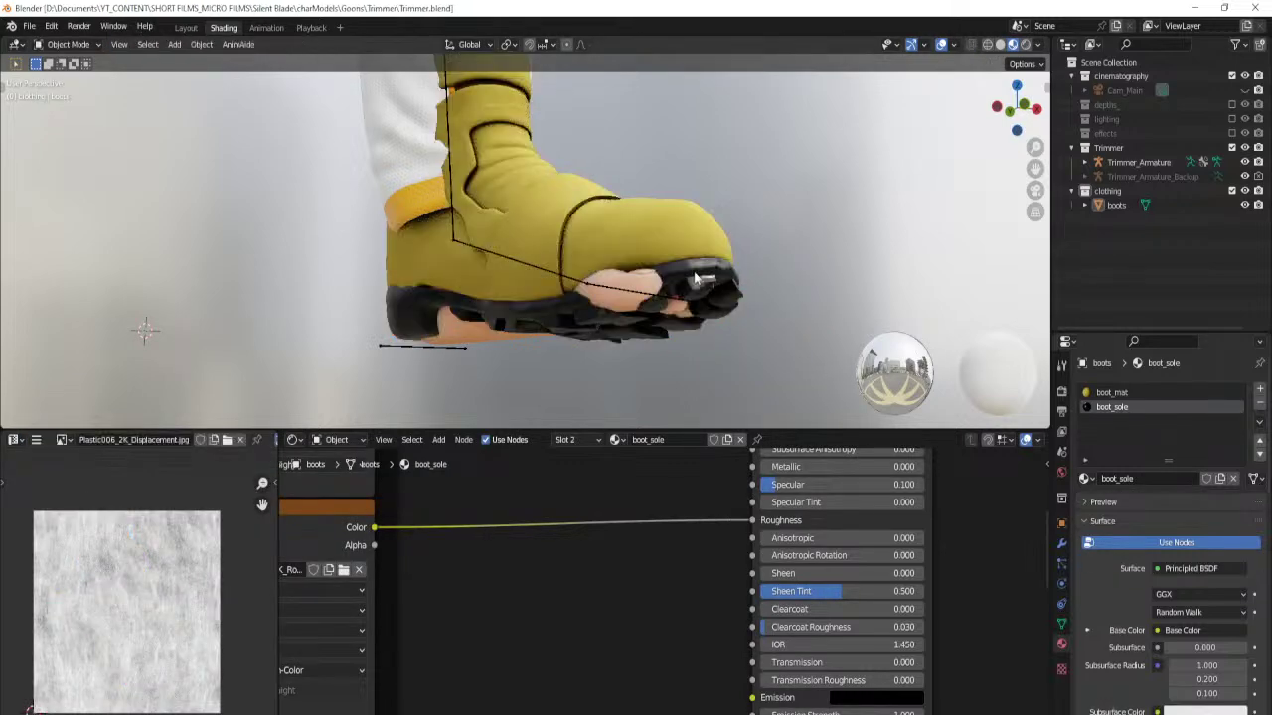
pyautogui.scroll(-3, 706, 282)
pyautogui.moveTo(706, 284); pyautogui.dragTo(616, 311, button='middle')
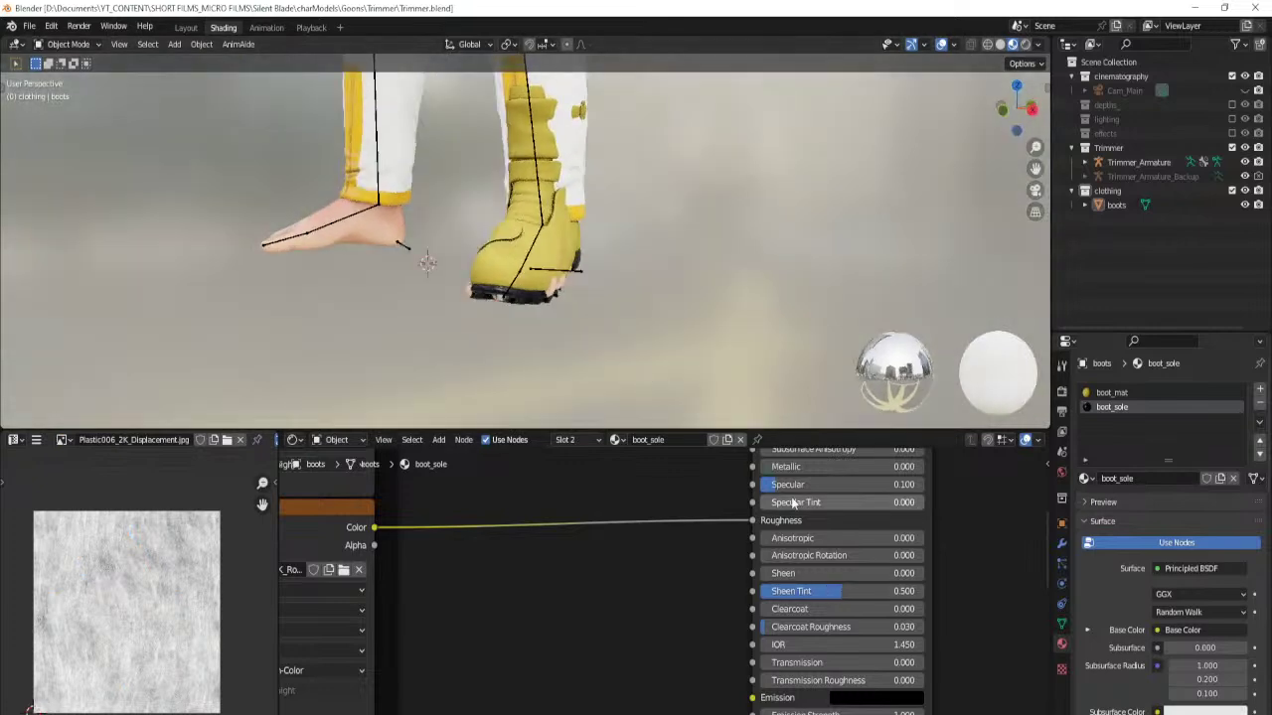
# Insert a ColorRamp node between the sole's roughness texture and the Principled BSDF's Roughness input.
pyautogui.moveTo(600, 497); pyautogui.dragTo(635, 564, button='middle')
pyautogui.hotkey('shift', 'a')
pyautogui.click(635, 565)
pyautogui.write('col')
pyautogui.press('Return')
pyautogui.click(528, 498)
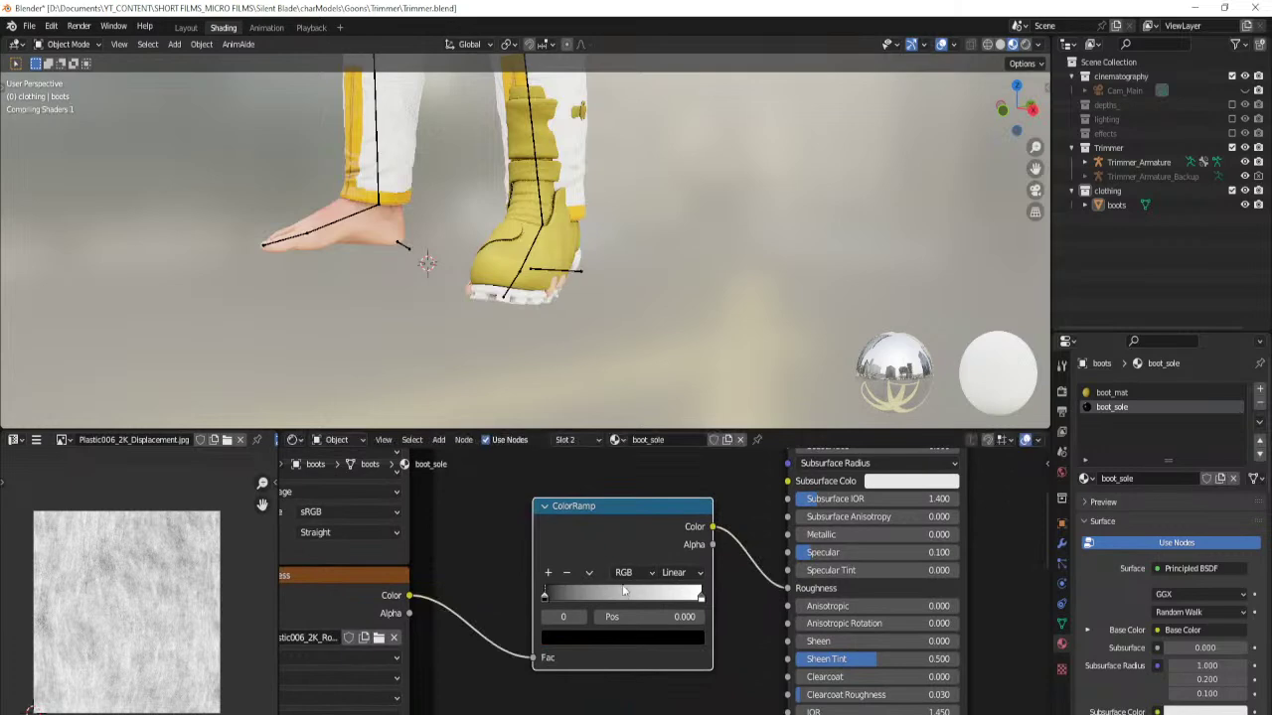
# Set the position of the sole ColorRamp's white stop to 0.4 and save the file.
pyautogui.click(700, 597)
pyautogui.click(646, 618)
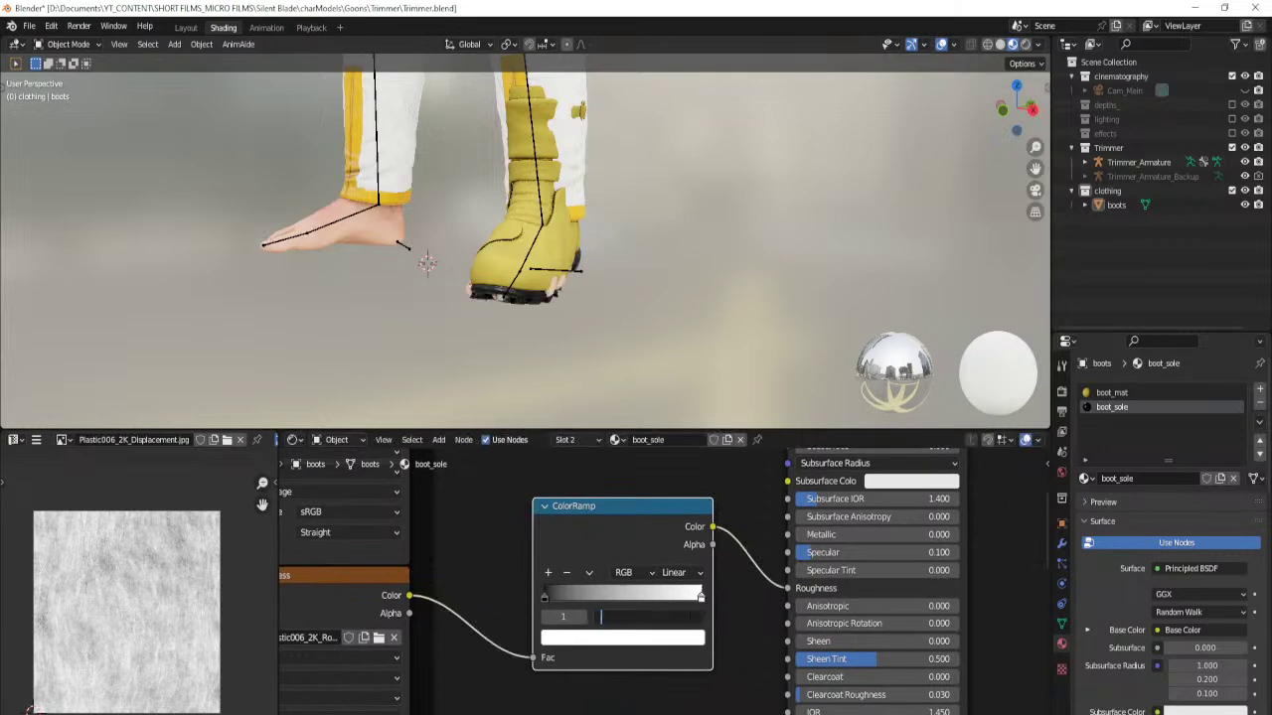
pyautogui.write('.4')
pyautogui.press('Return')
pyautogui.click(482, 534)
pyautogui.hotkey('ctrl', 's')
# Select the flight suit in the Layout workspace and change its HumGen main color to a saturated blue with value 0.15.
pyautogui.scroll(-5, 454, 224)
pyautogui.keyDown('shift'); pyautogui.moveTo(455, 224); pyautogui.dragTo(566, 358, button='middle'); pyautogui.keyUp('shift')
pyautogui.click(186, 27)
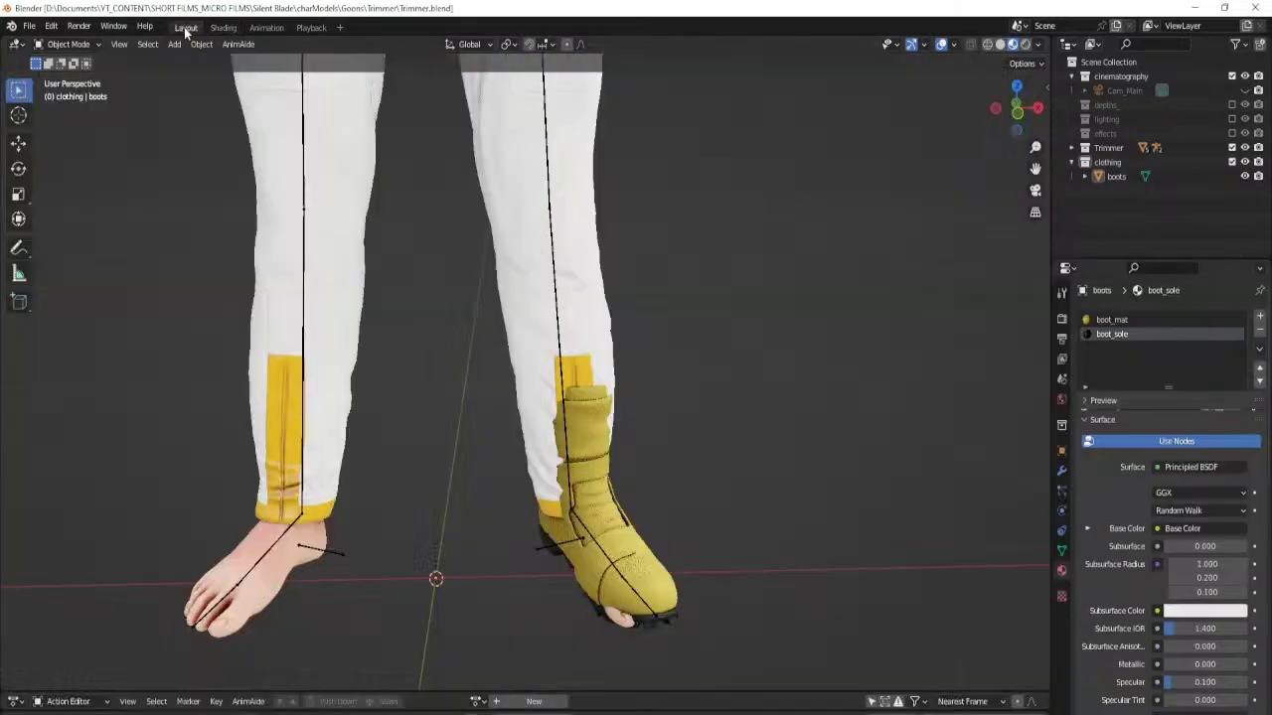
pyautogui.click(585, 251)
pyautogui.press('n')
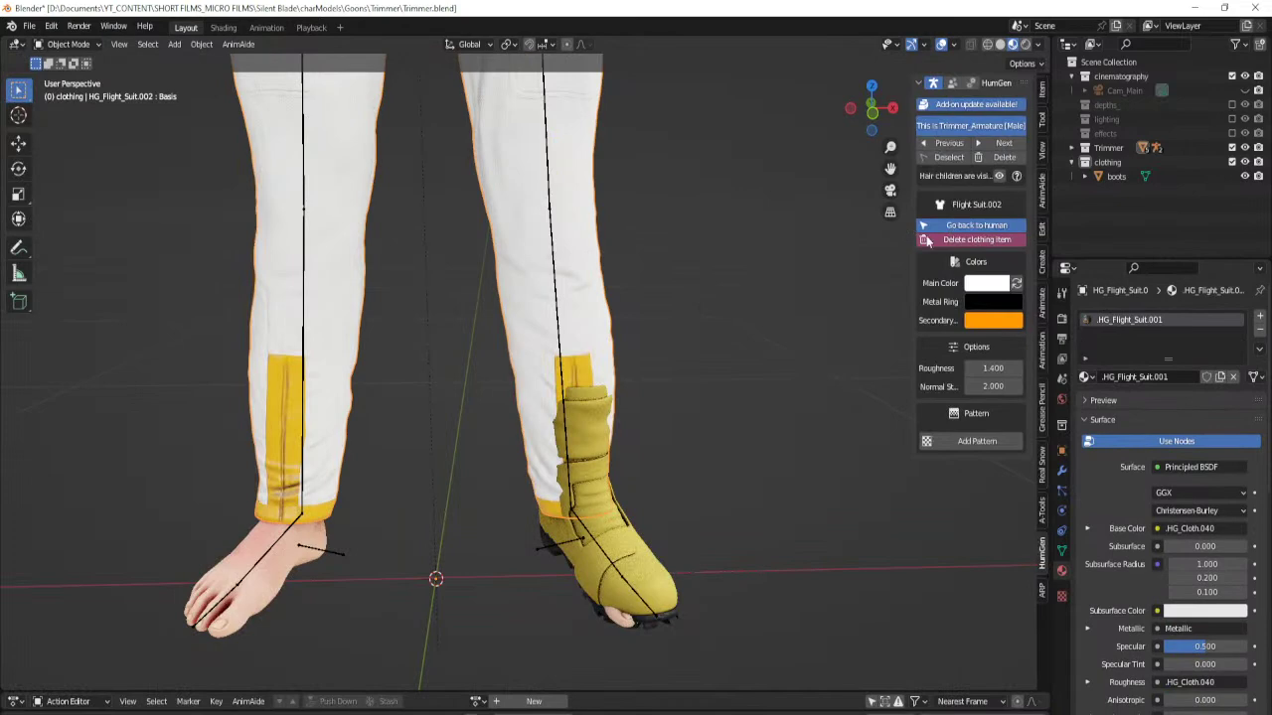
pyautogui.click(984, 285)
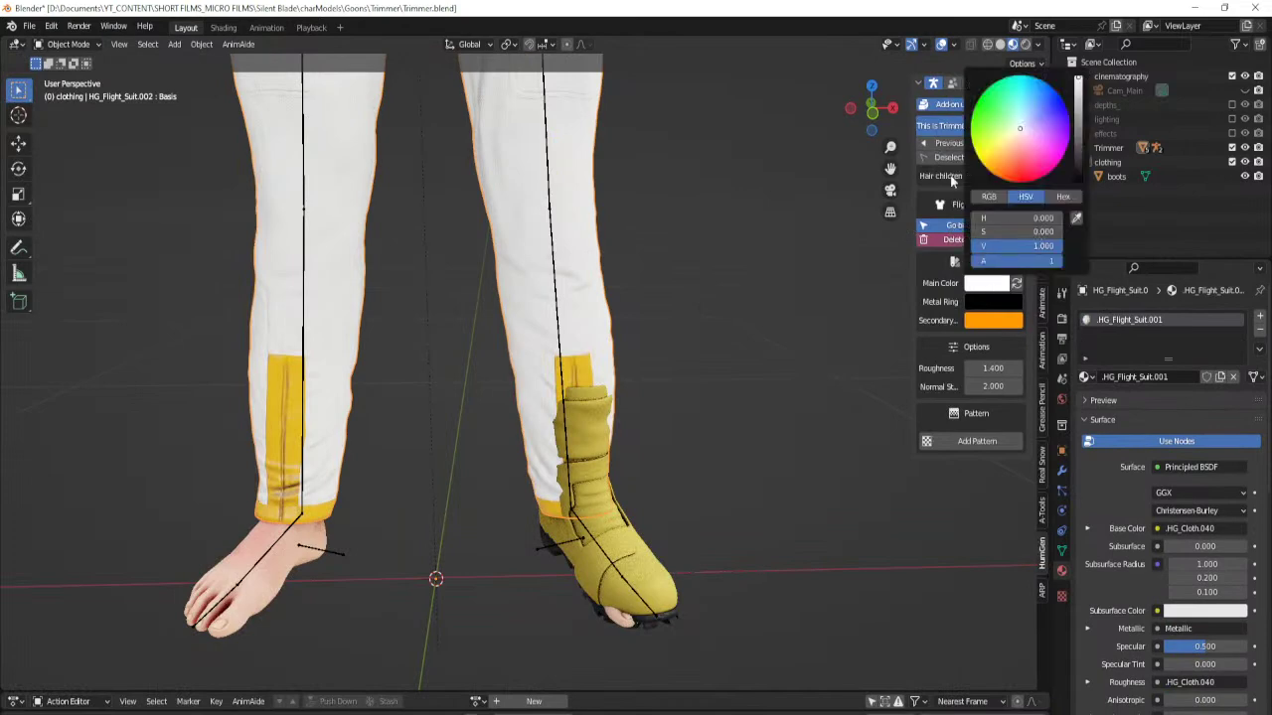
pyautogui.click(1056, 105)
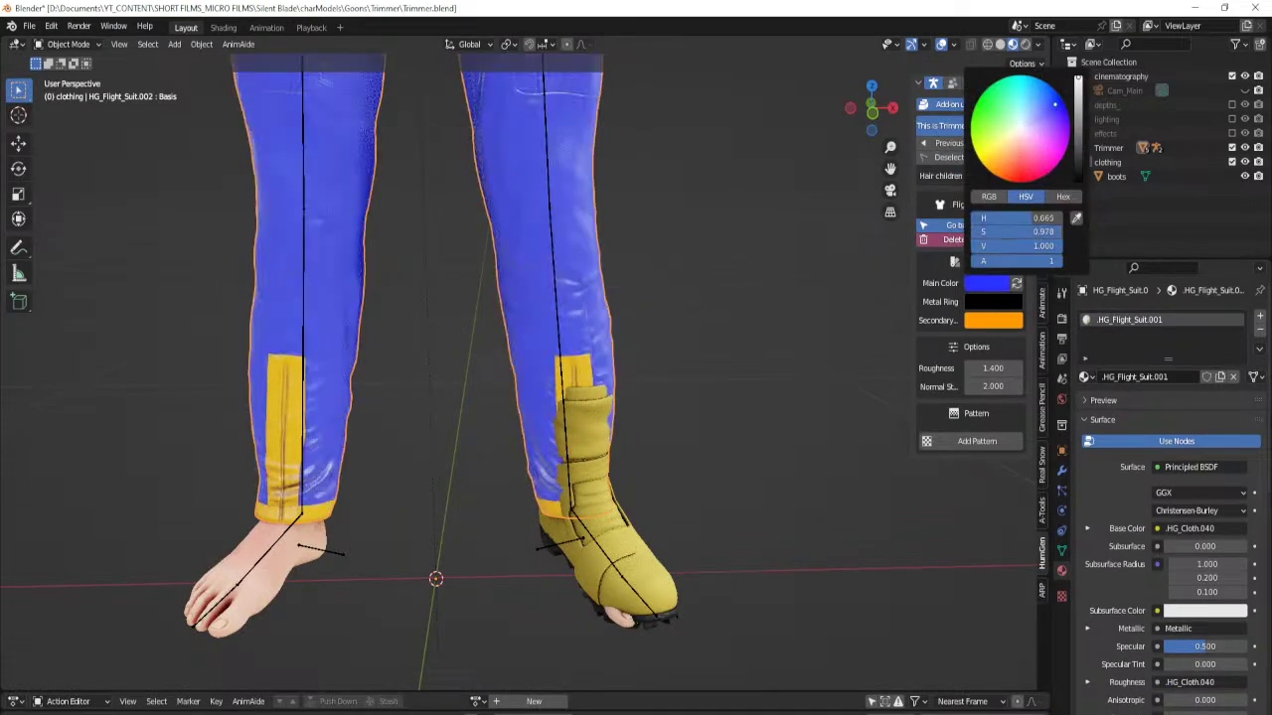
pyautogui.click(1028, 250)
pyautogui.write('.15')
pyautogui.press('Return')
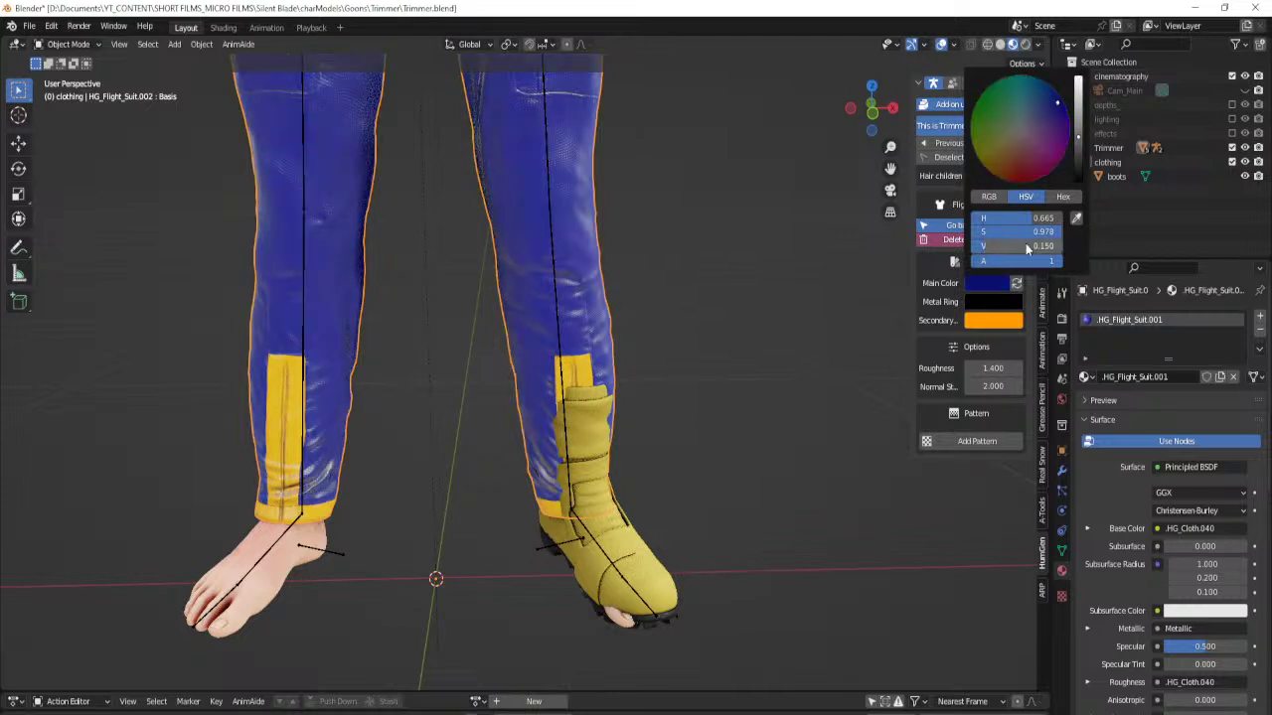
# Set the flight suit material's Specular to 0.15 and its HumGen roughness to 2.
pyautogui.click(1193, 648)
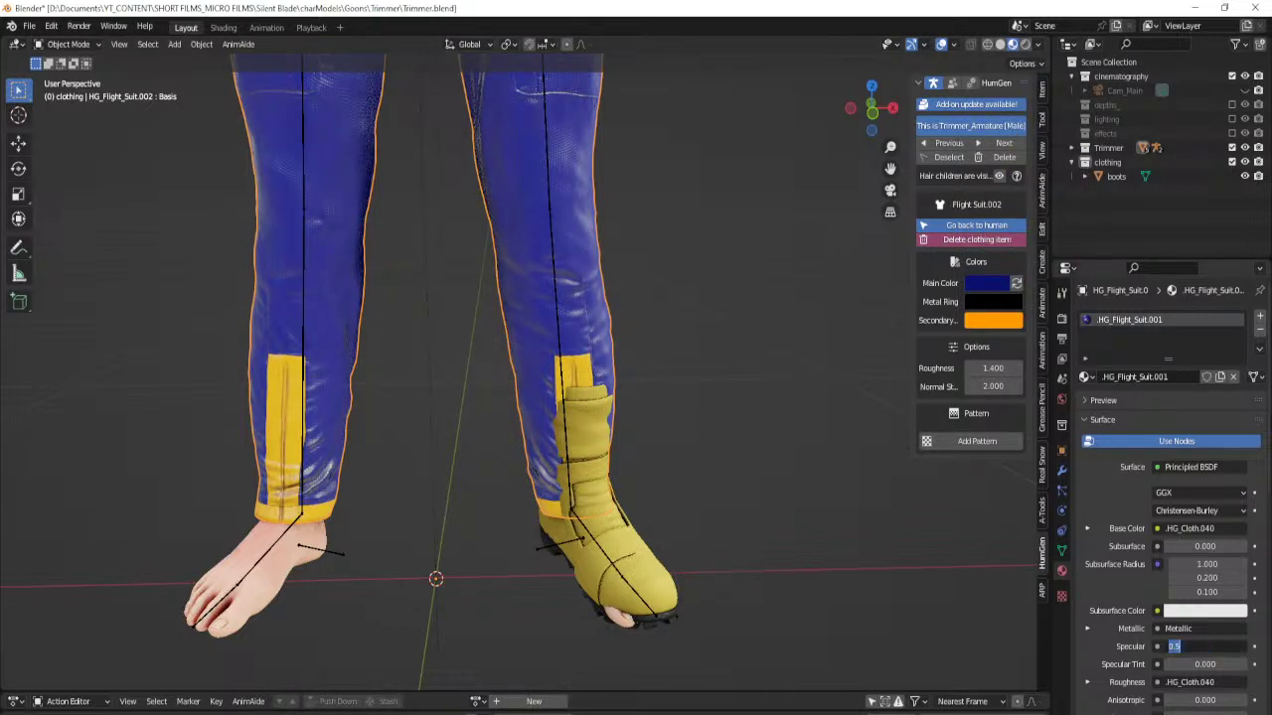
pyautogui.write('.15')
pyautogui.press('Return')
pyautogui.click(992, 368)
pyautogui.write('1')
pyautogui.press('Return')
pyautogui.click(992, 367)
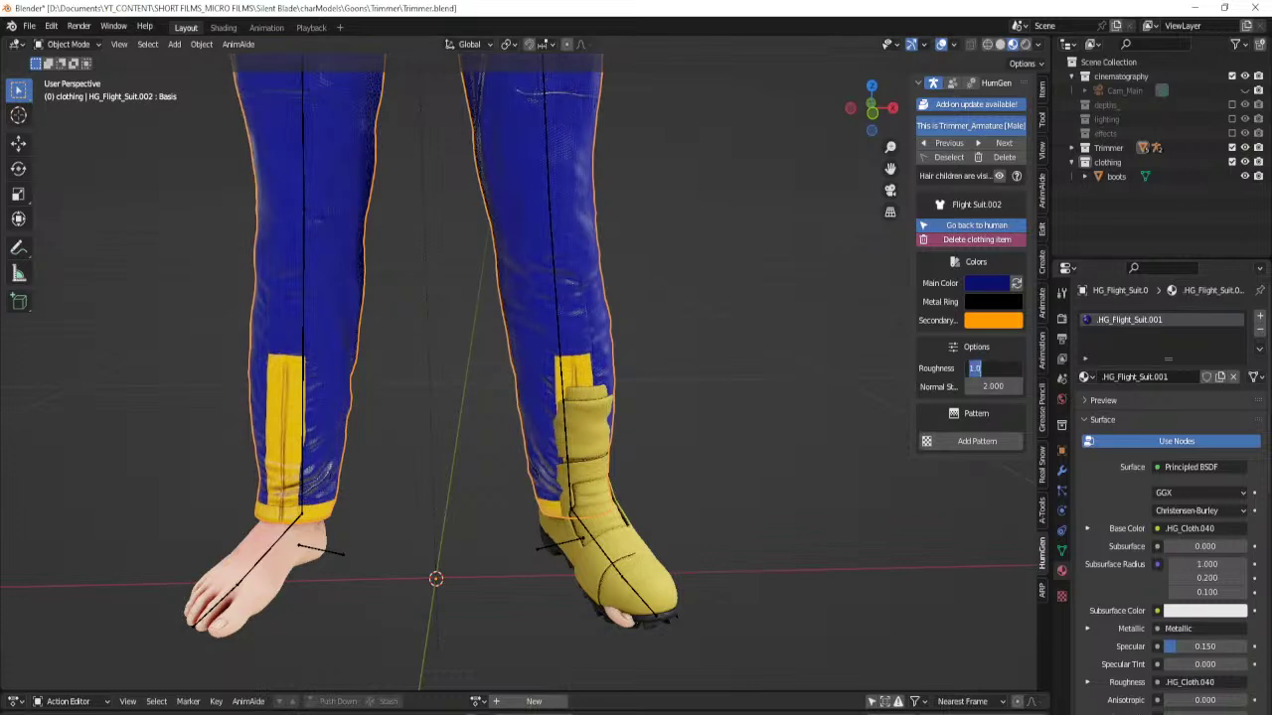
pyautogui.press('Return')
# Darken the suit's main blue to value 0.05 and reduce its material's Specular to 0.09.
pyautogui.scroll(-5, 623, 189)
pyautogui.keyDown('shift'); pyautogui.moveTo(623, 189); pyautogui.dragTo(621, 476, button='middle'); pyautogui.keyUp('shift')
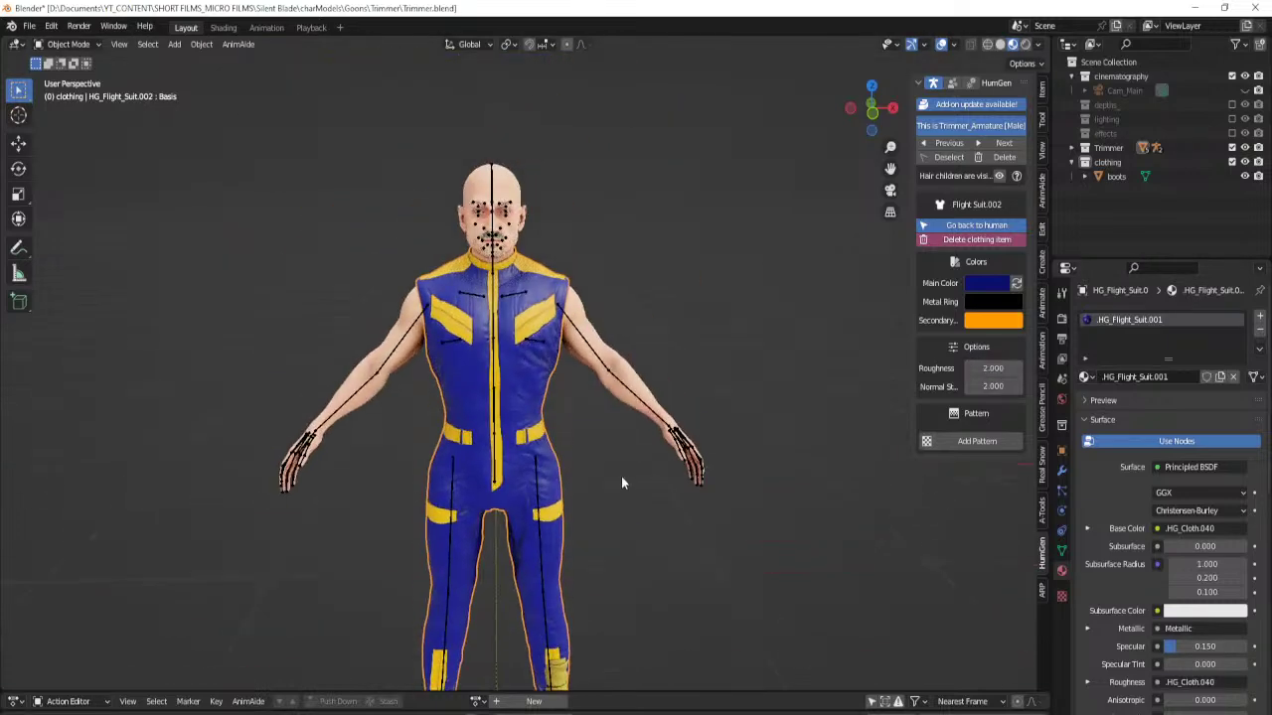
pyautogui.scroll(4, 622, 479)
pyautogui.click(989, 285)
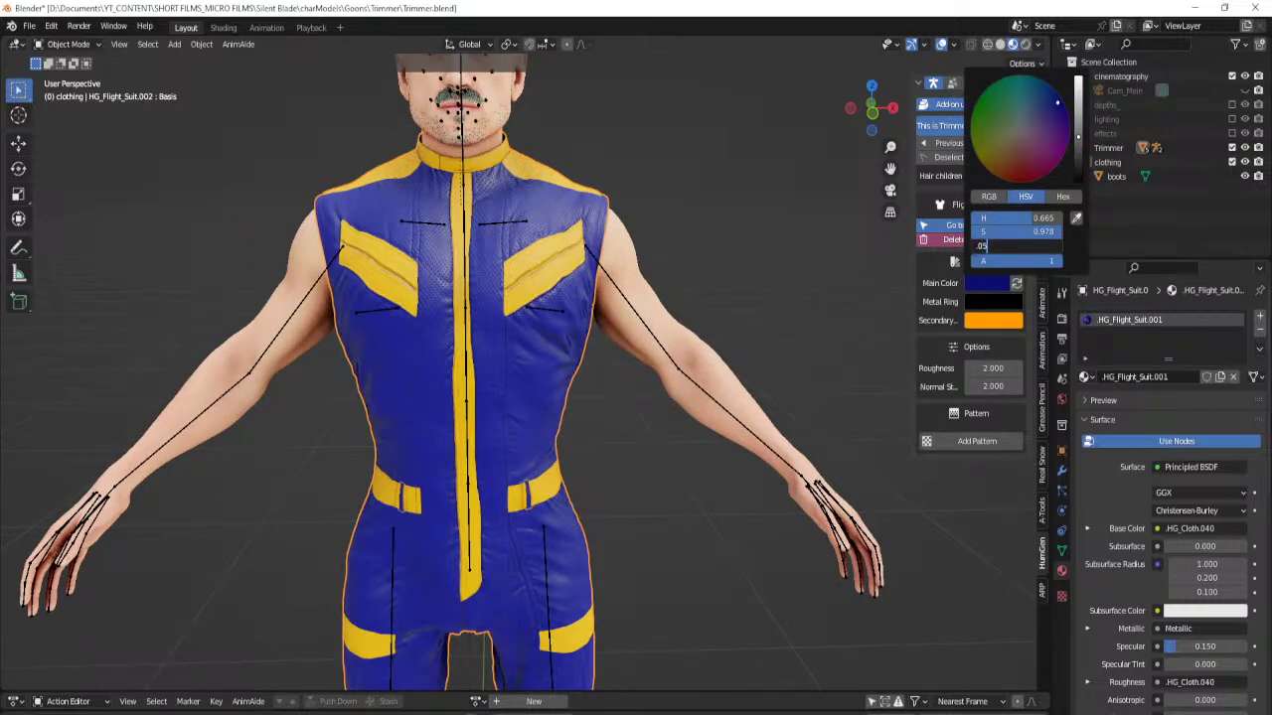
pyautogui.press('Return')
pyautogui.click(1183, 647)
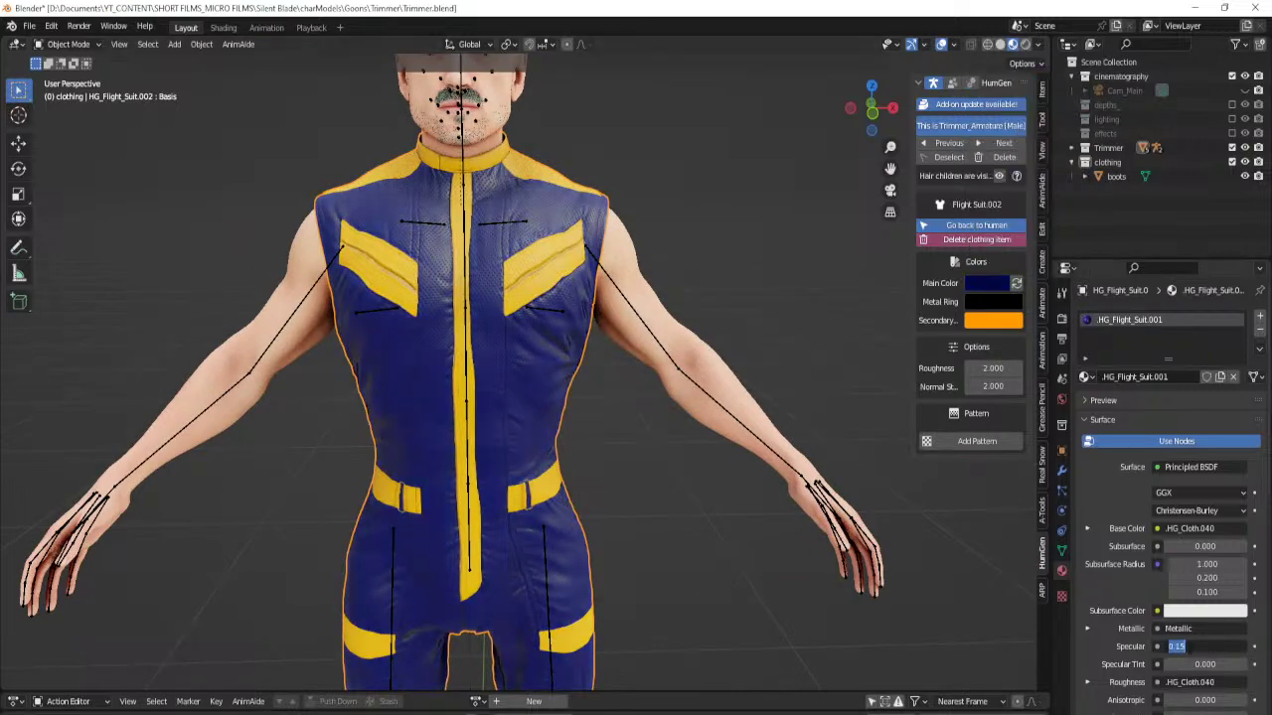
pyautogui.press('Return')
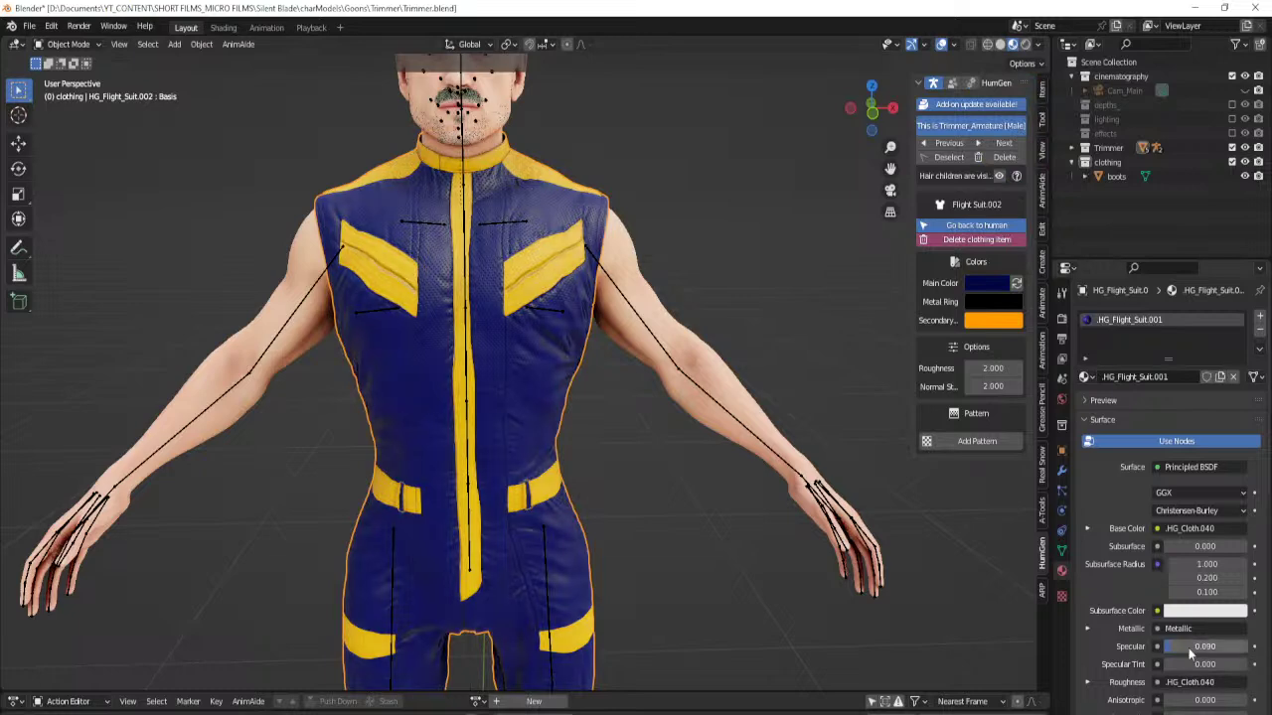
# Set the value of the suit's secondary color to 6 for a bright yellow trim.
pyautogui.moveTo(578, 382); pyautogui.dragTo(650, 422, button='middle')
pyautogui.click(998, 321)
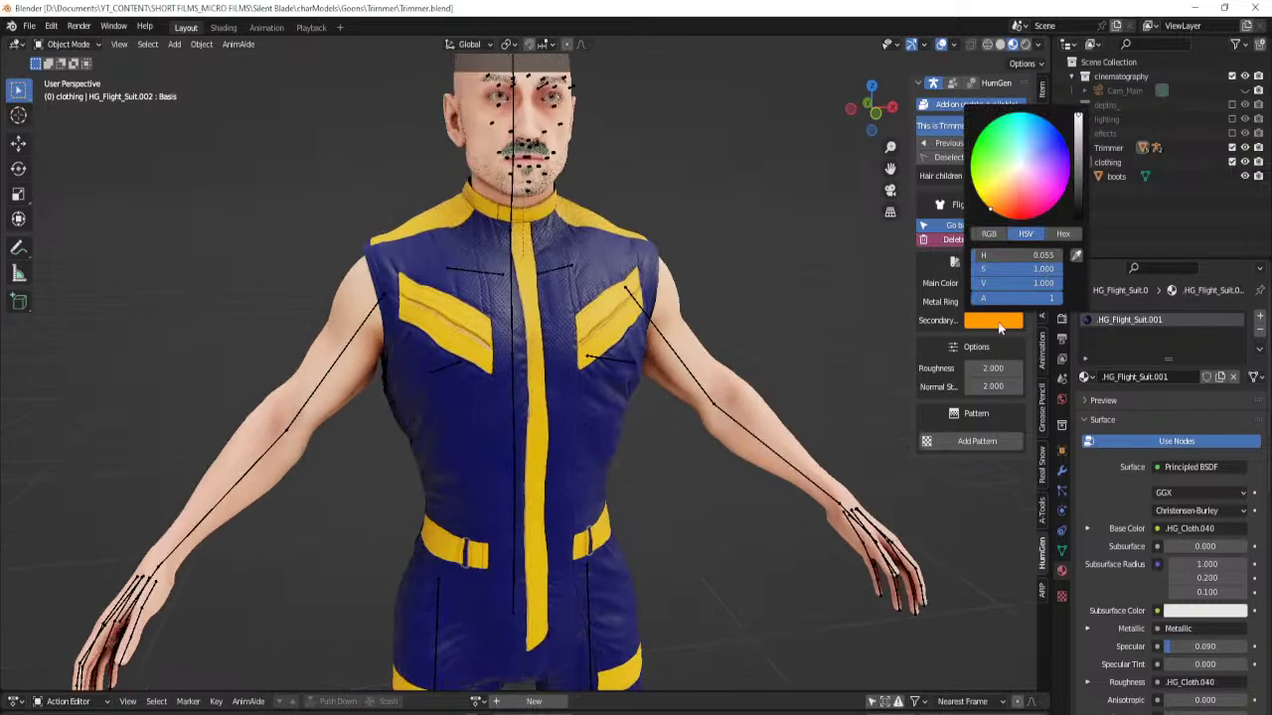
pyautogui.click(1036, 283)
pyautogui.write('5')
pyautogui.press('Return')
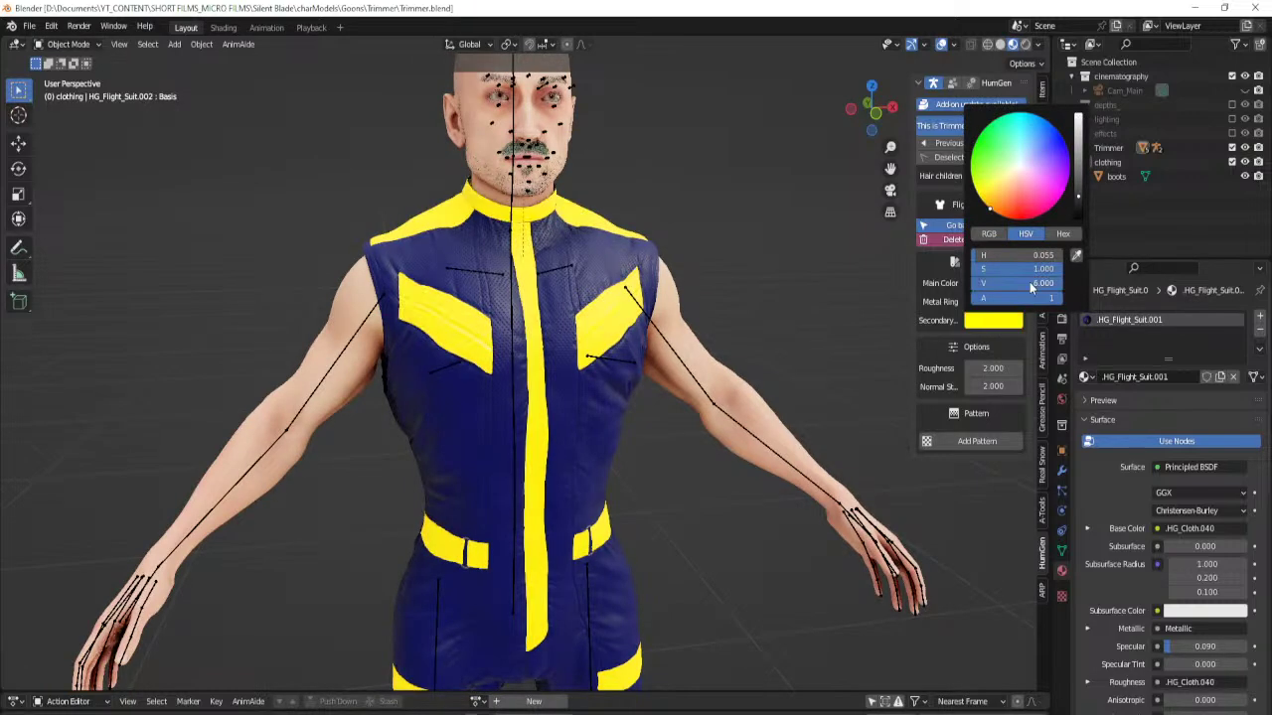
# Darken the suit's main blue further to a value of about 0.022 and compare the suit with the boot.
pyautogui.scroll(-5, 730, 345)
pyautogui.moveTo(682, 387); pyautogui.dragTo(636, 369, button='middle')
pyautogui.click(996, 284)
pyautogui.moveTo(1000, 248); pyautogui.dragTo(977, 252)
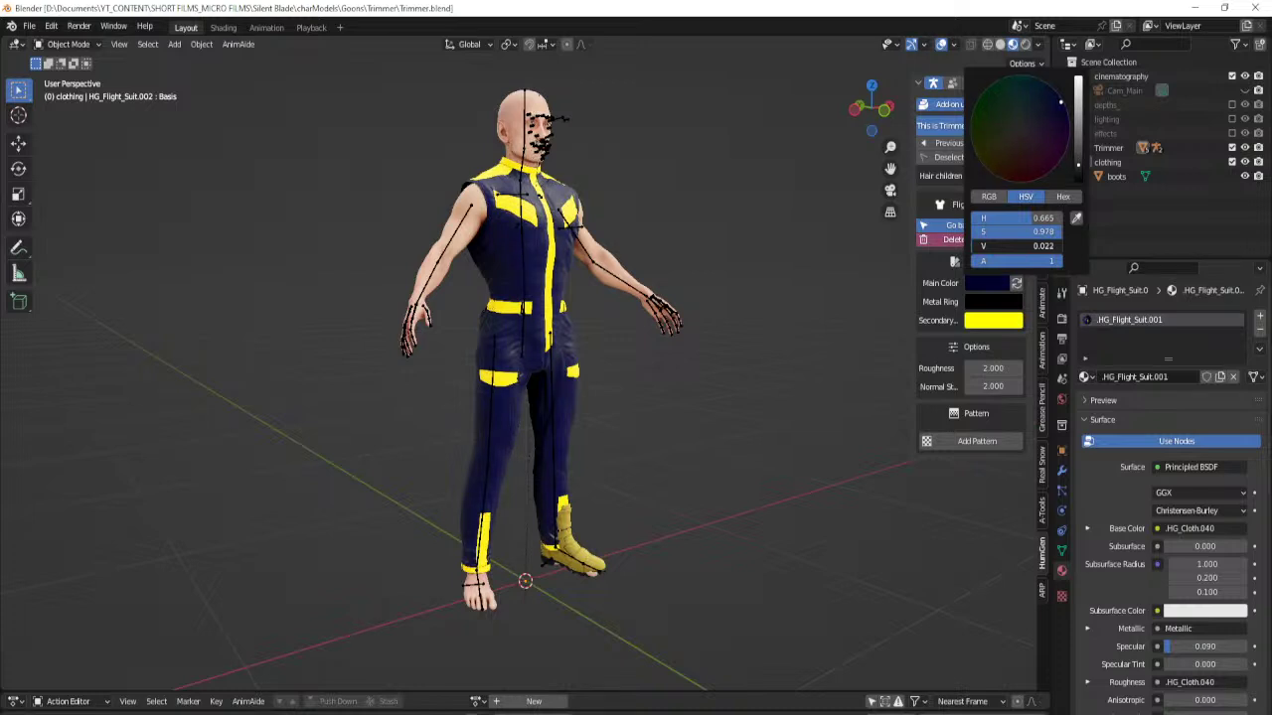
pyautogui.moveTo(705, 403); pyautogui.dragTo(637, 437, button='middle')
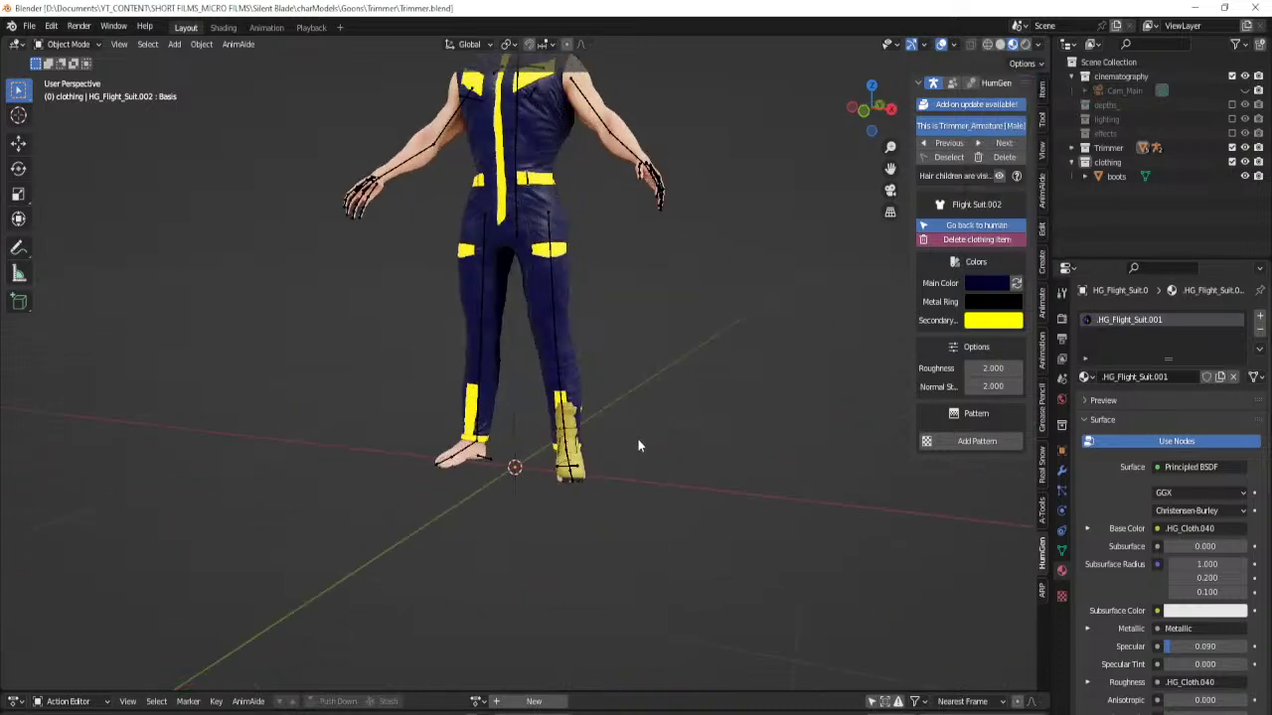
# Mirror the boot onto the other foot with an X-axis Mirror modifier and apply the modifier.
pyautogui.click(580, 463)
pyautogui.click(1062, 472)
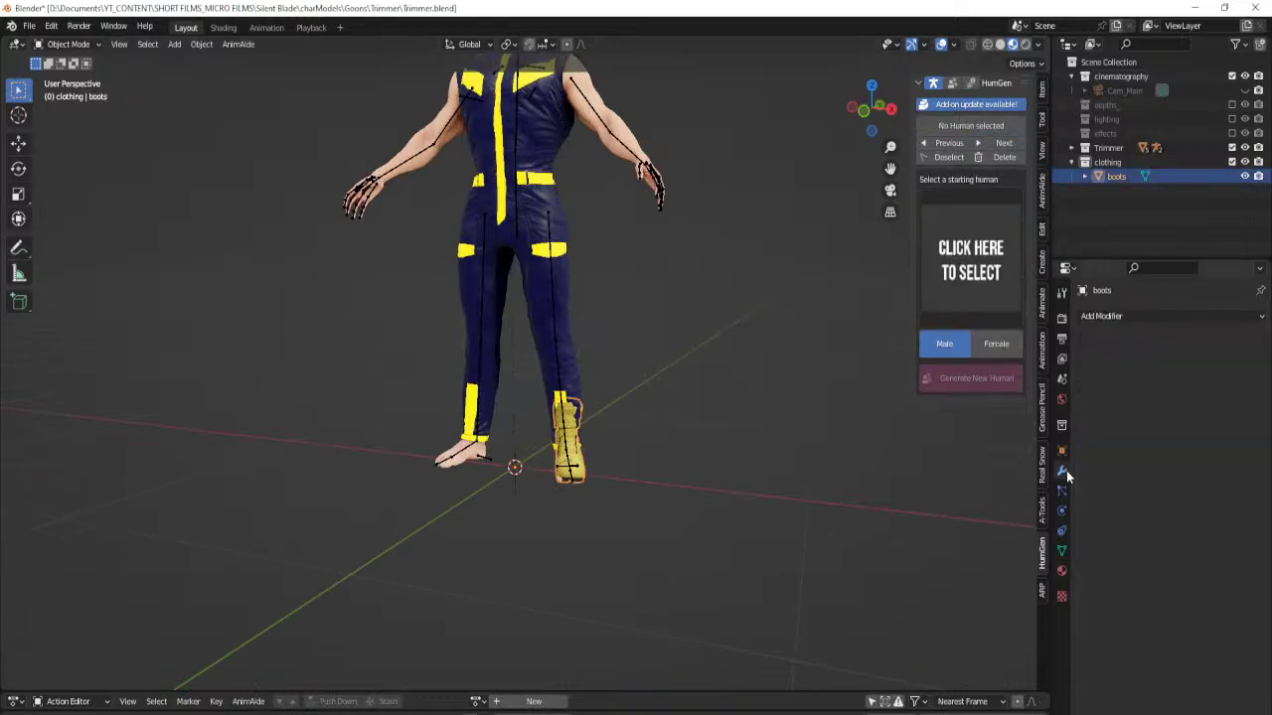
pyautogui.click(1126, 319)
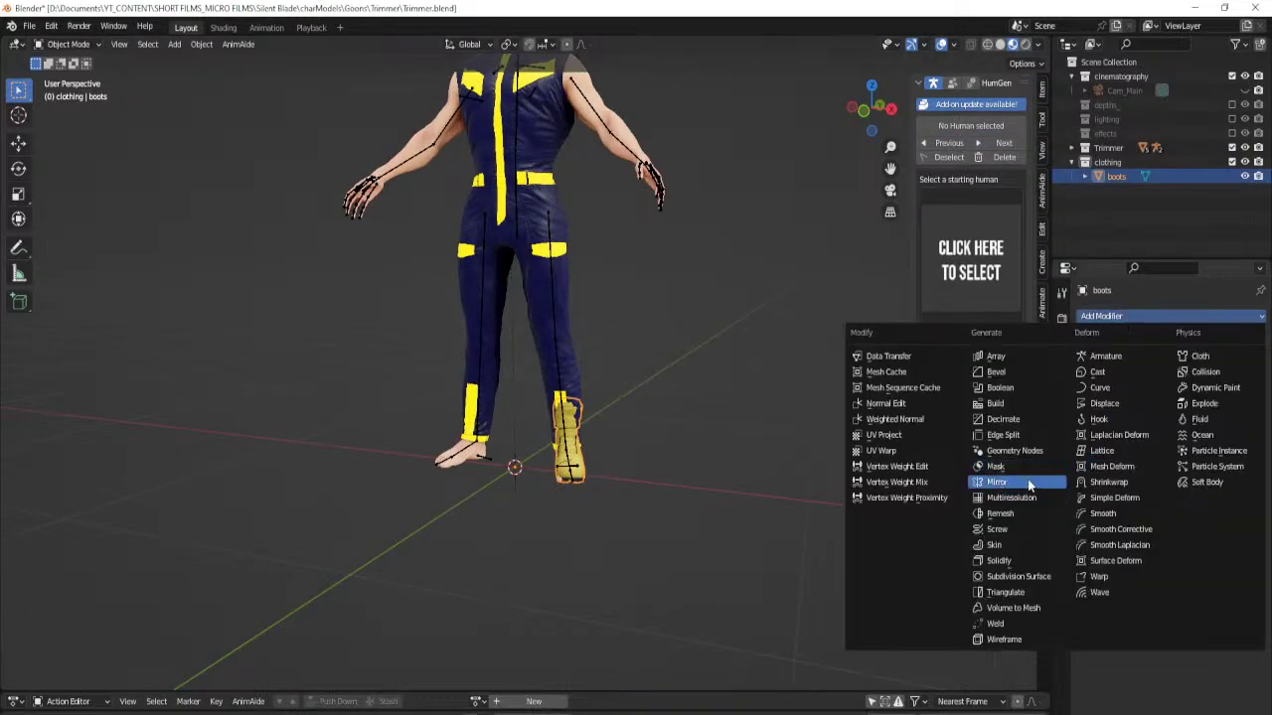
pyautogui.hotkey('ctrl', 'a')
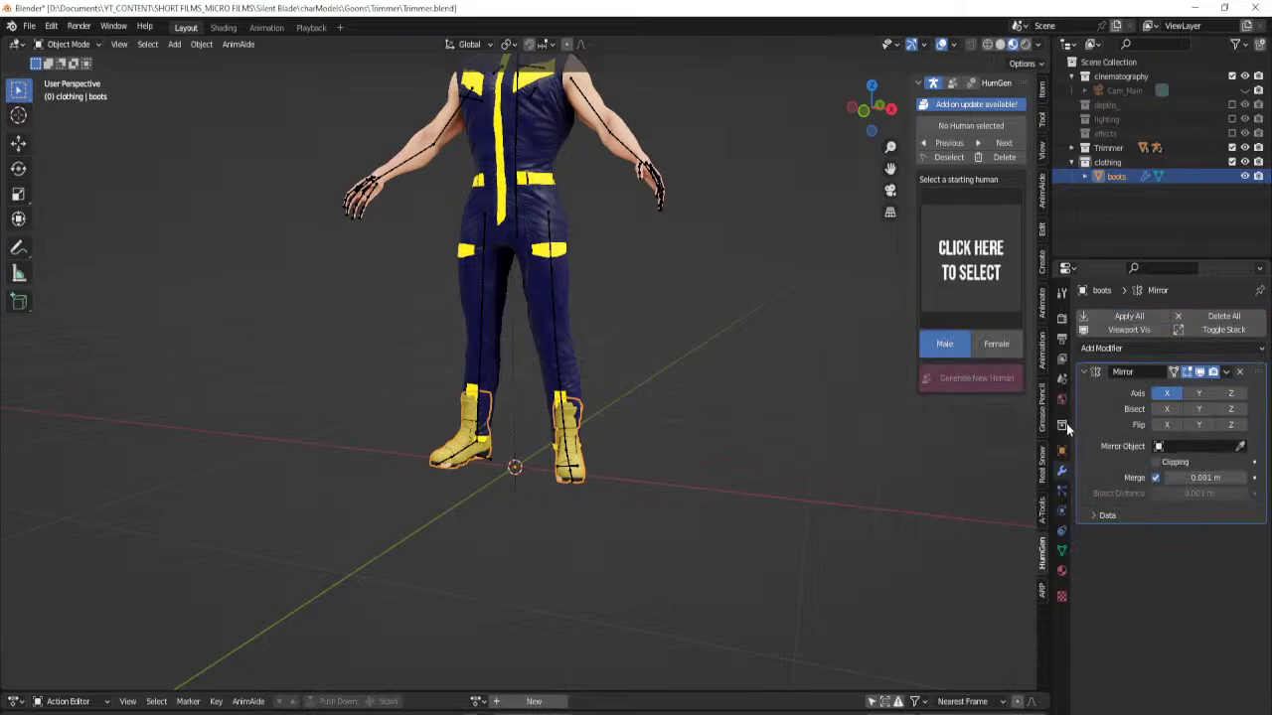
pyautogui.scroll(4, 606, 445)
pyautogui.moveTo(588, 449)
pyautogui.keyDown('shift'); pyautogui.mouseDown(button='middle')
pyautogui.moveTo(612, 490)
pyautogui.moveTo(663, 477)
pyautogui.mouseUp(button='middle'); pyautogui.keyUp('shift')
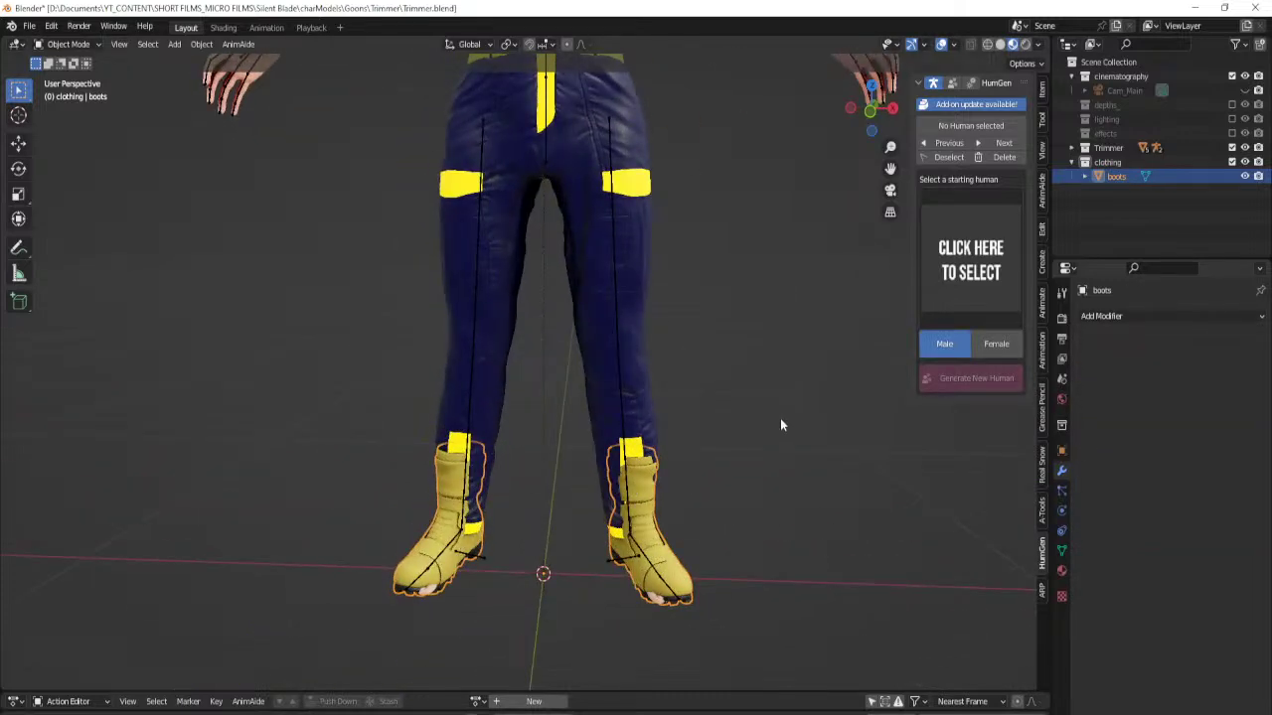
# Save the file and switch the viewport to solid shading around the boots.
pyautogui.press('n')
pyautogui.scroll(2, 763, 411)
pyautogui.hotkey('ctrl', 's')
pyautogui.press('z')
pyautogui.press('2')
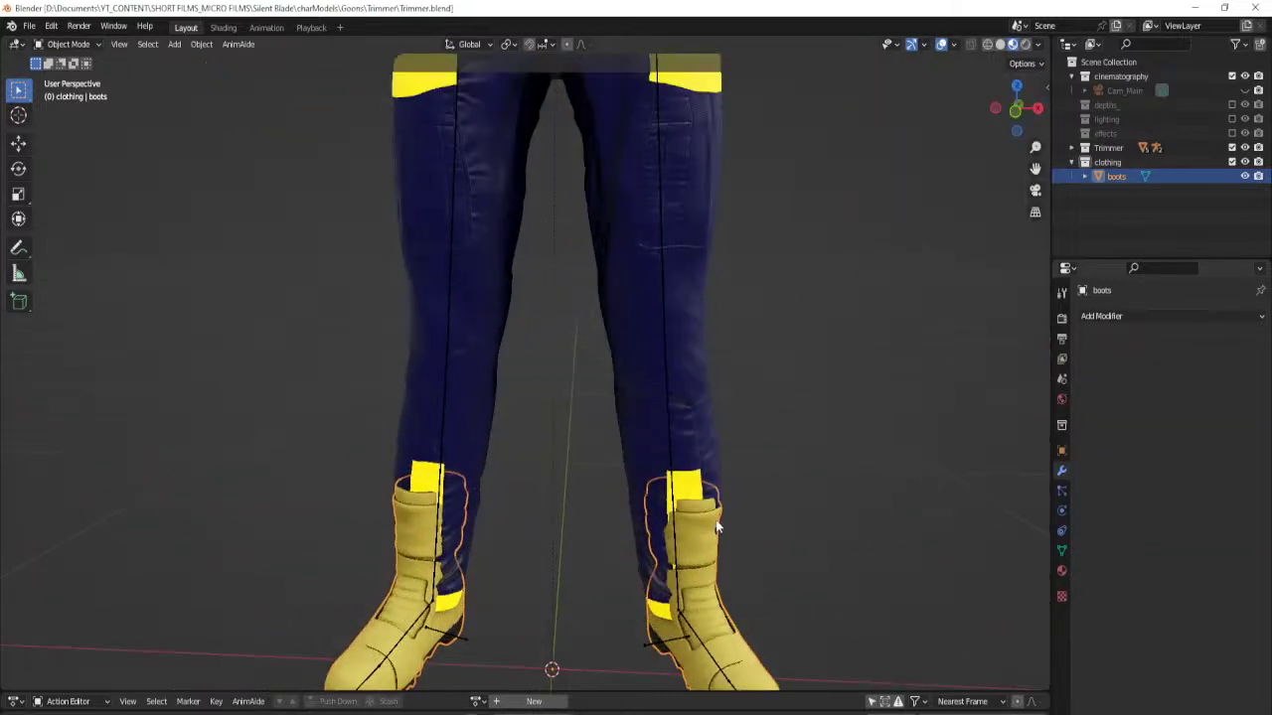
pyautogui.keyDown('shift'); pyautogui.moveTo(717, 519); pyautogui.dragTo(718, 471, button='middle'); pyautogui.keyUp('shift')
pyautogui.press('z')
pyautogui.press('6')
pyautogui.keyDown('shift'); pyautogui.moveTo(724, 533); pyautogui.dragTo(713, 480, button='middle'); pyautogui.keyUp('shift')
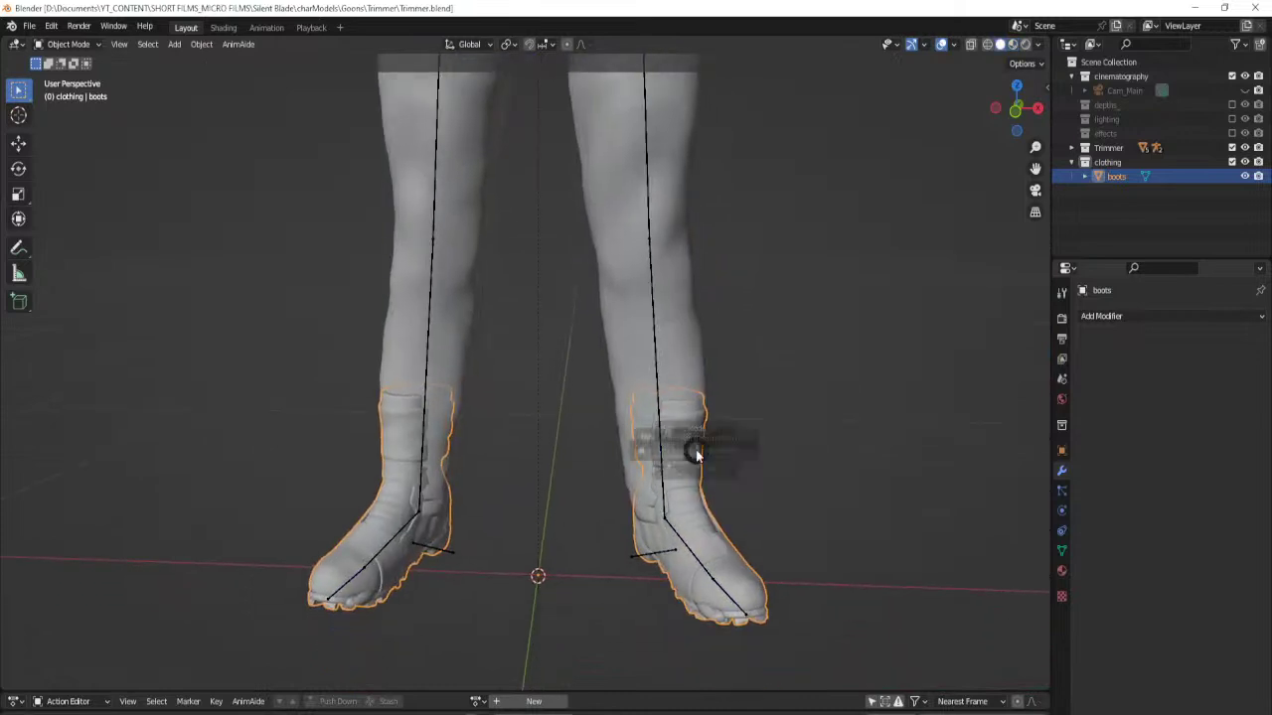
# Apply all transforms to the boots object.
pyautogui.hotkey('ctrl', 'Tab')
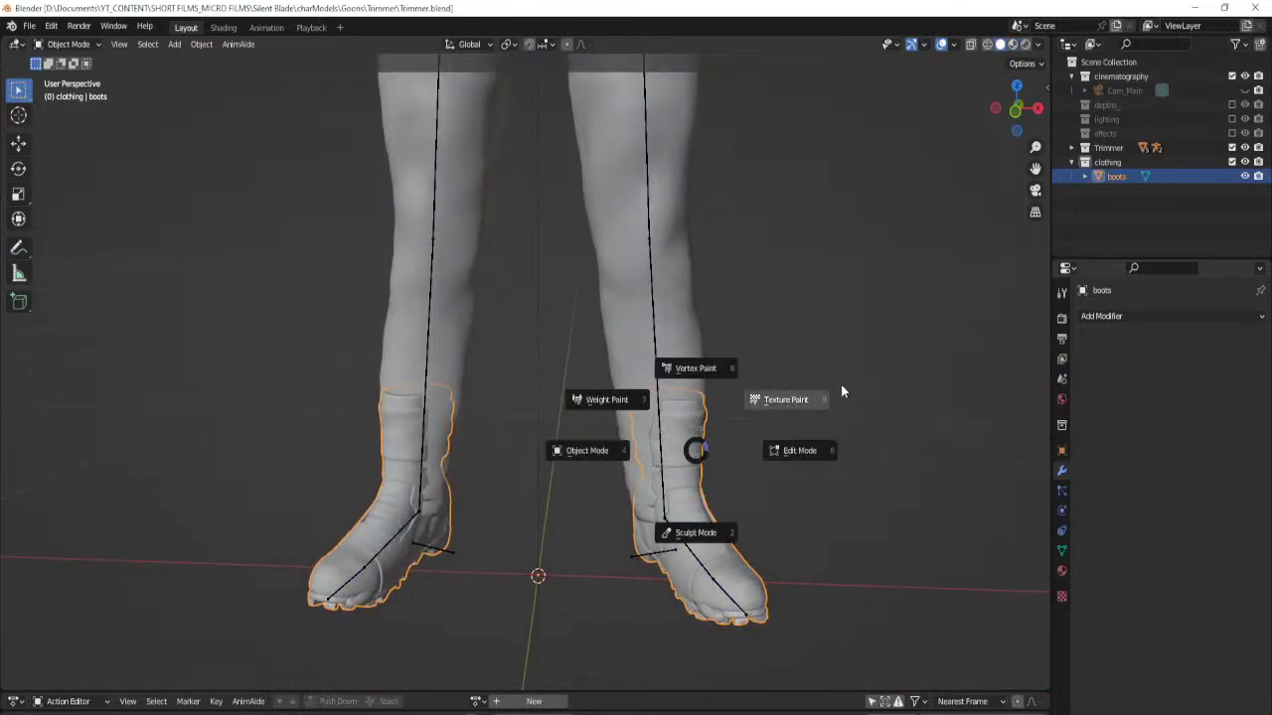
pyautogui.press('Escape')
pyautogui.hotkey('ctrl', 'a')
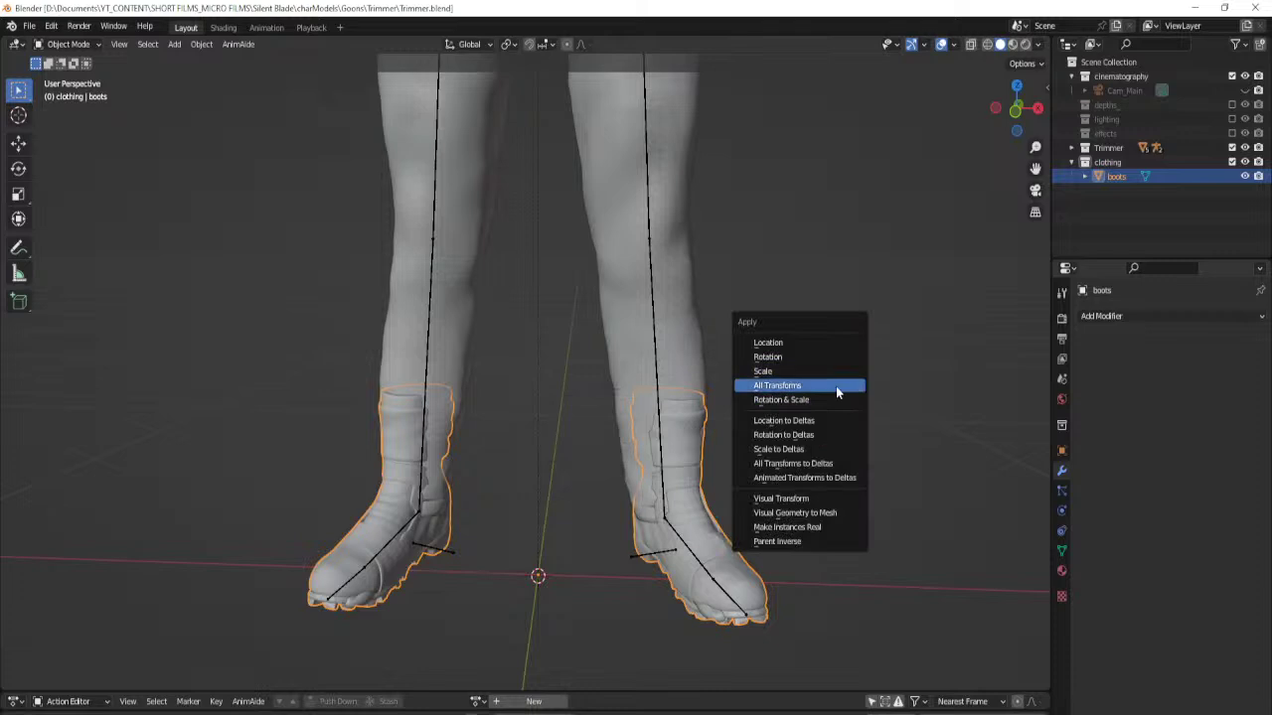
pyautogui.click(836, 385)
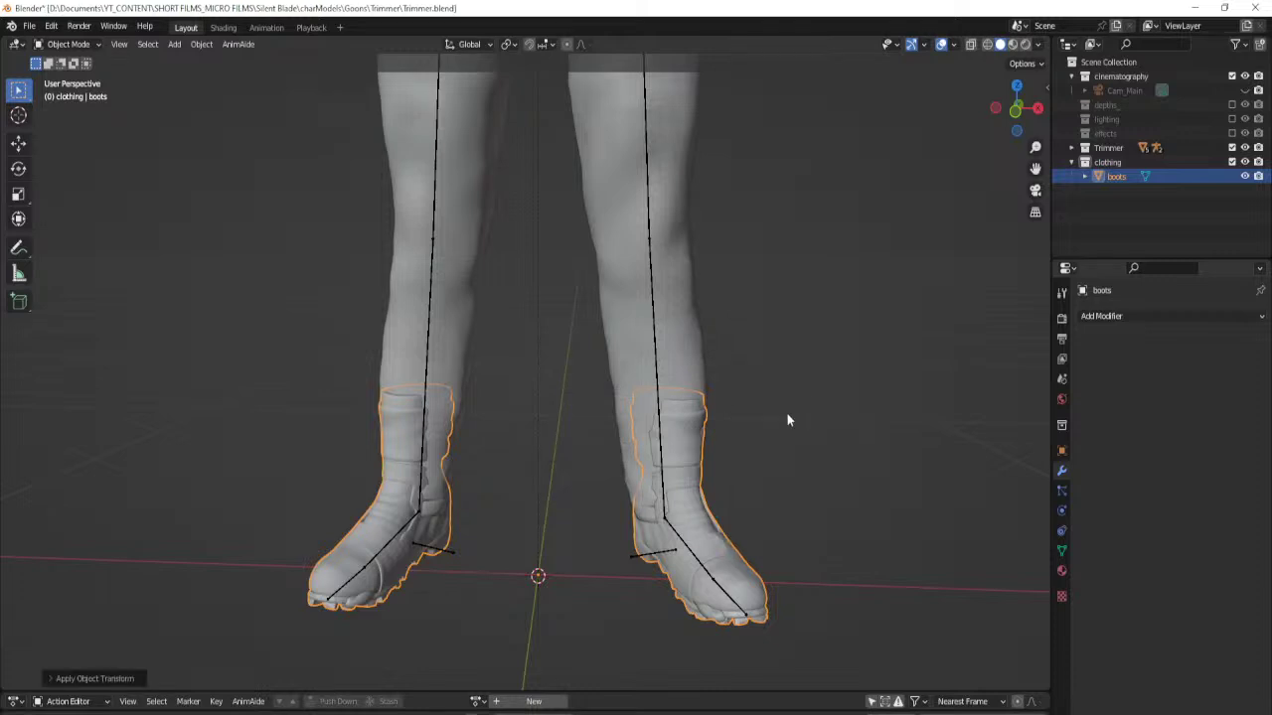
pyautogui.hotkey('ctrl', 'Tab')
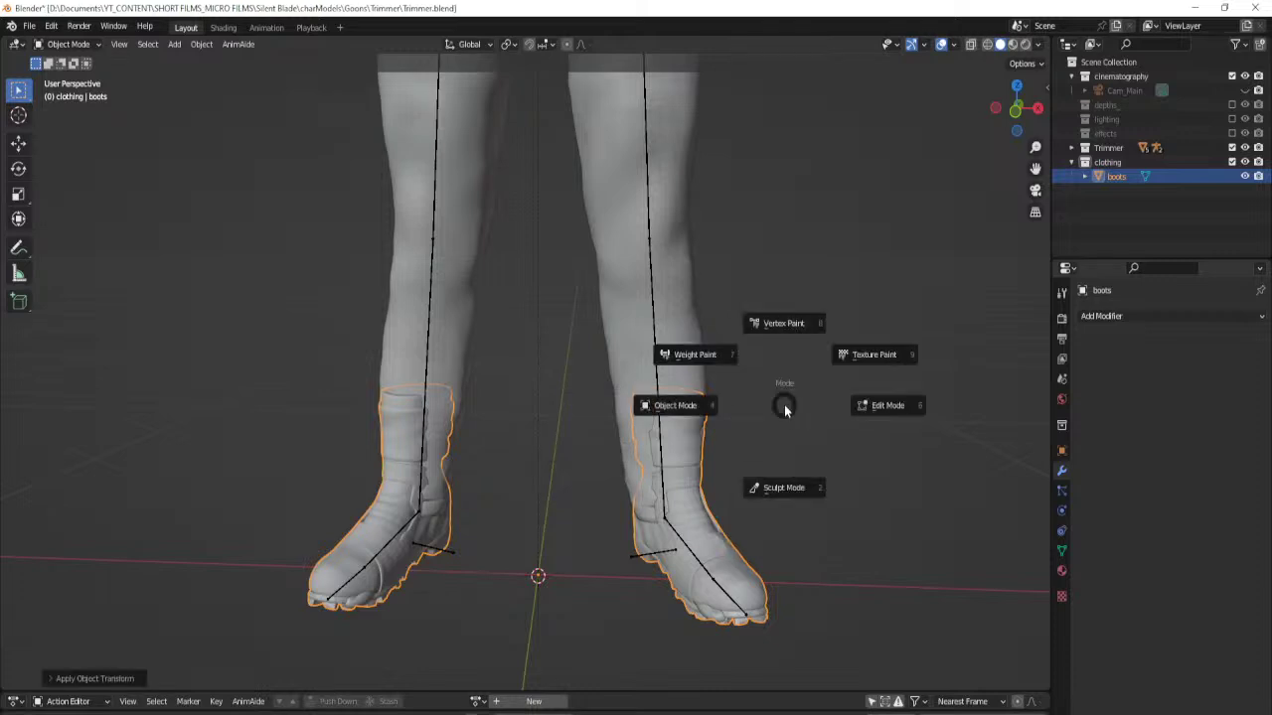
pyautogui.press('2')
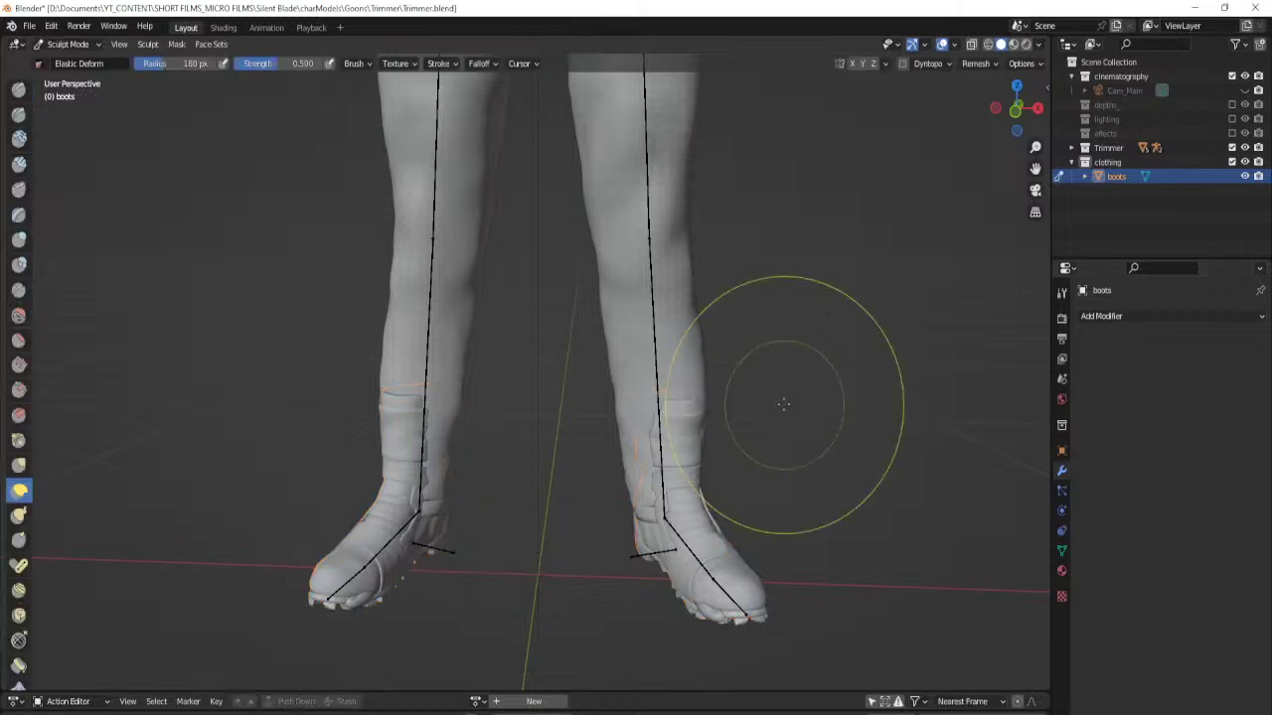
pyautogui.scroll(2, 688, 449)
pyautogui.scroll(-3, 688, 449)
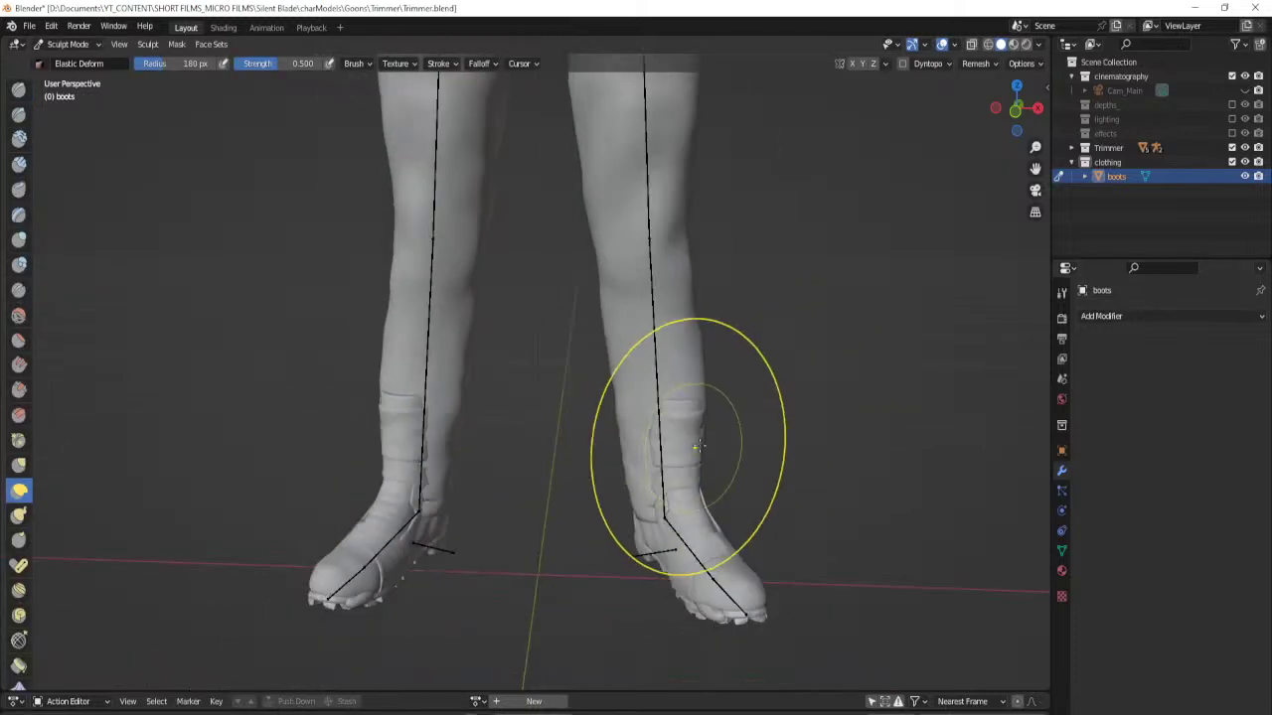
pyautogui.hotkey('ctrl', 'Tab')
pyautogui.press('4')
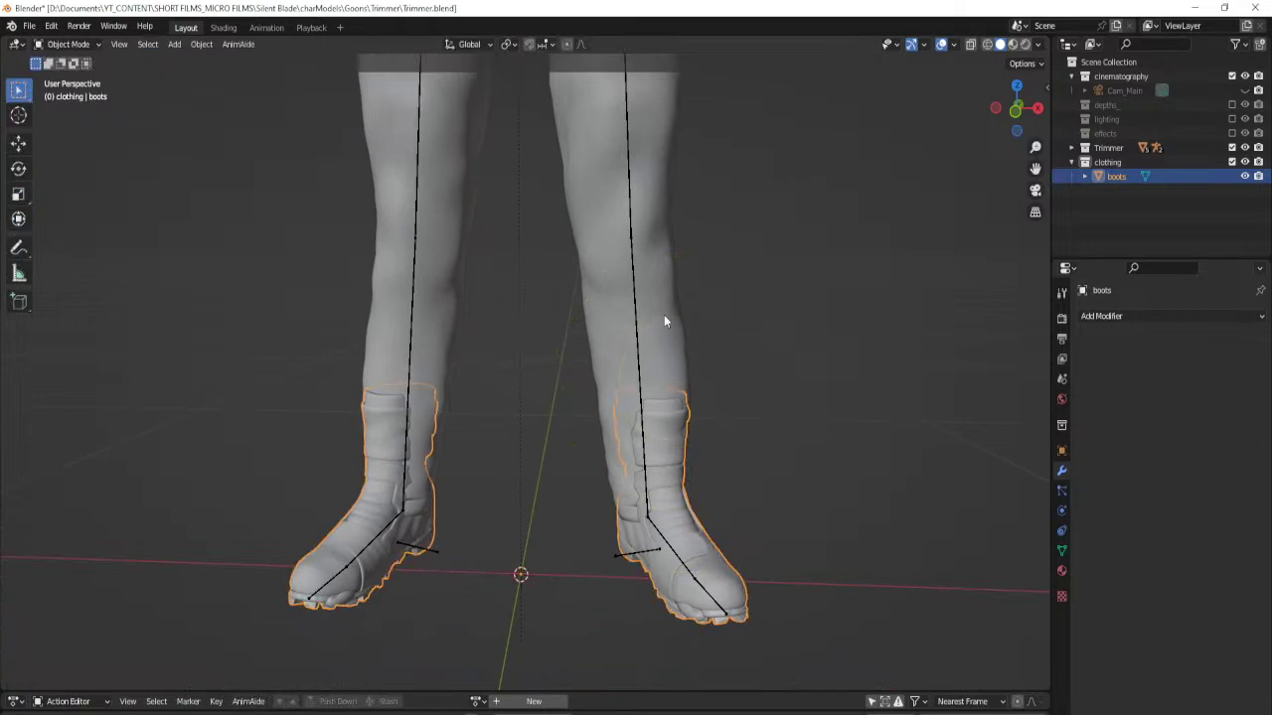
# Add a second Mask modifier to the flight suit.
pyautogui.click(664, 318)
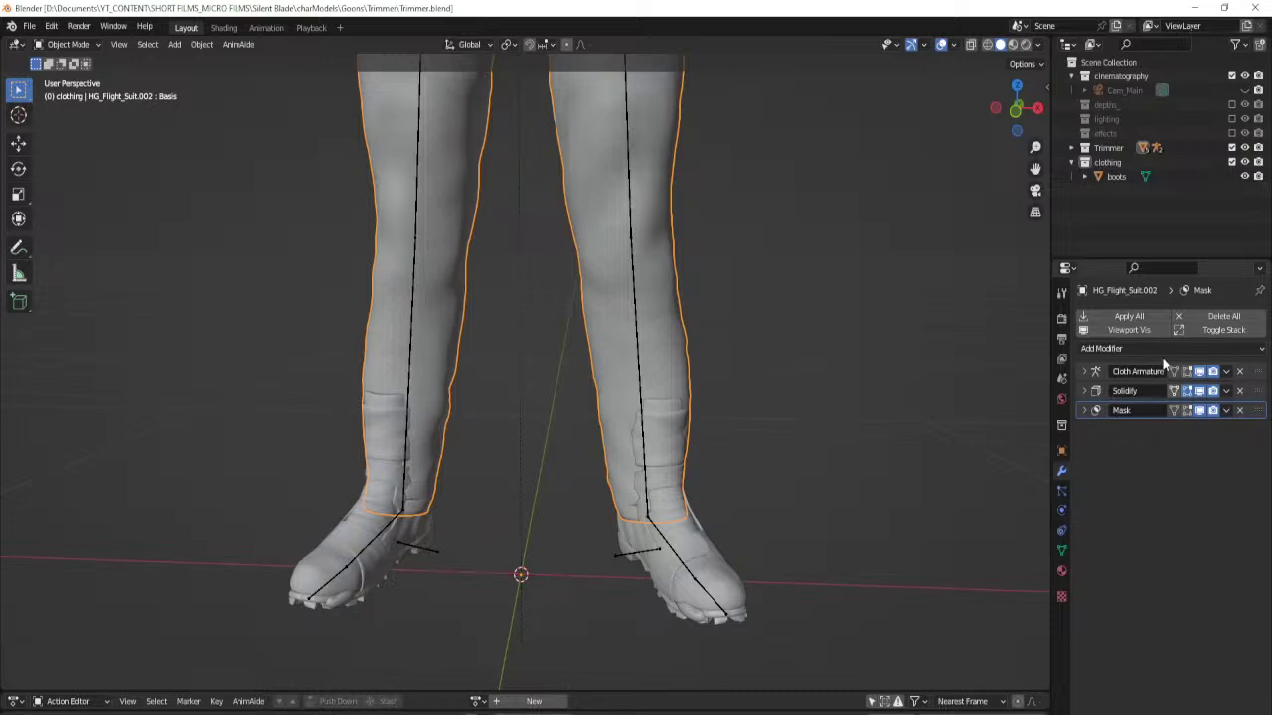
pyautogui.click(1136, 350)
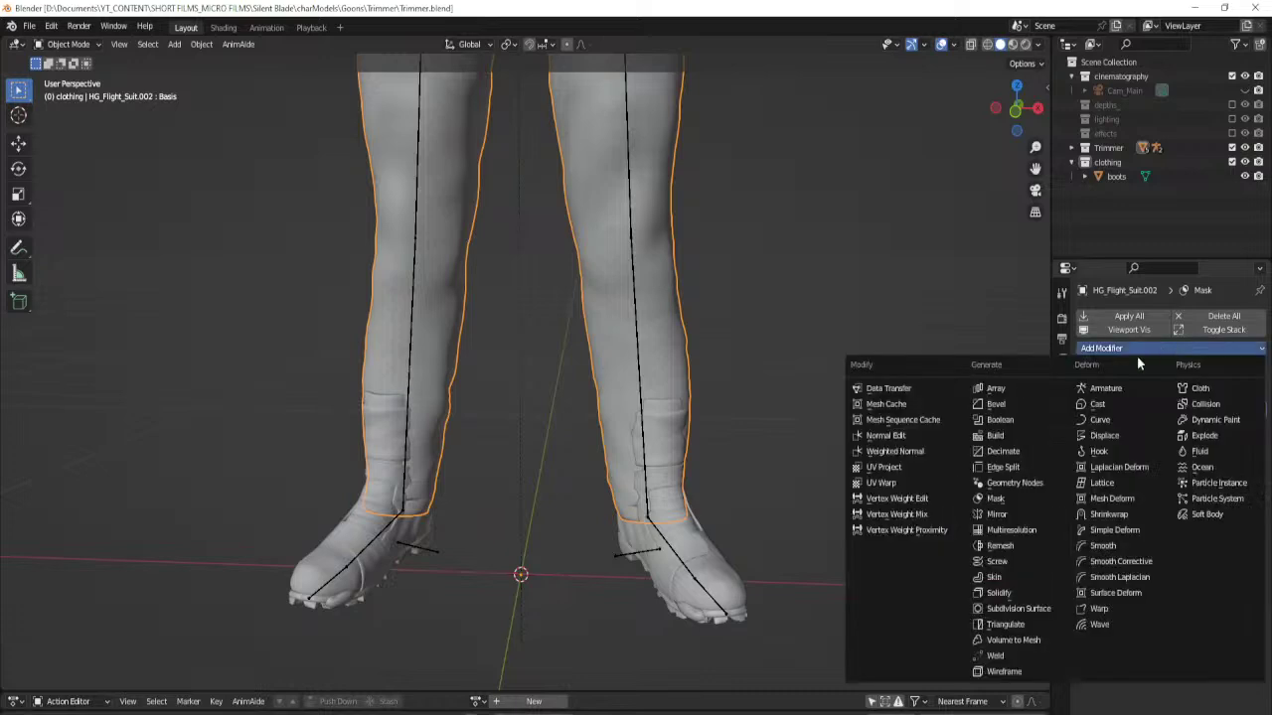
pyautogui.click(1022, 500)
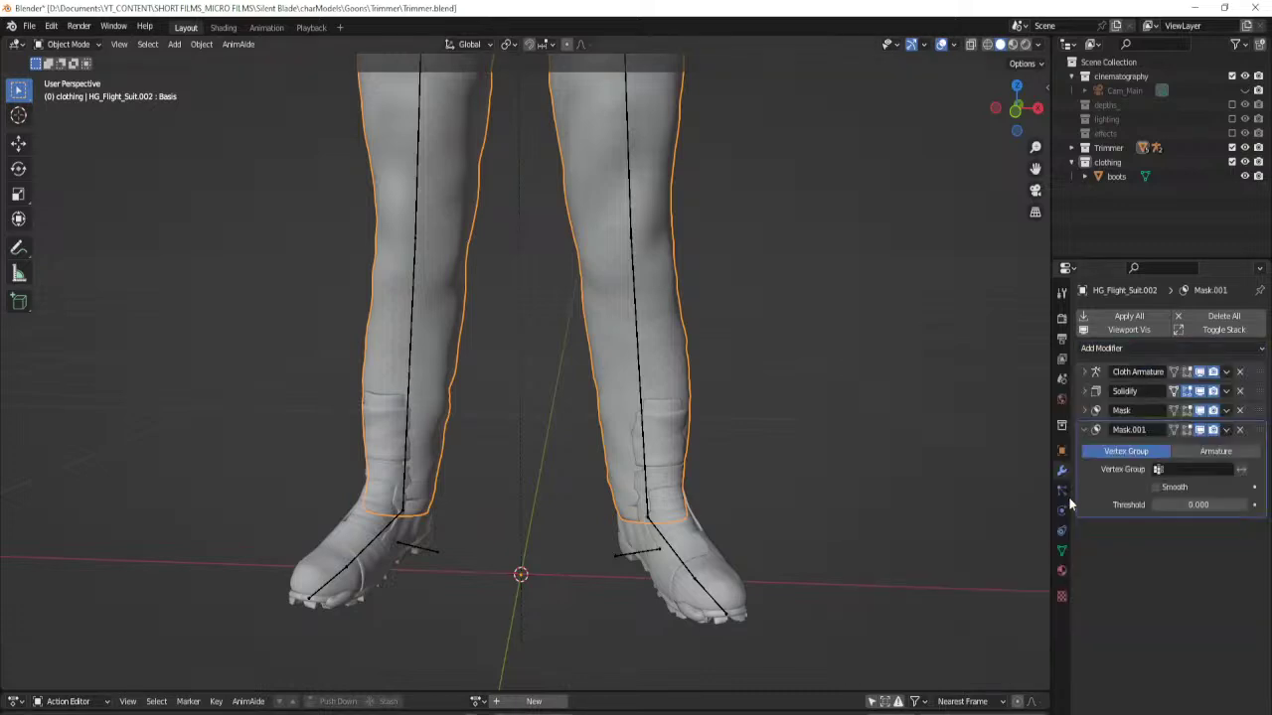
# Create a new vertex group on the flight suit and name it no_hem.
pyautogui.click(1063, 549)
pyautogui.click(1254, 364)
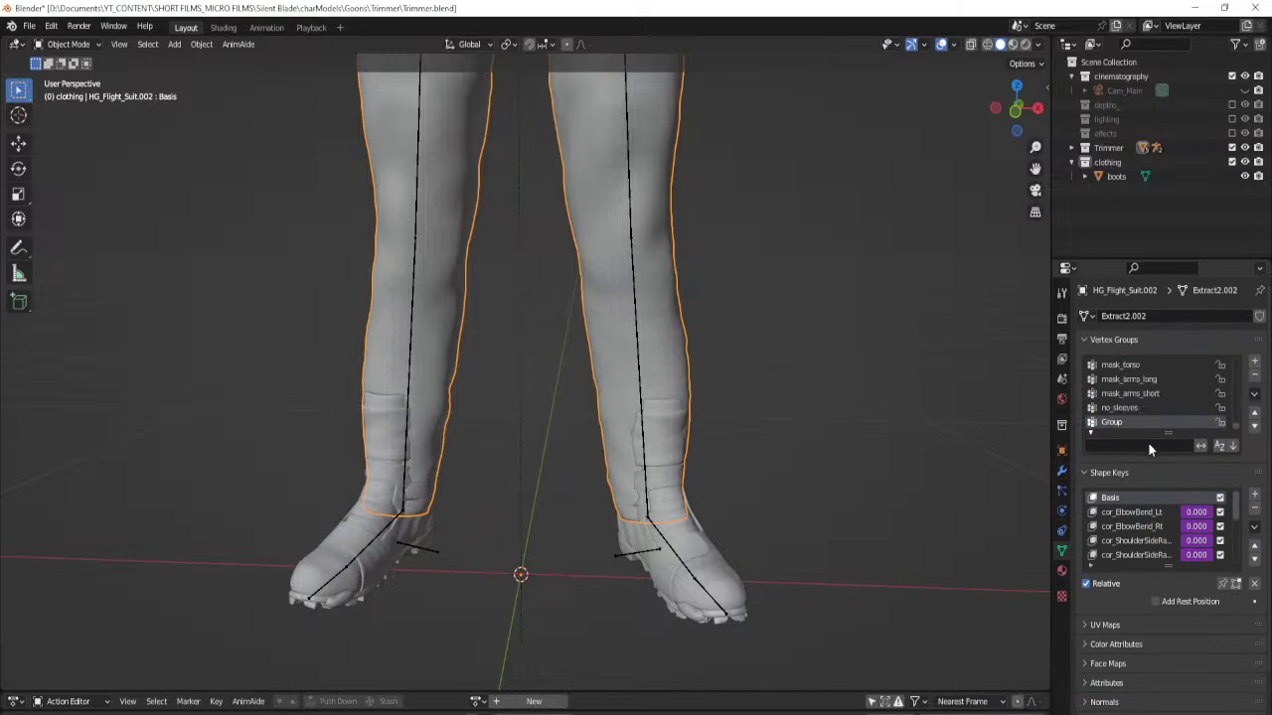
pyautogui.click(1090, 436)
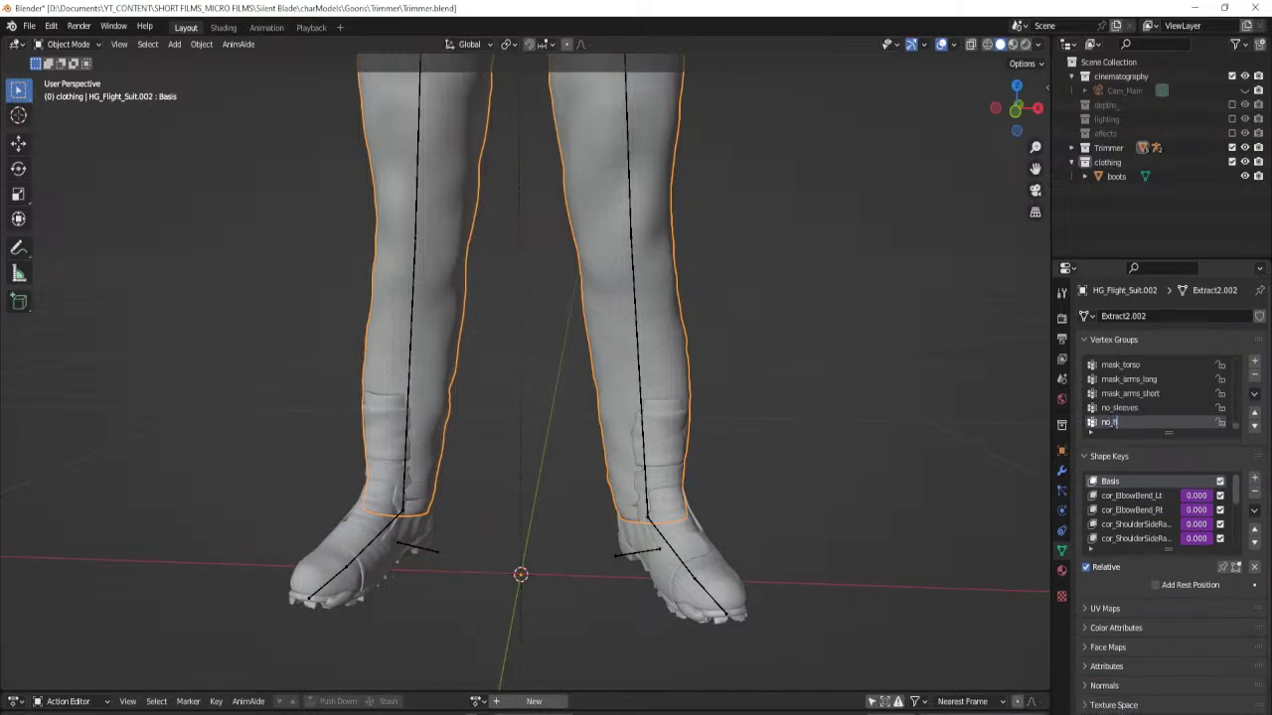
pyautogui.press('Return')
# Select the lower trouser hems on both legs, expand the selection up inside the boots, and assign it to the no_hem vertex group.
pyautogui.press('Tab')
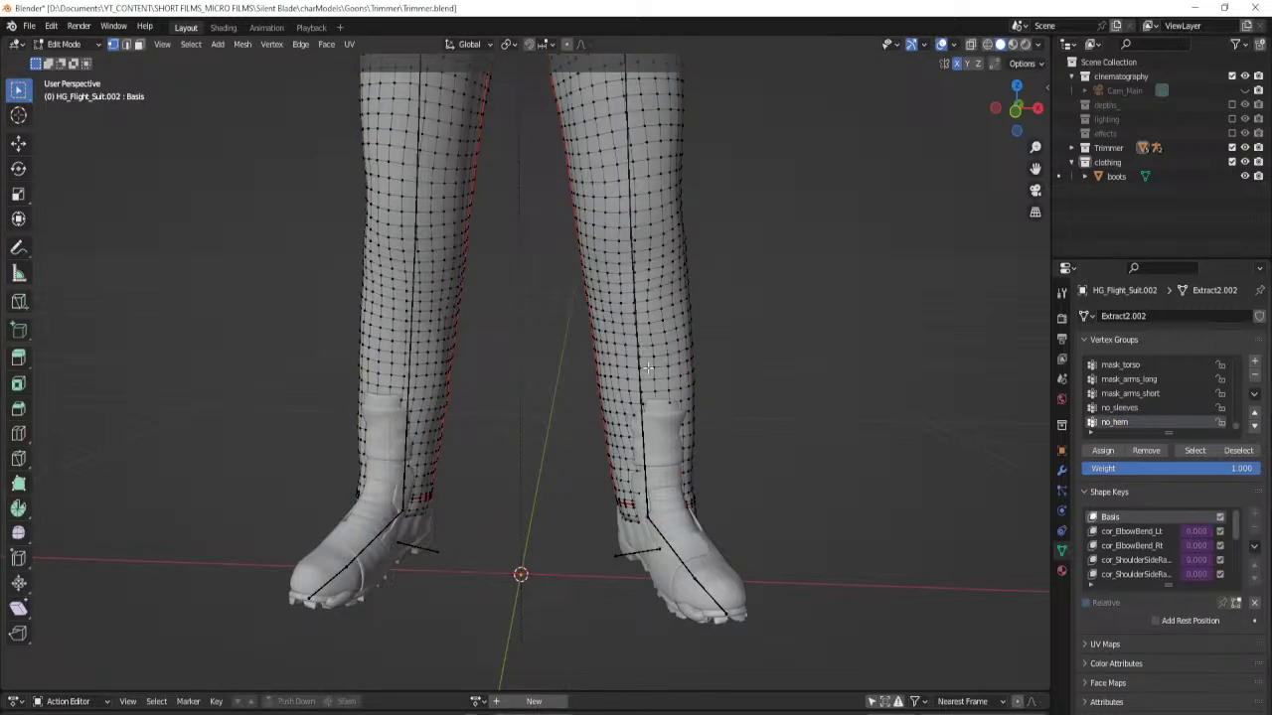
pyautogui.scroll(-2, 616, 344)
pyautogui.scroll(4, 616, 344)
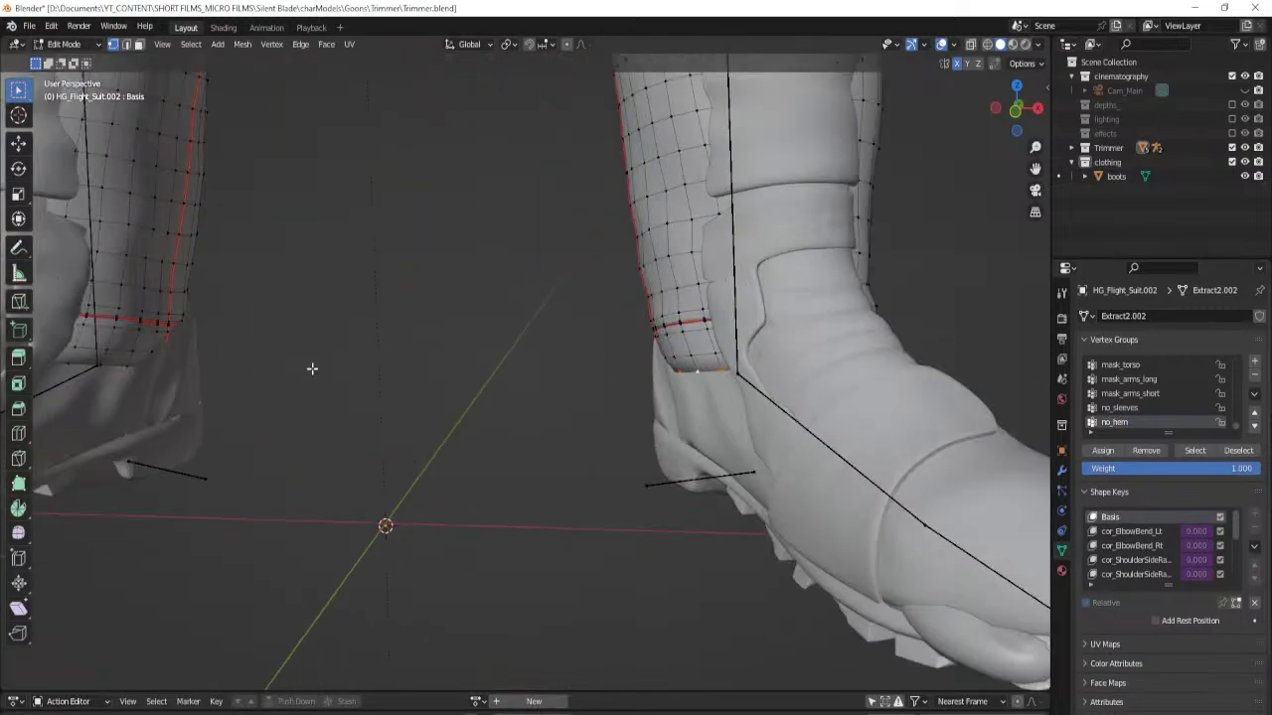
pyautogui.scroll(-5, 388, 284)
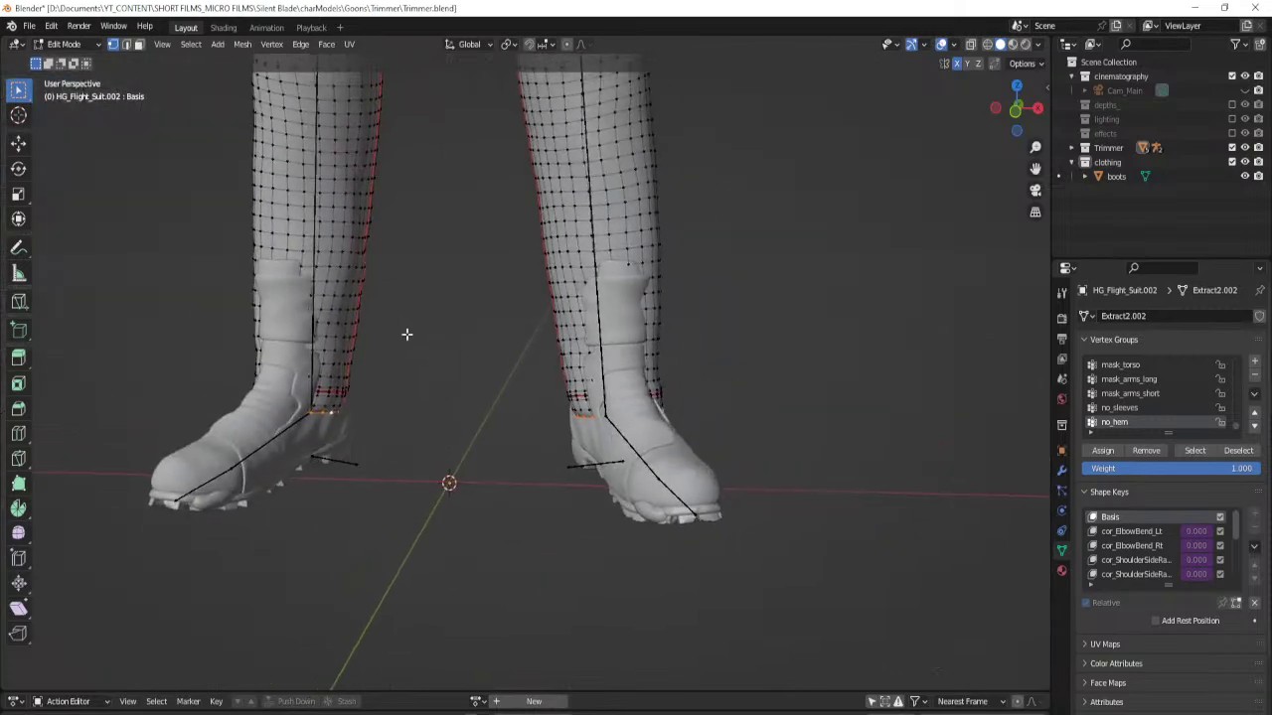
pyautogui.press('ctrl+KP_Add')
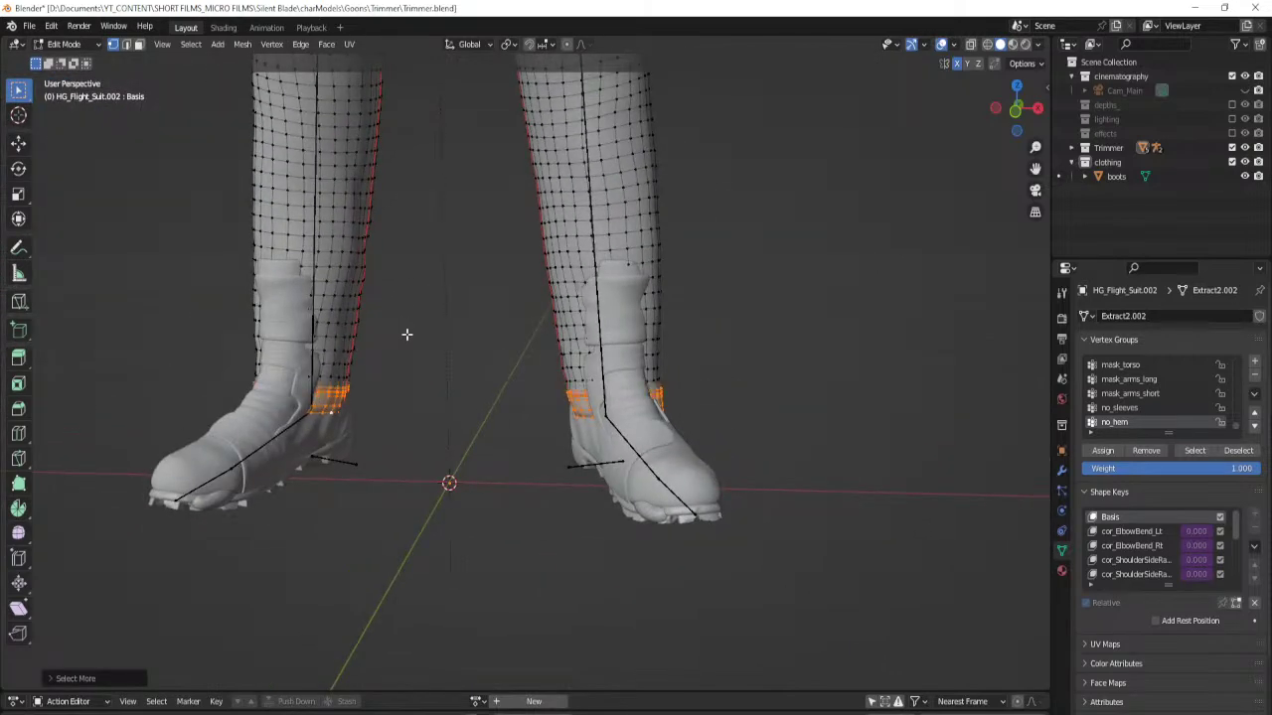
pyautogui.press('ctrl+KP_Add')
pyautogui.press('ctrl+KP_Add')
pyautogui.press('ctrl+KP_Add')
pyautogui.press('ctrl+KP_Subtract')
pyautogui.press('ctrl+KP_Subtract')
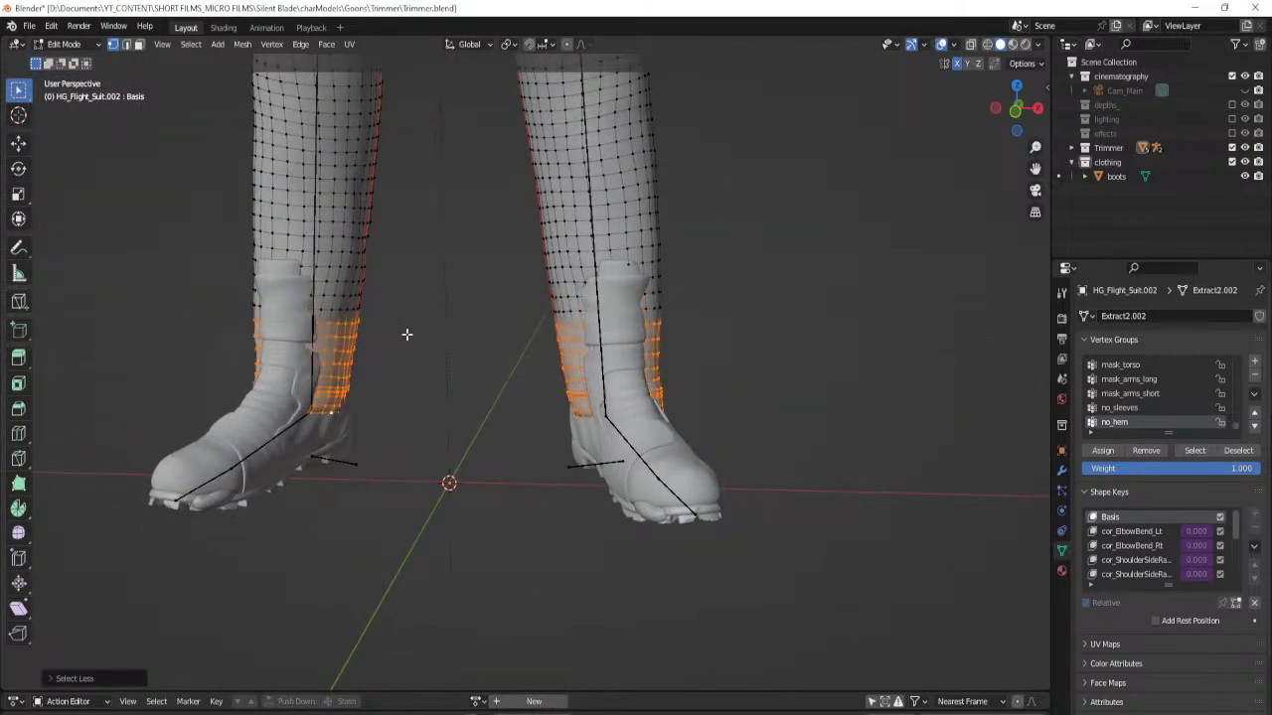
pyautogui.click(1105, 453)
pyautogui.press('`')
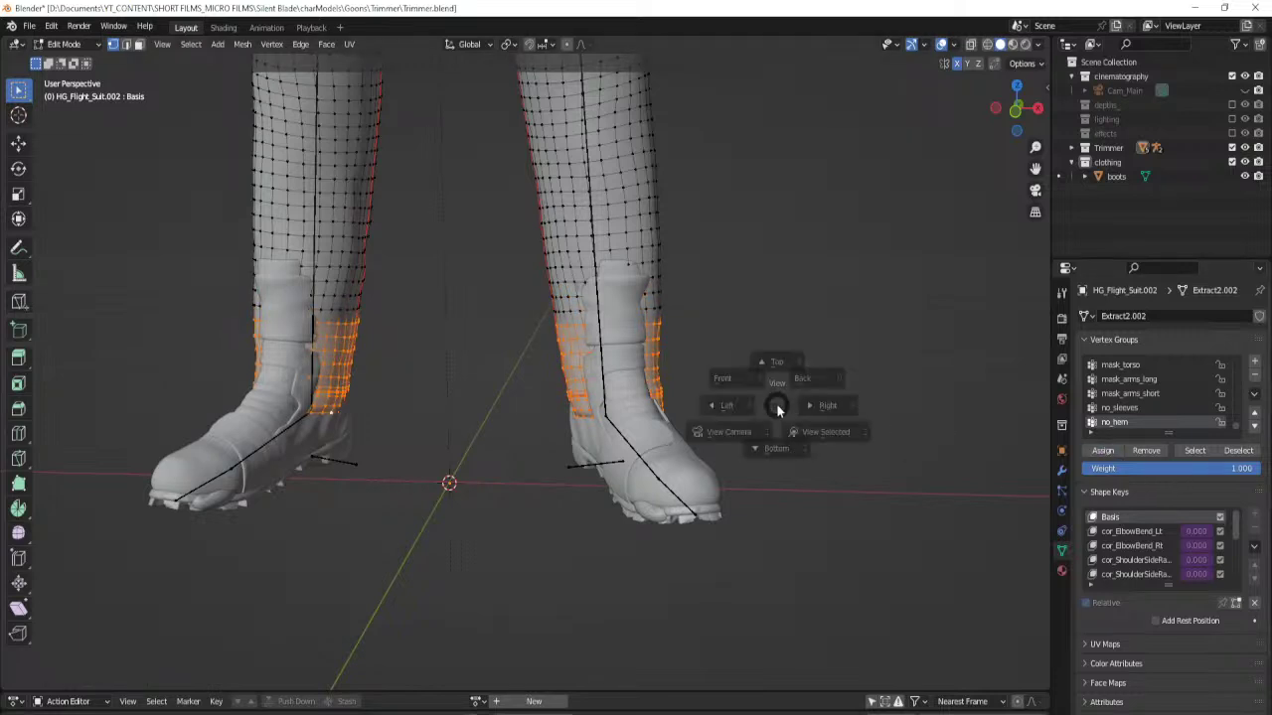
pyautogui.press('Escape')
pyautogui.press('Tab')
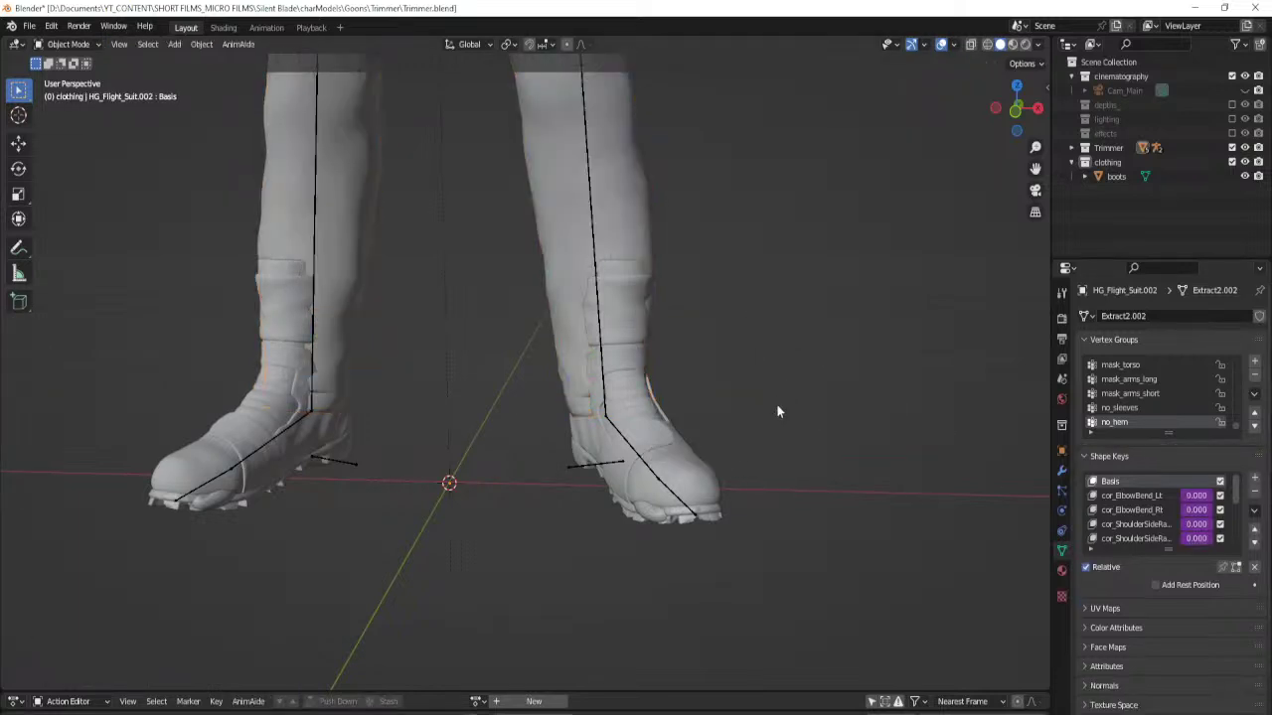
# Set the new Mask modifier's vertex group to no_hem with the influence inverted to hide the trouser hems.
pyautogui.click(1062, 474)
pyautogui.click(1210, 470)
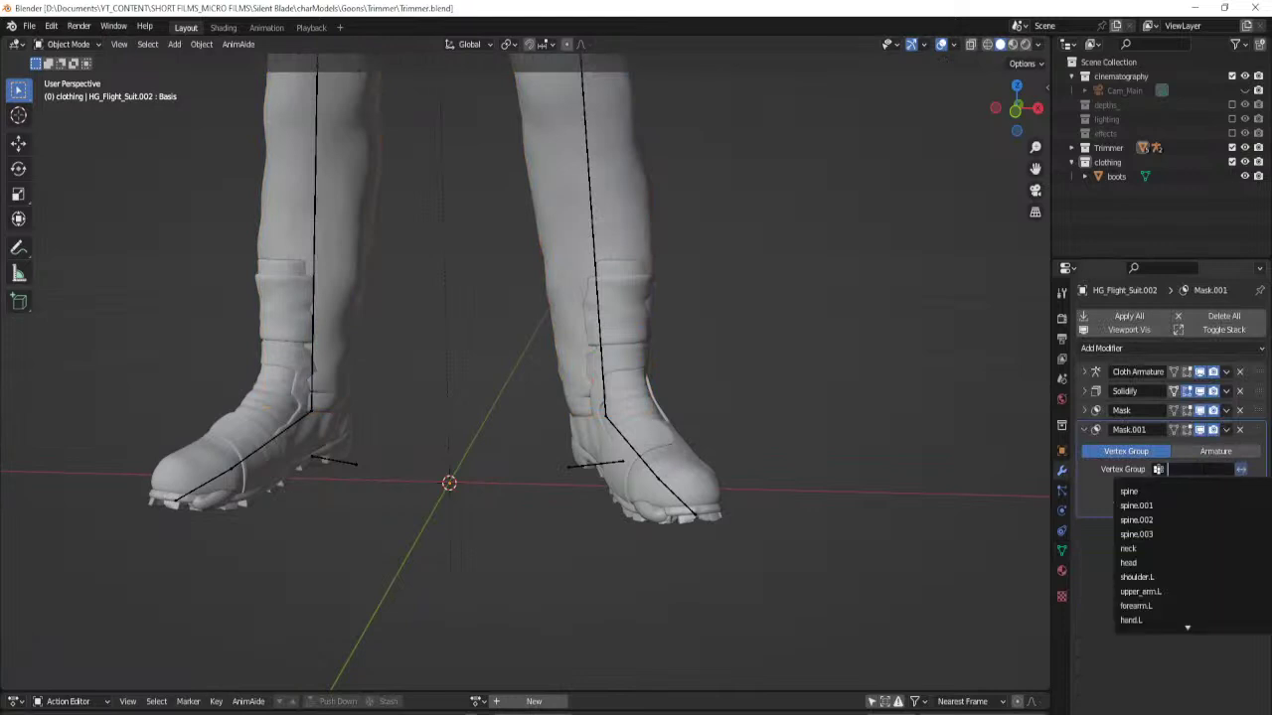
pyautogui.write('no')
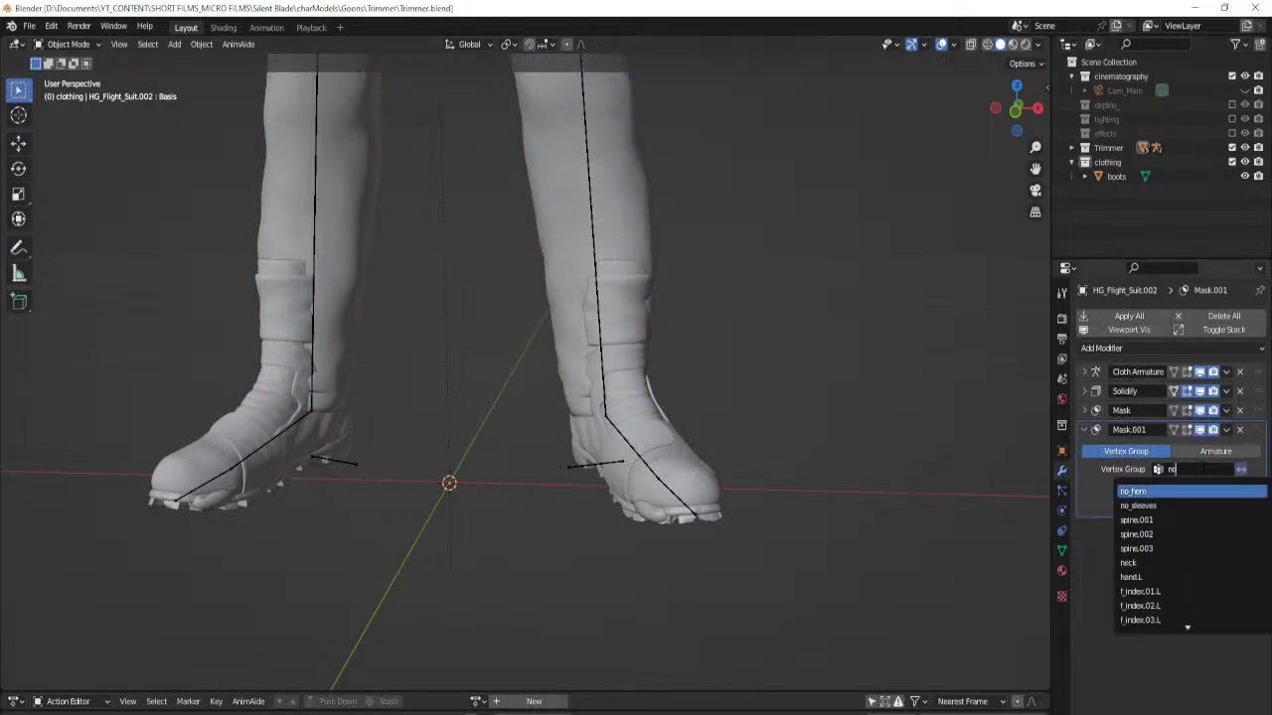
pyautogui.press('Return')
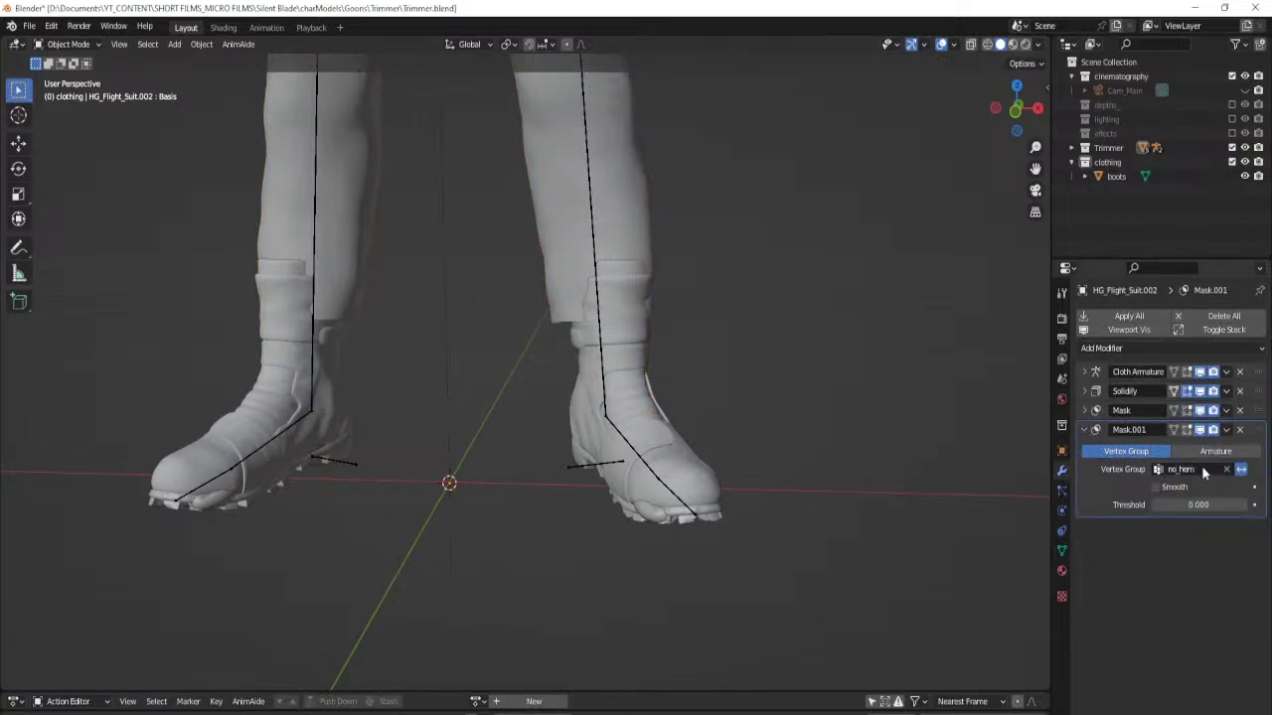
pyautogui.click(1084, 430)
# Sculpt the flight suit with the Grab brush to tuck the inner sides of both trouser legs into the boot tops.
pyautogui.scroll(5, 656, 412)
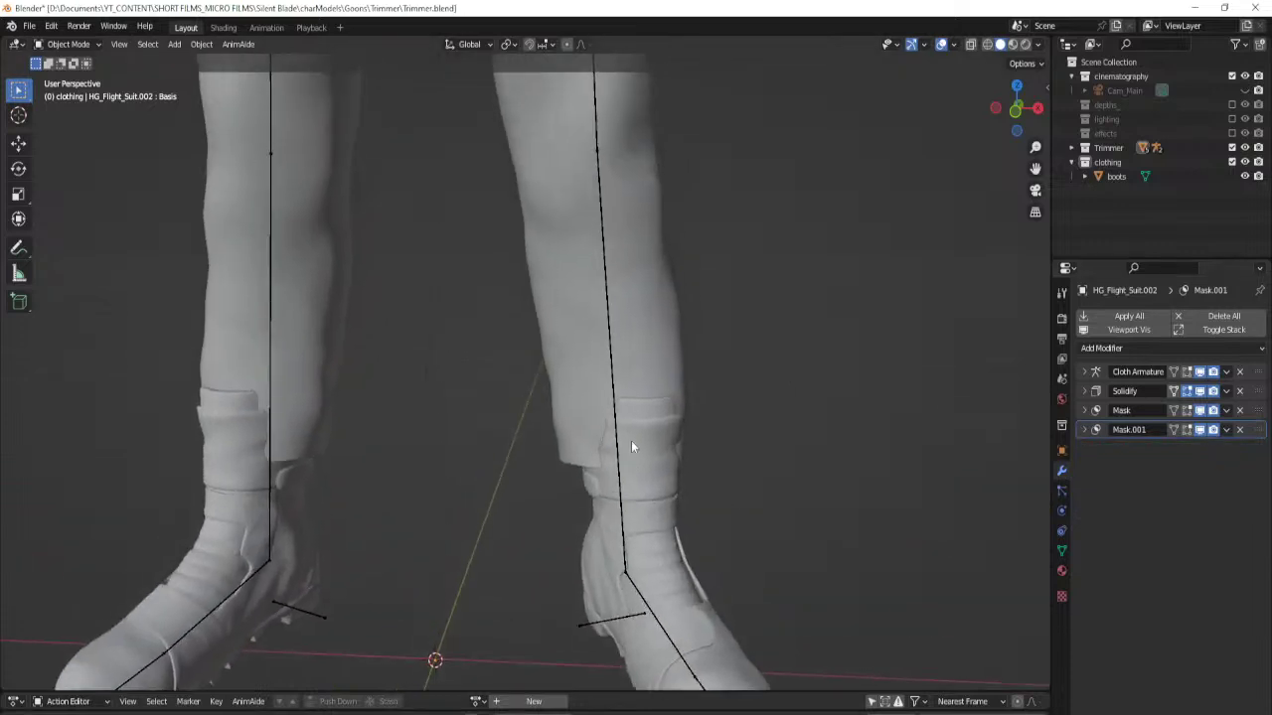
pyautogui.hotkey('ctrl', 'Tab')
pyautogui.click(673, 503)
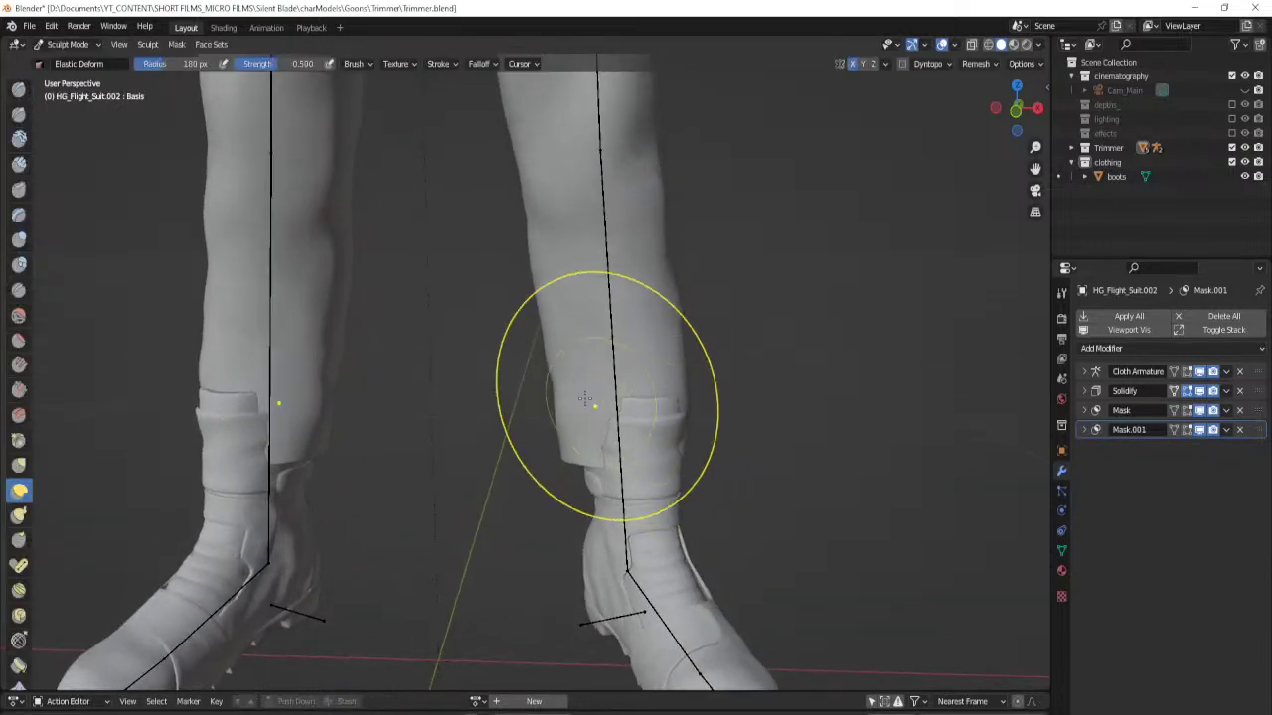
pyautogui.press('g')
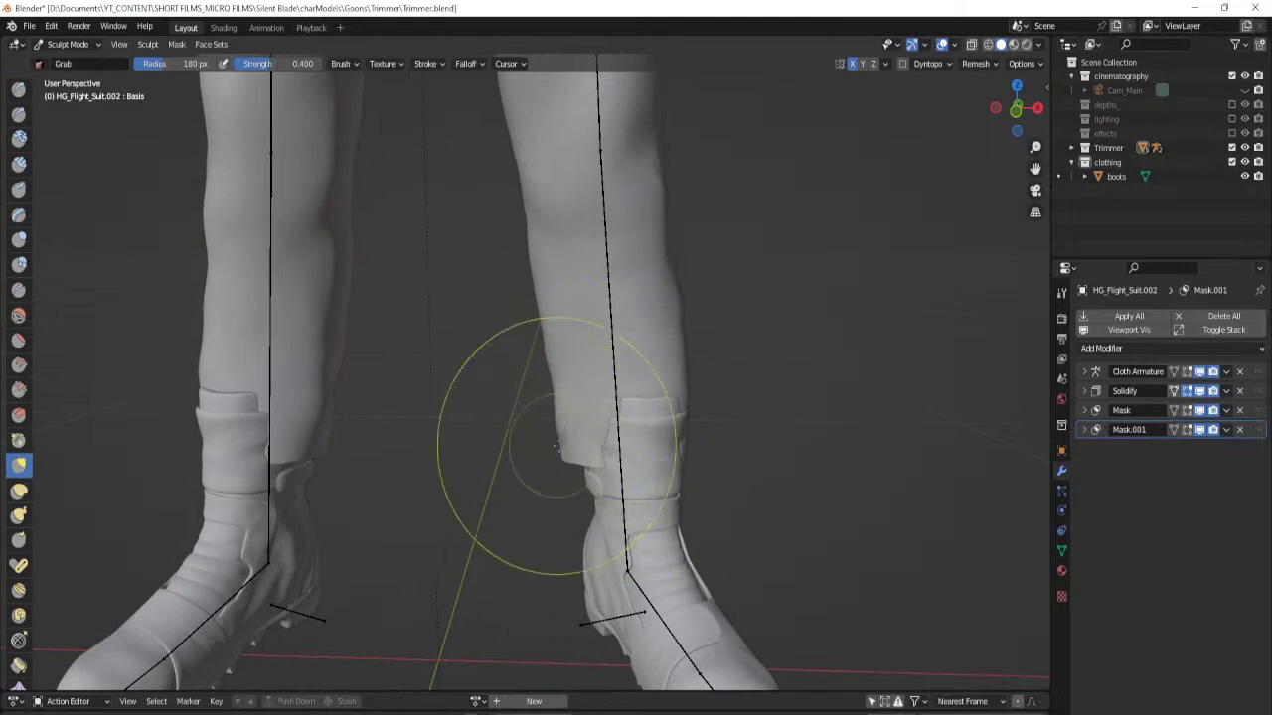
pyautogui.moveTo(580, 445); pyautogui.dragTo(613, 446)
pyautogui.hotkey('ctrl', 'z')
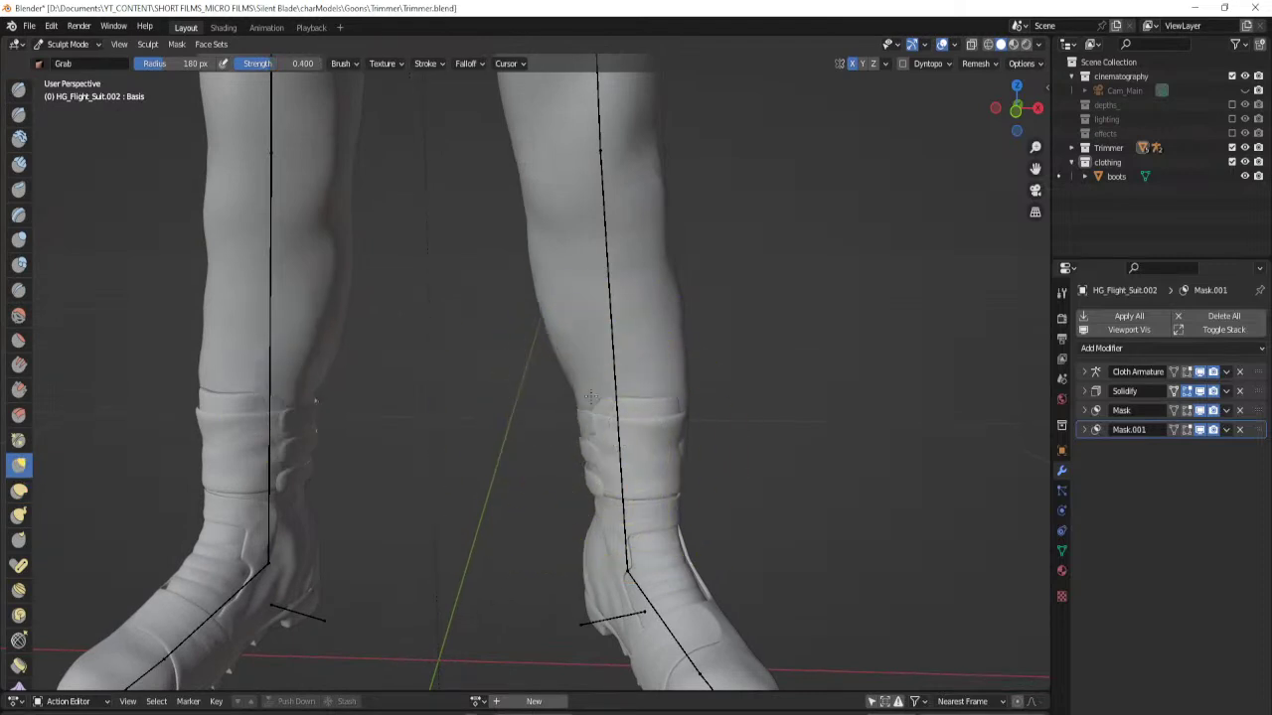
# Adjust the Grab brush radius to 215 px and 170 px while tucking the back of the flight suit's trouser legs into the boot tops.
pyautogui.moveTo(596, 403); pyautogui.dragTo(656, 408, button='middle')
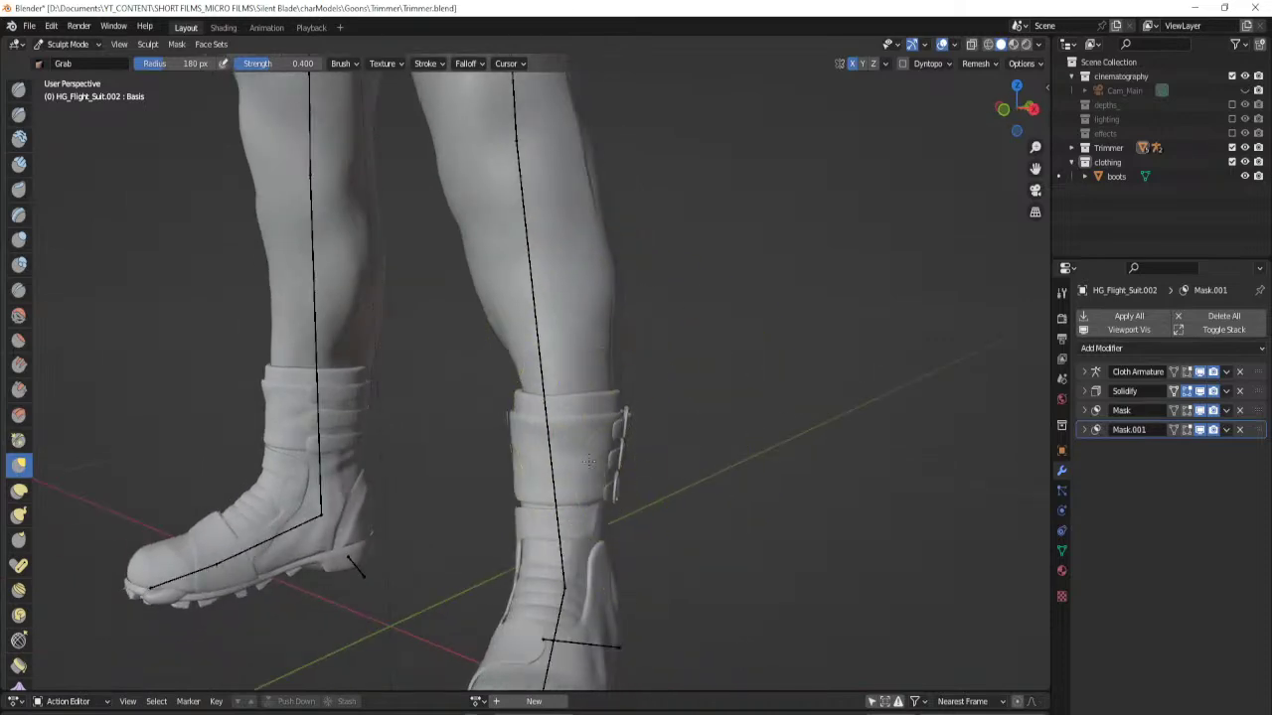
pyautogui.moveTo(695, 454)
pyautogui.mouseDown(button='middle')
pyautogui.moveTo(497, 447)
pyautogui.moveTo(539, 454)
pyautogui.mouseUp(button='middle')
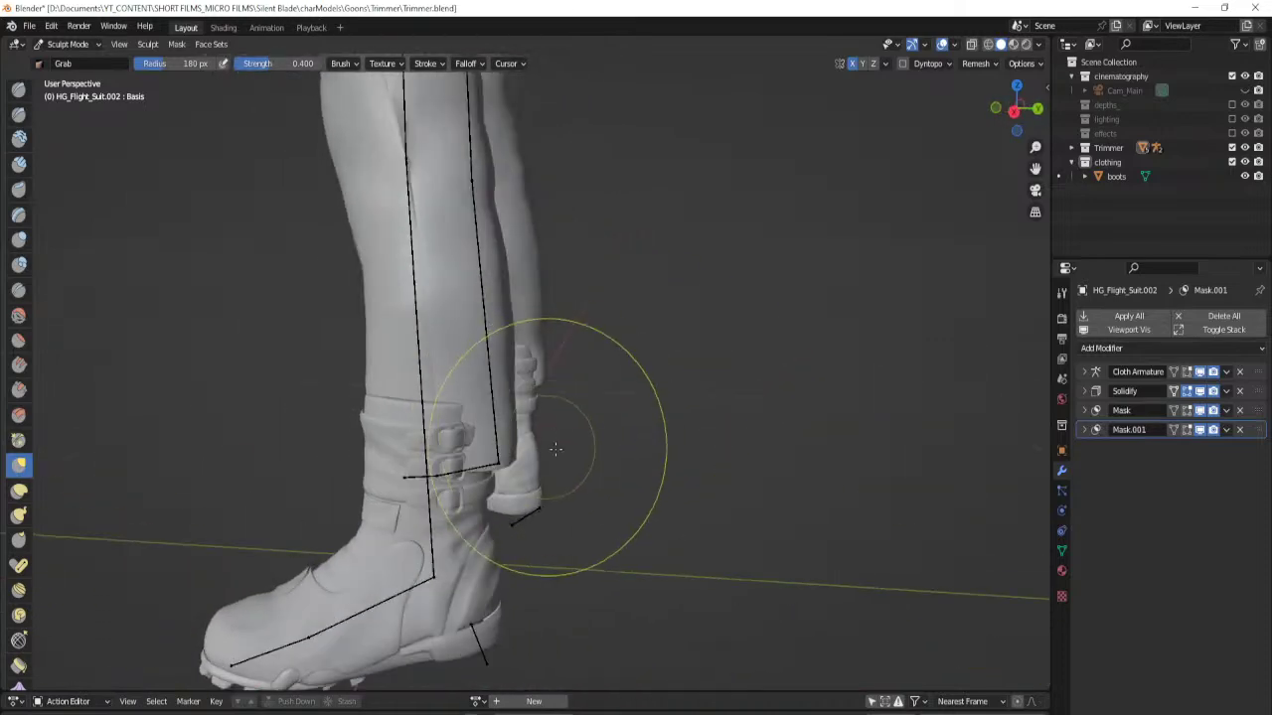
pyautogui.press('f')
pyautogui.click(576, 449)
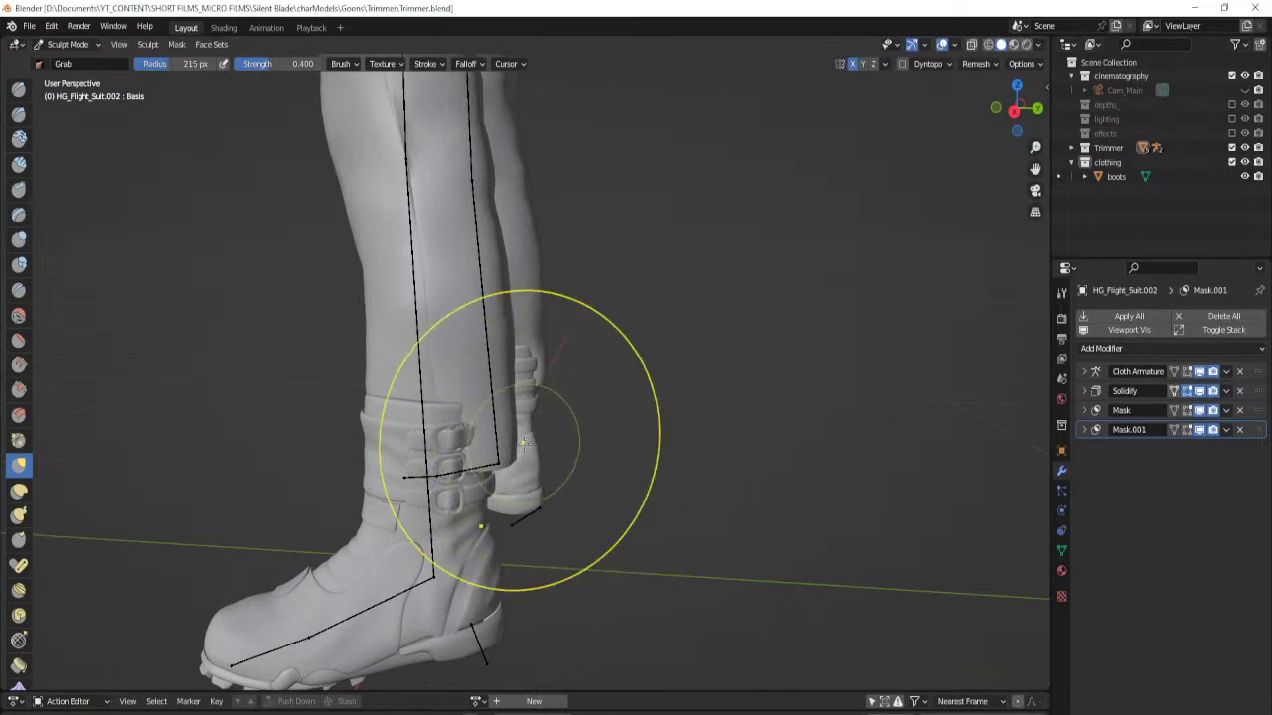
pyautogui.press('f')
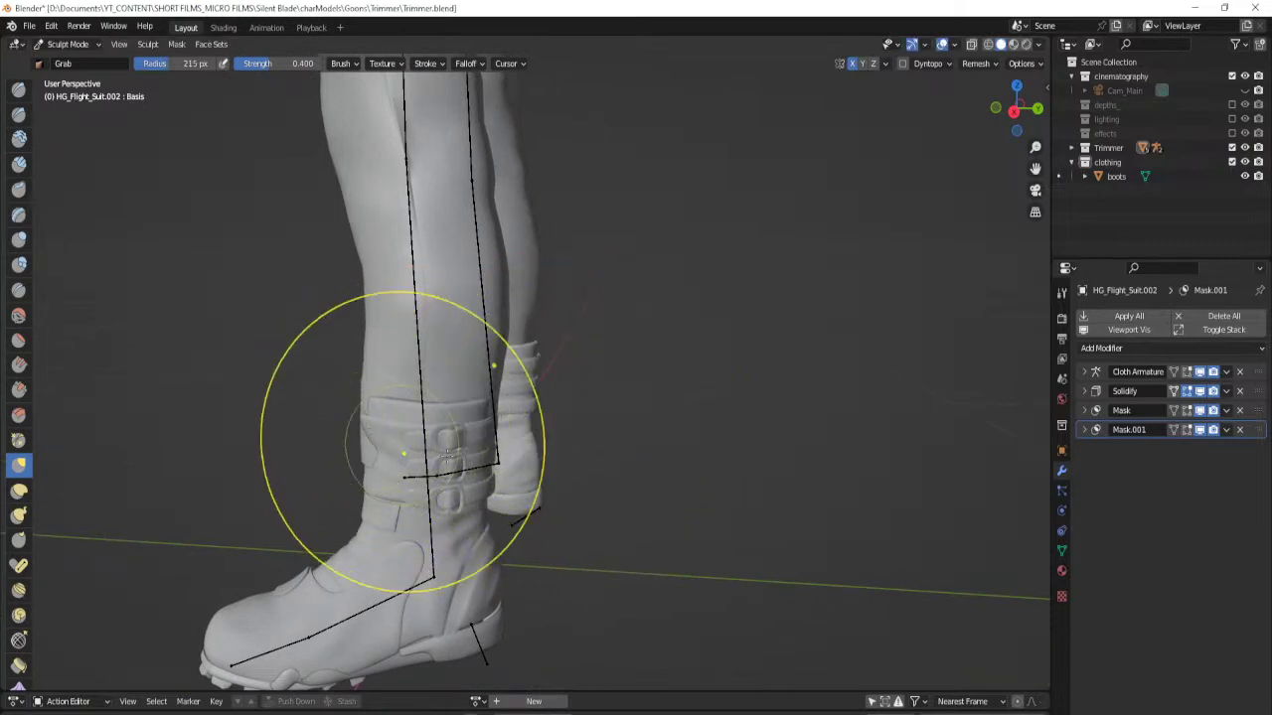
pyautogui.click(365, 459)
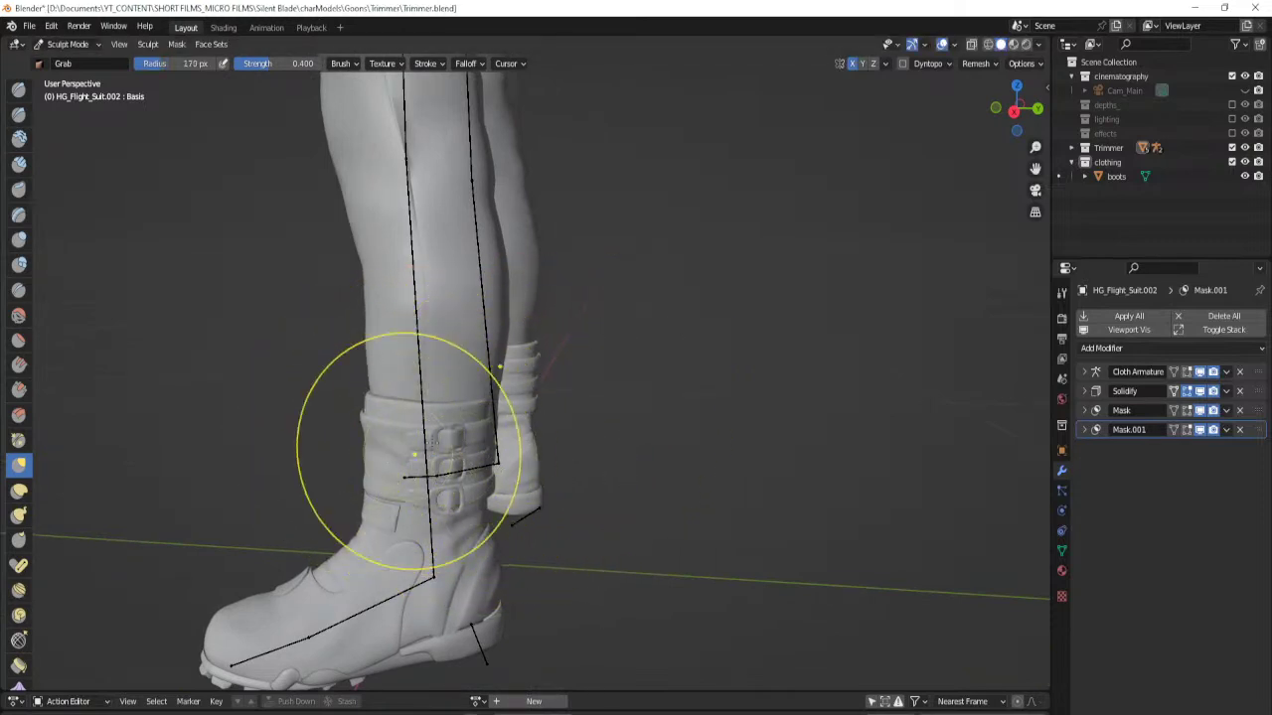
pyautogui.moveTo(453, 390); pyautogui.dragTo(426, 397, button='middle')
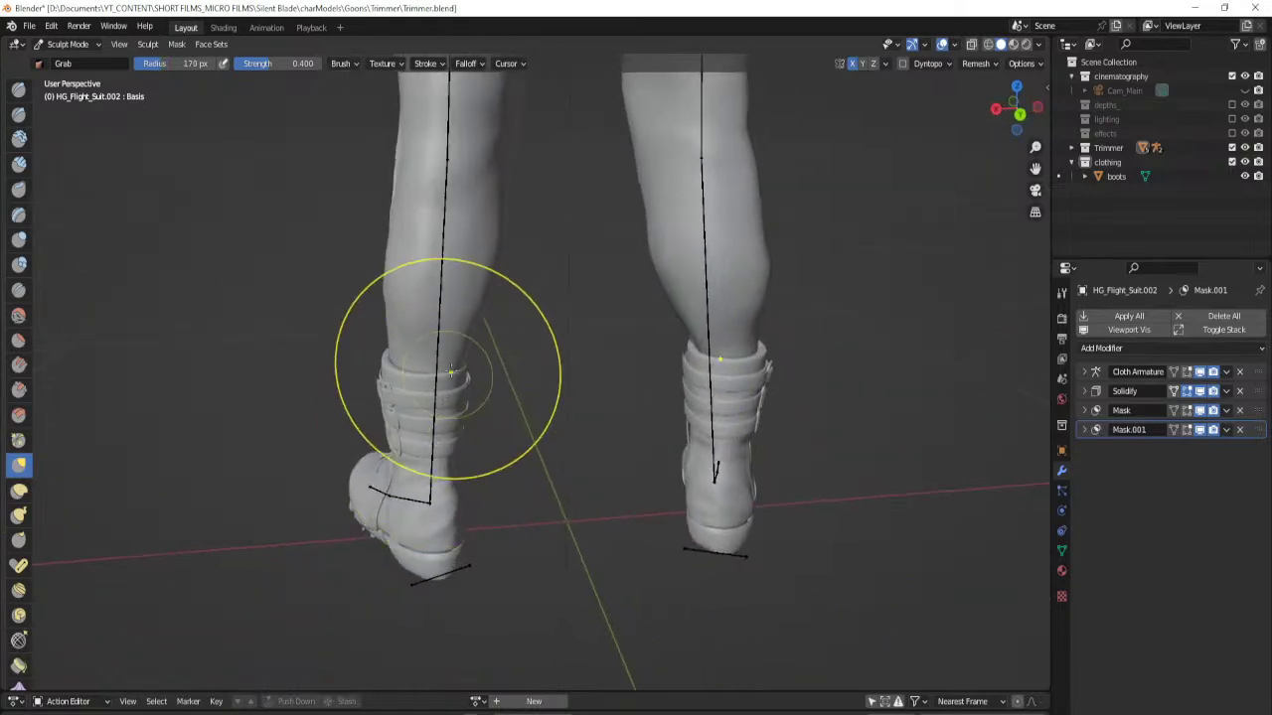
pyautogui.moveTo(493, 376); pyautogui.dragTo(426, 350, button='middle')
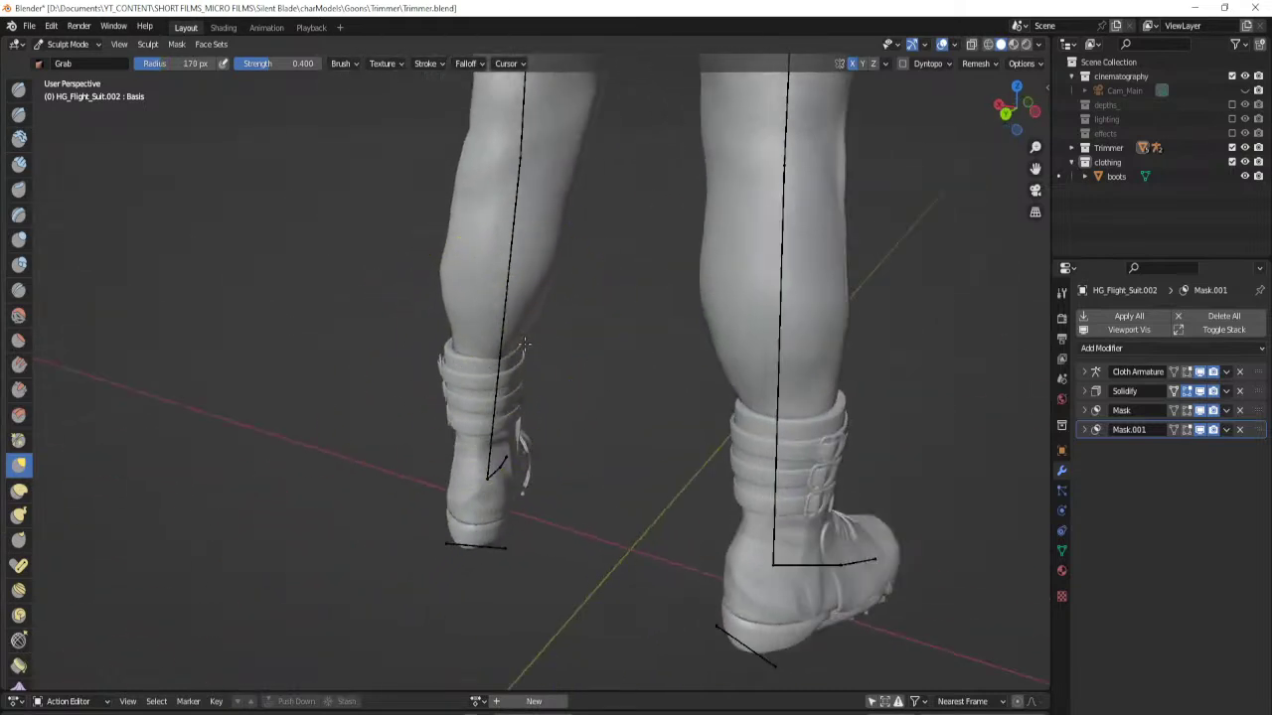
pyautogui.moveTo(507, 360)
pyautogui.mouseDown(button='middle')
pyautogui.moveTo(577, 371)
pyautogui.moveTo(489, 399)
pyautogui.moveTo(523, 434)
pyautogui.moveTo(519, 454)
pyautogui.moveTo(592, 503)
pyautogui.moveTo(604, 488)
pyautogui.moveTo(506, 454)
pyautogui.moveTo(483, 358)
pyautogui.mouseUp(button='middle')
pyautogui.scroll(2, 523, 434)
# Return the flight suit to Object Mode and save the file.
pyautogui.hotkey('ctrl', 'Tab')
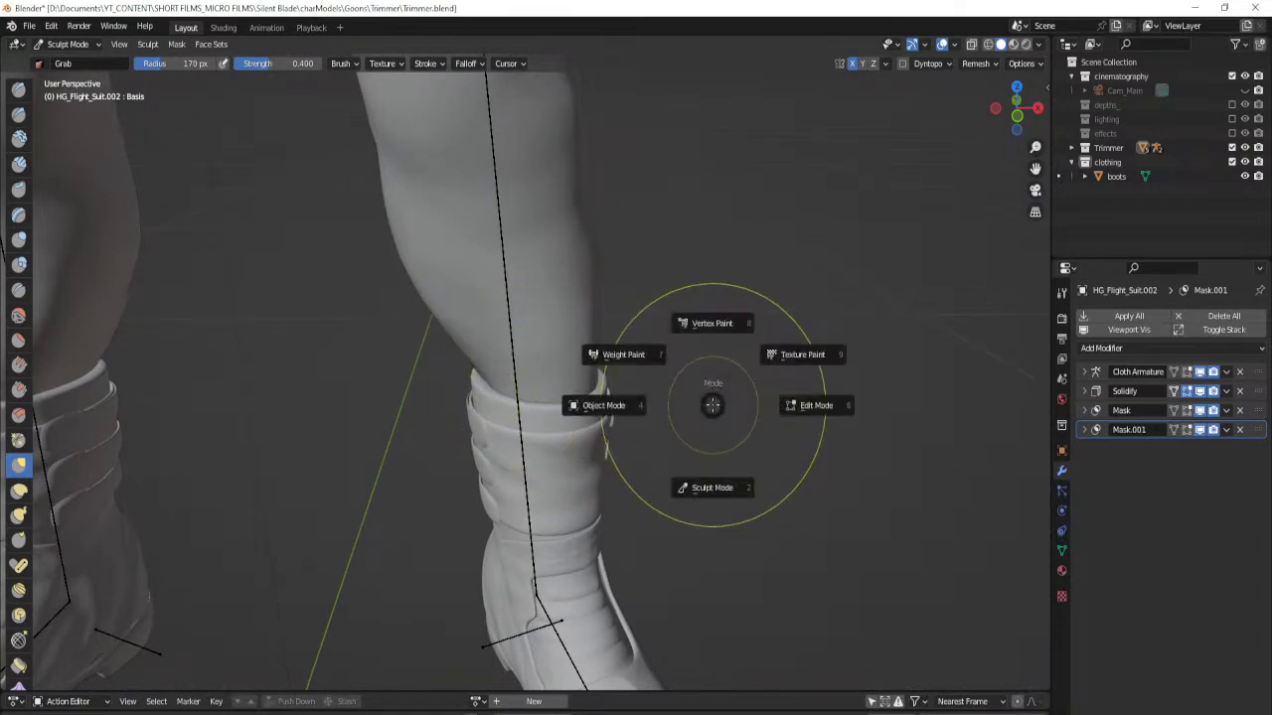
pyautogui.click(636, 404)
pyautogui.scroll(-6, 685, 368)
pyautogui.hotkey('ctrl', 's')
# Select the flight suit on the lower leg and put it back into Sculpt Mode.
pyautogui.scroll(-4, 542, 263)
pyautogui.keyDown('shift'); pyautogui.moveTo(542, 264); pyautogui.dragTo(540, 352, button='middle'); pyautogui.keyUp('shift')
pyautogui.scroll(5, 540, 353)
pyautogui.scroll(4, 540, 352)
pyautogui.click(541, 350)
pyautogui.hotkey('ctrl', 'Tab')
pyautogui.click(541, 417)
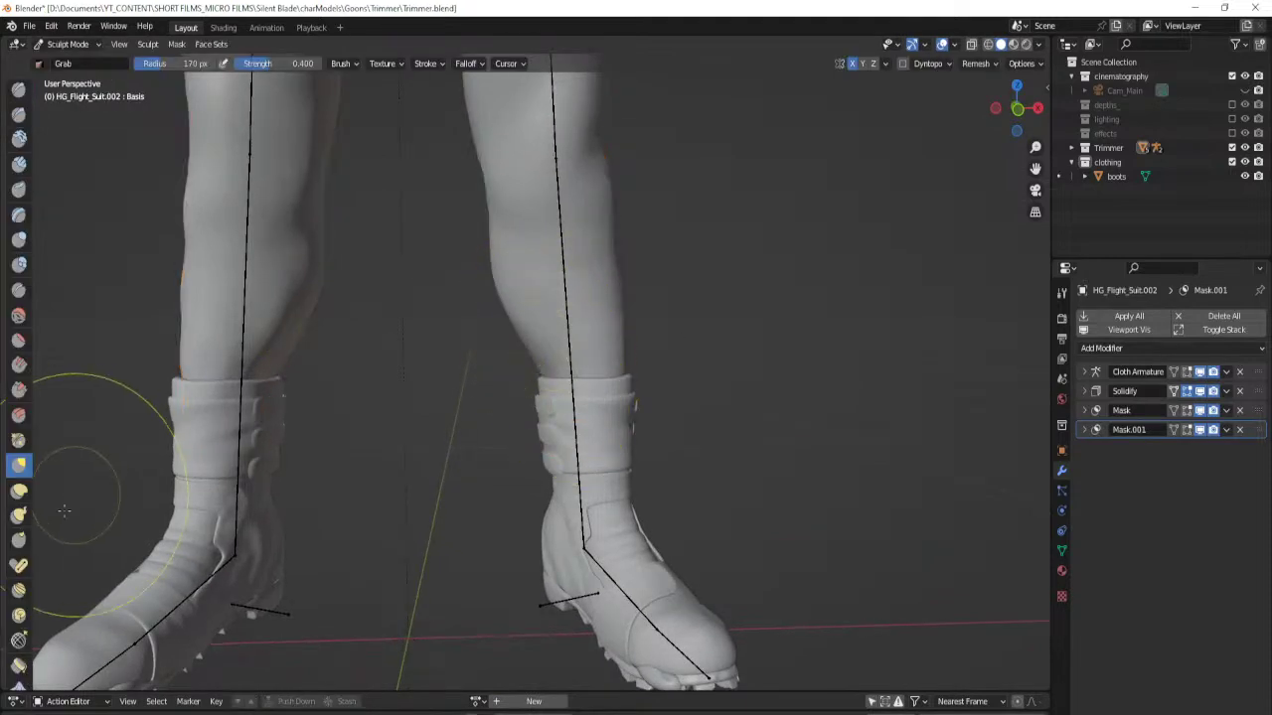
pyautogui.click(21, 146)
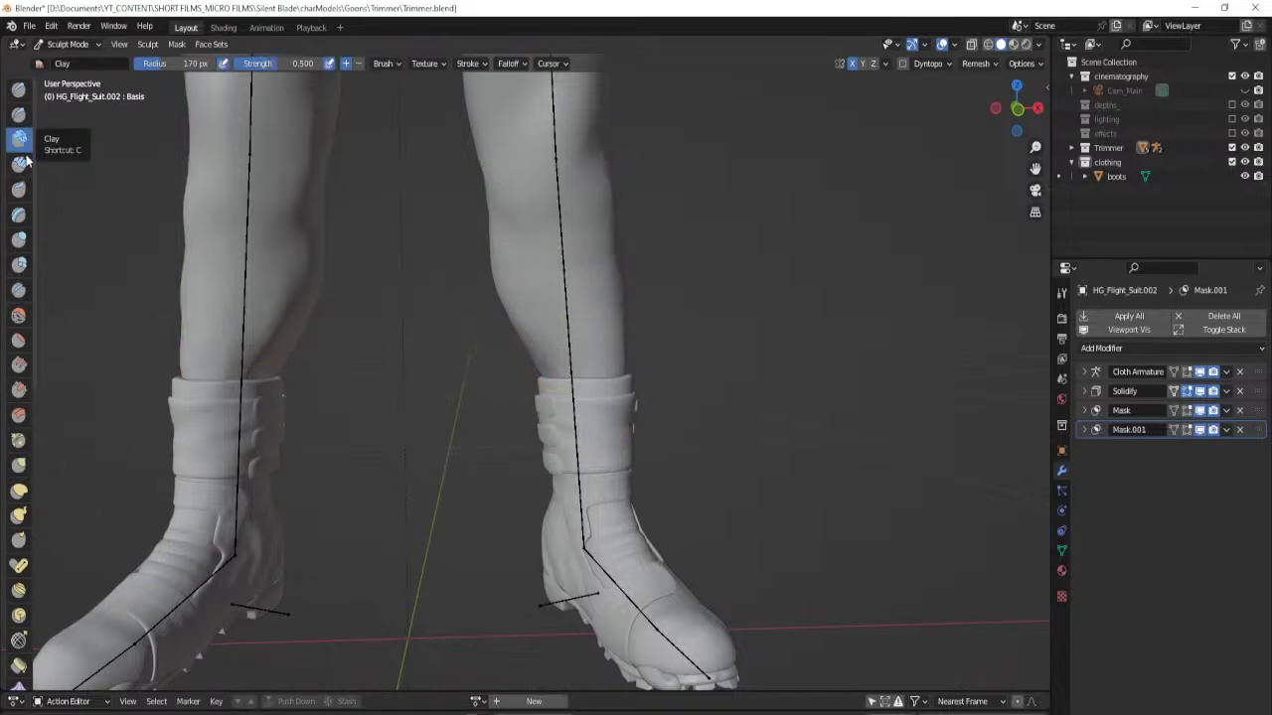
pyautogui.press('f')
pyautogui.click(518, 400)
pyautogui.scroll(5, 557, 413)
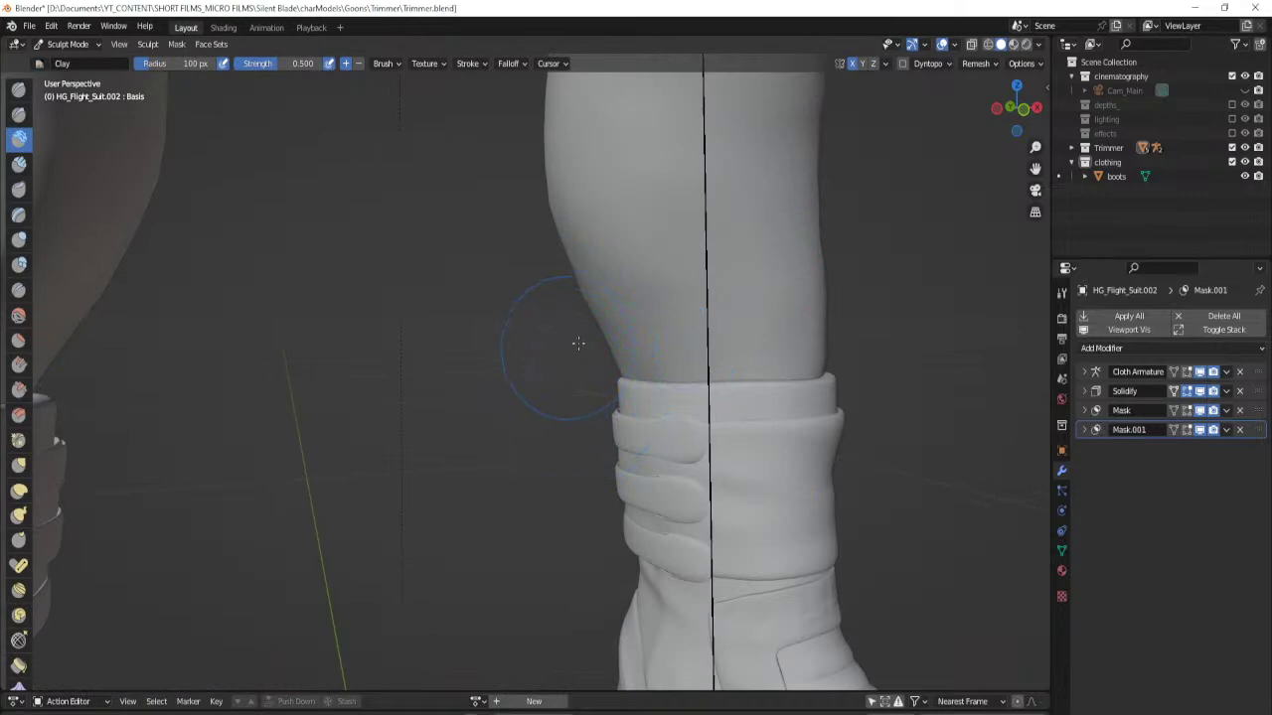
pyautogui.moveTo(519, 368); pyautogui.dragTo(690, 312, button='middle')
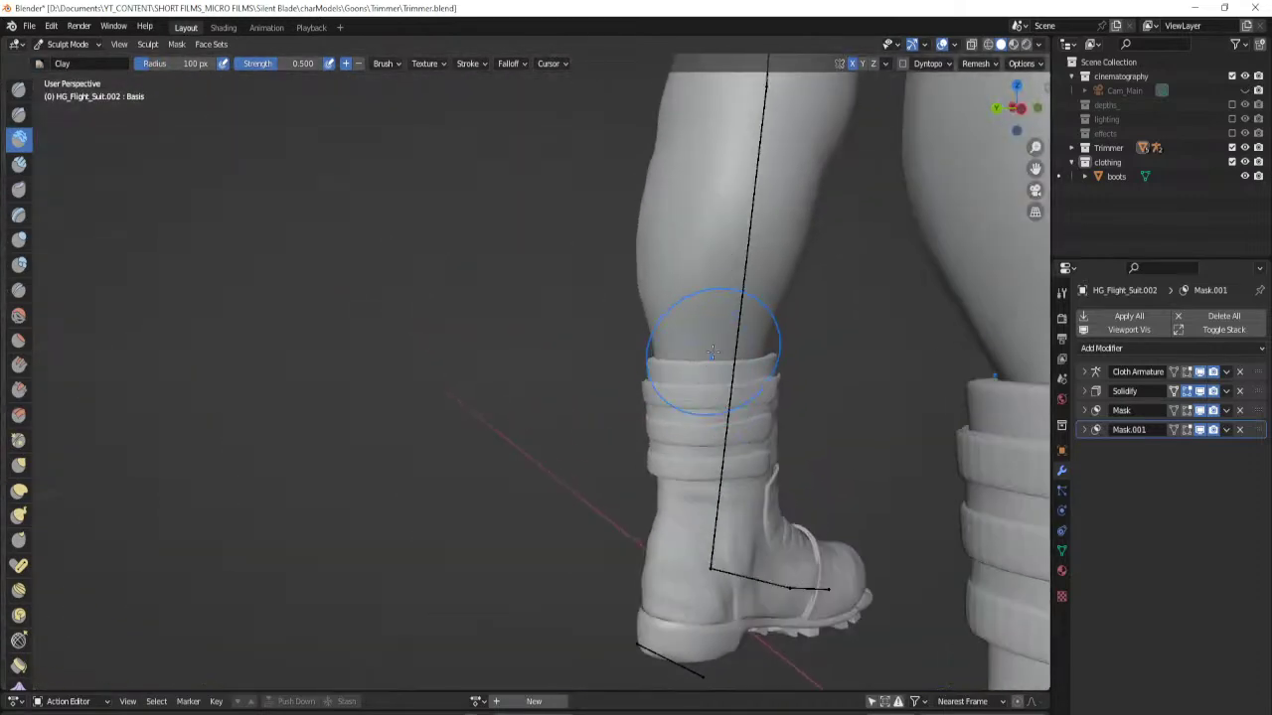
pyautogui.moveTo(798, 387); pyautogui.dragTo(667, 383, button='middle')
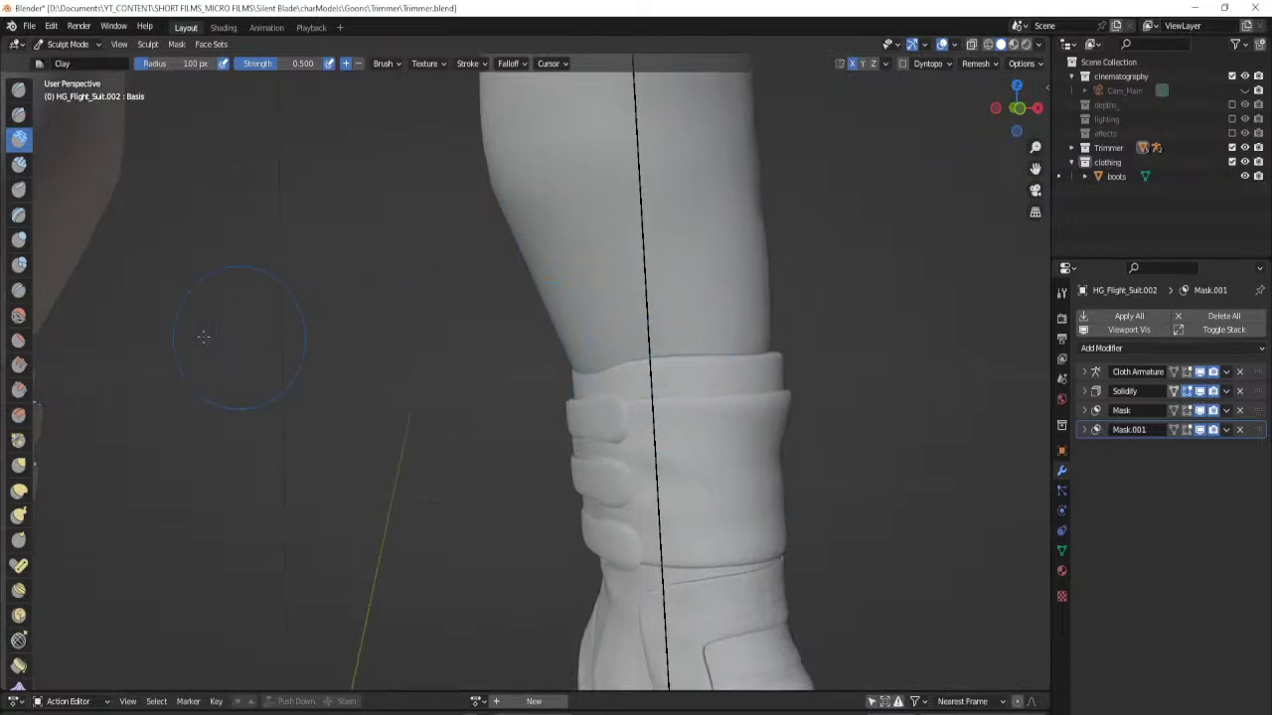
# Use the Grab brush with a 228 px radius to bulge the inner lower trouser legs over the boot tops.
pyautogui.press('g')
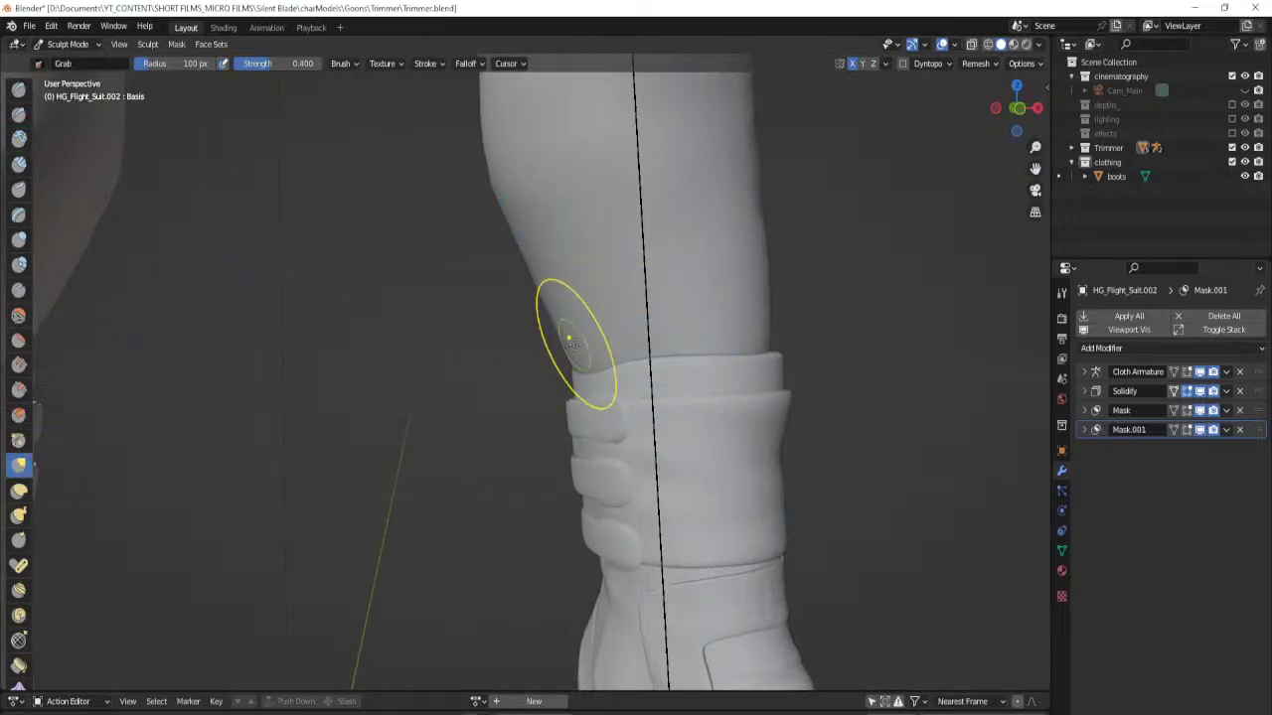
pyautogui.press('f')
pyautogui.click(543, 313)
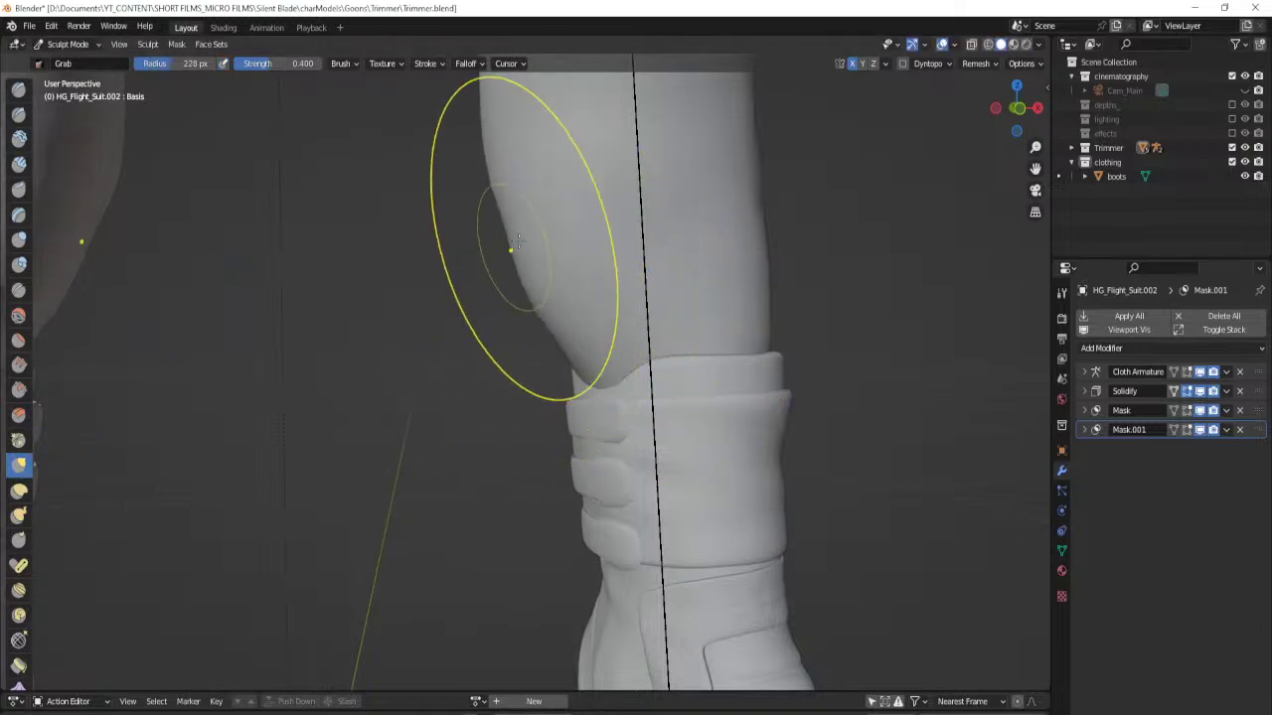
pyautogui.moveTo(596, 298)
pyautogui.mouseDown(button='middle')
pyautogui.moveTo(567, 435)
pyautogui.moveTo(460, 496)
pyautogui.mouseUp(button='middle')
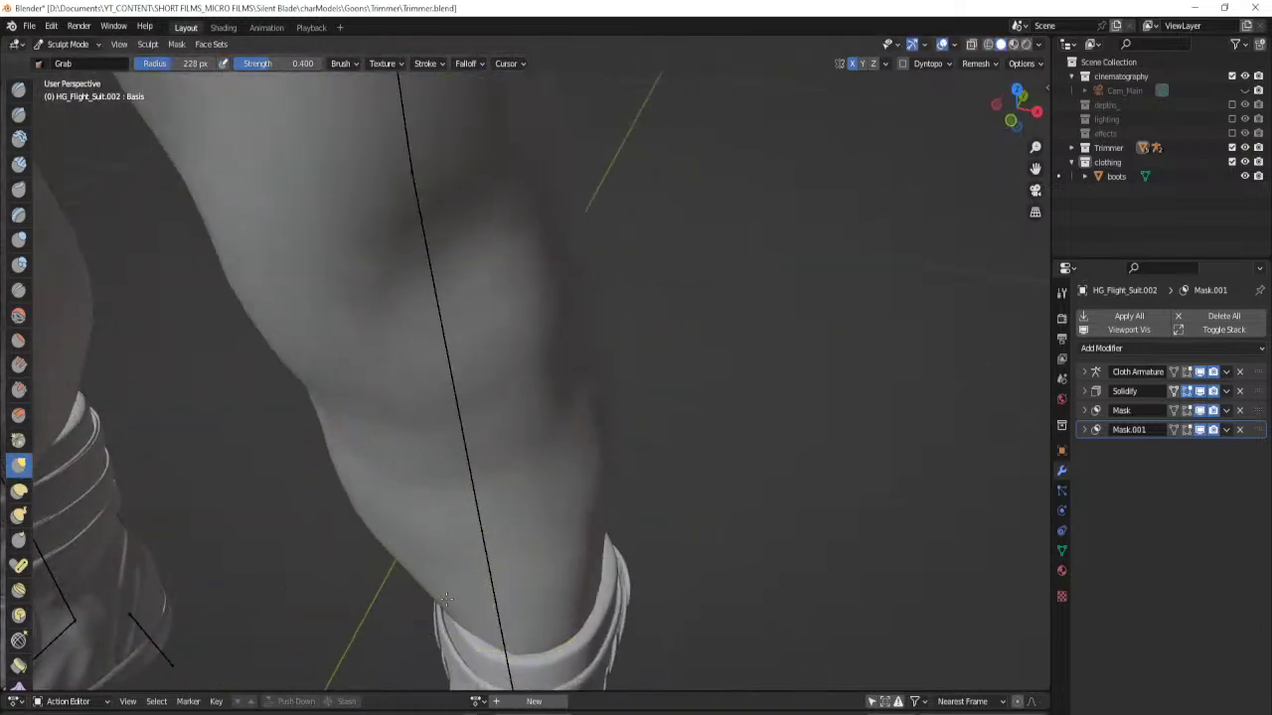
pyautogui.moveTo(533, 577)
pyautogui.mouseDown(button='middle')
pyautogui.moveTo(520, 605)
pyautogui.moveTo(539, 596)
pyautogui.mouseUp(button='middle')
pyautogui.moveTo(658, 398); pyautogui.dragTo(645, 425)
# Shape the fabric around the boot tops using a 162 px Grab brush, and reduce the brush radius to 100 px.
pyautogui.press('f')
pyautogui.click(671, 449)
pyautogui.moveTo(662, 430); pyautogui.dragTo(641, 425, button='middle')
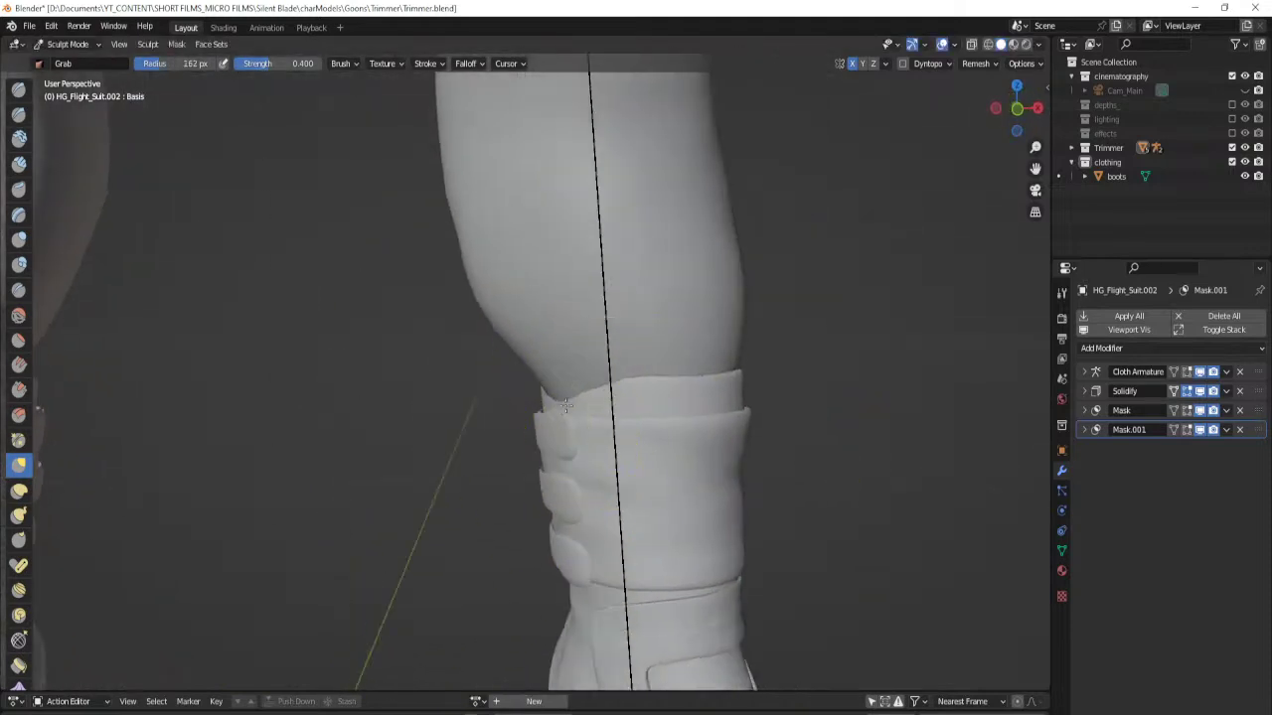
pyautogui.moveTo(740, 326)
pyautogui.mouseDown()
pyautogui.moveTo(763, 356)
pyautogui.moveTo(712, 378)
pyautogui.mouseUp()
pyautogui.moveTo(712, 378)
pyautogui.mouseDown(button='middle')
pyautogui.moveTo(600, 423)
pyautogui.moveTo(348, 411)
pyautogui.moveTo(491, 434)
pyautogui.moveTo(468, 434)
pyautogui.mouseUp(button='middle')
pyautogui.scroll(-4, 390, 417)
pyautogui.scroll(2, 491, 360)
pyautogui.moveTo(491, 360)
pyautogui.mouseDown()
pyautogui.moveTo(527, 350)
pyautogui.moveTo(523, 372)
pyautogui.mouseUp()
pyautogui.moveTo(500, 392)
pyautogui.mouseDown(button='middle')
pyautogui.moveTo(616, 415)
pyautogui.moveTo(503, 451)
pyautogui.mouseUp(button='middle')
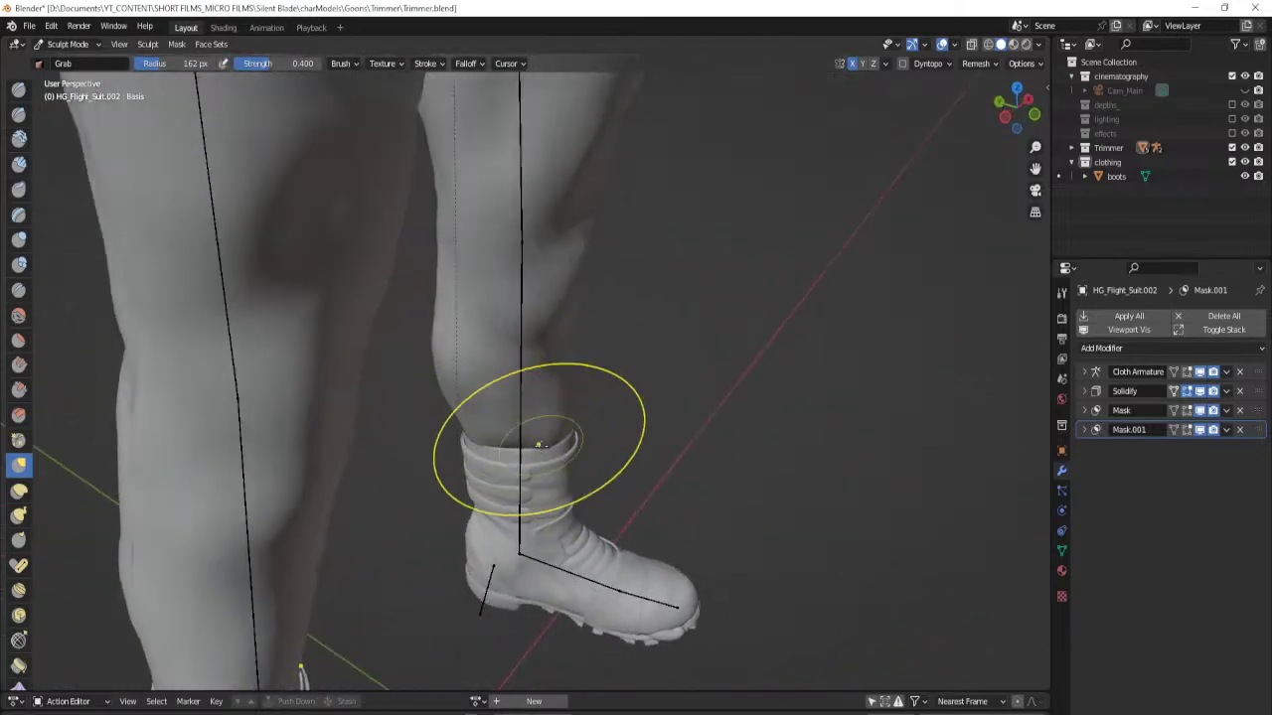
pyautogui.press('f')
pyautogui.click(561, 483)
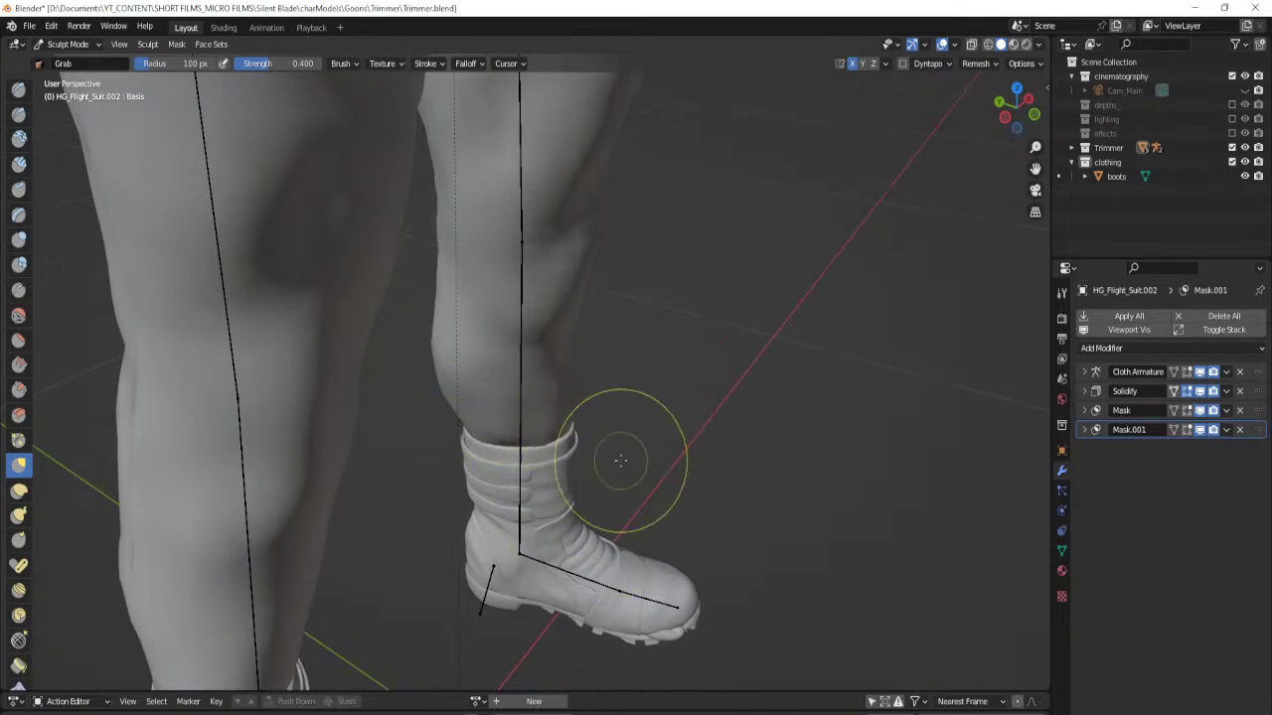
# Switch the flight suit back to Object Mode and save the file.
pyautogui.hotkey('ctrl', 'Tab')
pyautogui.scroll(-9, 589, 440)
pyautogui.click(589, 439)
pyautogui.moveTo(584, 442); pyautogui.dragTo(525, 335, button='middle')
pyautogui.hotkey('ctrl', 's')
pyautogui.scroll(6, 527, 463)
pyautogui.moveTo(591, 499); pyautogui.dragTo(485, 424, button='middle')
pyautogui.keyDown('shift'); pyautogui.moveTo(578, 339); pyautogui.dragTo(559, 371, button='middle'); pyautogui.keyUp('shift')
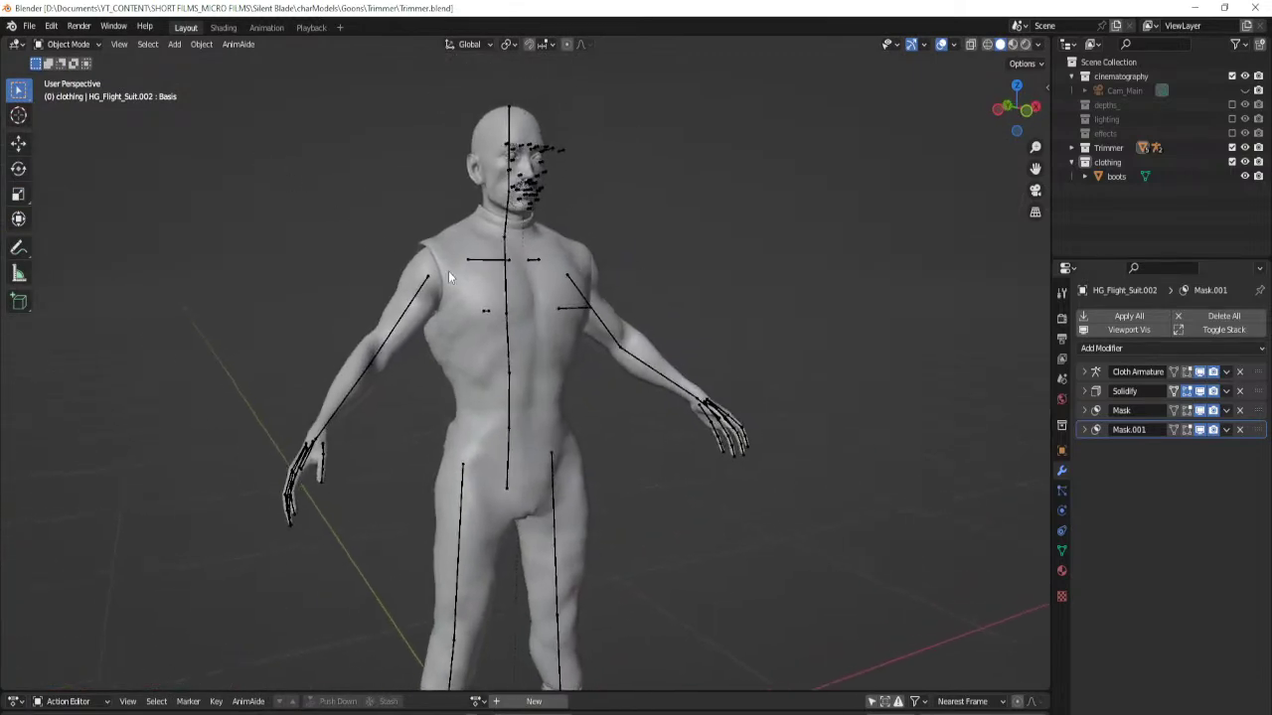
# Show the character in Material Preview shading and hide the bones overlay.
pyautogui.press('z')
pyautogui.press('2')
pyautogui.click(952, 45)
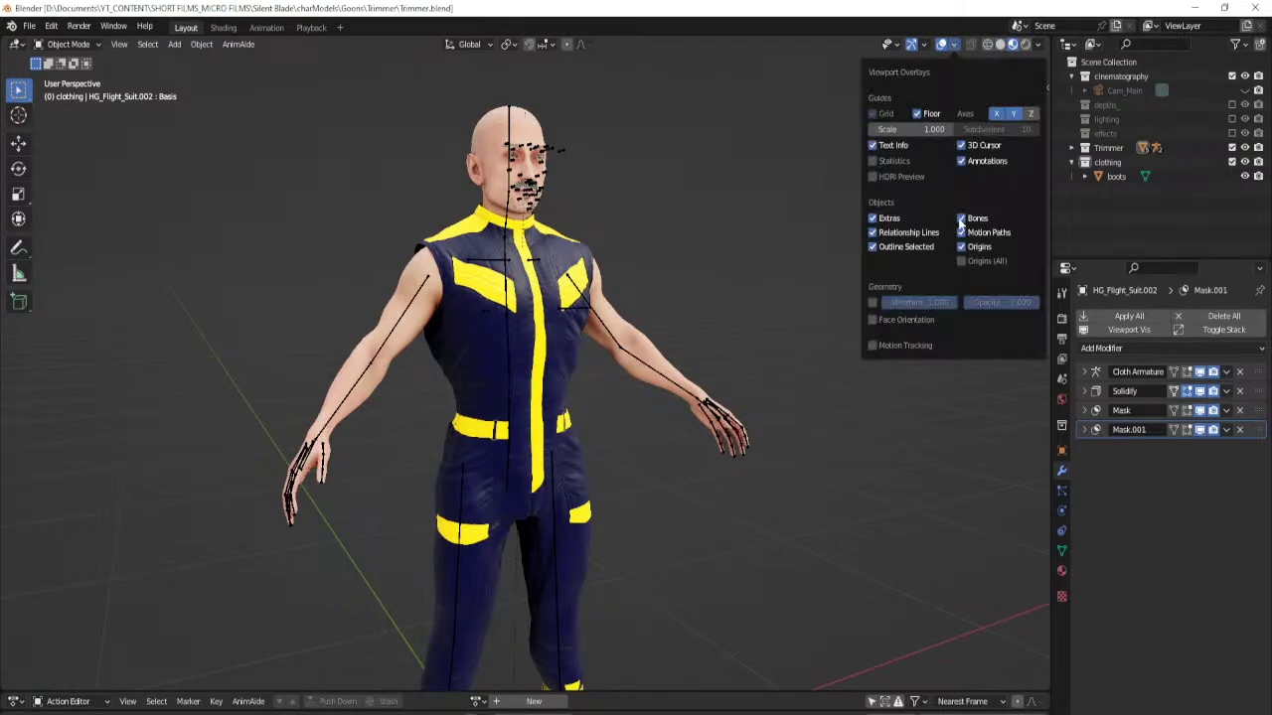
pyautogui.click(978, 218)
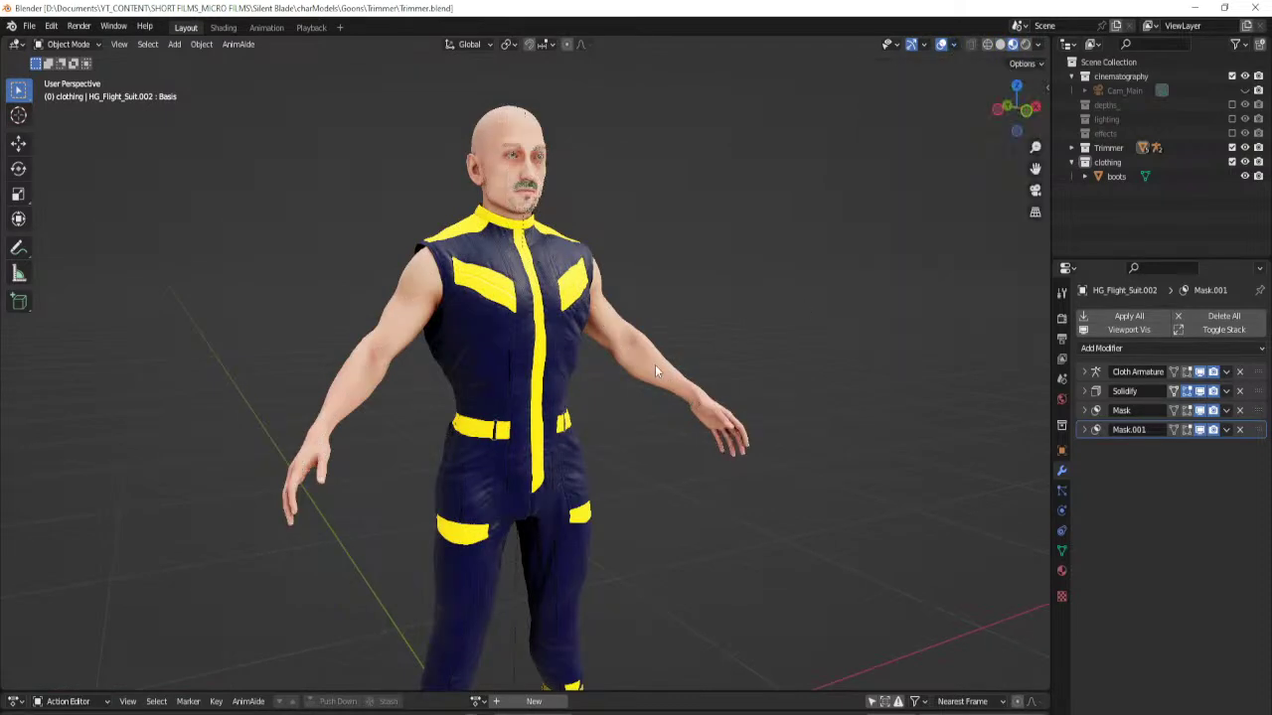
# Start the HumGen mesh-to-clothing conversion of the boots with Trimmer_Armature as the target human.
pyautogui.click(1113, 177)
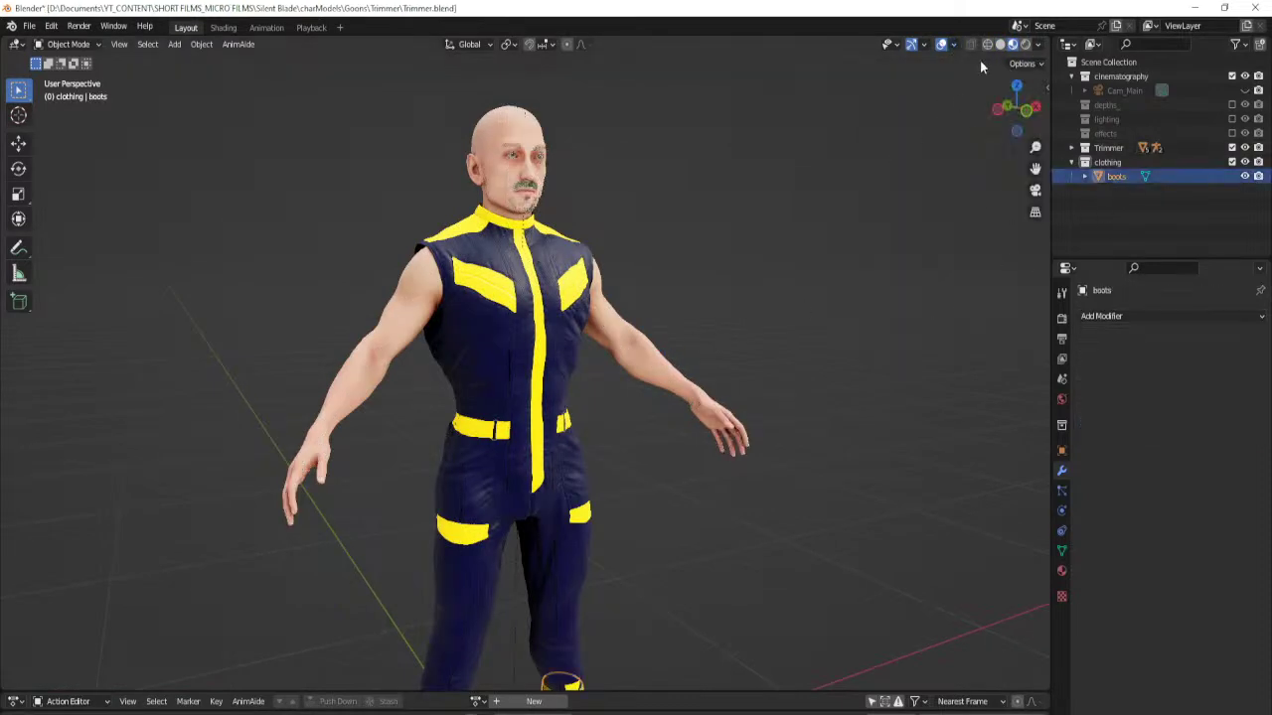
pyautogui.click(952, 45)
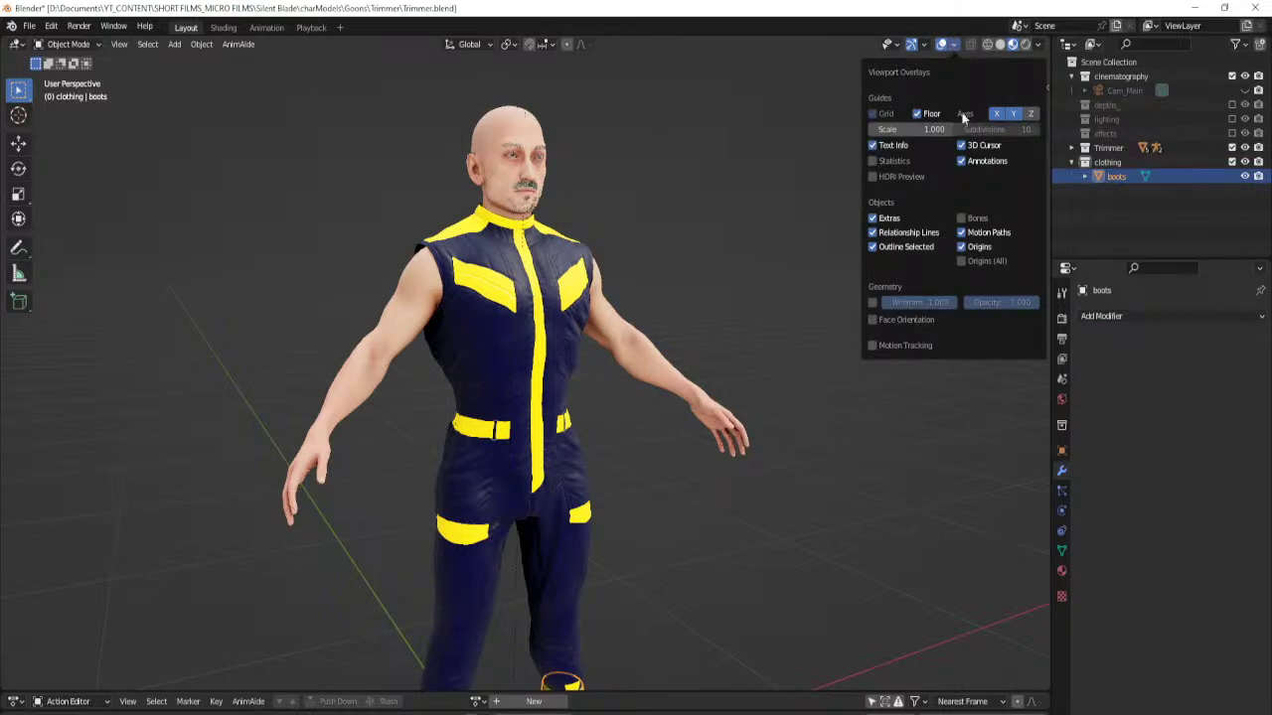
pyautogui.click(1071, 147)
pyautogui.click(1122, 162)
pyautogui.press('n')
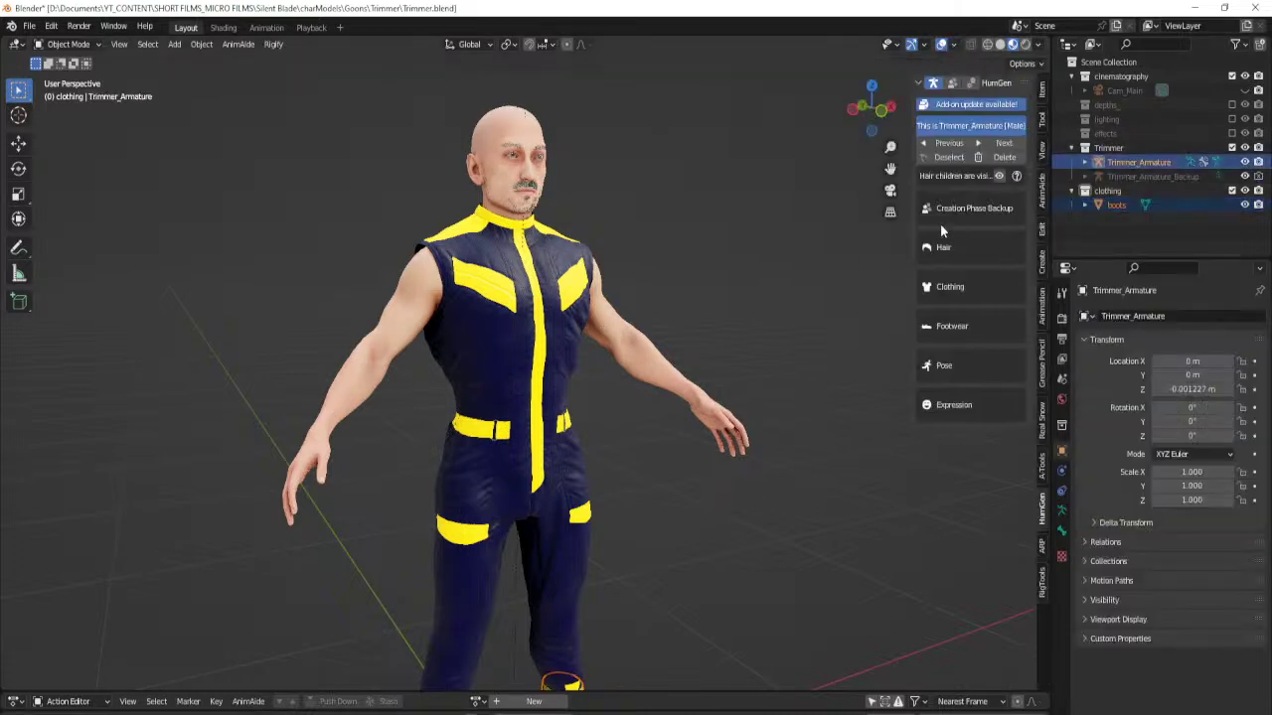
pyautogui.click(973, 82)
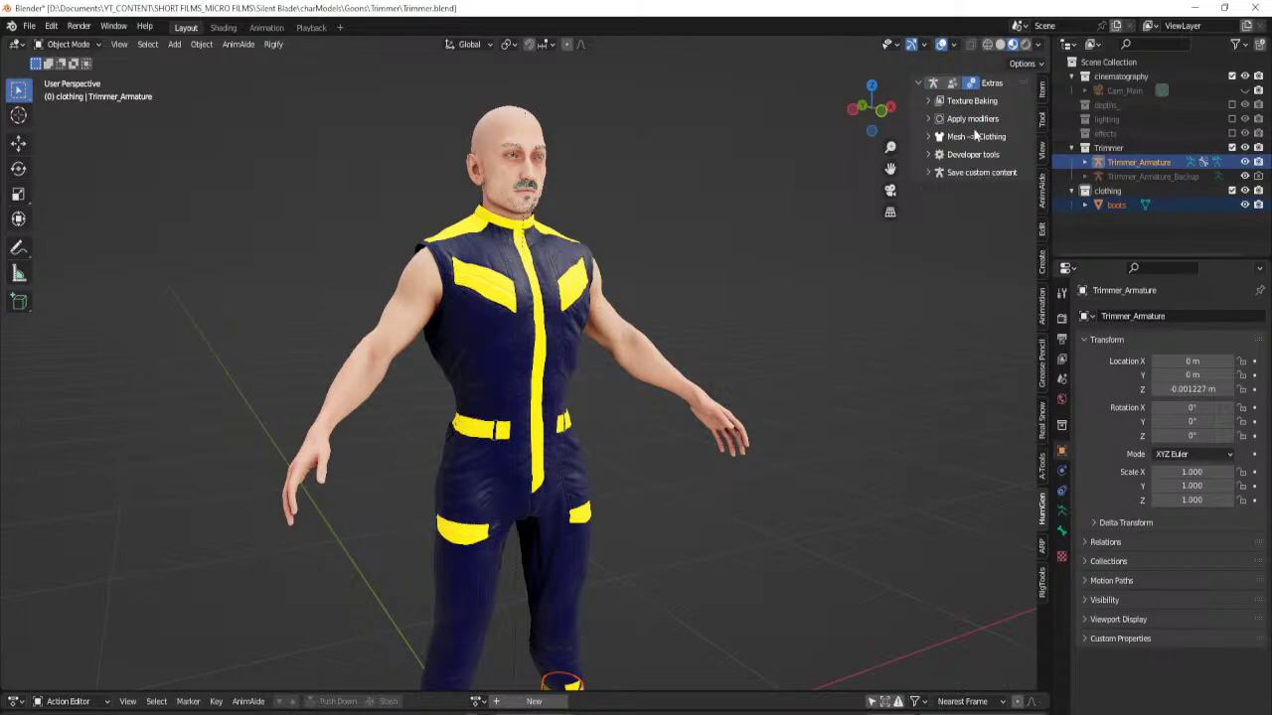
pyautogui.click(972, 137)
pyautogui.hotkey('ctrl', 'p')
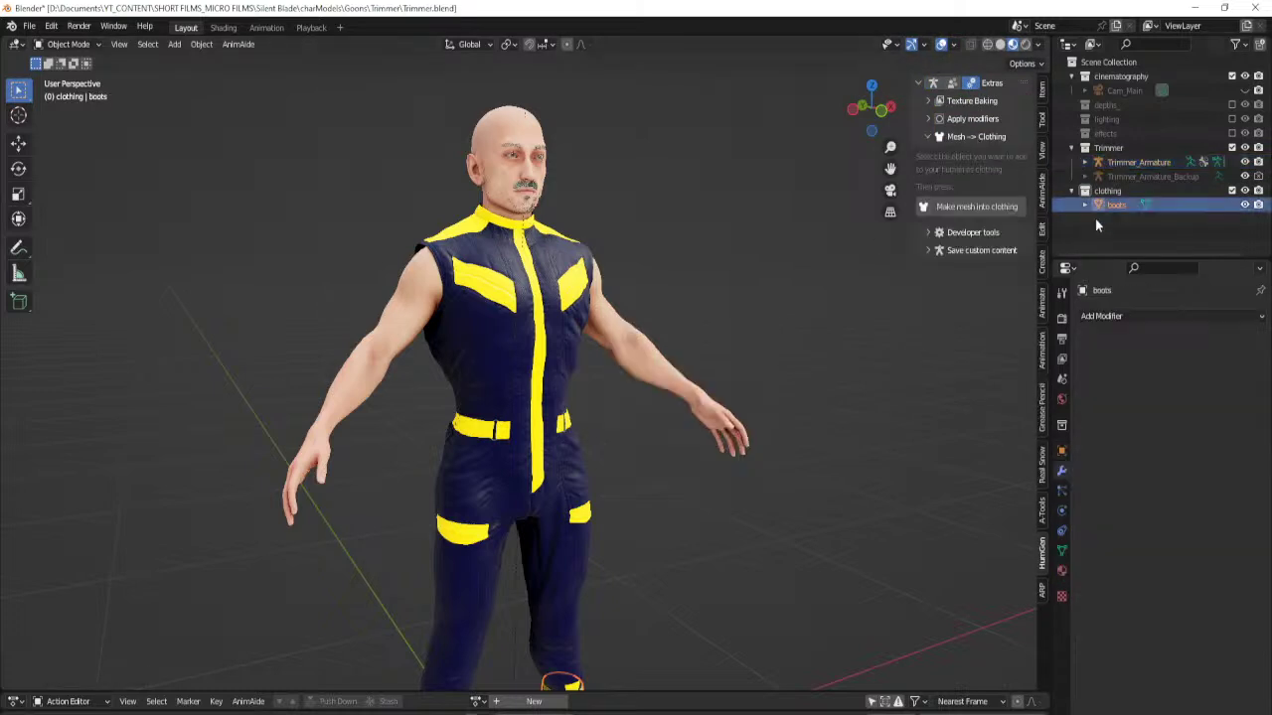
pyautogui.click(968, 206)
pyautogui.click(1001, 177)
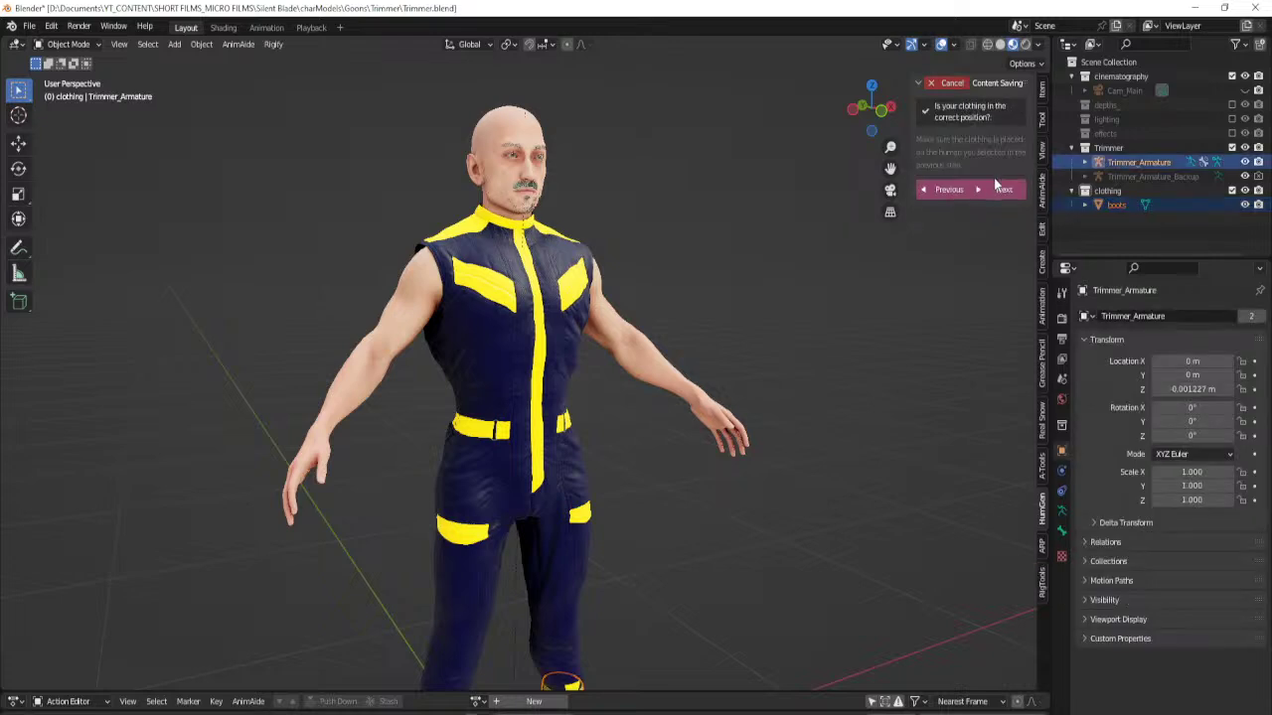
# Accept the clothing position, go past the masks, and generate corrective shapekeys with the clothing type set to Footwear.
pyautogui.click(999, 188)
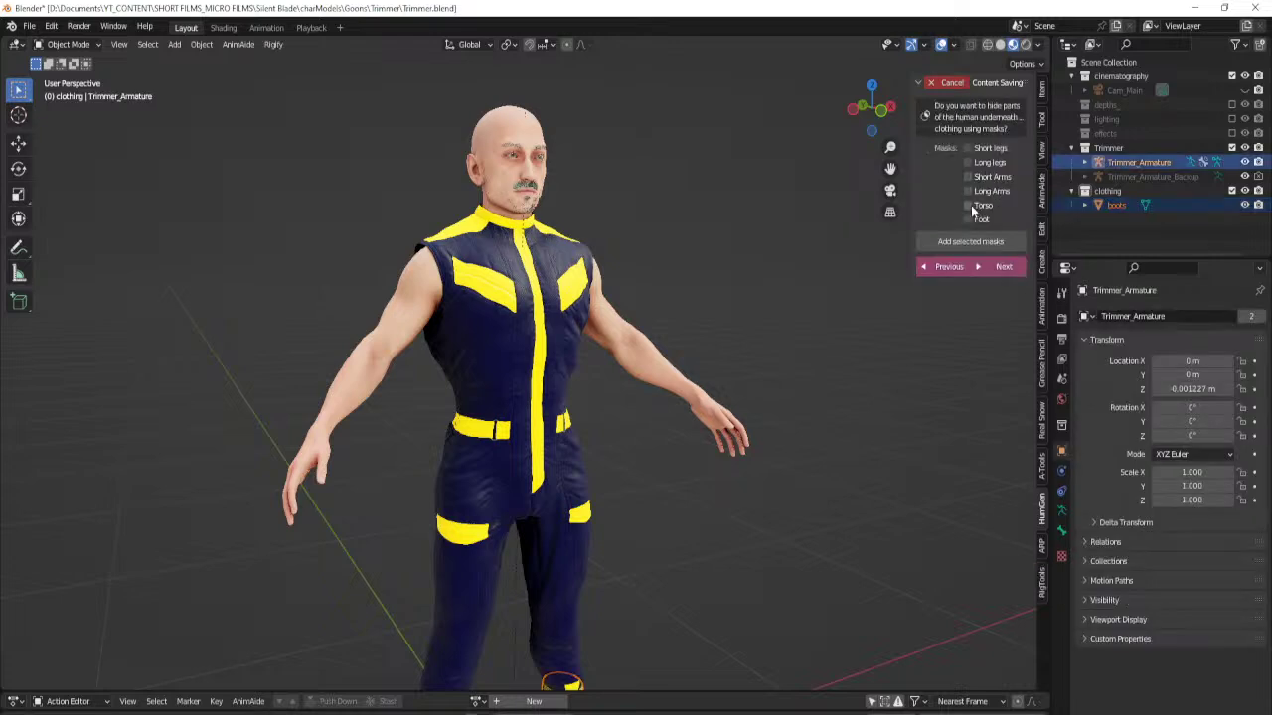
pyautogui.click(1003, 300)
pyautogui.click(993, 186)
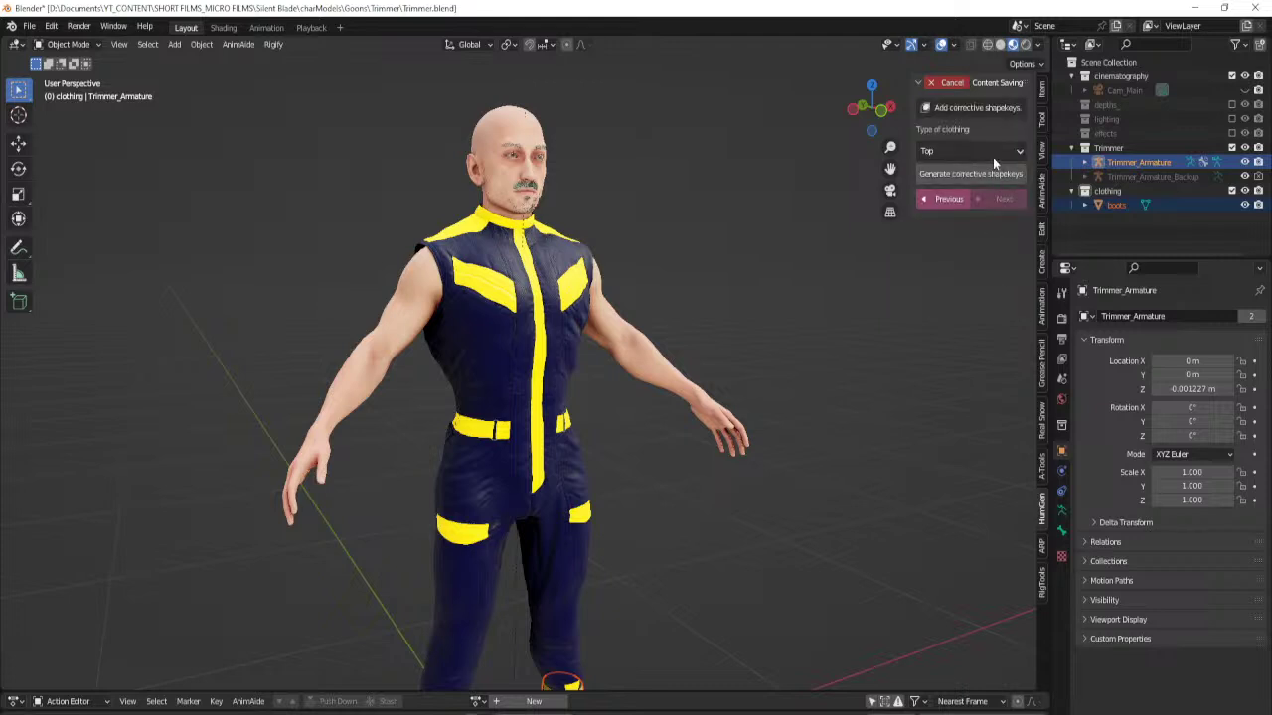
pyautogui.click(992, 157)
pyautogui.click(985, 206)
pyautogui.click(983, 173)
pyautogui.click(983, 215)
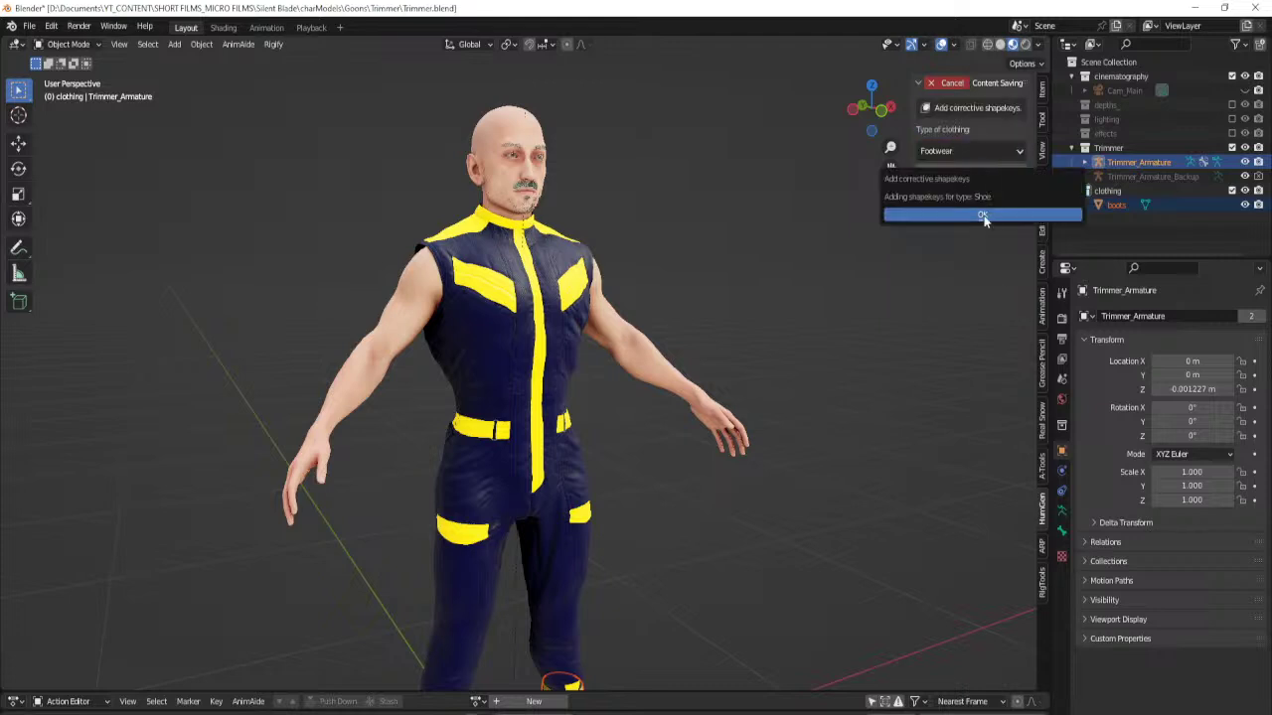
# Auto weight paint the boots and finish the clothing conversion.
pyautogui.click(991, 154)
pyautogui.click(989, 135)
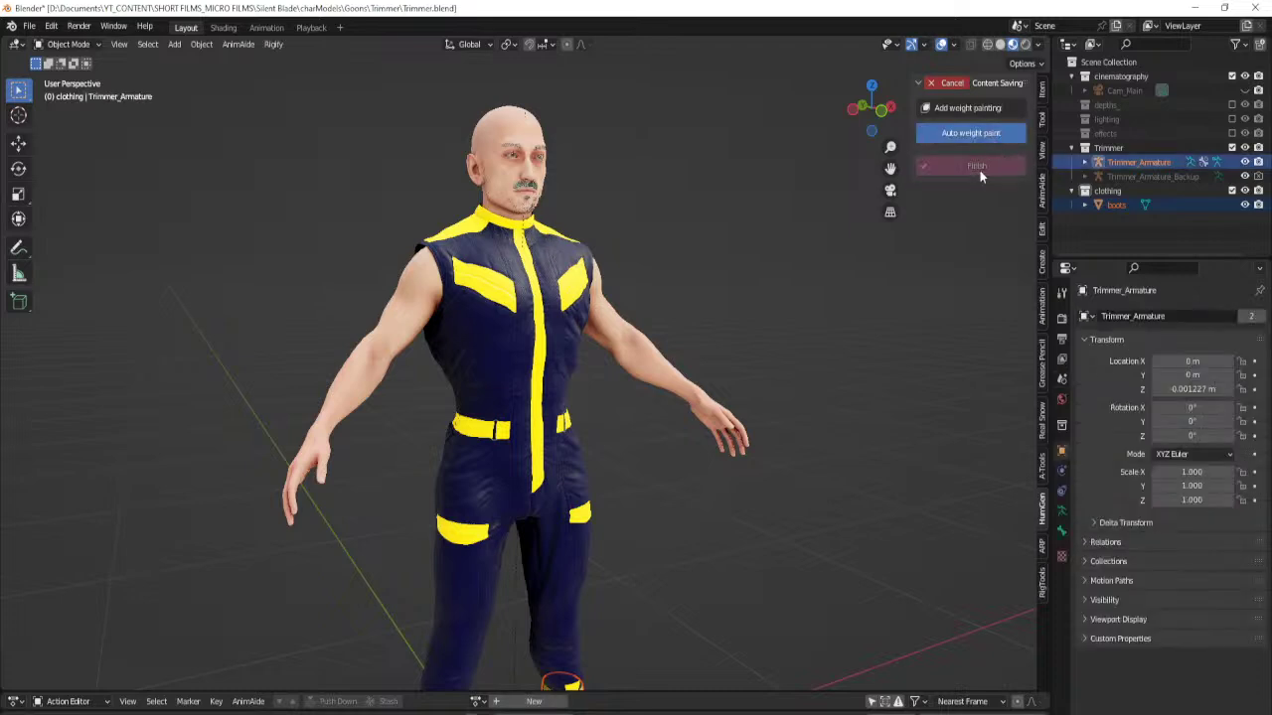
pyautogui.click(980, 169)
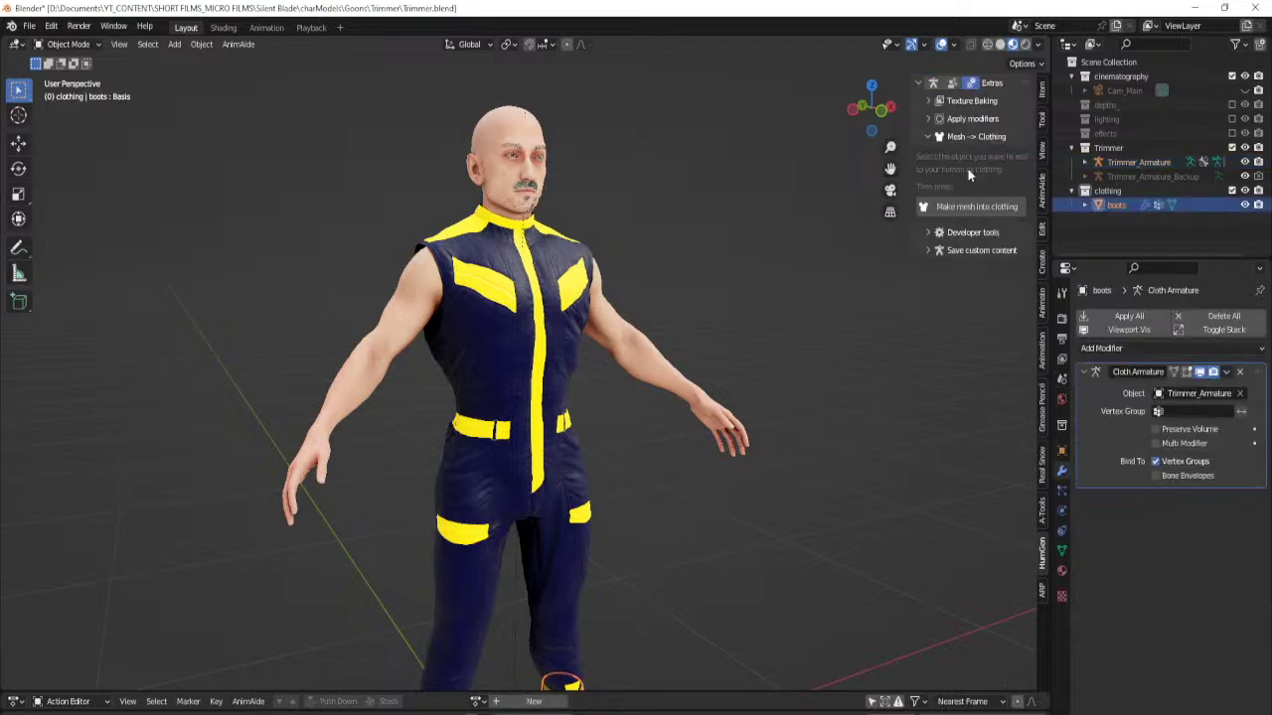
# Hide the viewport sidebar and move the boots from the clothing collection into the Trimmer collection.
pyautogui.click(935, 82)
pyautogui.press('n')
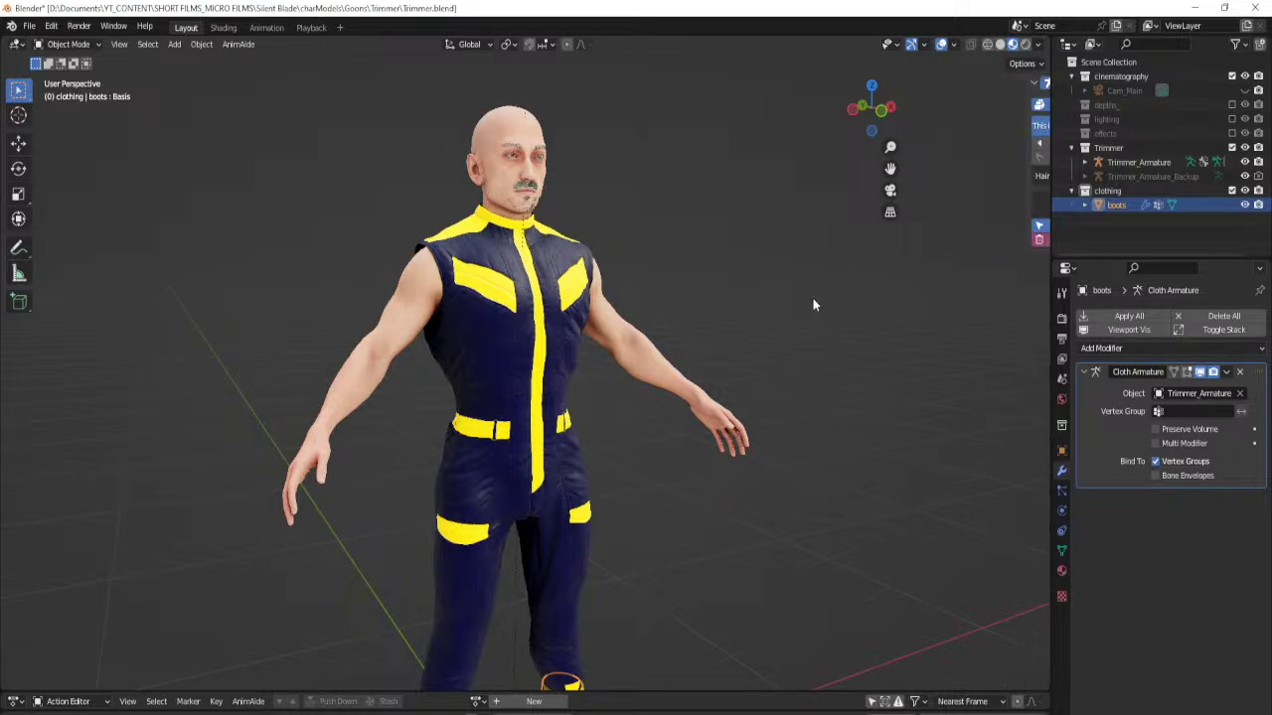
pyautogui.click(1124, 232)
pyautogui.moveTo(1124, 192); pyautogui.dragTo(1120, 191)
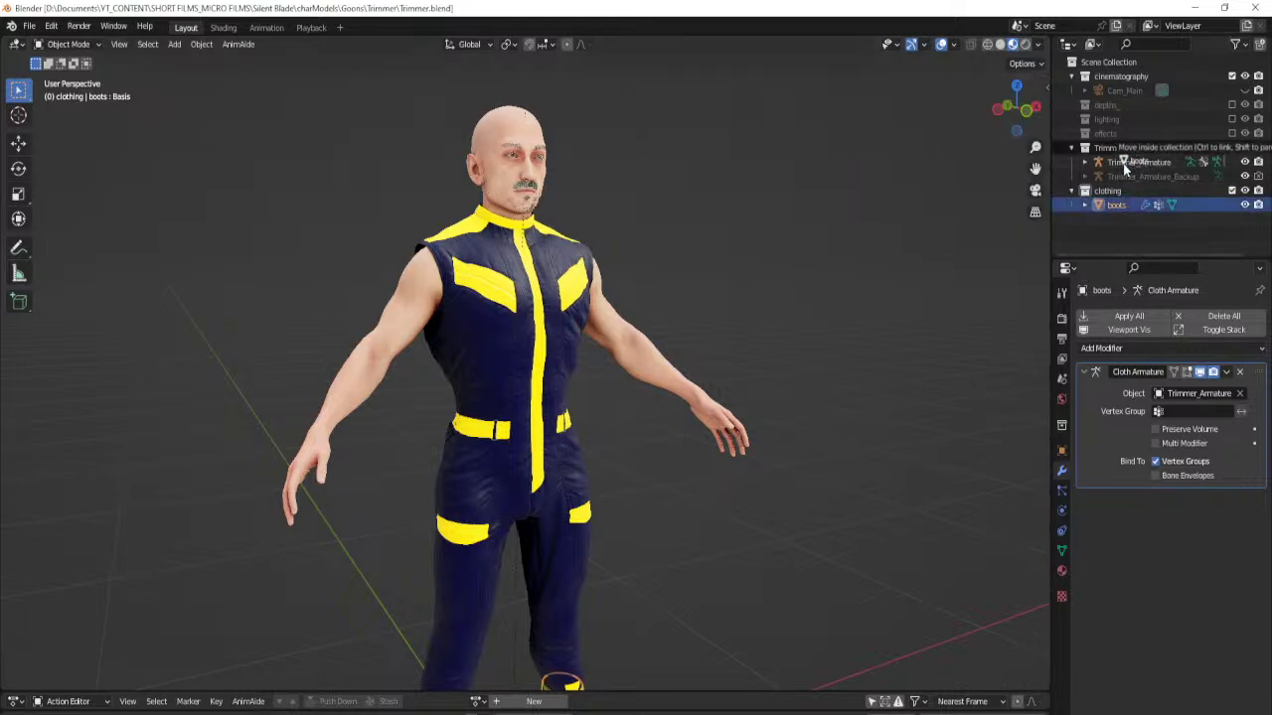
# Delete the emptied clothing collection and save the file.
pyautogui.click(1087, 372)
pyautogui.press('x')
pyautogui.hotkey('ctrl', 's')
# Examine the dressed character's flight suit, shoulders, head and face up close from several angles.
pyautogui.scroll(-3, 636, 397)
pyautogui.moveTo(627, 408); pyautogui.dragTo(556, 369, button='middle')
pyautogui.scroll(4, 559, 367)
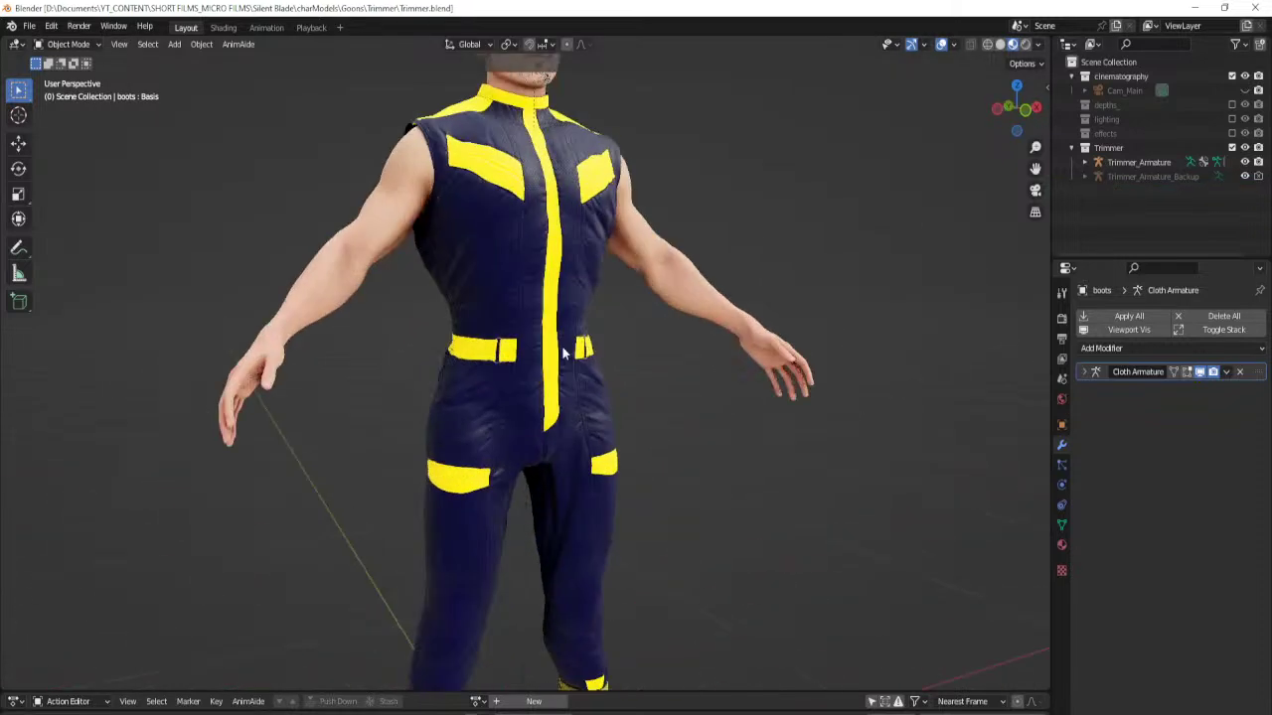
pyautogui.keyDown('shift'); pyautogui.moveTo(574, 261); pyautogui.dragTo(615, 470, button='middle'); pyautogui.keyUp('shift')
pyautogui.keyDown('shift'); pyautogui.moveTo(609, 349); pyautogui.dragTo(602, 428, button='middle'); pyautogui.keyUp('shift')
pyautogui.scroll(5, 600, 435)
pyautogui.keyDown('shift'); pyautogui.moveTo(727, 434); pyautogui.dragTo(663, 458, button='middle'); pyautogui.keyUp('shift')
pyautogui.scroll(-4, 582, 467)
pyautogui.scroll(3, 537, 455)
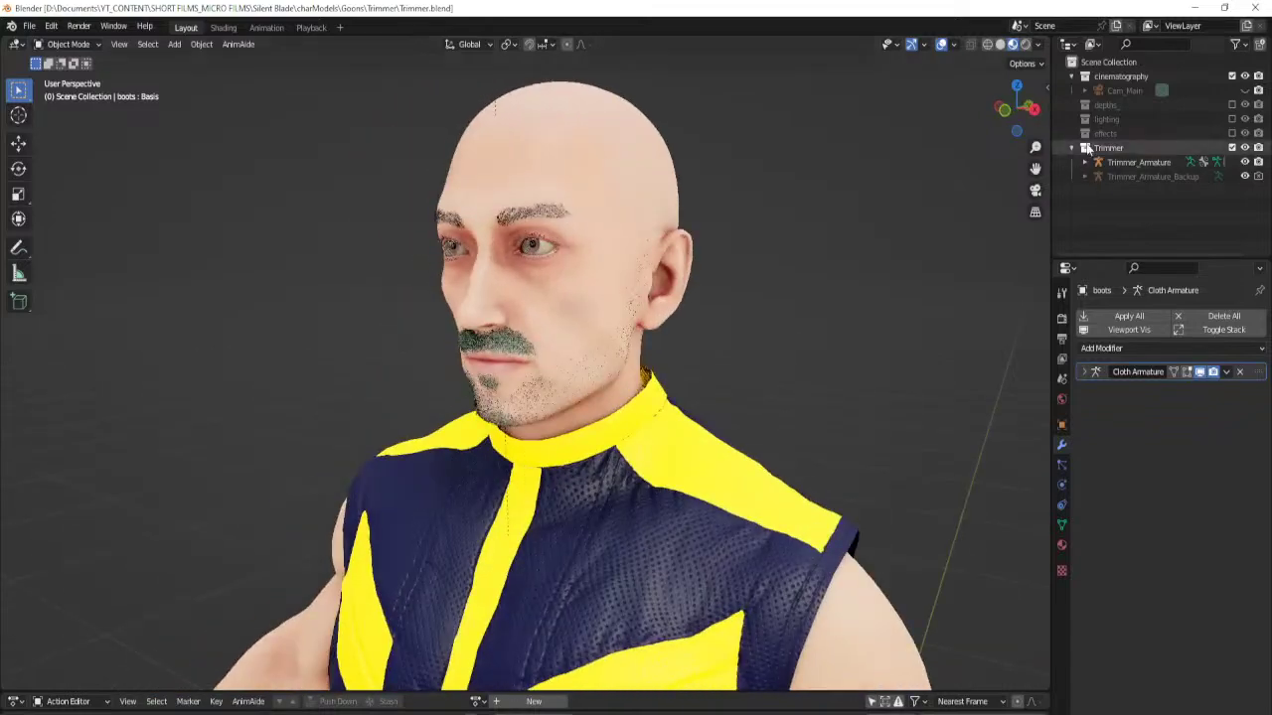
# Collapse the Trimmer collection and add a new collection named clothing under the Scene Collection.
pyautogui.click(1074, 149)
pyautogui.click(1071, 149)
pyautogui.click(1124, 62)
pyautogui.rightClick(1107, 62)
pyautogui.click(1104, 61)
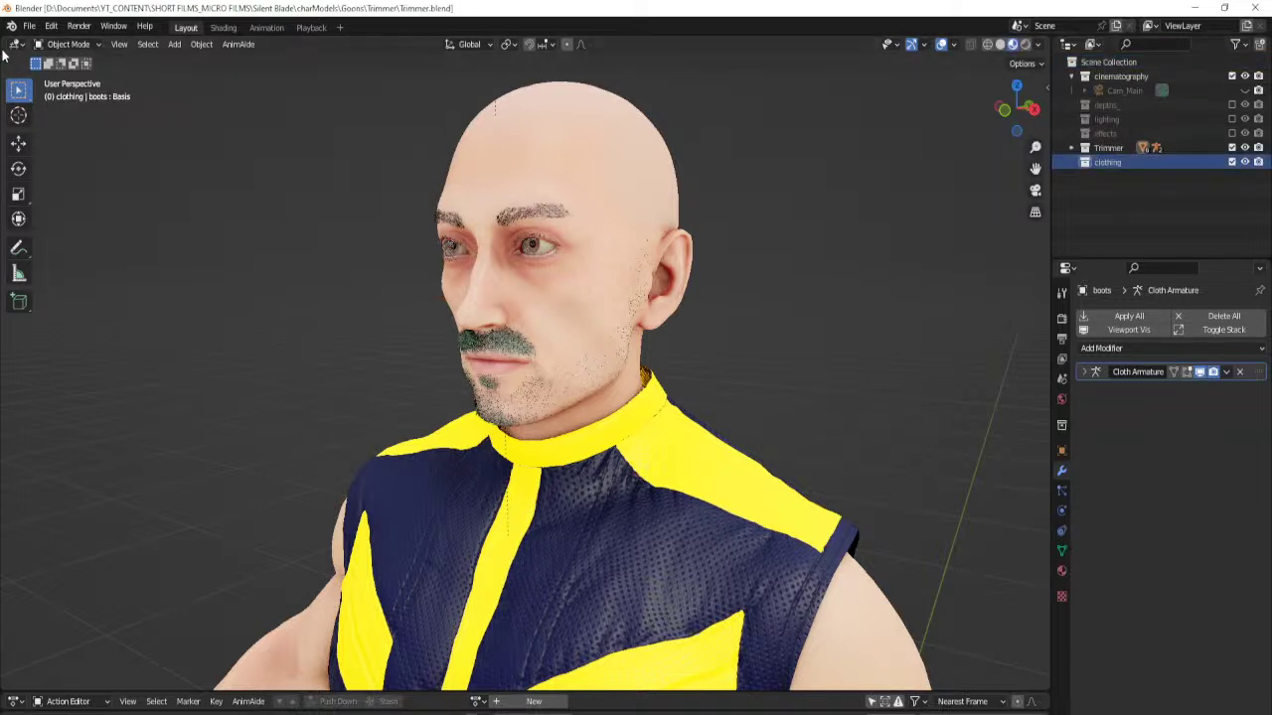
# Start appending from another Blender file and go to the bookmarked GENERAL_ASSETS folder.
pyautogui.click(24, 27)
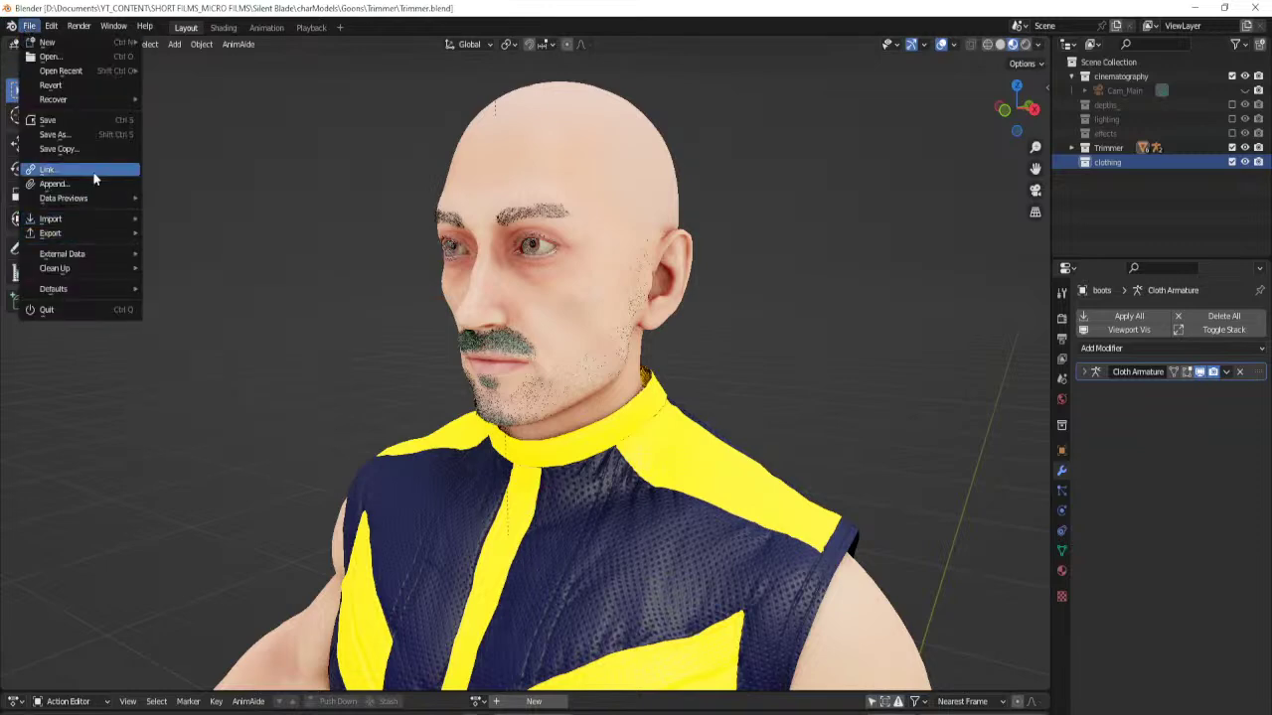
pyautogui.click(92, 187)
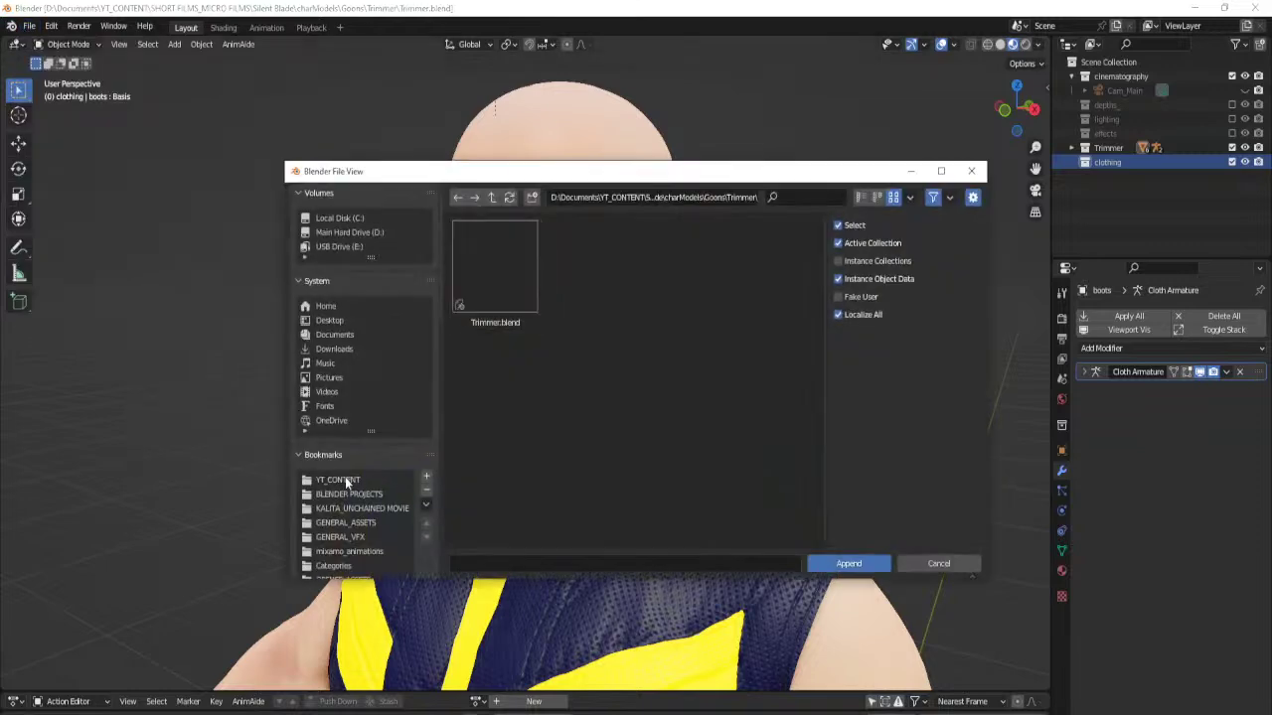
pyautogui.click(347, 523)
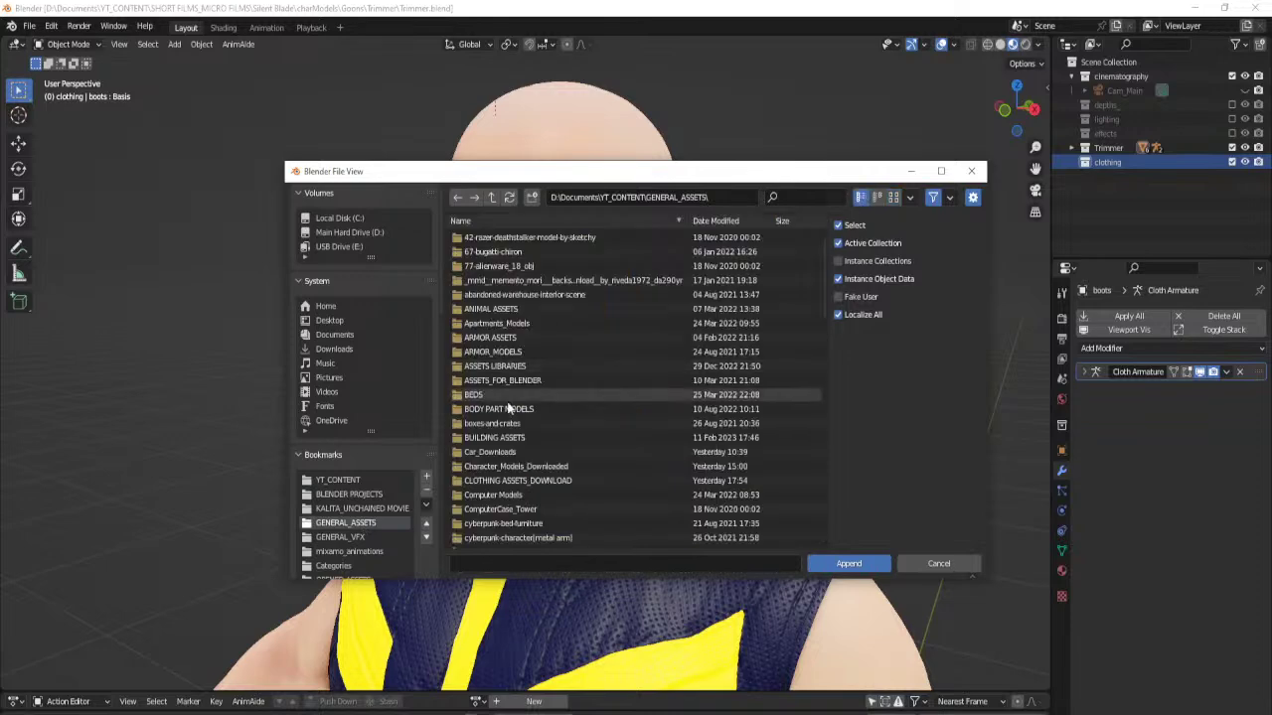
pyautogui.click(506, 453)
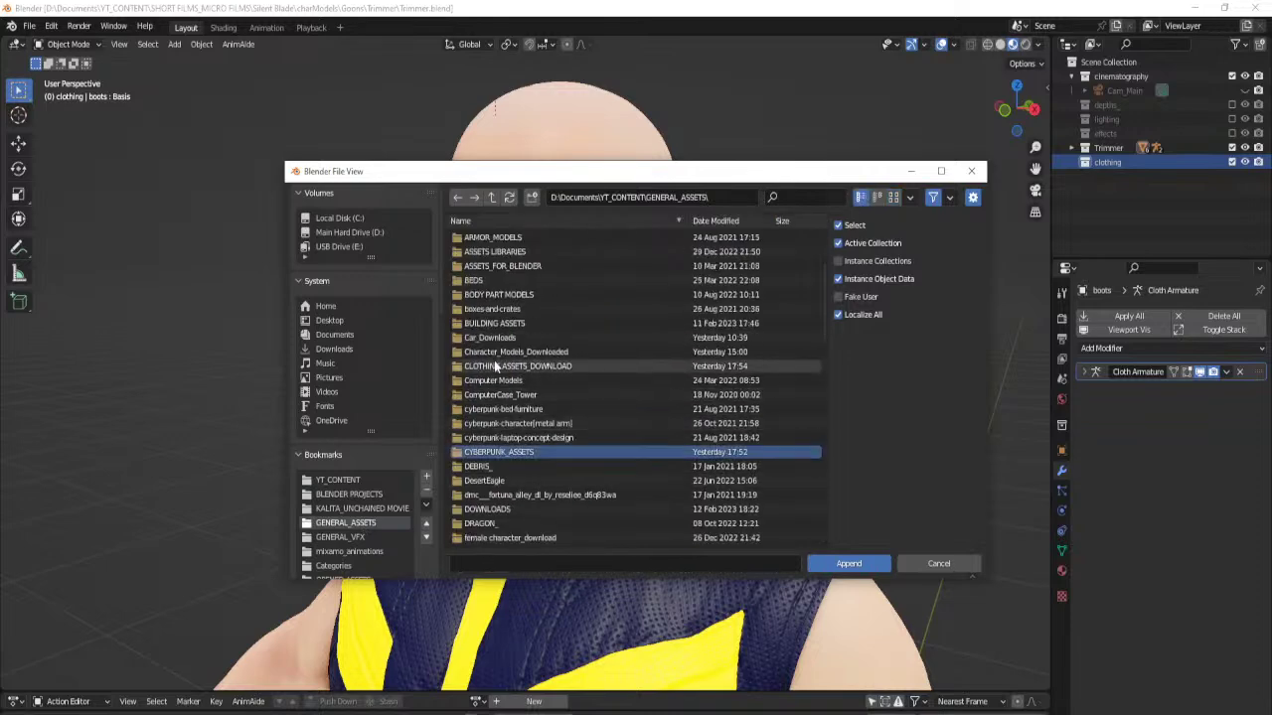
pyautogui.doubleClick(510, 453)
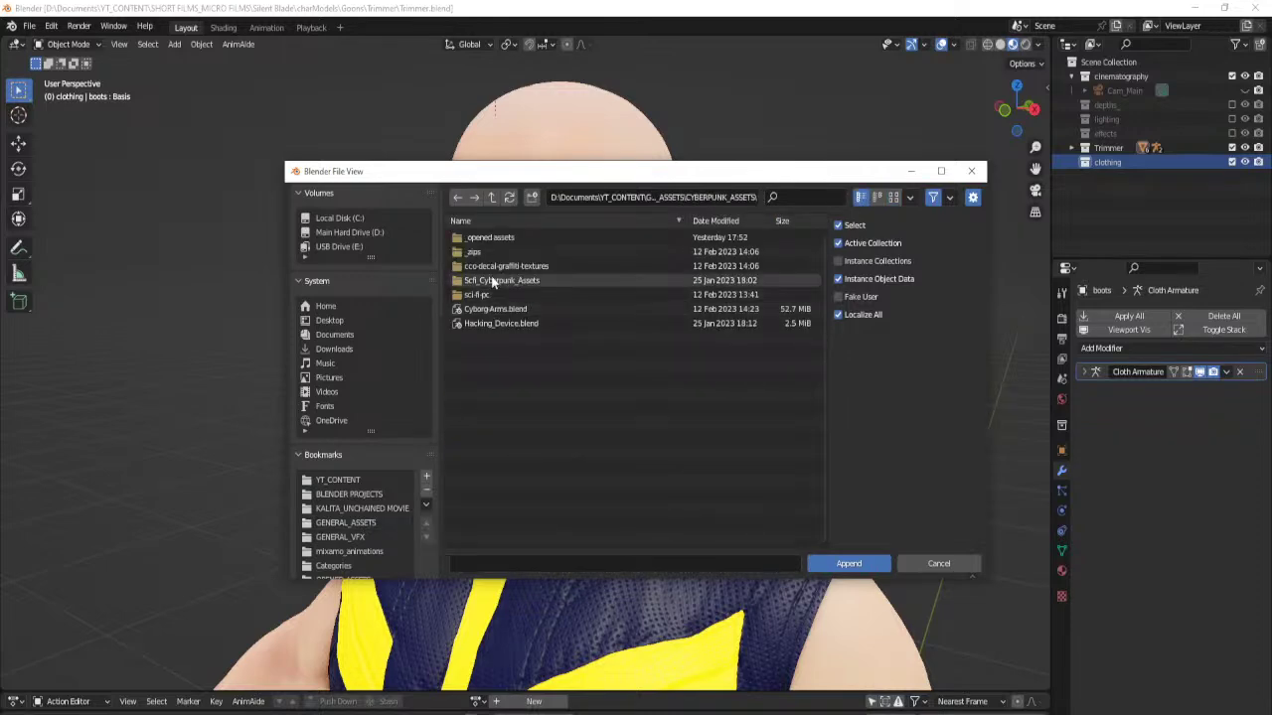
pyautogui.doubleClick(490, 238)
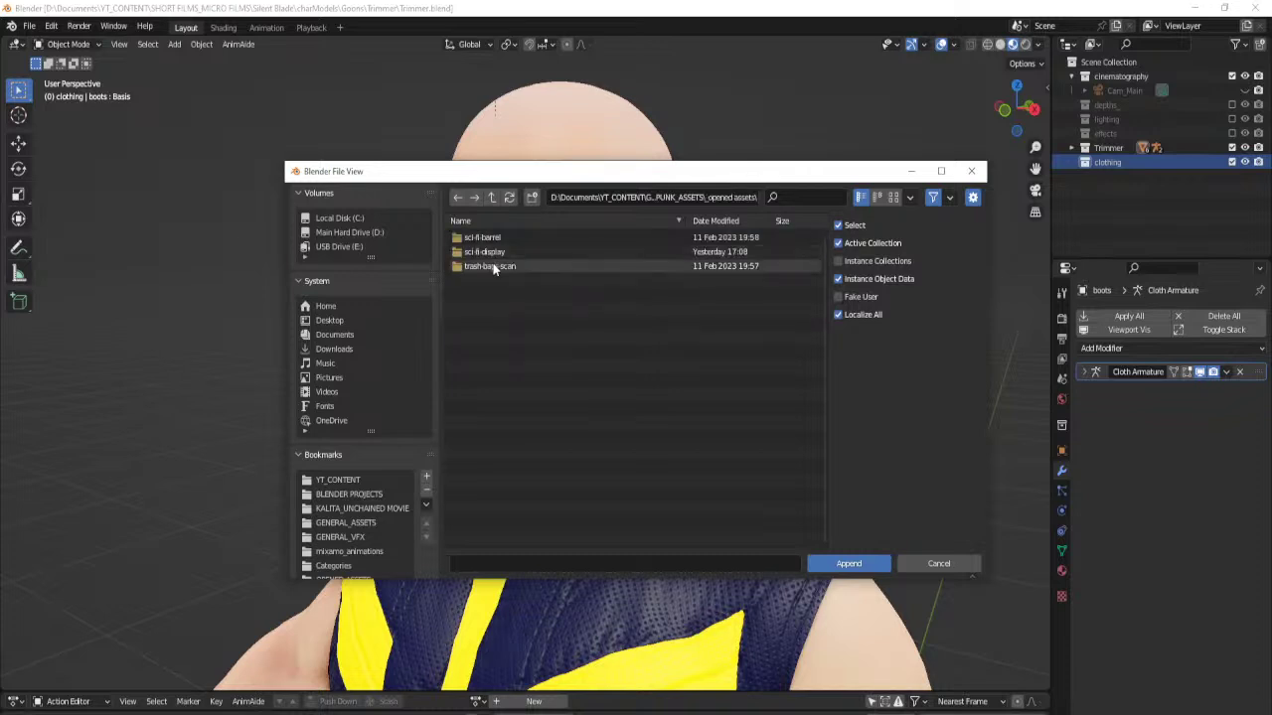
pyautogui.press('BackSpace')
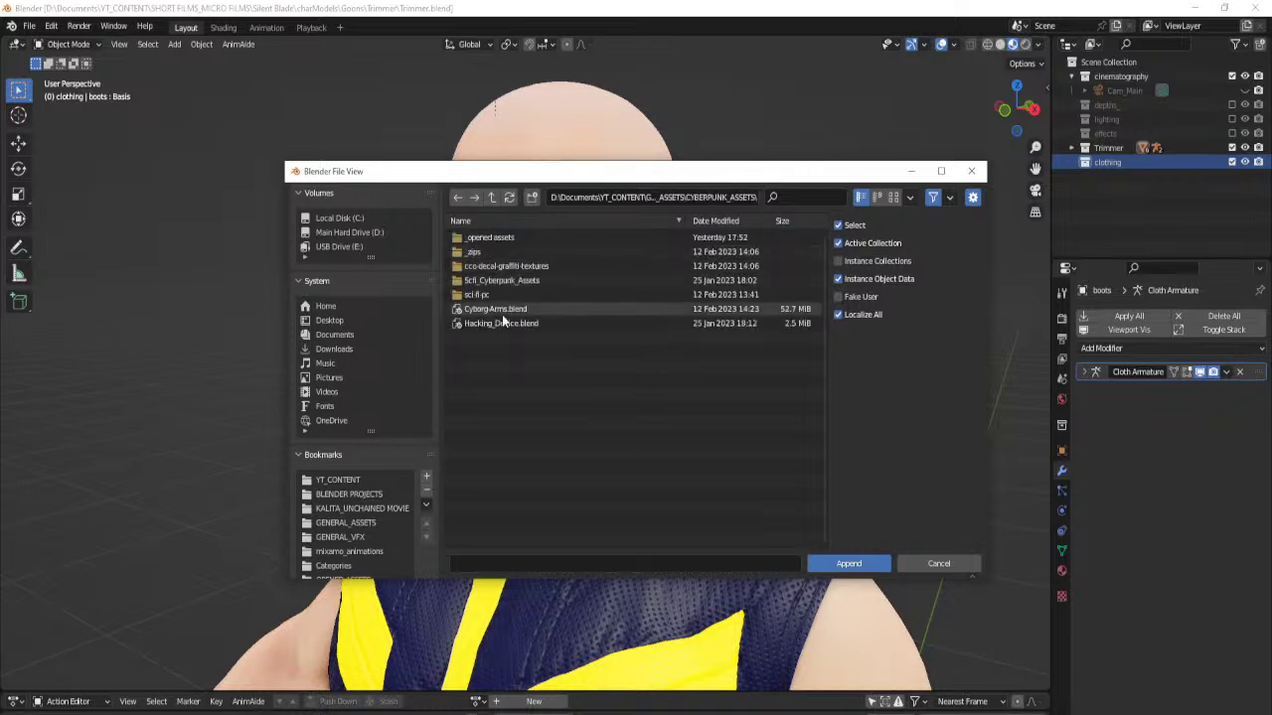
pyautogui.click(494, 199)
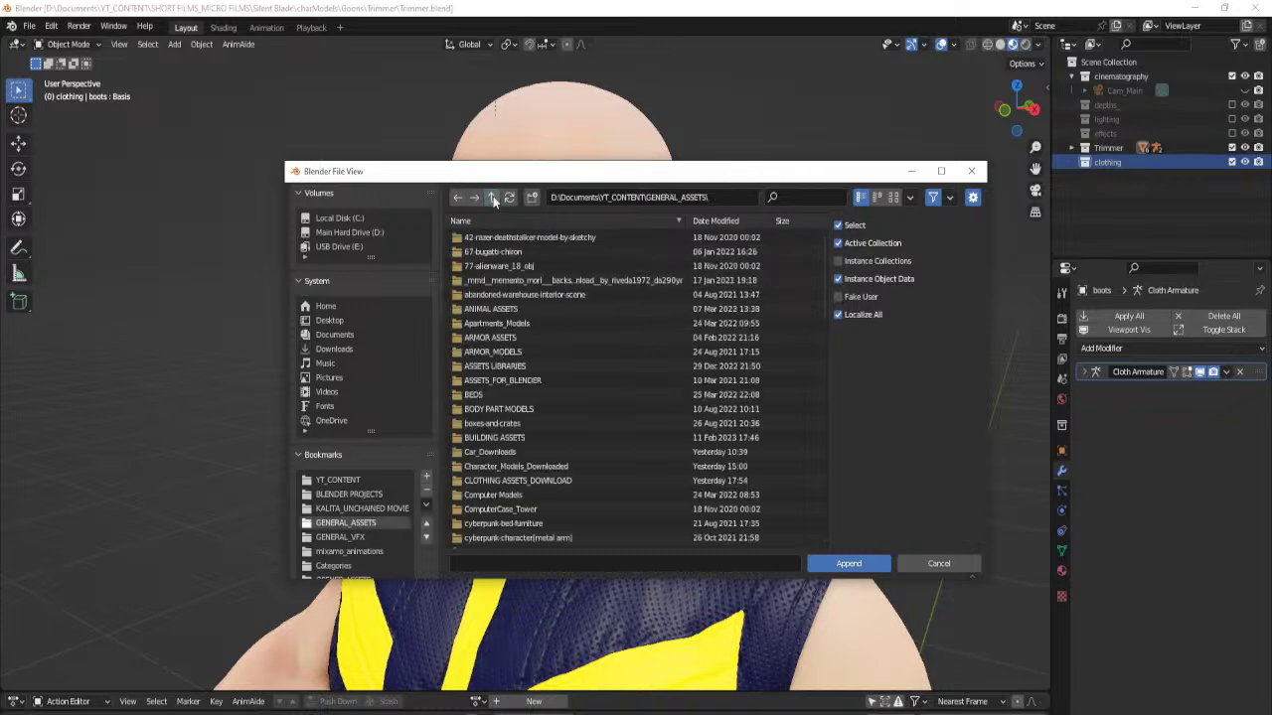
# Append the sci fi helmet collection from the helmet's blend file in CLOTHING ASSETS_DOWNLOAD, sci-fi-helmet folder.
pyautogui.doubleClick(531, 481)
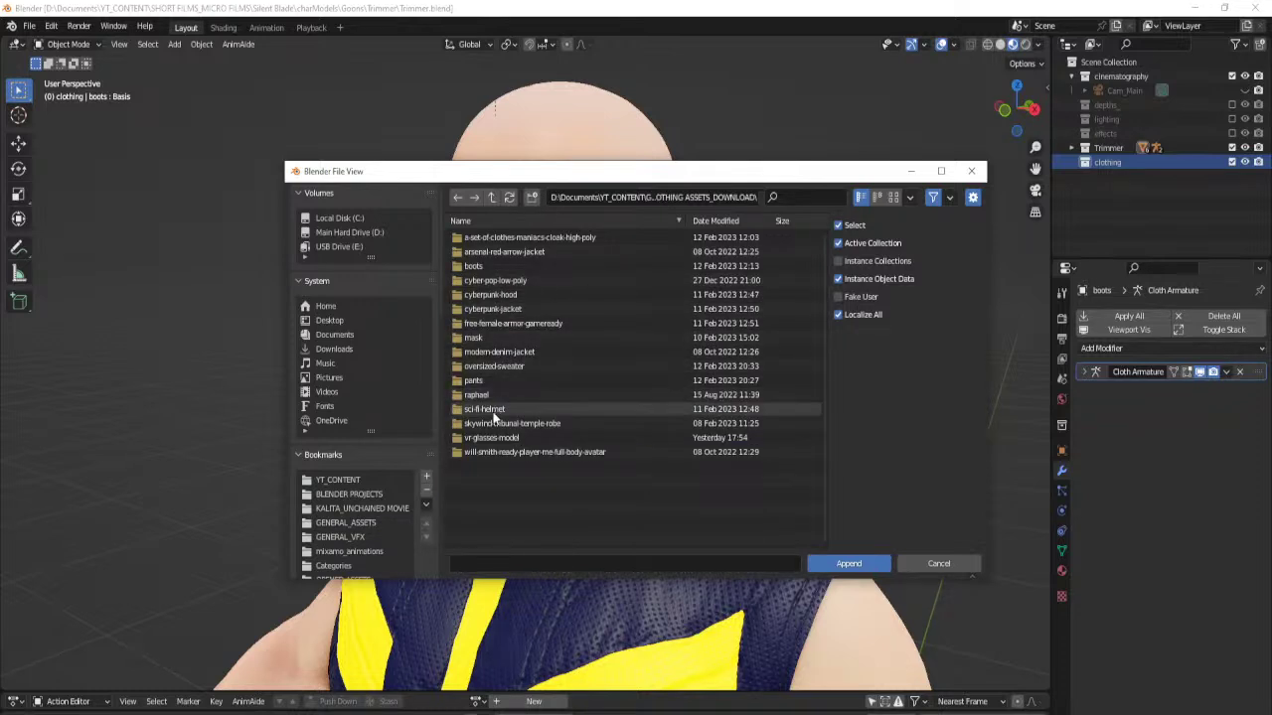
pyautogui.doubleClick(489, 410)
pyautogui.doubleClick(493, 267)
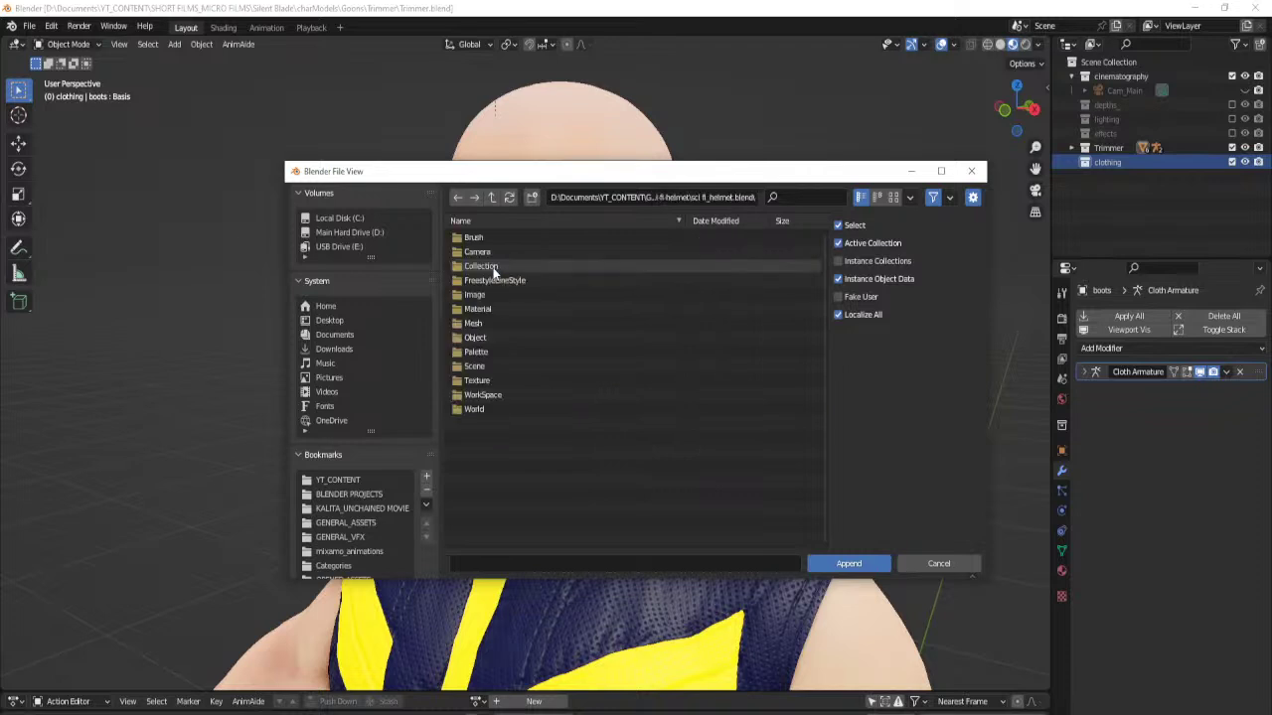
pyautogui.doubleClick(487, 265)
pyautogui.click(485, 295)
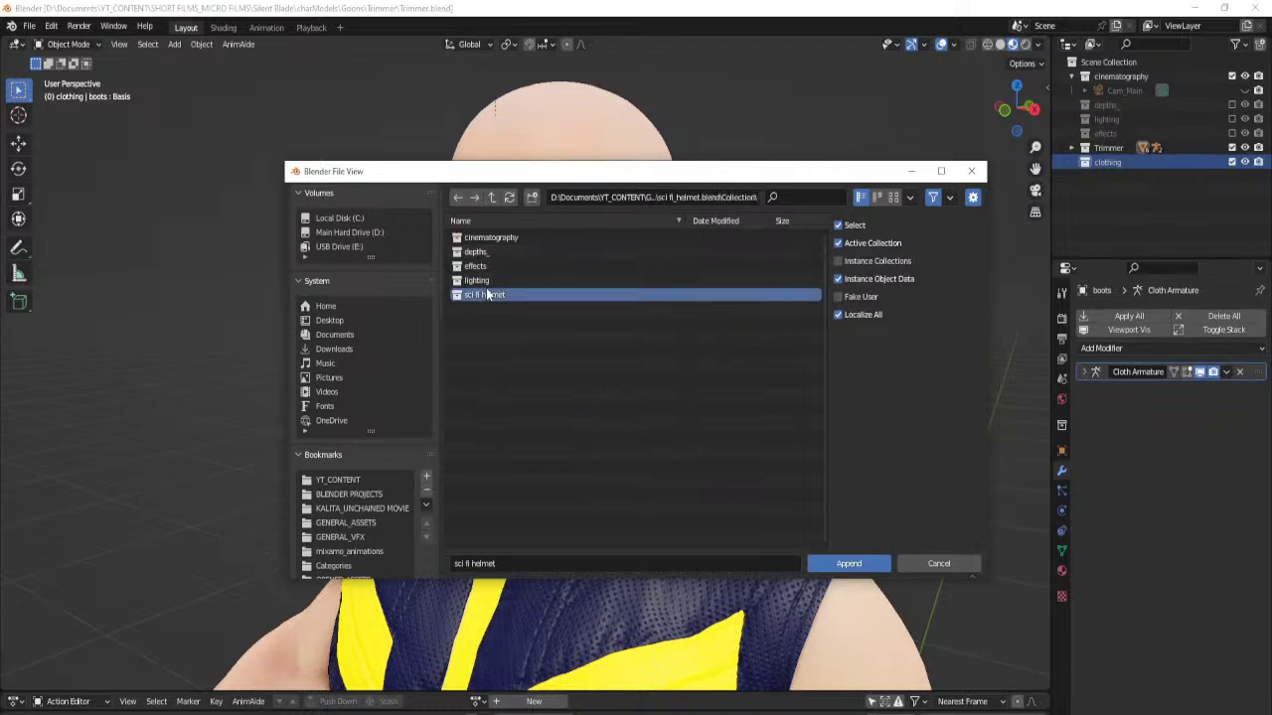
pyautogui.click(849, 564)
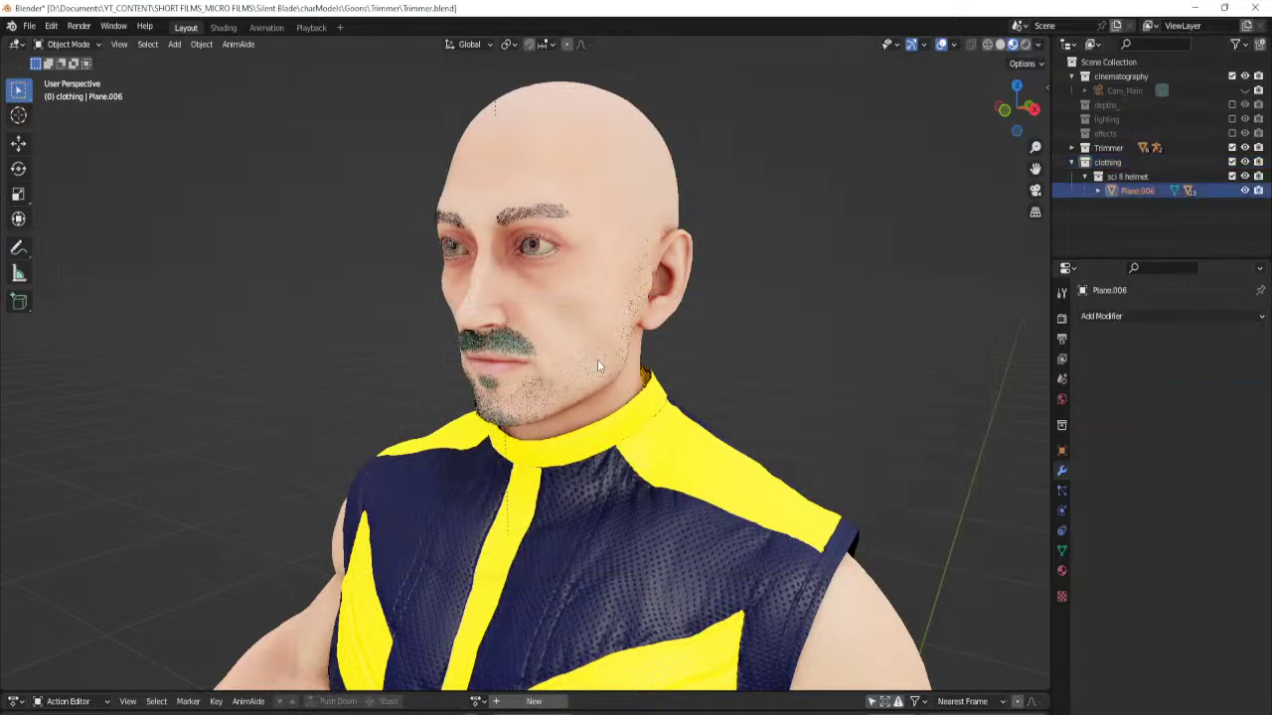
# In the right side view, move the helmet down to the character's head and scale it down to head size.
pyautogui.scroll(-6, 598, 360)
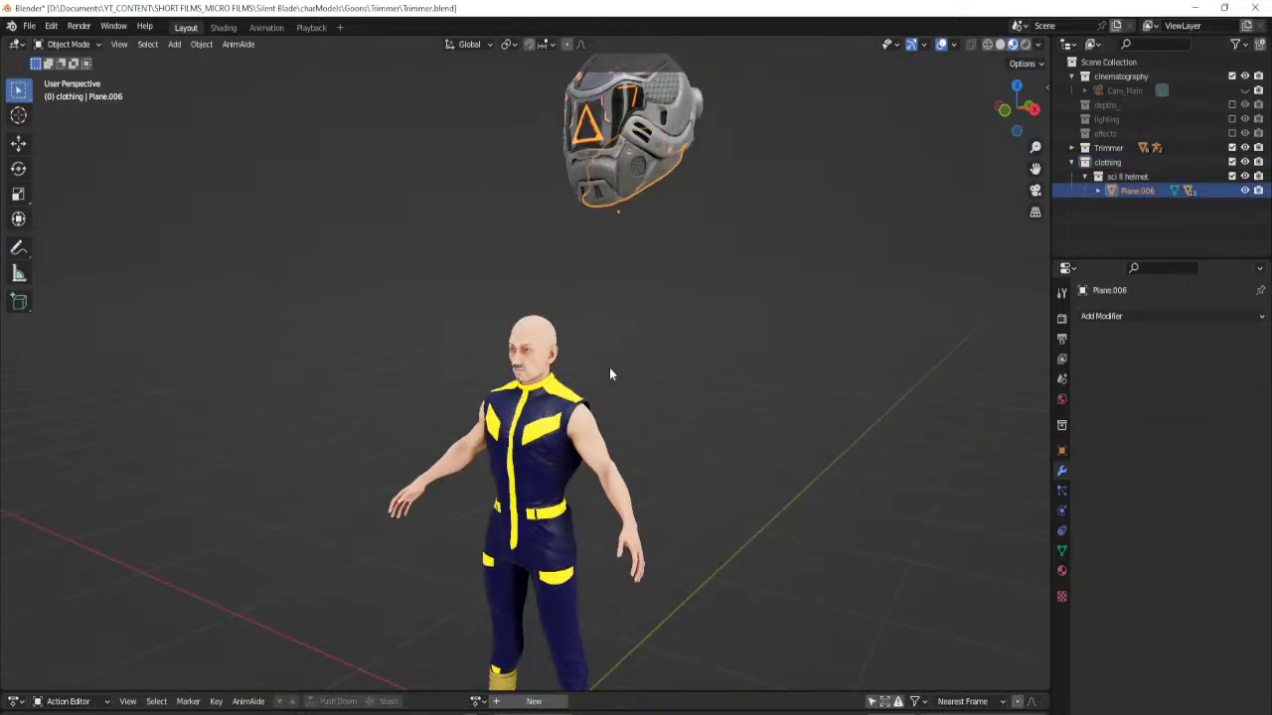
pyautogui.press('KP_3')
pyautogui.press('g')
pyautogui.click(718, 521)
pyautogui.press('s')
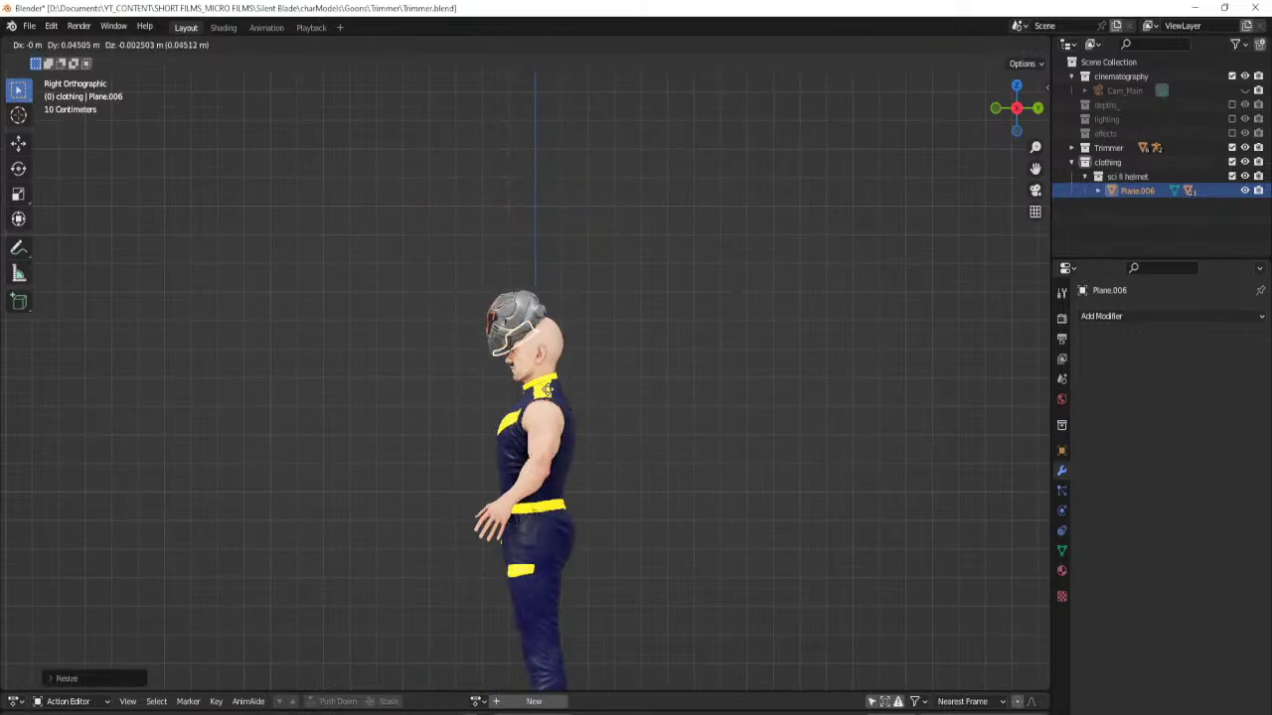
pyautogui.click(565, 408)
pyautogui.scroll(8, 564, 407)
pyautogui.press('g')
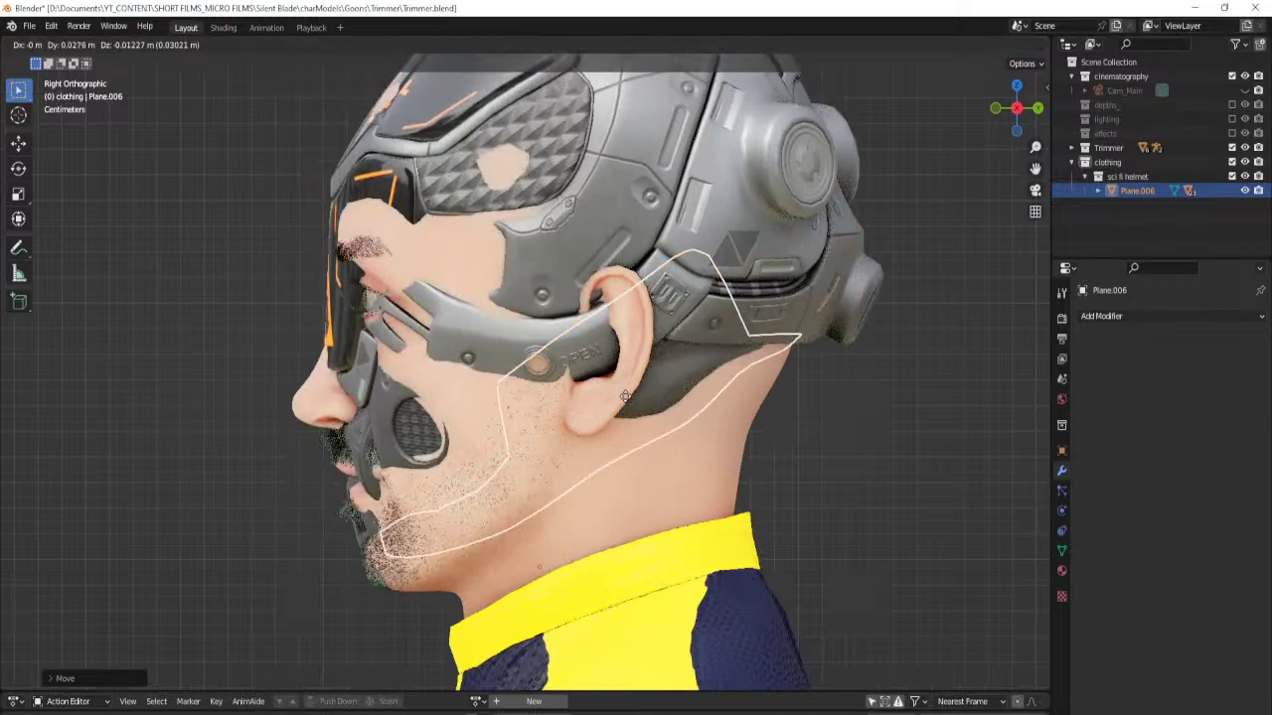
pyautogui.click(599, 417)
# In the front view, position the helmet over the face and resize it to a scale of about 0.388.
pyautogui.scroll(-3, 599, 416)
pyautogui.moveTo(600, 417); pyautogui.dragTo(678, 463, button='middle')
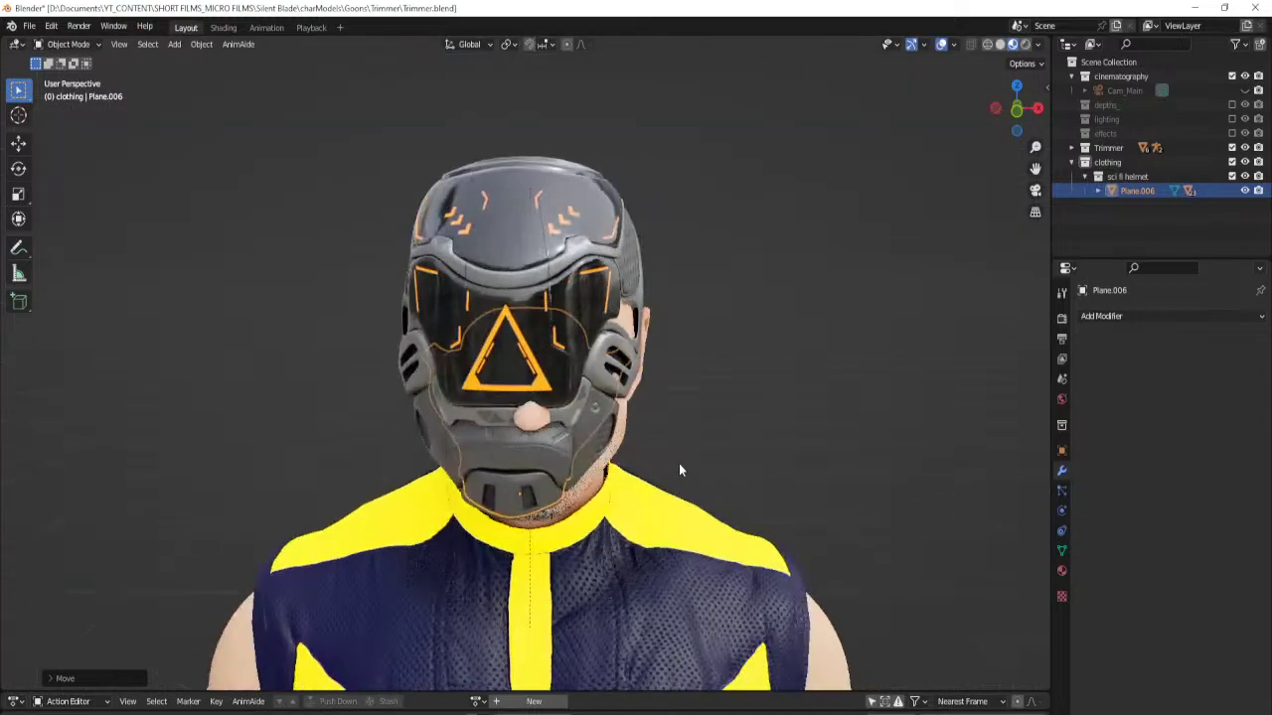
pyautogui.press('KP_1')
pyautogui.press('g')
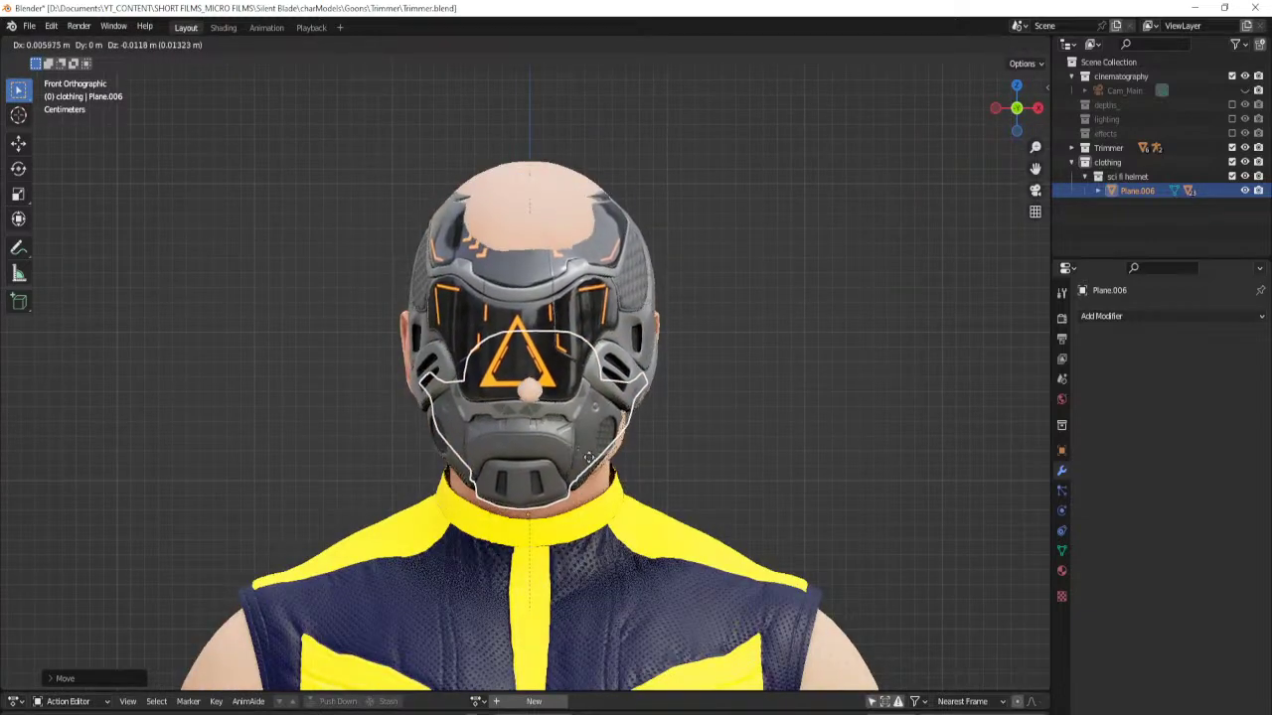
pyautogui.click(668, 485)
pyautogui.press('s')
pyautogui.click(687, 489)
# Straighten the helmet in the top view by rotating it about 6.28° around Z.
pyautogui.moveTo(688, 488); pyautogui.dragTo(746, 522, button='middle')
pyautogui.scroll(-4, 701, 501)
pyautogui.click(1062, 451)
pyautogui.press('KP_7')
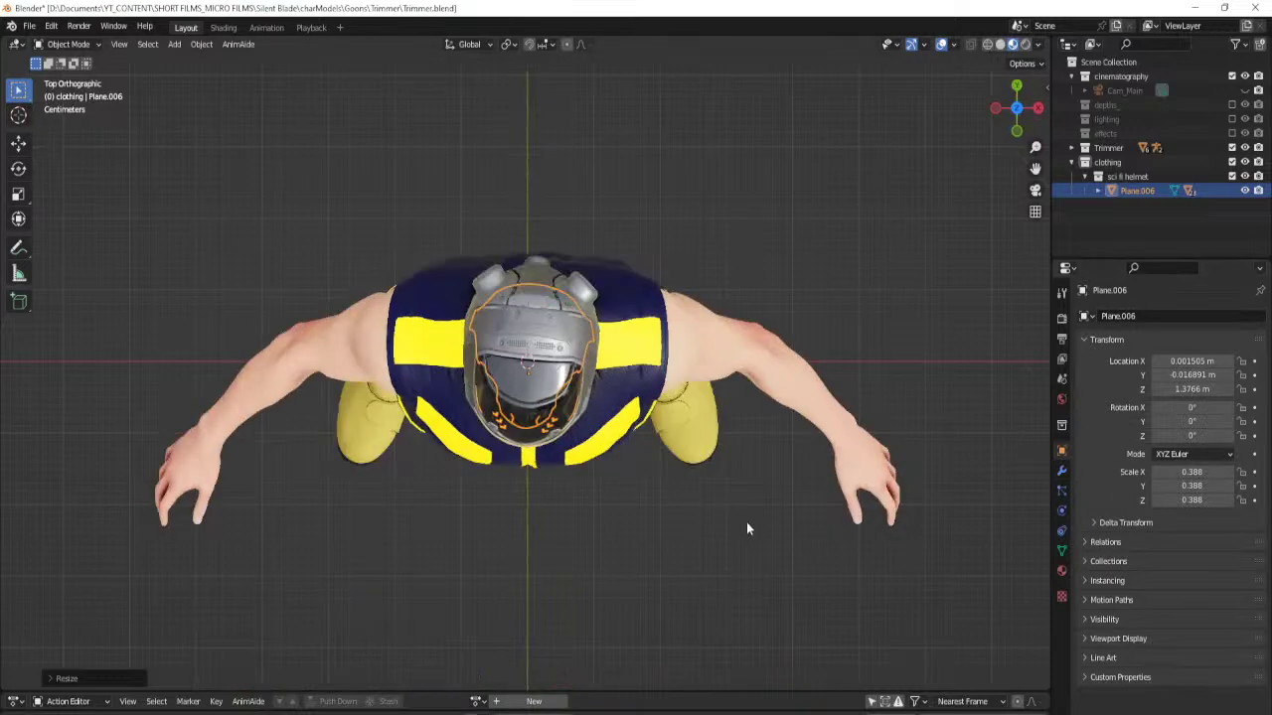
pyautogui.press('r')
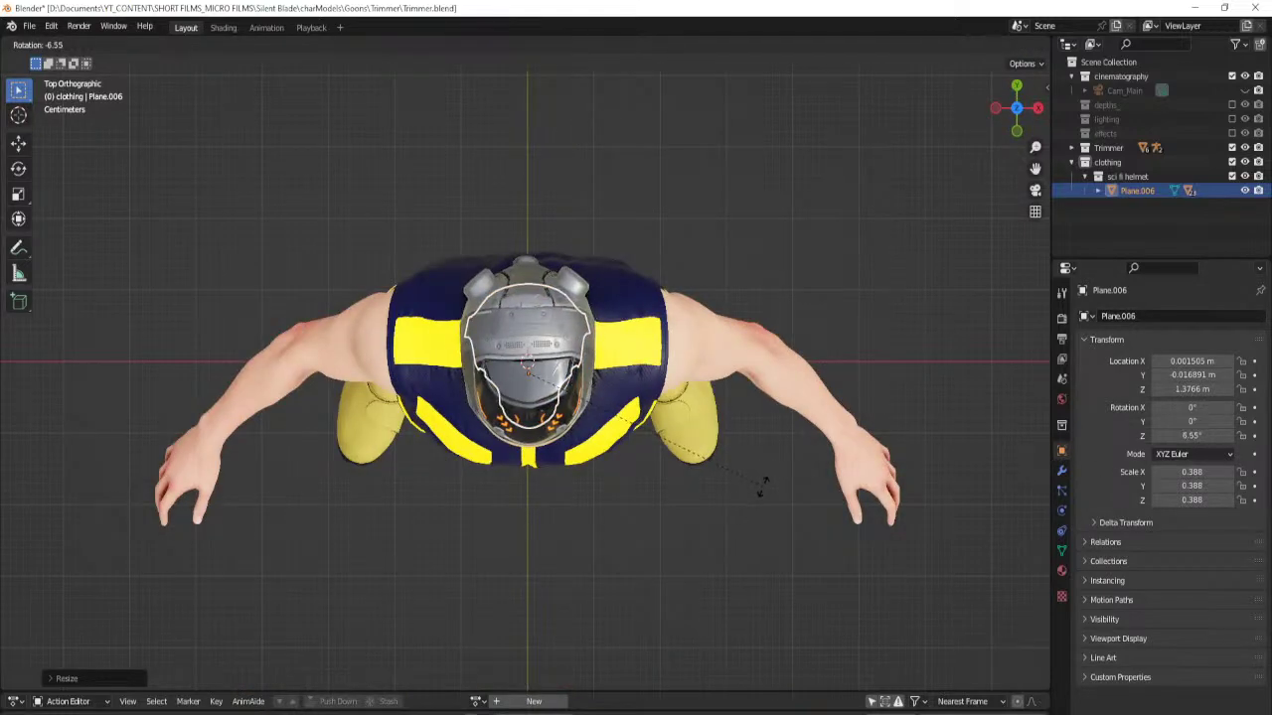
pyautogui.click(761, 487)
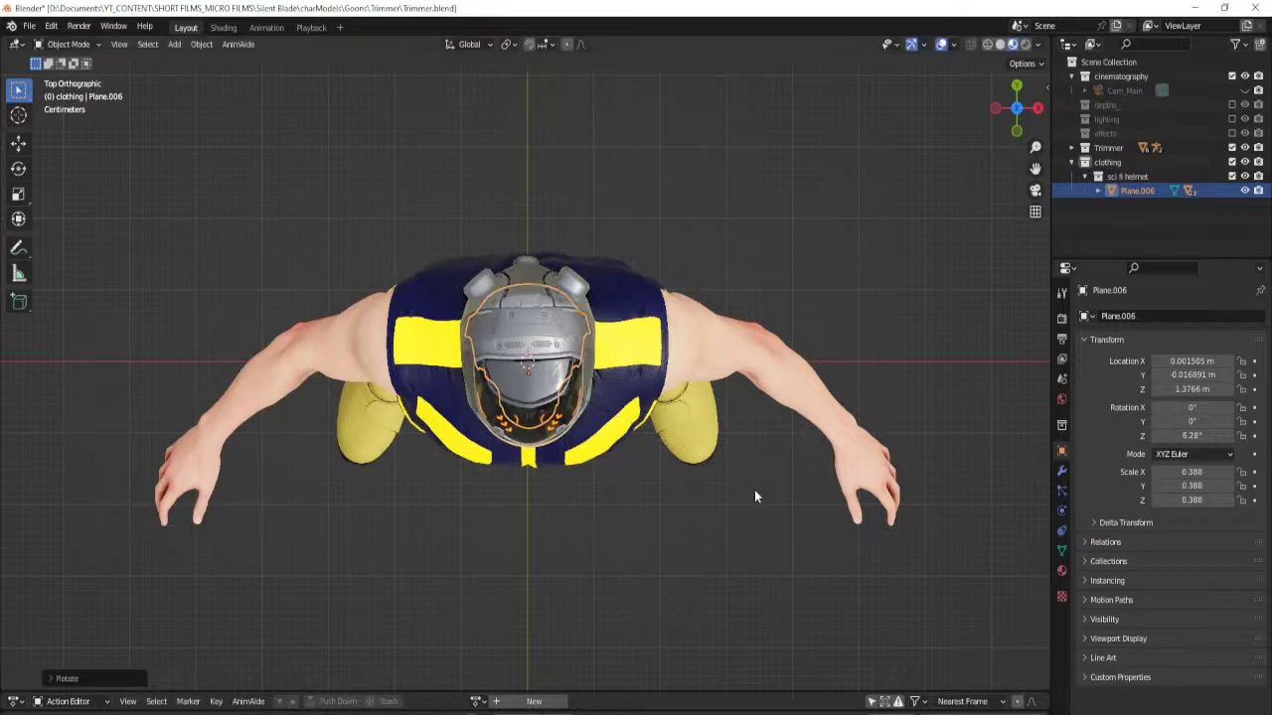
# Lower the helmet to about Z 1.3746 m in the front view and centre it along X at about -0.0002 m.
pyautogui.press('KP_1')
pyautogui.scroll(6, 754, 489)
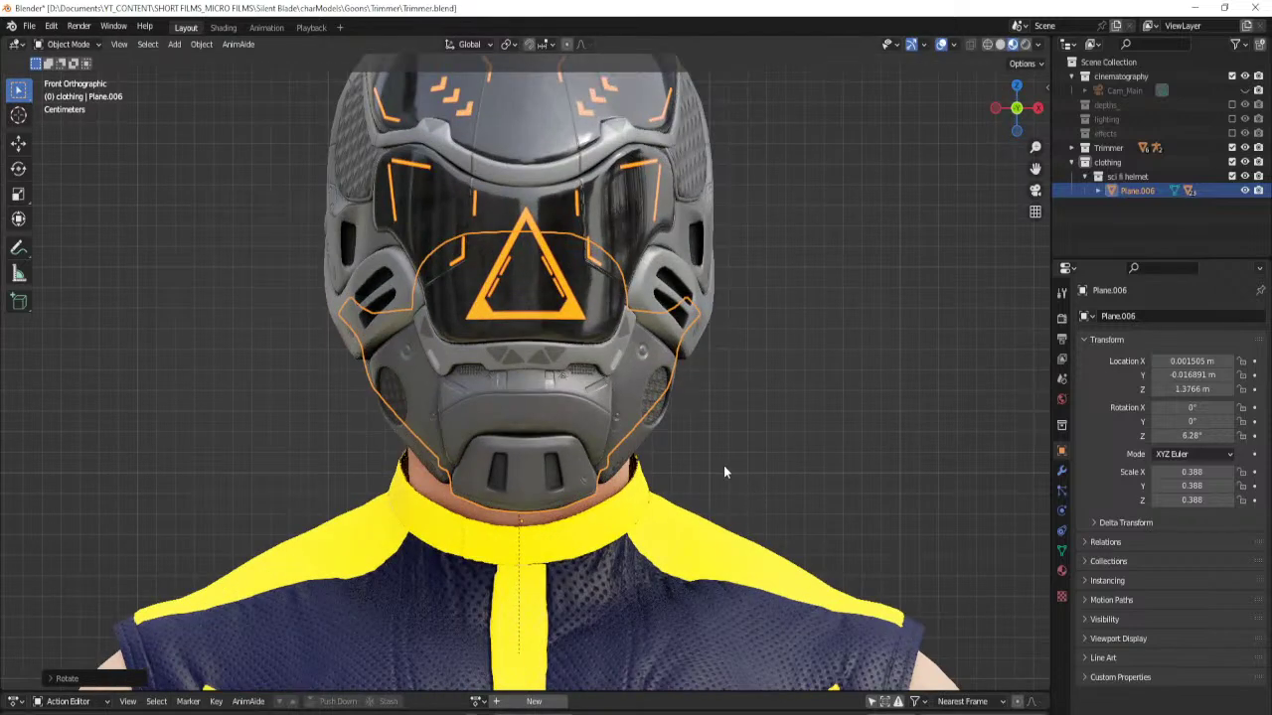
pyautogui.press('g')
pyautogui.click(706, 506)
pyautogui.moveTo(761, 486); pyautogui.dragTo(630, 467, button='middle')
pyautogui.press('g')
pyautogui.press('x')
pyautogui.click(637, 462)
pyautogui.press('KP_1')
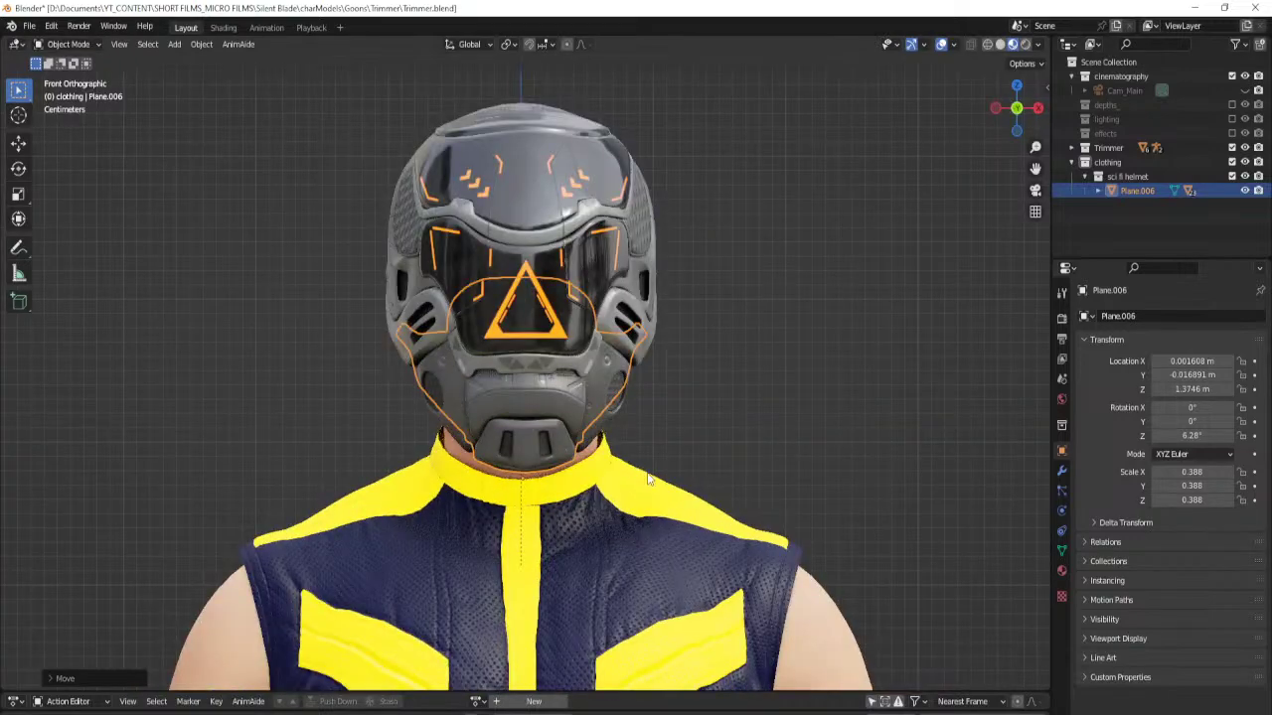
pyautogui.press('g')
pyautogui.press('x')
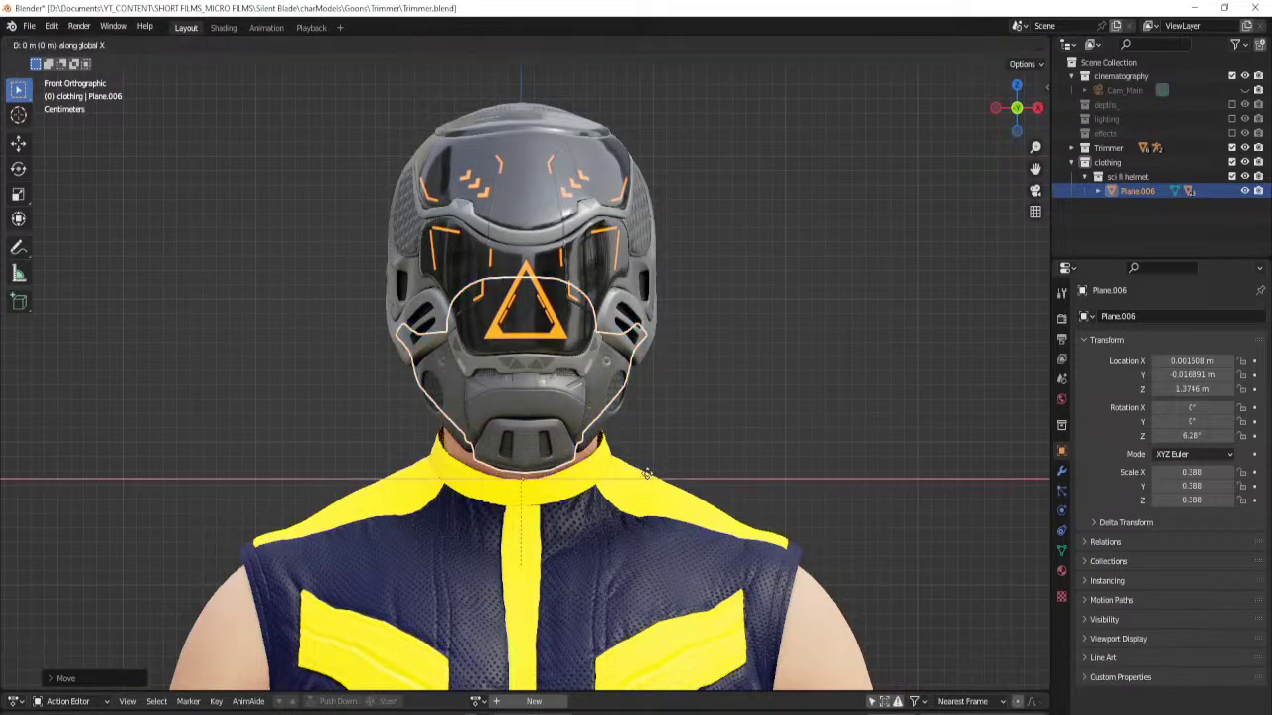
pyautogui.click(623, 473)
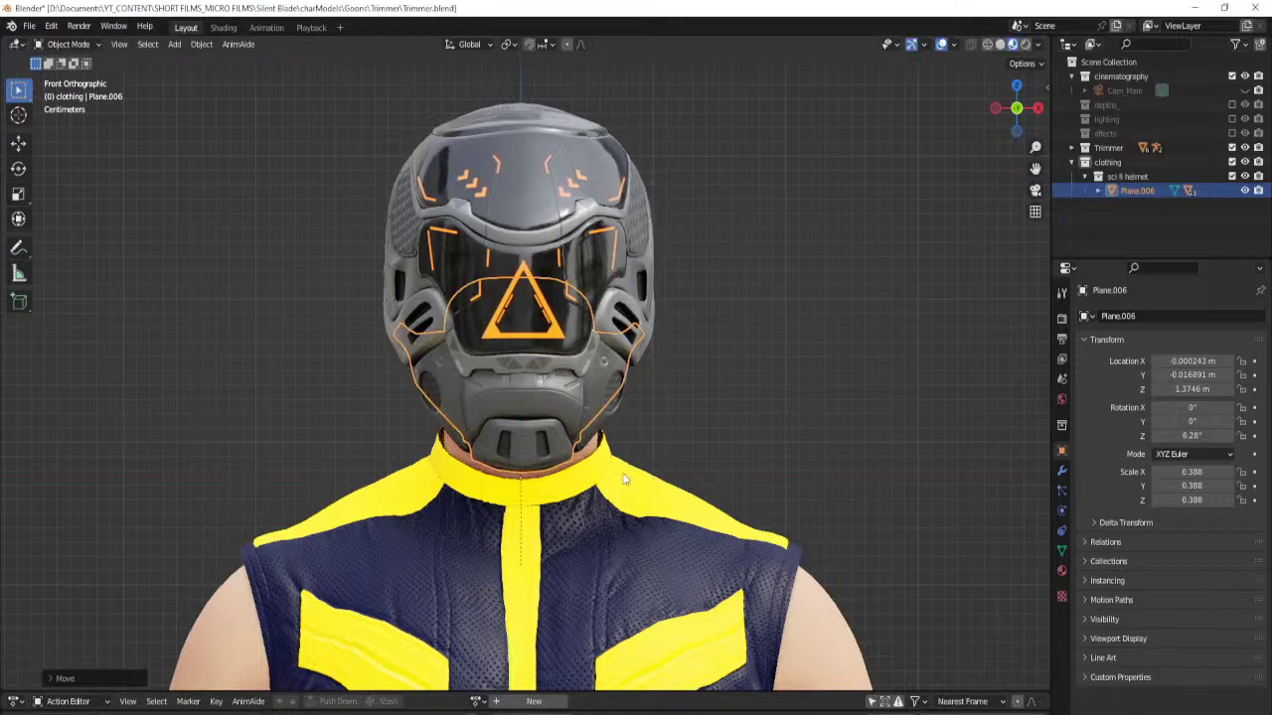
# Select Plane.006, the helmet's parent object, and enlarge the helmet to a scale of about 0.393.
pyautogui.hotkey('alt', 'a')
pyautogui.click(1125, 195)
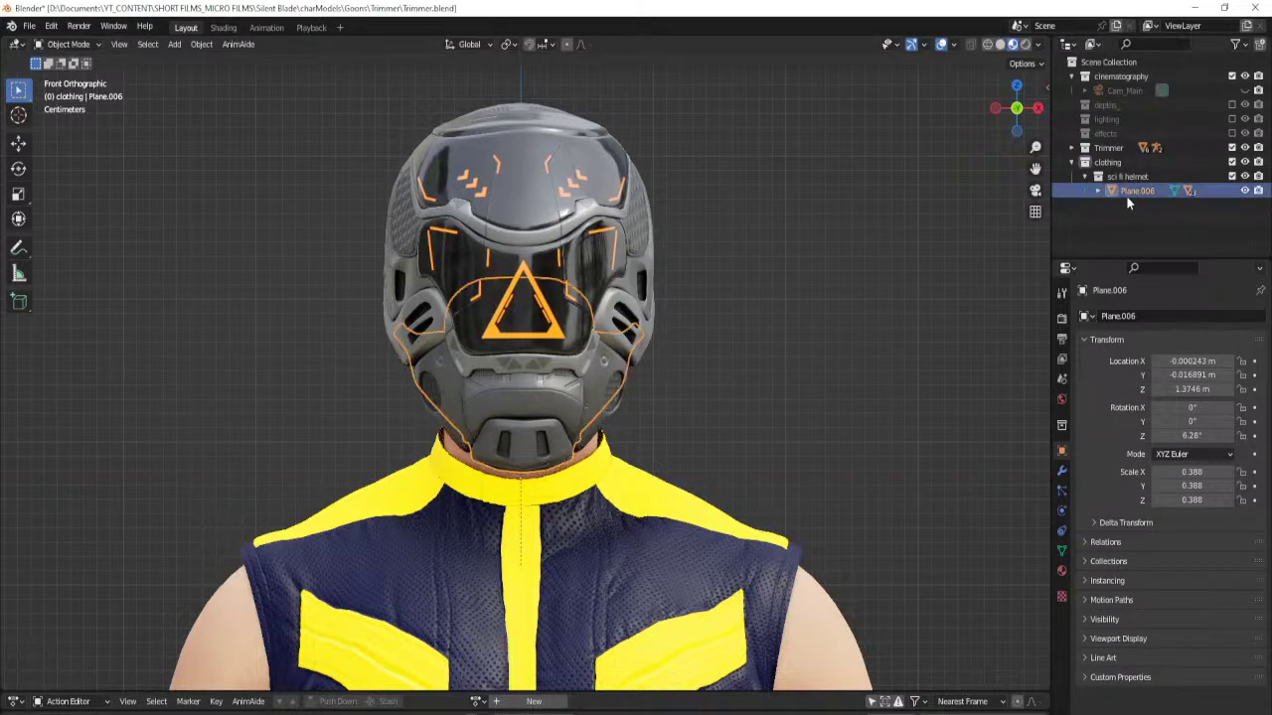
pyautogui.scroll(-3, 704, 347)
pyautogui.moveTo(705, 347); pyautogui.dragTo(616, 411, button='middle')
pyautogui.press('s')
pyautogui.click(712, 429)
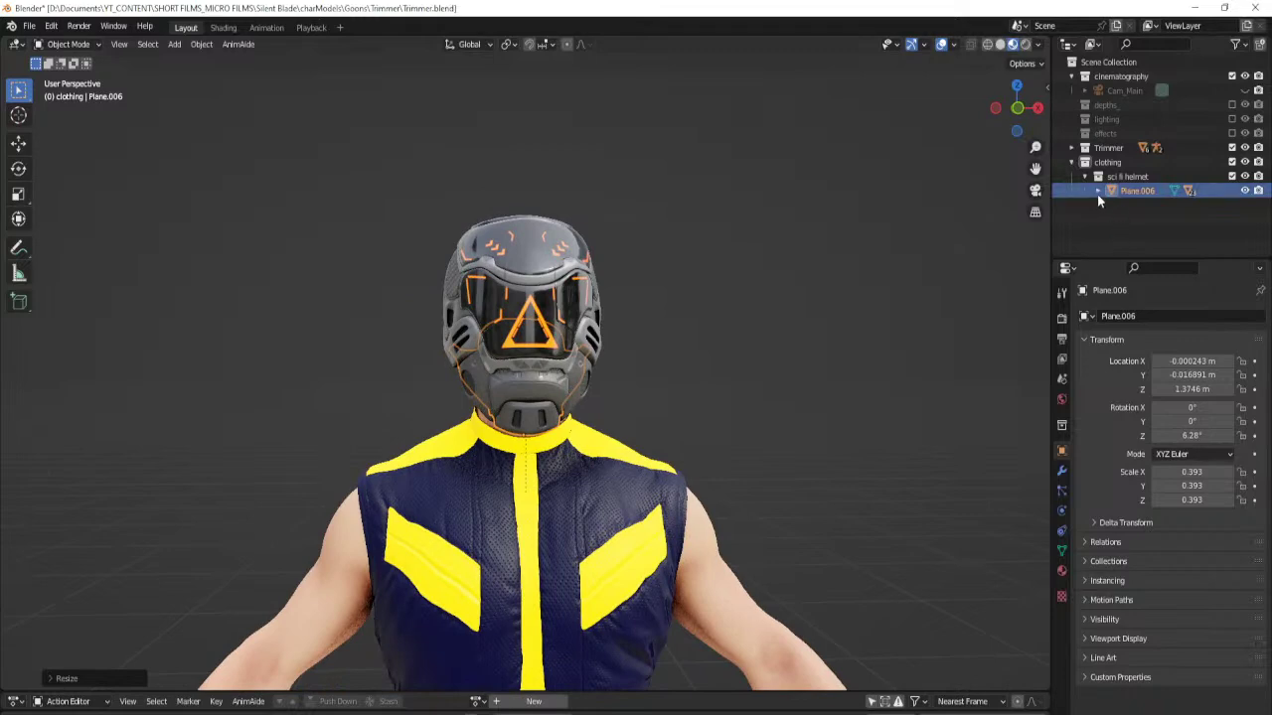
# Examine the helmet's child parts listed under Plane.006 in the sci fi helmet collection.
pyautogui.click(1098, 191)
pyautogui.scroll(-10, 1142, 218)
pyautogui.scroll(9, 1143, 218)
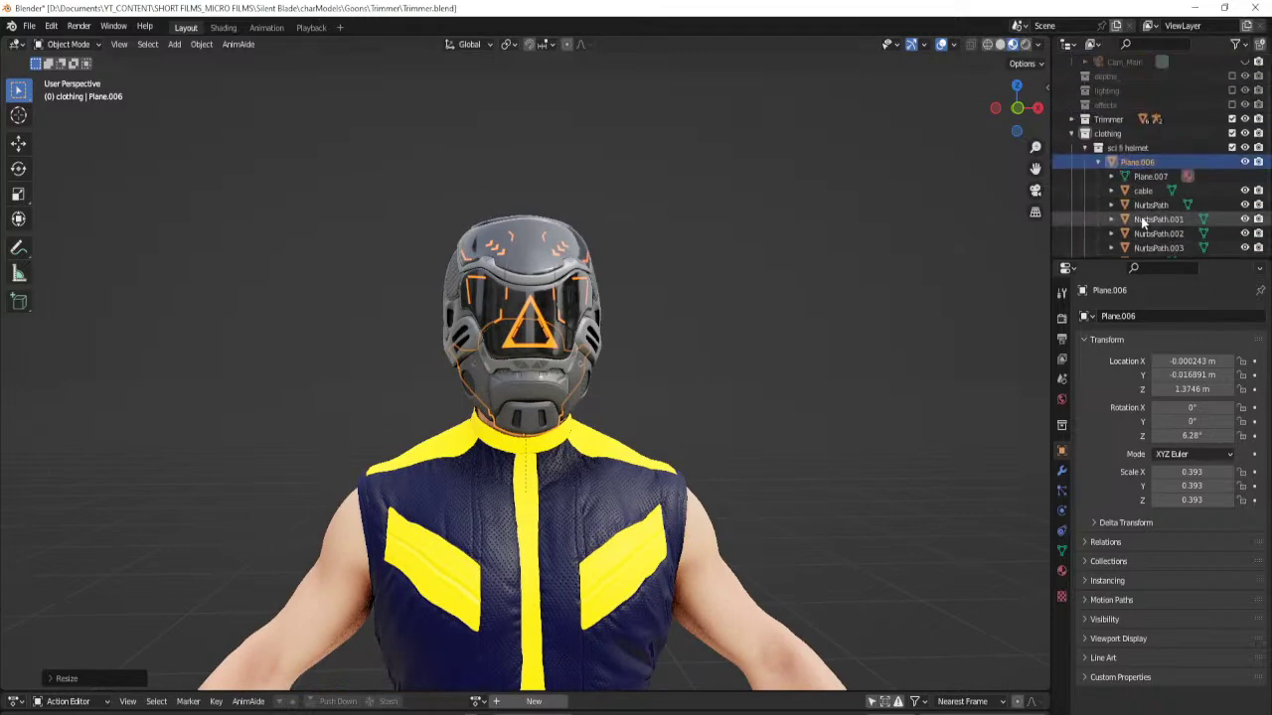
pyautogui.click(1085, 148)
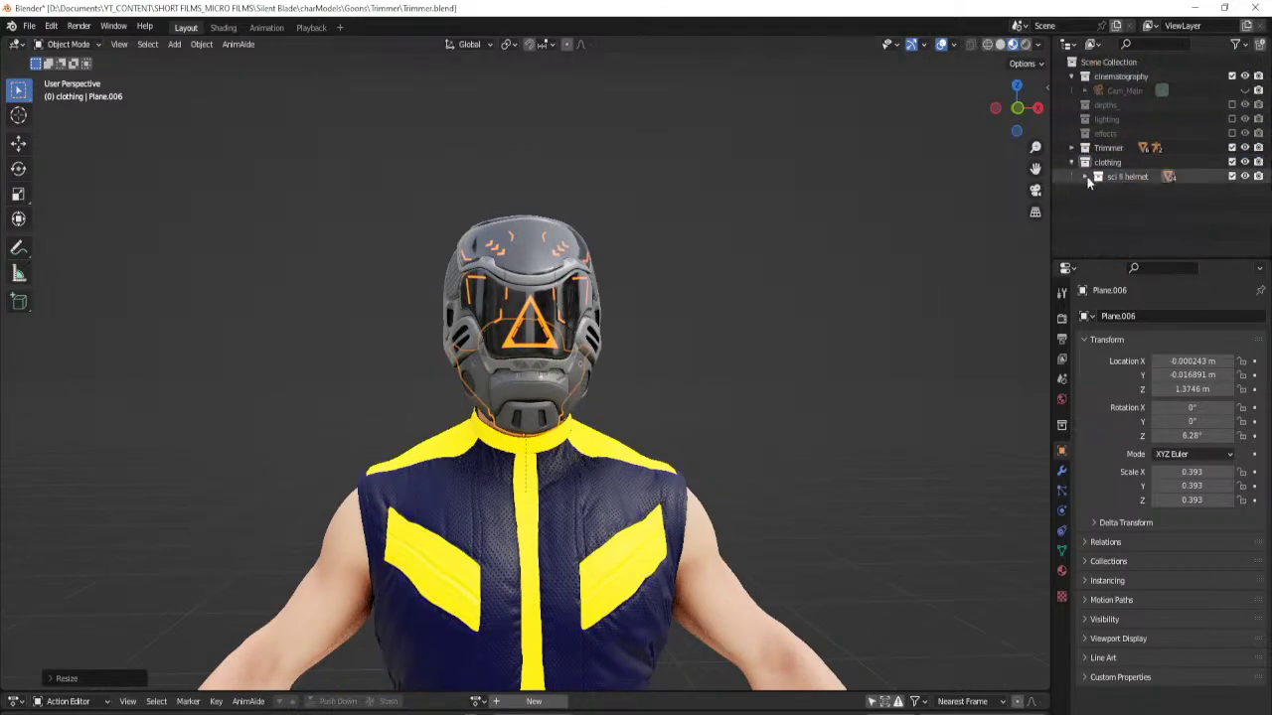
pyautogui.click(1085, 176)
pyautogui.click(1125, 190)
pyautogui.scroll(2, 597, 348)
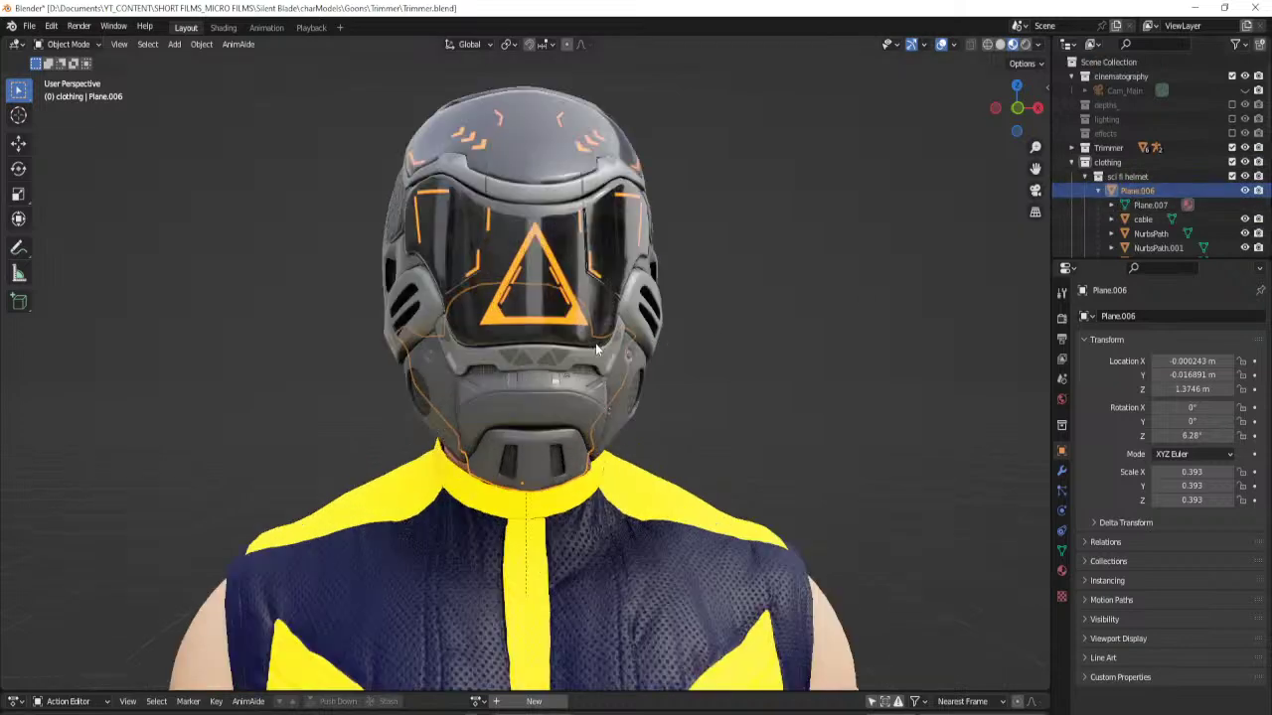
# Select the helmet's visor and try to move it on its own.
pyautogui.click(576, 367)
pyautogui.moveTo(687, 364); pyautogui.dragTo(616, 356, button='middle')
pyautogui.press('g')
pyautogui.rightClick(563, 382)
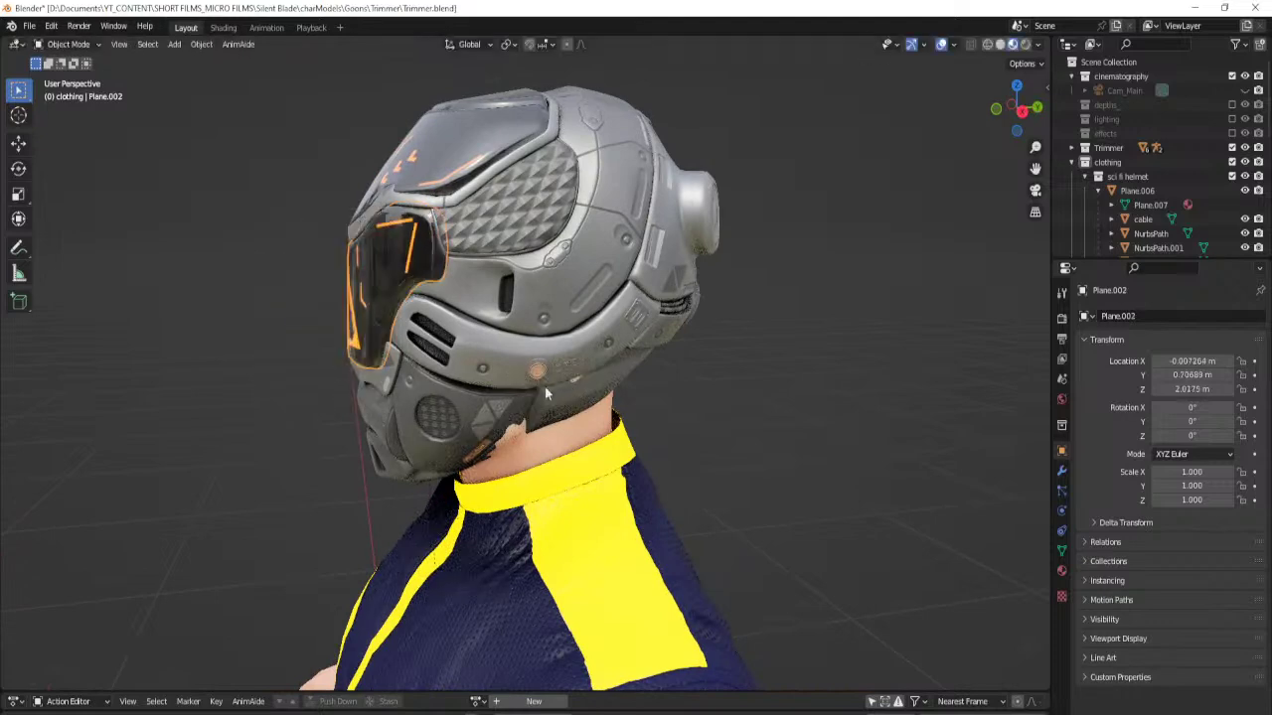
# Collapse Plane.006 in the enlarged outliner and select it together with its whole hierarchy of helmet parts.
pyautogui.click(430, 418)
pyautogui.moveTo(430, 418); pyautogui.dragTo(504, 391, button='middle')
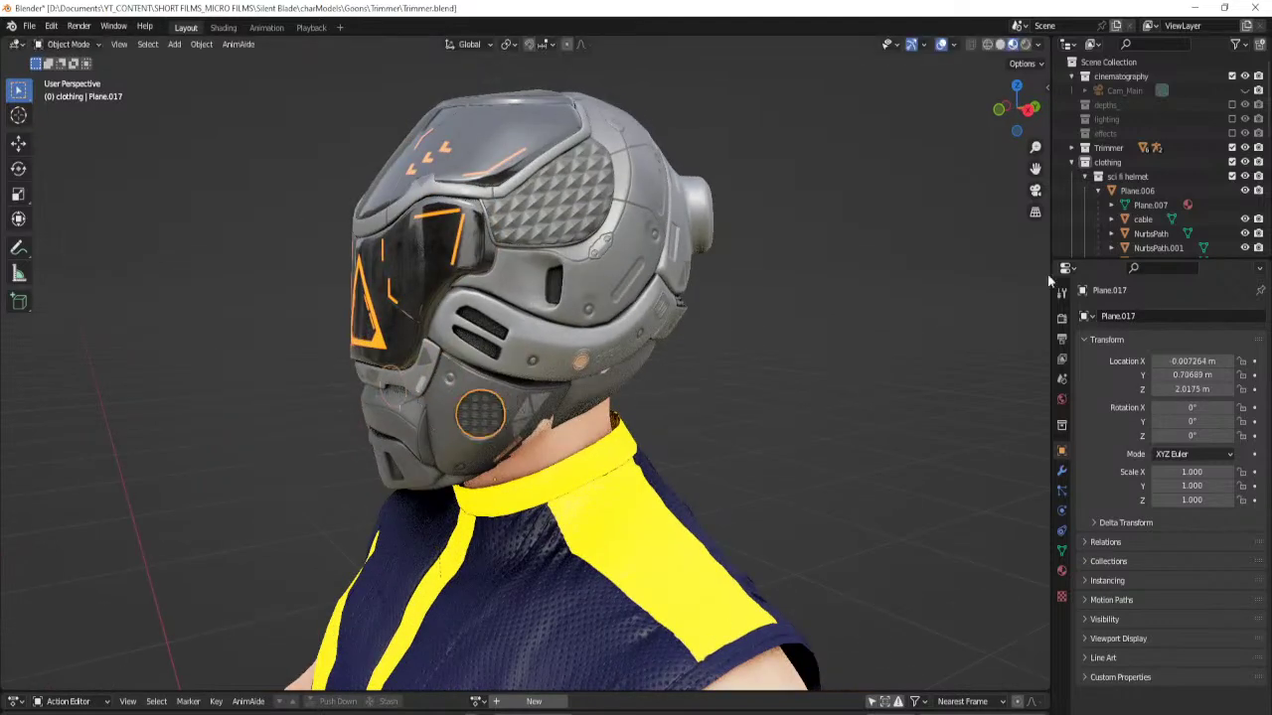
pyautogui.click(1098, 190)
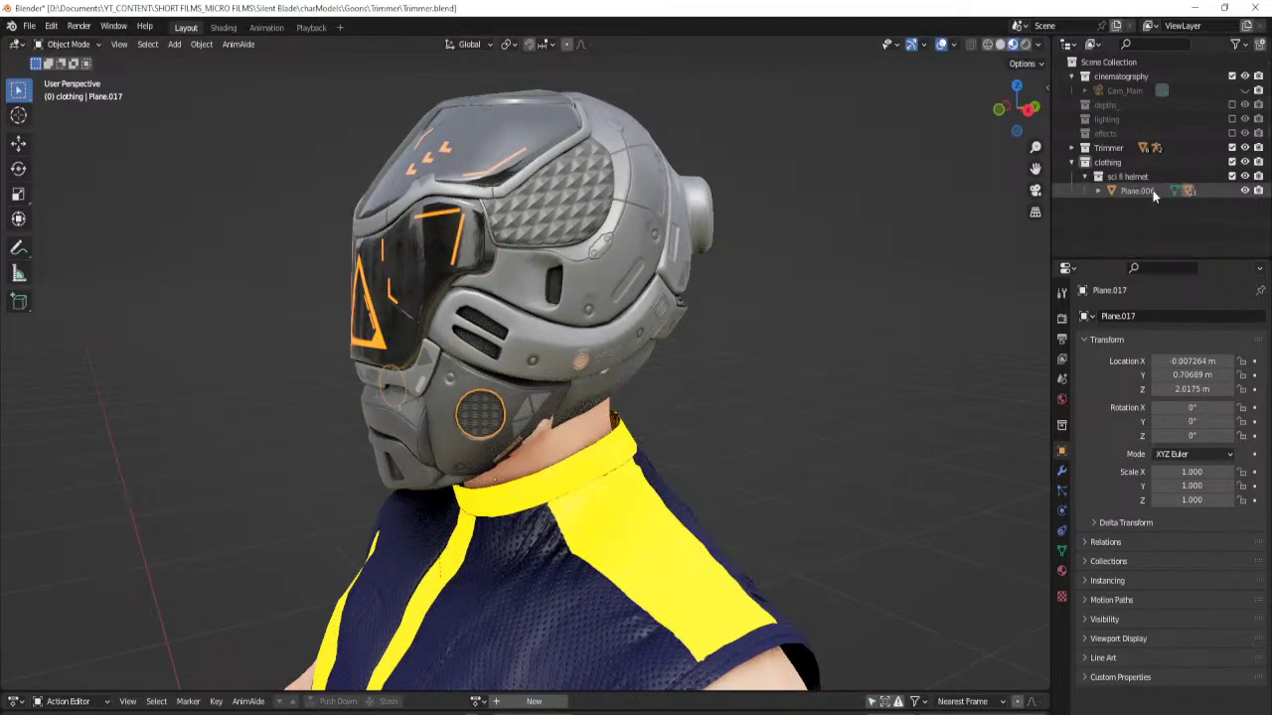
pyautogui.click(1142, 190)
pyautogui.rightClick(1147, 191)
pyautogui.moveTo(1212, 265); pyautogui.dragTo(1209, 355)
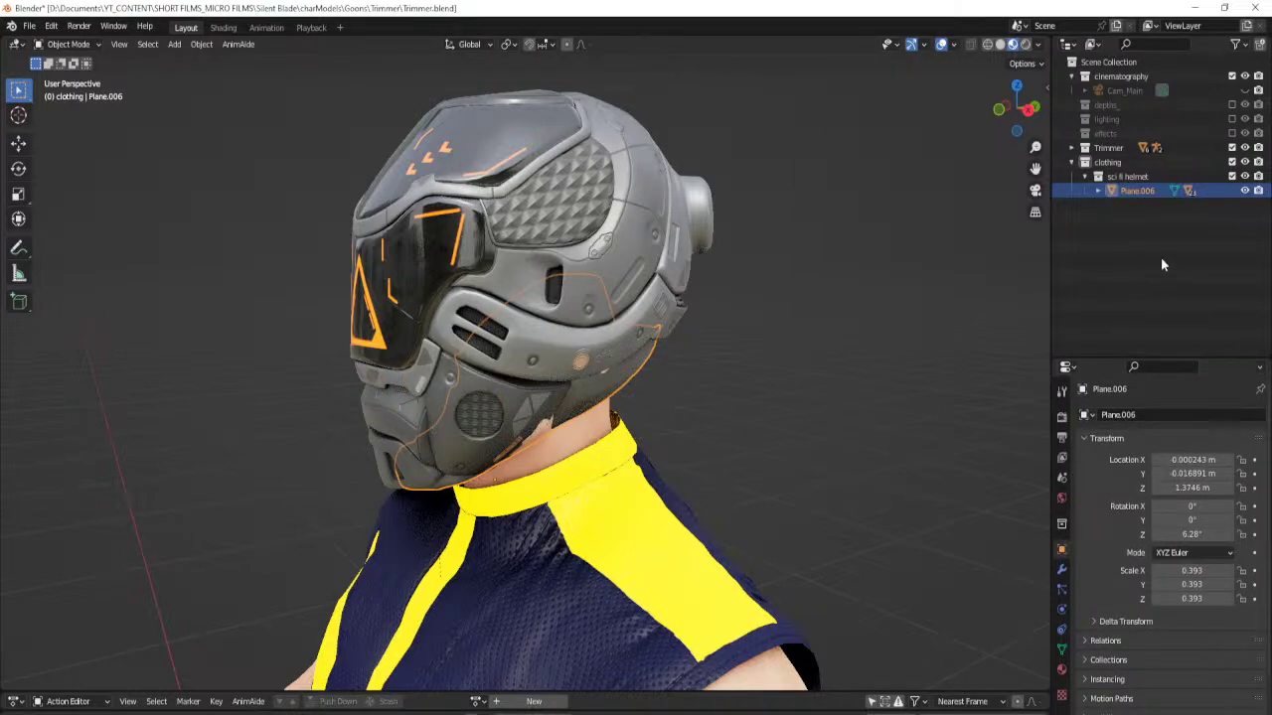
pyautogui.rightClick(1139, 196)
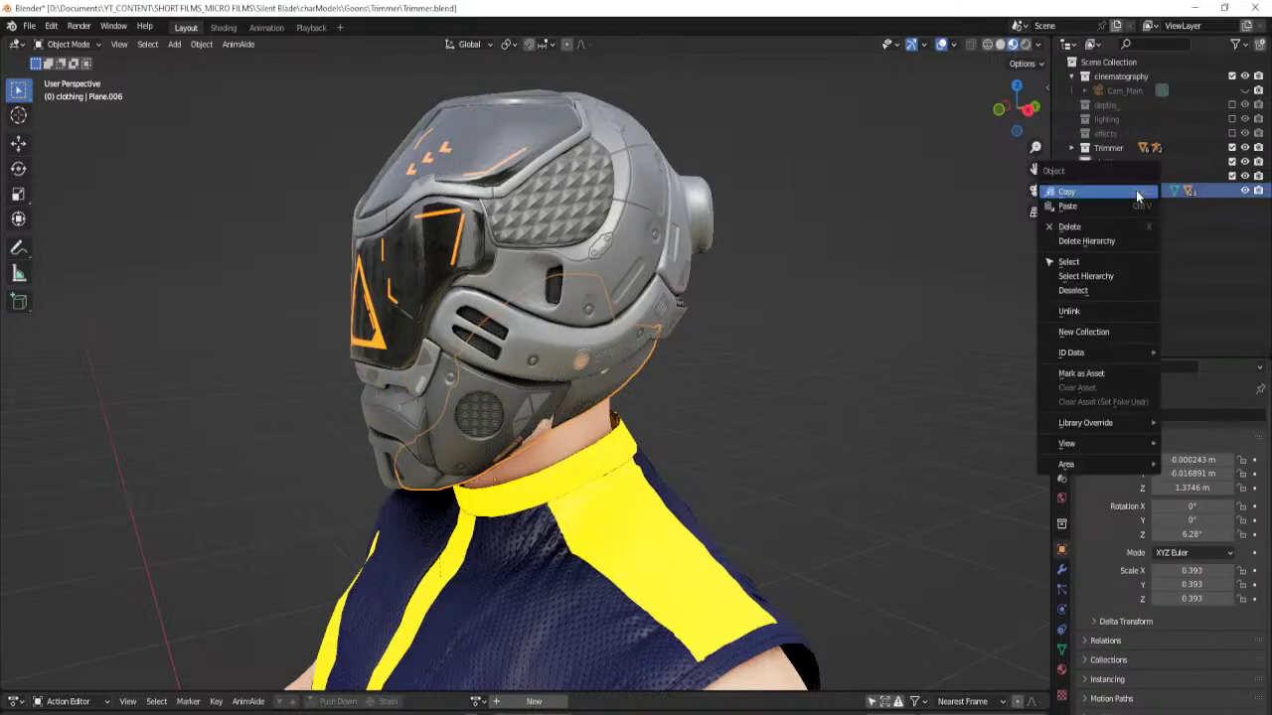
pyautogui.click(1115, 275)
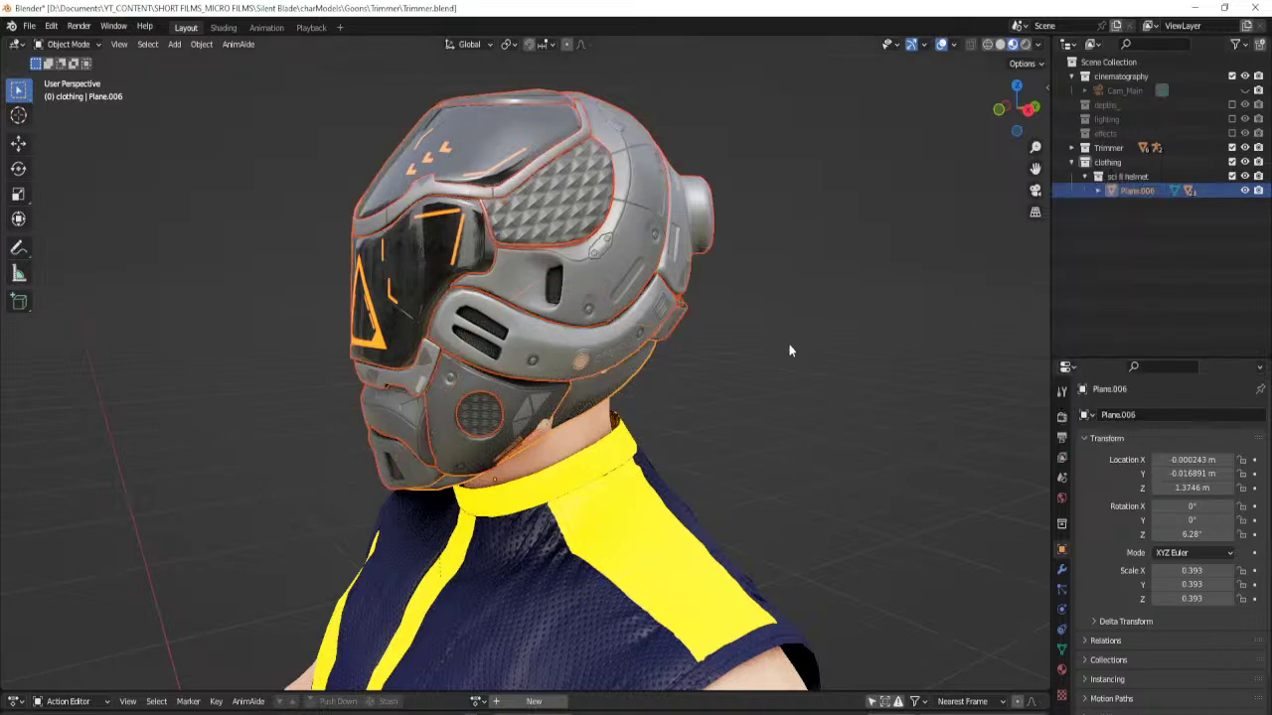
# Put only Plane.006 into Sculpt Mode and reshape the helmet's lower edge around the neck using the Grab brush at 174 px radius.
pyautogui.click(744, 376)
pyautogui.moveTo(744, 376)
pyautogui.mouseDown(button='middle')
pyautogui.moveTo(499, 407)
pyautogui.moveTo(665, 427)
pyautogui.moveTo(520, 397)
pyautogui.moveTo(446, 421)
pyautogui.mouseUp(button='middle')
pyautogui.click(533, 393)
pyautogui.hotkey('ctrl', 'Tab')
pyautogui.click(669, 434)
pyautogui.scroll(4, 527, 399)
pyautogui.press('f')
pyautogui.click(535, 447)
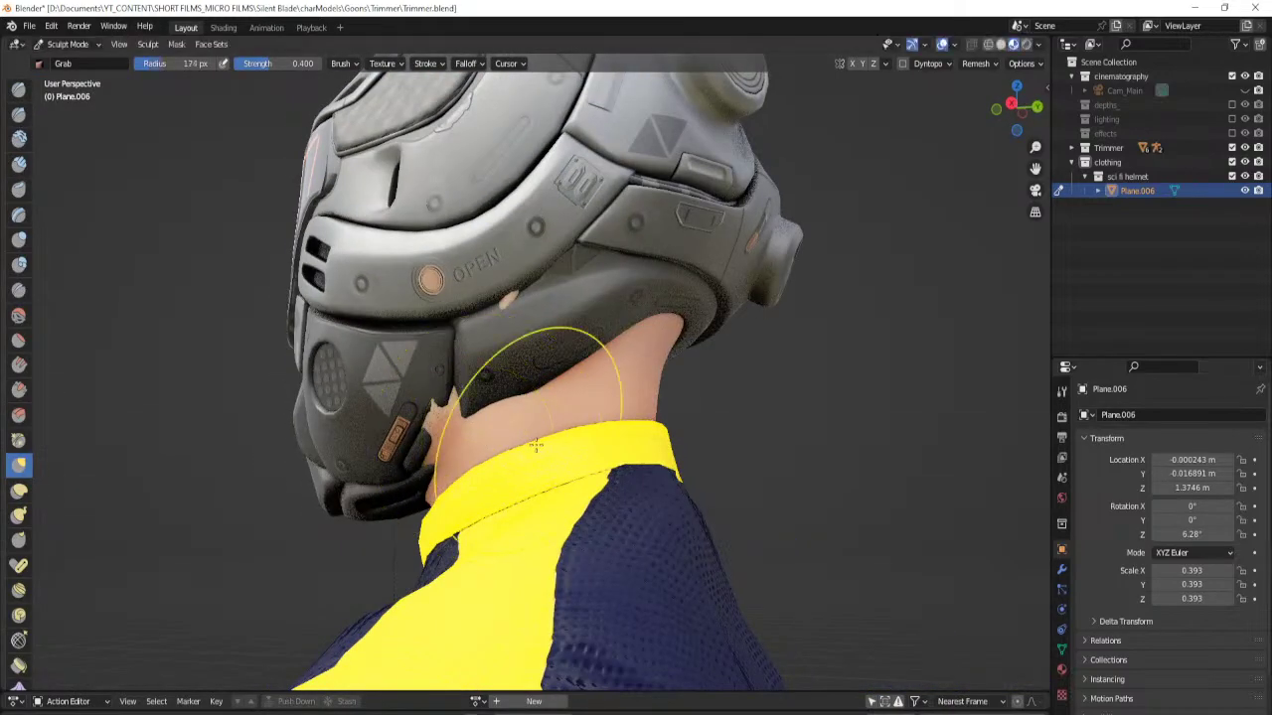
pyautogui.moveTo(534, 447); pyautogui.dragTo(459, 481, button='middle')
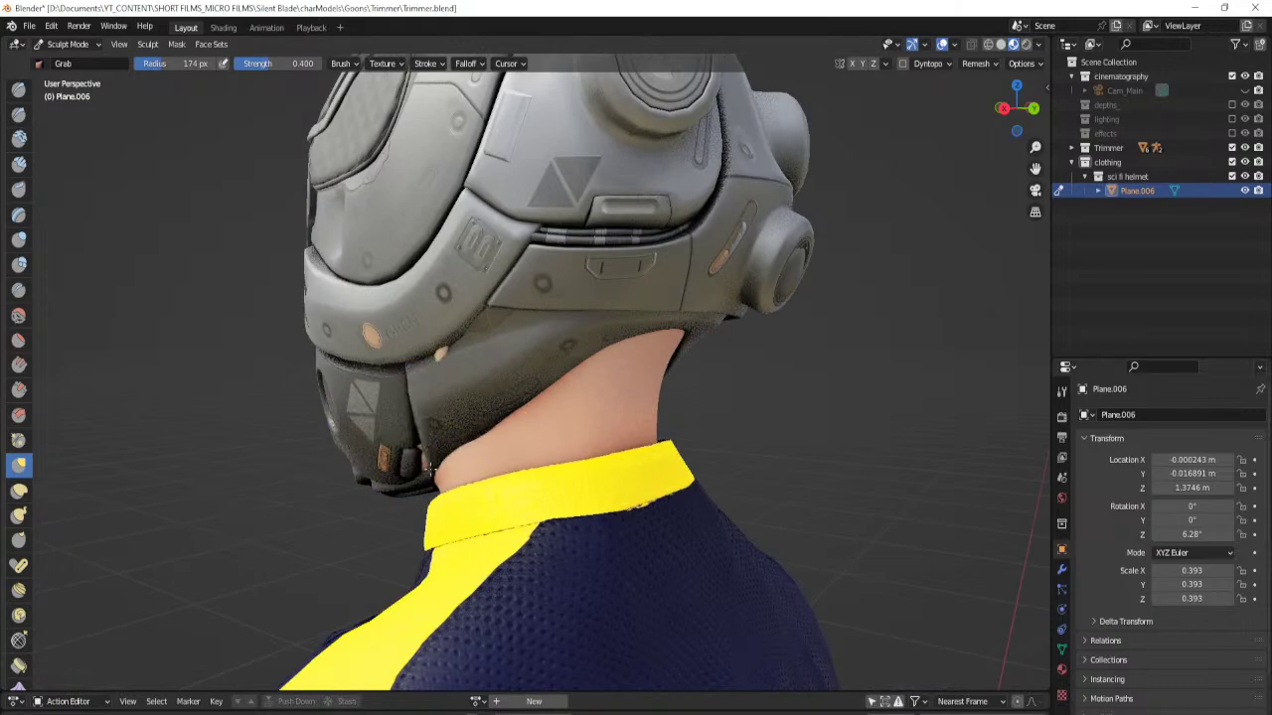
pyautogui.moveTo(430, 475)
pyautogui.mouseDown(button='middle')
pyautogui.moveTo(480, 453)
pyautogui.moveTo(431, 327)
pyautogui.moveTo(435, 423)
pyautogui.moveTo(497, 397)
pyautogui.moveTo(553, 468)
pyautogui.mouseUp(button='middle')
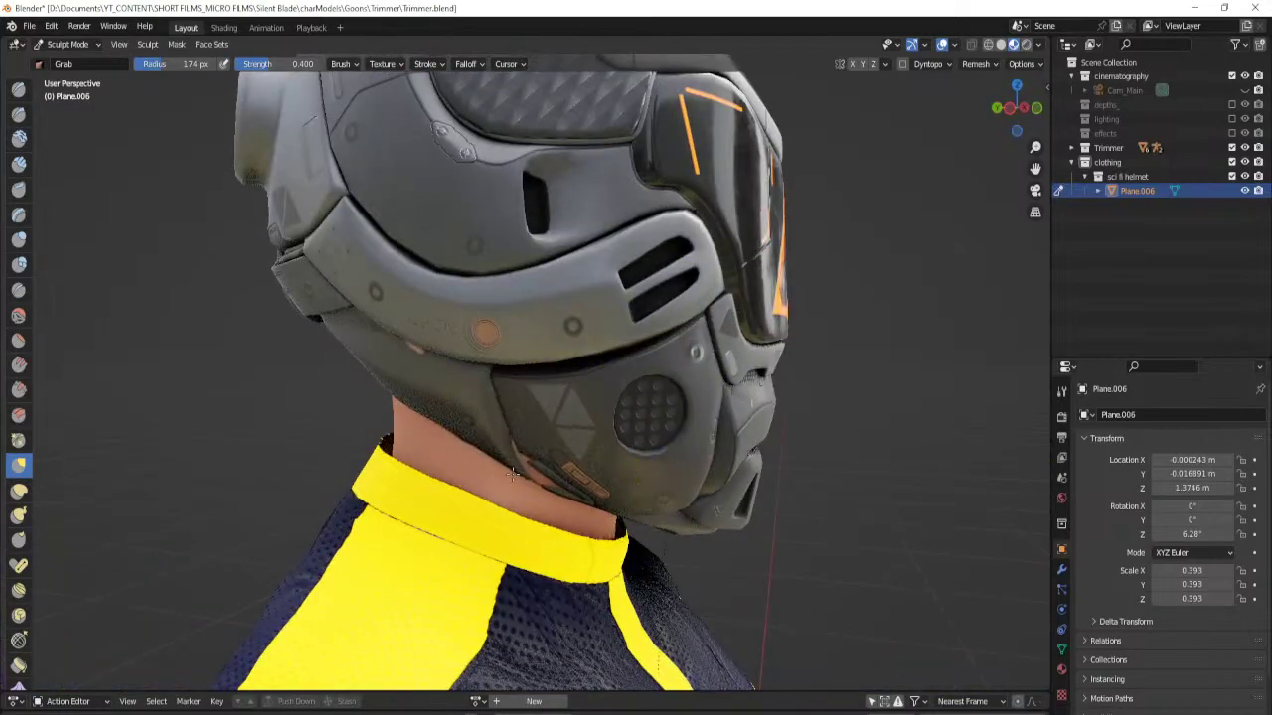
pyautogui.moveTo(527, 484); pyautogui.dragTo(695, 341, button='middle')
pyautogui.moveTo(647, 293)
pyautogui.mouseDown(button='middle')
pyautogui.moveTo(604, 295)
pyautogui.moveTo(686, 298)
pyautogui.moveTo(646, 318)
pyautogui.moveTo(390, 336)
pyautogui.moveTo(533, 395)
pyautogui.moveTo(511, 369)
pyautogui.moveTo(582, 327)
pyautogui.moveTo(655, 310)
pyautogui.moveTo(497, 397)
pyautogui.moveTo(673, 381)
pyautogui.mouseUp(button='middle')
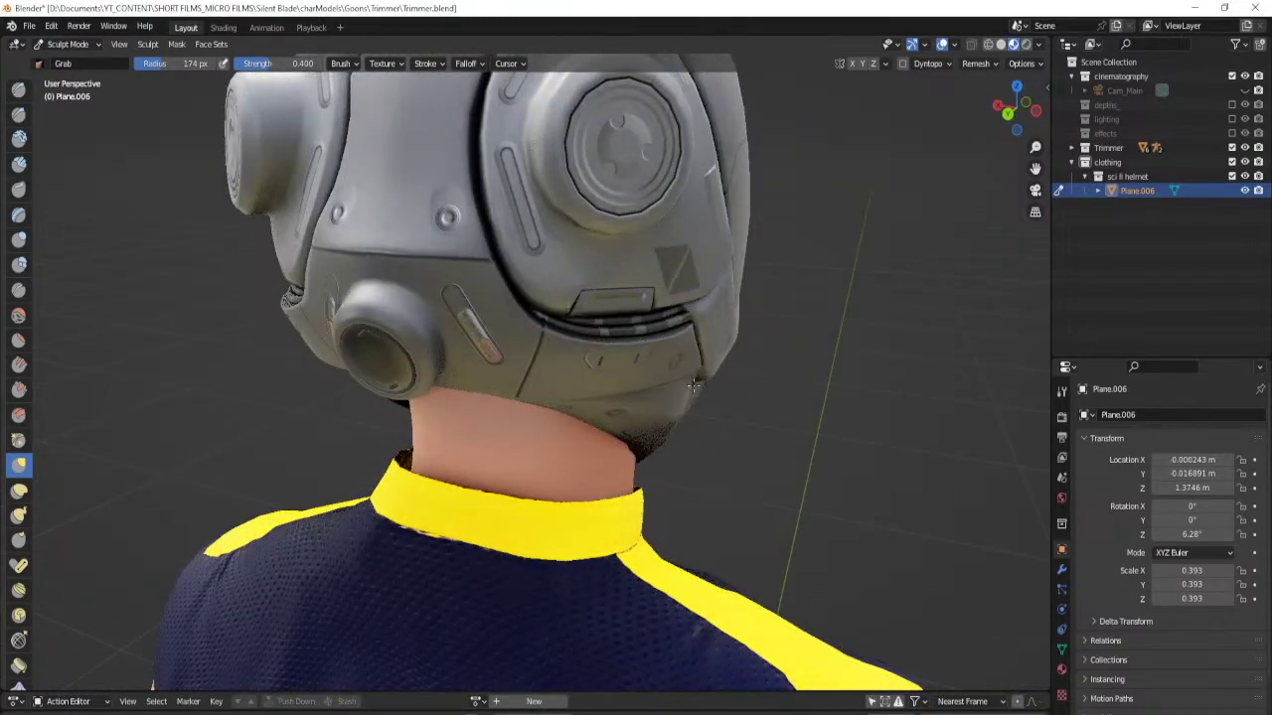
# Enlarge the Grab brush radius to 305 px, resize it again and adjust the helmet's lower rim around the neck.
pyautogui.press('f')
pyautogui.click(846, 444)
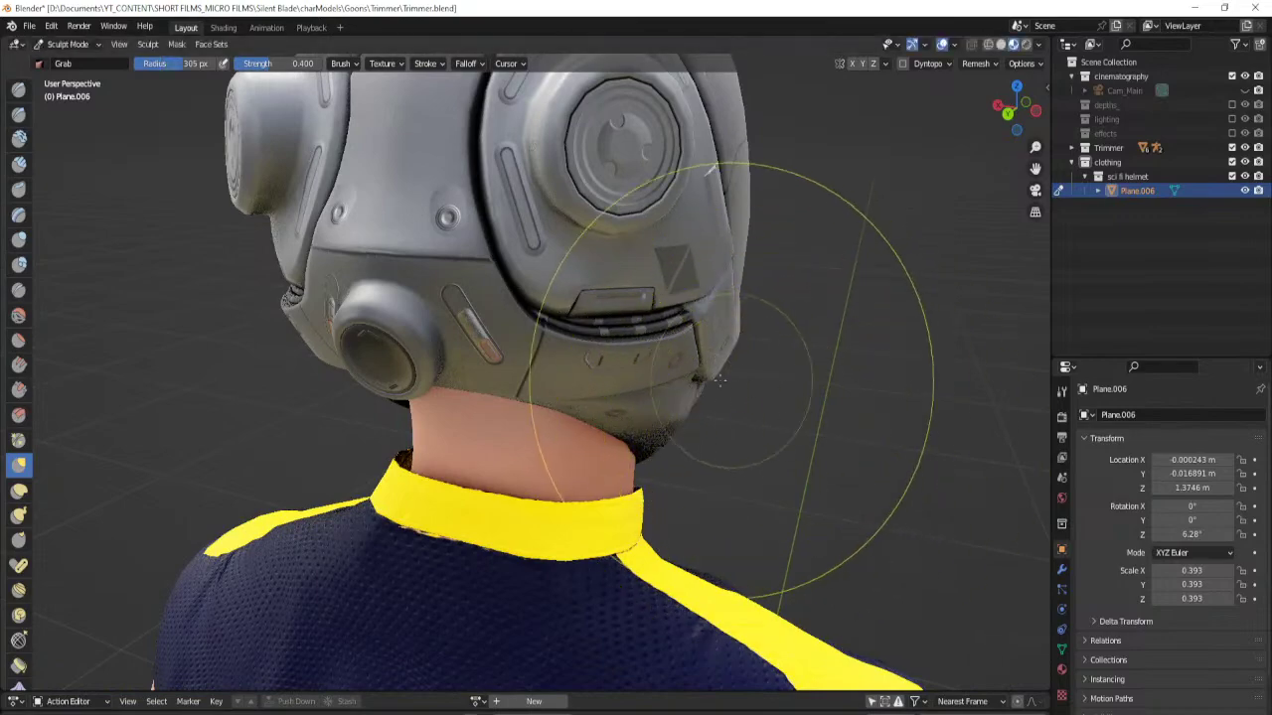
pyautogui.moveTo(666, 298)
pyautogui.mouseDown(button='middle')
pyautogui.moveTo(493, 421)
pyautogui.moveTo(467, 413)
pyautogui.moveTo(552, 429)
pyautogui.moveTo(528, 354)
pyautogui.mouseUp(button='middle')
pyautogui.press('f')
pyautogui.click(694, 389)
pyautogui.moveTo(459, 389)
pyautogui.mouseDown()
pyautogui.moveTo(471, 404)
pyautogui.moveTo(483, 397)
pyautogui.mouseUp()
pyautogui.moveTo(614, 415); pyautogui.dragTo(583, 405, button='middle')
# Return the helmet to Object Mode and save the file.
pyautogui.scroll(-5, 596, 402)
pyautogui.hotkey('ctrl', 'Tab')
pyautogui.press('o')
pyautogui.scroll(-5, 712, 378)
pyautogui.click(715, 378)
pyautogui.hotkey('ctrl', 's')
pyautogui.moveTo(715, 379); pyautogui.dragTo(647, 438, button='middle')
# Rename the helmet's parent object Plane.006 as scifi_helmet_trimmer.
pyautogui.click(1135, 192)
pyautogui.doubleClick(1135, 193)
pyautogui.write('sc')
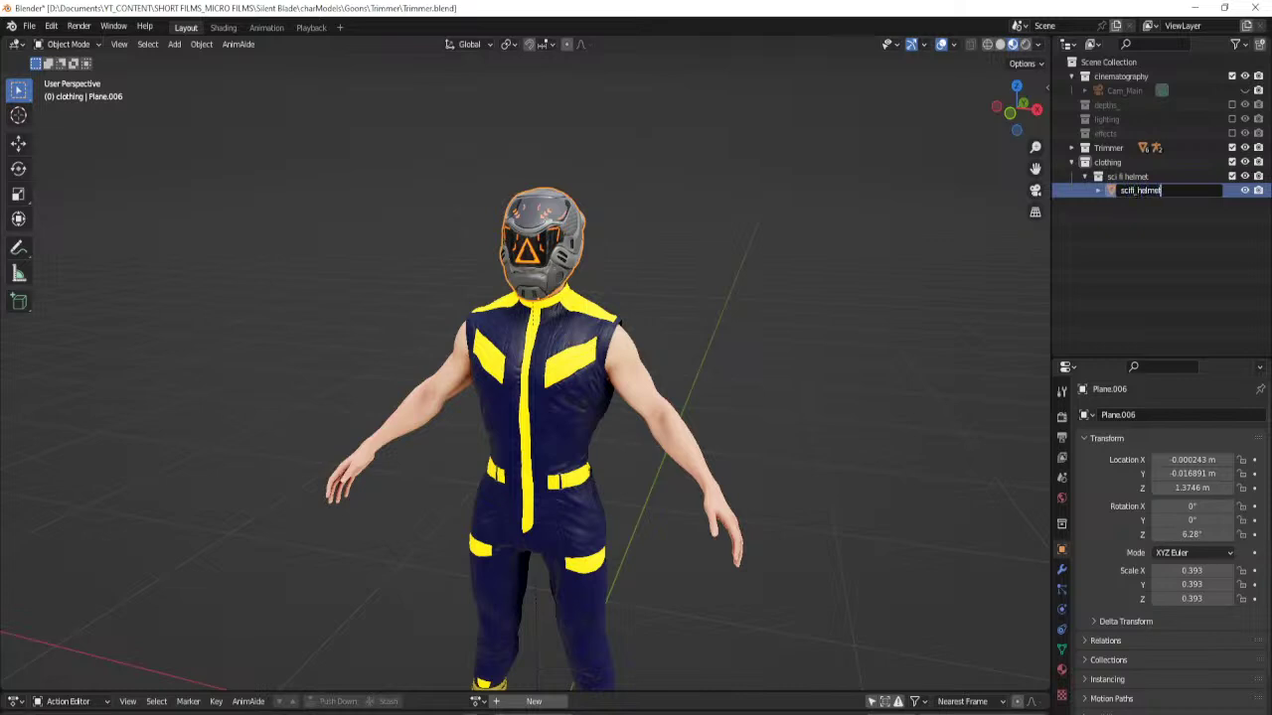
pyautogui.write('ifi_helmet')
pyautogui.press('Return')
pyautogui.doubleClick(1135, 193)
pyautogui.press('End')
pyautogui.write('_trimmer')
pyautogui.press('Return')
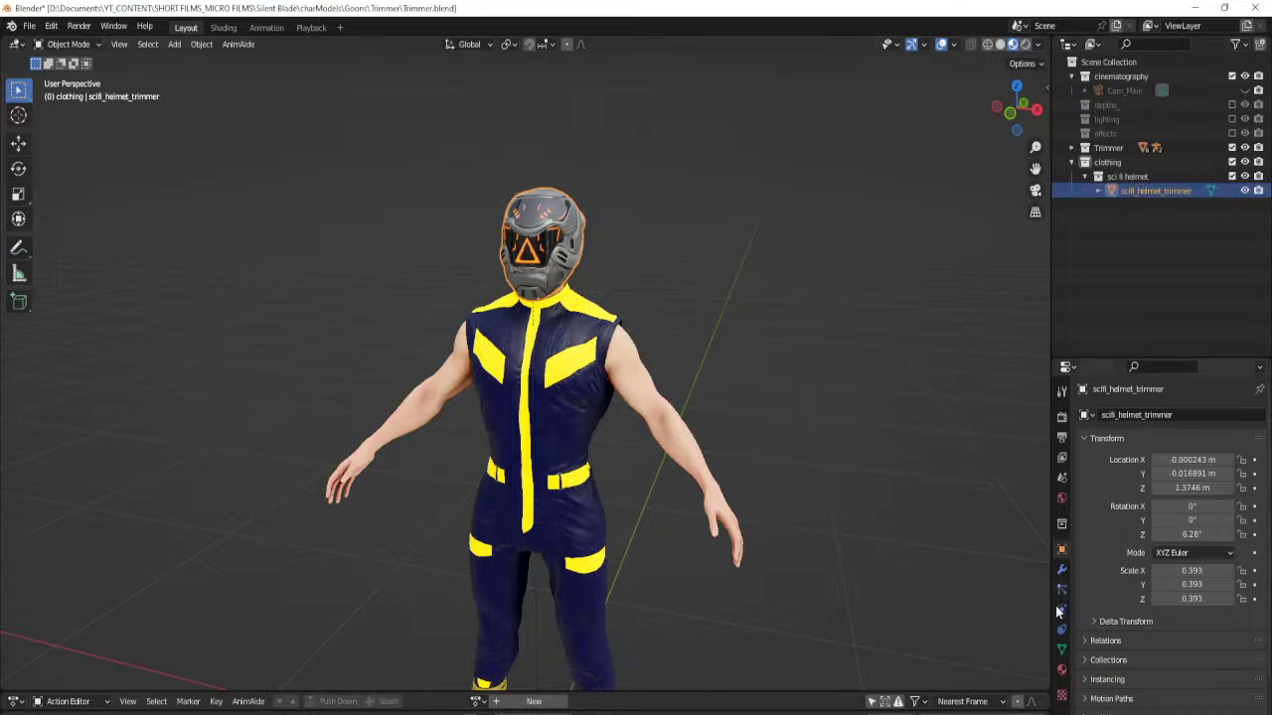
# Rename the helmet's mesh data as scifi_helmet and deselect the helmet.
pyautogui.click(1062, 649)
pyautogui.click(1139, 416)
pyautogui.write('sc')
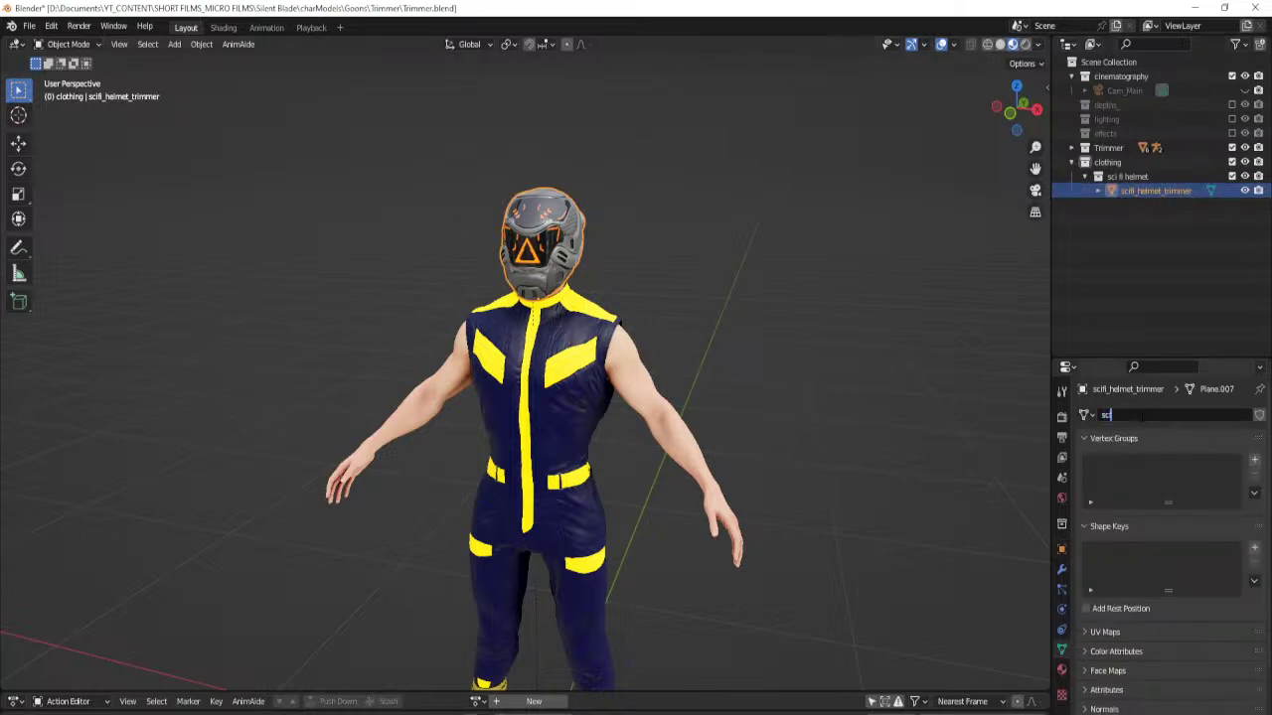
pyautogui.write('ifi_helmet')
pyautogui.press('Return')
pyautogui.click(844, 417)
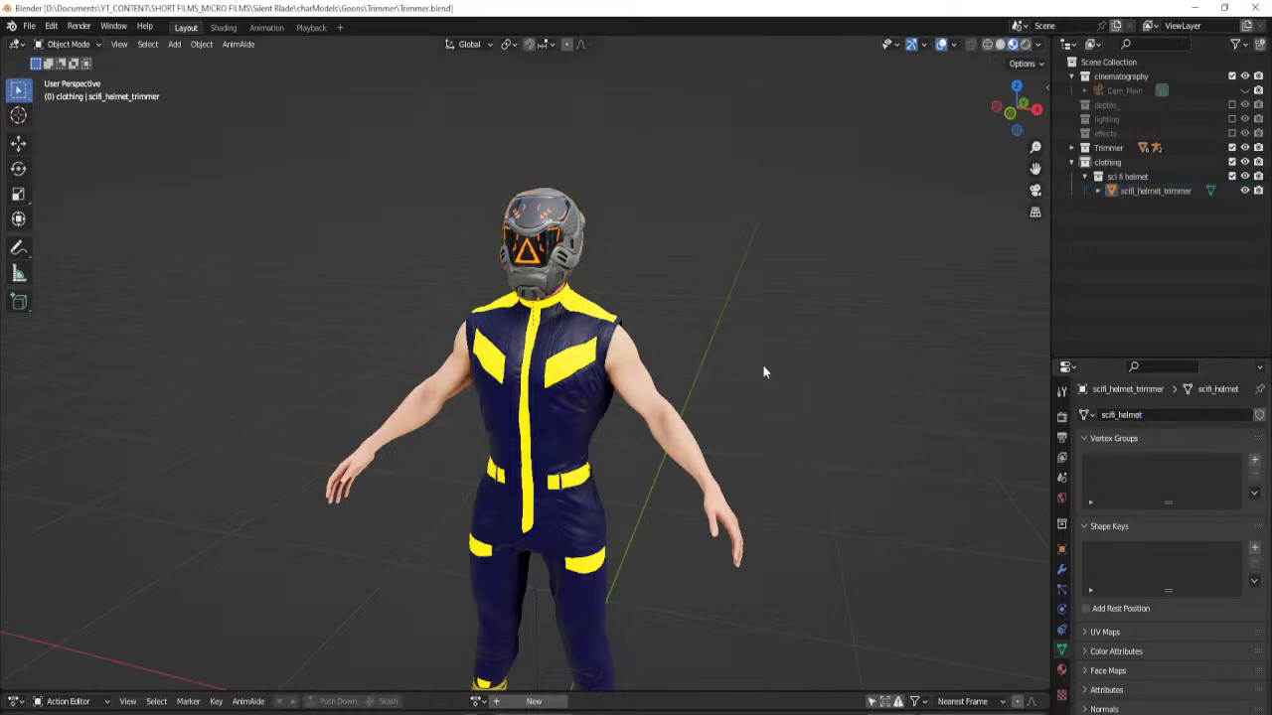
# Add a Child Of object constraint to scifi_helmet_trimmer and disable its X, Y and Z scale channels.
pyautogui.moveTo(676, 365); pyautogui.dragTo(908, 244, button='middle')
pyautogui.click(571, 206)
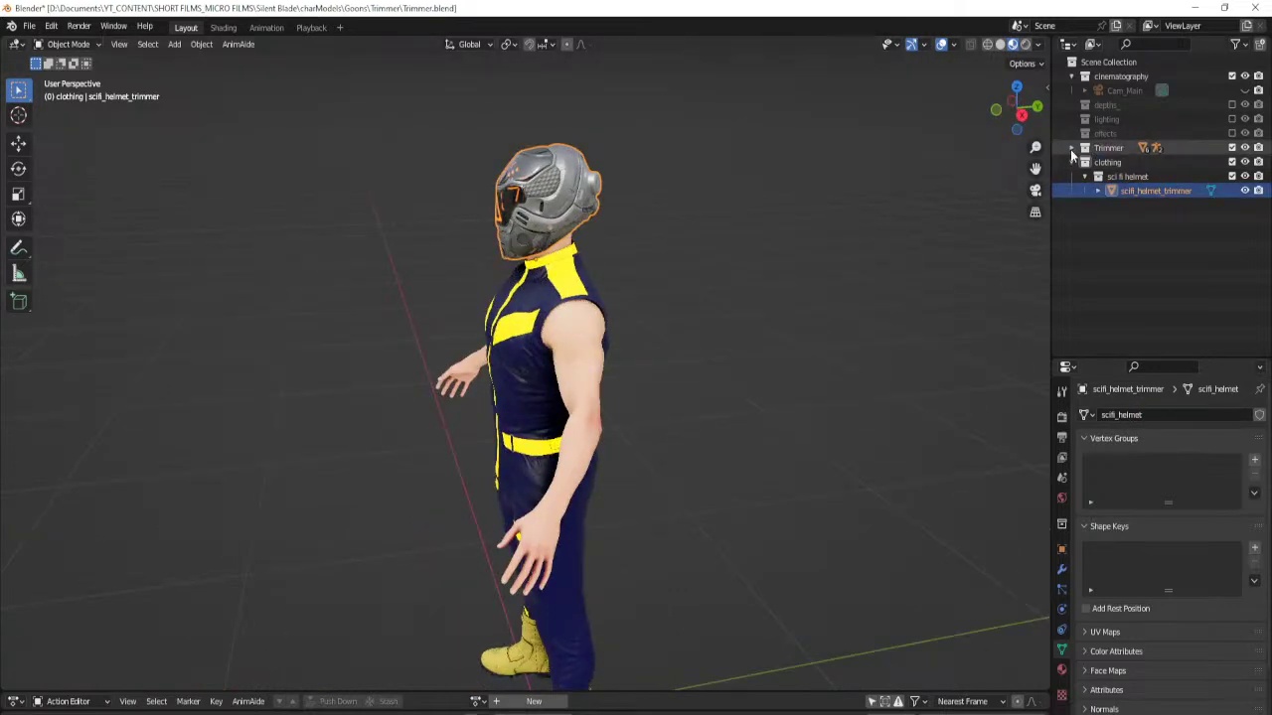
pyautogui.click(1061, 570)
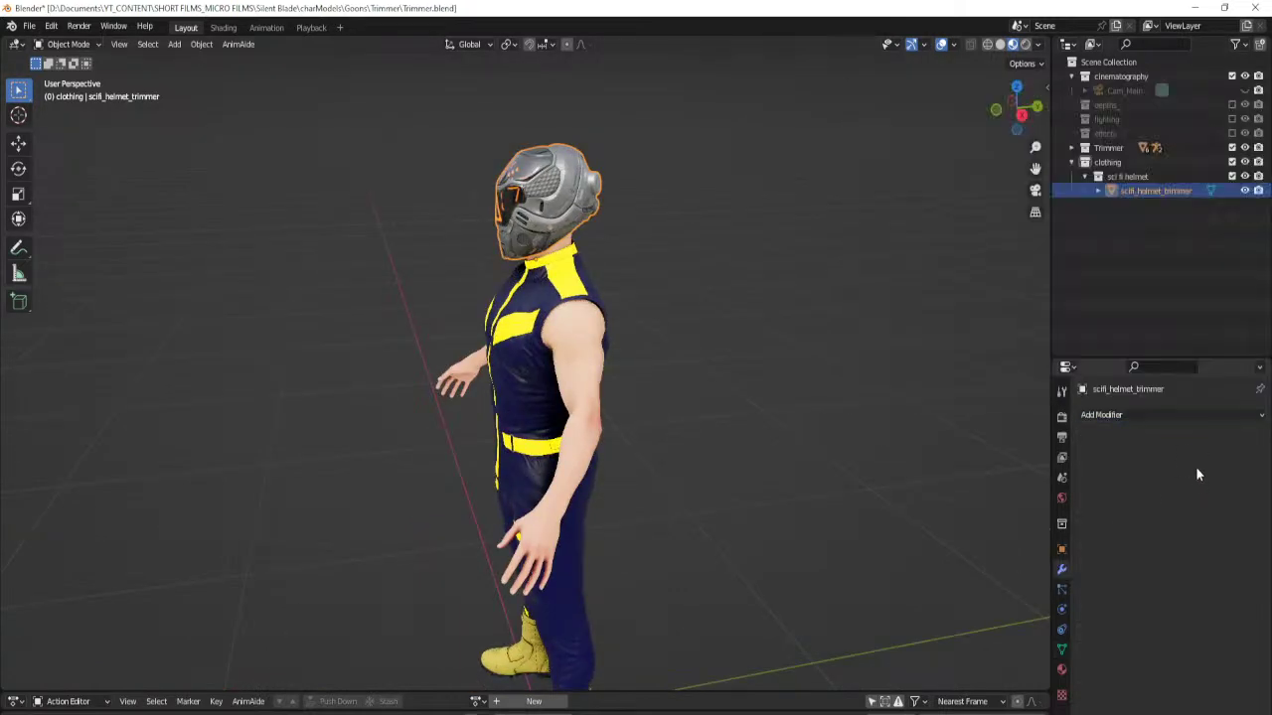
pyautogui.click(1180, 414)
pyautogui.click(1061, 629)
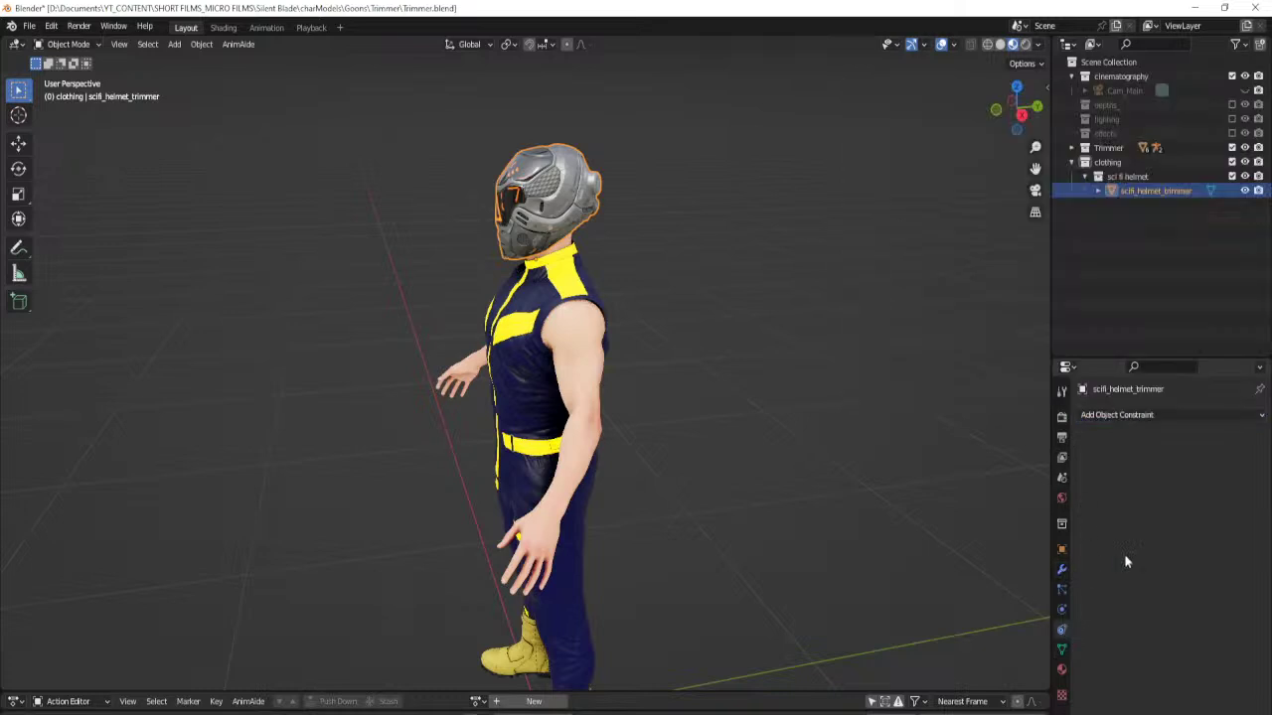
pyautogui.click(1198, 417)
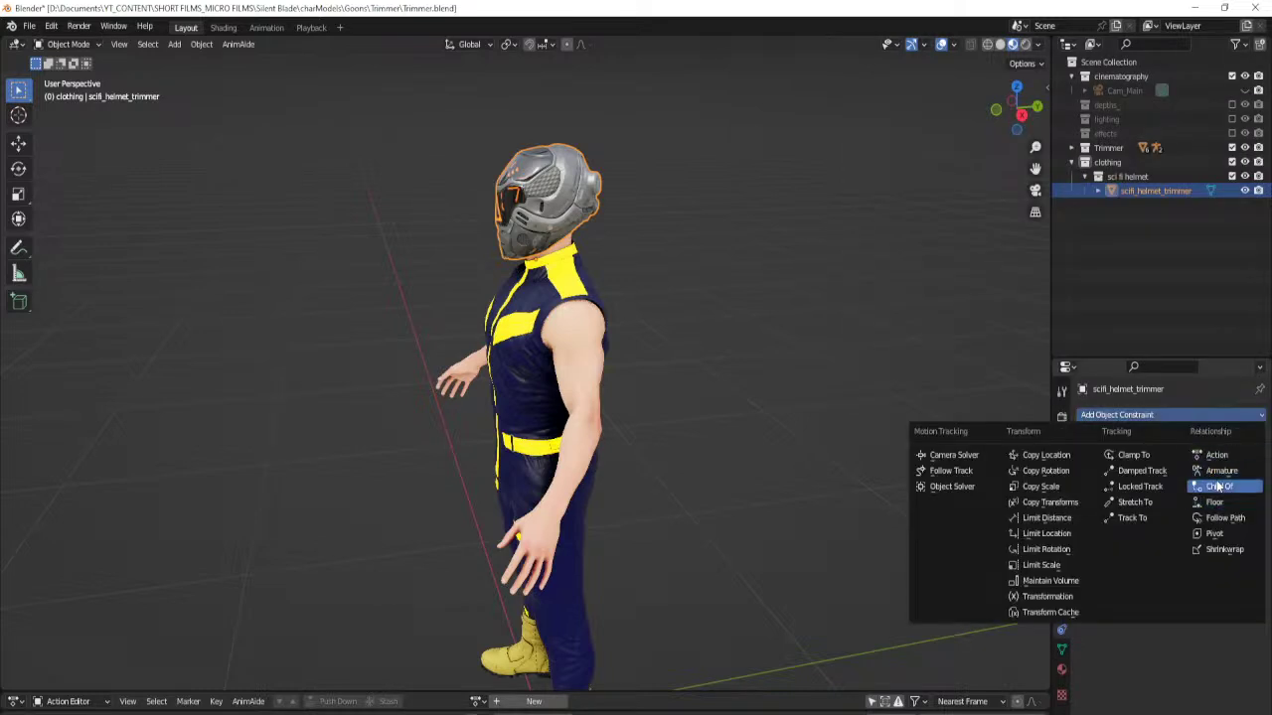
pyautogui.click(1219, 487)
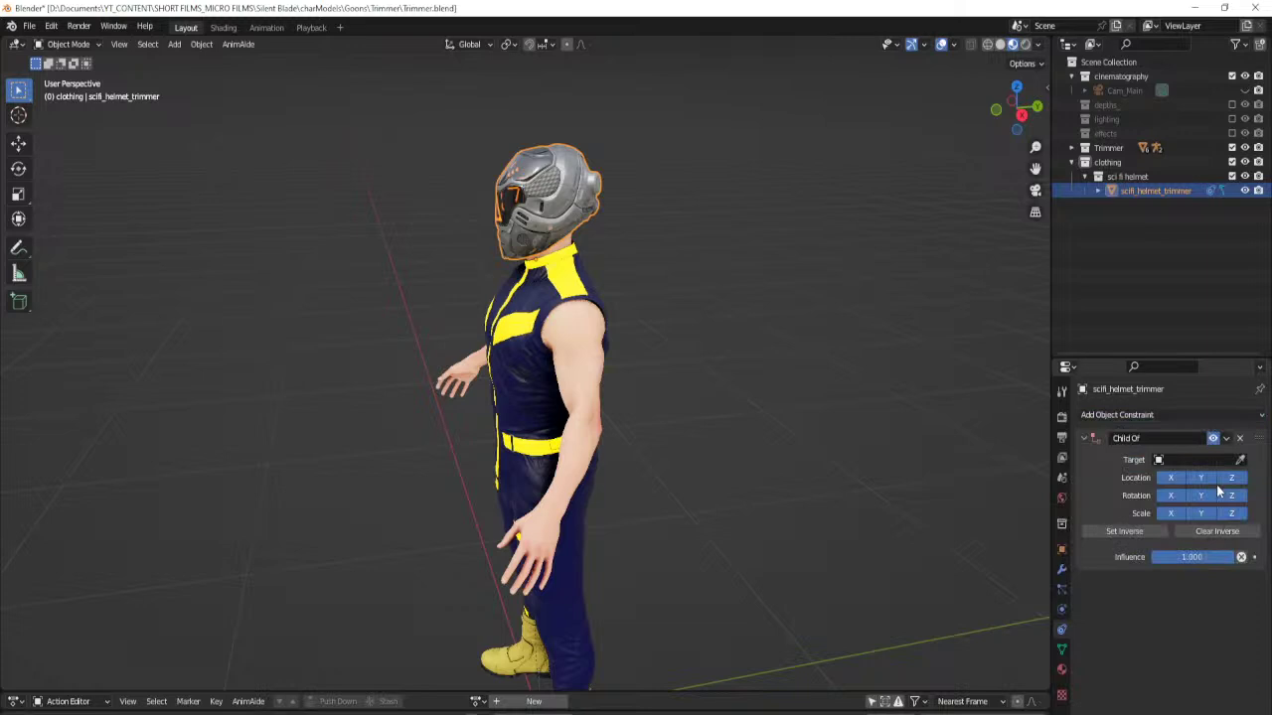
pyautogui.scroll(1, 764, 408)
pyautogui.moveTo(764, 409); pyautogui.dragTo(818, 398, button='middle')
pyautogui.moveTo(1180, 513); pyautogui.dragTo(1254, 514)
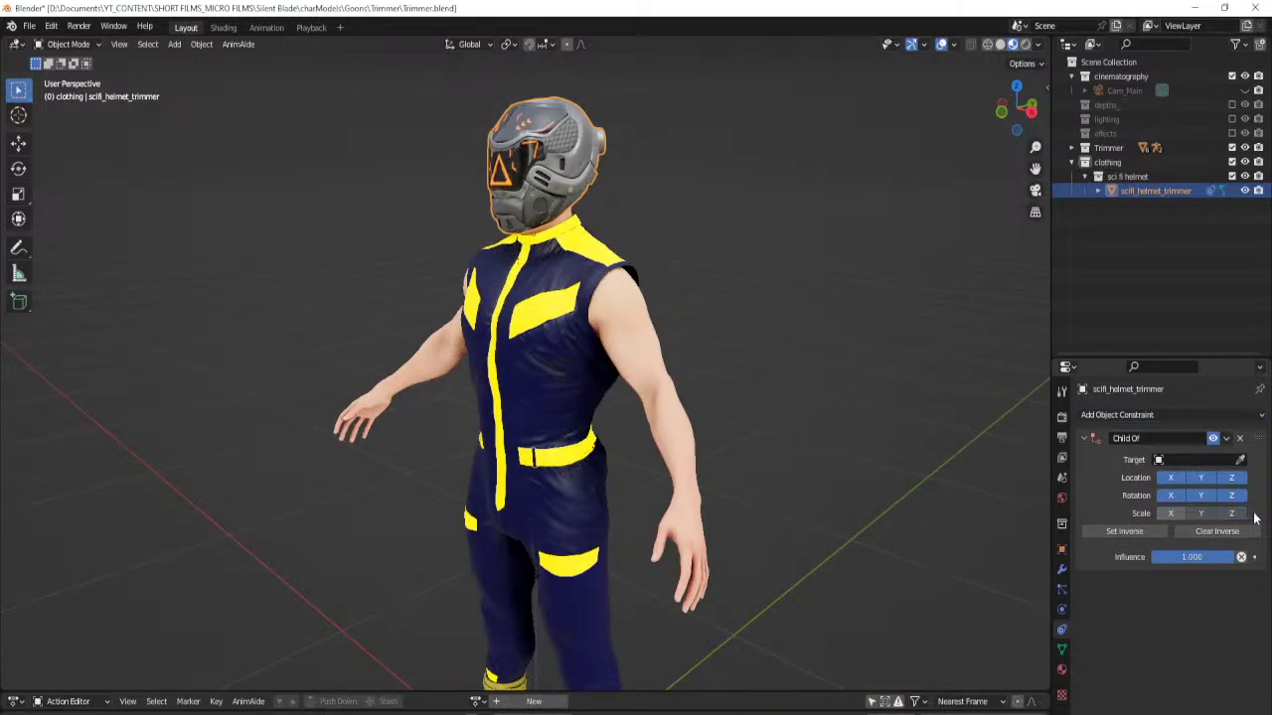
pyautogui.moveTo(746, 397); pyautogui.dragTo(815, 396, button='middle')
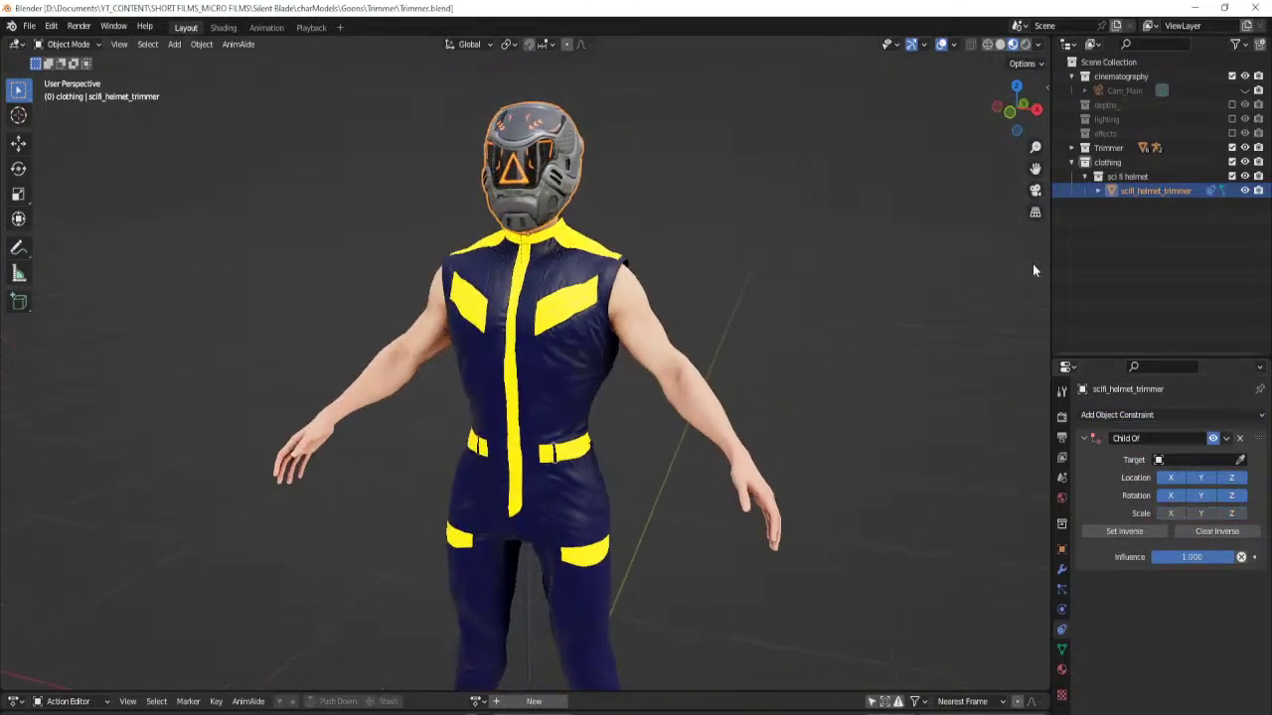
# Exclude the sci fi helmet collection from the view layer and delete the clothing collection around it.
pyautogui.click(1232, 178)
pyautogui.click(1116, 163)
pyautogui.press('x')
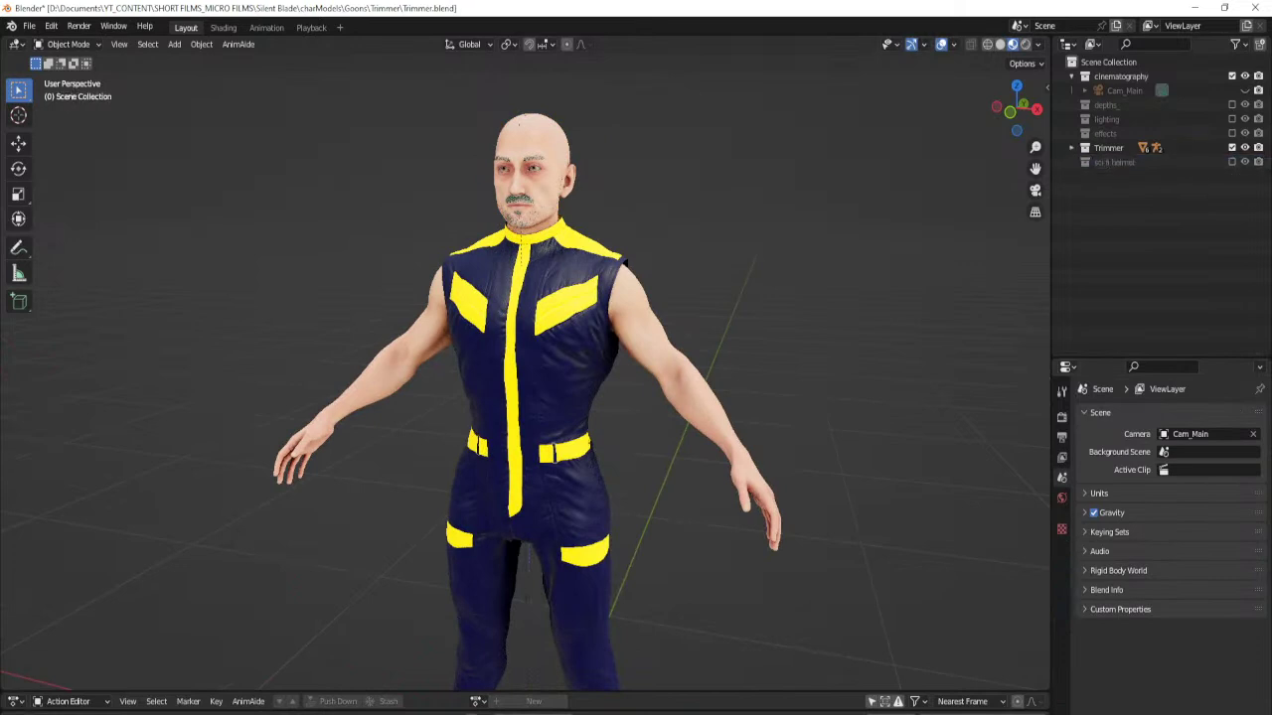
# Select Trimmer_Armature, show bones in the viewport overlays and switch the viewport to solid shading.
pyautogui.click(1070, 148)
pyautogui.click(1137, 162)
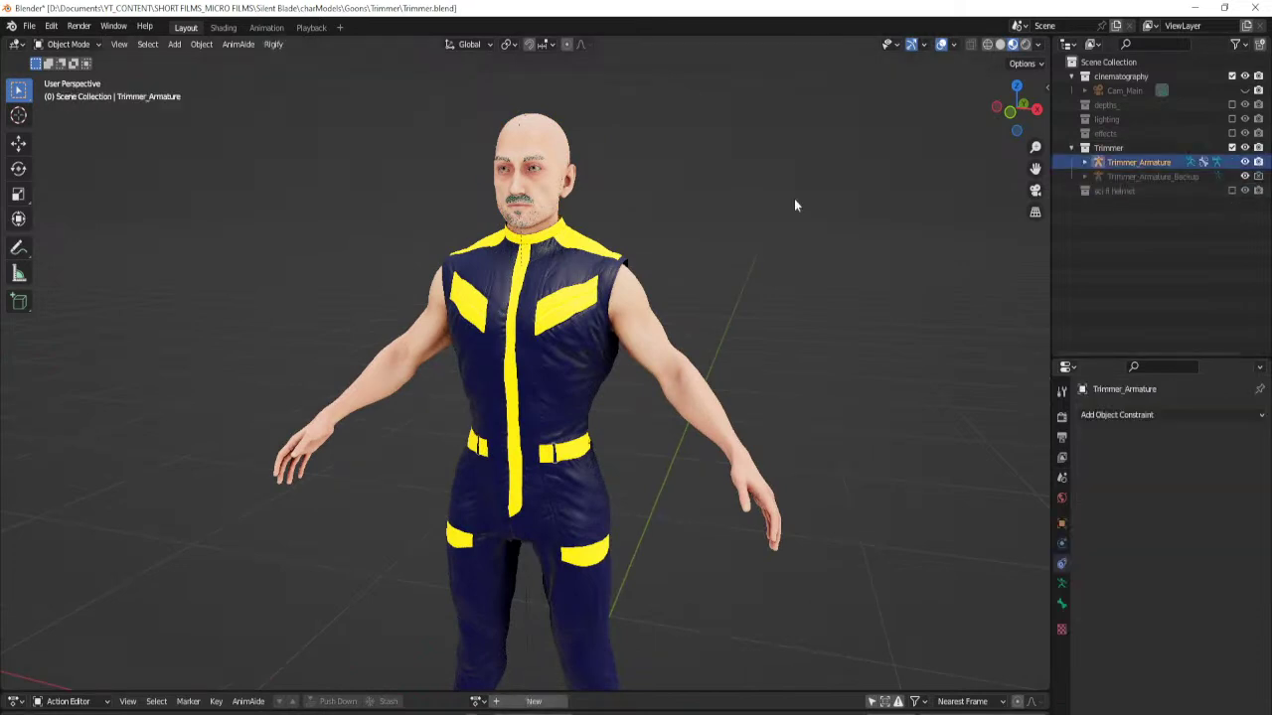
pyautogui.click(952, 44)
pyautogui.click(961, 218)
pyautogui.moveTo(536, 328)
pyautogui.mouseDown(button='middle')
pyautogui.moveTo(636, 352)
pyautogui.moveTo(645, 364)
pyautogui.moveTo(630, 380)
pyautogui.moveTo(625, 348)
pyautogui.moveTo(622, 375)
pyautogui.moveTo(670, 392)
pyautogui.mouseUp(button='middle')
pyautogui.press('z')
pyautogui.click(645, 357)
# Import a bone mapping preset for Trimmer_Armature in Auto-Rig Pro: Quick Rig.
pyautogui.press('n')
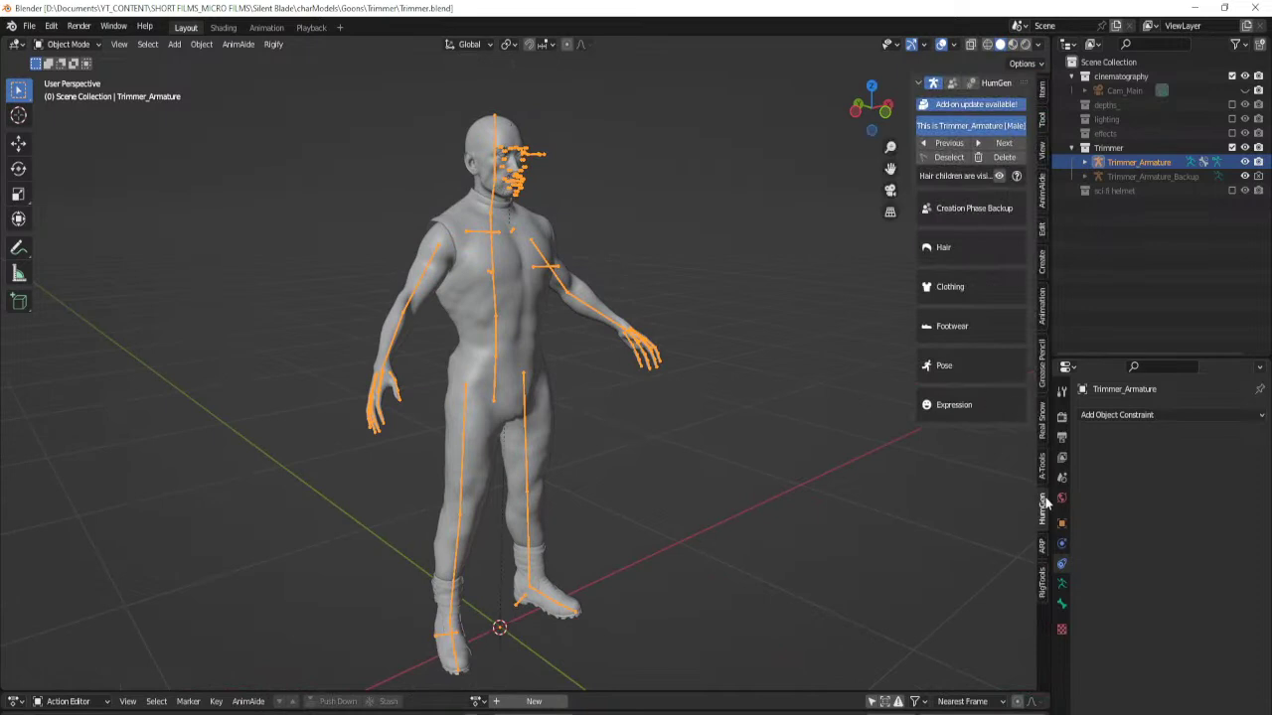
pyautogui.click(1043, 546)
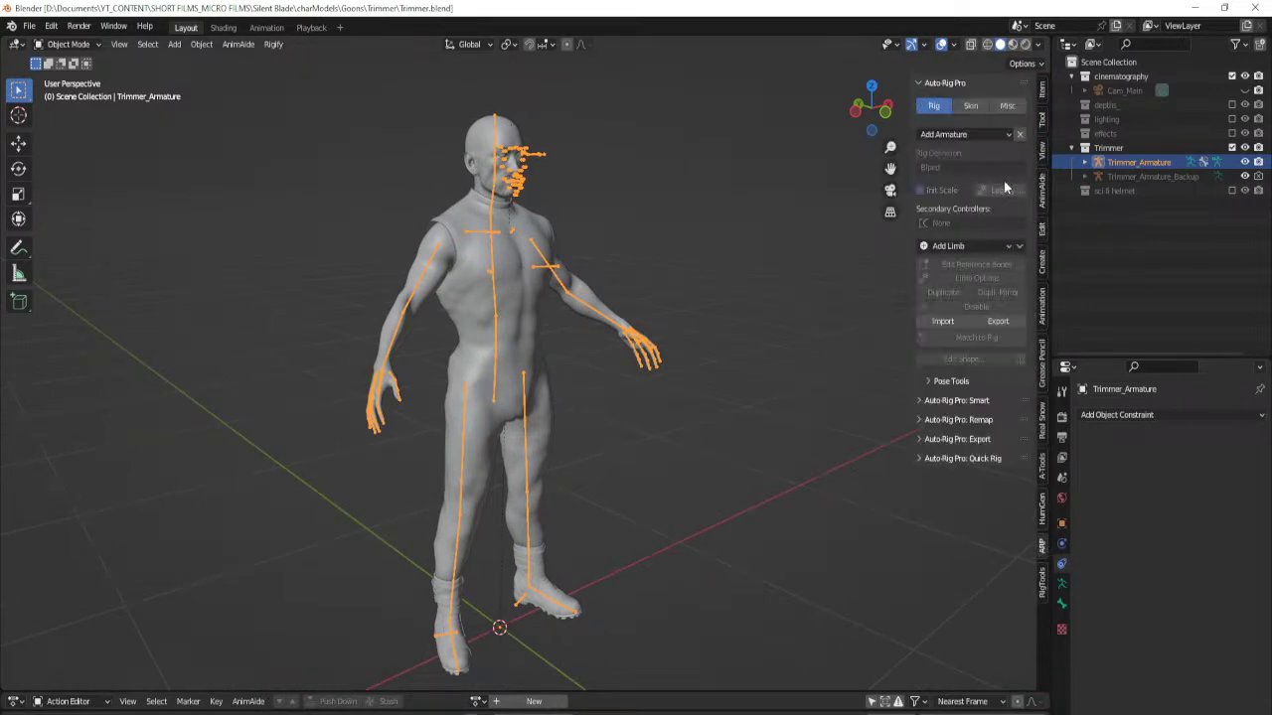
pyautogui.click(969, 87)
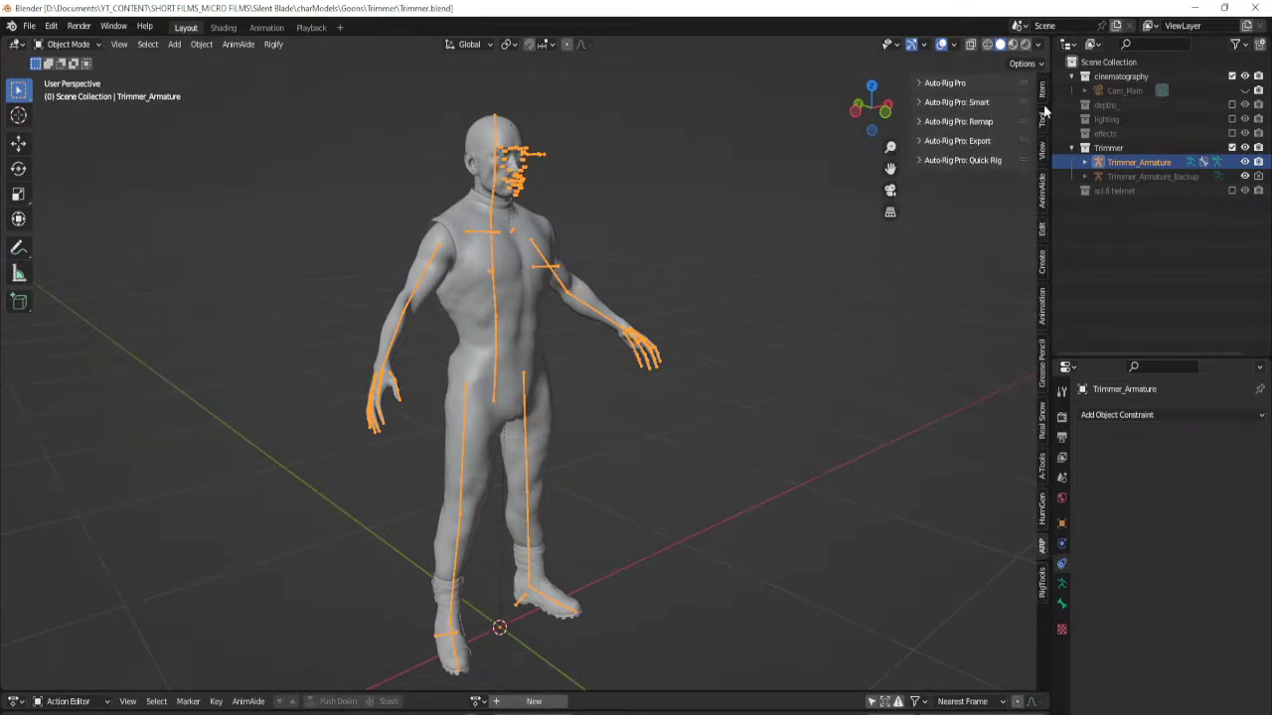
pyautogui.click(980, 160)
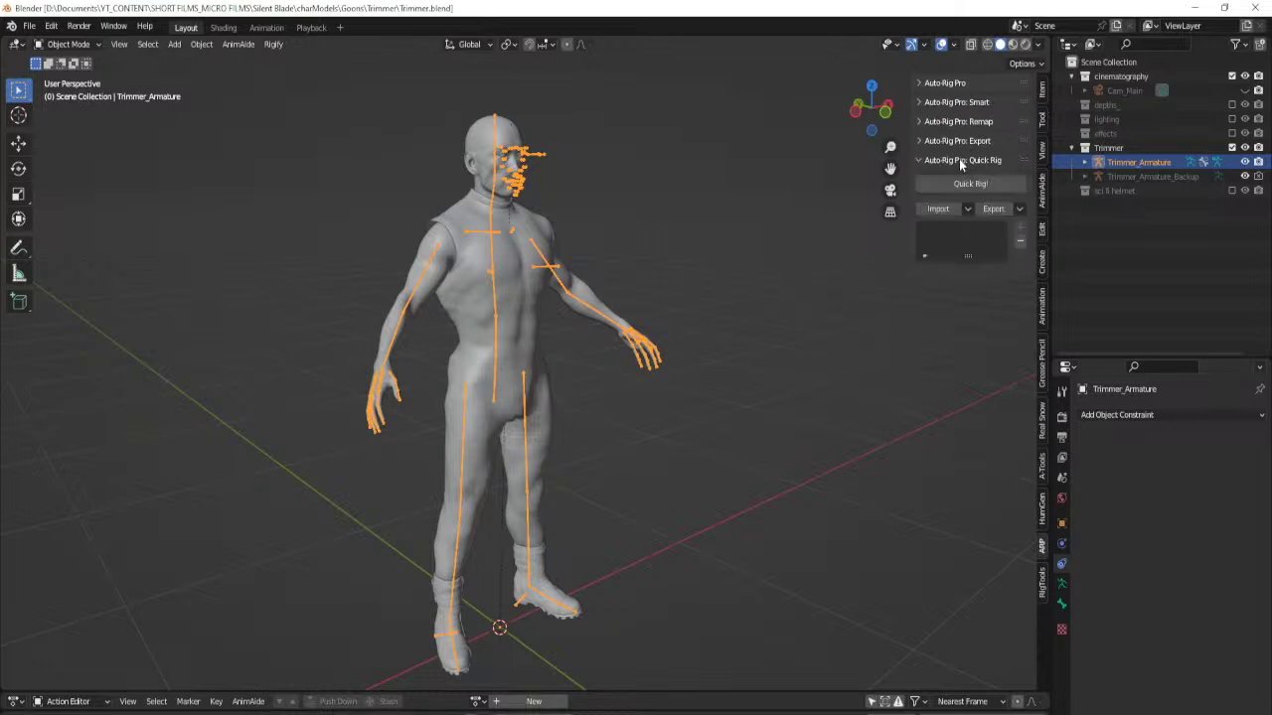
pyautogui.click(967, 209)
pyautogui.click(1015, 314)
pyautogui.click(1011, 361)
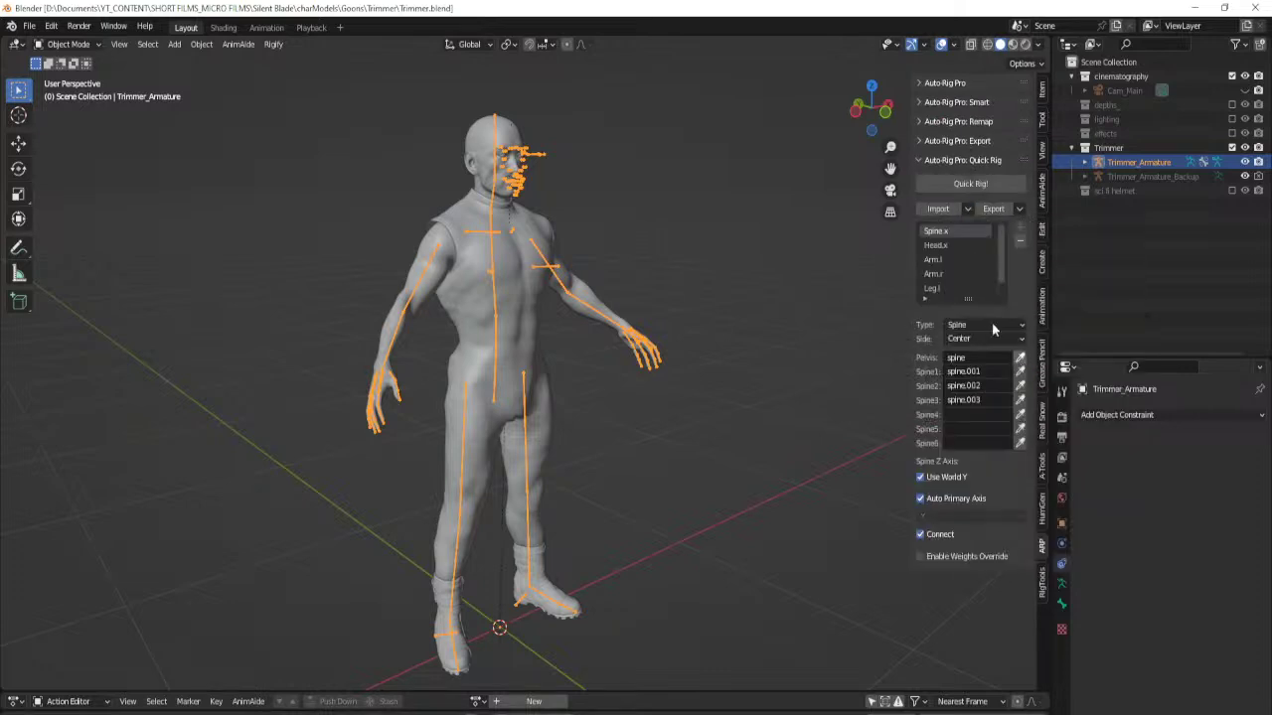
# Generate the Quick Rig with FK legs, Copy Constraints and Retarget Shape Keys Drivers enabled, and orphan bones coloured red.
pyautogui.click(970, 183)
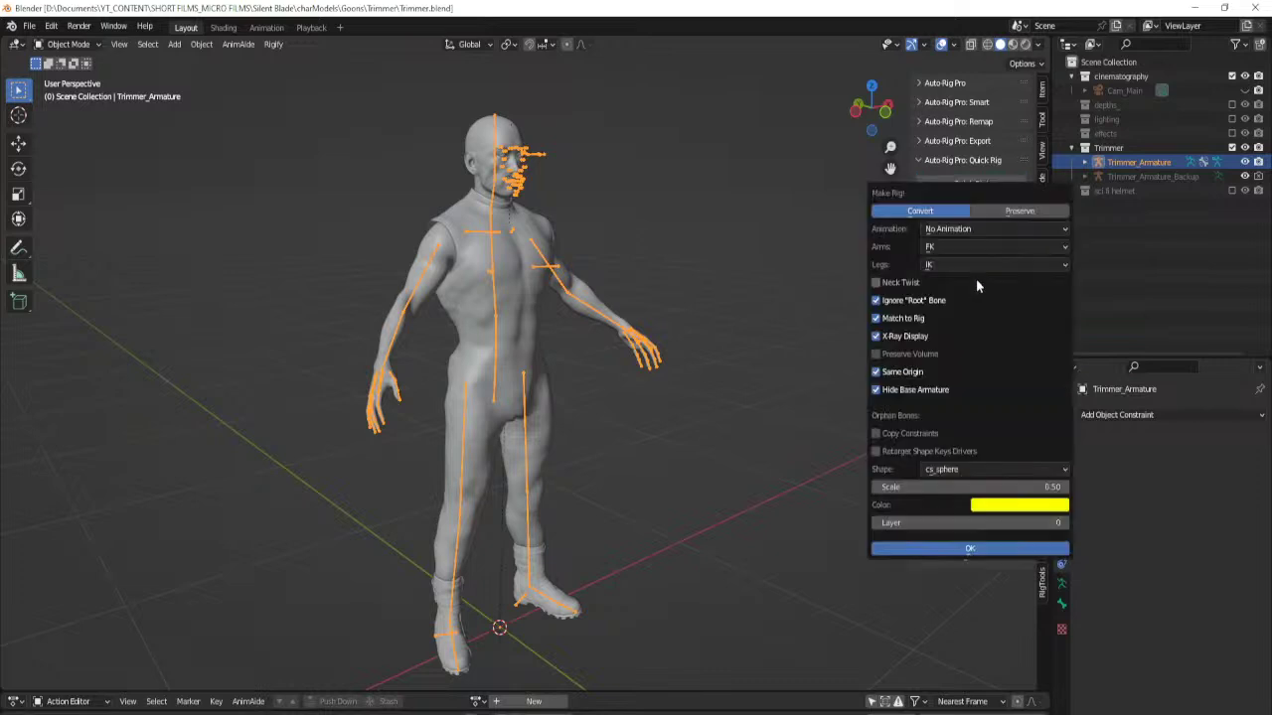
pyautogui.click(949, 264)
pyautogui.click(952, 286)
pyautogui.click(921, 449)
pyautogui.click(906, 433)
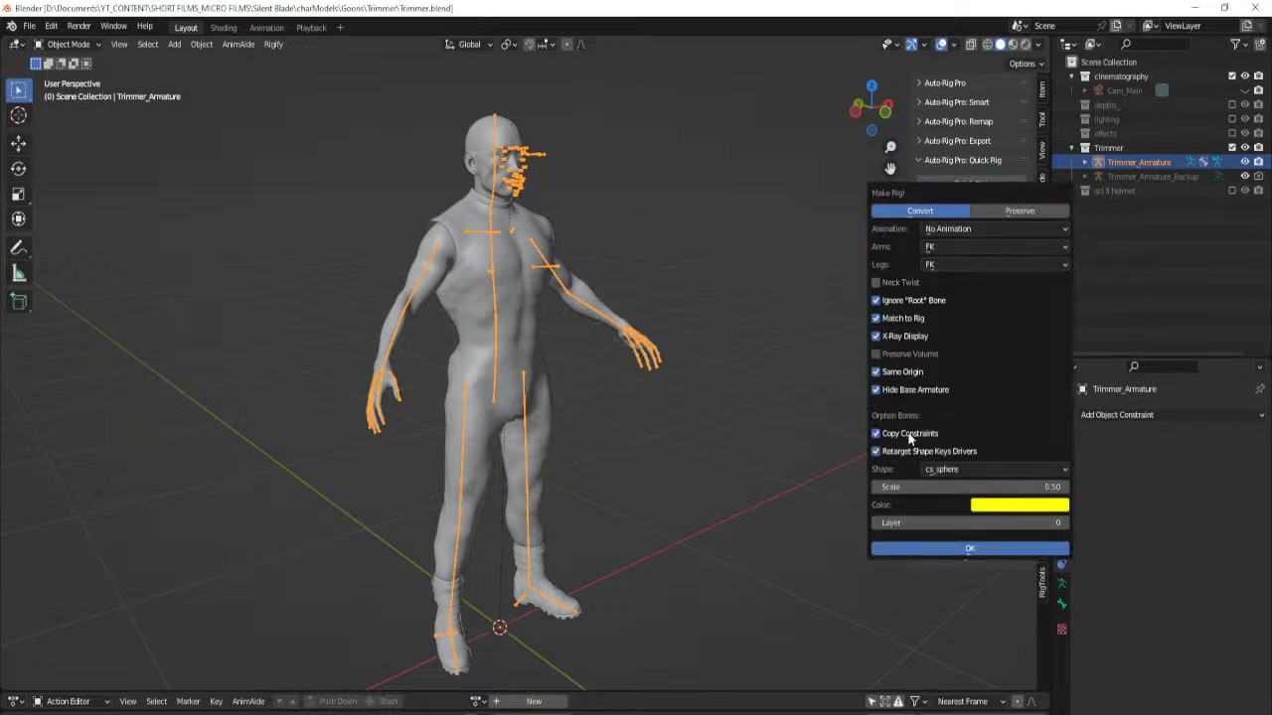
pyautogui.click(1020, 507)
pyautogui.moveTo(1006, 455); pyautogui.dragTo(980, 455)
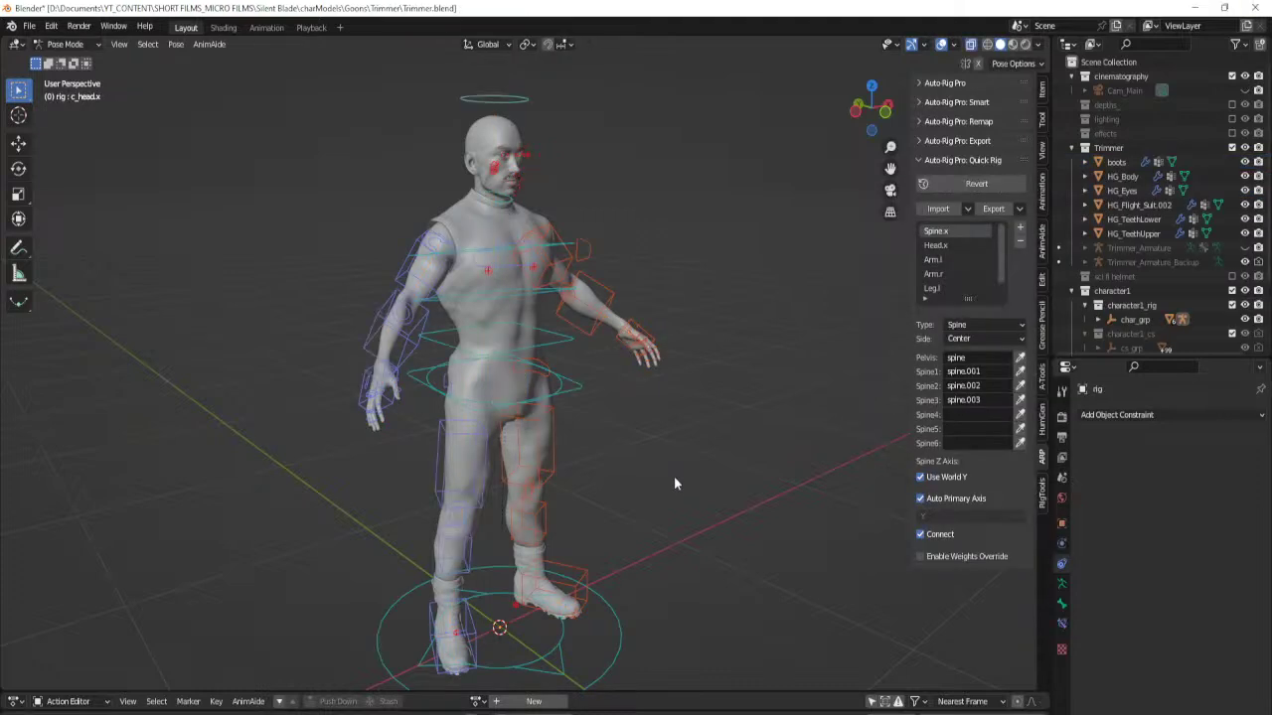
# Rename the generated rig object under char_grp as Trimmer_Rig.
pyautogui.click(983, 162)
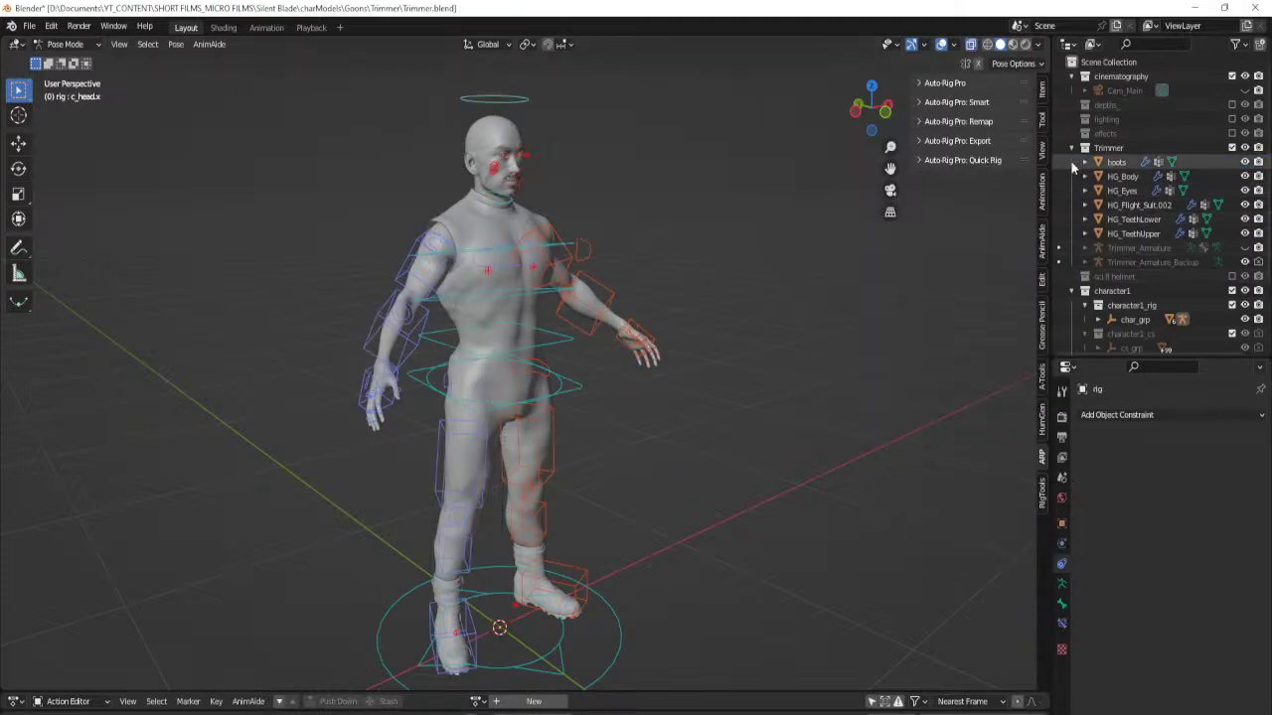
pyautogui.click(1071, 148)
pyautogui.click(1096, 204)
pyautogui.click(1141, 219)
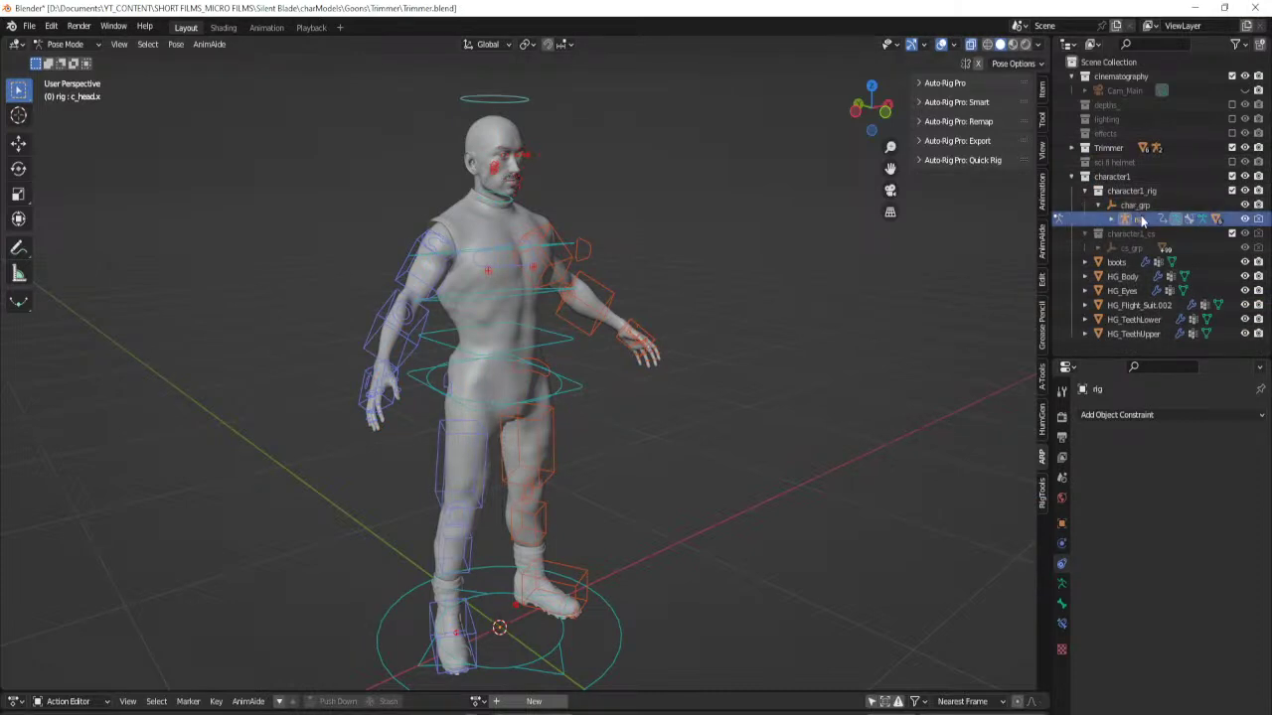
pyautogui.doubleClick(1138, 220)
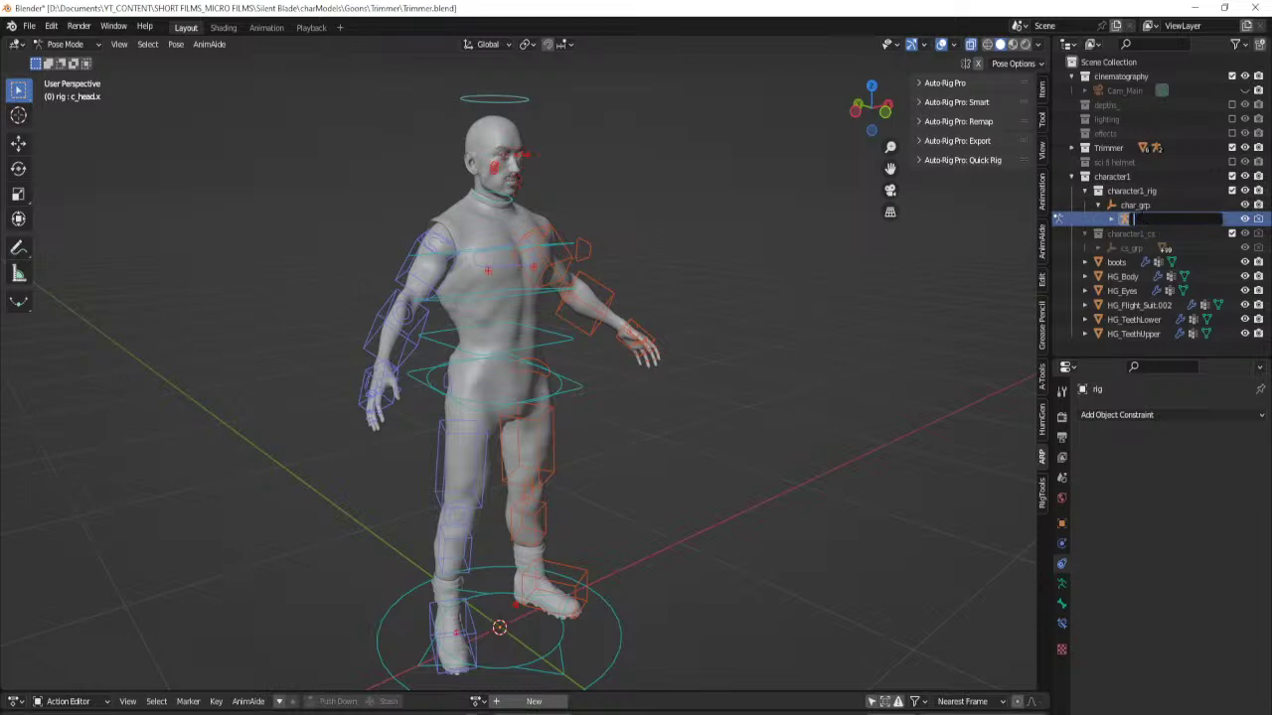
pyautogui.write('Trimmer_Rig')
pyautogui.press('Return')
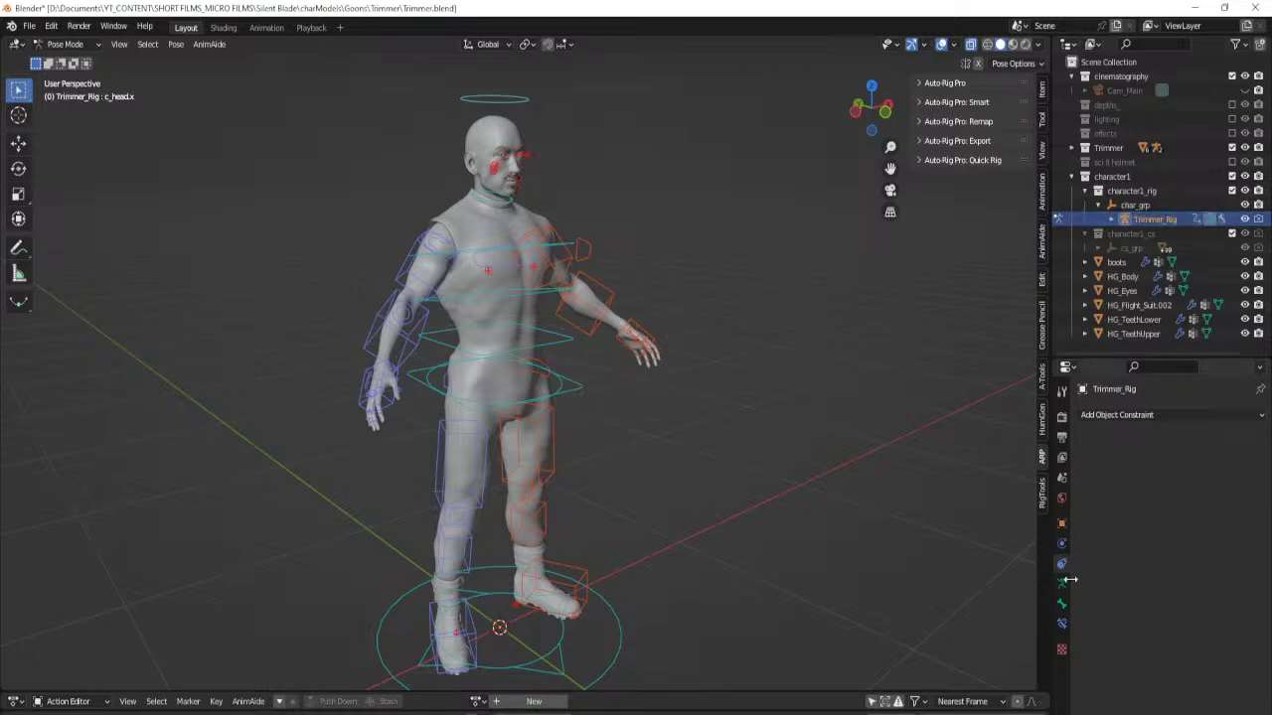
# Rename the rig's armature data as Trimmer_Rig and move the character1 collection into the Trimmer collection.
pyautogui.click(1062, 583)
pyautogui.click(1137, 414)
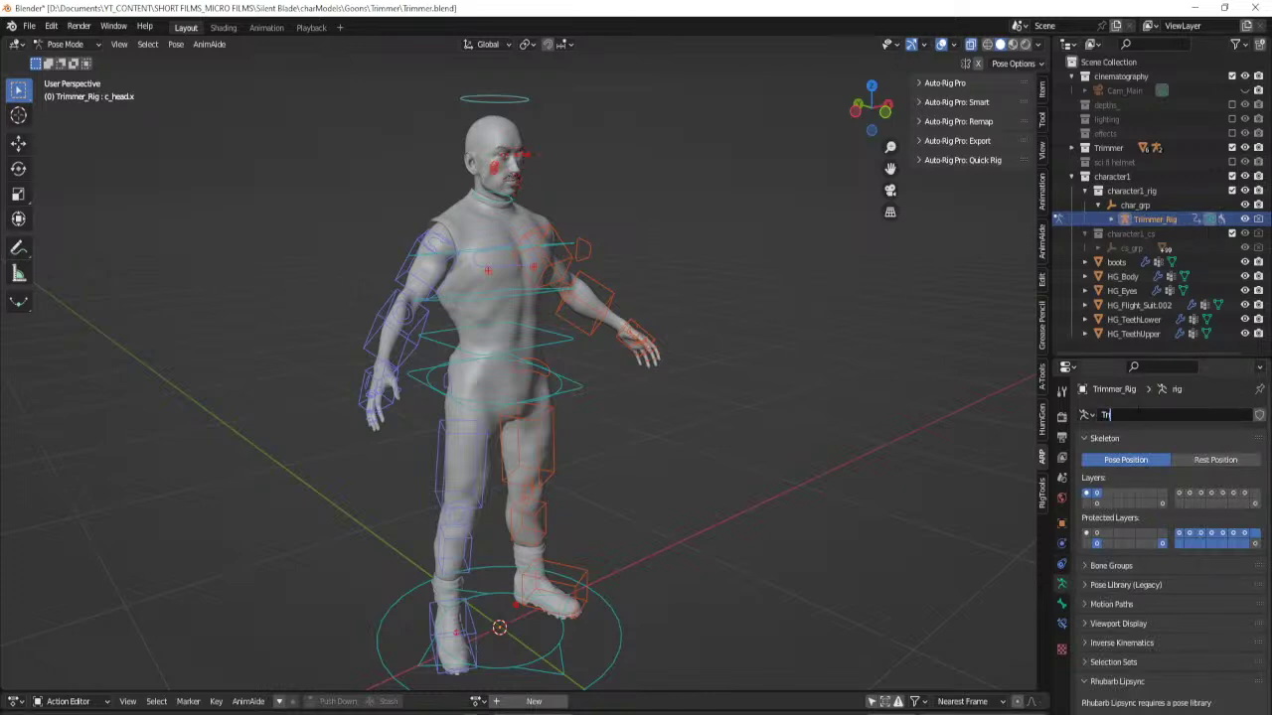
pyautogui.write('Trimmer_Rig')
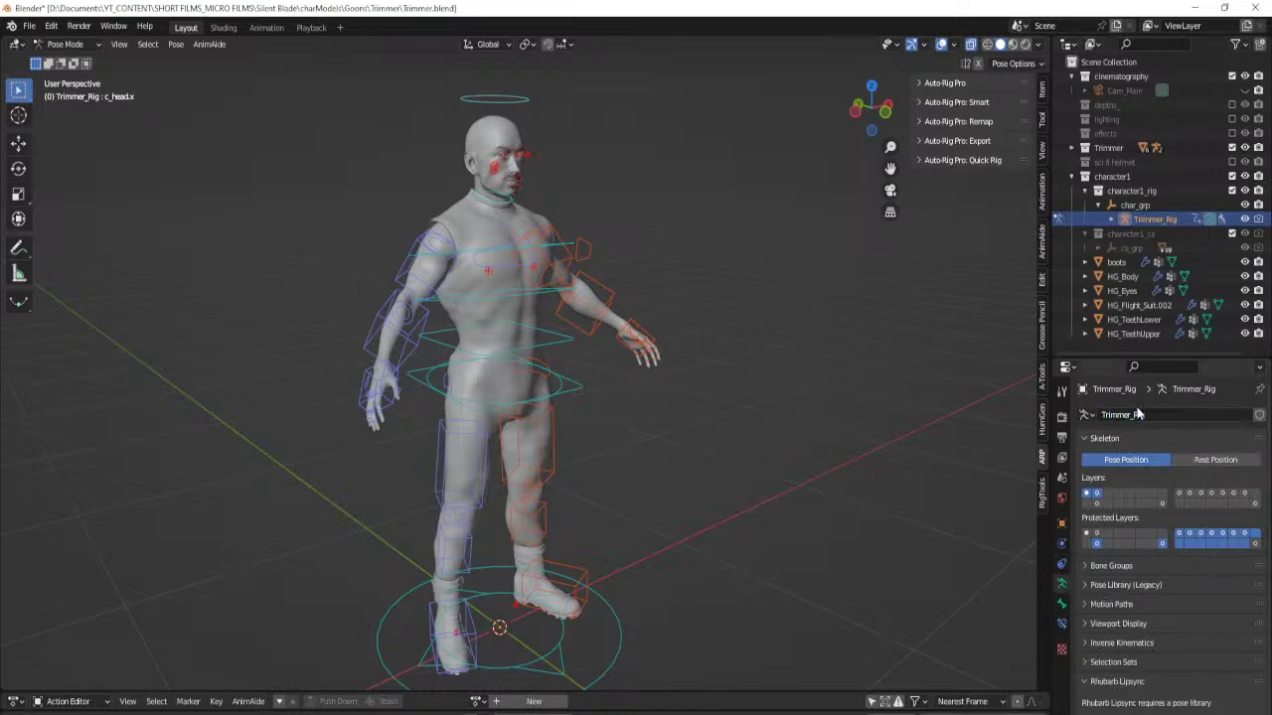
pyautogui.press('Return')
pyautogui.click(1072, 176)
pyautogui.moveTo(1111, 176); pyautogui.dragTo(1108, 149)
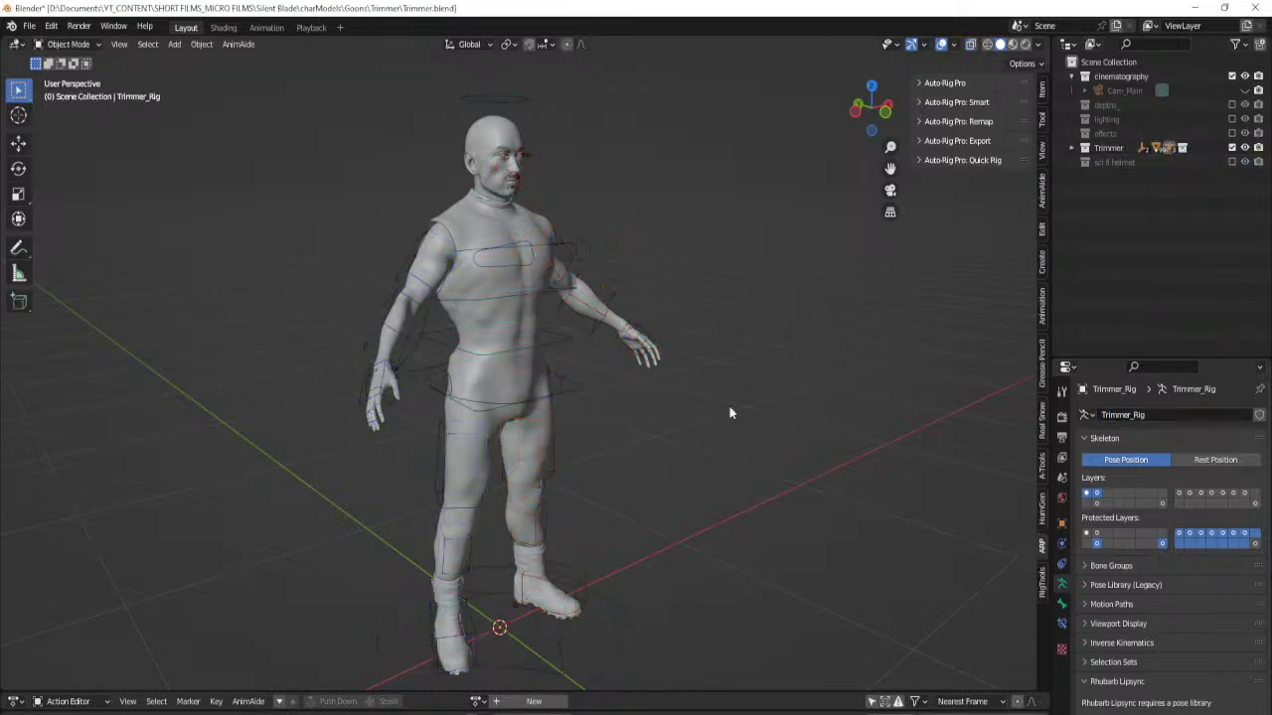
# Enable In Front in Trimmer_Rig's viewport display settings.
pyautogui.click(1110, 623)
pyautogui.scroll(-3, 1122, 616)
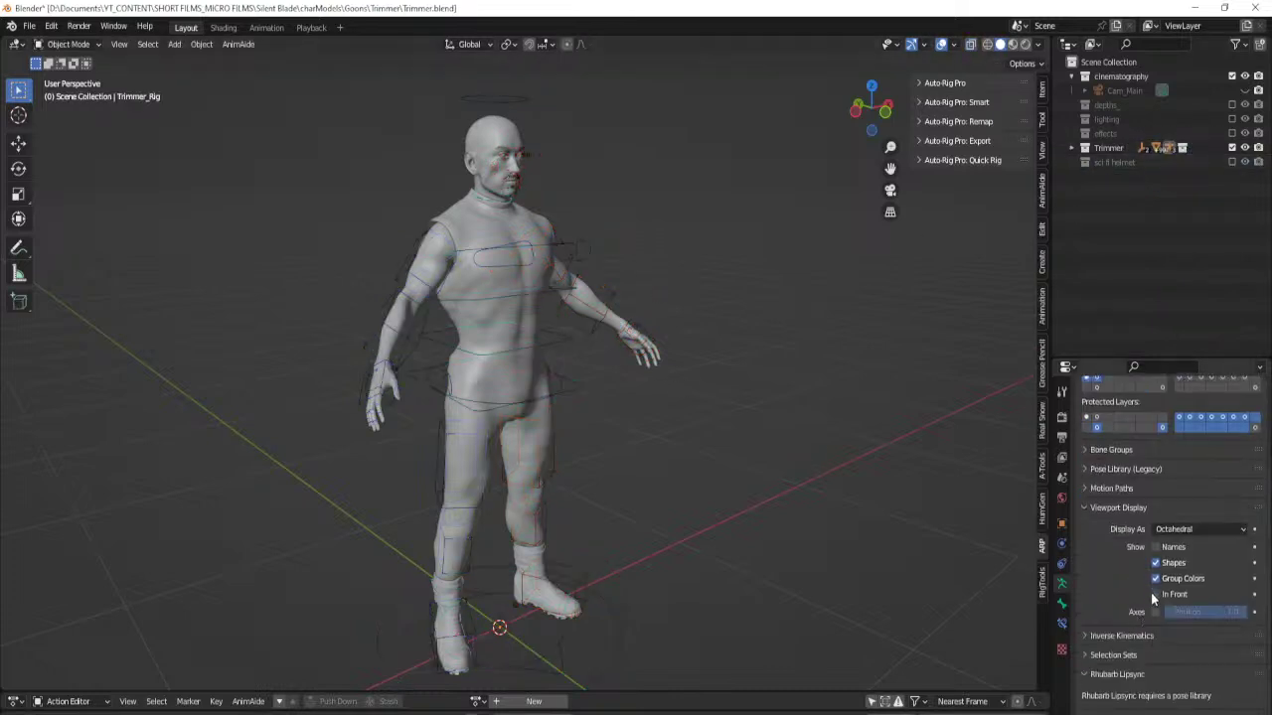
pyautogui.click(1156, 594)
pyautogui.click(1117, 508)
pyautogui.moveTo(954, 502)
pyautogui.mouseDown(button='middle')
pyautogui.moveTo(730, 497)
pyautogui.moveTo(673, 420)
pyautogui.moveTo(723, 438)
pyautogui.moveTo(693, 352)
pyautogui.moveTo(657, 440)
pyautogui.moveTo(632, 428)
pyautogui.moveTo(696, 486)
pyautogui.moveTo(679, 407)
pyautogui.moveTo(686, 446)
pyautogui.moveTo(603, 487)
pyautogui.moveTo(892, 554)
pyautogui.mouseUp(button='middle')
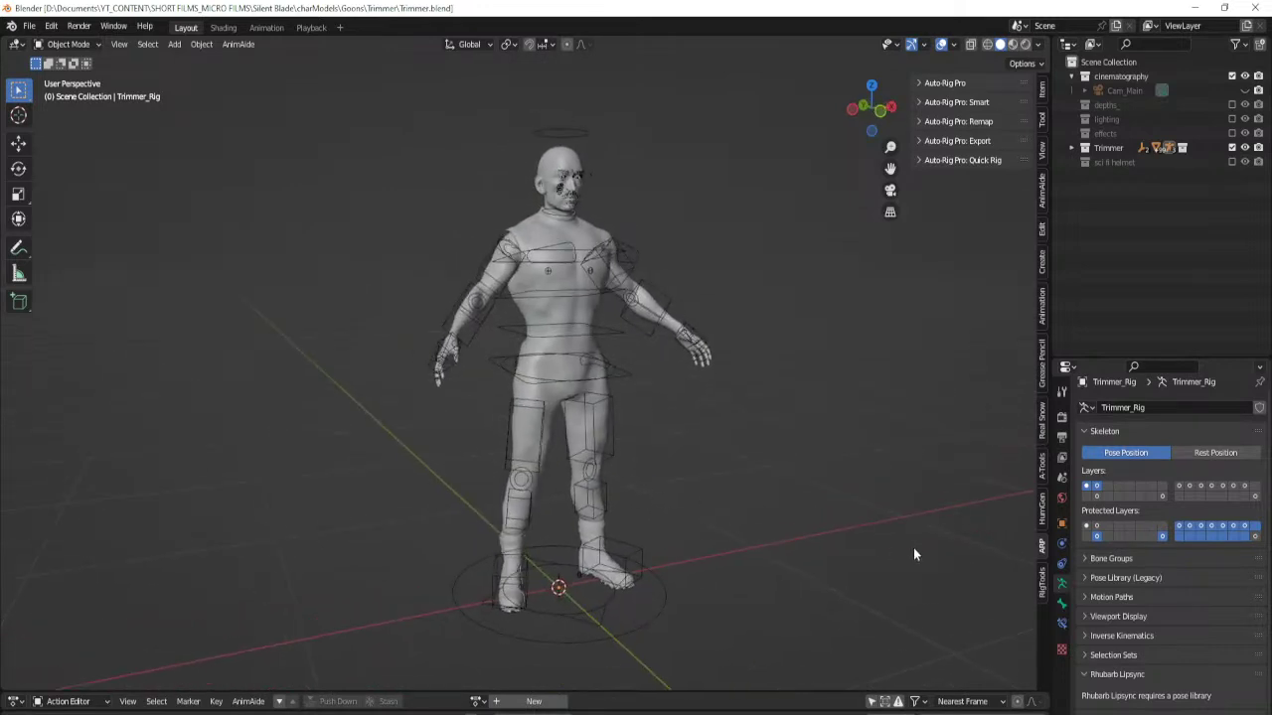
# Enable the sci fi helmet collection, select scifi_helmet_trimmer and frame it in the view.
pyautogui.click(1062, 417)
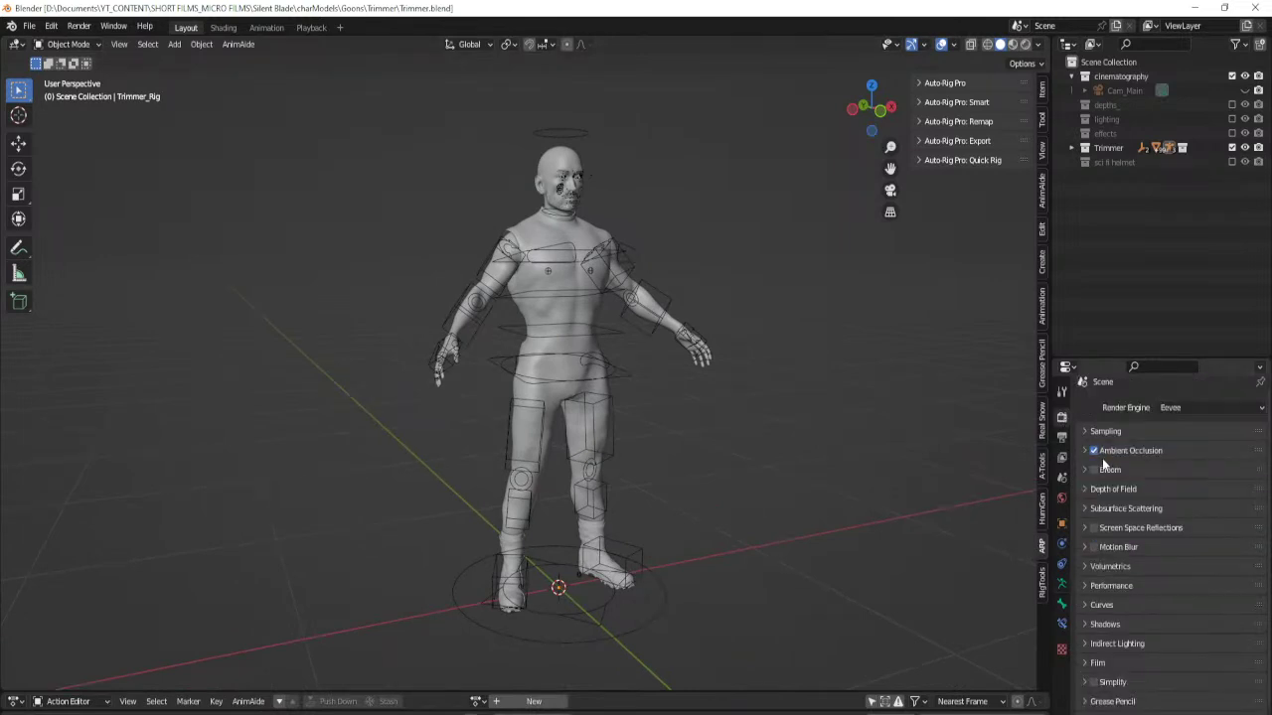
pyautogui.moveTo(680, 465); pyautogui.dragTo(686, 459, button='middle')
pyautogui.click(1233, 163)
pyautogui.click(1134, 176)
pyautogui.moveTo(742, 295); pyautogui.dragTo(661, 303, button='middle')
pyautogui.scroll(1, 659, 301)
pyautogui.press('KP_Decimal')
pyautogui.scroll(-4, 659, 302)
pyautogui.keyDown('shift'); pyautogui.moveTo(613, 431); pyautogui.dragTo(605, 384, button='middle'); pyautogui.keyUp('shift')
pyautogui.moveTo(725, 340); pyautogui.dragTo(692, 338, button='middle')
pyautogui.press('n')
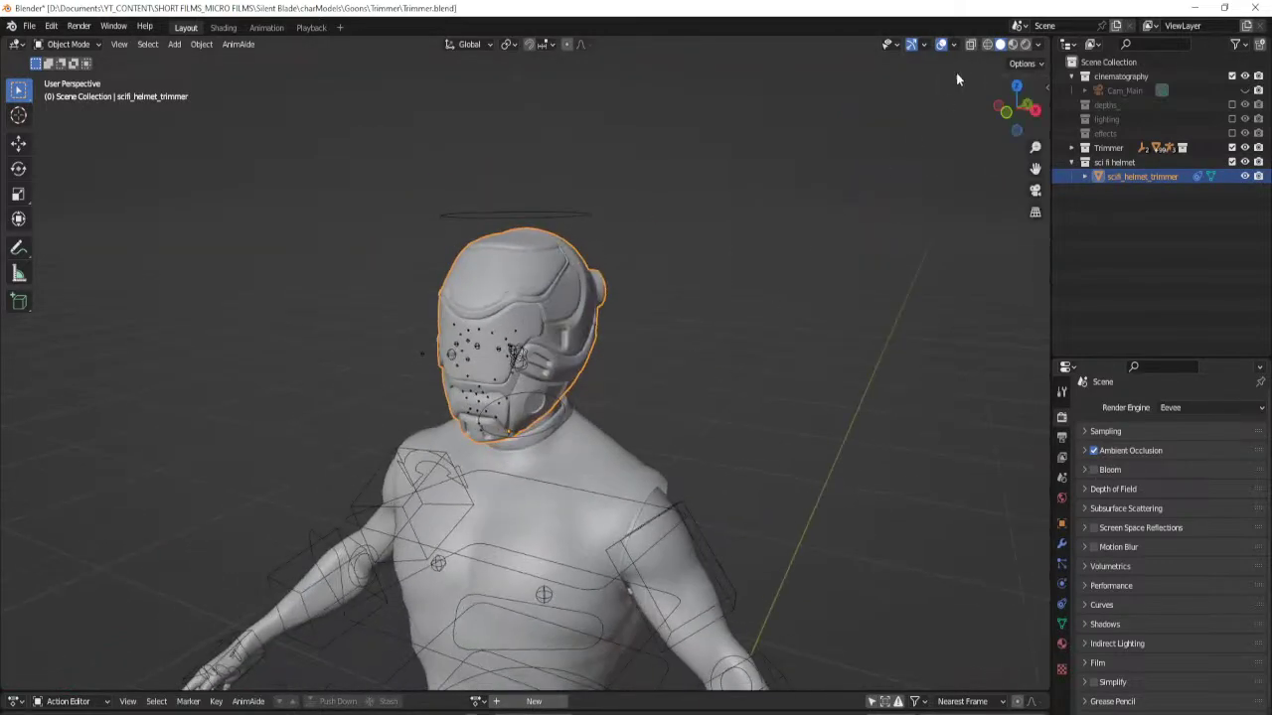
# Hide bones in the viewport overlays and switch the viewport to Material Preview shading.
pyautogui.click(954, 44)
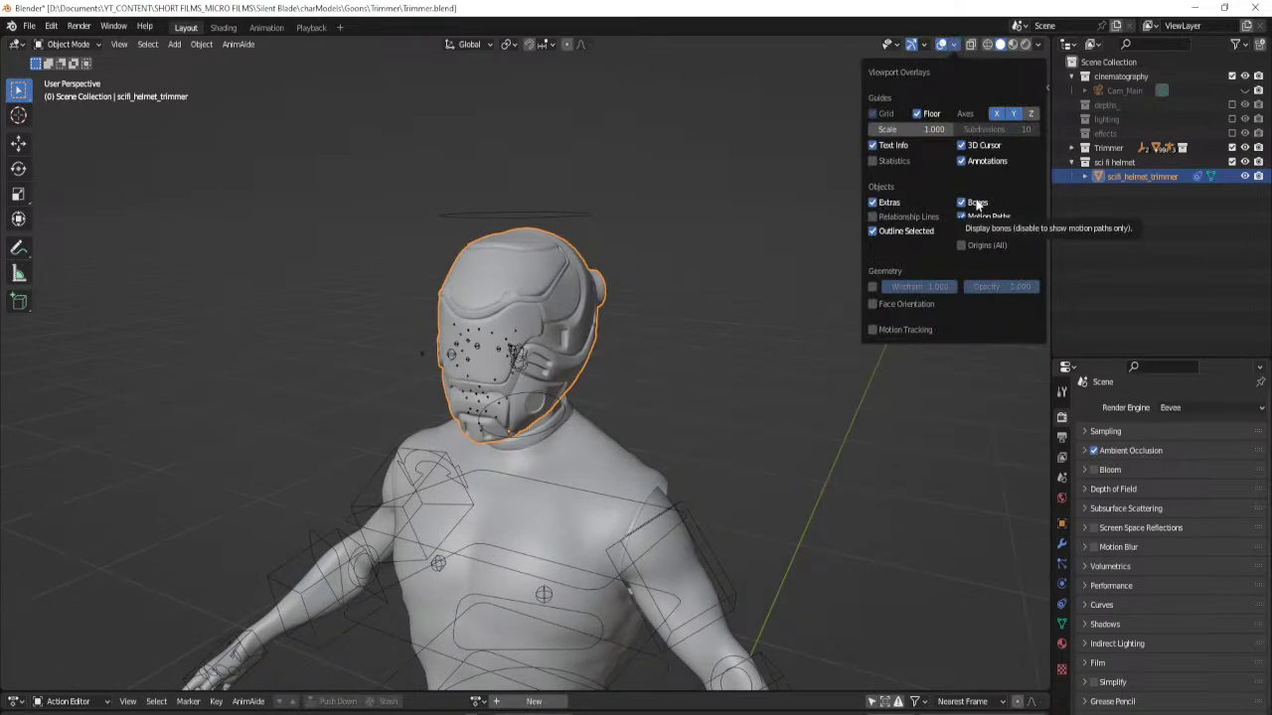
pyautogui.click(977, 204)
pyautogui.moveTo(529, 505)
pyautogui.mouseDown(button='middle')
pyautogui.moveTo(495, 494)
pyautogui.moveTo(544, 507)
pyautogui.mouseUp(button='middle')
pyautogui.press('z')
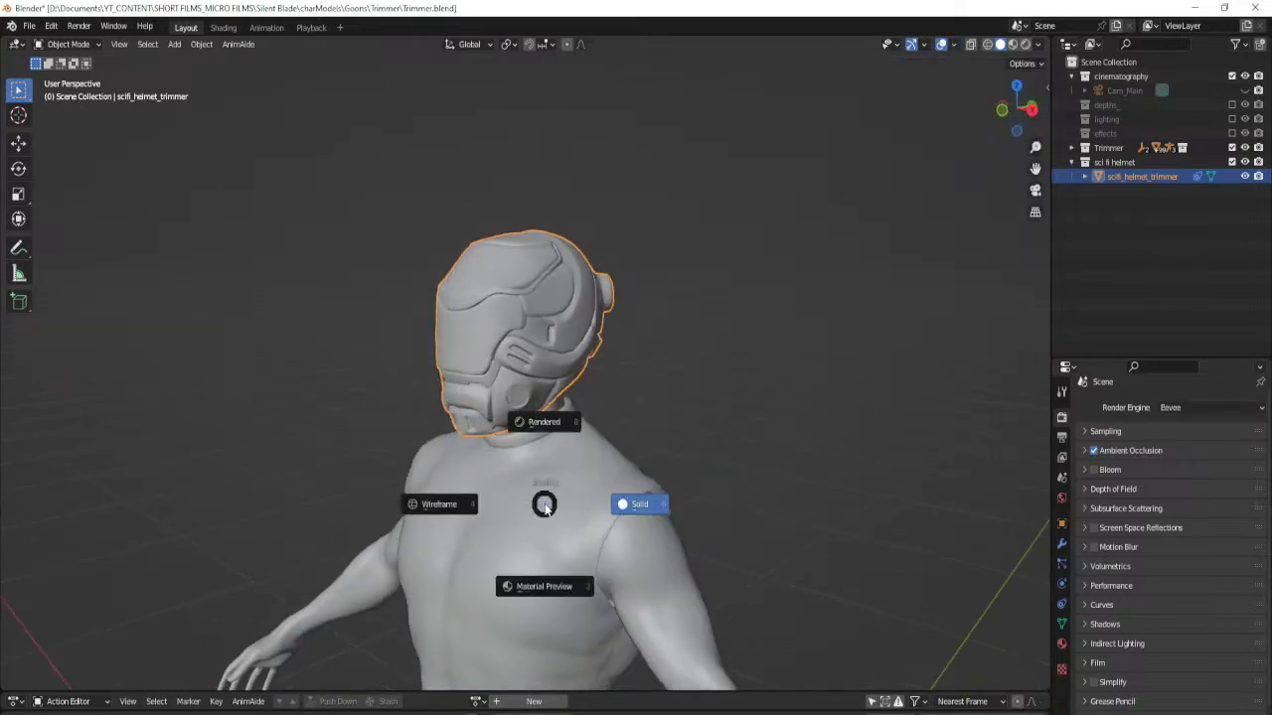
pyautogui.click(565, 470)
pyautogui.moveTo(568, 463); pyautogui.dragTo(462, 382, button='middle')
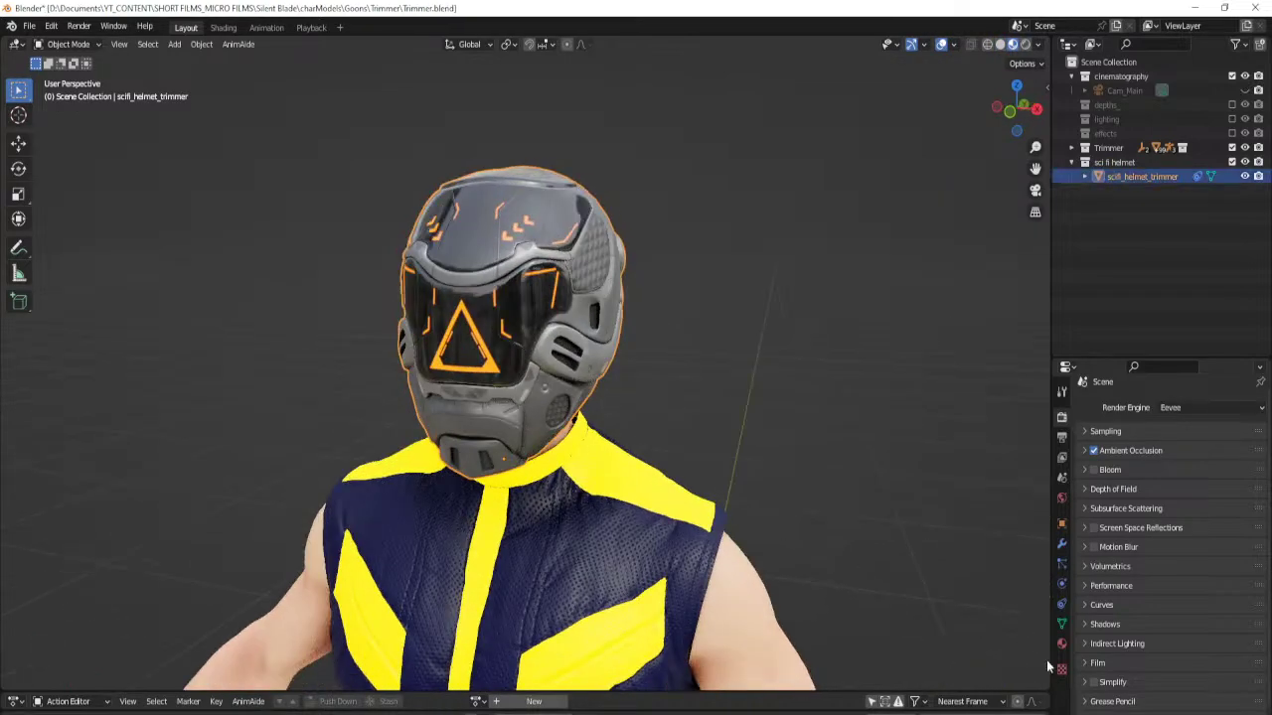
# Open the helmet material in the Shading workspace and frame the helmet in its viewport.
pyautogui.click(1062, 644)
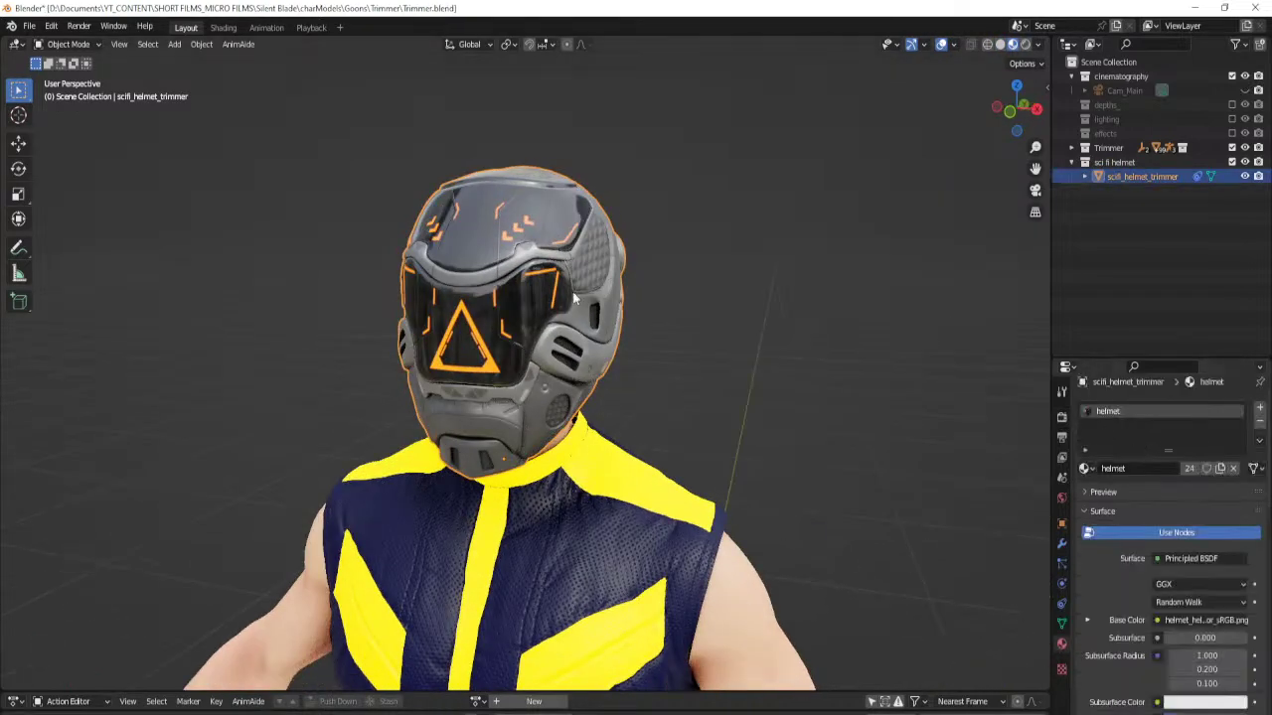
pyautogui.click(224, 26)
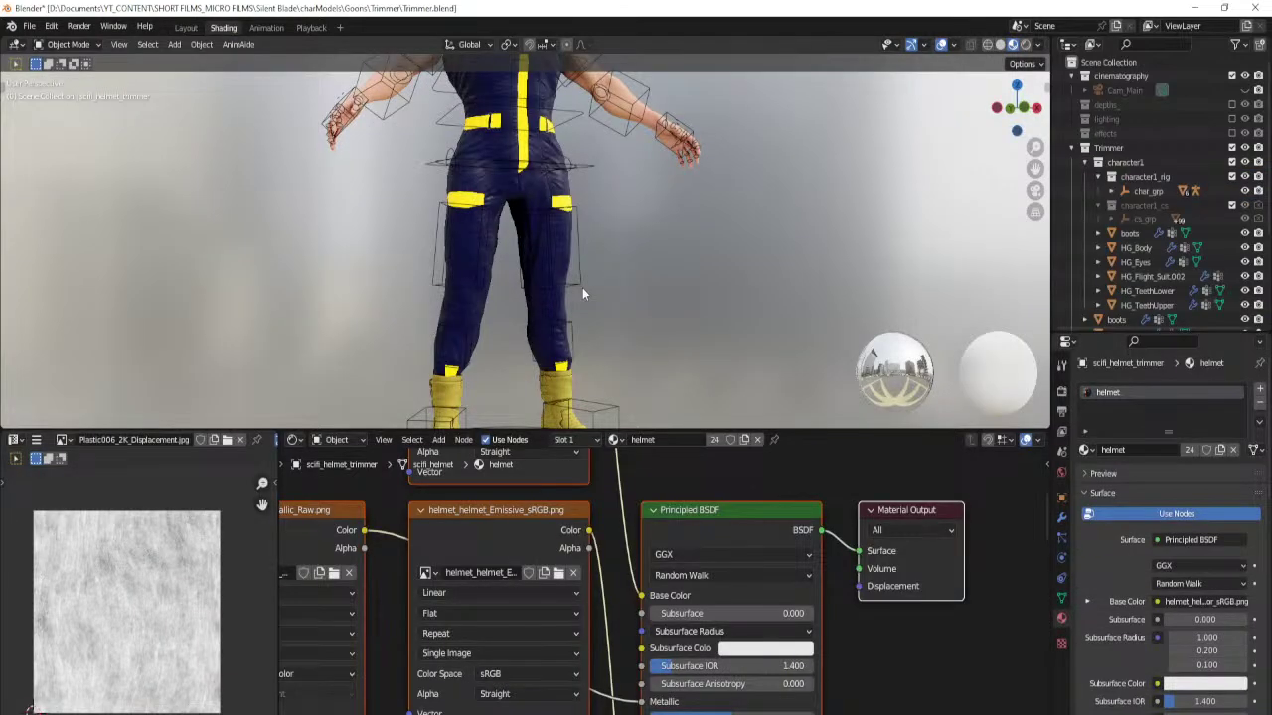
pyautogui.press('KP_Decimal')
pyautogui.moveTo(738, 275); pyautogui.dragTo(676, 305, button='middle')
pyautogui.press('n')
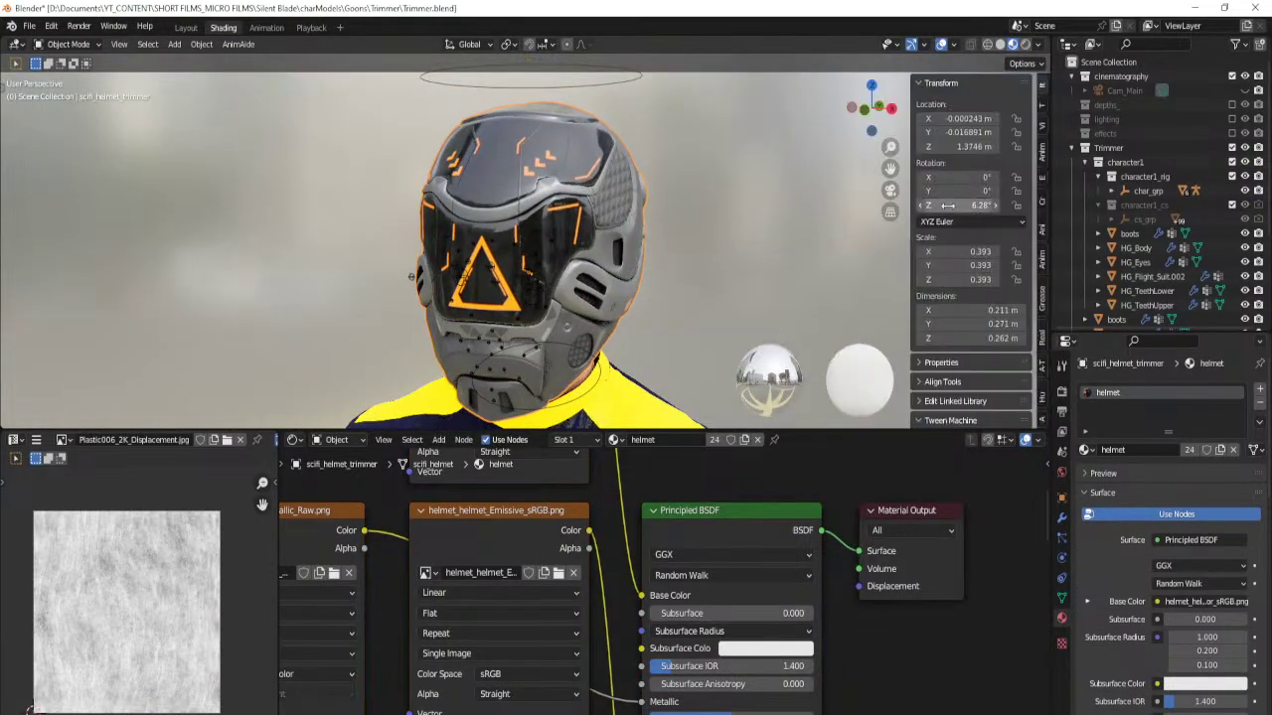
pyautogui.press('n')
# Hide bones in the overlays of the Shading workspace's viewport.
pyautogui.click(953, 44)
pyautogui.click(961, 217)
pyautogui.scroll(-3, 589, 286)
pyautogui.moveTo(588, 287); pyautogui.dragTo(553, 289, button='middle')
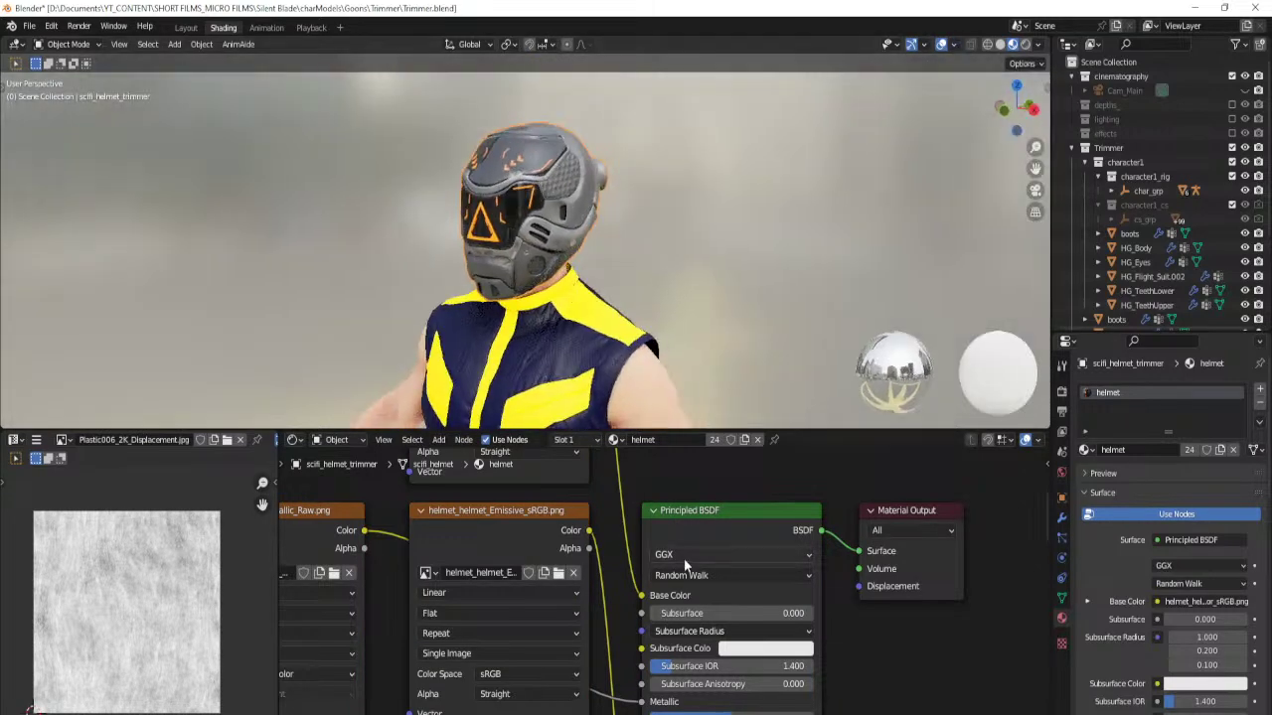
# Arrange all nodes of the helmet material with Center nodes turned off, and save the file.
pyautogui.scroll(-3, 692, 558)
pyautogui.moveTo(693, 556); pyautogui.dragTo(536, 580, button='middle')
pyautogui.moveTo(557, 552); pyautogui.dragTo(717, 614)
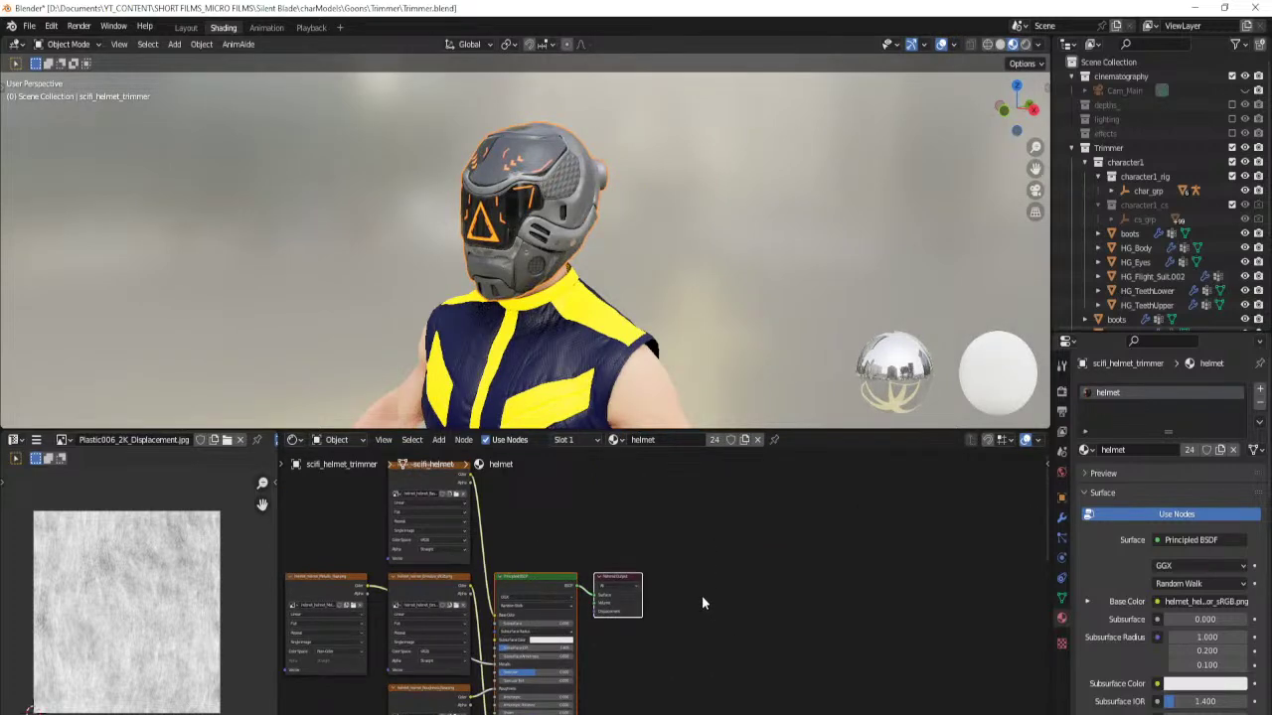
pyautogui.press('n')
pyautogui.click(1042, 604)
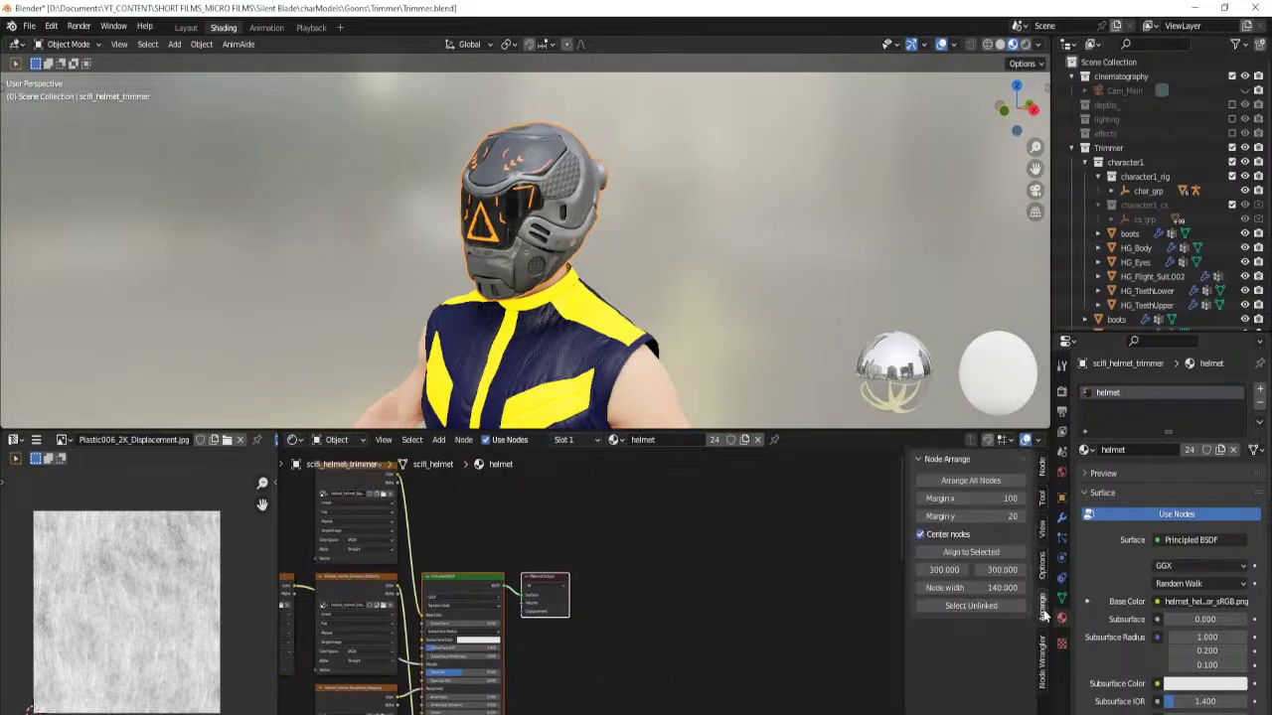
pyautogui.click(919, 535)
pyautogui.press('n')
pyautogui.scroll(3, 699, 527)
pyautogui.hotkey('ctrl', 's')
# Move the helmet_helmet_Normal_Raw.png texture node down beside the Normal Map node.
pyautogui.moveTo(670, 582); pyautogui.dragTo(751, 555, button='middle')
pyautogui.scroll(-5, 644, 572)
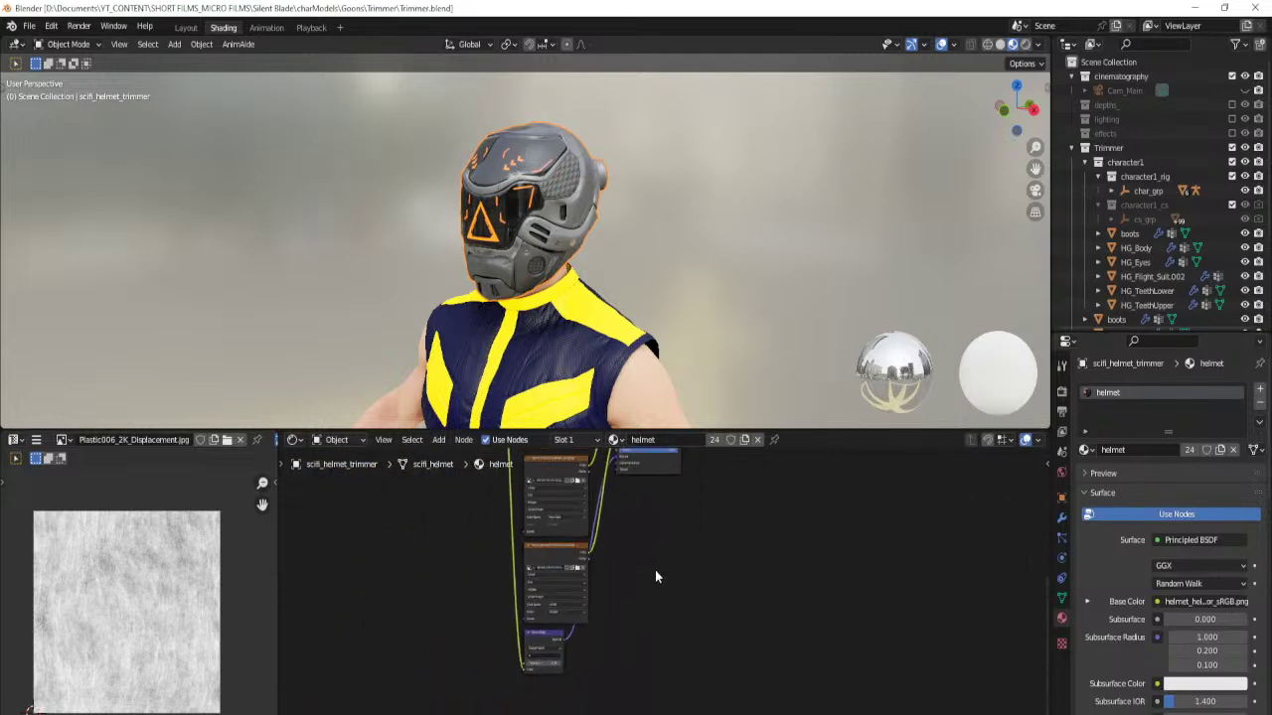
pyautogui.moveTo(555, 516); pyautogui.dragTo(551, 575, button='middle')
pyautogui.moveTo(570, 524); pyautogui.dragTo(562, 675)
pyautogui.scroll(5, 596, 656)
pyautogui.moveTo(674, 627); pyautogui.dragTo(480, 699, button='middle')
pyautogui.scroll(3, 557, 249)
# Set the helmet material's Principled BSDF Specular to 0.1.
pyautogui.moveTo(556, 248); pyautogui.dragTo(635, 277, button='middle')
pyautogui.scroll(4, 543, 254)
pyautogui.scroll(-2, 570, 556)
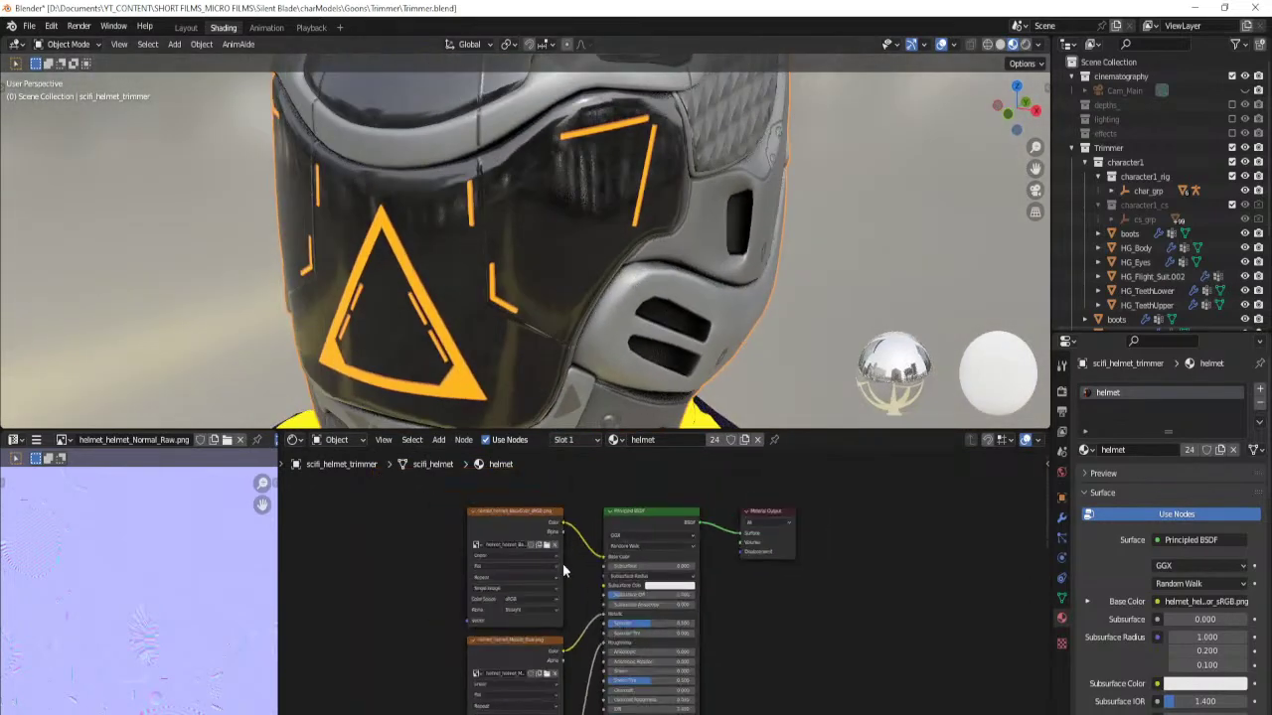
pyautogui.click(636, 624)
pyautogui.write('.1')
pyautogui.press('Return')
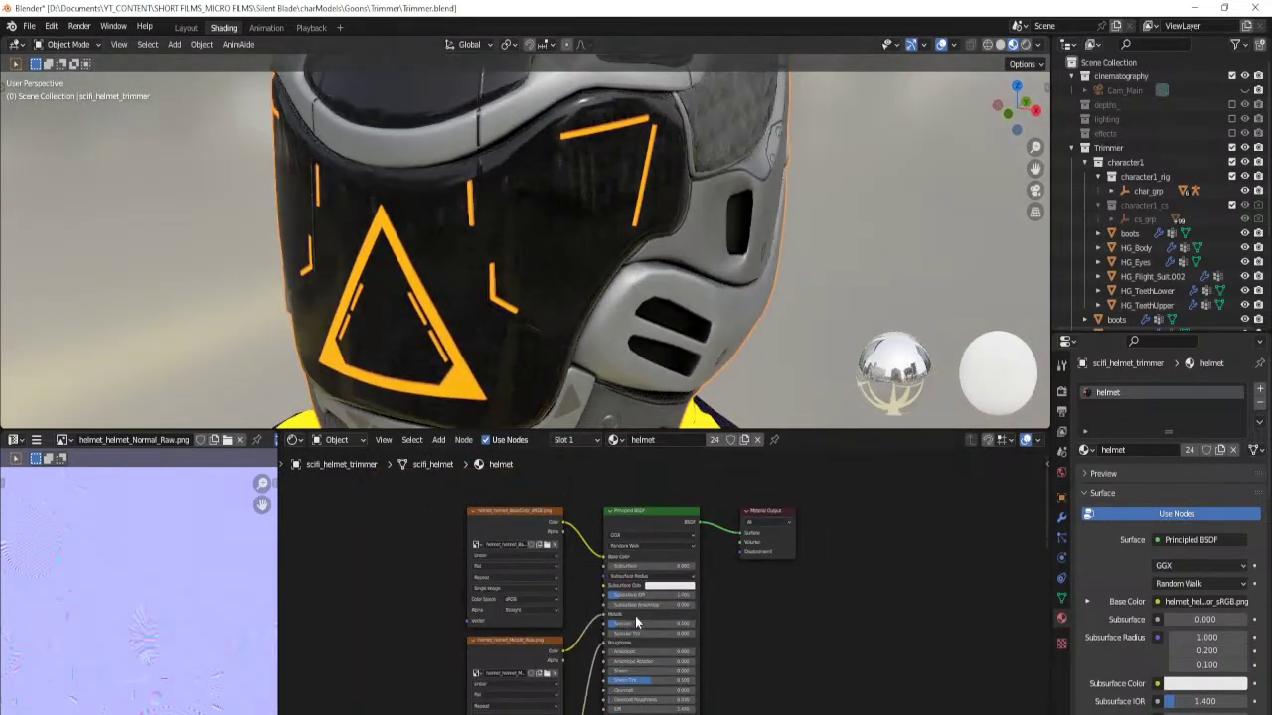
# Add a Bump node near the Normal Map node in the helmet material.
pyautogui.moveTo(789, 631)
pyautogui.mouseDown(button='middle')
pyautogui.moveTo(767, 496)
pyautogui.moveTo(837, 486)
pyautogui.moveTo(832, 438)
pyautogui.mouseUp(button='middle')
pyautogui.scroll(1, 747, 492)
pyautogui.scroll(2, 576, 590)
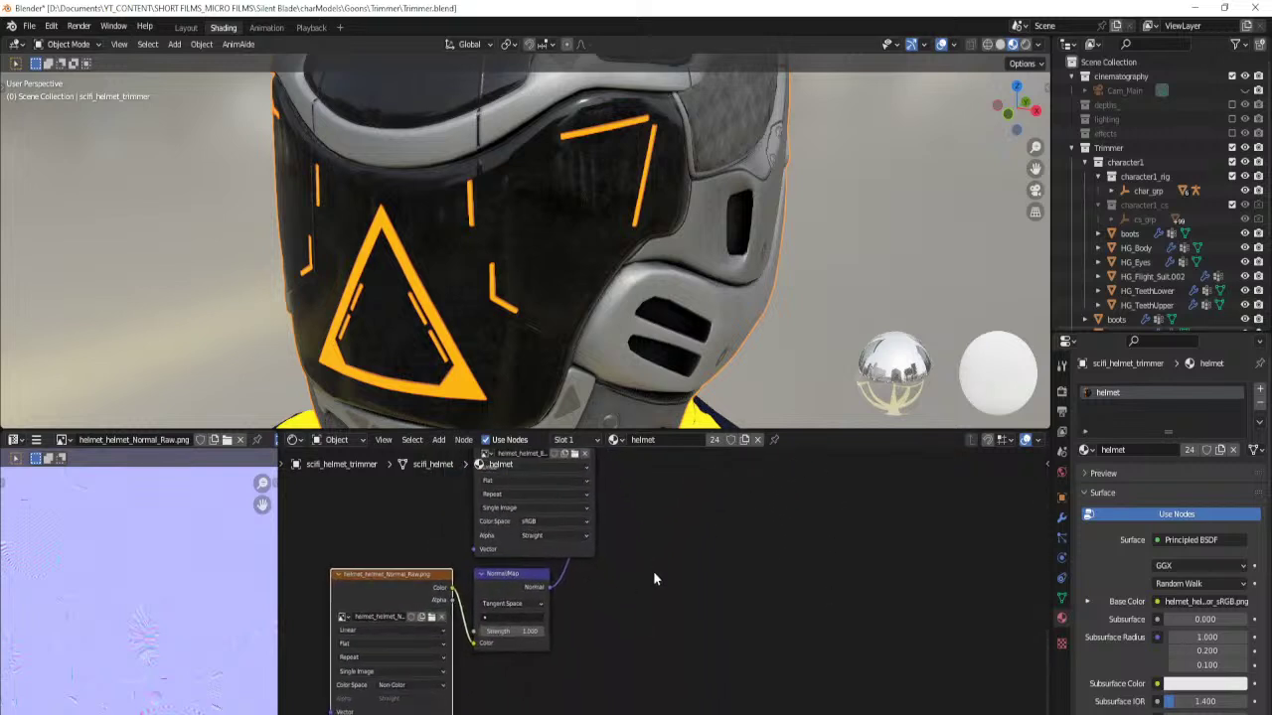
pyautogui.hotkey('shift', 'a')
pyautogui.write('sb')
pyautogui.press('Return')
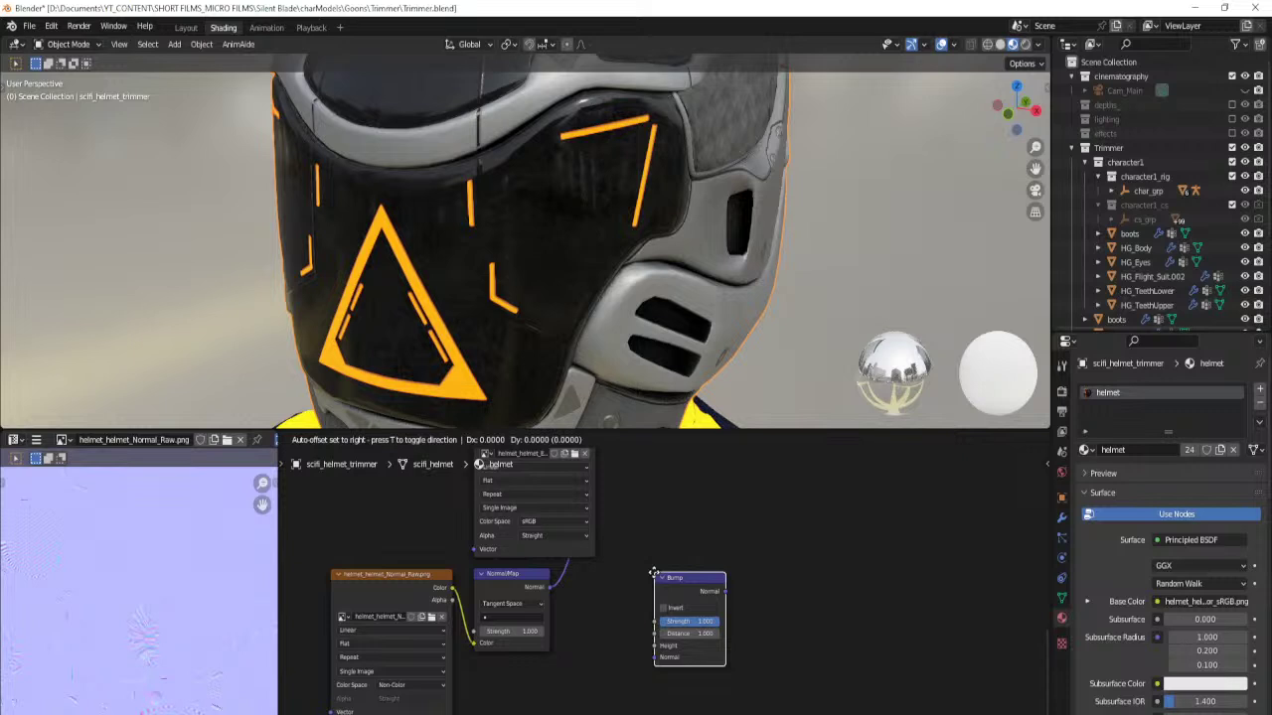
pyautogui.click(614, 576)
# Insert the Bump node into the link between the Normal Map node and the Principled BSDF's Normal input.
pyautogui.moveTo(614, 573); pyautogui.dragTo(634, 485)
pyautogui.scroll(-5, 641, 491)
pyautogui.moveTo(645, 494); pyautogui.dragTo(573, 610, button='middle')
pyautogui.moveTo(583, 632); pyautogui.dragTo(594, 571)
pyautogui.scroll(3, 594, 561)
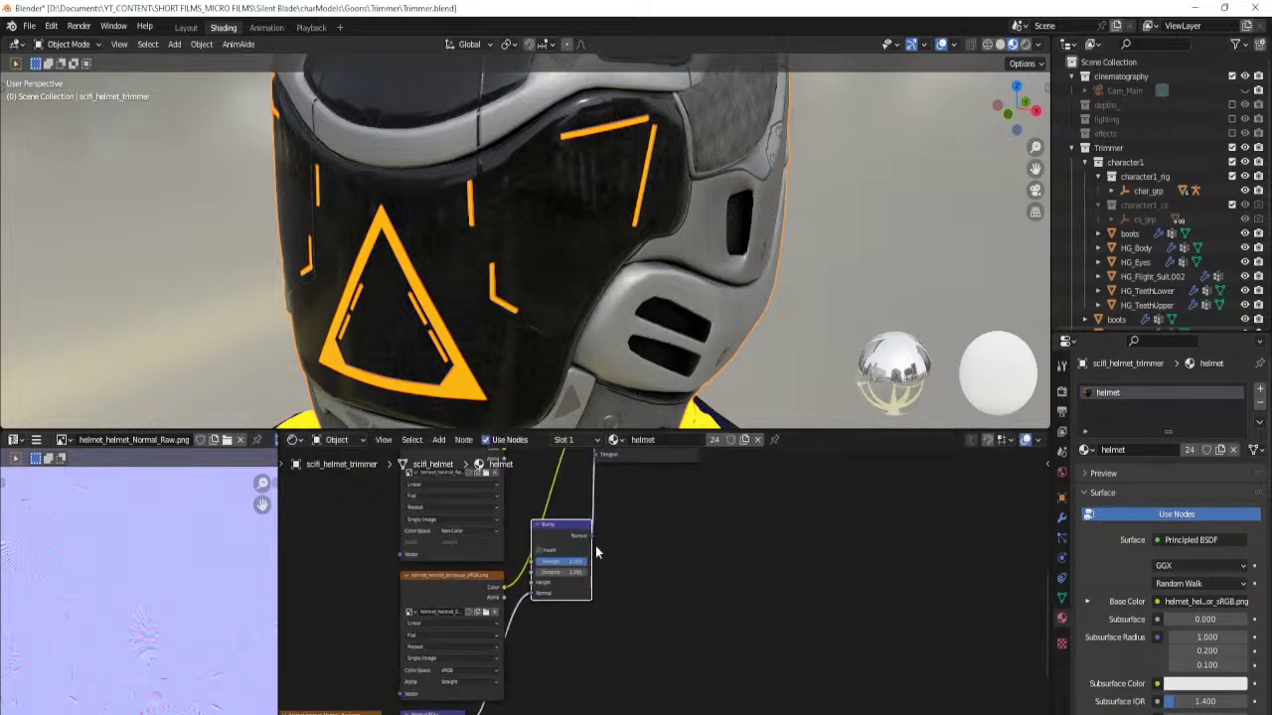
pyautogui.scroll(1, 614, 569)
# Try an Emission Strength of 0 on the Principled BSDF and set it to 12.
pyautogui.moveTo(587, 548); pyautogui.dragTo(643, 698, button='middle')
pyautogui.moveTo(659, 610); pyautogui.dragTo(607, 645, button='middle')
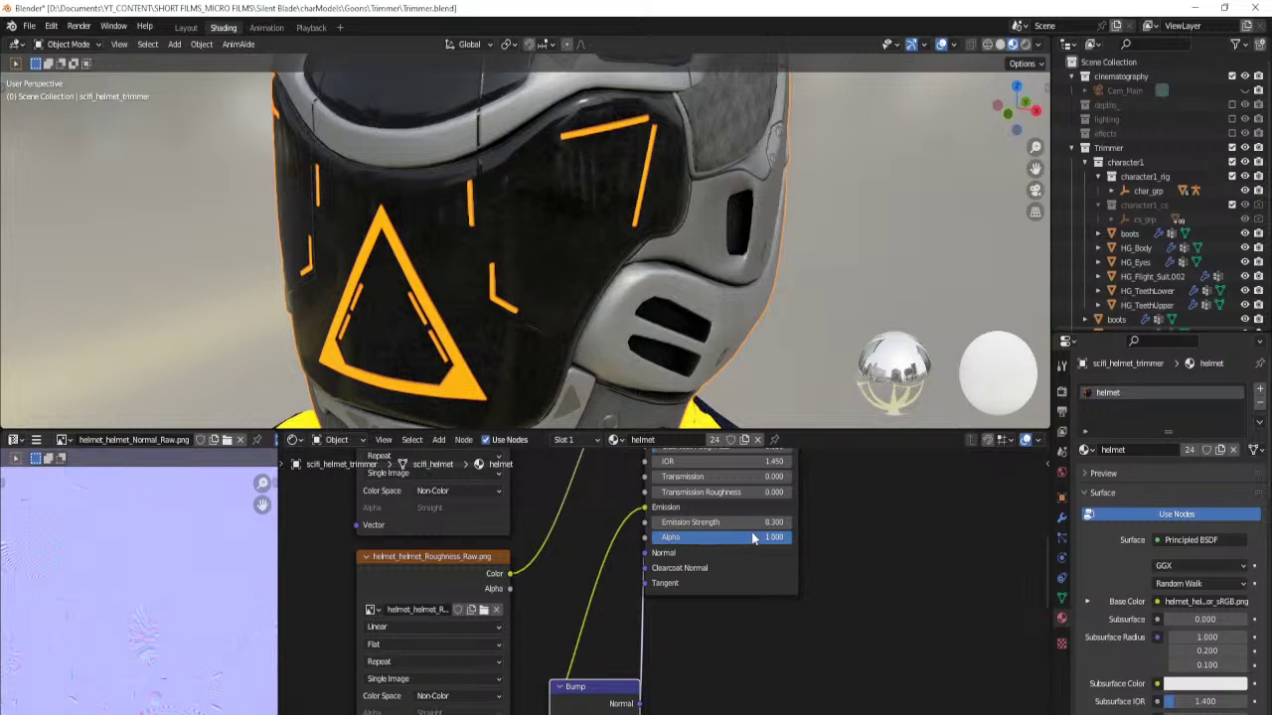
pyautogui.click(770, 522)
pyautogui.write('0')
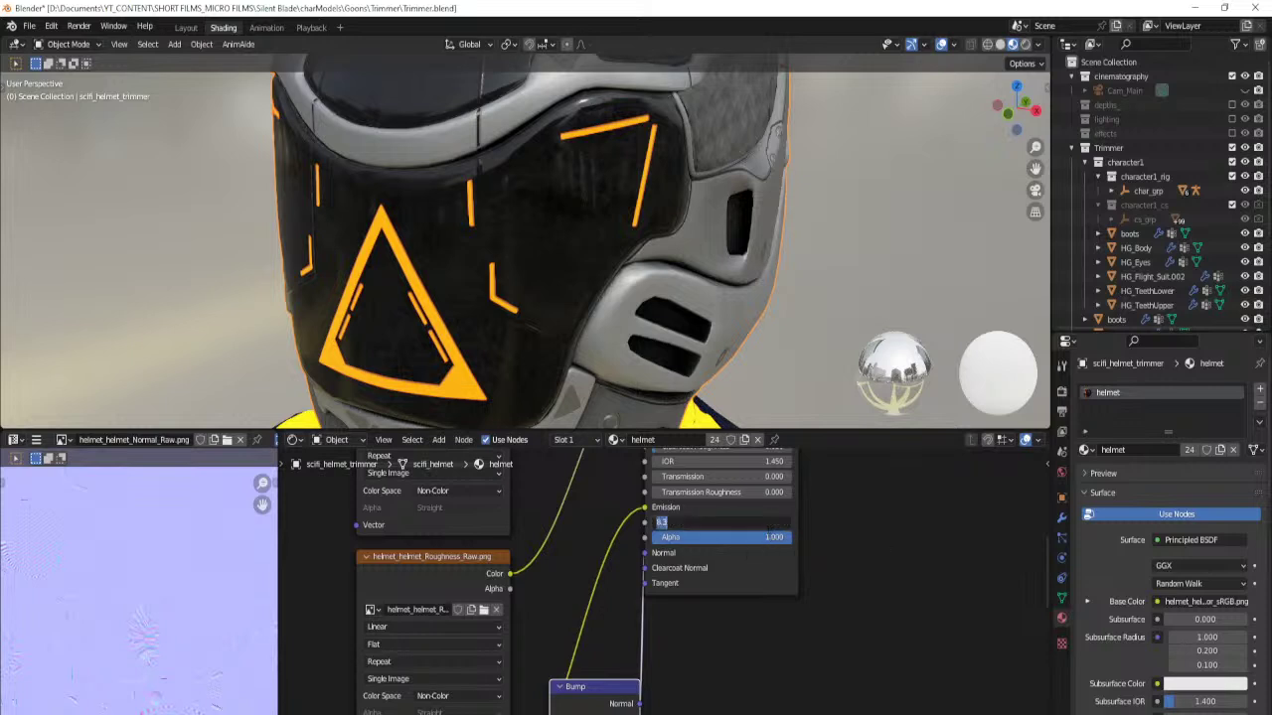
pyautogui.press('Return')
pyautogui.click(750, 524)
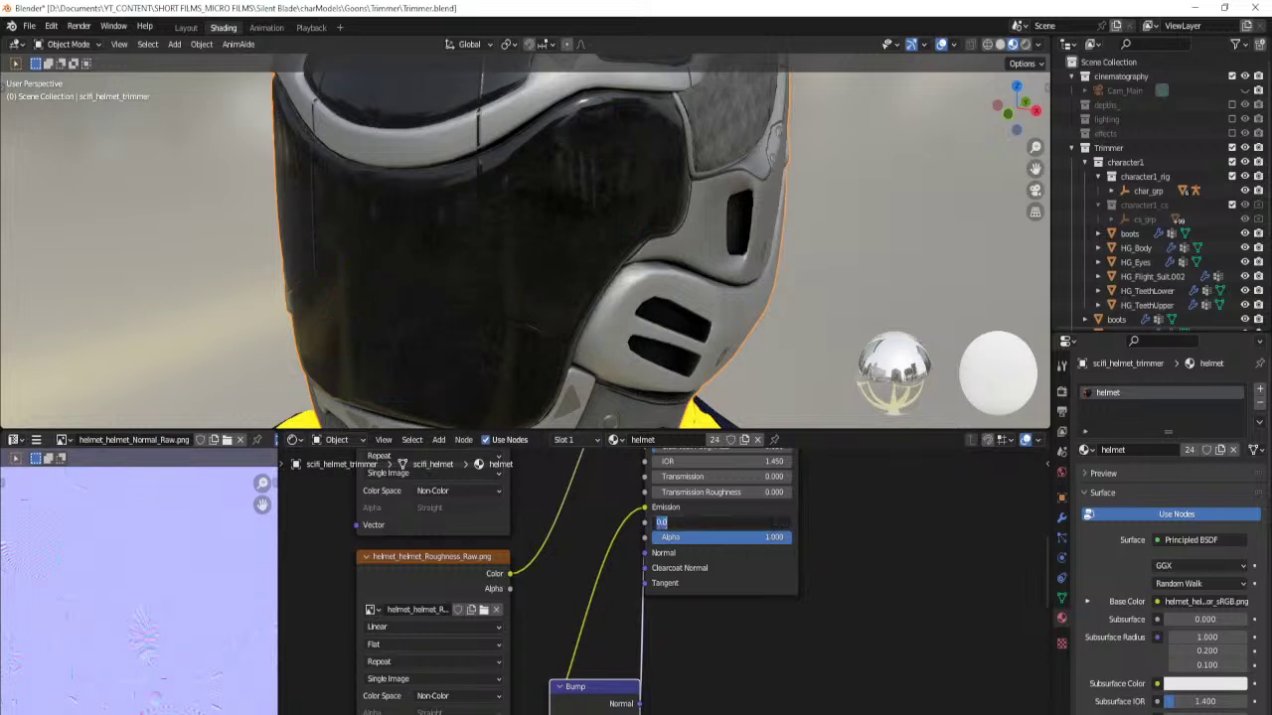
pyautogui.write('2')
pyautogui.press('Return')
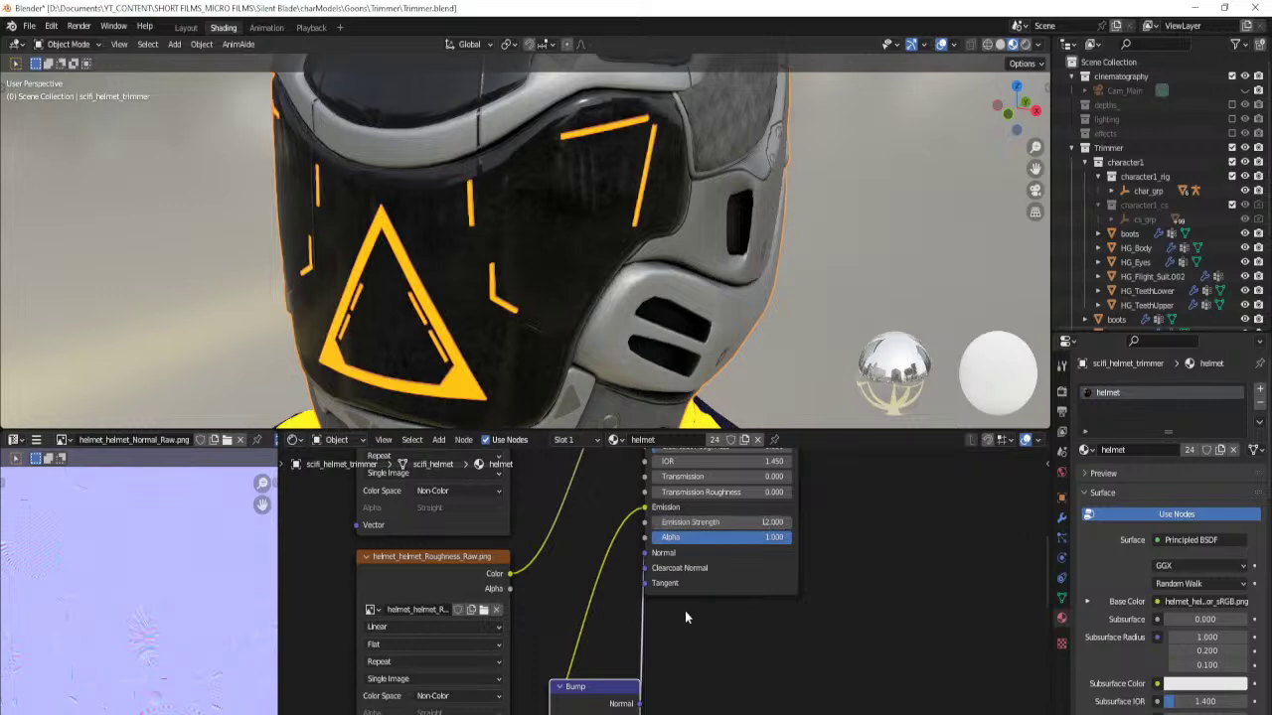
# Enable Bloom and Screen Space Reflections in the Eevee render settings.
pyautogui.click(1062, 392)
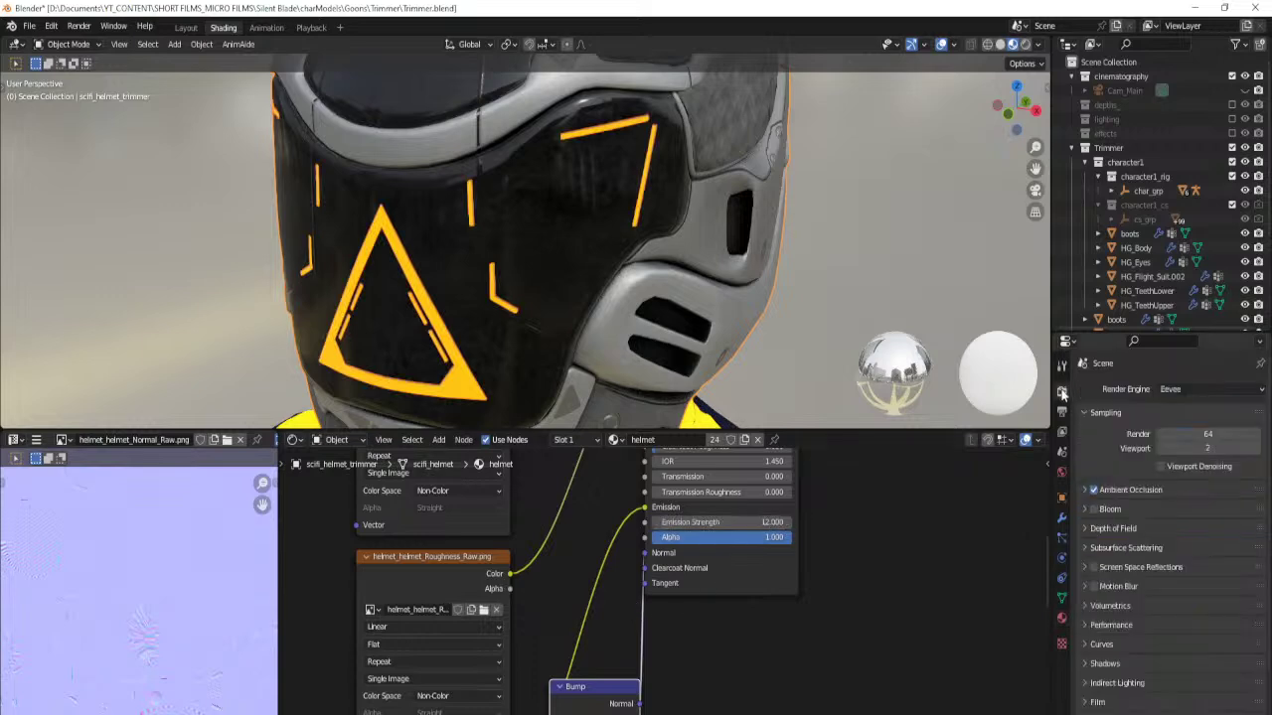
pyautogui.click(1094, 509)
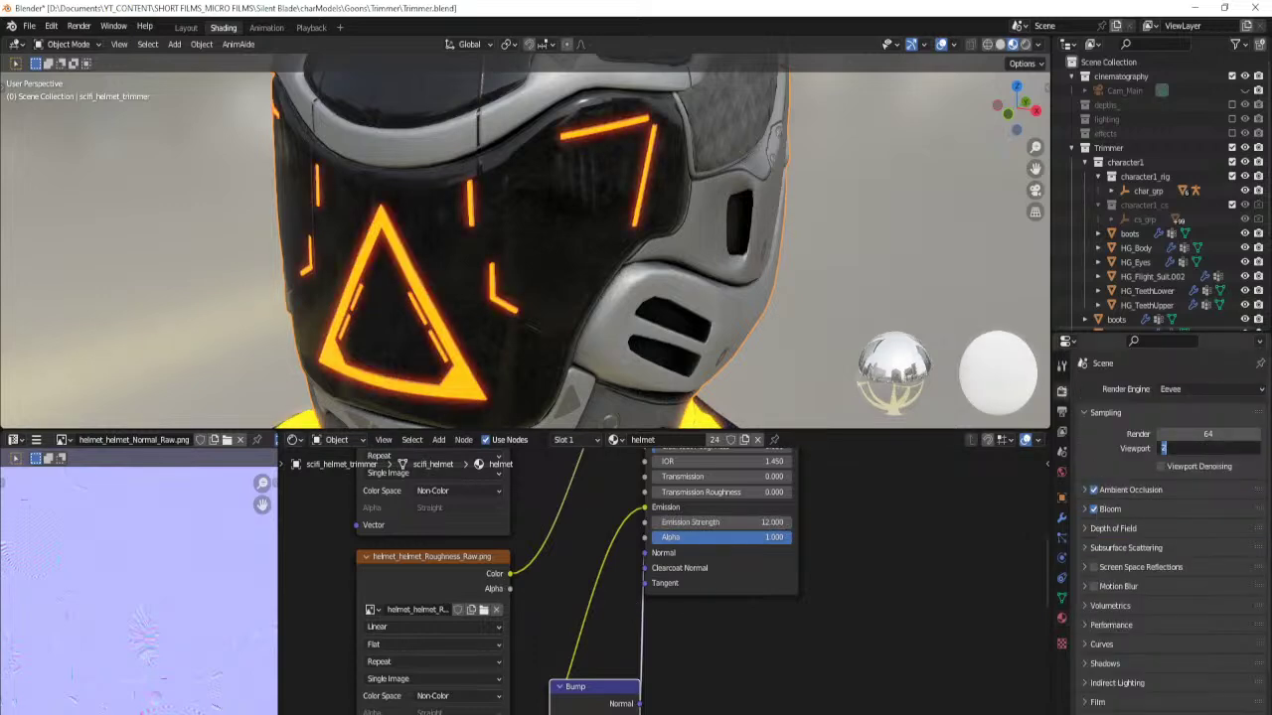
pyautogui.click(1127, 415)
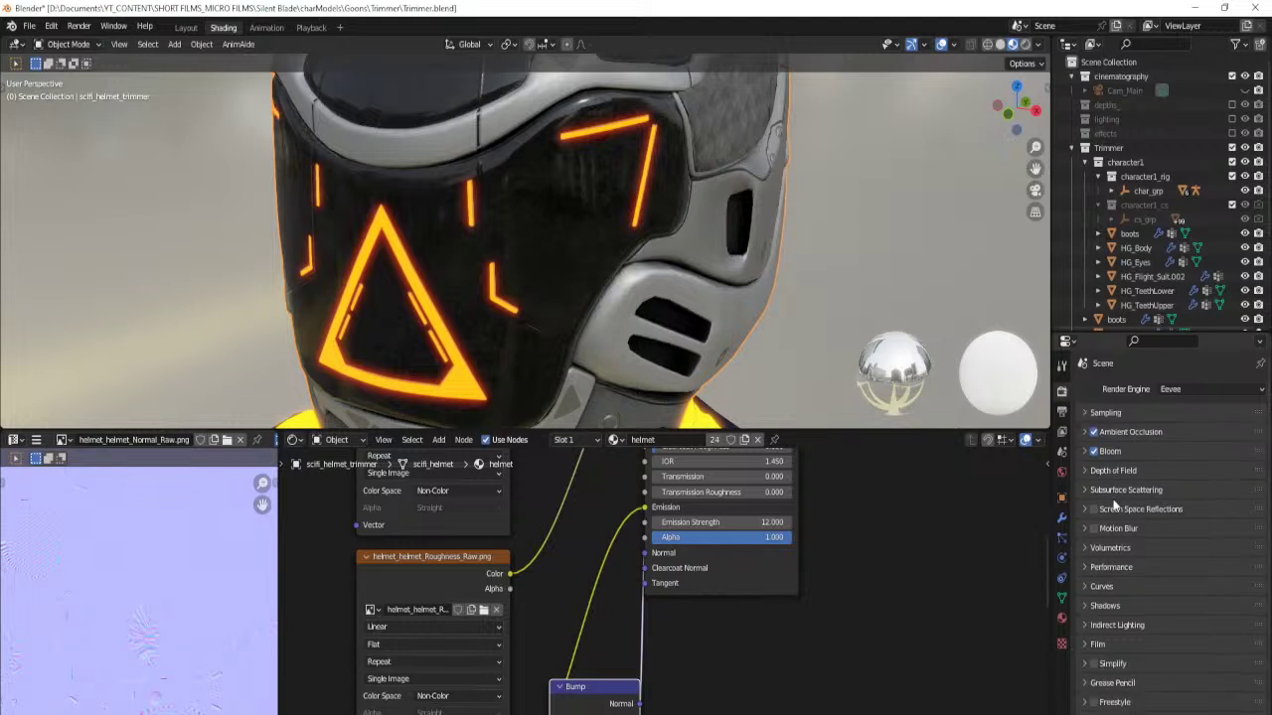
pyautogui.click(1094, 509)
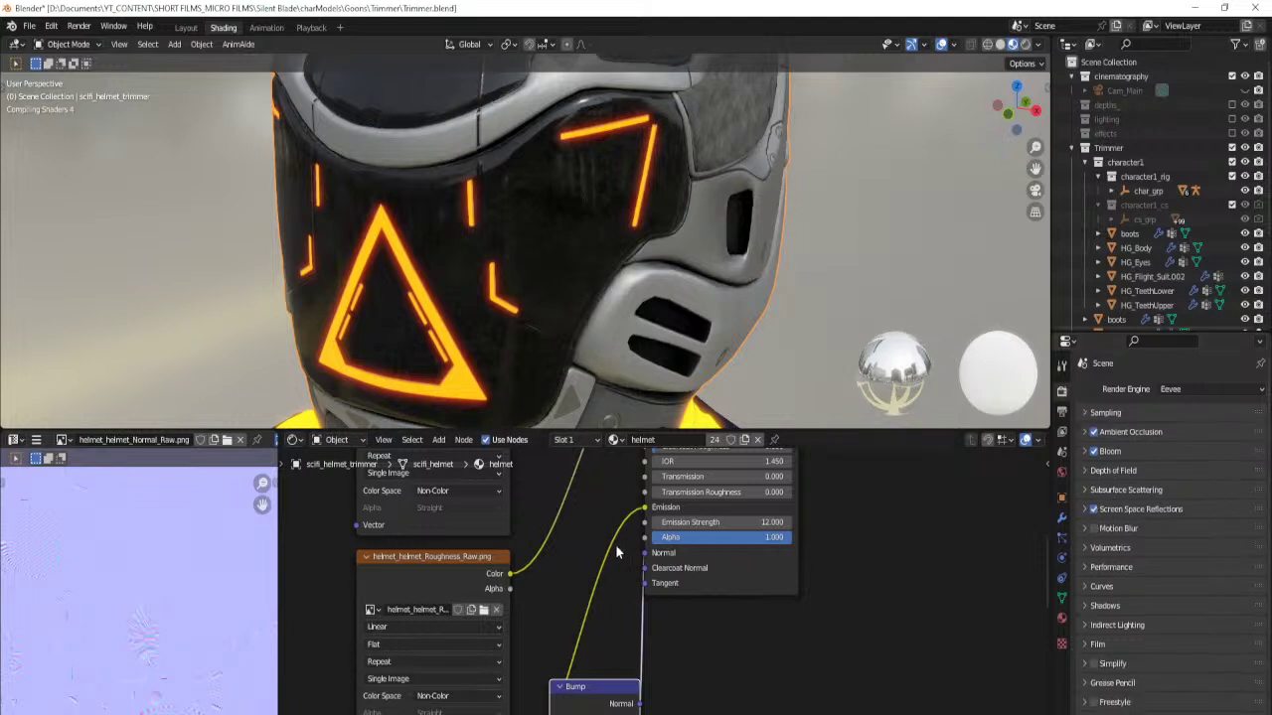
# Connect the roughness texture's Color to the Bump node's Height and set the Bump Distance to 0.001.
pyautogui.scroll(-4, 552, 536)
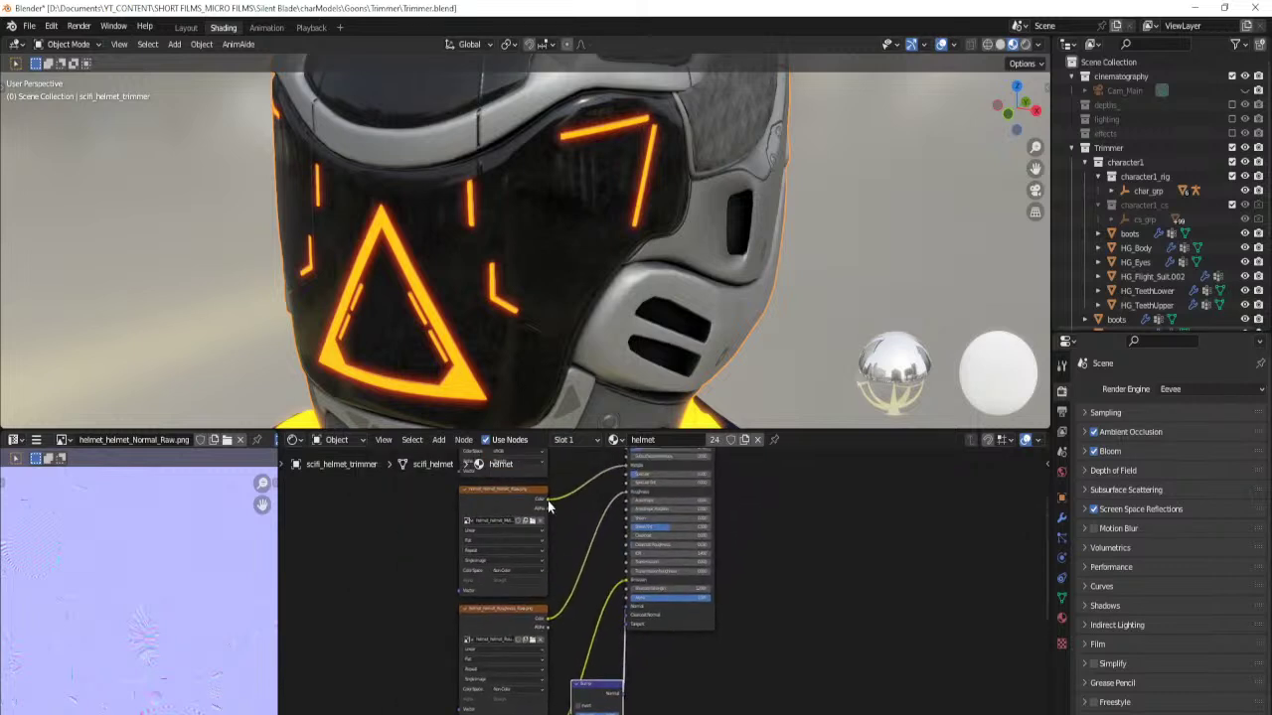
pyautogui.scroll(4, 556, 596)
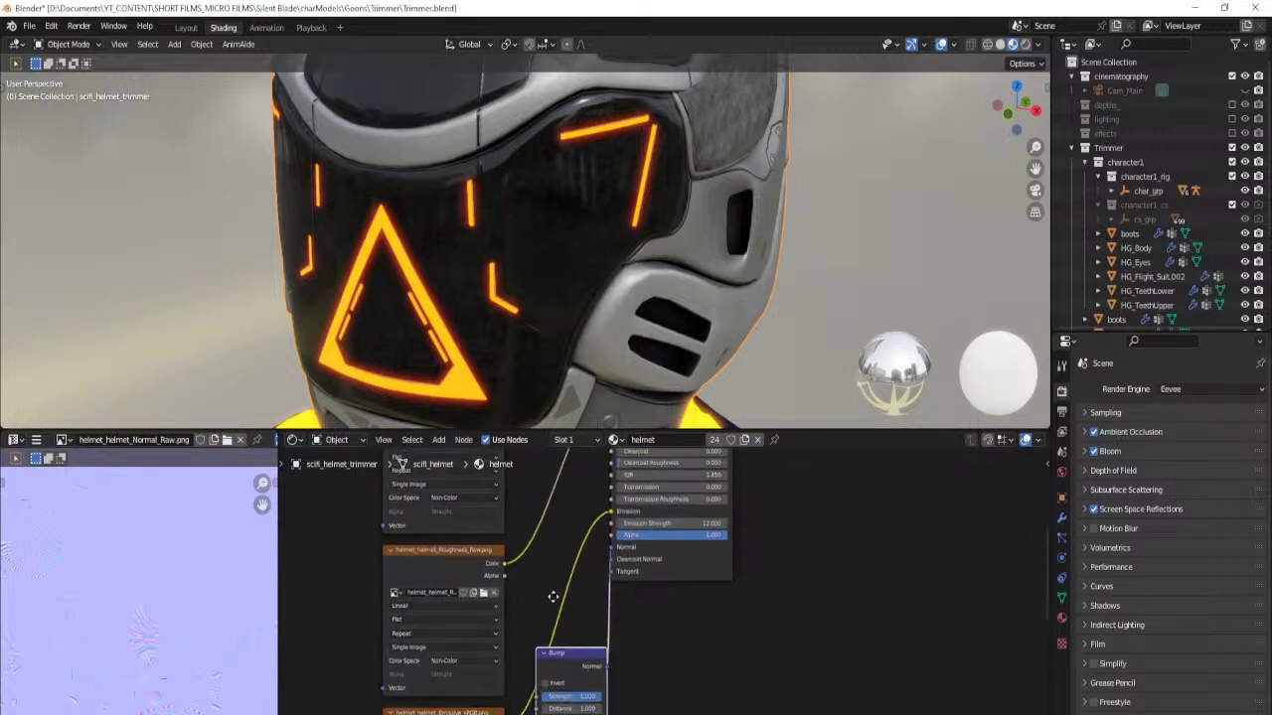
pyautogui.moveTo(502, 557); pyautogui.dragTo(536, 645)
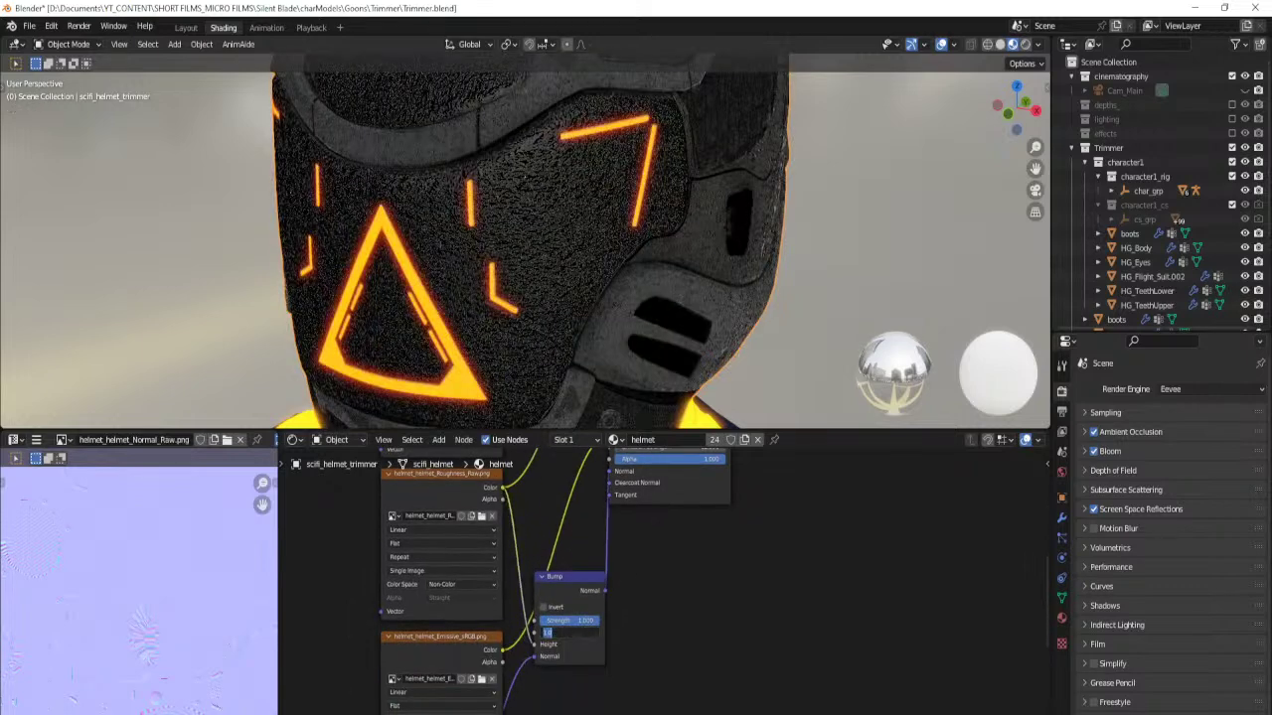
pyautogui.click(582, 633)
pyautogui.press('Return')
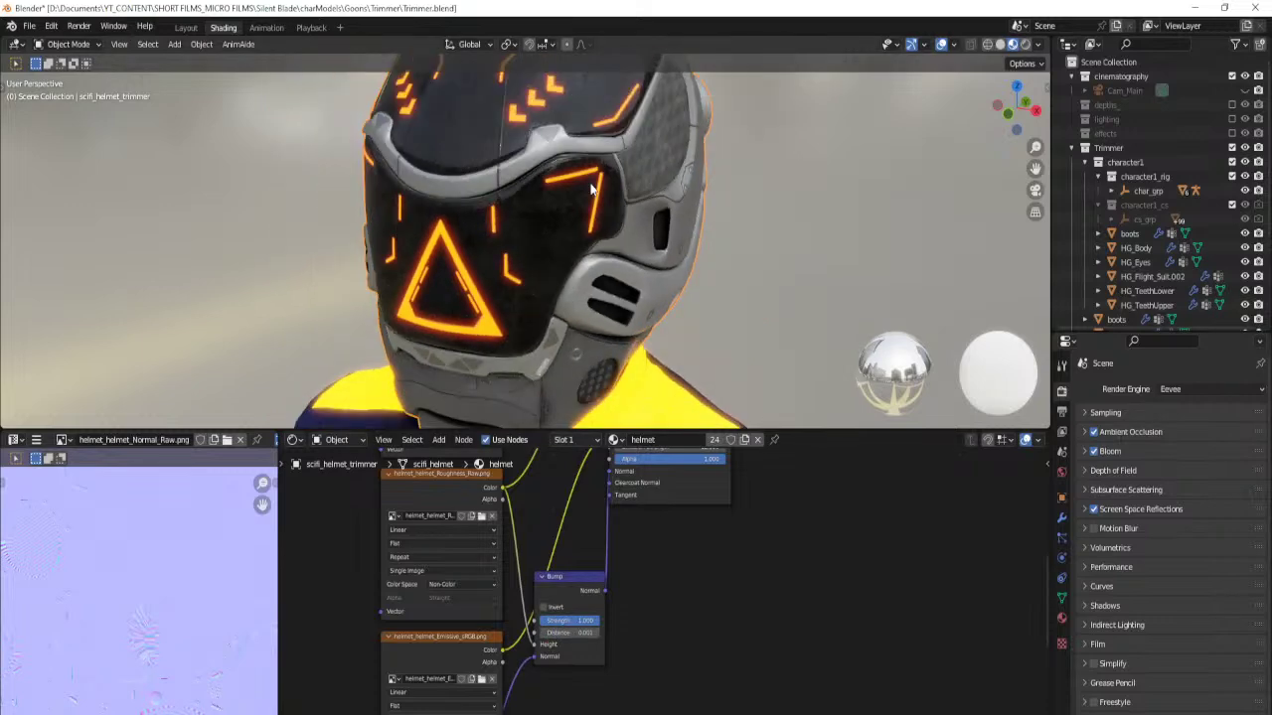
# Deselect everything and save the file.
pyautogui.hotkey('alt', 'a')
pyautogui.hotkey('ctrl', 's')
pyautogui.moveTo(412, 204); pyautogui.dragTo(390, 224, button='middle')
pyautogui.scroll(4, 591, 189)
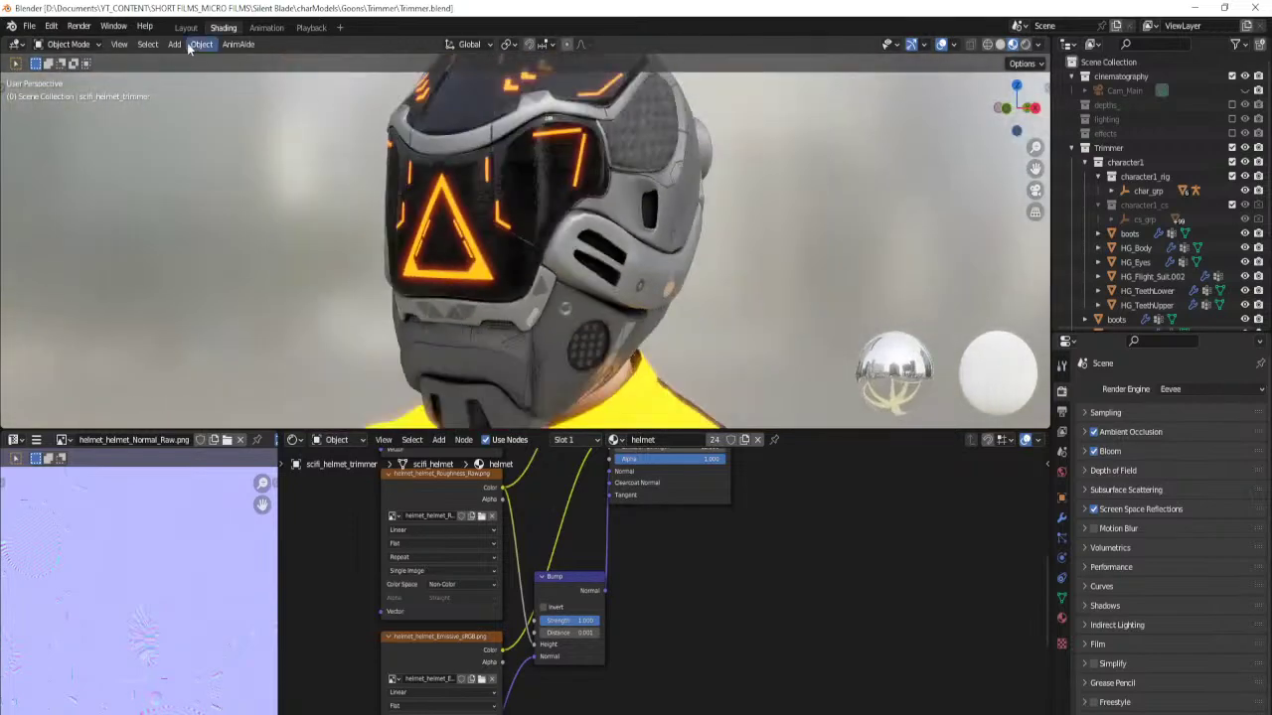
# Return to the Layout workspace and set the Eevee Bloom color's value to 0.5.
pyautogui.click(189, 28)
pyautogui.moveTo(544, 270); pyautogui.dragTo(486, 277, button='middle')
pyautogui.moveTo(485, 339)
pyautogui.keyDown('shift'); pyautogui.mouseDown(button='middle')
pyautogui.moveTo(492, 255)
pyautogui.moveTo(515, 278)
pyautogui.mouseUp(button='middle'); pyautogui.keyUp('shift')
pyautogui.click(1061, 417)
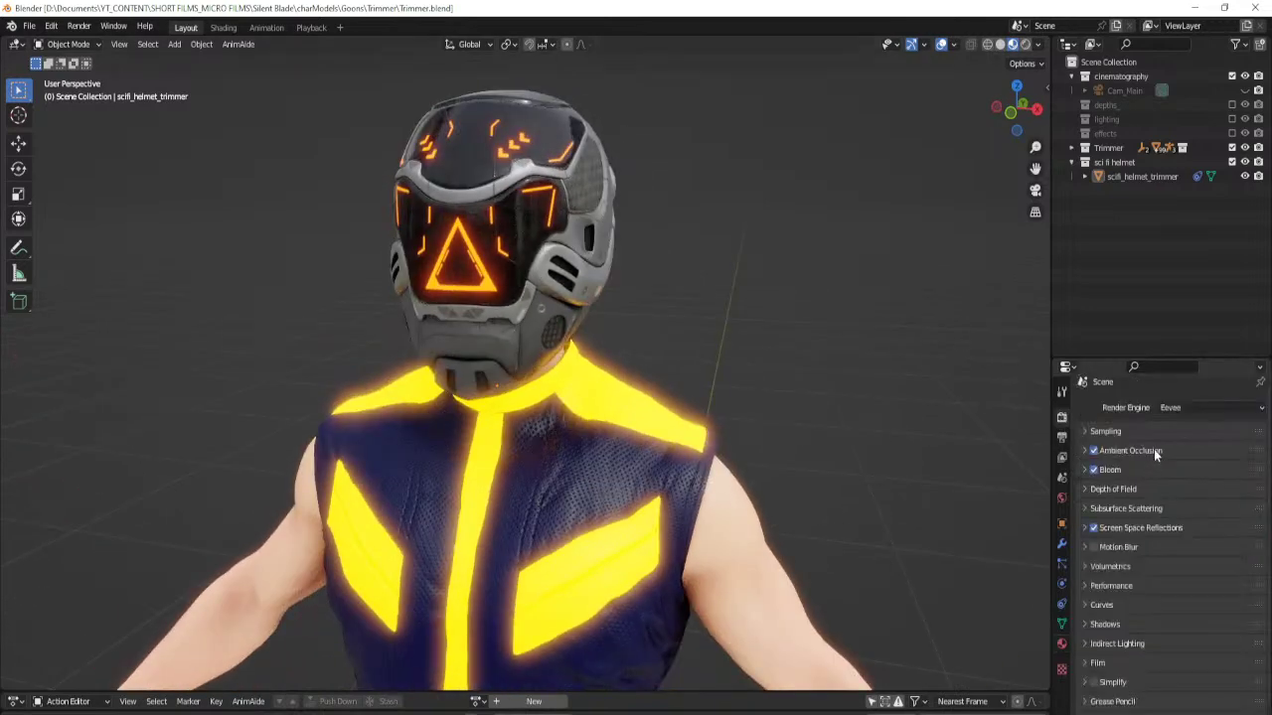
pyautogui.click(1154, 449)
pyautogui.click(1114, 450)
pyautogui.click(1113, 469)
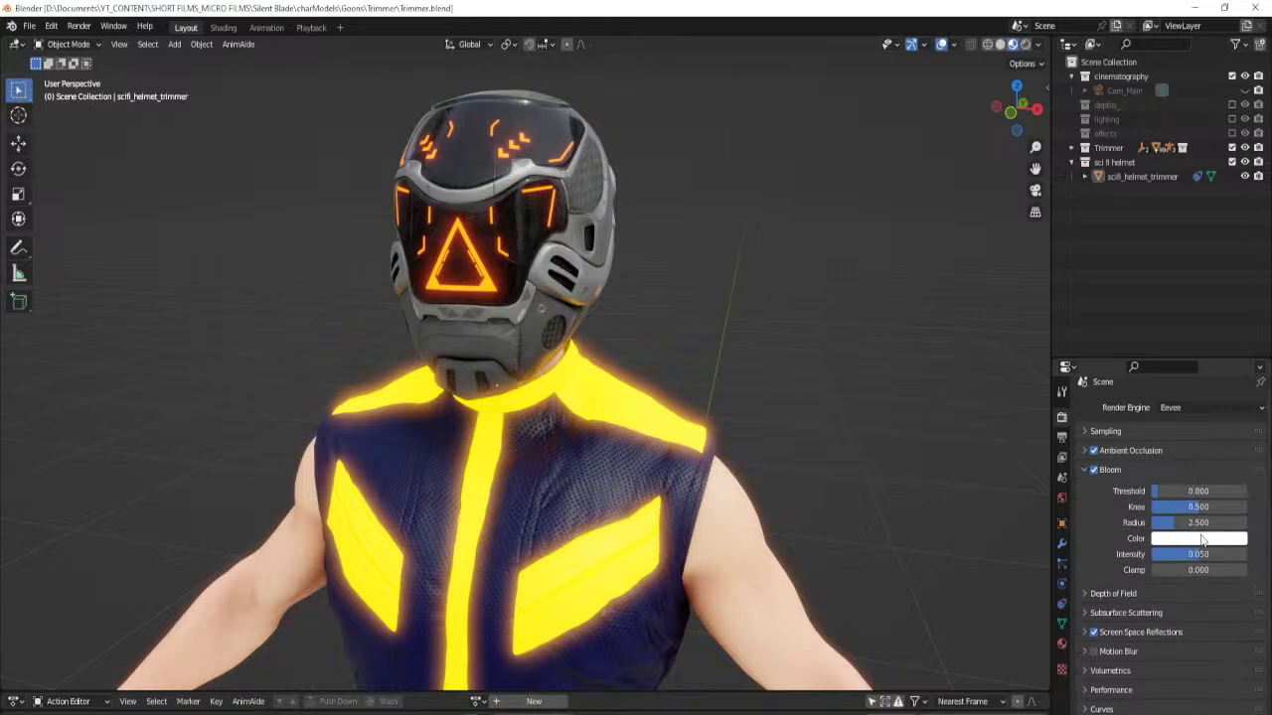
pyautogui.click(1198, 538)
pyautogui.click(1186, 518)
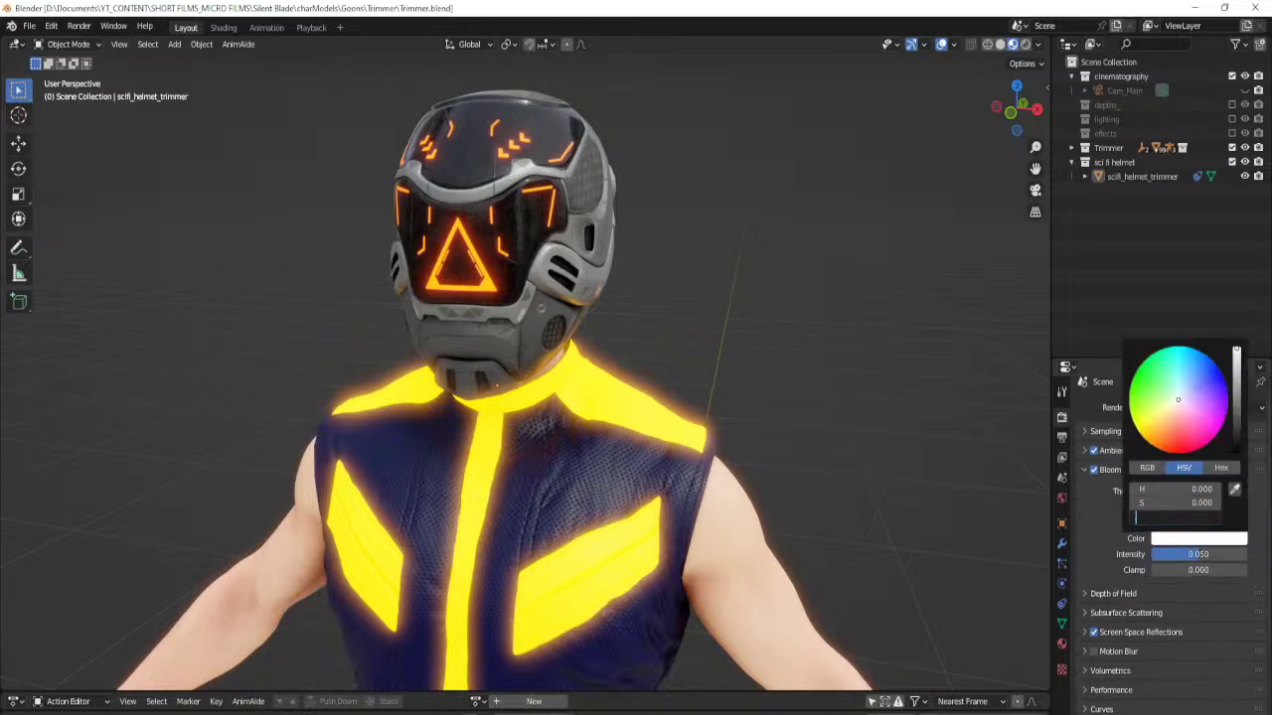
pyautogui.write('.5')
pyautogui.press('Return')
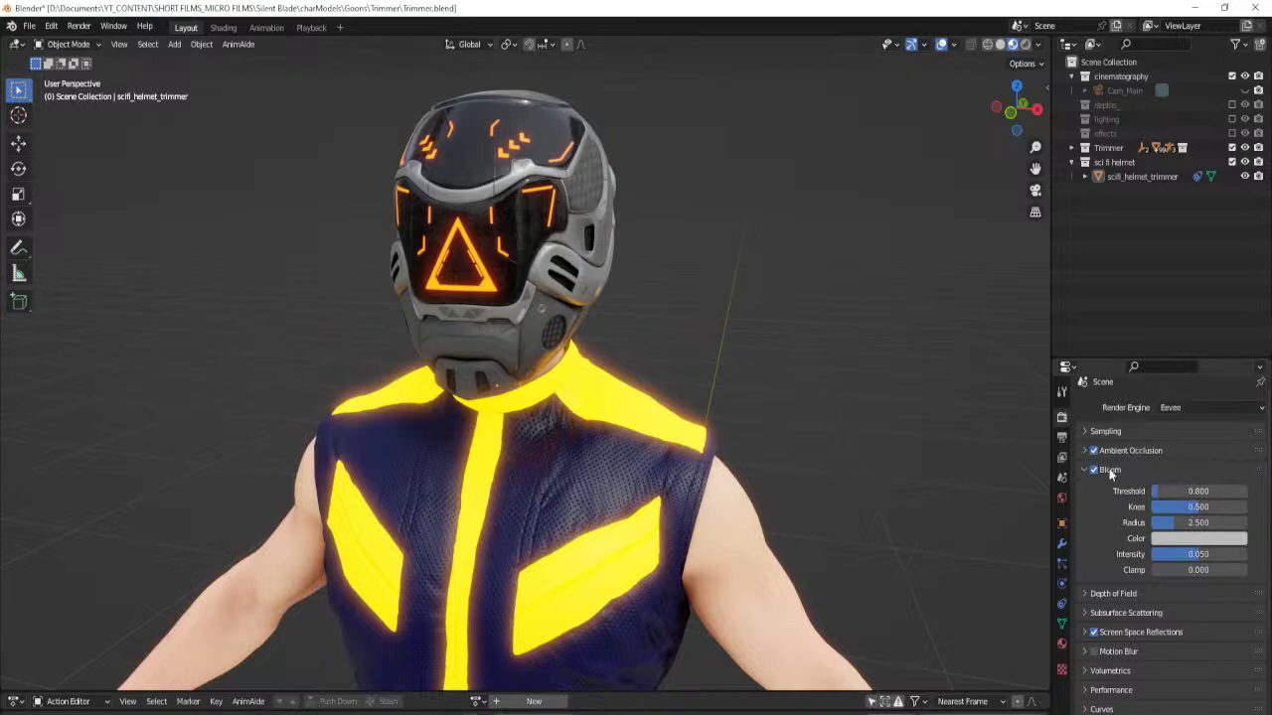
# Lower the Bloom Intensity and collapse the Bloom settings.
pyautogui.click(1109, 471)
pyautogui.click(1123, 477)
pyautogui.click(1197, 555)
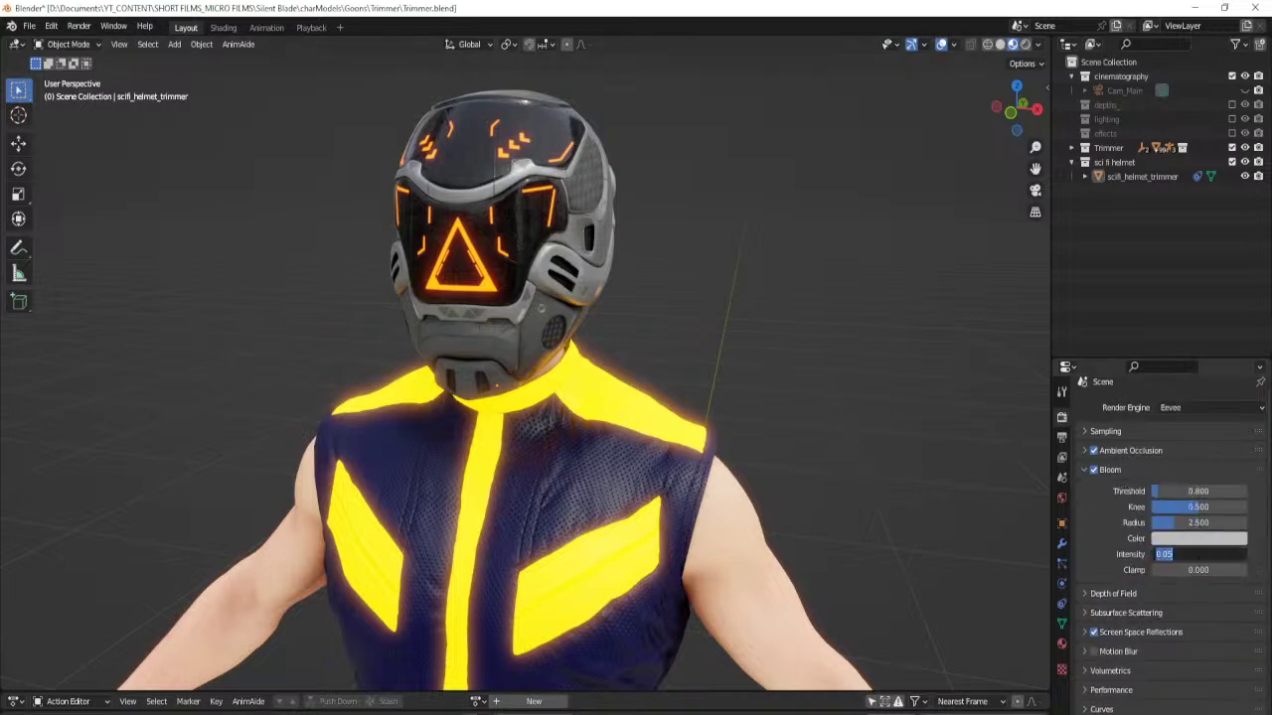
pyautogui.write('.0')
pyautogui.press('Return')
pyautogui.click(1125, 467)
# Select all linked geometry of the helmet's front visor and separate it into its own object.
pyautogui.scroll(3, 695, 375)
pyautogui.moveTo(695, 376); pyautogui.dragTo(589, 264, button='middle')
pyautogui.scroll(-2, 519, 403)
pyautogui.click(589, 263)
pyautogui.moveTo(692, 280); pyautogui.dragTo(516, 287, button='middle')
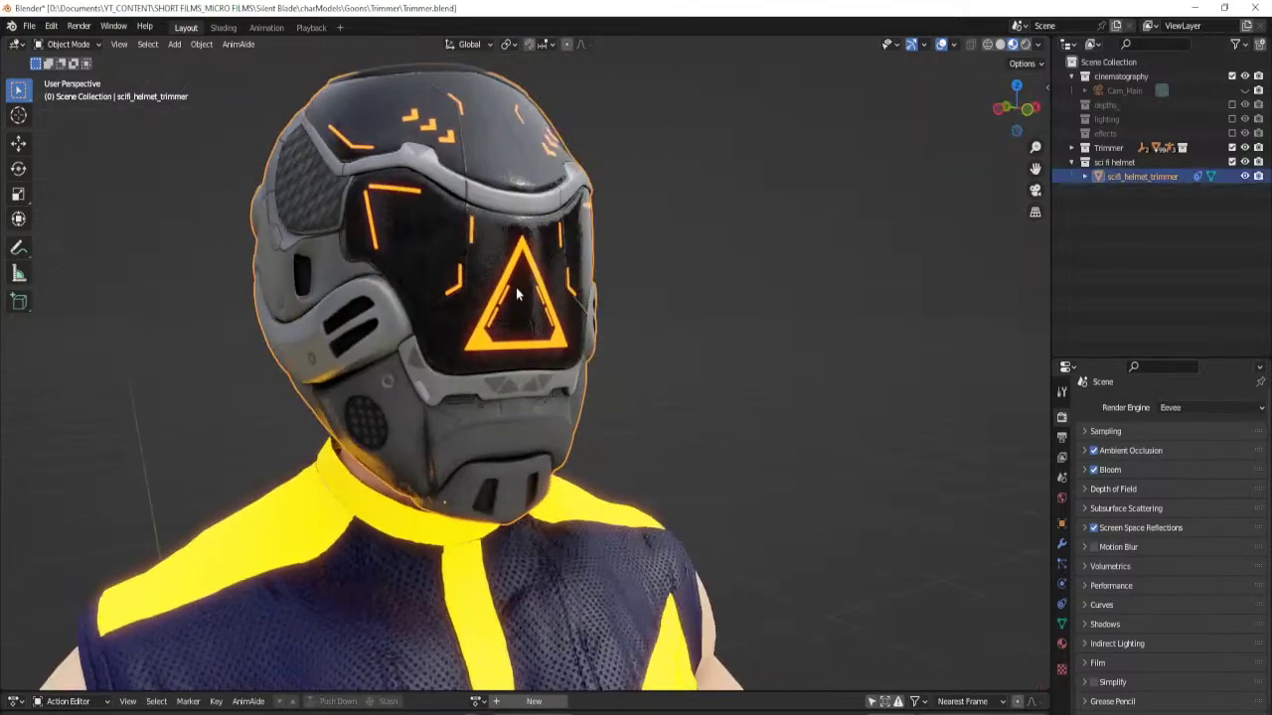
pyautogui.press('Tab')
pyautogui.click(515, 288)
pyautogui.hotkey('ctrl', 'l')
pyautogui.moveTo(659, 298); pyautogui.dragTo(623, 343, button='middle')
pyautogui.press('p')
pyautogui.click(623, 343)
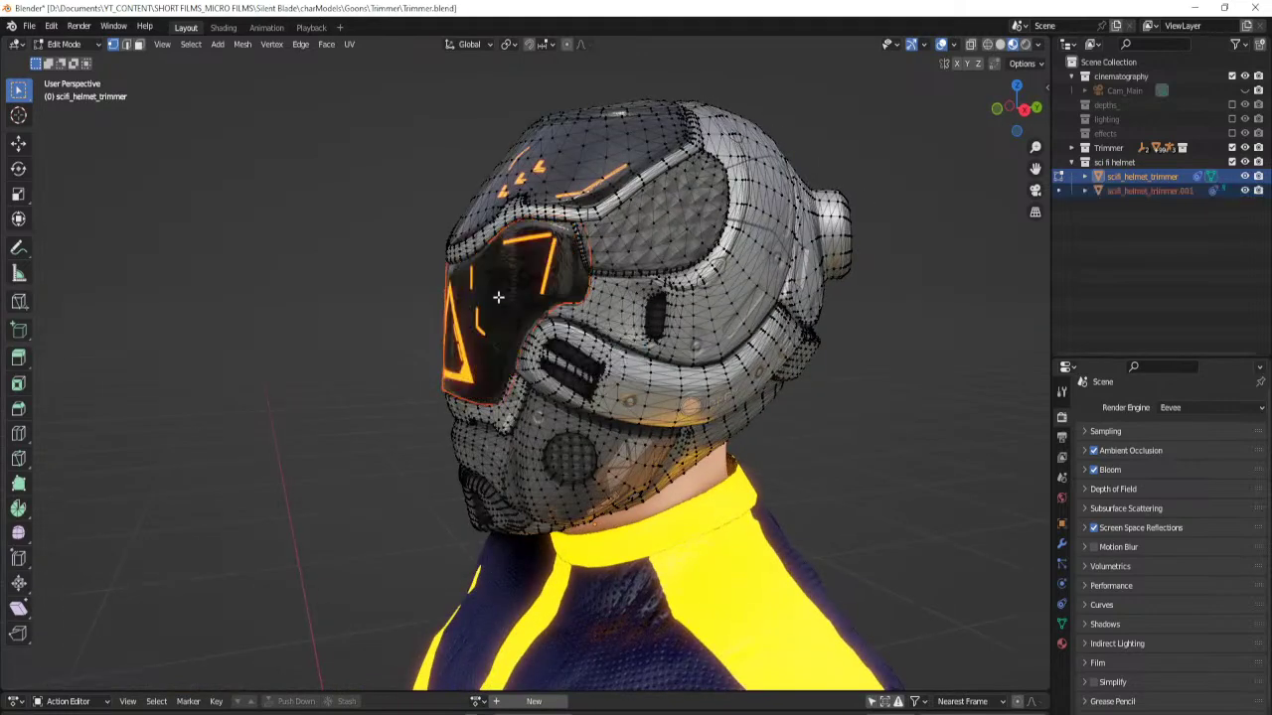
# Select the separated visor in Object Mode and set its origin to its geometry.
pyautogui.press('Tab')
pyautogui.click(498, 296)
pyautogui.moveTo(595, 342); pyautogui.dragTo(588, 351, button='middle')
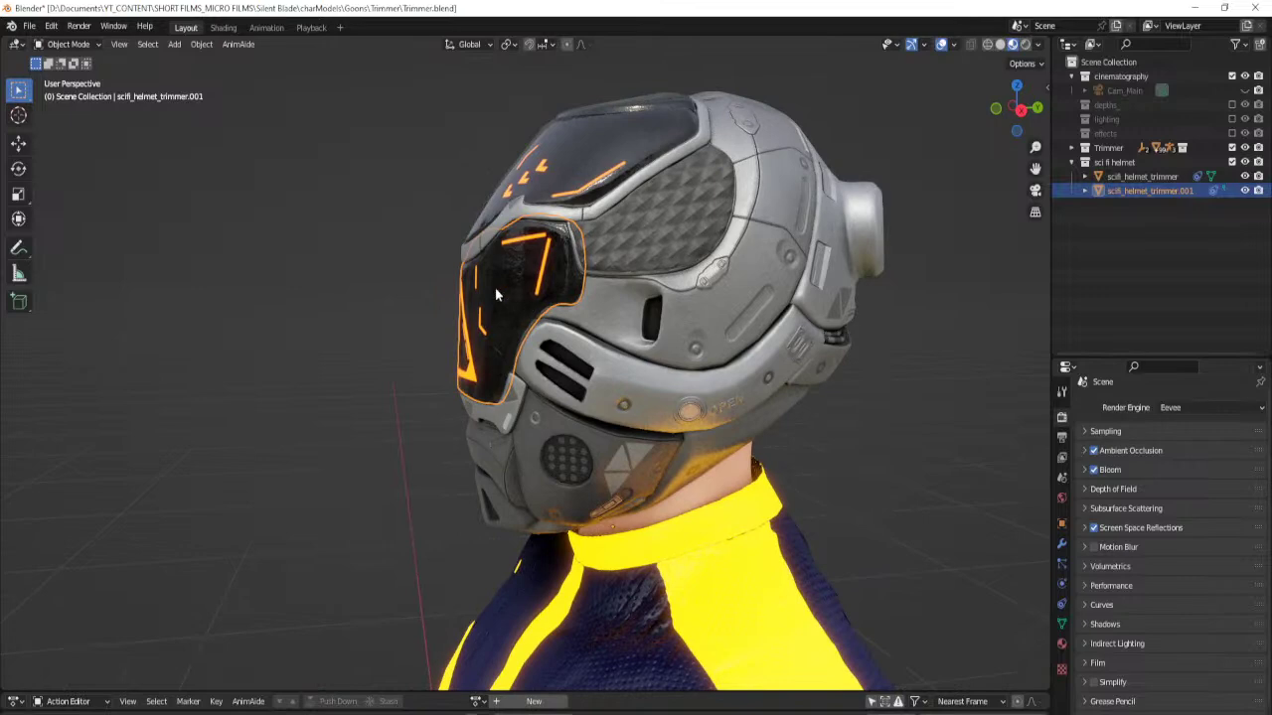
pyautogui.click(201, 44)
pyautogui.moveTo(228, 77)
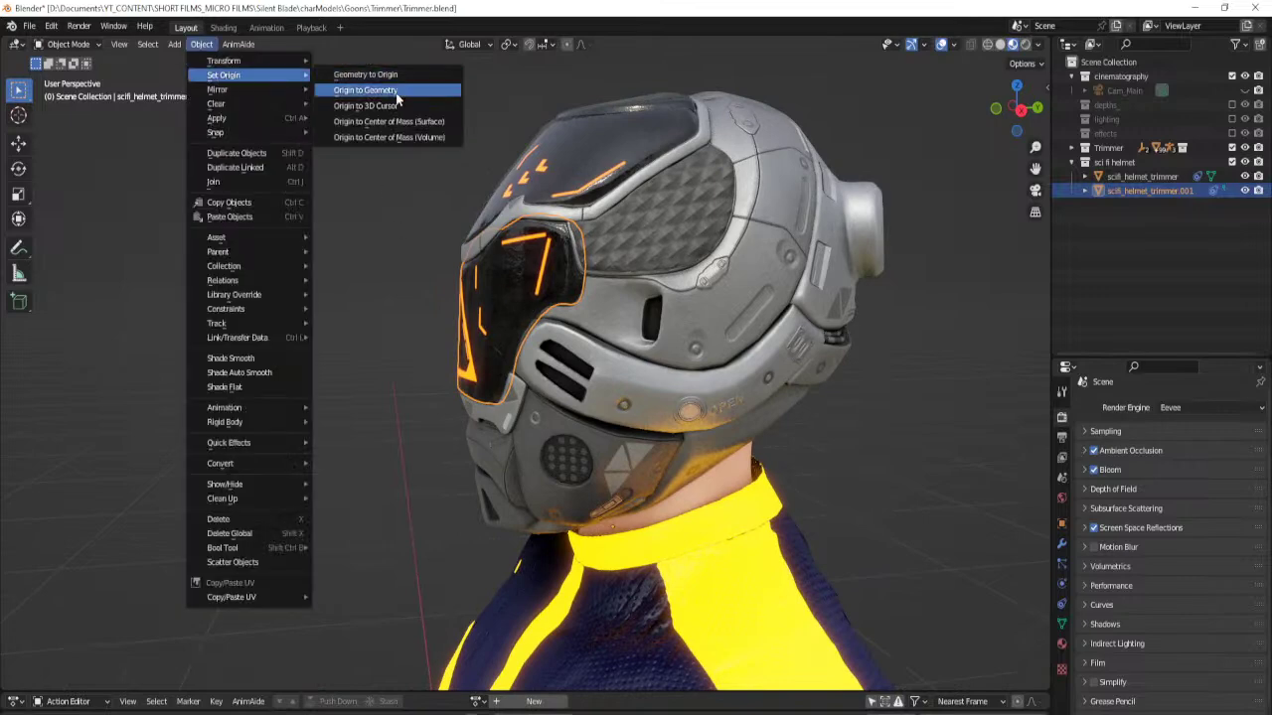
pyautogui.click(343, 90)
# Rename the visor object as scifi_helmet_visor_trimmer.
pyautogui.press('KP_3')
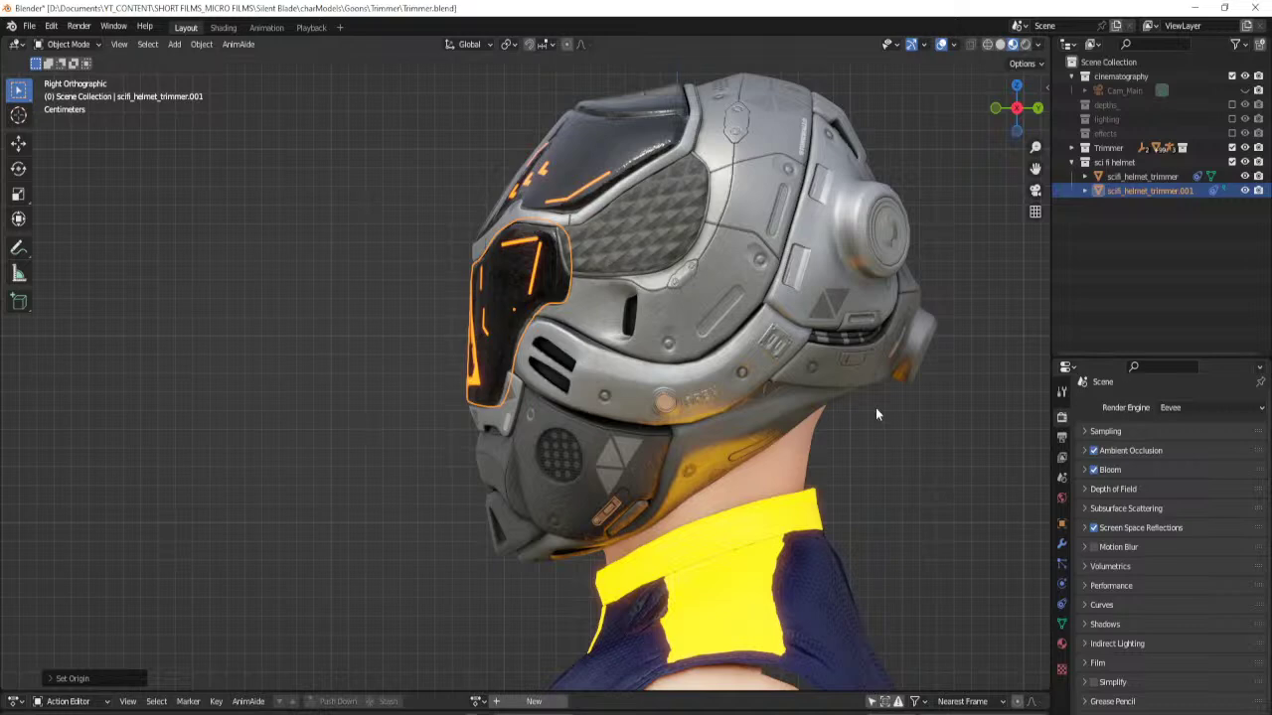
pyautogui.press('F2')
pyautogui.press('End')
pyautogui.press('BackSpace')
pyautogui.press('BackSpace')
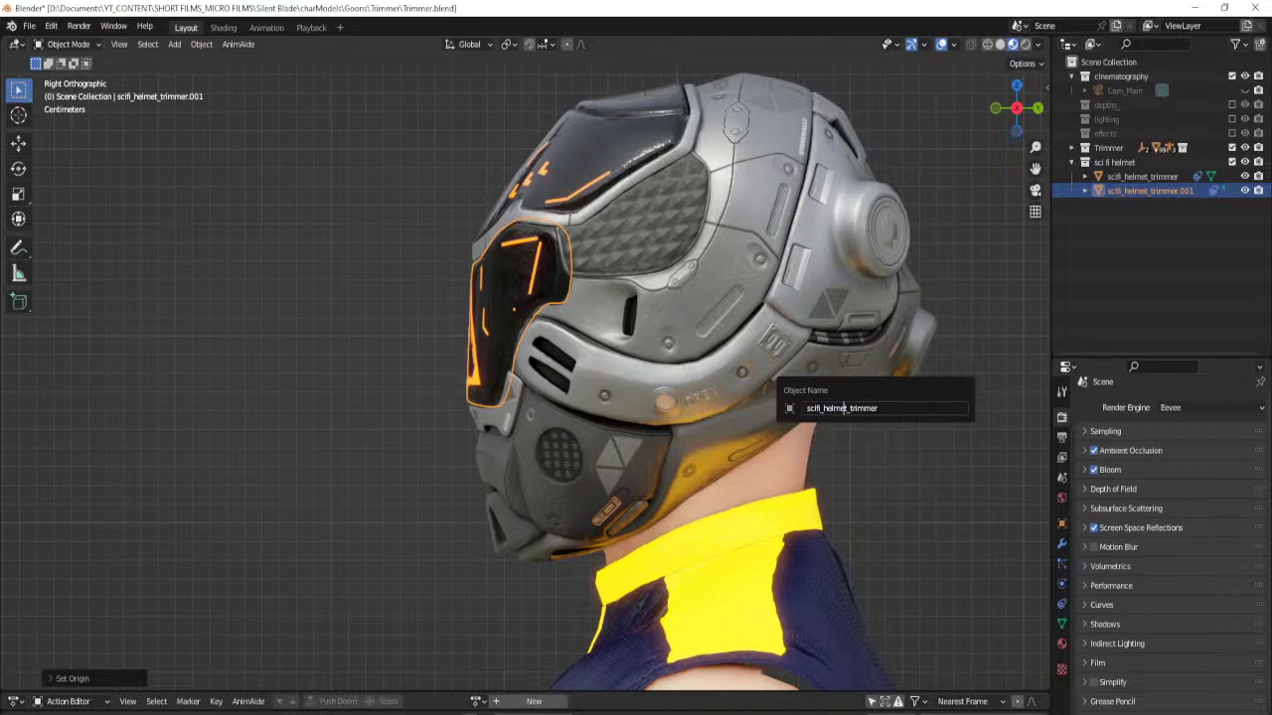
pyautogui.write('_')
pyautogui.press('Return')
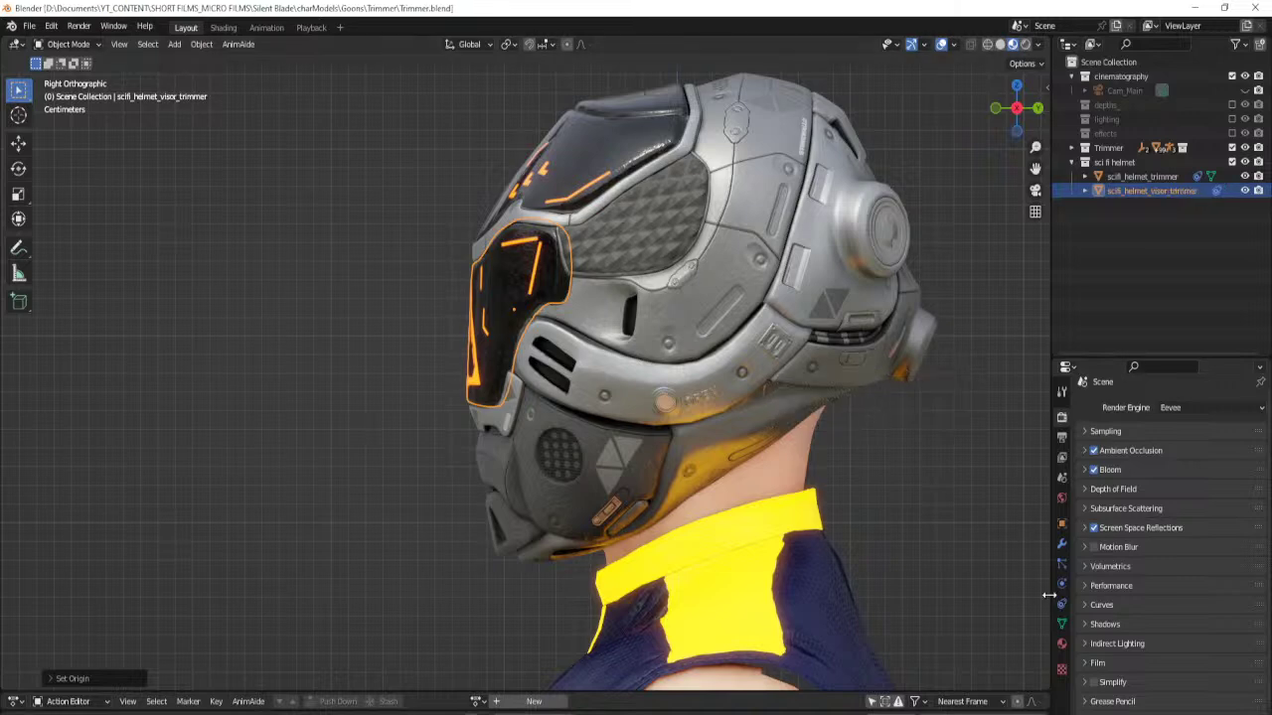
# Rename the visor's mesh data as scifi_helmet_visor.
pyautogui.click(1060, 623)
pyautogui.doubleClick(1151, 408)
pyautogui.press('Right')
pyautogui.press('BackSpace')
pyautogui.write('_visor')
pyautogui.press('Return')
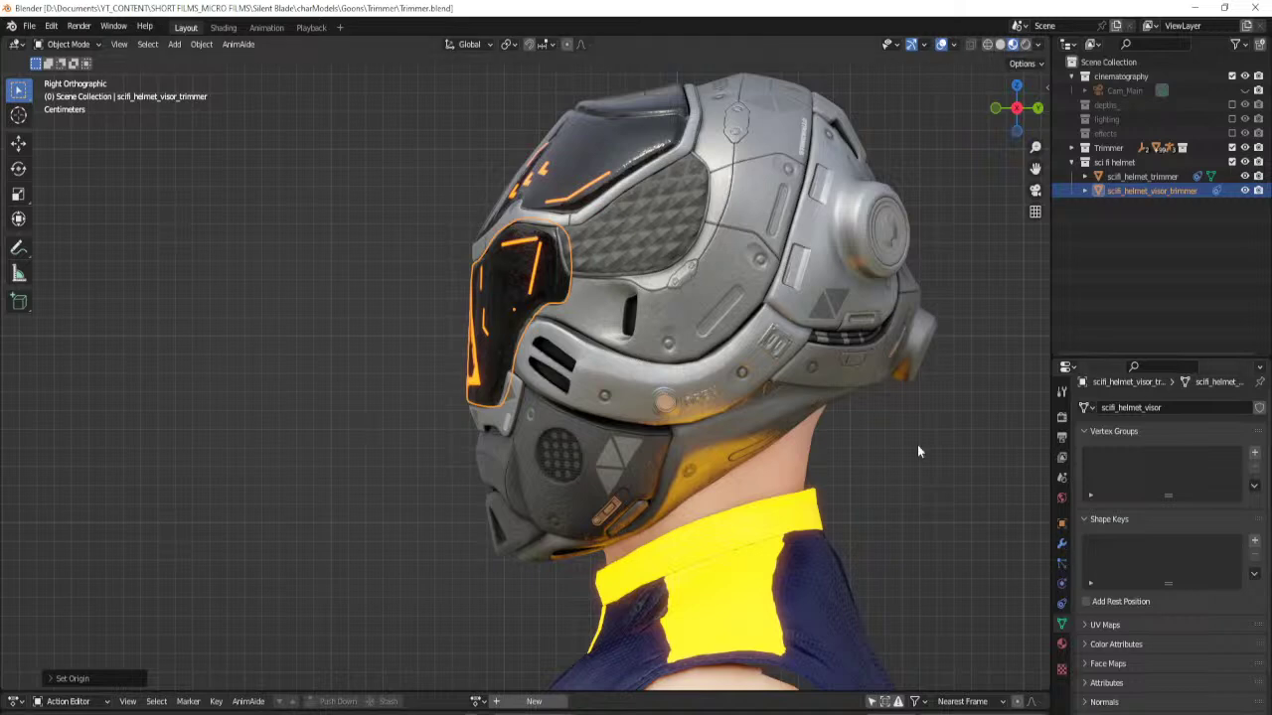
# Parent the visor to the scifi_helmet_trimmer object.
pyautogui.keyDown('ctrl'); pyautogui.click(1127, 177); pyautogui.keyUp('ctrl')
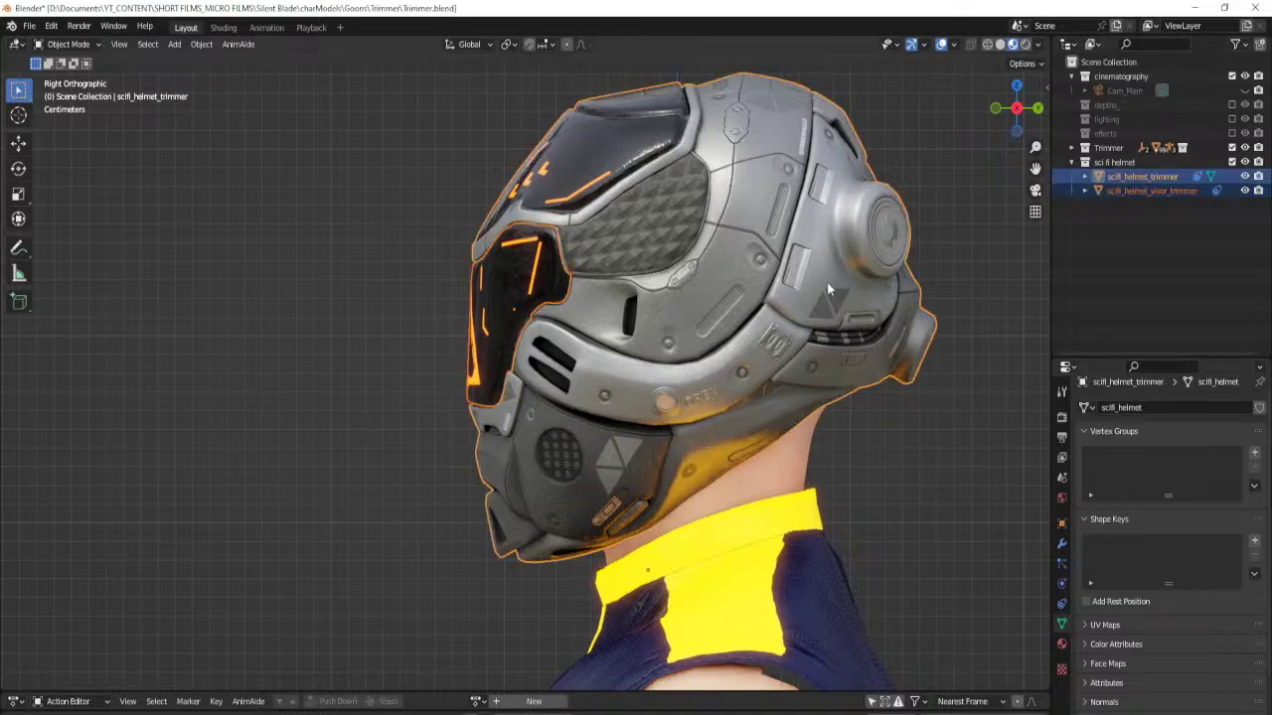
pyautogui.hotkey('ctrl', 'p')
pyautogui.click(827, 282)
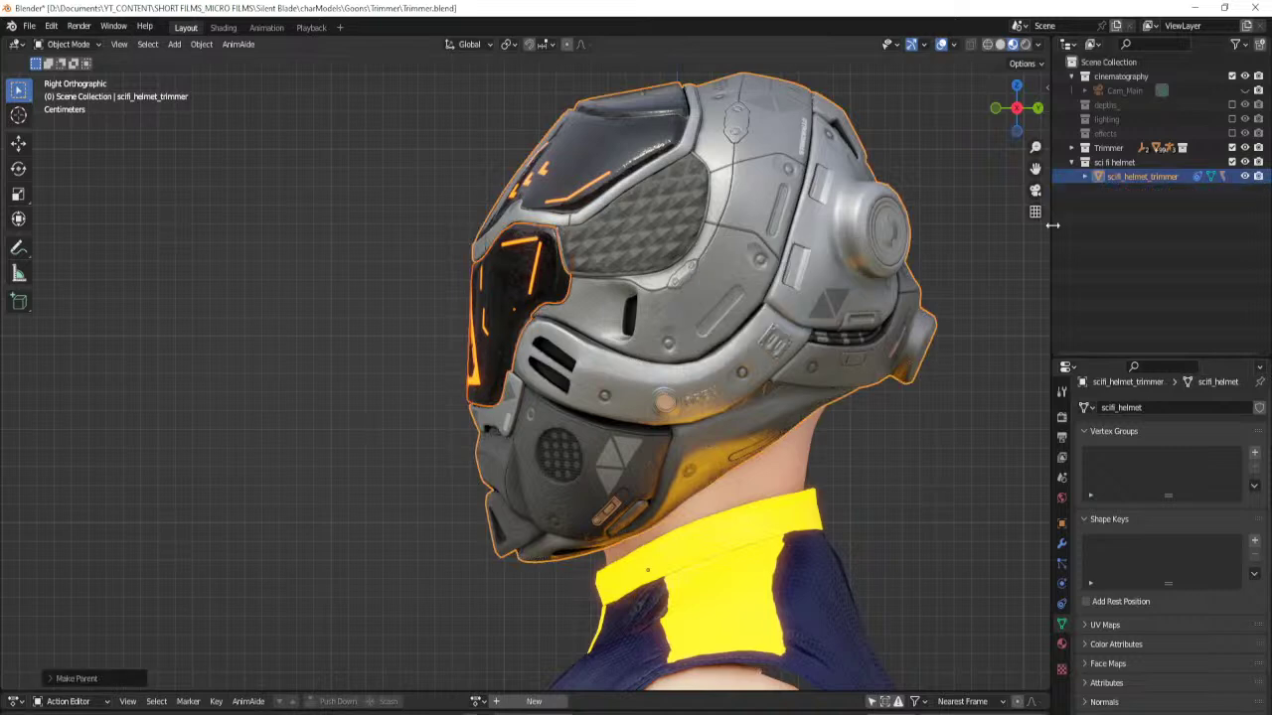
# Try pulling the visor forward off the helmet along the Y axis, and undo the move.
pyautogui.click(513, 294)
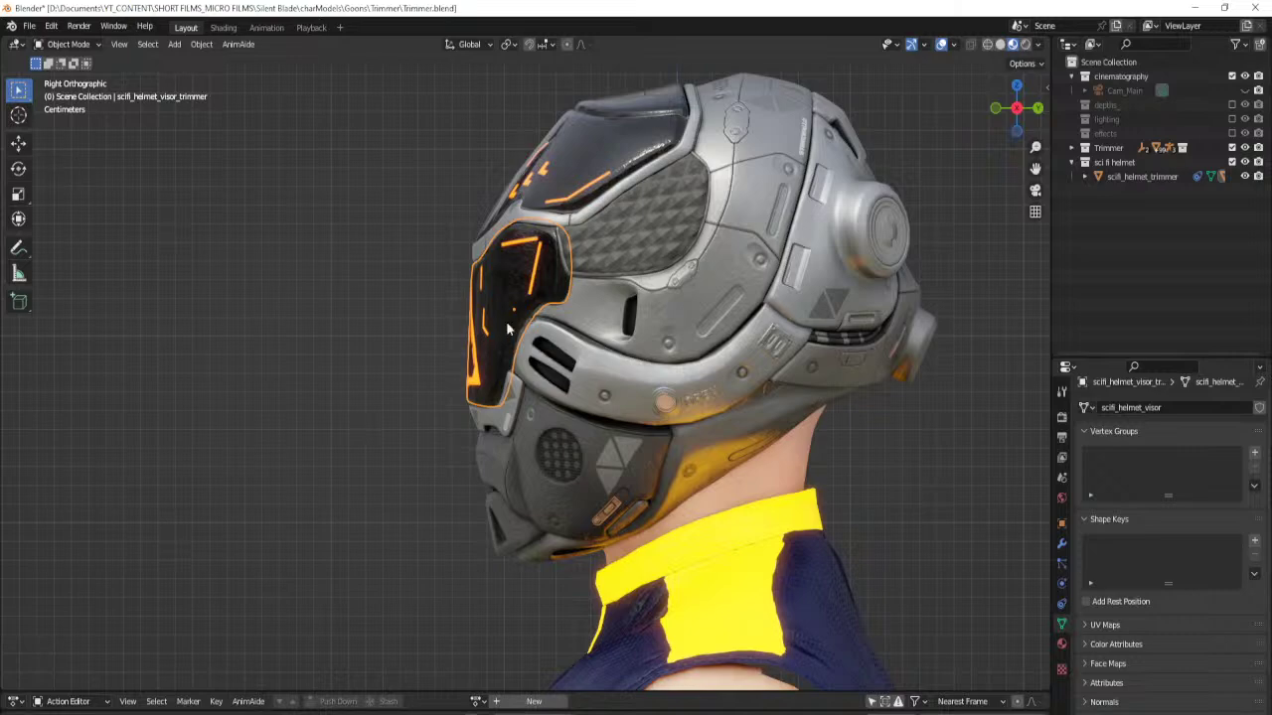
pyautogui.press('g')
pyautogui.press('y')
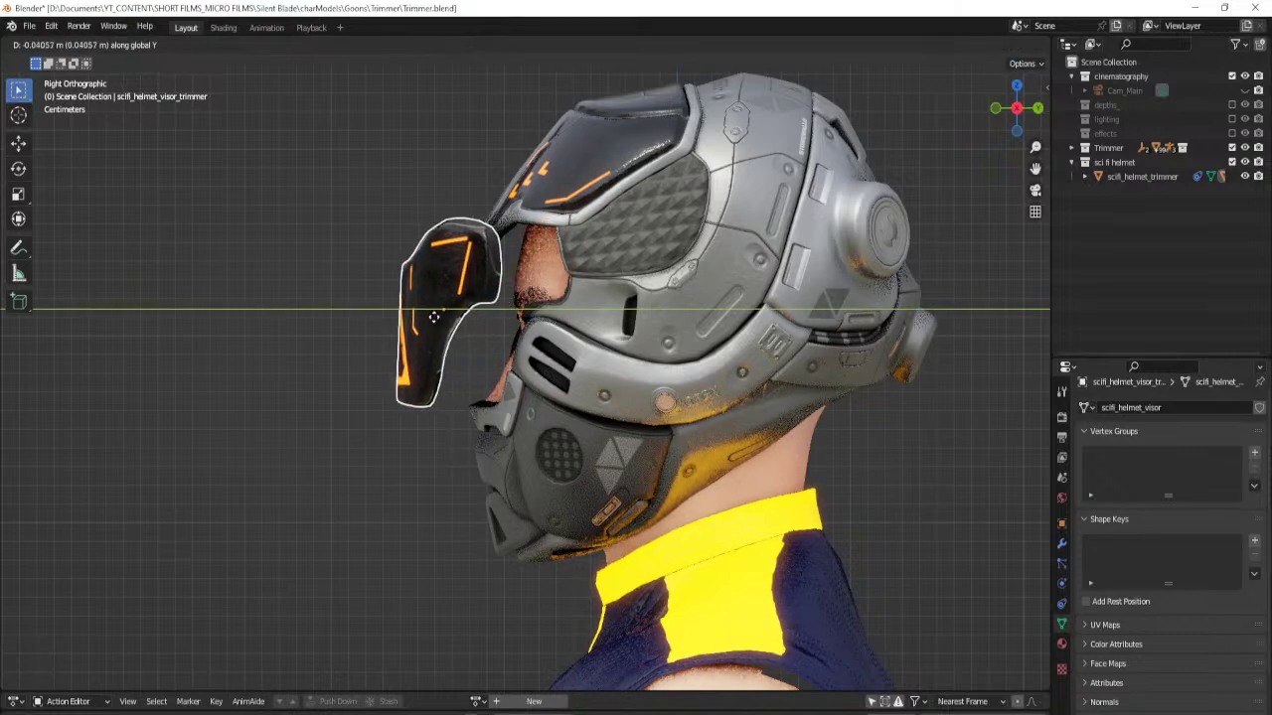
pyautogui.click(396, 316)
pyautogui.moveTo(403, 327); pyautogui.dragTo(951, 545, button='middle')
pyautogui.hotkey('ctrl', 'z')
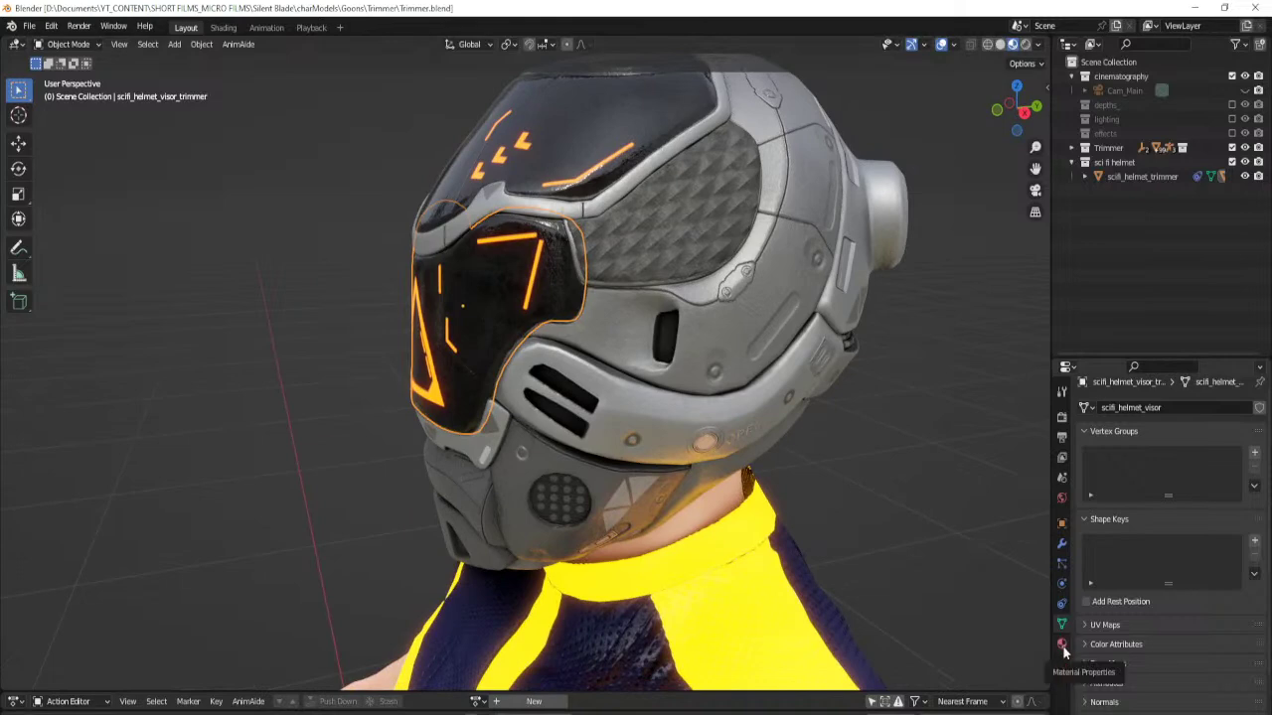
# Switch to the Shading workspace and examine the visor's helmet material node tree.
pyautogui.click(221, 28)
pyautogui.scroll(-4, 658, 547)
pyautogui.moveTo(714, 530); pyautogui.dragTo(667, 618, button='middle')
pyautogui.scroll(3, 740, 557)
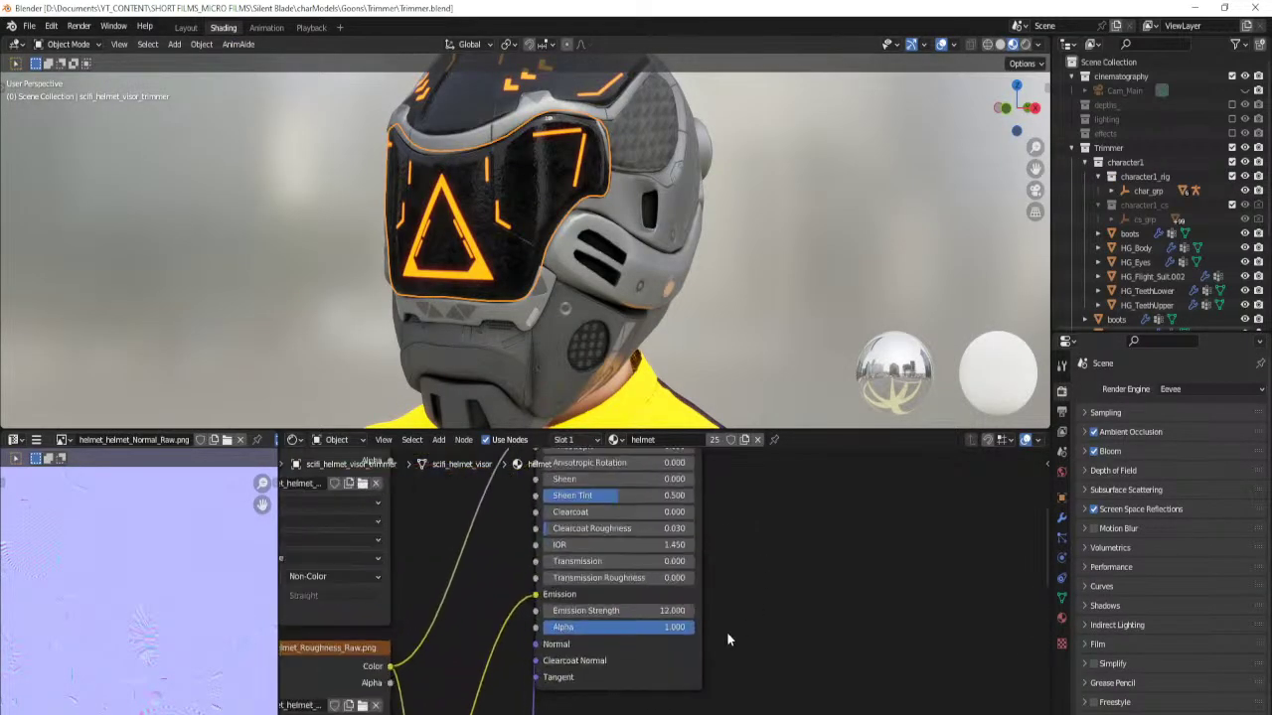
pyautogui.scroll(-4, 715, 587)
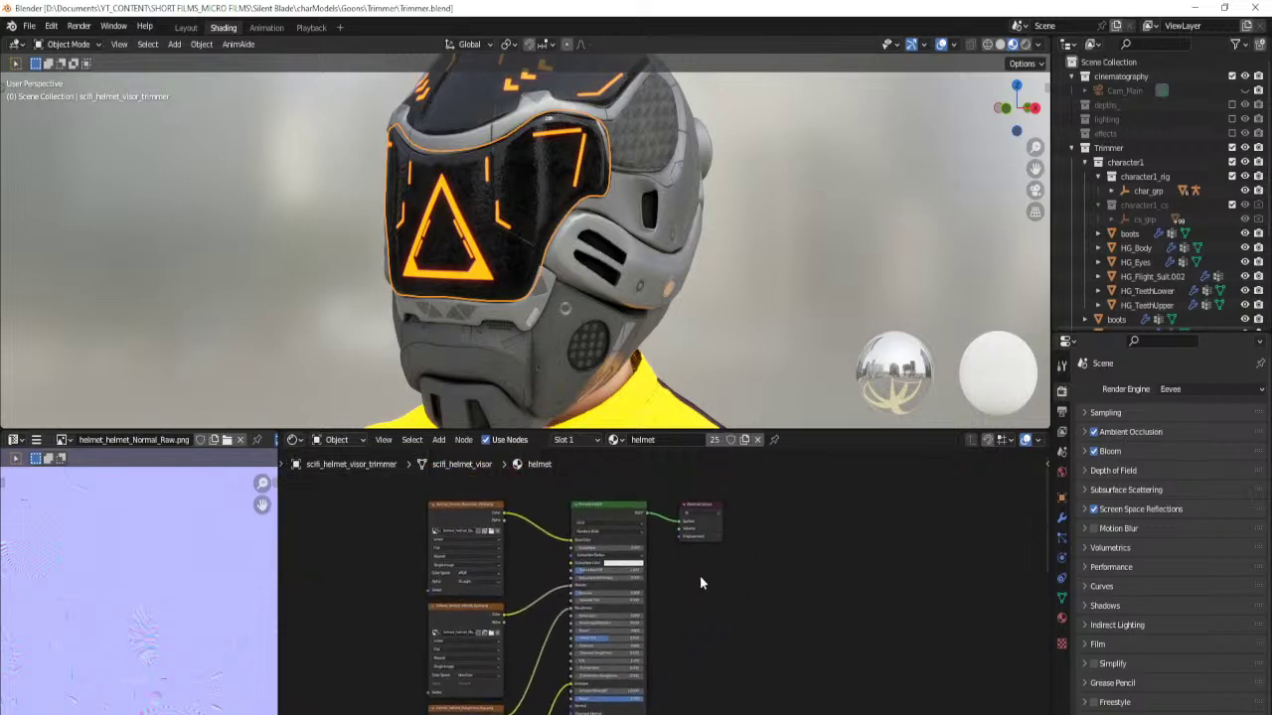
# Add a ColorRamp node below the Principled BSDF in the helmet material's node tree.
pyautogui.scroll(2, 744, 583)
pyautogui.moveTo(744, 584); pyautogui.dragTo(707, 597, button='middle')
pyautogui.press('g')
pyautogui.click(871, 601)
pyautogui.click(877, 601)
pyautogui.moveTo(852, 646); pyautogui.dragTo(818, 708, button='middle')
pyautogui.scroll(3, 636, 601)
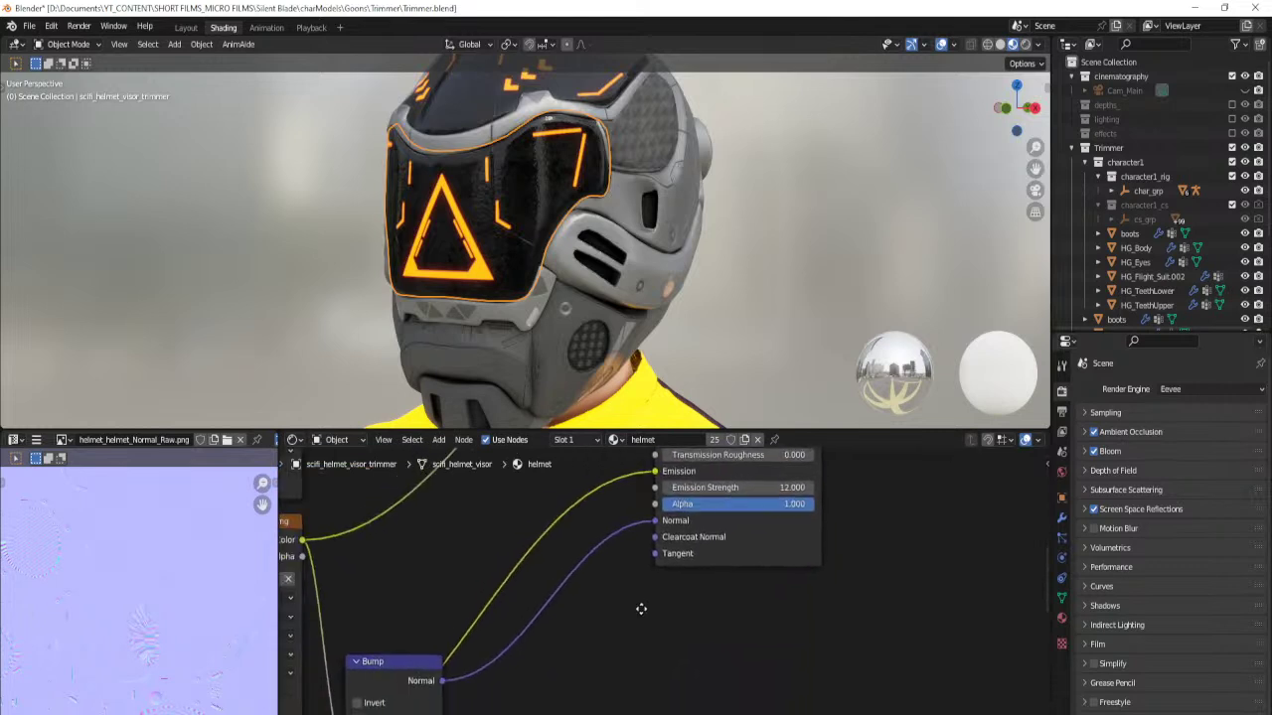
pyautogui.hotkey('shift', 'a')
pyautogui.write('col')
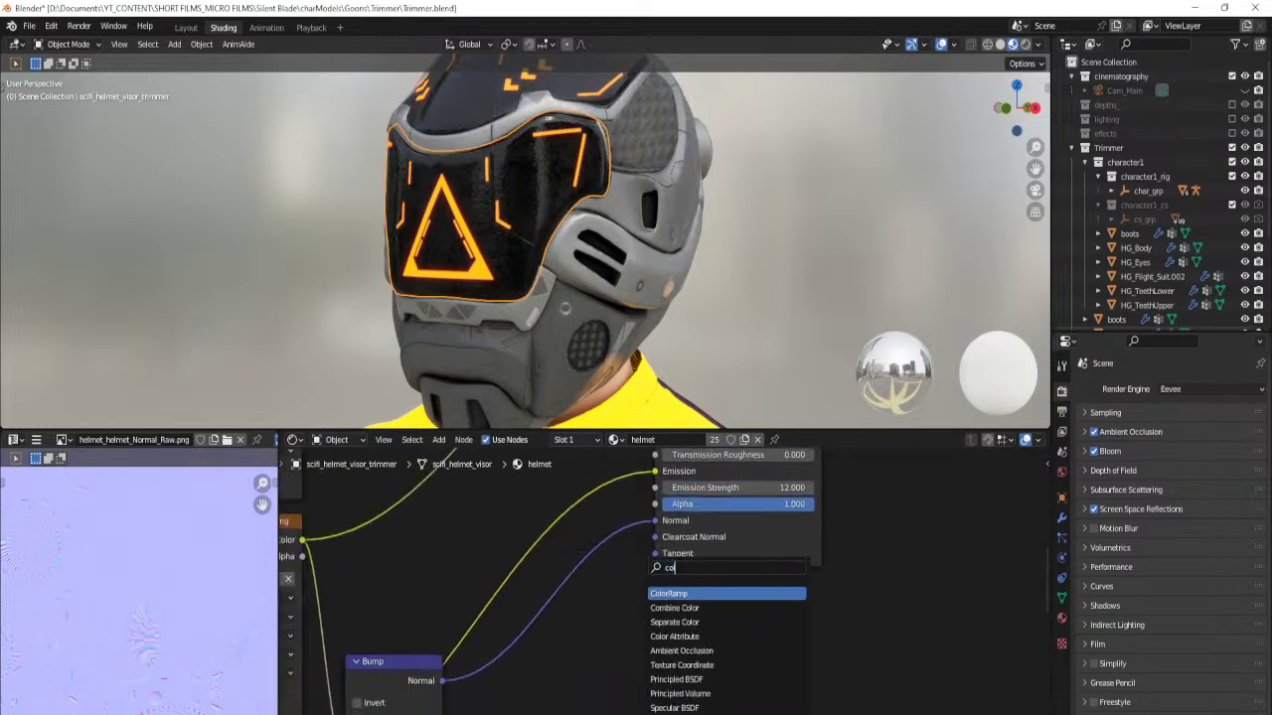
pyautogui.press('Return')
pyautogui.click(658, 594)
# Add a Noise Texture node beside the ColorRamp and connect its Fac output to the ramp's Fac input.
pyautogui.moveTo(575, 647); pyautogui.dragTo(590, 577, button='middle')
pyautogui.hotkey('shift', 'a')
pyautogui.write('no')
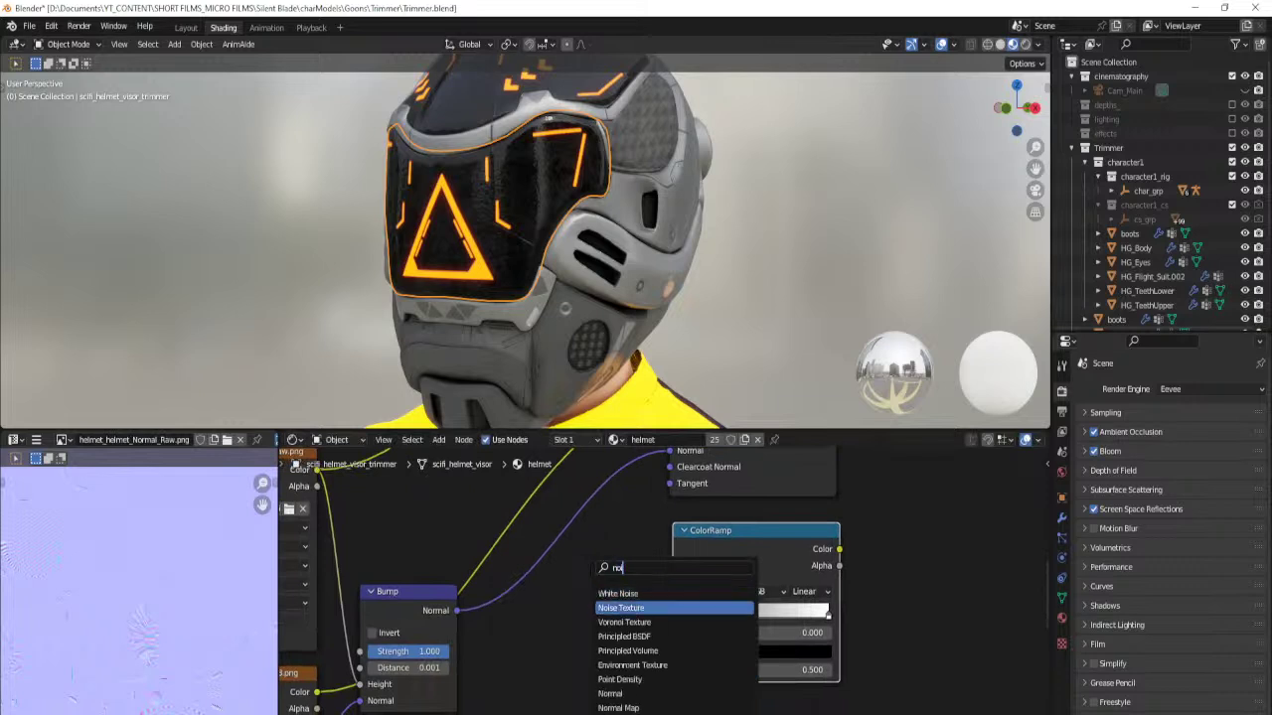
pyautogui.press('Return')
pyautogui.click(559, 539)
pyautogui.moveTo(634, 555); pyautogui.dragTo(640, 548)
pyautogui.moveTo(752, 549); pyautogui.dragTo(776, 551)
pyautogui.moveTo(580, 557); pyautogui.dragTo(756, 574)
pyautogui.press('g')
pyautogui.click(792, 579)
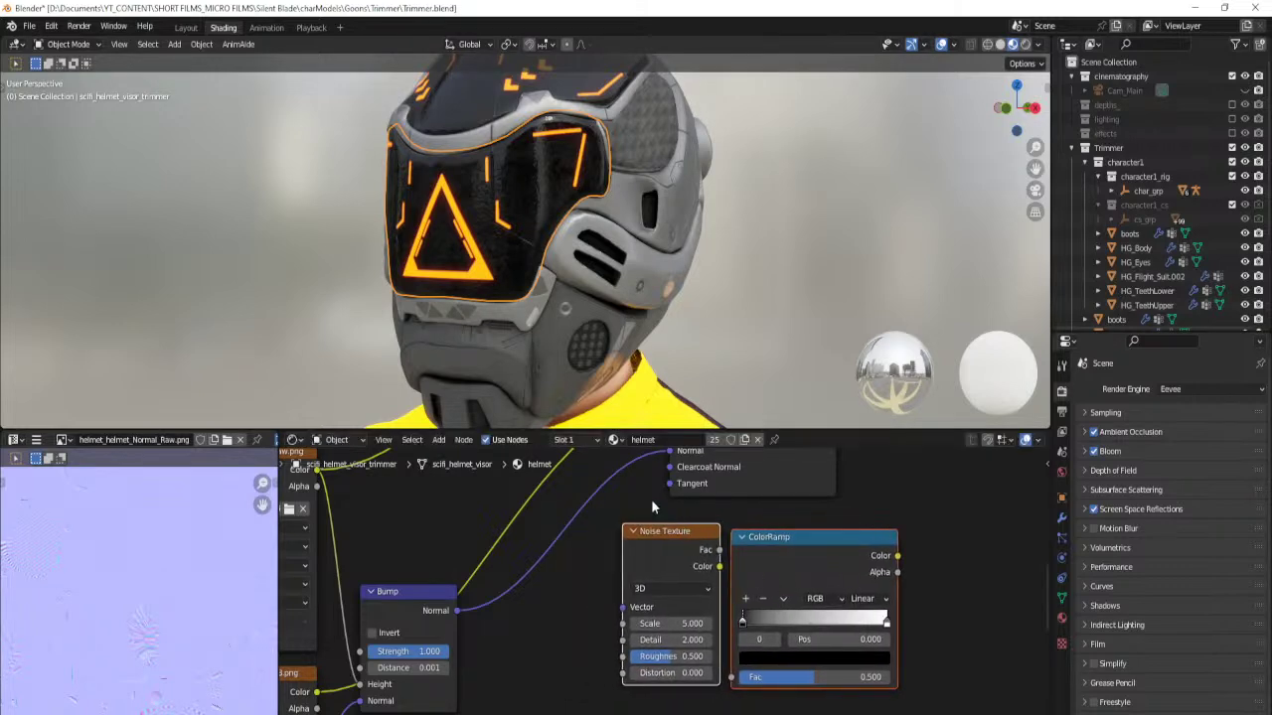
pyautogui.moveTo(668, 550); pyautogui.dragTo(731, 676)
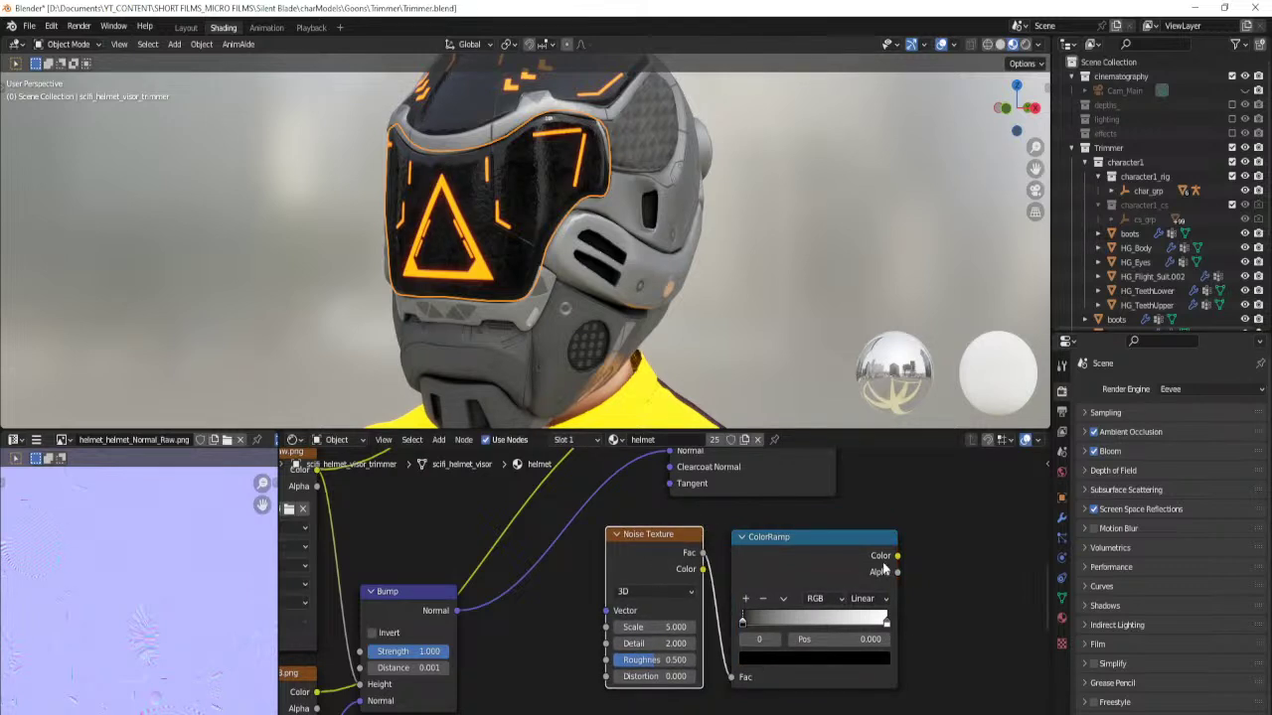
# Set the helmet material's shadow mode to Alpha Hashed.
pyautogui.moveTo(925, 534); pyautogui.dragTo(783, 562, button='middle')
pyautogui.press('n')
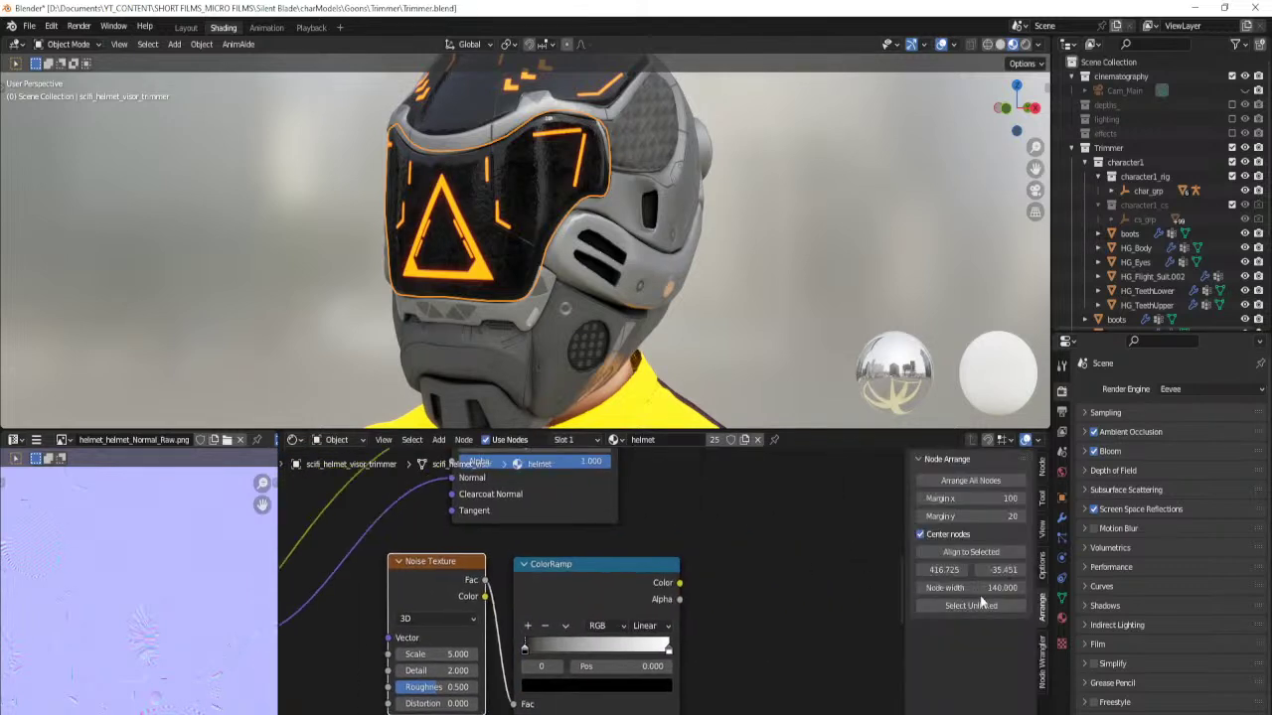
pyautogui.click(1043, 572)
pyautogui.click(986, 517)
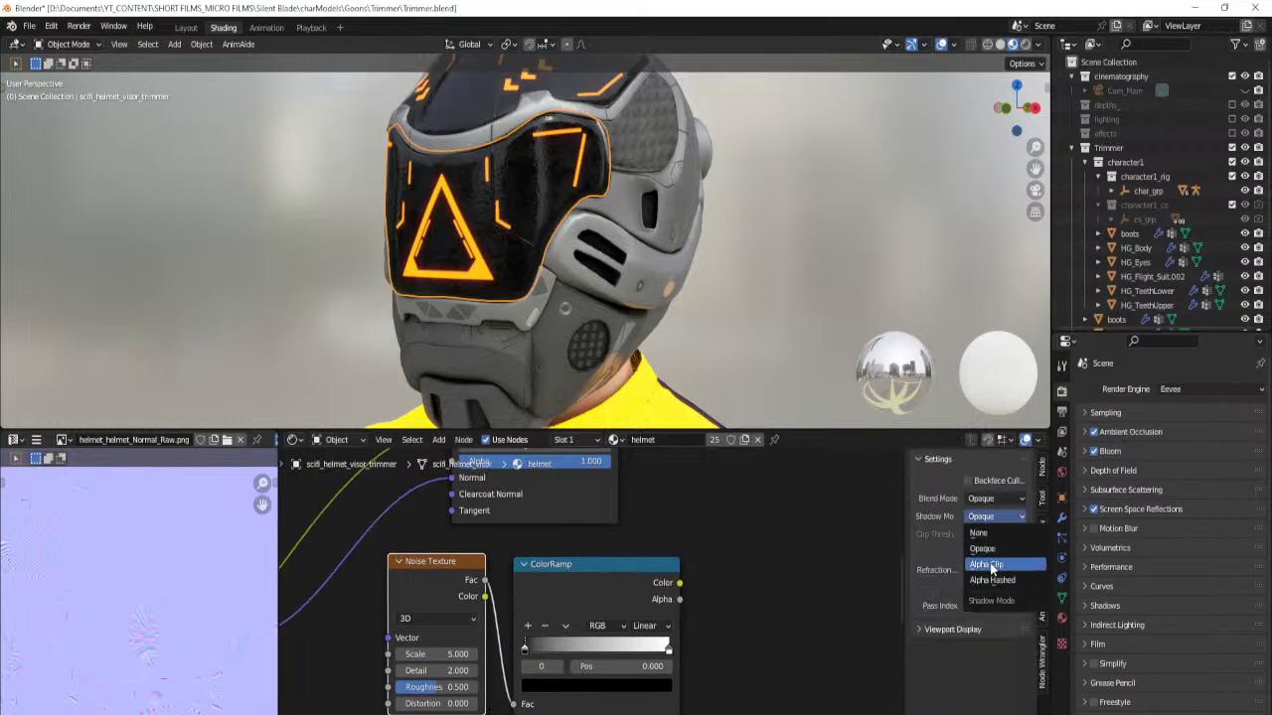
pyautogui.click(992, 582)
pyautogui.press('n')
# Try driving the Principled BSDF's Alpha with the ColorRamp's Color output, and cut that link.
pyautogui.moveTo(756, 583); pyautogui.dragTo(524, 500)
pyautogui.moveTo(838, 617); pyautogui.dragTo(781, 549, button='middle')
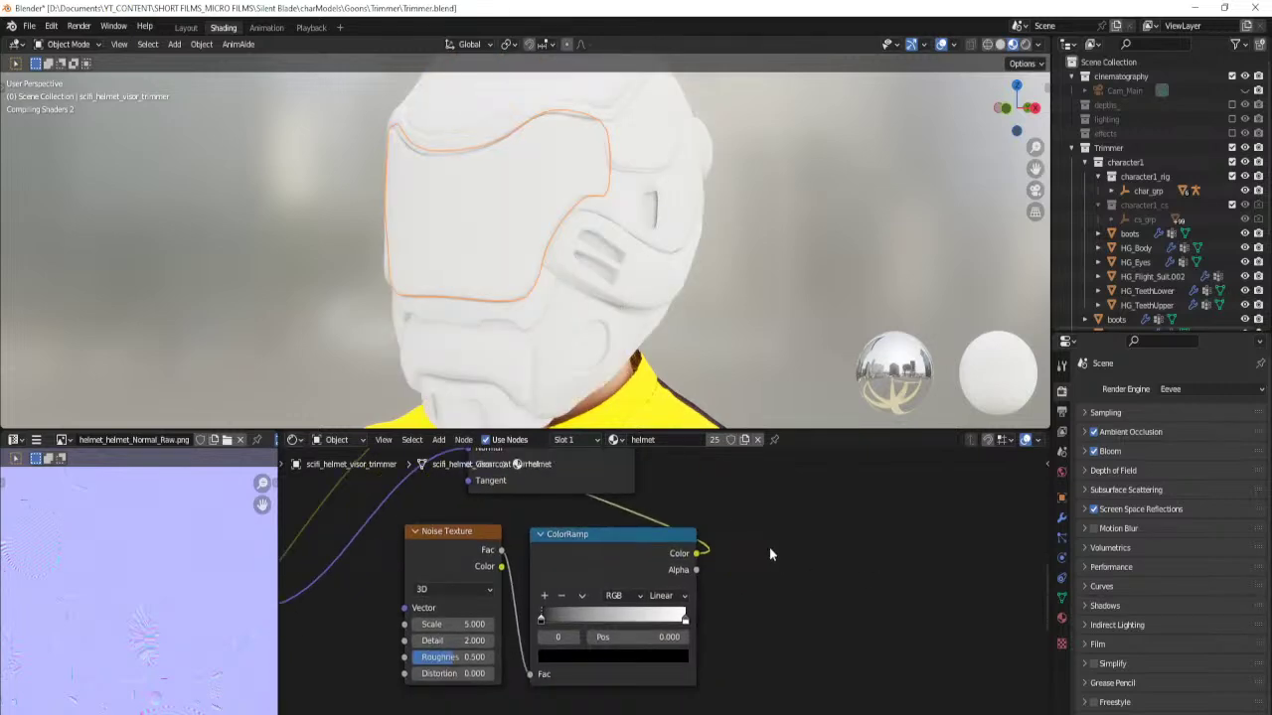
pyautogui.moveTo(720, 517); pyautogui.dragTo(757, 583, button='middle')
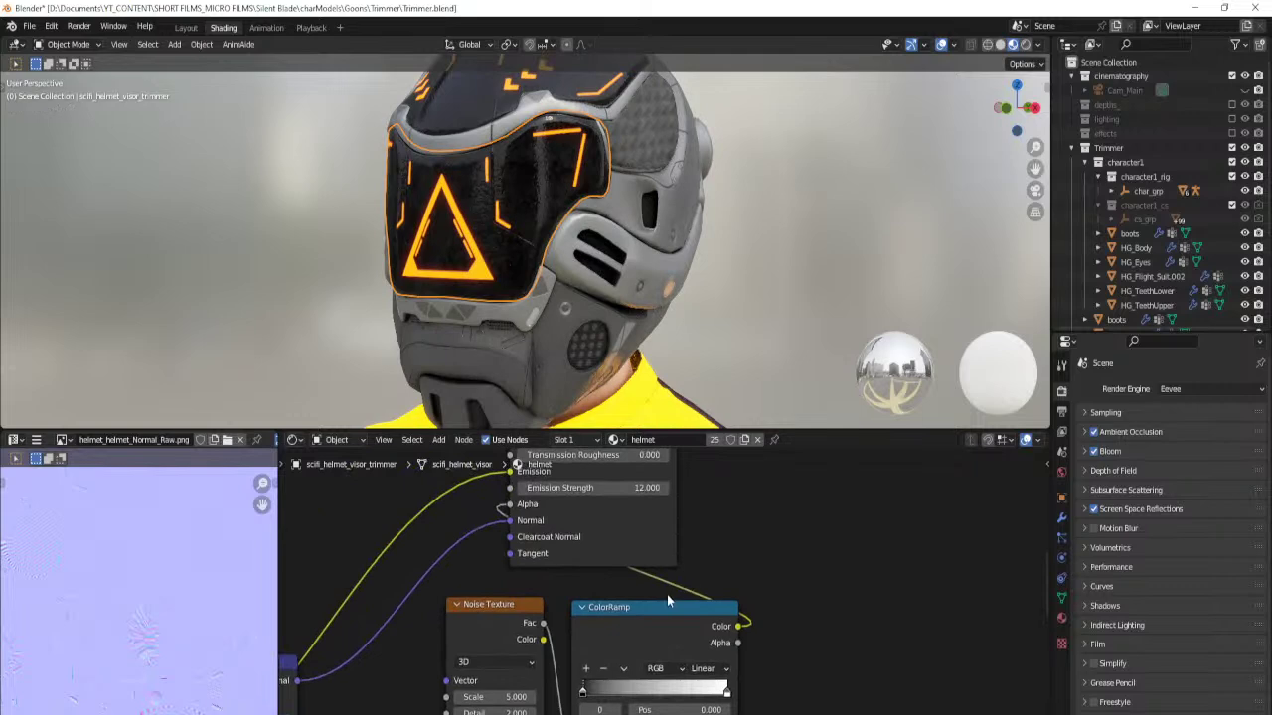
pyautogui.keyDown('ctrl'); pyautogui.moveTo(655, 578); pyautogui.dragTo(744, 582, button='right'); pyautogui.keyUp('ctrl')
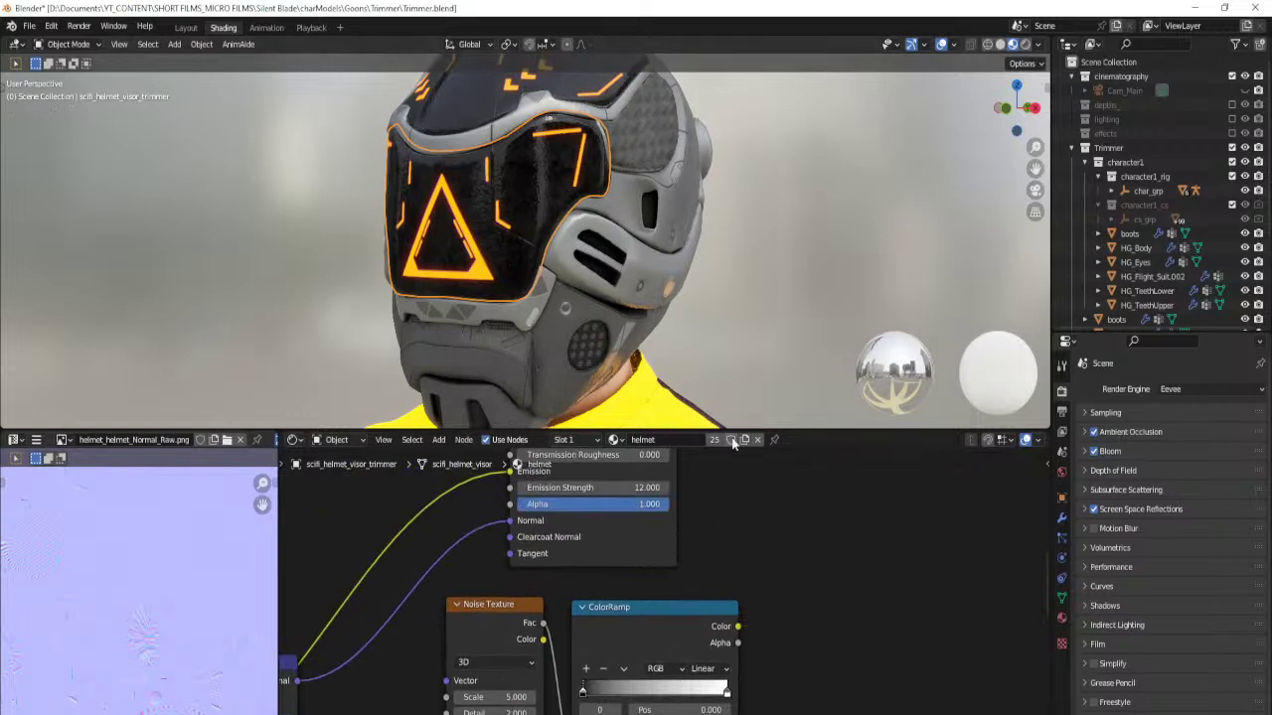
# Make the visor's material a single-user copy named helmet_visor and save the file.
pyautogui.click(714, 444)
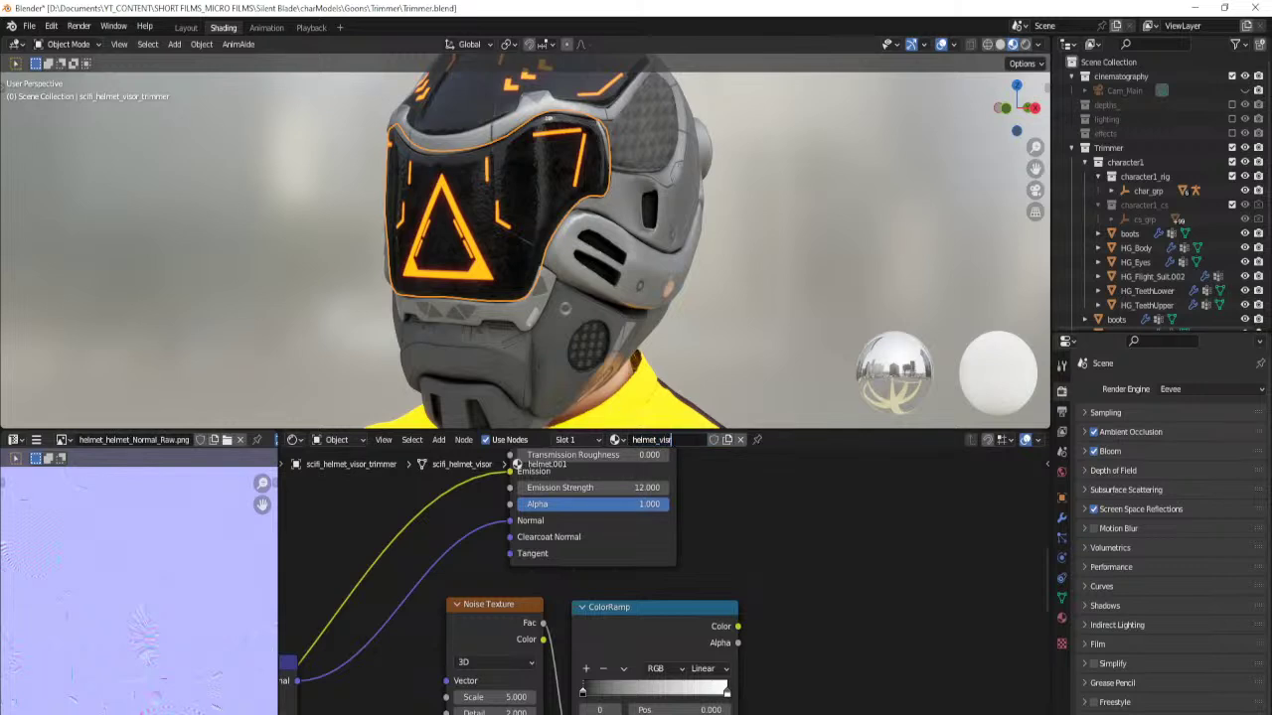
pyautogui.hotkey('ctrl', 's')
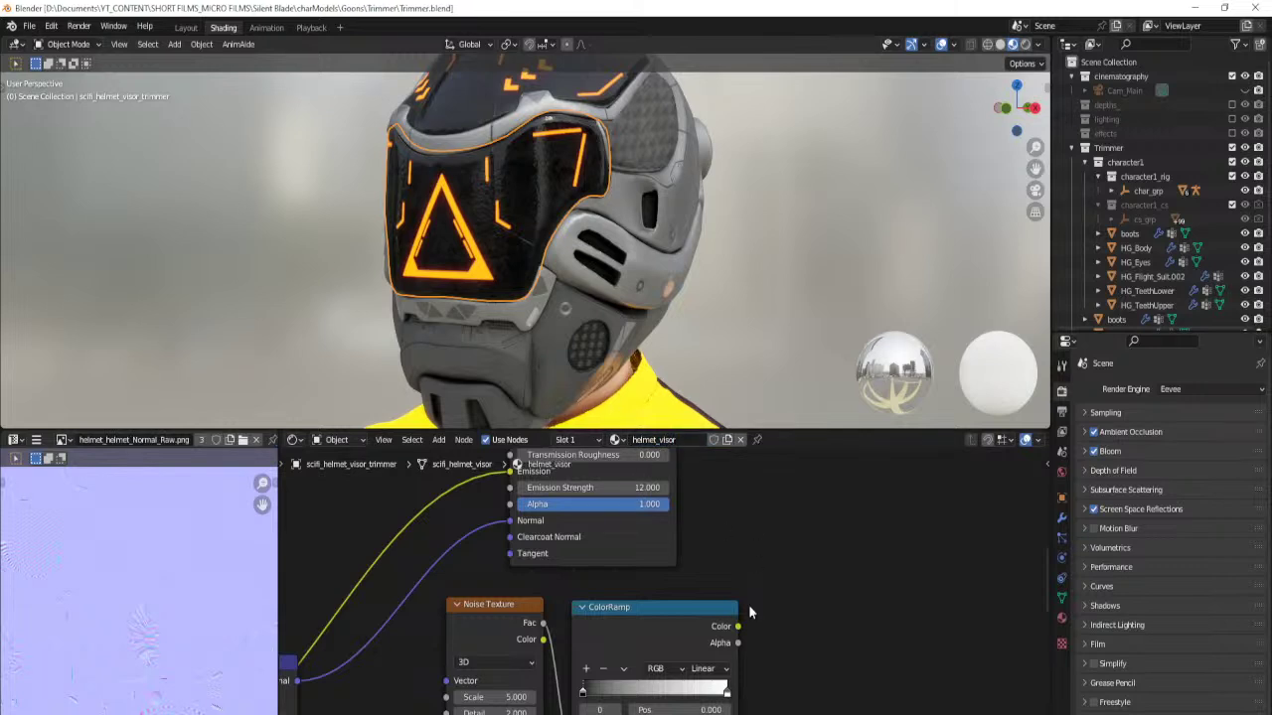
# Select the main helmet shell and set its helmet material's shadow mode to Opaque.
pyautogui.click(651, 247)
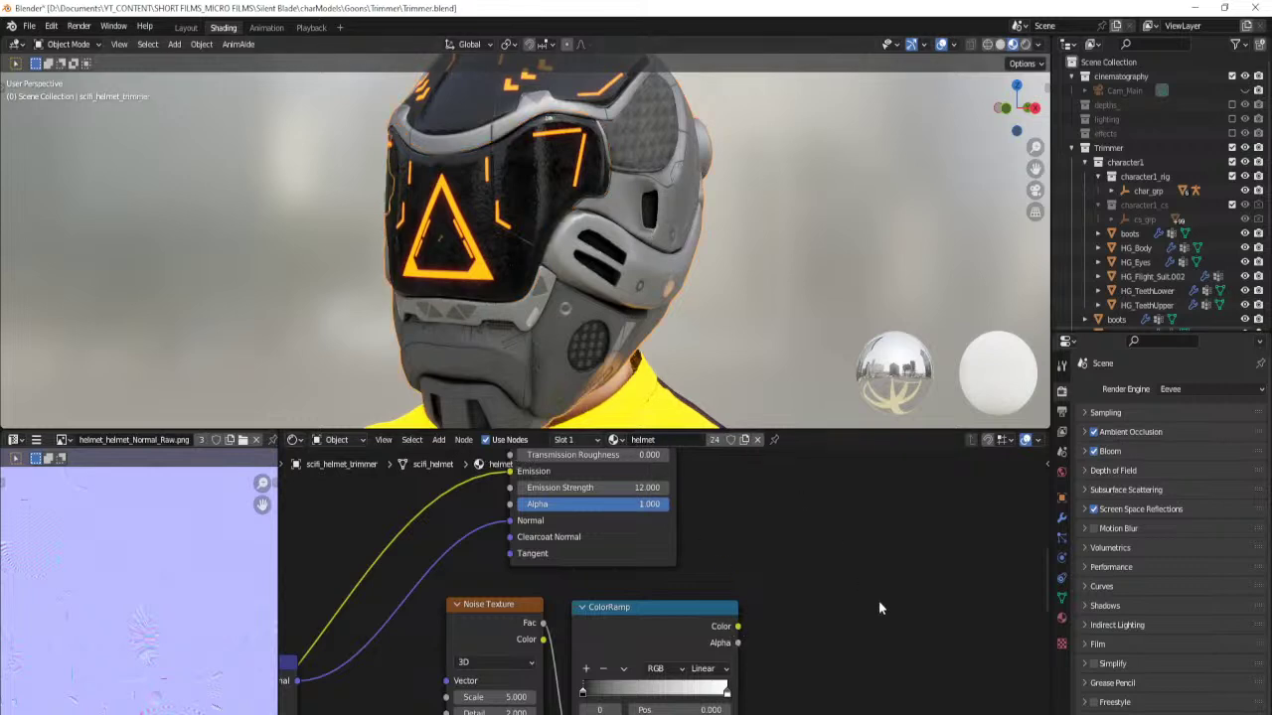
pyautogui.press('n')
pyautogui.click(1003, 517)
pyautogui.click(995, 549)
pyautogui.press('n')
# Reselect the visor and connect the ColorRamp's Color output to the Principled BSDF's Alpha in the helmet_visor material.
pyautogui.click(464, 207)
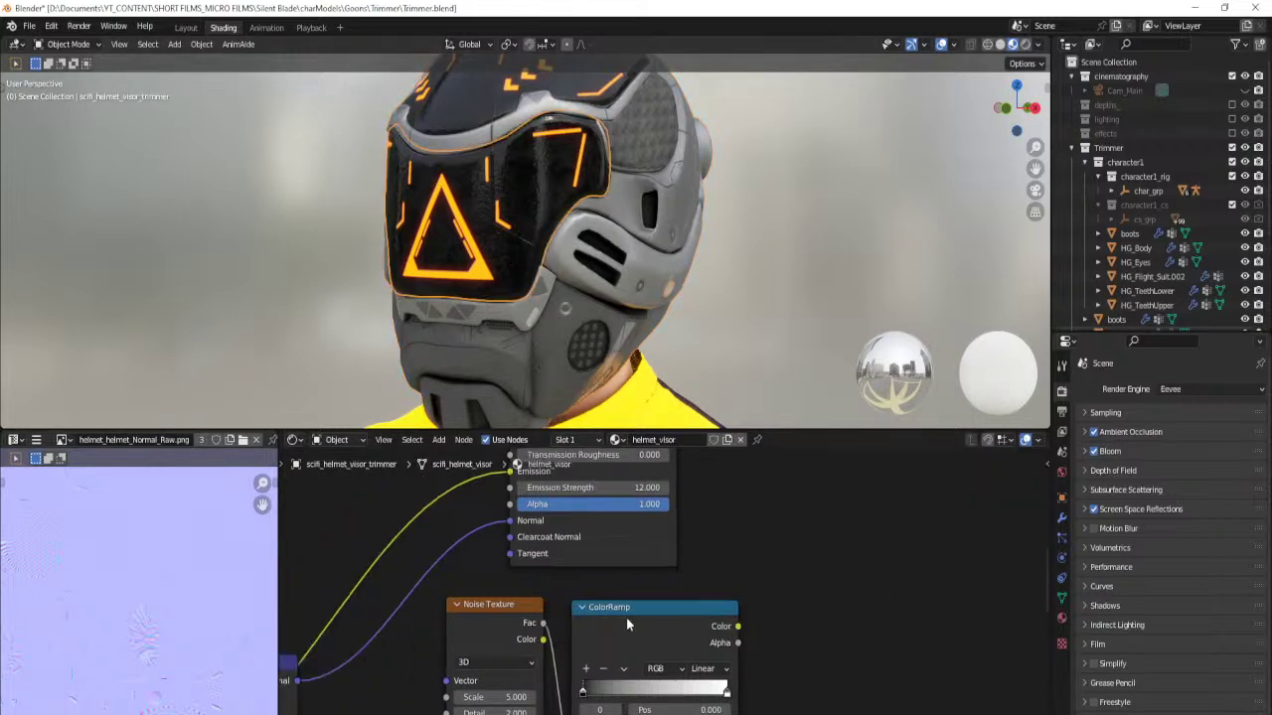
pyautogui.click(1085, 163)
pyautogui.click(1071, 149)
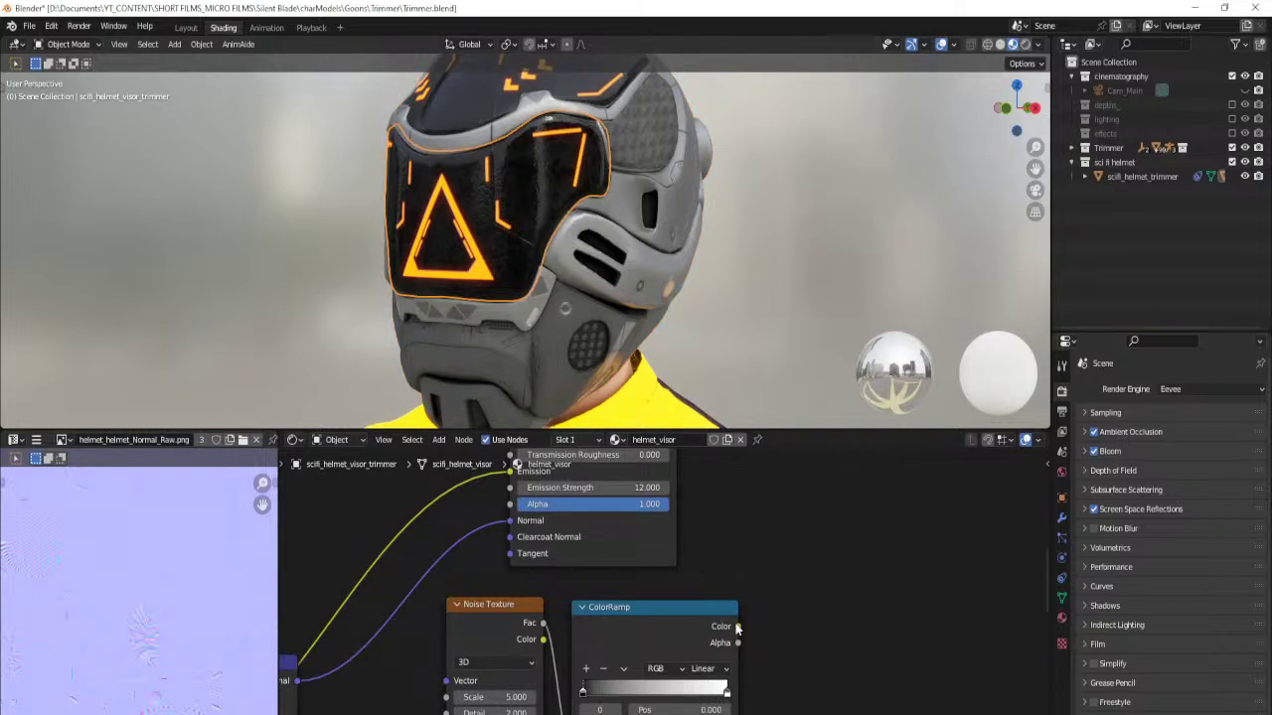
pyautogui.press('n')
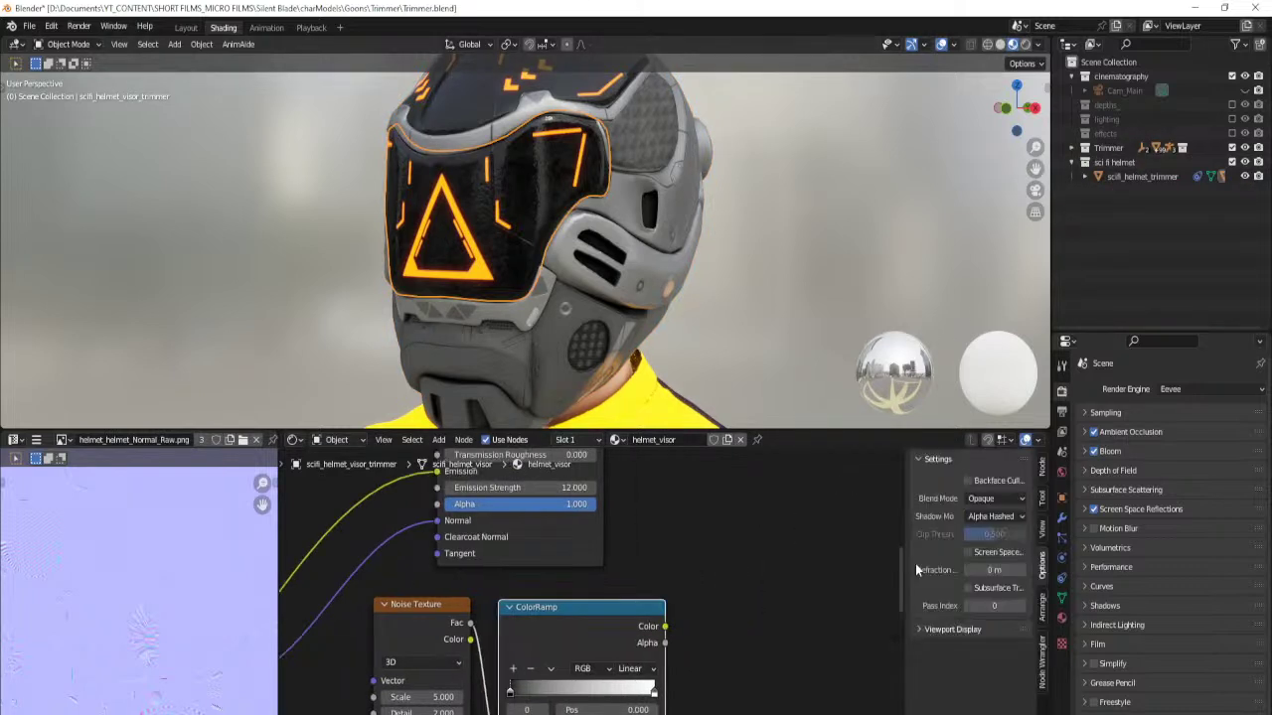
pyautogui.press('n')
pyautogui.moveTo(738, 626); pyautogui.dragTo(513, 504)
pyautogui.moveTo(757, 590); pyautogui.dragTo(721, 543, button='middle')
# Test the visor's transparency by sliding the ColorRamp's black and white stops.
pyautogui.moveTo(544, 616)
pyautogui.mouseDown()
pyautogui.moveTo(657, 614)
pyautogui.moveTo(553, 615)
pyautogui.mouseUp()
pyautogui.moveTo(690, 617); pyautogui.dragTo(797, 621)
pyautogui.moveTo(552, 613)
pyautogui.mouseDown()
pyautogui.moveTo(622, 615)
pyautogui.moveTo(534, 620)
pyautogui.mouseUp()
# Move the Material Output node farther from the Principled BSDF to make room between them.
pyautogui.scroll(-8, 516, 566)
pyautogui.moveTo(528, 551); pyautogui.dragTo(616, 673, button='middle')
pyautogui.moveTo(565, 574); pyautogui.dragTo(463, 587, button='middle')
pyautogui.scroll(3, 731, 569)
pyautogui.moveTo(714, 538); pyautogui.dragTo(639, 652, button='middle')
pyautogui.scroll(2, 638, 601)
pyautogui.moveTo(638, 600); pyautogui.dragTo(617, 671, button='middle')
pyautogui.scroll(1, 617, 672)
pyautogui.moveTo(605, 574); pyautogui.dragTo(717, 570)
pyautogui.hotkey('shift', 'a')
pyautogui.write('s')
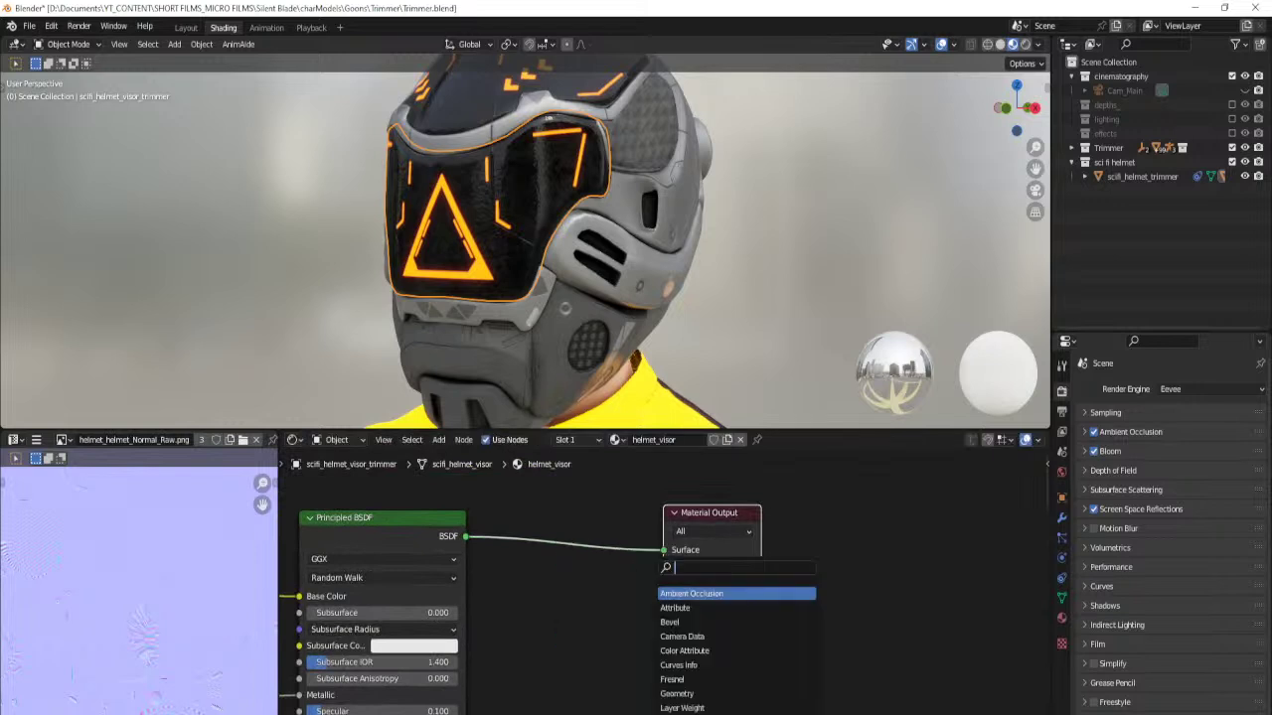
pyautogui.write('i')
pyautogui.press('BackSpace')
pyautogui.write('m')
pyautogui.press('Down')
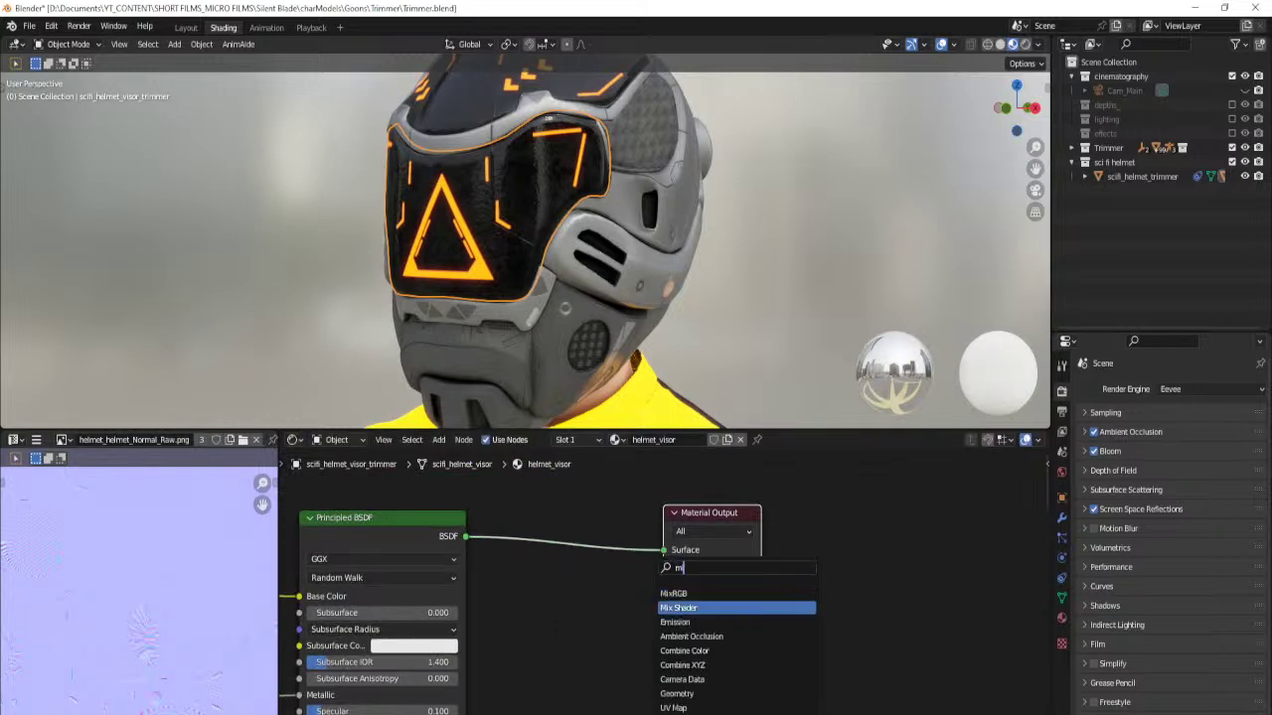
pyautogui.press('Return')
pyautogui.press('Escape')
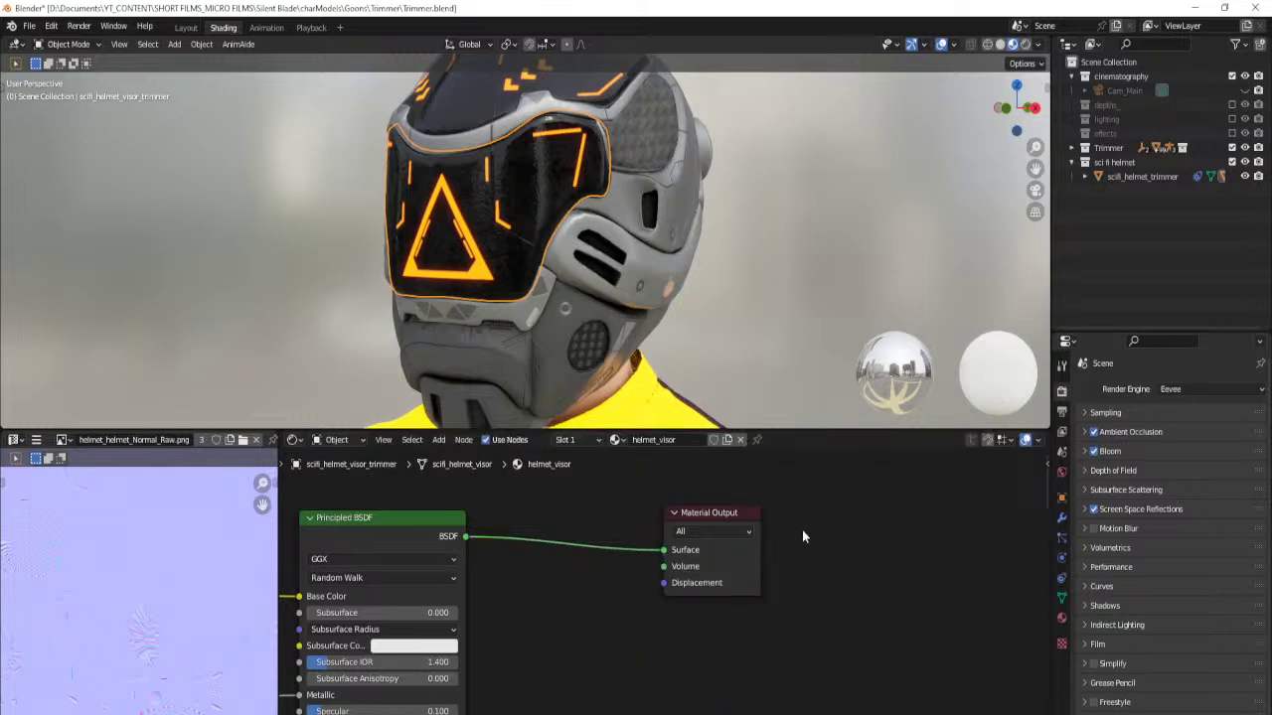
# Insert a Mix Shader between the Principled BSDF and Material Output, with a Transparent BSDF feeding its second shader input.
pyautogui.keyDown('ctrl'); pyautogui.keyDown('shift'); pyautogui.moveTo(784, 535); pyautogui.dragTo(495, 571, button='right'); pyautogui.keyUp('shift'); pyautogui.keyUp('ctrl')
pyautogui.moveTo(549, 640); pyautogui.dragTo(706, 603, button='middle')
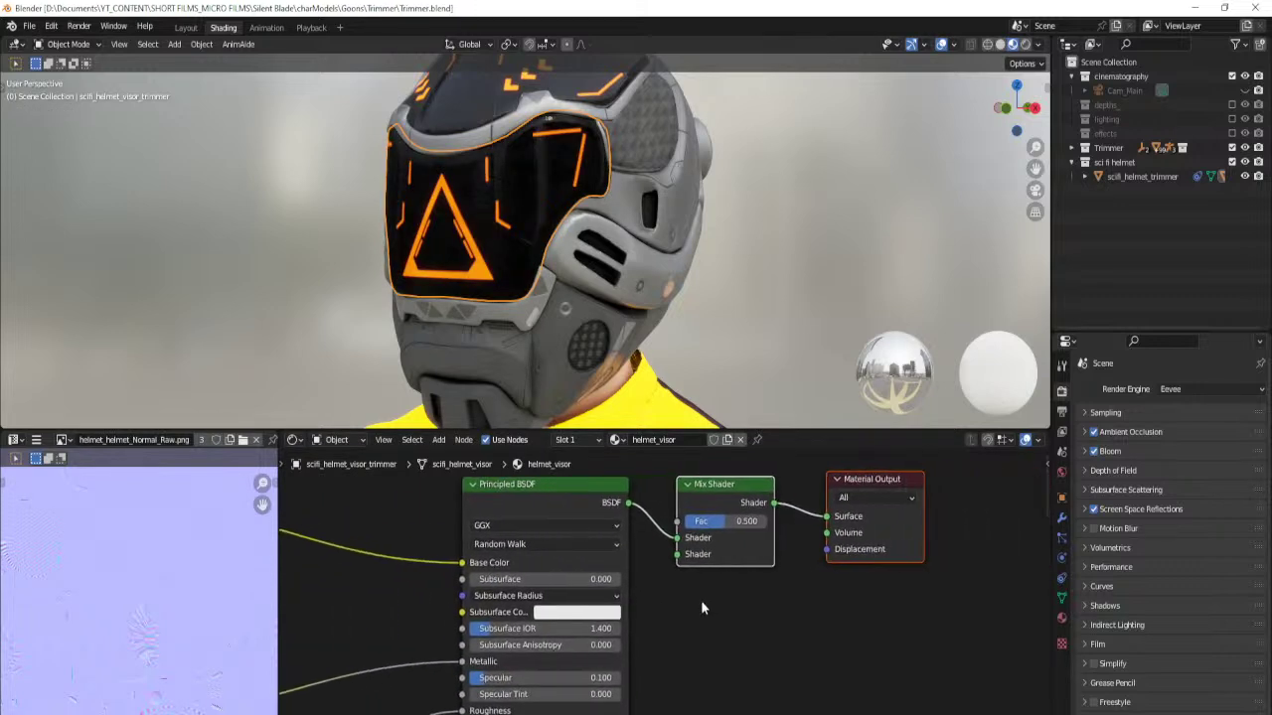
pyautogui.hotkey('shift', 'a')
pyautogui.write('trans')
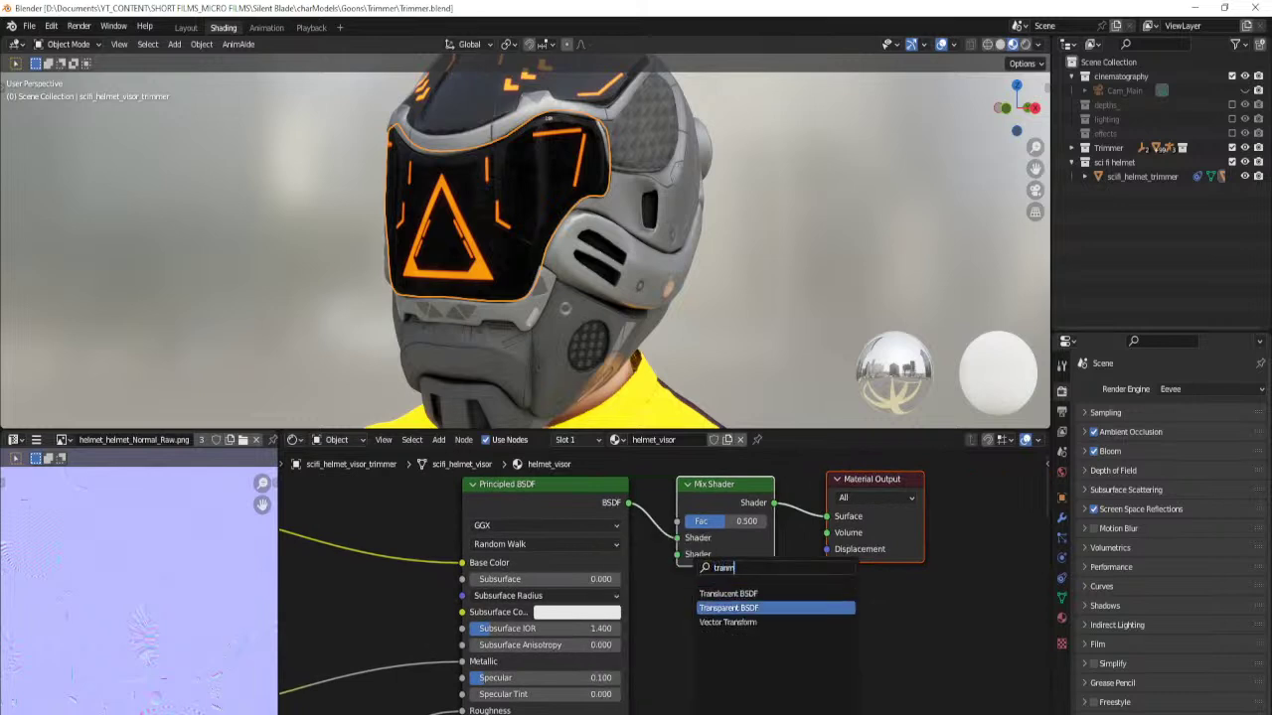
pyautogui.press('Return')
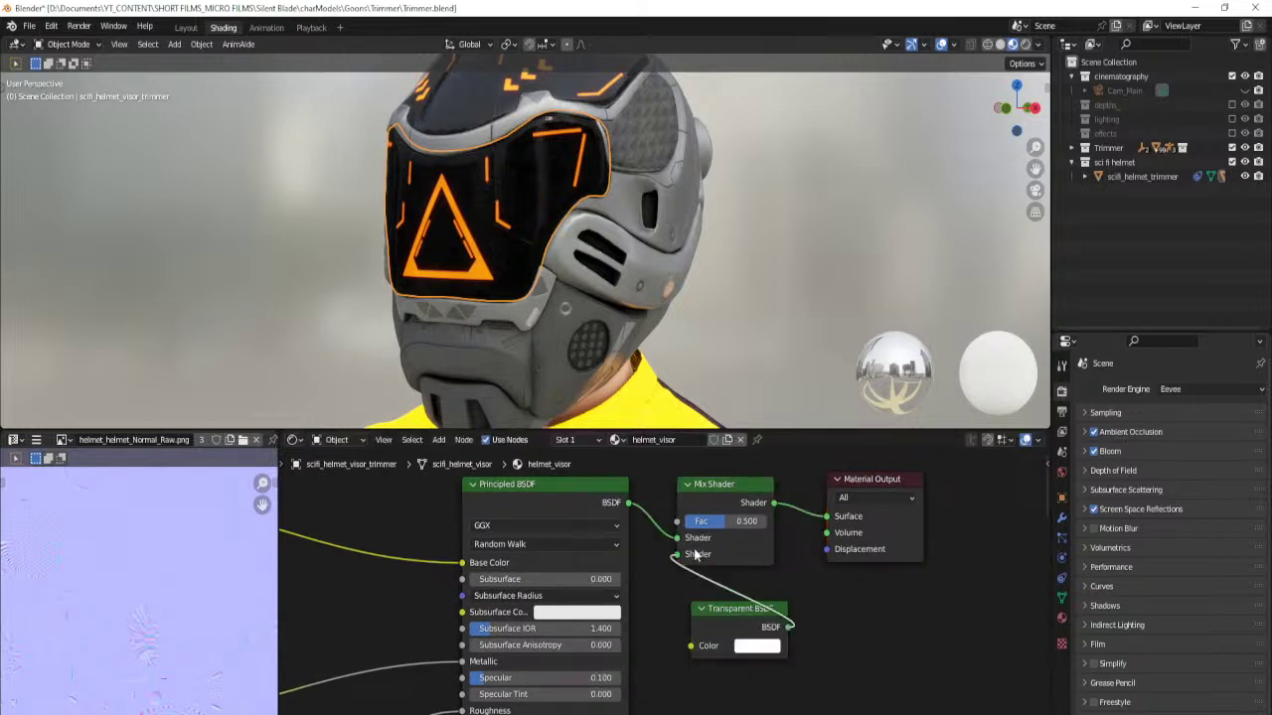
# Connect the ColorRamp's Color output to the Mix Shader's Fac input.
pyautogui.scroll(-2, 762, 577)
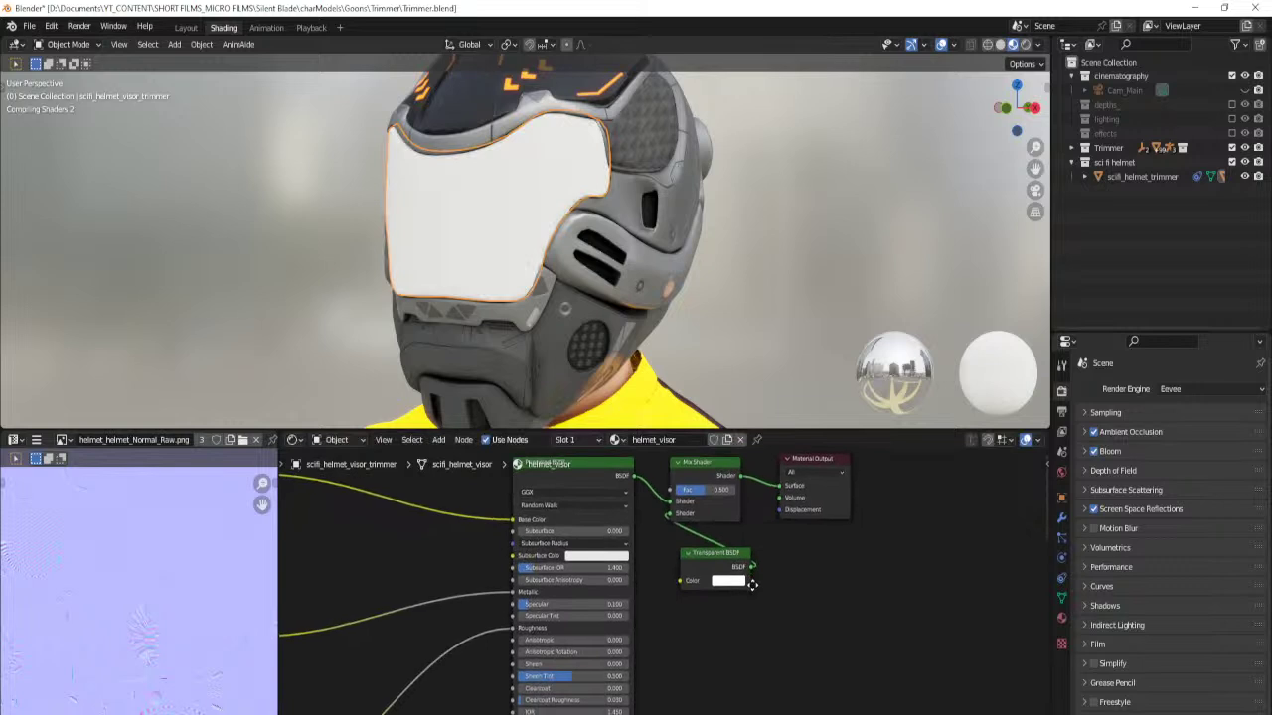
pyautogui.moveTo(727, 622); pyautogui.dragTo(674, 654, button='middle')
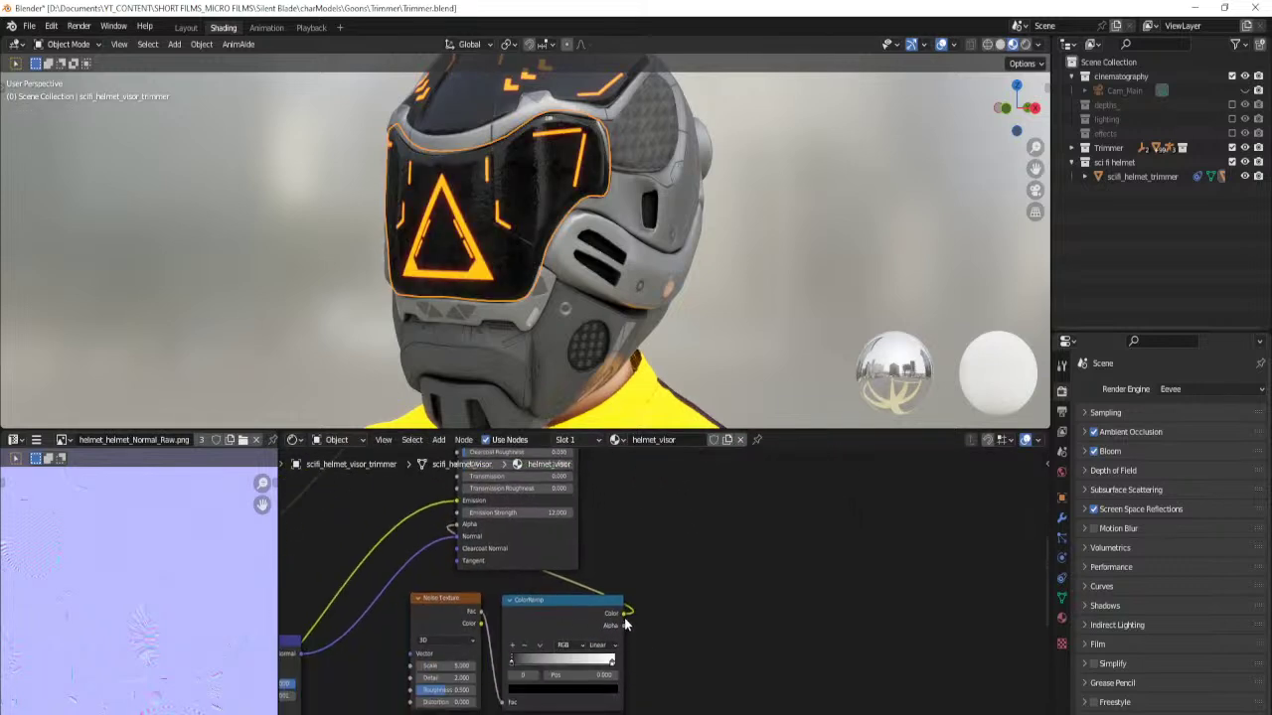
pyautogui.moveTo(625, 615); pyautogui.dragTo(615, 588)
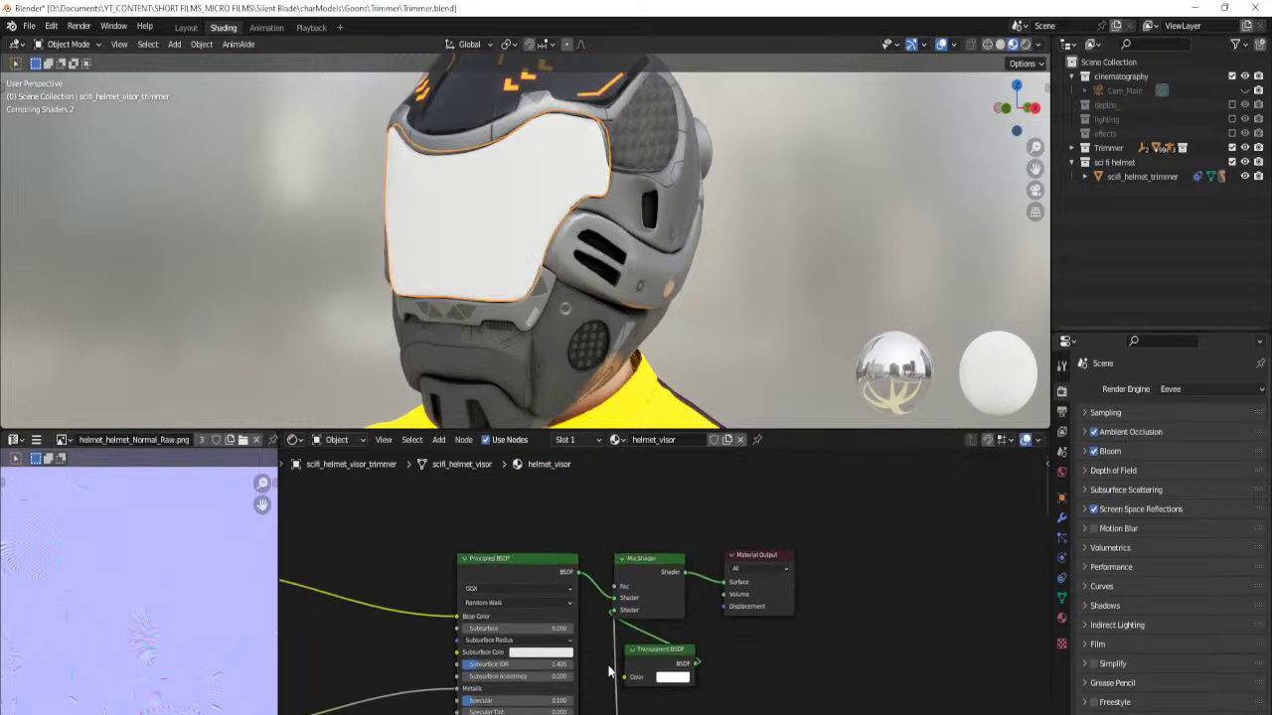
# Try different positions for the ColorRamp's black and white stops while the ramp drives the mix factor.
pyautogui.moveTo(609, 667); pyautogui.dragTo(670, 589, button='middle')
pyautogui.scroll(4, 612, 614)
pyautogui.scroll(2, 612, 616)
pyautogui.moveTo(660, 659)
pyautogui.mouseDown()
pyautogui.moveTo(561, 657)
pyautogui.moveTo(675, 658)
pyautogui.mouseUp()
pyautogui.moveTo(500, 656); pyautogui.dragTo(398, 655)
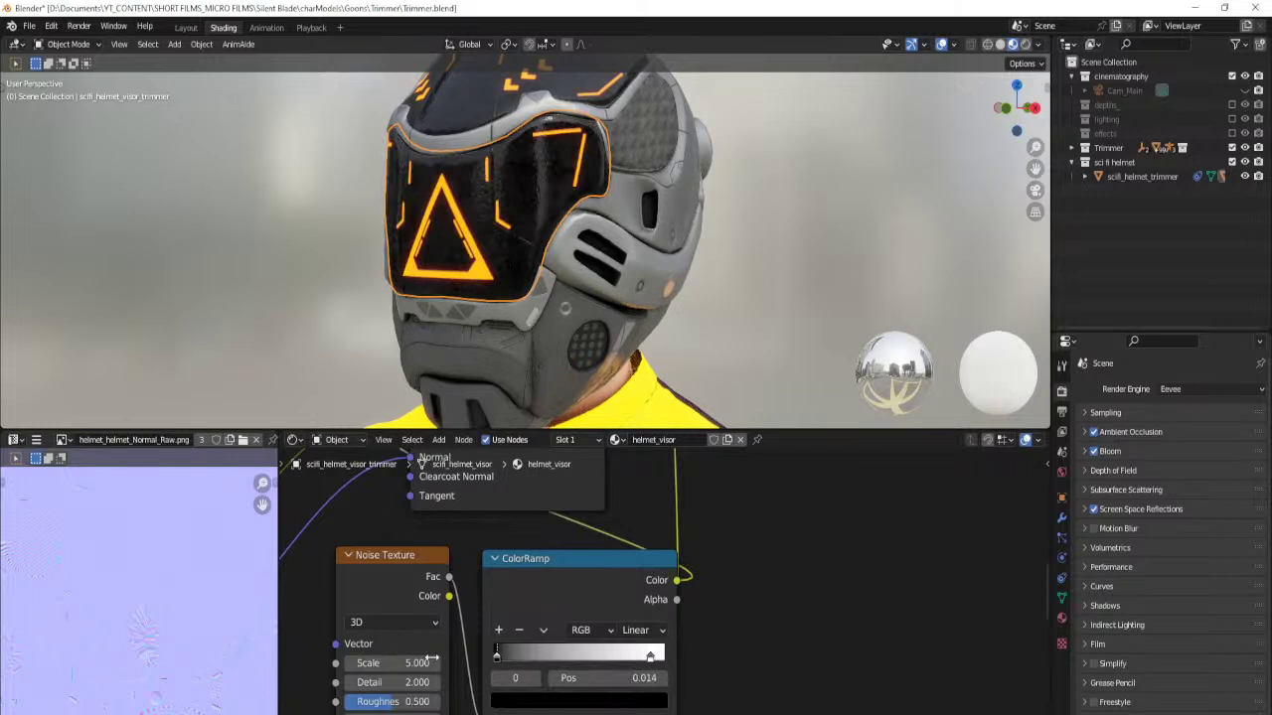
pyautogui.moveTo(651, 658); pyautogui.dragTo(676, 656)
pyautogui.moveTo(489, 663); pyautogui.dragTo(463, 654)
# Set the helmet_visor material's shadow mode to Opaque and its blend mode to Alpha Hashed.
pyautogui.press('n')
pyautogui.click(989, 521)
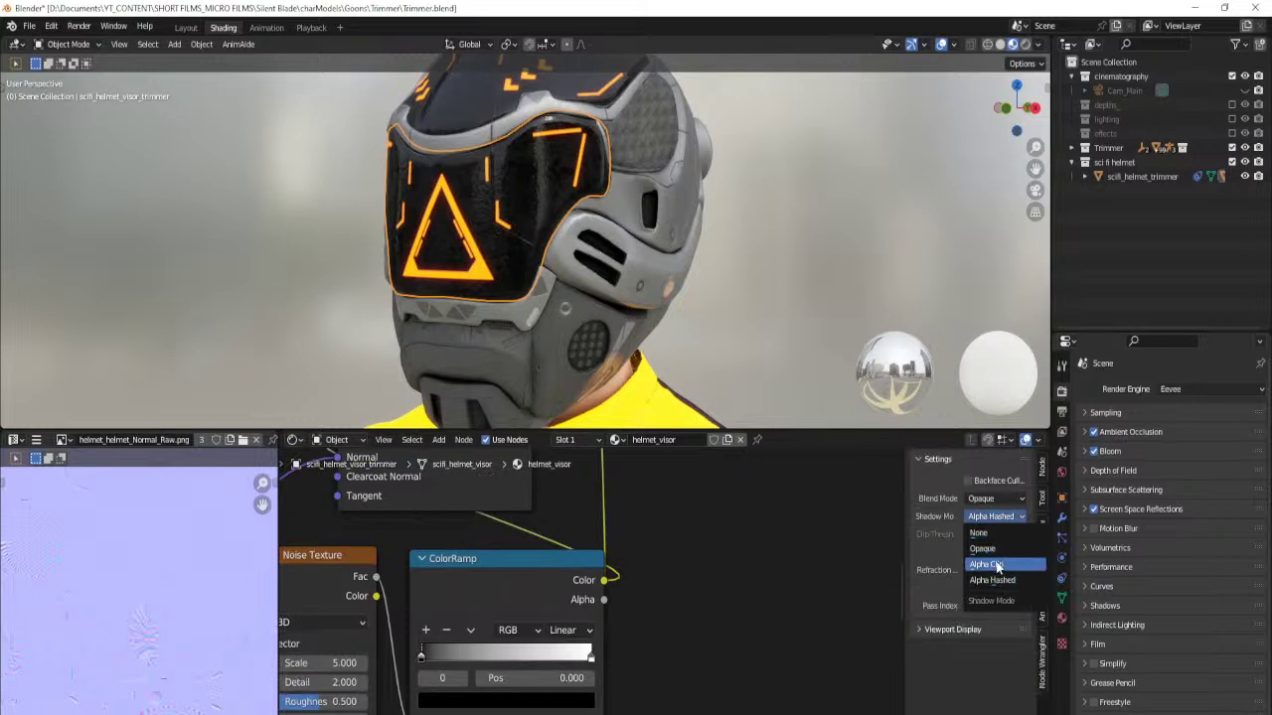
pyautogui.click(994, 499)
pyautogui.click(994, 512)
pyautogui.click(993, 517)
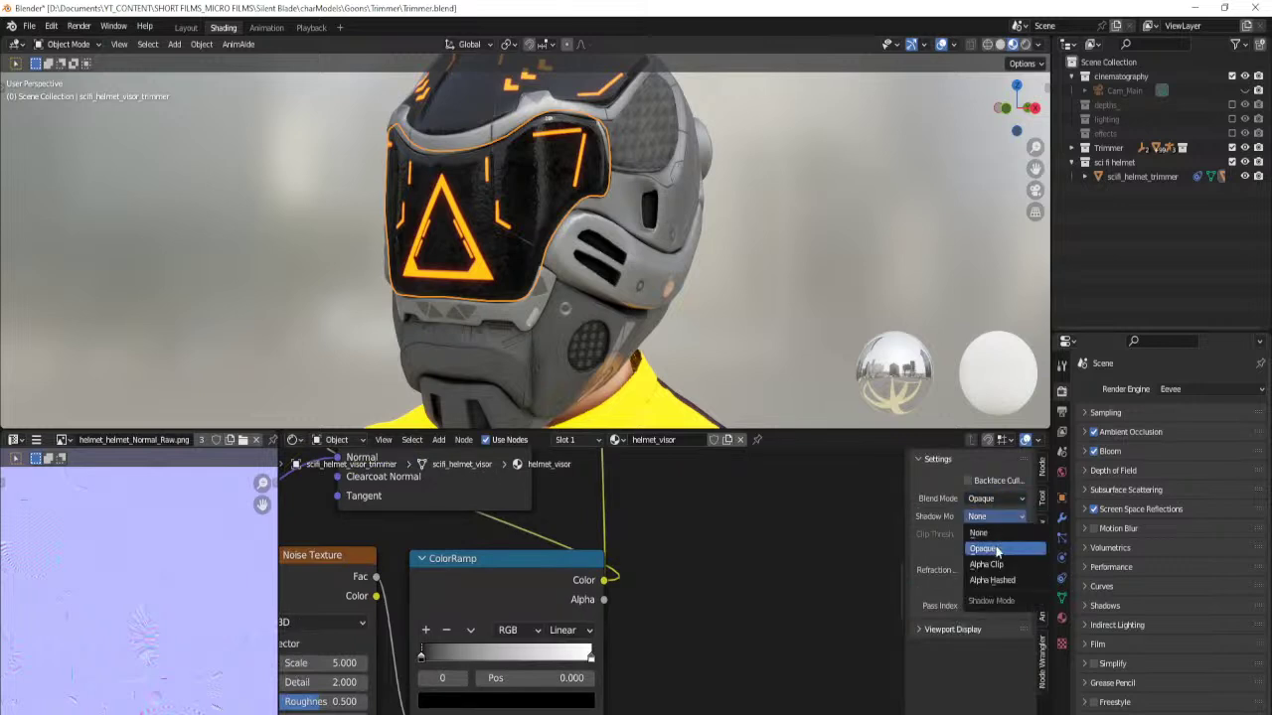
pyautogui.click(994, 549)
pyautogui.click(993, 499)
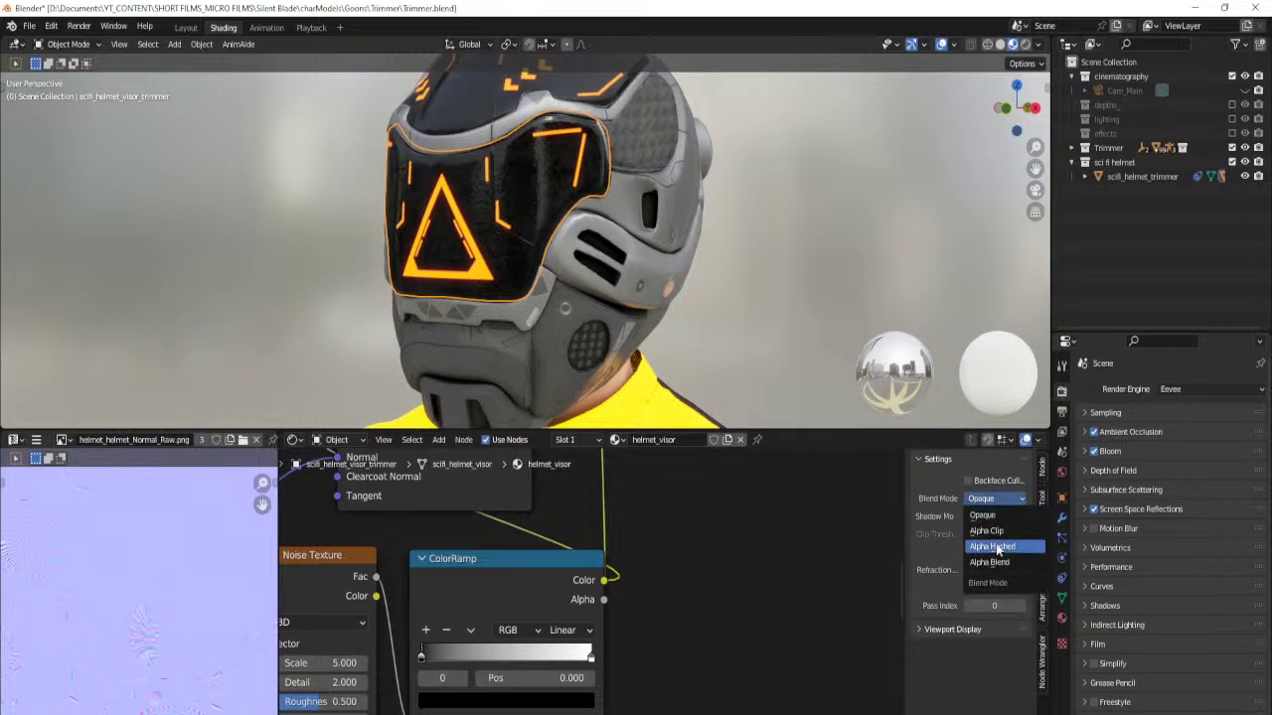
pyautogui.click(994, 547)
pyautogui.press('n')
# Try moving the ColorRamp's white stop with the visor see-through, and undo the move.
pyautogui.moveTo(666, 665); pyautogui.dragTo(692, 633, button='middle')
pyautogui.moveTo(690, 623); pyautogui.dragTo(729, 644)
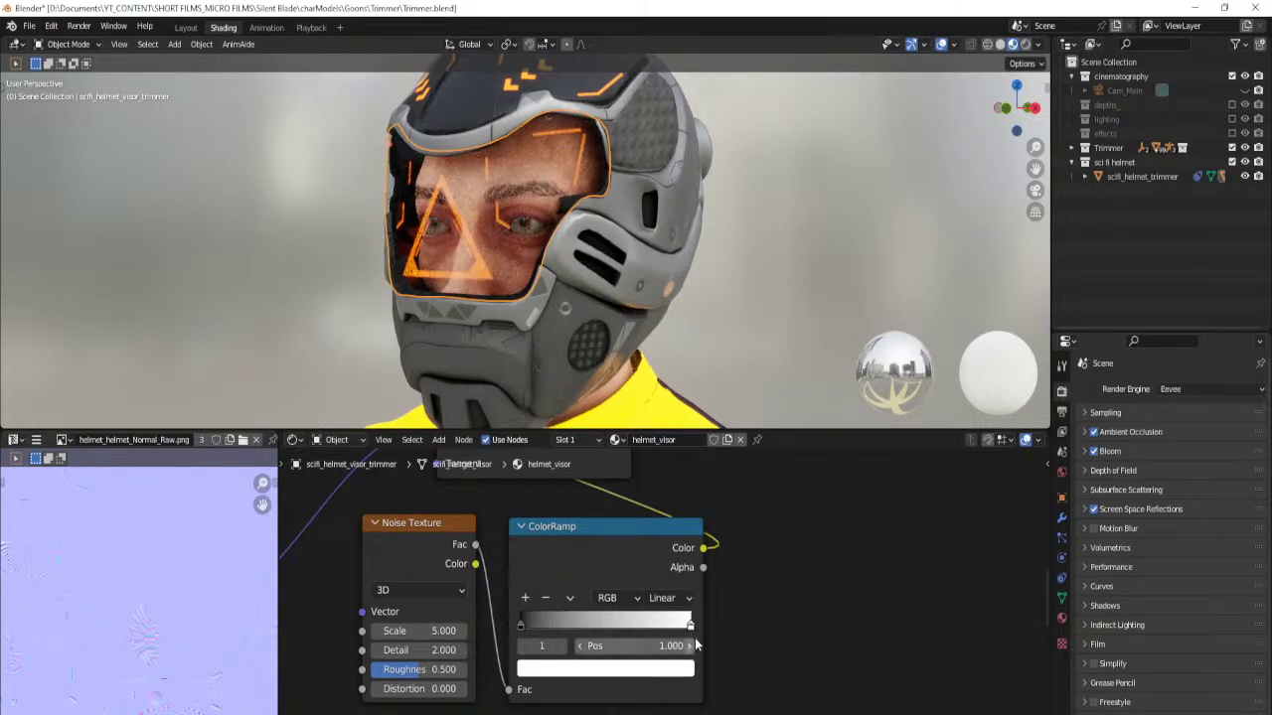
pyautogui.moveTo(690, 624); pyautogui.dragTo(729, 628)
pyautogui.hotkey('ctrl', 'z')
pyautogui.rightClick(628, 627)
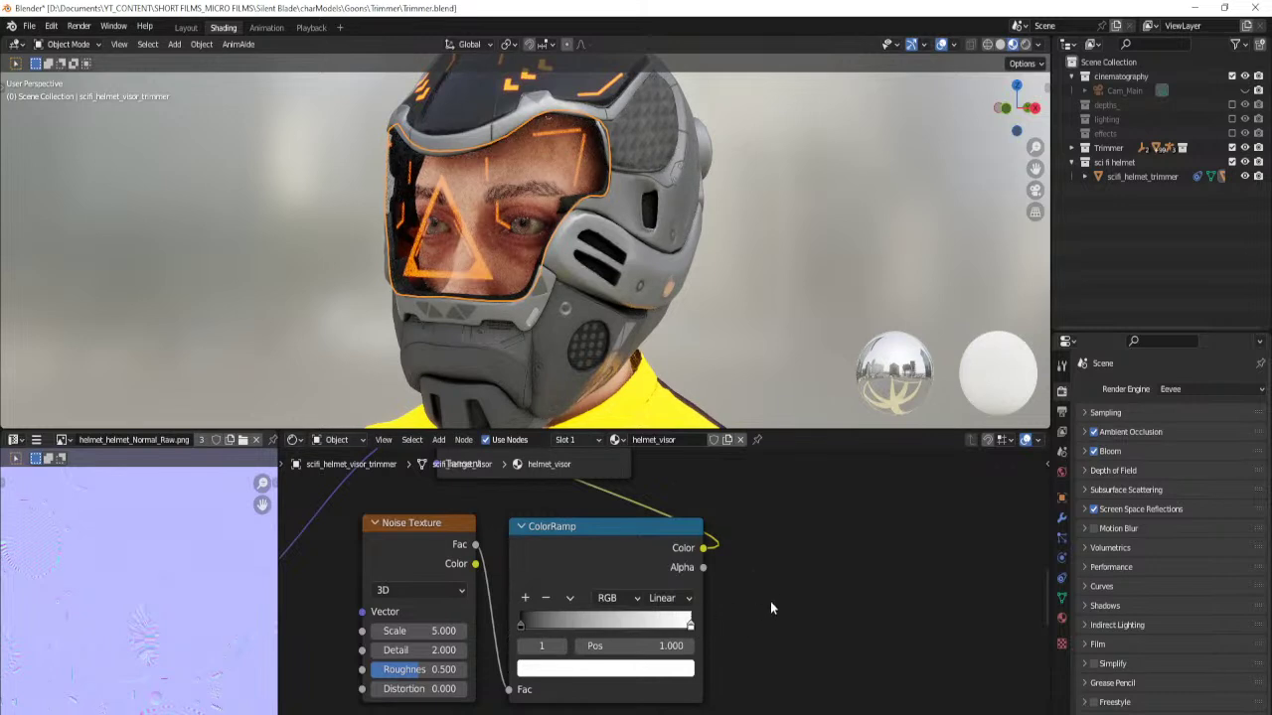
# Set the helmet_visor material's blend mode to Alpha Blend and slide the ColorRamp's white stop toward the black one.
pyautogui.press('n')
pyautogui.click(998, 498)
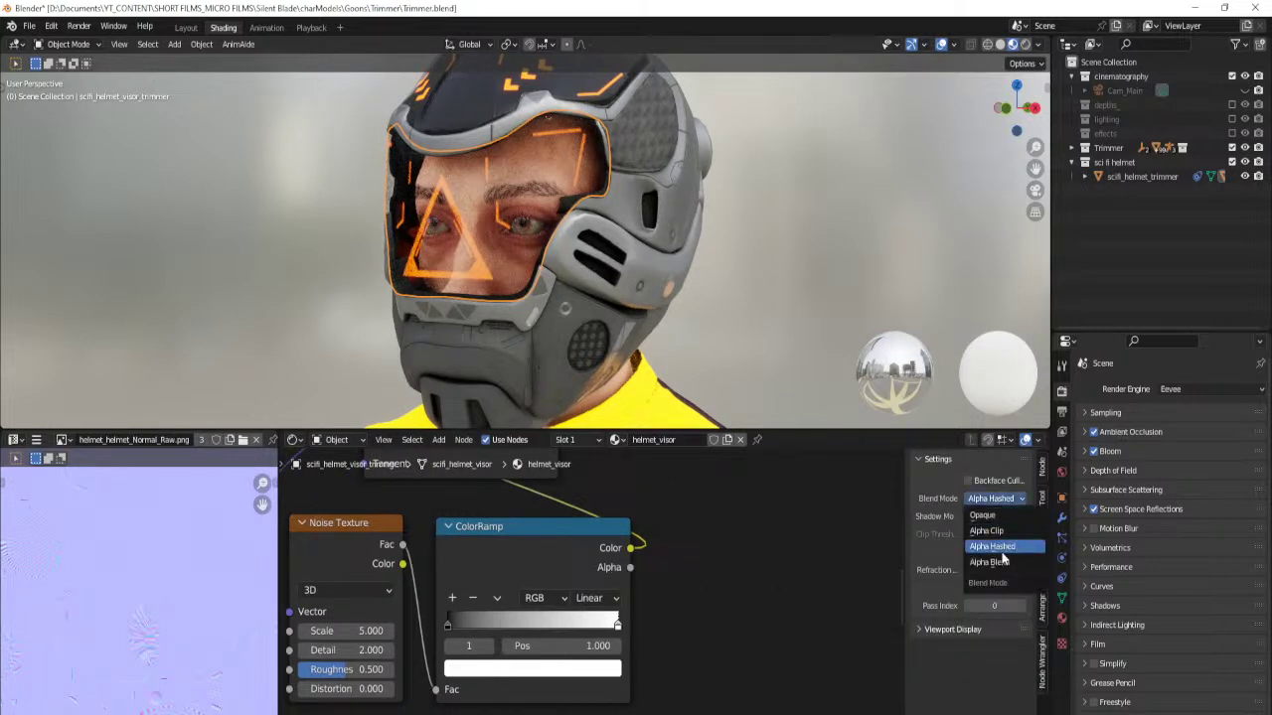
pyautogui.click(1002, 564)
pyautogui.press('n')
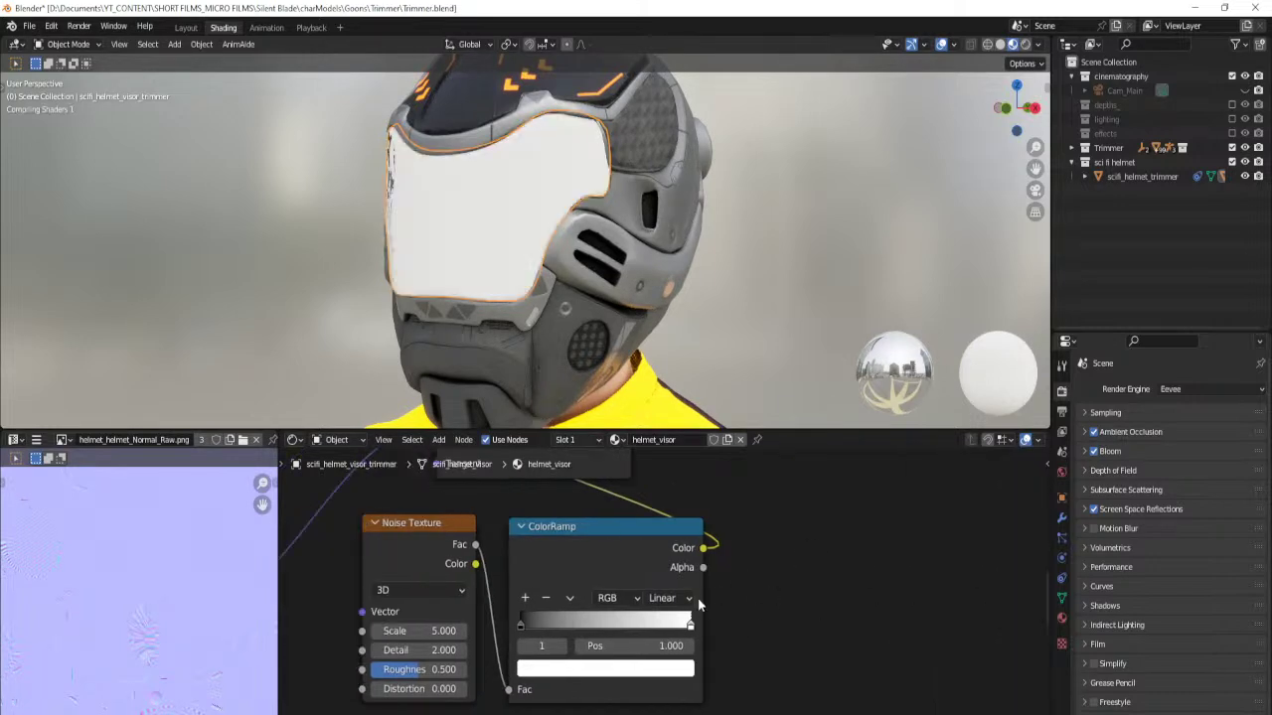
pyautogui.moveTo(689, 621); pyautogui.dragTo(480, 622)
# Delete the Transparent BSDF and dissolve the Mix Shader in helmet_visor, leaving the Principled BSDF connected directly to the Material Output.
pyautogui.scroll(-8, 783, 531)
pyautogui.moveTo(718, 528); pyautogui.dragTo(676, 714, button='middle')
pyautogui.scroll(1, 670, 403)
pyautogui.scroll(2, 671, 403)
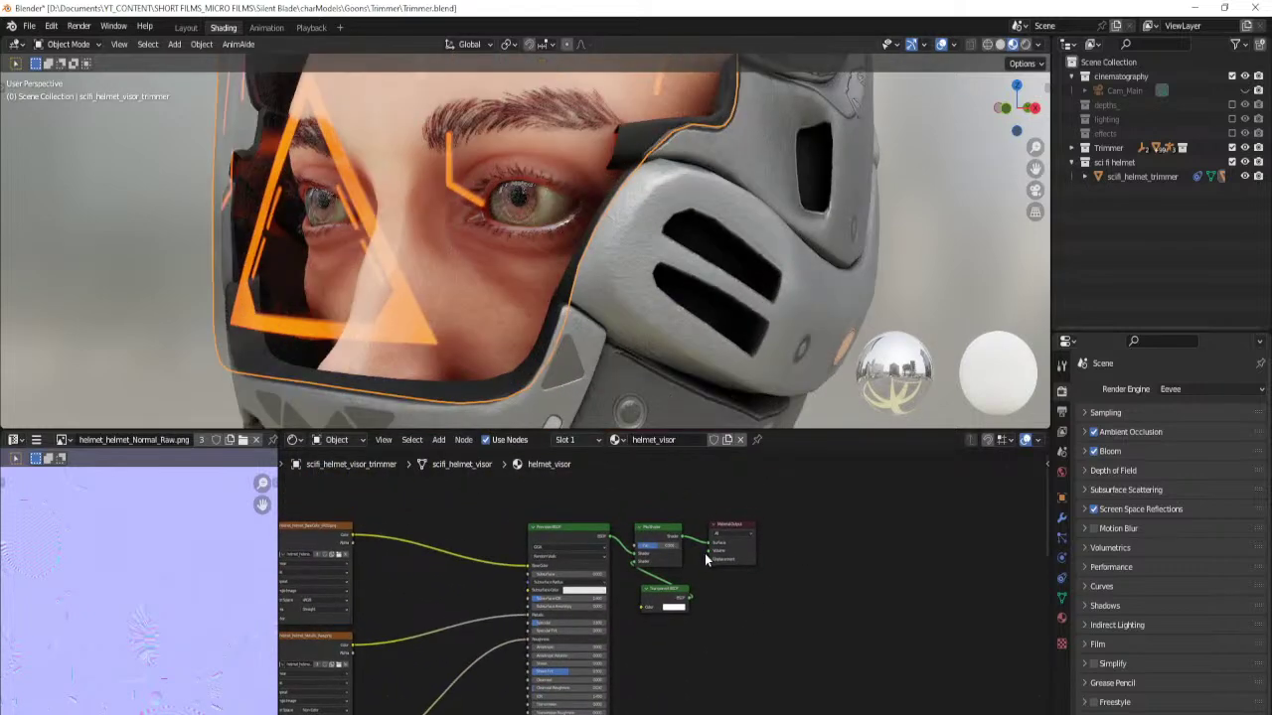
pyautogui.scroll(2, 704, 553)
pyautogui.keyDown('ctrl'); pyautogui.keyDown('shift'); pyautogui.click(557, 517); pyautogui.keyUp('shift'); pyautogui.keyUp('ctrl')
pyautogui.click(658, 596)
pyautogui.press('x')
pyautogui.click(652, 517)
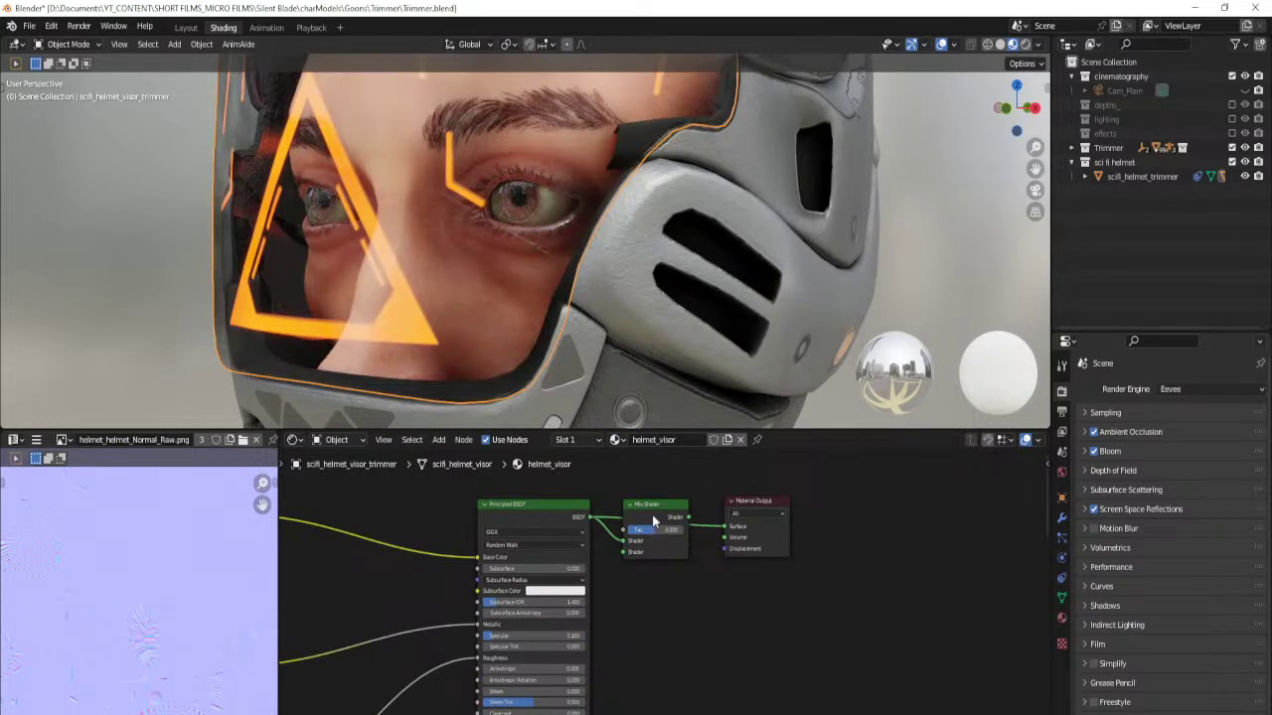
pyautogui.hotkey('ctrl', 'x')
# Try the ColorRamp's black stop at position 0.827 and view the visor from the front.
pyautogui.scroll(-2, 663, 597)
pyautogui.moveTo(669, 618); pyautogui.dragTo(700, 600, button='middle')
pyautogui.scroll(7, 641, 578)
pyautogui.moveTo(630, 517); pyautogui.dragTo(630, 653, button='middle')
pyautogui.scroll(2, 626, 621)
pyautogui.moveTo(687, 598)
pyautogui.mouseDown()
pyautogui.moveTo(469, 600)
pyautogui.moveTo(682, 598)
pyautogui.mouseUp()
pyautogui.moveTo(457, 598); pyautogui.dragTo(664, 602)
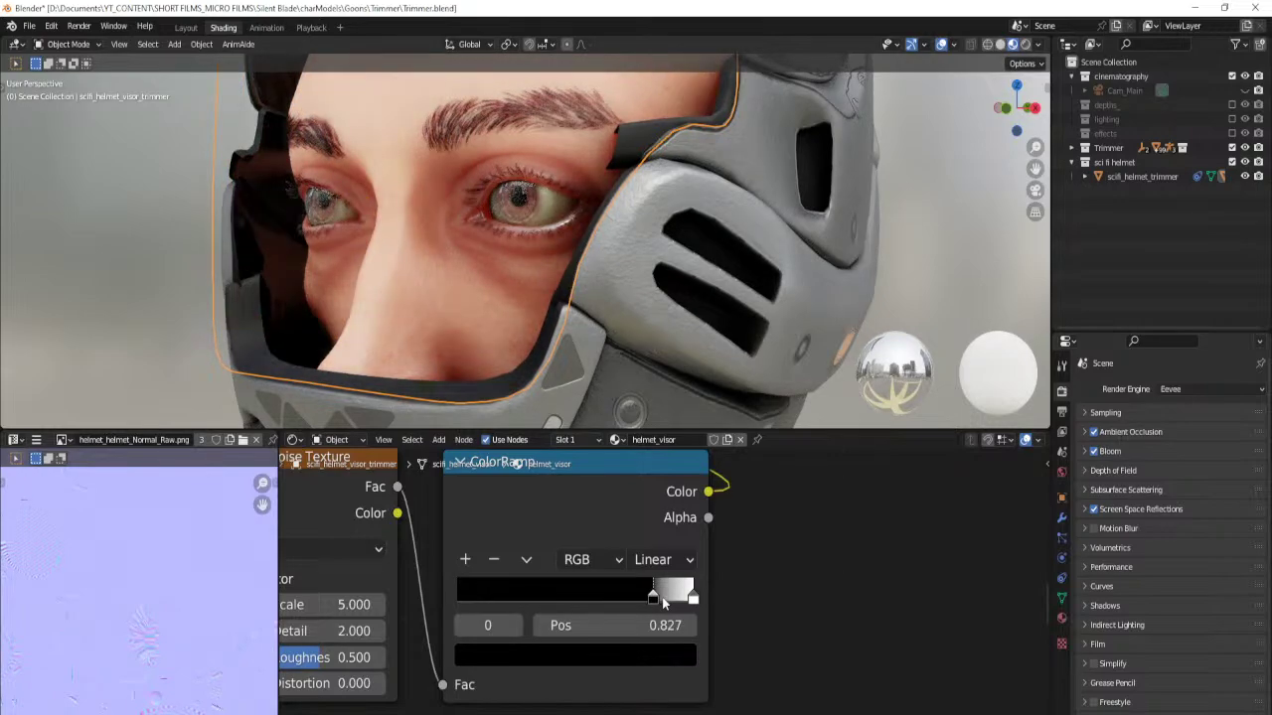
pyautogui.hotkey('alt', 'a')
pyautogui.scroll(-7, 694, 258)
pyautogui.moveTo(494, 268); pyautogui.dragTo(646, 279, button='middle')
pyautogui.scroll(3, 657, 272)
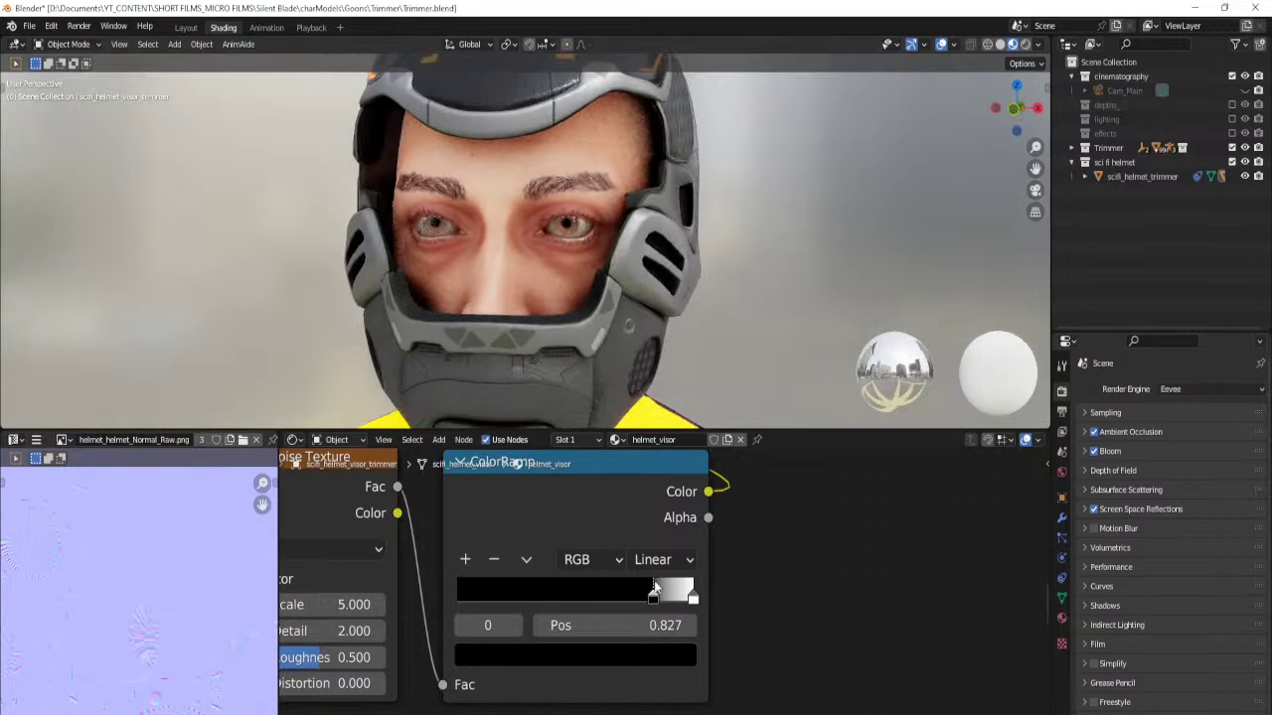
# Try the ColorRamp's black stop back at the start with the white stop at position 0.15.
pyautogui.moveTo(653, 596); pyautogui.dragTo(470, 598)
pyautogui.moveTo(693, 596); pyautogui.dragTo(573, 596)
pyautogui.moveTo(460, 596); pyautogui.dragTo(425, 596)
pyautogui.moveTo(574, 597)
pyautogui.mouseDown()
pyautogui.moveTo(470, 599)
pyautogui.moveTo(580, 600)
pyautogui.mouseUp()
pyautogui.click(596, 625)
pyautogui.write('.15')
pyautogui.press('Return')
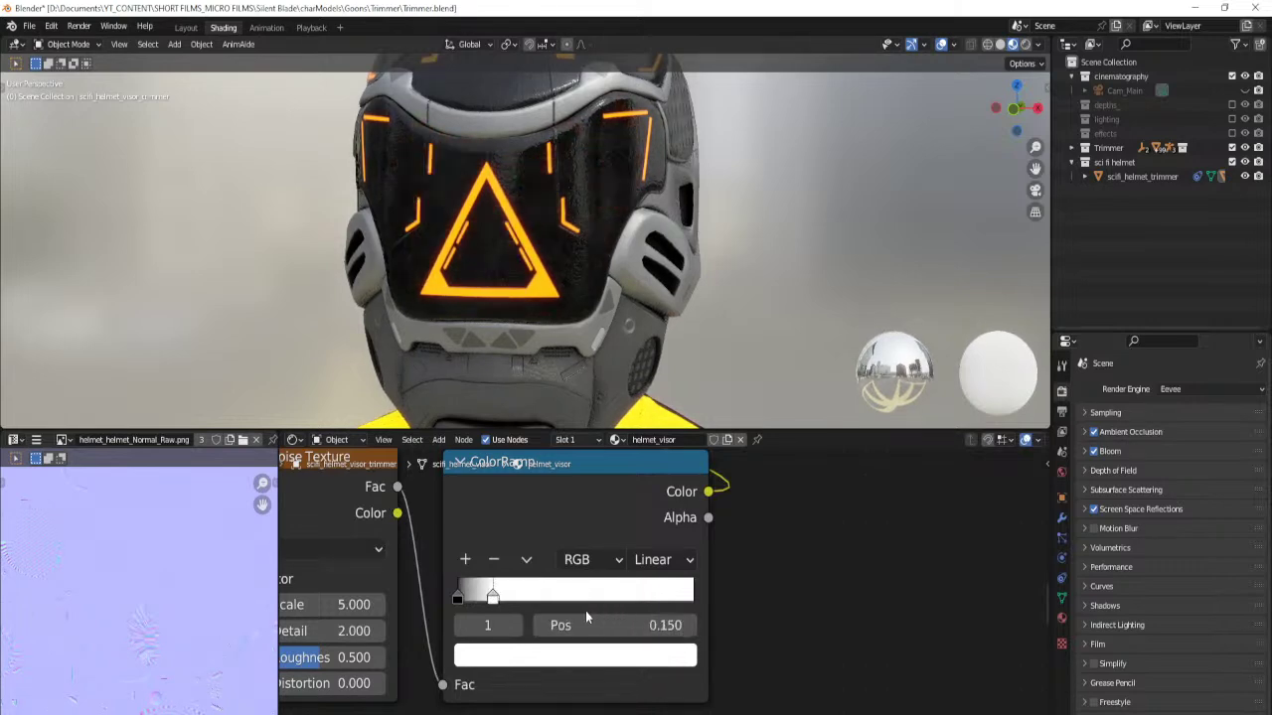
# Try the ColorRamp's white stop at the far end with the black stop at 0.95, and undo the black stop's change.
pyautogui.moveTo(493, 599); pyautogui.dragTo(693, 600)
pyautogui.moveTo(462, 595); pyautogui.dragTo(672, 602)
pyautogui.click(669, 632)
pyautogui.write('.95')
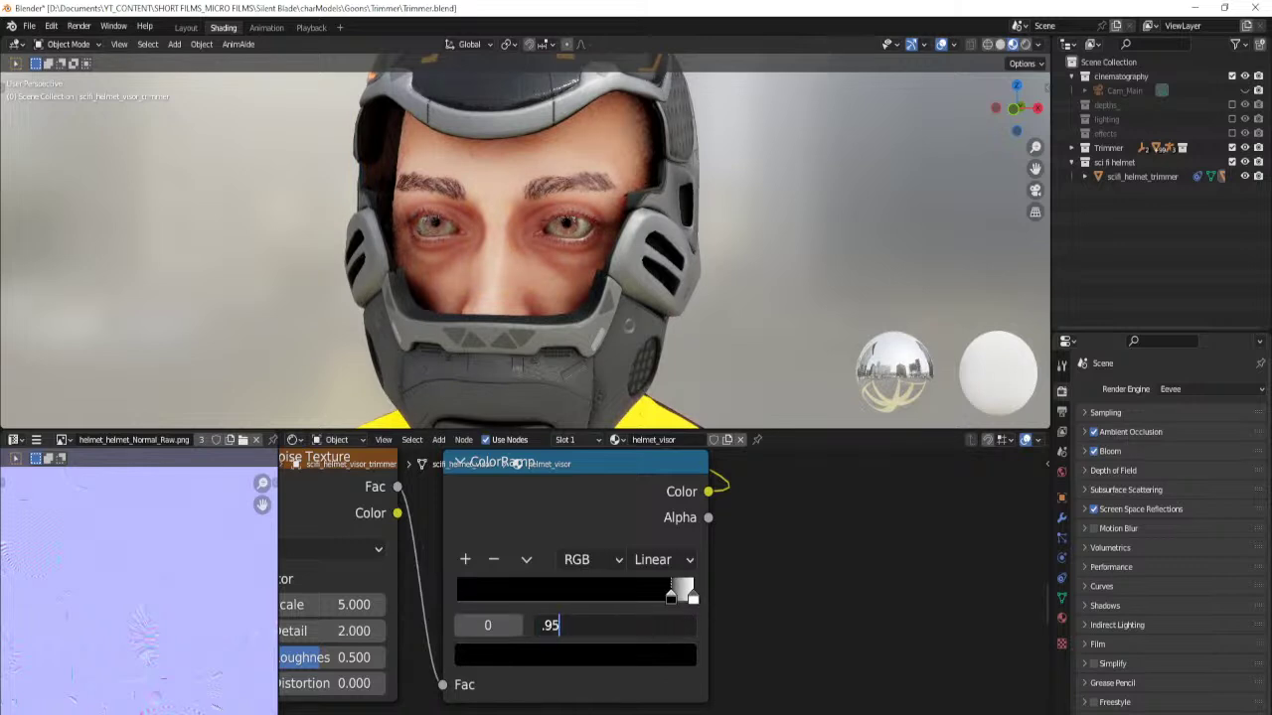
pyautogui.press('Return')
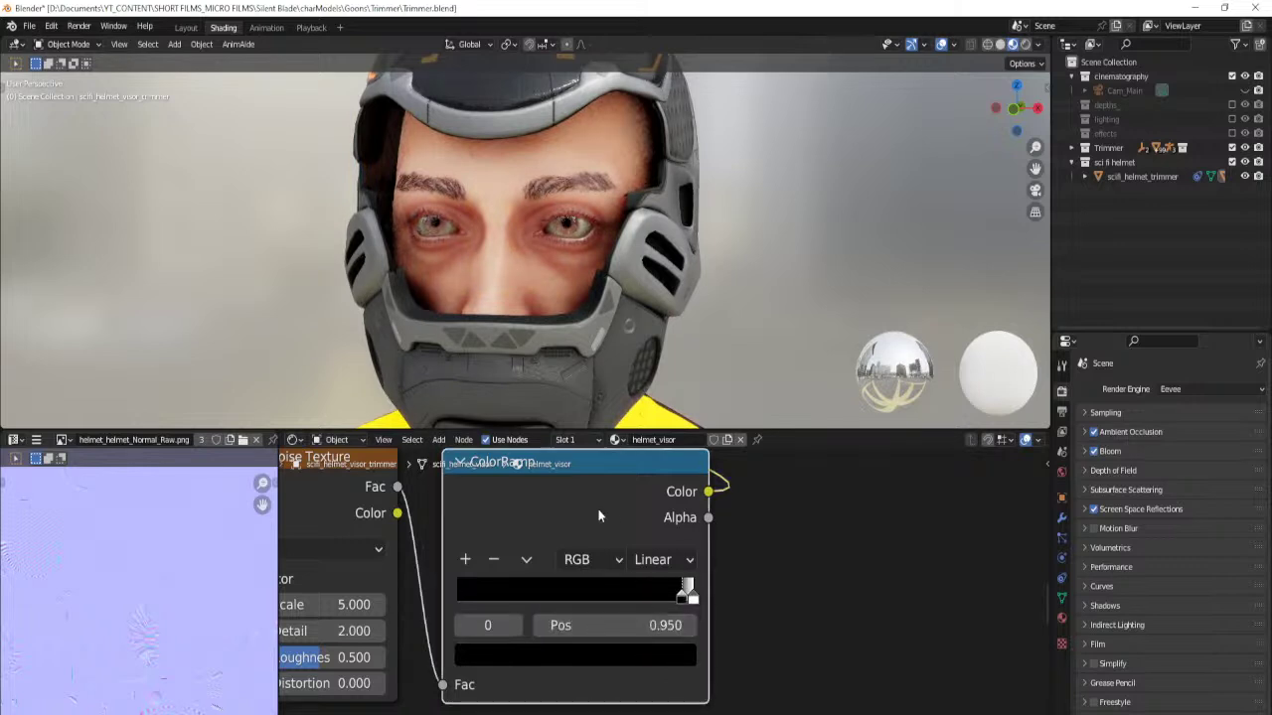
pyautogui.hotkey('ctrl', 'z')
pyautogui.hotkey('ctrl', 'z')
pyautogui.hotkey('ctrl', 'z')
pyautogui.click(797, 595)
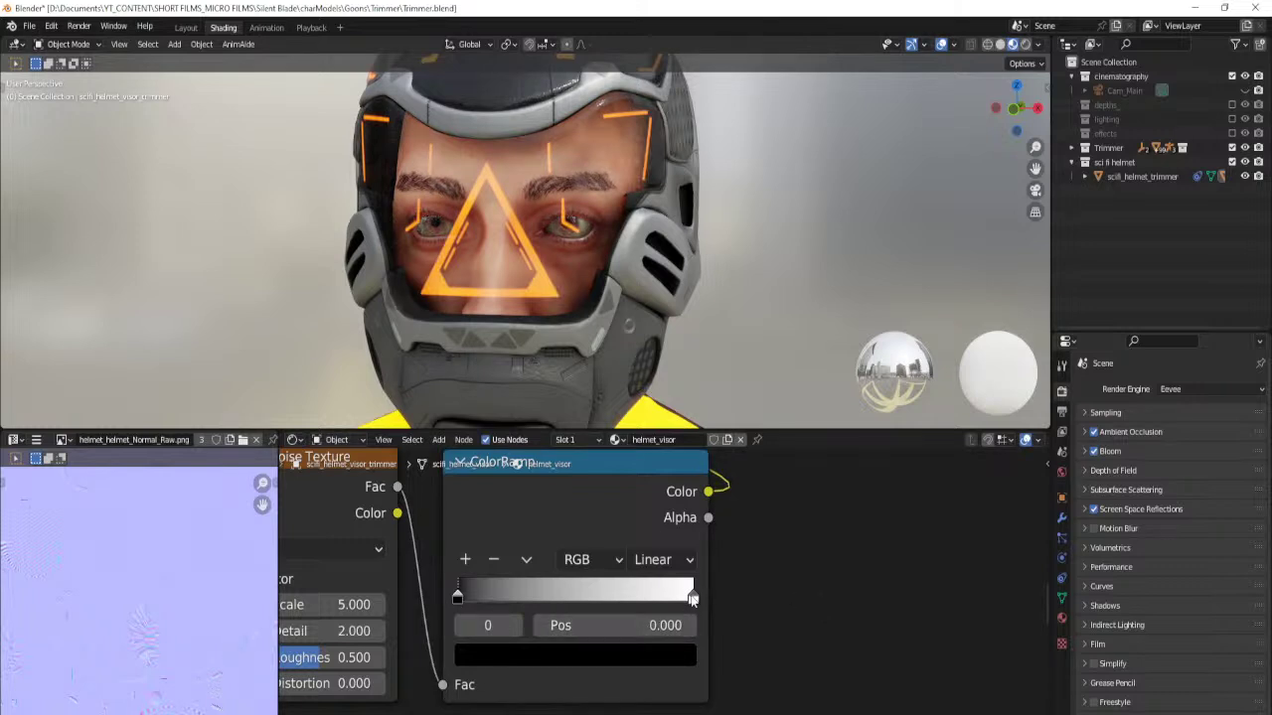
# Try the ColorRamp's white stop at position 0.1.
pyautogui.moveTo(692, 597); pyautogui.dragTo(473, 595)
pyautogui.click(664, 625)
pyautogui.write('.1')
pyautogui.press('Return')
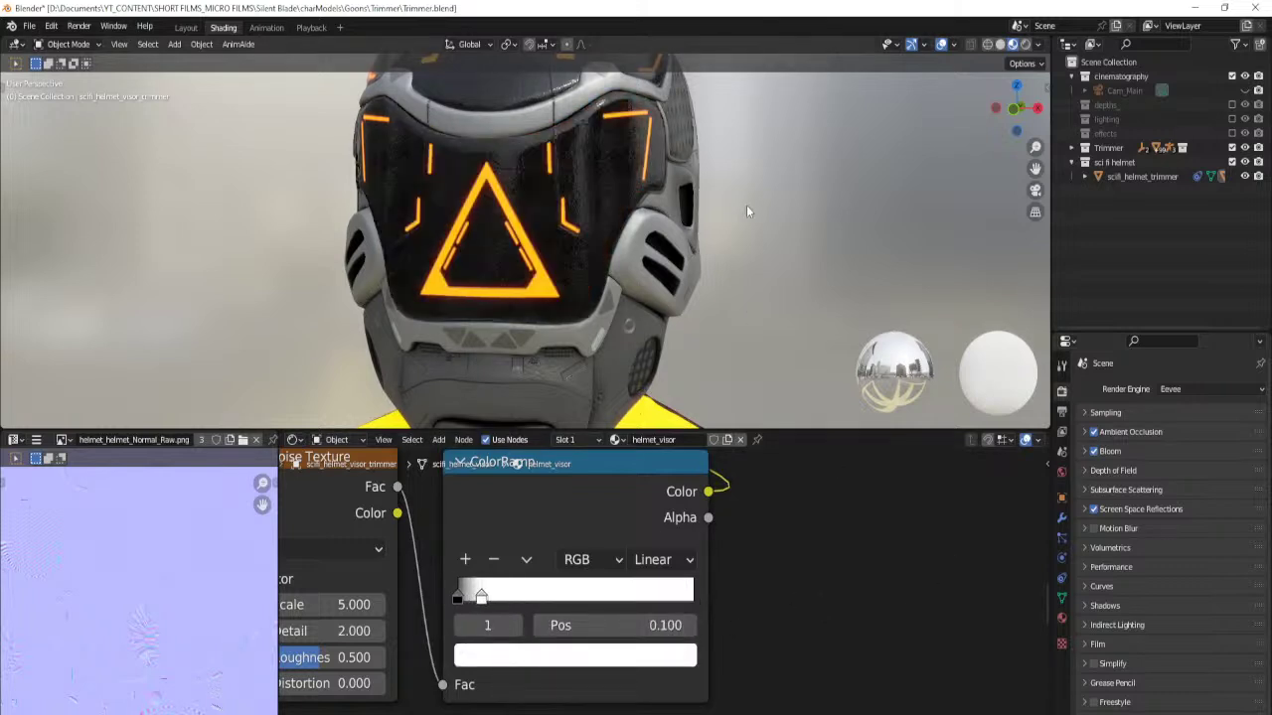
# Slide the ColorRamp's white stop close beside the black one, at position 0.041.
pyautogui.scroll(-3, 748, 211)
pyautogui.moveTo(748, 210); pyautogui.dragTo(575, 282, button='middle')
pyautogui.moveTo(727, 292); pyautogui.dragTo(691, 288, button='middle')
pyautogui.scroll(3, 609, 284)
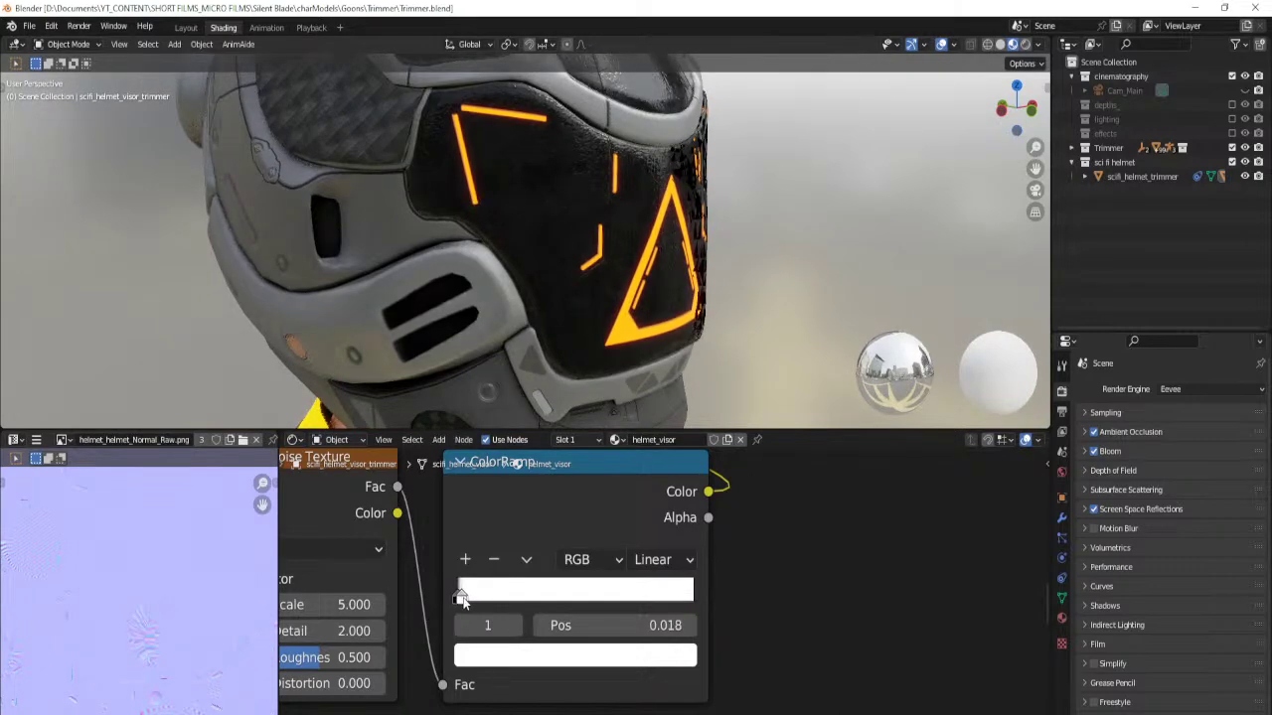
pyautogui.moveTo(460, 596); pyautogui.dragTo(474, 598)
pyautogui.scroll(-1, 677, 526)
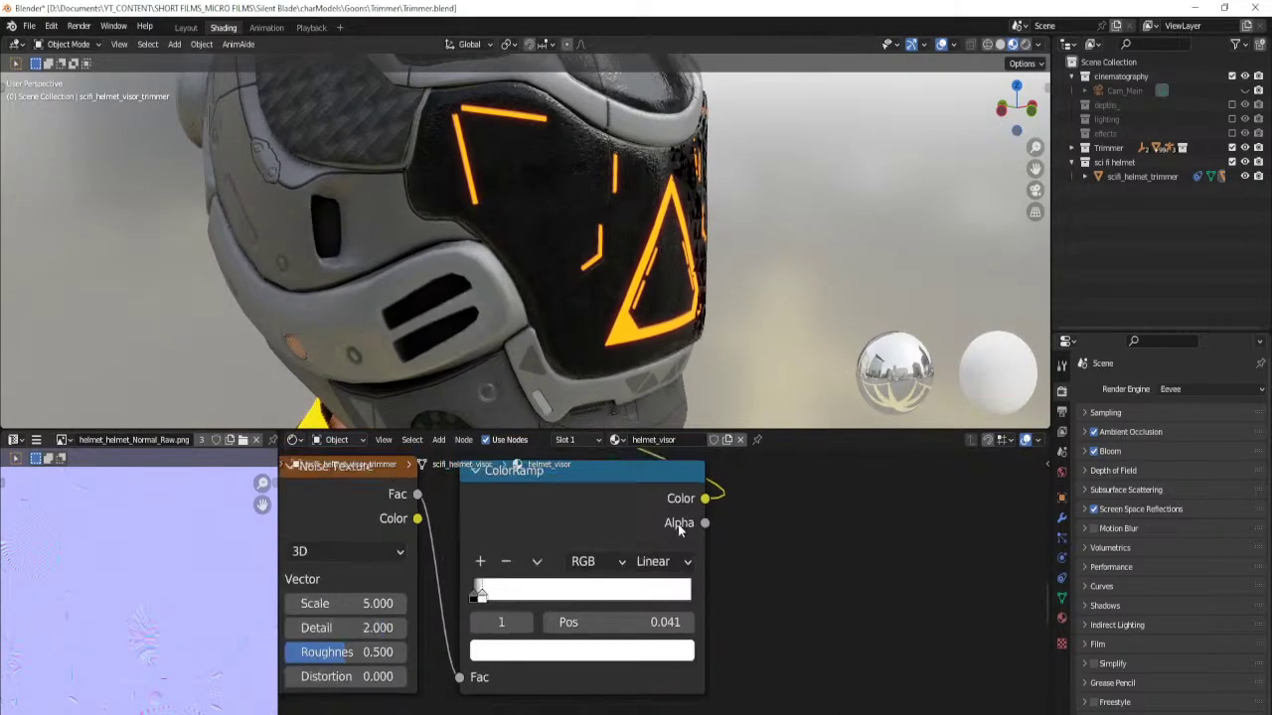
pyautogui.scroll(3, 679, 530)
# Check the live stream's performance metrics in Streamlabs Desktop and return to Blender.
pyautogui.hotkey('alt', 'Tab')
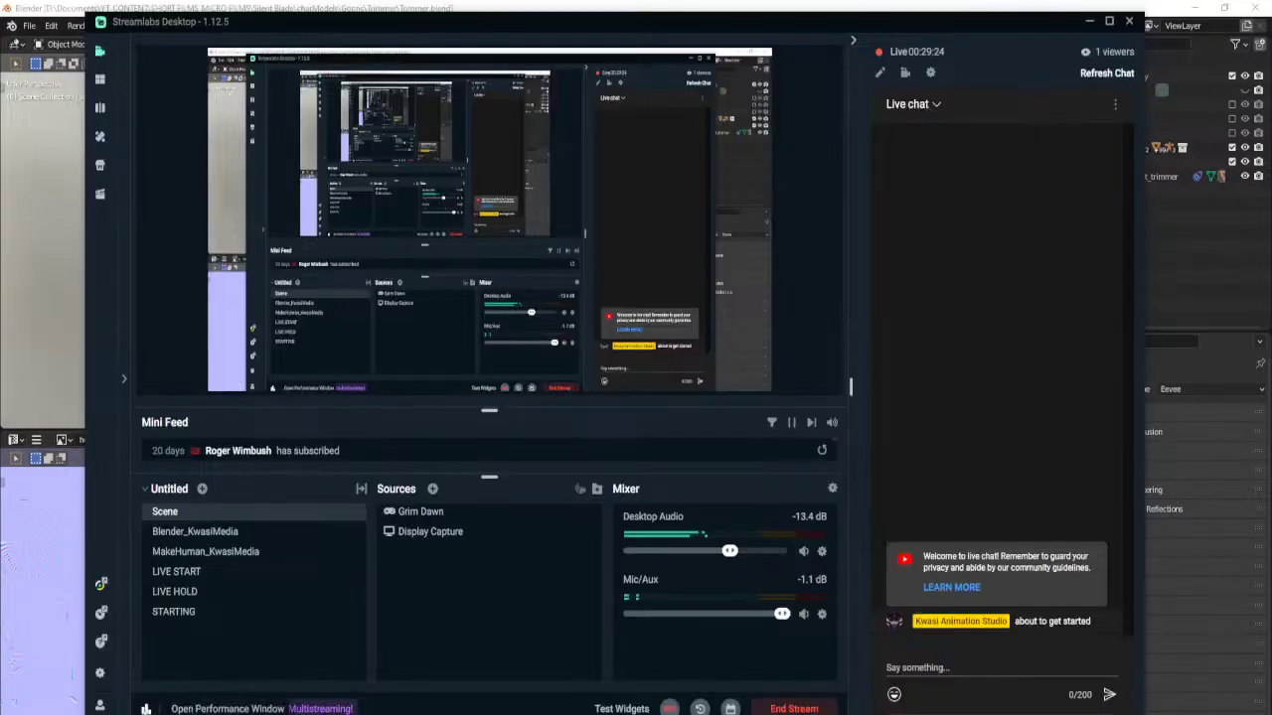
pyautogui.click(145, 708)
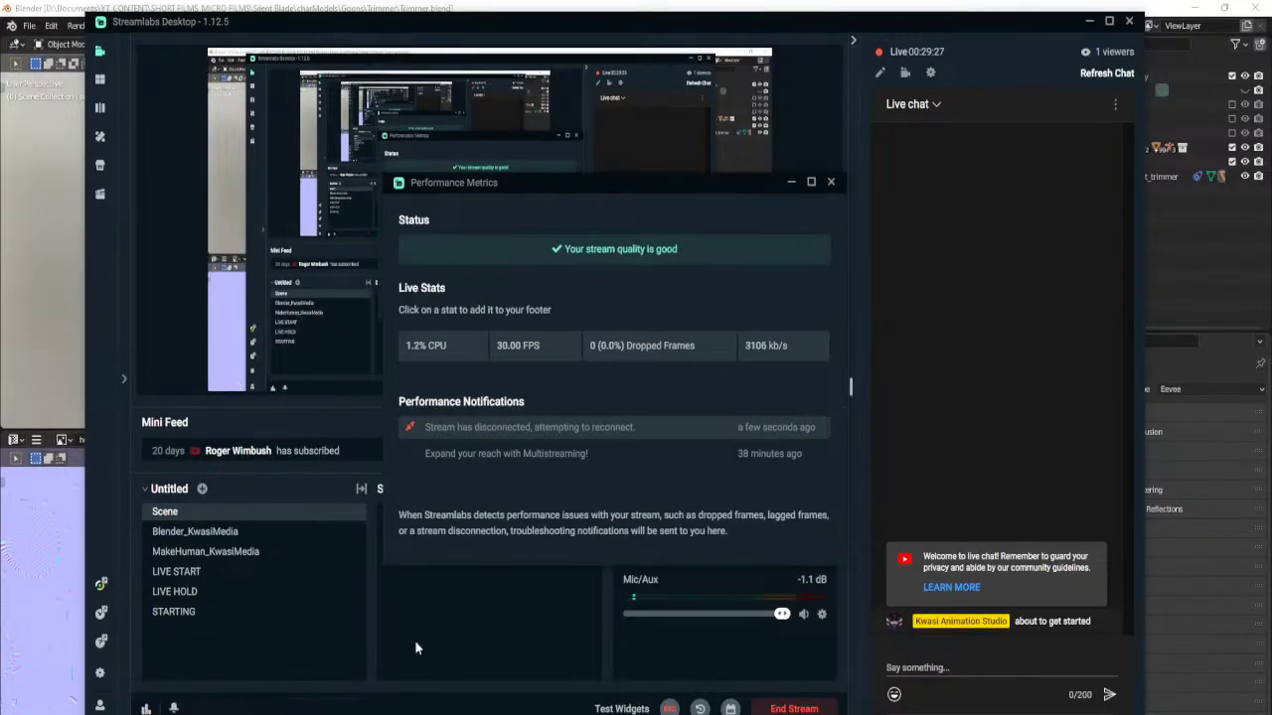
pyautogui.click(831, 182)
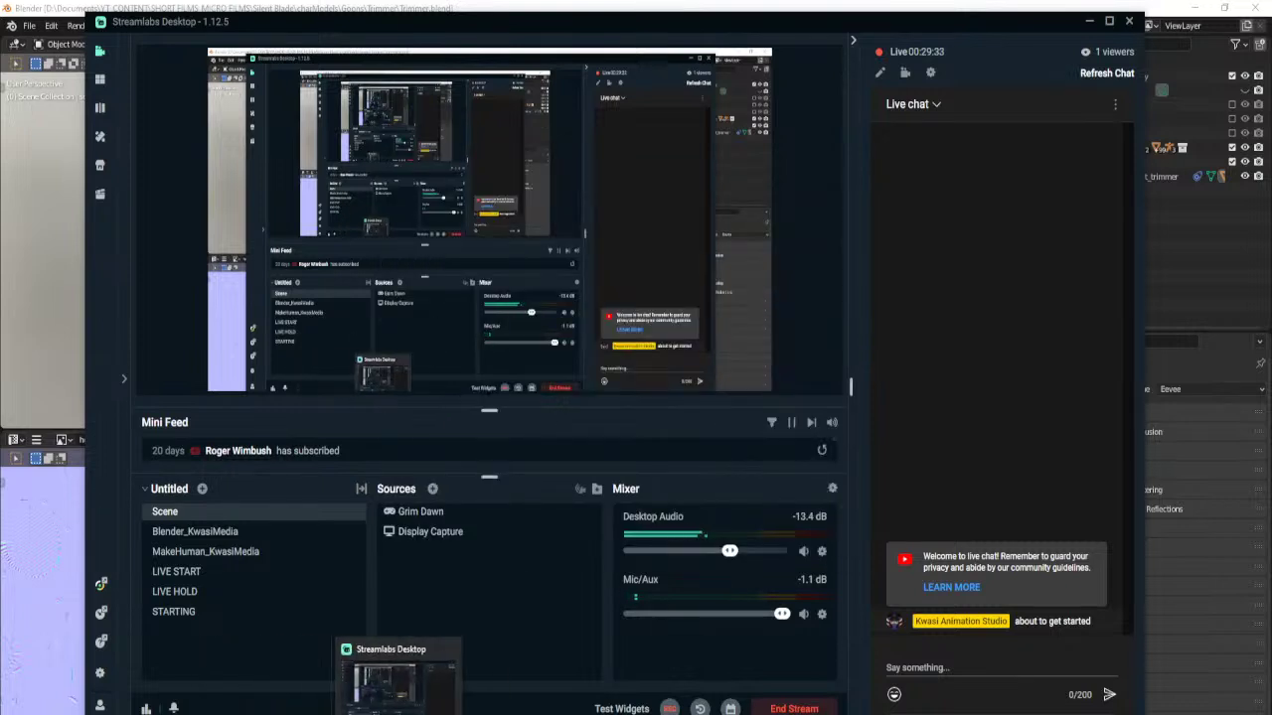
pyautogui.click(435, 713)
pyautogui.scroll(-2, 751, 541)
pyautogui.moveTo(477, 628); pyautogui.dragTo(488, 601, button='middle')
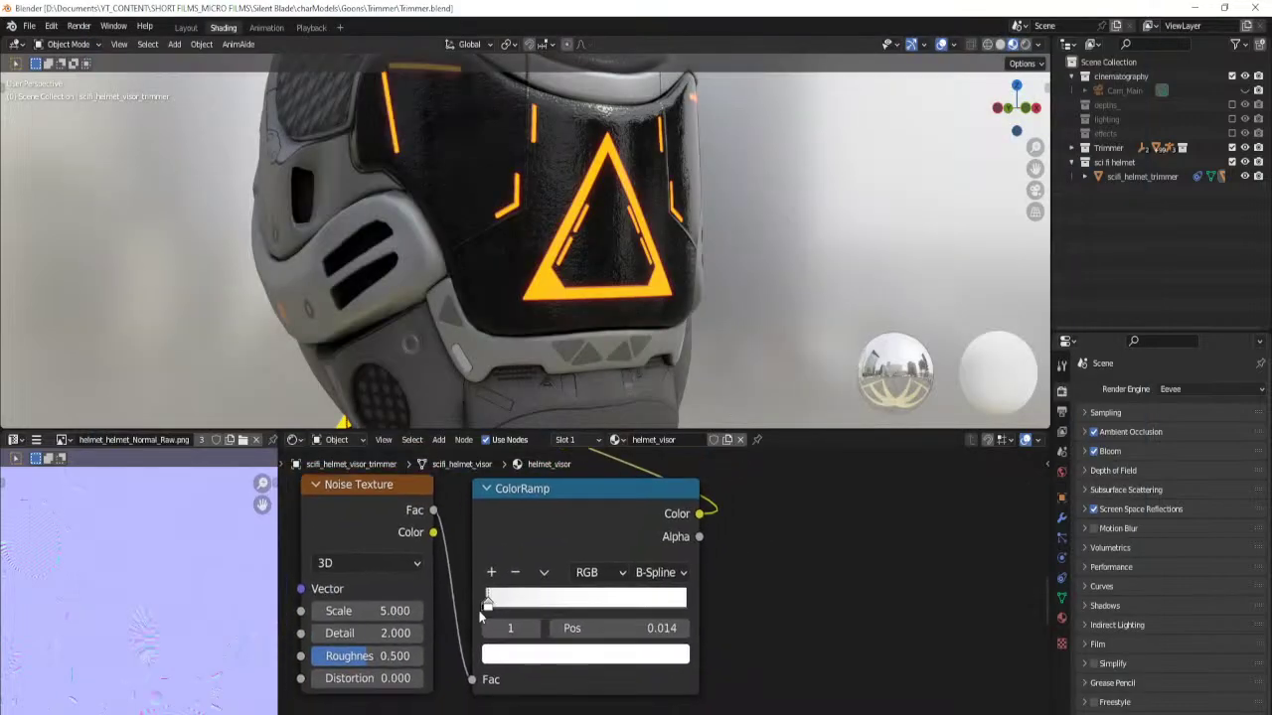
pyautogui.click(273, 713)
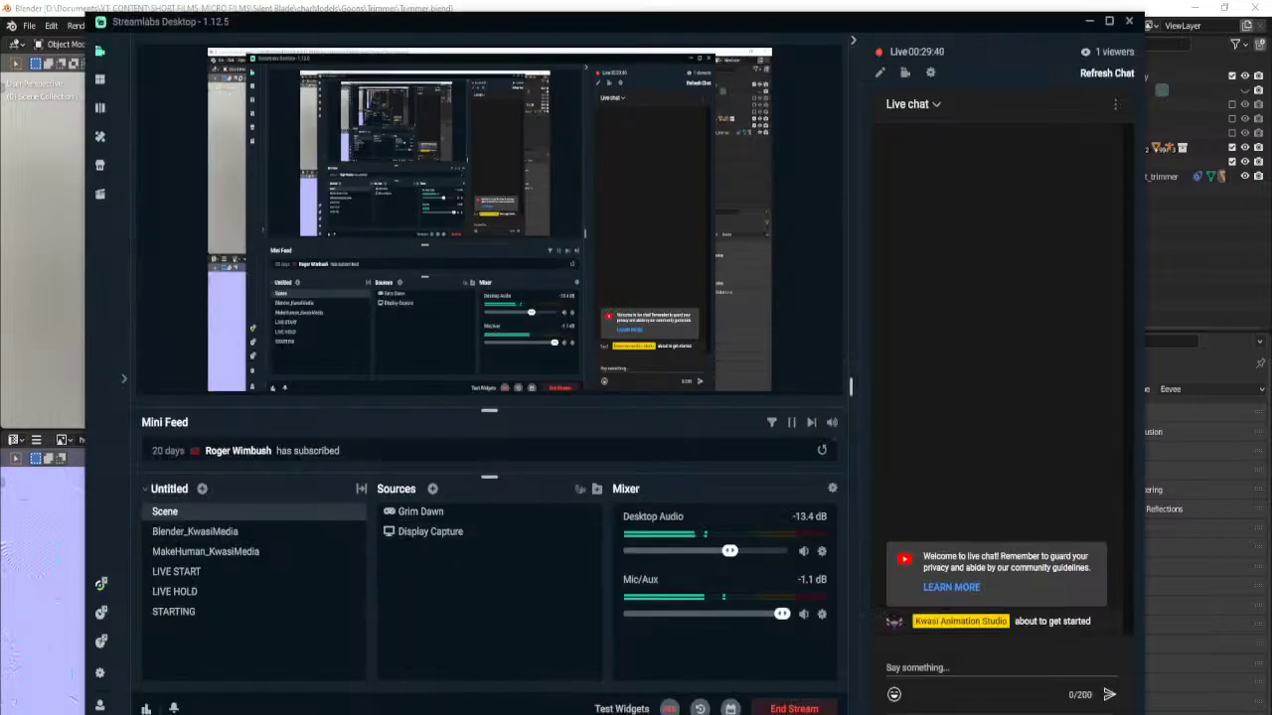
pyautogui.hotkey('alt', 'Tab')
# Examine the helmet and visor from several angles, and the character's body in the Layout workspace.
pyautogui.scroll(-3, 676, 512)
pyautogui.moveTo(632, 499); pyautogui.dragTo(684, 576, button='middle')
pyautogui.moveTo(479, 527); pyautogui.dragTo(643, 557, button='middle')
pyautogui.scroll(-5, 633, 524)
pyautogui.moveTo(540, 546); pyautogui.dragTo(654, 630, button='middle')
pyautogui.scroll(1, 659, 542)
pyautogui.moveTo(656, 539); pyautogui.dragTo(558, 576, button='middle')
pyautogui.moveTo(591, 530); pyautogui.dragTo(556, 585, button='middle')
pyautogui.scroll(-3, 546, 513)
pyautogui.moveTo(543, 519)
pyautogui.mouseDown(button='middle')
pyautogui.moveTo(530, 574)
pyautogui.moveTo(563, 513)
pyautogui.mouseUp(button='middle')
pyautogui.scroll(1, 530, 573)
pyautogui.click(187, 27)
pyautogui.scroll(-5, 577, 282)
pyautogui.moveTo(571, 343); pyautogui.dragTo(597, 390, button='middle')
pyautogui.moveTo(457, 435); pyautogui.dragTo(500, 415, button='middle')
pyautogui.scroll(-5, 543, 347)
pyautogui.keyDown('shift'); pyautogui.moveTo(470, 427); pyautogui.dragTo(567, 302, button='middle'); pyautogui.keyUp('shift')
pyautogui.scroll(5, 506, 338)
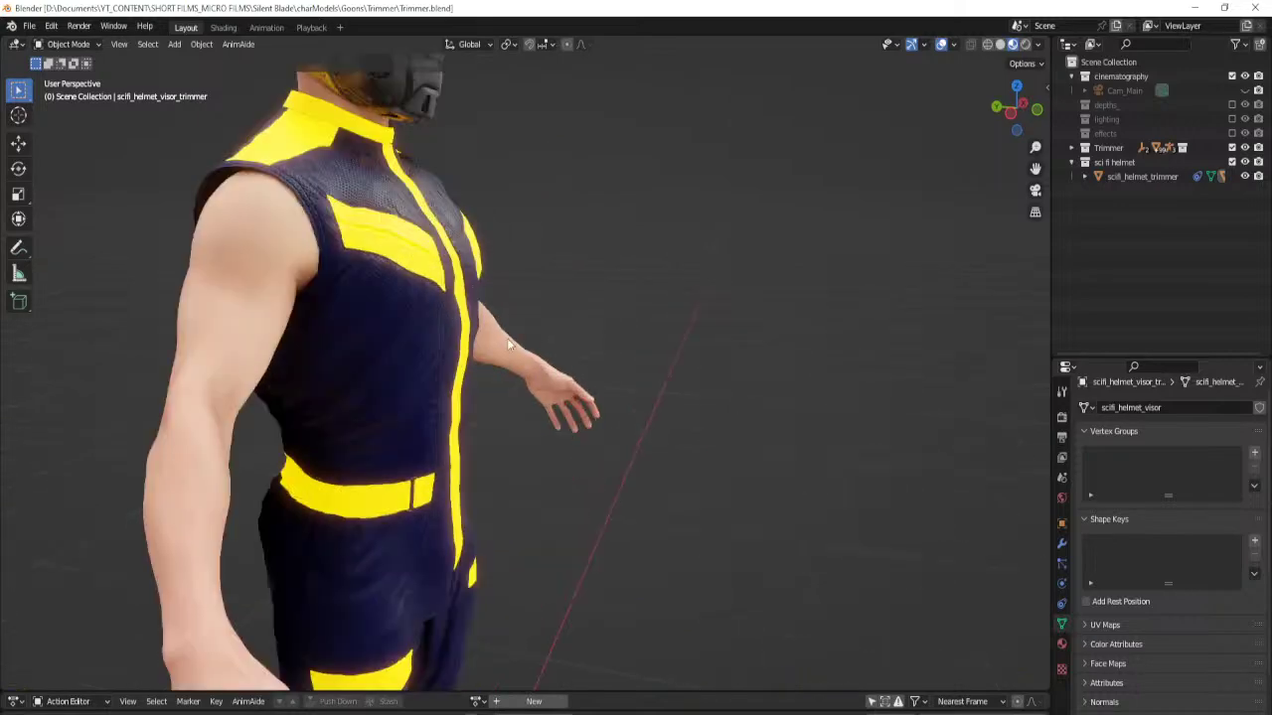
# Change the Secondary color of the flight suit's material to bright orange in the Shading workspace.
pyautogui.click(424, 259)
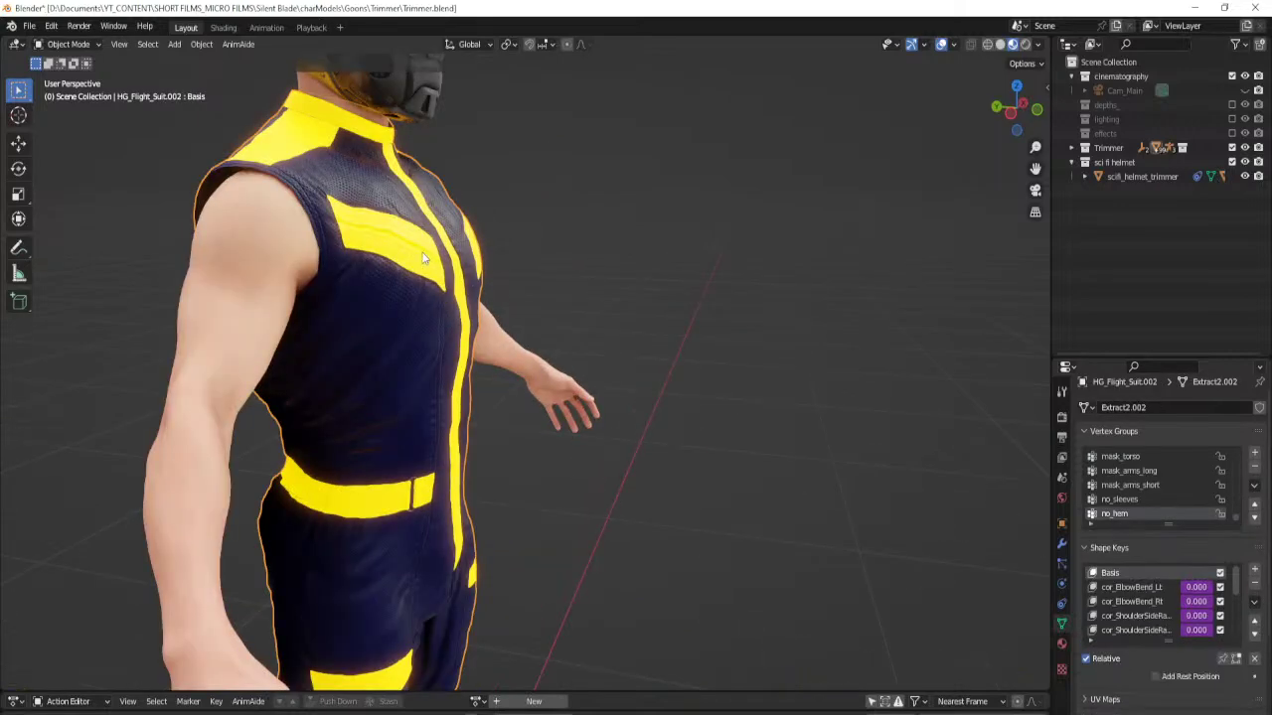
pyautogui.click(222, 26)
pyautogui.scroll(8, 572, 604)
pyautogui.click(450, 537)
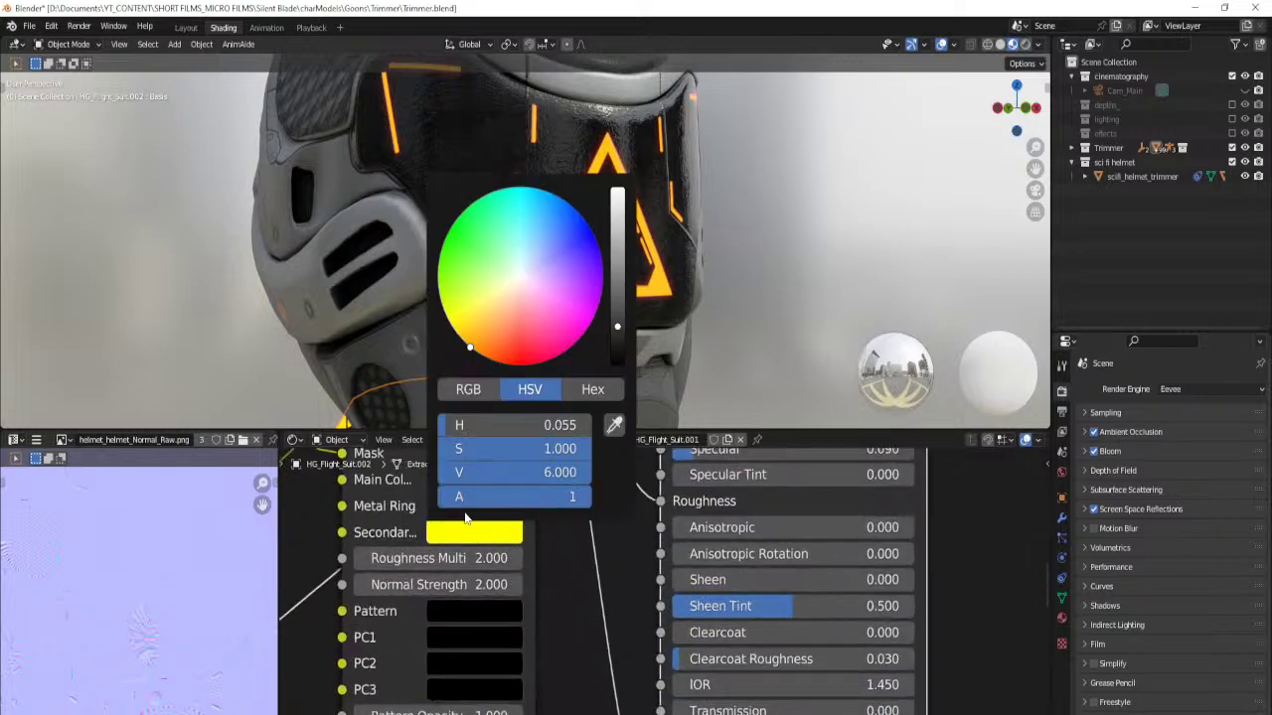
pyautogui.click(491, 352)
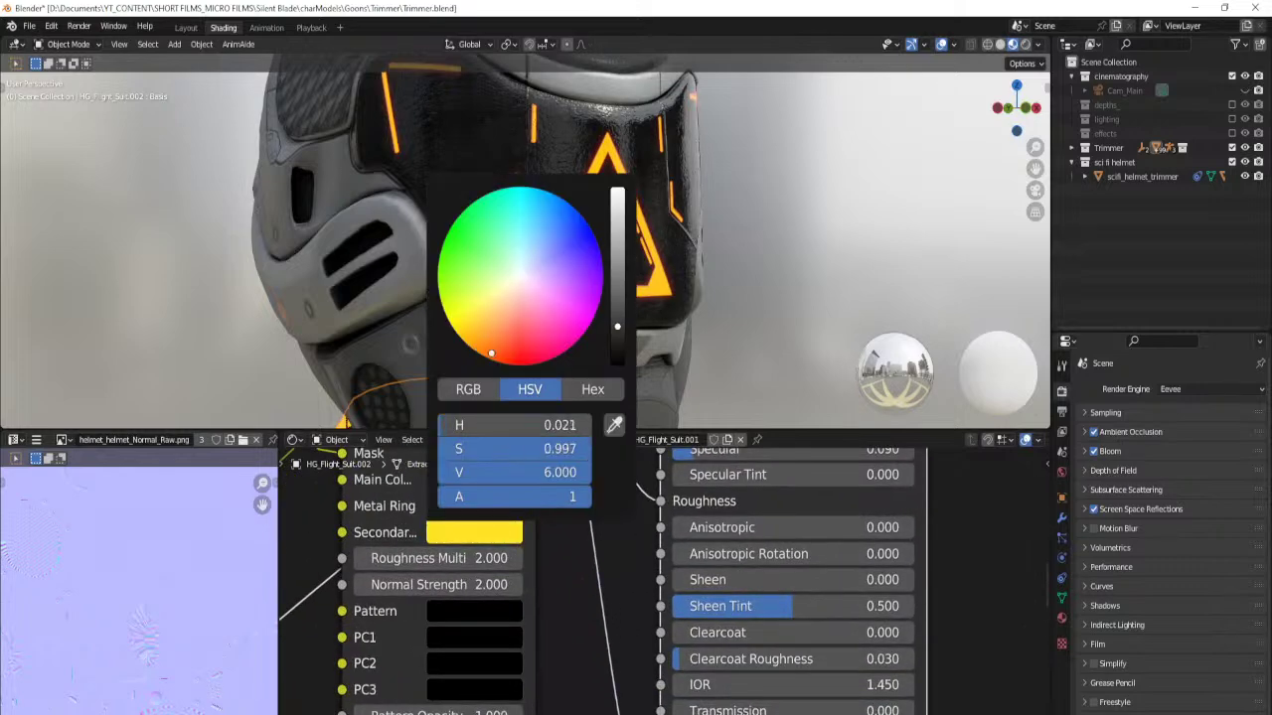
pyautogui.scroll(-5, 343, 258)
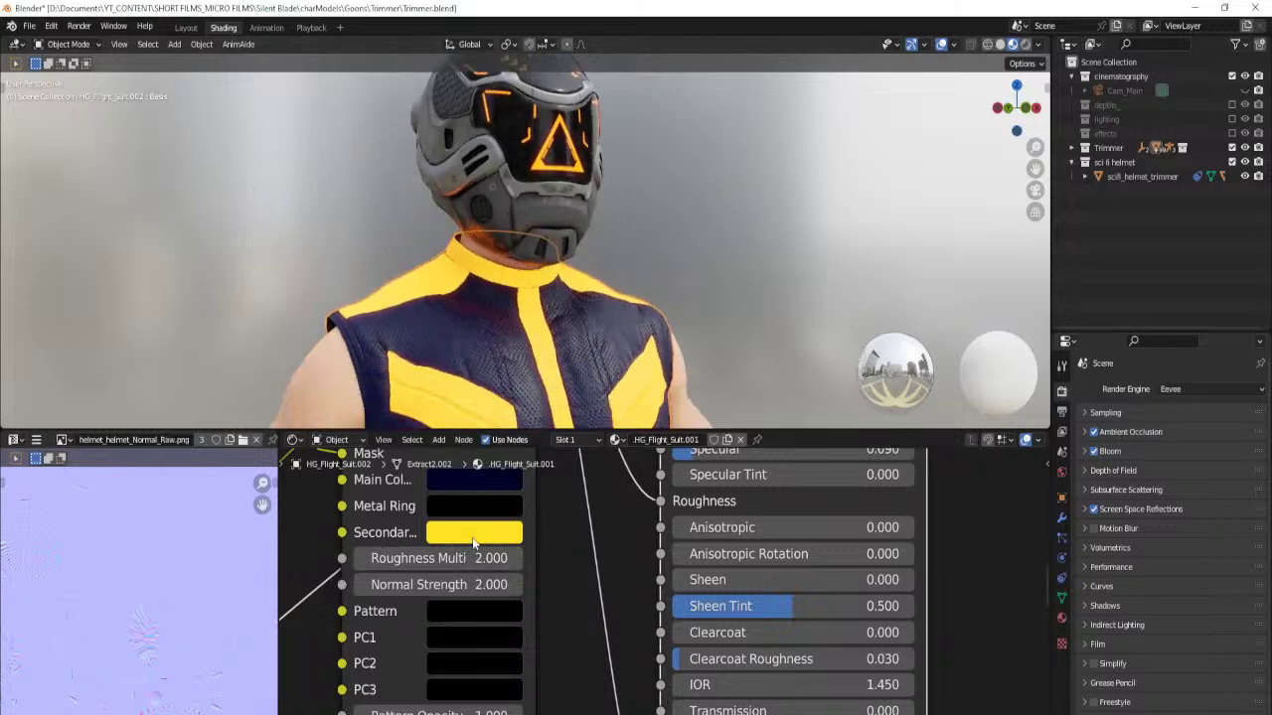
pyautogui.click(474, 537)
pyautogui.moveTo(499, 350); pyautogui.dragTo(501, 364)
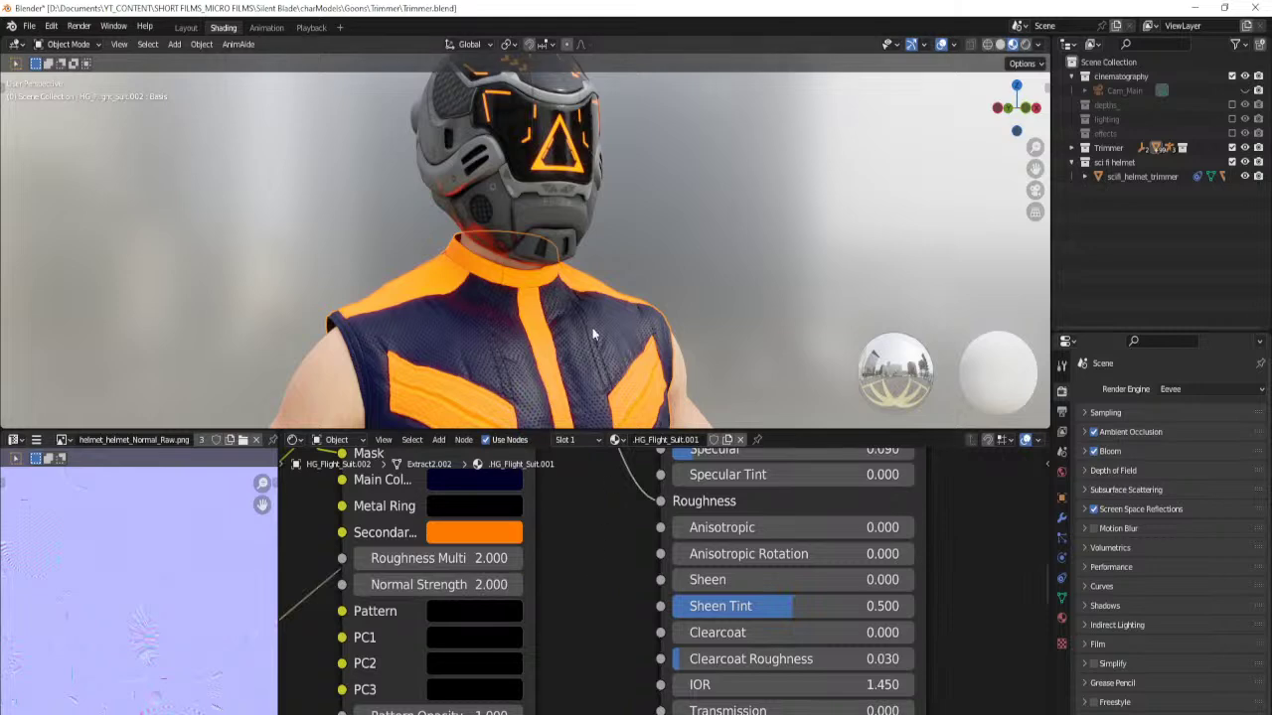
# Select the character's boots and switch the shader editor to their boot_mat material in slot 1.
pyautogui.scroll(-3, 594, 339)
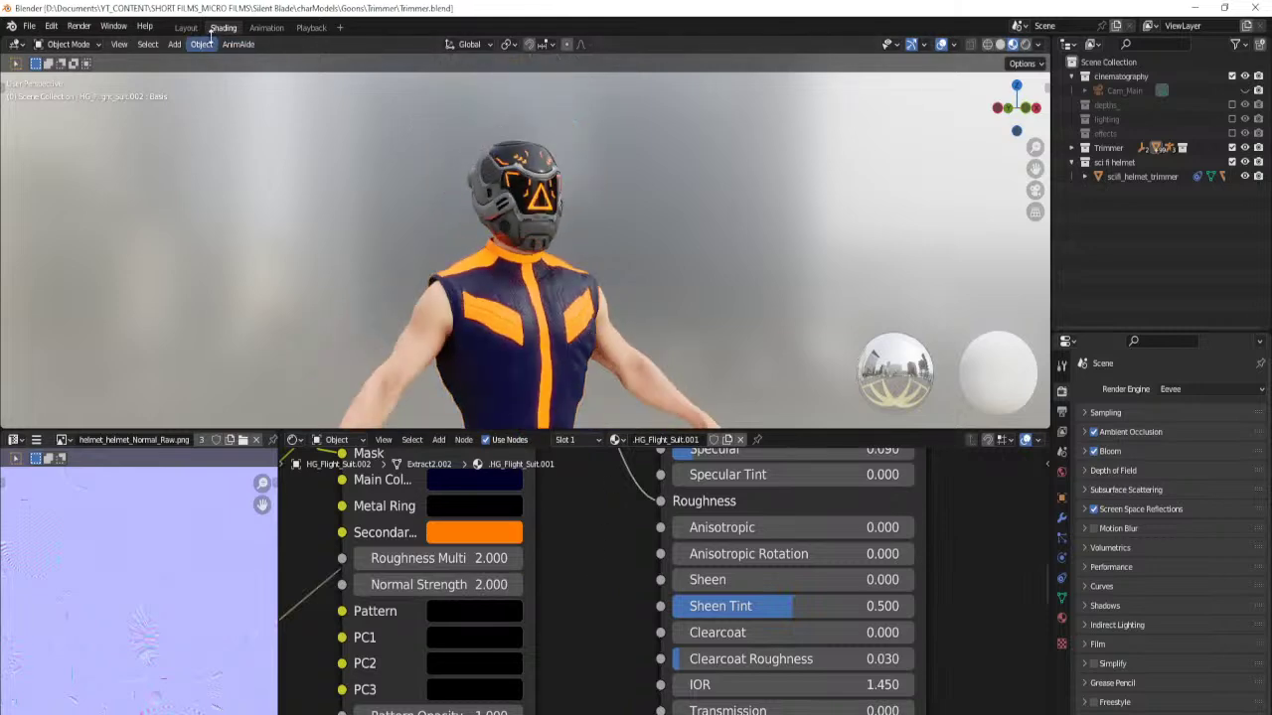
pyautogui.scroll(-6, 541, 268)
pyautogui.keyDown('shift'); pyautogui.moveTo(547, 280); pyautogui.dragTo(523, 176, button='middle'); pyautogui.keyUp('shift')
pyautogui.scroll(6, 532, 248)
pyautogui.keyDown('shift'); pyautogui.moveTo(526, 412); pyautogui.dragTo(505, 260, button='middle'); pyautogui.keyUp('shift')
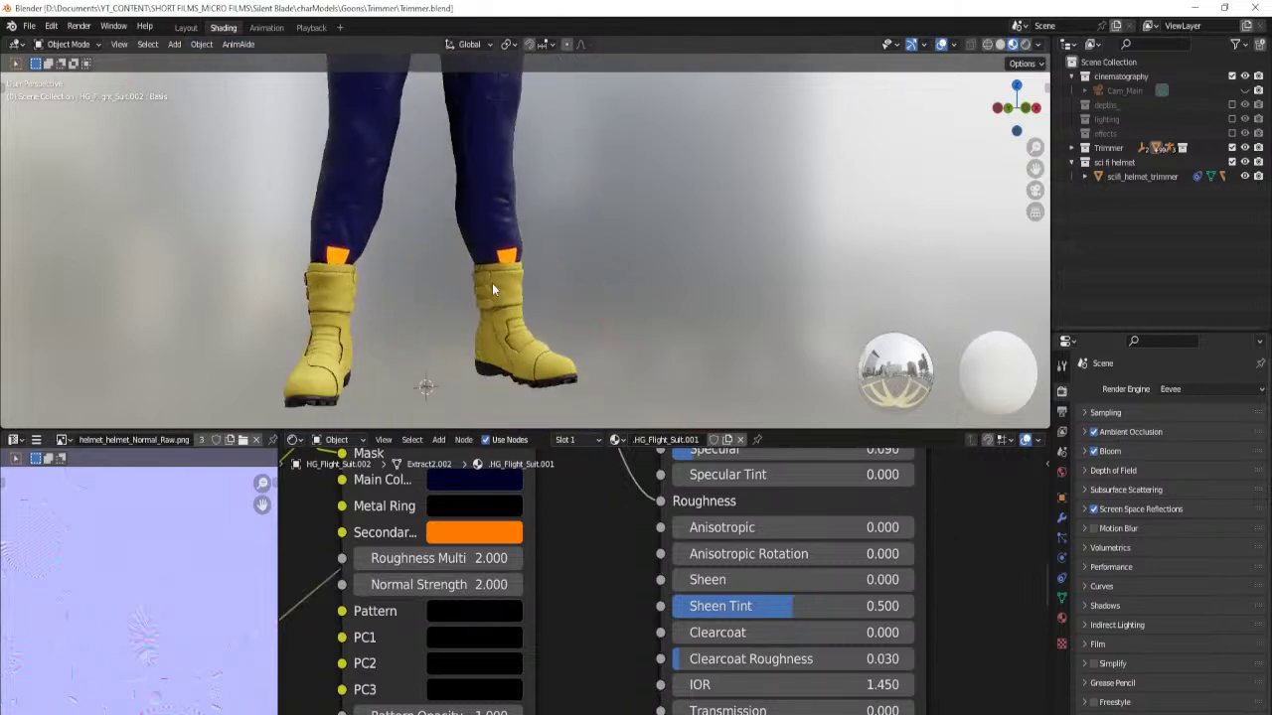
pyautogui.click(491, 286)
pyautogui.scroll(2, 601, 508)
pyautogui.moveTo(606, 500); pyautogui.dragTo(590, 668, button='middle')
pyautogui.moveTo(449, 571); pyautogui.dragTo(530, 580, button='middle')
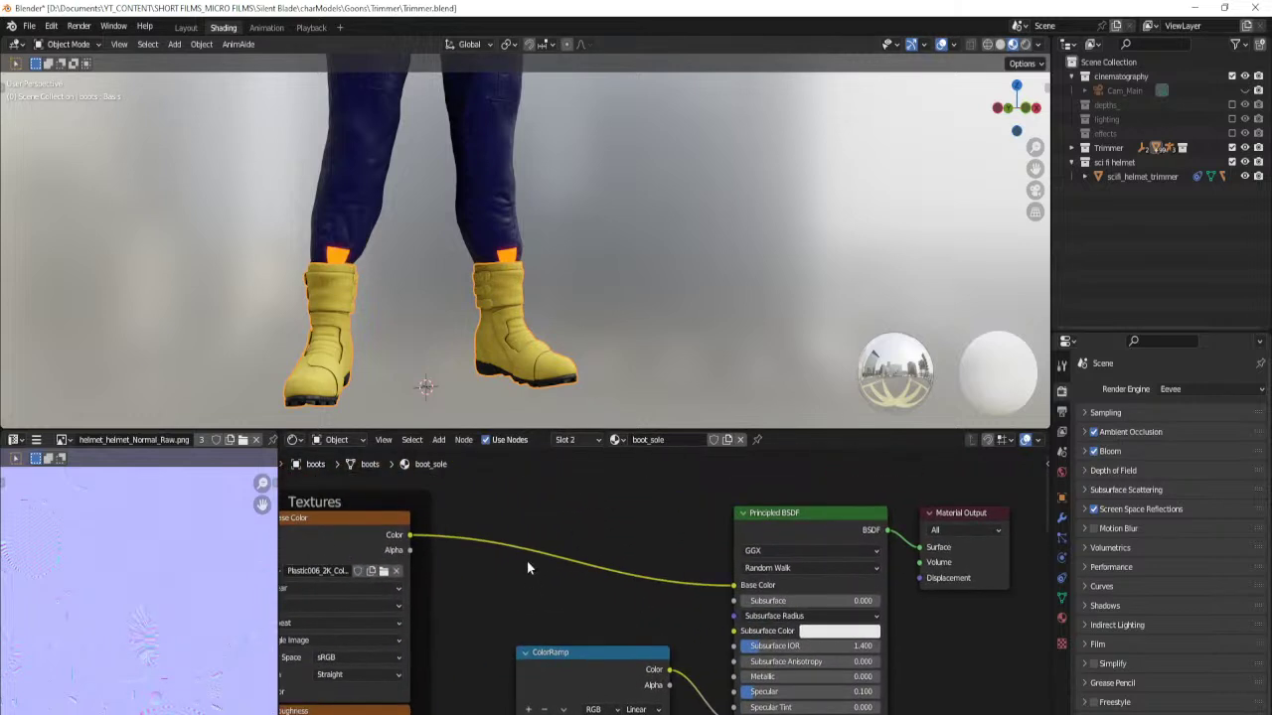
pyautogui.click(566, 439)
pyautogui.click(578, 472)
# Change Color1 of the Multiply mix node in boot_mat to orange.
pyautogui.scroll(-5, 634, 606)
pyautogui.moveTo(801, 658); pyautogui.dragTo(453, 557, button='middle')
pyautogui.moveTo(777, 564); pyautogui.dragTo(522, 527, button='middle')
pyautogui.scroll(5, 543, 566)
pyautogui.moveTo(569, 606); pyautogui.dragTo(709, 639, button='middle')
pyautogui.moveTo(615, 617); pyautogui.dragTo(684, 617, button='middle')
pyautogui.scroll(5, 684, 616)
pyautogui.click(631, 576)
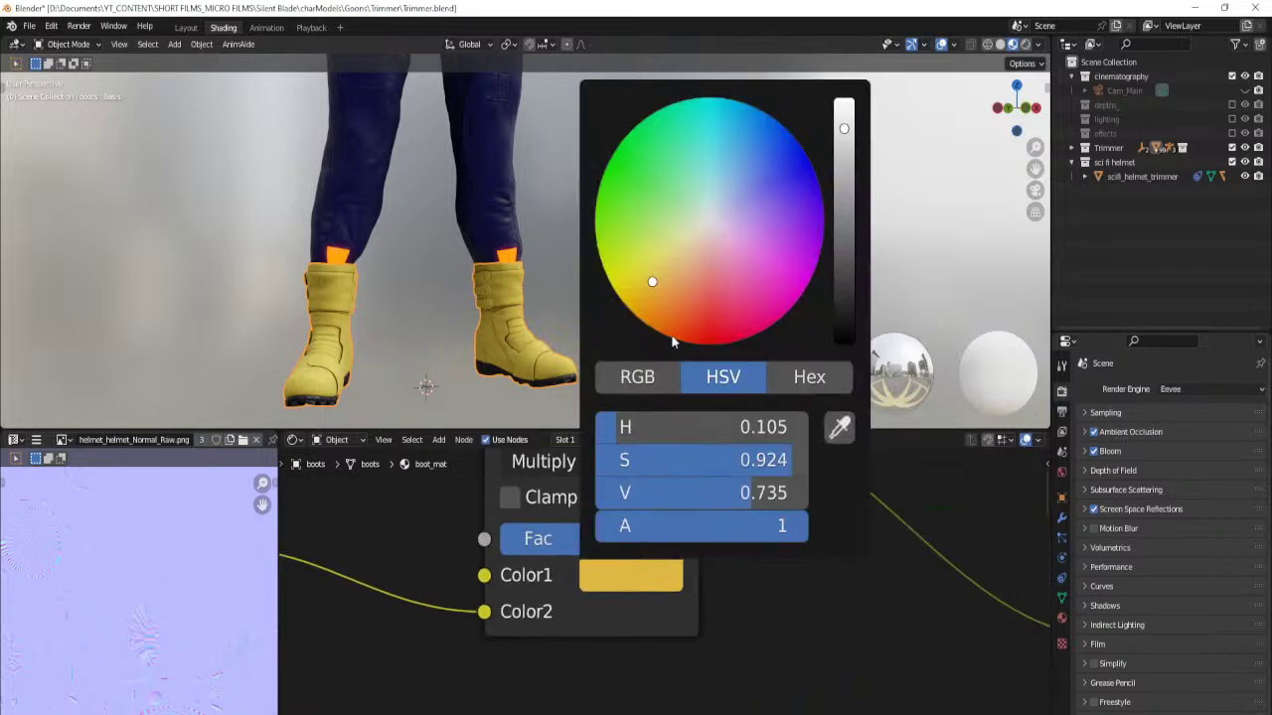
pyautogui.moveTo(652, 282)
pyautogui.mouseDown()
pyautogui.moveTo(673, 298)
pyautogui.moveTo(662, 298)
pyautogui.moveTo(666, 316)
pyautogui.mouseUp()
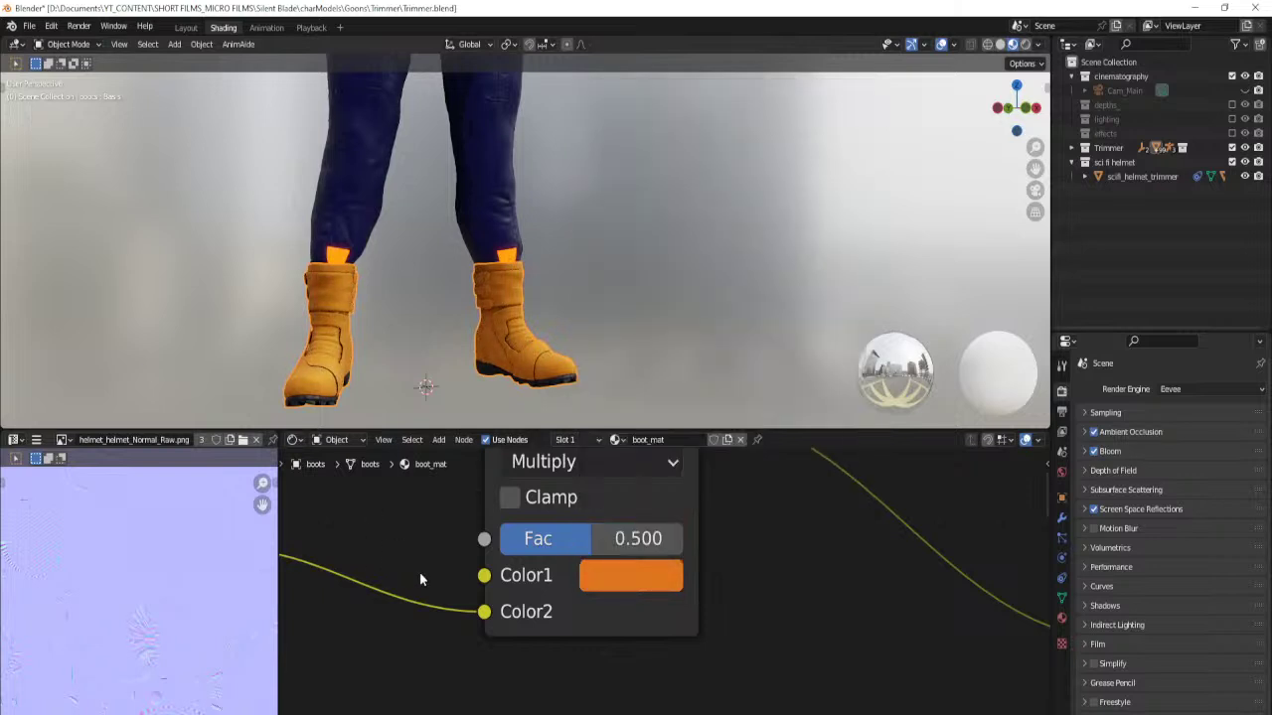
# Review the whole recolored character in the Layout workspace.
pyautogui.scroll(-2, 460, 218)
pyautogui.keyDown('shift'); pyautogui.moveTo(562, 219); pyautogui.dragTo(565, 387, button='middle'); pyautogui.keyUp('shift')
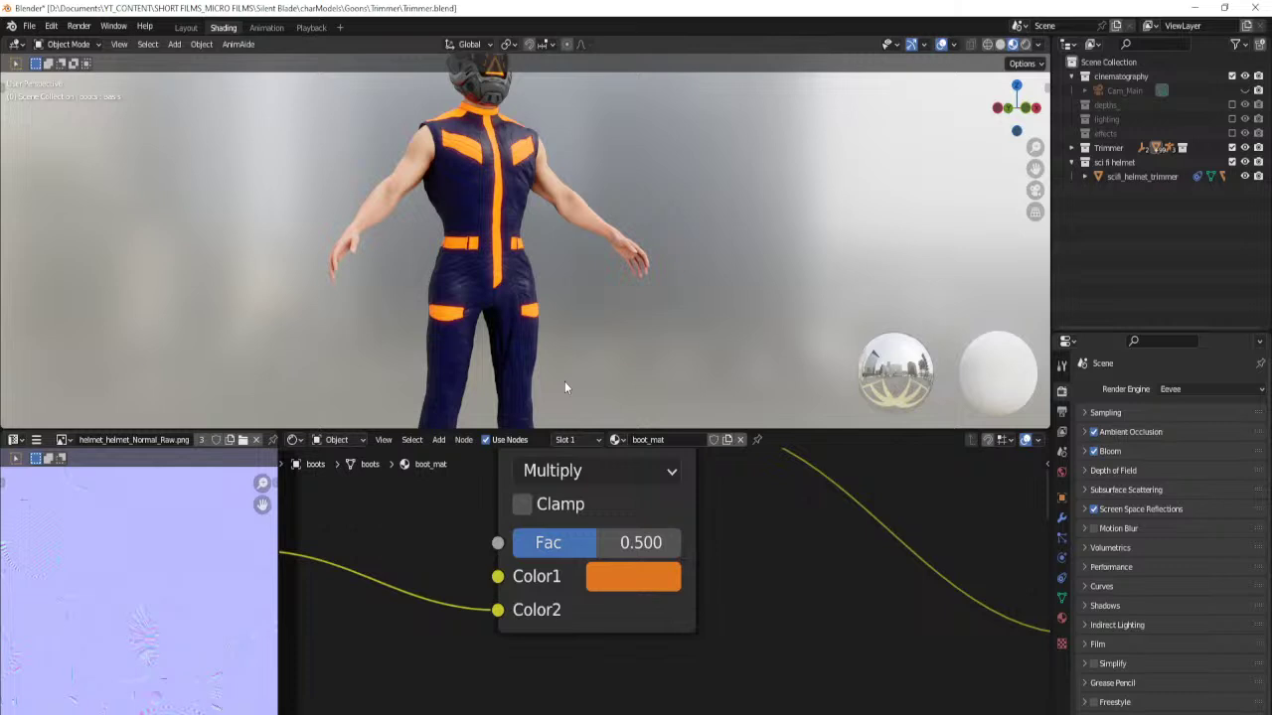
pyautogui.click(191, 30)
pyautogui.scroll(-3, 502, 330)
pyautogui.keyDown('shift'); pyautogui.moveTo(562, 441); pyautogui.dragTo(554, 362, button='middle'); pyautogui.keyUp('shift')
pyautogui.scroll(-2, 616, 380)
pyautogui.moveTo(680, 403); pyautogui.dragTo(676, 318, button='middle')
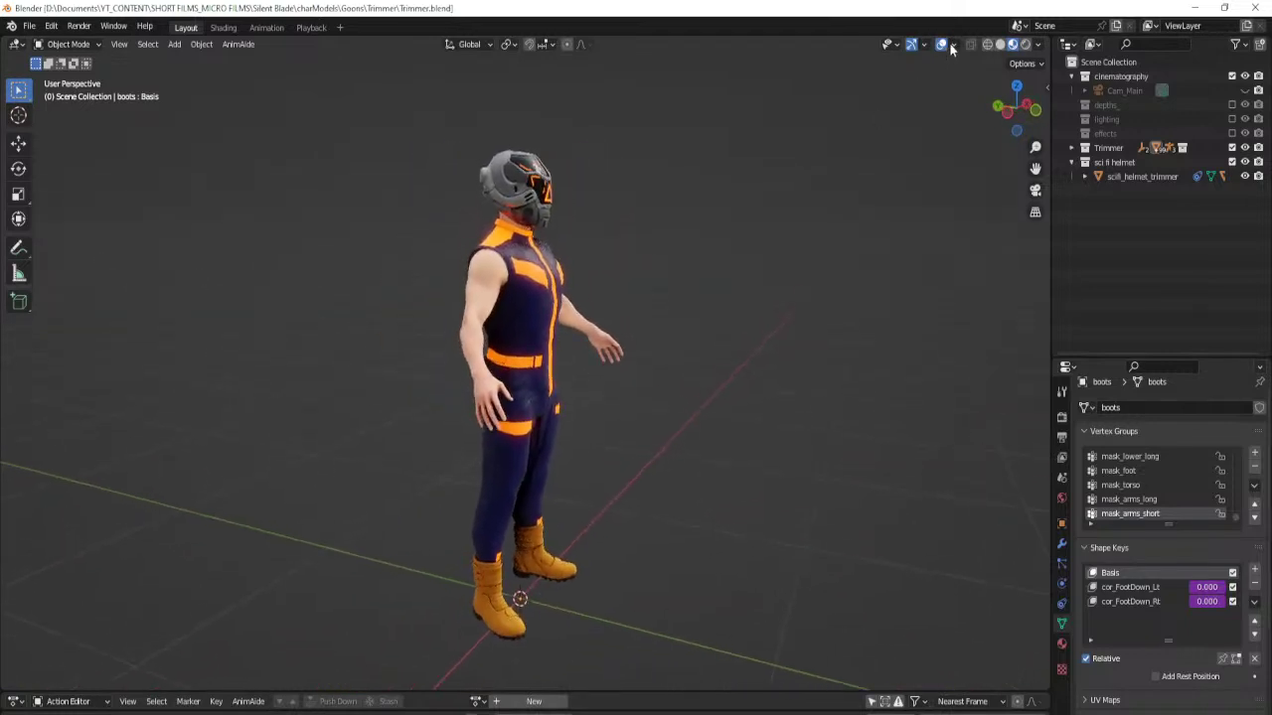
# Set the target of scifi_helmet_trimmer's Child Of constraint to Trimmer_Rig.
pyautogui.click(1142, 176)
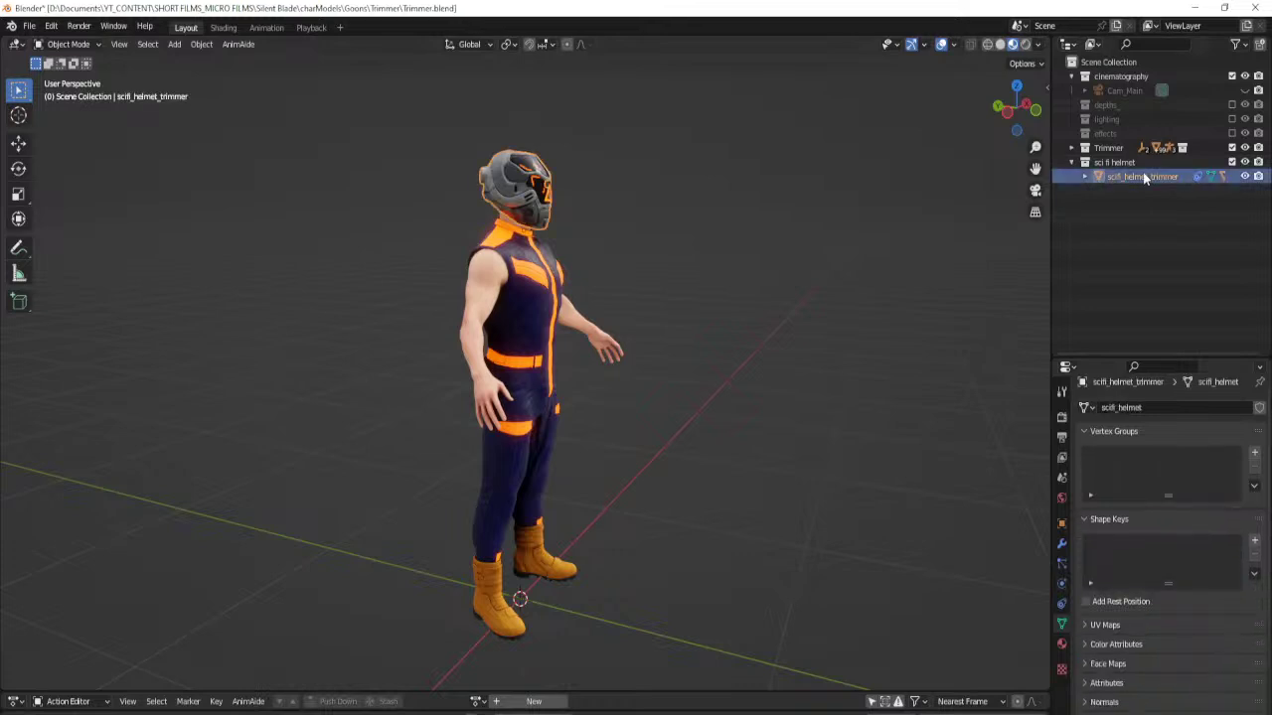
pyautogui.click(1063, 544)
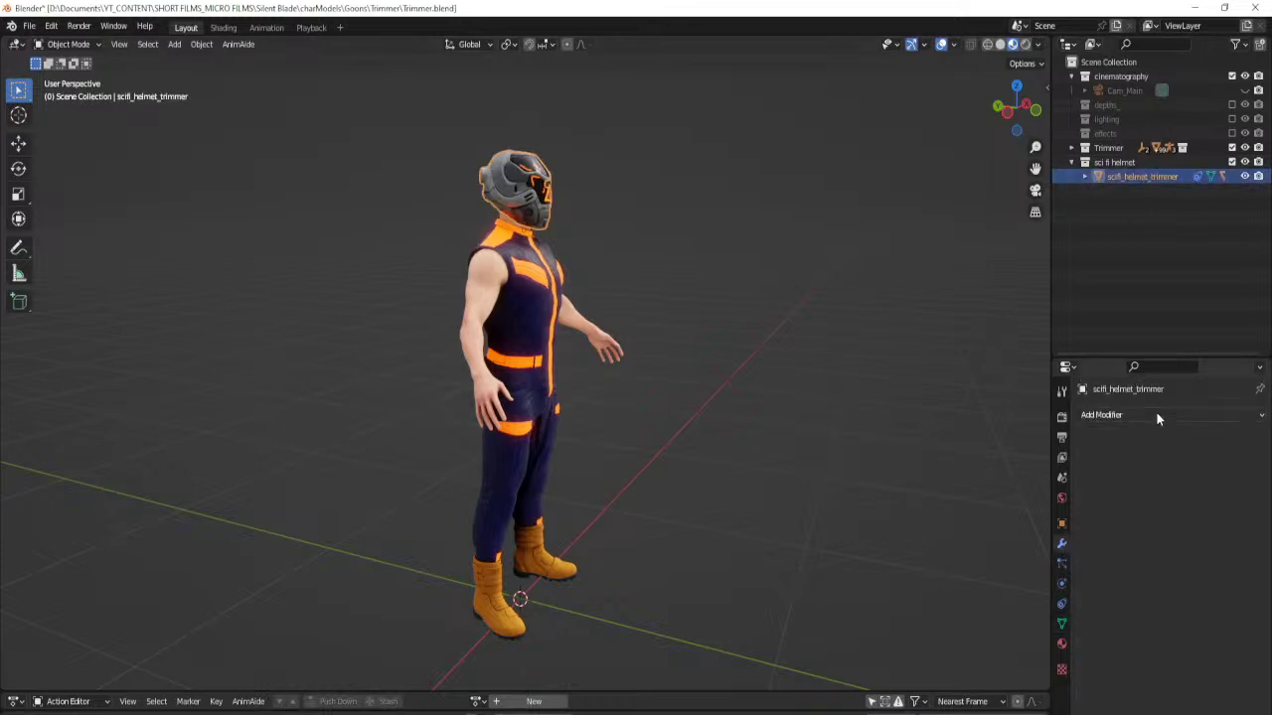
pyautogui.click(1062, 604)
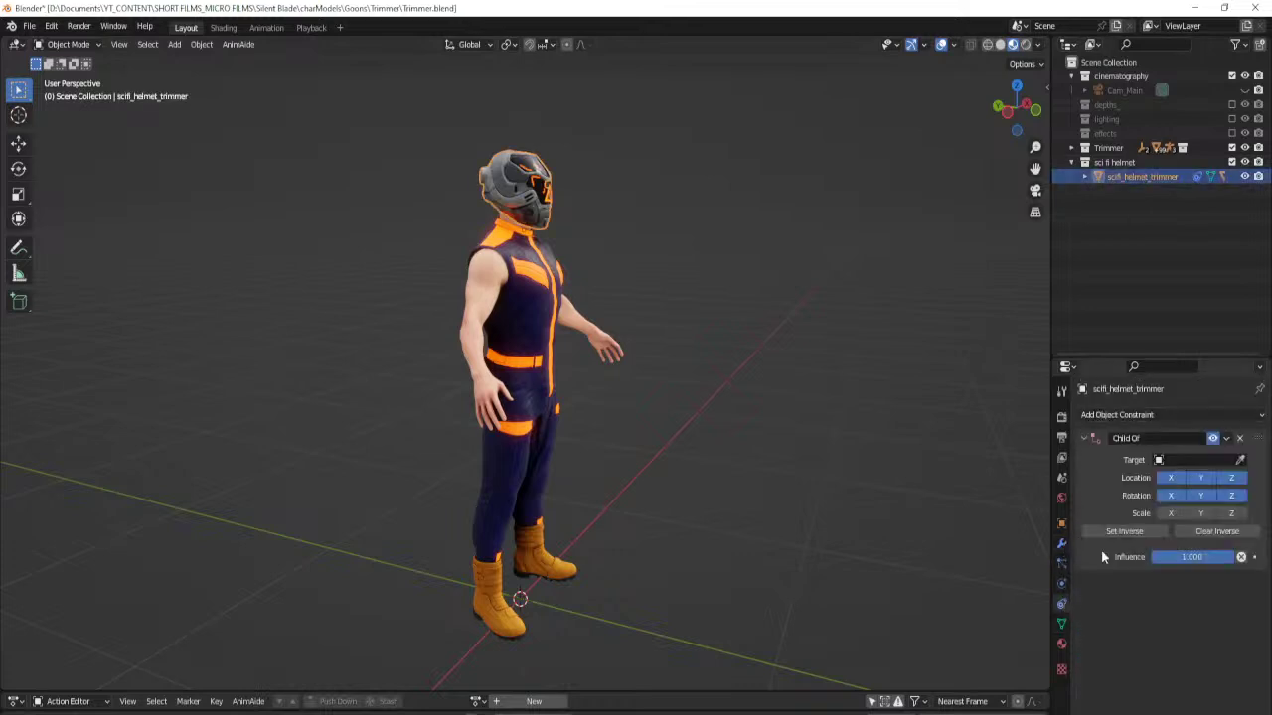
pyautogui.click(1210, 461)
pyautogui.write('rig')
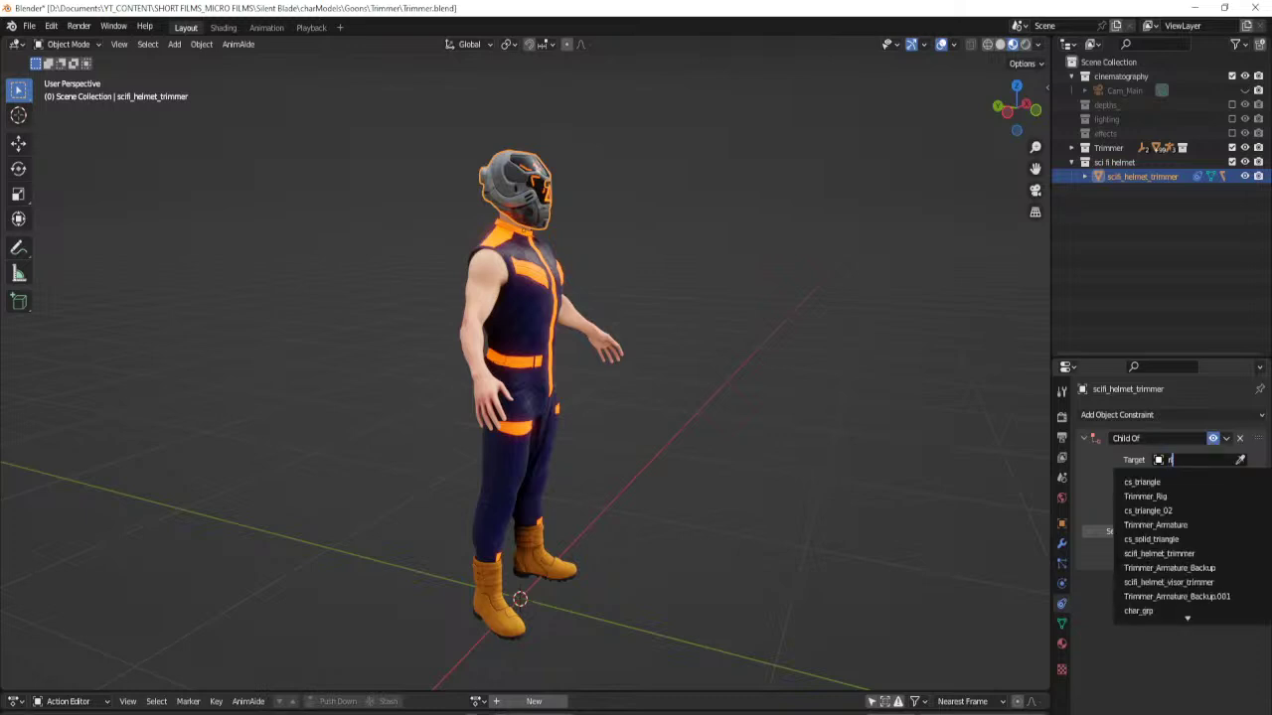
pyautogui.press('Down')
pyautogui.press('Return')
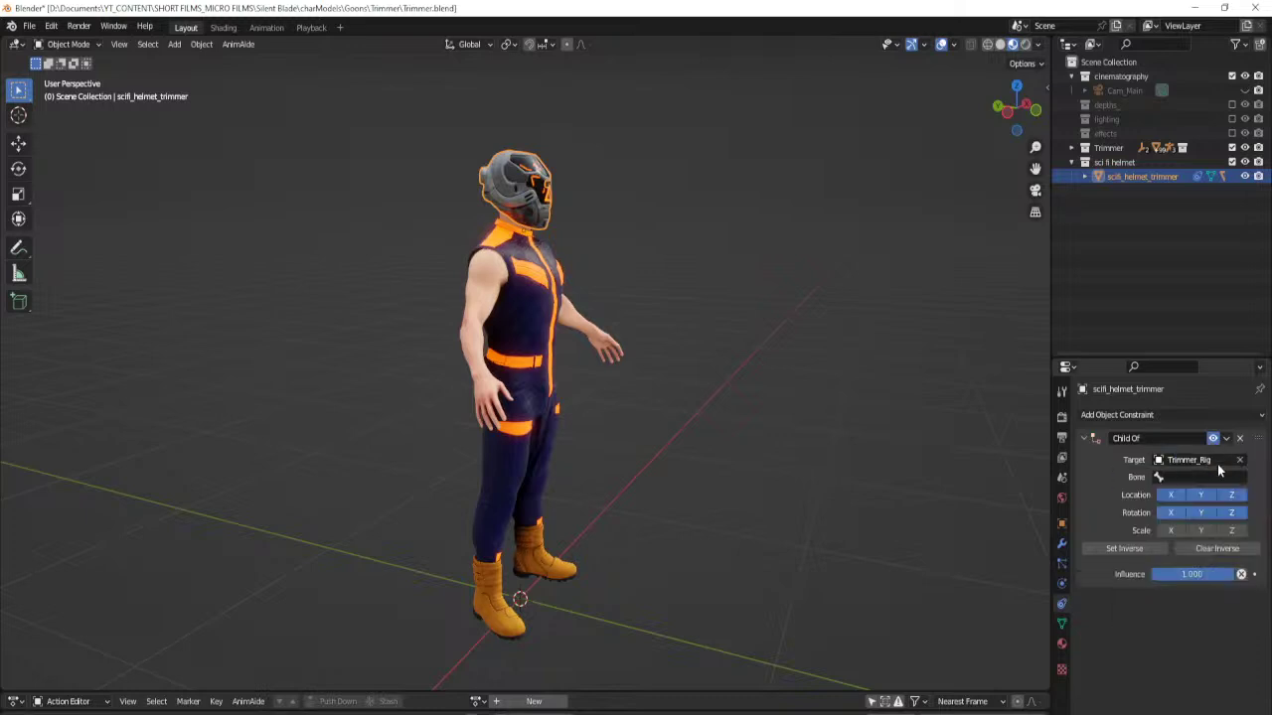
# Set the helmet's Child Of constraint bone to c_head.x.
pyautogui.click(1219, 479)
pyautogui.write('head')
pyautogui.press('Down')
pyautogui.press('Down')
pyautogui.press('Down')
pyautogui.press('Down')
pyautogui.press('Return')
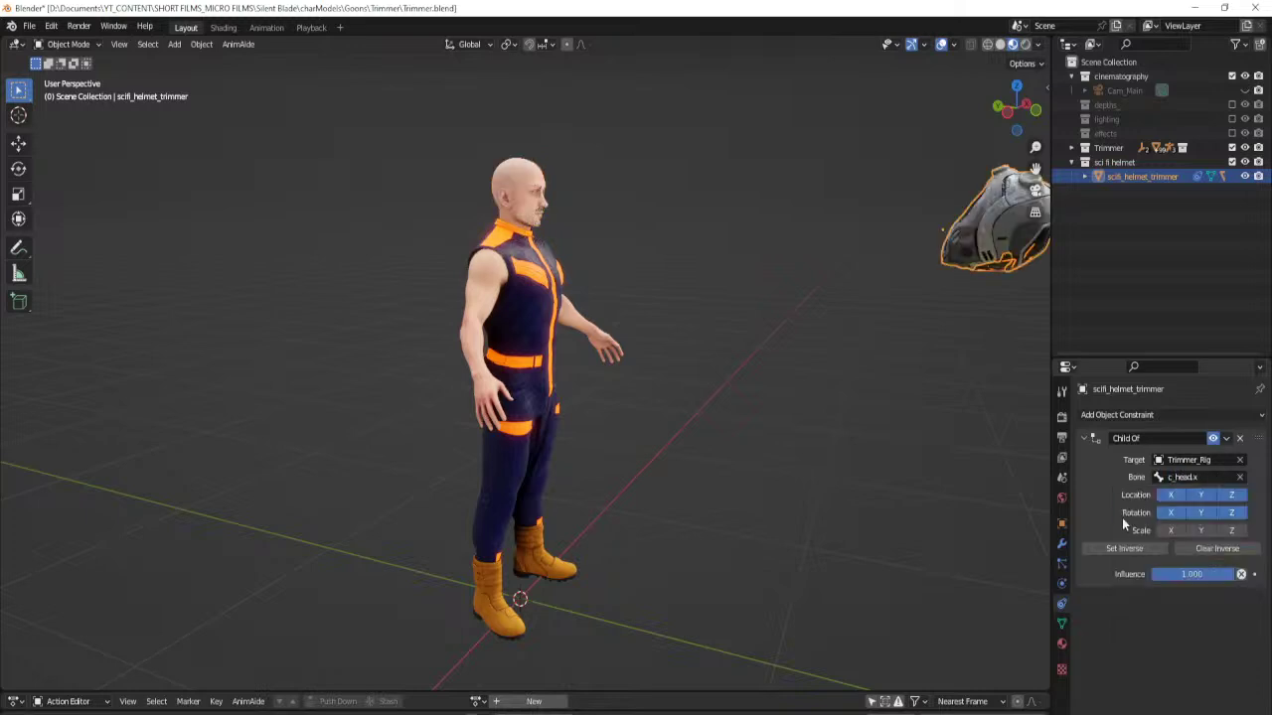
# Set the inverse of the helmet's Child Of constraint and show the bones in the viewport overlays.
pyautogui.click(1124, 548)
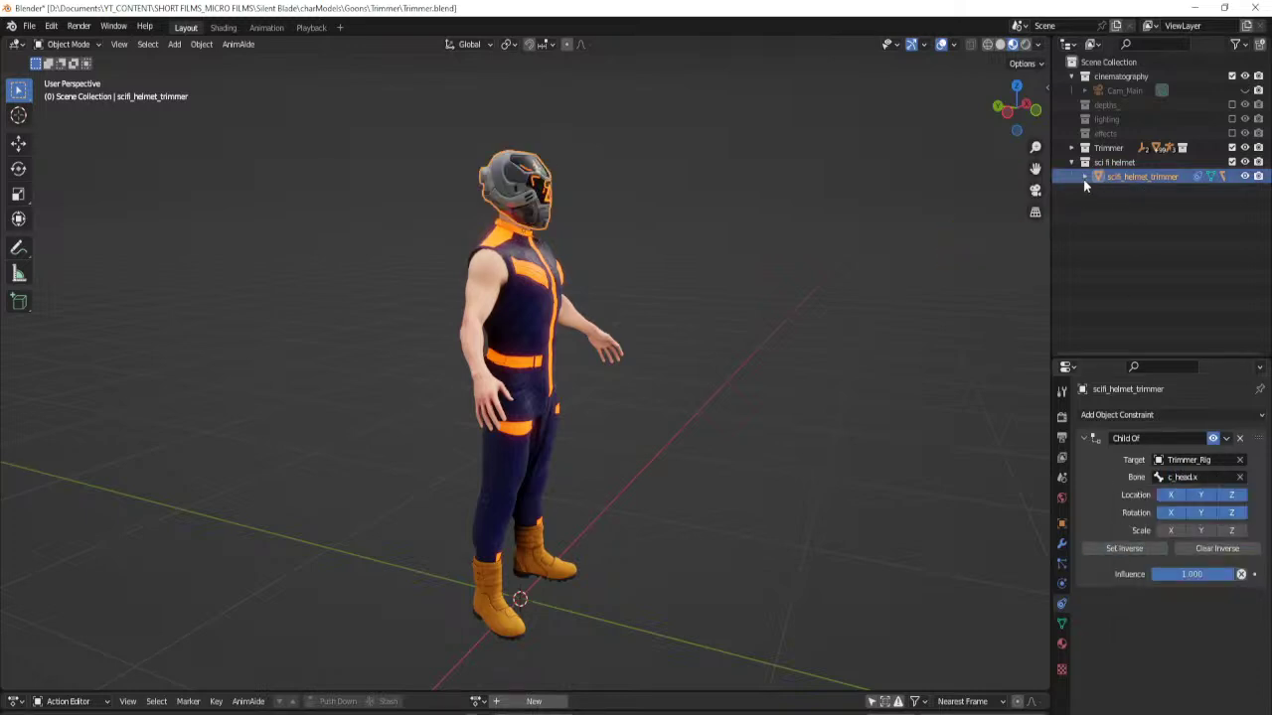
pyautogui.click(957, 47)
pyautogui.click(980, 232)
pyautogui.moveTo(653, 309); pyautogui.dragTo(563, 275, button='middle')
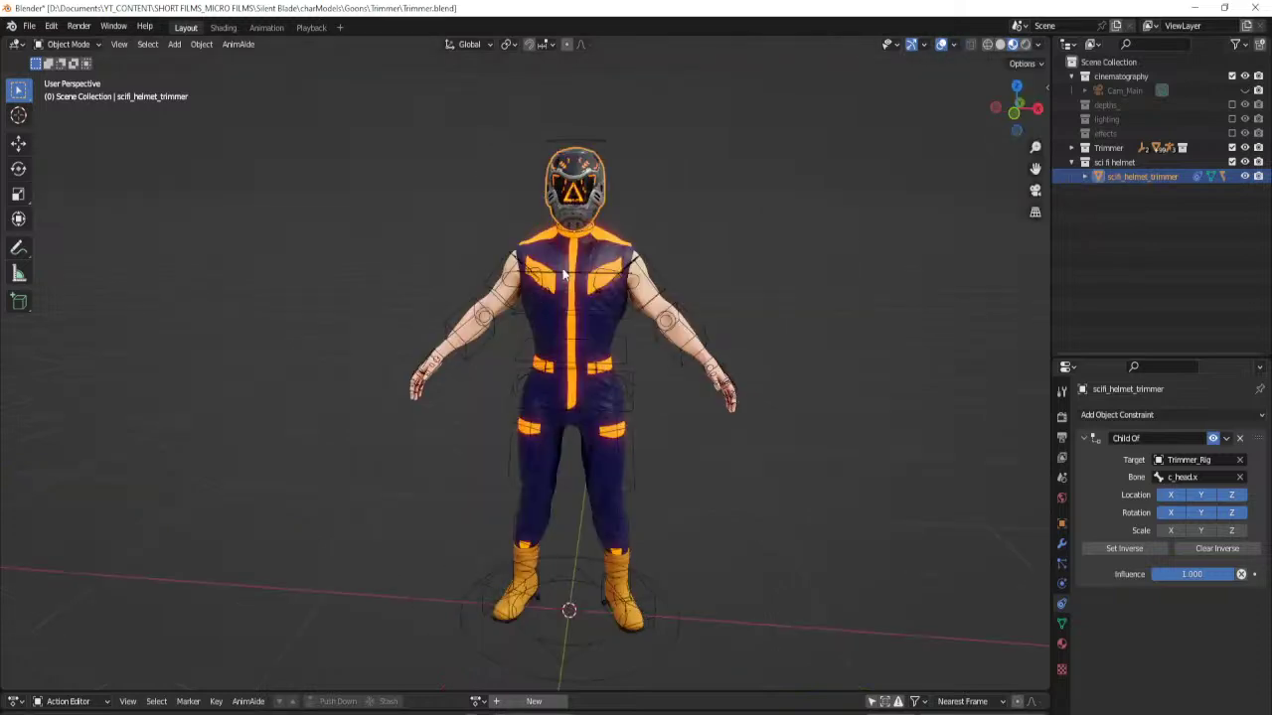
# Put Trimmer_Rig into Pose Mode and switch the viewport to solid shading.
pyautogui.click(619, 273)
pyautogui.moveTo(719, 287); pyautogui.dragTo(628, 304, button='middle')
pyautogui.hotkey('ctrl', 'Tab')
pyautogui.moveTo(577, 384)
pyautogui.mouseDown(button='middle')
pyautogui.moveTo(627, 388)
pyautogui.moveTo(608, 382)
pyautogui.mouseUp(button='middle')
pyautogui.press('z')
pyautogui.press('6')
pyautogui.scroll(-2, 627, 388)
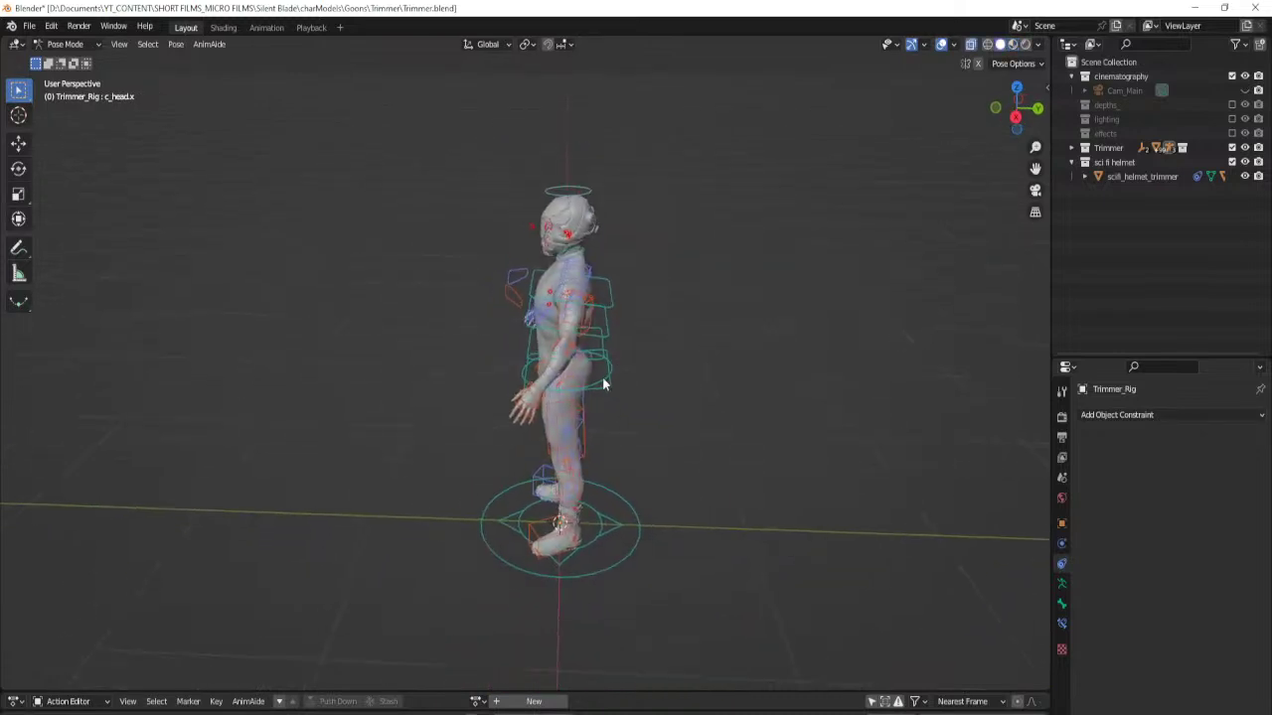
# Try moving the rig's root control and rotating an upper-body control to test the helmet attachment, and undo the test poses.
pyautogui.click(606, 520)
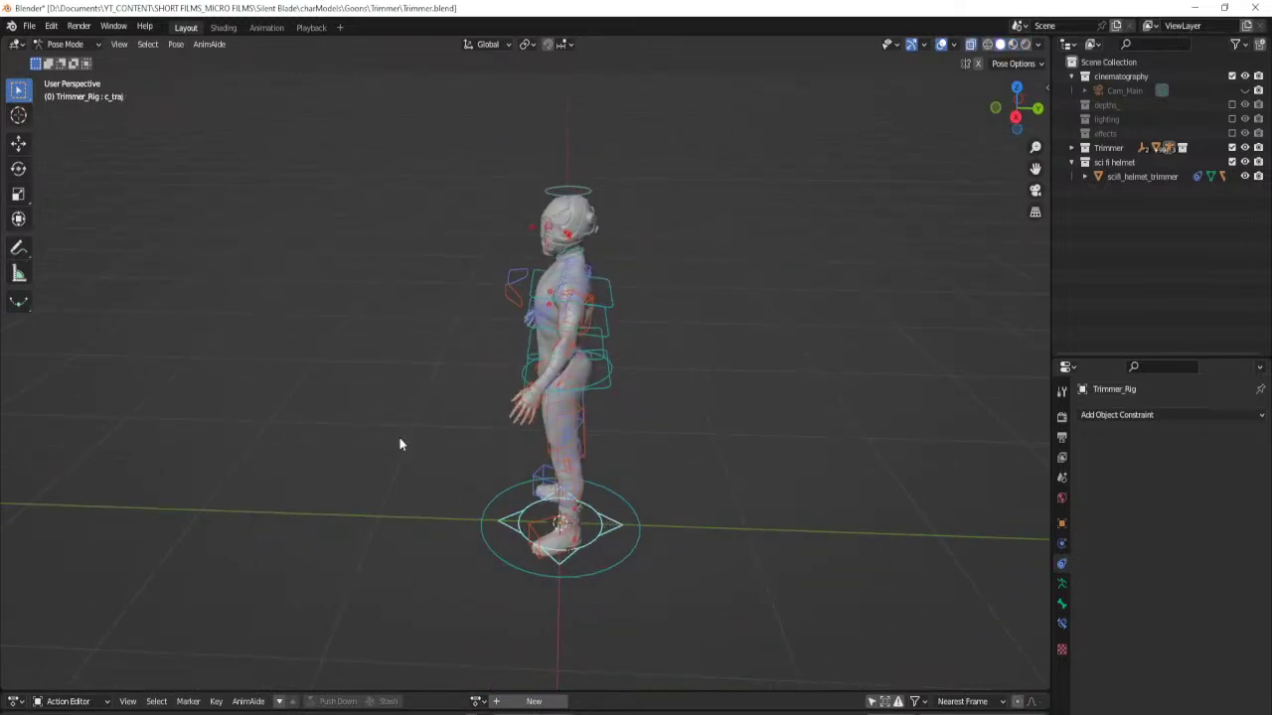
pyautogui.click(18, 144)
pyautogui.moveTo(588, 523)
pyautogui.mouseDown()
pyautogui.moveTo(472, 520)
pyautogui.moveTo(724, 513)
pyautogui.moveTo(542, 516)
pyautogui.moveTo(596, 517)
pyautogui.mouseUp()
pyautogui.moveTo(582, 506); pyautogui.dragTo(581, 393, button='middle')
pyautogui.scroll(5, 537, 398)
pyautogui.click(663, 341)
pyautogui.click(21, 170)
pyautogui.moveTo(511, 343)
pyautogui.mouseDown()
pyautogui.moveTo(526, 352)
pyautogui.moveTo(534, 287)
pyautogui.moveTo(545, 348)
pyautogui.moveTo(518, 345)
pyautogui.mouseUp()
pyautogui.hotkey('ctrl', 'z')
pyautogui.hotkey('ctrl', 'z')
pyautogui.hotkey('ctrl', 'z')
pyautogui.hotkey('ctrl', 'z')
pyautogui.moveTo(543, 391); pyautogui.dragTo(780, 340, button='middle')
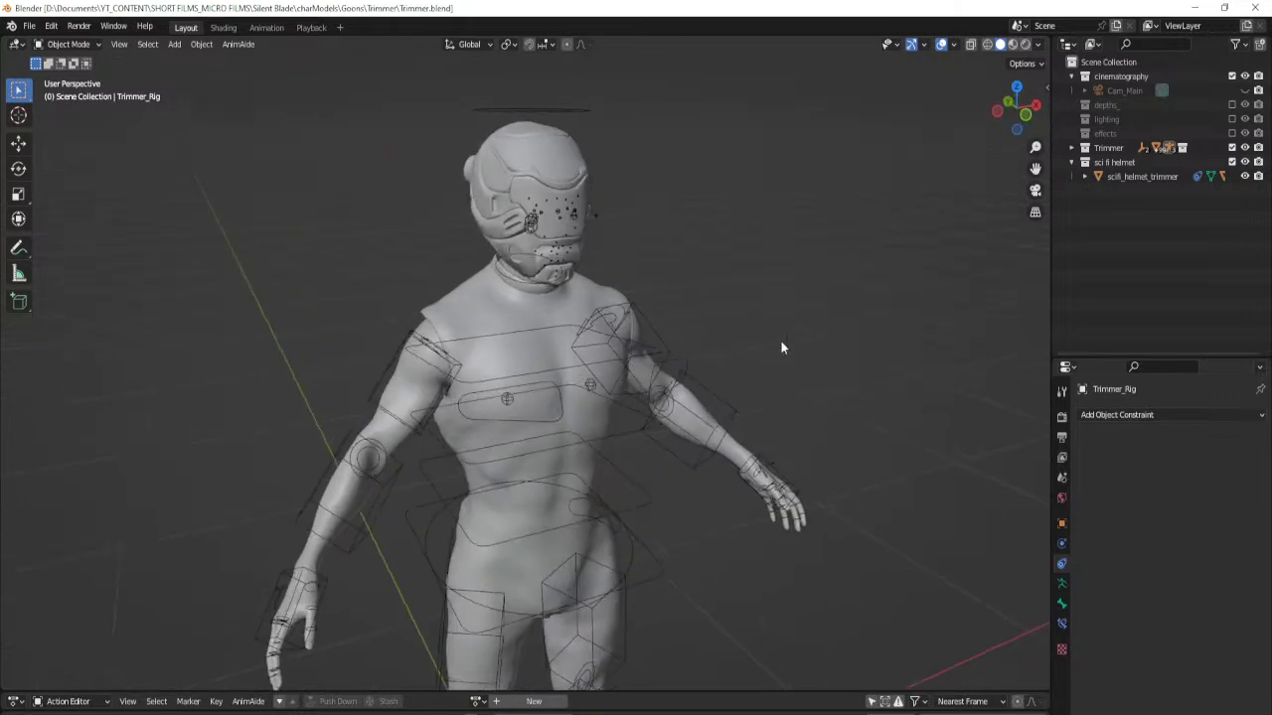
# Remove the Child Of constraint from scifi_helmet_visor_trimmer.
pyautogui.click(1088, 176)
pyautogui.click(1135, 218)
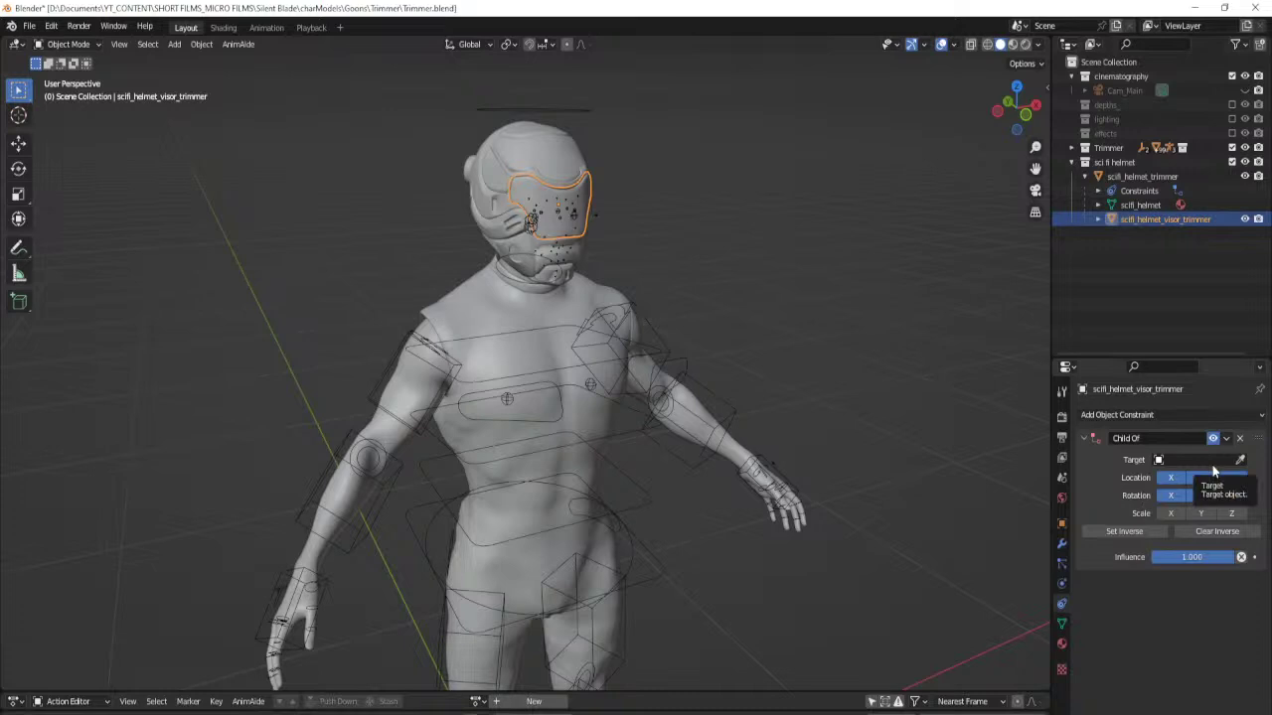
pyautogui.click(1239, 440)
# Select Trimmer_Rig and browse for an append to the Action data of Character Model_Man.blend in the KALITA_UNCHAINED MOVIE motion capture files.
pyautogui.moveTo(882, 436); pyautogui.dragTo(645, 340, button='middle')
pyautogui.click(645, 340)
pyautogui.click(29, 26)
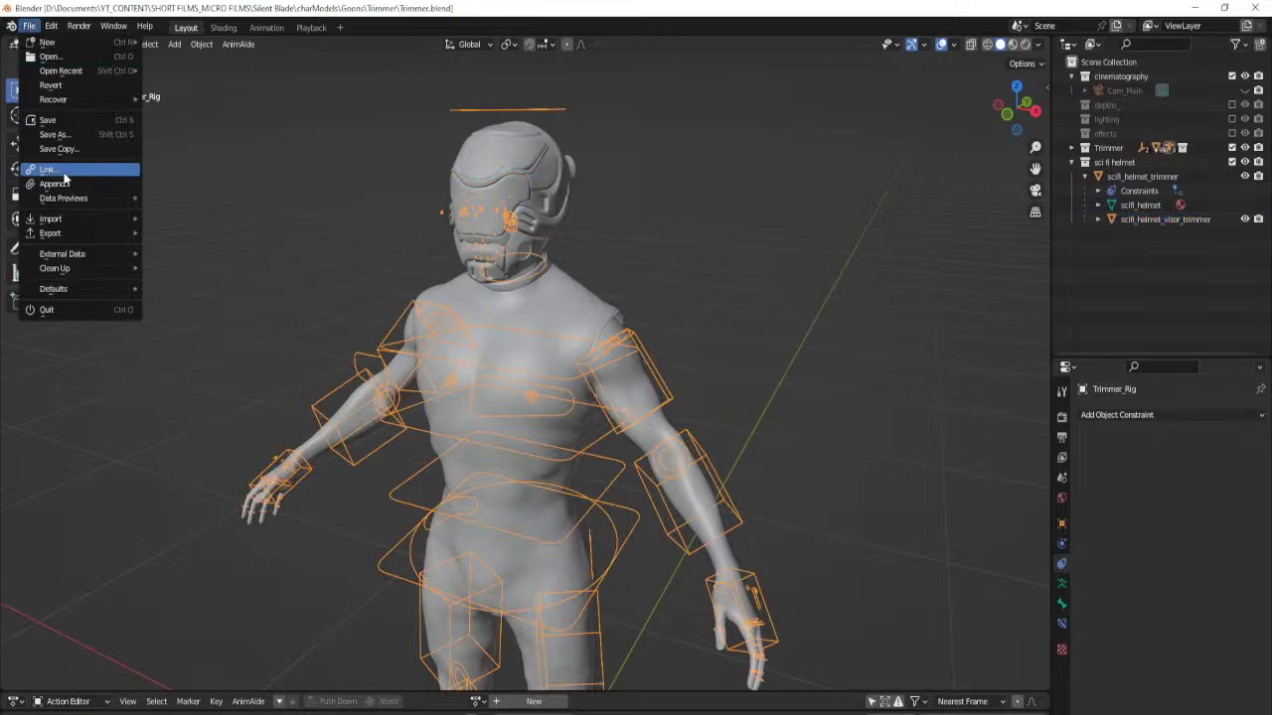
pyautogui.click(45, 182)
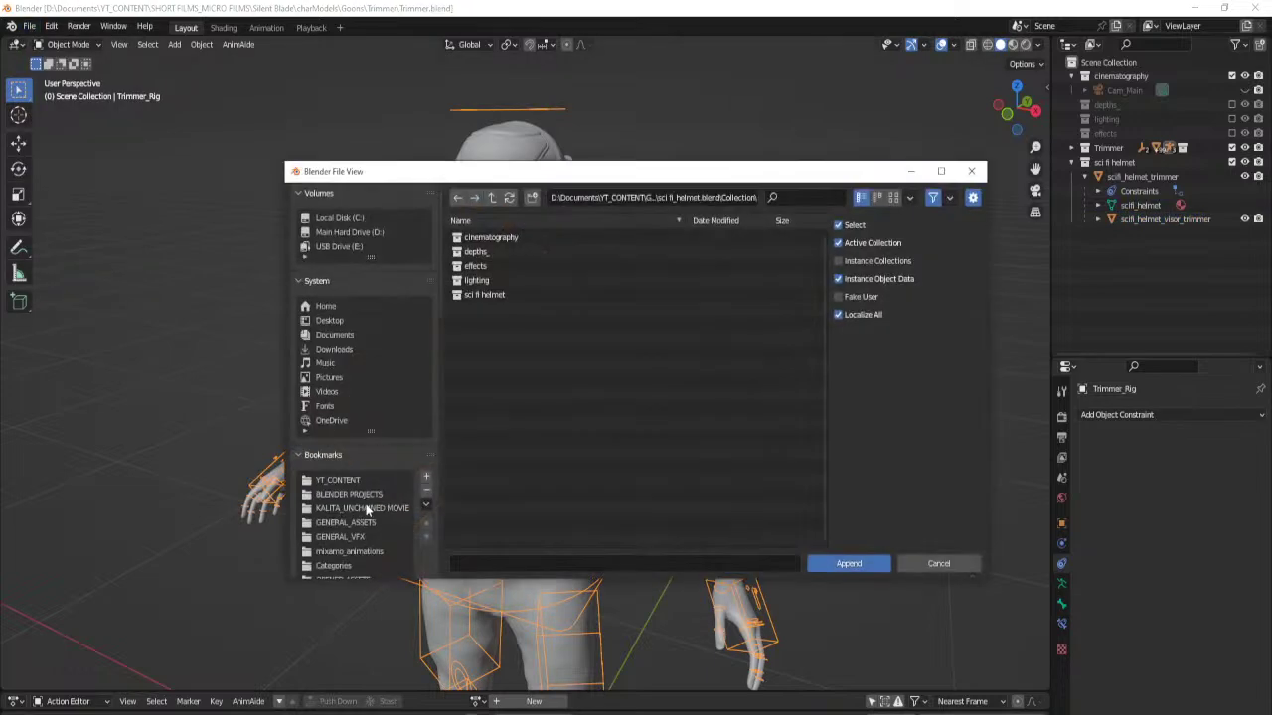
pyautogui.click(367, 510)
pyautogui.click(523, 451)
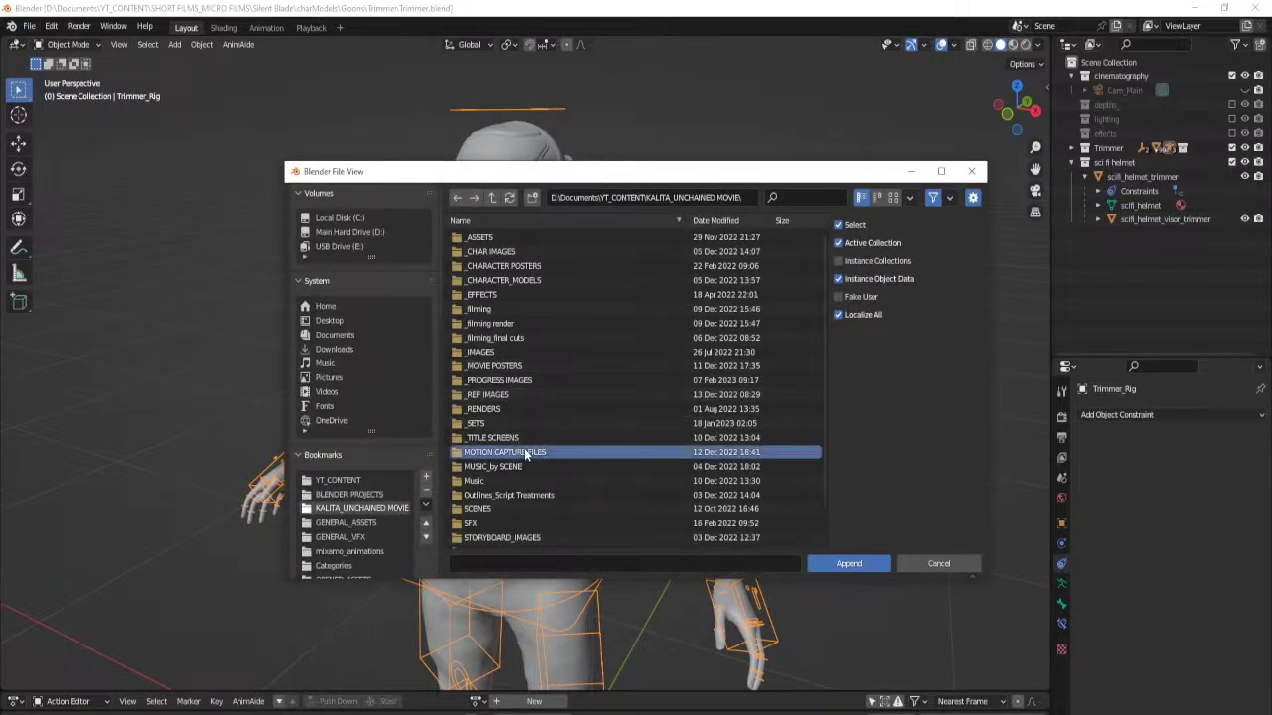
pyautogui.doubleClick(524, 451)
pyautogui.doubleClick(502, 266)
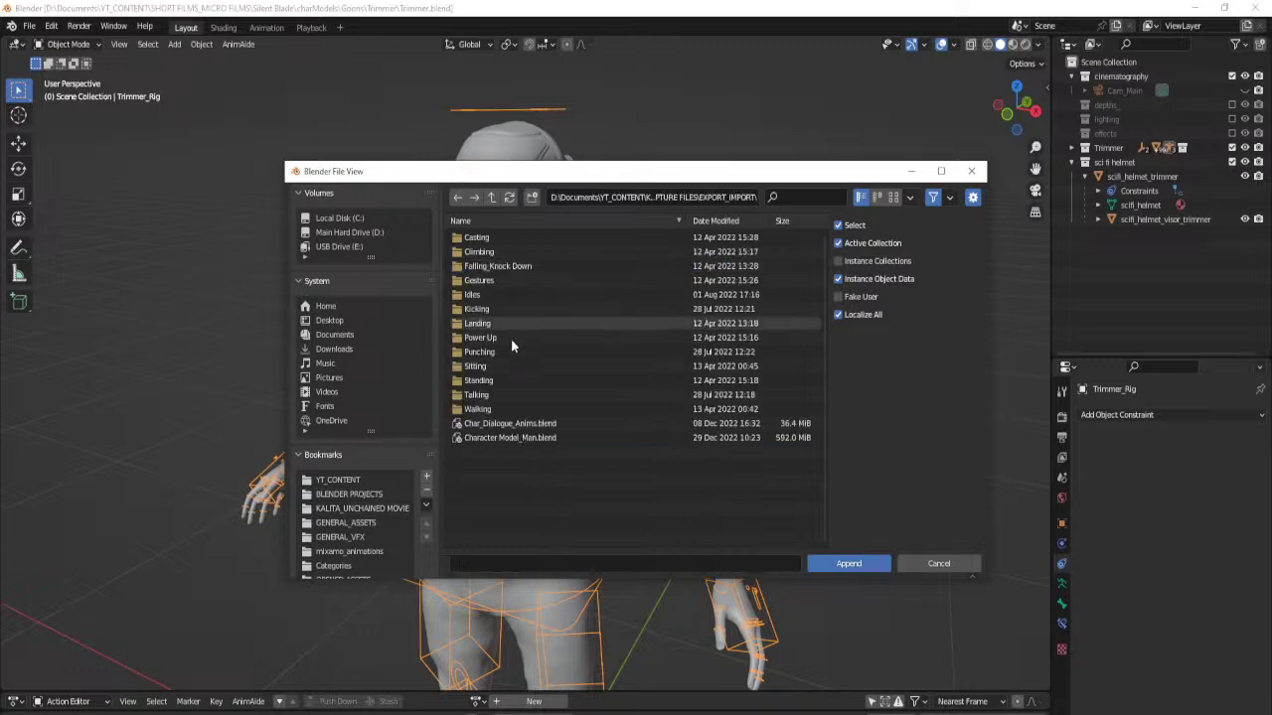
pyautogui.doubleClick(516, 437)
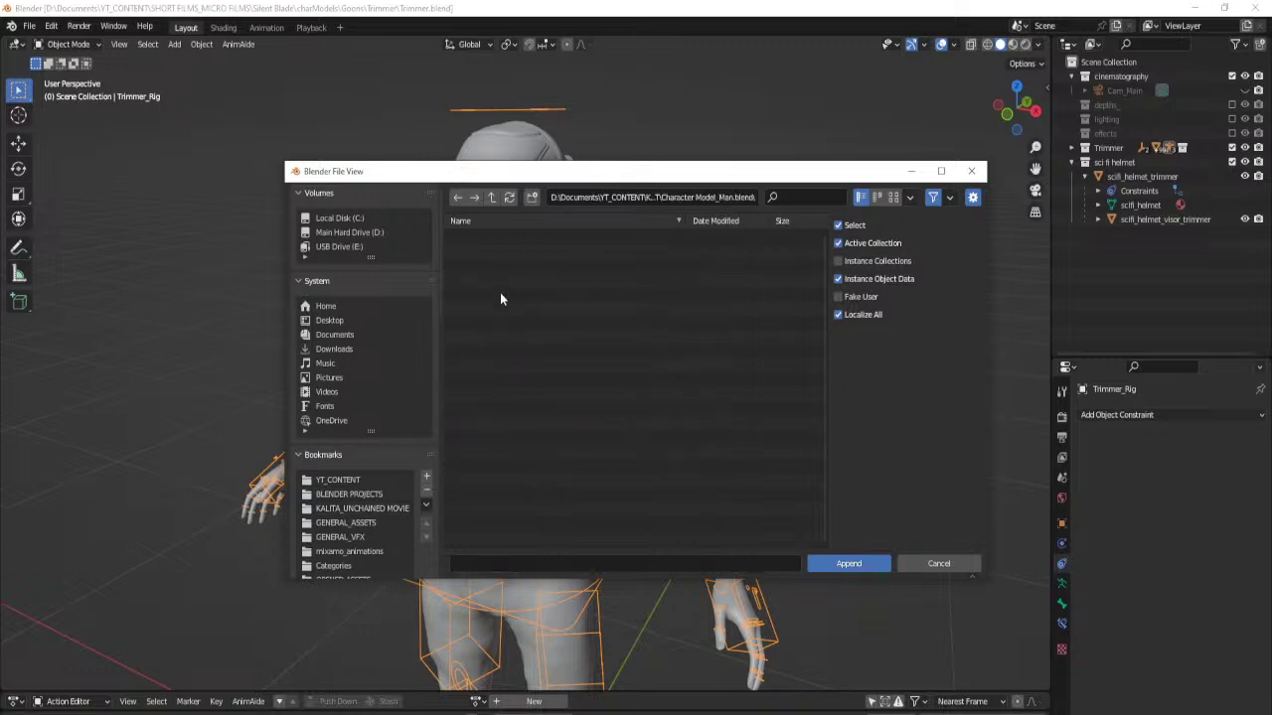
pyautogui.doubleClick(487, 239)
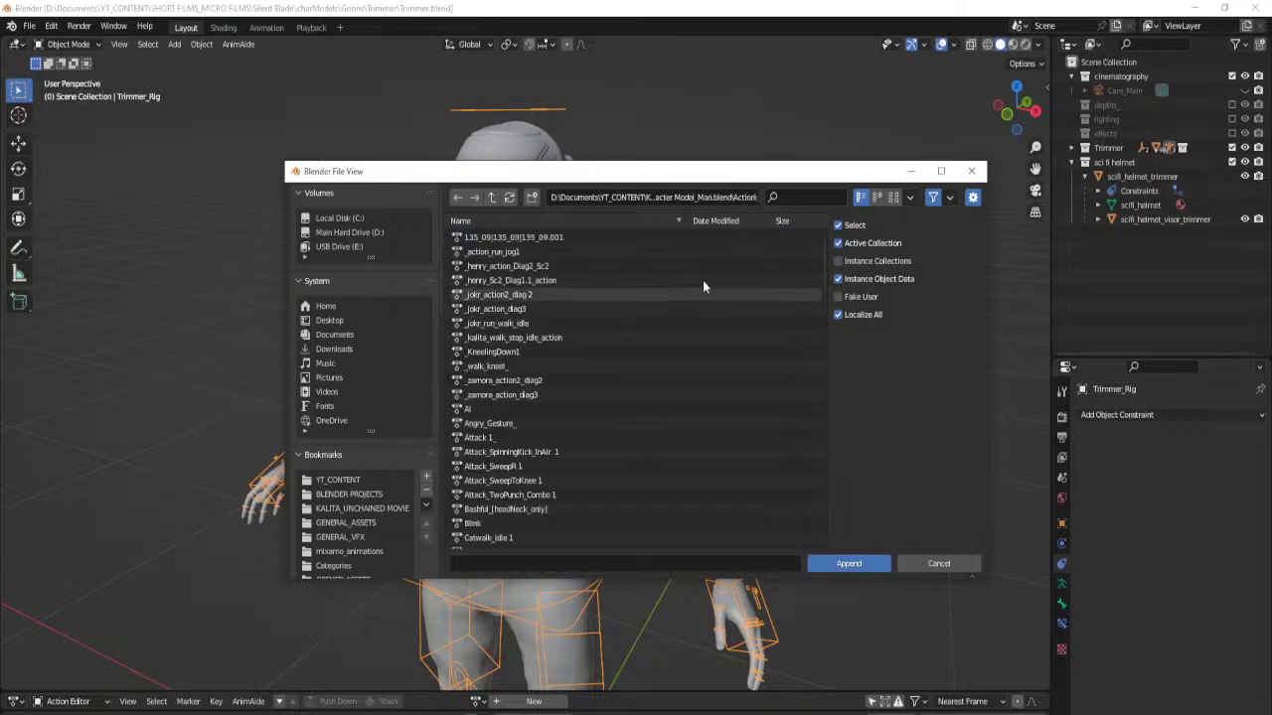
# Filter the actions by "walk" and append the Swagger Walk action.
pyautogui.write('wlak')
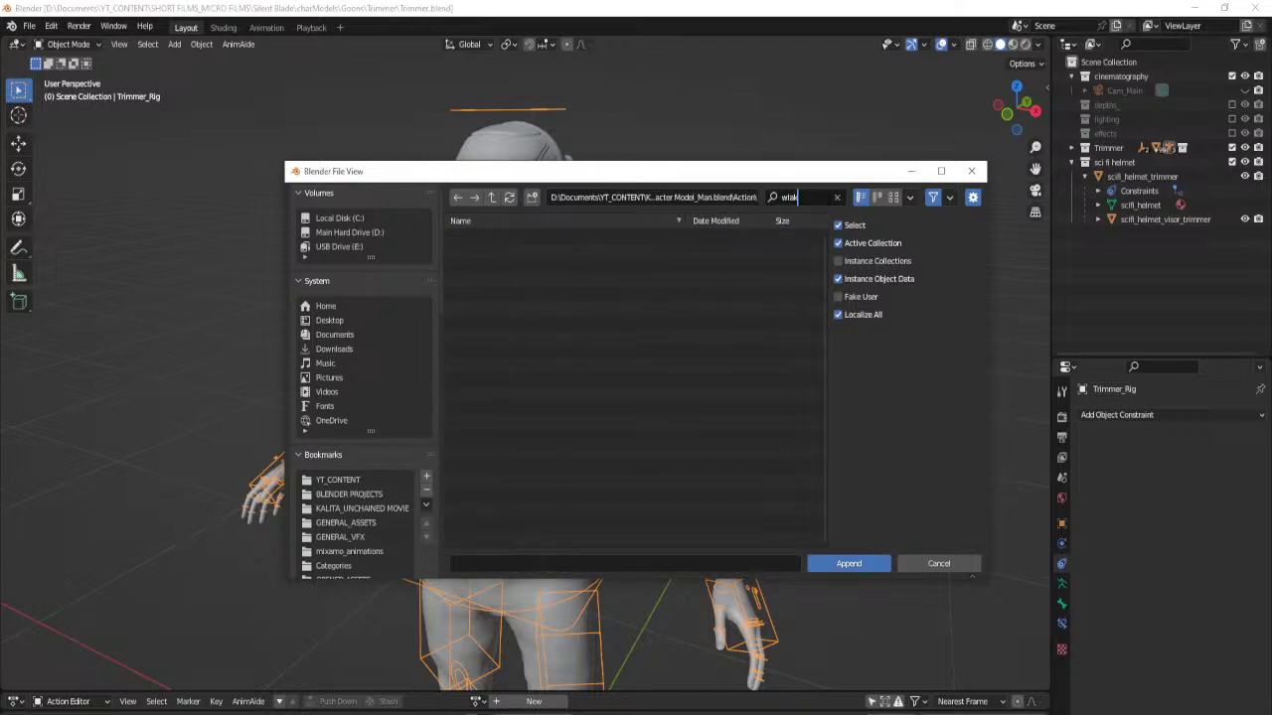
pyautogui.press('BackSpace')
pyautogui.press('BackSpace')
pyautogui.write('alk')
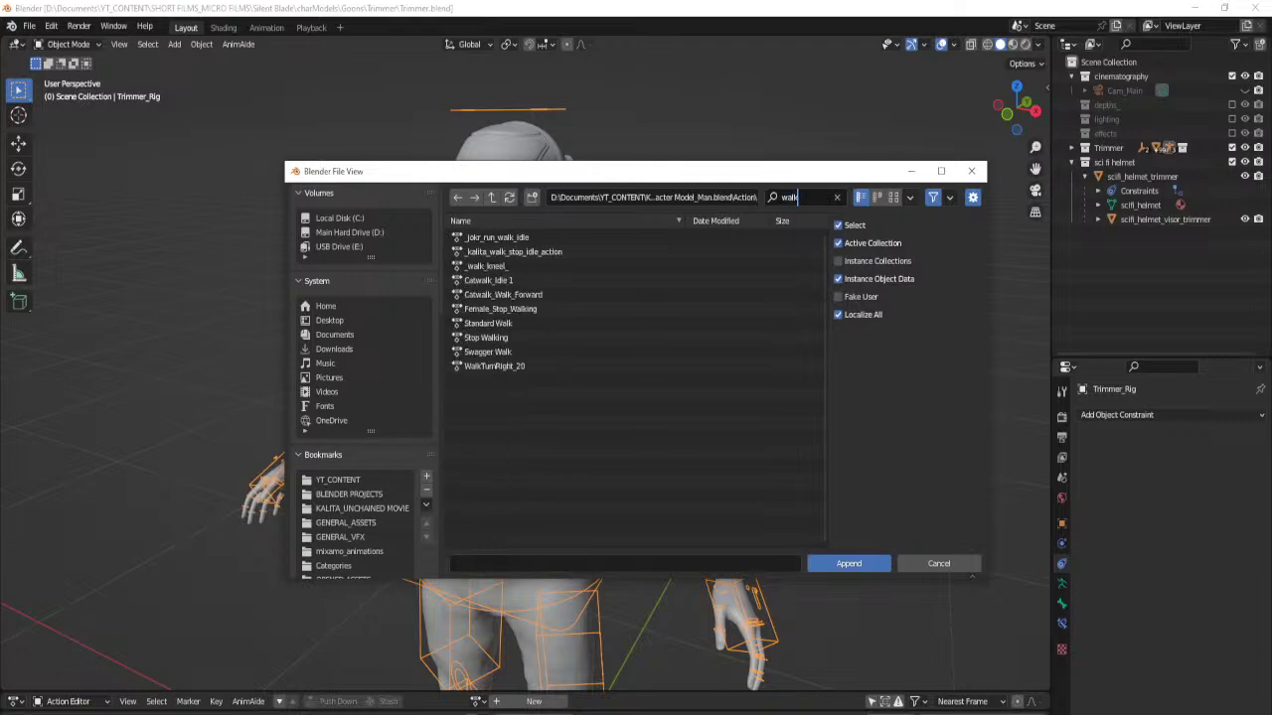
pyautogui.click(496, 352)
pyautogui.click(849, 563)
# Assign the Swagger Walk action to Trimmer_Rig and play it back.
pyautogui.moveTo(577, 518); pyautogui.dragTo(590, 373, button='middle')
pyautogui.click(562, 582)
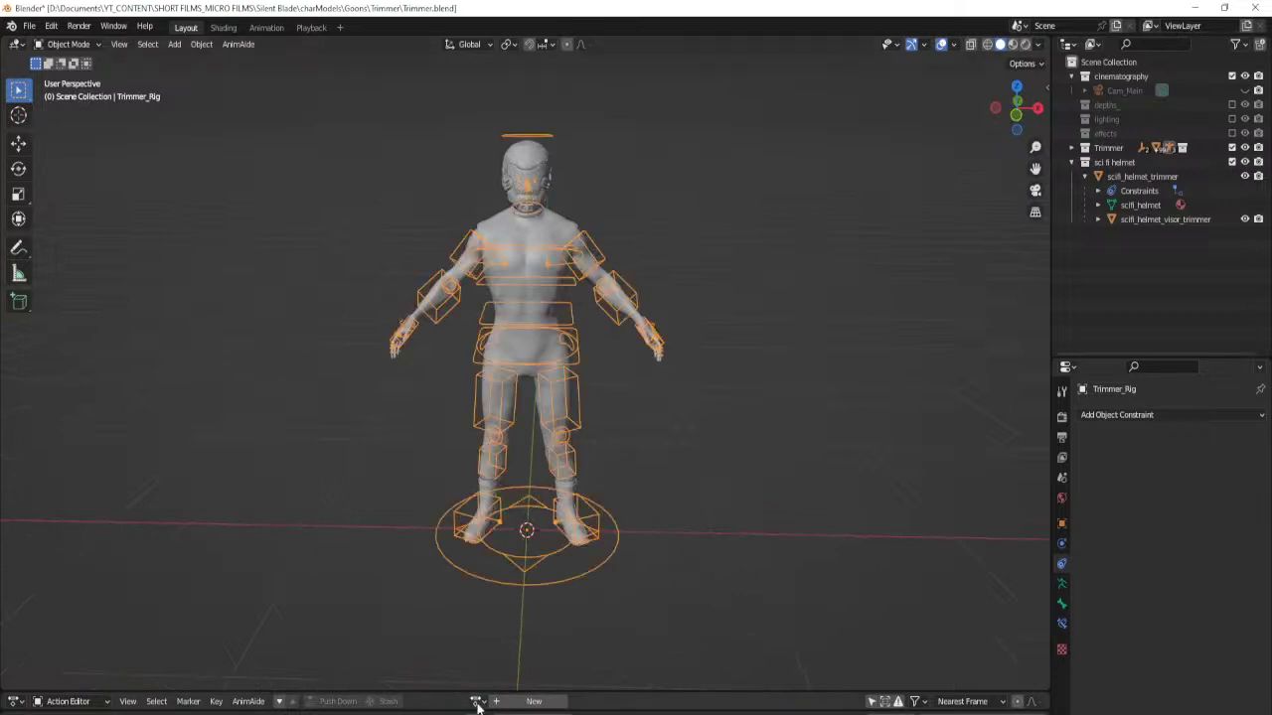
pyautogui.click(478, 701)
pyautogui.press('Return')
pyautogui.press('space')
pyautogui.moveTo(681, 477)
pyautogui.mouseDown(button='middle')
pyautogui.moveTo(707, 503)
pyautogui.moveTo(676, 500)
pyautogui.mouseUp(button='middle')
pyautogui.press('space')
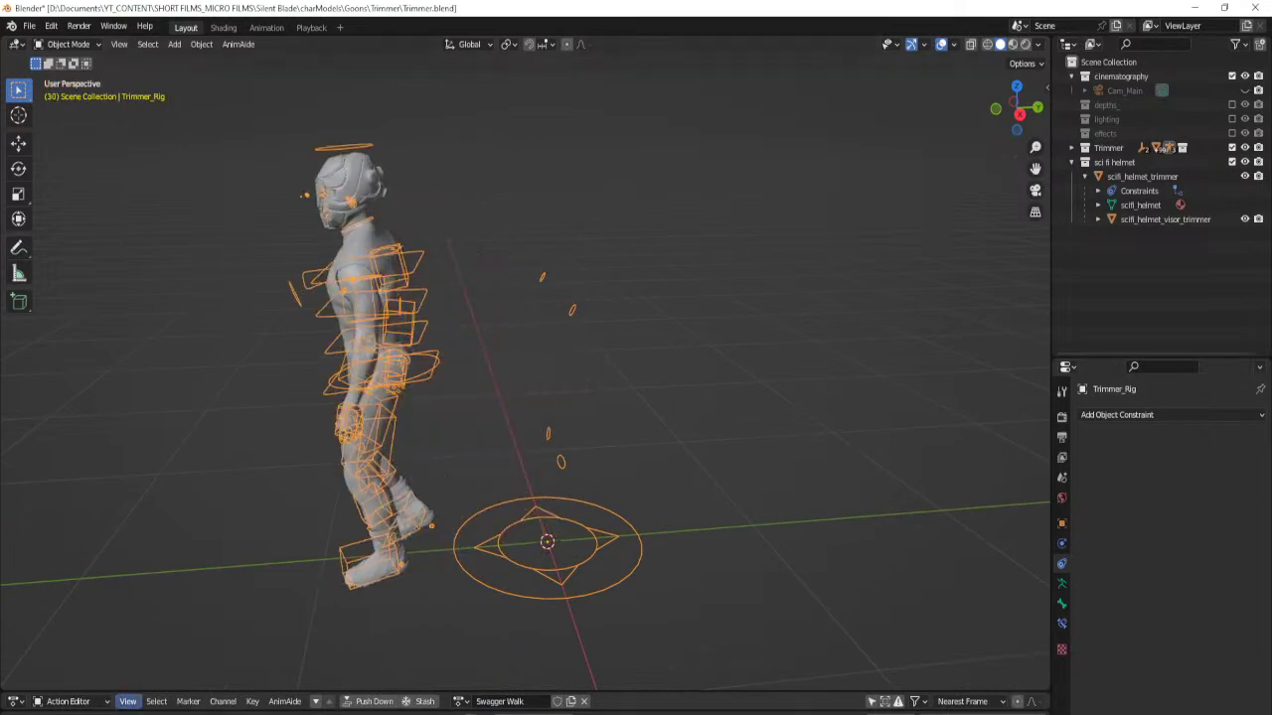
# Play the walk animation from the front and check how the helmet follows the head.
pyautogui.click(81, 702)
pyautogui.scroll(-2, 435, 539)
pyautogui.moveTo(435, 539); pyautogui.dragTo(587, 540, button='middle')
pyautogui.press('space')
pyautogui.press('space')
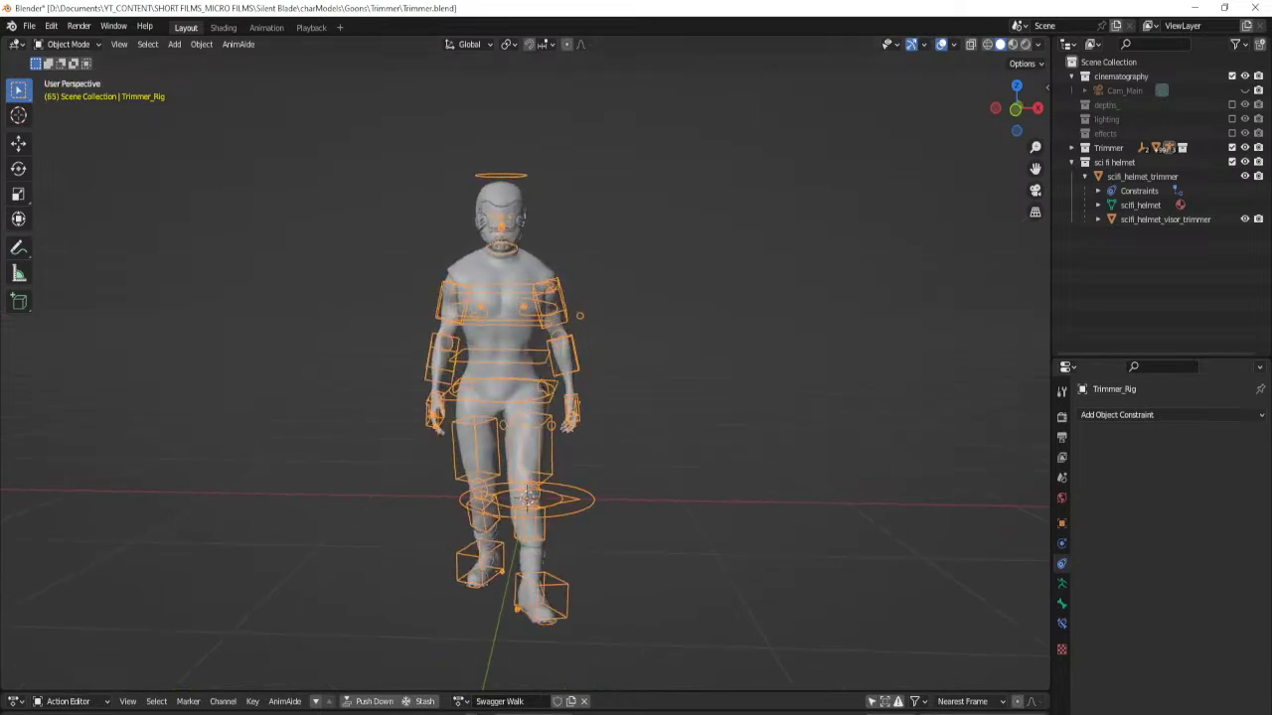
pyautogui.hotkey('shift', 'Left')
pyautogui.moveTo(572, 514); pyautogui.dragTo(610, 507, button='middle')
pyautogui.press('space')
pyautogui.press('space')
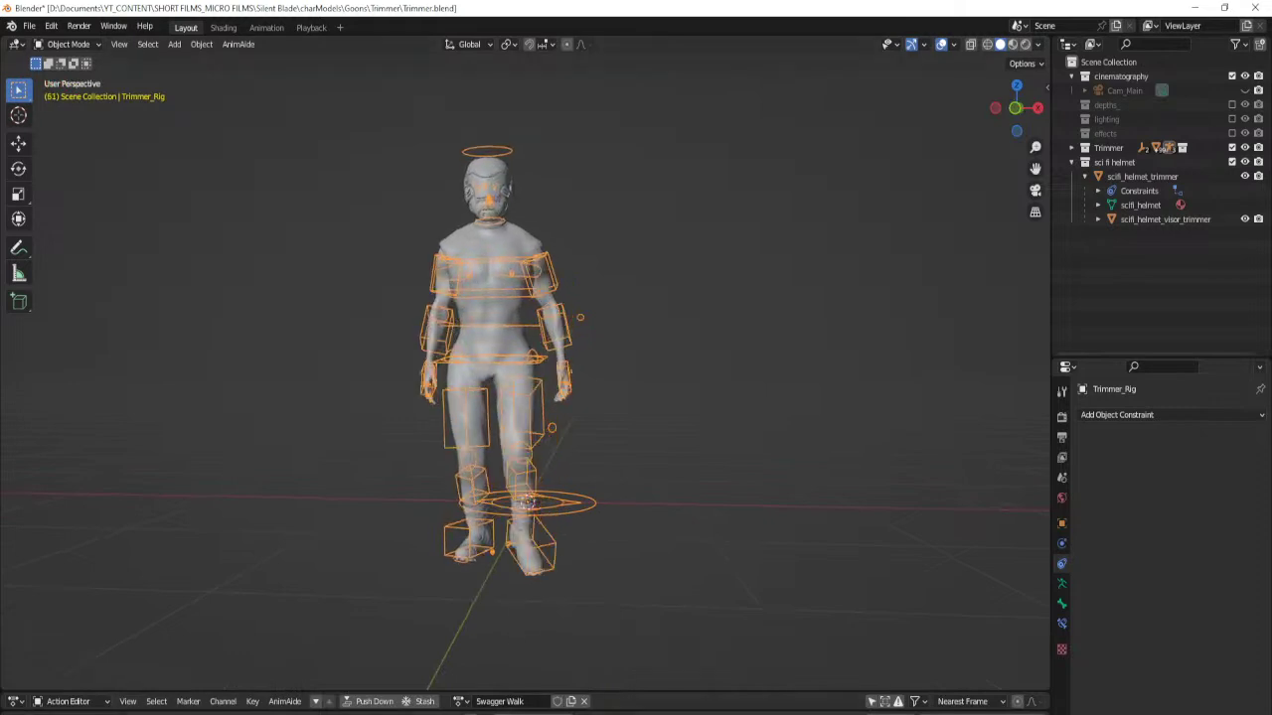
# Unlink the Swagger Walk action from the rig and reset all of its pose bones to the rest pose.
pyautogui.hotkey('shift', 'Left')
pyautogui.click(583, 701)
pyautogui.scroll(2, 643, 395)
pyautogui.keyDown('shift'); pyautogui.moveTo(656, 413); pyautogui.dragTo(743, 505, button='middle'); pyautogui.keyUp('shift')
pyautogui.hotkey('ctrl', 'Tab')
pyautogui.press('n')
pyautogui.press('a')
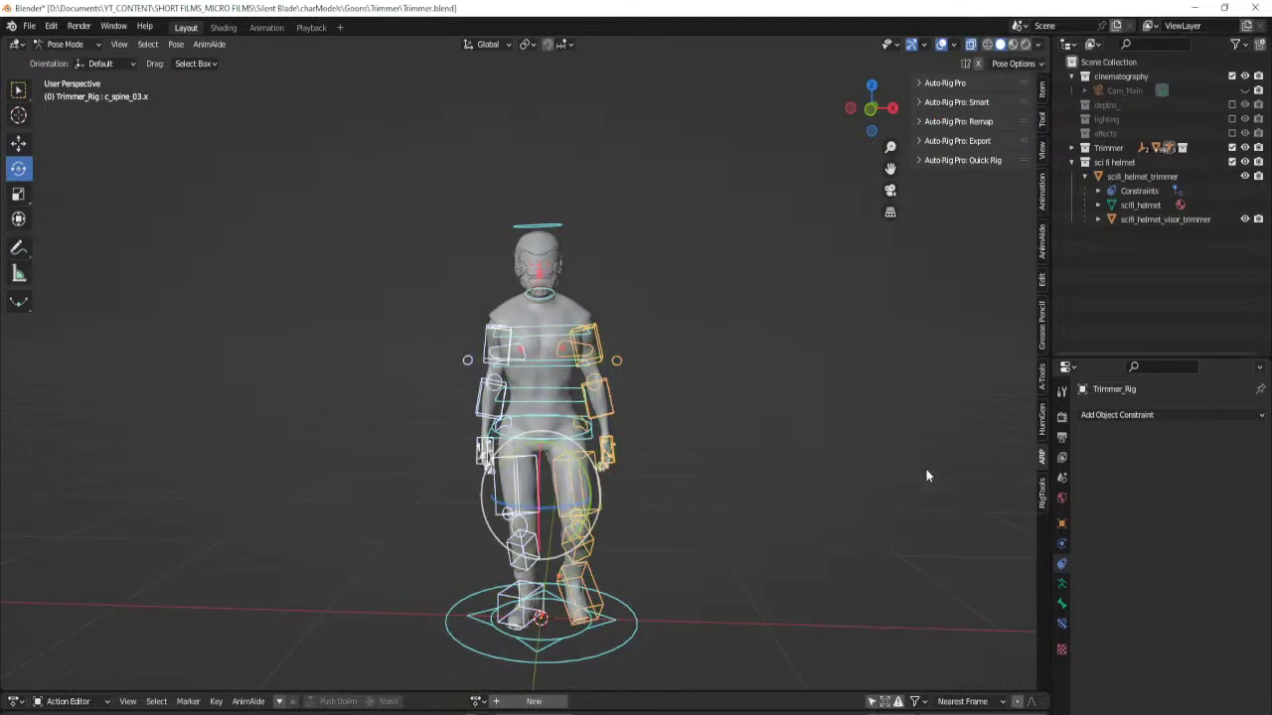
pyautogui.click(1042, 492)
pyautogui.click(968, 190)
pyautogui.hotkey('ctrl', 'Tab')
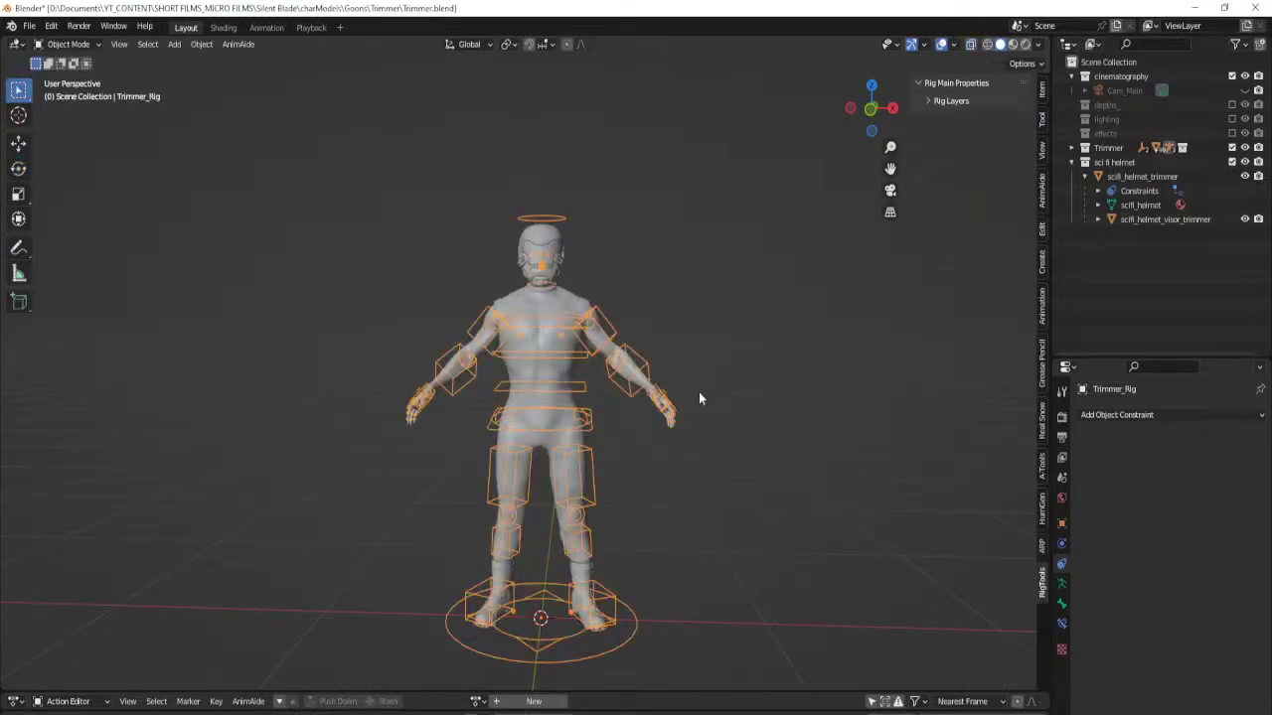
pyautogui.click(699, 394)
pyautogui.press('n')
# Move the sci fi helmet collection into the Trimmer collection.
pyautogui.moveTo(700, 394); pyautogui.dragTo(696, 487, button='middle')
pyautogui.scroll(3, 696, 487)
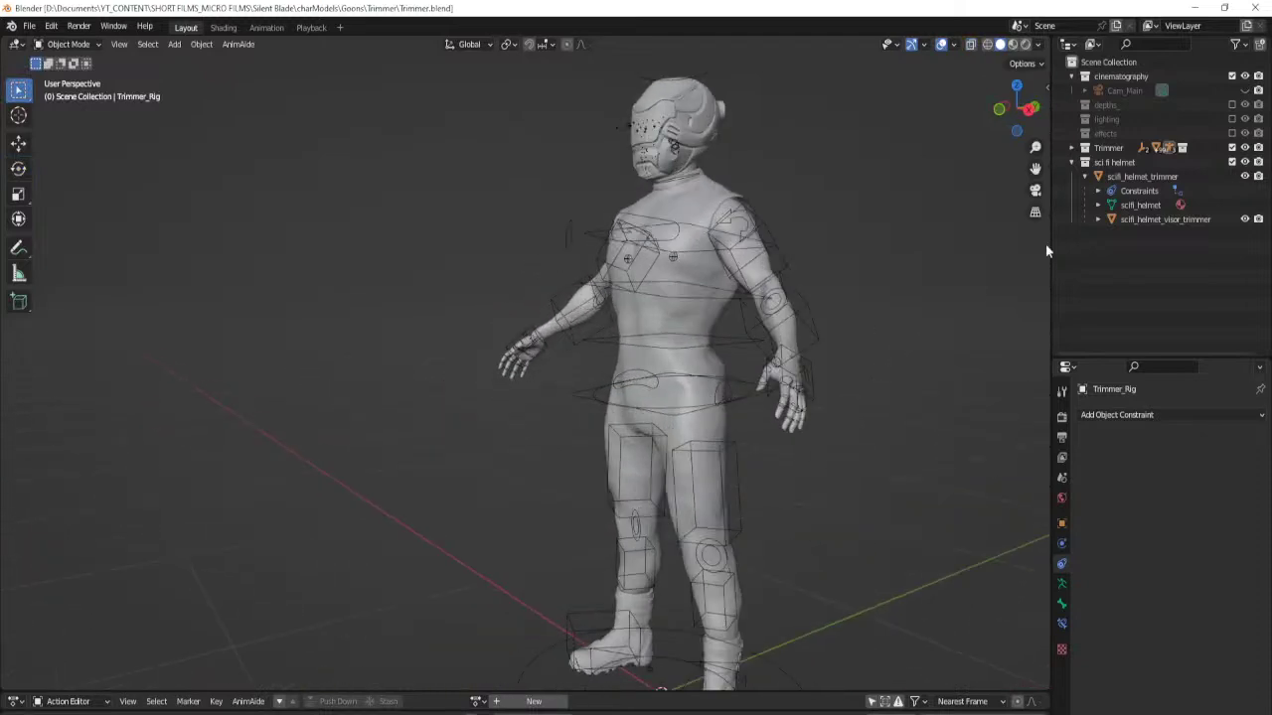
pyautogui.click(1071, 163)
pyautogui.moveTo(1109, 159); pyautogui.dragTo(1109, 148)
pyautogui.moveTo(862, 253); pyautogui.dragTo(755, 357, button='middle')
pyautogui.scroll(-2, 856, 330)
# Open the recent scene file jh_ep2_1.blend and enable the two disabled character collections in charModels.
pyautogui.click(28, 26)
pyautogui.moveTo(75, 77)
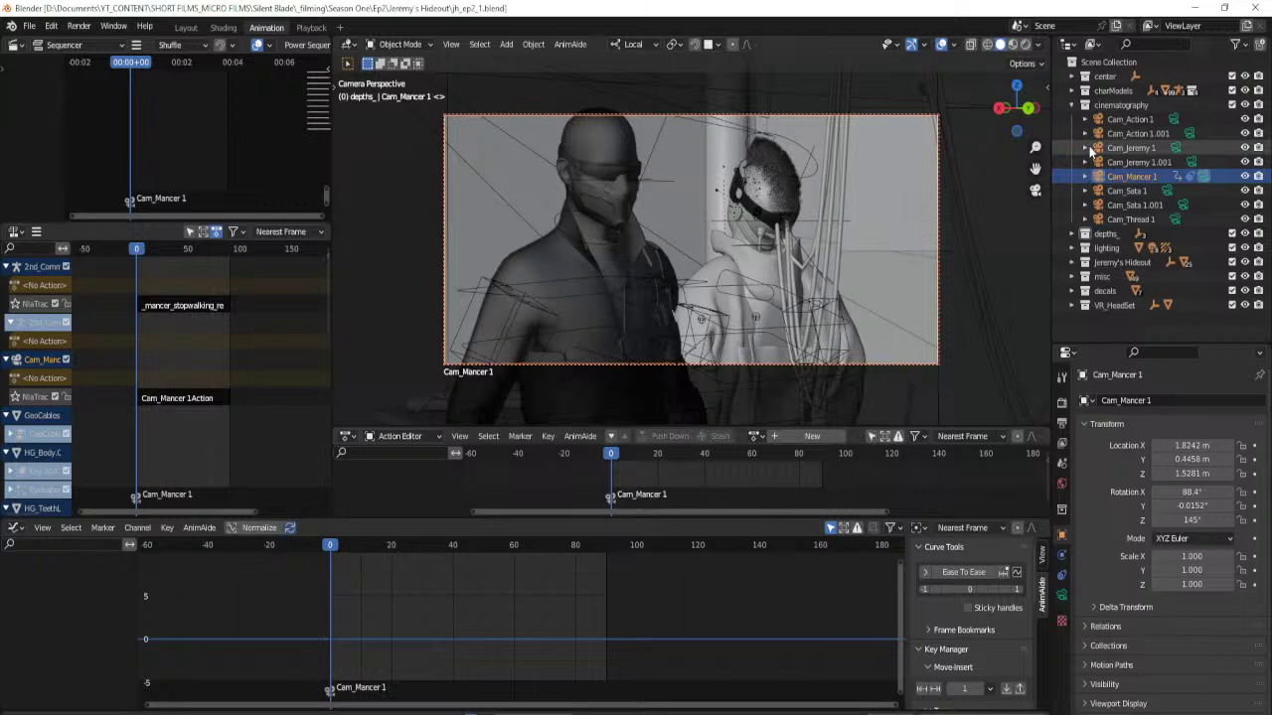
pyautogui.click(1071, 104)
pyautogui.click(1072, 90)
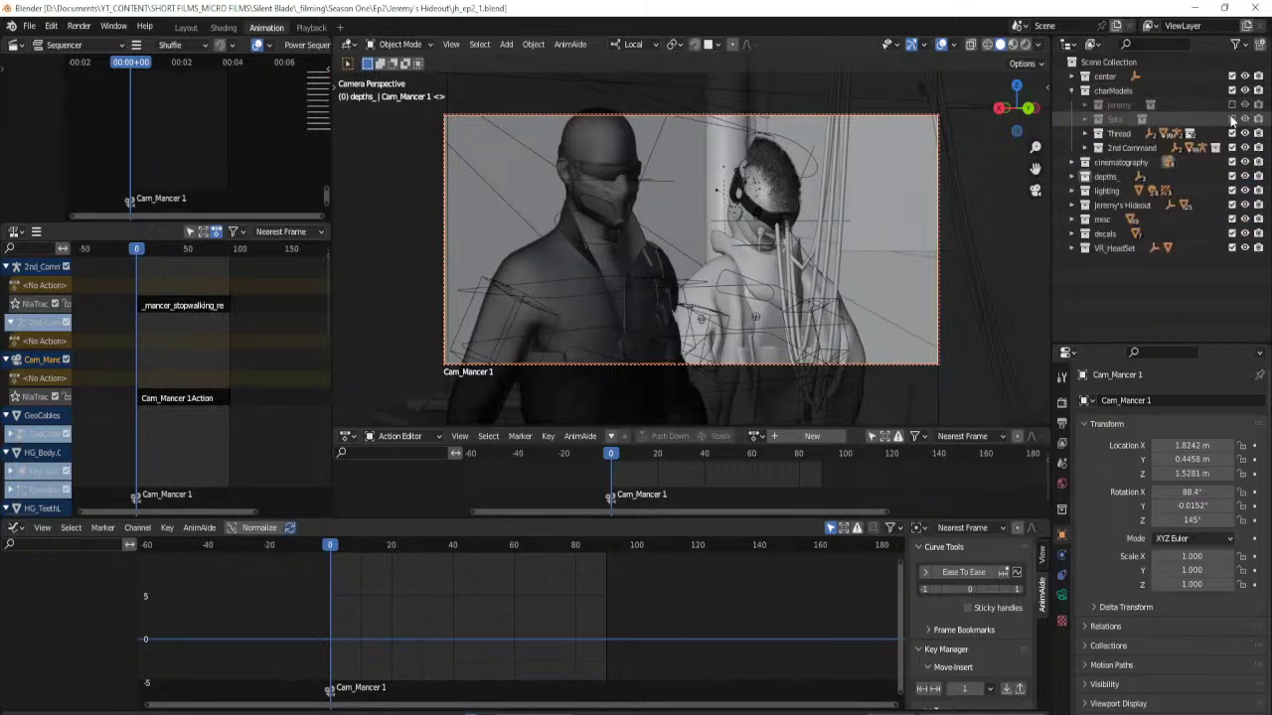
pyautogui.click(1232, 119)
pyautogui.click(1232, 104)
# Make charModels the active collection in the Layout workspace and save the scene file.
pyautogui.click(1112, 90)
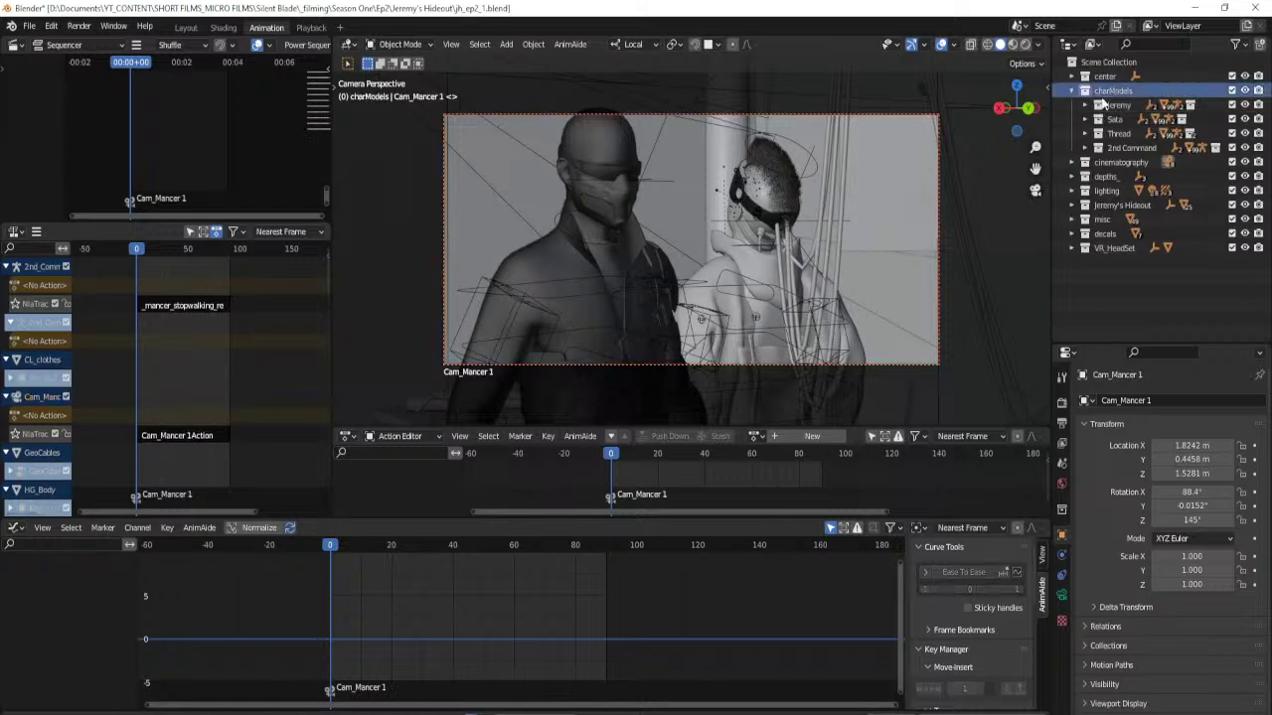
pyautogui.click(187, 28)
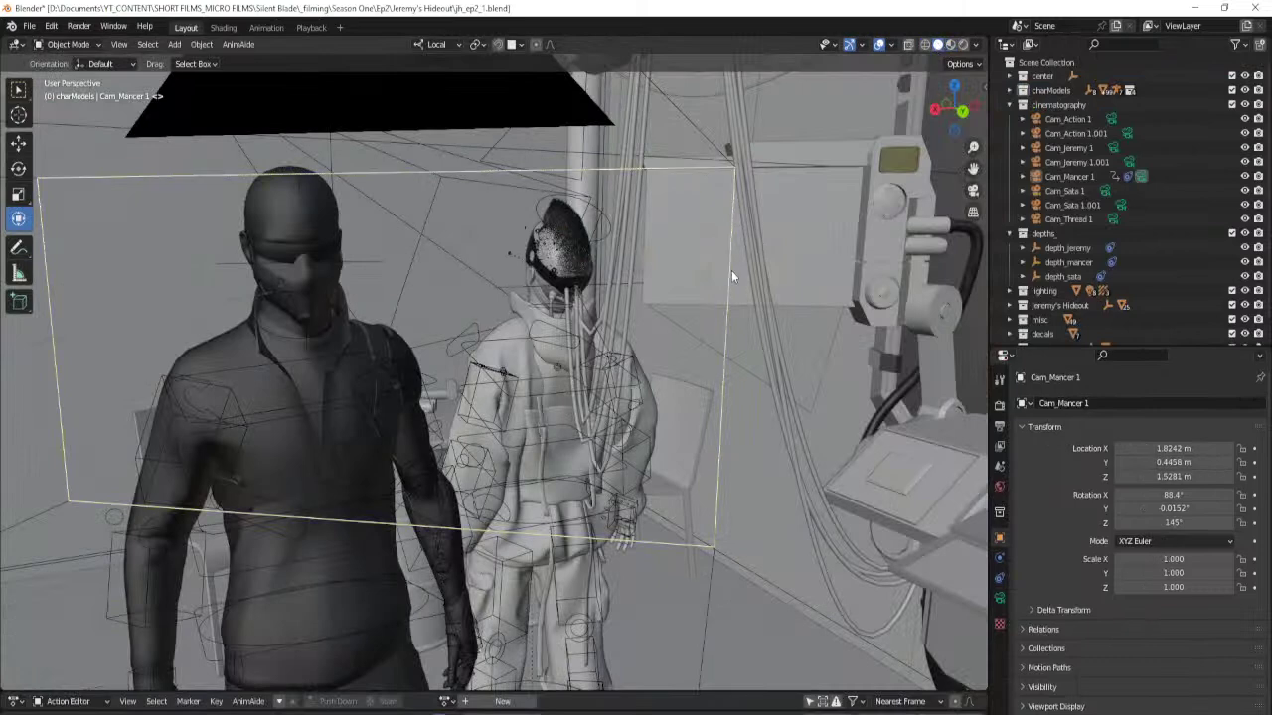
pyautogui.click(1009, 105)
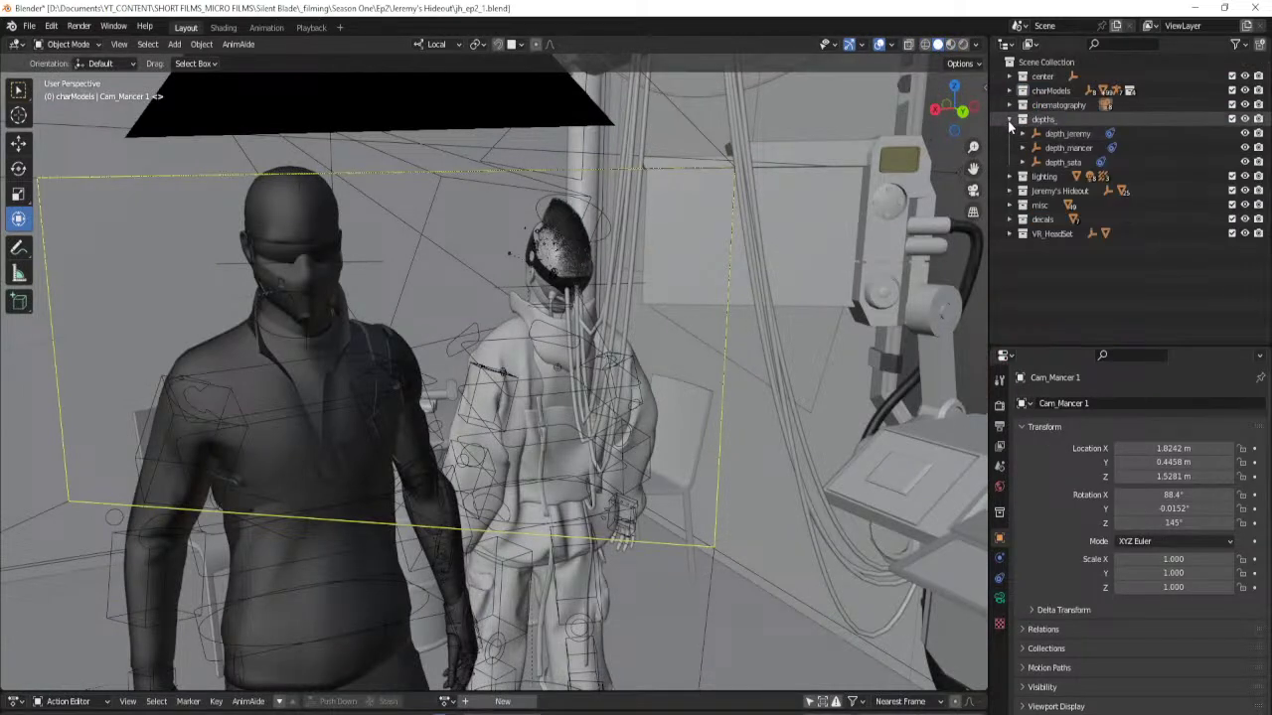
pyautogui.click(1009, 90)
pyautogui.click(1051, 91)
pyautogui.scroll(-7, 660, 322)
pyautogui.moveTo(659, 323); pyautogui.dragTo(693, 355, button='middle')
pyautogui.hotkey('shift', 's')
pyautogui.hotkey('ctrl', 's')
pyautogui.moveTo(603, 384); pyautogui.dragTo(626, 390, button='middle')
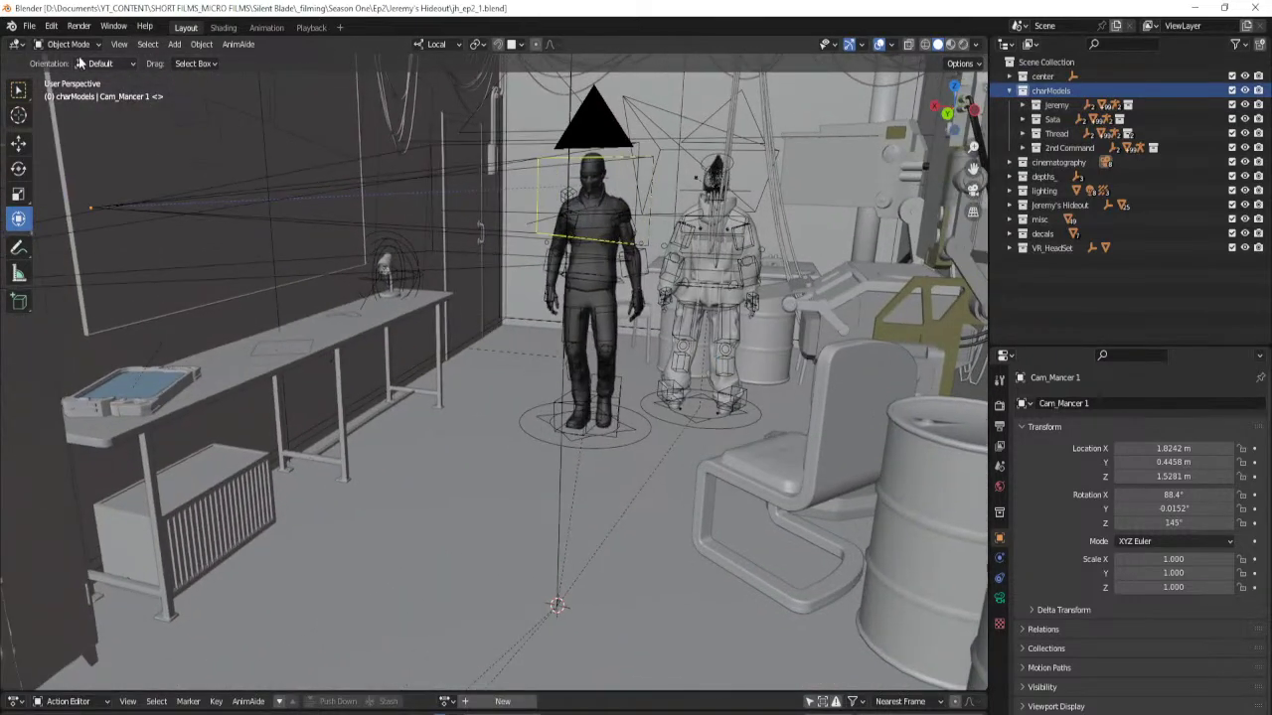
# Begin an append and browse to Silent Blade's charModels folder within SHORT FILMS_MICRO FILMS.
pyautogui.click(30, 26)
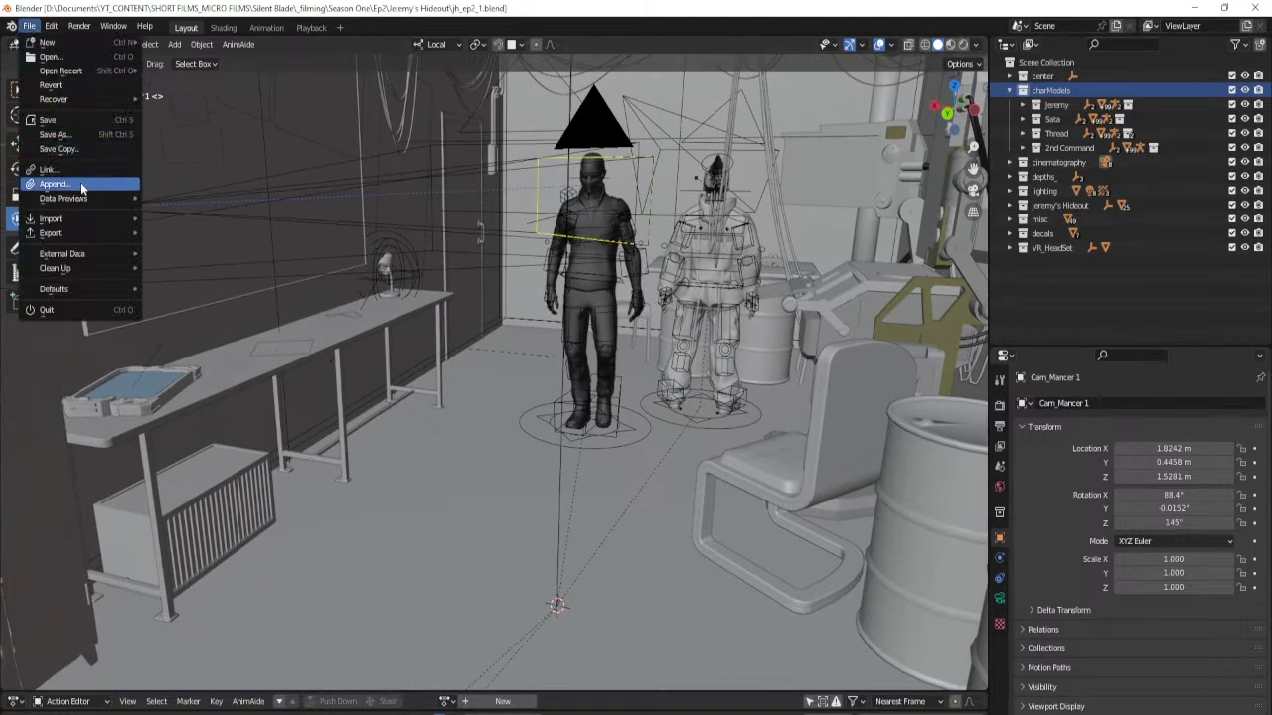
pyautogui.click(82, 185)
pyautogui.click(338, 480)
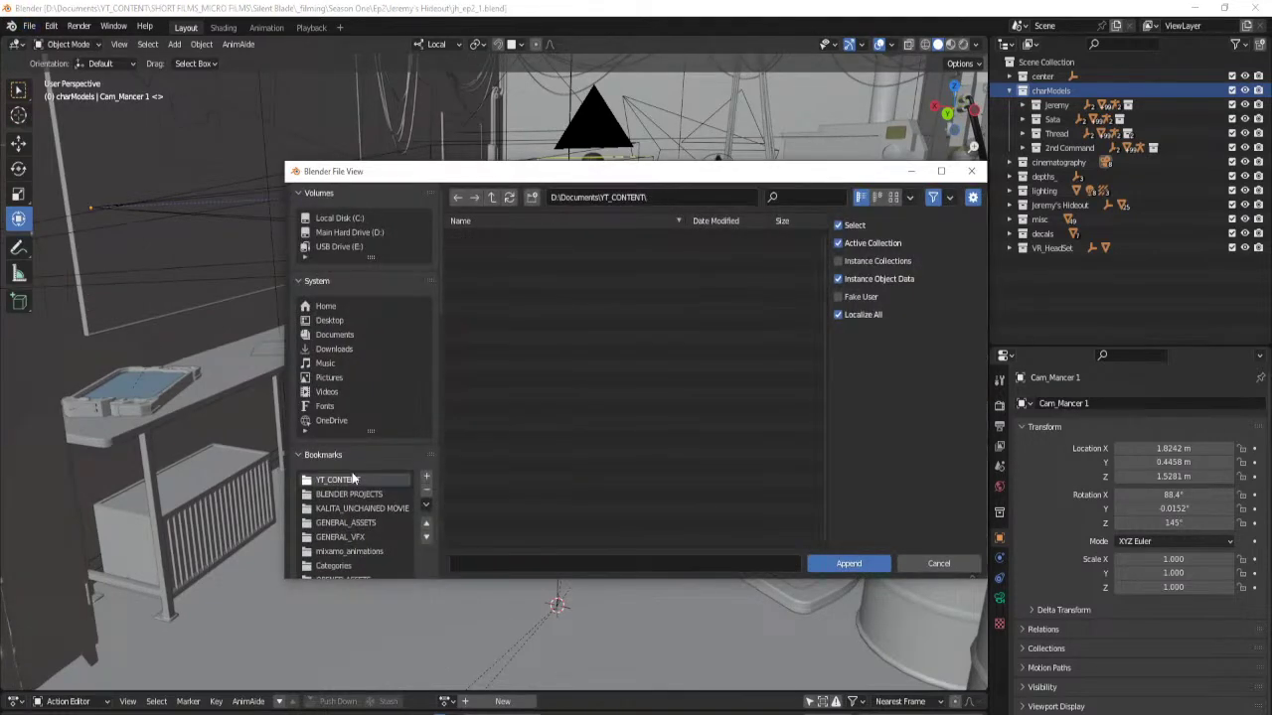
pyautogui.click(814, 196)
pyautogui.write('short')
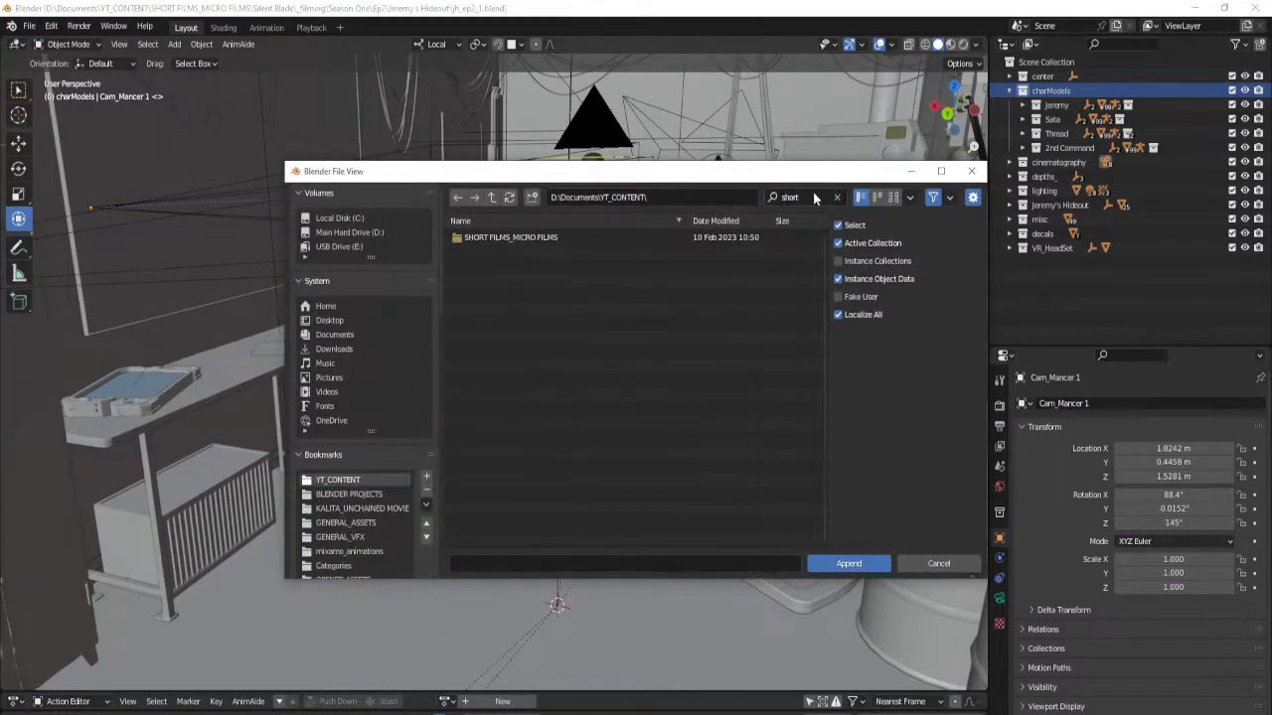
pyautogui.doubleClick(510, 237)
pyautogui.click(497, 380)
pyautogui.doubleClick(500, 381)
pyautogui.doubleClick(484, 323)
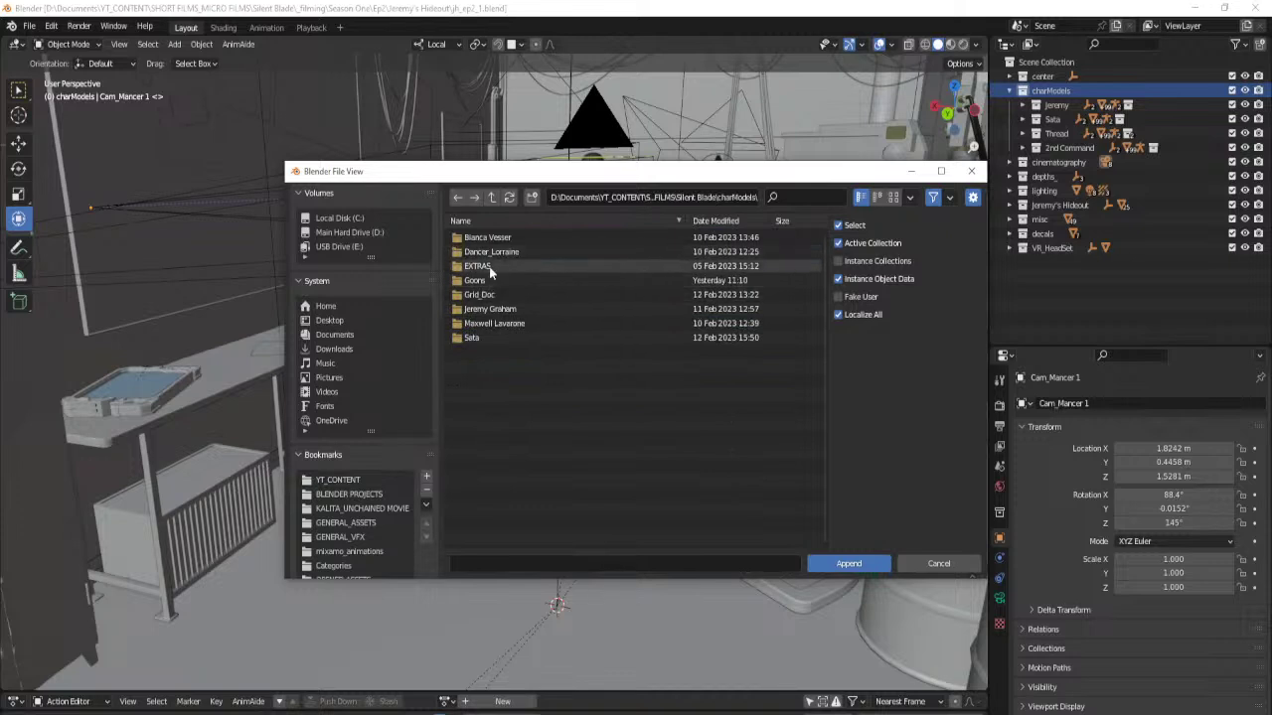
# Append the Trimmer collection from Trimmer.blend in the Goons folder into charModels and collapse it in the outliner.
pyautogui.doubleClick(478, 283)
pyautogui.doubleClick(484, 254)
pyautogui.click(485, 238)
pyautogui.doubleClick(485, 238)
pyautogui.doubleClick(487, 280)
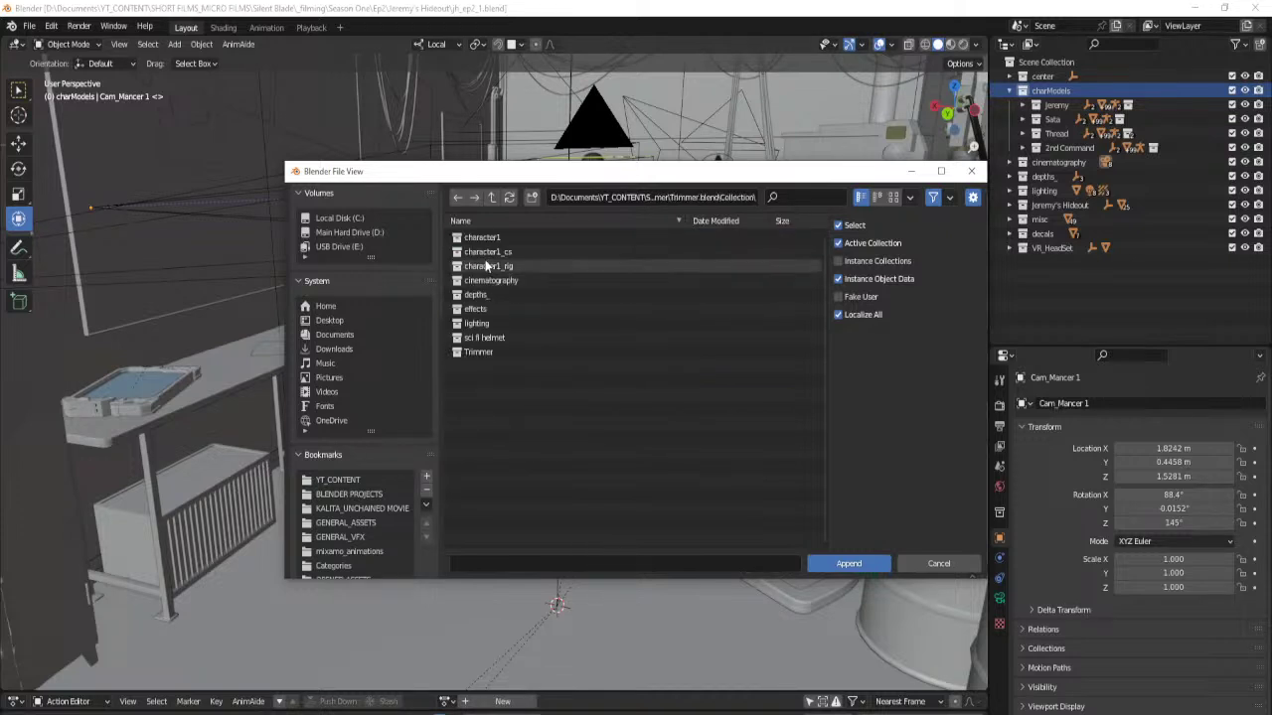
pyautogui.click(482, 350)
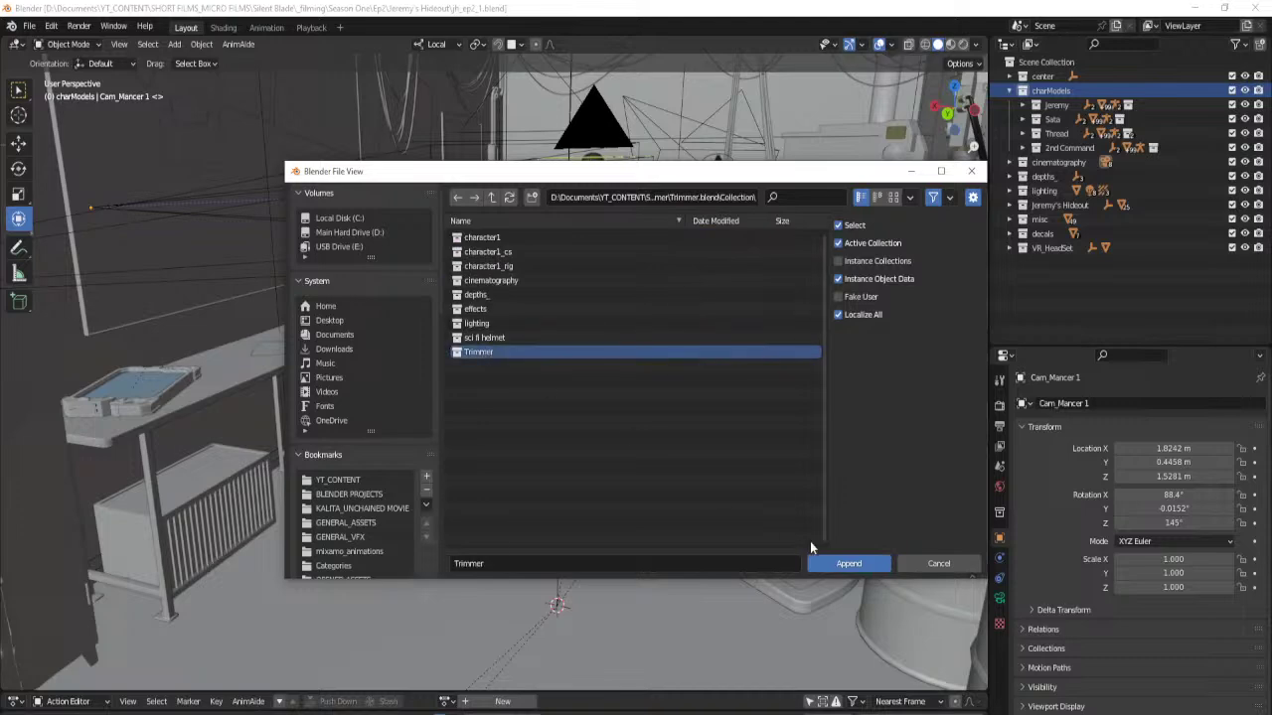
pyautogui.click(849, 563)
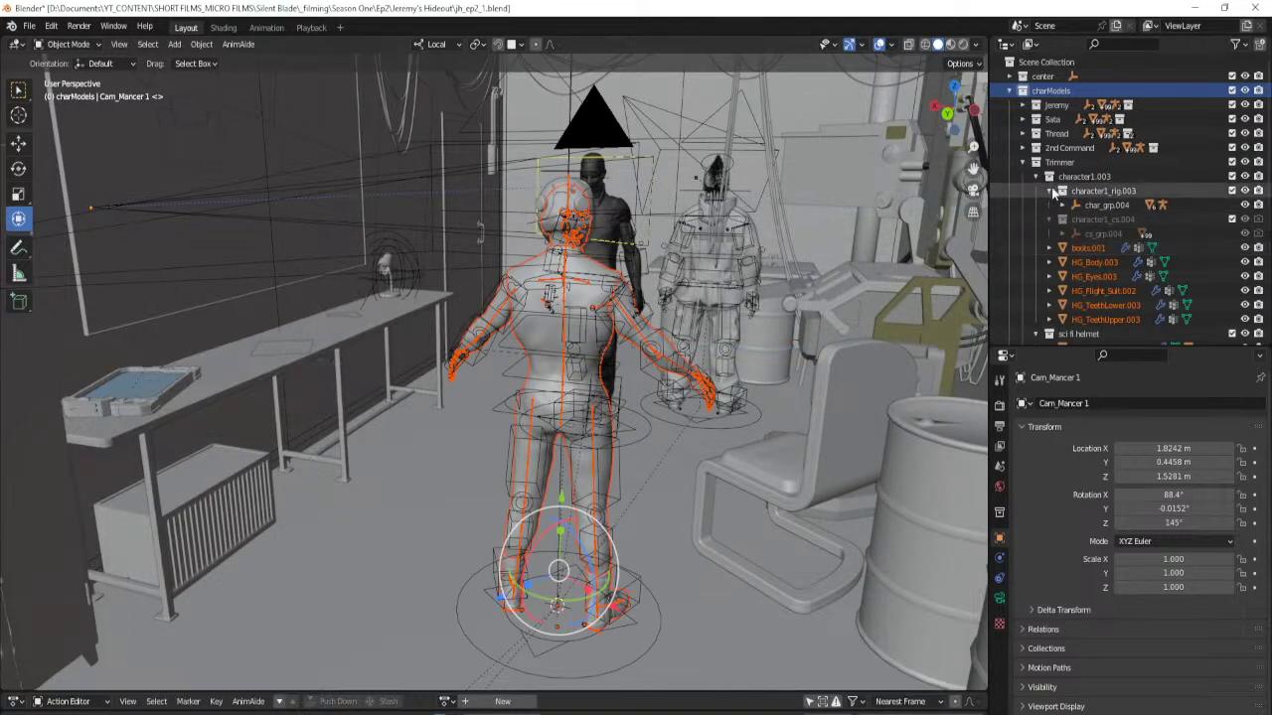
pyautogui.click(1024, 162)
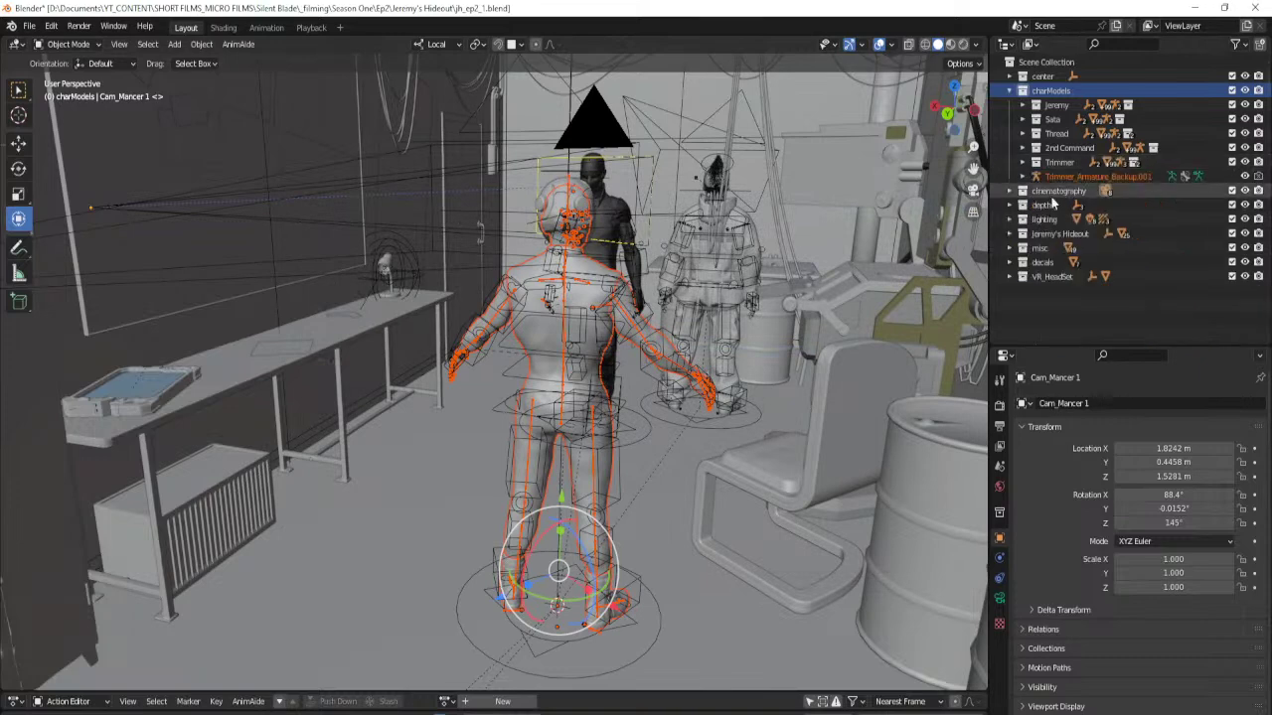
# Delete the leftover Trimmer_Armature_Backup.001 and Trimmer_Armature objects from the appended Trimmer character.
pyautogui.click(1066, 181)
pyautogui.press('x')
pyautogui.click(1118, 163)
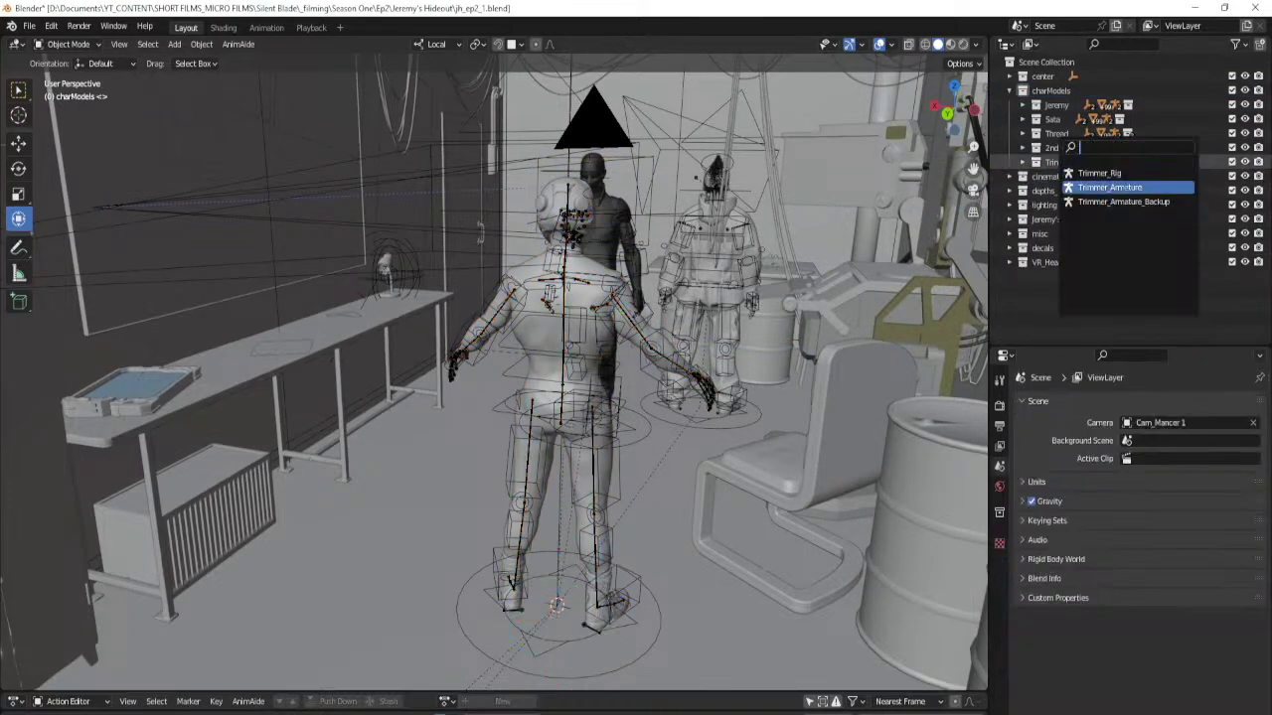
pyautogui.click(1109, 187)
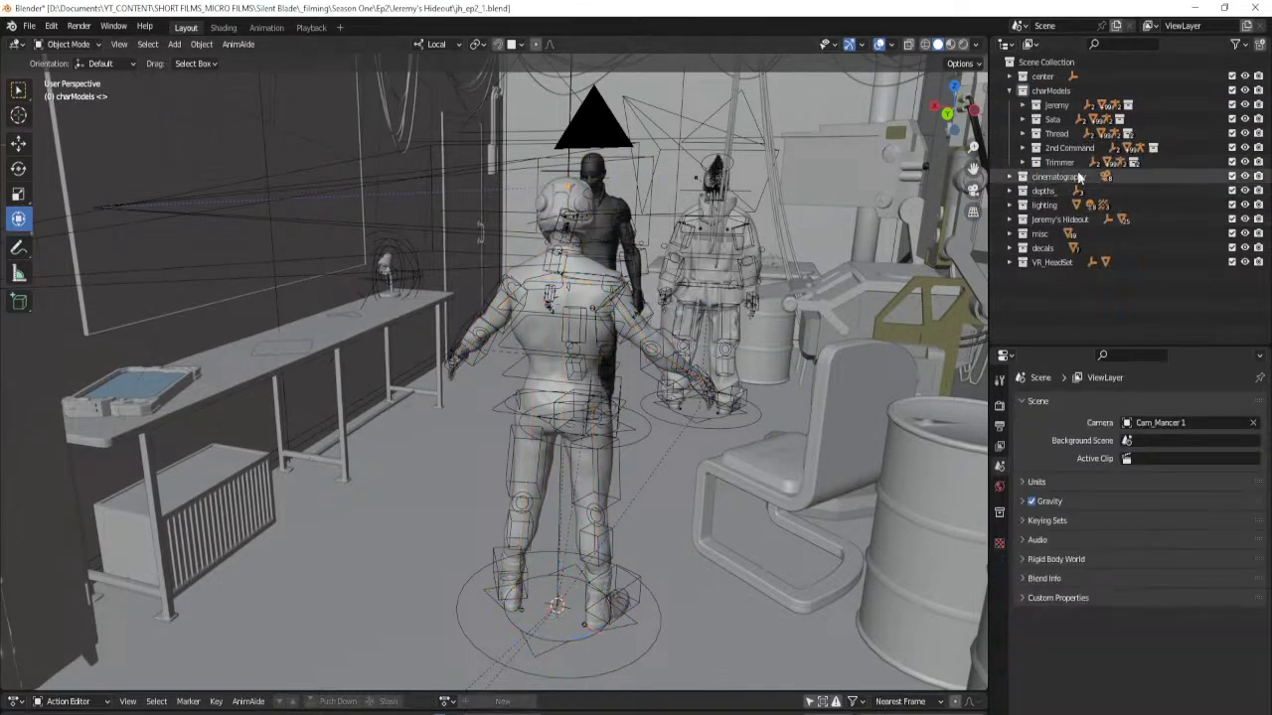
pyautogui.click(1122, 163)
pyautogui.click(1108, 172)
# Hide the room's ceiling and move Trimmer_Rig to about X 0.50 m, Y -3.55 m, beside the table and chair.
pyautogui.moveTo(646, 402); pyautogui.dragTo(635, 301, button='middle')
pyautogui.click(642, 292)
pyautogui.press('h')
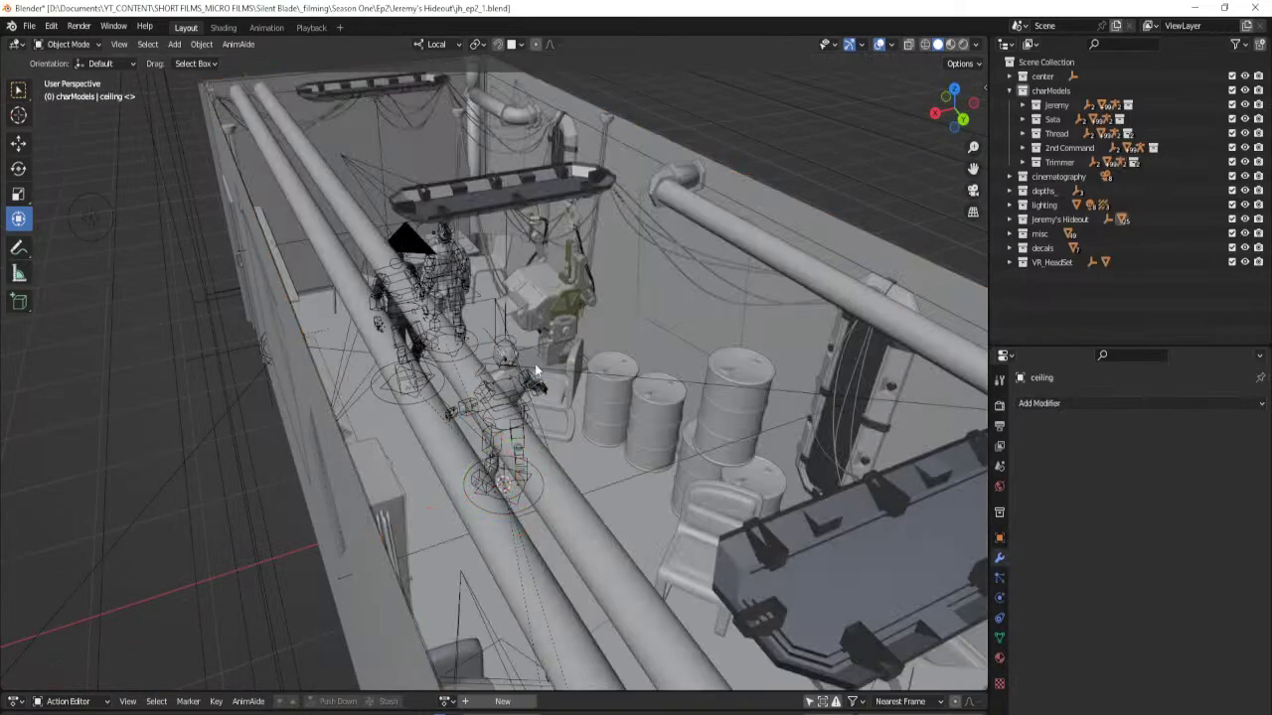
pyautogui.click(501, 352)
pyautogui.press('KP_7')
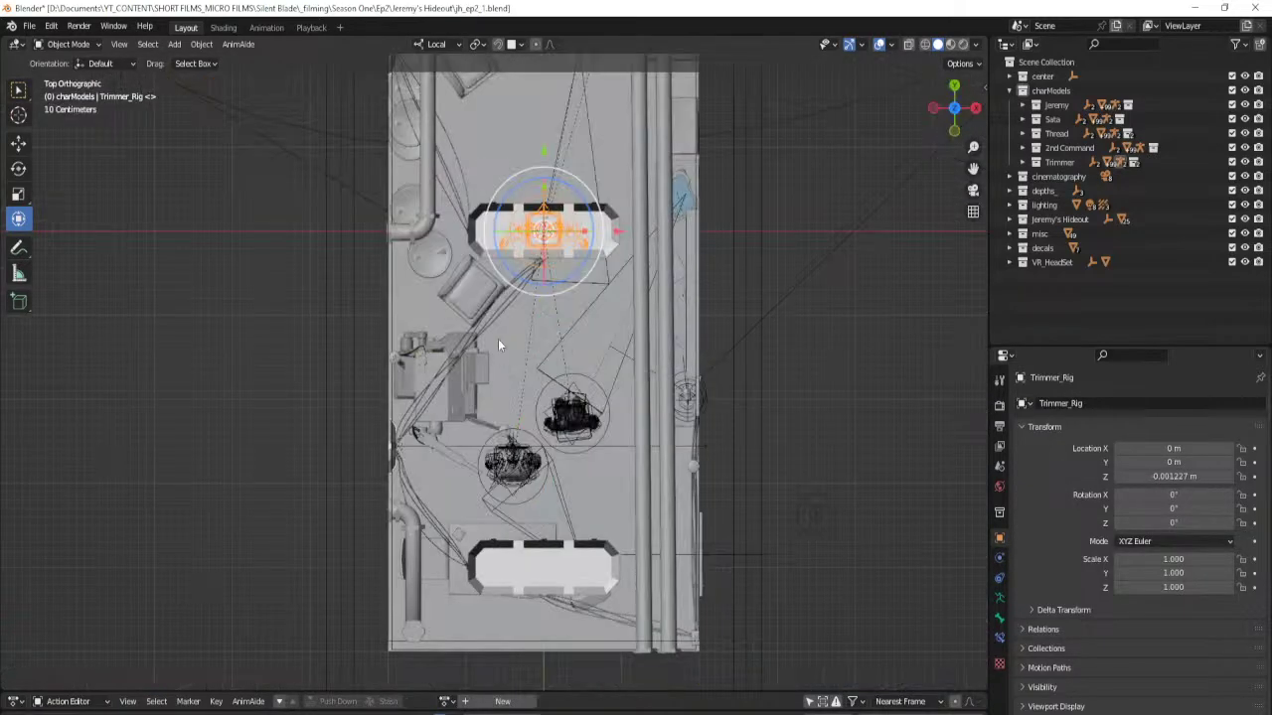
pyautogui.moveTo(546, 256); pyautogui.dragTo(587, 534)
pyautogui.press('KP_Decimal')
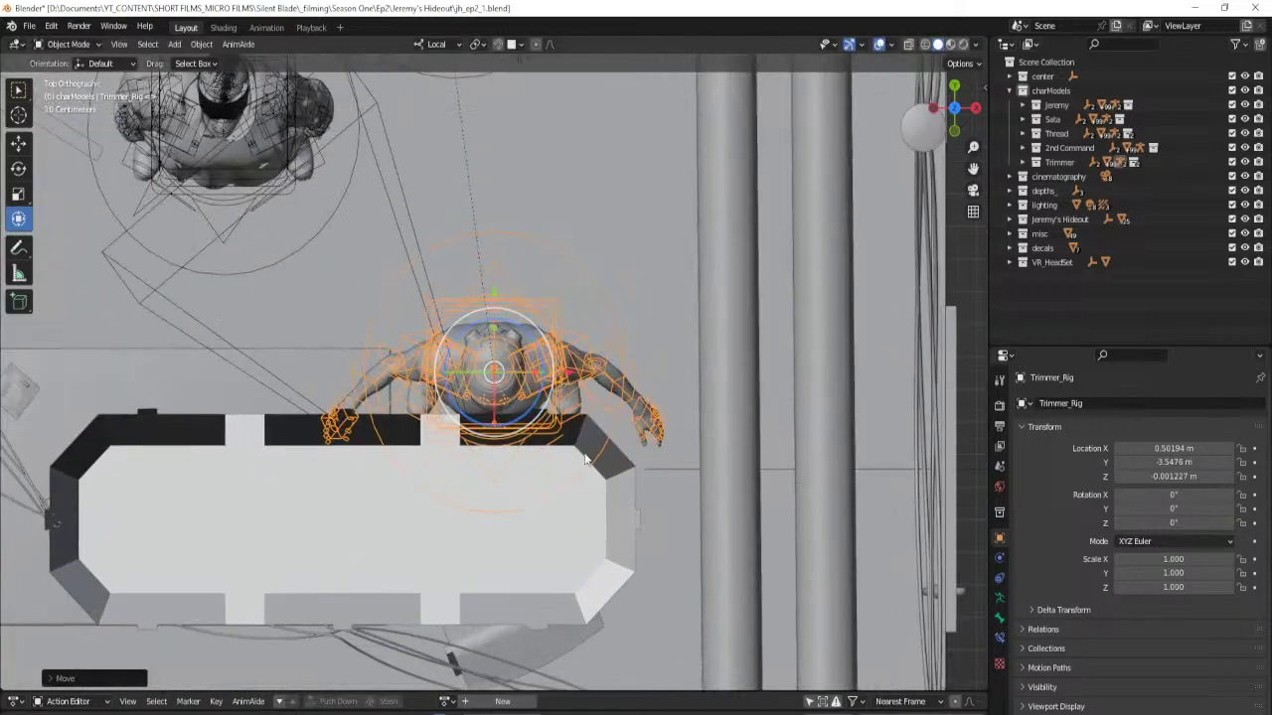
# Enter Pose Mode on Trimmer_Rig and rotate its c_traj ground control 180 degrees about Z.
pyautogui.moveTo(576, 444); pyautogui.dragTo(549, 349, button='middle')
pyautogui.hotkey('ctrl', 'Tab')
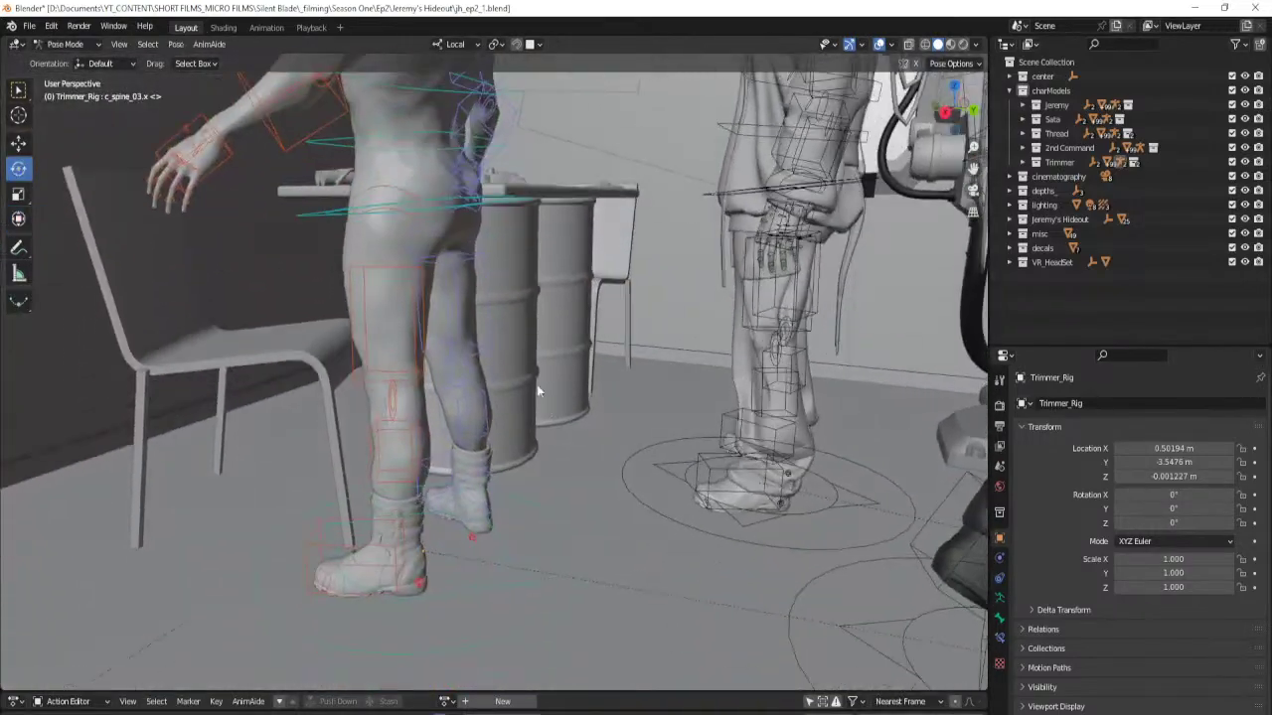
pyautogui.click(557, 524)
pyautogui.press('r')
pyautogui.press('z')
pyautogui.press('1')
pyautogui.press('8')
pyautogui.press('0')
pyautogui.press('Return')
# Turn the c_traj control slightly toward the table and shift the character sideways in front of the chair.
pyautogui.moveTo(417, 501); pyautogui.dragTo(540, 516, button='middle')
pyautogui.click(515, 556)
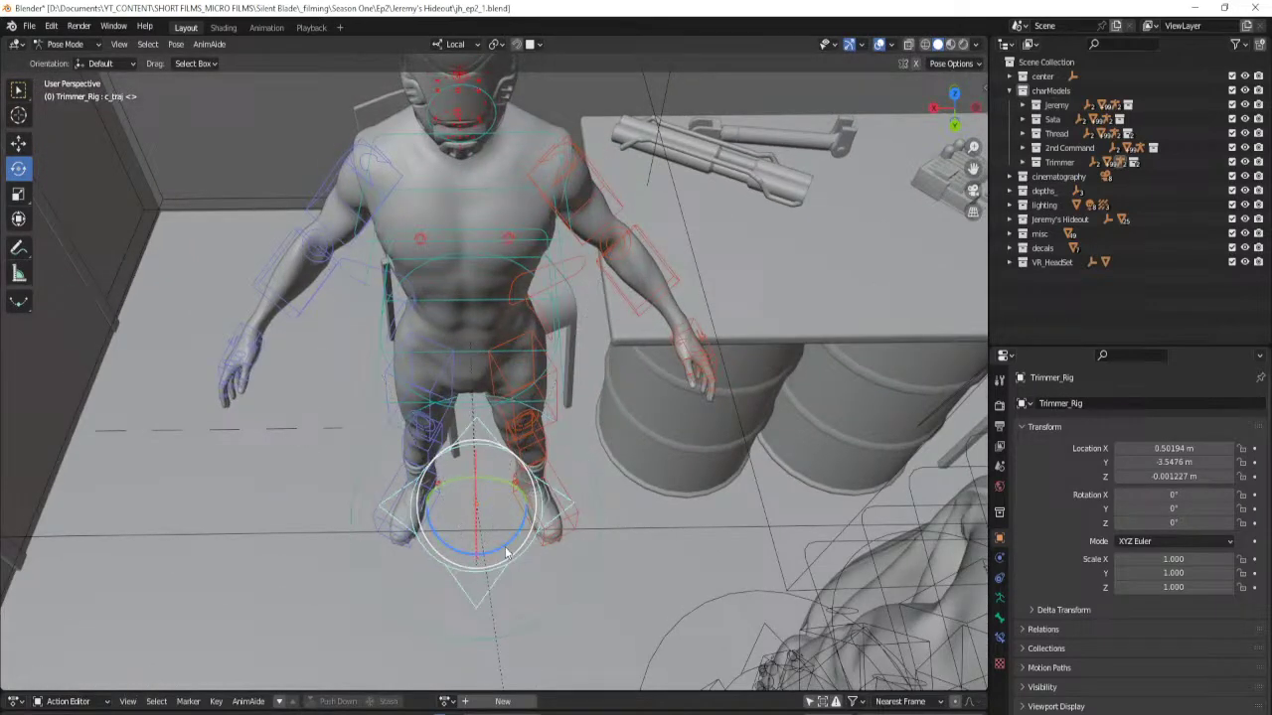
pyautogui.press('r')
pyautogui.moveTo(529, 548); pyautogui.dragTo(535, 545)
pyautogui.click(18, 219)
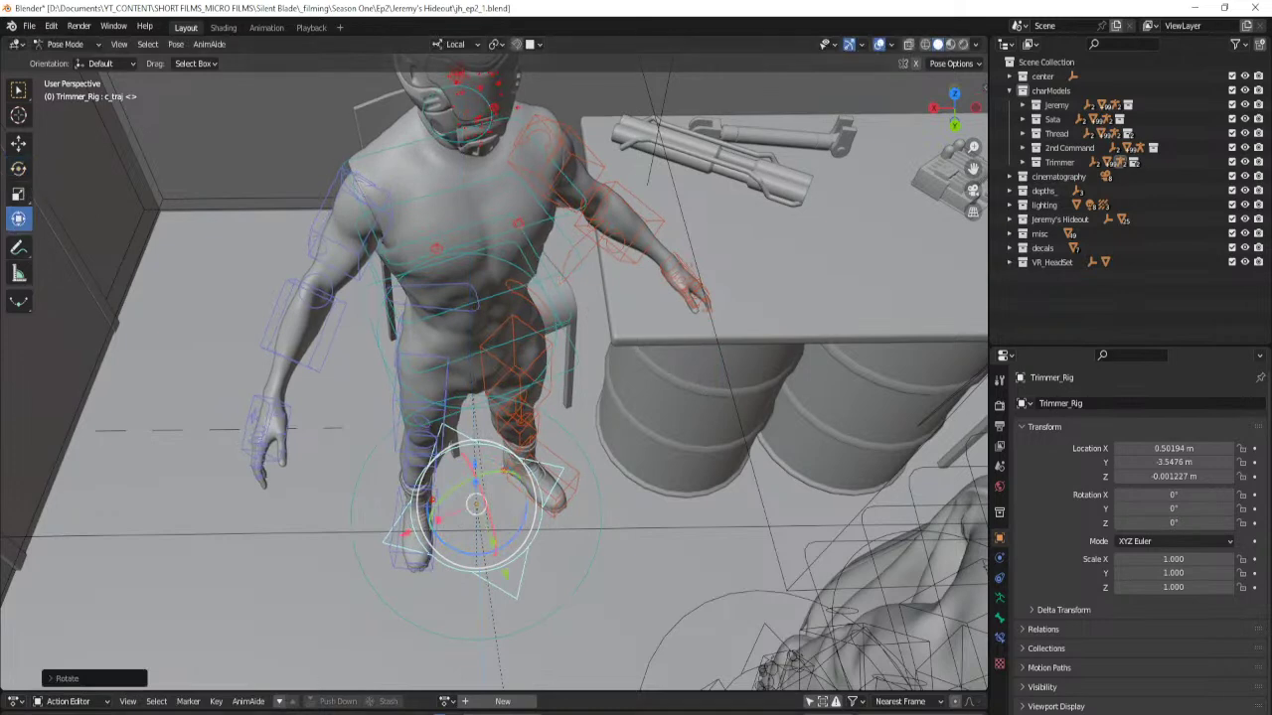
pyautogui.moveTo(403, 534); pyautogui.dragTo(452, 531)
pyautogui.moveTo(452, 532); pyautogui.dragTo(515, 553, button='middle')
pyautogui.press('KP_7')
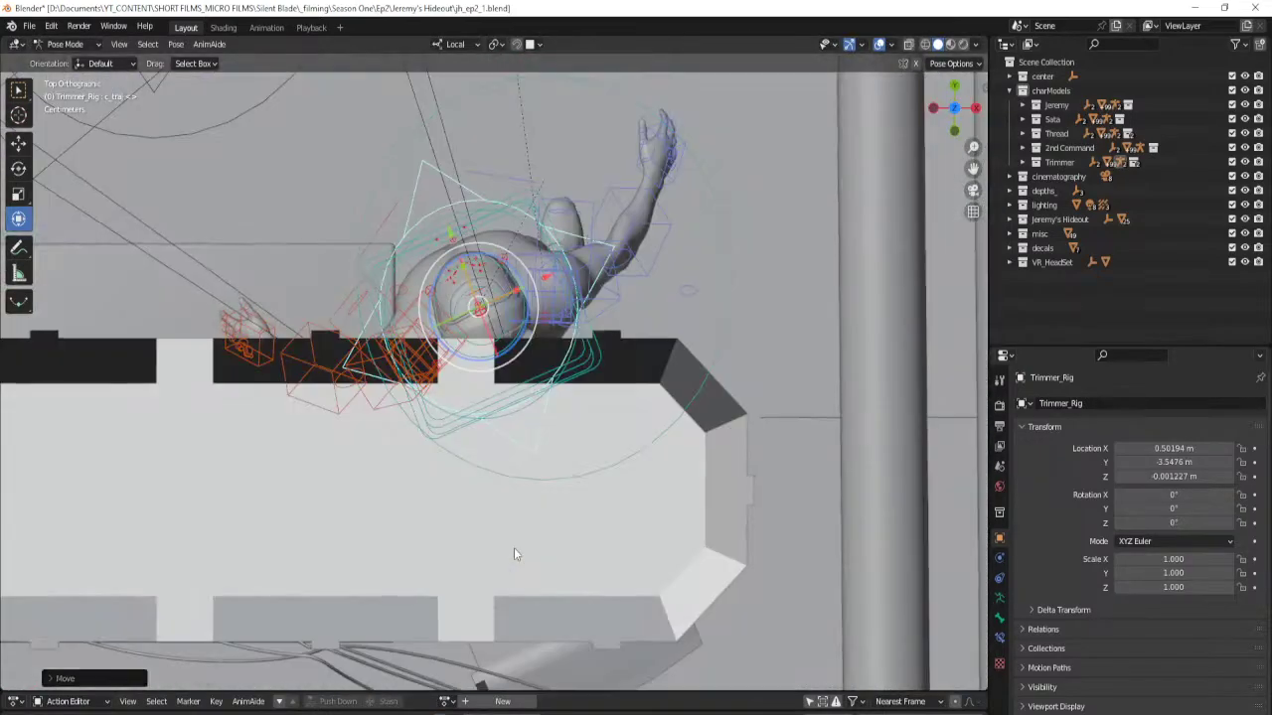
# Move the c_traj control along the Y axis to refine the standing spot by the chair, and save the scene.
pyautogui.moveTo(655, 502); pyautogui.dragTo(538, 578, button='middle')
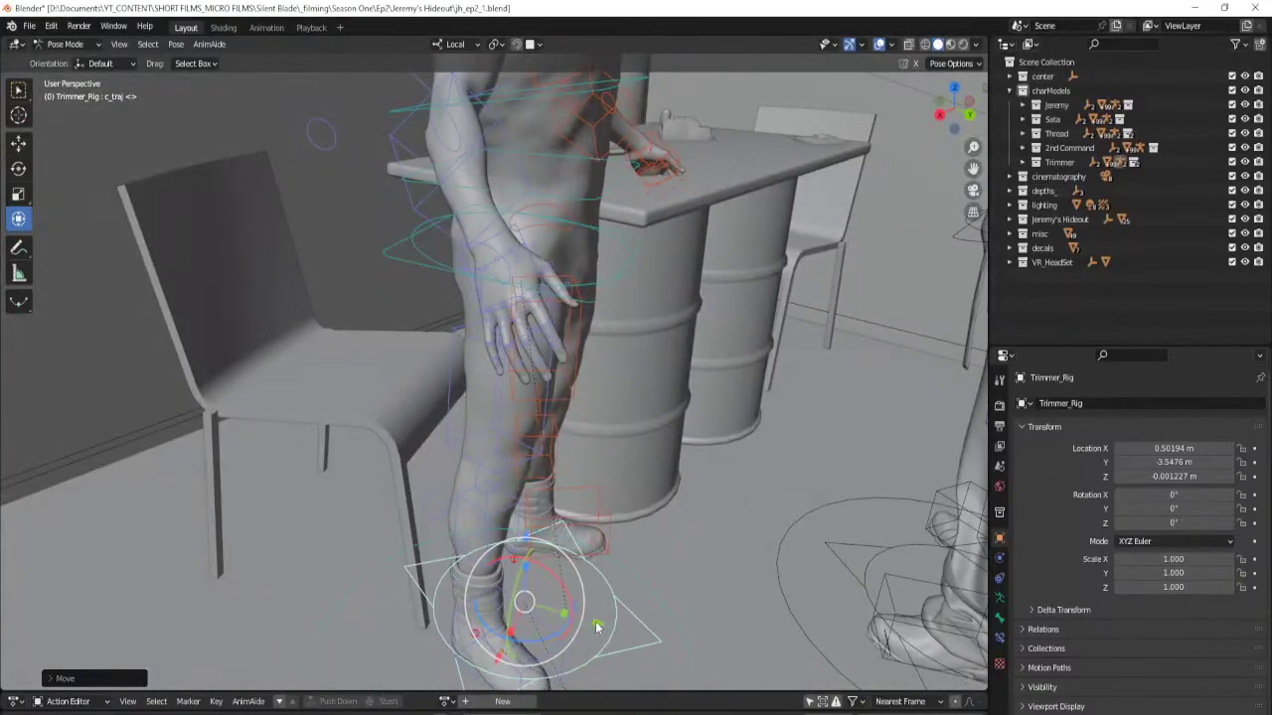
pyautogui.press('g')
pyautogui.press('y')
pyautogui.press('y')
pyautogui.click(644, 587)
pyautogui.moveTo(643, 587); pyautogui.dragTo(540, 520, button='middle')
pyautogui.hotkey('ctrl', 's')
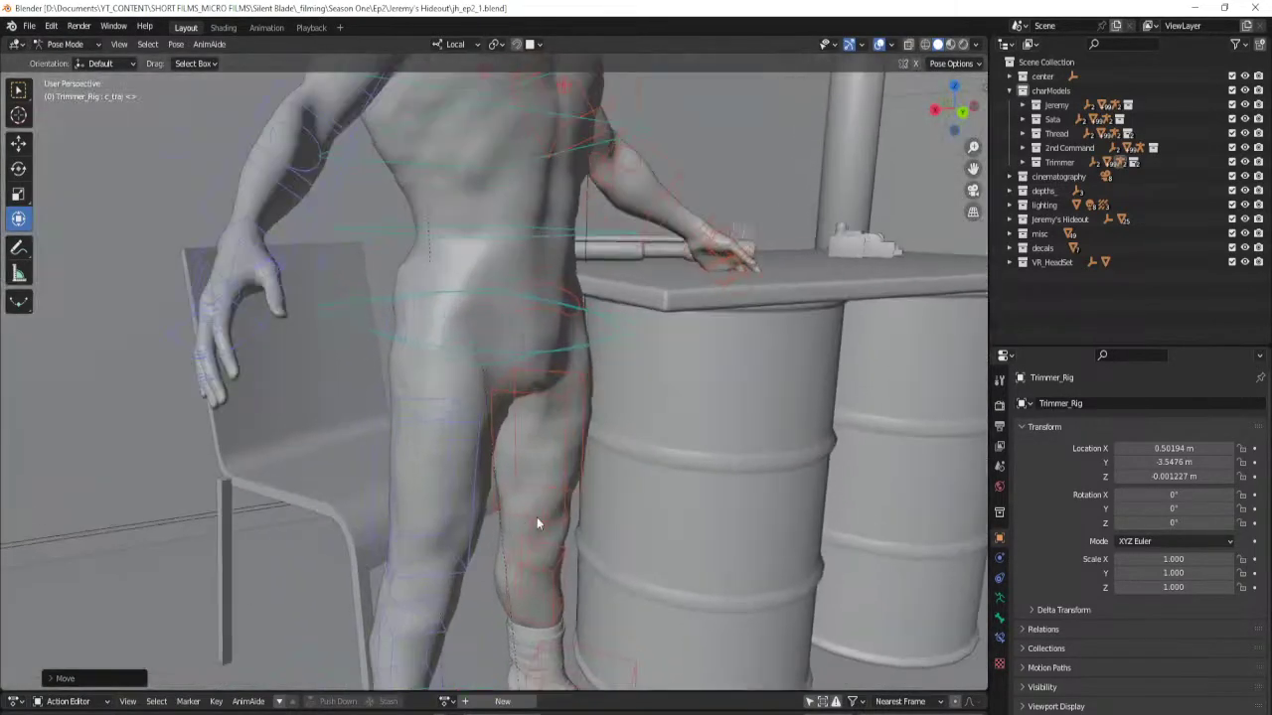
# Snap both of Trimmer's legs from FK to IK using the rig's Snap IK-FK setting on each thigh control.
pyautogui.scroll(3, 570, 407)
pyautogui.click(571, 407)
pyautogui.press('n')
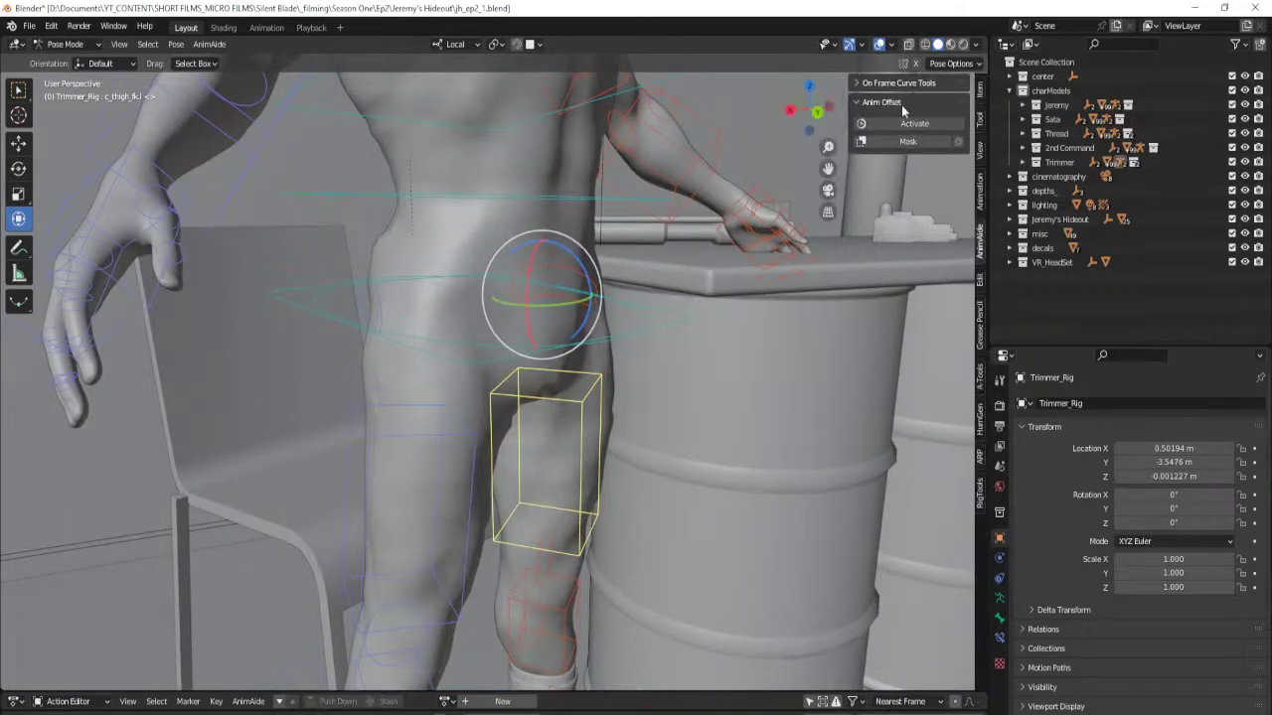
pyautogui.click(981, 491)
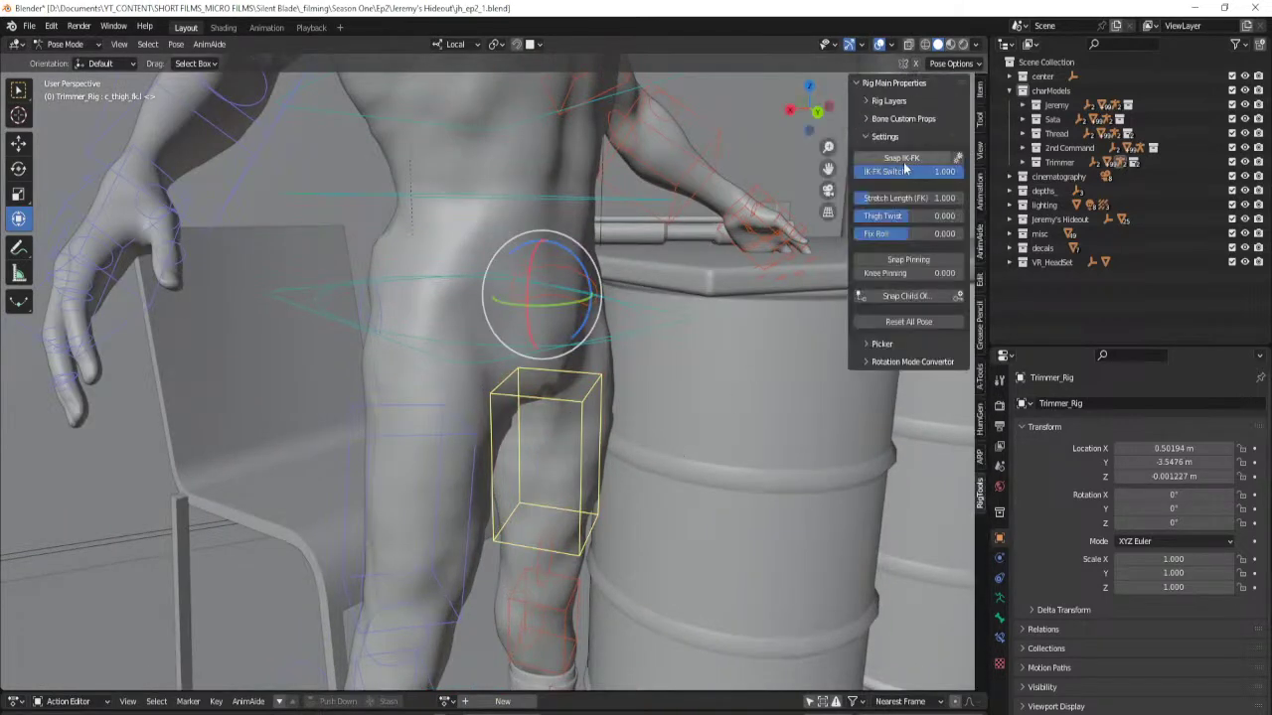
pyautogui.click(449, 421)
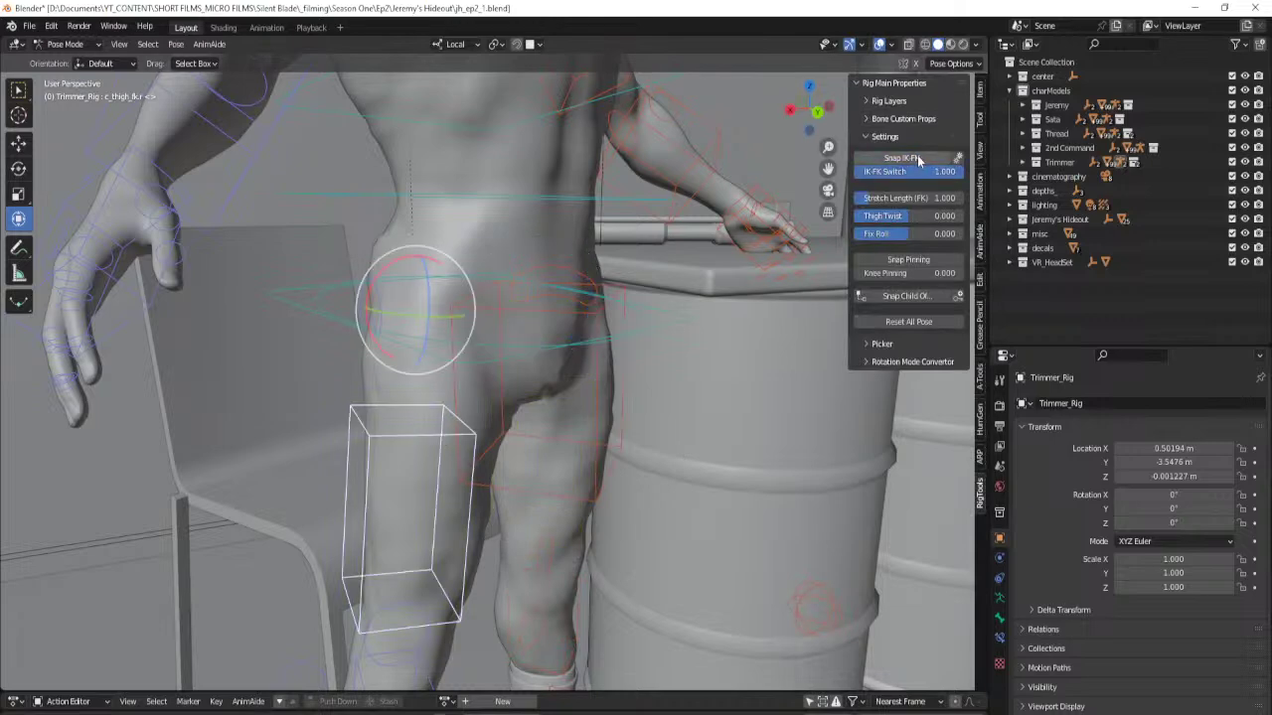
pyautogui.press('n')
pyautogui.moveTo(512, 421); pyautogui.dragTo(472, 402, button='middle')
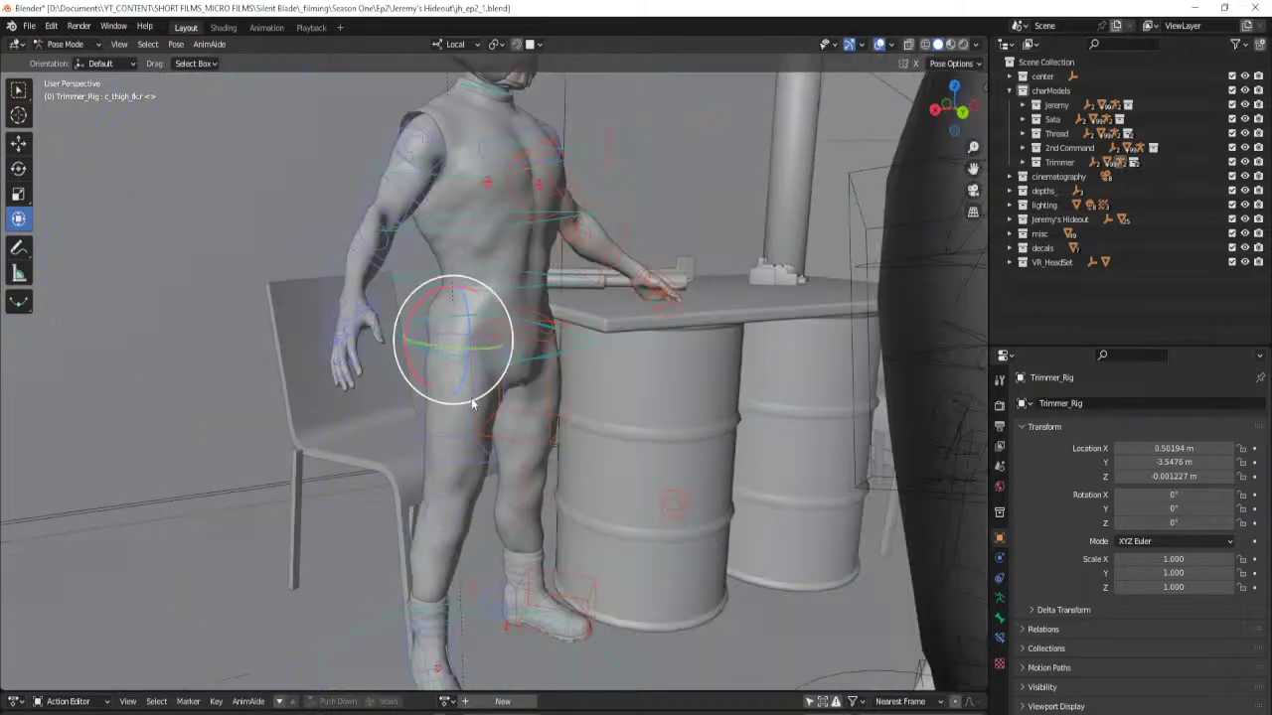
# Lower the c_root_master.x pelvis control and shift the hips back over the chair seat.
pyautogui.click(585, 349)
pyautogui.scroll(3, 570, 362)
pyautogui.moveTo(570, 361); pyautogui.dragTo(522, 316, button='middle')
pyautogui.moveTo(506, 286); pyautogui.dragTo(502, 362)
pyautogui.moveTo(562, 460); pyautogui.dragTo(429, 417)
pyautogui.moveTo(355, 531); pyautogui.dragTo(593, 458, button='middle')
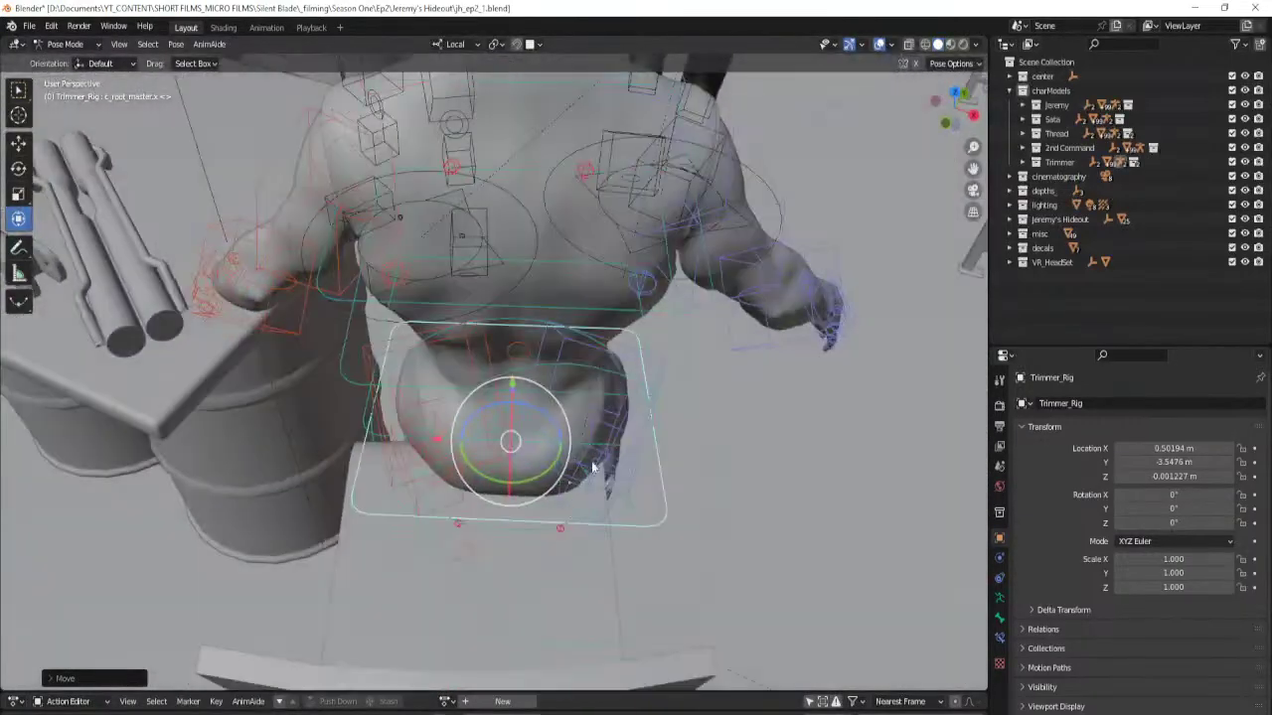
# Reposition the whole character relative to the chair with the c_traj control.
pyautogui.moveTo(666, 508); pyautogui.dragTo(608, 627, button='middle')
pyautogui.click(646, 623)
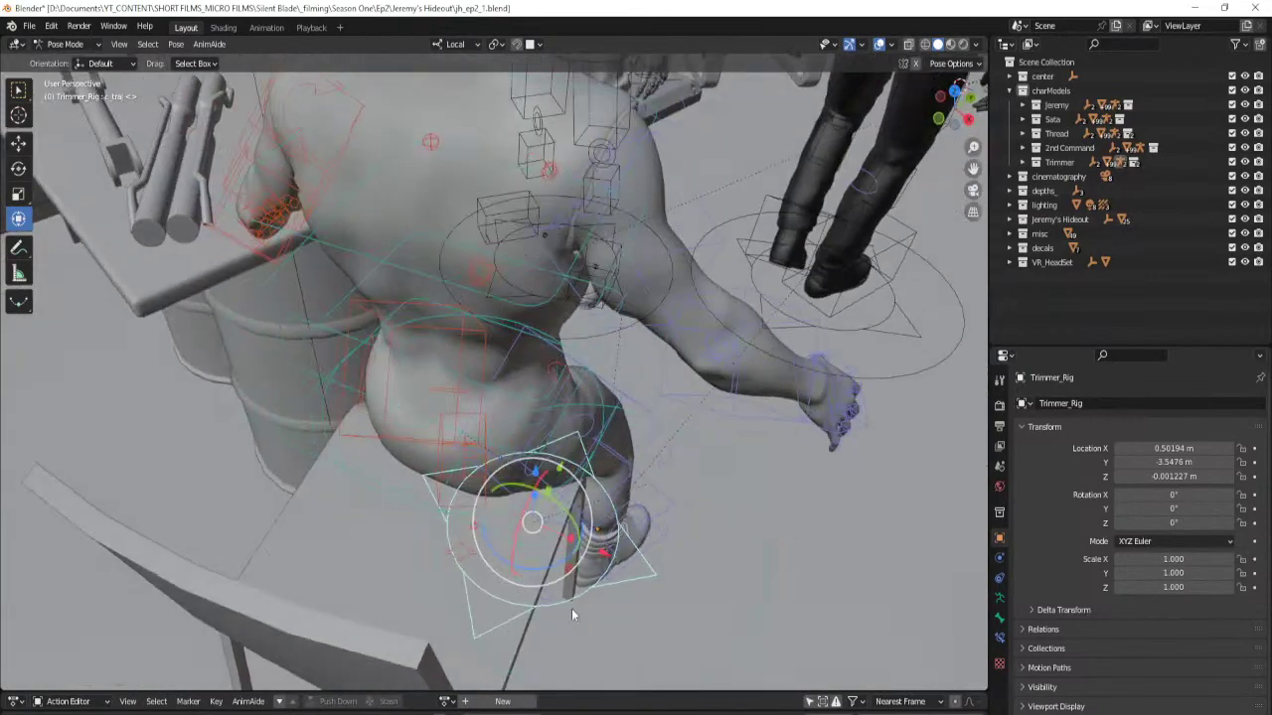
pyautogui.moveTo(548, 570); pyautogui.dragTo(560, 535)
pyautogui.moveTo(616, 572); pyautogui.dragTo(559, 518, button='middle')
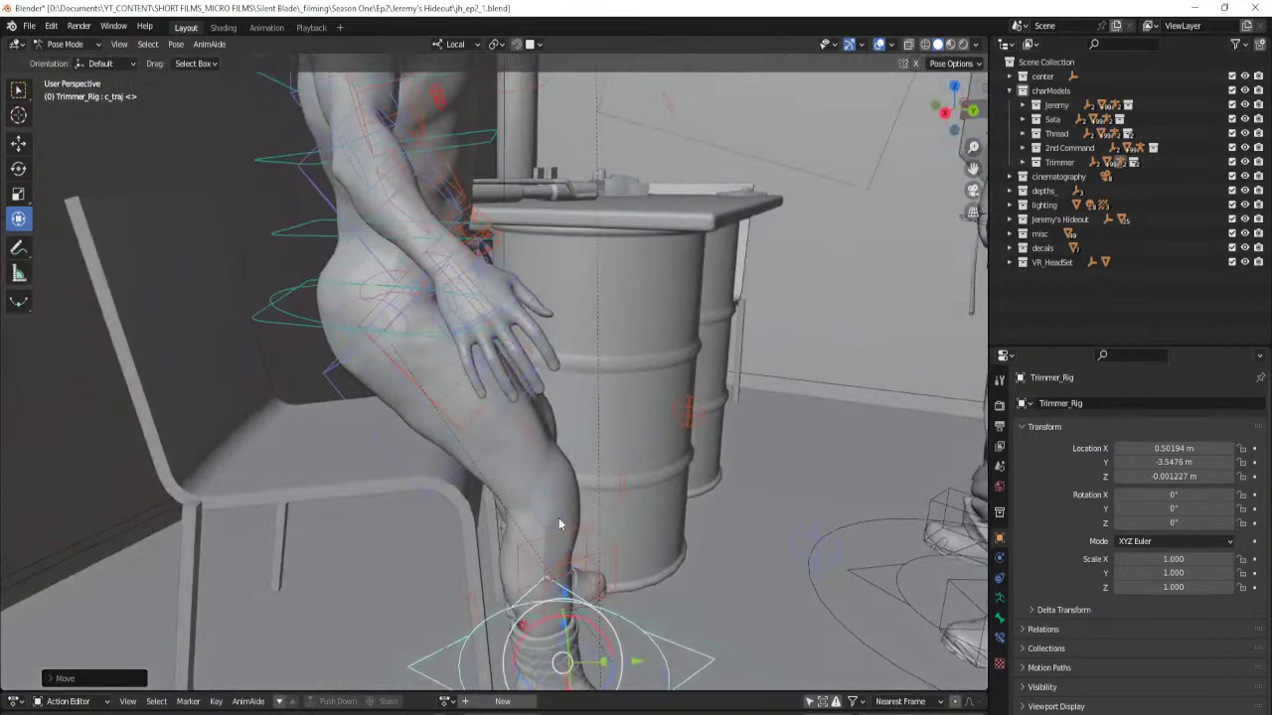
# Lower the hips onto the seat with c_root_master.x and tilt the pelvis backward into a sitting pose.
pyautogui.click(278, 320)
pyautogui.moveTo(402, 274); pyautogui.dragTo(398, 316)
pyautogui.moveTo(397, 316); pyautogui.dragTo(463, 454, button='middle')
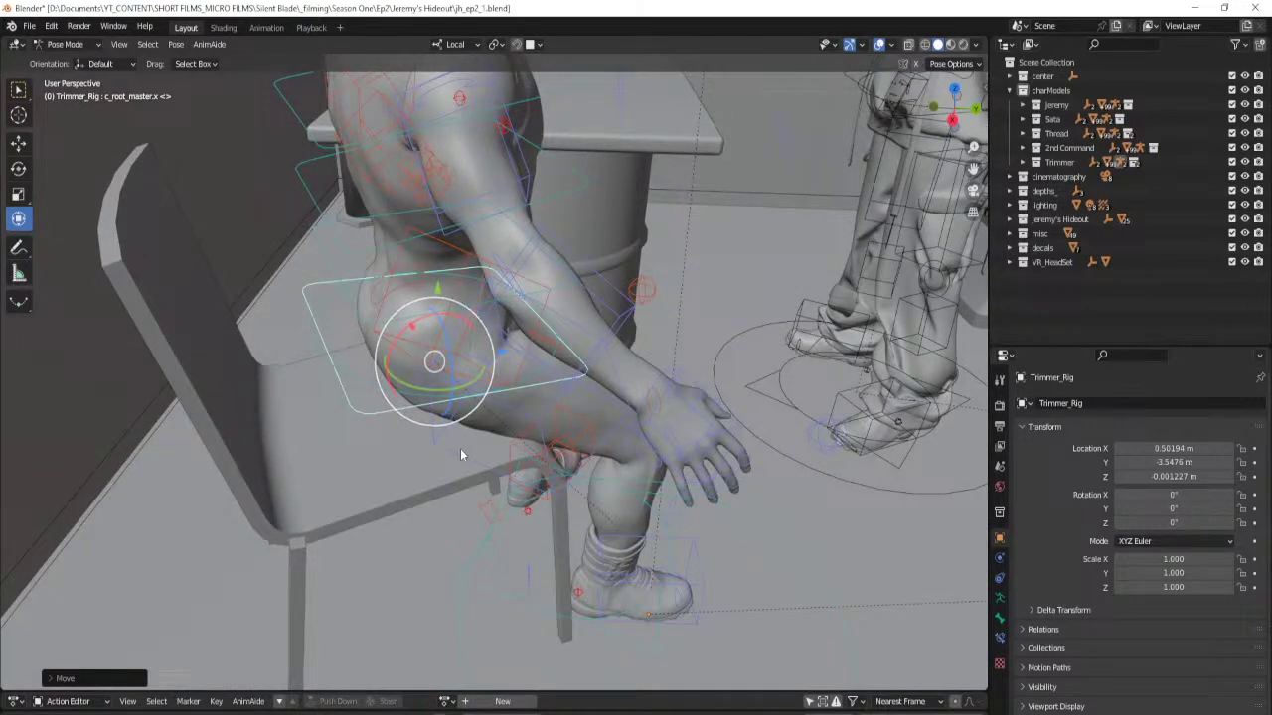
pyautogui.moveTo(460, 448); pyautogui.dragTo(455, 319, button='middle')
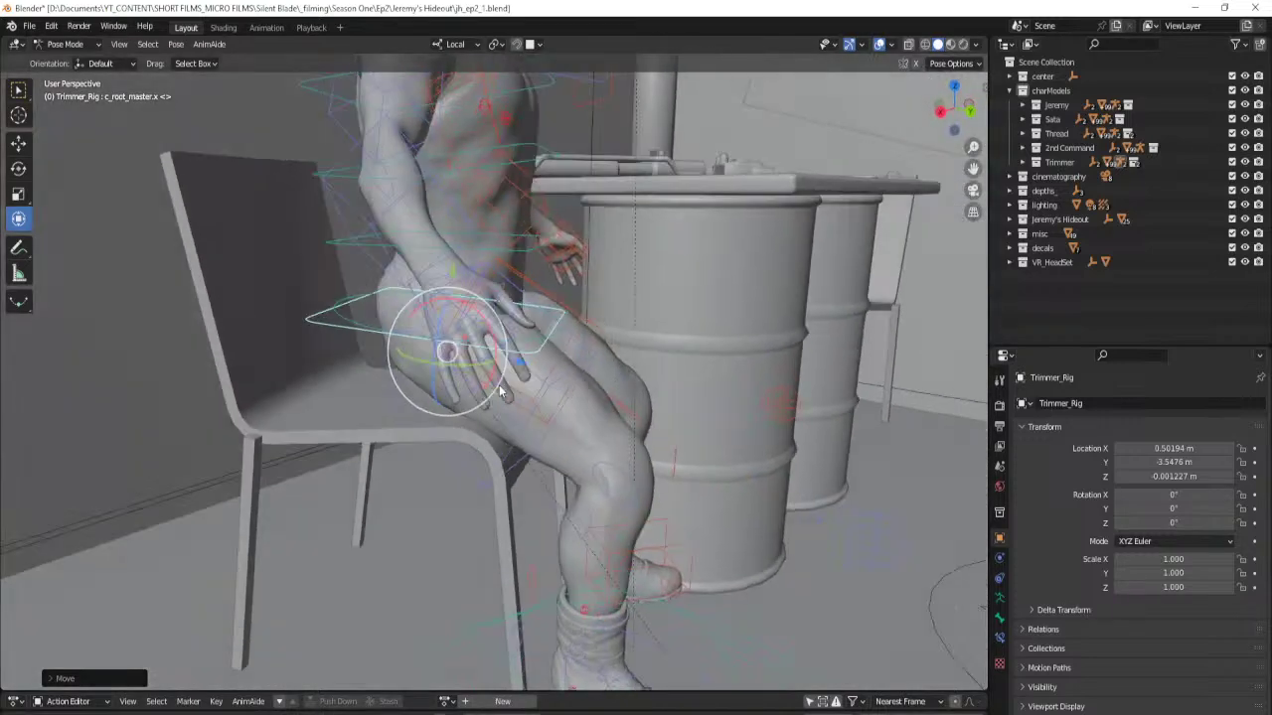
pyautogui.moveTo(413, 308); pyautogui.dragTo(395, 307)
pyautogui.moveTo(511, 338); pyautogui.dragTo(465, 370)
pyautogui.moveTo(465, 369); pyautogui.dragTo(500, 440, button='middle')
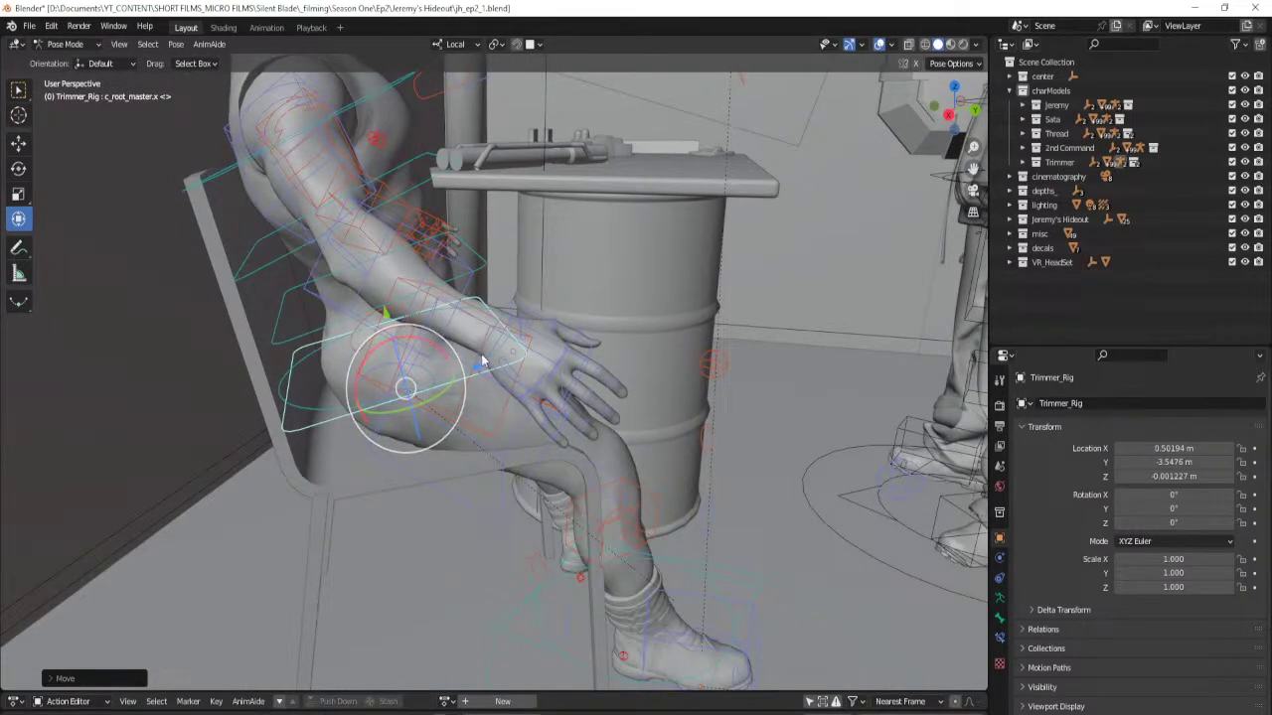
# Adjust the pelvis and torso angle with the c_root.x control and neighbouring spine controls, and reselect c_root_master.x.
pyautogui.click(491, 318)
pyautogui.click(384, 315)
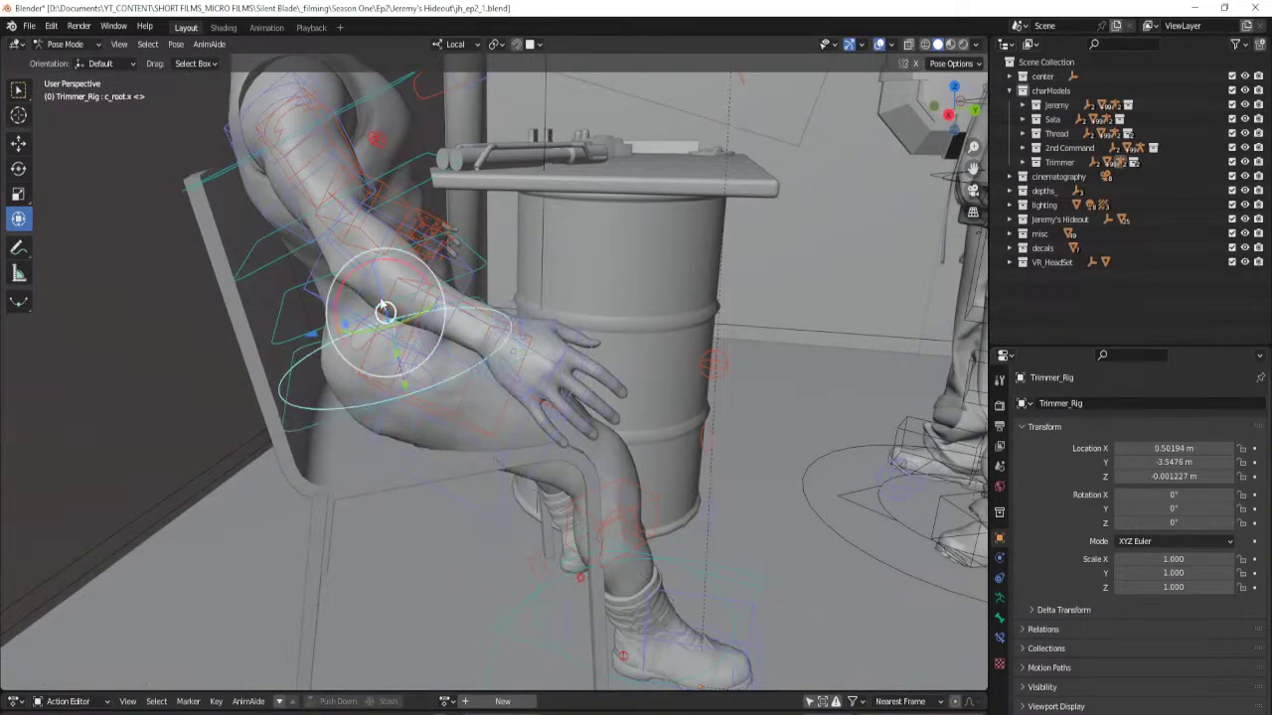
pyautogui.moveTo(384, 315); pyautogui.dragTo(393, 239)
pyautogui.click(481, 267)
pyautogui.click(378, 219)
pyautogui.moveTo(393, 238); pyautogui.dragTo(475, 349, button='middle')
pyautogui.click(517, 393)
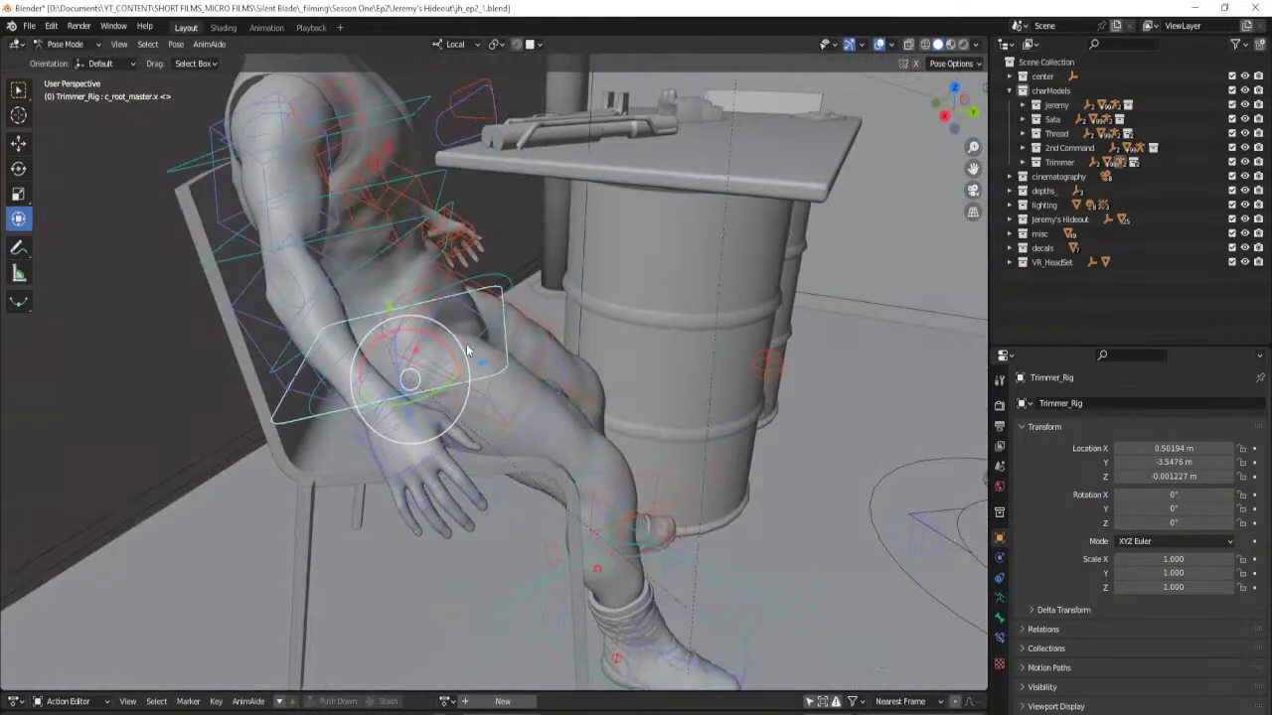
# Nudge the hips further back on the seat, adjust the spine's lean, and save the scene.
pyautogui.moveTo(433, 339); pyautogui.dragTo(417, 327)
pyautogui.moveTo(418, 326); pyautogui.dragTo(460, 340, button='middle')
pyautogui.click(472, 264)
pyautogui.hotkey('ctrl', 's')
pyautogui.moveTo(409, 251); pyautogui.dragTo(419, 256)
pyautogui.moveTo(419, 255); pyautogui.dragTo(411, 126, button='middle')
# Adjust the helmeted head's pose with the c_head.x control.
pyautogui.click(461, 132)
pyautogui.moveTo(451, 236); pyautogui.dragTo(463, 266, button='middle')
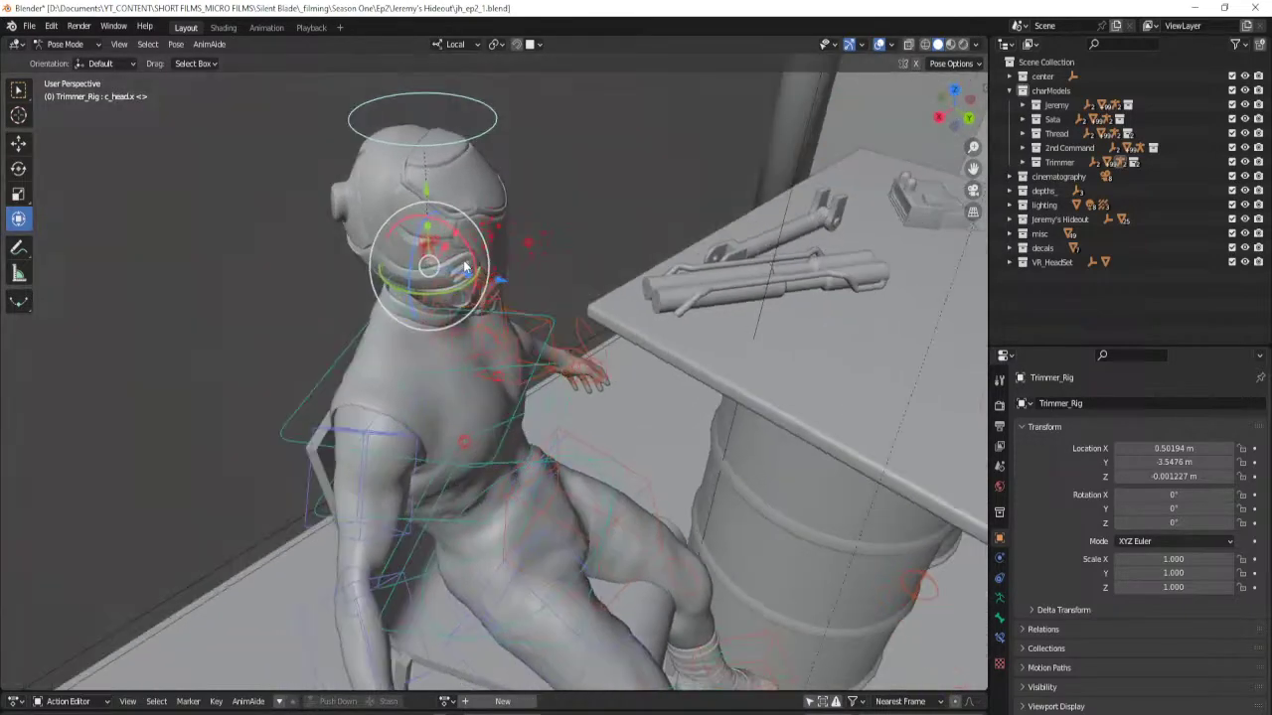
pyautogui.moveTo(532, 316); pyautogui.dragTo(444, 312, button='middle')
pyautogui.scroll(-4, 417, 258)
pyautogui.moveTo(470, 353); pyautogui.dragTo(502, 421)
# Reposition the left foot IK control beside the barrel and move the left knee's pole target.
pyautogui.moveTo(501, 427); pyautogui.dragTo(635, 462, button='middle')
pyautogui.scroll(4, 554, 368)
pyautogui.click(632, 367)
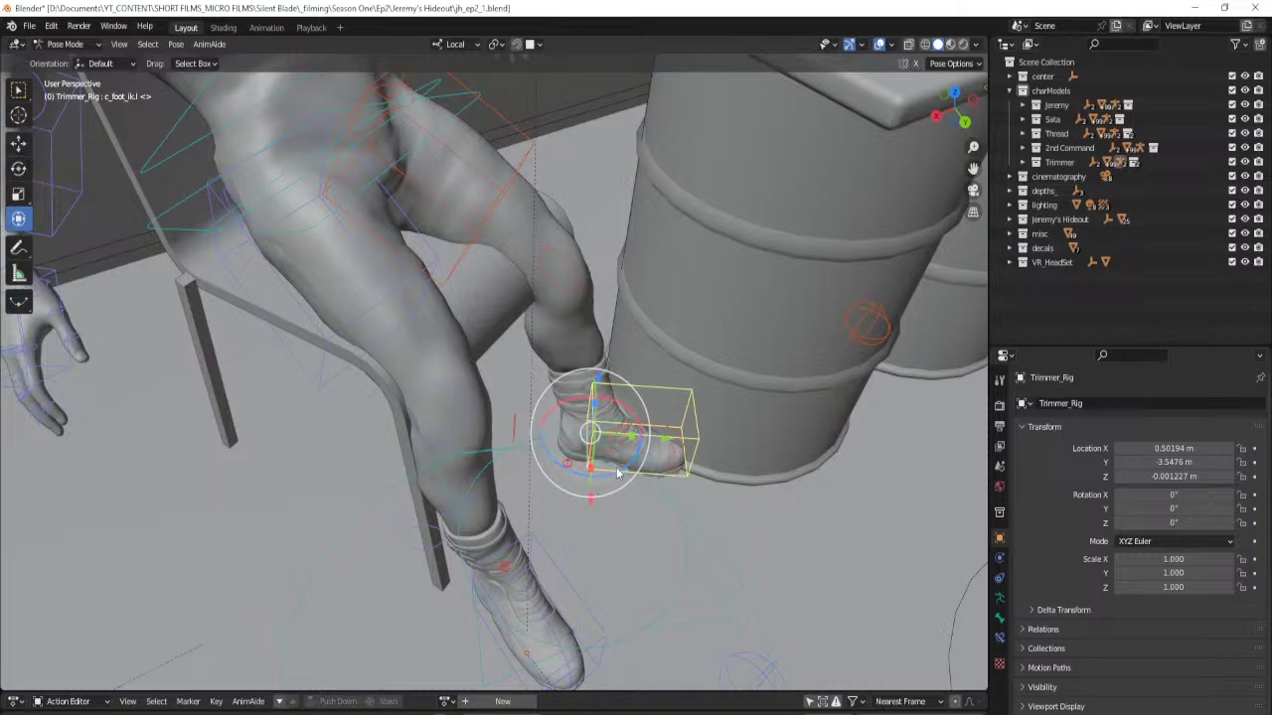
pyautogui.moveTo(616, 471); pyautogui.dragTo(869, 423)
pyautogui.click(869, 422)
pyautogui.moveTo(869, 422); pyautogui.dragTo(696, 461, button='middle')
pyautogui.press('g')
pyautogui.click(776, 420)
# Rotate the left thigh IK control about -11 degrees around its local Y axis.
pyautogui.click(618, 282)
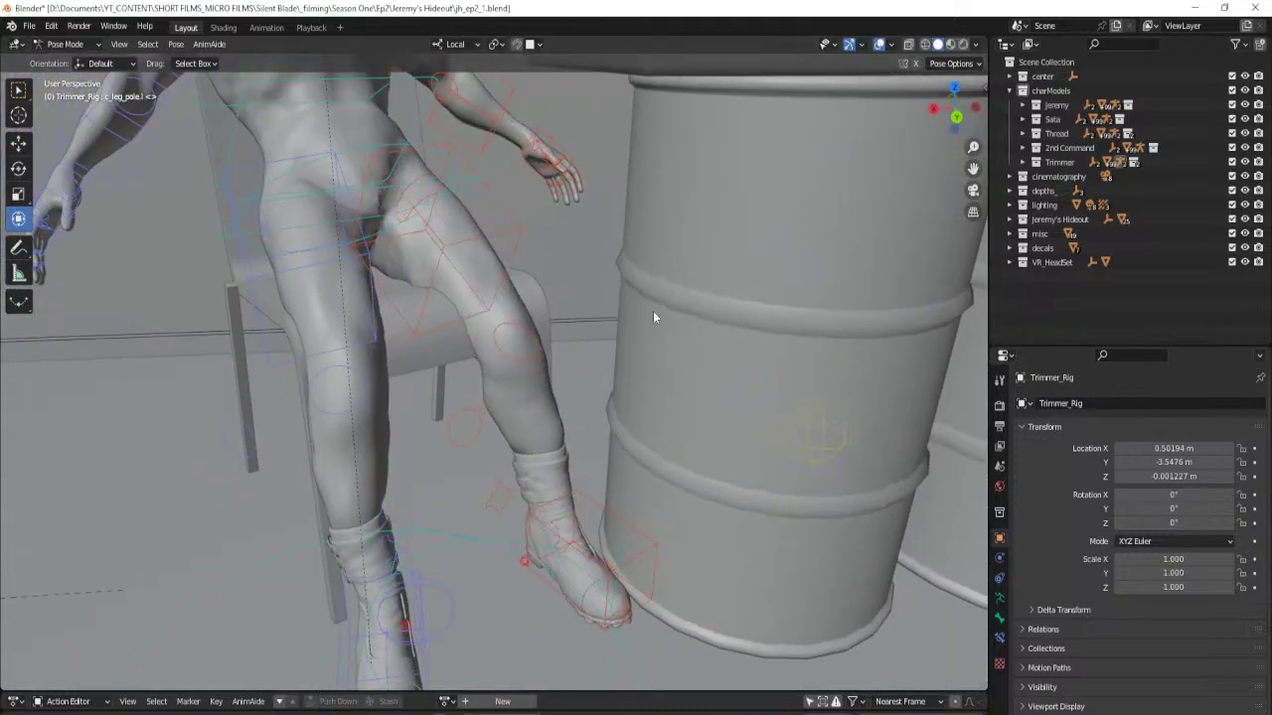
pyautogui.click(529, 238)
pyautogui.press('r')
pyautogui.press('y')
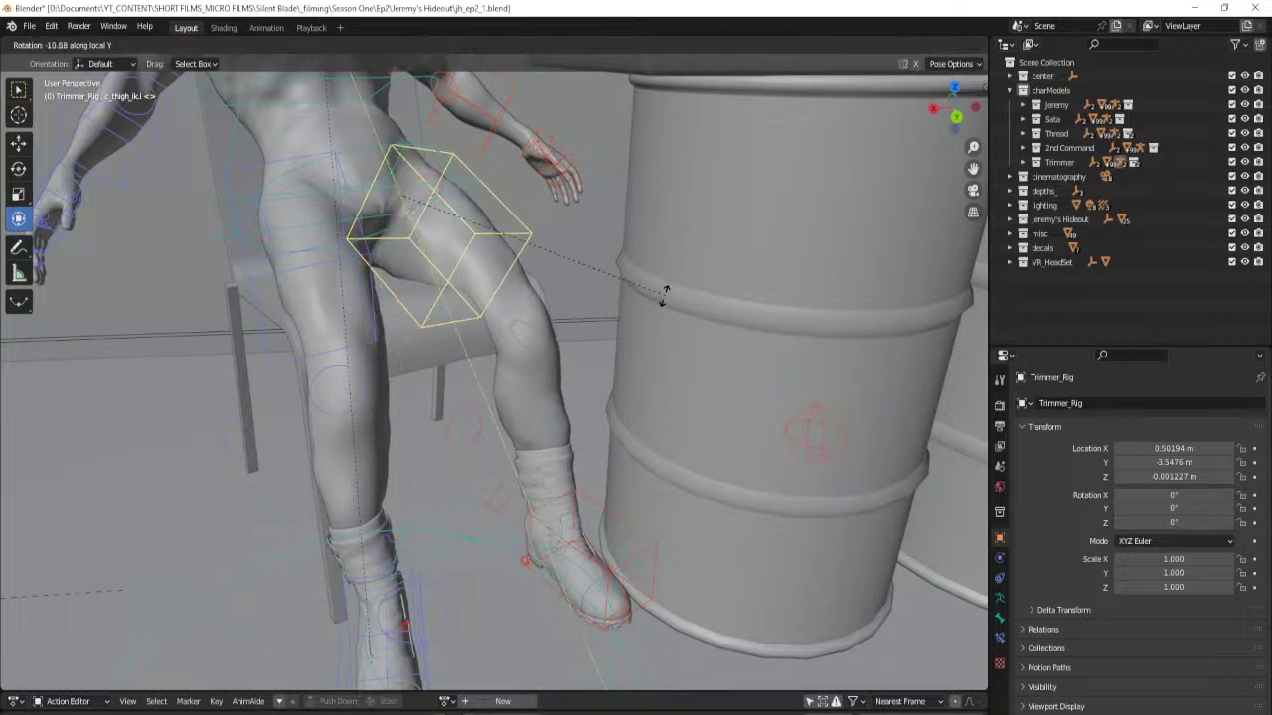
pyautogui.click(666, 294)
pyautogui.moveTo(452, 325); pyautogui.dragTo(495, 332, button='middle')
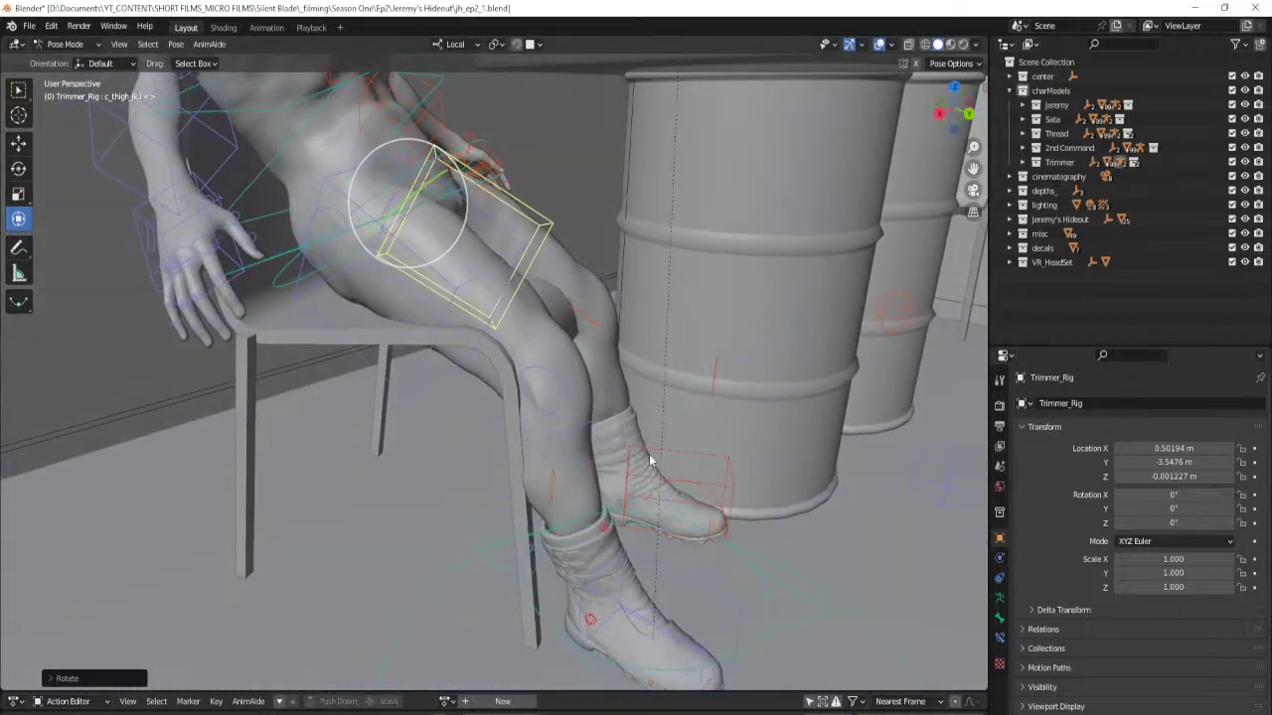
# Adjust the height of the left foot IK control along its local Z axis.
pyautogui.click(727, 493)
pyautogui.moveTo(762, 490); pyautogui.dragTo(630, 469, button='middle')
pyautogui.press('g')
pyautogui.press('z')
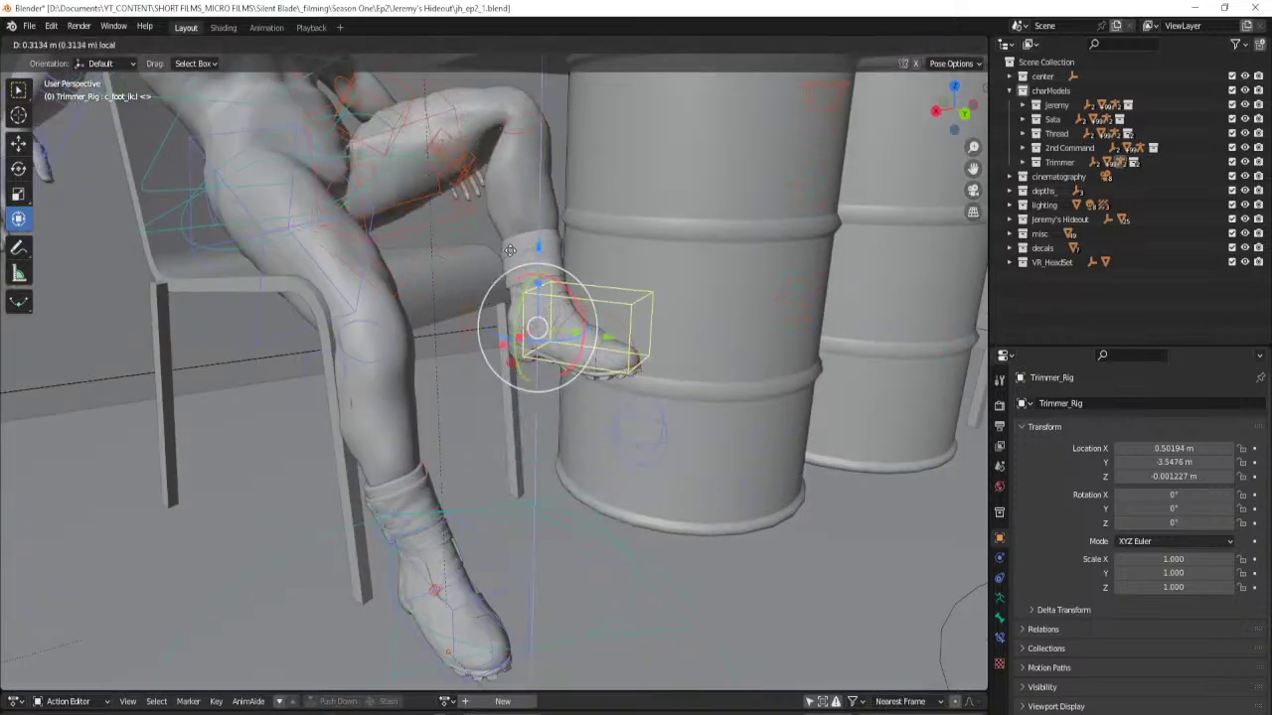
pyautogui.click(481, 363)
pyautogui.moveTo(481, 363); pyautogui.dragTo(503, 459, button='middle')
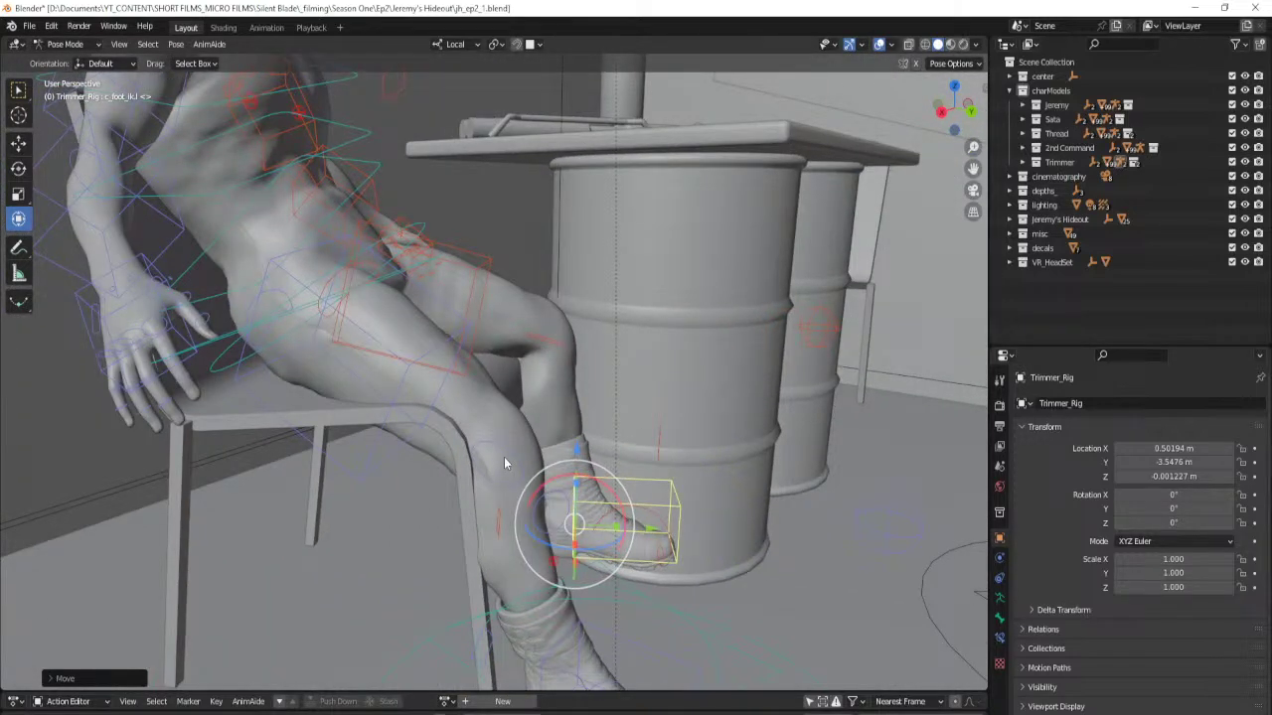
pyautogui.moveTo(503, 463); pyautogui.dragTo(517, 427, button='middle')
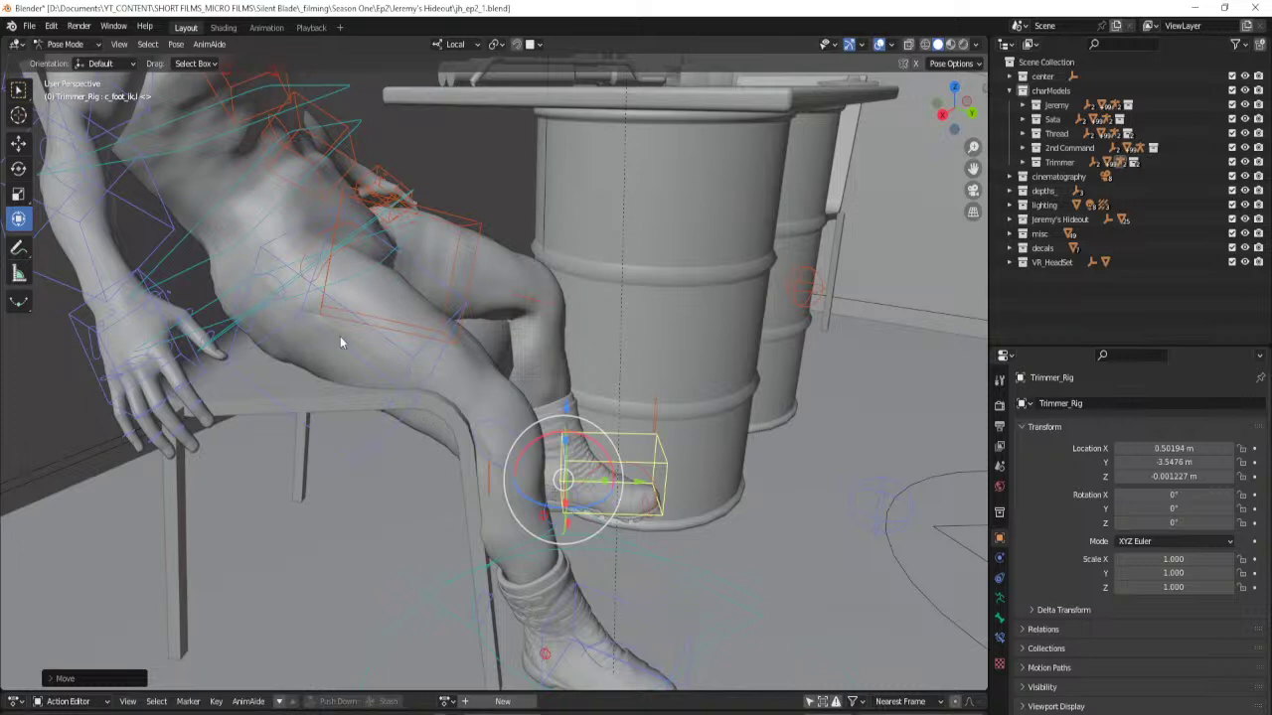
# Slide the c_root_master.x control forward on the chair and lower the hips until they rest on the seat.
pyautogui.moveTo(636, 497); pyautogui.dragTo(593, 378, button='middle')
pyautogui.click(608, 557)
pyautogui.click(604, 417)
pyautogui.moveTo(575, 349); pyautogui.dragTo(578, 380)
pyautogui.moveTo(578, 381)
pyautogui.mouseDown(button='middle')
pyautogui.moveTo(537, 372)
pyautogui.moveTo(582, 374)
pyautogui.mouseUp(button='middle')
pyautogui.click(537, 393)
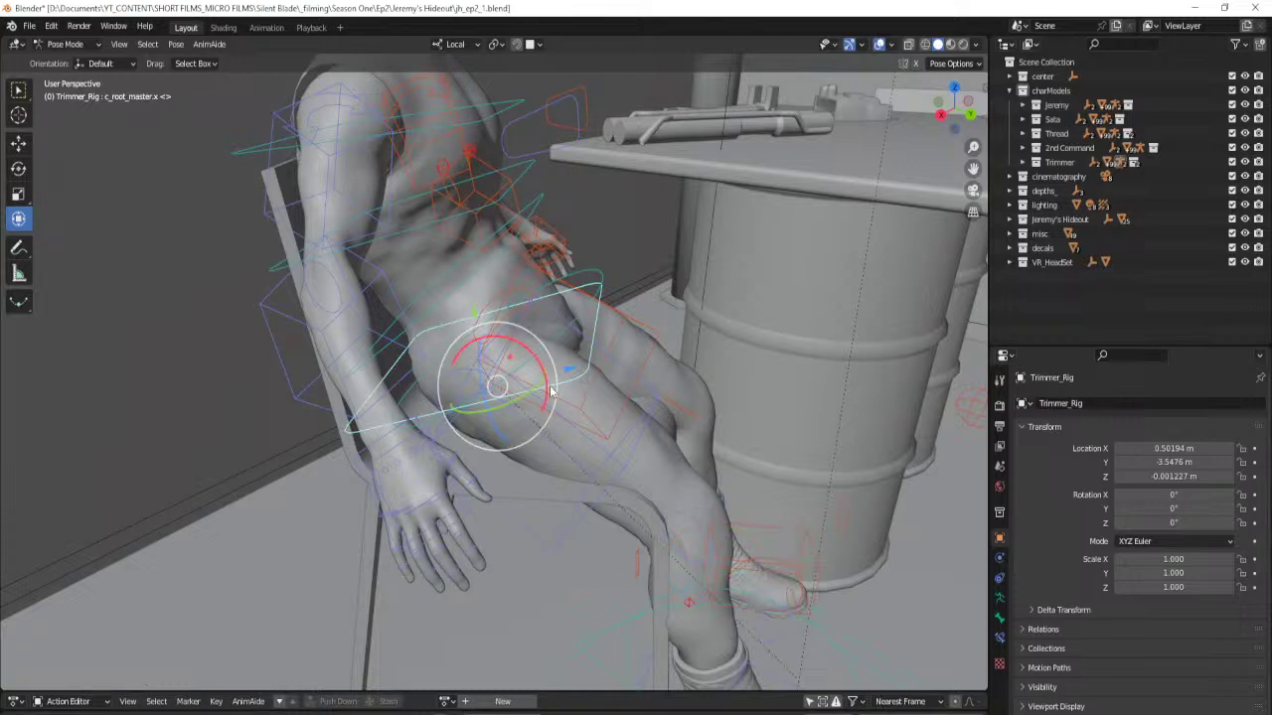
pyautogui.moveTo(568, 373); pyautogui.dragTo(616, 364)
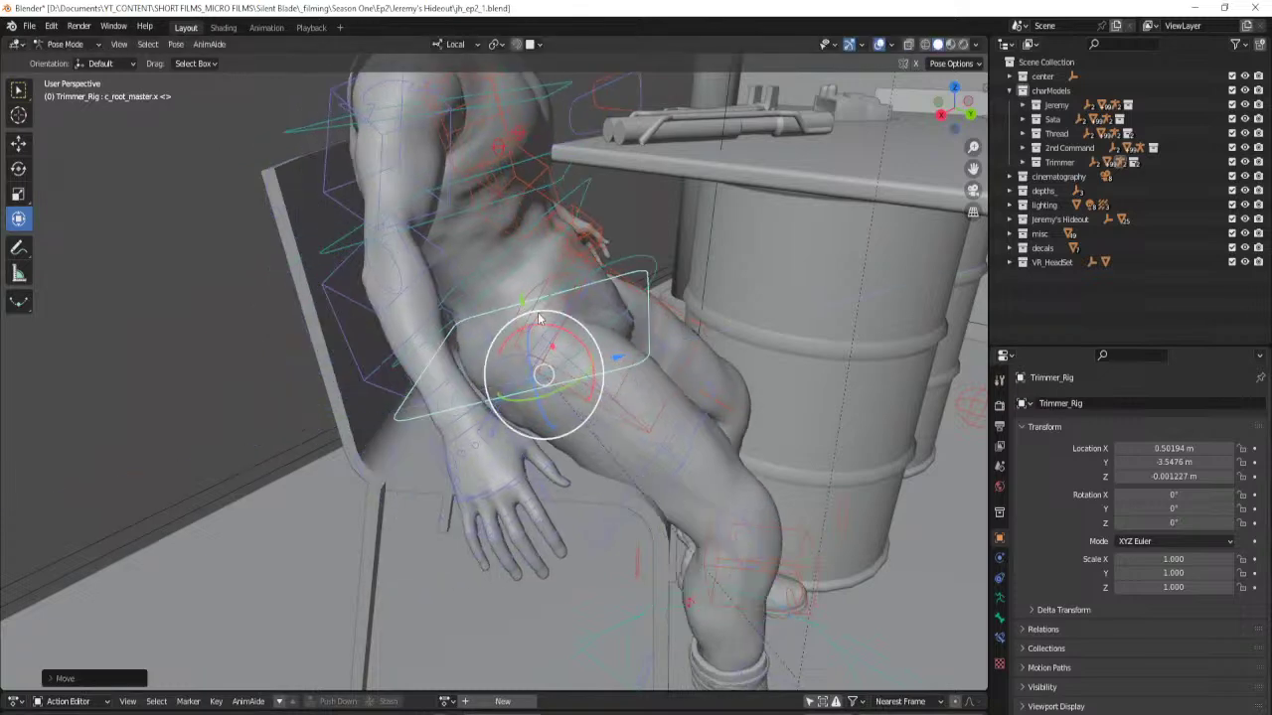
pyautogui.moveTo(520, 303); pyautogui.dragTo(535, 335)
pyautogui.moveTo(629, 393); pyautogui.dragTo(638, 390)
pyautogui.moveTo(547, 341); pyautogui.dragTo(549, 347)
# Rotate the lower spine control c_spine_01.x to lean the torso back toward the chair's backrest.
pyautogui.moveTo(611, 394); pyautogui.dragTo(643, 309, button='middle')
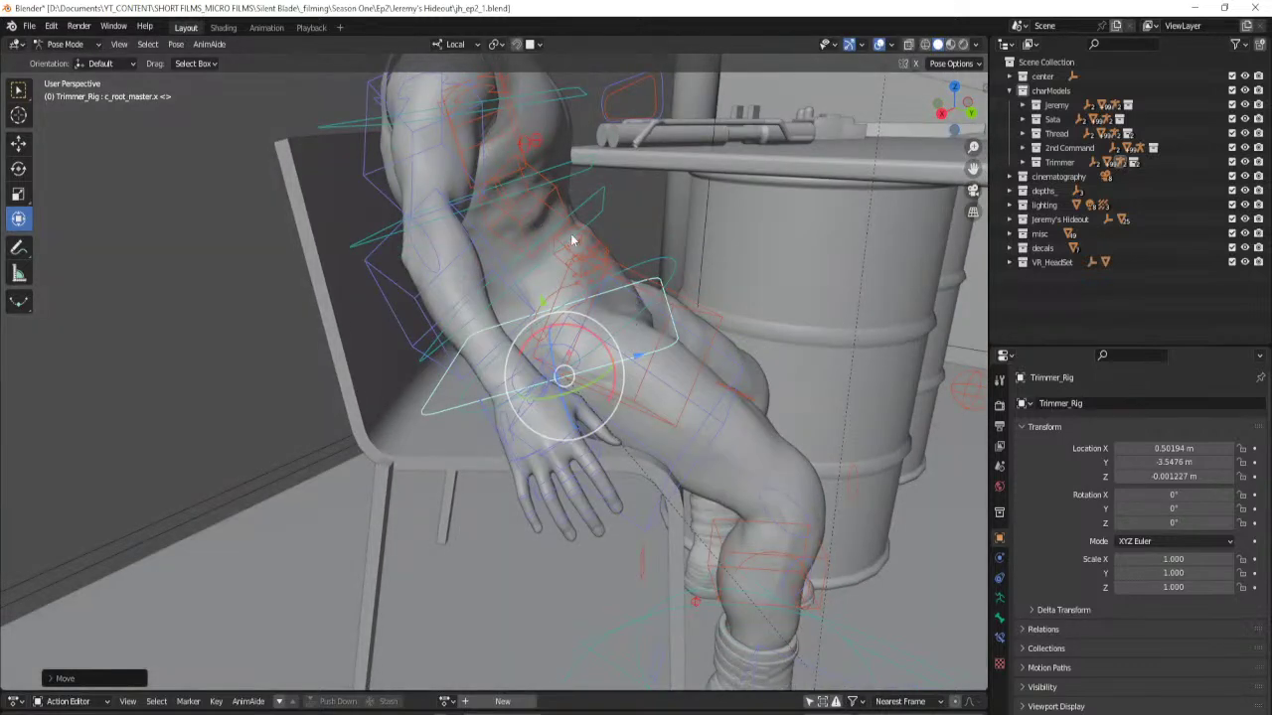
pyautogui.click(531, 247)
pyautogui.moveTo(564, 258); pyautogui.dragTo(554, 249)
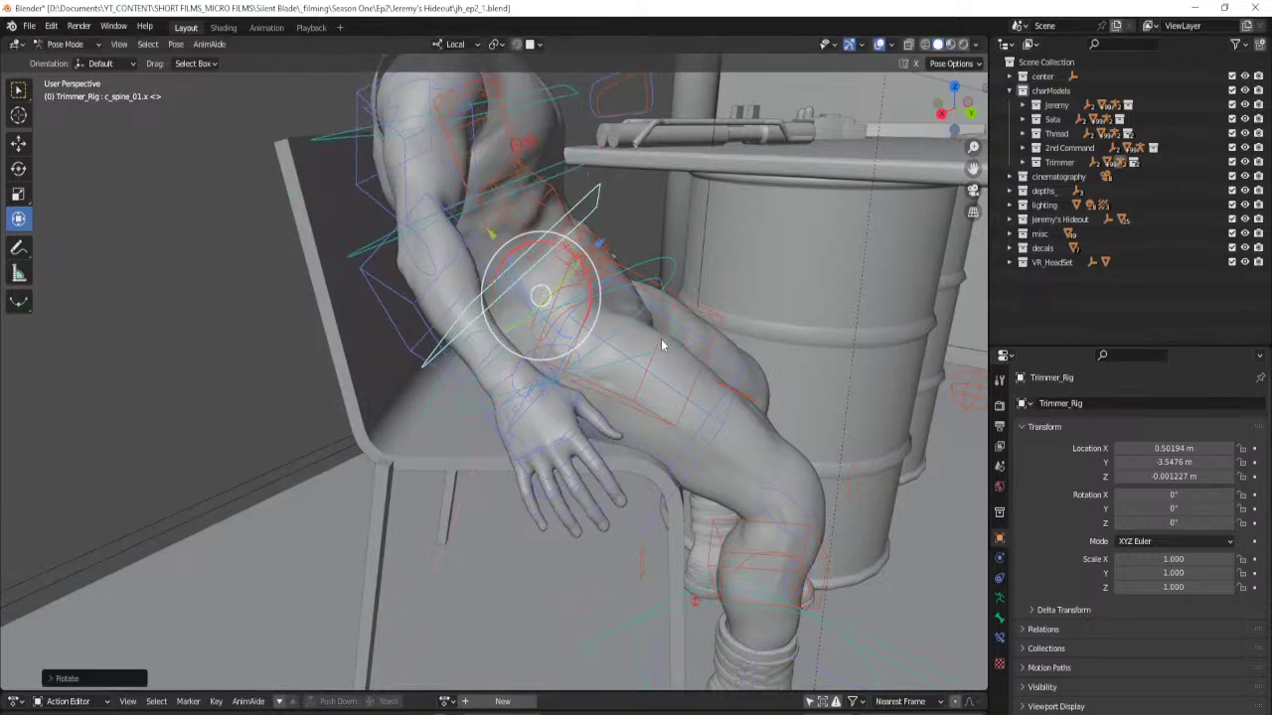
# Move the c_root_master.x control about 0.07 m along its local Z axis, shifting the hips back toward the chair's backrest.
pyautogui.click(667, 348)
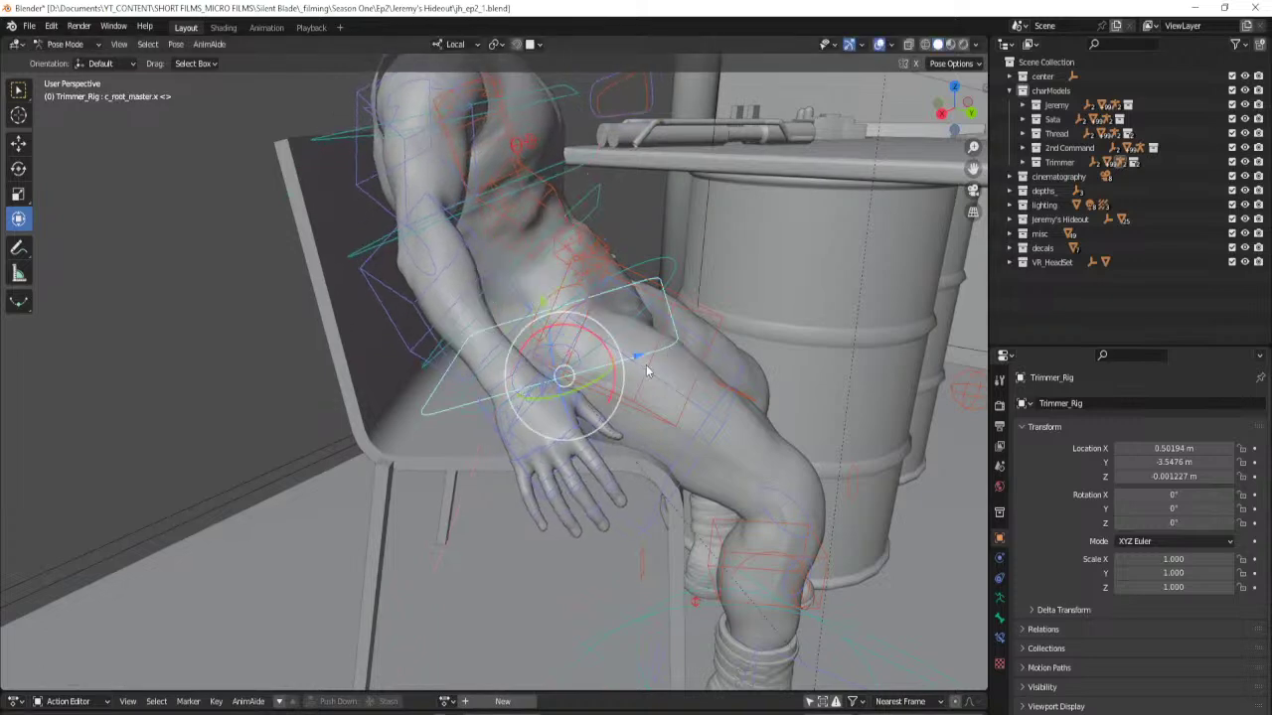
pyautogui.press('g')
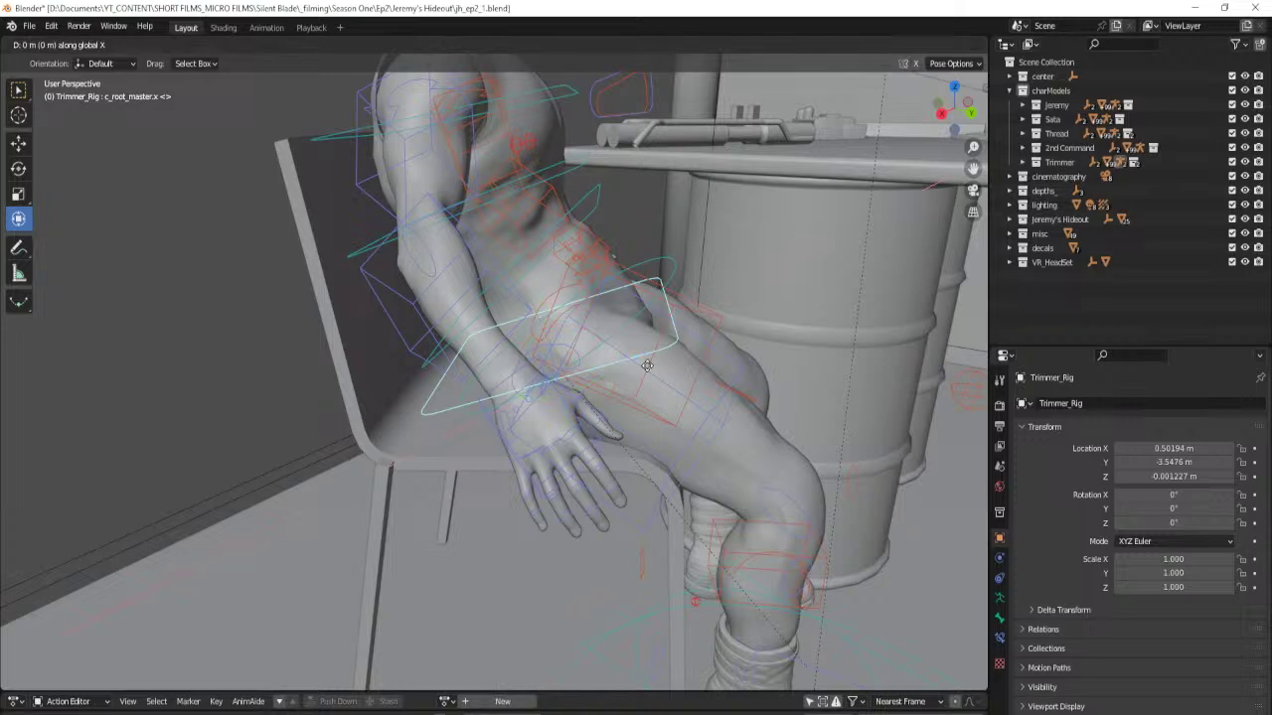
pyautogui.press('y')
pyautogui.press('z')
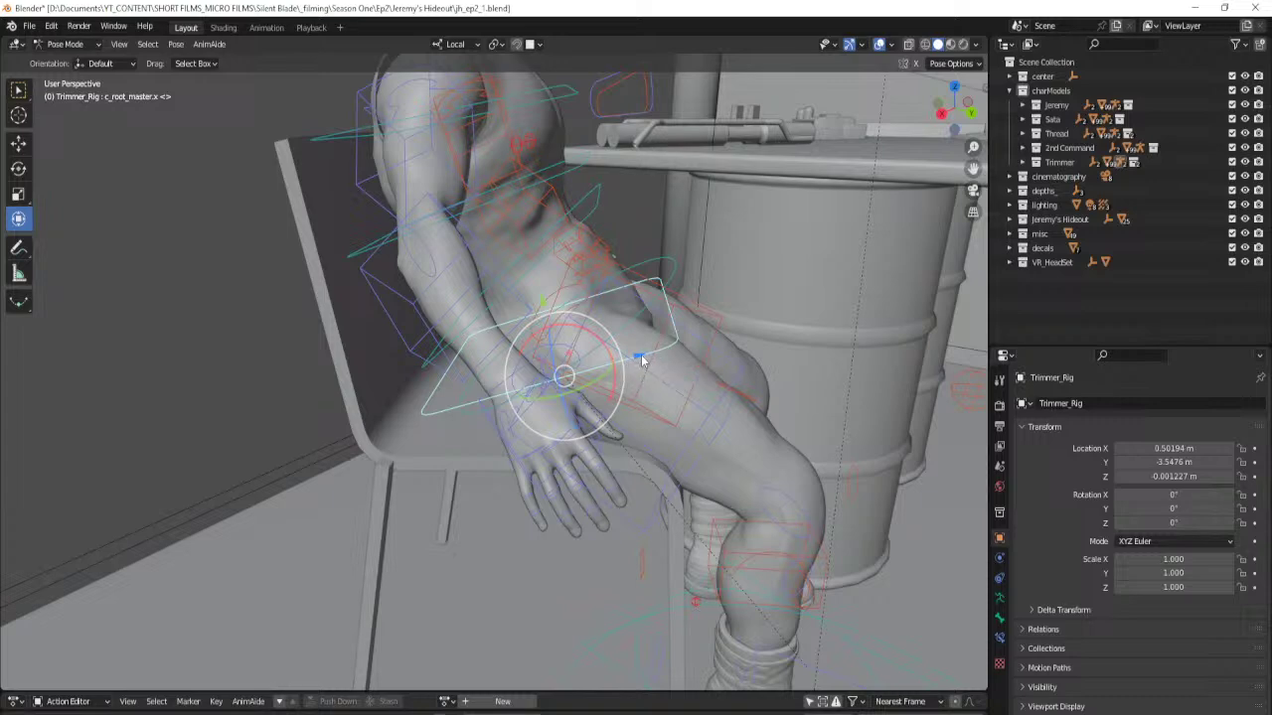
pyautogui.press('g')
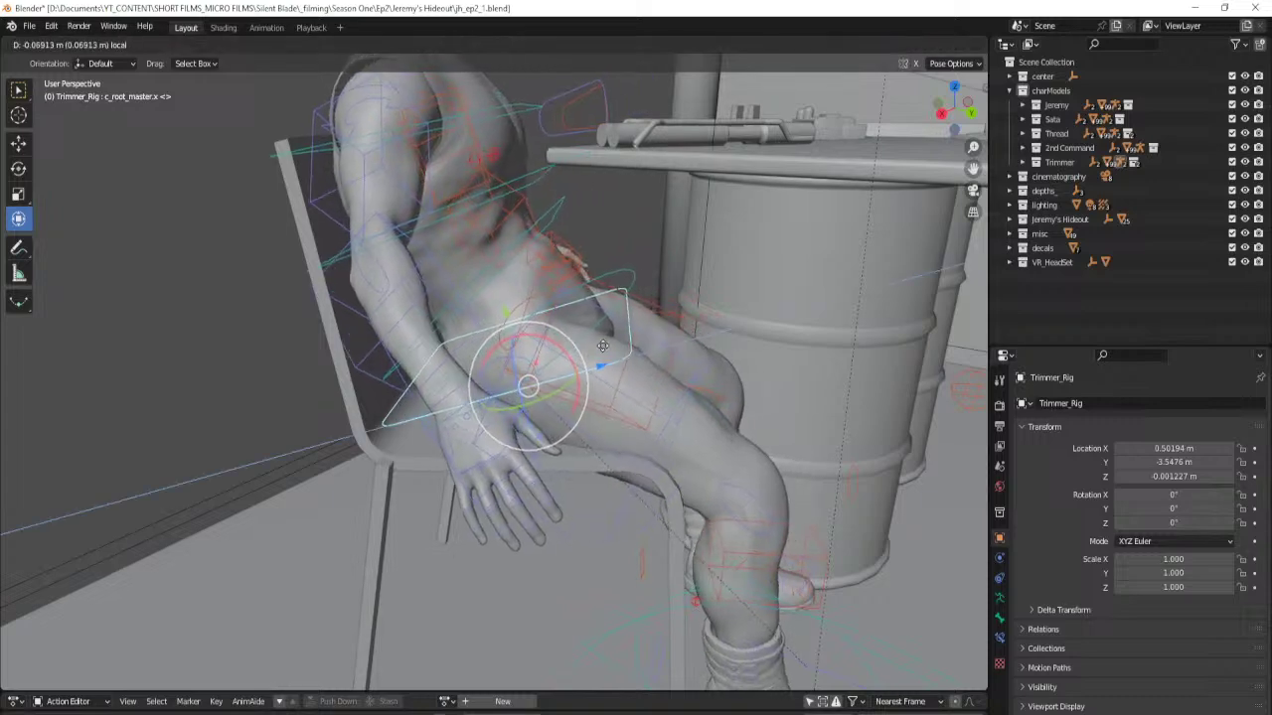
pyautogui.click(604, 346)
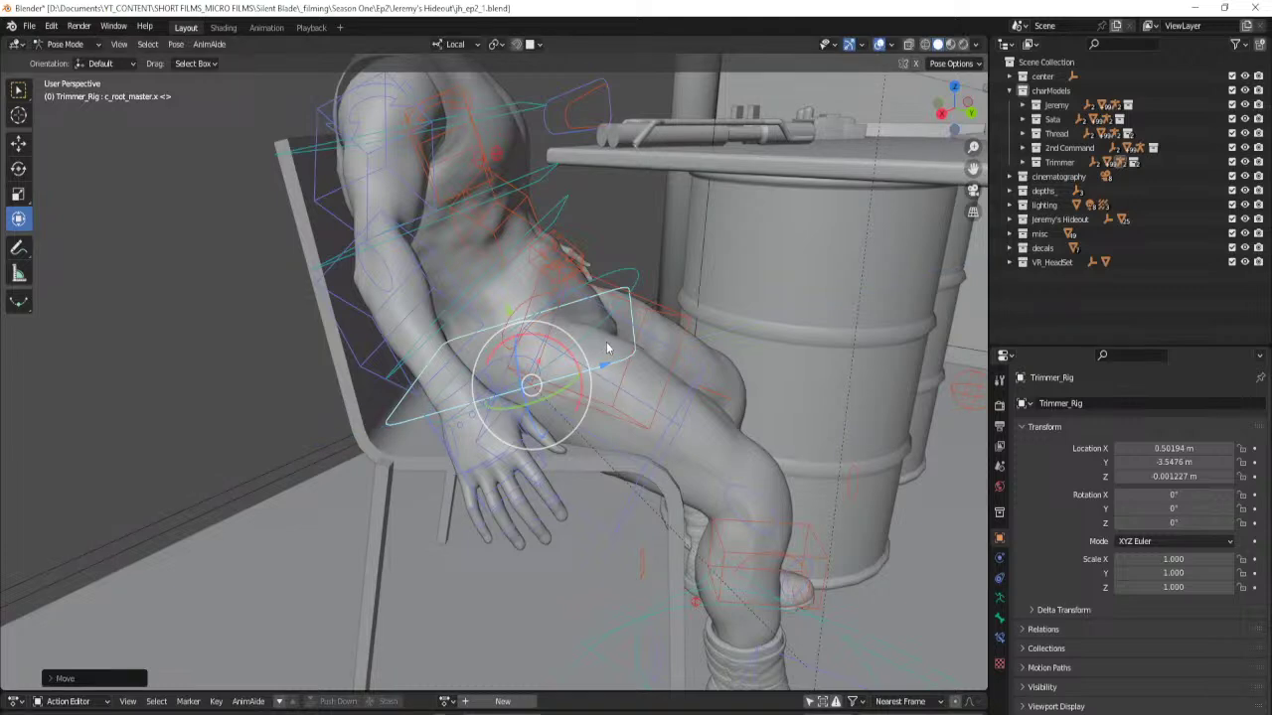
# Raise the c_root_master.x control slightly along its local Y axis to lift the hips on the seat.
pyautogui.moveTo(606, 345); pyautogui.dragTo(540, 301, button='middle')
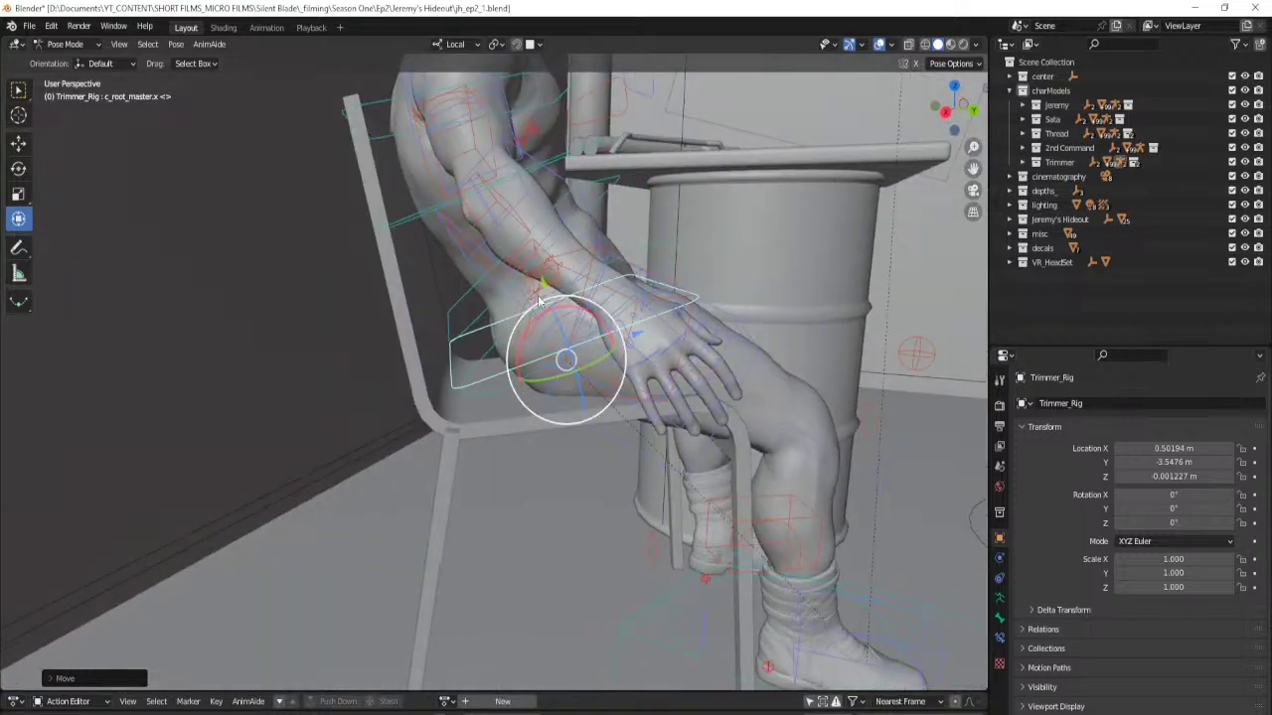
pyautogui.press('g')
pyautogui.press('y')
pyautogui.press('y')
pyautogui.click(569, 315)
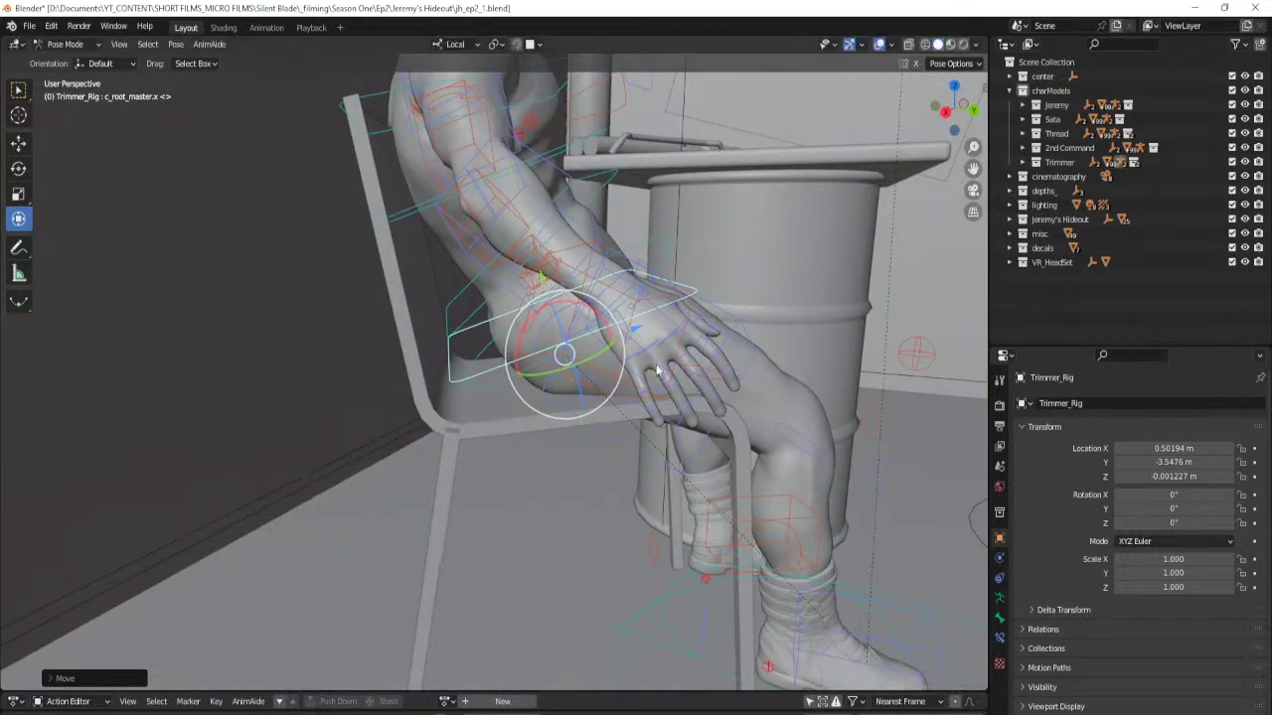
# Rotate the right foot IK control to turn the boot slightly inward.
pyautogui.moveTo(673, 378); pyautogui.dragTo(634, 390, button='middle')
pyautogui.moveTo(709, 455); pyautogui.dragTo(593, 517, button='middle')
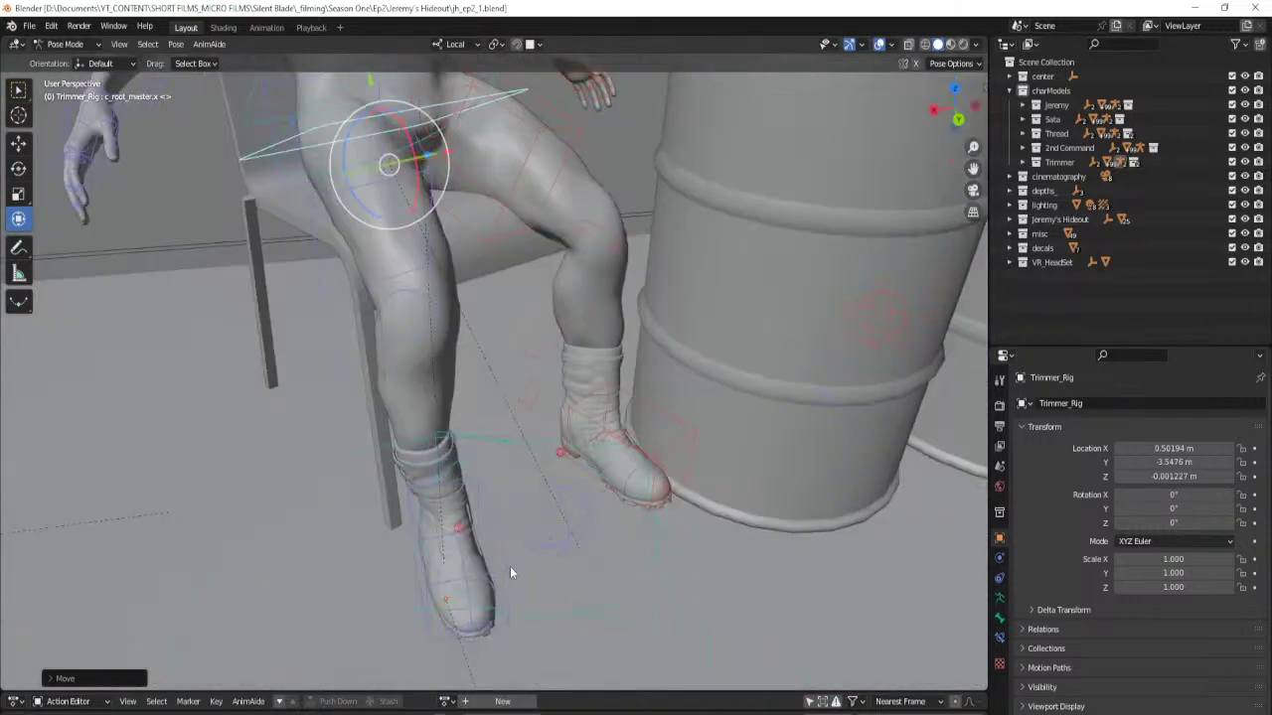
pyautogui.click(505, 567)
pyautogui.press('r')
pyautogui.click(645, 506)
# Move the right knee pole control c_leg_pole.r to re-aim the right knee.
pyautogui.press('g')
pyautogui.rightClick(589, 522)
pyautogui.click(600, 528)
pyautogui.press('g')
pyautogui.click(555, 528)
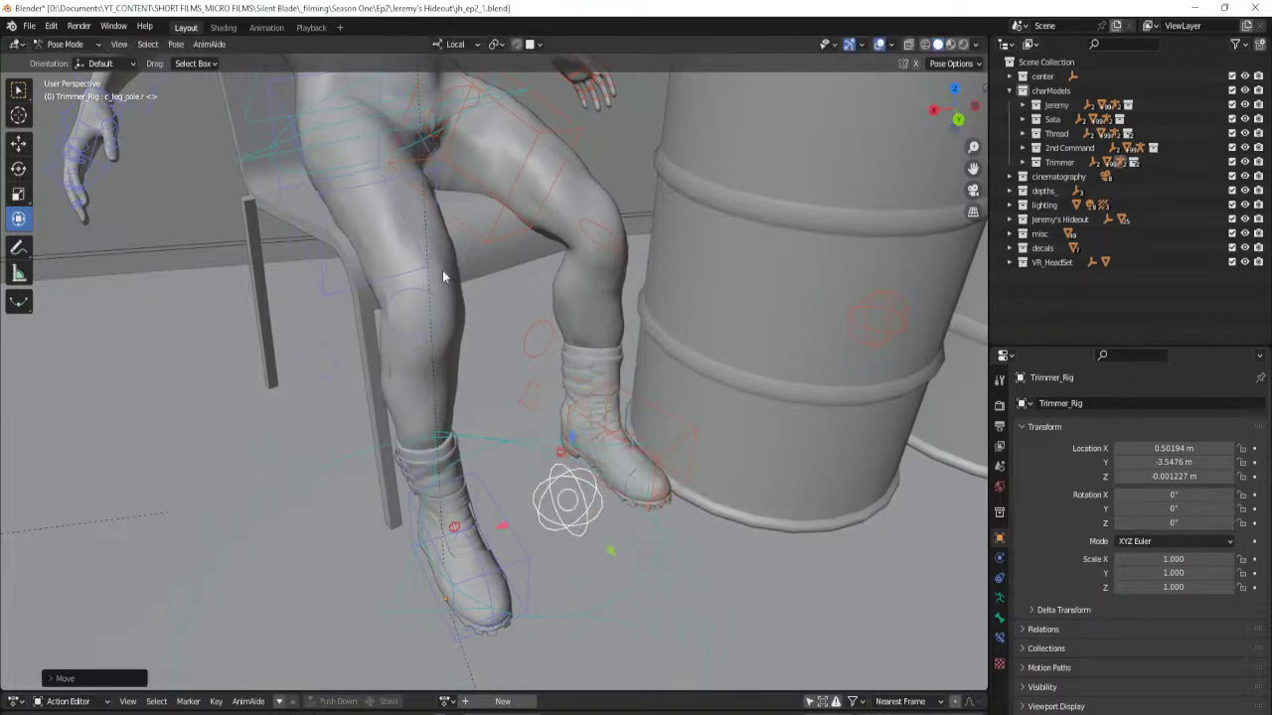
# Rotate the right thigh control c_thigh_ik.r slightly around its local Y axis.
pyautogui.click(374, 192)
pyautogui.moveTo(464, 233); pyautogui.dragTo(611, 316, button='middle')
pyautogui.press('r')
pyautogui.press('y')
pyautogui.press('y')
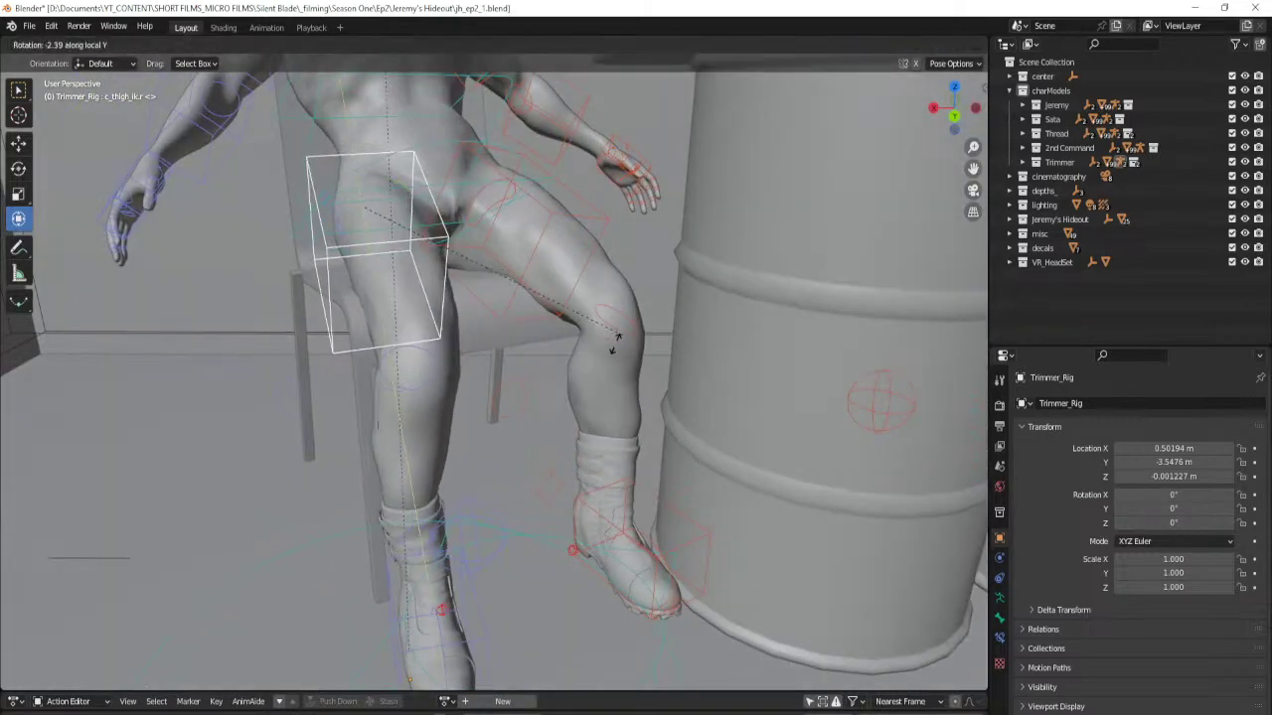
pyautogui.click(609, 343)
# Rotate the upper spine controls, including c_spine_03.x, to adjust the lean of the chest against the backrest.
pyautogui.moveTo(437, 230); pyautogui.dragTo(564, 255, button='middle')
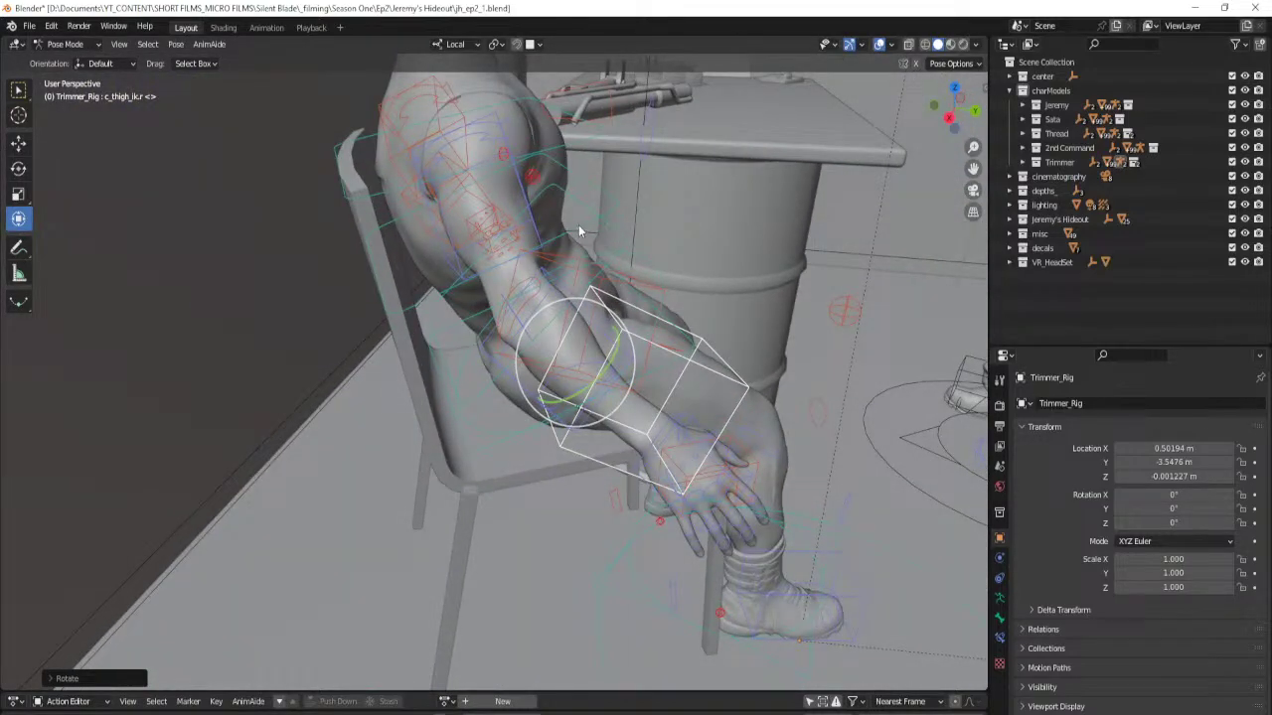
pyautogui.click(493, 222)
pyautogui.moveTo(502, 210); pyautogui.dragTo(493, 184)
pyautogui.keyDown('shift'); pyautogui.moveTo(495, 179); pyautogui.dragTo(448, 254, button='middle'); pyautogui.keyUp('shift')
pyautogui.click(447, 253)
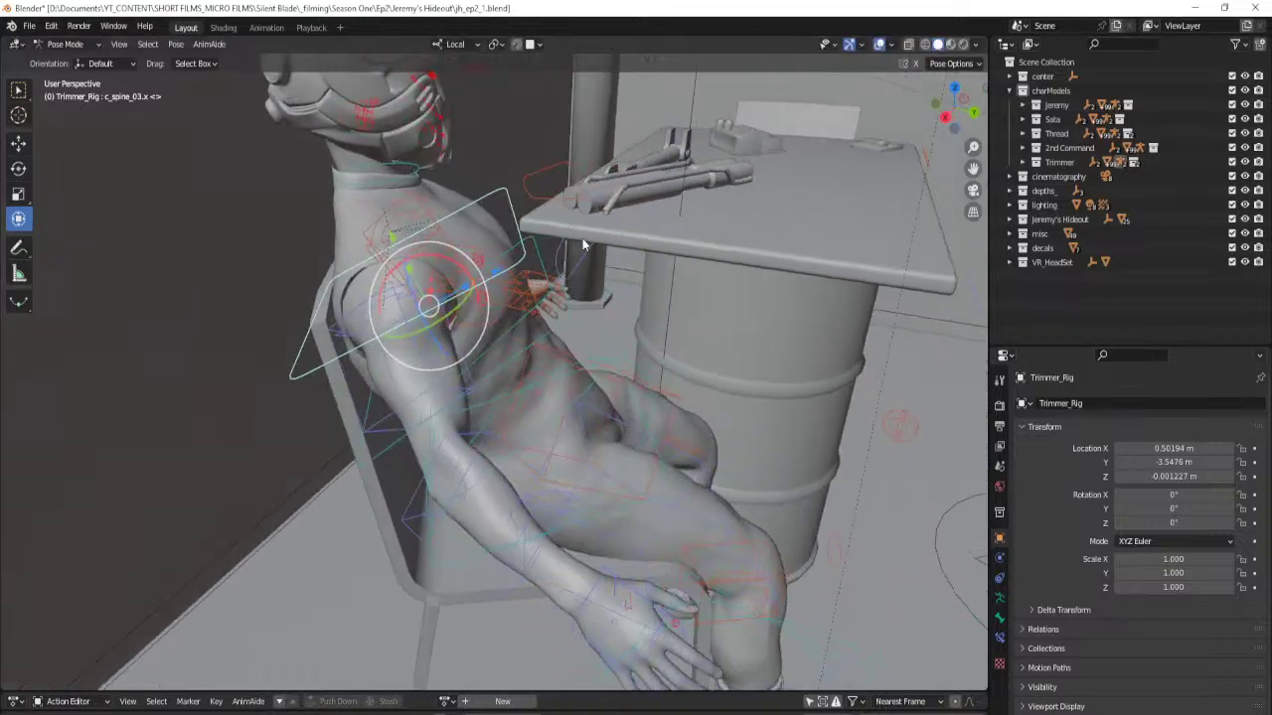
pyautogui.moveTo(447, 253); pyautogui.dragTo(449, 254)
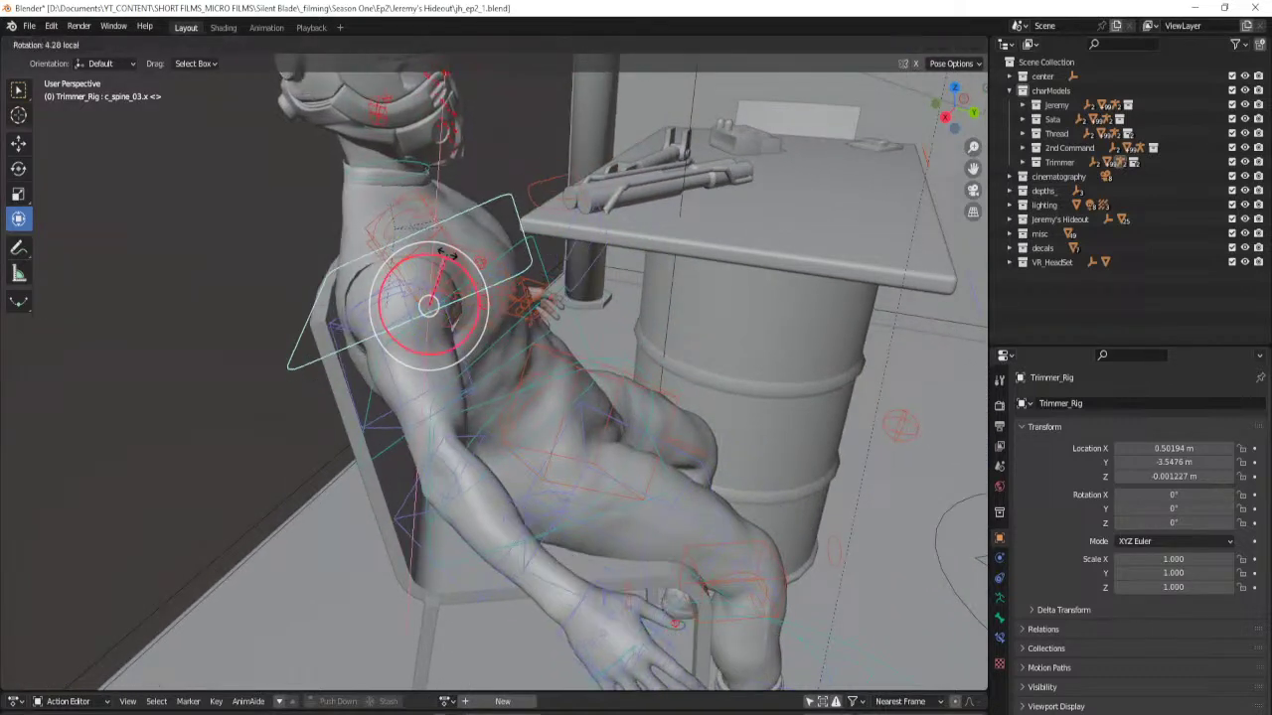
pyautogui.moveTo(451, 194); pyautogui.dragTo(453, 182)
# Rotate the head control c_head.x to adjust the direction of the helmeted head.
pyautogui.keyDown('shift'); pyautogui.moveTo(460, 157); pyautogui.dragTo(485, 316, button='middle'); pyautogui.keyUp('shift')
pyautogui.click(427, 146)
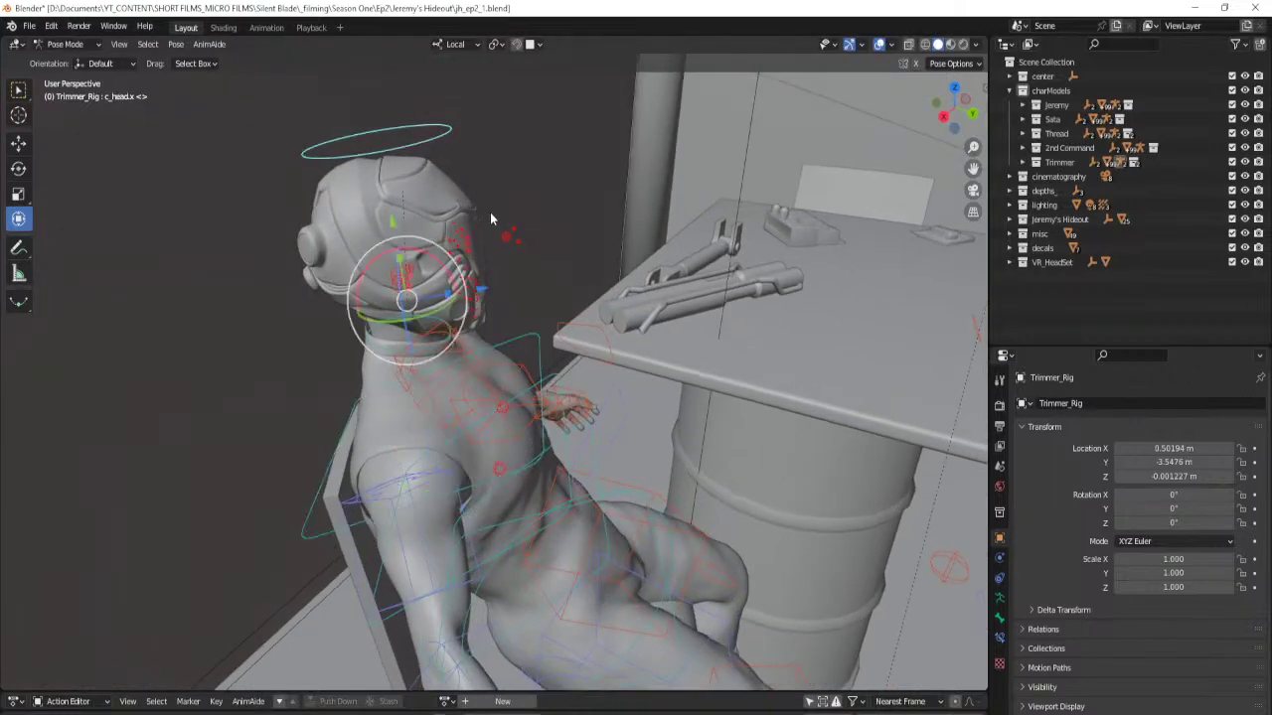
pyautogui.moveTo(486, 200); pyautogui.dragTo(500, 233, button='middle')
pyautogui.moveTo(437, 256); pyautogui.dragTo(499, 292)
# Leave Pose Mode, select the body mesh HG_Flight_Suit.002 and display its shape keys.
pyautogui.moveTo(645, 347); pyautogui.dragTo(573, 401, button='middle')
pyautogui.hotkey('ctrl', 'Tab')
pyautogui.click(613, 403)
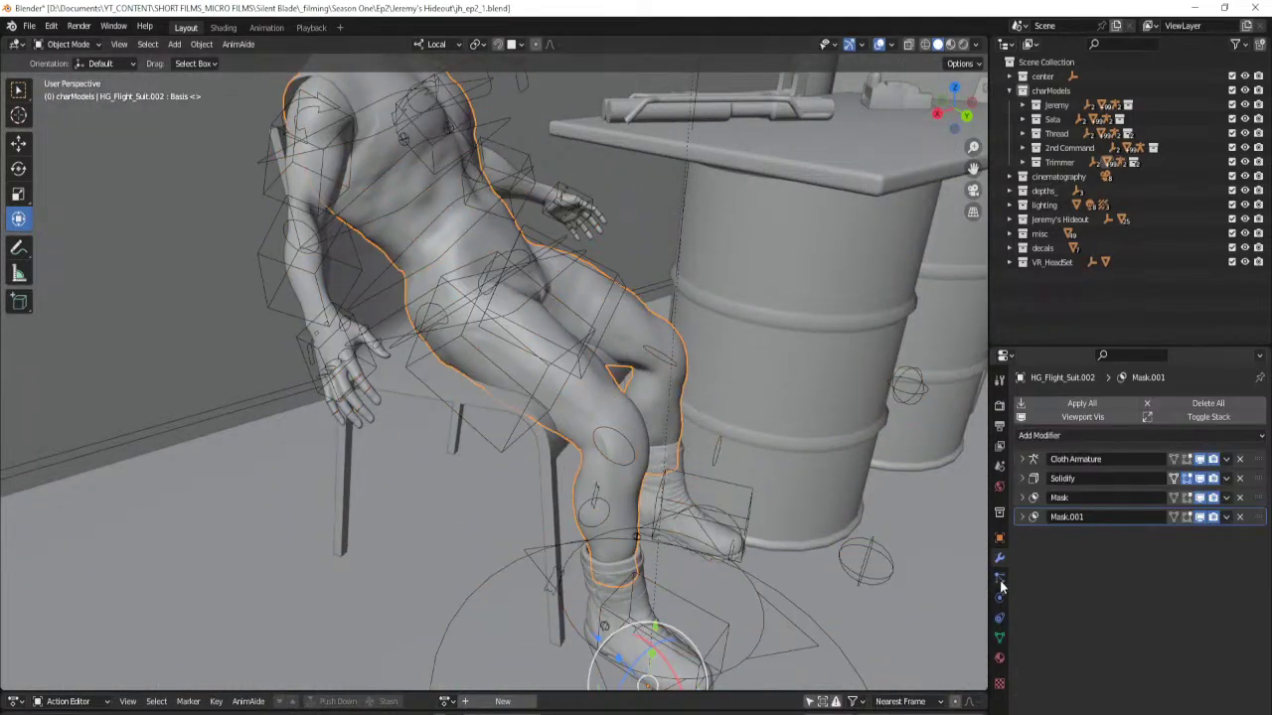
pyautogui.click(1000, 638)
pyautogui.click(1044, 427)
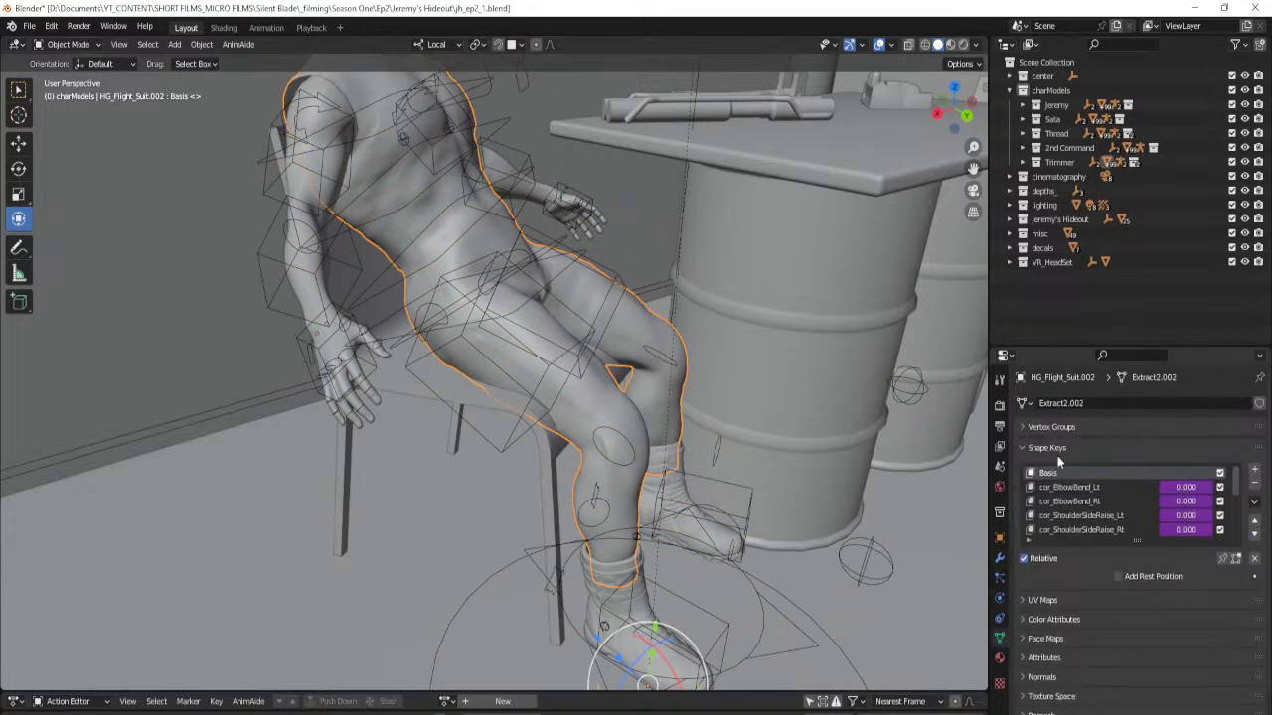
# Add a shape key named body_sitting to HG_Flight_Suit.002 and set its value to 1.000.
pyautogui.scroll(-5, 1235, 527)
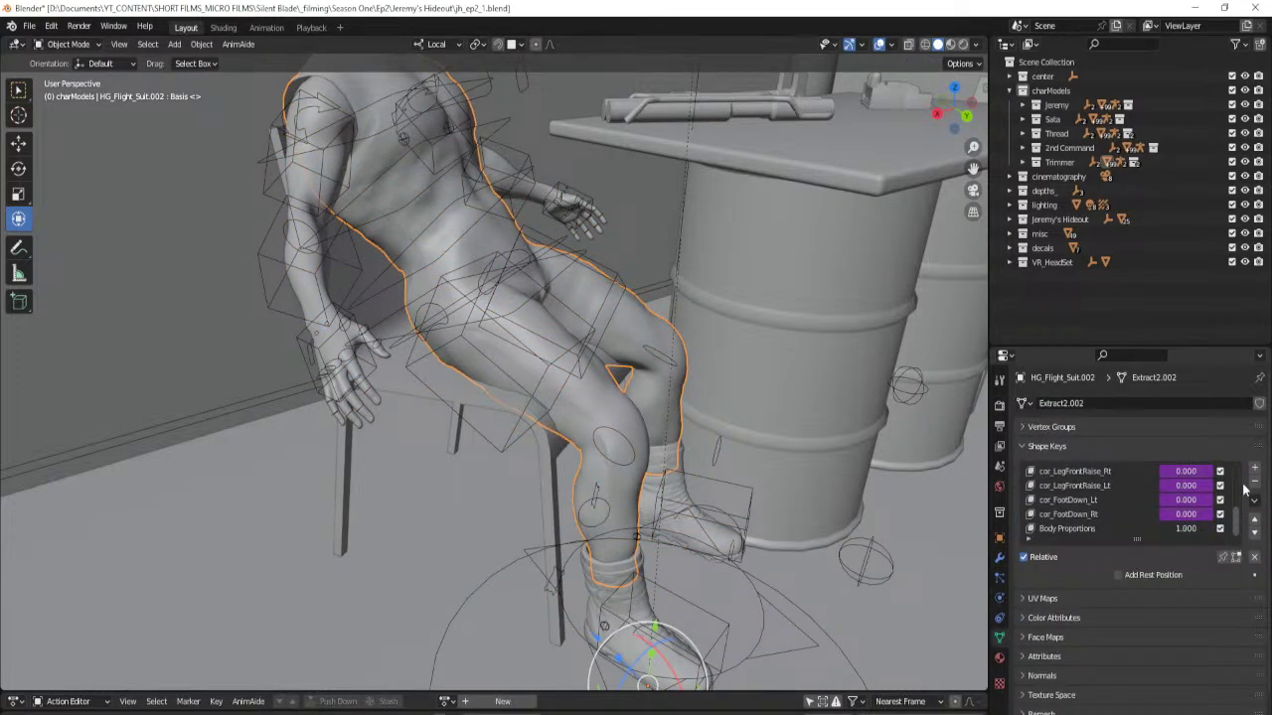
pyautogui.click(1254, 469)
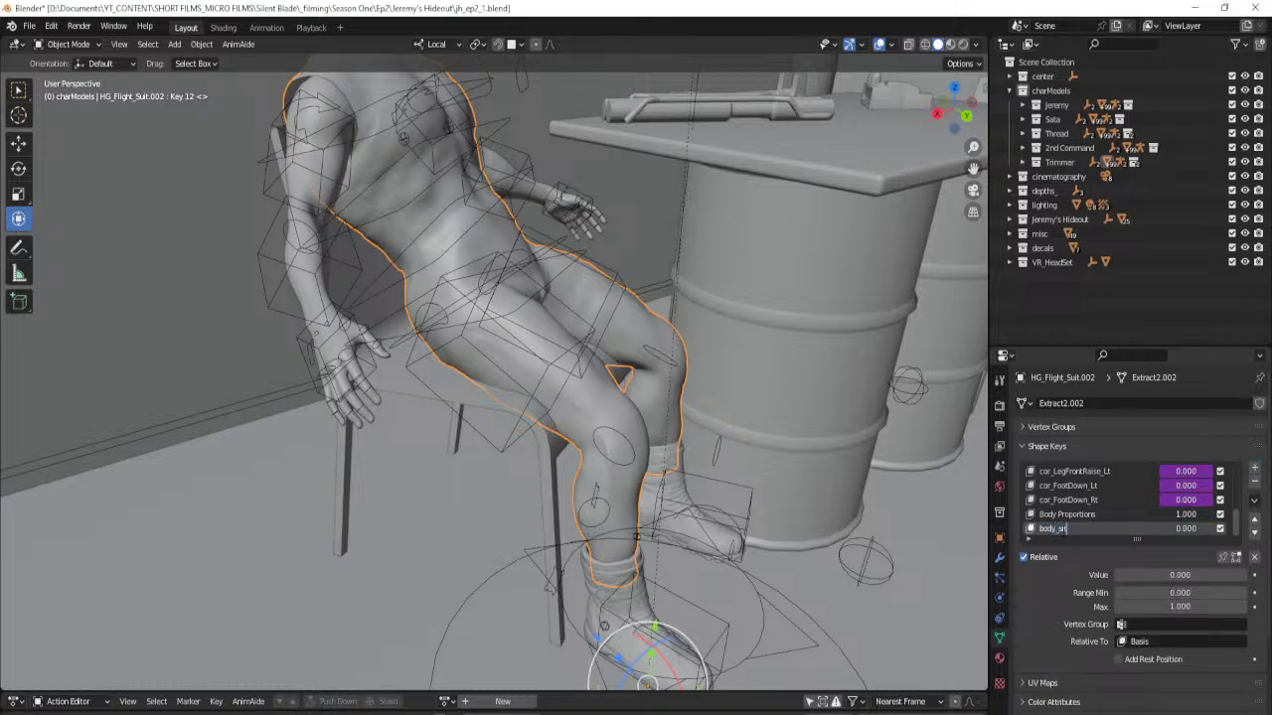
pyautogui.moveTo(1177, 576); pyautogui.dragTo(1246, 577)
# Enter Sculpt Mode on the body mesh with the Grab brush and turn off X mirror symmetry.
pyautogui.scroll(4, 657, 430)
pyautogui.hotkey('ctrl', 'Tab')
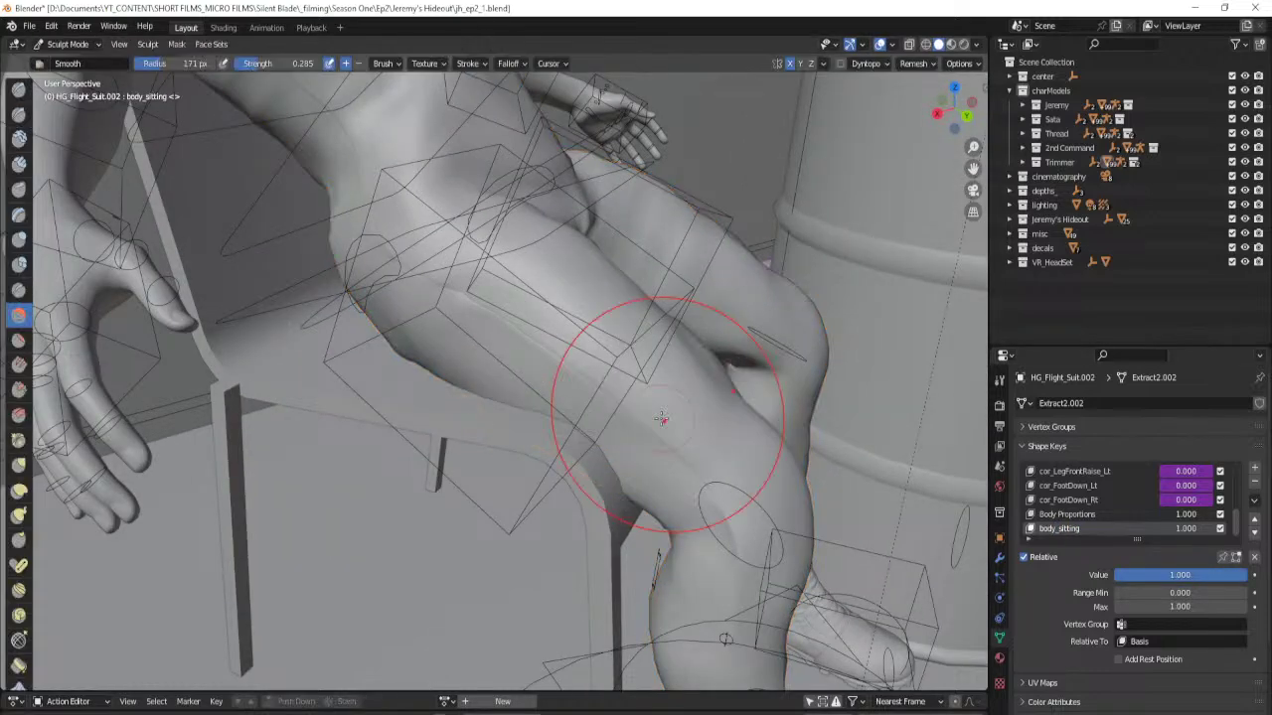
pyautogui.scroll(-4, 663, 416)
pyautogui.press('g')
pyautogui.moveTo(603, 390); pyautogui.dragTo(653, 412, button='middle')
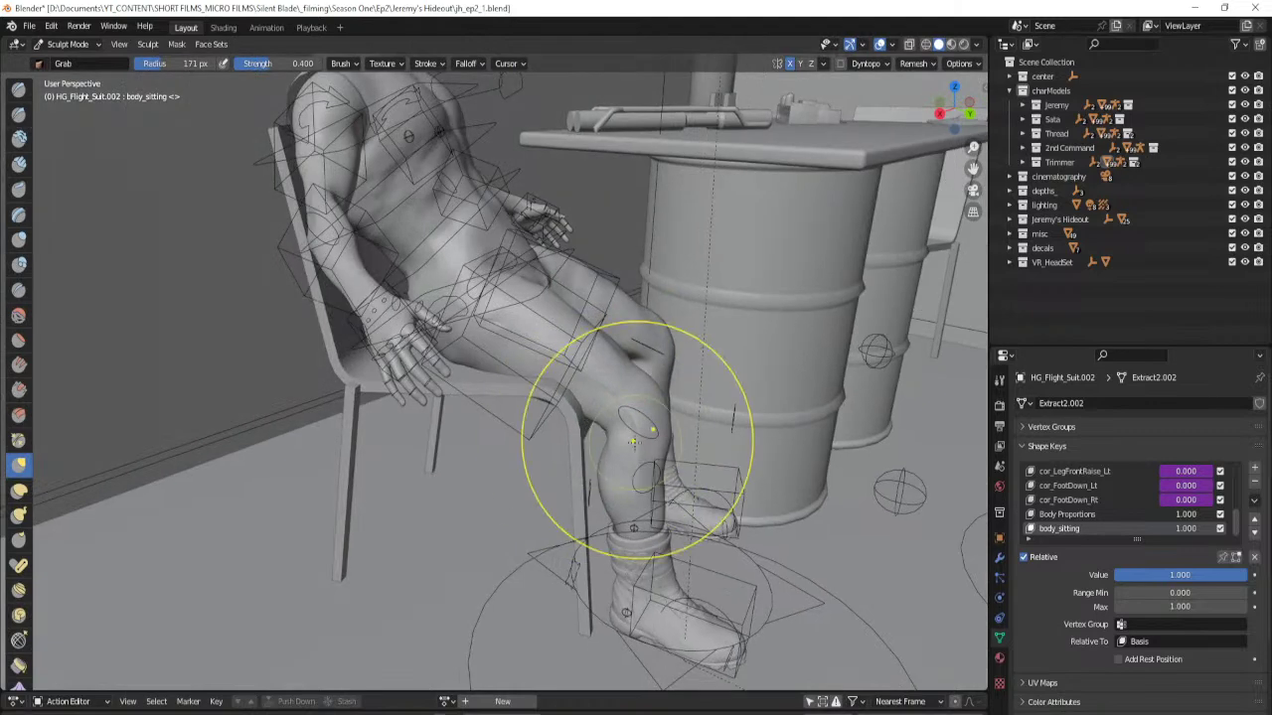
pyautogui.click(790, 65)
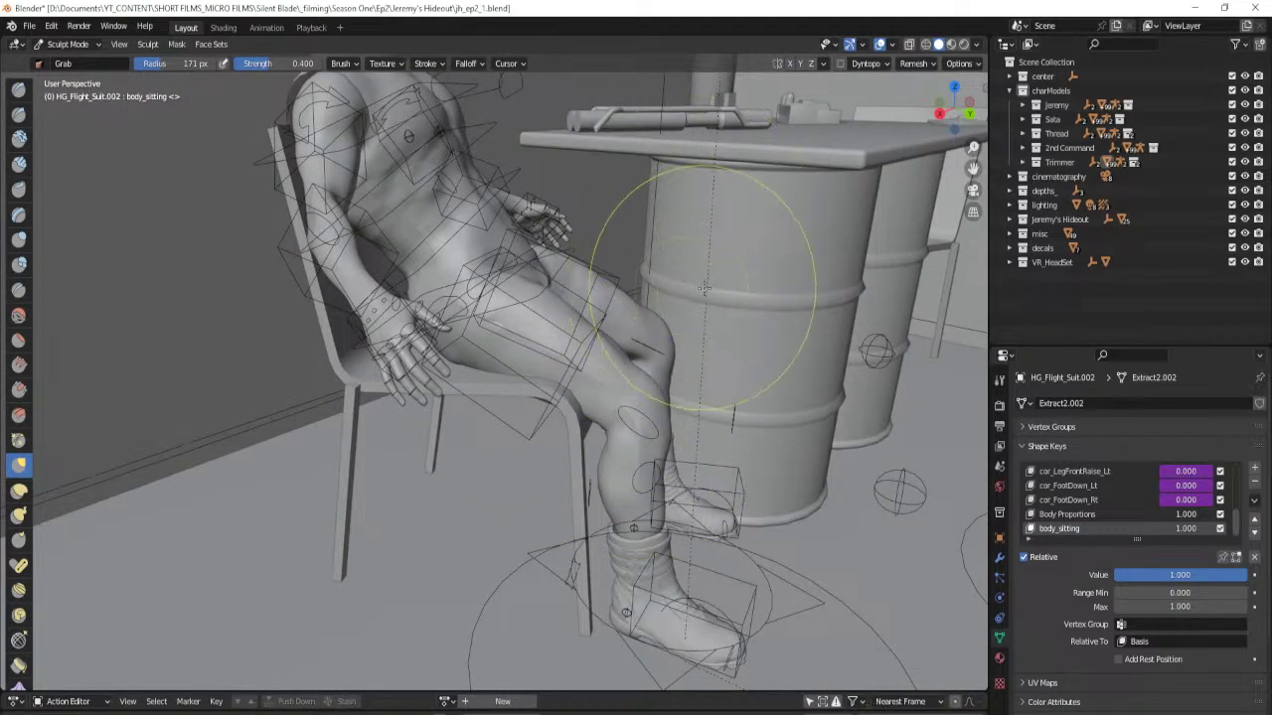
# Set the Grab brush radius to 181 px and push the underside of the right thigh up out of the chair seat.
pyautogui.press('f')
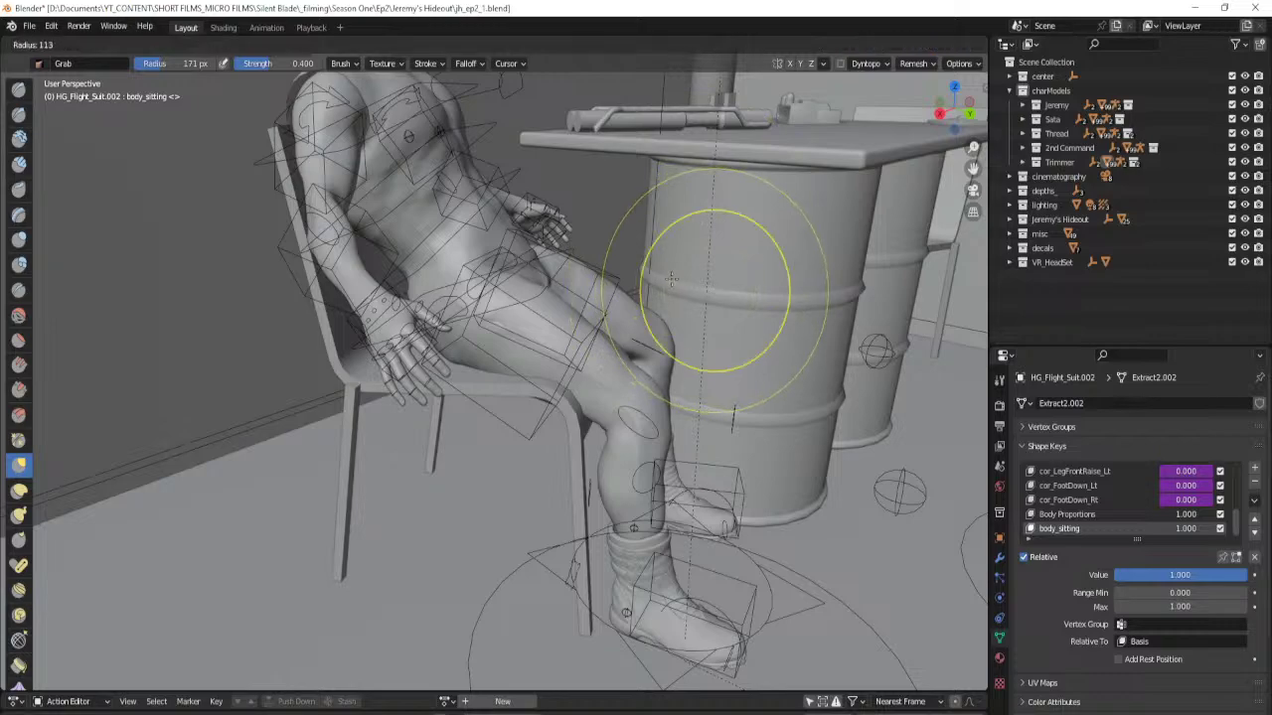
pyautogui.click(652, 284)
pyautogui.scroll(3, 571, 378)
pyautogui.moveTo(551, 400); pyautogui.dragTo(571, 323, button='middle')
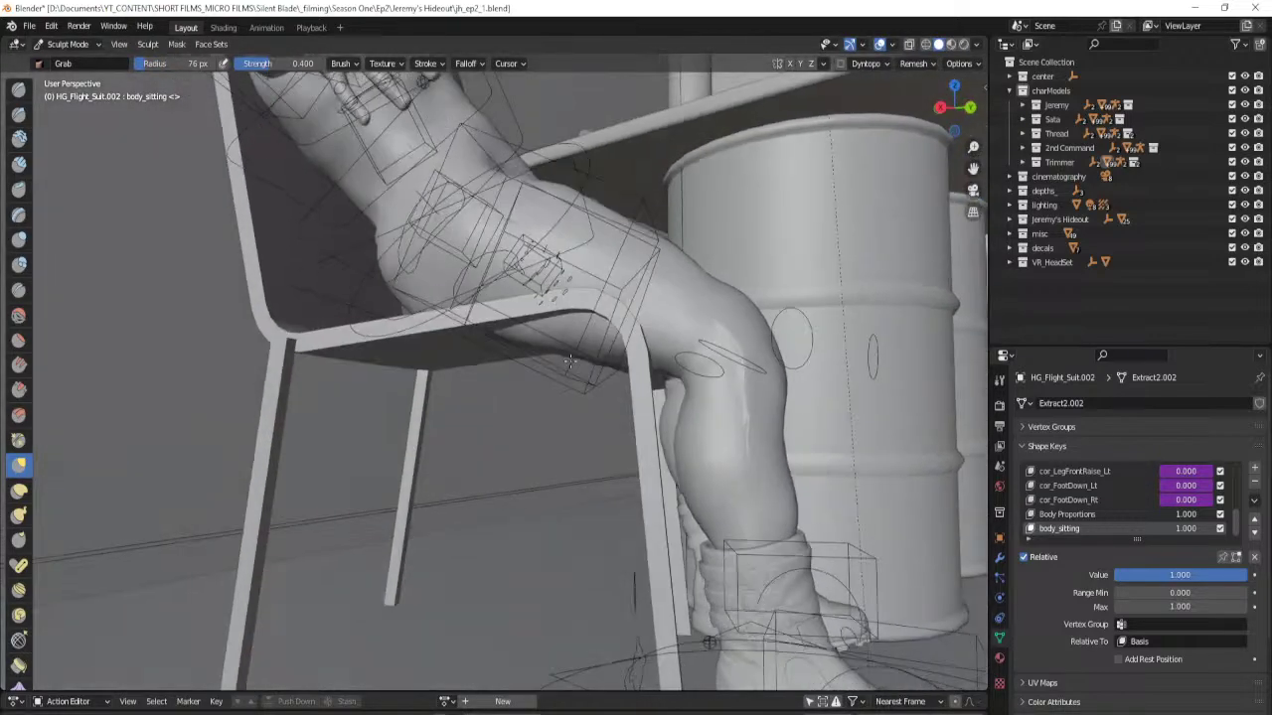
pyautogui.scroll(3, 582, 366)
pyautogui.press('f')
pyautogui.click(720, 370)
pyautogui.moveTo(678, 371); pyautogui.dragTo(682, 335, button='middle')
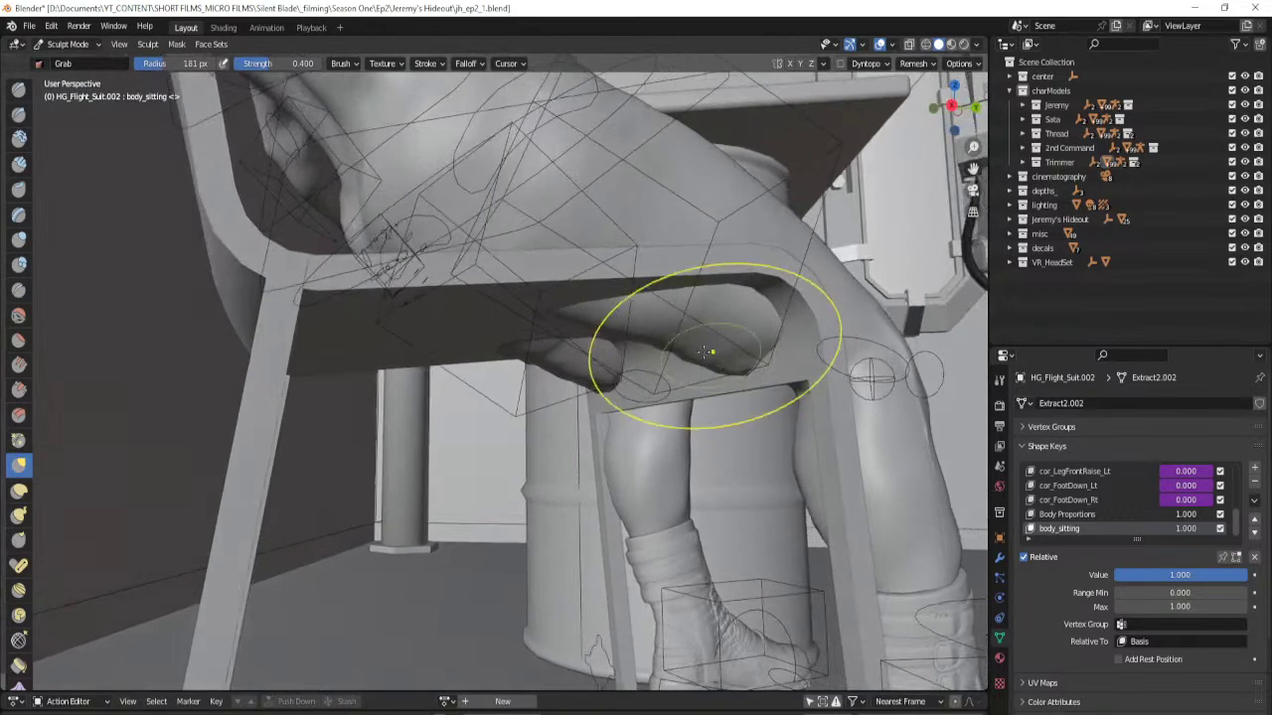
pyautogui.moveTo(663, 316)
pyautogui.mouseDown()
pyautogui.moveTo(596, 292)
pyautogui.moveTo(644, 301)
pyautogui.mouseUp()
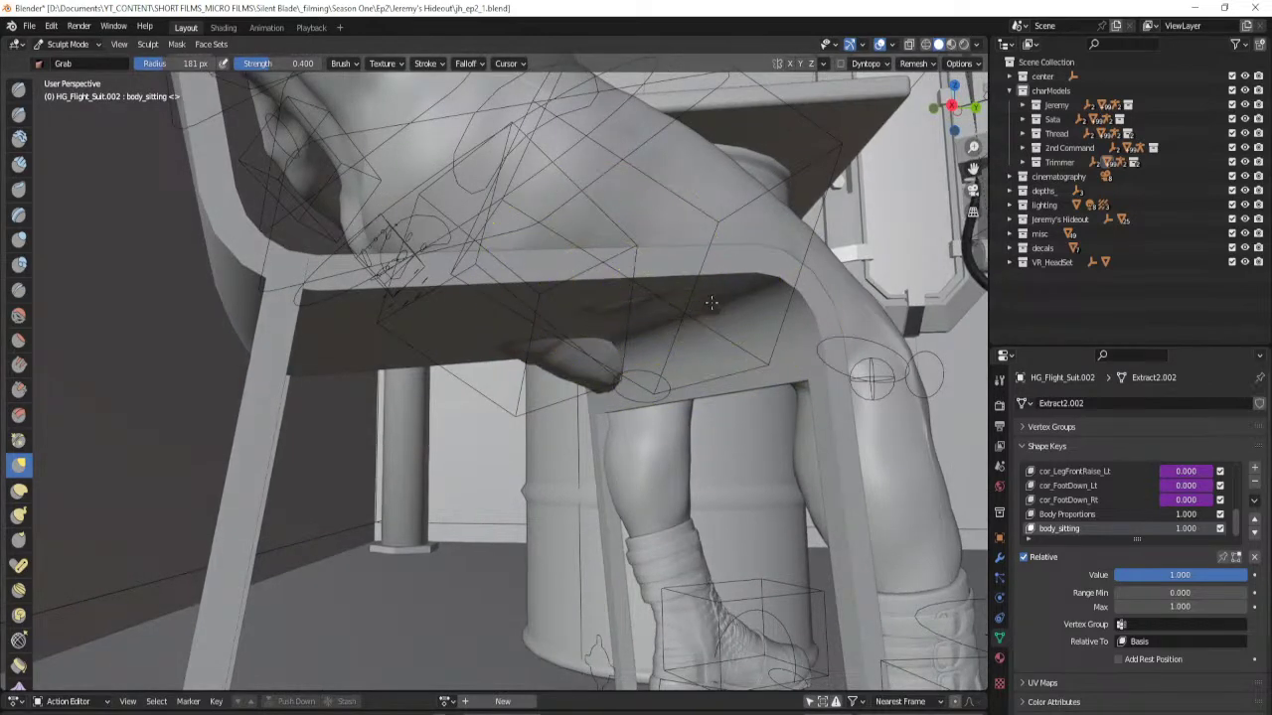
# Push the underside of the left thigh up out of the chair seat, setting the Grab brush radius to 194 px.
pyautogui.moveTo(576, 354); pyautogui.dragTo(663, 349, button='middle')
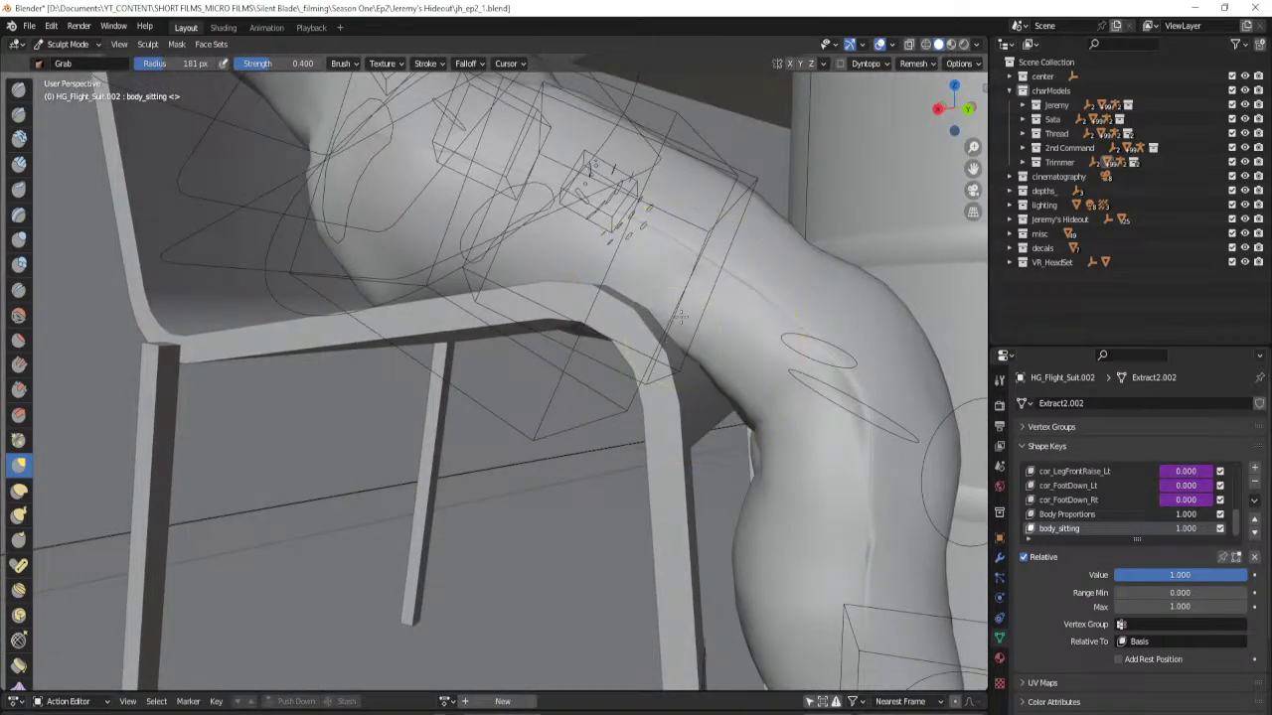
pyautogui.moveTo(610, 279)
pyautogui.mouseDown(button='middle')
pyautogui.moveTo(593, 328)
pyautogui.moveTo(636, 301)
pyautogui.moveTo(590, 301)
pyautogui.mouseUp(button='middle')
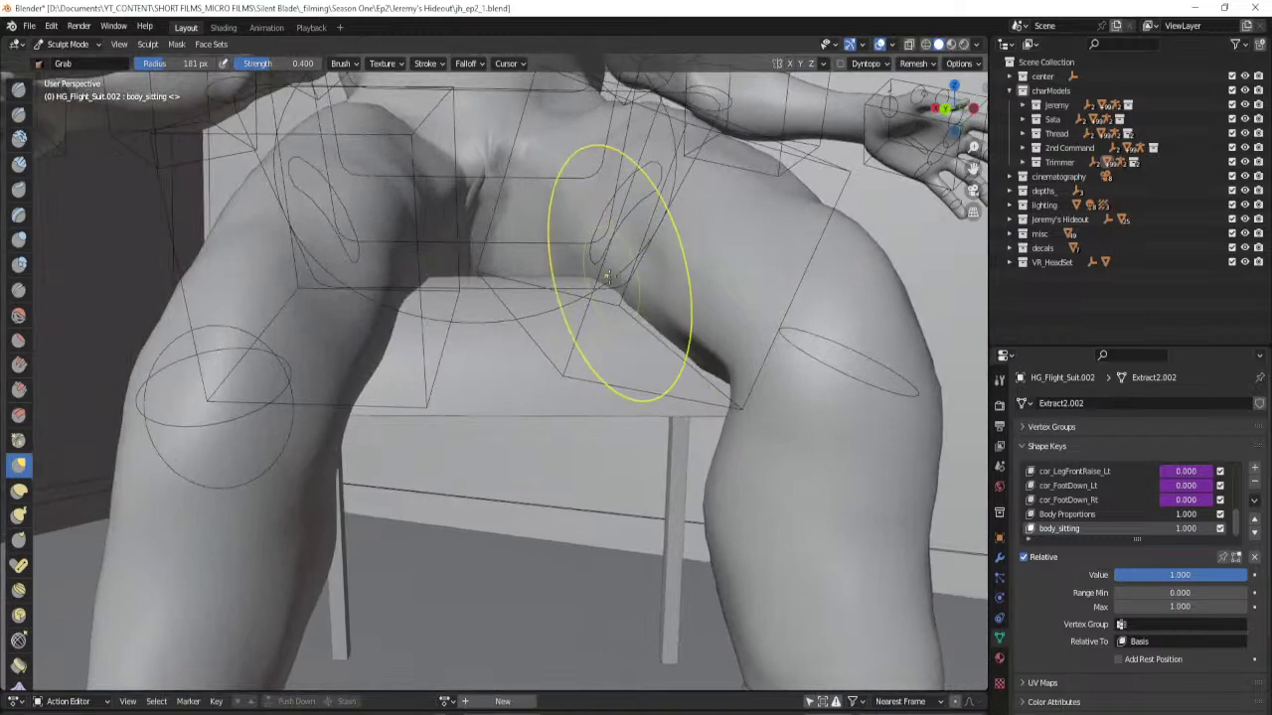
pyautogui.moveTo(727, 341)
pyautogui.mouseDown(button='middle')
pyautogui.moveTo(582, 304)
pyautogui.moveTo(560, 332)
pyautogui.moveTo(521, 298)
pyautogui.mouseUp(button='middle')
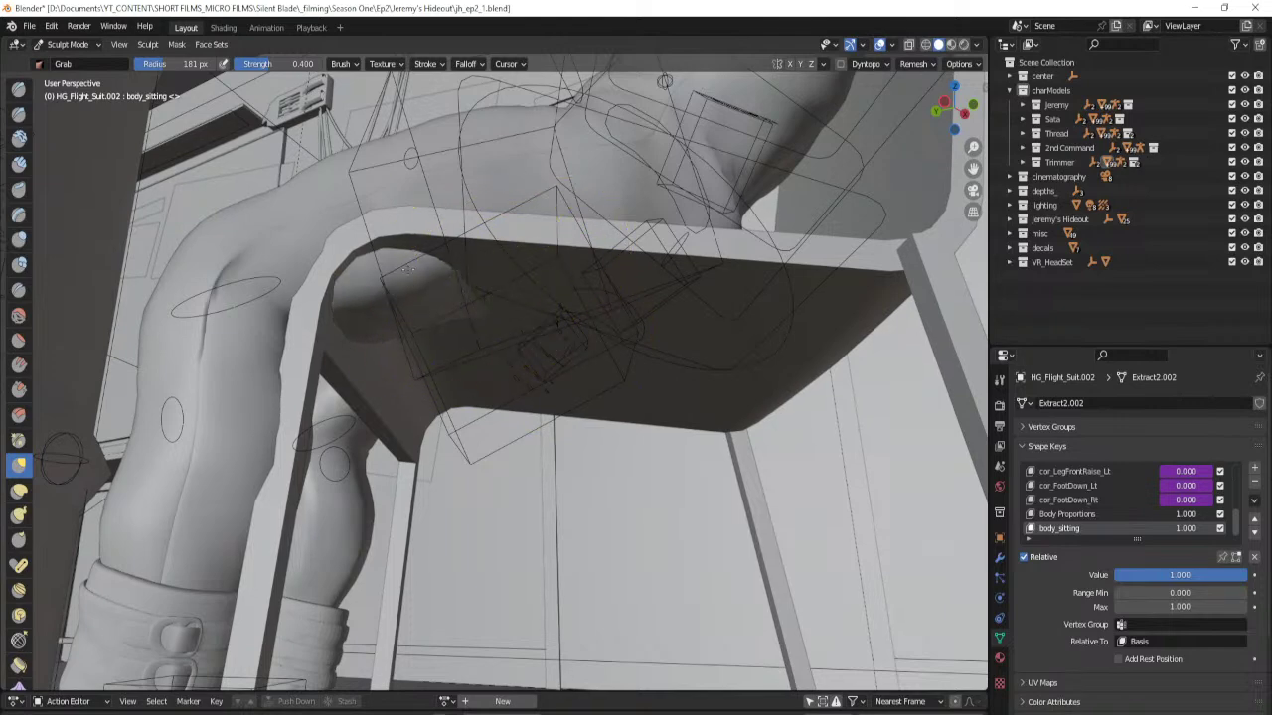
pyautogui.press('f')
pyautogui.click(421, 298)
pyautogui.press('f')
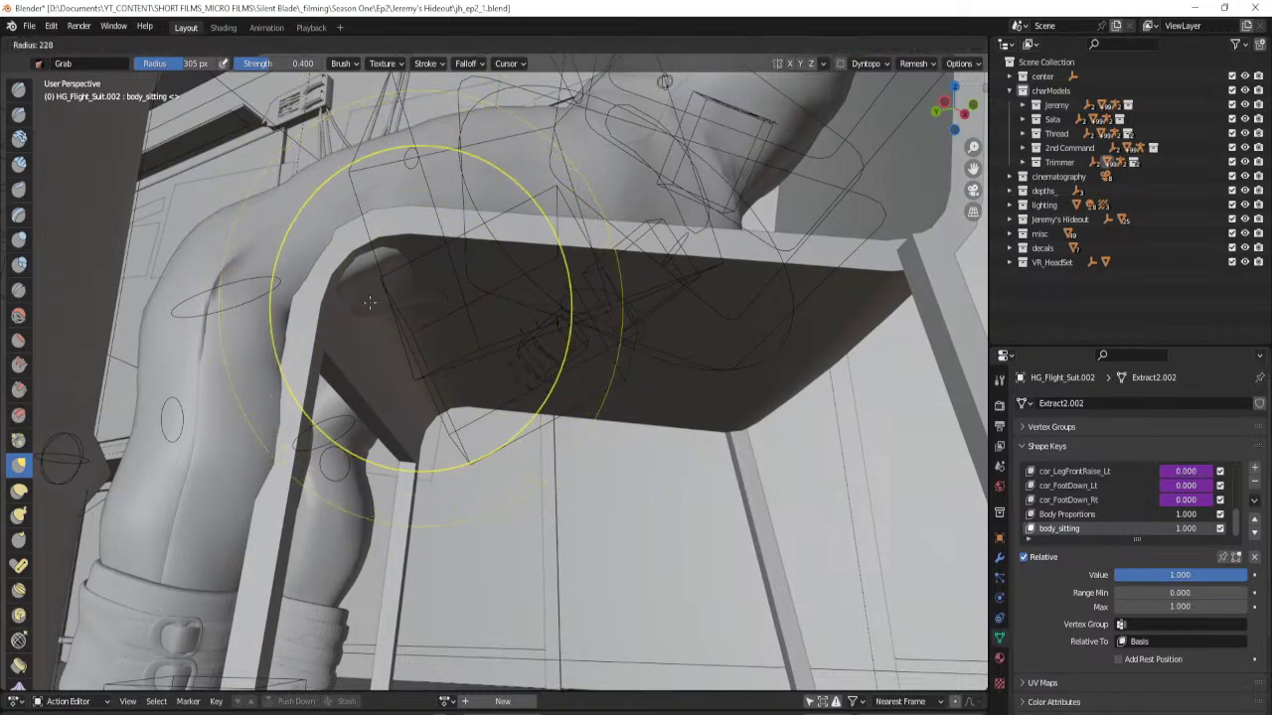
pyautogui.click(392, 258)
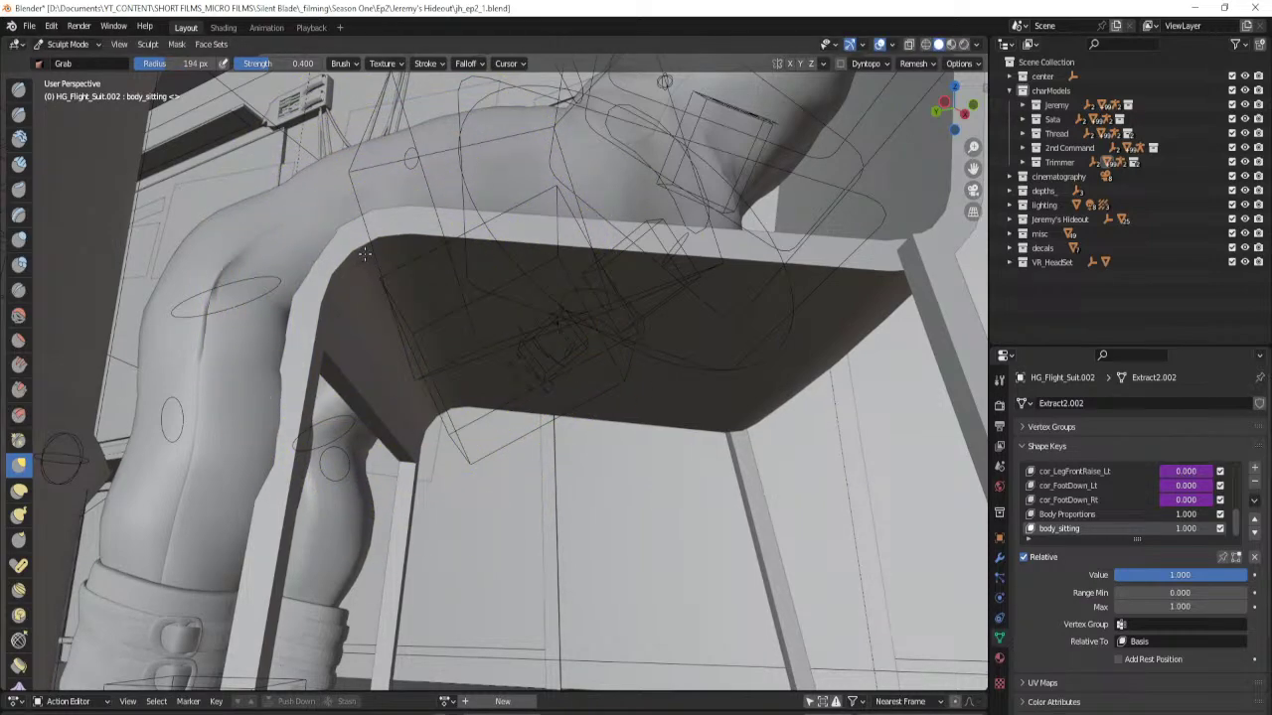
# Set the Grab brush radius to 109 px and adjust the mesh behind the knee below the chair seat's front edge.
pyautogui.moveTo(369, 247)
pyautogui.mouseDown(button='middle')
pyautogui.moveTo(434, 295)
pyautogui.moveTo(557, 318)
pyautogui.moveTo(666, 360)
pyautogui.mouseUp(button='middle')
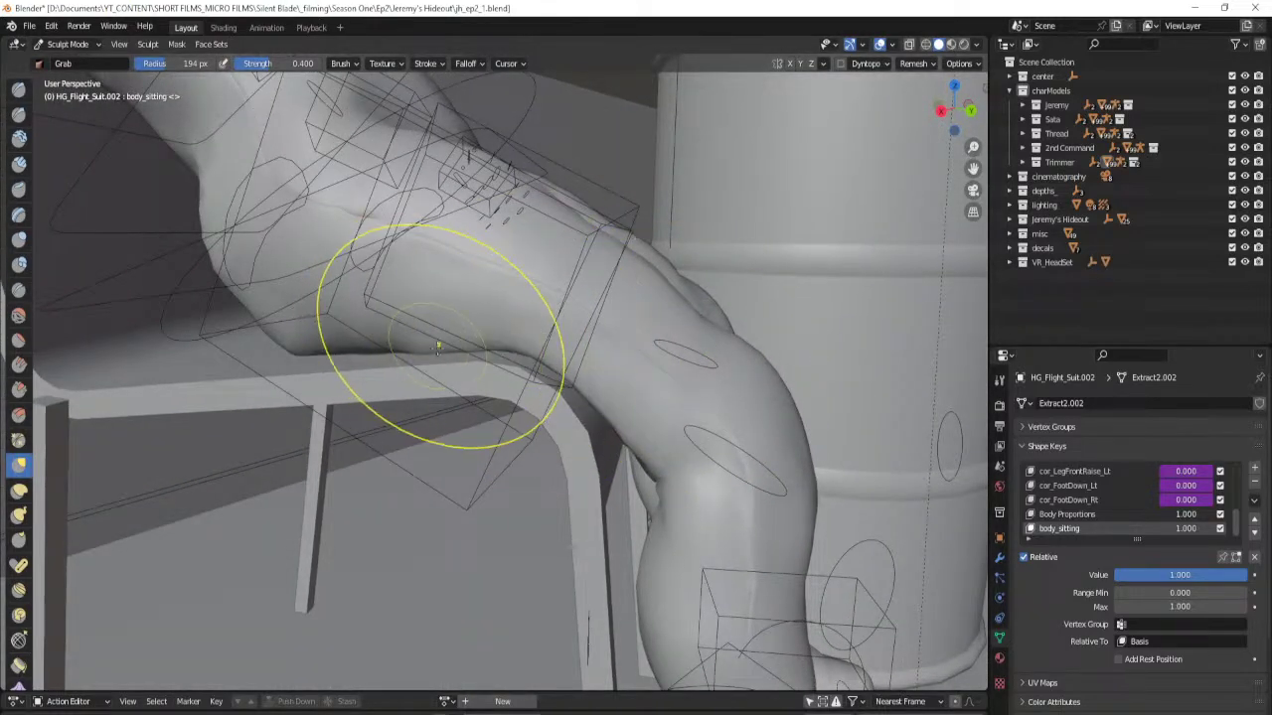
pyautogui.press('f')
pyautogui.click(395, 345)
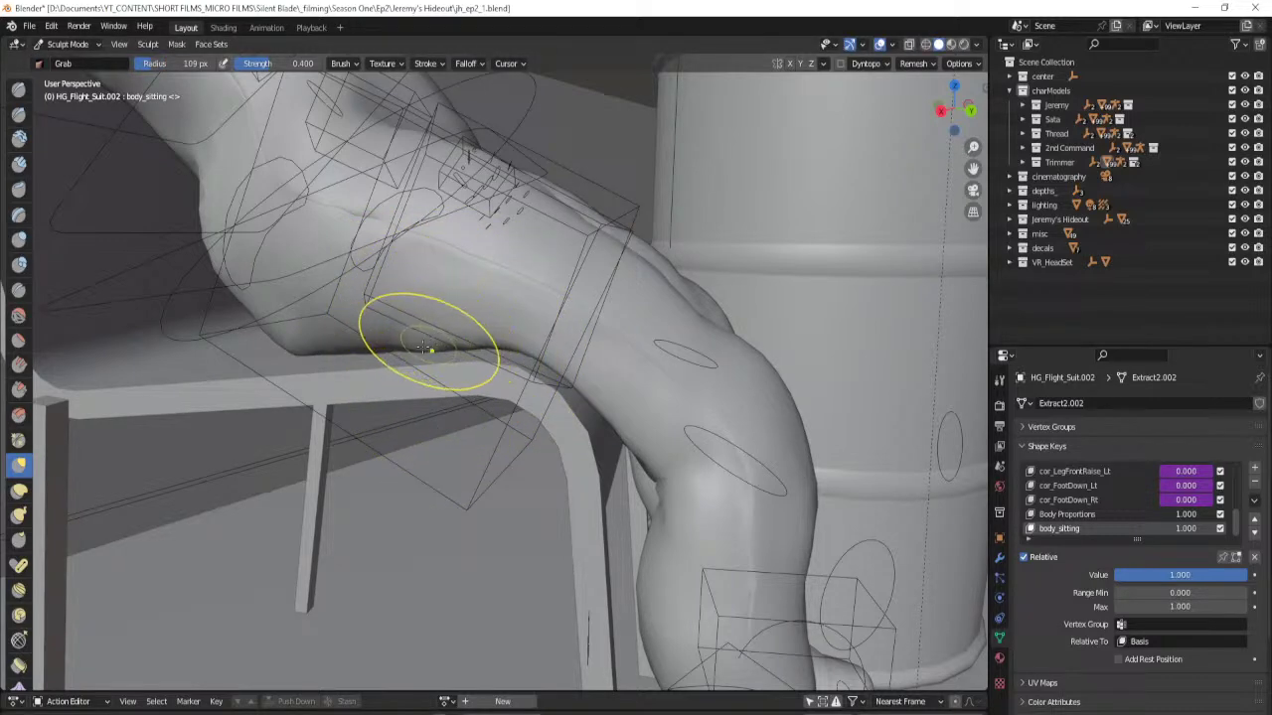
pyautogui.moveTo(545, 391); pyautogui.dragTo(585, 394, button='middle')
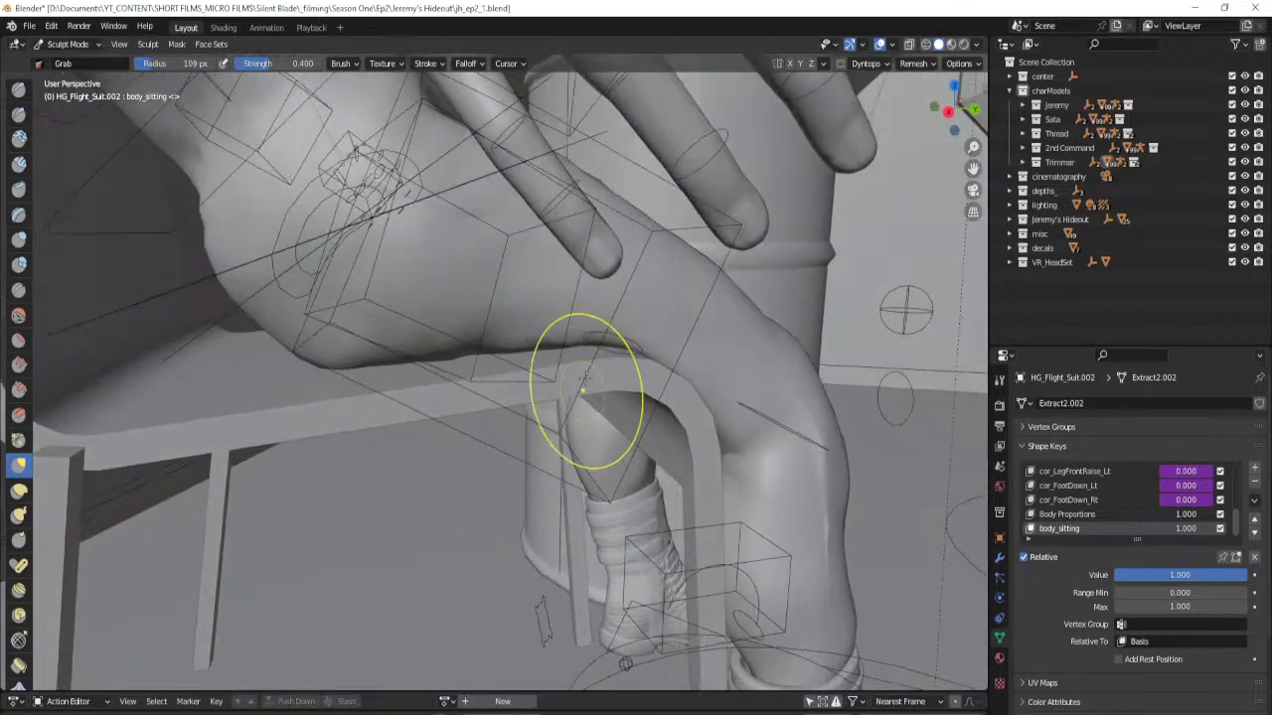
pyautogui.moveTo(661, 388)
pyautogui.mouseDown(button='middle')
pyautogui.moveTo(571, 422)
pyautogui.moveTo(634, 393)
pyautogui.mouseUp(button='middle')
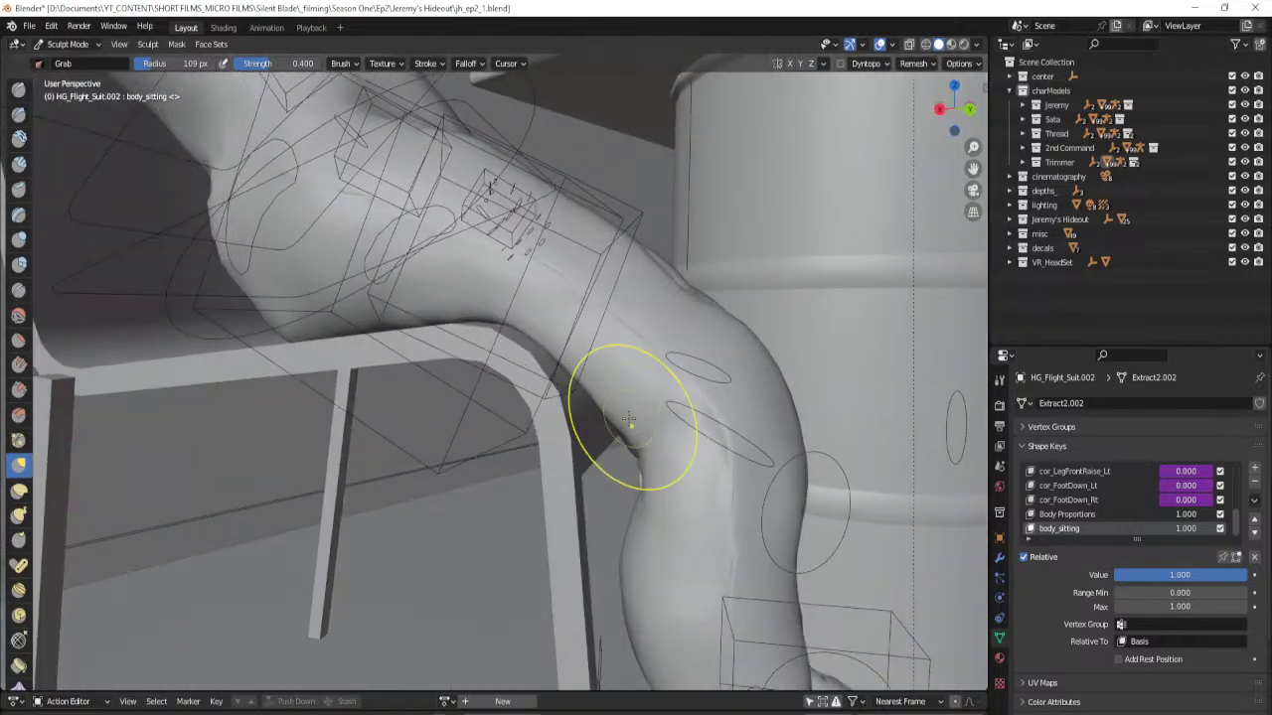
pyautogui.moveTo(632, 478); pyautogui.dragTo(630, 458, button='middle')
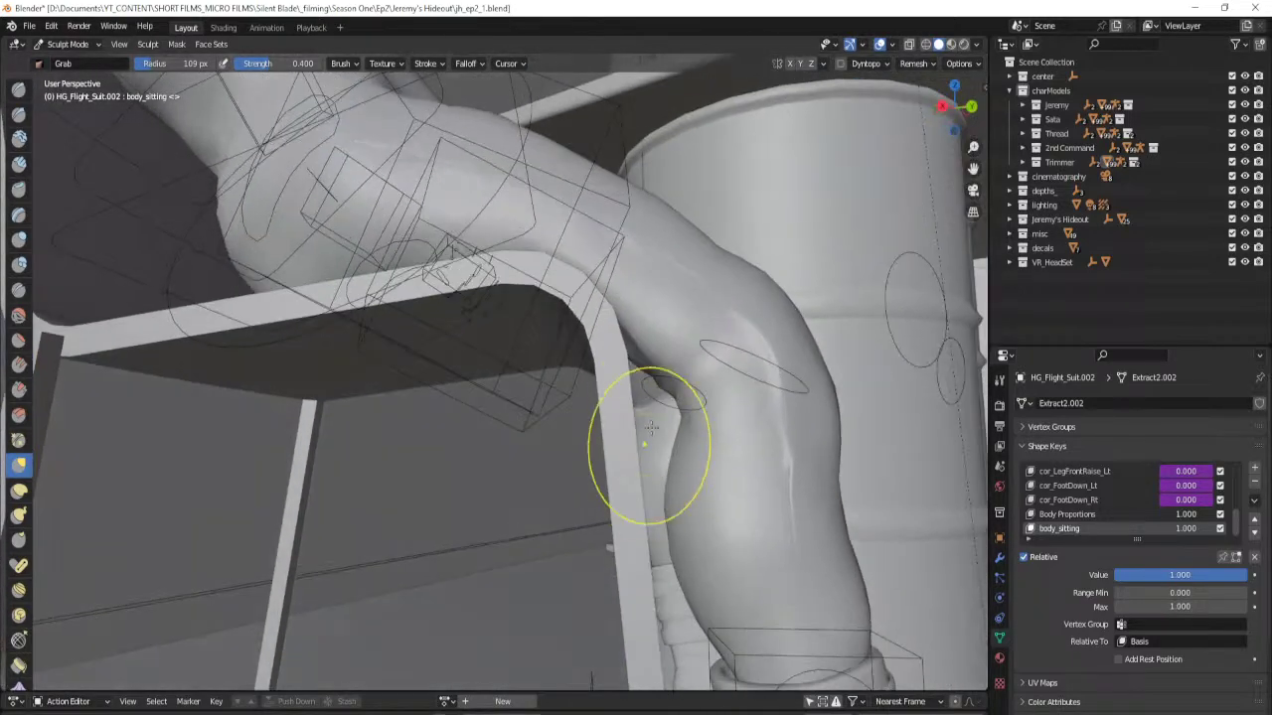
pyautogui.moveTo(661, 385); pyautogui.dragTo(665, 403)
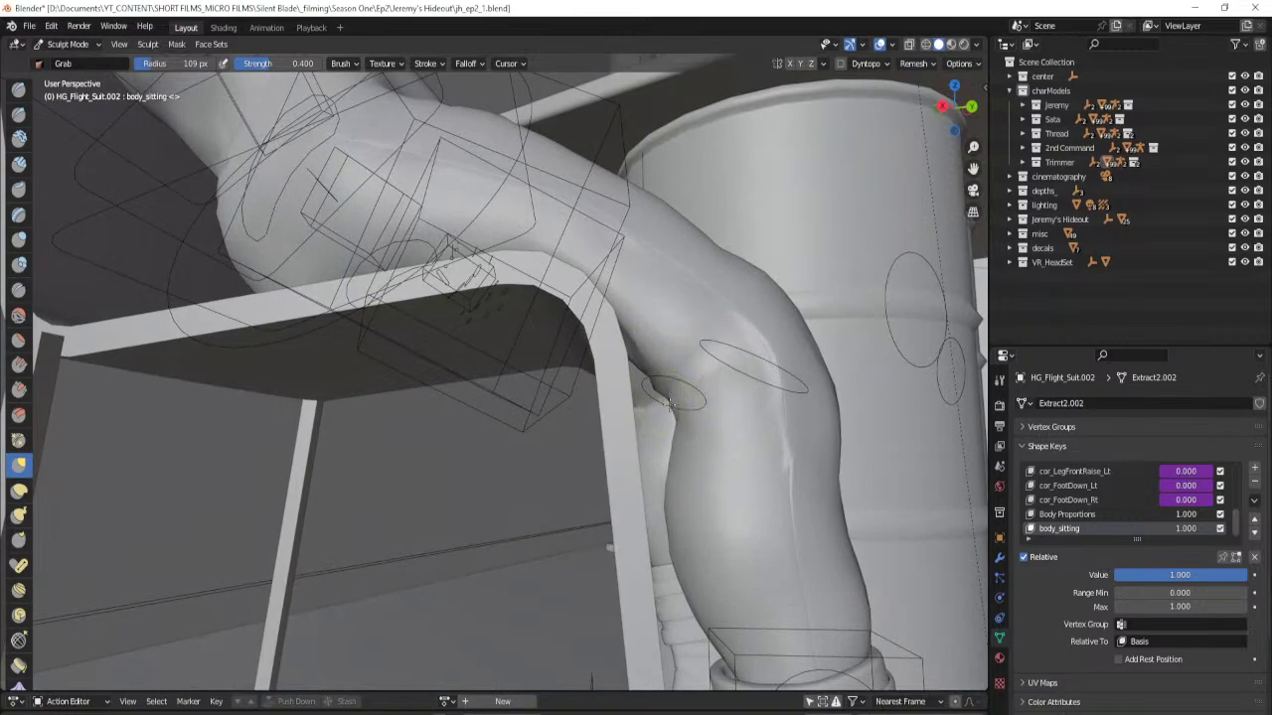
pyautogui.moveTo(682, 411); pyautogui.dragTo(685, 419, button='middle')
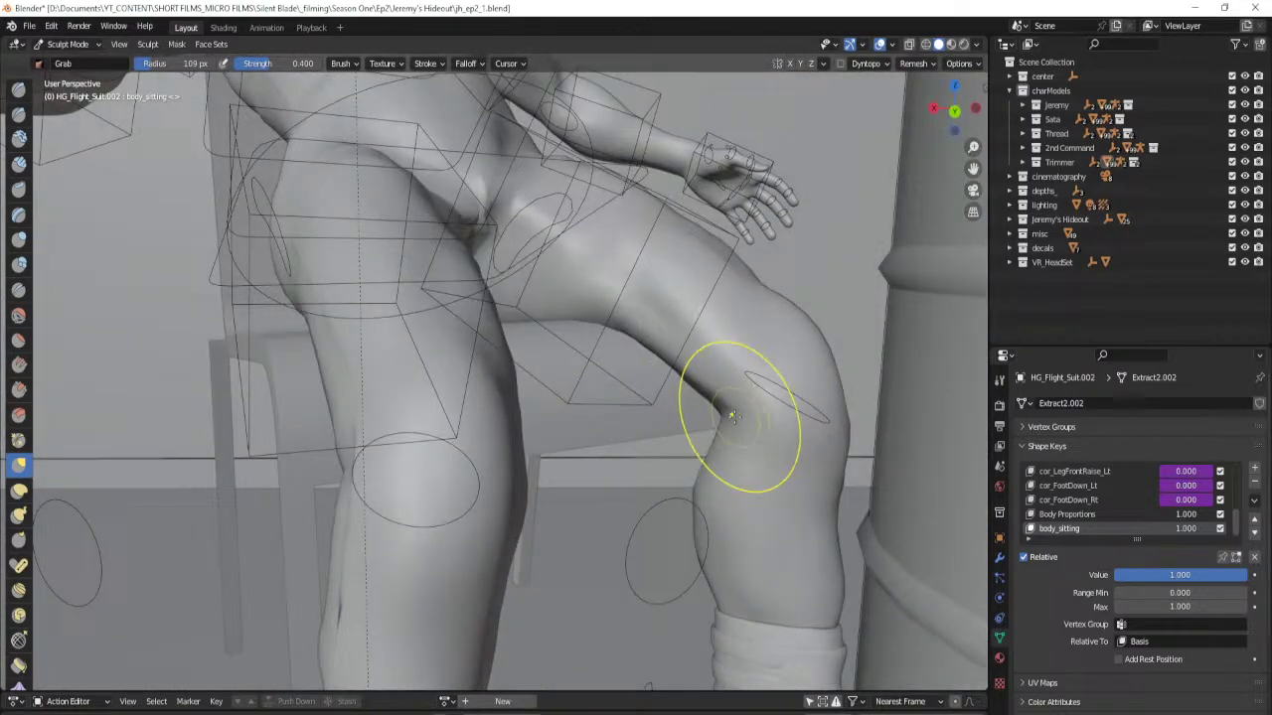
pyautogui.moveTo(685, 370); pyautogui.dragTo(735, 390, button='middle')
# Return the body mesh to Object Mode and preview the body_sitting shape key, leaving its value at 1.000.
pyautogui.scroll(-4, 531, 308)
pyautogui.moveTo(531, 307); pyautogui.dragTo(561, 320, button='middle')
pyautogui.moveTo(571, 382)
pyautogui.keyDown('shift'); pyautogui.mouseDown(button='middle')
pyautogui.moveTo(618, 439)
pyautogui.moveTo(636, 422)
pyautogui.mouseUp(button='middle'); pyautogui.keyUp('shift')
pyautogui.hotkey('ctrl', 'Tab')
pyautogui.click(561, 434)
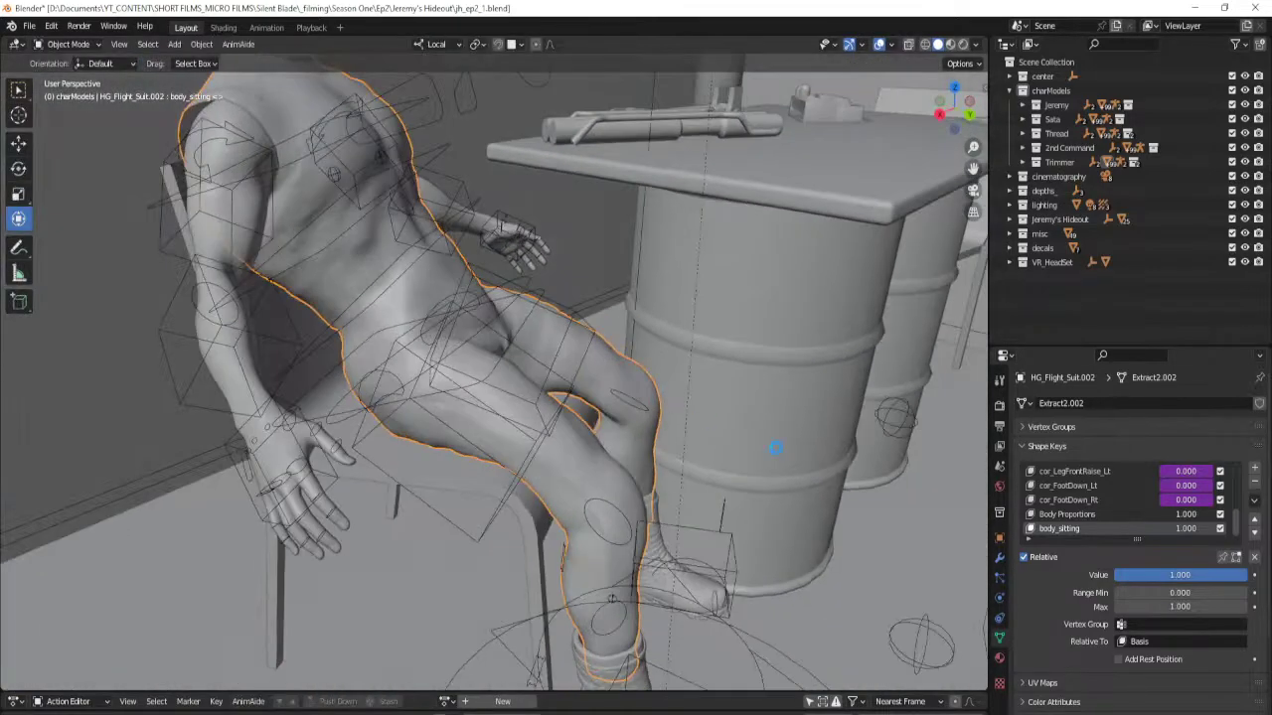
pyautogui.moveTo(1192, 574)
pyautogui.mouseDown()
pyautogui.moveTo(1056, 574)
pyautogui.moveTo(1196, 574)
pyautogui.mouseUp()
# Deselect everything and save the file.
pyautogui.moveTo(552, 425); pyautogui.dragTo(465, 432, button='middle')
pyautogui.scroll(-4, 540, 451)
pyautogui.hotkey('alt', 'a')
pyautogui.hotkey('ctrl', 's')
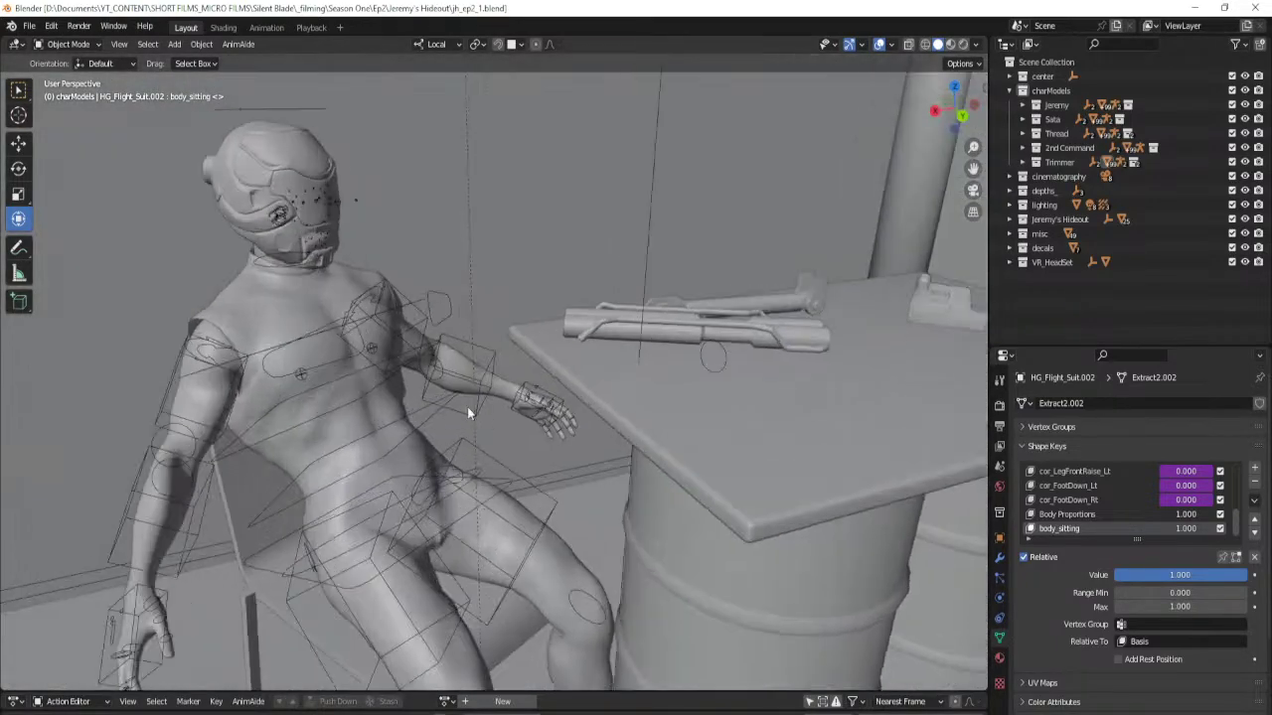
# Enter Pose Mode on Trimmer_Rig and switch both arms from FK to IK with Snap IK-FK.
pyautogui.click(461, 344)
pyautogui.hotkey('ctrl', 'Tab')
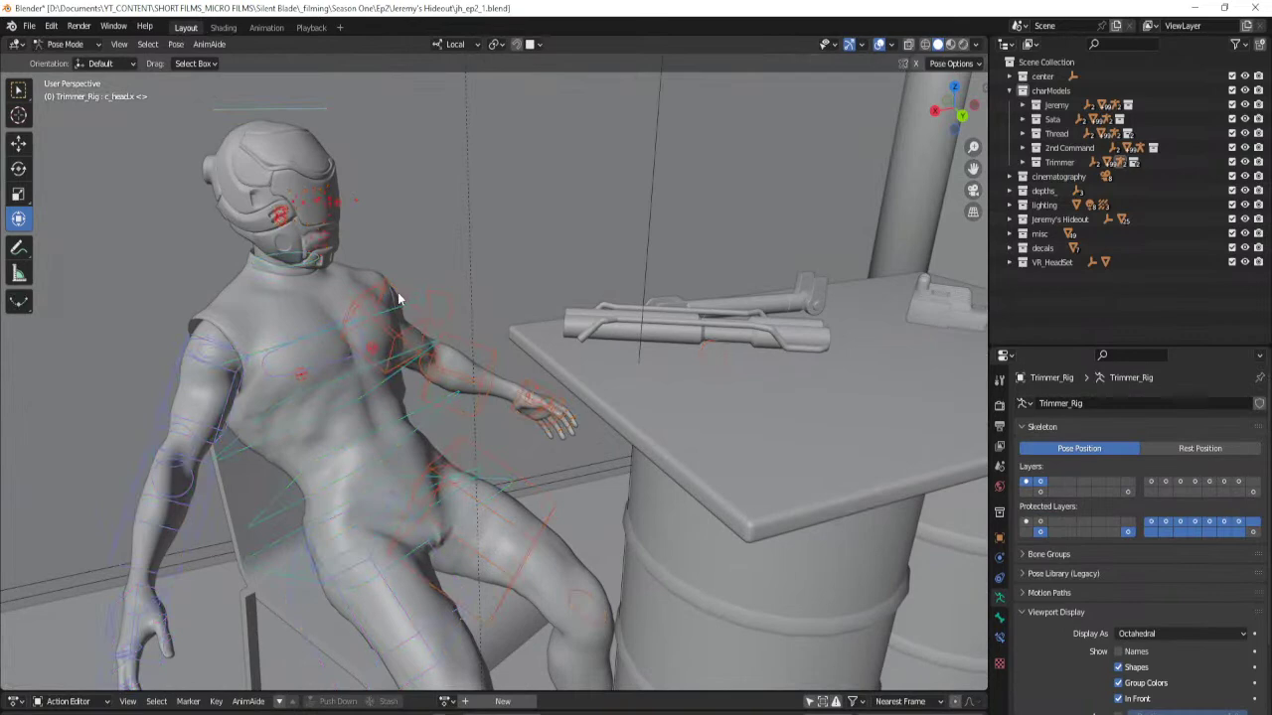
pyautogui.click(397, 298)
pyautogui.press('n')
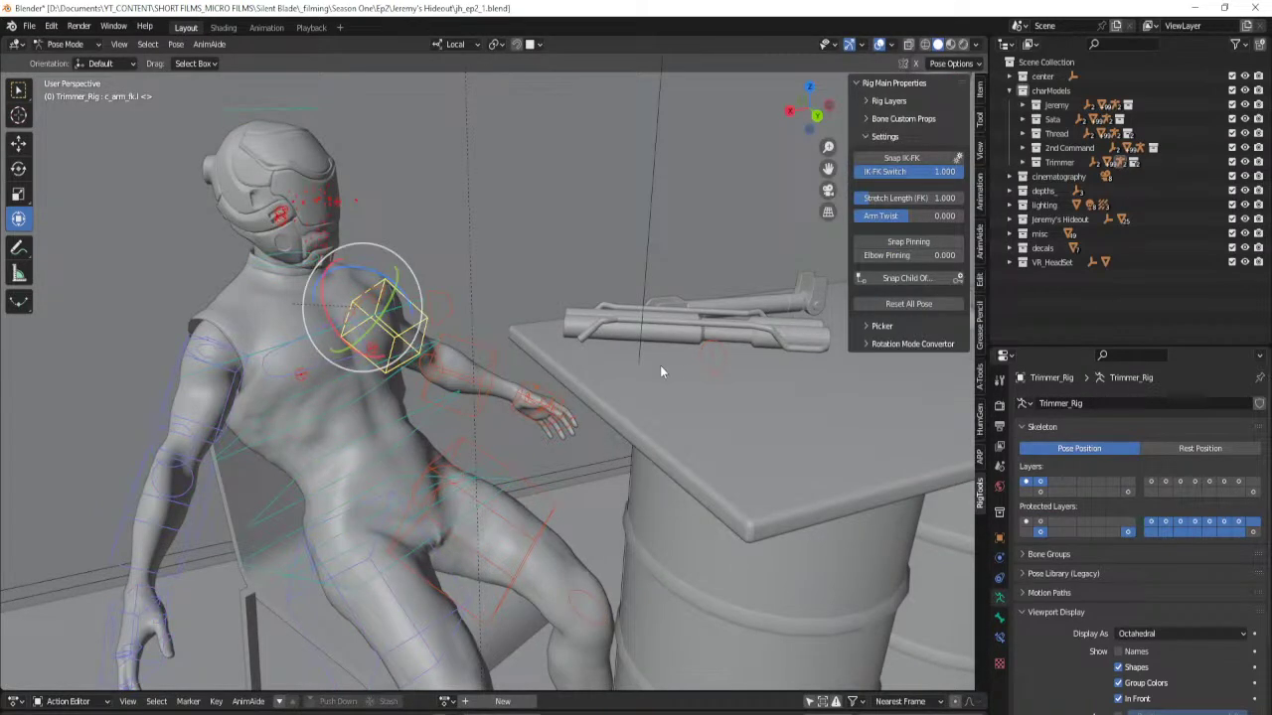
pyautogui.click(161, 521)
pyautogui.click(917, 158)
pyautogui.press('n')
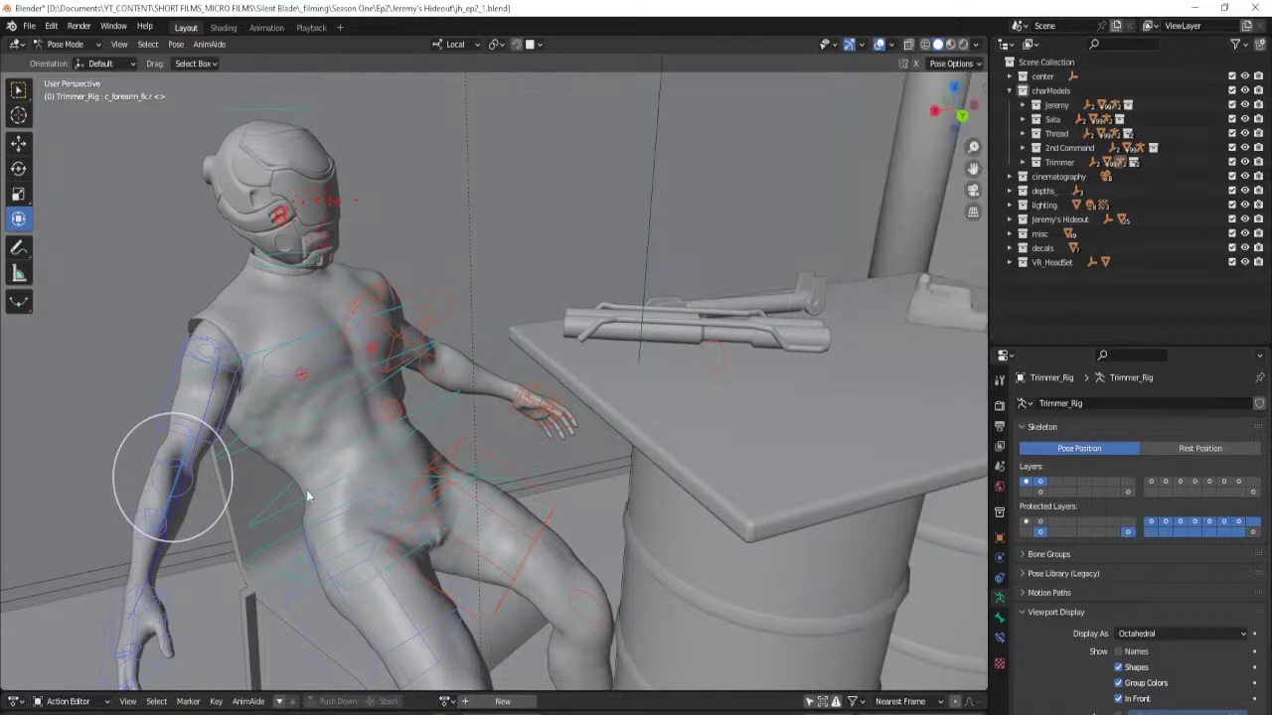
# Rotate the right hand IK control freely and move it from beside the chair towards the torso.
pyautogui.moveTo(354, 468); pyautogui.dragTo(301, 494, button='middle')
pyautogui.click(218, 538)
pyautogui.moveTo(219, 537); pyautogui.dragTo(356, 525, button='middle')
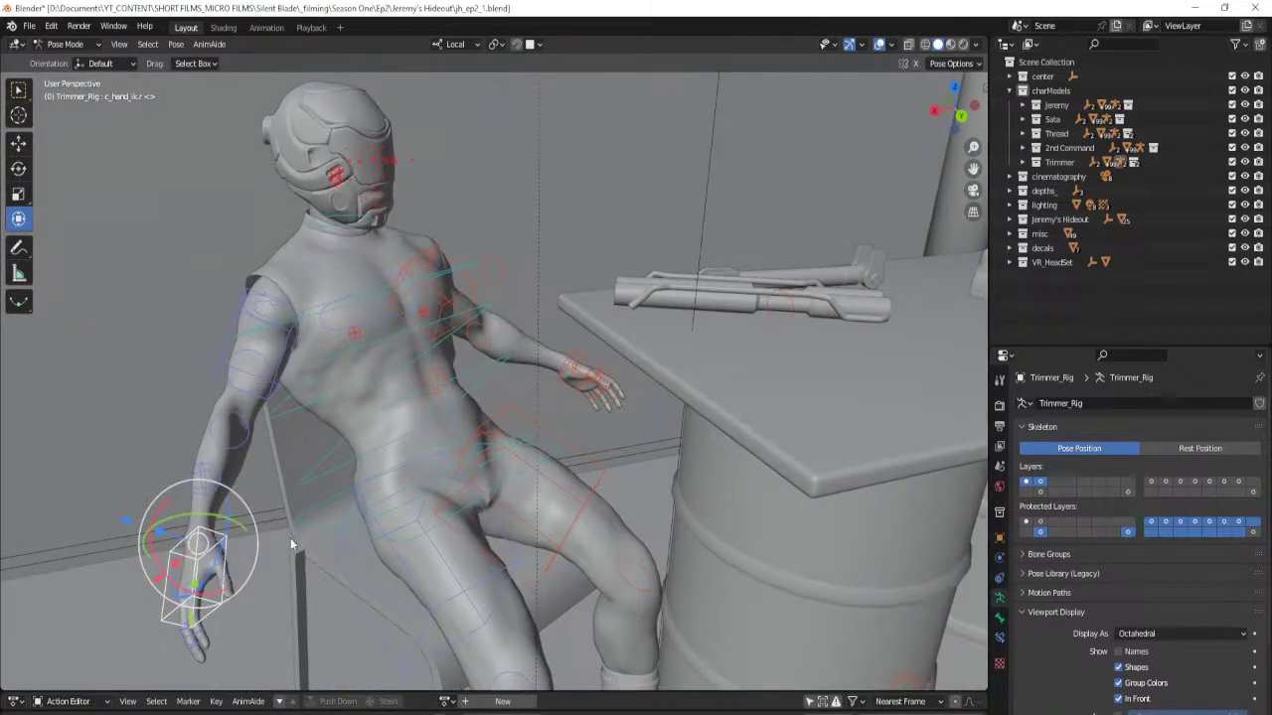
pyautogui.press('r')
pyautogui.press('r')
pyautogui.click(258, 563)
pyautogui.moveTo(258, 563); pyautogui.dragTo(340, 555, button='middle')
pyautogui.press('g')
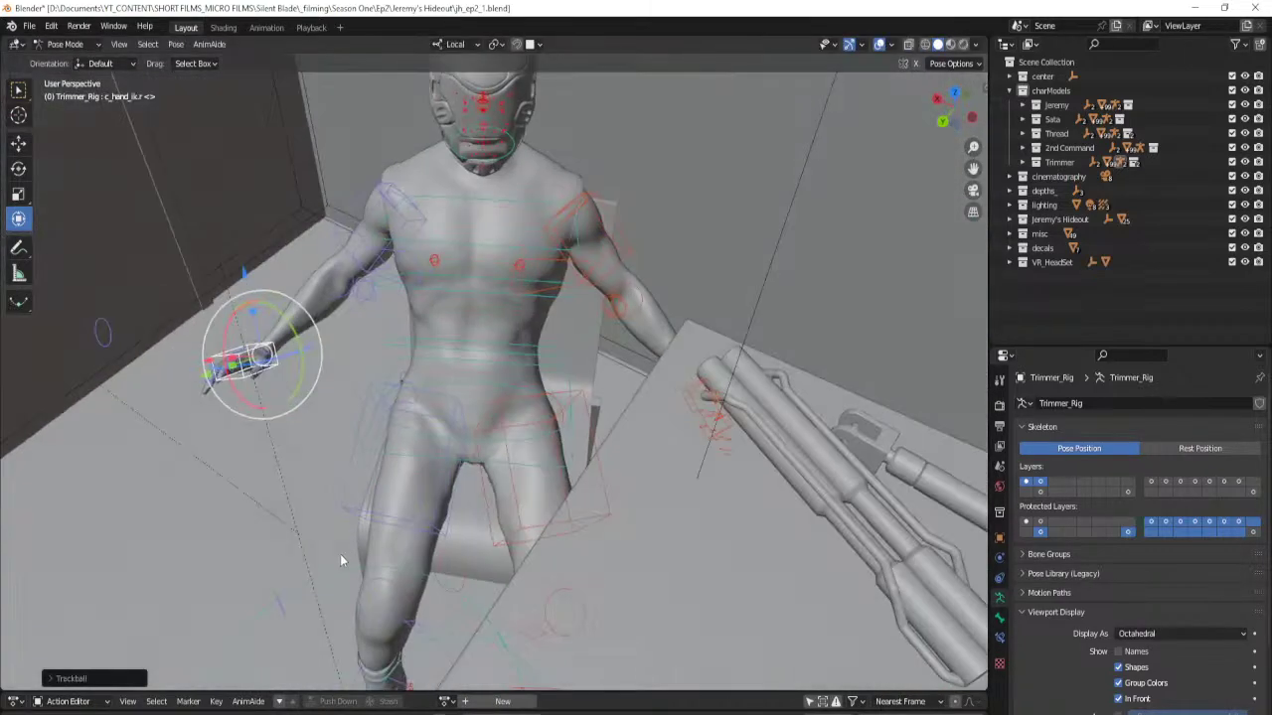
pyautogui.click(487, 383)
# Position the right hand IK control in front of the chest using the top view, with the palm turned towards the body.
pyautogui.press('KP_7')
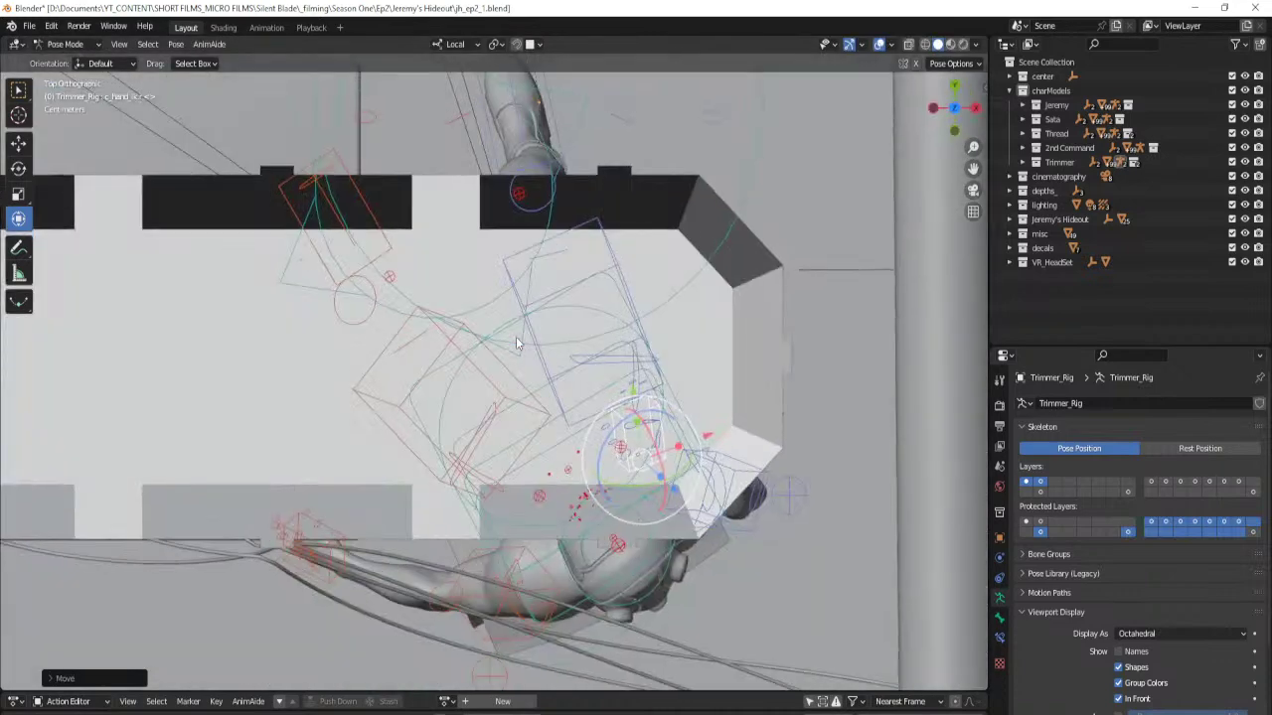
pyautogui.press('g')
pyautogui.click(675, 297)
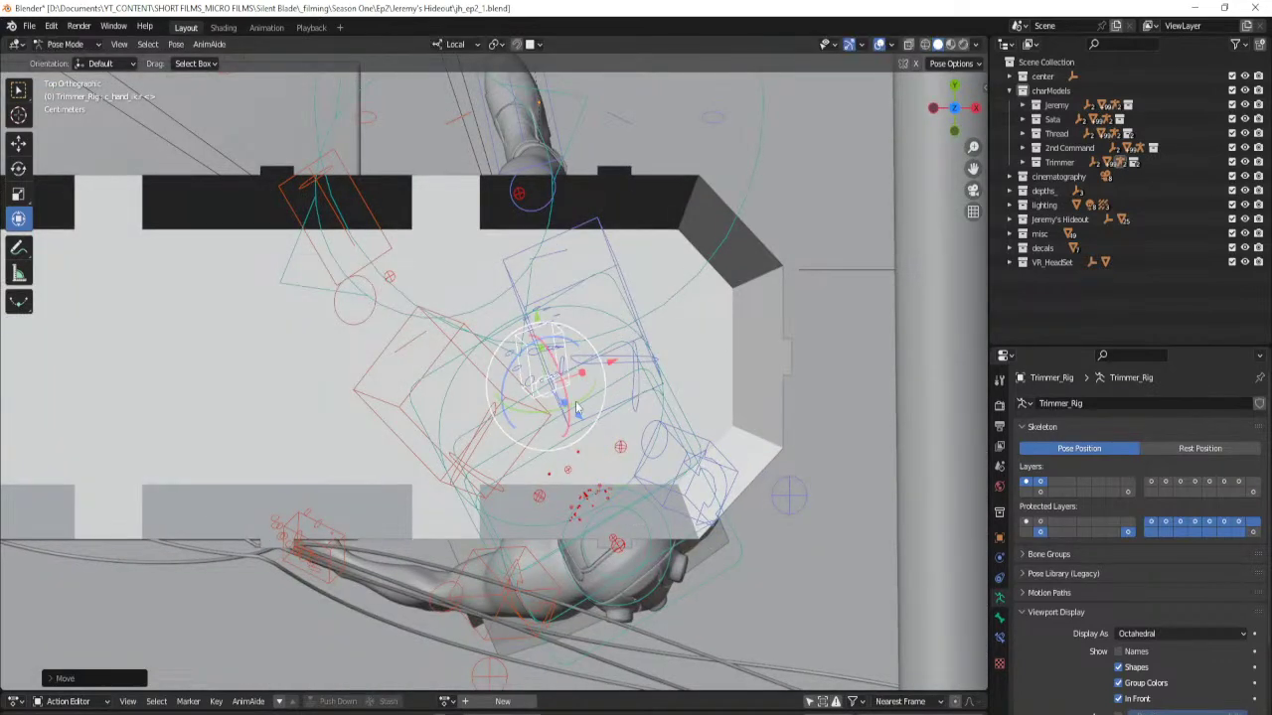
pyautogui.moveTo(556, 350); pyautogui.dragTo(499, 327)
pyautogui.moveTo(383, 487); pyautogui.dragTo(592, 414, button='middle')
pyautogui.moveTo(497, 386); pyautogui.dragTo(466, 320)
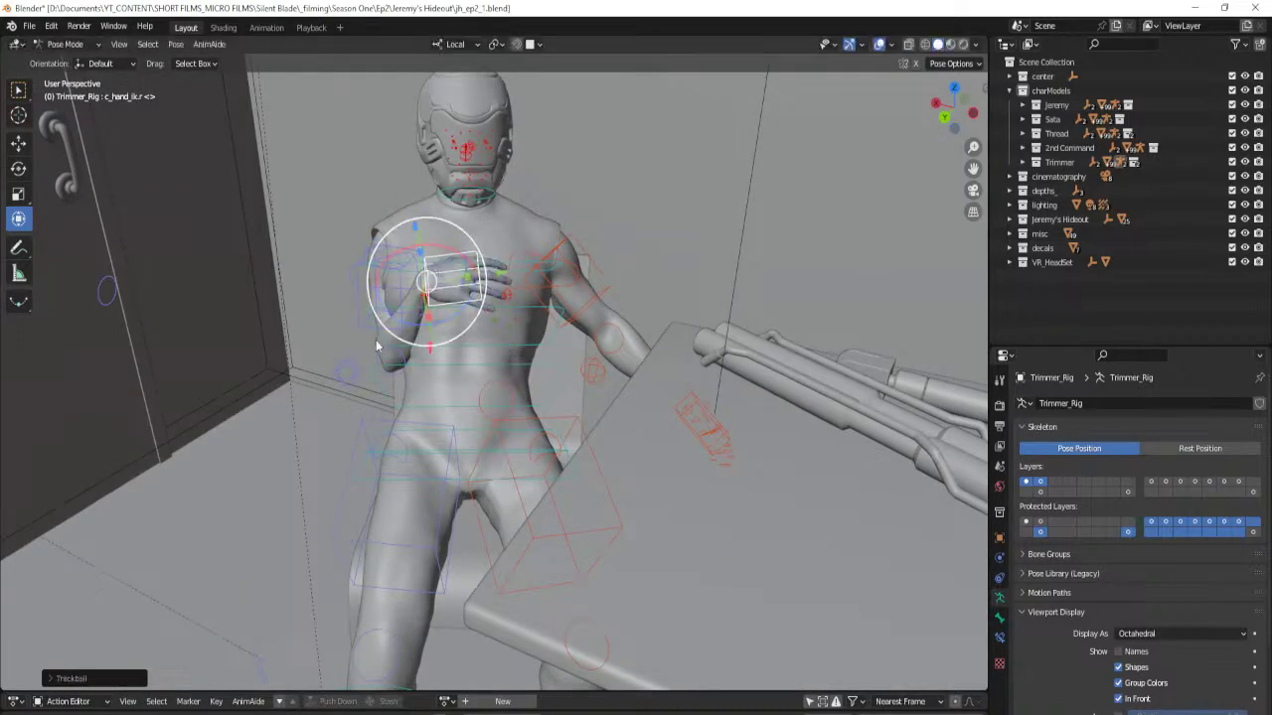
# Move the right elbow pole target outward, away from the torso, and adjust the right upper arm.
pyautogui.click(346, 373)
pyautogui.moveTo(346, 373); pyautogui.dragTo(283, 367)
pyautogui.click(406, 317)
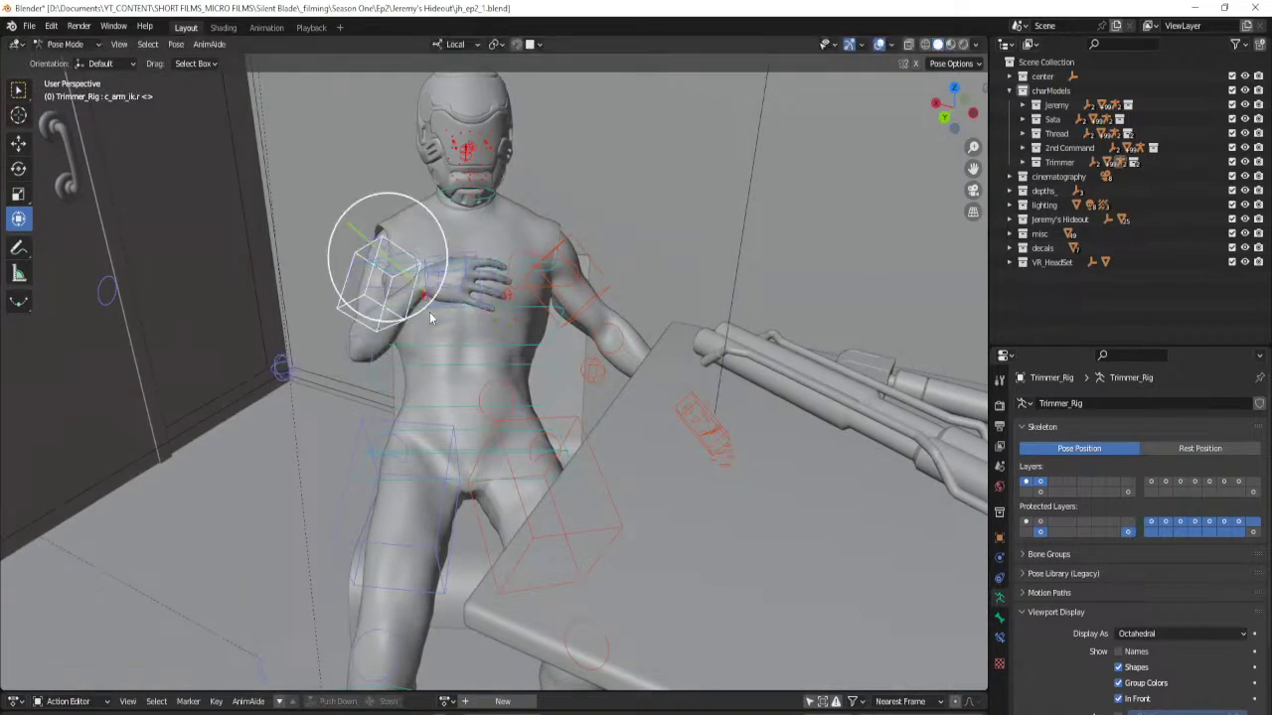
pyautogui.click(415, 266)
pyautogui.moveTo(427, 254); pyautogui.dragTo(460, 235, button='middle')
pyautogui.moveTo(472, 227); pyautogui.dragTo(484, 216)
pyautogui.click(275, 327)
pyautogui.moveTo(273, 327); pyautogui.dragTo(258, 316)
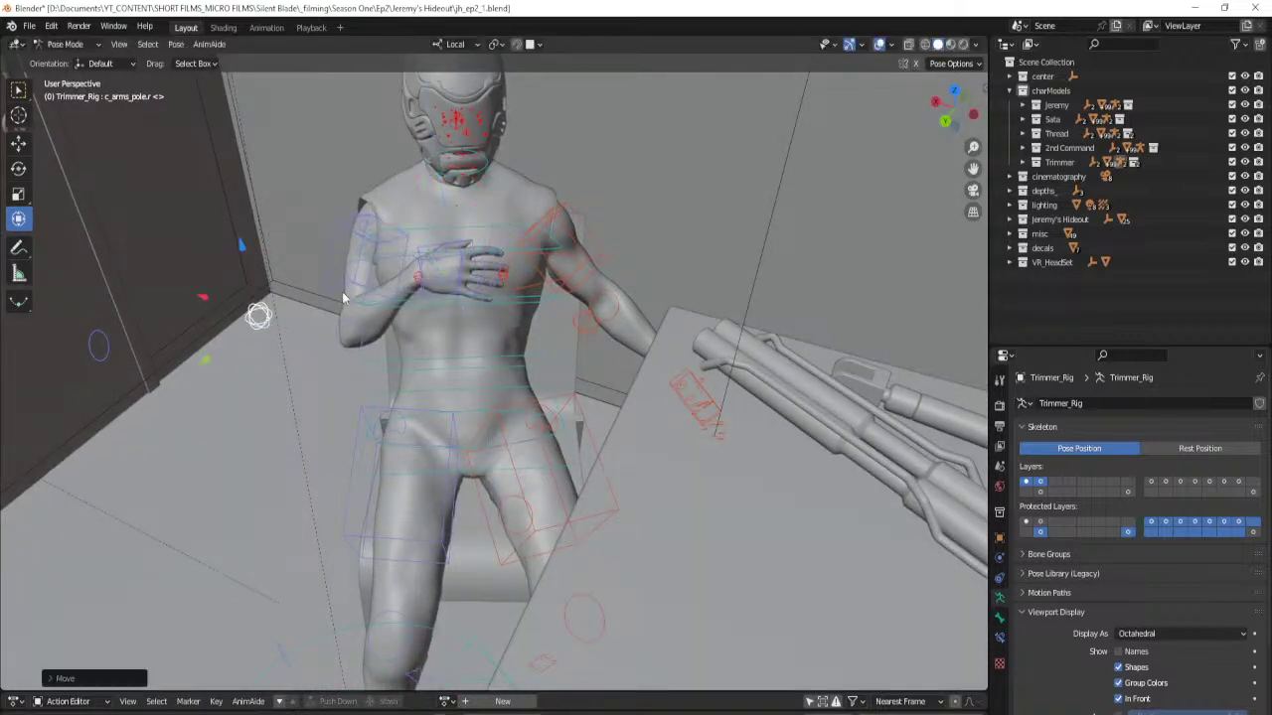
# Rotate the right upper arm IK control around its local Y axis.
pyautogui.click(334, 272)
pyautogui.press('r')
pyautogui.press('y')
pyautogui.press('y')
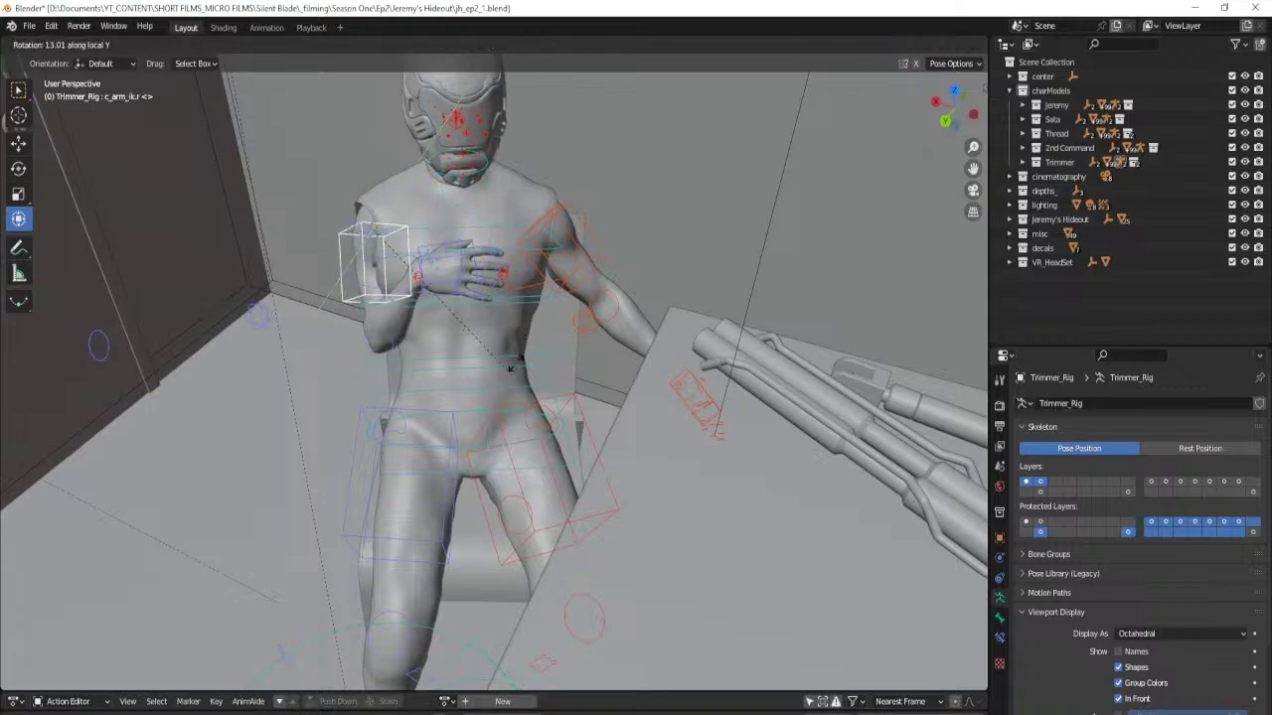
pyautogui.click(534, 300)
# Refine the right hand IK control's angle so the palm follows the chest surface.
pyautogui.moveTo(535, 300); pyautogui.dragTo(496, 385, button='middle')
pyautogui.scroll(3, 482, 316)
pyautogui.scroll(2, 597, 391)
pyautogui.click(606, 392)
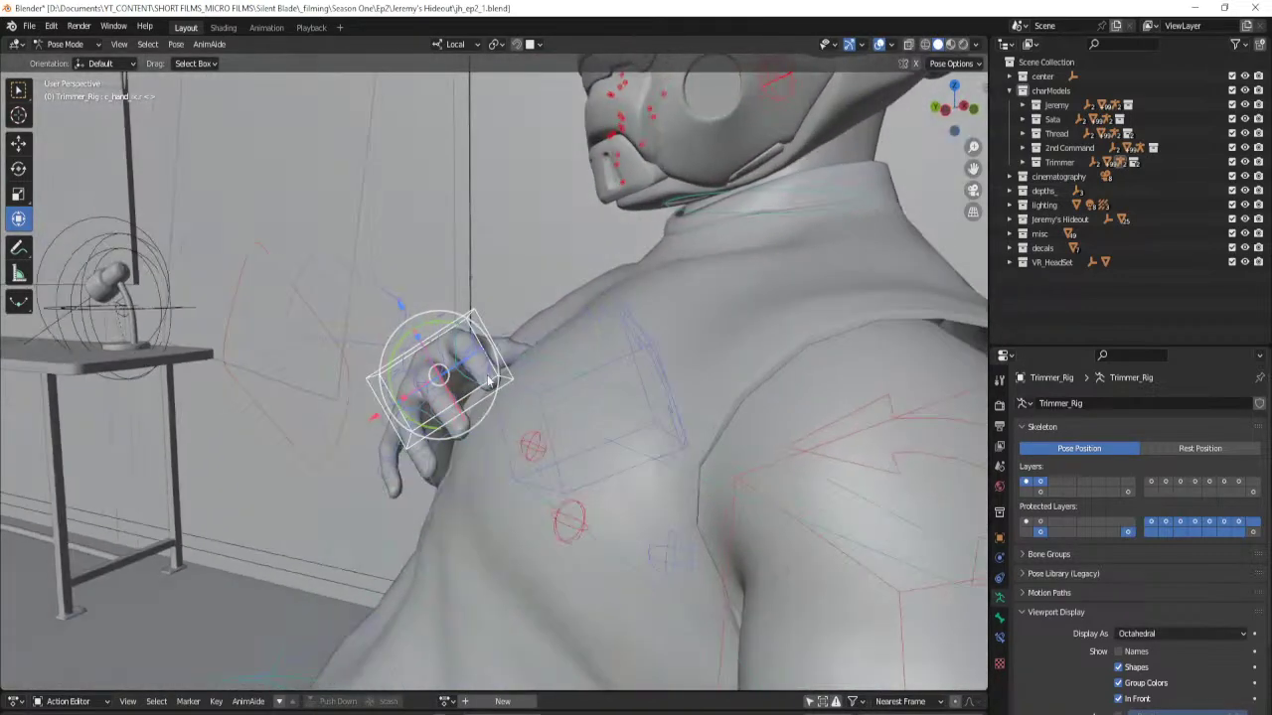
pyautogui.moveTo(454, 328); pyautogui.dragTo(463, 334)
pyautogui.moveTo(463, 334); pyautogui.dragTo(507, 443, button='middle')
pyautogui.moveTo(507, 443); pyautogui.dragTo(508, 450)
pyautogui.moveTo(508, 450); pyautogui.dragTo(593, 457, button='middle')
# Move the right hand IK control so the palm lies flat across the middle of the chest.
pyautogui.press('g')
pyautogui.click(612, 519)
pyautogui.moveTo(612, 519); pyautogui.dragTo(566, 402, button='middle')
pyautogui.moveTo(566, 407); pyautogui.dragTo(575, 408)
pyautogui.press('g')
pyautogui.click(611, 440)
pyautogui.moveTo(611, 440); pyautogui.dragTo(346, 443, button='middle')
# Move the right elbow pole target closer to the body to adjust the bend of the right elbow.
pyautogui.click(73, 646)
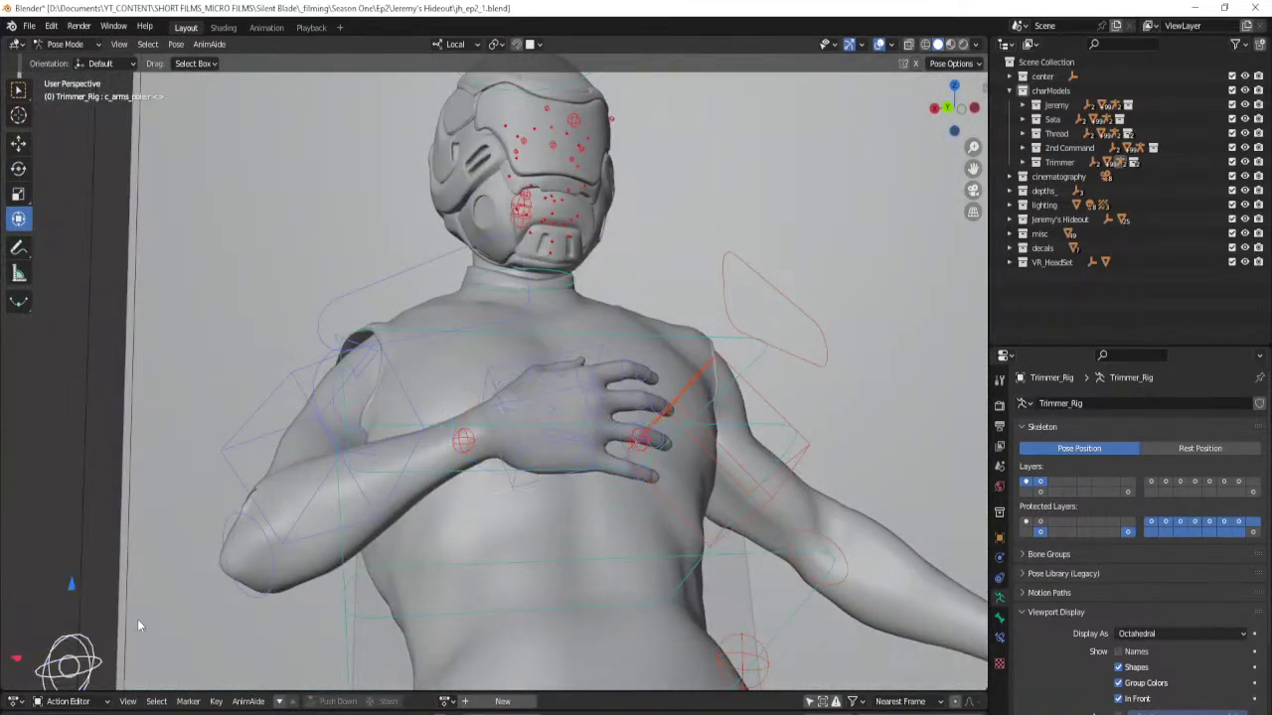
pyautogui.press('g')
pyautogui.click(277, 631)
# Rotate the right shoulder control to ease the shoulder into the folded-arm pose.
pyautogui.moveTo(276, 631); pyautogui.dragTo(557, 434, button='middle')
pyautogui.click(525, 400)
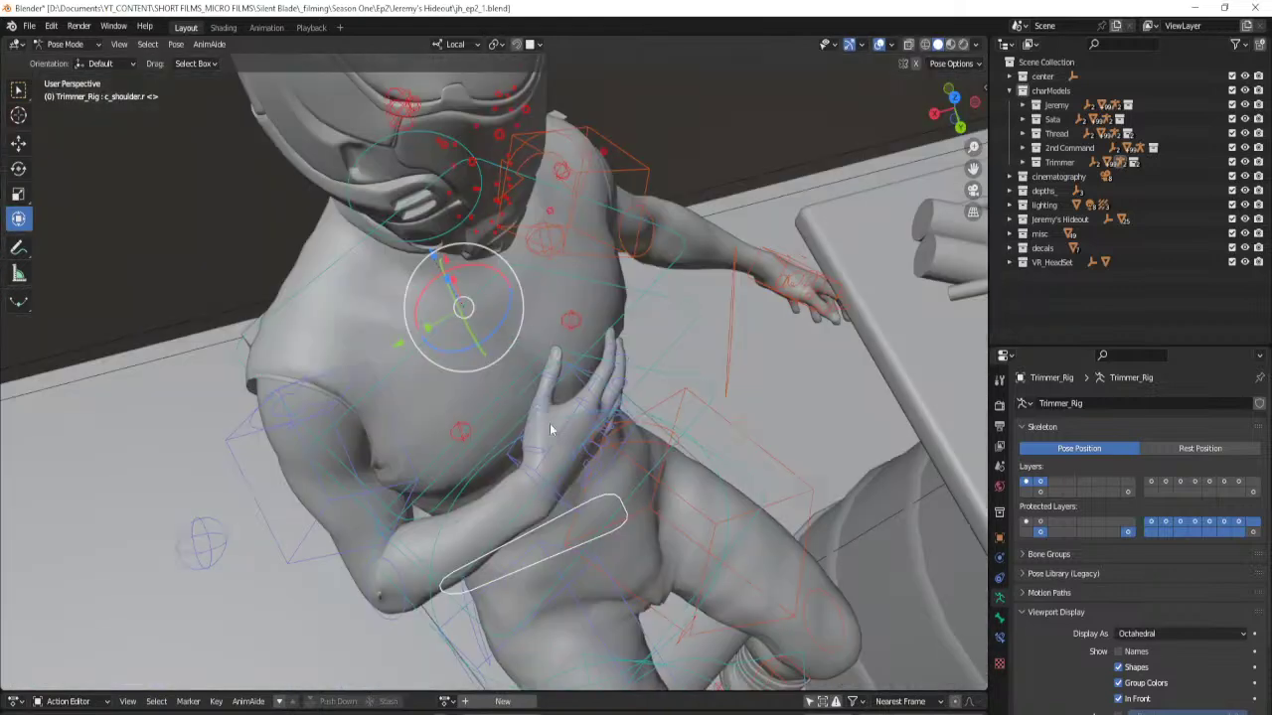
pyautogui.press('r')
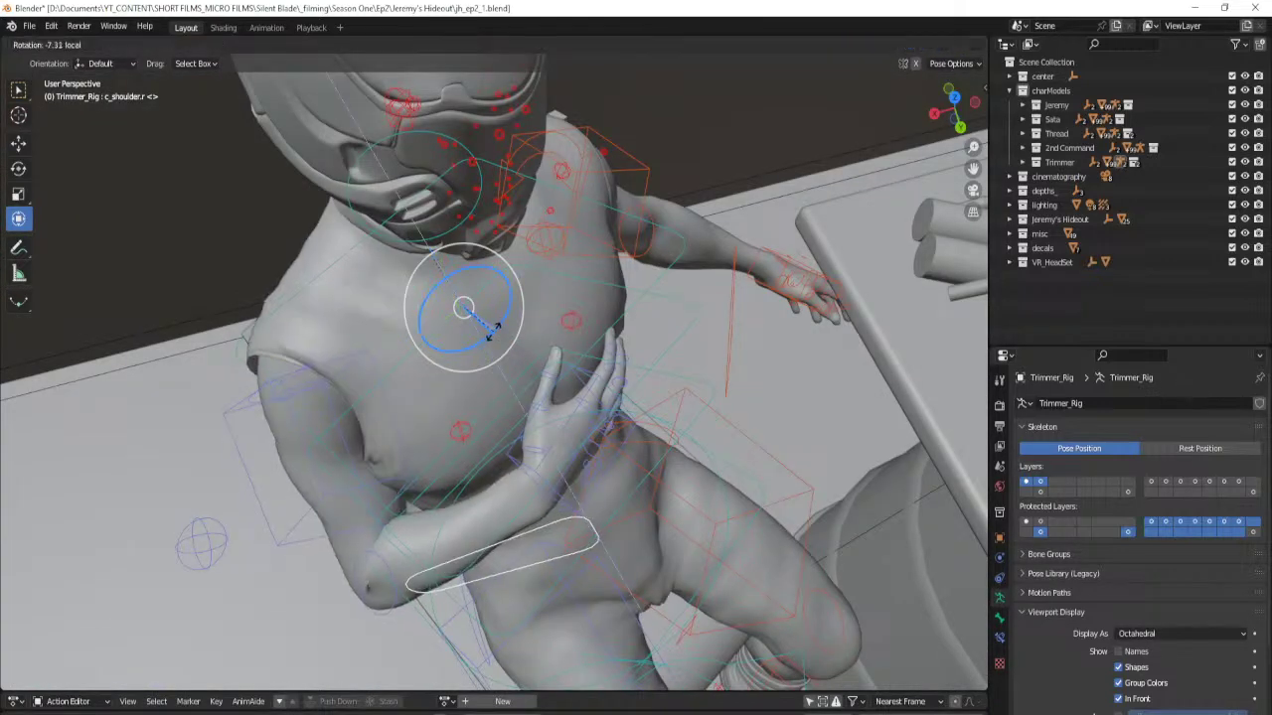
pyautogui.click(499, 336)
pyautogui.moveTo(499, 336); pyautogui.dragTo(442, 295, button='middle')
pyautogui.moveTo(547, 317); pyautogui.dragTo(548, 311)
# Move the left hand IK control from the table edge towards the body and turn the hand.
pyautogui.keyDown('shift'); pyautogui.moveTo(737, 437); pyautogui.dragTo(872, 579, button='middle'); pyautogui.keyUp('shift')
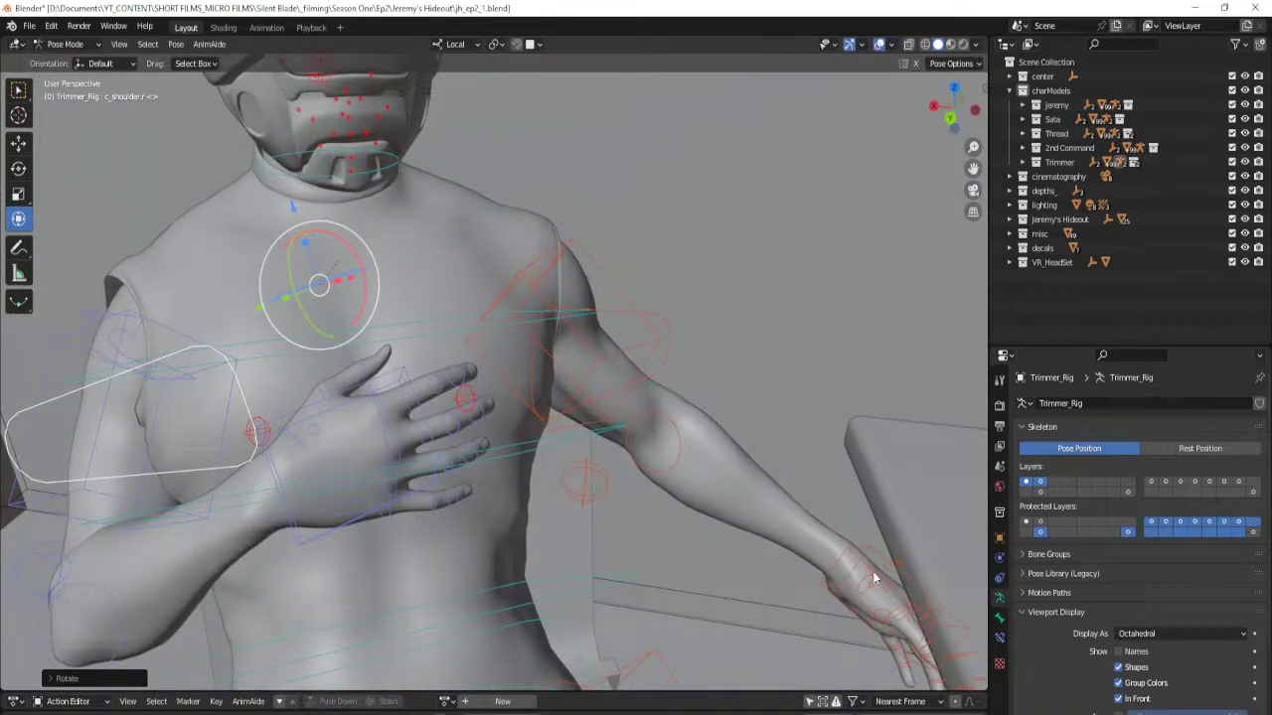
pyautogui.click(868, 554)
pyautogui.moveTo(850, 552); pyautogui.dragTo(760, 437)
pyautogui.moveTo(761, 437); pyautogui.dragTo(821, 507, button='middle')
pyautogui.moveTo(755, 514); pyautogui.dragTo(882, 534)
pyautogui.moveTo(882, 534); pyautogui.dragTo(841, 591, button='middle')
# Rotate and move the left hand IK control so the left hand overlaps the right hand on the torso.
pyautogui.moveTo(840, 591); pyautogui.dragTo(572, 542)
pyautogui.moveTo(571, 542); pyautogui.dragTo(655, 528, button='middle')
pyautogui.moveTo(654, 528); pyautogui.dragTo(568, 565)
pyautogui.moveTo(567, 566); pyautogui.dragTo(608, 560, button='middle')
pyautogui.press('g')
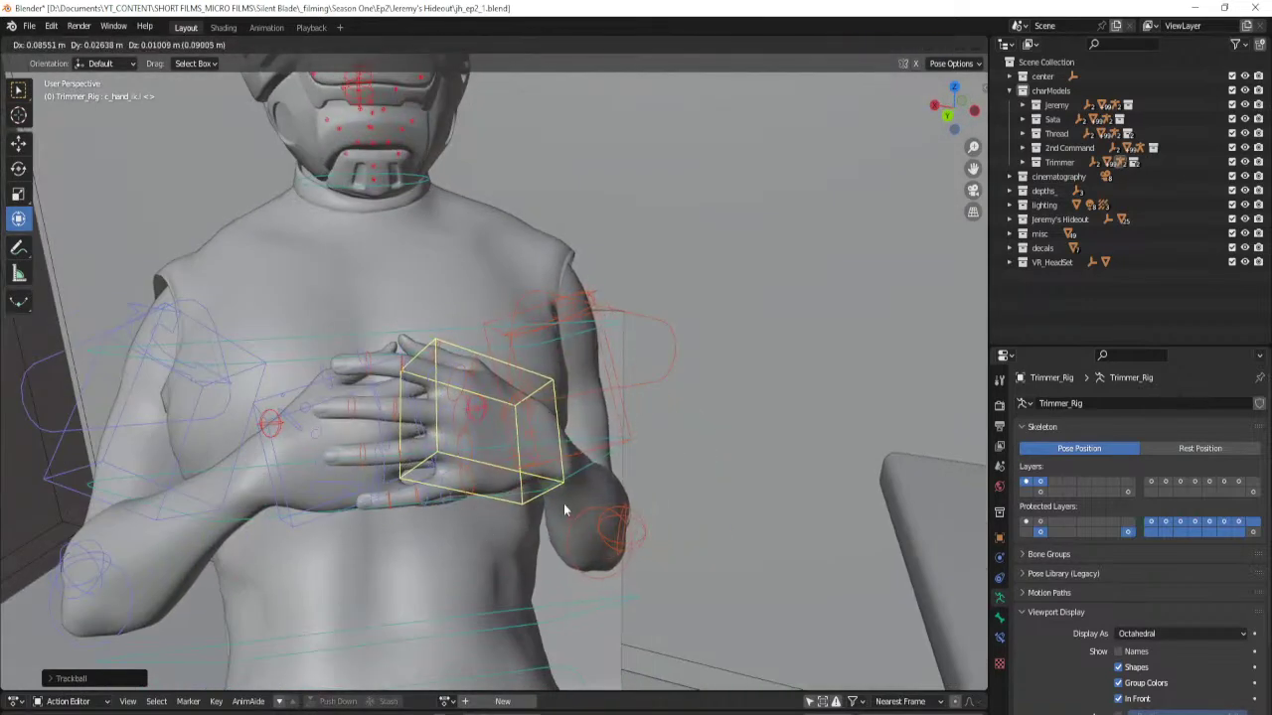
pyautogui.click(524, 509)
# Move the left elbow pole target outward from the torso and rotate the left shoulder control.
pyautogui.click(637, 524)
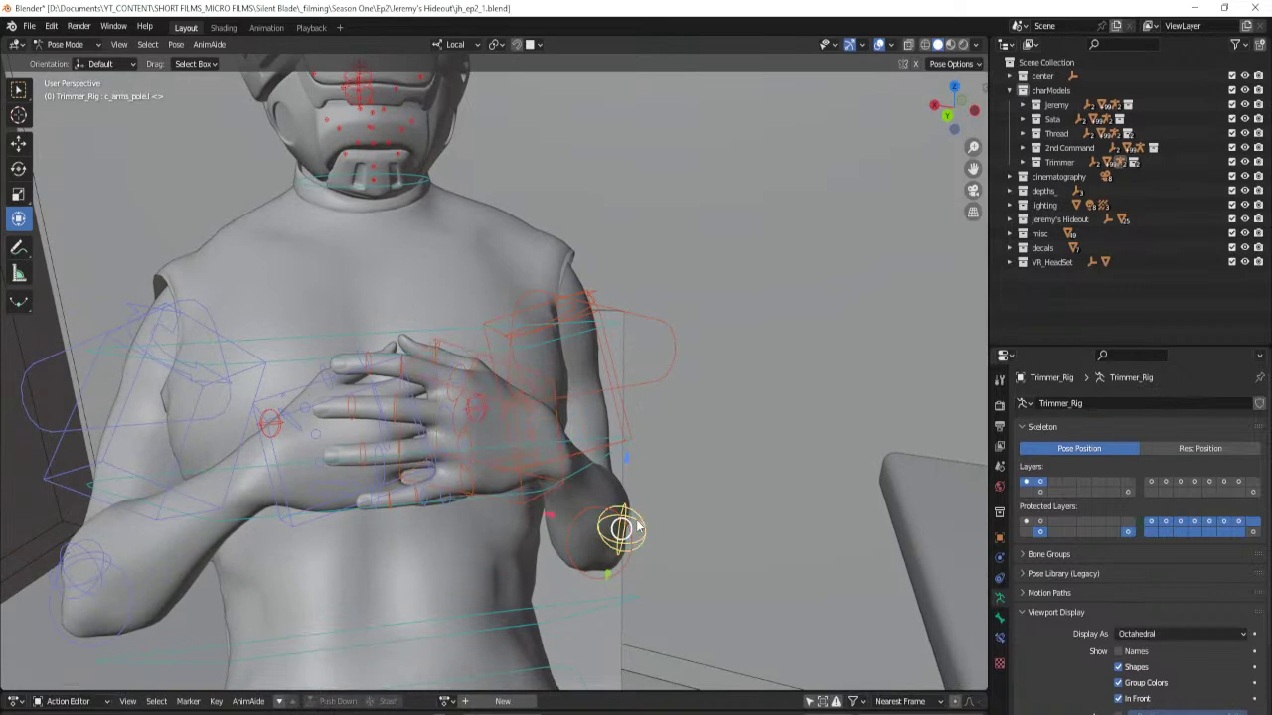
pyautogui.press('g')
pyautogui.click(733, 474)
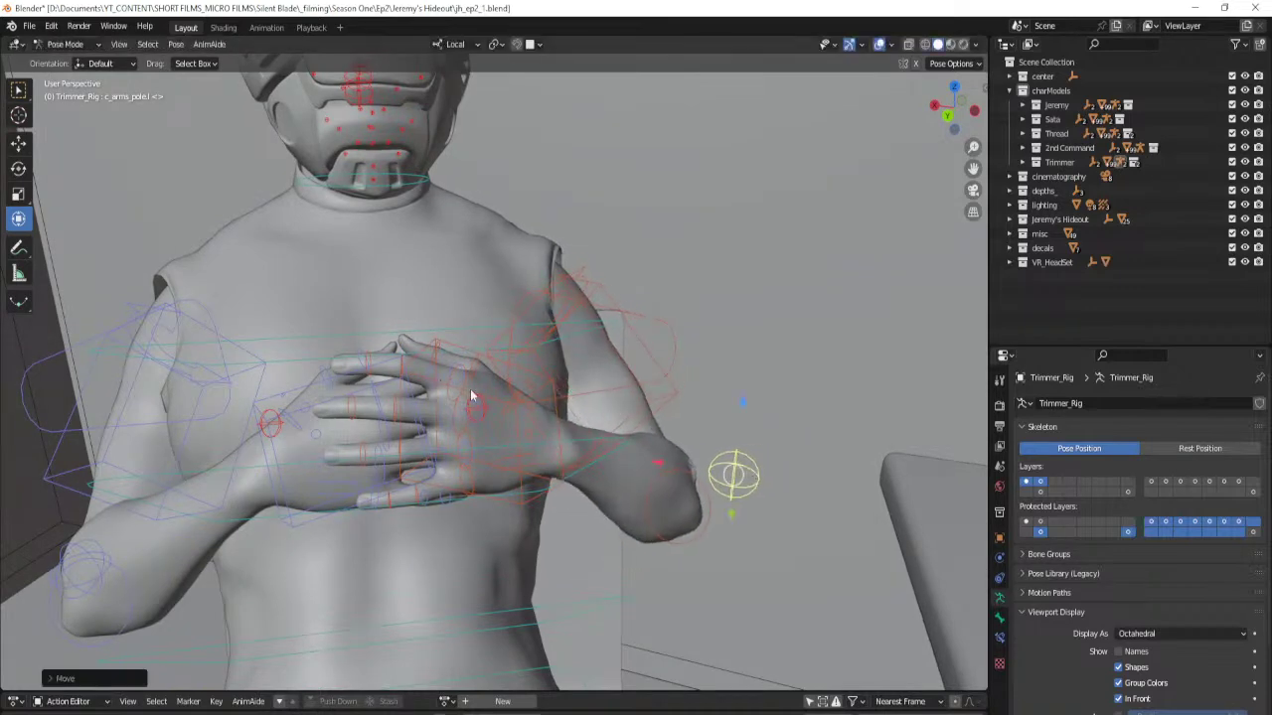
pyautogui.click(624, 312)
pyautogui.moveTo(368, 331)
pyautogui.mouseDown()
pyautogui.moveTo(398, 345)
pyautogui.moveTo(369, 331)
pyautogui.mouseUp()
pyautogui.moveTo(576, 262); pyautogui.dragTo(487, 276, button='middle')
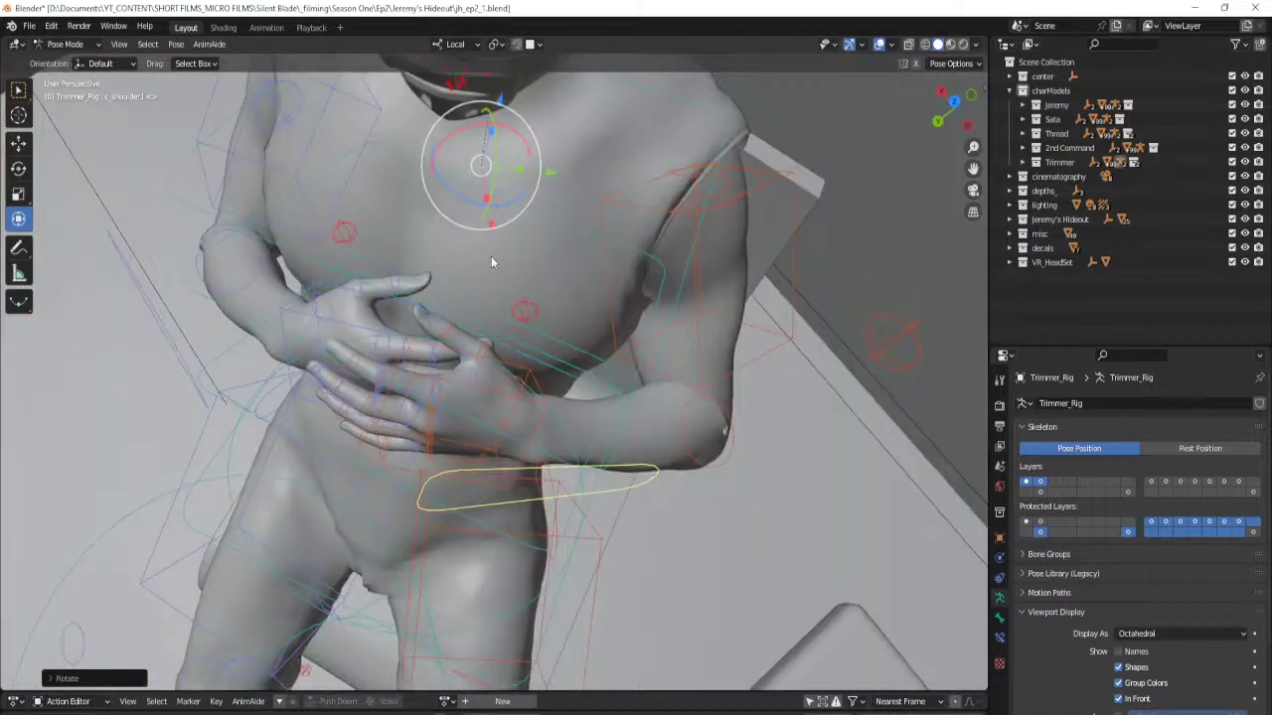
# Reposition the left hand IK control so the left hand rests over the back of the right hand.
pyautogui.moveTo(510, 209); pyautogui.dragTo(573, 280, button='middle')
pyautogui.click(482, 224)
pyautogui.moveTo(509, 354); pyautogui.dragTo(495, 354)
pyautogui.press('g')
pyautogui.click(521, 352)
pyautogui.moveTo(520, 352); pyautogui.dragTo(426, 375, button='middle')
pyautogui.press('g')
pyautogui.click(445, 311)
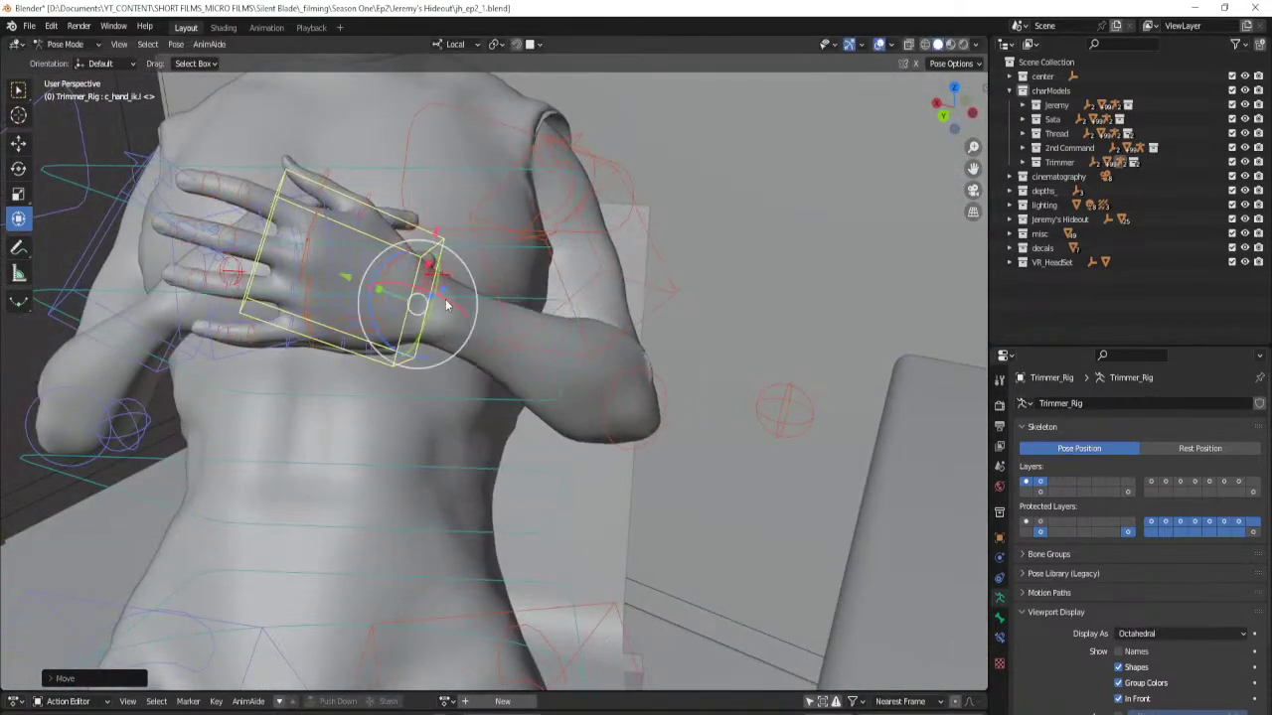
# Rotate the left hand IK control freely to align the palm and fingers with the right hand beneath.
pyautogui.press('r')
pyautogui.press('r')
pyautogui.click(436, 348)
pyautogui.moveTo(435, 347); pyautogui.dragTo(437, 329)
pyautogui.moveTo(357, 349); pyautogui.dragTo(464, 329, button='middle')
pyautogui.moveTo(535, 353); pyautogui.dragTo(509, 377)
pyautogui.moveTo(507, 386)
pyautogui.mouseDown(button='middle')
pyautogui.moveTo(525, 393)
pyautogui.moveTo(511, 385)
pyautogui.moveTo(522, 408)
pyautogui.moveTo(502, 378)
pyautogui.mouseUp(button='middle')
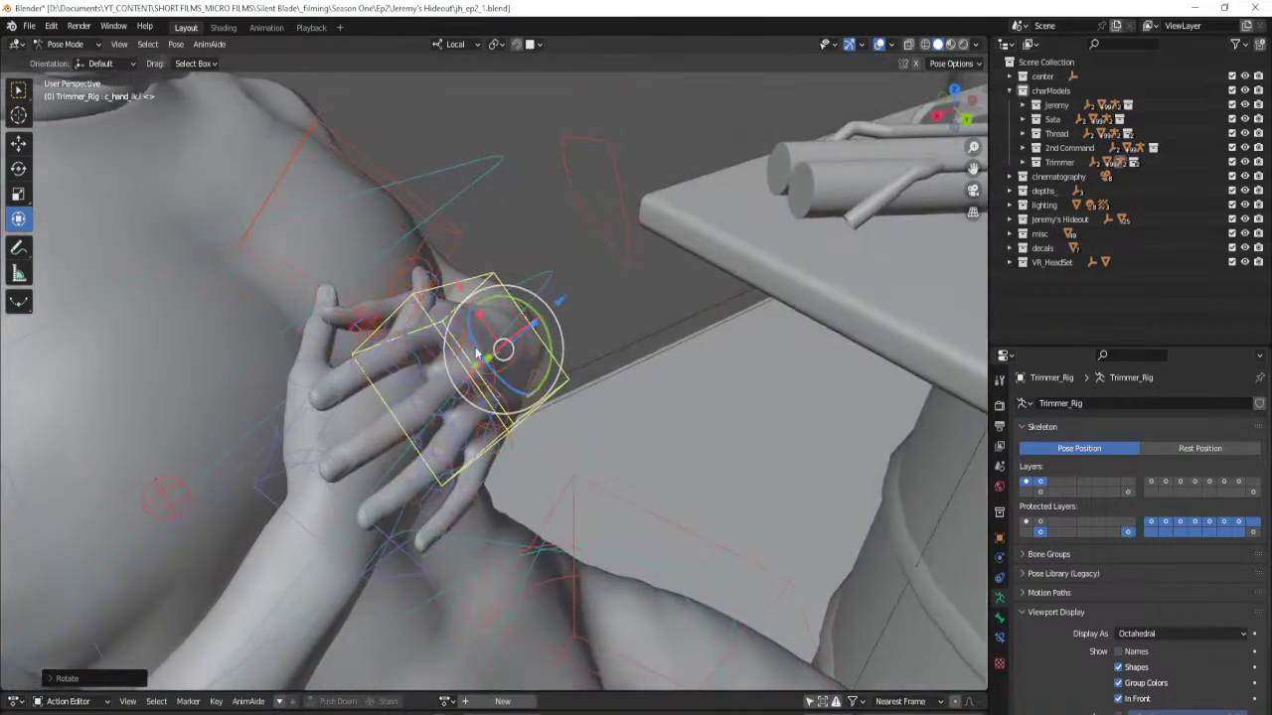
# Rotate the left thumb's base and middle joints so the thumb curls in beside the left index finger.
pyautogui.moveTo(437, 269); pyautogui.dragTo(487, 366, button='middle')
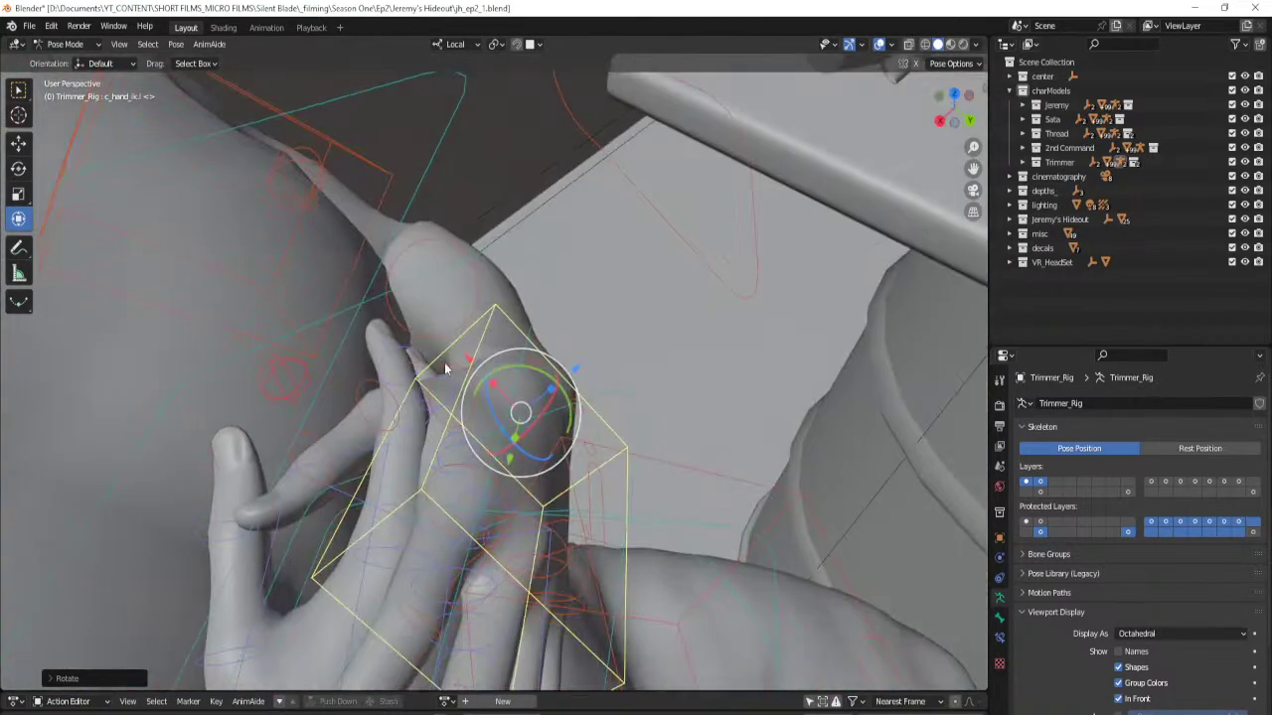
pyautogui.click(454, 368)
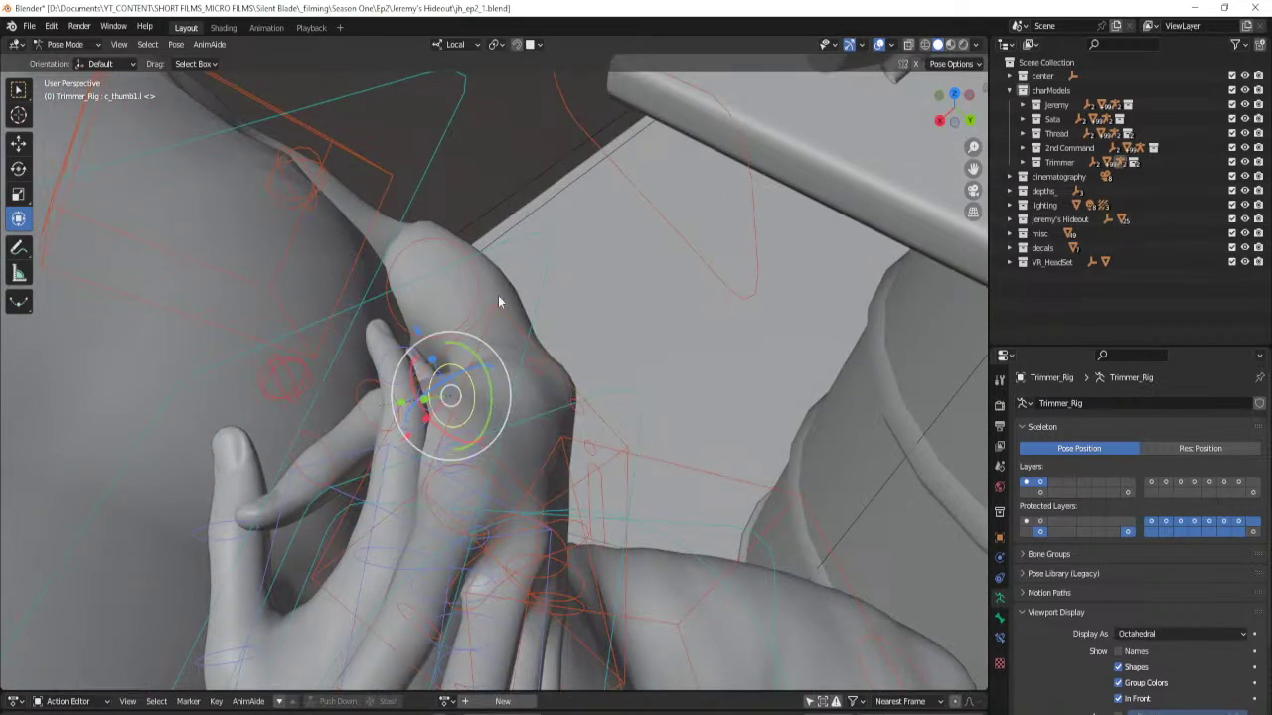
pyautogui.click(22, 170)
pyautogui.moveTo(449, 408); pyautogui.dragTo(456, 434)
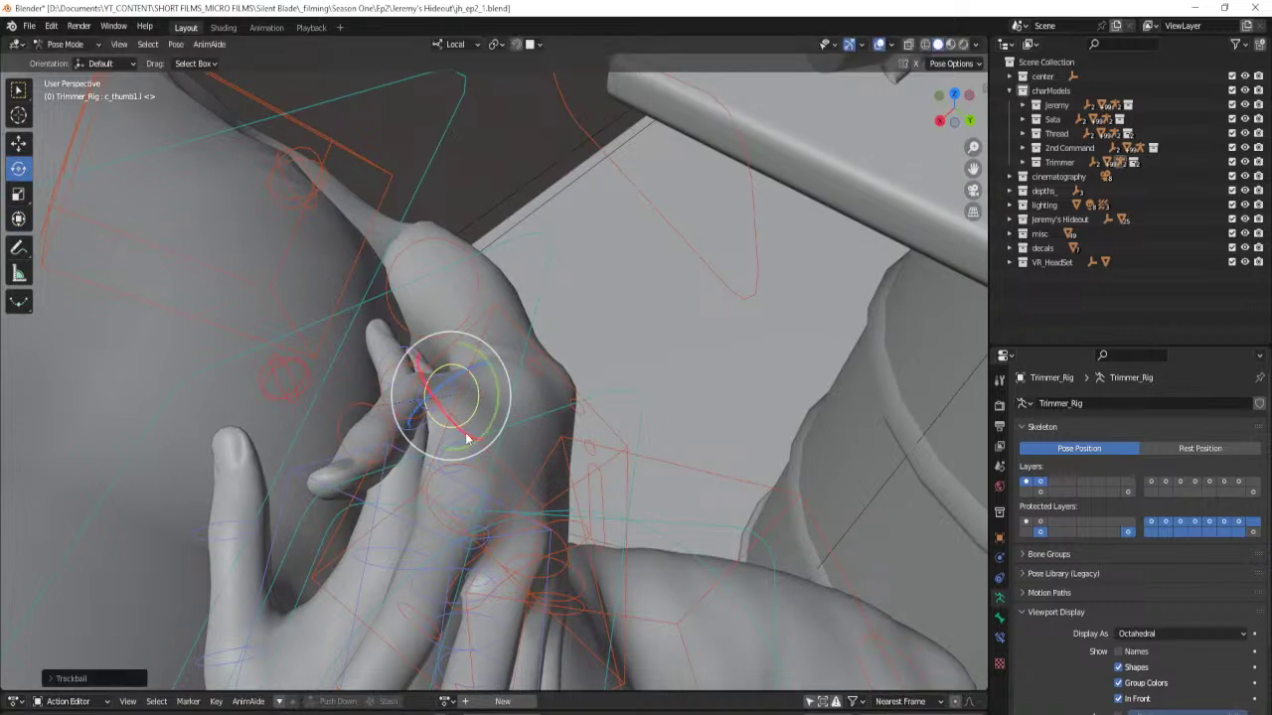
pyautogui.click(417, 422)
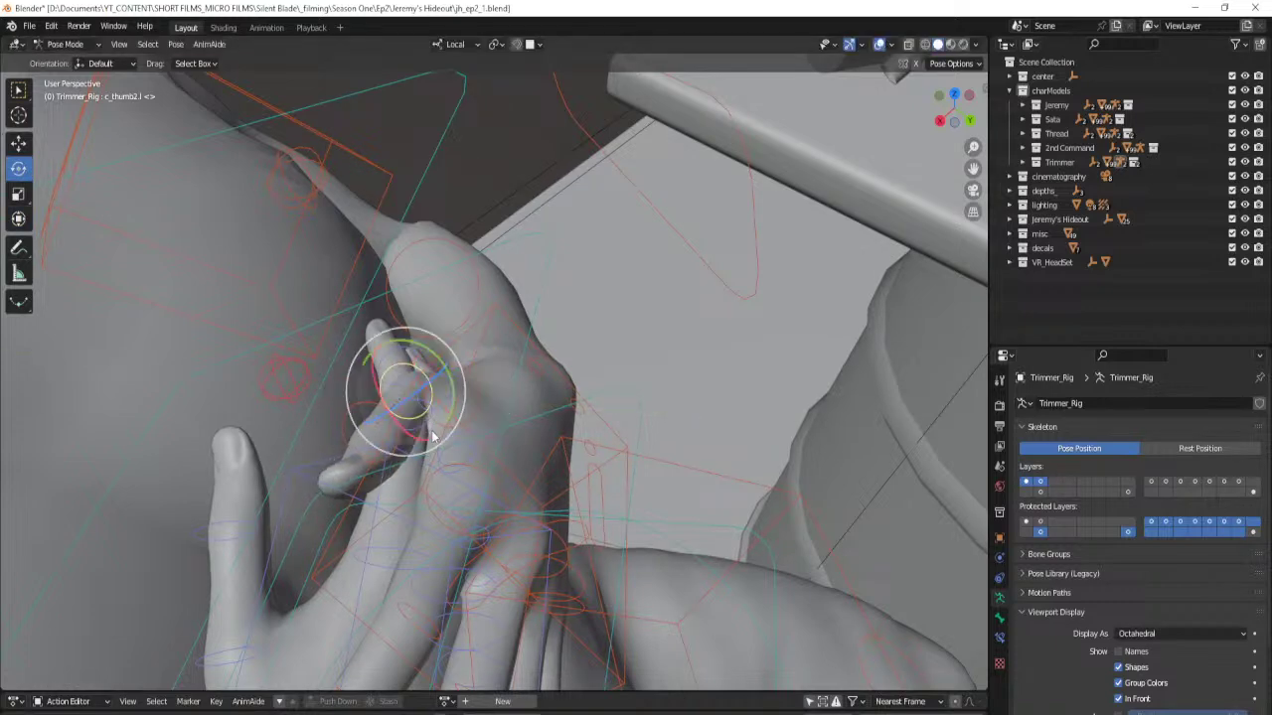
pyautogui.moveTo(425, 443); pyautogui.dragTo(450, 428)
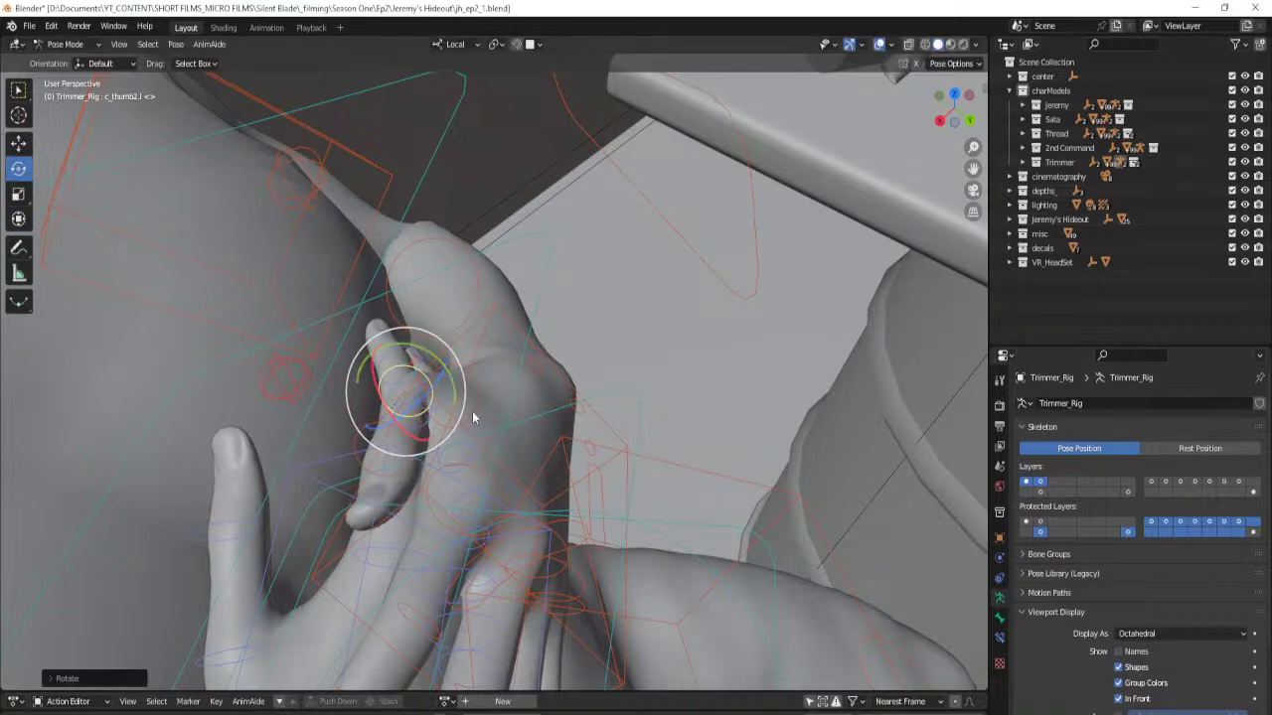
pyautogui.click(473, 416)
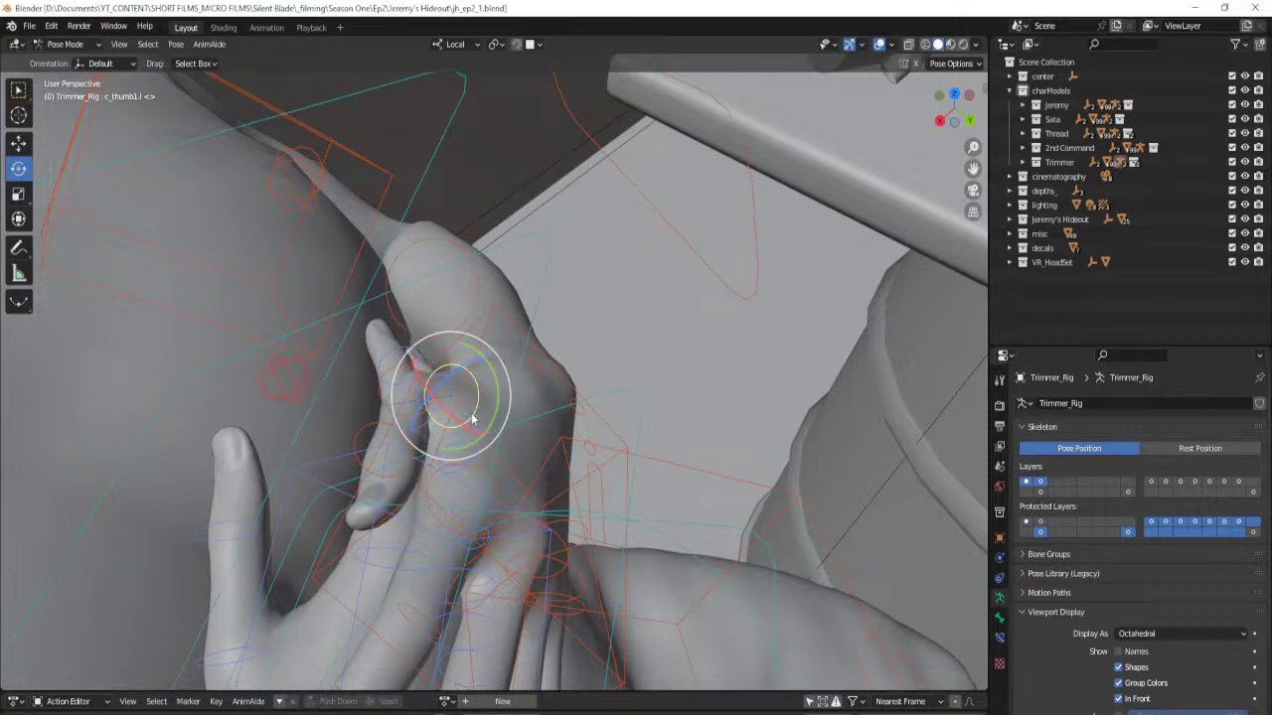
pyautogui.moveTo(473, 437); pyautogui.dragTo(467, 437)
# Rotate the right index finger's base joint beneath the left hand.
pyautogui.moveTo(465, 439); pyautogui.dragTo(416, 402, button='middle')
pyautogui.click(336, 422)
pyautogui.click(453, 396)
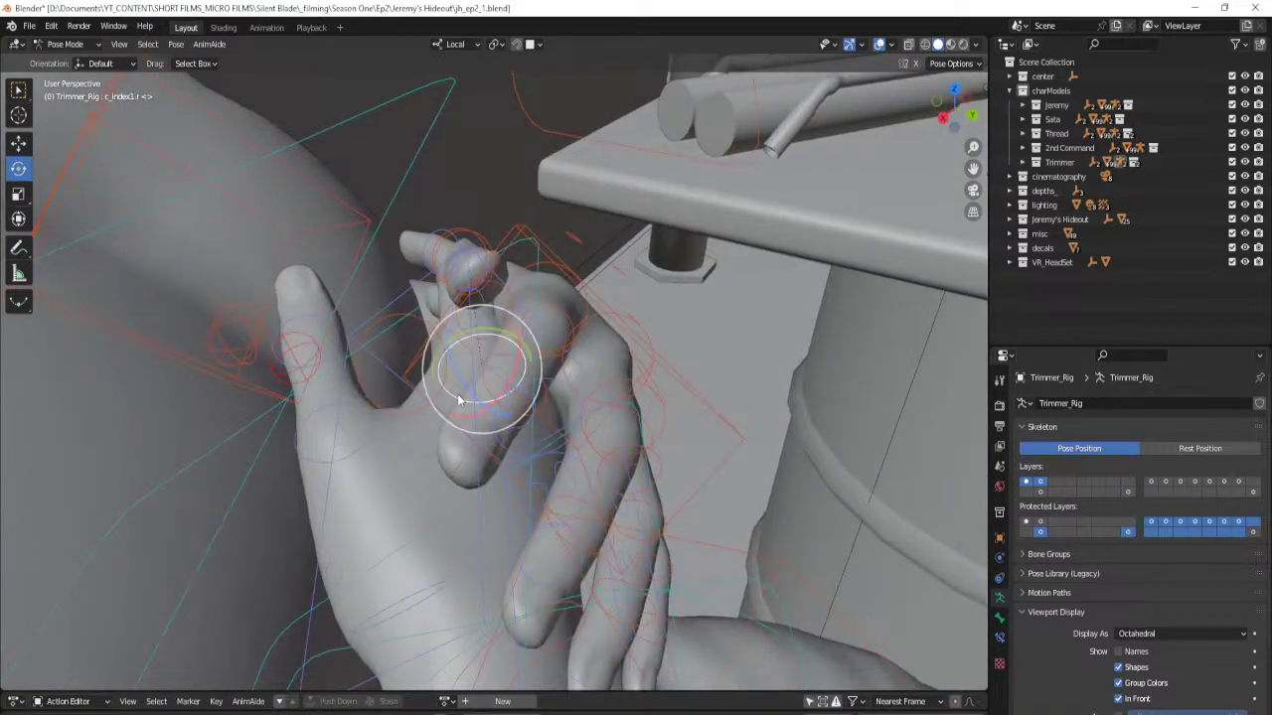
pyautogui.moveTo(509, 391); pyautogui.dragTo(513, 384)
# Rotate the right thumb's base joint to fit beneath the left hand's fingers.
pyautogui.moveTo(512, 384); pyautogui.dragTo(500, 437, button='middle')
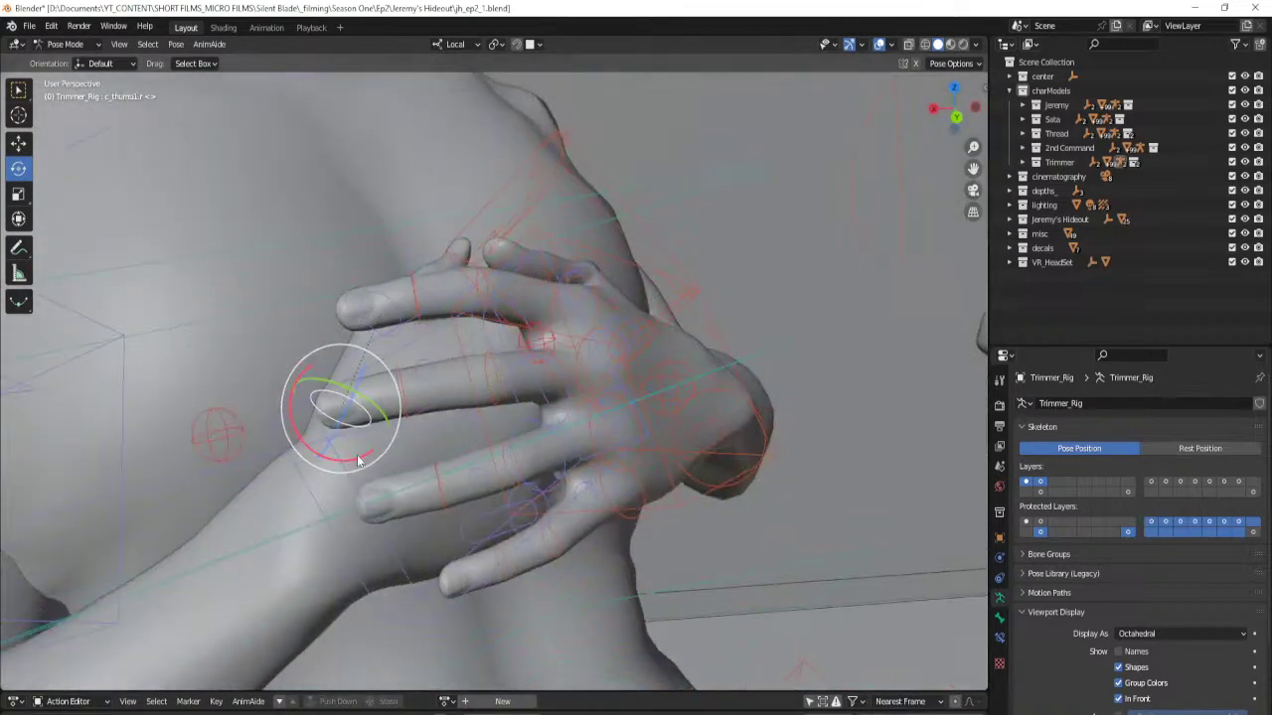
pyautogui.moveTo(364, 459); pyautogui.dragTo(366, 443)
pyautogui.moveTo(367, 441); pyautogui.dragTo(473, 417, button='middle')
pyautogui.moveTo(608, 463); pyautogui.dragTo(577, 453)
pyautogui.moveTo(664, 459); pyautogui.dragTo(698, 454, button='middle')
pyautogui.moveTo(623, 463); pyautogui.dragTo(567, 470)
# Rotate and move the right hand IK control to fit the right hand between the torso and the left hand.
pyautogui.moveTo(699, 454); pyautogui.dragTo(601, 388, button='middle')
pyautogui.scroll(1, 570, 426)
pyautogui.click(624, 289)
pyautogui.moveTo(630, 296); pyautogui.dragTo(669, 304, button='middle')
pyautogui.moveTo(683, 243); pyautogui.dragTo(678, 266)
pyautogui.moveTo(723, 288); pyautogui.dragTo(459, 254, button='middle')
pyautogui.press('g')
pyautogui.click(507, 274)
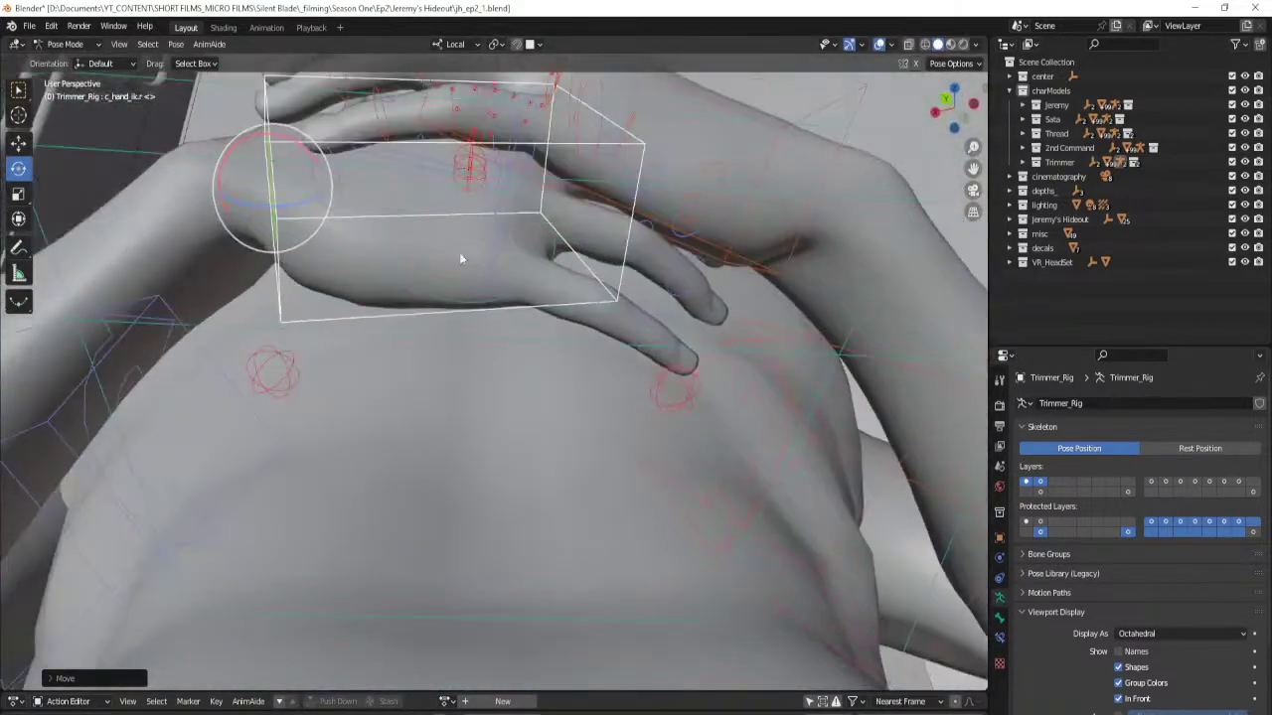
# Rotate the base joints of the right ring and index fingers to adjust the spread under the left hand.
pyautogui.click(519, 194)
pyautogui.moveTo(545, 165); pyautogui.dragTo(558, 183)
pyautogui.moveTo(567, 199); pyautogui.dragTo(603, 468, button='middle')
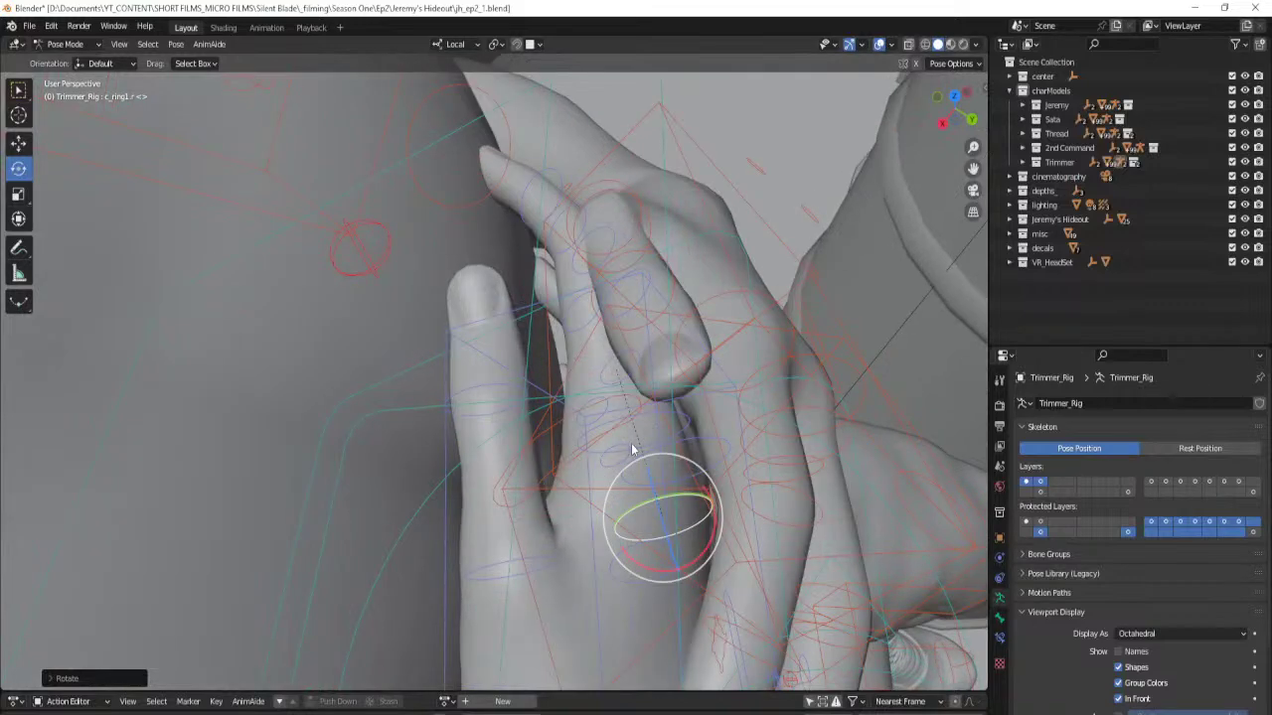
pyautogui.click(636, 458)
pyautogui.moveTo(659, 475); pyautogui.dragTo(616, 483)
pyautogui.moveTo(616, 483); pyautogui.dragTo(666, 344, button='middle')
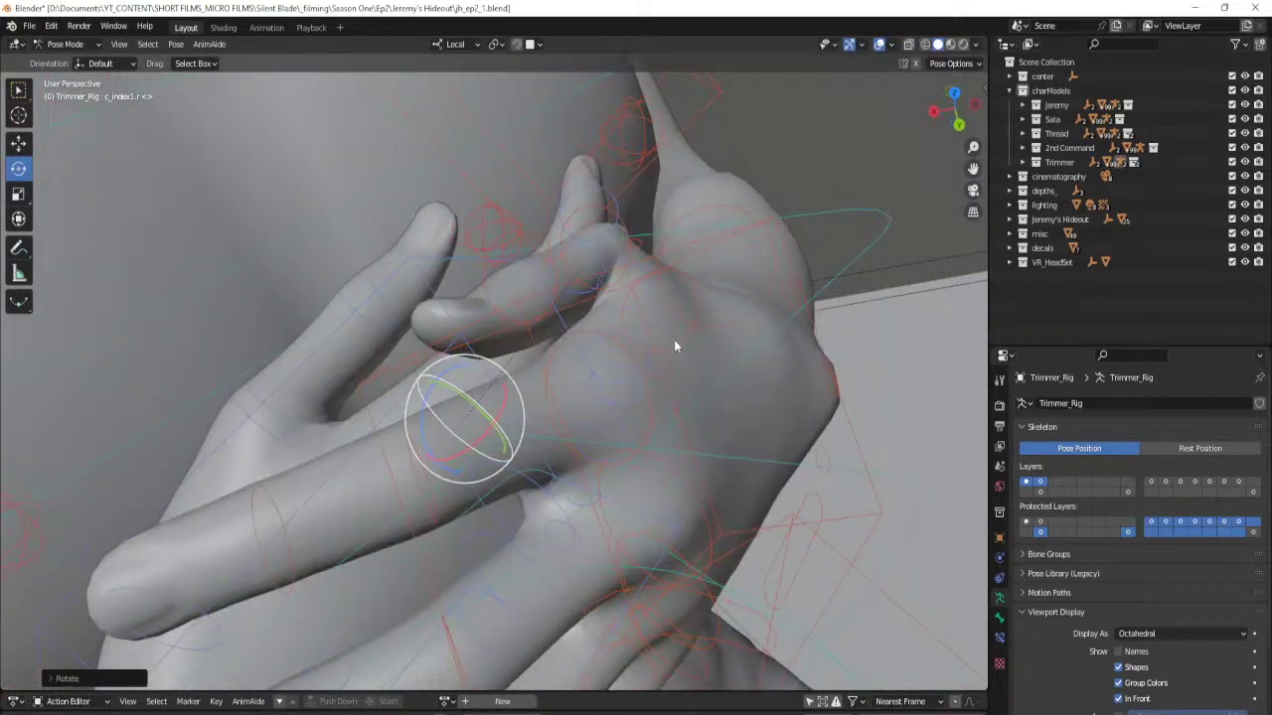
# Move the left hand IK control slightly so the left hand rests against the back of the right hand.
pyautogui.click(753, 353)
pyautogui.moveTo(753, 354); pyautogui.dragTo(744, 387, button='middle')
pyautogui.press('g')
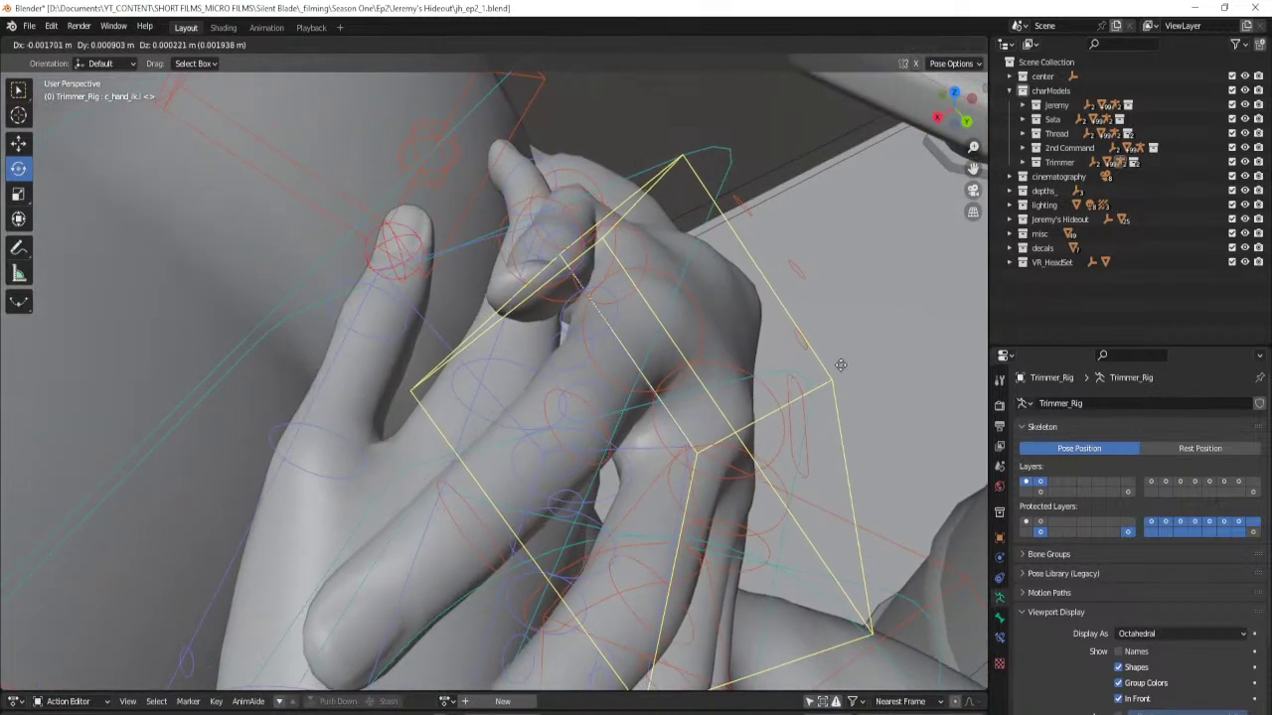
pyautogui.click(744, 425)
pyautogui.moveTo(744, 426); pyautogui.dragTo(751, 402, button='middle')
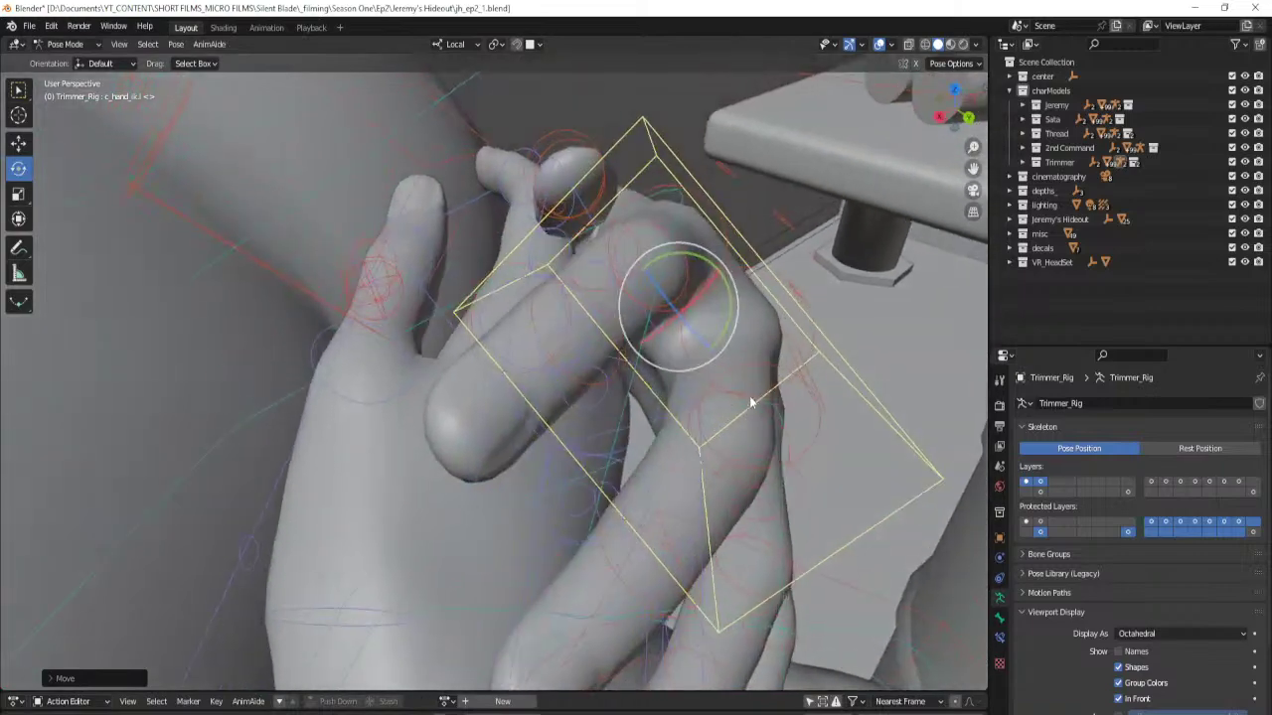
# Deselect the left finger controls and save the file.
pyautogui.click(802, 294)
pyautogui.moveTo(803, 294); pyautogui.dragTo(822, 338, button='middle')
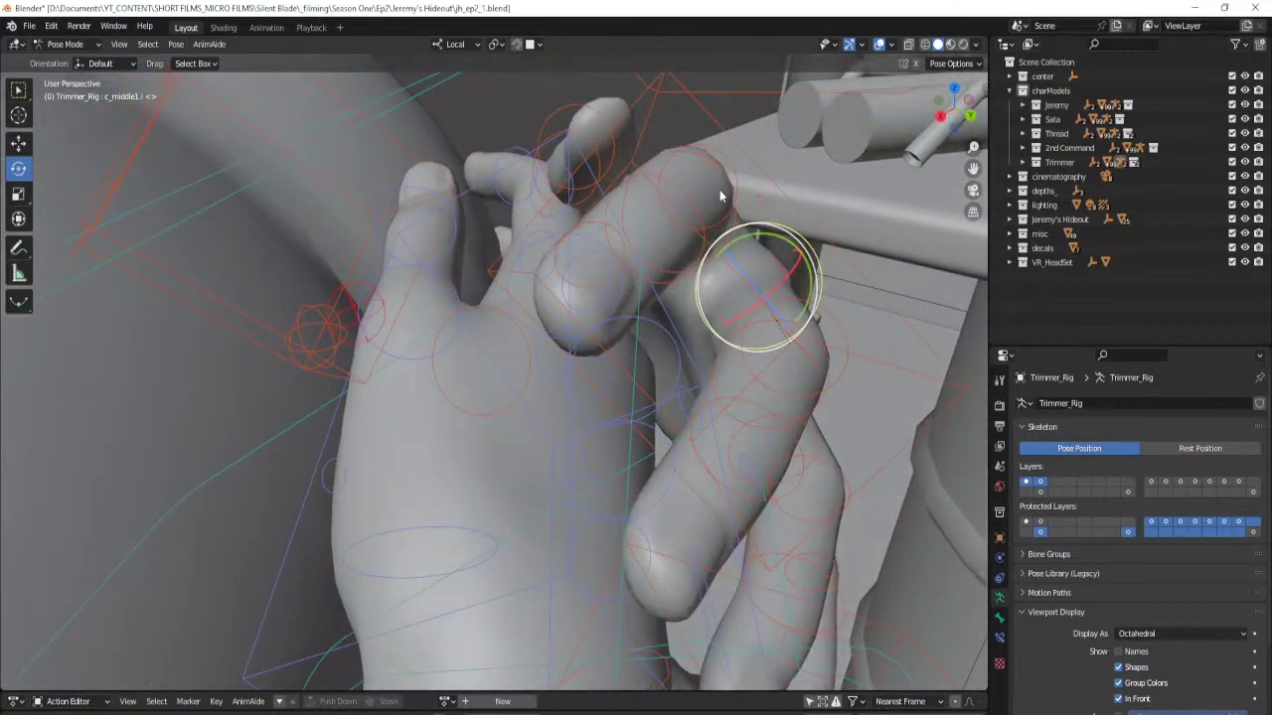
pyautogui.click(729, 164)
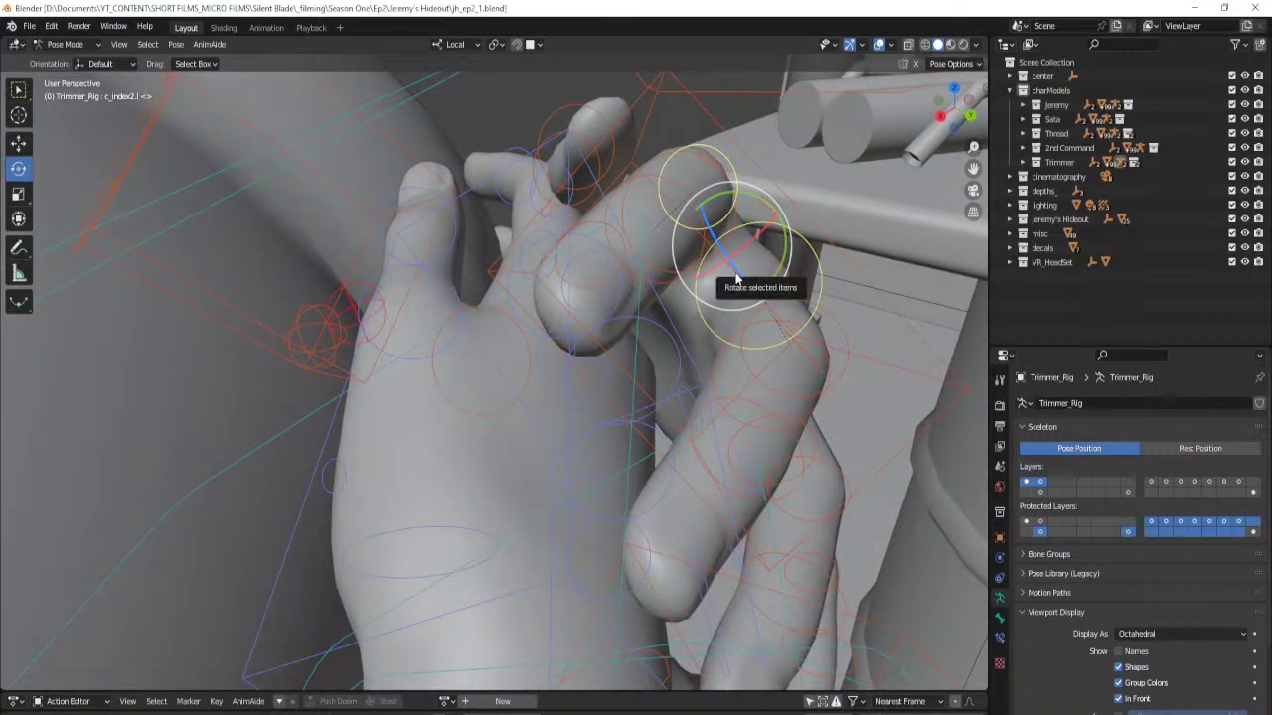
pyautogui.hotkey('alt', 'a')
pyautogui.hotkey('ctrl', 's')
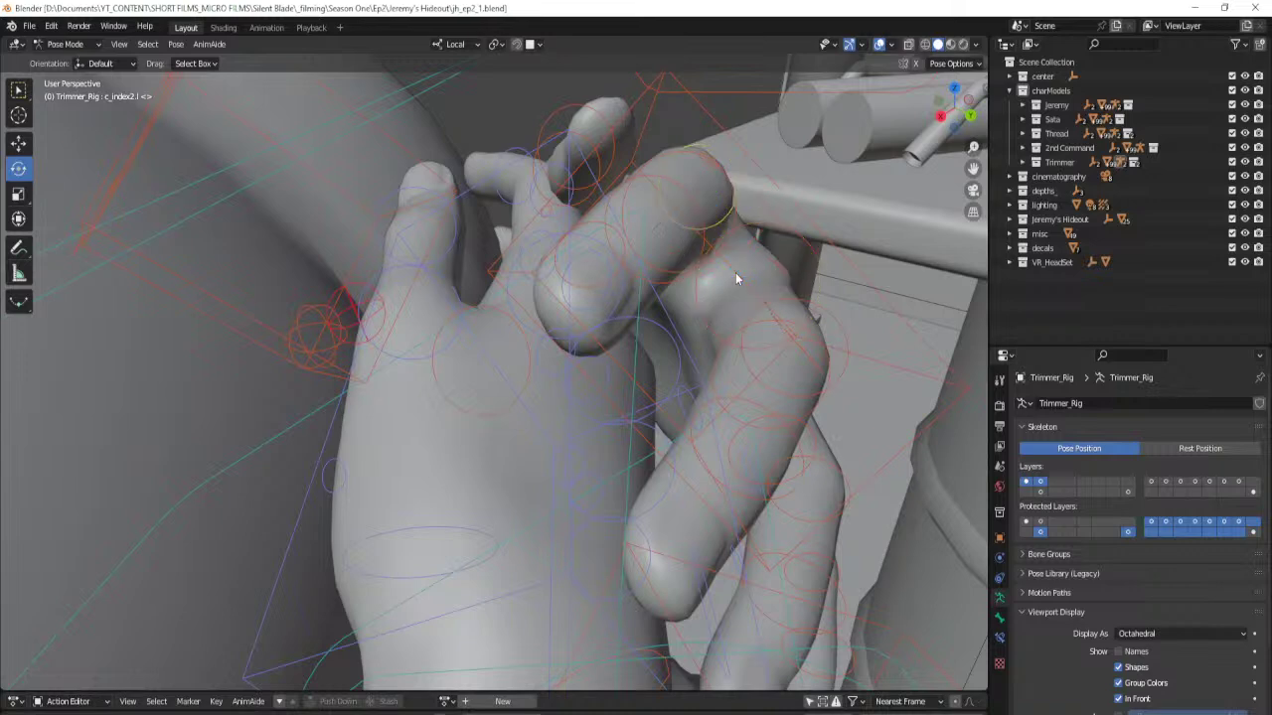
# Rotate the left index finger's middle joint freely so the fingertip bends down toward the right hand.
pyautogui.click(692, 181)
pyautogui.press('r')
pyautogui.press('r')
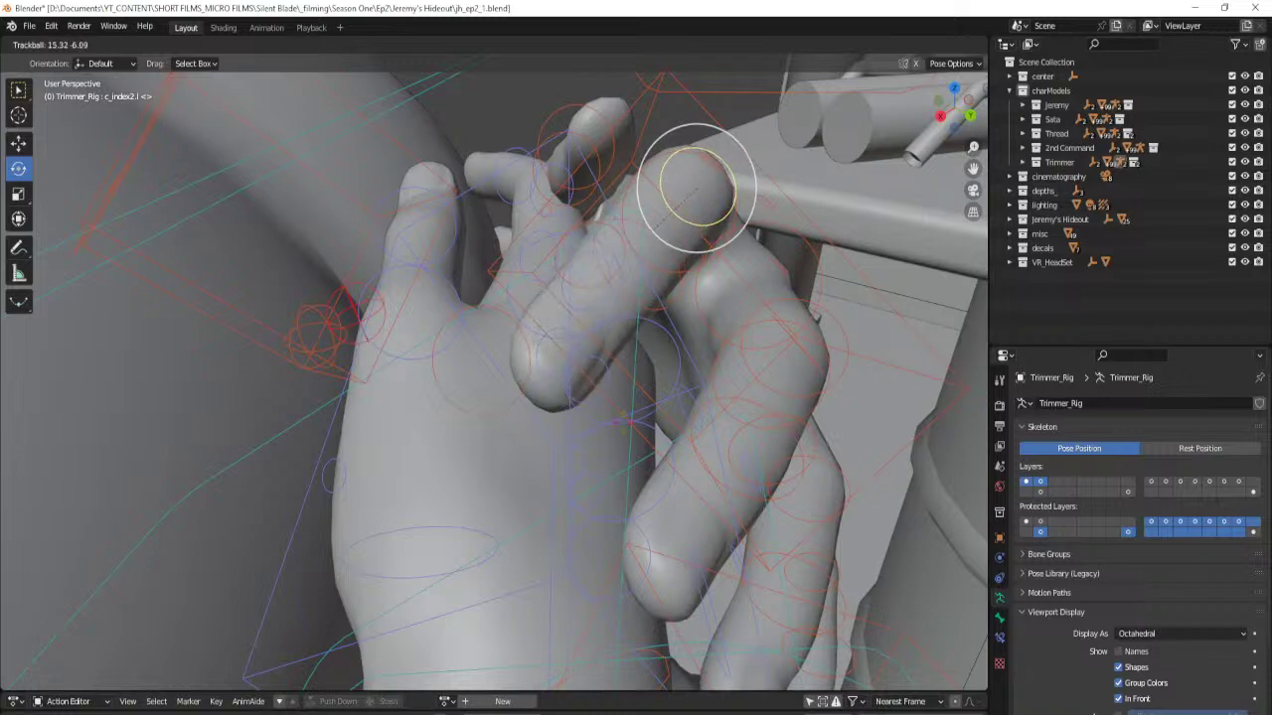
pyautogui.click(670, 301)
# Select all three left index finger joints and rotate them together along local X.
pyautogui.keyDown('shift'); pyautogui.click(664, 306); pyautogui.keyUp('shift')
pyautogui.moveTo(596, 372); pyautogui.dragTo(472, 281, button='middle')
pyautogui.click(566, 251)
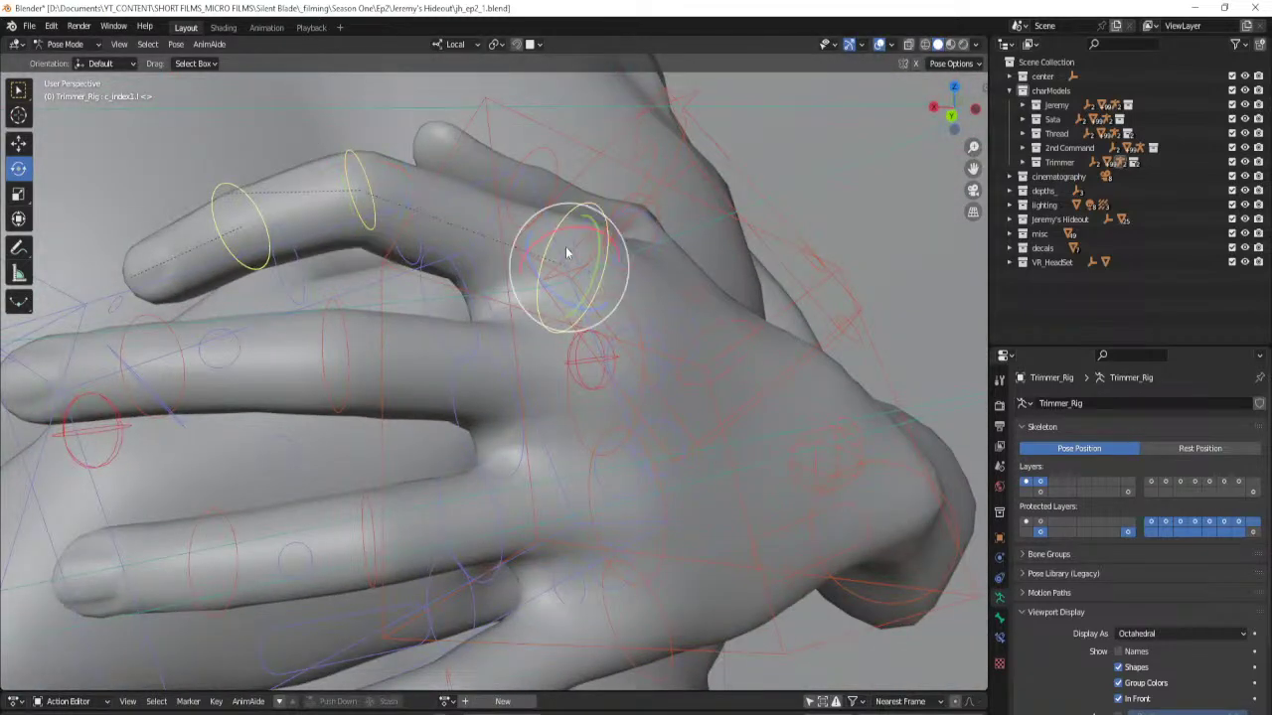
pyautogui.press('r')
pyautogui.press('x')
pyautogui.click(561, 231)
# Refine the rotation of the left index finger so it lies over the back of the right hand.
pyautogui.moveTo(562, 230); pyautogui.dragTo(529, 255, button='middle')
pyautogui.click(486, 244)
pyautogui.click(486, 255)
pyautogui.moveTo(433, 201); pyautogui.dragTo(341, 325)
pyautogui.moveTo(341, 326); pyautogui.dragTo(428, 333, button='middle')
pyautogui.moveTo(640, 292); pyautogui.dragTo(691, 231, button='middle')
pyautogui.moveTo(690, 230); pyautogui.dragTo(697, 244)
pyautogui.click(780, 673)
# Change the transform pivot point and curl all three left middle finger joints by about -5° along local X.
pyautogui.moveTo(771, 407); pyautogui.dragTo(592, 363, button='middle')
pyautogui.click(660, 274)
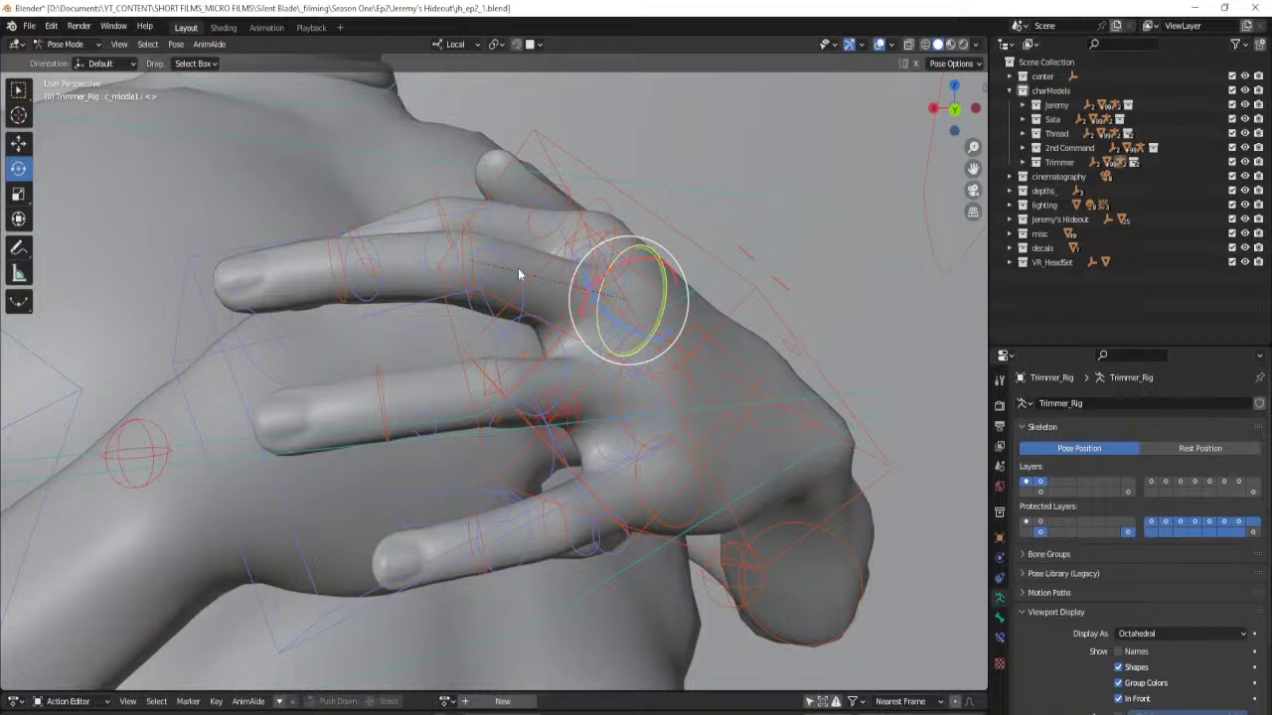
pyautogui.keyDown('shift'); pyautogui.click(466, 241); pyautogui.keyUp('shift')
pyautogui.keyDown('shift'); pyautogui.click(336, 254); pyautogui.keyUp('shift')
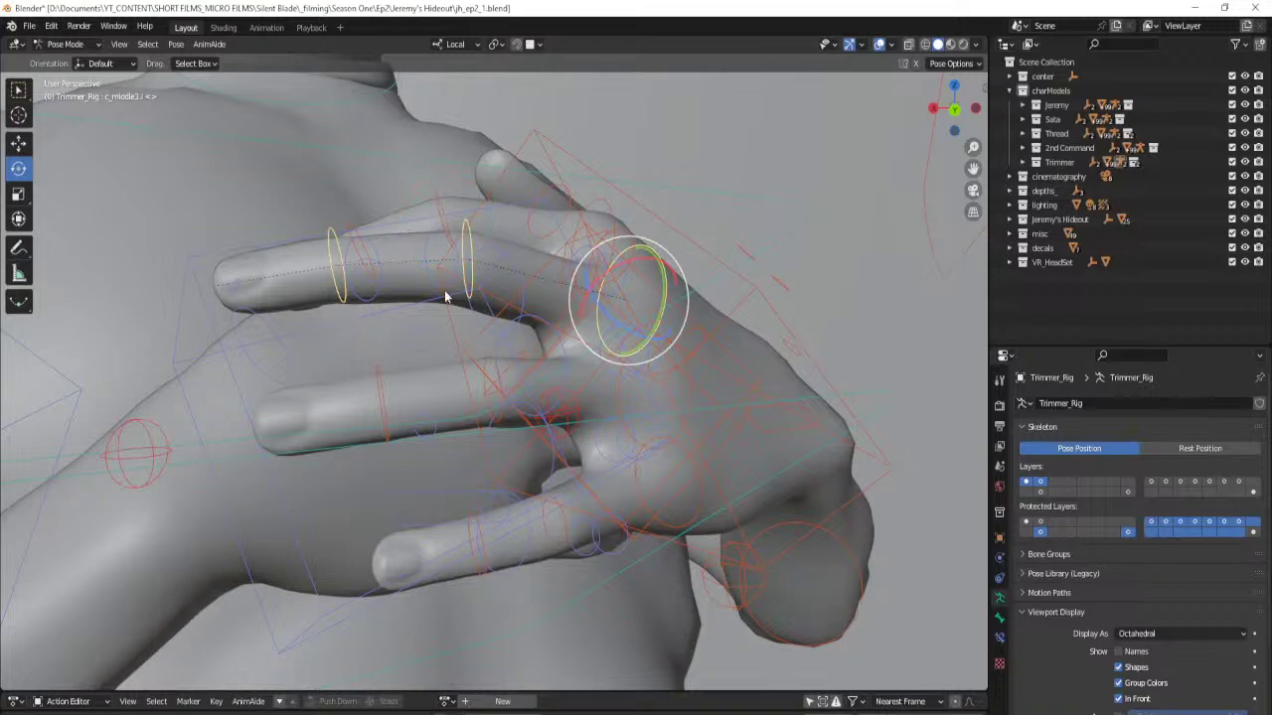
pyautogui.press('x')
pyautogui.rightClick(509, 105)
pyautogui.click(499, 47)
pyautogui.click(519, 95)
pyautogui.press('r')
pyautogui.press('x')
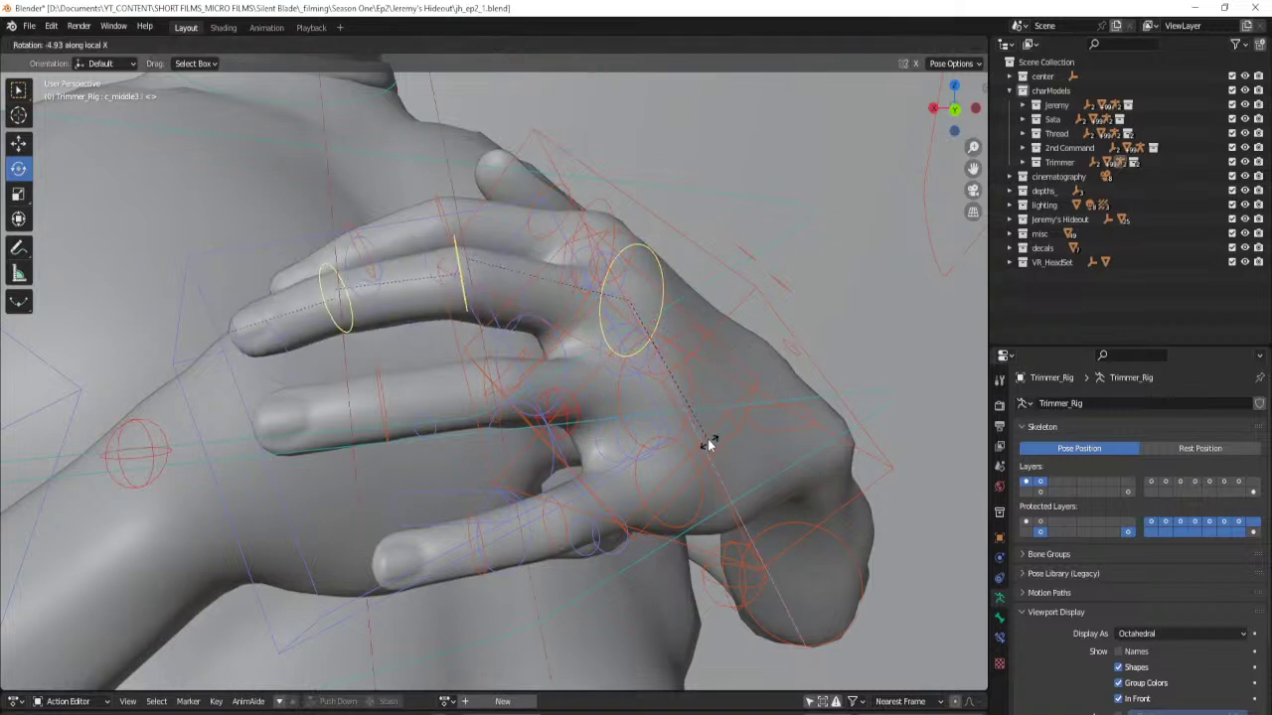
pyautogui.click(708, 441)
# Curl all three left ring finger joints along local X over the right hand.
pyautogui.click(690, 385)
pyautogui.keyDown('shift'); pyautogui.click(489, 360); pyautogui.keyUp('shift')
pyautogui.keyDown('shift'); pyautogui.click(385, 388); pyautogui.keyUp('shift')
pyautogui.press('r')
pyautogui.press('x')
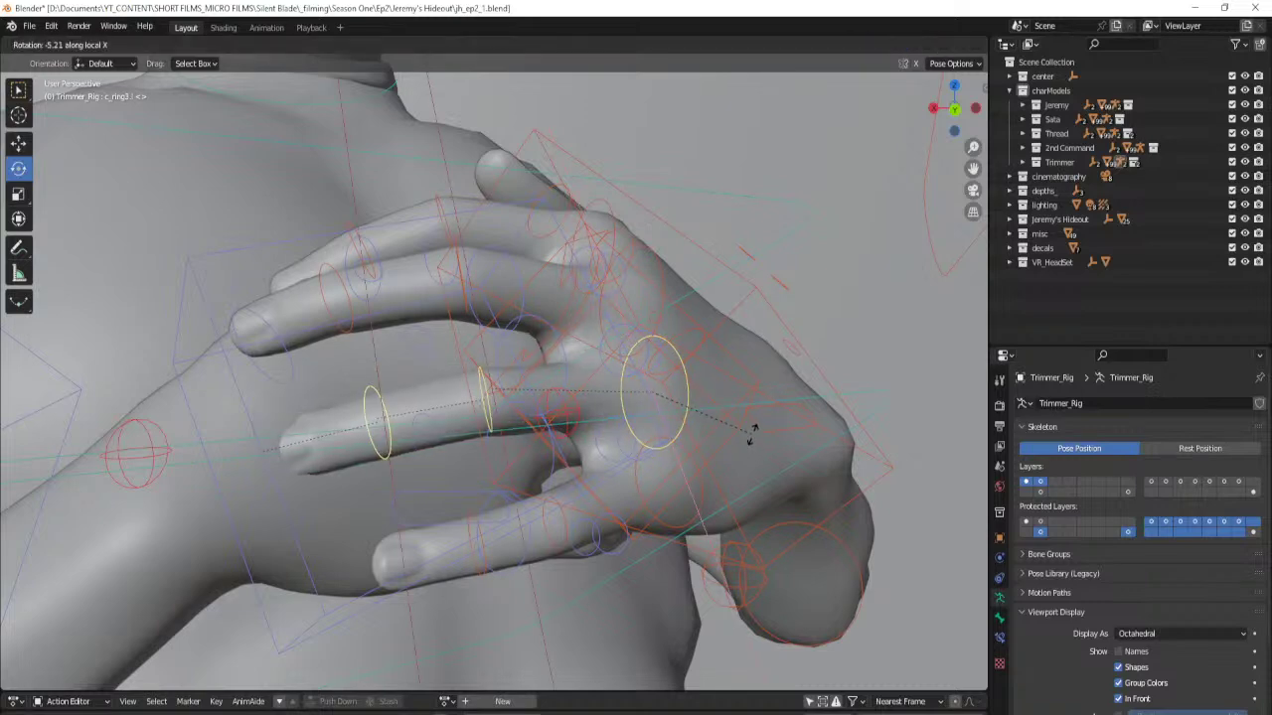
pyautogui.click(666, 546)
# Curl all three left pinky joints along local X and rotate the pinky's base joint sideways.
pyautogui.moveTo(553, 596); pyautogui.dragTo(569, 516, button='middle')
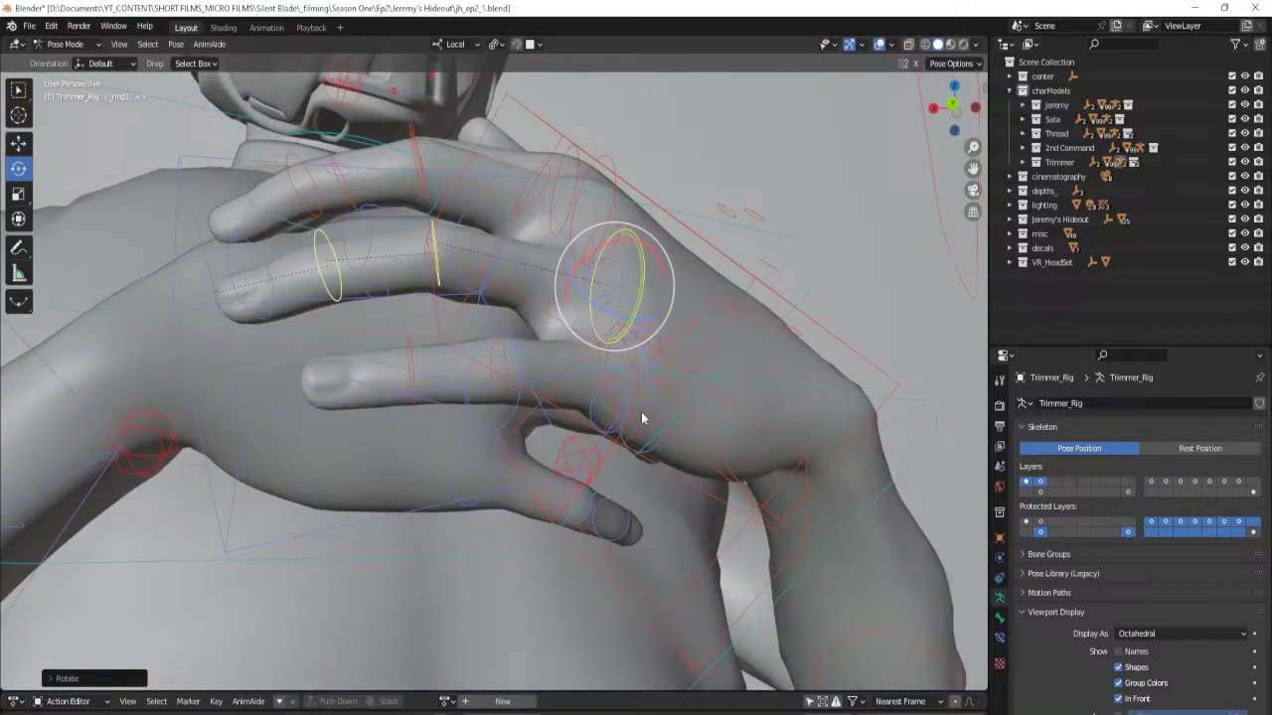
pyautogui.click(507, 374)
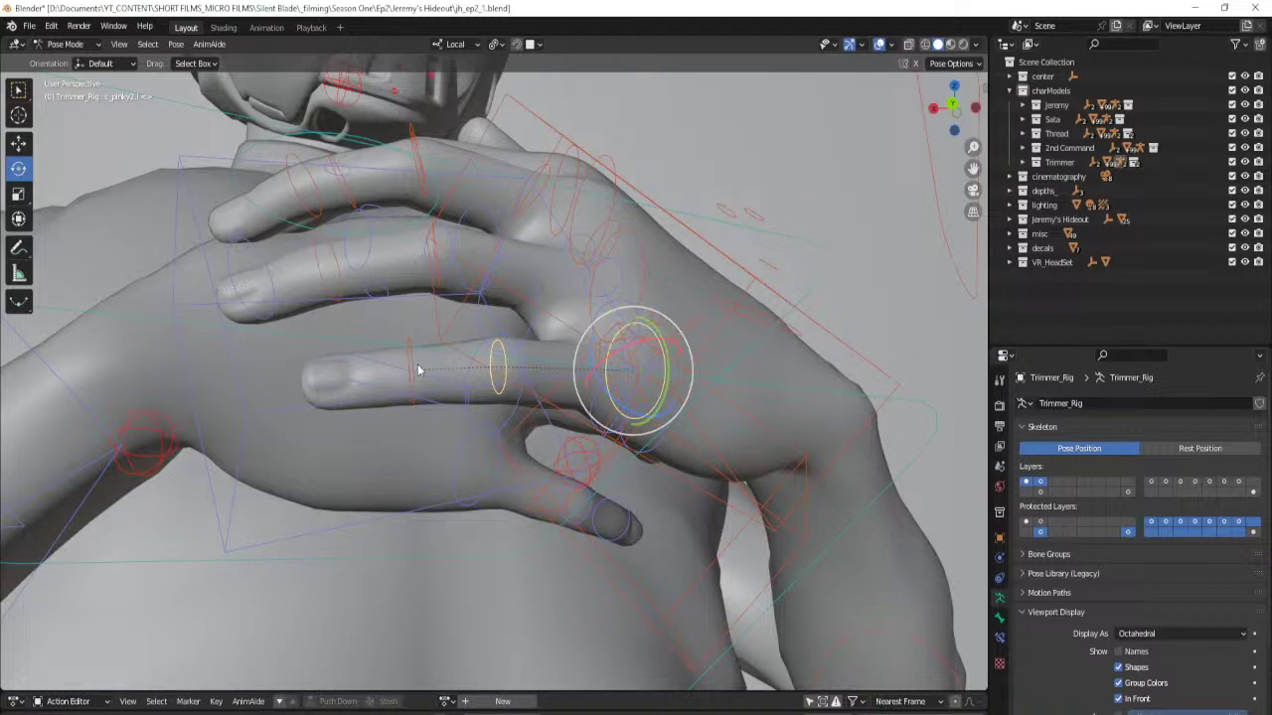
pyautogui.press('r')
pyautogui.press('x')
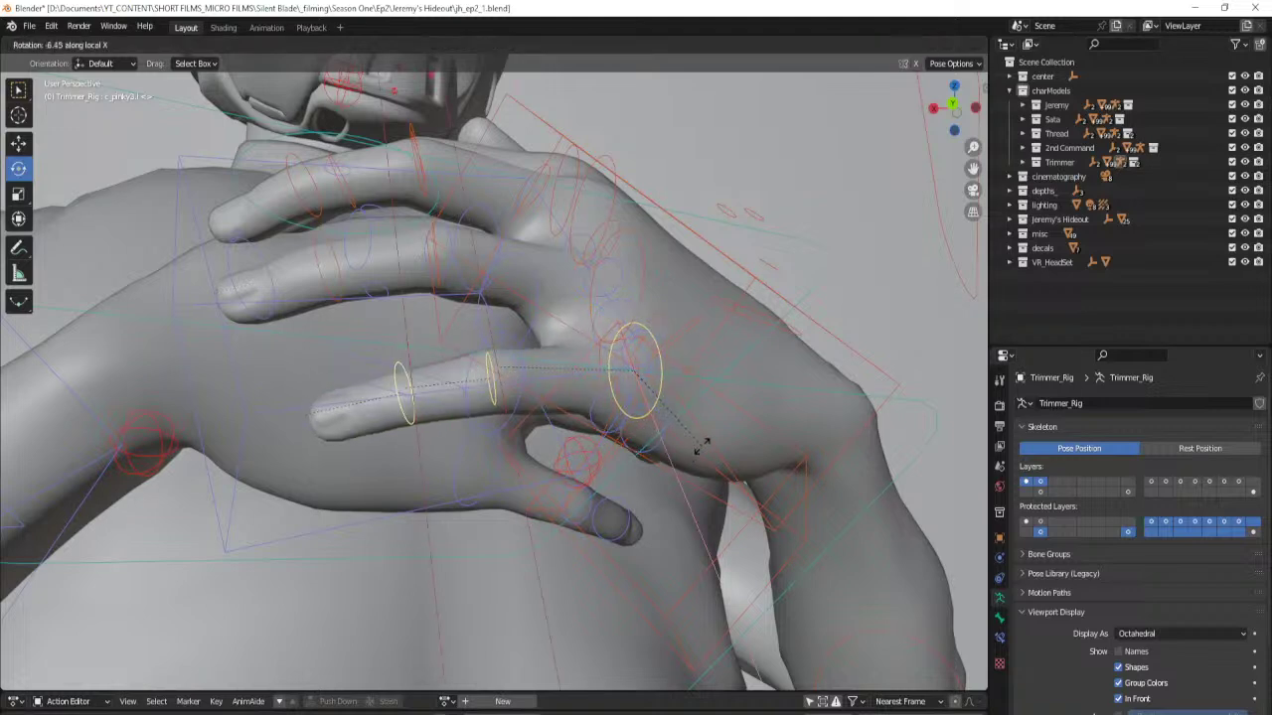
pyautogui.click(695, 443)
pyautogui.moveTo(695, 444); pyautogui.dragTo(712, 525, button='middle')
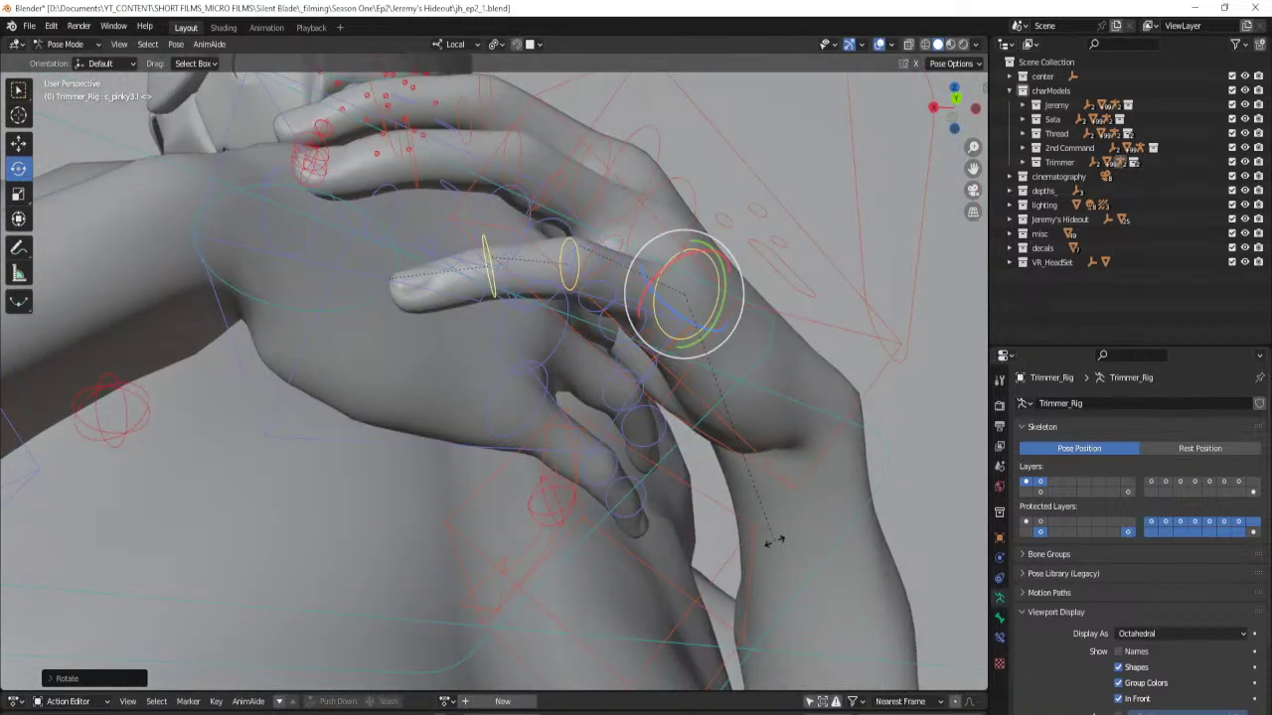
pyautogui.press('r')
pyautogui.press('x')
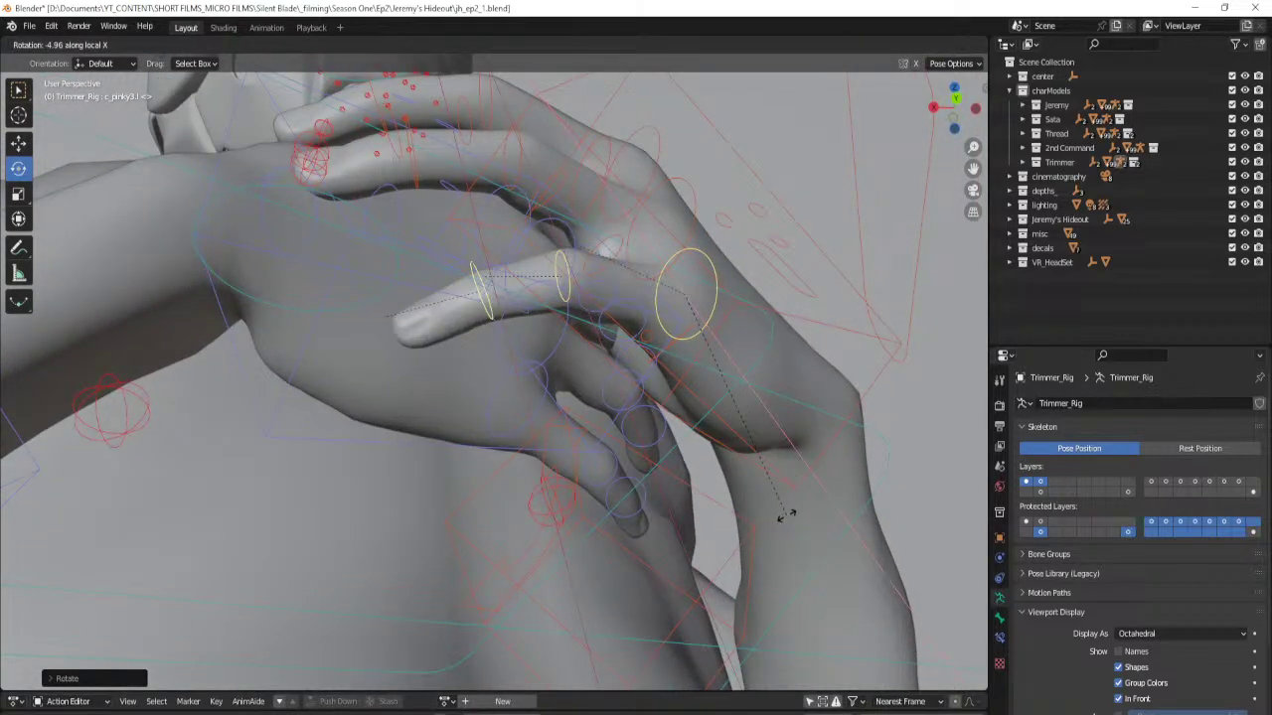
pyautogui.click(706, 514)
pyautogui.moveTo(671, 425); pyautogui.dragTo(643, 532, button='middle')
pyautogui.moveTo(624, 538); pyautogui.dragTo(779, 485)
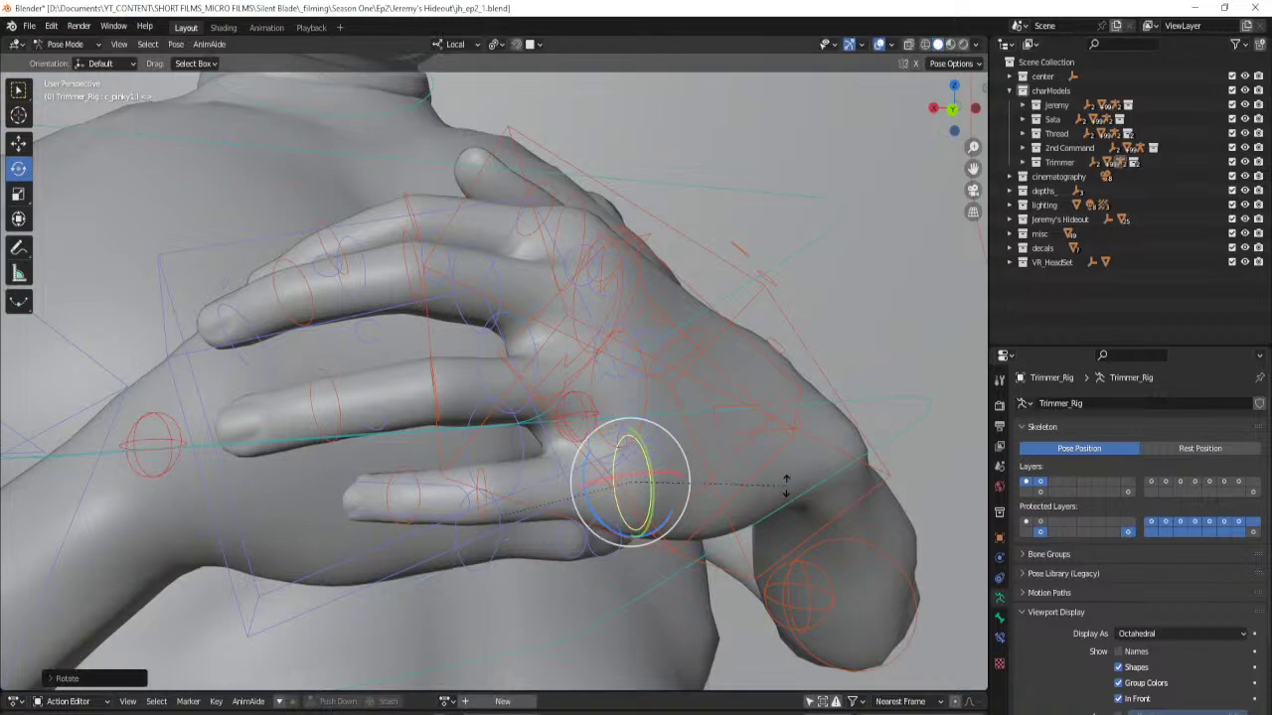
# Try rotating the left pinky's base joint along local X, and undo that rotation.
pyautogui.press('r')
pyautogui.press('x')
pyautogui.press('x')
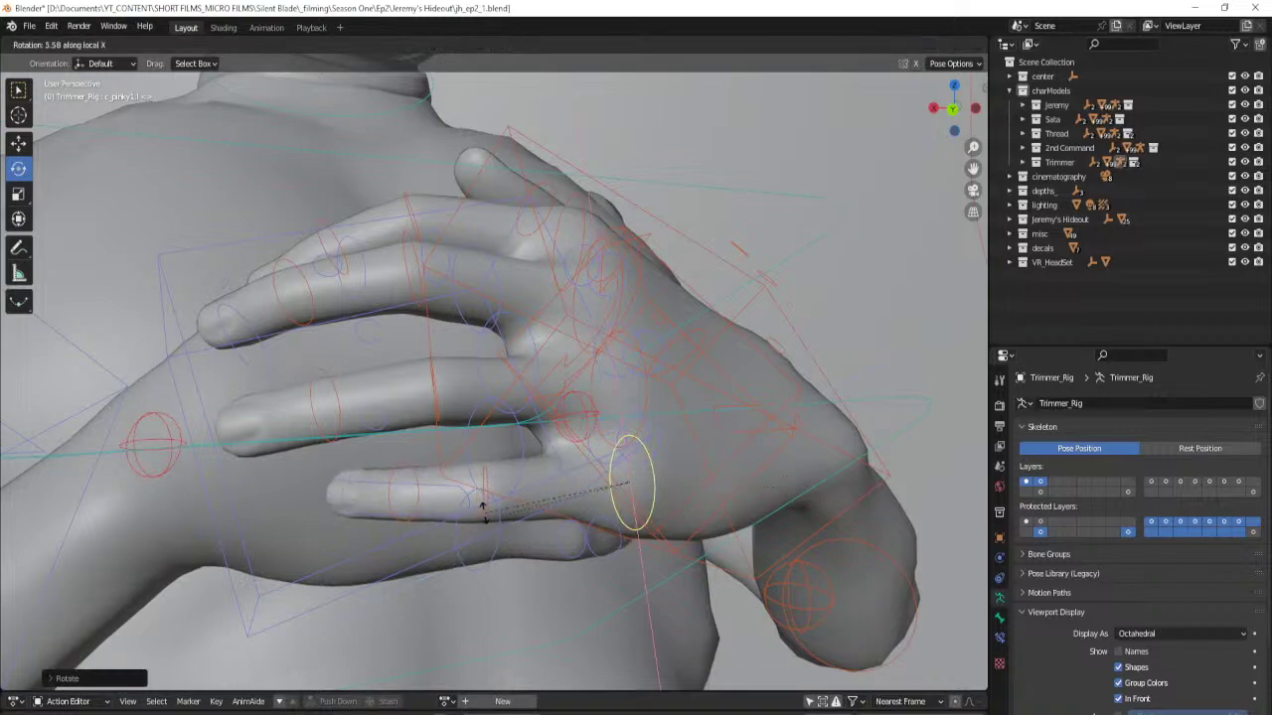
pyautogui.click(605, 487)
pyautogui.hotkey('ctrl', 'z')
# Rotate the left thumb's middle and base joints to bring the thumb closer to the right hand.
pyautogui.moveTo(607, 487); pyautogui.dragTo(471, 444, button='middle')
pyautogui.click(506, 339)
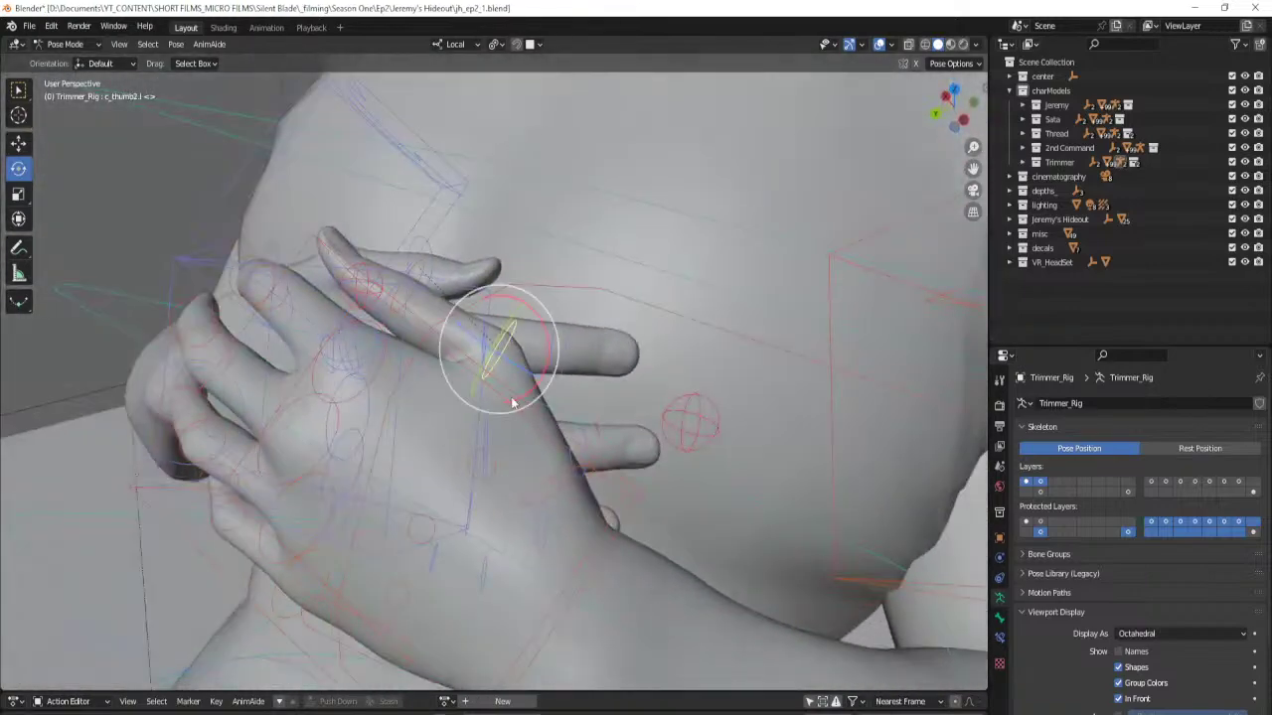
pyautogui.moveTo(523, 360); pyautogui.dragTo(557, 352)
pyautogui.click(565, 478)
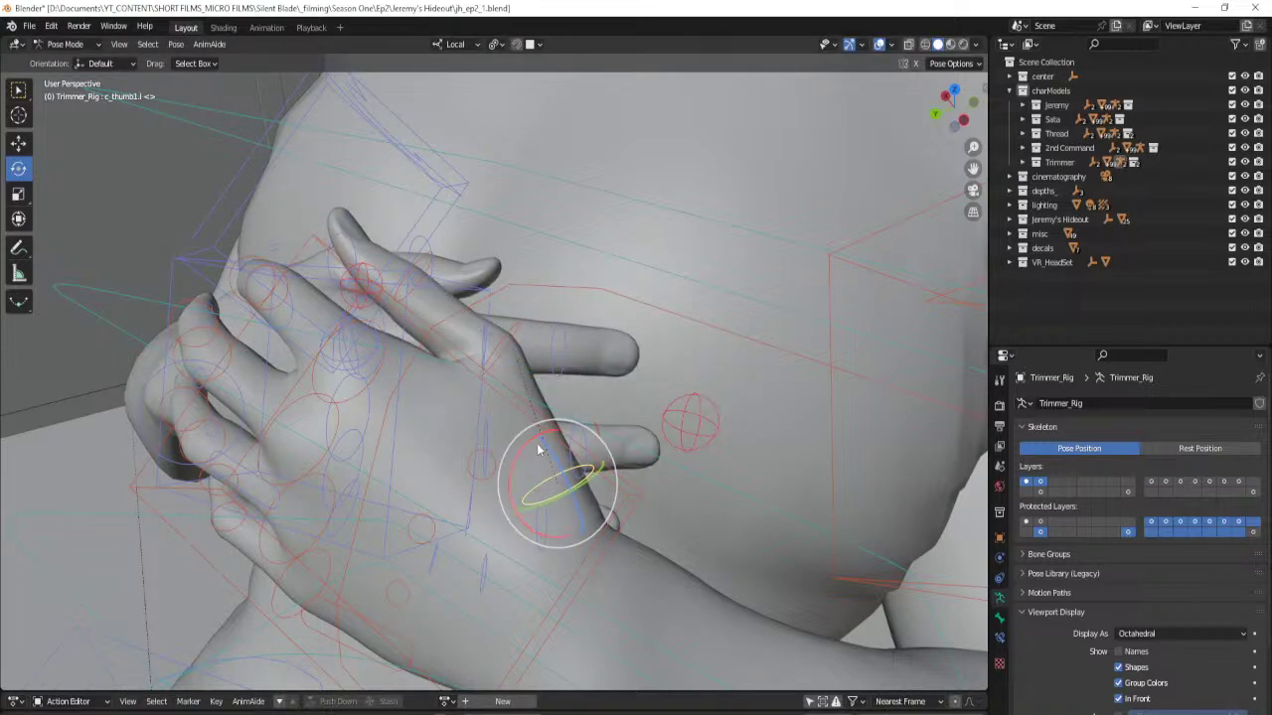
pyautogui.moveTo(530, 438)
pyautogui.mouseDown()
pyautogui.moveTo(564, 415)
pyautogui.moveTo(540, 454)
pyautogui.moveTo(539, 439)
pyautogui.mouseUp()
pyautogui.click(487, 293)
pyautogui.moveTo(492, 296); pyautogui.dragTo(517, 293)
pyautogui.click(541, 364)
pyautogui.moveTo(541, 388); pyautogui.dragTo(548, 382)
# Refine the left thumb's base and middle joint rotations so it bends over the right hand, and save the file.
pyautogui.moveTo(497, 439); pyautogui.dragTo(648, 354, button='middle')
pyautogui.click(643, 340)
pyautogui.moveTo(639, 459); pyautogui.dragTo(636, 453)
pyautogui.click(557, 359)
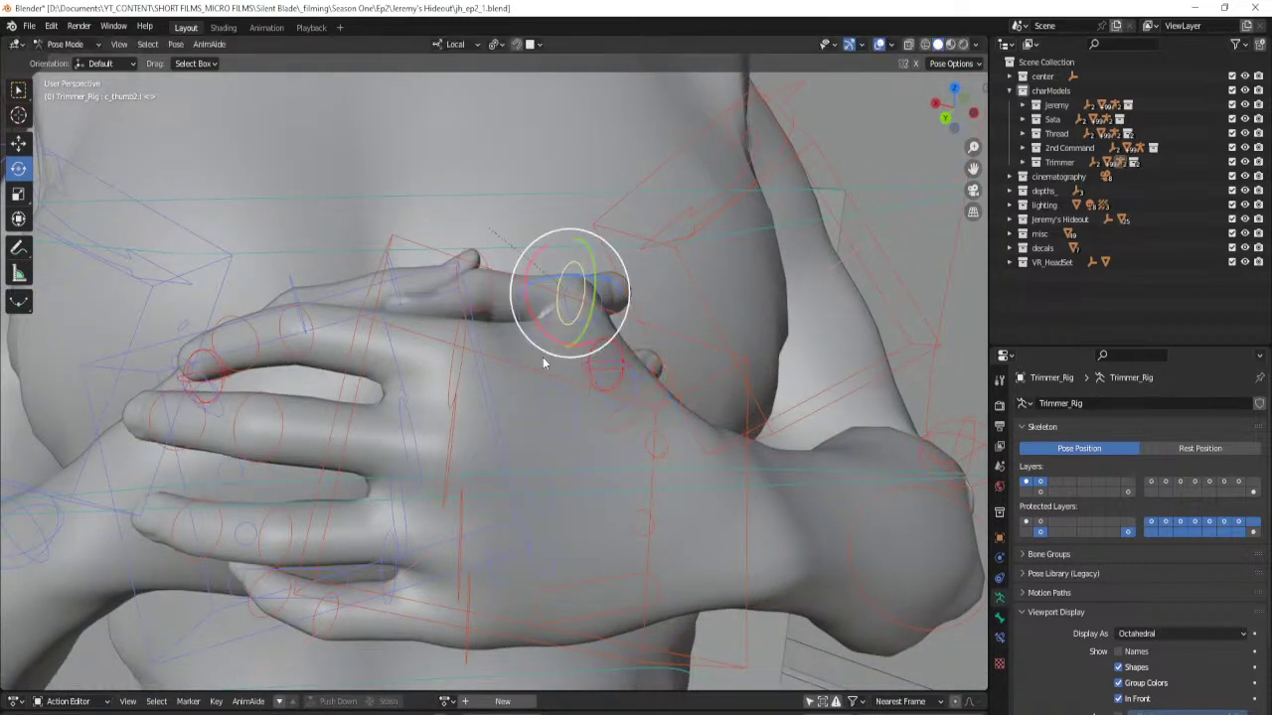
pyautogui.moveTo(547, 334); pyautogui.dragTo(553, 368)
pyautogui.click(642, 390)
pyautogui.moveTo(633, 459); pyautogui.dragTo(642, 440)
pyautogui.moveTo(584, 377); pyautogui.dragTo(576, 388)
pyautogui.hotkey('ctrl', 's')
# Select all three right index finger joints and rotate them together toward the torso.
pyautogui.moveTo(544, 379)
pyautogui.mouseDown(button='middle')
pyautogui.moveTo(551, 370)
pyautogui.moveTo(554, 397)
pyautogui.mouseUp(button='middle')
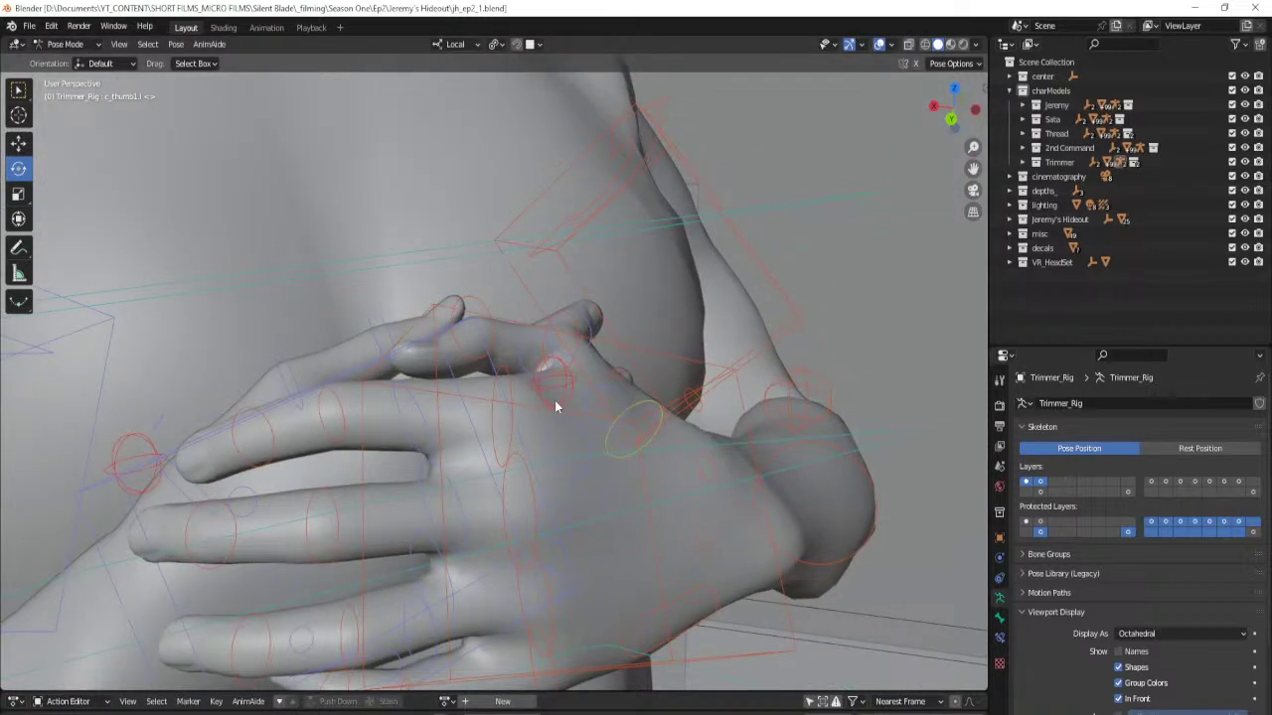
pyautogui.moveTo(588, 380); pyautogui.dragTo(685, 542, button='middle')
pyautogui.click(532, 303)
pyautogui.click(446, 331)
pyautogui.click(549, 422)
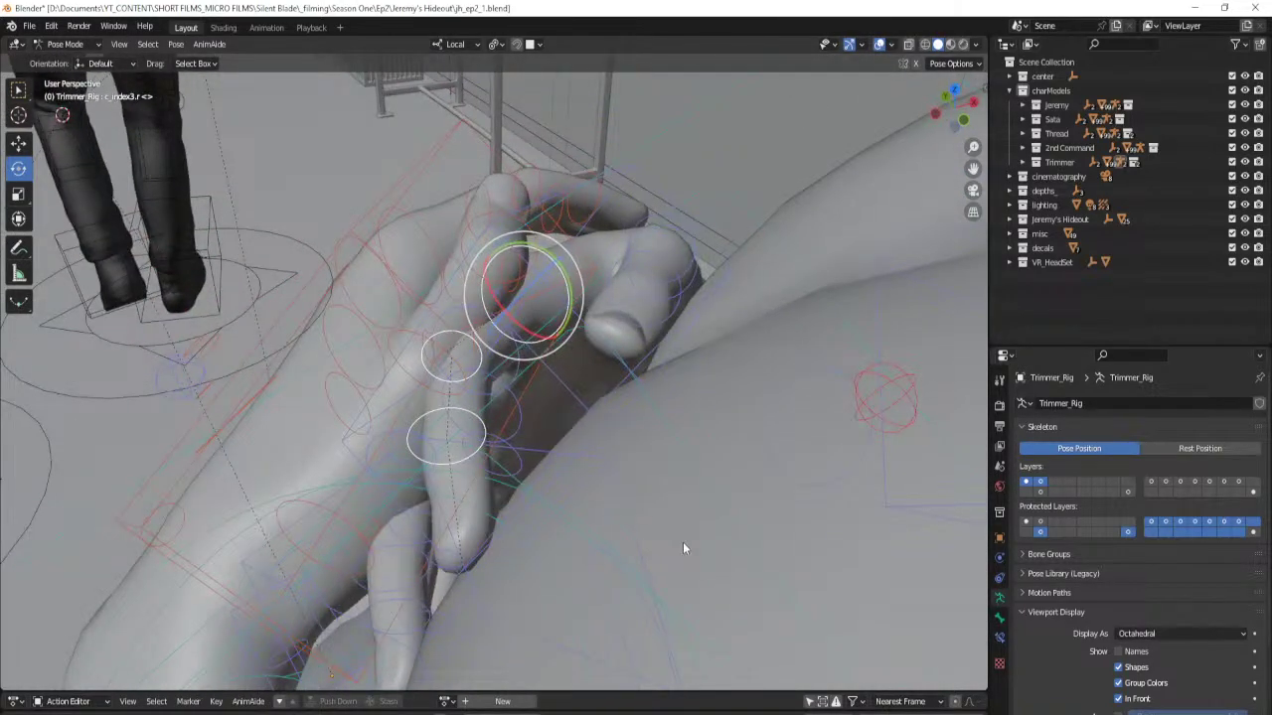
pyautogui.press('r')
pyautogui.click(615, 492)
pyautogui.moveTo(615, 493); pyautogui.dragTo(554, 493, button='middle')
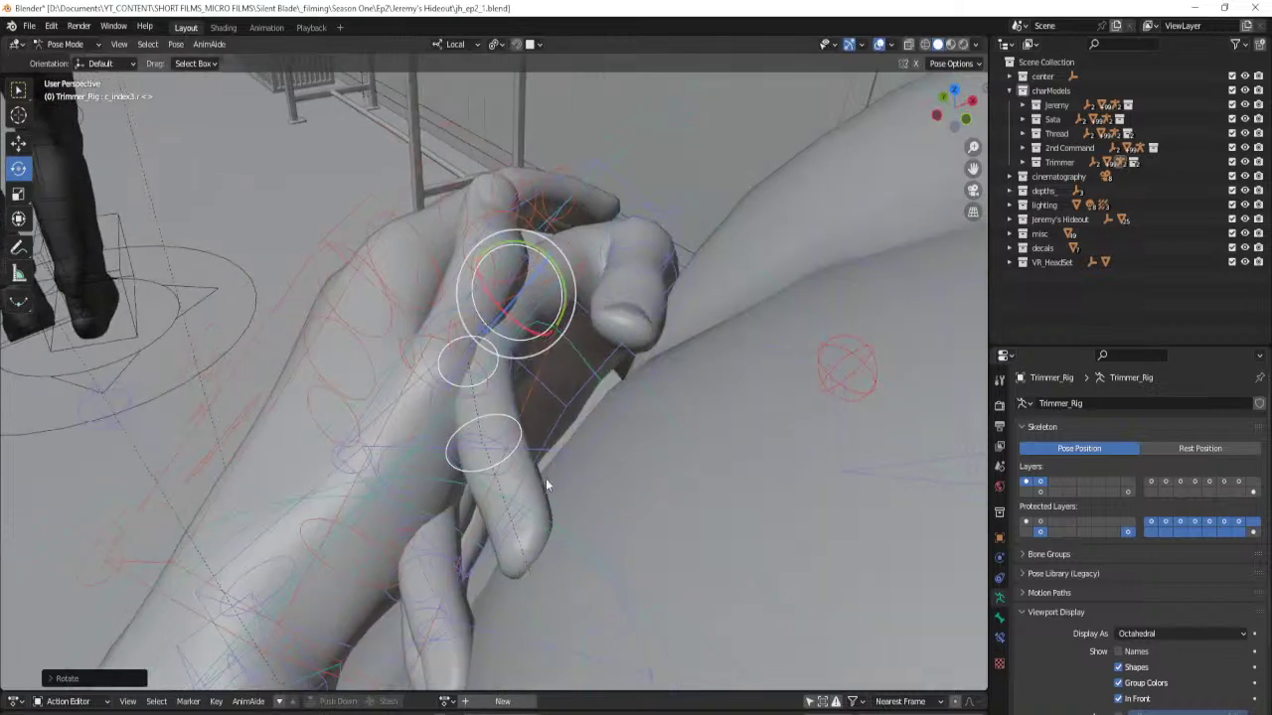
# Rotate the left thumb's base, middle and tip joints so the thumb rests along the folded hands.
pyautogui.click(368, 547)
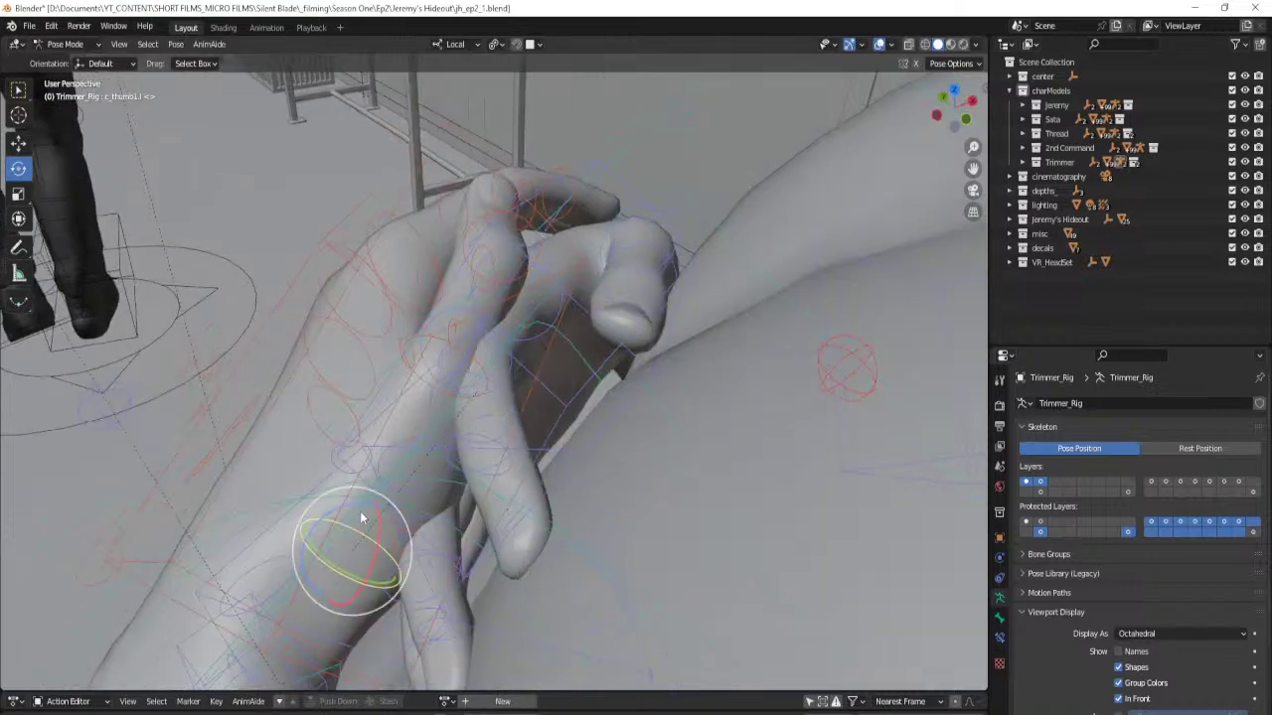
pyautogui.moveTo(354, 489); pyautogui.dragTo(352, 483)
pyautogui.click(428, 393)
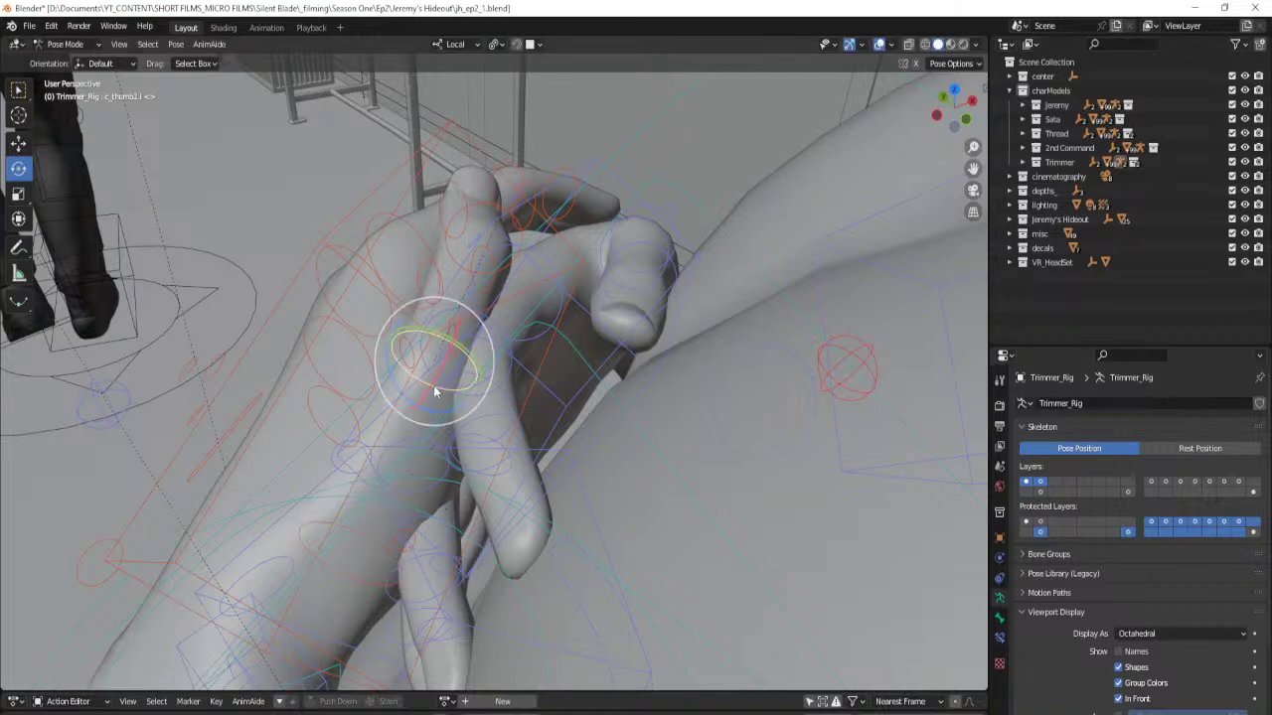
pyautogui.moveTo(431, 330); pyautogui.dragTo(430, 320)
pyautogui.click(450, 236)
pyautogui.click(447, 250)
pyautogui.moveTo(505, 284); pyautogui.dragTo(486, 279)
# Rotate the right foot's IK control, and rotate the right thigh's IK control about its local Y axis.
pyautogui.moveTo(487, 280); pyautogui.dragTo(499, 517, button='middle')
pyautogui.click(487, 528)
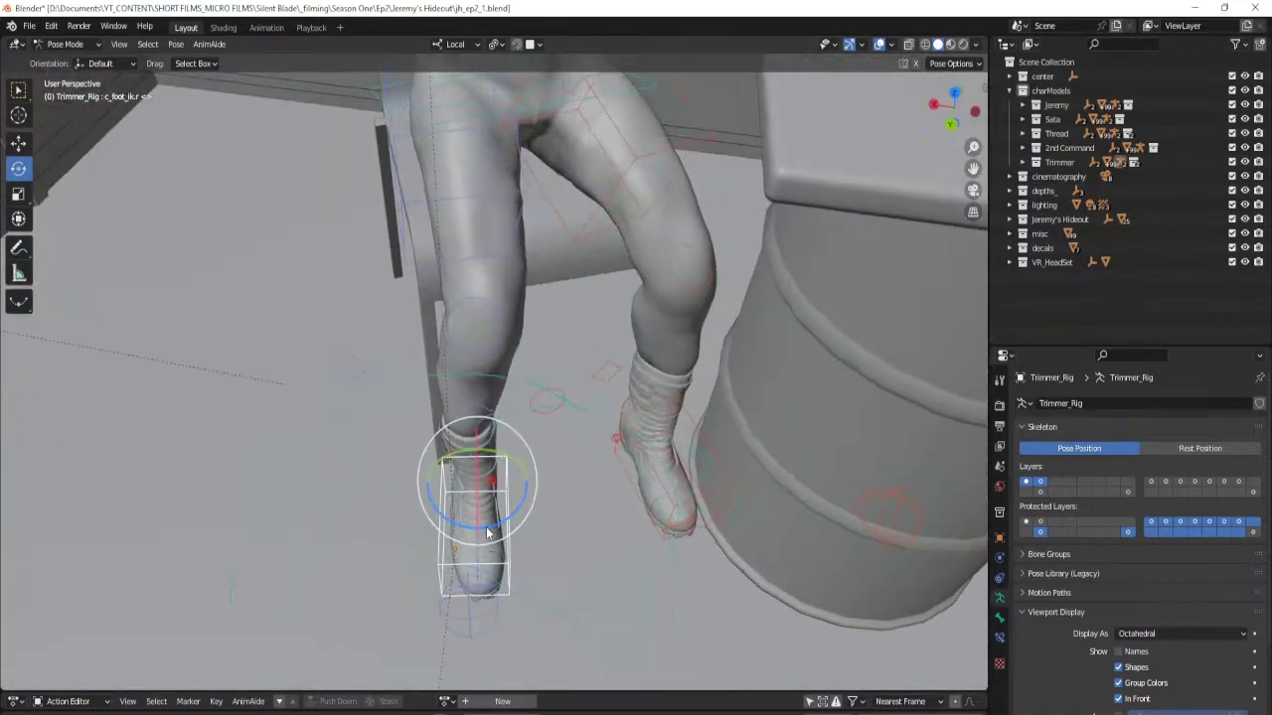
pyautogui.moveTo(510, 514); pyautogui.dragTo(509, 463)
pyautogui.click(484, 197)
pyautogui.press('r')
pyautogui.press('y')
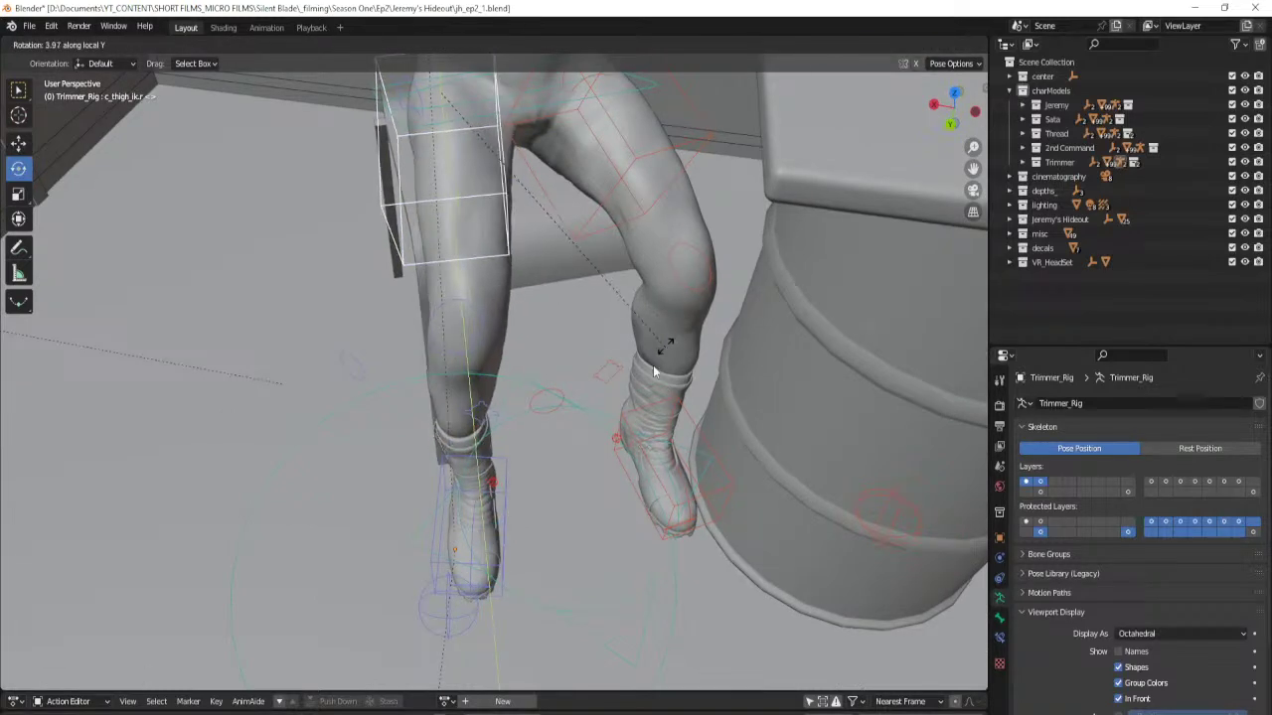
pyautogui.click(665, 345)
# Move the right leg's pole control about 0.1 m outward and rotate the right foot to match the new knee direction.
pyautogui.click(441, 618)
pyautogui.press('g')
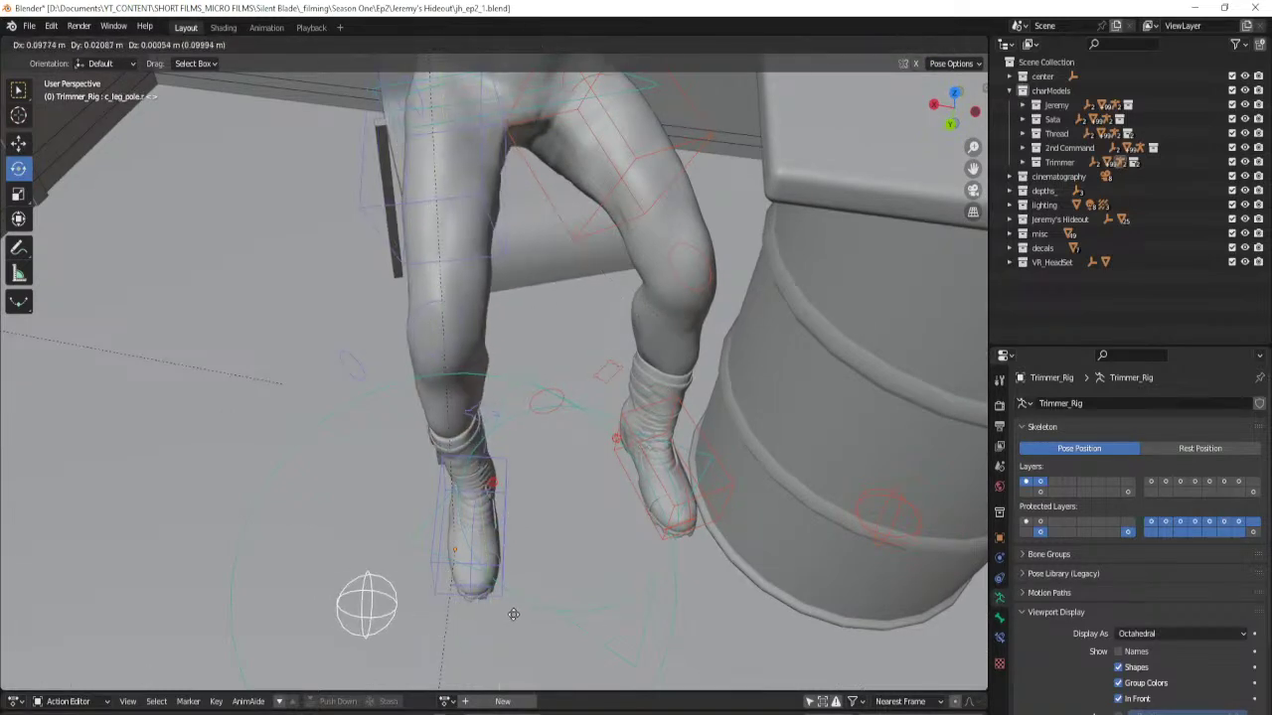
pyautogui.click(513, 613)
pyautogui.click(506, 581)
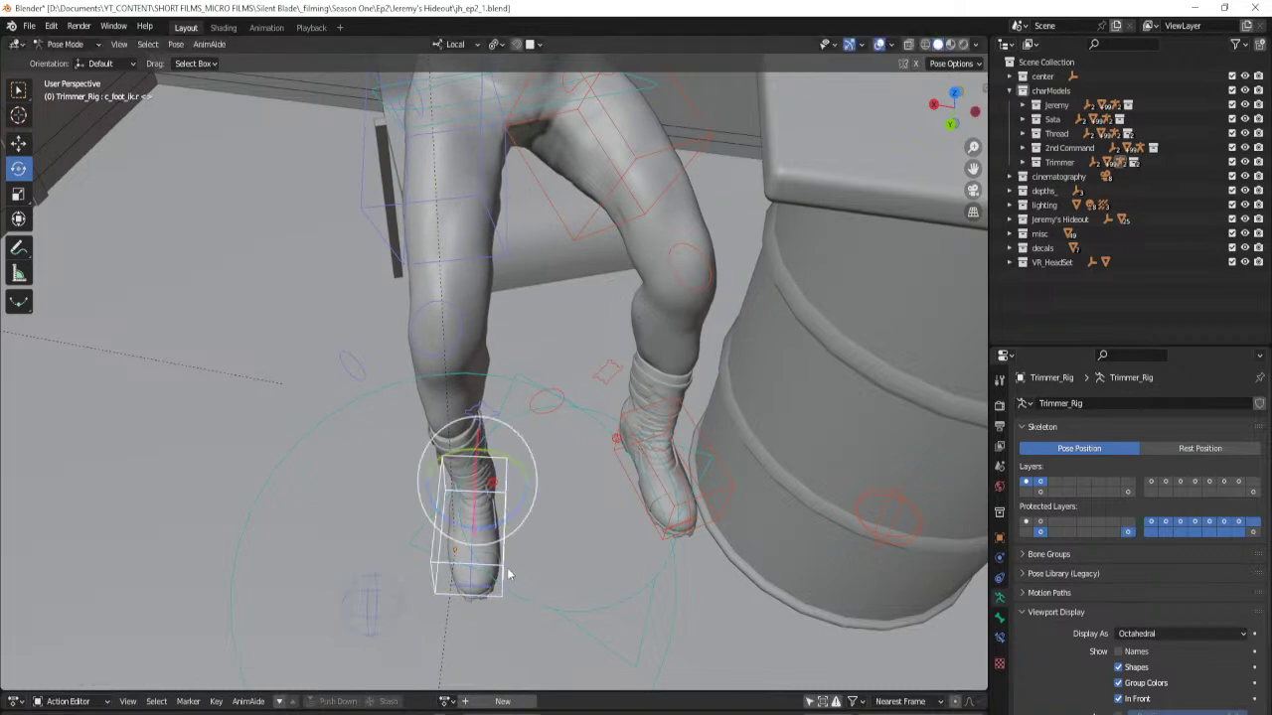
pyautogui.moveTo(509, 531); pyautogui.dragTo(503, 523)
# Try lifting the right heel by moving the right foot's roll control.
pyautogui.moveTo(503, 523); pyautogui.dragTo(548, 509, button='middle')
pyautogui.click(481, 456)
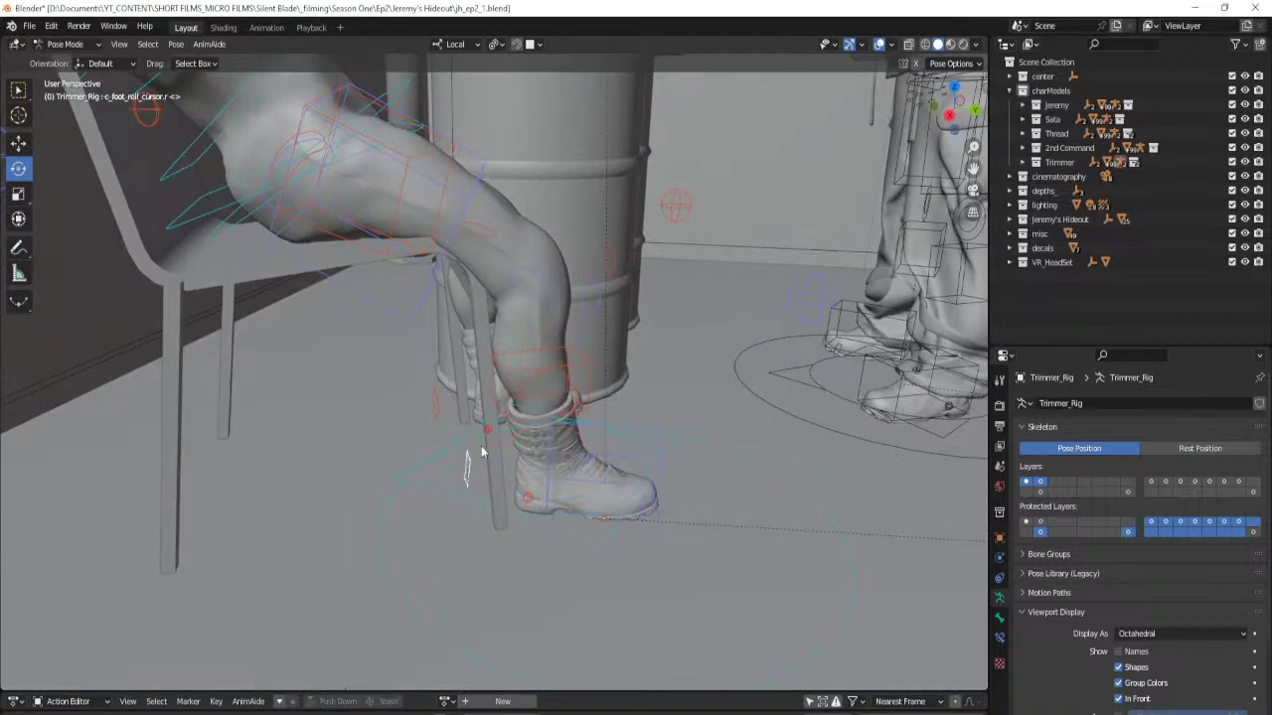
pyautogui.press('g')
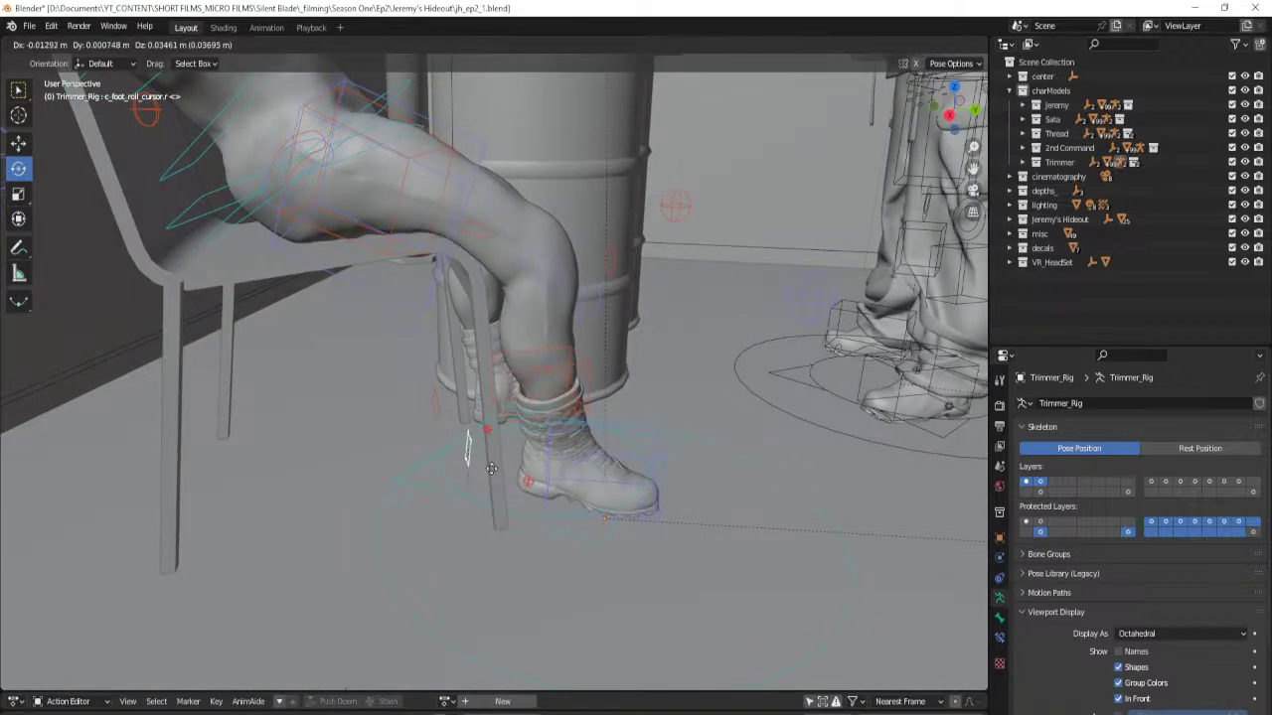
pyautogui.click(492, 449)
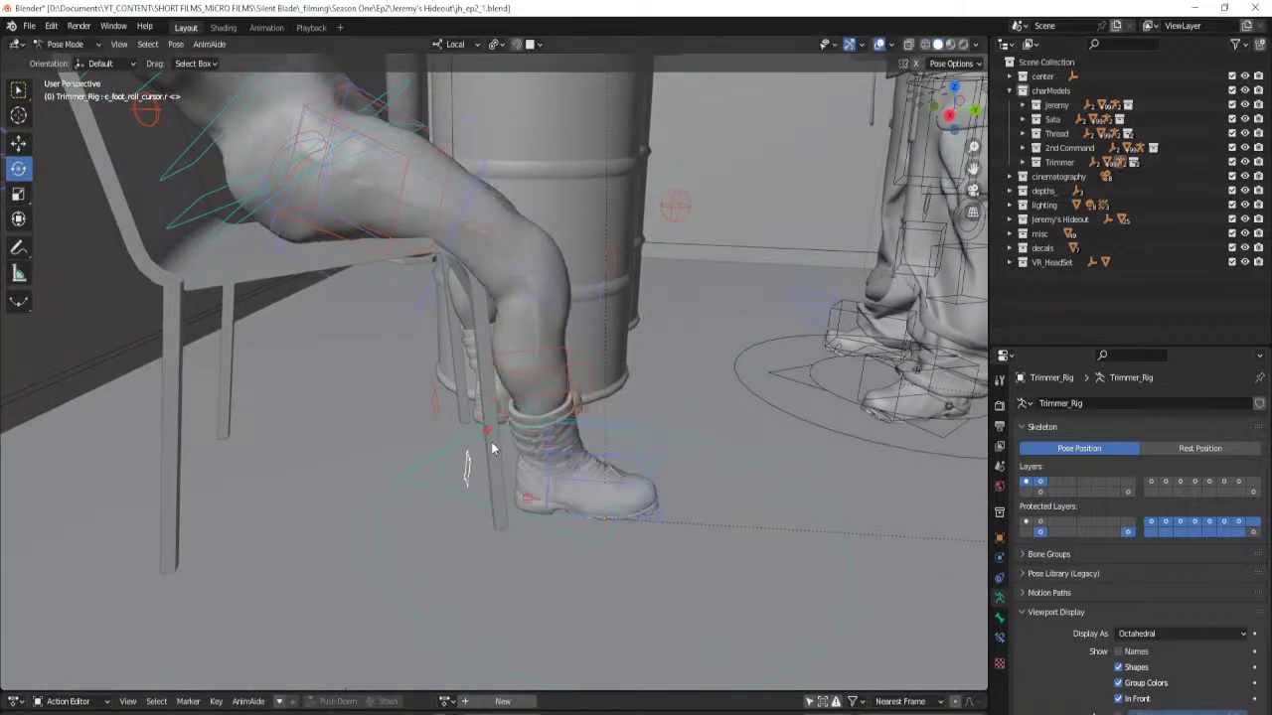
# Sculpt the flight suit's underside behind the knee off the chair edge with the Grab brush on the body_sitting shape key, and save the file.
pyautogui.moveTo(488, 254); pyautogui.dragTo(552, 417, button='middle')
pyautogui.scroll(2, 543, 367)
pyautogui.keyDown('shift'); pyautogui.moveTo(542, 368); pyautogui.dragTo(550, 415, button='middle'); pyautogui.keyUp('shift')
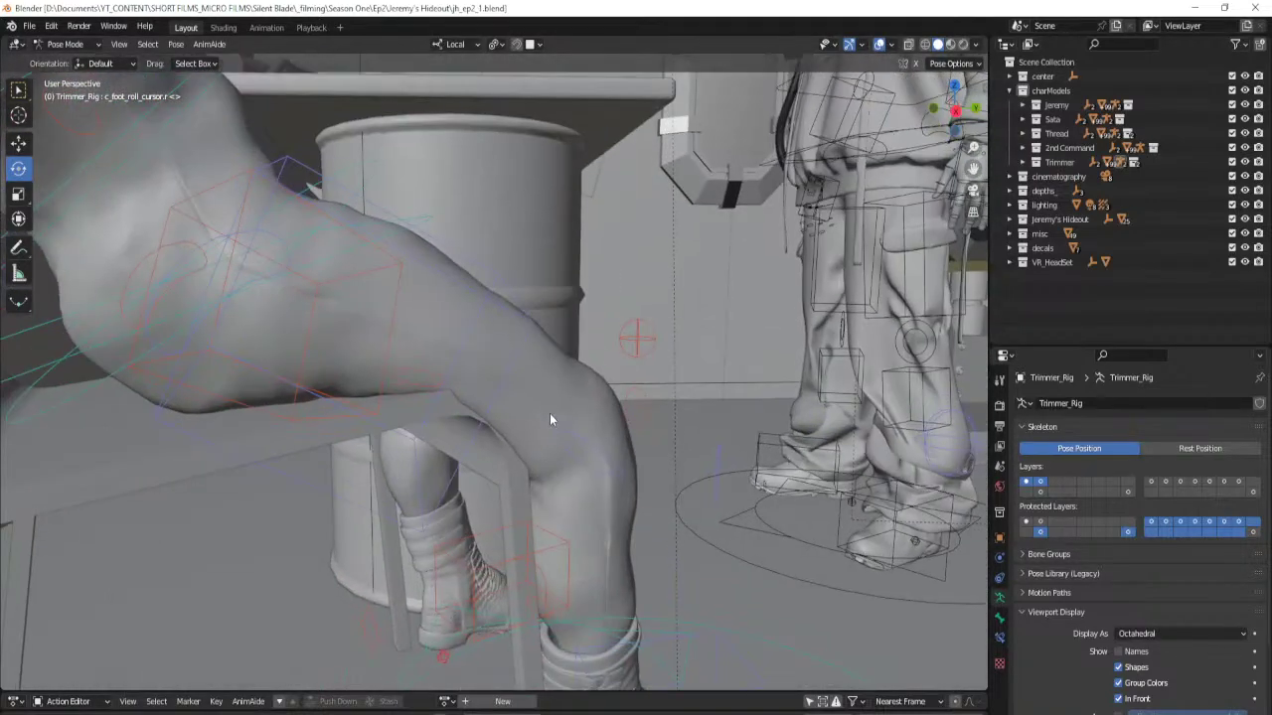
pyautogui.hotkey('ctrl', 'Tab')
pyautogui.click(551, 405)
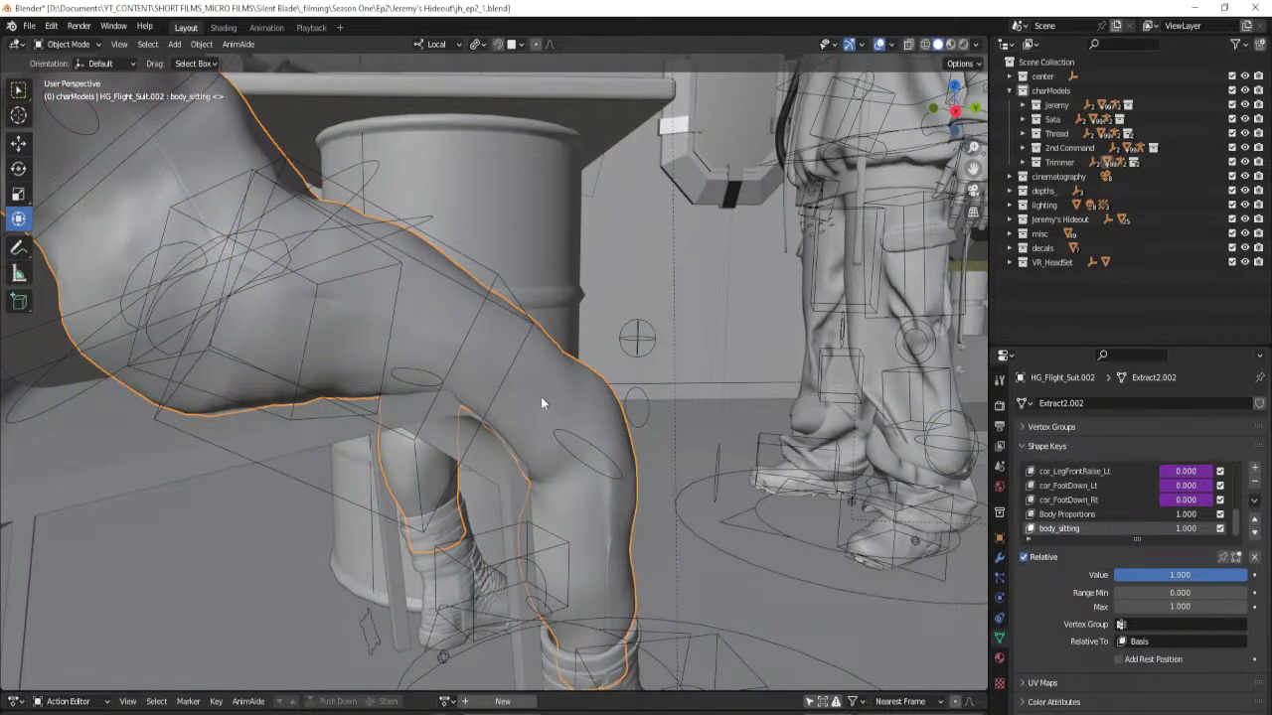
pyautogui.hotkey('ctrl', 'Tab')
pyautogui.press('s')
pyautogui.moveTo(518, 412); pyautogui.dragTo(456, 408, button='middle')
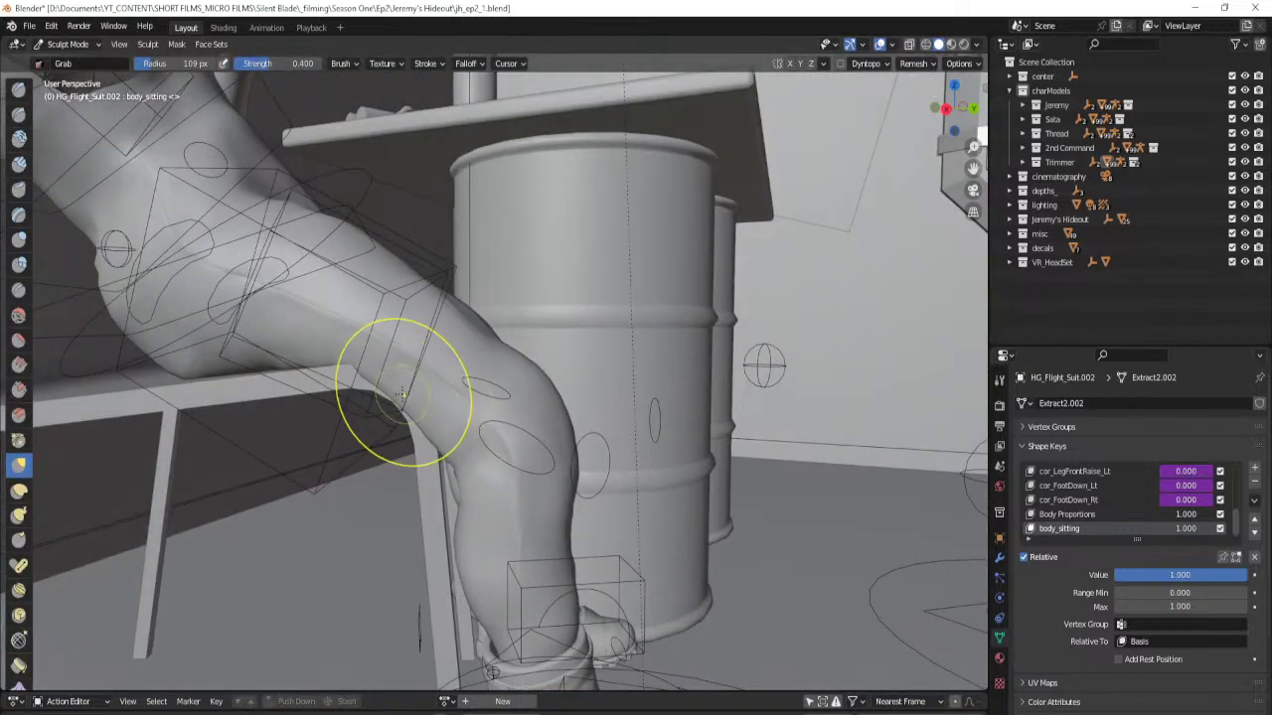
pyautogui.moveTo(375, 366); pyautogui.dragTo(383, 359)
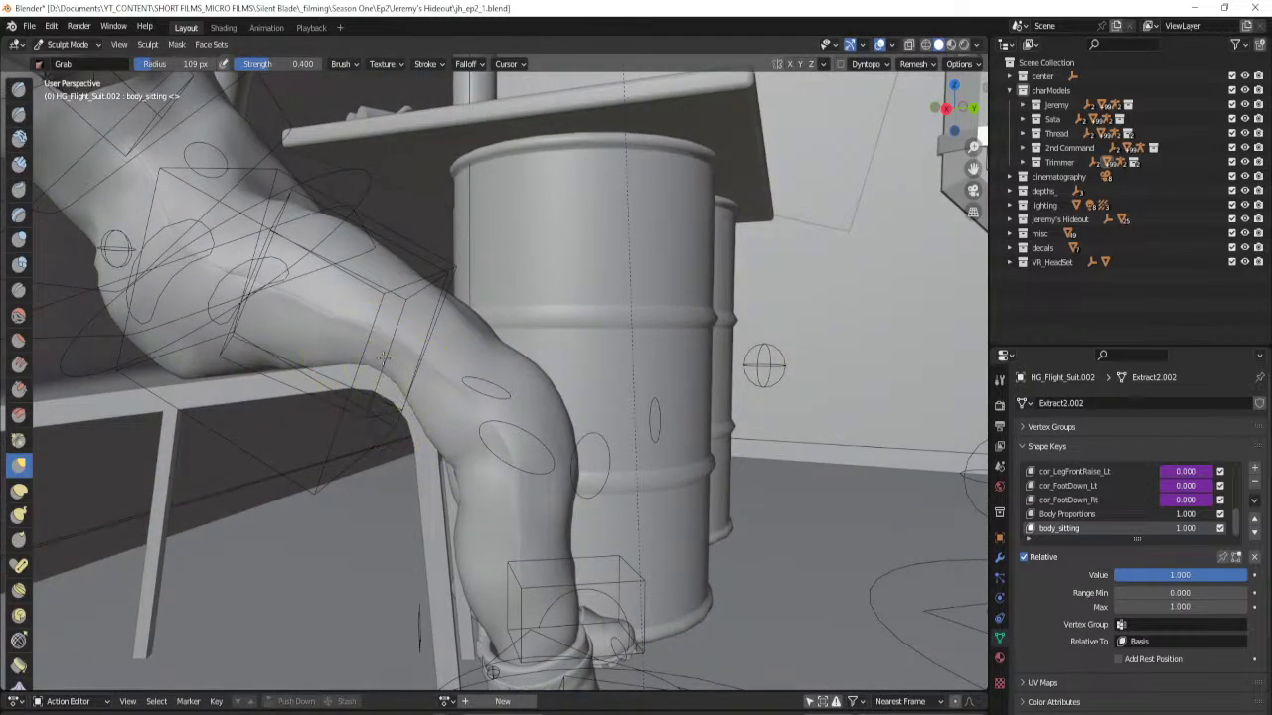
pyautogui.moveTo(425, 407); pyautogui.dragTo(430, 409)
pyautogui.moveTo(430, 437); pyautogui.dragTo(451, 430)
pyautogui.hotkey('ctrl', 'Tab')
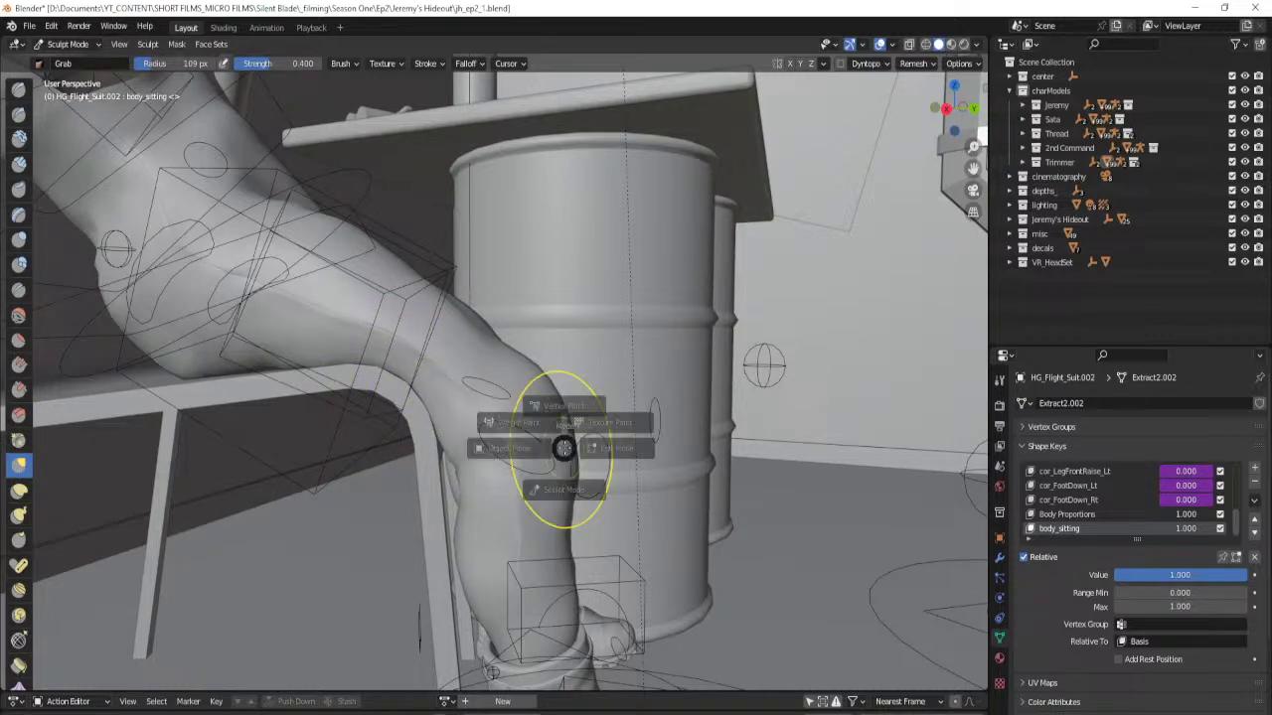
pyautogui.click(565, 447)
pyautogui.hotkey('ctrl', 's')
# Examine the characters' placement across the hideout scene.
pyautogui.scroll(-4, 537, 435)
pyautogui.moveTo(536, 437); pyautogui.dragTo(437, 498, button='middle')
pyautogui.scroll(2, 559, 447)
pyautogui.scroll(-2, 559, 413)
pyautogui.keyDown('shift'); pyautogui.moveTo(649, 396); pyautogui.dragTo(493, 421, button='middle'); pyautogui.keyUp('shift')
pyautogui.scroll(3, 480, 518)
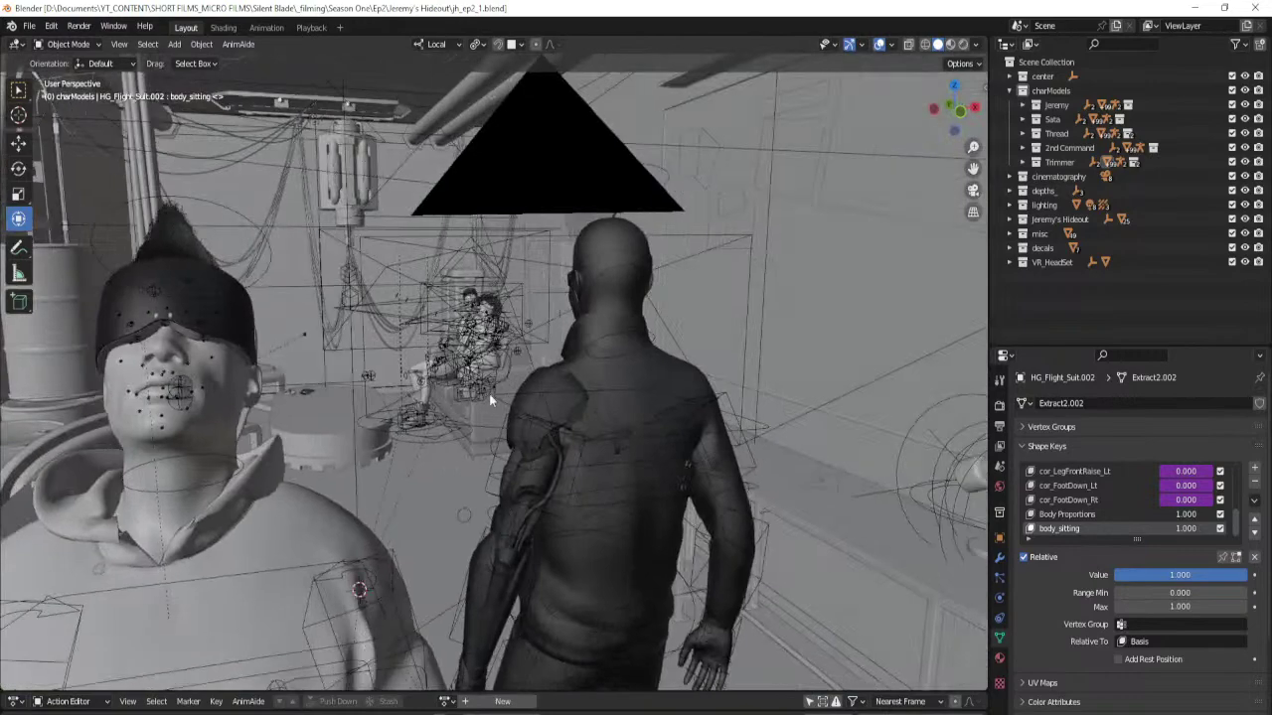
pyautogui.moveTo(621, 398); pyautogui.dragTo(612, 460, button='middle')
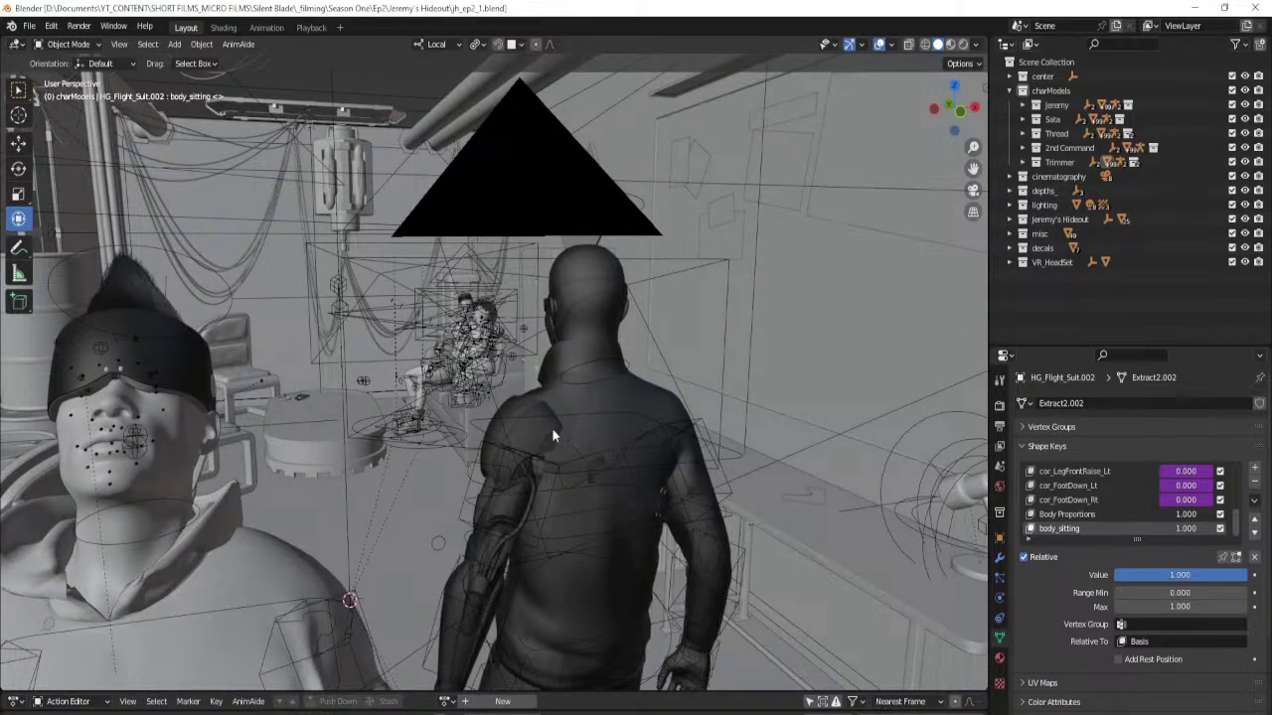
pyautogui.scroll(-3, 421, 499)
pyautogui.moveTo(462, 448)
pyautogui.keyDown('shift'); pyautogui.mouseDown(button='middle')
pyautogui.moveTo(507, 401)
pyautogui.moveTo(712, 427)
pyautogui.moveTo(385, 449)
pyautogui.moveTo(469, 425)
pyautogui.mouseUp(button='middle'); pyautogui.keyUp('shift')
pyautogui.scroll(1, 470, 420)
# Frame Trimmer's head in Pose Mode, and expand the depths_ collection in place of charModels.
pyautogui.click(386, 384)
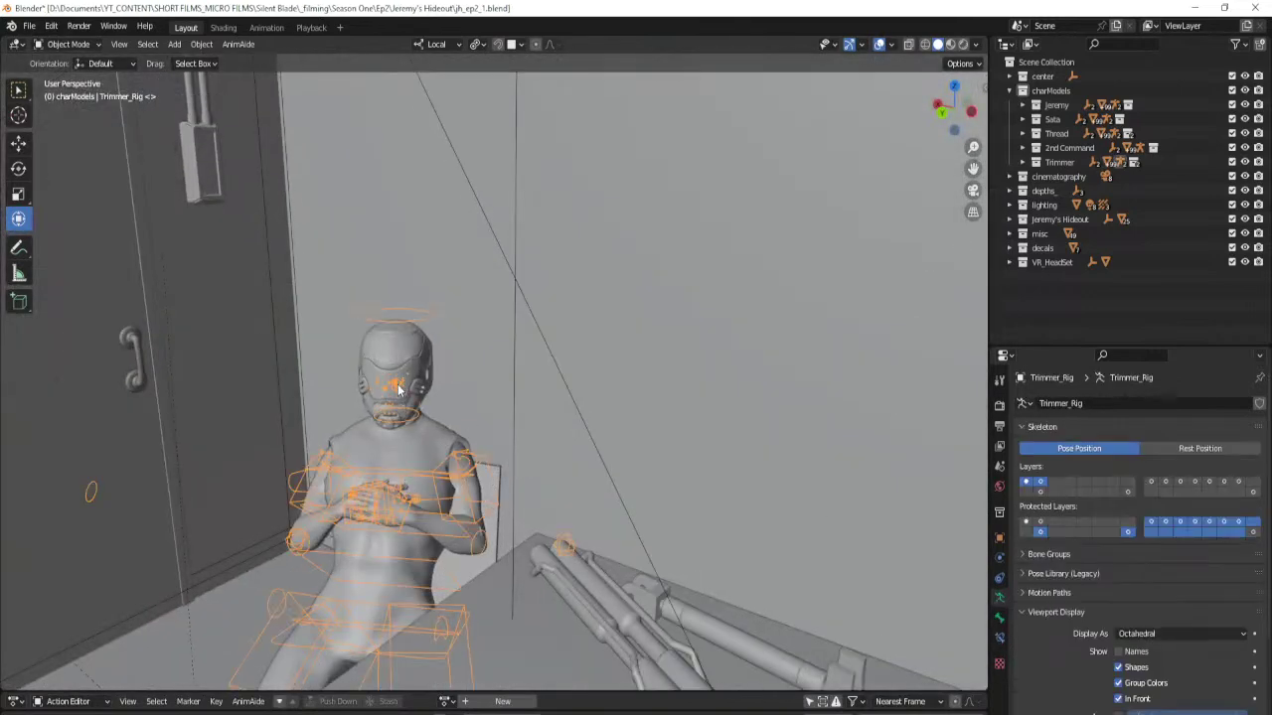
pyautogui.hotkey('ctrl', 'Tab')
pyautogui.moveTo(335, 291); pyautogui.dragTo(432, 391)
pyautogui.press('KP_Decimal')
pyautogui.click(797, 139)
pyautogui.hotkey('ctrl', 's')
pyautogui.click(1009, 90)
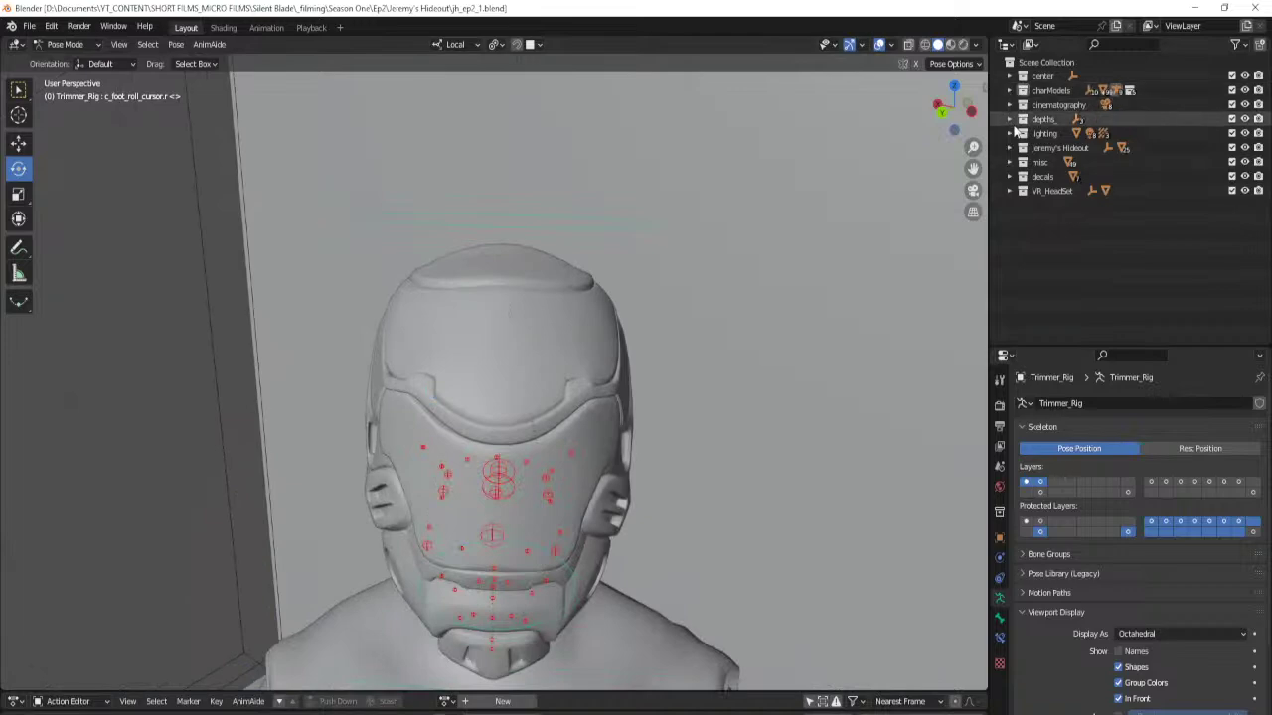
pyautogui.click(1009, 119)
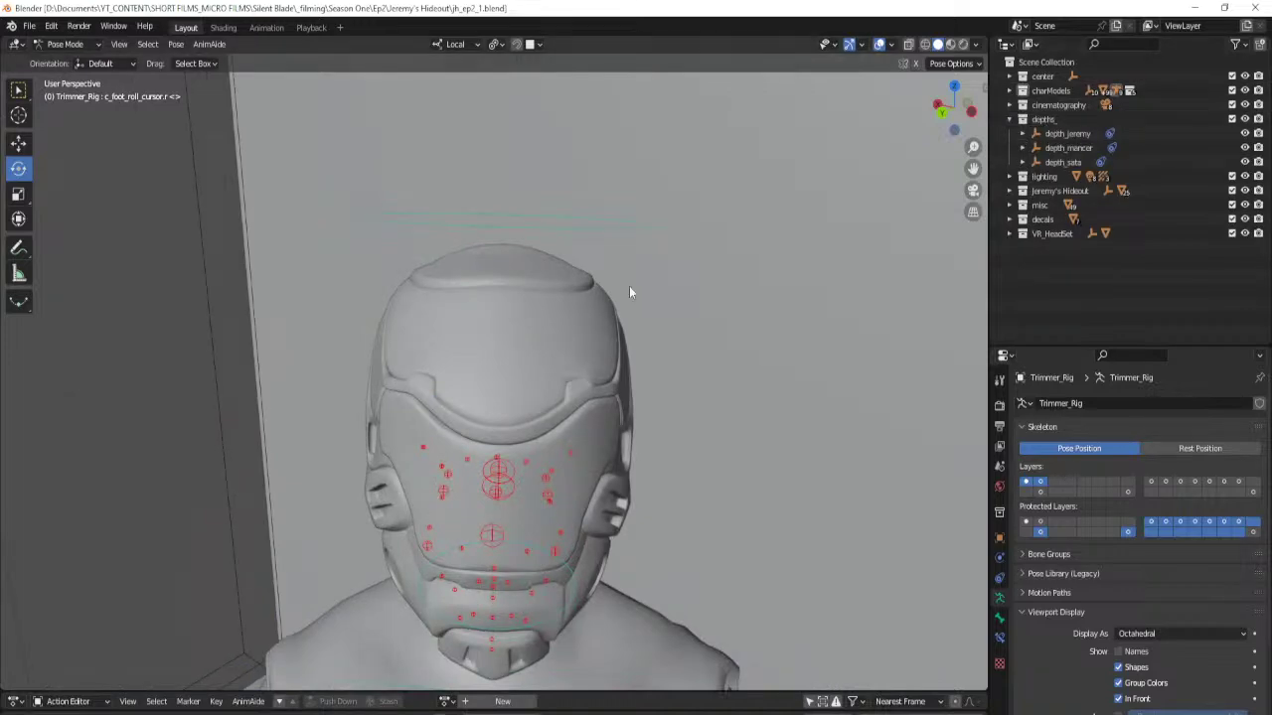
# Snap the 3D cursor to Trimmer's eyes_scale bone, return to Object Mode with nothing selected and save the file.
pyautogui.moveTo(576, 504); pyautogui.dragTo(475, 509, button='middle')
pyautogui.click(387, 451)
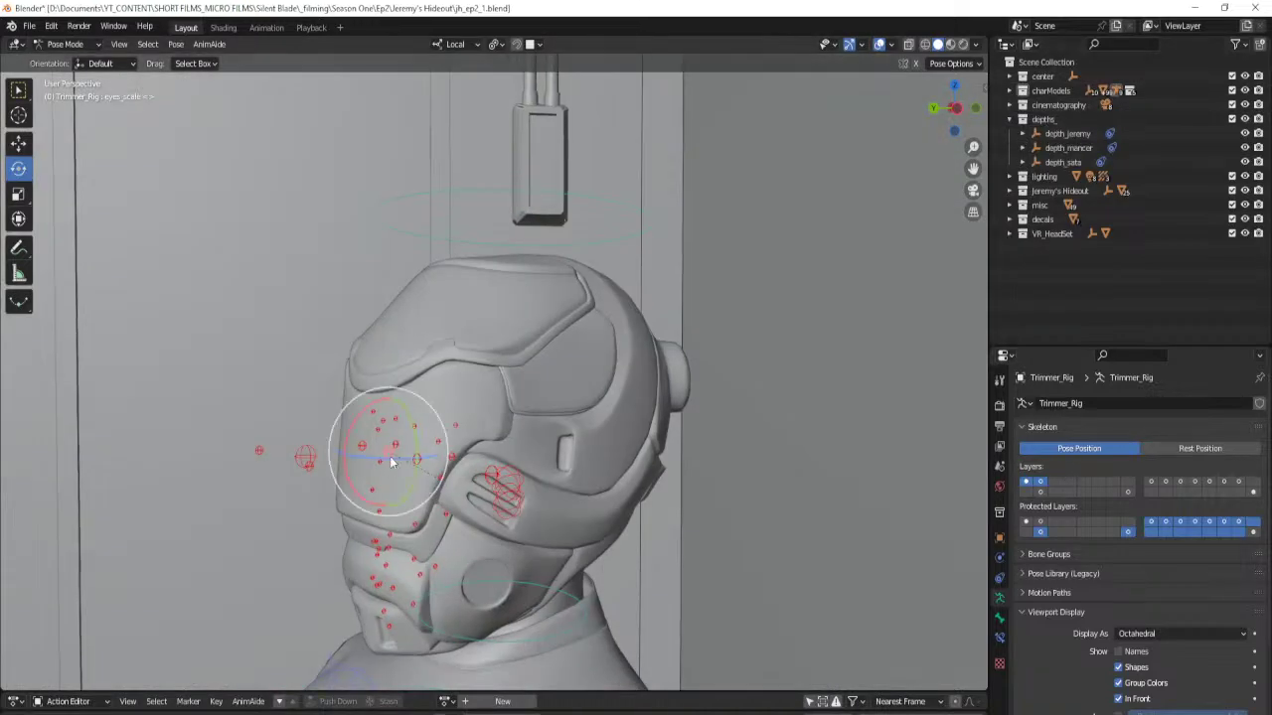
pyautogui.moveTo(389, 452); pyautogui.dragTo(474, 483, button='middle')
pyautogui.hotkey('alt', 'a')
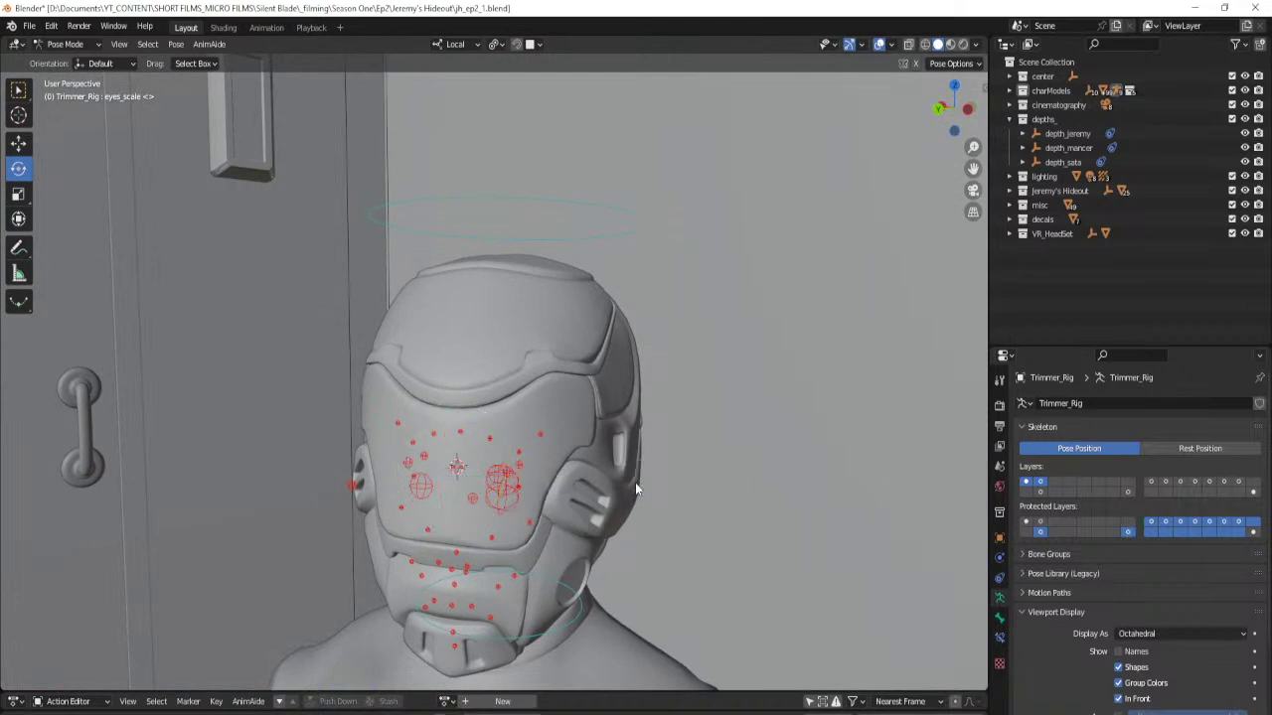
pyautogui.hotkey('ctrl', 'Tab')
pyautogui.hotkey('alt', 'a')
pyautogui.hotkey('ctrl', 's')
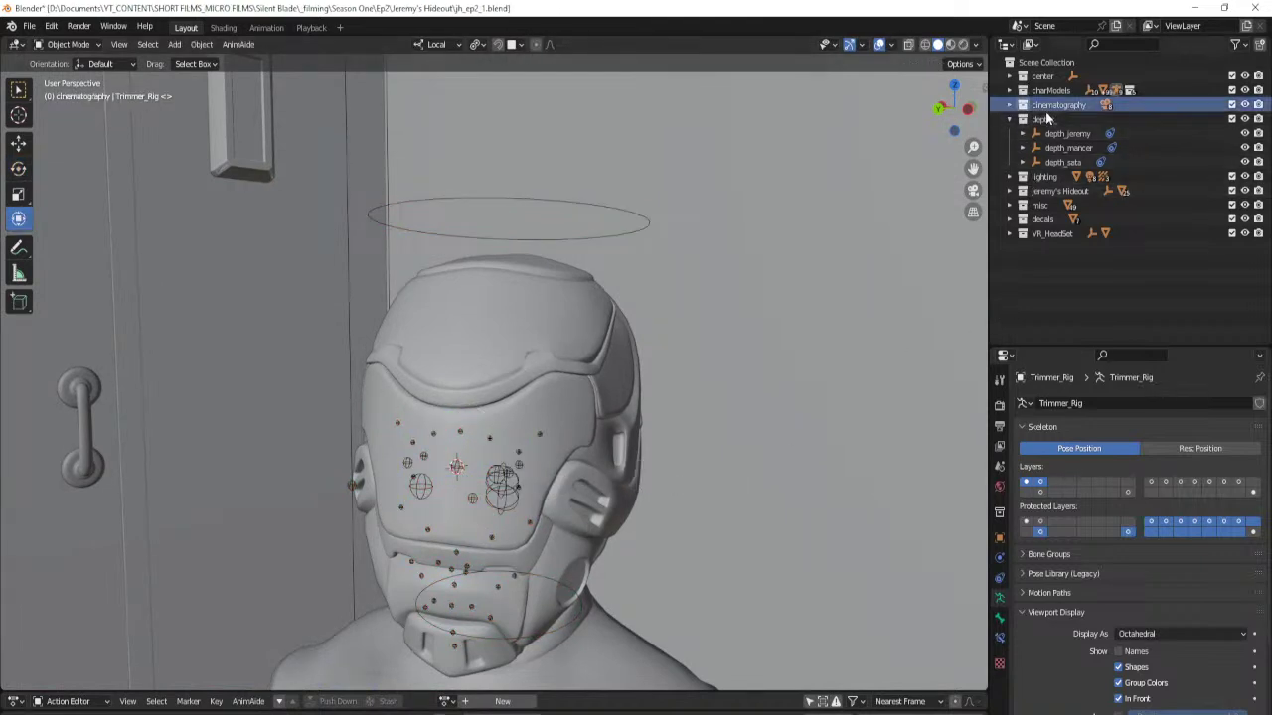
# Add a Plain Axes empty to the depths_ collection at the 3D cursor on Trimmer's face.
pyautogui.click(1043, 118)
pyautogui.hotkey('shift', 'a')
pyautogui.moveTo(504, 362)
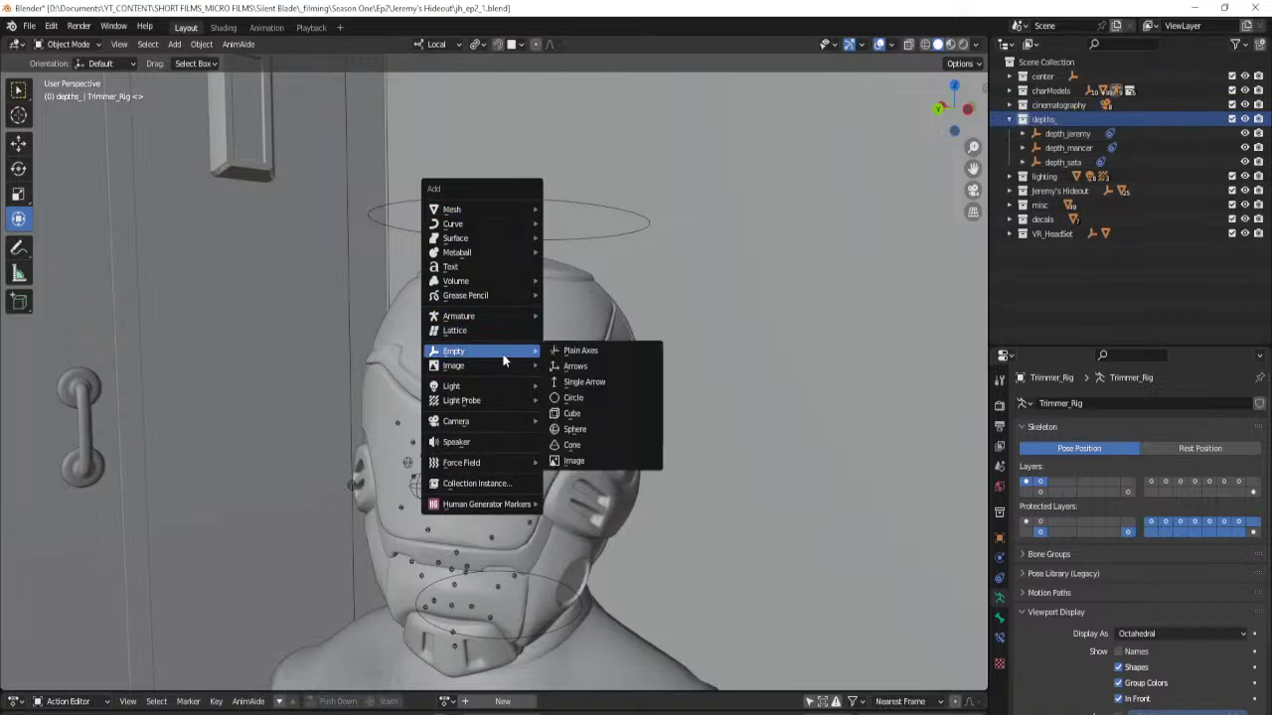
pyautogui.click(600, 355)
# Scale the new empty down to about 0.085 m and apply its scale.
pyautogui.press('s')
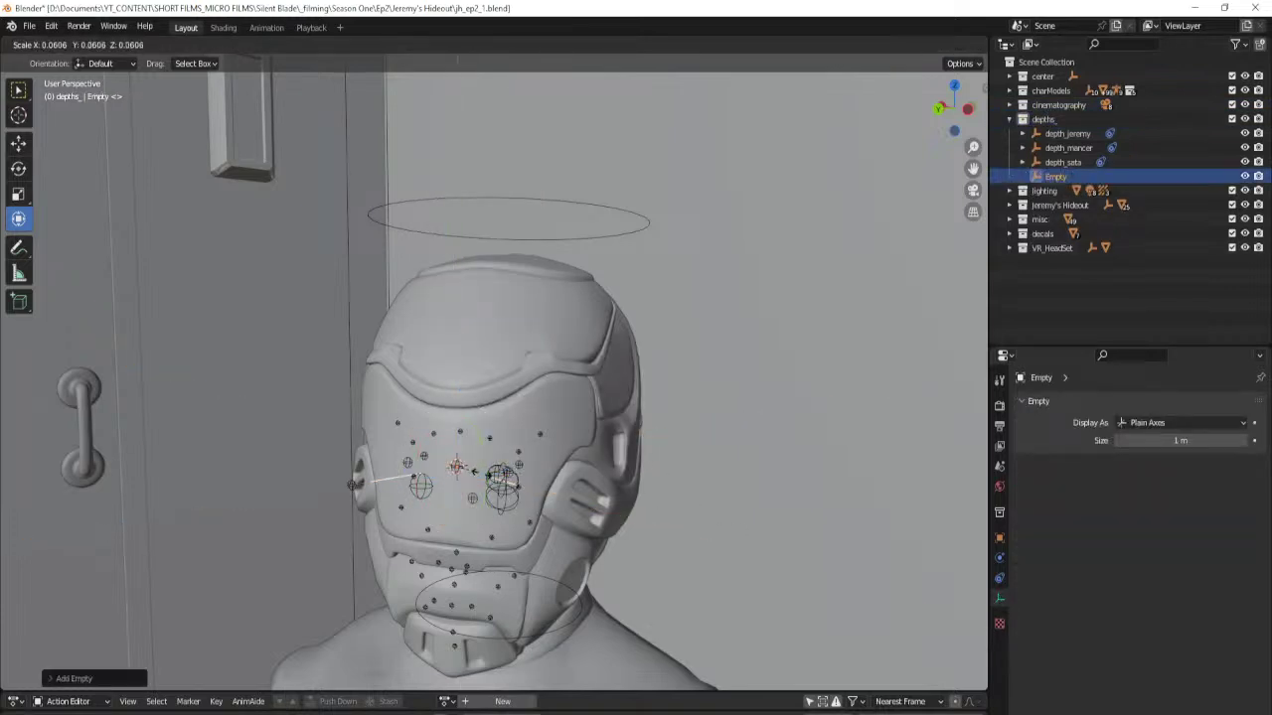
pyautogui.rightClick(508, 483)
pyautogui.press('s')
pyautogui.click(598, 521)
pyautogui.press('s')
pyautogui.click(532, 489)
pyautogui.hotkey('ctrl', 'a')
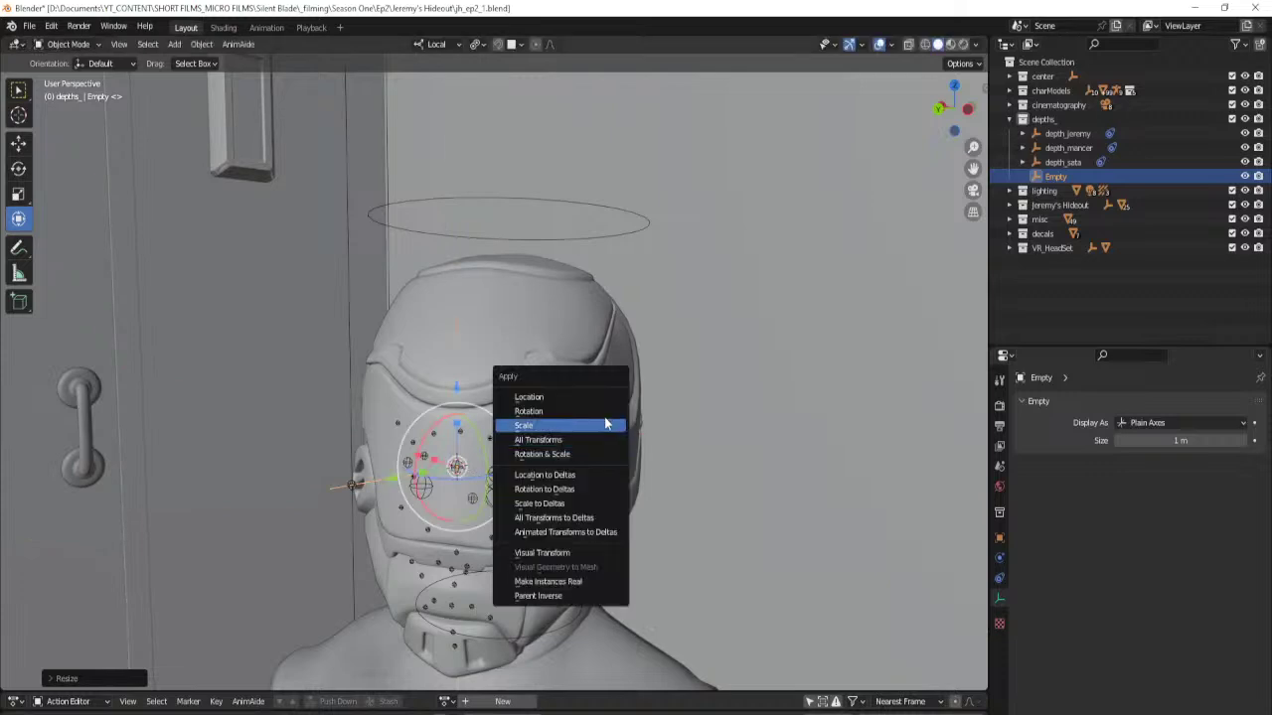
pyautogui.click(604, 419)
# Rename the empty as depth_trimmer.
pyautogui.press('F2')
pyautogui.write('depth_t')
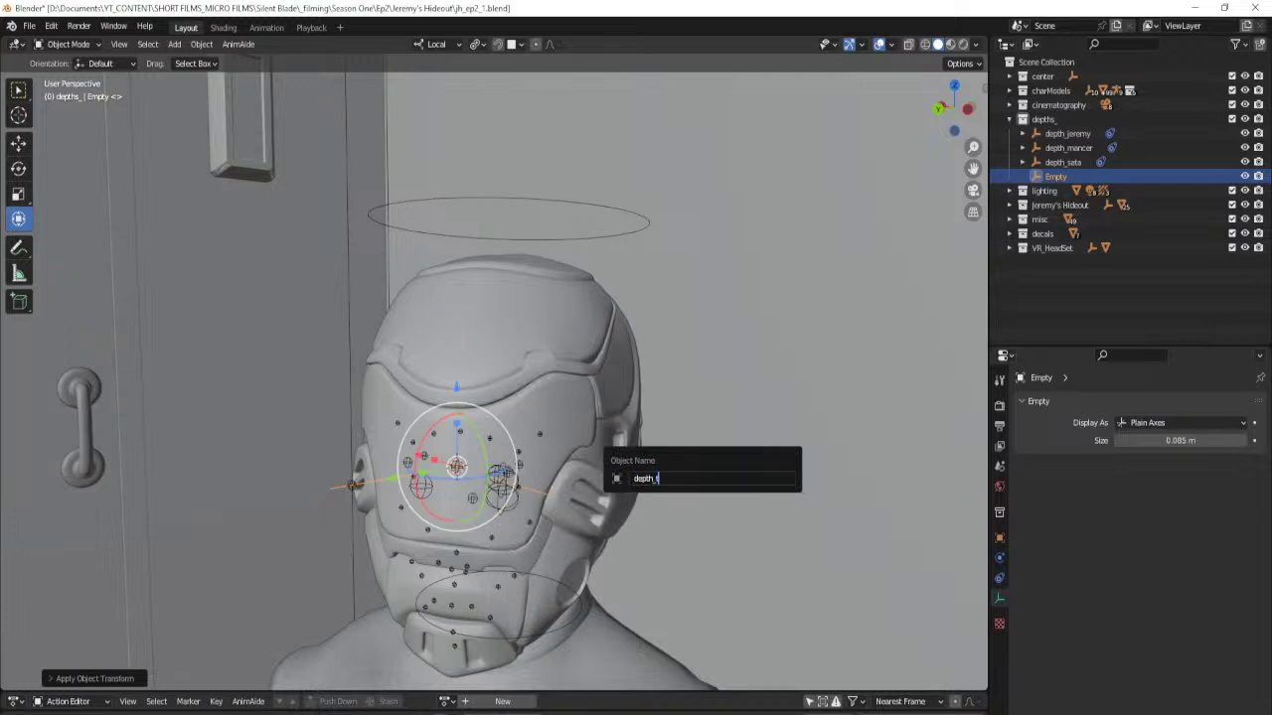
pyautogui.write('rimmer')
pyautogui.press('Return')
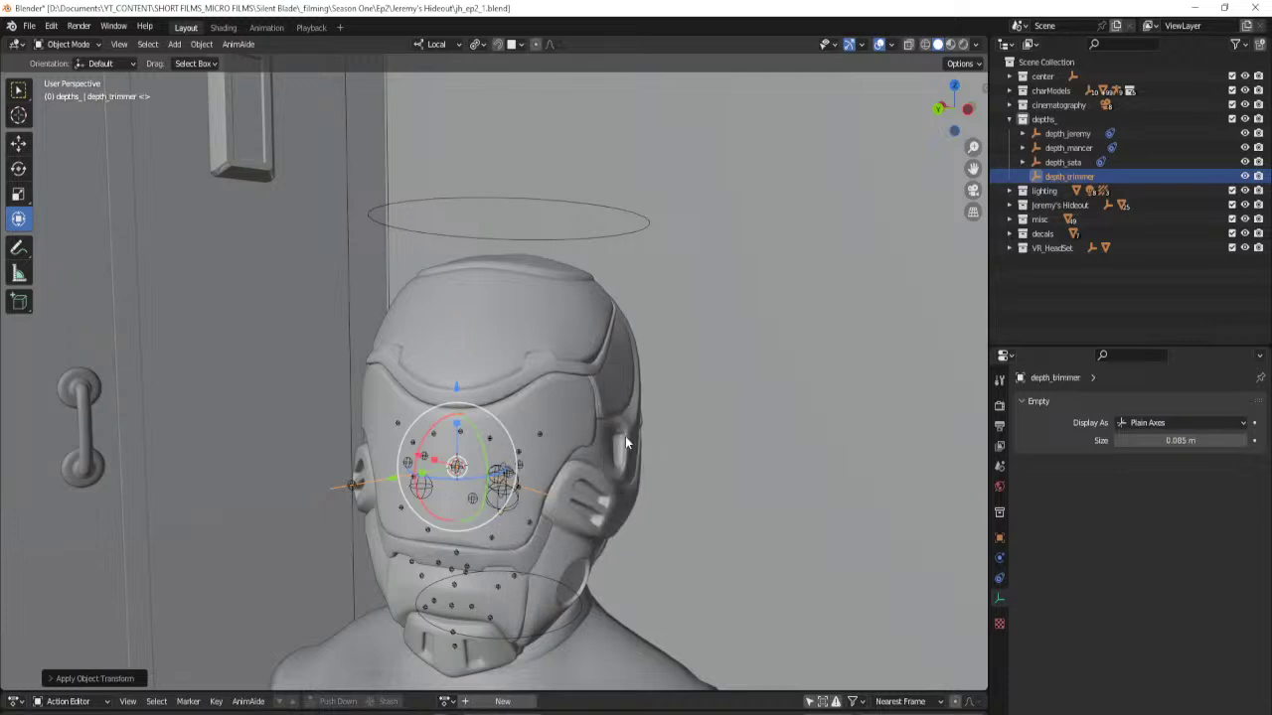
# Add a Child Of constraint to the depth_trimmer empty with Trimmer_Rig as its target.
pyautogui.click(1000, 578)
pyautogui.click(1213, 404)
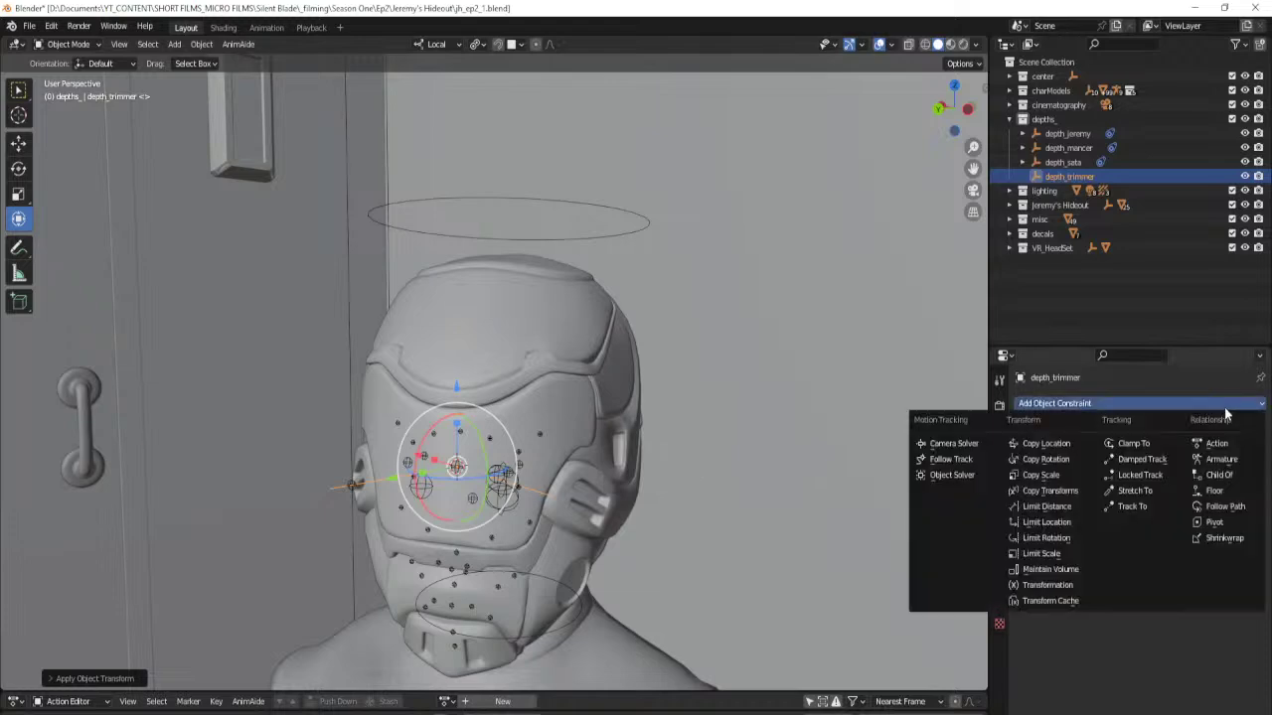
pyautogui.click(1217, 475)
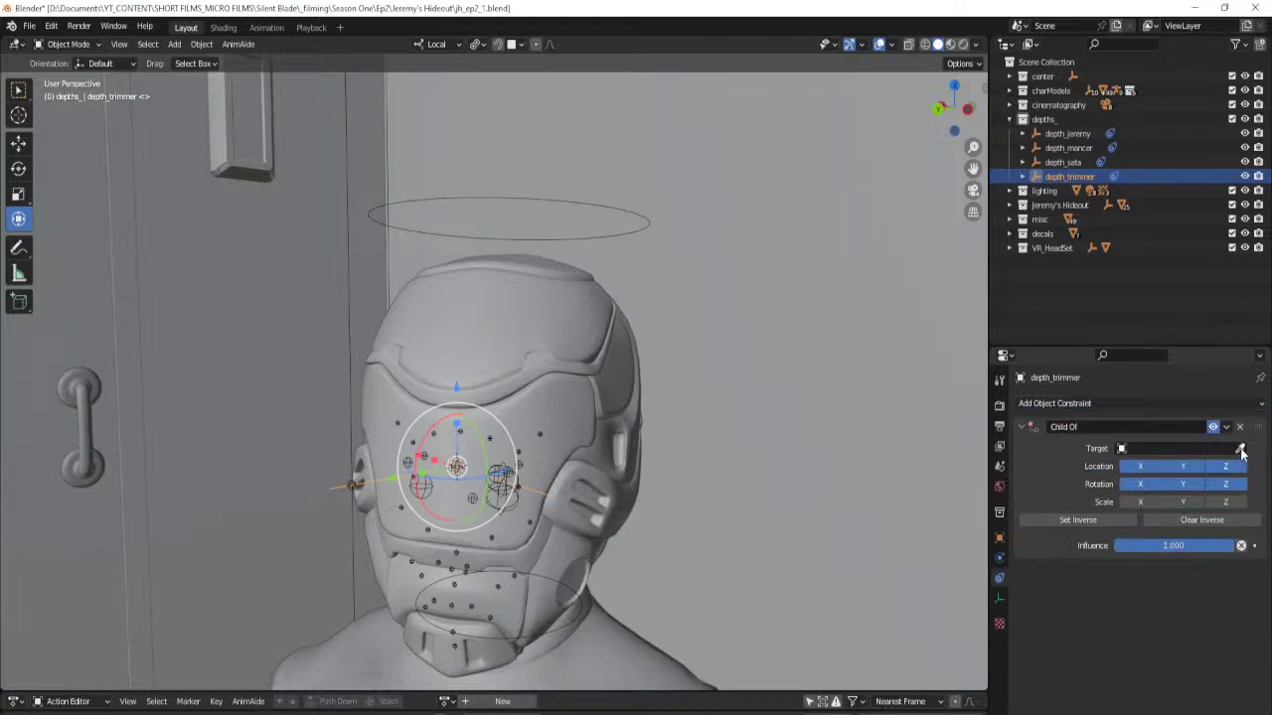
pyautogui.click(574, 236)
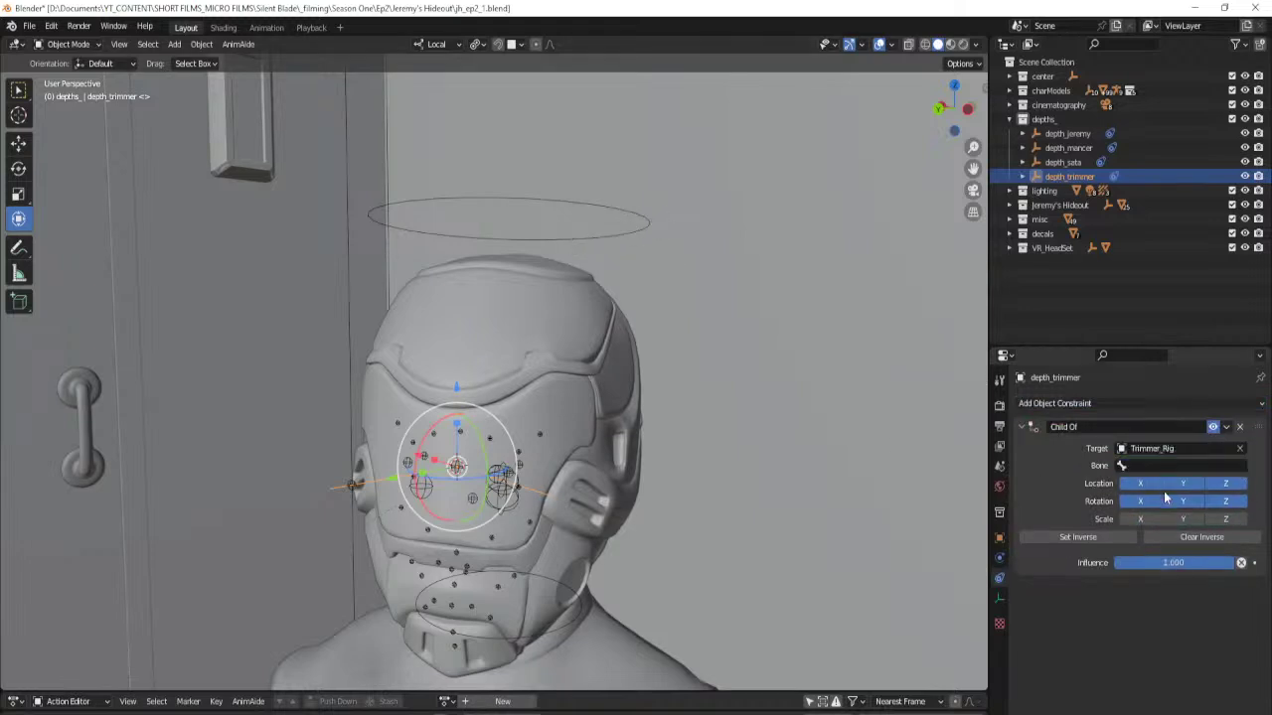
# Set the constraint's bone to c_head.x, set its inverse and deselect the empty.
pyautogui.click(1176, 466)
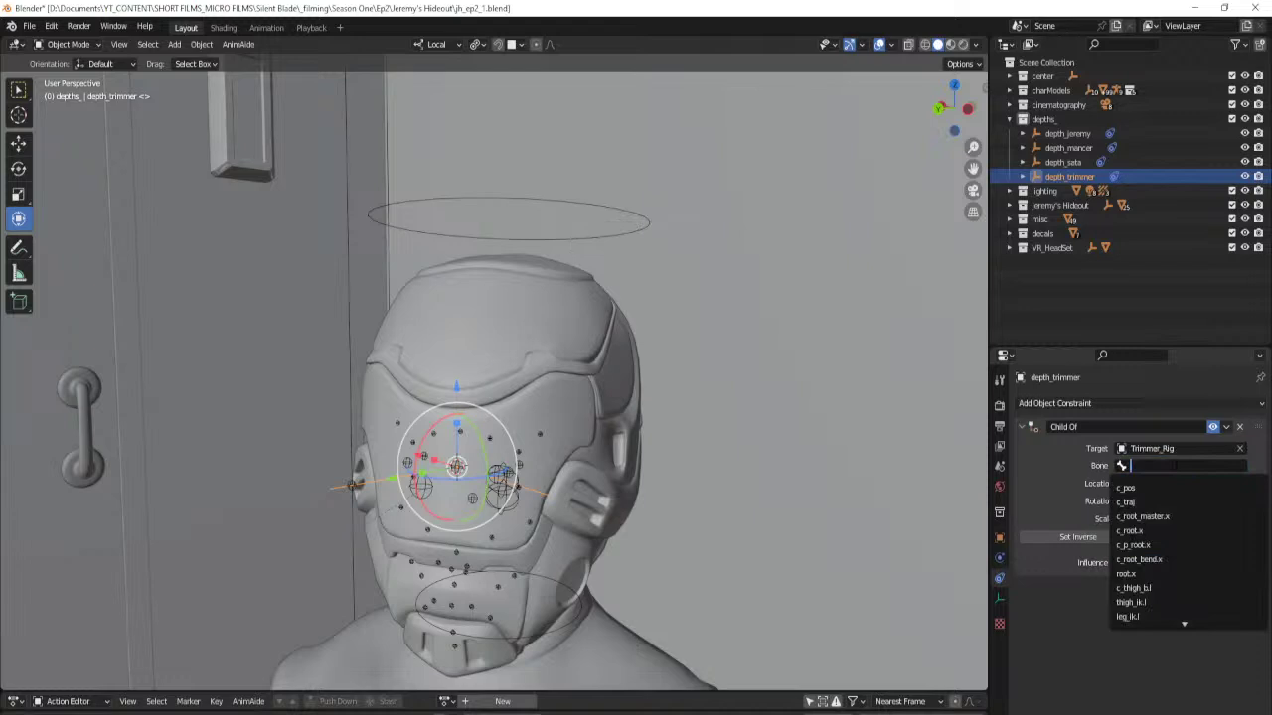
pyautogui.write('head')
pyautogui.press('Down')
pyautogui.press('Down')
pyautogui.press('Down')
pyautogui.press('Return')
pyautogui.click(1083, 537)
pyautogui.click(691, 341)
# Check the depth_jeremy and depth_mancer empties against the heads they follow.
pyautogui.moveTo(557, 481); pyautogui.dragTo(632, 486, button='middle')
pyautogui.scroll(-10, 607, 435)
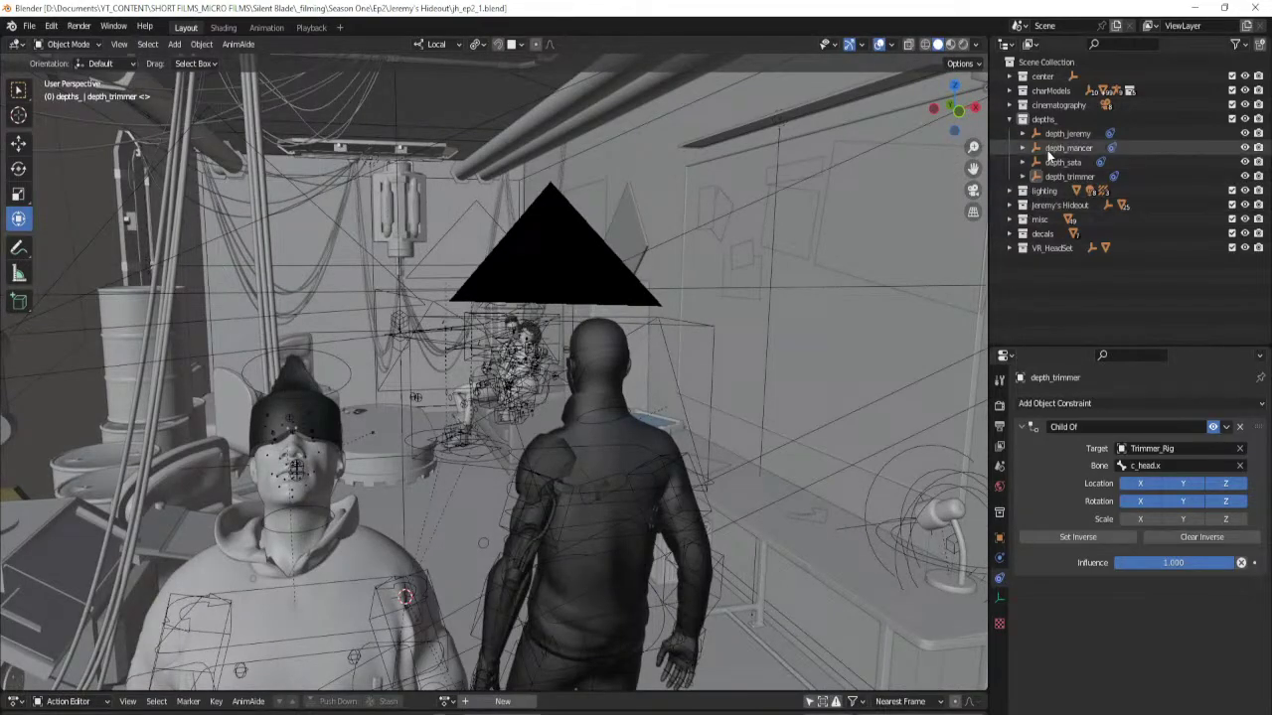
pyautogui.click(1066, 134)
pyautogui.press('KP_Decimal')
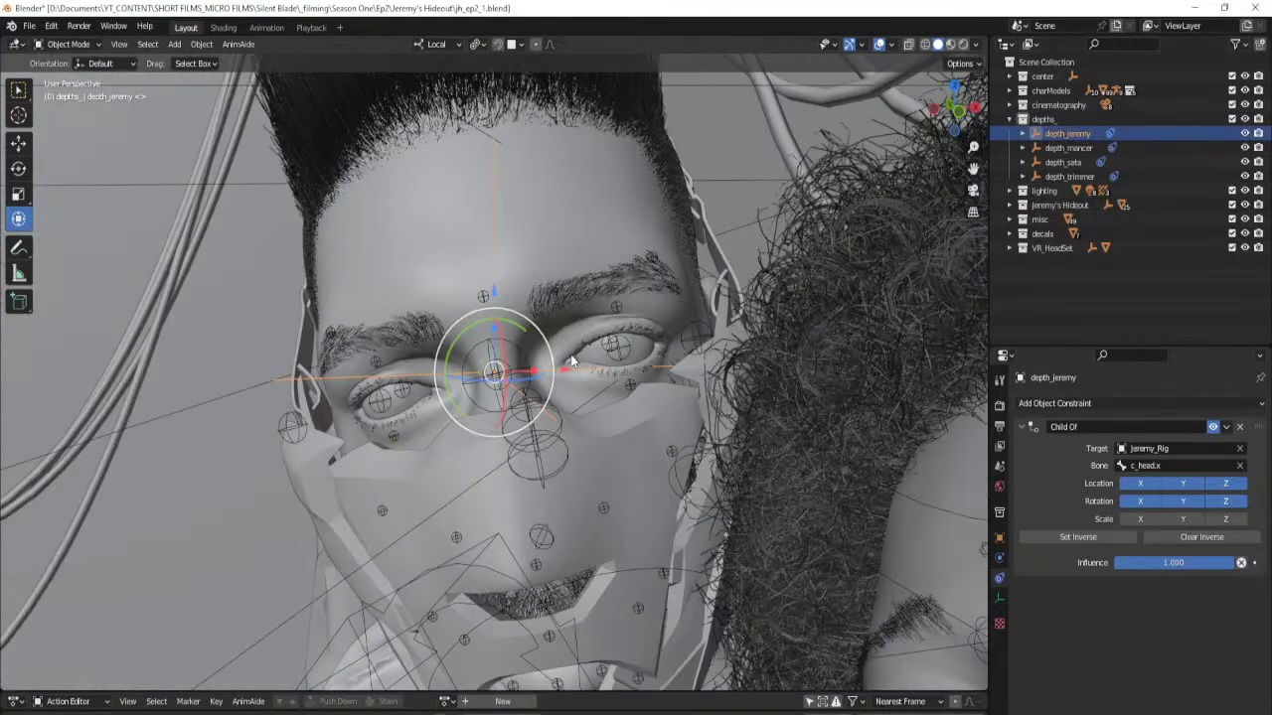
pyautogui.hotkey('alt', 'a')
pyautogui.scroll(-4, 571, 361)
pyautogui.moveTo(526, 371); pyautogui.dragTo(416, 391, button='middle')
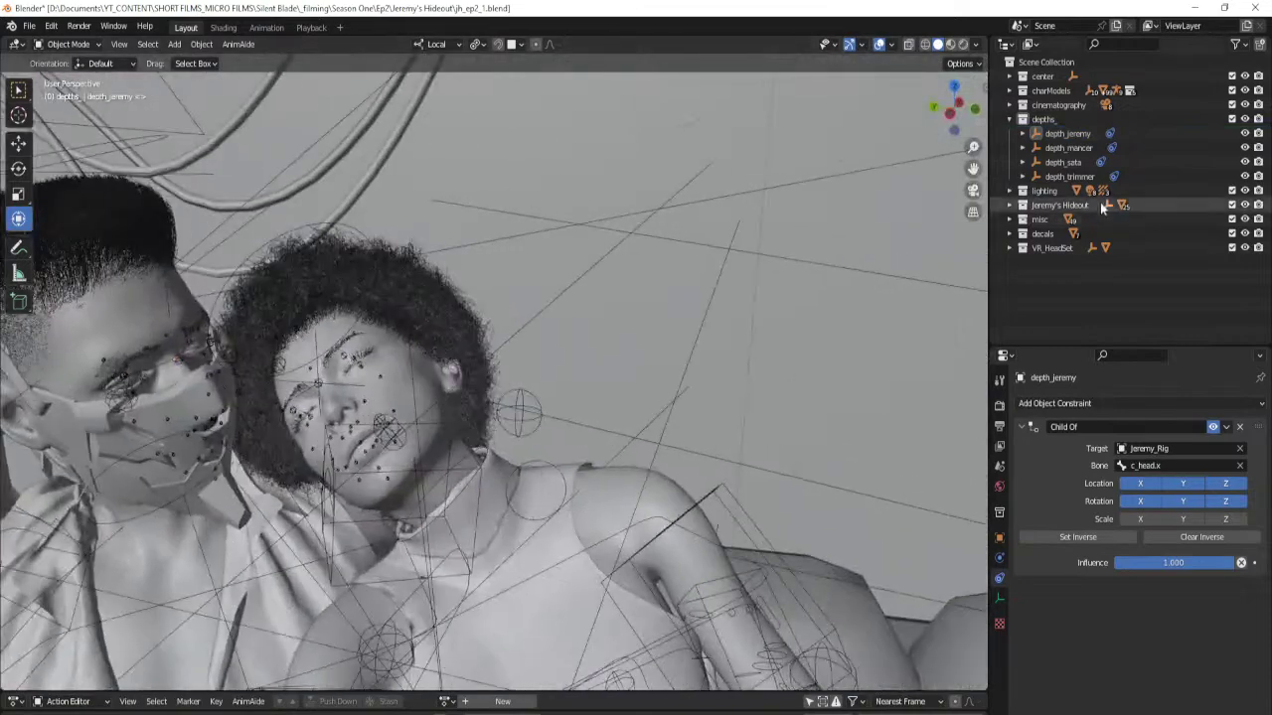
pyautogui.click(1072, 147)
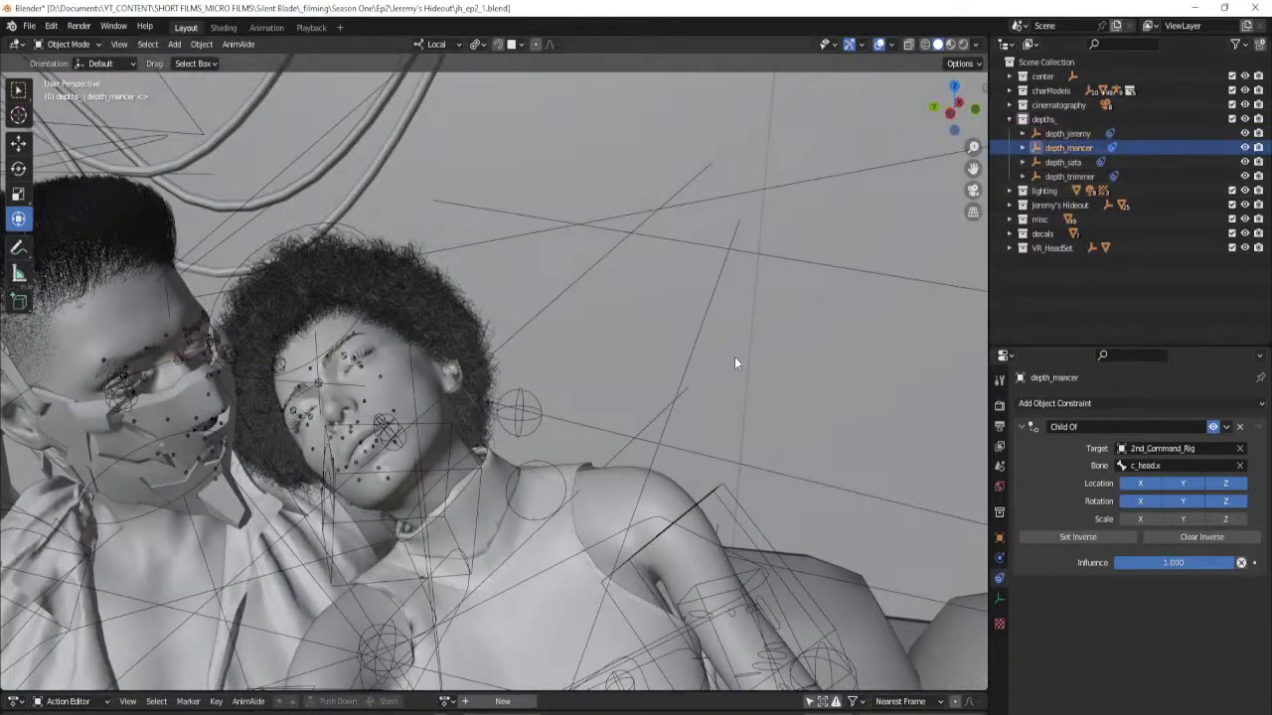
pyautogui.press('KP_Decimal')
pyautogui.moveTo(734, 357); pyautogui.dragTo(548, 472, button='middle')
pyautogui.scroll(-8, 479, 382)
pyautogui.scroll(5, 529, 380)
pyautogui.scroll(-4, 642, 402)
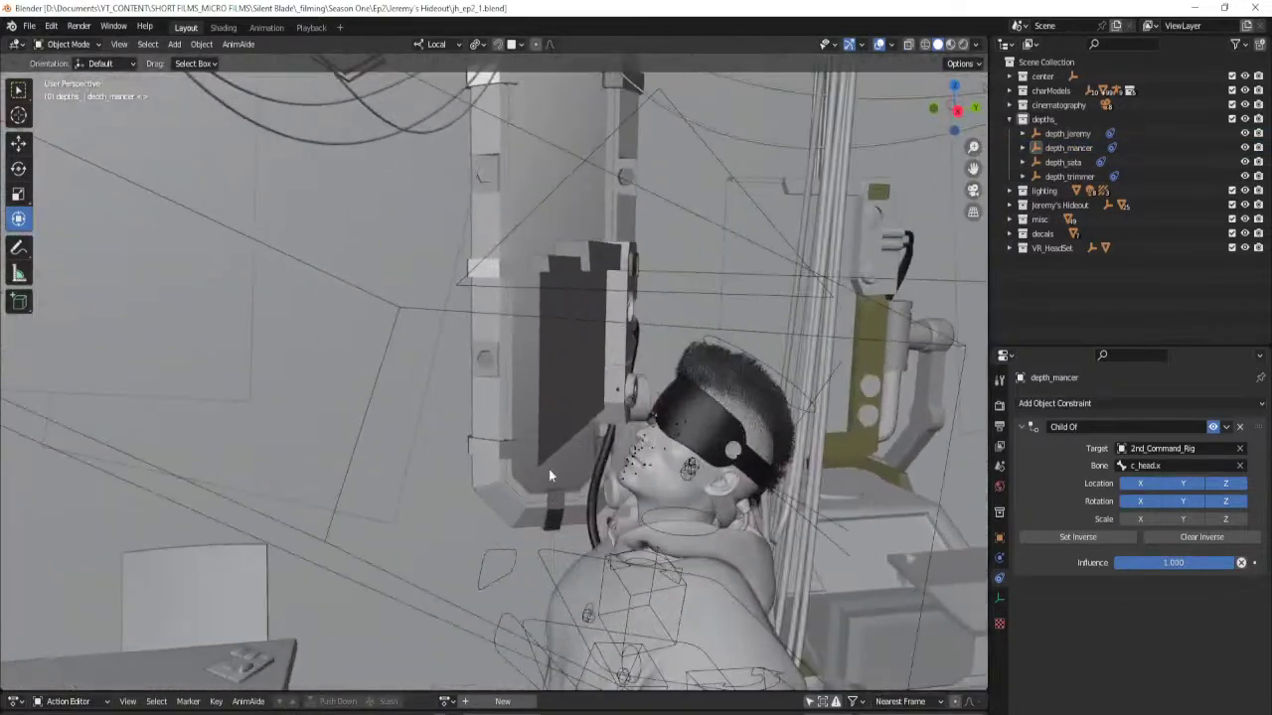
# Place the 3D cursor at the bridge of Thread's nose using a face bone of Thread_Rig in Pose Mode.
pyautogui.click(700, 427)
pyautogui.press('KP_Decimal')
pyautogui.scroll(-3, 676, 423)
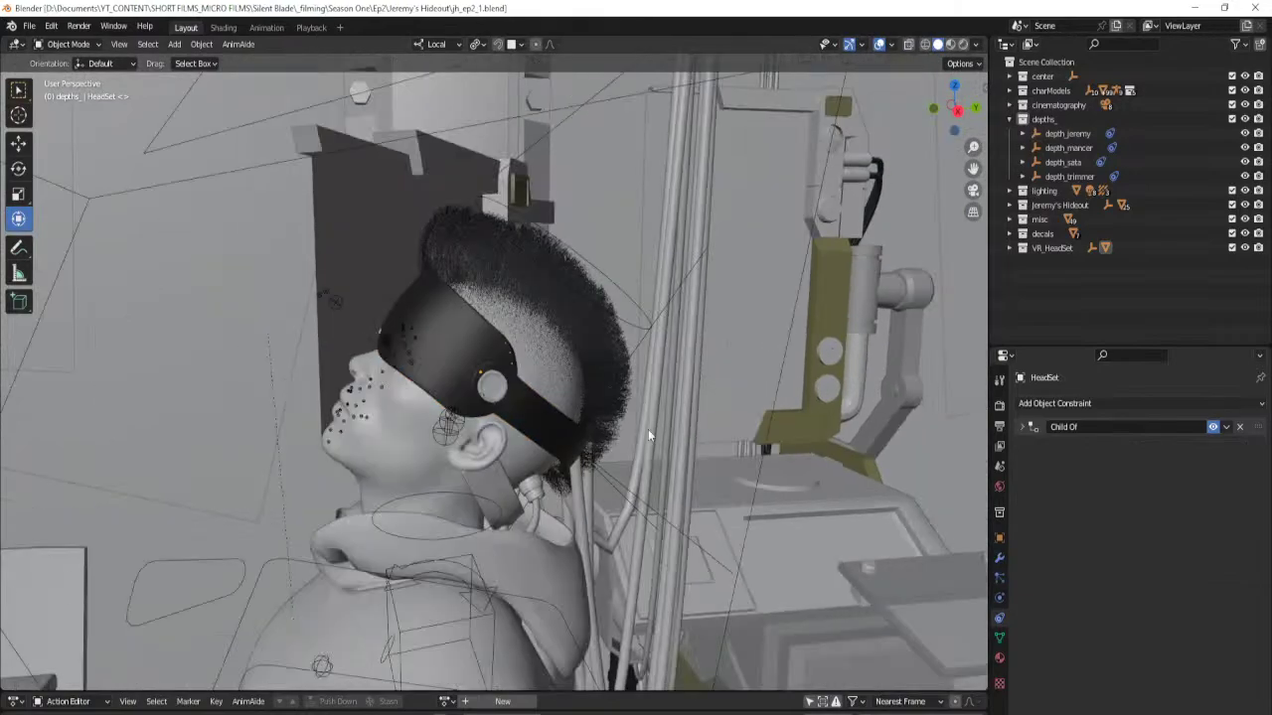
pyautogui.moveTo(655, 427); pyautogui.dragTo(806, 392, button='middle')
pyautogui.moveTo(695, 439); pyautogui.dragTo(778, 367, button='middle')
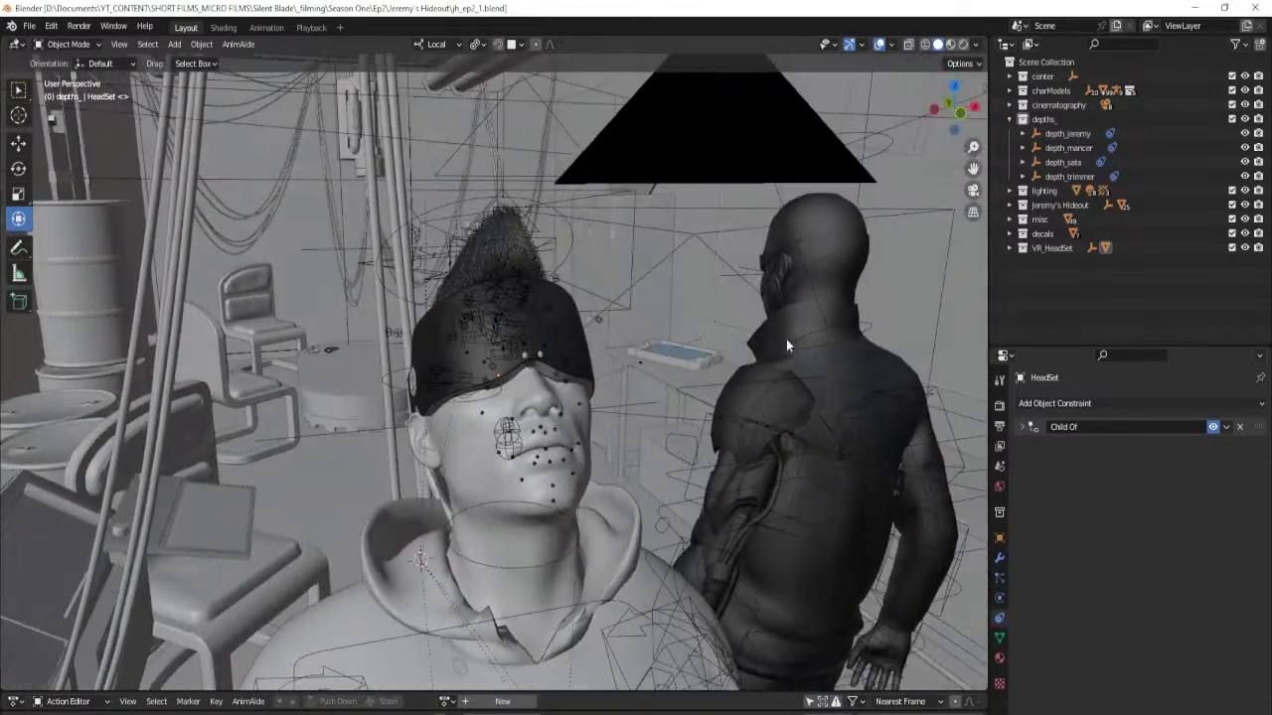
pyautogui.keyDown('shift'); pyautogui.moveTo(752, 502); pyautogui.dragTo(514, 448, button='middle'); pyautogui.keyUp('shift')
pyautogui.moveTo(589, 496); pyautogui.dragTo(549, 487, button='middle')
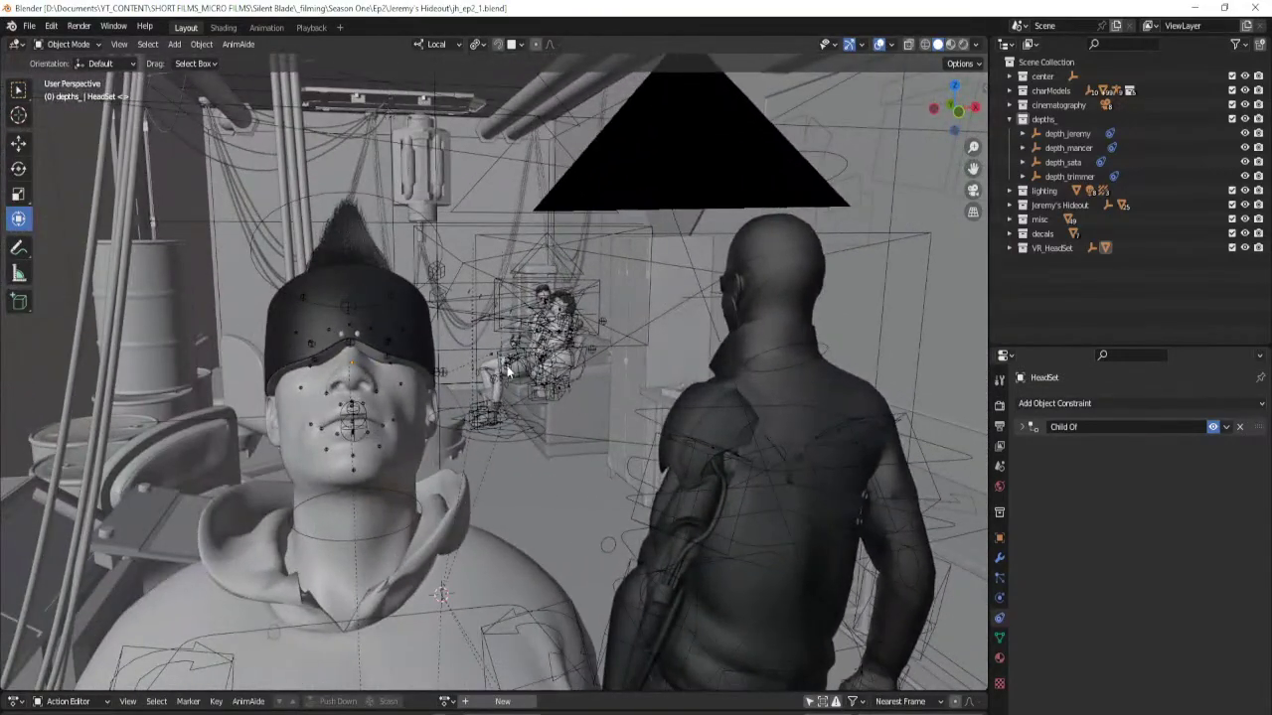
pyautogui.click(353, 316)
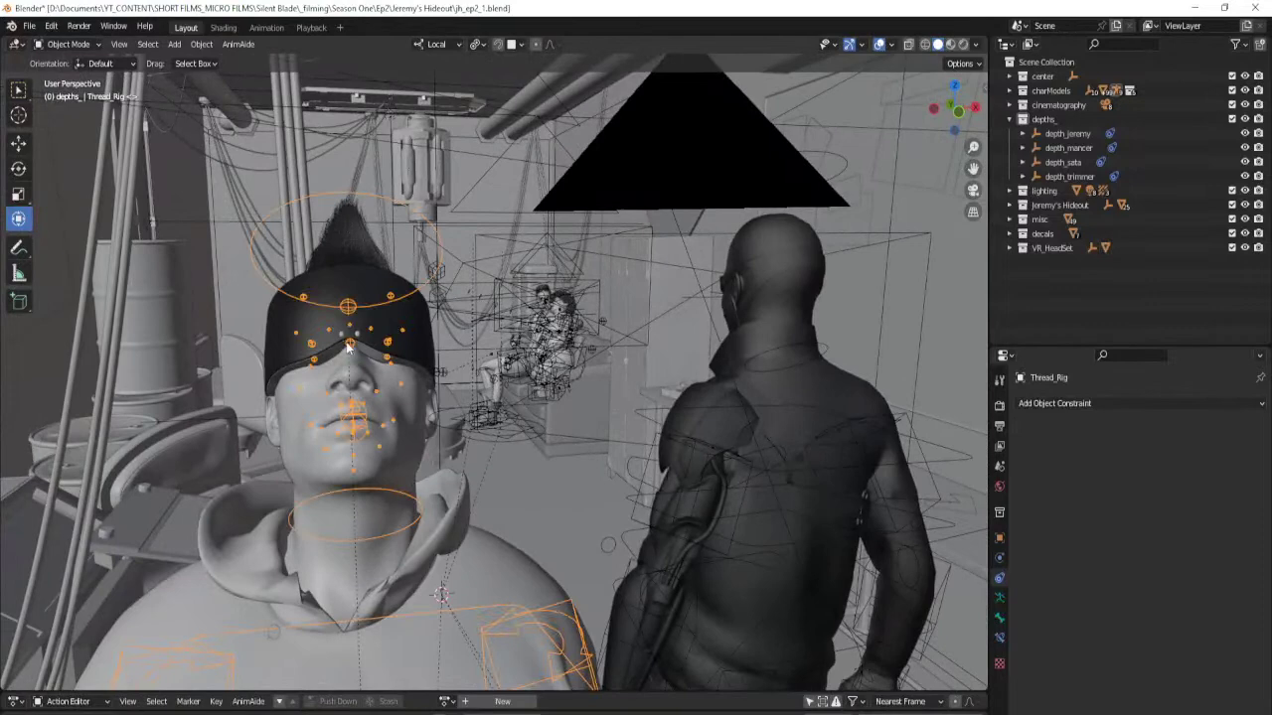
pyautogui.hotkey('ctrl', 'Tab')
pyautogui.click(522, 366)
pyautogui.hotkey('ctrl', 'Tab')
# Add an empty at the 3D cursor, scale it down and apply its scale.
pyautogui.hotkey('shift', 'a')
pyautogui.moveTo(417, 261)
pyautogui.click(483, 346)
pyautogui.press('s')
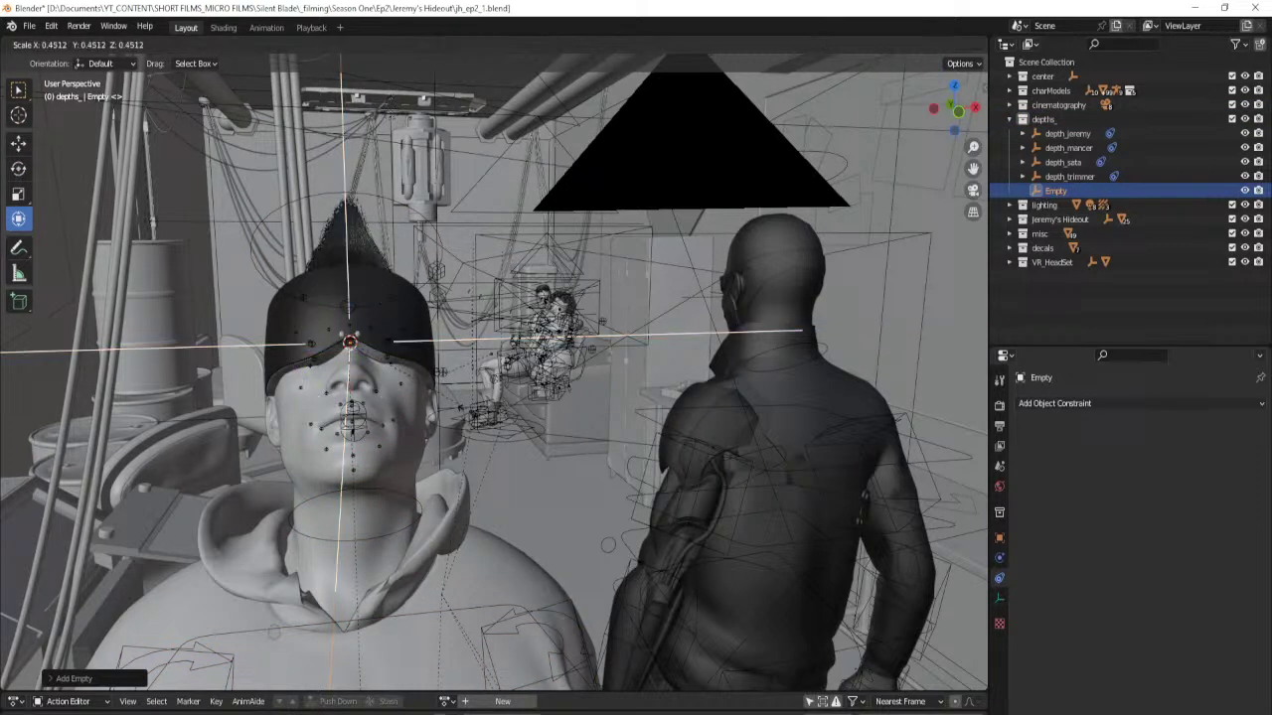
pyautogui.click(413, 369)
pyautogui.press('s')
pyautogui.click(521, 335)
pyautogui.hotkey('ctrl', 'a')
pyautogui.click(522, 334)
# Rename the empty on Thread's face as depth_thread.
pyautogui.press('F2')
pyautogui.write('depth')
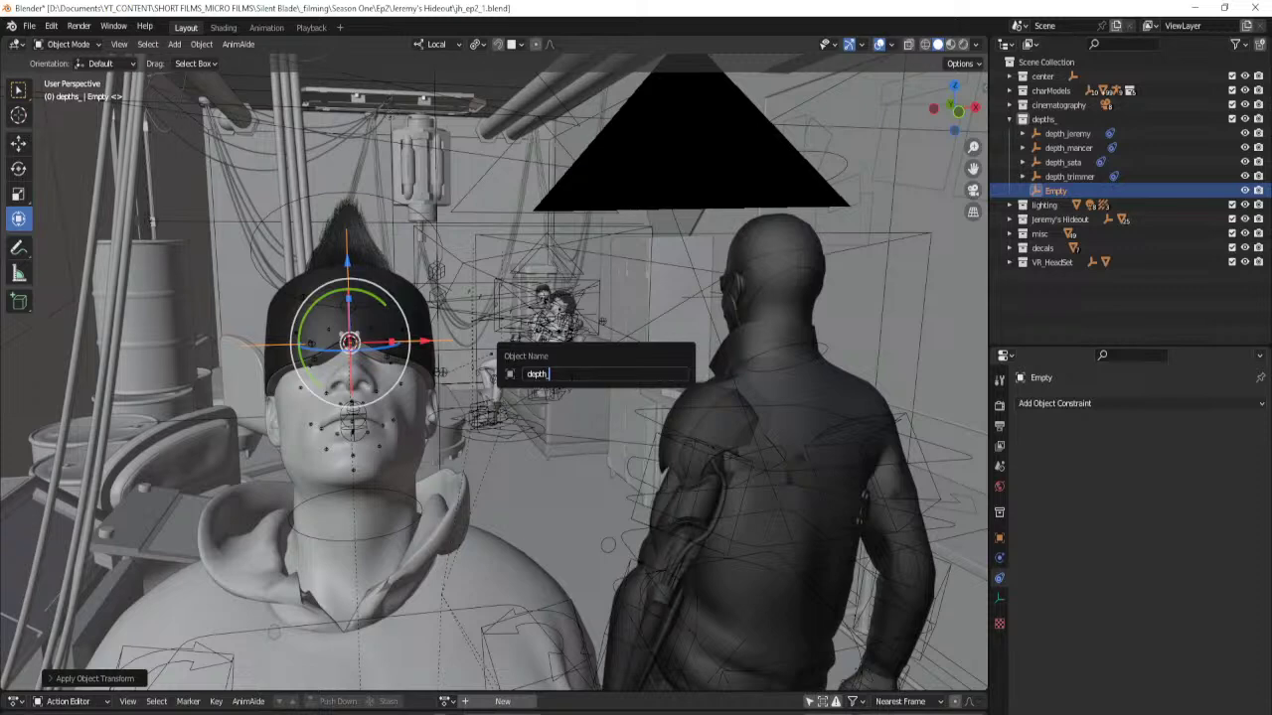
pyautogui.write('thread')
pyautogui.press('Return')
# Add a Child Of constraint to the depth_thread empty with Thread_Rig as its target.
pyautogui.click(1160, 406)
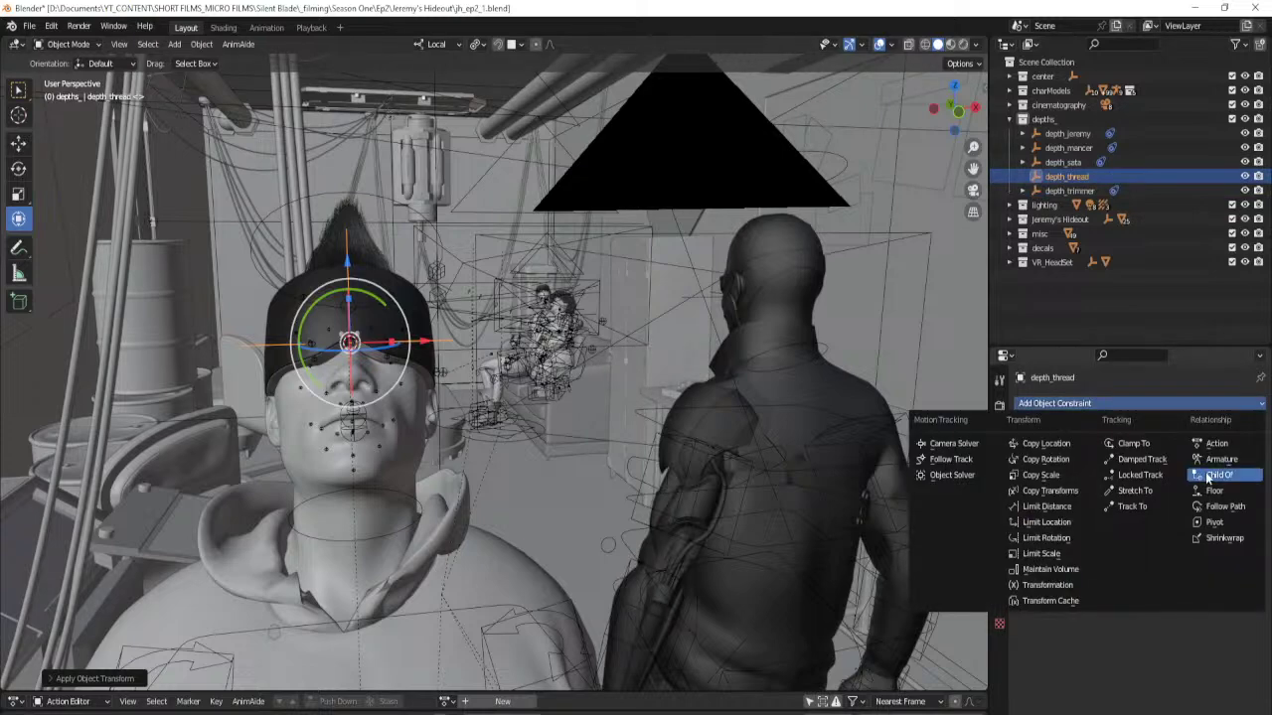
pyautogui.click(1202, 476)
pyautogui.moveTo(1141, 502); pyautogui.dragTo(1225, 502)
pyautogui.click(1240, 448)
pyautogui.click(805, 477)
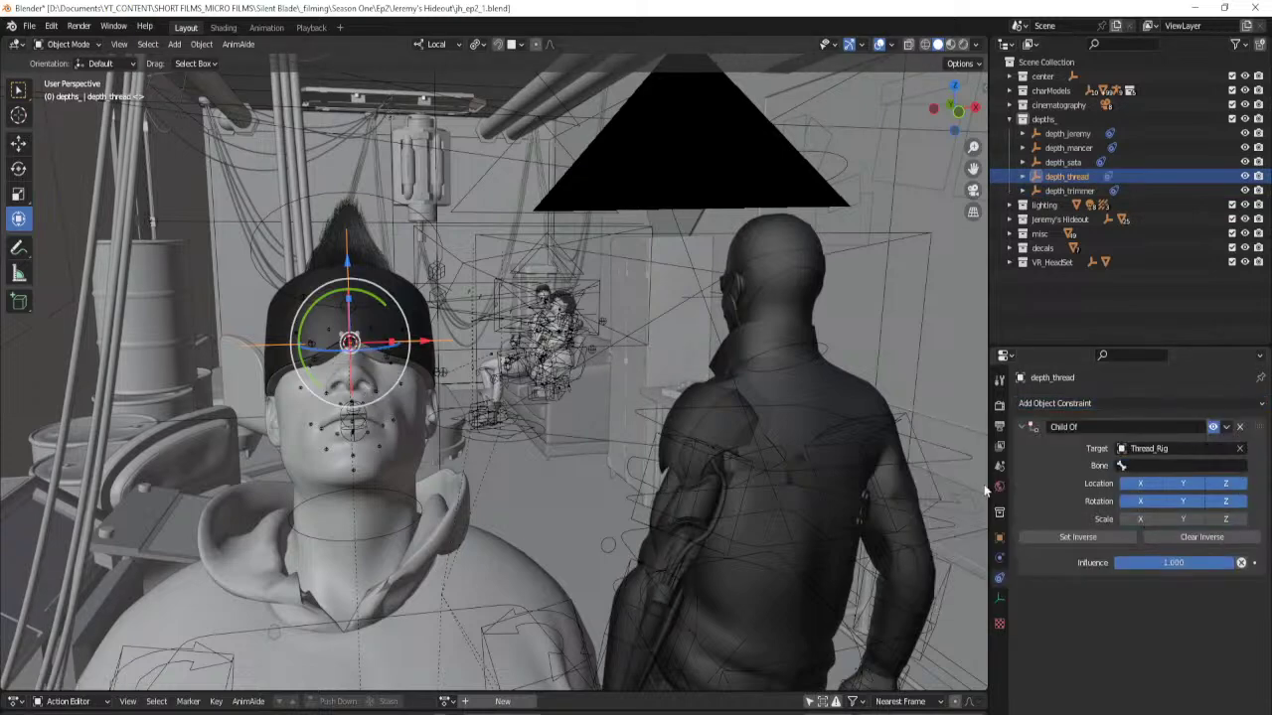
# Set the depth_thread constraint's bone to c_head.x, set its inverse and deselect the empty.
pyautogui.click(1143, 467)
pyautogui.write('head')
pyautogui.press('Down')
pyautogui.press('Down')
pyautogui.press('Down')
pyautogui.press('Down')
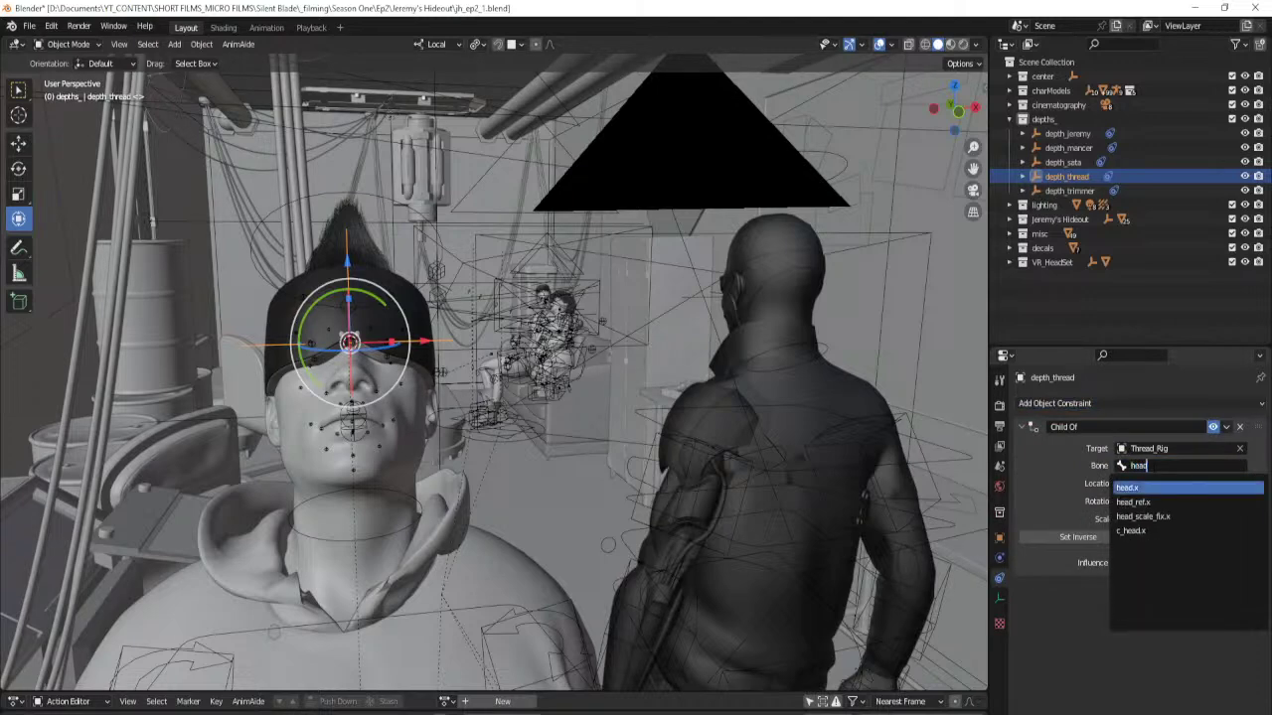
pyautogui.press('Return')
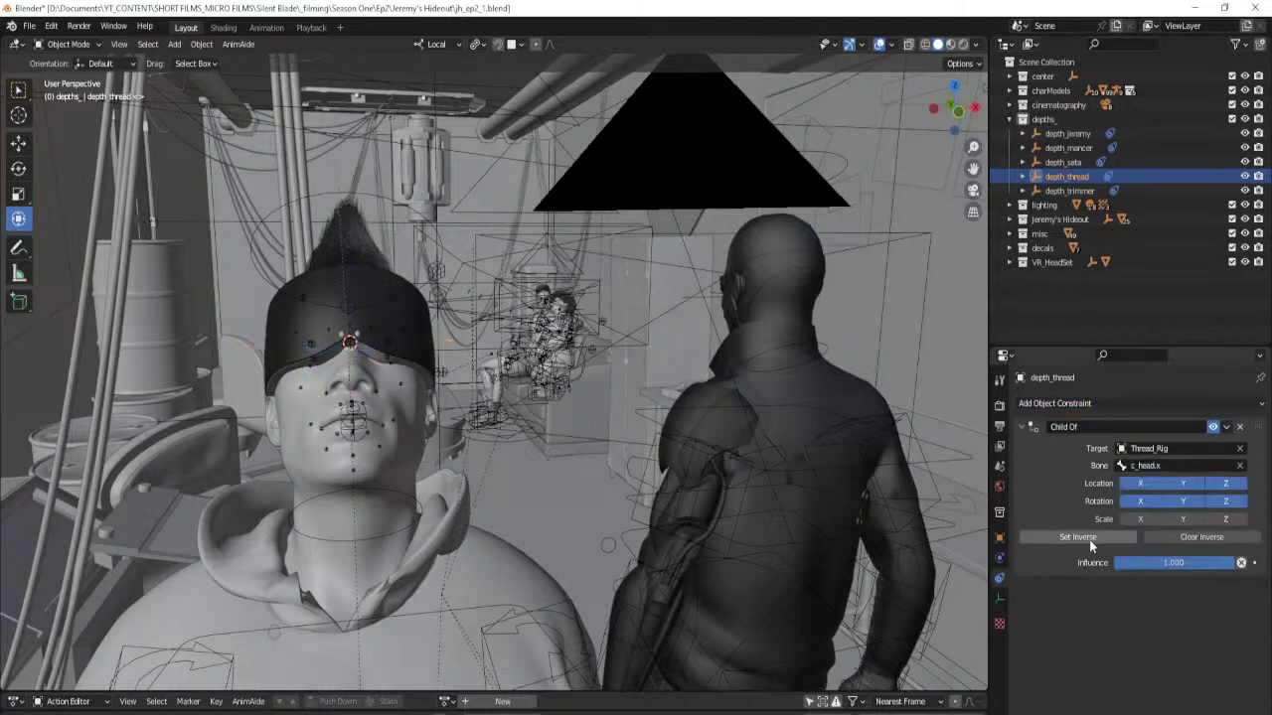
pyautogui.click(556, 383)
# Return the 3D cursor to the world origin and save the file.
pyautogui.hotkey('shift', 's')
pyautogui.press('Escape')
pyautogui.hotkey('ctrl', 's')
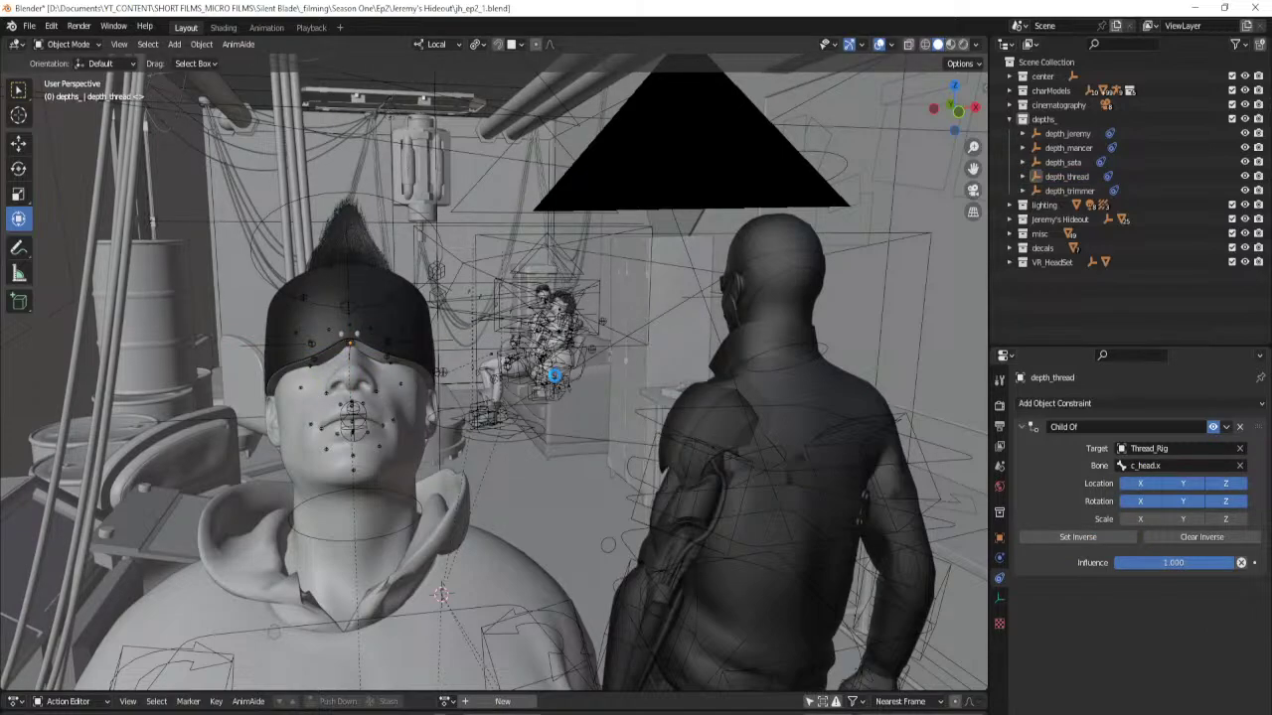
# Select the HeadSet_Cables object behind Thread's head and hide bones in the viewport overlays.
pyautogui.scroll(-3, 557, 382)
pyautogui.moveTo(588, 386); pyautogui.dragTo(487, 326, button='middle')
pyautogui.click(487, 326)
pyautogui.moveTo(746, 442); pyautogui.dragTo(656, 362, button='middle')
pyautogui.click(648, 223)
pyautogui.moveTo(676, 247); pyautogui.dragTo(686, 298, button='middle')
pyautogui.click(888, 45)
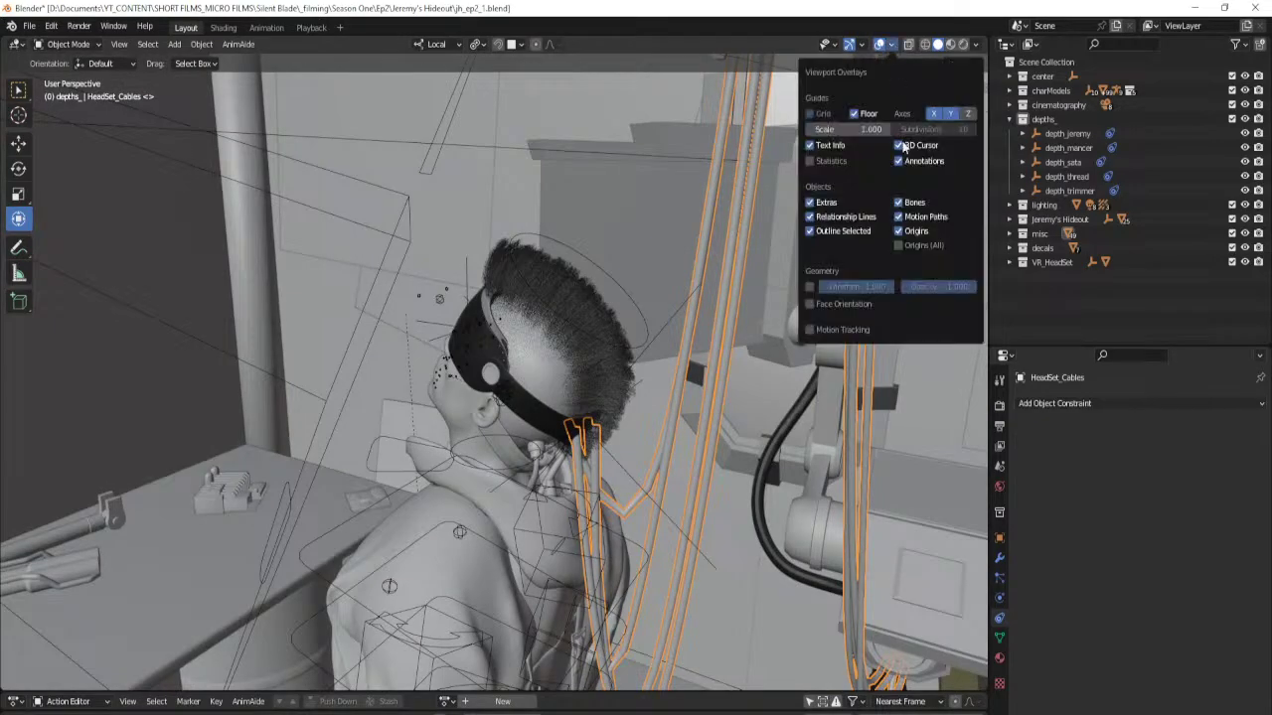
pyautogui.click(913, 208)
# Inspect the HeadSet object and the Child Of constraint on the Hook1 empty behind it.
pyautogui.moveTo(695, 357); pyautogui.dragTo(504, 440, button='middle')
pyautogui.click(430, 314)
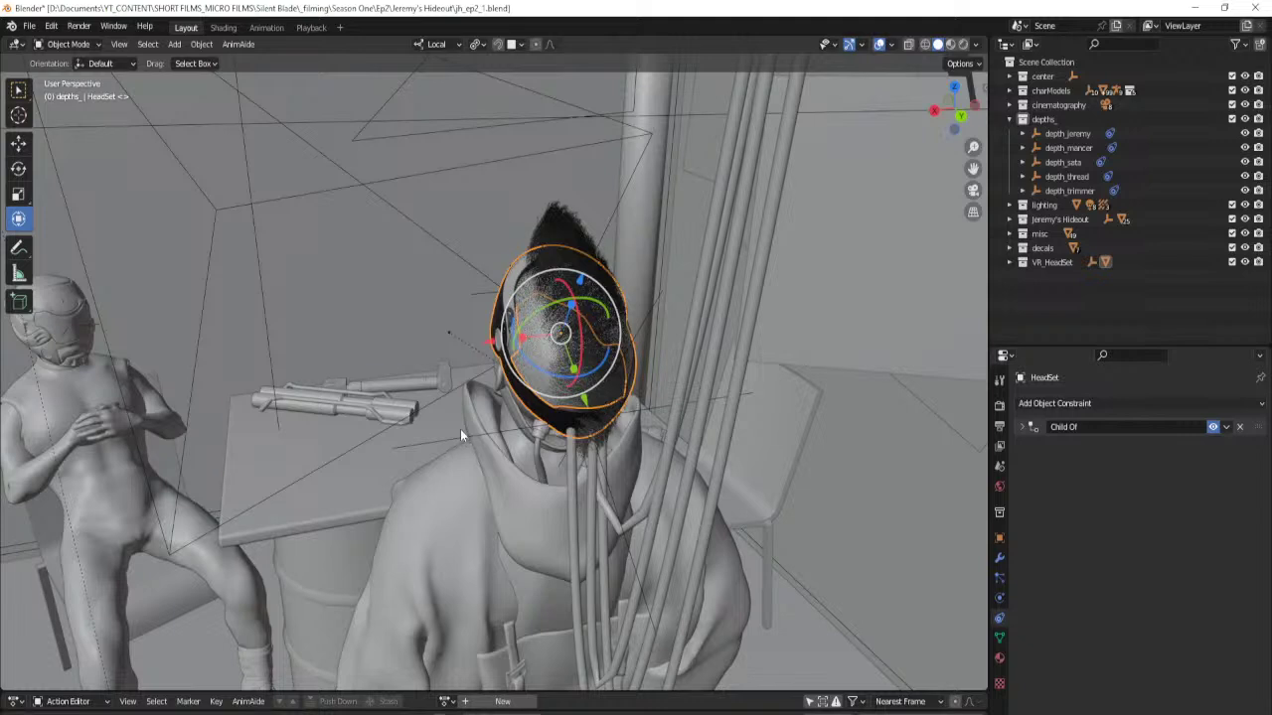
pyautogui.click(460, 428)
pyautogui.click(533, 427)
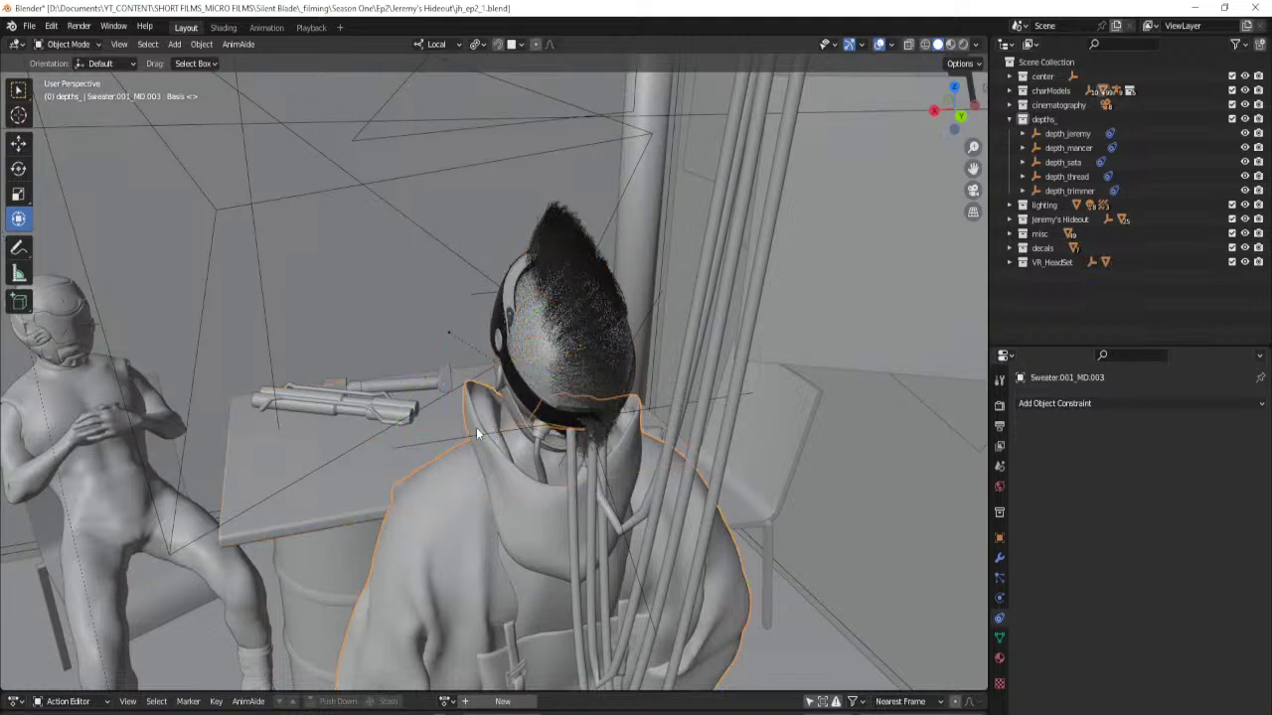
pyautogui.click(482, 431)
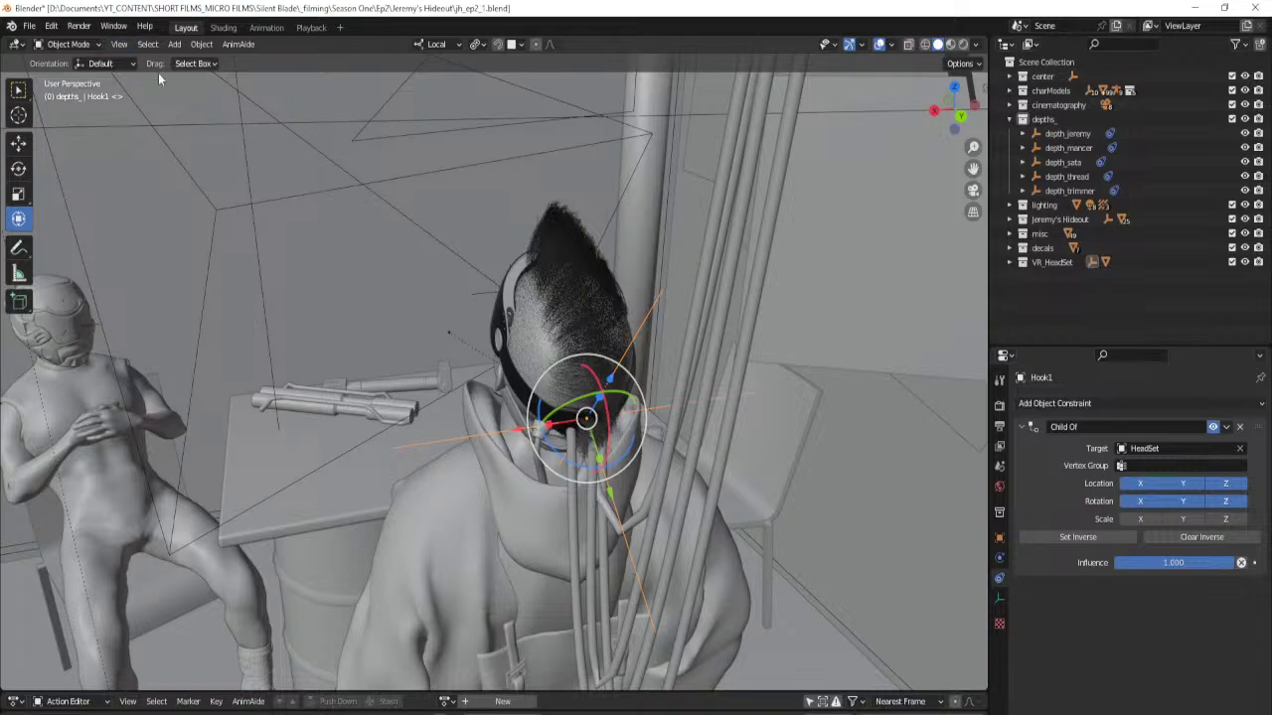
pyautogui.moveTo(552, 485); pyautogui.dragTo(588, 476, button='middle')
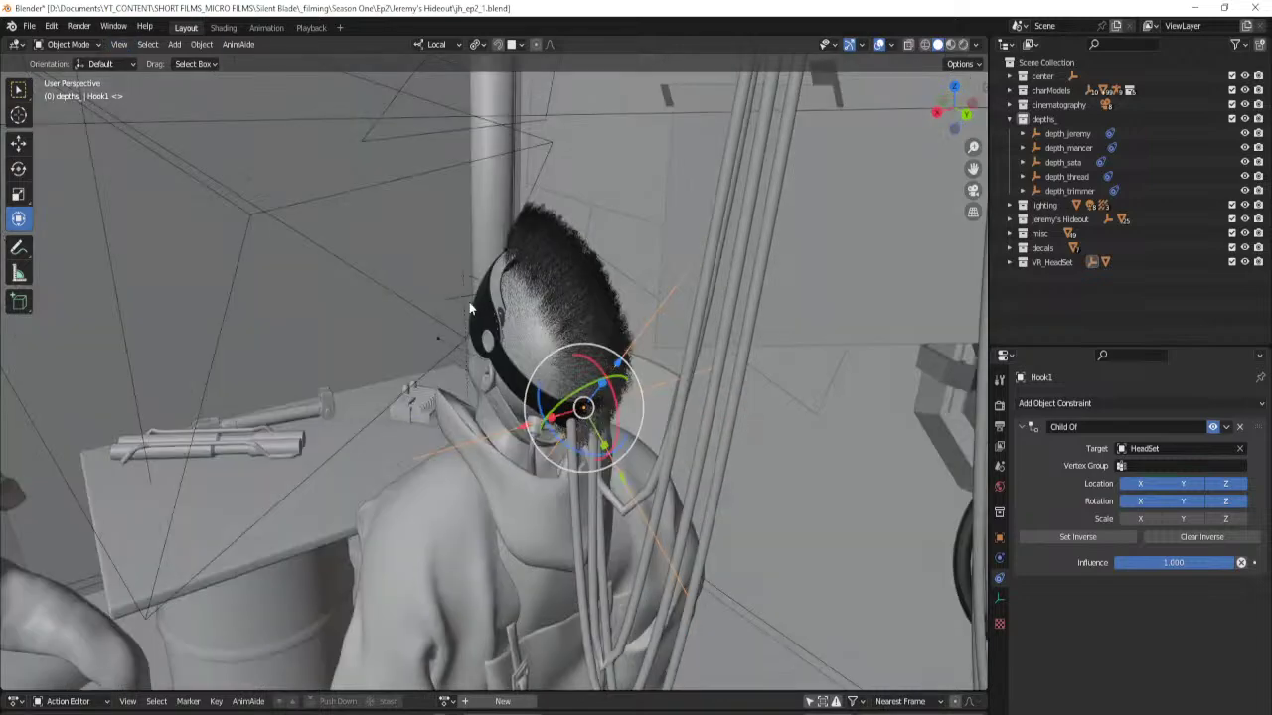
# Test-move the HeadSet object to check how its cables follow, and cancel the move.
pyautogui.click(470, 347)
pyautogui.moveTo(466, 380); pyautogui.dragTo(476, 354, button='middle')
pyautogui.click(477, 353)
pyautogui.moveTo(462, 399); pyautogui.dragTo(536, 387, button='middle')
pyautogui.press('g')
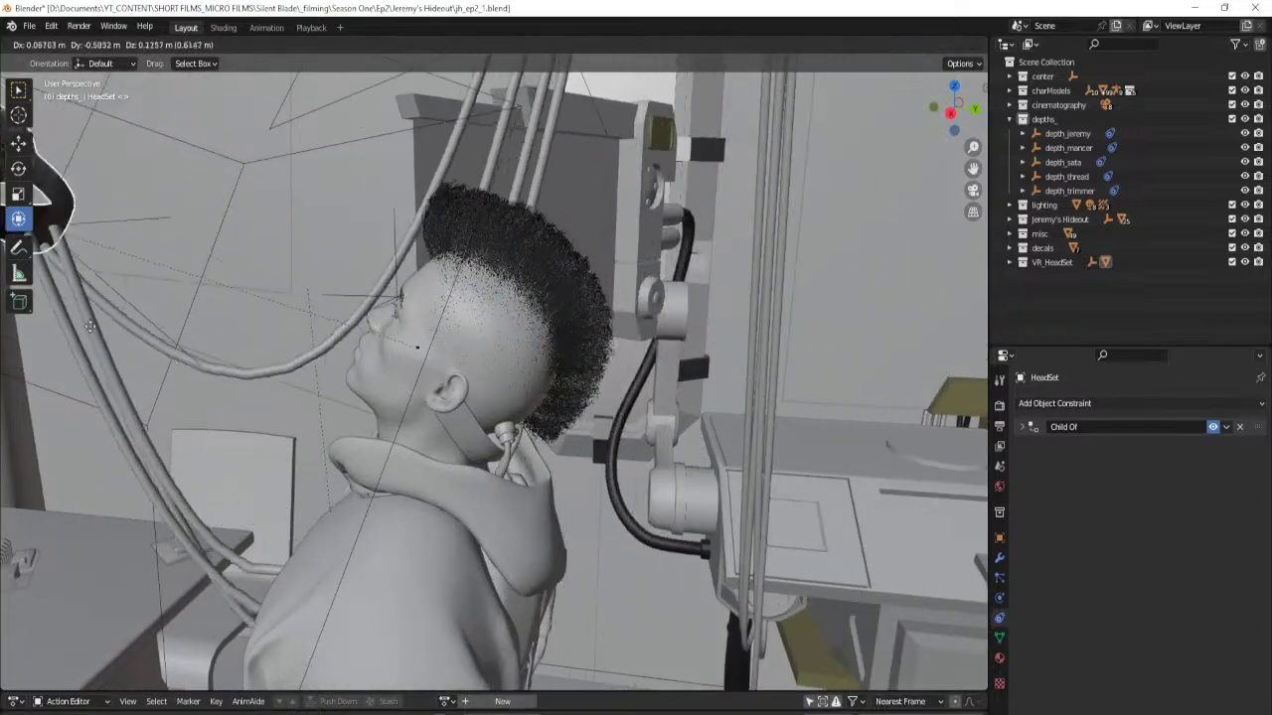
pyautogui.press('Escape')
# Save the file and inspect how the headset sits on Thread's head.
pyautogui.hotkey('ctrl', 's')
pyautogui.moveTo(532, 448); pyautogui.dragTo(495, 430, button='middle')
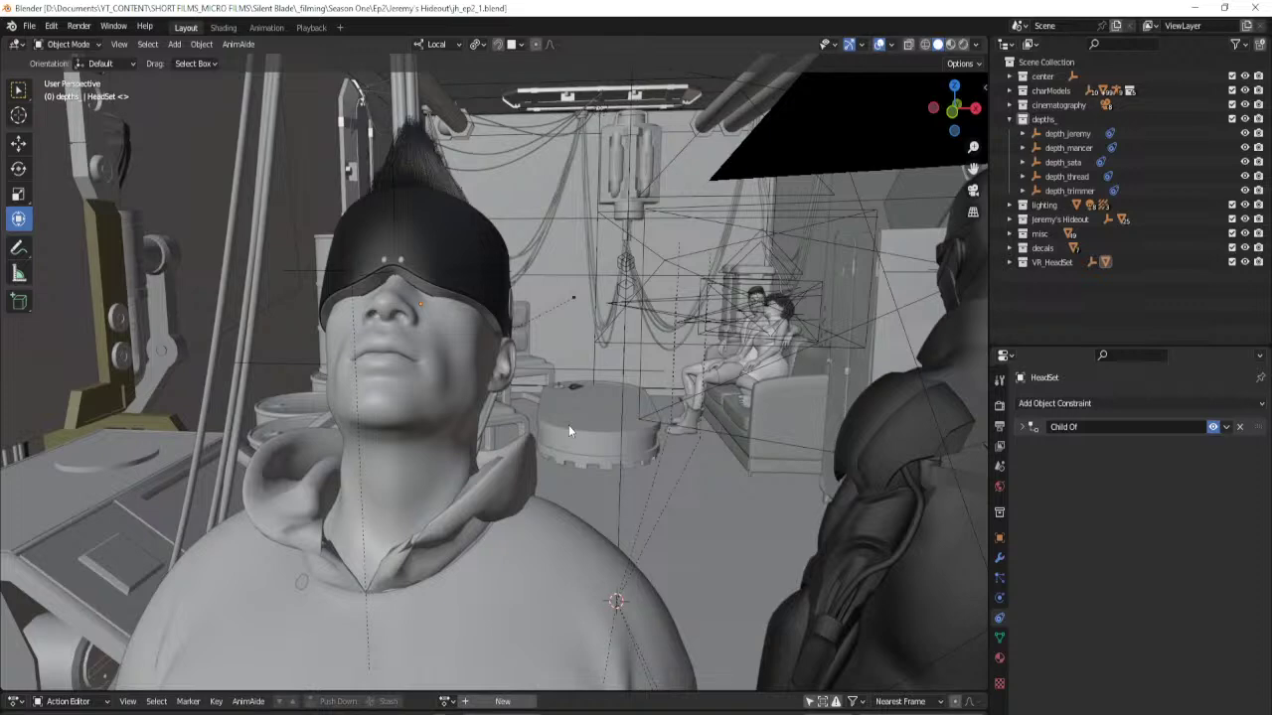
pyautogui.moveTo(450, 372); pyautogui.dragTo(482, 379, button='middle')
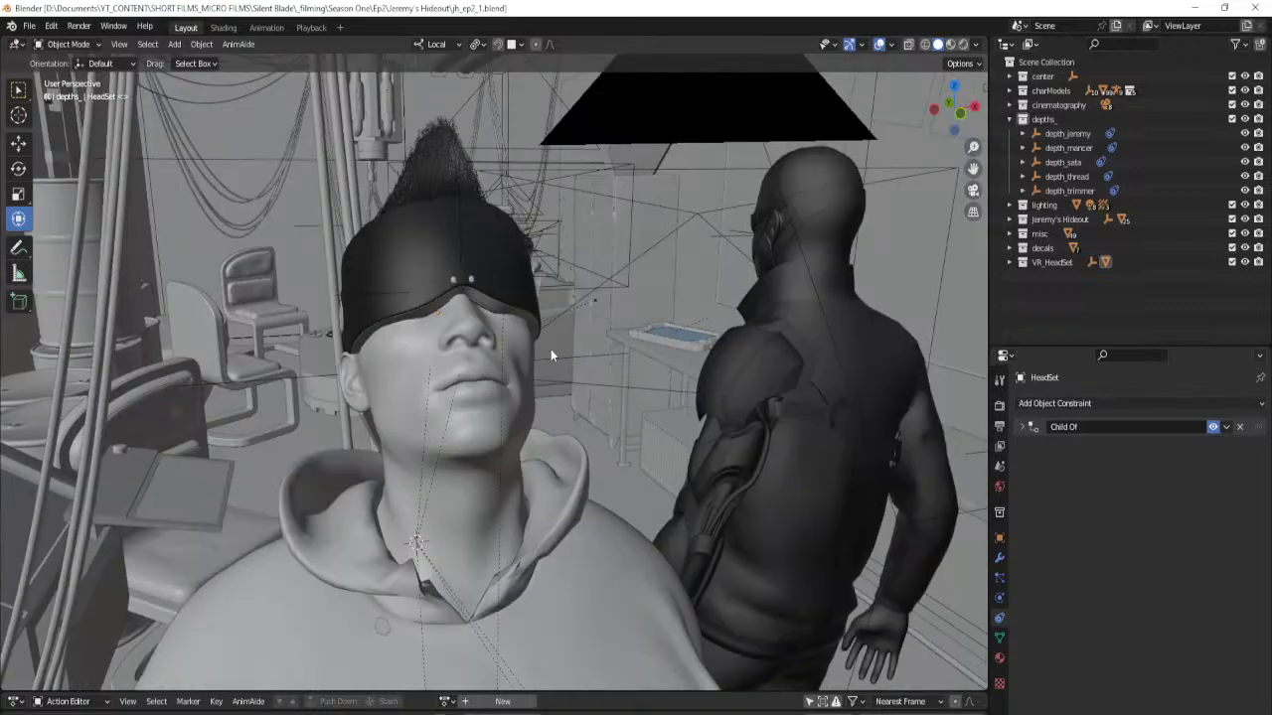
pyautogui.moveTo(551, 349); pyautogui.dragTo(405, 322, button='middle')
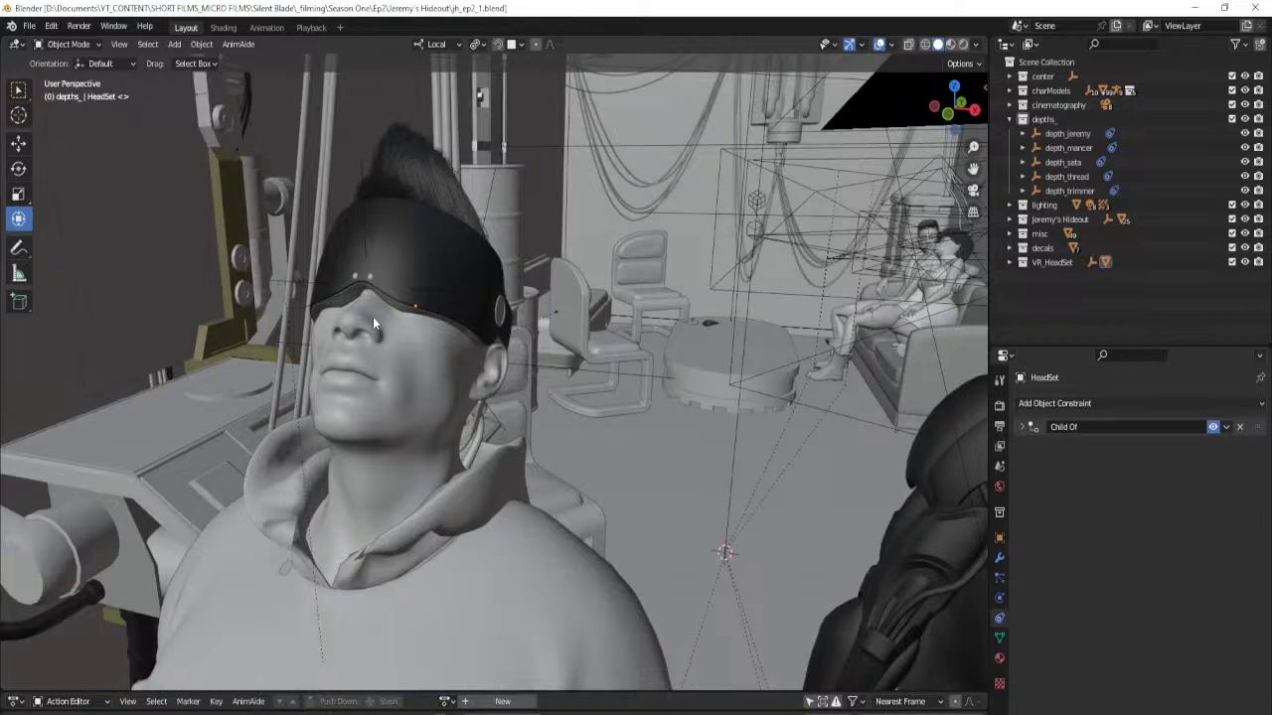
pyautogui.scroll(-3, 700, 312)
pyautogui.keyDown('shift'); pyautogui.moveTo(701, 312); pyautogui.dragTo(648, 306, button='middle'); pyautogui.keyUp('shift')
# Switch to the Playback workspace, leave the camera view and select the center point empty to view the whole room.
pyautogui.click(312, 28)
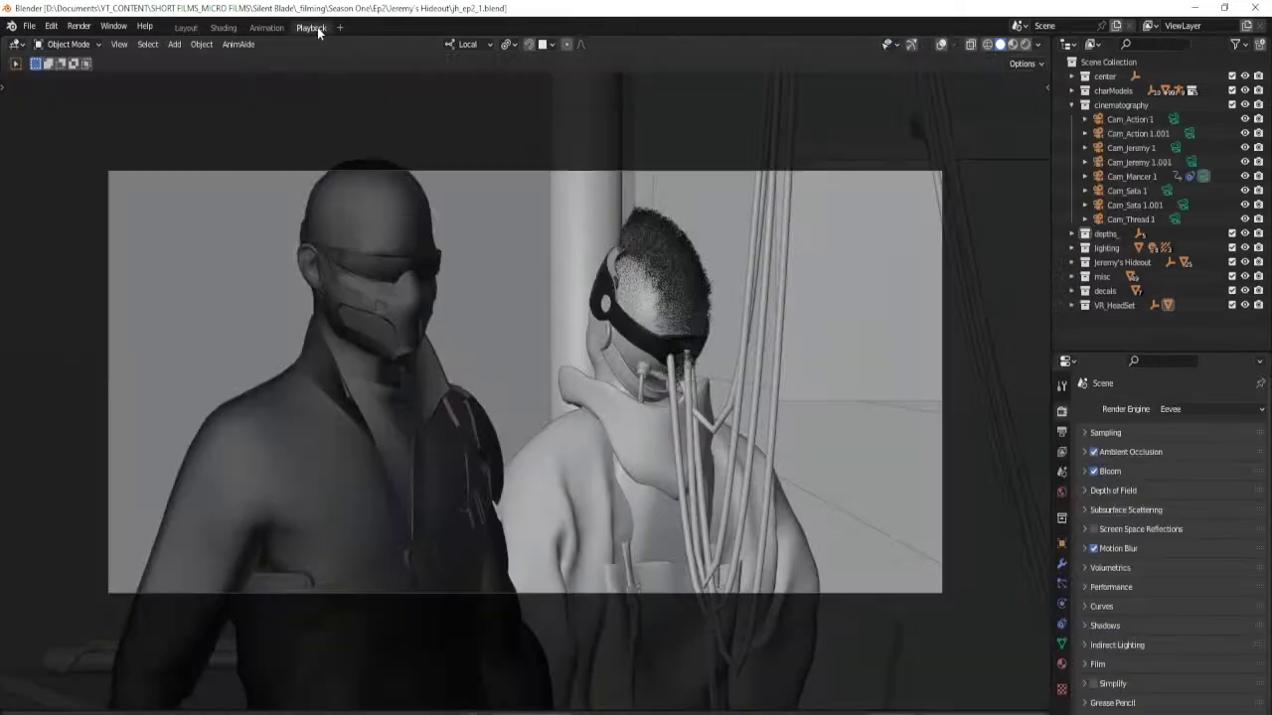
pyautogui.press('KP_0')
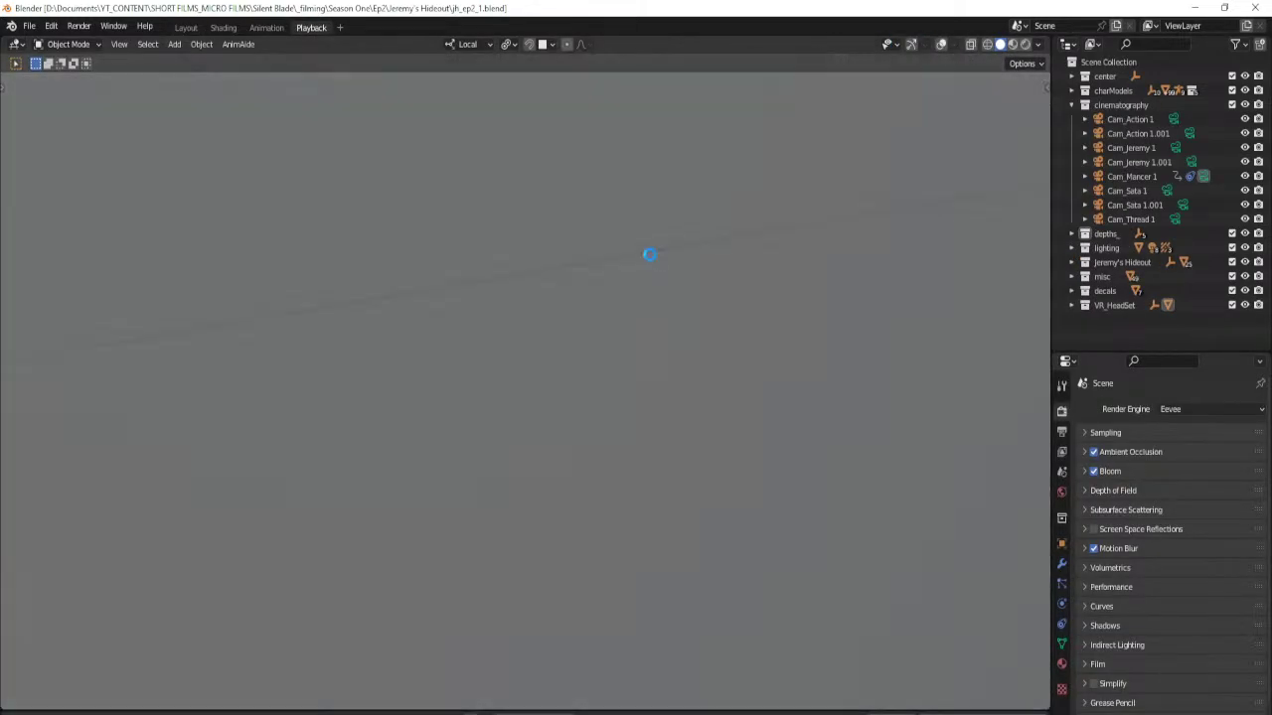
pyautogui.scroll(-3, 649, 256)
pyautogui.moveTo(650, 258); pyautogui.dragTo(741, 209, button='middle')
pyautogui.click(1133, 76)
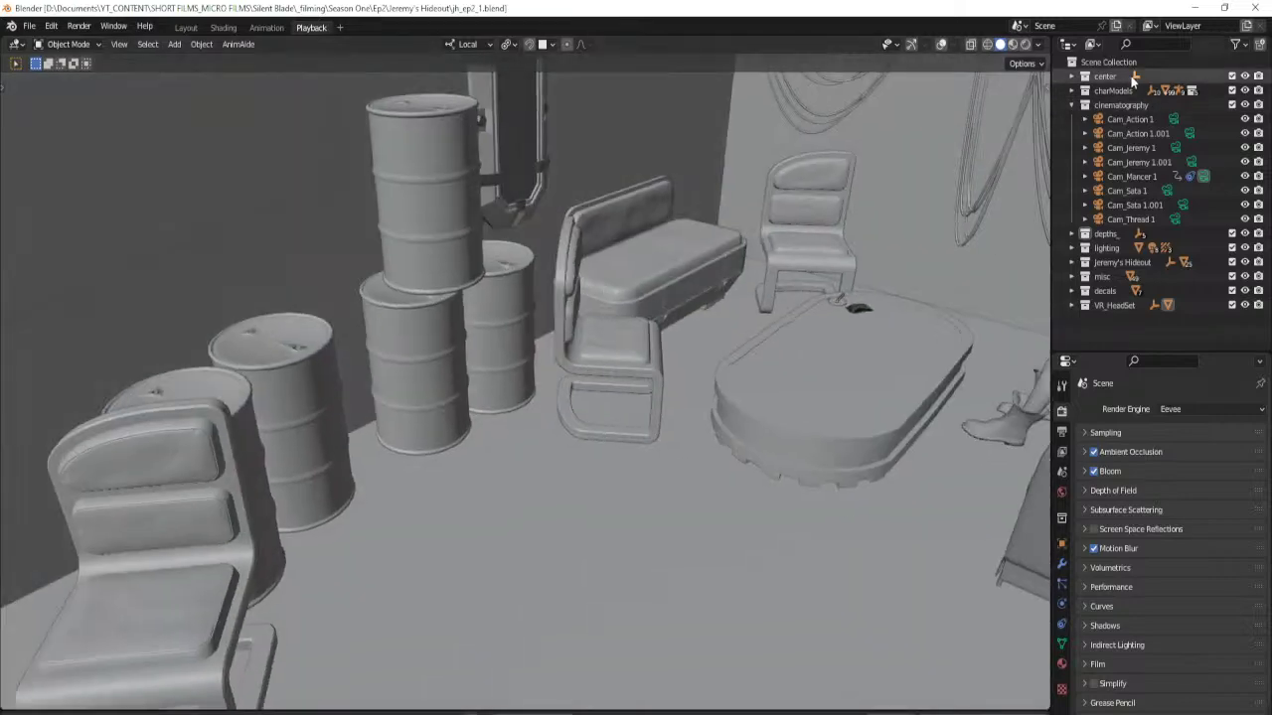
pyautogui.scroll(2, 824, 284)
pyautogui.moveTo(702, 358); pyautogui.dragTo(604, 358, button='middle')
pyautogui.scroll(-2, 619, 324)
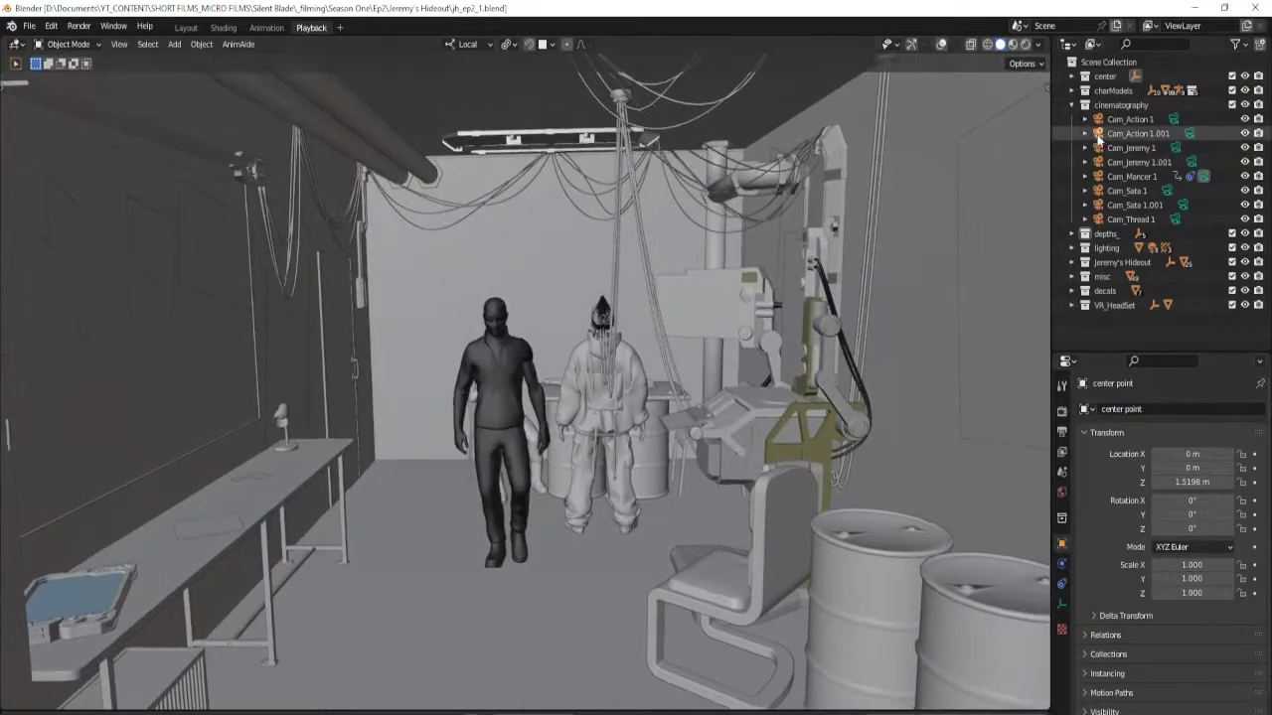
# Collapse the cinematography collection and show the hideout in Material Preview shading.
pyautogui.click(1072, 105)
pyautogui.press('z')
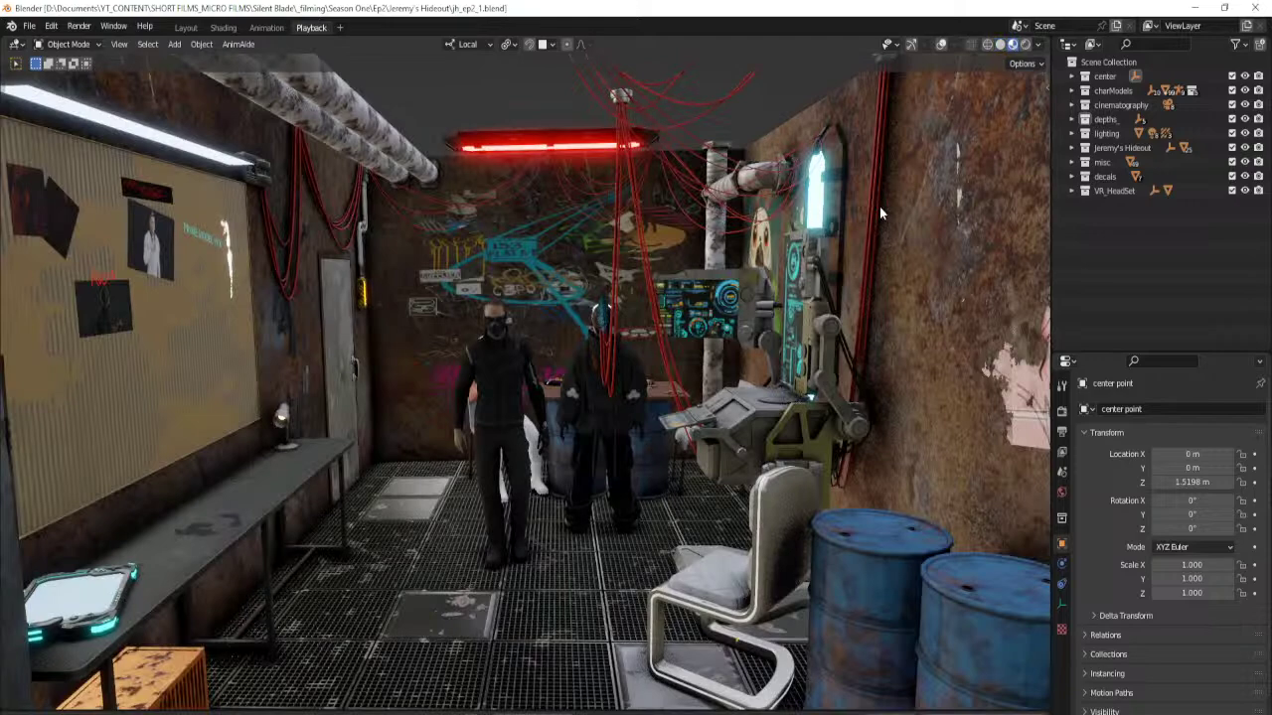
pyautogui.keyDown('shift'); pyautogui.moveTo(518, 435); pyautogui.dragTo(627, 445, button='middle'); pyautogui.keyUp('shift')
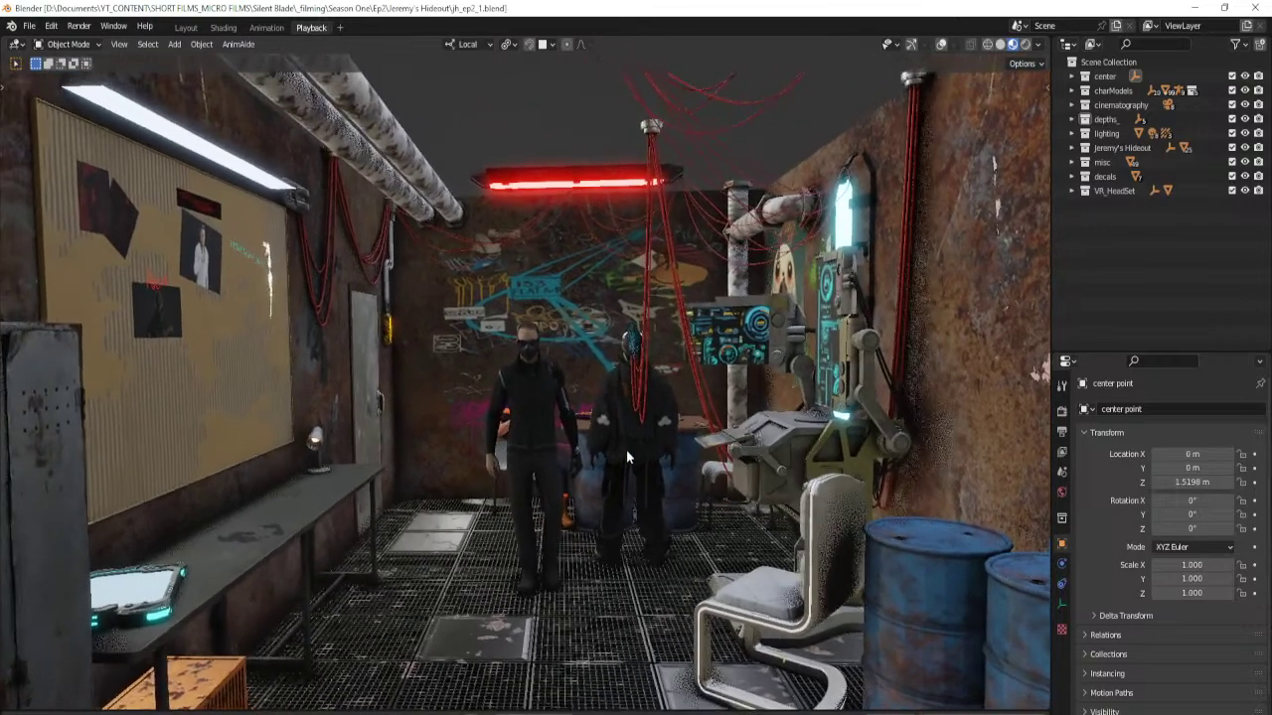
pyautogui.keyDown('shift'); pyautogui.moveTo(703, 407); pyautogui.dragTo(682, 416, button='middle'); pyautogui.keyUp('shift')
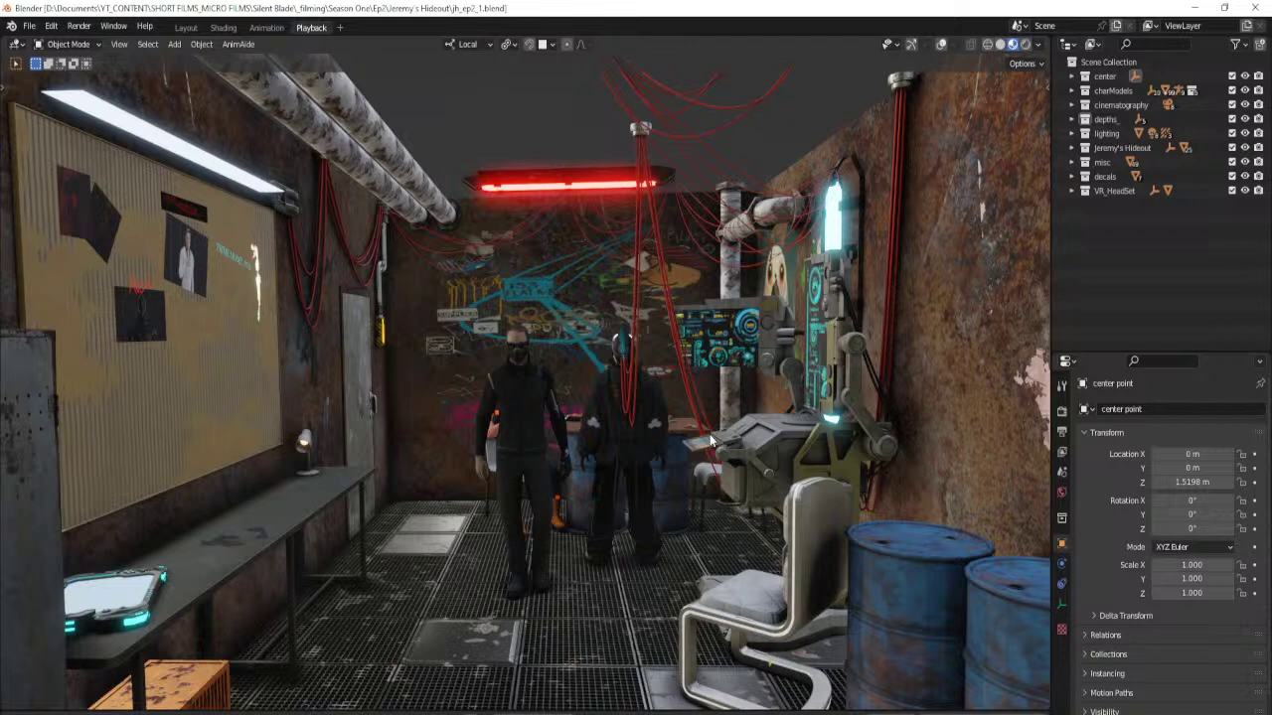
# Minimize Blender and the other open windows, and launch RenderPilot from the desktop.
pyautogui.click(1194, 17)
pyautogui.click(1194, 16)
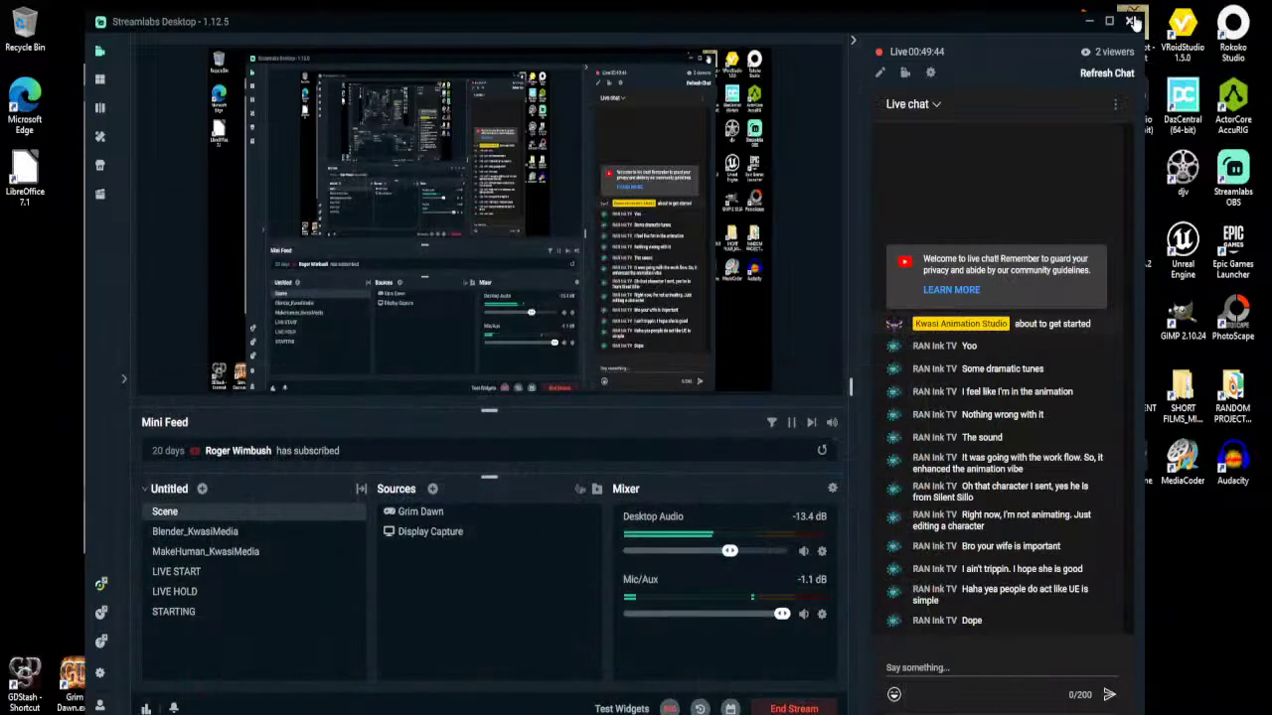
pyautogui.click(1090, 28)
pyautogui.click(753, 74)
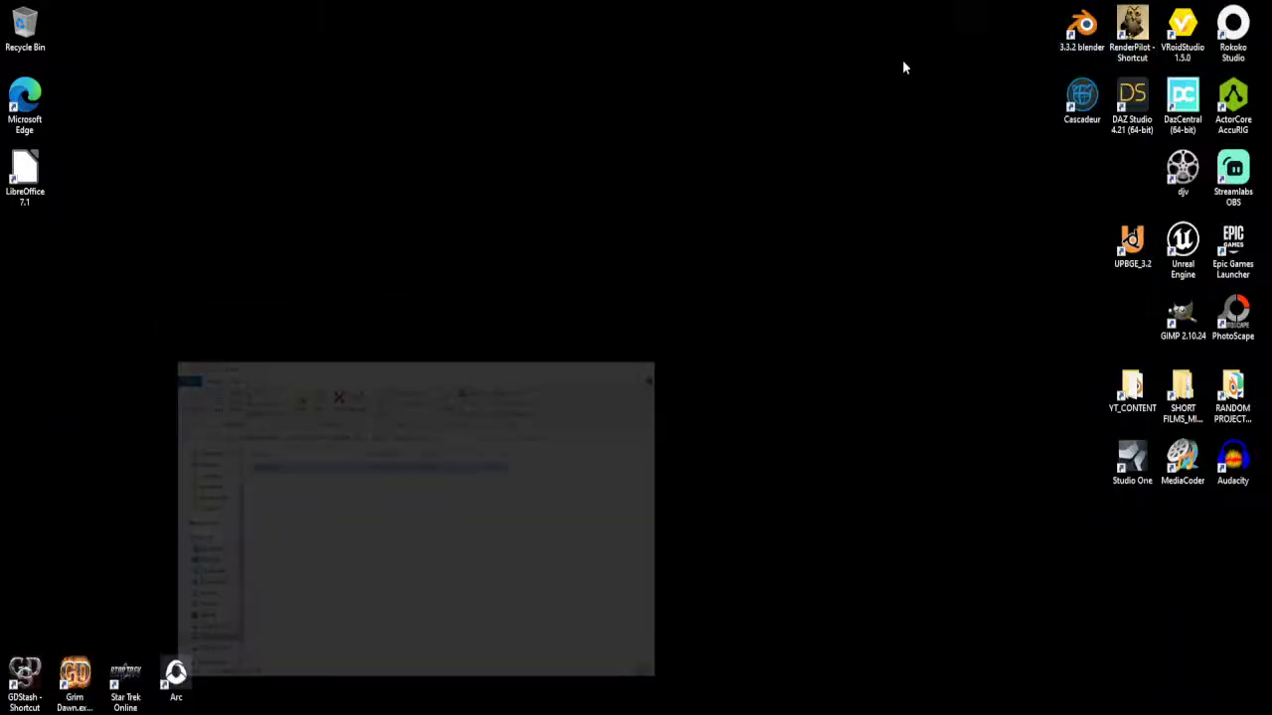
pyautogui.doubleClick(1141, 31)
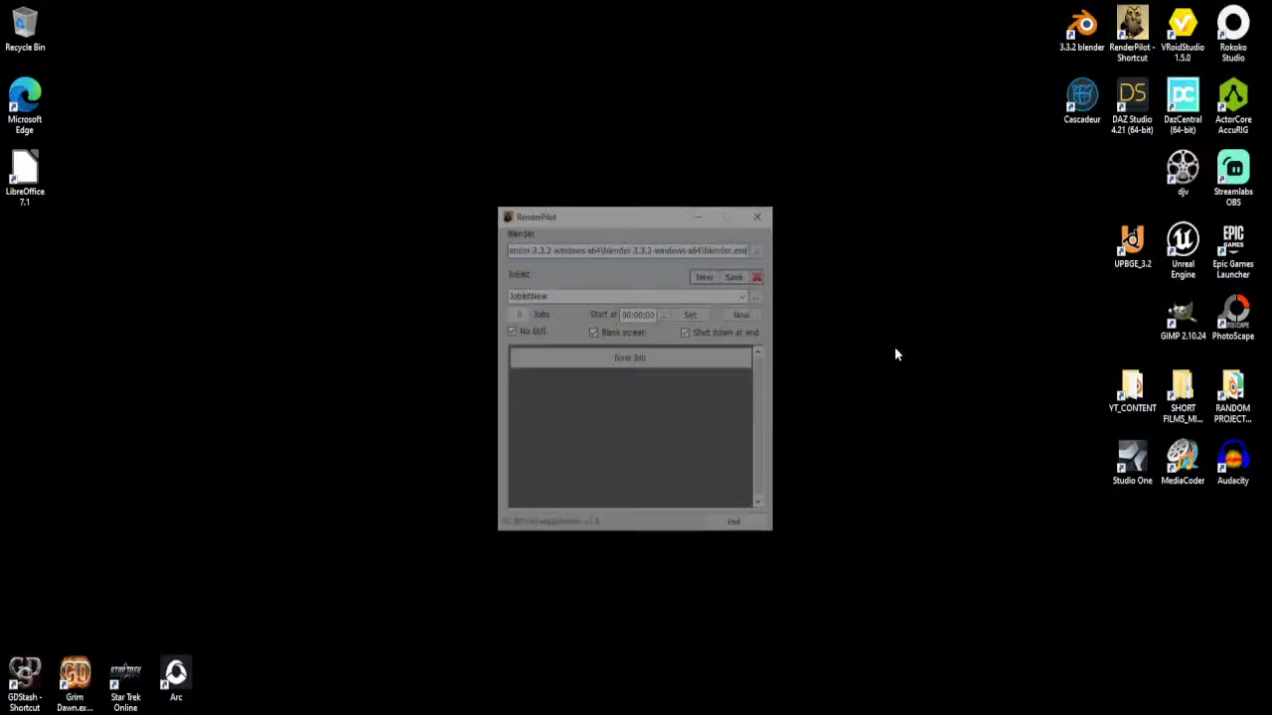
# Turn off Blank screen and Shut down at end for the job list, and enlarge and reposition the RenderPilot window.
pyautogui.click(863, 289)
pyautogui.click(755, 290)
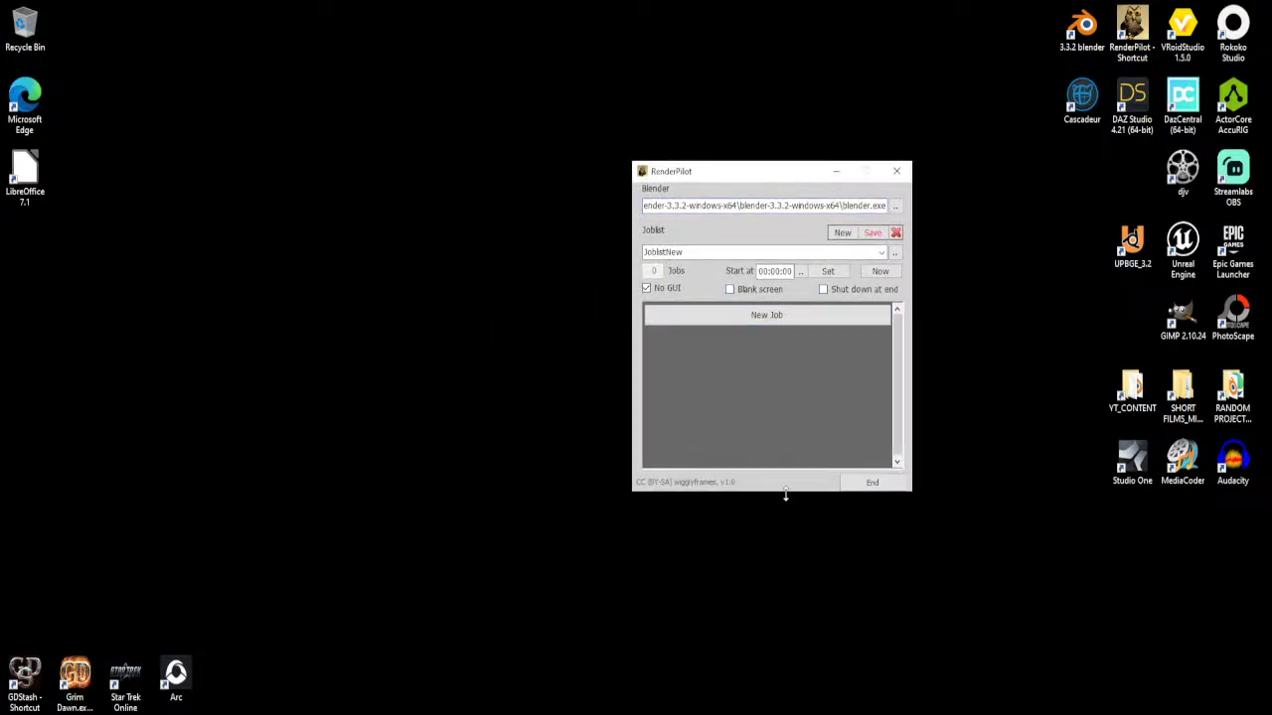
pyautogui.moveTo(785, 493); pyautogui.dragTo(798, 689)
pyautogui.moveTo(772, 178); pyautogui.dragTo(934, 57)
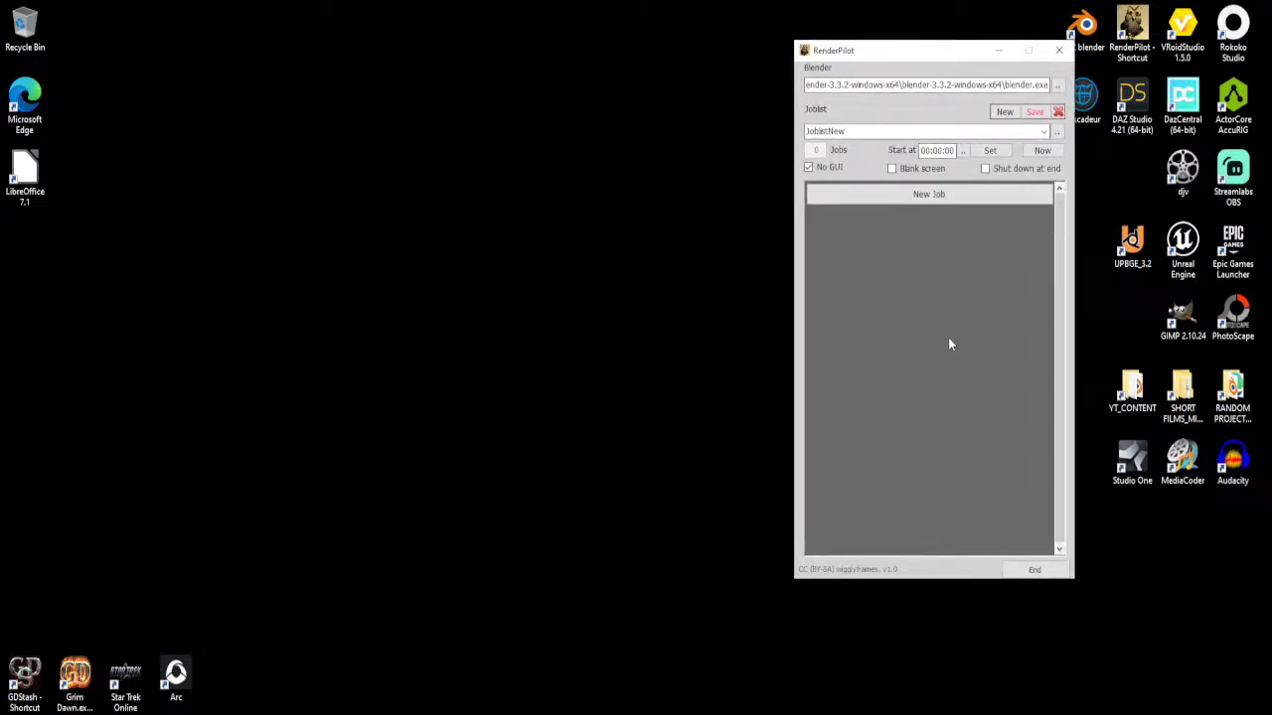
# Close RenderPilot and switch back to the hideout scene in Blender.
pyautogui.click(1059, 50)
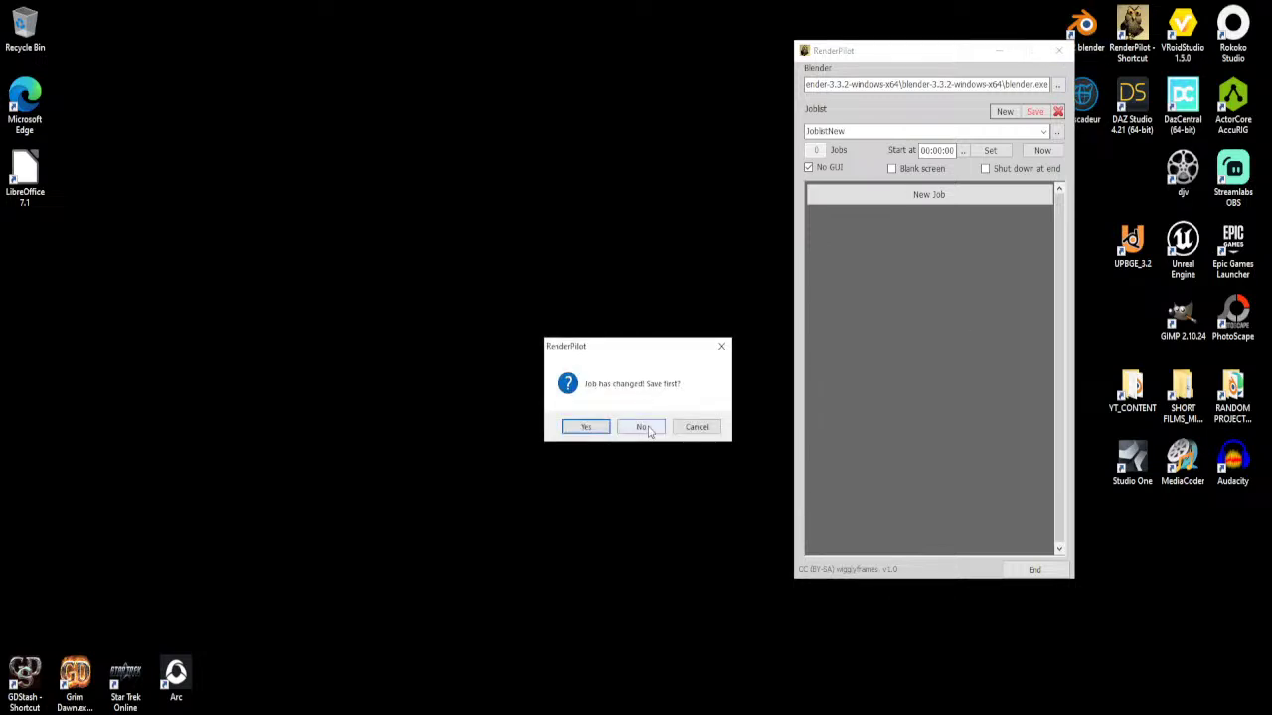
pyautogui.click(1050, 574)
pyautogui.click(697, 429)
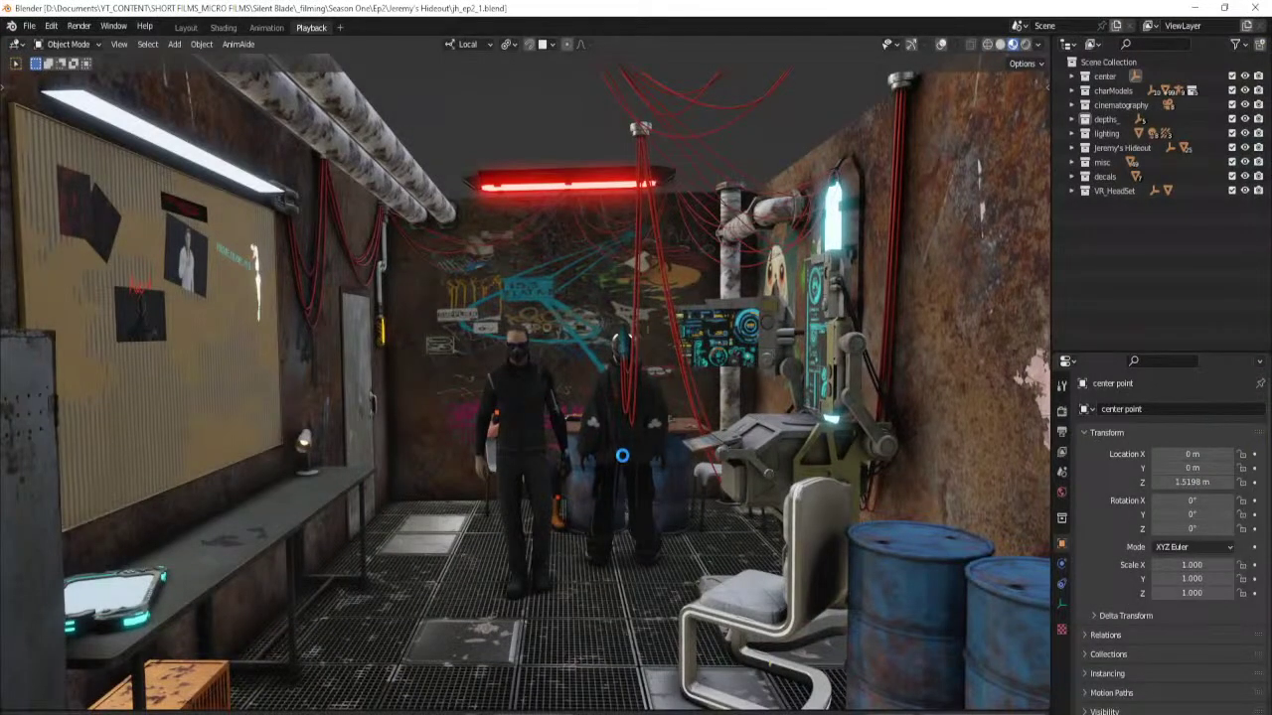
# Switch to Rendered shading and walk through the hideout to the helmeted character seated at the table.
pyautogui.press('z')
pyautogui.press('8')
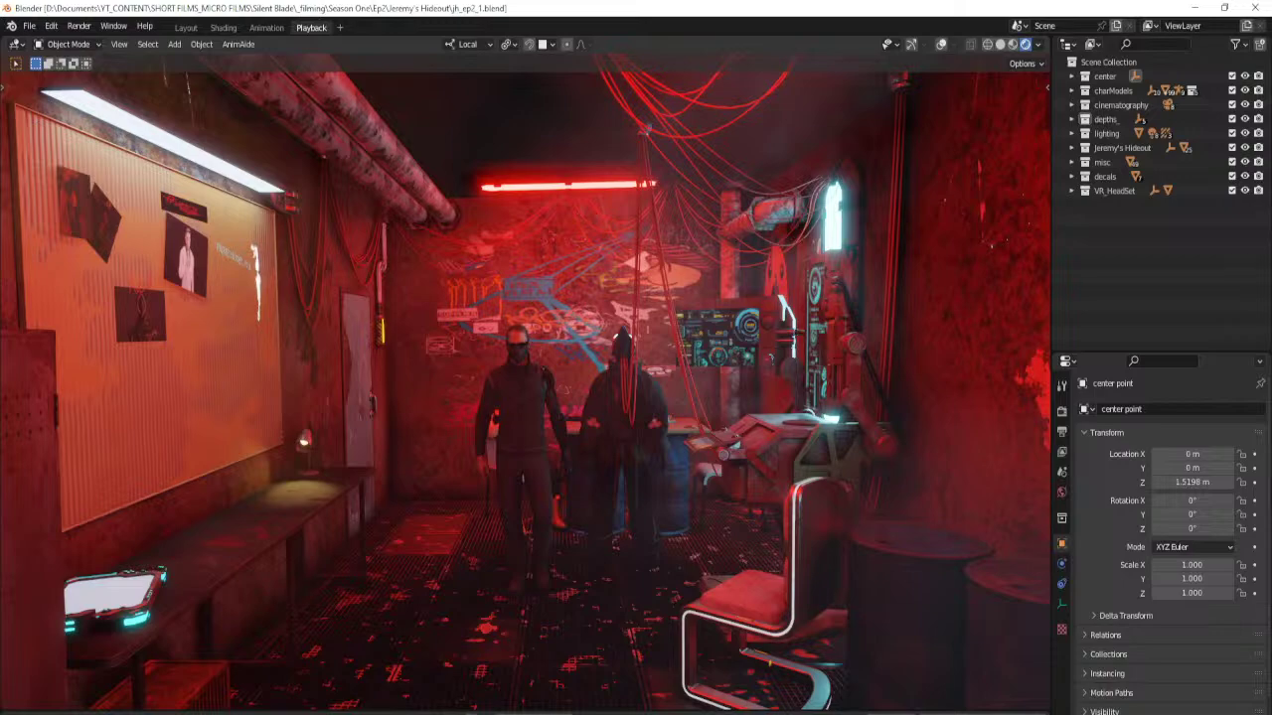
pyautogui.moveTo(616, 397); pyautogui.dragTo(522, 387, button='middle')
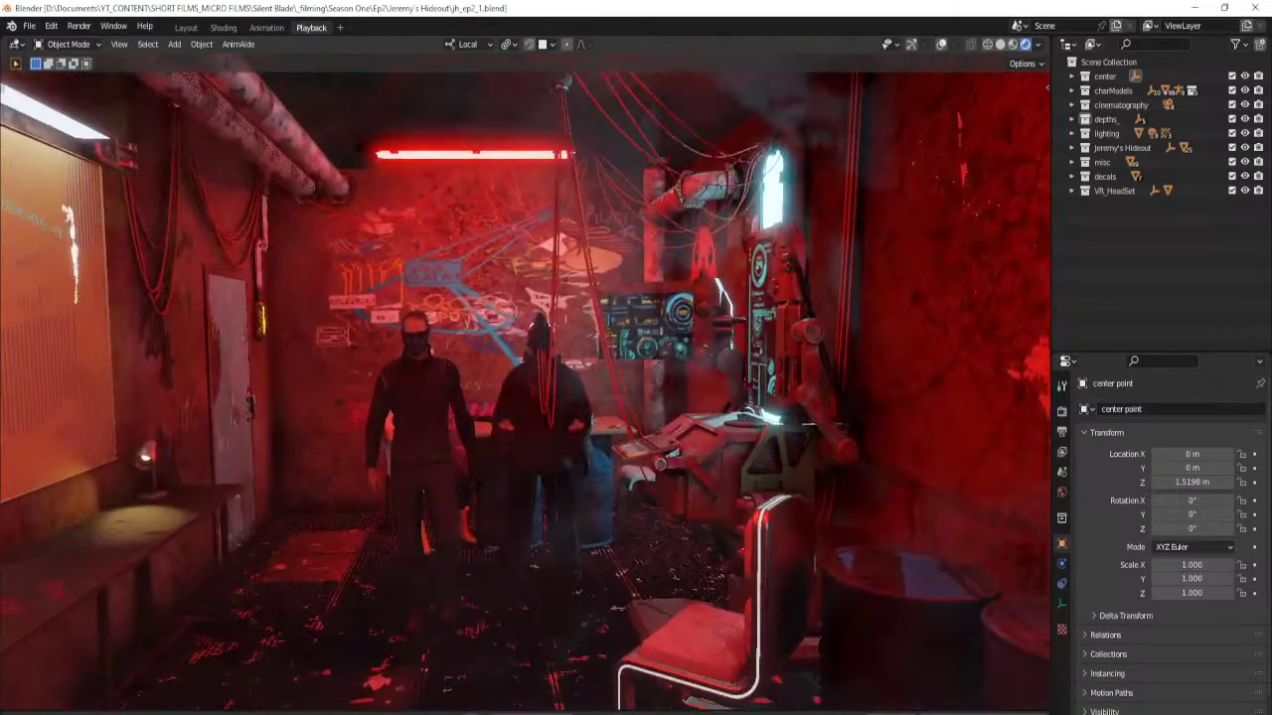
pyautogui.press('w')
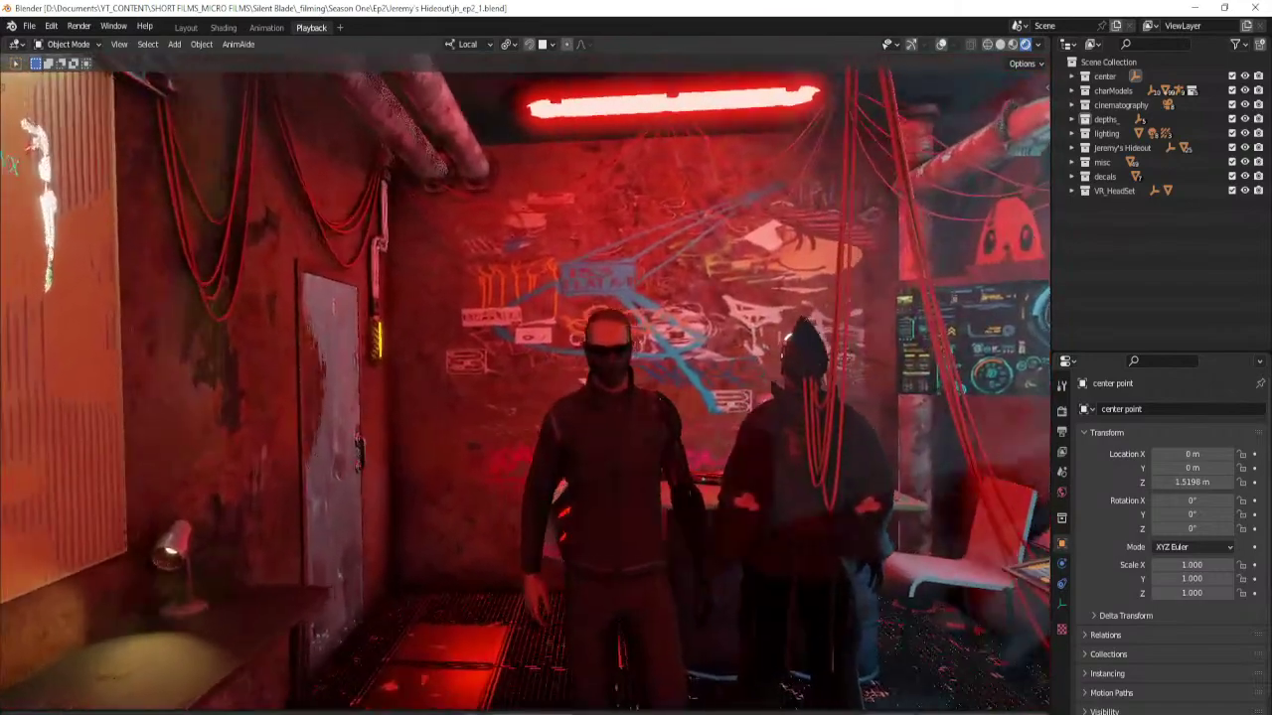
pyautogui.press('w')
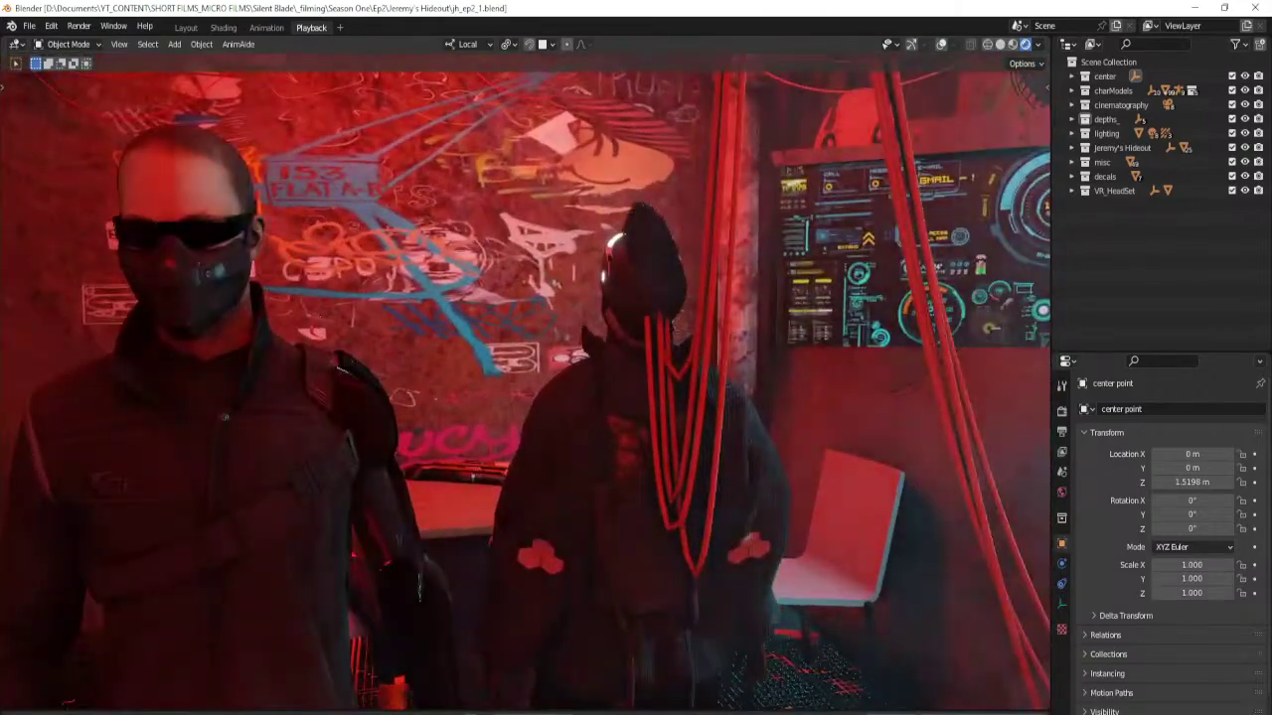
pyautogui.moveTo(225, 417); pyautogui.dragTo(388, 409, button='middle')
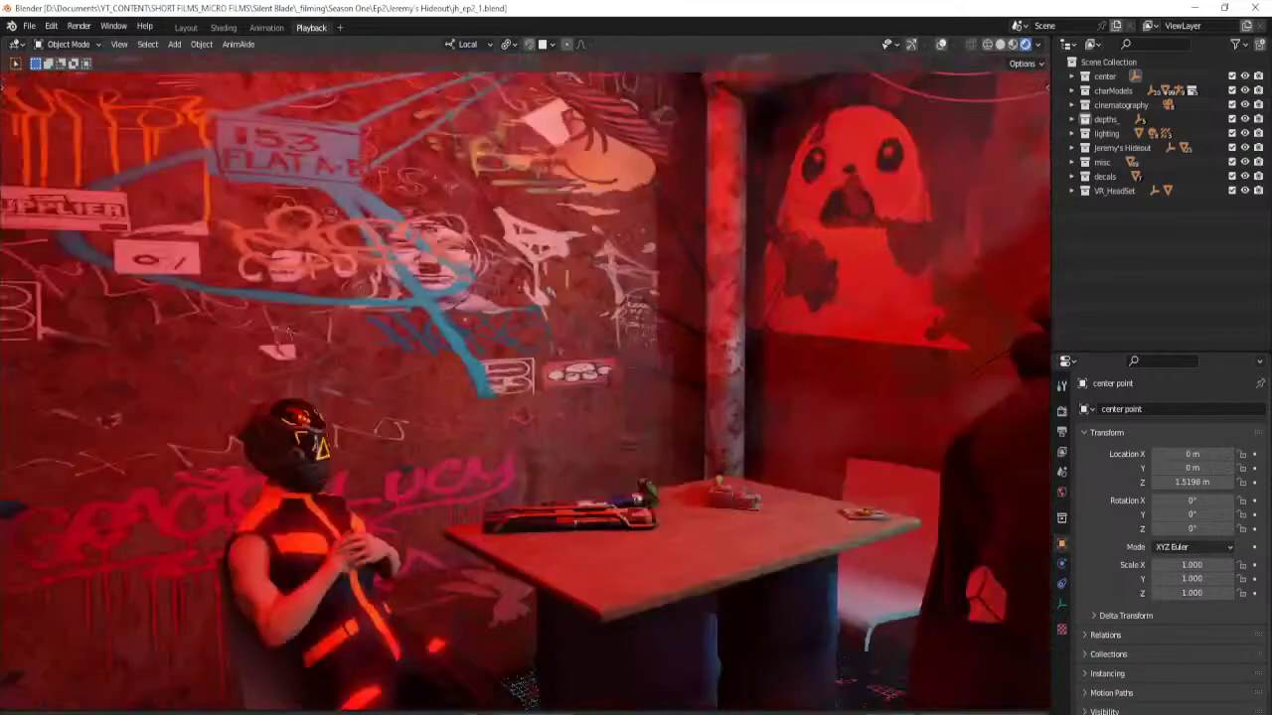
pyautogui.press('w')
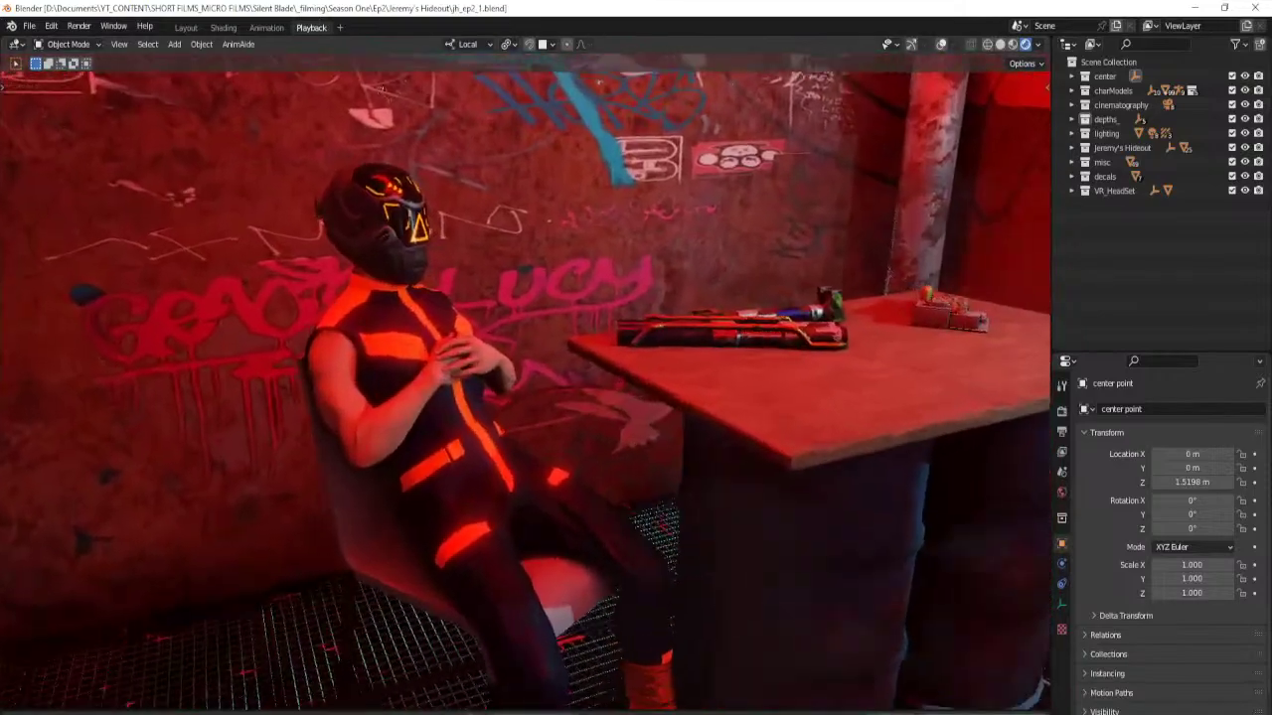
pyautogui.press('w')
pyautogui.press('s')
pyautogui.press('d')
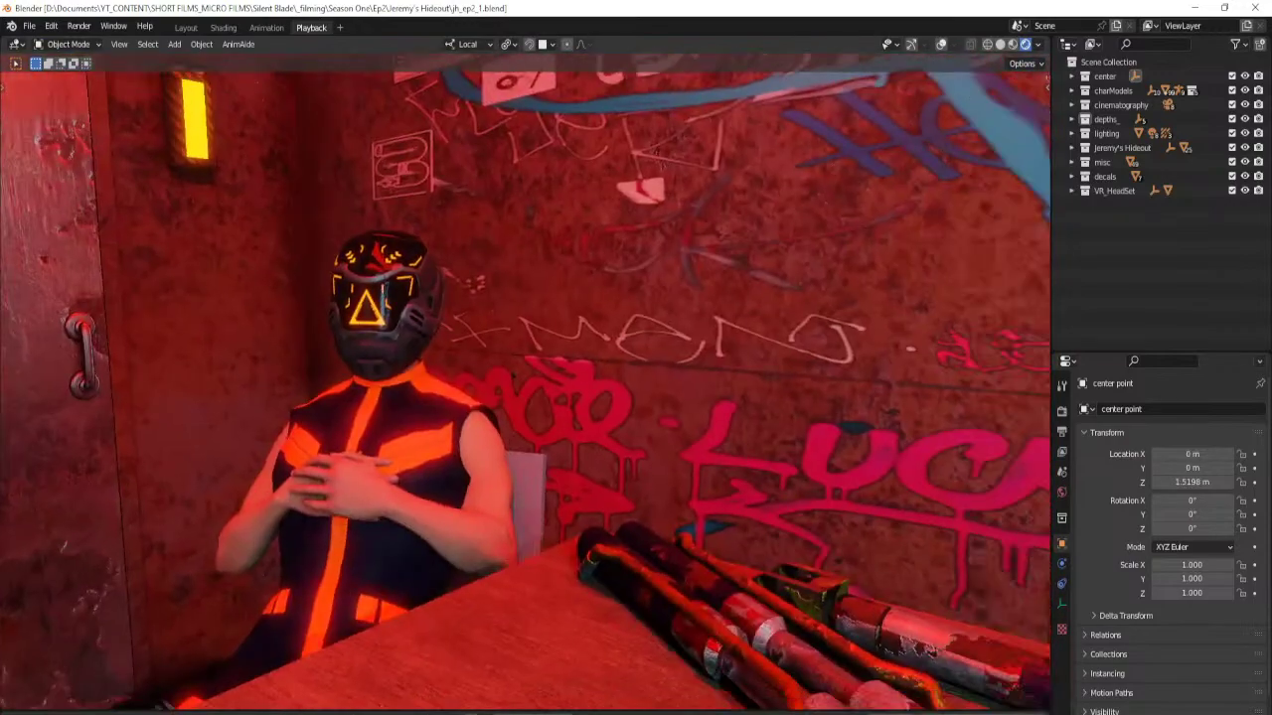
pyautogui.click(588, 476)
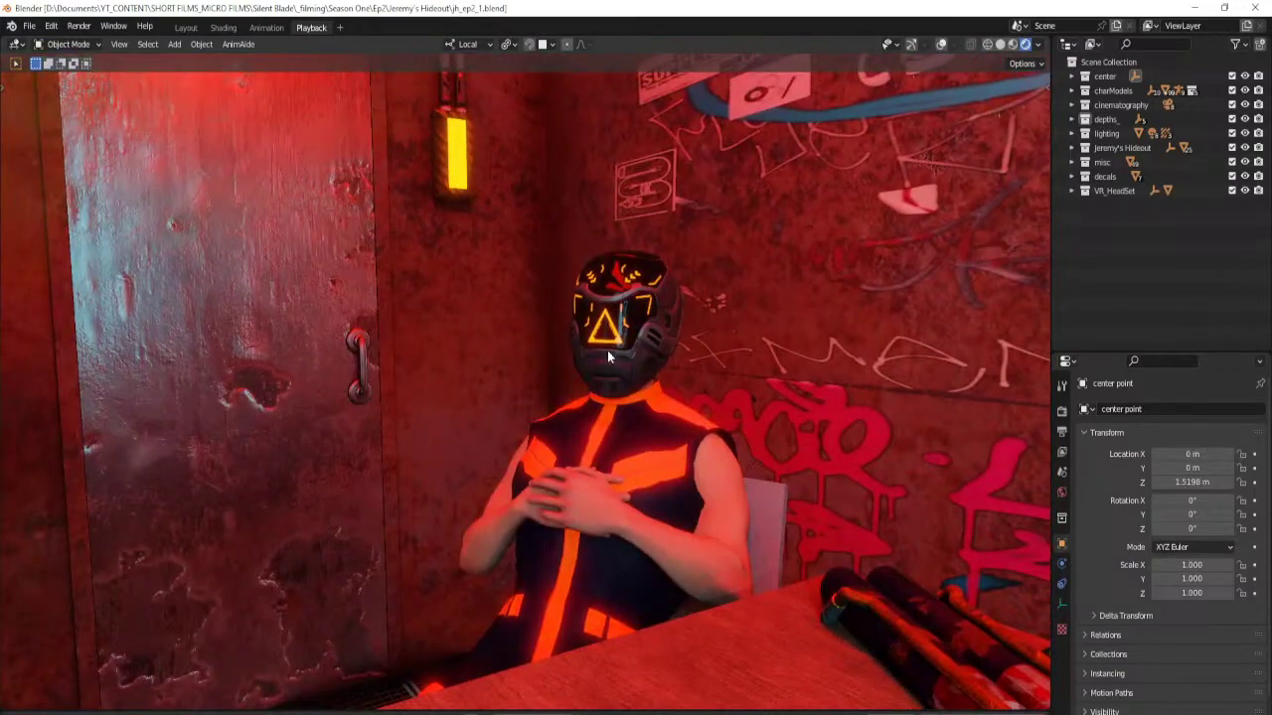
# Show the viewport overlays, select the seated character's helmet visor and expand the Alpha ColorRamp in its helmet_visor material.
pyautogui.click(941, 44)
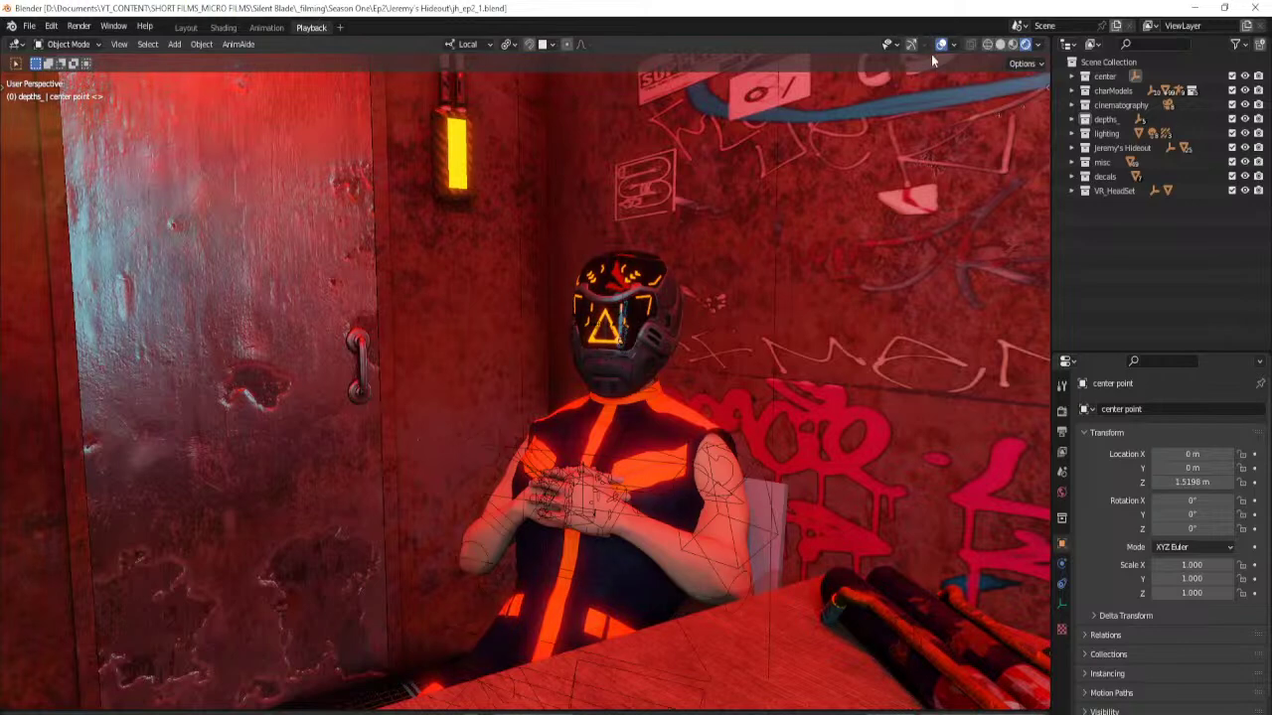
pyautogui.click(641, 310)
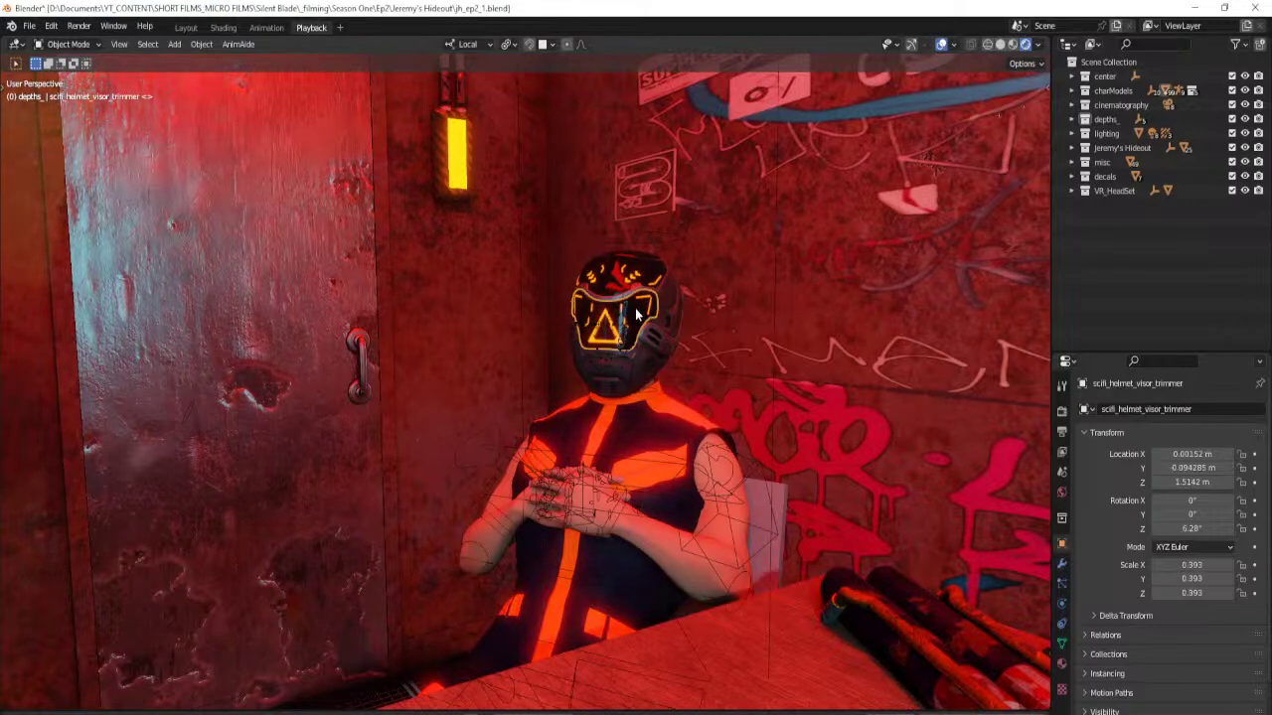
pyautogui.click(1061, 663)
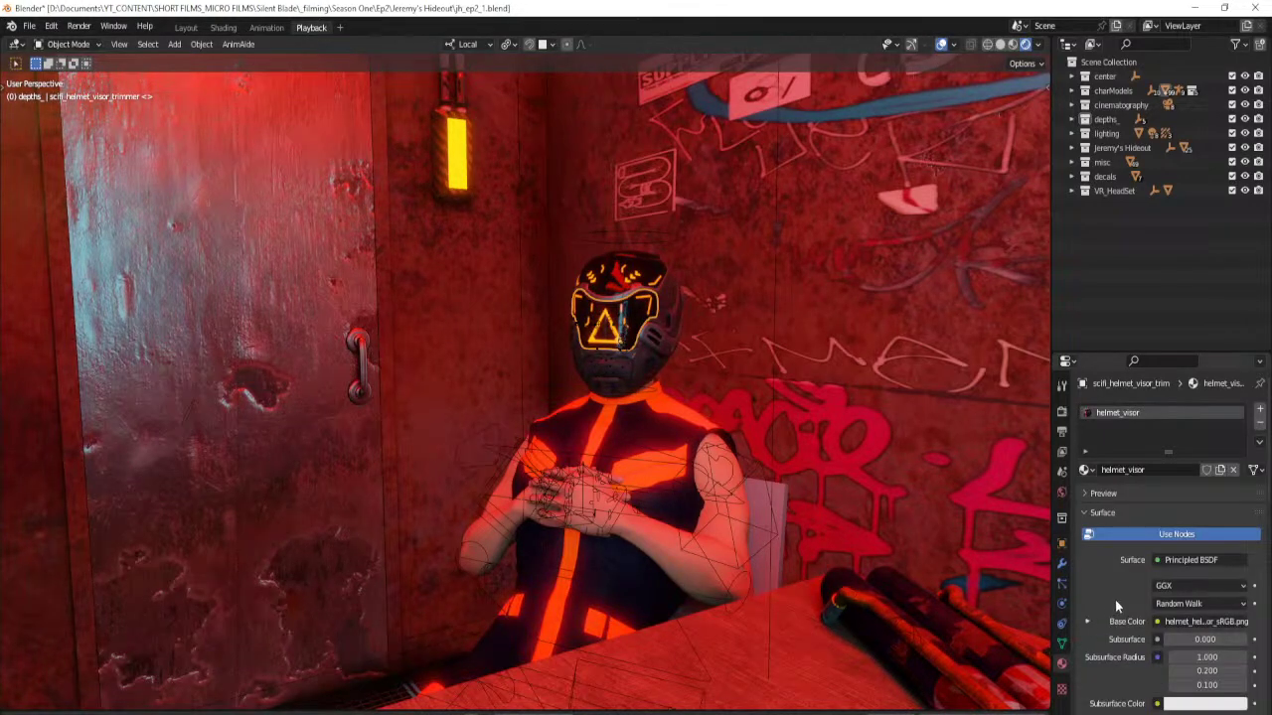
pyautogui.scroll(-15, 1115, 599)
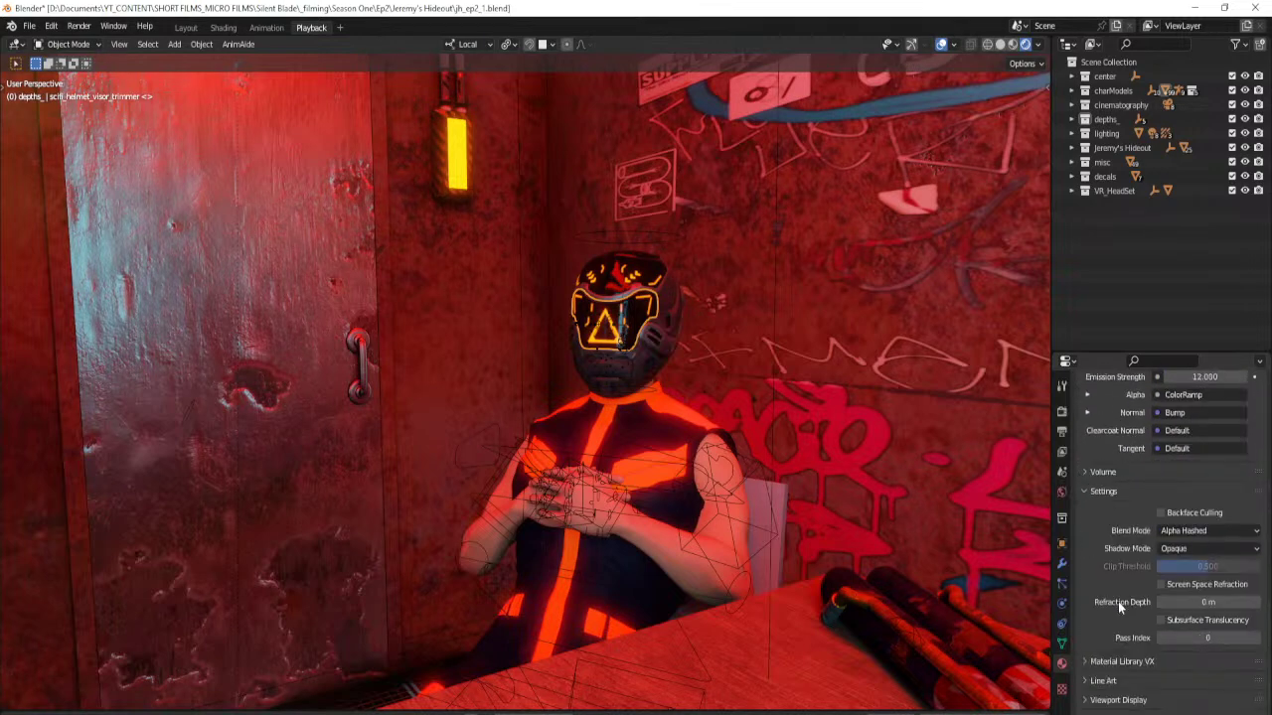
pyautogui.scroll(2, 1118, 601)
pyautogui.click(1087, 481)
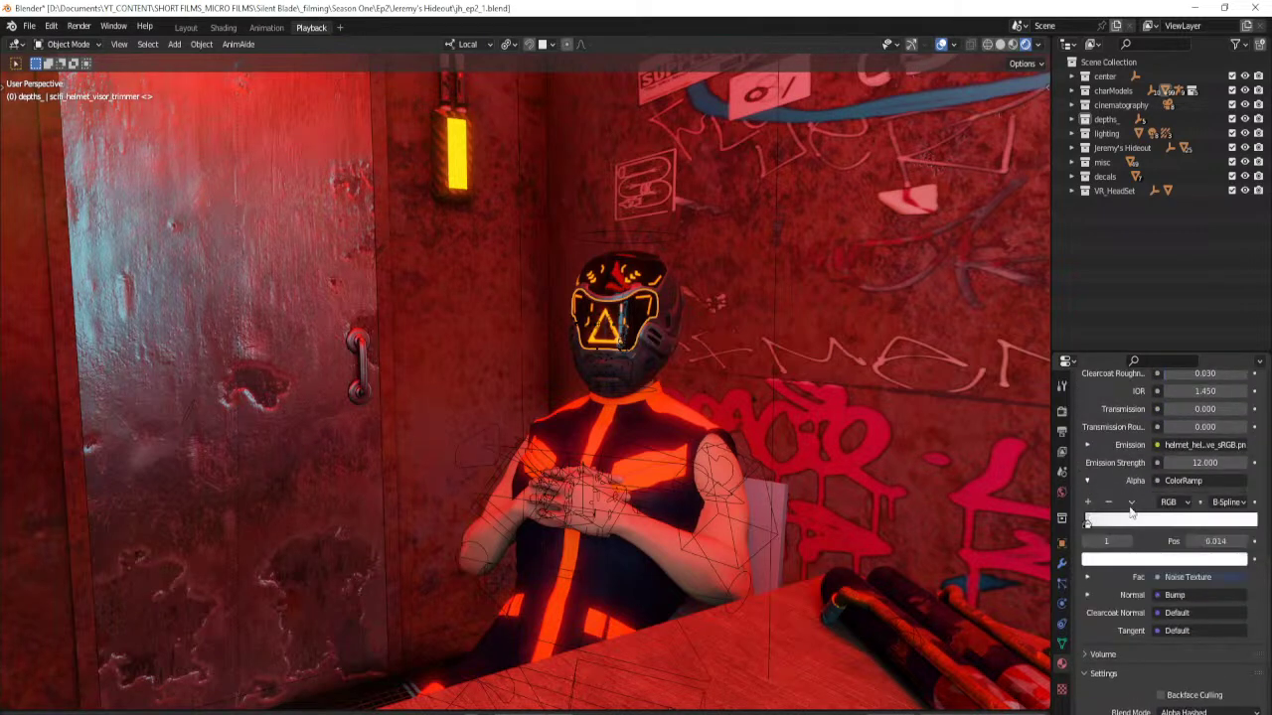
# Set the visor alpha ramp's white stop to position 1 and its black stop to 0.99.
pyautogui.click(1214, 541)
pyautogui.write('1')
pyautogui.press('Return')
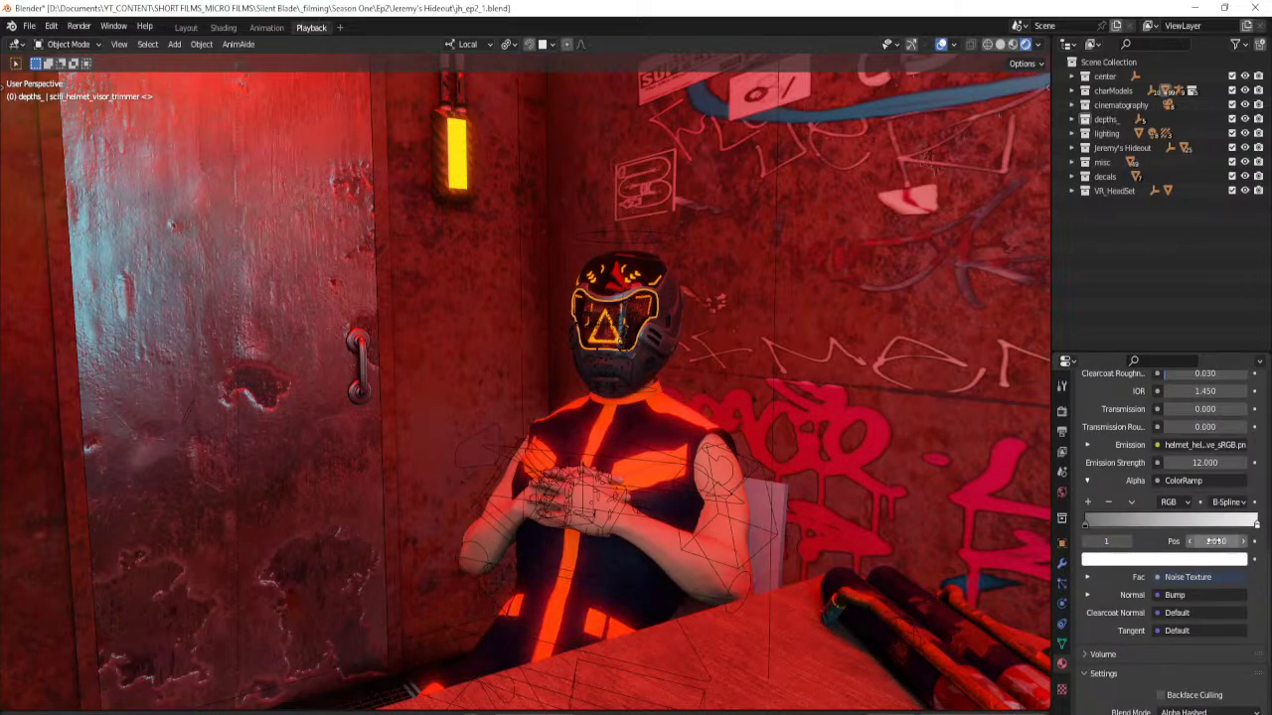
pyautogui.click(1087, 521)
pyautogui.click(1211, 545)
pyautogui.press('BackSpace')
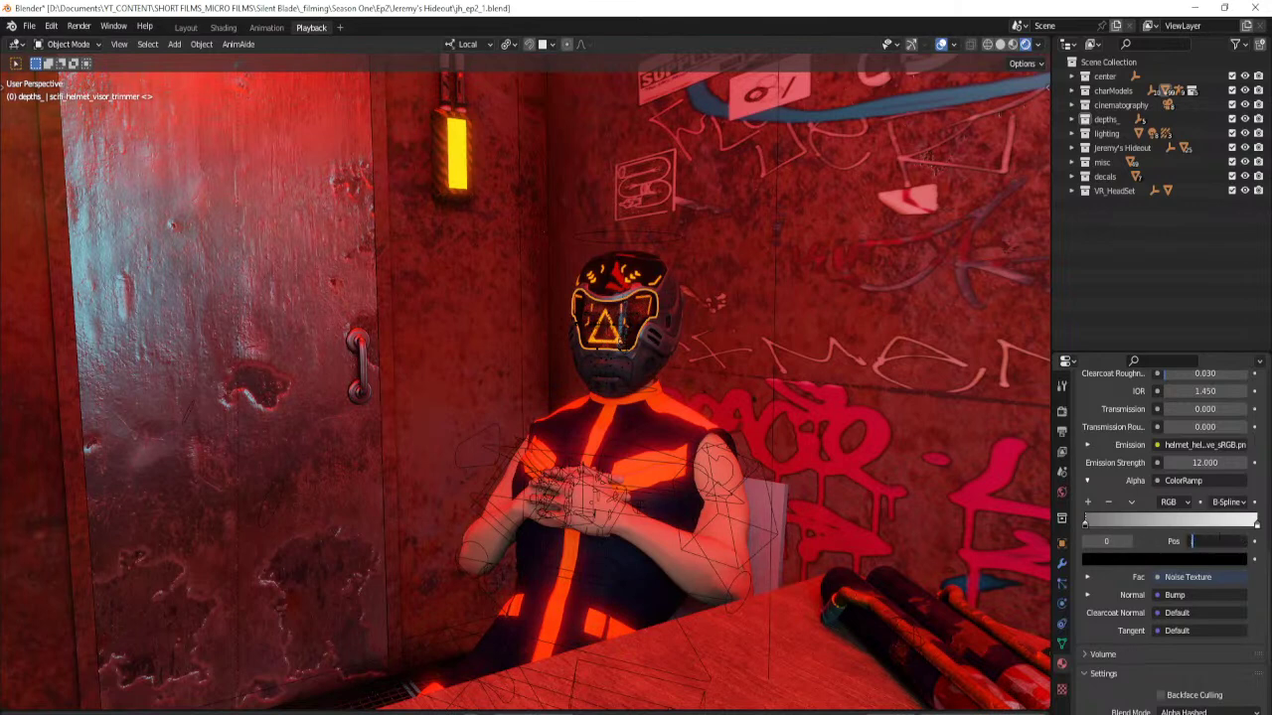
pyautogui.press('Return')
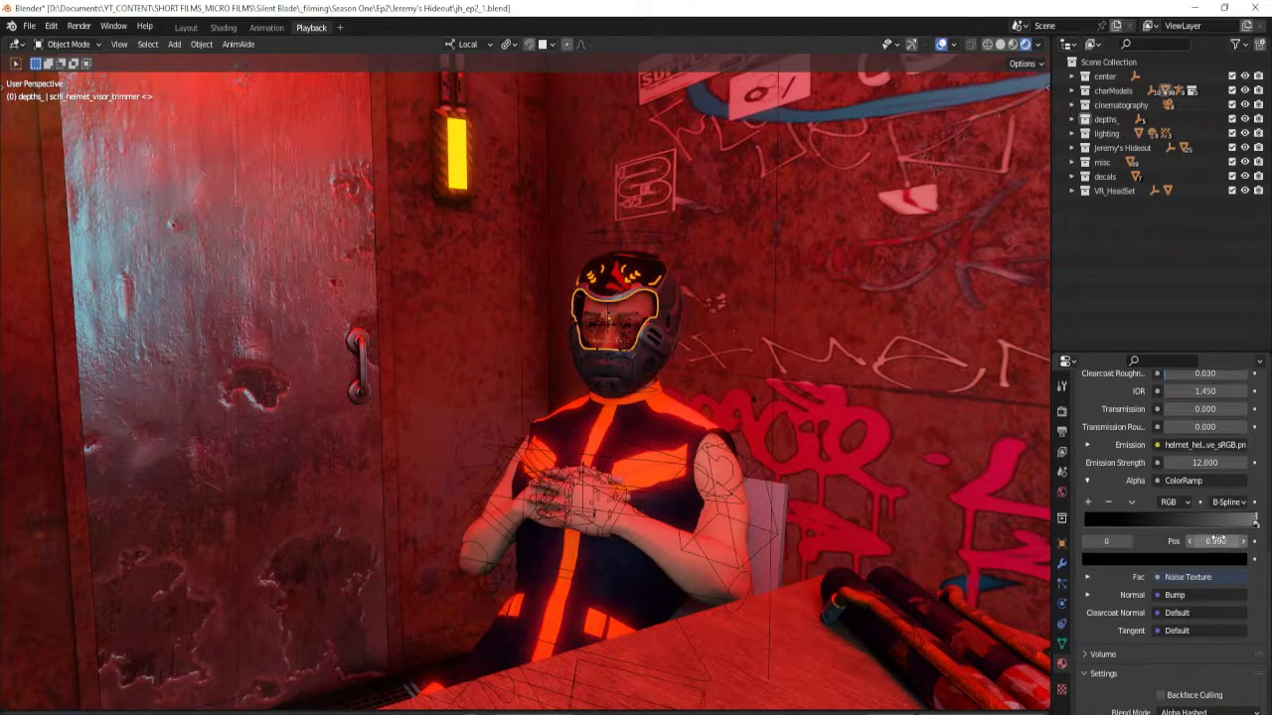
# Try to set the black stop of the visor's alpha ramp to position 1.
pyautogui.click(1217, 539)
pyautogui.write('1')
pyautogui.press('Return')
pyautogui.click(1217, 542)
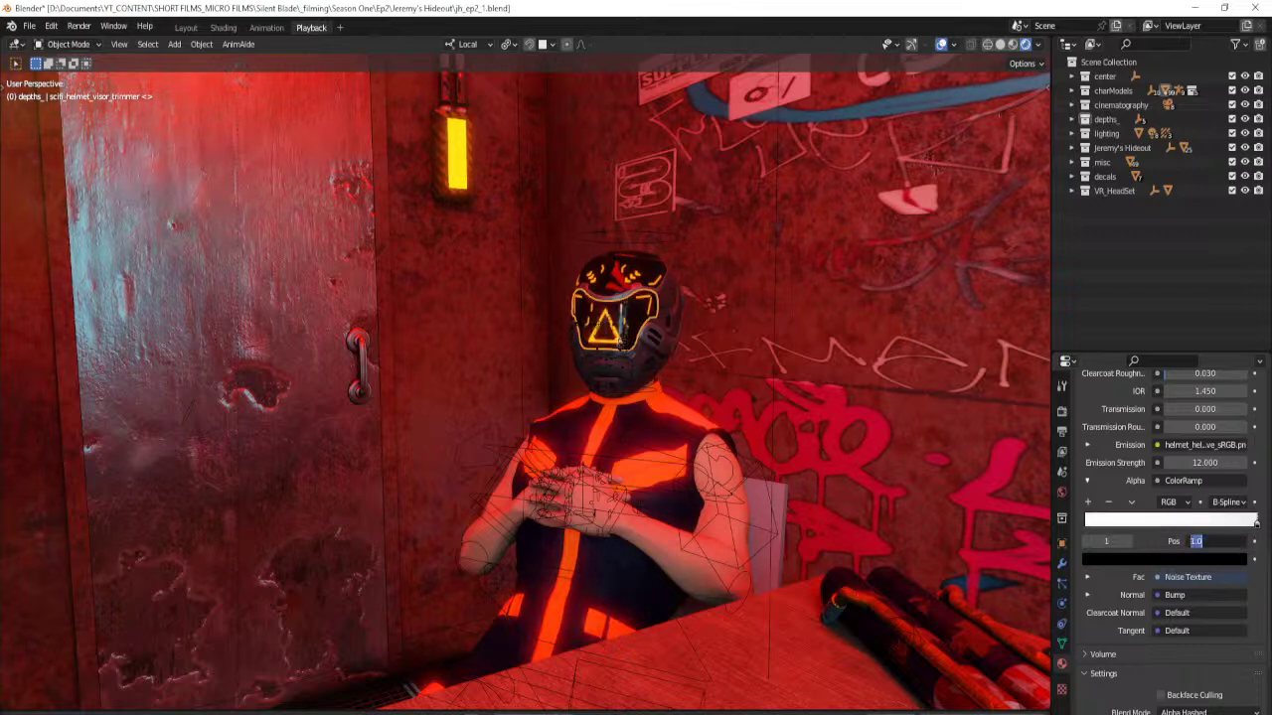
pyautogui.press('Return')
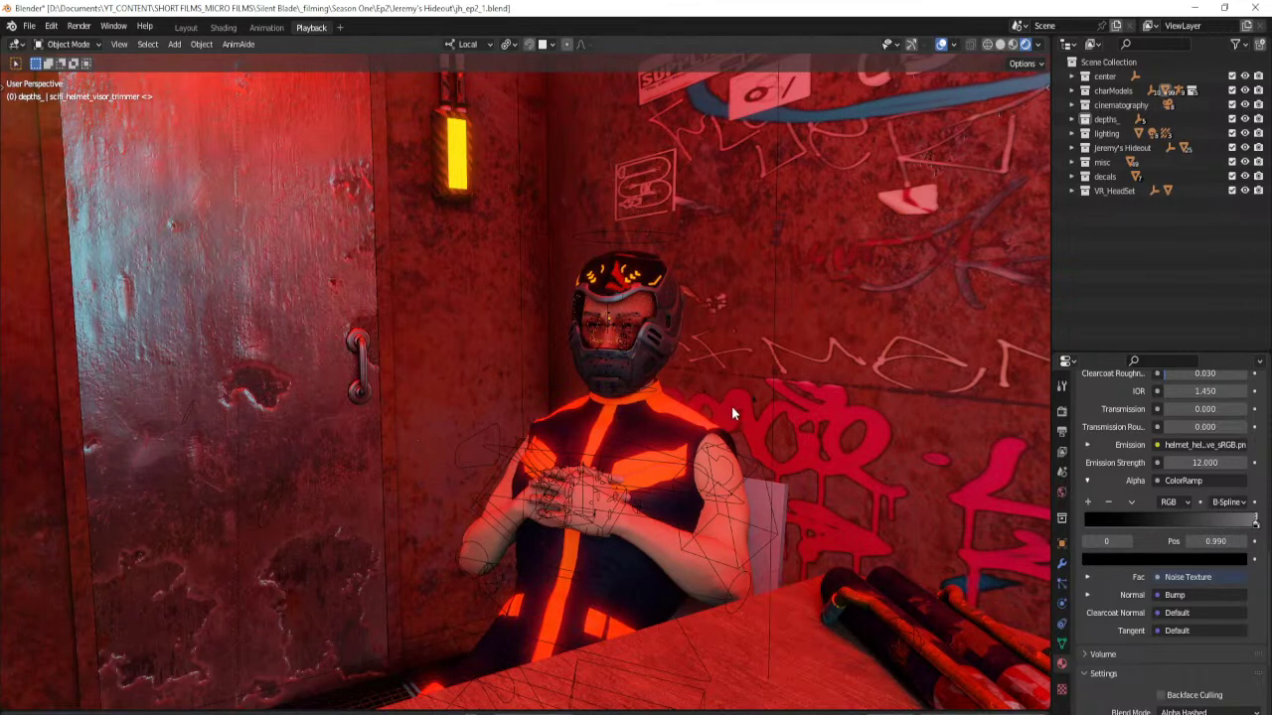
# Set the alpha ramp's interpolation to Linear, frame the helmet and save the file.
pyautogui.click(1229, 501)
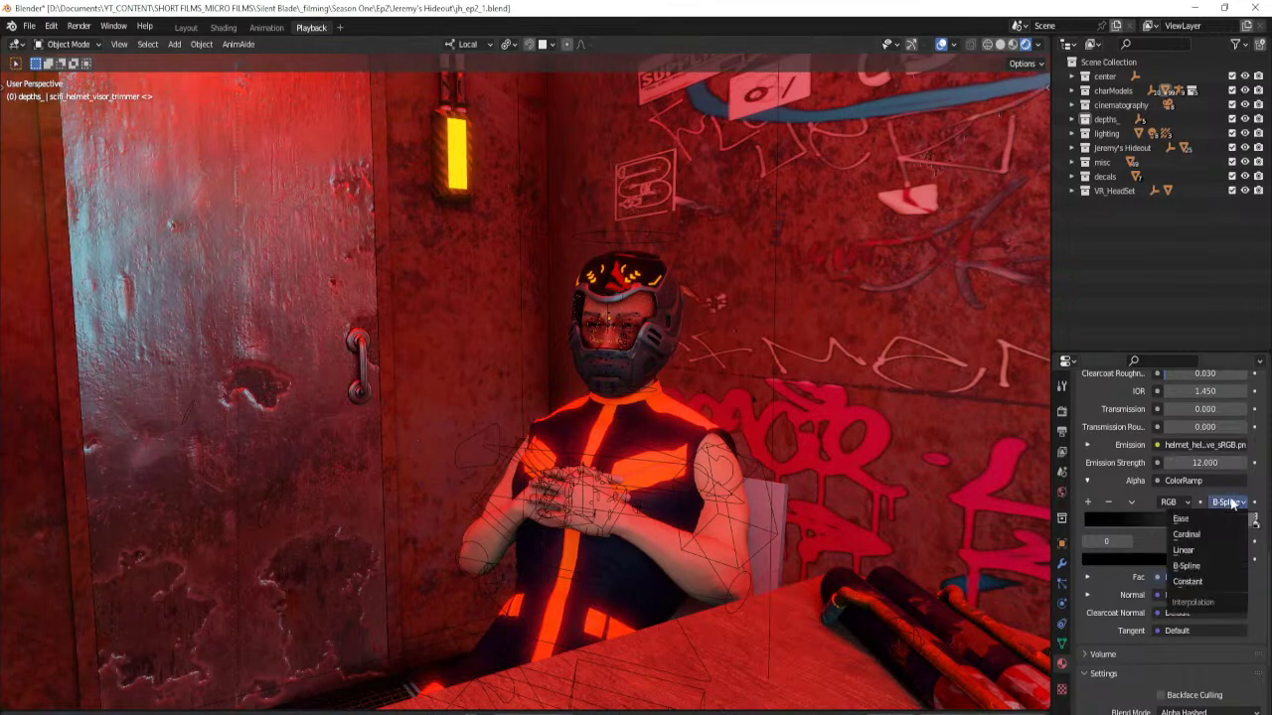
pyautogui.click(1215, 550)
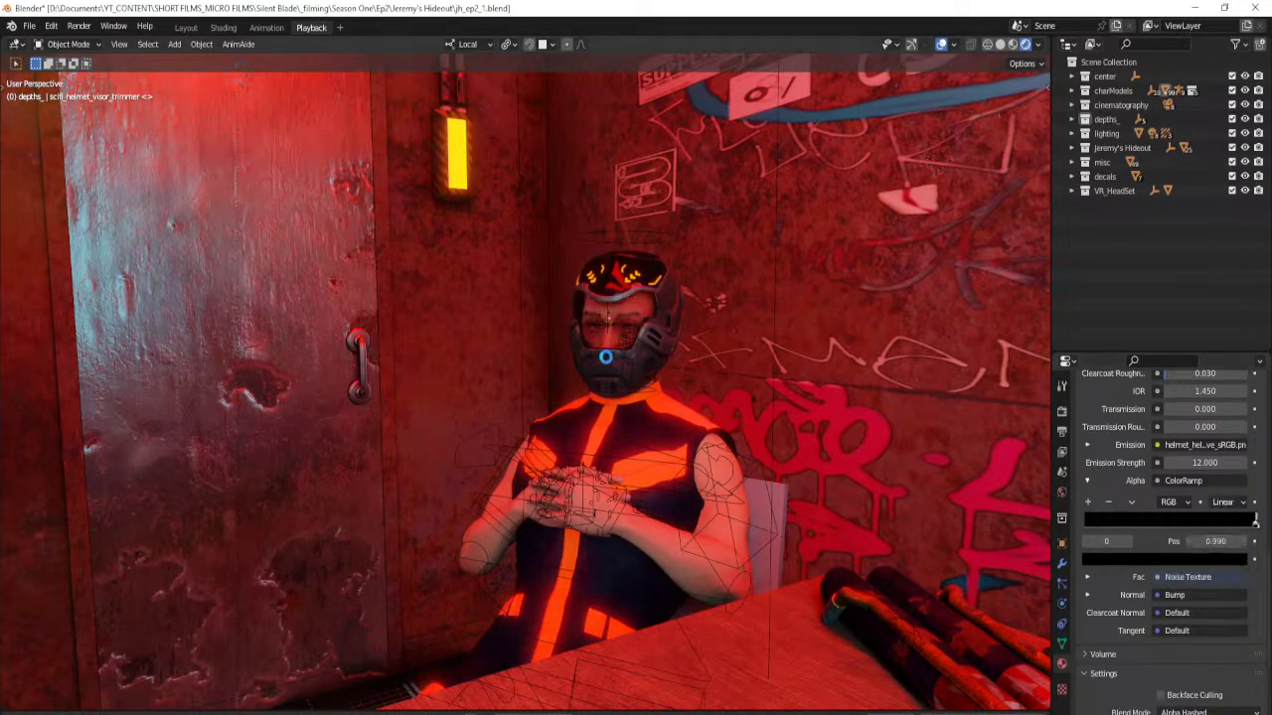
pyautogui.click(642, 301)
pyautogui.press('KP_Decimal')
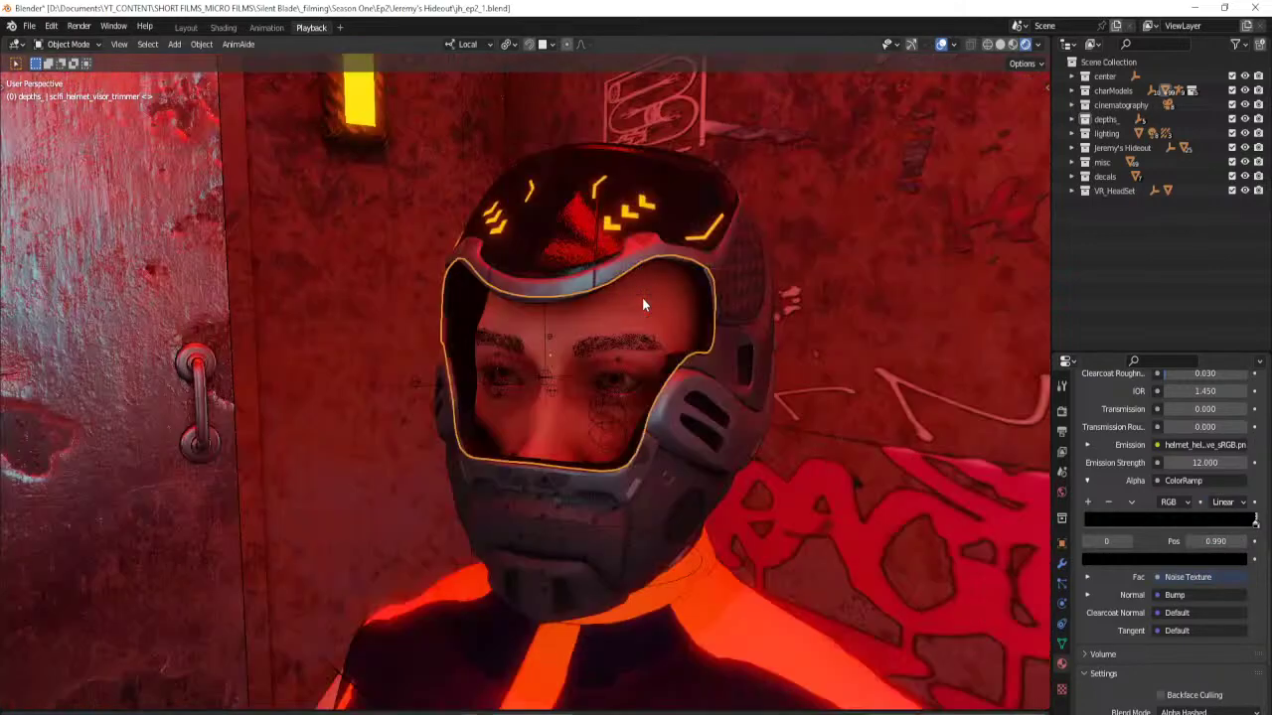
pyautogui.hotkey('alt', 'a')
pyautogui.moveTo(518, 412); pyautogui.dragTo(581, 494, button='middle')
pyautogui.hotkey('ctrl', 's')
# Inspect the character's eyes and face through the open helmet, up close and from the front.
pyautogui.scroll(4, 580, 492)
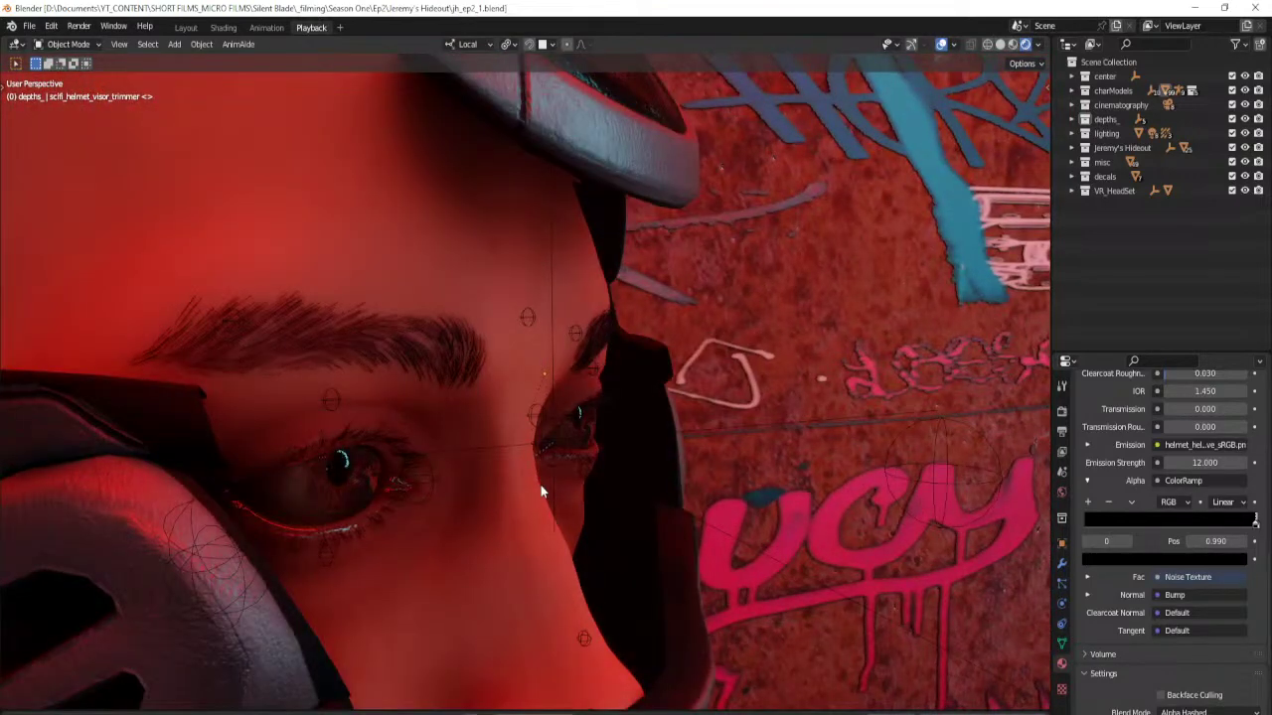
pyautogui.moveTo(541, 485); pyautogui.dragTo(557, 513, button='middle')
pyautogui.scroll(-8, 565, 463)
pyautogui.scroll(-2, 514, 465)
pyautogui.scroll(1, 515, 467)
pyautogui.scroll(-2, 519, 461)
pyautogui.scroll(6, 506, 509)
pyautogui.scroll(3, 542, 478)
pyautogui.keyDown('shift'); pyautogui.moveTo(534, 585); pyautogui.dragTo(559, 511, button='middle'); pyautogui.keyUp('shift')
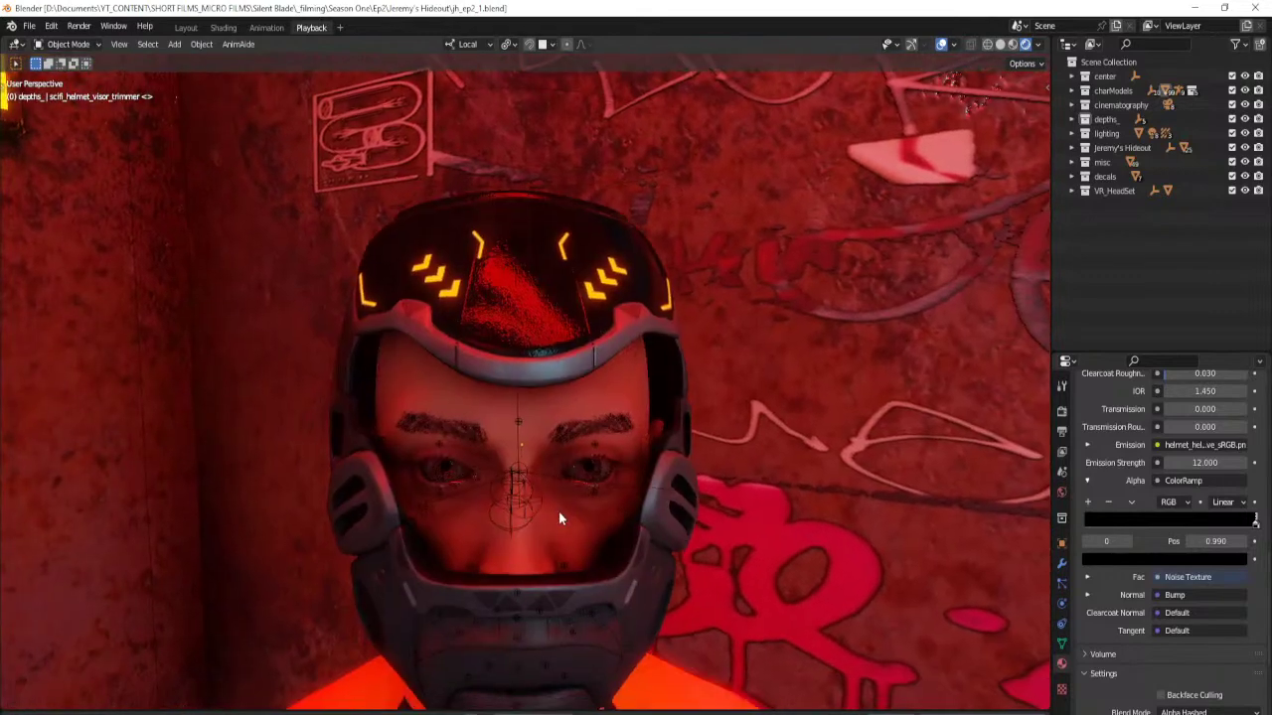
# Switch to Material Preview shading and put Trimmer_Rig into Pose Mode.
pyautogui.press('z')
pyautogui.click(556, 595)
pyautogui.click(518, 514)
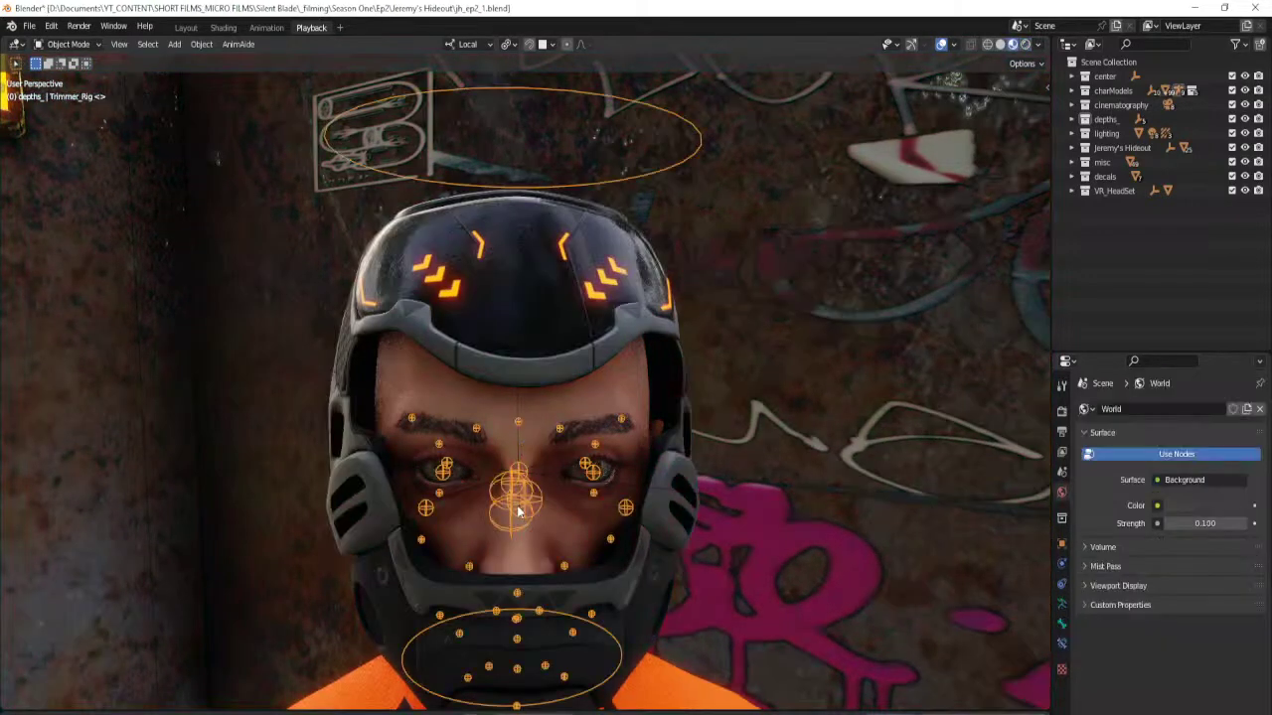
pyautogui.hotkey('ctrl', 'Tab')
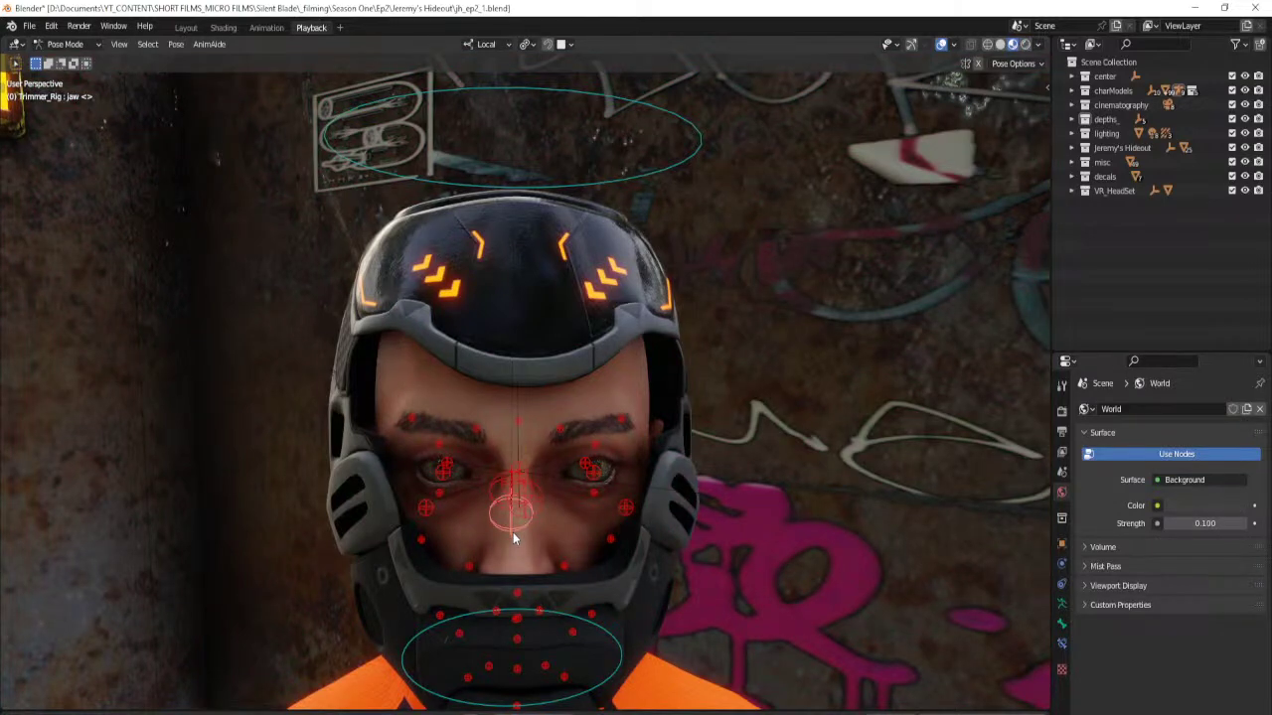
# Switch to Solid shading and hide Trimmer's helmet visor, scifi_helmet_visor_trimmer, in the viewport.
pyautogui.press('z')
pyautogui.press('6')
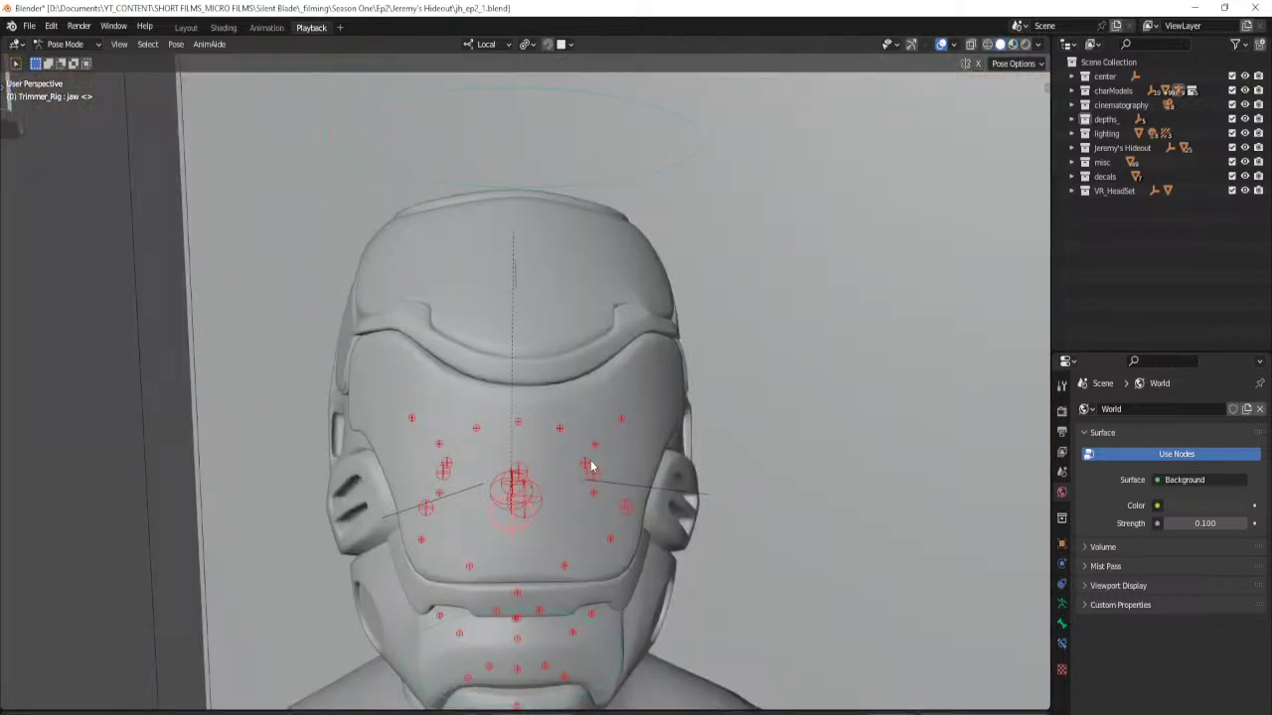
pyautogui.click(651, 386)
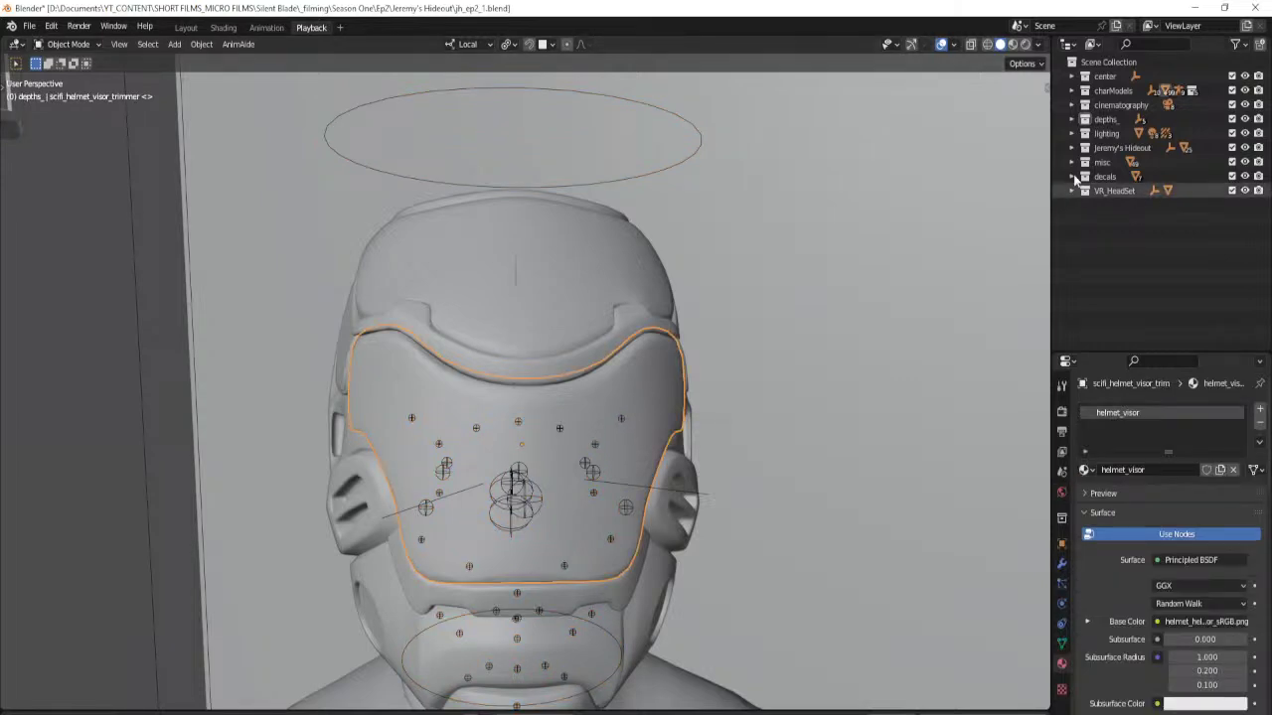
pyautogui.click(1071, 91)
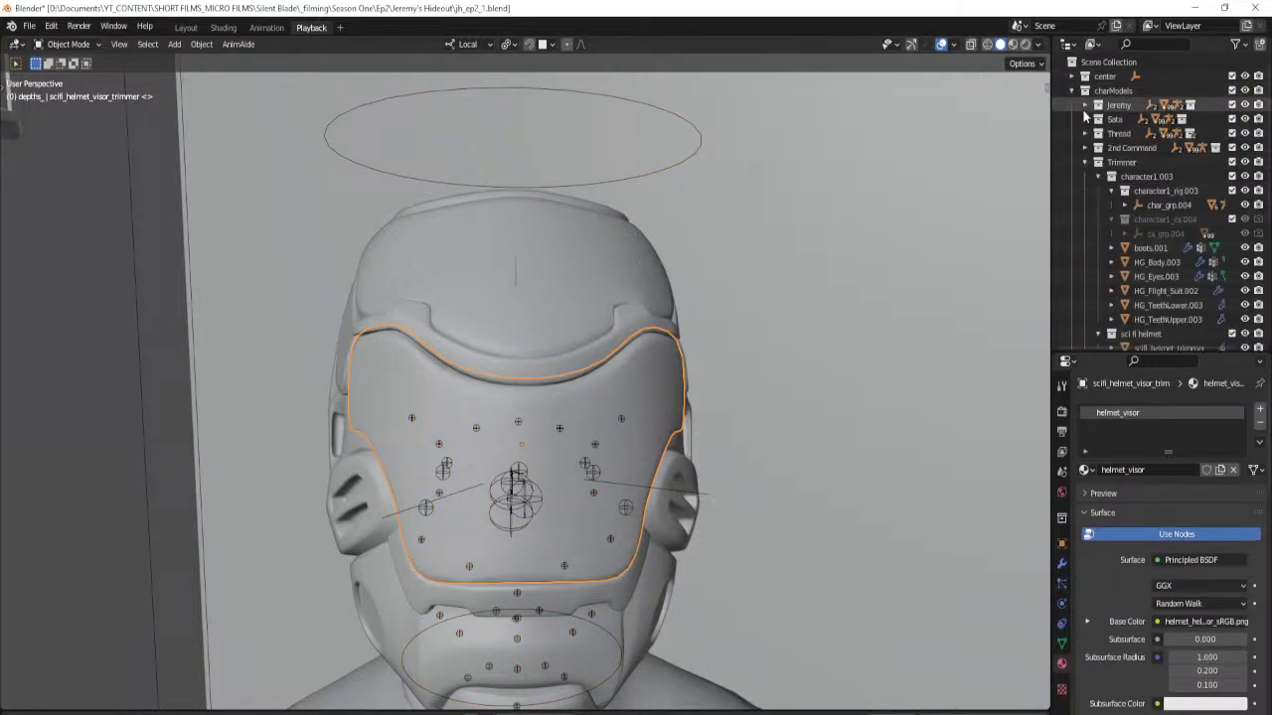
pyautogui.click(1084, 162)
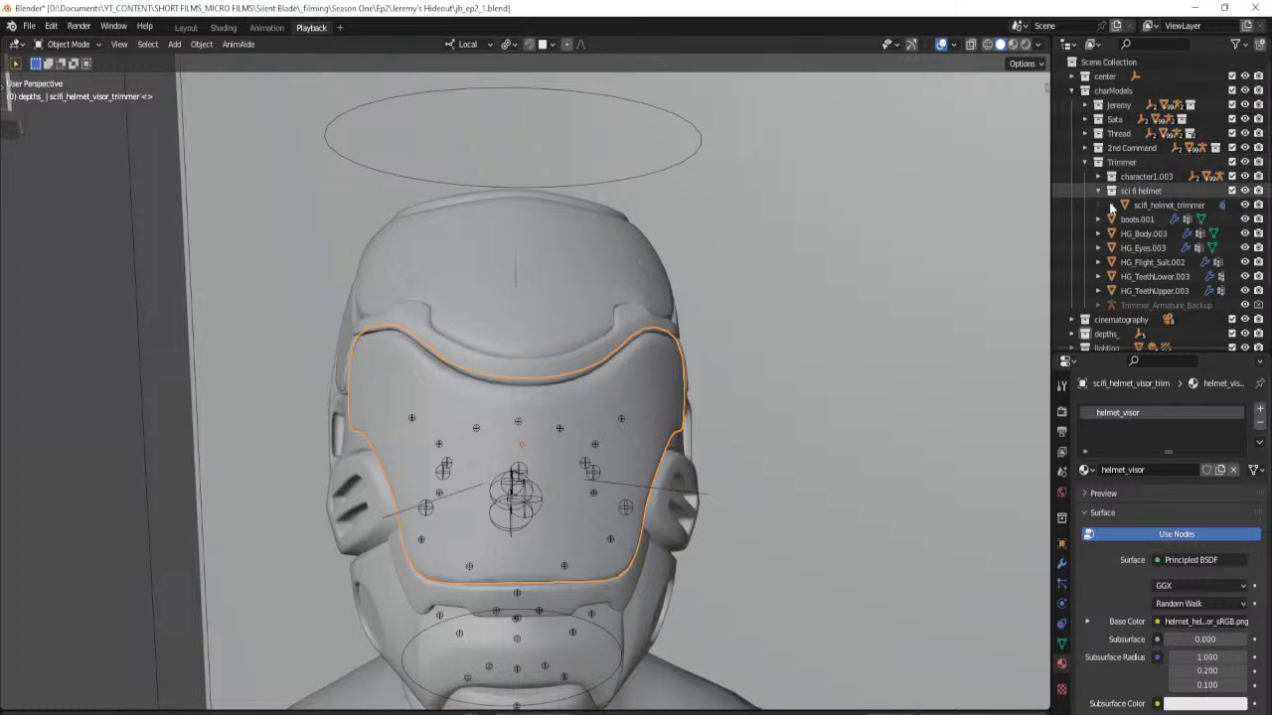
pyautogui.click(1112, 204)
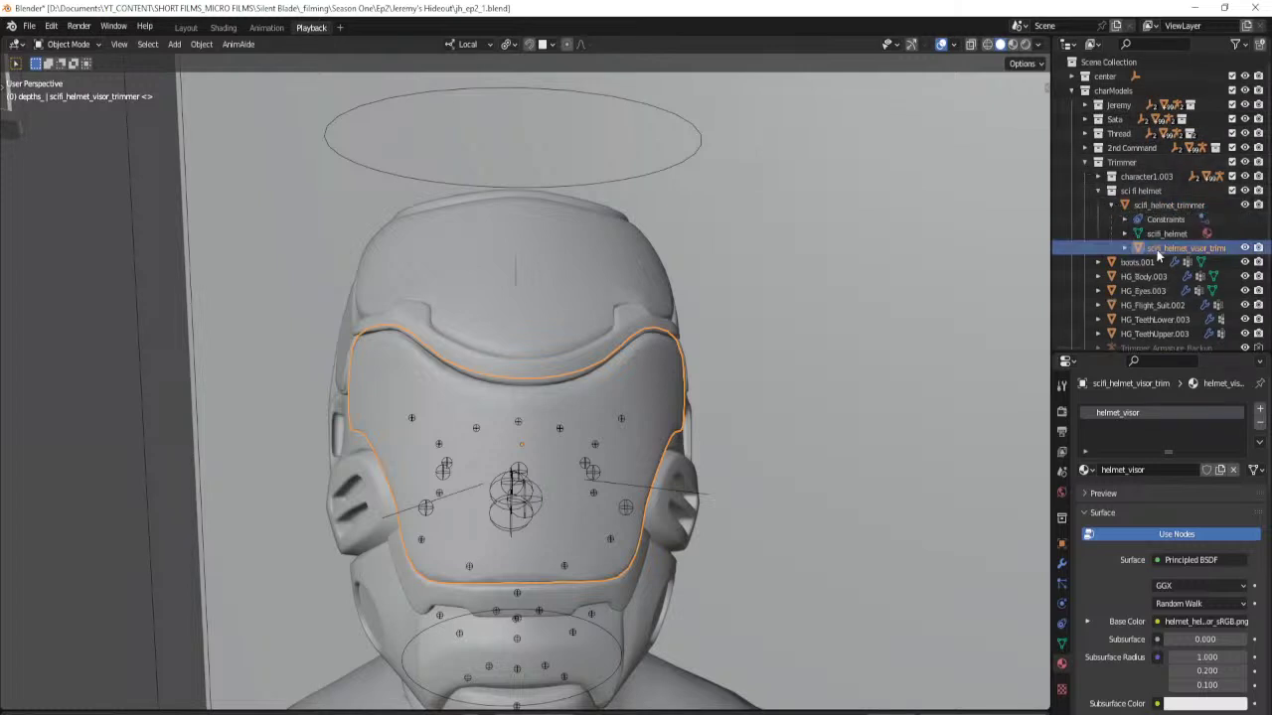
pyautogui.click(1244, 247)
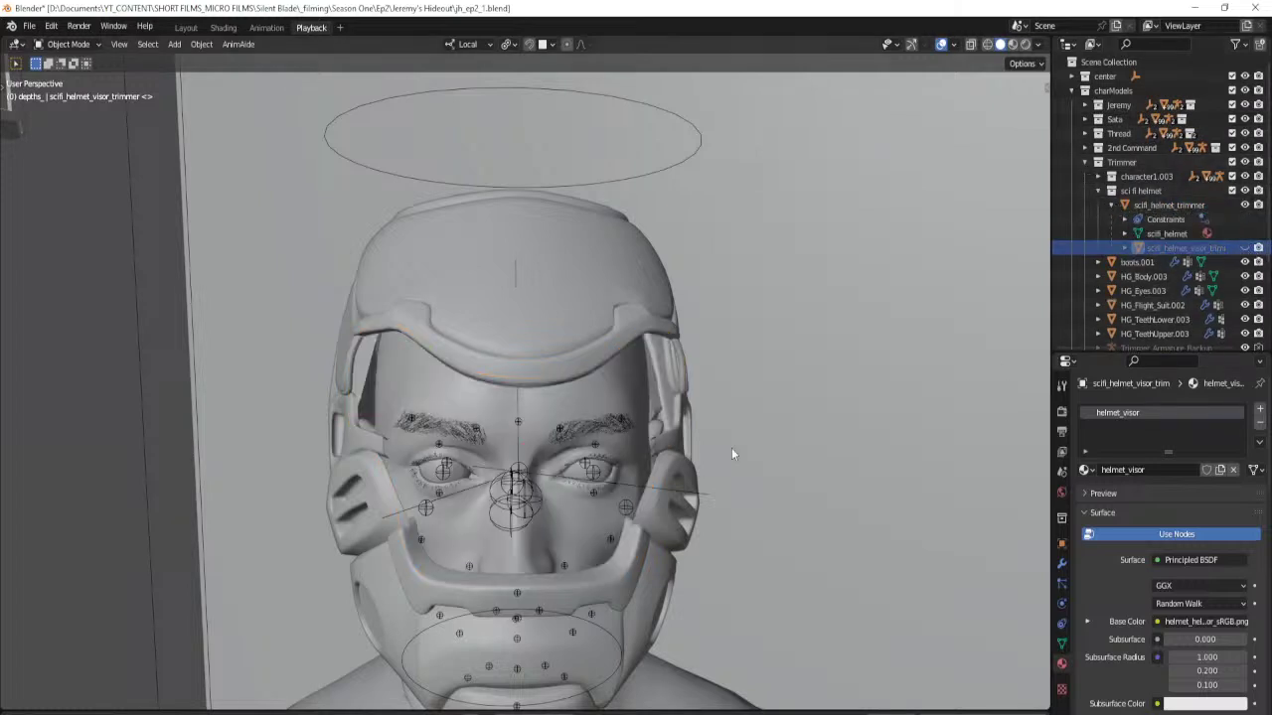
# Put Trimmer_Rig into Pose Mode and move the eyeball_lookat_master bone to adjust where the eyes look.
pyautogui.click(525, 514)
pyautogui.hotkey('ctrl', 'Tab')
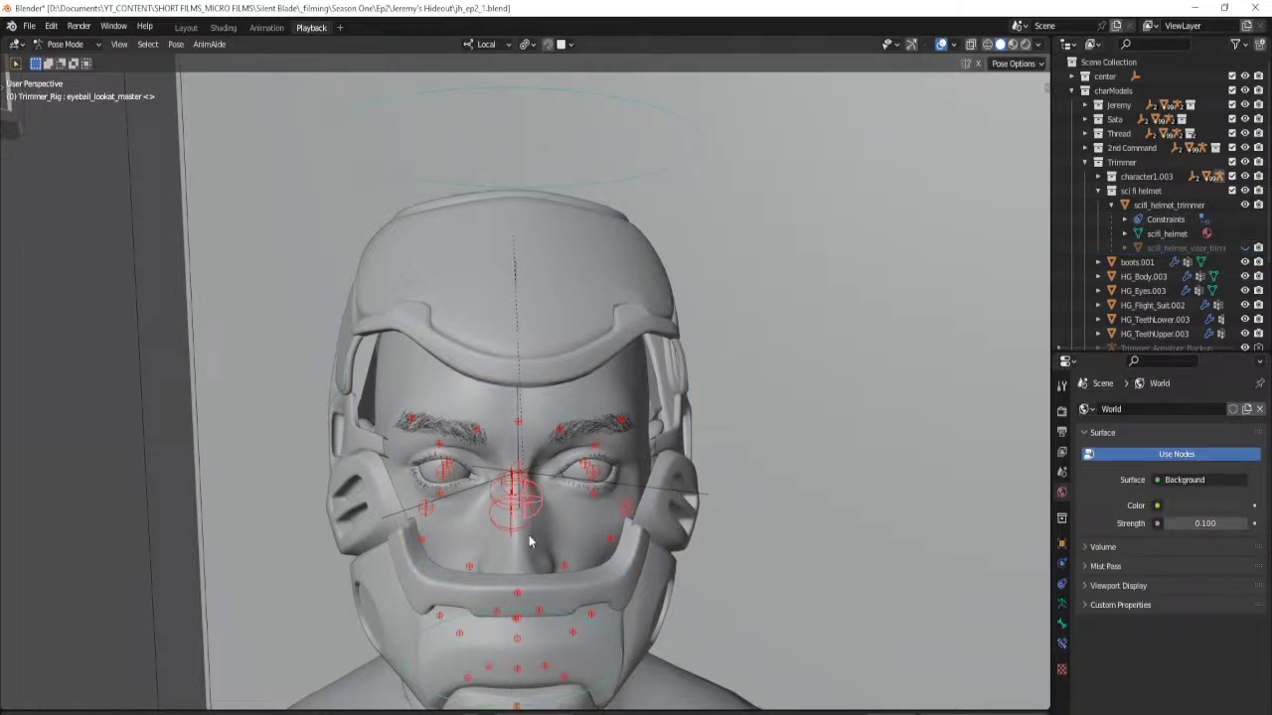
pyautogui.moveTo(520, 519)
pyautogui.mouseDown(button='middle')
pyautogui.moveTo(592, 543)
pyautogui.moveTo(438, 504)
pyautogui.moveTo(483, 521)
pyautogui.moveTo(497, 509)
pyautogui.mouseUp(button='middle')
pyautogui.scroll(-3, 503, 504)
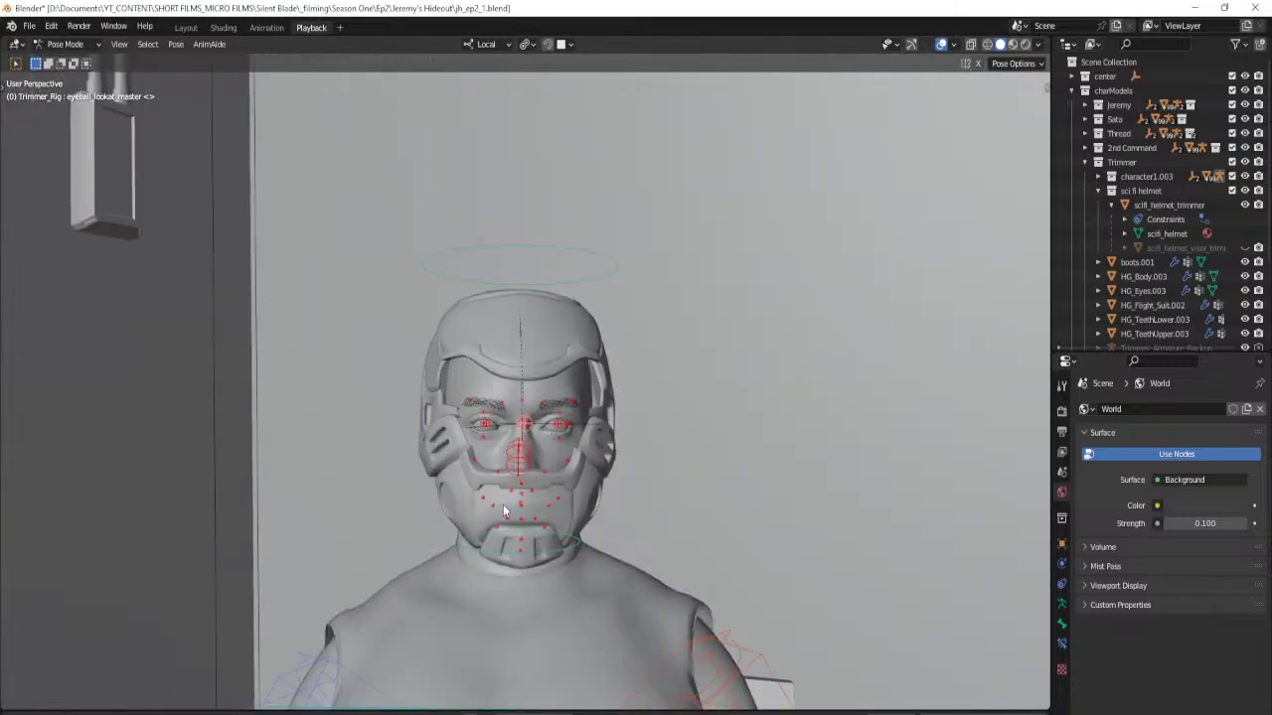
pyautogui.scroll(2, 503, 510)
pyautogui.press('g')
pyautogui.click(541, 502)
pyautogui.scroll(3, 566, 510)
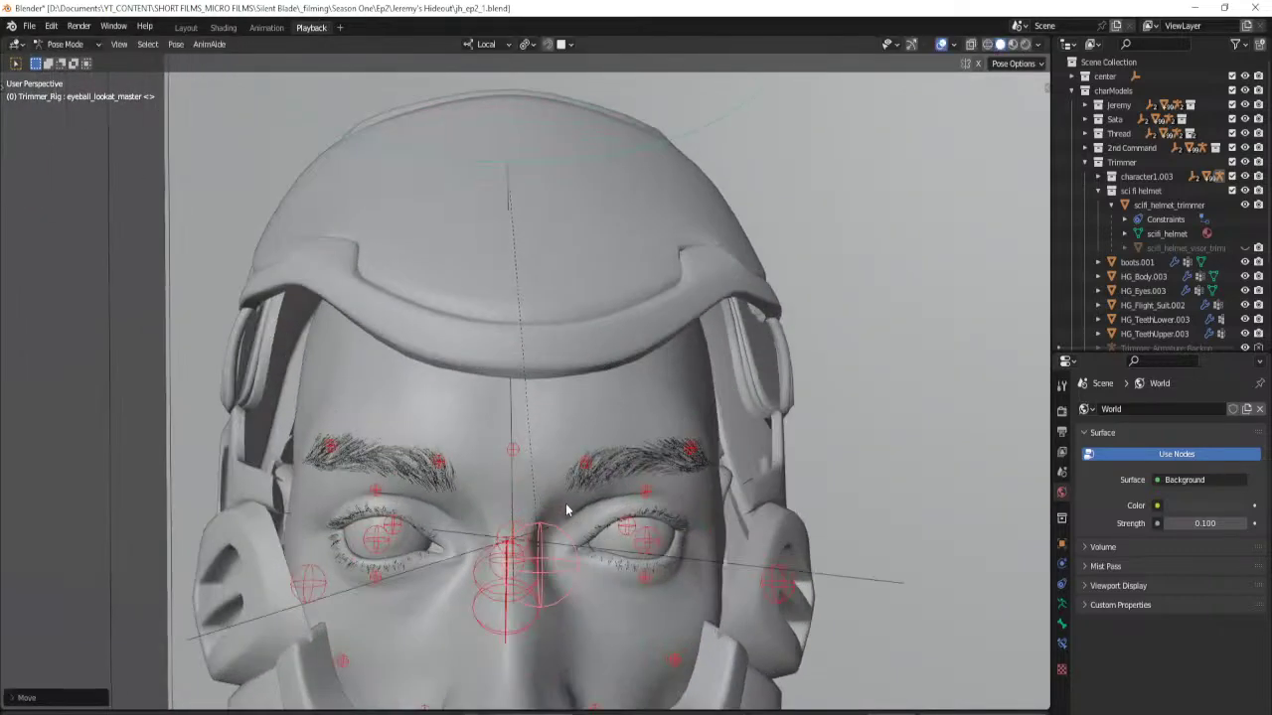
pyautogui.press('g')
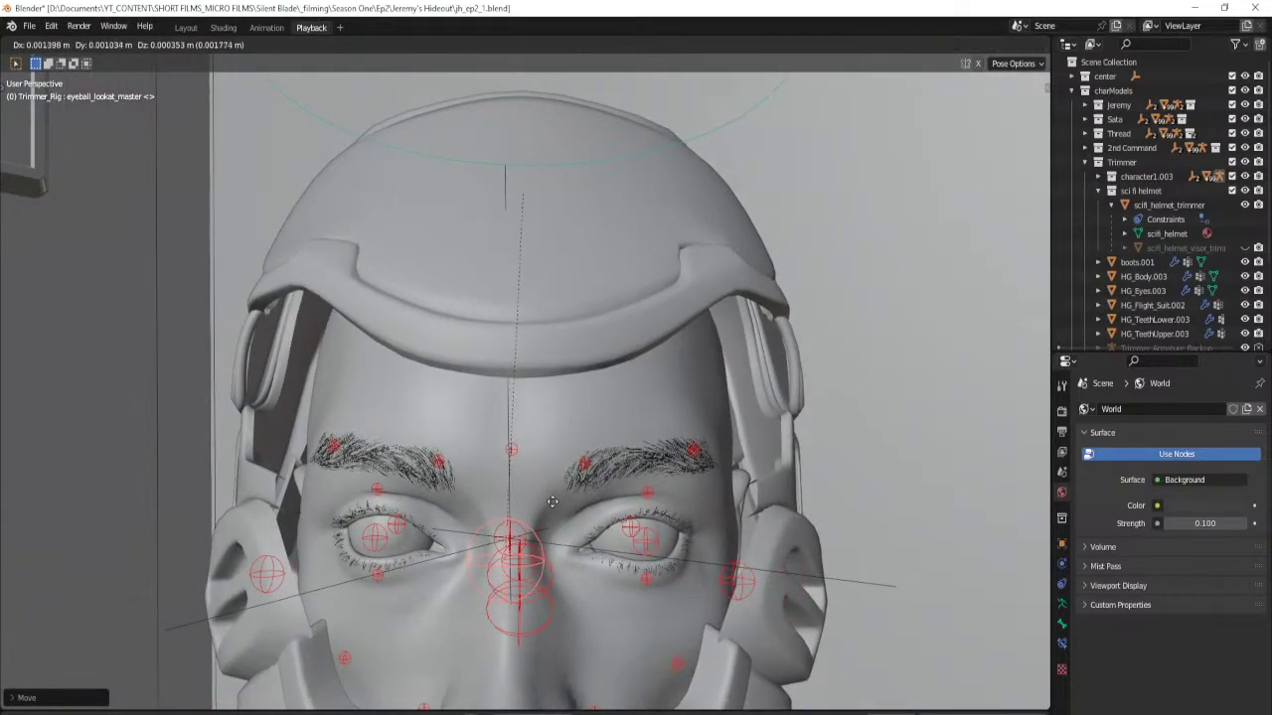
pyautogui.click(553, 502)
# Return Trimmer_Rig to Object Mode, deselect everything and view the face in Rendered shading.
pyautogui.hotkey('ctrl', 'Tab')
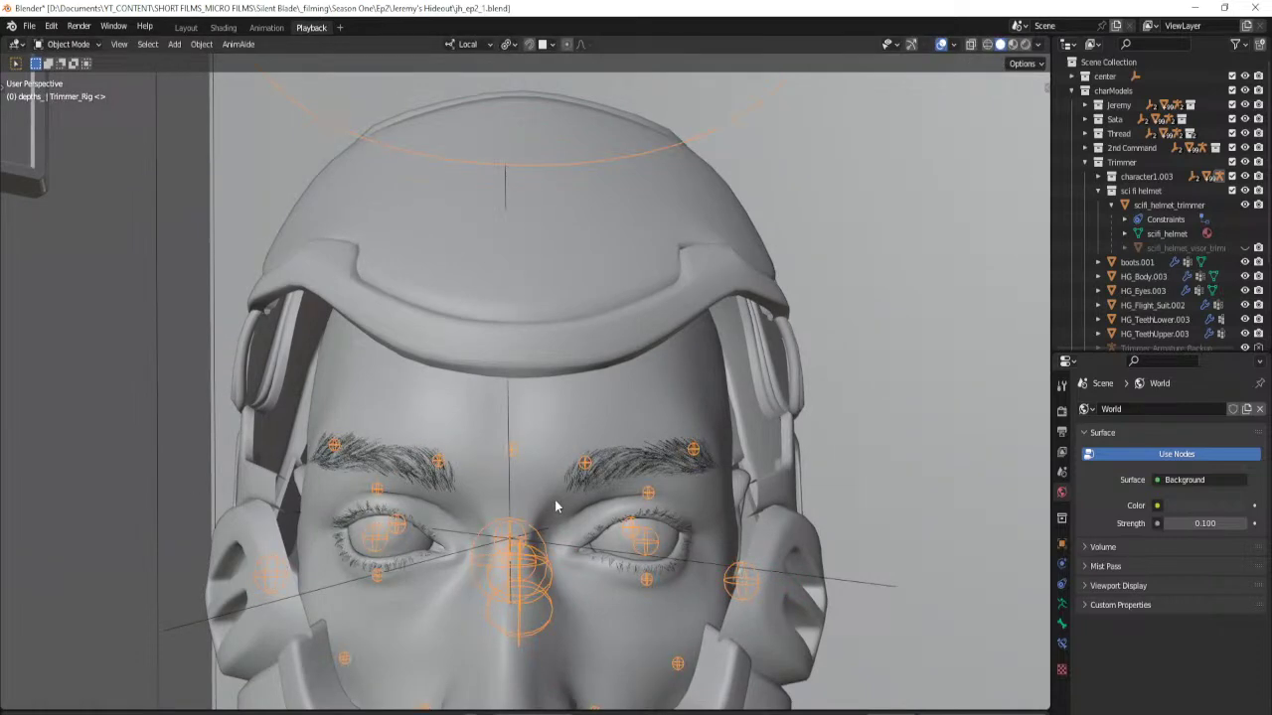
pyautogui.hotkey('alt', 'a')
pyautogui.press('z')
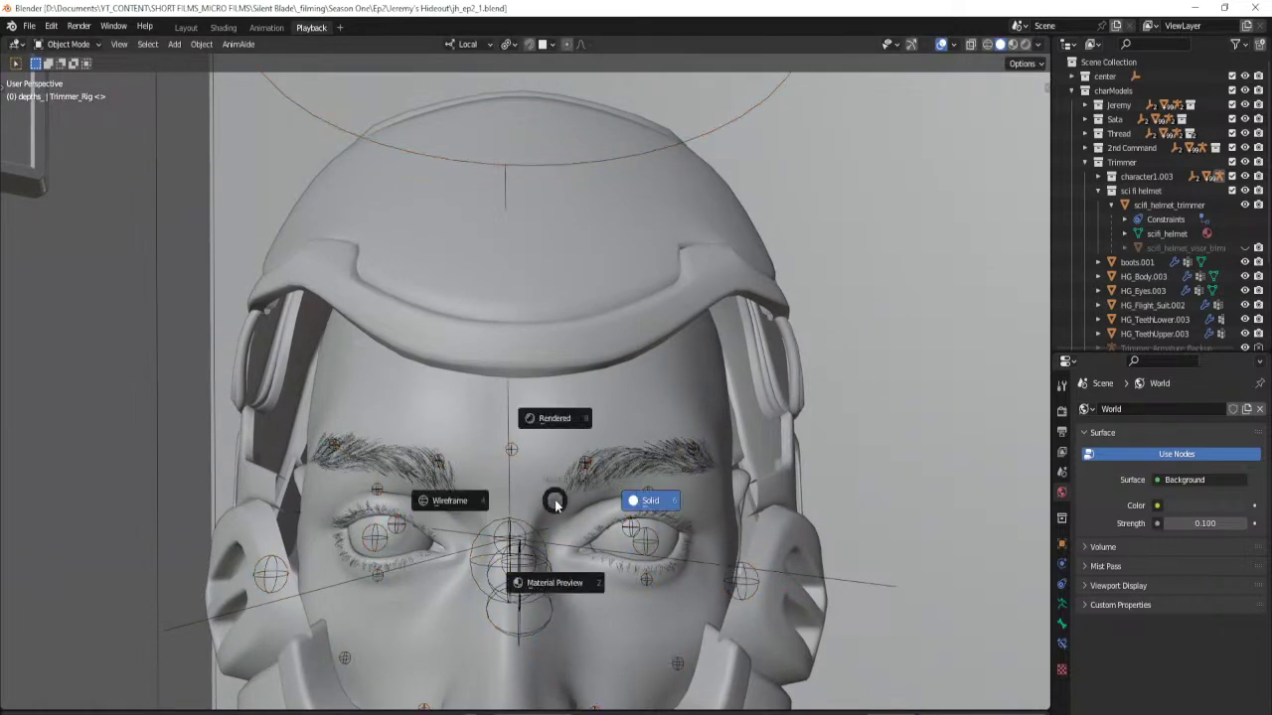
pyautogui.press('8')
pyautogui.moveTo(618, 575); pyautogui.dragTo(644, 473, button='middle')
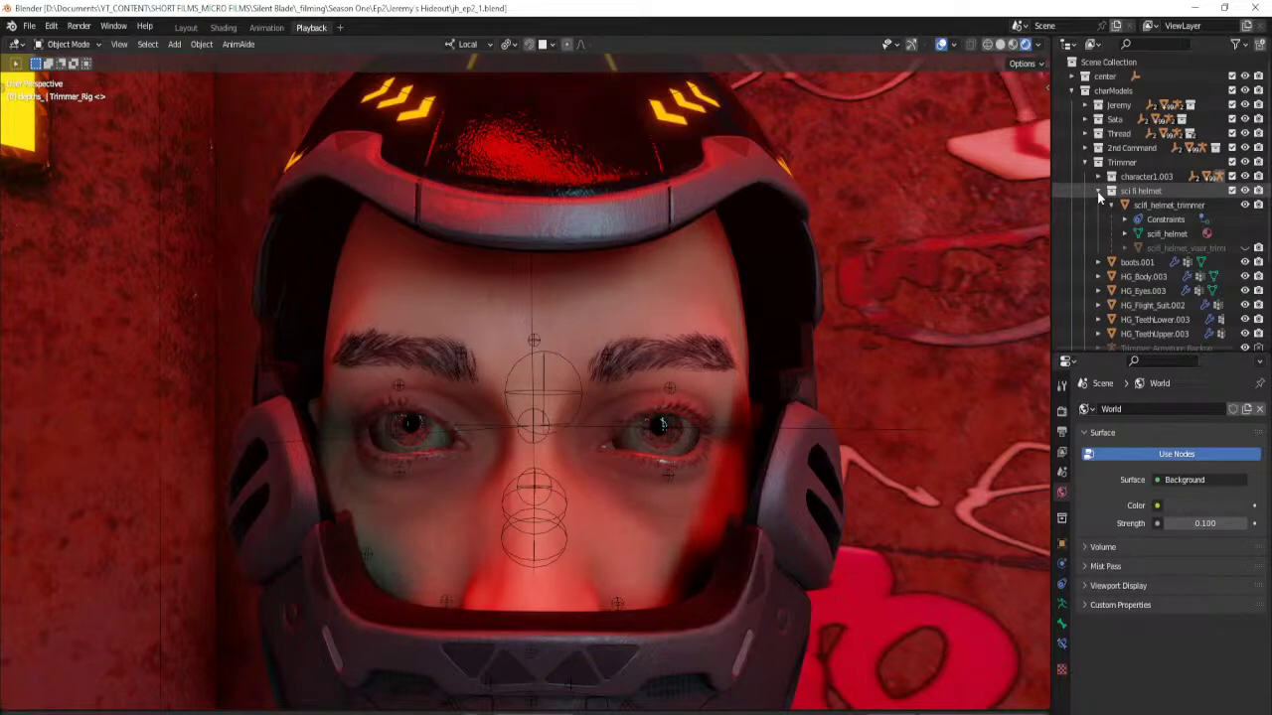
# Show Trimmer's helmet visor in the viewport again and collapse the charModels collection hierarchy.
pyautogui.click(1245, 249)
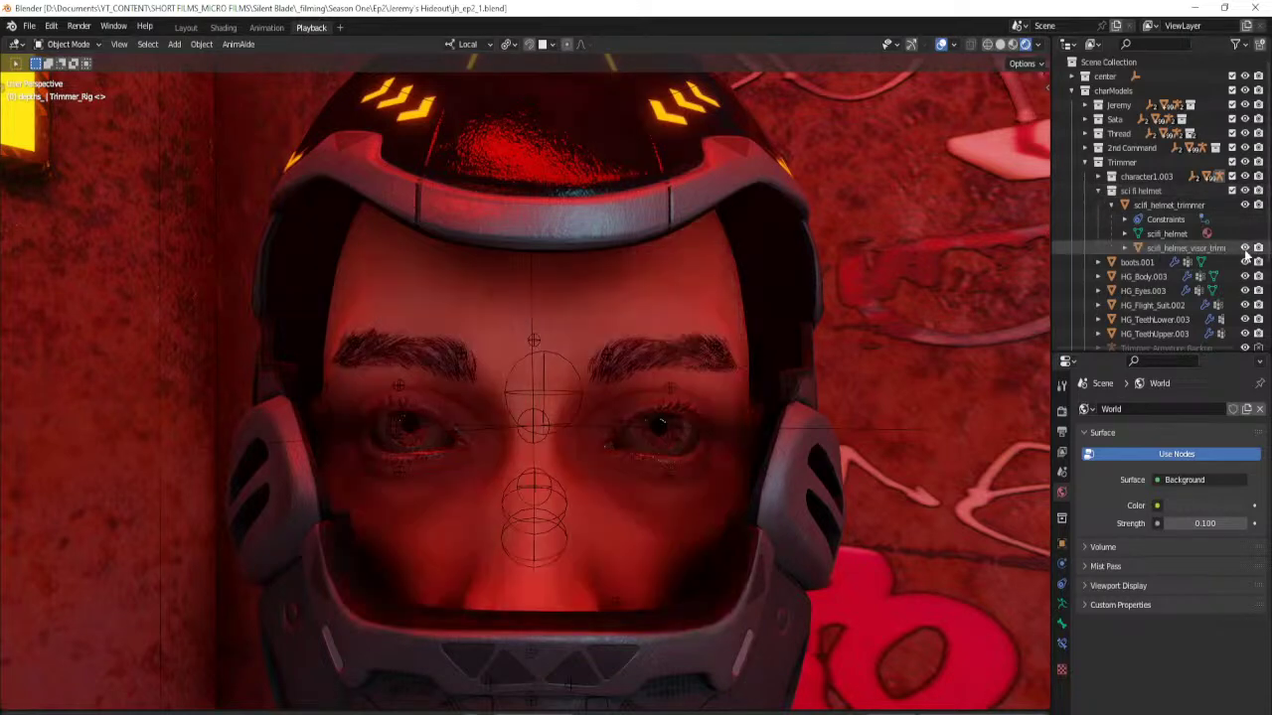
pyautogui.click(1097, 191)
pyautogui.click(1085, 162)
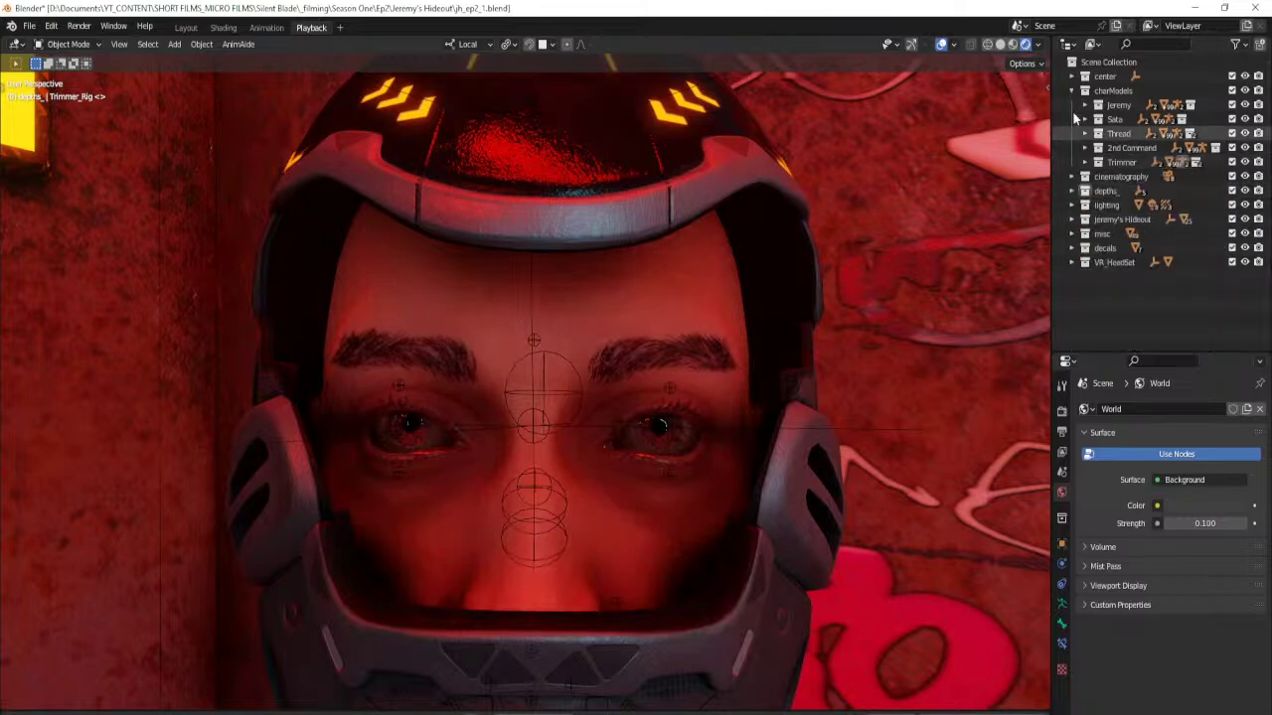
pyautogui.click(1072, 90)
# Create a new collection directly under Scene Collection and name it focal.
pyautogui.click(1113, 62)
pyautogui.rightClick(1108, 67)
pyautogui.click(1101, 70)
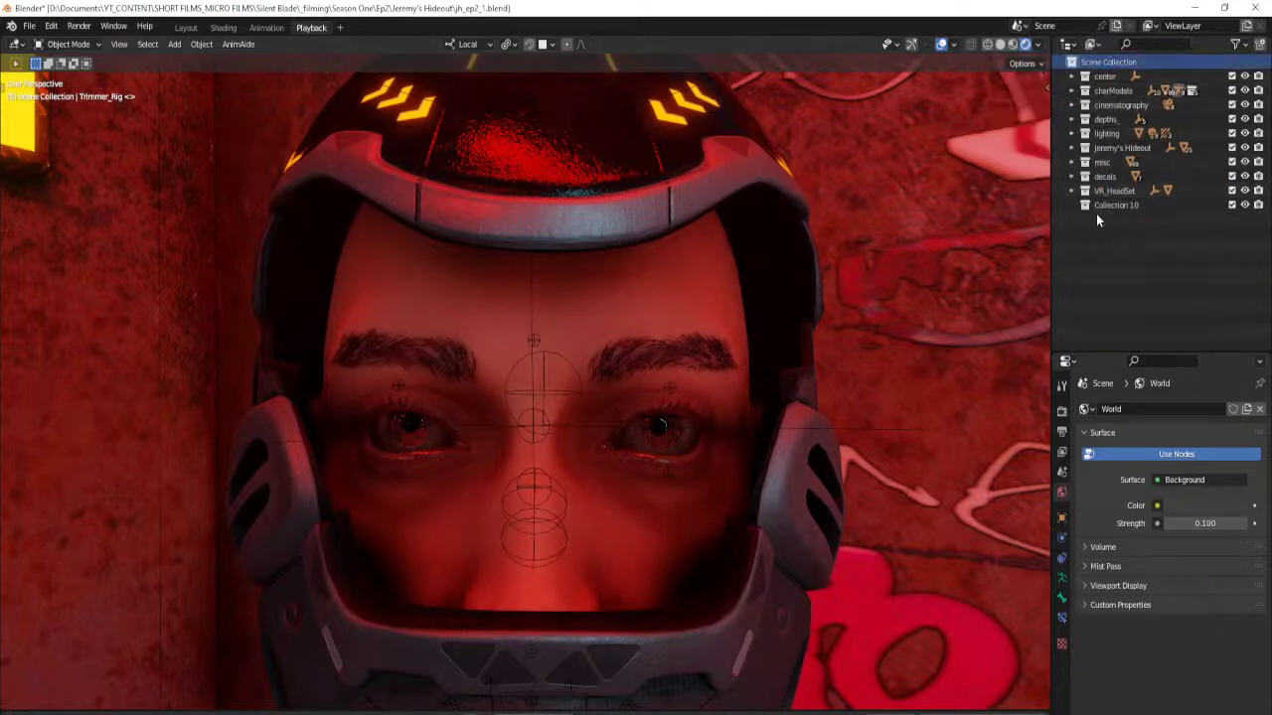
pyautogui.click(1103, 204)
pyautogui.doubleClick(1103, 204)
pyautogui.write('focal')
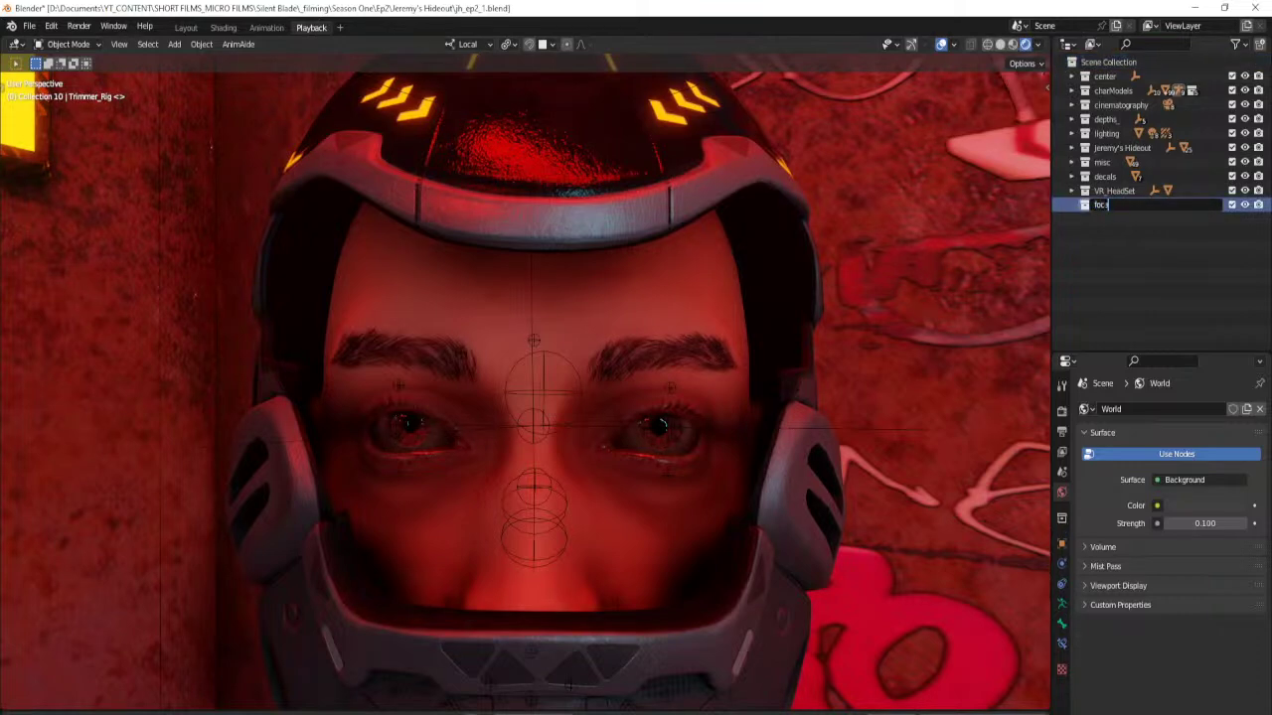
pyautogui.press('Return')
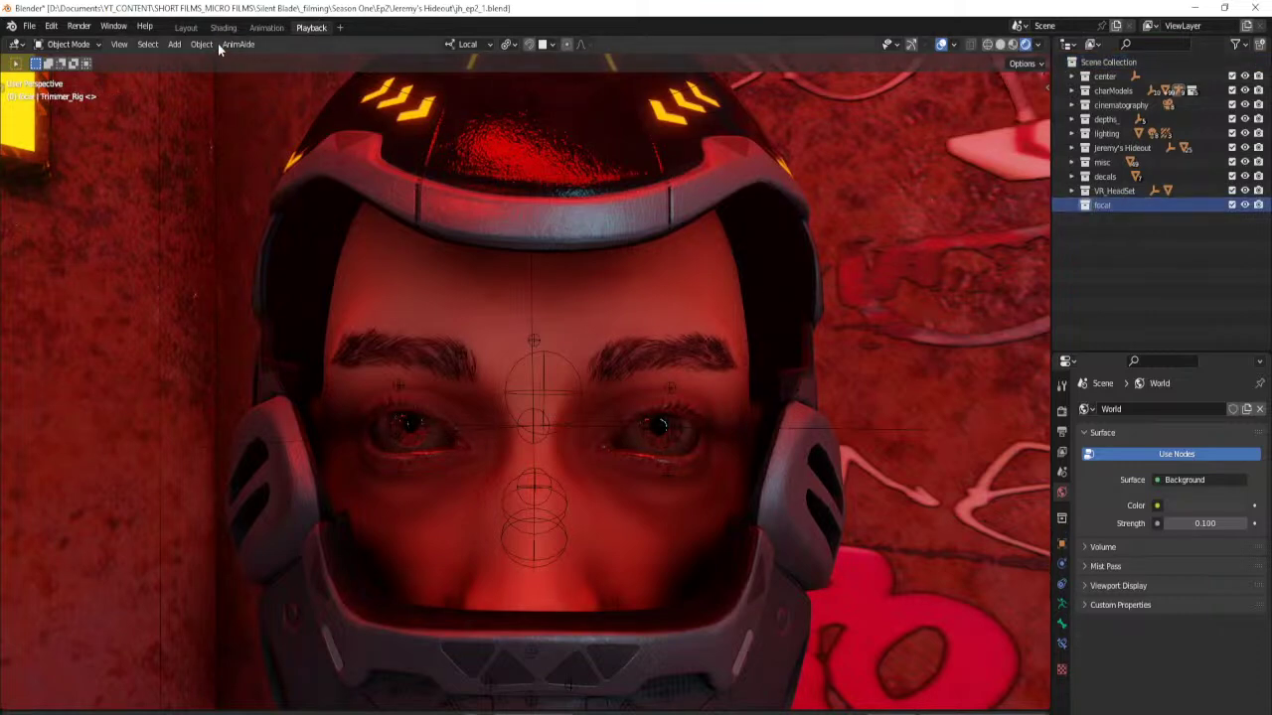
# Switch to Solid shading and open the Layout workspace with a view of the hideout room.
pyautogui.press('z')
pyautogui.click(743, 275)
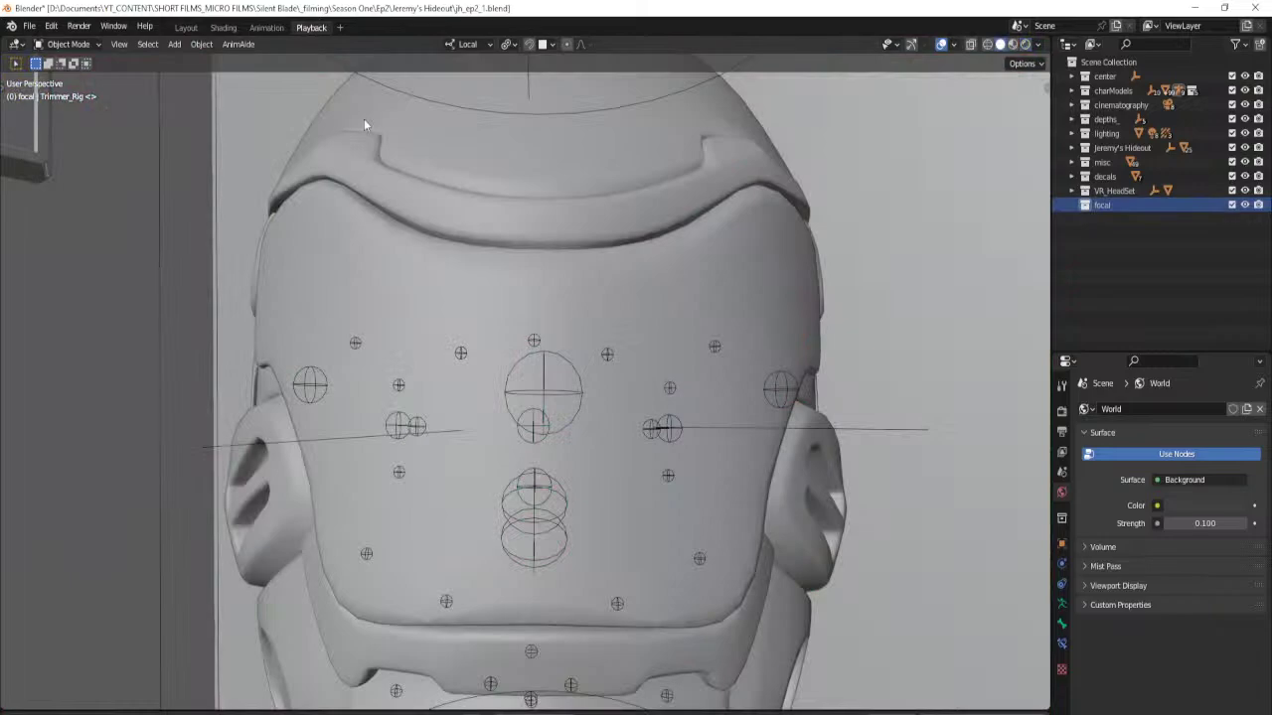
pyautogui.click(186, 27)
pyautogui.click(266, 27)
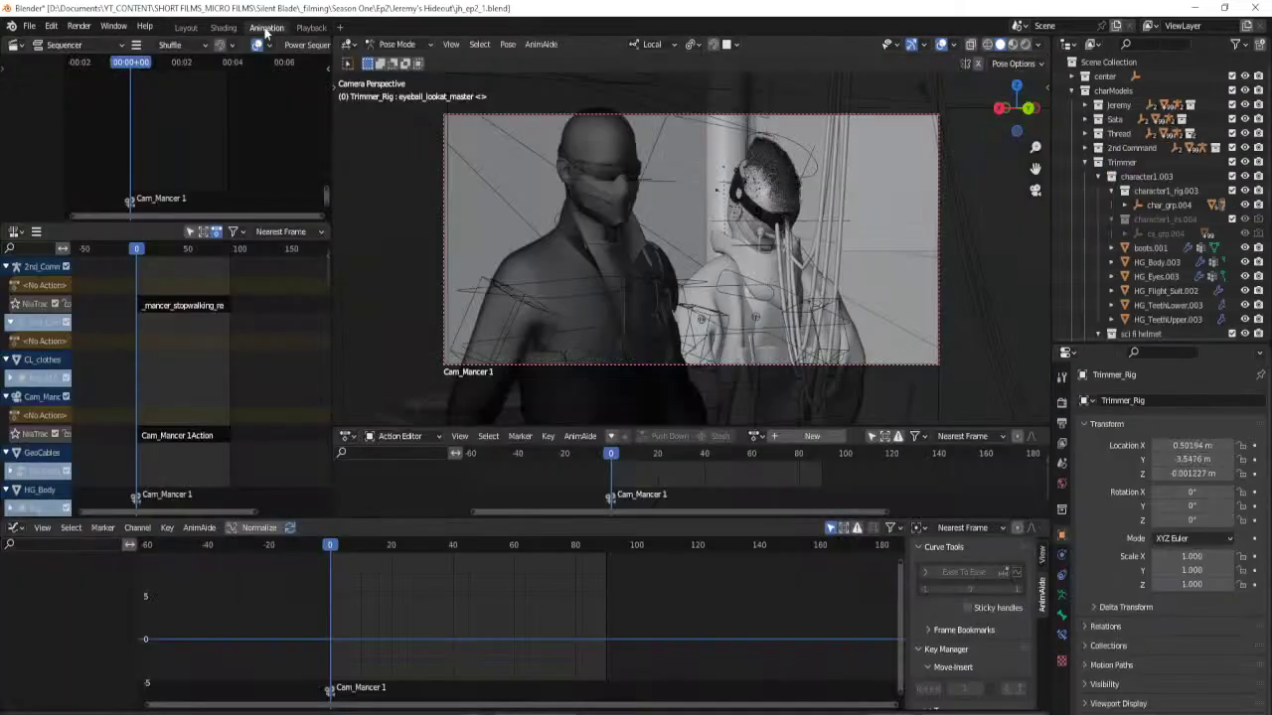
pyautogui.click(186, 27)
pyautogui.moveTo(612, 273); pyautogui.dragTo(452, 358, button='middle')
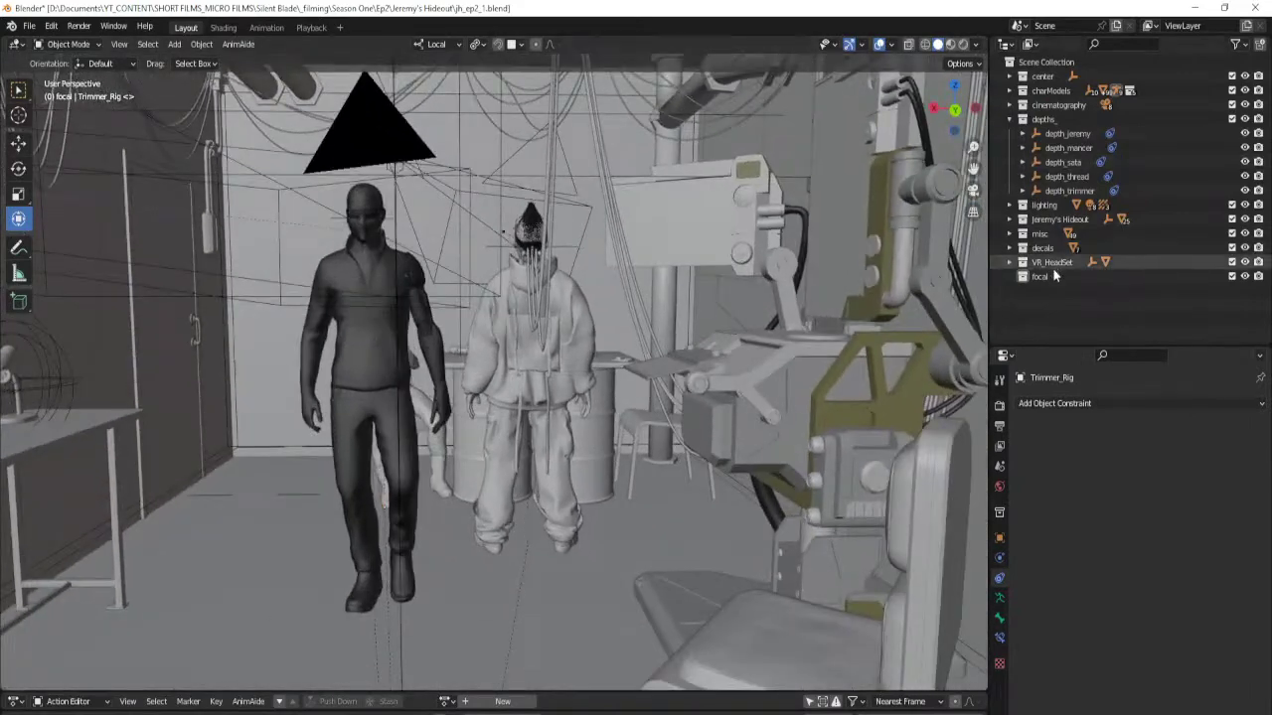
# Collapse the depths_ collection, make focal the active collection and add an empty to it.
pyautogui.click(1009, 119)
pyautogui.click(1041, 207)
pyautogui.scroll(-4, 602, 328)
pyautogui.hotkey('shift', 'a')
pyautogui.moveTo(598, 331)
pyautogui.click(687, 334)
# Raise the new empty above the floor, resize it and apply its scale.
pyautogui.press('g')
pyautogui.press('Return')
pyautogui.press('s')
pyautogui.press('Return')
pyautogui.hotkey('ctrl', 'a')
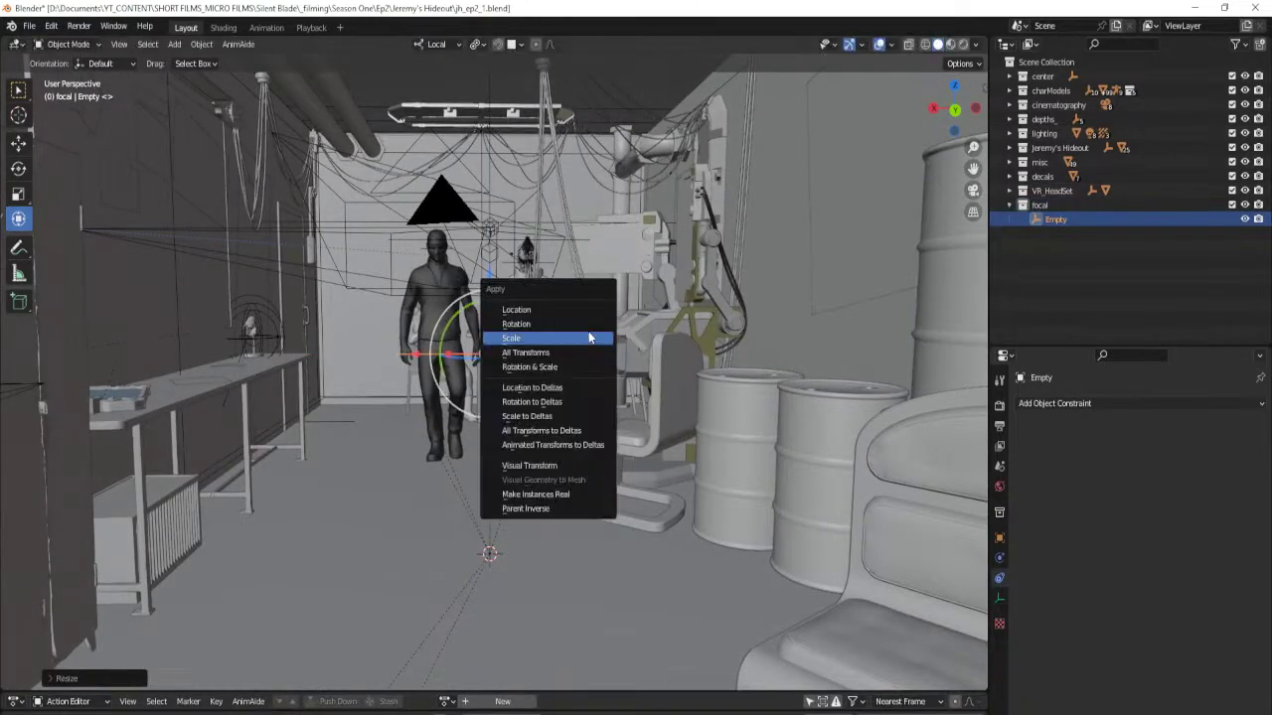
pyautogui.click(588, 338)
# Rename the empty as focal_trimmer.
pyautogui.press('F2')
pyautogui.write('focal_trimmer')
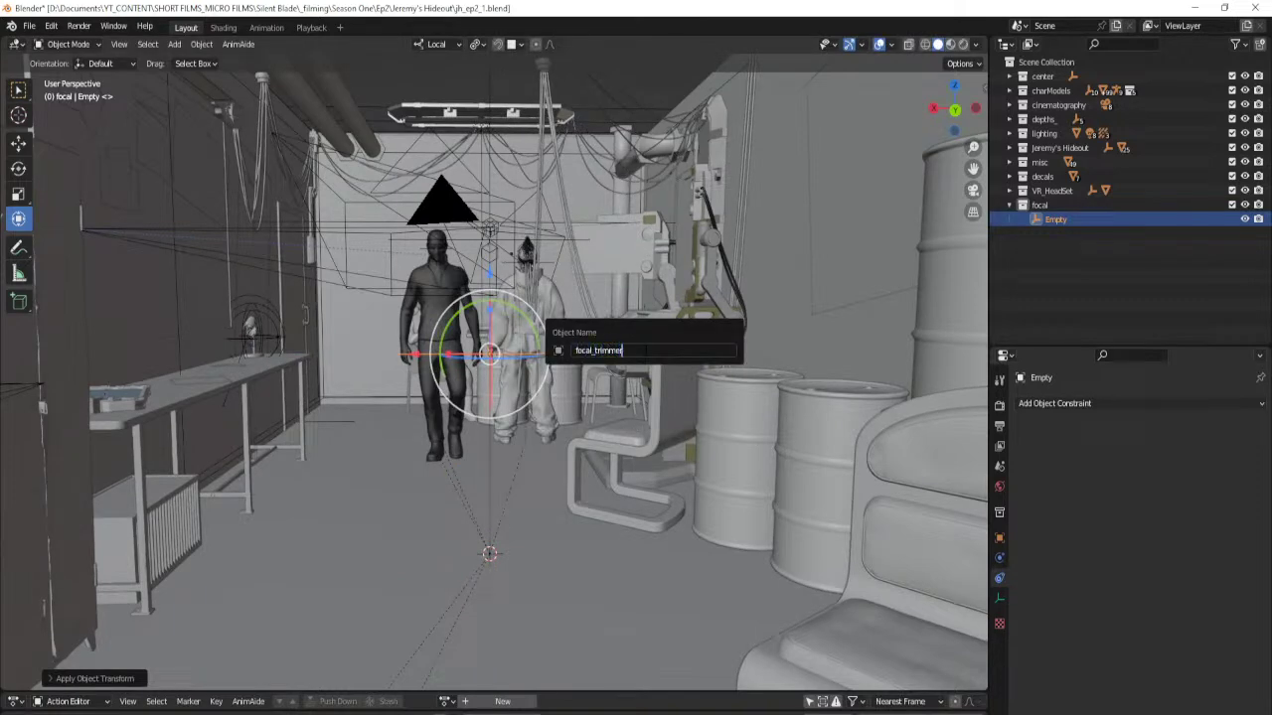
pyautogui.press('Return')
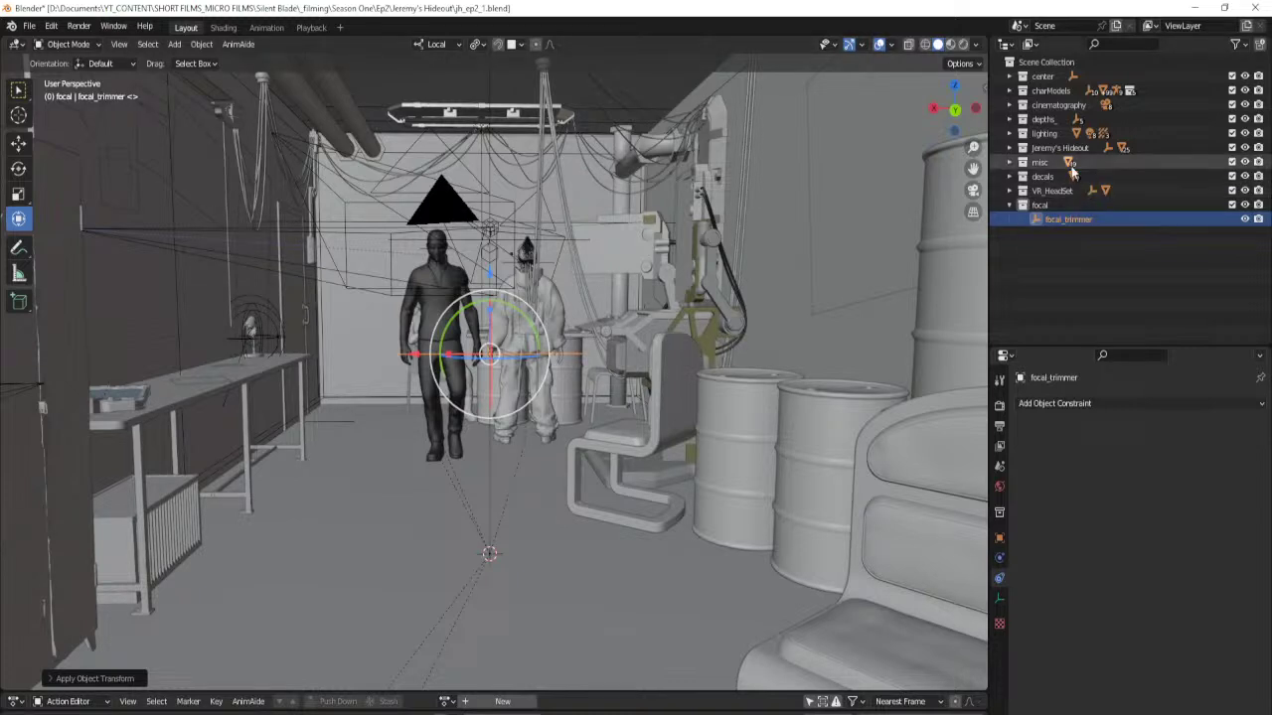
# Use the 3D cursor to snap the focal_trimmer empty to the position of depth_thread.
pyautogui.click(1077, 119)
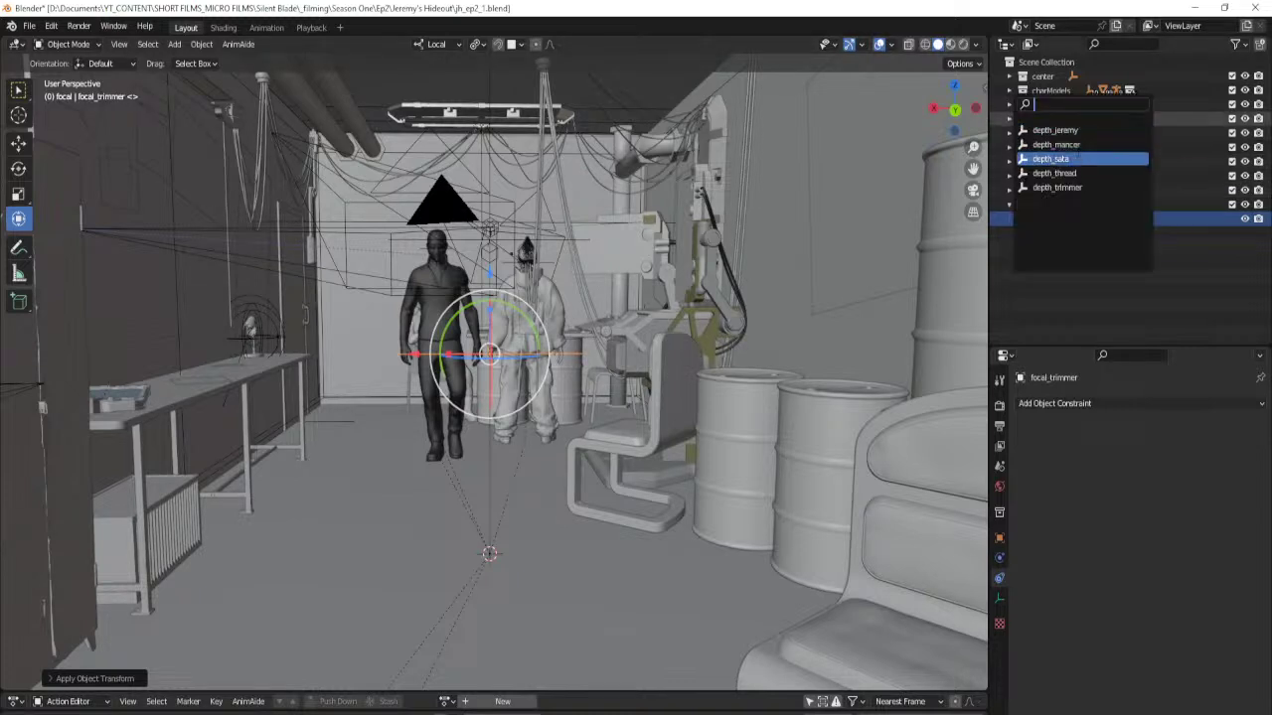
pyautogui.click(1054, 173)
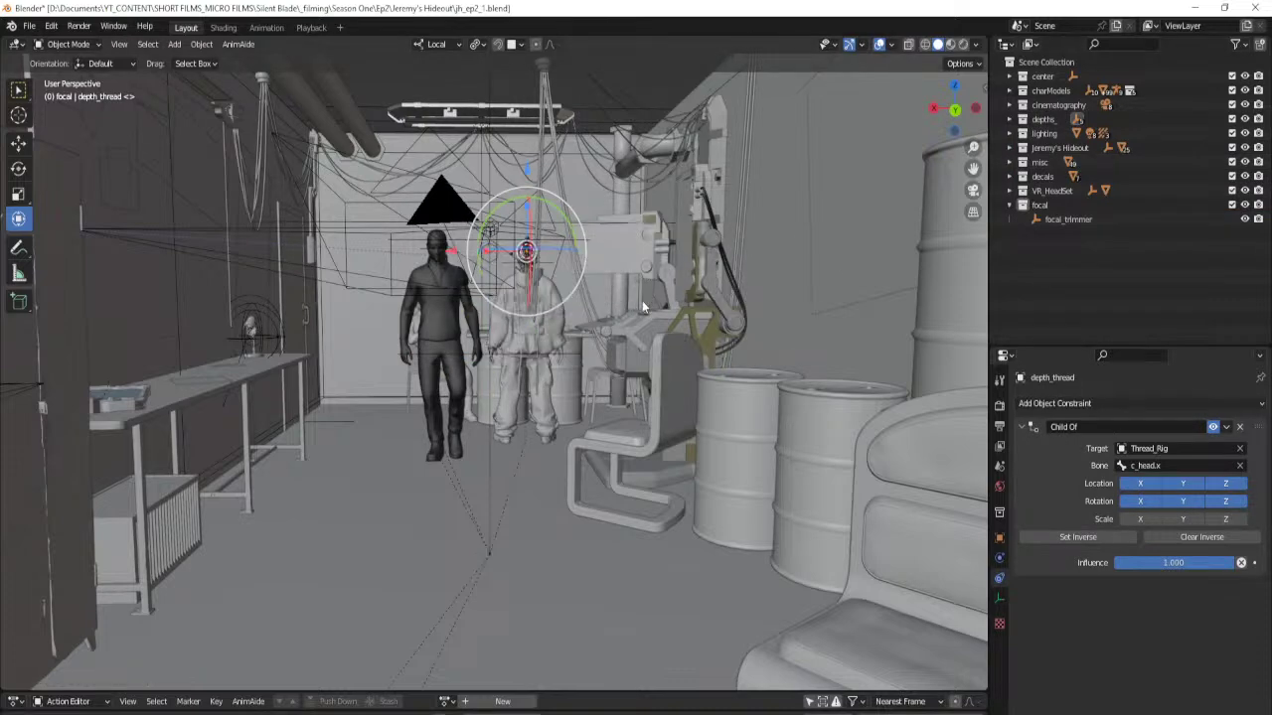
pyautogui.click(1077, 220)
pyautogui.hotkey('shift', 's')
pyautogui.press('8')
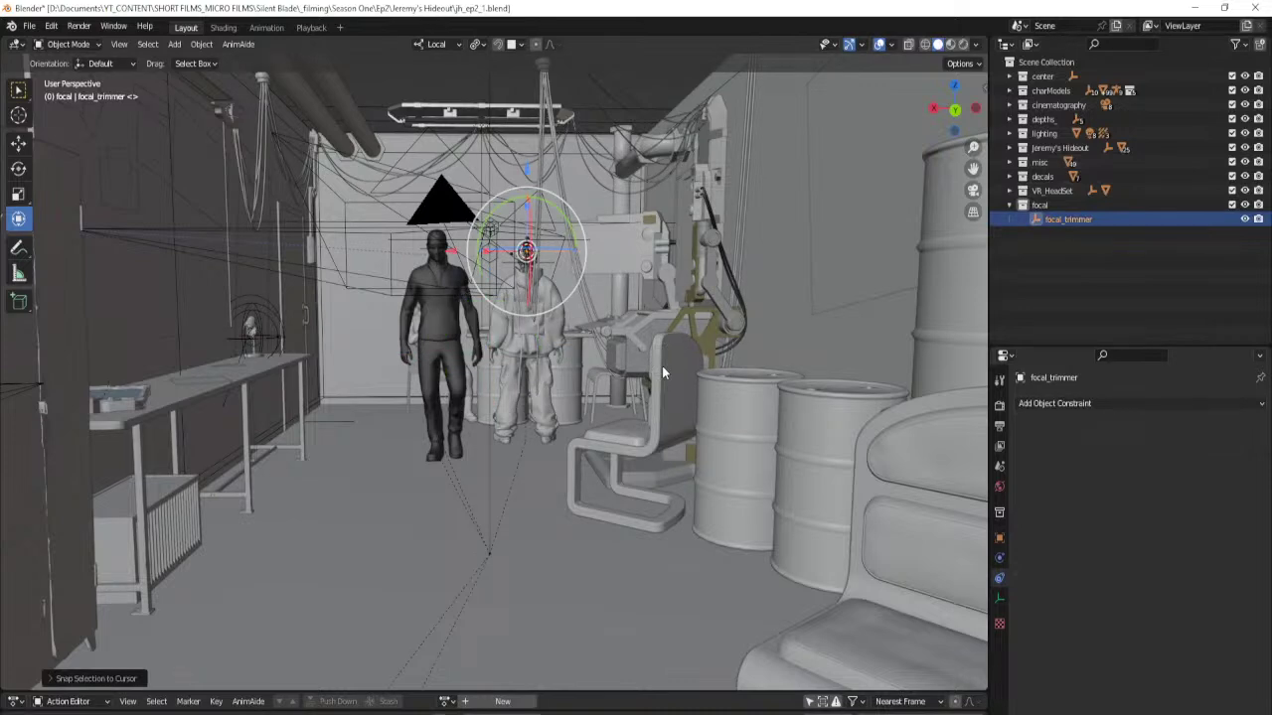
# Frame focal_trimmer near the seated Trimmer and enable the Bones viewport overlay.
pyautogui.press('KP_Decimal')
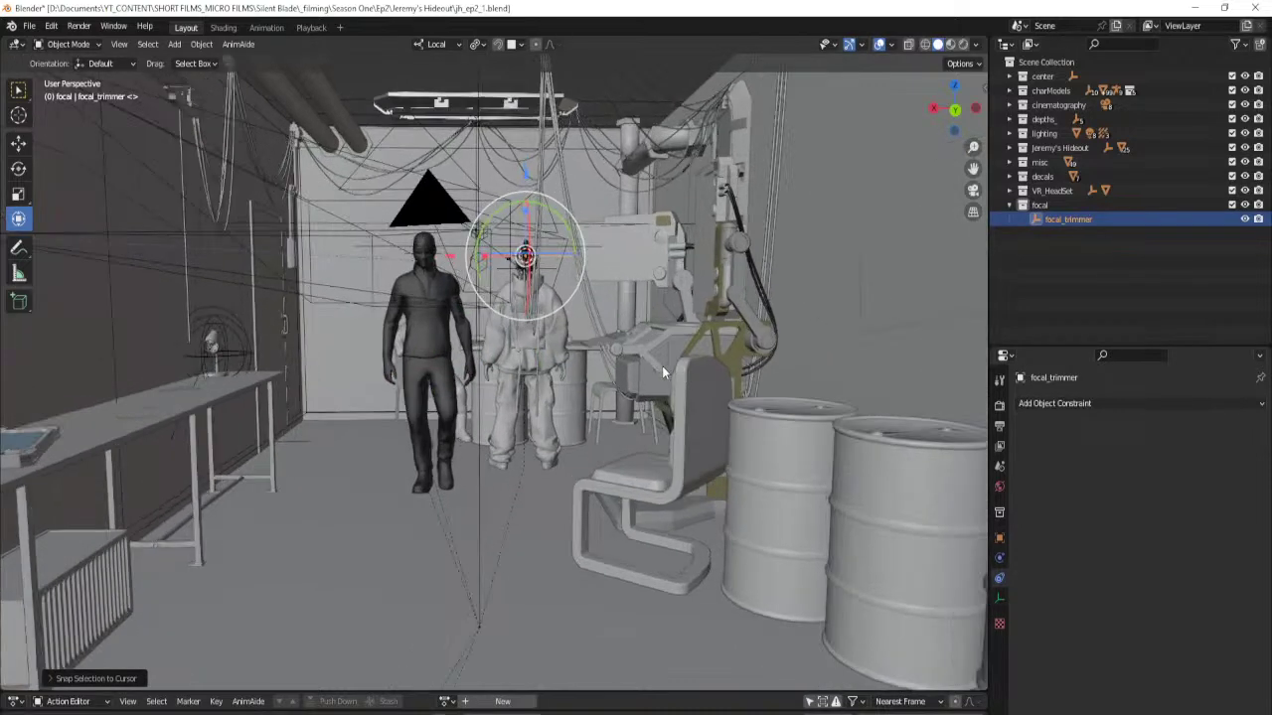
pyautogui.moveTo(662, 365); pyautogui.dragTo(745, 218, button='middle')
pyautogui.click(892, 46)
pyautogui.click(916, 209)
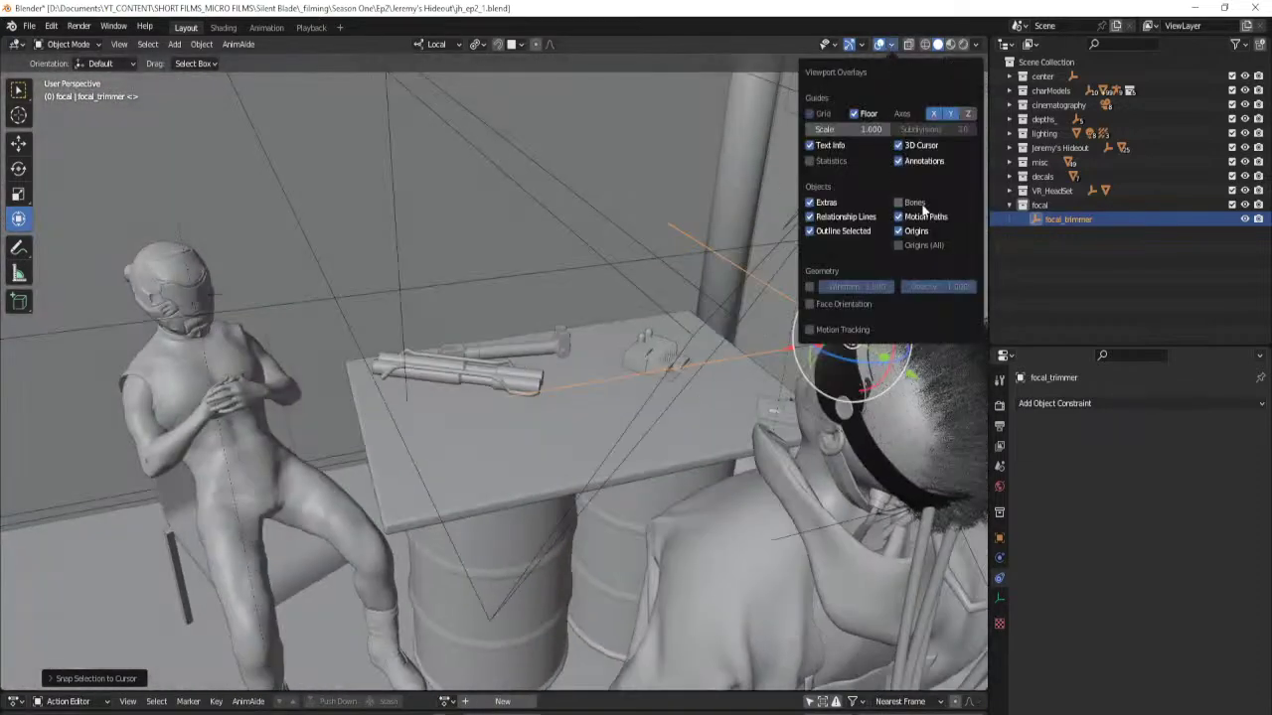
# Put Trimmer_Rig into Pose Mode, zoom in on the helmet and select the eyeball_lookat.L bone.
pyautogui.moveTo(638, 317); pyautogui.dragTo(400, 366, button='middle')
pyautogui.click(387, 324)
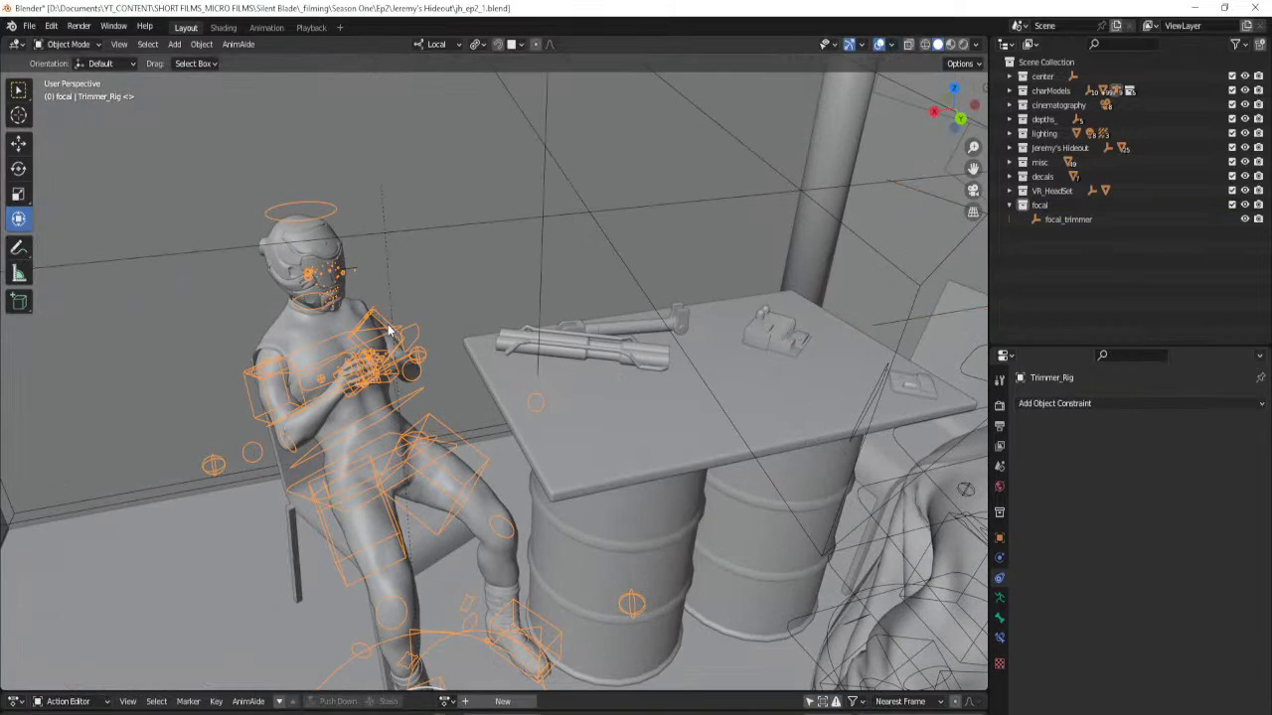
pyautogui.hotkey('ctrl', 'Tab')
pyautogui.moveTo(242, 199); pyautogui.dragTo(361, 296)
pyautogui.press('KP_Decimal')
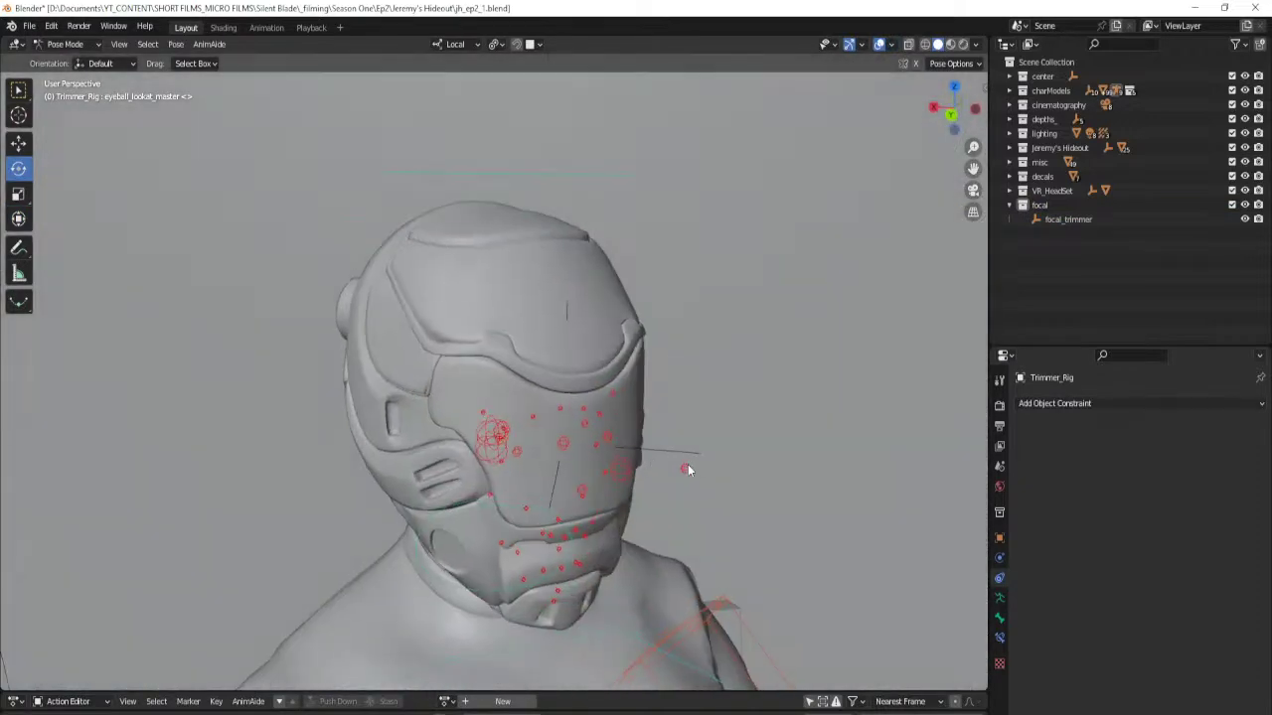
pyautogui.click(688, 469)
pyautogui.moveTo(620, 538); pyautogui.dragTo(723, 467, button='middle')
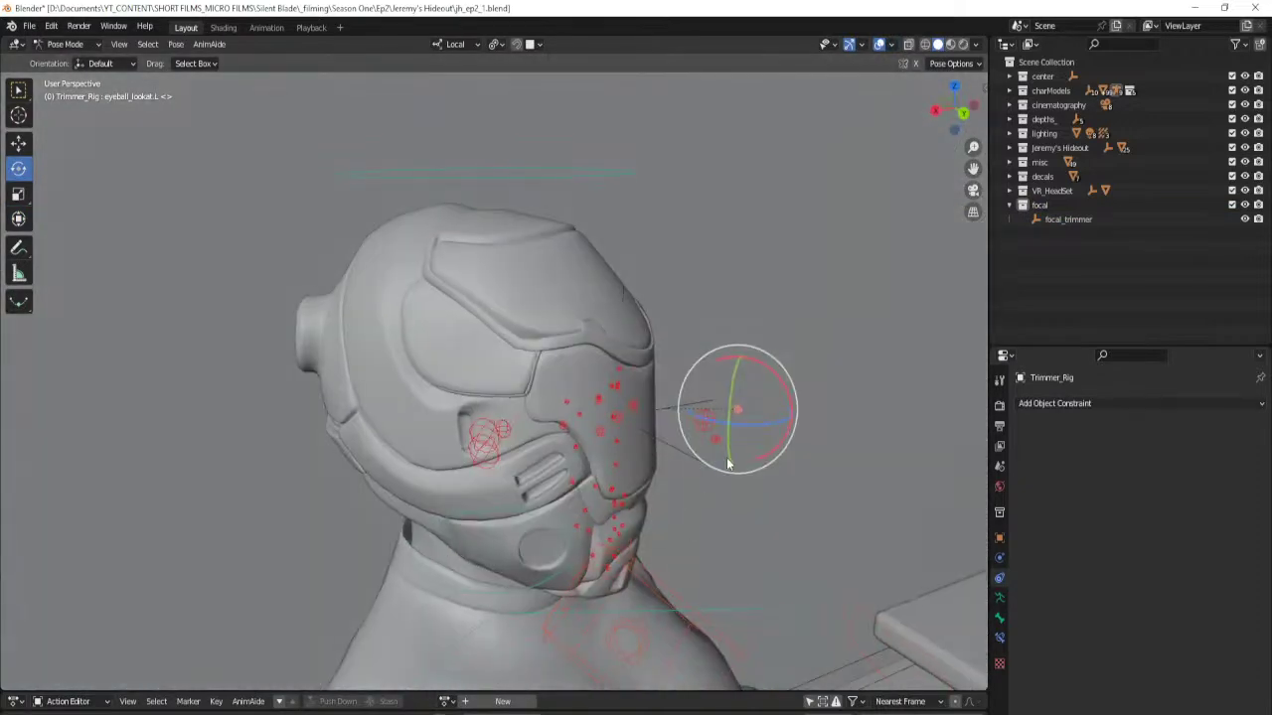
pyautogui.click(719, 442)
pyautogui.click(705, 426)
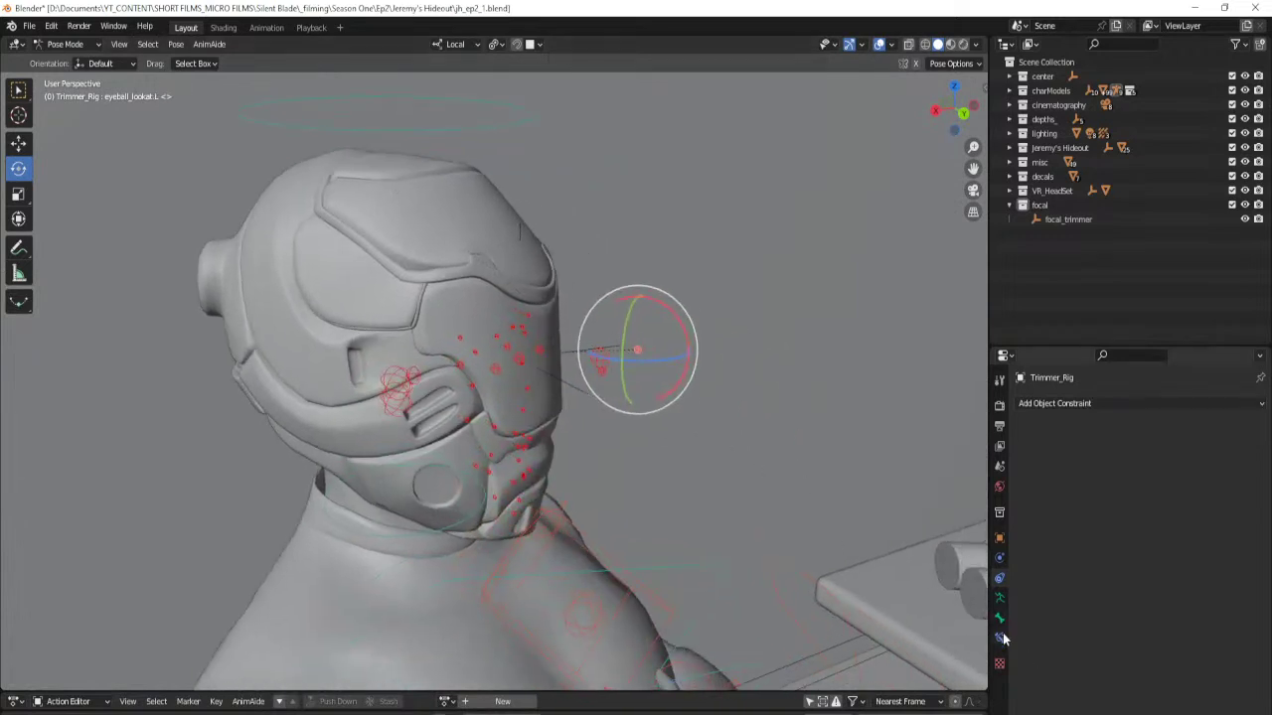
# Disable the Copy Location constraint of the eyeball_lookat.L bone and duplicate it.
pyautogui.click(999, 638)
pyautogui.click(1023, 426)
pyautogui.click(1022, 446)
pyautogui.click(1214, 447)
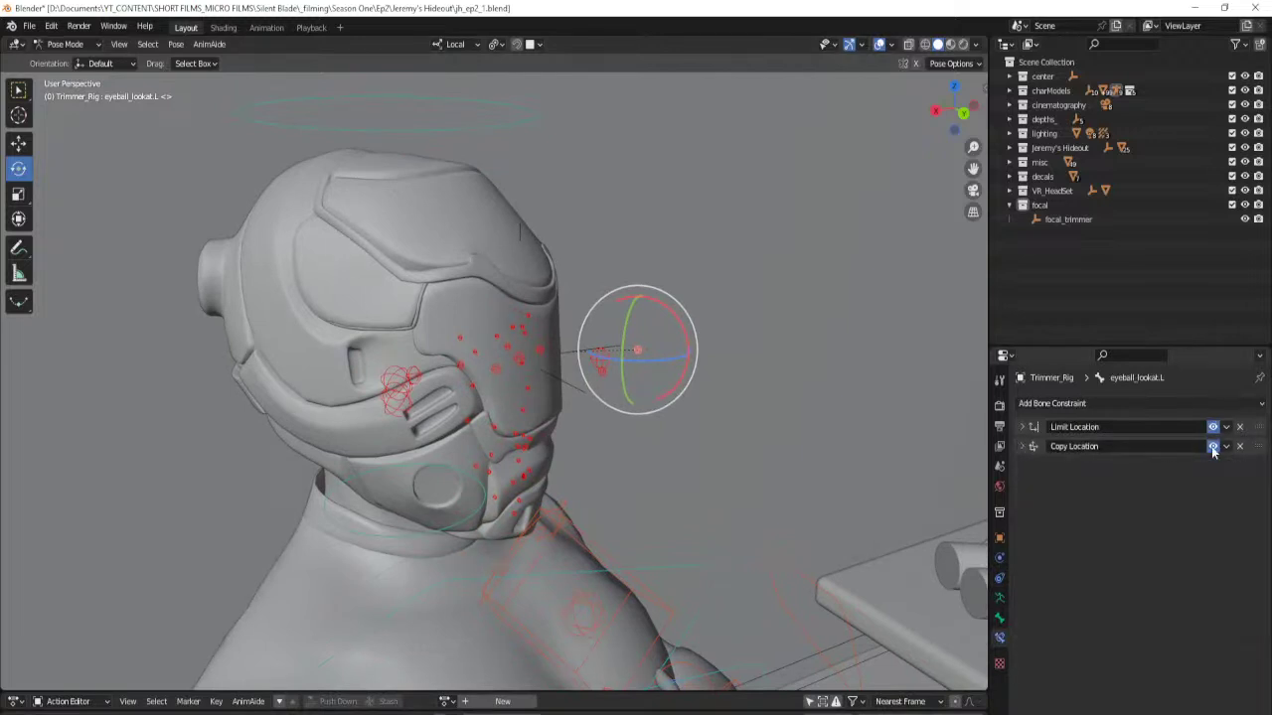
pyautogui.click(1225, 446)
pyautogui.click(1187, 480)
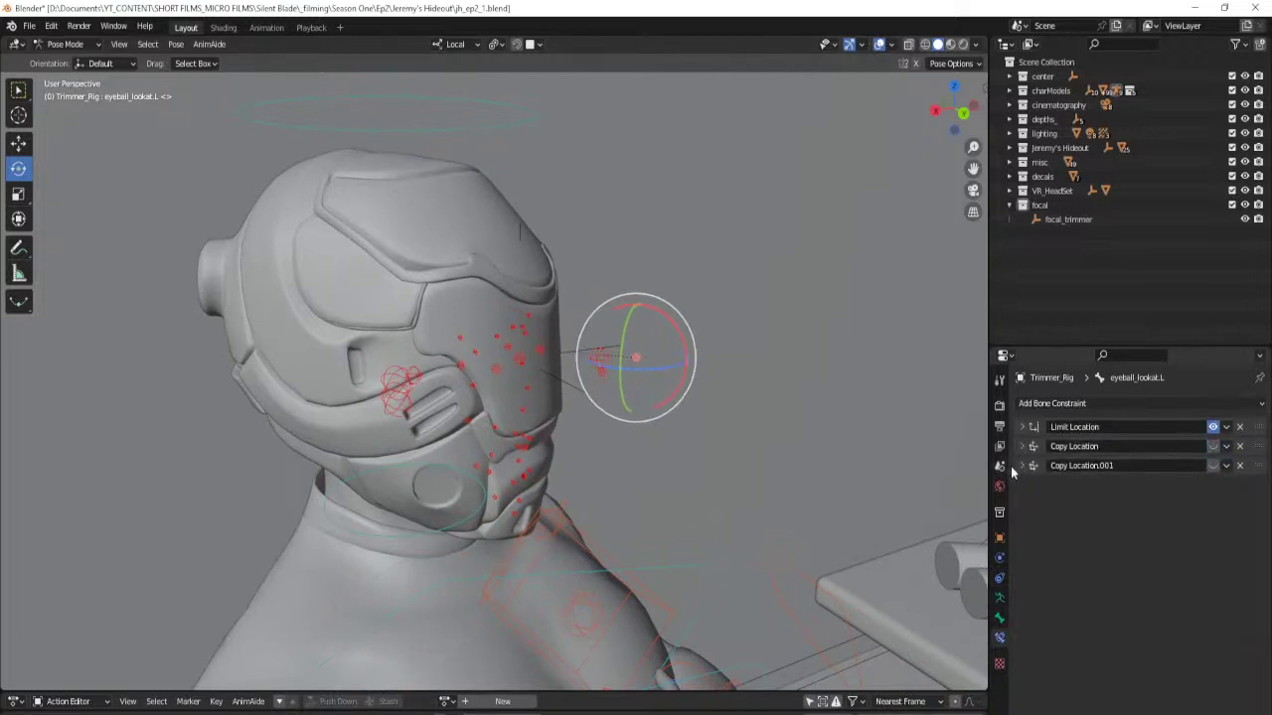
# Replace the target of the duplicated Copy Location constraint with the focal_trimmer empty.
pyautogui.click(1022, 466)
pyautogui.click(1240, 487)
pyautogui.click(1240, 487)
pyautogui.click(1068, 218)
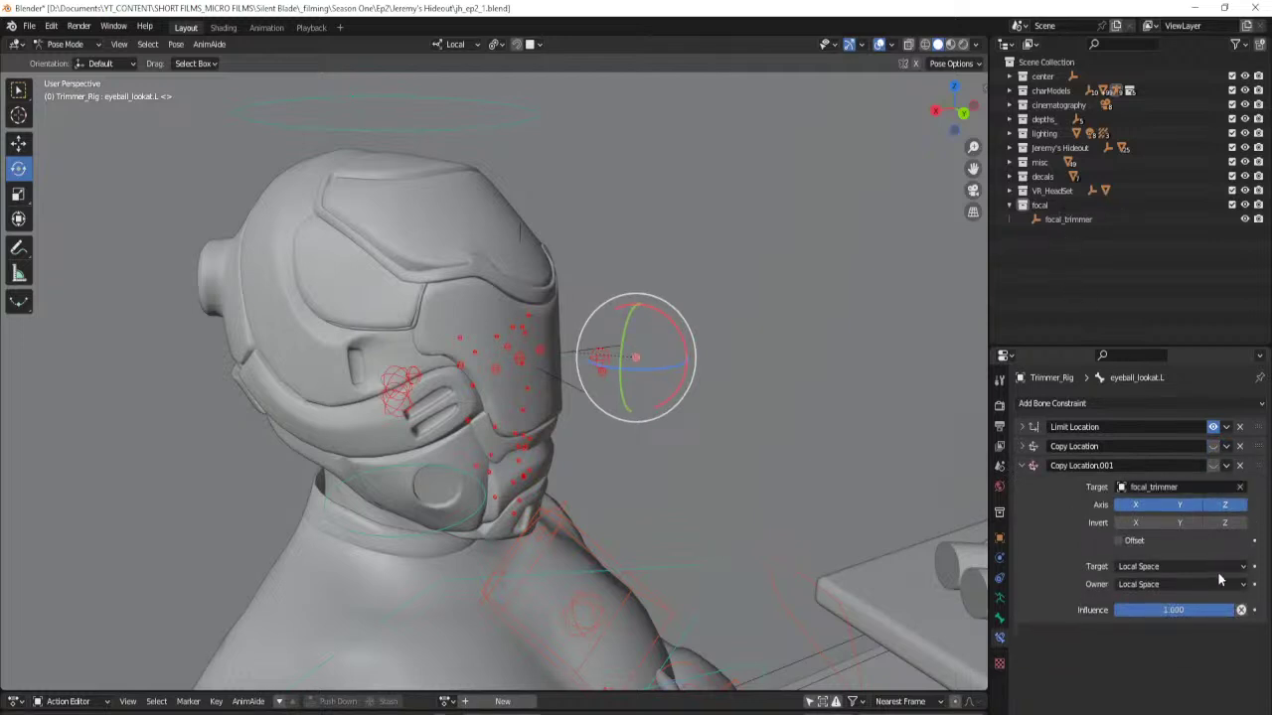
# Set the target and owner of eyeball_lookat.L's Copy Location.001 constraint to World Space and enable the constraint.
pyautogui.click(1192, 566)
pyautogui.click(1141, 582)
pyautogui.click(1140, 584)
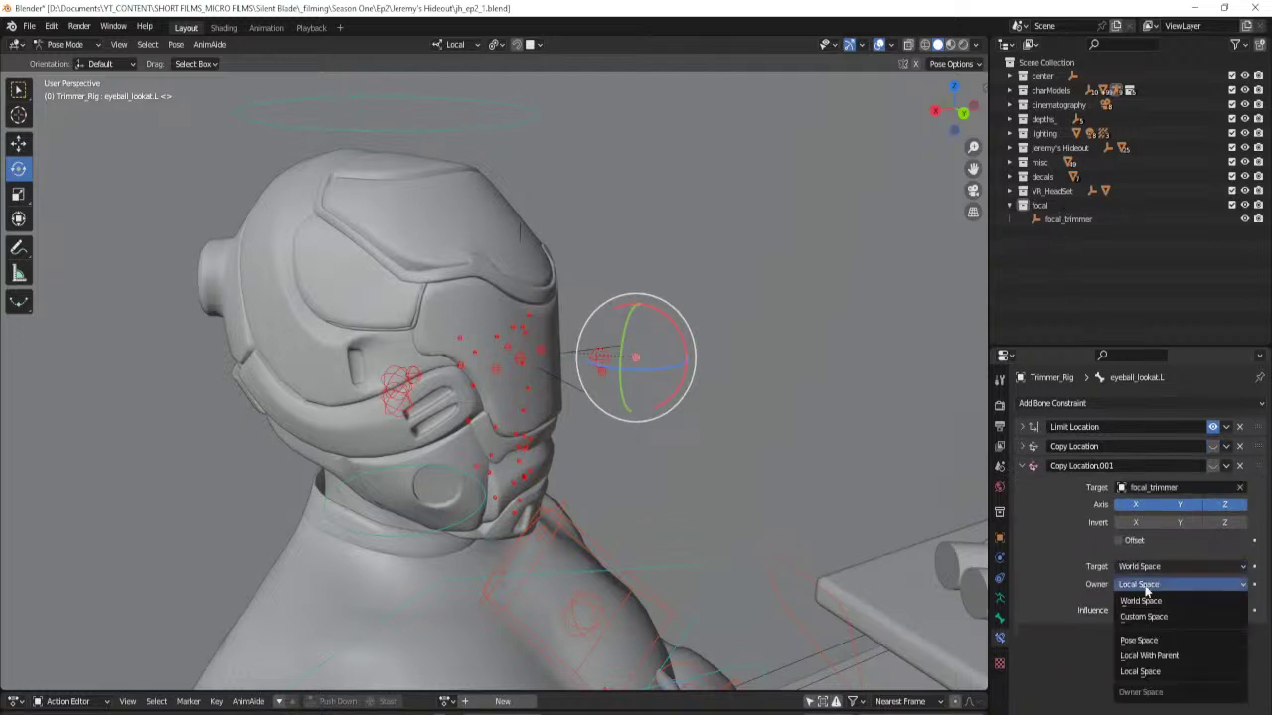
pyautogui.click(1129, 601)
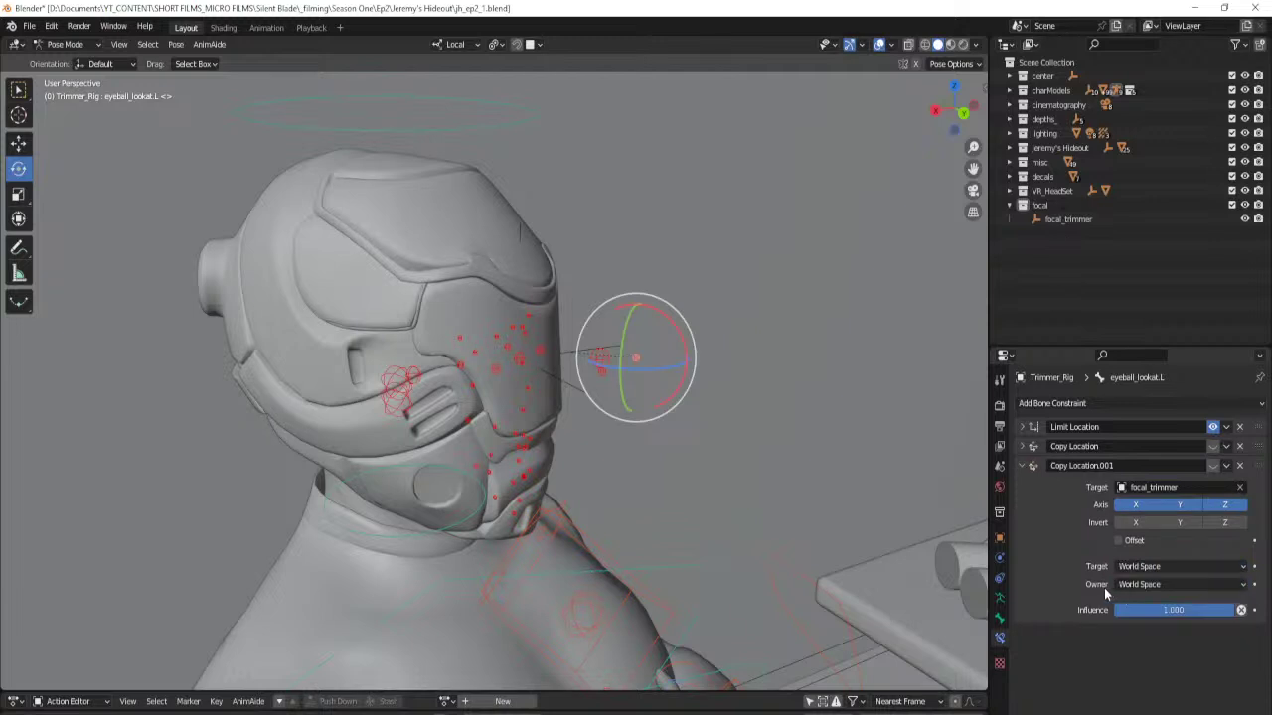
pyautogui.click(1212, 466)
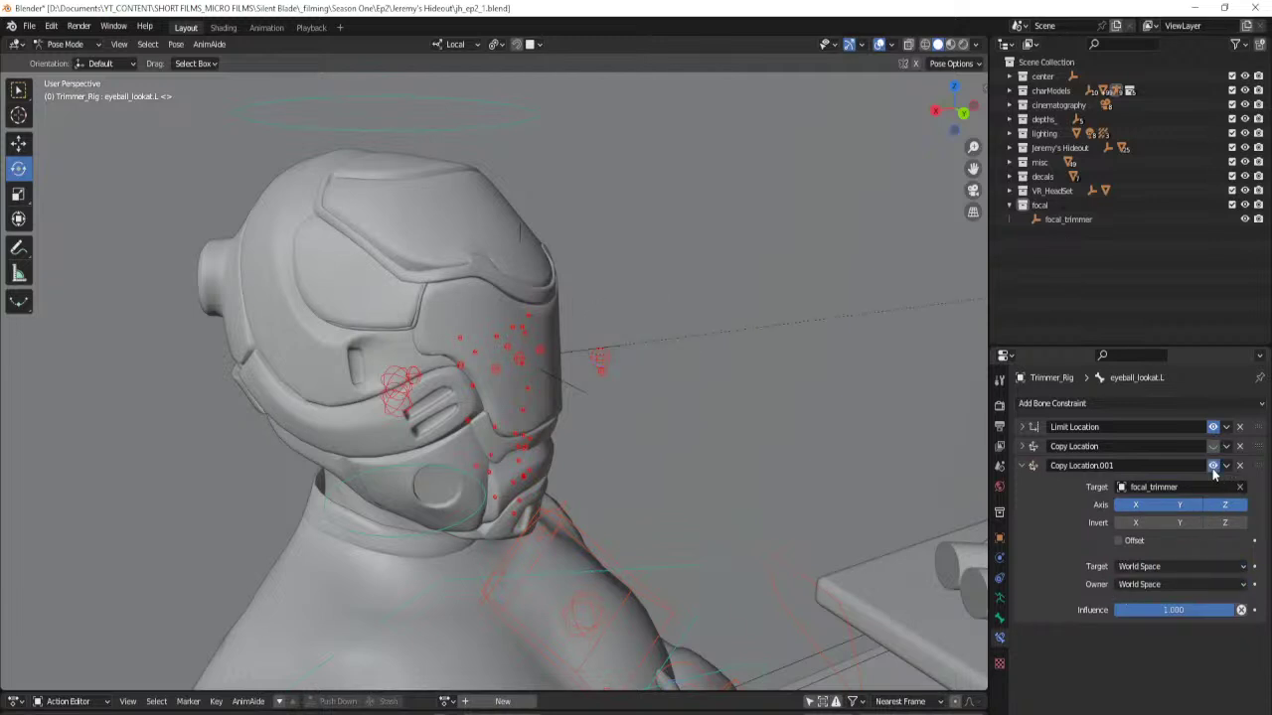
# On the eyeball_lookat.R bone, disable the Copy Location constraint and duplicate it.
pyautogui.click(603, 374)
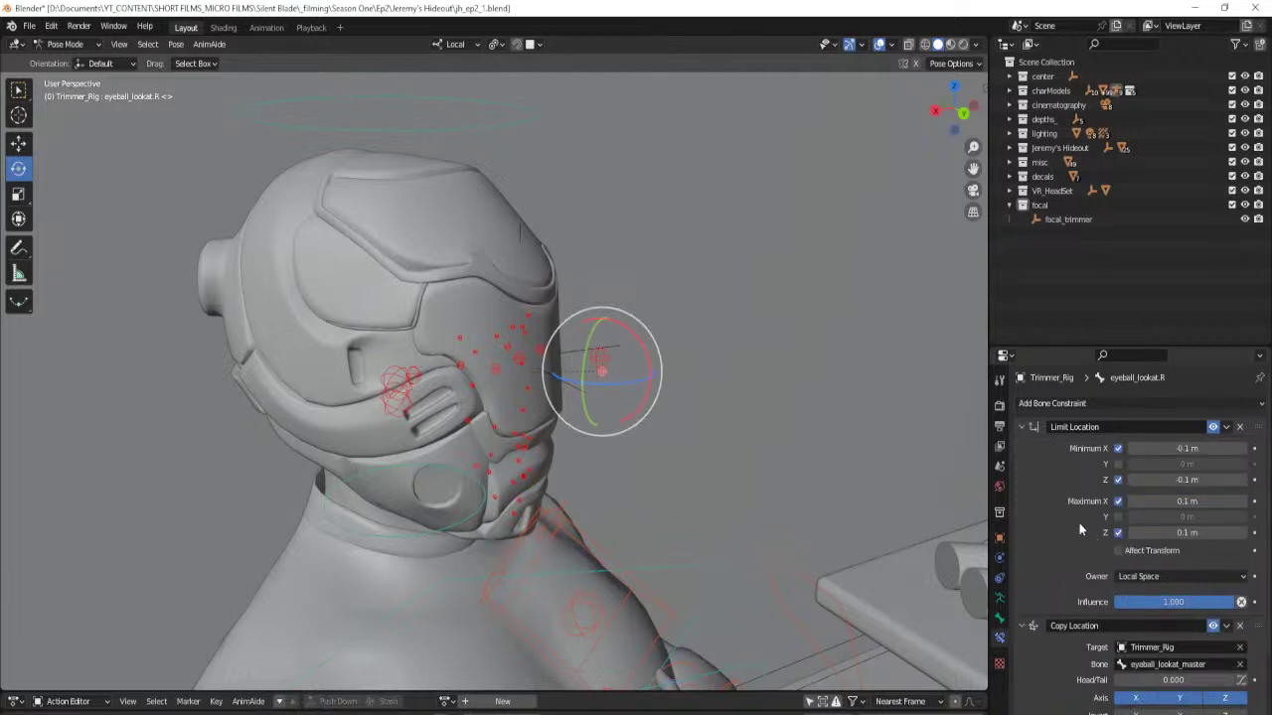
pyautogui.click(1024, 425)
pyautogui.click(1023, 448)
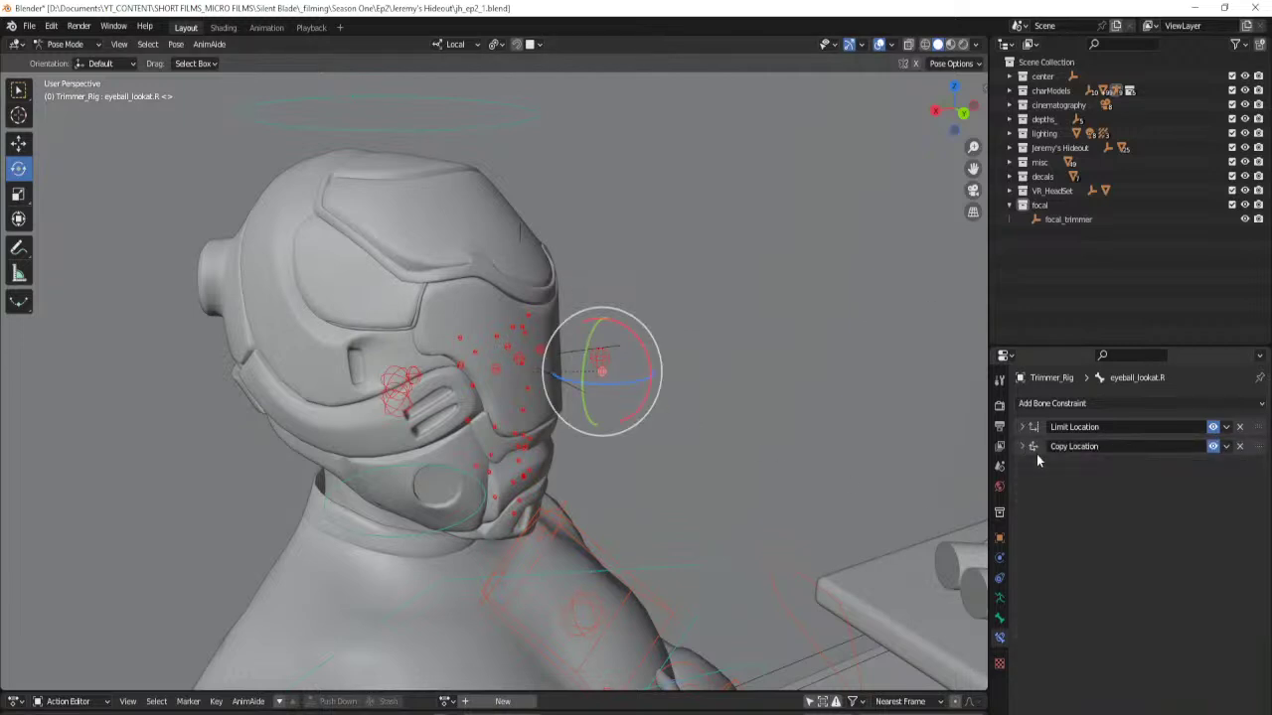
pyautogui.click(1212, 446)
pyautogui.click(1226, 446)
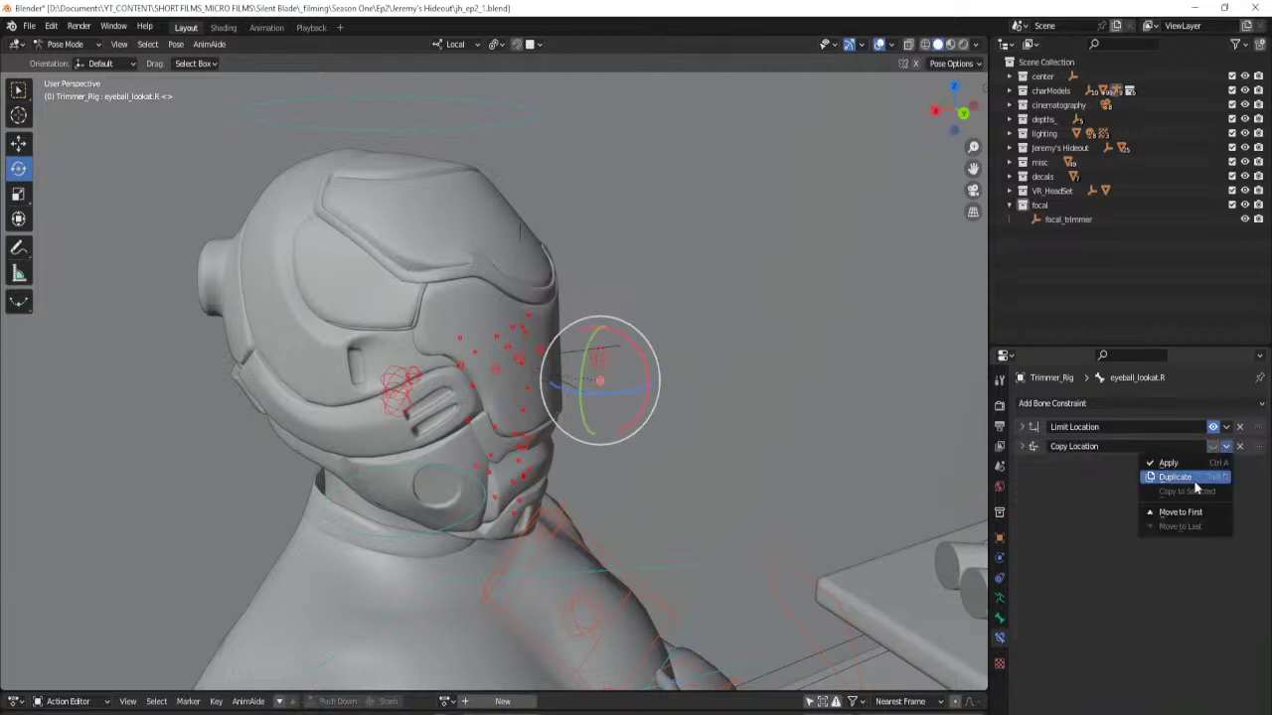
pyautogui.click(1196, 481)
pyautogui.click(1021, 464)
# Set the duplicated constraint on eyeball_lookat.R to World Space for target and owner, retarget it to focal_trimmer, and enable it.
pyautogui.click(1151, 600)
pyautogui.click(1138, 632)
pyautogui.click(1138, 618)
pyautogui.click(1143, 636)
pyautogui.click(1241, 487)
pyautogui.click(1240, 487)
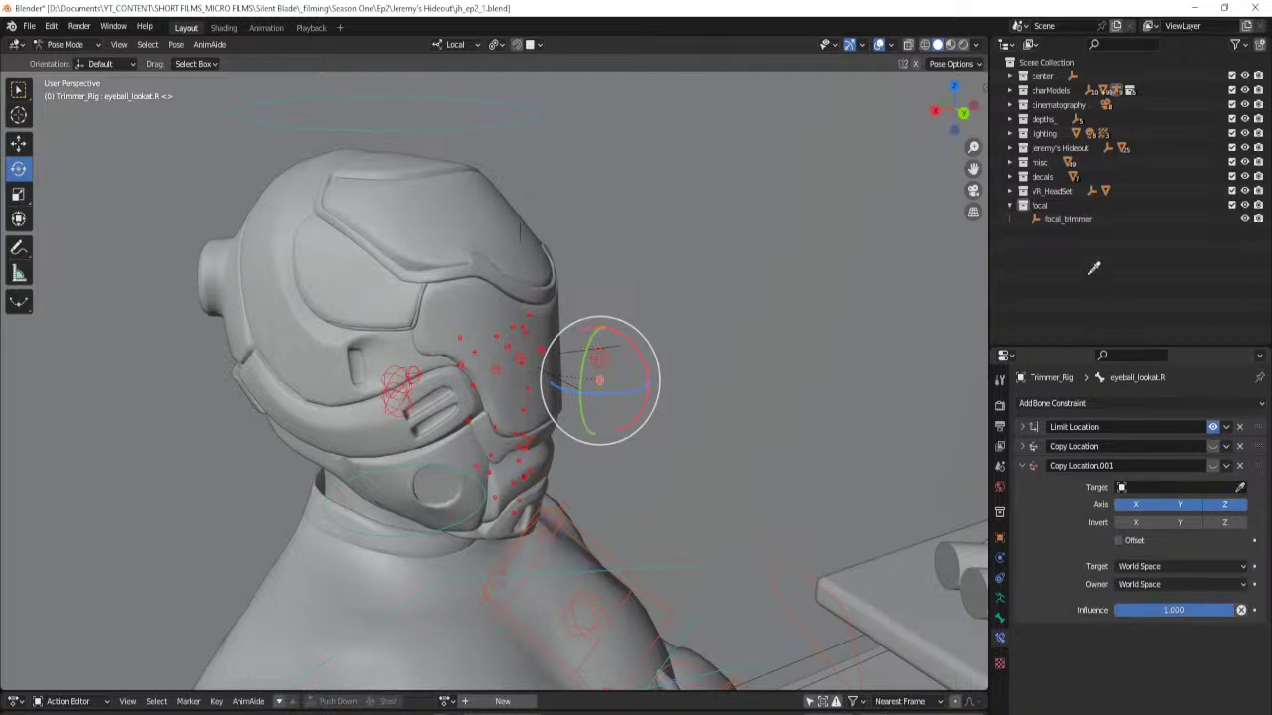
pyautogui.click(1069, 219)
pyautogui.click(1212, 466)
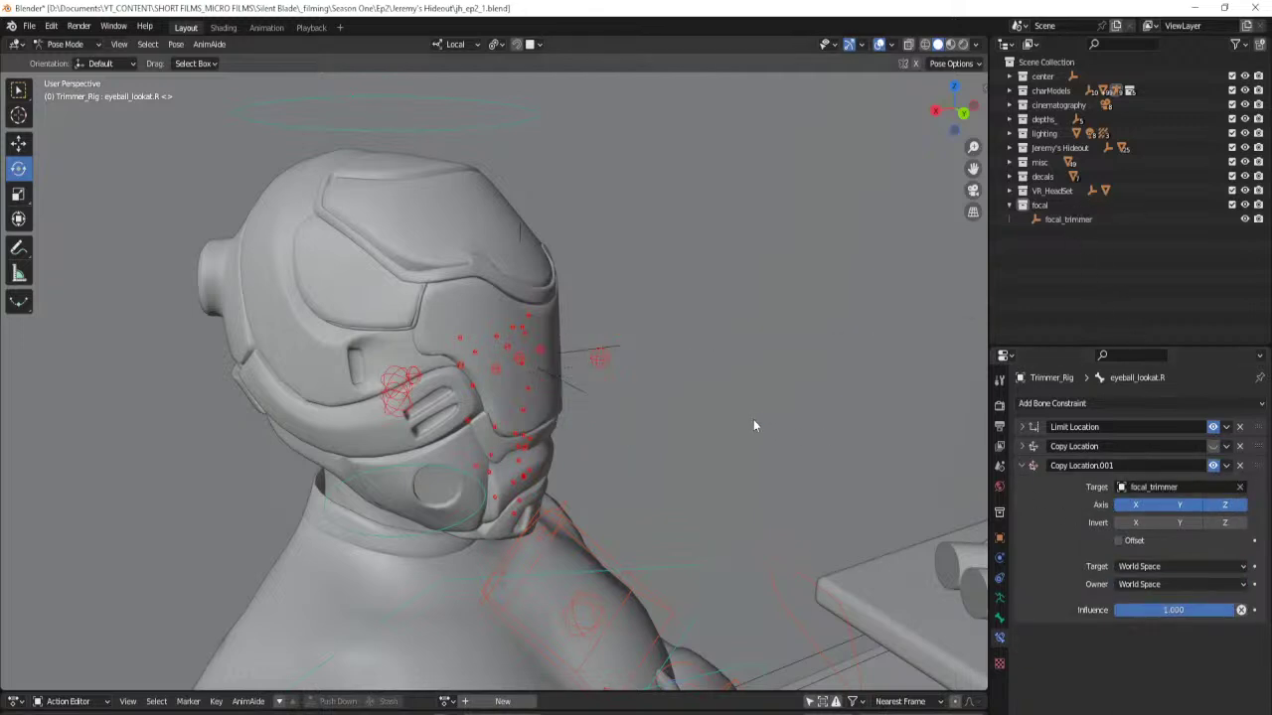
# Switch the rig to Object Mode and show the character's face in rendered shading in the Playback workspace.
pyautogui.hotkey('ctrl', 'Tab')
pyautogui.moveTo(664, 449); pyautogui.dragTo(559, 431, button='middle')
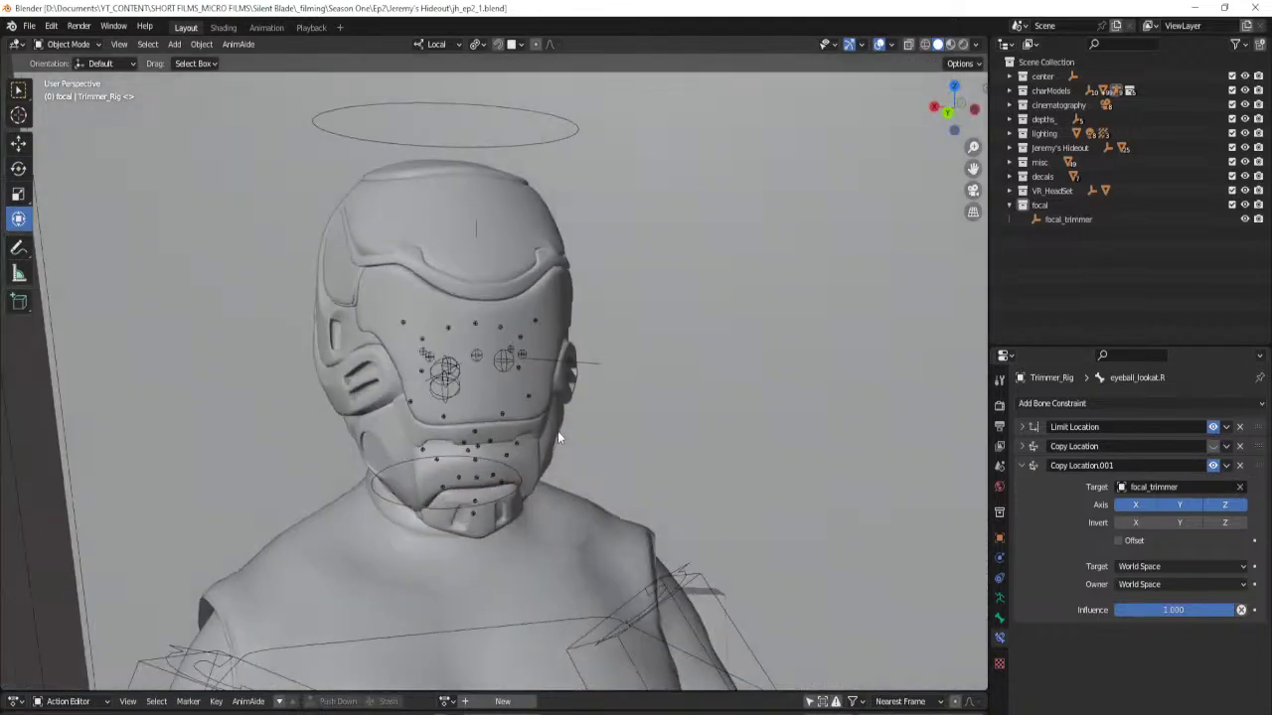
pyautogui.click(310, 28)
pyautogui.scroll(-3, 709, 366)
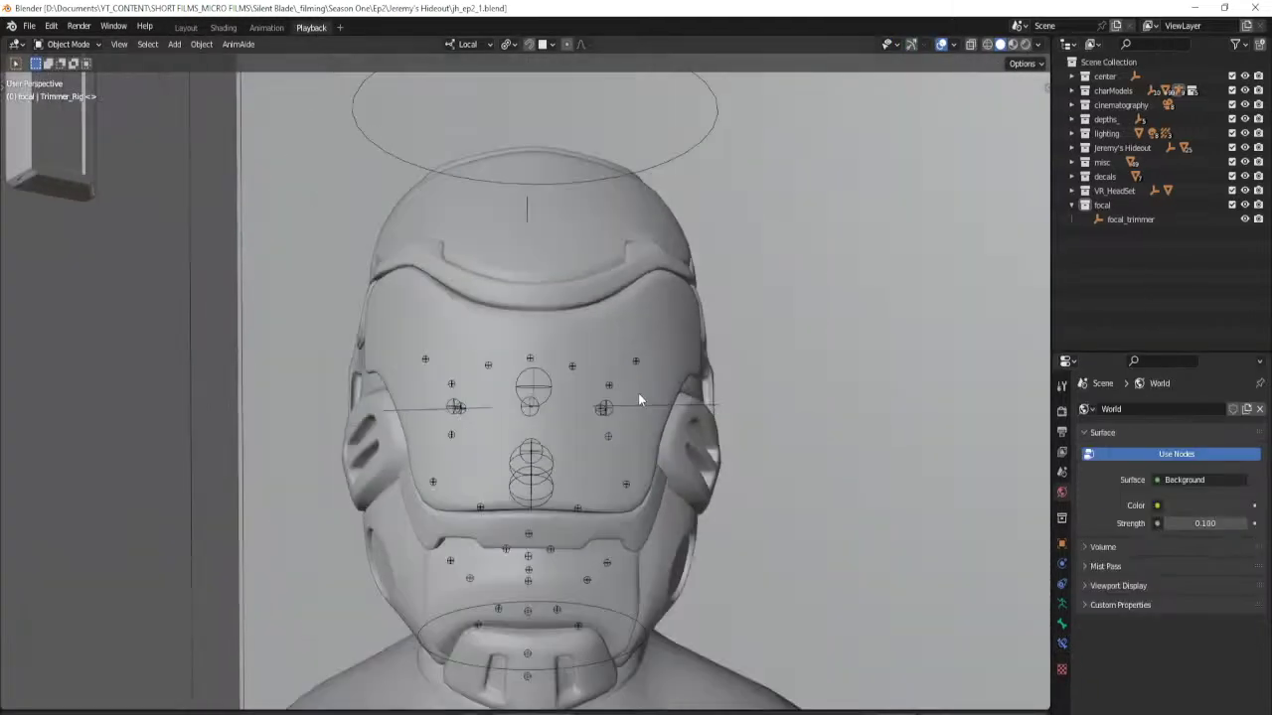
pyautogui.press('z')
pyautogui.press('8')
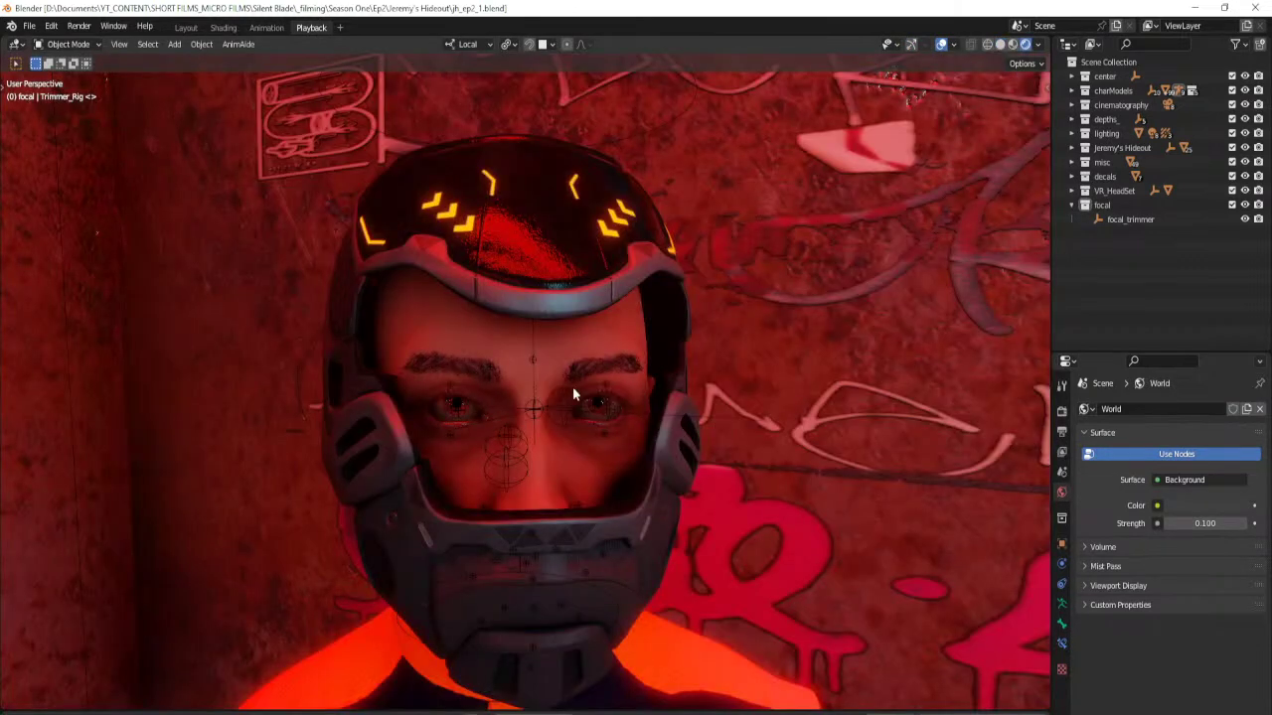
# Move the focal_trimmer empty around with the viewport overlays hidden to test the eye tracking, and deselect it.
pyautogui.click(1117, 219)
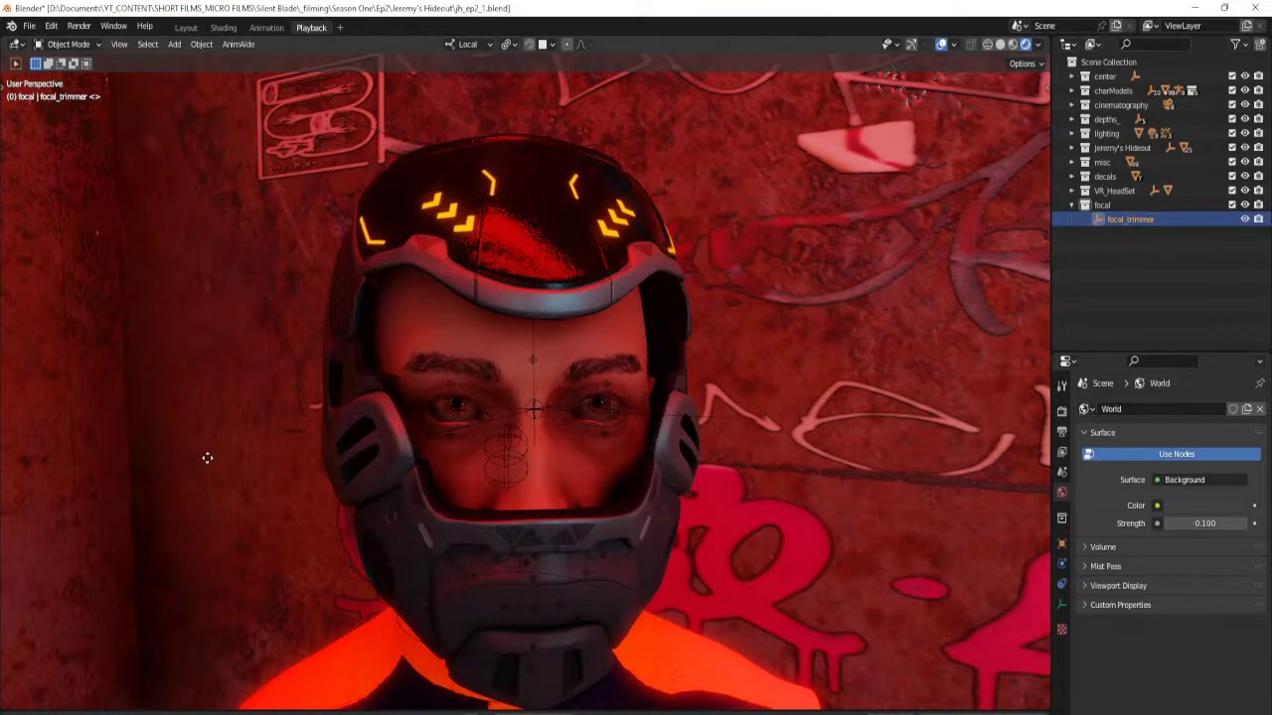
pyautogui.press('g')
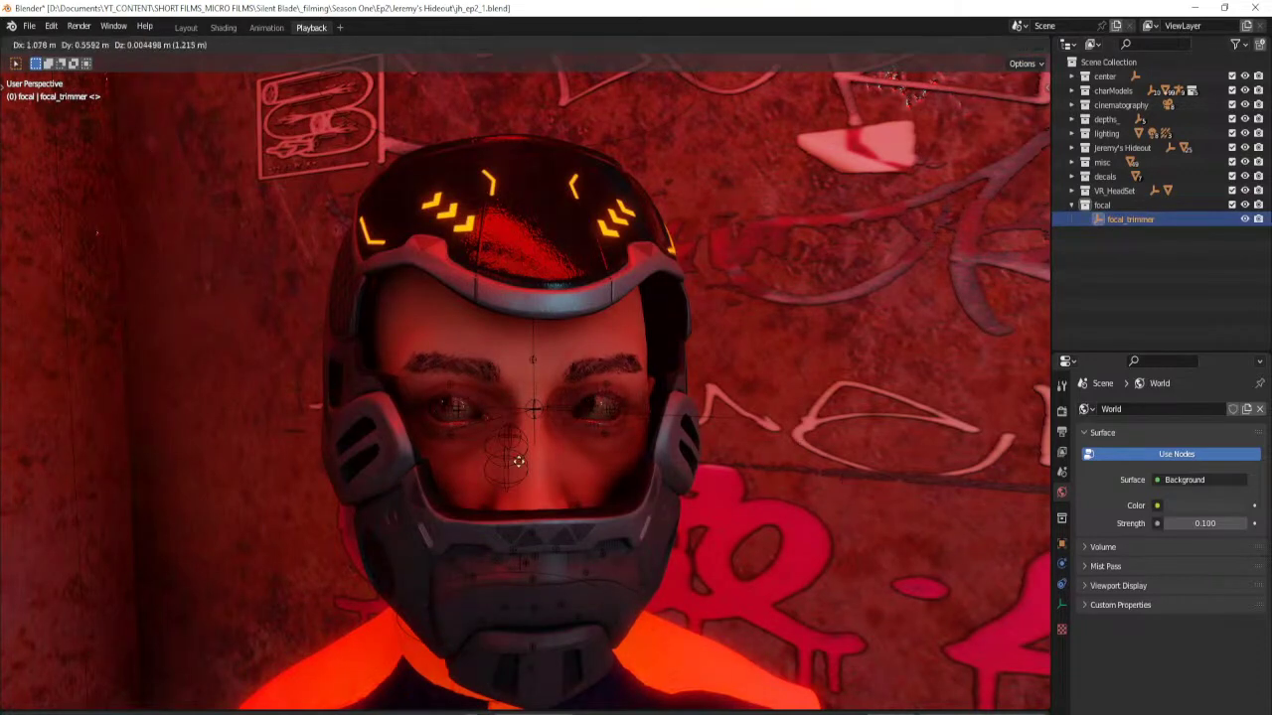
pyautogui.click(908, 453)
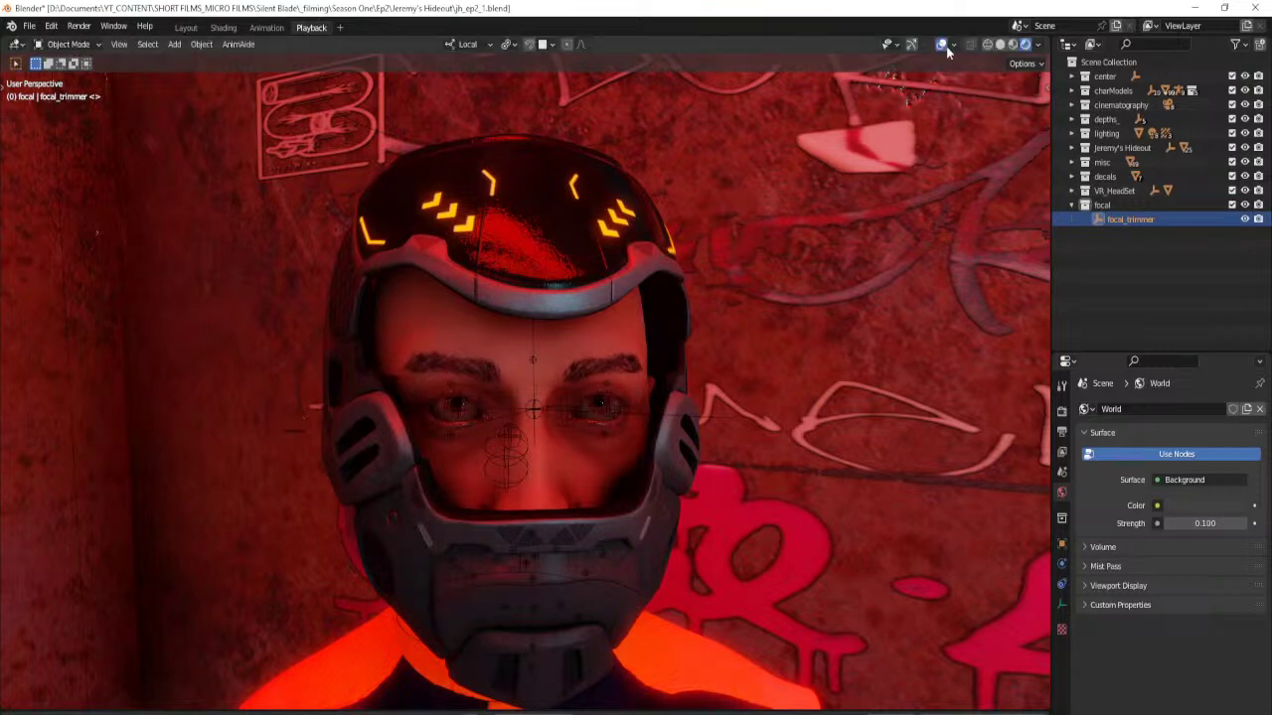
pyautogui.click(941, 45)
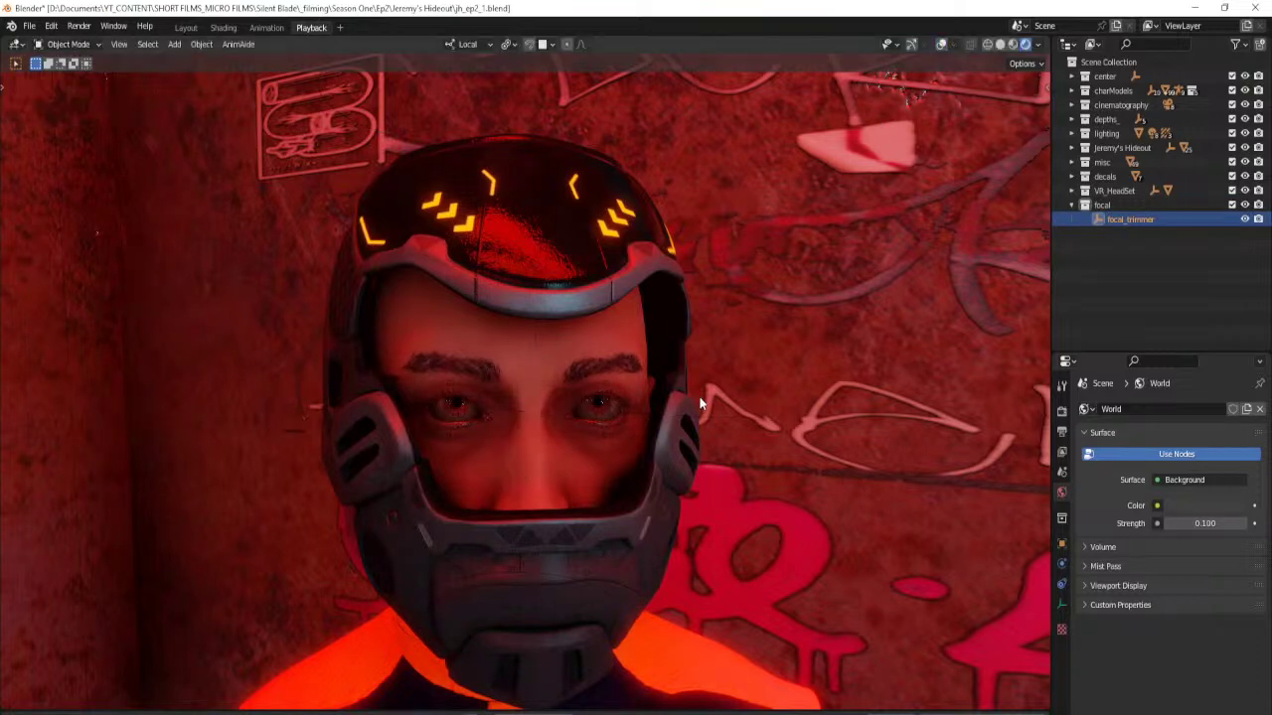
pyautogui.scroll(1, 698, 408)
pyautogui.press('g')
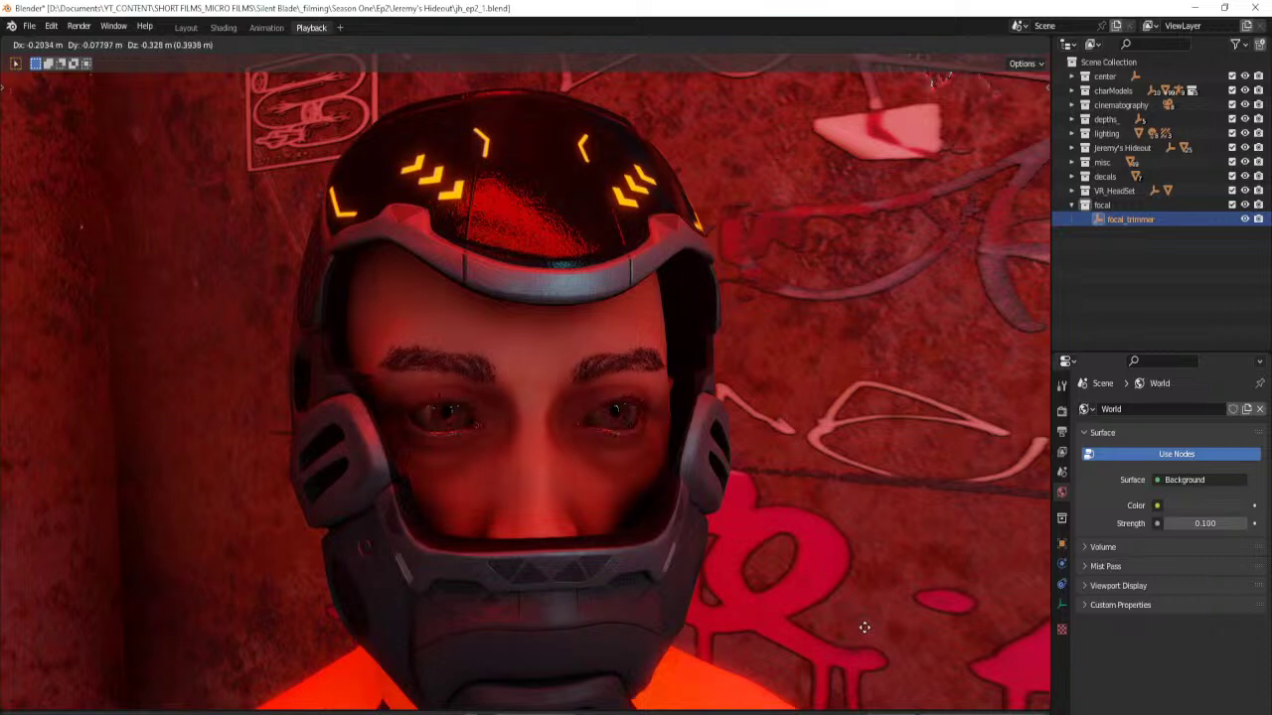
pyautogui.click(748, 390)
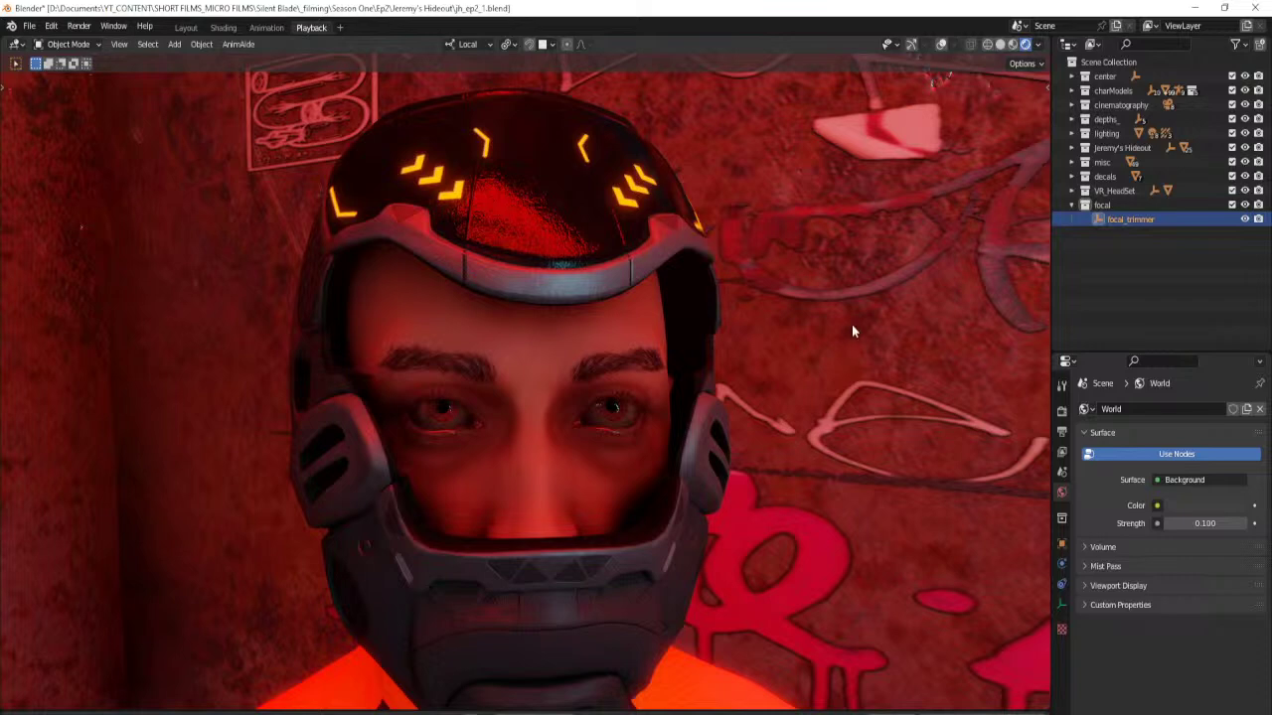
pyautogui.moveTo(846, 330)
pyautogui.mouseDown(button='middle')
pyautogui.moveTo(822, 343)
pyautogui.moveTo(839, 347)
pyautogui.mouseUp(button='middle')
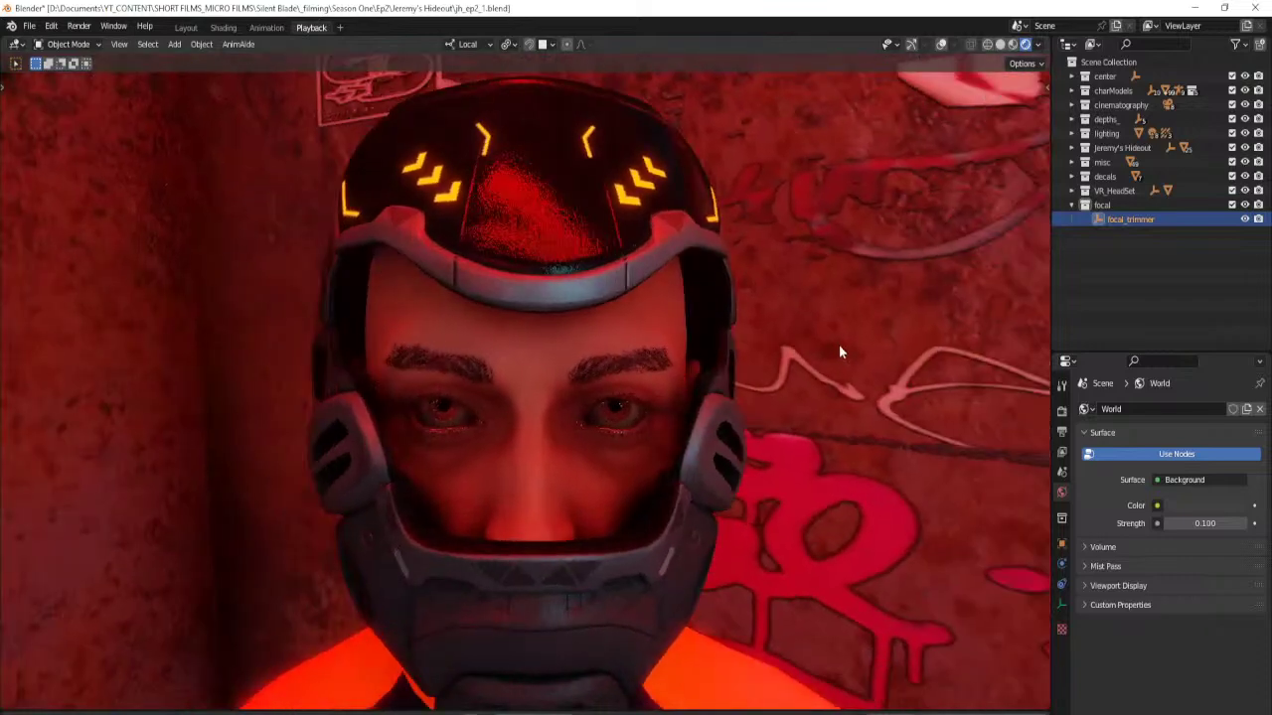
pyautogui.scroll(-4, 771, 399)
pyautogui.moveTo(770, 398); pyautogui.dragTo(779, 397, button='middle')
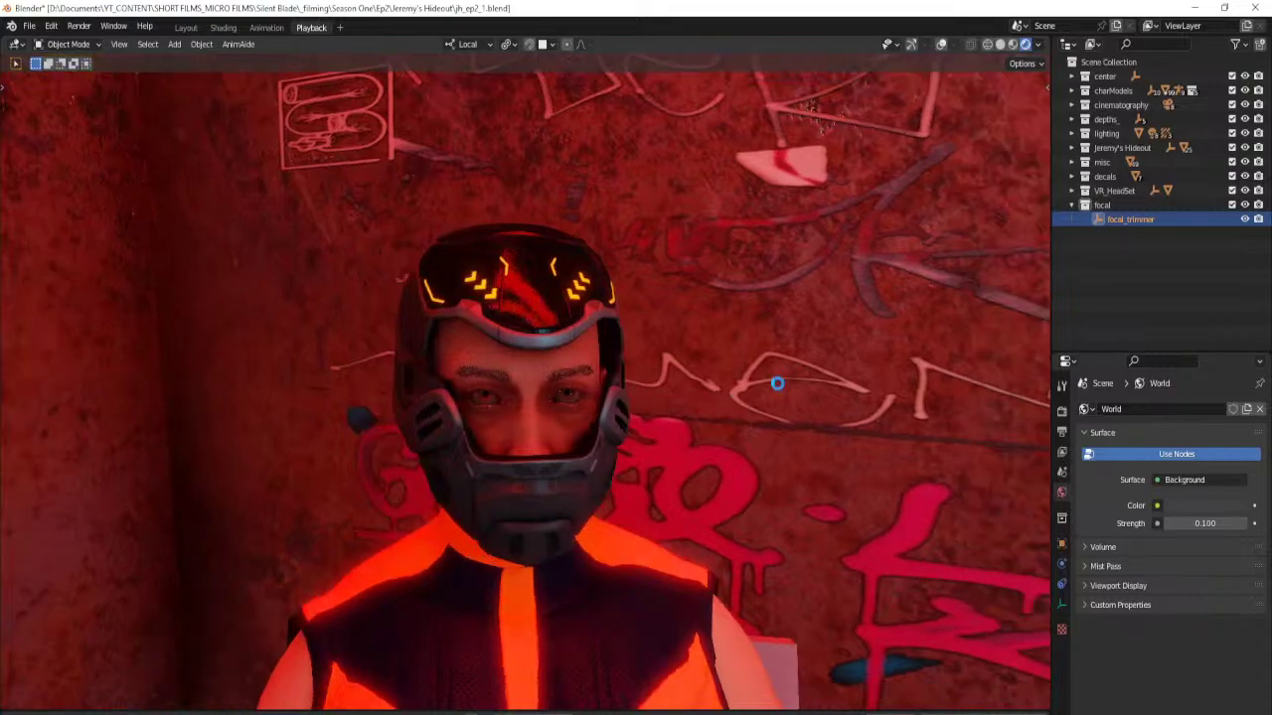
pyautogui.click(777, 386)
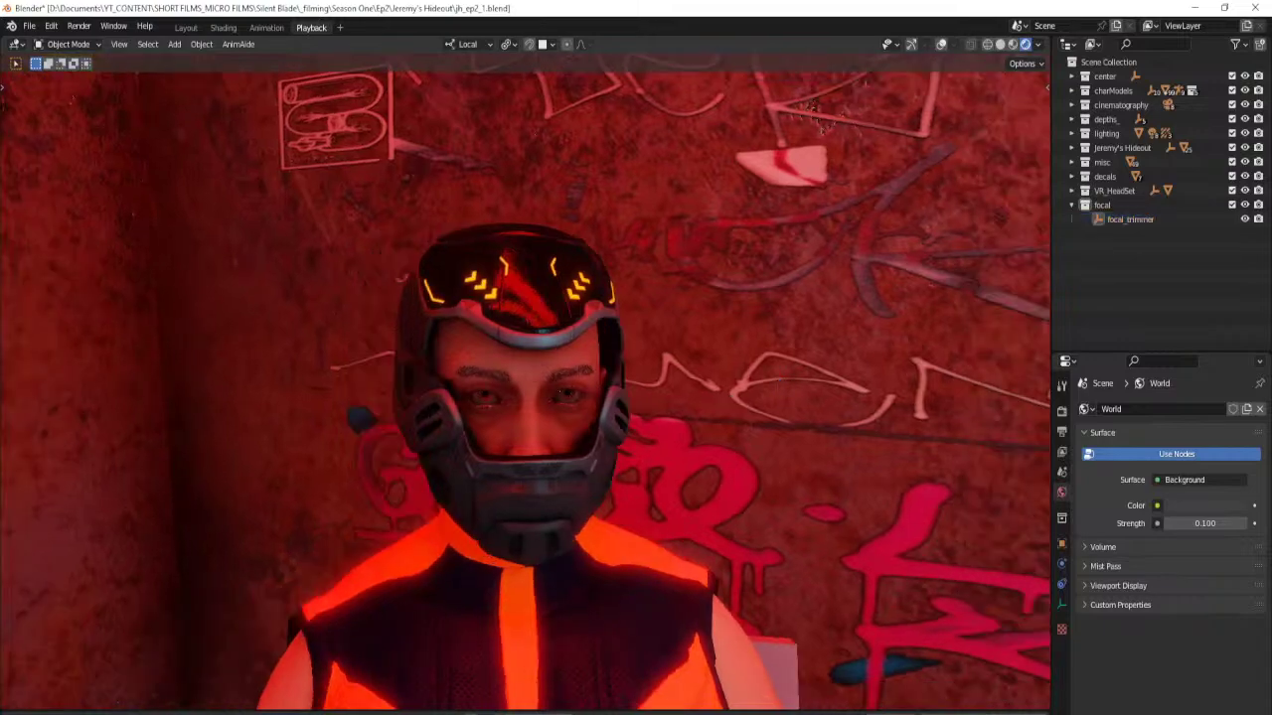
# Try moving the anime_girl1 wall decal with the viewport overlays shown again, and save the file.
pyautogui.hotkey('shift', '`')
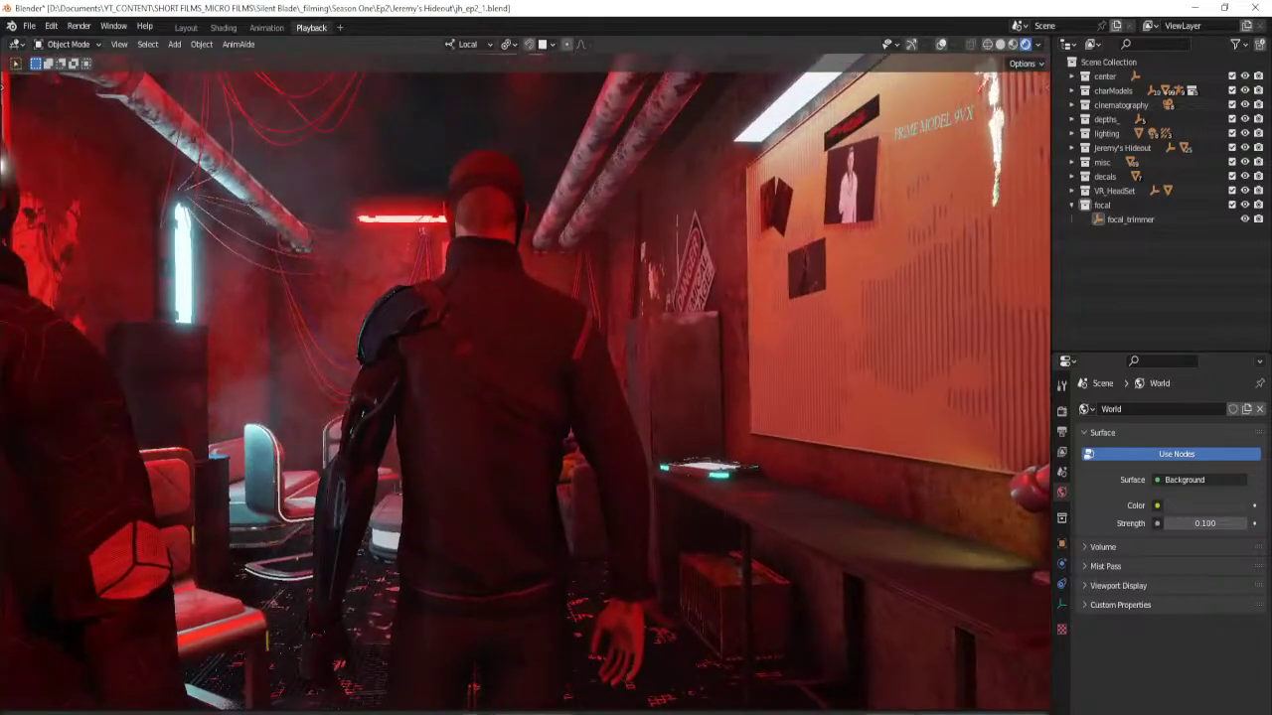
pyautogui.press('w')
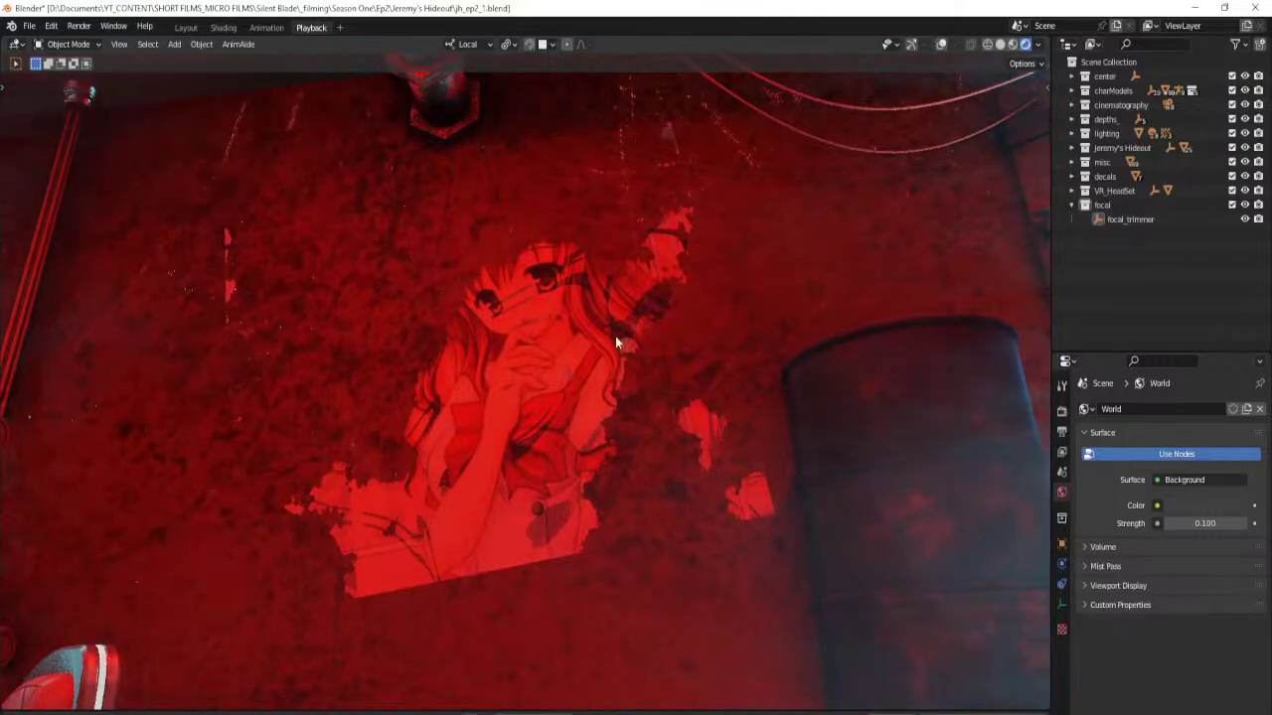
pyautogui.click(941, 44)
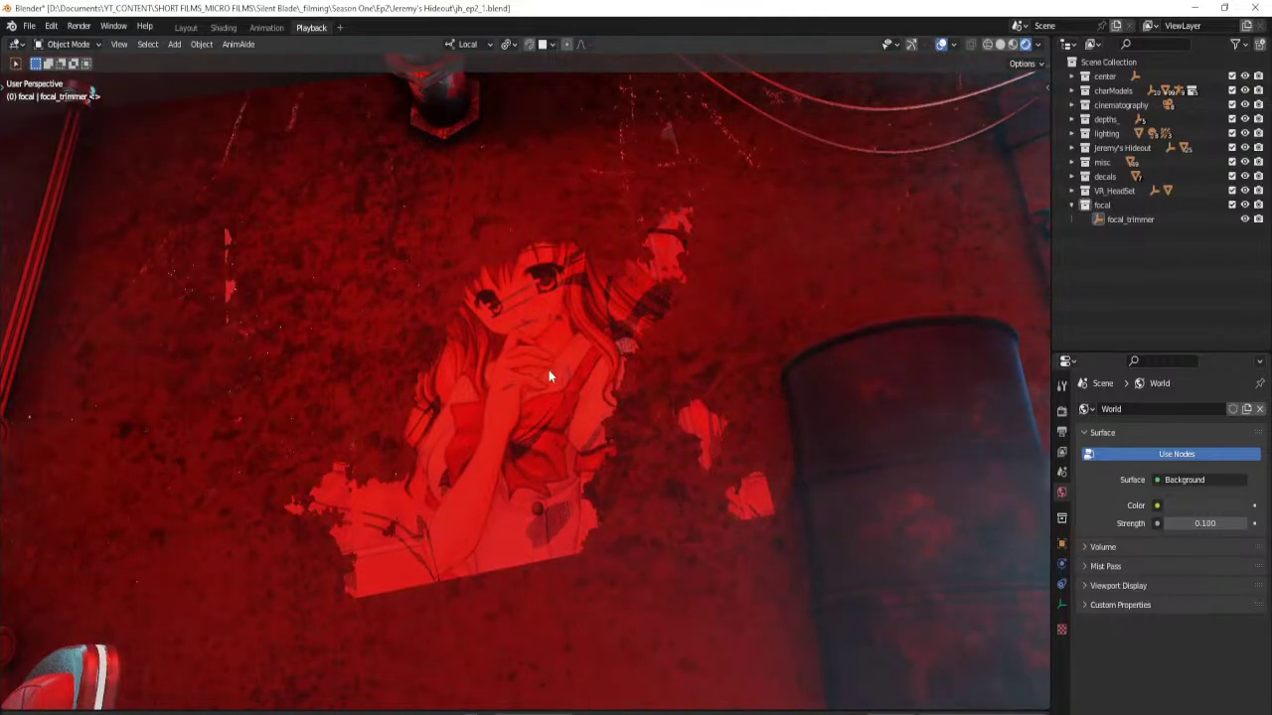
pyautogui.click(548, 375)
pyautogui.press('g')
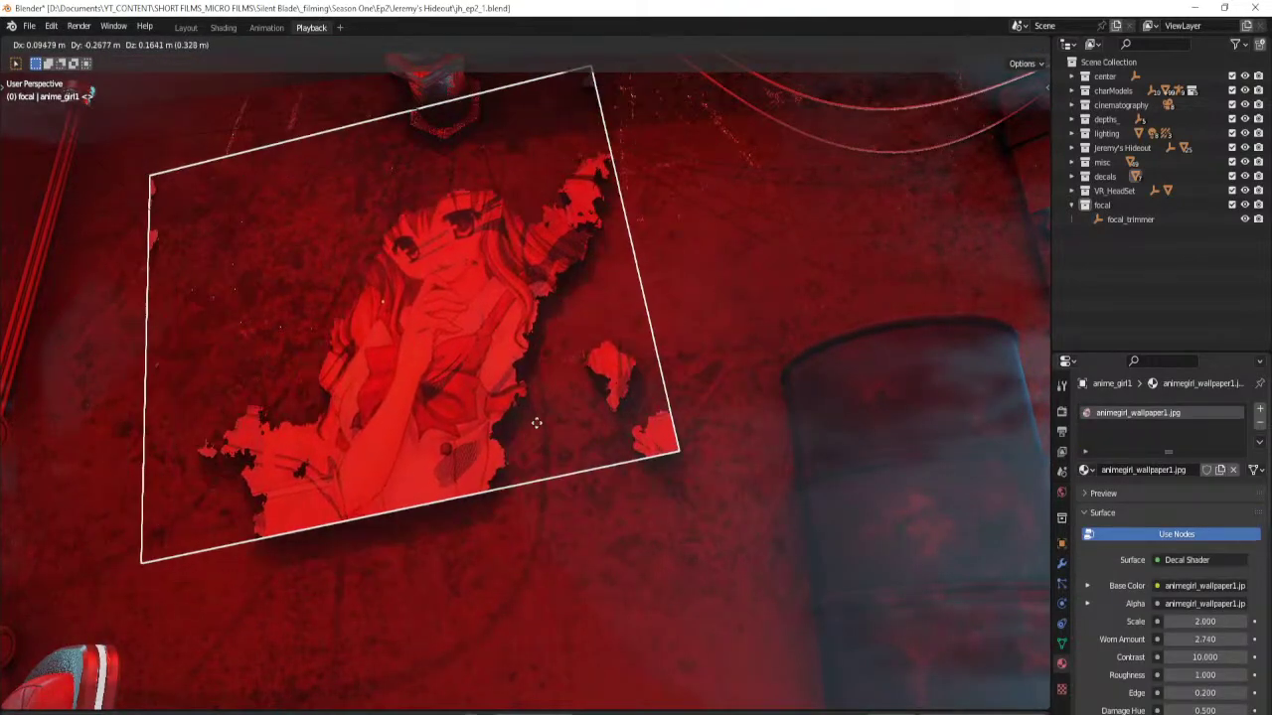
pyautogui.click(543, 452)
pyautogui.click(566, 450)
pyautogui.hotkey('ctrl', 's')
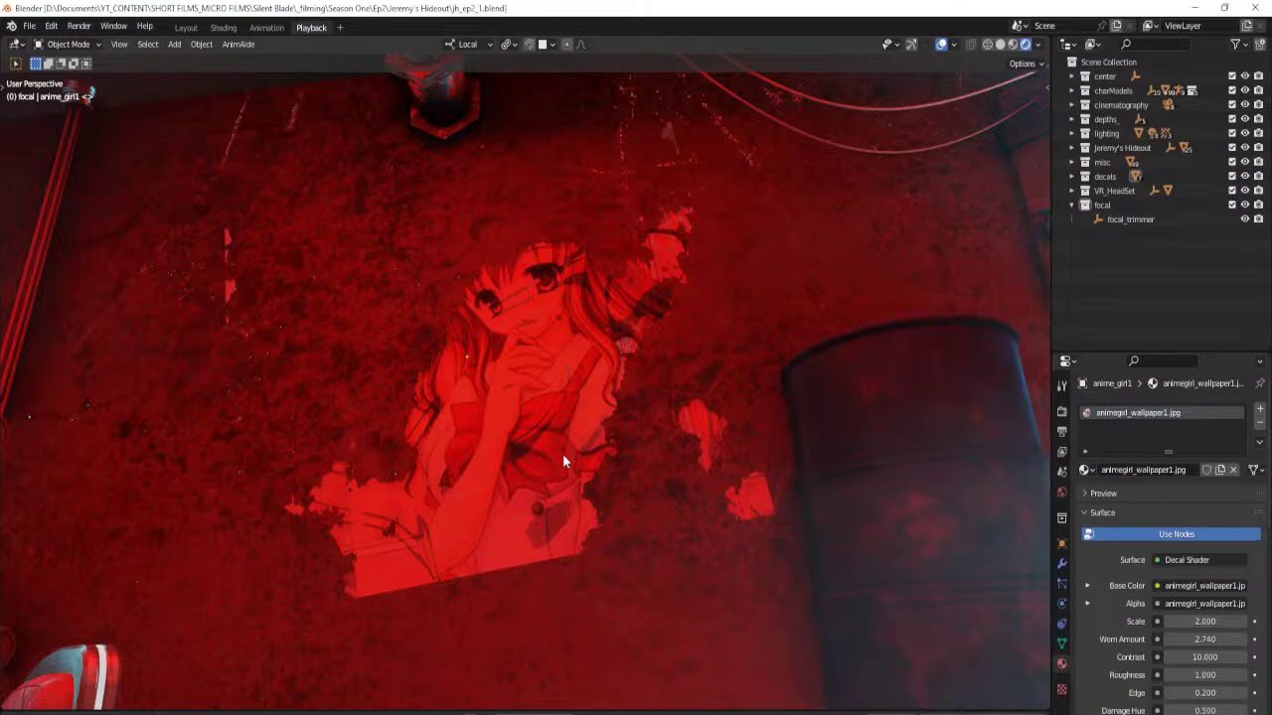
# Try moving the bladeRunner poster decal on the wall beside the danger chemical sign.
pyautogui.hotkey('shift', '`')
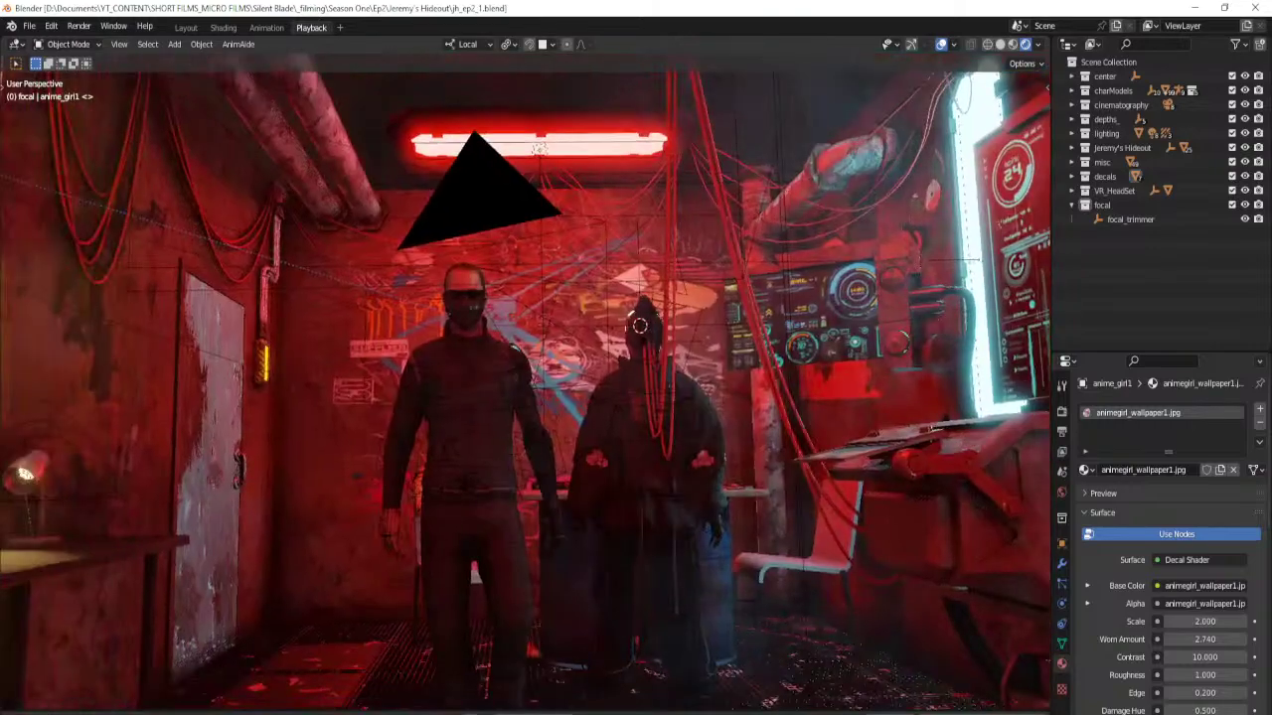
pyautogui.press('w')
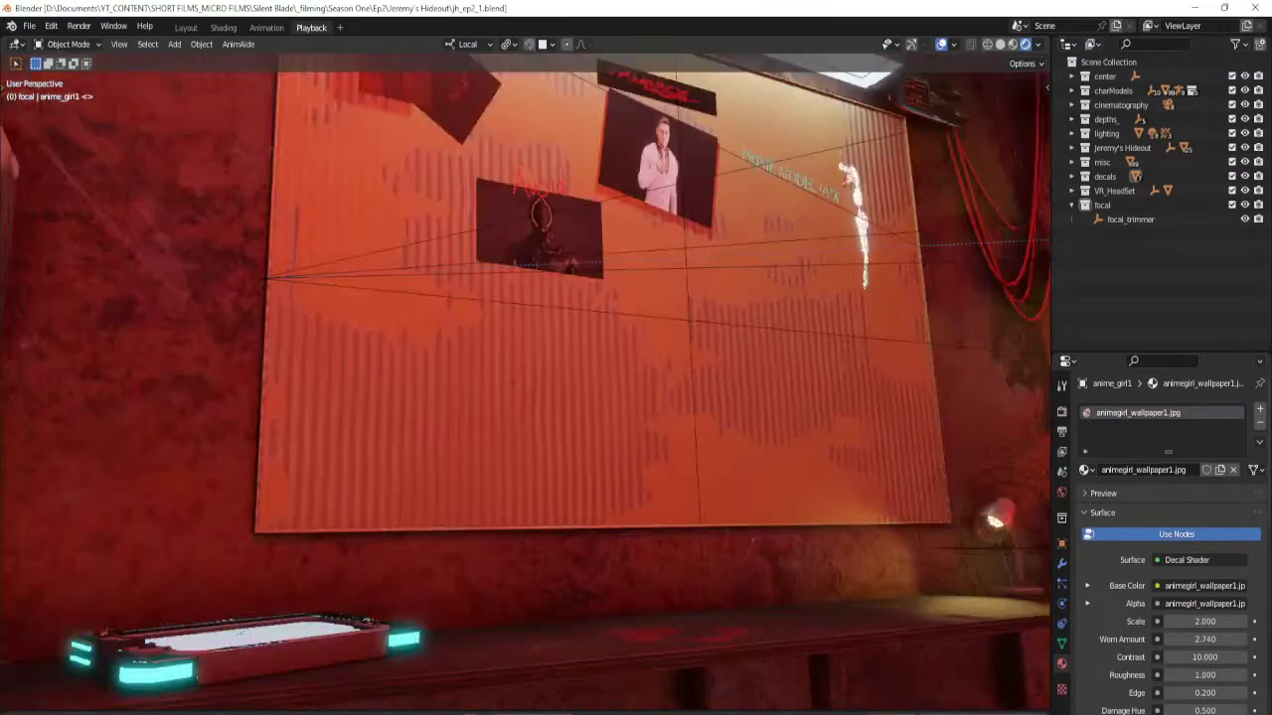
pyautogui.press('w')
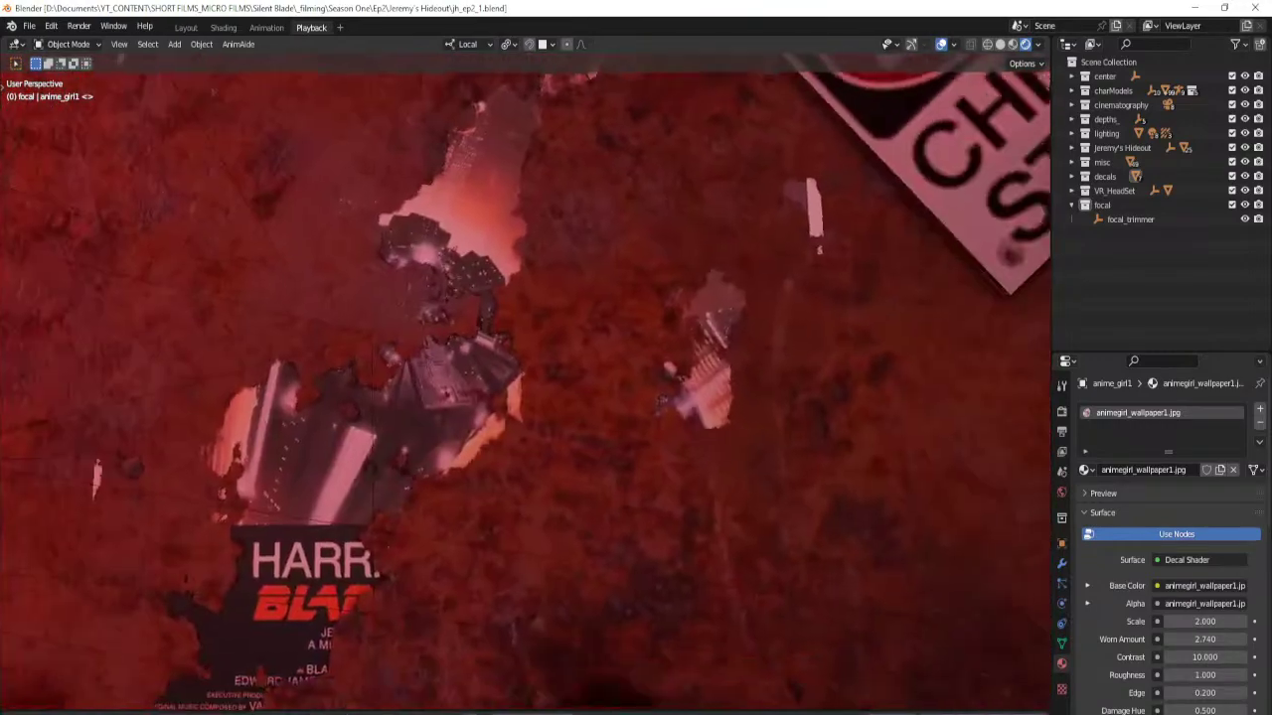
pyautogui.click(530, 446)
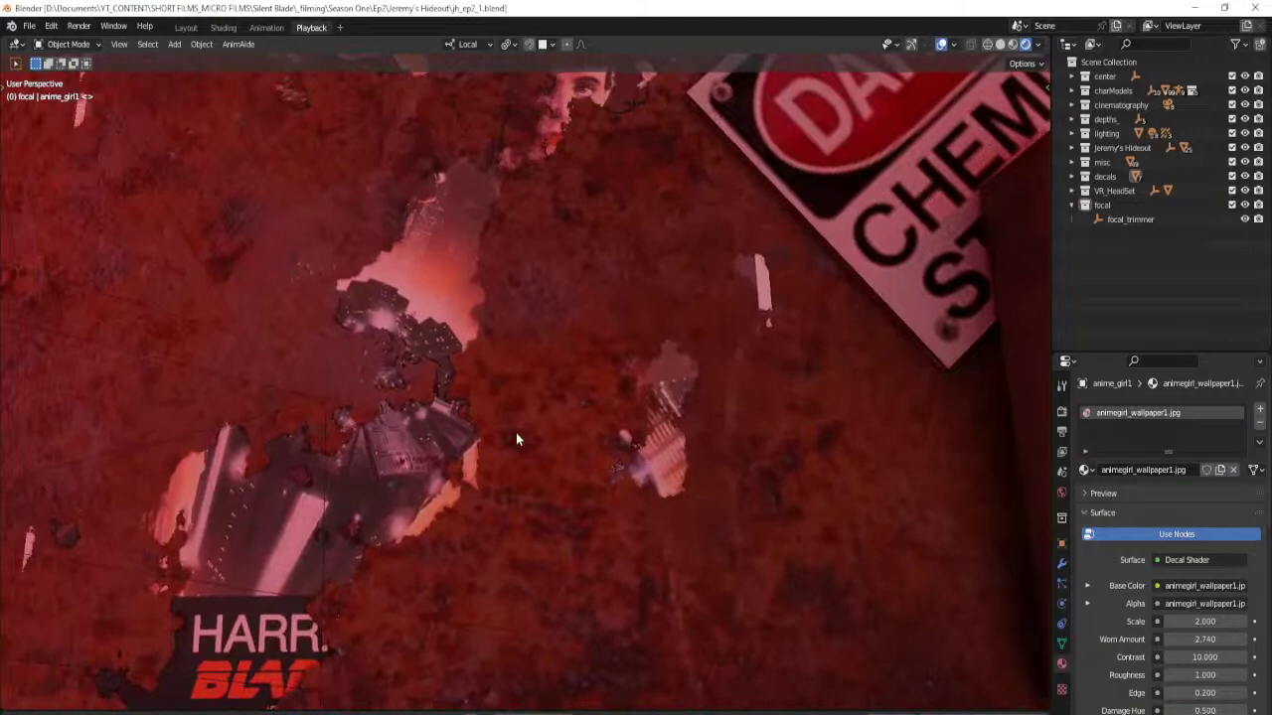
pyautogui.click(486, 352)
pyautogui.scroll(-3, 486, 348)
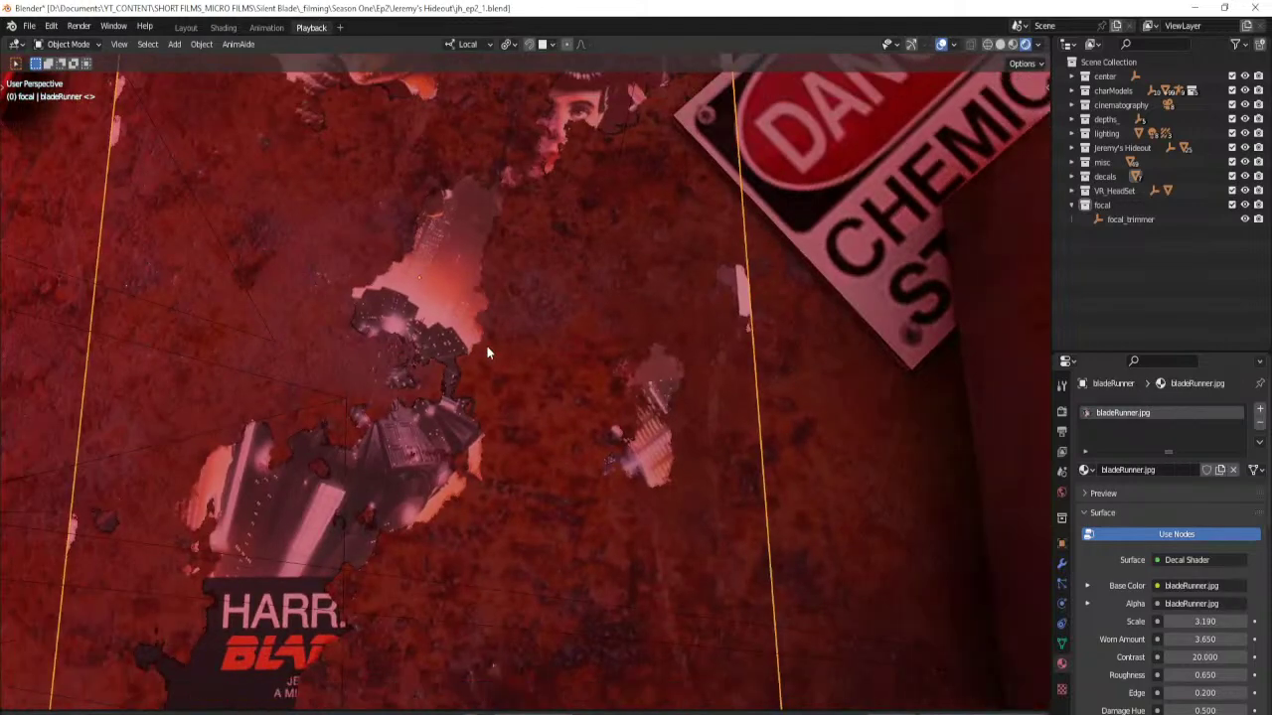
pyautogui.press('g')
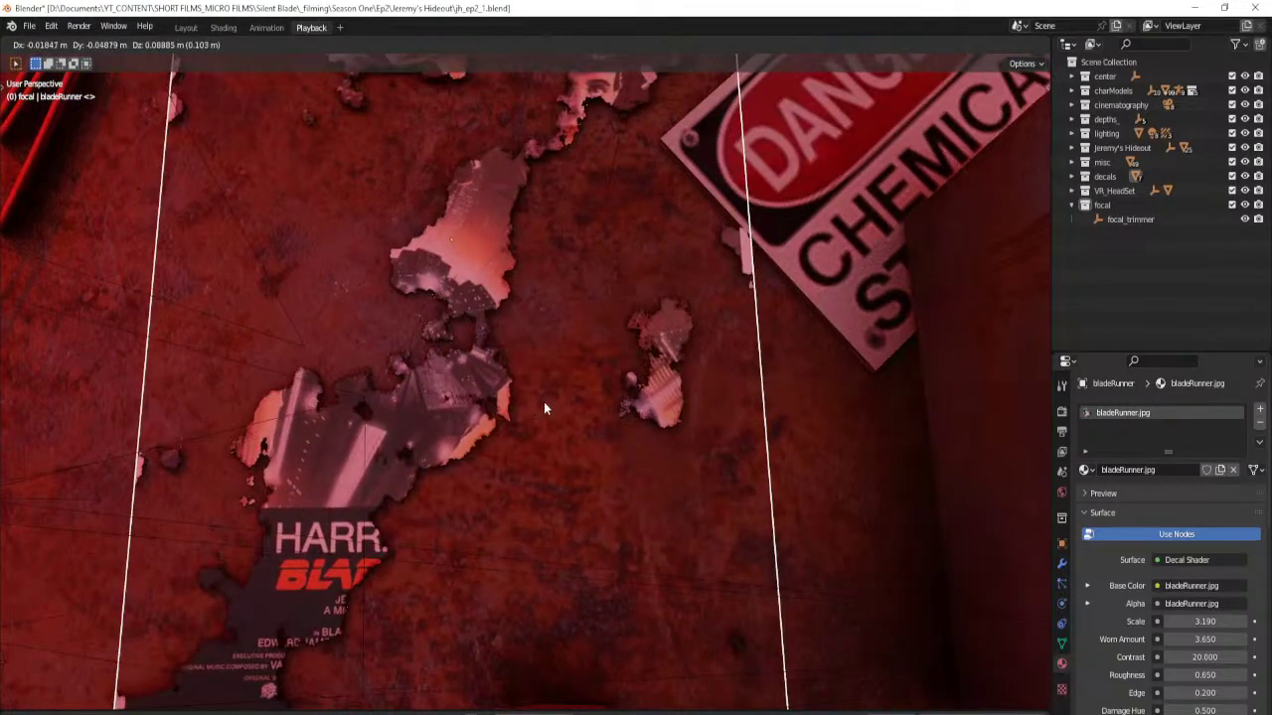
pyautogui.click(587, 448)
pyautogui.scroll(-3, 497, 443)
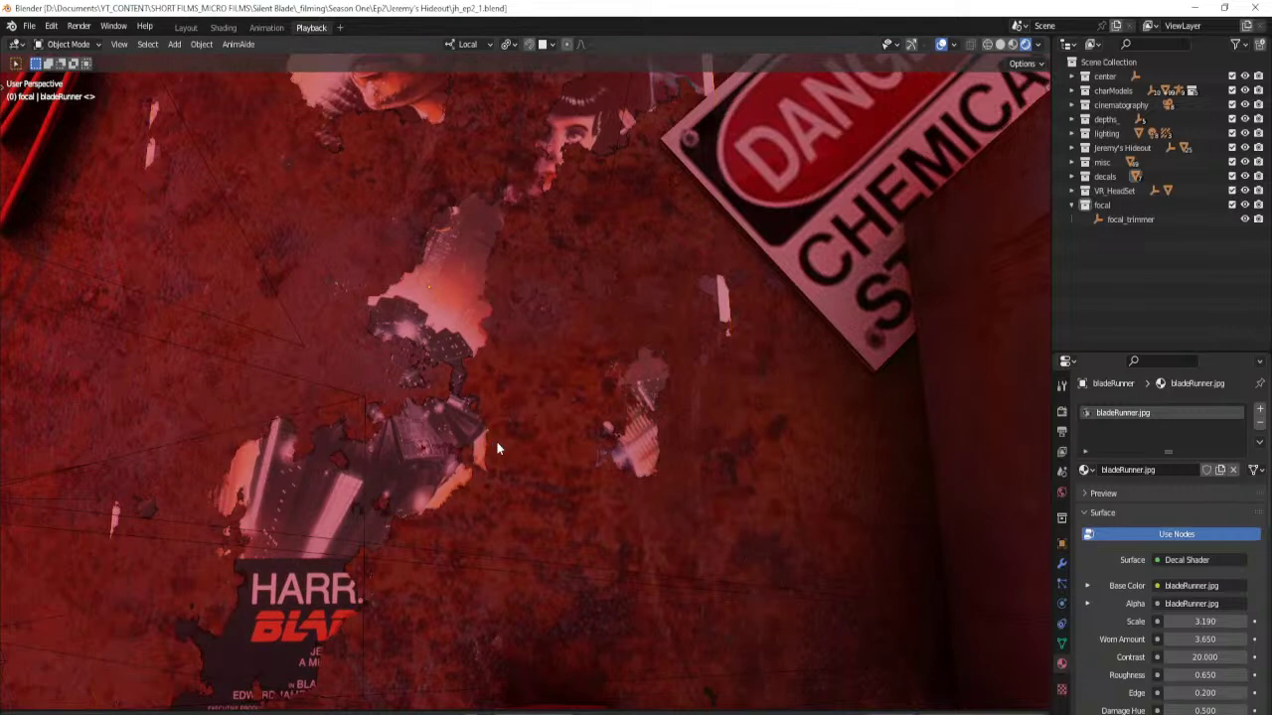
# Examine the hideout from the bladeRunner poster across the room to the seal poster and the pickleRick decal.
pyautogui.moveTo(644, 460); pyautogui.dragTo(682, 420, button='middle')
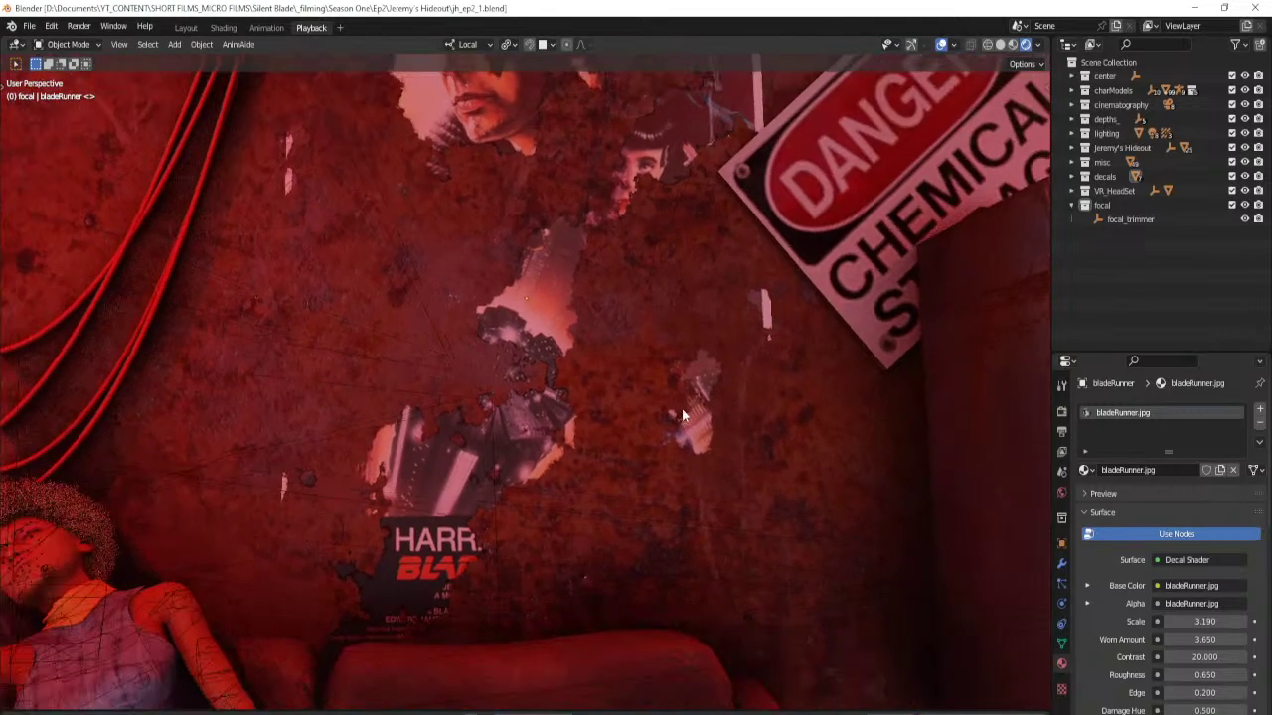
pyautogui.scroll(-2, 658, 360)
pyautogui.keyDown('shift'); pyautogui.moveTo(659, 360); pyautogui.dragTo(442, 447, button='middle'); pyautogui.keyUp('shift')
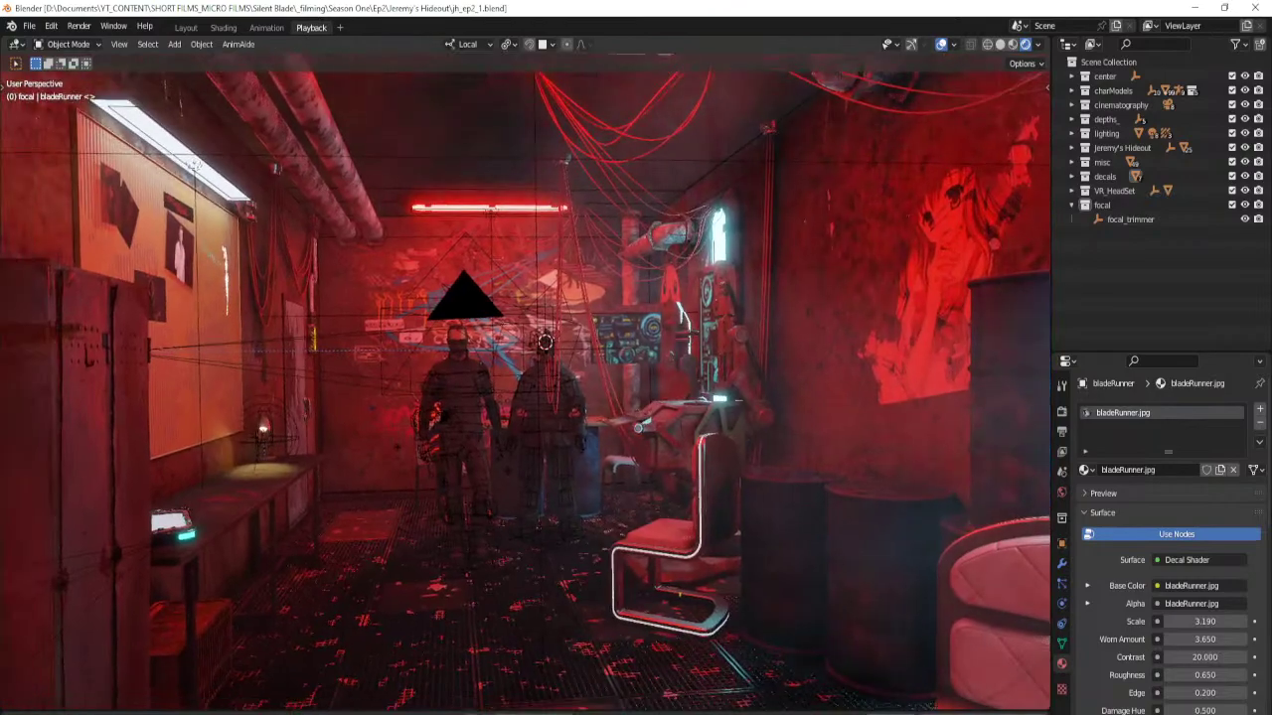
pyautogui.press('w')
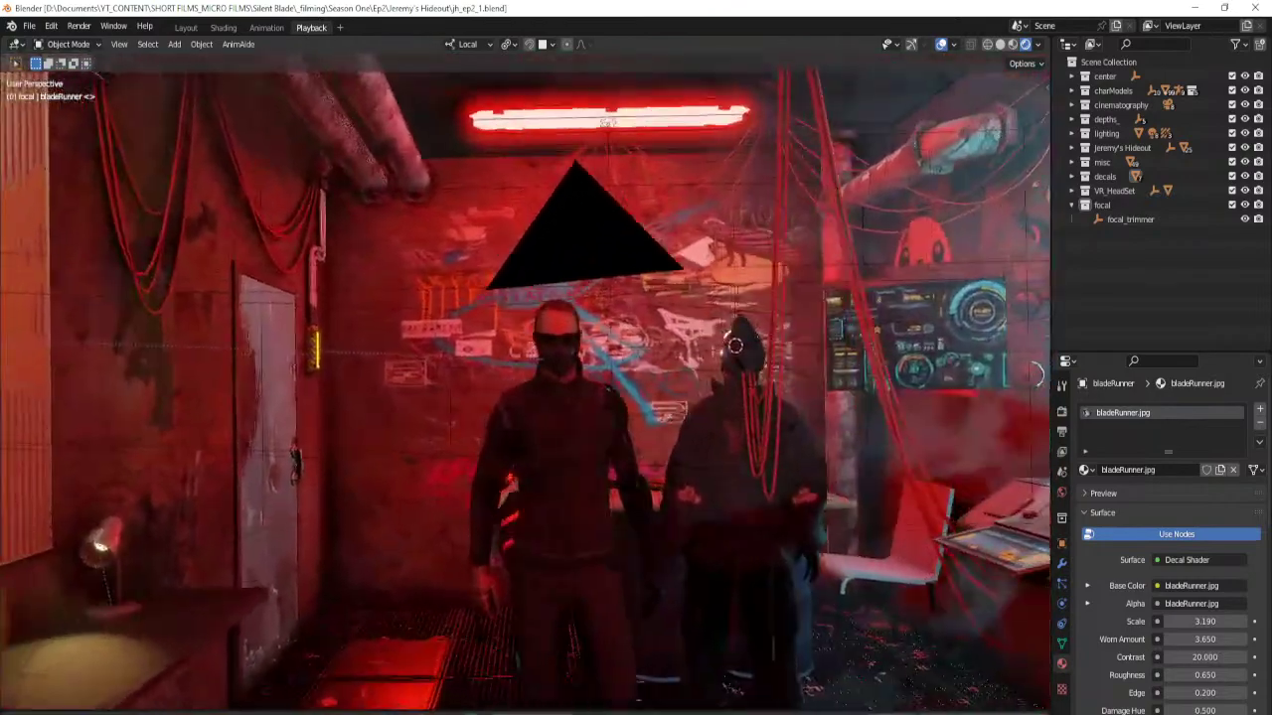
pyautogui.press('w')
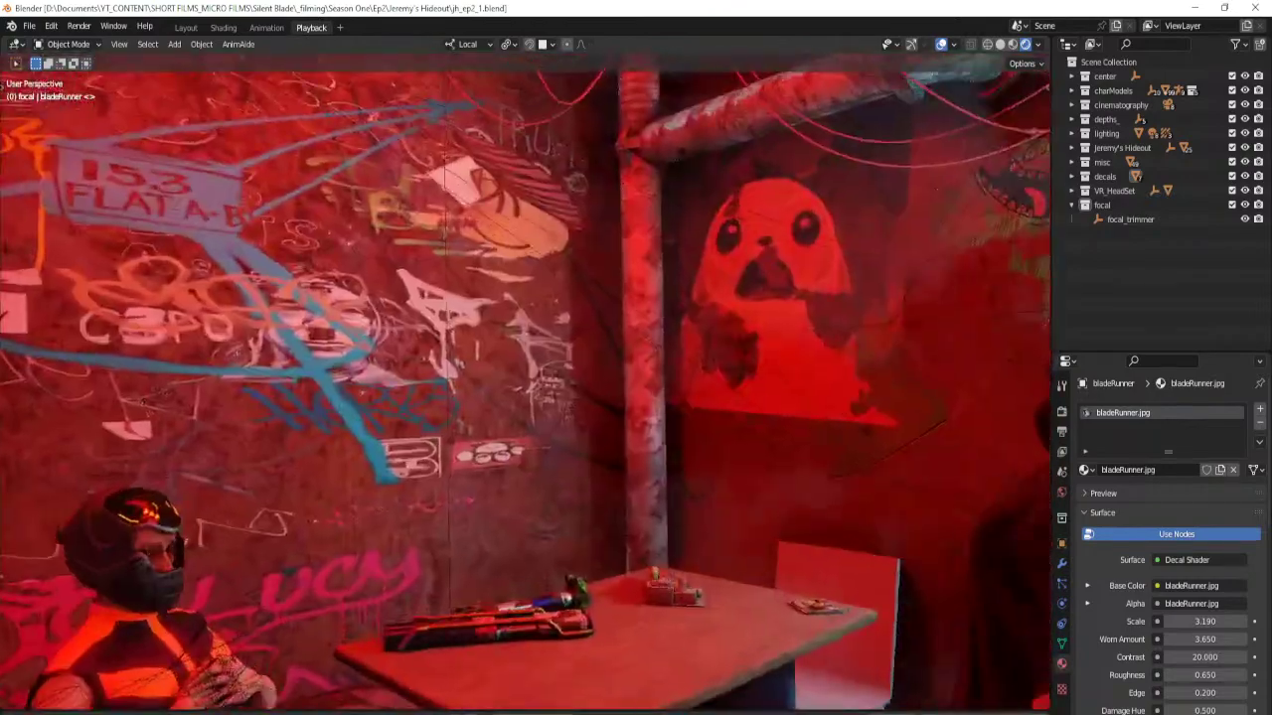
pyautogui.press('w')
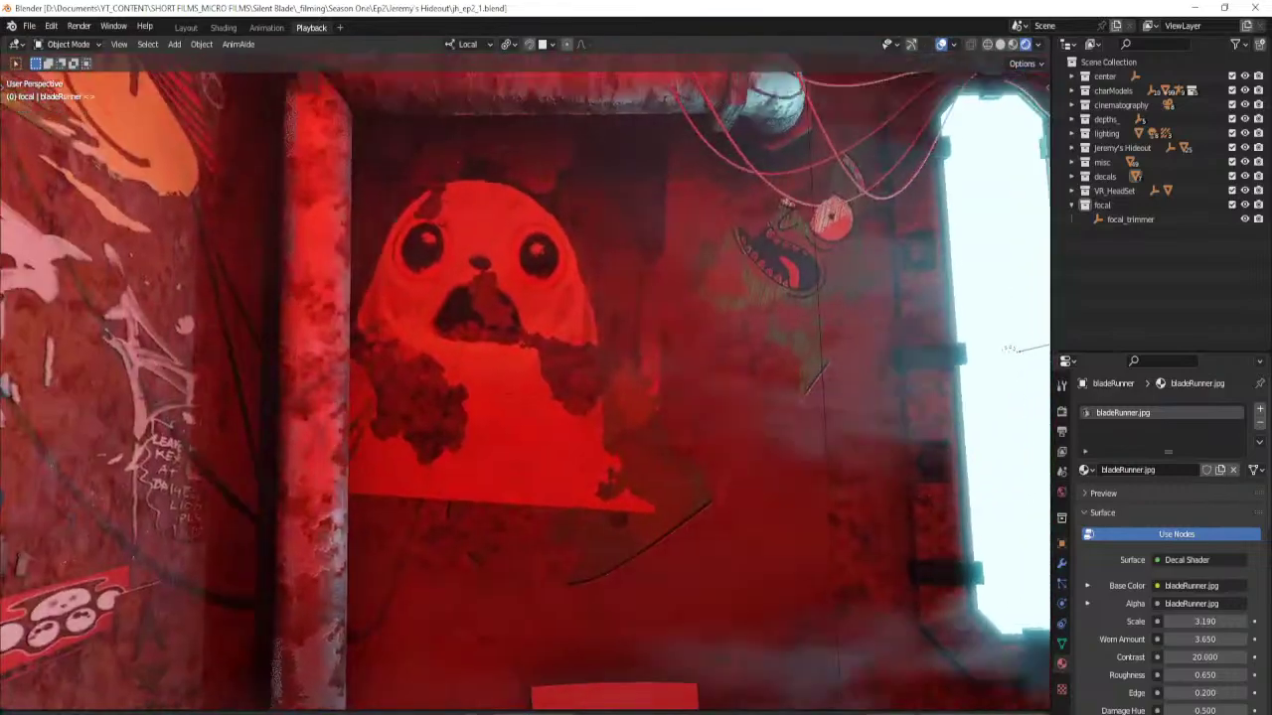
pyautogui.press('w')
pyautogui.click(614, 442)
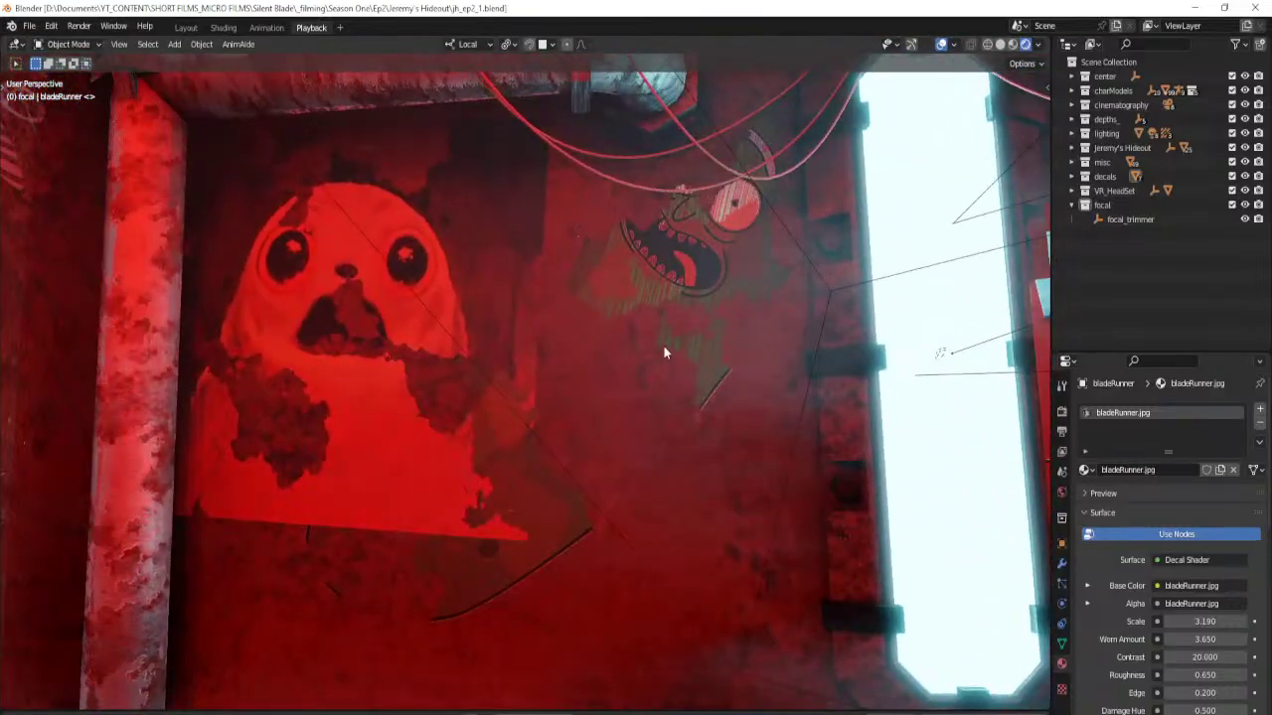
# Try moving the pickleRick decal and the neighbouring lucca_decal seal poster on the wall.
pyautogui.click(663, 350)
pyautogui.press('g')
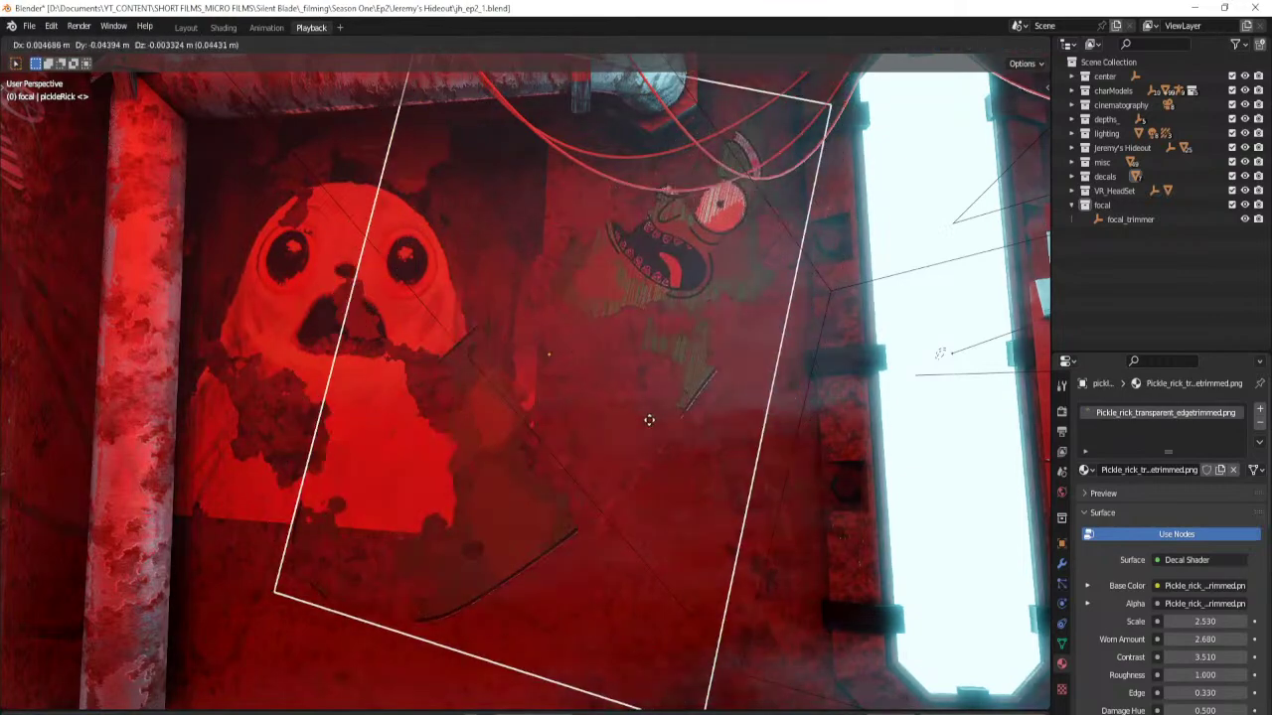
pyautogui.click(656, 420)
pyautogui.click(406, 404)
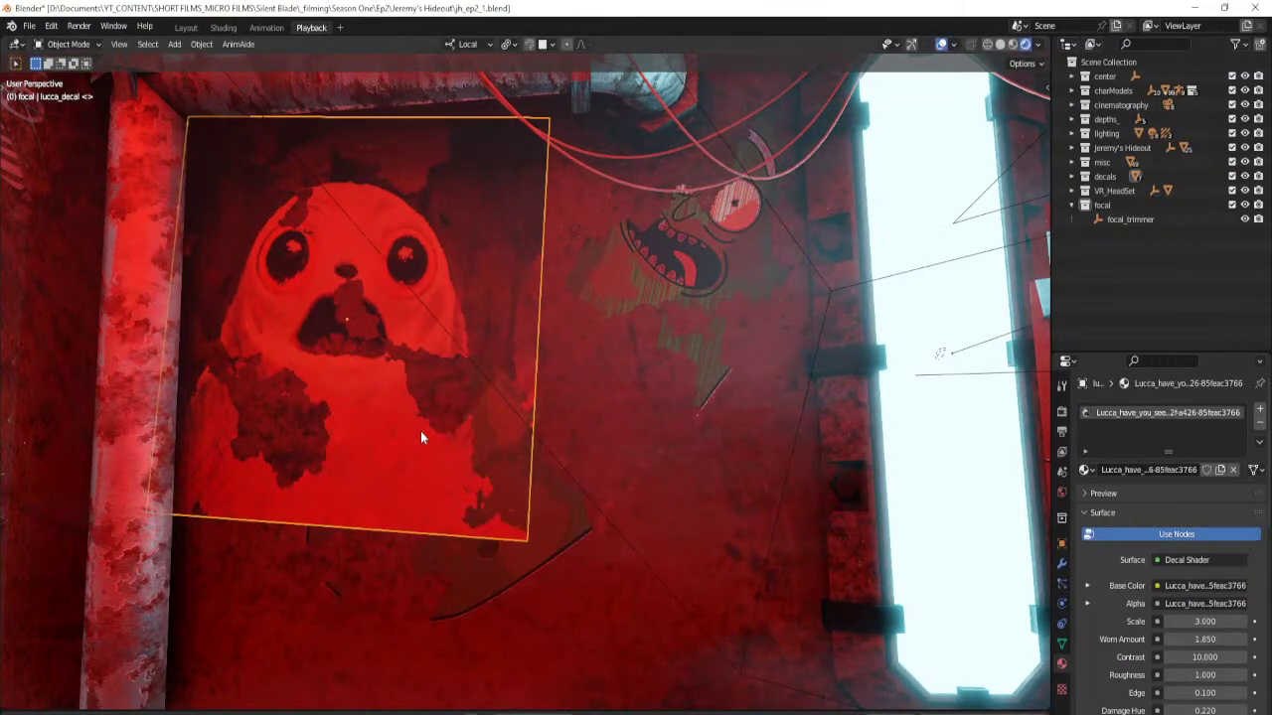
pyautogui.press('g')
pyautogui.rightClick(440, 422)
pyautogui.click(632, 414)
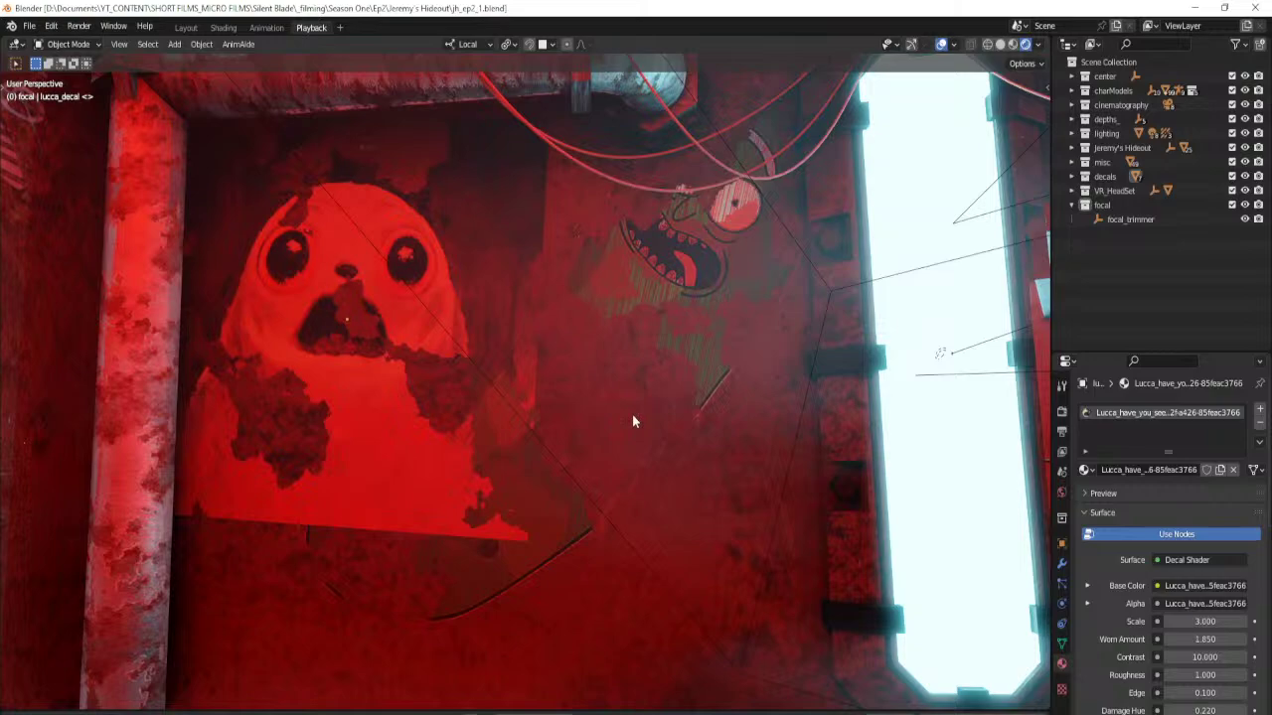
# Save the hideout scene file.
pyautogui.scroll(-4, 632, 414)
pyautogui.moveTo(809, 401); pyautogui.dragTo(523, 394, button='middle')
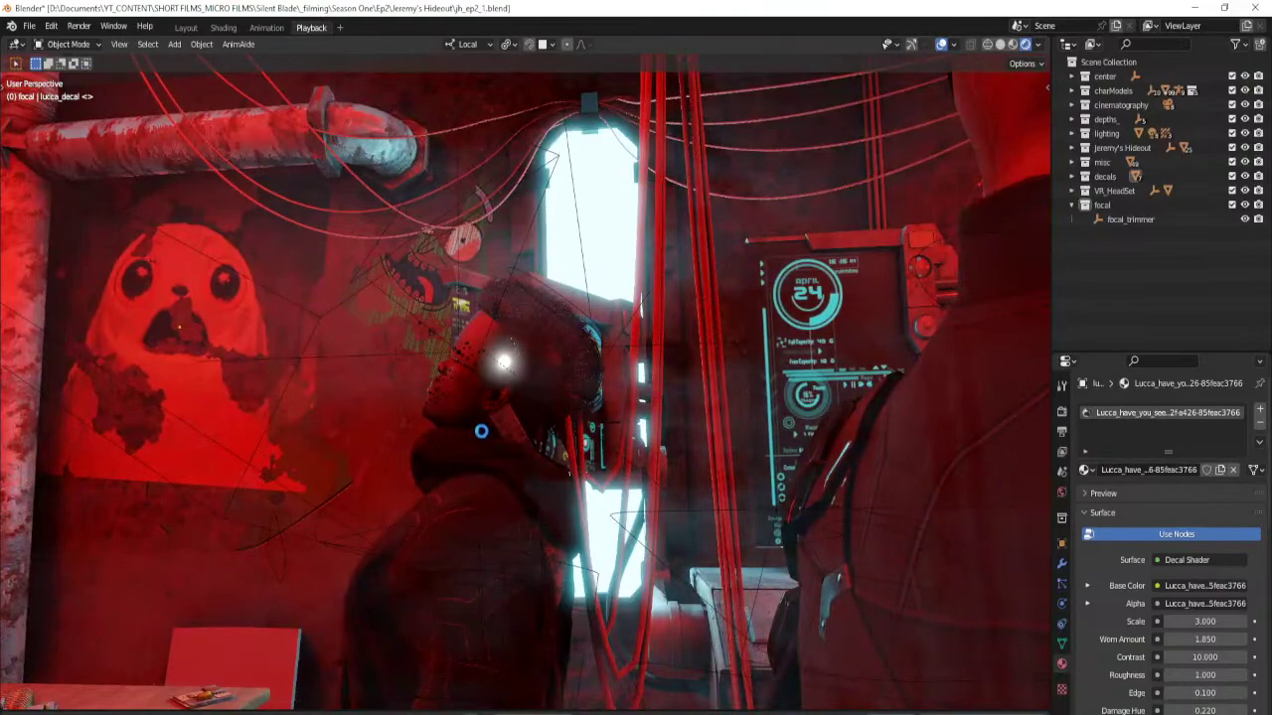
pyautogui.hotkey('ctrl', 's')
pyautogui.moveTo(482, 459); pyautogui.dragTo(397, 411, button='middle')
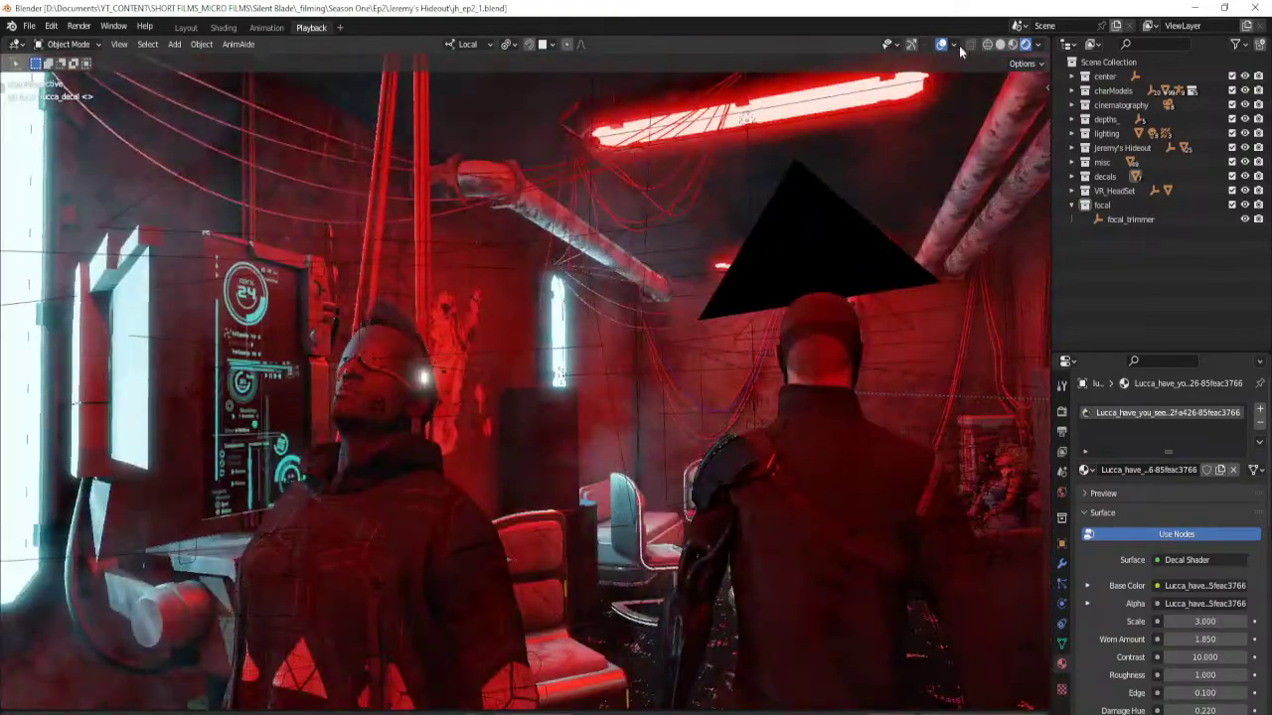
# Hide the viewport overlays to view the clean room, and list the objects in the Jeremy's Hideout collection.
pyautogui.click(939, 46)
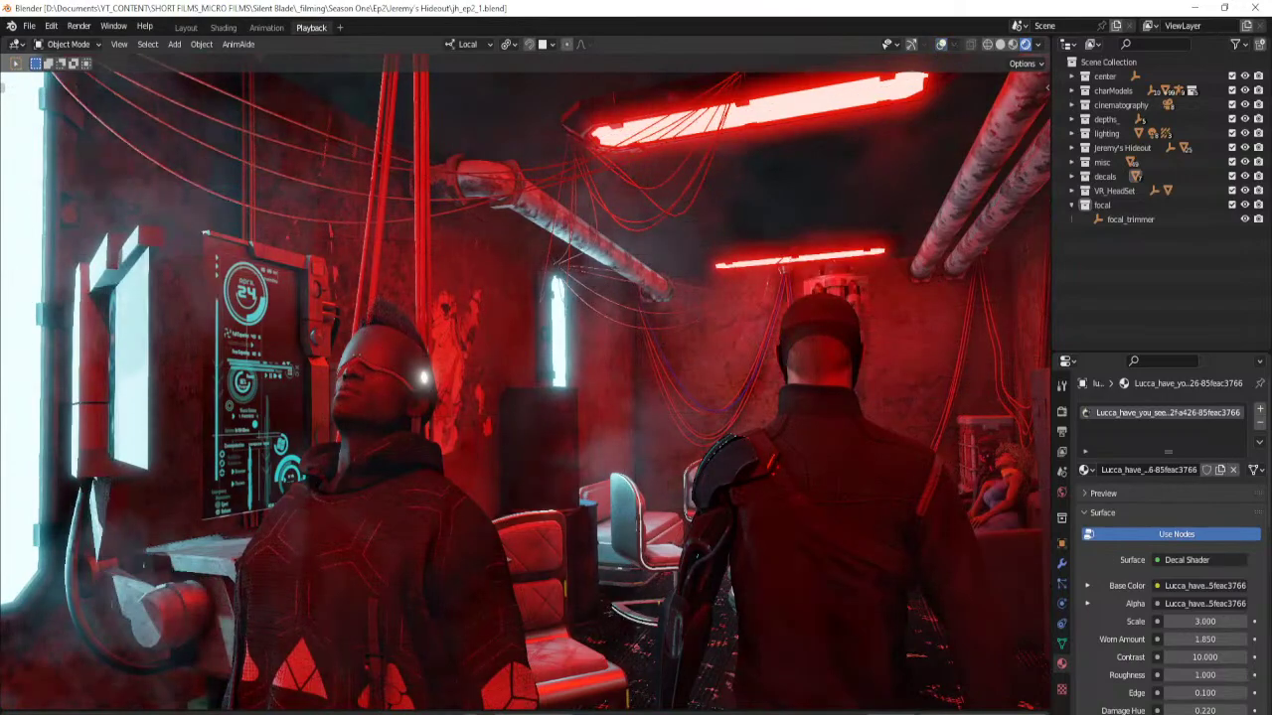
pyautogui.moveTo(496, 398); pyautogui.dragTo(556, 412, button='middle')
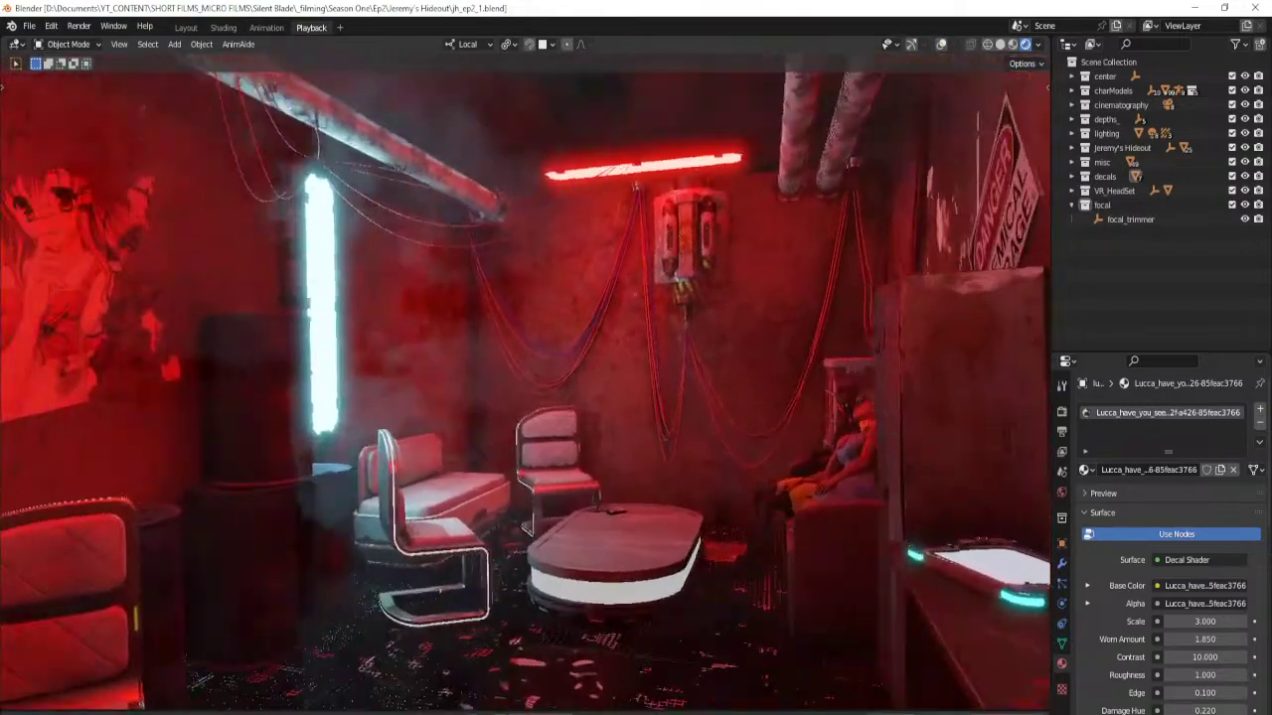
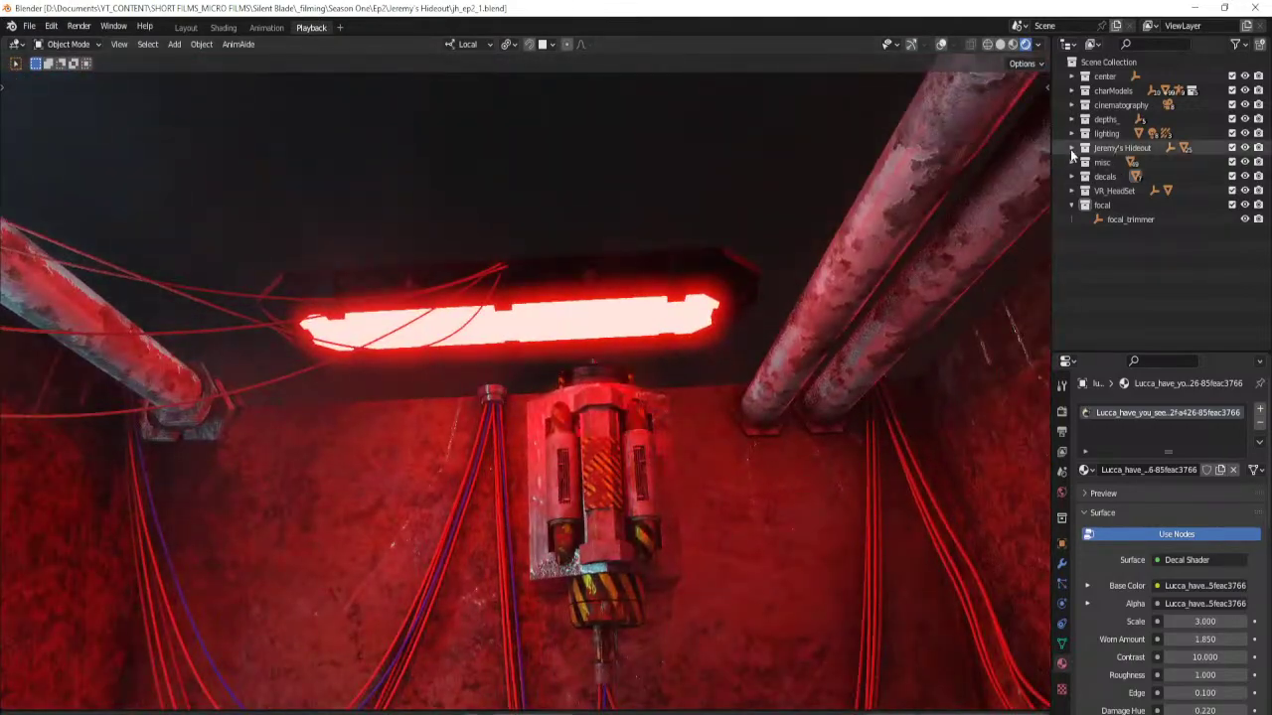
pyautogui.click(1071, 147)
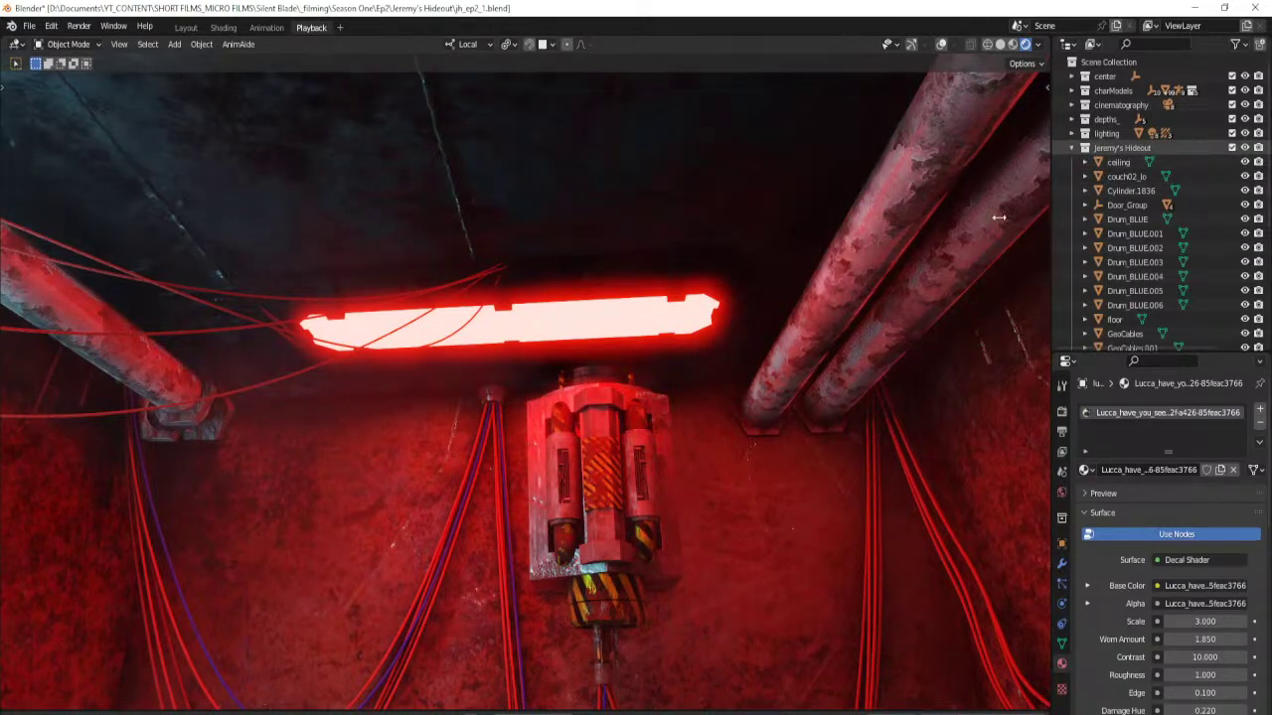
pyautogui.click(1084, 148)
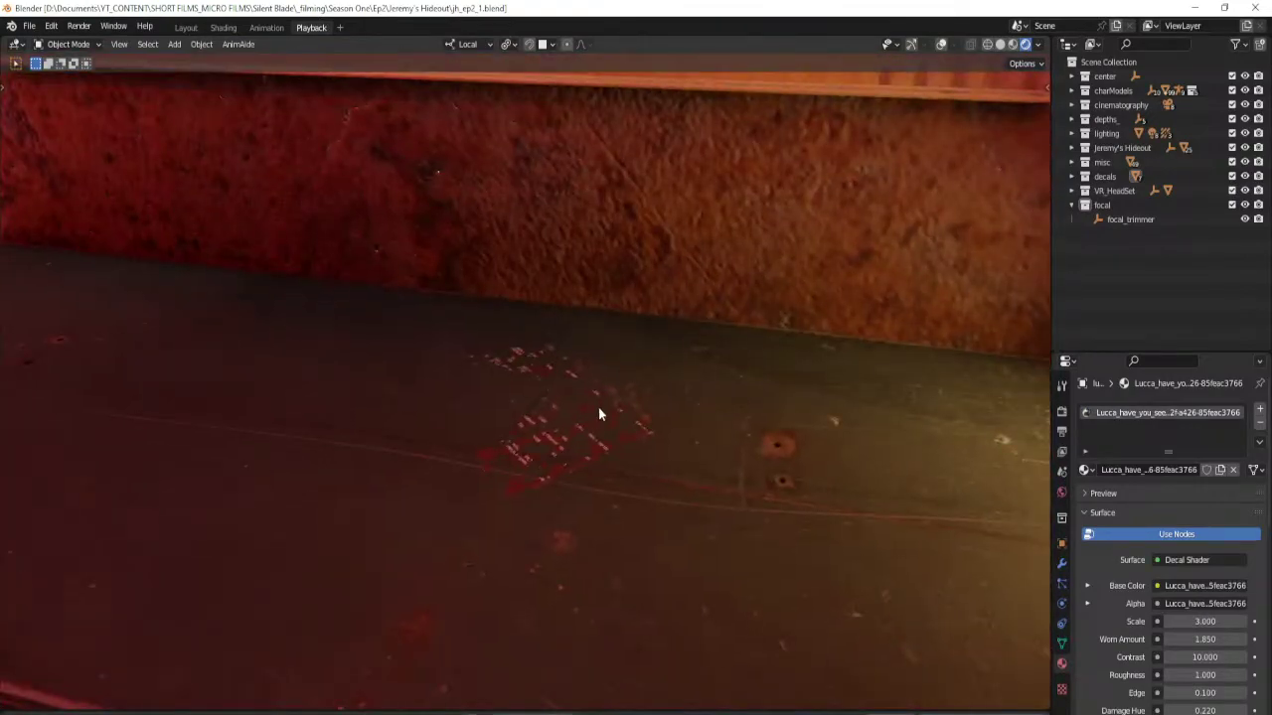
# Show the viewport overlays again and examine the code1 text decal on the desk up close.
pyautogui.click(941, 45)
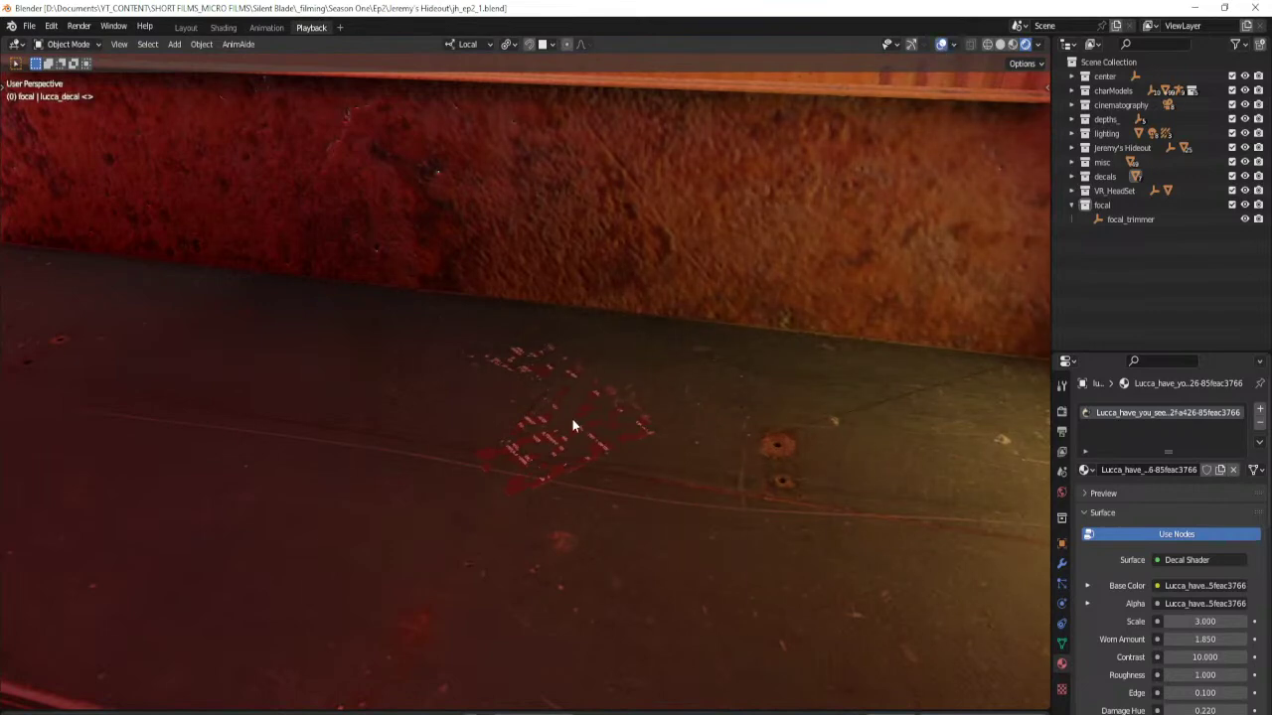
pyautogui.click(571, 418)
pyautogui.click(578, 421)
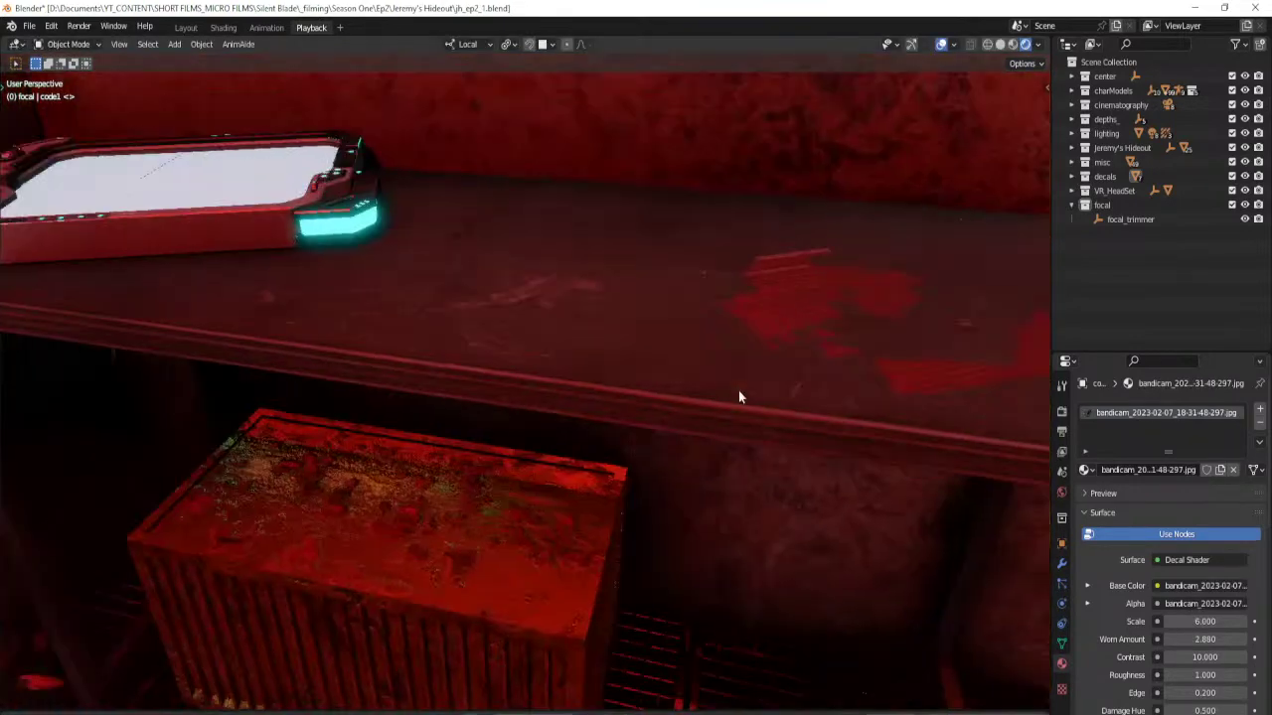
pyautogui.keyDown('shift'); pyautogui.moveTo(738, 396); pyautogui.dragTo(454, 457, button='middle'); pyautogui.keyUp('shift')
pyautogui.scroll(4, 554, 431)
pyautogui.keyDown('shift'); pyautogui.moveTo(554, 431); pyautogui.dragTo(608, 401, button='middle'); pyautogui.keyUp('shift')
pyautogui.press('KP_Decimal')
pyautogui.scroll(1, 645, 460)
pyautogui.scroll(-2, 646, 419)
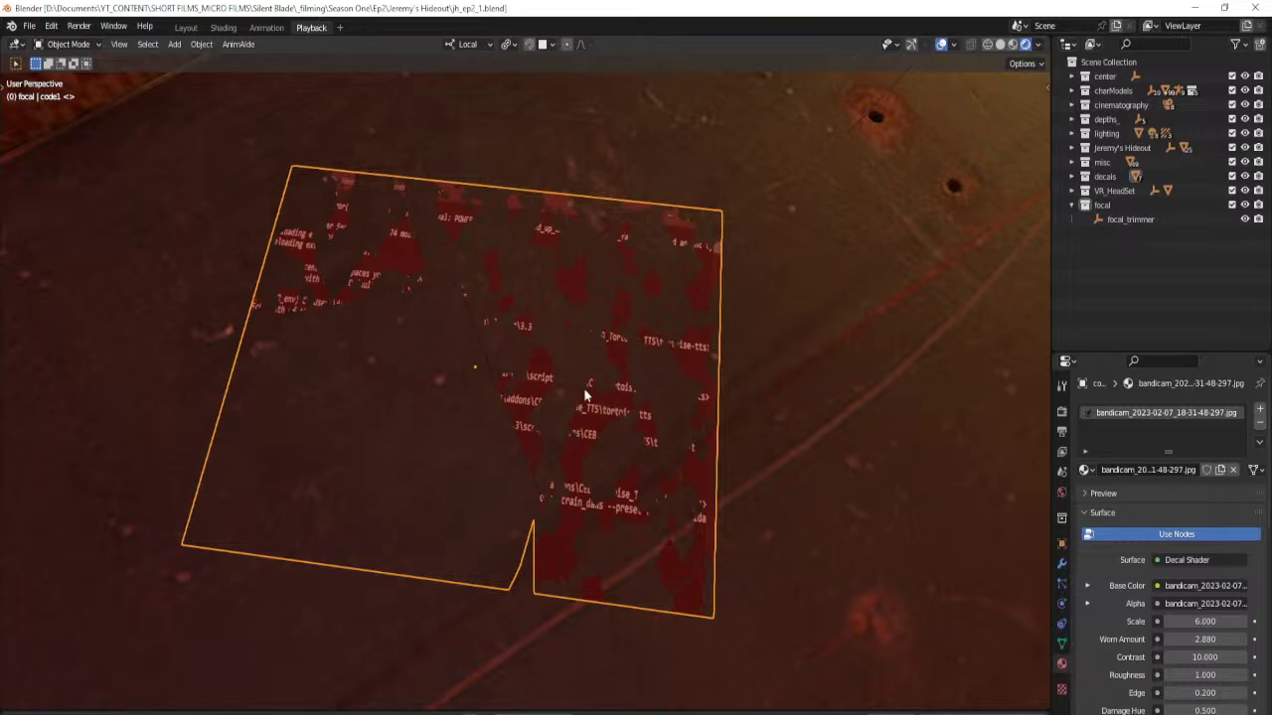
# Examine the red Plane.001 text decal on the desk near the glowing tablet up close.
pyautogui.scroll(-3, 553, 378)
pyautogui.keyDown('shift'); pyautogui.moveTo(597, 290); pyautogui.dragTo(516, 213, button='middle'); pyautogui.keyUp('shift')
pyautogui.click(71, 174)
pyautogui.press('KP_Decimal')
pyautogui.scroll(4, 436, 302)
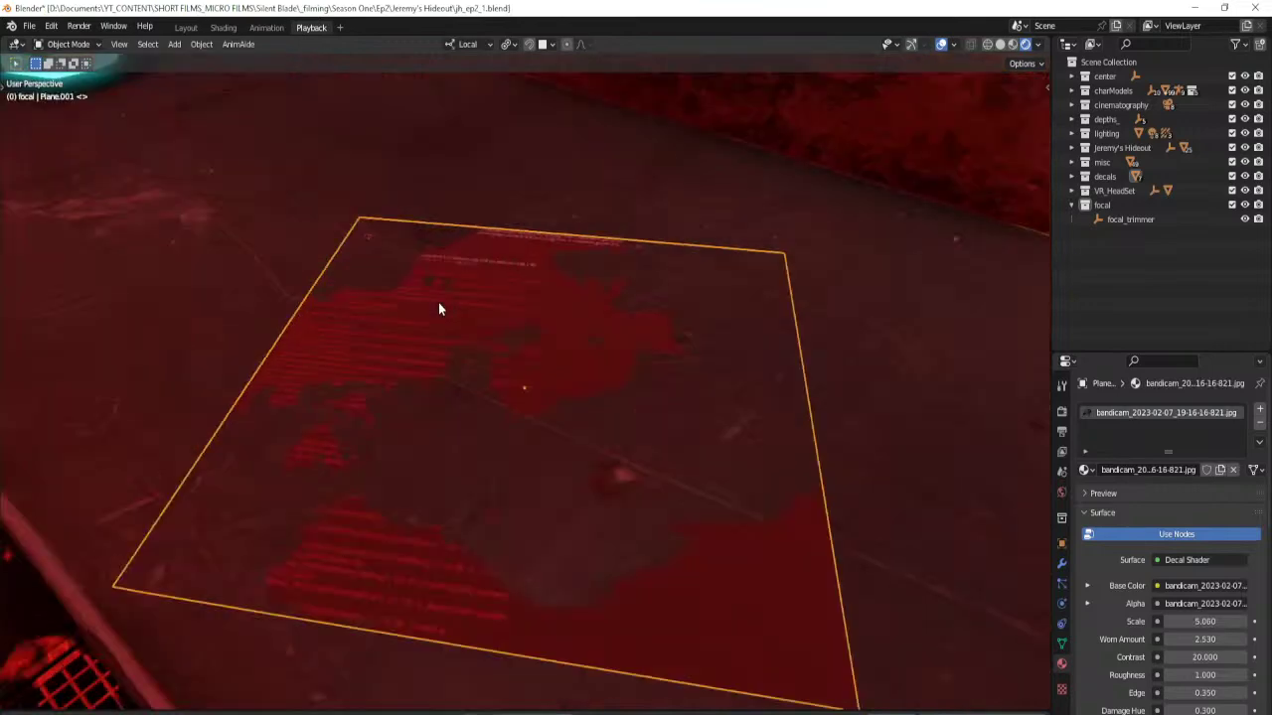
pyautogui.scroll(6, 432, 306)
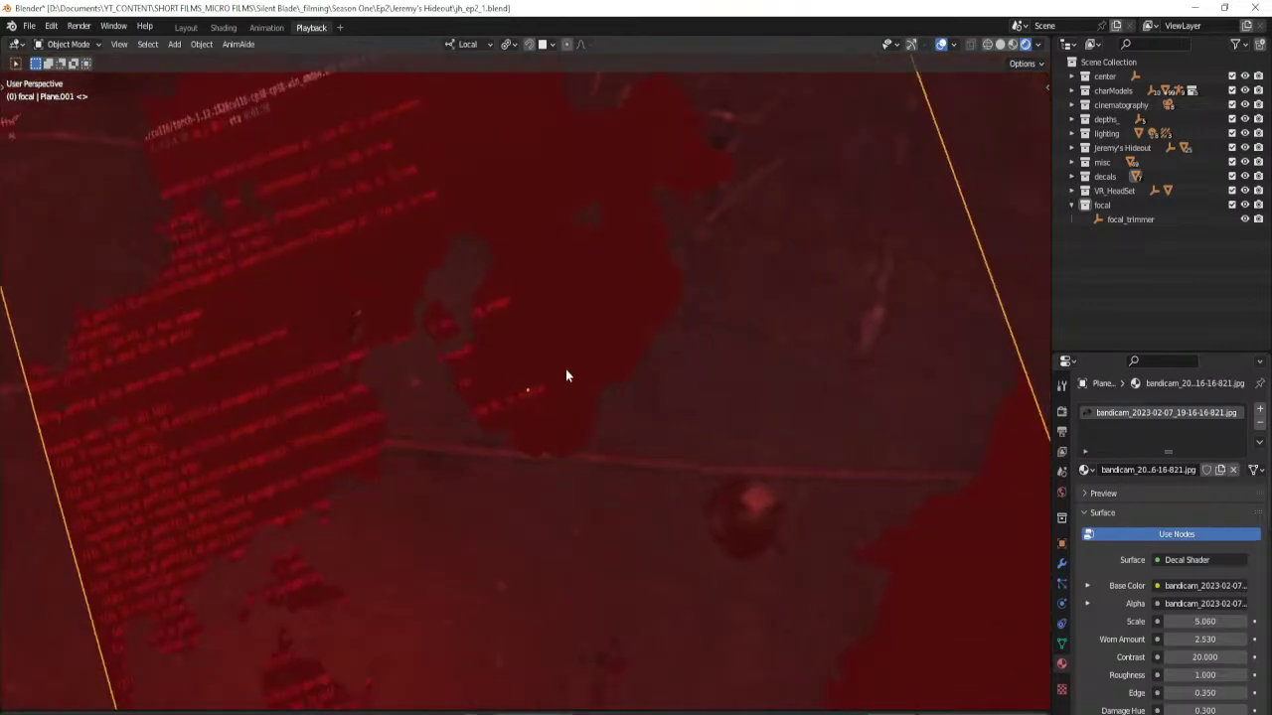
pyautogui.scroll(-5, 499, 353)
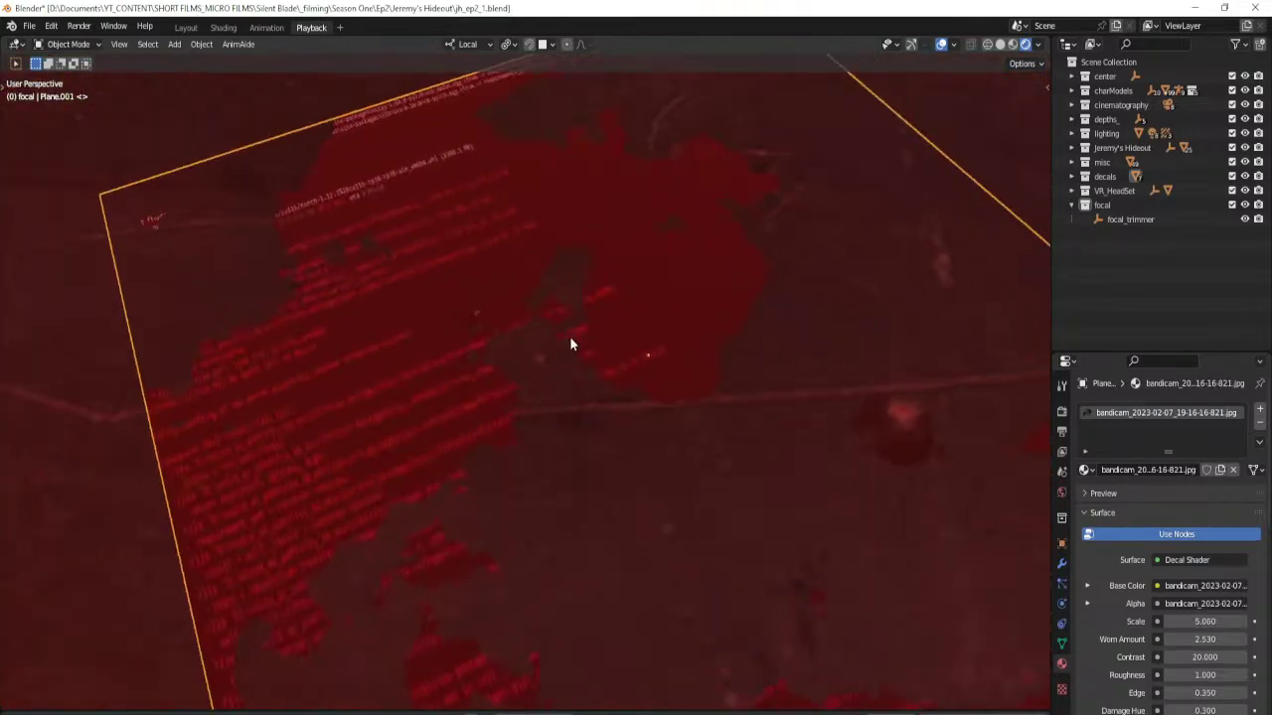
pyautogui.moveTo(623, 329); pyautogui.dragTo(567, 306, button='middle')
pyautogui.scroll(-7, 567, 306)
pyautogui.keyDown('shift'); pyautogui.moveTo(457, 245); pyautogui.dragTo(534, 383, button='middle'); pyautogui.keyUp('shift')
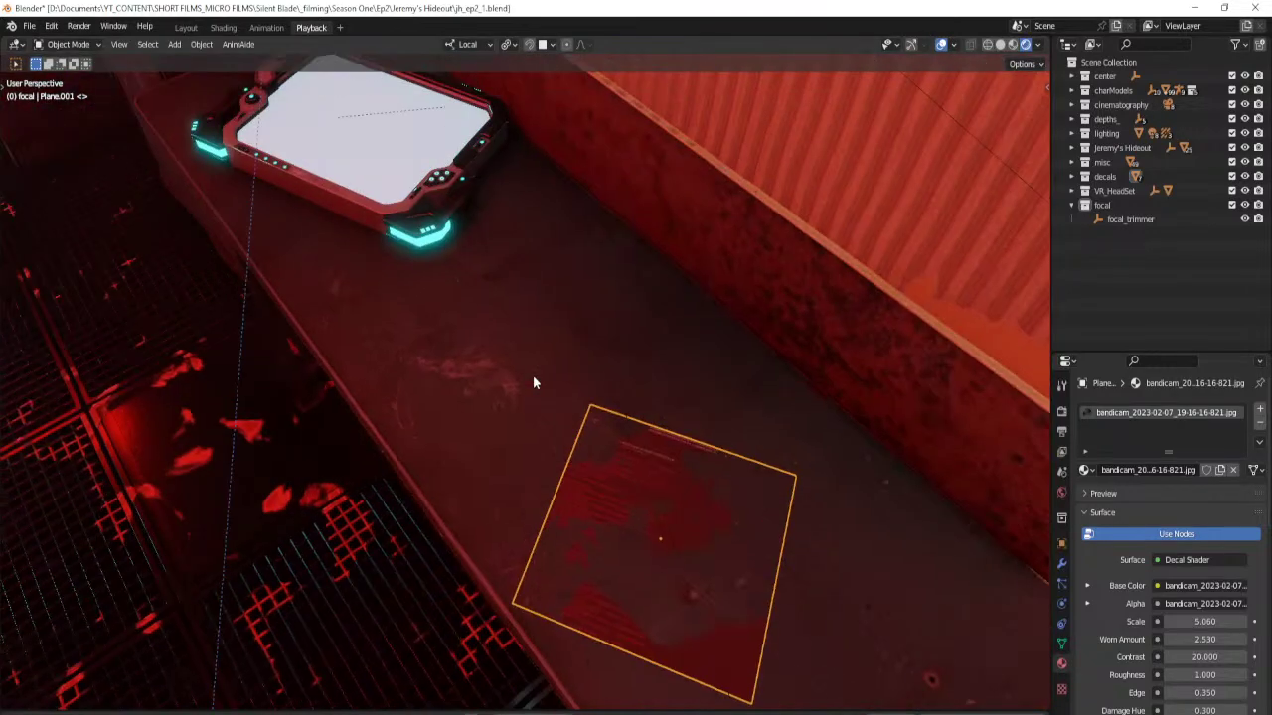
# Deselect the red text decal and save the file.
pyautogui.hotkey('alt', 'a')
pyautogui.moveTo(513, 427); pyautogui.dragTo(262, 427, button='middle')
pyautogui.hotkey('ctrl', 's')
# Select the white screen of the glowing tablet on the desk and frame it up close.
pyautogui.scroll(-3, 816, 358)
pyautogui.scroll(-1, 565, 386)
pyautogui.click(236, 410)
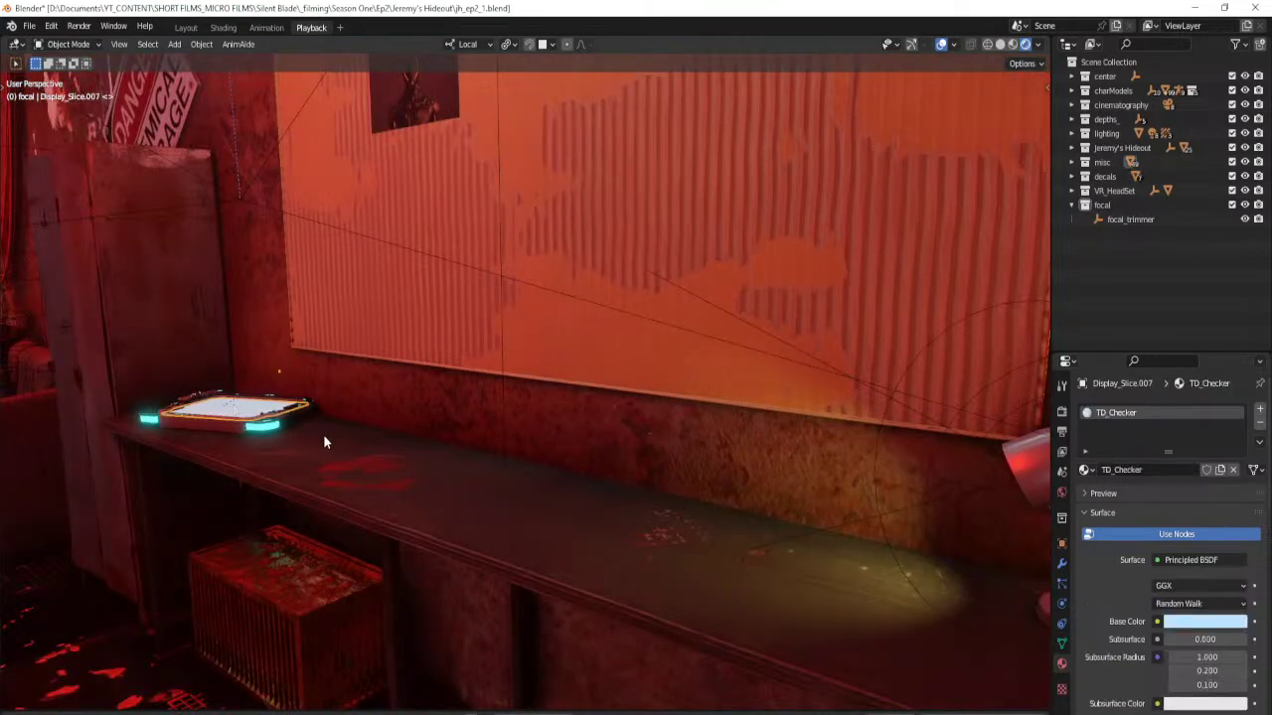
pyautogui.press('w')
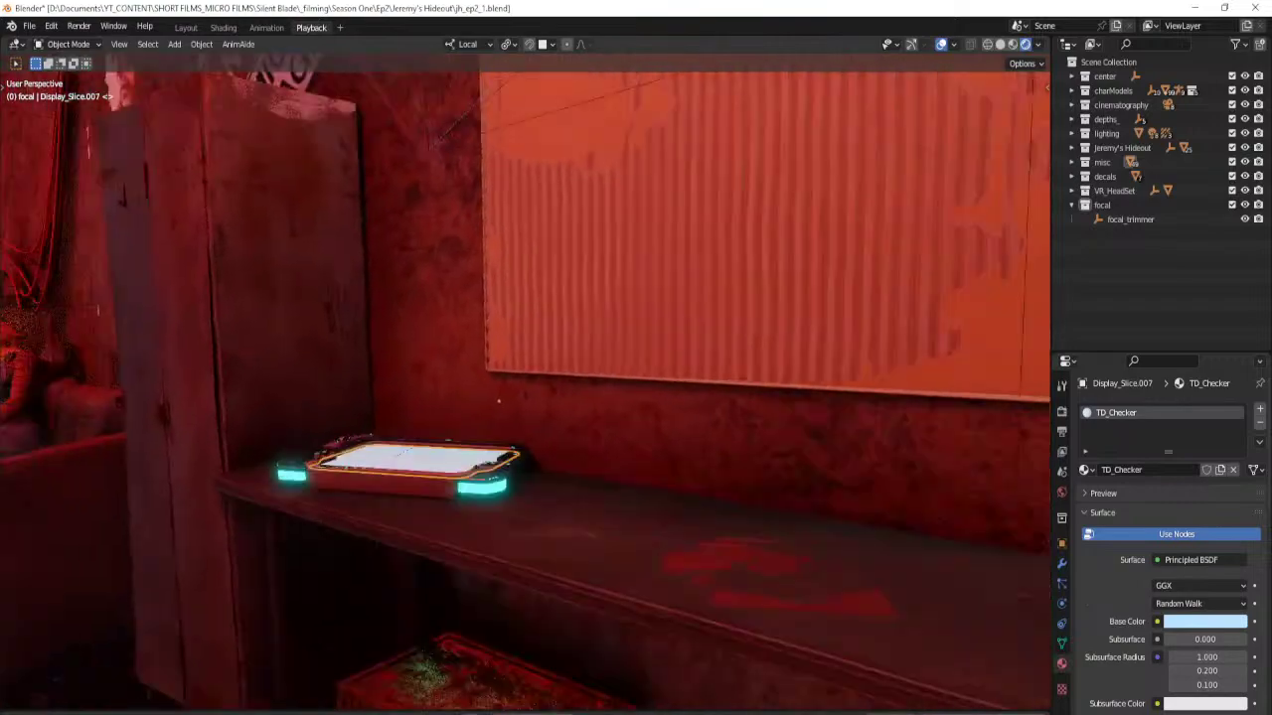
pyautogui.press('s')
pyautogui.press('w')
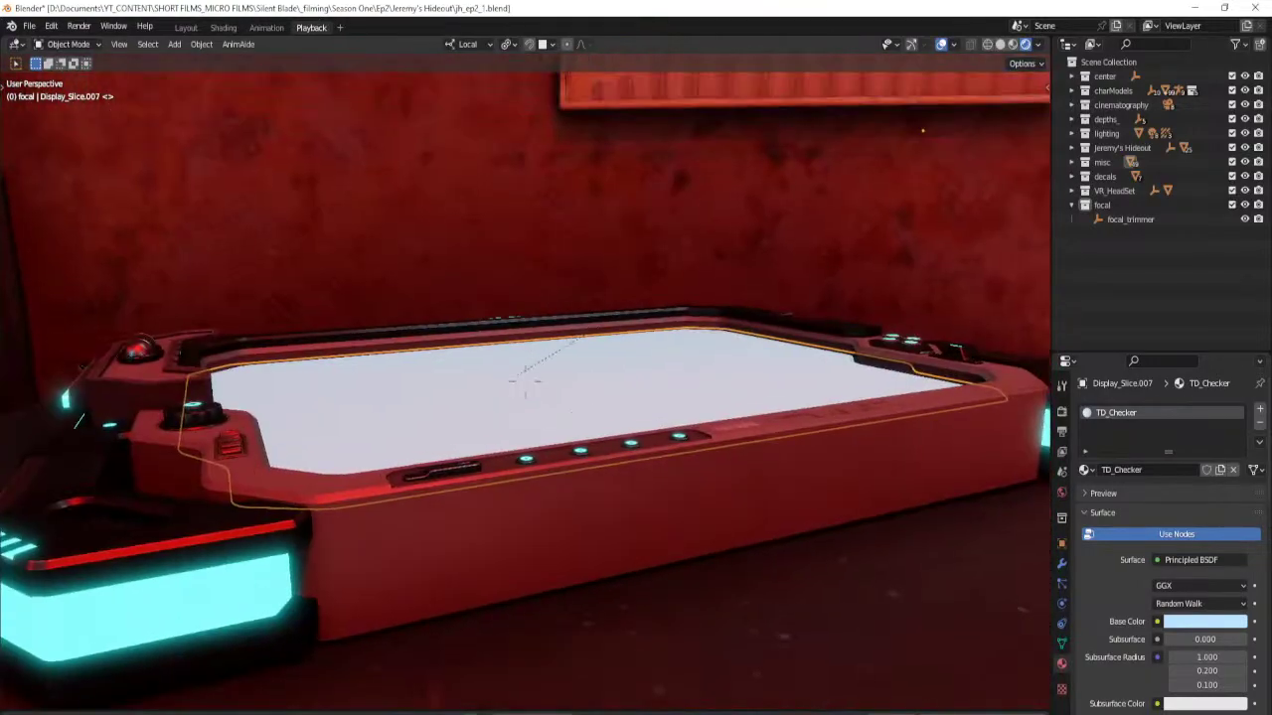
pyautogui.press('w')
pyautogui.press('s')
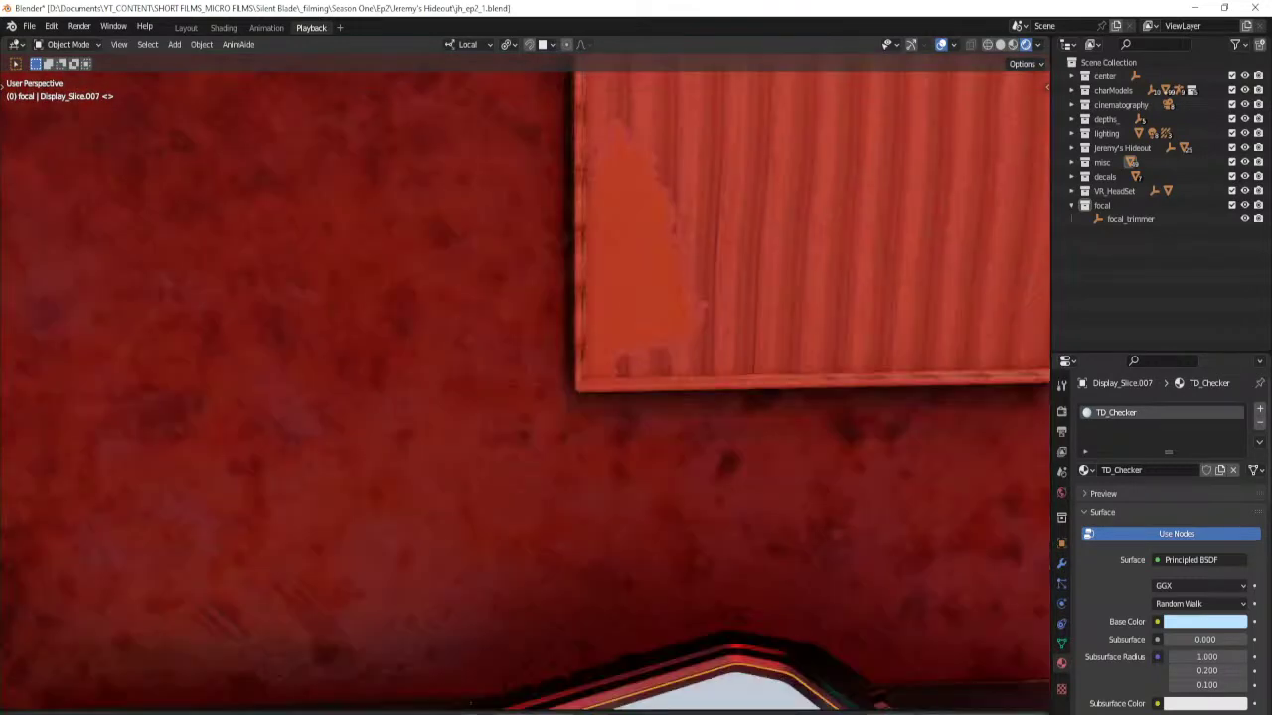
pyautogui.press('s')
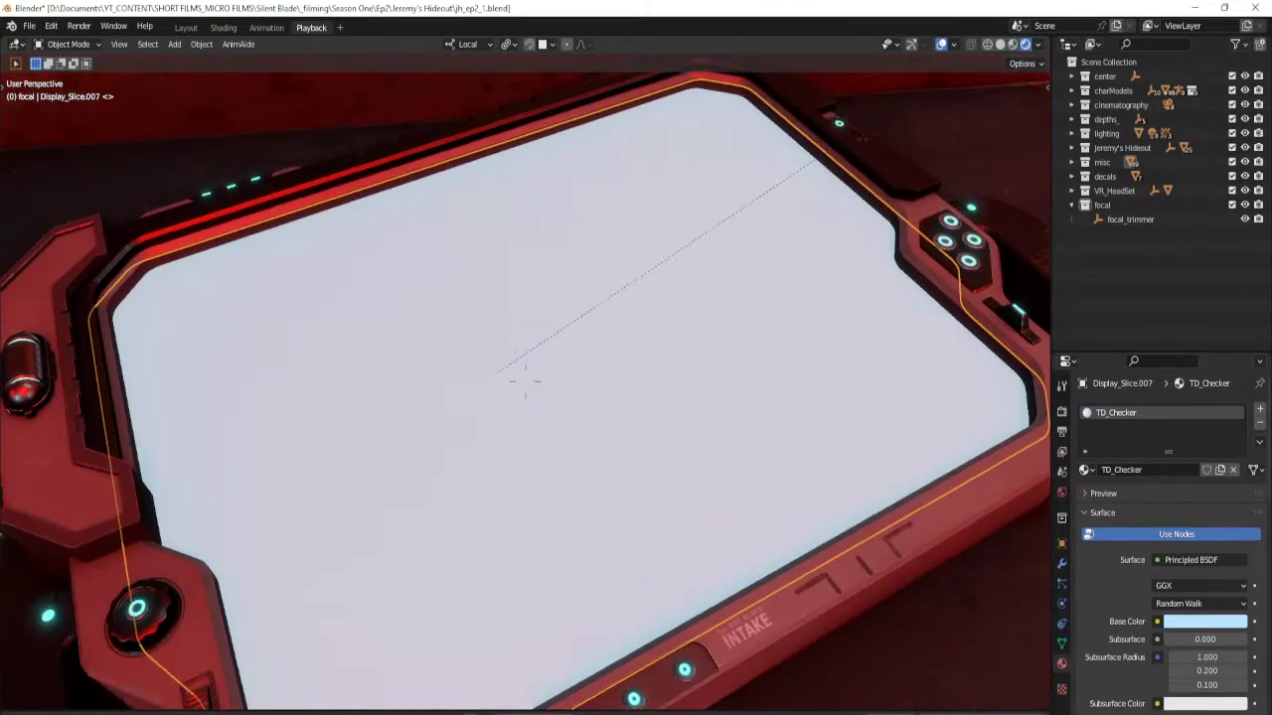
pyautogui.click(312, 428)
pyautogui.scroll(-8, 312, 427)
pyautogui.moveTo(582, 411)
pyautogui.mouseDown(button='middle')
pyautogui.moveTo(508, 385)
pyautogui.moveTo(642, 399)
pyautogui.moveTo(600, 401)
pyautogui.mouseUp(button='middle')
pyautogui.scroll(1, 595, 395)
pyautogui.press('KP_Decimal')
pyautogui.scroll(2, 596, 393)
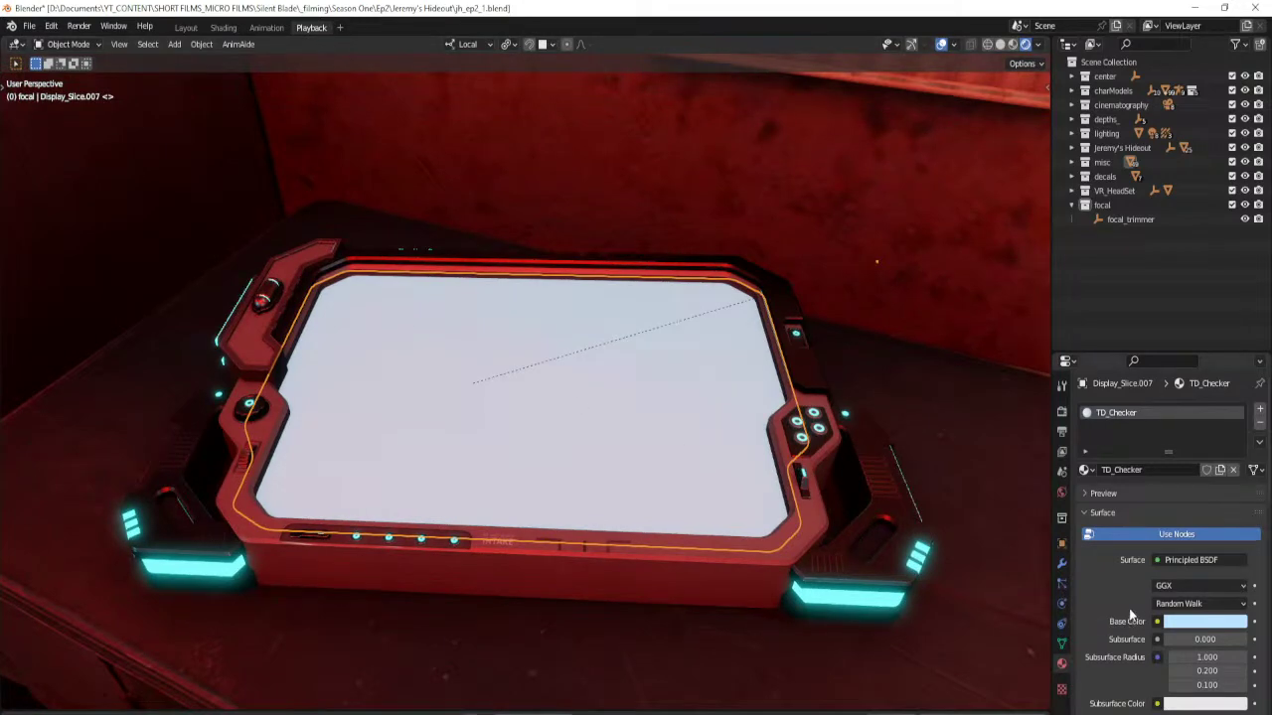
# Set the Emission Strength of the tablet screen's TD_Checker material to 0.3.
pyautogui.scroll(-10, 1189, 627)
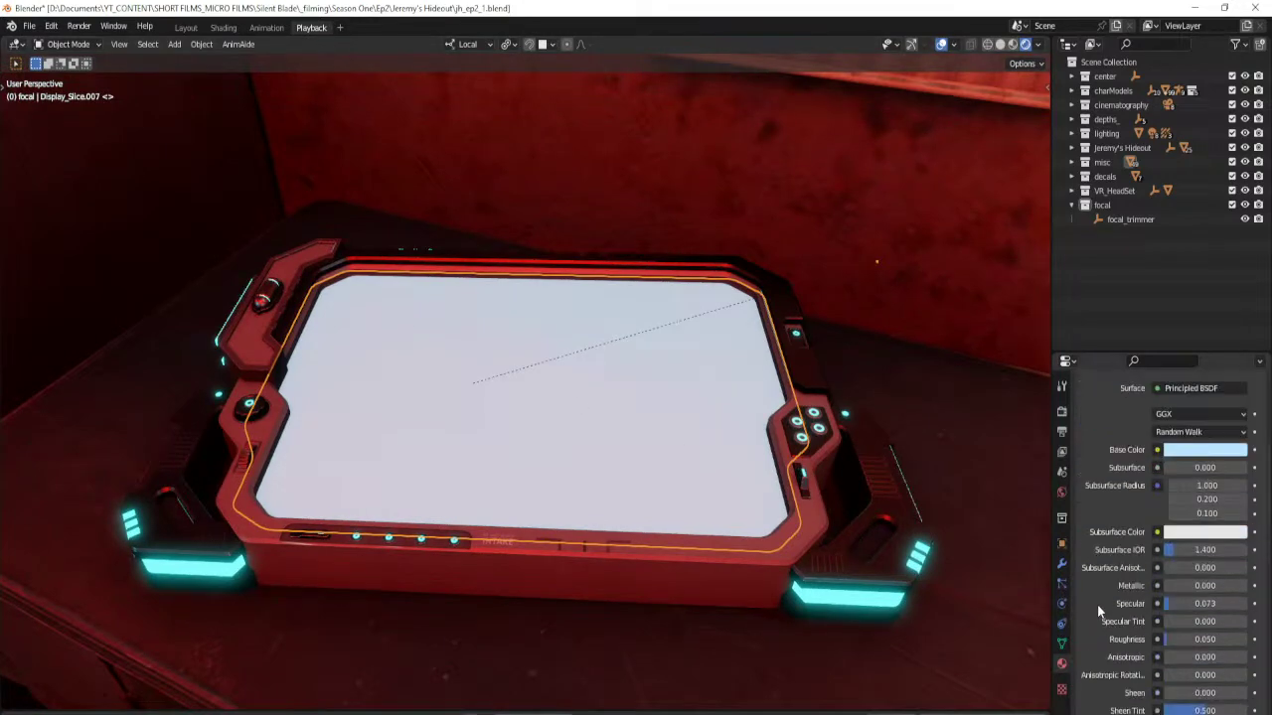
pyautogui.doubleClick(1205, 635)
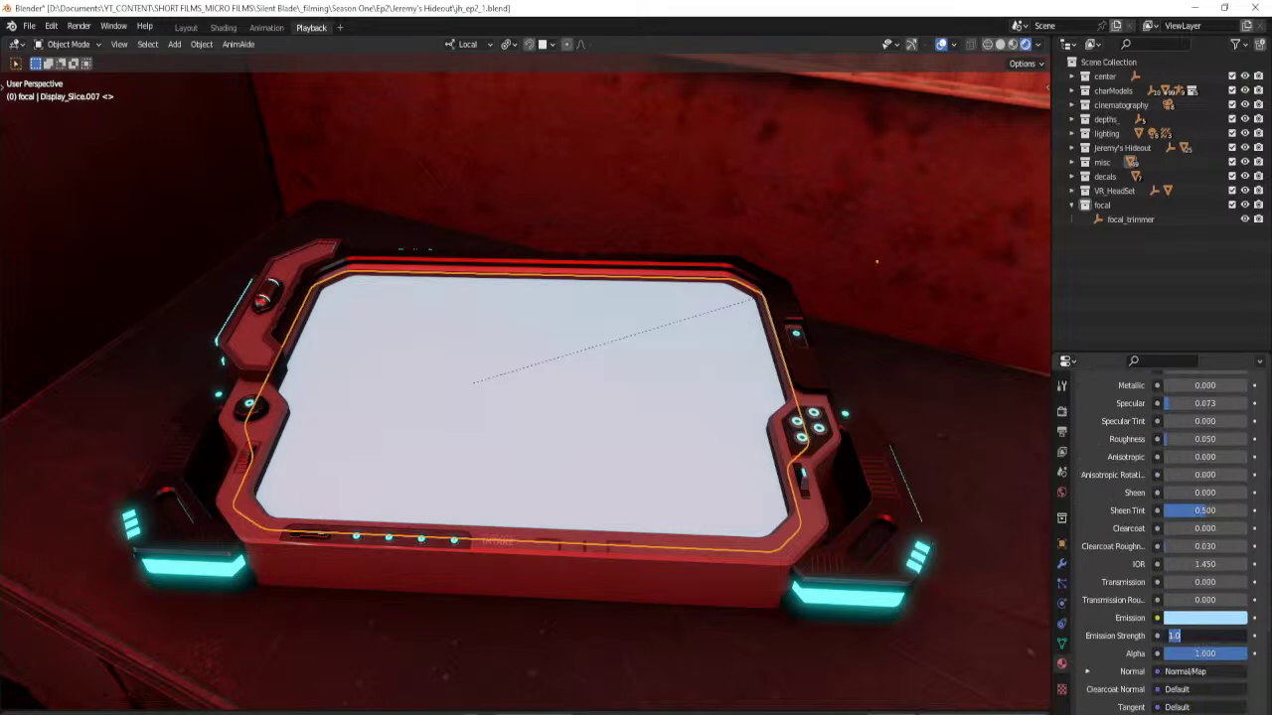
pyautogui.write('.3')
pyautogui.press('Return')
pyautogui.scroll(-6, 728, 437)
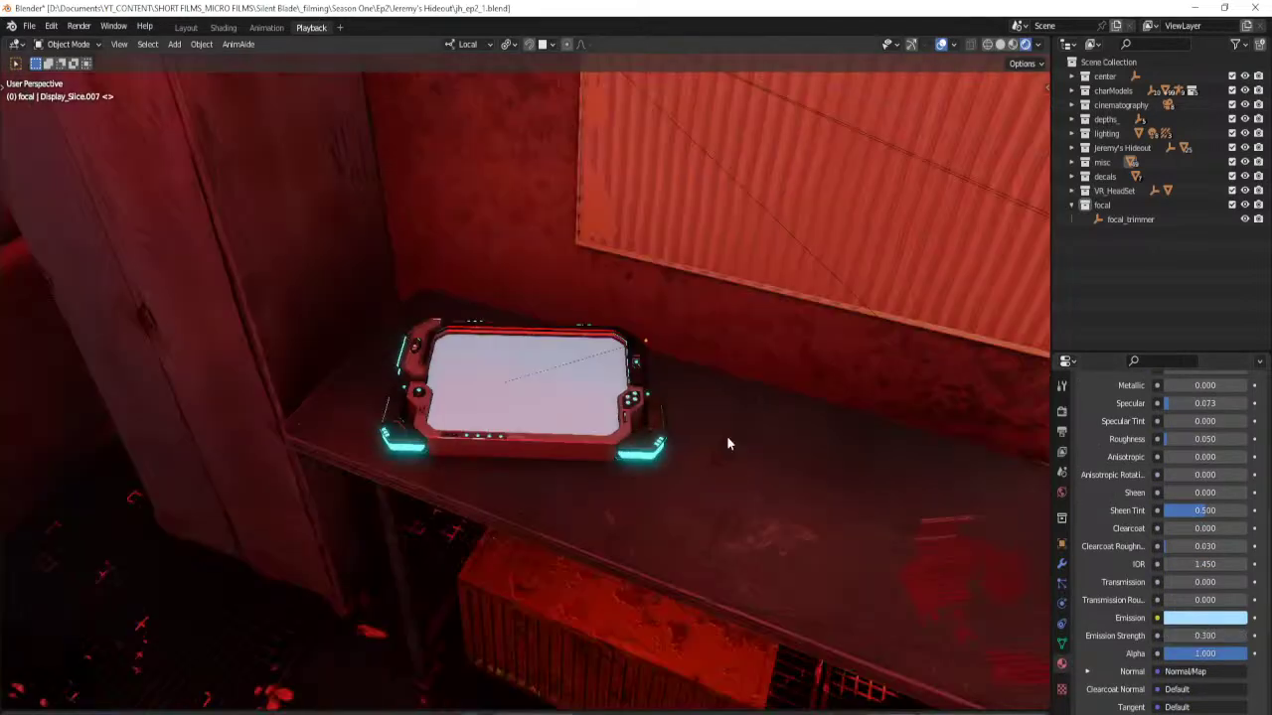
# Select the ShippingContainer box under the desk and look over the whole room.
pyautogui.moveTo(777, 466); pyautogui.dragTo(526, 489, button='middle')
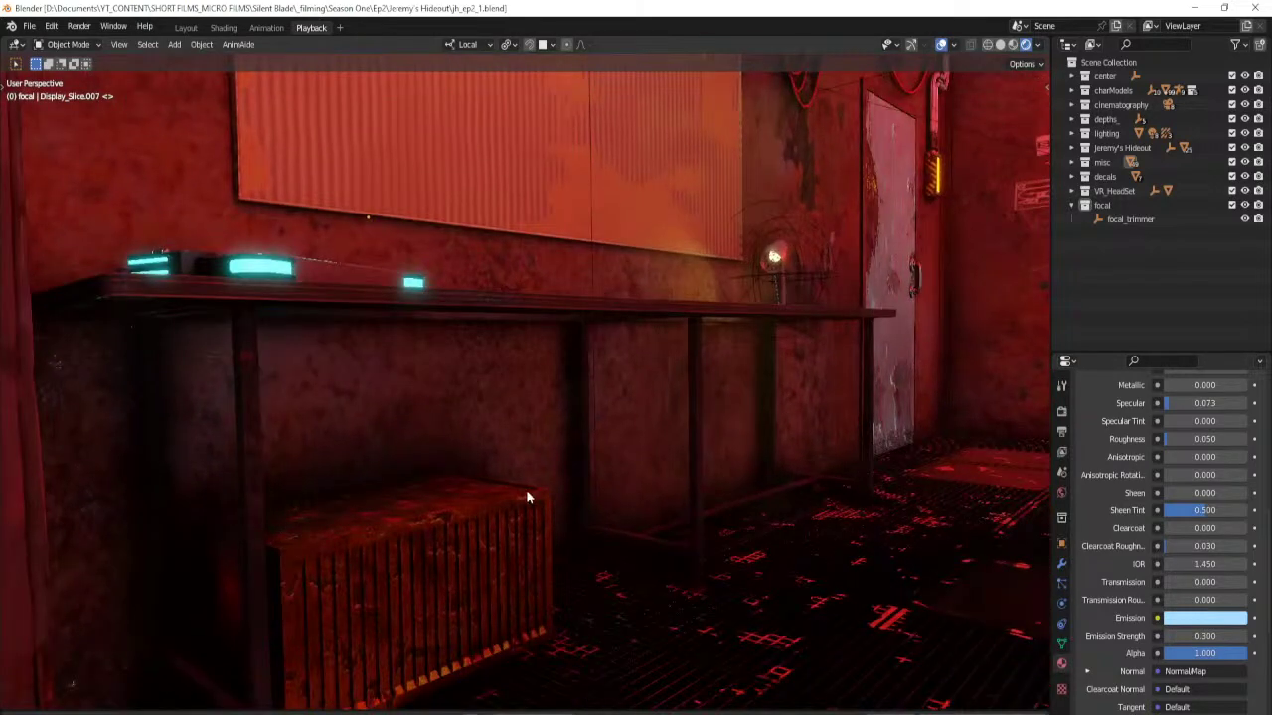
pyautogui.click(515, 500)
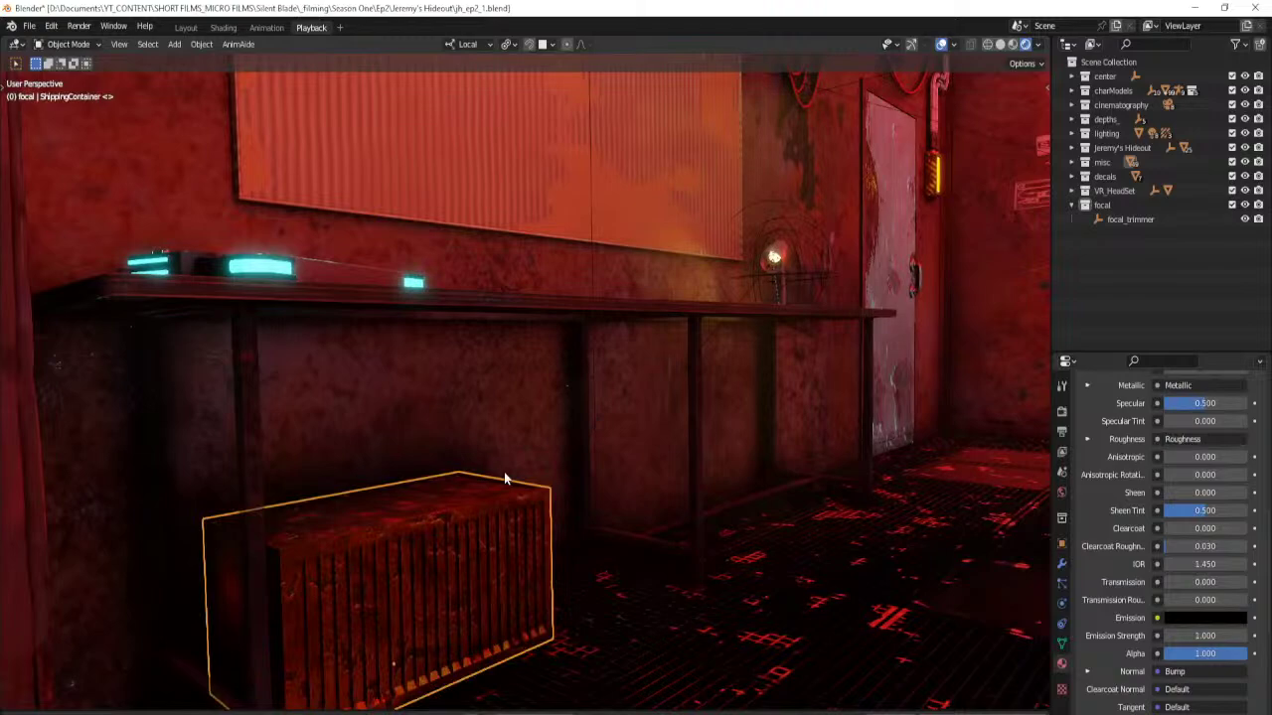
pyautogui.click(841, 409)
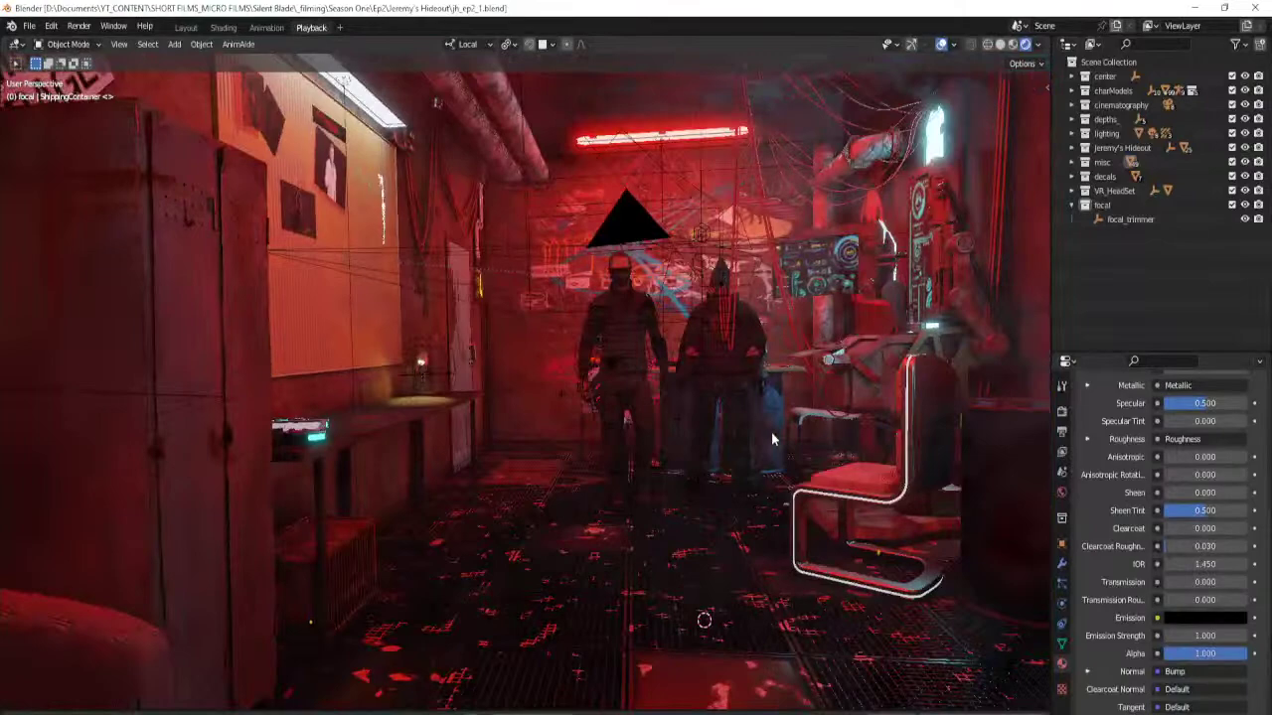
# Hide the viewport overlays and walk through the room up to the metal door beside the yellow lamp.
pyautogui.keyDown('shift'); pyautogui.moveTo(773, 397); pyautogui.dragTo(705, 484, button='middle'); pyautogui.keyUp('shift')
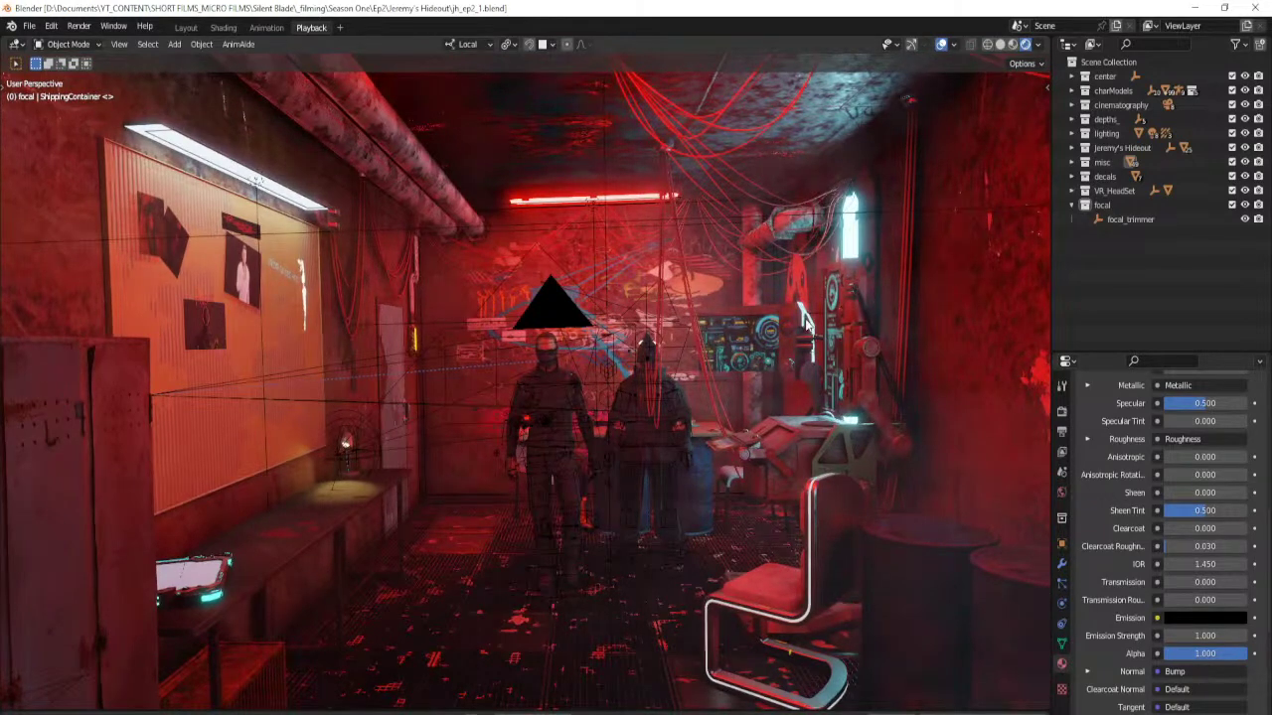
pyautogui.click(942, 46)
pyautogui.hotkey('shift', '`')
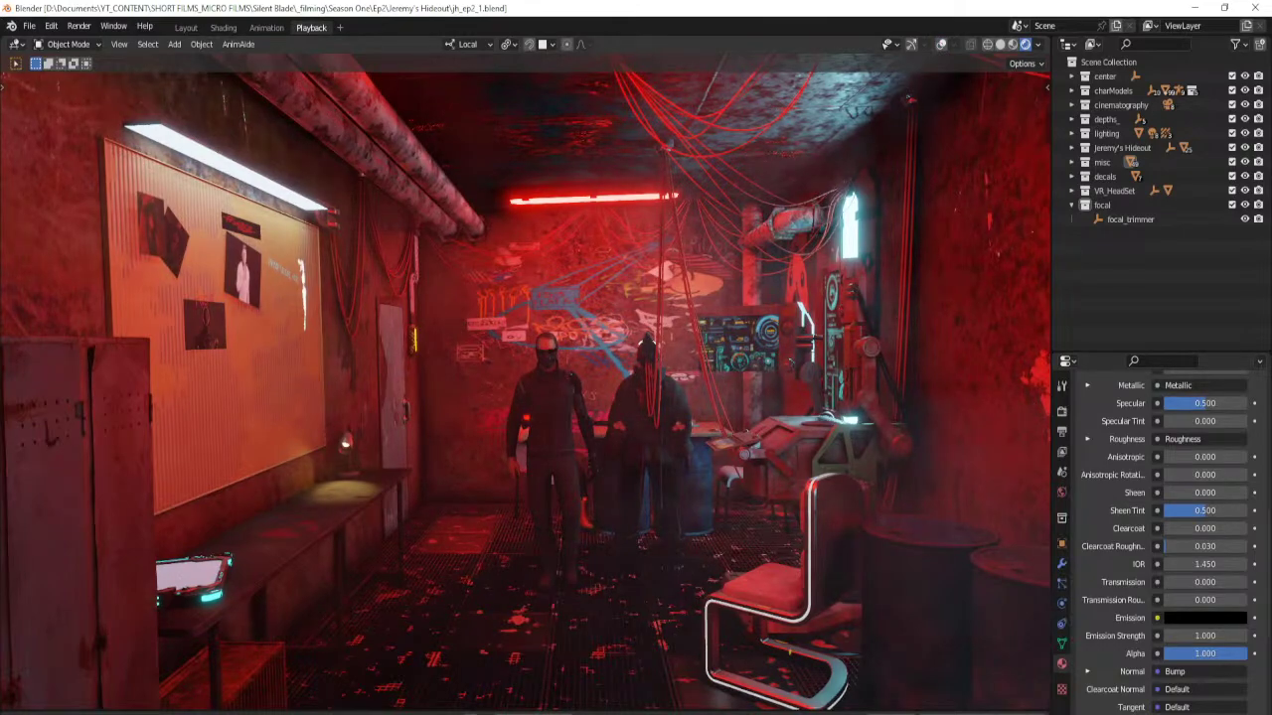
pyautogui.press('w')
pyautogui.press('w')
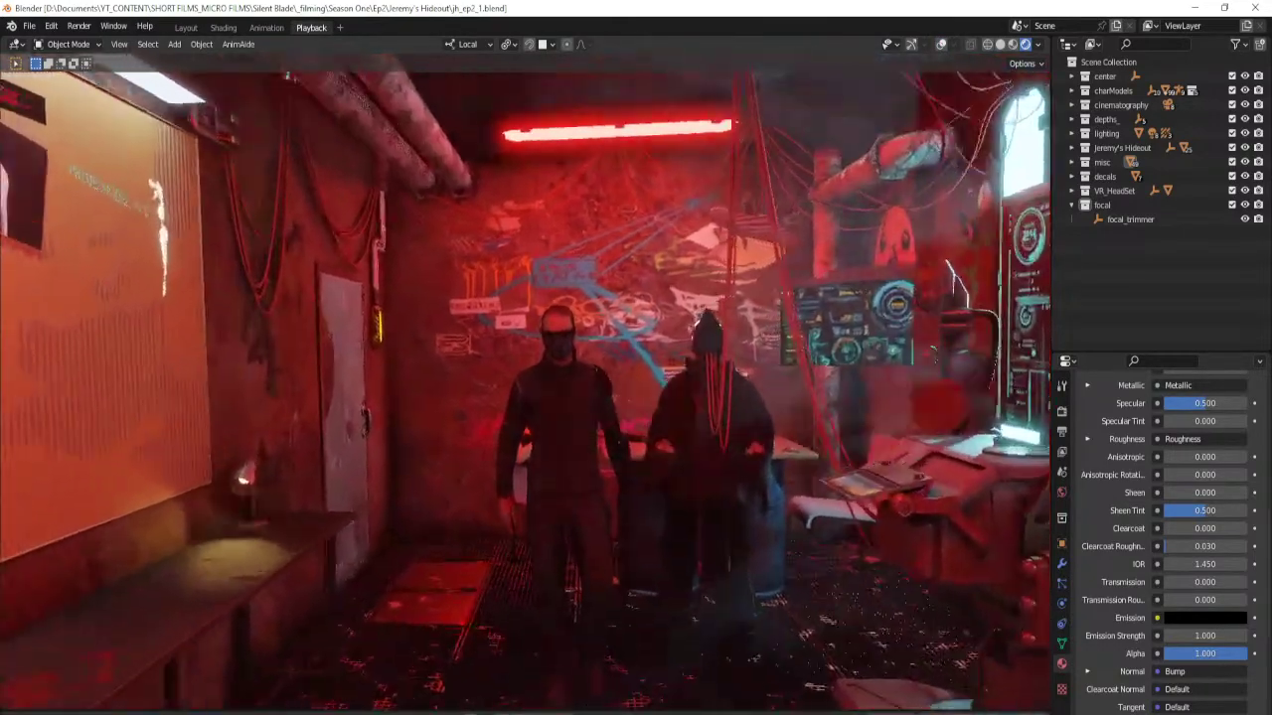
pyautogui.press('d')
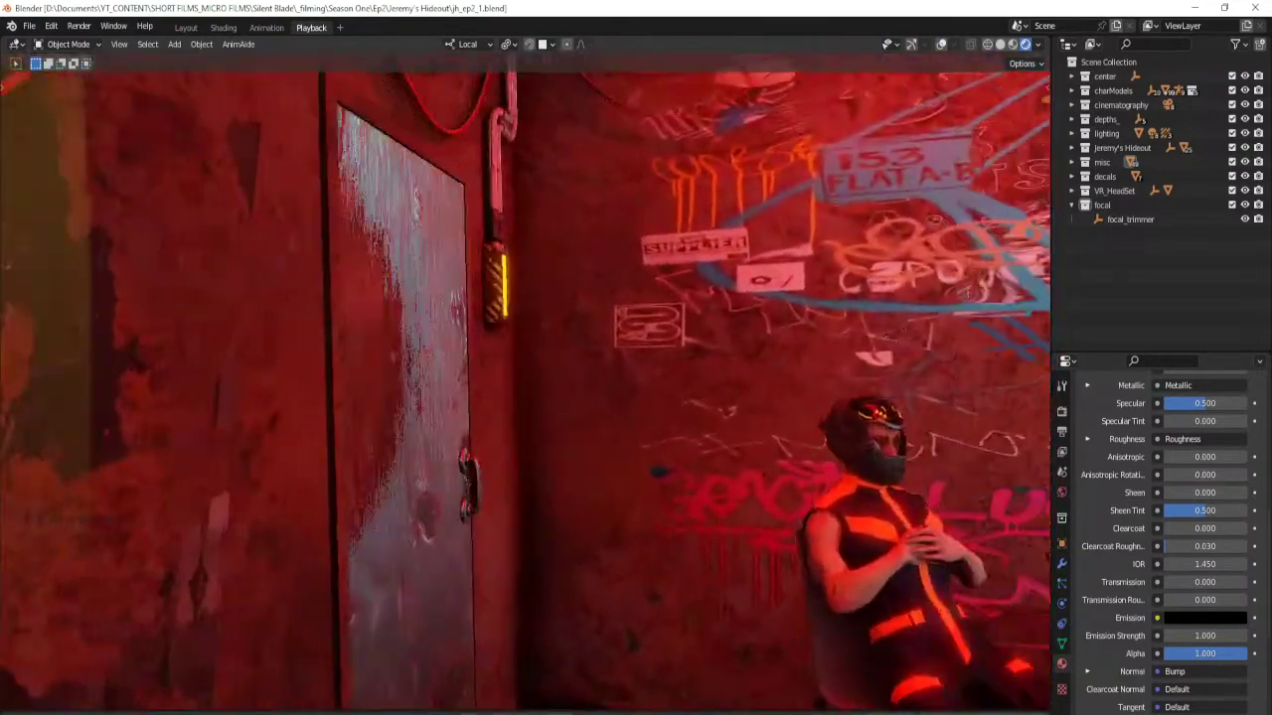
pyautogui.press('w')
pyautogui.click(707, 390)
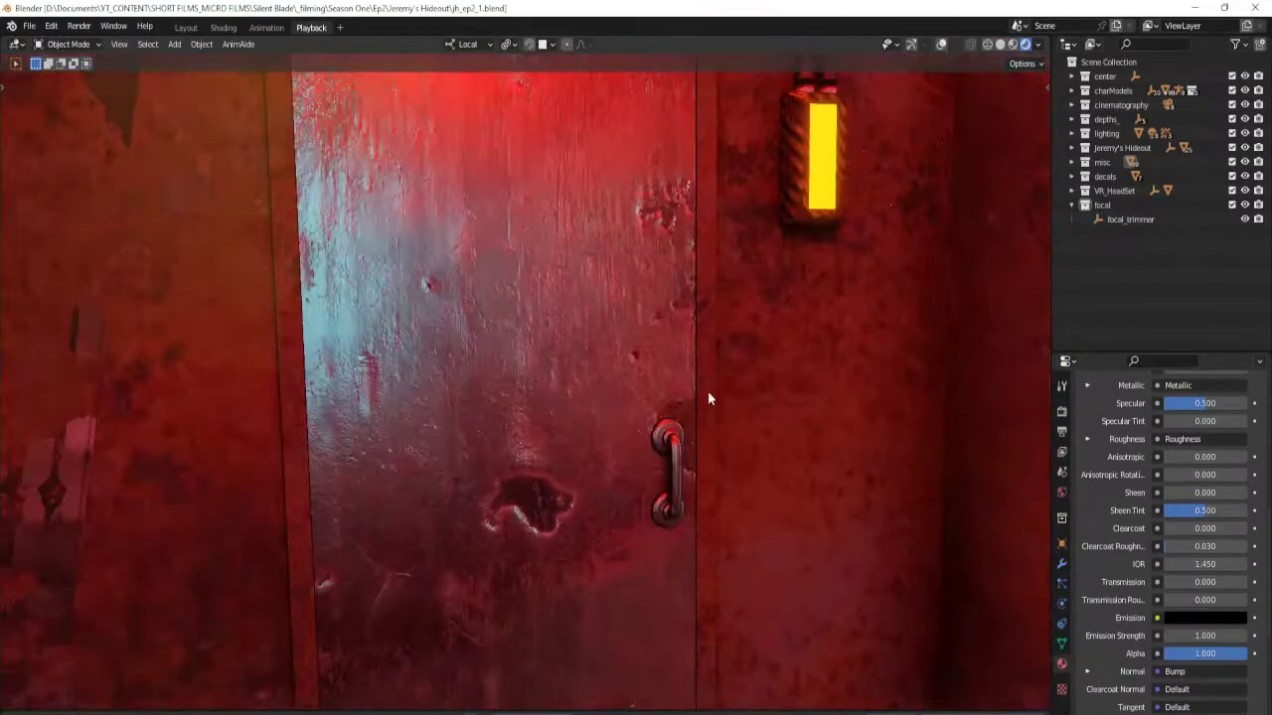
# Select the metal door, swing it about its Z axis, and reset its Z rotation to 0°.
pyautogui.click(593, 363)
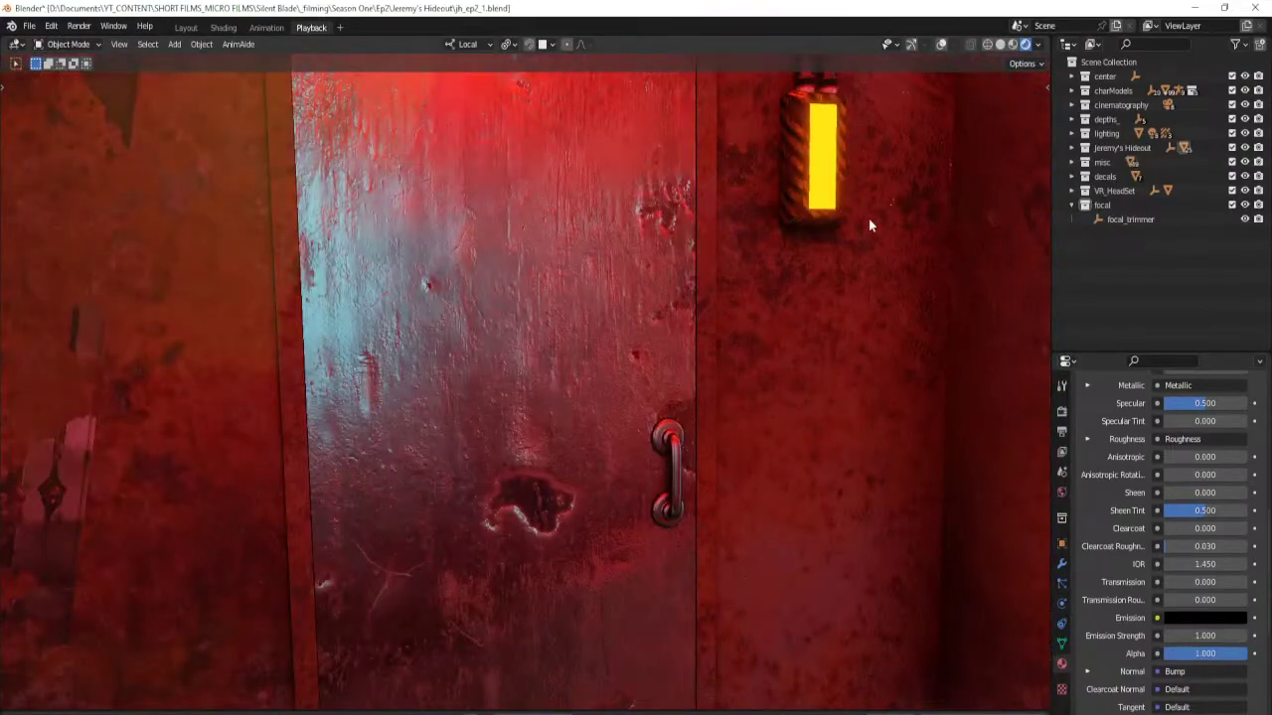
pyautogui.click(1061, 546)
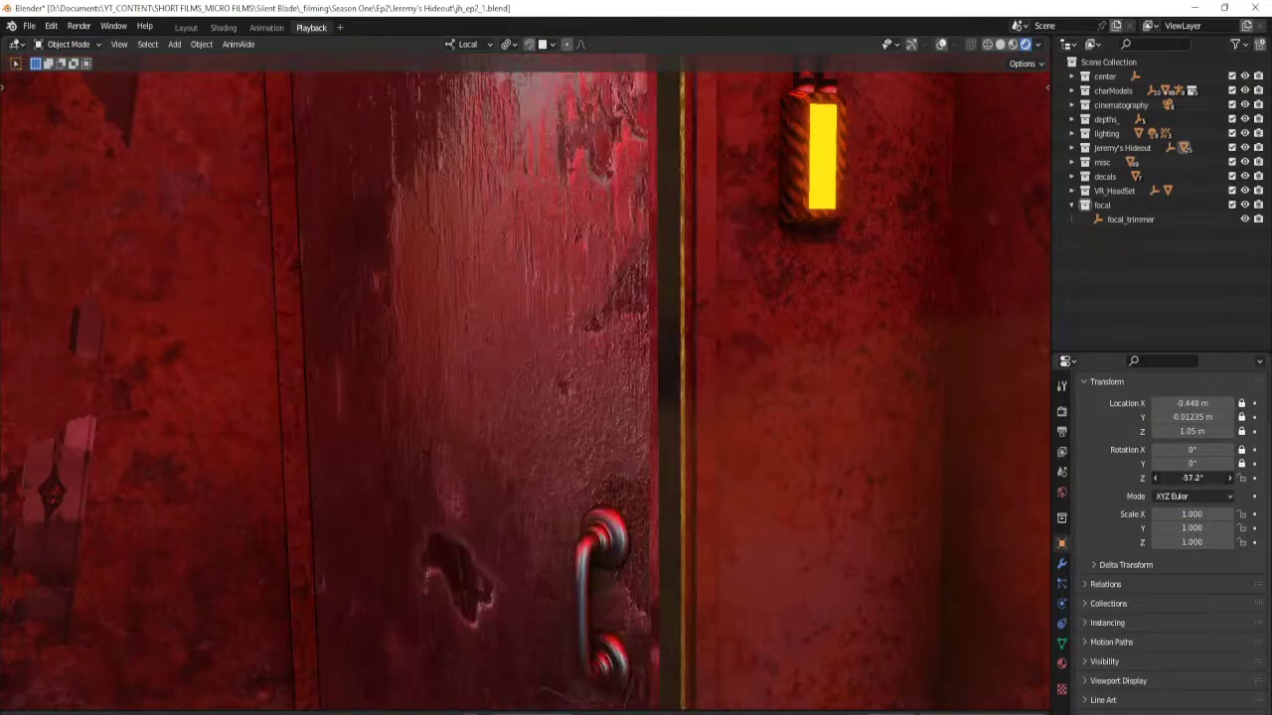
pyautogui.moveTo(1201, 479); pyautogui.dragTo(1221, 479)
pyautogui.click(1203, 479)
pyautogui.write('0')
pyautogui.press('Return')
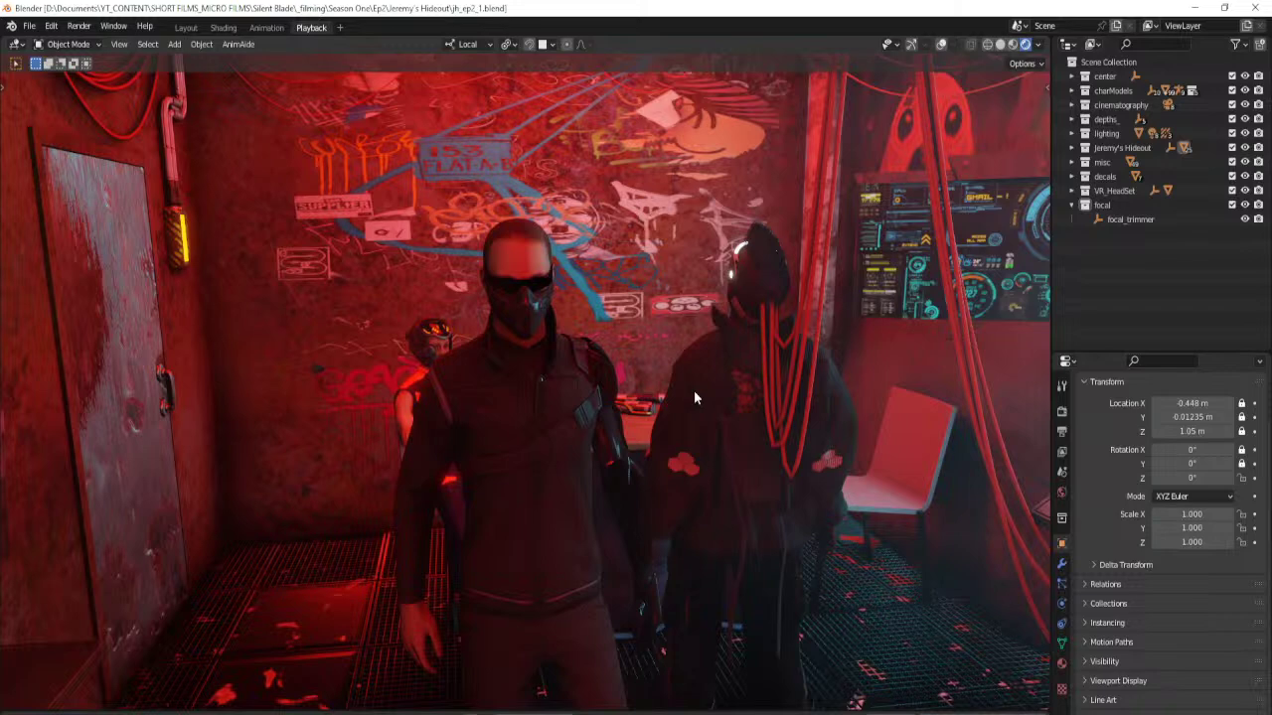
# Walk around the characters in front of the graffiti wall and inspect them from several angles.
pyautogui.rightClick(588, 396)
pyautogui.press('Escape')
pyautogui.hotkey('shift', '`')
pyautogui.press('w')
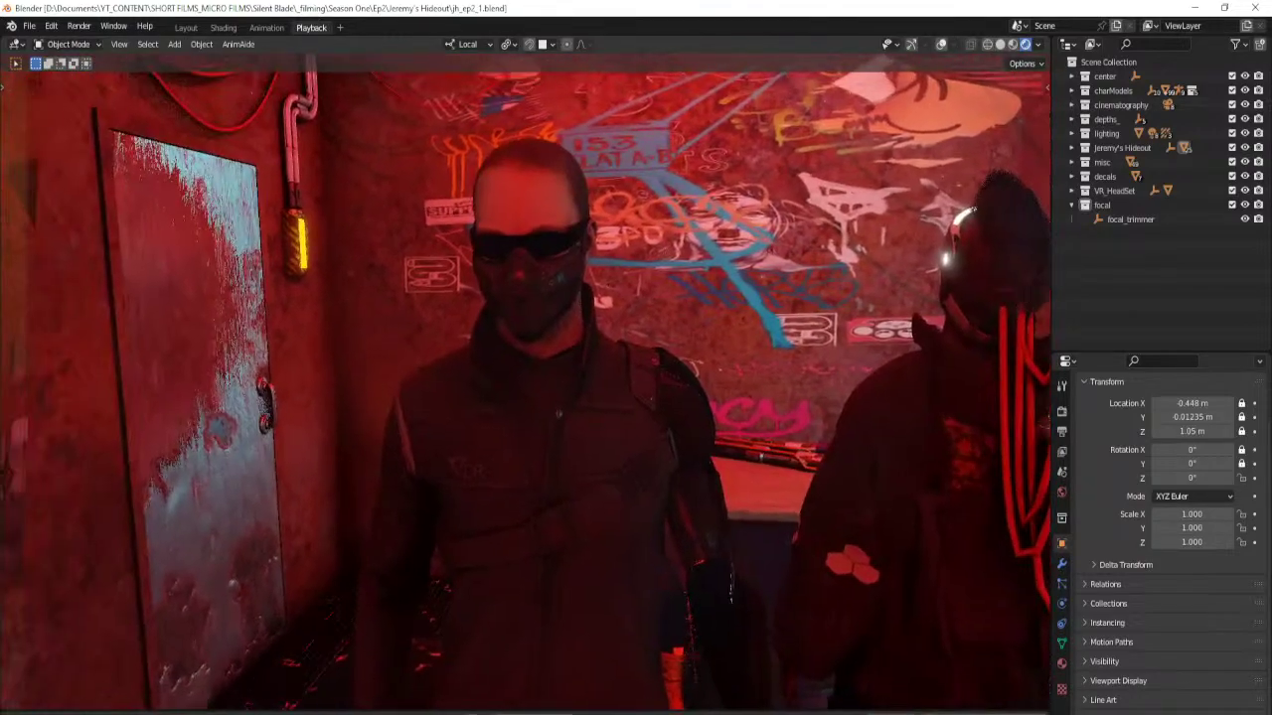
pyautogui.press('d')
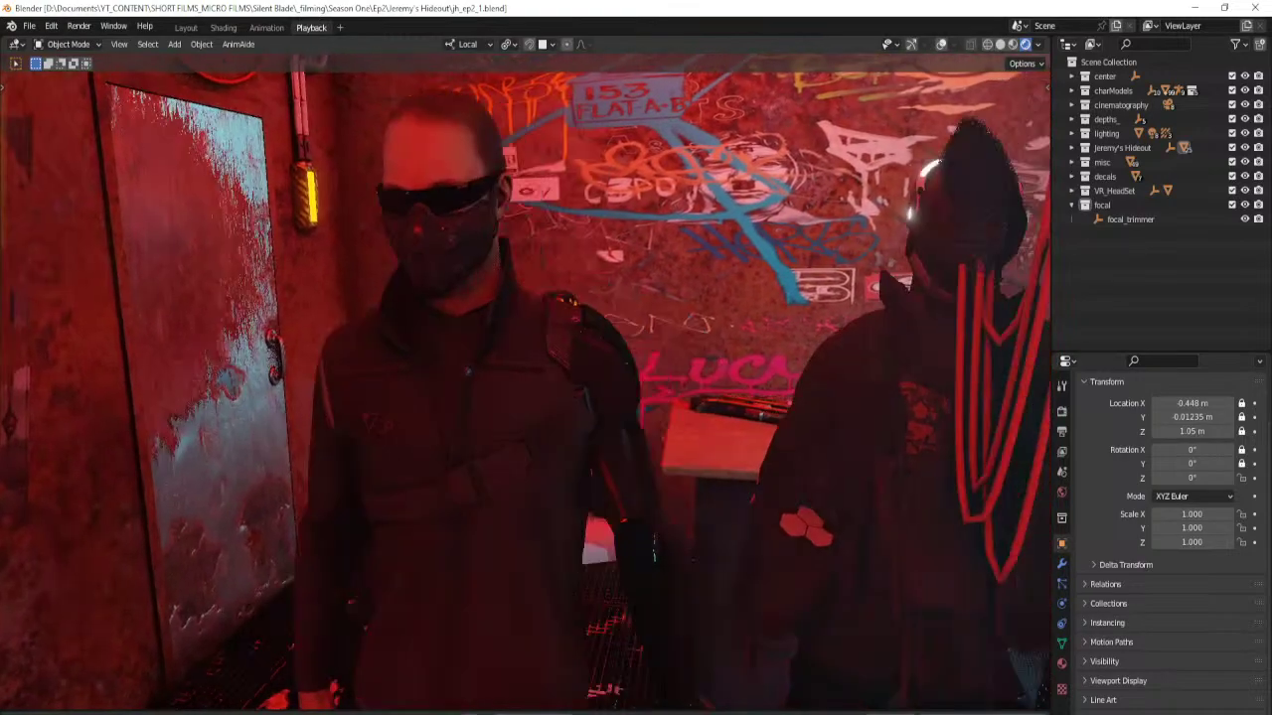
pyautogui.press('w')
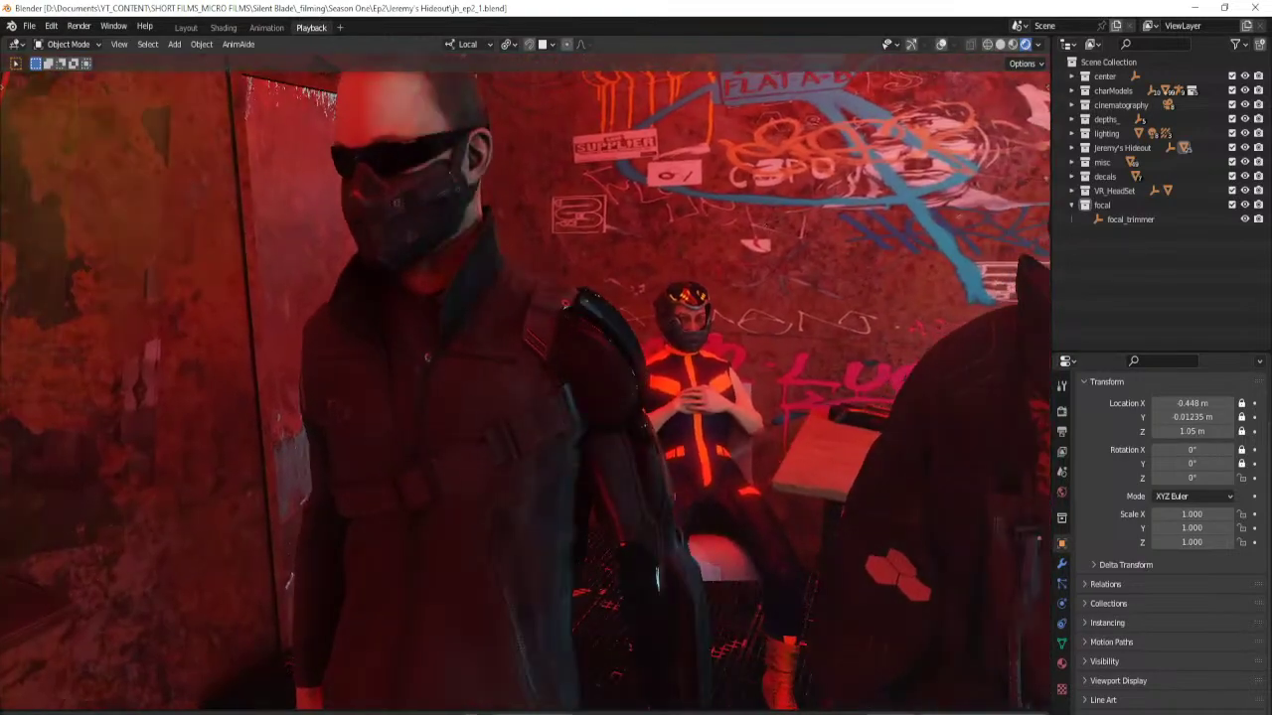
pyautogui.press('a')
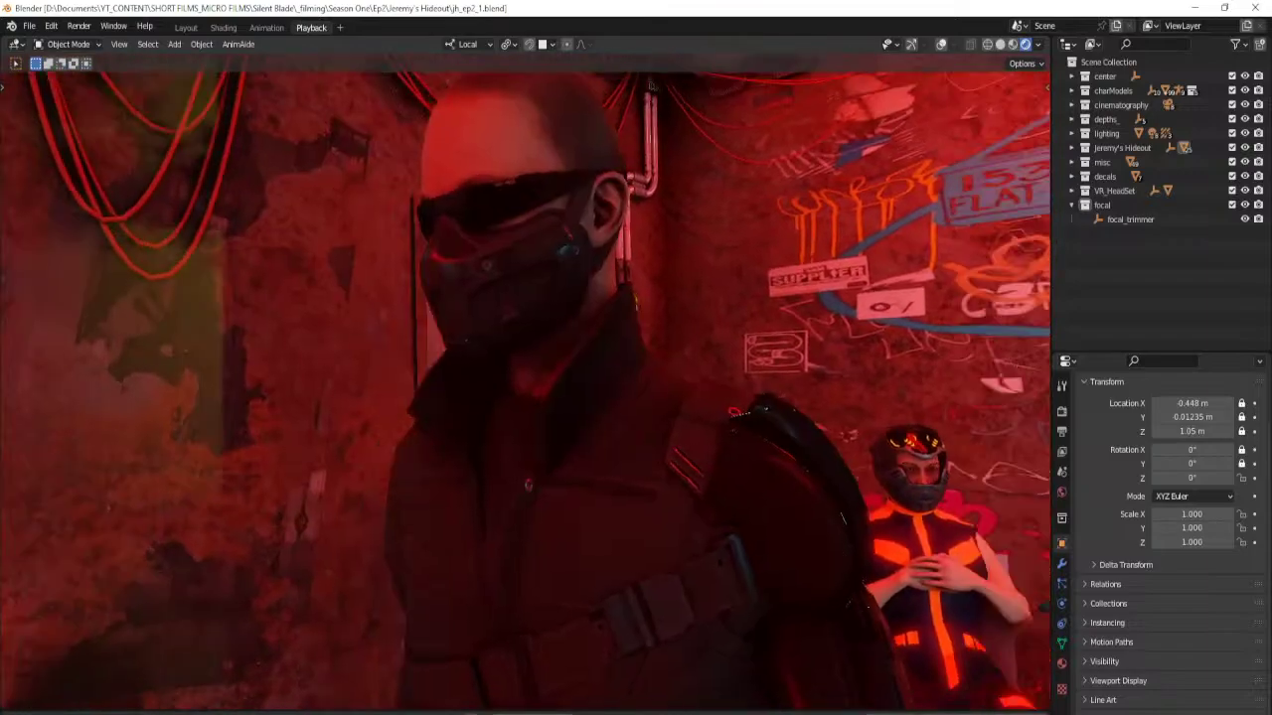
pyautogui.press('d')
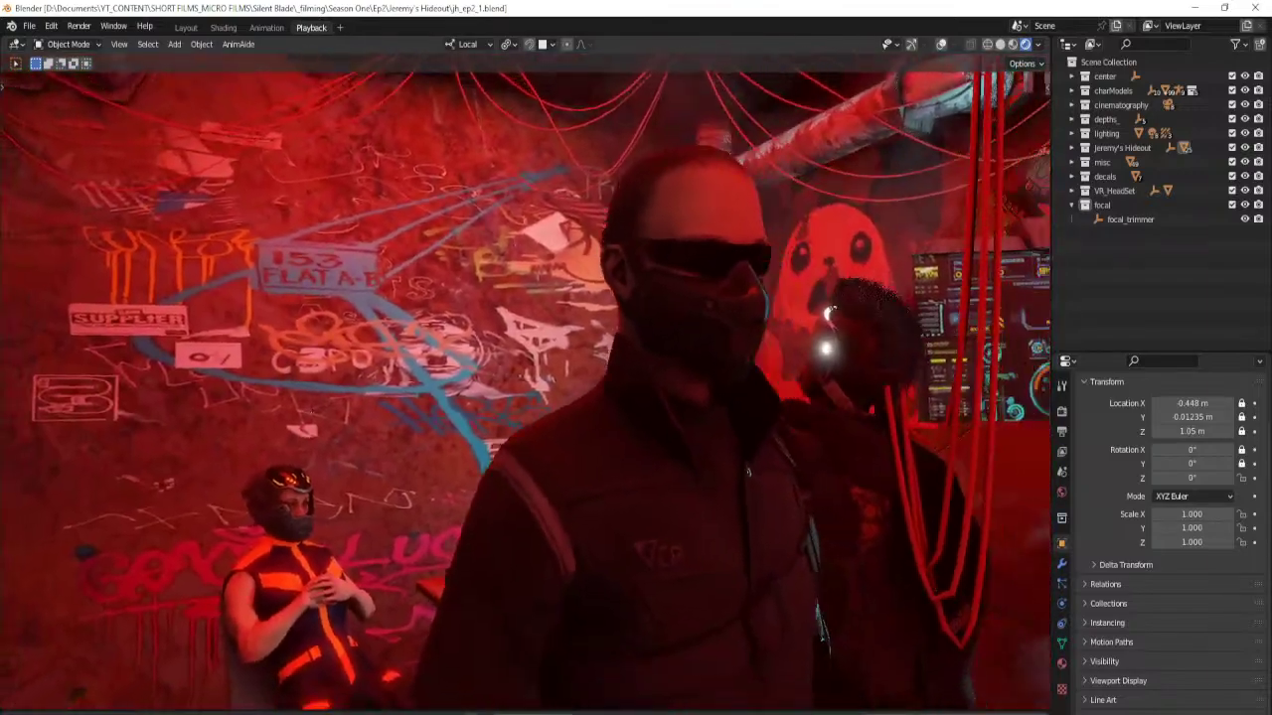
pyautogui.press('d')
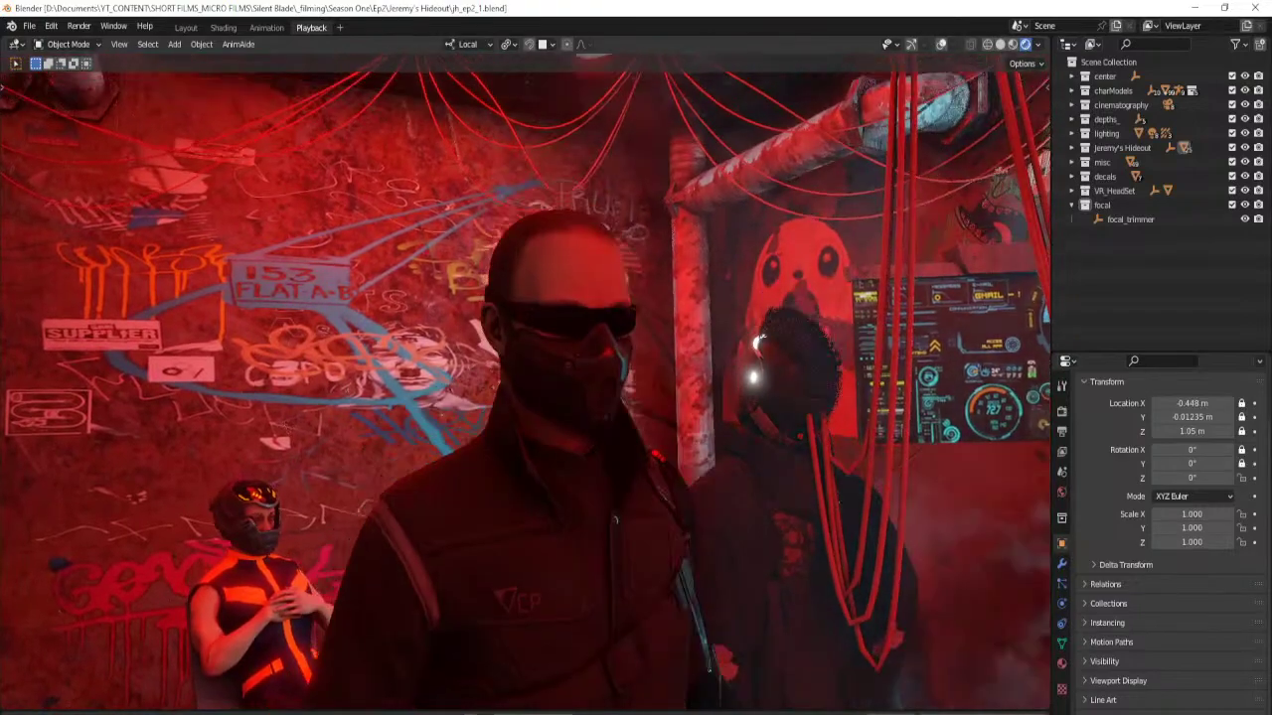
pyautogui.press('s')
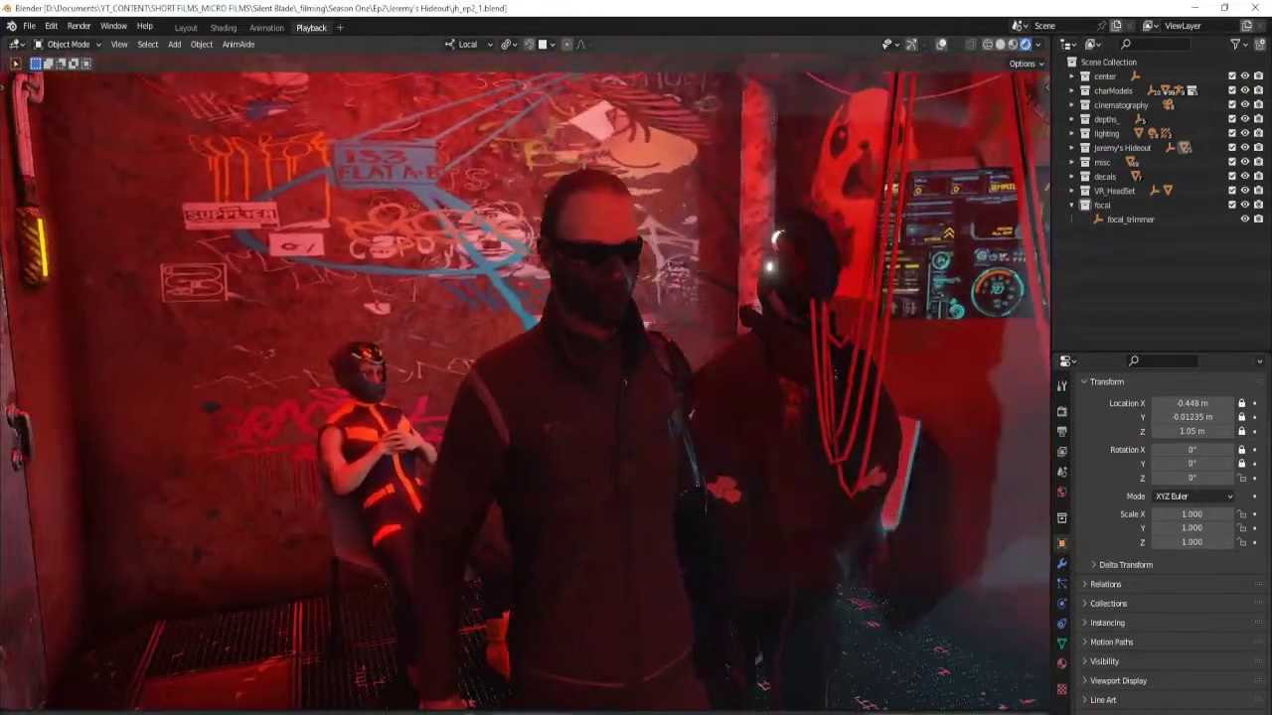
pyautogui.press('s')
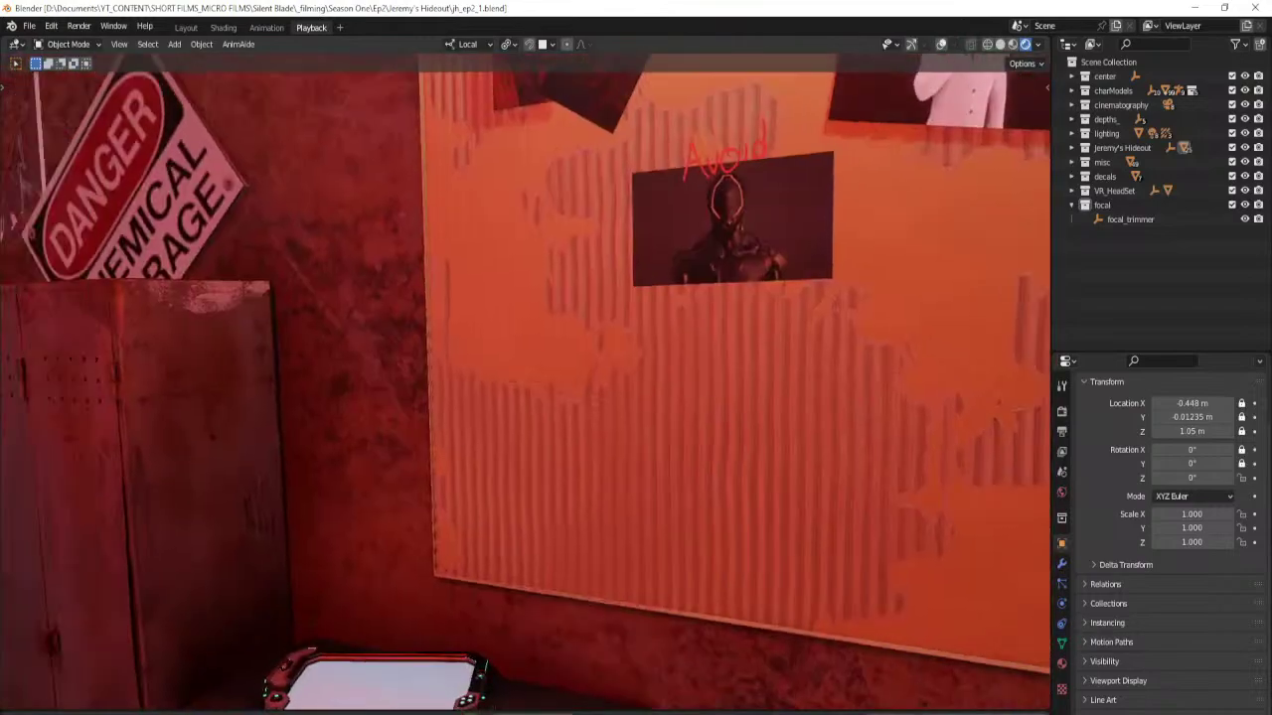
# Examine the "Avoid" picture on the orange board up close and return to the overall view of the characters.
pyautogui.press('w')
pyautogui.press('w')
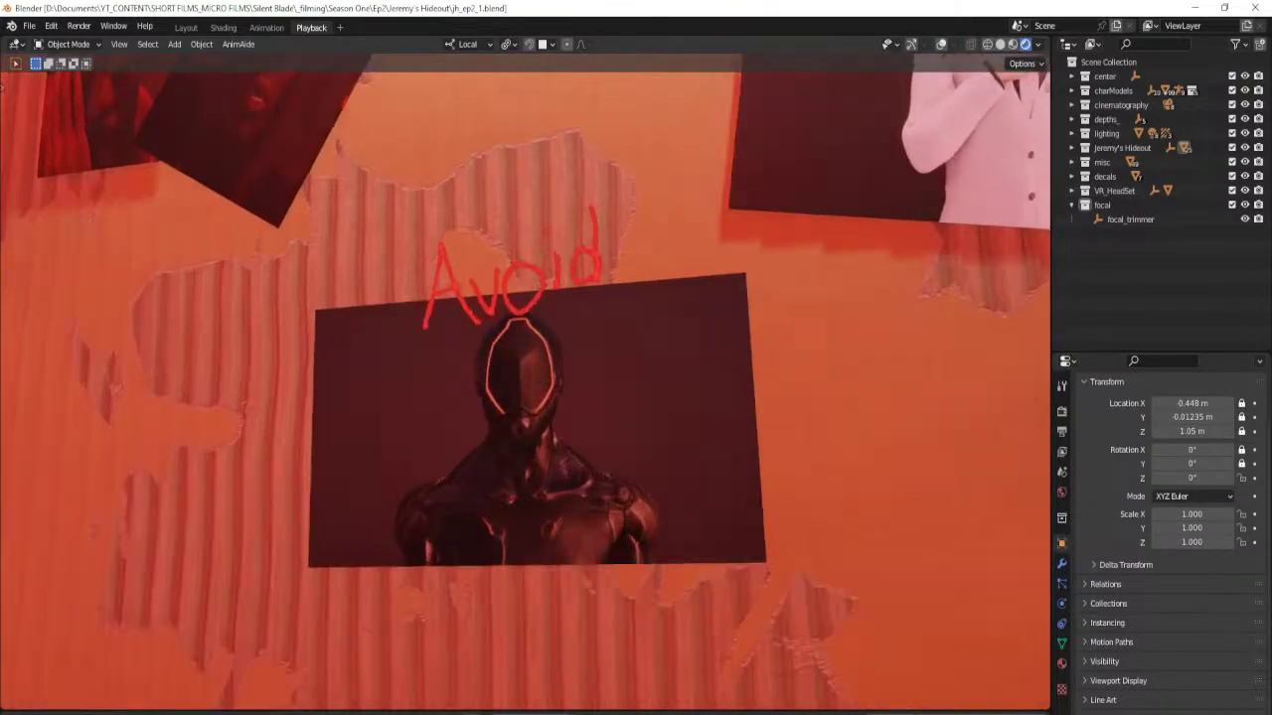
pyautogui.press('w')
pyautogui.press('s')
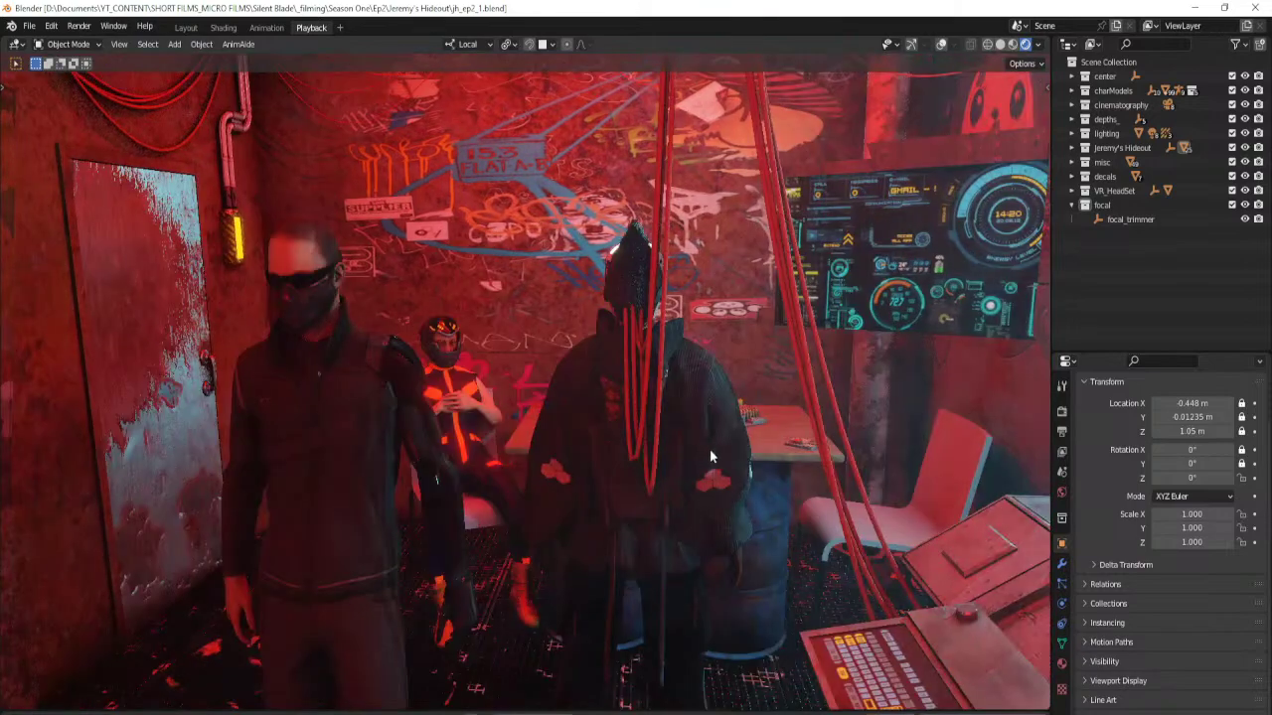
# Check the shot through the scene camera in solid shading and switch back to rendered shading.
pyautogui.press('z')
pyautogui.press('6')
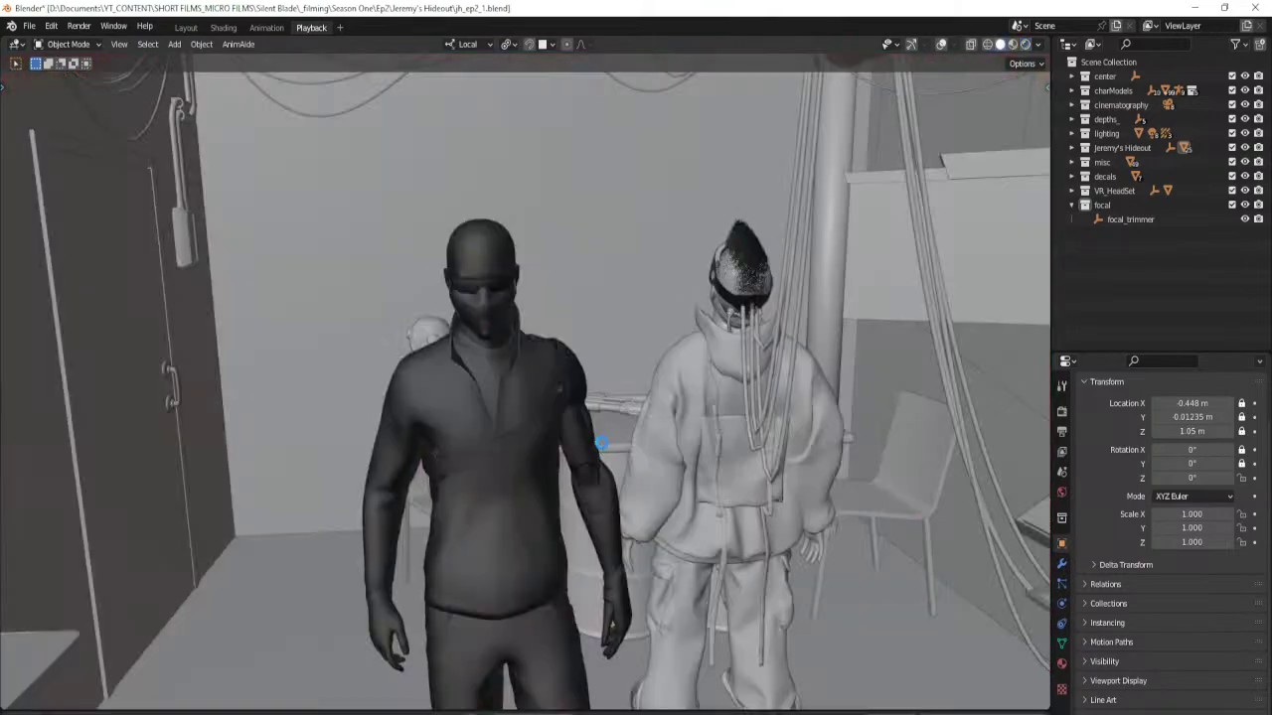
pyautogui.scroll(-6, 603, 446)
pyautogui.press('KP_0')
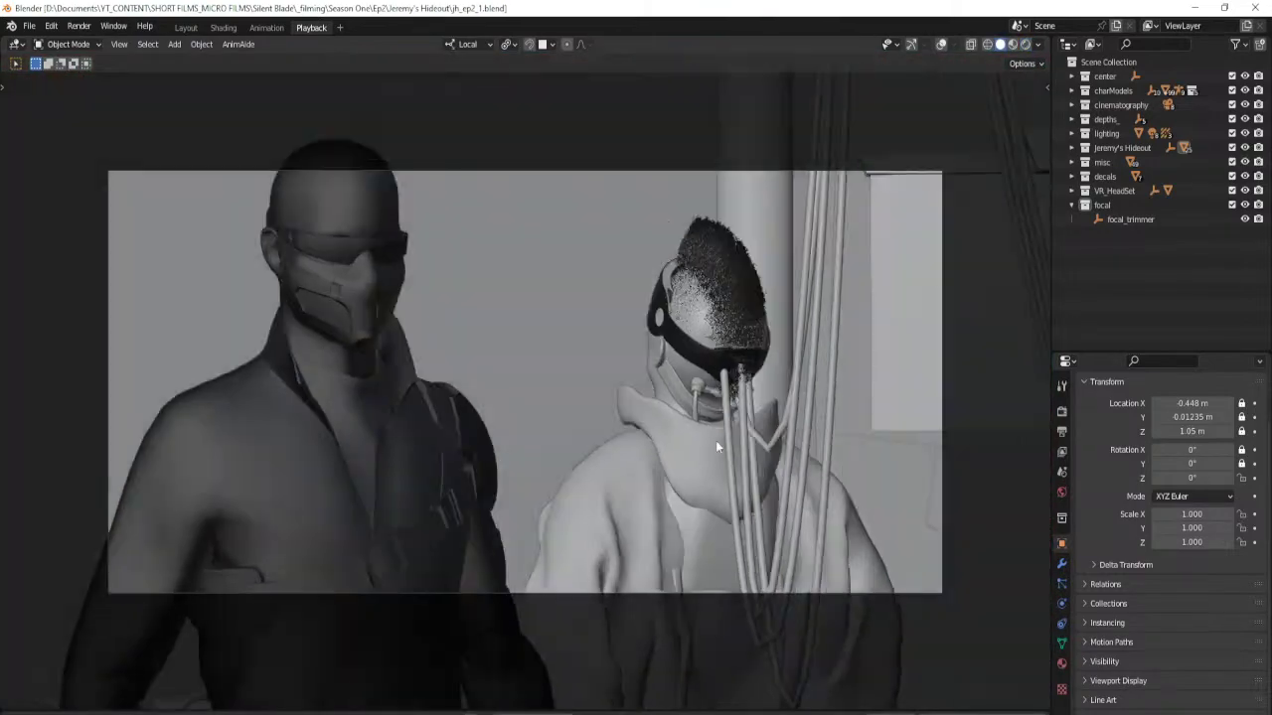
pyautogui.press('KP_0')
pyautogui.press('KP_0')
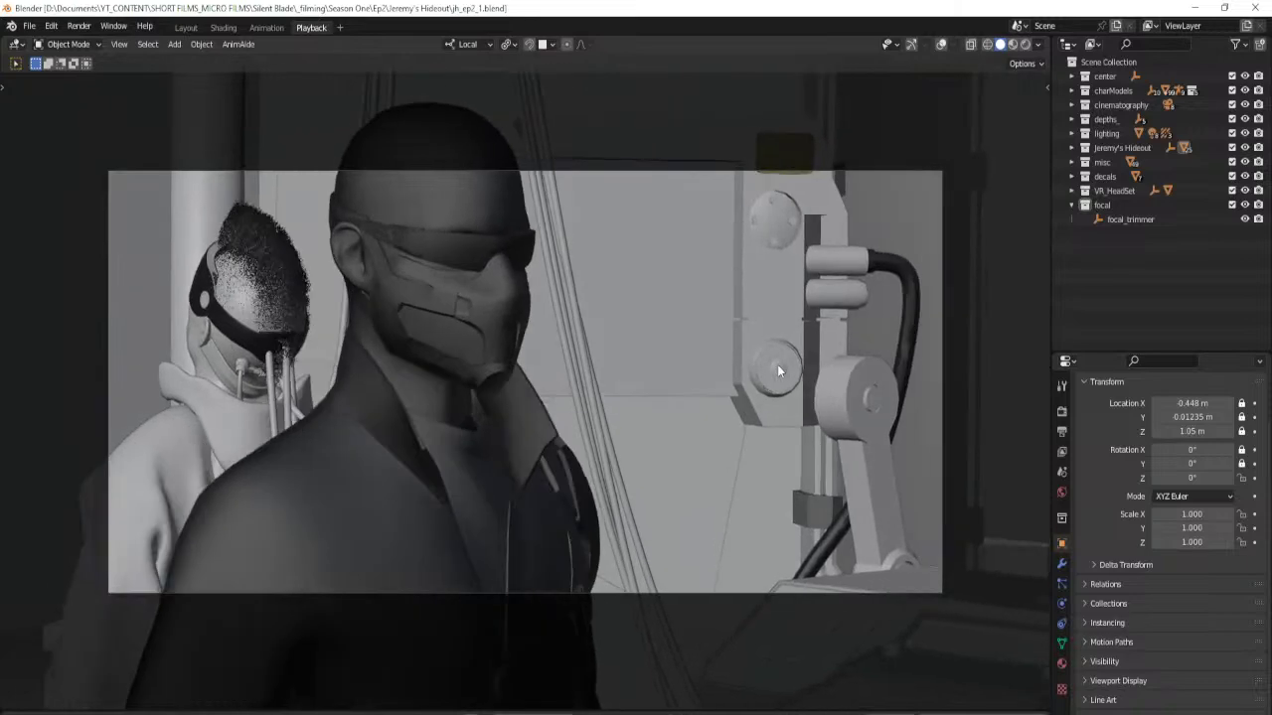
pyautogui.press('z')
pyautogui.click(717, 449)
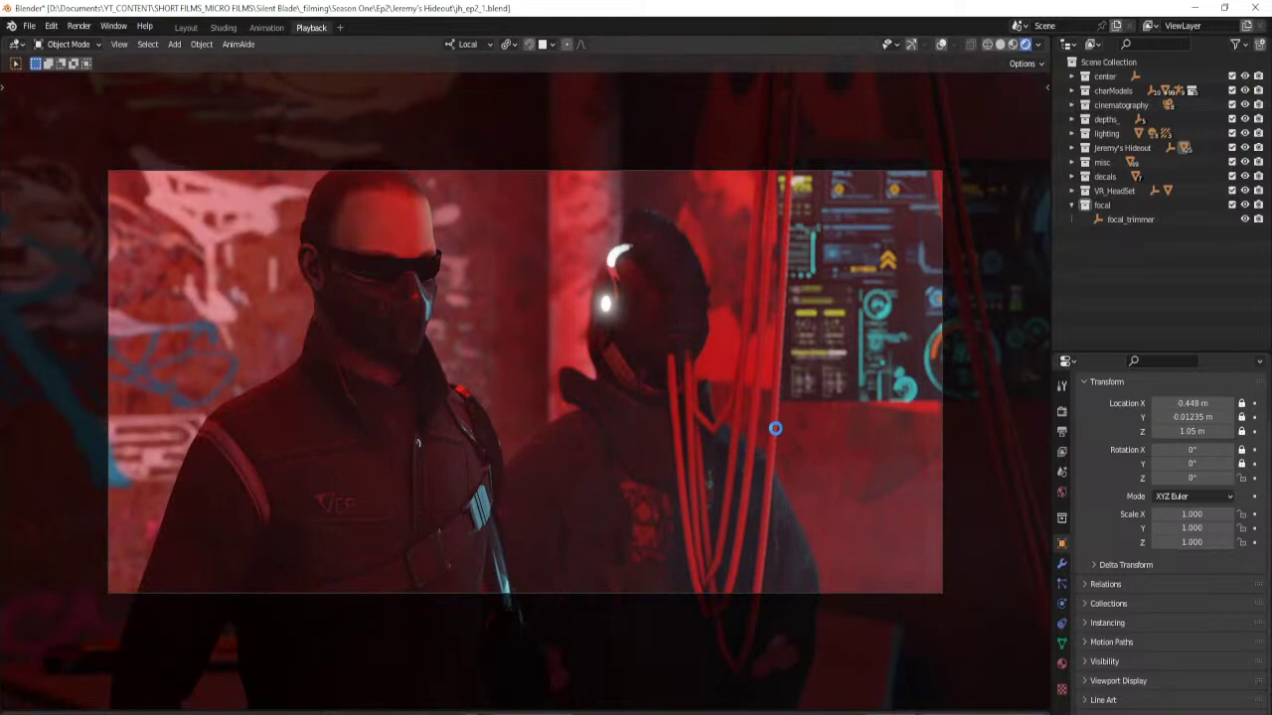
# Collapse the focal collection, leave the camera view, and frame the view on the center point empty.
pyautogui.click(1071, 204)
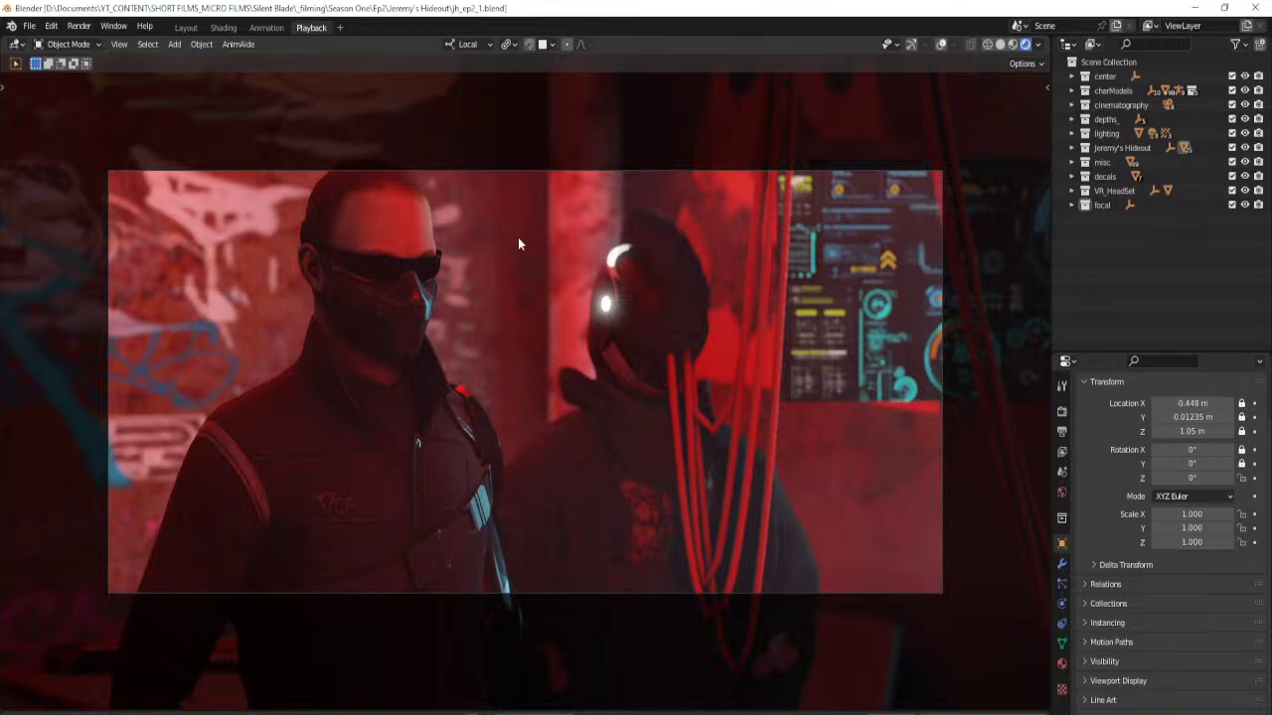
pyautogui.press('KP_0')
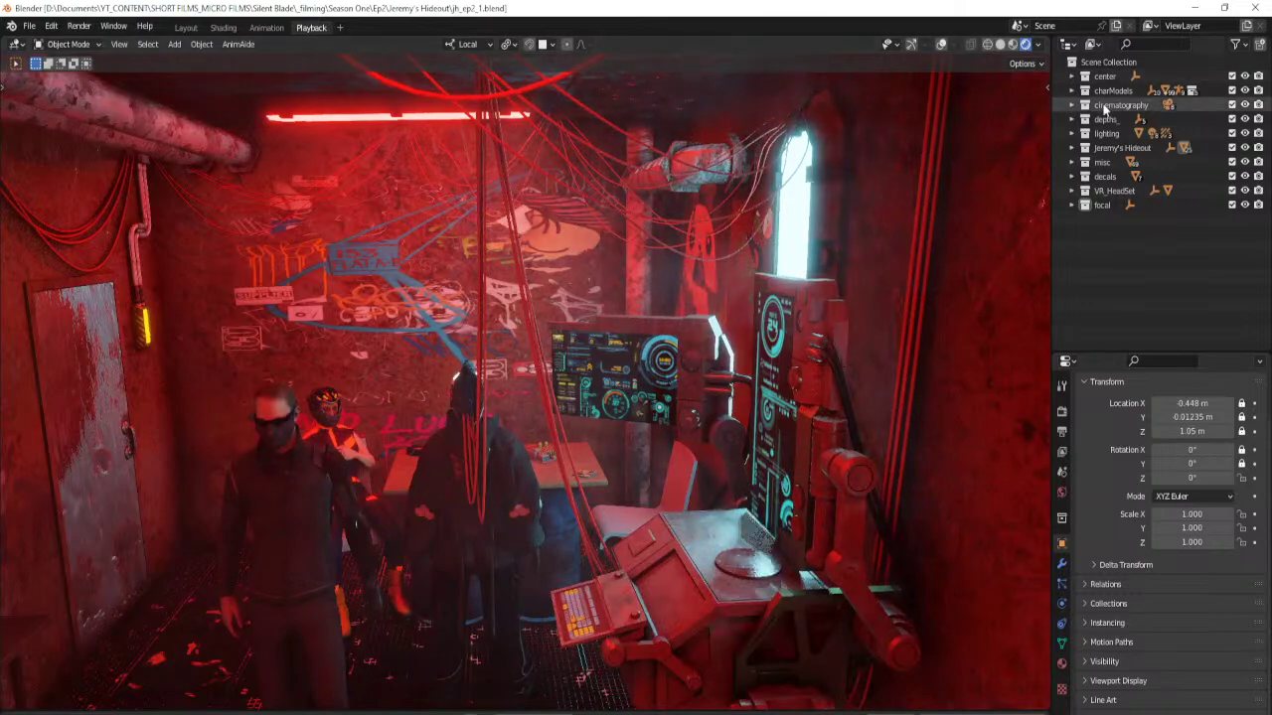
pyautogui.click(1136, 78)
pyautogui.press('KP_Decimal')
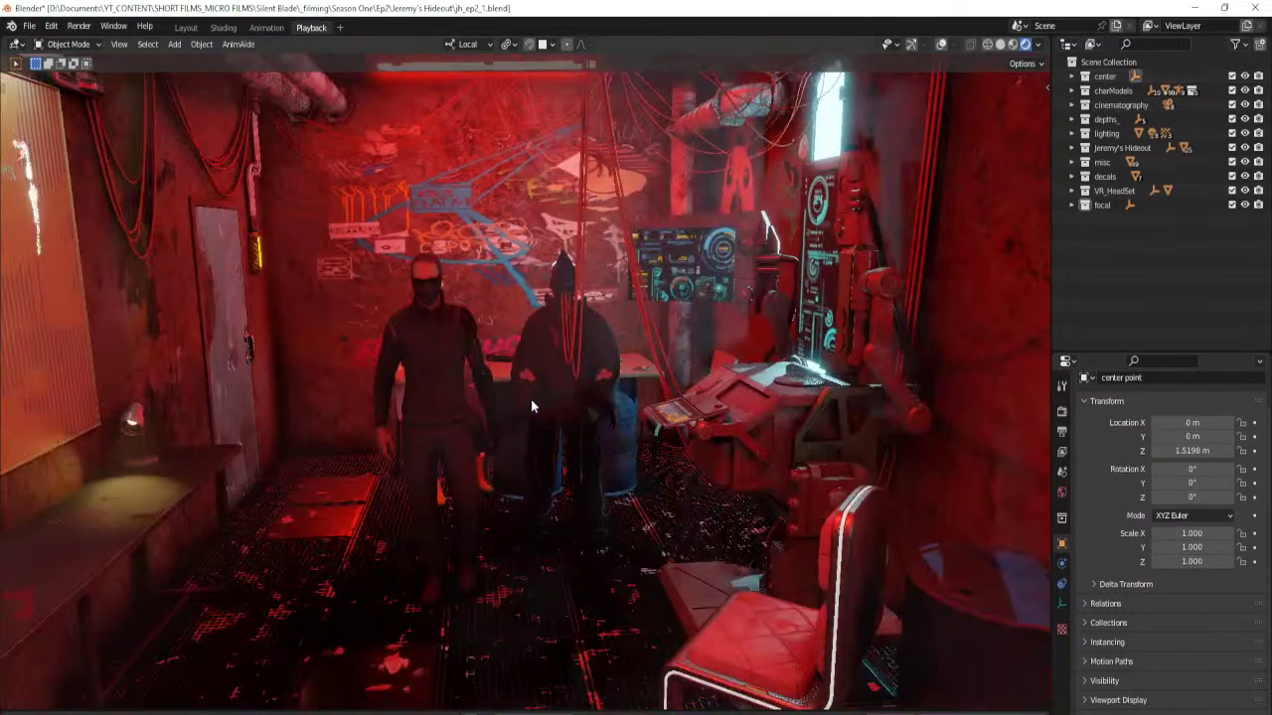
# Look over the opposite half of the room with its hanging cables, wall device, sofa couple, table and chairs.
pyautogui.scroll(1, 520, 377)
pyautogui.moveTo(519, 377); pyautogui.dragTo(584, 557, button='middle')
pyautogui.scroll(3, 616, 413)
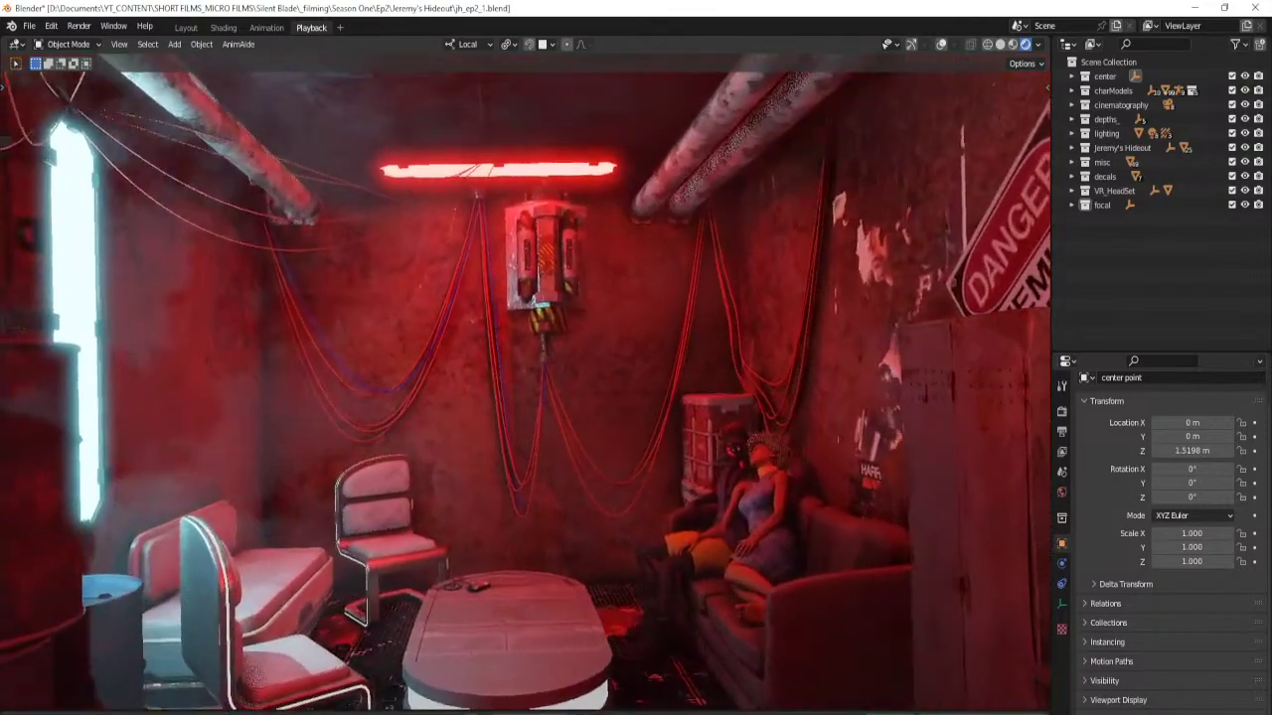
pyautogui.scroll(5, 584, 557)
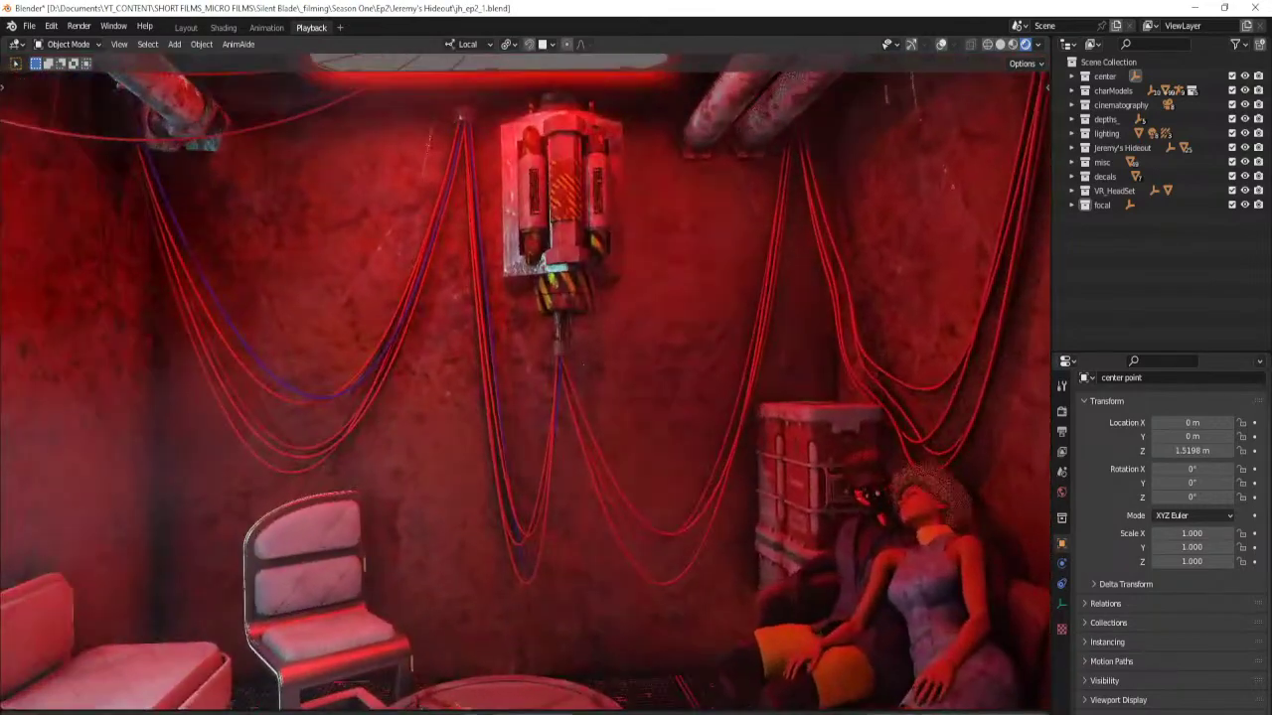
pyautogui.keyDown('shift'); pyautogui.moveTo(584, 437); pyautogui.dragTo(236, 576, button='middle'); pyautogui.keyUp('shift')
pyautogui.keyDown('shift'); pyautogui.moveTo(299, 477); pyautogui.dragTo(392, 590, button='middle'); pyautogui.keyUp('shift')
pyautogui.keyDown('shift'); pyautogui.moveTo(885, 397); pyautogui.dragTo(795, 357, button='middle'); pyautogui.keyUp('shift')
pyautogui.scroll(3, 805, 398)
pyautogui.moveTo(824, 457); pyautogui.dragTo(1044, 447, button='middle')
pyautogui.scroll(4, 974, 492)
pyautogui.keyDown('shift'); pyautogui.moveTo(79, 245); pyautogui.dragTo(240, 206, button='middle'); pyautogui.keyUp('shift')
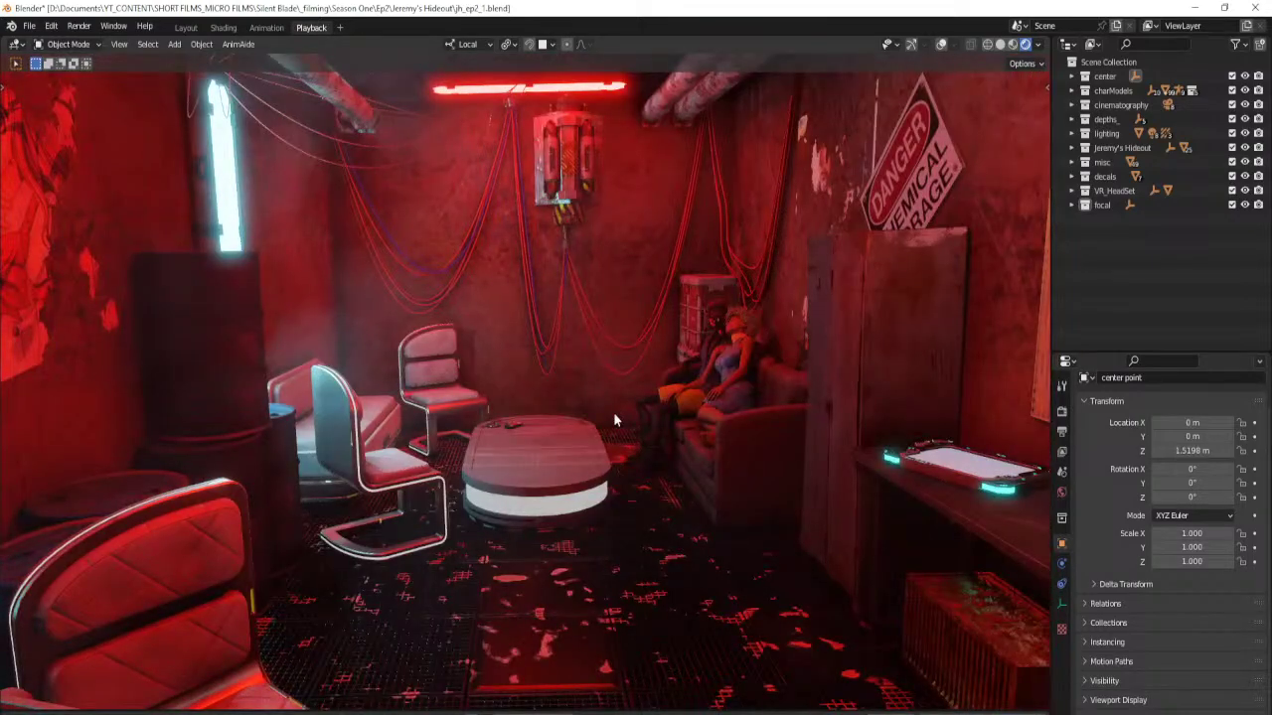
# Switch the viewport to solid shading and save the file.
pyautogui.press('z')
pyautogui.press('6')
pyautogui.hotkey('ctrl', 's')
# Open Zaeden_City.blend from the Silent Blade project's _assets folder.
pyautogui.click(29, 25)
pyautogui.moveTo(74, 70)
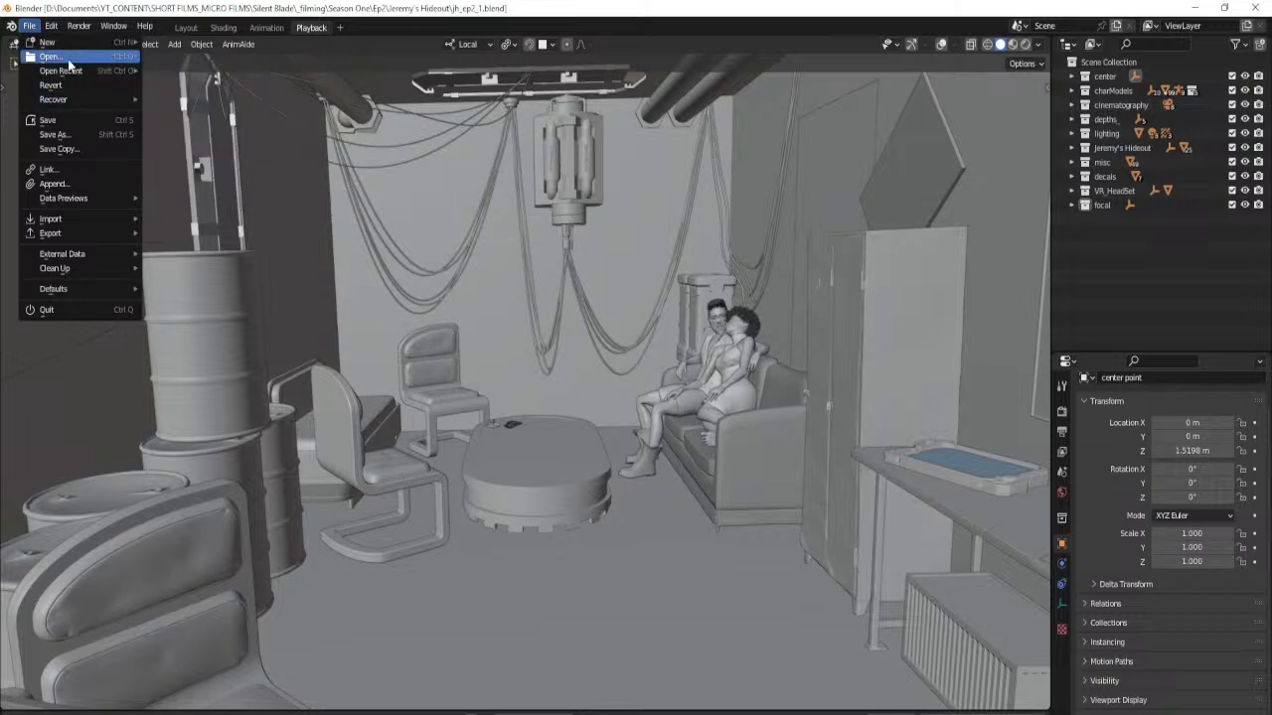
pyautogui.hotkey('ctrl', 'o')
pyautogui.click(491, 196)
pyautogui.click(491, 197)
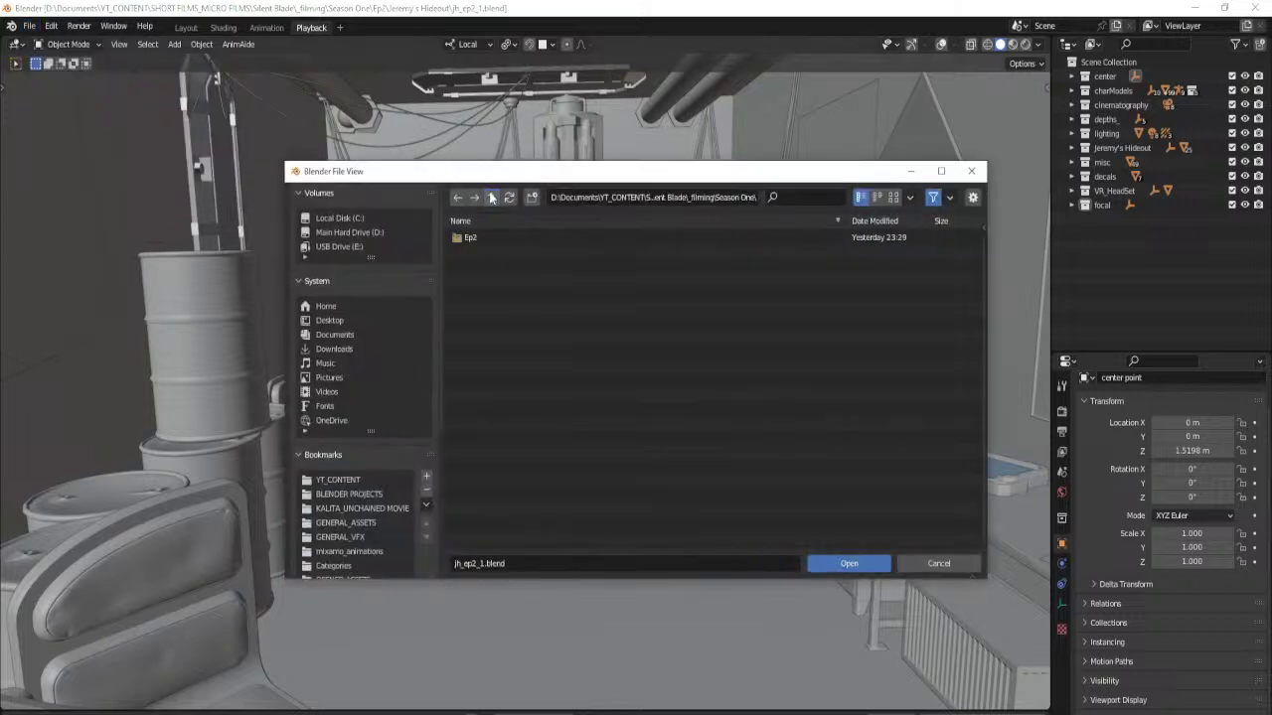
pyautogui.click(491, 197)
pyautogui.click(490, 197)
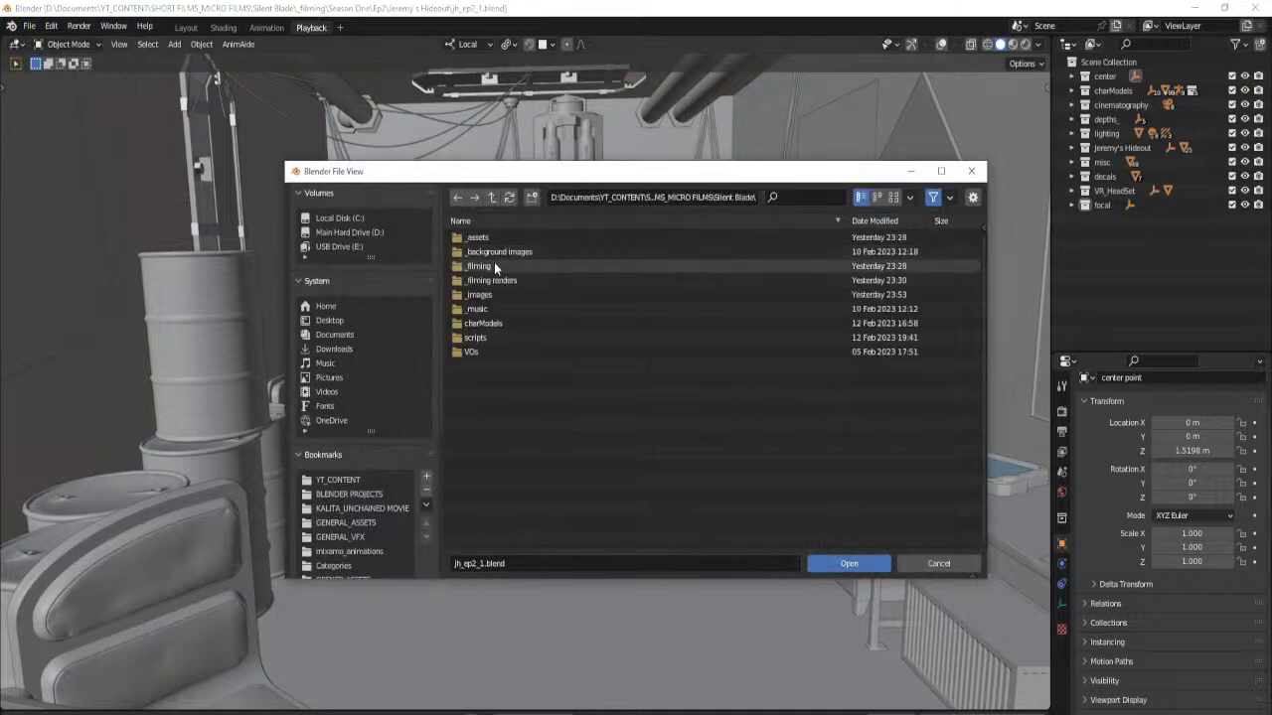
pyautogui.doubleClick(489, 237)
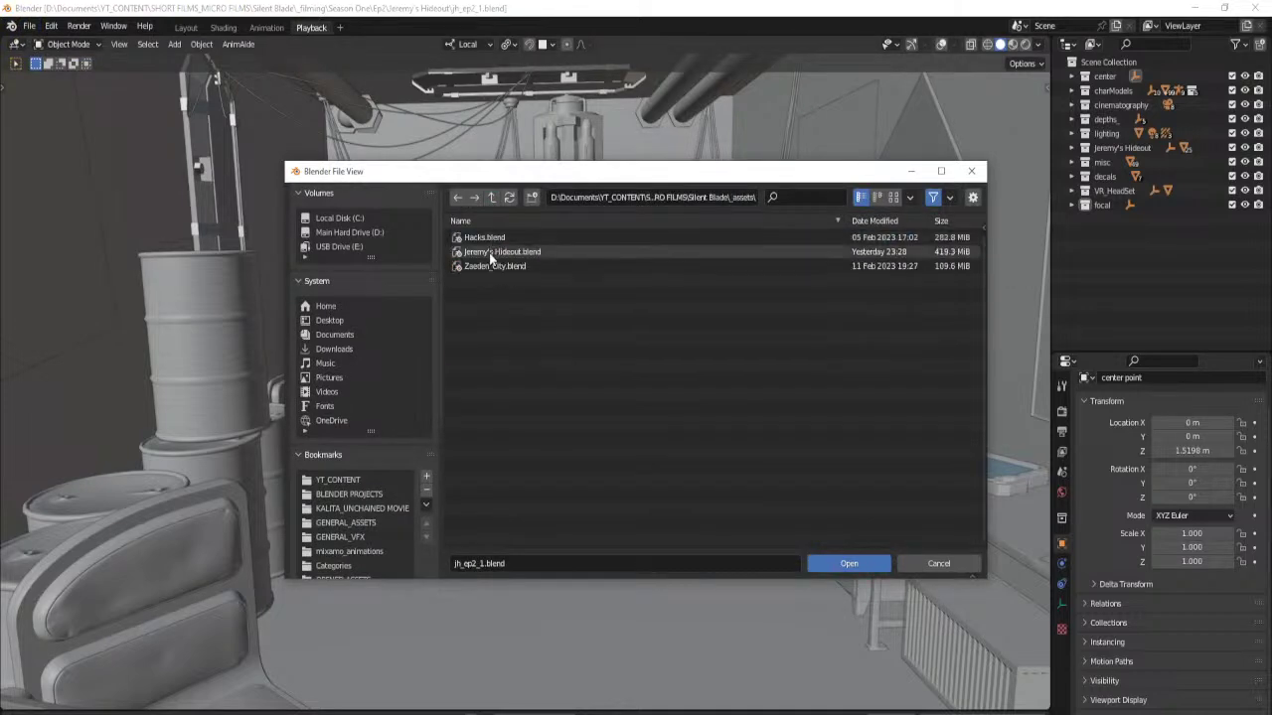
pyautogui.click(490, 261)
pyautogui.click(857, 563)
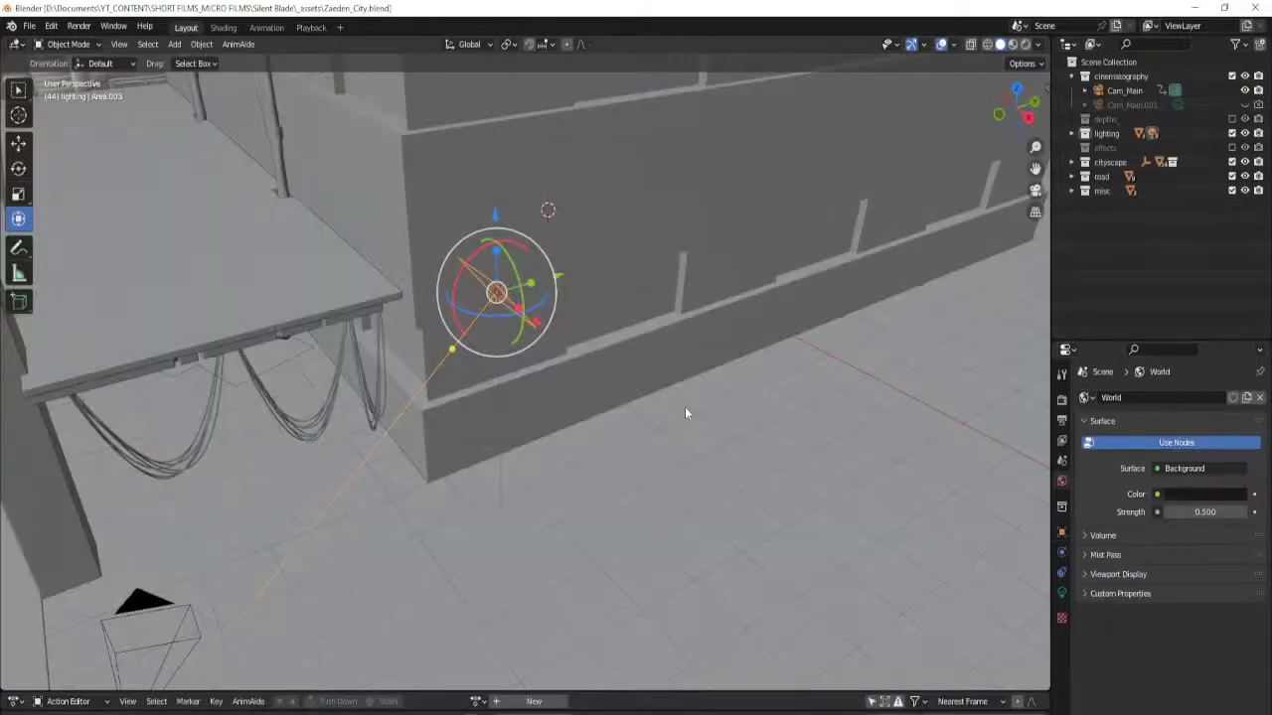
# Examine the city alley around the camera, including the beam with hanging cables and the rubble pile.
pyautogui.keyDown('shift'); pyautogui.moveTo(447, 414); pyautogui.dragTo(645, 434, button='middle'); pyautogui.keyUp('shift')
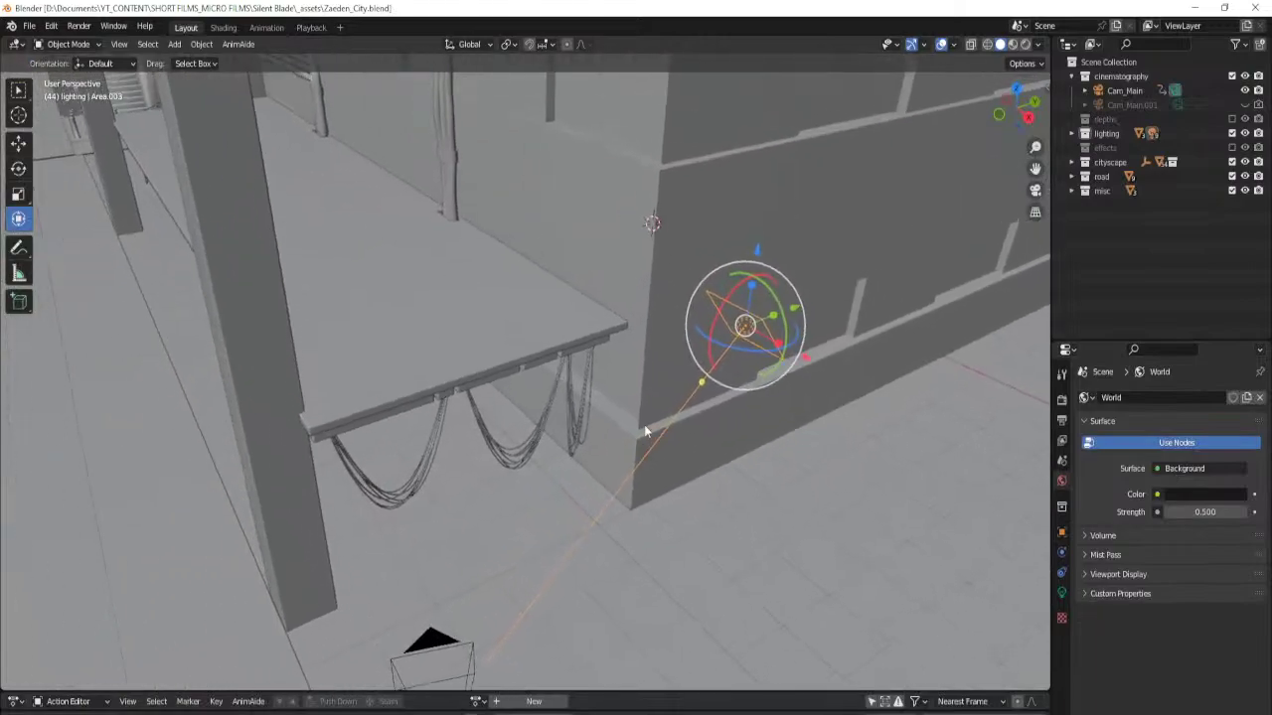
pyautogui.scroll(-12, 611, 393)
pyautogui.moveTo(611, 393); pyautogui.dragTo(493, 310, button='middle')
pyautogui.scroll(3, 535, 390)
pyautogui.scroll(12, 480, 367)
pyautogui.keyDown('shift'); pyautogui.moveTo(483, 465); pyautogui.dragTo(618, 391, button='middle'); pyautogui.keyUp('shift')
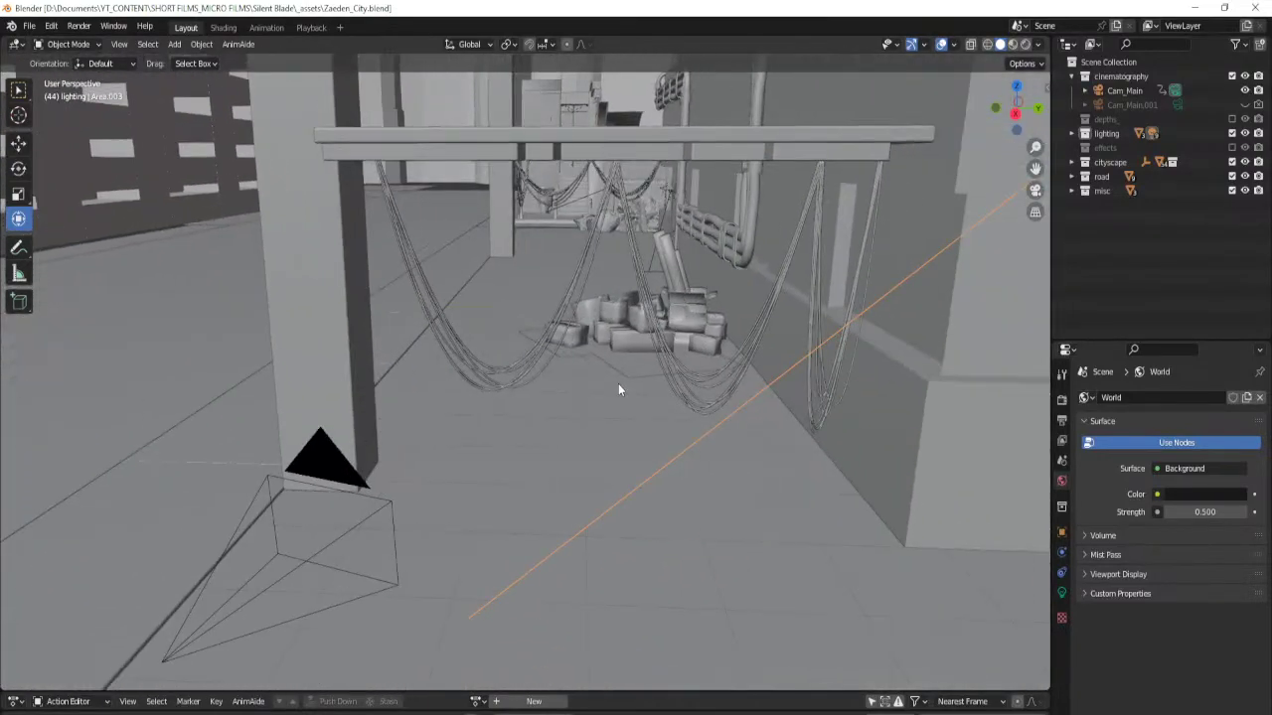
# Show the city alley through Cam_Main with rendered viewport shading.
pyautogui.press('KP_0')
pyautogui.press('z')
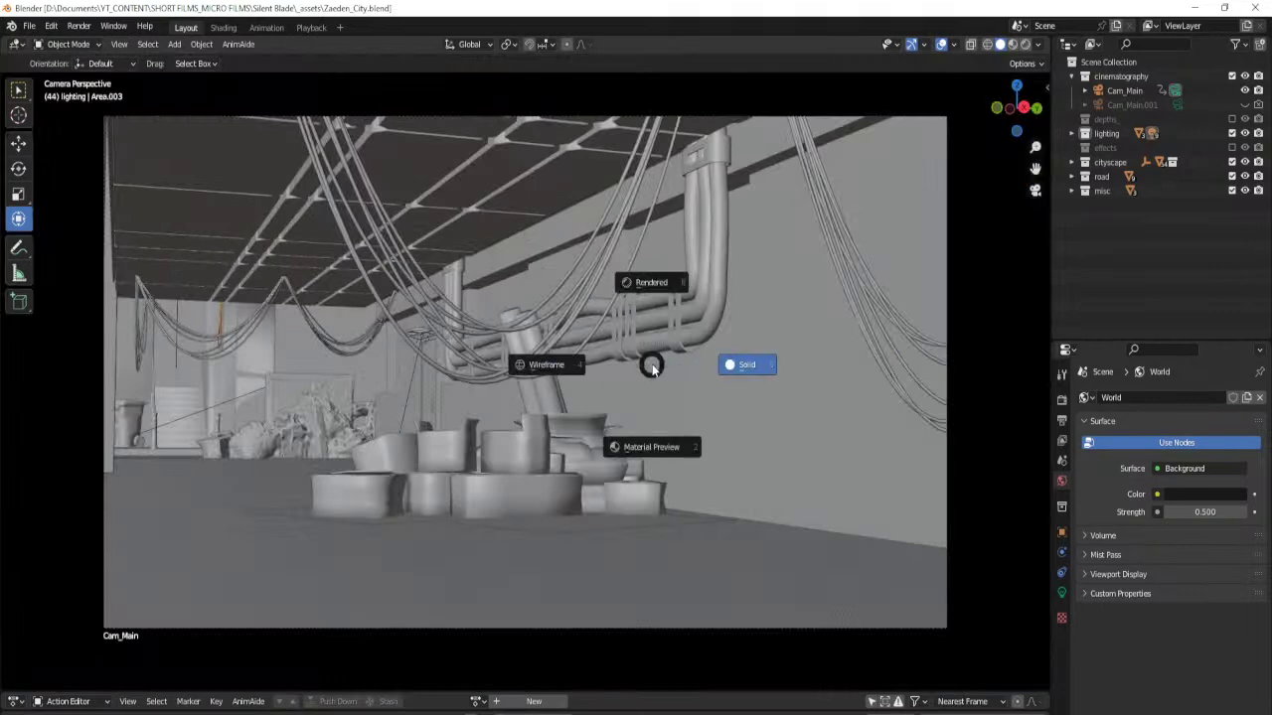
pyautogui.press('KP_8')
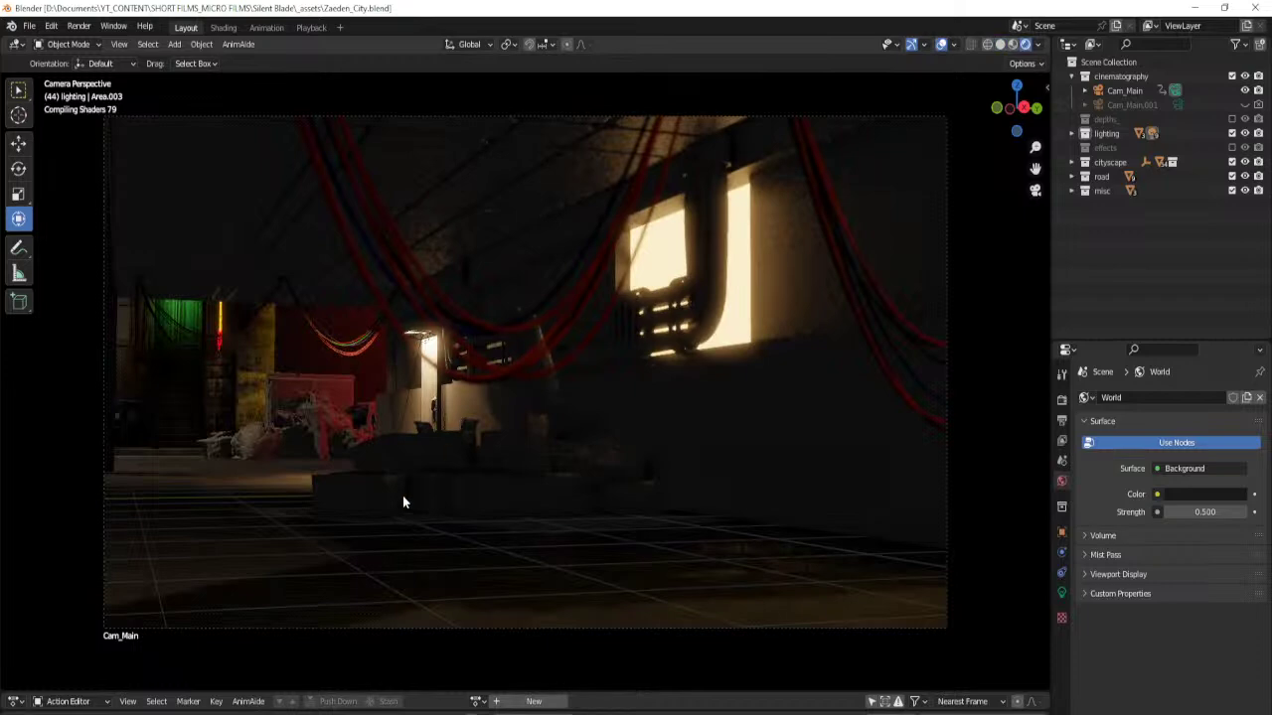
# Switch to Streamlabs Desktop to check the live stream's performance metrics, and return to Blender.
pyautogui.hotkey('alt', 'Tab')
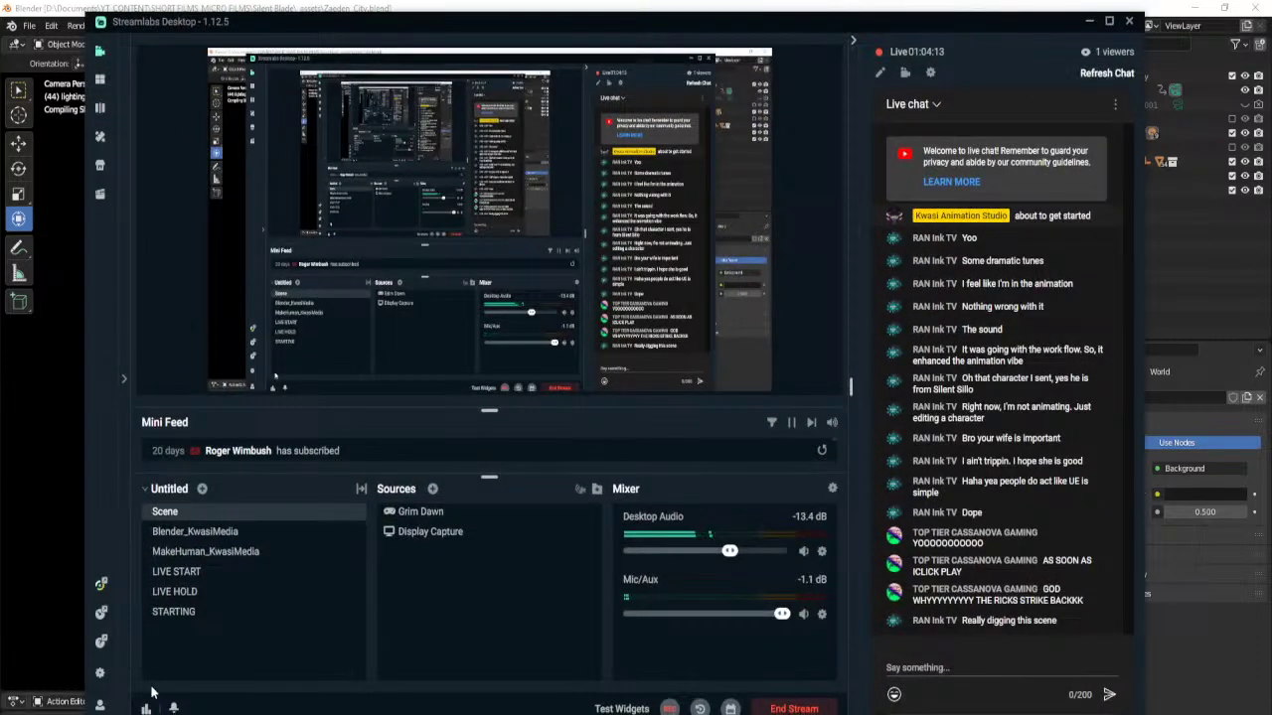
pyautogui.click(145, 709)
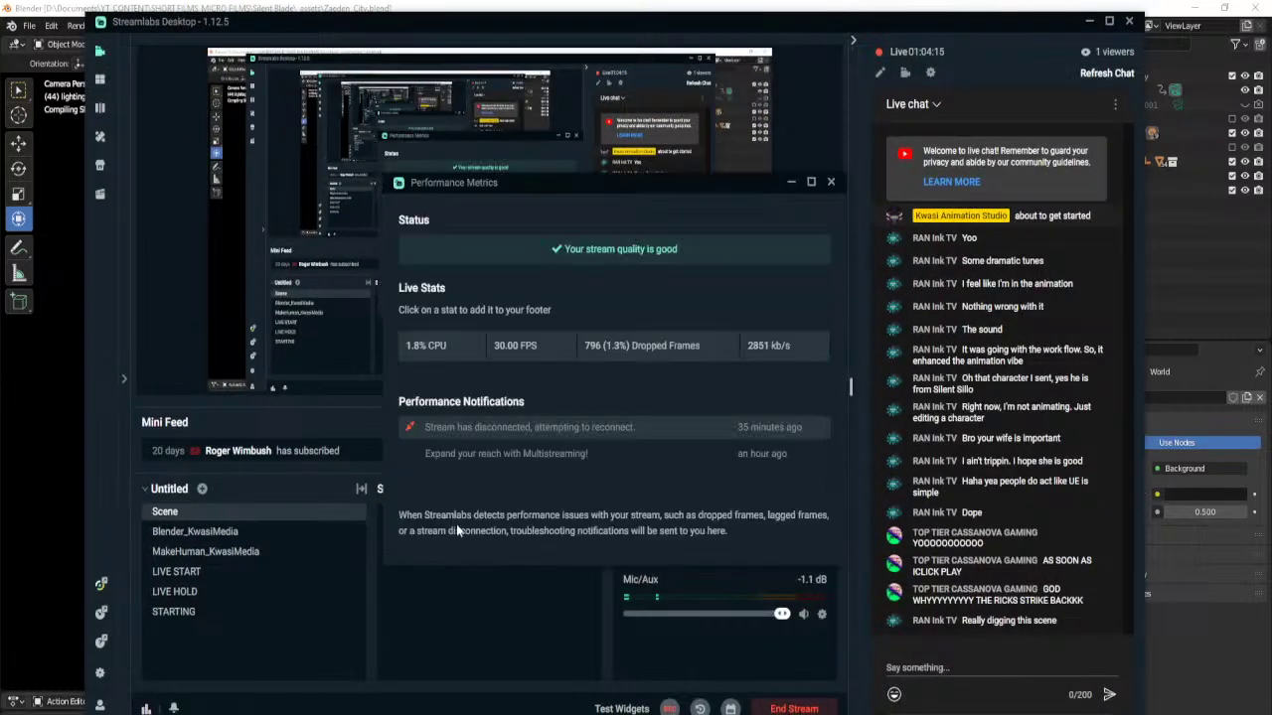
pyautogui.click(831, 187)
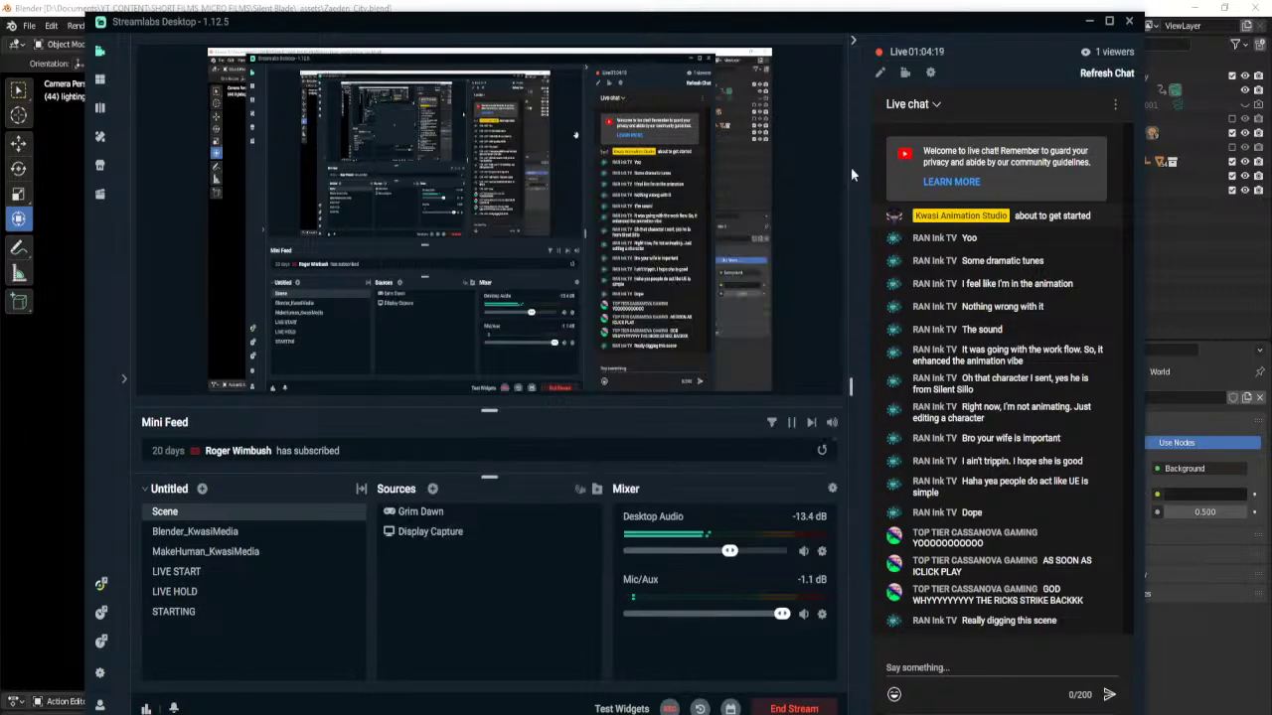
pyautogui.click(1089, 22)
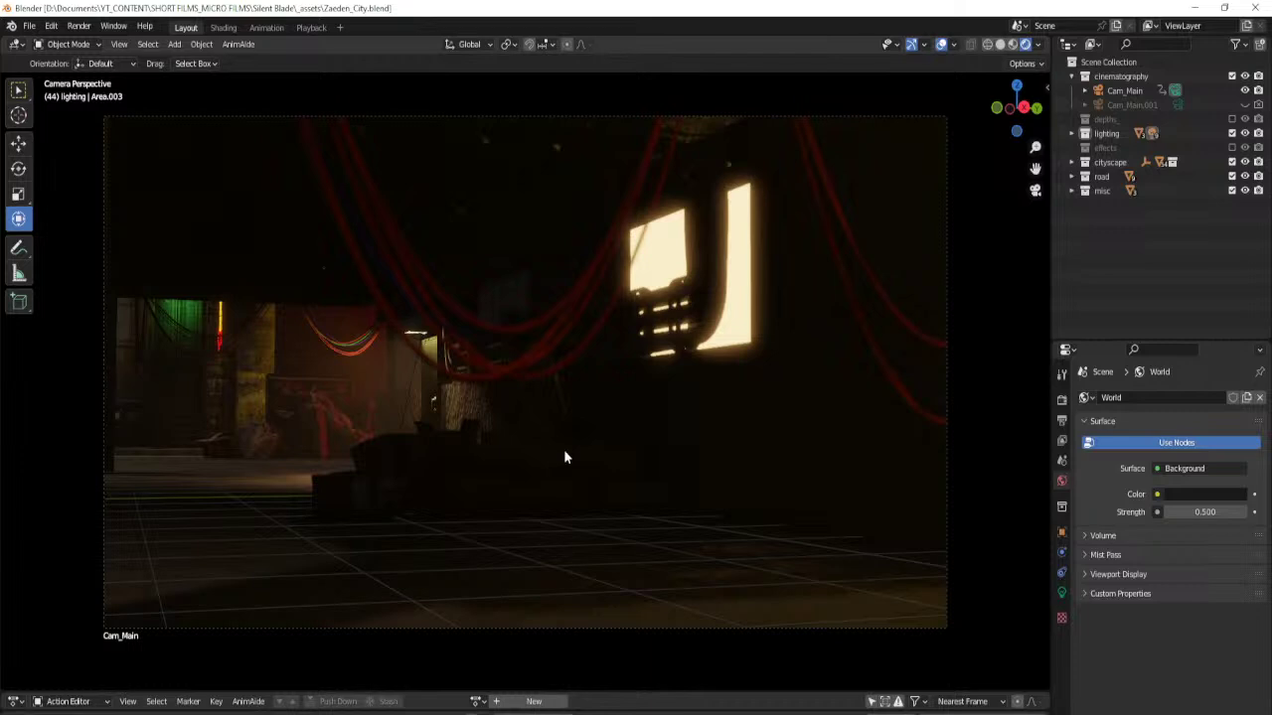
# Switch to the Playback workspace and show the enlarged Cam_Main view with rendered shading.
pyautogui.hotkey('shift', 'Left')
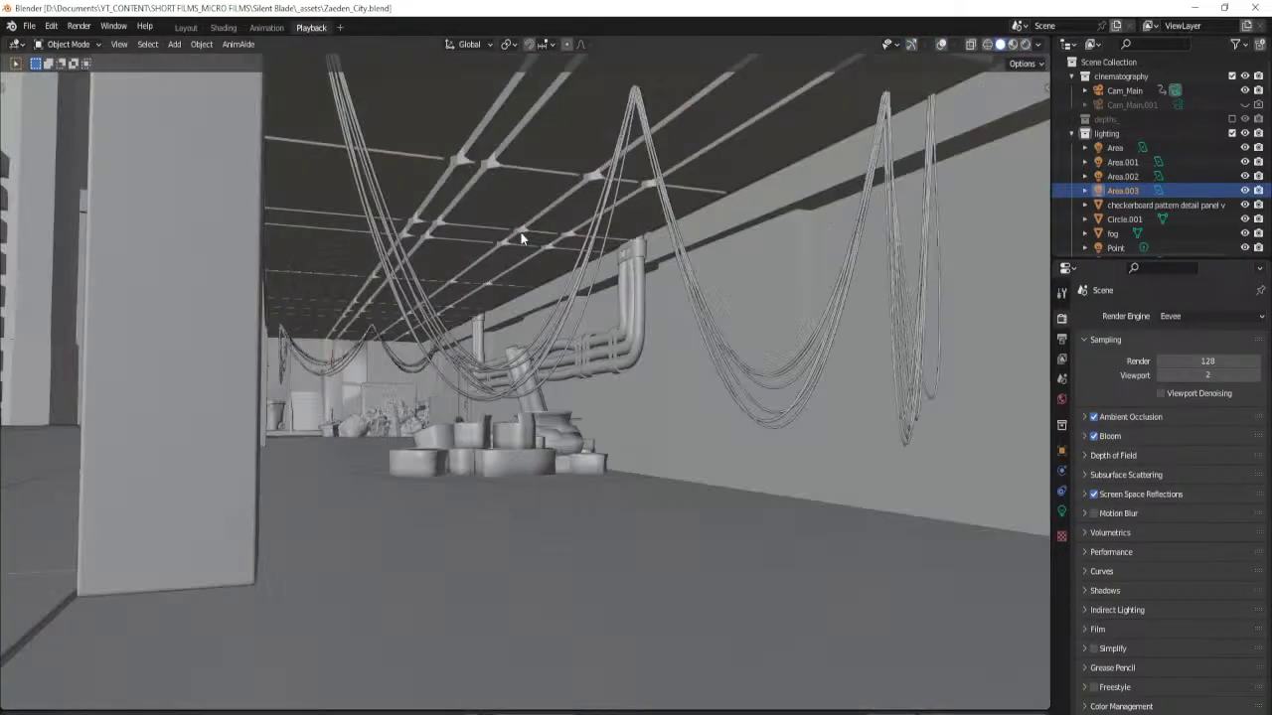
pyautogui.press('KP_0')
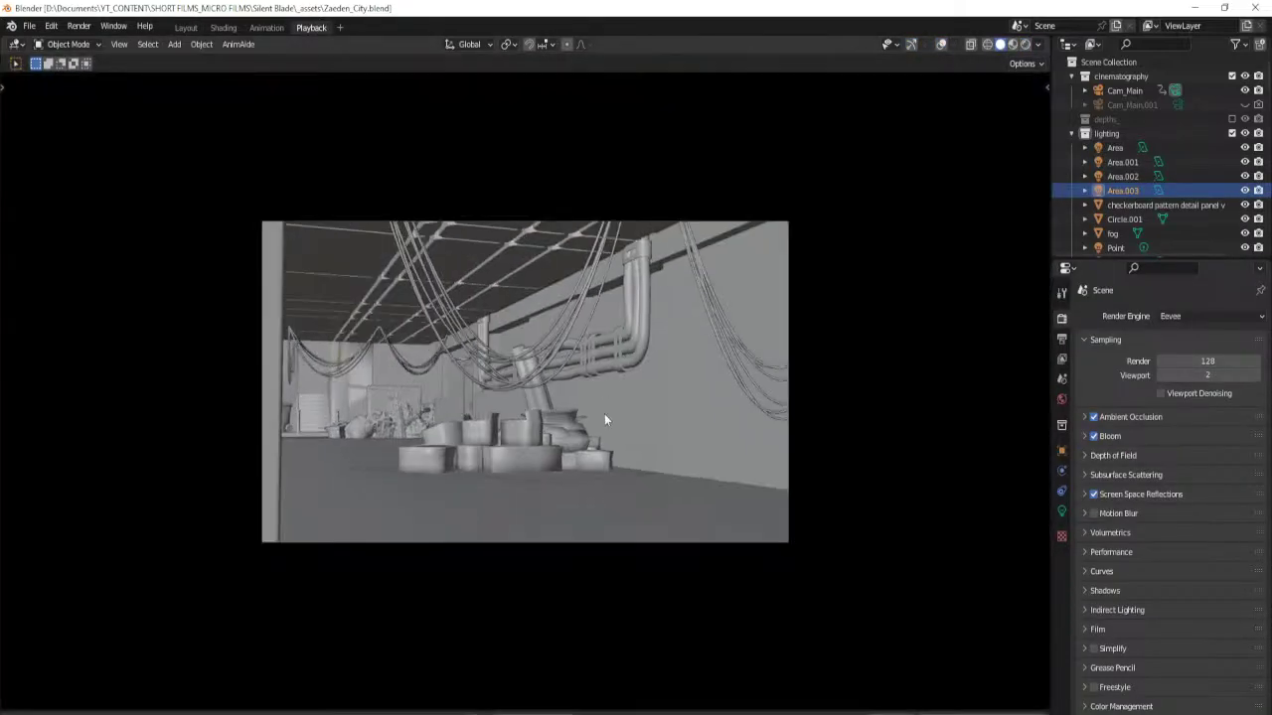
pyautogui.scroll(5, 651, 392)
pyautogui.press('z')
pyautogui.click(699, 447)
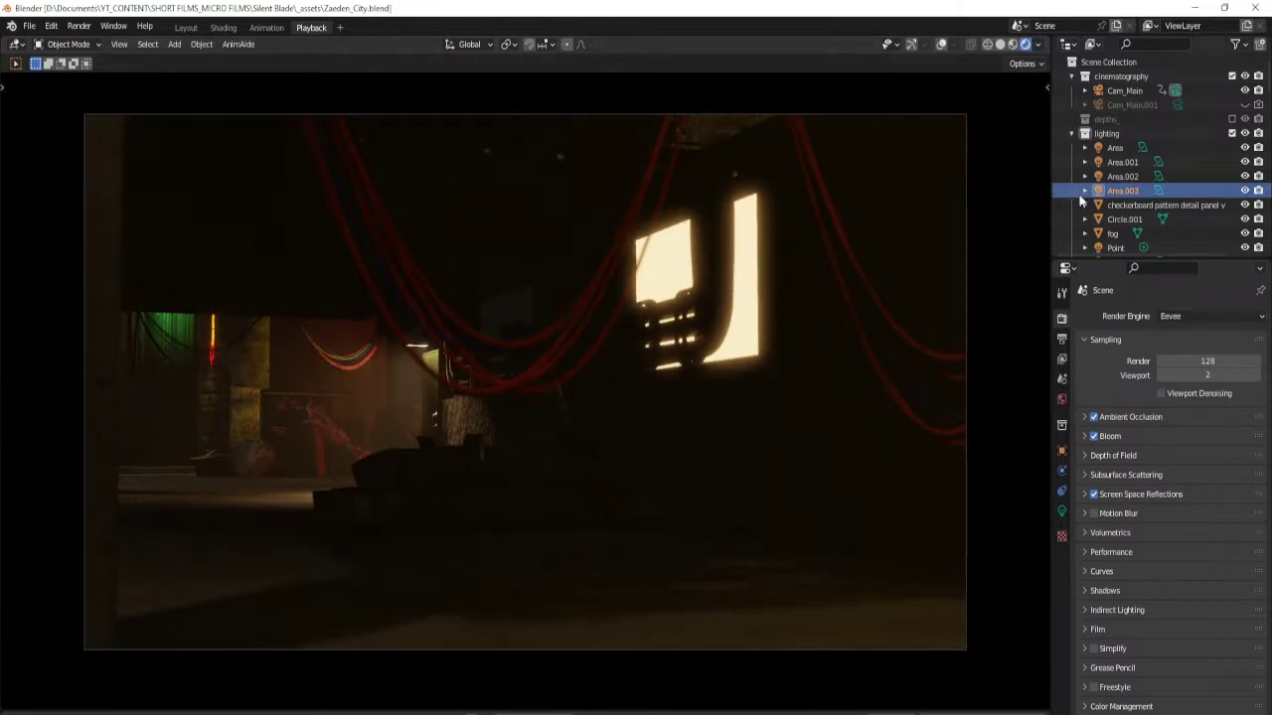
# Collapse the lighting, cityscape, road and misc collections and enlarge the Outliner area.
pyautogui.click(1071, 133)
pyautogui.click(1071, 162)
pyautogui.click(1072, 177)
pyautogui.click(1071, 191)
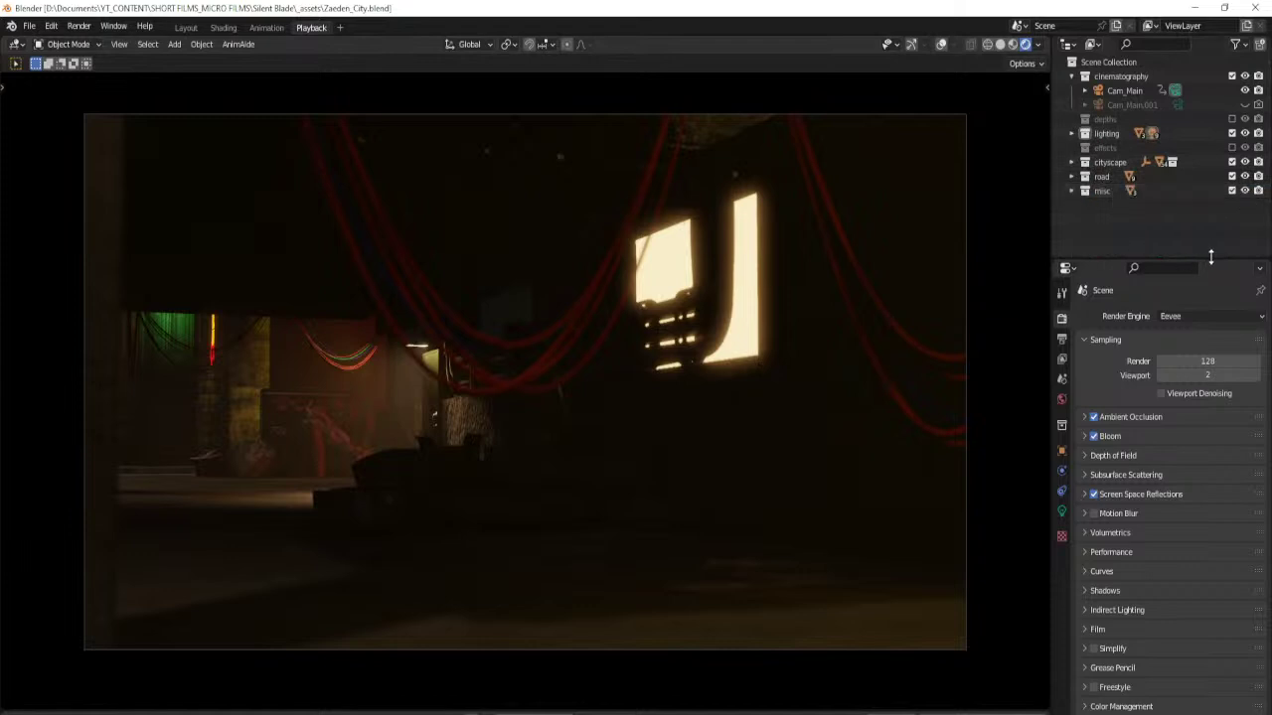
pyautogui.moveTo(1211, 257); pyautogui.dragTo(1211, 305)
# Set Eevee's viewport samples to 16 and collapse the Sampling settings.
pyautogui.click(1207, 422)
pyautogui.write('16')
pyautogui.press('Return')
pyautogui.click(1121, 388)
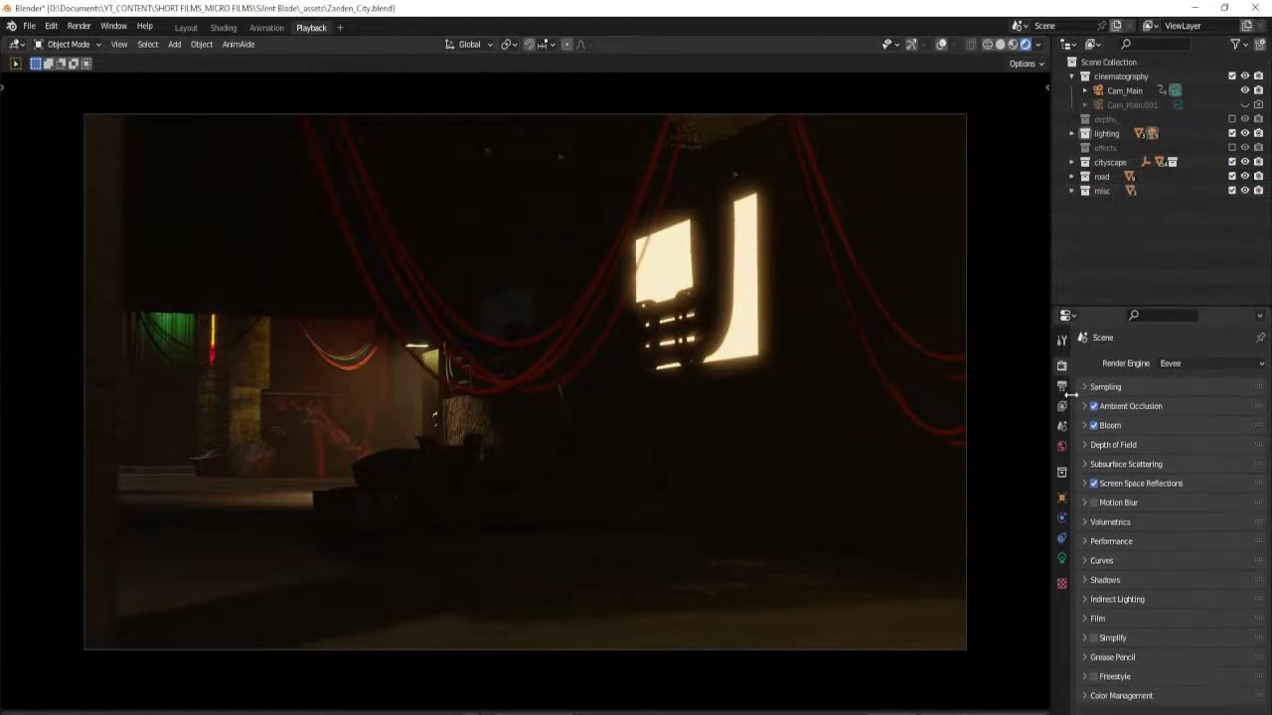
# Check the output resolution and available frame rates, and look at the camera's animation in the Animation workspace.
pyautogui.click(1061, 385)
pyautogui.click(1138, 362)
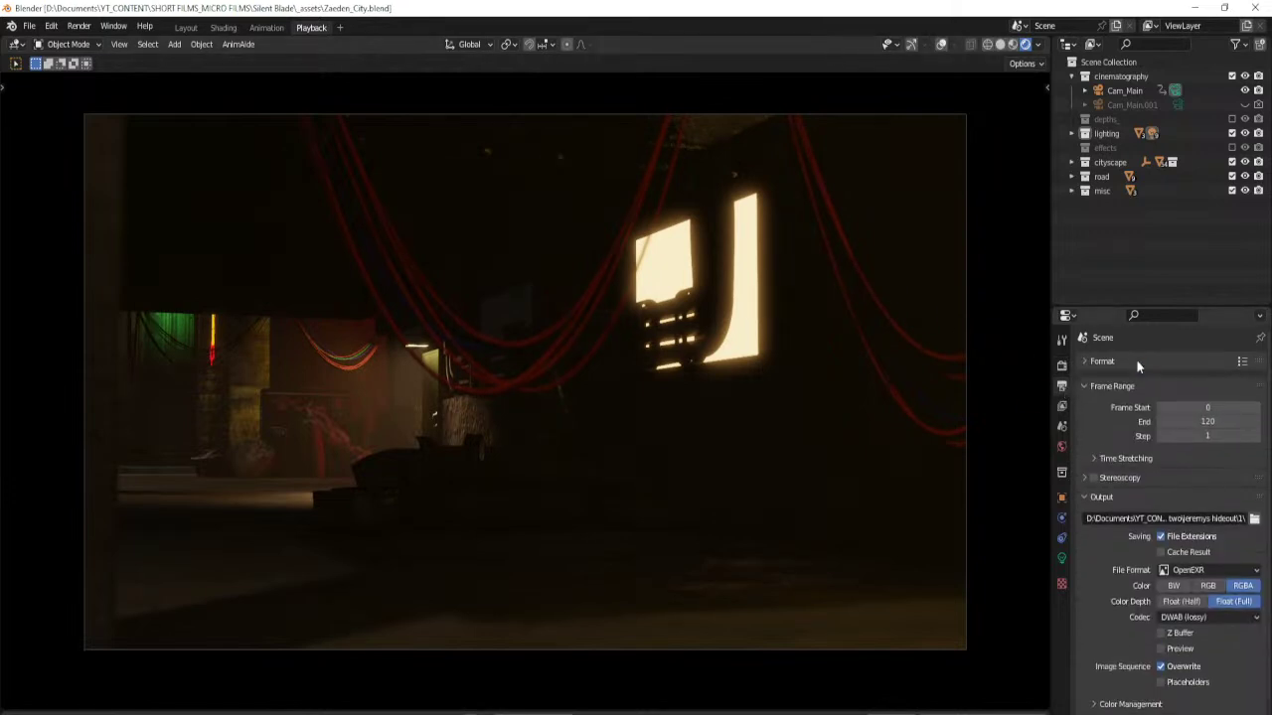
pyautogui.click(1126, 363)
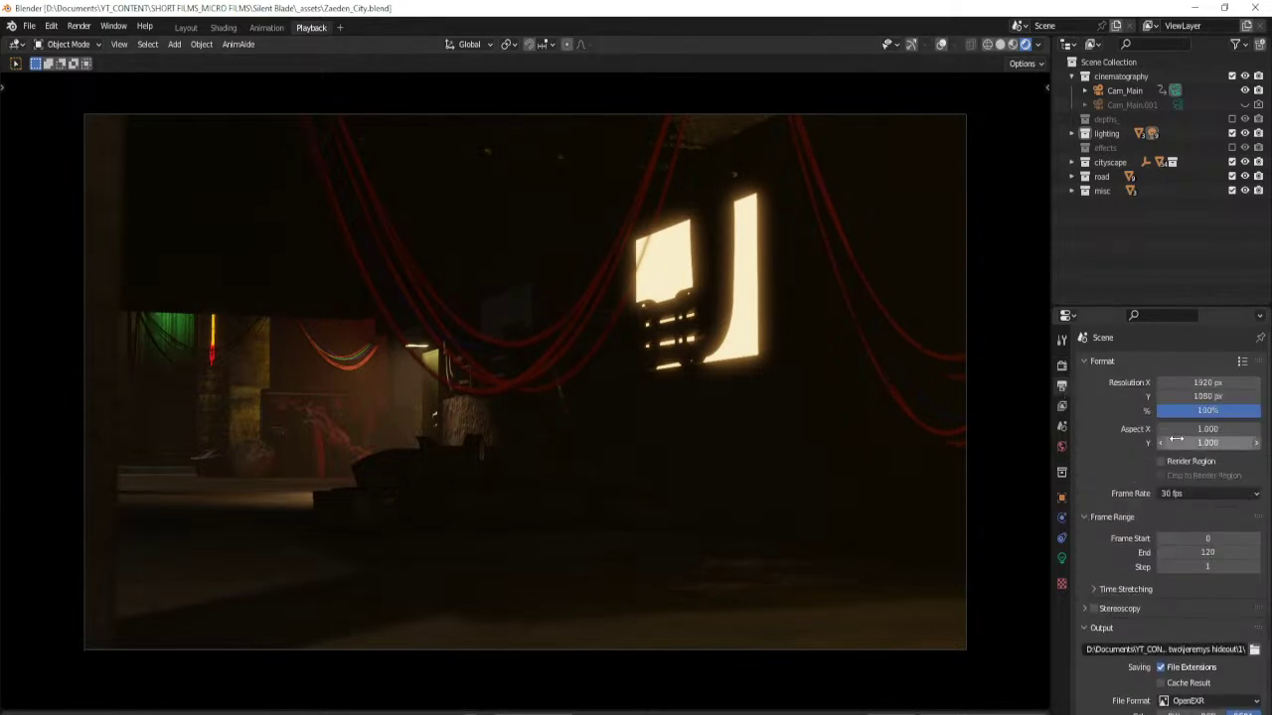
pyautogui.click(1203, 490)
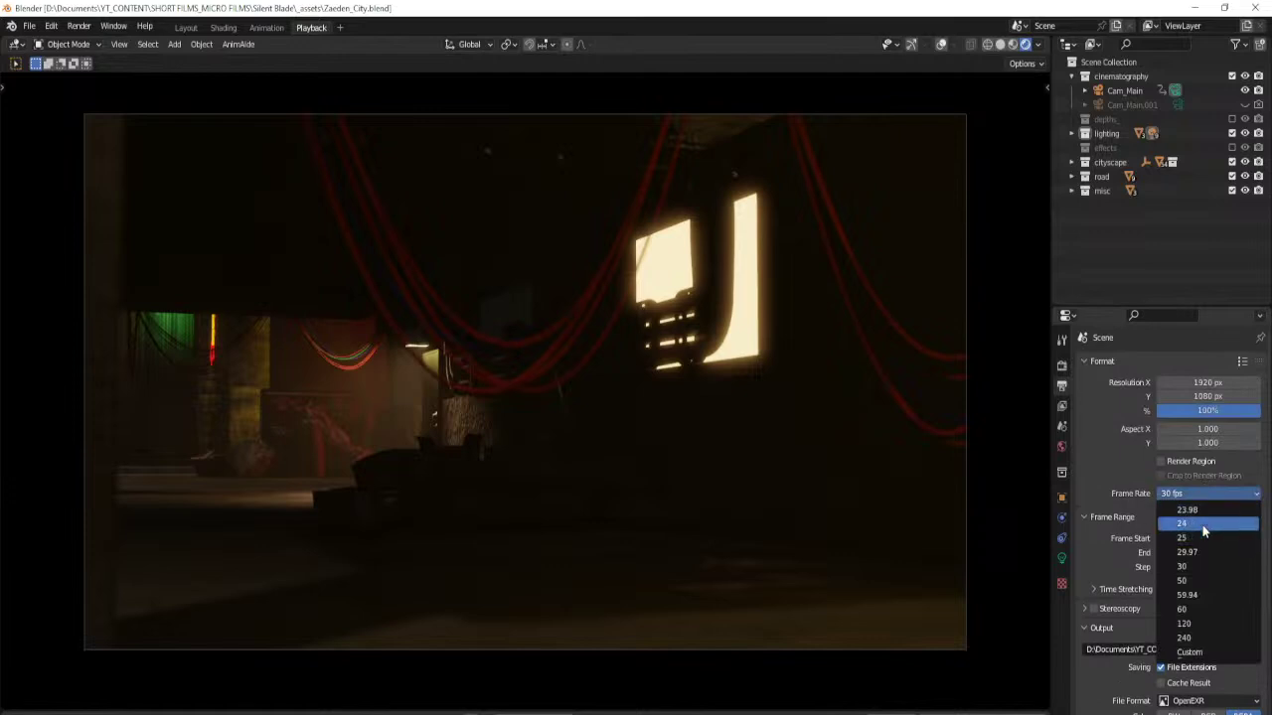
pyautogui.click(1128, 363)
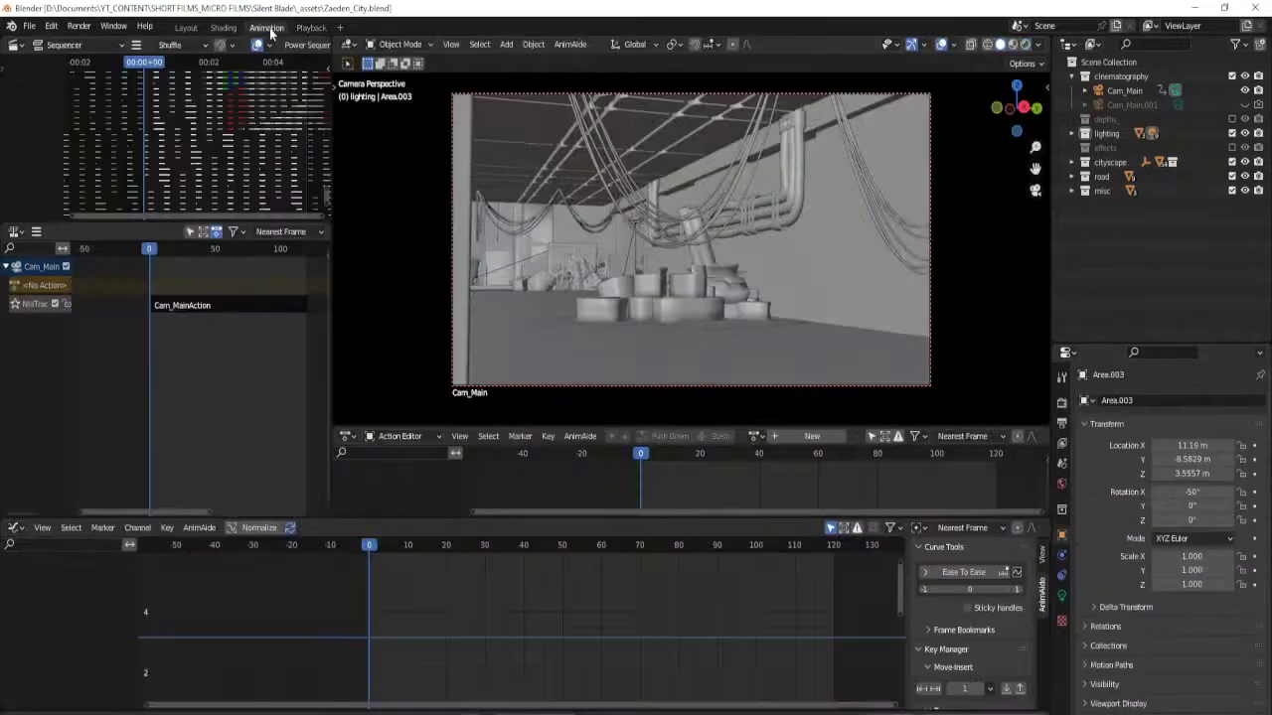
pyautogui.click(267, 27)
pyautogui.click(311, 27)
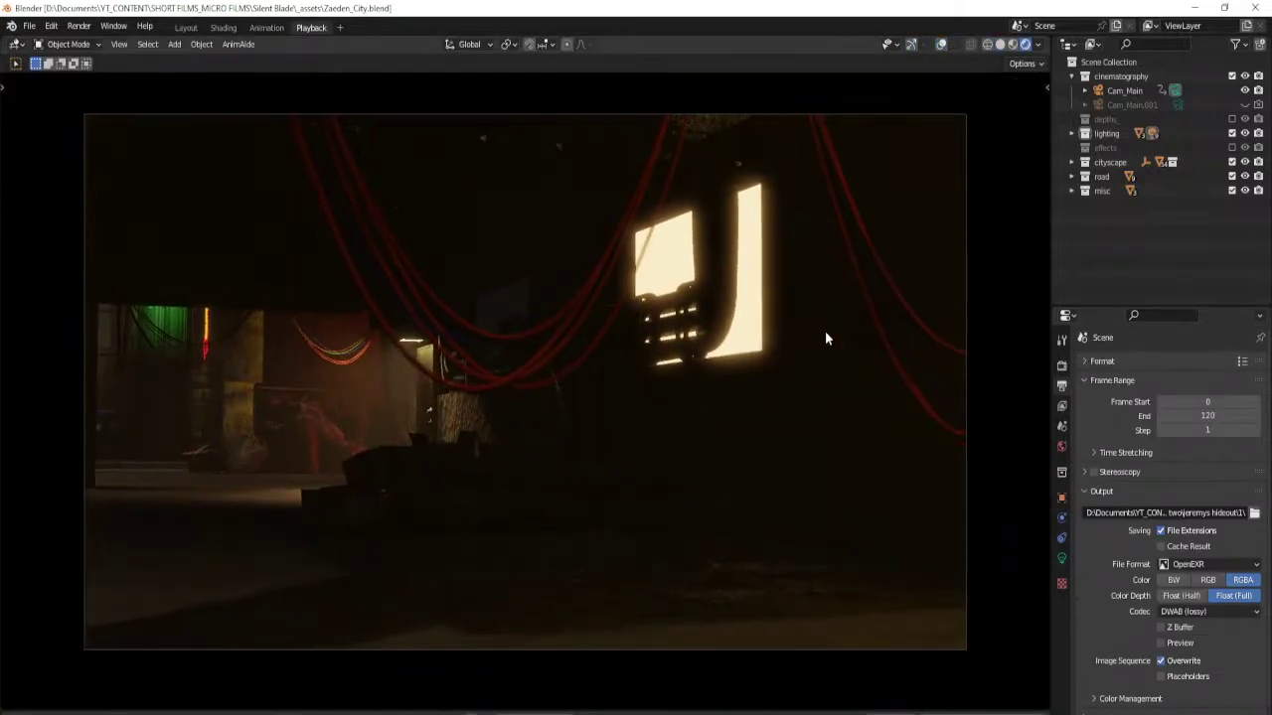
# Turn Jitter Camera off and on again in Eevee's depth of field settings to compare the viewport.
pyautogui.click(1062, 365)
pyautogui.click(1123, 447)
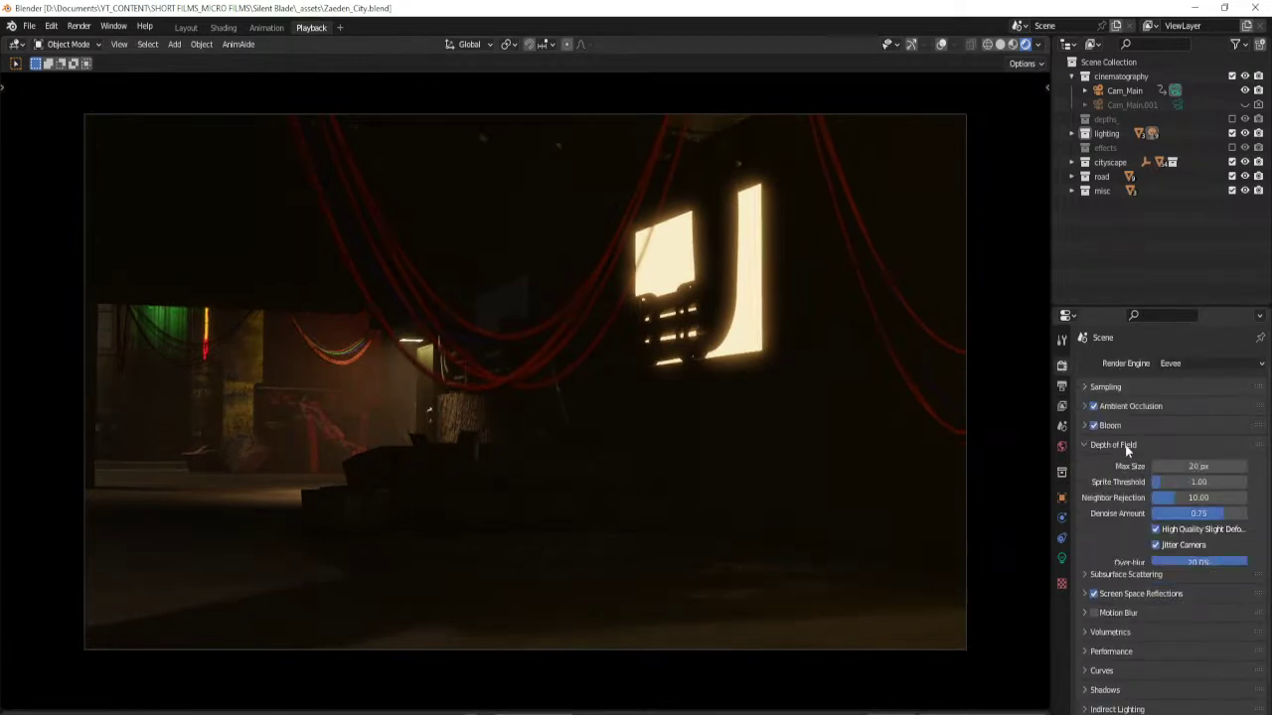
pyautogui.click(1157, 545)
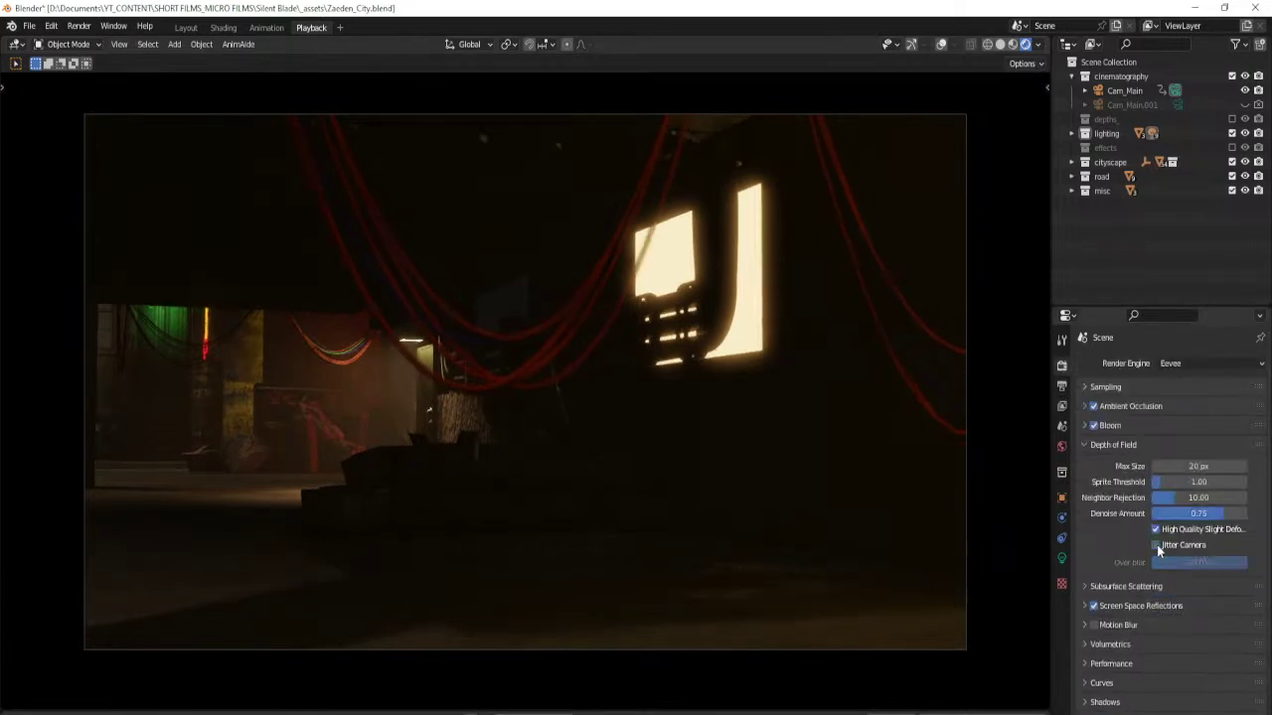
pyautogui.click(1122, 452)
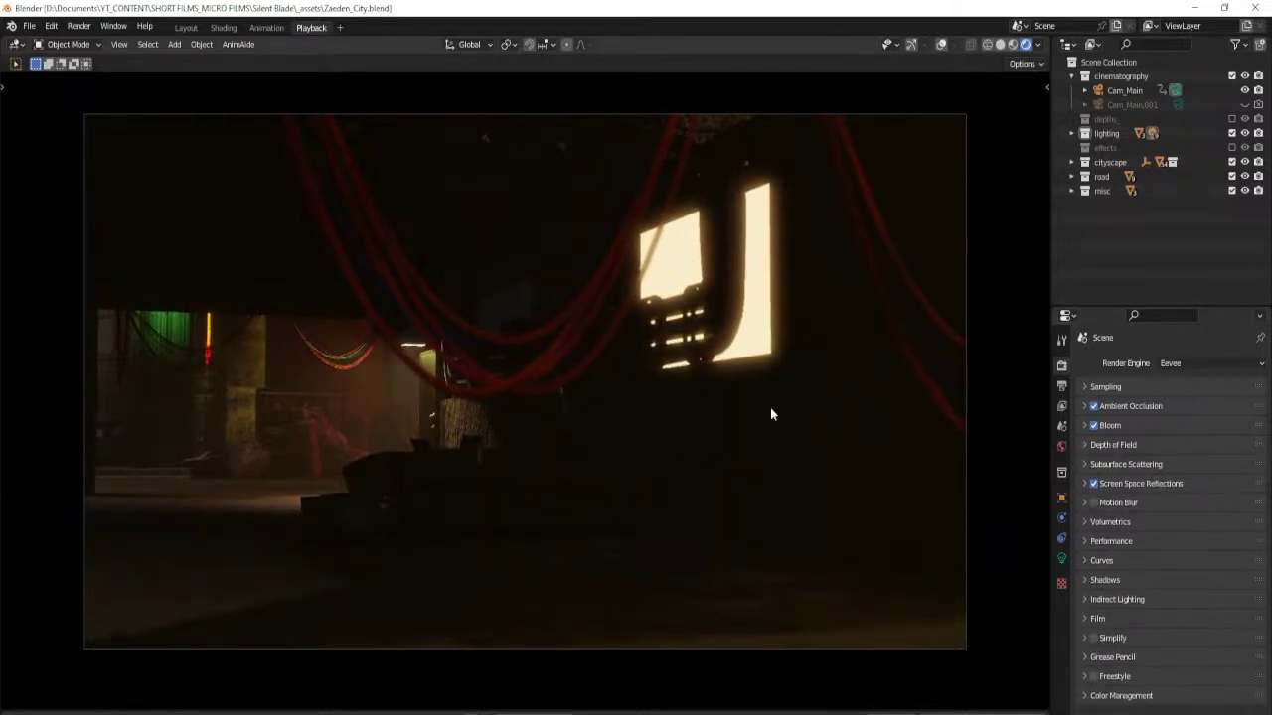
pyautogui.click(1116, 451)
pyautogui.click(1156, 545)
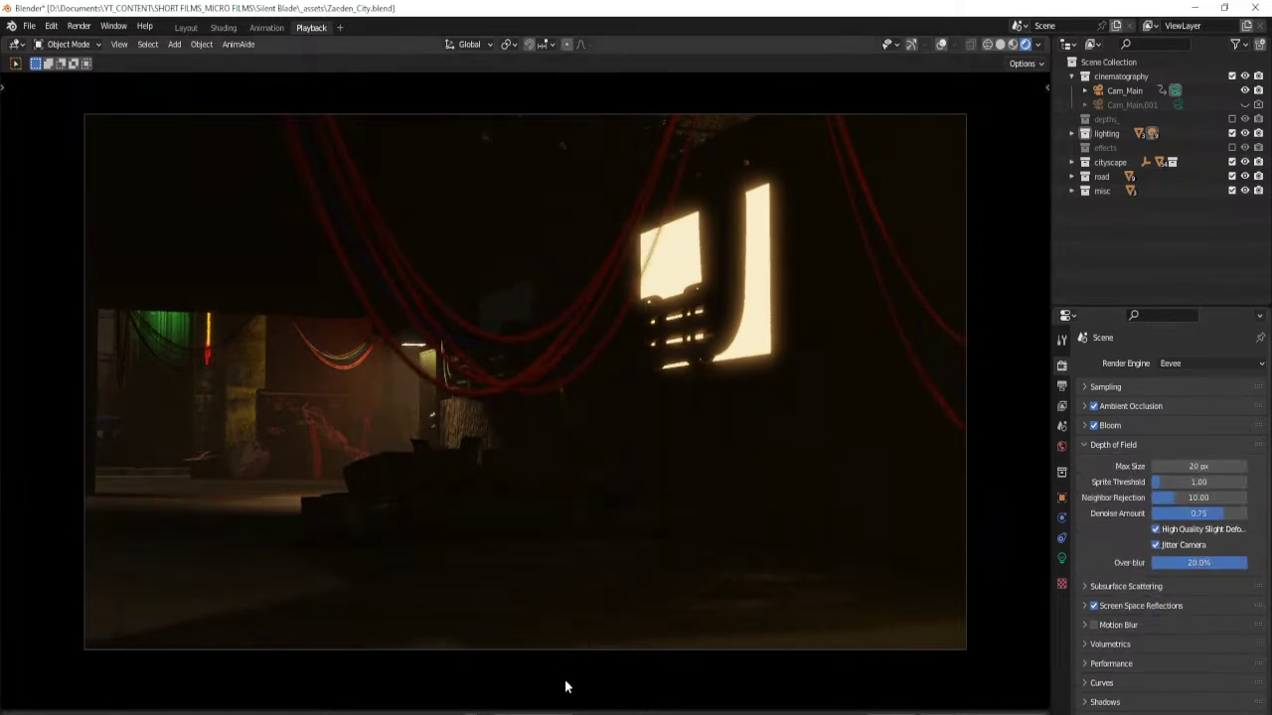
# Save the file, and render the current frame to examine the image.
pyautogui.hotkey('ctrl', 's')
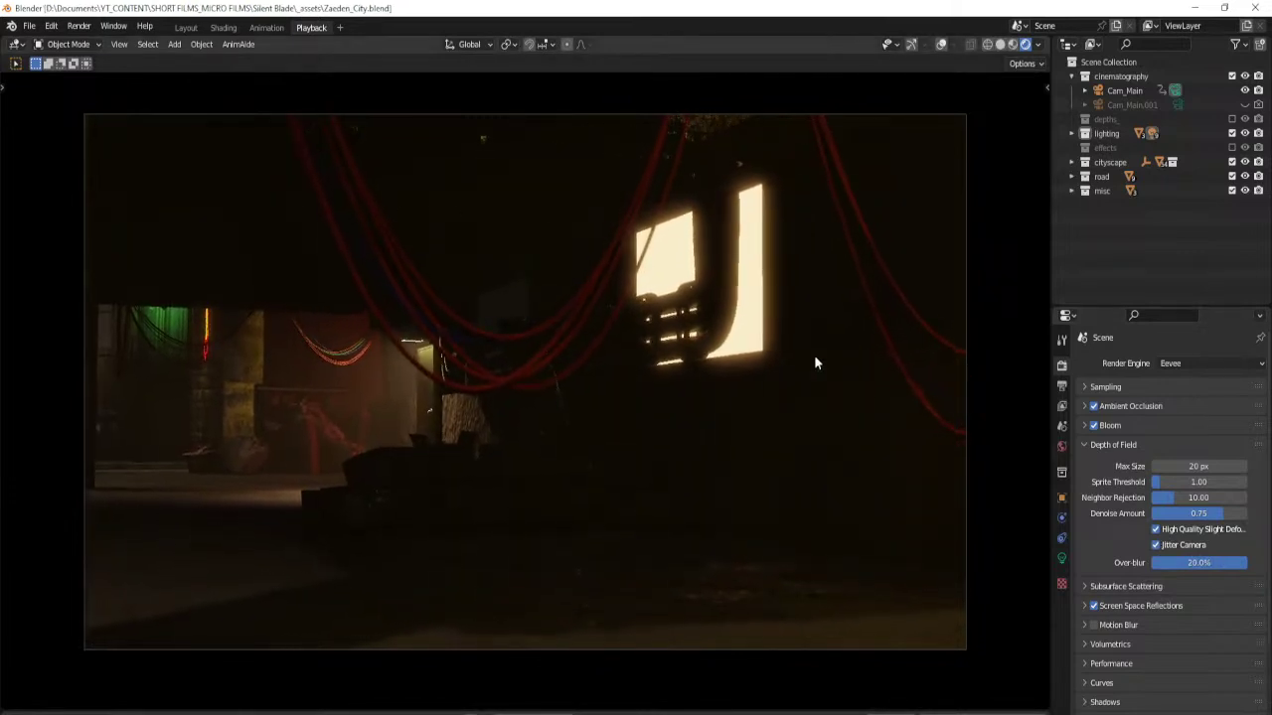
pyautogui.press('F12')
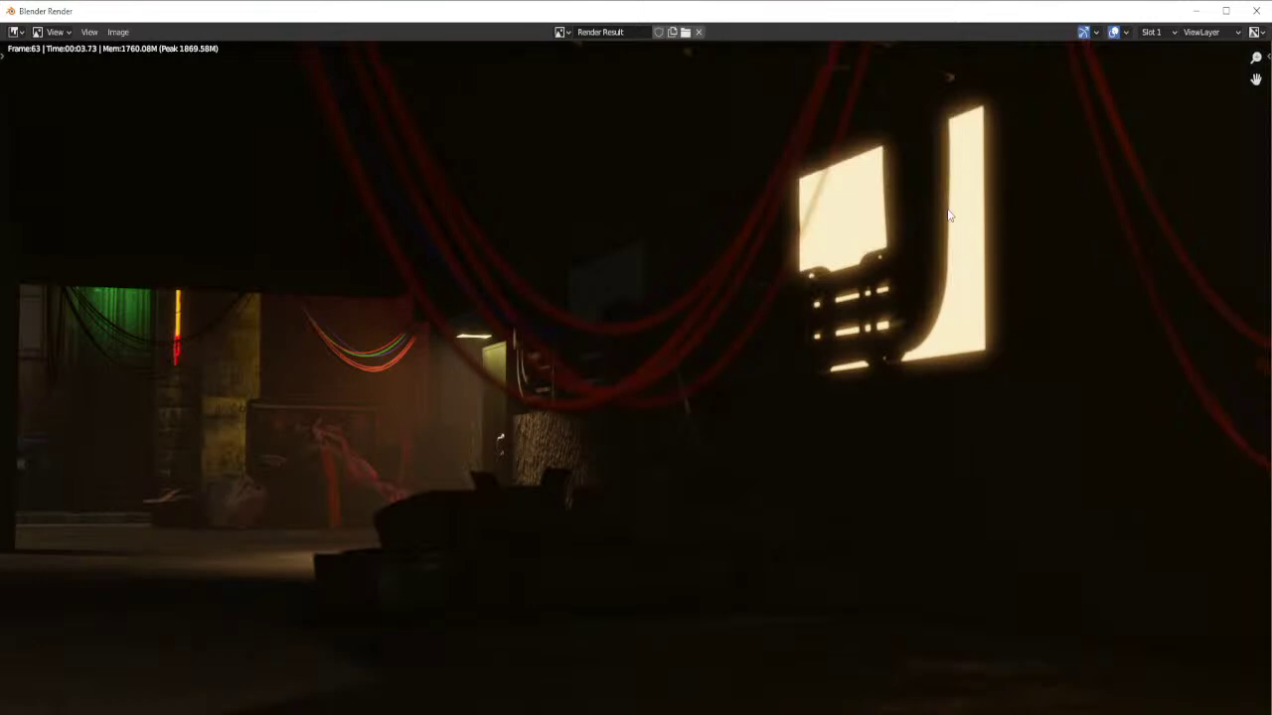
pyautogui.moveTo(1257, 56); pyautogui.dragTo(1257, 75)
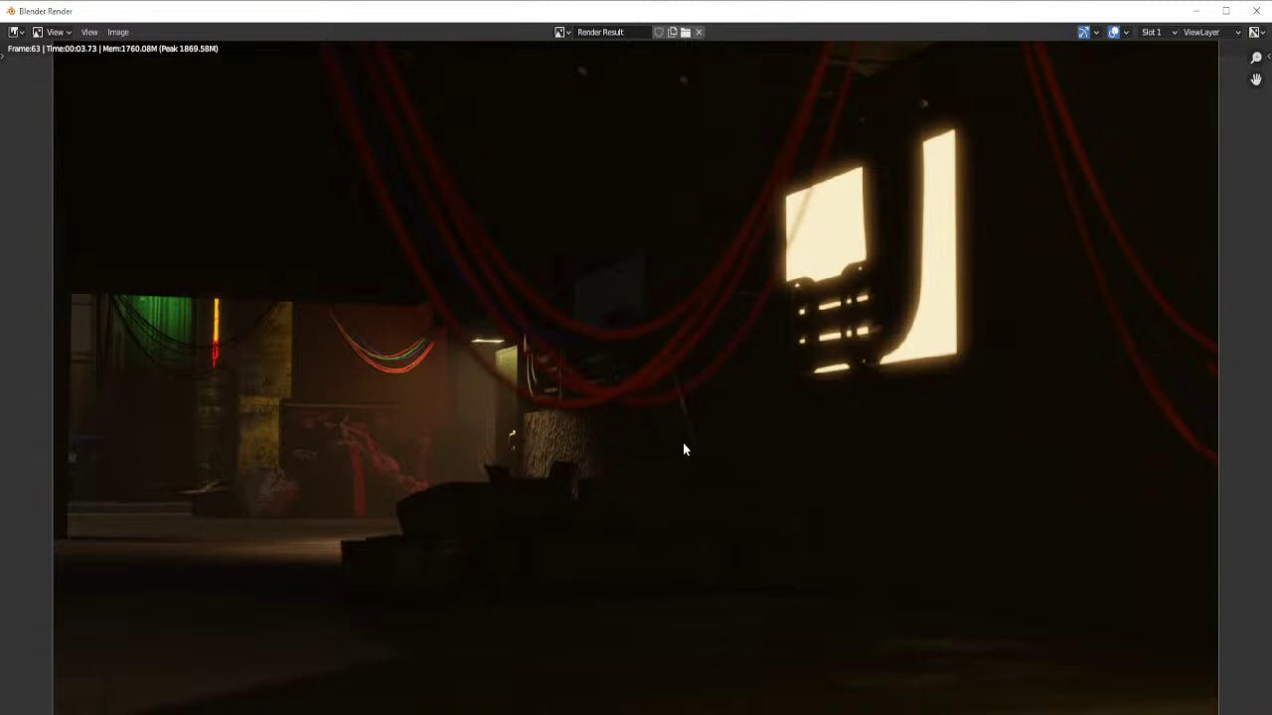
pyautogui.press('Escape')
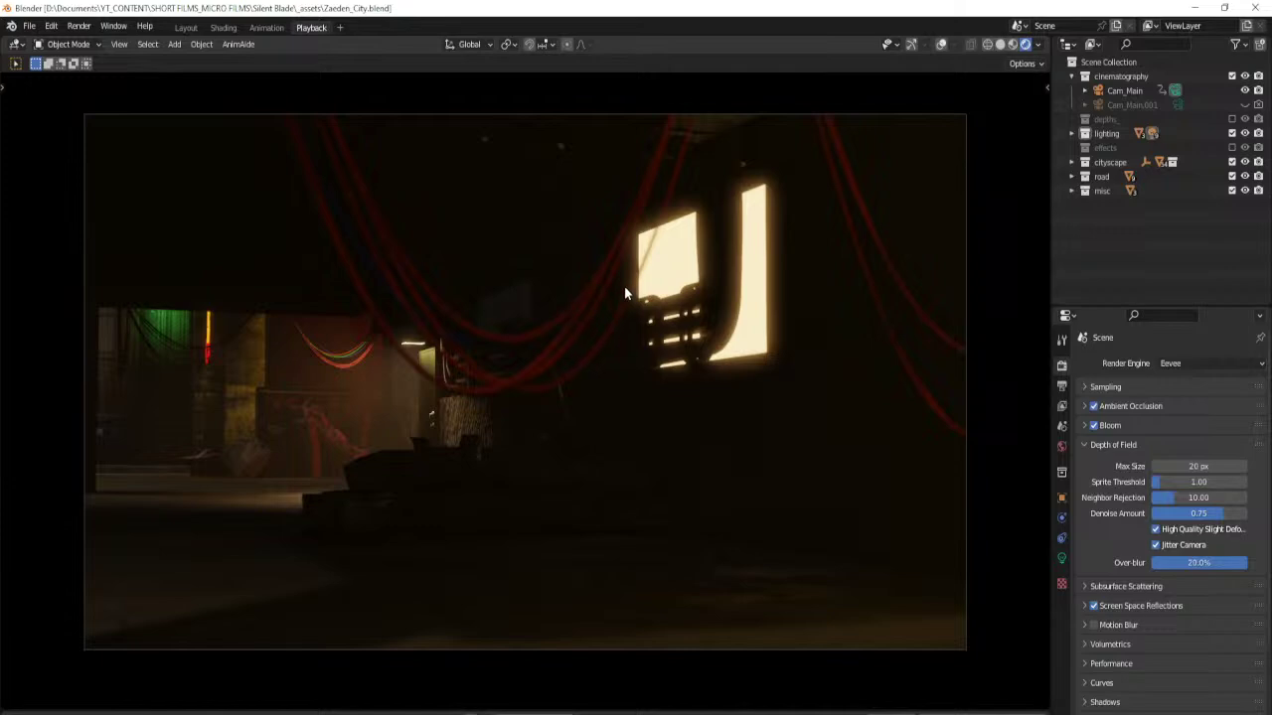
# Set solid shading in the Playback workspace and switch to the Layout workspace, also in solid shading.
pyautogui.press('z')
pyautogui.click(752, 228)
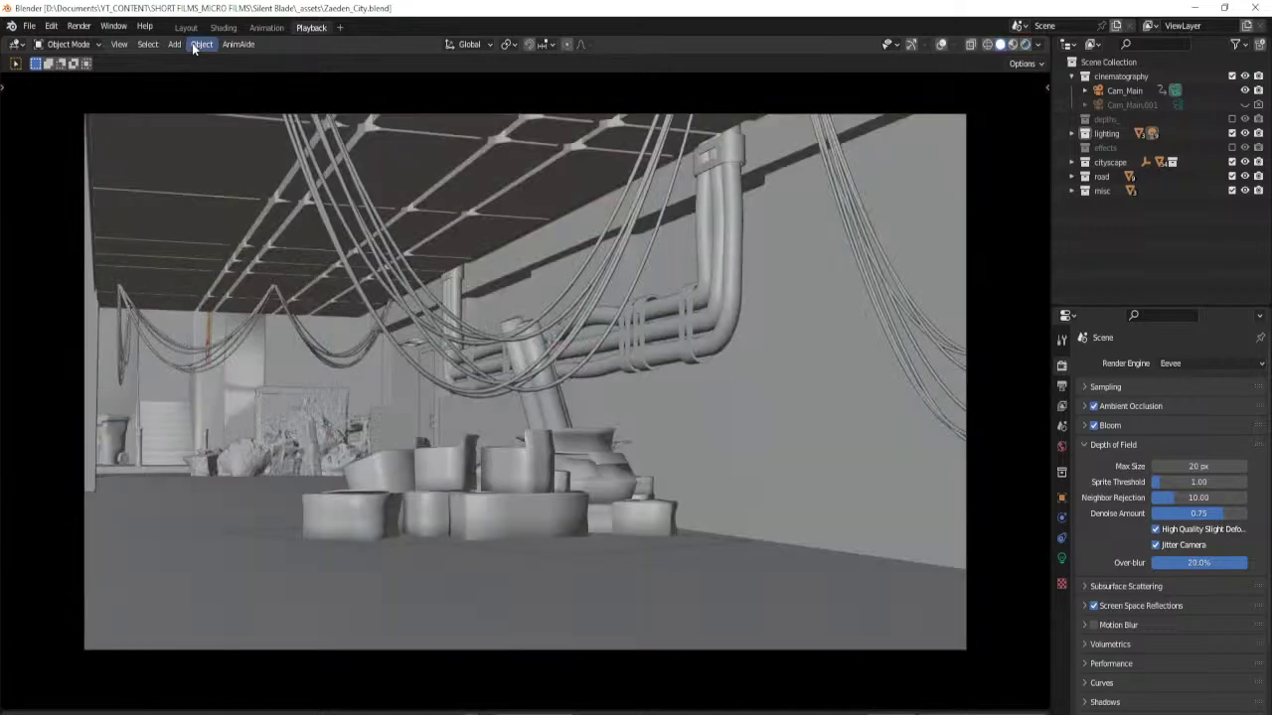
pyautogui.click(186, 28)
pyautogui.press('z')
pyautogui.press('6')
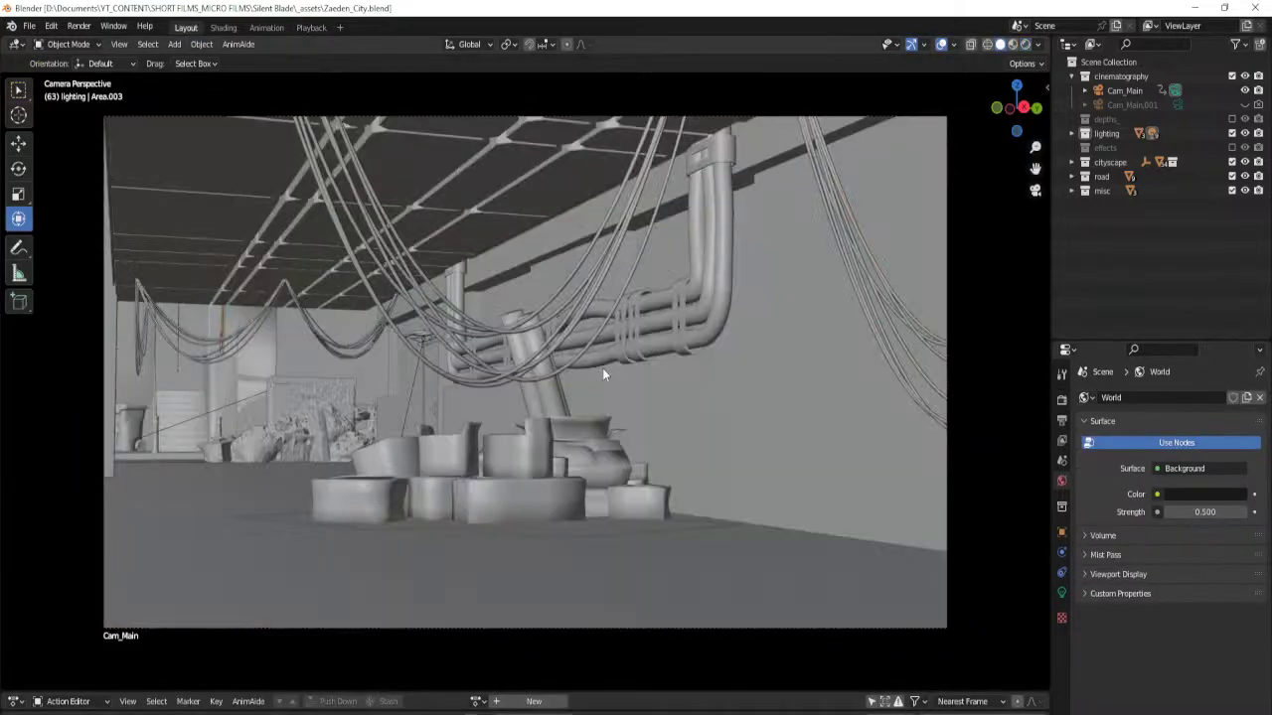
# Open jh_ep2_1.blend from the recently used files.
pyautogui.click(29, 25)
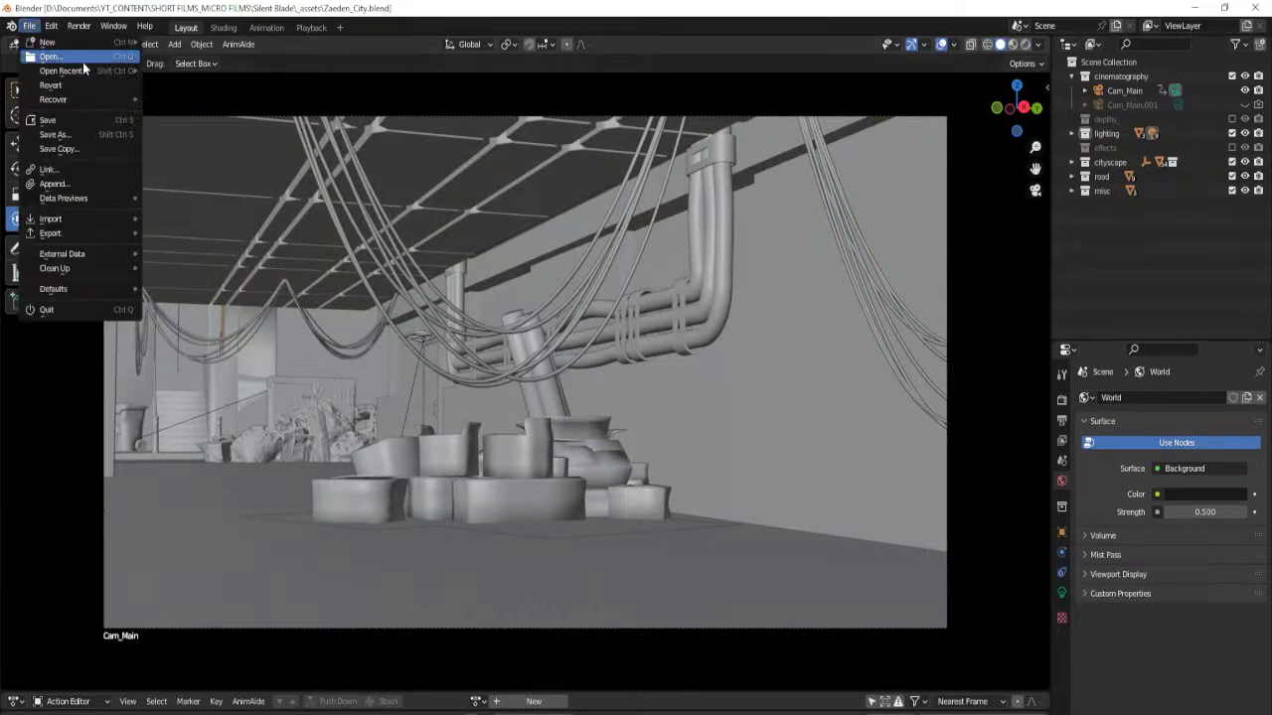
pyautogui.moveTo(82, 71)
pyautogui.click(205, 86)
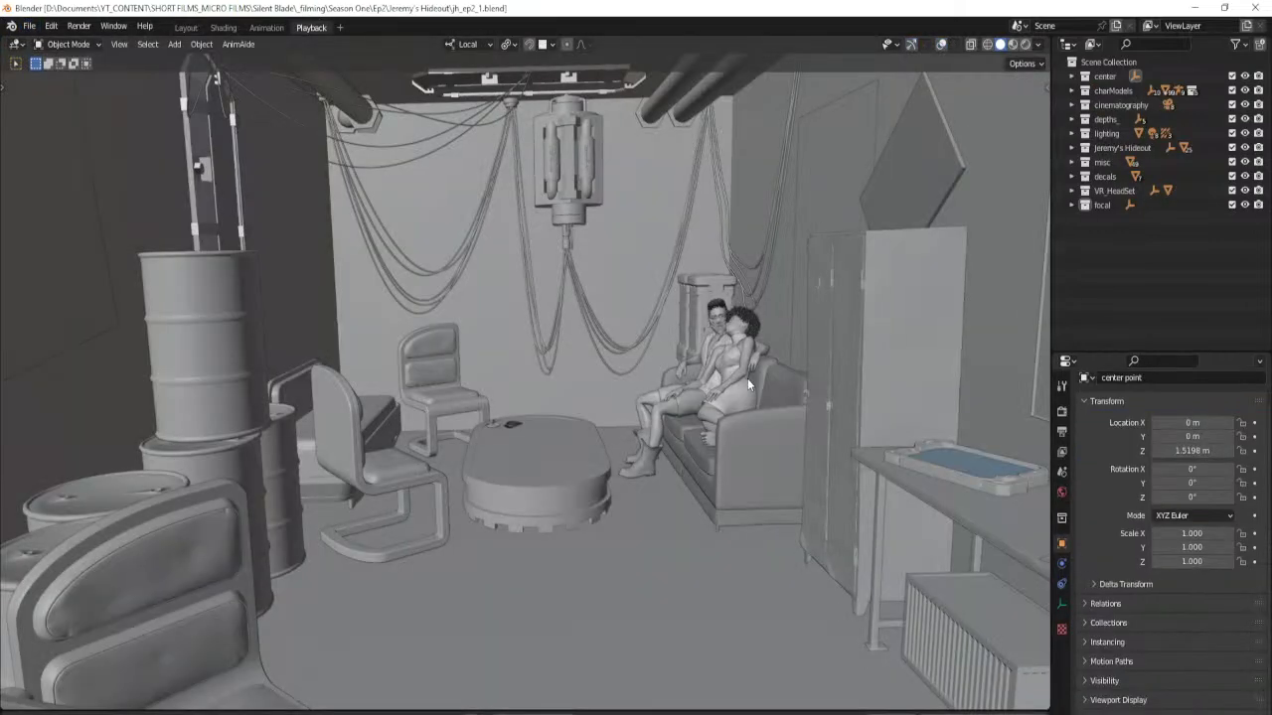
# Select the chair behind the hideout's table, focus on it in the Layout workspace, and clear the selection.
pyautogui.click(459, 401)
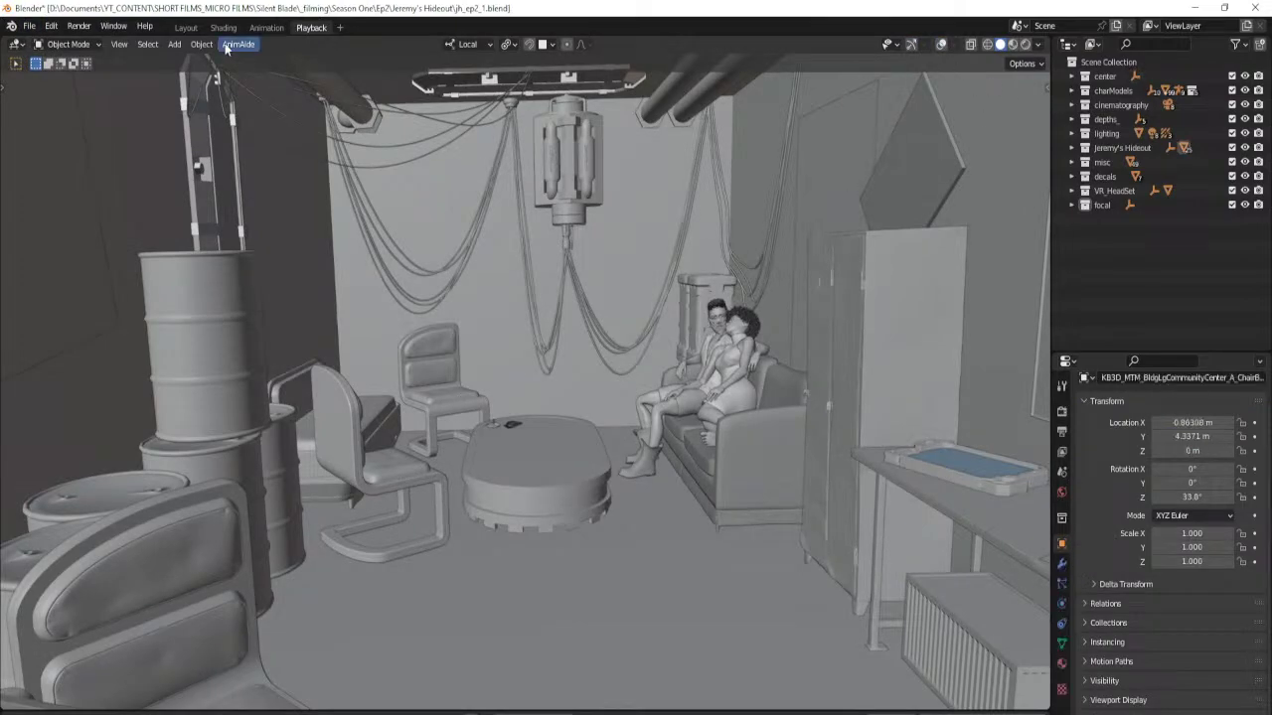
pyautogui.click(184, 28)
pyautogui.press('KP_Decimal')
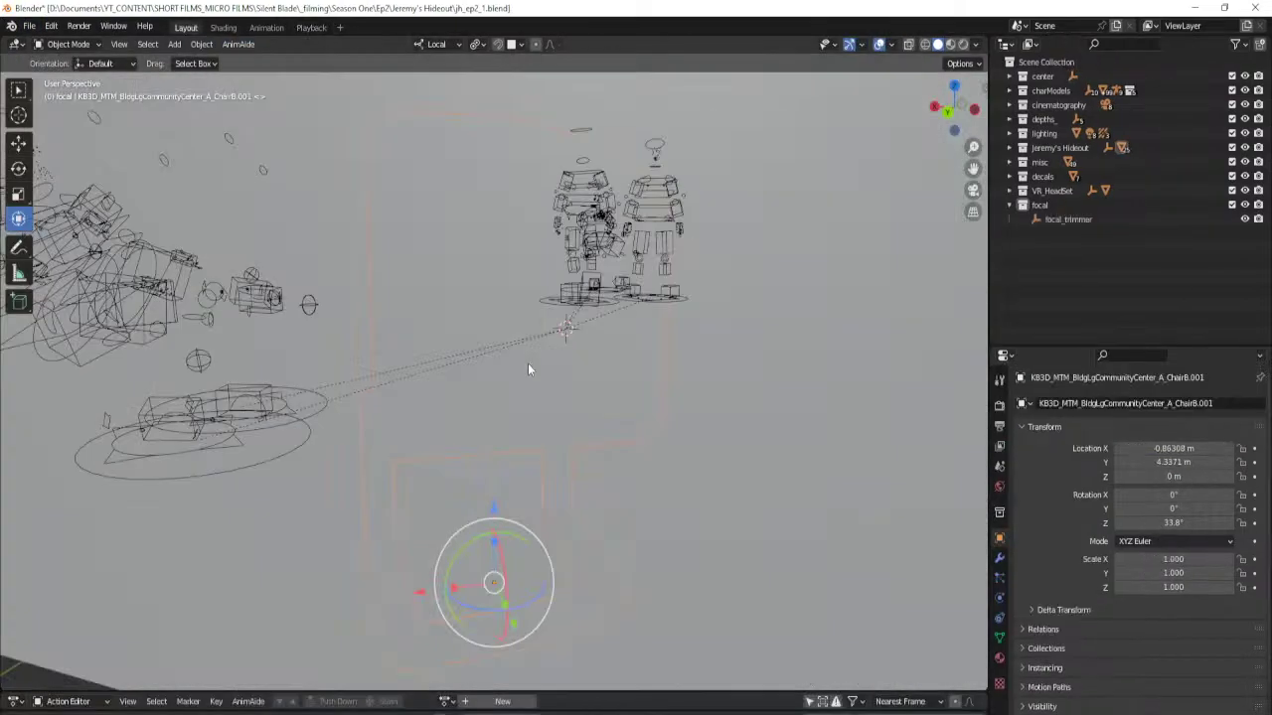
pyautogui.moveTo(471, 381); pyautogui.dragTo(581, 497, button='middle')
pyautogui.hotkey('alt', 'a')
# Select the chips bag on the table and focus the view on it.
pyautogui.scroll(-4, 676, 391)
pyautogui.scroll(3, 441, 488)
pyautogui.scroll(-4, 486, 471)
pyautogui.click(413, 533)
pyautogui.press('KP_Decimal')
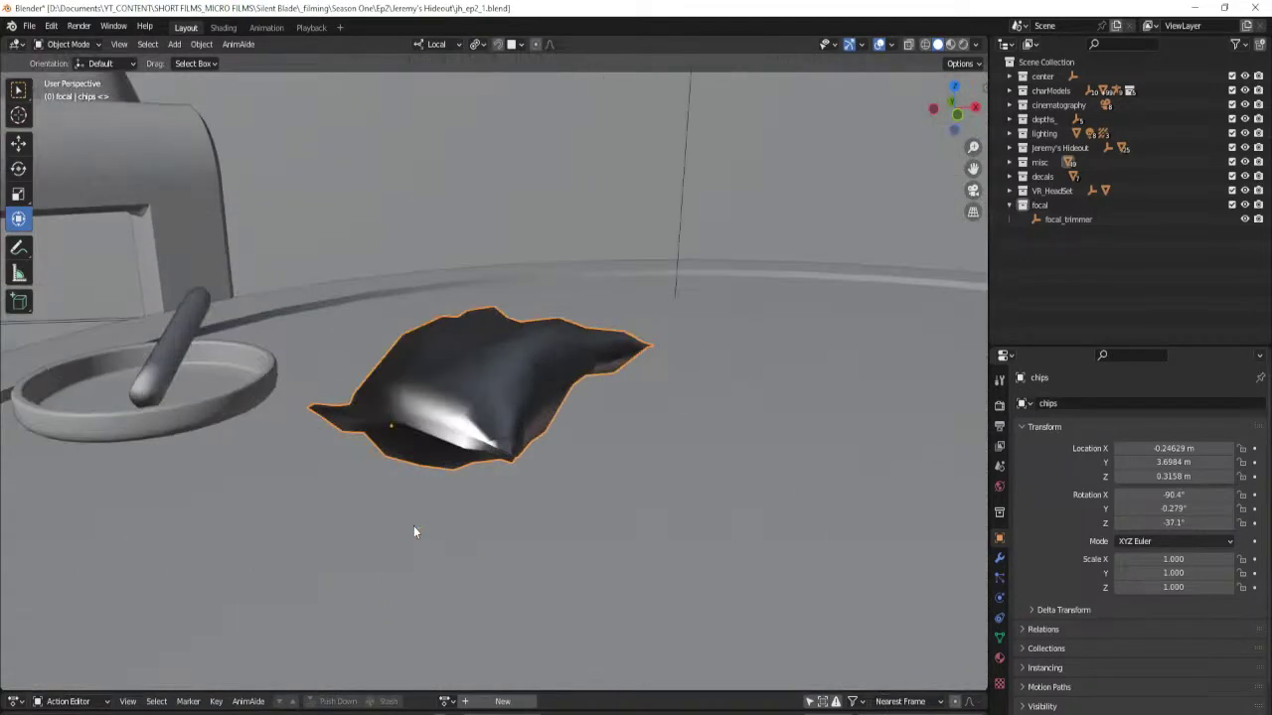
pyautogui.click(413, 532)
pyautogui.scroll(-7, 593, 436)
# Save the file and show the hideout in rendered shading with viewport overlays hidden.
pyautogui.hotkey('ctrl', 's')
pyautogui.press('z')
pyautogui.press('8')
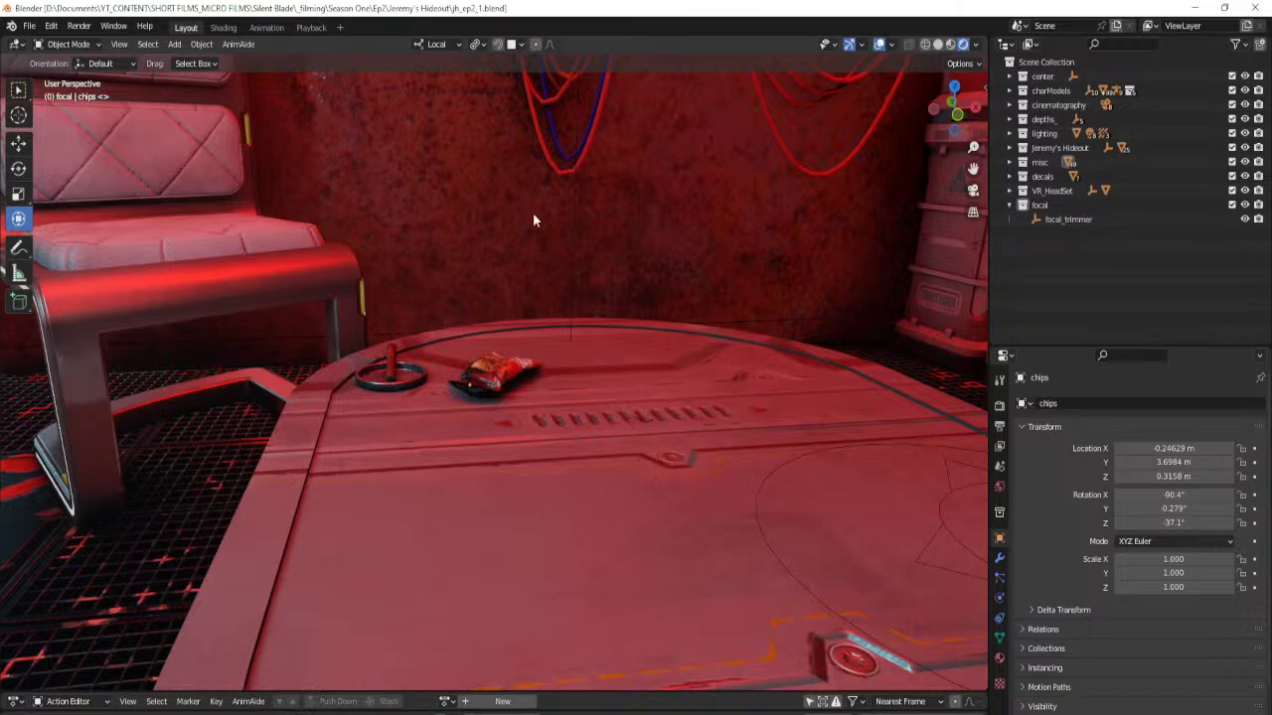
pyautogui.click(881, 48)
# Examine the rendered hideout around the table, chairs, barrels, wall art and standing figures, returning to the chips bag.
pyautogui.moveTo(626, 333); pyautogui.dragTo(715, 343, button='middle')
pyautogui.scroll(4, 626, 333)
pyautogui.keyDown('shift'); pyautogui.moveTo(517, 348); pyautogui.dragTo(508, 405, button='middle'); pyautogui.keyUp('shift')
pyautogui.scroll(3, 507, 417)
pyautogui.scroll(3, 501, 427)
pyautogui.moveTo(497, 398)
pyautogui.keyDown('shift'); pyautogui.mouseDown(button='middle')
pyautogui.moveTo(517, 308)
pyautogui.moveTo(496, 381)
pyautogui.moveTo(508, 381)
pyautogui.mouseUp(button='middle'); pyautogui.keyUp('shift')
pyautogui.scroll(-1, 496, 383)
pyautogui.scroll(1, 496, 384)
pyautogui.scroll(1, 507, 378)
pyautogui.keyDown('shift'); pyautogui.moveTo(556, 338); pyautogui.dragTo(447, 348, button='middle'); pyautogui.keyUp('shift')
pyautogui.scroll(-4, 493, 360)
pyautogui.keyDown('shift'); pyautogui.moveTo(447, 397); pyautogui.dragTo(655, 636, button='middle'); pyautogui.keyUp('shift')
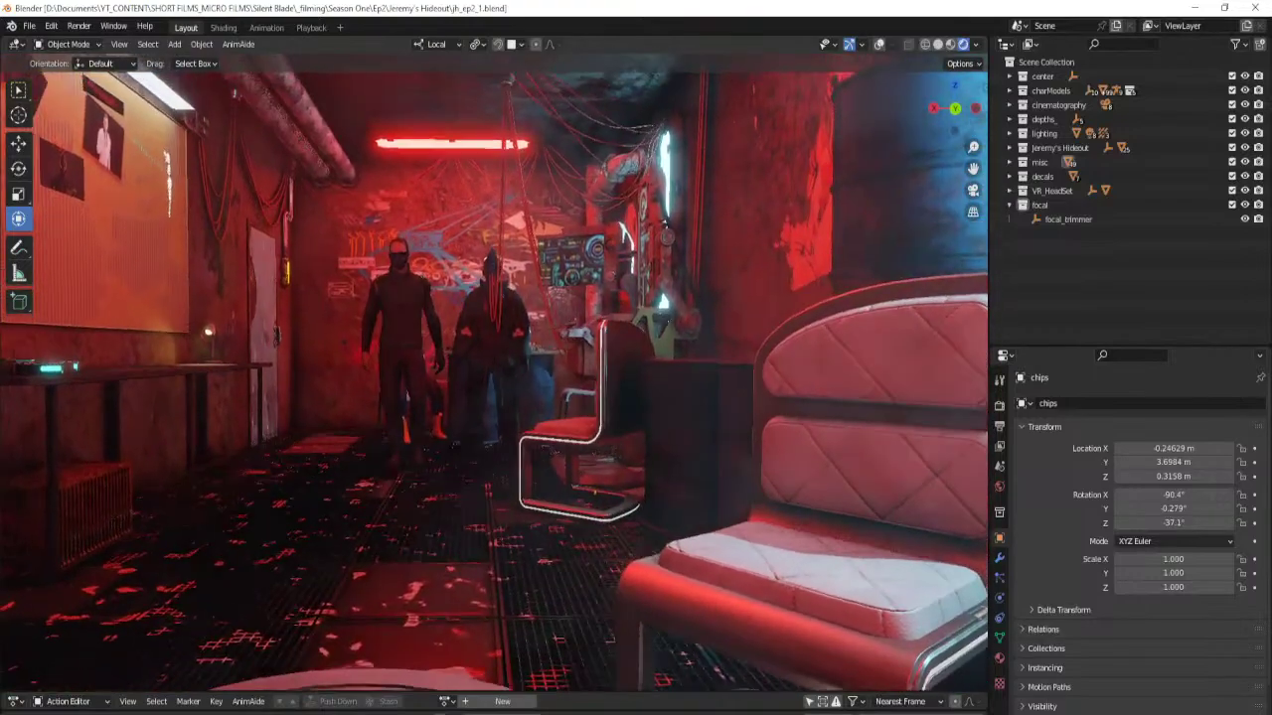
pyautogui.keyDown('shift'); pyautogui.moveTo(557, 327); pyautogui.dragTo(561, 514, button='middle'); pyautogui.keyUp('shift')
pyautogui.moveTo(557, 378); pyautogui.dragTo(530, 380, button='middle')
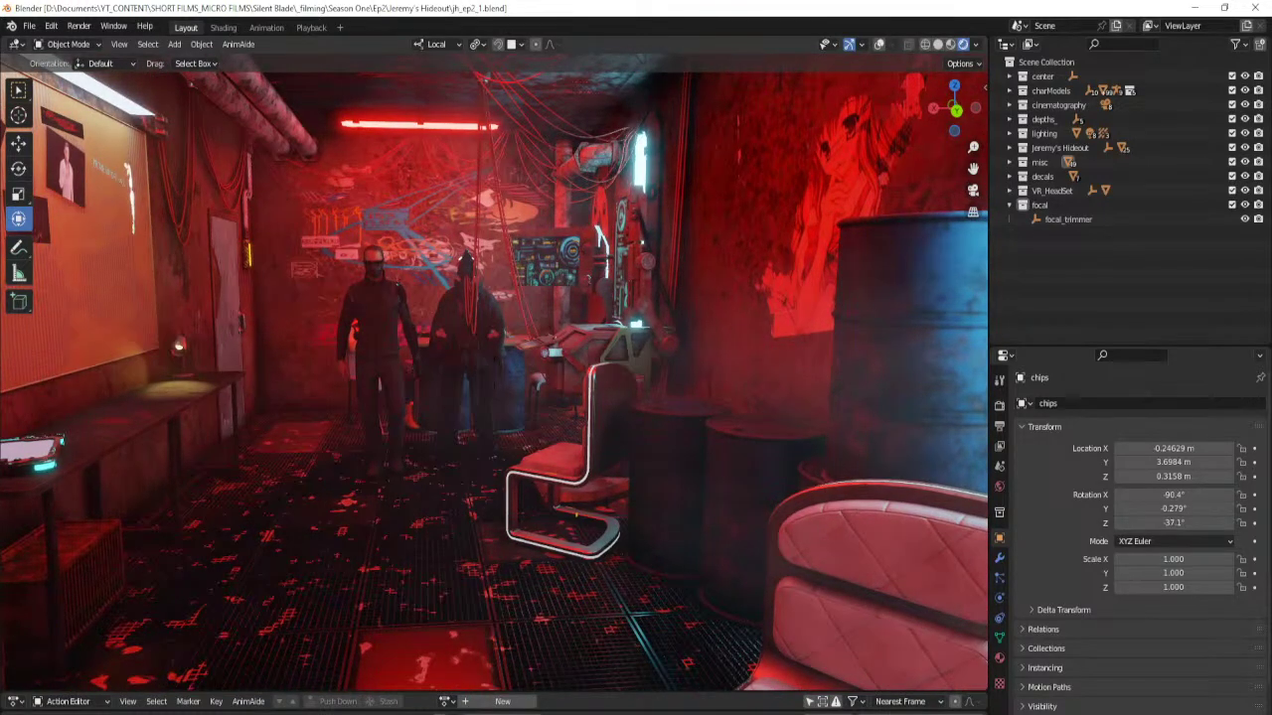
pyautogui.press('KP_Decimal')
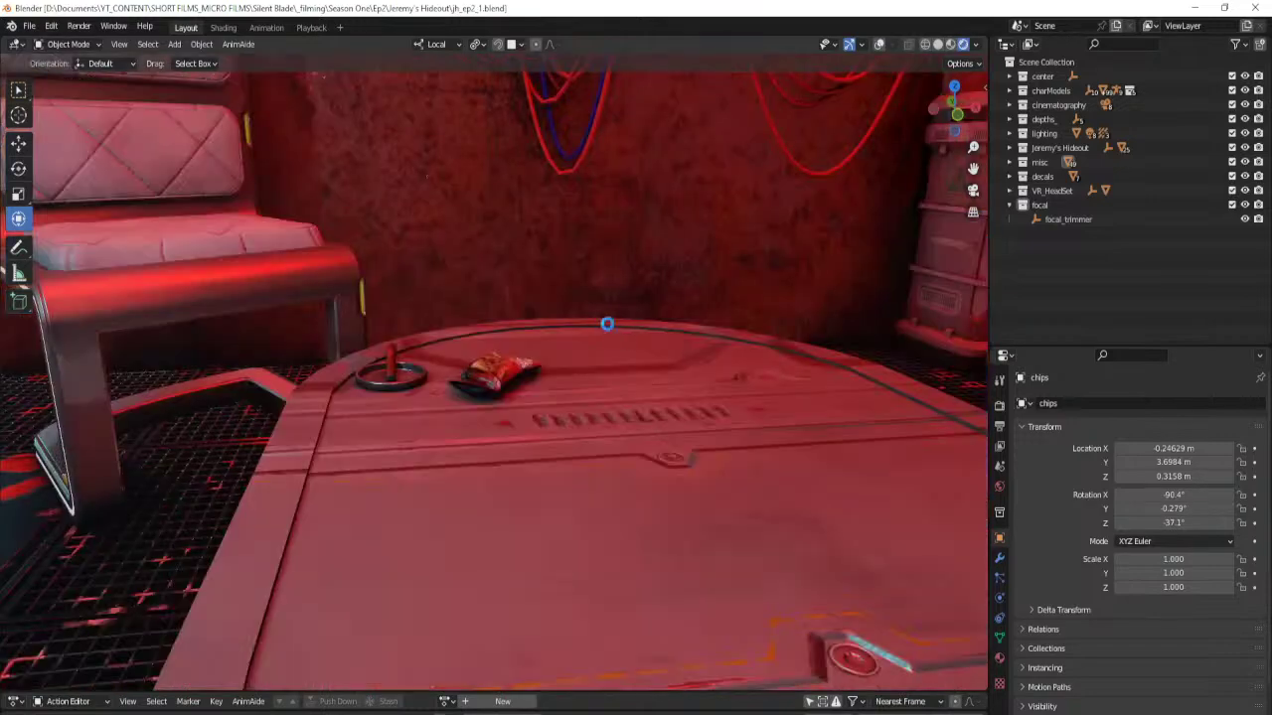
# Show the hideout in solid viewport shading and switch to the web browser.
pyautogui.press('z')
pyautogui.click(680, 271)
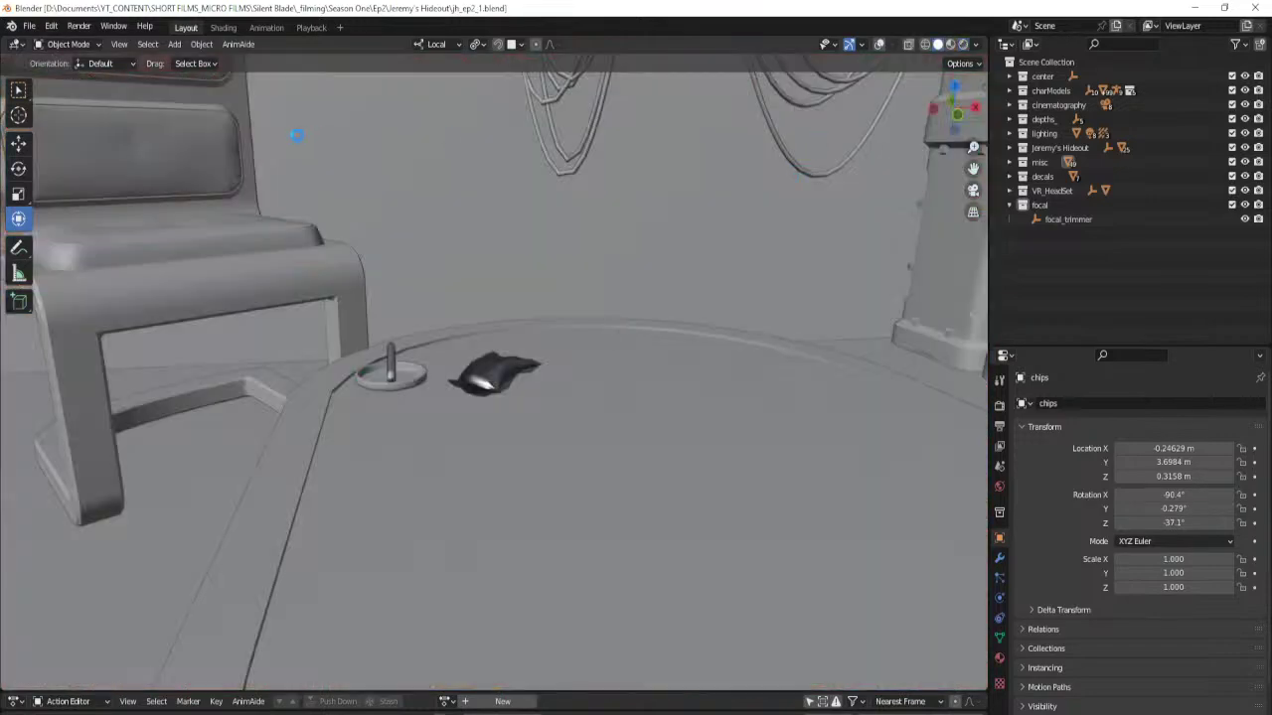
pyautogui.hotkey('alt', 'Tab')
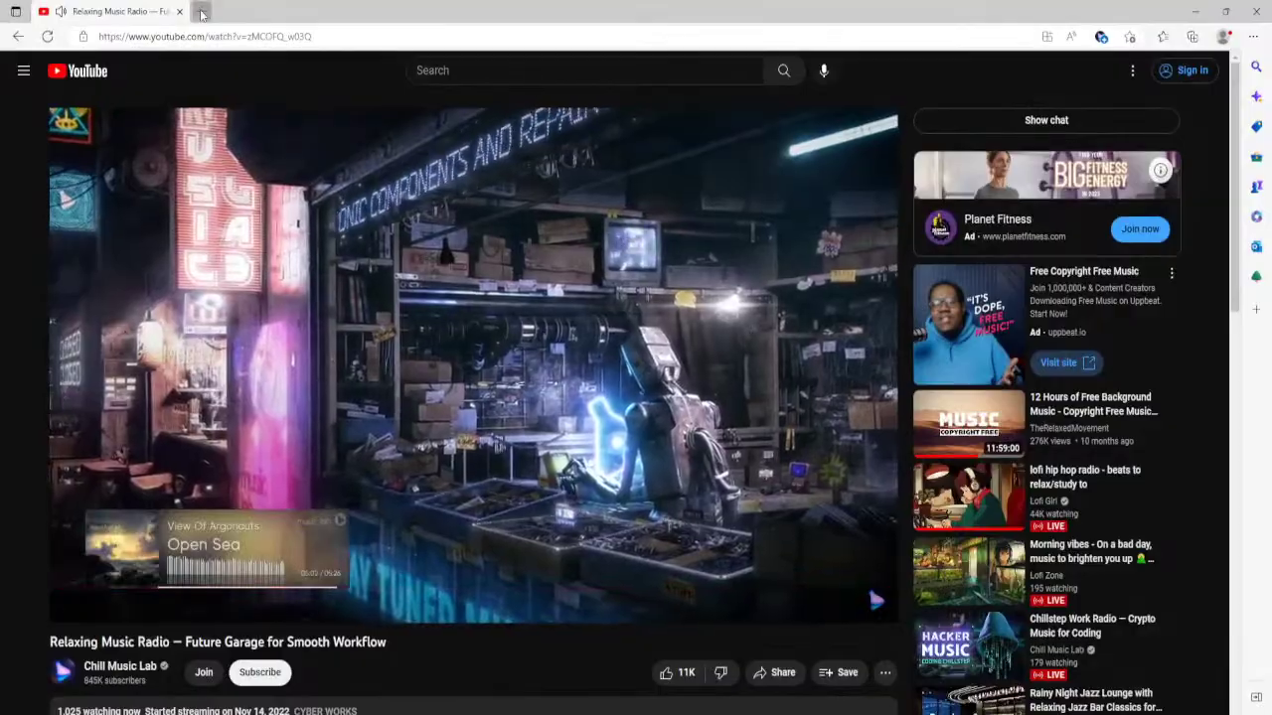
# Search the web for "base mesh" in a new browser tab.
pyautogui.click(202, 10)
pyautogui.click(447, 115)
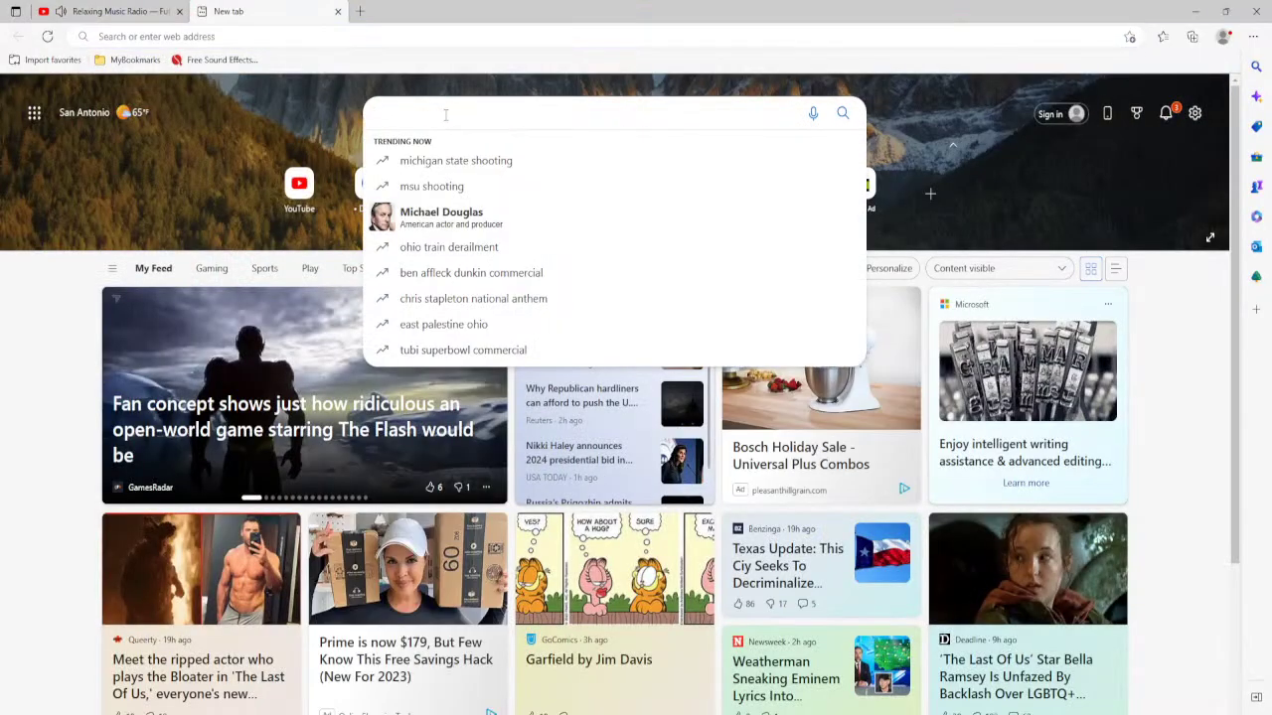
pyautogui.write('base mesh')
pyautogui.press('Return')
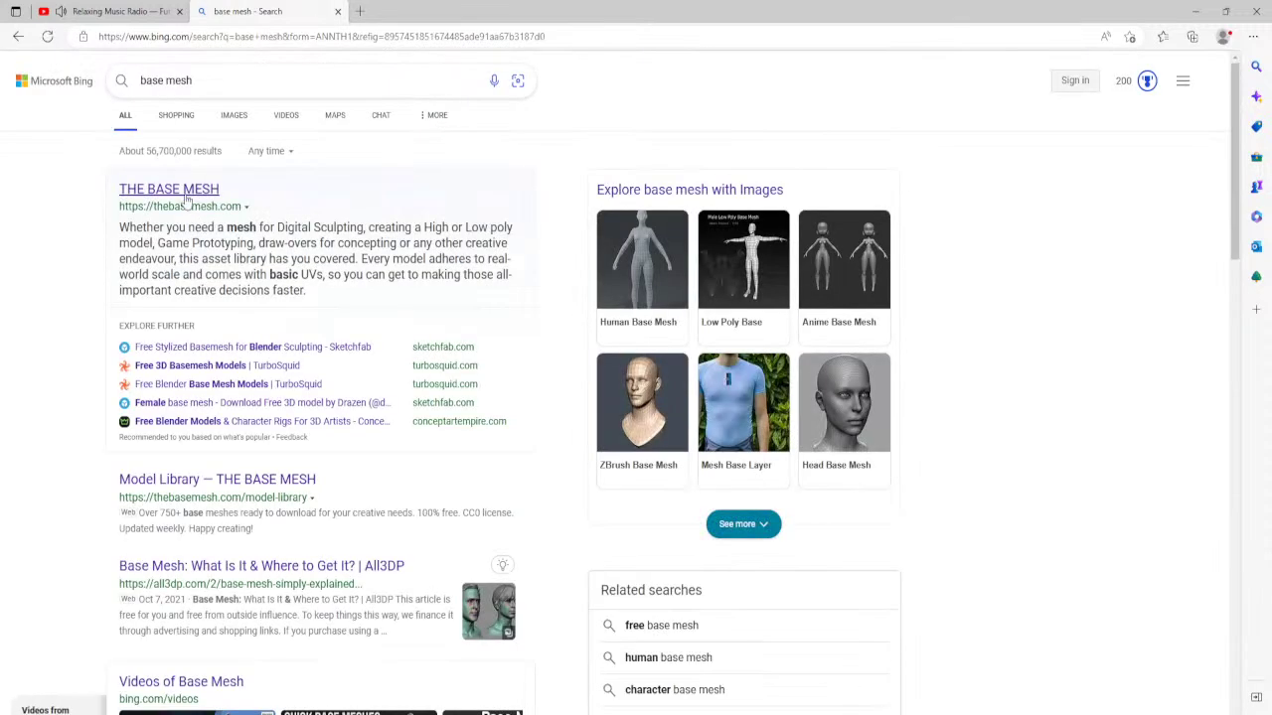
# Open THE BASE MESH website's Model Library and filter the assets to the Tools category.
pyautogui.click(187, 195)
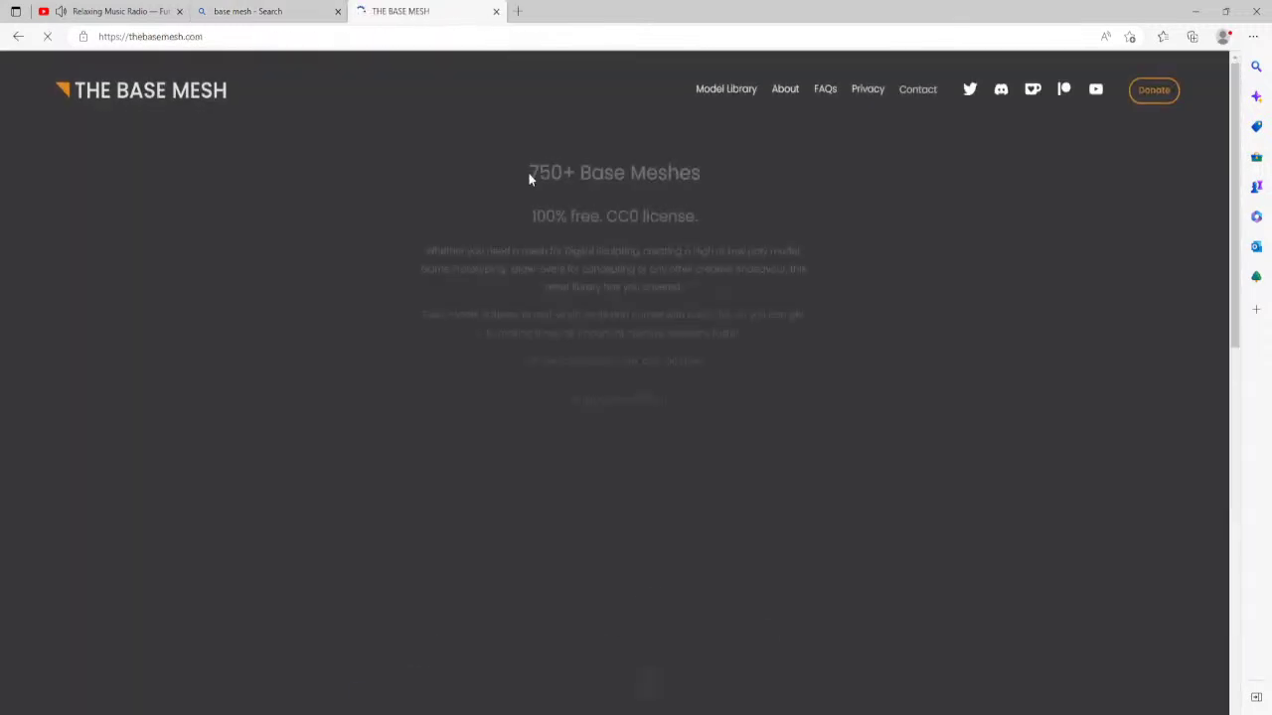
pyautogui.click(722, 90)
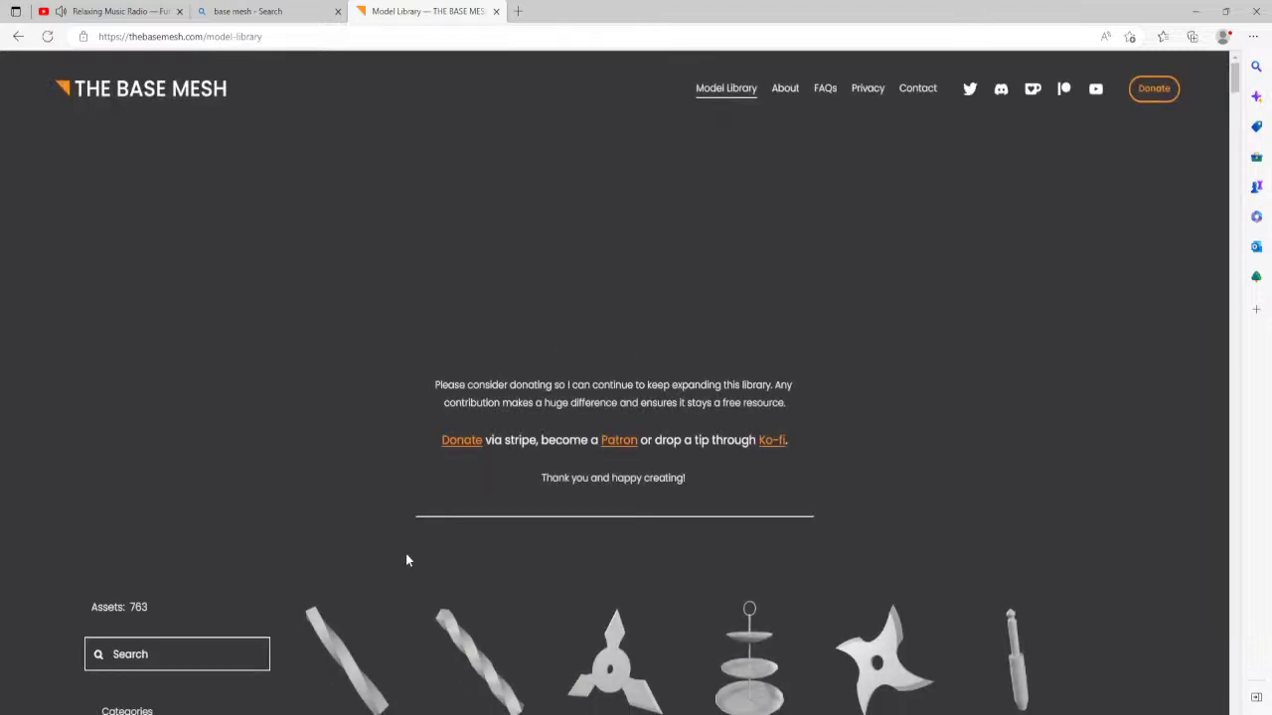
pyautogui.scroll(-4, 406, 561)
pyautogui.scroll(-2, 120, 482)
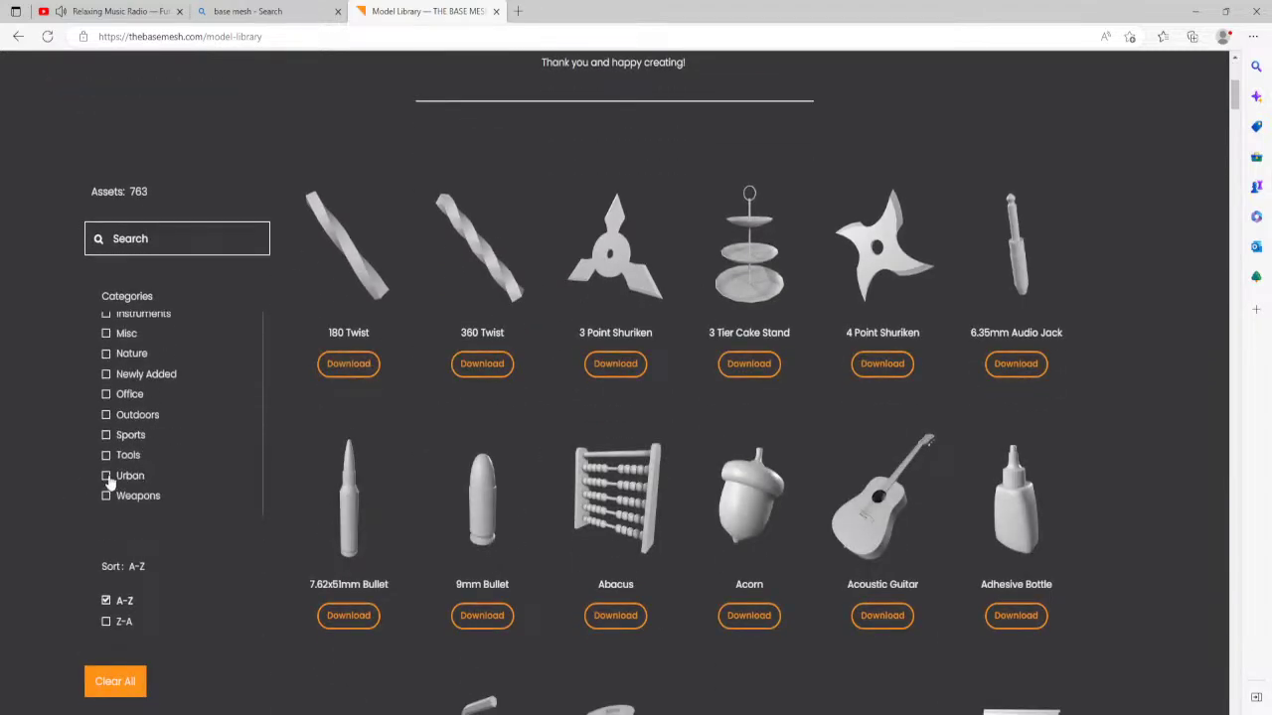
pyautogui.click(106, 455)
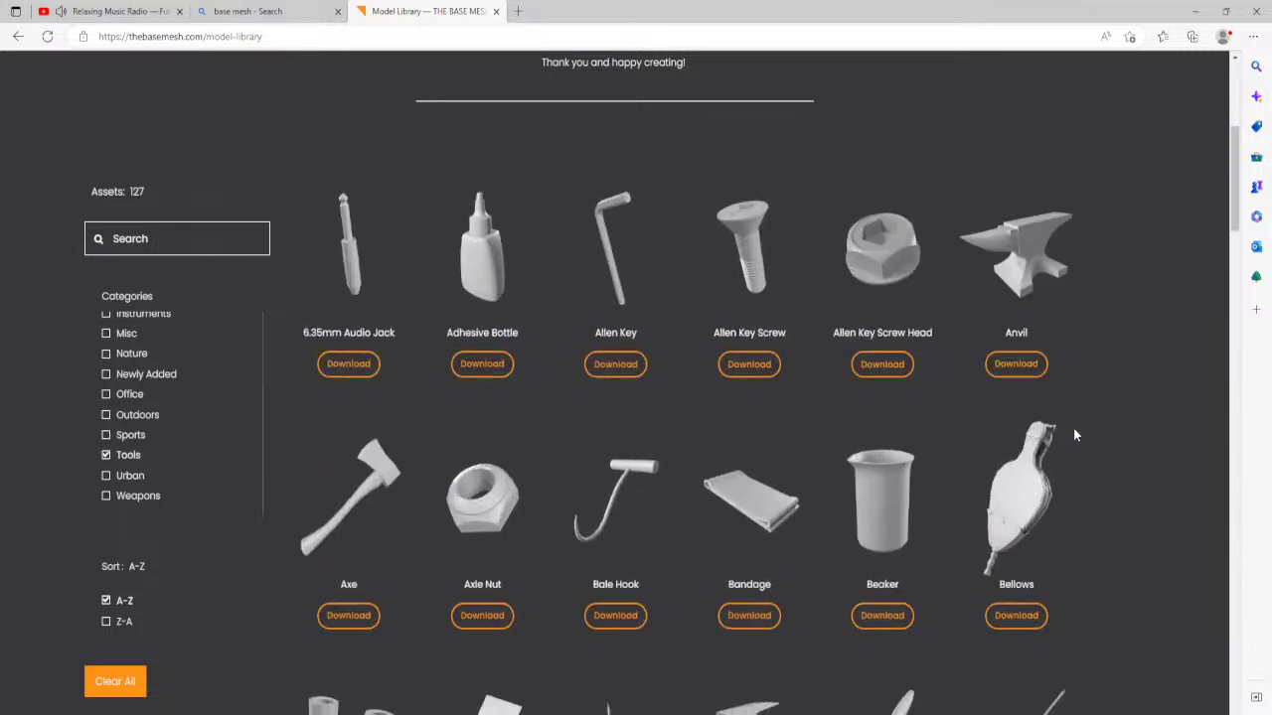
# Download the Flat Head Screwdriver model from the Tools assets.
pyautogui.scroll(-4, 1082, 434)
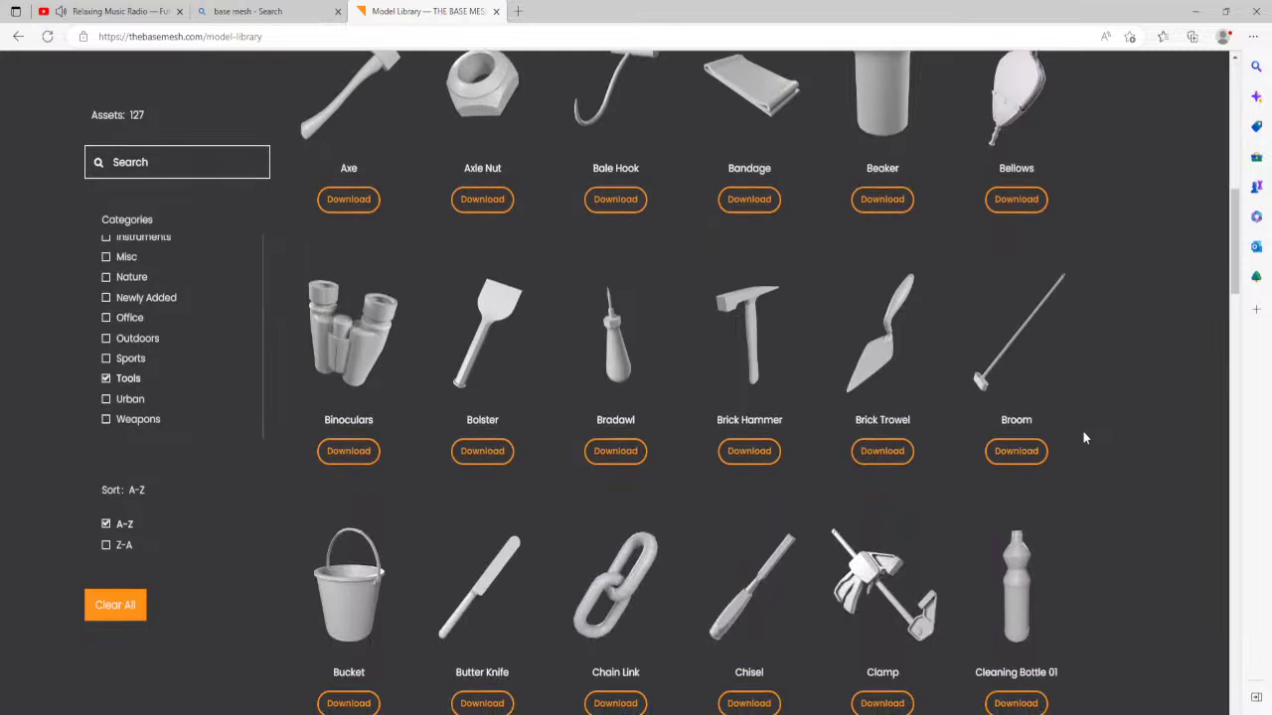
pyautogui.scroll(-4, 1084, 438)
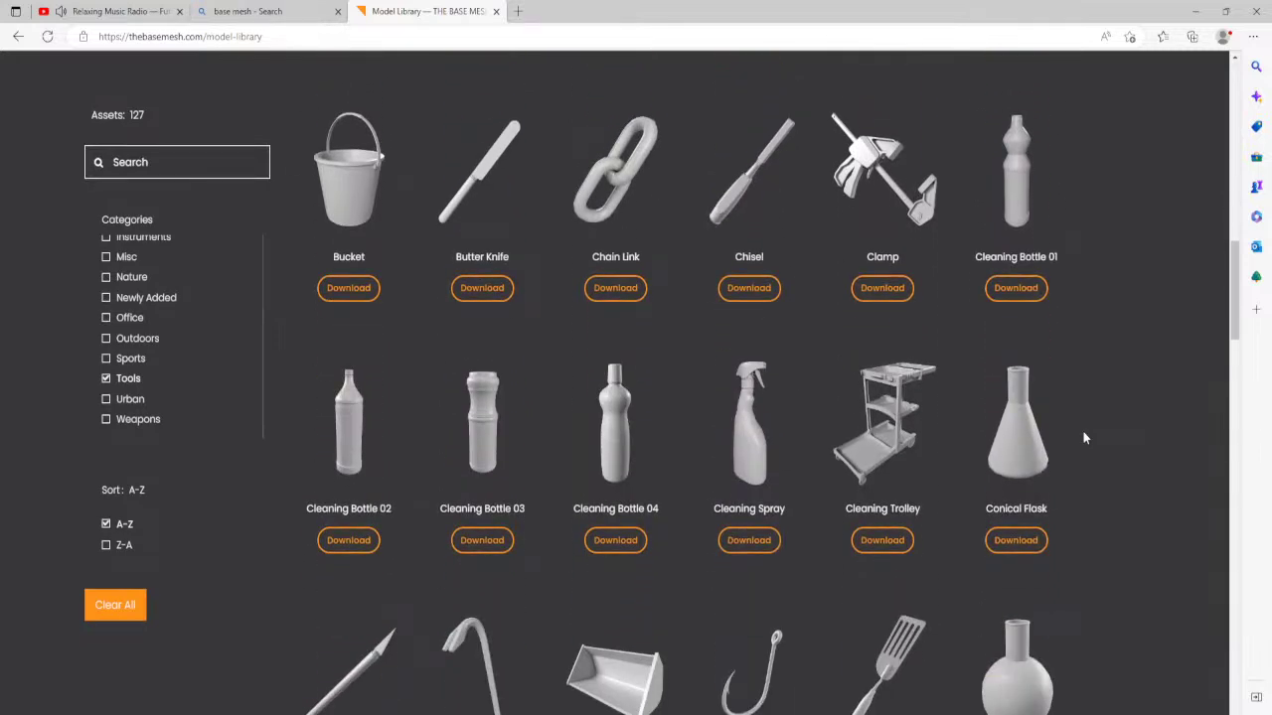
pyautogui.scroll(-5, 1083, 437)
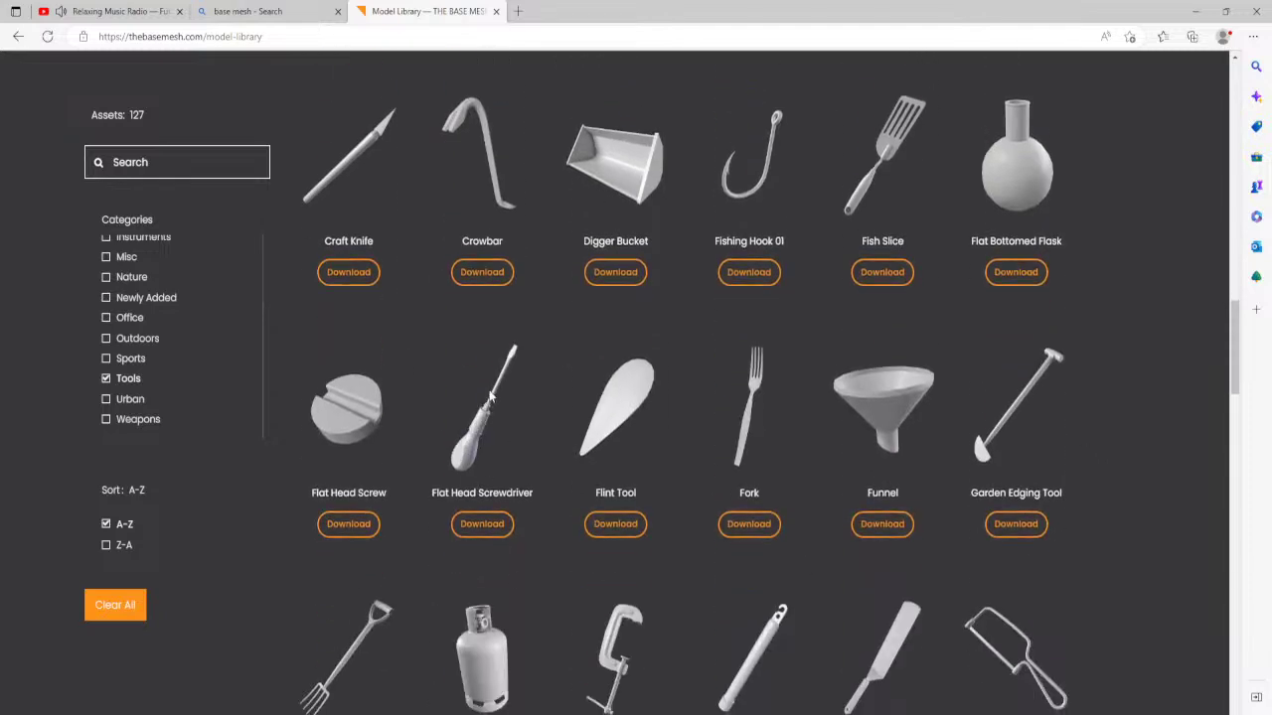
pyautogui.click(482, 524)
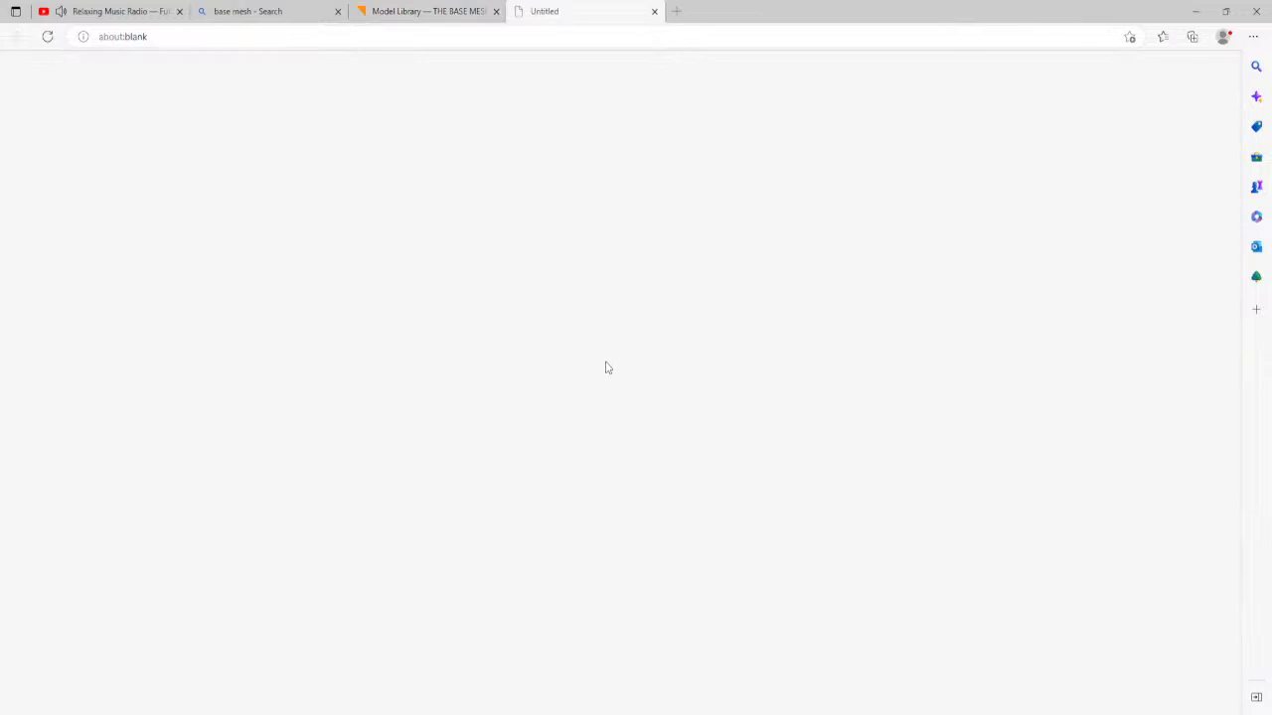
# Find the Pen 01 model further down the Tools assets and download it.
pyautogui.scroll(-1, 1103, 449)
pyautogui.scroll(-2, 1102, 441)
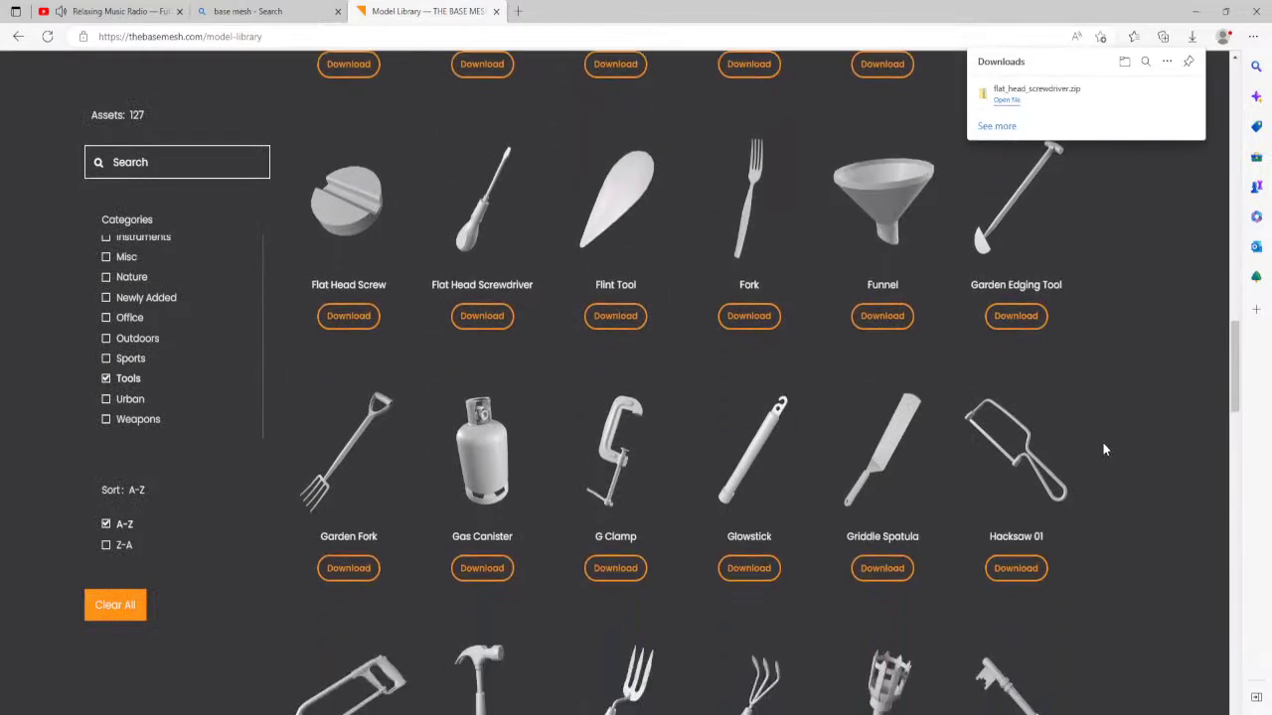
pyautogui.scroll(-3, 1102, 442)
pyautogui.scroll(-1, 1033, 447)
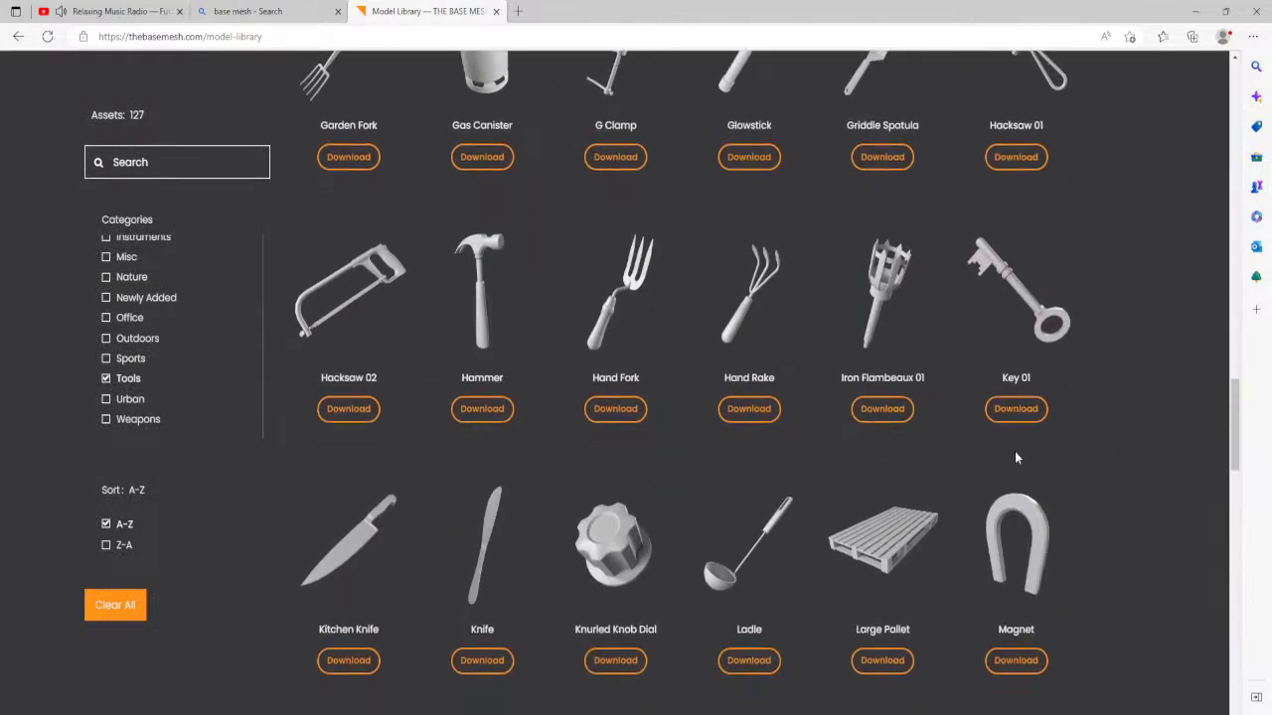
pyautogui.scroll(-3, 795, 431)
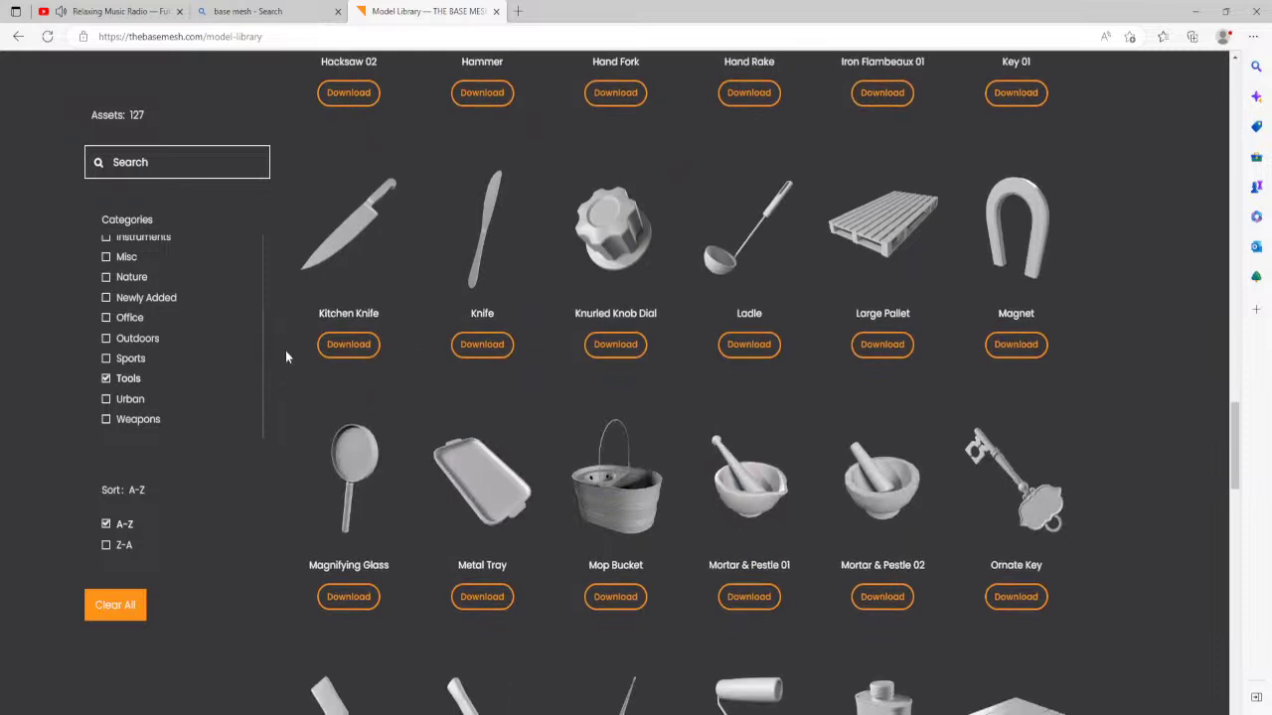
pyautogui.scroll(-2, 1132, 406)
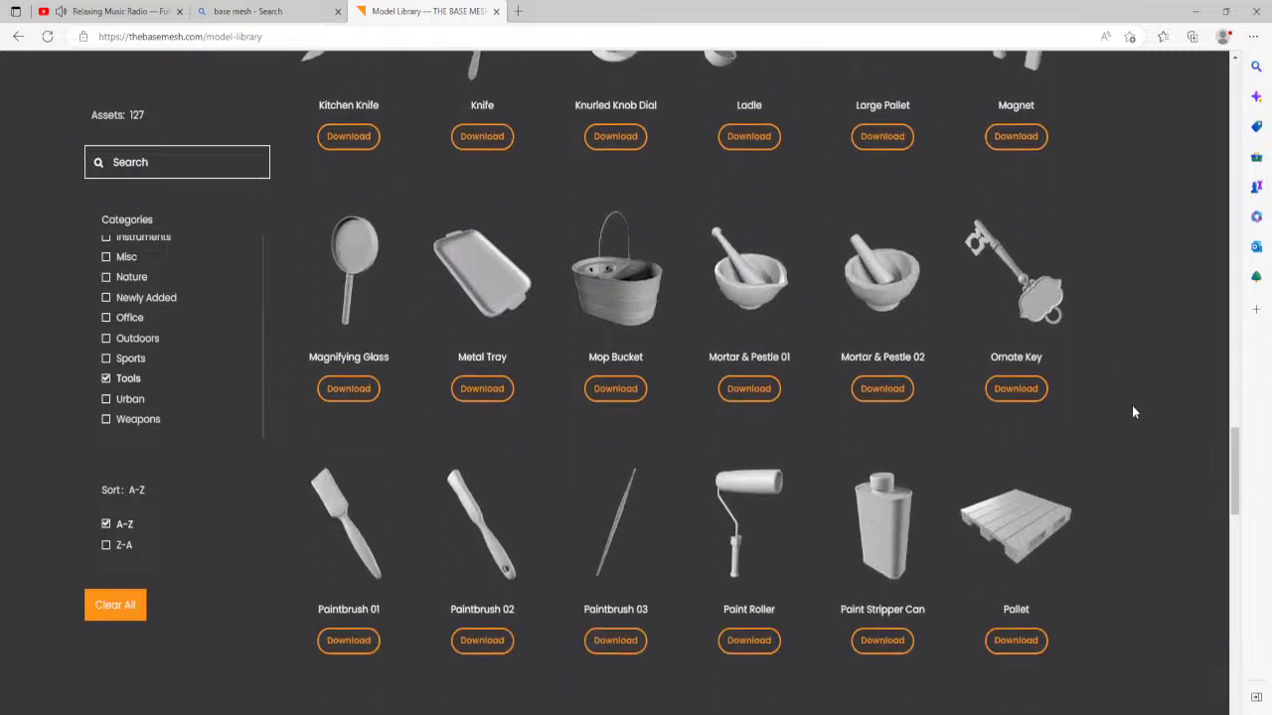
pyautogui.scroll(-2, 1133, 411)
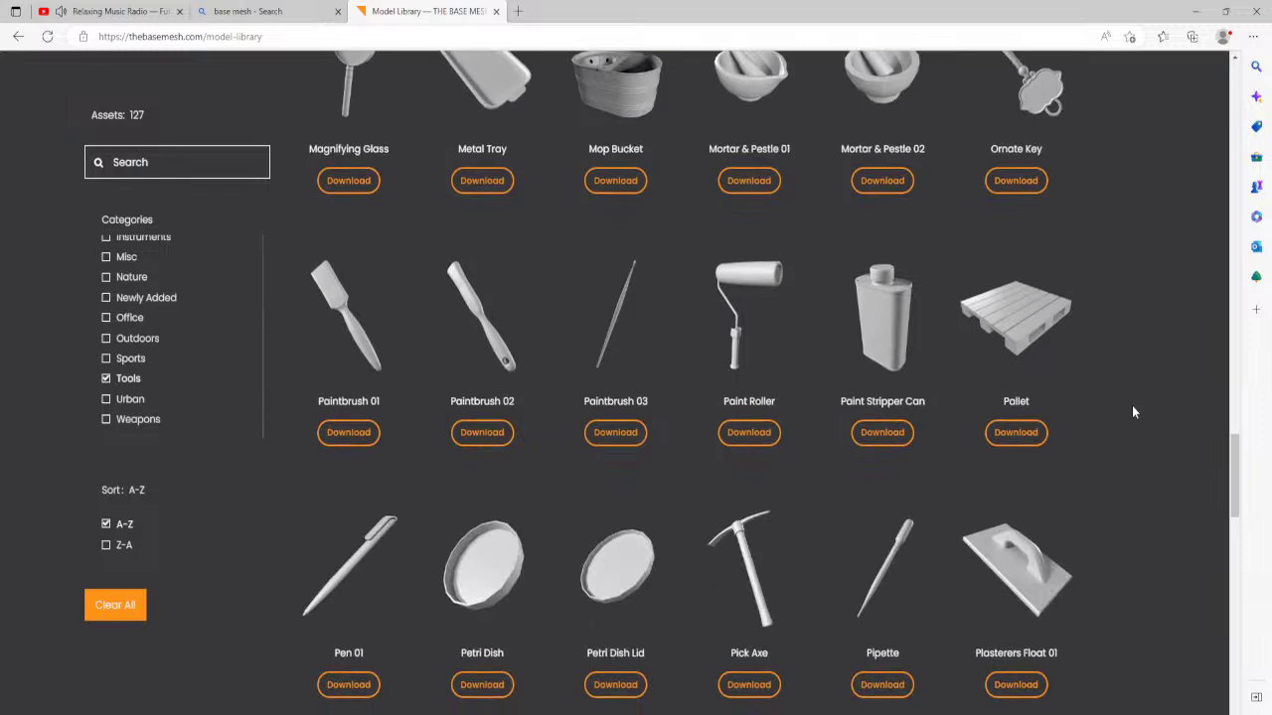
pyautogui.scroll(-1, 1133, 412)
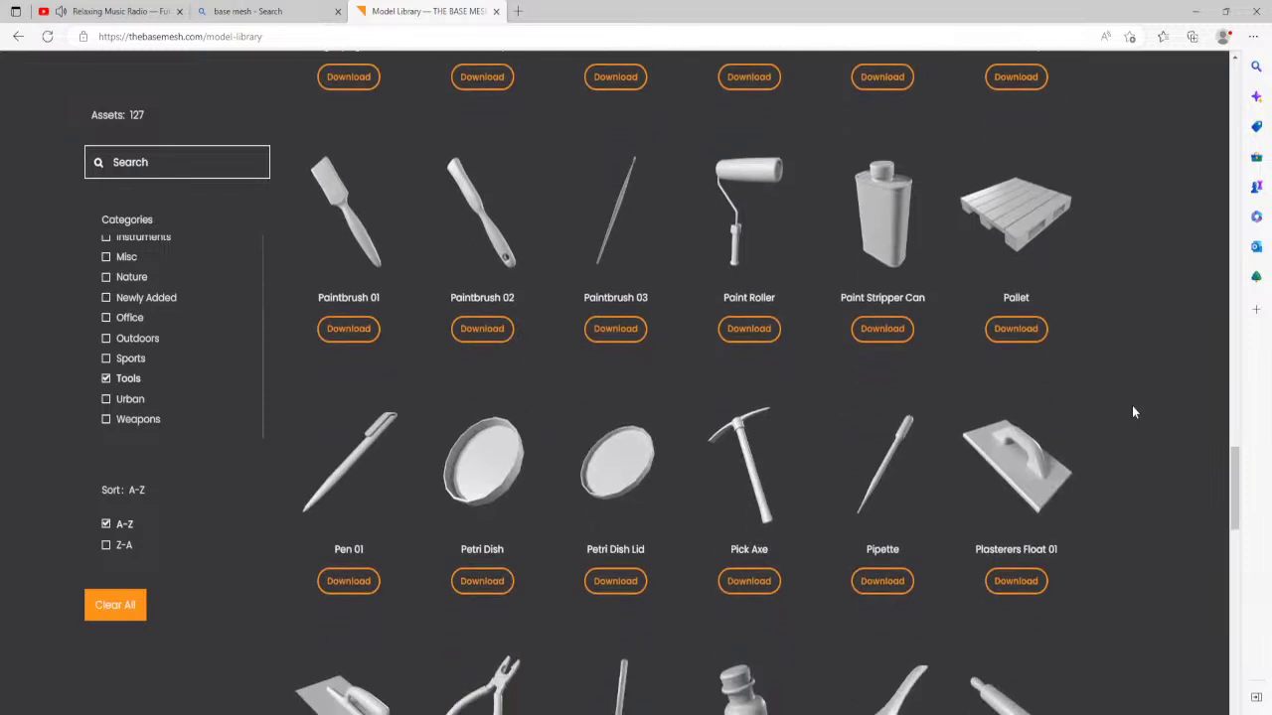
pyautogui.click(349, 582)
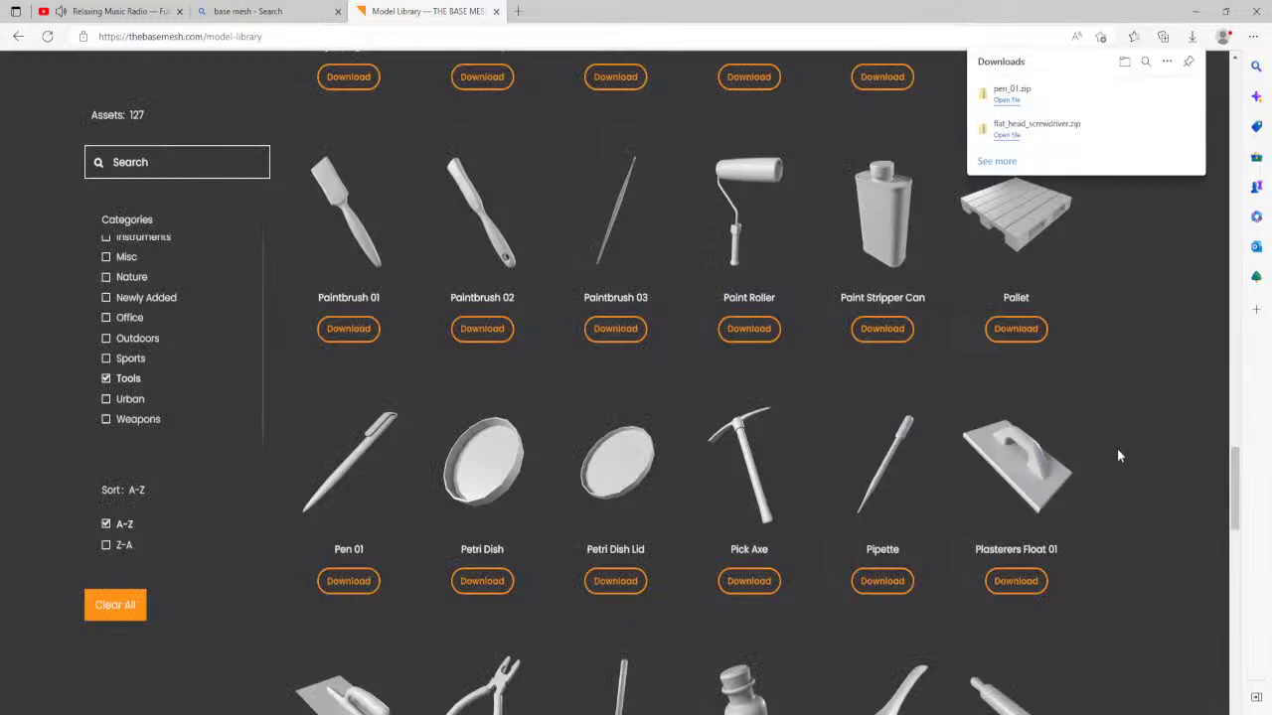
# Download the Pliers model from the Tools assets.
pyautogui.scroll(-2, 1140, 430)
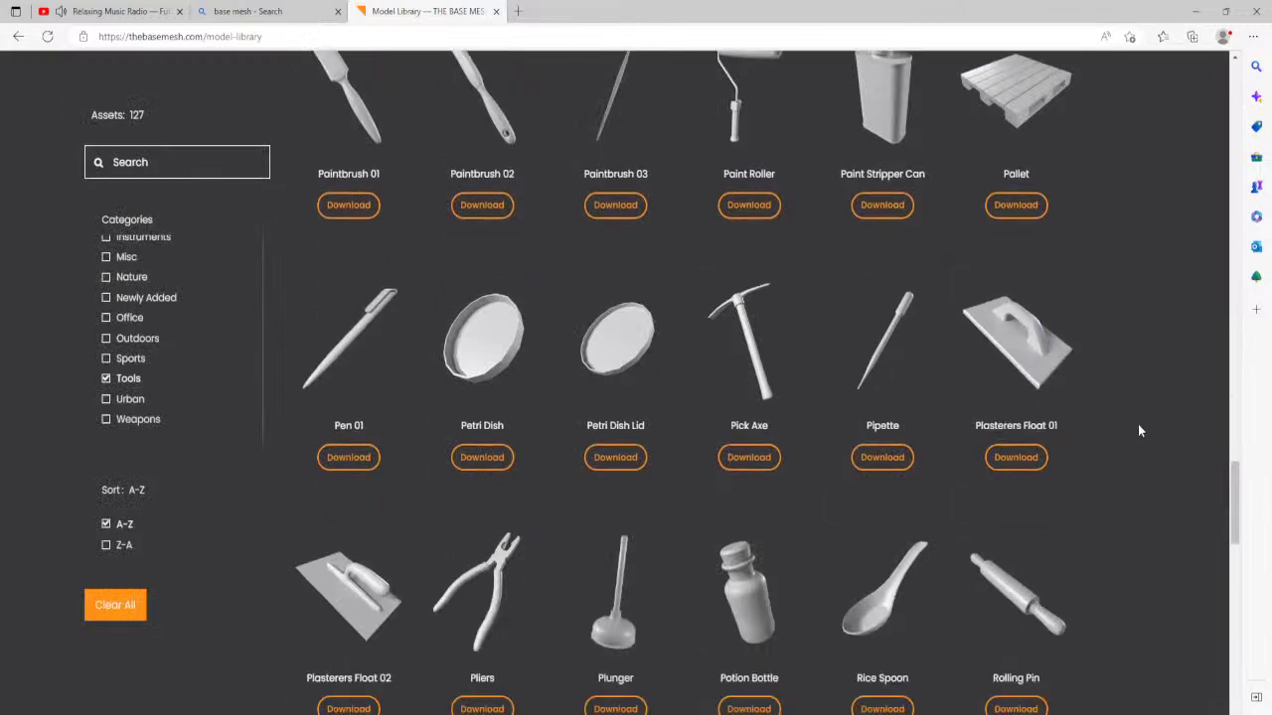
pyautogui.scroll(-2, 1140, 431)
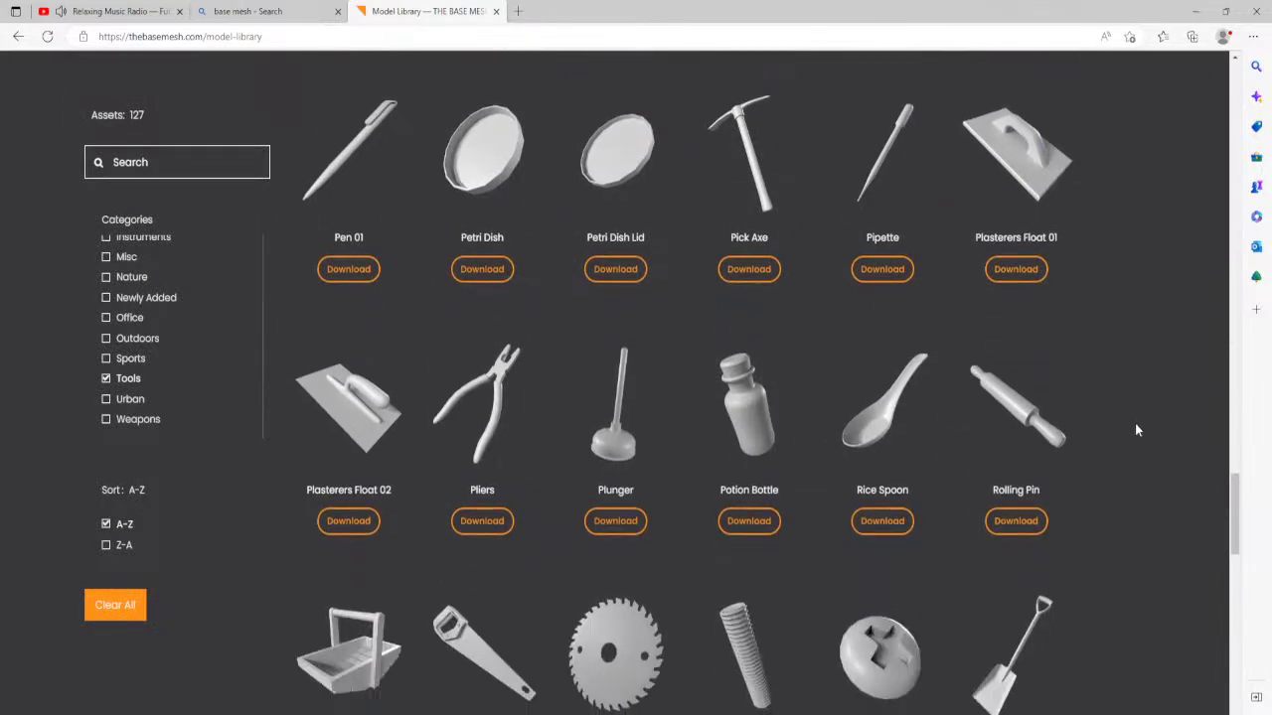
pyautogui.click(497, 422)
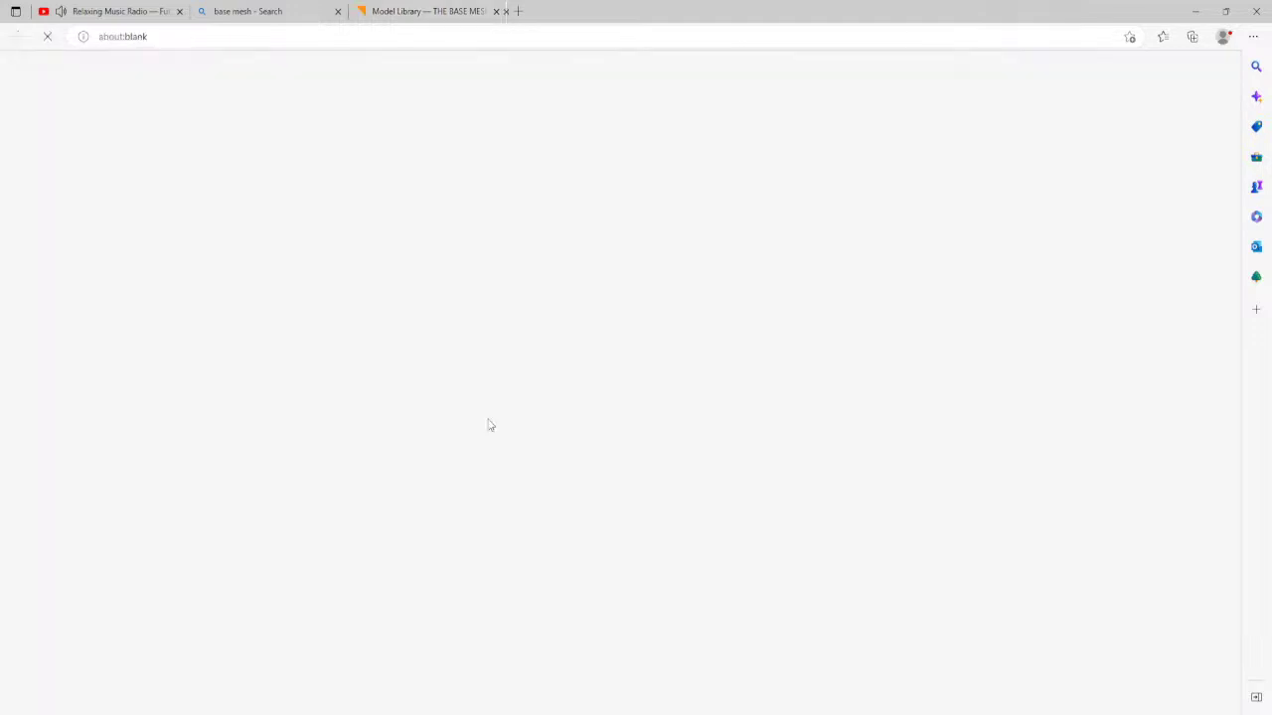
# Download the Spanner 01 model from the Tools assets.
pyautogui.scroll(-2, 1086, 489)
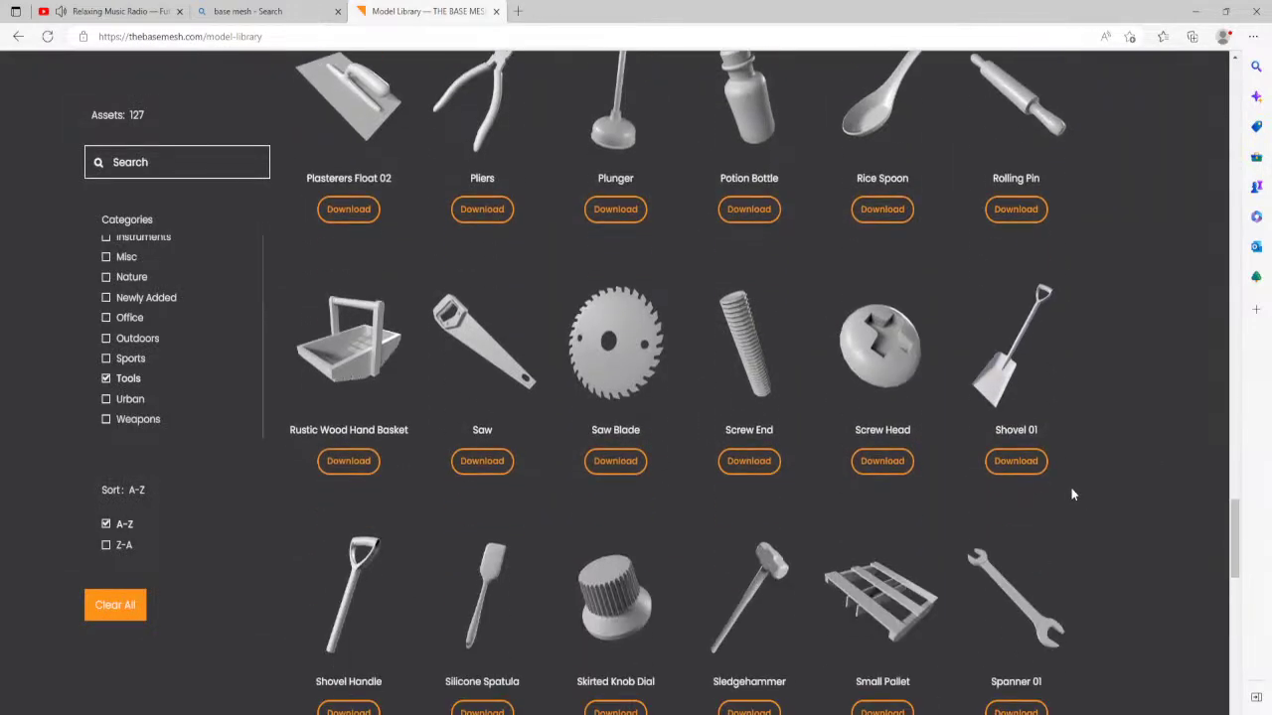
pyautogui.scroll(-2, 1120, 485)
pyautogui.scroll(-1, 1121, 487)
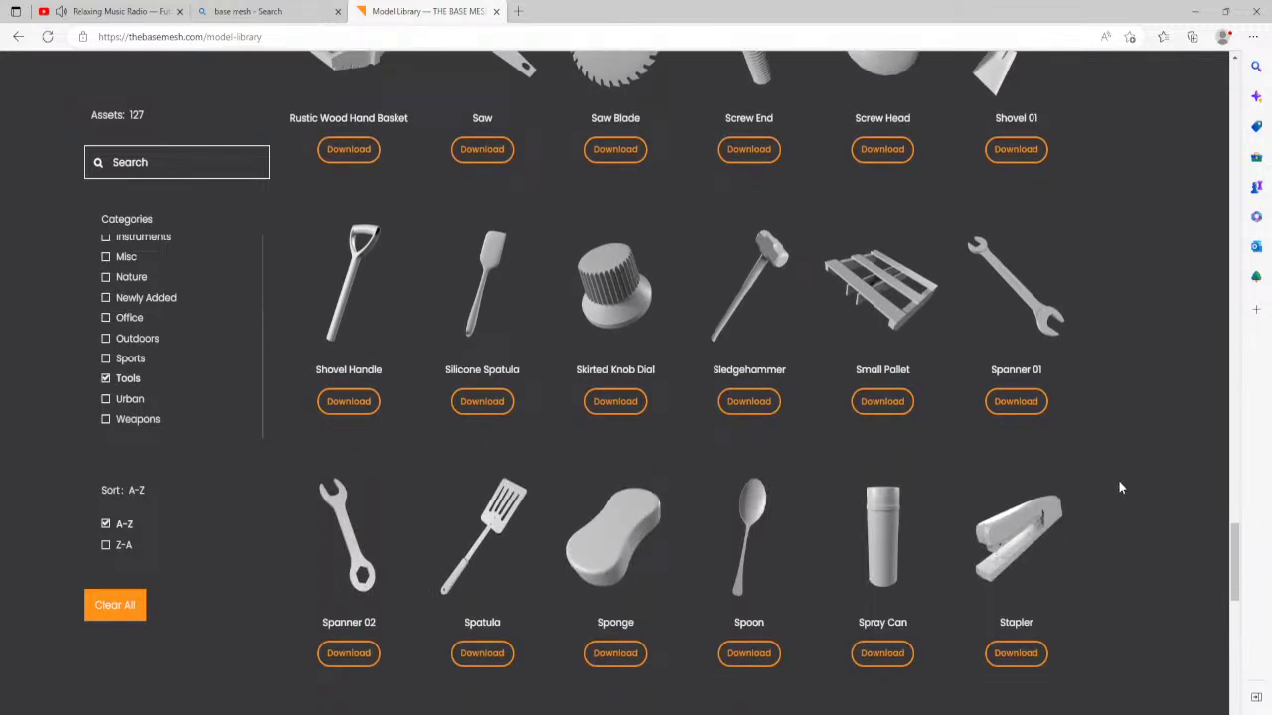
pyautogui.click(1016, 402)
# Look through the rest of the Tools assets and recheck the earlier rows for more props suited to the hideout.
pyautogui.scroll(-5, 1128, 467)
pyautogui.scroll(-8, 1099, 456)
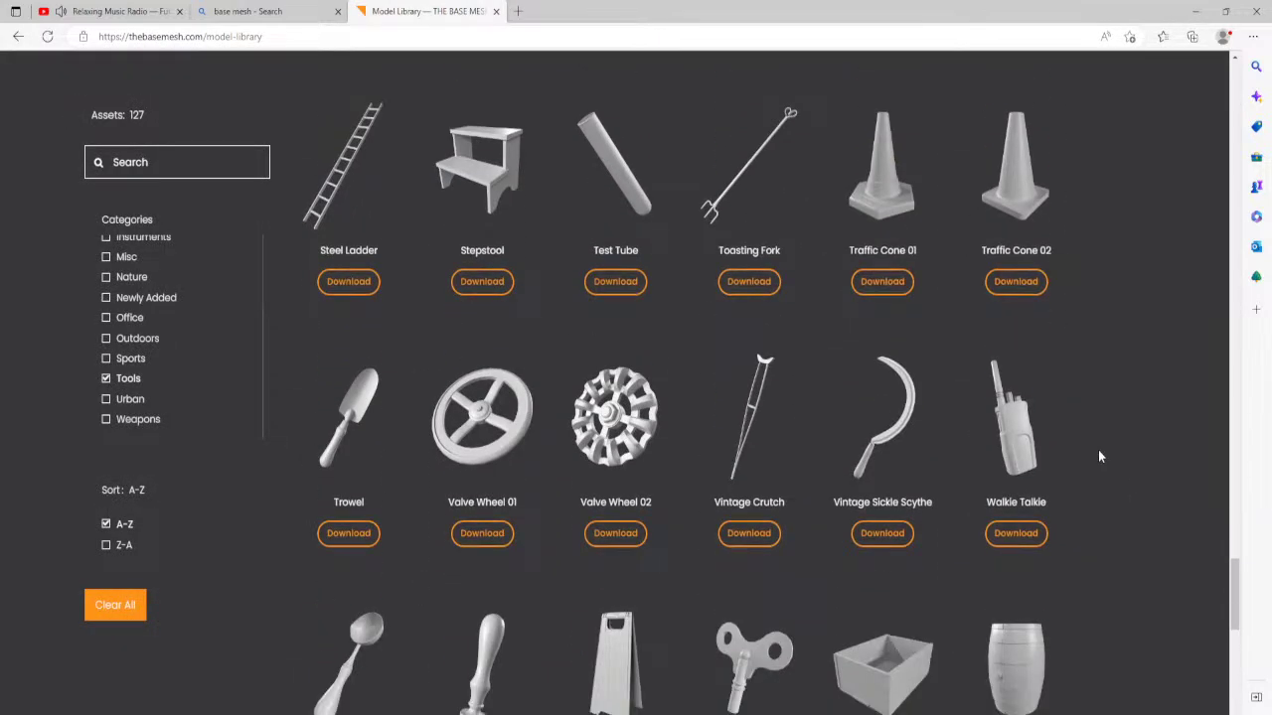
pyautogui.scroll(11, 1099, 456)
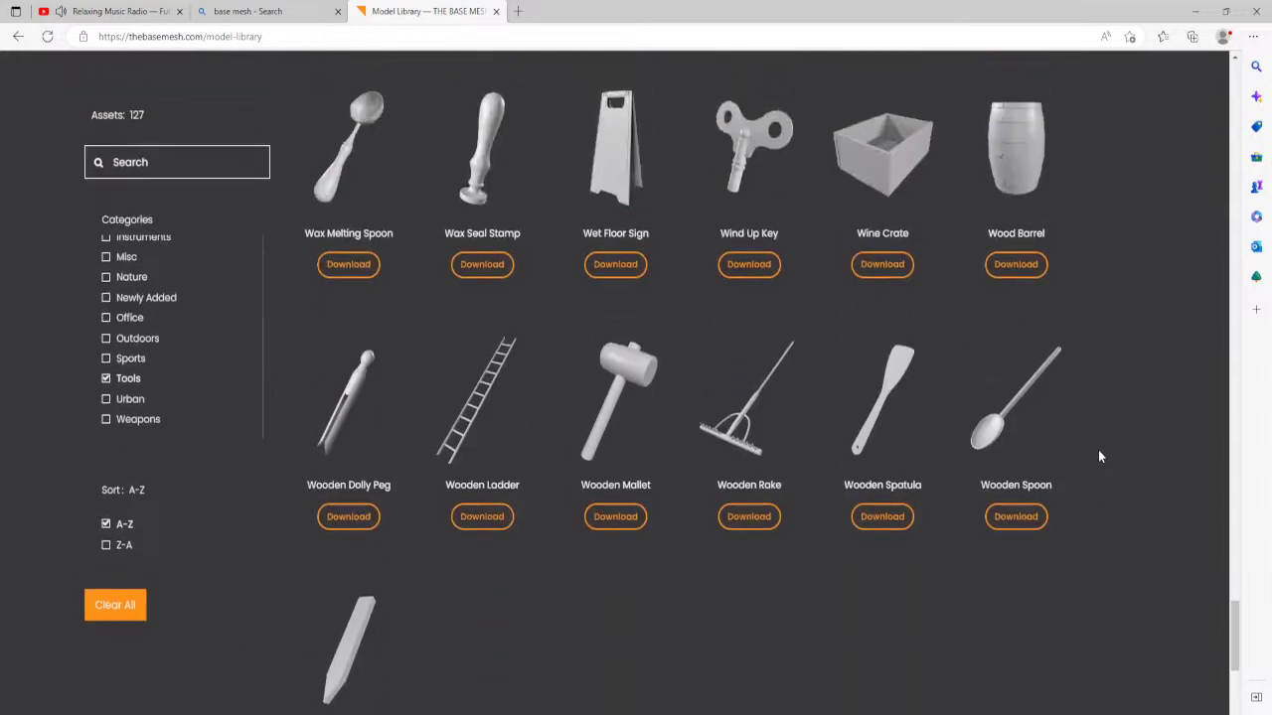
pyautogui.scroll(4, 1099, 456)
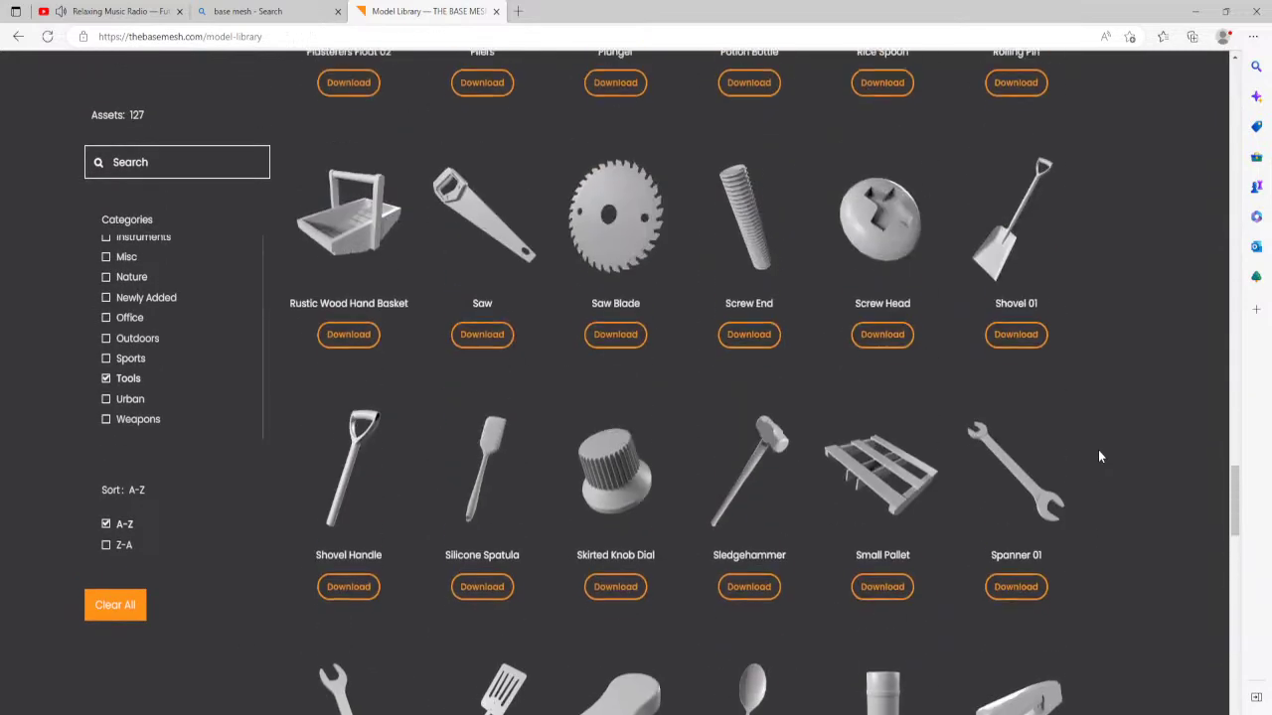
pyautogui.scroll(3, 1099, 456)
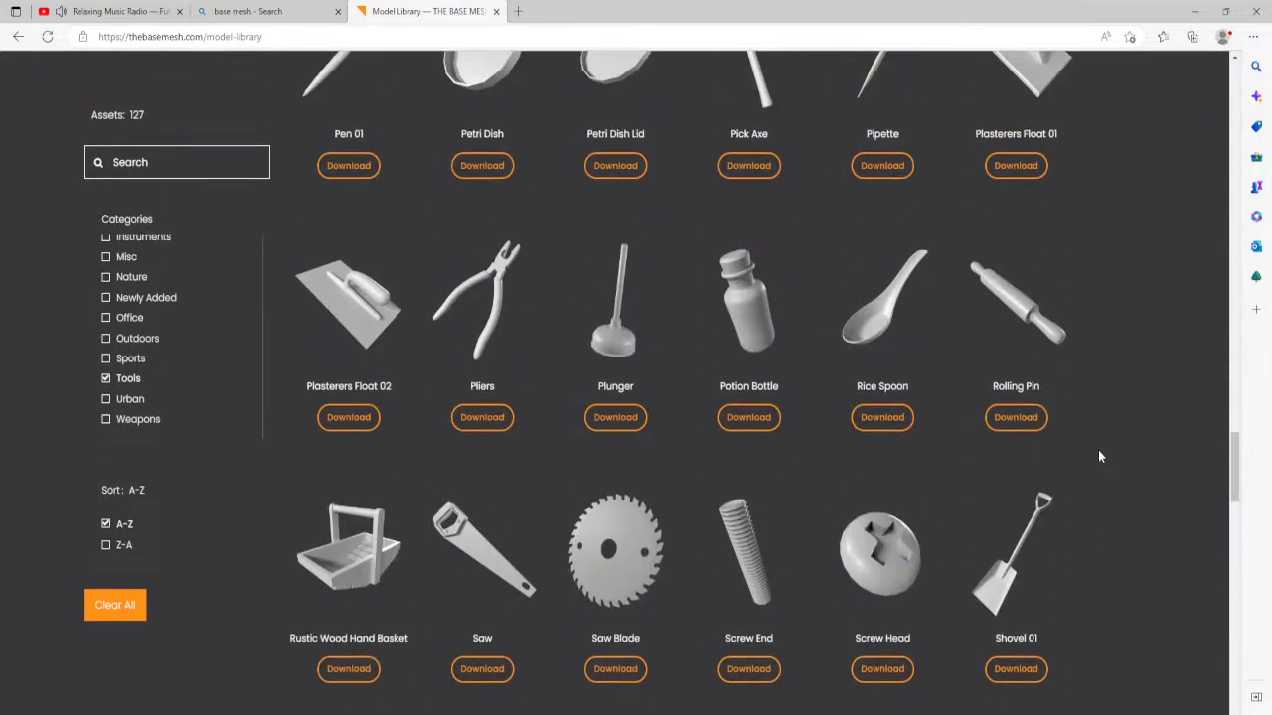
pyautogui.scroll(2, 1099, 456)
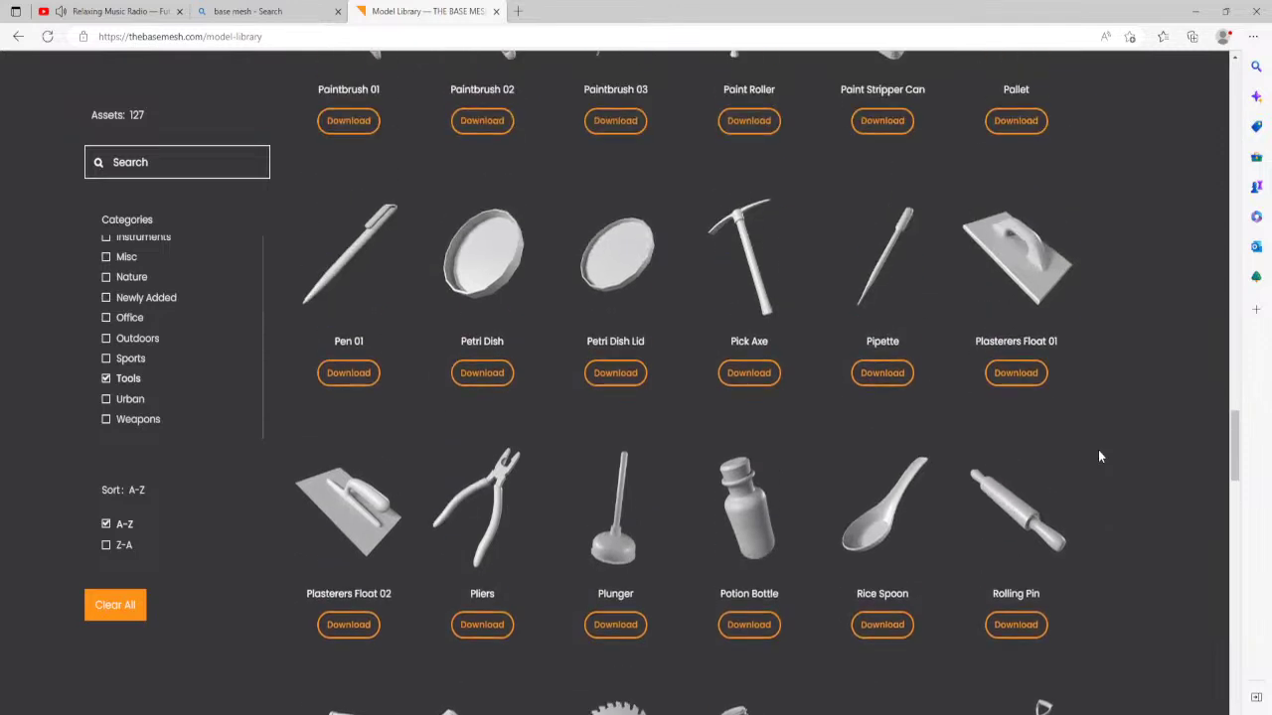
pyautogui.scroll(20, 1097, 457)
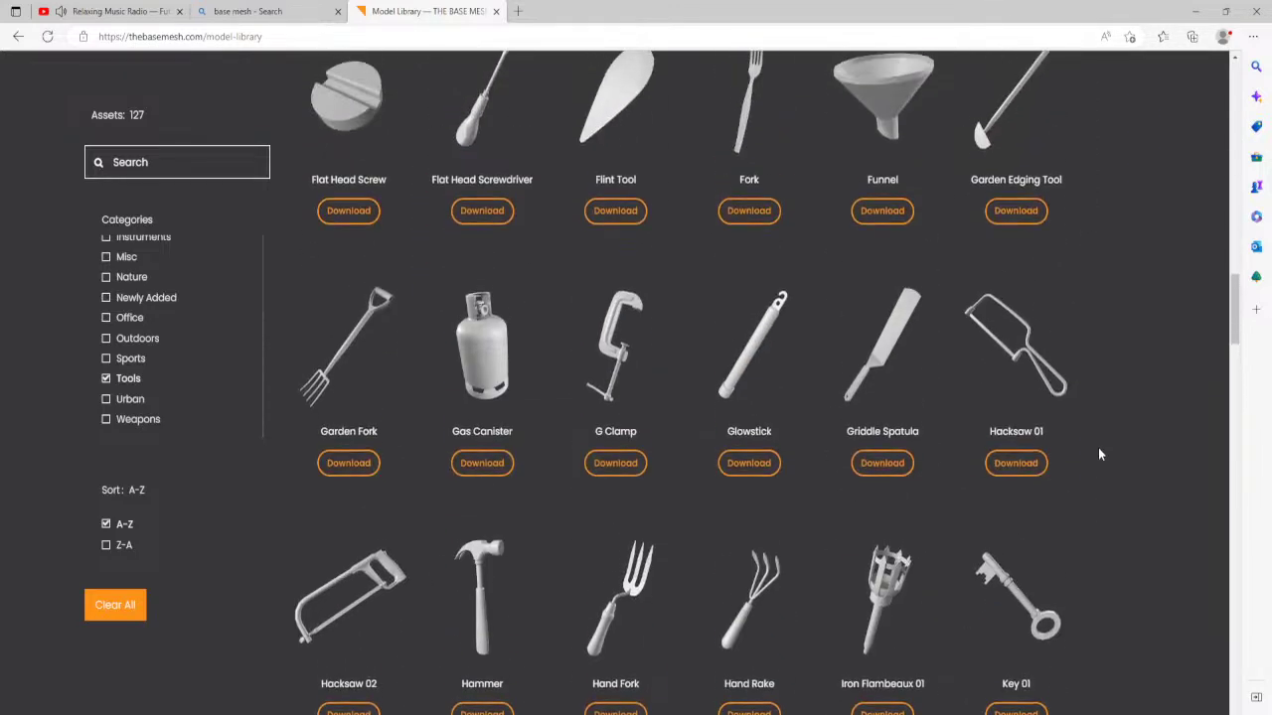
pyautogui.scroll(3, 1099, 454)
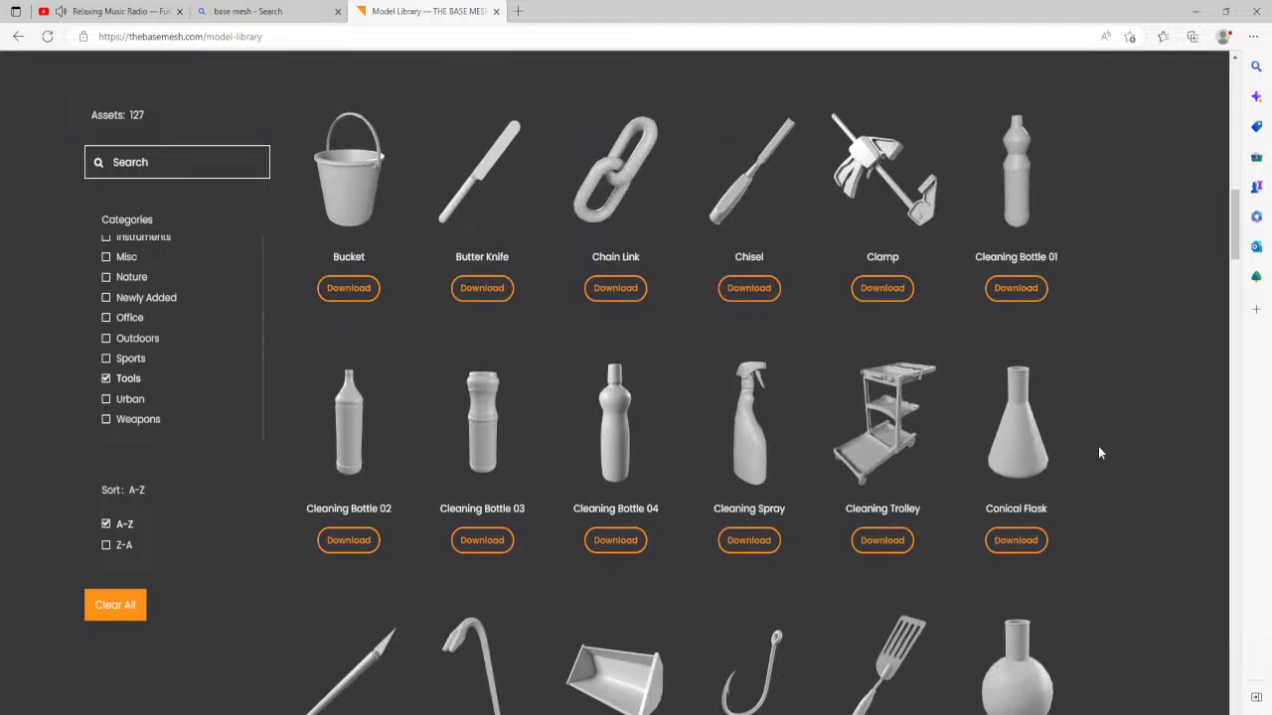
pyautogui.scroll(-3, 1099, 453)
pyautogui.scroll(2, 1097, 453)
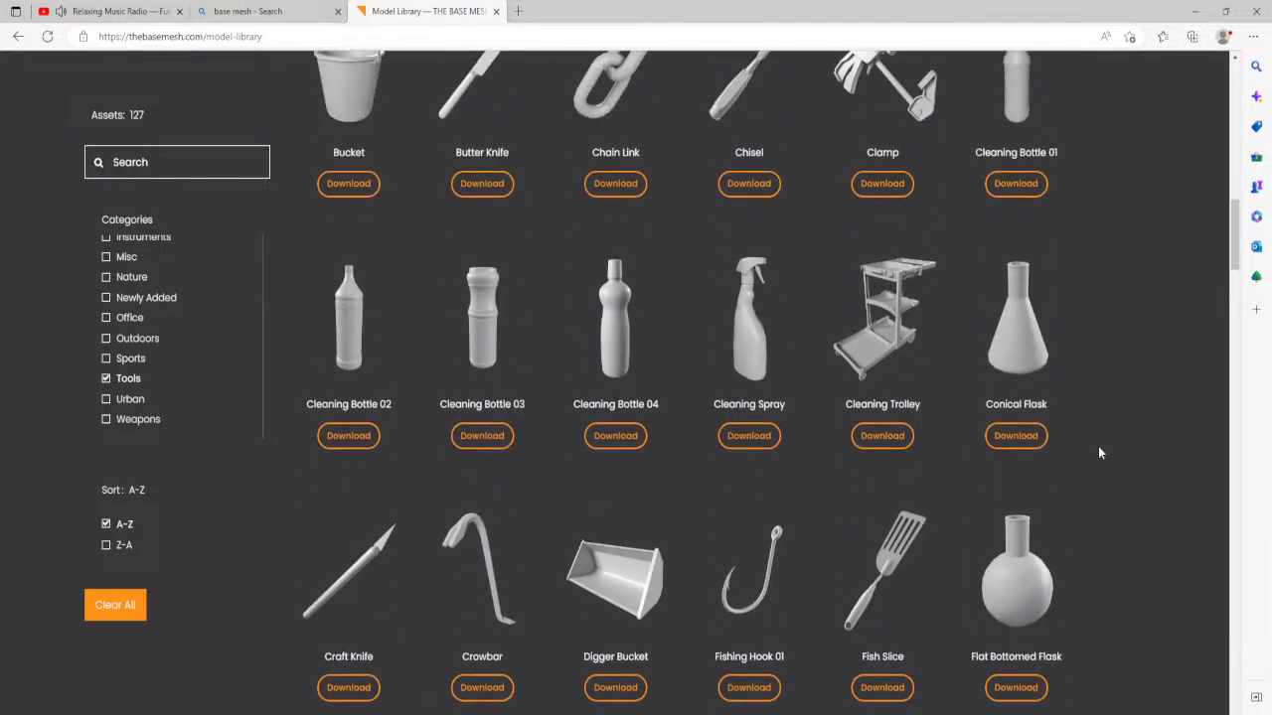
pyautogui.scroll(3, 1098, 453)
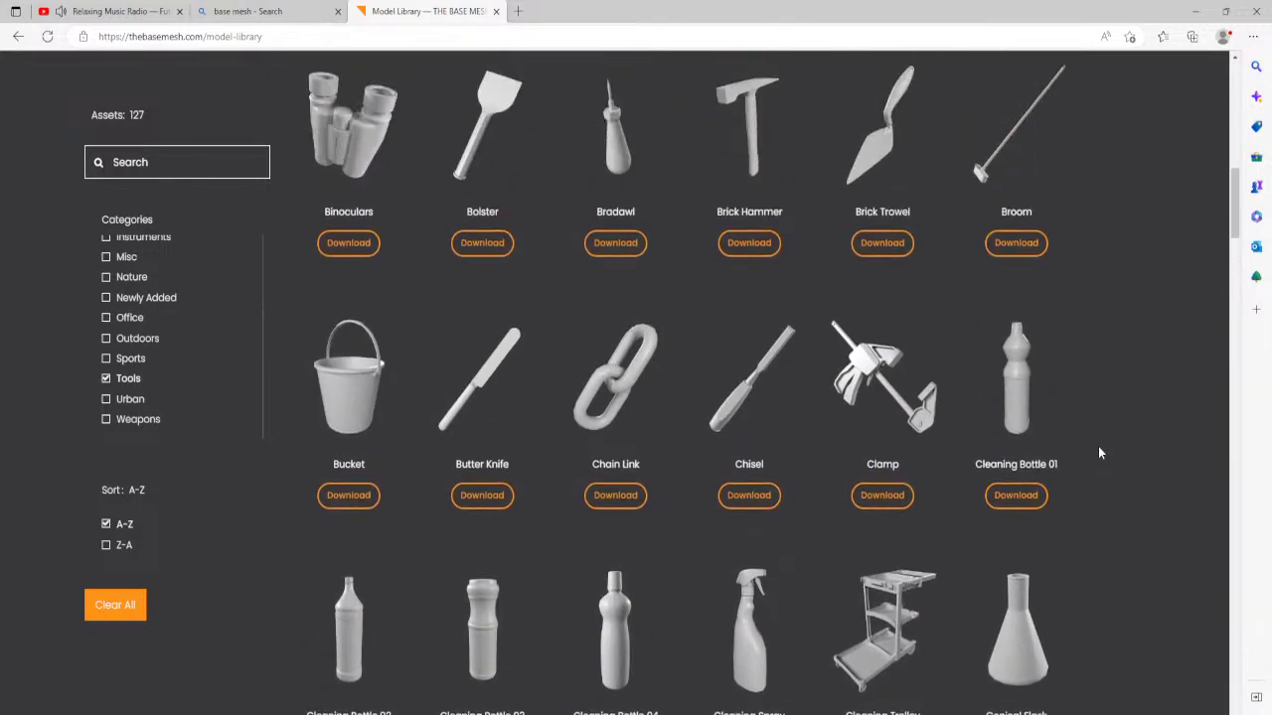
pyautogui.scroll(3, 1098, 453)
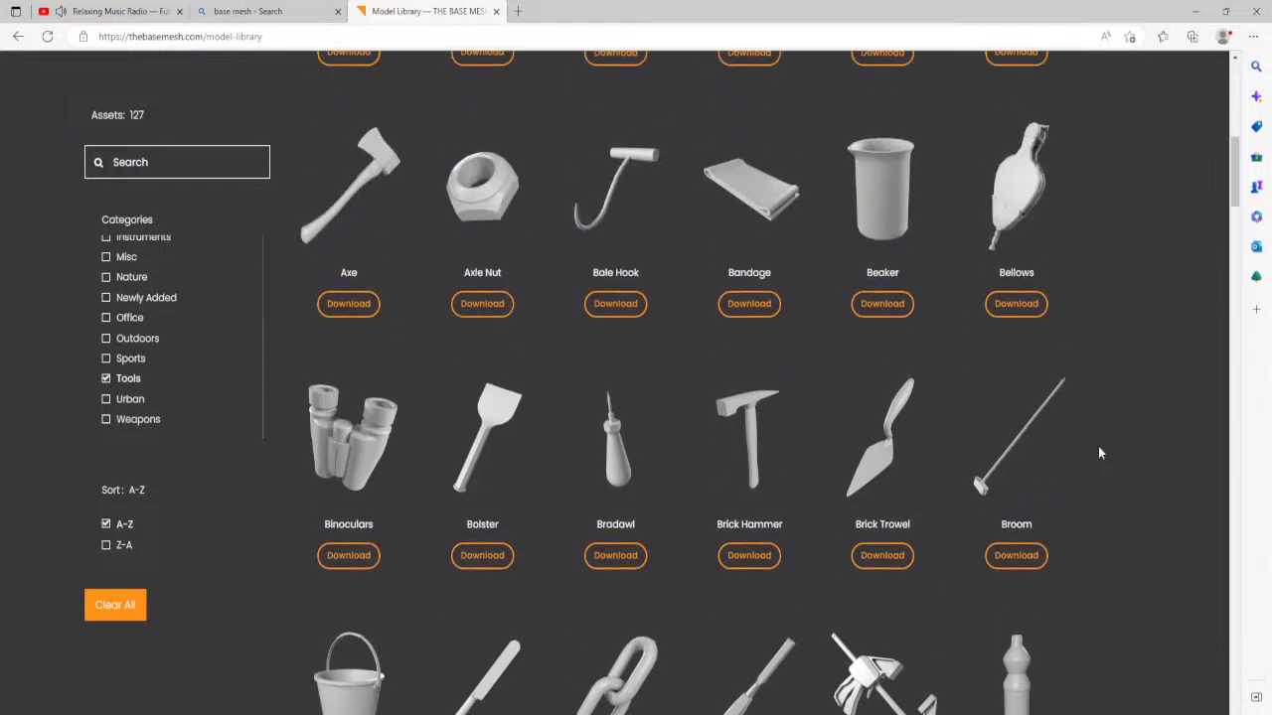
pyautogui.scroll(1, 1141, 459)
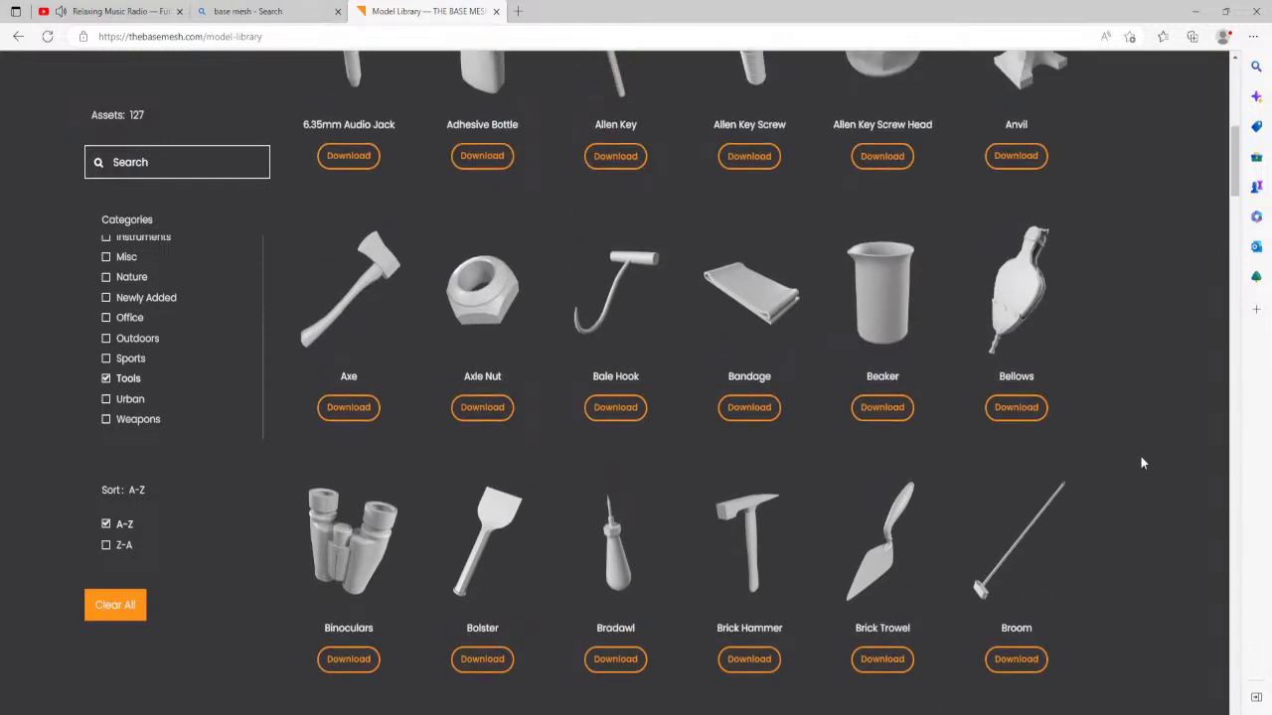
# Recheck the first rows of the Tools assets, from the audio jack to the cleaning bottles, for further hideout props.
pyautogui.scroll(3, 1141, 459)
pyautogui.scroll(-1, 1141, 463)
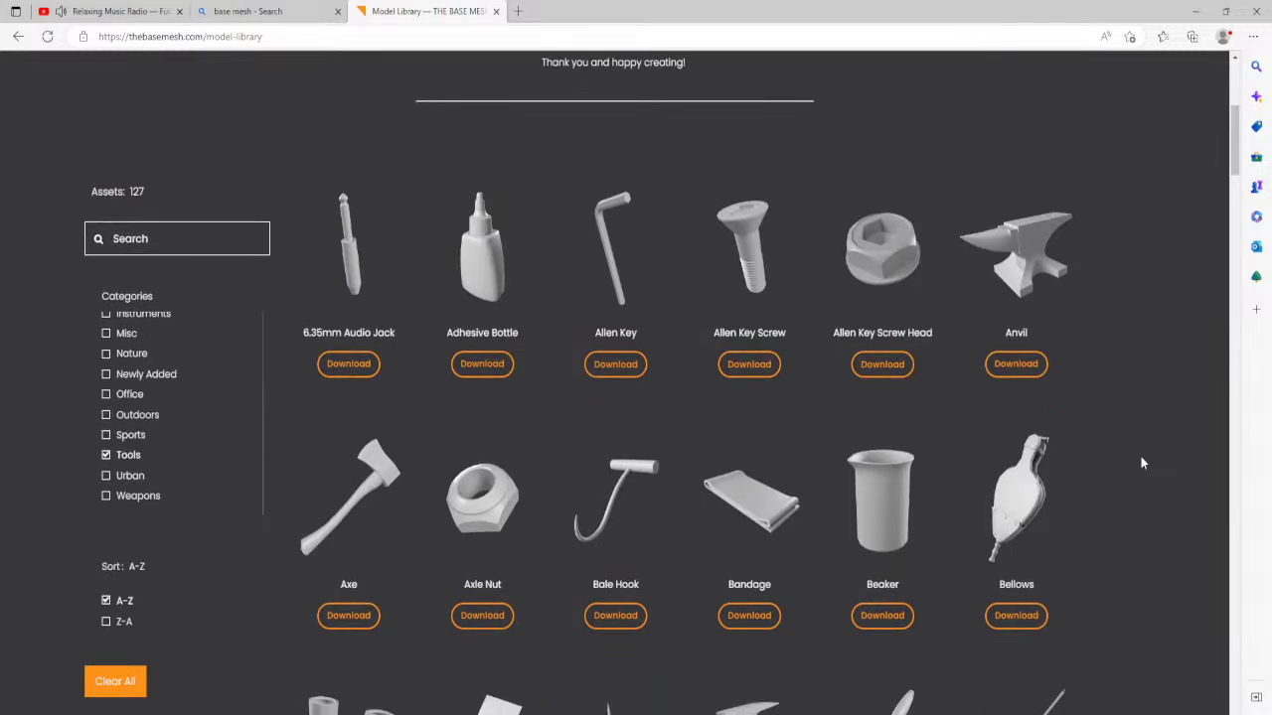
pyautogui.scroll(-5, 1141, 459)
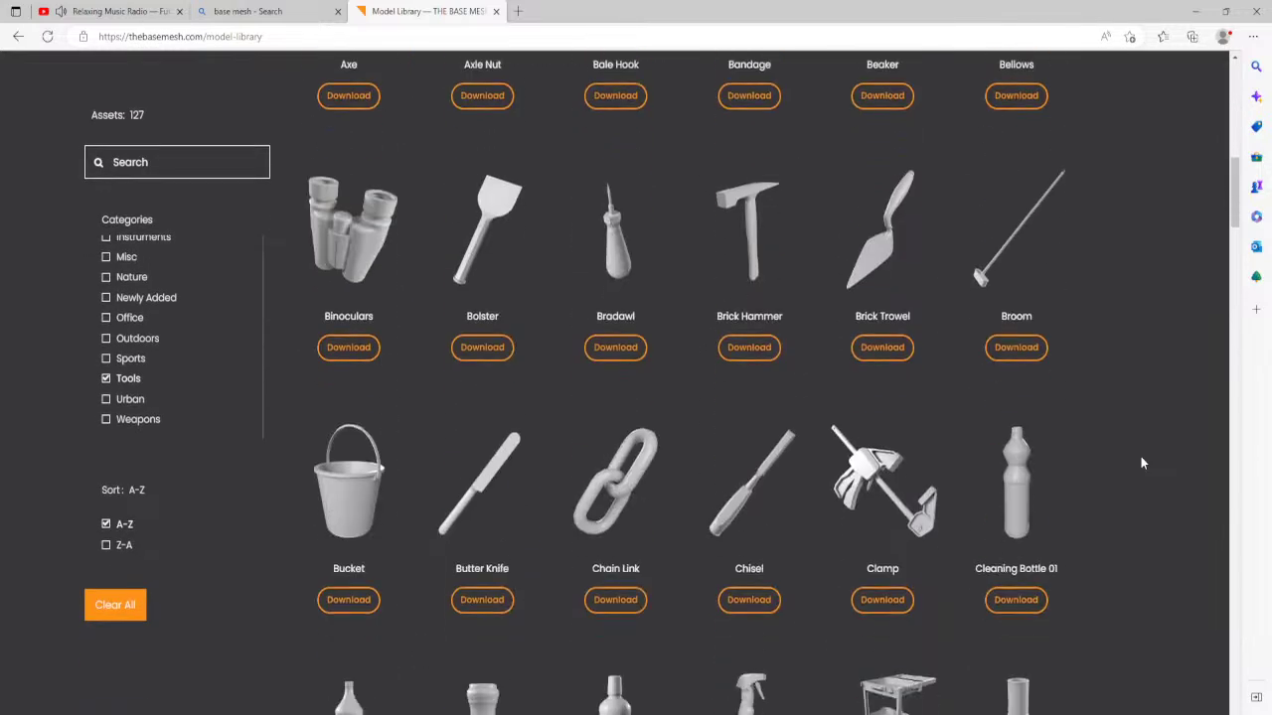
pyautogui.scroll(-3, 1130, 460)
pyautogui.scroll(4, 1130, 460)
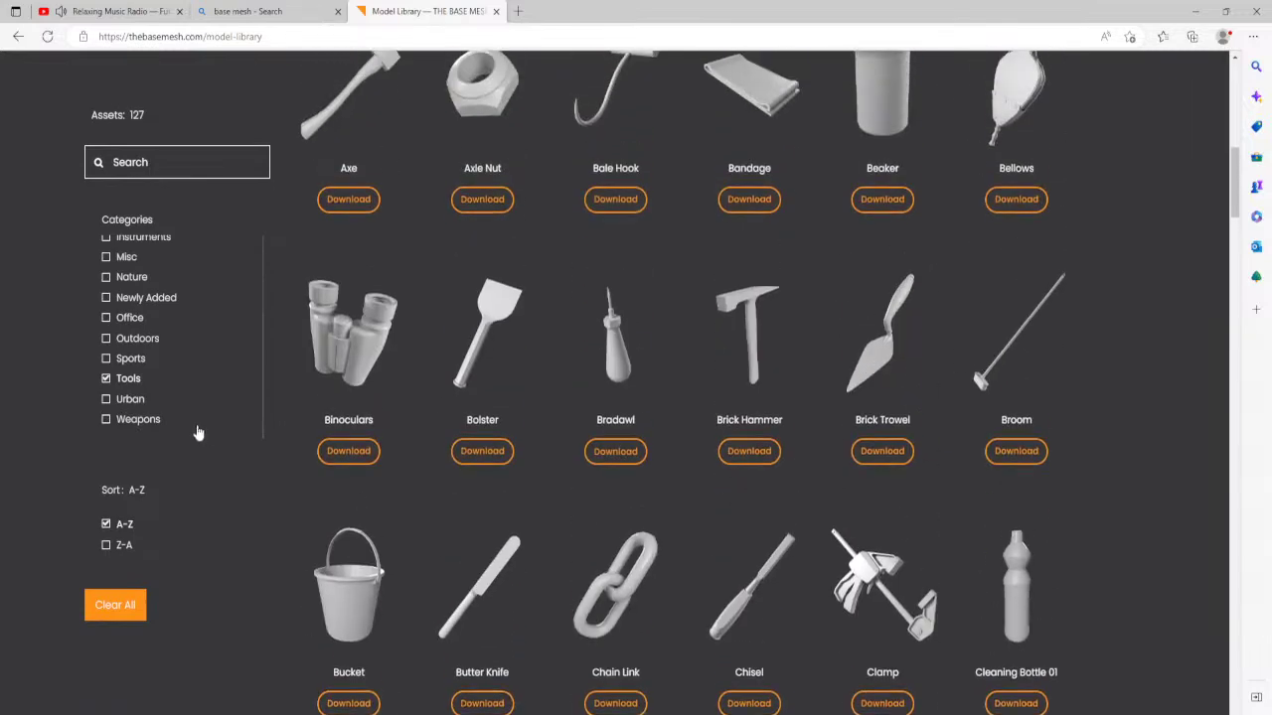
# Filter the model library to the Sports category instead of Tools and look through its assets for hideout props.
pyautogui.click(106, 358)
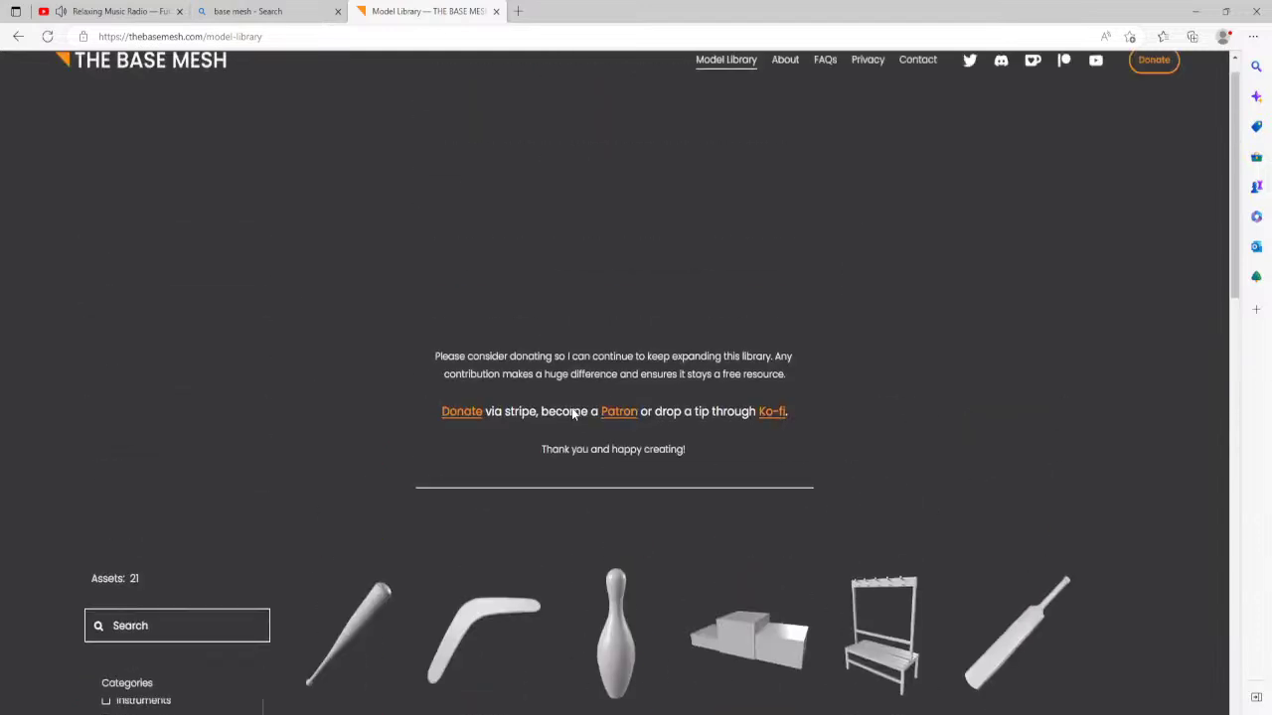
pyautogui.scroll(-1, 523, 430)
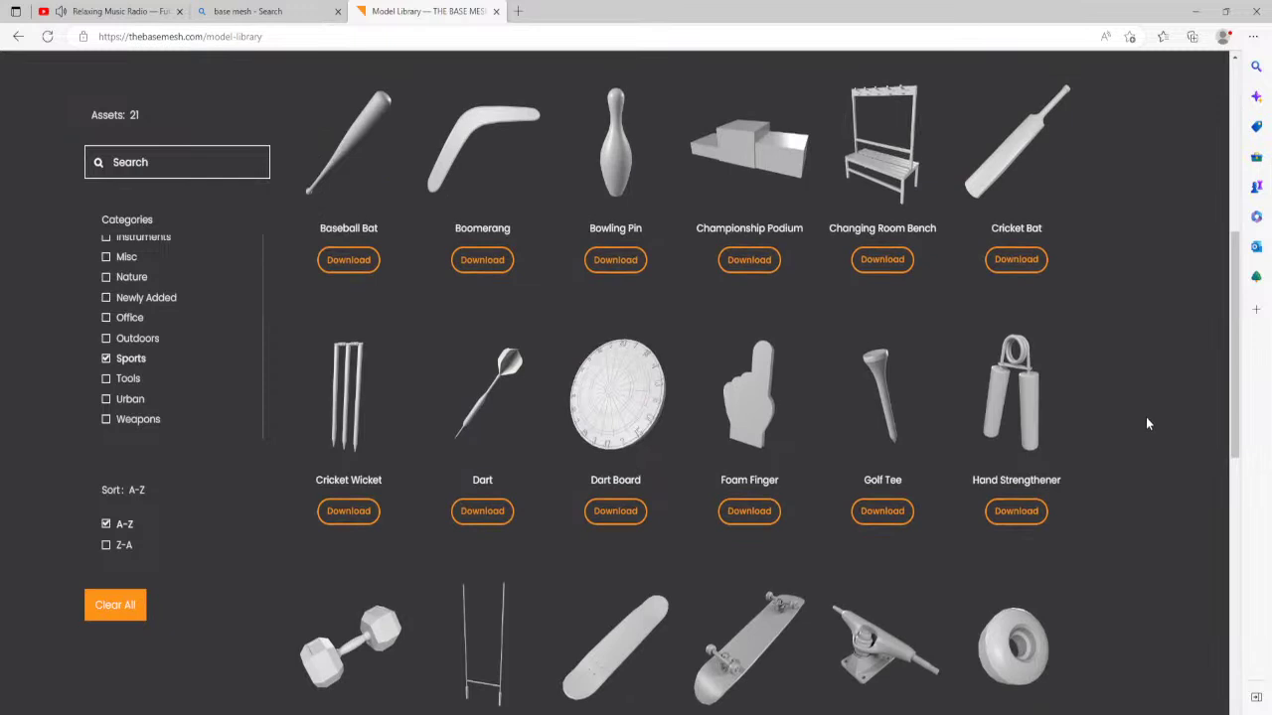
pyautogui.scroll(-2, 1146, 418)
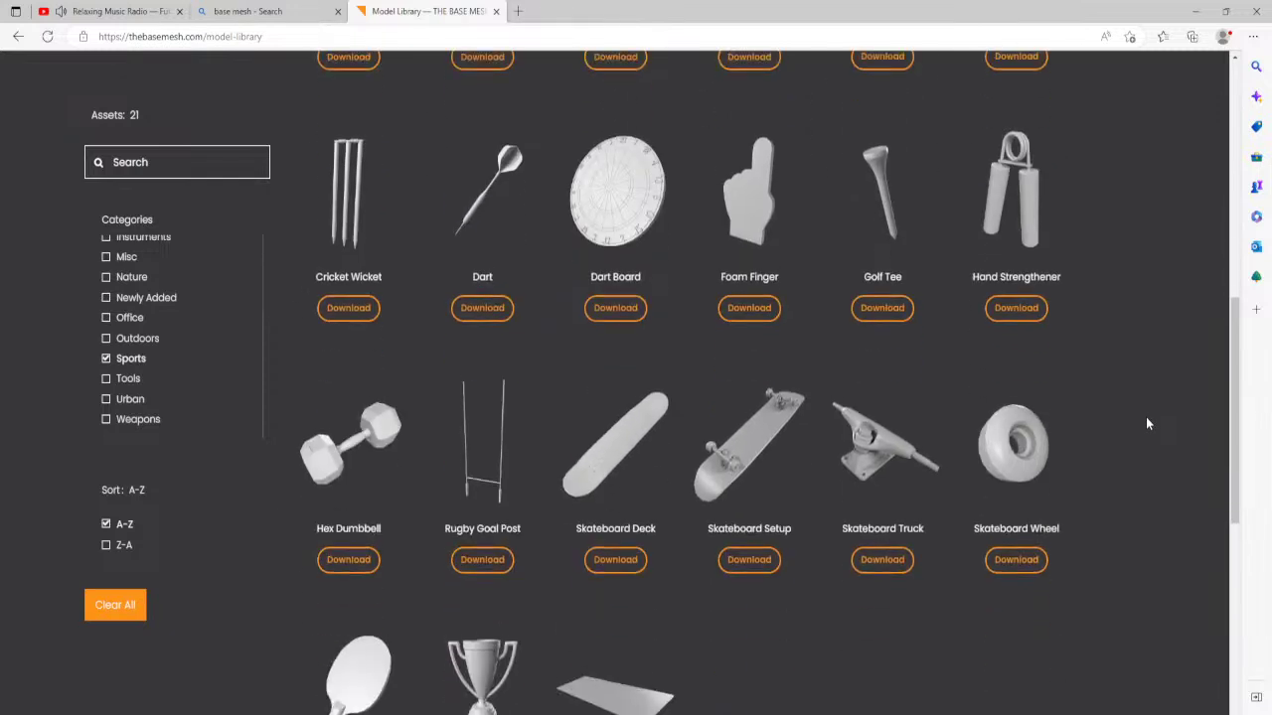
pyautogui.scroll(3, 1146, 424)
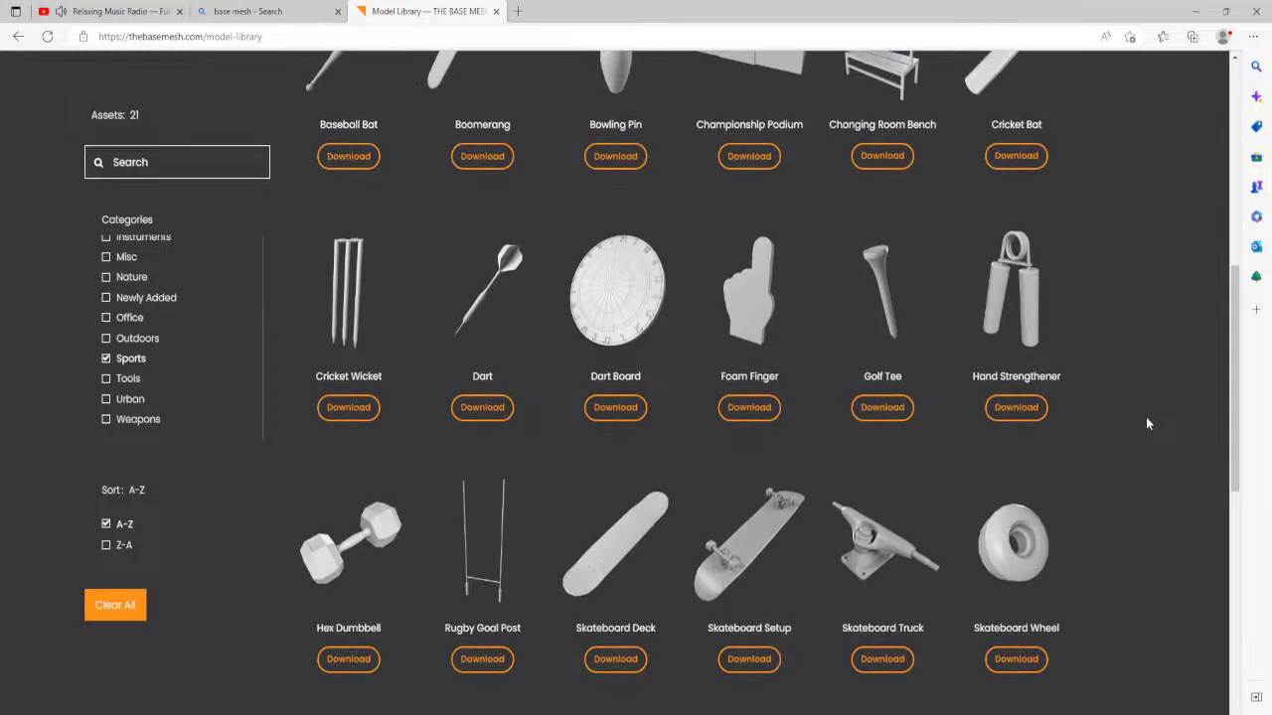
pyautogui.scroll(-2, 1146, 425)
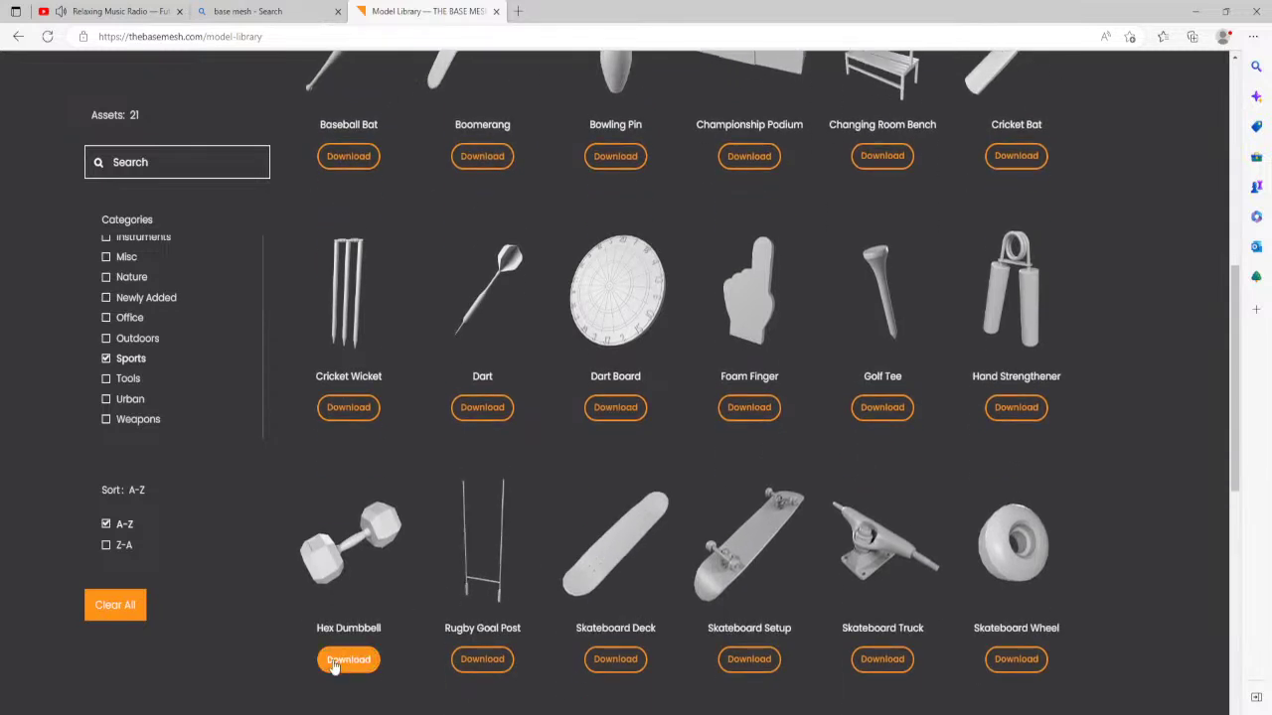
pyautogui.scroll(2, 1085, 449)
pyautogui.scroll(-1, 1085, 449)
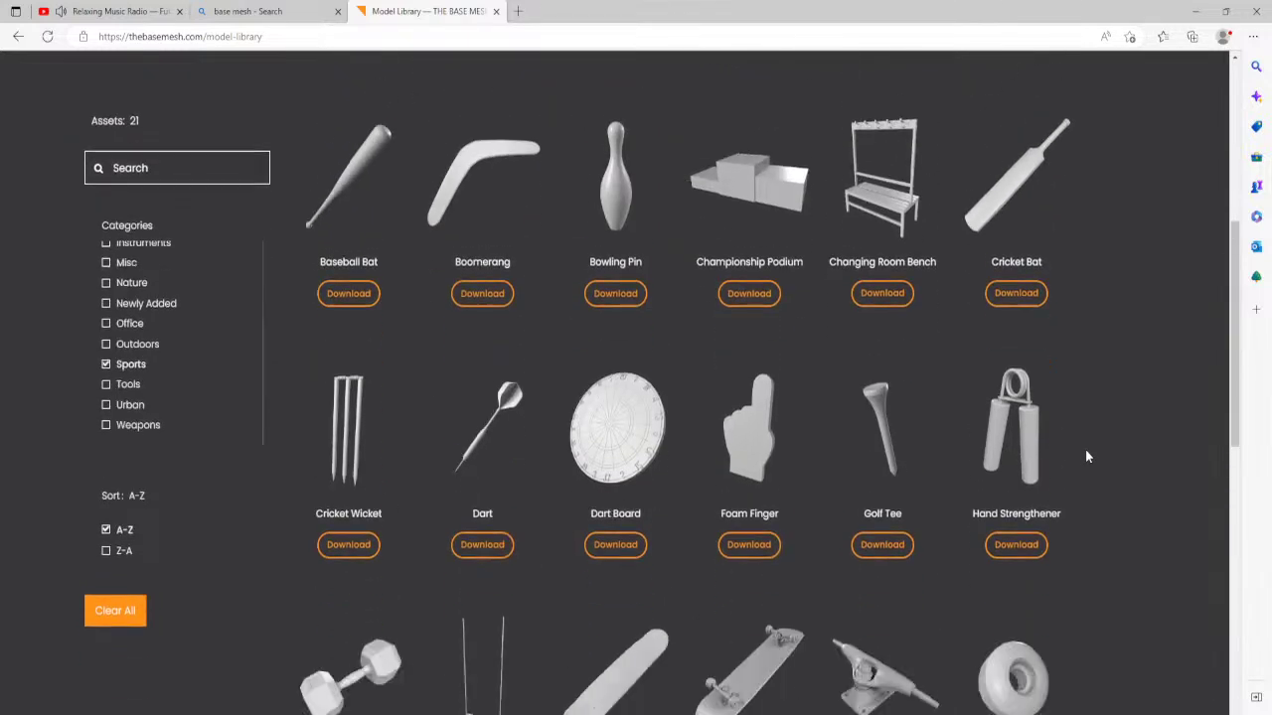
# Replace the Sports filter with the Office category and look through its assets for hideout props.
pyautogui.click(106, 359)
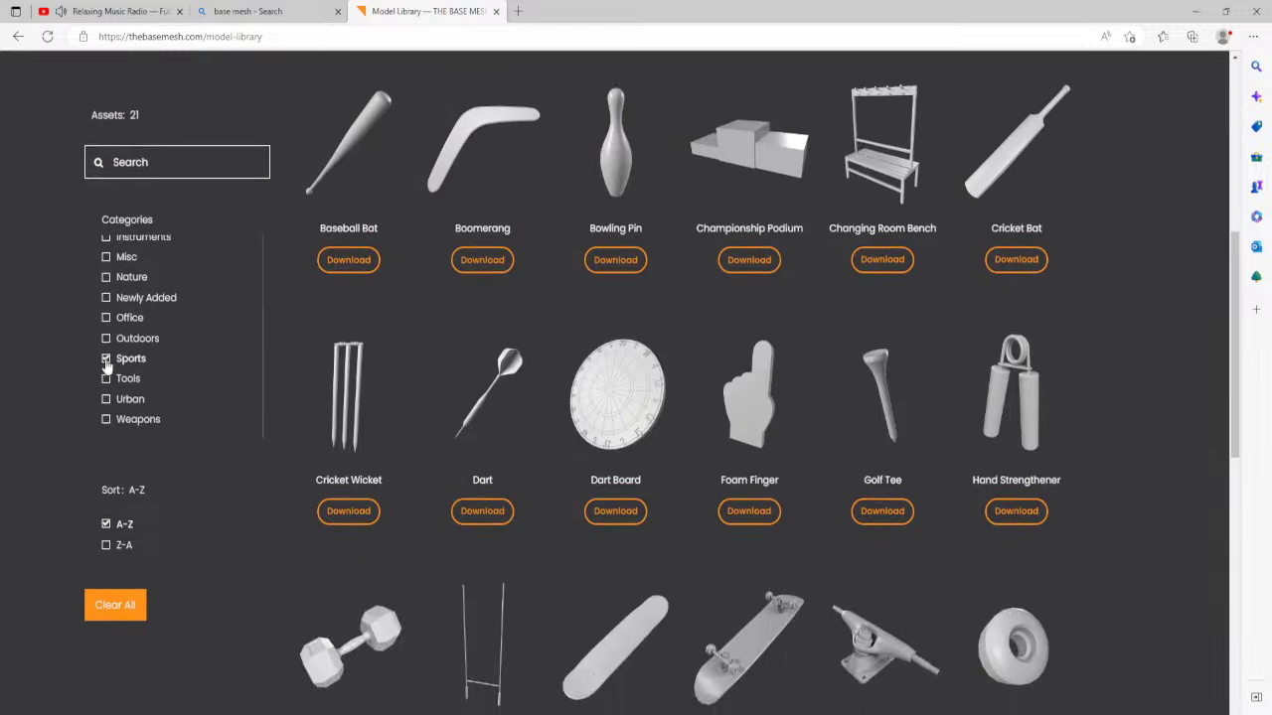
pyautogui.click(106, 317)
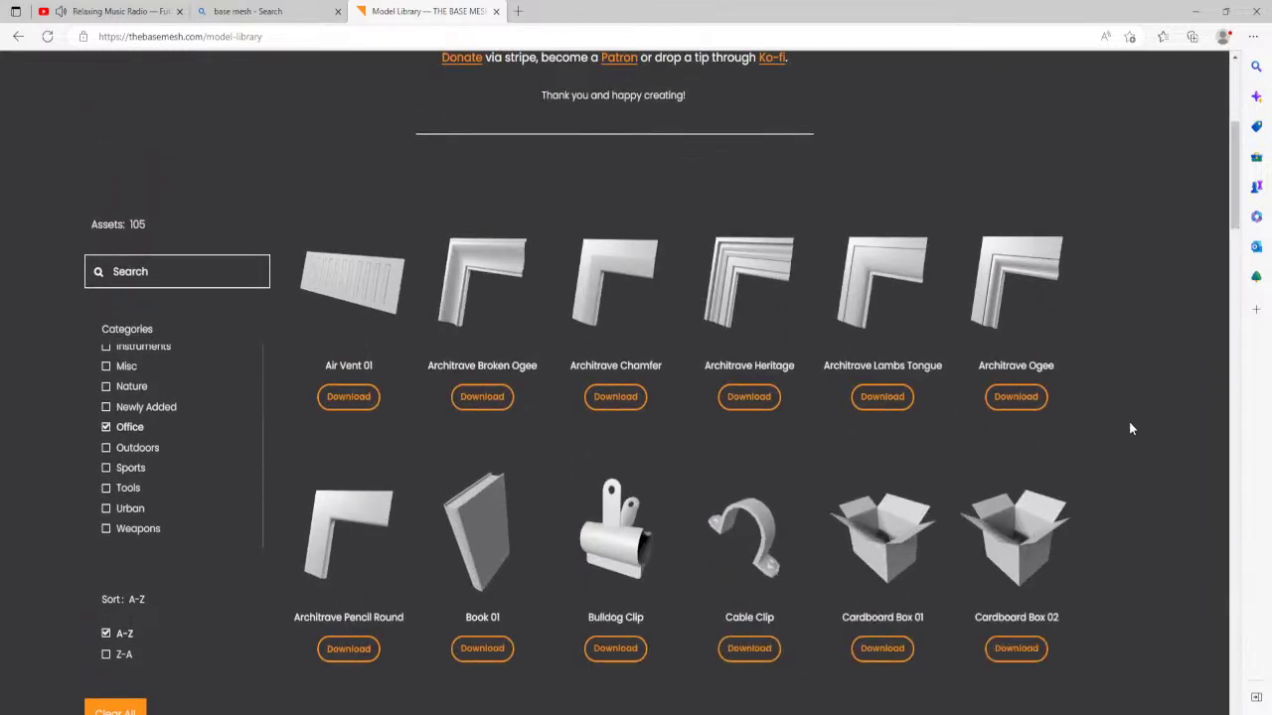
pyautogui.scroll(-5, 1130, 429)
pyautogui.scroll(2, 1130, 428)
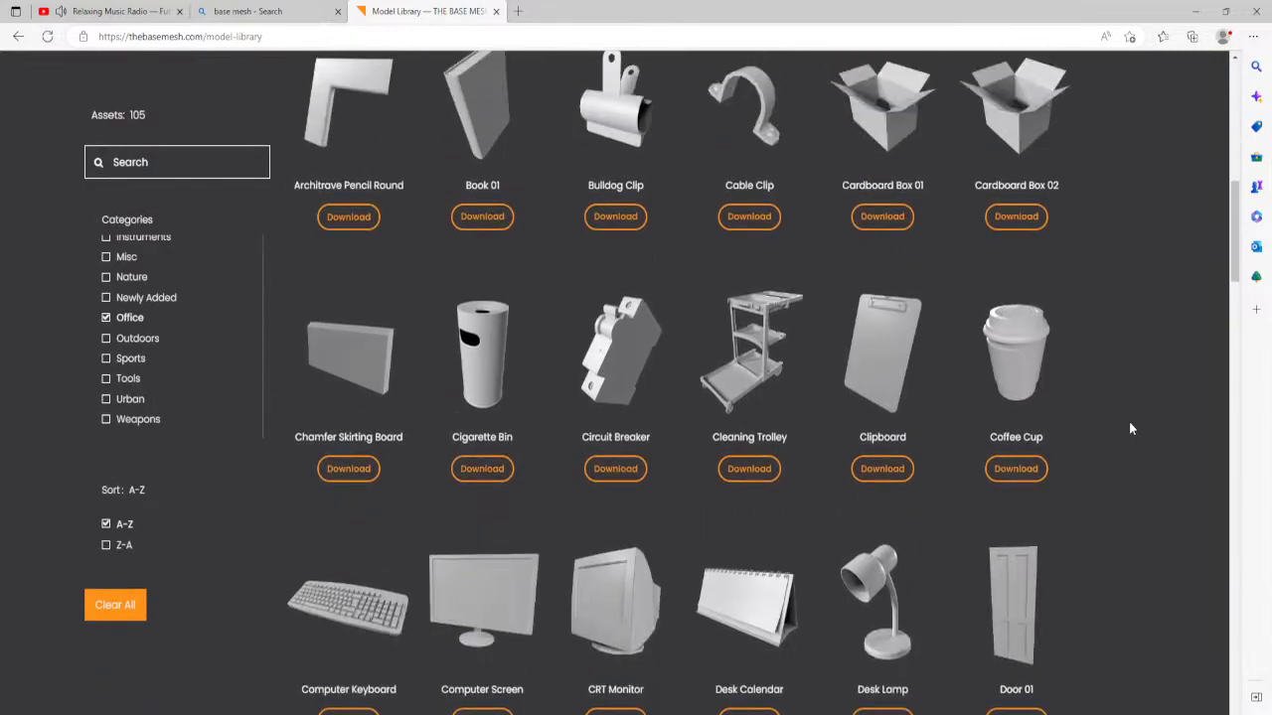
pyautogui.scroll(-5, 1130, 428)
pyautogui.scroll(-9, 1130, 428)
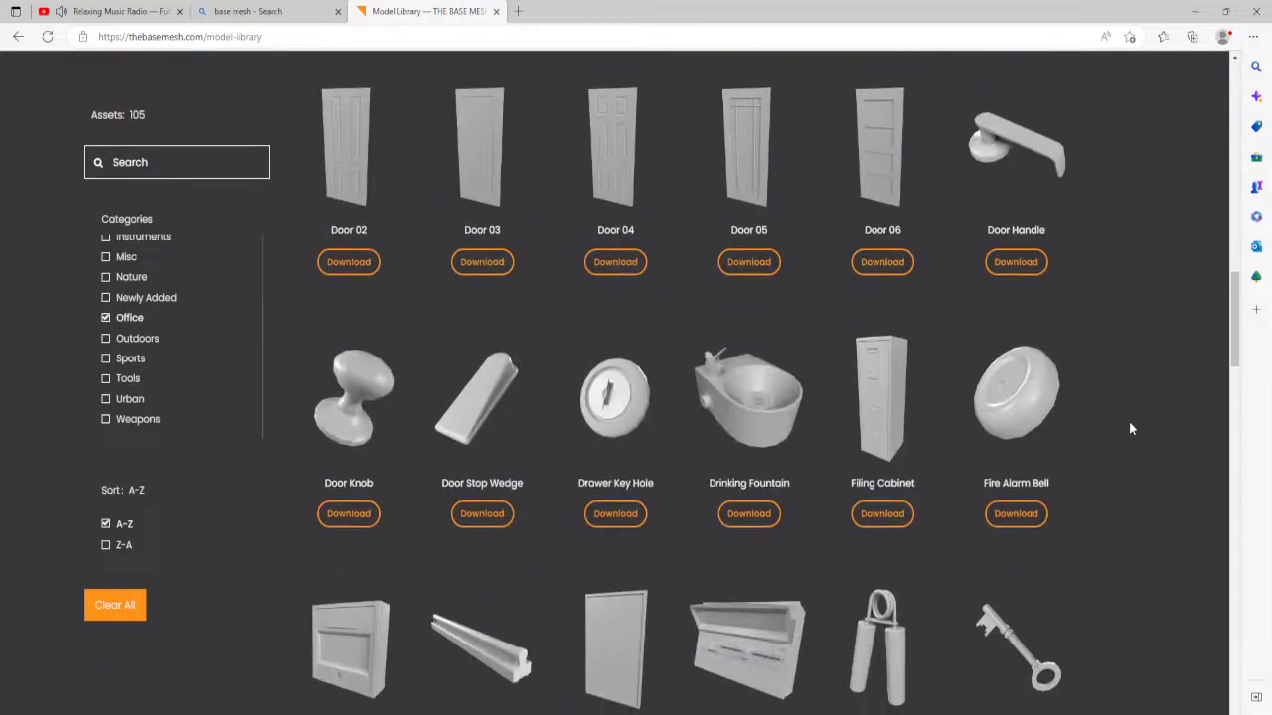
pyautogui.scroll(-6, 1130, 429)
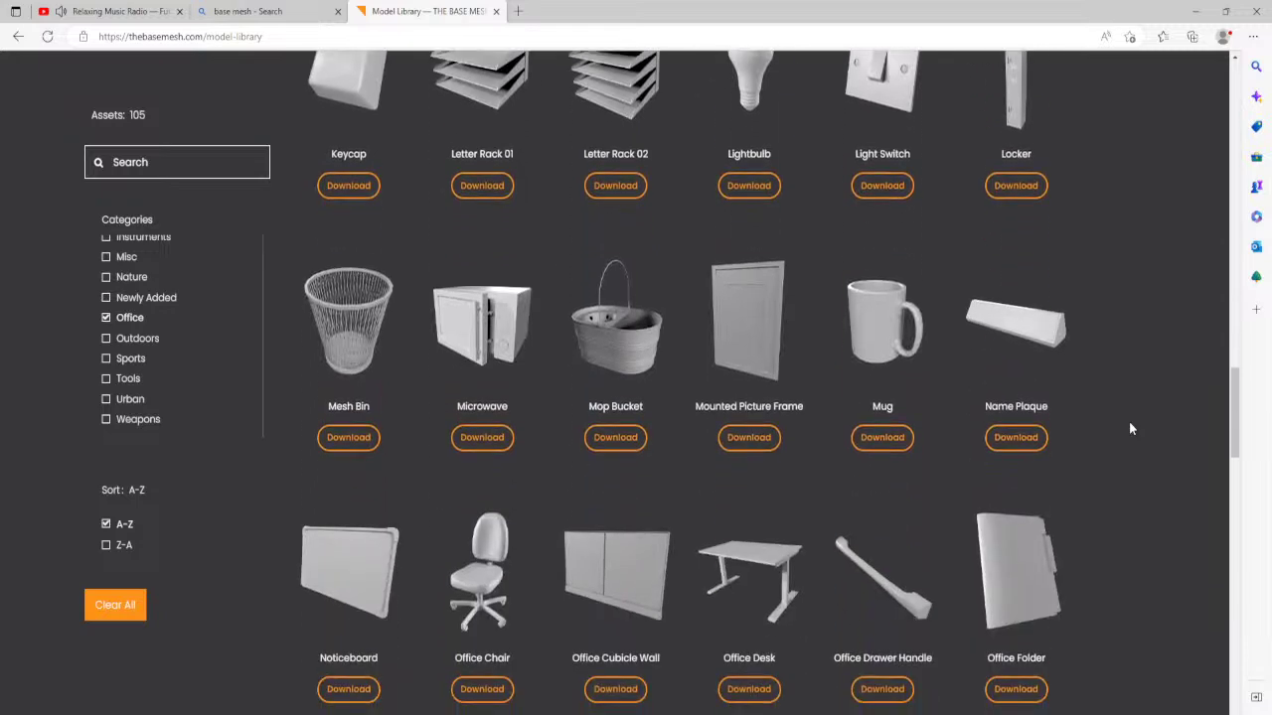
pyautogui.scroll(-5, 1130, 428)
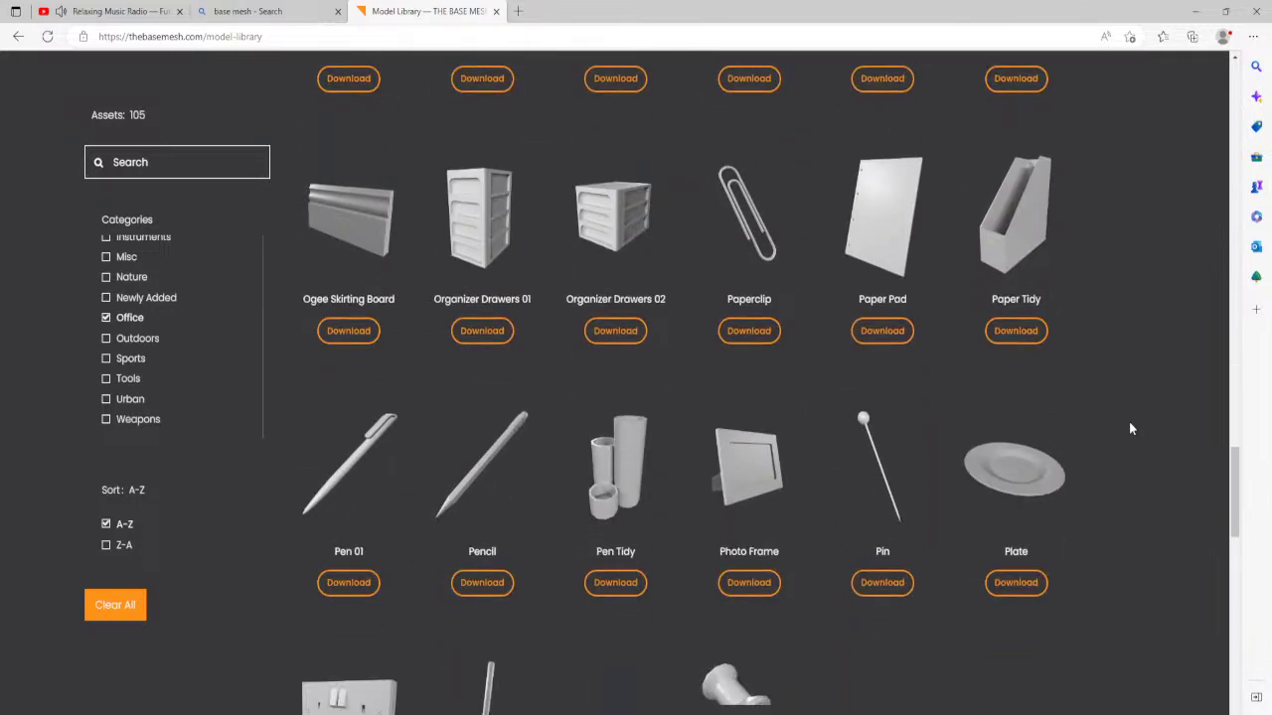
pyautogui.scroll(-3, 1130, 428)
pyautogui.scroll(-2, 1130, 429)
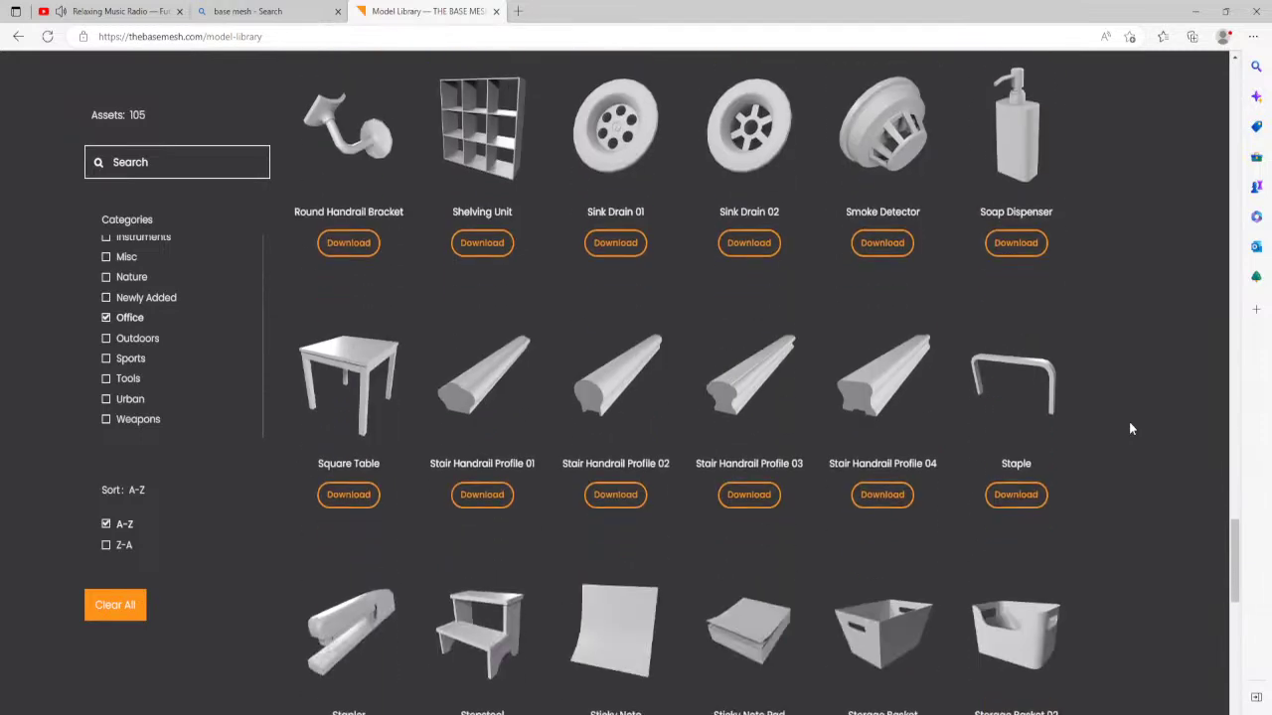
# Replace the Office filter with the Misc category and examine its first rows of assets for suitable props.
pyautogui.click(106, 317)
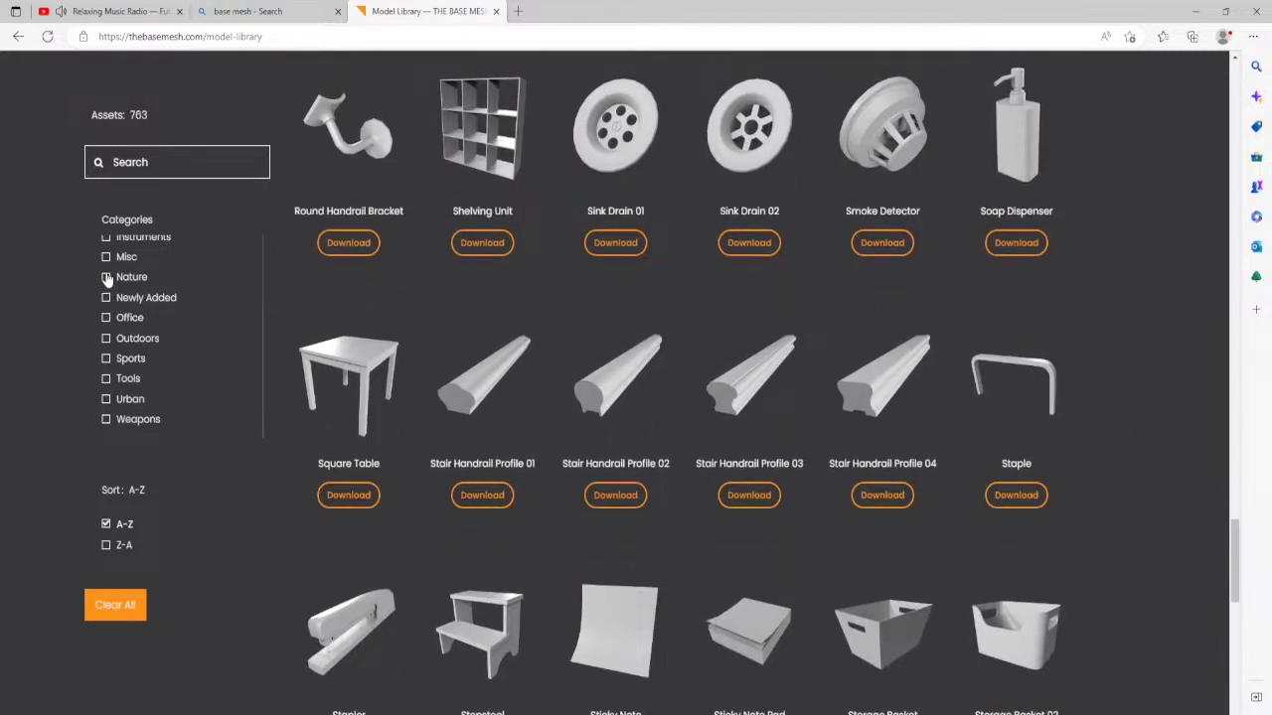
pyautogui.scroll(1, 111, 328)
pyautogui.click(107, 317)
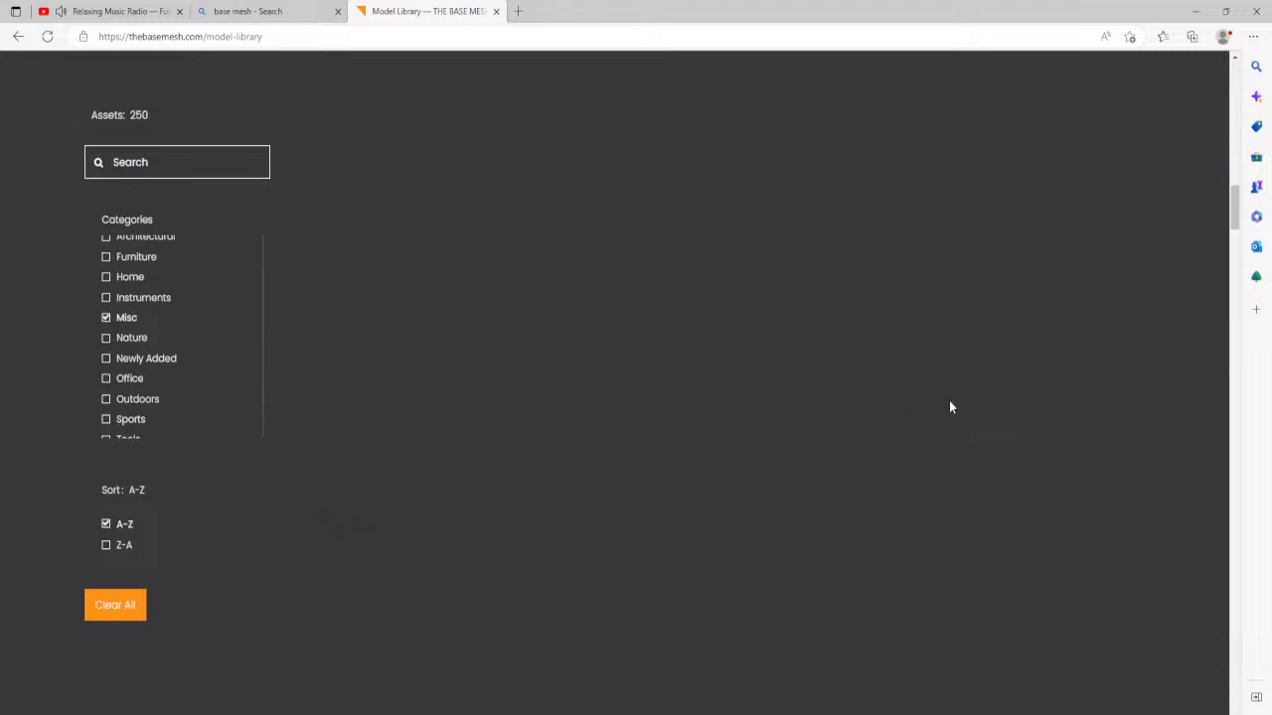
pyautogui.scroll(4, 949, 401)
pyautogui.scroll(-1, 1126, 396)
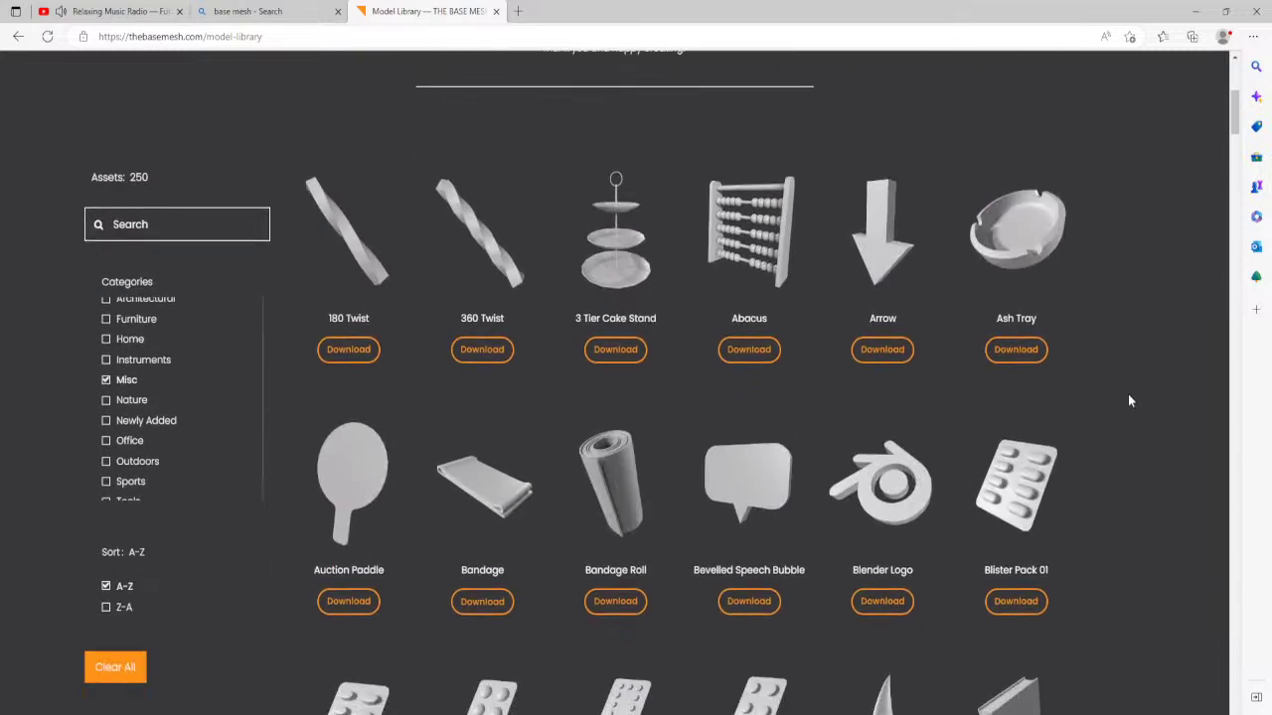
pyautogui.scroll(-1, 1128, 398)
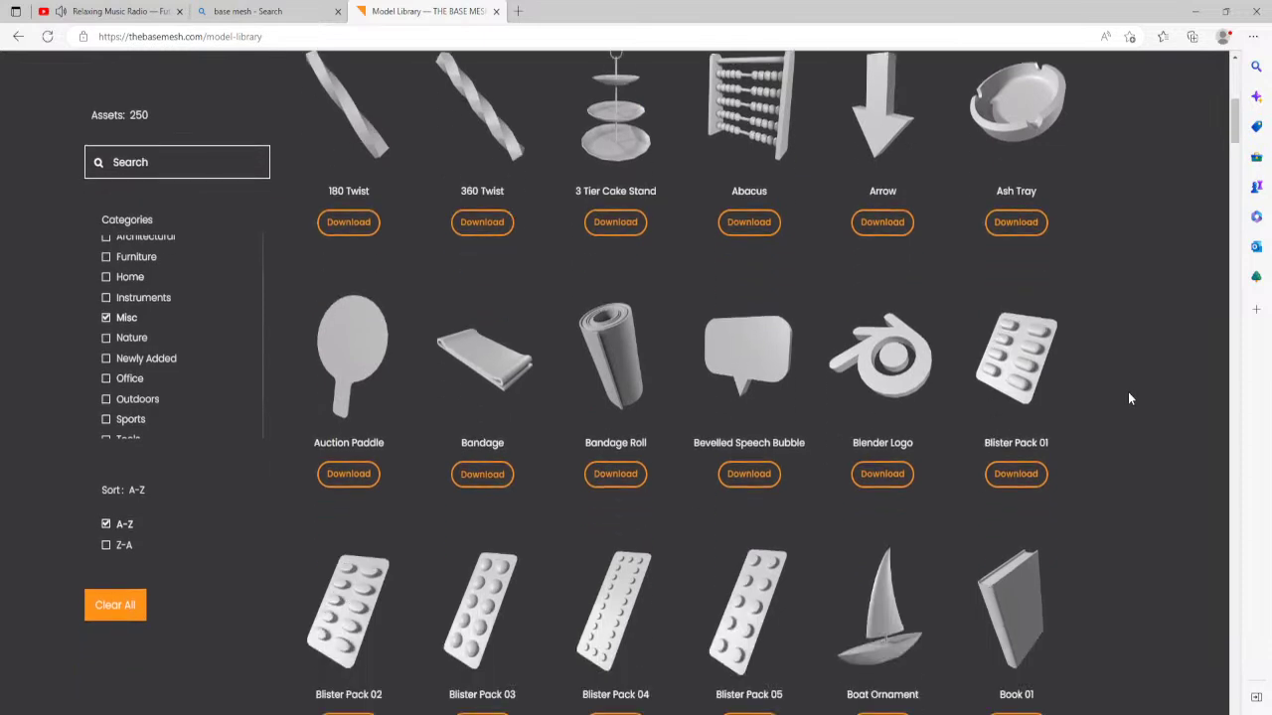
pyautogui.scroll(-2, 1129, 398)
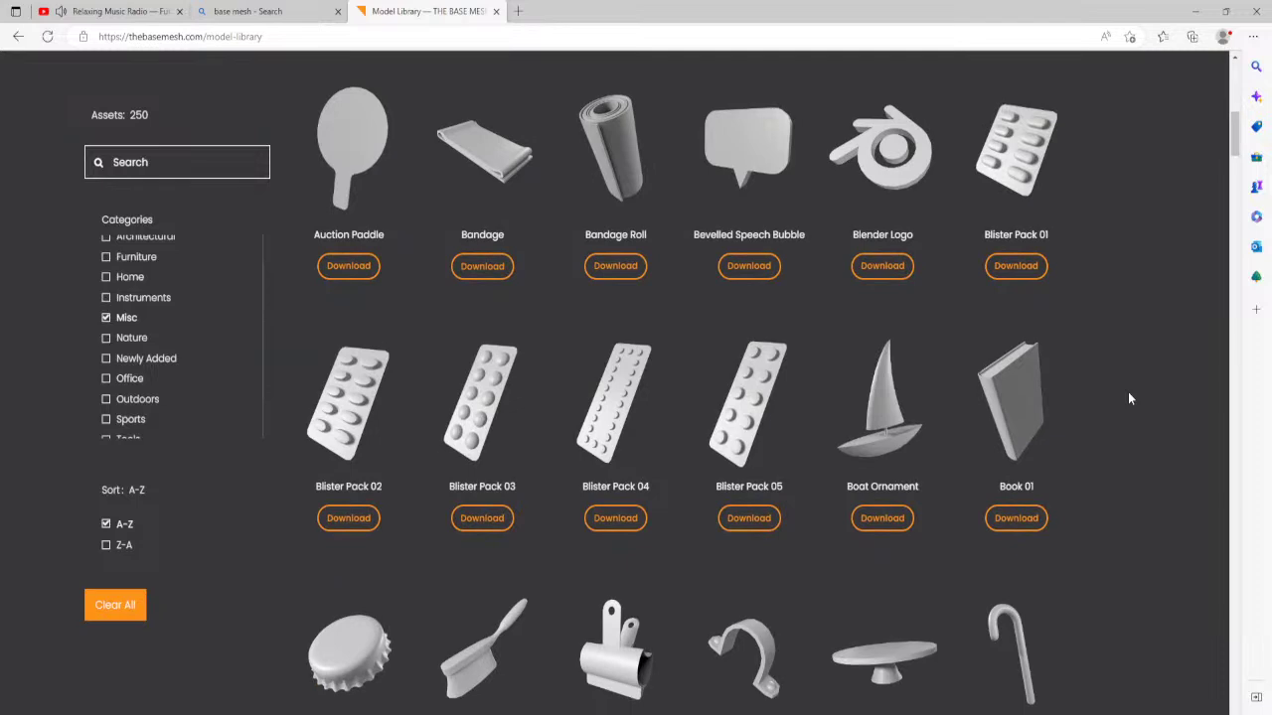
pyautogui.scroll(-5, 1129, 398)
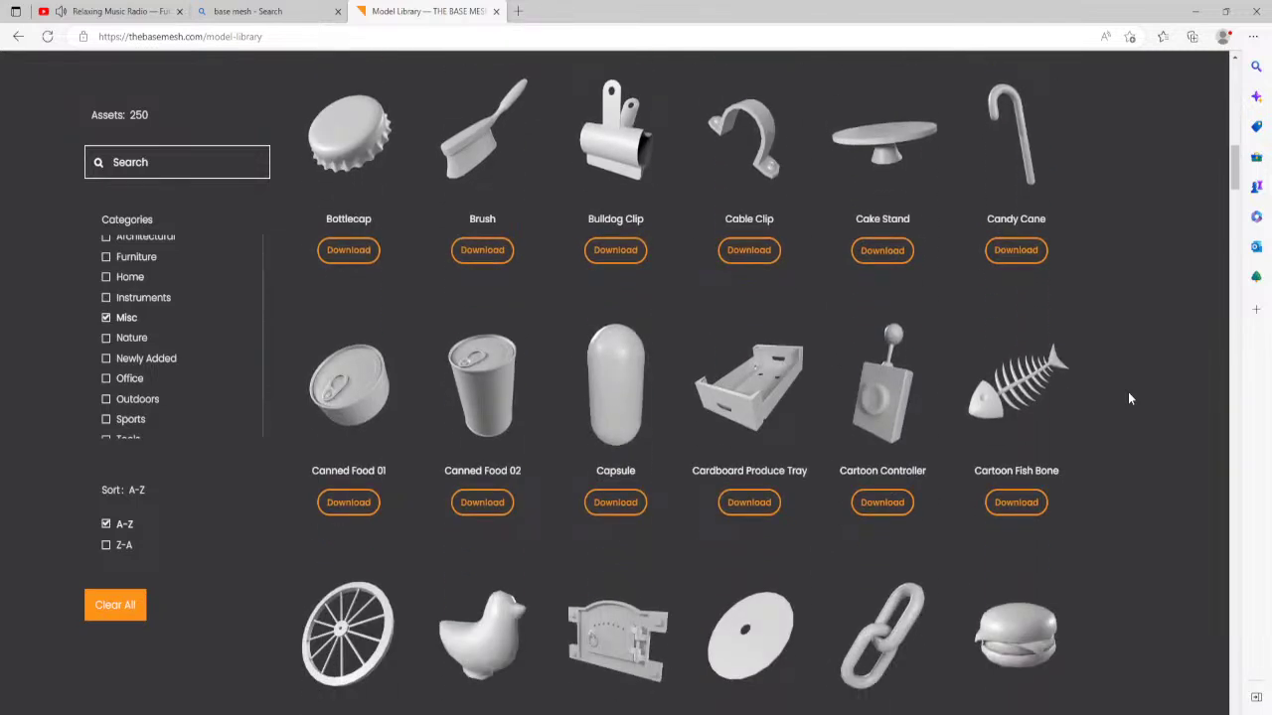
pyautogui.scroll(-1, 1129, 398)
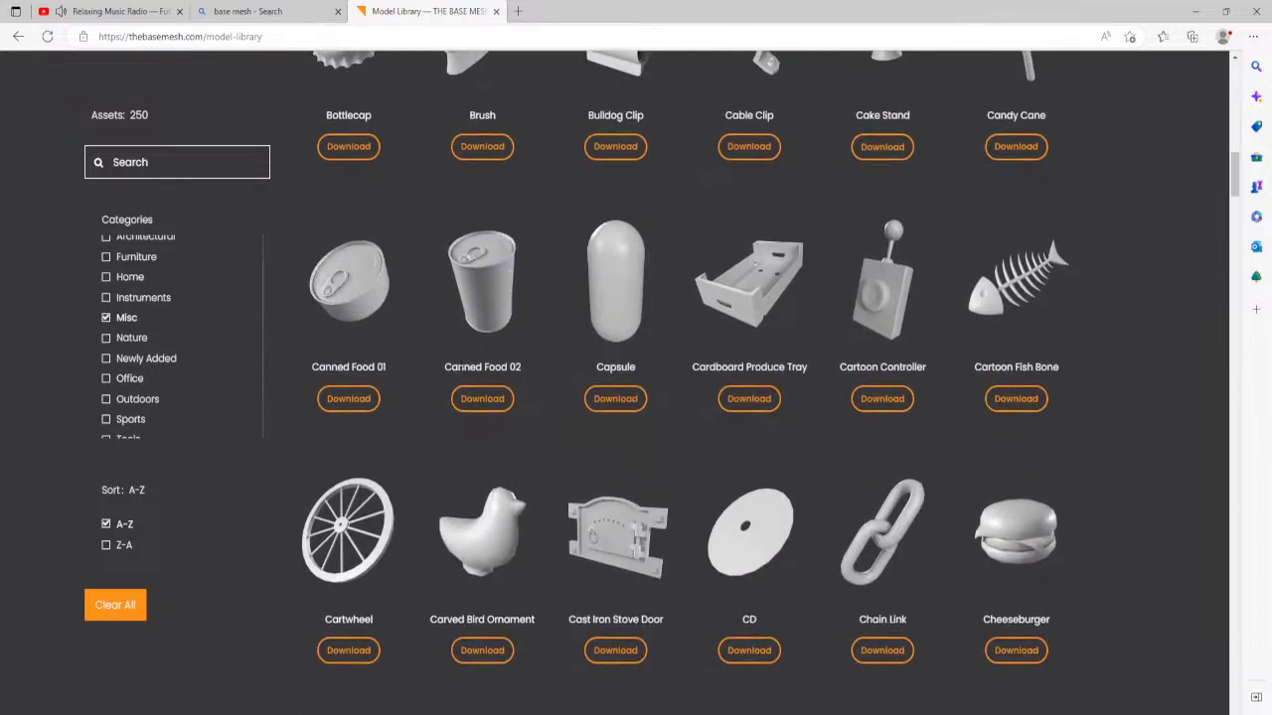
pyautogui.scroll(-2, 1156, 395)
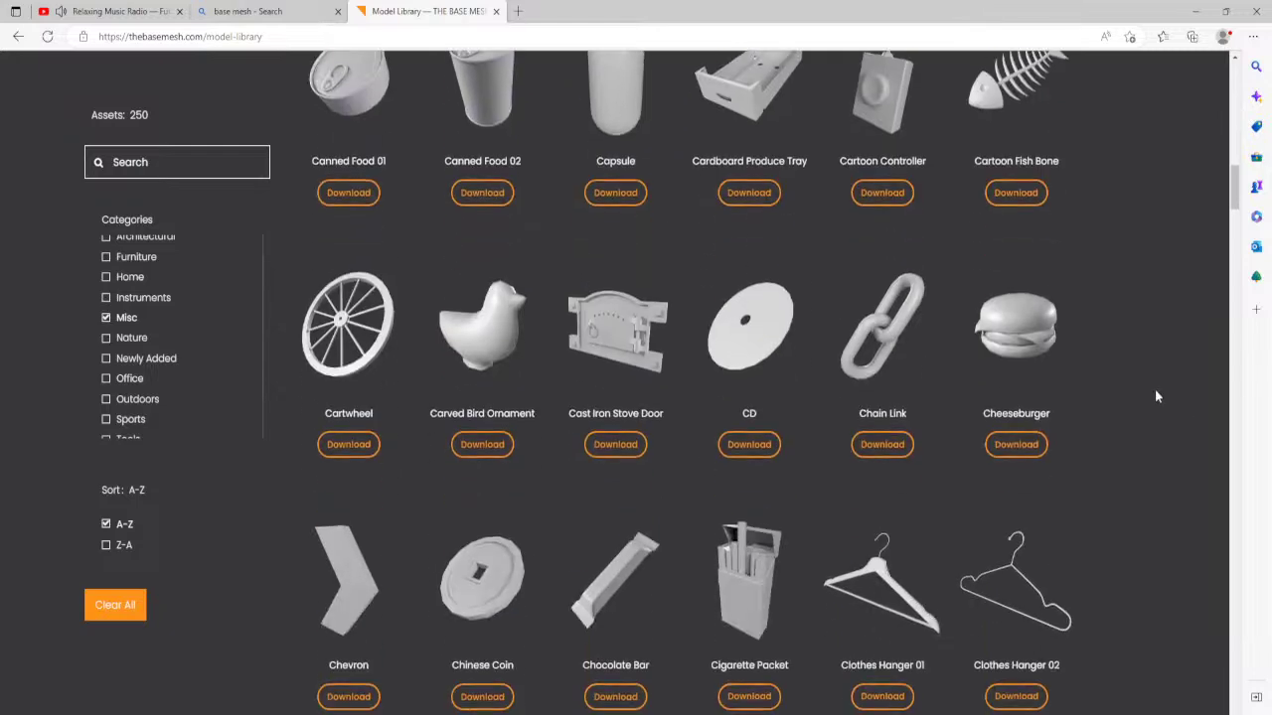
pyautogui.scroll(-3, 1155, 413)
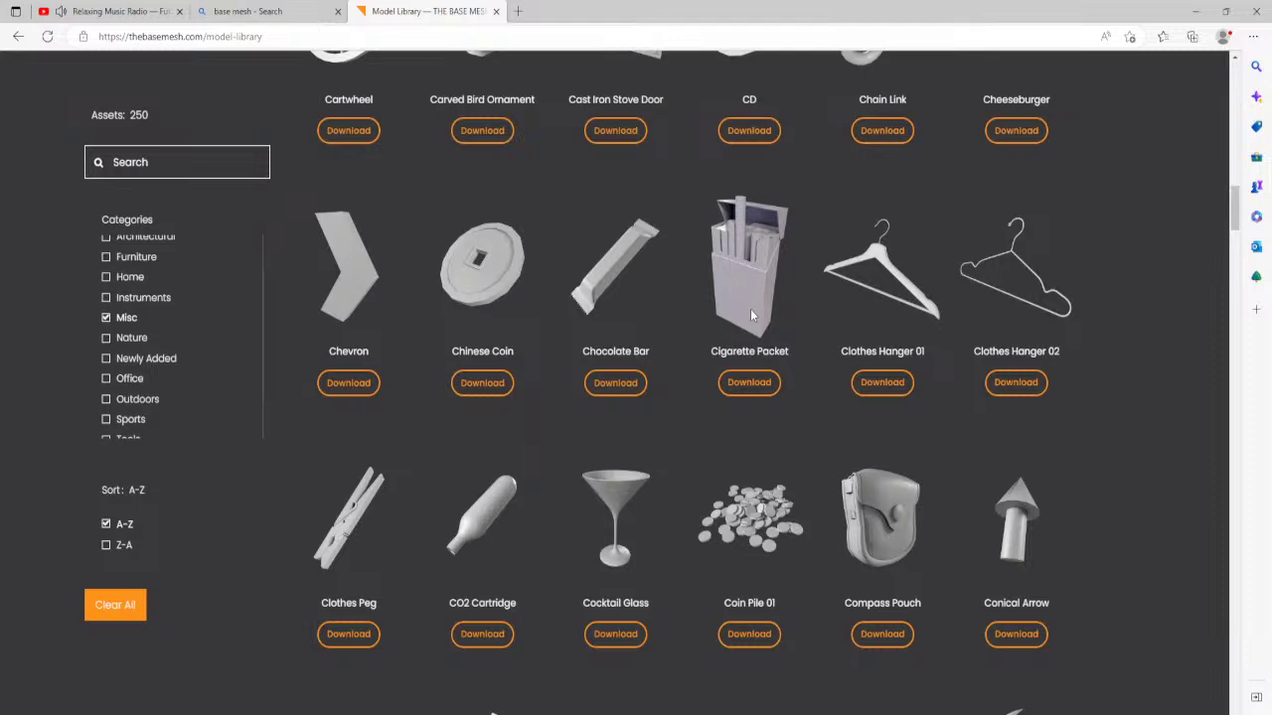
# Find the Gas Canister model further down the Misc assets and download it.
pyautogui.scroll(-4, 1157, 469)
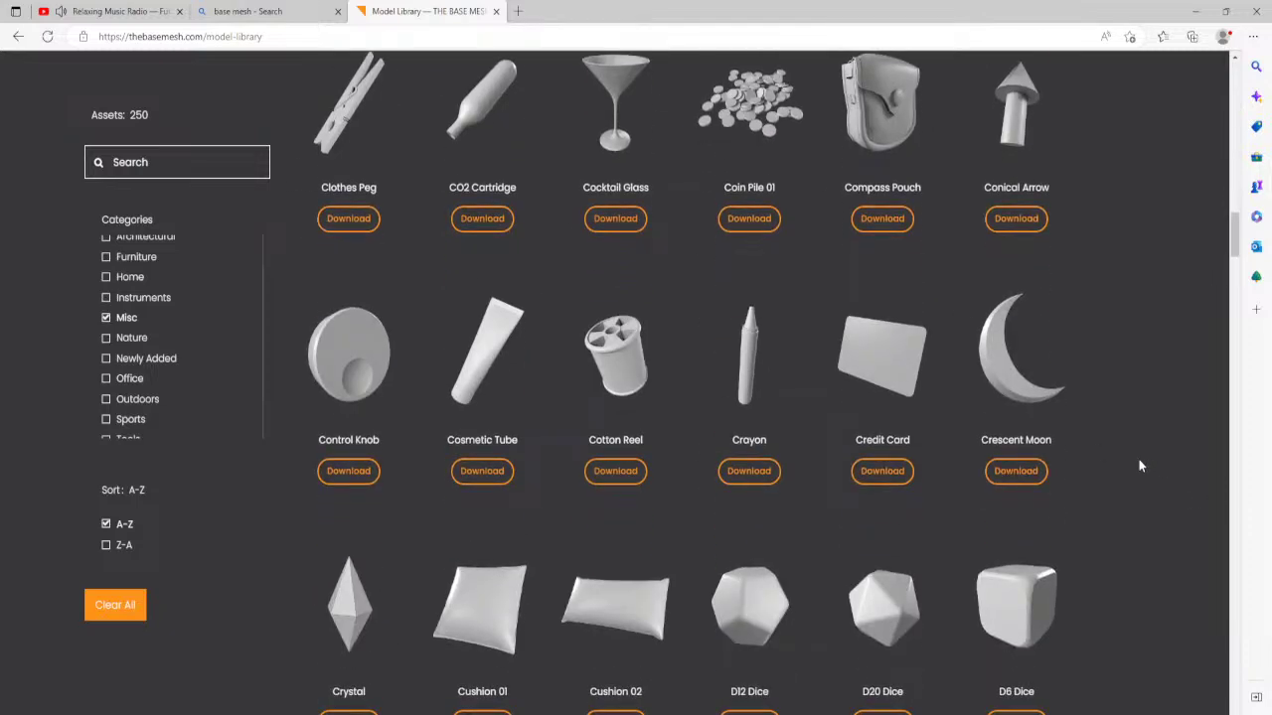
pyautogui.scroll(-2, 1139, 464)
pyautogui.scroll(-6, 1137, 464)
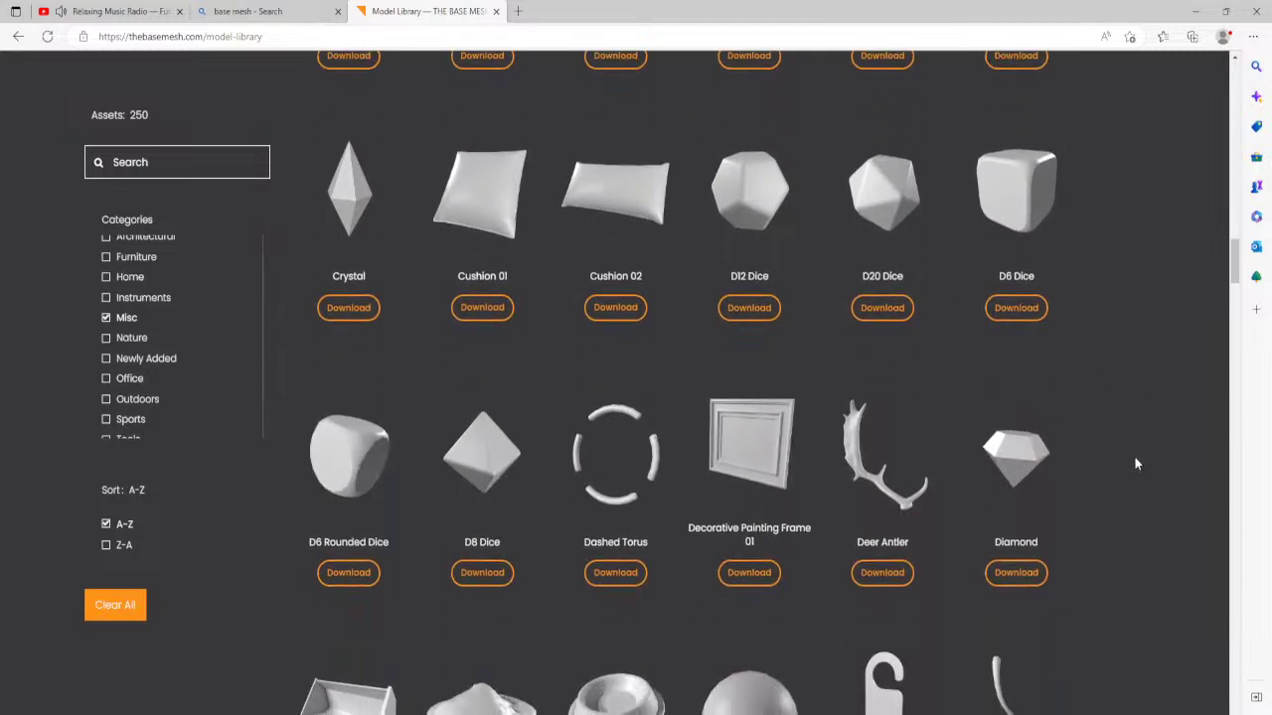
pyautogui.scroll(-2, 1138, 464)
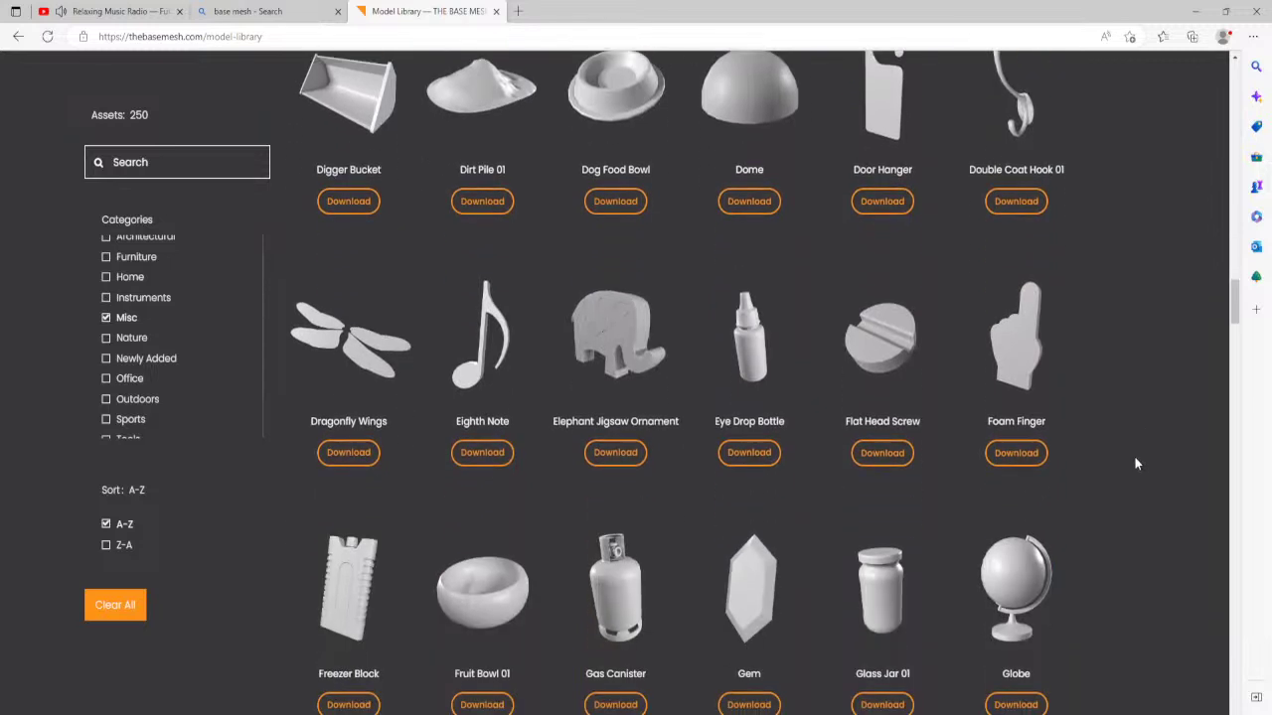
pyautogui.scroll(-2, 1137, 463)
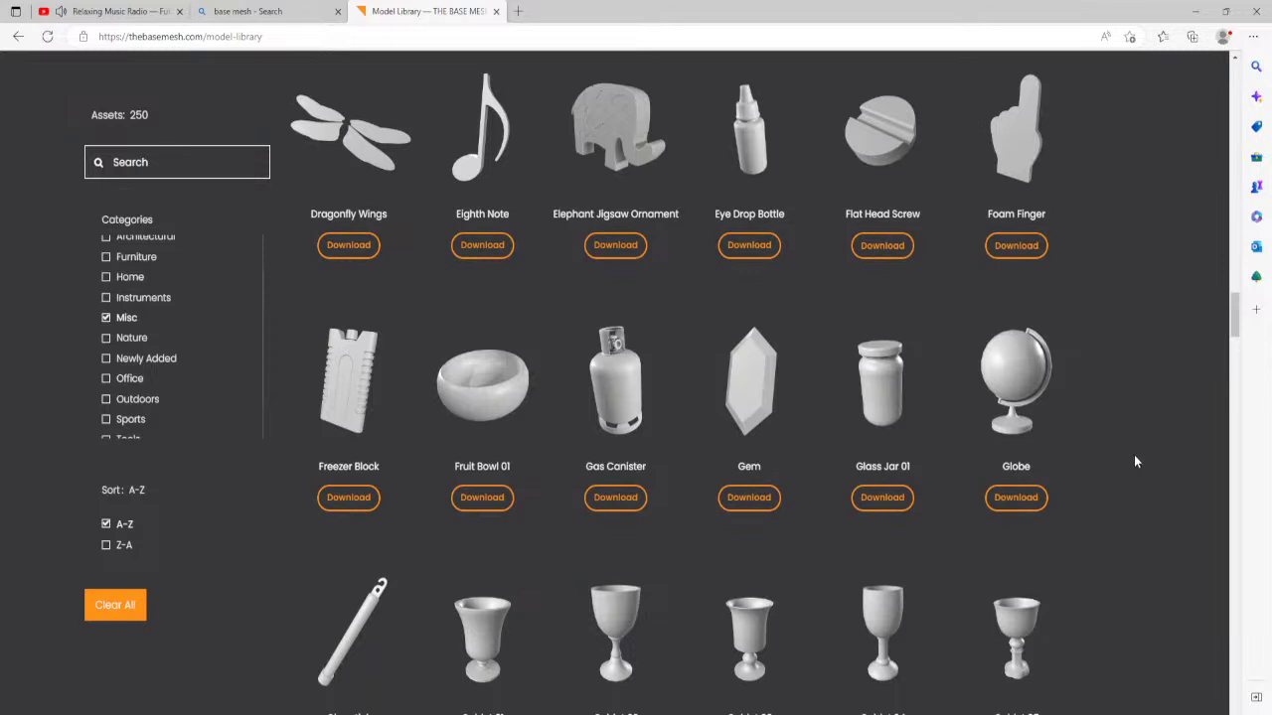
pyautogui.scroll(-1, 1136, 462)
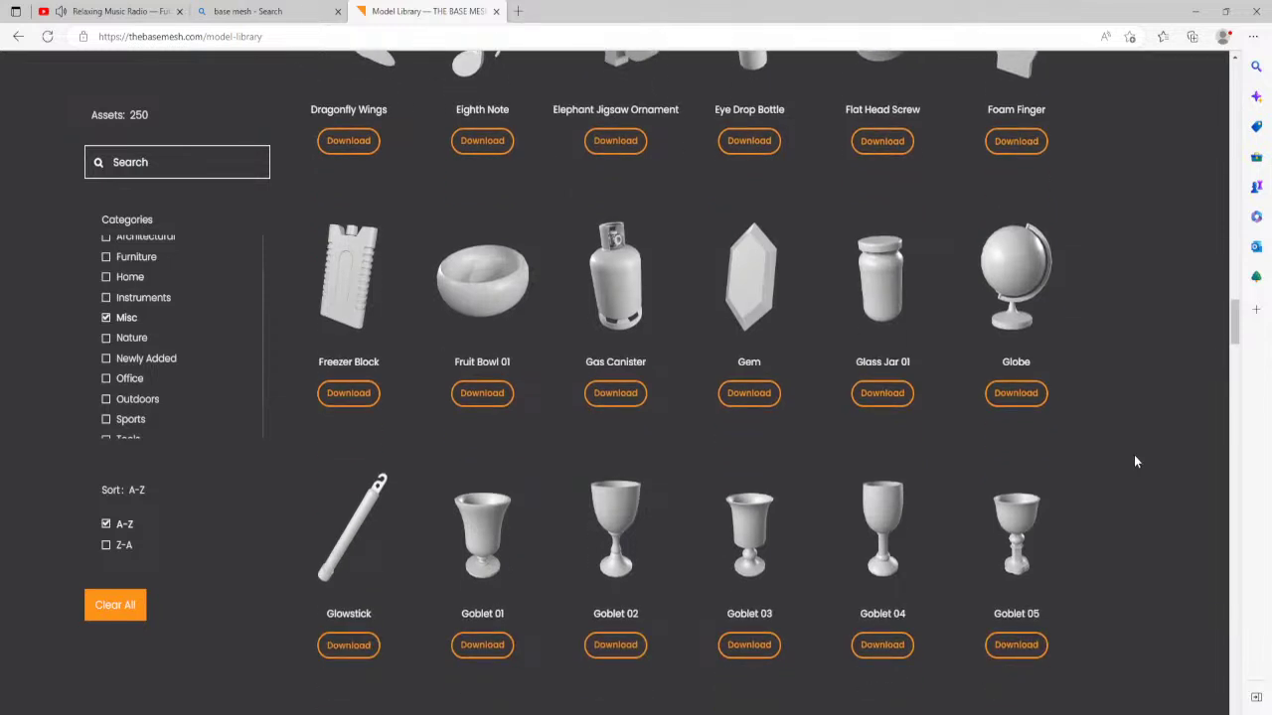
pyautogui.click(615, 394)
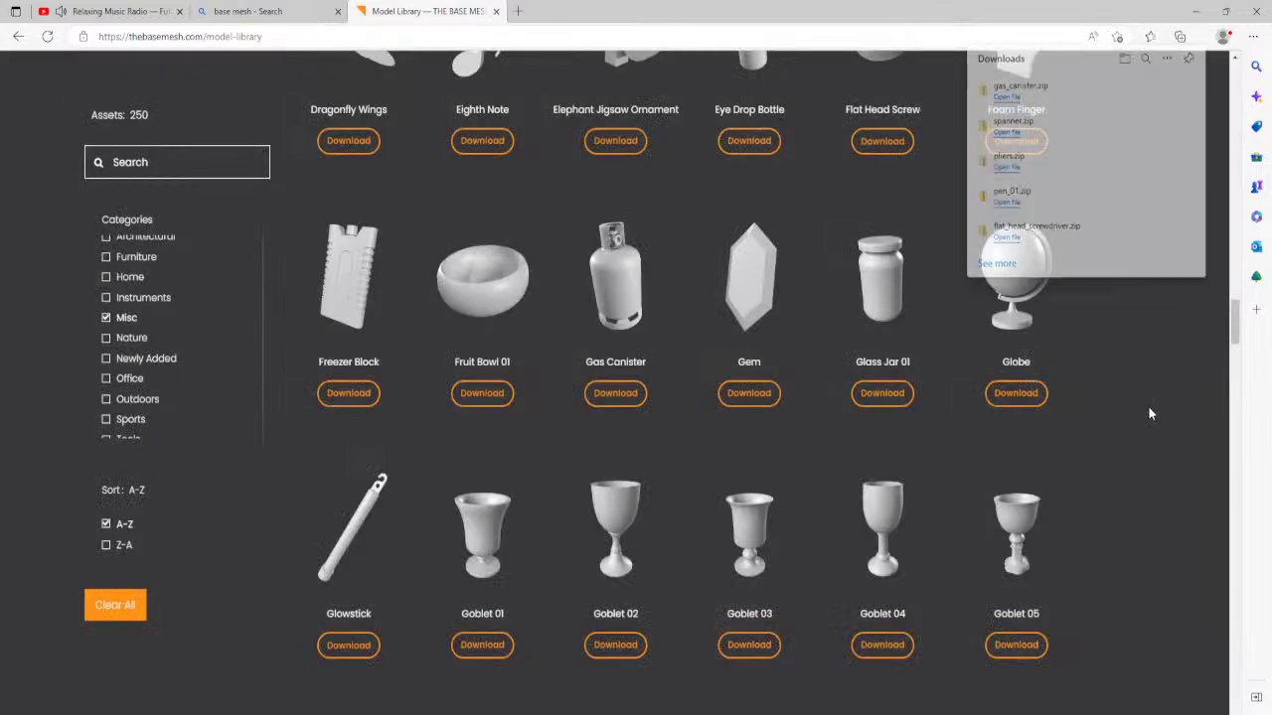
# Find the Military Crate 01 model further down the Misc assets and download it.
pyautogui.scroll(-2, 1145, 409)
pyautogui.scroll(-6, 1140, 412)
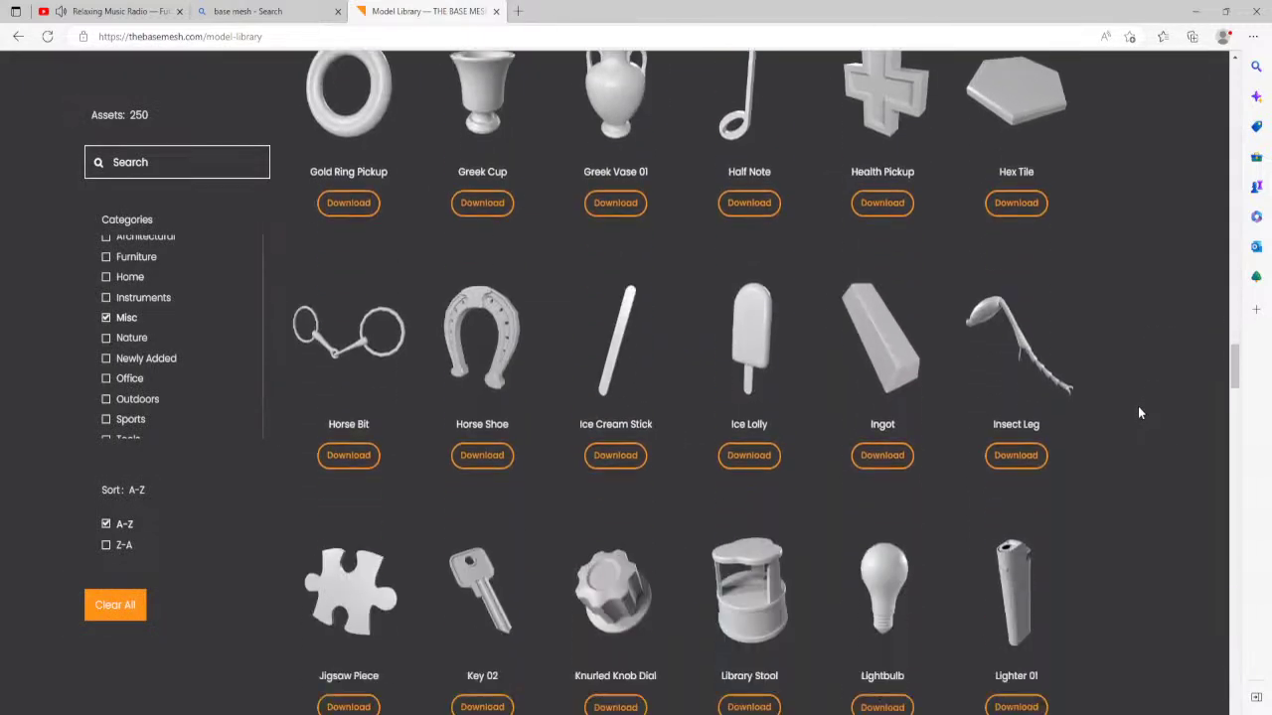
pyautogui.scroll(-1, 1140, 413)
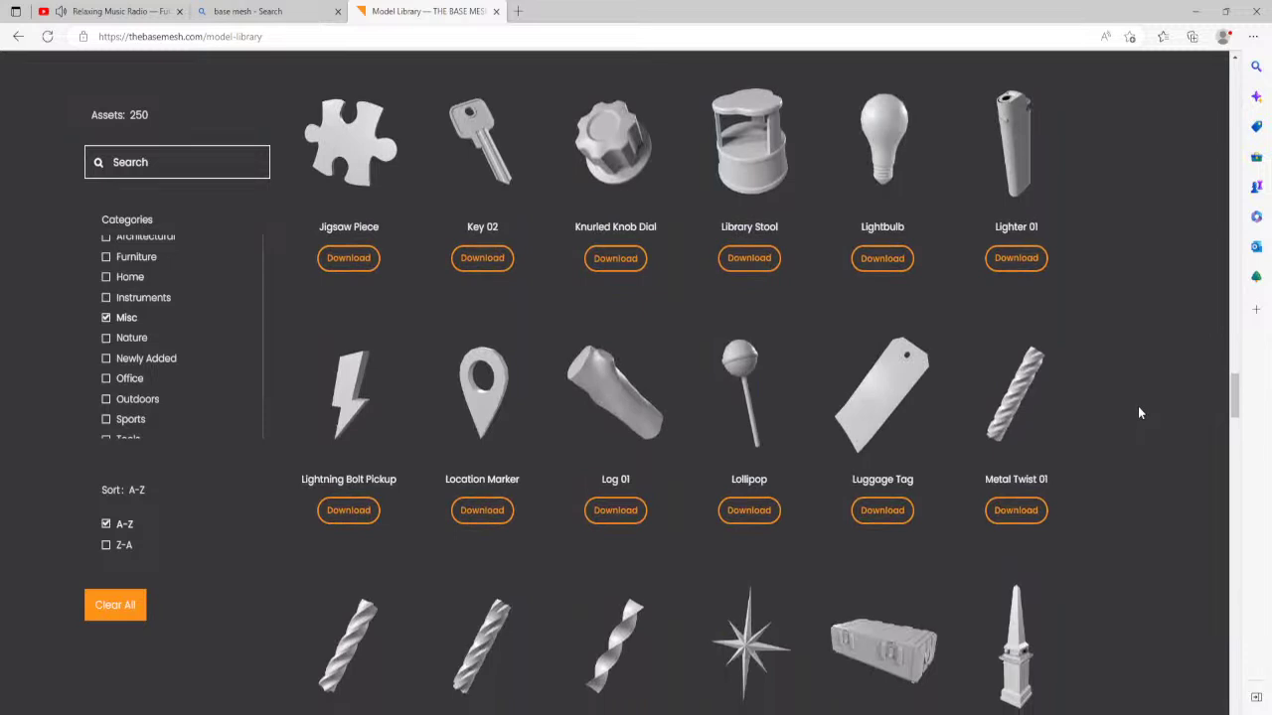
pyautogui.scroll(-2, 1140, 413)
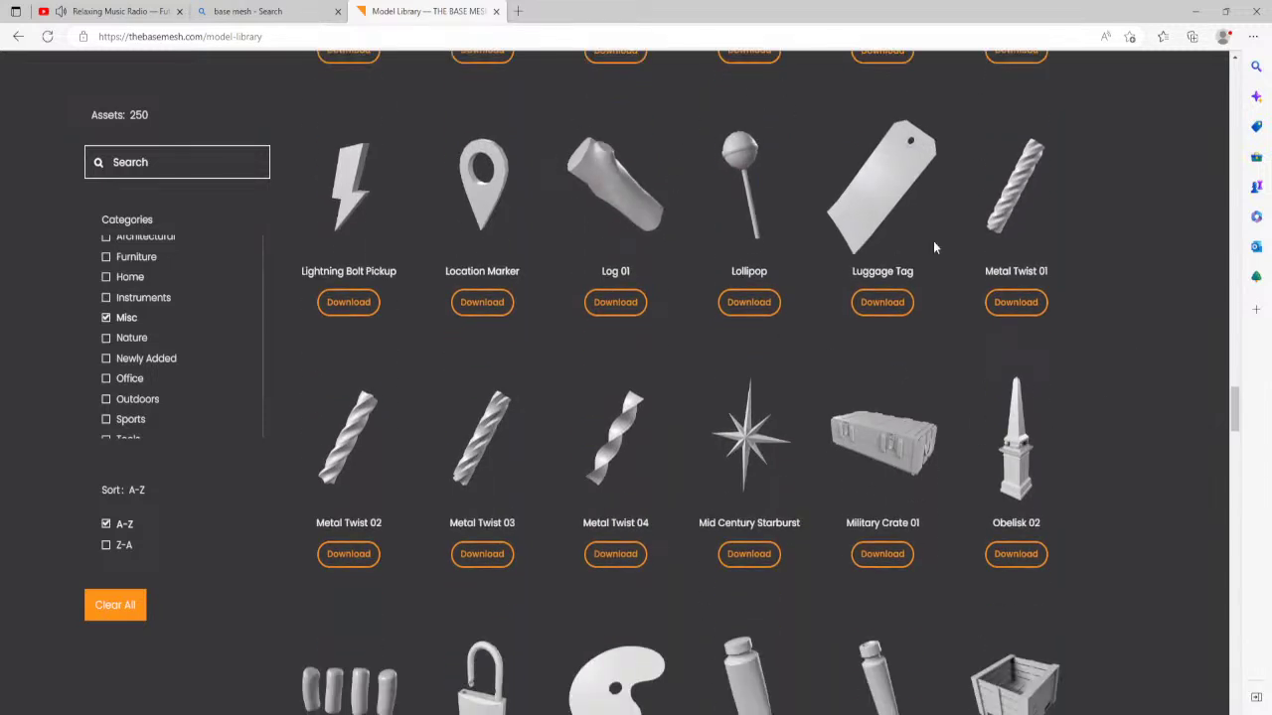
pyautogui.scroll(-2, 1106, 409)
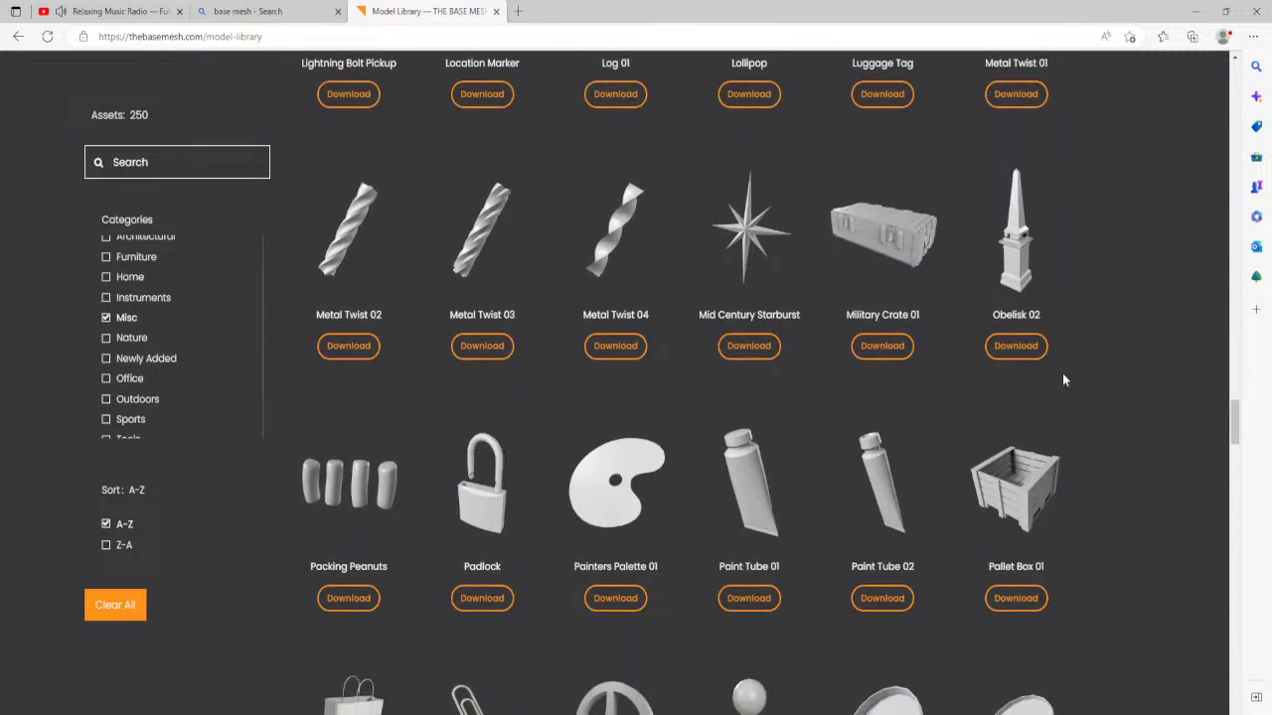
pyautogui.click(883, 346)
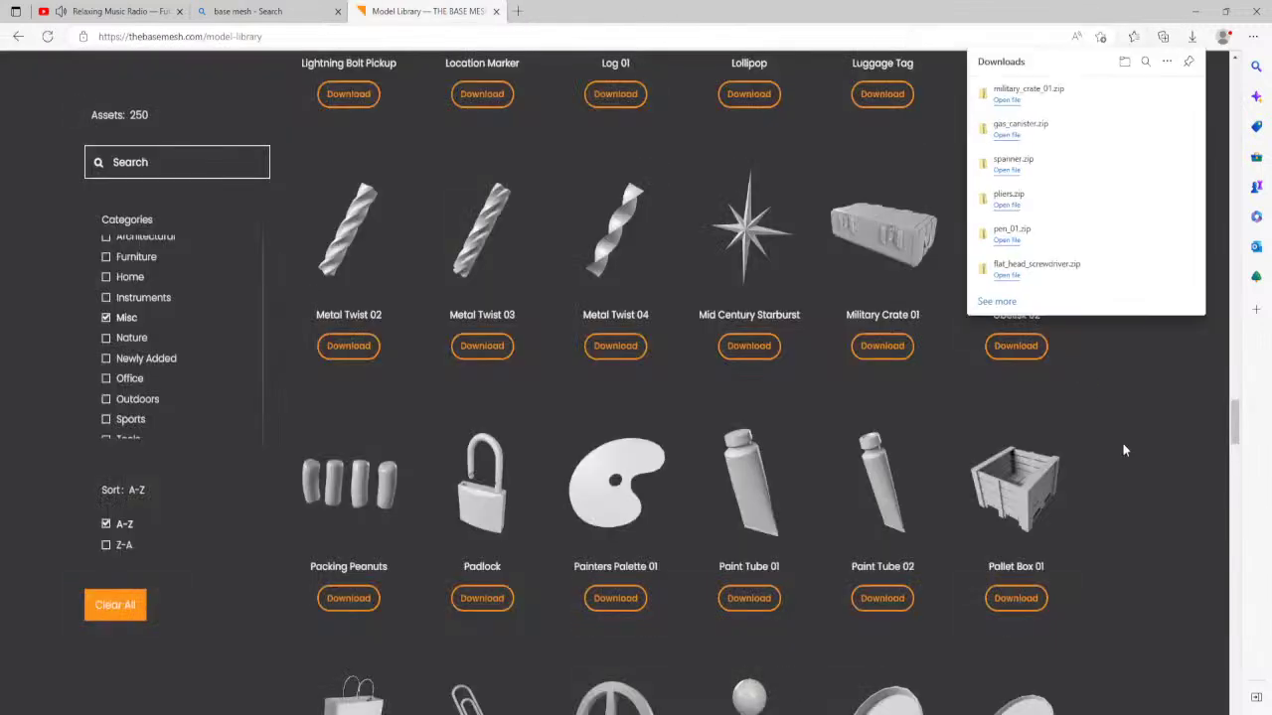
# Look through the remaining Misc assets to the end of the list for more hideout props.
pyautogui.scroll(-2, 1143, 456)
pyautogui.scroll(-5, 1143, 457)
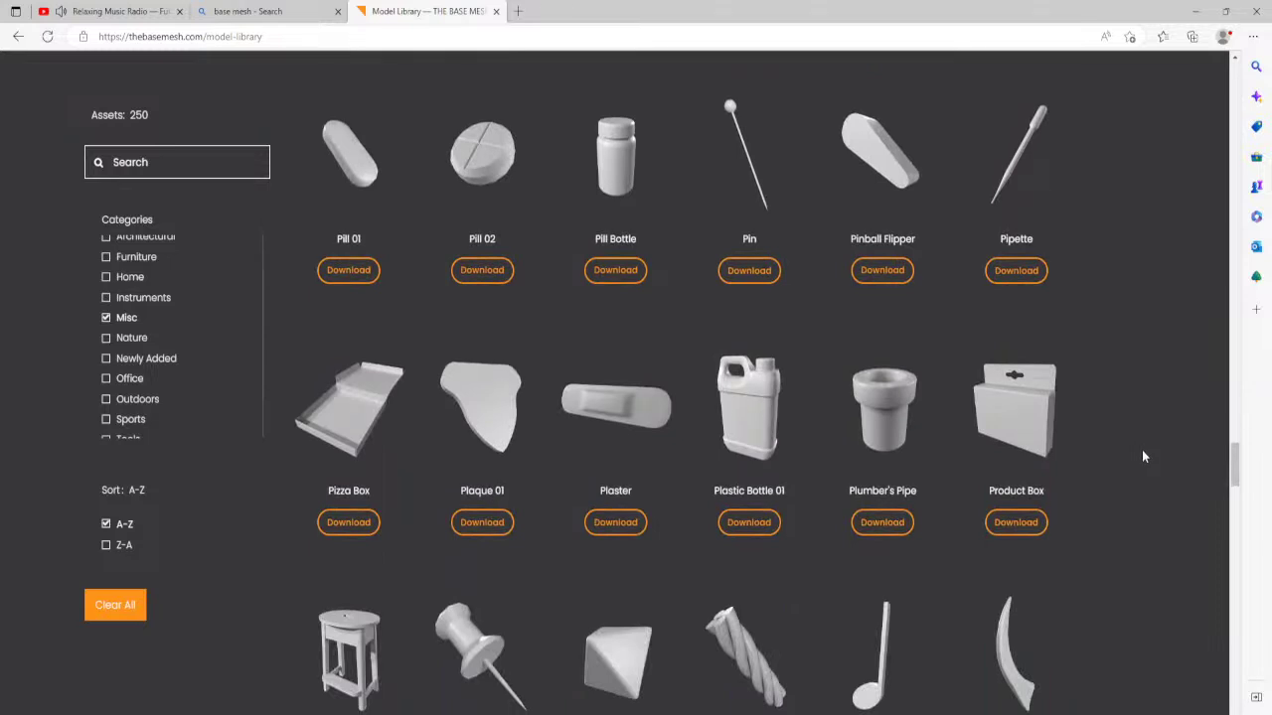
pyautogui.scroll(-1, 1142, 452)
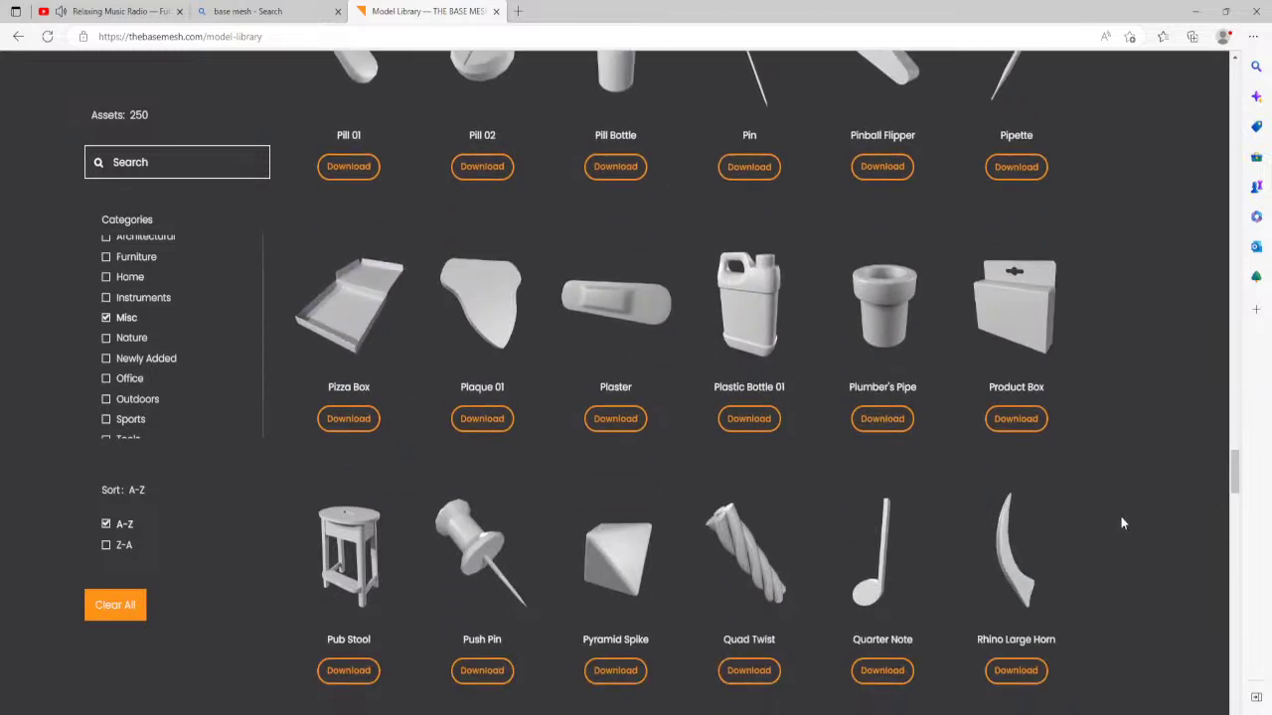
pyautogui.scroll(-4, 1134, 484)
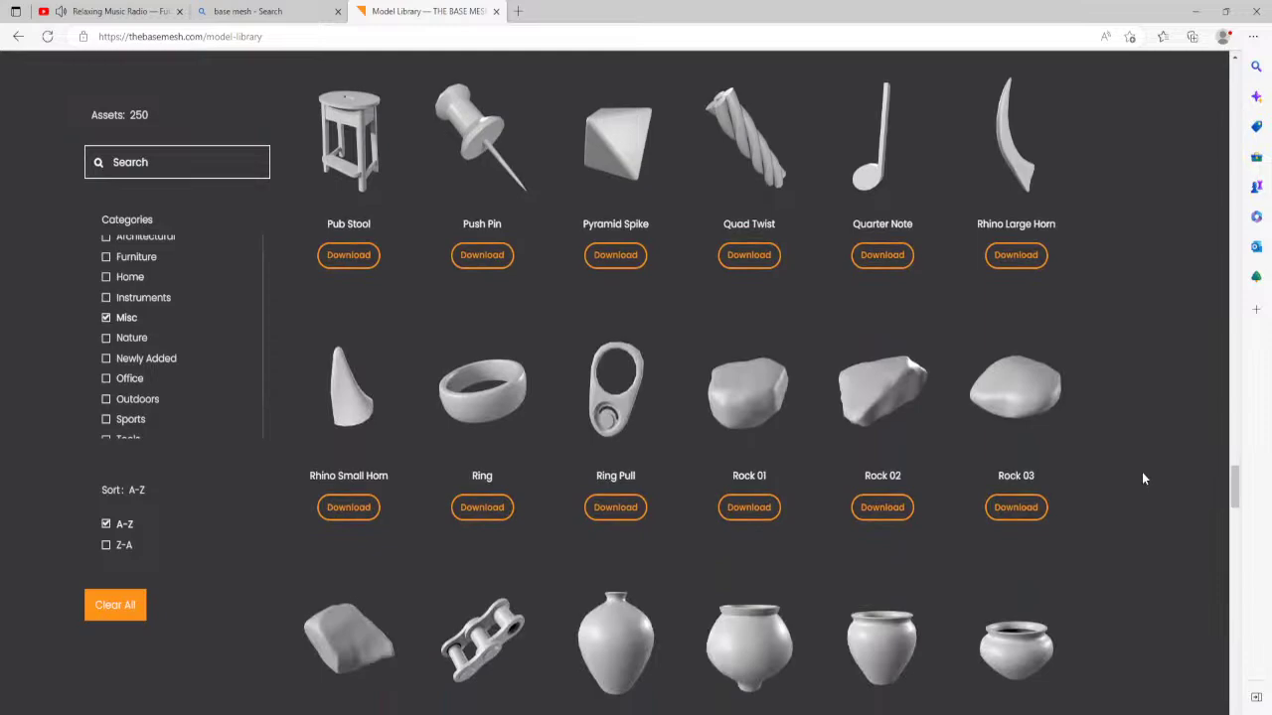
pyautogui.scroll(-7, 1142, 479)
pyautogui.scroll(-10, 1155, 479)
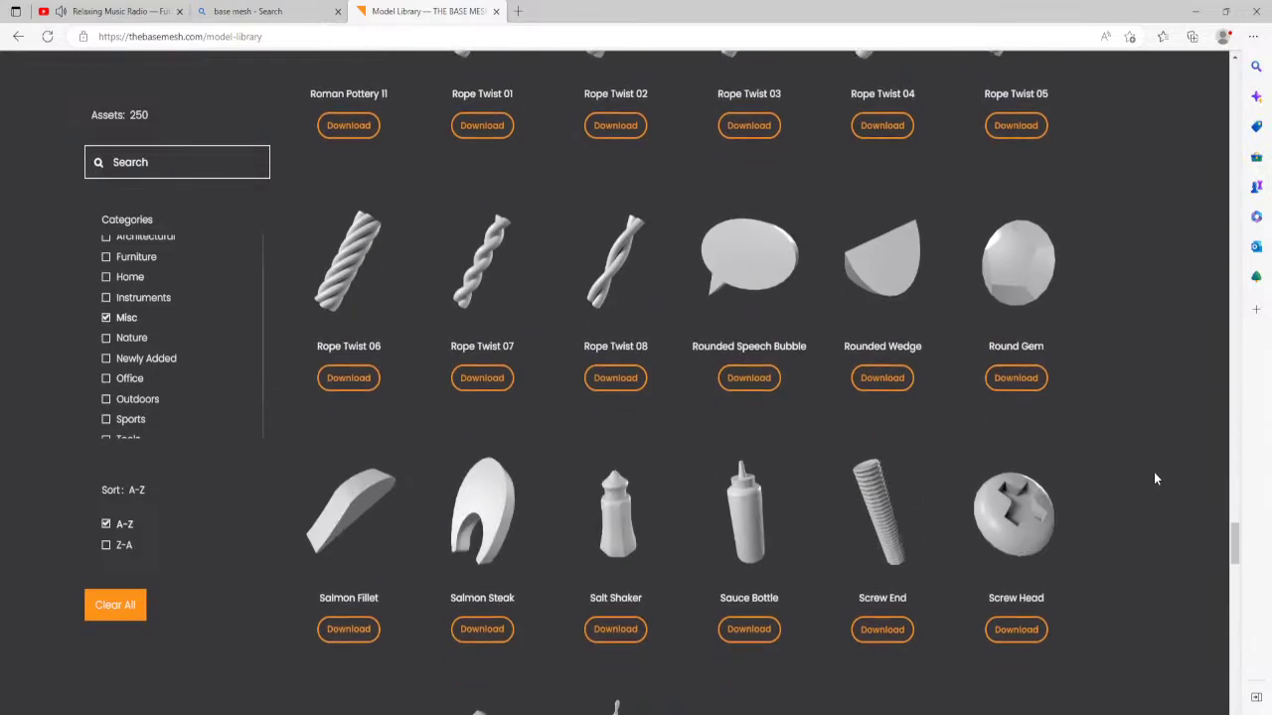
pyautogui.scroll(-3, 1155, 479)
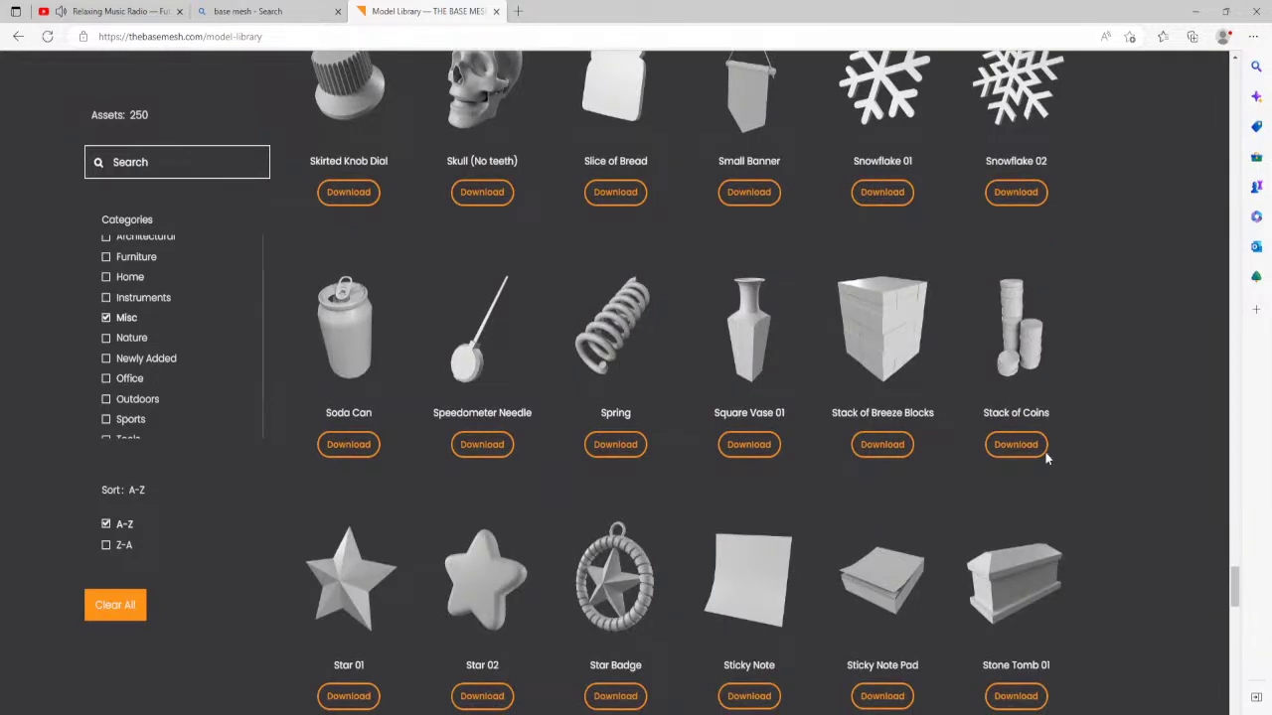
pyautogui.scroll(-2, 1141, 474)
pyautogui.scroll(-8, 1140, 474)
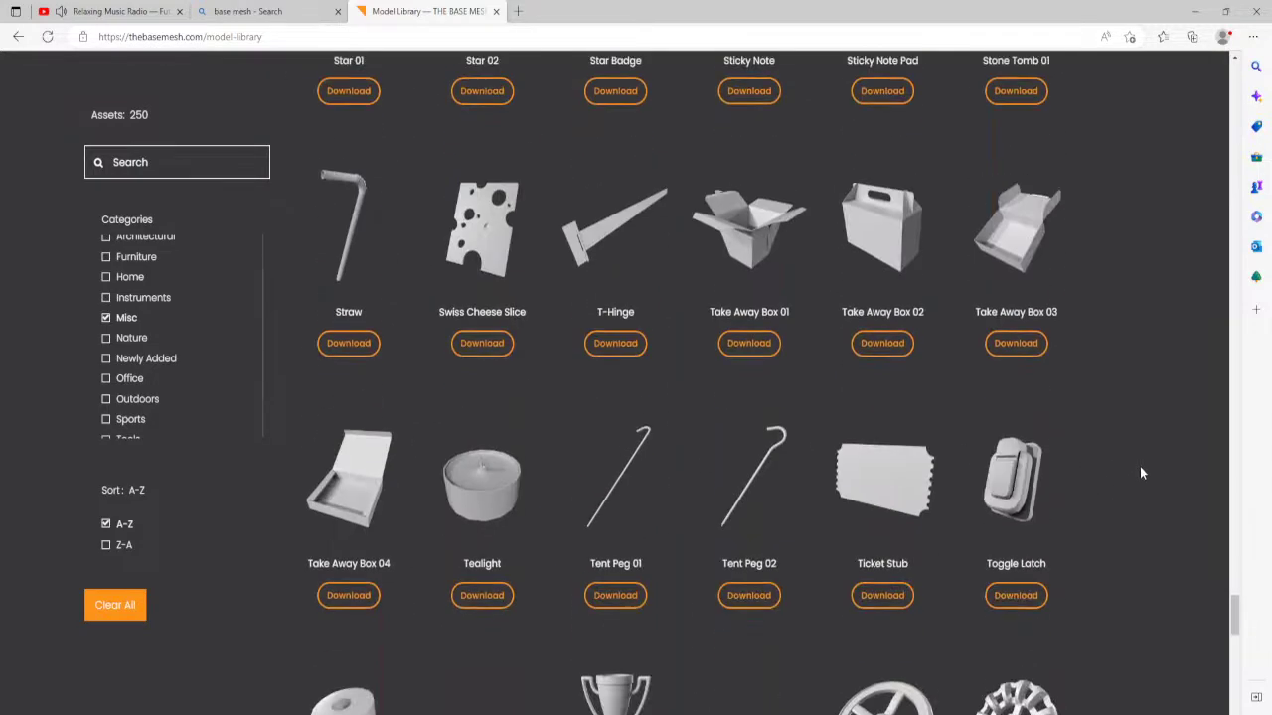
pyautogui.scroll(-3, 1141, 474)
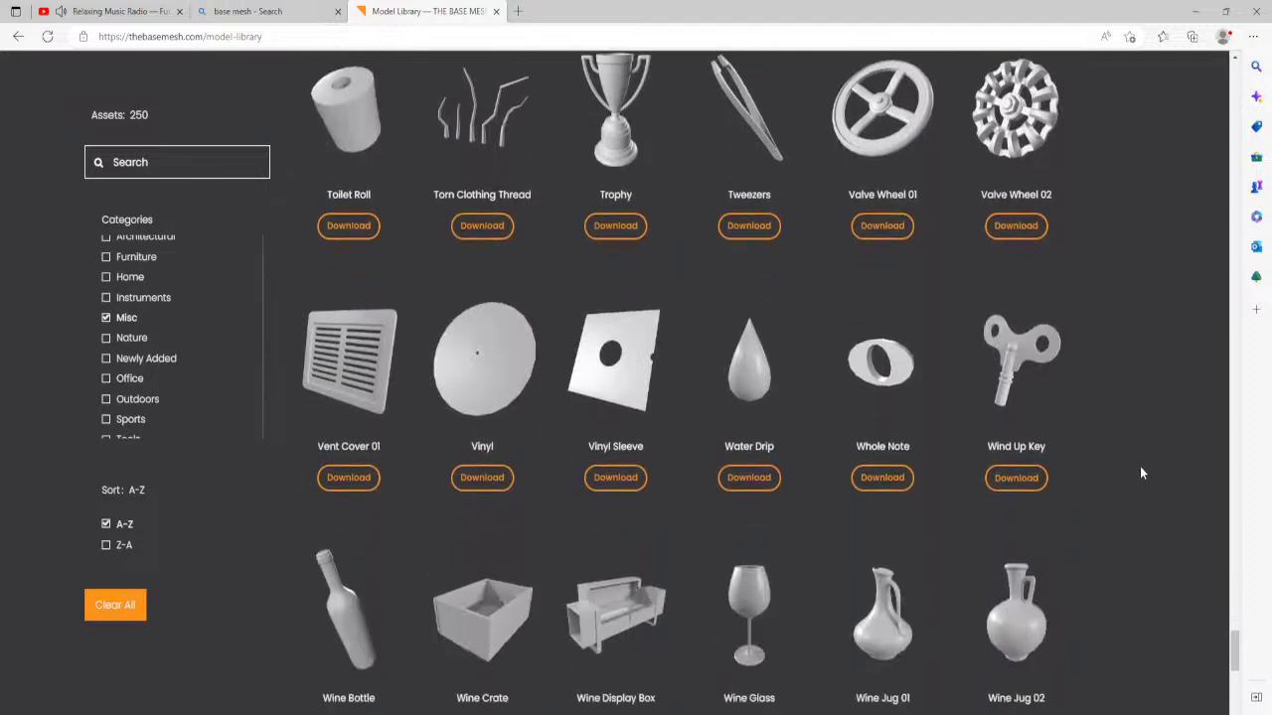
pyautogui.scroll(-4, 1141, 474)
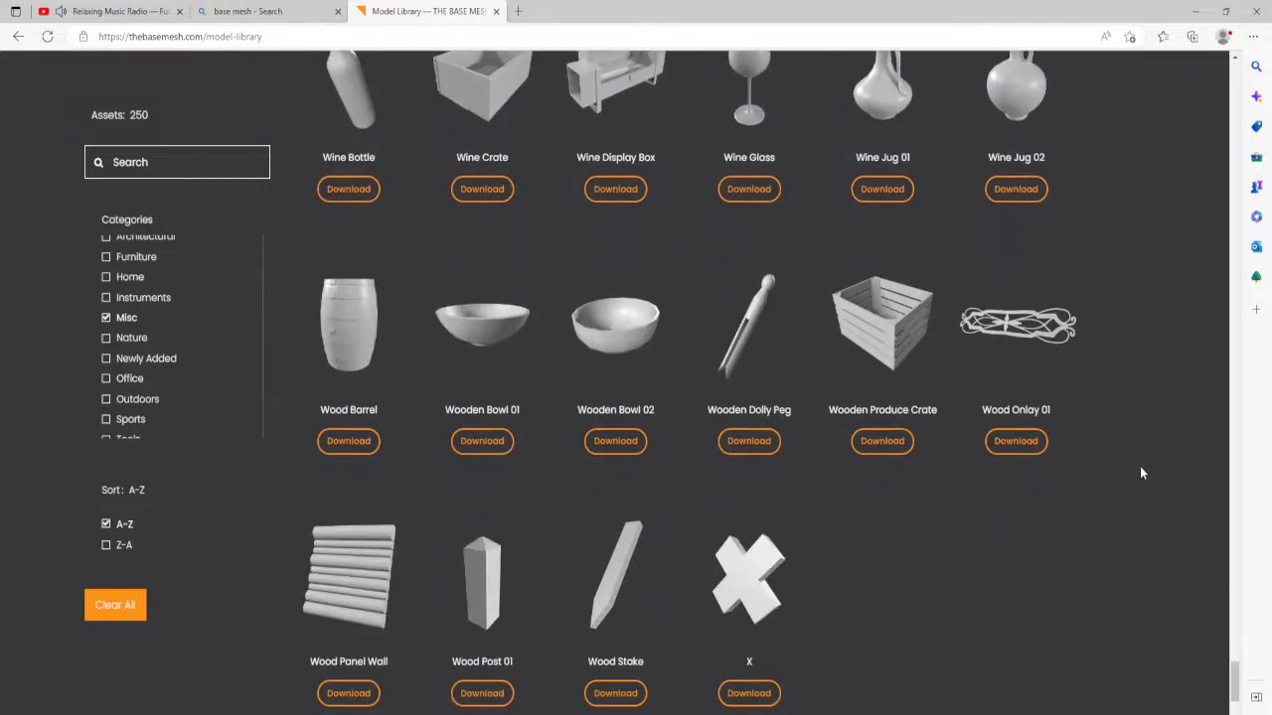
pyautogui.scroll(2, 1141, 474)
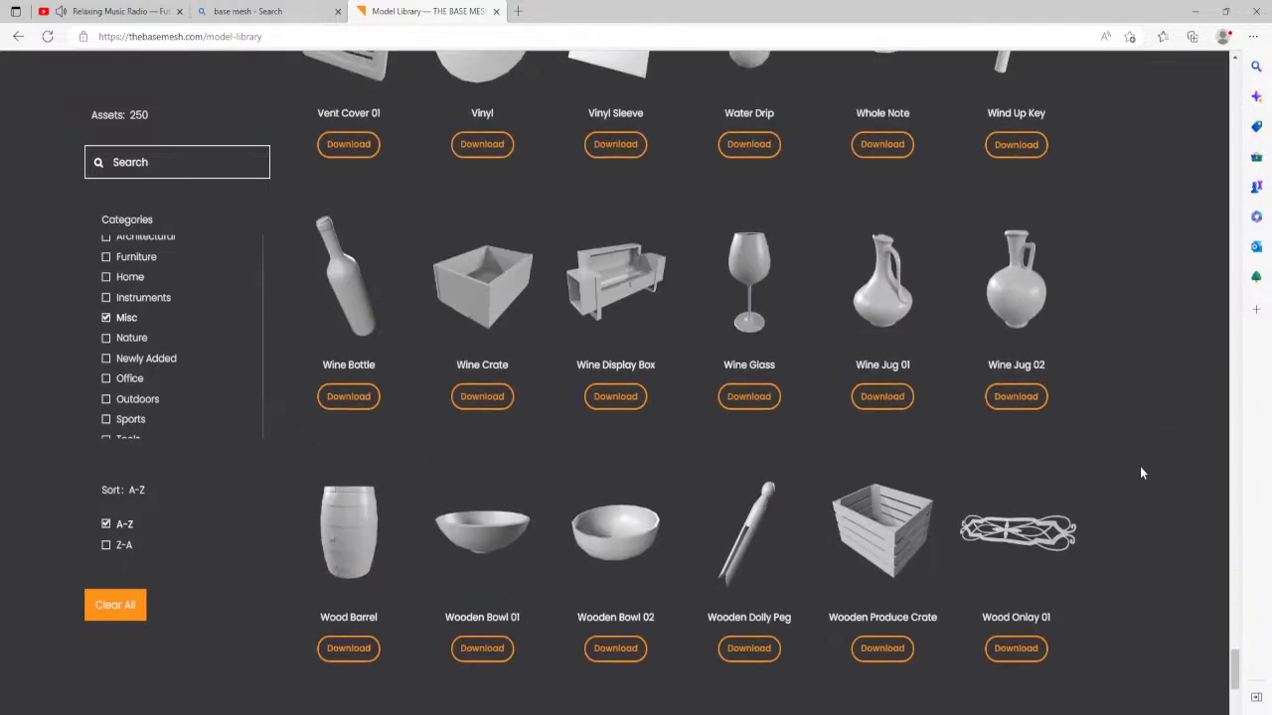
pyautogui.scroll(-3, 1140, 474)
pyautogui.scroll(2, 1140, 474)
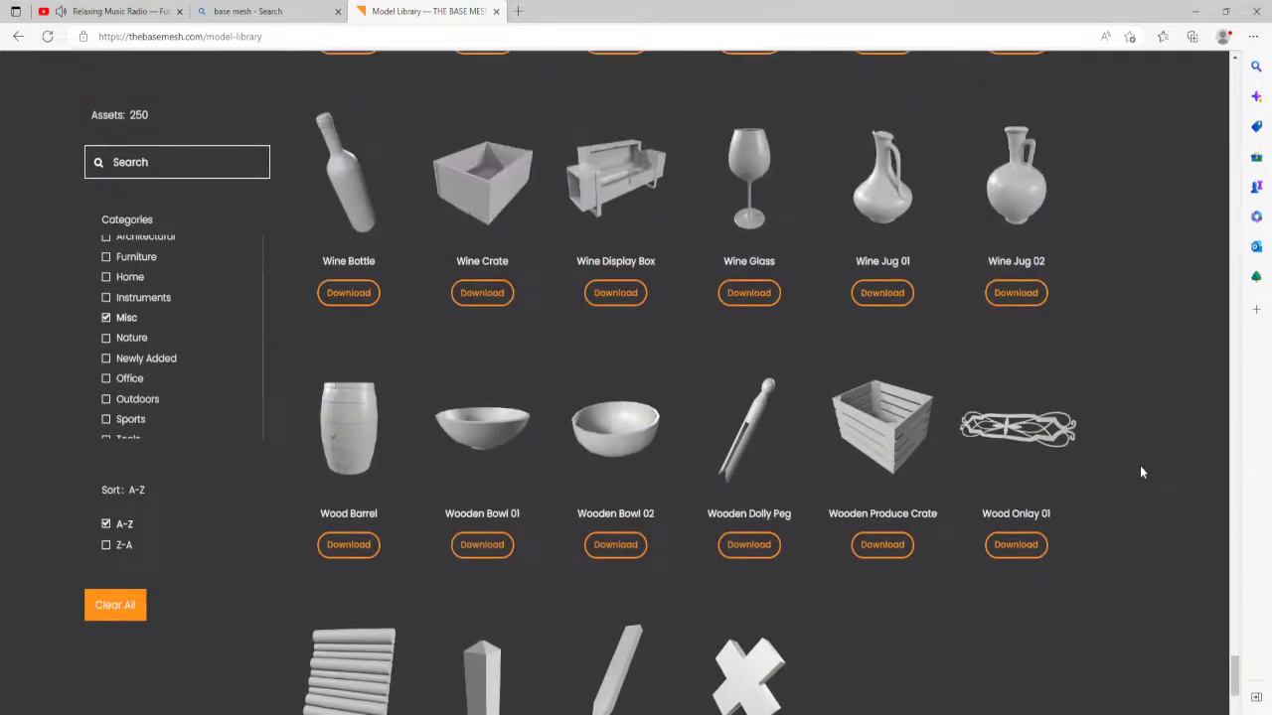
pyautogui.scroll(20, 1140, 474)
pyautogui.scroll(4, 1140, 465)
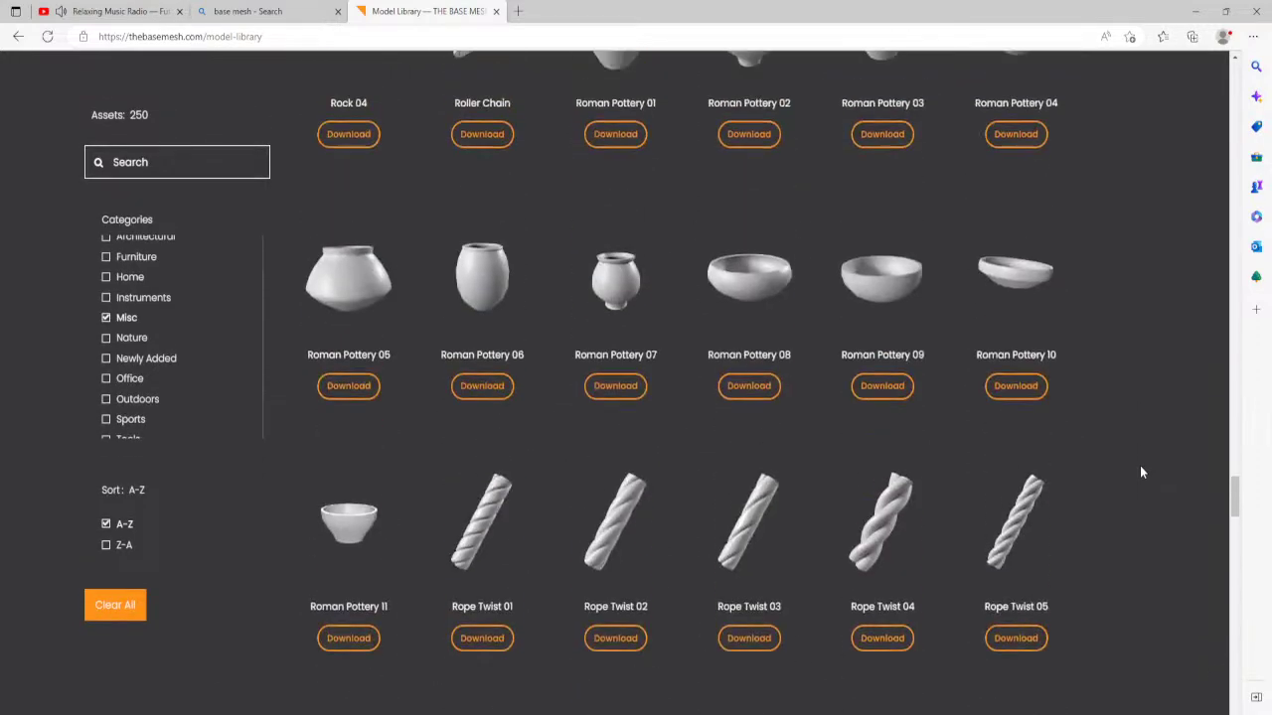
# Replace the Misc filter with the Accessories category and show its first rows of assets.
pyautogui.click(107, 319)
pyautogui.scroll(1, 111, 288)
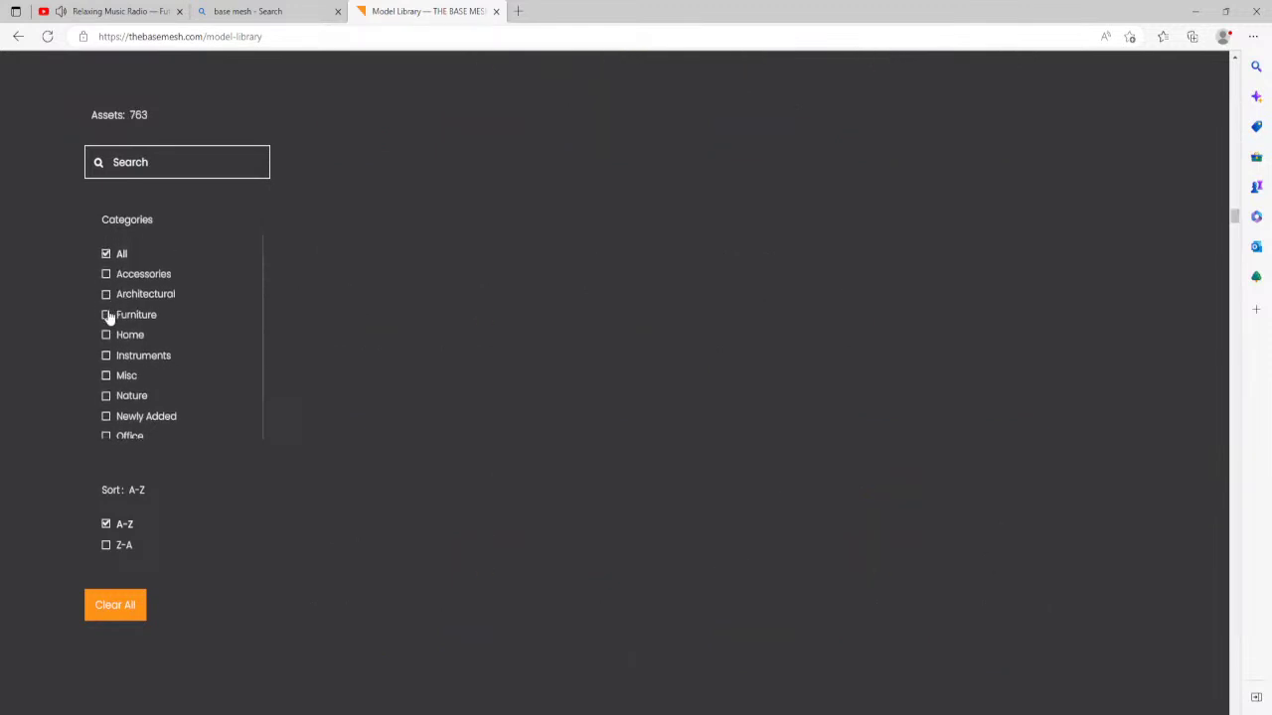
pyautogui.click(106, 275)
pyautogui.scroll(10, 986, 286)
pyautogui.moveTo(1235, 298); pyautogui.dragTo(1242, 141)
pyautogui.scroll(-5, 1103, 373)
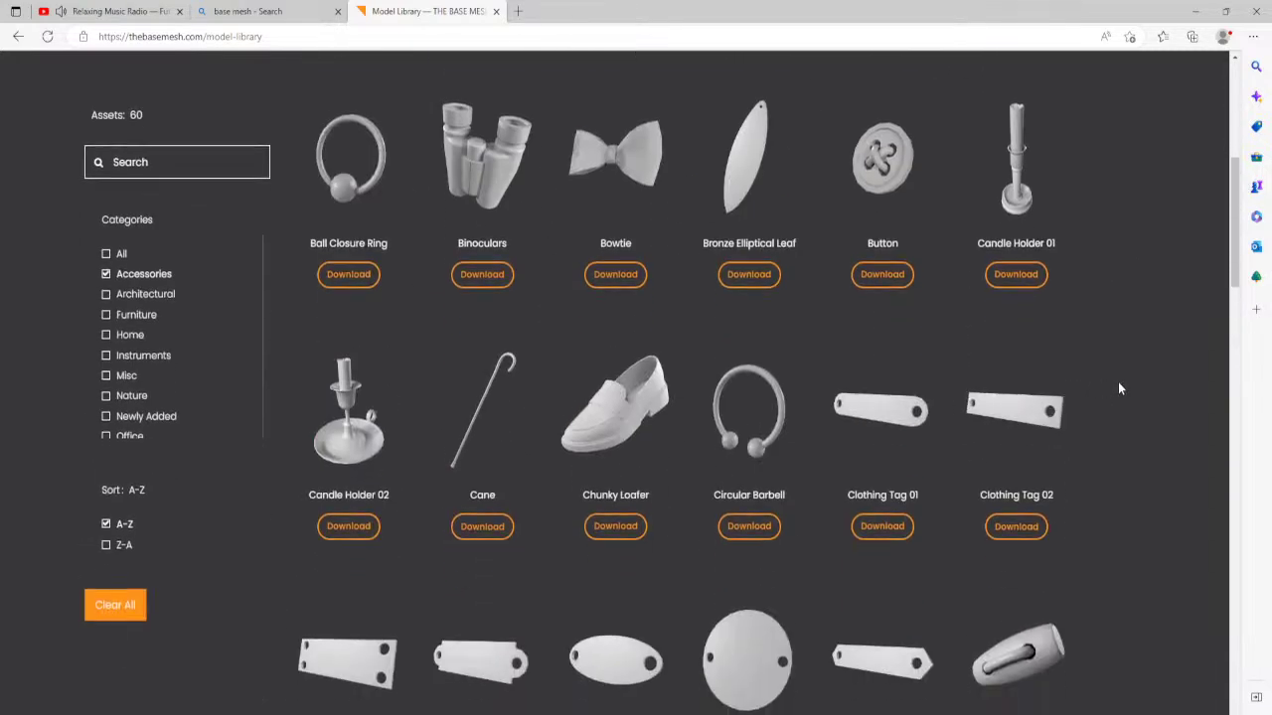
# Find the Lighter 01 model among the Accessories assets and download it.
pyautogui.scroll(-2, 1118, 388)
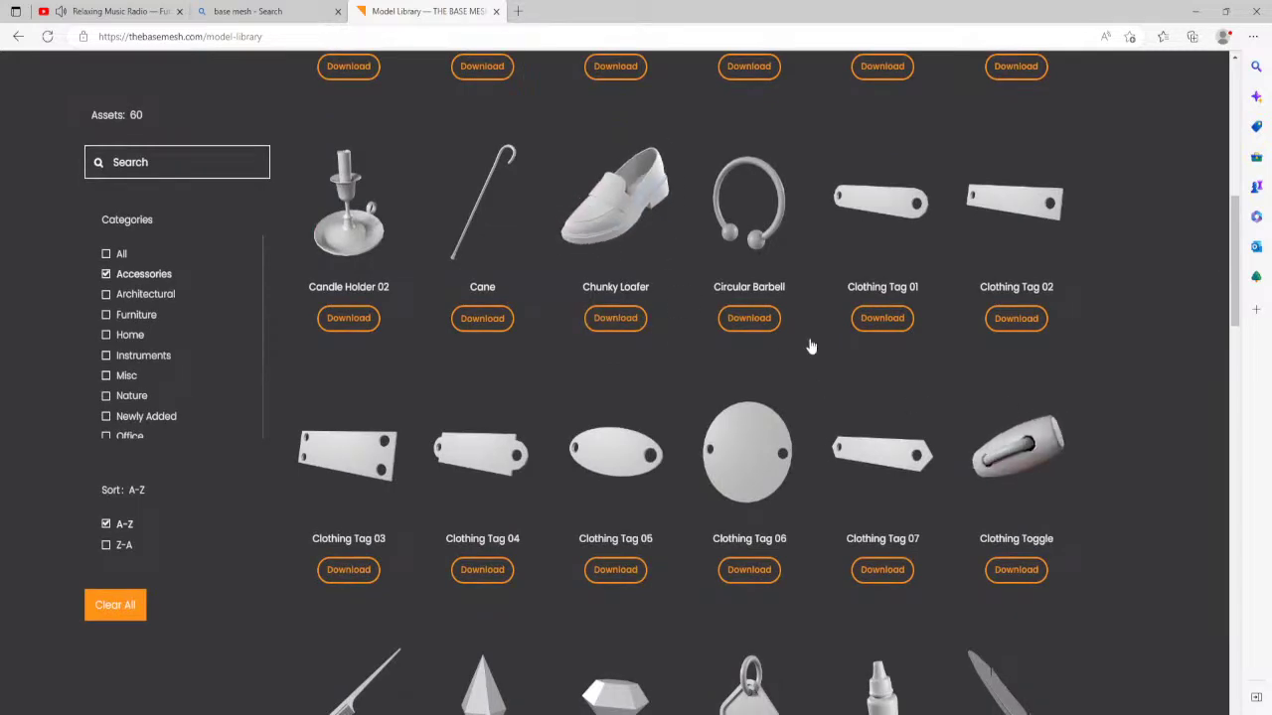
pyautogui.scroll(-6, 1106, 401)
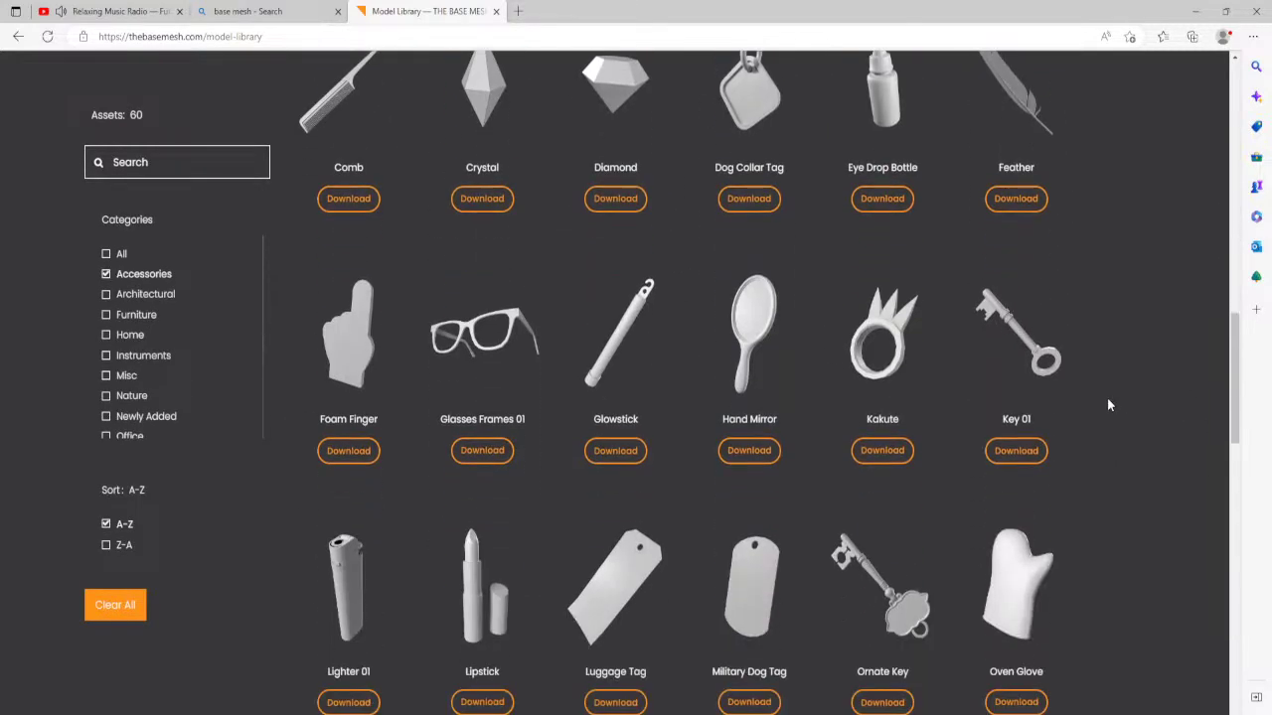
pyautogui.scroll(-2, 1119, 411)
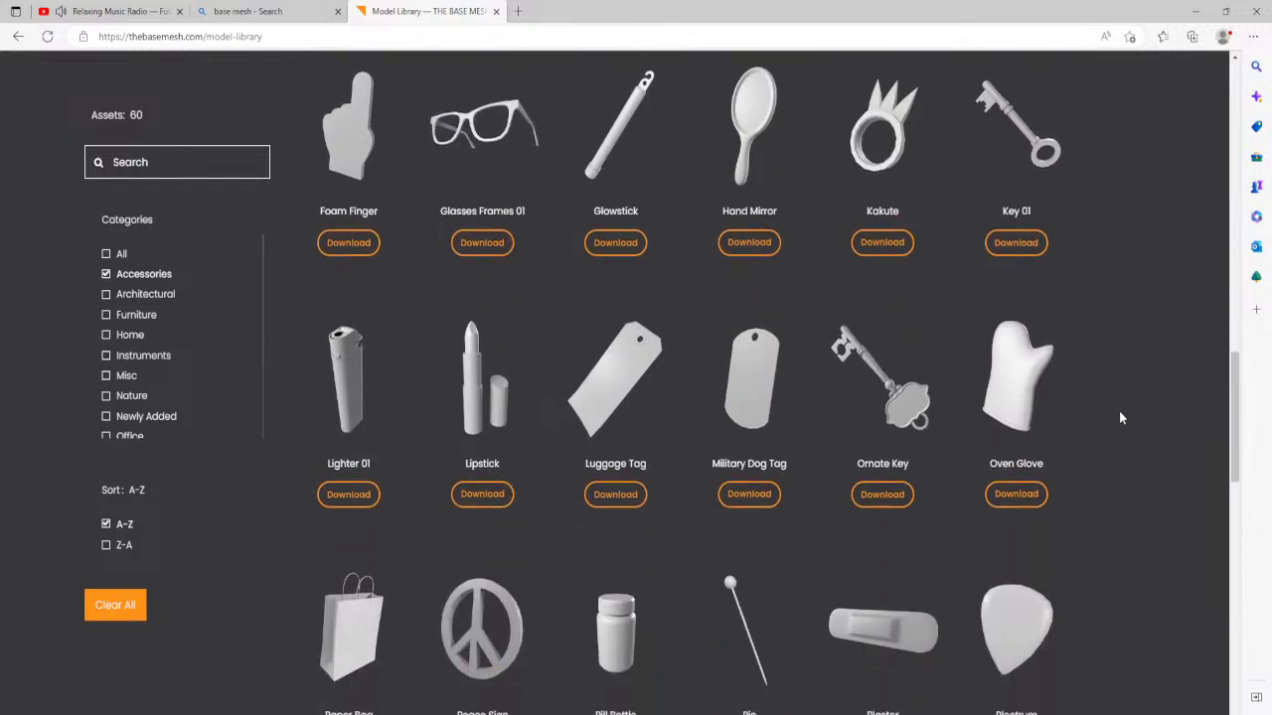
pyautogui.scroll(-1, 1120, 417)
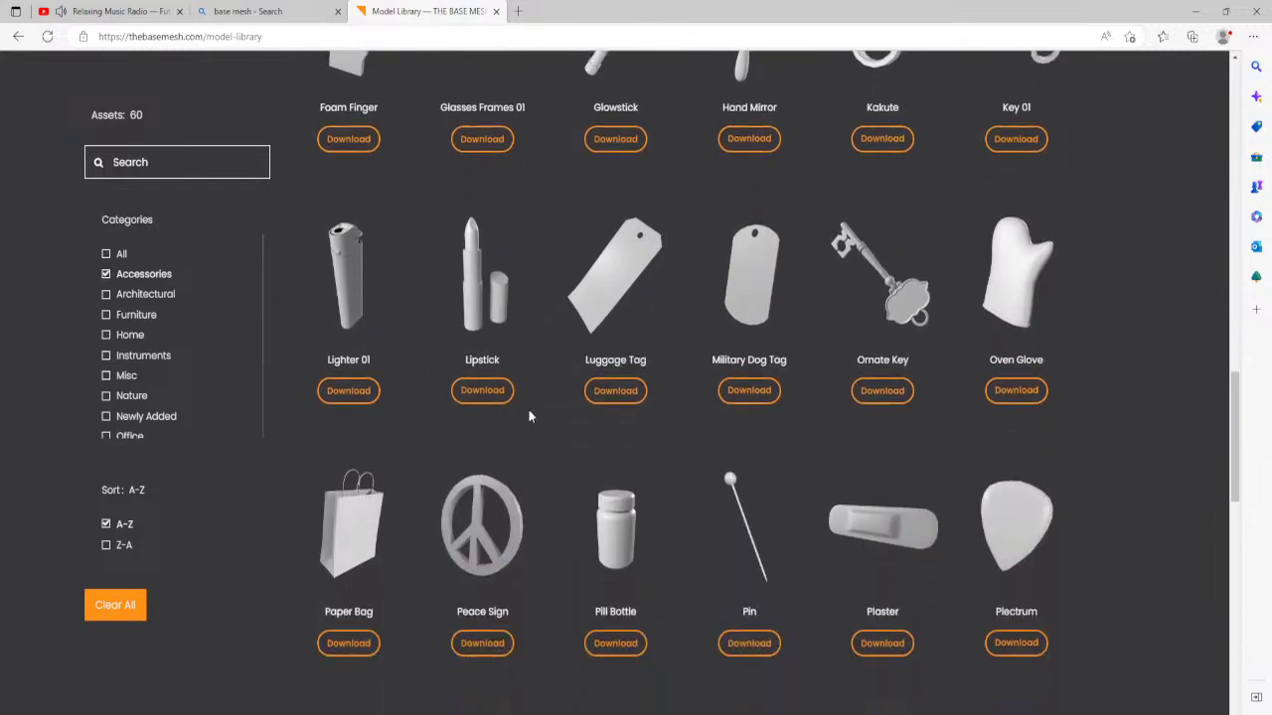
pyautogui.click(343, 390)
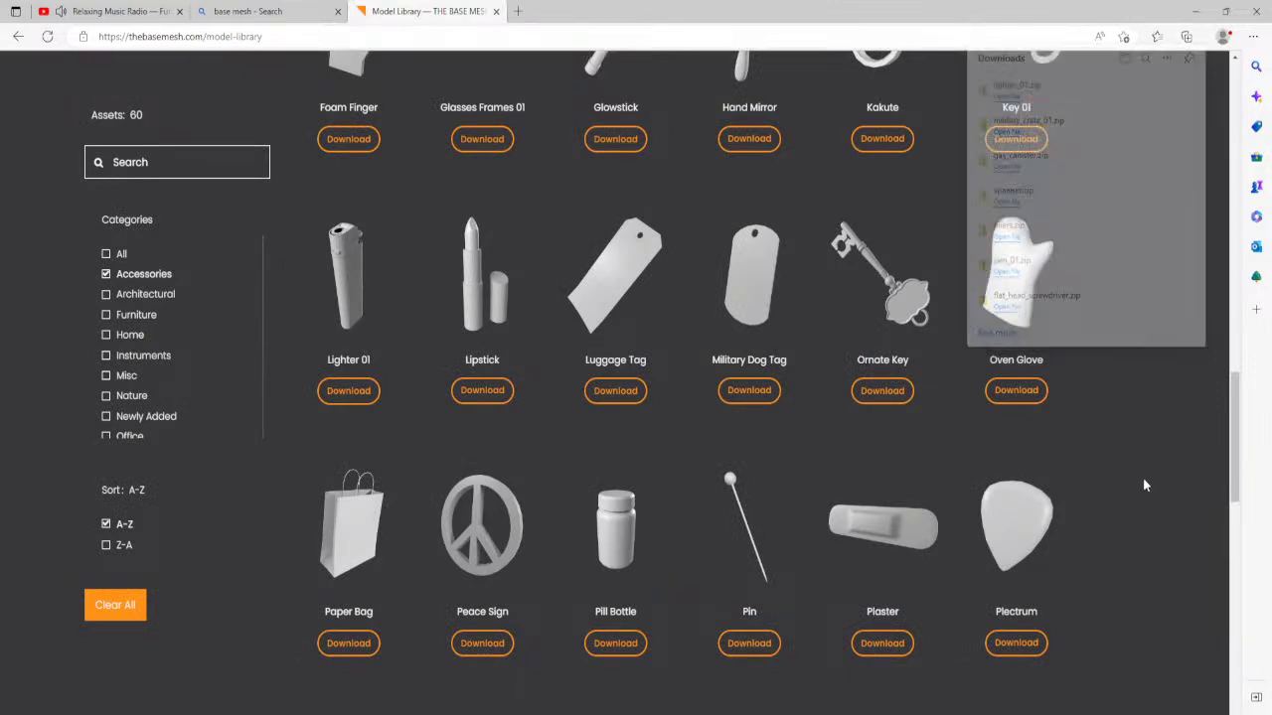
# Look through the remaining Accessories assets for props and close the model library page.
pyautogui.scroll(-4, 1103, 457)
pyautogui.scroll(-3, 1110, 427)
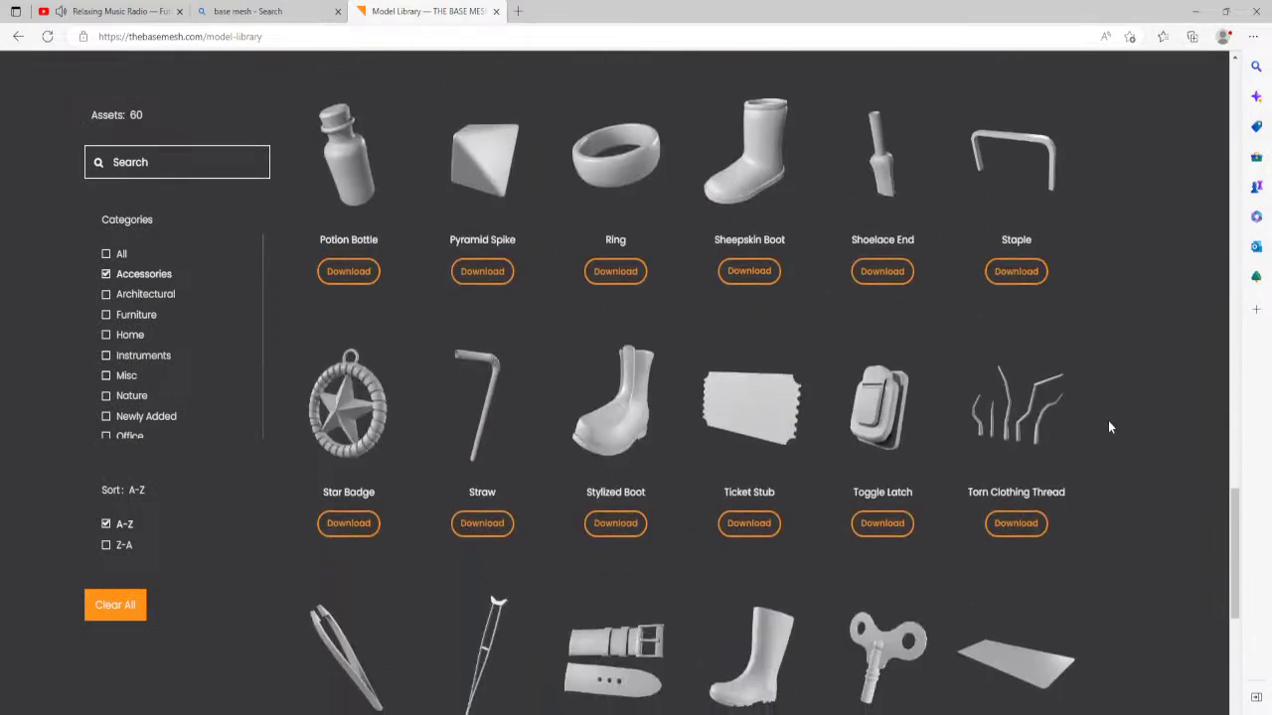
pyautogui.scroll(-2, 1108, 425)
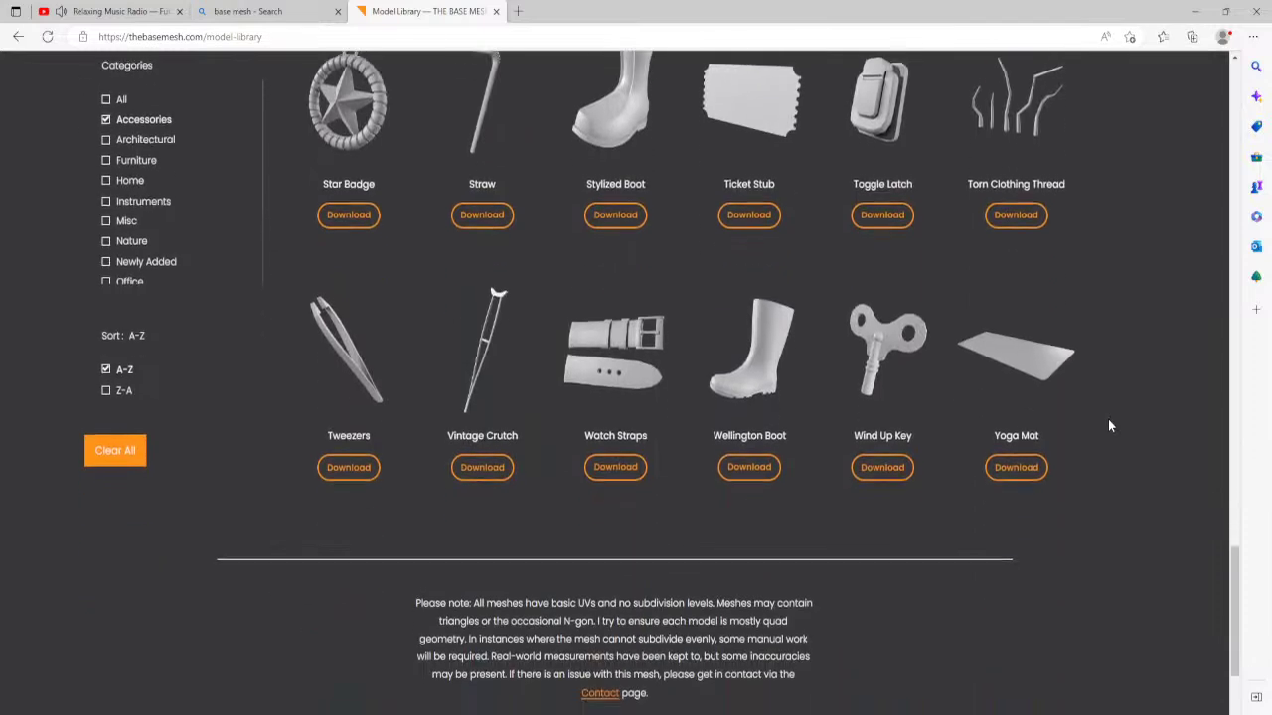
pyautogui.scroll(5, 1108, 426)
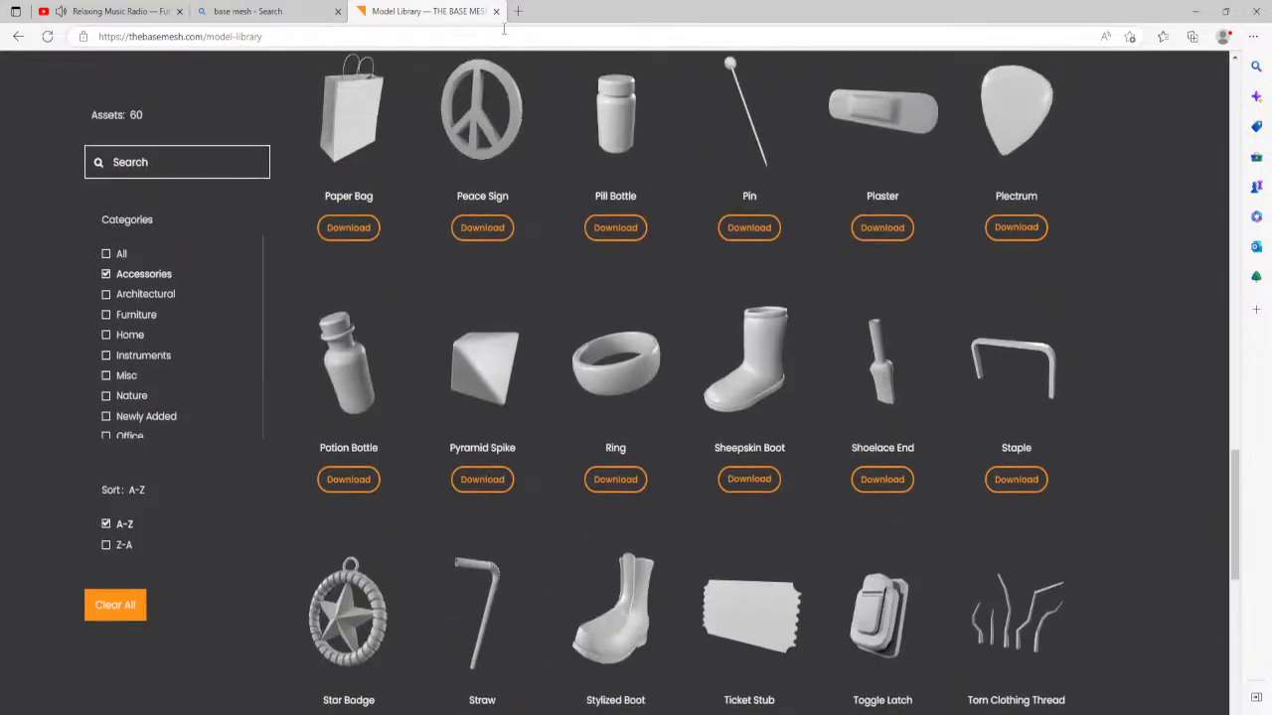
pyautogui.click(495, 11)
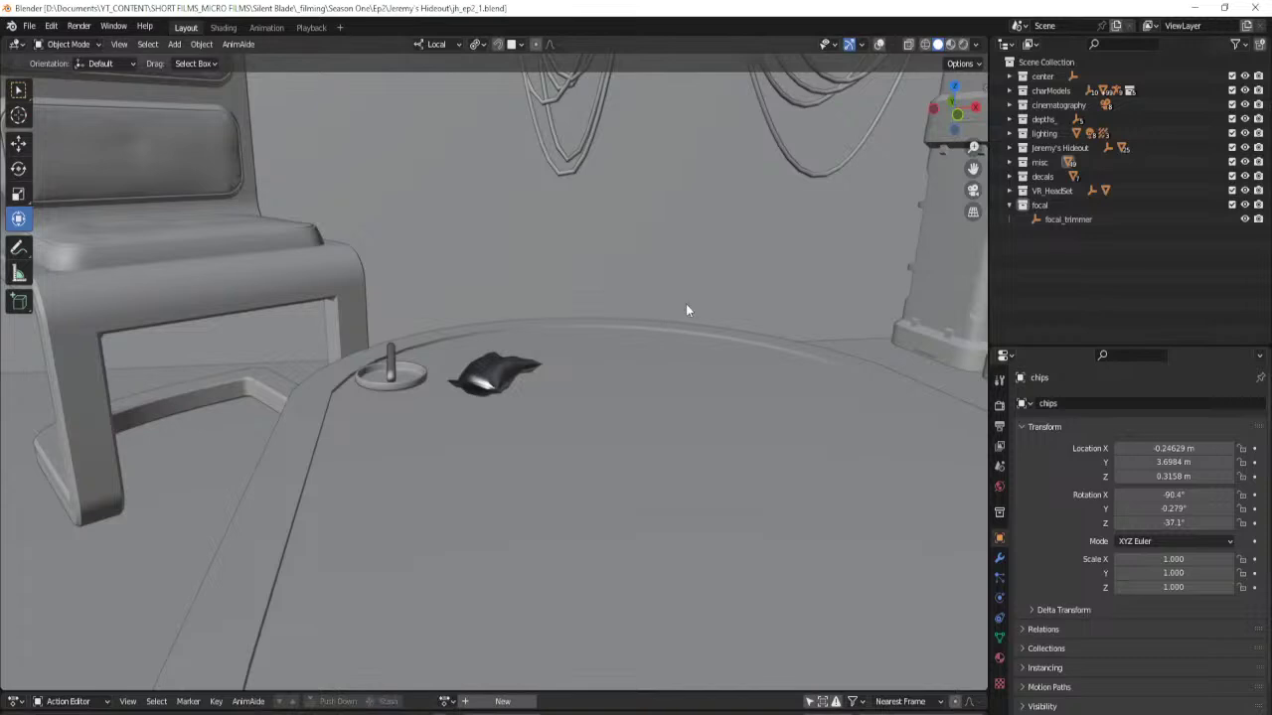
# Switch to Blender, create a new General file and add a scene collection named base_meshes.
pyautogui.hotkey('ctrl', 'n')
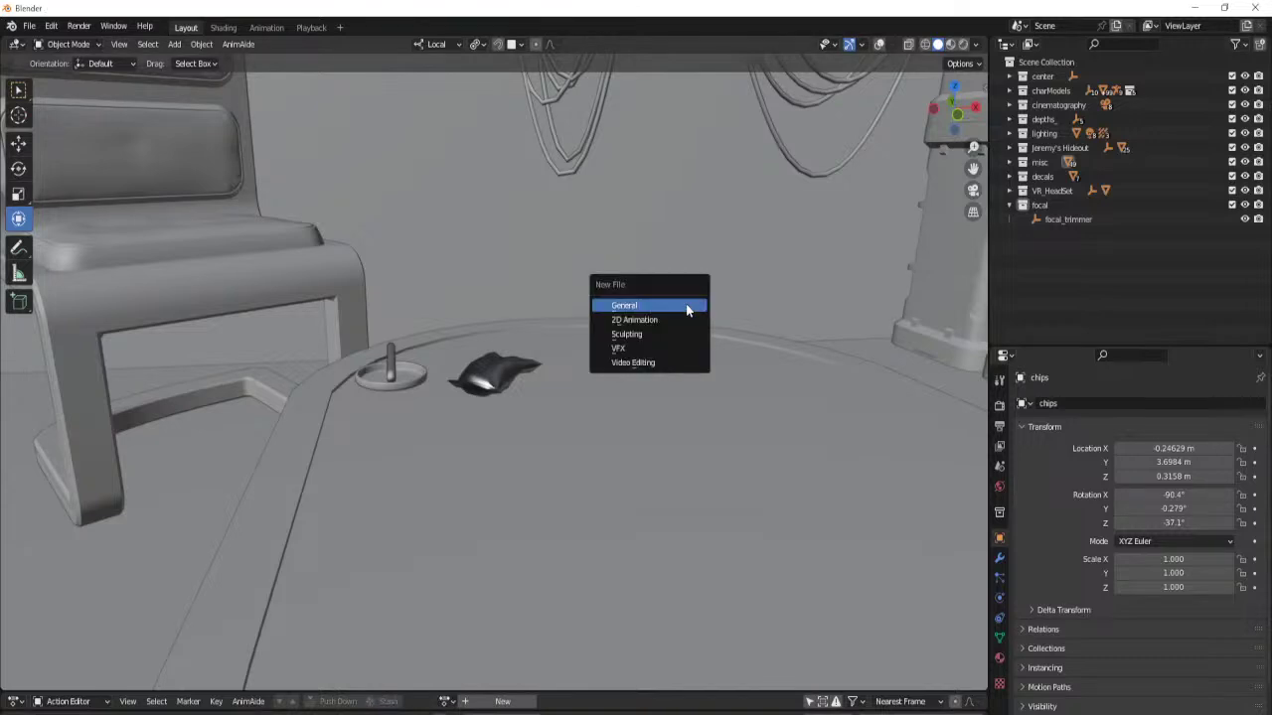
pyautogui.click(686, 308)
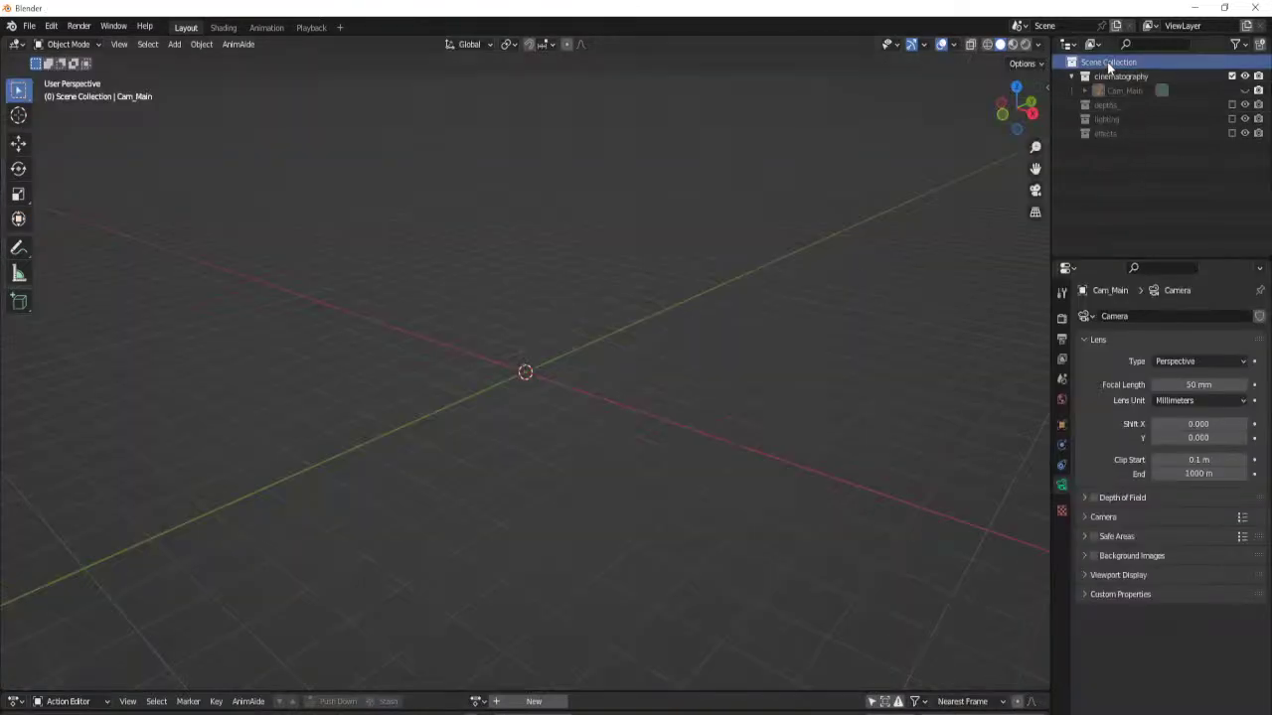
pyautogui.click(1111, 148)
pyautogui.doubleClick(1111, 148)
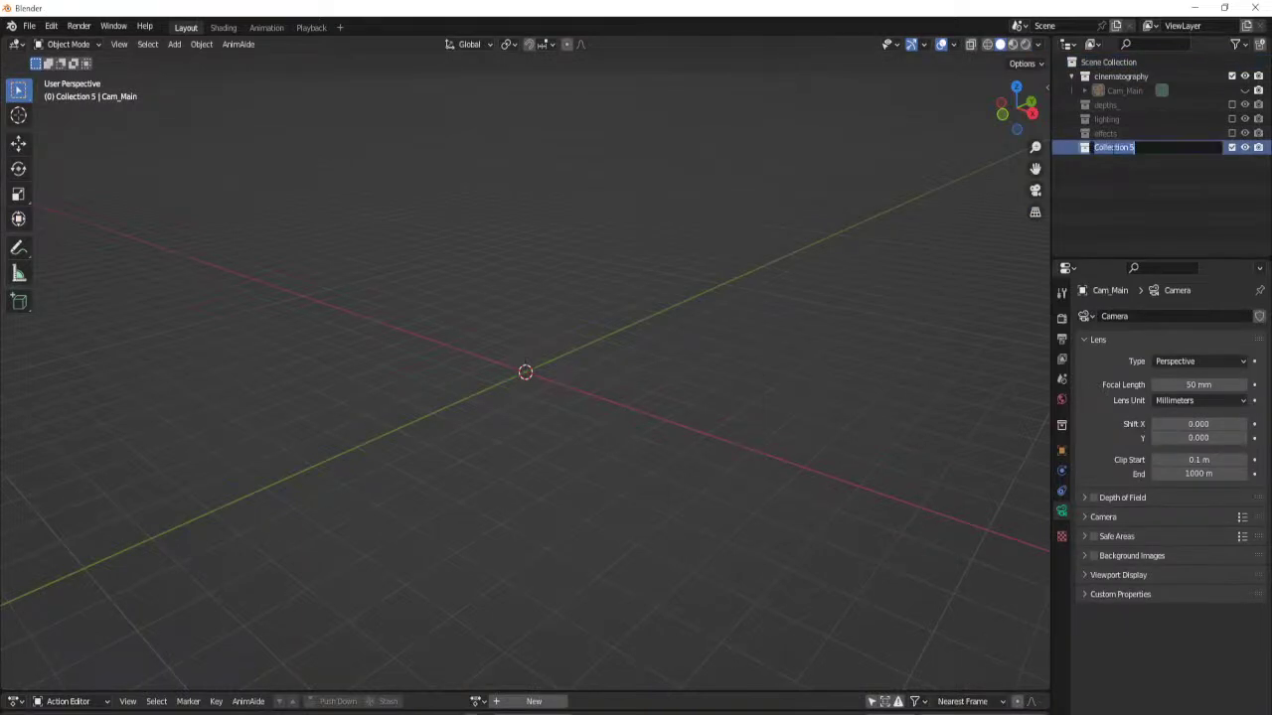
pyautogui.write('base_meshes')
pyautogui.press('Return')
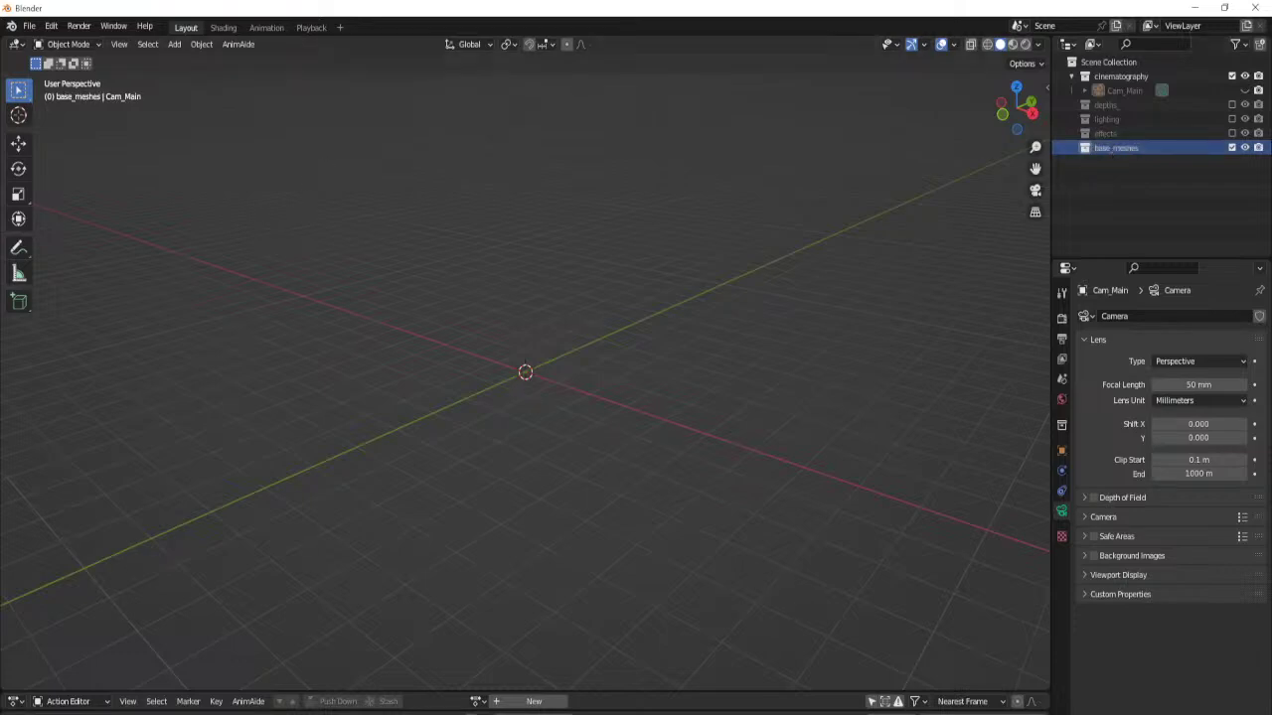
# Switch to File Explorer and open the Downloads folder.
pyautogui.hotkey('alt', 'Tab')
pyautogui.scroll(2, 139, 278)
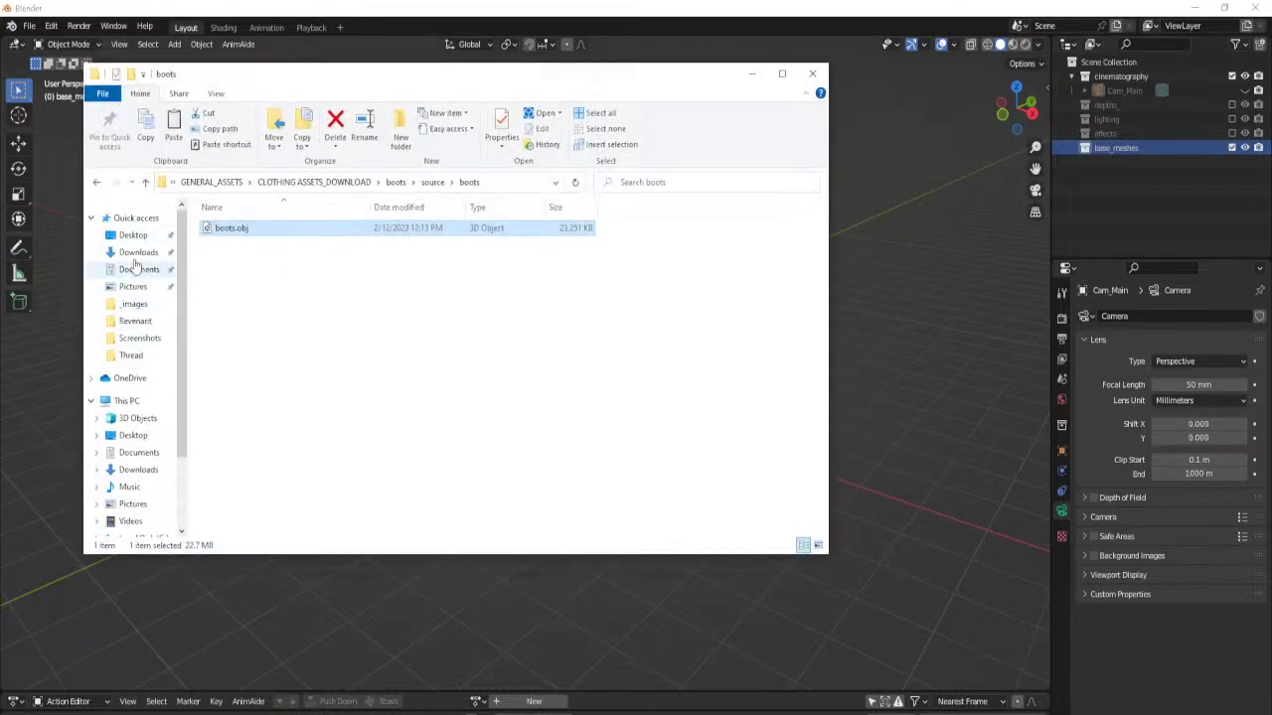
pyautogui.click(138, 253)
# Move the seven zip files from flat_head_screwdriver.zip through lighter_01.zip into the GENERAL SCENE ASSETS folder within GENERAL_ASSETS.
pyautogui.click(242, 337)
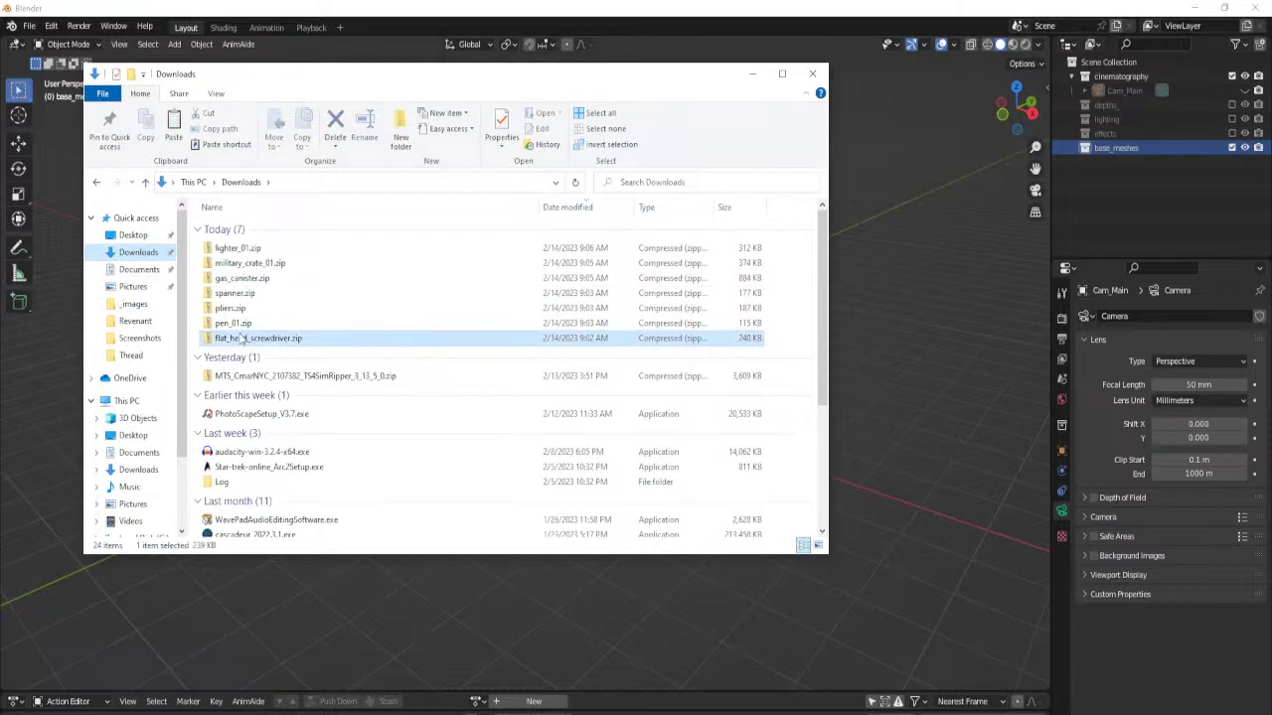
pyautogui.keyDown('shift'); pyautogui.click(238, 248); pyautogui.keyUp('shift')
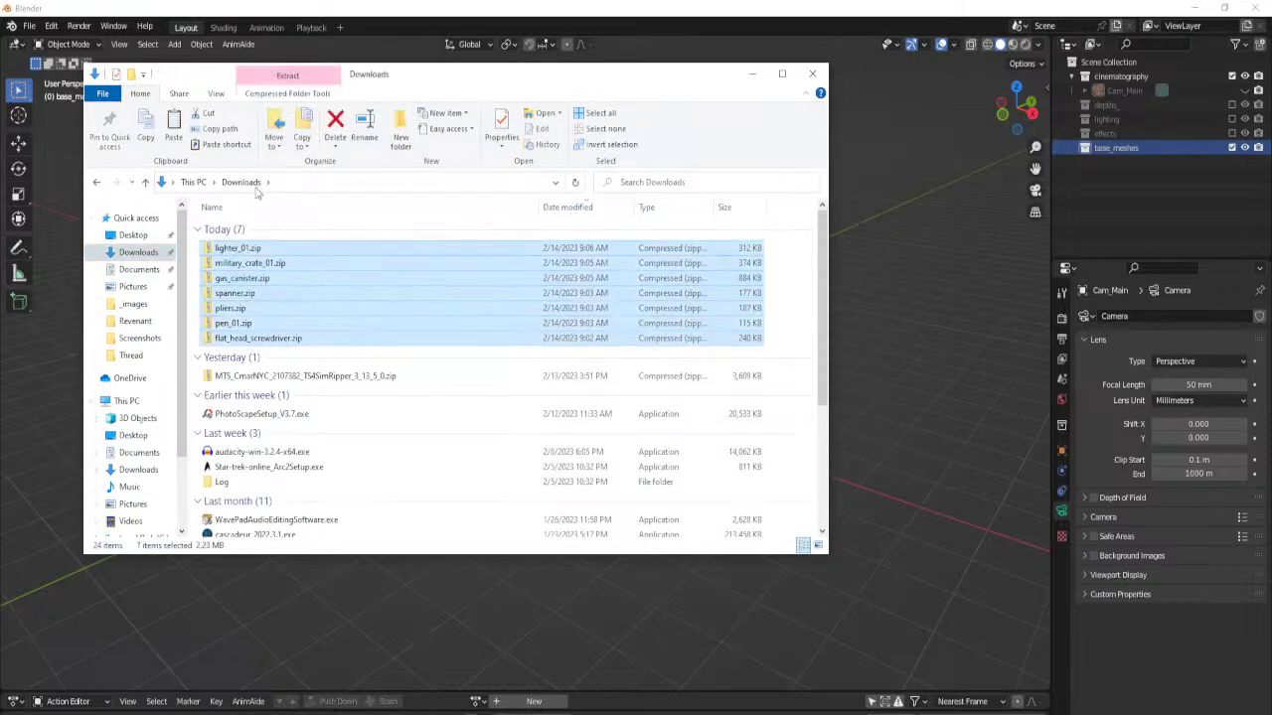
pyautogui.click(274, 137)
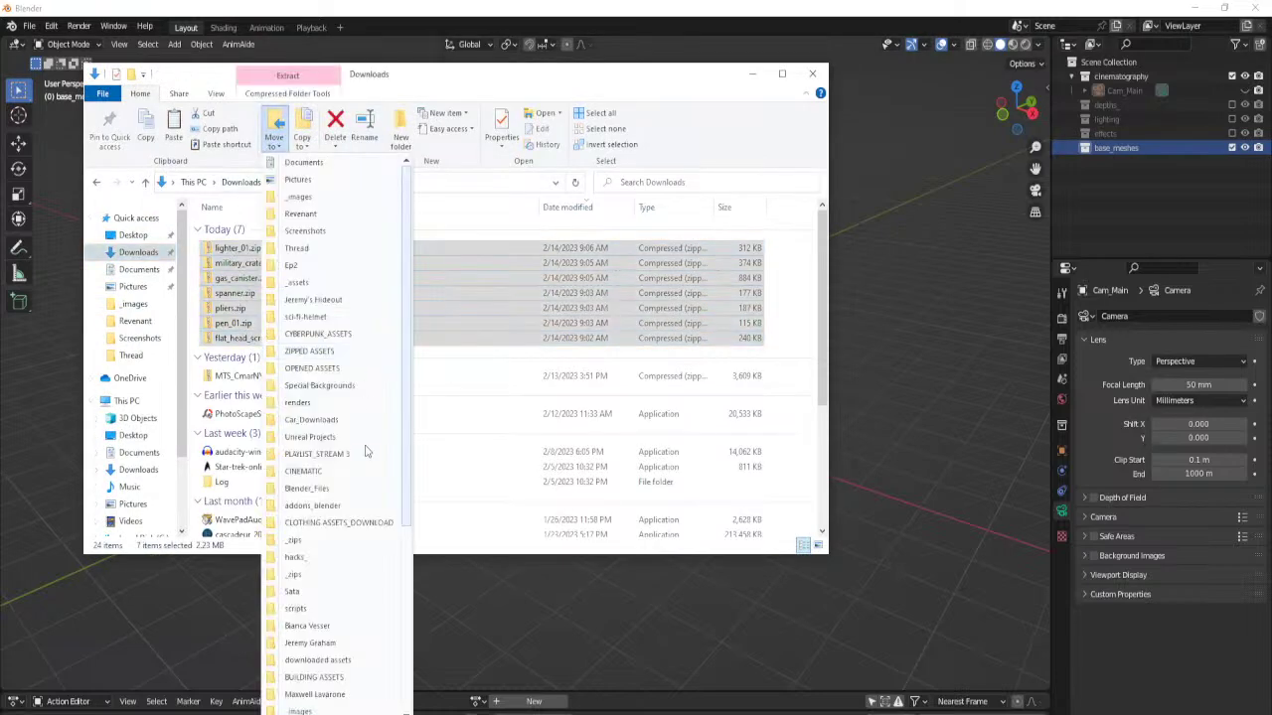
pyautogui.scroll(-6, 366, 579)
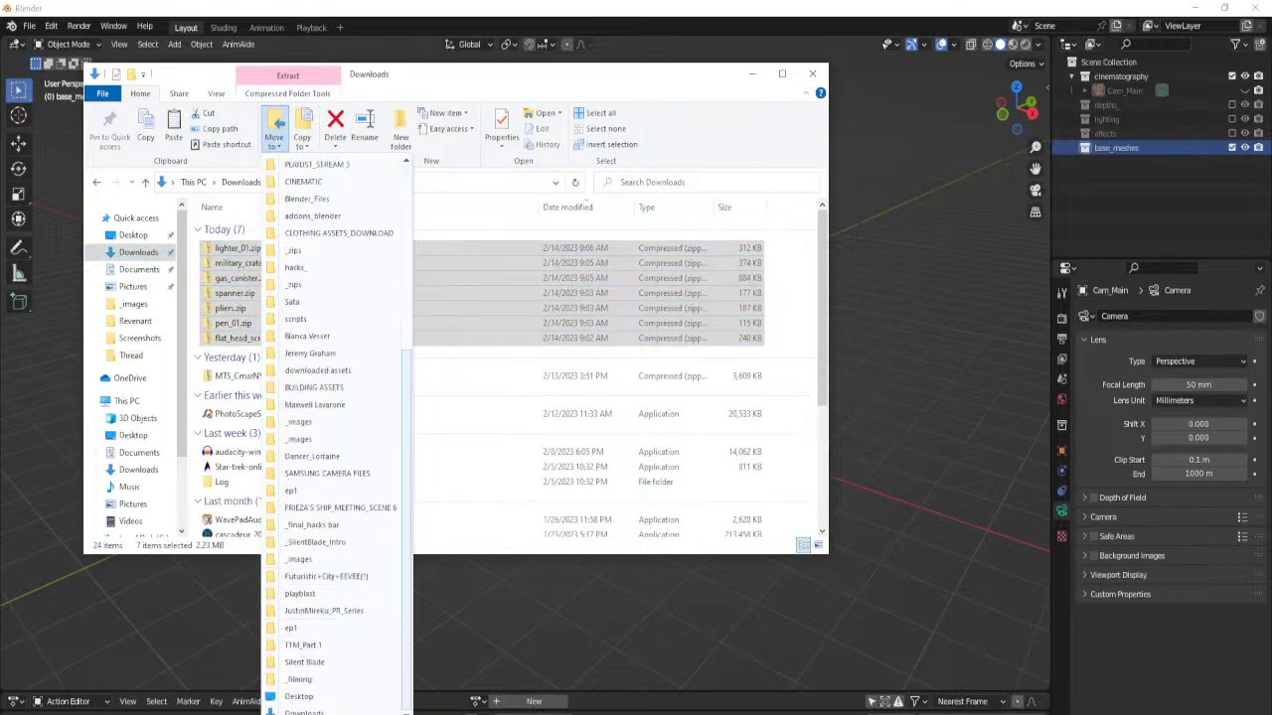
pyautogui.click(348, 710)
pyautogui.moveTo(711, 268); pyautogui.dragTo(640, 195)
pyautogui.scroll(-15, 641, 430)
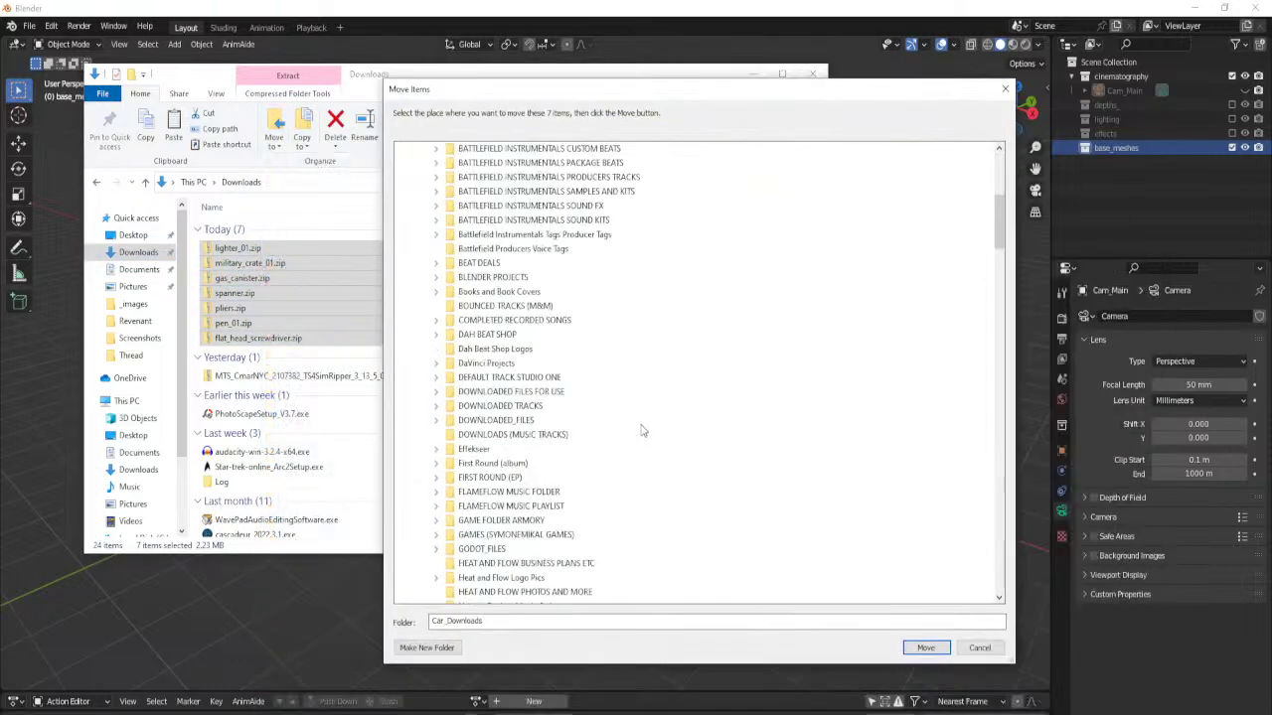
pyautogui.scroll(-15, 641, 427)
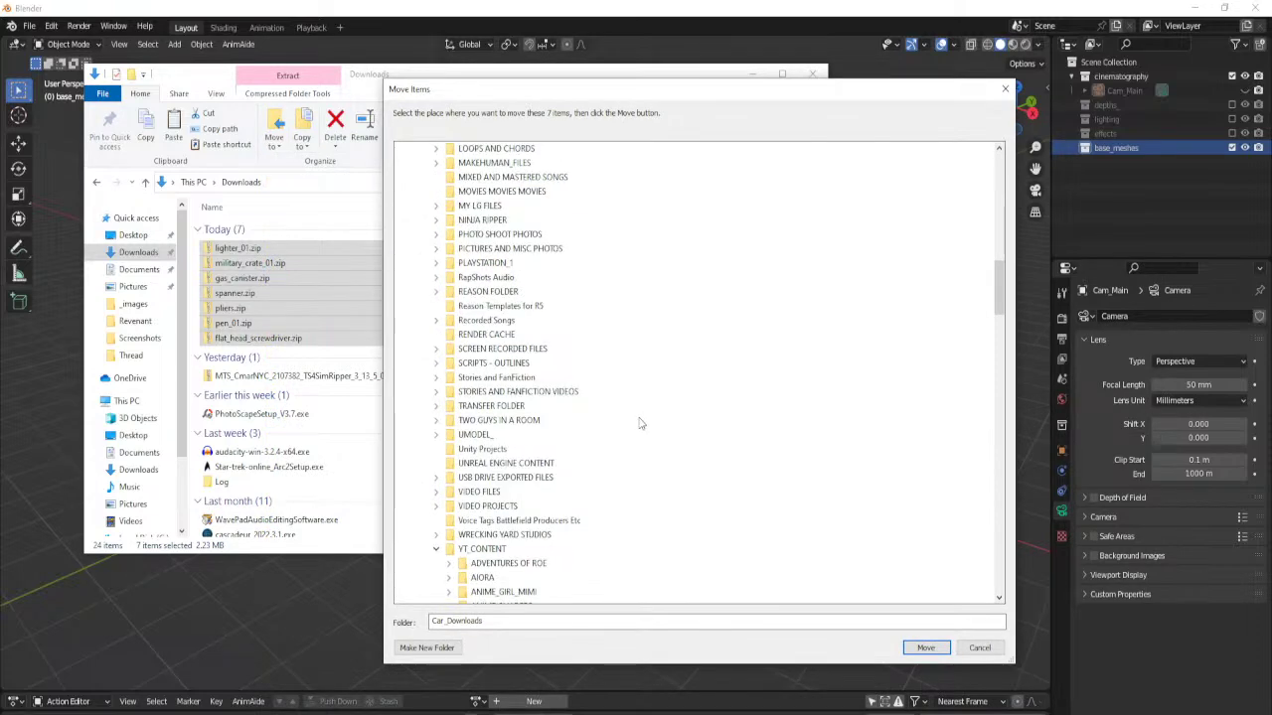
pyautogui.scroll(-7, 626, 404)
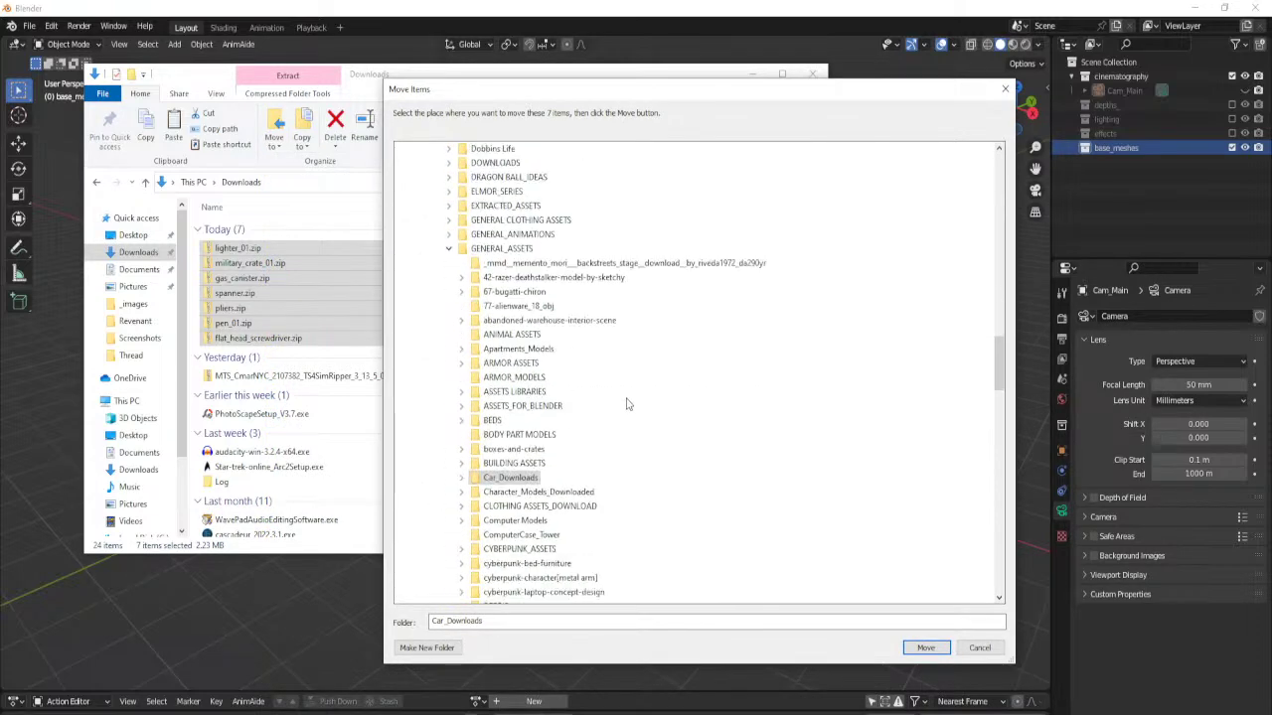
pyautogui.scroll(-2, 626, 402)
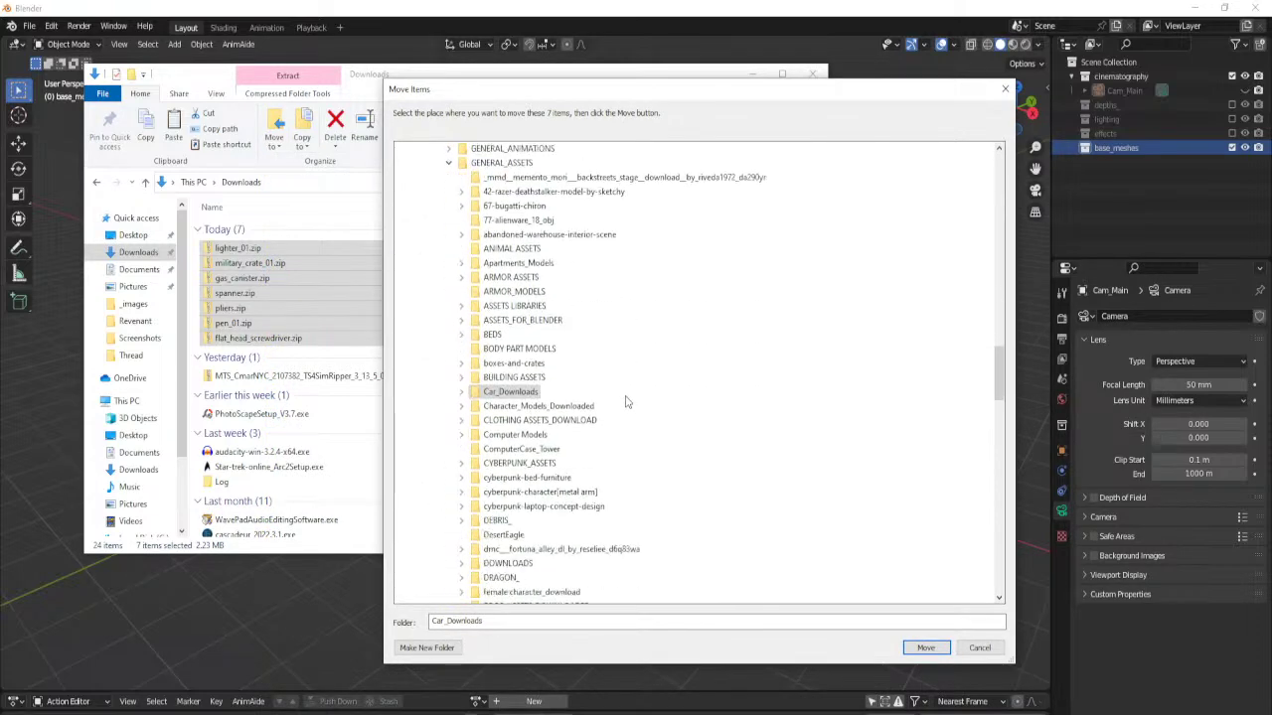
pyautogui.scroll(-4, 626, 402)
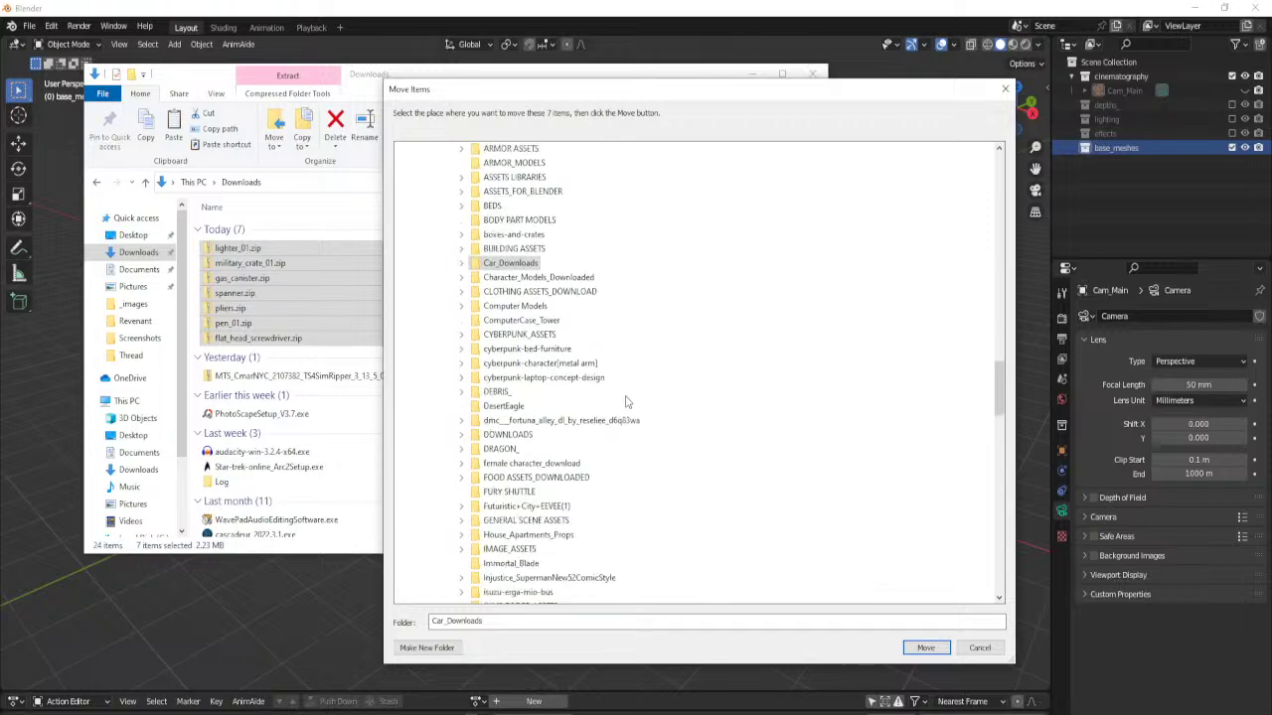
pyautogui.click(460, 478)
pyautogui.scroll(-3, 562, 384)
pyautogui.click(526, 349)
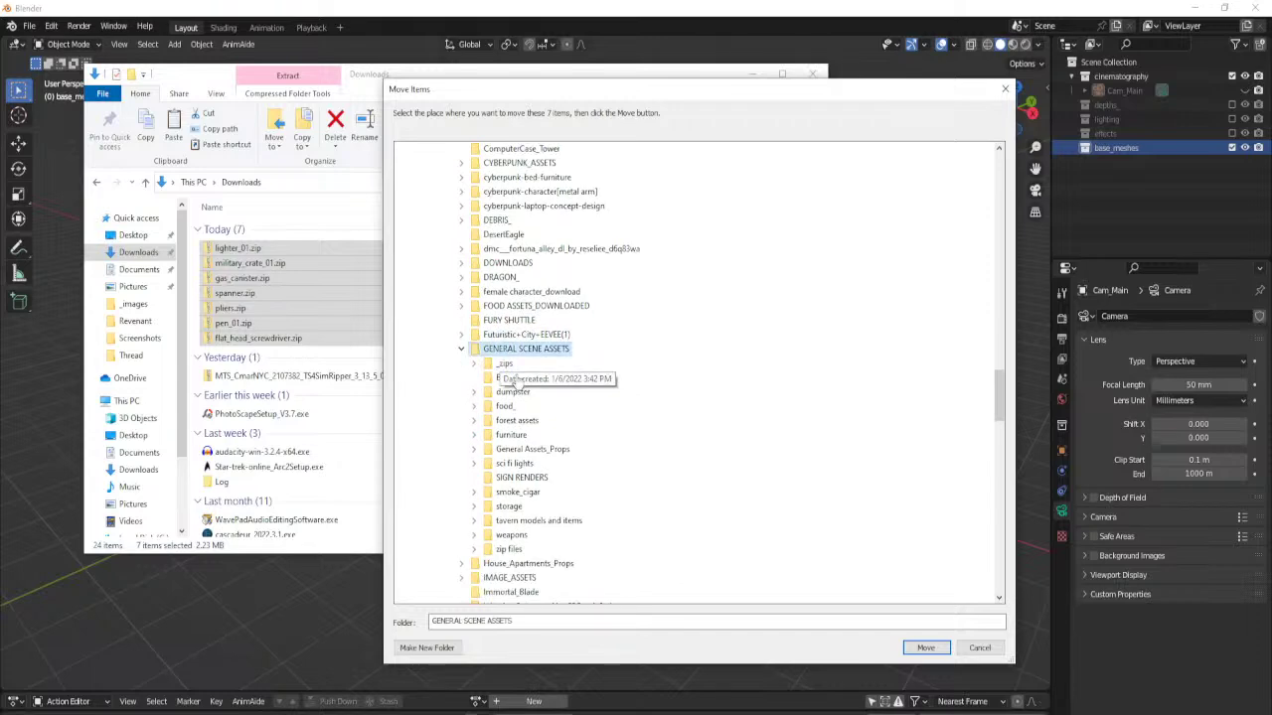
pyautogui.click(925, 648)
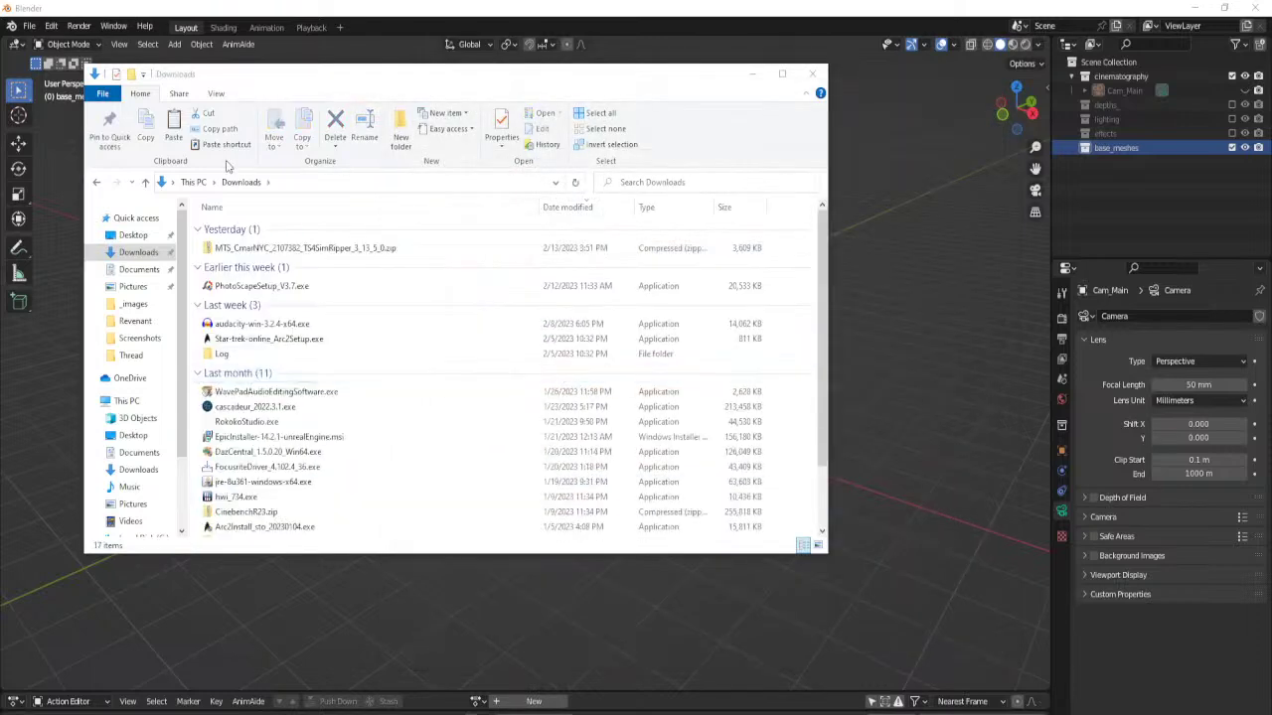
# Open the GENERAL SCENE ASSETS folder and check the contents of its General Assets_Props subfolder.
pyautogui.click(97, 184)
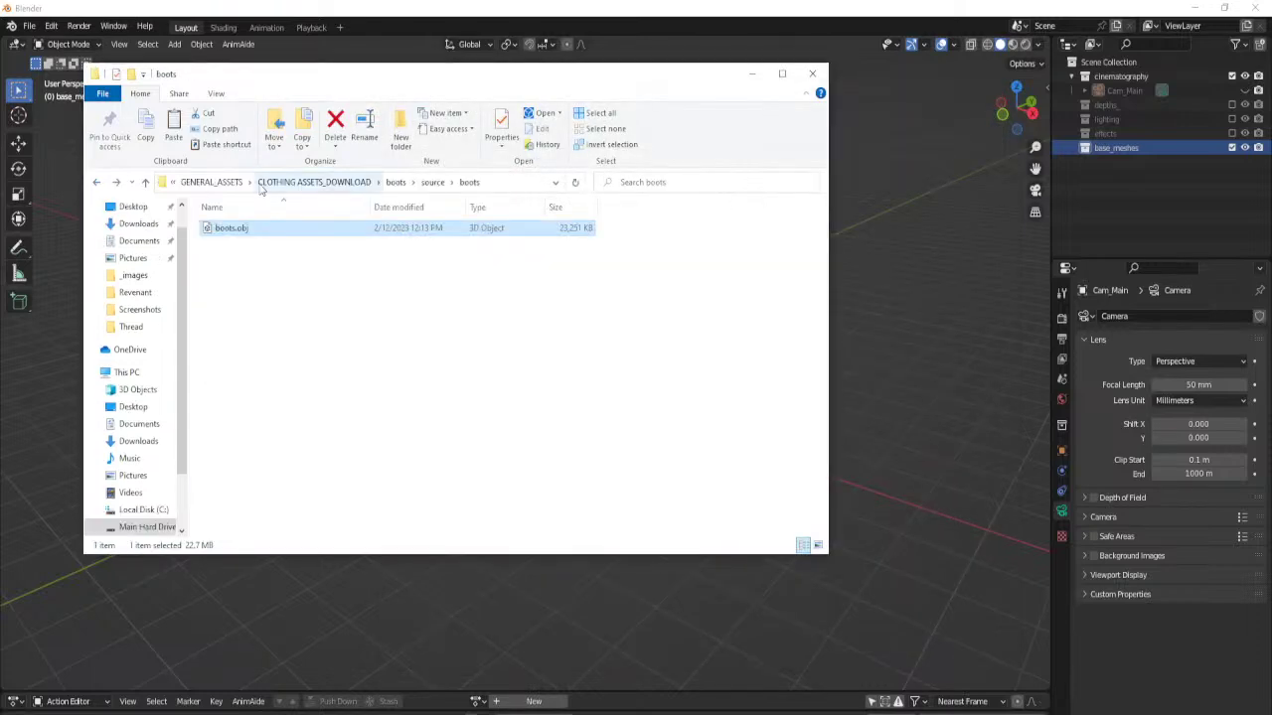
pyautogui.click(237, 183)
pyautogui.scroll(-9, 260, 288)
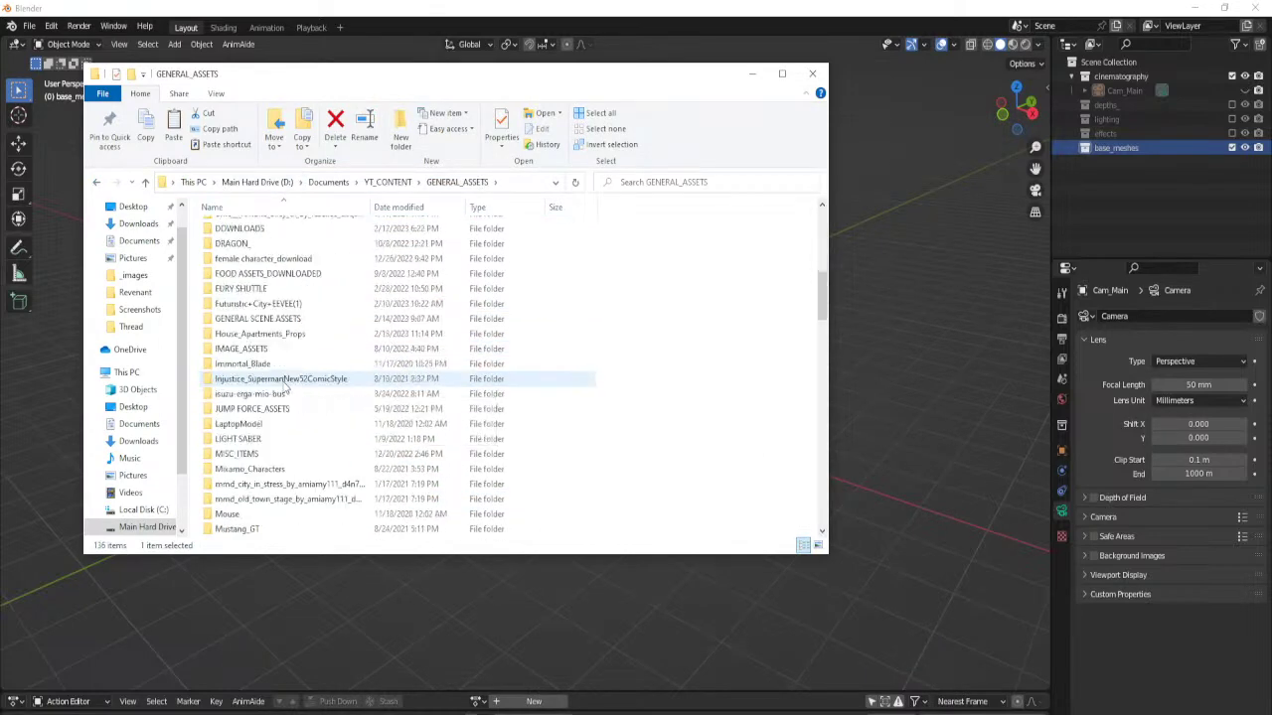
pyautogui.doubleClick(256, 320)
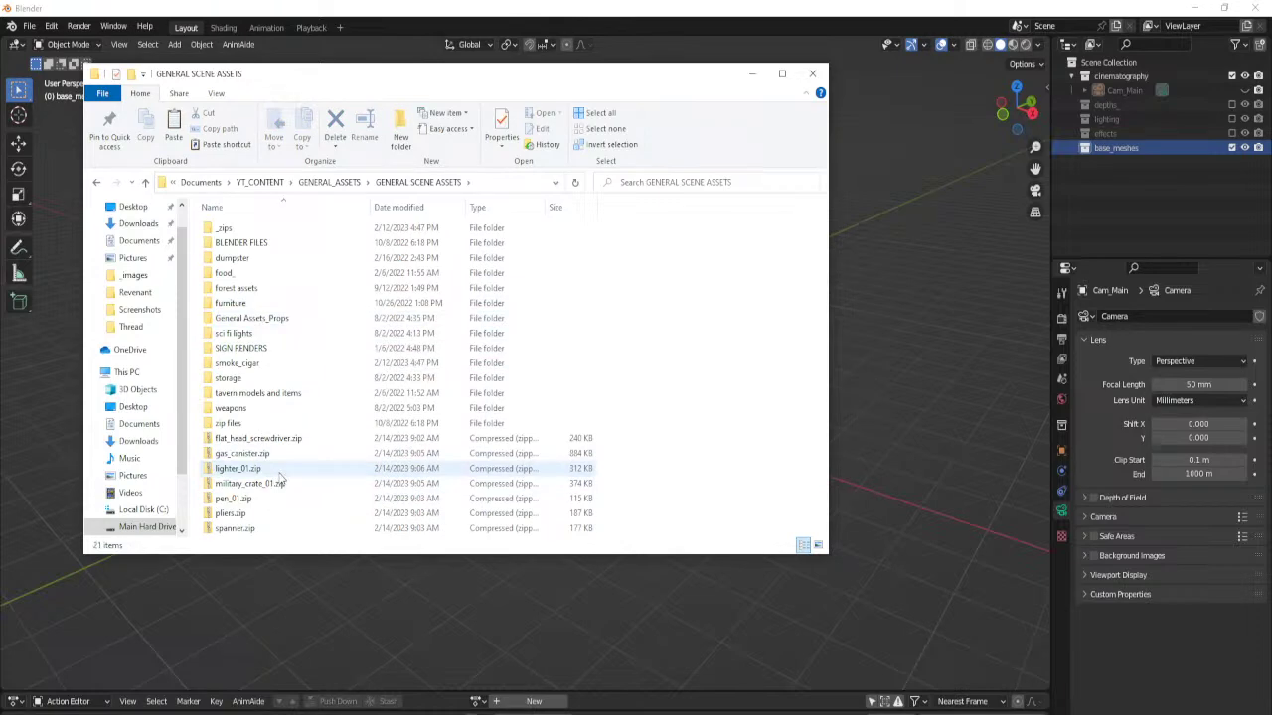
pyautogui.doubleClick(261, 319)
pyautogui.hotkey('alt', 'Left')
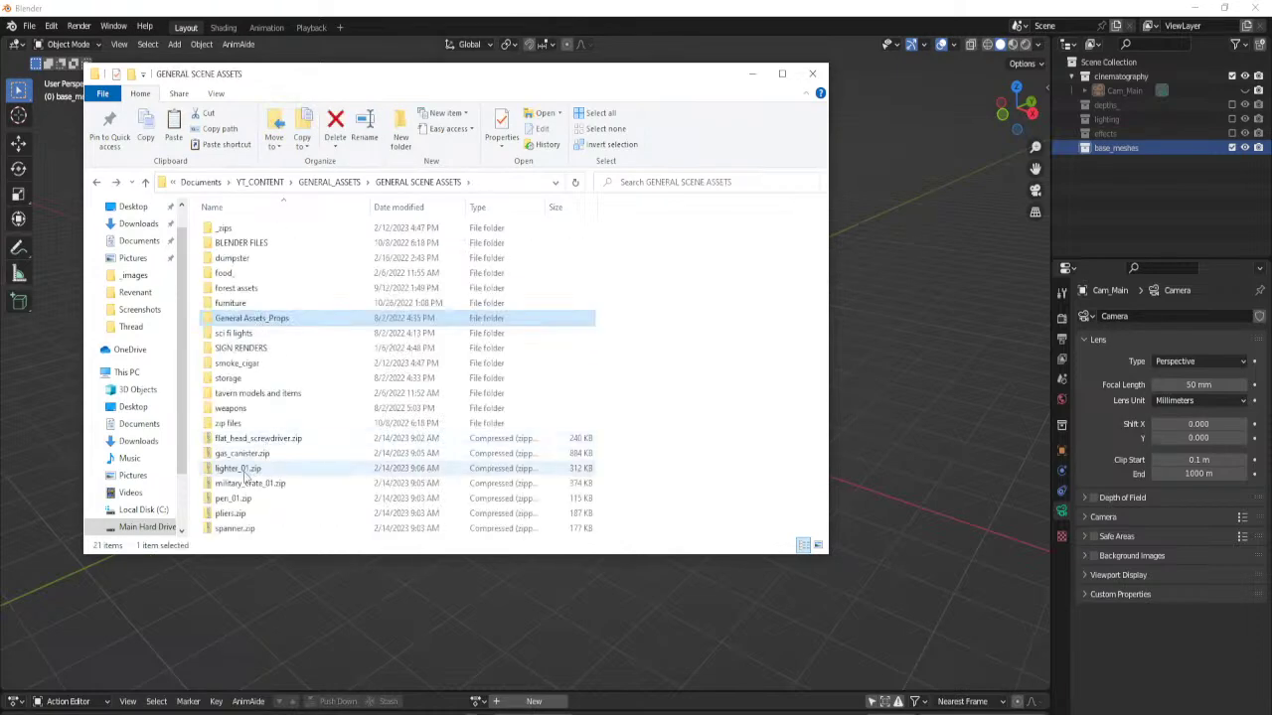
# Check the storage subfolder and move military_crate_01.zip into it.
pyautogui.click(241, 446)
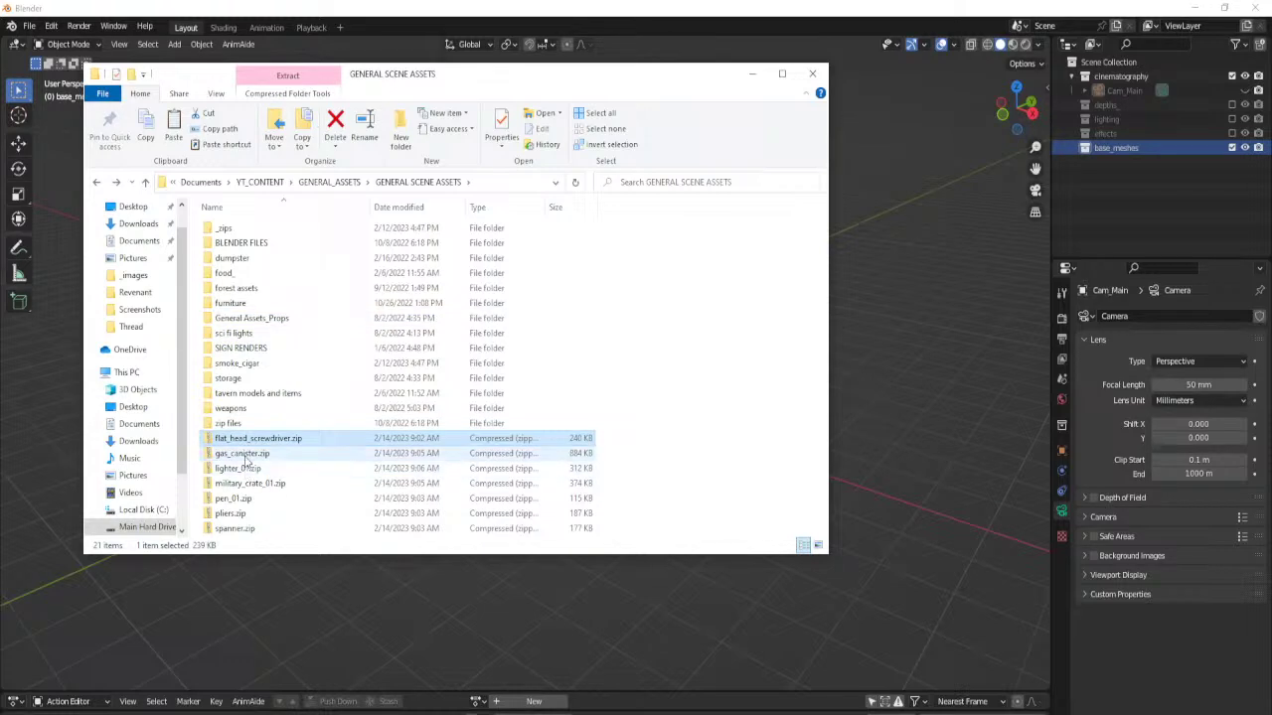
pyautogui.click(244, 456)
pyautogui.click(245, 470)
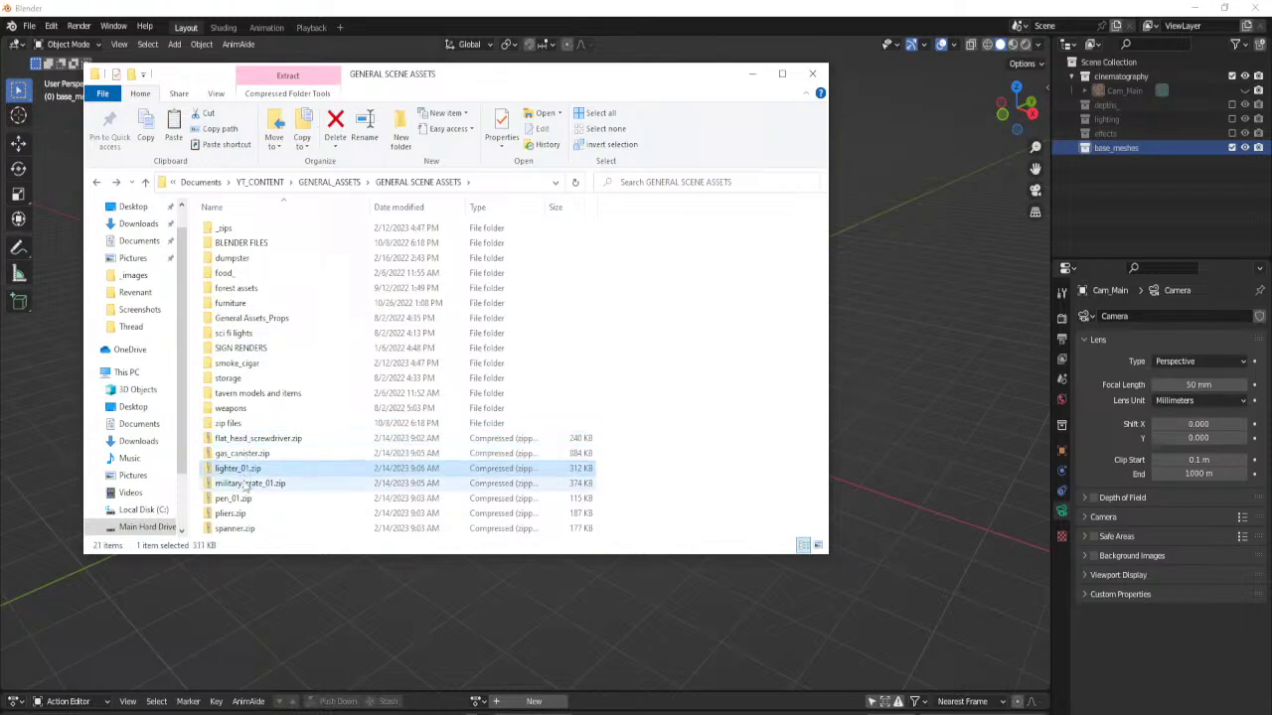
pyautogui.click(246, 484)
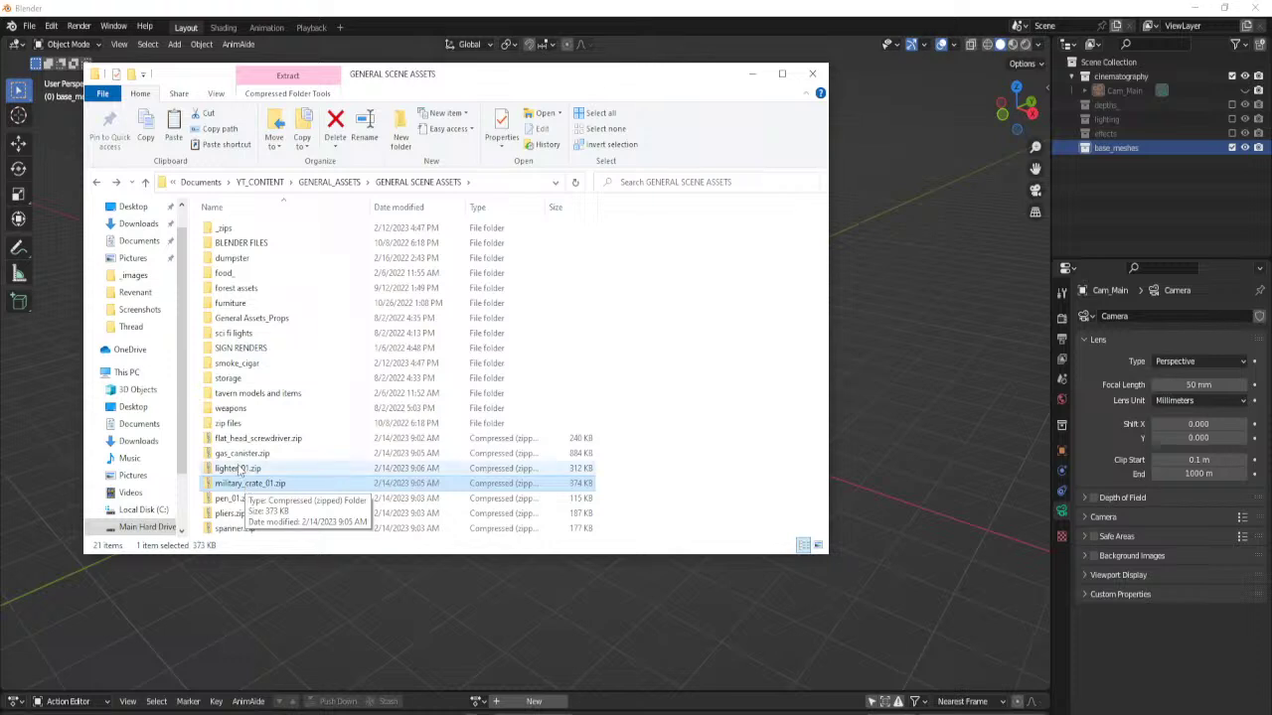
pyautogui.doubleClick(238, 379)
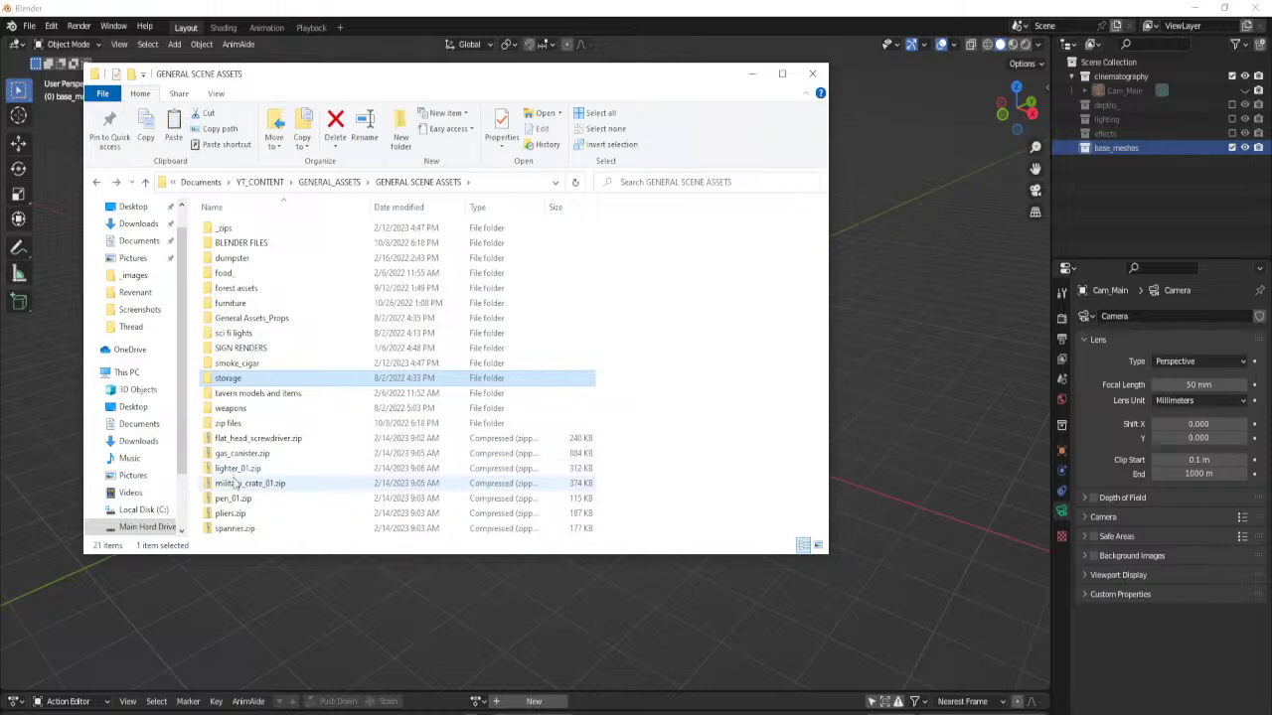
pyautogui.doubleClick(239, 378)
pyautogui.hotkey('alt', 'Left')
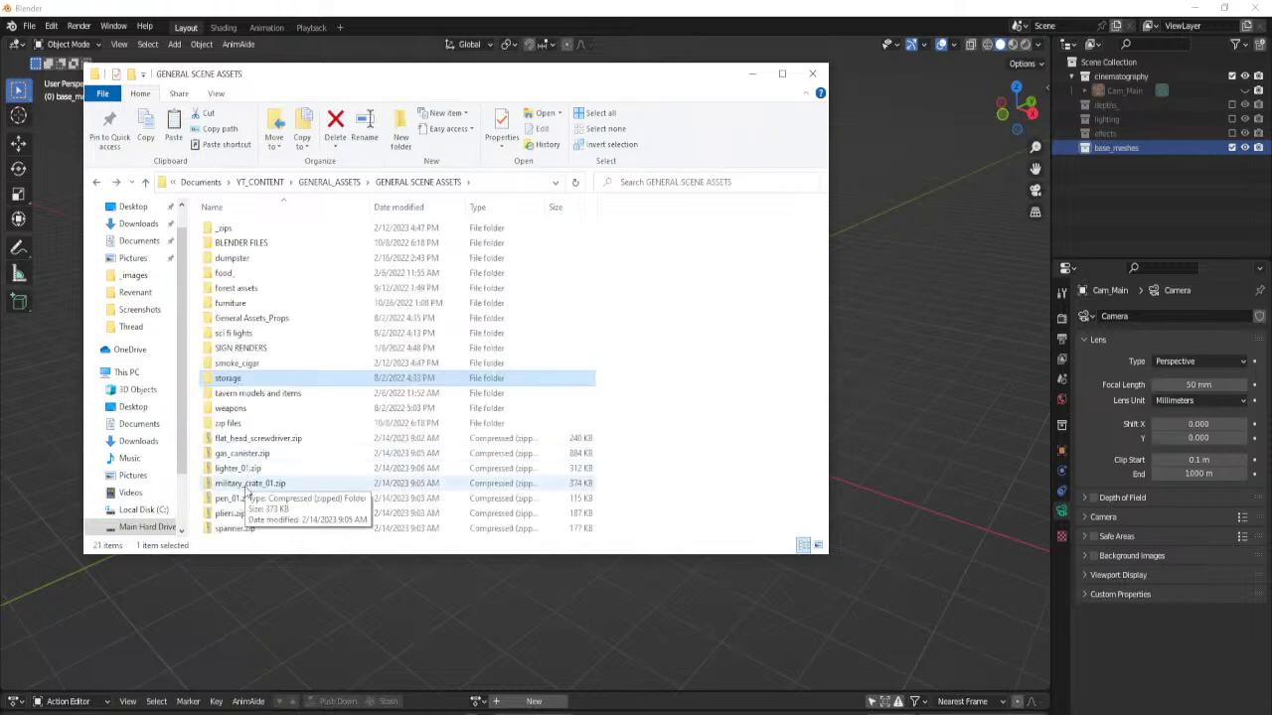
pyautogui.moveTo(244, 484); pyautogui.dragTo(270, 375)
# Move the six remaining zip files, flat_head_screwdriver through spanner, into the General Assets_Props folder.
pyautogui.click(230, 486)
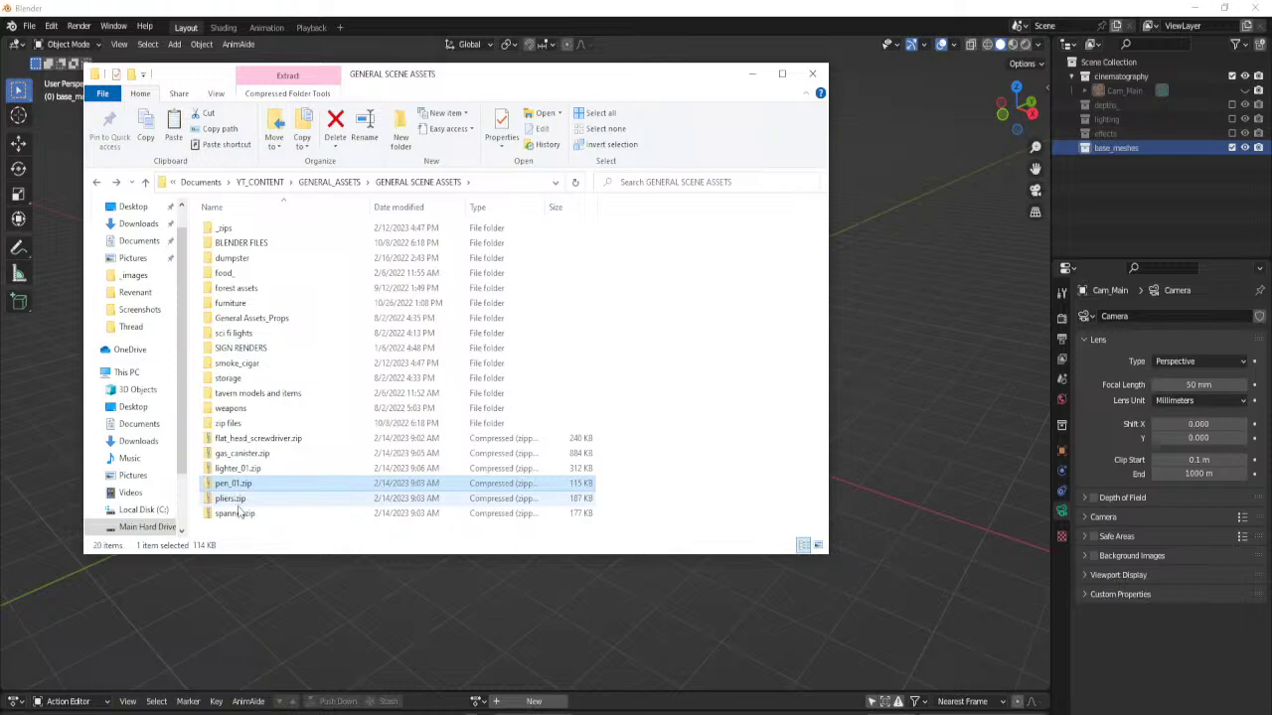
pyautogui.click(234, 500)
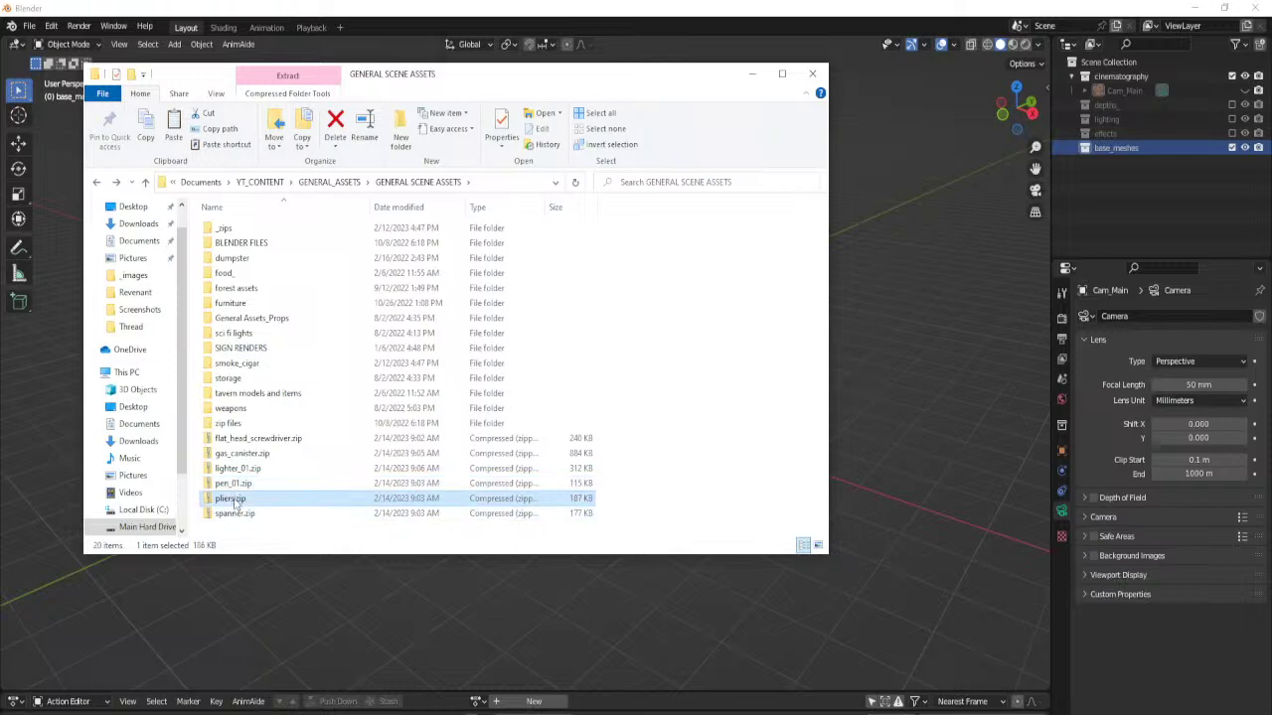
pyautogui.click(234, 514)
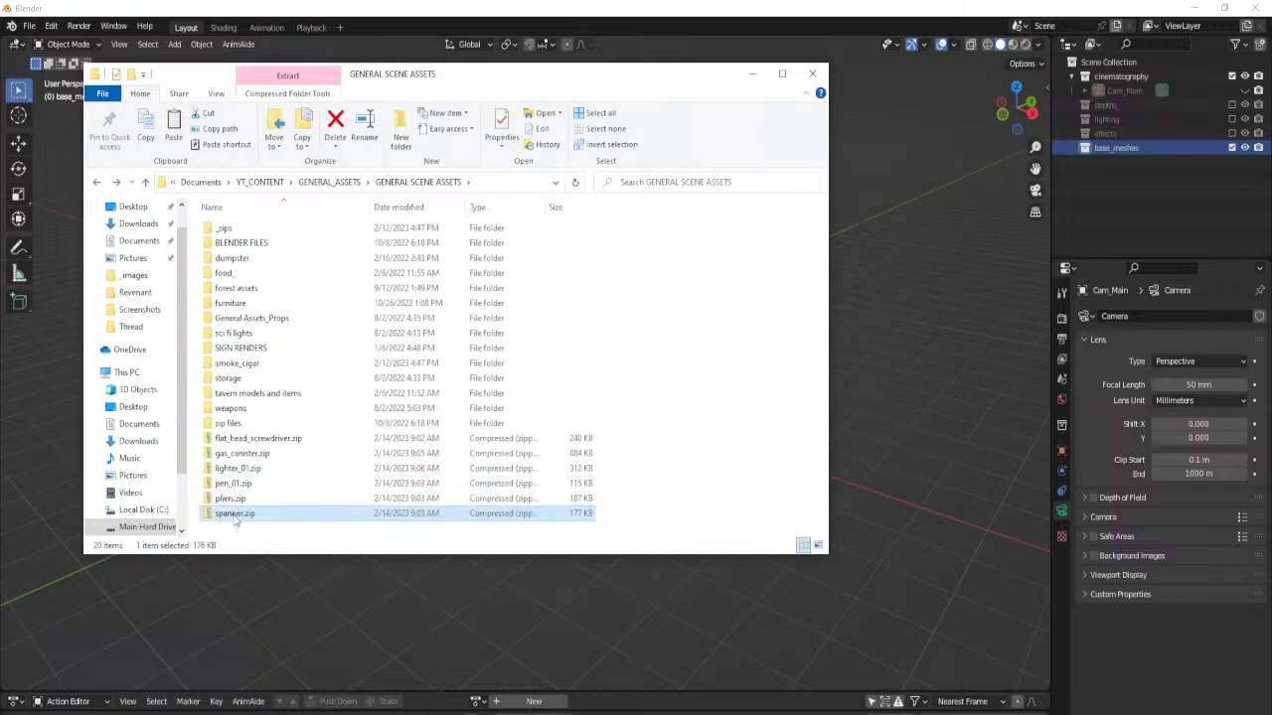
pyautogui.click(239, 442)
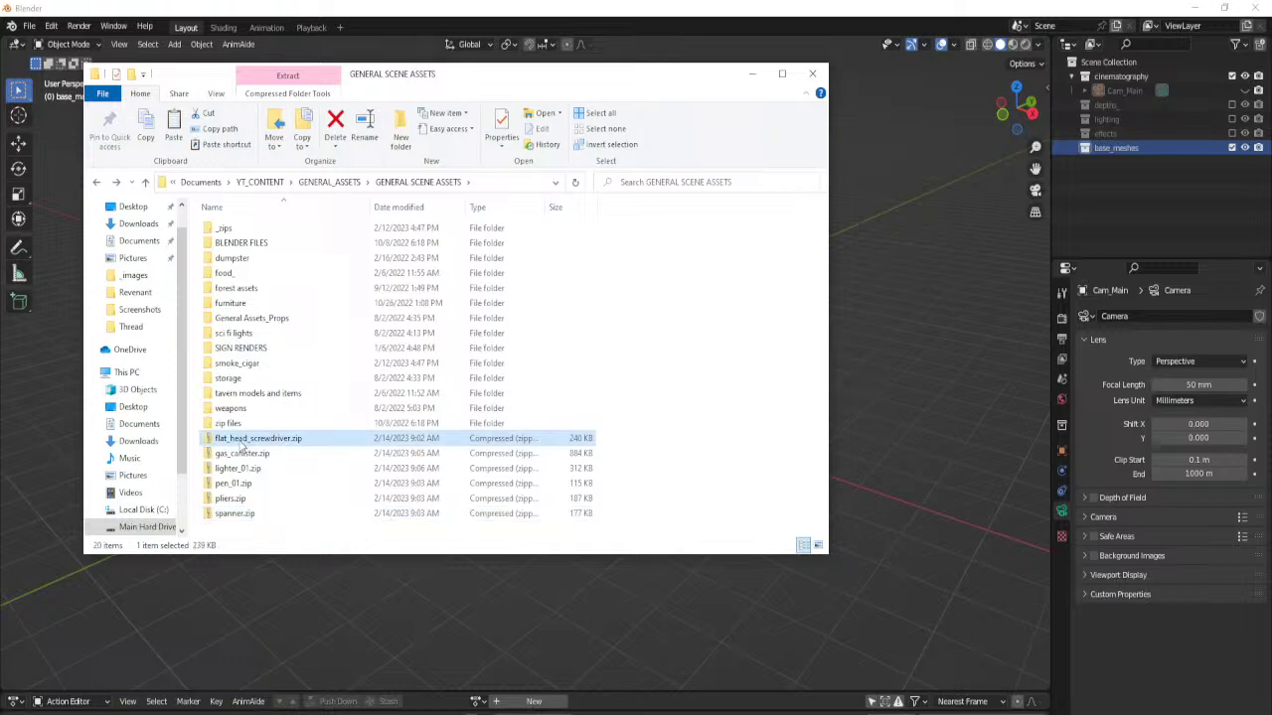
pyautogui.keyDown('shift'); pyautogui.click(235, 513); pyautogui.keyUp('shift')
pyautogui.moveTo(248, 449); pyautogui.dragTo(258, 319)
# Open the General Assets_Props folder and extract lighter_01.zip into its own lighter_01 folder there.
pyautogui.doubleClick(256, 319)
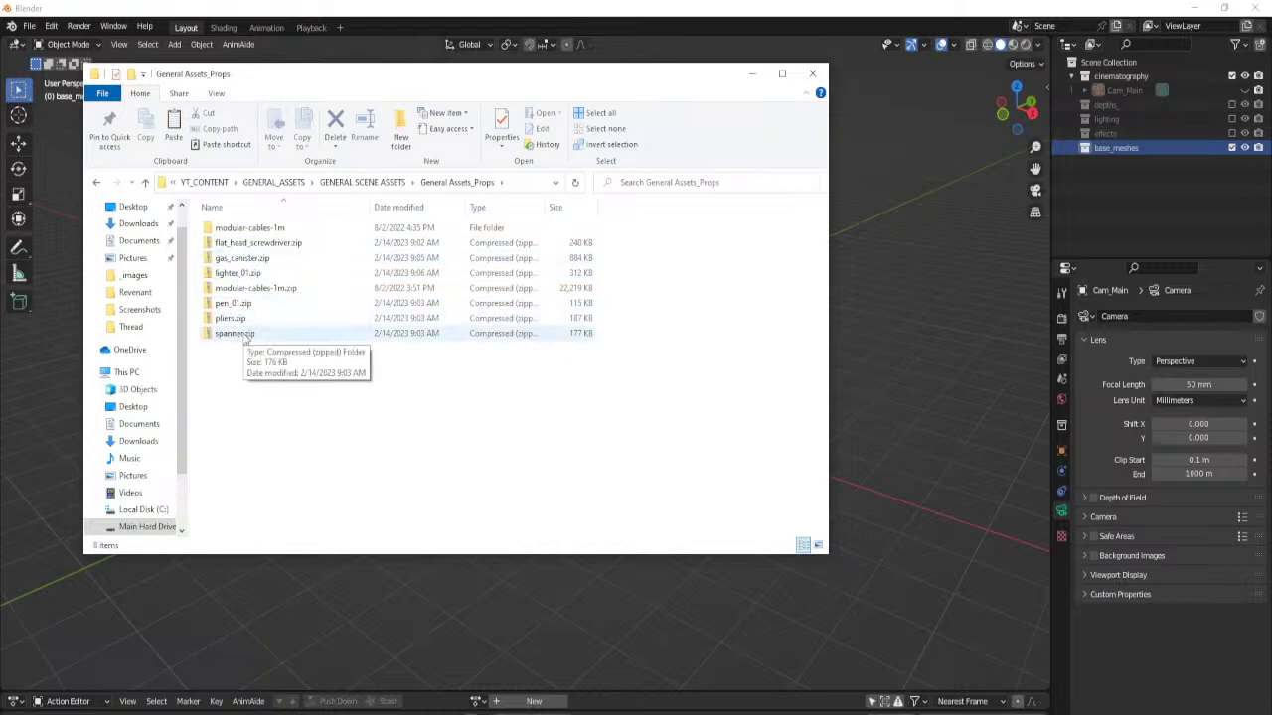
pyautogui.click(238, 274)
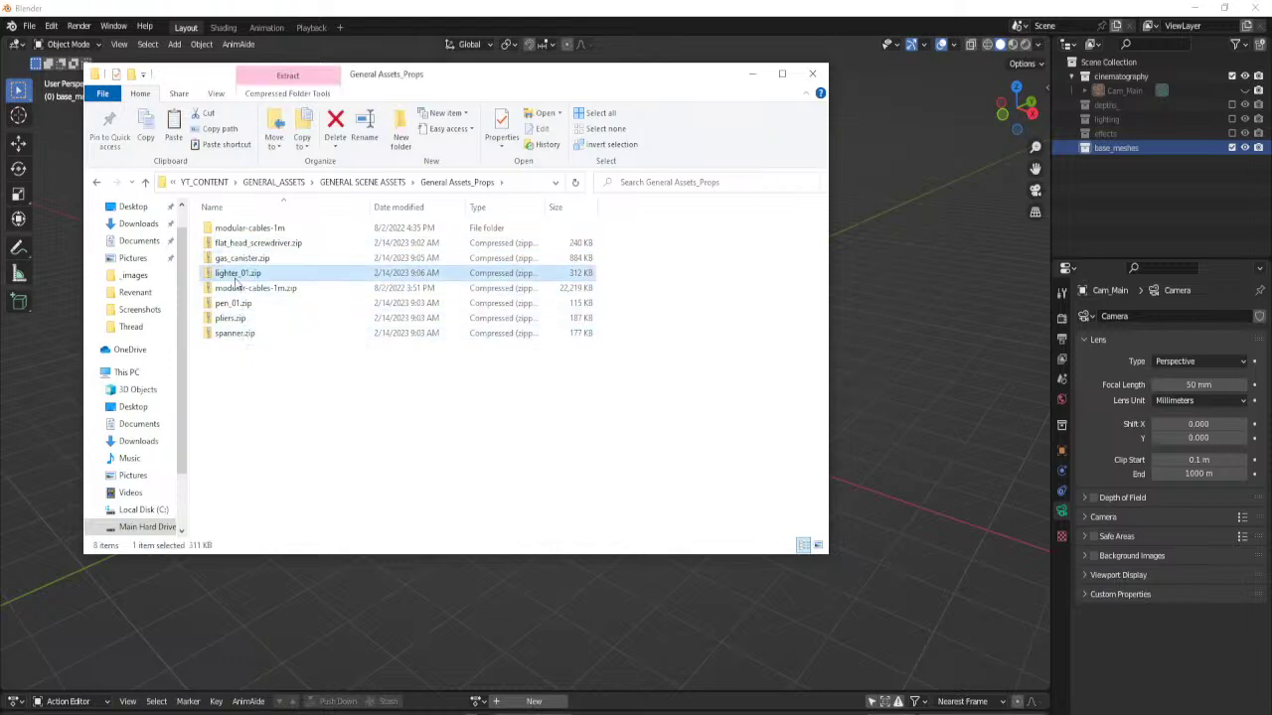
pyautogui.rightClick(237, 284)
pyautogui.click(304, 348)
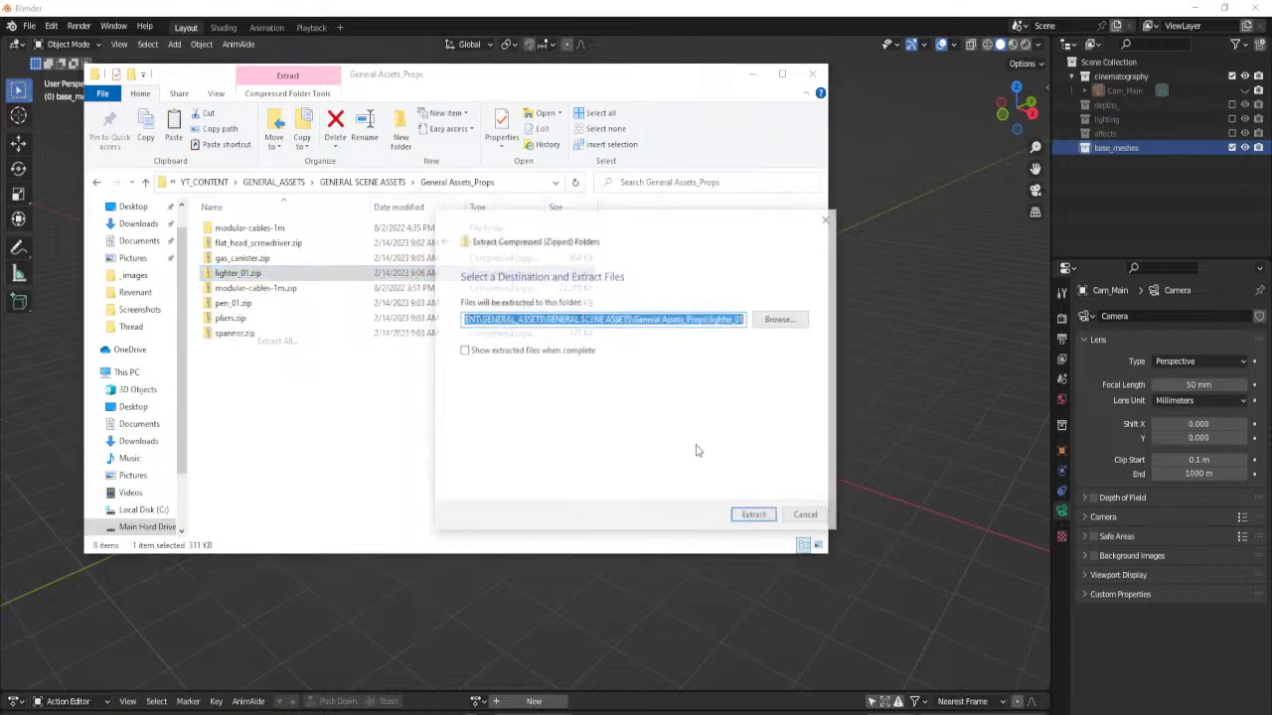
pyautogui.click(755, 517)
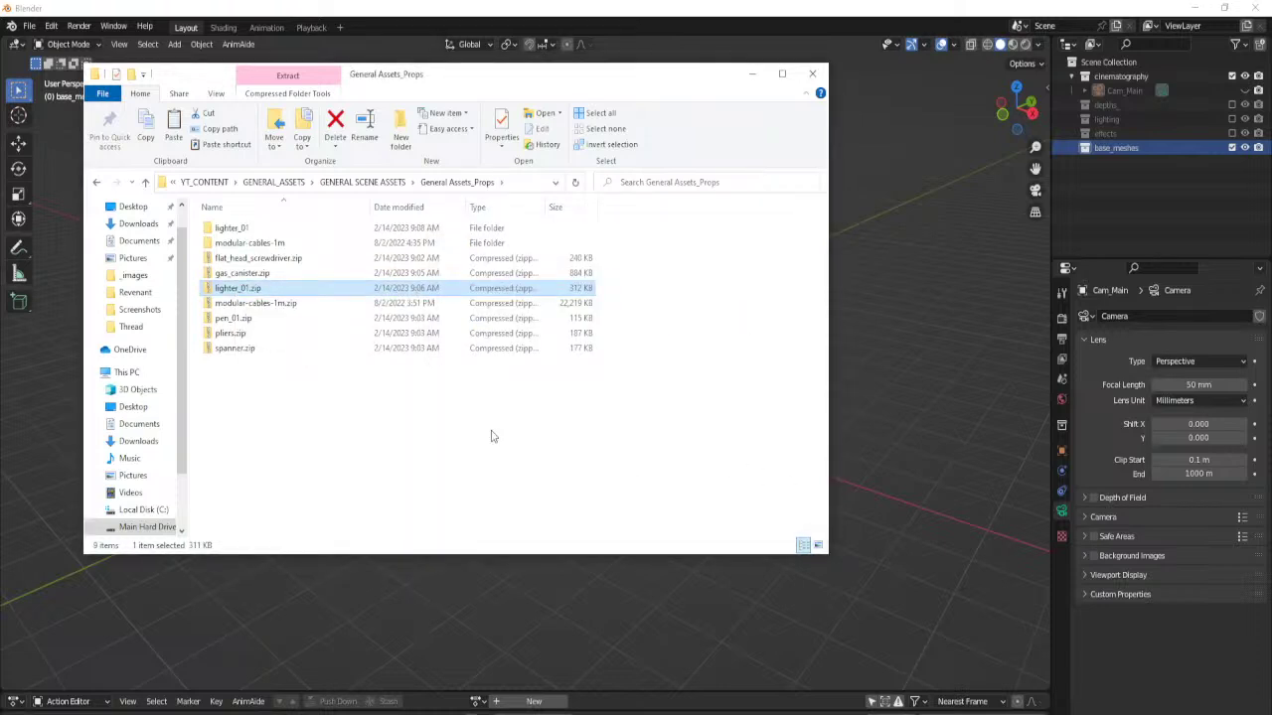
# Open the extracted lighter_01 folder and copy its folder address.
pyautogui.doubleClick(232, 229)
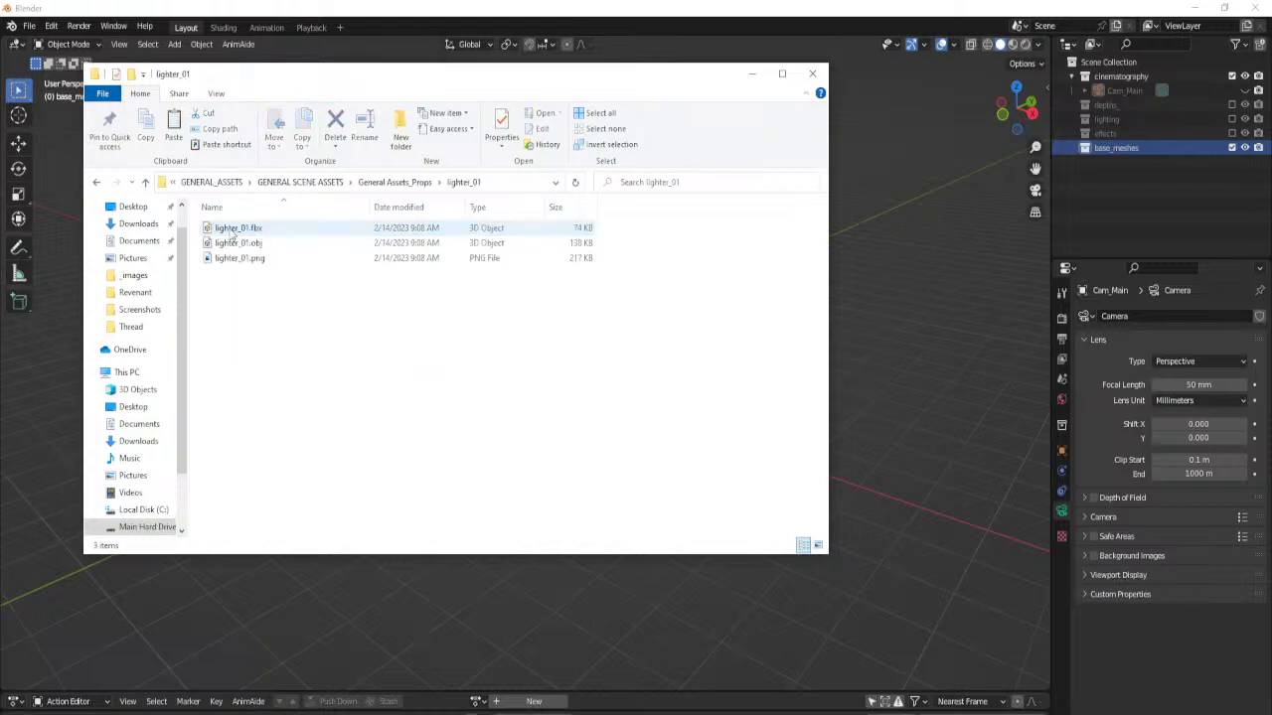
pyautogui.rightClick(468, 188)
pyautogui.click(506, 202)
# Start saving the new Blender file and create a folder named Base_Meshes inside the ASSETS LIBRARIES folder of GENERAL_ASSETS.
pyautogui.click(1099, 155)
pyautogui.click(29, 26)
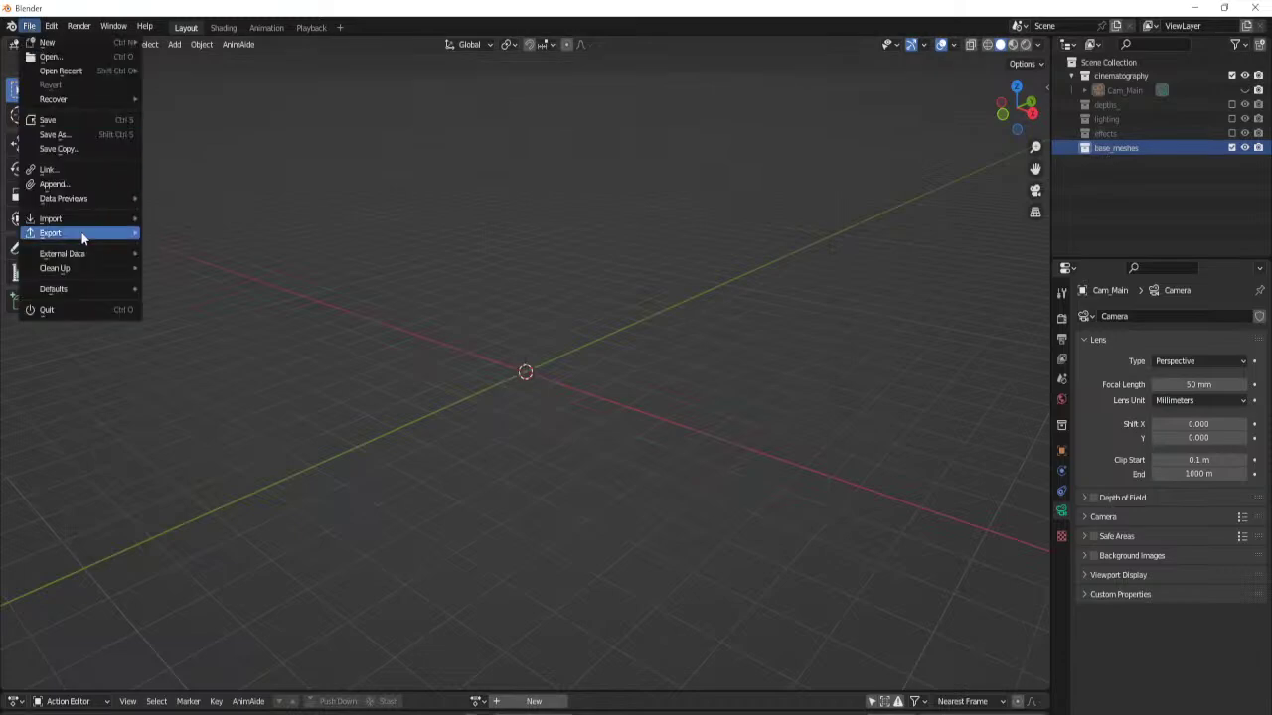
pyautogui.hotkey('ctrl', 's')
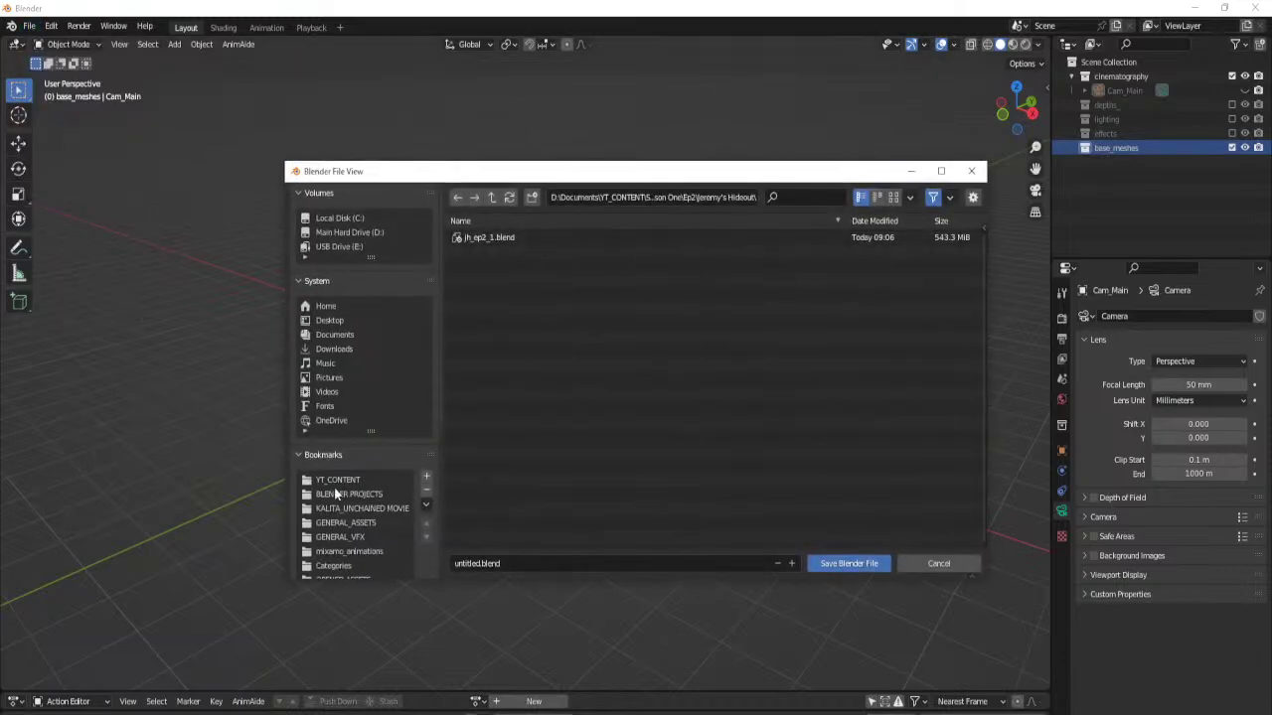
pyautogui.click(350, 523)
pyautogui.scroll(-8, 610, 417)
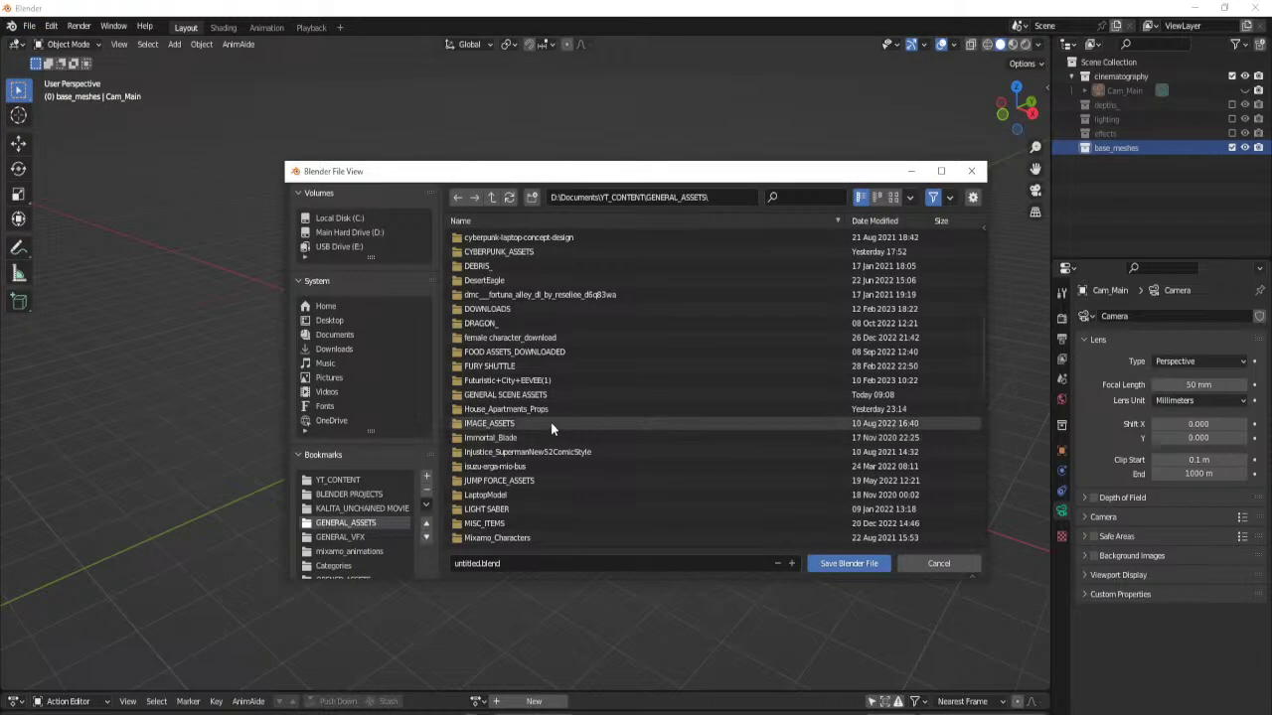
pyautogui.scroll(8, 509, 410)
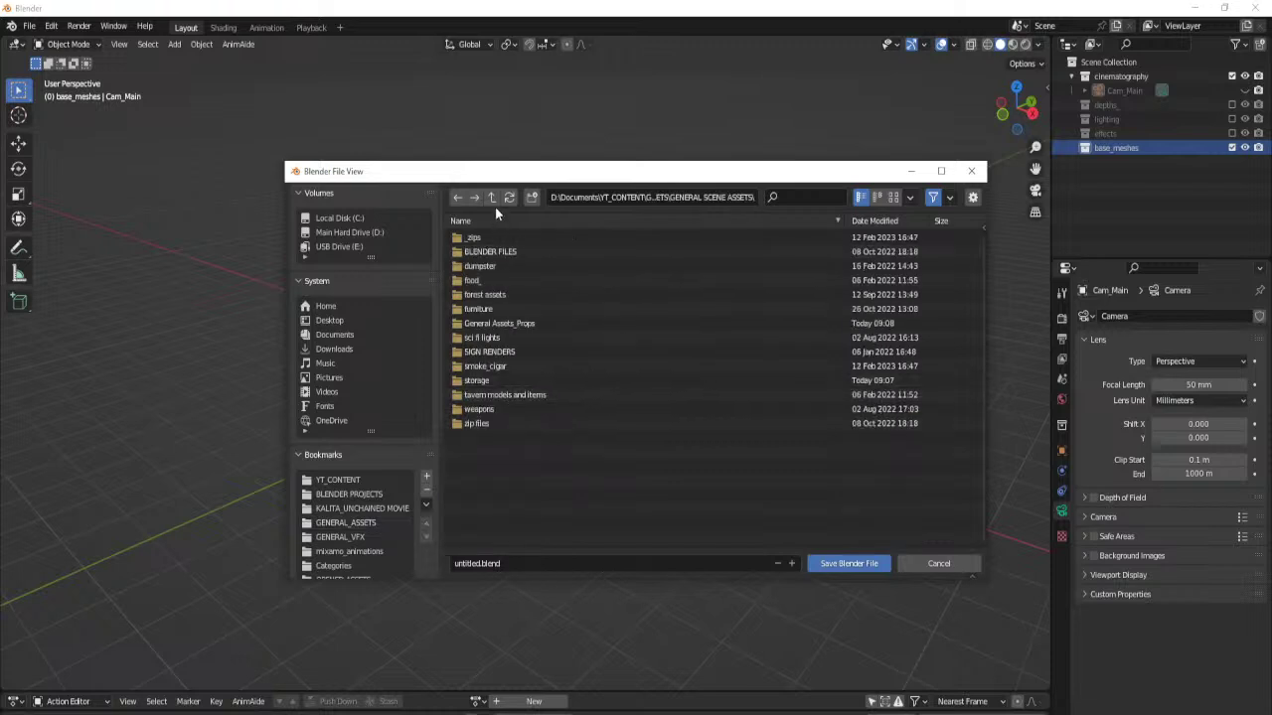
pyautogui.doubleClick(494, 366)
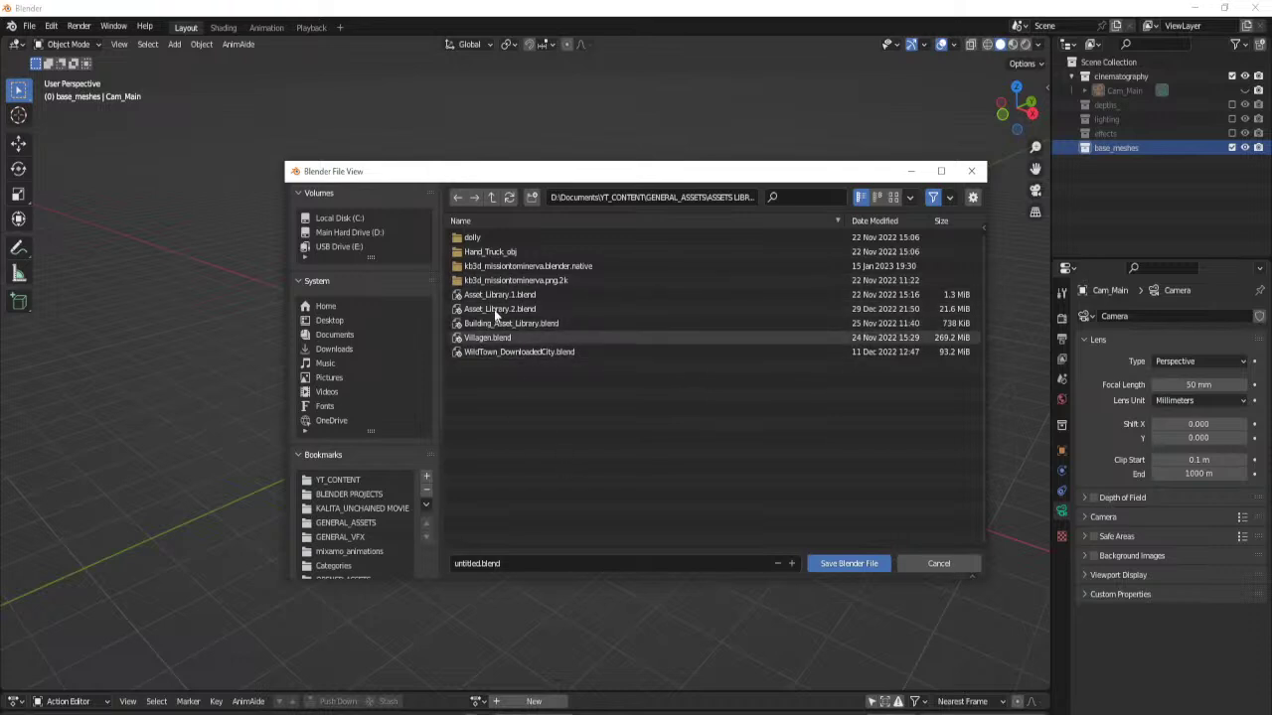
pyautogui.click(532, 197)
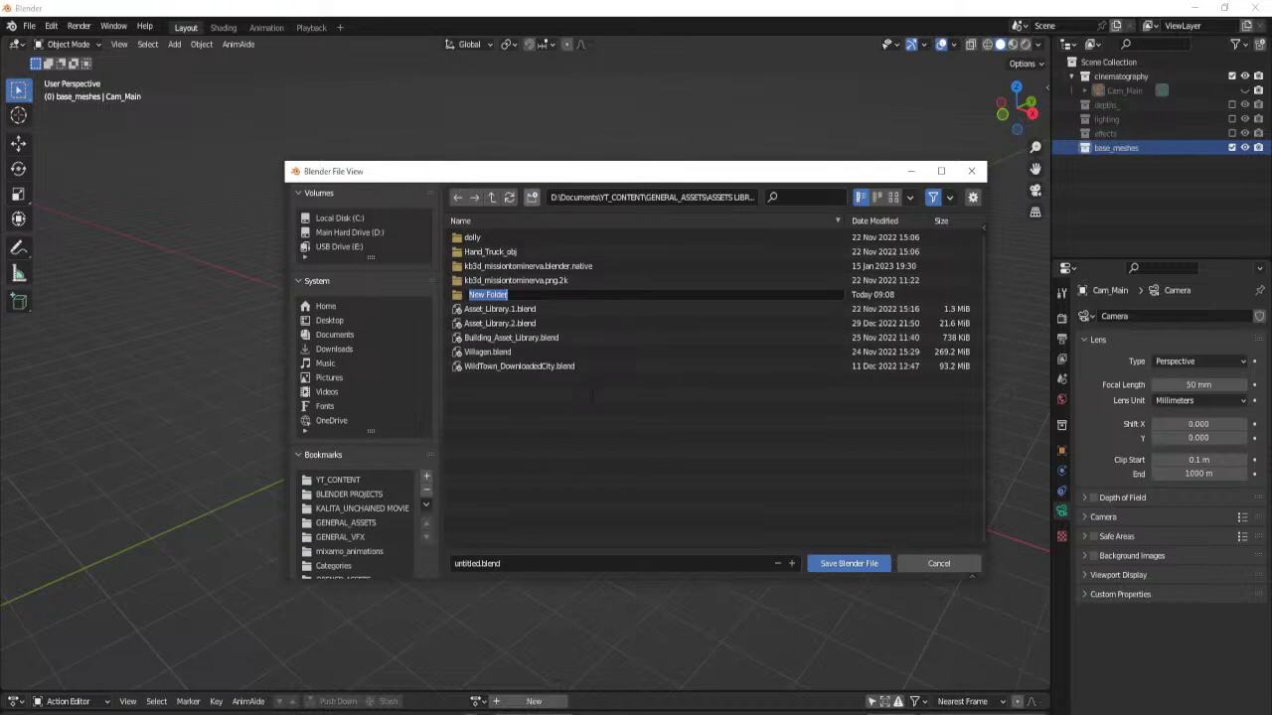
pyautogui.write('Base_Meshes')
pyautogui.press('Return')
# Save the file as Base_Meshes.blend in the new Base_Meshes folder.
pyautogui.click(546, 562)
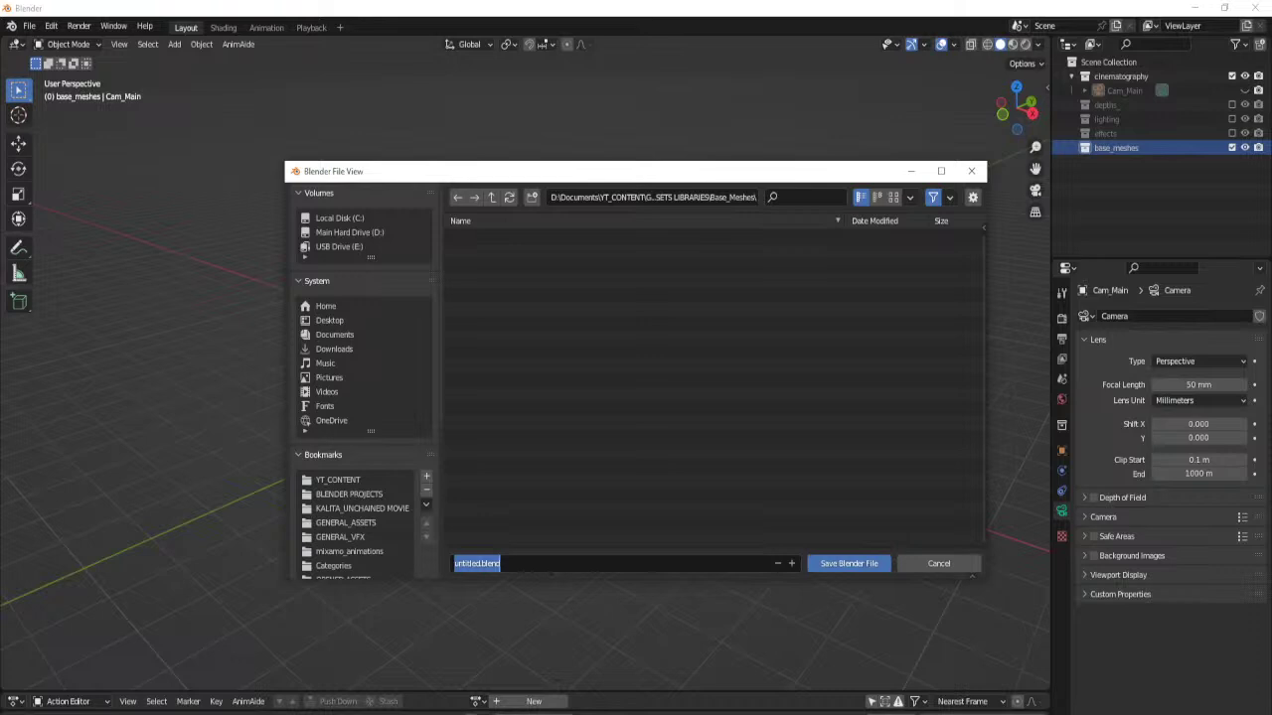
pyautogui.write('ba')
pyautogui.write('as')
pyautogui.write('e_Mes')
pyautogui.write('hes')
pyautogui.press('Return')
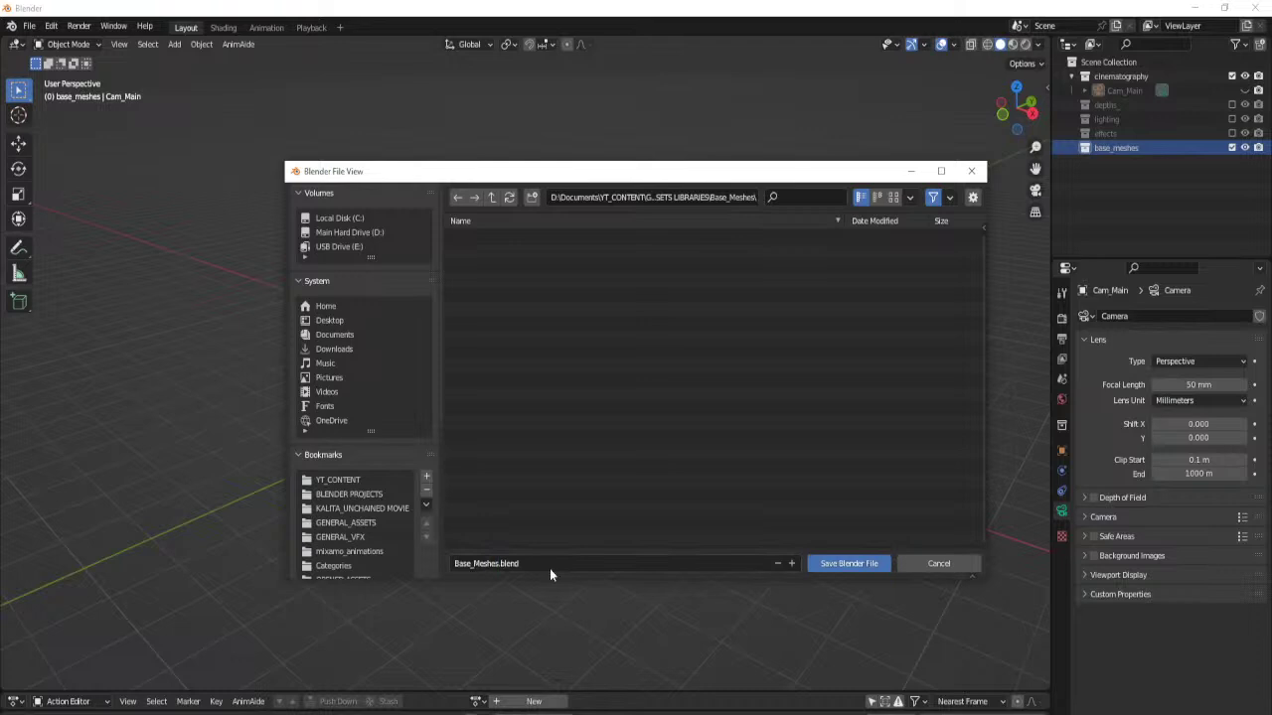
pyautogui.press('Return')
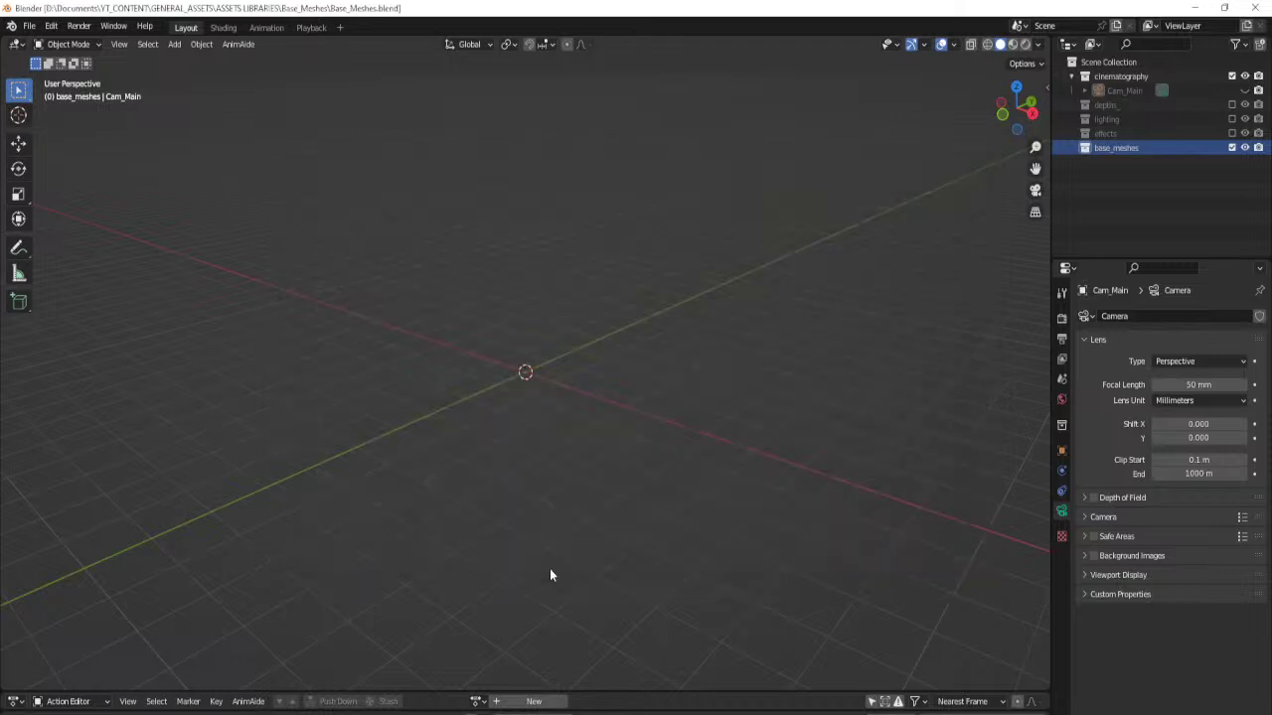
# Import lighter_01.fbx from the extracted lighter_01 folder as an FBX model into the base_meshes collection.
pyautogui.click(29, 25)
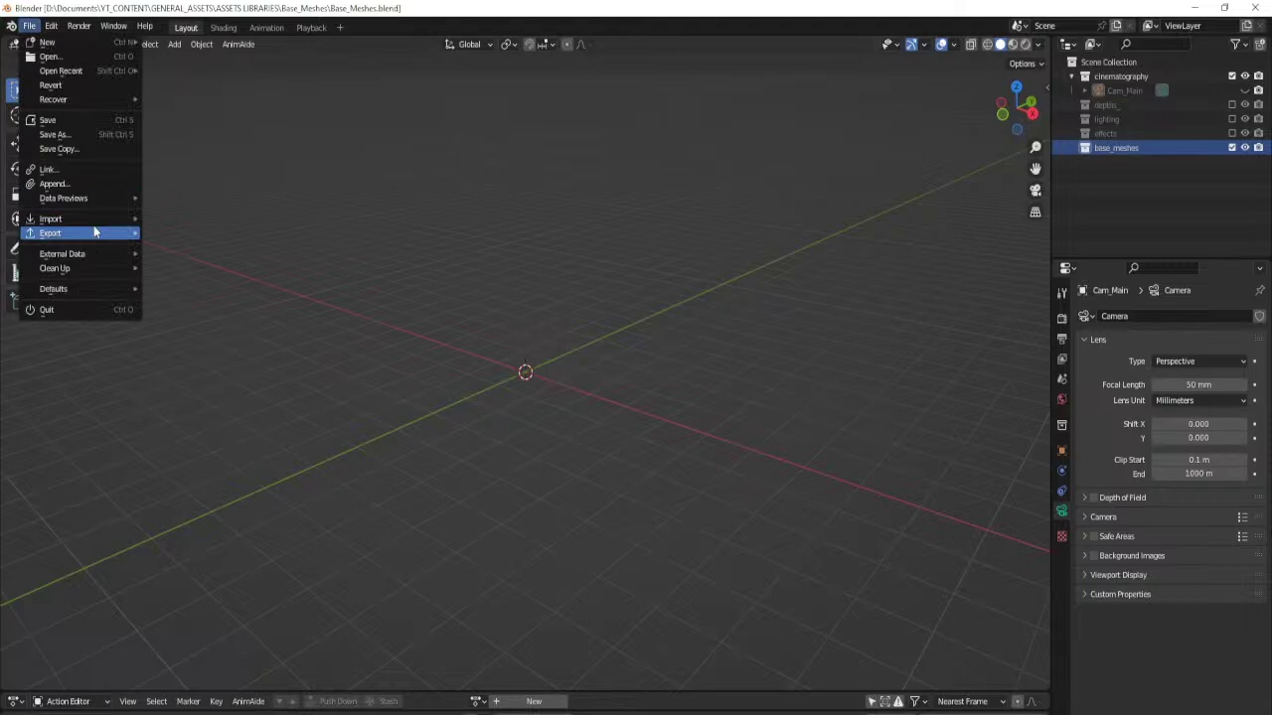
pyautogui.moveTo(95, 218)
pyautogui.click(264, 361)
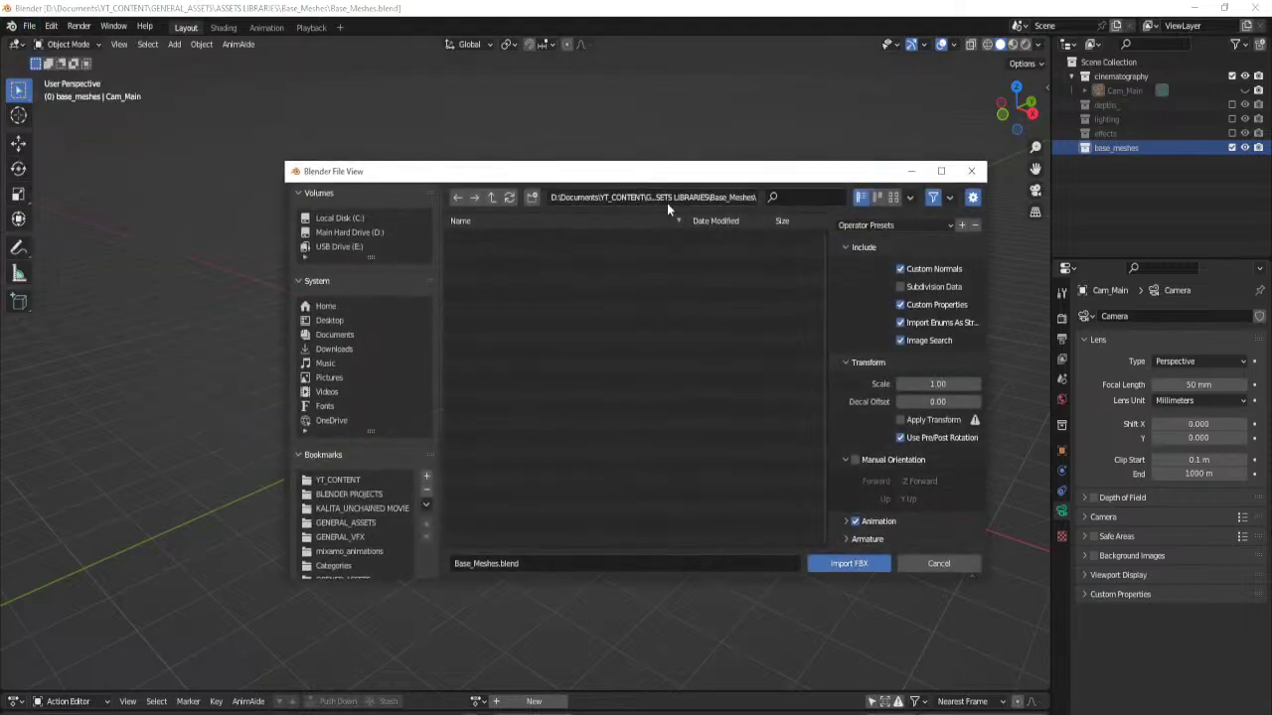
pyautogui.click(460, 237)
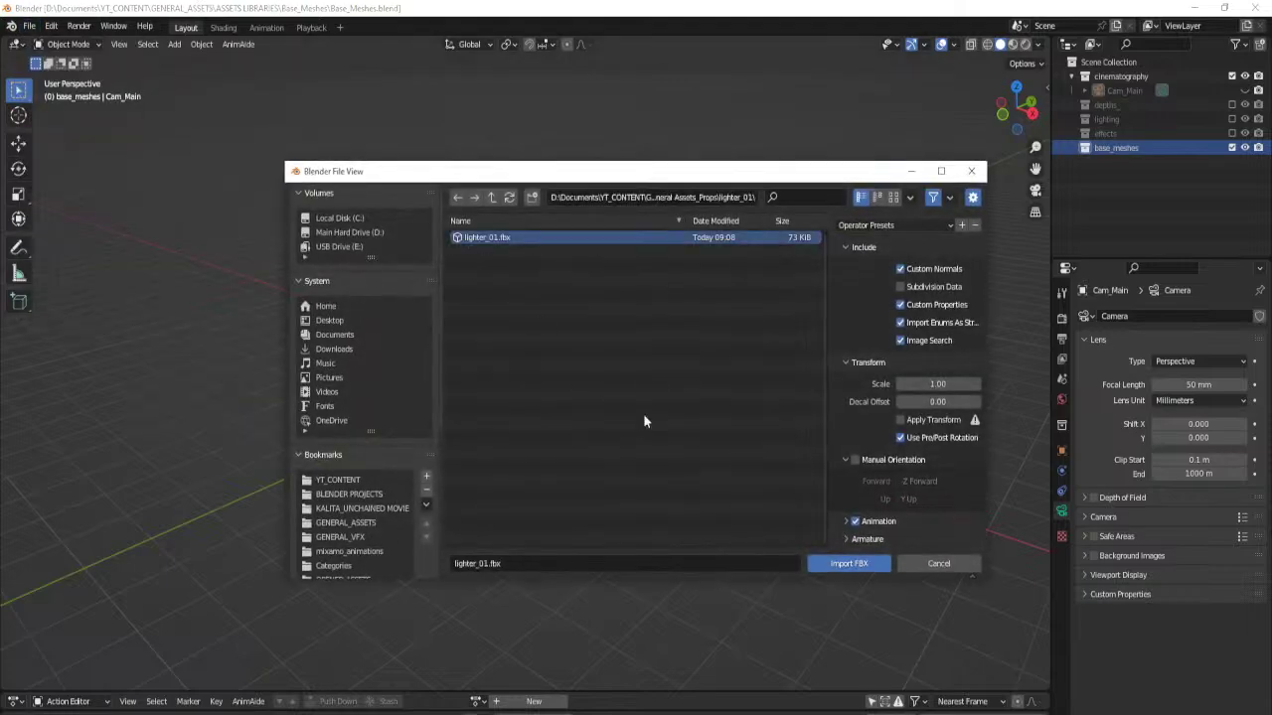
pyautogui.click(845, 563)
# Examine the imported lighter and its separate parts: the switch, striker_wheel, lever and lighter_body.
pyautogui.press('KP_Decimal')
pyautogui.moveTo(704, 349); pyautogui.dragTo(538, 368, button='middle')
pyautogui.scroll(-6, 538, 368)
pyautogui.click(537, 368)
pyautogui.scroll(4, 606, 400)
pyautogui.moveTo(650, 411); pyautogui.dragTo(740, 432, button='middle')
pyautogui.click(1085, 162)
pyautogui.click(1127, 219)
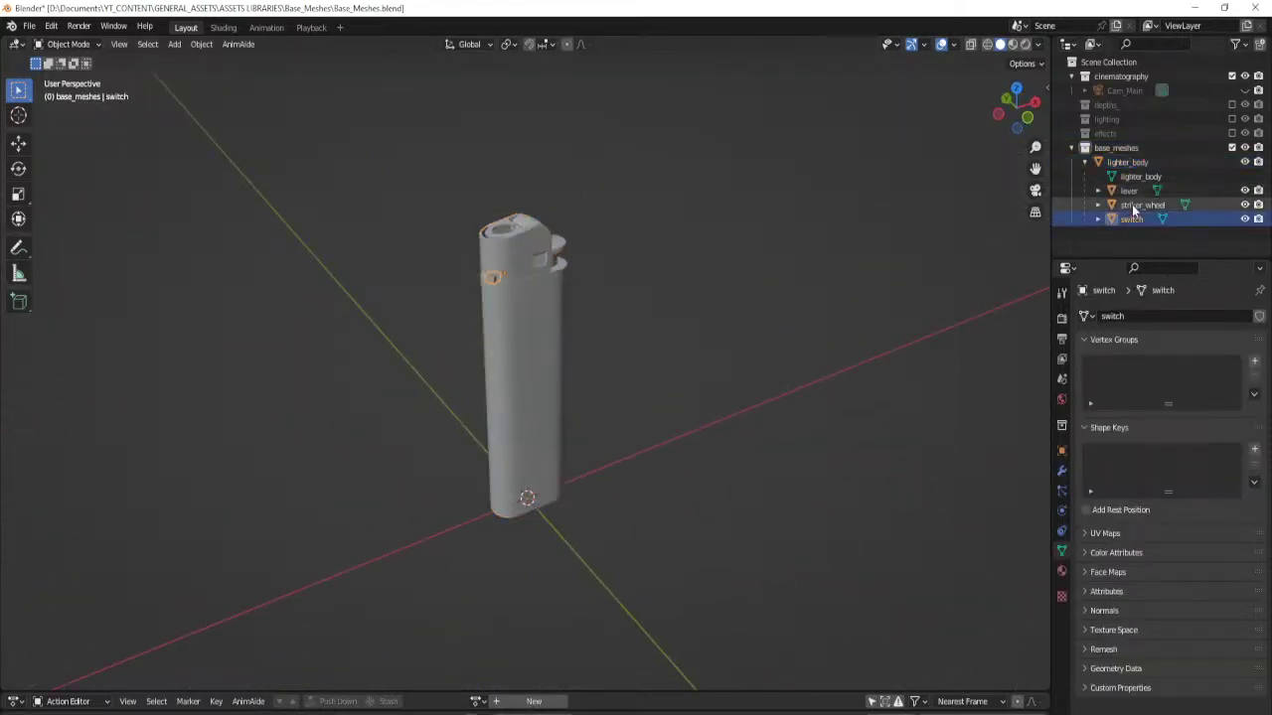
pyautogui.click(1133, 206)
pyautogui.click(1131, 191)
pyautogui.click(1125, 163)
pyautogui.moveTo(467, 382); pyautogui.dragTo(380, 386, button='middle')
pyautogui.scroll(-5, 516, 398)
pyautogui.moveTo(522, 401); pyautogui.dragTo(596, 402, button='middle')
# Mark lighter_body with its selected hierarchy as an asset and save the Base_Meshes file.
pyautogui.click(1085, 162)
pyautogui.rightClick(1117, 164)
pyautogui.click(1120, 166)
pyautogui.rightClick(1120, 169)
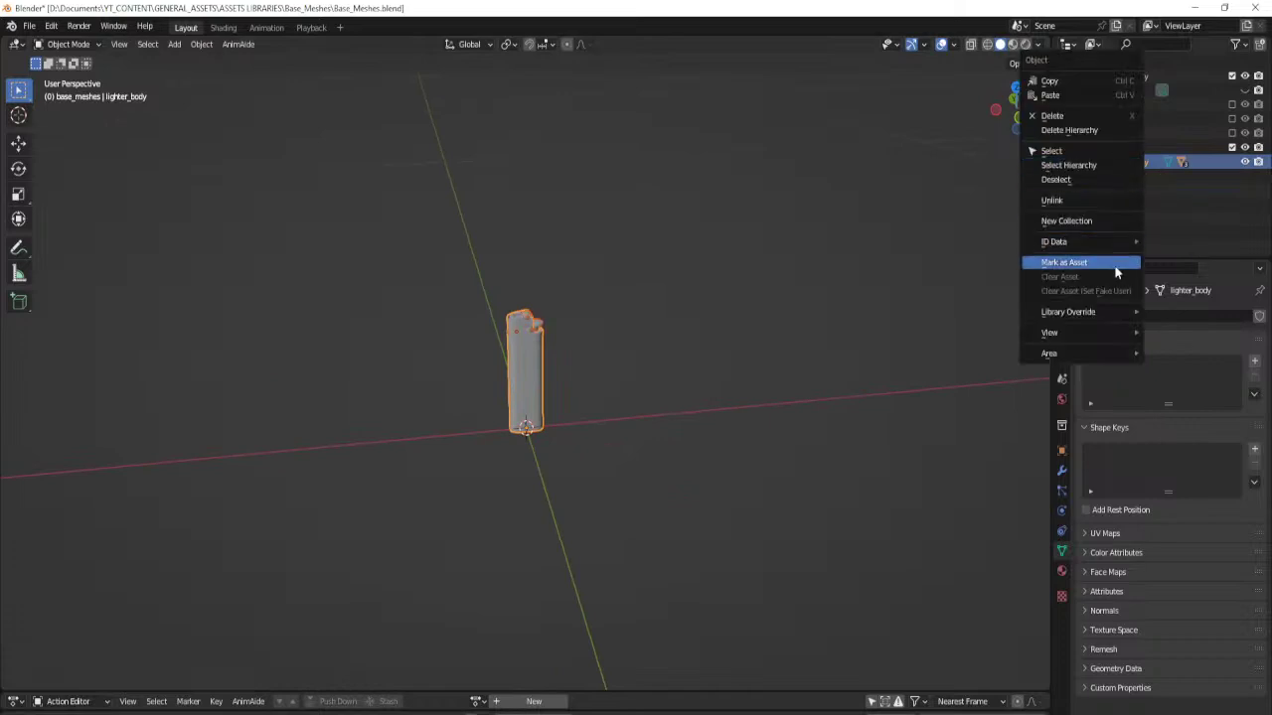
pyautogui.click(1114, 264)
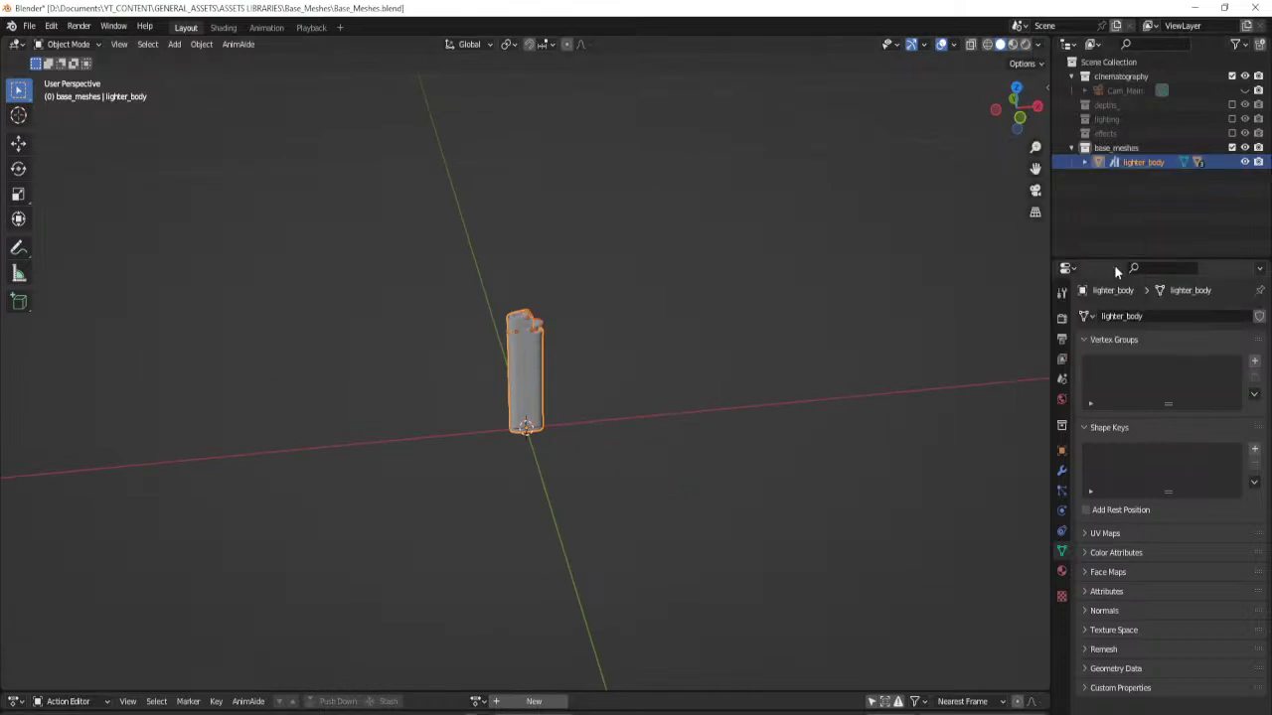
pyautogui.click(1085, 162)
pyautogui.click(1085, 162)
pyautogui.moveTo(663, 372); pyautogui.dragTo(710, 414, button='middle')
# Check how the lever, striker_wheel and switch are parented to lighter_body, trying a move of the body.
pyautogui.click(1085, 162)
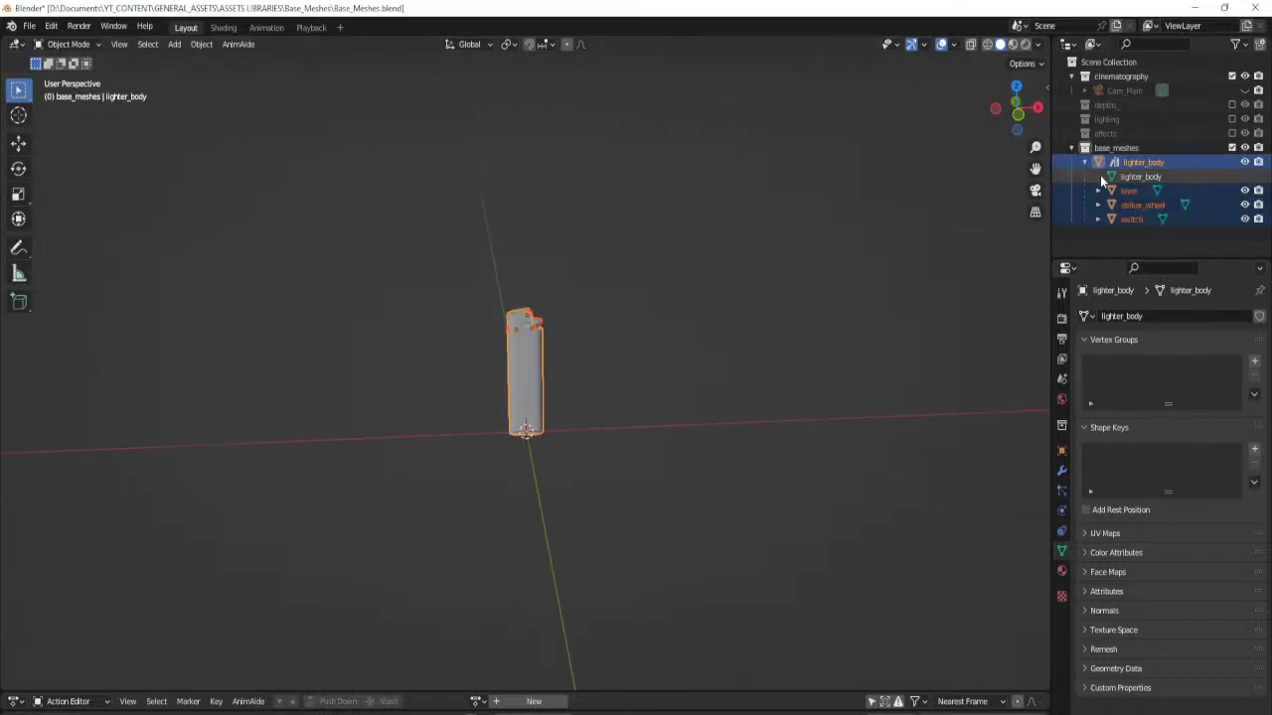
pyautogui.click(1129, 189)
pyautogui.click(1138, 205)
pyautogui.click(1132, 220)
pyautogui.click(1143, 162)
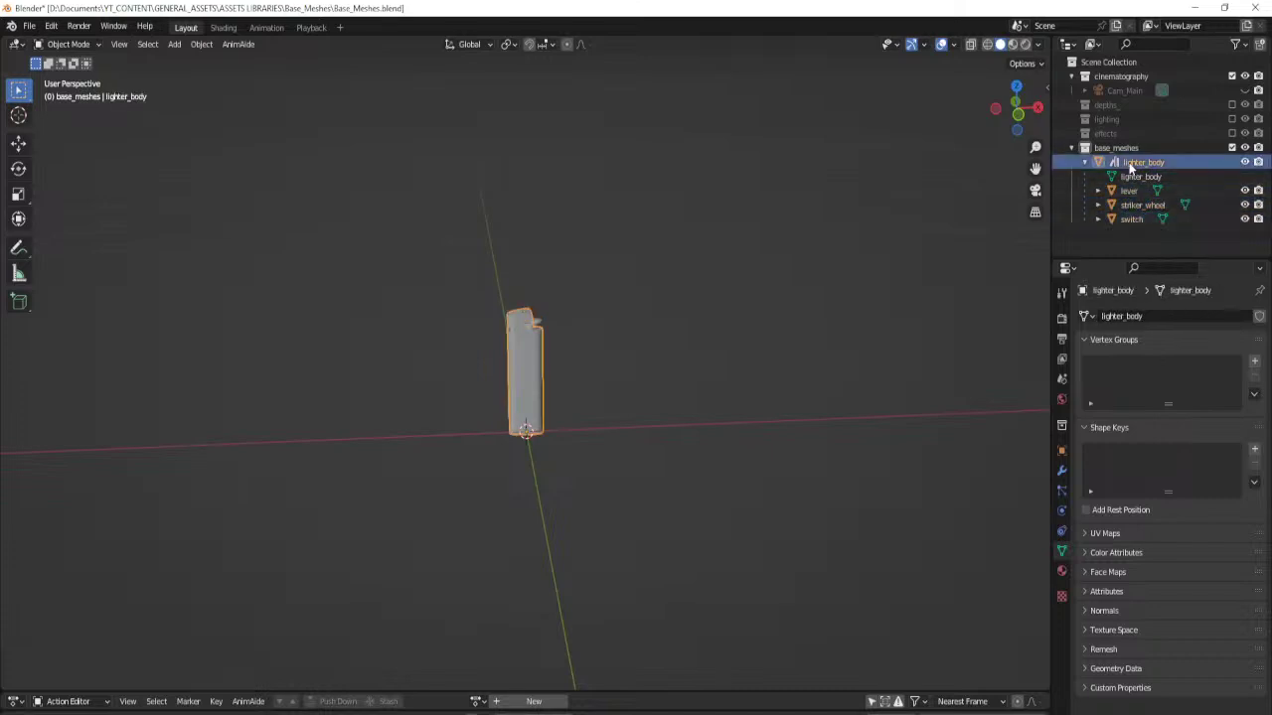
pyautogui.press('g')
pyautogui.press('Escape')
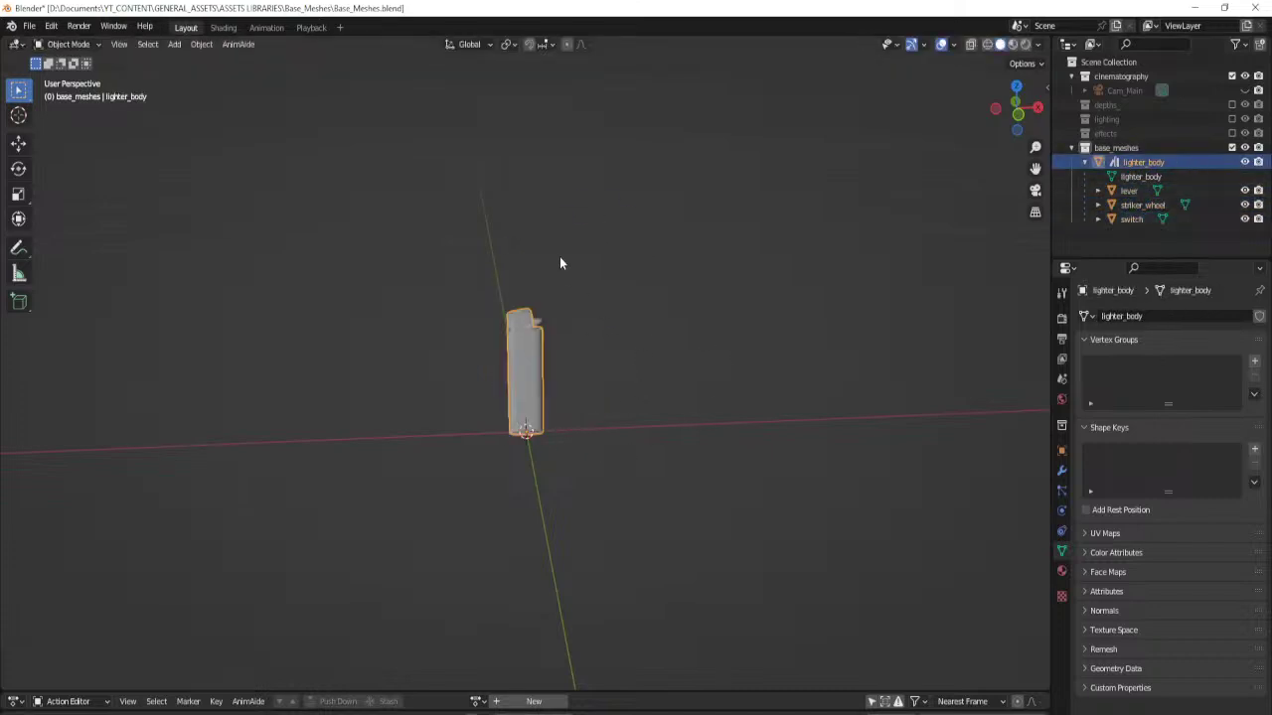
# Reopen the recent hideout scene file jh_ep2_1.blend.
pyautogui.click(29, 26)
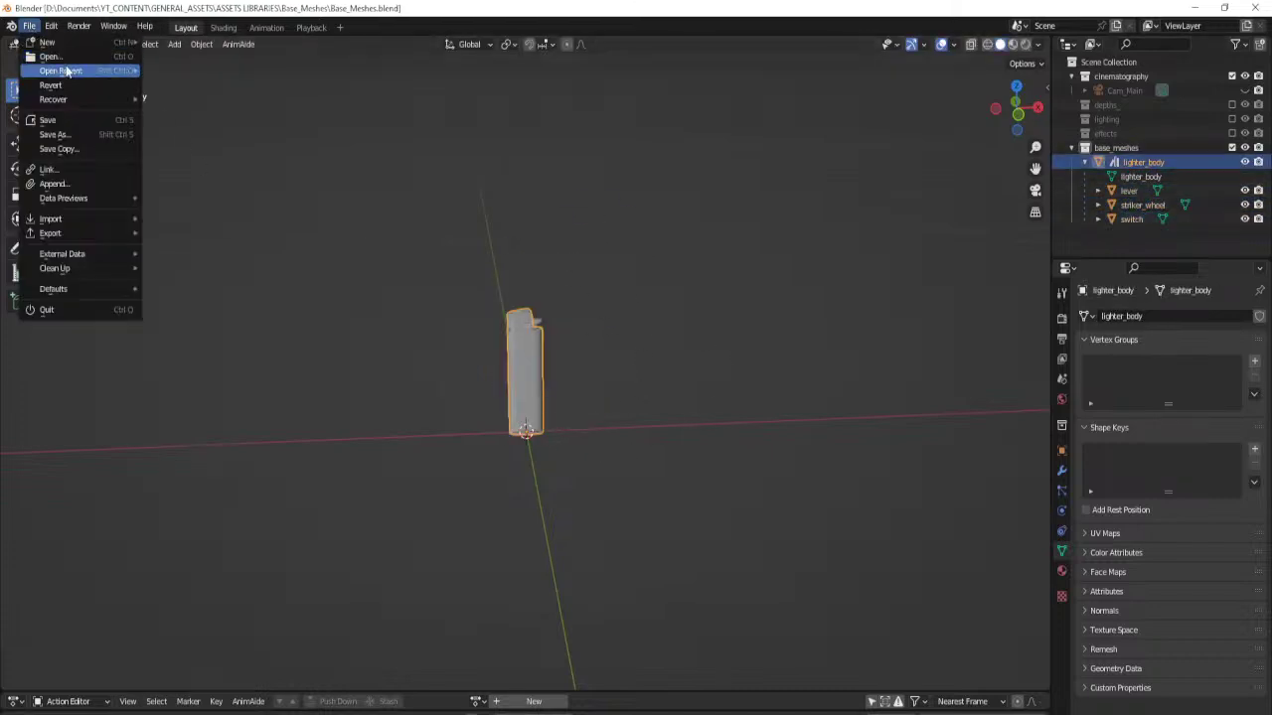
pyautogui.moveTo(64, 71)
pyautogui.click(210, 85)
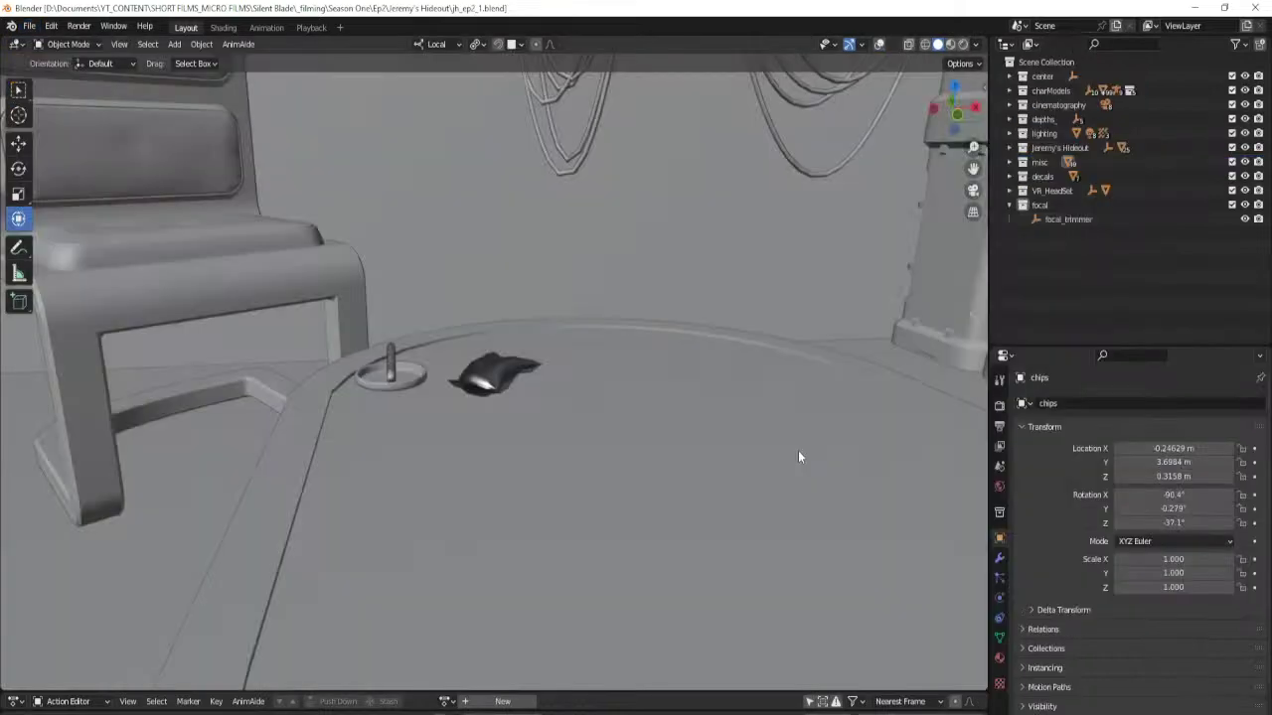
# Open the file path preferences and collapse the Data, Render and Applications sections to reach the asset libraries.
pyautogui.click(50, 26)
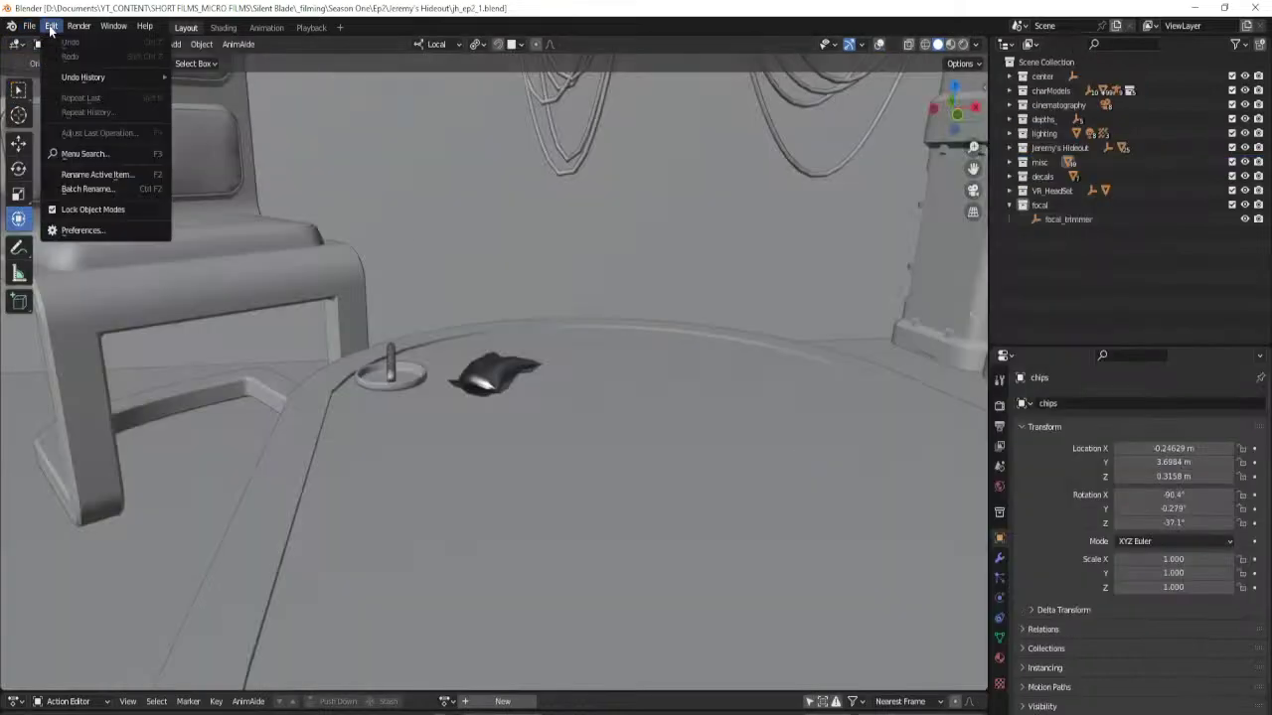
pyautogui.click(82, 231)
pyautogui.moveTo(99, 12); pyautogui.dragTo(274, 38)
pyautogui.click(217, 301)
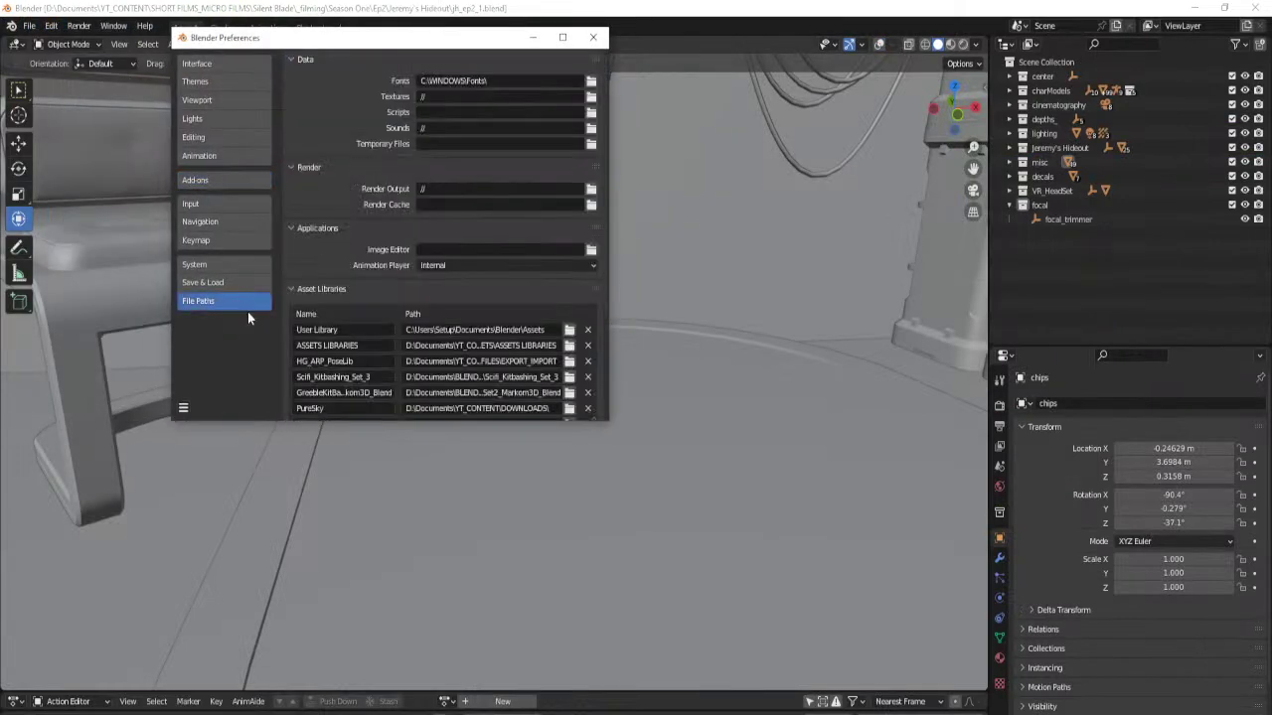
pyautogui.click(318, 61)
pyautogui.click(316, 77)
pyautogui.click(316, 96)
# Add the Base_Meshes folder from ASSETS LIBRARIES as a new asset library and close the preferences.
pyautogui.click(589, 353)
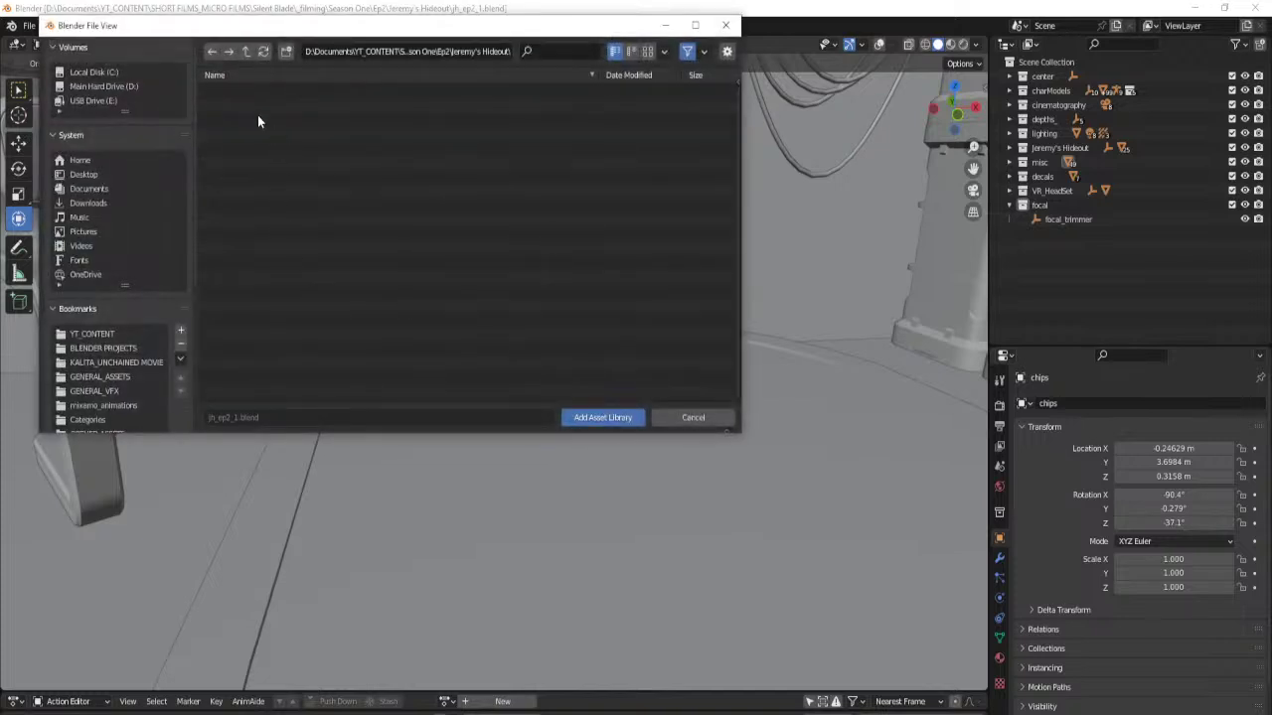
pyautogui.click(101, 375)
pyautogui.doubleClick(253, 220)
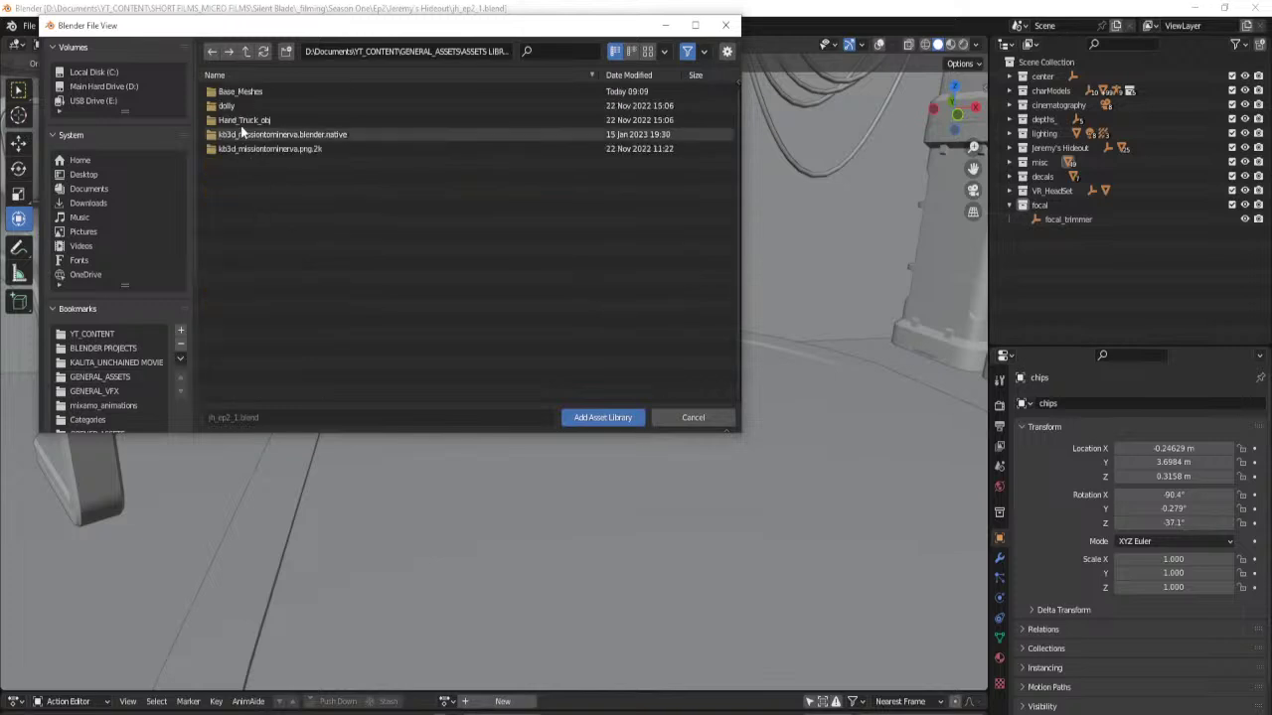
pyautogui.doubleClick(239, 92)
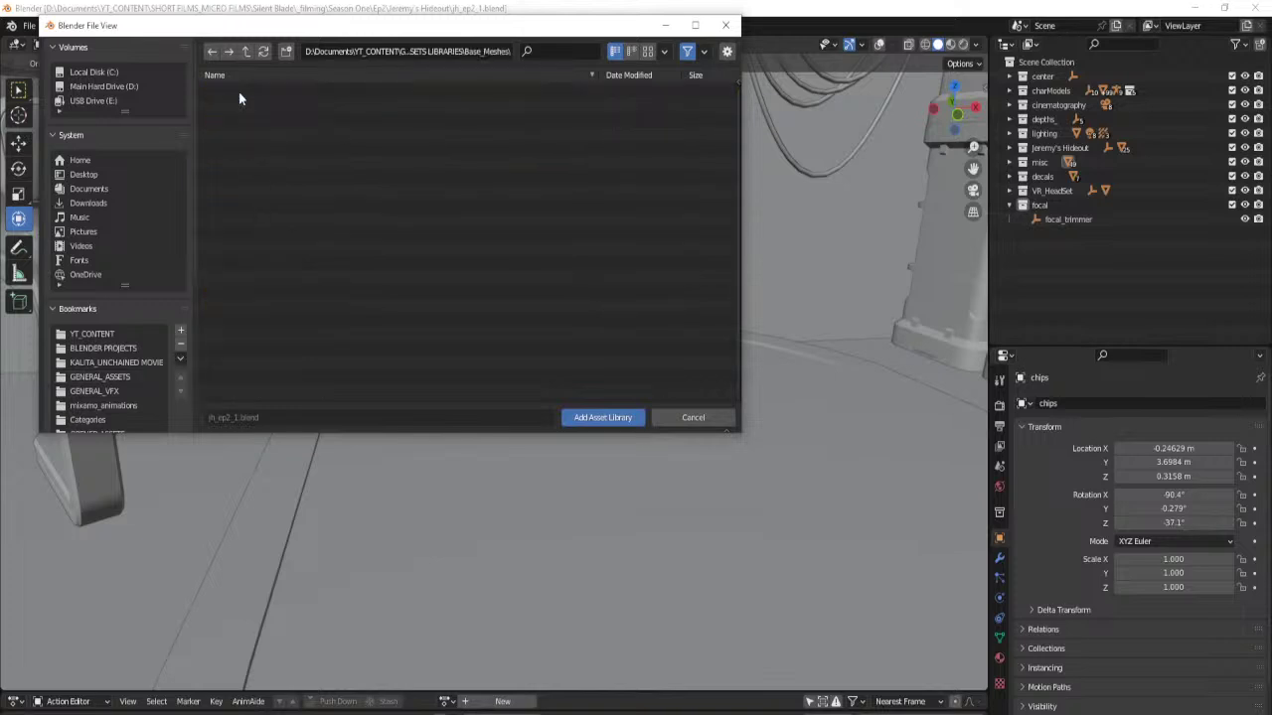
pyautogui.click(603, 418)
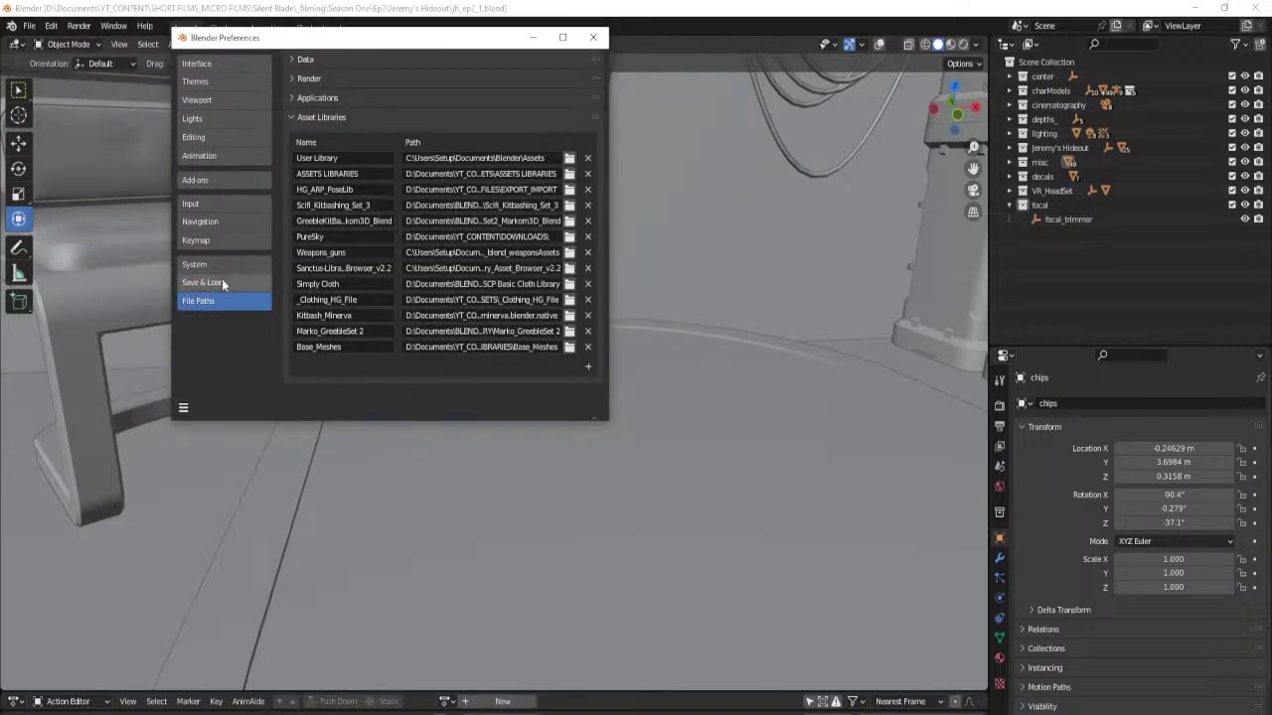
pyautogui.click(183, 407)
pyautogui.click(226, 373)
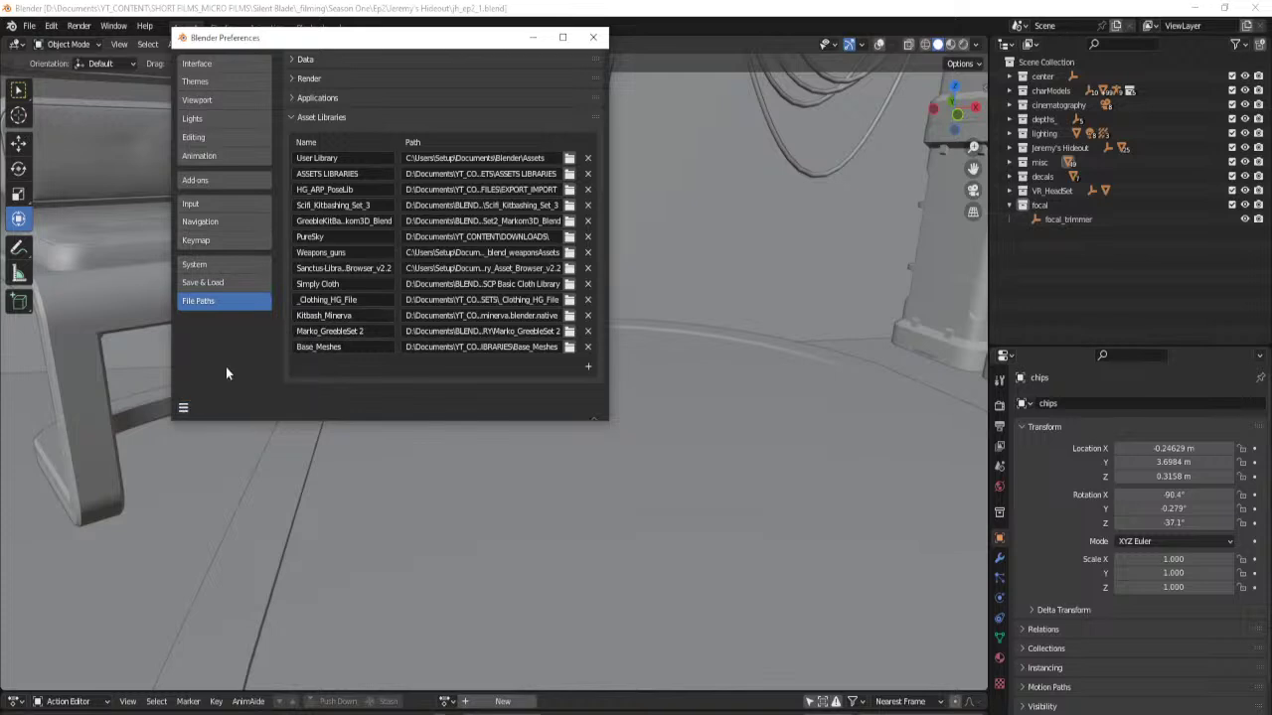
pyautogui.click(593, 36)
# Split the viewport vertically and turn the new area into an Asset Browser showing the Base_Meshes library.
pyautogui.rightClick(365, 32)
pyautogui.click(359, 52)
pyautogui.click(386, 125)
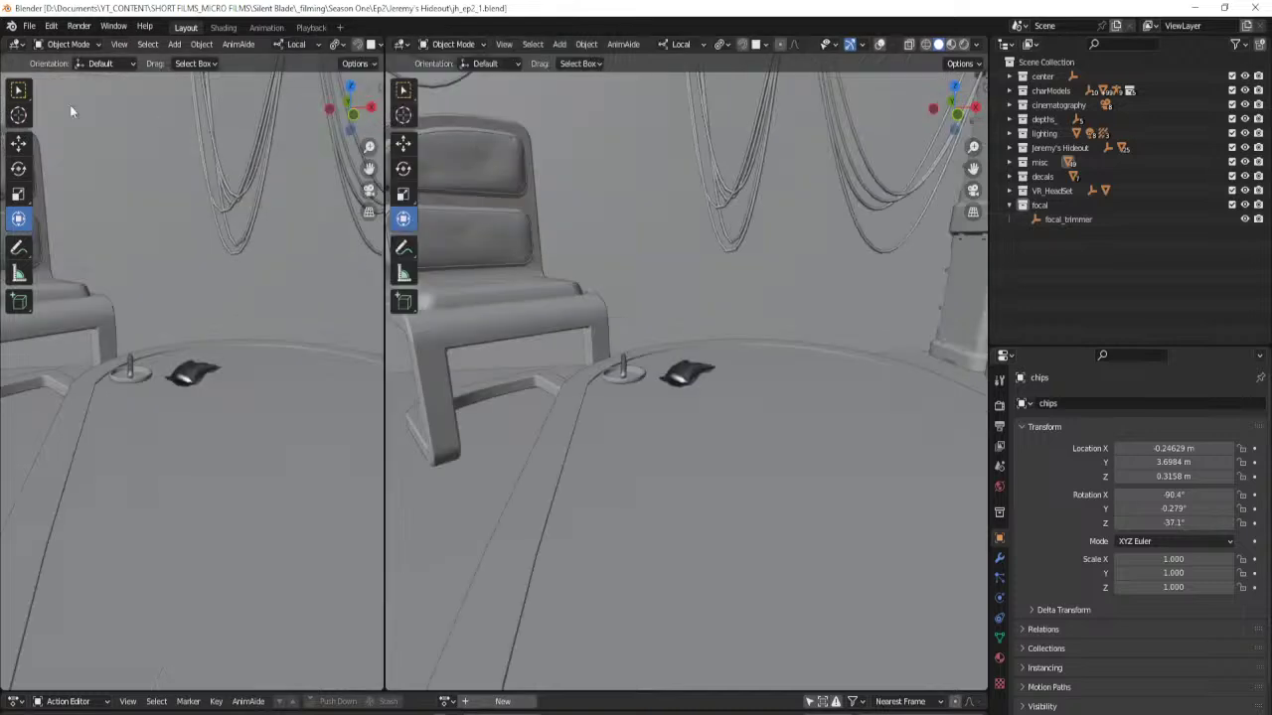
pyautogui.click(18, 44)
pyautogui.click(422, 135)
pyautogui.click(74, 65)
pyautogui.click(98, 296)
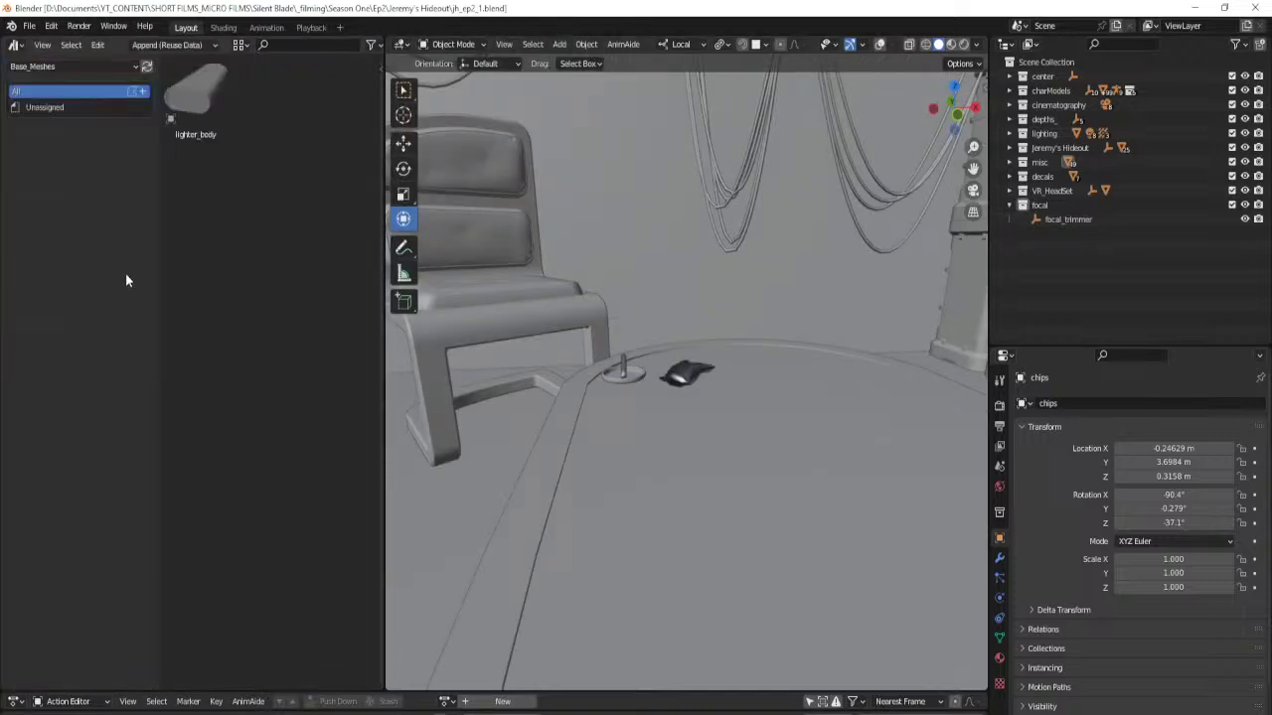
# Try to place the lighter_body asset on the hideout table in front of the chips and undo it.
pyautogui.moveTo(196, 99); pyautogui.dragTo(670, 493)
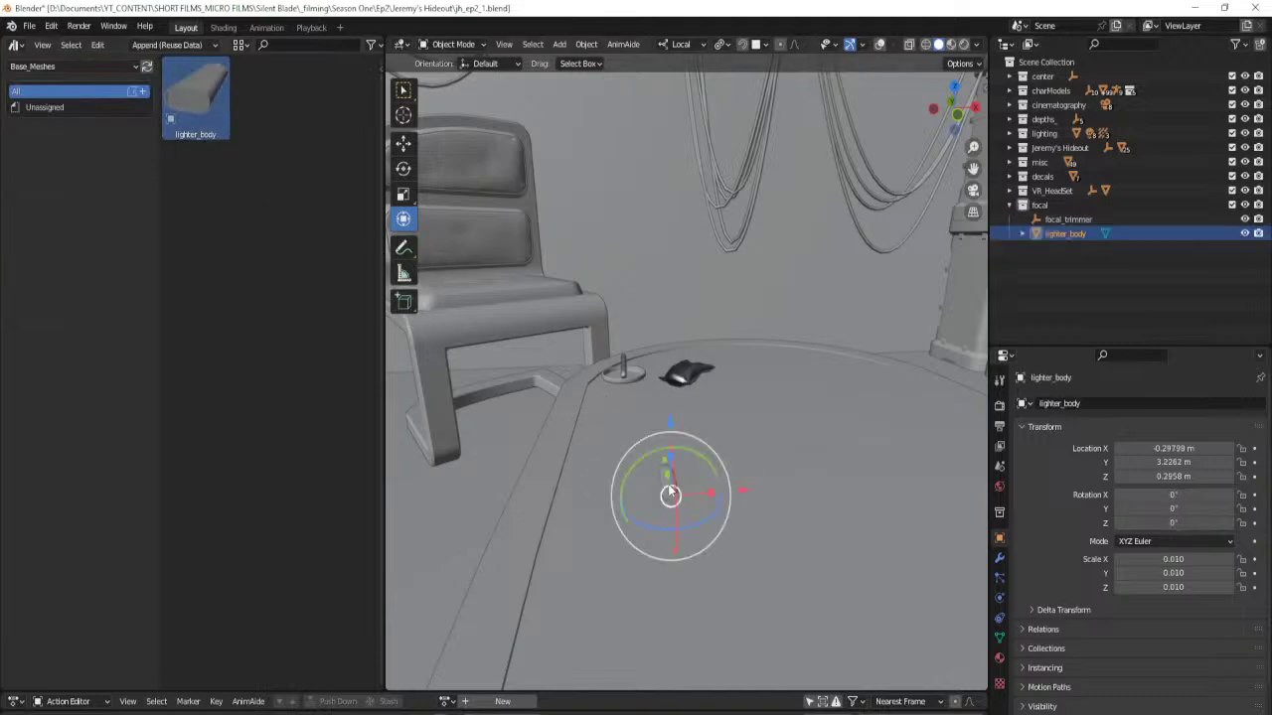
pyautogui.press('KP_Decimal')
pyautogui.moveTo(764, 381); pyautogui.dragTo(685, 407, button='middle')
pyautogui.hotkey('ctrl', 'z')
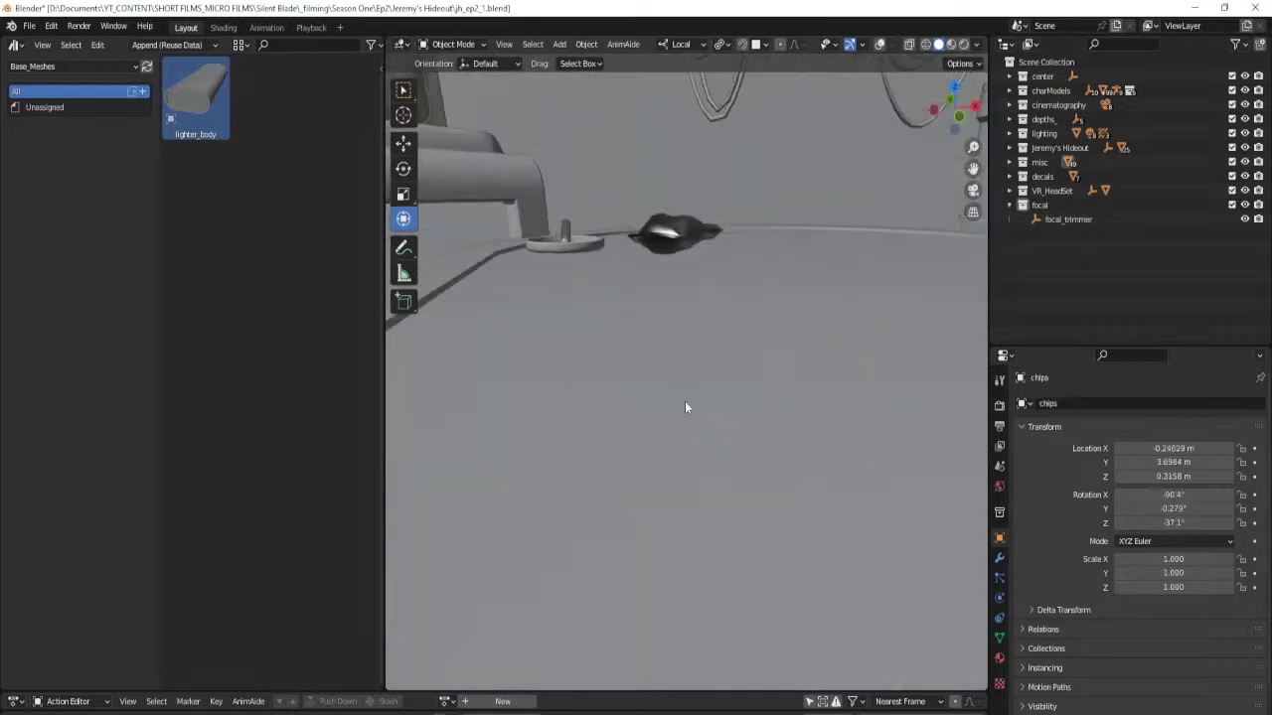
# Frame the cigar in the ashtray, turn on the viewport overlays, and save the scene with nothing selected.
pyautogui.moveTo(682, 327); pyautogui.dragTo(616, 318, button='middle')
pyautogui.click(604, 296)
pyautogui.press('KP_Decimal')
pyautogui.click(879, 45)
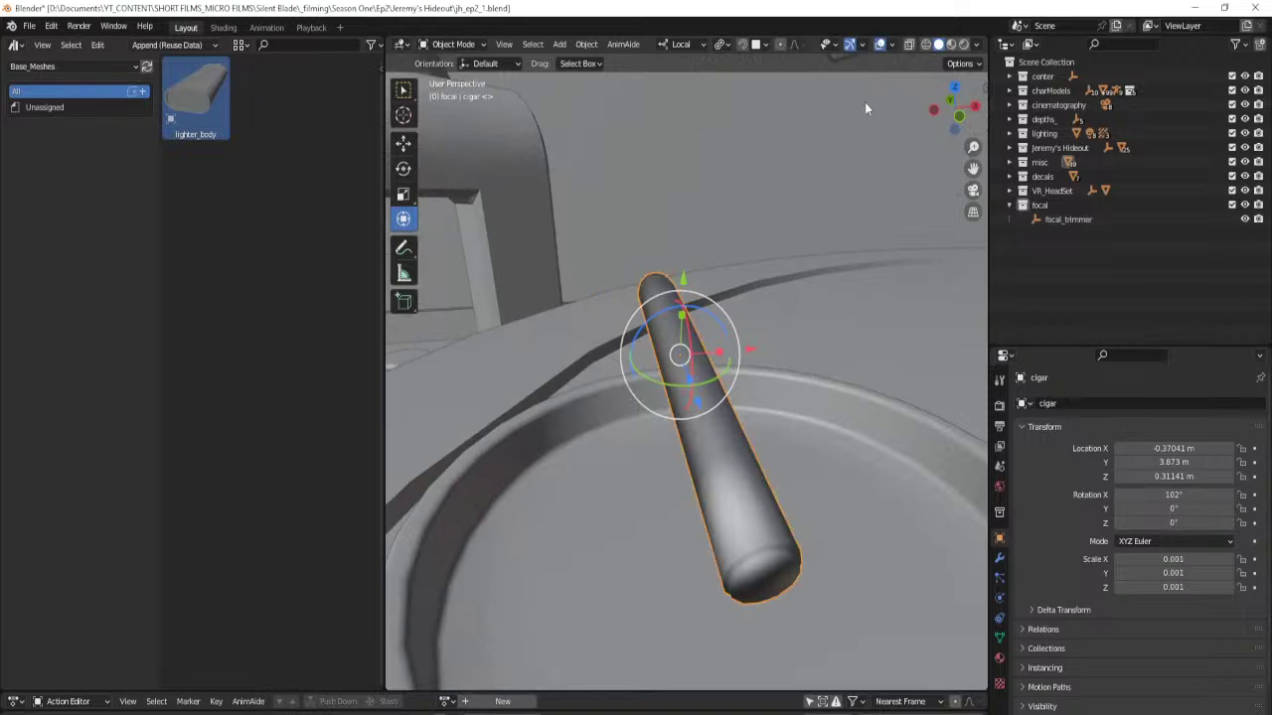
pyautogui.scroll(-6, 769, 287)
pyautogui.hotkey('alt', 'a')
pyautogui.hotkey('ctrl', 's')
pyautogui.moveTo(806, 411); pyautogui.dragTo(749, 411, button='middle')
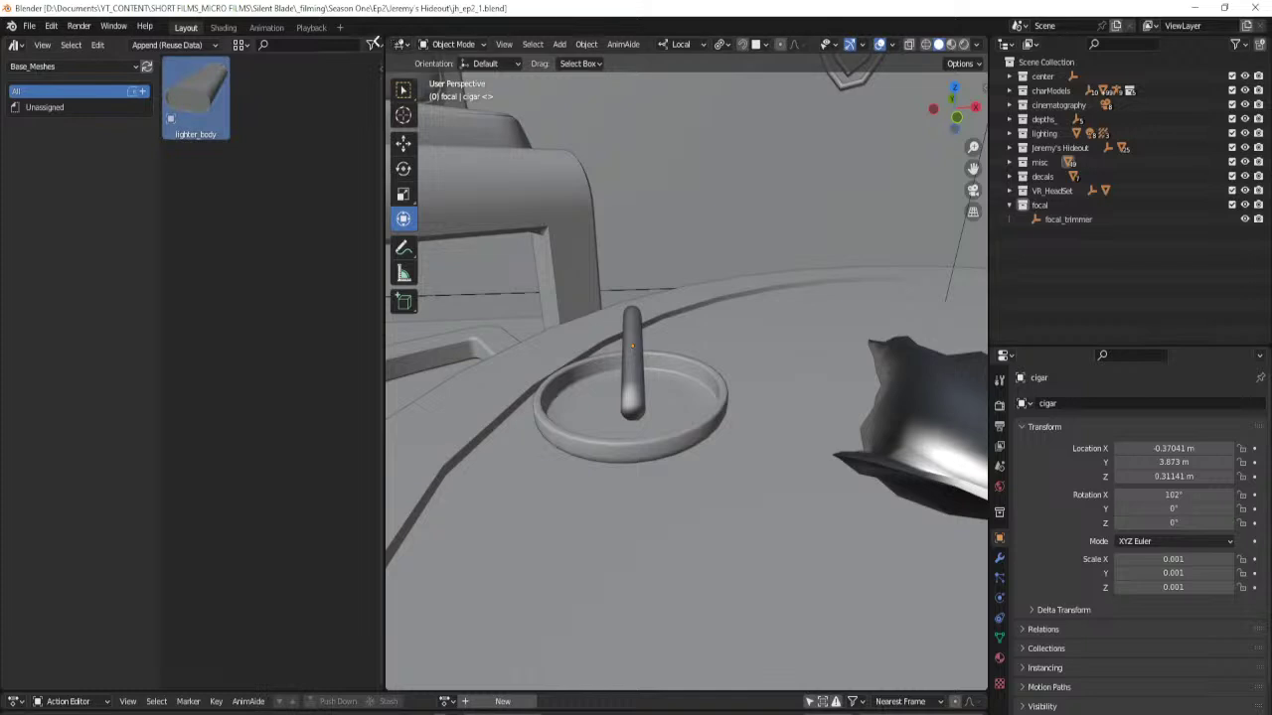
# Close the Asset Browser area and reopen the recent file Base_Meshes.blend.
pyautogui.moveTo(387, 38); pyautogui.dragTo(40, 37)
pyautogui.click(30, 26)
pyautogui.moveTo(80, 72)
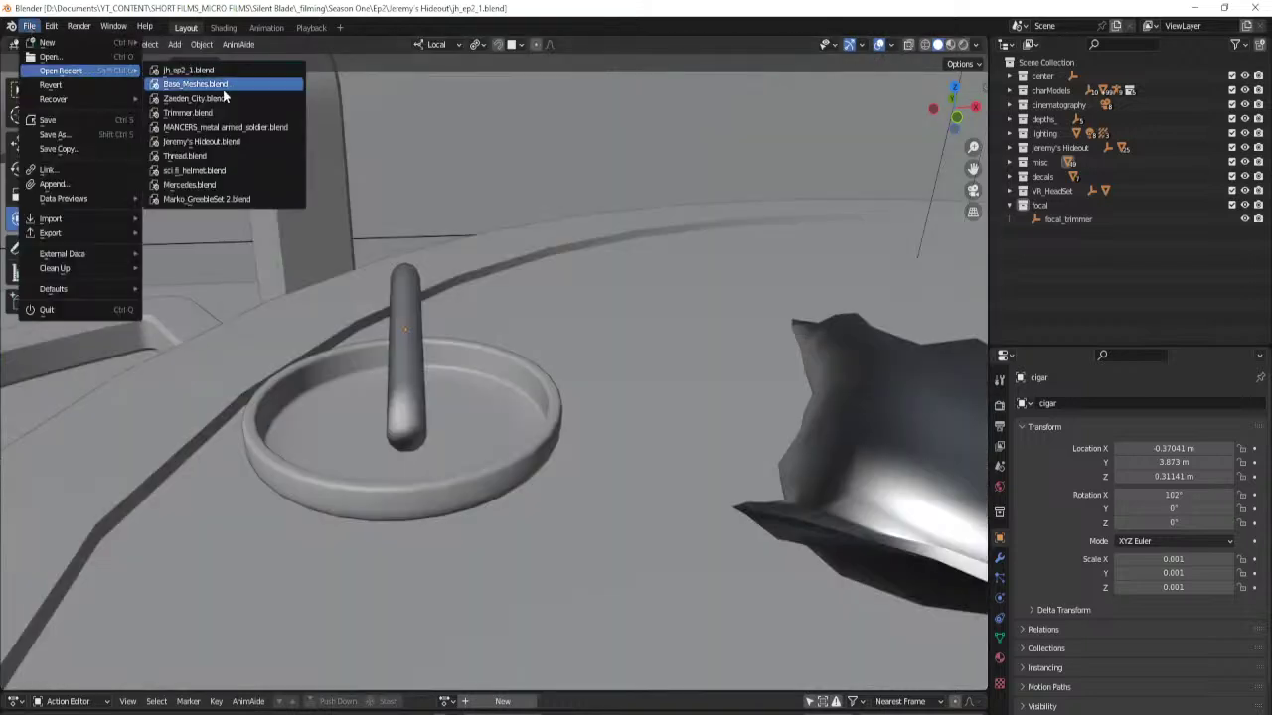
pyautogui.click(194, 85)
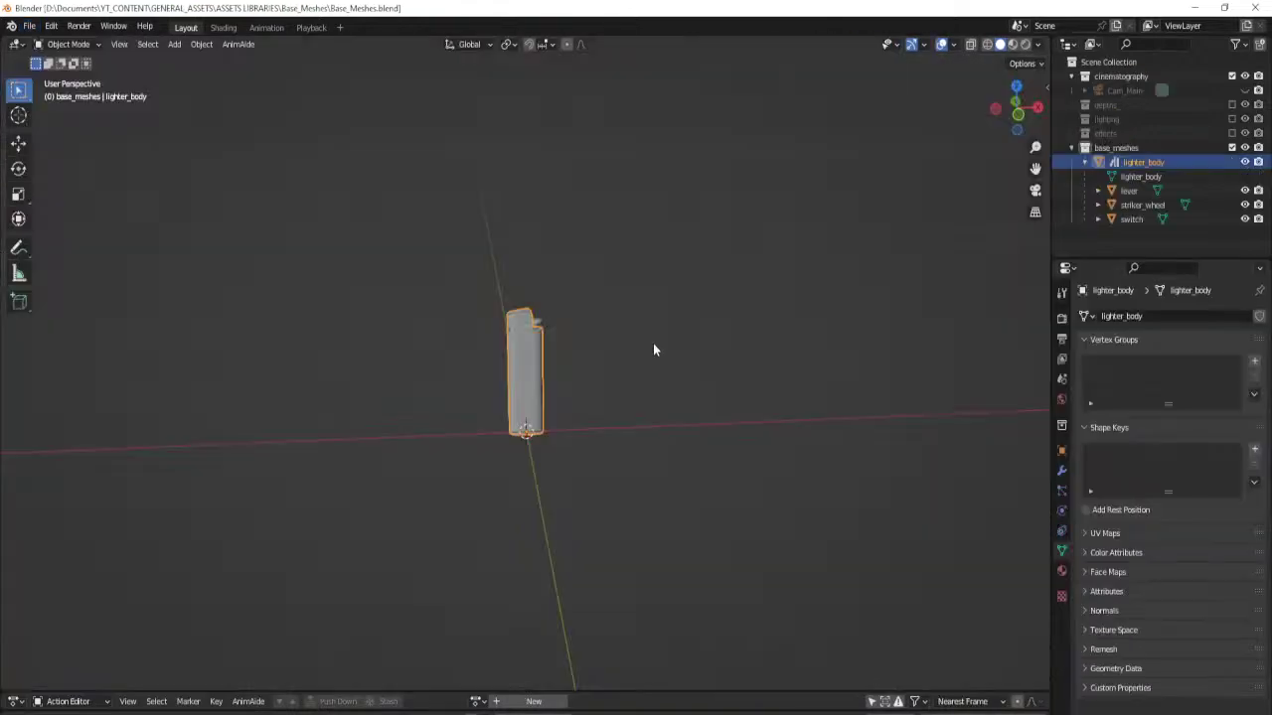
# Mark the lighter's lever, striker_wheel and switch objects as assets and save the file with only lighter_body selected.
pyautogui.click(1129, 190)
pyautogui.keyDown('shift'); pyautogui.click(1141, 205); pyautogui.keyUp('shift')
pyautogui.keyDown('shift'); pyautogui.click(1131, 220); pyautogui.keyUp('shift')
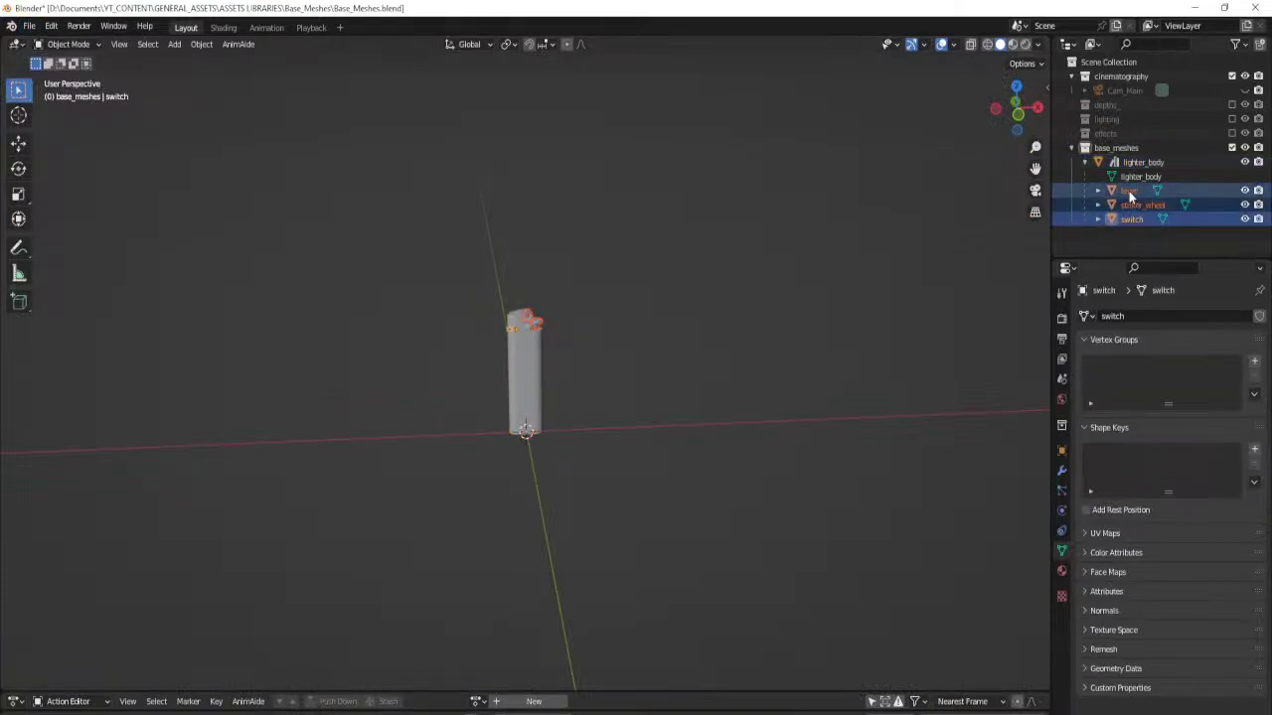
pyautogui.rightClick(1130, 194)
pyautogui.click(1110, 236)
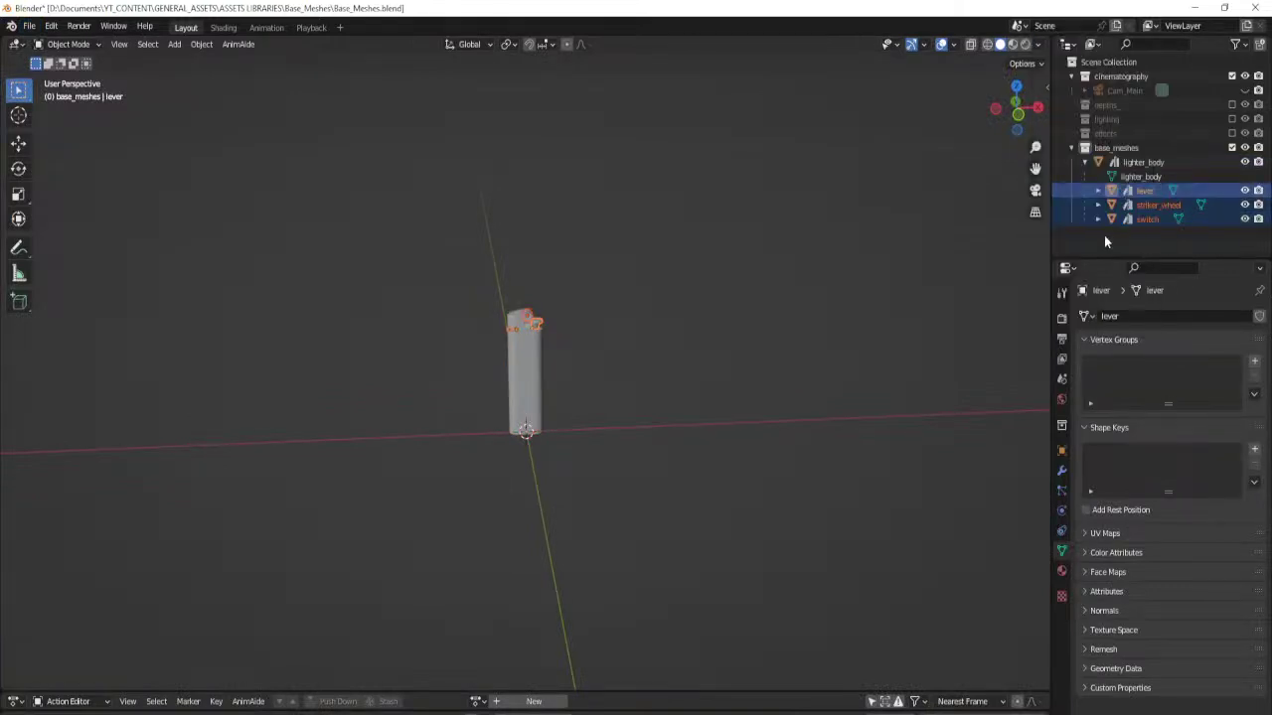
pyautogui.click(1084, 162)
pyautogui.click(1139, 164)
pyautogui.hotkey('ctrl', 's')
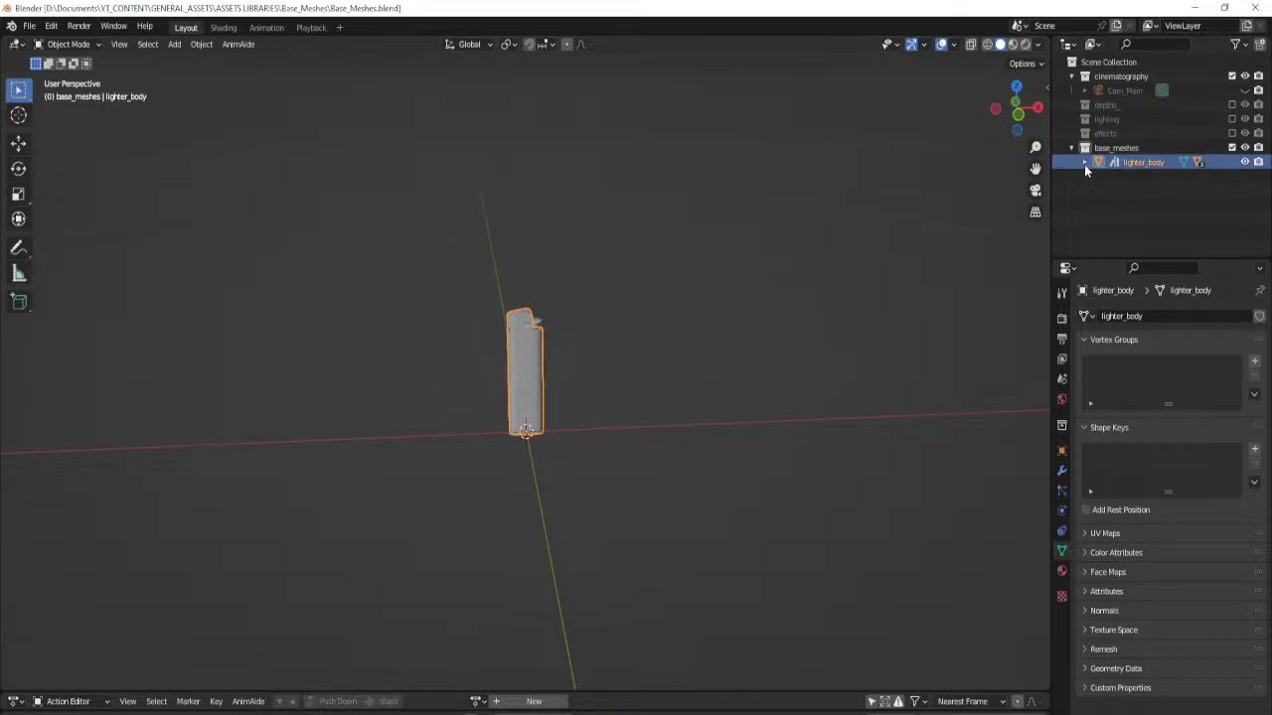
# Reopen jh_ep2_1.blend and show the Base_Meshes library in an Asset Browser split off vertically from the viewport.
pyautogui.click(30, 25)
pyautogui.moveTo(62, 70)
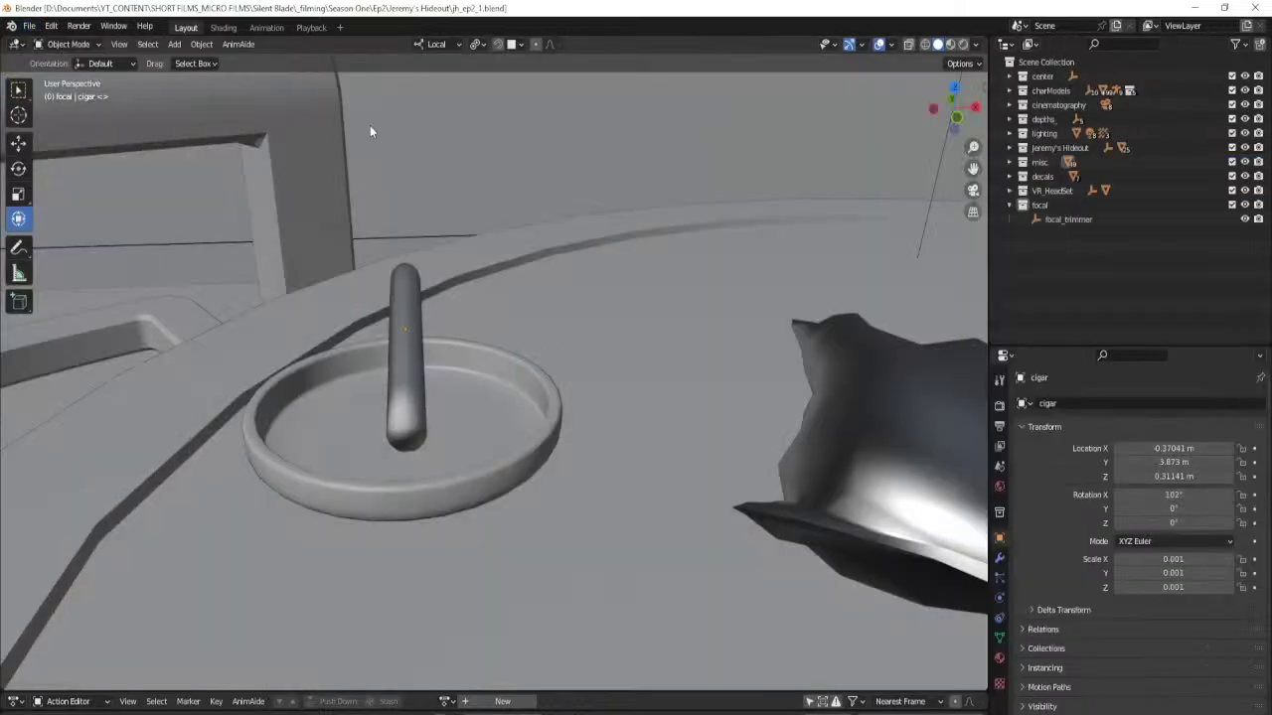
pyautogui.rightClick(408, 37)
pyautogui.click(412, 52)
pyautogui.click(407, 58)
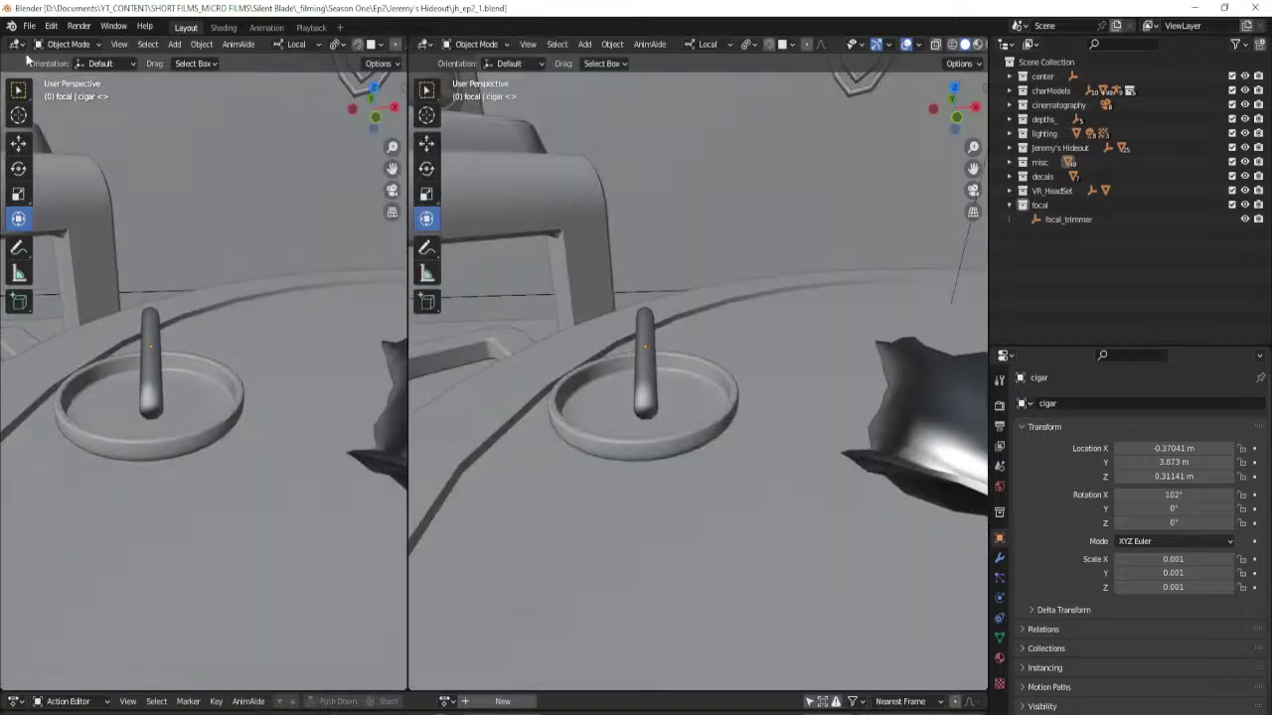
pyautogui.click(17, 44)
pyautogui.click(412, 133)
pyautogui.click(72, 66)
pyautogui.click(40, 295)
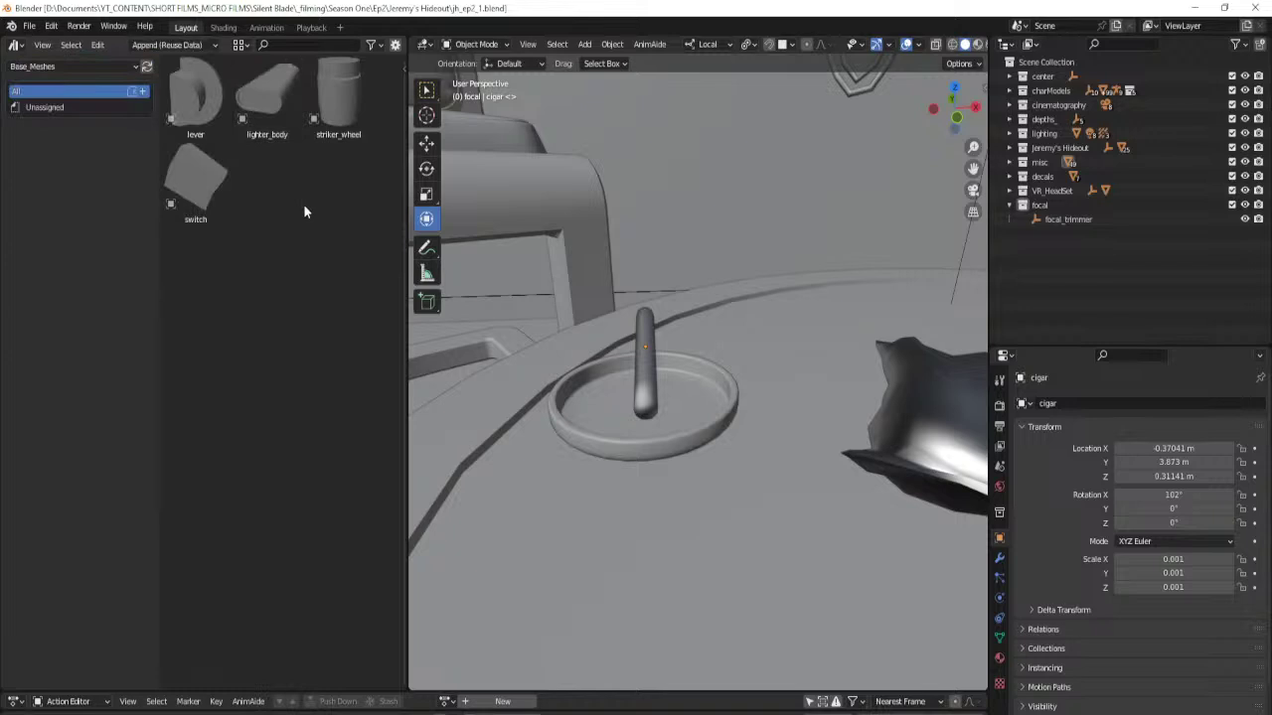
# Merge the Asset Browser area back into the viewport and return to the recent file Base_Meshes.blend.
pyautogui.moveTo(411, 40); pyautogui.dragTo(365, 132)
pyautogui.click(27, 25)
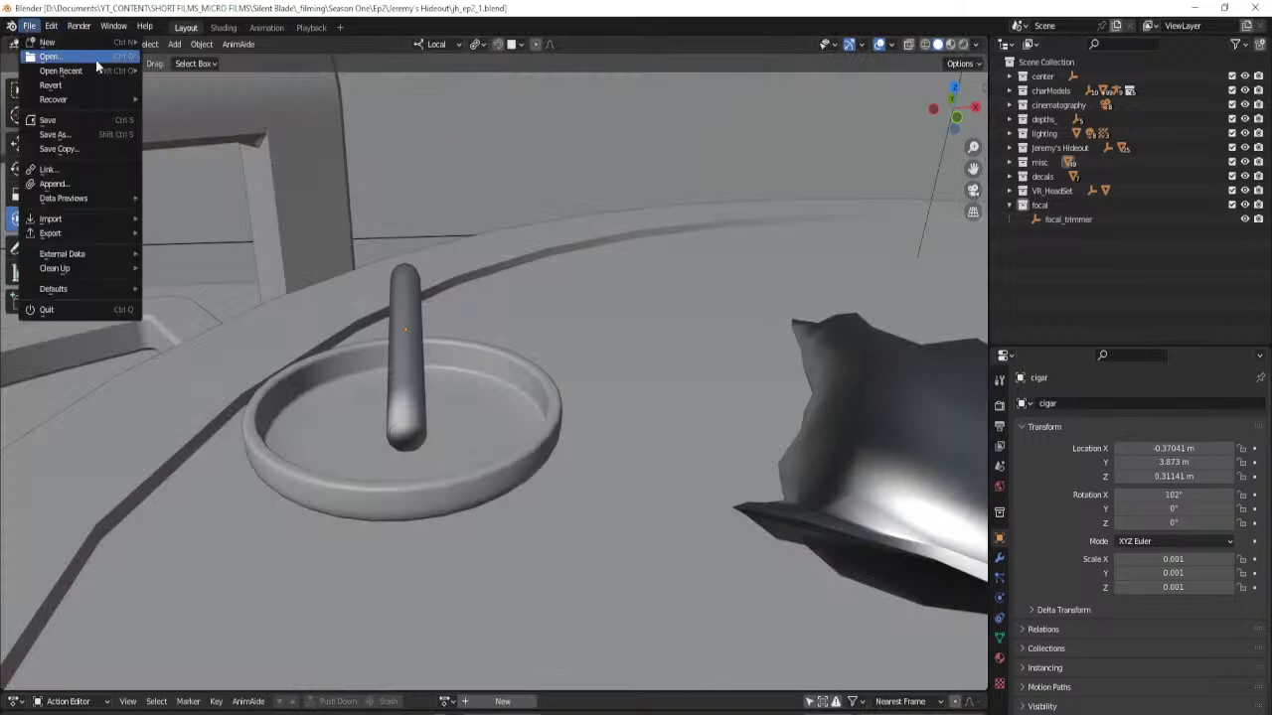
pyautogui.moveTo(96, 68)
pyautogui.click(198, 84)
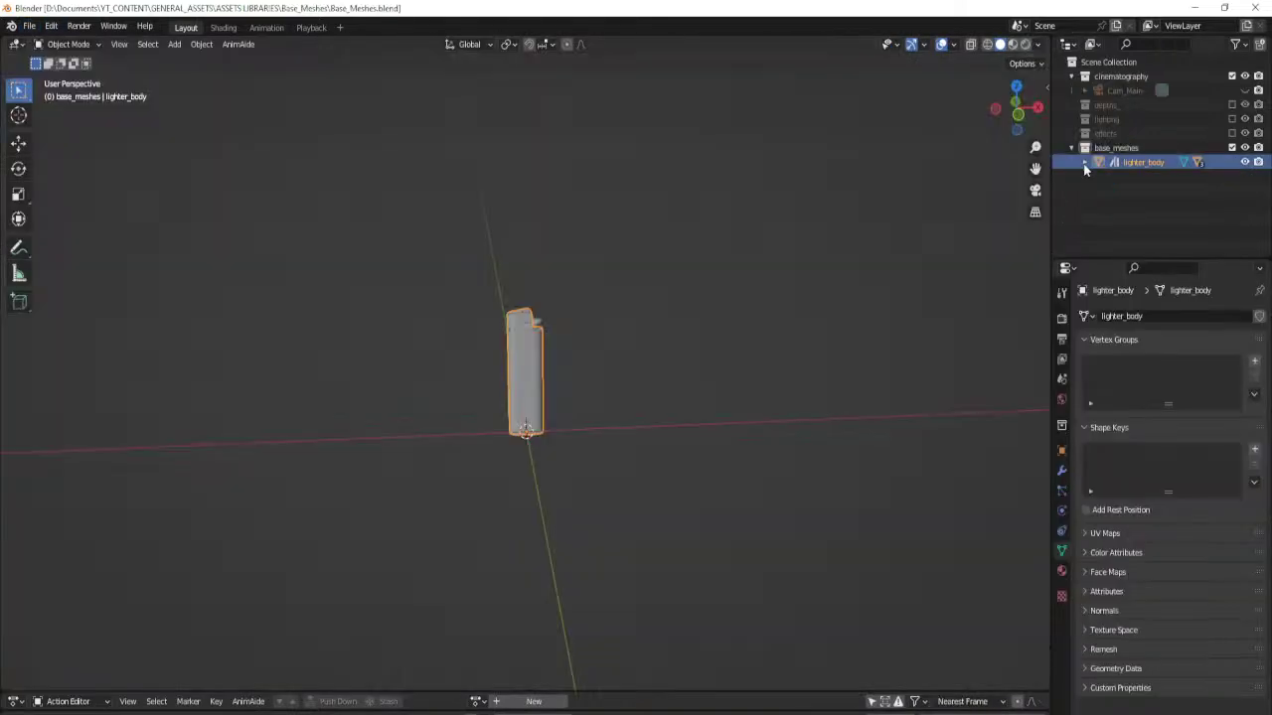
# Clear the asset status from lever, striker_wheel, switch and their parent lighter_body.
pyautogui.click(1084, 163)
pyautogui.click(1135, 191)
pyautogui.keyDown('shift'); pyautogui.click(1137, 218); pyautogui.keyUp('shift')
pyautogui.rightClick(1137, 219)
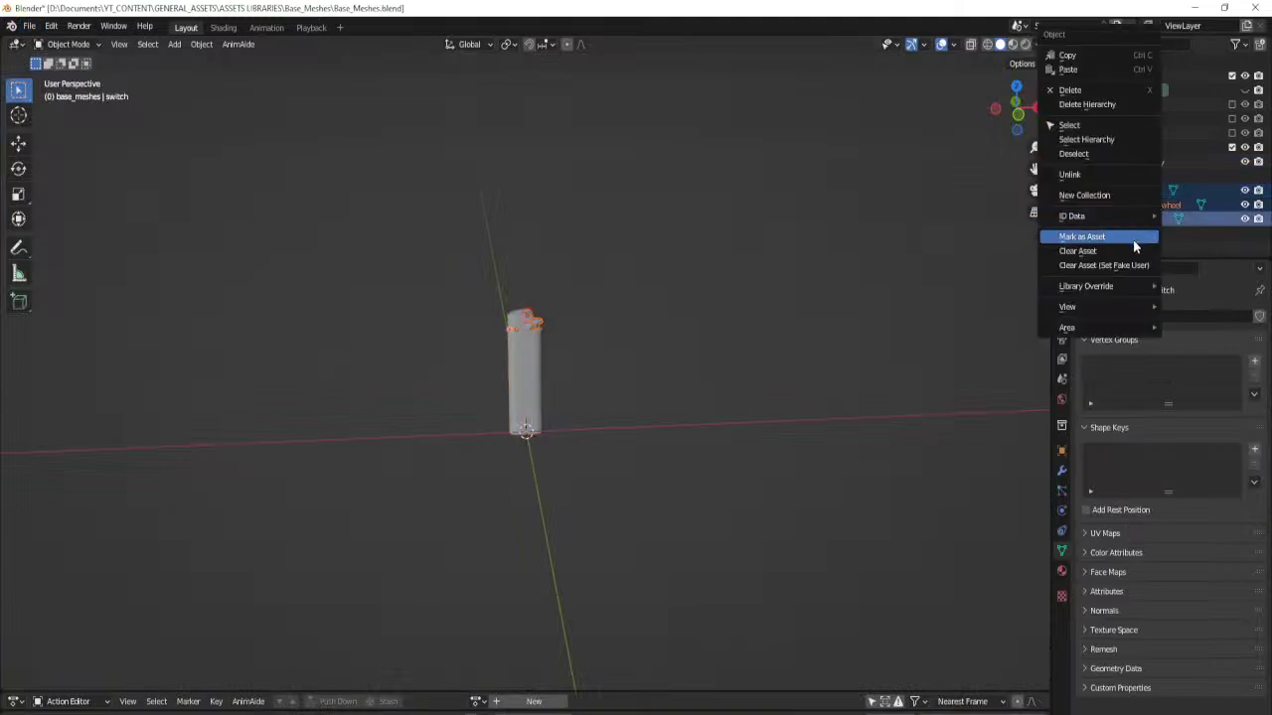
pyautogui.click(1130, 255)
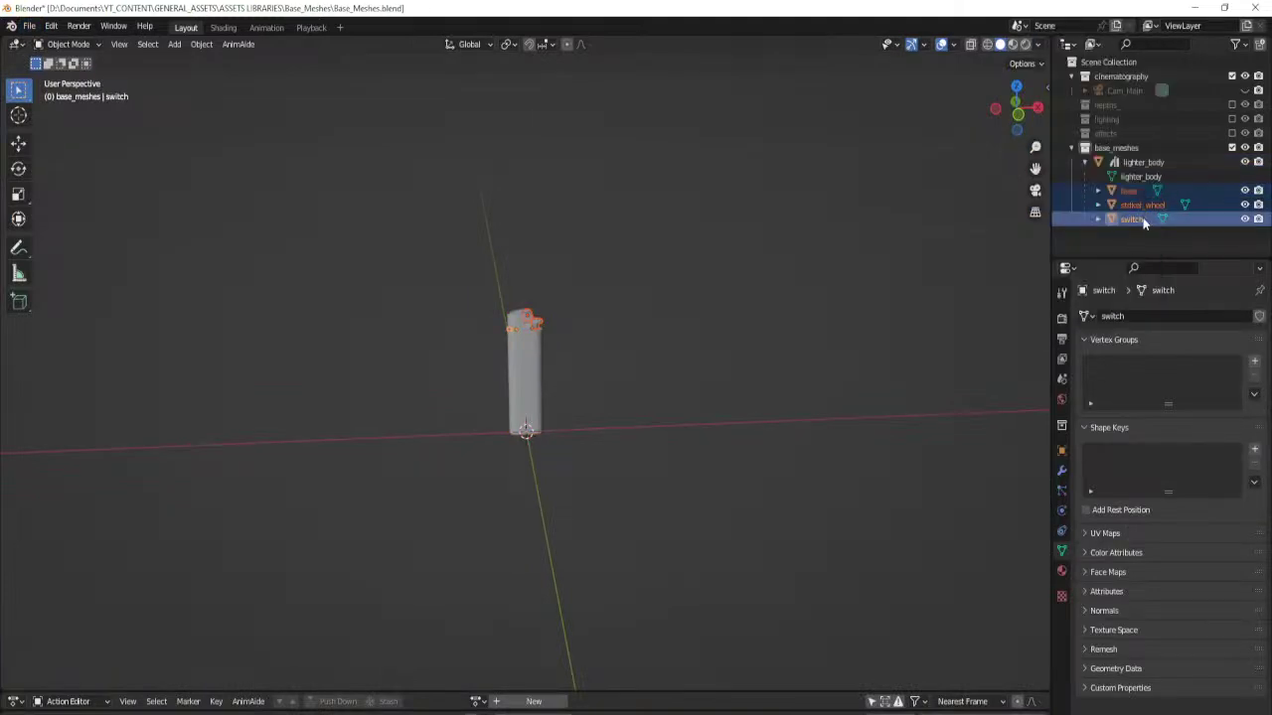
pyautogui.click(1128, 165)
pyautogui.rightClick(1128, 167)
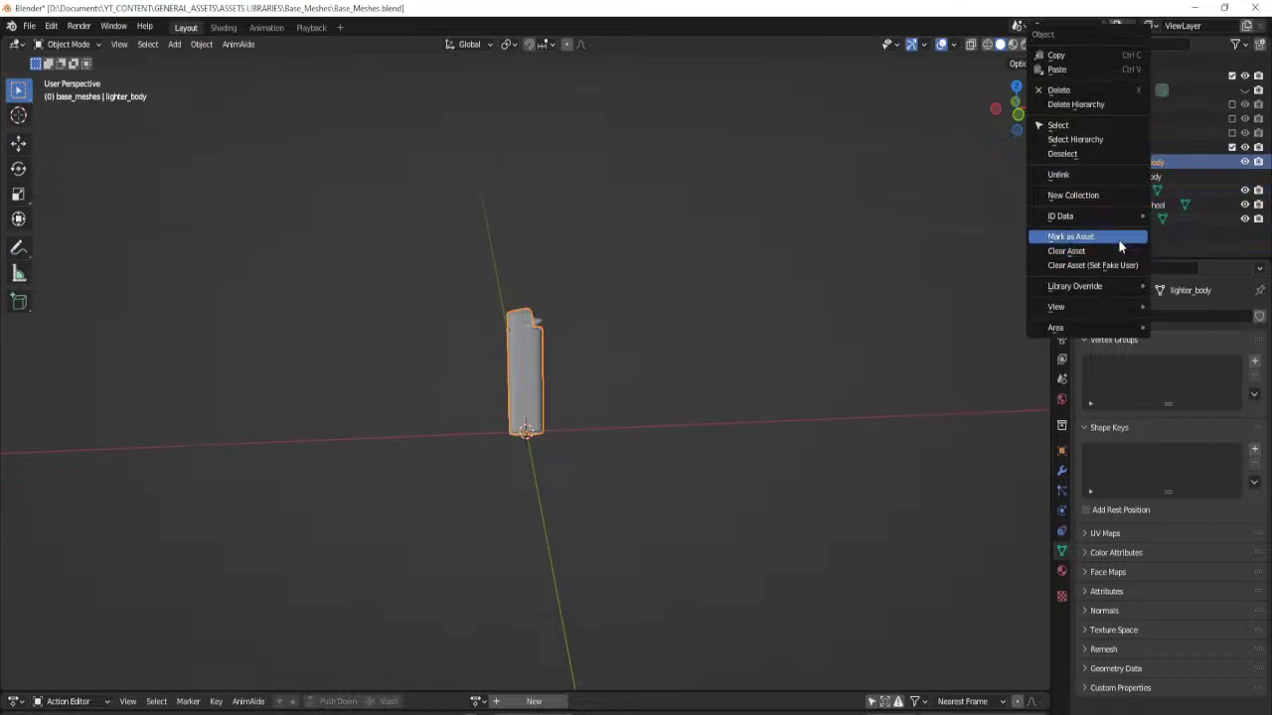
pyautogui.click(1122, 252)
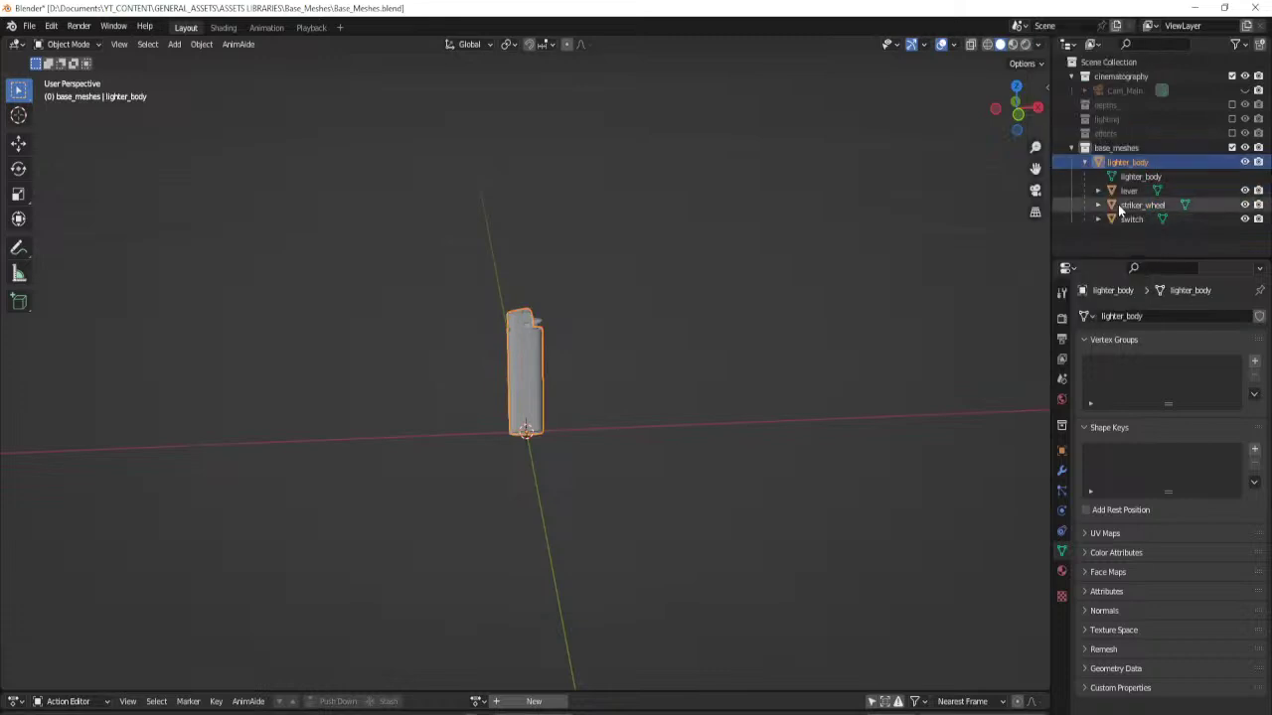
pyautogui.click(1087, 164)
pyautogui.click(1087, 164)
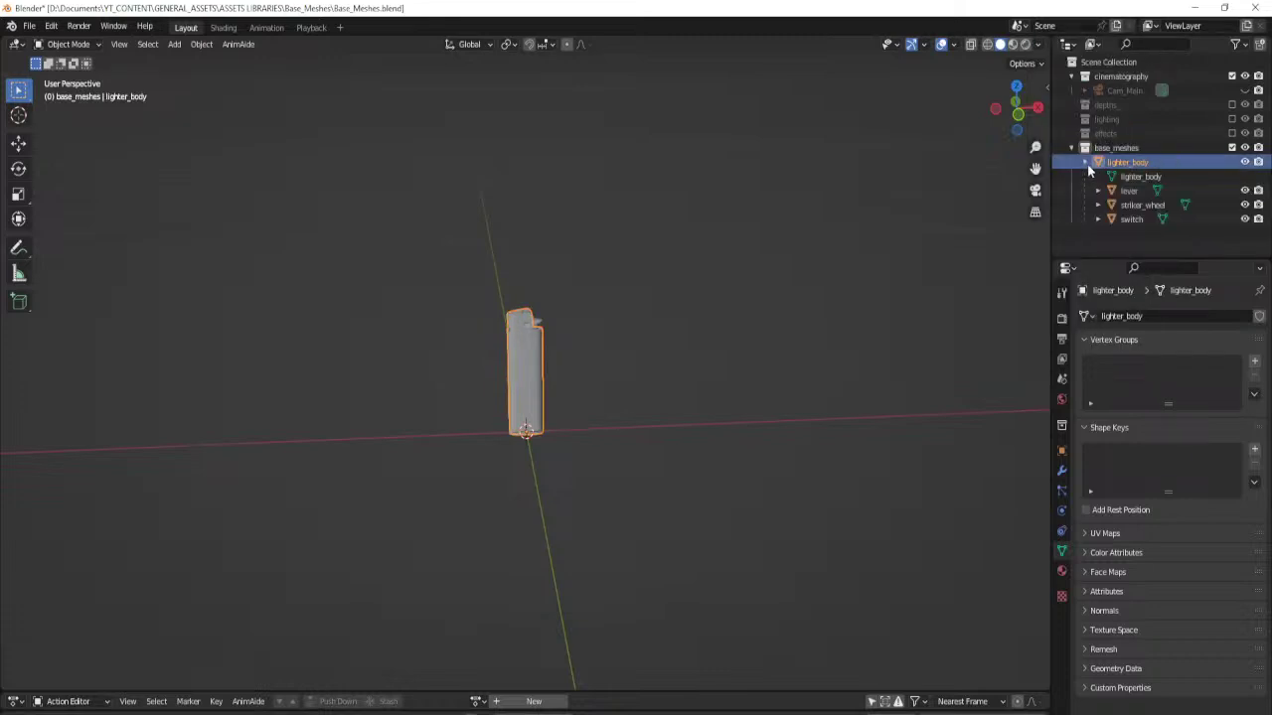
# Frame the lighter in Material Preview shading and show the material properties of lighter_body.
pyautogui.press('KP_Decimal')
pyautogui.click(681, 318)
pyautogui.moveTo(680, 320); pyautogui.dragTo(682, 360, button='middle')
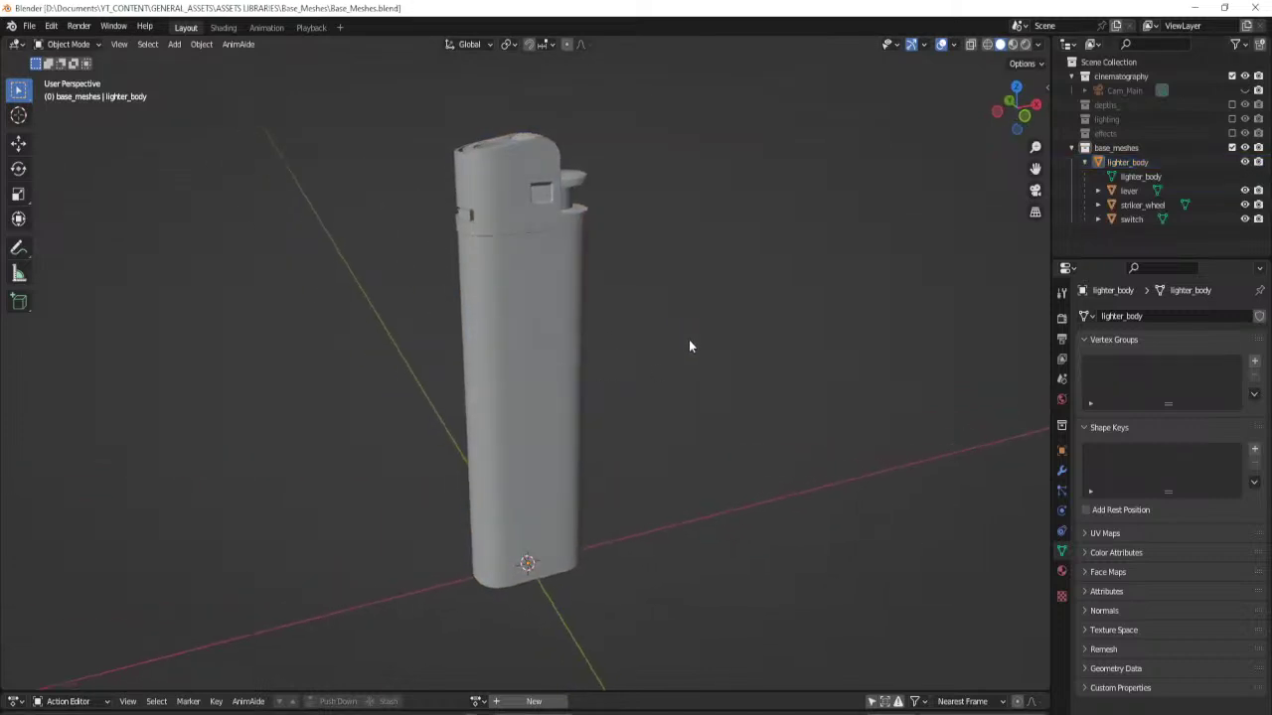
pyautogui.press('z')
pyautogui.press('2')
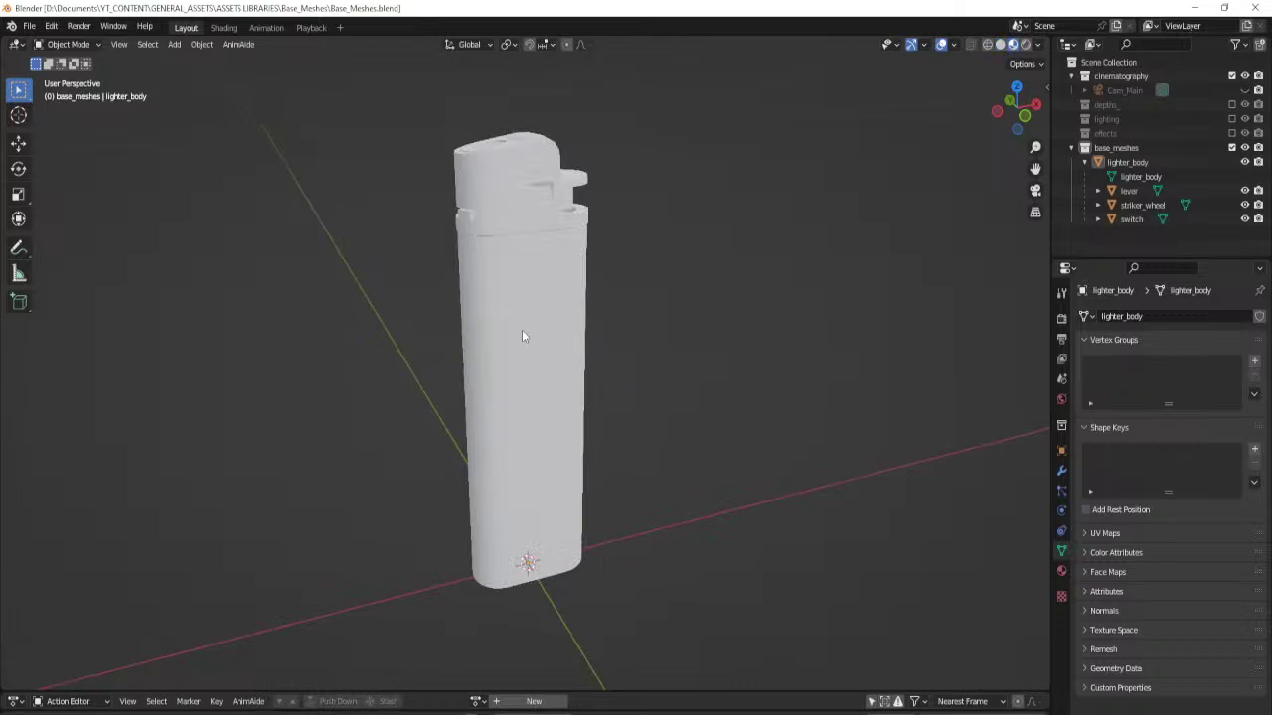
pyautogui.click(521, 336)
pyautogui.click(1062, 570)
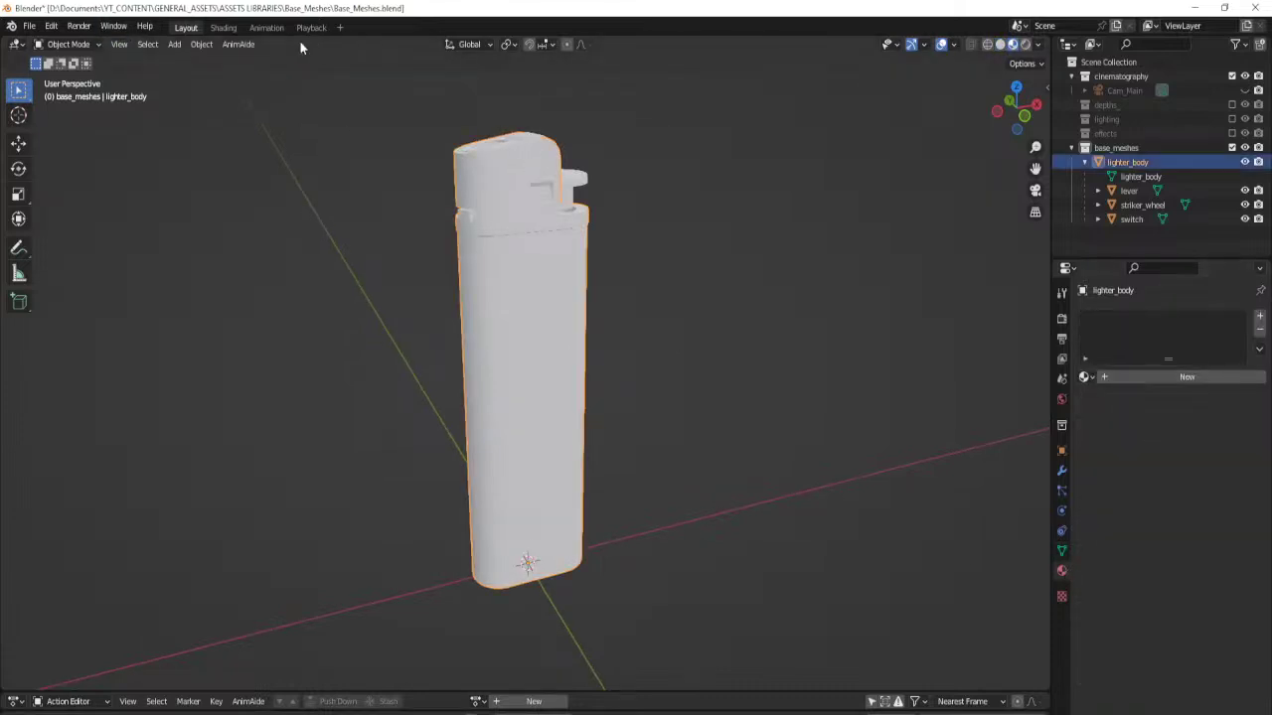
# Switch to the Shading workspace and give the lighter body a new material named lighter_body.
pyautogui.click(224, 27)
pyautogui.moveTo(536, 251); pyautogui.dragTo(590, 259, button='middle')
pyautogui.press('KP_1')
pyautogui.scroll(2, 514, 269)
pyautogui.click(687, 440)
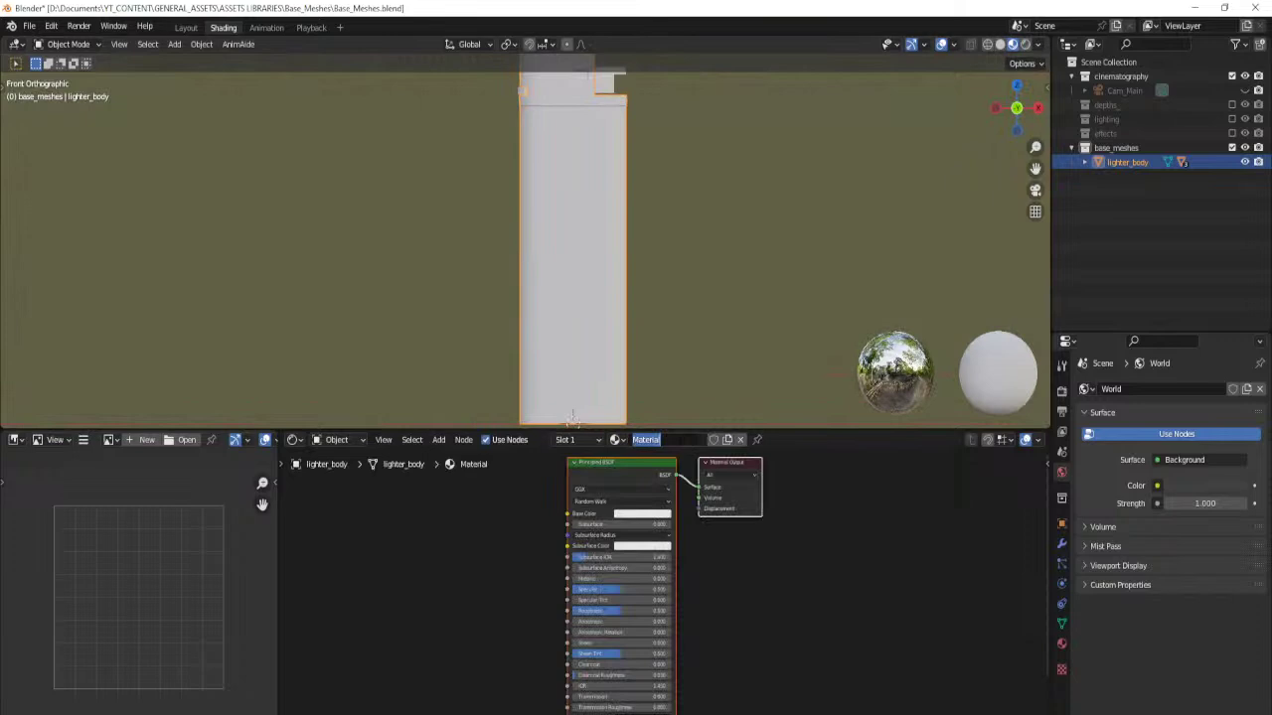
pyautogui.write('l')
pyautogui.press('Return')
pyautogui.click(674, 443)
pyautogui.write('lighter_body')
pyautogui.press('Return')
pyautogui.click(474, 536)
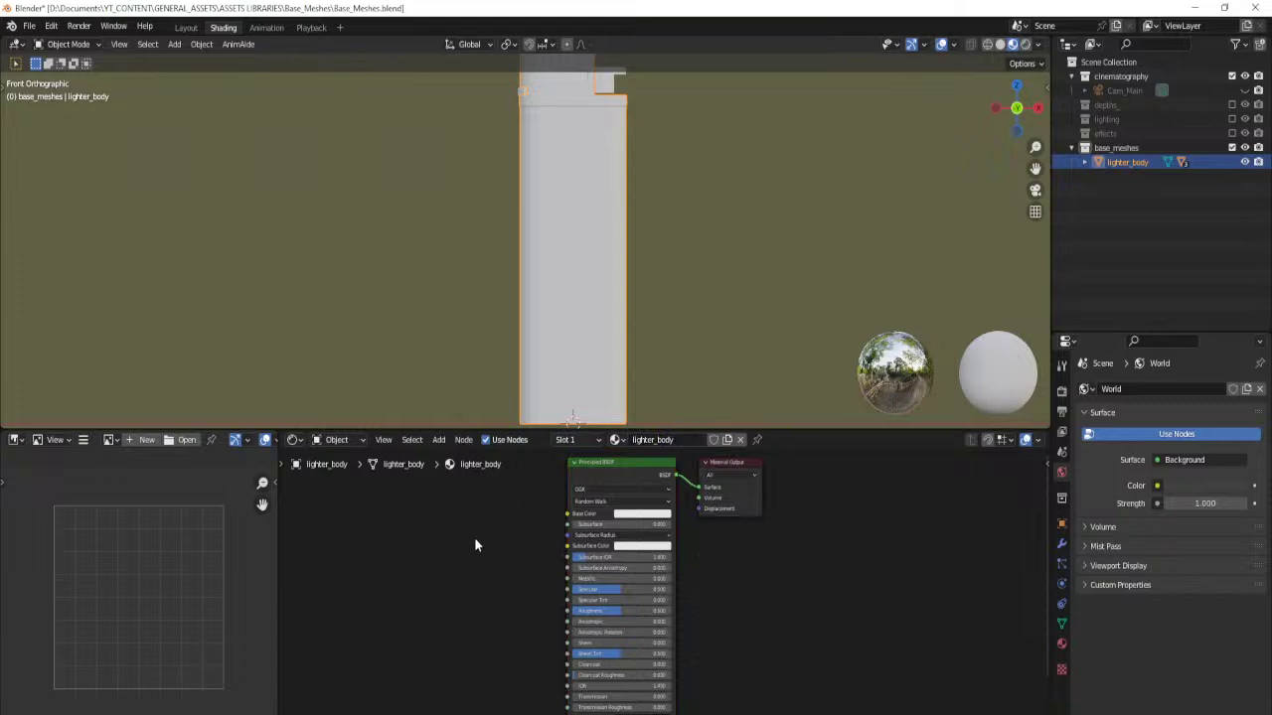
pyautogui.moveTo(474, 537); pyautogui.dragTo(548, 562, button='middle')
pyautogui.click(696, 486)
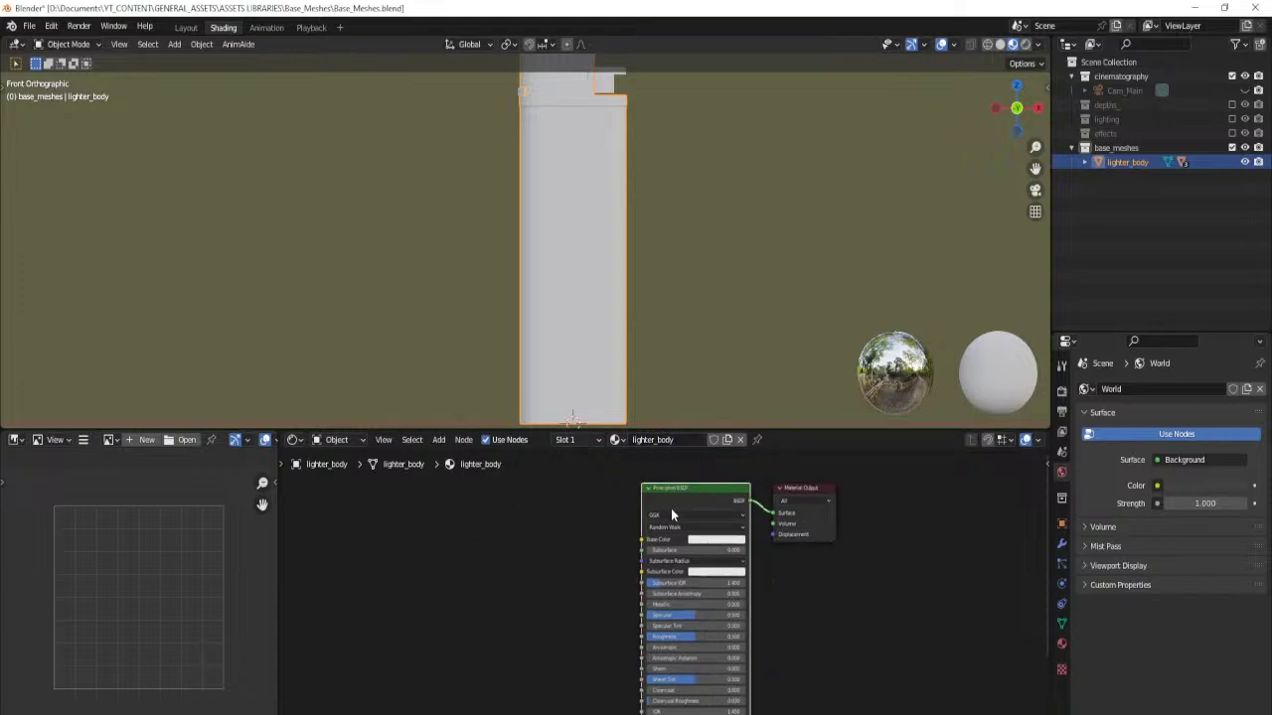
# Change the Image Editor to a UV Editor and check the lighter body's UV layout in Edit Mode.
pyautogui.click(16, 439)
pyautogui.click(50, 513)
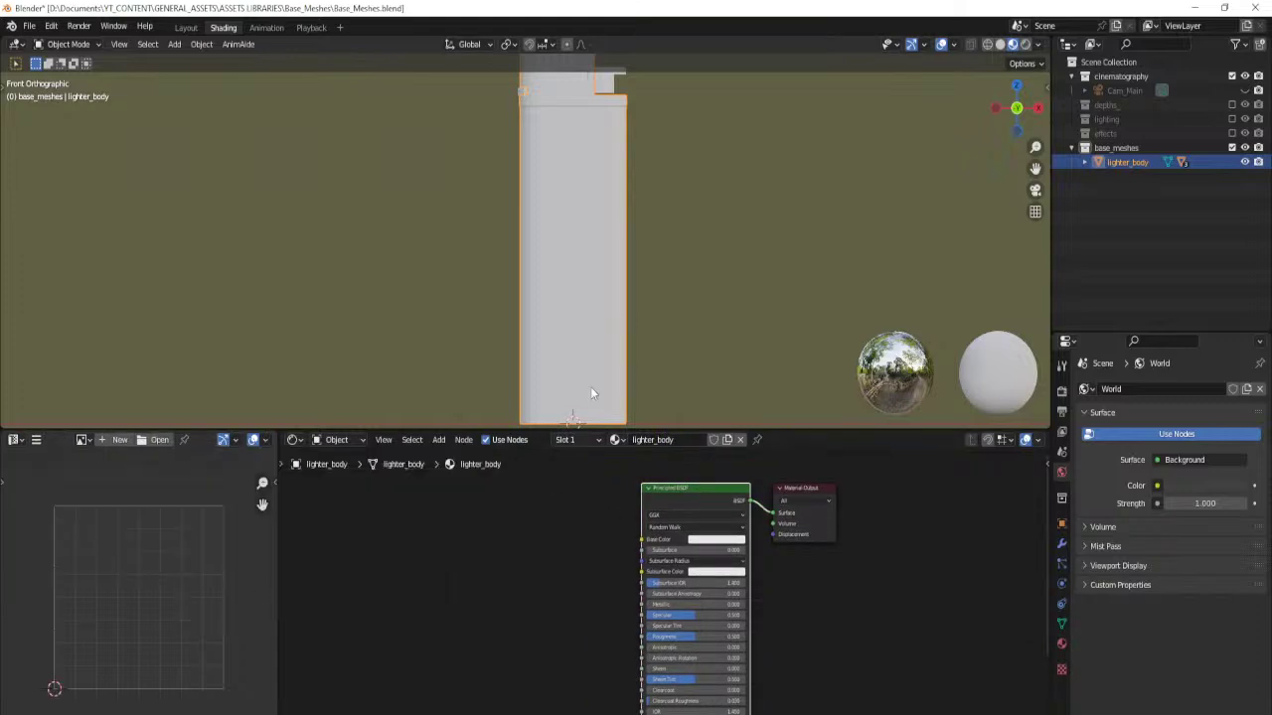
pyautogui.press('Tab')
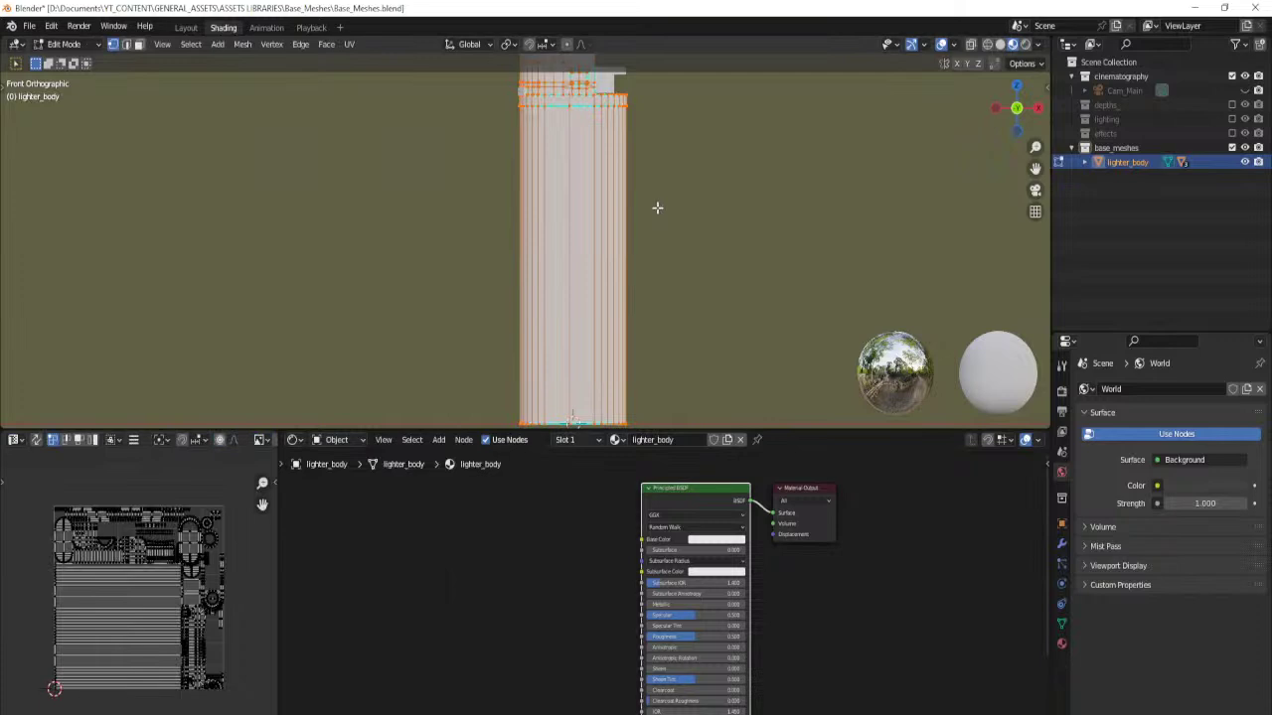
pyautogui.press('Tab')
pyautogui.click(499, 586)
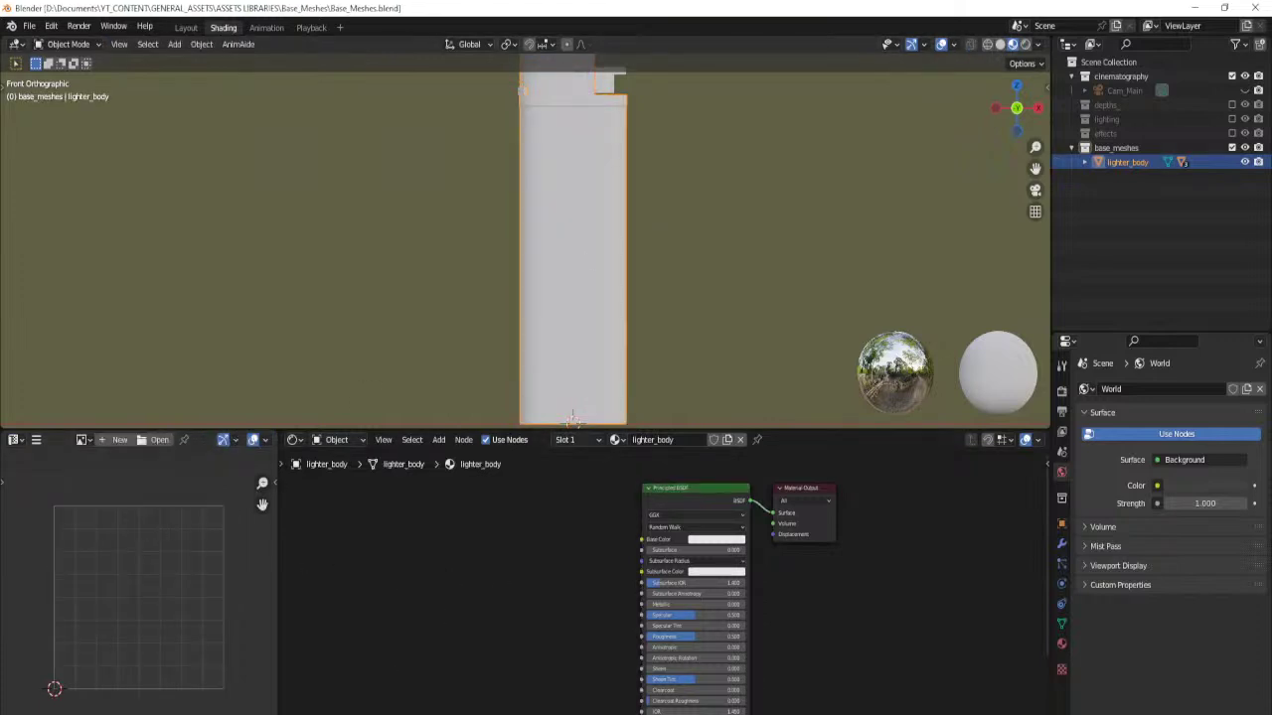
# Add the orange sunset city picture from the REFERENCE_IMAGES folder as an image texture node feeding the material's Base Color.
pyautogui.hotkey('alt', 'Tab')
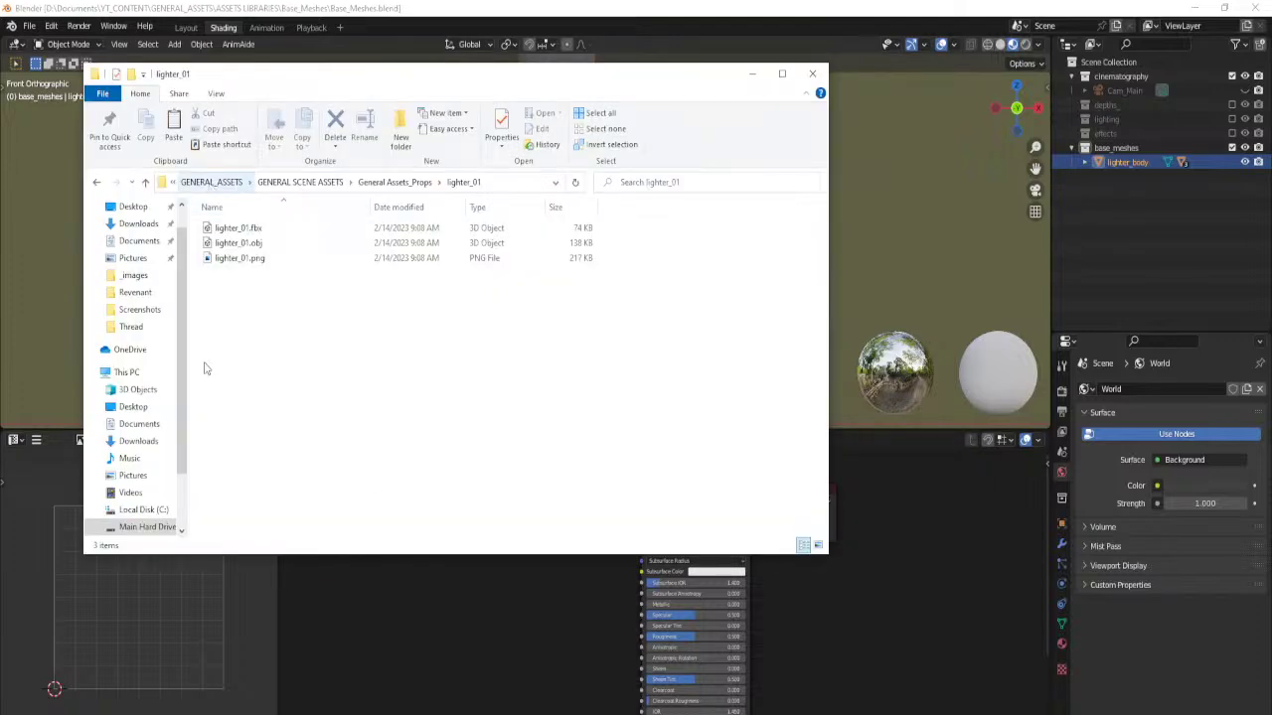
pyautogui.click(210, 182)
pyautogui.click(388, 182)
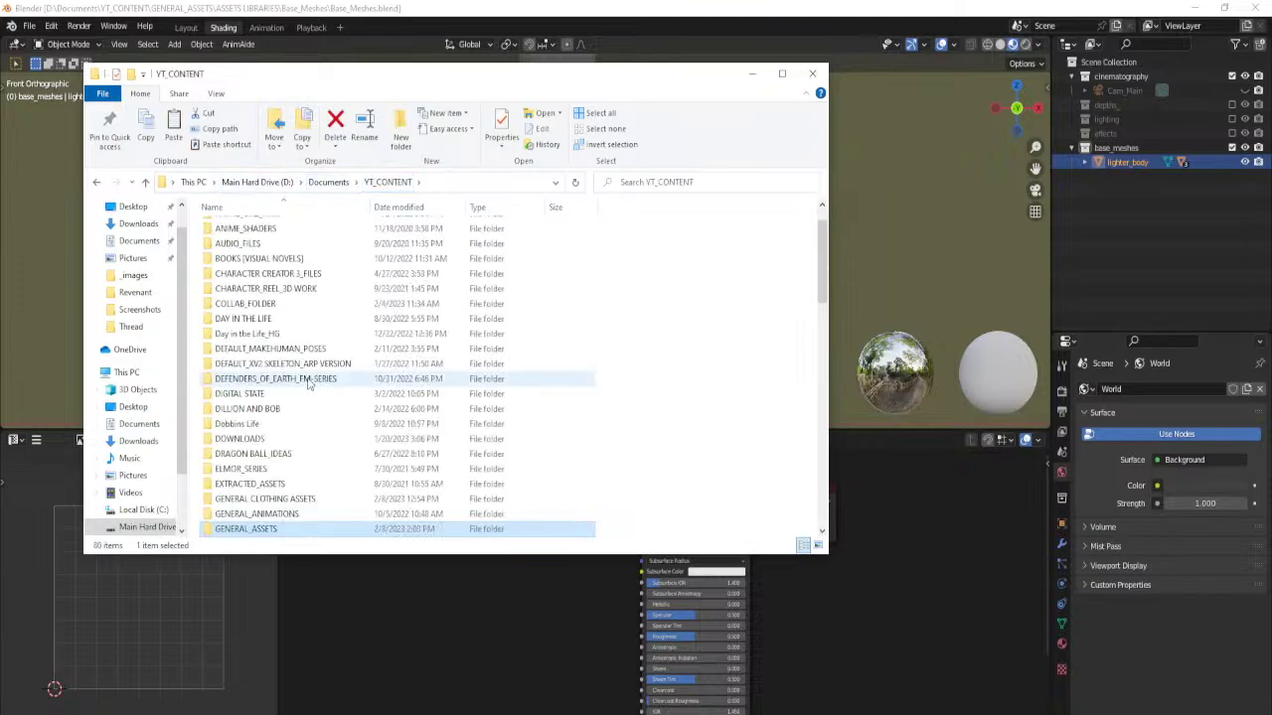
pyautogui.scroll(-10, 308, 385)
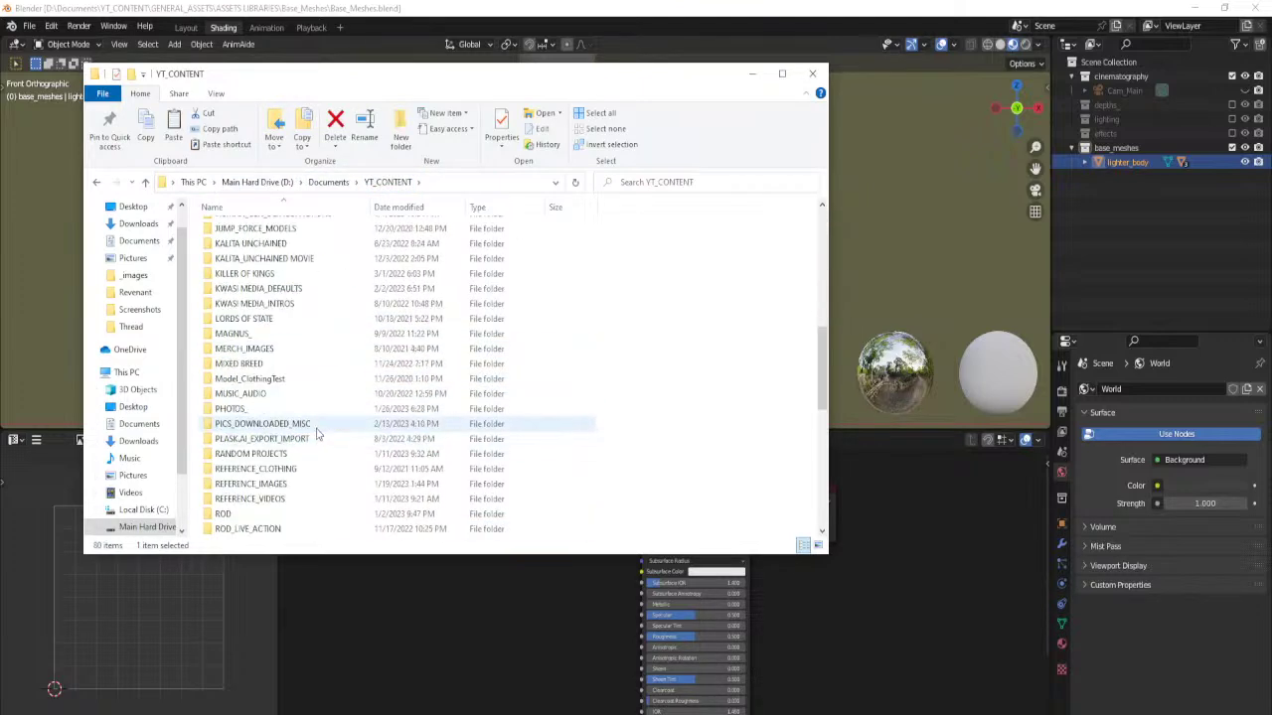
pyautogui.doubleClick(266, 441)
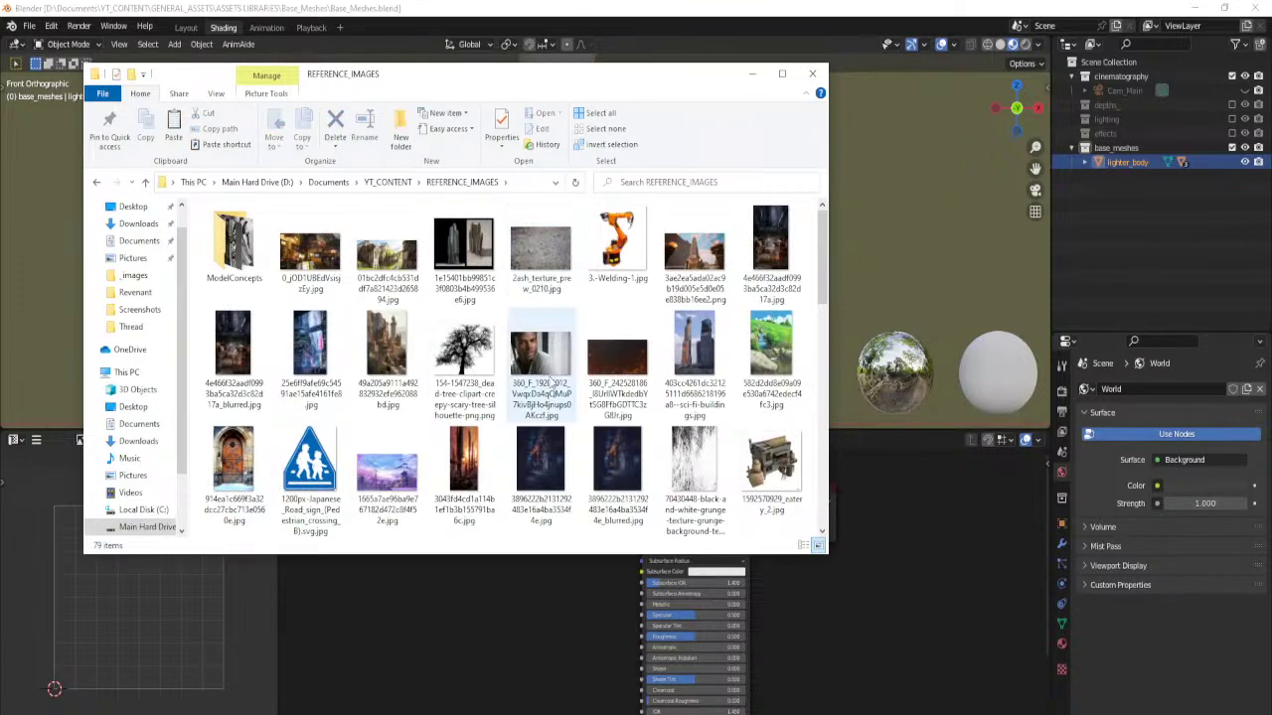
pyautogui.moveTo(470, 474); pyautogui.dragTo(642, 539)
# Display all of the lighter body's UVs over the city image in Edit Mode and show its material properties.
pyautogui.moveTo(719, 275); pyautogui.dragTo(653, 289, button='middle')
pyautogui.press('Tab')
pyautogui.press('a')
pyautogui.press('Home')
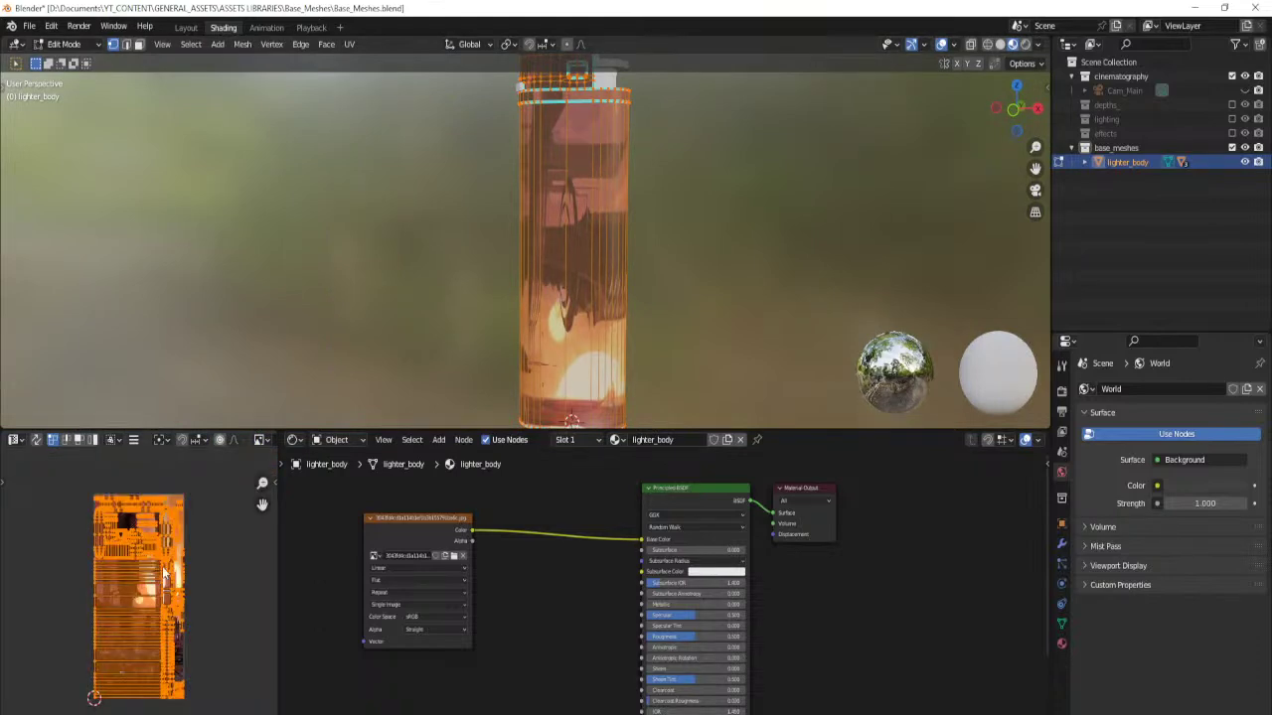
pyautogui.scroll(1, 171, 574)
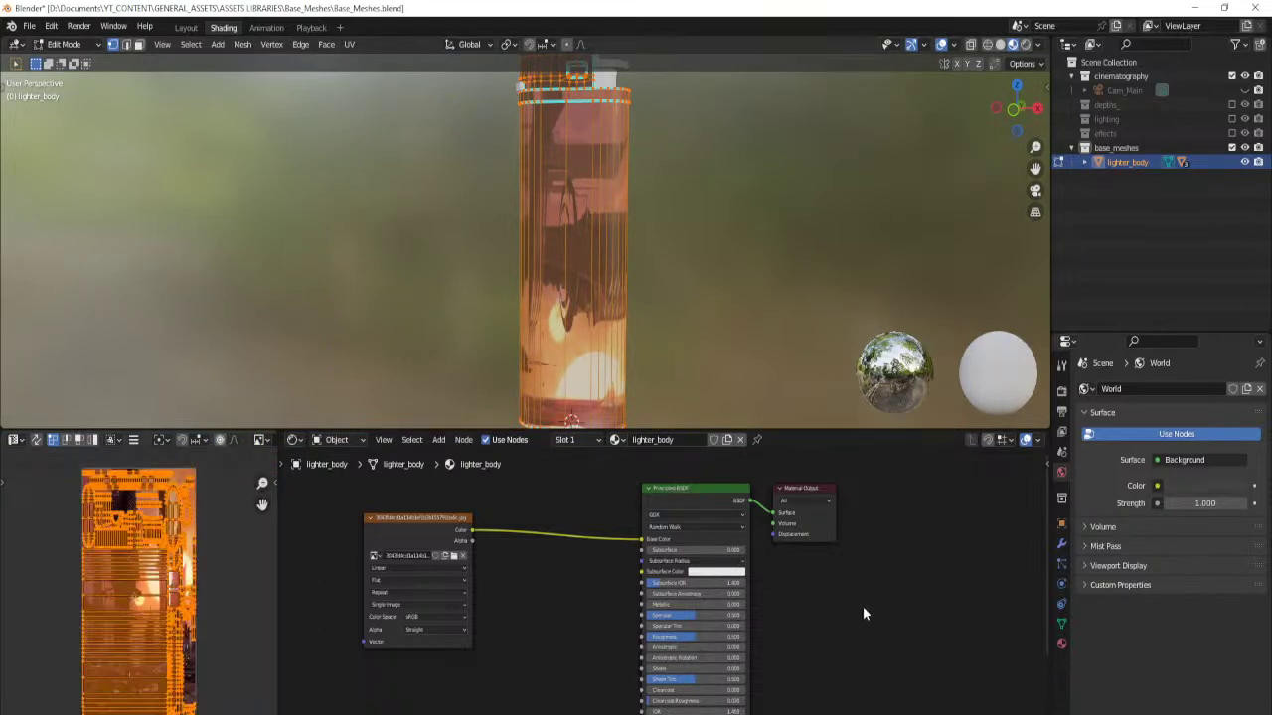
pyautogui.click(1061, 643)
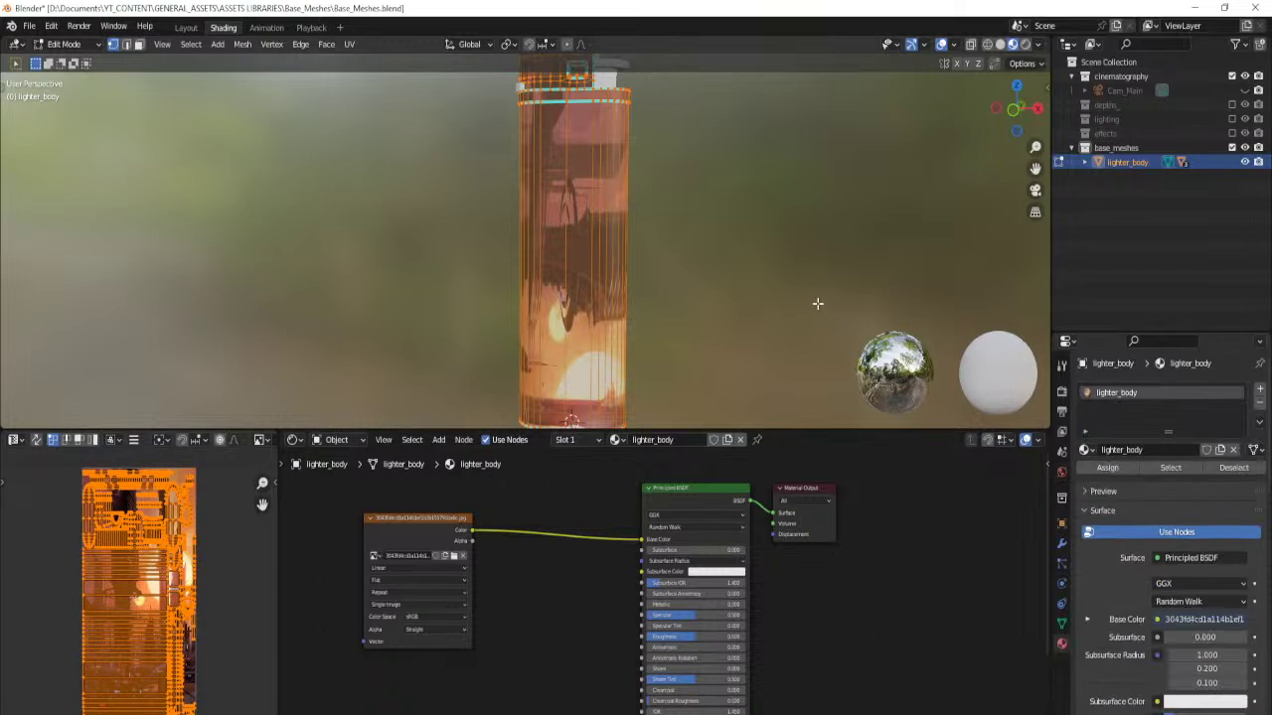
# Select only the linked faces of the lighter's main body in face mode and rotate their UVs 90 degrees.
pyautogui.moveTo(732, 299); pyautogui.dragTo(656, 315, button='middle')
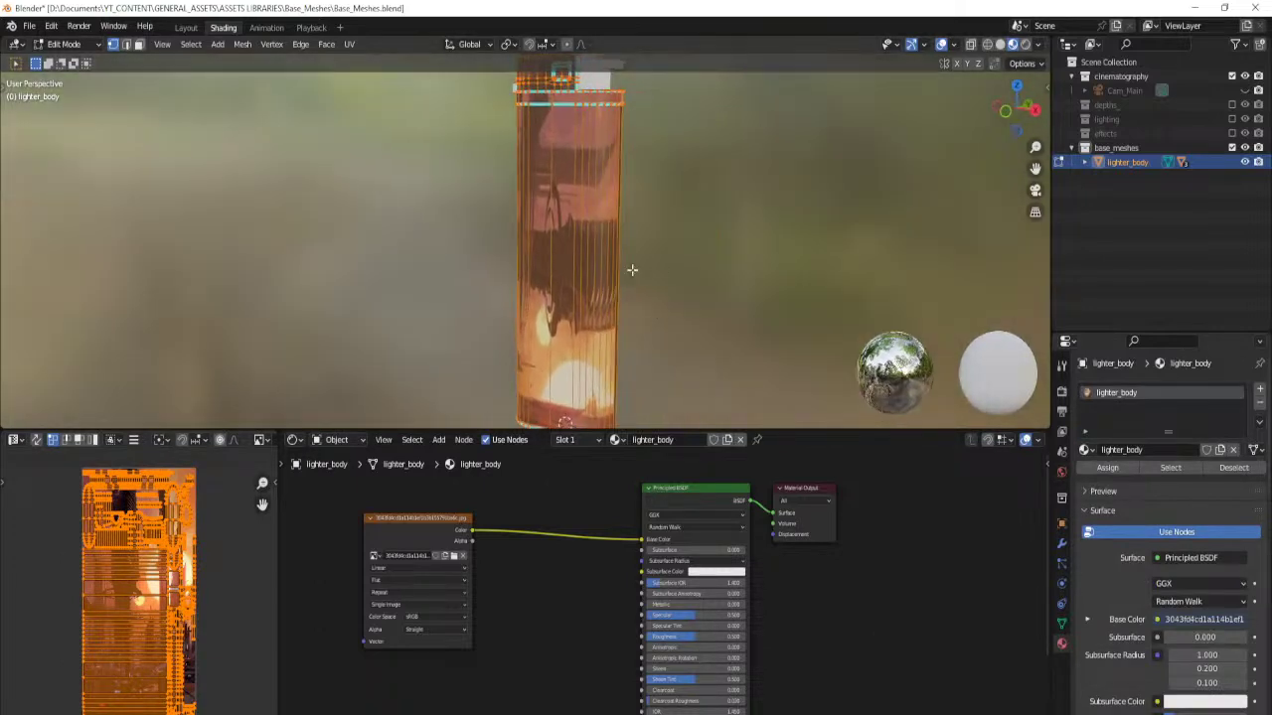
pyautogui.hotkey('alt', 'a')
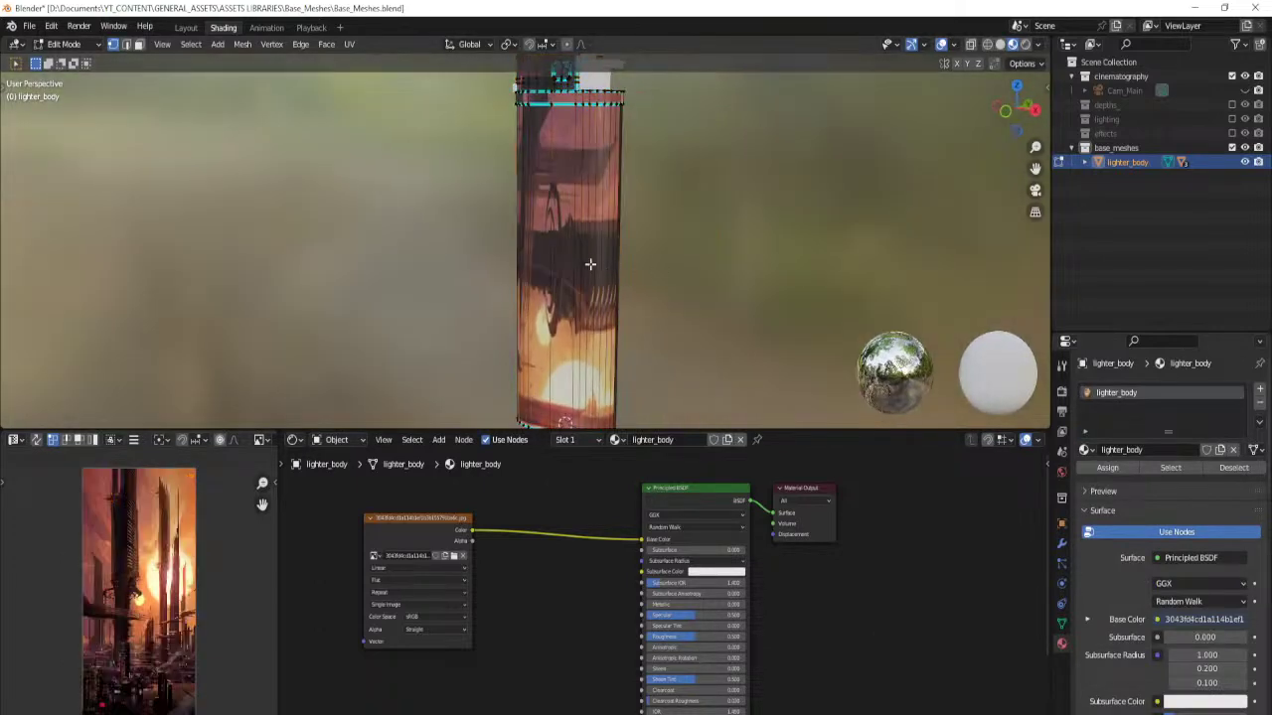
pyautogui.press('3')
pyautogui.hotkey('ctrl', 'l')
pyautogui.moveTo(583, 264); pyautogui.dragTo(547, 372, button='middle')
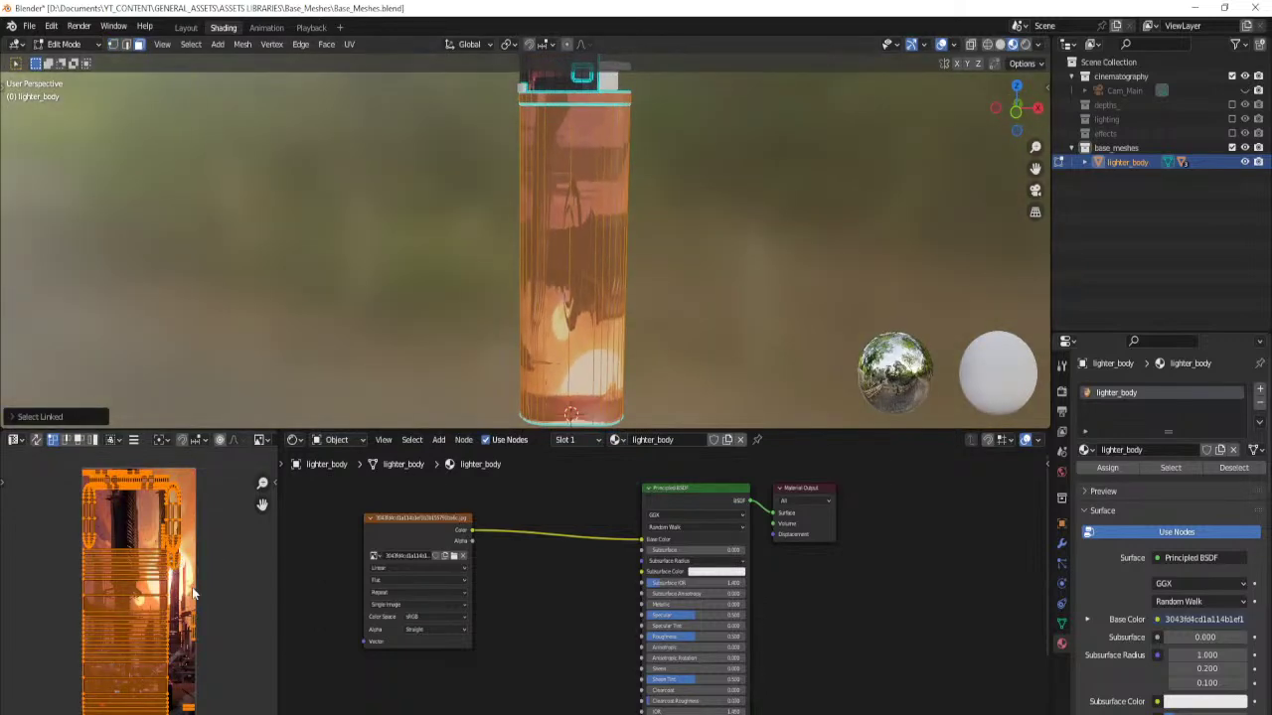
pyautogui.write('r90')
pyautogui.press('Return')
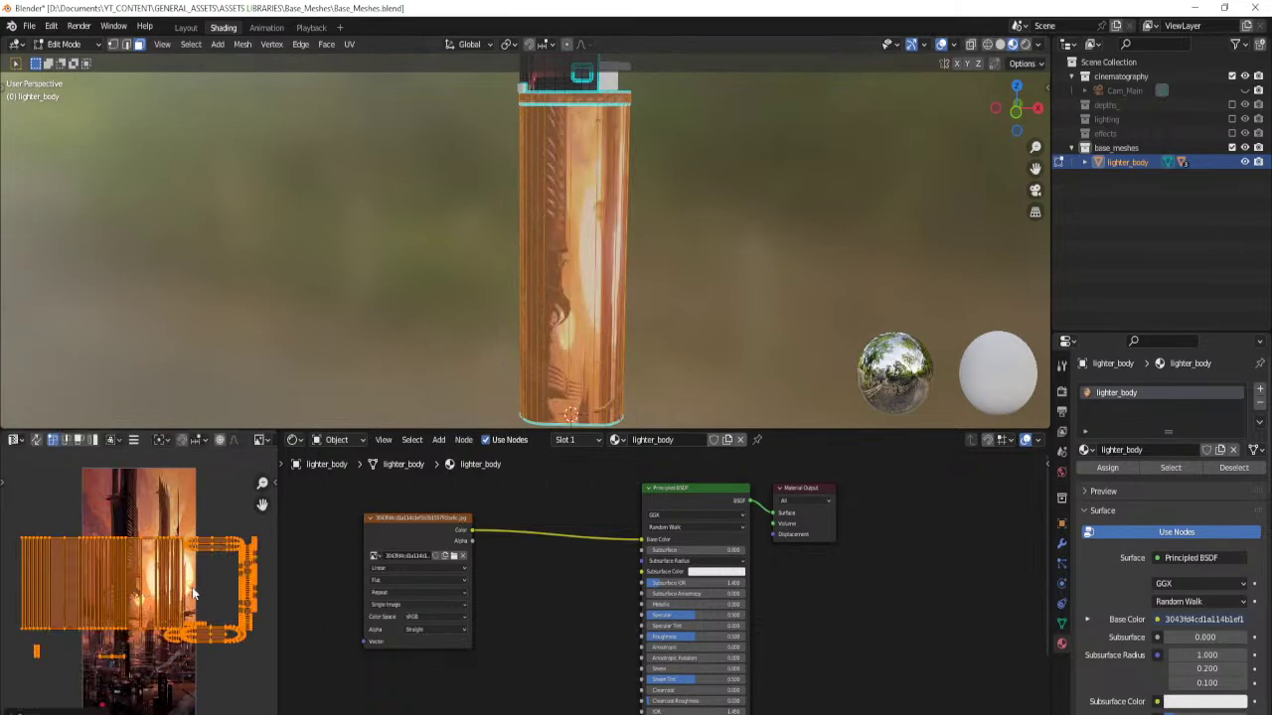
# Remap the selected main body faces with Cube Projection.
pyautogui.moveTo(606, 301)
pyautogui.mouseDown(button='middle')
pyautogui.moveTo(639, 261)
pyautogui.moveTo(601, 261)
pyautogui.moveTo(613, 277)
pyautogui.mouseUp(button='middle')
pyautogui.press('u')
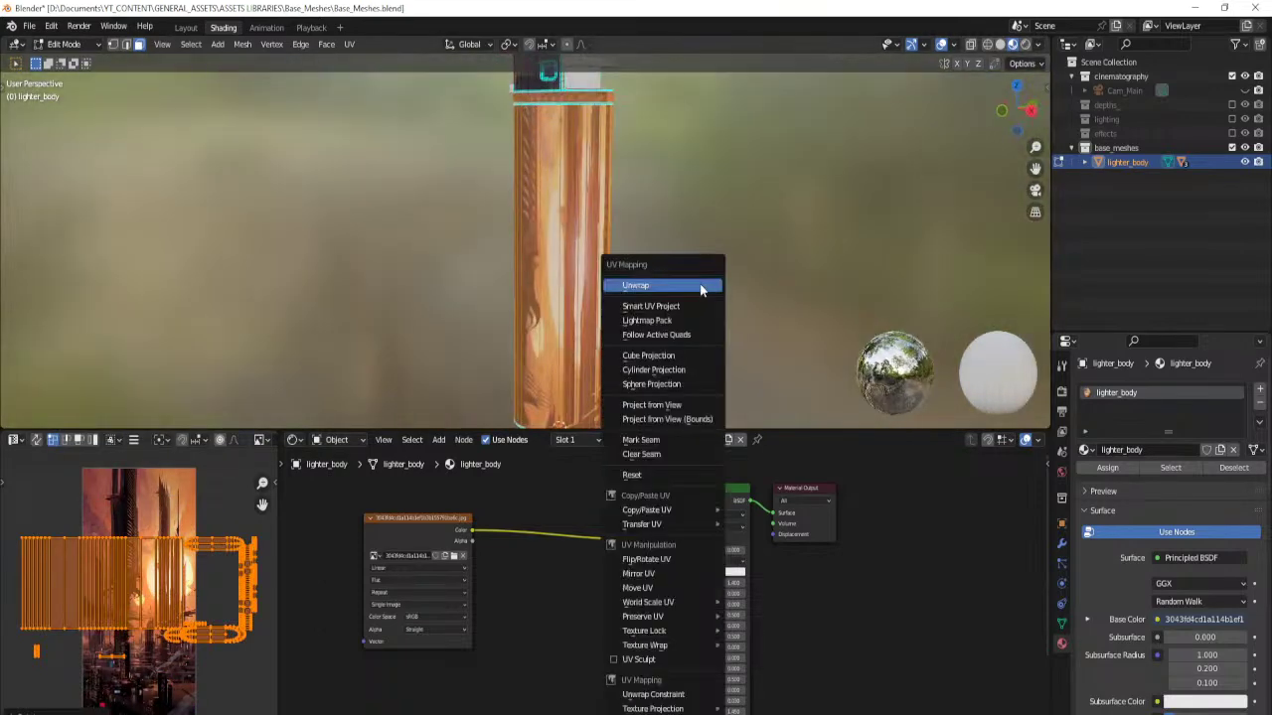
pyautogui.click(693, 355)
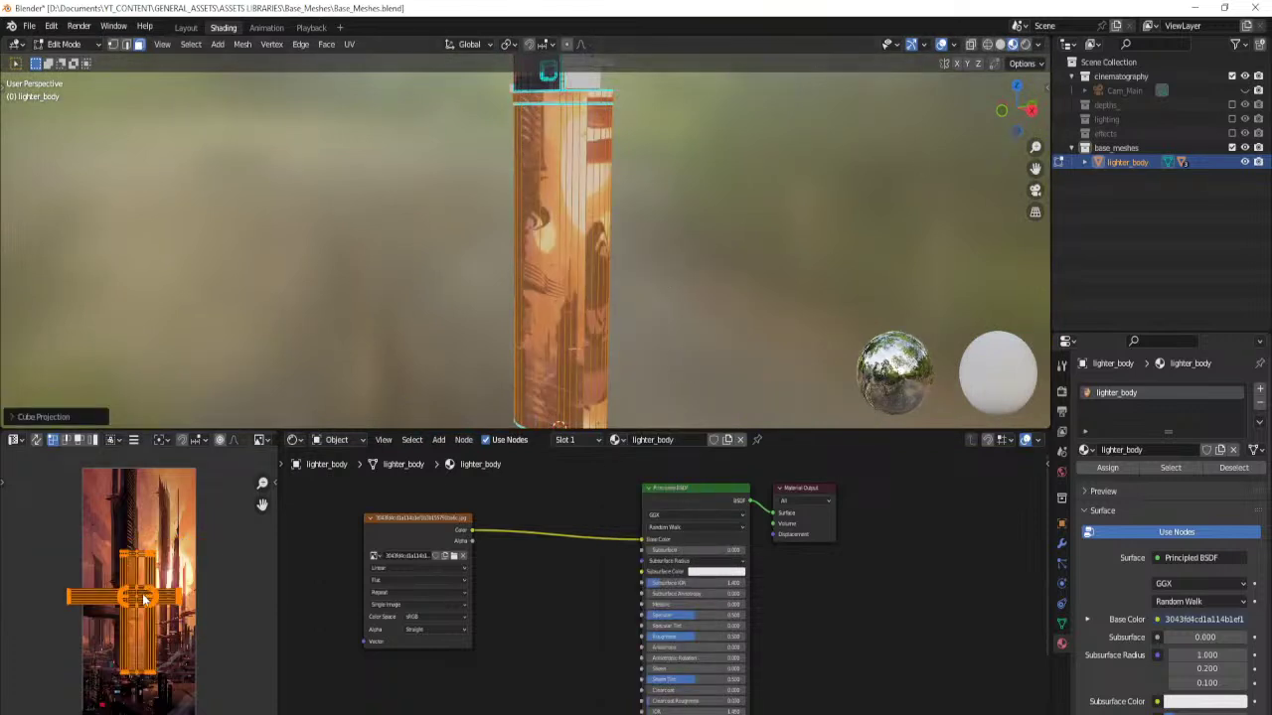
# Rotate the main body's UVs 90 degrees and move them over the sun in the city image.
pyautogui.write('r90')
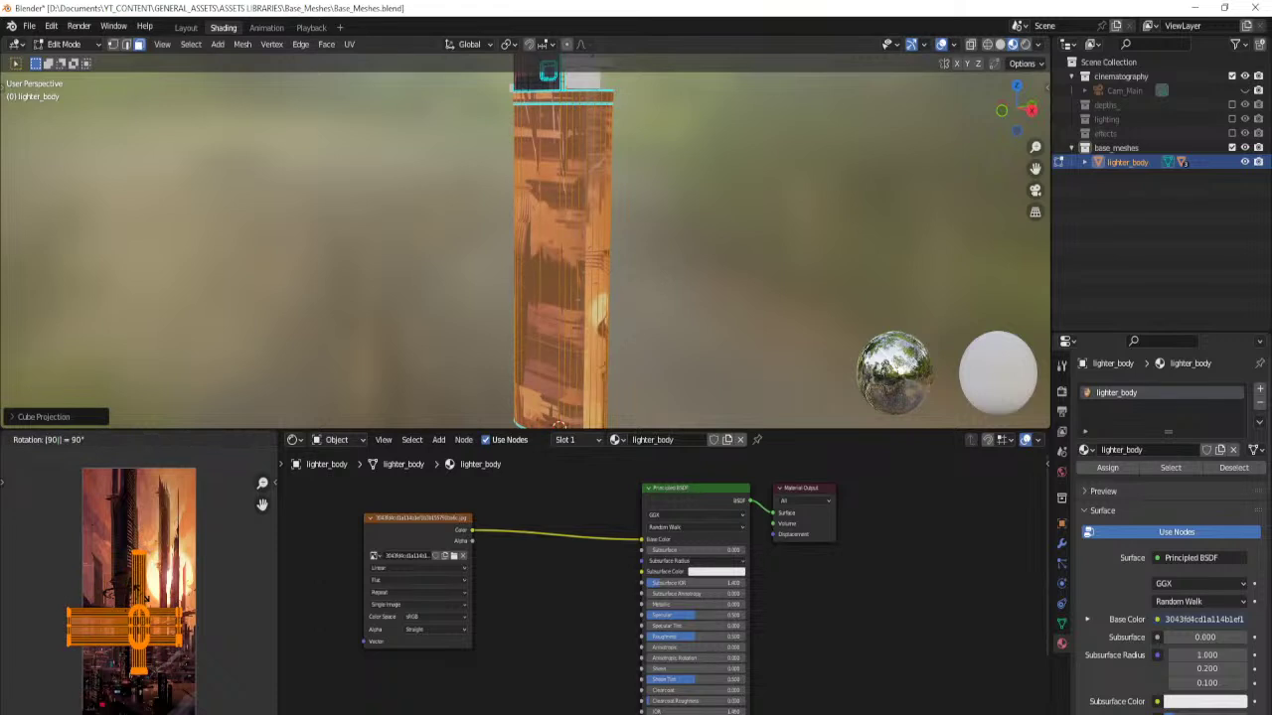
pyautogui.press('Return')
pyautogui.press('g')
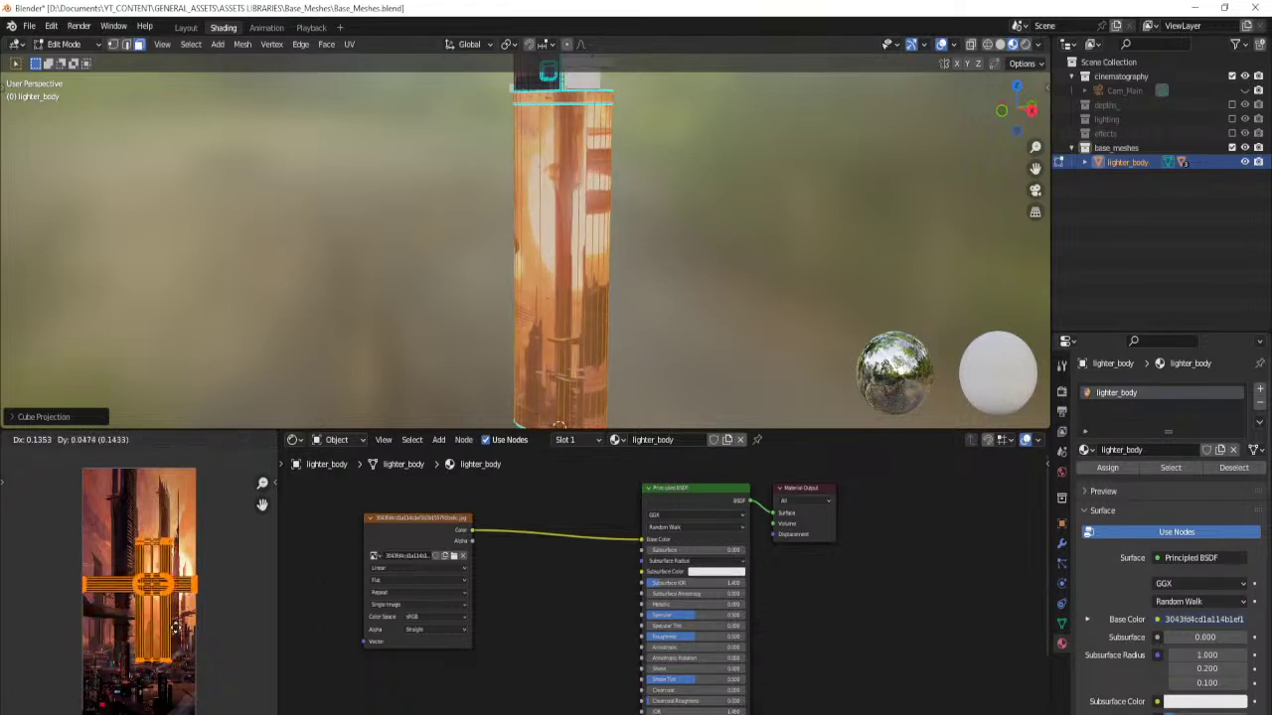
pyautogui.click(176, 632)
pyautogui.press('Tab')
pyautogui.moveTo(695, 304); pyautogui.dragTo(554, 318, button='middle')
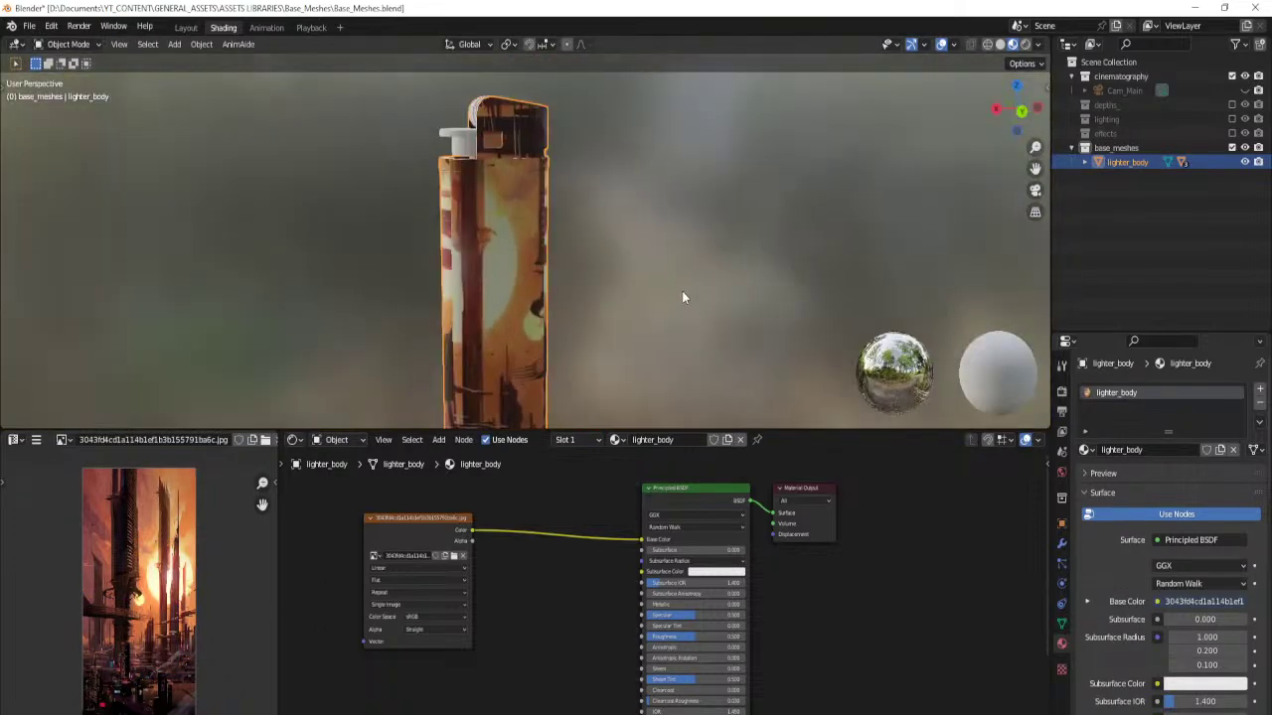
# Remap the main body faces with Smart UV Project and check the result on the lighter in Object Mode.
pyautogui.press('Tab')
pyautogui.press('u')
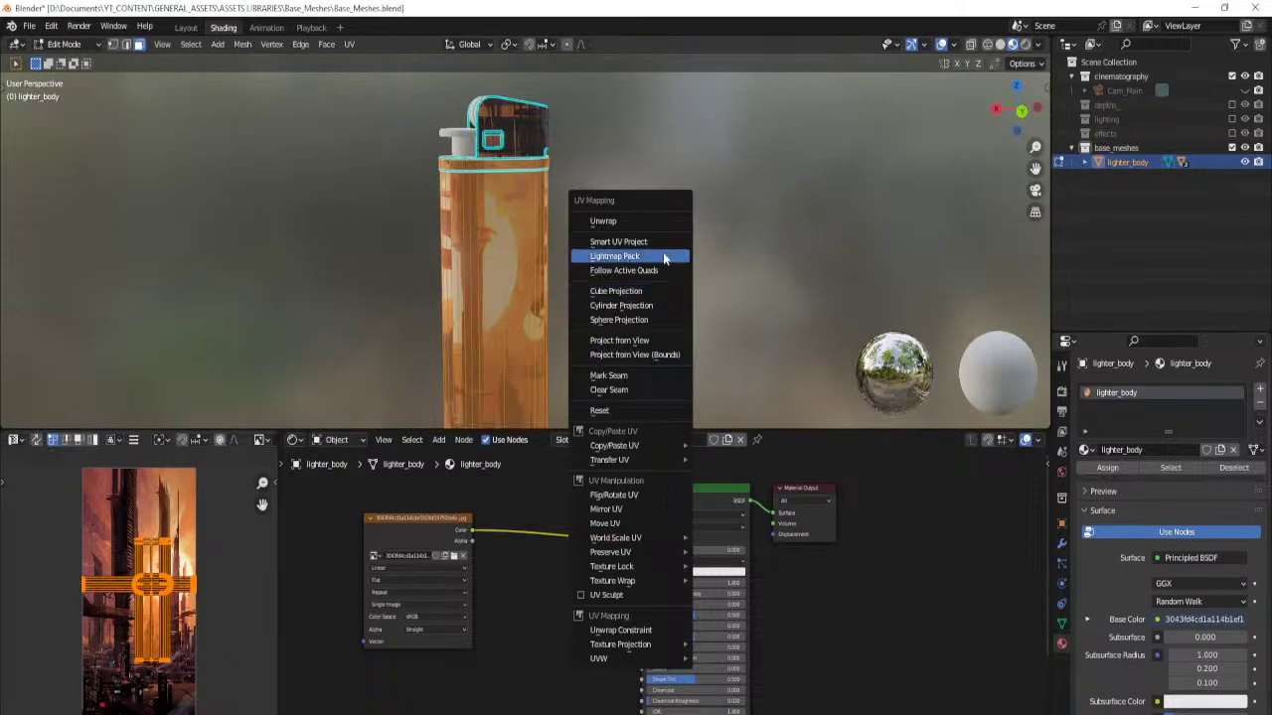
pyautogui.click(695, 258)
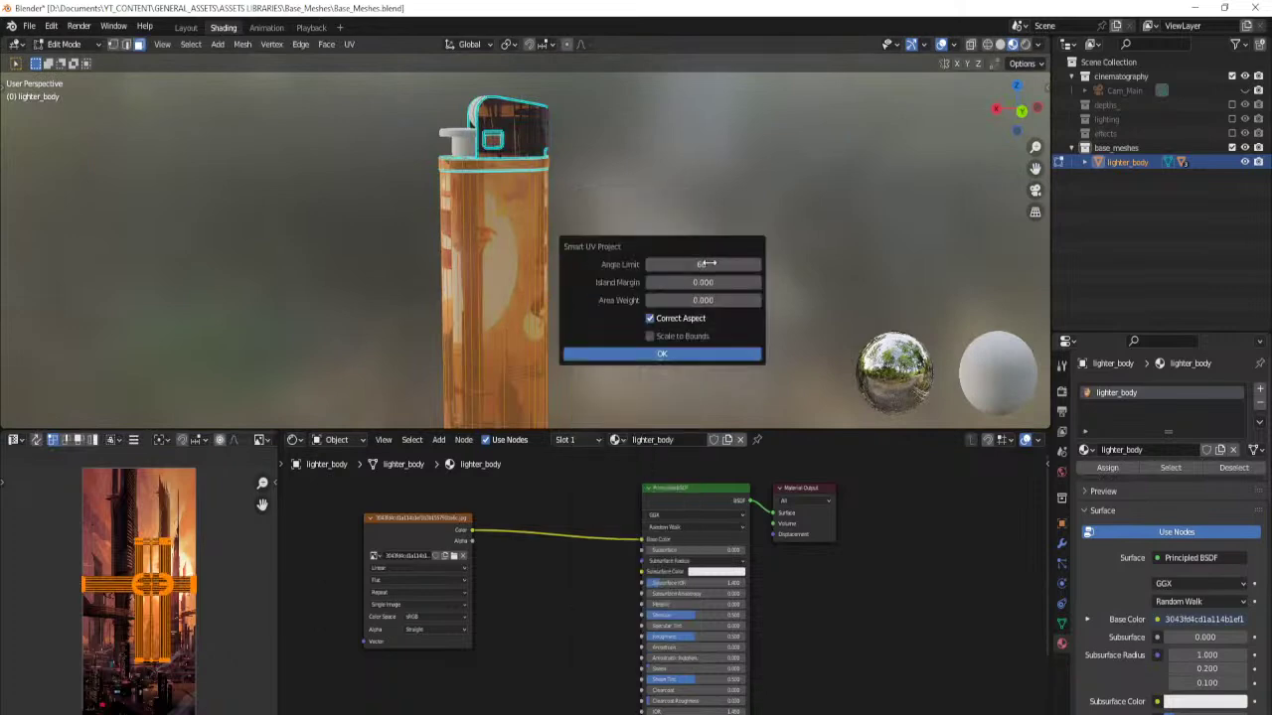
pyautogui.click(662, 354)
pyautogui.moveTo(647, 307); pyautogui.dragTo(488, 320, button='middle')
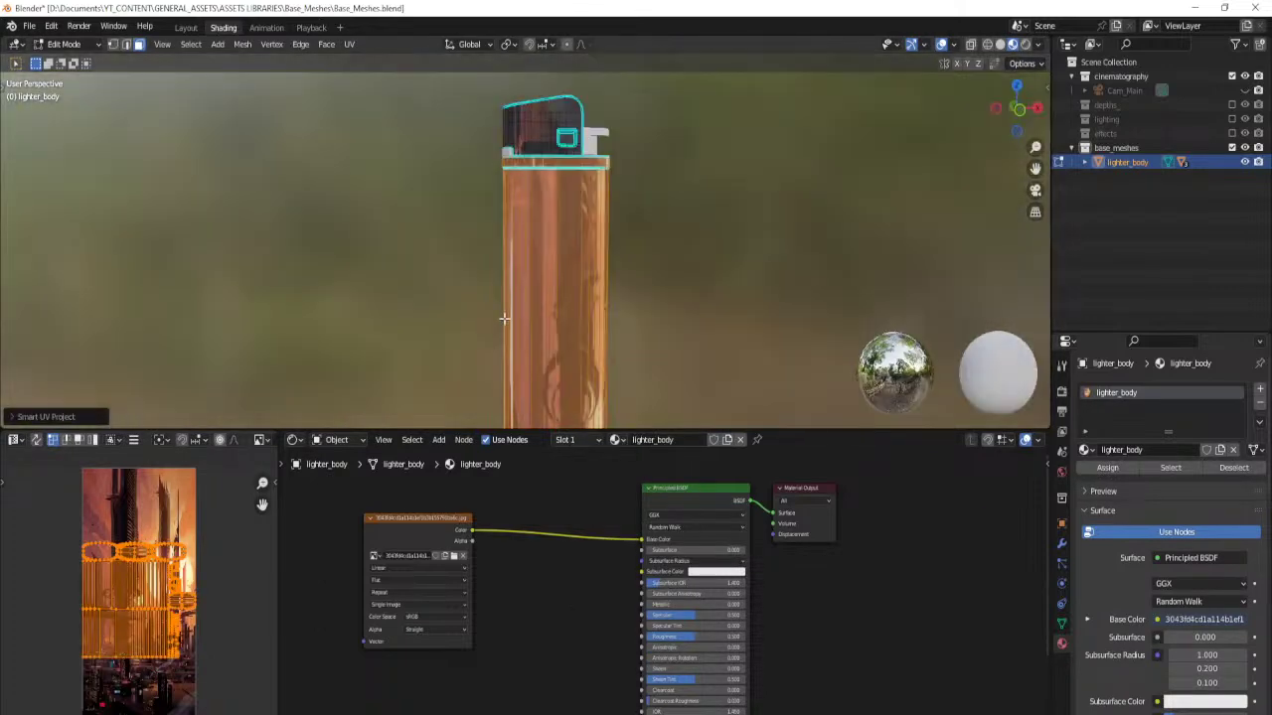
pyautogui.scroll(-4, 568, 324)
pyautogui.press('Tab')
pyautogui.scroll(3, 575, 324)
pyautogui.press('Tab')
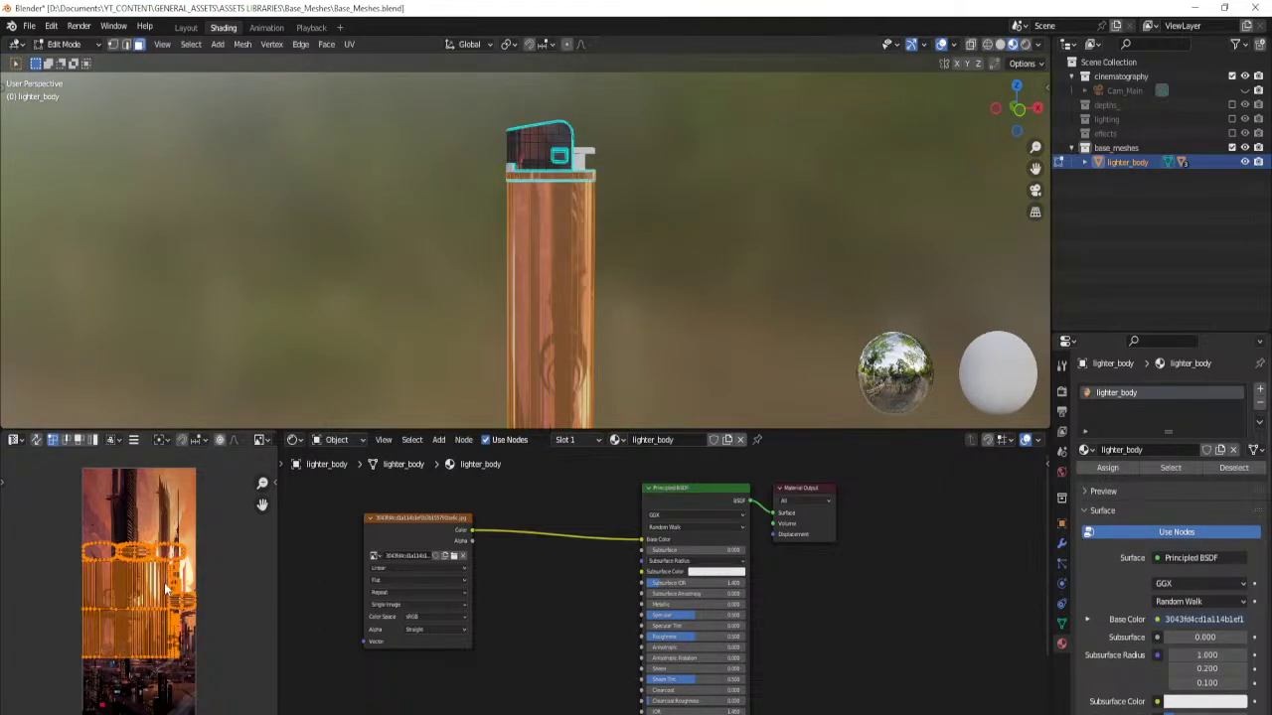
# Try rotating the main body's UVs 180 degrees over the city image.
pyautogui.write('r180')
pyautogui.press('Return')
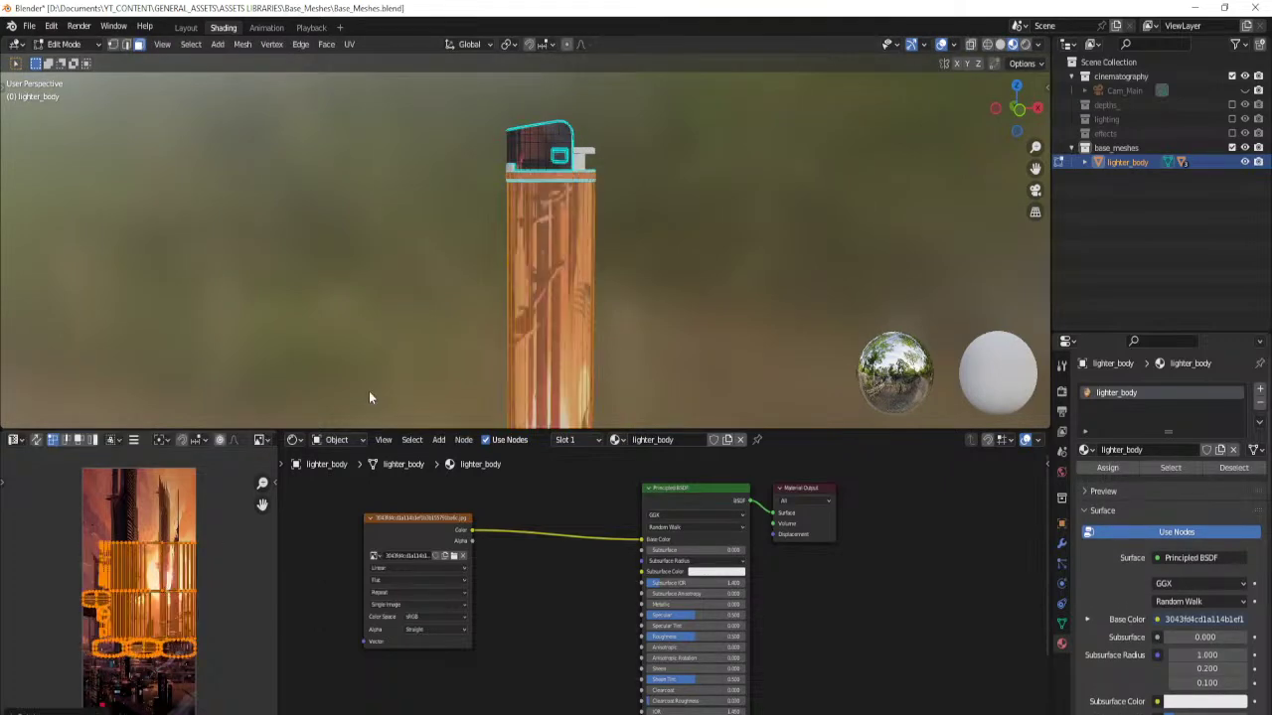
pyautogui.moveTo(537, 347); pyautogui.dragTo(485, 301, button='middle')
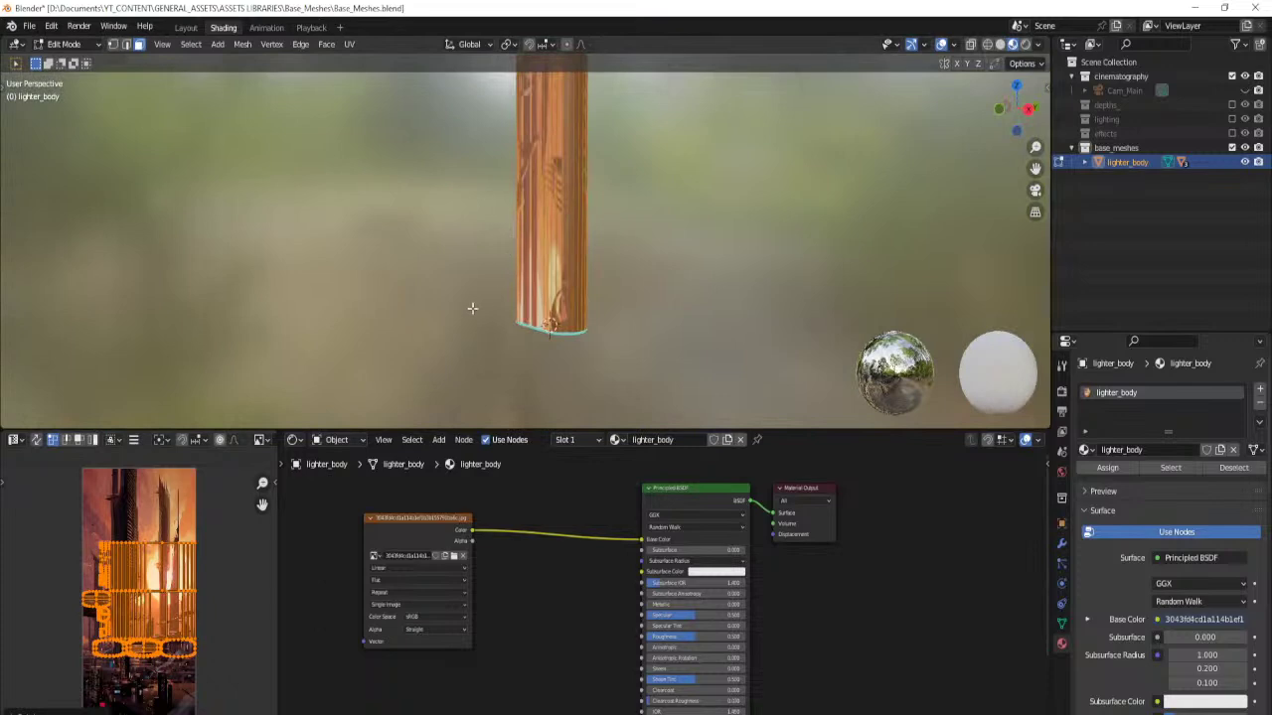
pyautogui.moveTo(505, 233); pyautogui.dragTo(662, 268, button='middle')
# Try Cylinder Projection and Cube Projection on the main body faces.
pyautogui.press('u')
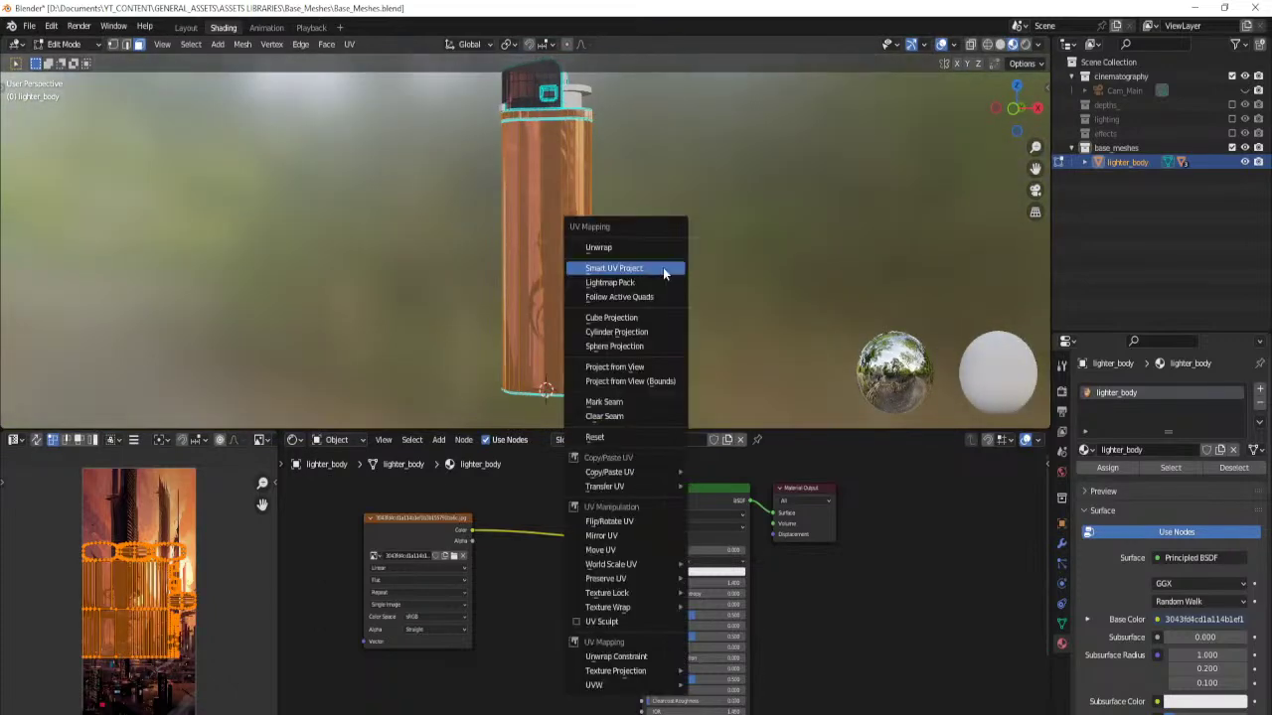
pyautogui.click(636, 332)
pyautogui.press('u')
pyautogui.click(636, 256)
pyautogui.moveTo(651, 258); pyautogui.dragTo(600, 276, button='middle')
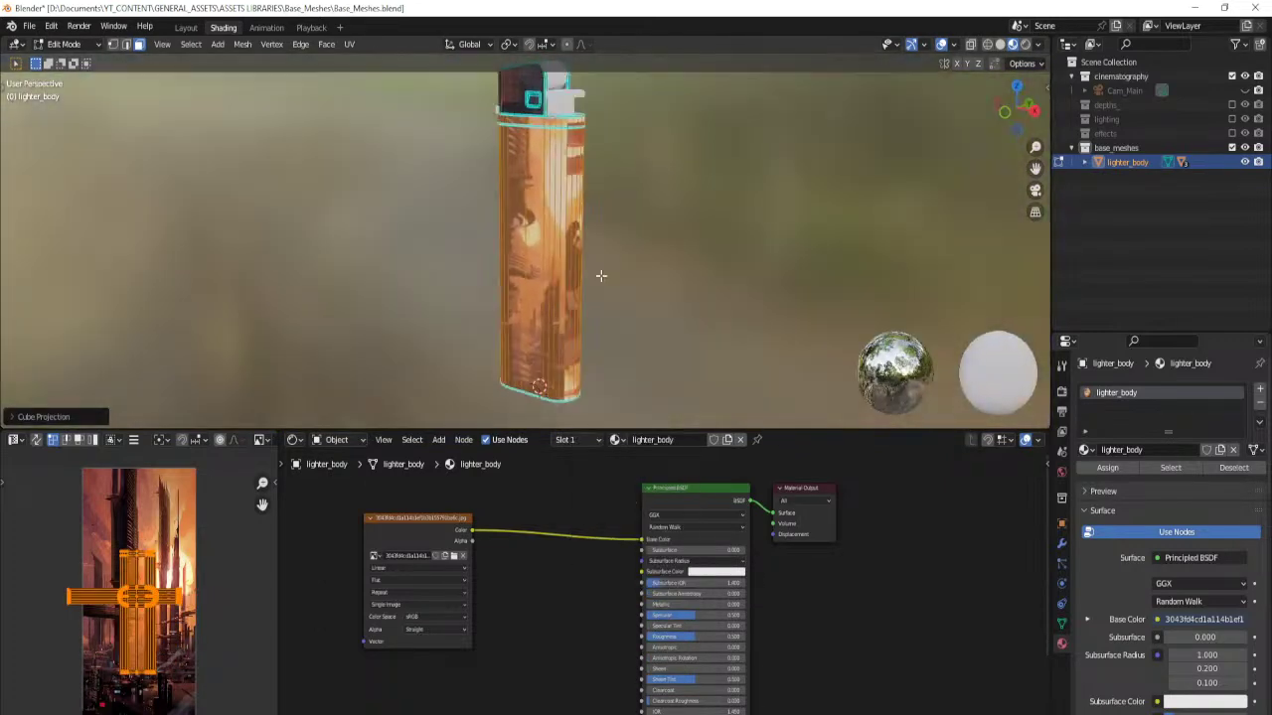
# Remap the main body faces using Smart UV Project with a 66° angle limit and 0.010 island margin.
pyautogui.press('u')
pyautogui.click(625, 207)
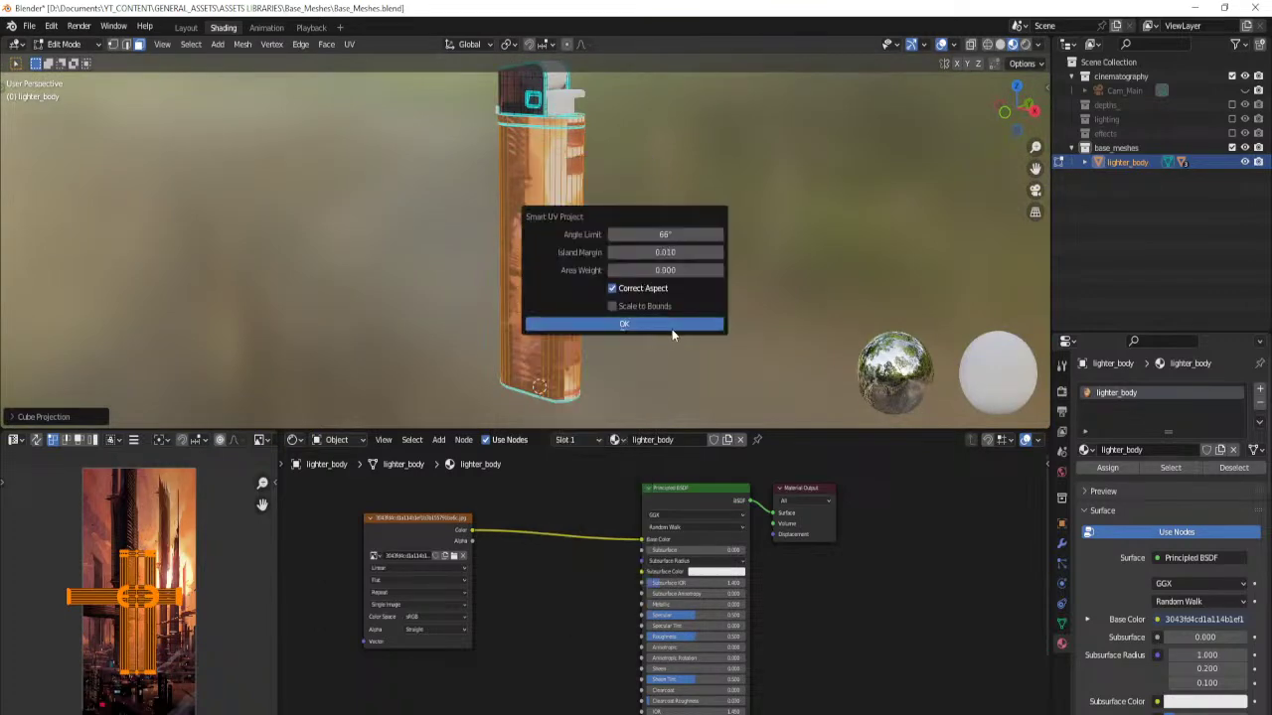
pyautogui.click(672, 329)
# Select only the linked faces of the lighter's top hood and assign them to a second material slot.
pyautogui.moveTo(616, 284); pyautogui.dragTo(583, 284, button='middle')
pyautogui.scroll(2, 518, 193)
pyautogui.keyDown('shift'); pyautogui.moveTo(518, 194); pyautogui.dragTo(504, 304, button='middle'); pyautogui.keyUp('shift')
pyautogui.moveTo(503, 304); pyautogui.dragTo(564, 270, button='middle')
pyautogui.keyDown('shift'); pyautogui.moveTo(564, 271); pyautogui.dragTo(543, 312, button='middle'); pyautogui.keyUp('shift')
pyautogui.scroll(3, 542, 312)
pyautogui.hotkey('alt', 'a')
pyautogui.press('l')
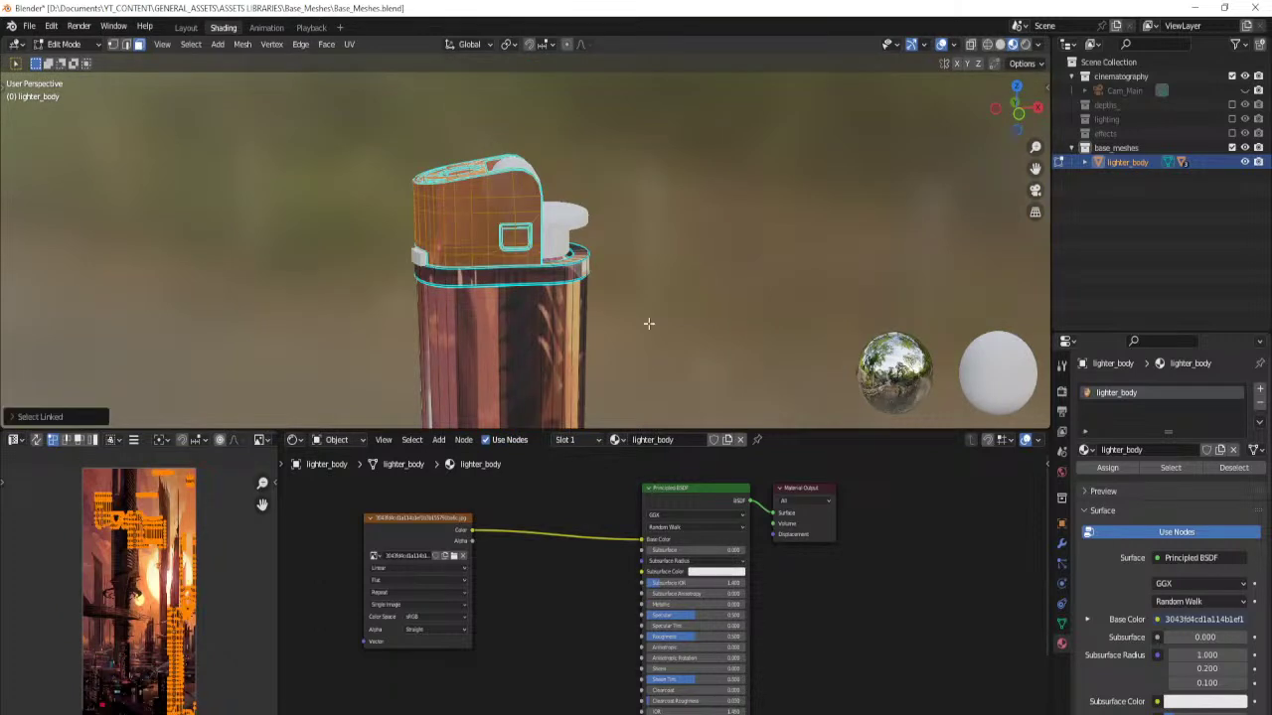
pyautogui.click(1260, 390)
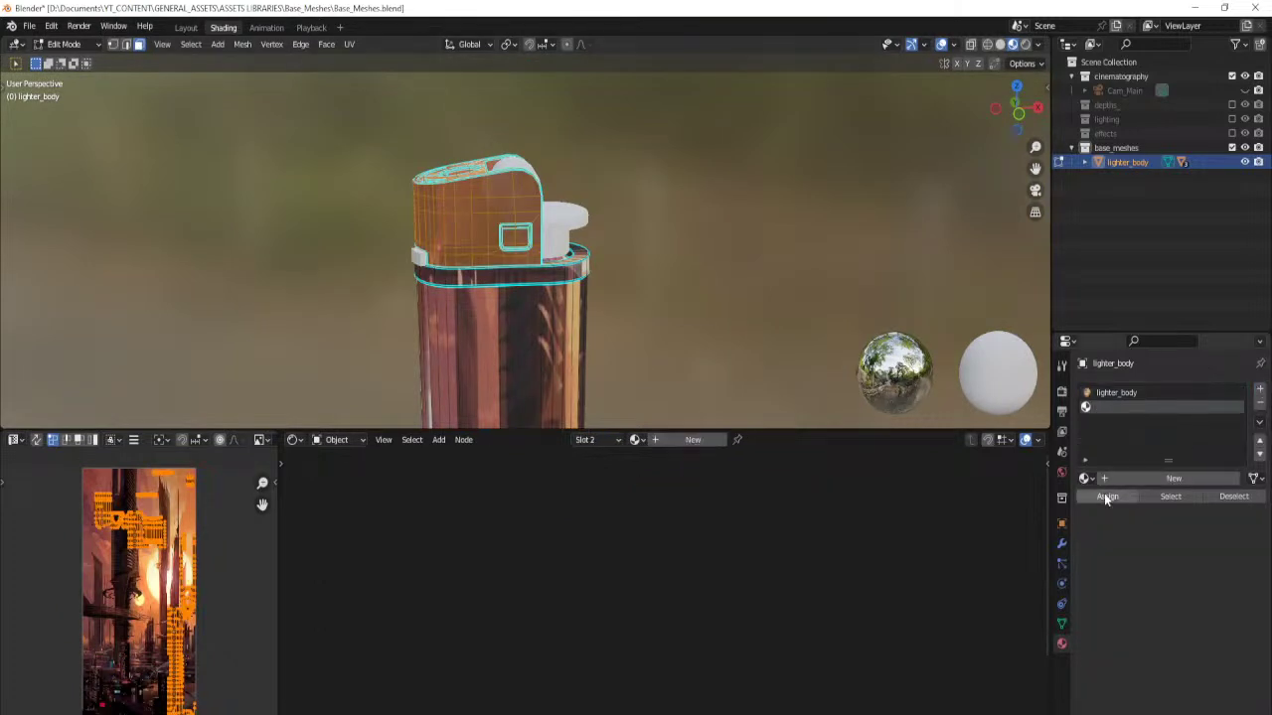
pyautogui.click(1107, 498)
# Create a new material in the hood's slot and name it metal_tip.
pyautogui.click(1160, 480)
pyautogui.click(1161, 480)
pyautogui.write('metal_tip')
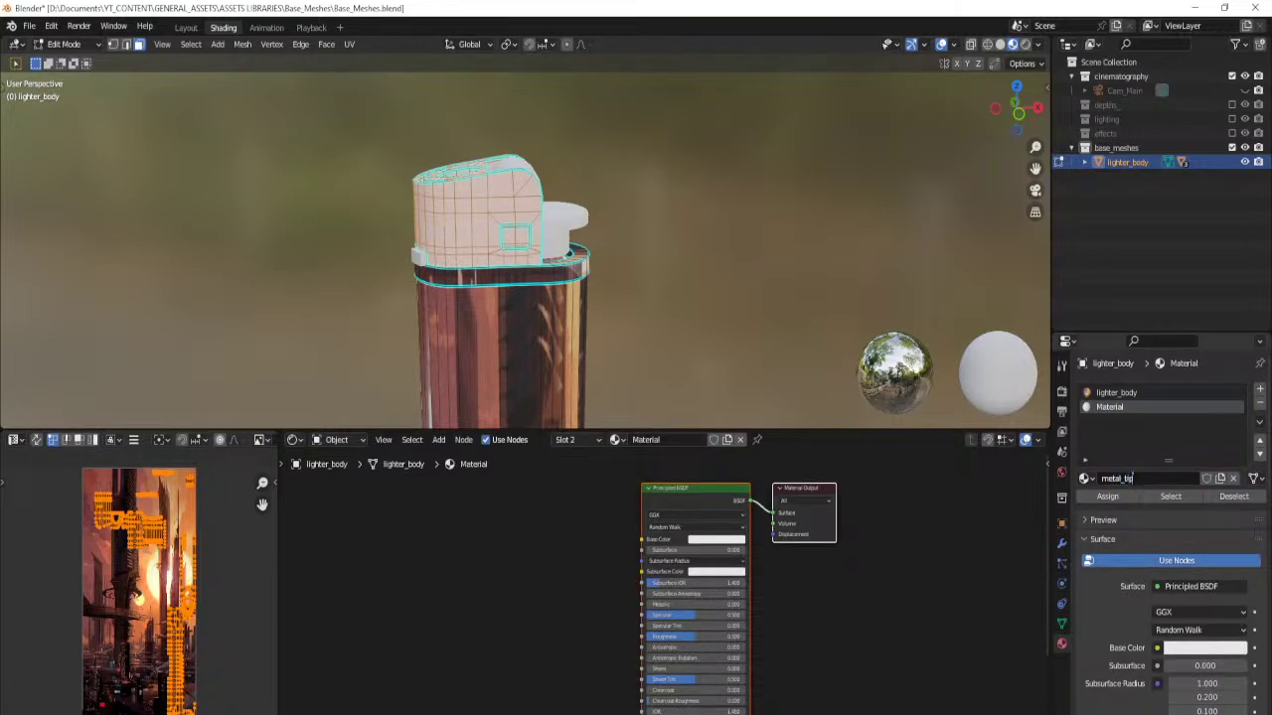
pyautogui.press('Return')
# Set metal_tip to Metallic 1.000, Specular 0.195 and Roughness 0.264, and save the file from Object Mode.
pyautogui.scroll(6, 641, 578)
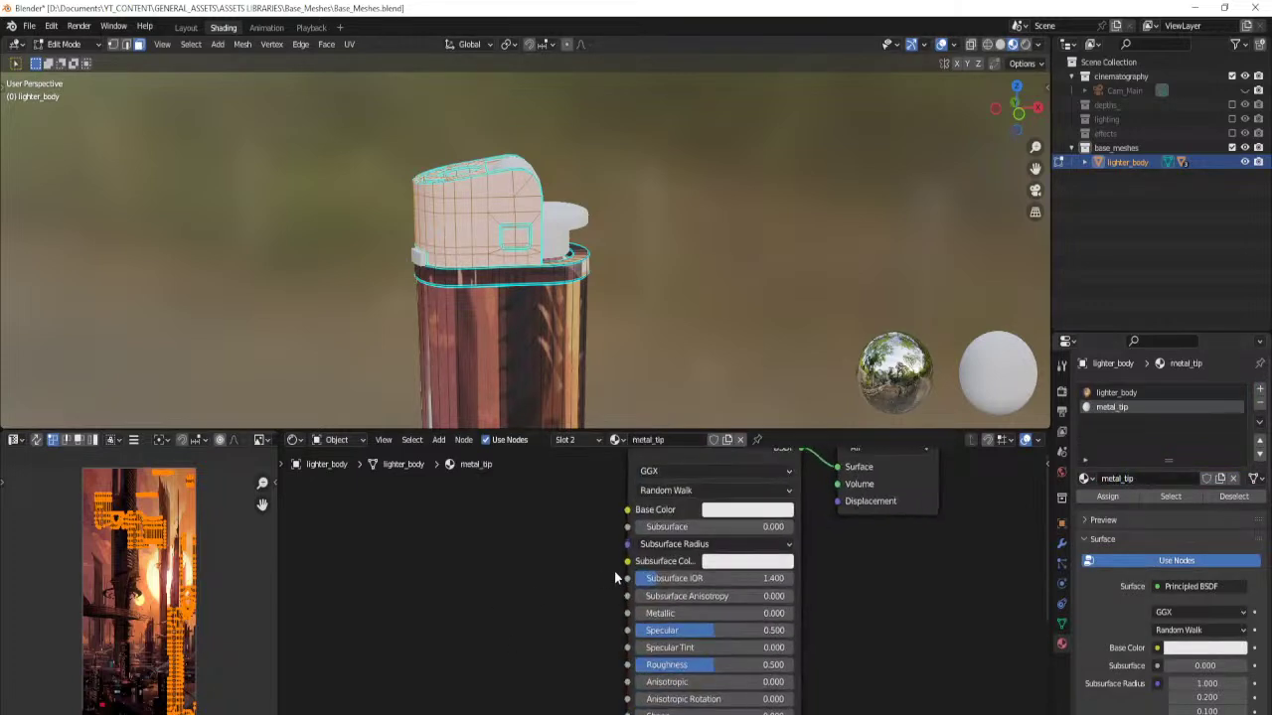
pyautogui.moveTo(662, 615); pyautogui.dragTo(815, 615)
pyautogui.moveTo(699, 669); pyautogui.dragTo(634, 632)
pyautogui.press('Tab')
pyautogui.hotkey('ctrl', 's')
# Select the lighter's lever and rename its material to plastic.
pyautogui.moveTo(619, 266); pyautogui.dragTo(533, 249, button='middle')
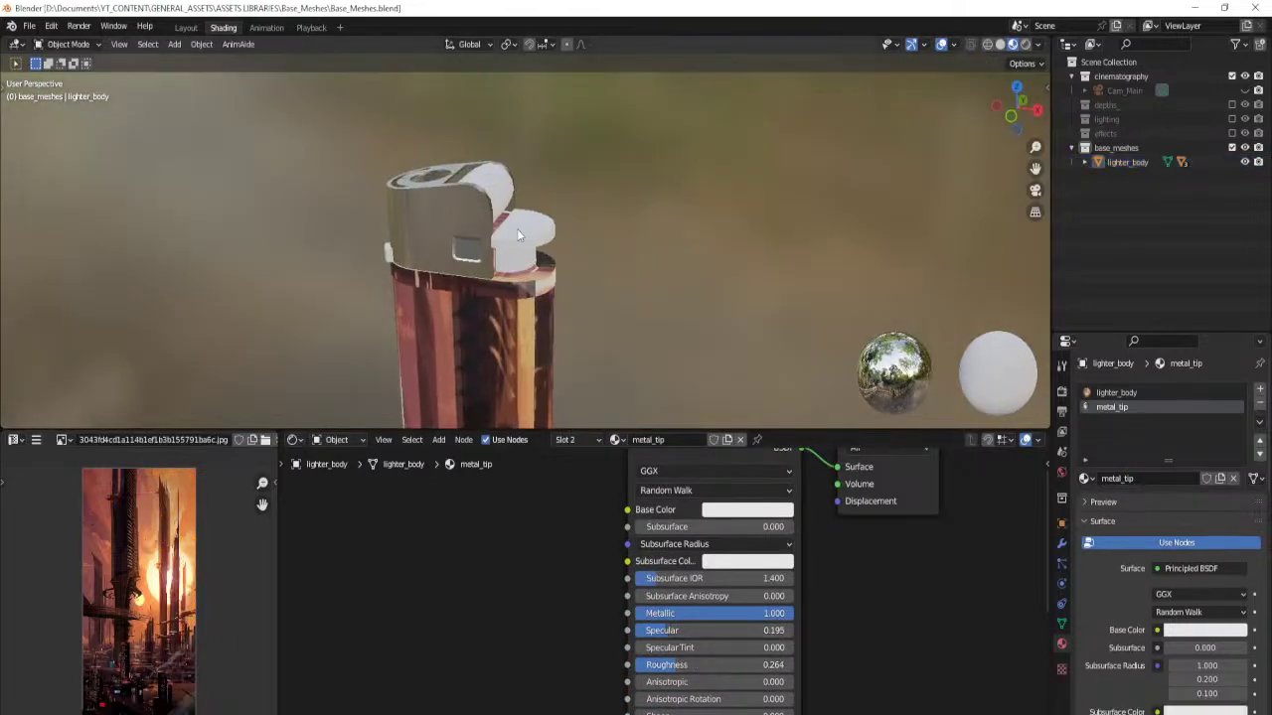
pyautogui.click(525, 230)
pyautogui.doubleClick(664, 439)
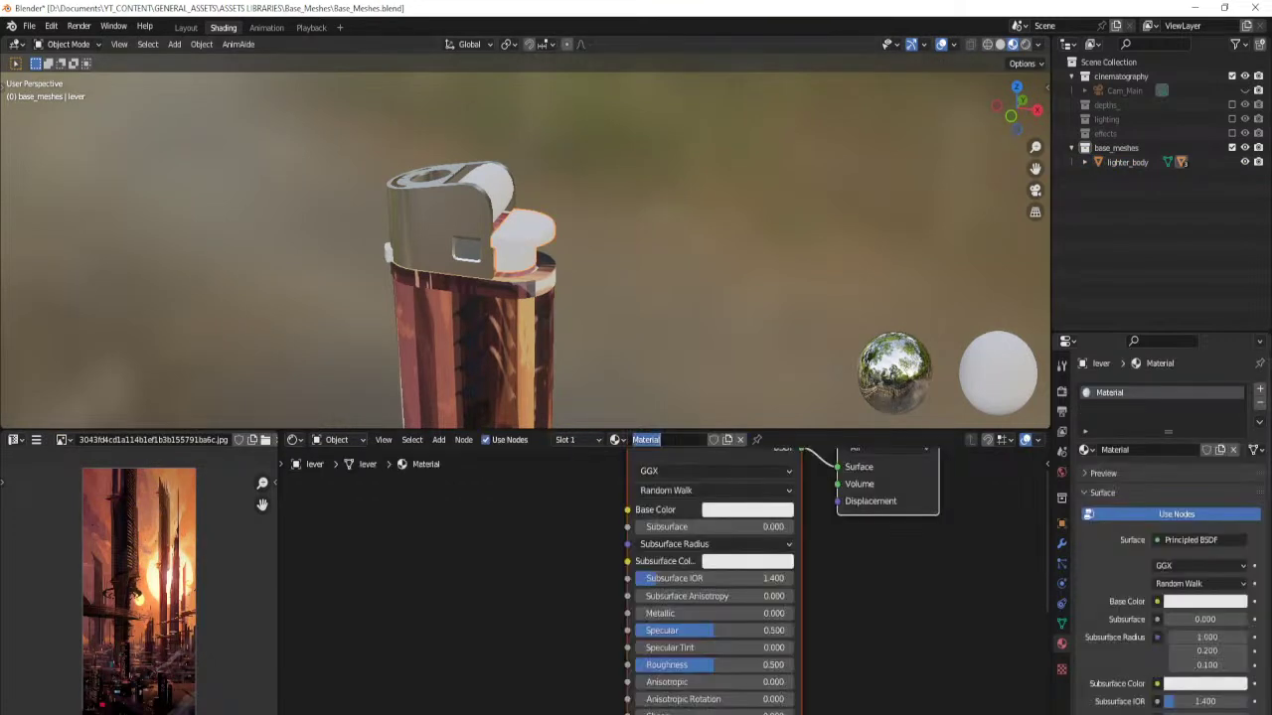
pyautogui.write('pla')
pyautogui.press('Return')
# Set the plastic material's Clearcoat to 1.000, Clearcoat Roughness 0.303, Sheen Tint 0.000, Roughness 0.291 and Specular 0.155.
pyautogui.click(446, 607)
pyautogui.moveTo(533, 660); pyautogui.dragTo(560, 501, button='middle')
pyautogui.moveTo(702, 595); pyautogui.dragTo(823, 594)
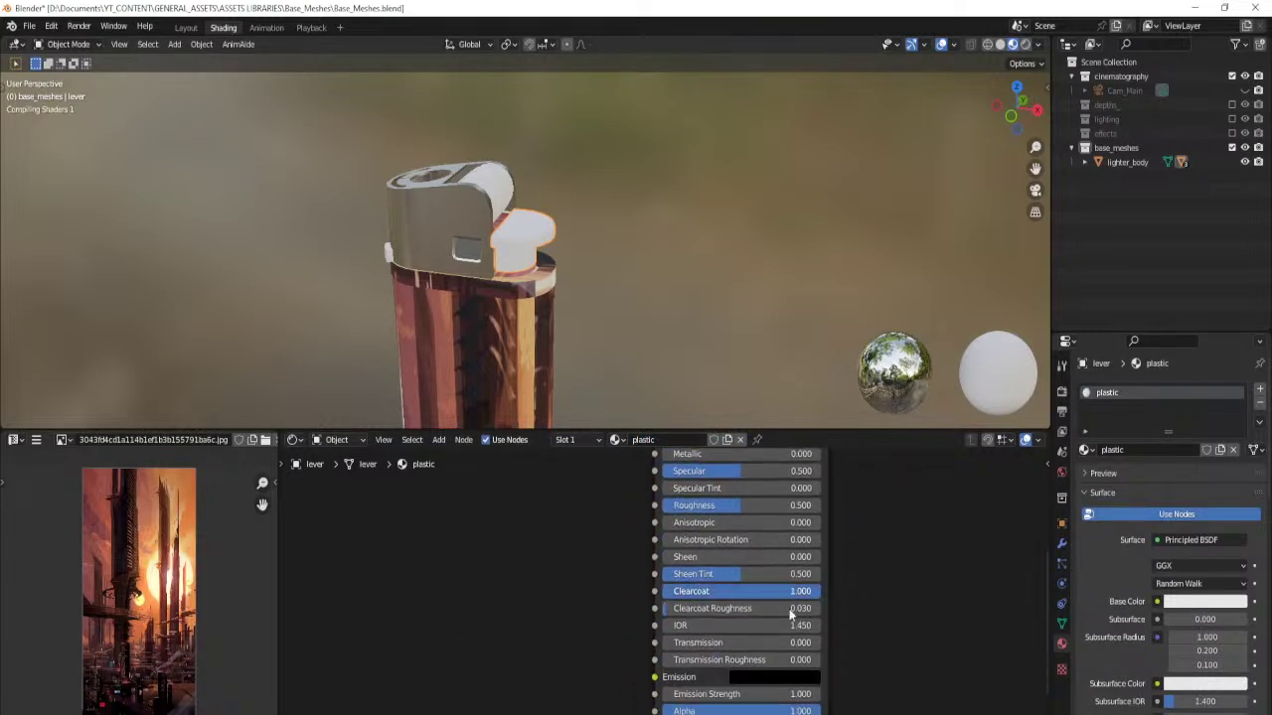
pyautogui.moveTo(707, 611)
pyautogui.mouseDown()
pyautogui.moveTo(755, 610)
pyautogui.moveTo(664, 575)
pyautogui.mouseUp()
pyautogui.moveTo(723, 504)
pyautogui.mouseDown()
pyautogui.moveTo(698, 505)
pyautogui.moveTo(667, 476)
pyautogui.mouseUp()
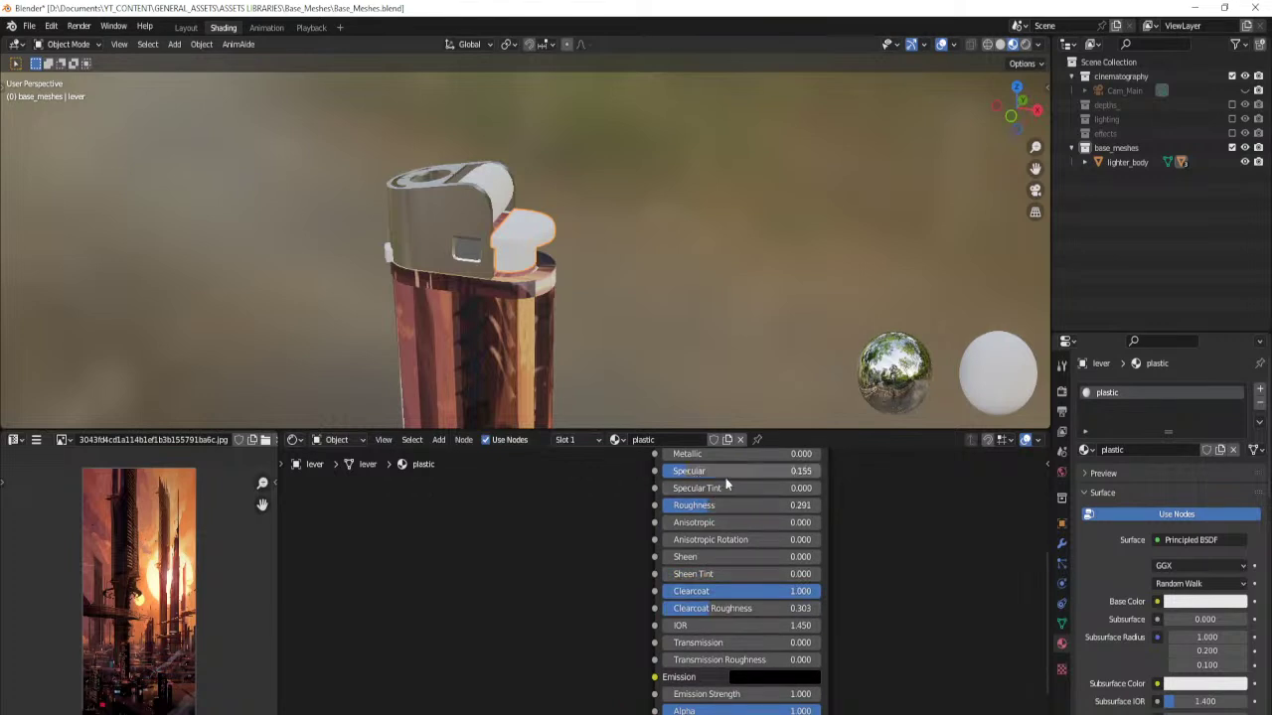
# Darken the plastic material's Base Color to a near-black with an HSV value of 0.003.
pyautogui.moveTo(714, 476); pyautogui.dragTo(663, 611, button='middle')
pyautogui.click(717, 491)
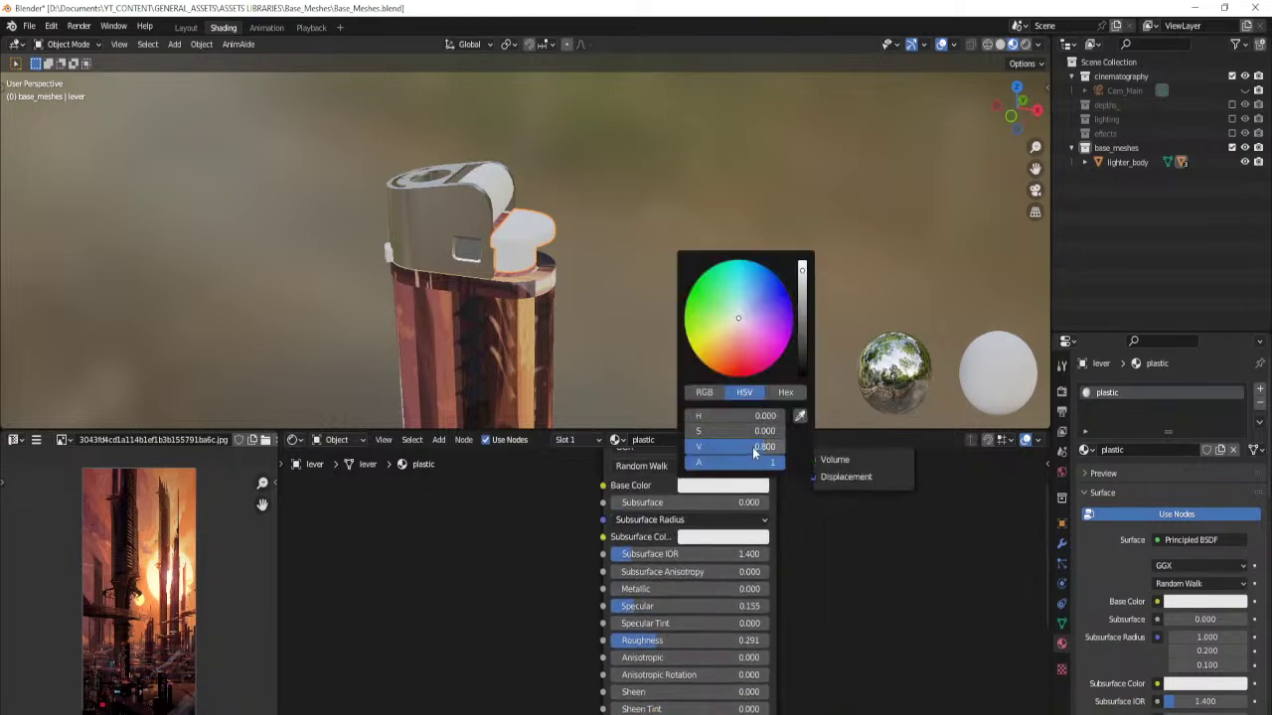
pyautogui.click(753, 447)
pyautogui.write('1')
pyautogui.press('Return')
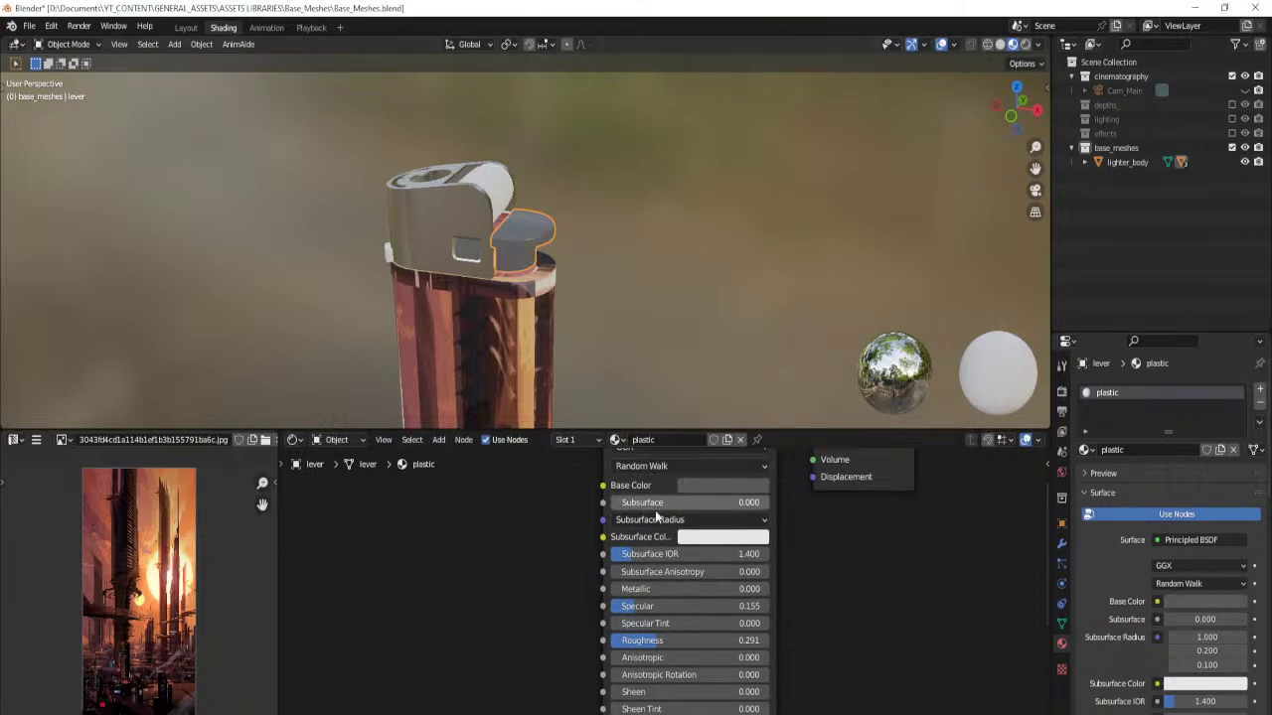
pyautogui.click(725, 486)
pyautogui.click(741, 449)
pyautogui.write('0.05')
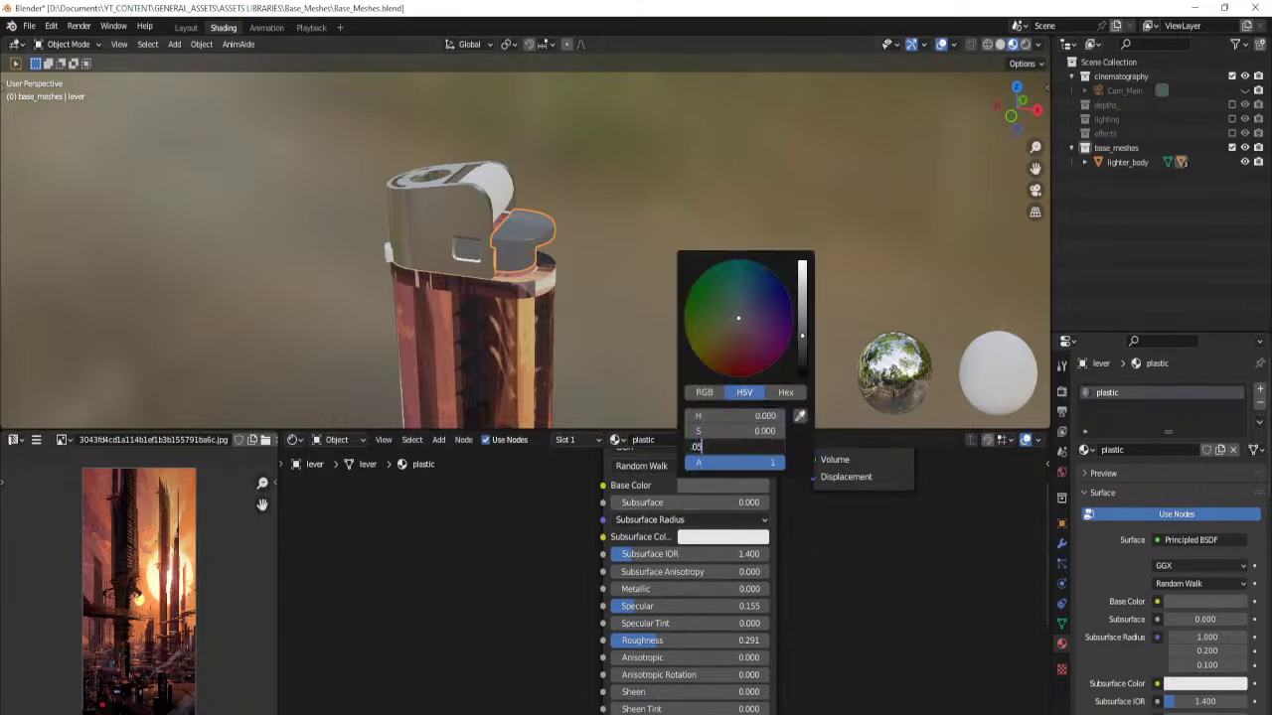
pyautogui.press('Return')
pyautogui.click(740, 447)
pyautogui.write('0.003')
pyautogui.press('Return')
# Give the striker wheel the existing metal_tip material.
pyautogui.click(496, 180)
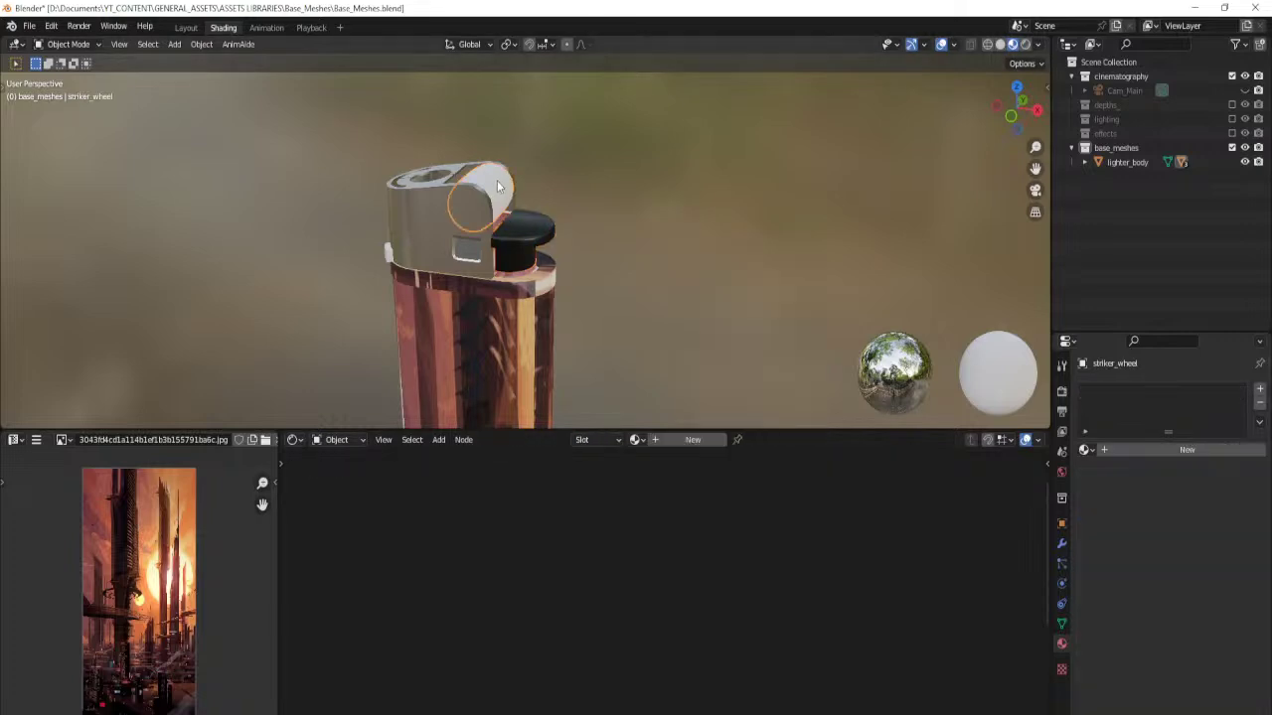
pyautogui.click(636, 440)
pyautogui.click(685, 474)
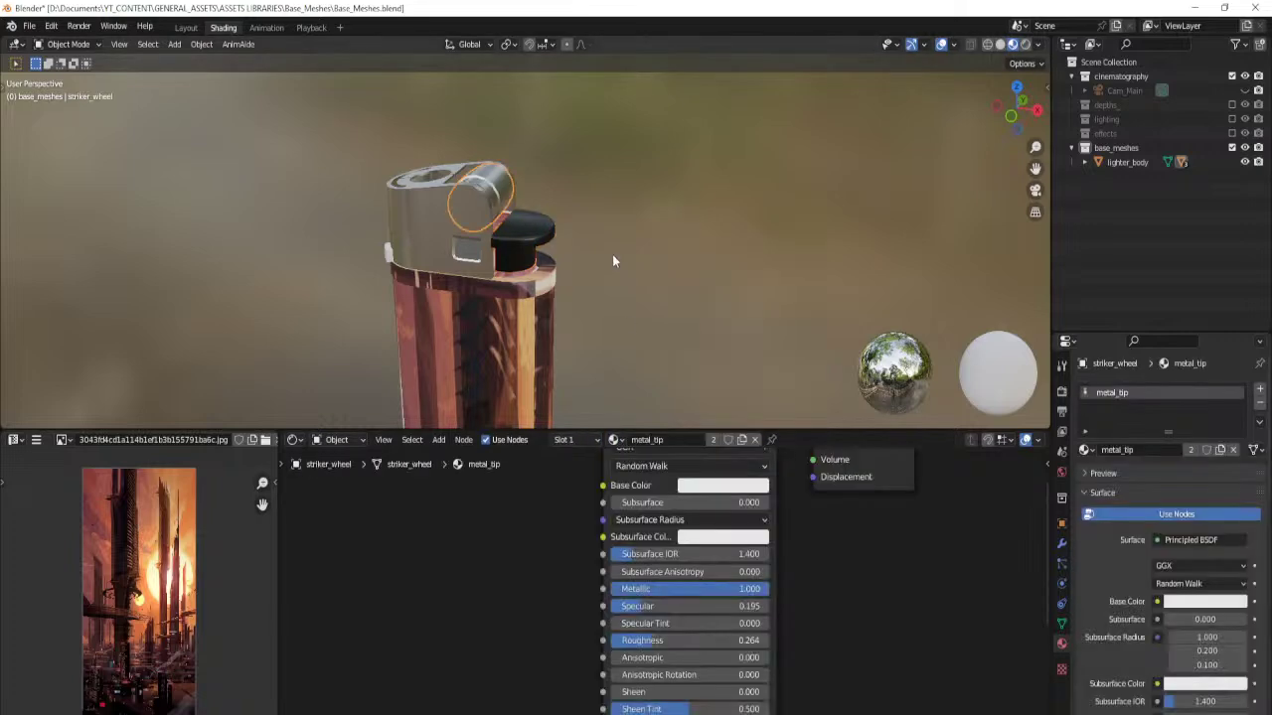
# Give the small switch at the base of the hood the existing plastic material.
pyautogui.moveTo(649, 265); pyautogui.dragTo(593, 362, button='middle')
pyautogui.scroll(2, 593, 359)
pyautogui.click(514, 318)
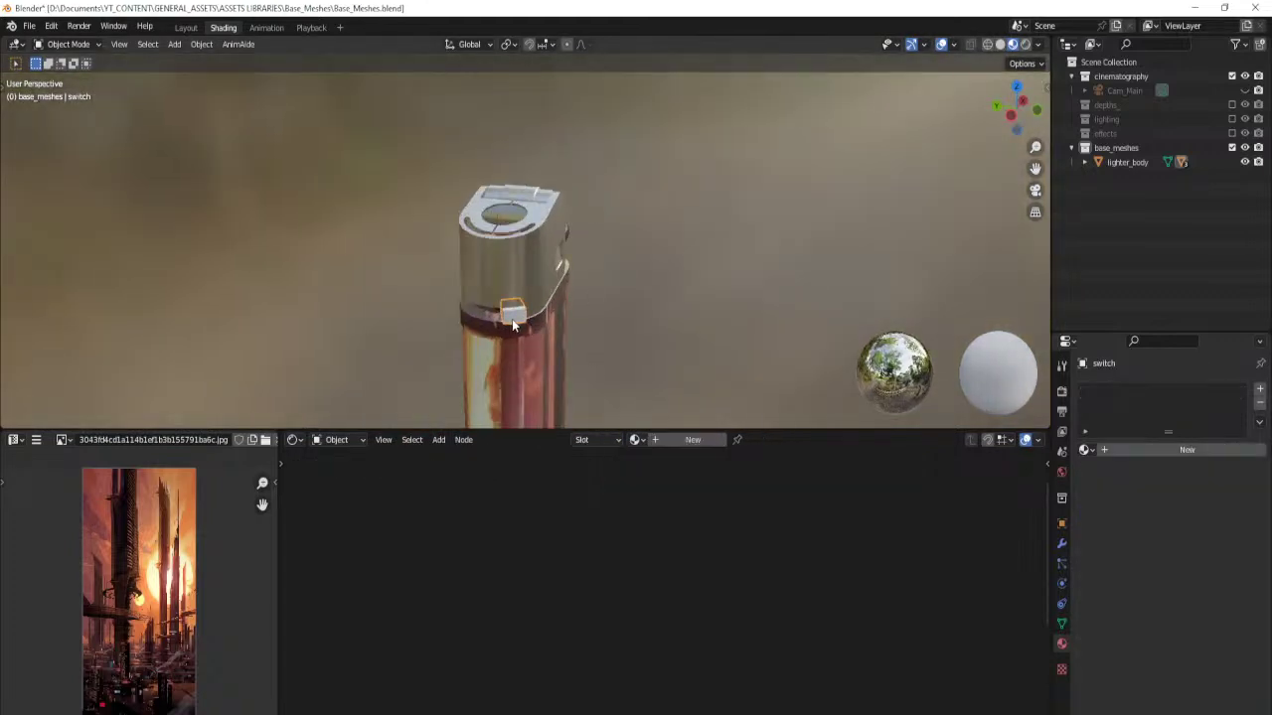
pyautogui.click(636, 439)
pyautogui.click(667, 490)
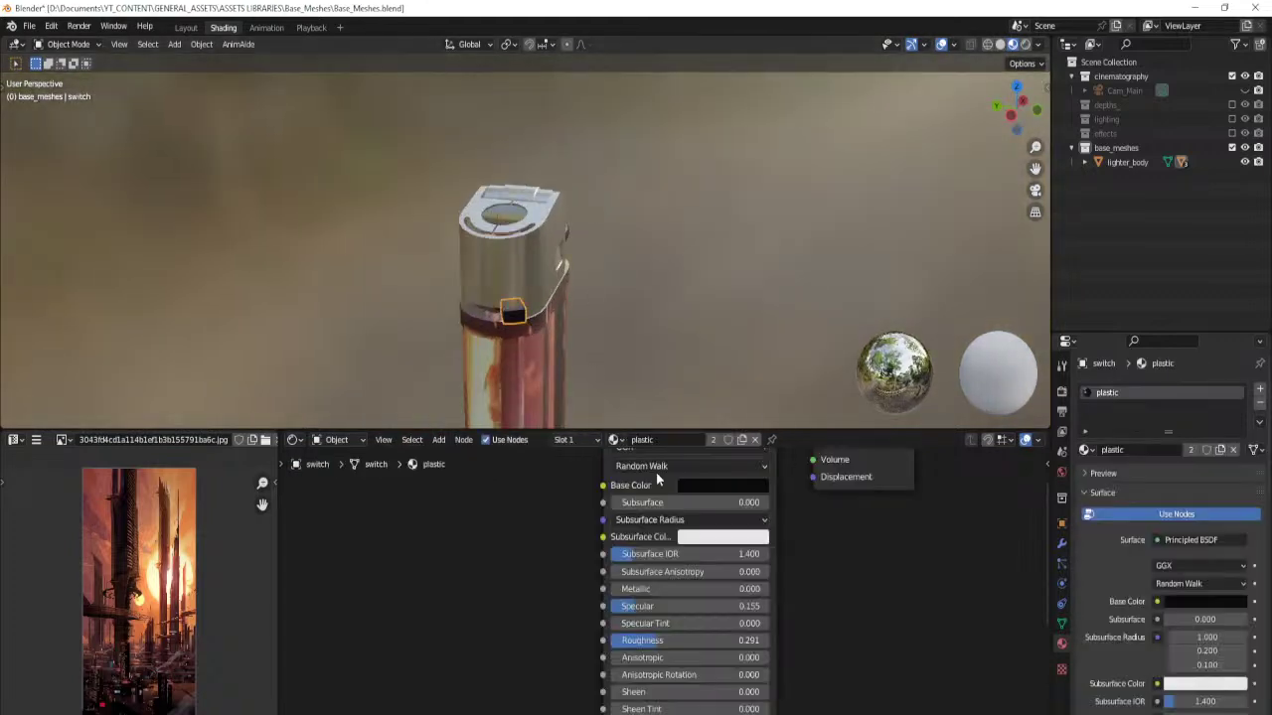
# Select the whole lighter_body hierarchy and join its parts into one object.
pyautogui.moveTo(599, 296); pyautogui.dragTo(633, 275, button='middle')
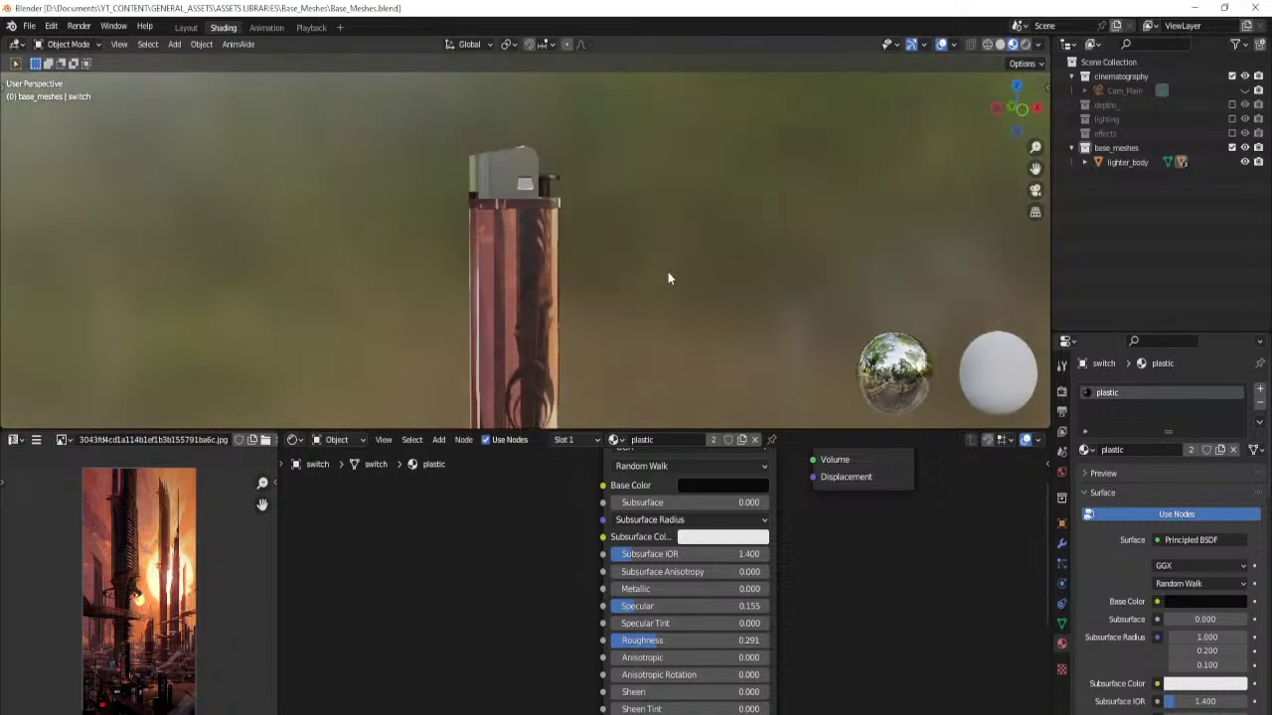
pyautogui.click(1126, 163)
pyautogui.rightClick(1102, 249)
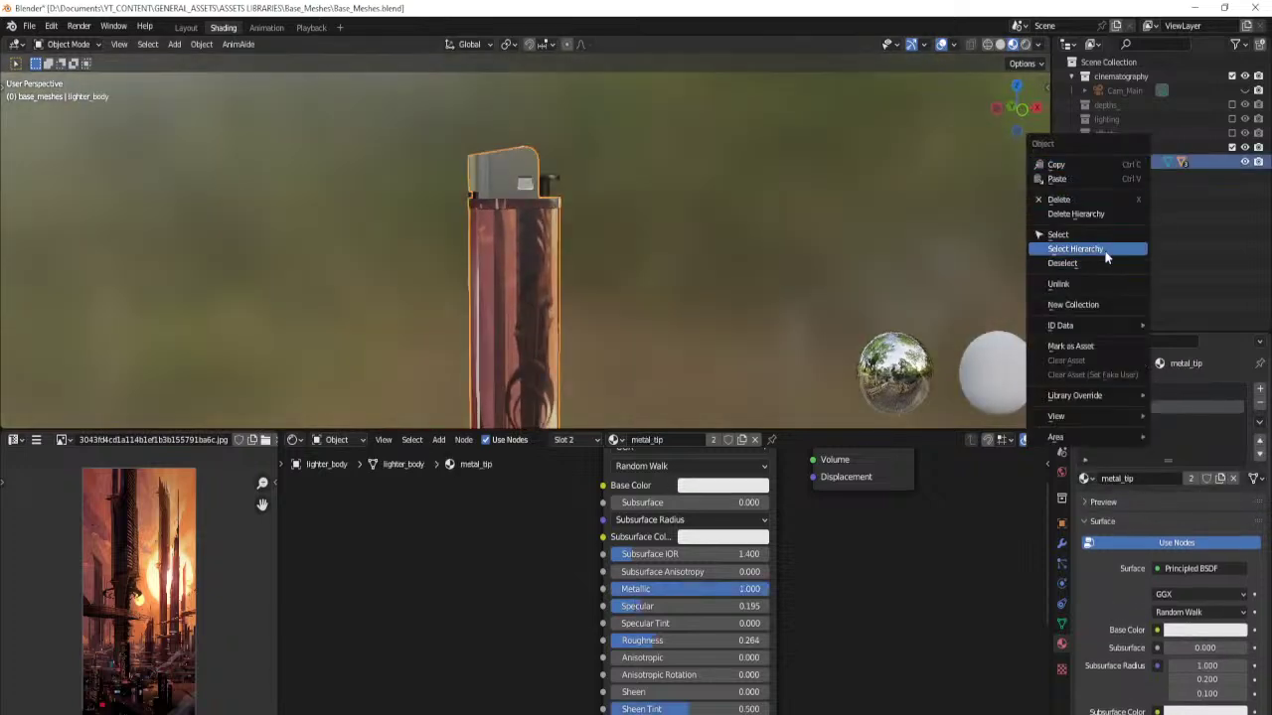
pyautogui.hotkey('ctrl', 'j')
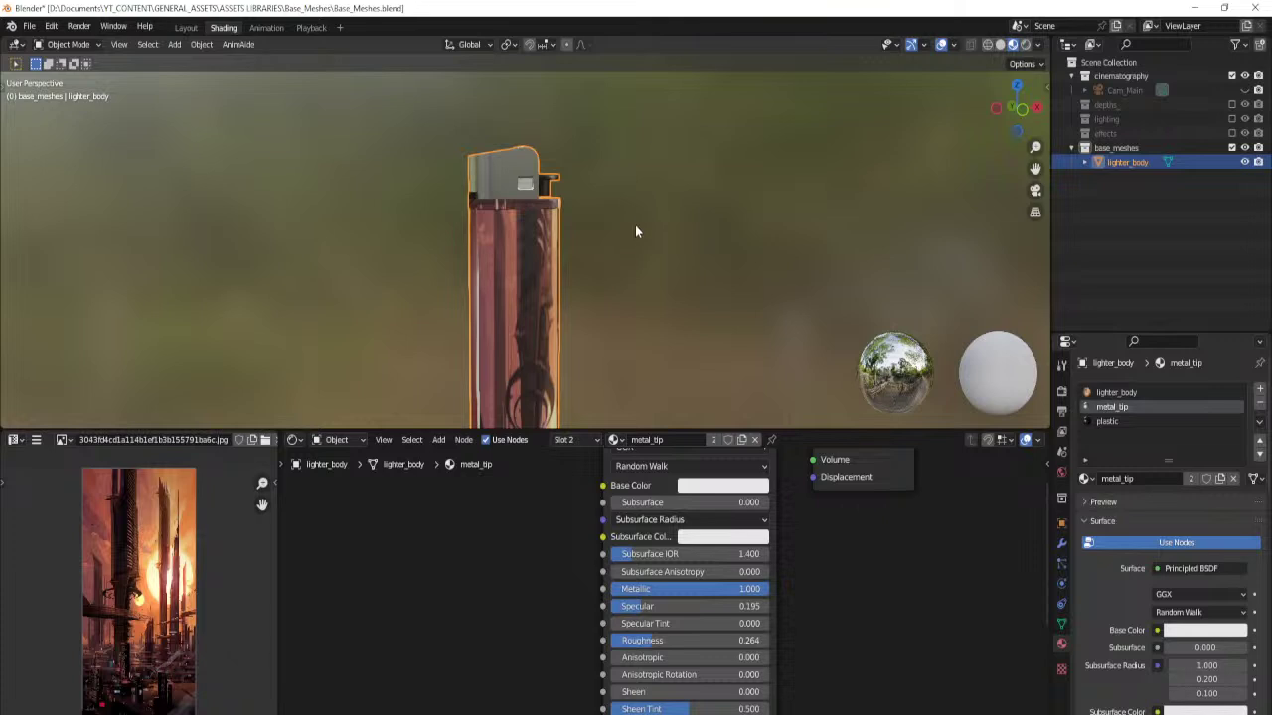
# Save the Base_Meshes file and select the lighter again.
pyautogui.click(636, 237)
pyautogui.hotkey('ctrl', 's')
pyautogui.moveTo(464, 223); pyautogui.dragTo(544, 244, button='middle')
pyautogui.click(533, 215)
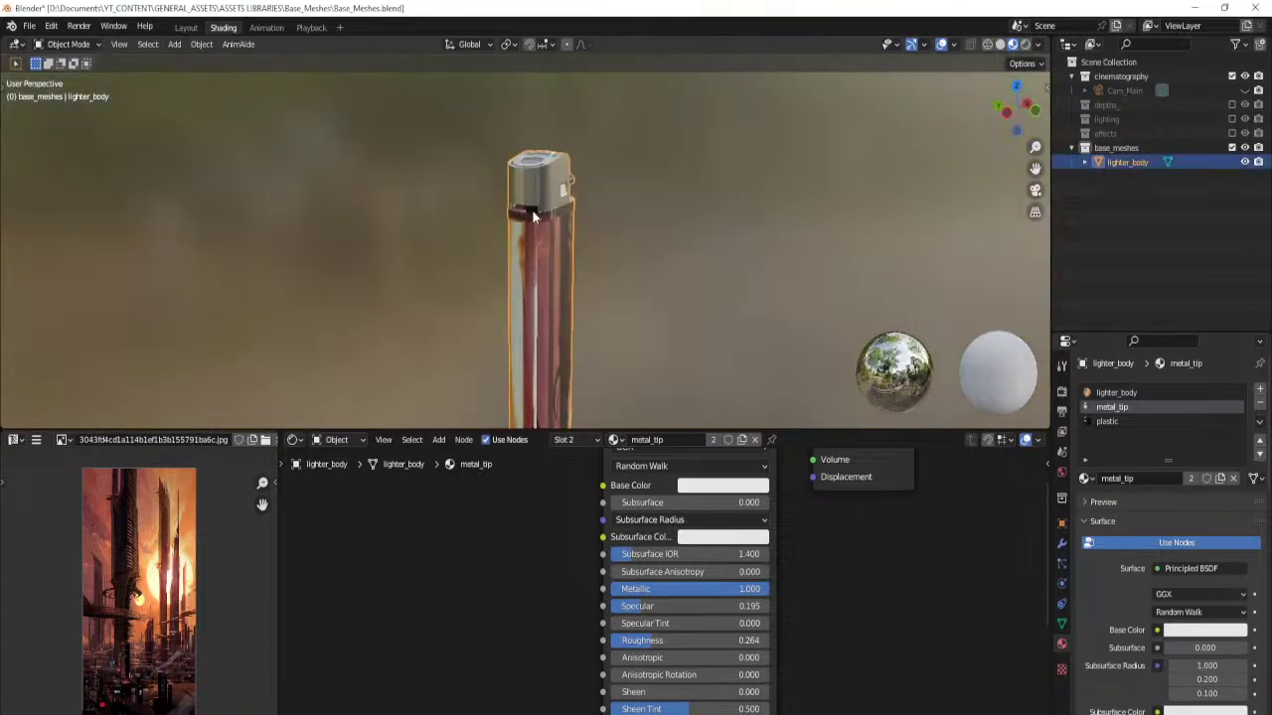
# Examine the lighter's metal tip from the side and above for parts that still carry the wrong material.
pyautogui.press('Tab')
pyautogui.hotkey('alt', 'a')
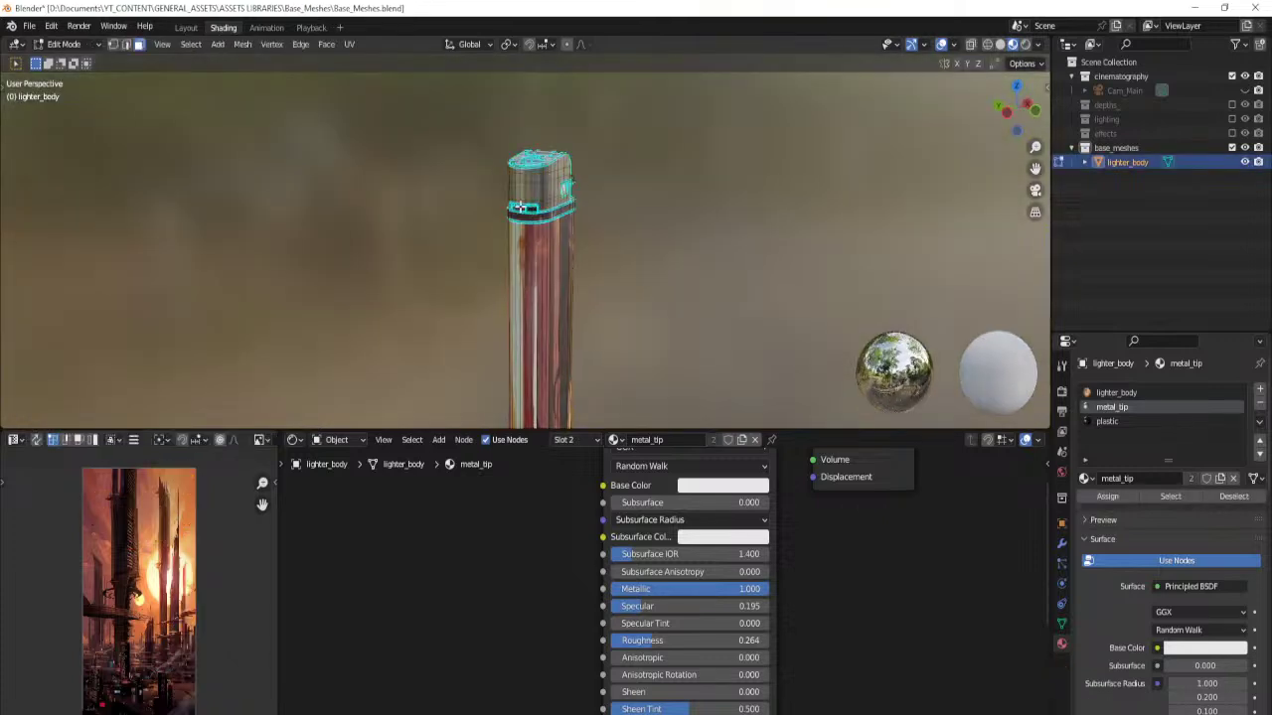
pyautogui.press('Tab')
pyautogui.scroll(8, 482, 242)
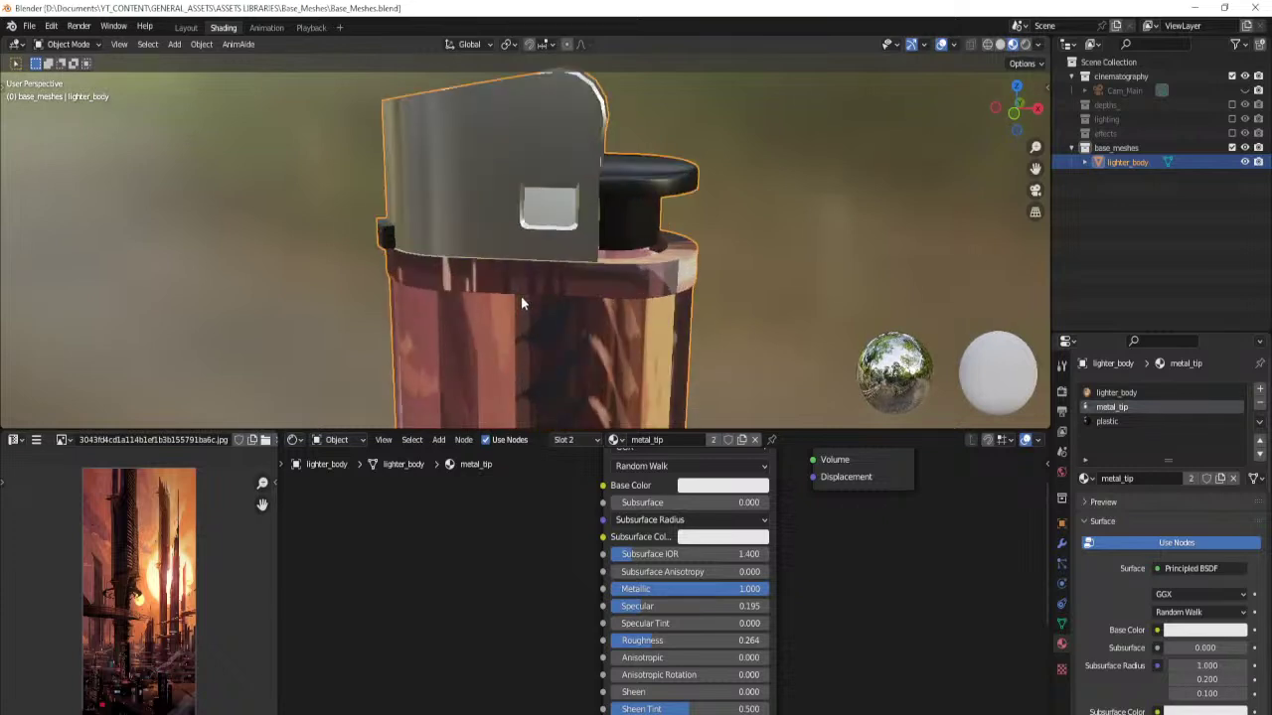
pyautogui.press('Tab')
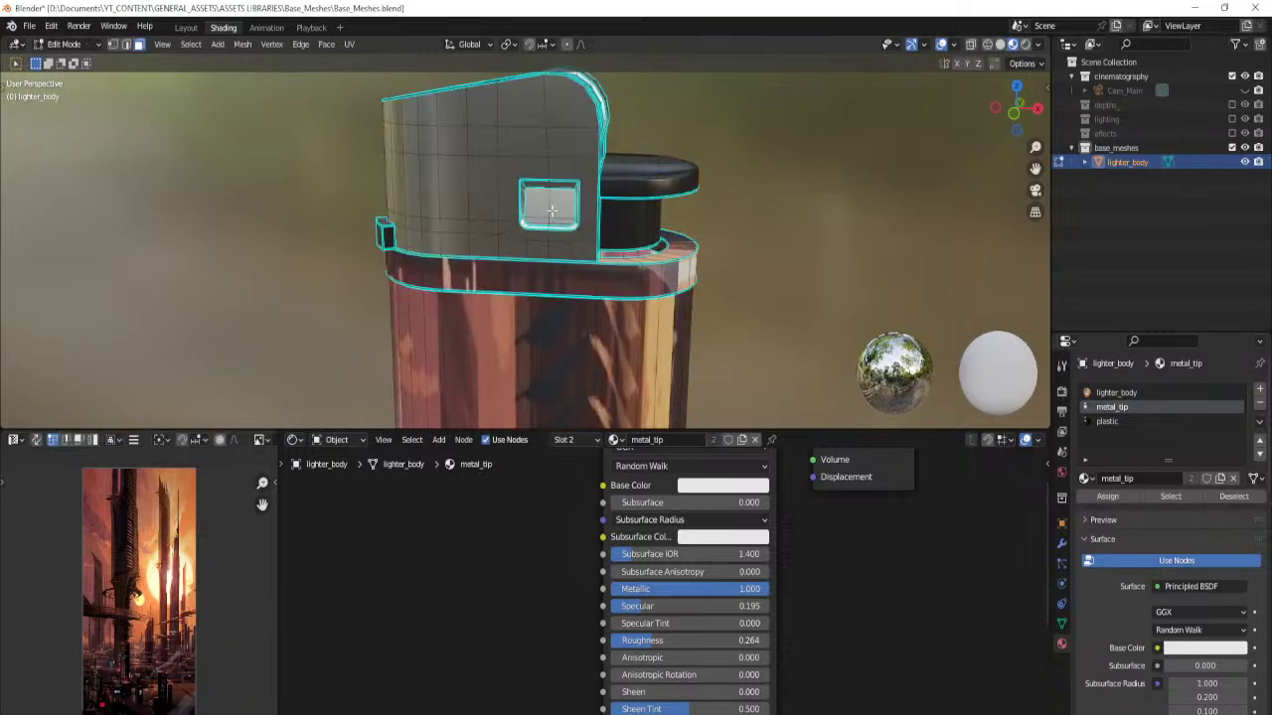
pyautogui.hotkey('ctrl', 'l')
pyautogui.scroll(-3, 551, 213)
pyautogui.press('Tab')
pyautogui.scroll(-5, 565, 247)
pyautogui.moveTo(564, 247); pyautogui.dragTo(550, 361, button='middle')
pyautogui.scroll(3, 538, 338)
pyautogui.scroll(3, 539, 338)
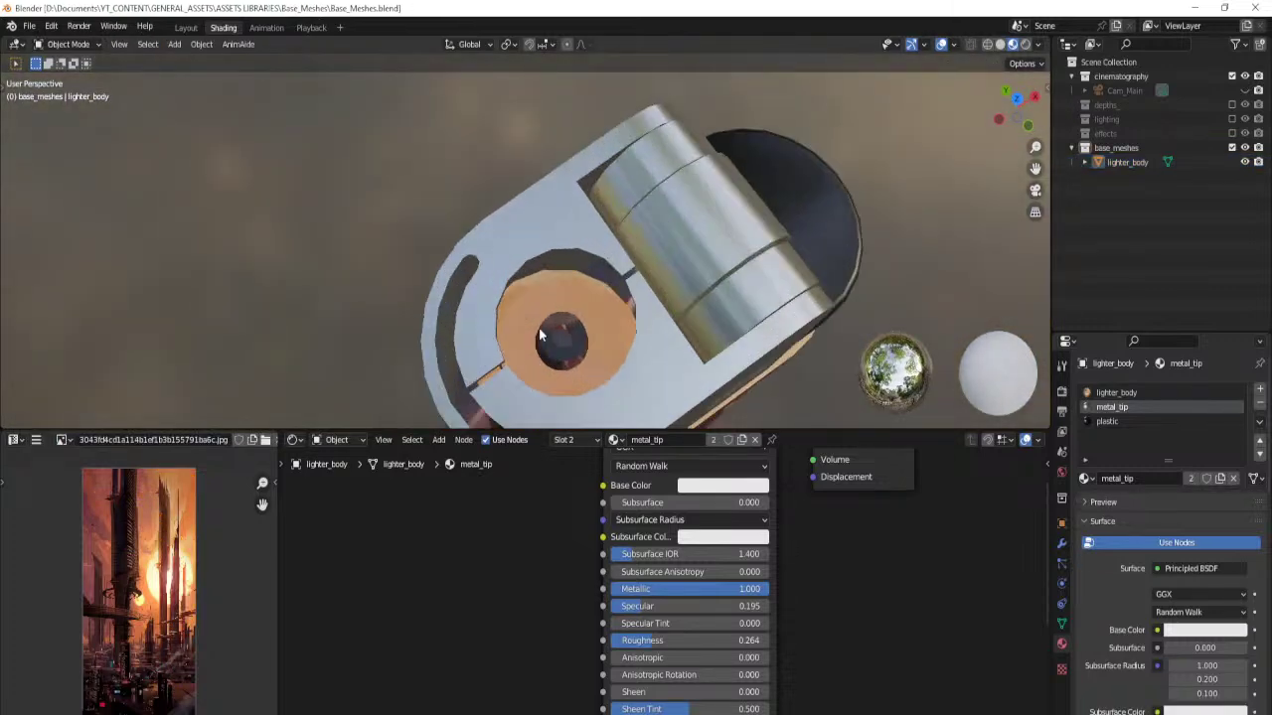
pyautogui.scroll(-5, 562, 346)
pyautogui.moveTo(563, 346); pyautogui.dragTo(541, 270, button='middle')
pyautogui.scroll(1, 567, 314)
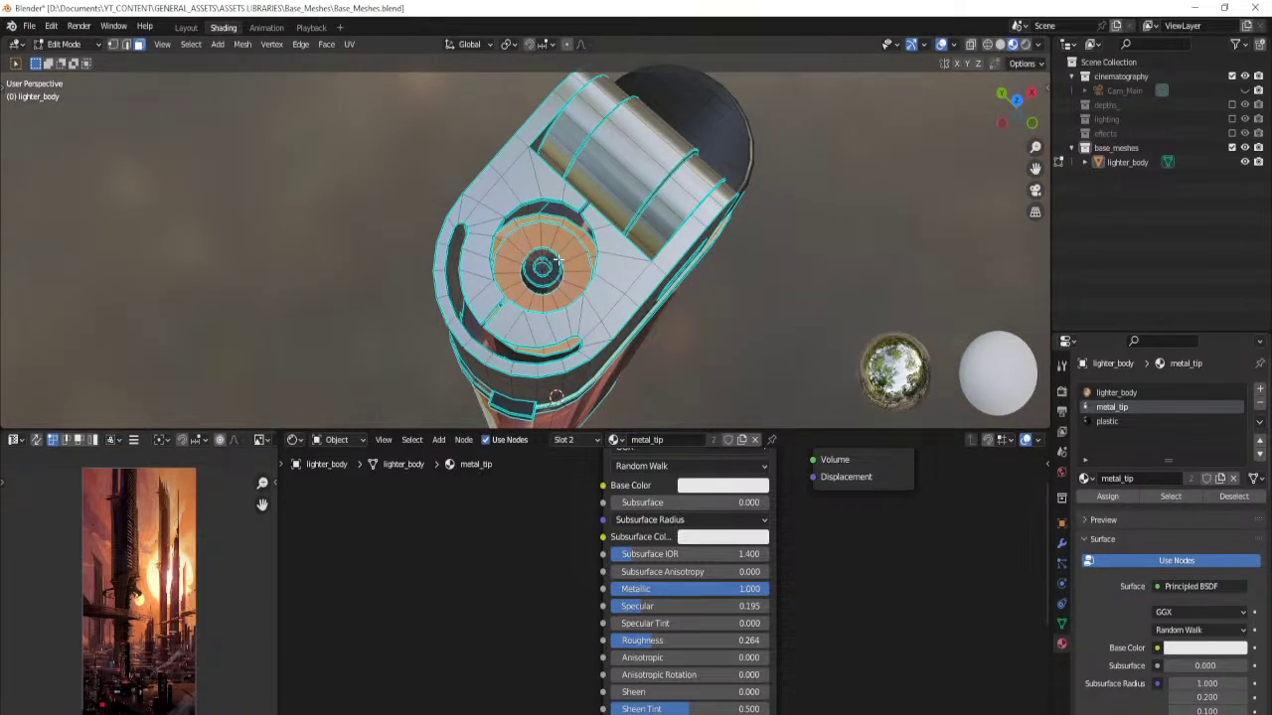
# Assign the plastic material to the linked part inside the round opening on top of the lighter.
pyautogui.press('l')
pyautogui.moveTo(553, 301); pyautogui.dragTo(493, 234, button='middle')
pyautogui.scroll(-3, 493, 234)
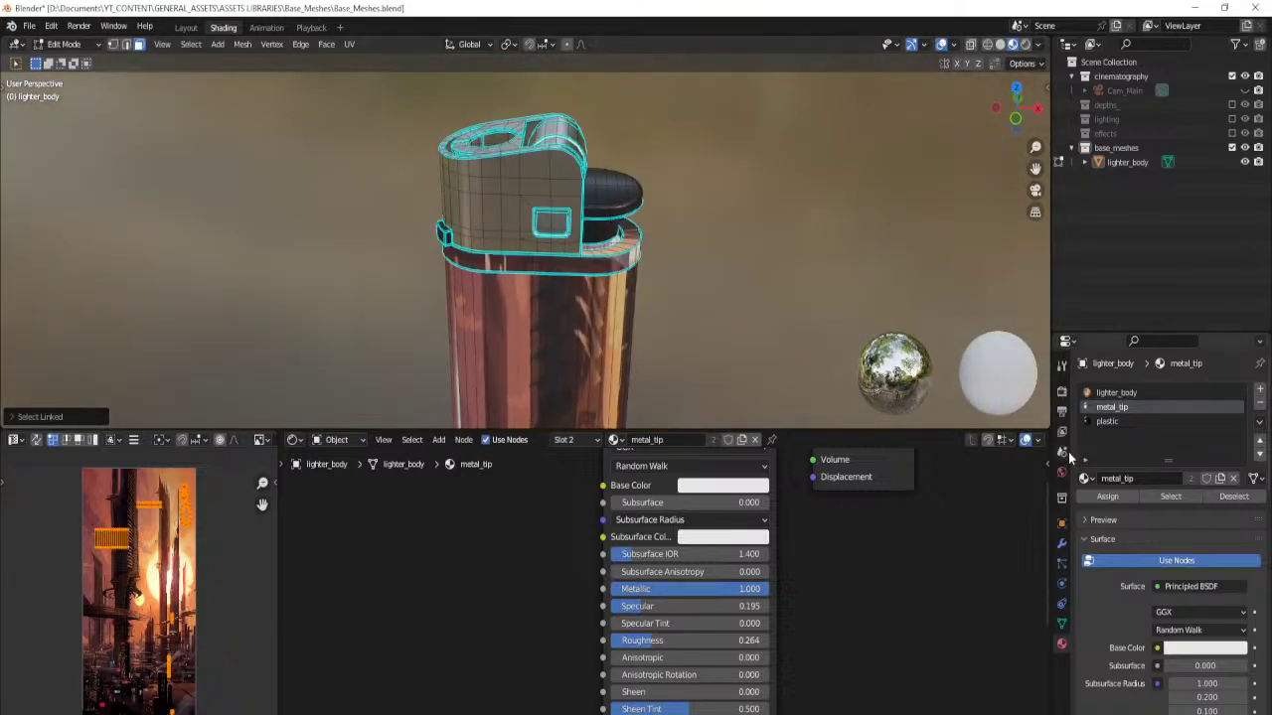
pyautogui.click(1112, 422)
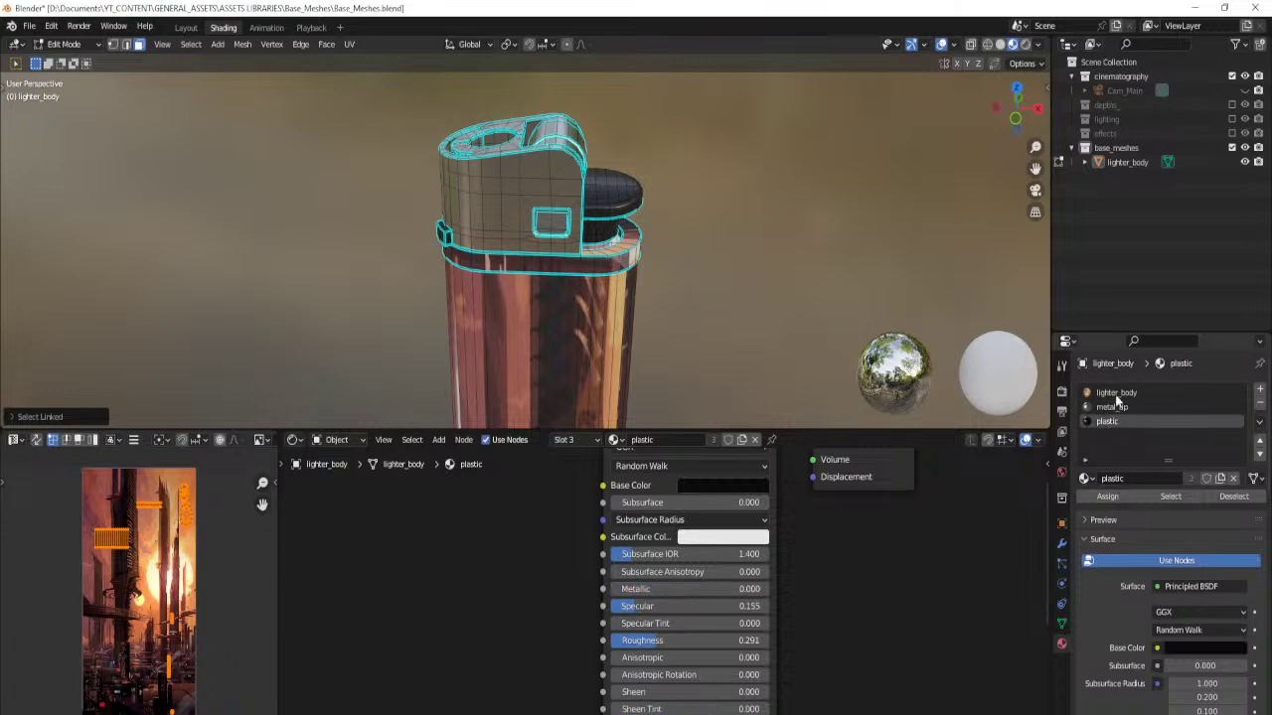
pyautogui.click(1120, 497)
pyautogui.moveTo(564, 289); pyautogui.dragTo(569, 260, button='middle')
pyautogui.press('Tab')
pyautogui.scroll(-3, 570, 289)
pyautogui.scroll(-3, 553, 292)
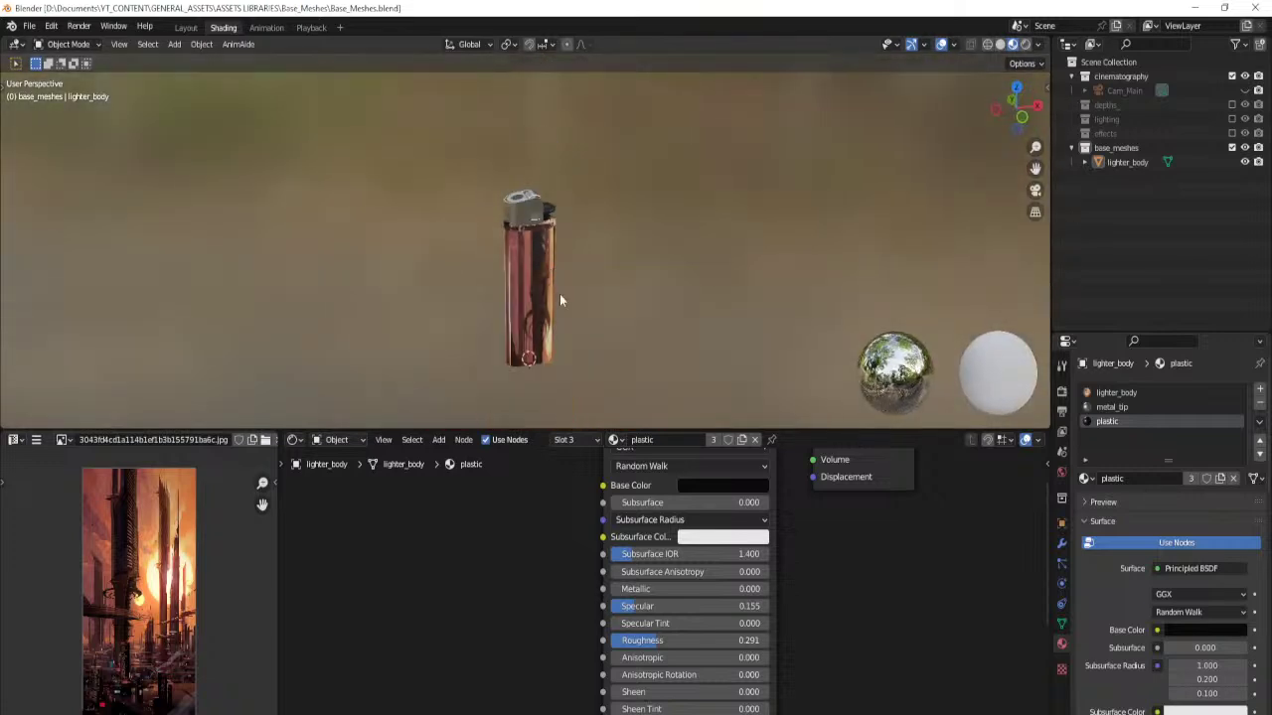
# Mark the lighter_body object as an asset and save the file.
pyautogui.click(1123, 162)
pyautogui.rightClick(1118, 165)
pyautogui.click(1076, 265)
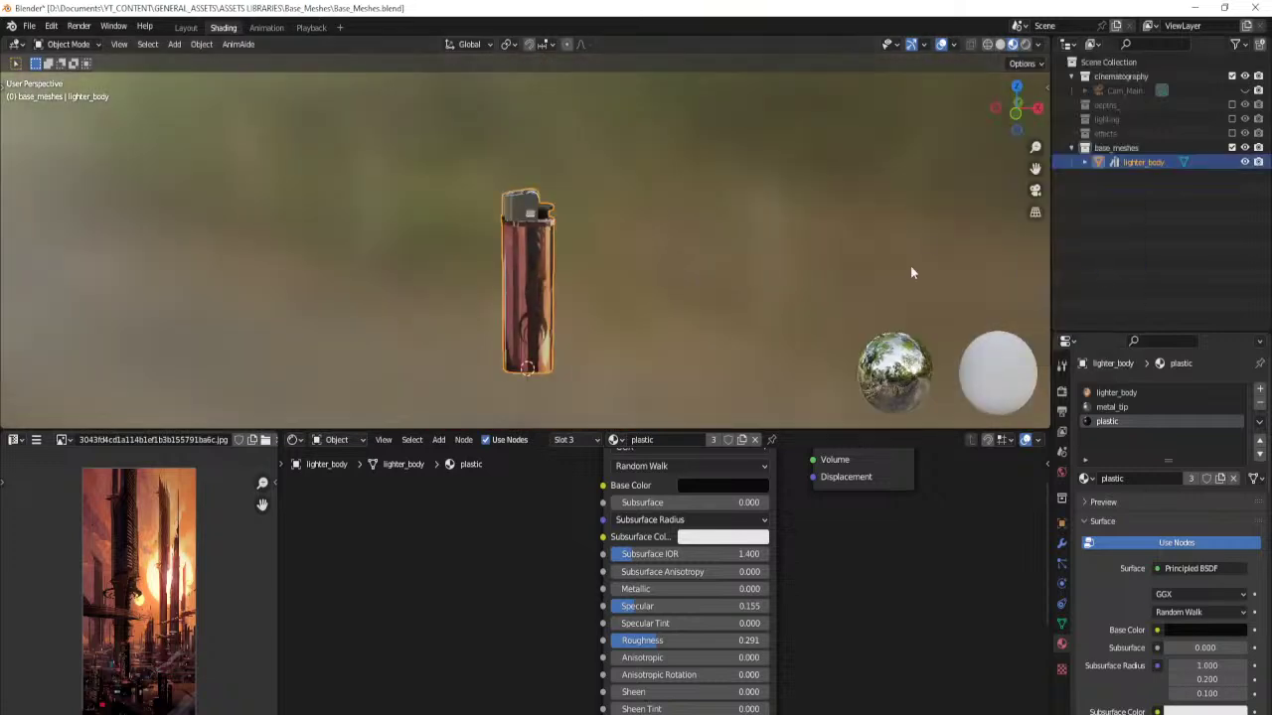
pyautogui.click(616, 244)
pyautogui.hotkey('ctrl', 's')
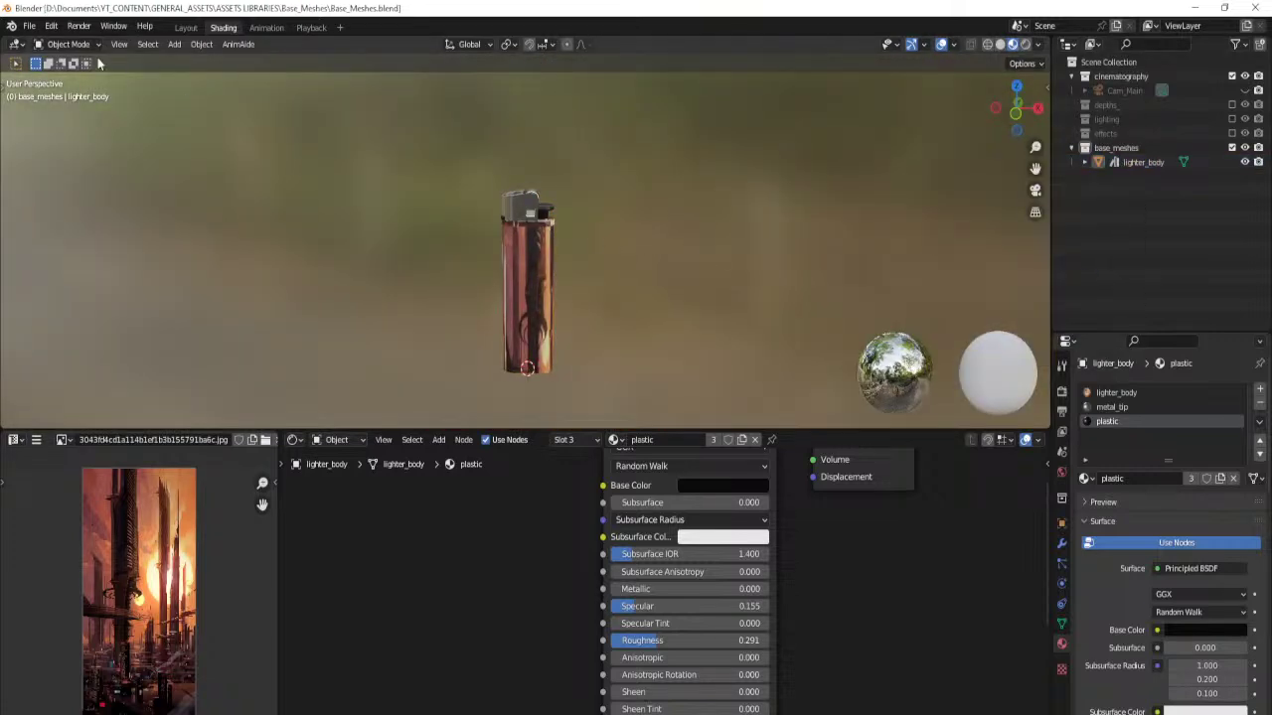
# Switch to the Layout workspace, hide lighter_body and make base_meshes the active collection.
pyautogui.click(186, 27)
pyautogui.scroll(-4, 549, 339)
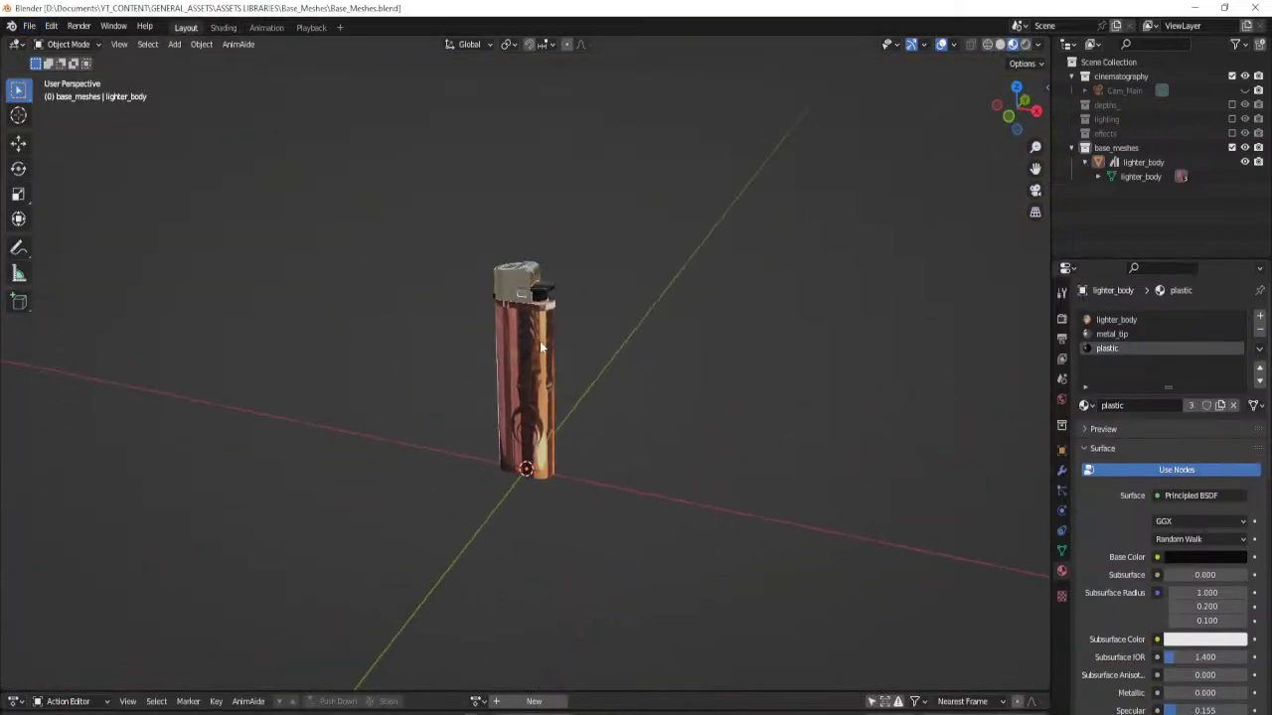
pyautogui.moveTo(562, 338); pyautogui.dragTo(798, 291, button='middle')
pyautogui.click(1085, 162)
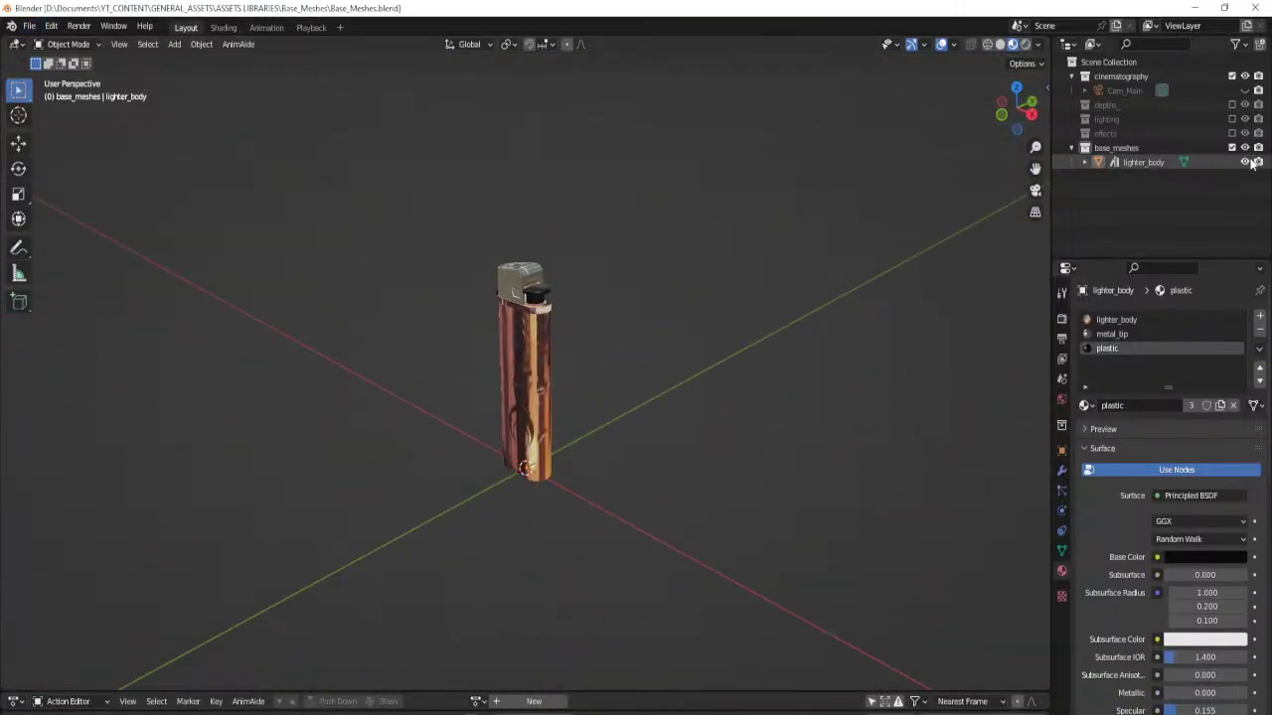
pyautogui.click(1245, 162)
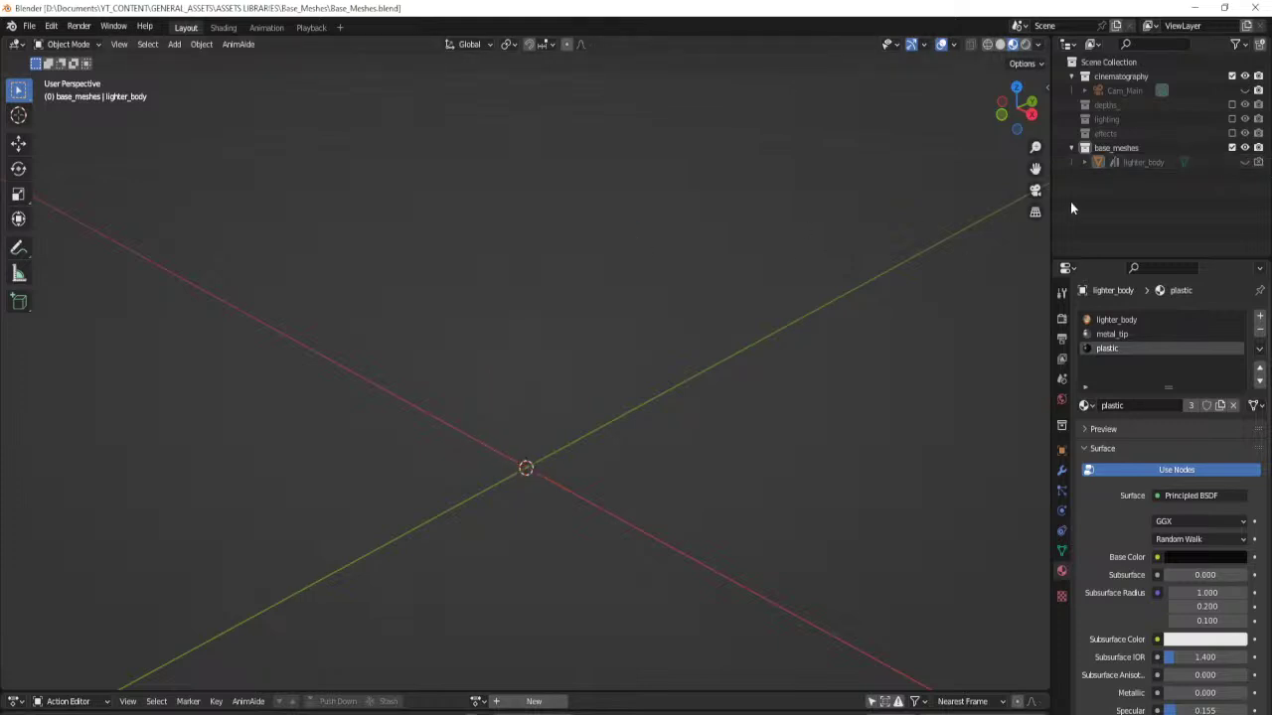
pyautogui.click(1108, 147)
pyautogui.moveTo(628, 215); pyautogui.dragTo(599, 273, button='middle')
pyautogui.hotkey('shift', 'a')
pyautogui.click(28, 27)
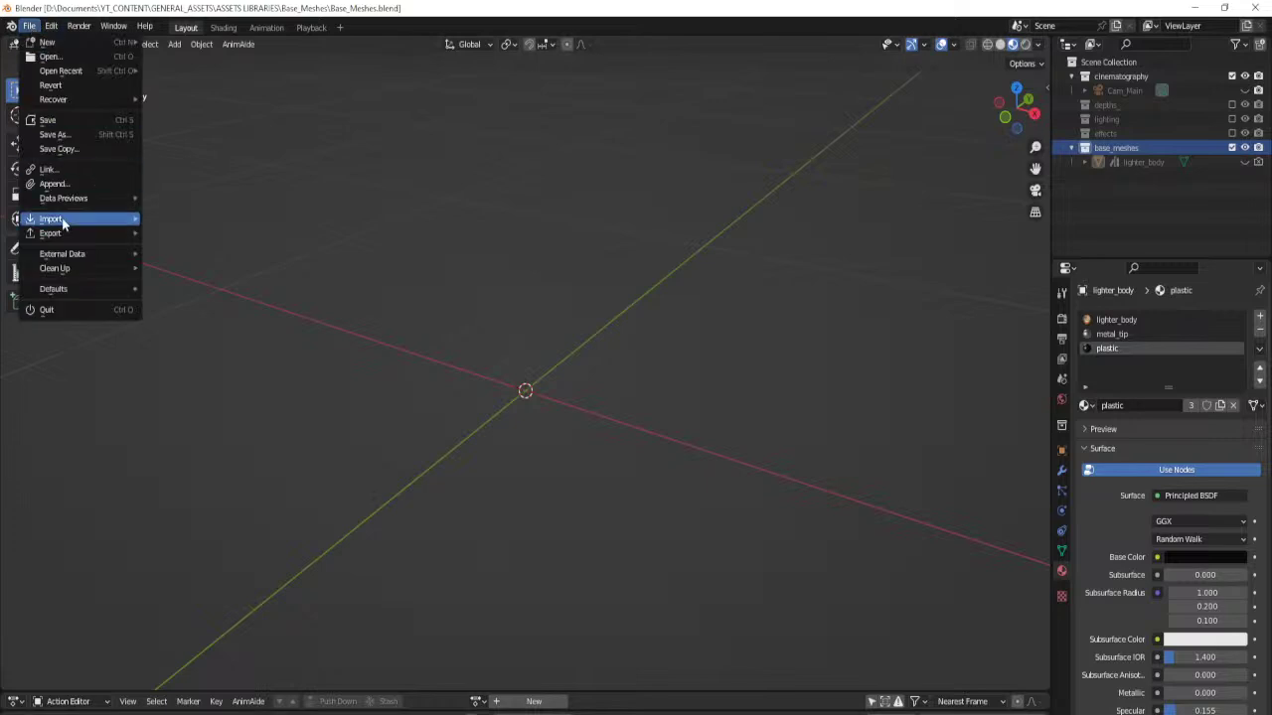
pyautogui.moveTo(60, 219)
pyautogui.click(268, 367)
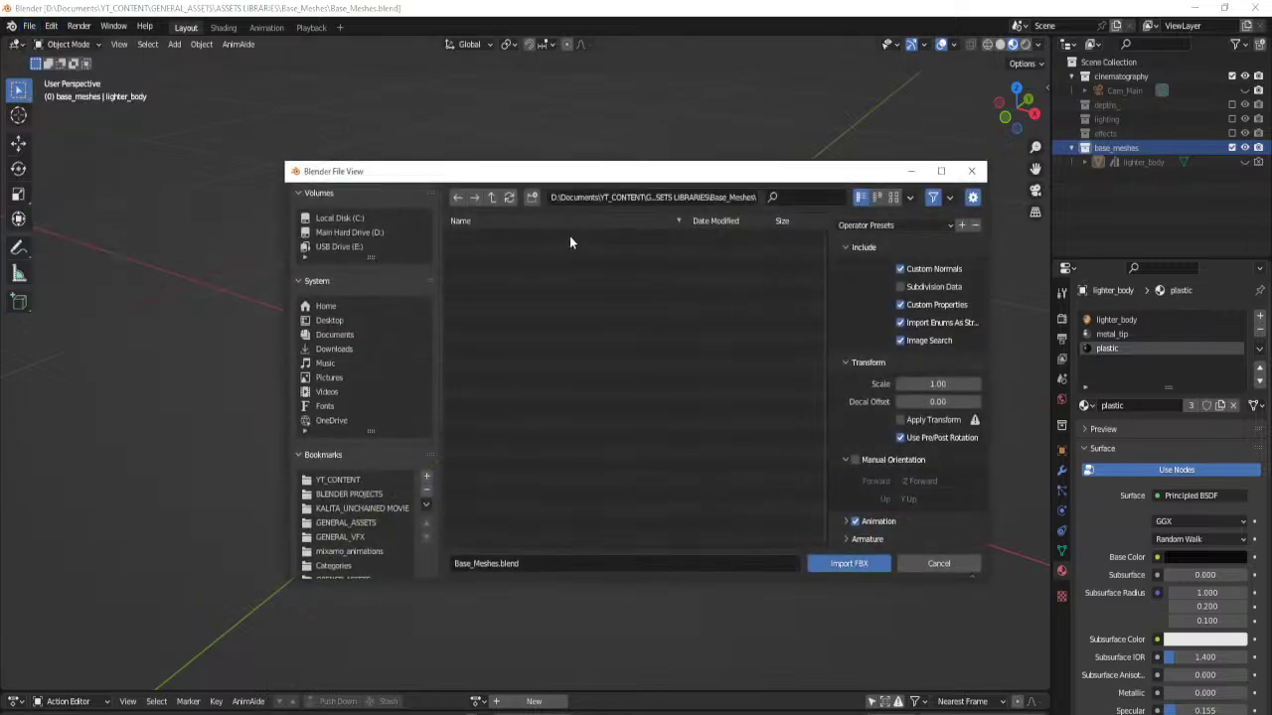
pyautogui.click(491, 198)
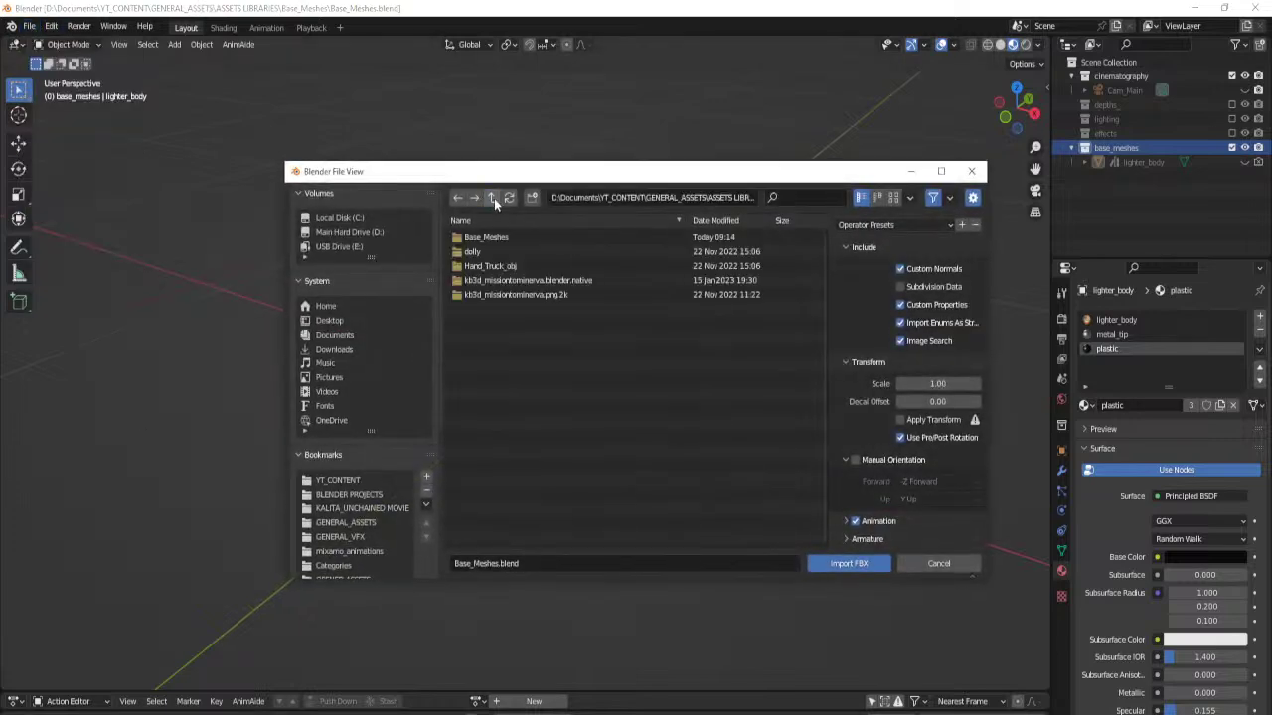
pyautogui.click(357, 522)
pyautogui.scroll(-5, 590, 466)
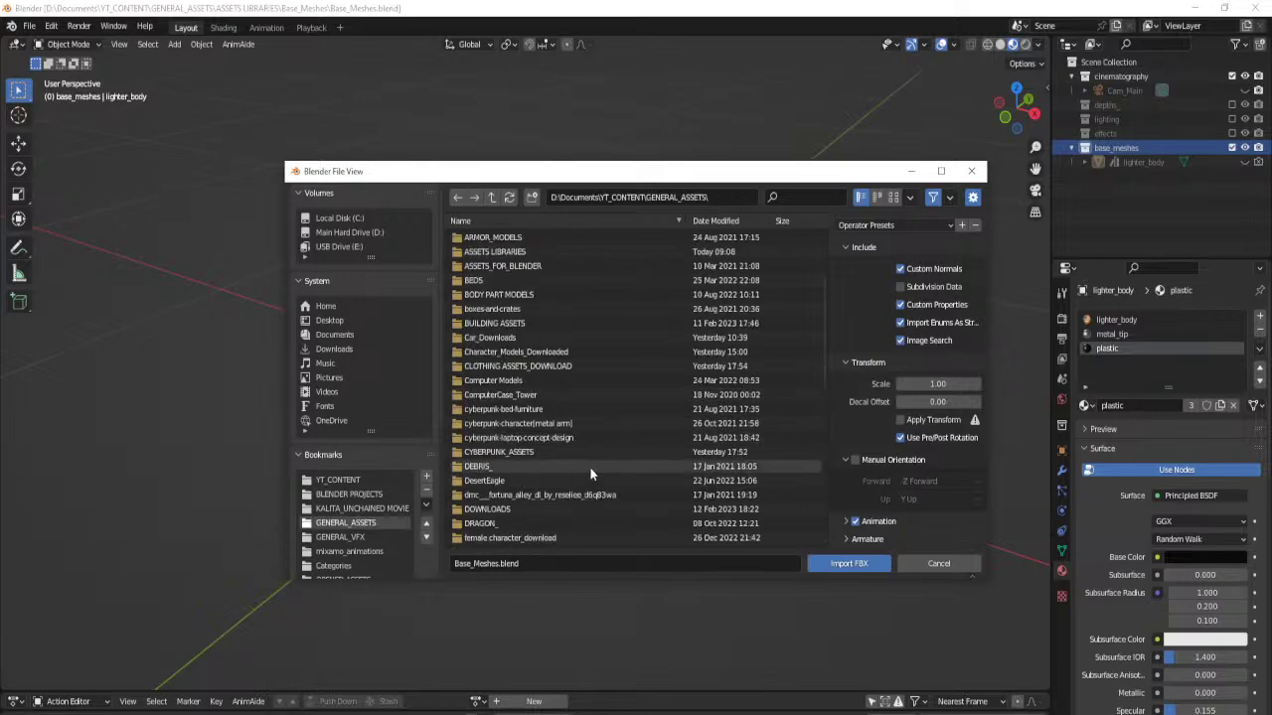
pyautogui.scroll(-6, 531, 381)
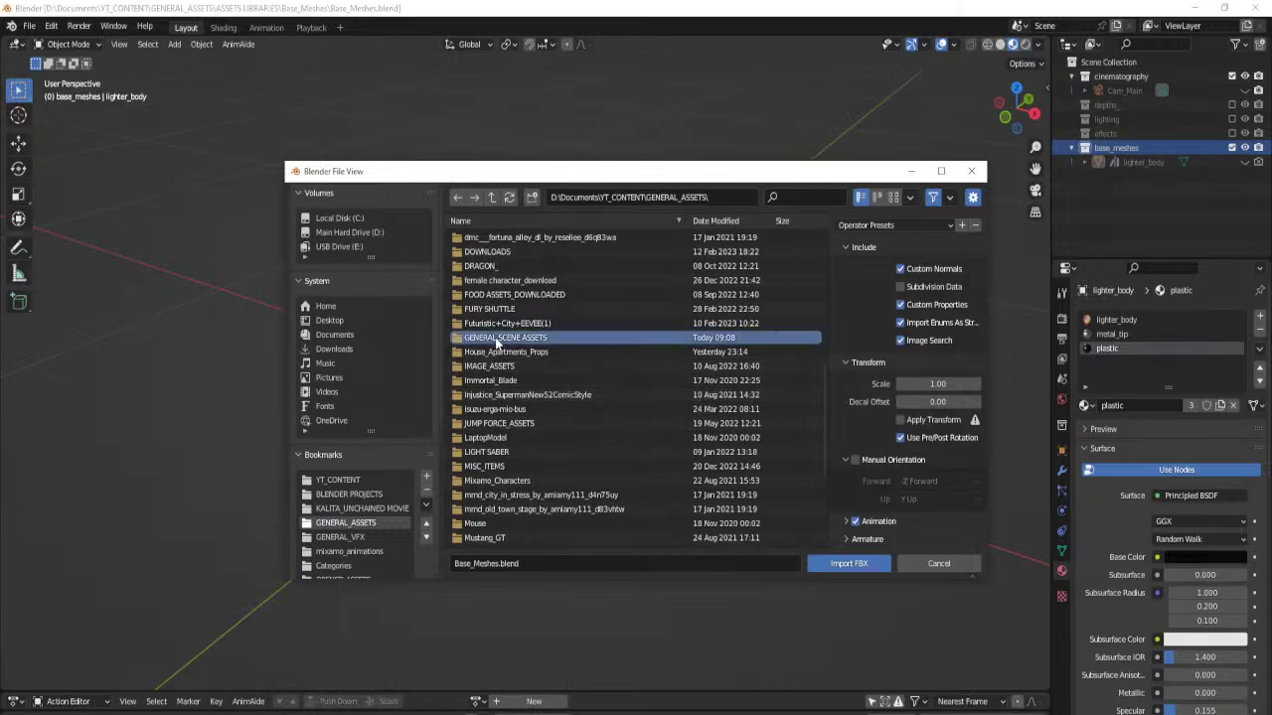
pyautogui.doubleClick(493, 338)
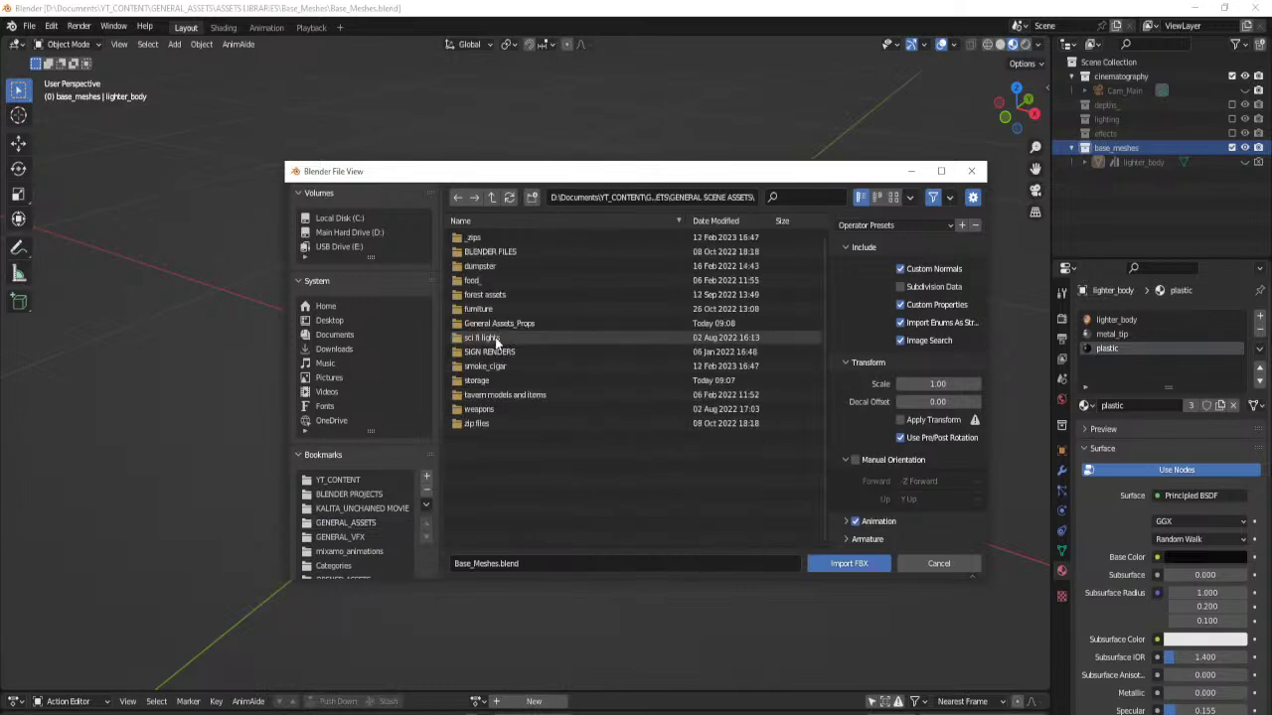
pyautogui.doubleClick(494, 323)
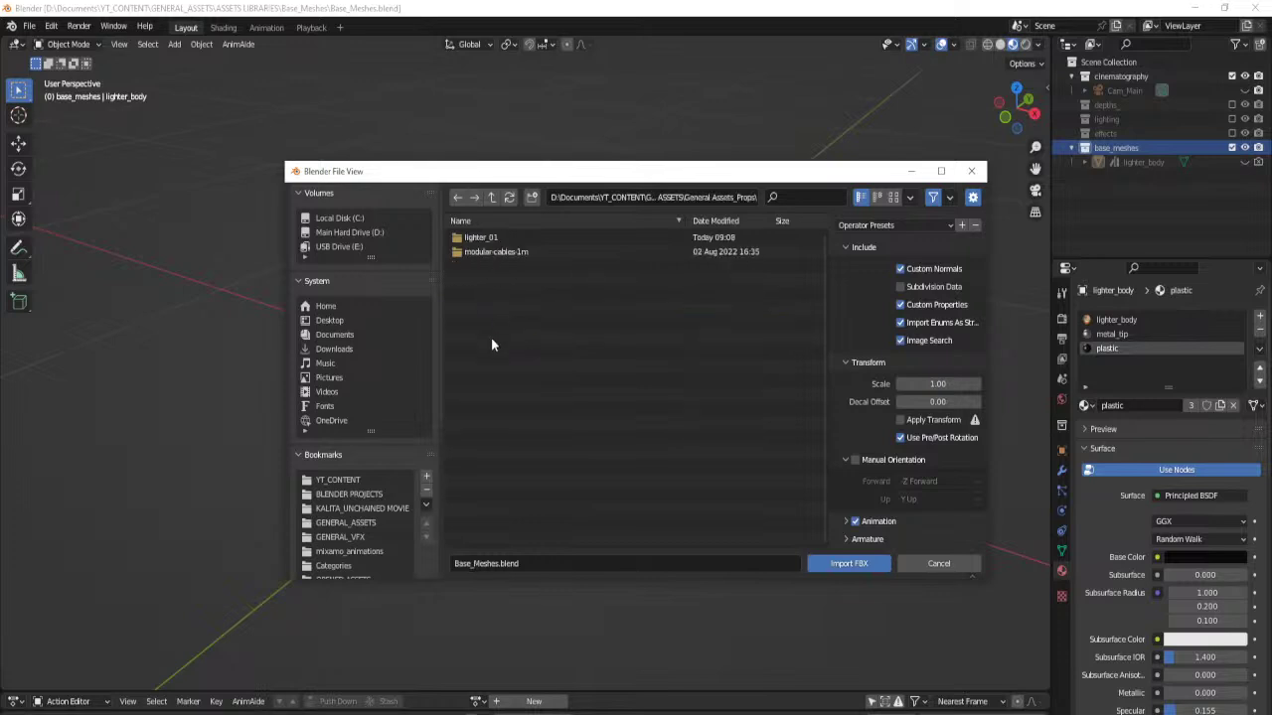
pyautogui.click(488, 199)
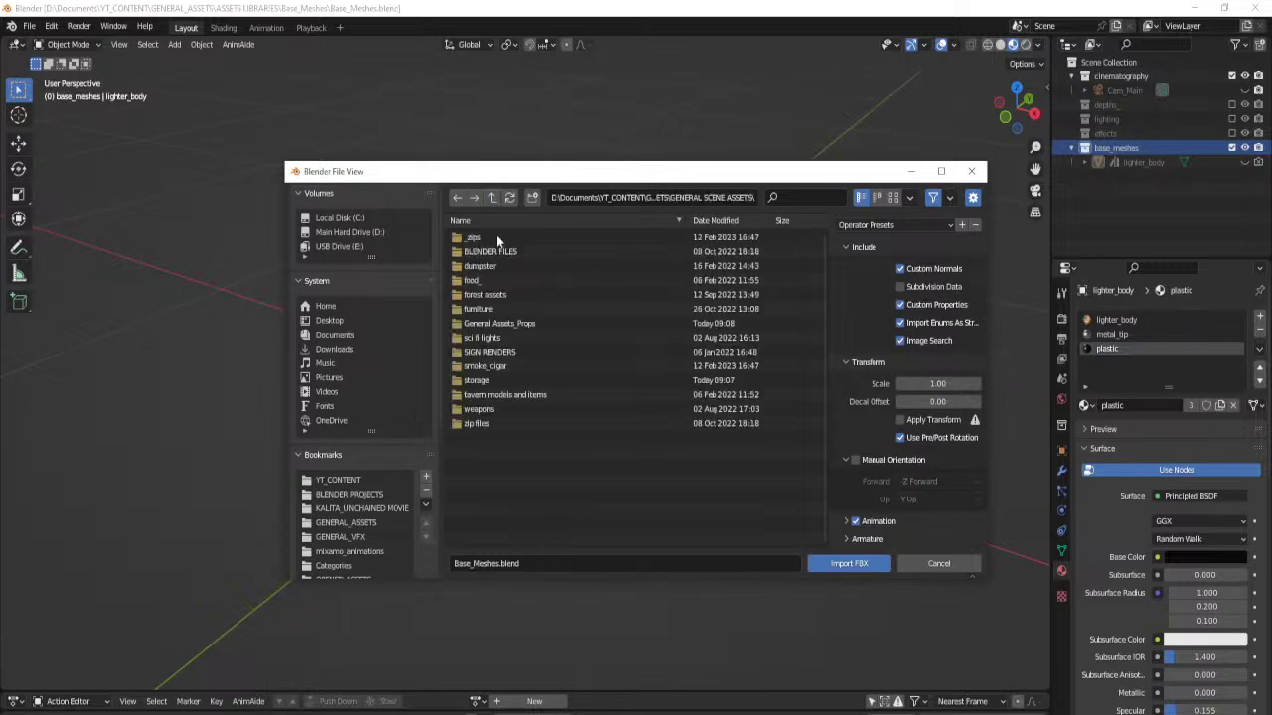
pyautogui.doubleClick(500, 324)
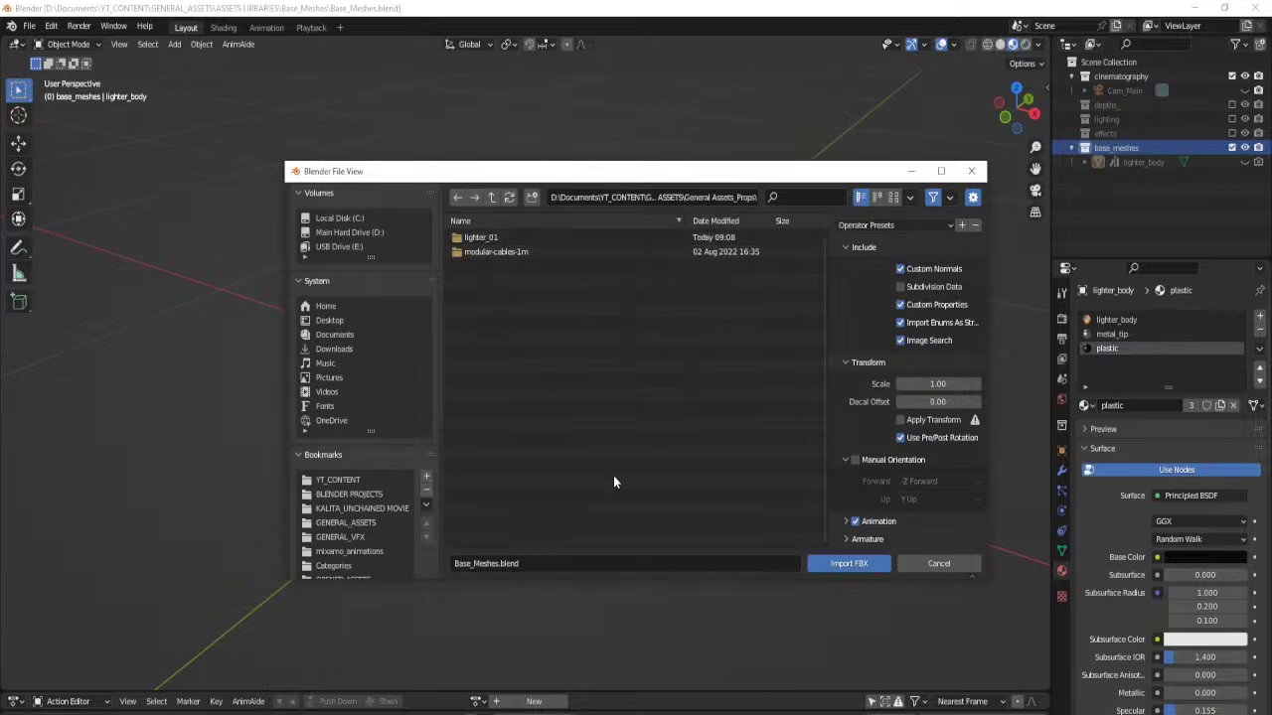
pyautogui.click(943, 566)
# Switch to File Explorer and open YT_CONTENT > GENERAL_ASSETS > GENERAL SCENE ASSETS > General Assets_Props.
pyautogui.click(282, 713)
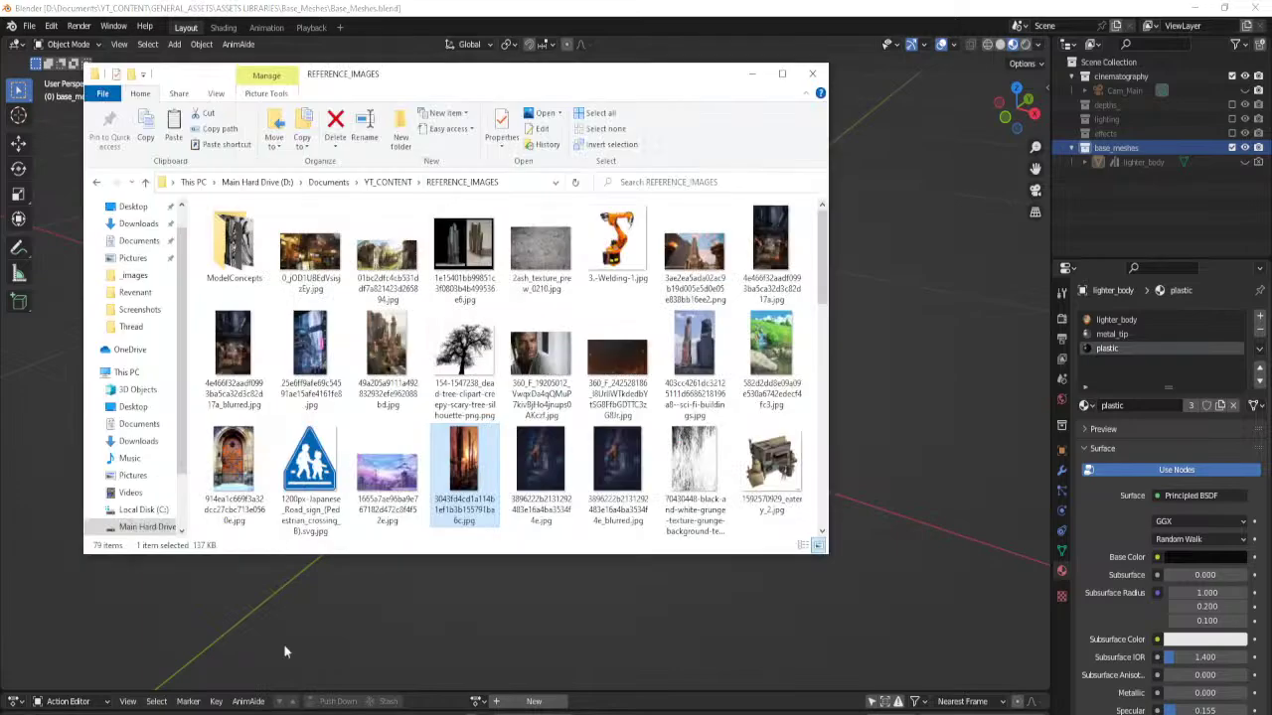
pyautogui.click(399, 185)
pyautogui.scroll(5, 316, 468)
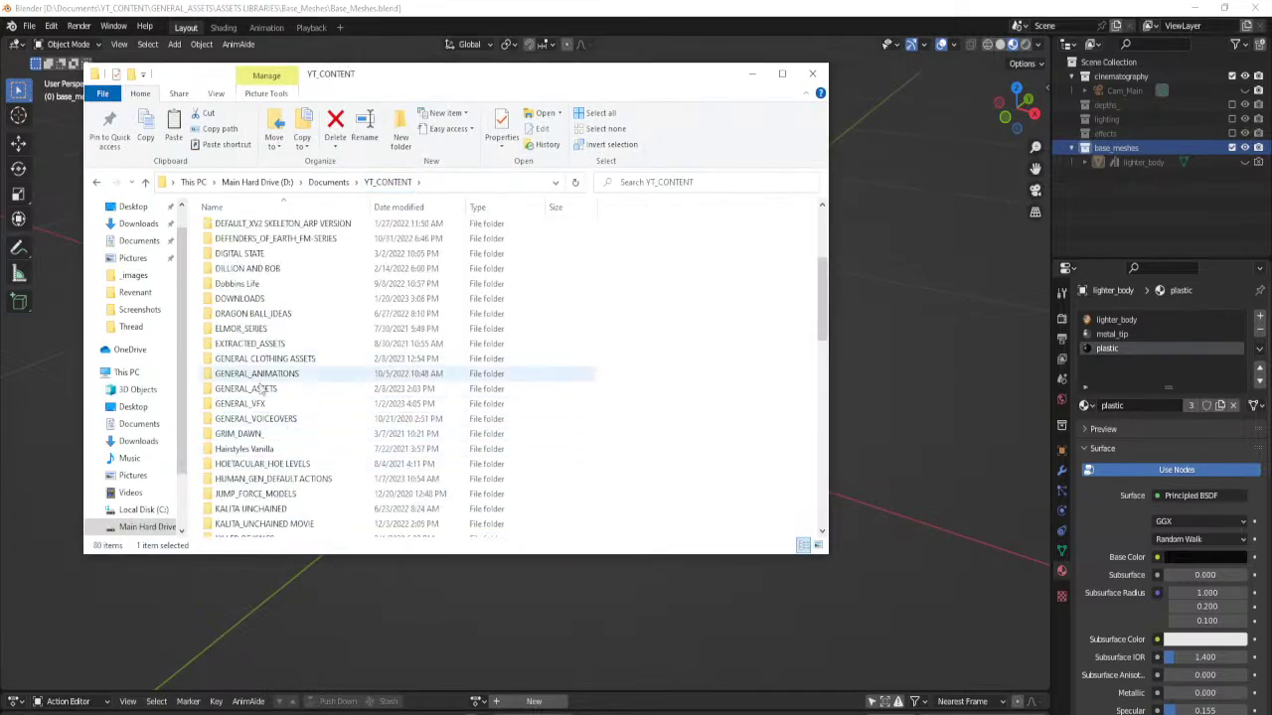
pyautogui.doubleClick(249, 389)
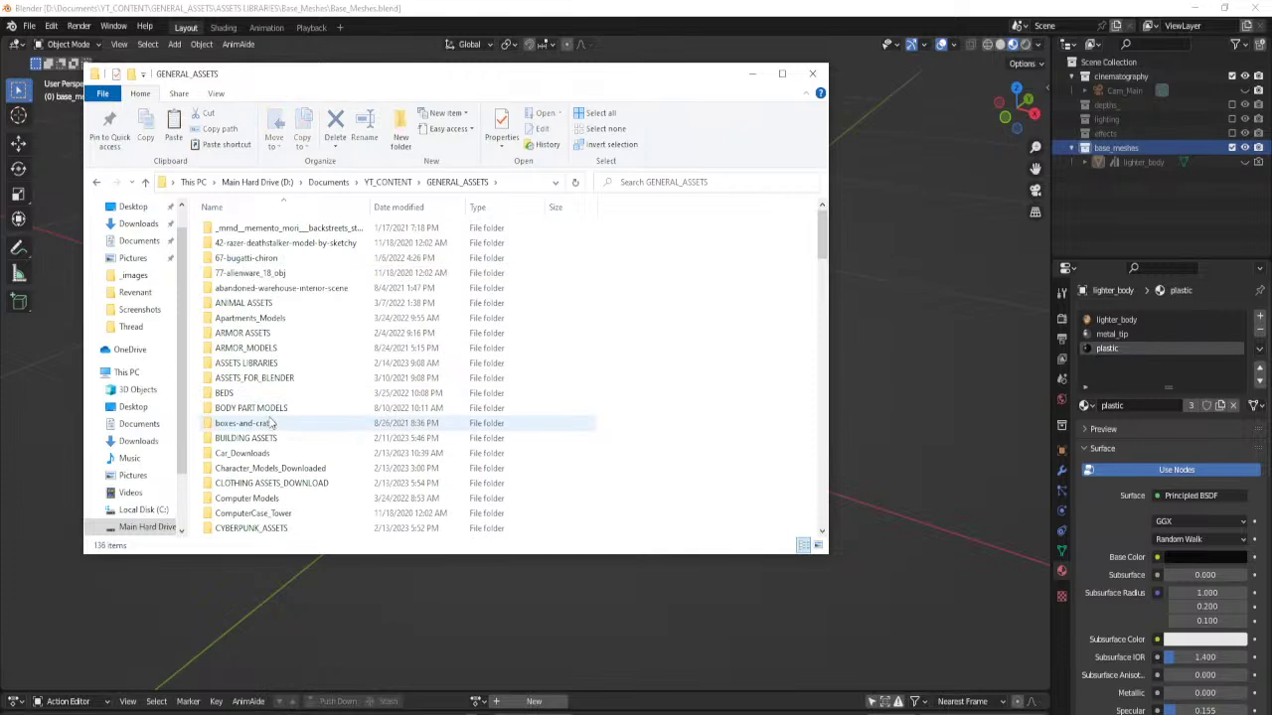
pyautogui.scroll(-6, 261, 421)
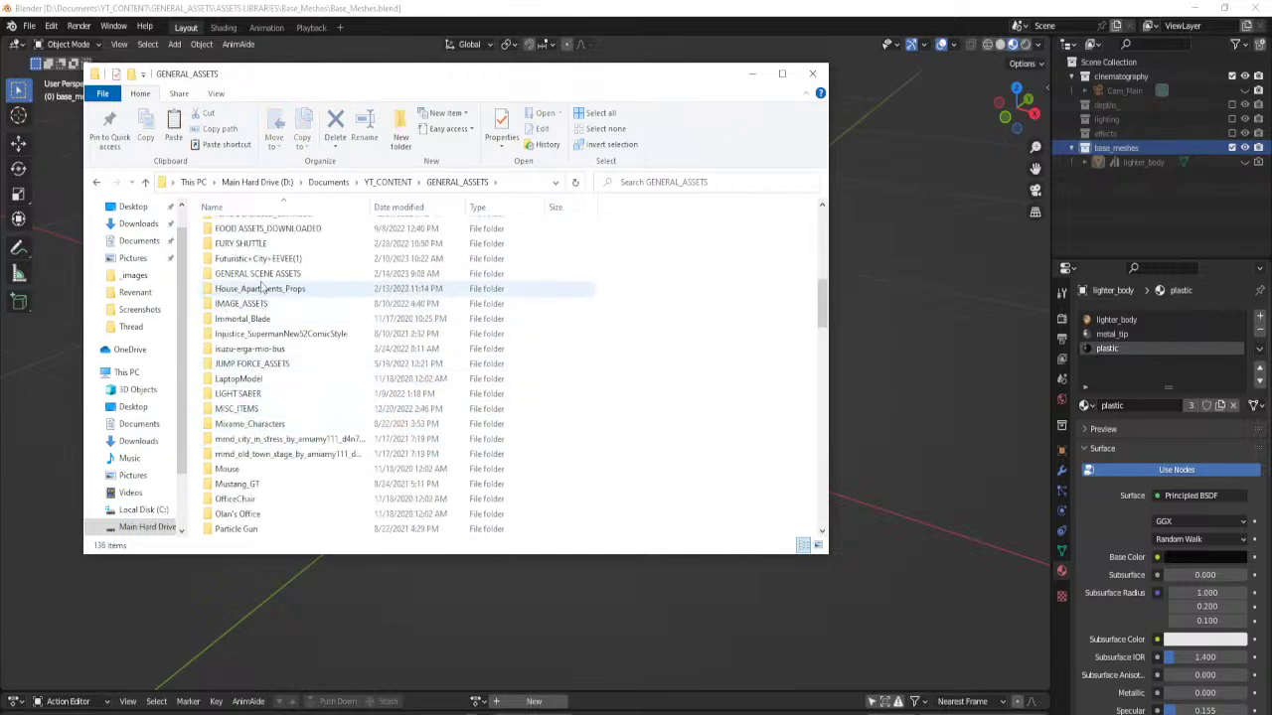
pyautogui.doubleClick(260, 286)
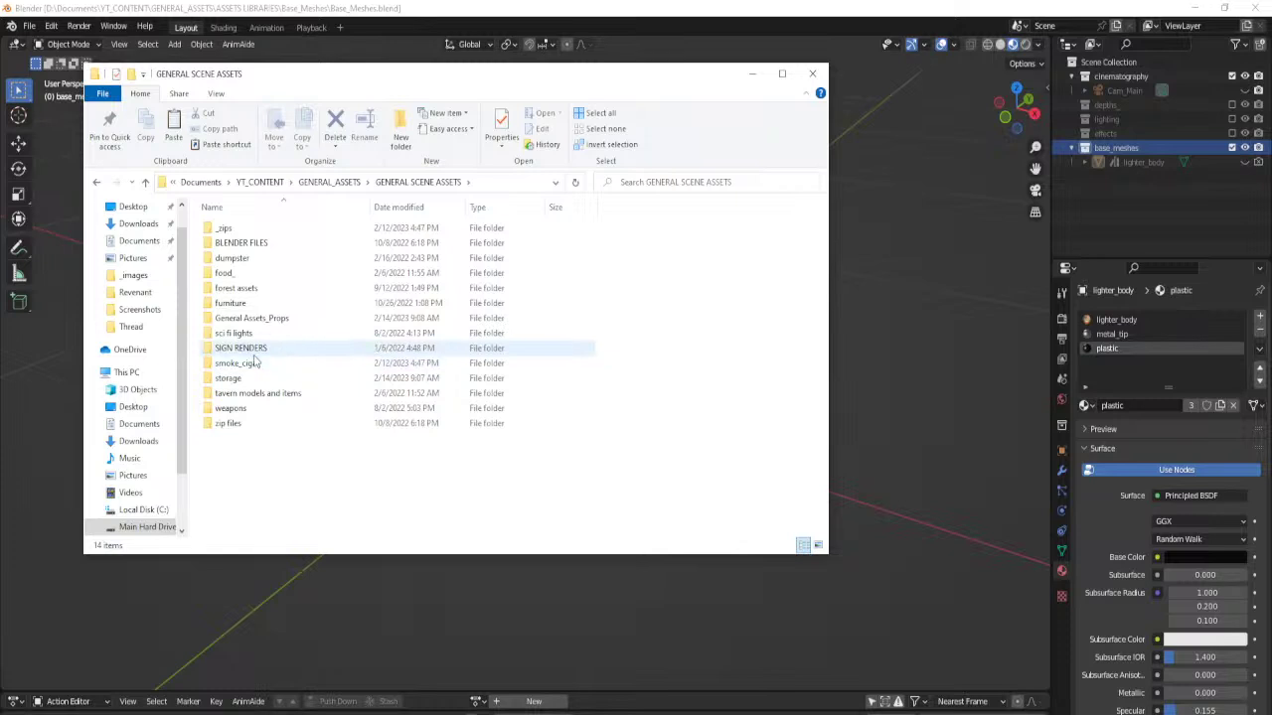
pyautogui.doubleClick(258, 318)
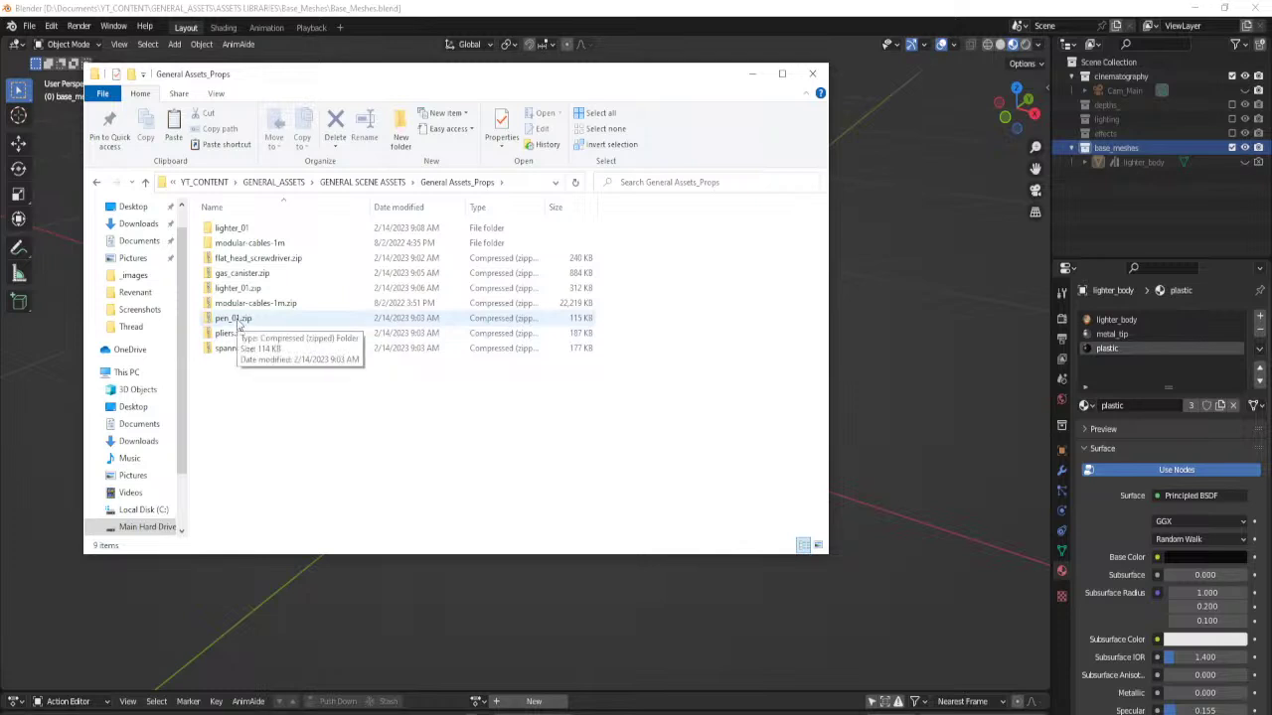
# Extract gas_canister.zip into its own folder within General Assets_Props.
pyautogui.click(250, 260)
pyautogui.rightClick(244, 276)
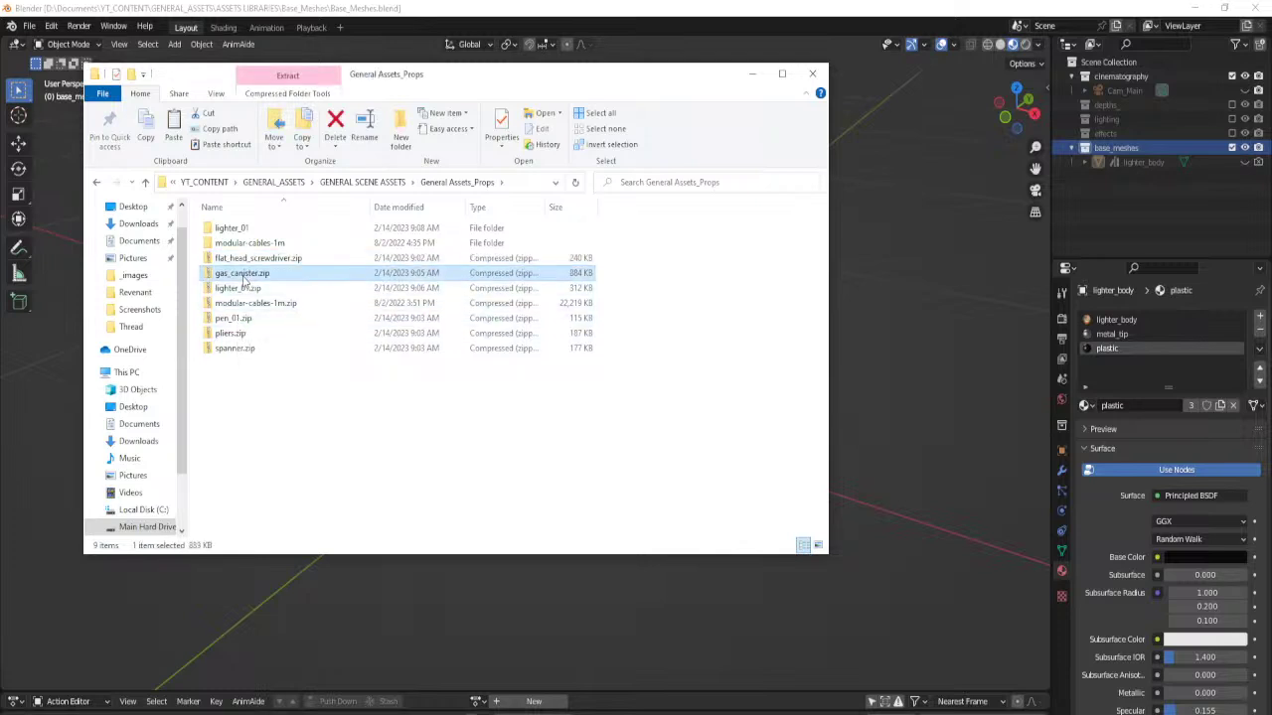
pyautogui.click(298, 341)
pyautogui.click(752, 517)
# Open the extracted gas canister folder and copy its path.
pyautogui.doubleClick(231, 229)
pyautogui.rightClick(484, 184)
pyautogui.click(526, 188)
# Return to Blender and import the gas canister FBX from the copied folder path into the base_meshes collection.
pyautogui.click(1138, 176)
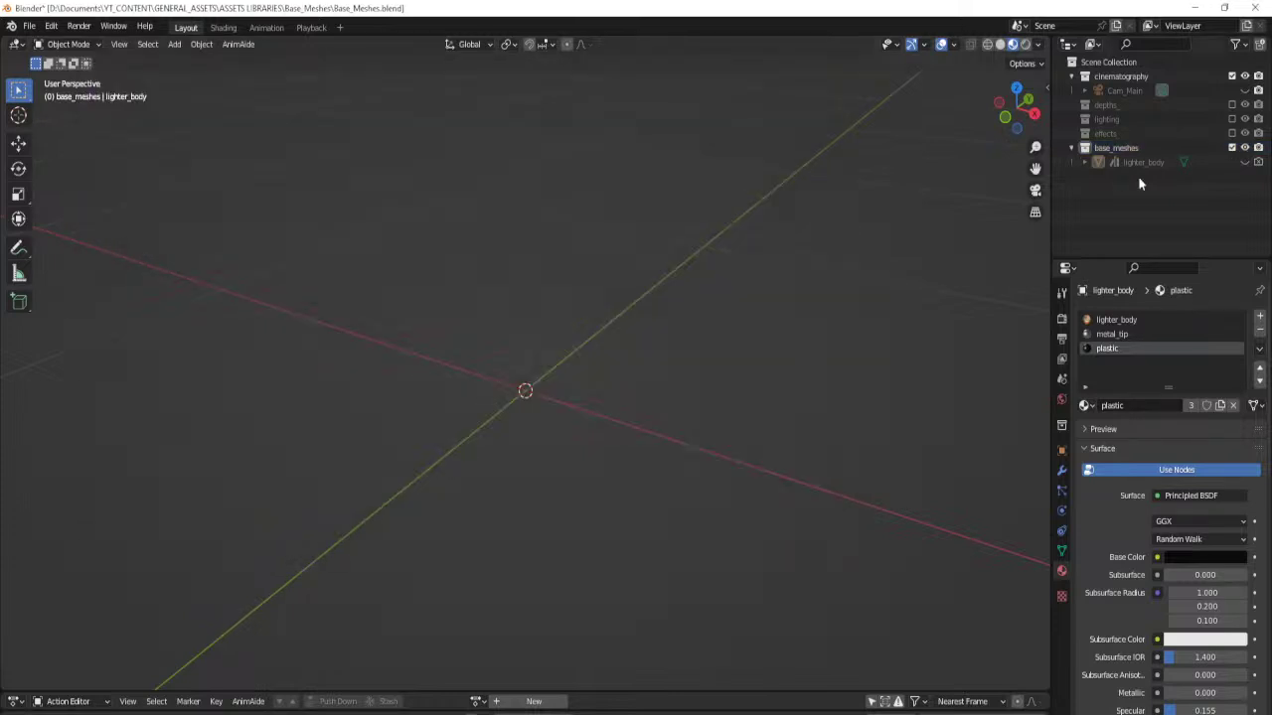
pyautogui.click(1116, 147)
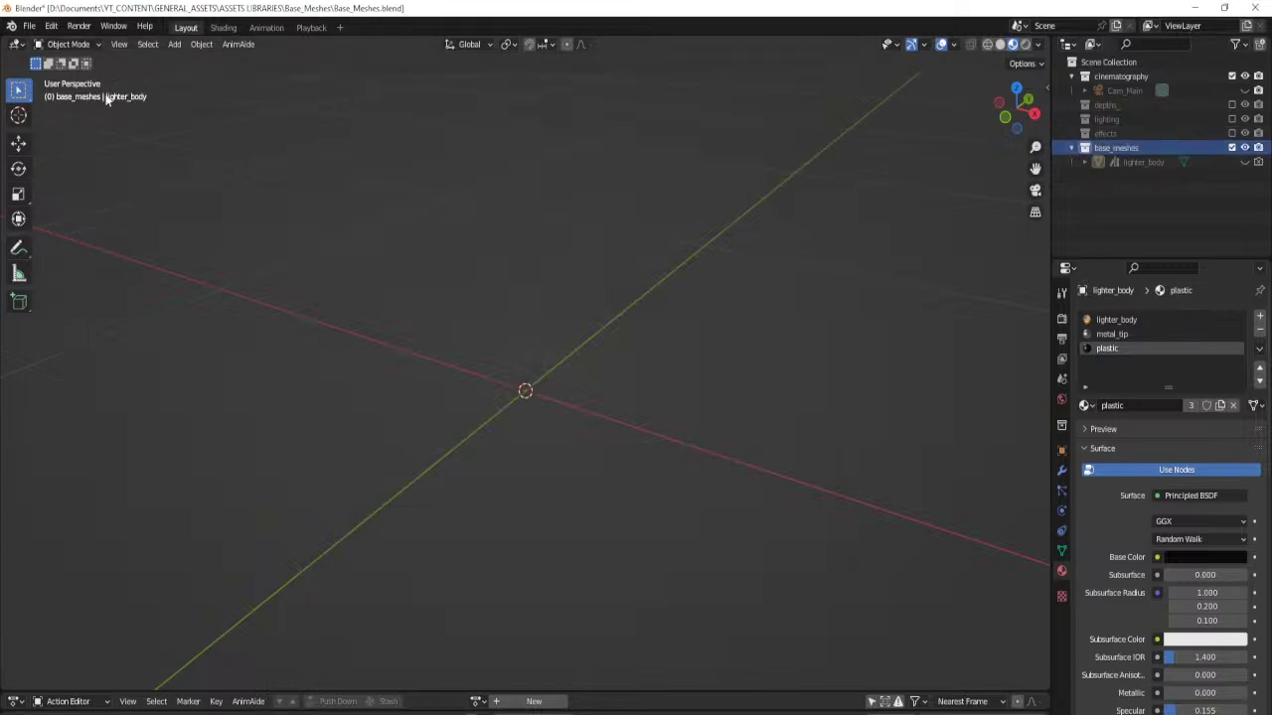
pyautogui.click(30, 26)
pyautogui.moveTo(102, 219)
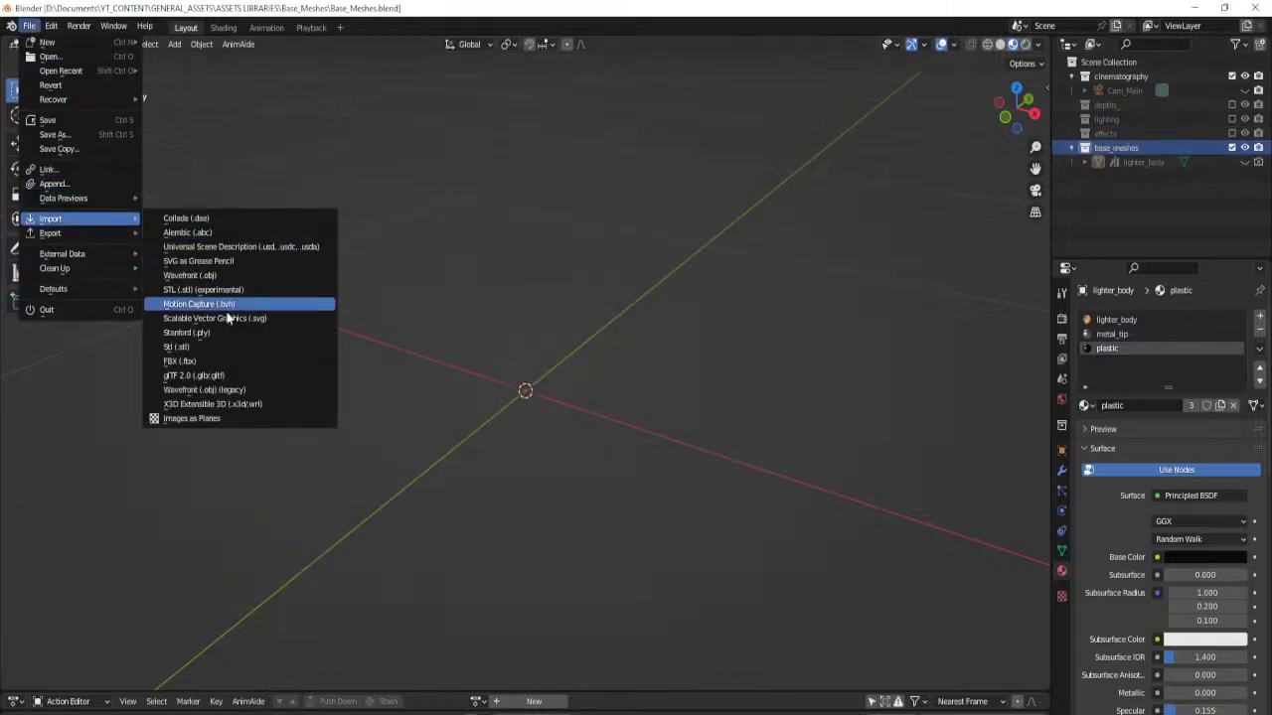
pyautogui.click(228, 363)
pyautogui.click(676, 198)
pyautogui.hotkey('ctrl', 'v')
pyautogui.press('Return')
pyautogui.click(511, 239)
pyautogui.click(848, 564)
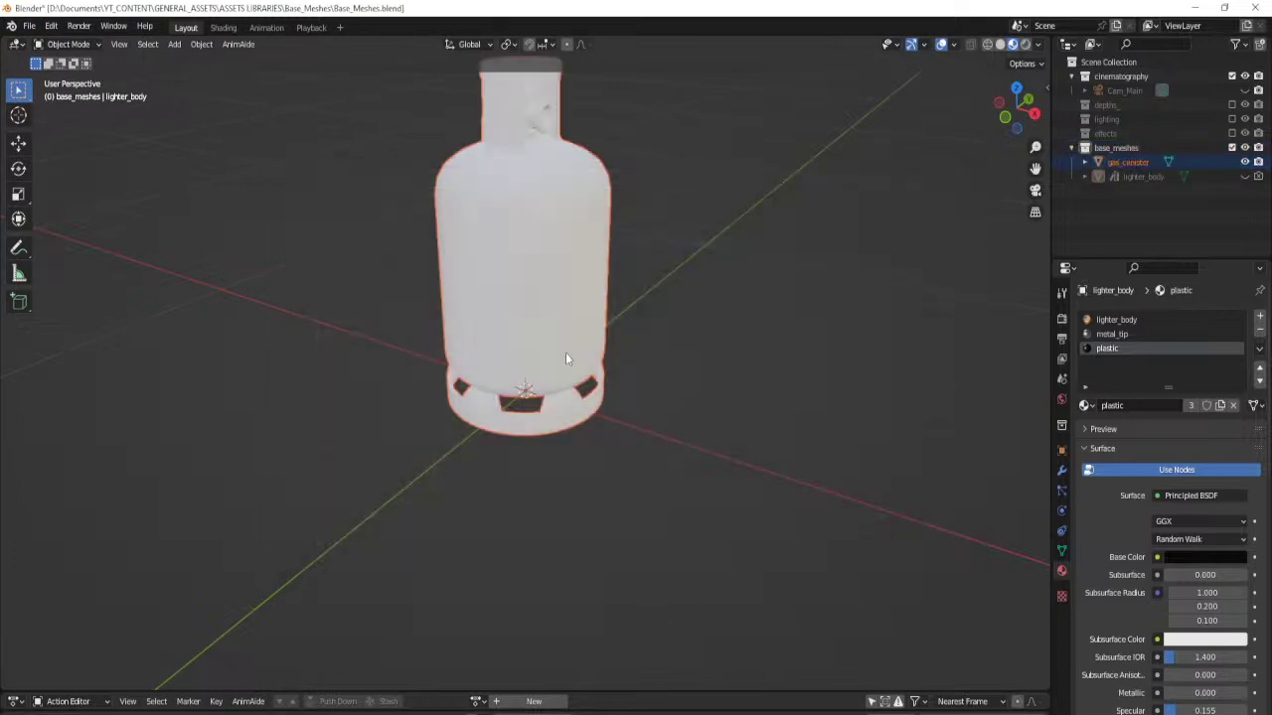
pyautogui.moveTo(566, 358); pyautogui.dragTo(540, 375, button='middle')
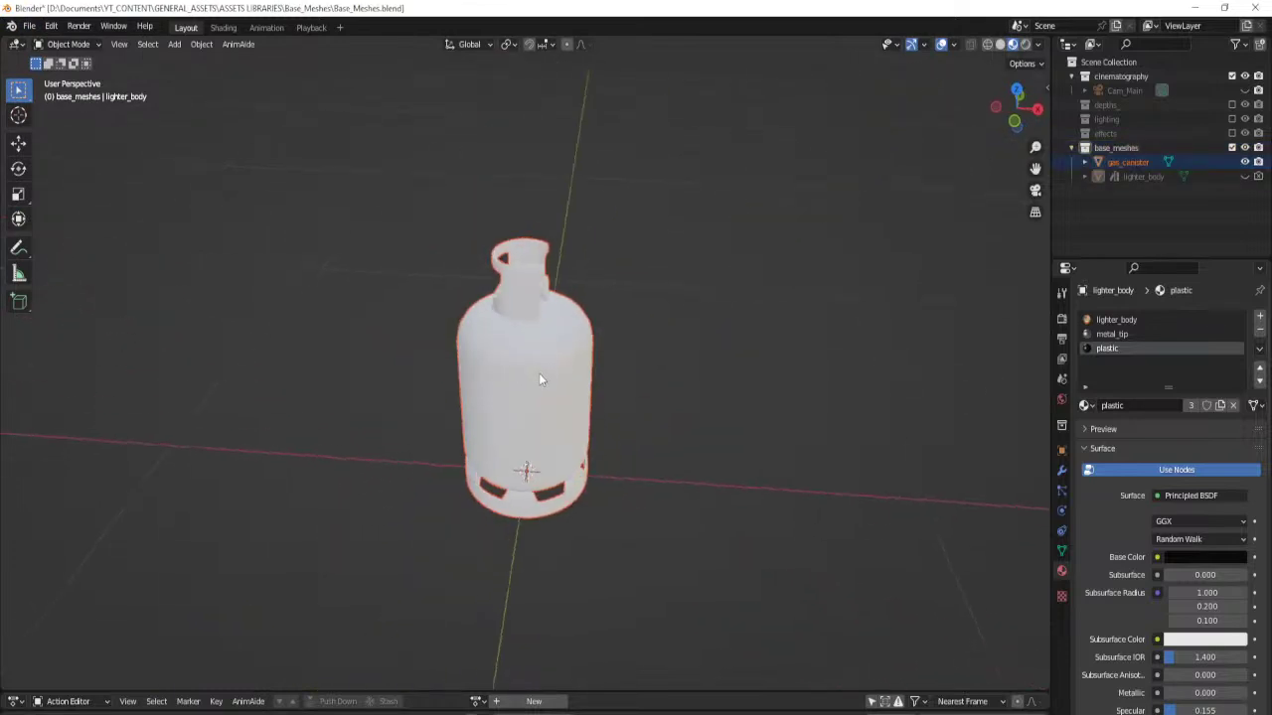
# Rename the gas canister's material as gas_canister and save the file.
pyautogui.click(1141, 163)
pyautogui.moveTo(721, 413); pyautogui.dragTo(601, 423, button='middle')
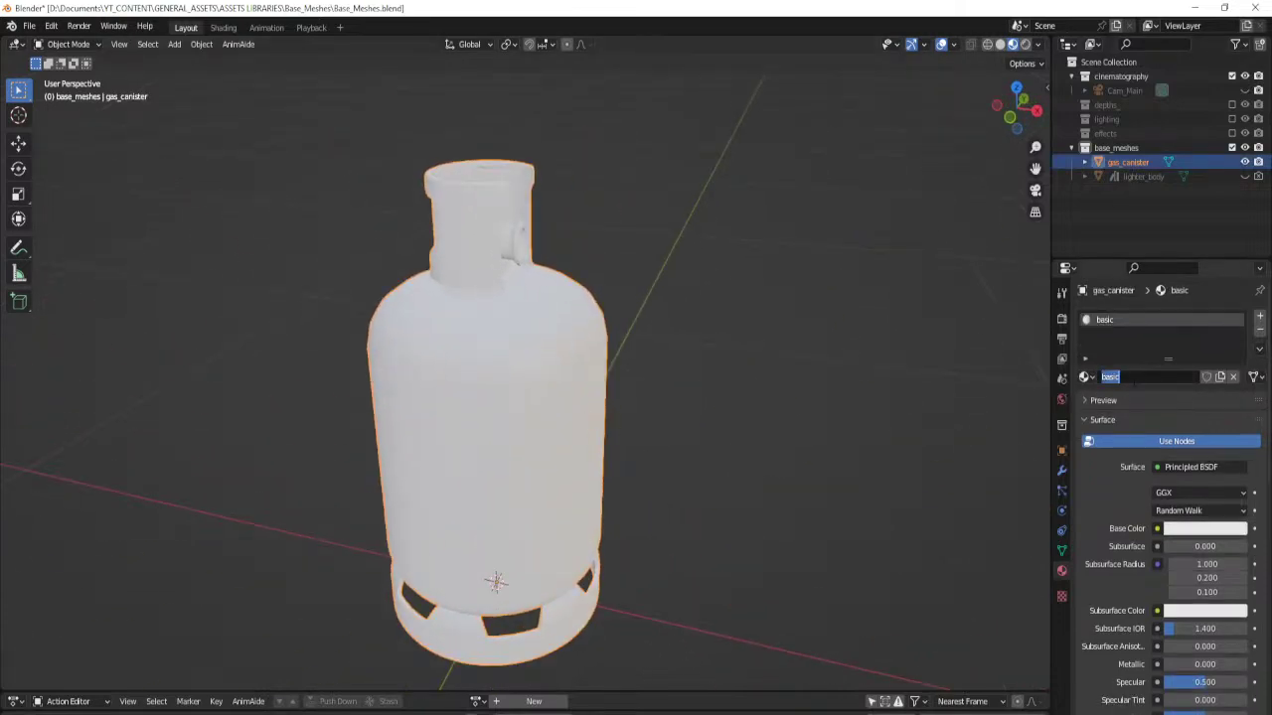
pyautogui.write('gas_canister')
pyautogui.press('Return')
pyautogui.hotkey('ctrl', 's')
# Switch to the Shading workspace and start a Principled Texture Setup on the gas_canister material's Principled BSDF node.
pyautogui.click(223, 27)
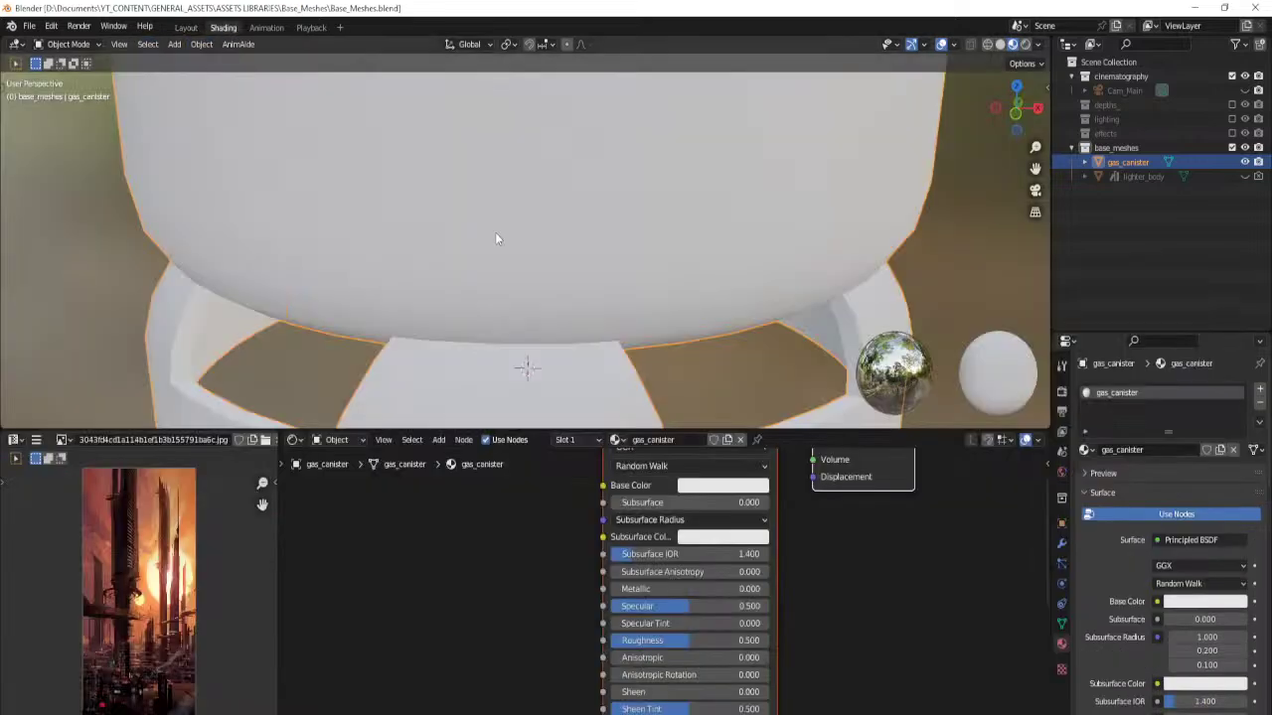
pyautogui.scroll(-5, 495, 232)
pyautogui.click(525, 498)
pyautogui.moveTo(525, 497); pyautogui.dragTo(452, 607, button='middle')
pyautogui.scroll(3, 492, 585)
pyautogui.click(605, 510)
pyautogui.hotkey('ctrl', 'shift', 't')
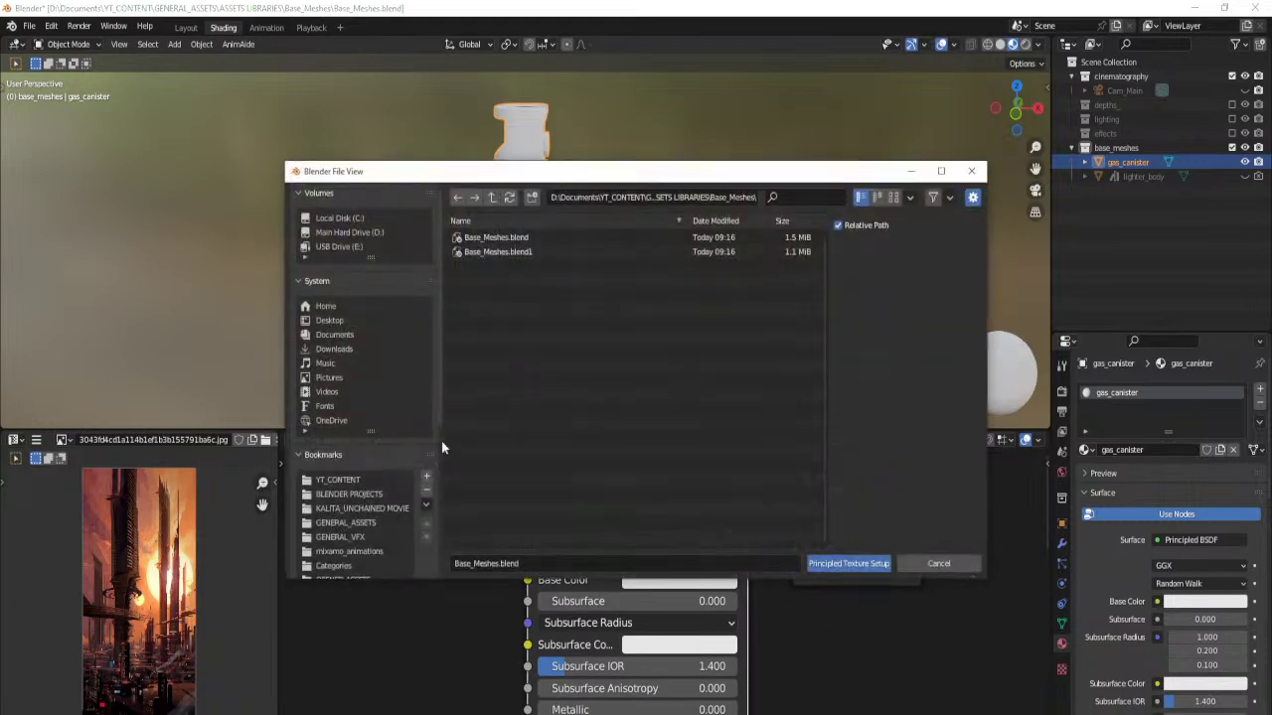
# Find the grimy-metal-bl folder among the metal textures in OPENED ASSETS and load its texture images into the material.
pyautogui.scroll(-5, 362, 500)
pyautogui.click(347, 466)
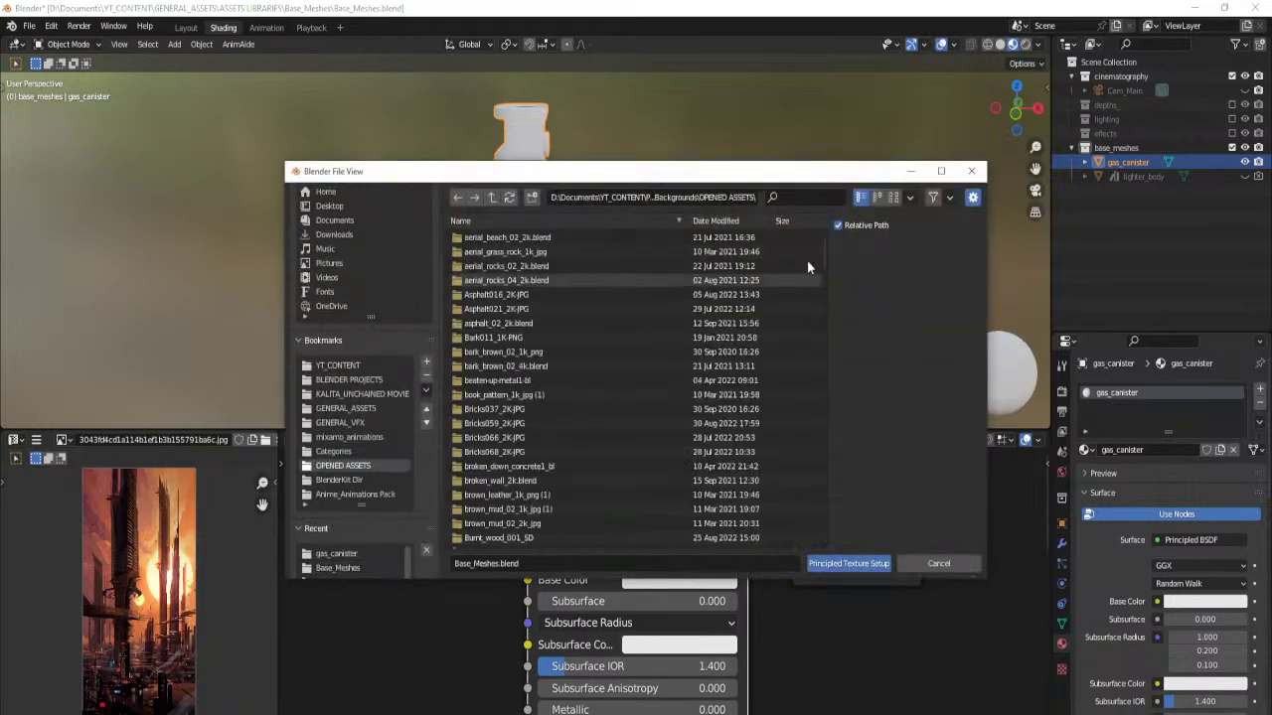
pyautogui.write('metal')
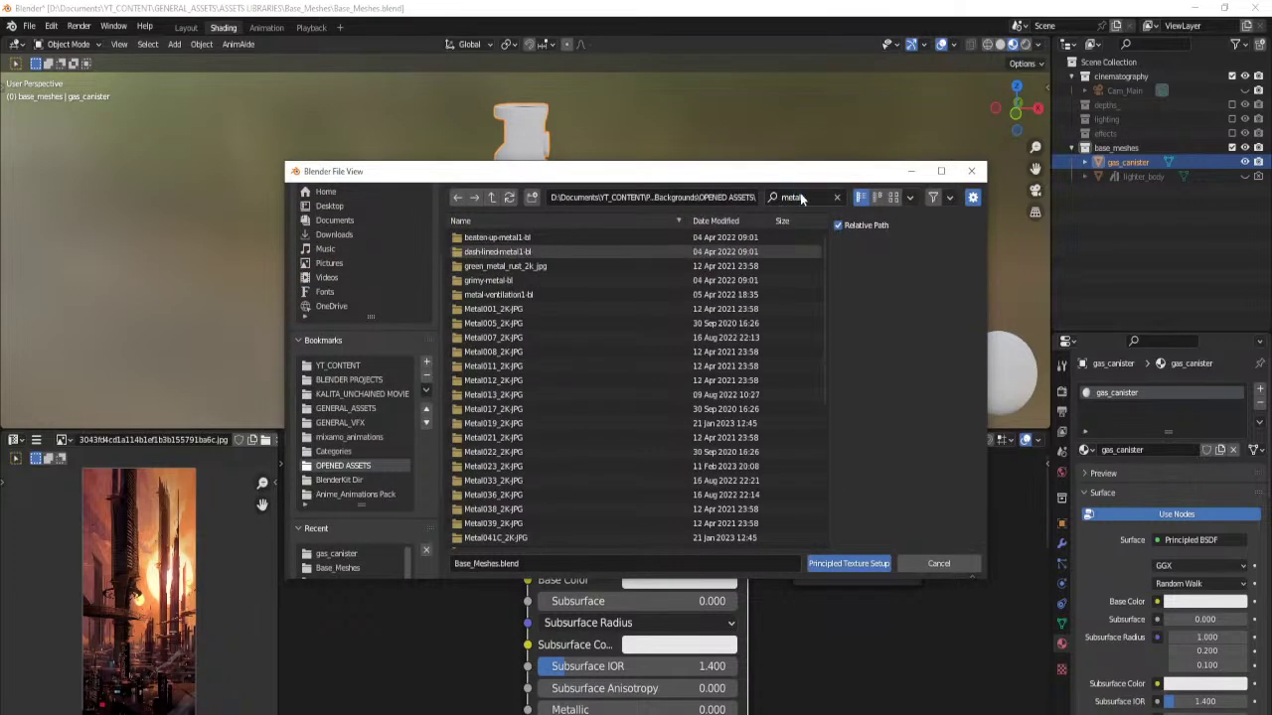
pyautogui.press('Return')
pyautogui.doubleClick(480, 282)
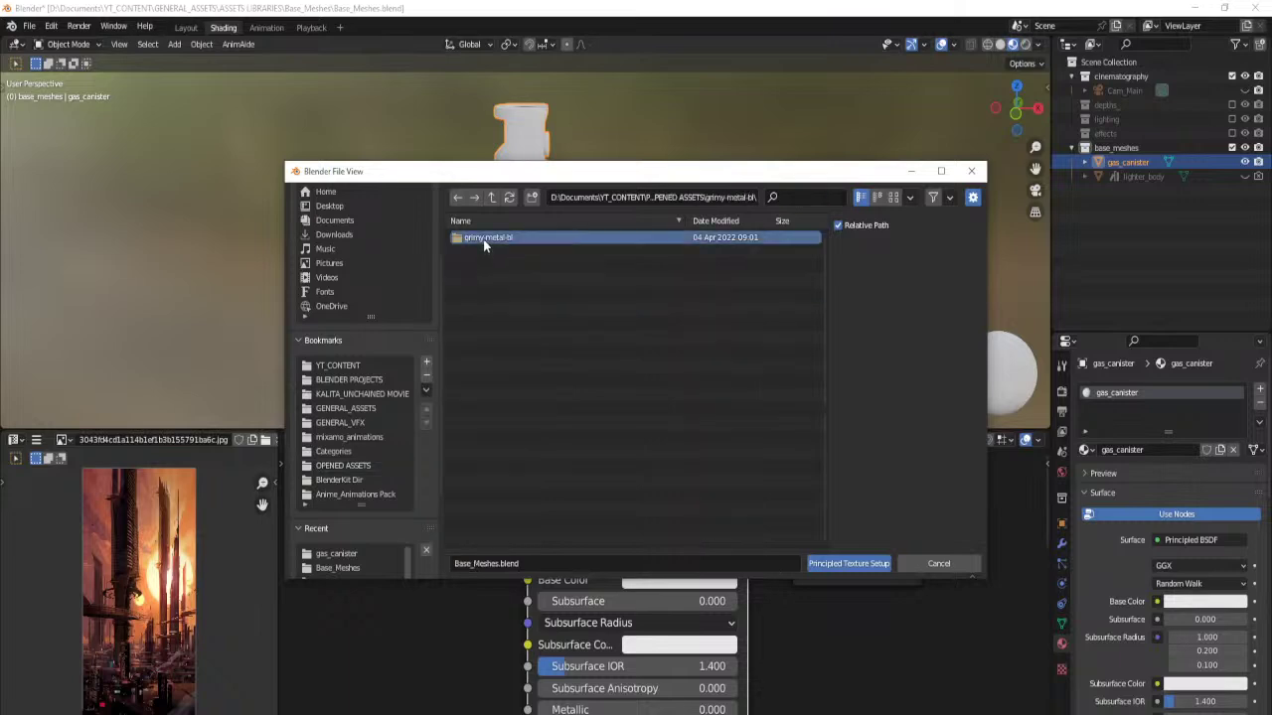
pyautogui.doubleClick(483, 237)
pyautogui.moveTo(505, 346); pyautogui.dragTo(522, 266)
pyautogui.click(864, 568)
pyautogui.scroll(-4, 713, 489)
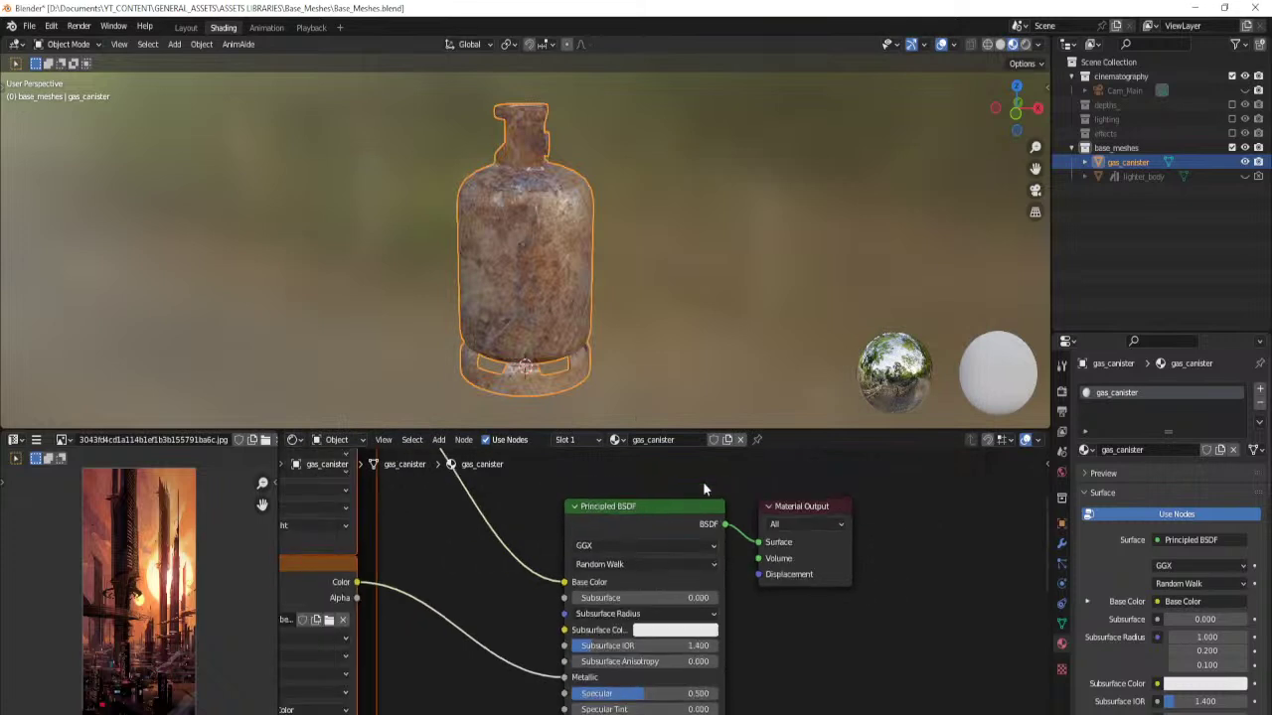
# Spread out the gas_canister material's shader nodes and delete the unneeded node.
pyautogui.moveTo(702, 482); pyautogui.dragTo(623, 539, button='middle')
pyautogui.moveTo(519, 505); pyautogui.dragTo(819, 515)
pyautogui.click(406, 581)
pyautogui.moveTo(407, 577); pyautogui.dragTo(523, 508, button='middle')
pyautogui.moveTo(458, 615); pyautogui.dragTo(646, 559, button='middle')
pyautogui.click(509, 594)
pyautogui.press('x')
# Duplicate the Roughness texture node below the original and connect the shared mapping vector to its Vector input.
pyautogui.scroll(-2, 664, 538)
pyautogui.click(531, 494)
pyautogui.hotkey('shift', 'd')
pyautogui.click(537, 644)
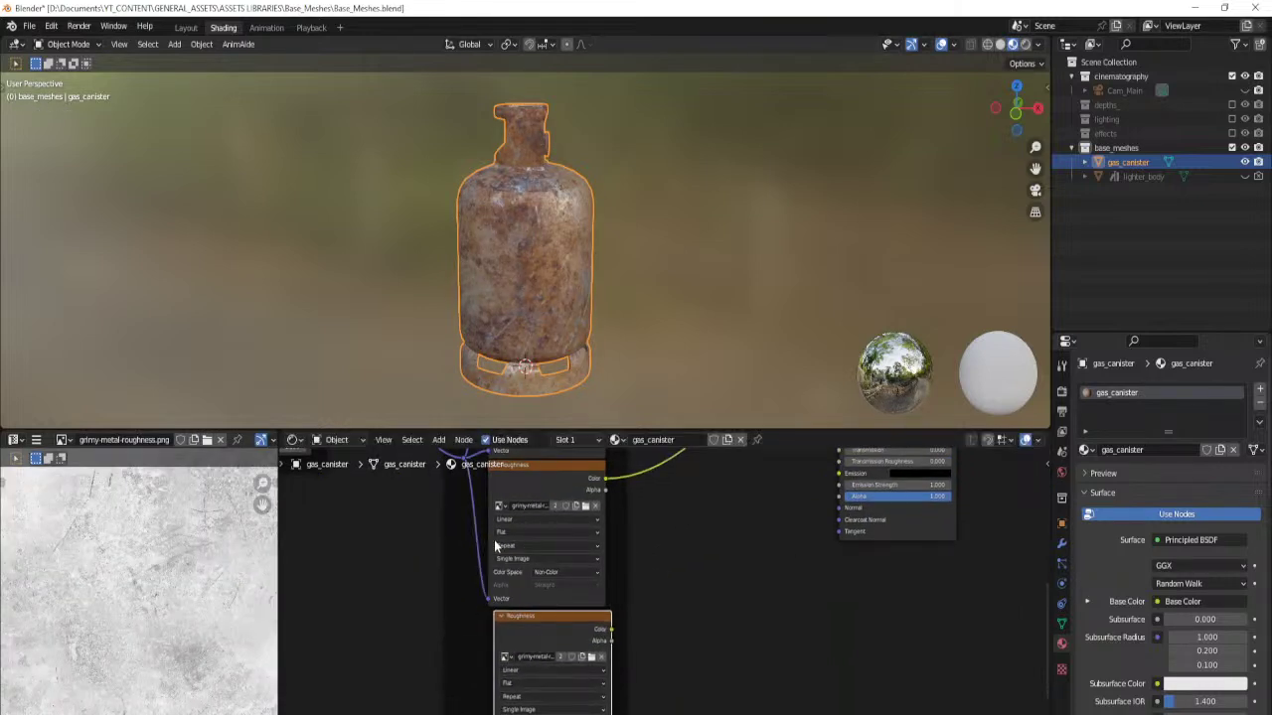
pyautogui.moveTo(467, 469); pyautogui.dragTo(495, 675)
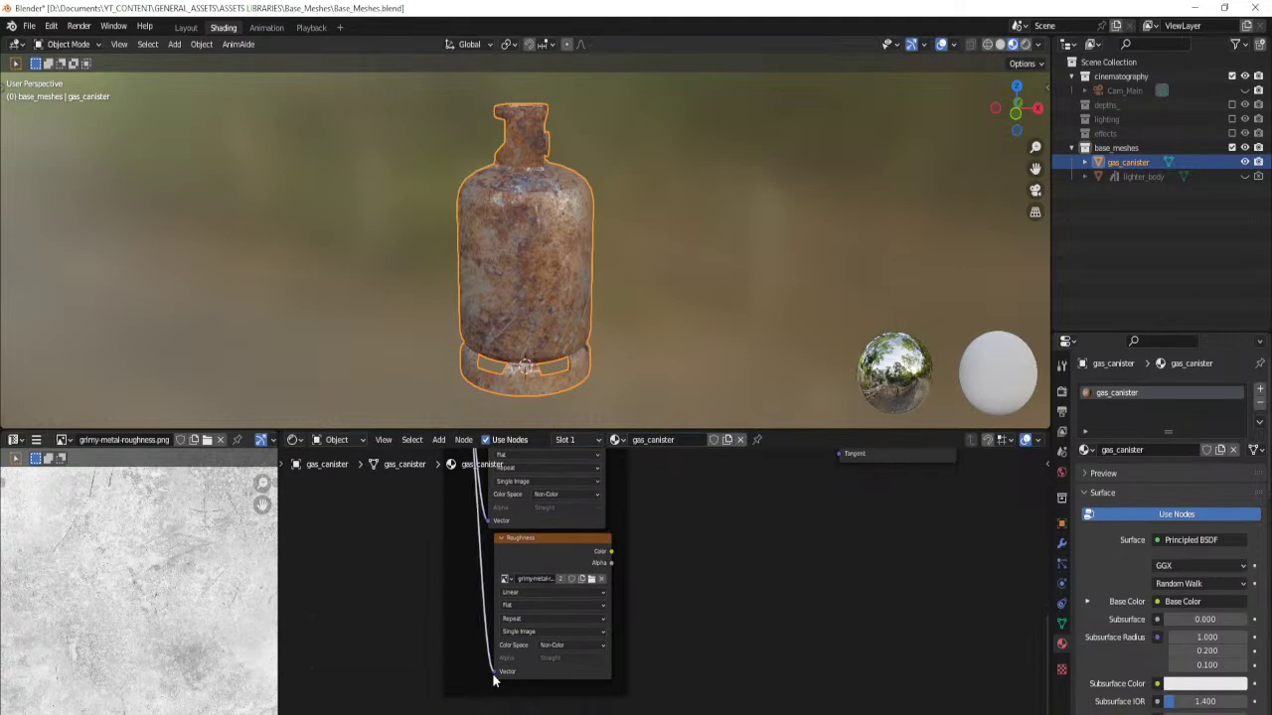
pyautogui.scroll(2, 552, 605)
# Load grimy-metal-normal-ogl.png into the duplicated texture node.
pyautogui.click(531, 572)
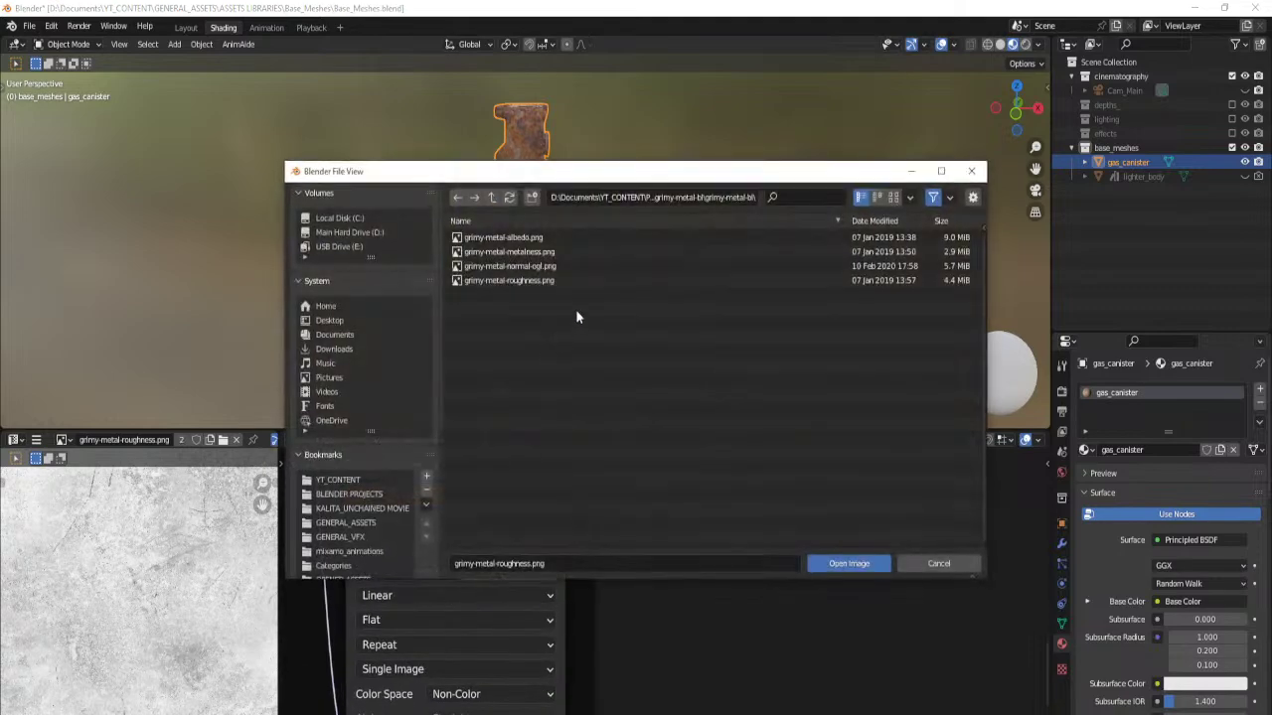
pyautogui.click(527, 267)
pyautogui.click(834, 564)
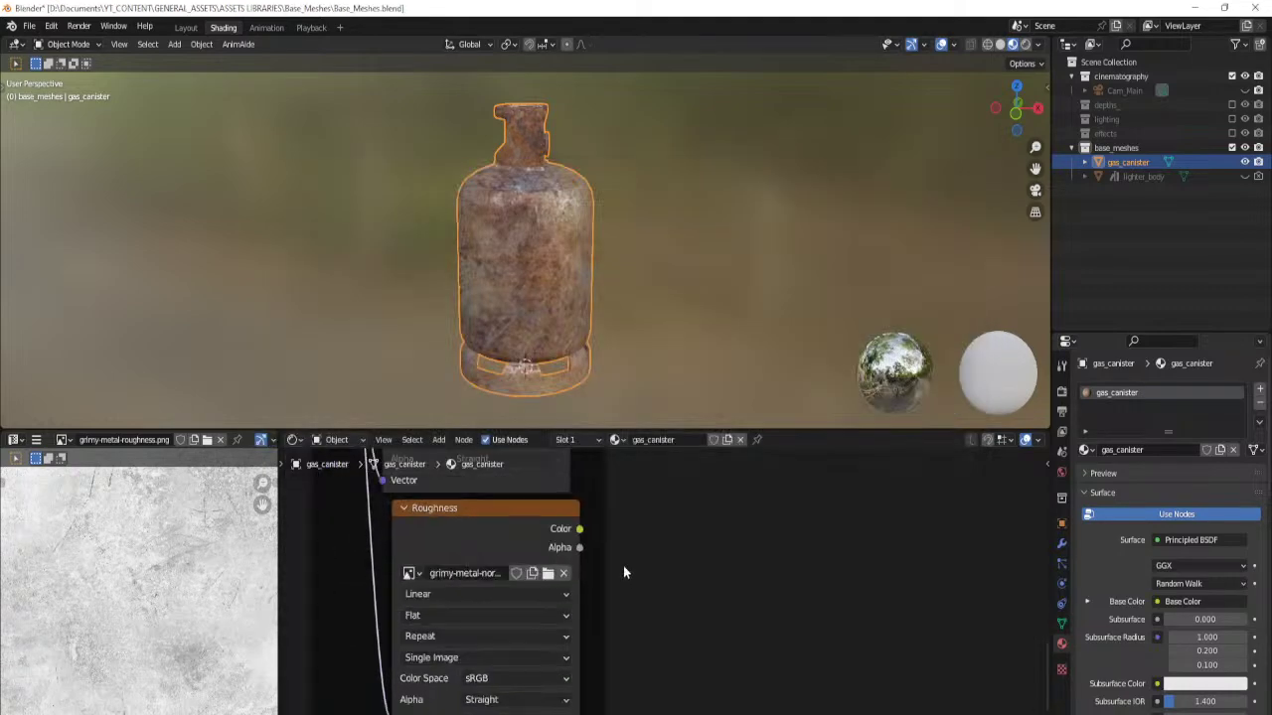
# Connect the normal texture's color to the Principled BSDF's Normal input and insert a Normal Map node between them.
pyautogui.scroll(-1, 487, 599)
pyautogui.moveTo(508, 599); pyautogui.dragTo(813, 523)
pyautogui.hotkey('shift', 'a')
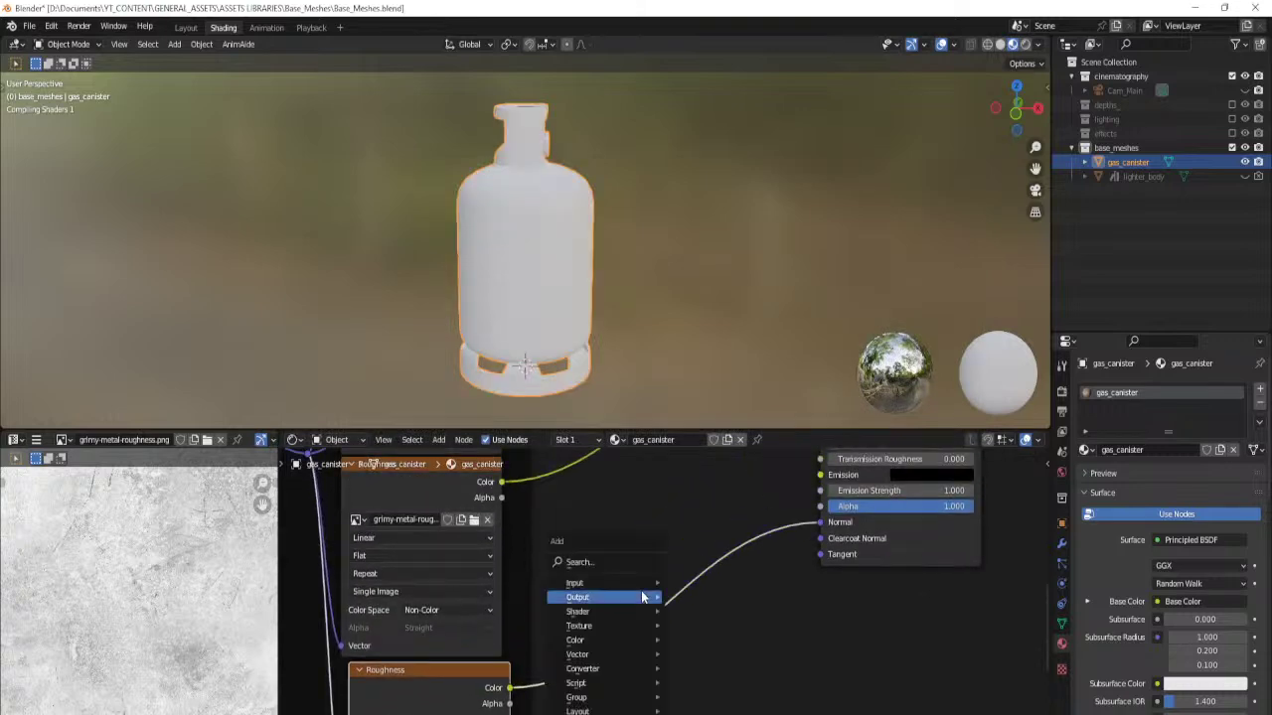
pyautogui.click(641, 566)
pyautogui.write('normal map')
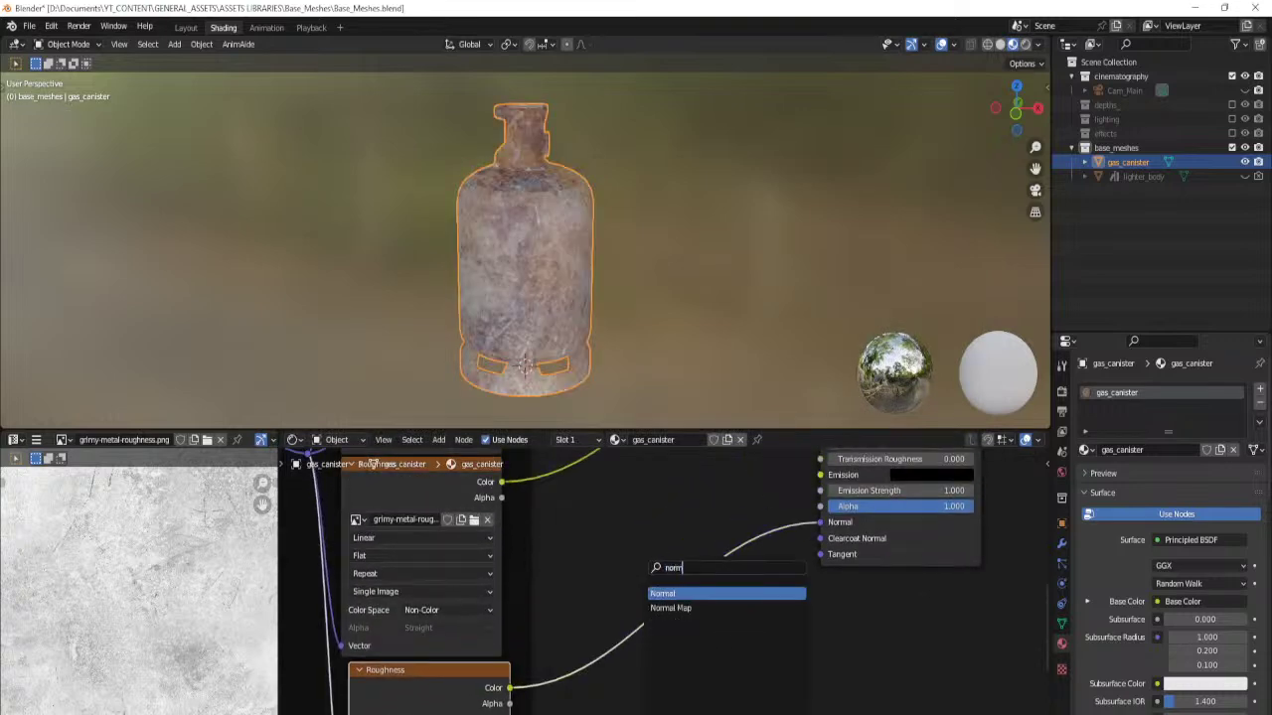
pyautogui.press('Return')
pyautogui.click(610, 586)
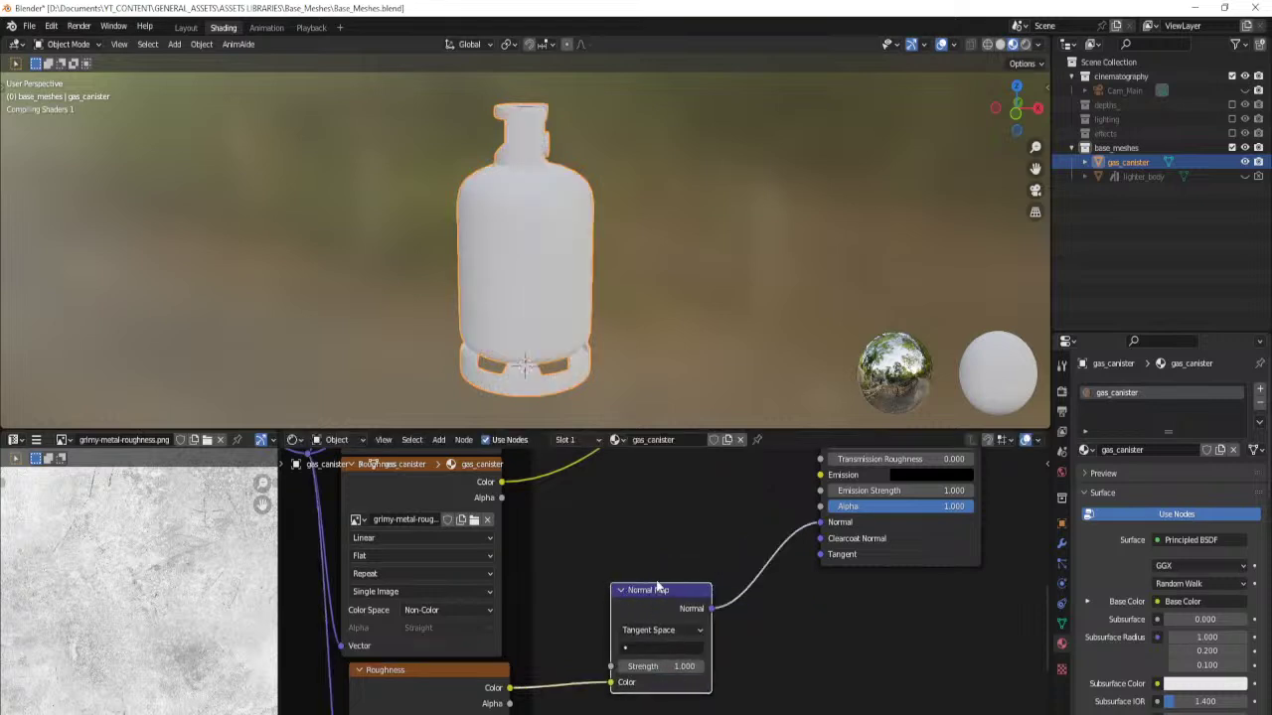
pyautogui.moveTo(626, 588); pyautogui.dragTo(604, 585)
pyautogui.press('Escape')
# Insert a Bump node between the Normal Map and Principled BSDF nodes and set its Distance to 0.001.
pyautogui.hotkey('shift', 'a')
pyautogui.write('bump')
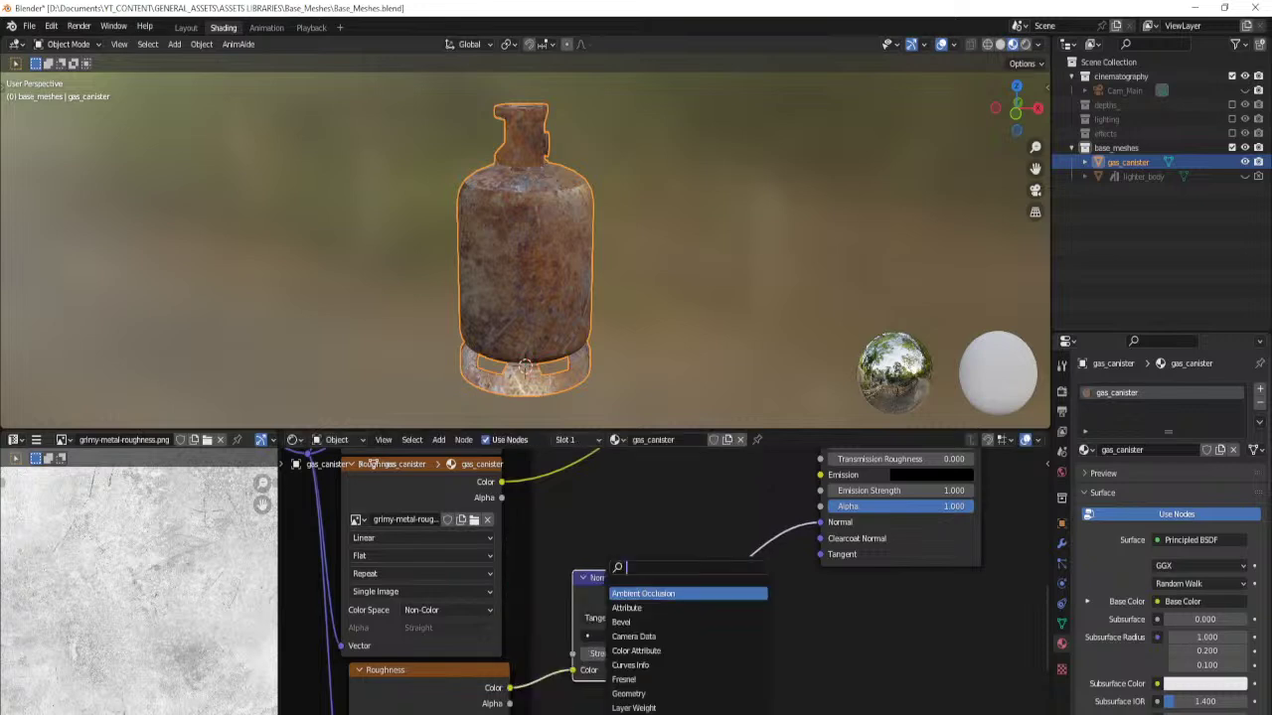
pyautogui.press('Return')
pyautogui.click(721, 520)
pyautogui.click(788, 606)
pyautogui.write('.001')
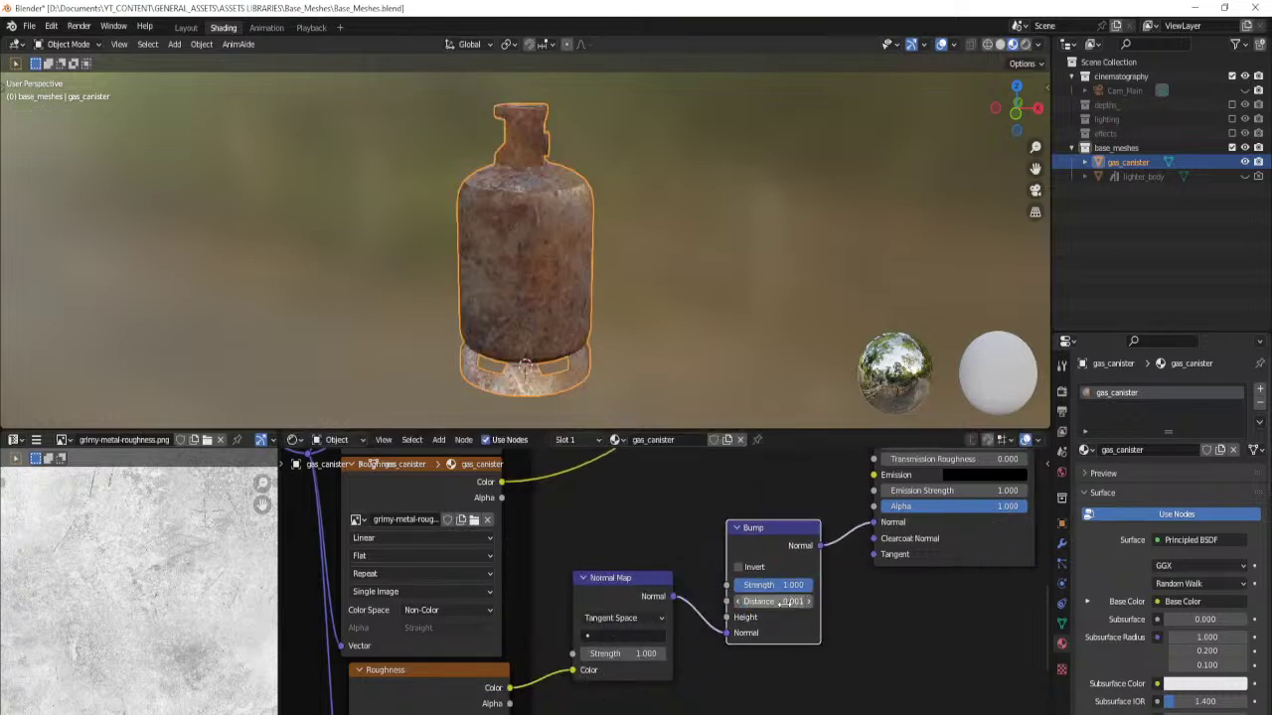
# Connect the Roughness texture's color to the Bump node's Height input.
pyautogui.scroll(-2, 661, 588)
pyautogui.moveTo(608, 537); pyautogui.dragTo(576, 559, button='middle')
pyautogui.moveTo(491, 518); pyautogui.dragTo(683, 635)
# Examine the gas canister's UV layout in Edit Mode and its textured surface, then return to Object Mode.
pyautogui.scroll(4, 601, 290)
pyautogui.moveTo(603, 271); pyautogui.dragTo(652, 255, button='middle')
pyautogui.press('Tab')
pyautogui.scroll(-4, 657, 254)
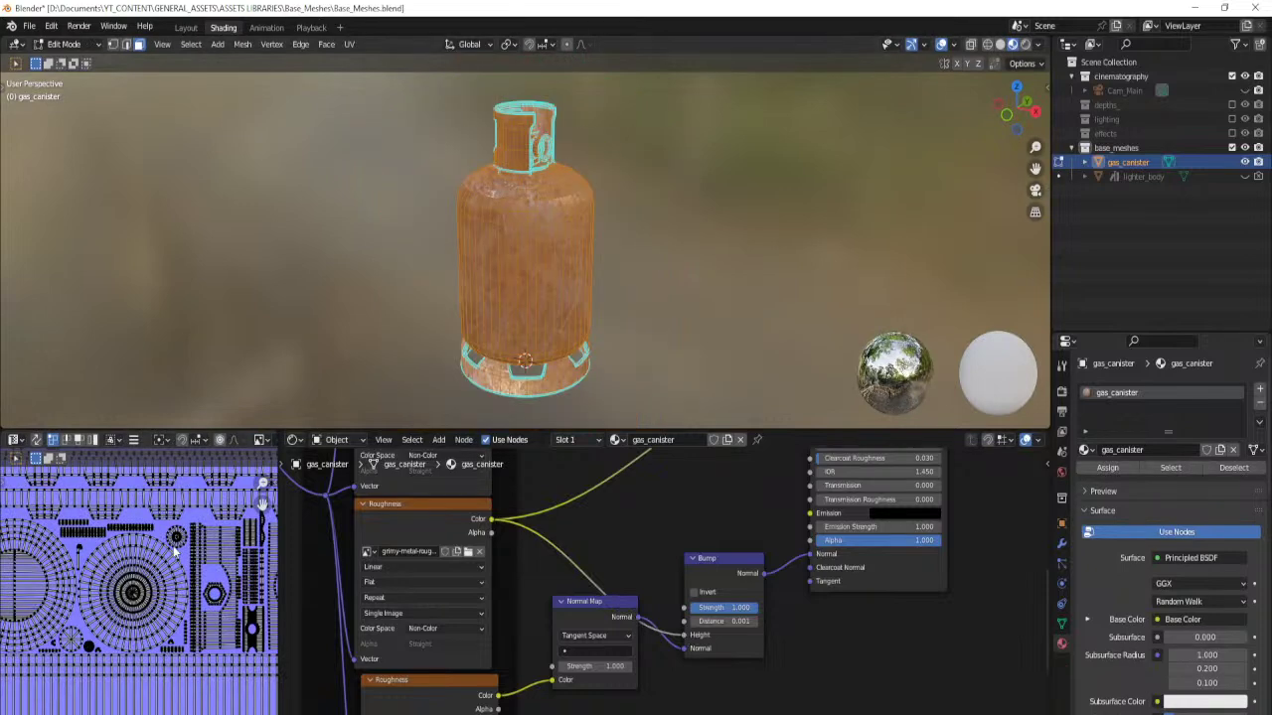
pyautogui.scroll(-5, 174, 549)
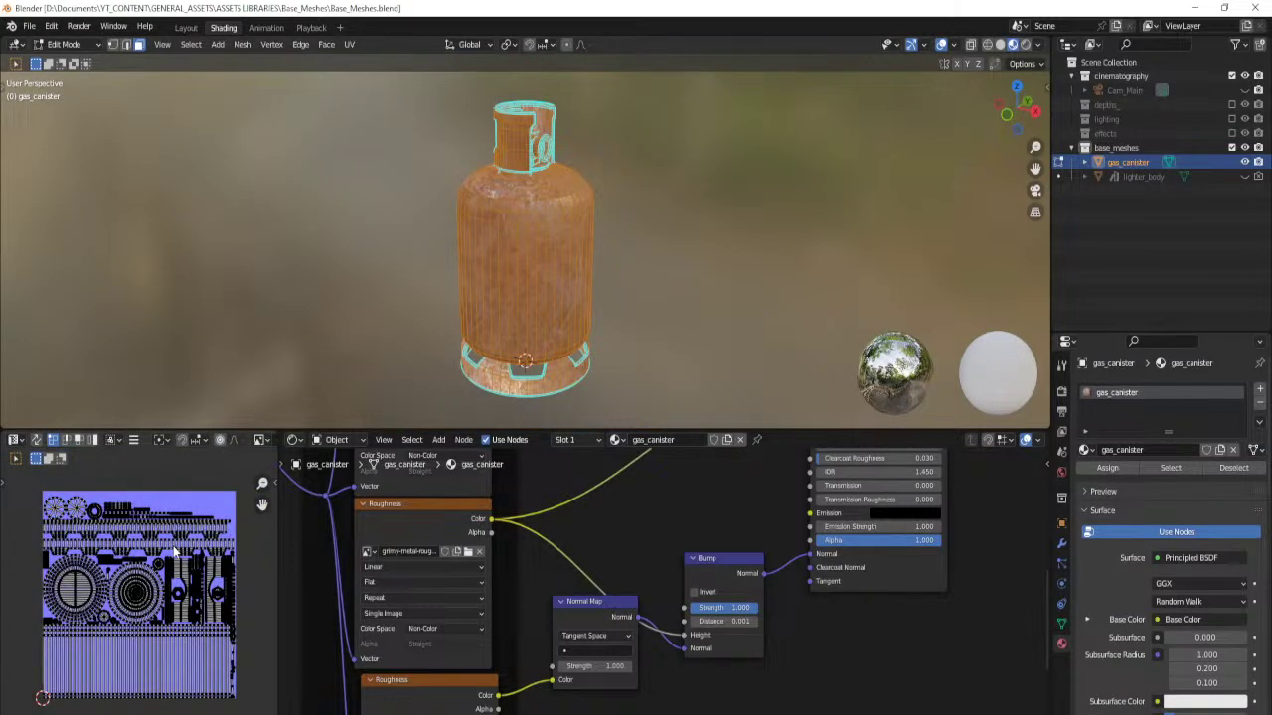
pyautogui.hotkey('alt', 'a')
pyautogui.moveTo(593, 267)
pyautogui.mouseDown(button='middle')
pyautogui.moveTo(557, 284)
pyautogui.moveTo(511, 399)
pyautogui.moveTo(494, 340)
pyautogui.moveTo(559, 340)
pyautogui.moveTo(621, 279)
pyautogui.moveTo(591, 287)
pyautogui.mouseUp(button='middle')
pyautogui.scroll(2, 554, 297)
pyautogui.press('Tab')
pyautogui.scroll(2, 493, 341)
# Set the Mapping node's X, Y and Z scale to 2 for the gas_canister material.
pyautogui.scroll(-4, 418, 554)
pyautogui.moveTo(336, 552); pyautogui.dragTo(728, 603, button='middle')
pyautogui.scroll(4, 636, 601)
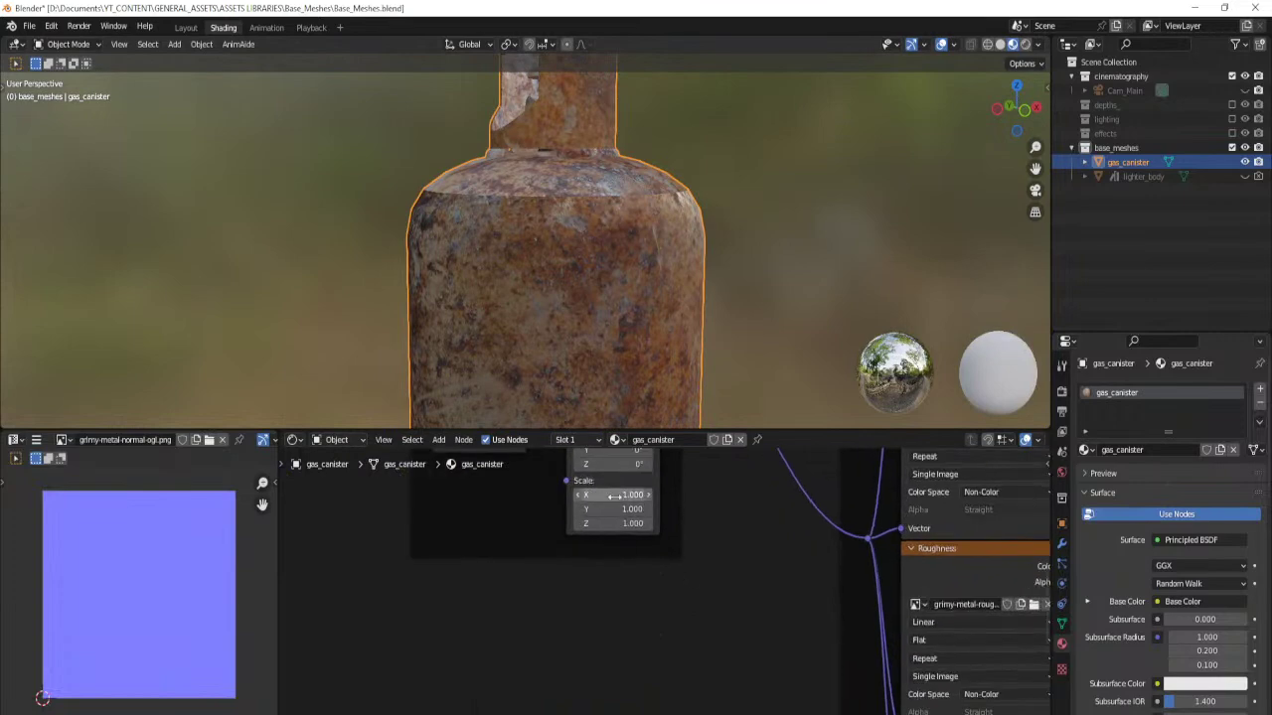
pyautogui.moveTo(615, 496); pyautogui.dragTo(615, 523)
pyautogui.write('2')
pyautogui.press('Return')
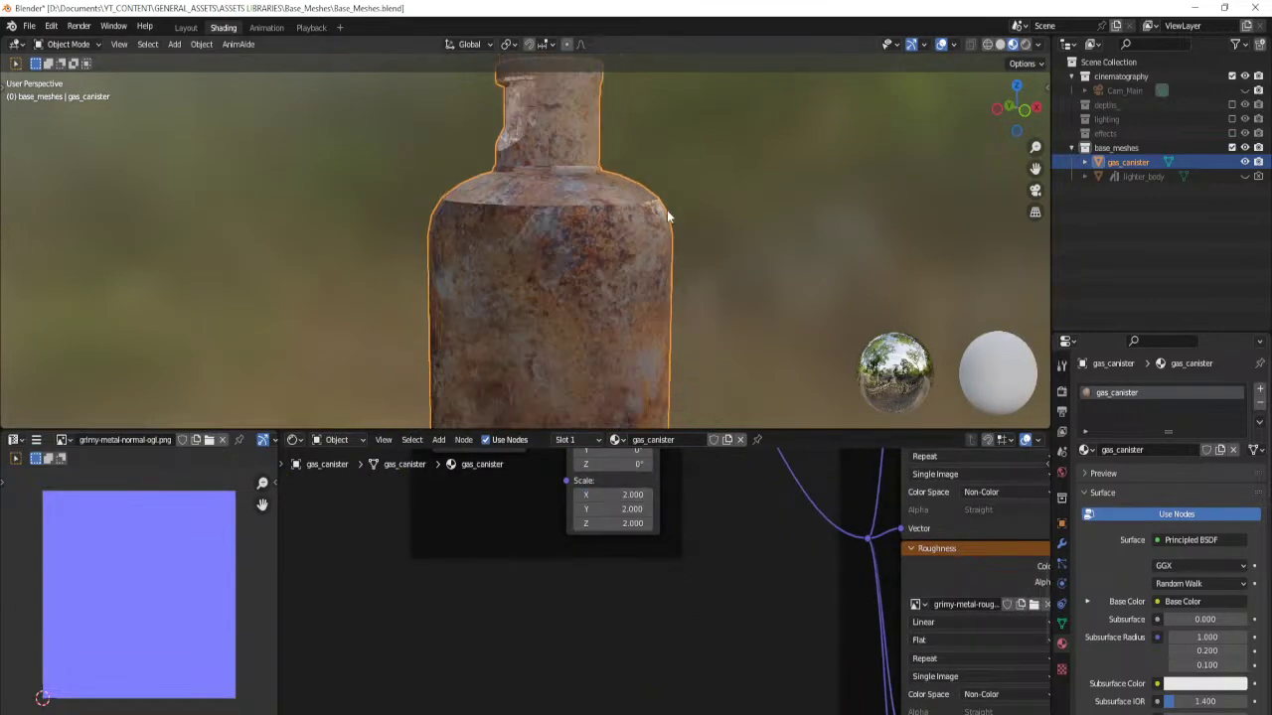
# Select the canister's linked valve geometry in Edit Mode and assign it to a new material slot.
pyautogui.scroll(-5, 666, 210)
pyautogui.moveTo(588, 257); pyautogui.dragTo(506, 258, button='middle')
pyautogui.scroll(5, 562, 340)
pyautogui.press('Tab')
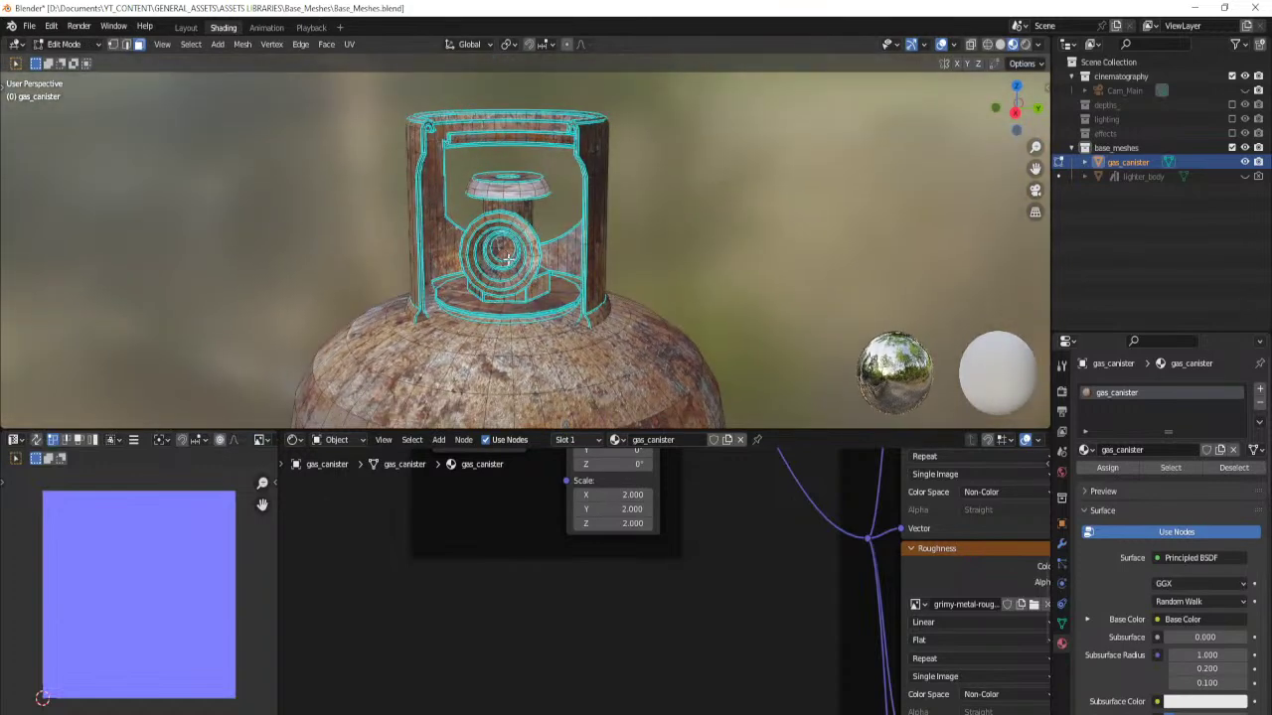
pyautogui.press('l')
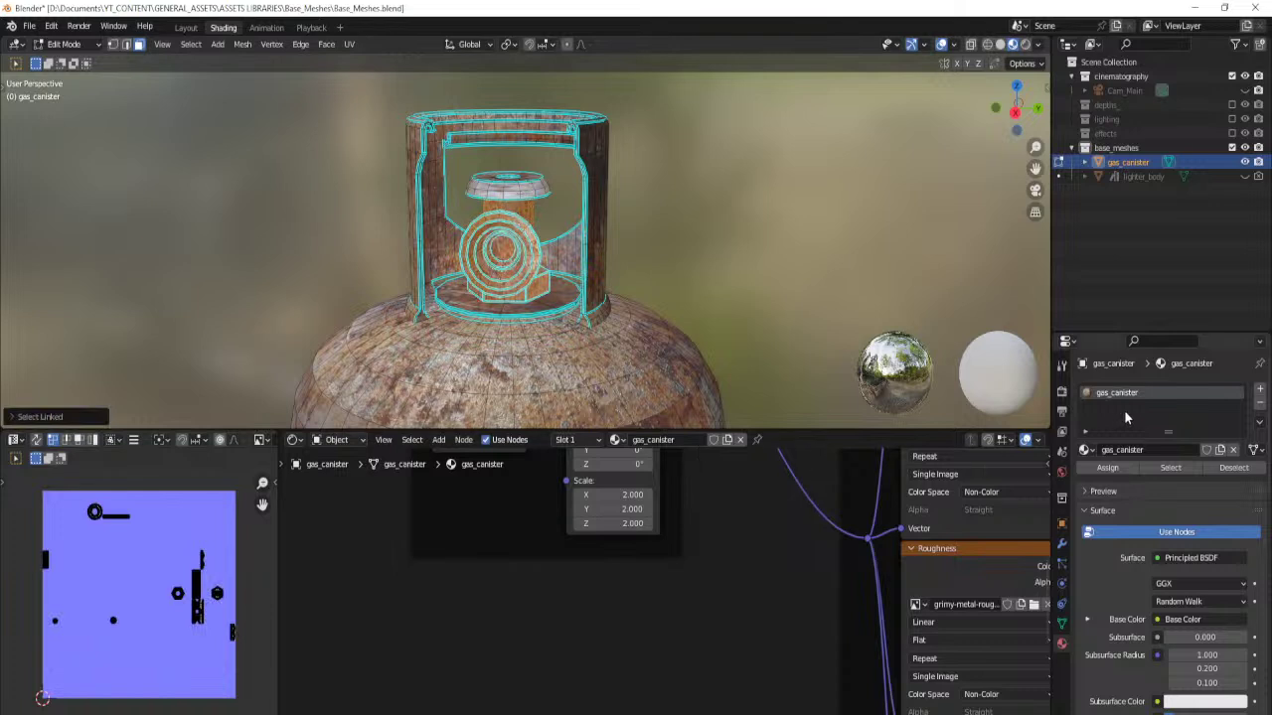
pyautogui.click(1260, 388)
pyautogui.click(1107, 496)
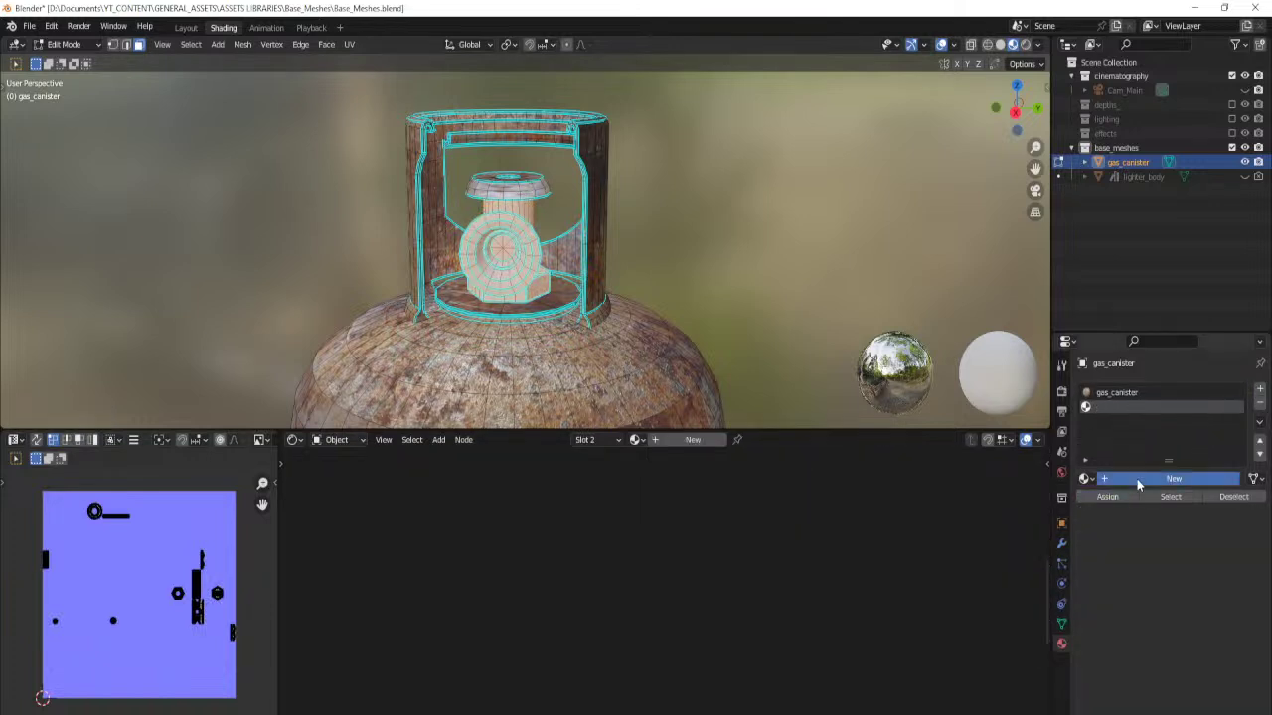
# Create a new material in the valve's slot, name it gas_tip and show its shader nodes.
pyautogui.click(1139, 479)
pyautogui.doubleClick(1138, 478)
pyautogui.write('ga')
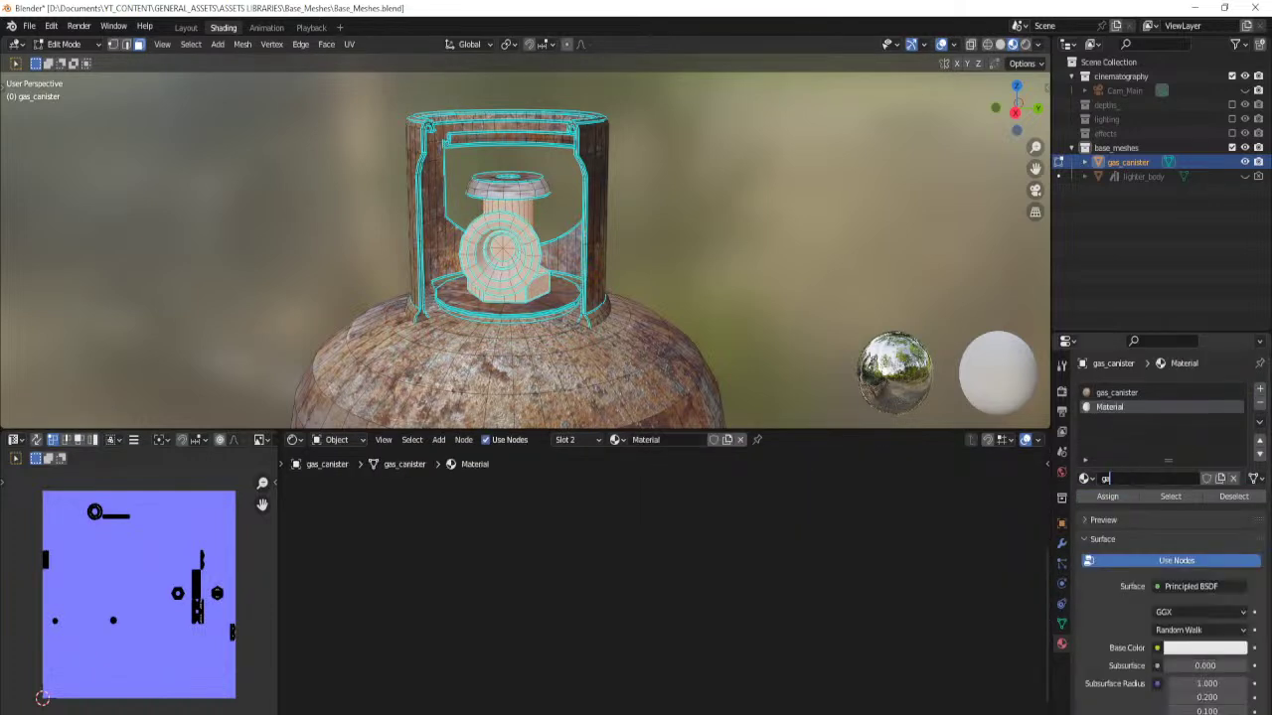
pyautogui.write('s_tip')
pyautogui.press('Return')
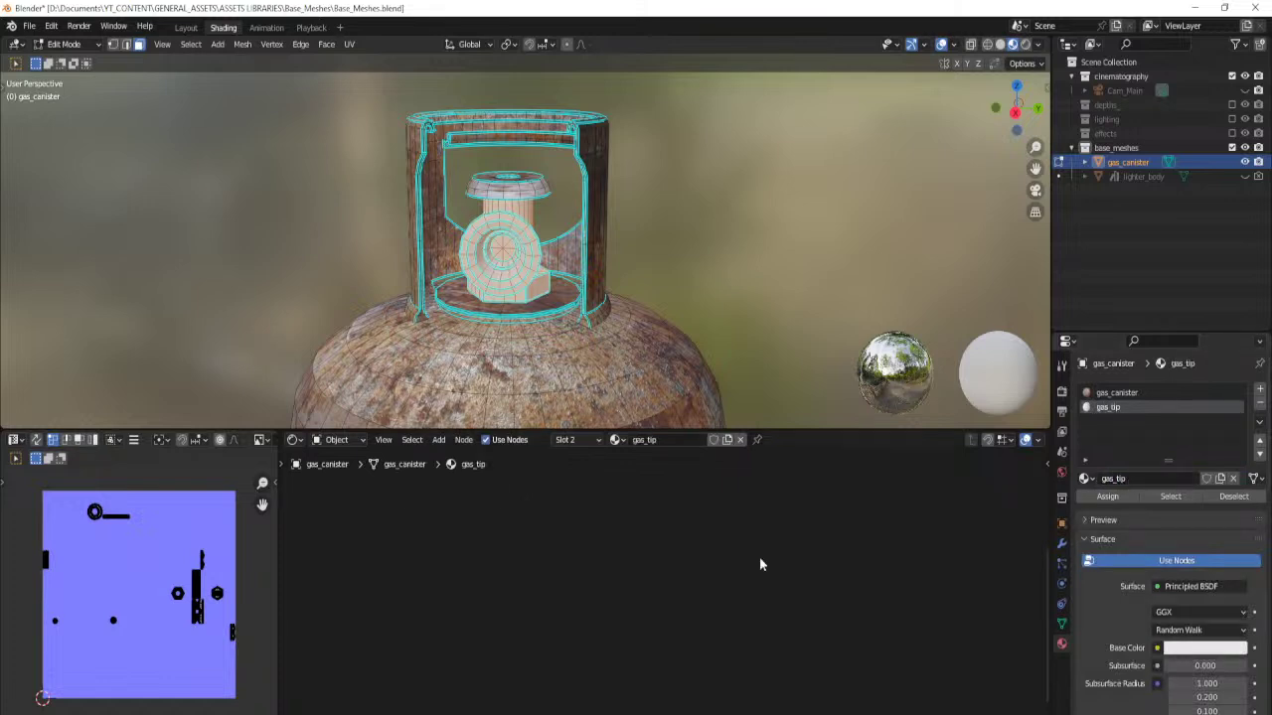
pyautogui.press('Home')
# Rename the valve's material as gas_valve.
pyautogui.click(1152, 483)
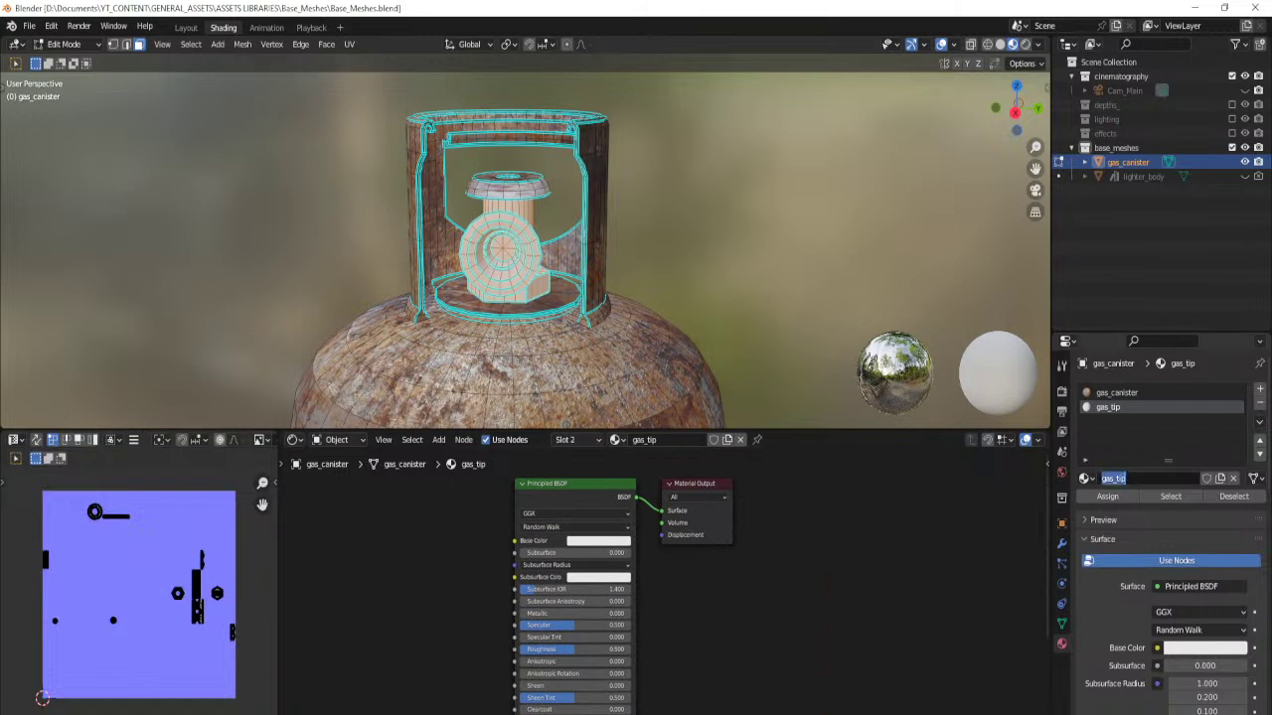
pyautogui.press('Right')
pyautogui.press('BackSpace')
pyautogui.press('BackSpace')
pyautogui.write('e')
pyautogui.press('Return')
pyautogui.click(1136, 480)
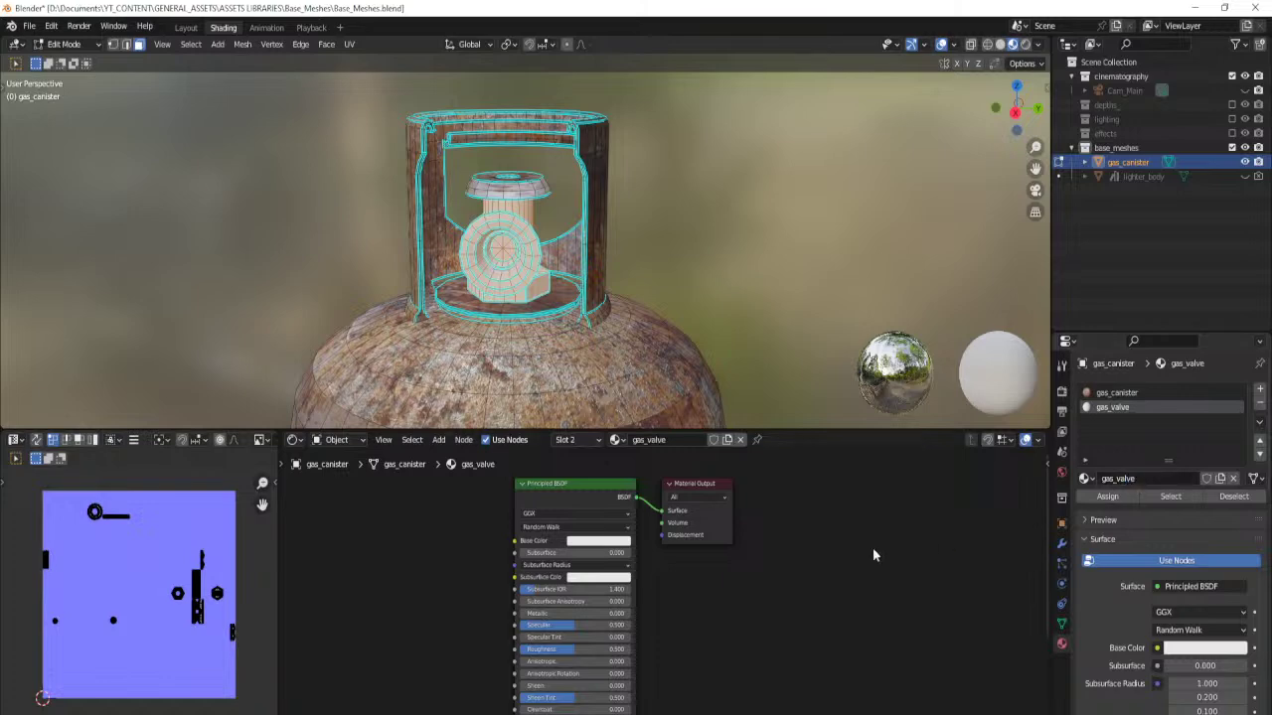
# Start a Principled Texture Setup for gas_valve and open the Metal033_2K-JPG folder from the metal textures.
pyautogui.scroll(2, 572, 514)
pyautogui.hotkey('ctrl', 'shift', 't')
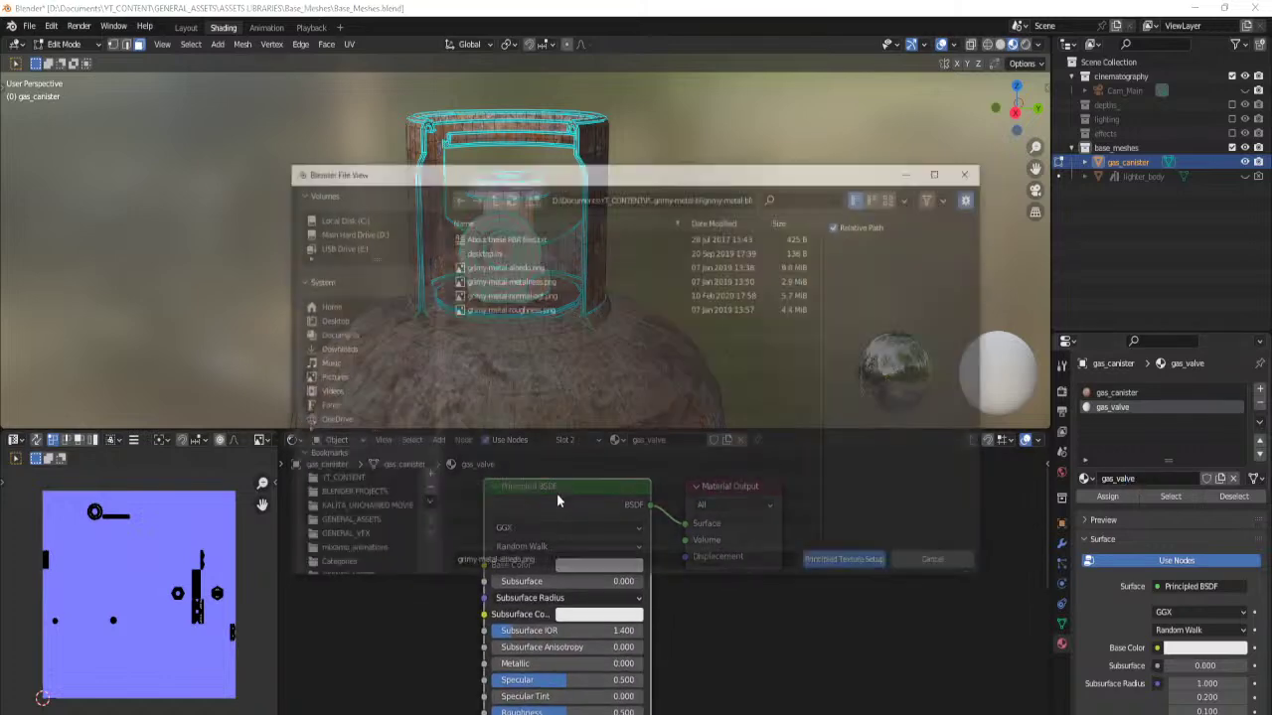
pyautogui.click(491, 197)
pyautogui.click(491, 196)
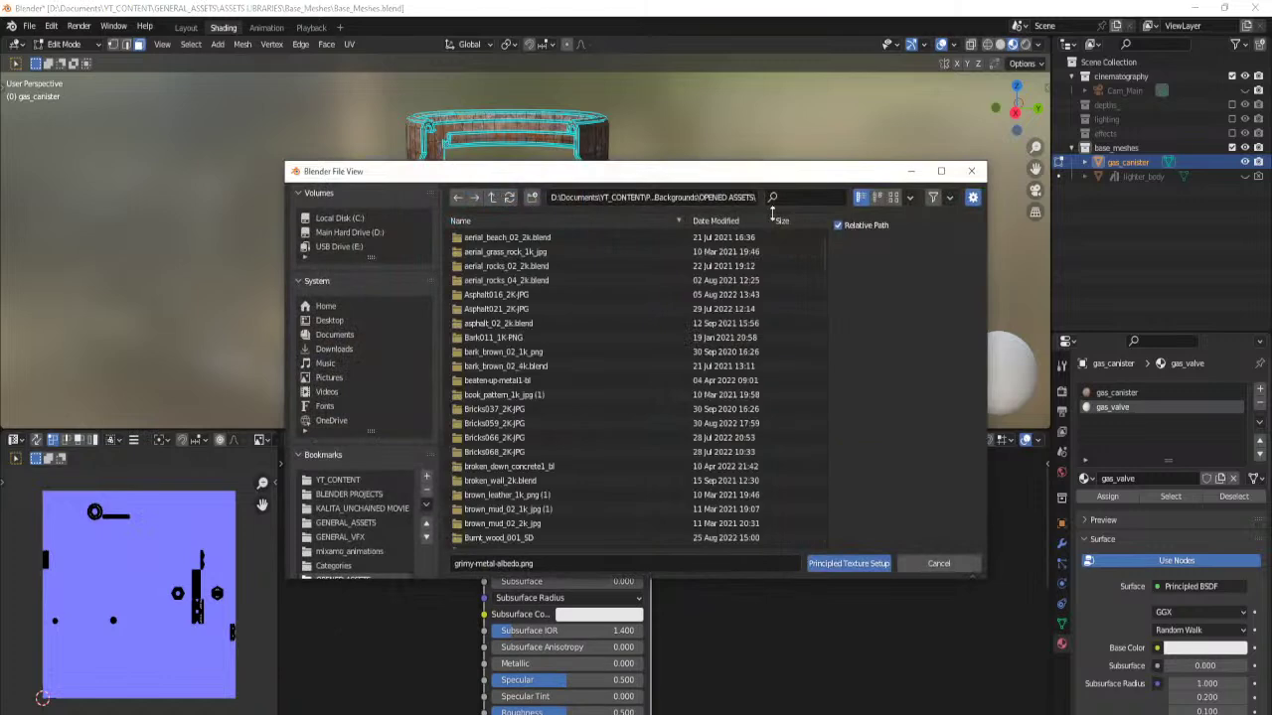
pyautogui.write('metal')
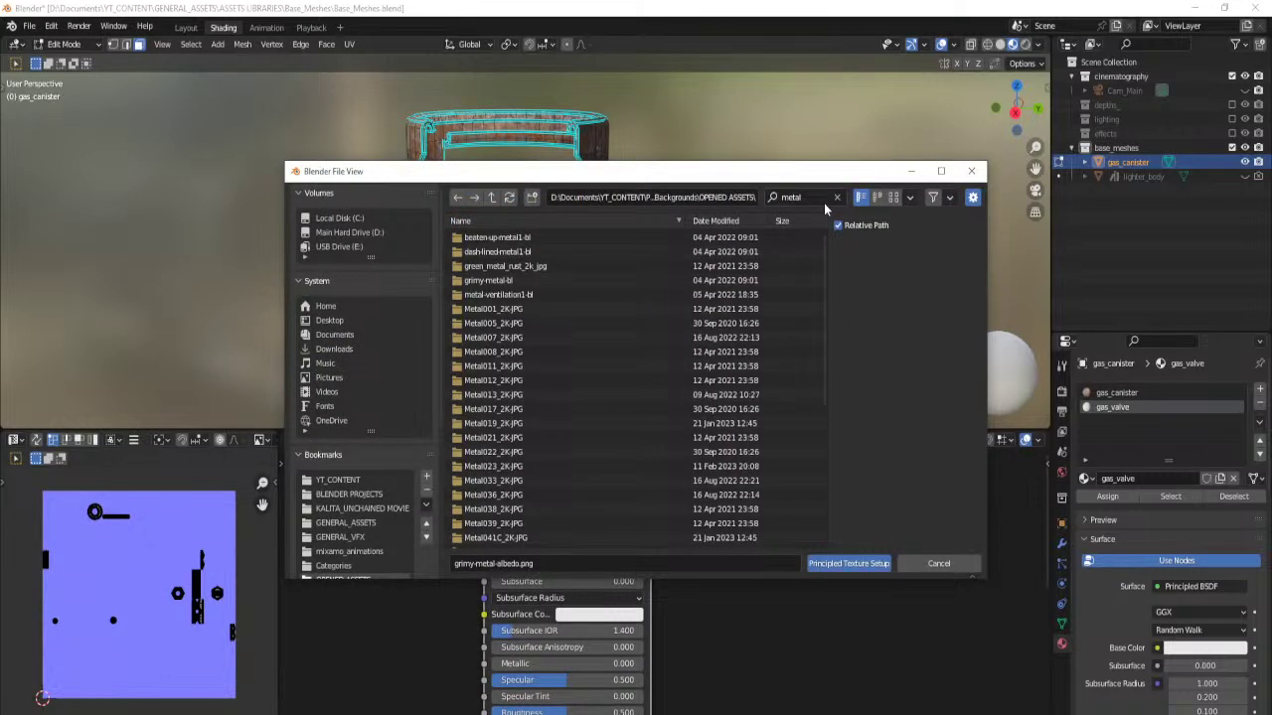
pyautogui.doubleClick(495, 480)
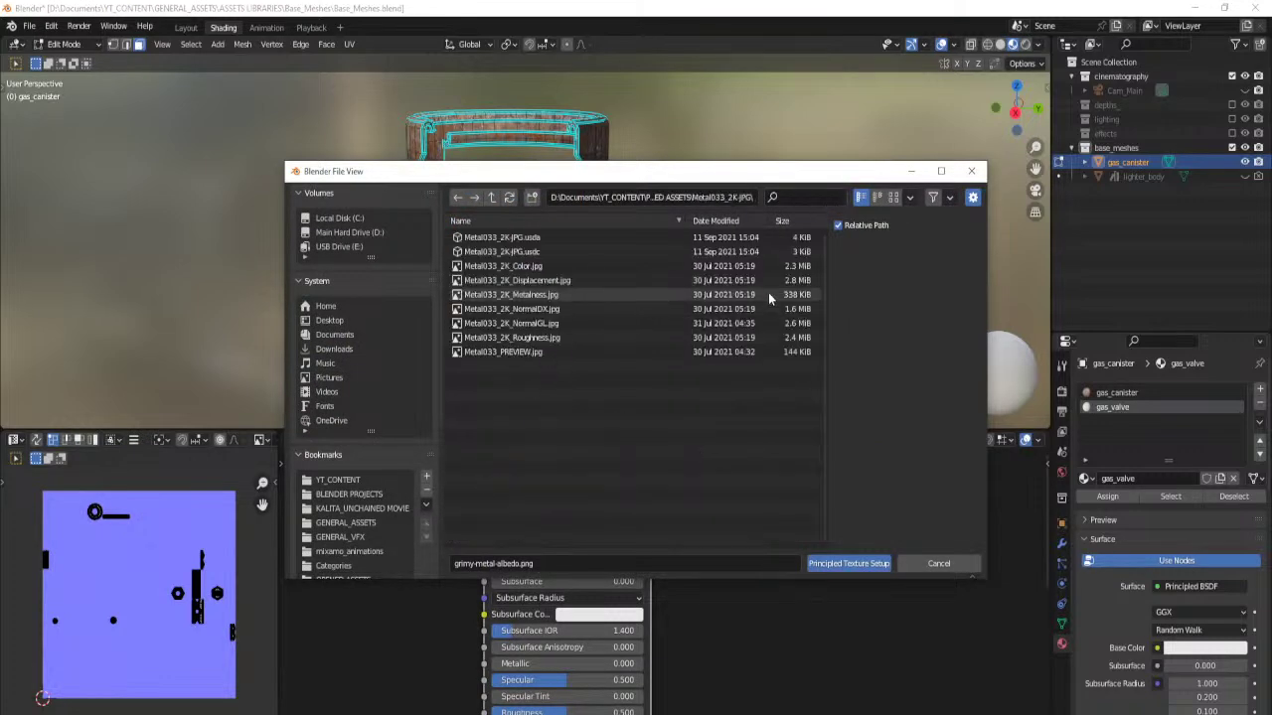
# Load the Metal033 Color, Displacement, Metalness, NormalDX and Roughness images into the gas_valve material.
pyautogui.click(894, 197)
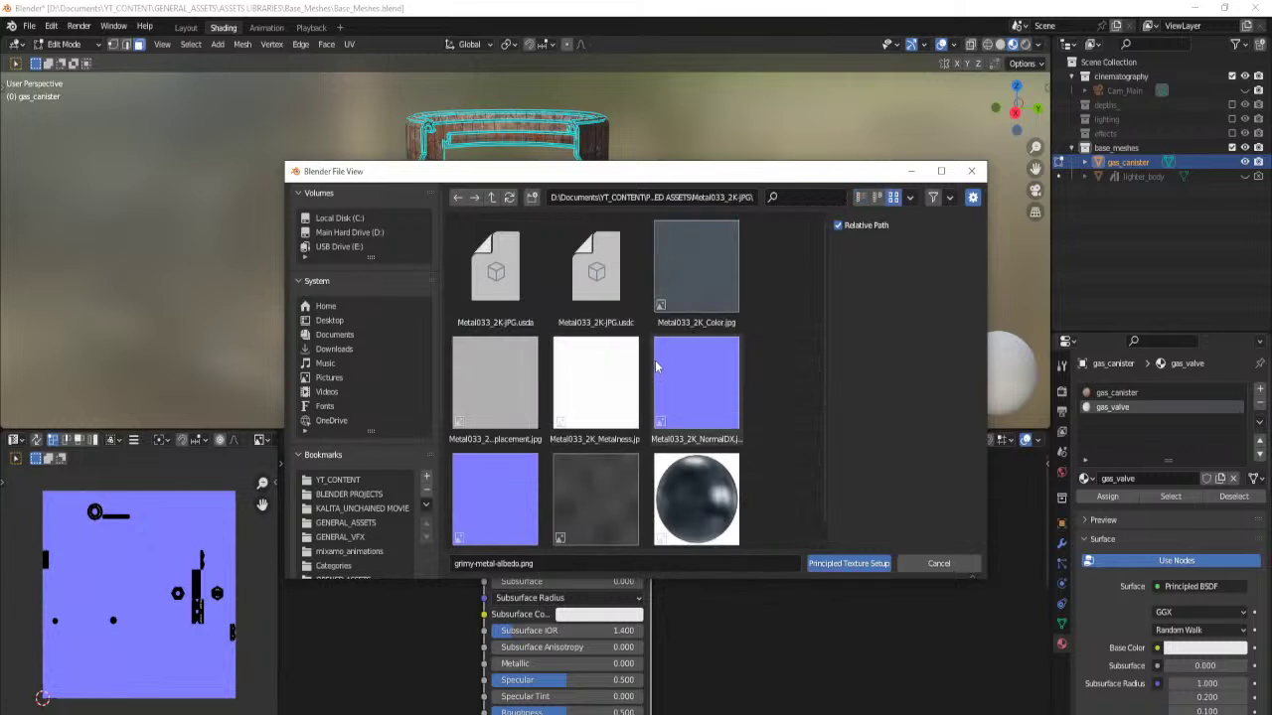
pyautogui.keyDown('ctrl'); pyautogui.click(516, 291); pyautogui.keyUp('ctrl')
pyautogui.keyDown('ctrl'); pyautogui.click(691, 495); pyautogui.keyUp('ctrl')
pyautogui.keyDown('ctrl'); pyautogui.click(518, 485); pyautogui.keyUp('ctrl')
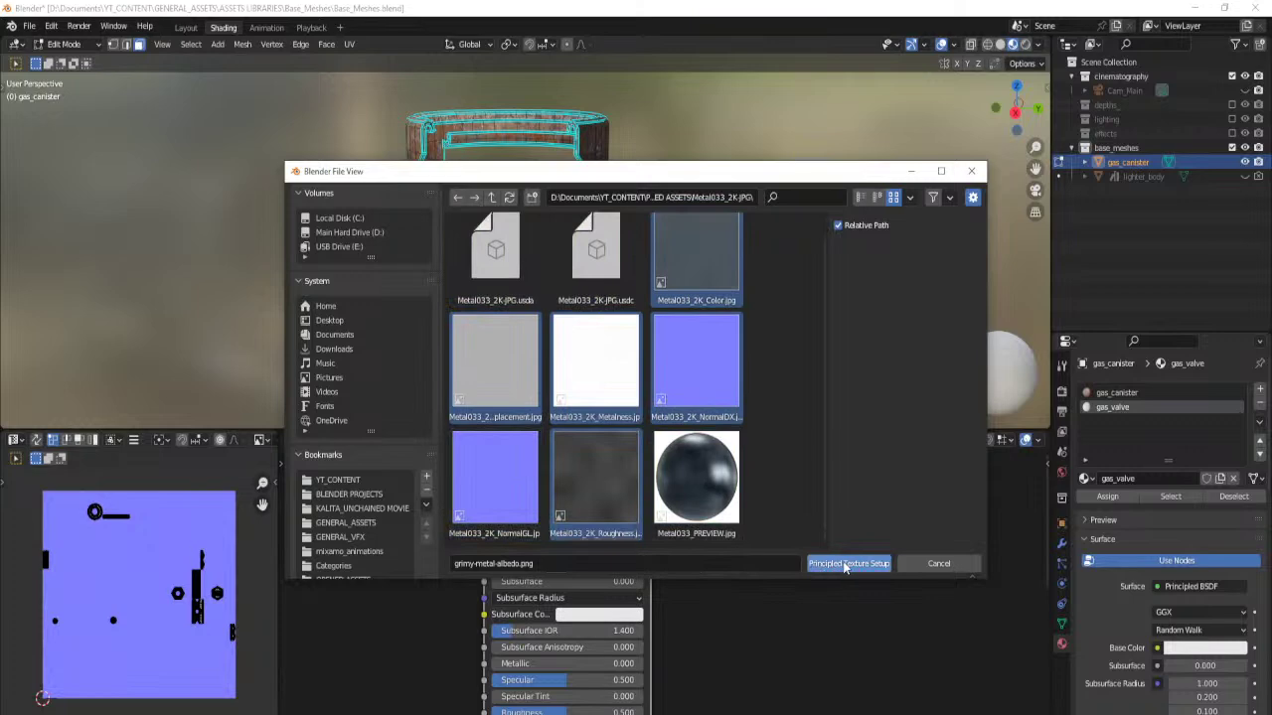
pyautogui.click(844, 564)
# Rearrange the gas_valve material's shader nodes and save the file.
pyautogui.scroll(-3, 687, 573)
pyautogui.moveTo(685, 575); pyautogui.dragTo(651, 644, button='middle')
pyautogui.moveTo(544, 534); pyautogui.dragTo(661, 621)
pyautogui.press('g')
pyautogui.click(756, 527)
pyautogui.moveTo(444, 639); pyautogui.dragTo(531, 506, button='middle')
pyautogui.moveTo(570, 639); pyautogui.dragTo(561, 457, button='middle')
pyautogui.scroll(1, 540, 590)
pyautogui.hotkey('ctrl', 's')
# Insert a Bump node between the gas_valve material's Normal Map and Principled BSDF nodes.
pyautogui.moveTo(583, 582); pyautogui.dragTo(559, 617, button='middle')
pyautogui.hotkey('shift', 'a')
pyautogui.write('sb')
pyautogui.press('Return')
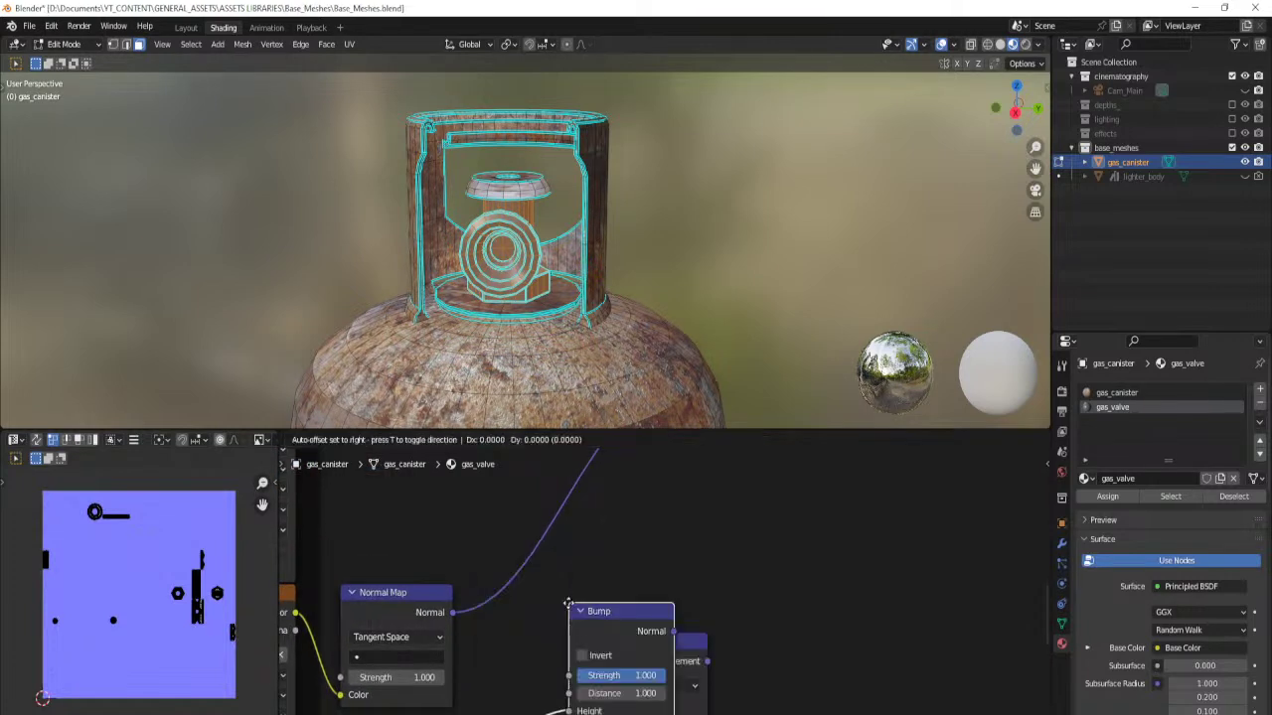
pyautogui.click(514, 491)
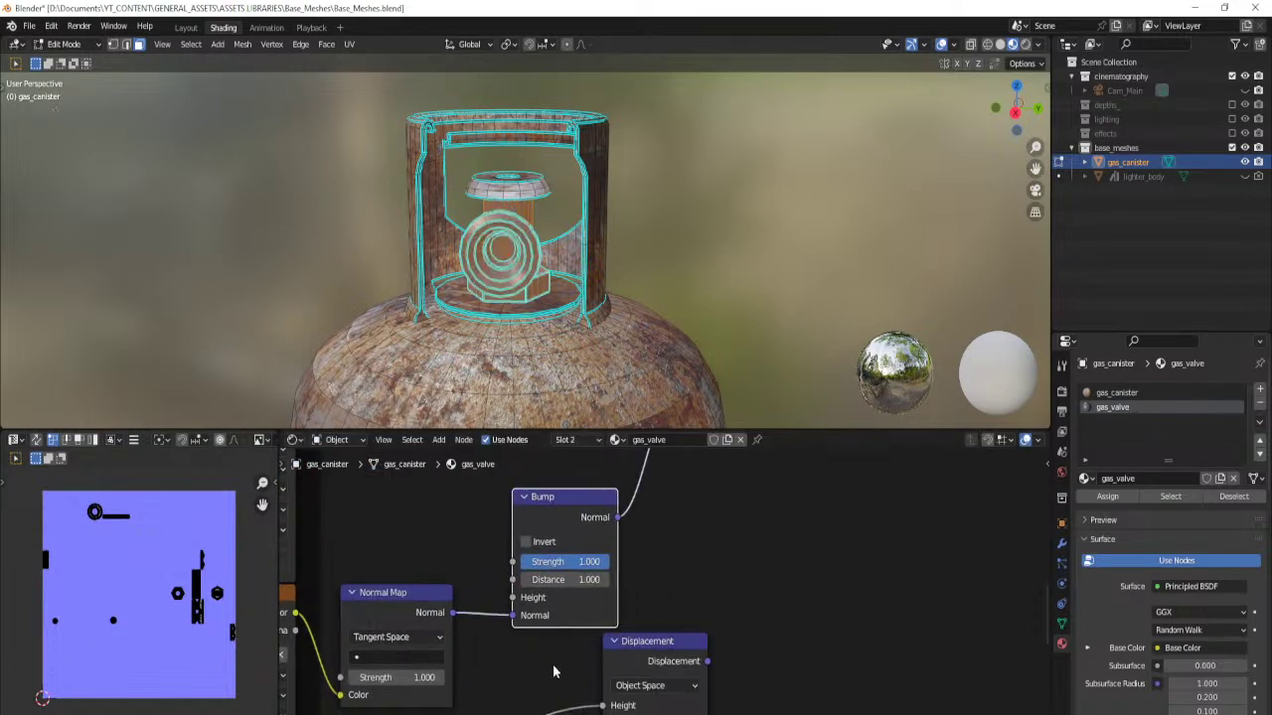
# Feed the gas_valve displacement texture into the Bump node's Height, set Distance to 0.001, and save the file in Object Mode.
pyautogui.moveTo(587, 709); pyautogui.dragTo(513, 597)
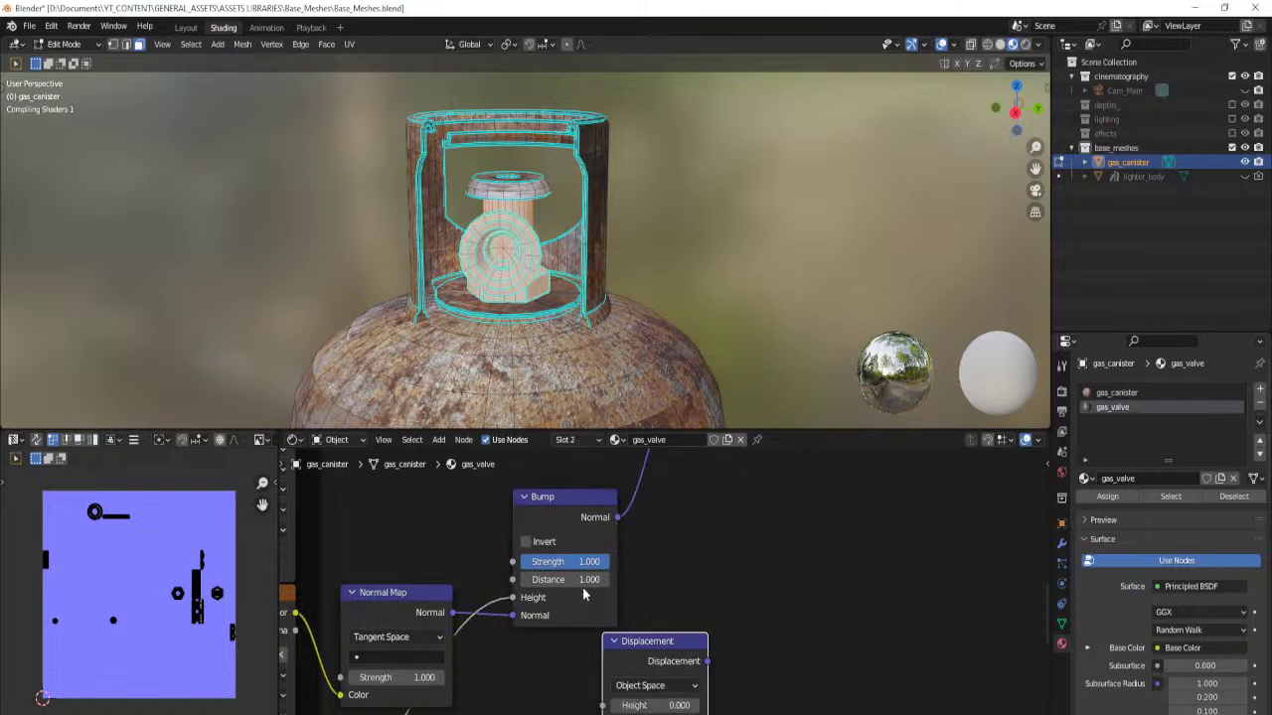
pyautogui.click(571, 580)
pyautogui.write('0.001')
pyautogui.press('Return')
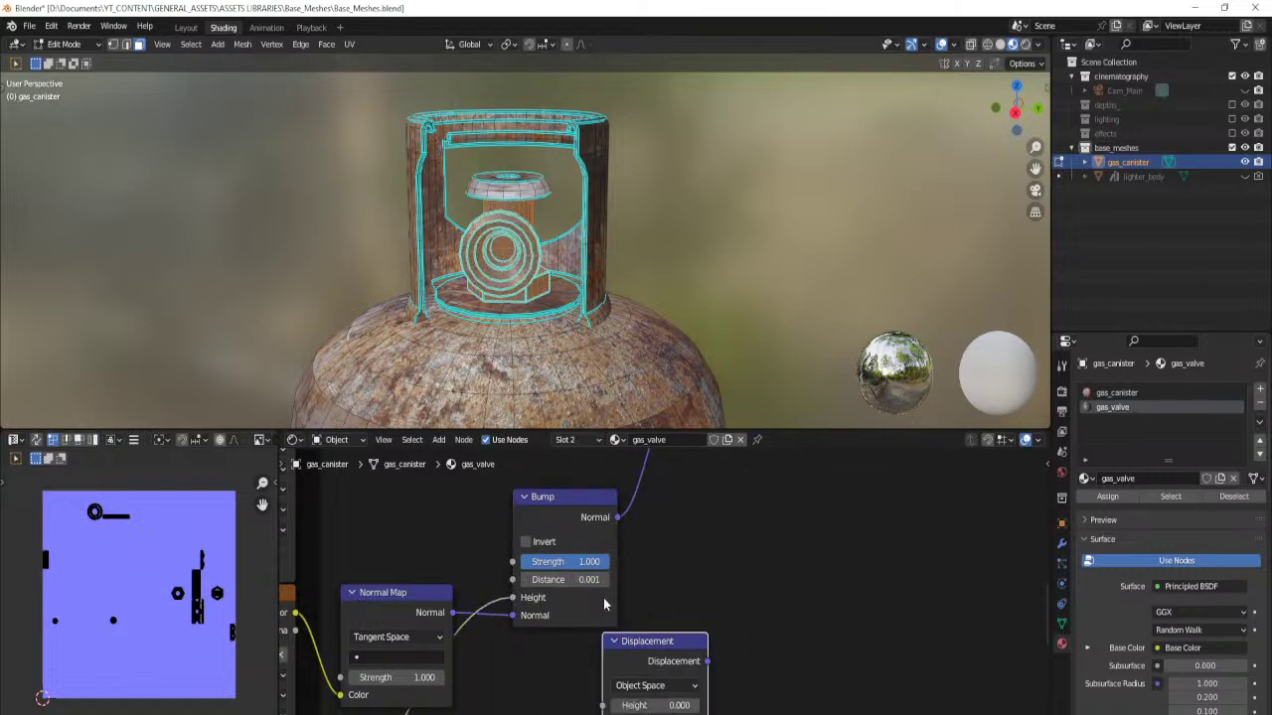
pyautogui.scroll(-2, 634, 658)
pyautogui.press('Tab')
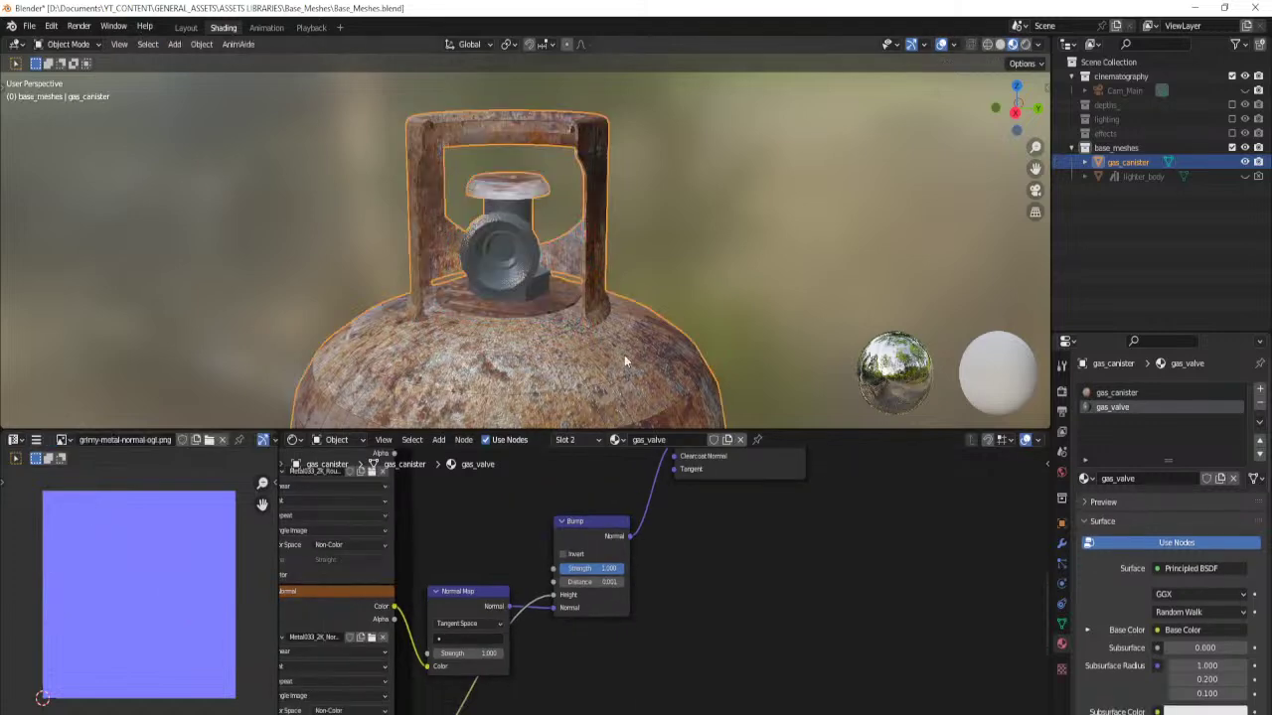
pyautogui.hotkey('ctrl', 's')
# Insert a Mix node between the gas_valve material's Base Color texture and the Principled BSDF.
pyautogui.scroll(4, 586, 357)
pyautogui.moveTo(566, 337); pyautogui.dragTo(621, 336, button='middle')
pyautogui.scroll(-5, 566, 542)
pyautogui.moveTo(567, 543); pyautogui.dragTo(562, 675, button='middle')
pyautogui.scroll(10, 588, 570)
pyautogui.moveTo(491, 574); pyautogui.dragTo(592, 588, button='middle')
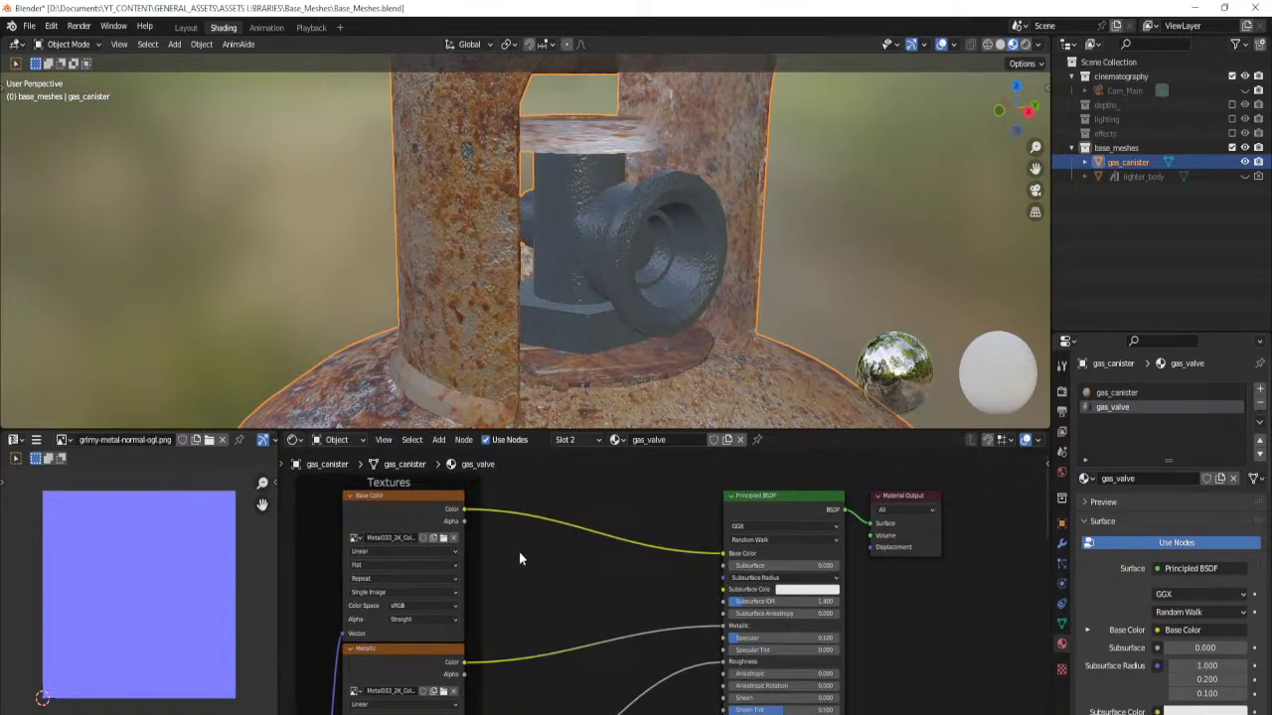
pyautogui.moveTo(523, 559); pyautogui.dragTo(542, 585, button='middle')
pyautogui.scroll(3, 576, 598)
pyautogui.hotkey('shift', 'a')
pyautogui.click(570, 564)
pyautogui.write('mix')
pyautogui.press('Return')
pyautogui.click(572, 550)
# Set the gas_valve Mix node to Multiply with a factor of 1.000 and a near-black second color.
pyautogui.click(578, 541)
pyautogui.click(571, 483)
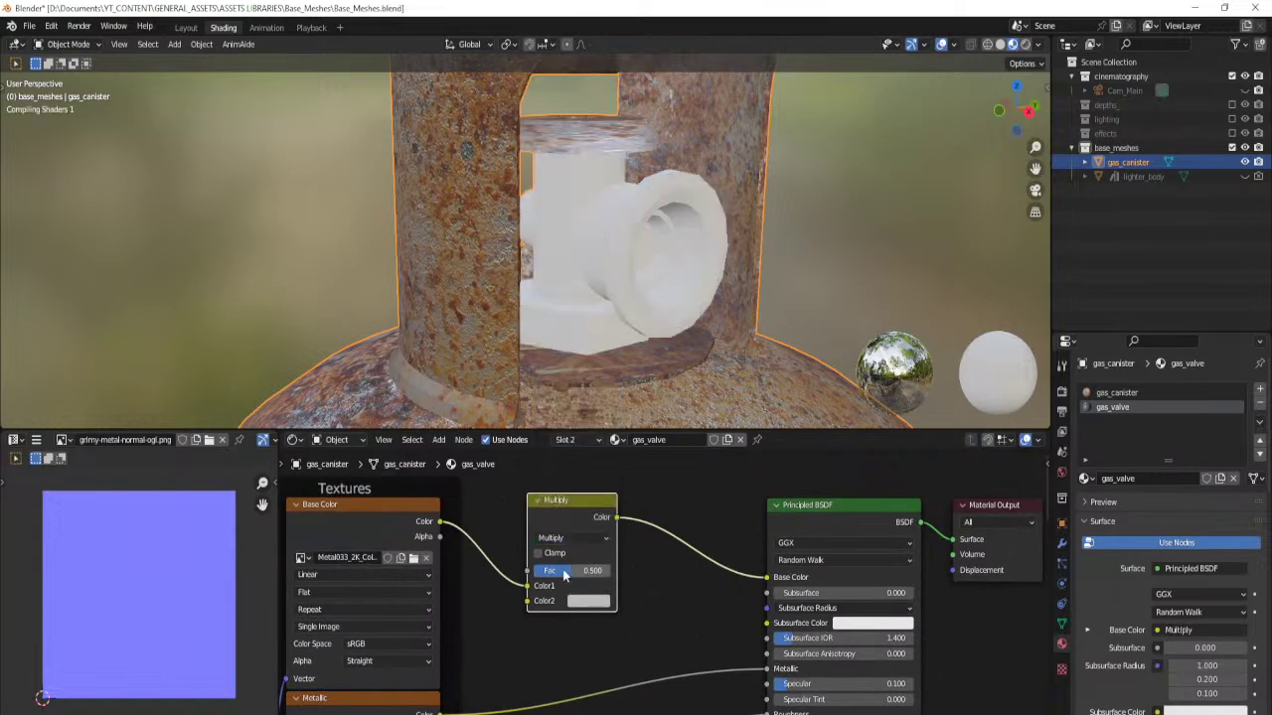
pyautogui.moveTo(572, 570); pyautogui.dragTo(613, 565)
pyautogui.click(595, 601)
# Insert a ColorRamp node between the gas_valve roughness texture and the Principled BSDF's Roughness input.
pyautogui.moveTo(754, 687); pyautogui.dragTo(721, 608, button='middle')
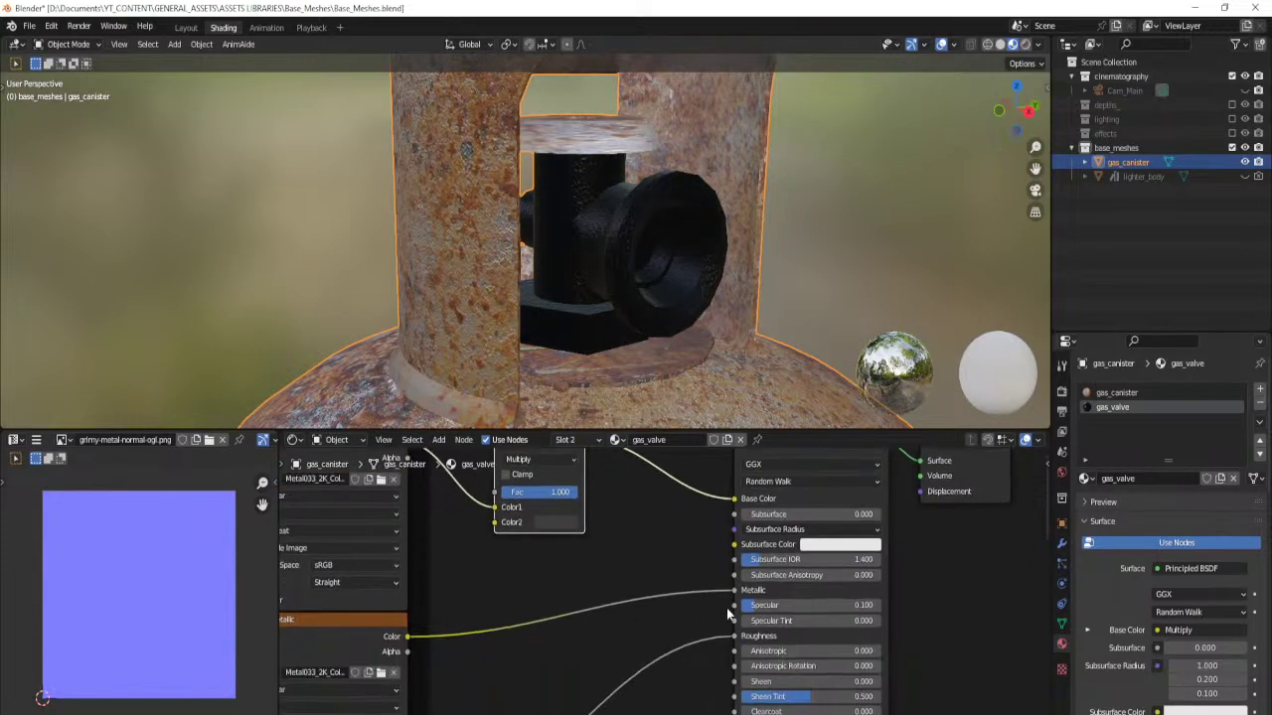
pyautogui.moveTo(576, 682); pyautogui.dragTo(563, 542, button='middle')
pyautogui.hotkey('shift', 'a')
pyautogui.click(562, 543)
pyautogui.write('col')
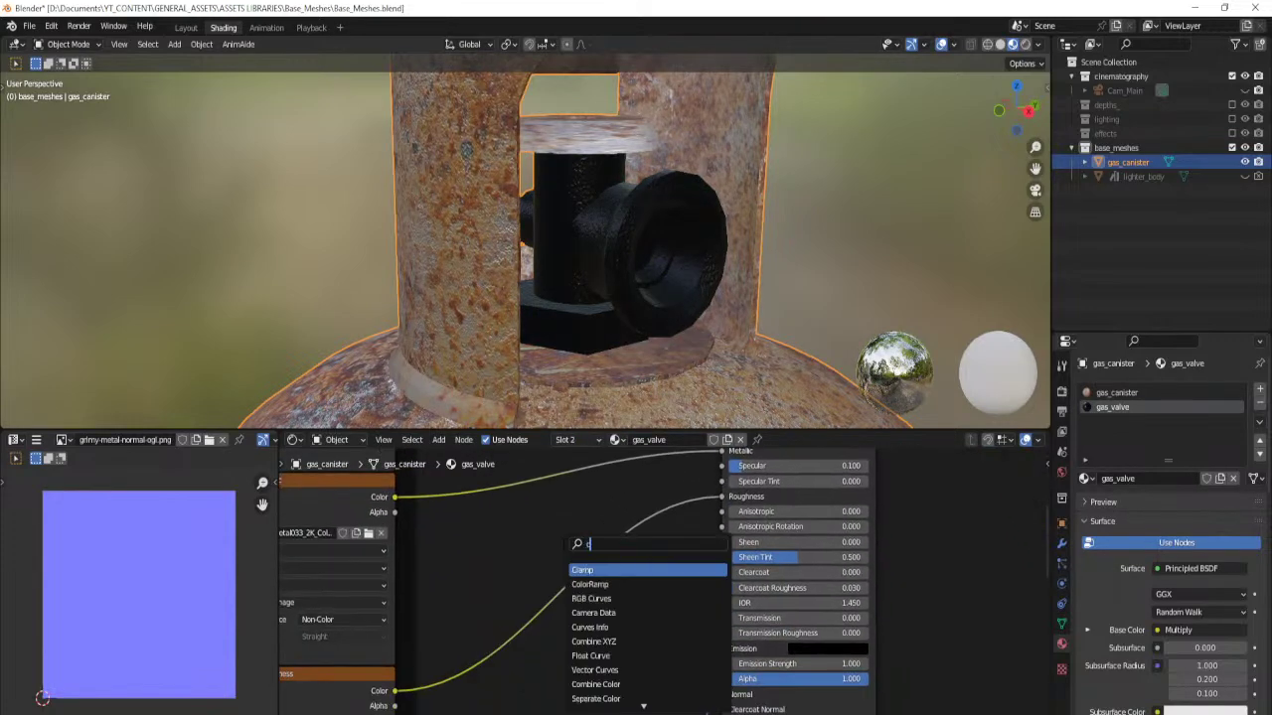
pyautogui.press('Return')
pyautogui.click(517, 542)
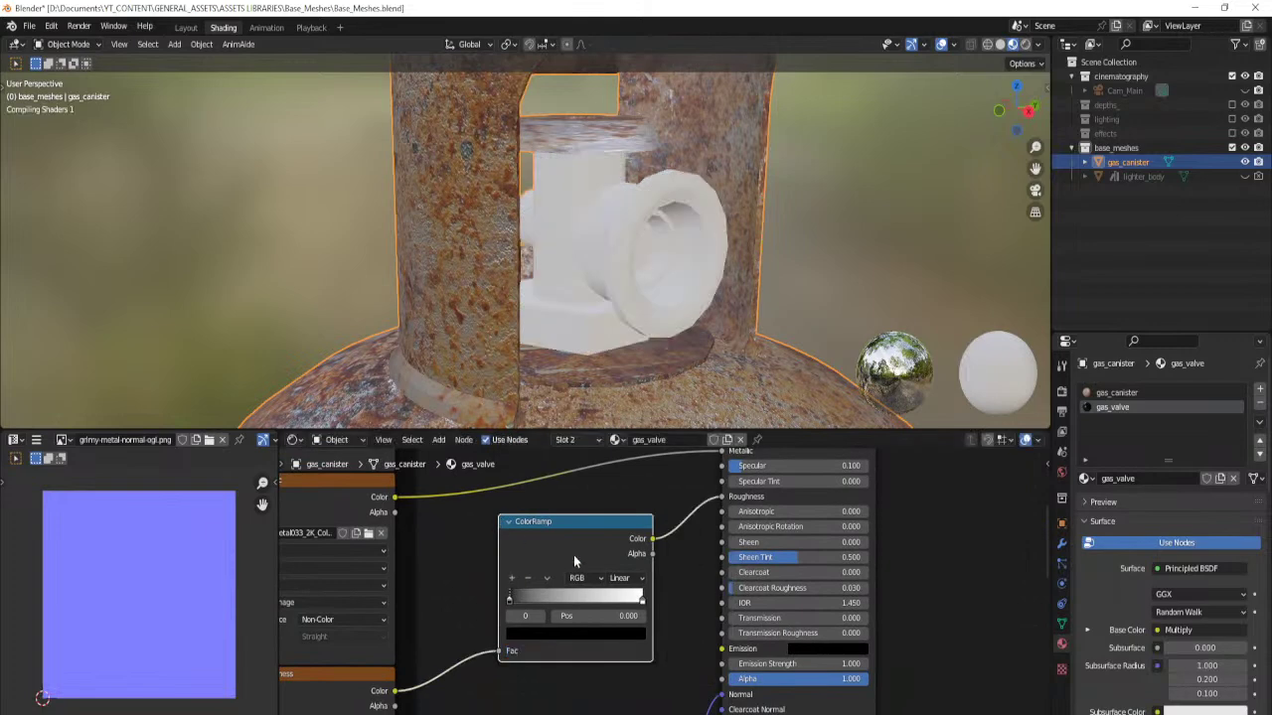
# Tighten the gas_valve ColorRamp by moving the black stop inward and the white stop to about 0.295, and save the file.
pyautogui.scroll(2, 573, 561)
pyautogui.moveTo(681, 574); pyautogui.dragTo(627, 574)
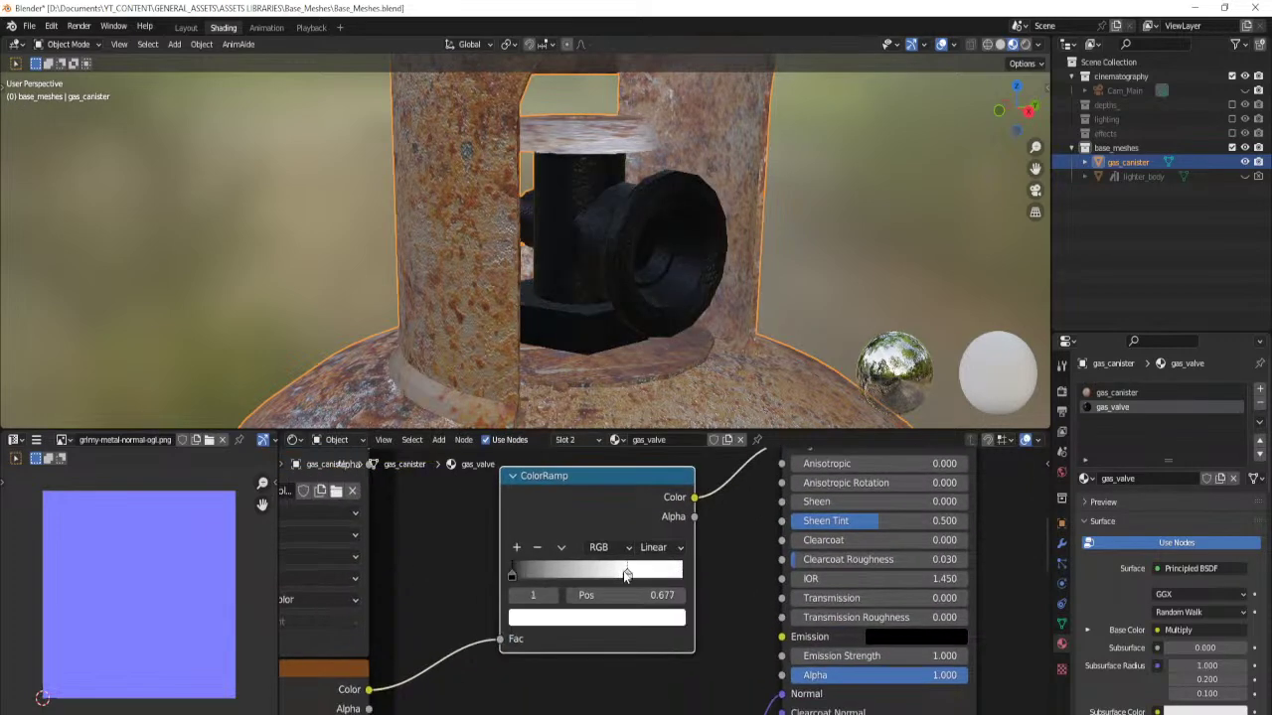
pyautogui.moveTo(539, 575)
pyautogui.mouseDown()
pyautogui.moveTo(591, 576)
pyautogui.moveTo(567, 577)
pyautogui.mouseUp()
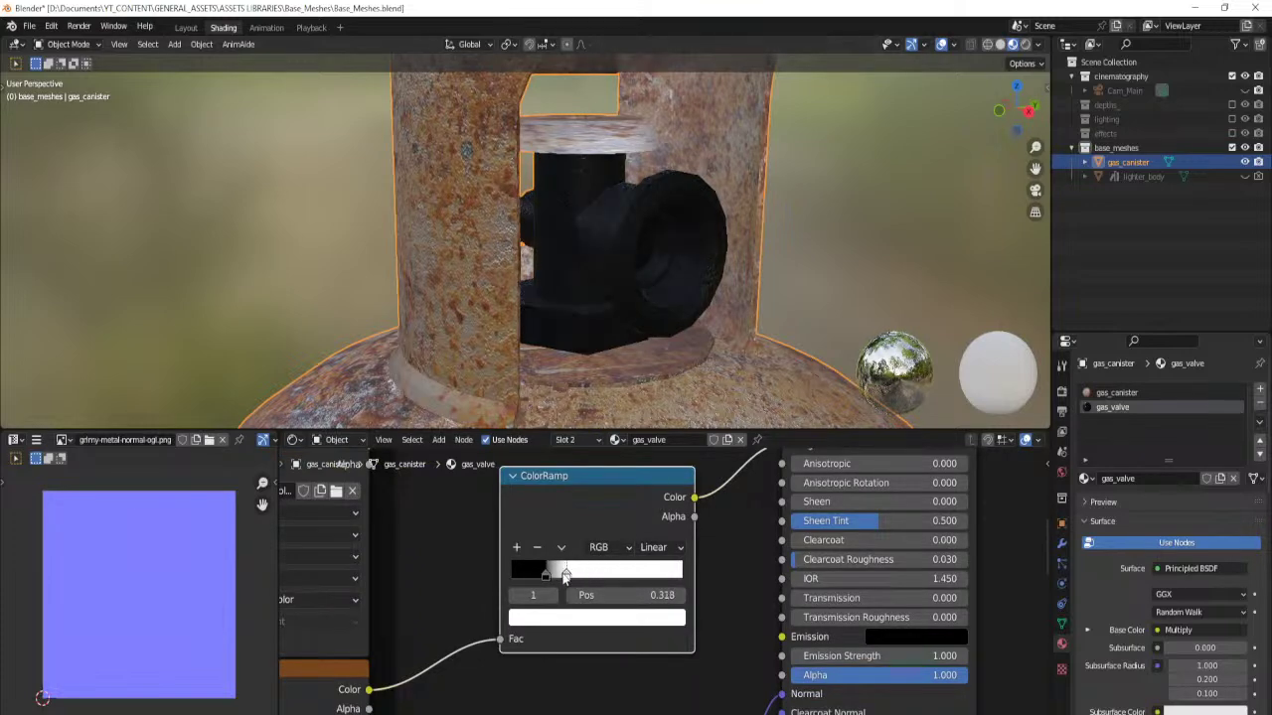
pyautogui.moveTo(726, 294); pyautogui.dragTo(646, 288, button='middle')
pyautogui.scroll(-5, 646, 288)
pyautogui.hotkey('ctrl', 's')
# Select the round knob on top of the gas canister's valve and UV map it with Cube Projection.
pyautogui.moveTo(545, 282)
pyautogui.mouseDown(button='middle')
pyautogui.moveTo(577, 315)
pyautogui.moveTo(560, 284)
pyautogui.mouseUp(button='middle')
pyautogui.scroll(4, 576, 314)
pyautogui.press('Tab')
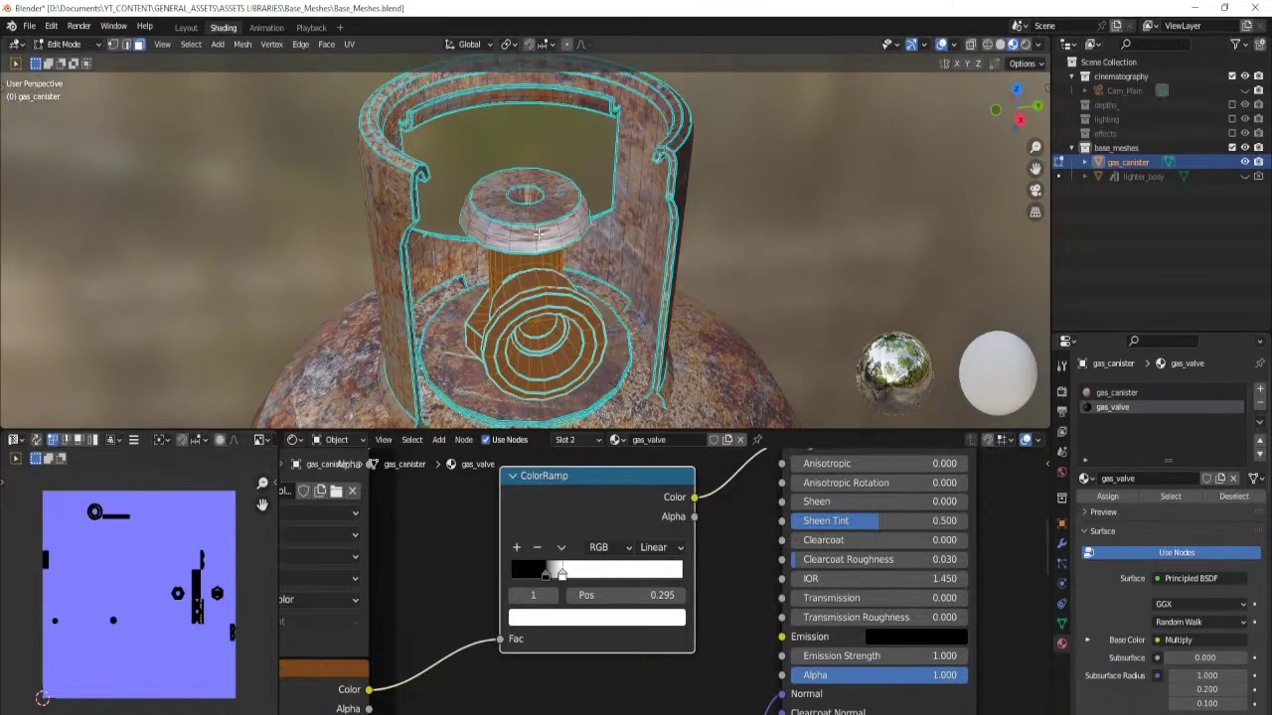
pyautogui.press('l')
pyautogui.press('u')
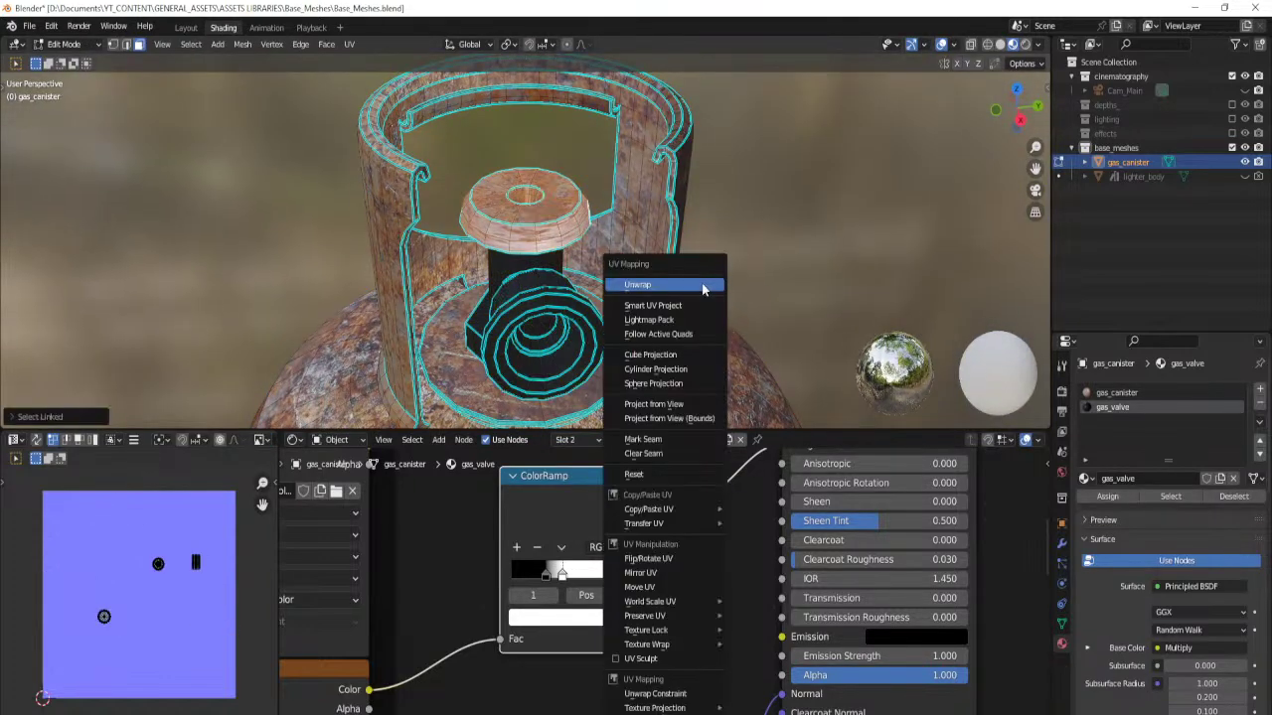
pyautogui.click(692, 358)
pyautogui.press('Tab')
pyautogui.hotkey('alt', 'a')
pyautogui.moveTo(617, 316); pyautogui.dragTo(547, 328, button='middle')
# Add a new material slot to the gas canister, assign it to the knob, and name the new material gass_knob.
pyautogui.press('Tab')
pyautogui.click(1260, 391)
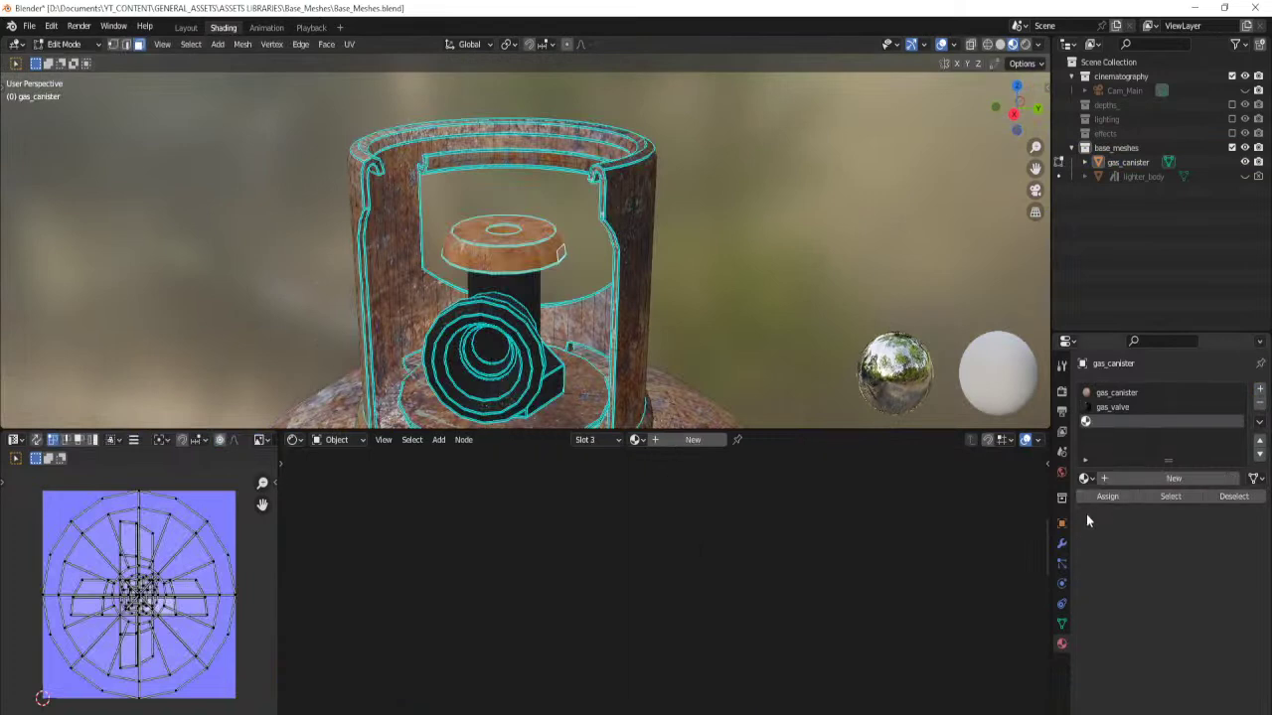
pyautogui.click(1105, 496)
pyautogui.click(1142, 478)
pyautogui.doubleClick(1115, 478)
pyautogui.write('gass_knob')
pyautogui.press('Return')
# Start a Principled Texture Setup for gass_knob, search the textures for "painted", and open the PaintedMetal012_2K-JPG folder.
pyautogui.click(547, 506)
pyautogui.scroll(-5, 550, 508)
pyautogui.moveTo(563, 522); pyautogui.dragTo(469, 603, button='middle')
pyautogui.scroll(6, 596, 613)
pyautogui.click(673, 513)
pyautogui.hotkey('ctrl', 'shift', 't')
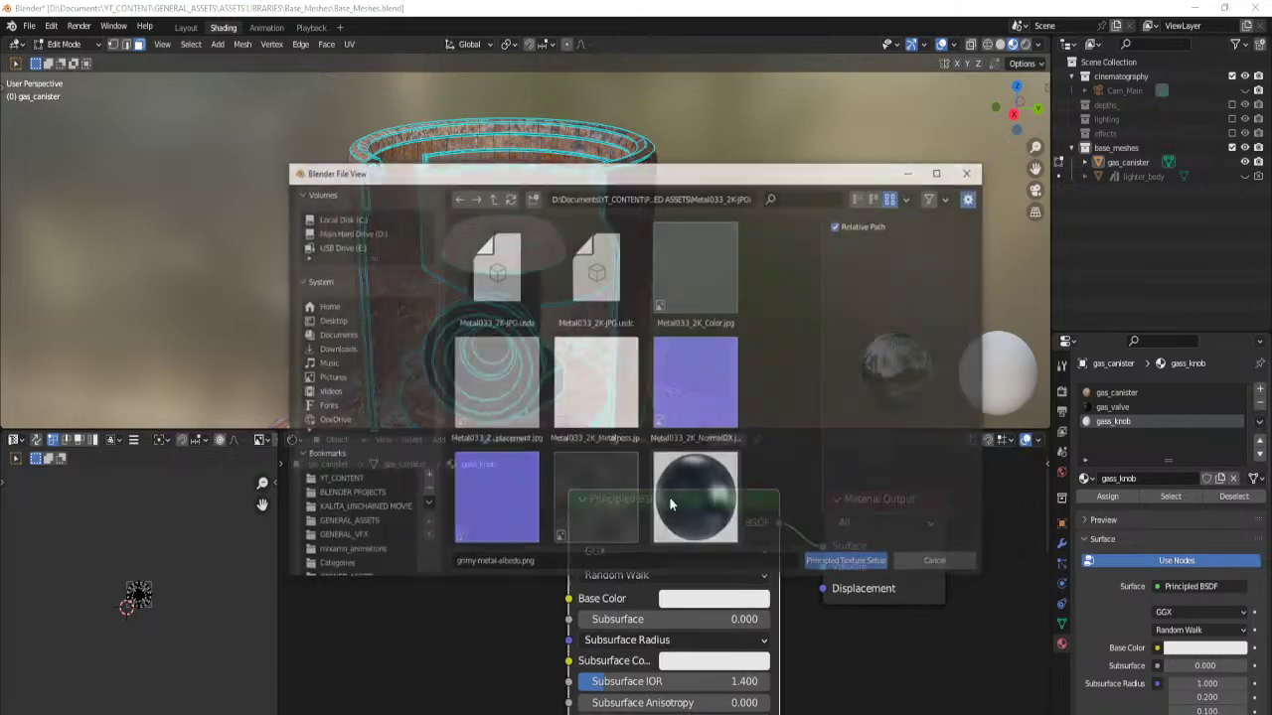
pyautogui.click(492, 195)
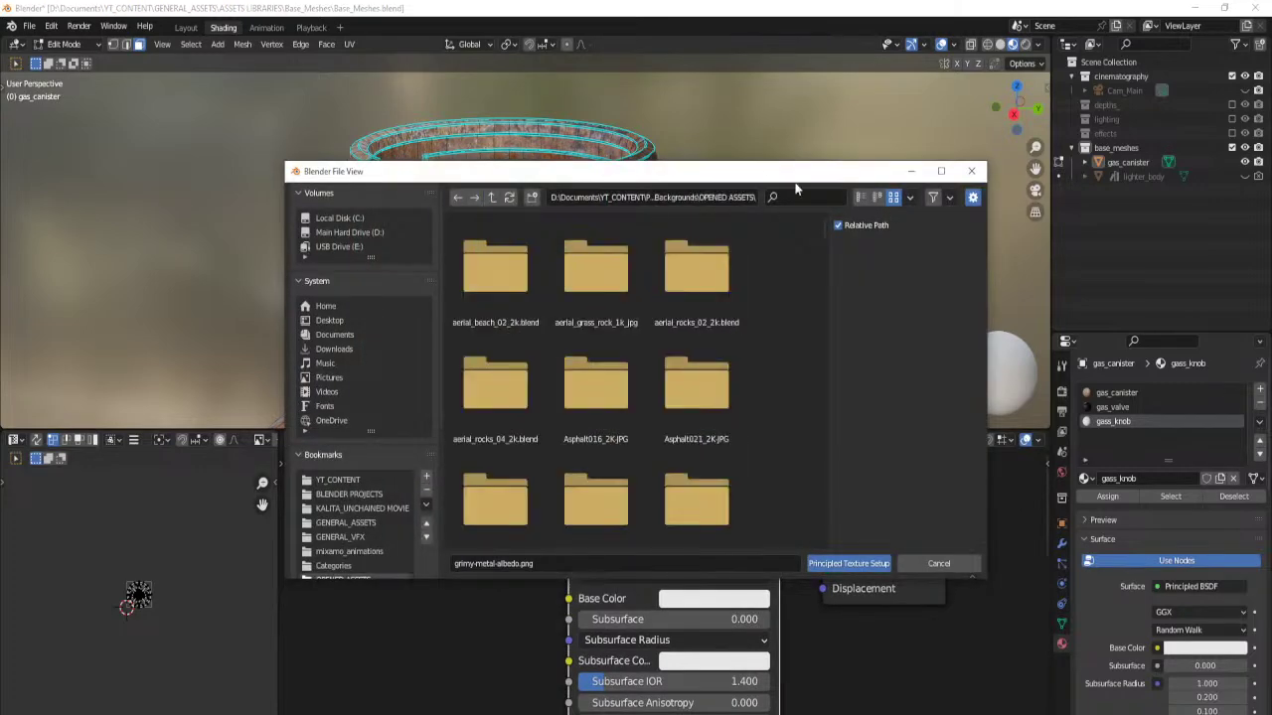
pyautogui.write('metal')
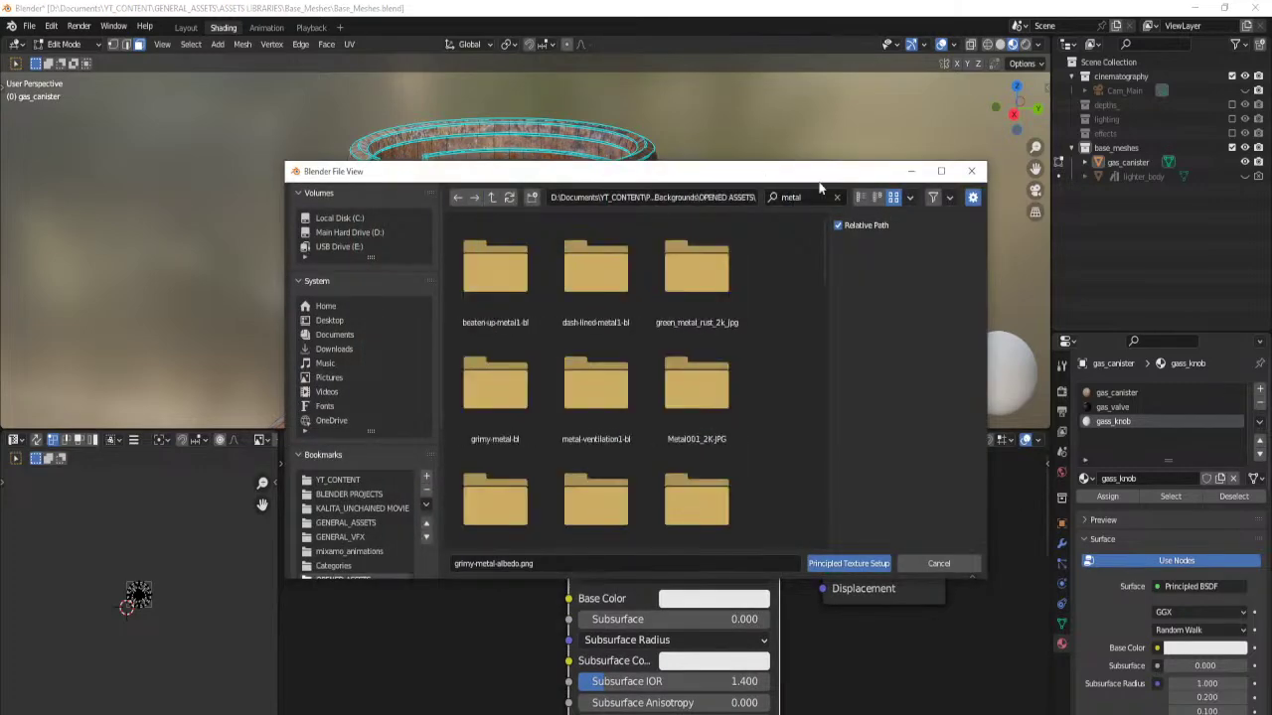
pyautogui.scroll(-5, 687, 345)
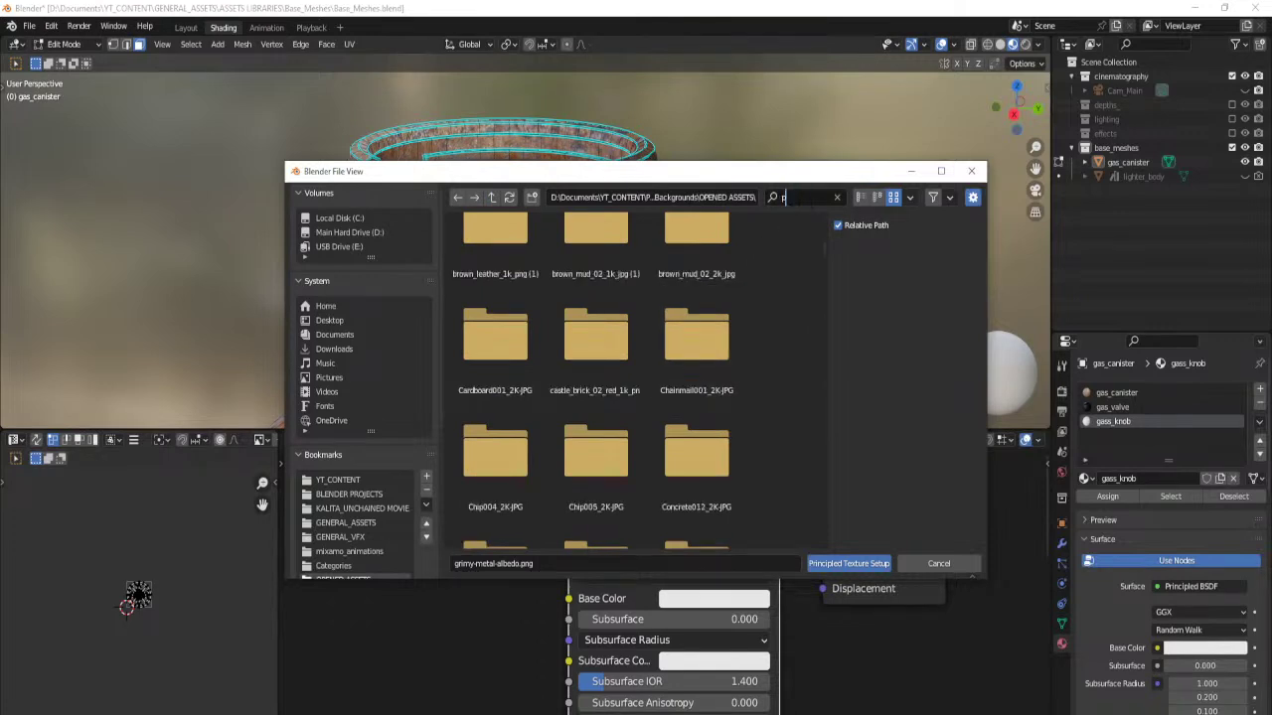
pyautogui.write('painted')
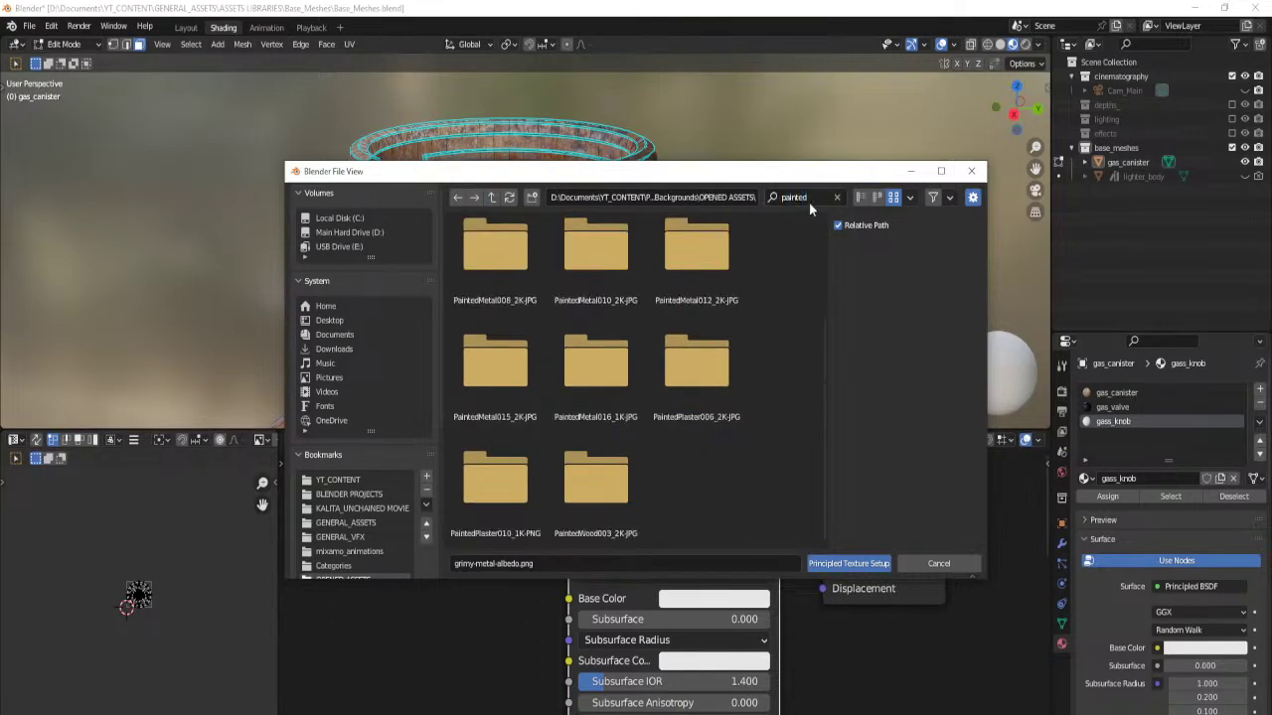
pyautogui.doubleClick(701, 254)
# Load the PaintedMetal012 Ambient Occlusion, Color, Displacement, Metalness, Normal and Roughness images into the gass_knob material.
pyautogui.keyDown('shift'); pyautogui.click(558, 286); pyautogui.keyUp('shift')
pyautogui.keyDown('ctrl'); pyautogui.click(529, 276); pyautogui.keyUp('ctrl')
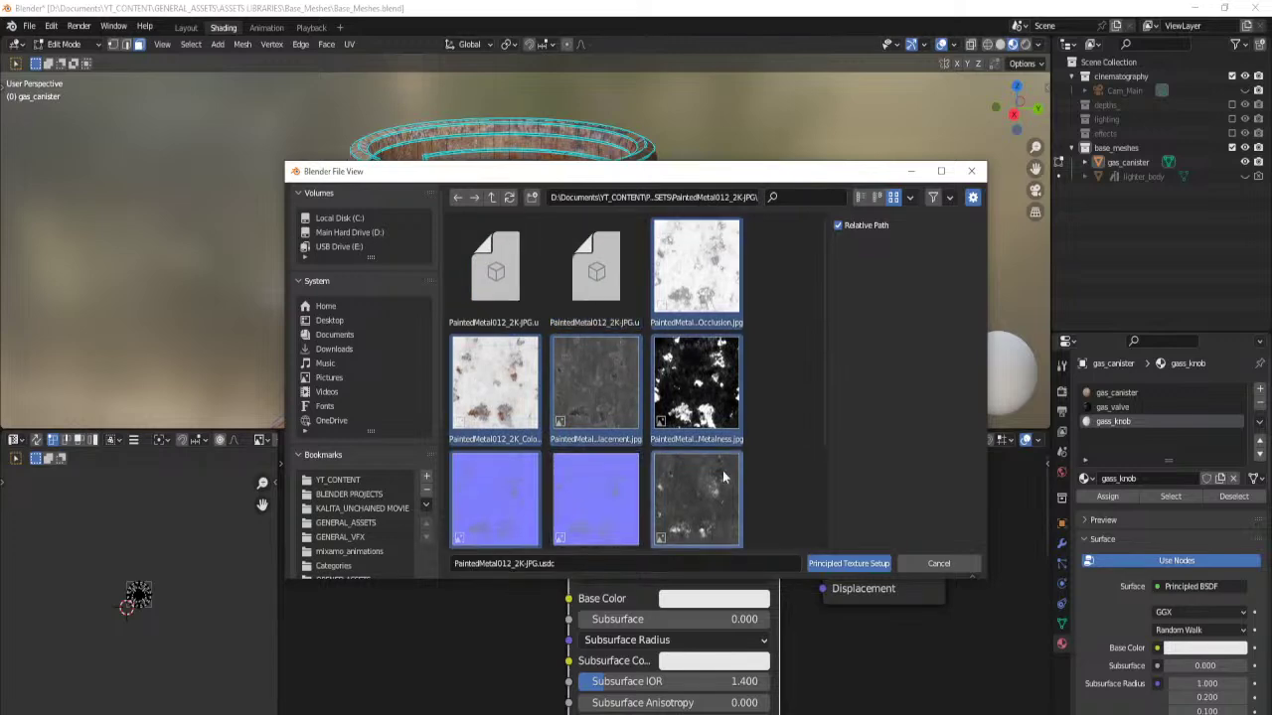
pyautogui.click(861, 562)
pyautogui.scroll(-4, 814, 606)
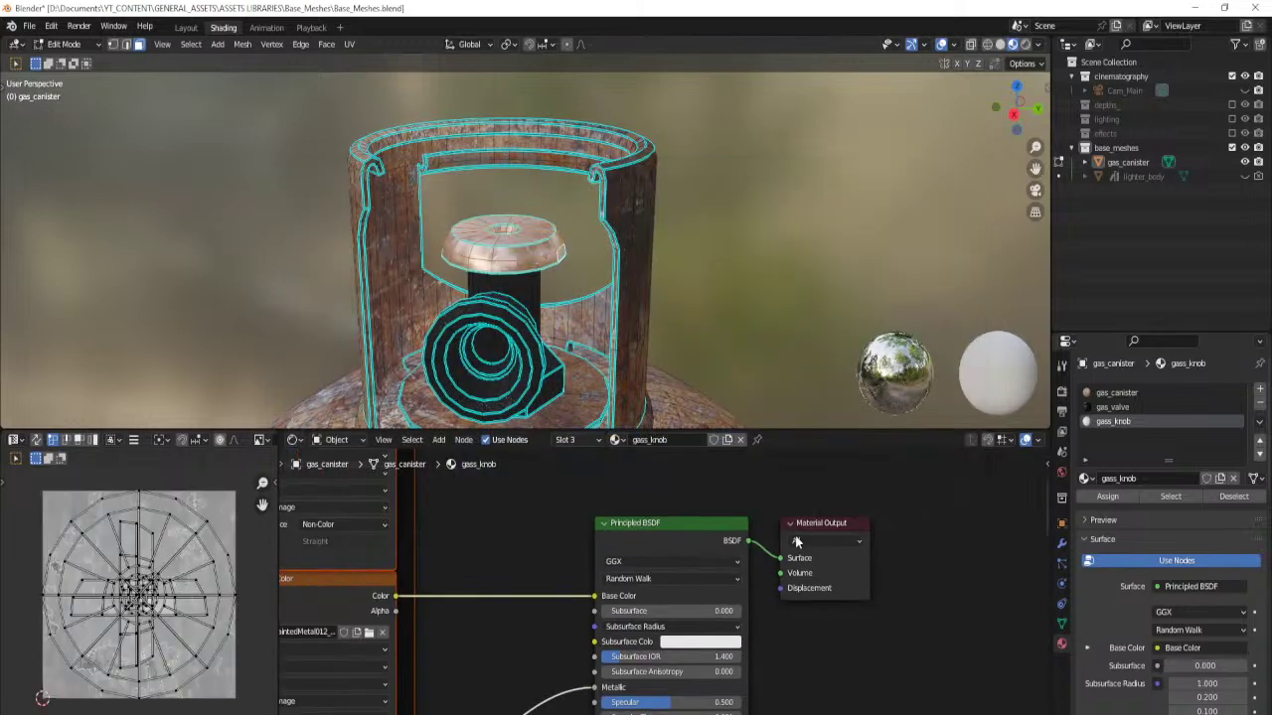
# Select all of the knob's UVs and reapply the UV projection.
pyautogui.moveTo(733, 616); pyautogui.dragTo(828, 535, button='middle')
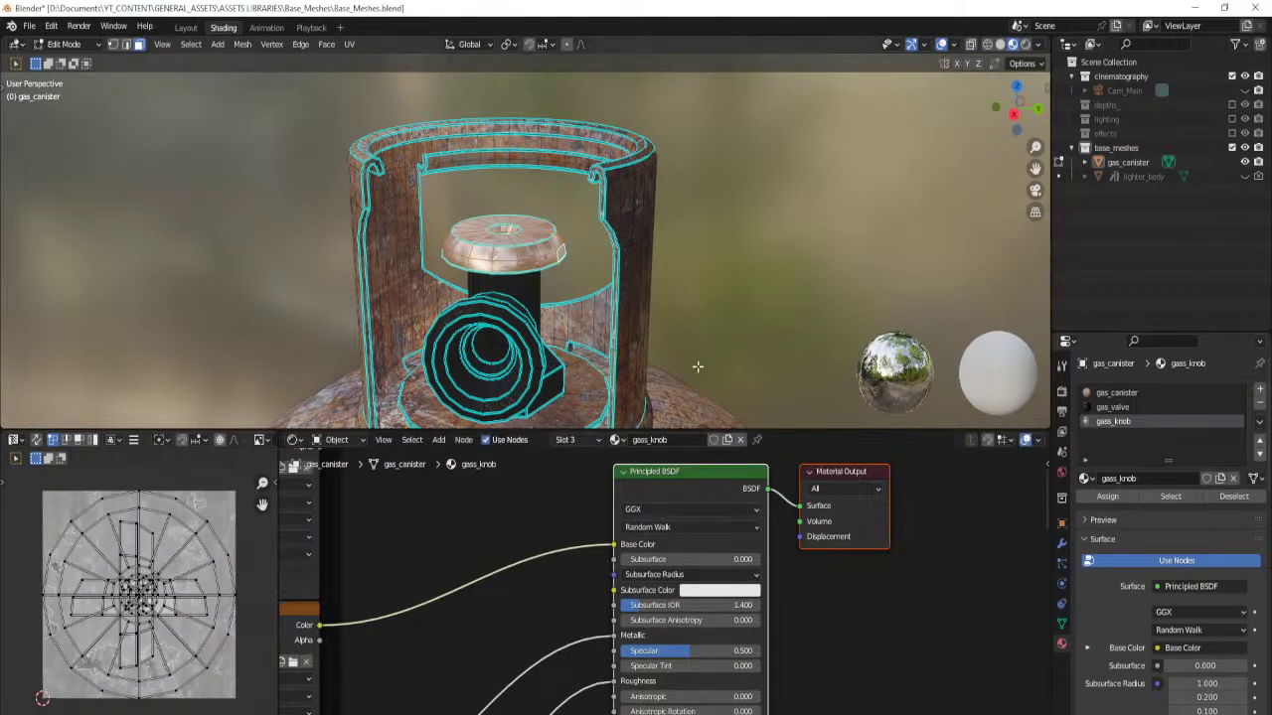
pyautogui.press('a')
pyautogui.press('u')
pyautogui.click(669, 328)
# Reposition the gass_knob material's Normal Map node to make room beside the Displacement node.
pyautogui.scroll(-2, 521, 626)
pyautogui.keyDown('shift'); pyautogui.scroll(-5, 527, 656); pyautogui.keyUp('shift')
pyautogui.moveTo(534, 681); pyautogui.dragTo(525, 547, button='middle')
pyautogui.scroll(3, 526, 701)
pyautogui.scroll(2, 524, 702)
pyautogui.scroll(1, 529, 604)
pyautogui.moveTo(438, 599); pyautogui.dragTo(445, 470)
pyautogui.moveTo(472, 517); pyautogui.dragTo(472, 694, button='middle')
pyautogui.moveTo(466, 646); pyautogui.dragTo(454, 614)
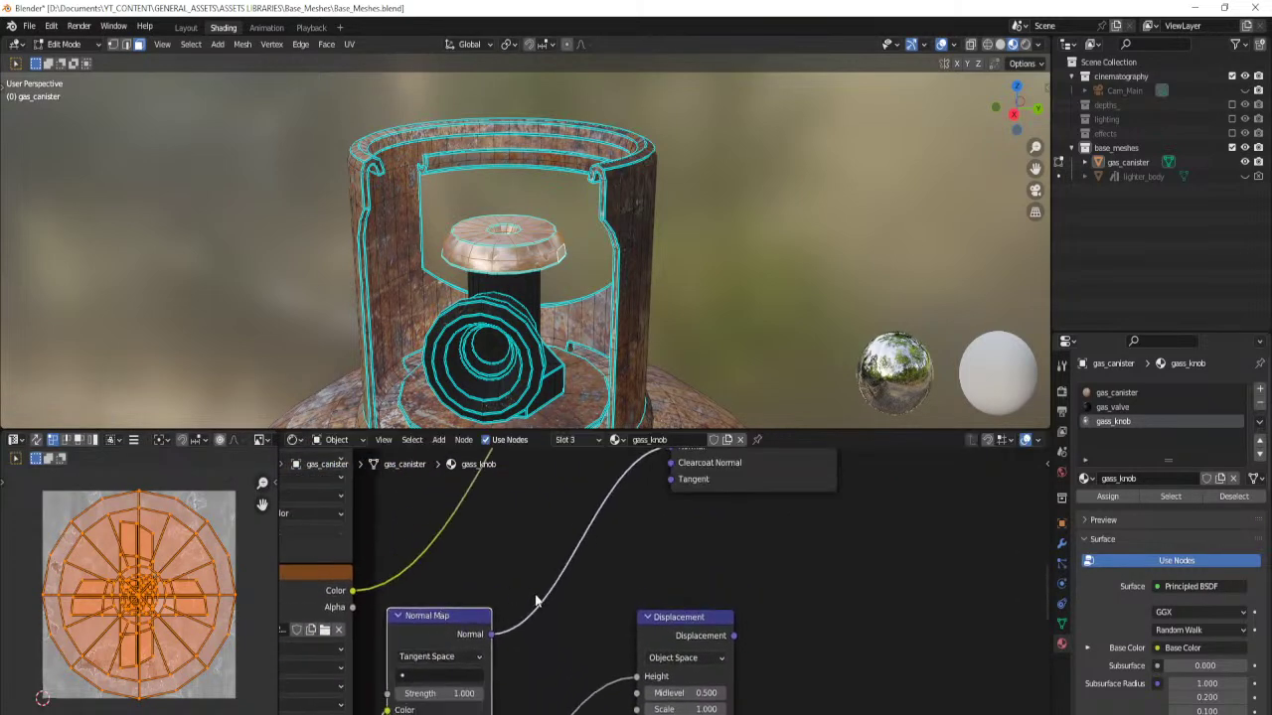
# Insert a Bump node after the gass_knob Normal Map node and set its Distance to 0.001.
pyautogui.hotkey('shift', 'a')
pyautogui.write('bump')
pyautogui.press('Return')
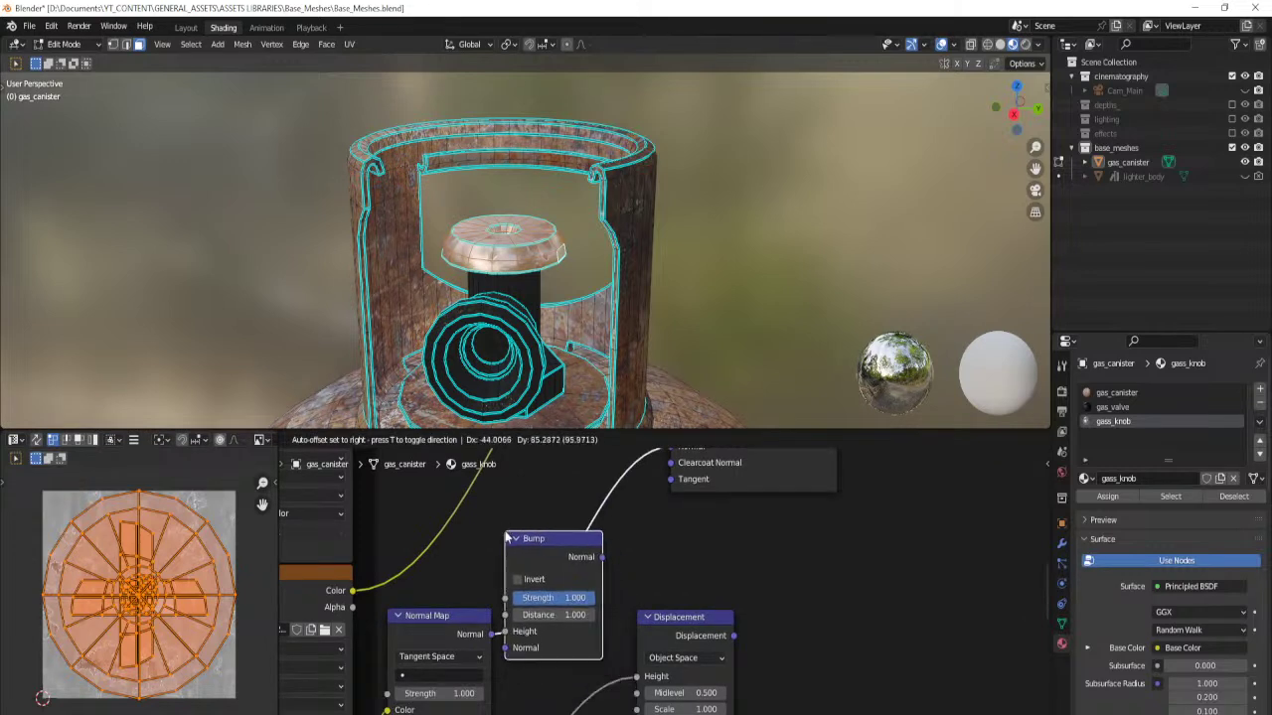
pyautogui.click(547, 532)
pyautogui.doubleClick(594, 615)
pyautogui.write('.001')
pyautogui.press('Return')
# Reconnect the gass_knob displacement texture to the Bump node's Height, delete the Displacement node, and return to Object Mode.
pyautogui.moveTo(667, 656); pyautogui.dragTo(556, 637)
pyautogui.press('x')
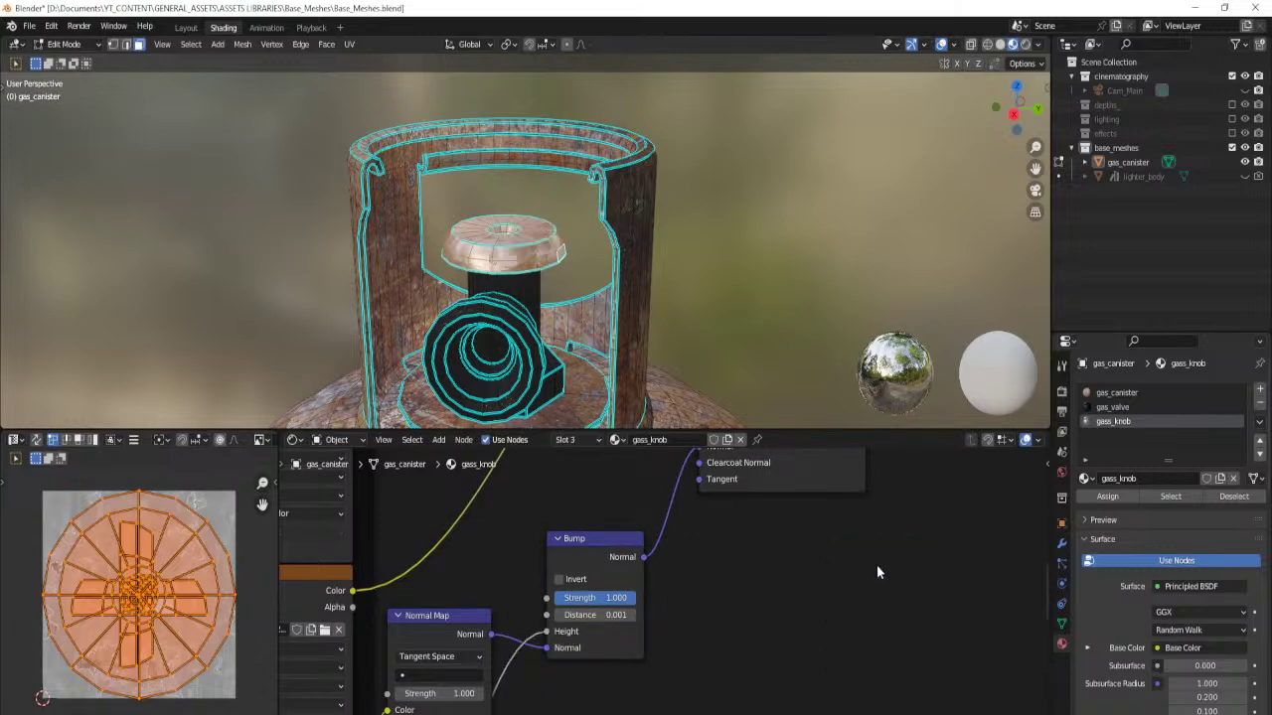
pyautogui.scroll(-5, 663, 583)
pyautogui.moveTo(571, 472); pyautogui.dragTo(611, 593, button='middle')
pyautogui.press('Tab')
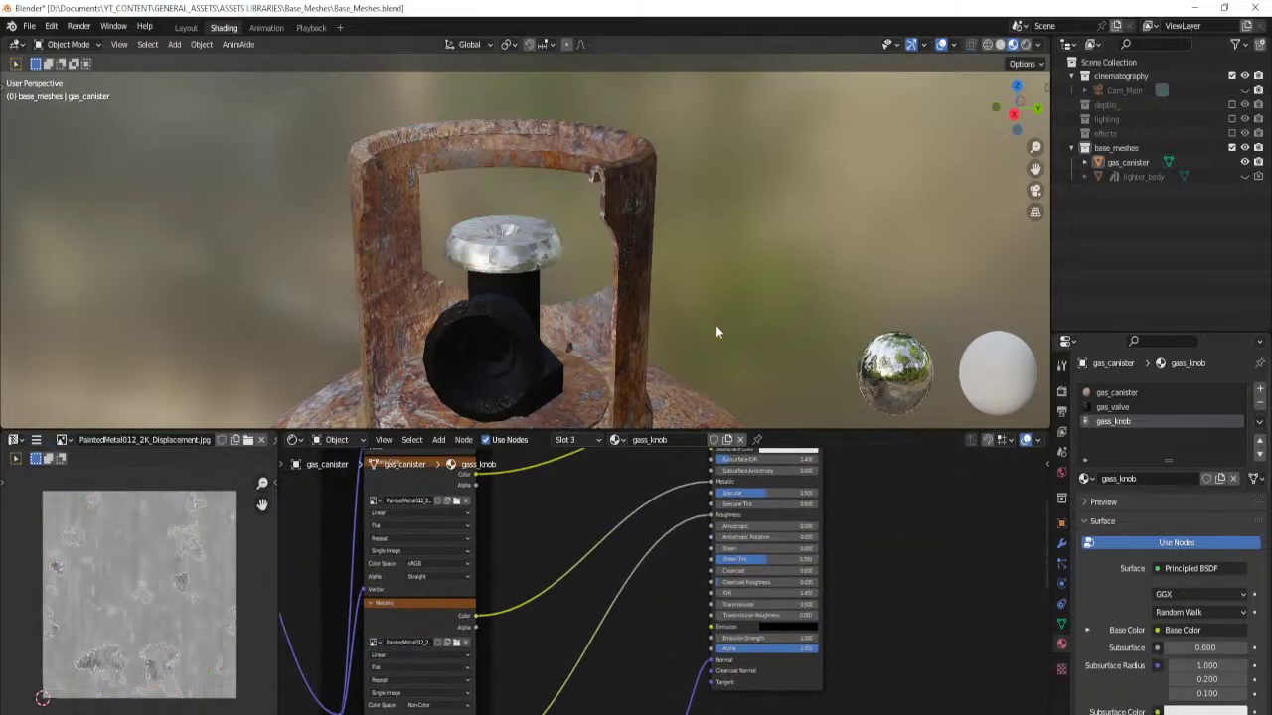
# Mix the gass_knob Ambient Occlusion and Base Color textures with a Mix node set to Multiply at factor 1.000.
pyautogui.moveTo(641, 493); pyautogui.dragTo(658, 680, button='middle')
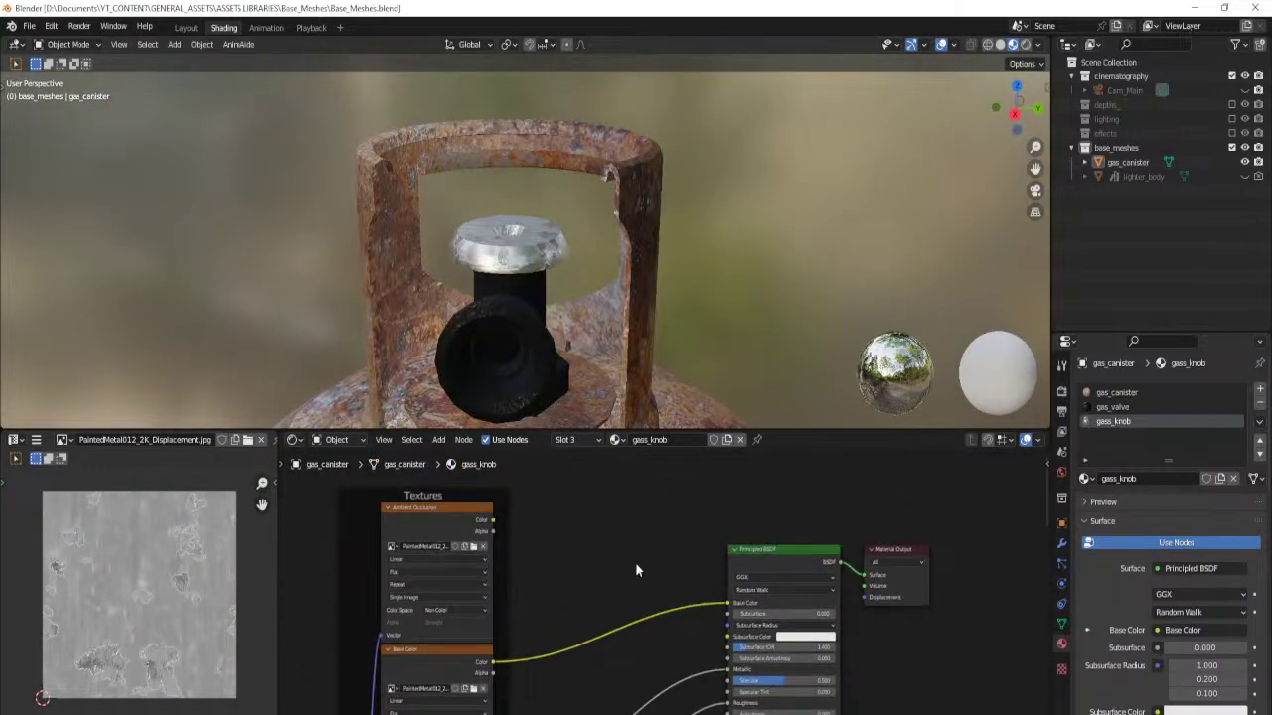
pyautogui.scroll(3, 642, 571)
pyautogui.moveTo(548, 593); pyautogui.dragTo(600, 548, button='middle')
pyautogui.keyDown('ctrl'); pyautogui.keyDown('shift'); pyautogui.moveTo(514, 548); pyautogui.dragTo(573, 584, button='right'); pyautogui.keyUp('shift'); pyautogui.keyUp('ctrl')
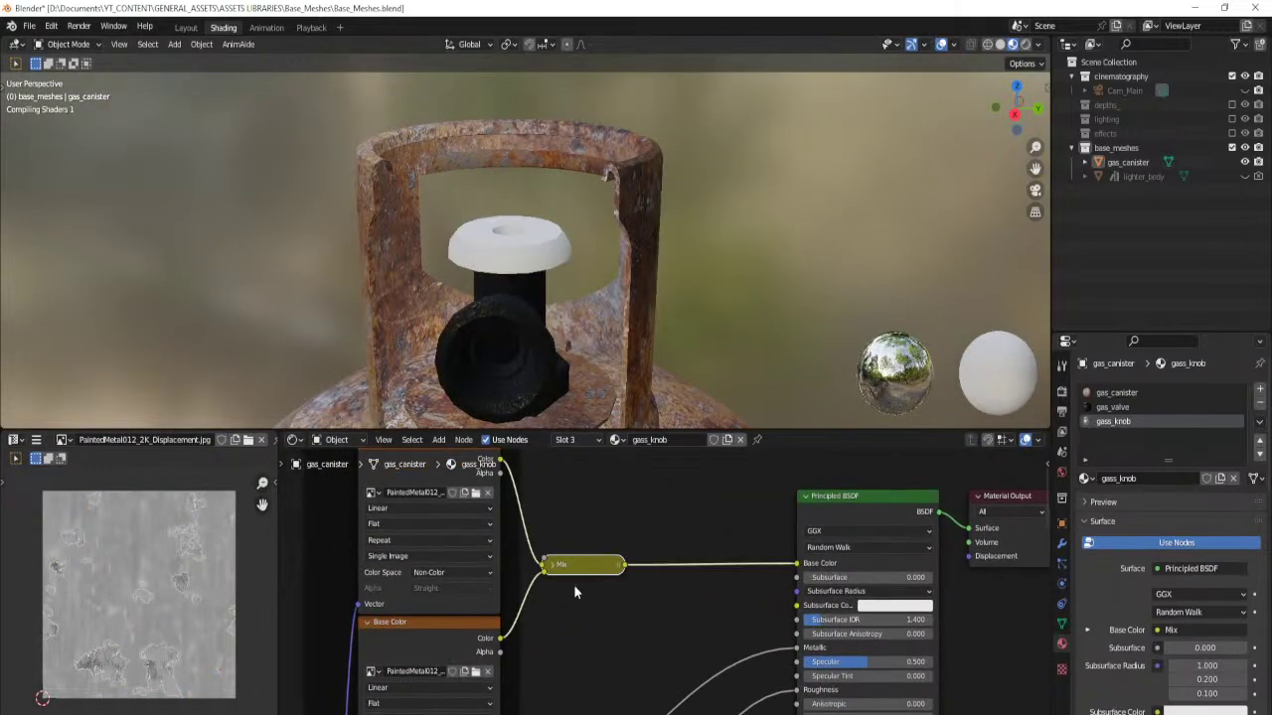
pyautogui.scroll(2, 573, 584)
pyautogui.moveTo(541, 649); pyautogui.dragTo(598, 651)
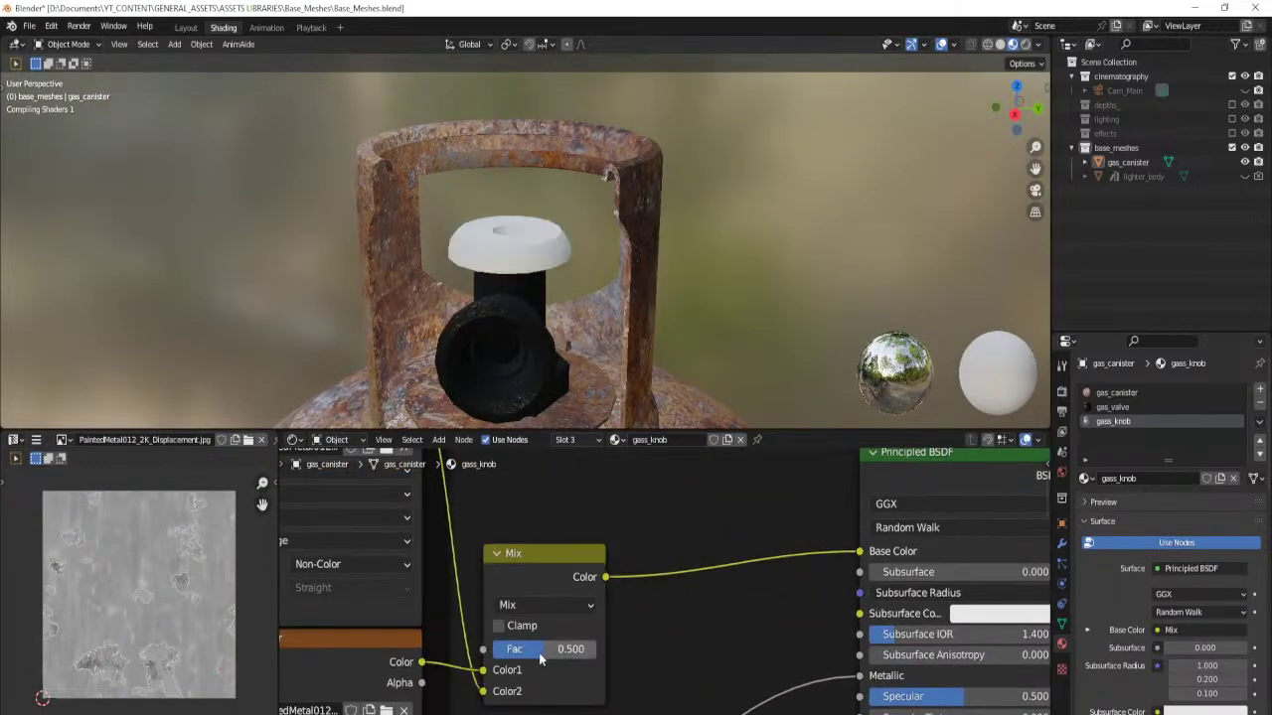
pyautogui.click(569, 605)
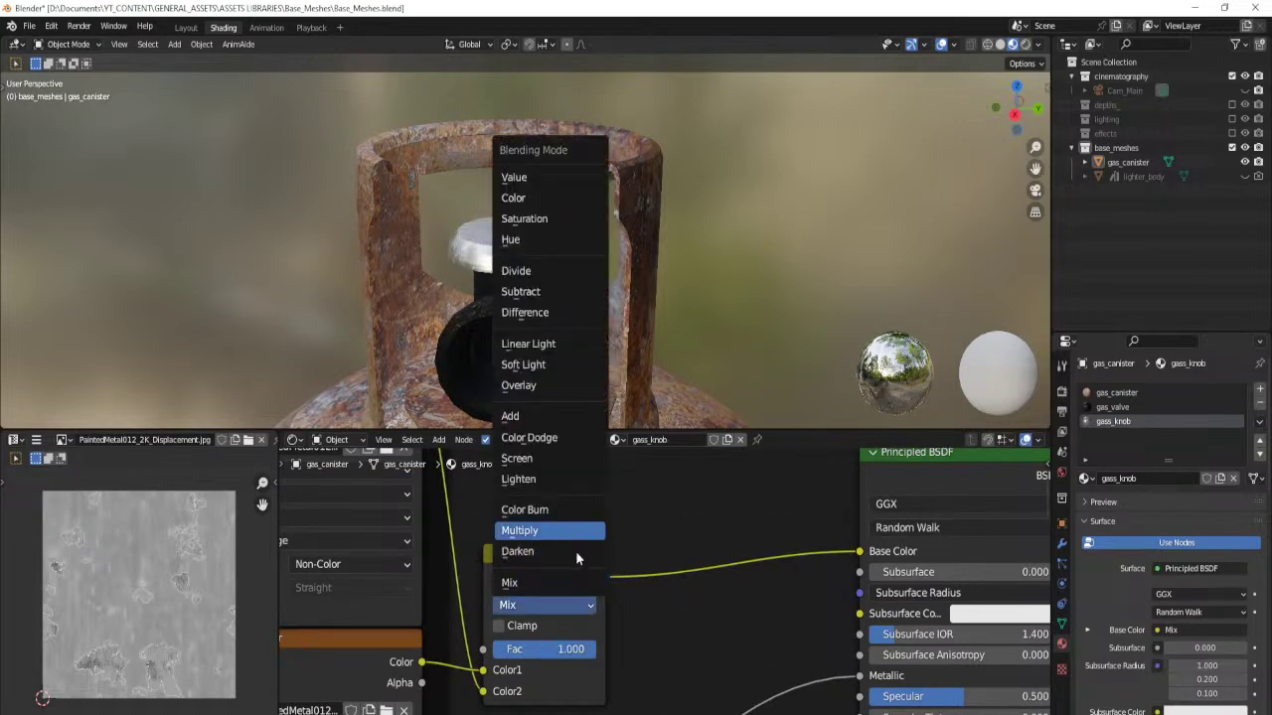
pyautogui.click(568, 534)
# Insert a duplicate of the Multiply node before the gass_knob Principled BSDF and darken its second color to a medium grey.
pyautogui.scroll(-2, 685, 545)
pyautogui.moveTo(535, 596); pyautogui.dragTo(534, 507)
pyautogui.hotkey('shift', 'd')
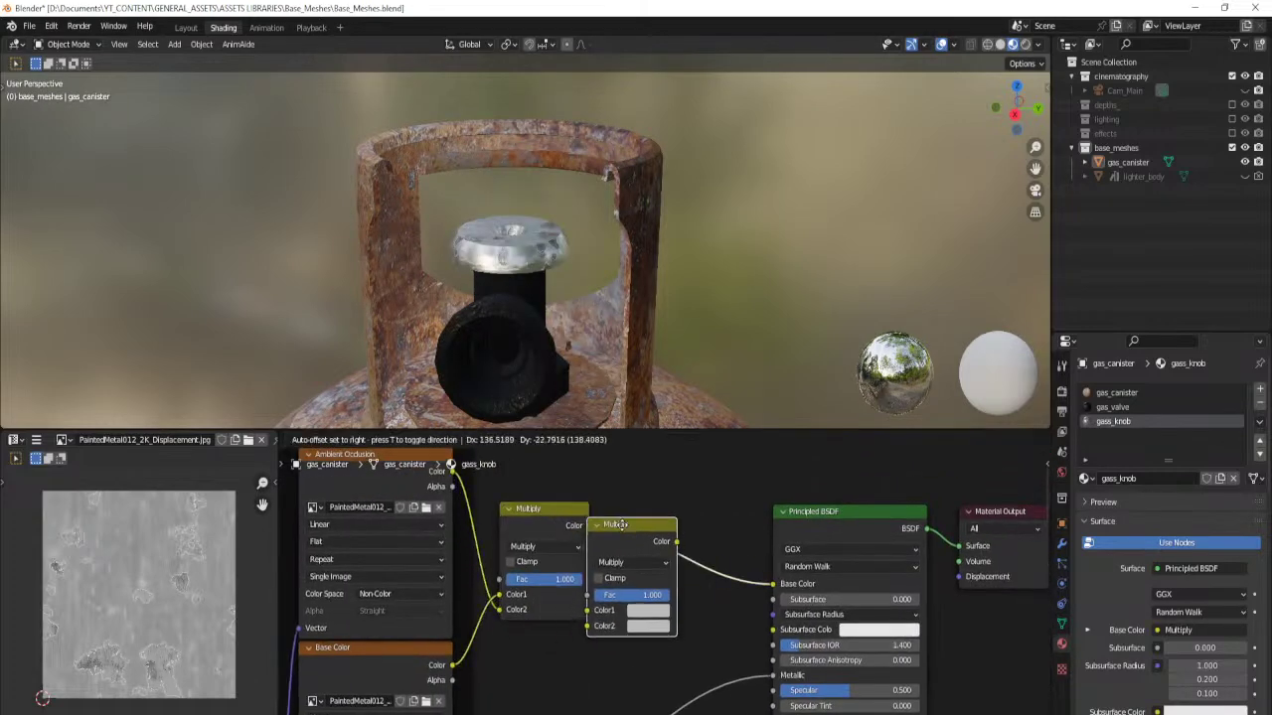
pyautogui.click(674, 510)
pyautogui.click(702, 613)
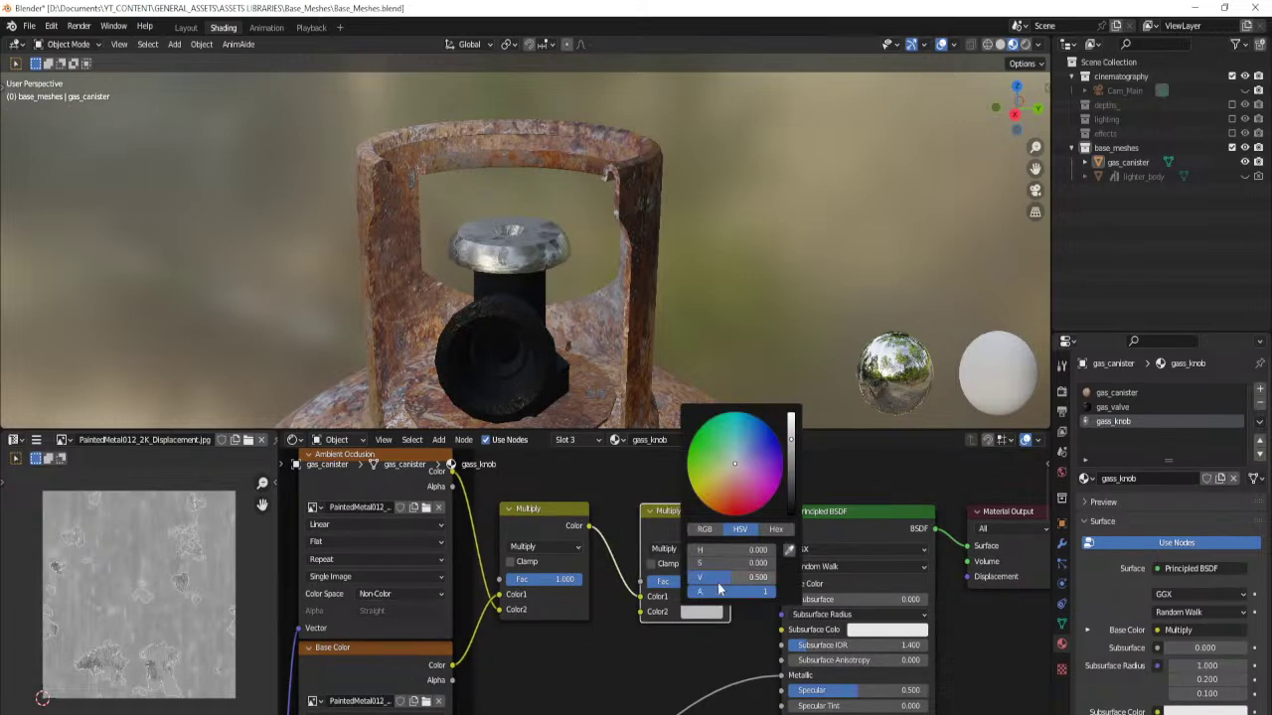
pyautogui.press('Return')
pyautogui.moveTo(715, 581); pyautogui.dragTo(719, 581)
# Assign the gas_valve material to the round plate beneath the valve and return to Object Mode.
pyautogui.scroll(-4, 536, 306)
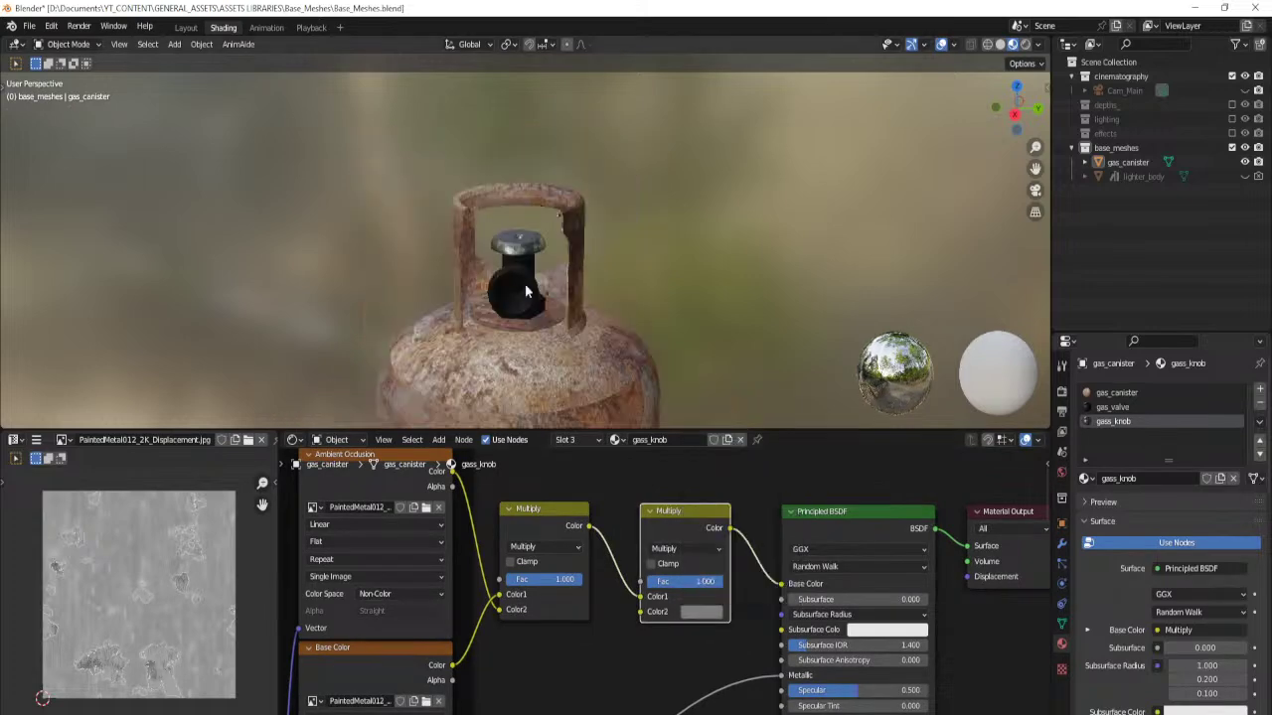
pyautogui.scroll(6, 507, 316)
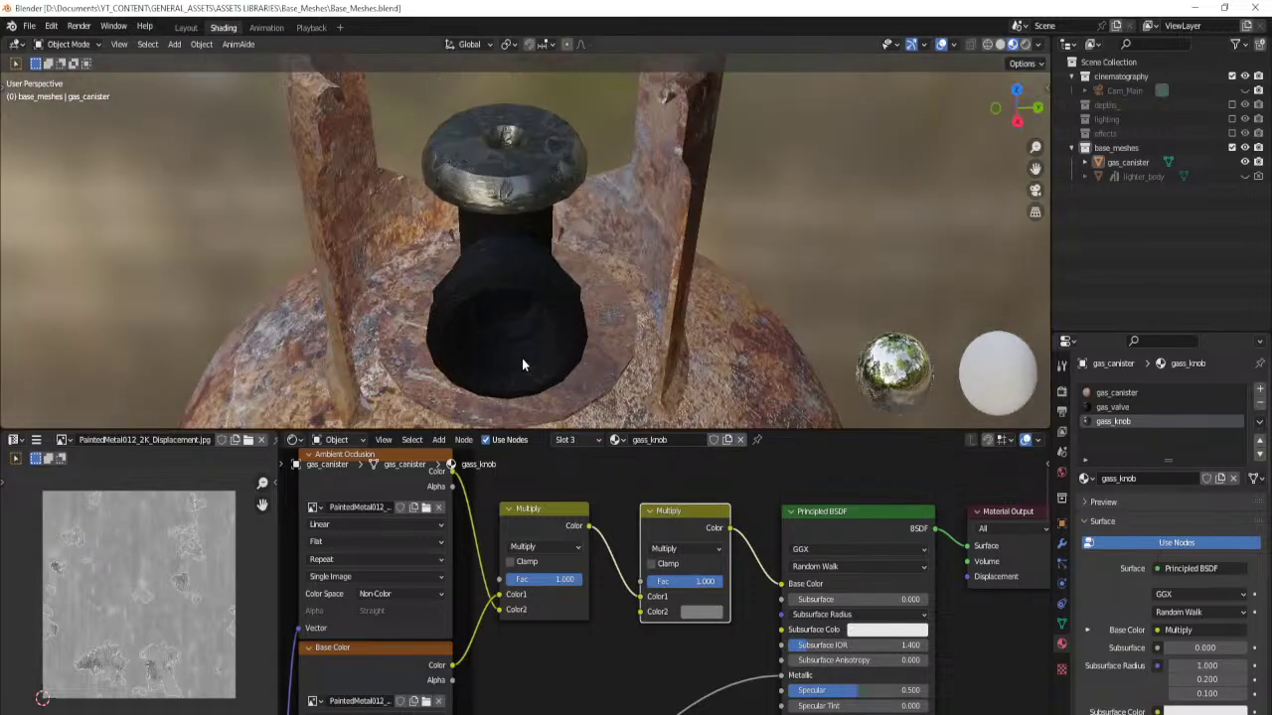
pyautogui.press('Tab')
pyautogui.hotkey('alt', 'a')
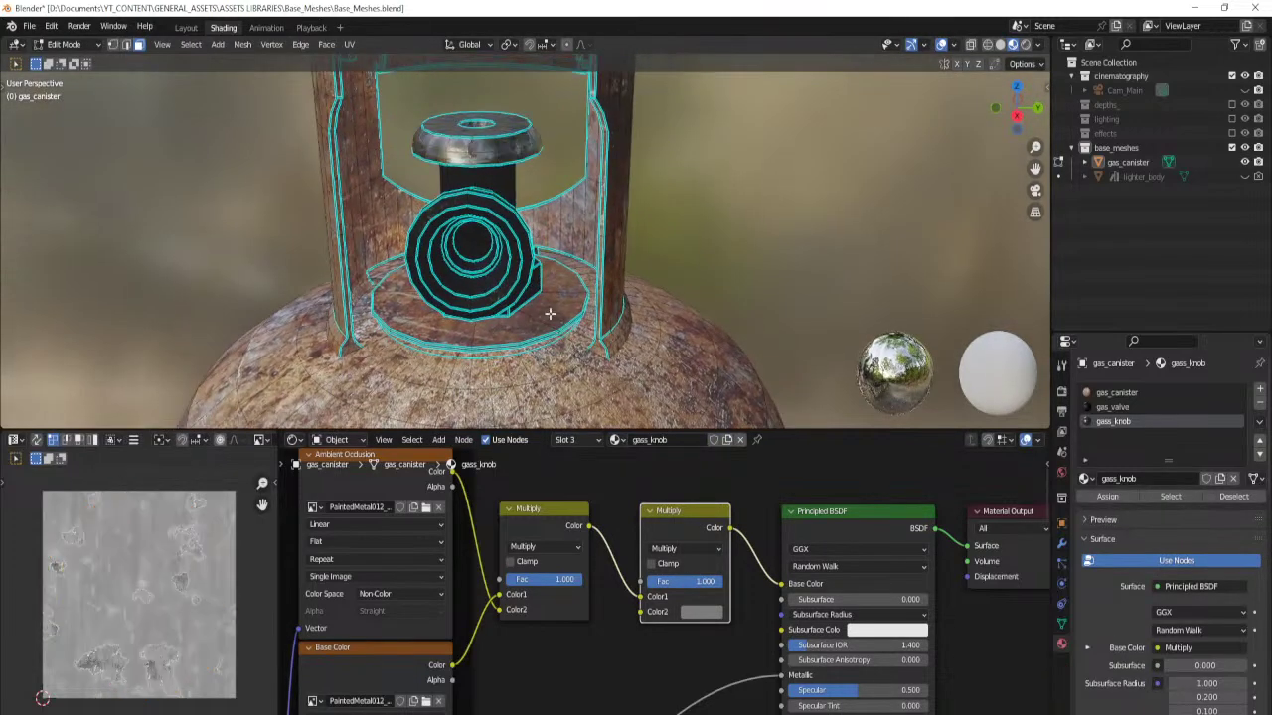
pyautogui.press('l')
pyautogui.click(1121, 406)
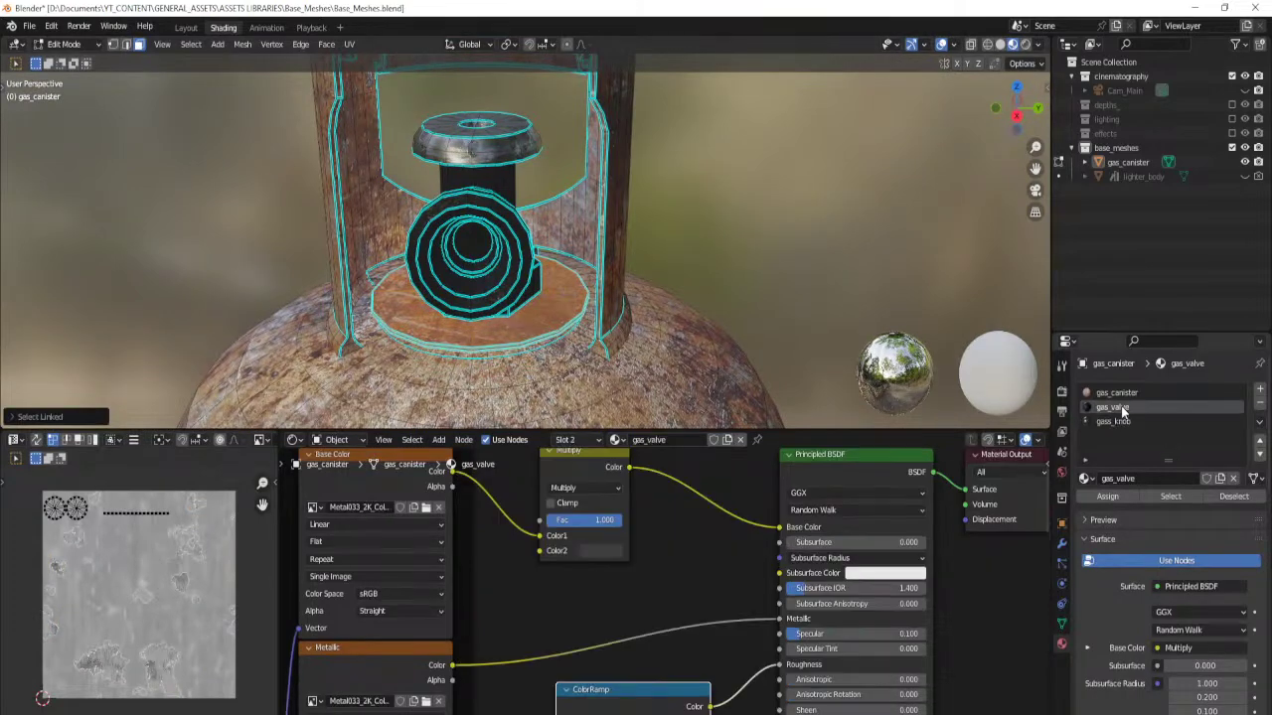
pyautogui.click(1106, 497)
pyautogui.press('Tab')
# Select the canister's whole foot ring and assign it to a newly added fourth material slot.
pyautogui.scroll(-5, 613, 287)
pyautogui.moveTo(505, 311); pyautogui.dragTo(584, 209, button='middle')
pyautogui.scroll(-4, 579, 298)
pyautogui.scroll(-1, 584, 210)
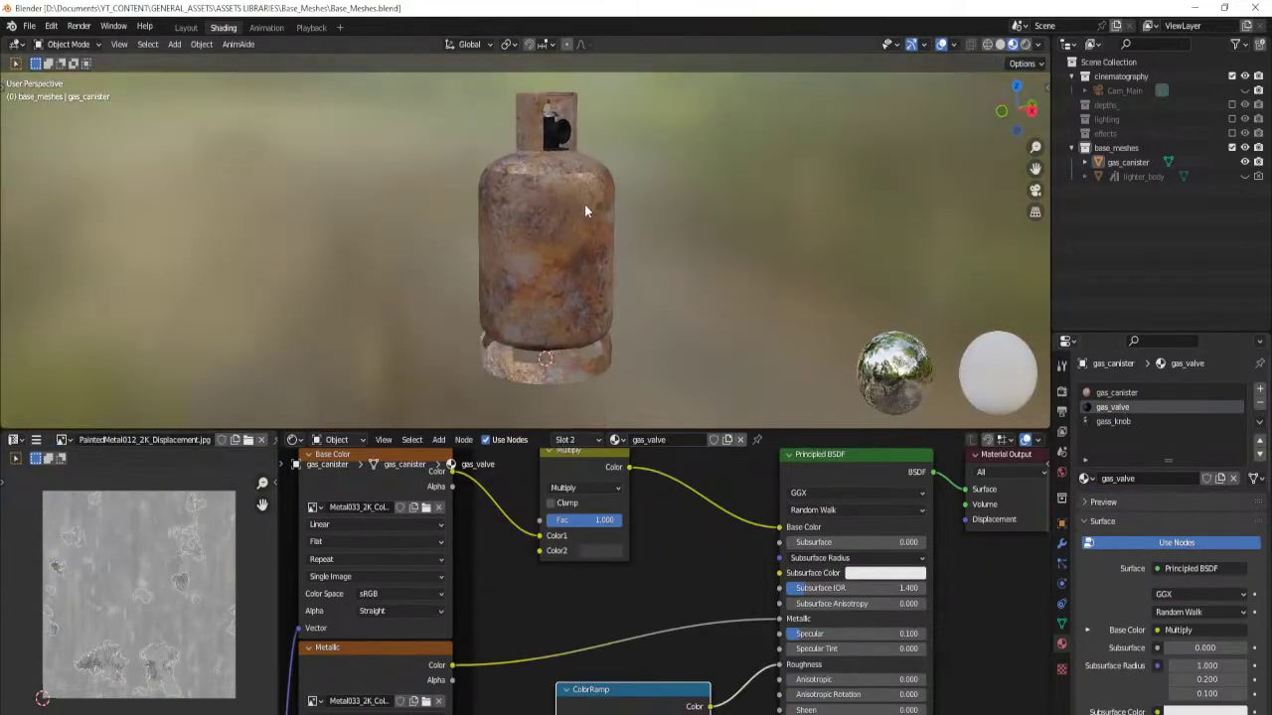
pyautogui.scroll(1, 571, 338)
pyautogui.keyDown('shift'); pyautogui.moveTo(566, 368); pyautogui.dragTo(563, 228, button='middle'); pyautogui.keyUp('shift')
pyautogui.scroll(6, 562, 228)
pyautogui.press('Tab')
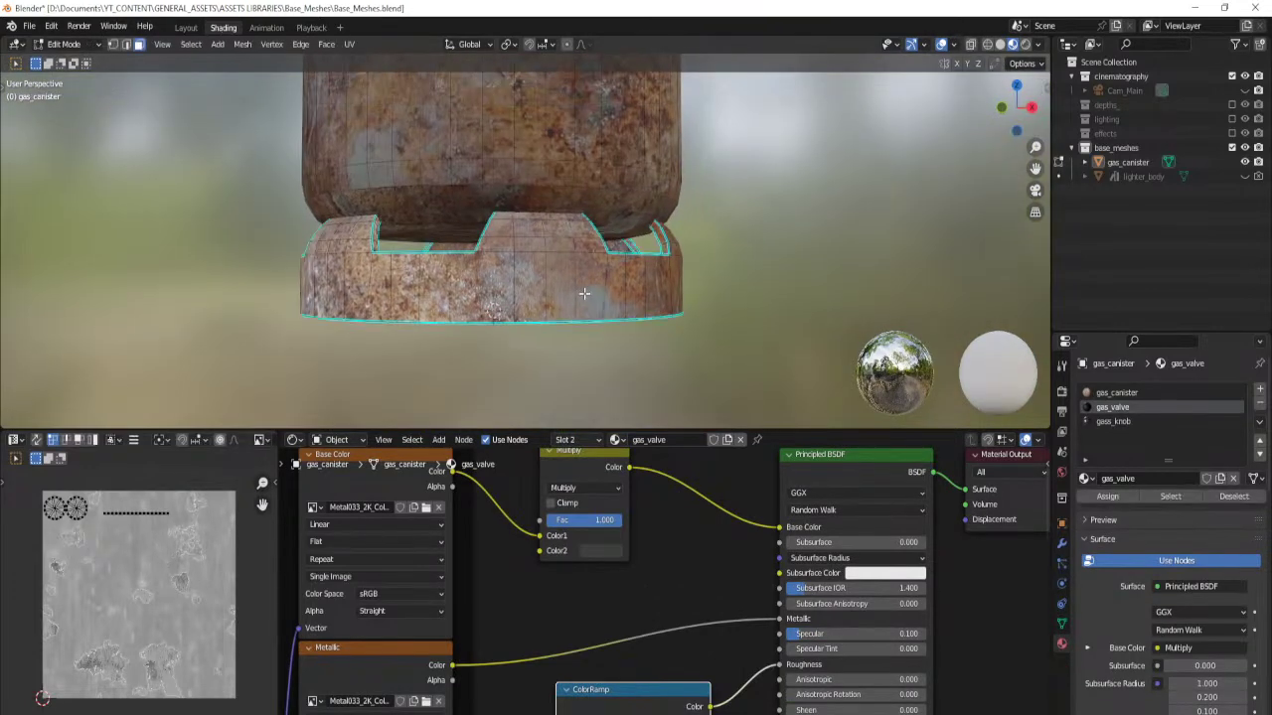
pyautogui.hotkey('ctrl', 'l')
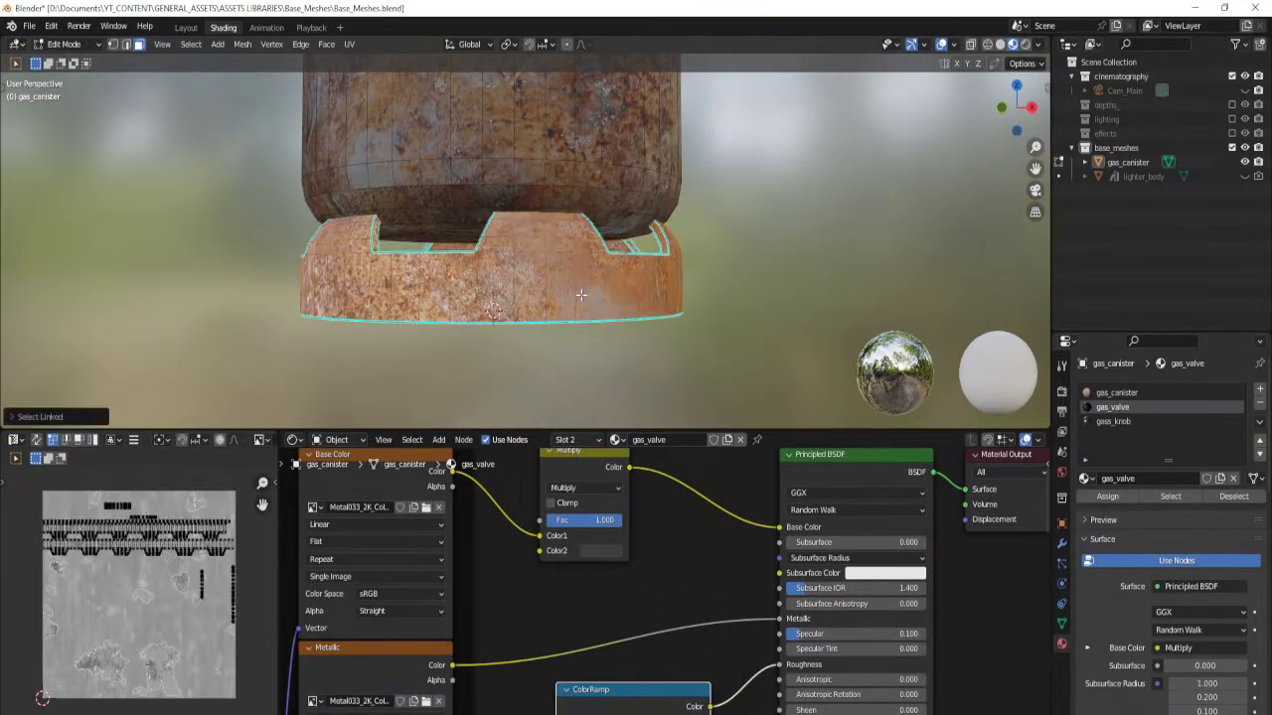
pyautogui.click(1260, 392)
pyautogui.click(1108, 496)
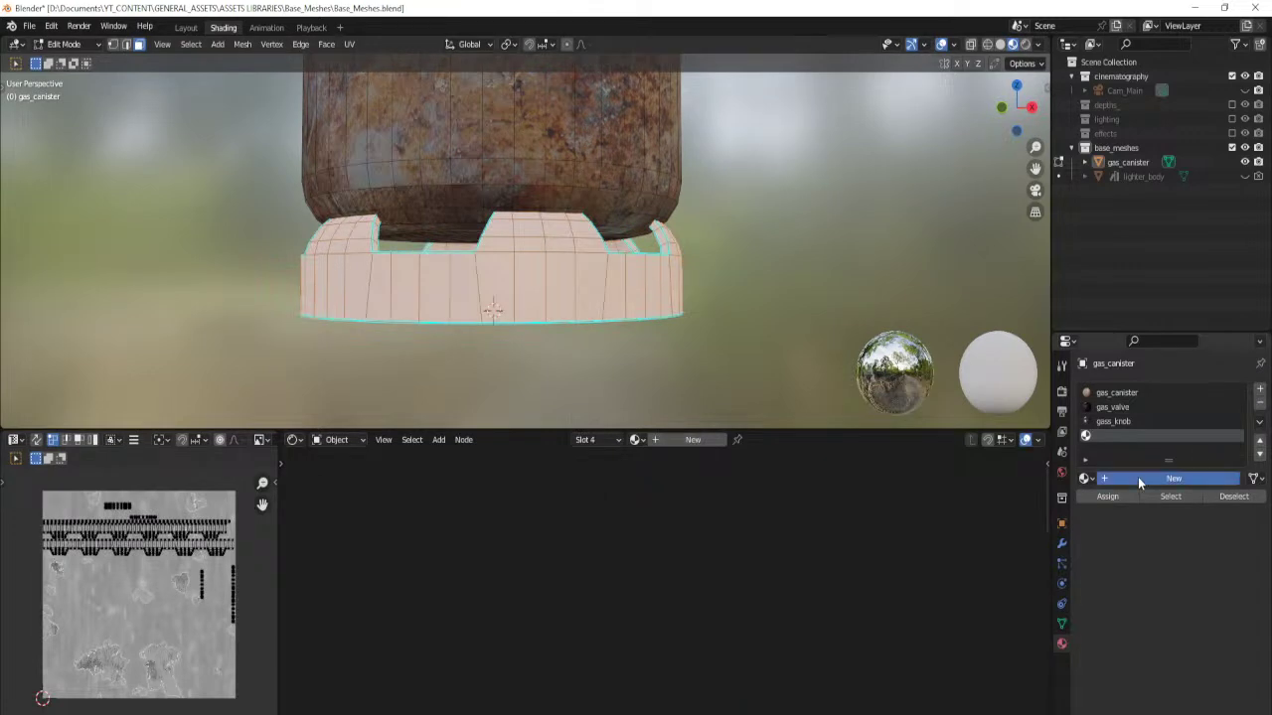
pyautogui.doubleClick(1138, 478)
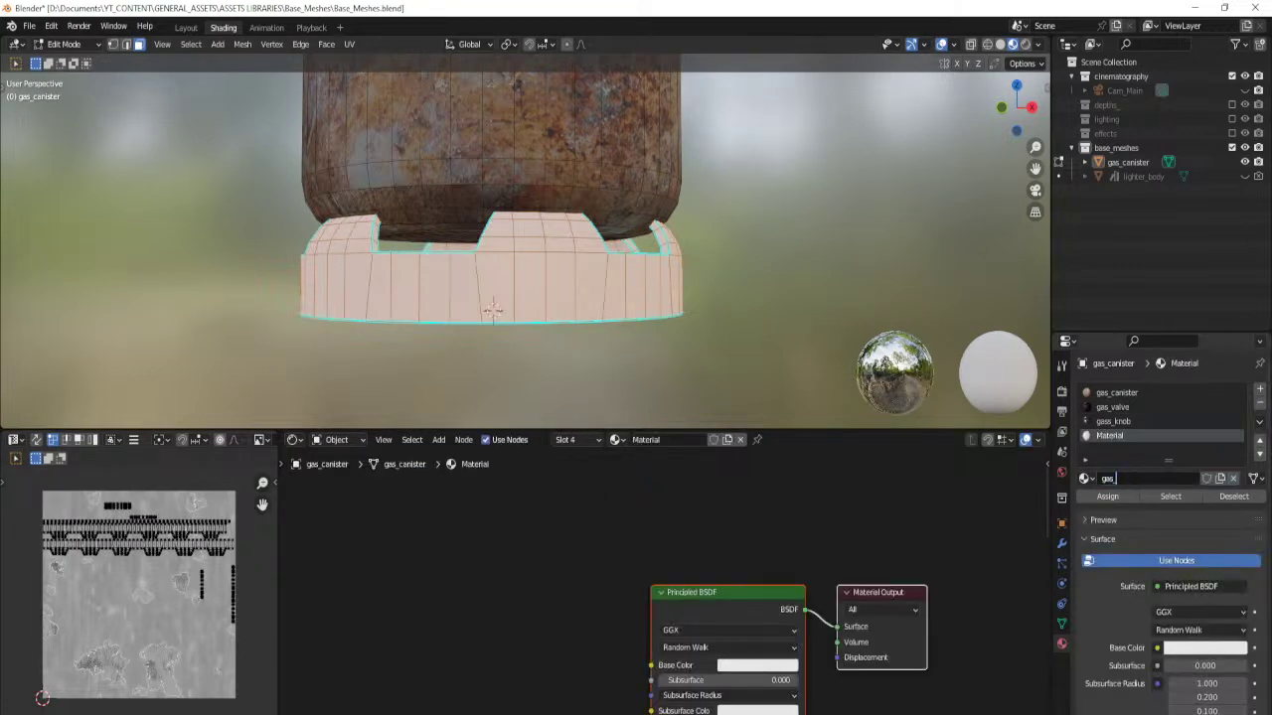
pyautogui.click(594, 606)
pyautogui.moveTo(762, 630); pyautogui.dragTo(761, 558, button='middle')
pyautogui.click(757, 535)
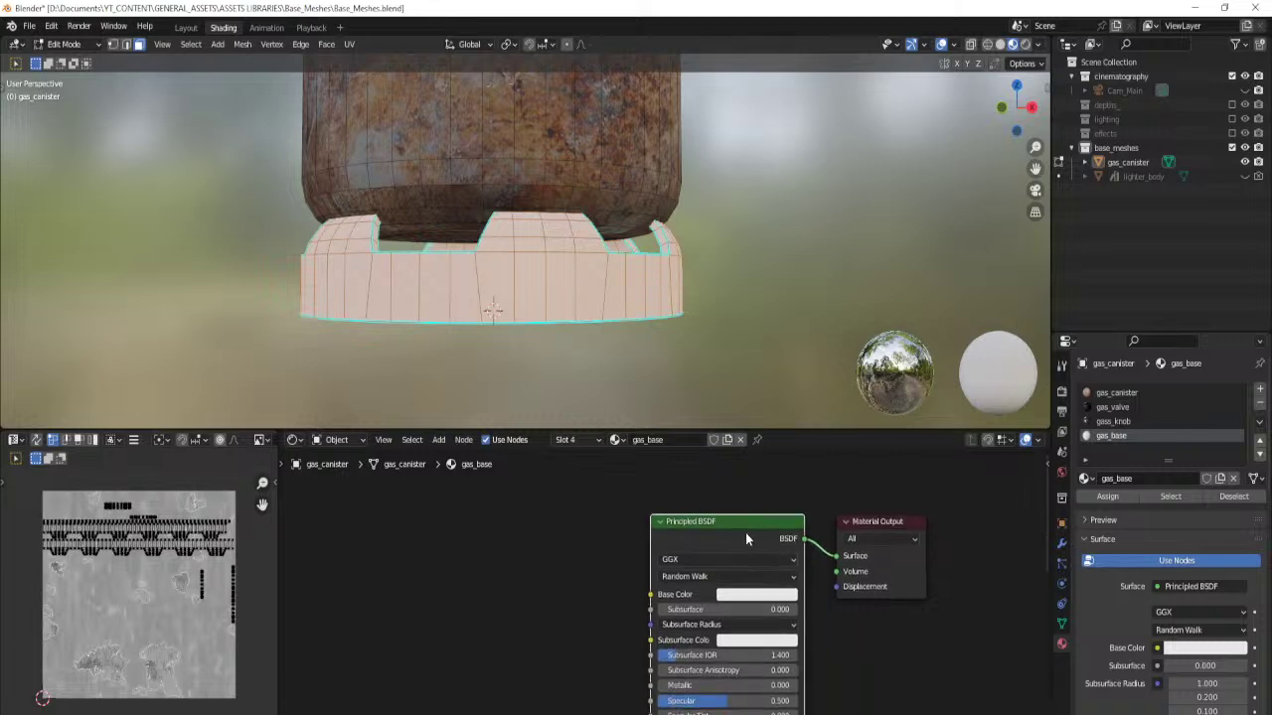
pyautogui.hotkey('ctrl', 'shift', 't')
pyautogui.click(493, 198)
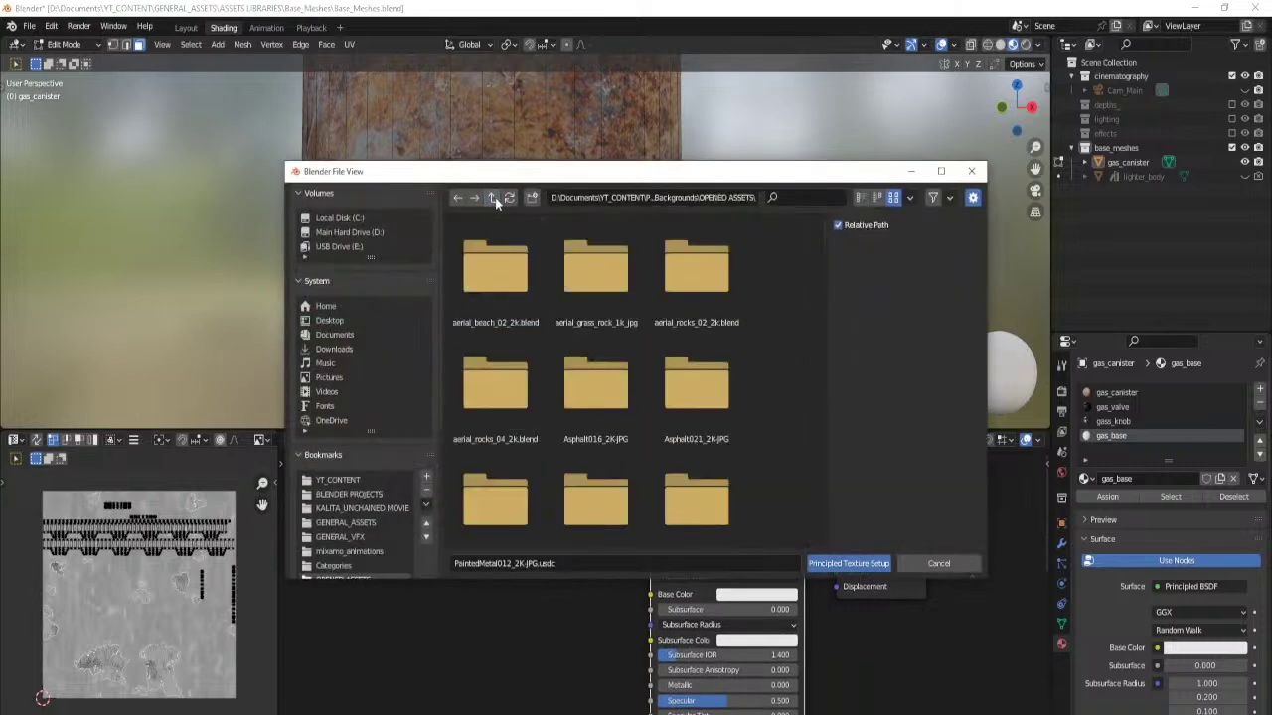
pyautogui.write('painted')
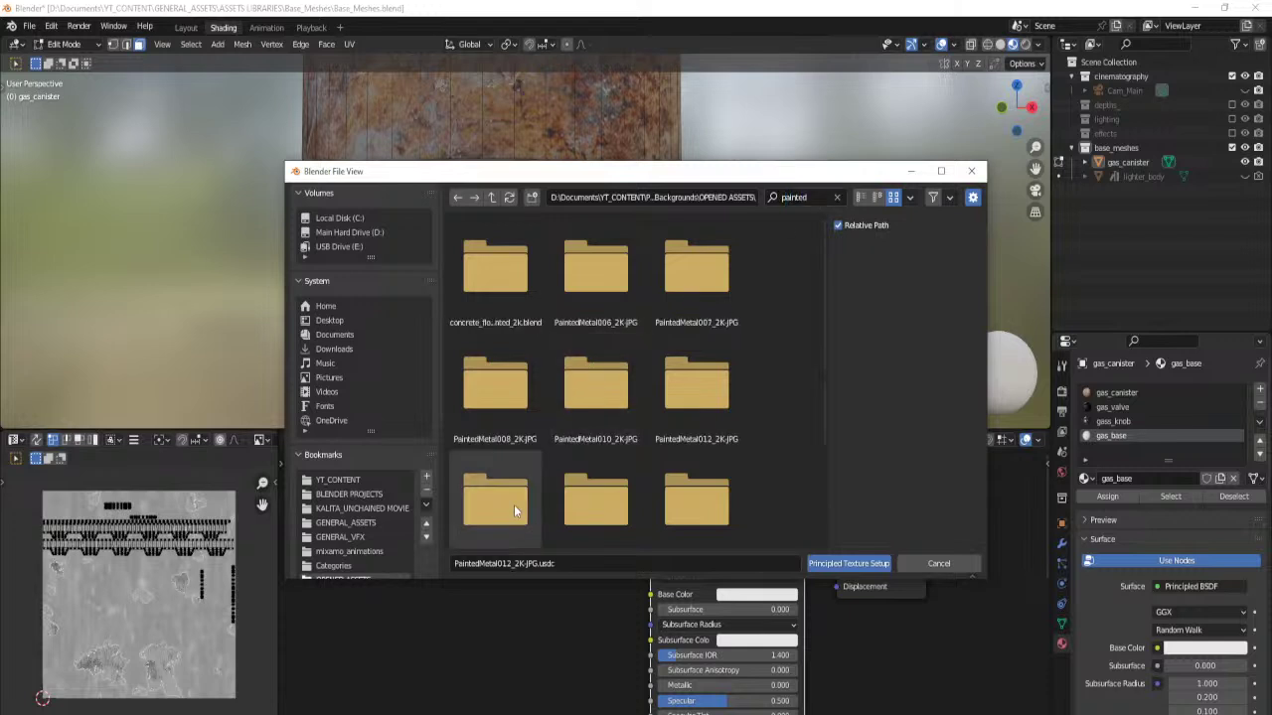
pyautogui.doubleClick(508, 396)
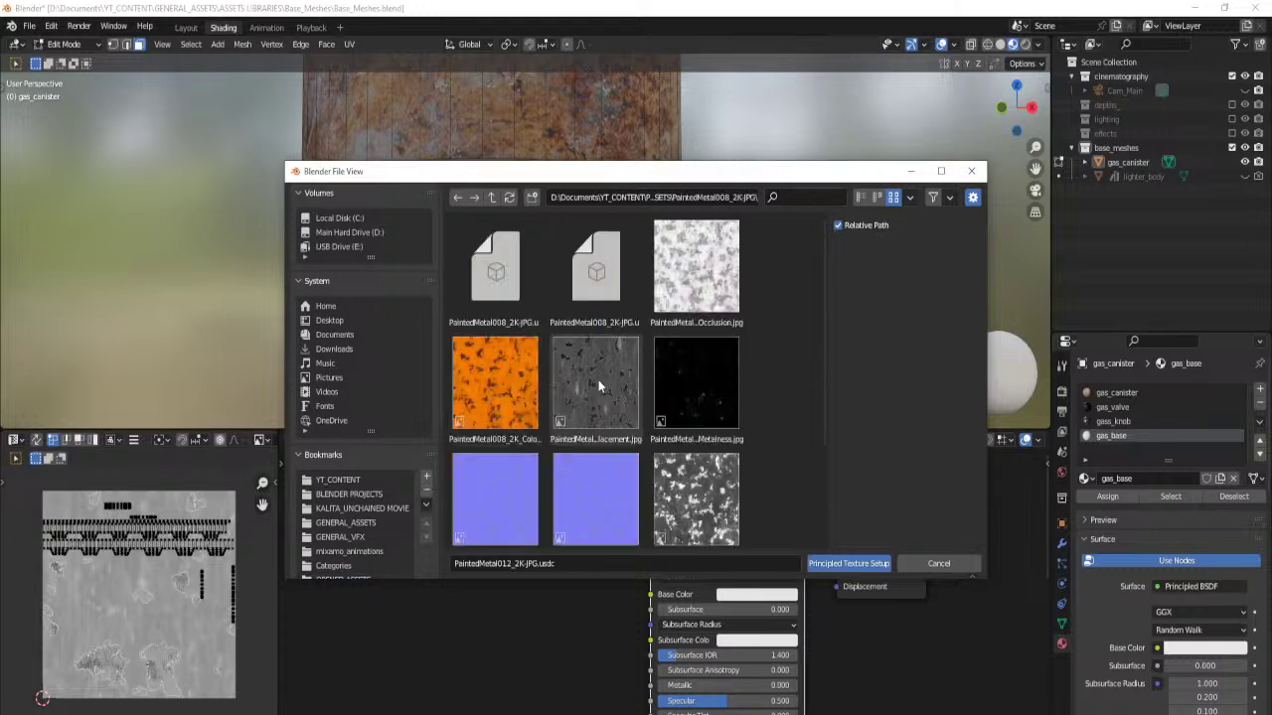
pyautogui.click(492, 197)
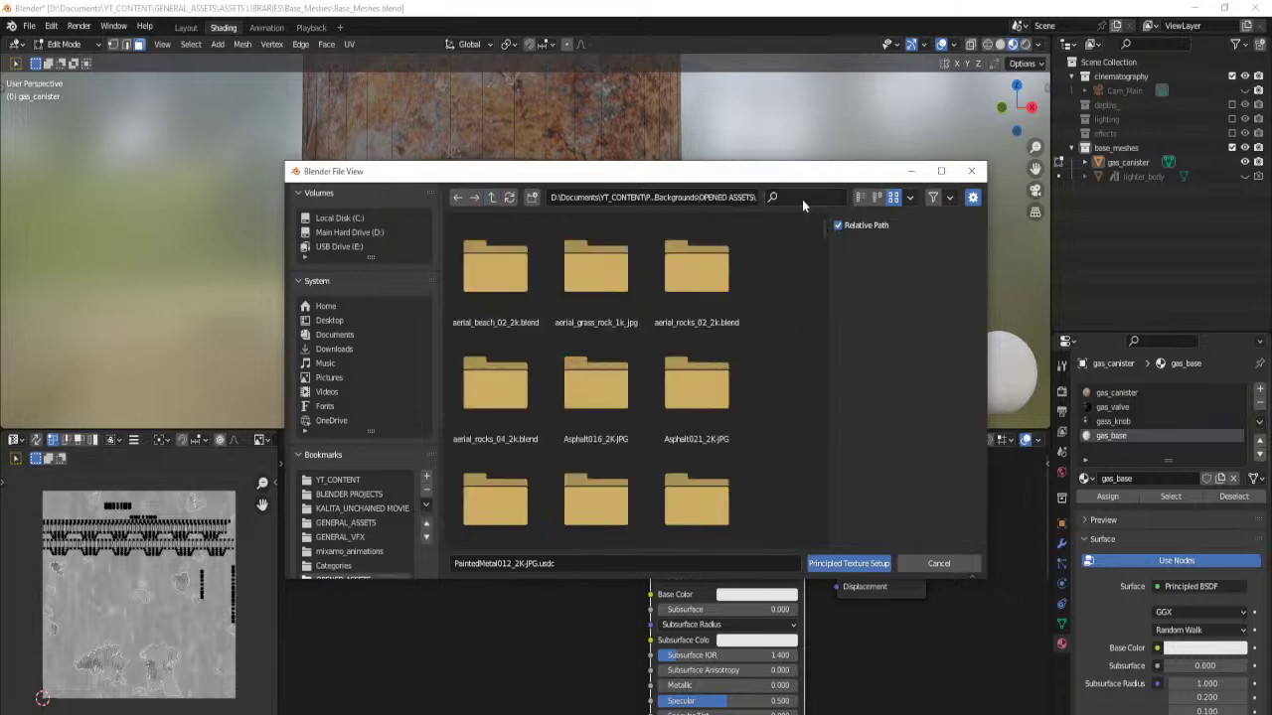
pyautogui.click(938, 563)
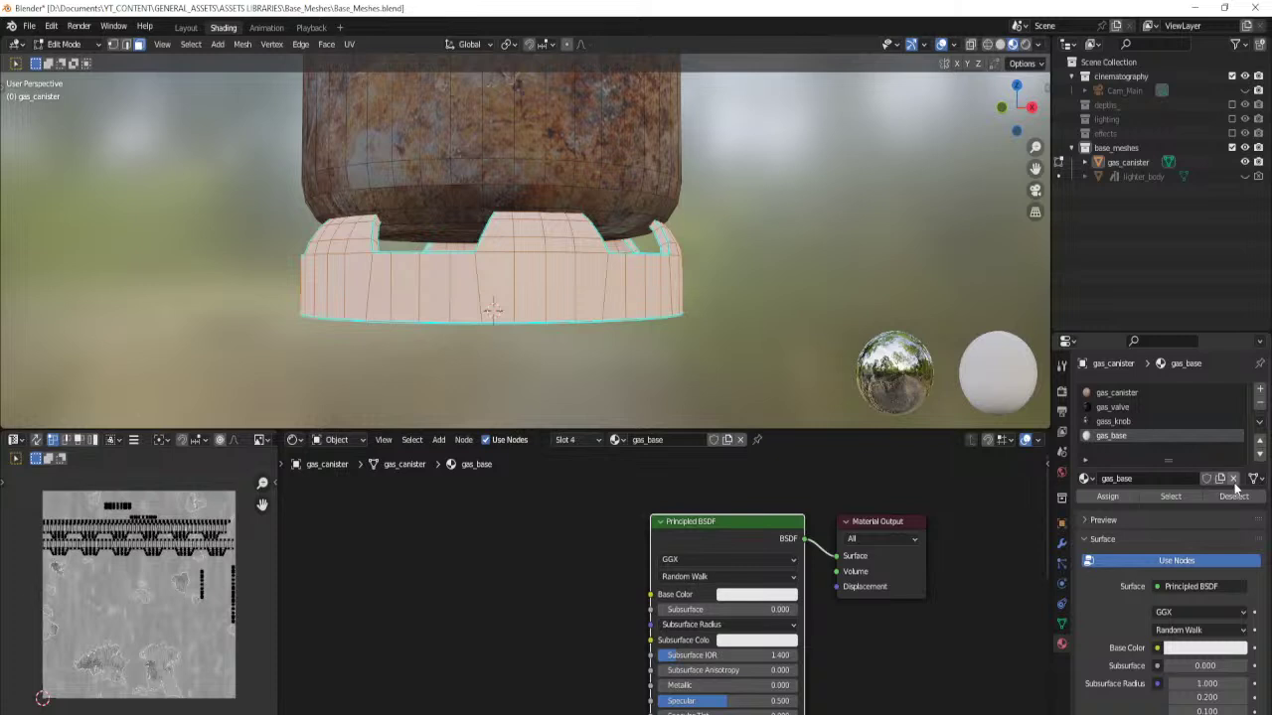
pyautogui.click(1234, 479)
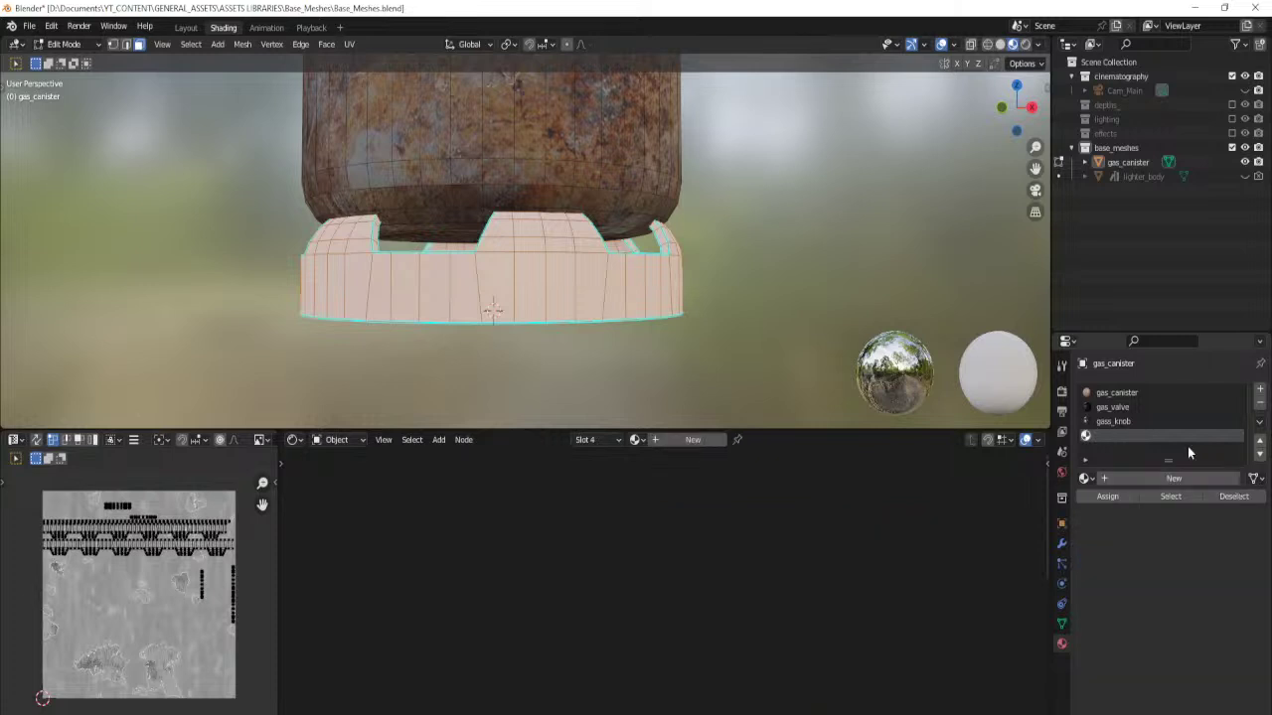
# Link the existing gass_knob material to the foot ring's empty slot and UV unwrap the ring, returning to Object Mode.
pyautogui.click(1085, 479)
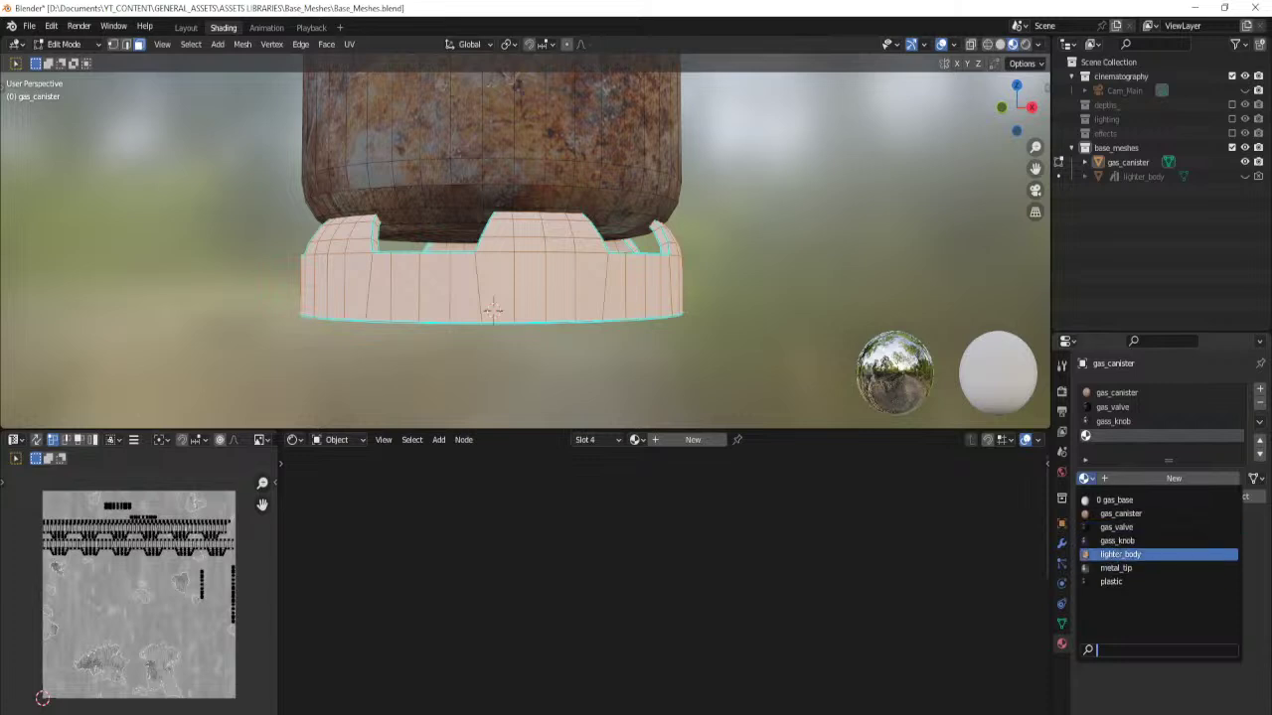
pyautogui.click(1117, 541)
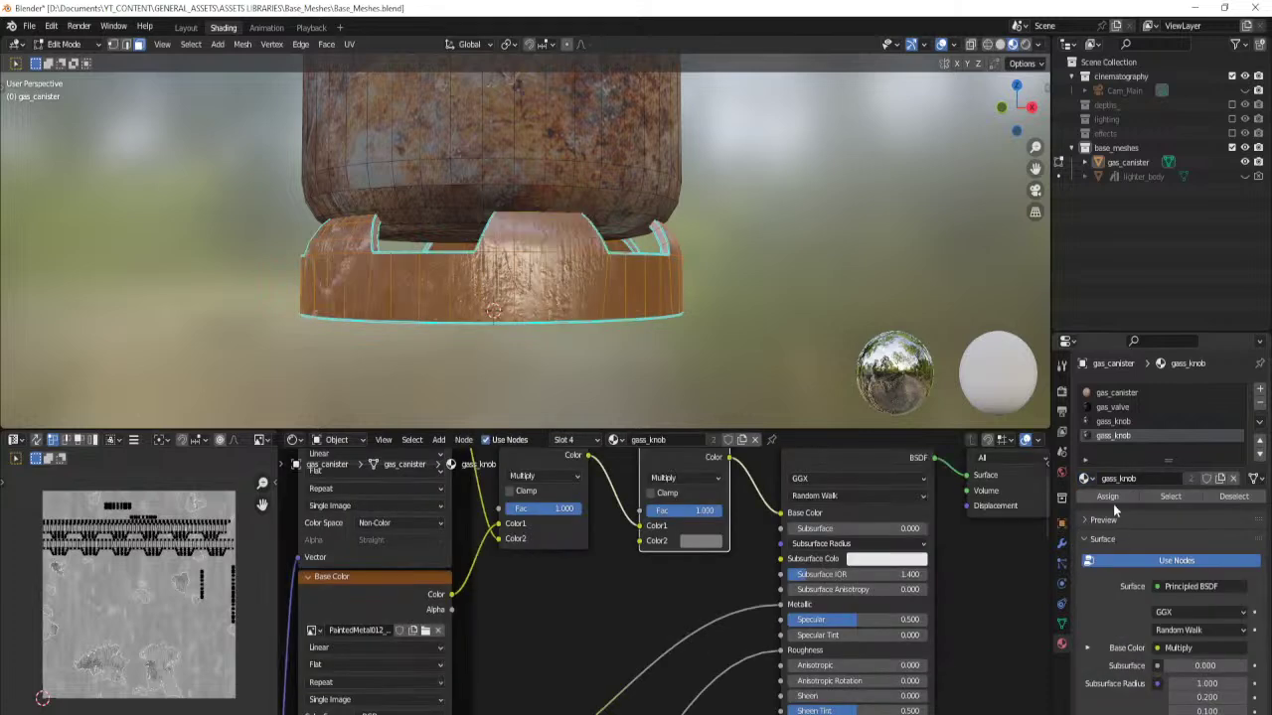
pyautogui.press('u')
pyautogui.click(761, 316)
pyautogui.press('Tab')
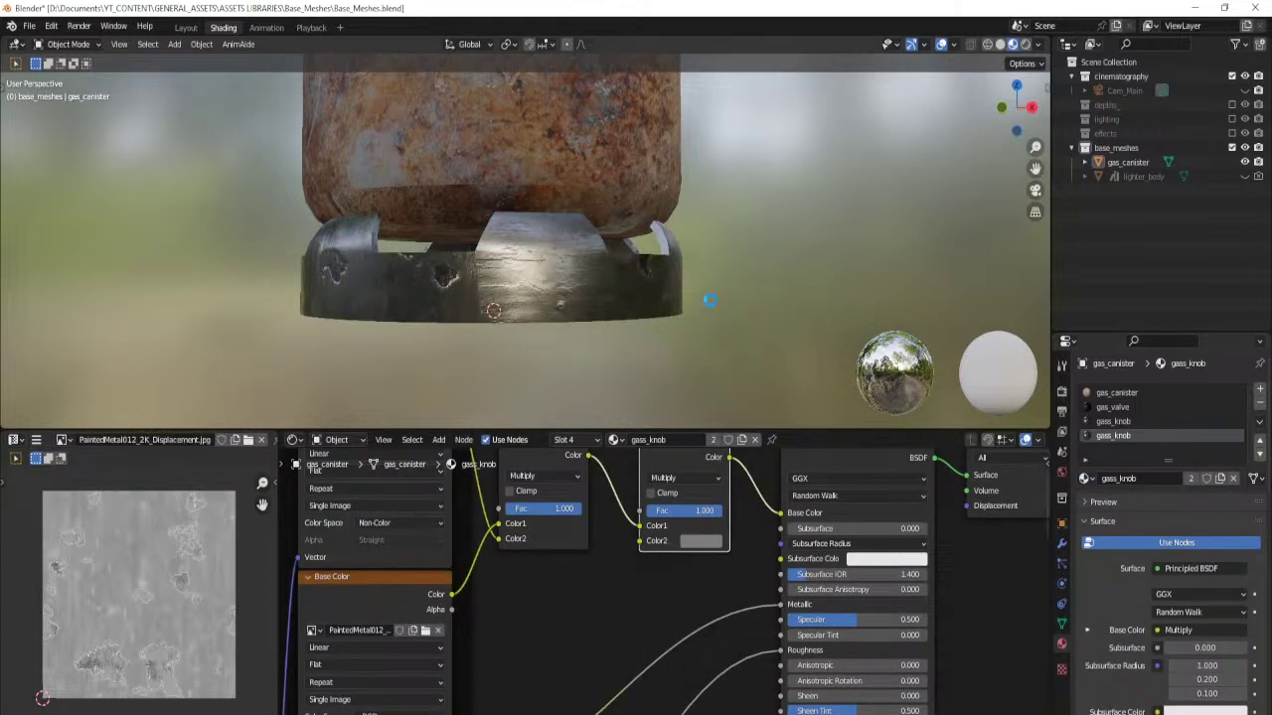
# Darken the second color of gass_knob's second Multiply node slightly to a deeper grey.
pyautogui.scroll(-3, 703, 240)
pyautogui.moveTo(702, 240); pyautogui.dragTo(618, 179, button='middle')
pyautogui.keyDown('shift'); pyautogui.moveTo(586, 167); pyautogui.dragTo(616, 268, button='middle'); pyautogui.keyUp('shift')
pyautogui.scroll(-3, 562, 287)
pyautogui.scroll(4, 675, 305)
pyautogui.click(670, 558)
pyautogui.click(704, 538)
pyautogui.moveTo(711, 506); pyautogui.dragTo(695, 506)
# Delete the gas_valve texture nodes, keeping only the Principled BSDF and Material Output, and save the file.
pyautogui.scroll(-3, 517, 318)
pyautogui.moveTo(549, 278); pyautogui.dragTo(487, 213, button='middle')
pyautogui.scroll(5, 480, 323)
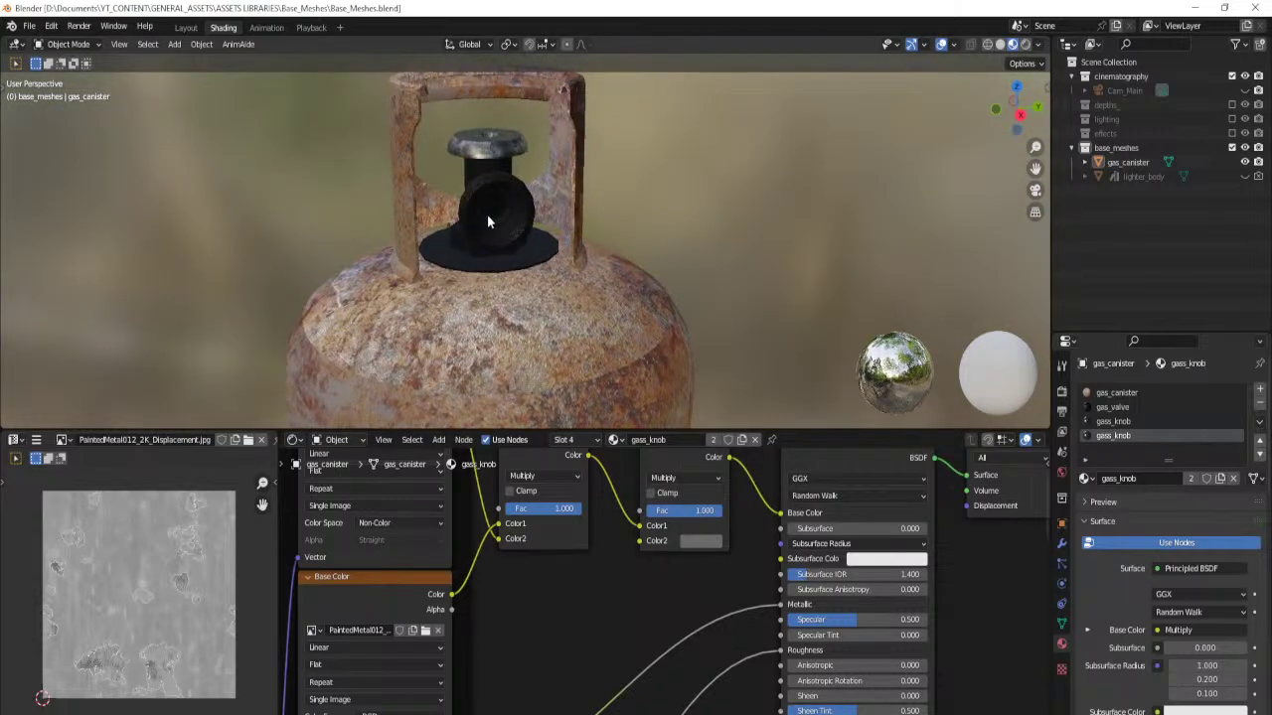
pyautogui.click(1109, 408)
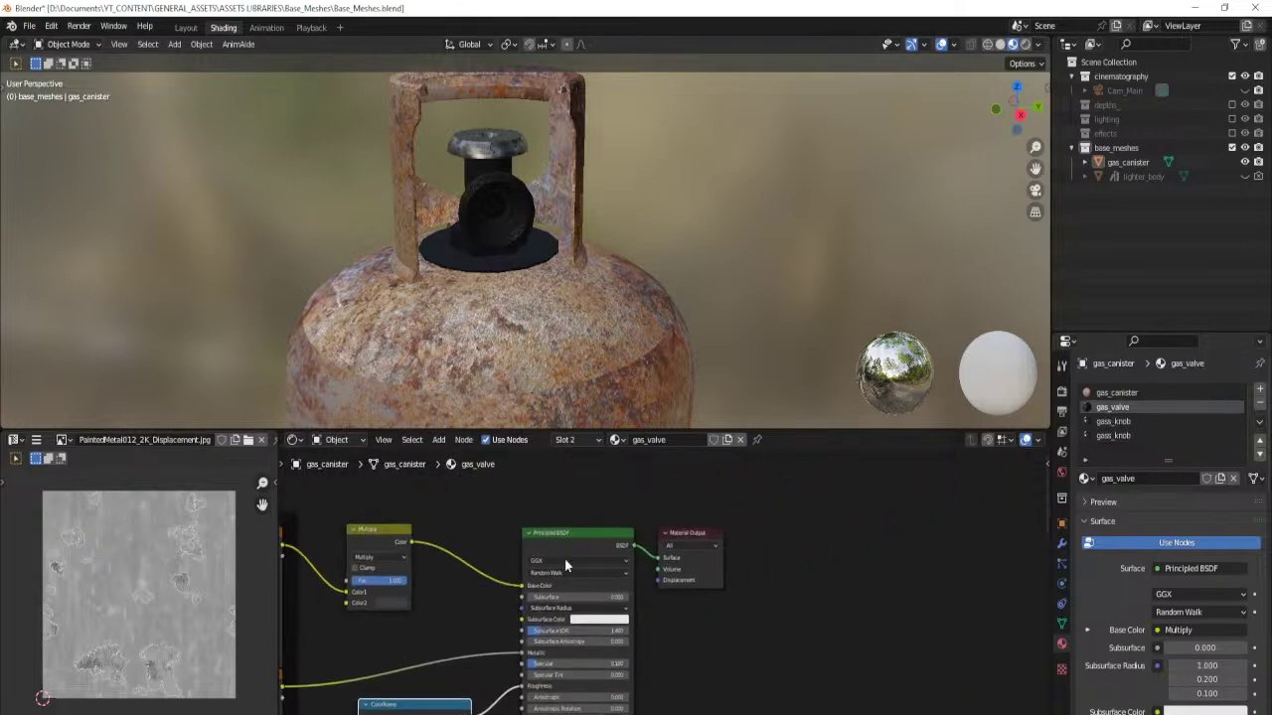
pyautogui.press('x')
pyautogui.scroll(3, 696, 596)
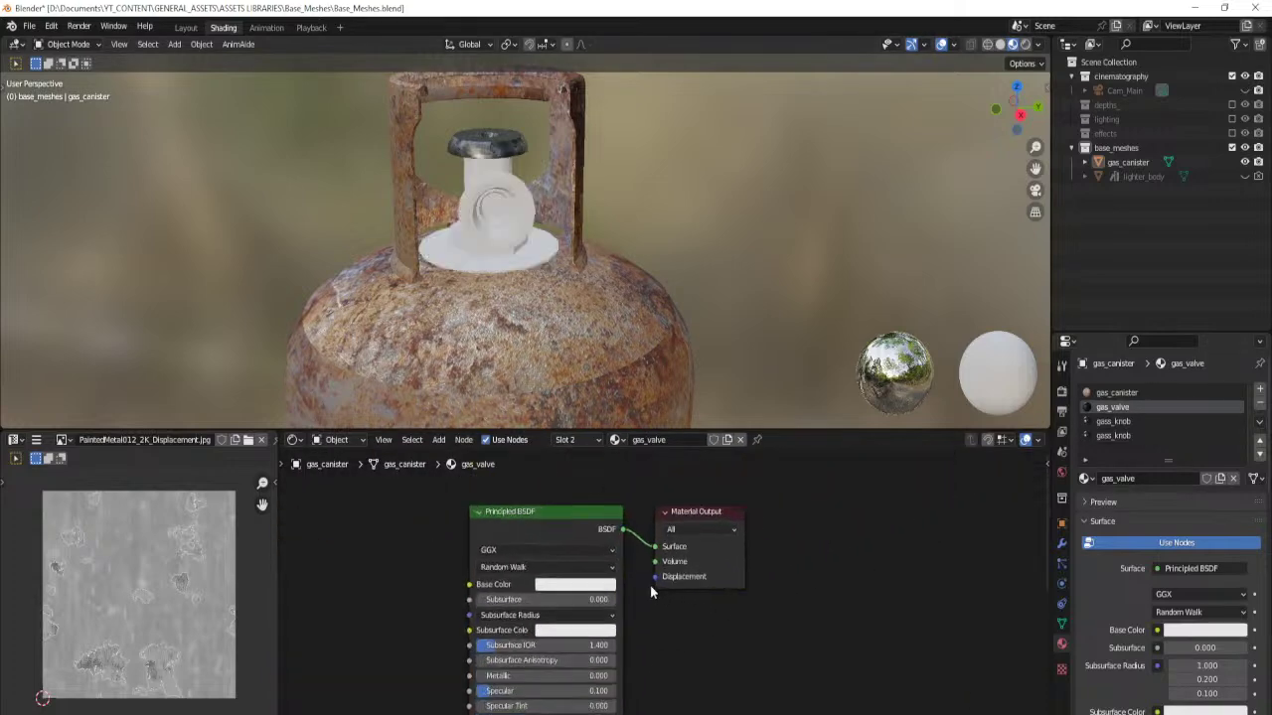
pyautogui.hotkey('ctrl', 's')
pyautogui.click(30, 26)
pyautogui.moveTo(100, 277)
pyautogui.click(239, 281)
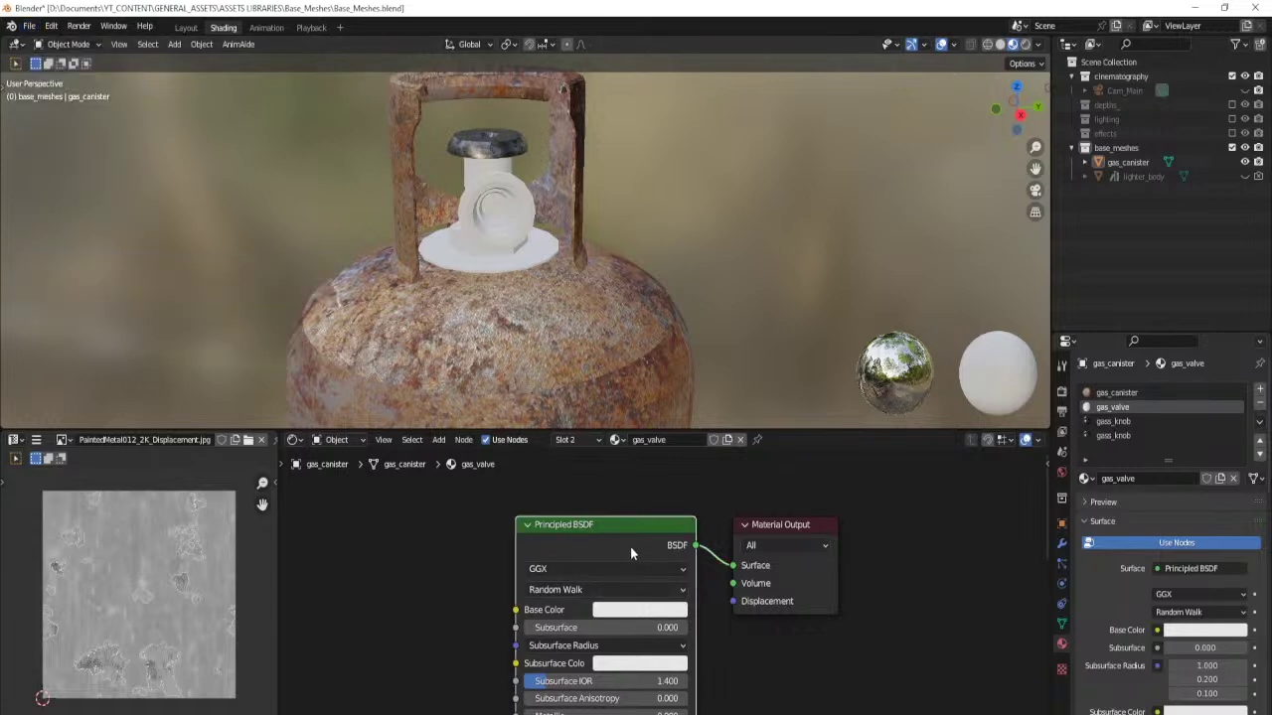
# Start Principled Texture Setup on the gas_valve shader, check the PaintedMetal016_1K-JPG folder, and search the texture library for "painted".
pyautogui.hotkey('ctrl', 'shift', 't')
pyautogui.click(492, 198)
pyautogui.click(795, 197)
pyautogui.write('painted')
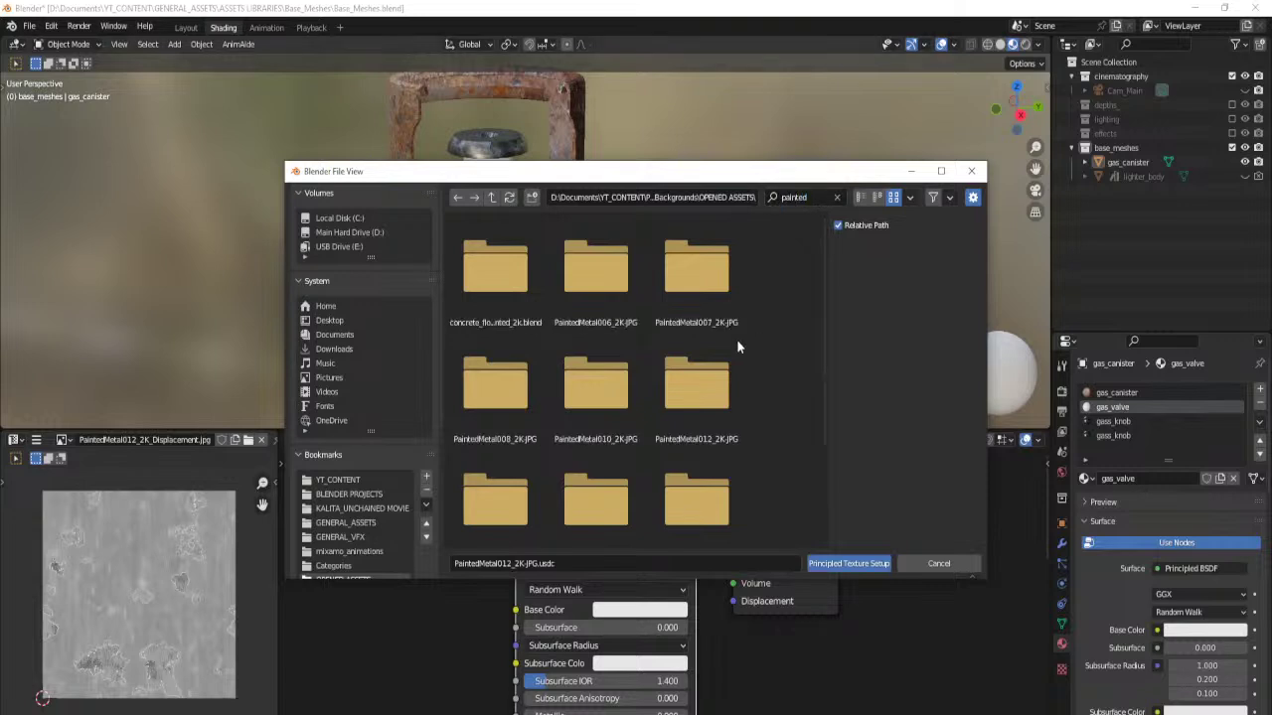
pyautogui.scroll(-3, 696, 378)
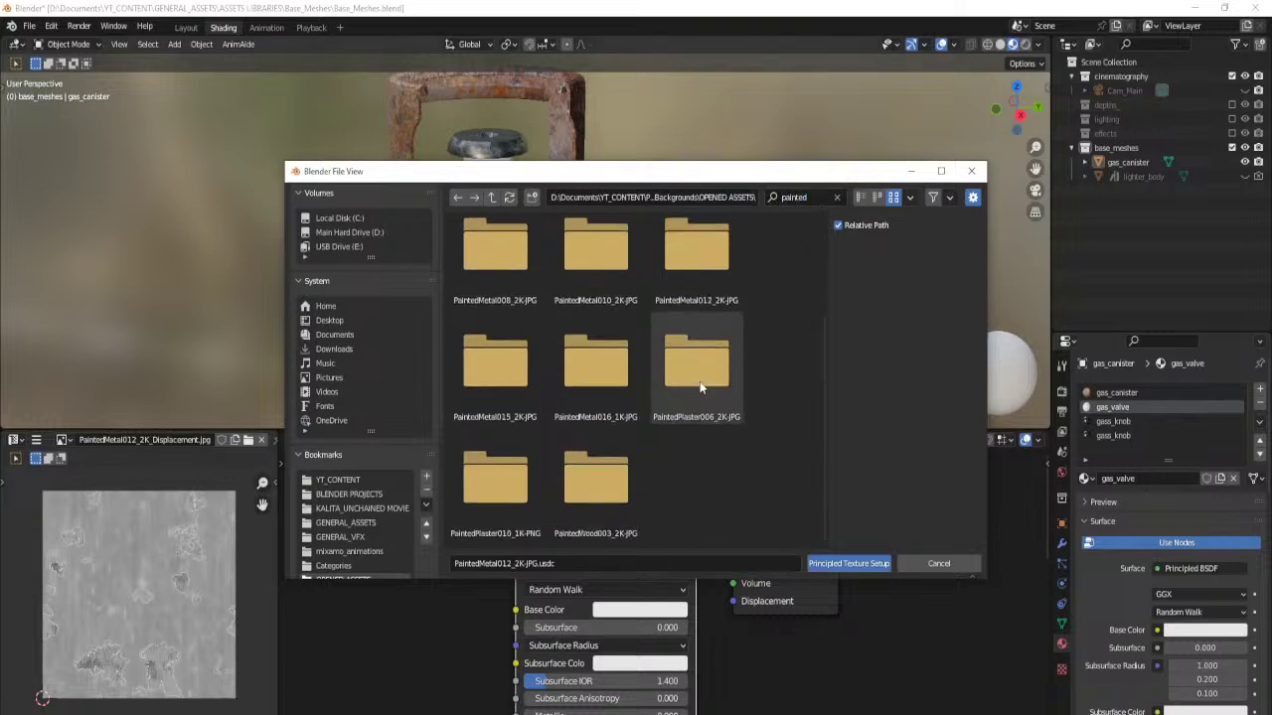
pyautogui.doubleClick(605, 382)
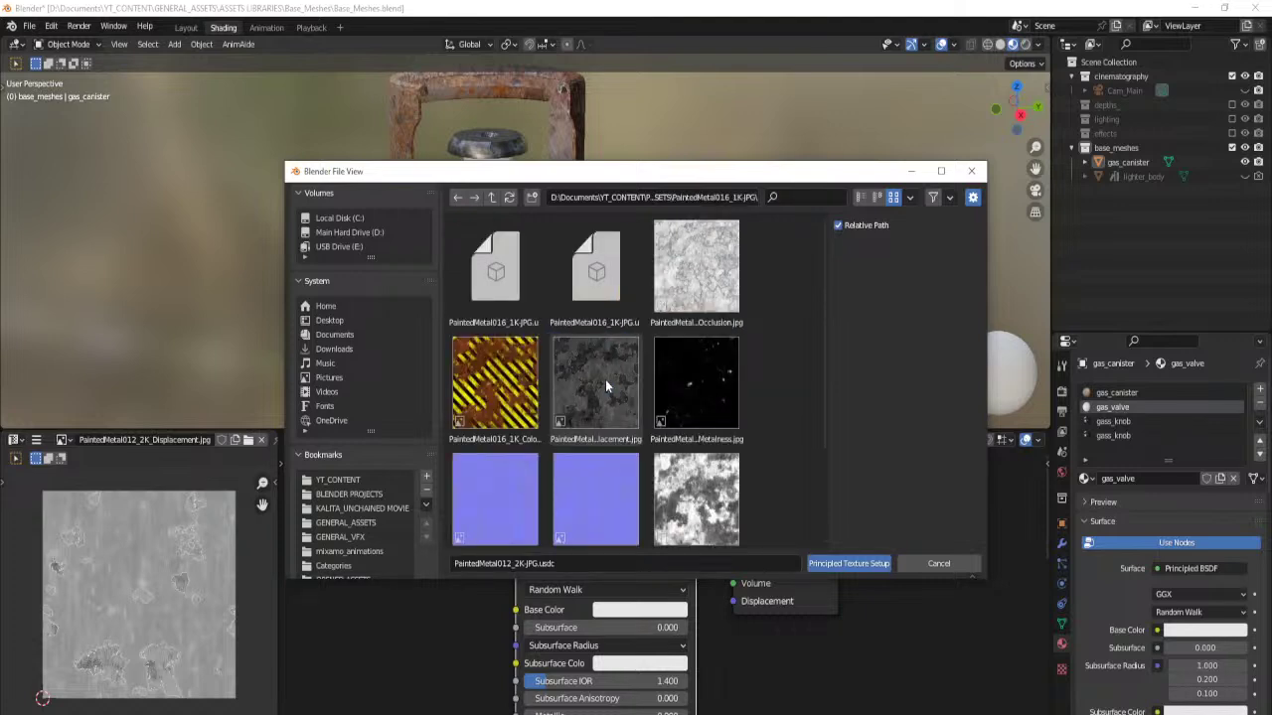
pyautogui.click(491, 197)
pyautogui.write('painted')
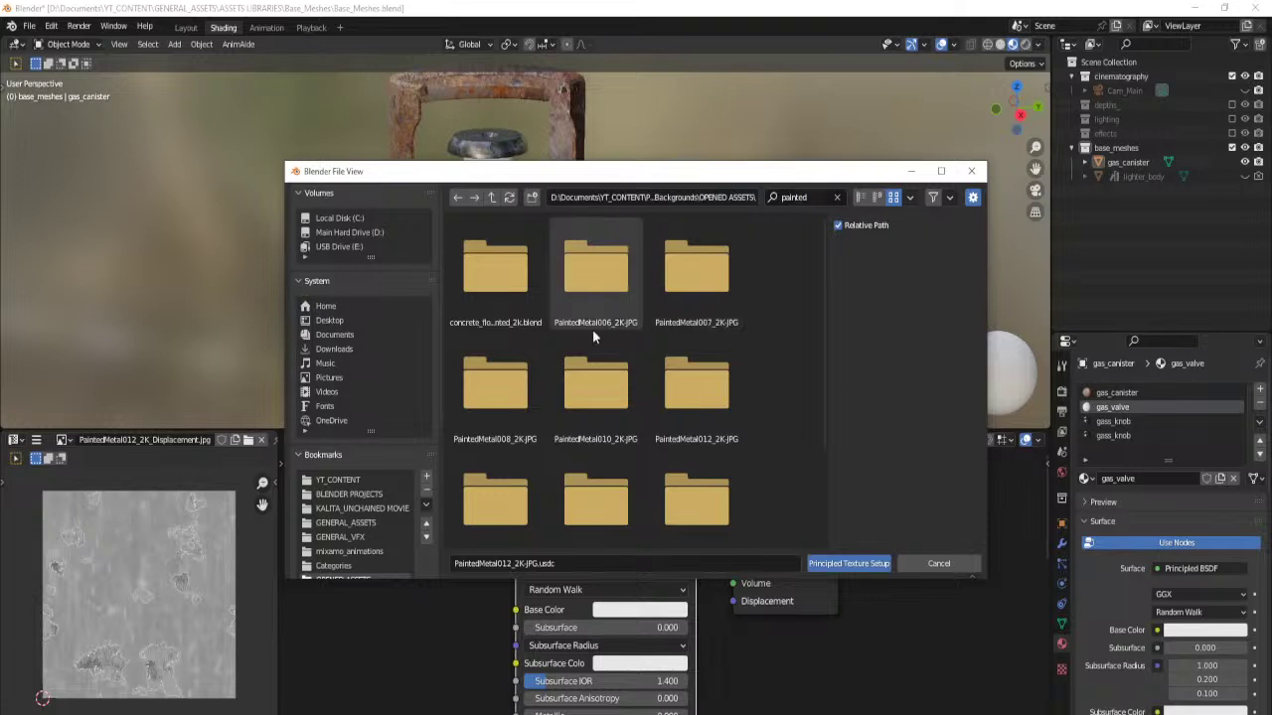
# Load the PaintedMetal006_2K-JPG image maps into gas_valve, leaving out the two USD files and the second normal map.
pyautogui.doubleClick(594, 271)
pyautogui.press('a')
pyautogui.keyDown('ctrl'); pyautogui.click(502, 283); pyautogui.keyUp('ctrl')
pyautogui.keyDown('ctrl'); pyautogui.click(599, 497); pyautogui.keyUp('ctrl')
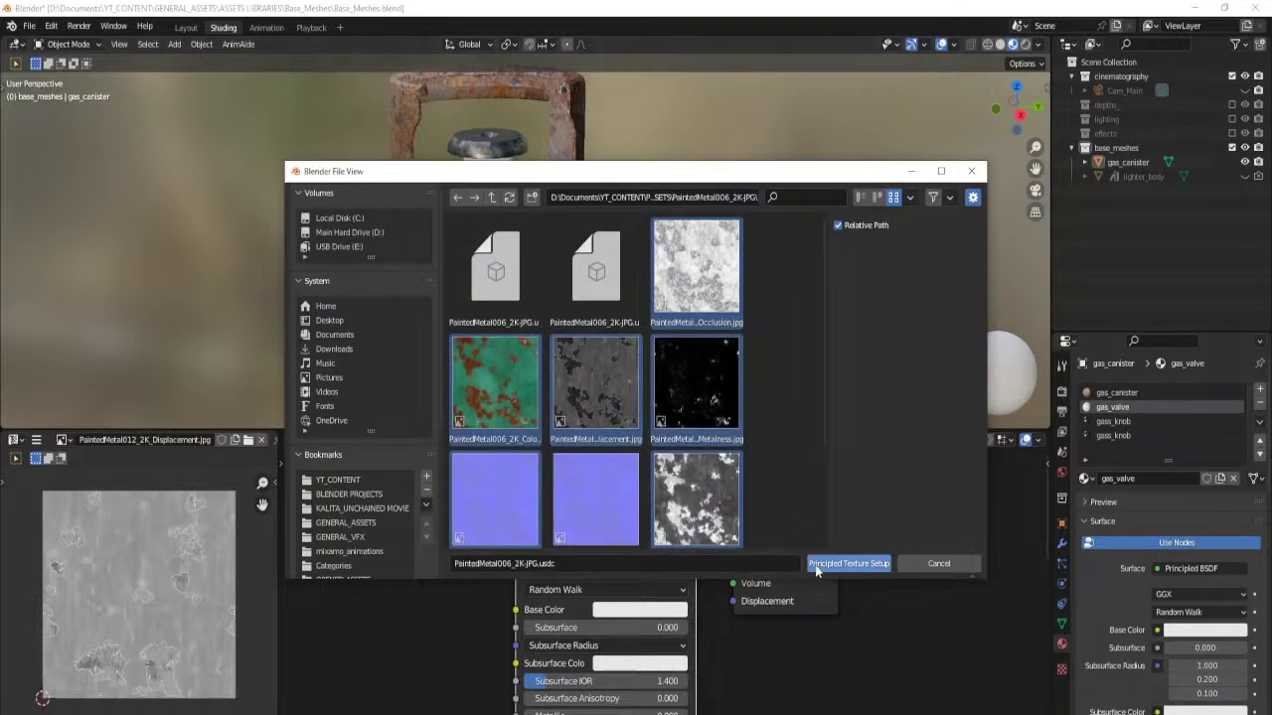
pyautogui.click(849, 564)
# Disconnect the gas_valve Displacement node from the Material Output and rearrange the nodes to make room.
pyautogui.keyDown('ctrl'); pyautogui.moveTo(782, 687); pyautogui.dragTo(789, 691, button='right'); pyautogui.keyUp('ctrl')
pyautogui.moveTo(652, 507); pyautogui.dragTo(812, 592)
pyautogui.press('g')
pyautogui.click(821, 515)
pyautogui.moveTo(420, 593); pyautogui.dragTo(553, 527, button='middle')
pyautogui.moveTo(562, 628); pyautogui.dragTo(550, 501, button='middle')
pyautogui.moveTo(552, 613); pyautogui.dragTo(547, 508, button='middle')
pyautogui.moveTo(505, 702)
pyautogui.mouseDown()
pyautogui.moveTo(495, 505)
pyautogui.moveTo(483, 491)
pyautogui.mouseUp()
# Insert a Bump node between the gas_valve Normal Map and Principled BSDF, and move the Displacement node aside.
pyautogui.scroll(1, 559, 529)
pyautogui.moveTo(564, 532)
pyautogui.mouseDown(button='middle')
pyautogui.moveTo(553, 526)
pyautogui.moveTo(552, 630)
pyautogui.moveTo(580, 622)
pyautogui.mouseUp(button='middle')
pyautogui.hotkey('shift', 'a')
pyautogui.write('sbump')
pyautogui.press('Return')
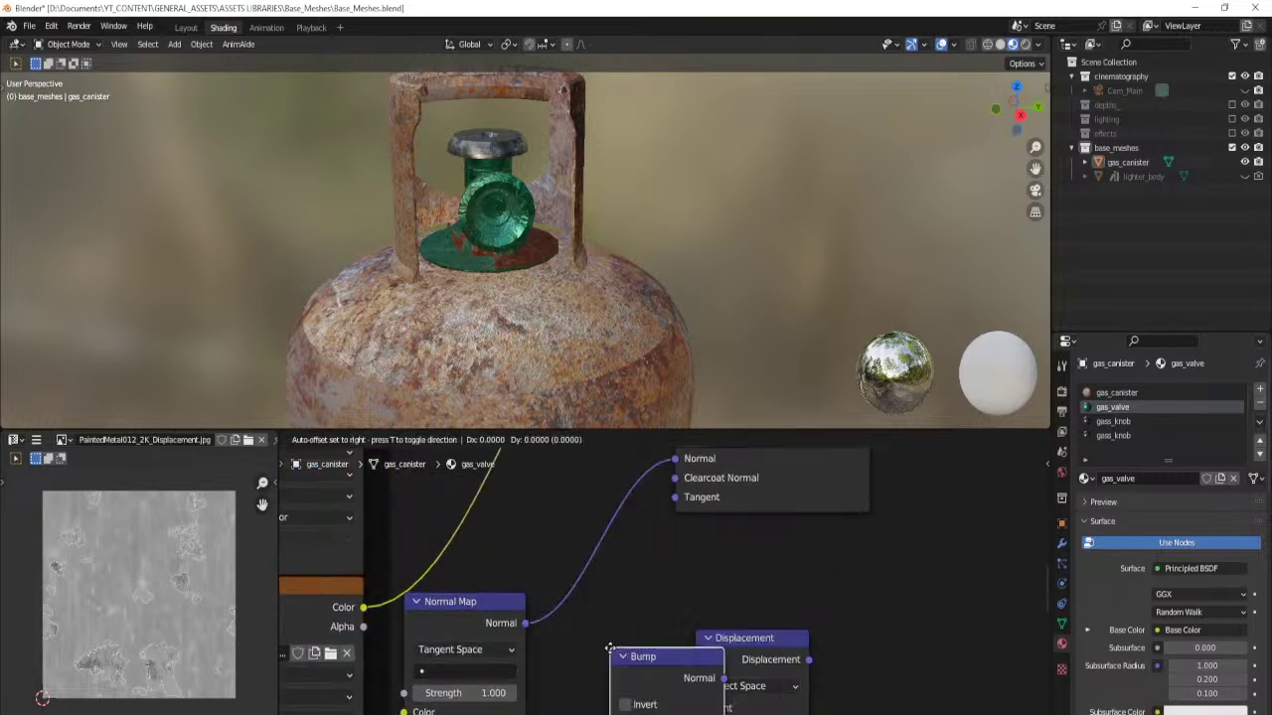
pyautogui.click(591, 526)
pyautogui.moveTo(762, 647); pyautogui.dragTo(832, 608)
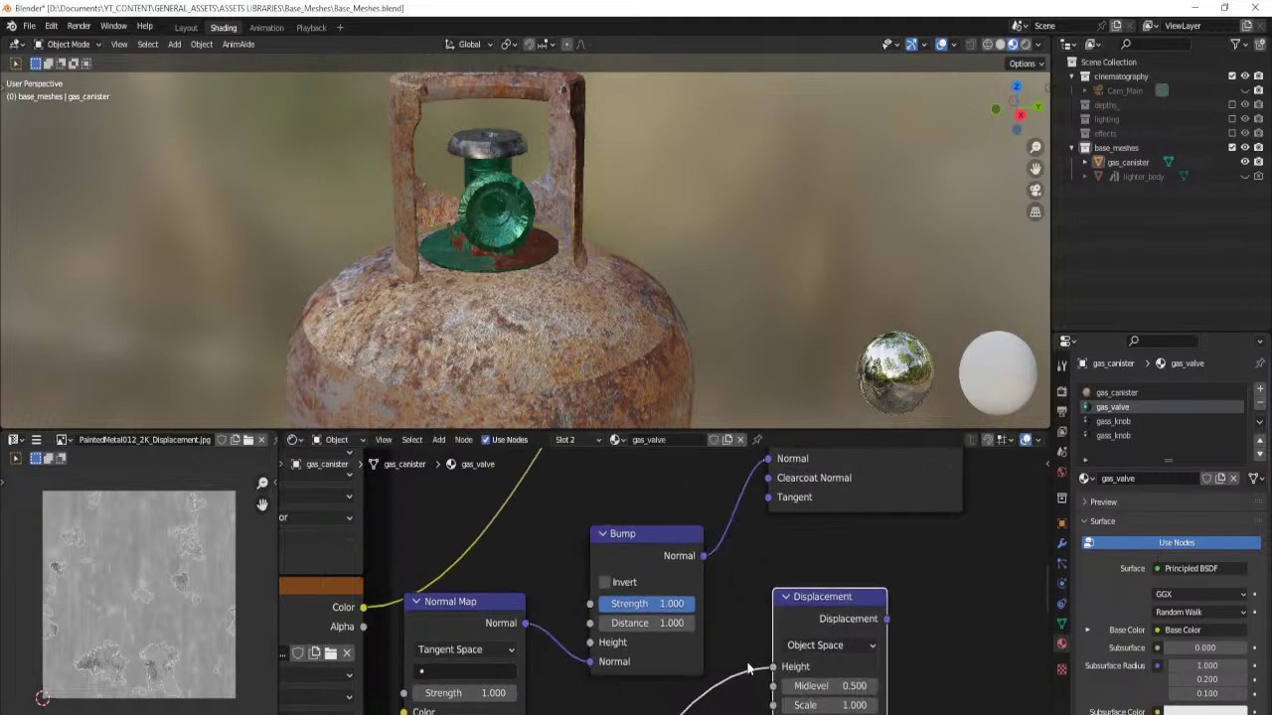
# Replace the gas_valve Displacement node by feeding the displacement texture into the Bump node's Height, with Distance set to 0.002.
pyautogui.moveTo(605, 648); pyautogui.dragTo(596, 644)
pyautogui.click(635, 623)
pyautogui.write('.002')
pyautogui.press('Return')
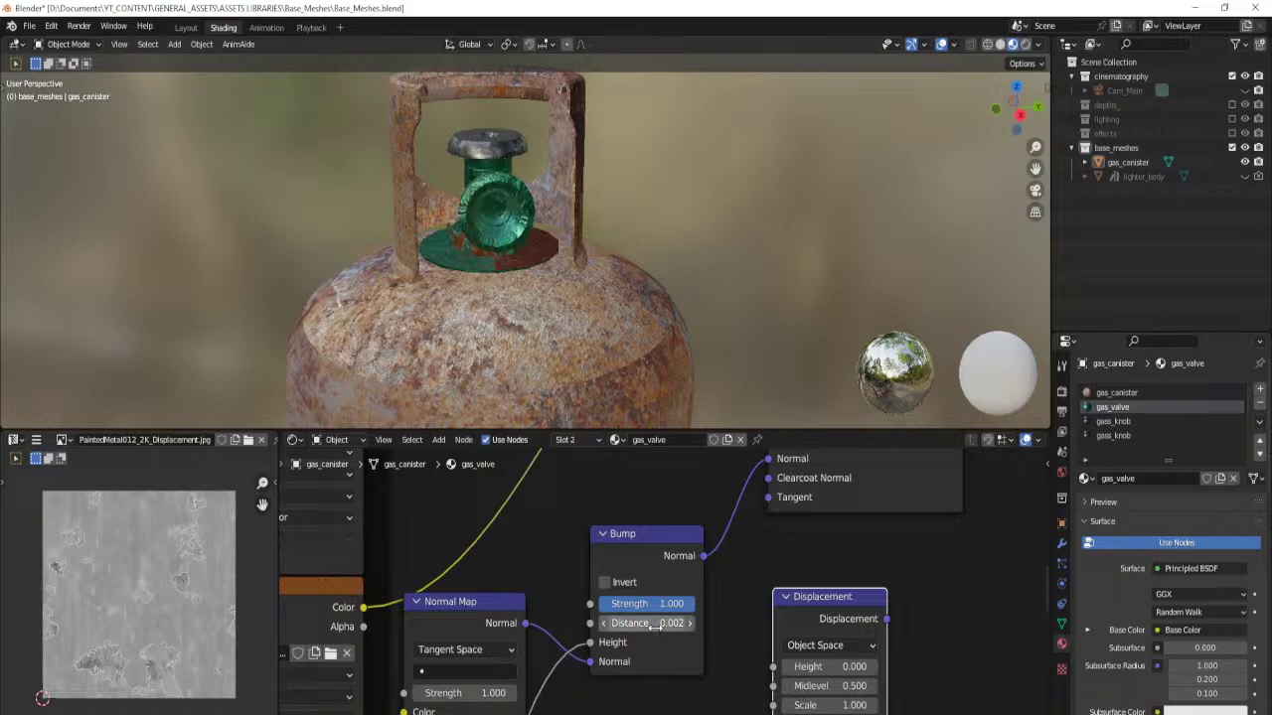
pyautogui.press('x')
# Mix the gas_valve Base Color (Color1) and Ambient Occlusion (Color2) textures with a Mix node set to Multiply at factor 1.000.
pyautogui.scroll(-2, 605, 514)
pyautogui.moveTo(605, 514); pyautogui.dragTo(665, 488, button='middle')
pyautogui.scroll(4, 646, 566)
pyautogui.moveTo(638, 547); pyautogui.dragTo(625, 615, button='middle')
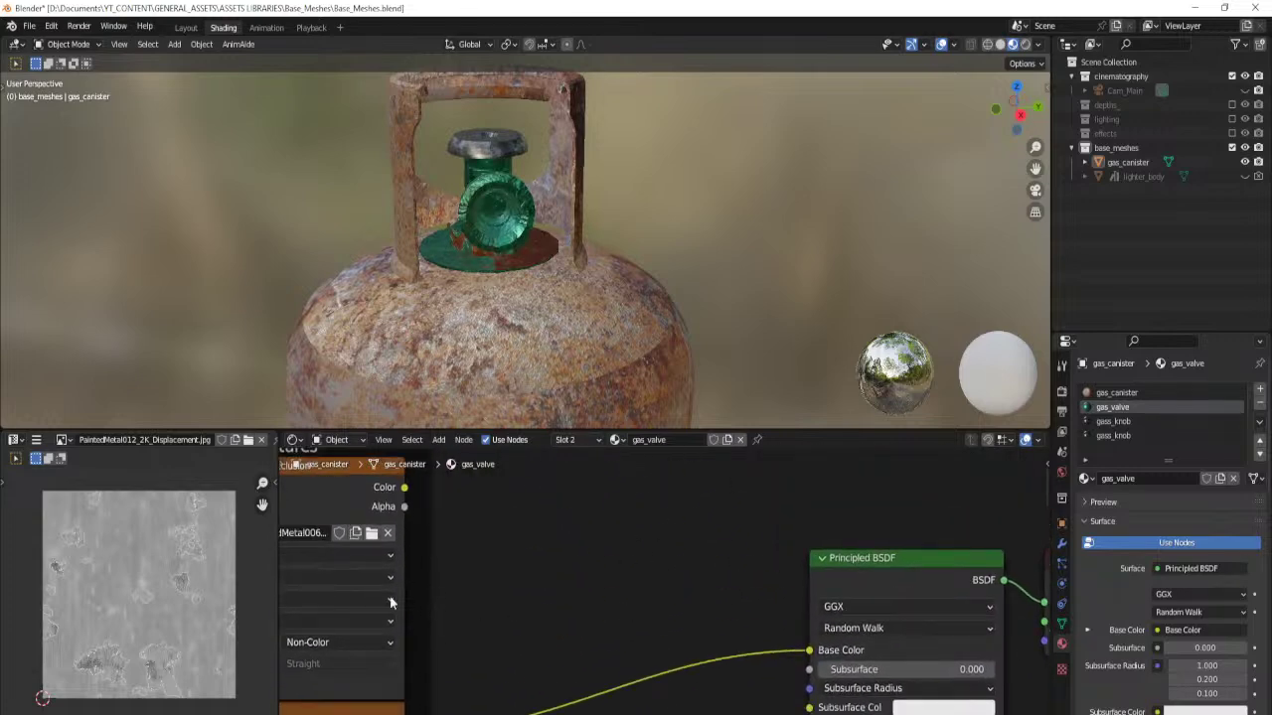
pyautogui.keyDown('ctrl'); pyautogui.keyDown('shift'); pyautogui.moveTo(406, 582); pyautogui.dragTo(387, 708, button='right'); pyautogui.keyUp('shift'); pyautogui.keyUp('ctrl')
pyautogui.moveTo(593, 678); pyautogui.dragTo(601, 612, button='middle')
pyautogui.press('h')
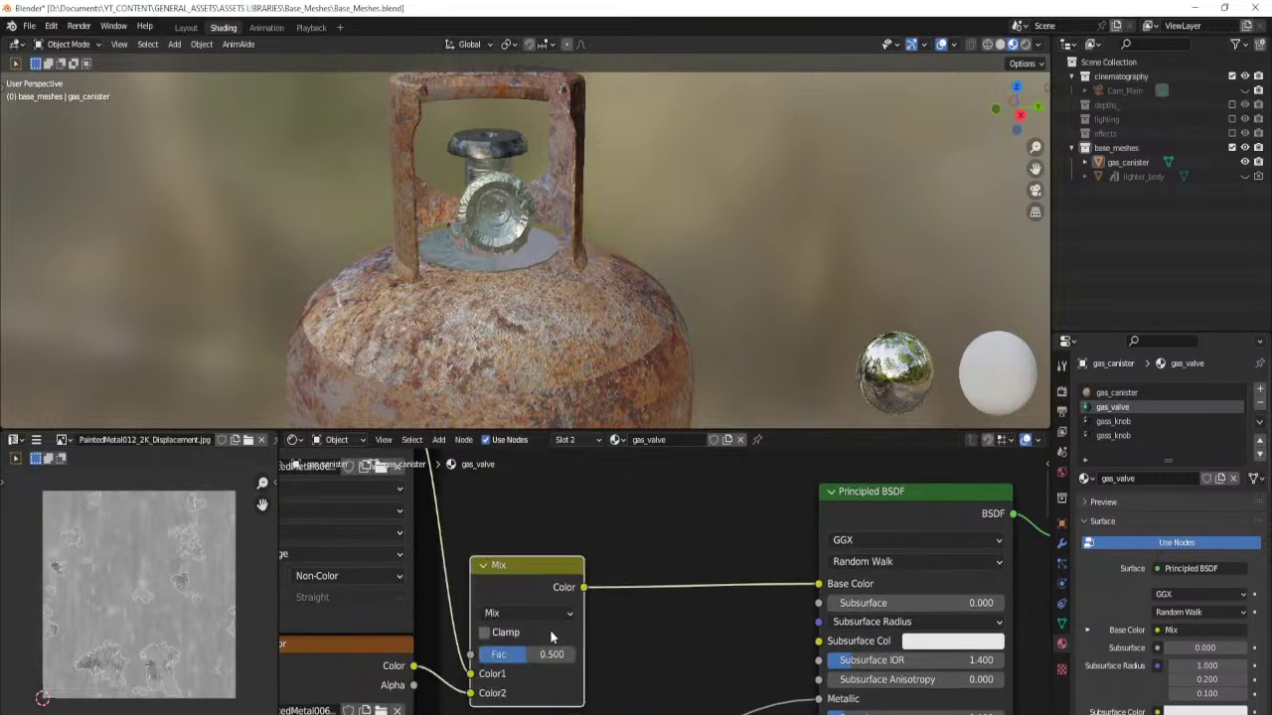
pyautogui.moveTo(539, 655); pyautogui.dragTo(592, 655)
pyautogui.click(527, 613)
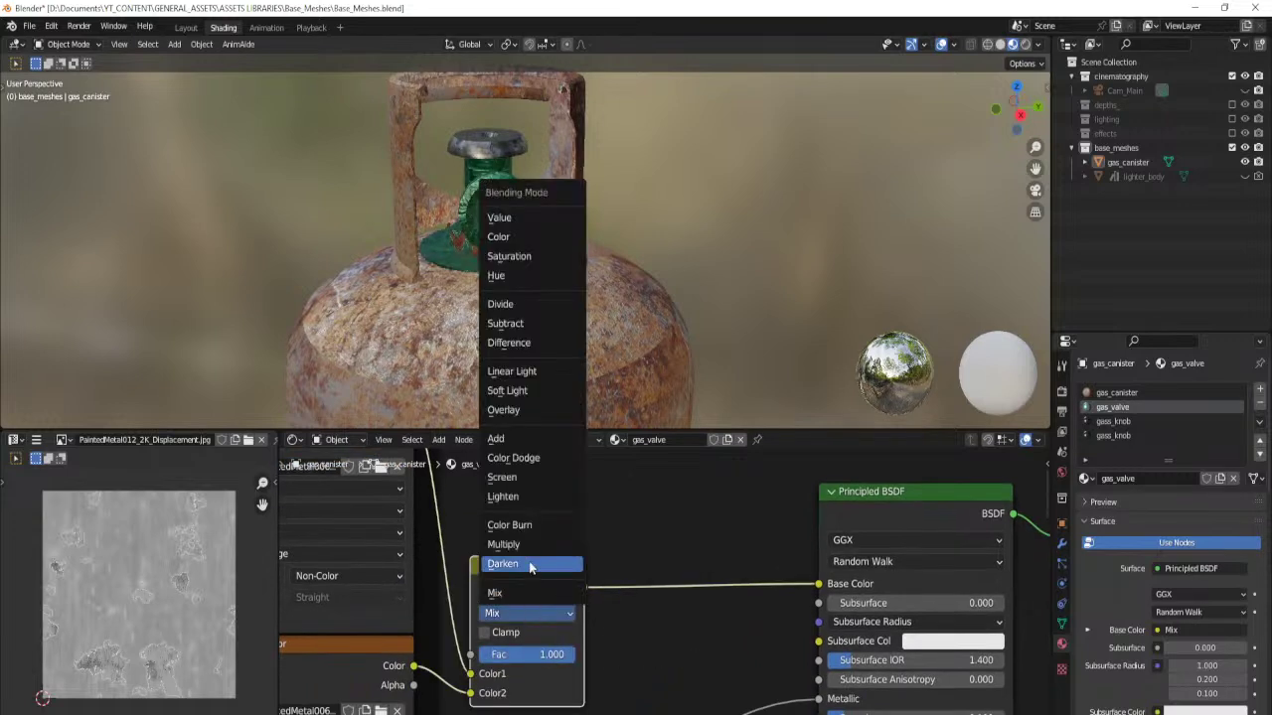
pyautogui.click(516, 527)
pyautogui.moveTo(470, 694); pyautogui.dragTo(472, 674)
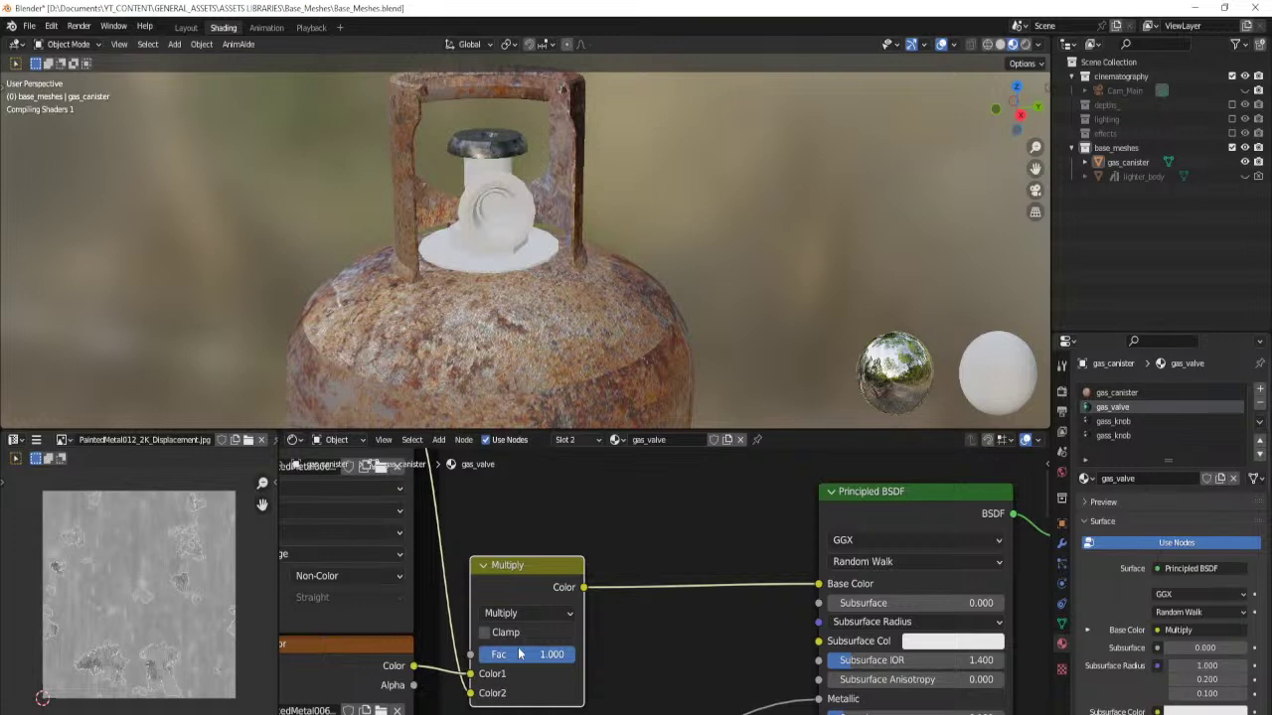
# Duplicate the gas_valve Multiply node into the Base Color link and set its Color2 to a grey with value 0.190.
pyautogui.moveTo(525, 566); pyautogui.dragTo(509, 501)
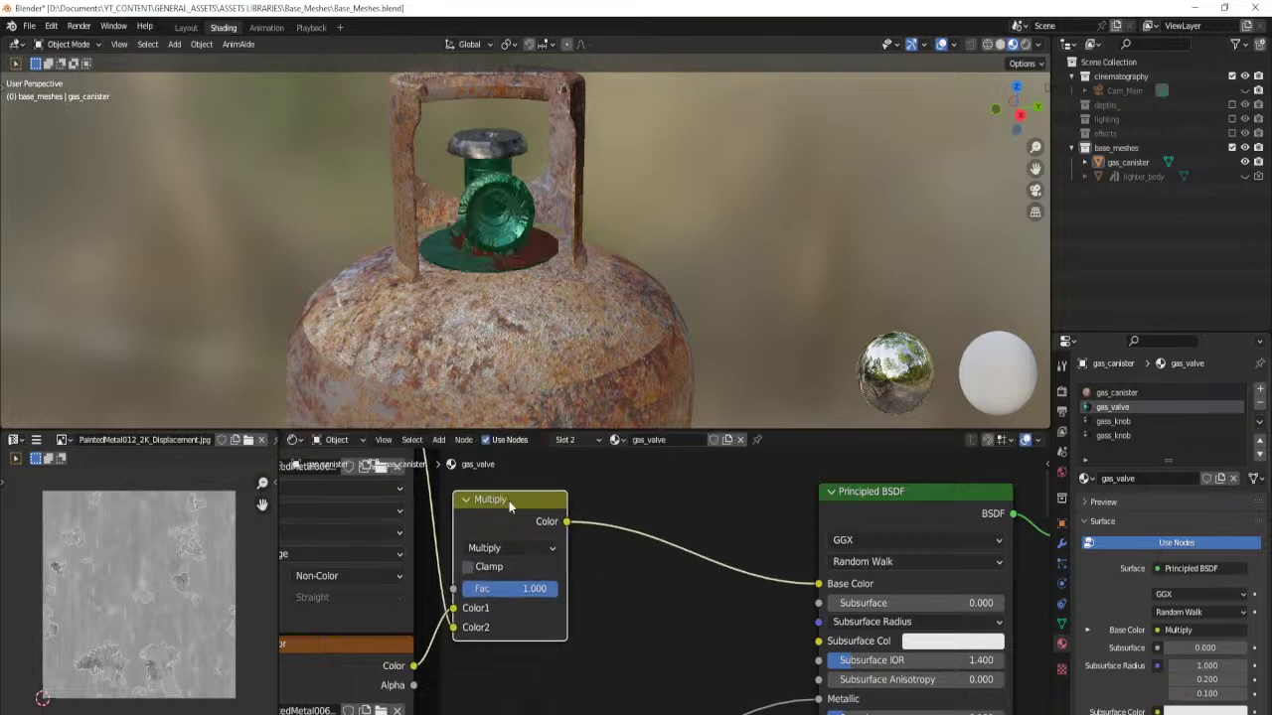
pyautogui.hotkey('shift', 'd')
pyautogui.click(686, 494)
pyautogui.click(706, 623)
pyautogui.click(741, 577)
pyautogui.write('.05')
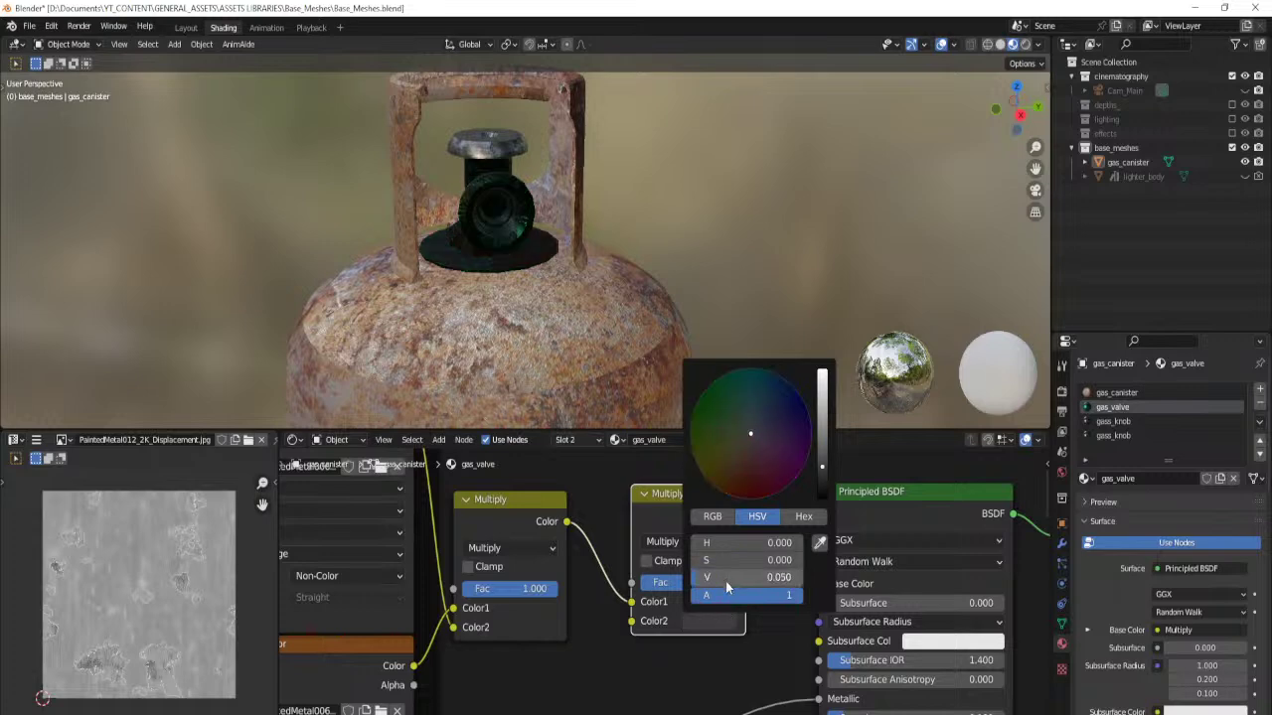
pyautogui.press('Return')
pyautogui.moveTo(748, 577); pyautogui.dragTo(754, 577)
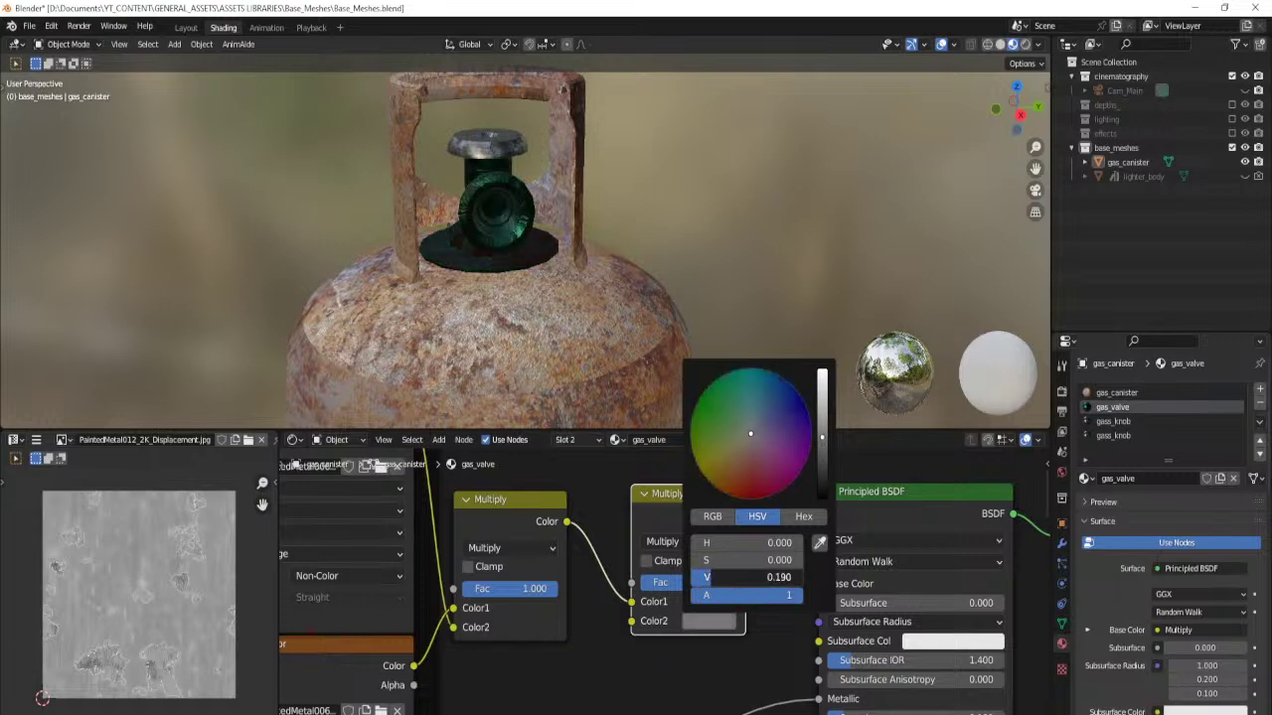
# Insert a ColorRamp node between the gas_valve roughness texture and the Principled BSDF's Roughness.
pyautogui.scroll(-4, 710, 673)
pyautogui.moveTo(710, 673); pyautogui.dragTo(681, 513, button='middle')
pyautogui.hotkey('shift', 'a')
pyautogui.click(664, 556)
pyautogui.write('col')
pyautogui.press('Return')
pyautogui.click(585, 586)
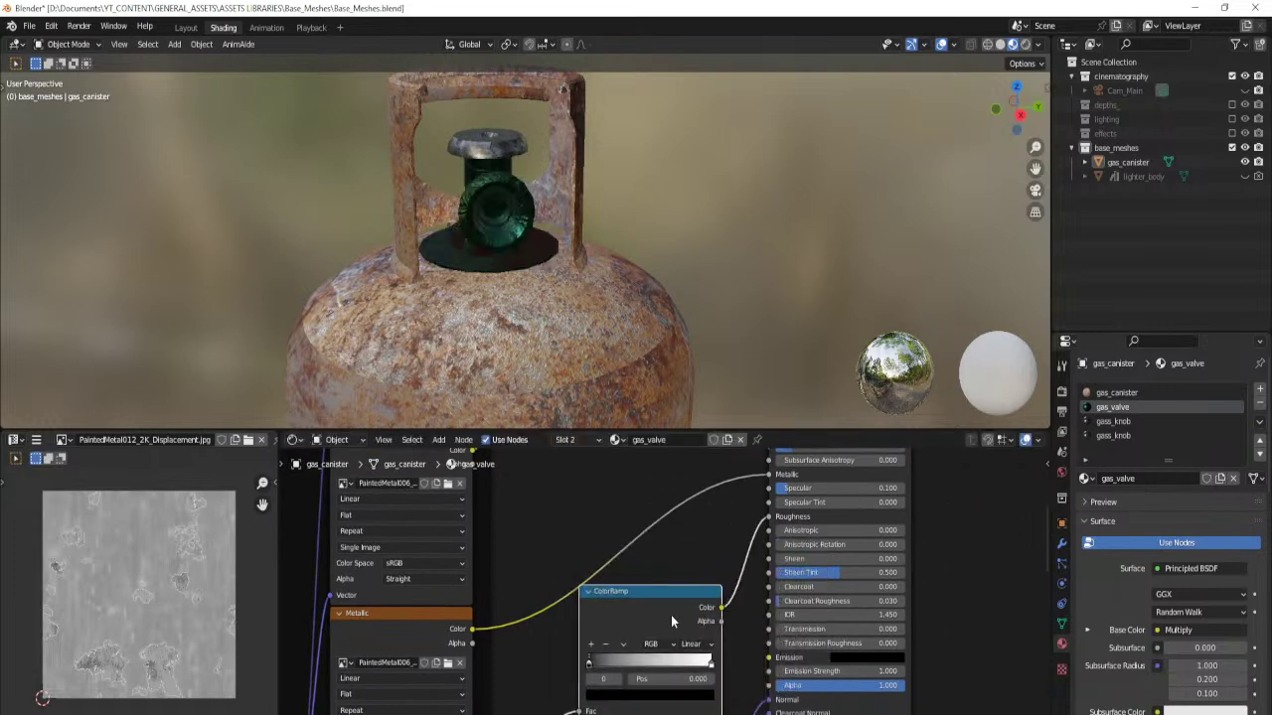
# Tighten the roughness ColorRamp by placing the black stop at 0.223 with the white stop right beside it.
pyautogui.moveTo(653, 608); pyautogui.dragTo(638, 544)
pyautogui.scroll(3, 635, 539)
pyautogui.moveTo(729, 603); pyautogui.dragTo(630, 608)
pyautogui.moveTo(519, 609); pyautogui.dragTo(553, 609)
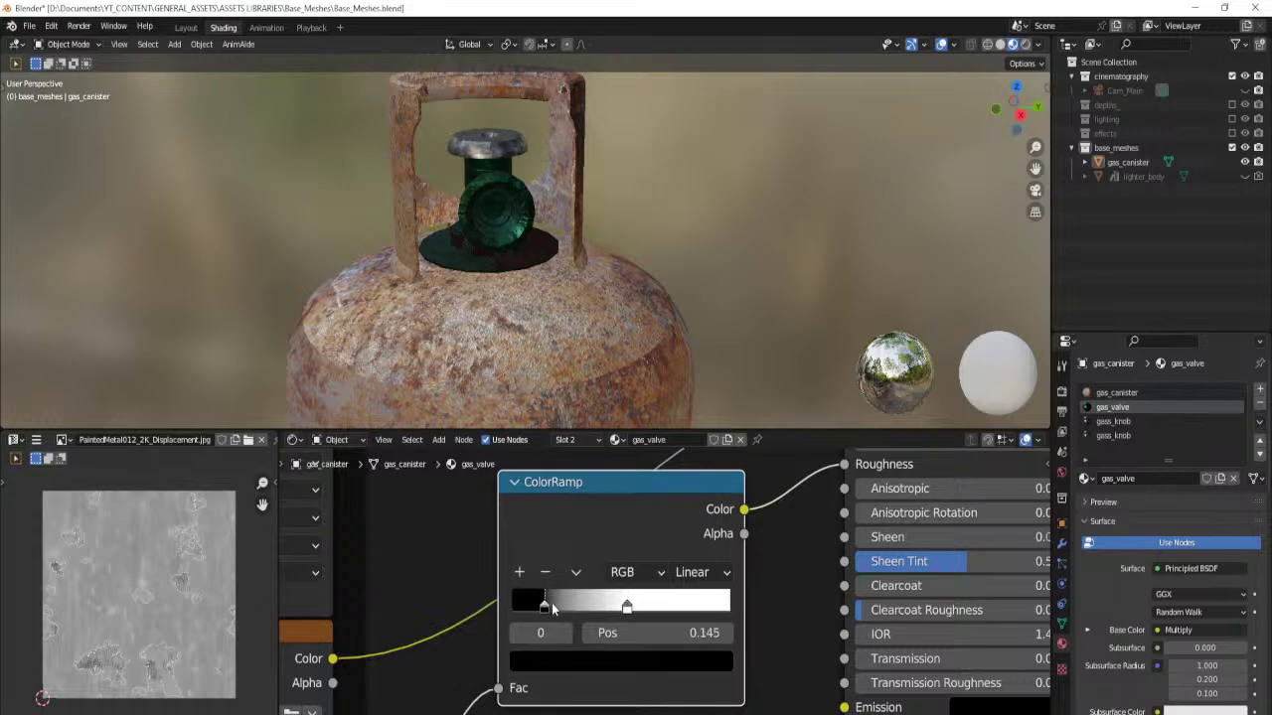
pyautogui.scroll(4, 555, 225)
pyautogui.moveTo(556, 224); pyautogui.dragTo(600, 218, button='middle')
pyautogui.keyDown('shift'); pyautogui.moveTo(600, 219); pyautogui.dragTo(540, 296, button='middle'); pyautogui.keyUp('shift')
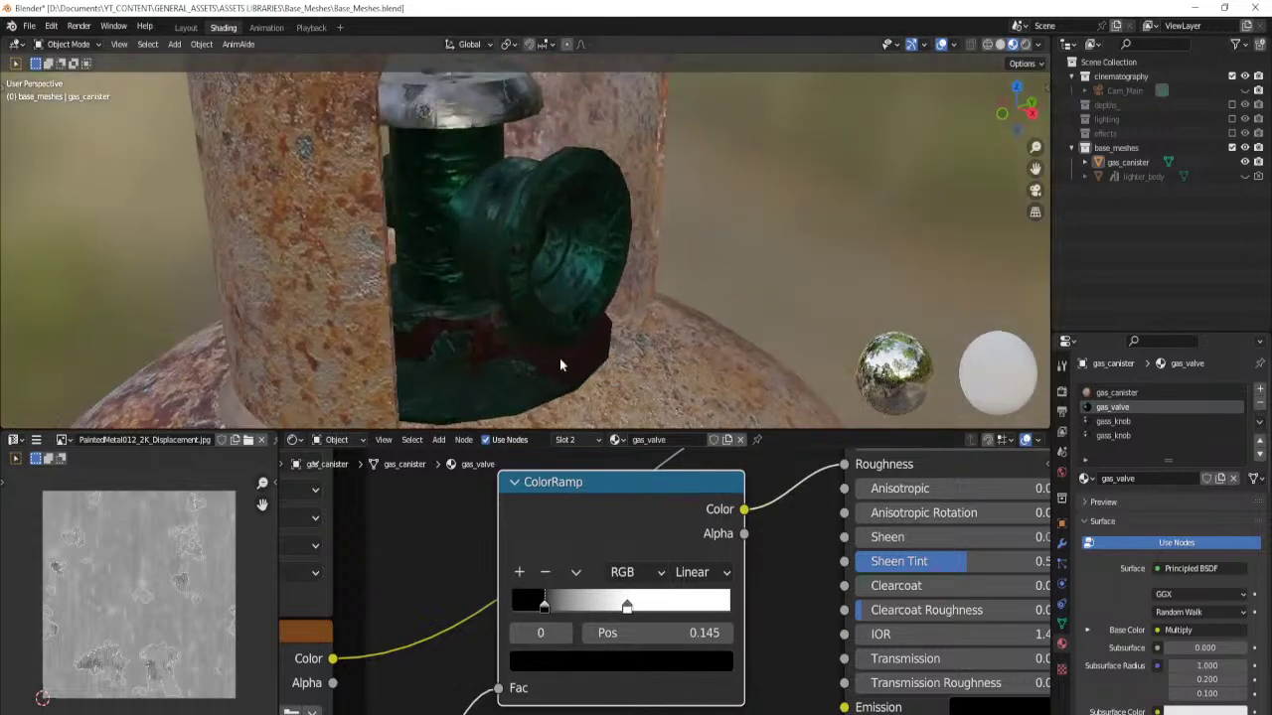
pyautogui.moveTo(626, 604); pyautogui.dragTo(564, 610)
pyautogui.click(549, 608)
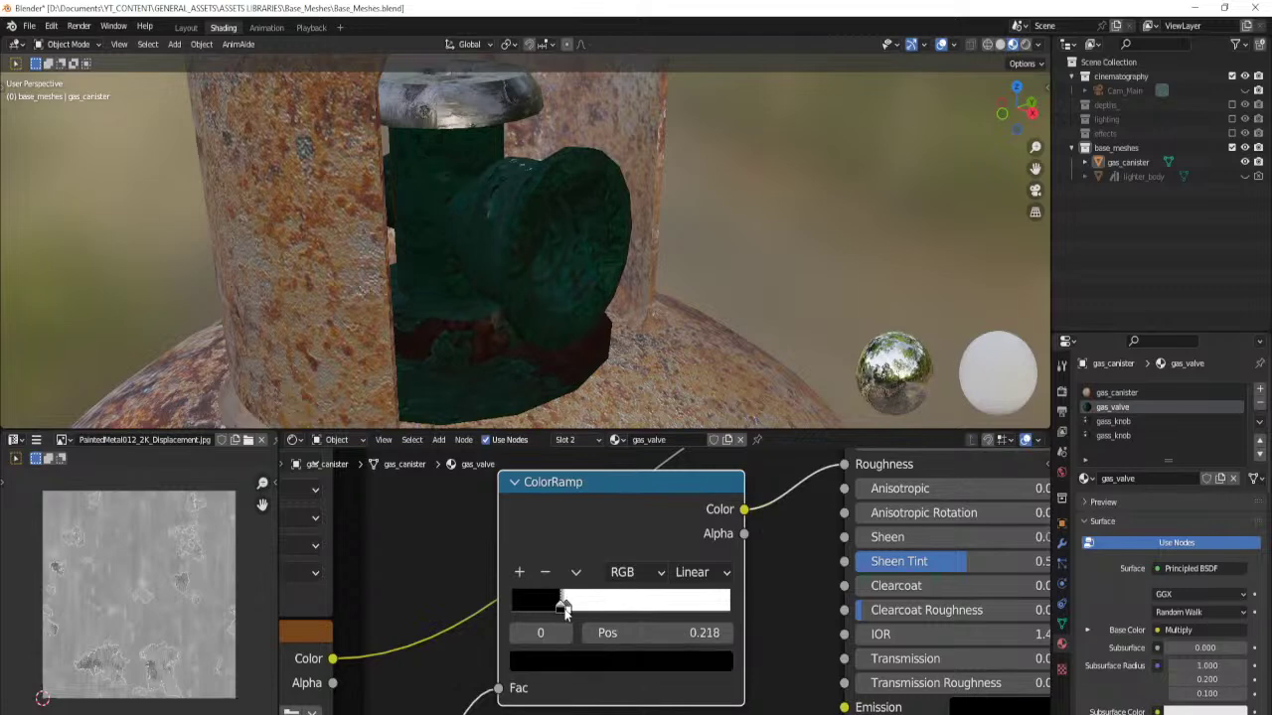
# Select all faces using the gas_valve material, unwrap them with Cube Projection and save the file.
pyautogui.press('Tab')
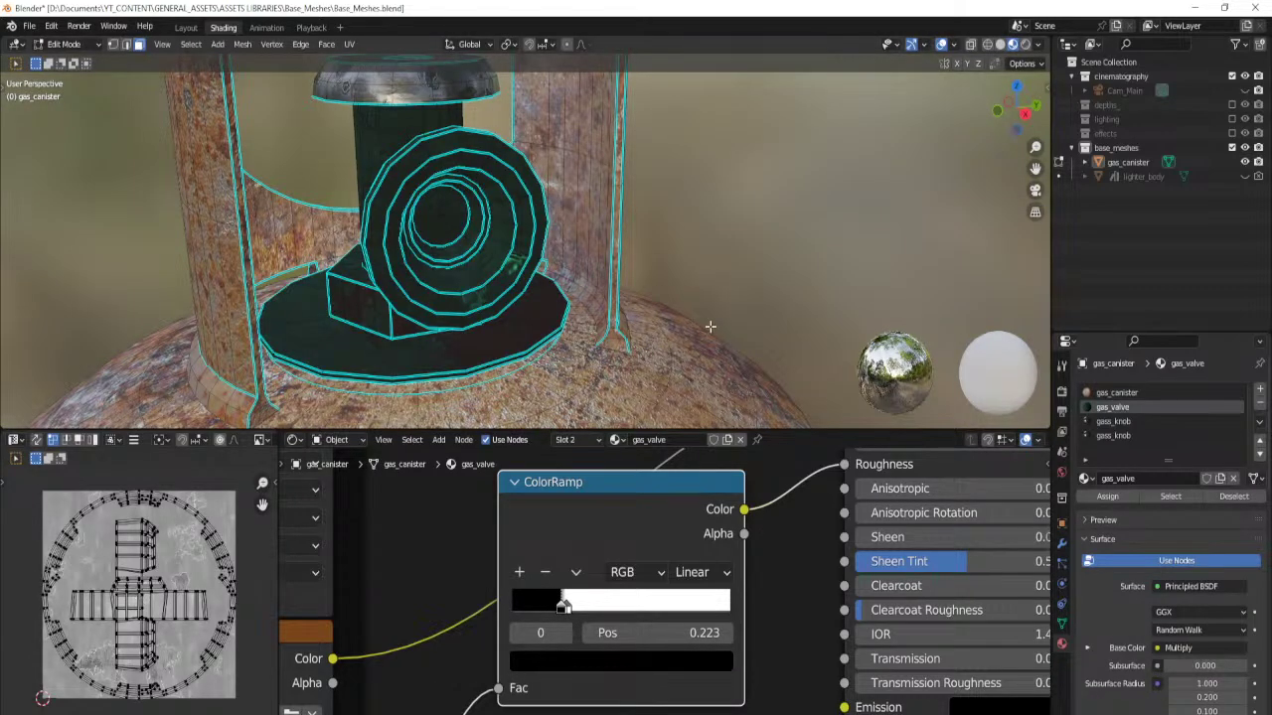
pyautogui.click(1172, 497)
pyautogui.press('u')
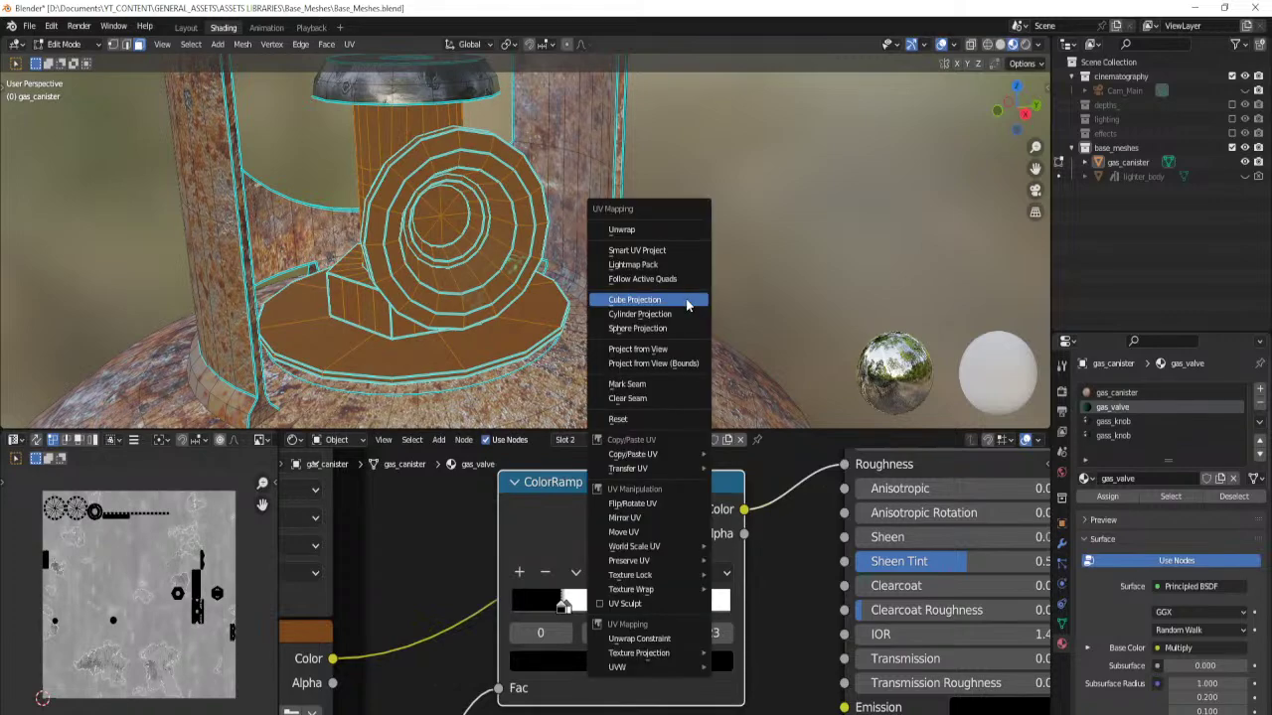
pyautogui.click(686, 300)
pyautogui.press('Tab')
pyautogui.hotkey('ctrl', 's')
# Select the face rings across the canister's sloped shoulder and assign them the gass_knob material.
pyautogui.scroll(-1, 584, 290)
pyautogui.scroll(-2, 584, 291)
pyautogui.moveTo(584, 290)
pyautogui.mouseDown(button='middle')
pyautogui.moveTo(489, 281)
pyautogui.moveTo(579, 283)
pyautogui.mouseUp(button='middle')
pyautogui.scroll(-5, 577, 284)
pyautogui.keyDown('shift'); pyautogui.moveTo(512, 306); pyautogui.dragTo(481, 309, button='middle'); pyautogui.keyUp('shift')
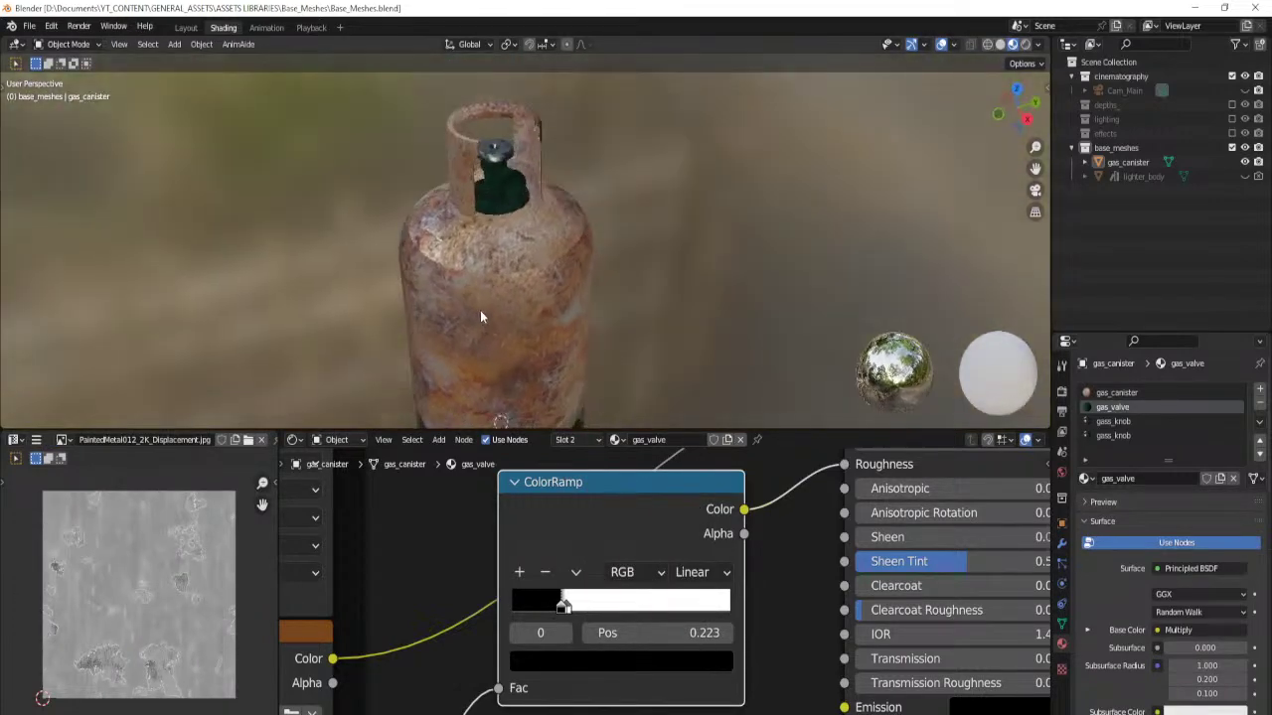
pyautogui.scroll(4, 512, 292)
pyautogui.click(539, 266)
pyautogui.press('Tab')
pyautogui.hotkey('alt', 'a')
pyautogui.press('a')
pyautogui.hotkey('alt', 'a')
pyautogui.keyDown('alt'); pyautogui.click(545, 279); pyautogui.keyUp('alt')
pyautogui.keyDown('alt'); pyautogui.keyDown('shift'); pyautogui.click(536, 255); pyautogui.keyUp('shift'); pyautogui.keyUp('alt')
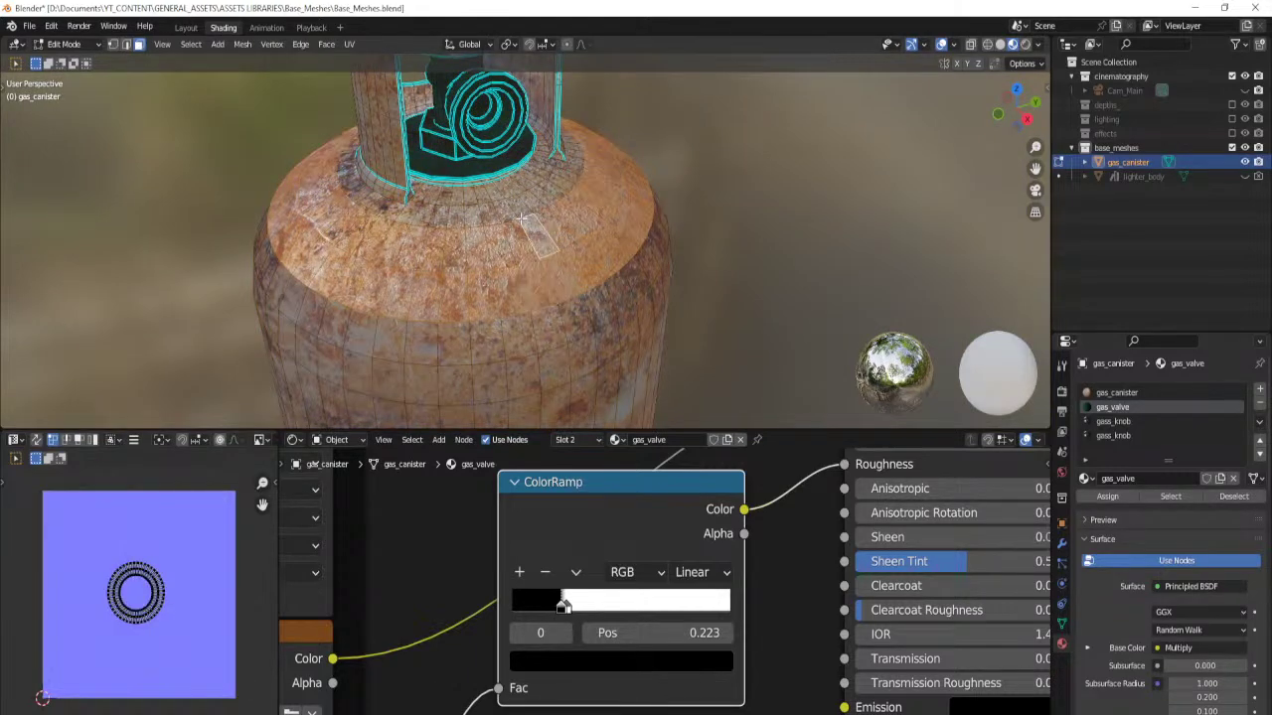
pyautogui.keyDown('alt'); pyautogui.keyDown('shift'); pyautogui.click(523, 226); pyautogui.keyUp('shift'); pyautogui.keyUp('alt')
pyautogui.keyDown('alt'); pyautogui.keyDown('shift'); pyautogui.click(505, 191); pyautogui.keyUp('shift'); pyautogui.keyUp('alt')
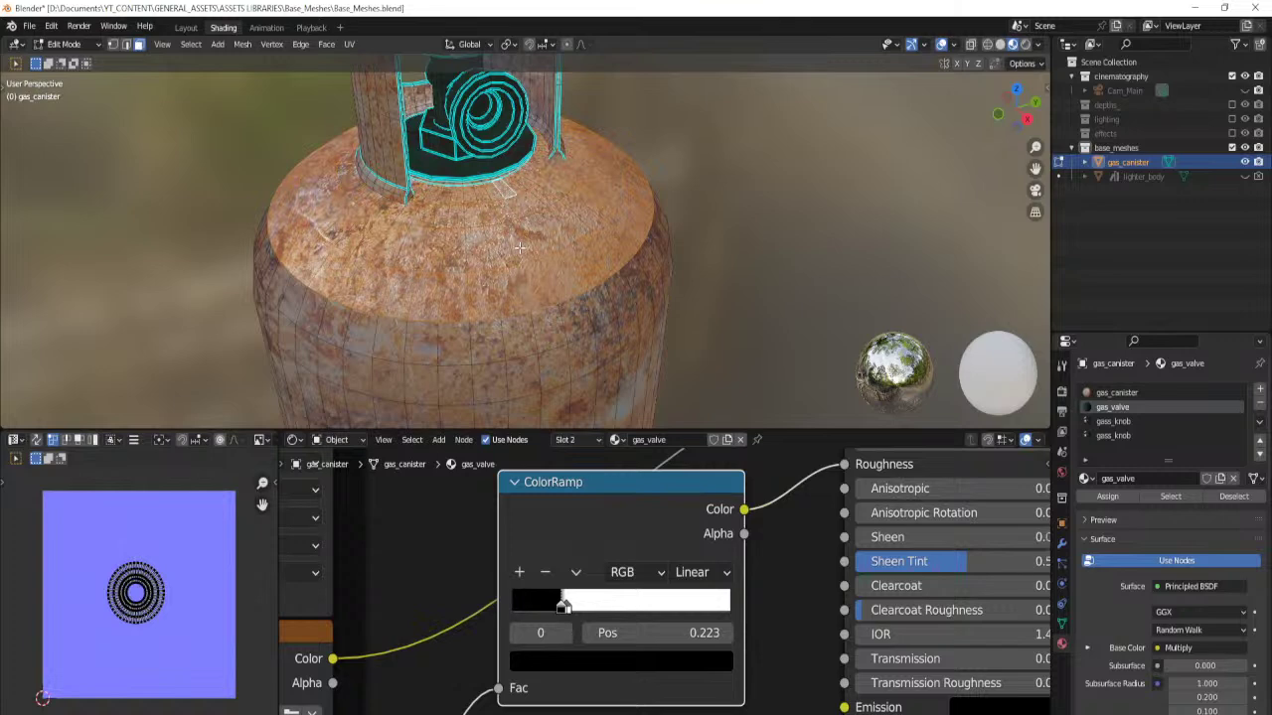
pyautogui.press('ctrl+KP_Add')
pyautogui.hotkey('ctrl', 'z')
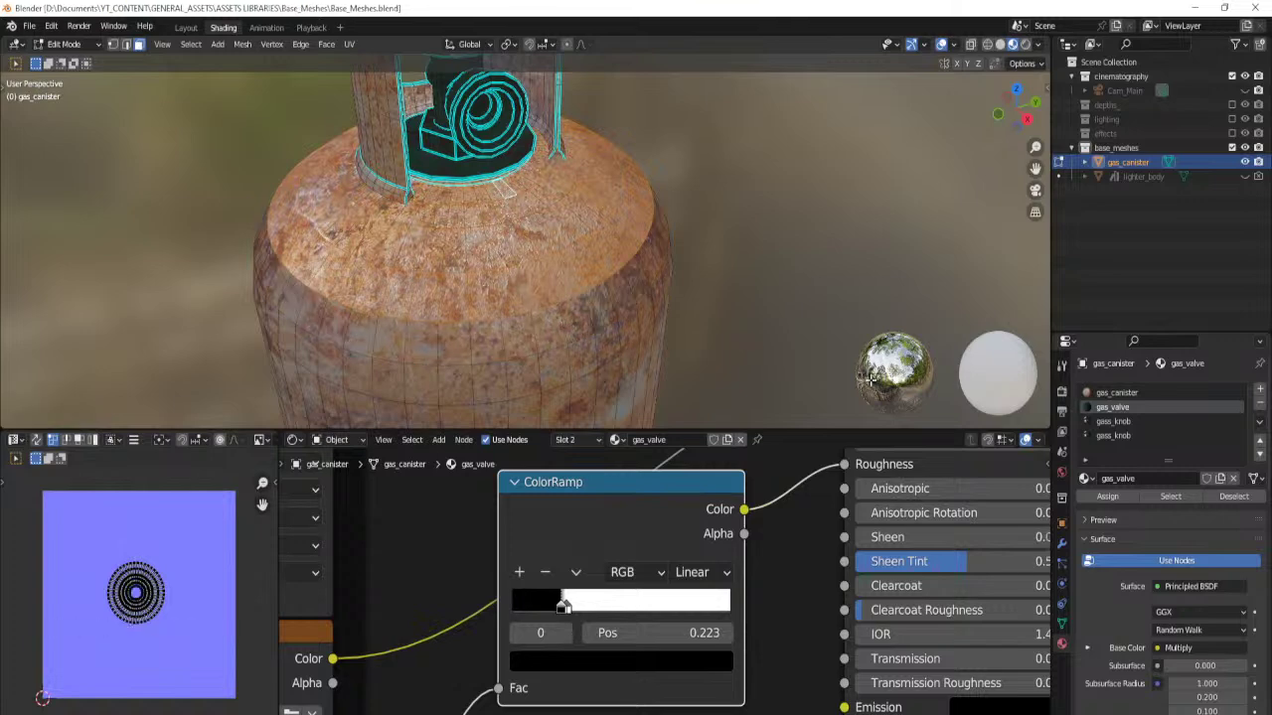
pyautogui.click(1120, 422)
pyautogui.click(1125, 498)
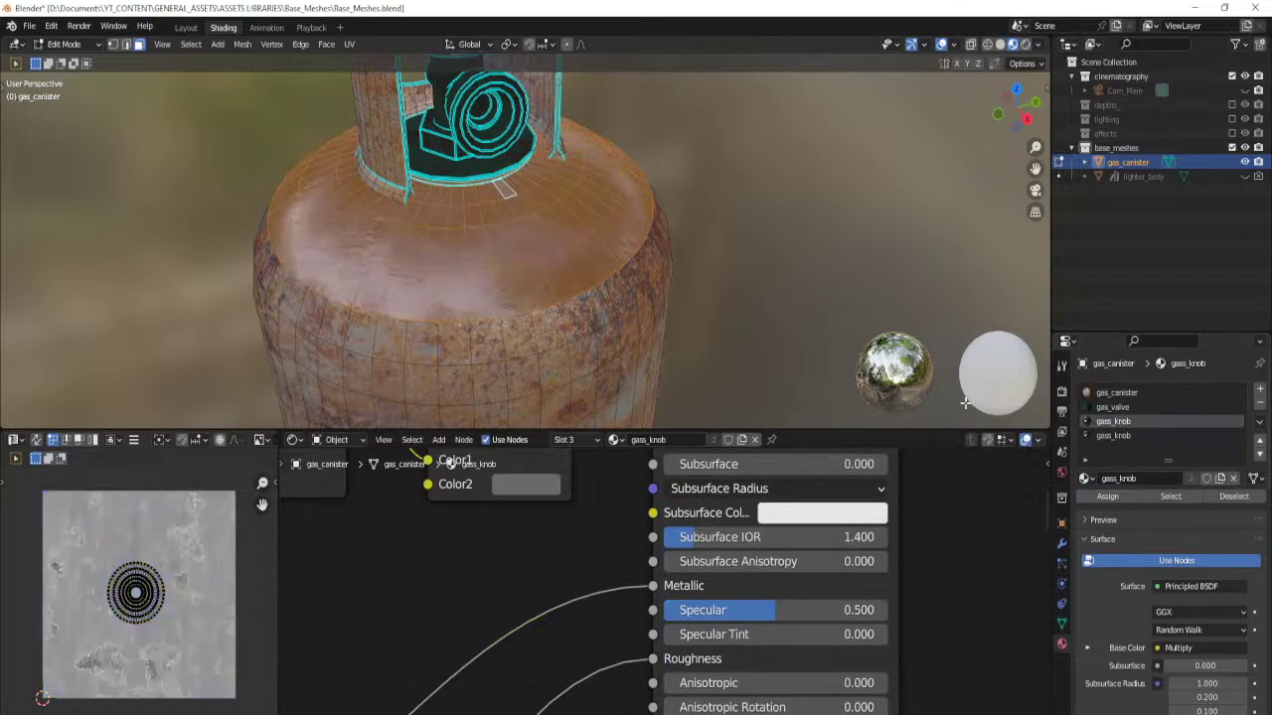
pyautogui.press('Tab')
# Enter Edit Mode on the gas canister to work on the flange beneath the handle guard.
pyautogui.scroll(-4, 616, 265)
pyautogui.moveTo(616, 266); pyautogui.dragTo(532, 324, button='middle')
pyautogui.scroll(-3, 501, 272)
pyautogui.scroll(6, 532, 324)
pyautogui.moveTo(430, 299); pyautogui.dragTo(537, 293, button='middle')
pyautogui.keyDown('shift'); pyautogui.moveTo(536, 293); pyautogui.dragTo(556, 316, button='middle'); pyautogui.keyUp('shift')
pyautogui.scroll(3, 611, 342)
pyautogui.scroll(2, 557, 316)
pyautogui.keyDown('shift'); pyautogui.moveTo(556, 316); pyautogui.dragTo(540, 296, button='middle'); pyautogui.keyUp('shift')
pyautogui.press('Tab')
pyautogui.scroll(3, 540, 296)
pyautogui.hotkey('alt', 'a')
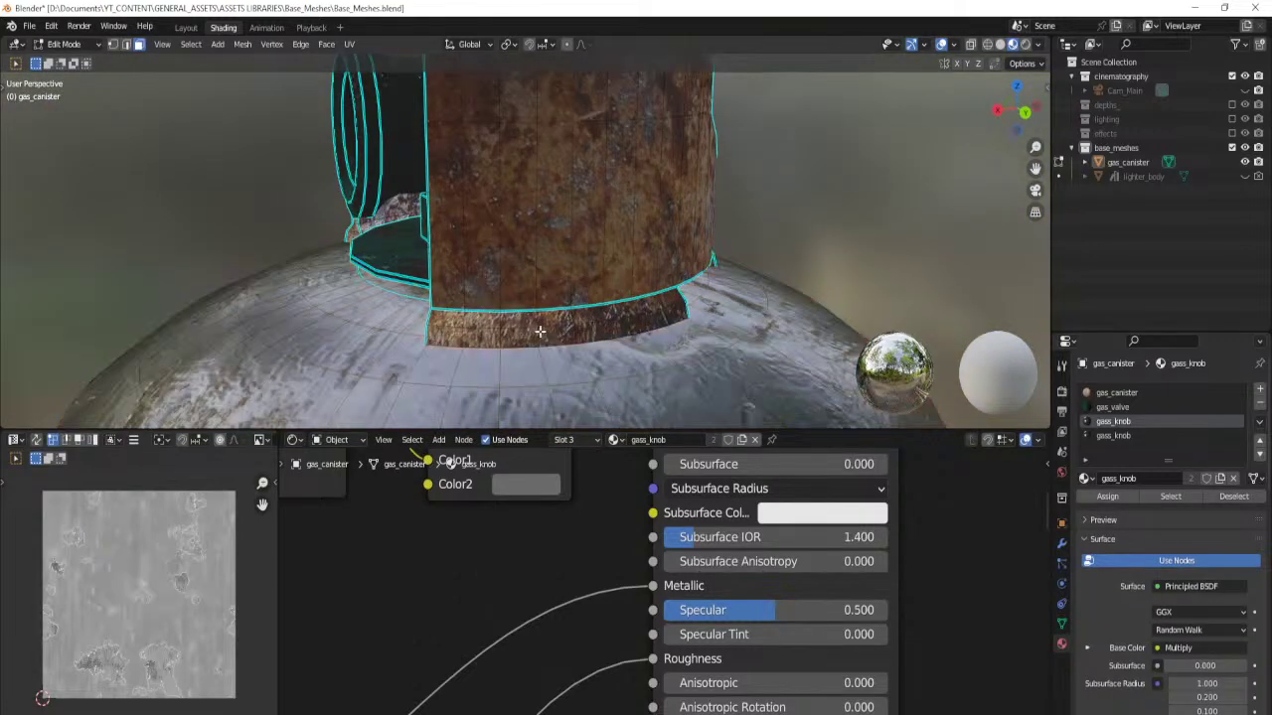
pyautogui.press('l')
pyautogui.hotkey('alt', 'a')
pyautogui.press('l')
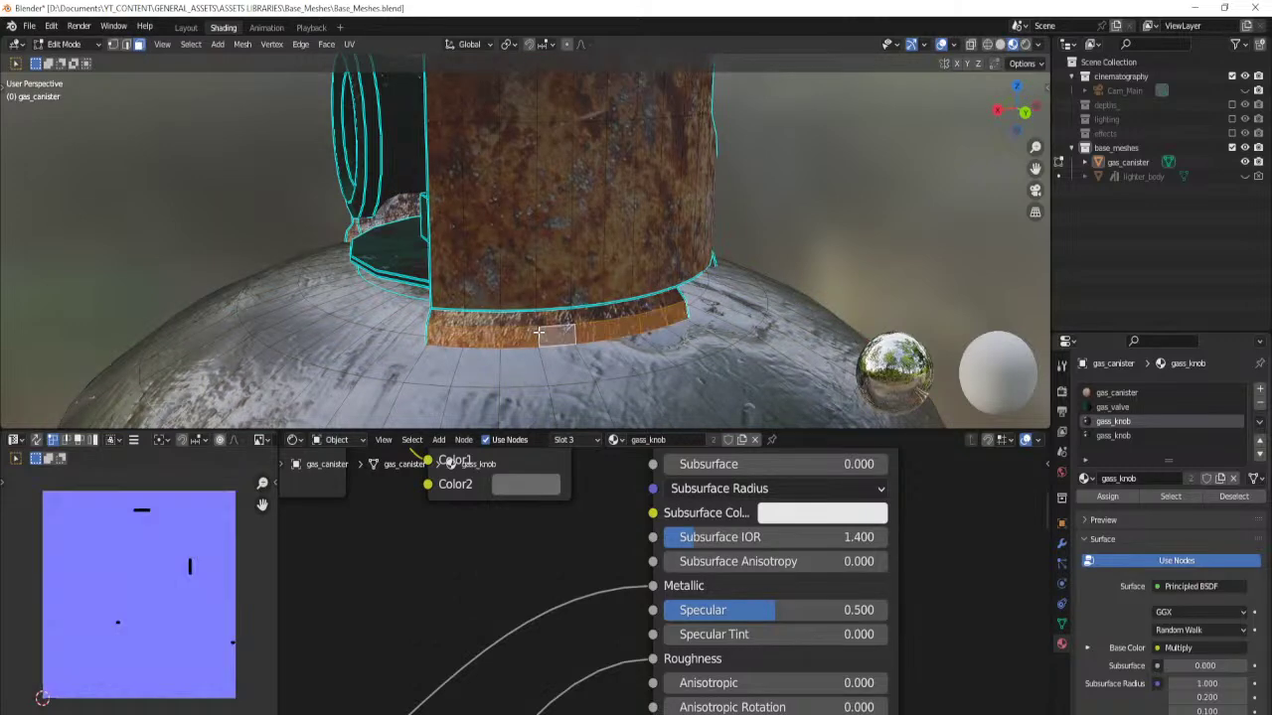
pyautogui.moveTo(537, 332); pyautogui.dragTo(588, 308, button='middle')
pyautogui.keyDown('alt'); pyautogui.keyDown('shift'); pyautogui.click(493, 350); pyautogui.keyUp('shift'); pyautogui.keyUp('alt')
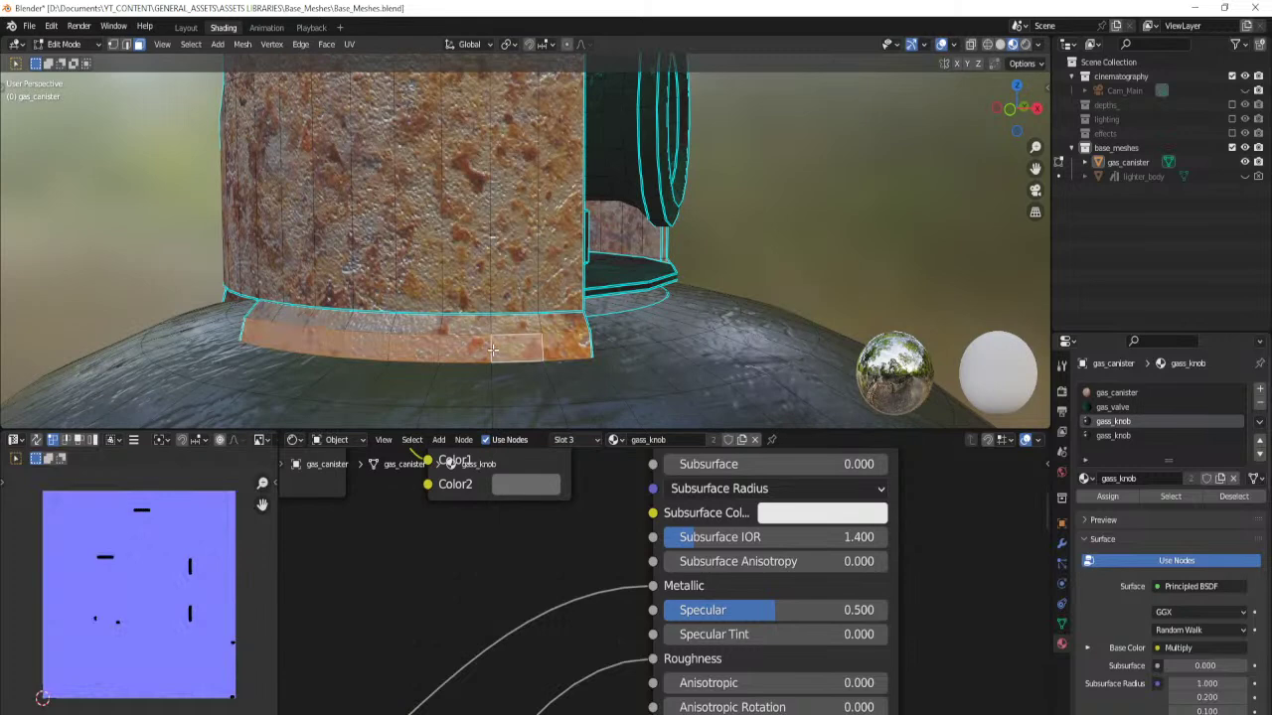
pyautogui.press('ctrl+KP_Add')
pyautogui.moveTo(348, 341); pyautogui.dragTo(484, 341, button='middle')
pyautogui.press('ctrl+KP_Subtract')
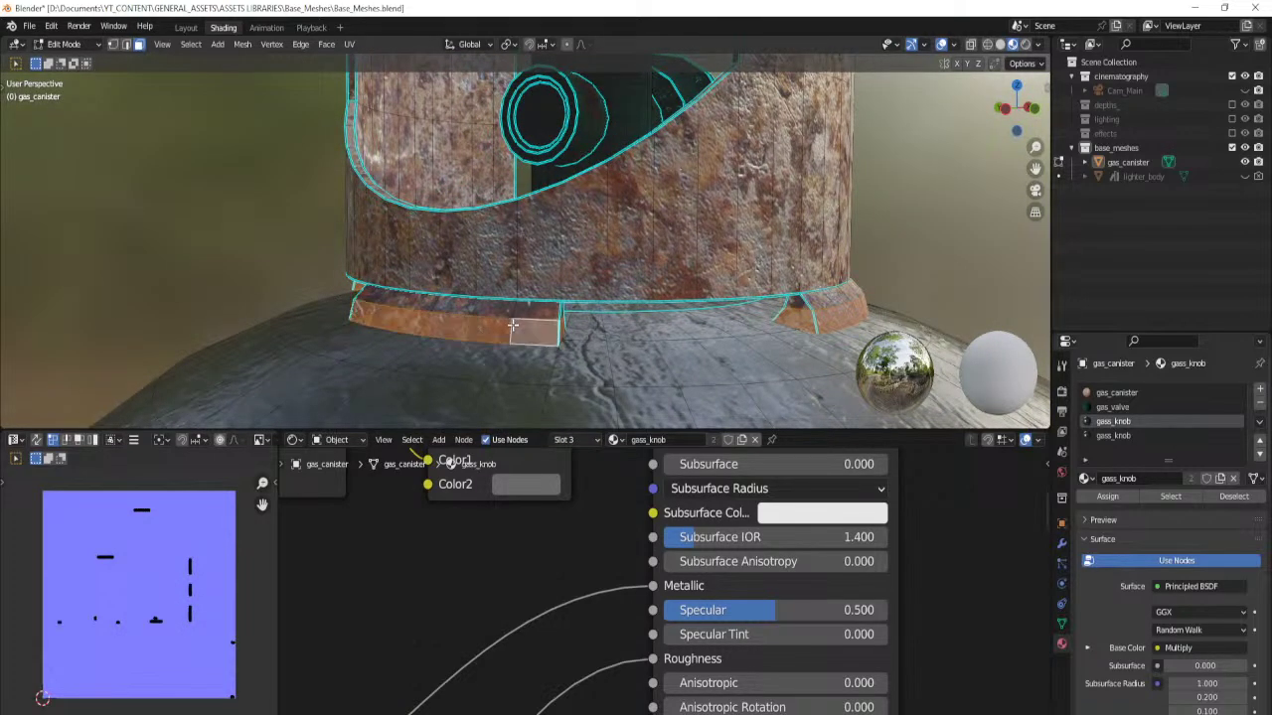
pyautogui.press('ctrl+KP_Subtract')
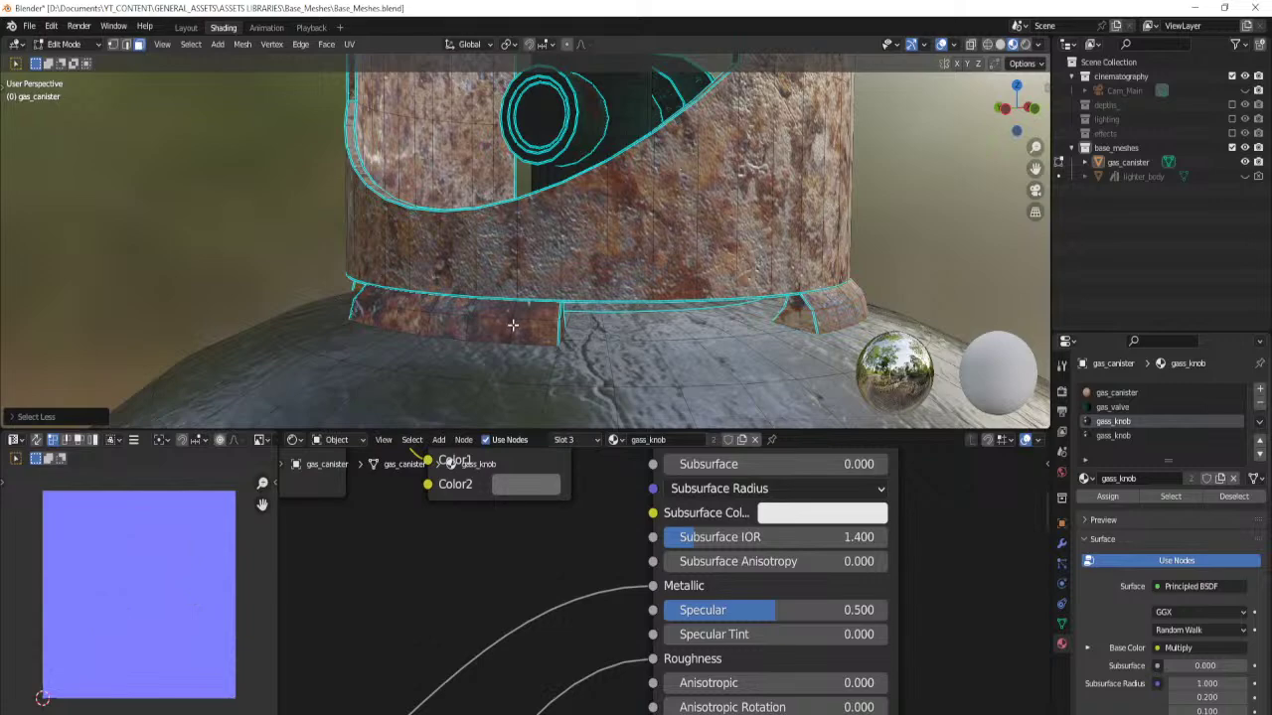
# Select the flange faces around the handle guard's base, assign them the gass_knob material and unwrap them with Cube Projection.
pyautogui.keyDown('alt'); pyautogui.click(514, 326); pyautogui.keyUp('alt')
pyautogui.moveTo(844, 314); pyautogui.dragTo(578, 334, button='middle')
pyautogui.keyDown('alt'); pyautogui.keyDown('shift'); pyautogui.click(664, 354); pyautogui.keyUp('shift'); pyautogui.keyUp('alt')
pyautogui.keyDown('alt'); pyautogui.keyDown('shift'); pyautogui.click(577, 316); pyautogui.keyUp('shift'); pyautogui.keyUp('alt')
pyautogui.press('ctrl+KP_Add')
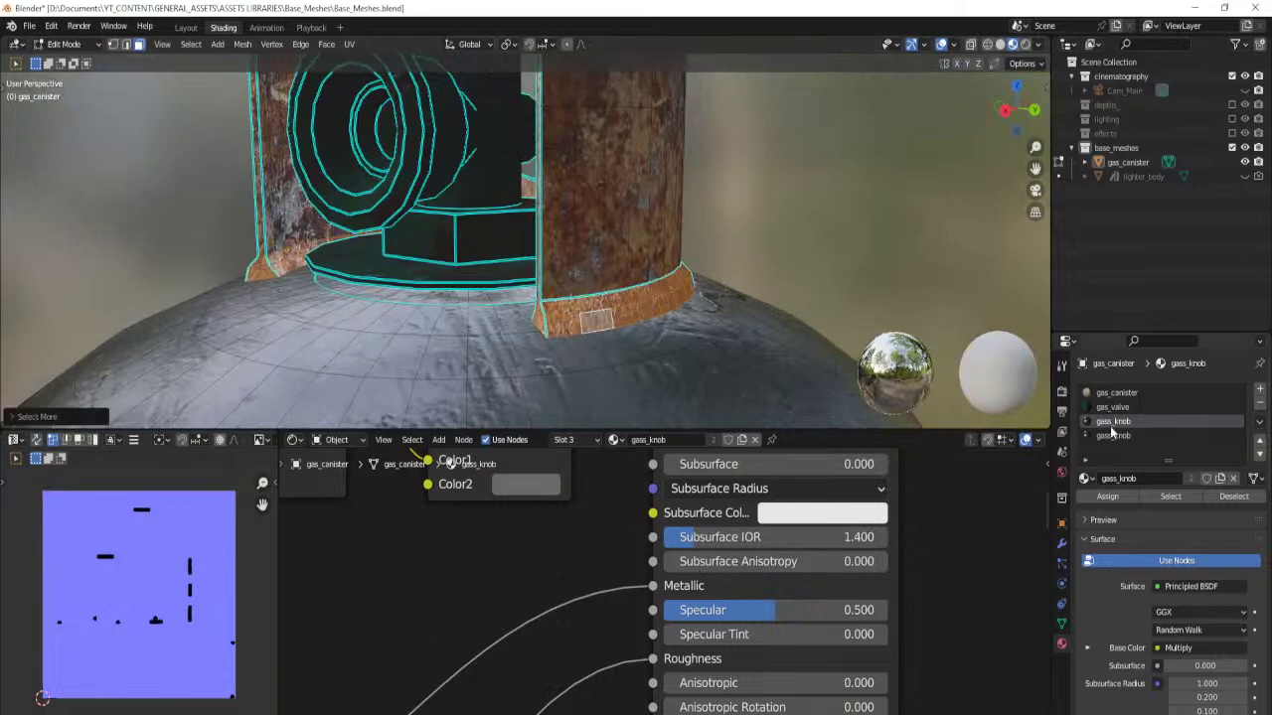
pyautogui.click(1118, 499)
pyautogui.press('u')
pyautogui.click(720, 304)
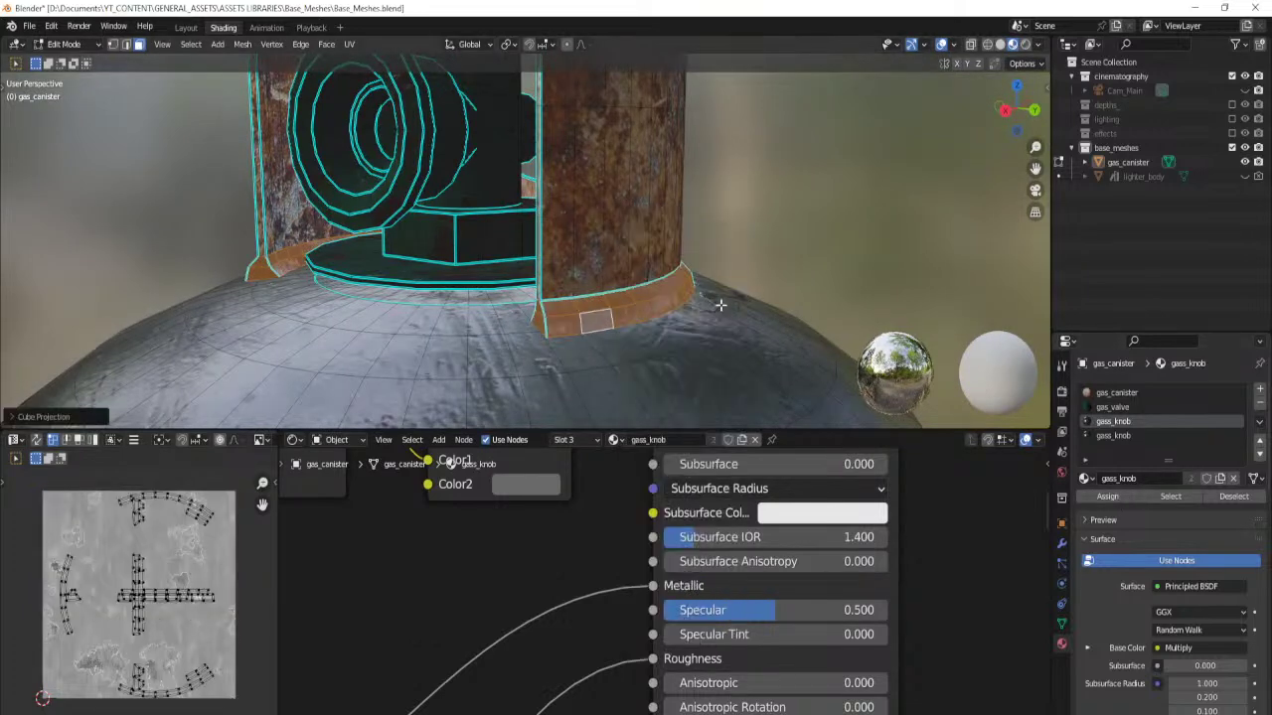
pyautogui.press('Tab')
# Enter Edit Mode on the gas canister at the handle guard's upper part and clear the selection.
pyautogui.scroll(-4, 569, 289)
pyautogui.moveTo(430, 280)
pyautogui.mouseDown(button='middle')
pyautogui.moveTo(554, 287)
pyautogui.moveTo(458, 299)
pyautogui.moveTo(644, 294)
pyautogui.mouseUp(button='middle')
pyautogui.scroll(-4, 553, 286)
pyautogui.keyDown('shift'); pyautogui.moveTo(588, 227); pyautogui.dragTo(556, 265, button='middle'); pyautogui.keyUp('shift')
pyautogui.scroll(4, 565, 278)
pyautogui.keyDown('shift'); pyautogui.moveTo(602, 249); pyautogui.dragTo(483, 216, button='middle'); pyautogui.keyUp('shift')
pyautogui.press('Tab')
pyautogui.hotkey('alt', 'a')
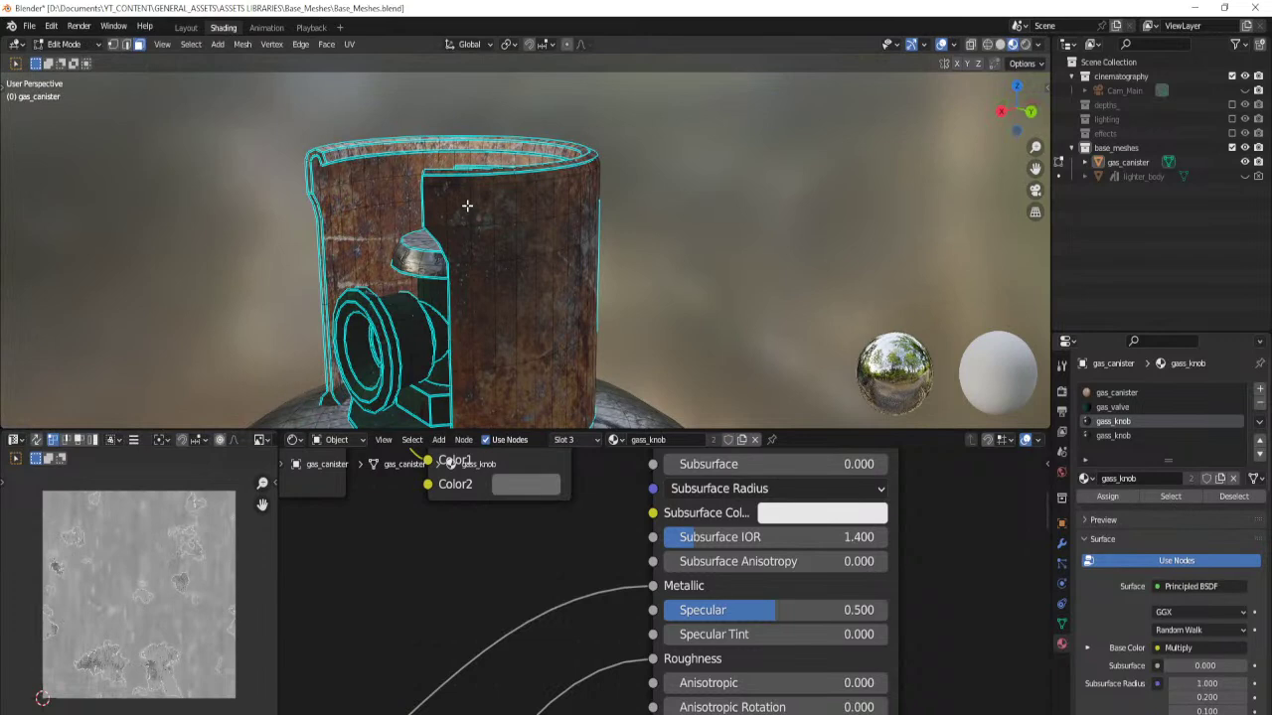
pyautogui.keyDown('alt'); pyautogui.click(466, 205); pyautogui.keyUp('alt')
pyautogui.press('ctrl+KP_Add')
pyautogui.press('ctrl+KP_Add')
pyautogui.press('ctrl+KP_Add')
pyautogui.press('ctrl+KP_Add')
pyautogui.press('ctrl+KP_Add')
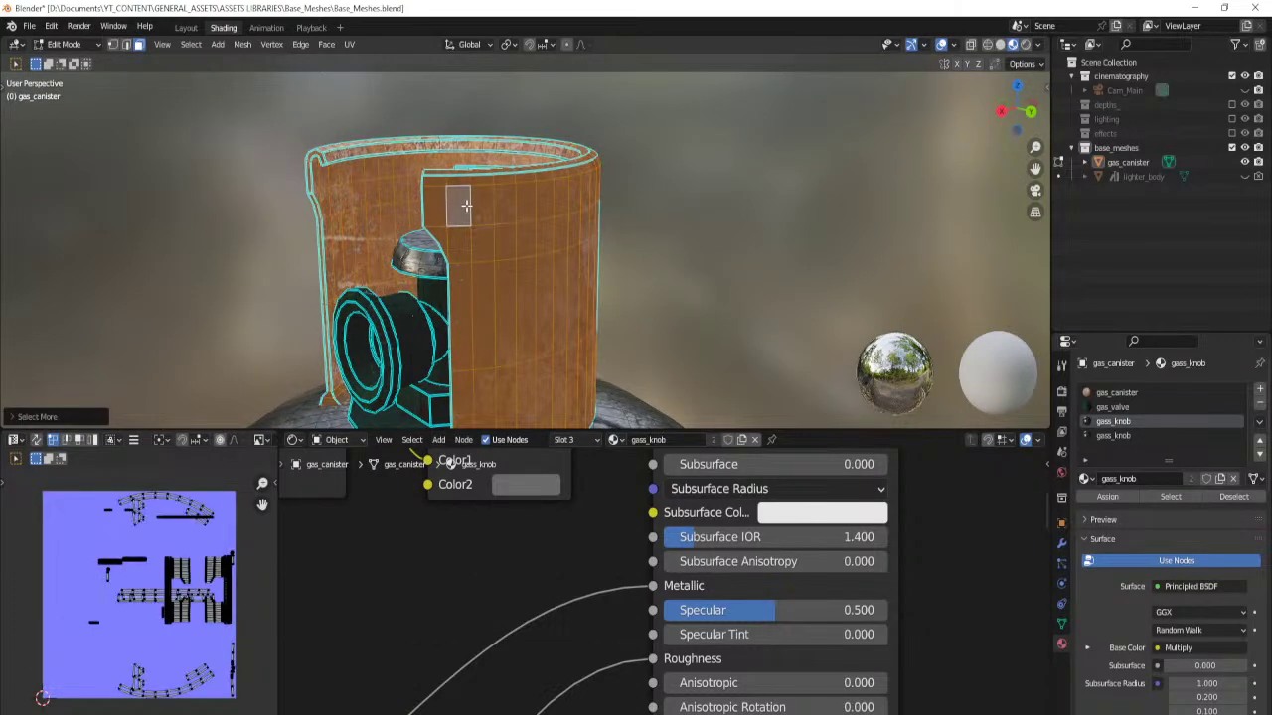
pyautogui.hotkey('alt', 'a')
pyautogui.keyDown('alt'); pyautogui.click(466, 175); pyautogui.keyUp('alt')
pyautogui.press('ctrl+KP_Add')
pyautogui.press('ctrl+KP_Add')
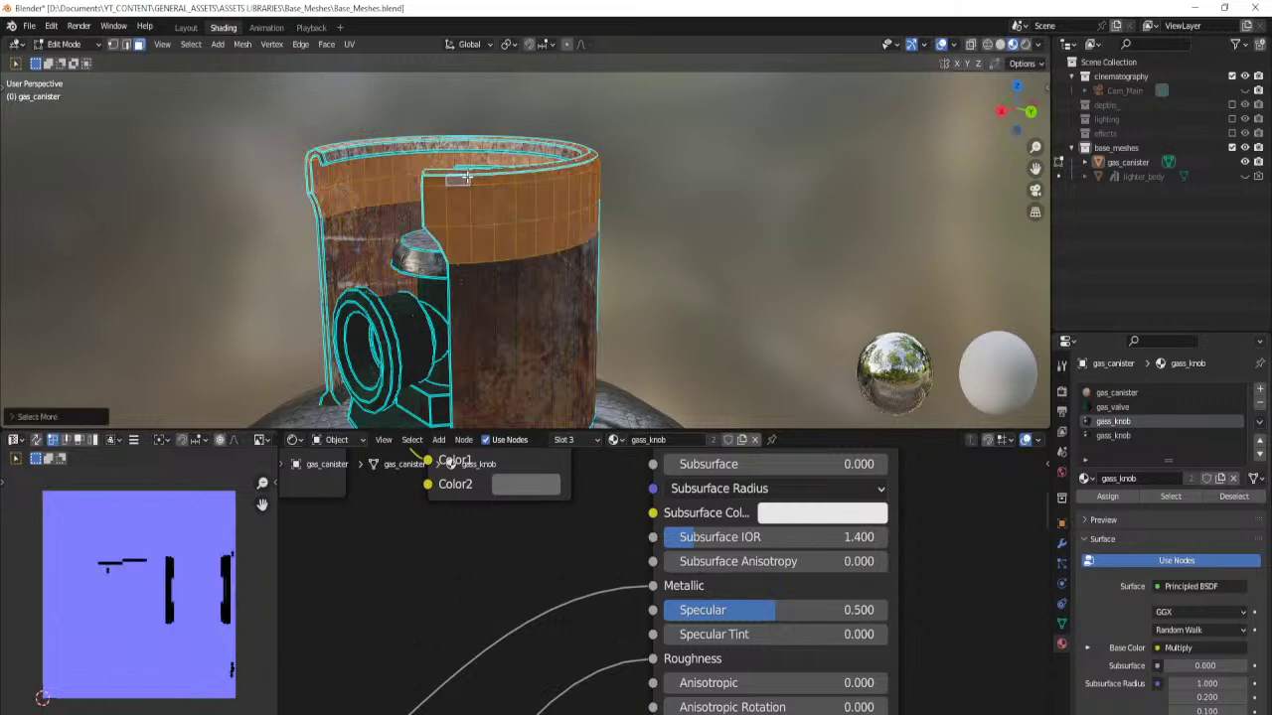
pyautogui.press('ctrl+KP_Add')
pyautogui.press('ctrl+KP_Add')
pyautogui.moveTo(466, 176); pyautogui.dragTo(474, 233, button='middle')
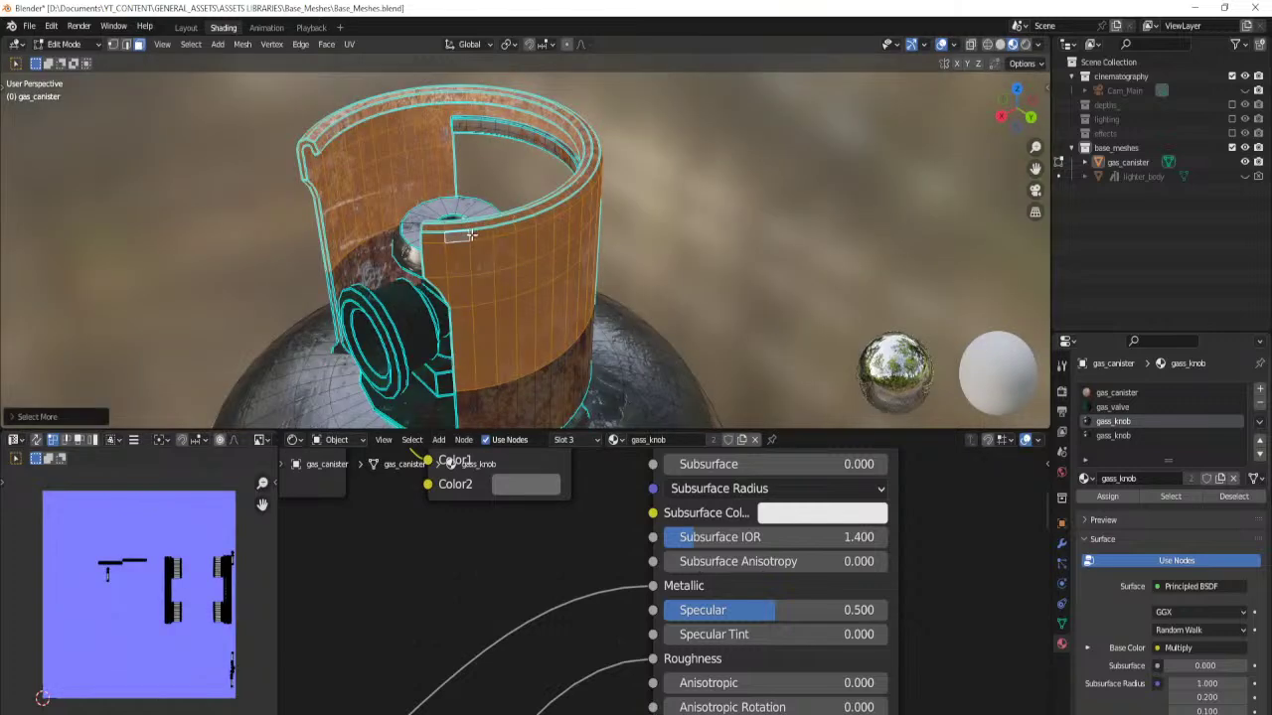
# Assign the gass_knob material to the handle guard's top rim and upper band, cube-project their UVs and save the file.
pyautogui.hotkey('alt', 'a')
pyautogui.scroll(2, 478, 235)
pyautogui.keyDown('alt'); pyautogui.click(432, 214); pyautogui.keyUp('alt')
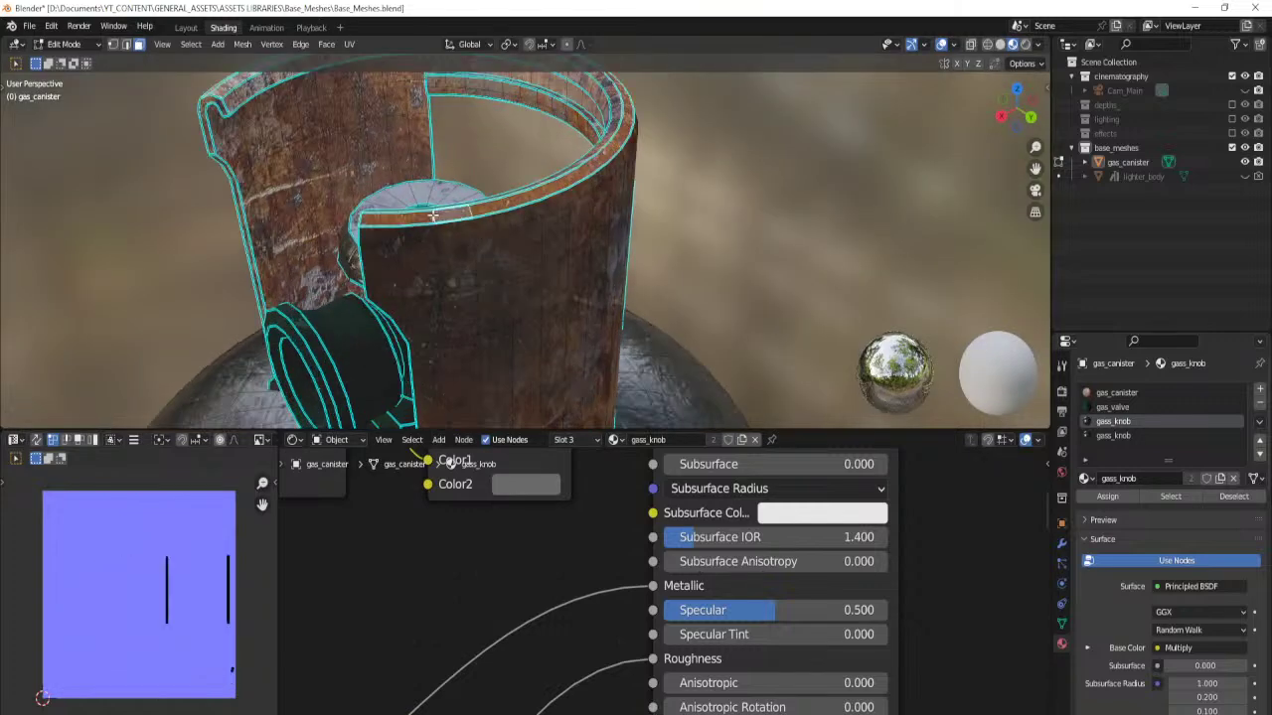
pyautogui.moveTo(496, 296); pyautogui.dragTo(525, 313, button='middle')
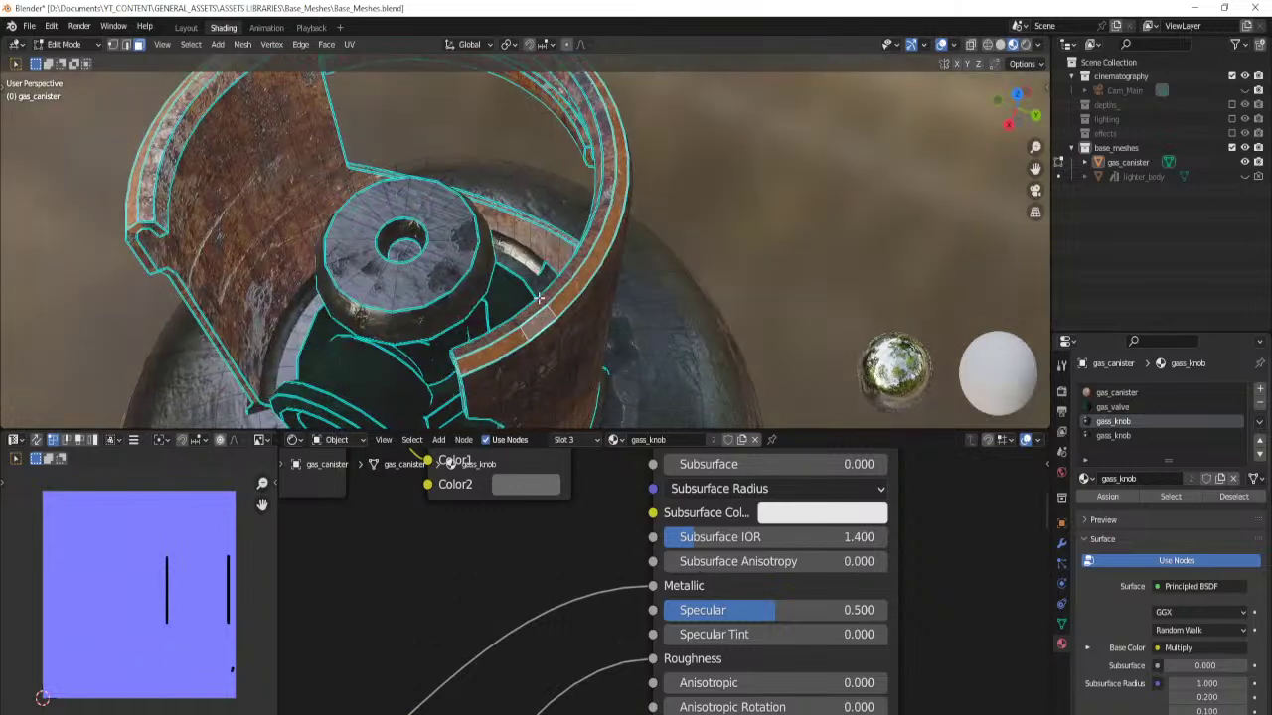
pyautogui.press('ctrl+KP_Add')
pyautogui.moveTo(534, 298); pyautogui.dragTo(416, 204, button='middle')
pyautogui.moveTo(452, 259); pyautogui.dragTo(488, 239, button='middle')
pyautogui.press('ctrl+KP_Add')
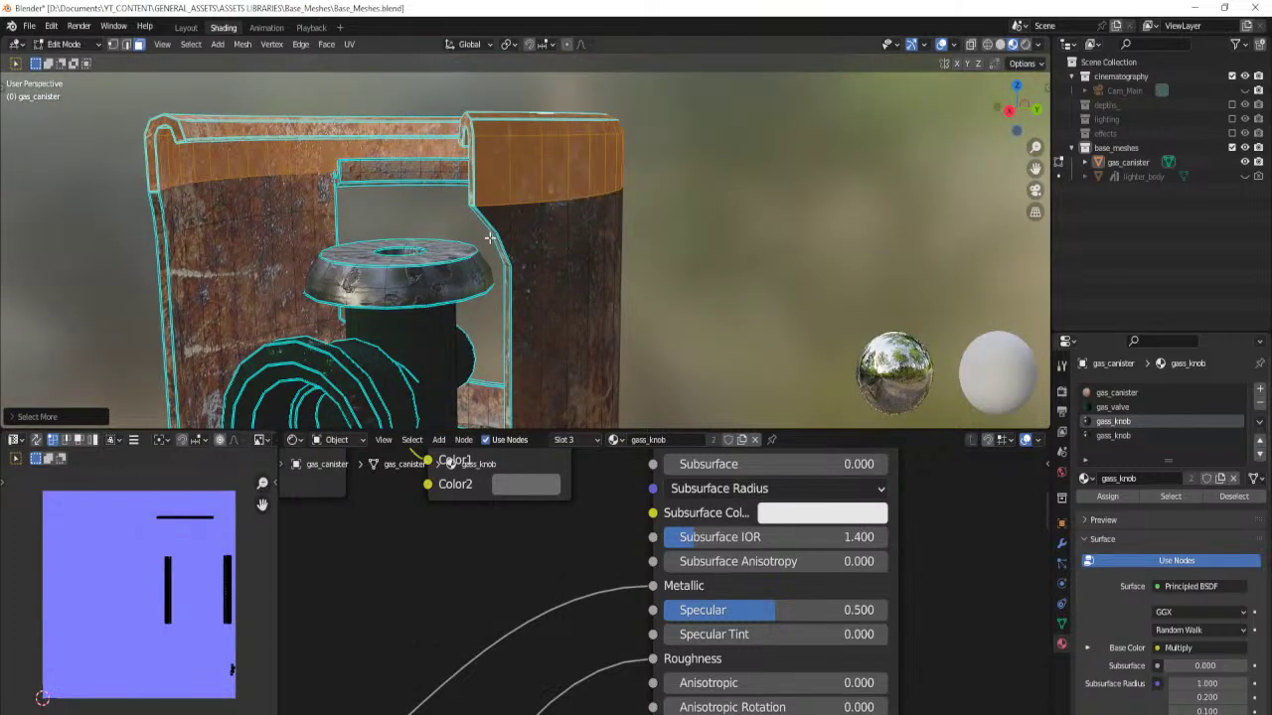
pyautogui.click(1117, 499)
pyautogui.press('u')
pyautogui.click(761, 292)
pyautogui.press('Tab')
pyautogui.scroll(-4, 635, 277)
pyautogui.hotkey('ctrl', 's')
# Mark the gas_canister object as an asset.
pyautogui.moveTo(624, 284); pyautogui.dragTo(434, 294, button='middle')
pyautogui.scroll(-2, 499, 278)
pyautogui.scroll(-6, 433, 294)
pyautogui.keyDown('shift'); pyautogui.moveTo(423, 356); pyautogui.dragTo(538, 345, button='middle'); pyautogui.keyUp('shift')
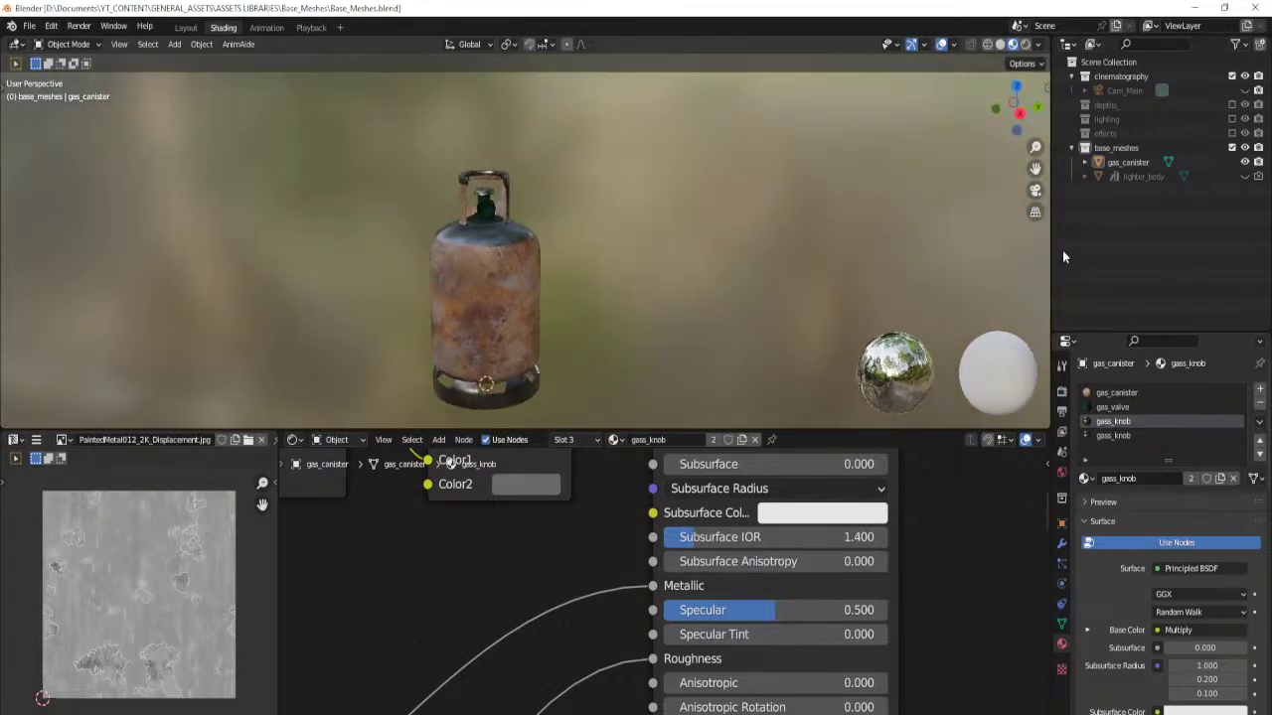
pyautogui.click(1132, 166)
pyautogui.rightClick(1132, 166)
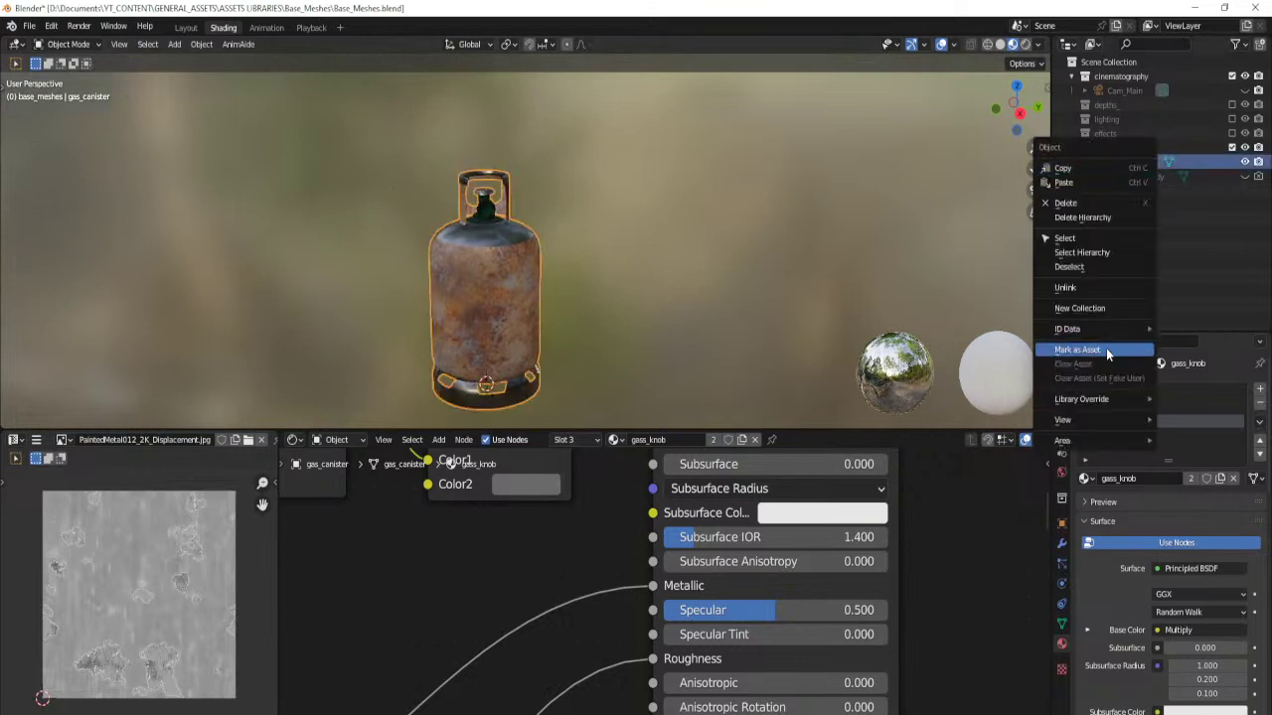
pyautogui.click(1106, 348)
pyautogui.click(628, 263)
# Hide gas_canister in renders and the viewport, save, and return to the Layout workspace with the base_meshes collection active.
pyautogui.click(1258, 163)
pyautogui.click(1245, 163)
pyautogui.hotkey('ctrl', 's')
pyautogui.click(1120, 148)
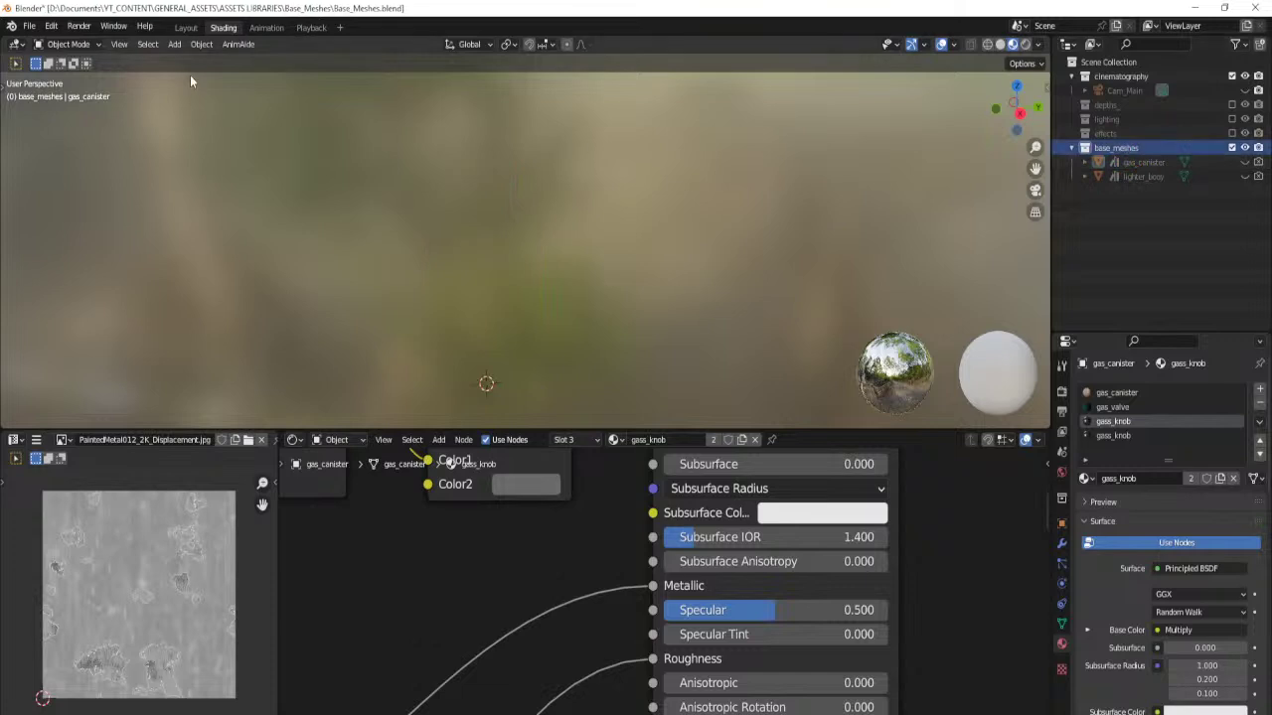
pyautogui.click(187, 28)
# Switch to File Explorer and open the textures folder inside General Assets_Props' modular-cables-1m folder.
pyautogui.hotkey('alt', 'Tab')
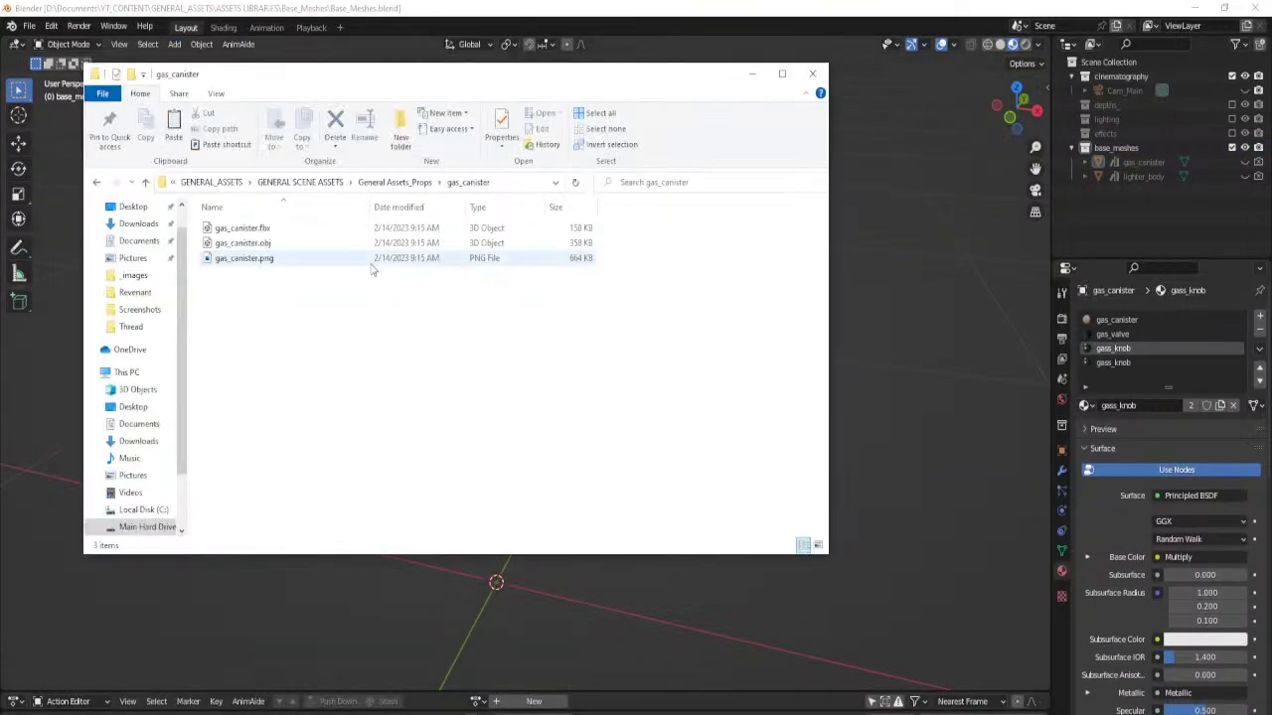
pyautogui.click(391, 185)
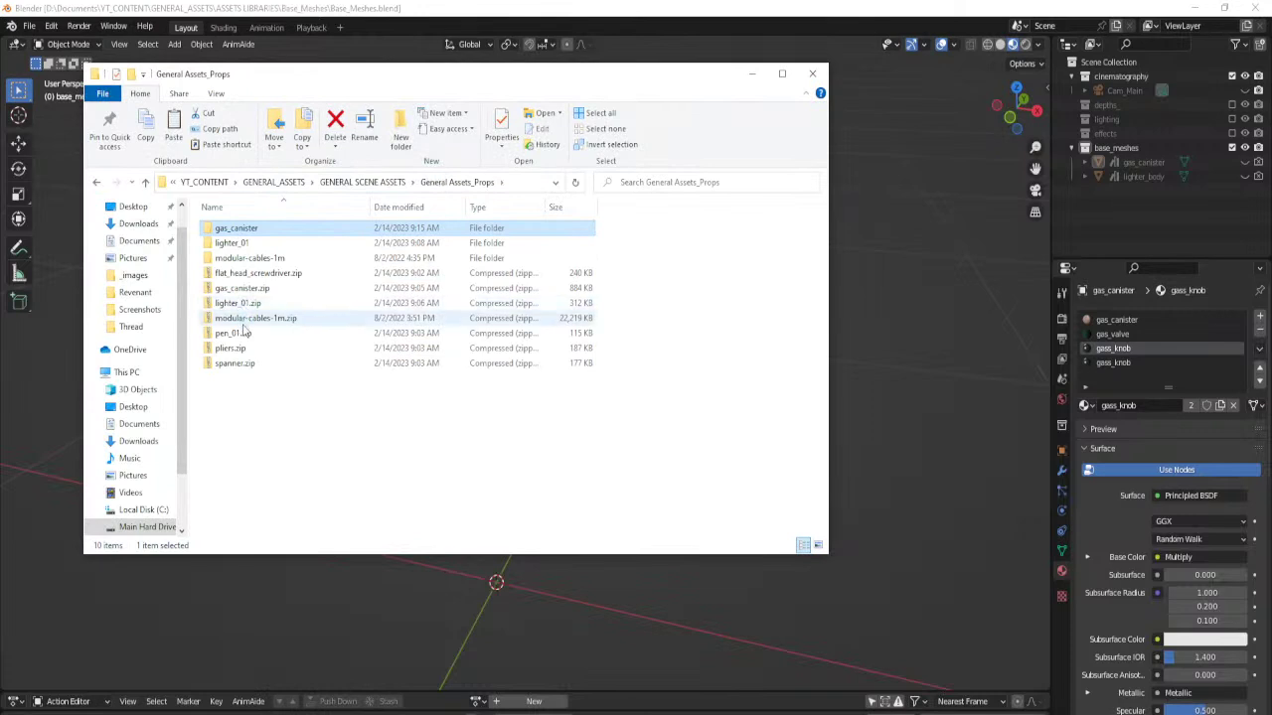
pyautogui.doubleClick(238, 258)
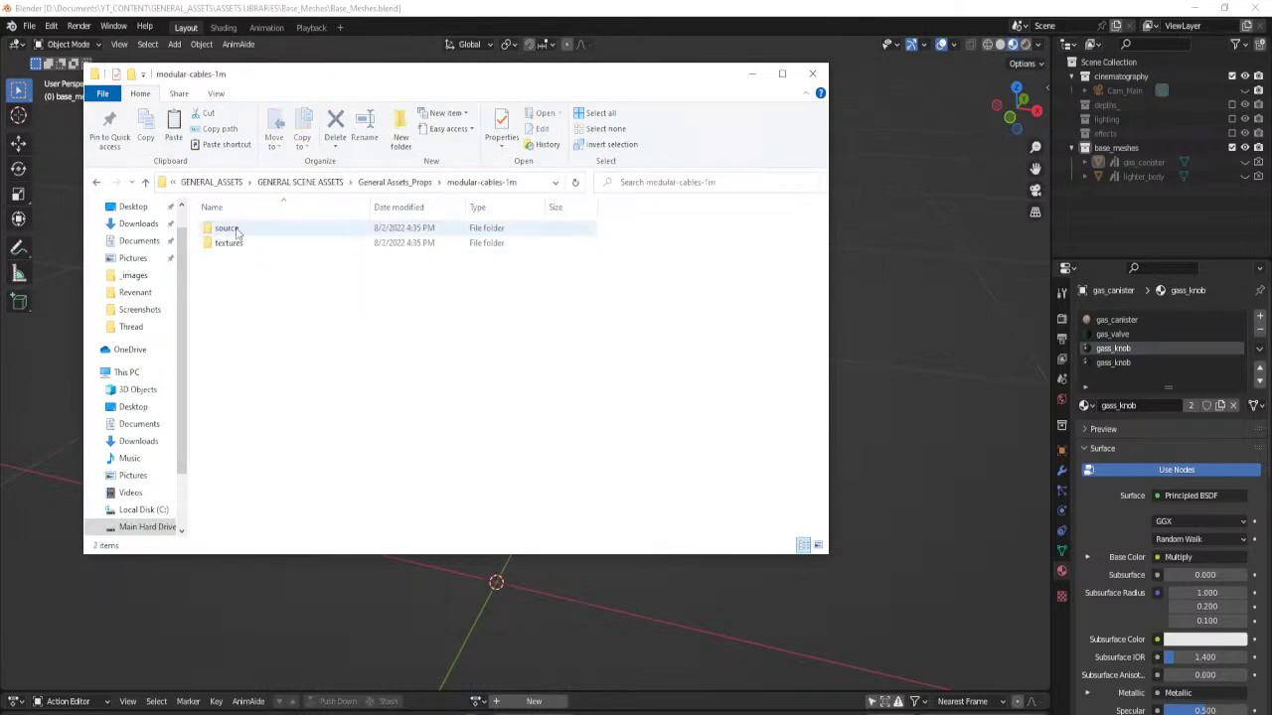
pyautogui.doubleClick(229, 243)
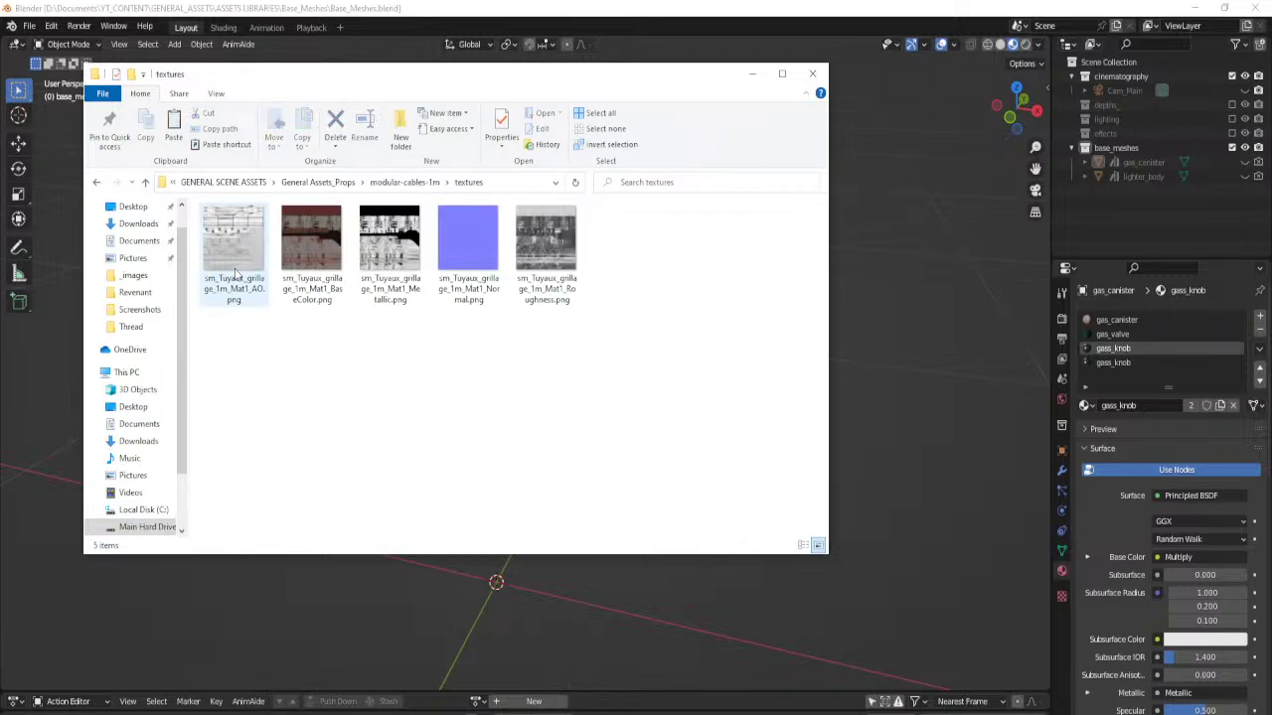
# Inspect the sm_Tuyaux_grillage_1m source folder of modular-cables-1m and return to General Assets_Props.
pyautogui.hotkey('alt', 'Left')
pyautogui.doubleClick(235, 229)
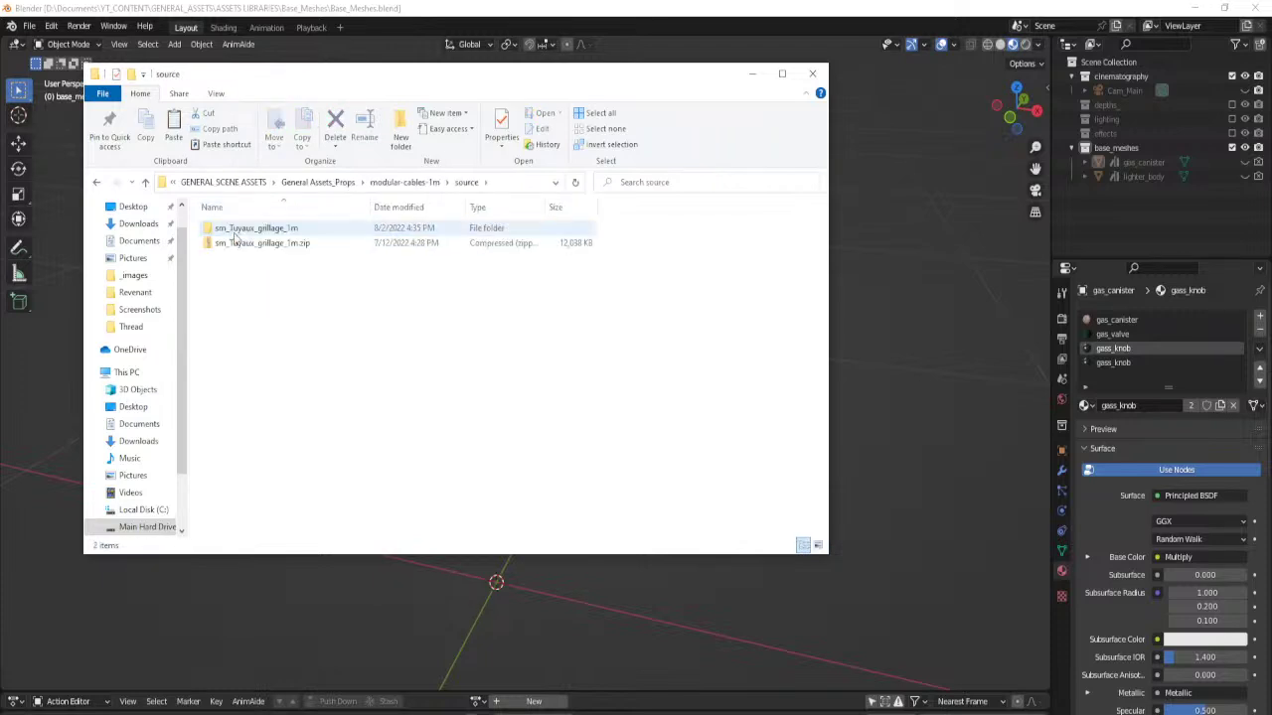
pyautogui.doubleClick(257, 228)
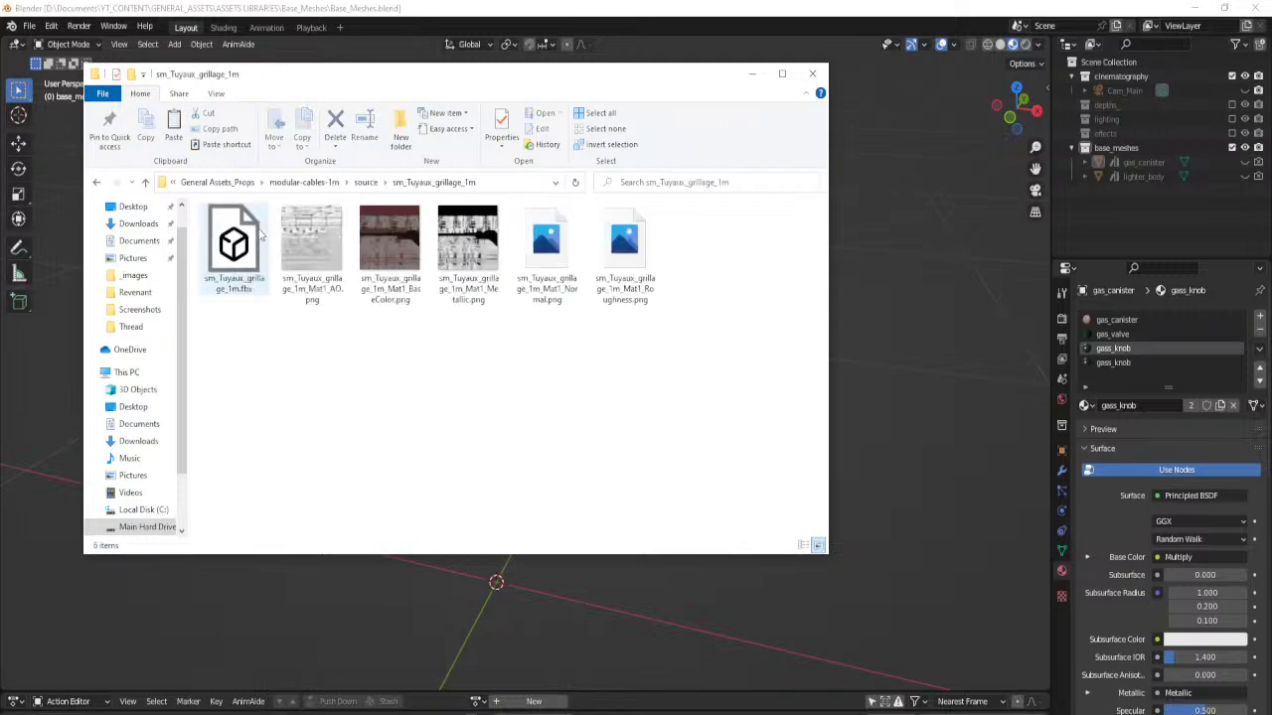
pyautogui.hotkey('alt', 'Left')
pyautogui.hotkey('alt', 'Left')
pyautogui.hotkey('alt', 'Left')
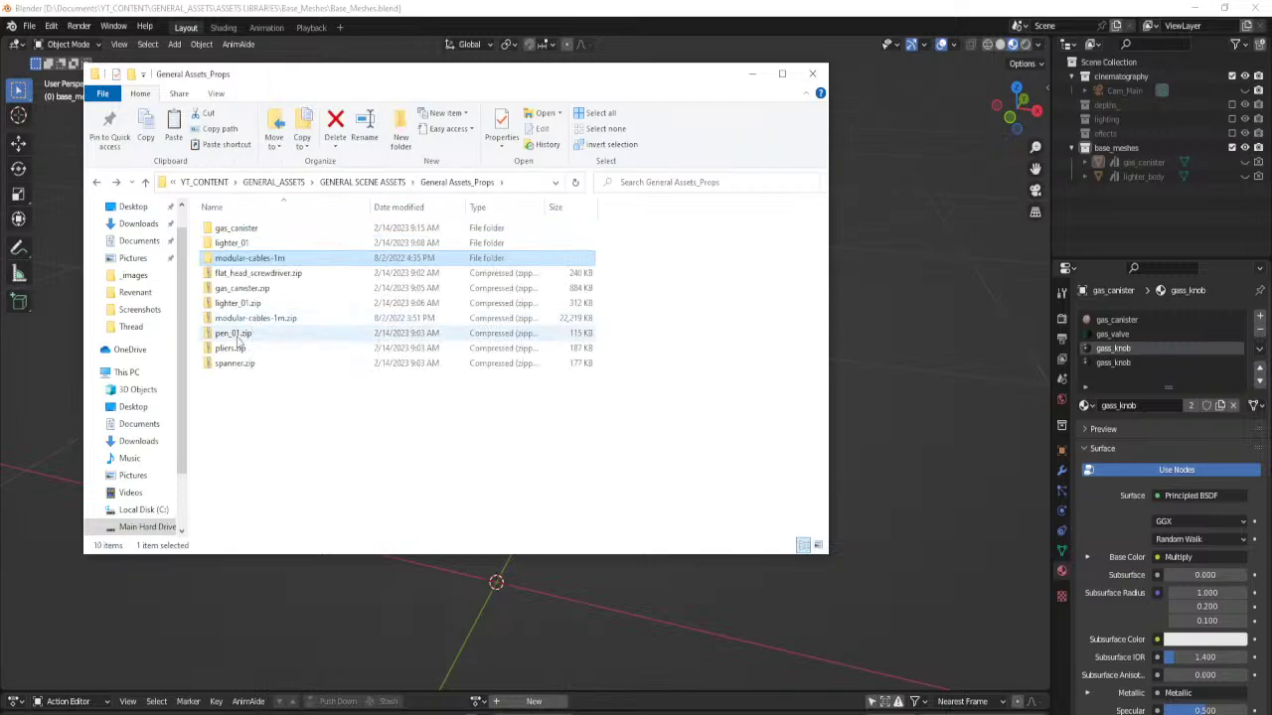
# Extract flat_head_screwdriver.zip in General Assets_Props, open the extracted folder and copy its address.
pyautogui.click(236, 362)
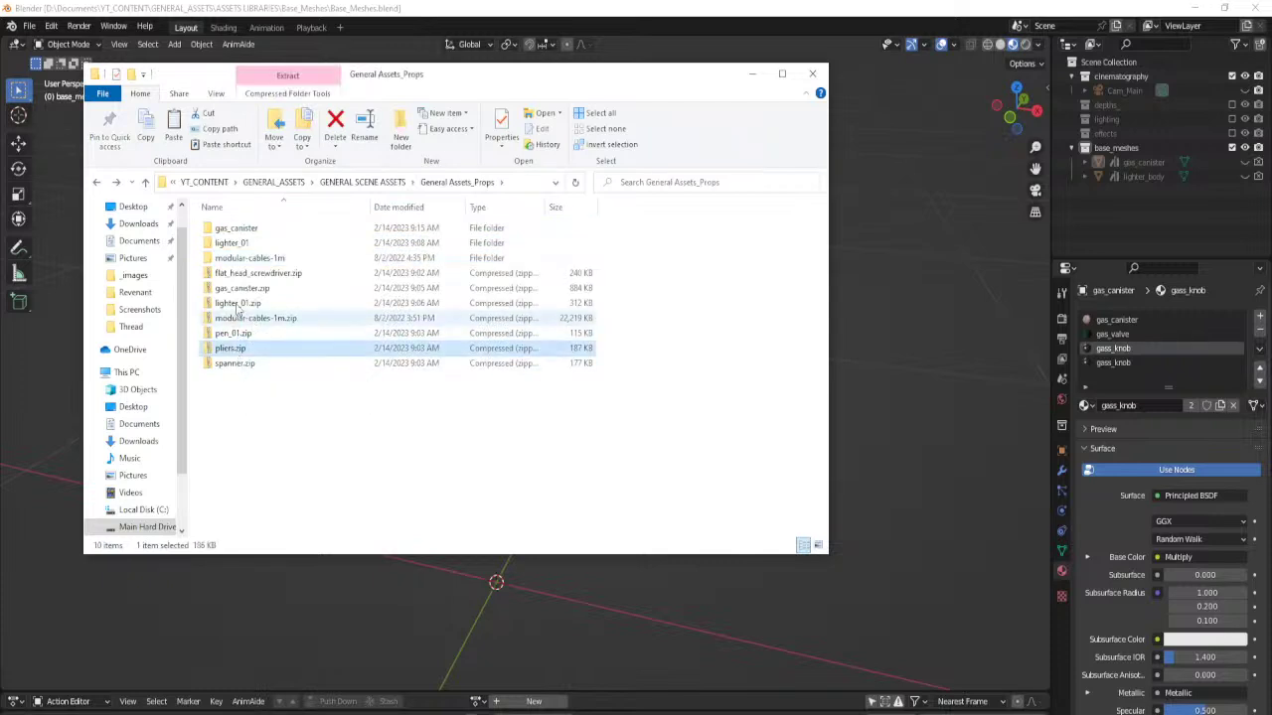
pyautogui.rightClick(243, 276)
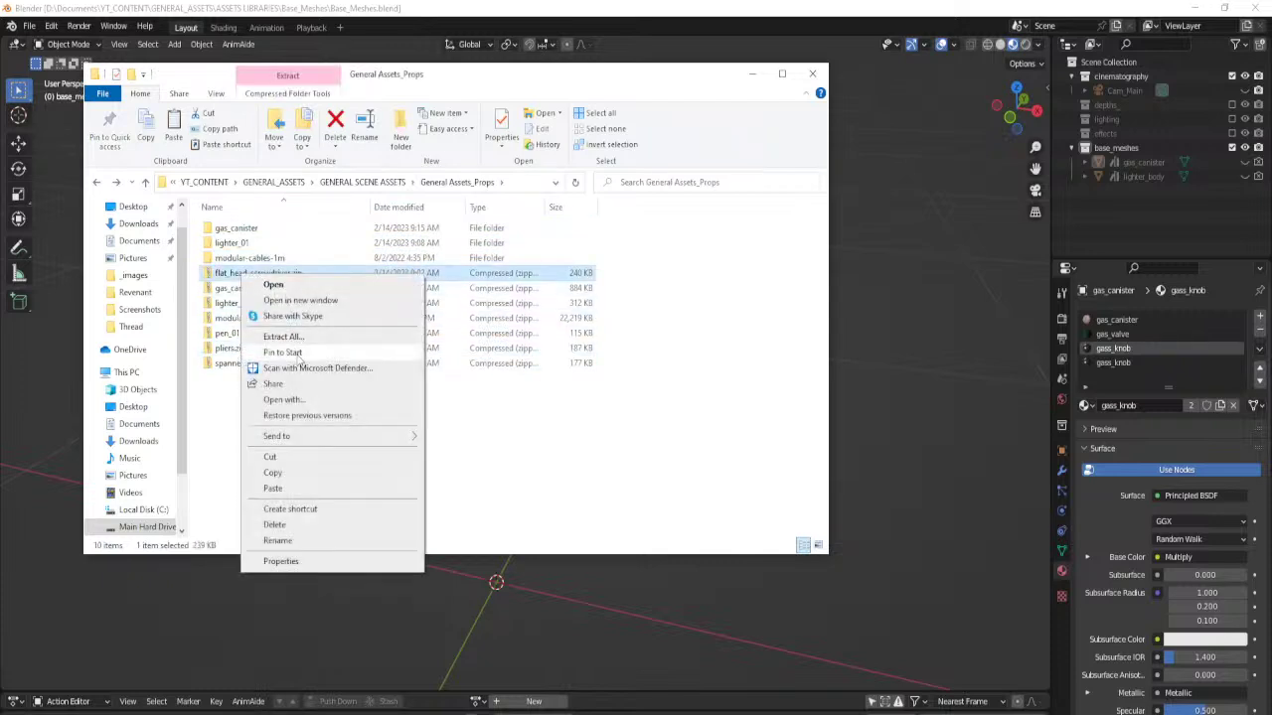
pyautogui.click(283, 336)
pyautogui.click(757, 517)
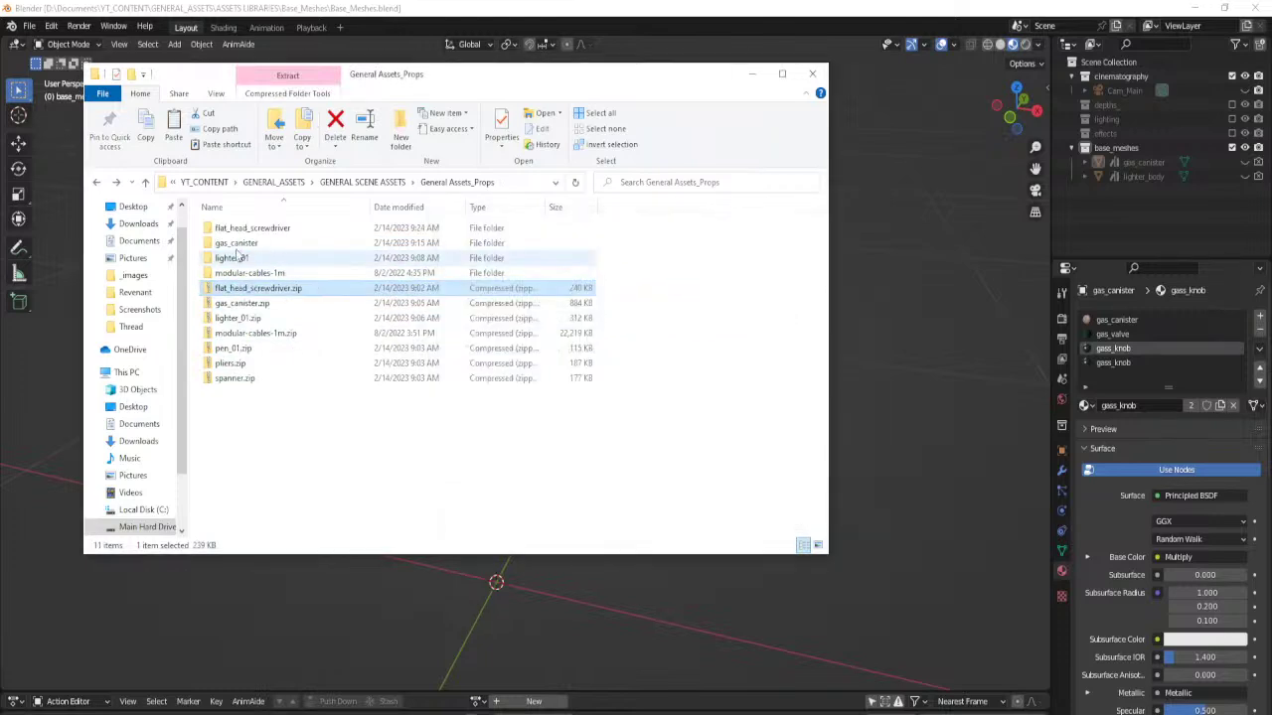
pyautogui.doubleClick(248, 228)
pyautogui.rightClick(421, 183)
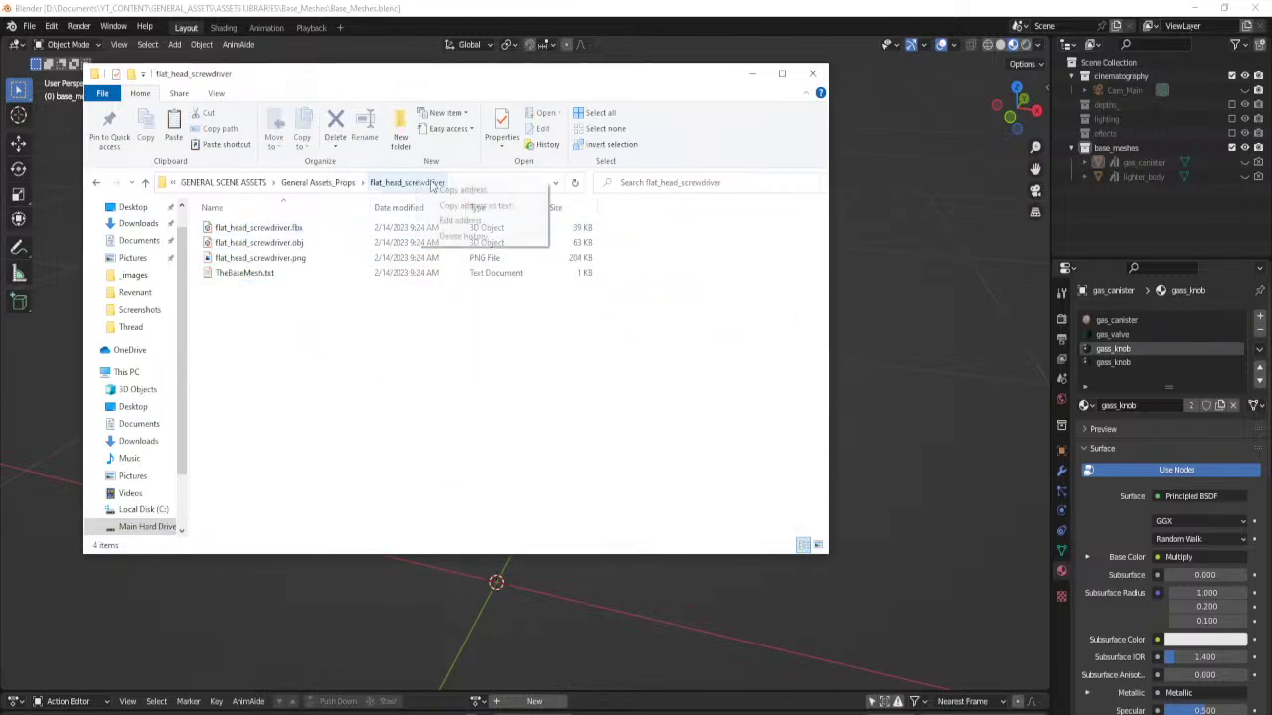
pyautogui.click(462, 191)
# In Blender, import flat_head_screwdriver.fbx into the base_meshes collection, frame it in the viewport and save the file.
pyautogui.click(1113, 149)
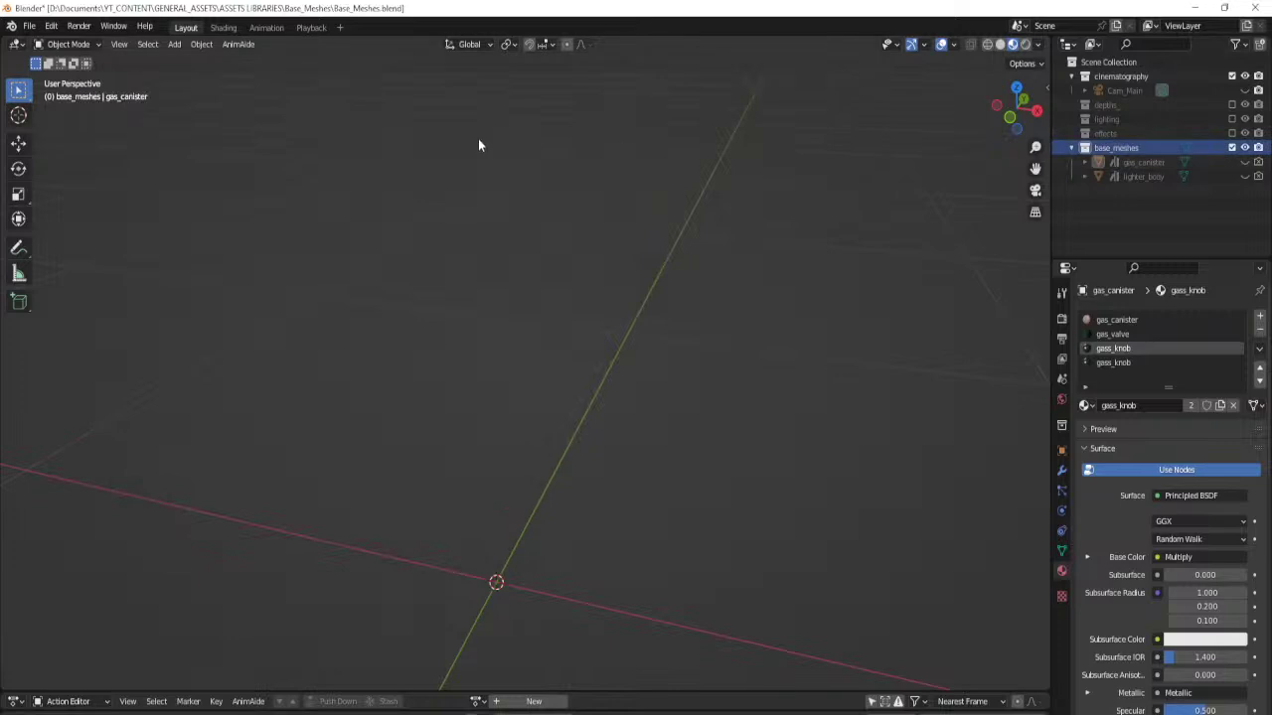
pyautogui.click(32, 27)
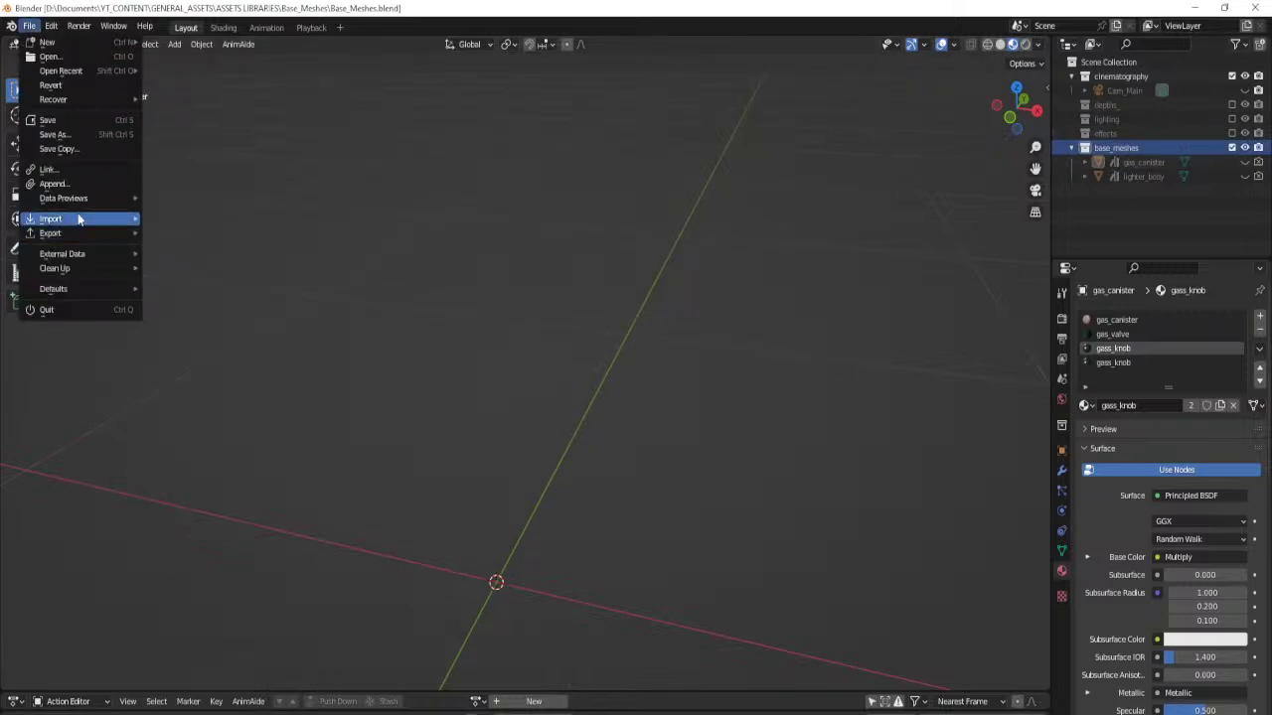
pyautogui.moveTo(83, 218)
pyautogui.click(248, 362)
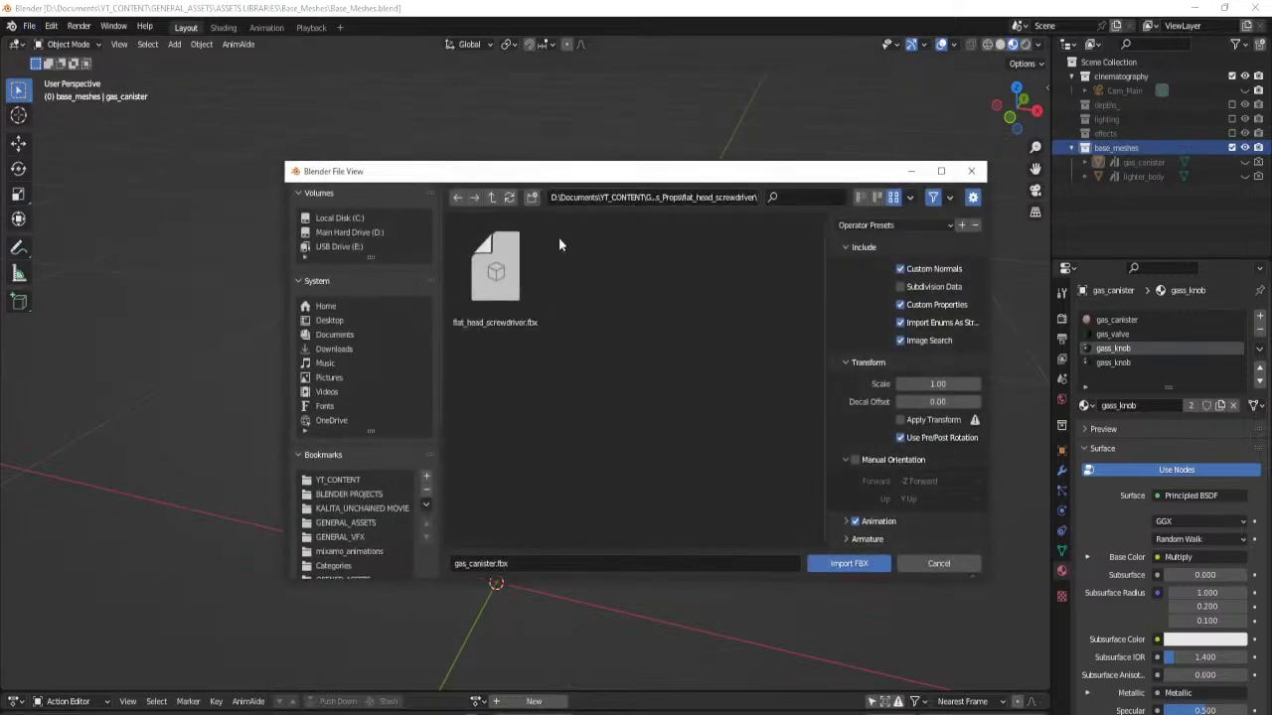
pyautogui.click(527, 298)
pyautogui.click(850, 563)
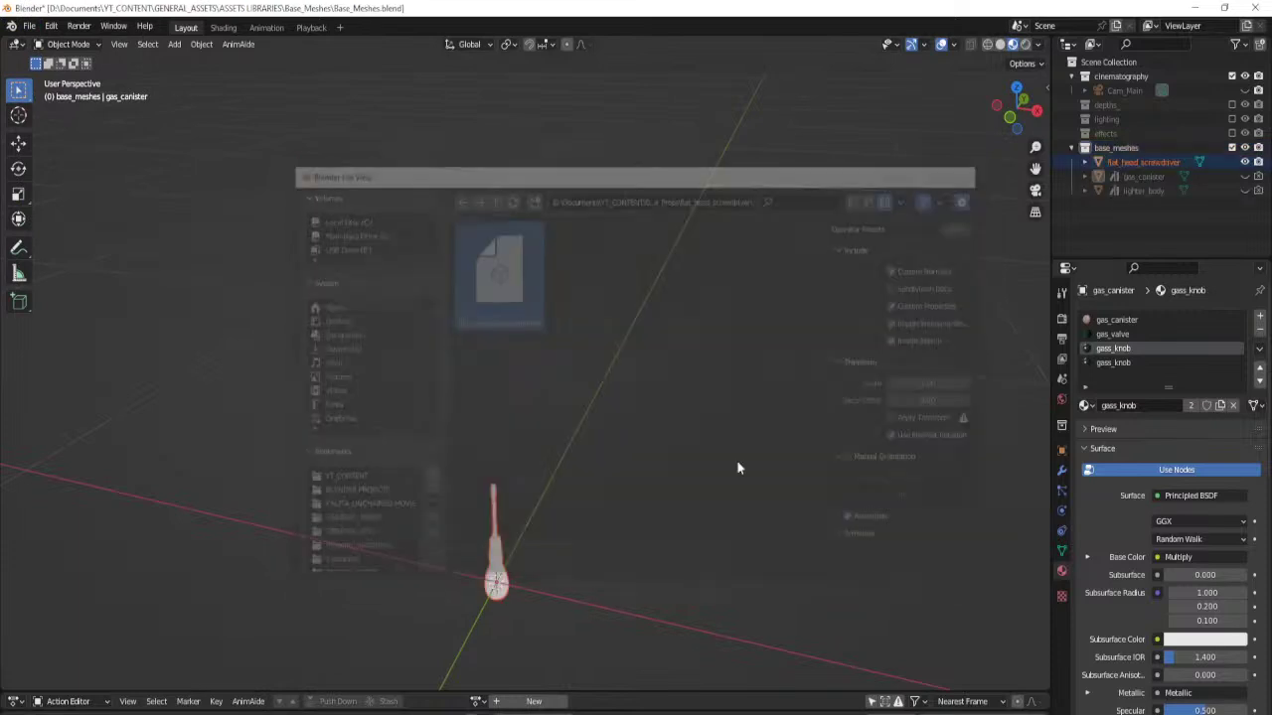
pyautogui.press('KP_Decimal')
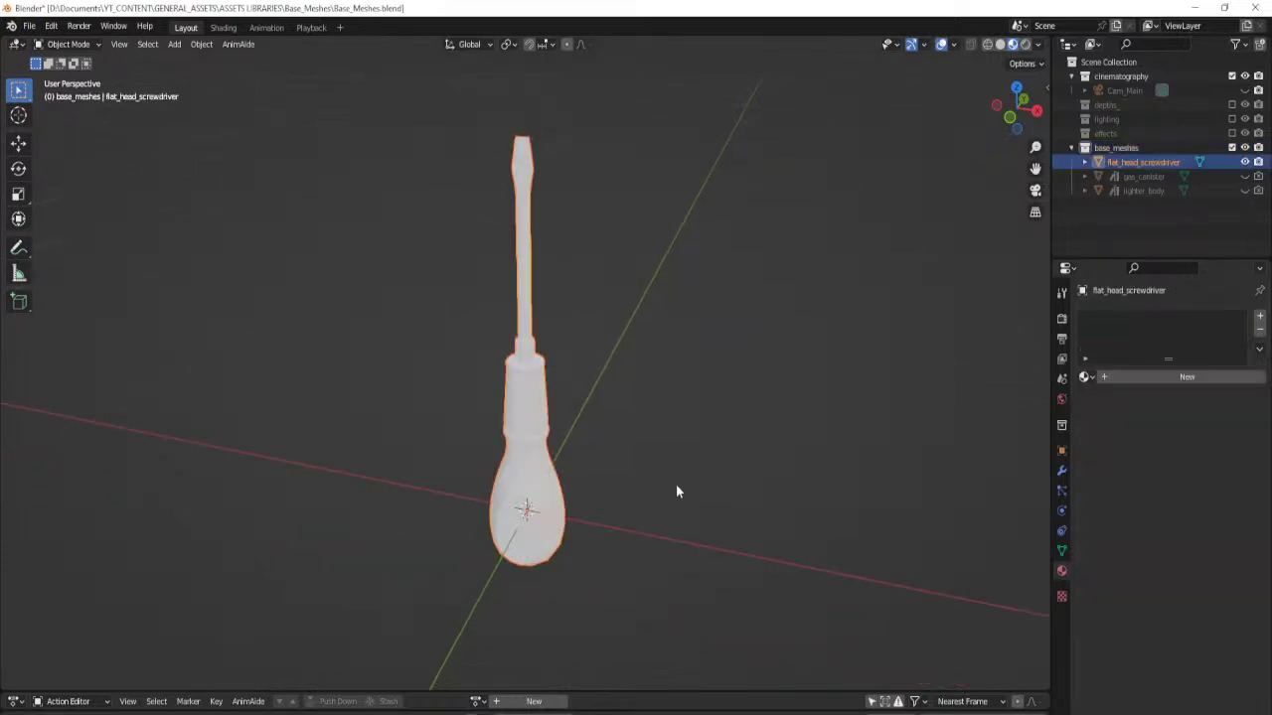
pyautogui.moveTo(602, 459); pyautogui.dragTo(596, 475, button='middle')
pyautogui.scroll(-4, 452, 447)
pyautogui.hotkey('ctrl', 's')
# Select the screwdriver handle's linked faces in Edit Mode and add two material slots to the object.
pyautogui.moveTo(452, 448); pyautogui.dragTo(592, 426, button='middle')
pyautogui.scroll(4, 588, 464)
pyautogui.press('Tab')
pyautogui.moveTo(542, 446); pyautogui.dragTo(533, 452, button='middle')
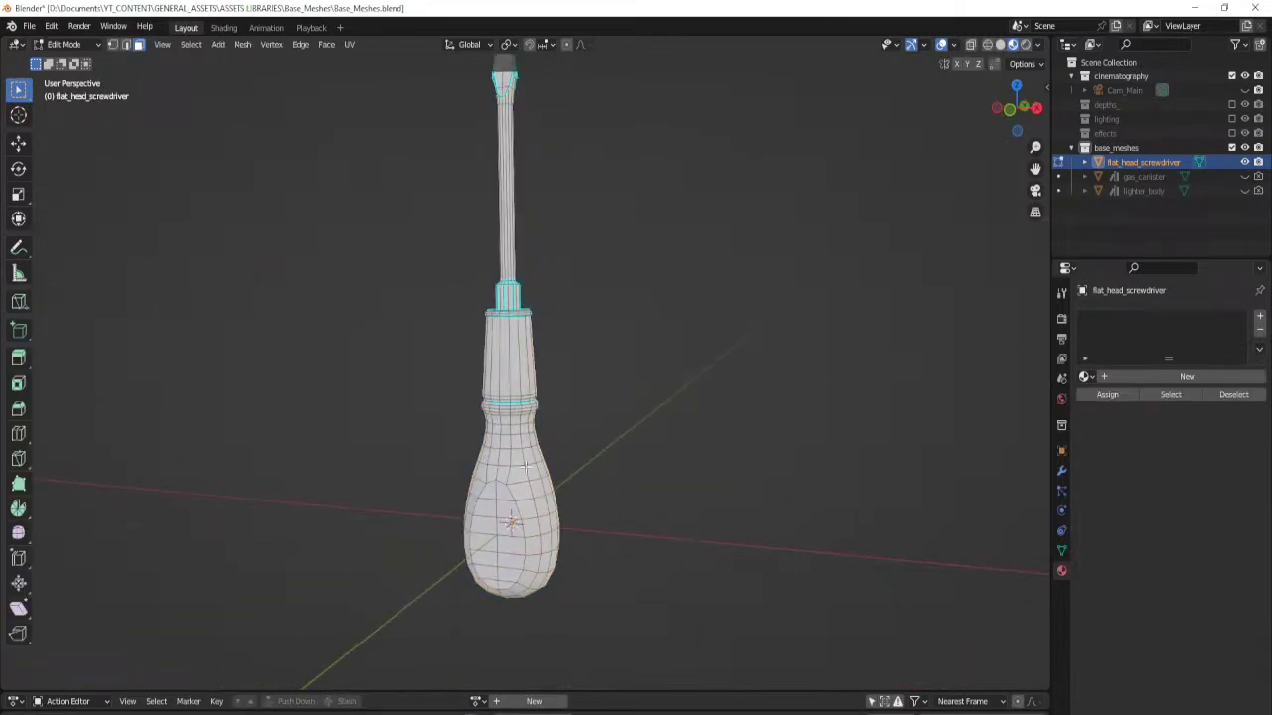
pyautogui.press('l')
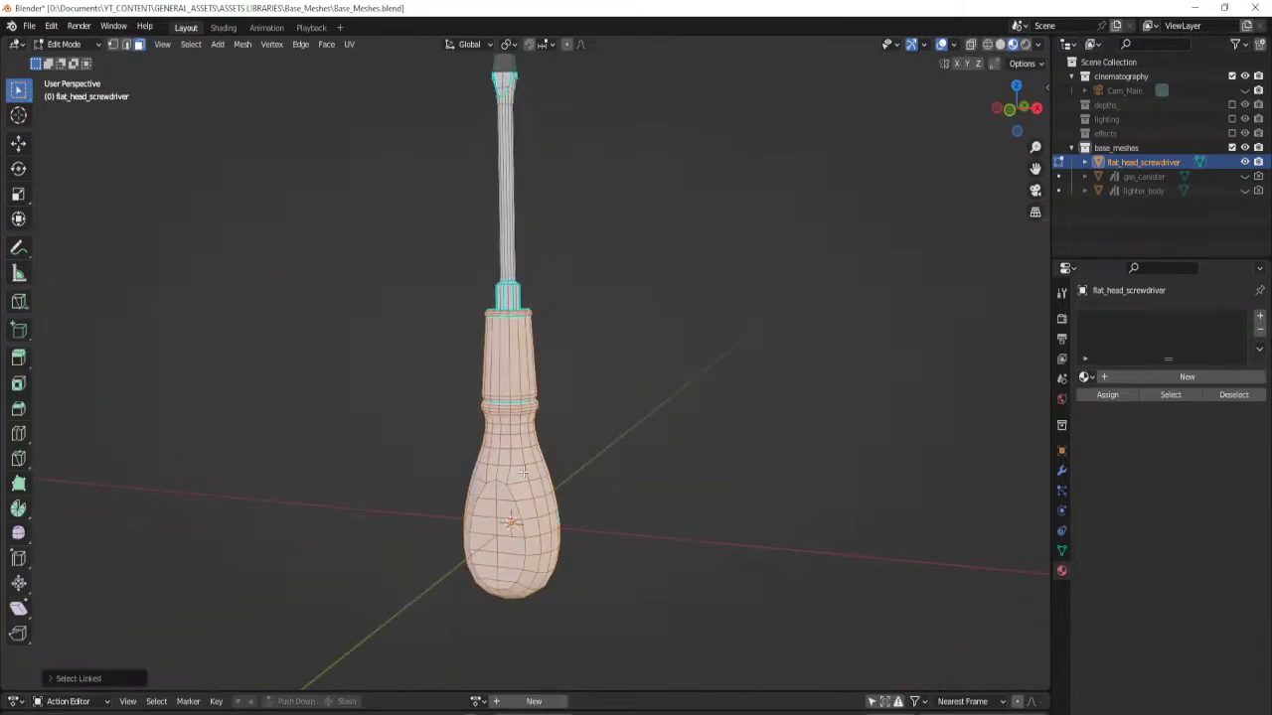
pyautogui.click(1259, 318)
pyautogui.click(1259, 318)
# Assign a third material slot to the collar faces between the screwdriver's shaft and handle, leave Edit Mode and save the file.
pyautogui.moveTo(602, 278); pyautogui.dragTo(586, 389, button='middle')
pyautogui.scroll(2, 556, 362)
pyautogui.hotkey('alt', 'a')
pyautogui.press('ctrl+KP_Add')
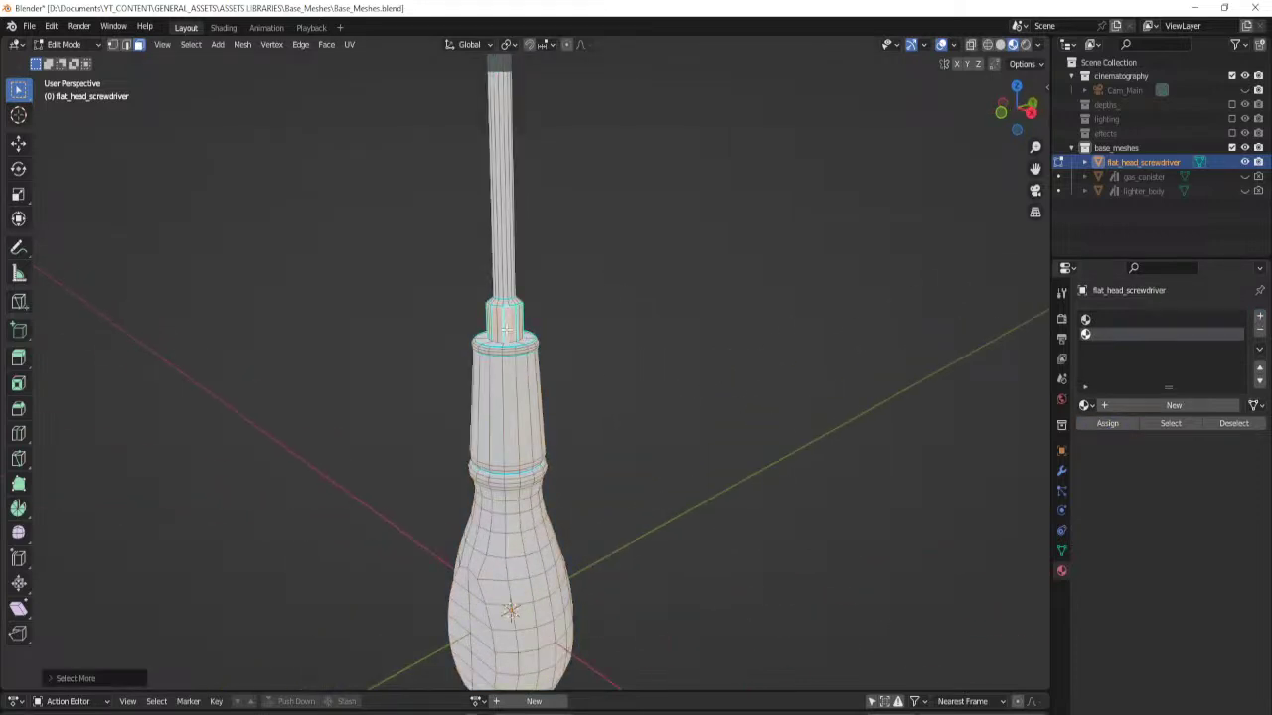
pyautogui.moveTo(507, 329); pyautogui.dragTo(576, 371, button='middle')
pyautogui.scroll(2, 567, 407)
pyautogui.moveTo(676, 430); pyautogui.dragTo(720, 426, button='middle')
pyautogui.click(1260, 317)
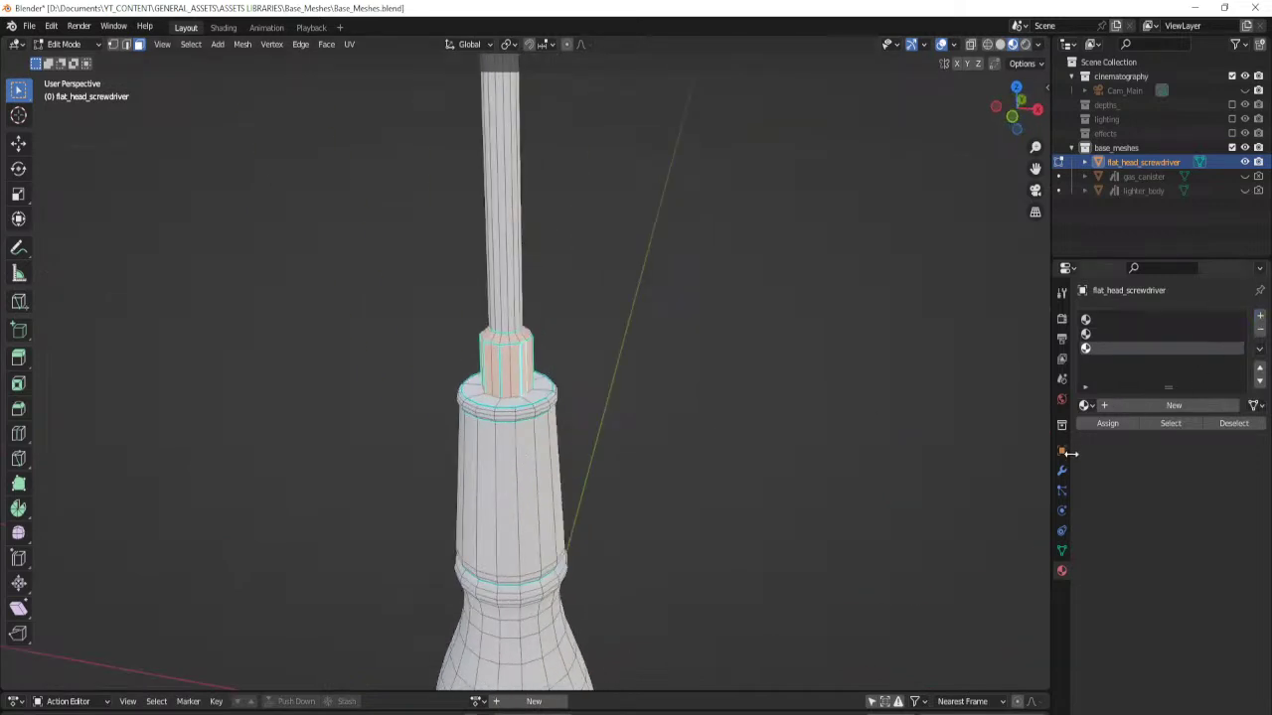
pyautogui.click(1106, 424)
pyautogui.scroll(-3, 550, 327)
pyautogui.moveTo(550, 327); pyautogui.dragTo(546, 419, button='middle')
pyautogui.press('Tab')
pyautogui.scroll(-3, 612, 437)
pyautogui.click(636, 365)
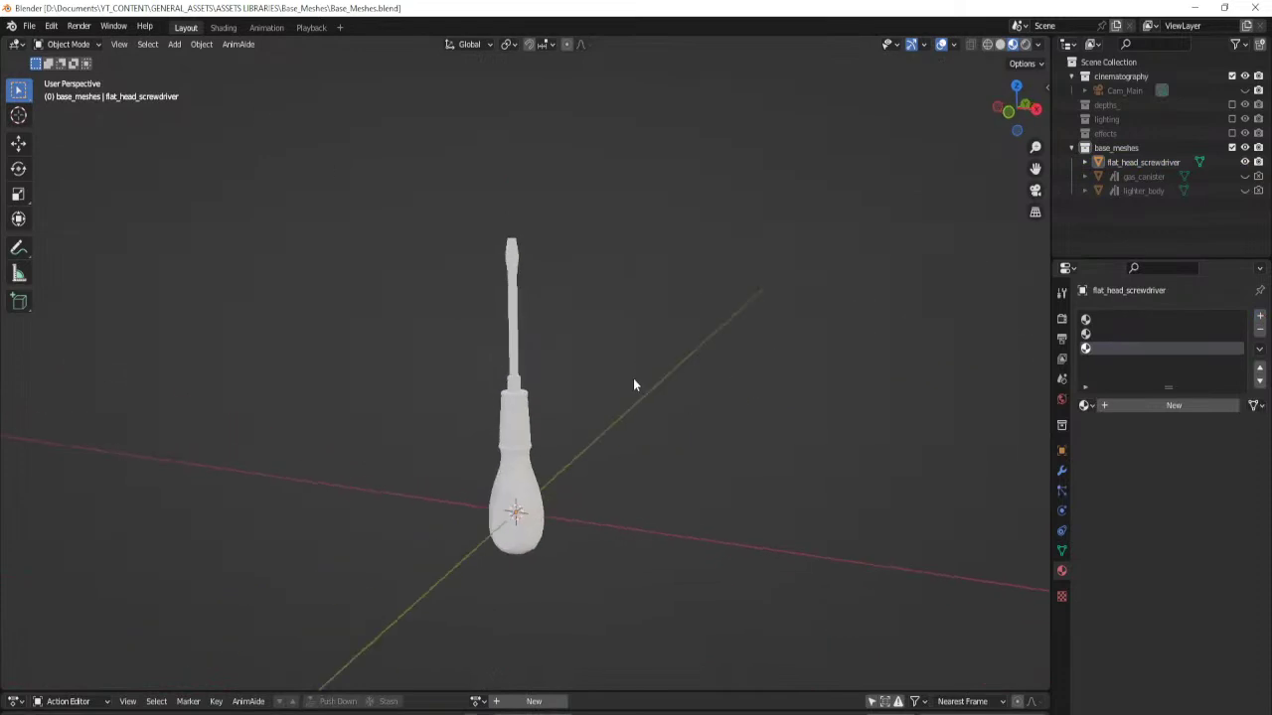
pyautogui.hotkey('ctrl', 's')
# Return the screwdriver to Edit Mode and assign the second material slot to the current face selection.
pyautogui.scroll(3, 636, 368)
pyautogui.moveTo(606, 471); pyautogui.dragTo(548, 395, button='middle')
pyautogui.press('Tab')
pyautogui.scroll(2, 553, 402)
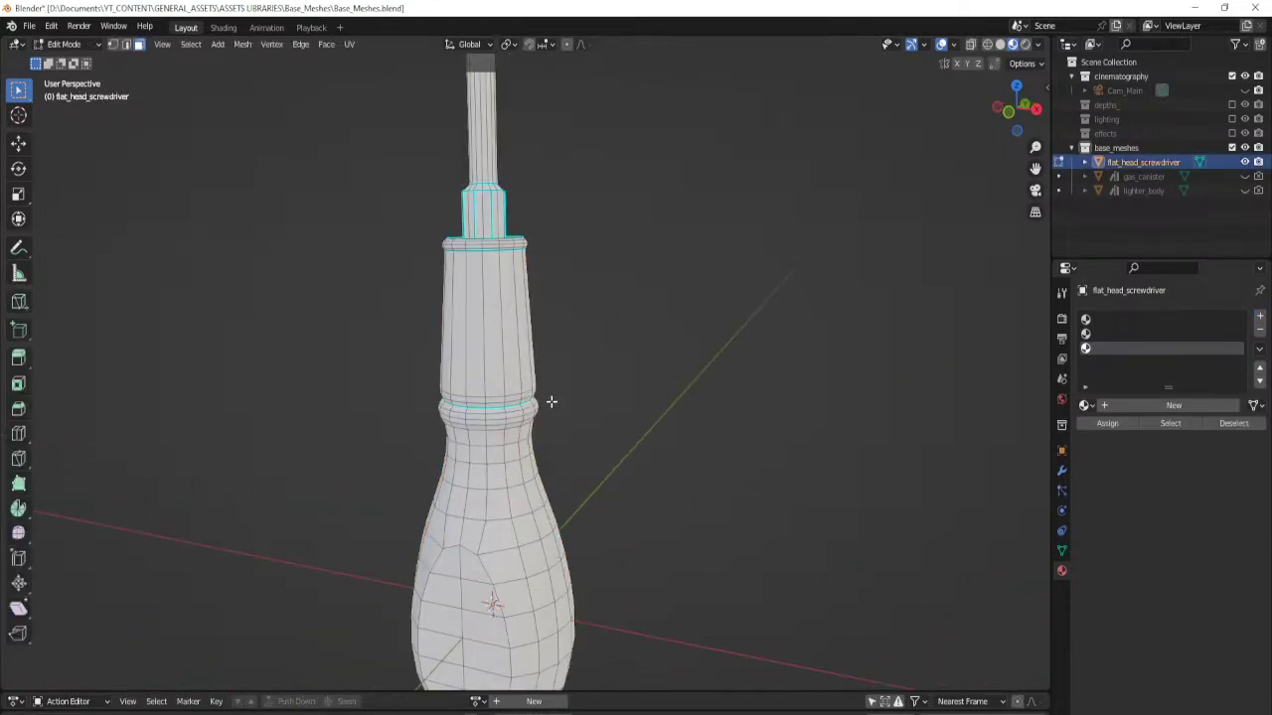
pyautogui.click(1097, 335)
pyautogui.click(1107, 424)
pyautogui.moveTo(549, 426); pyautogui.dragTo(560, 376, button='middle')
pyautogui.keyDown('alt'); pyautogui.click(498, 335); pyautogui.keyUp('alt')
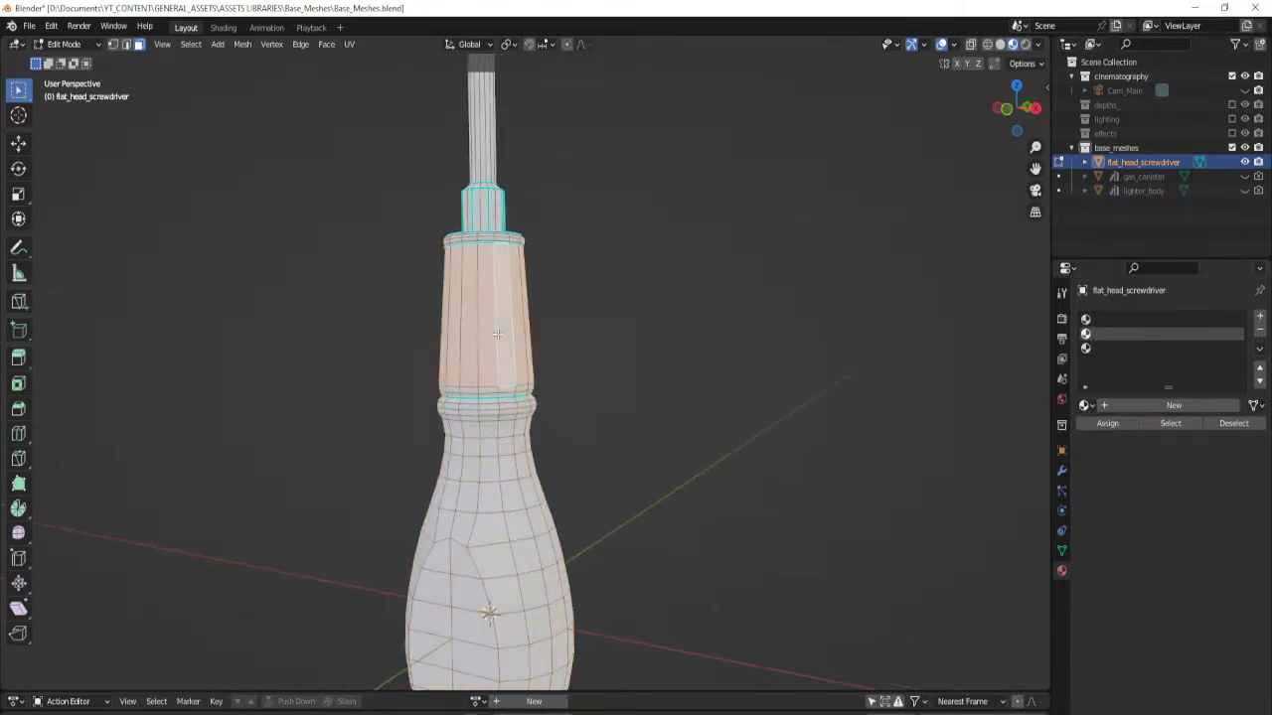
pyautogui.press('ctrl+KP_Add')
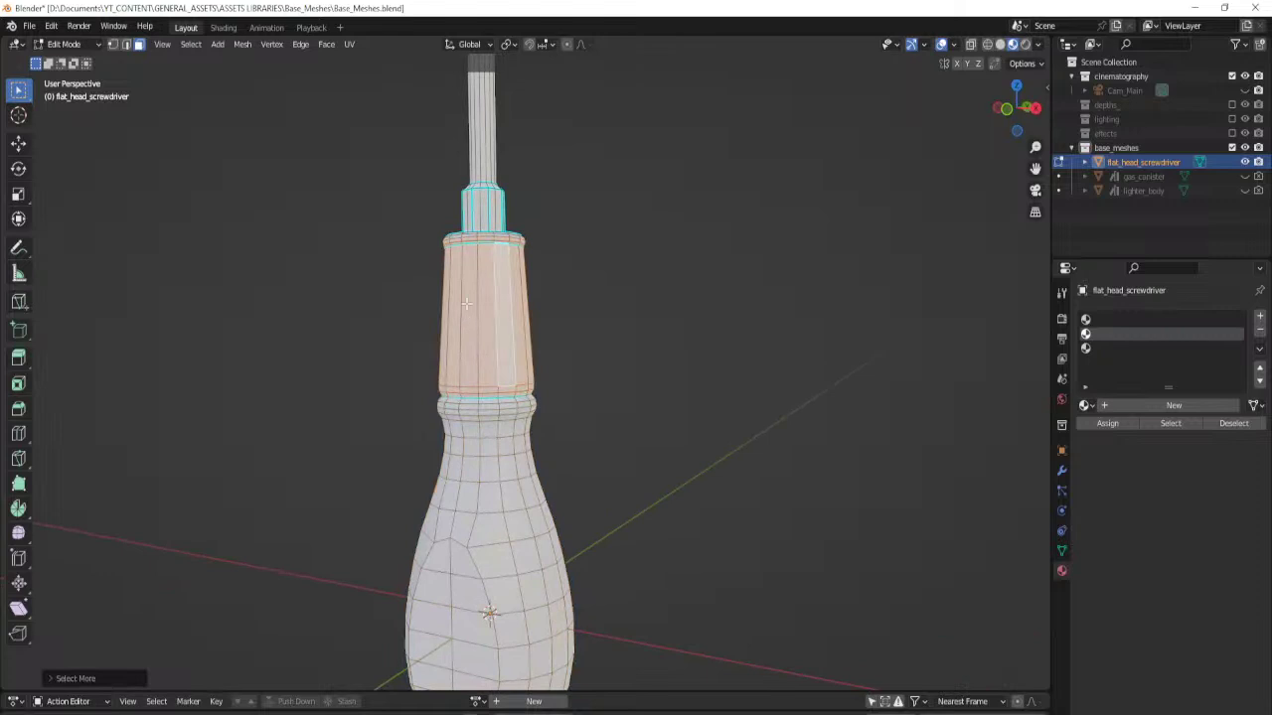
pyautogui.moveTo(466, 318); pyautogui.dragTo(525, 374, button='middle')
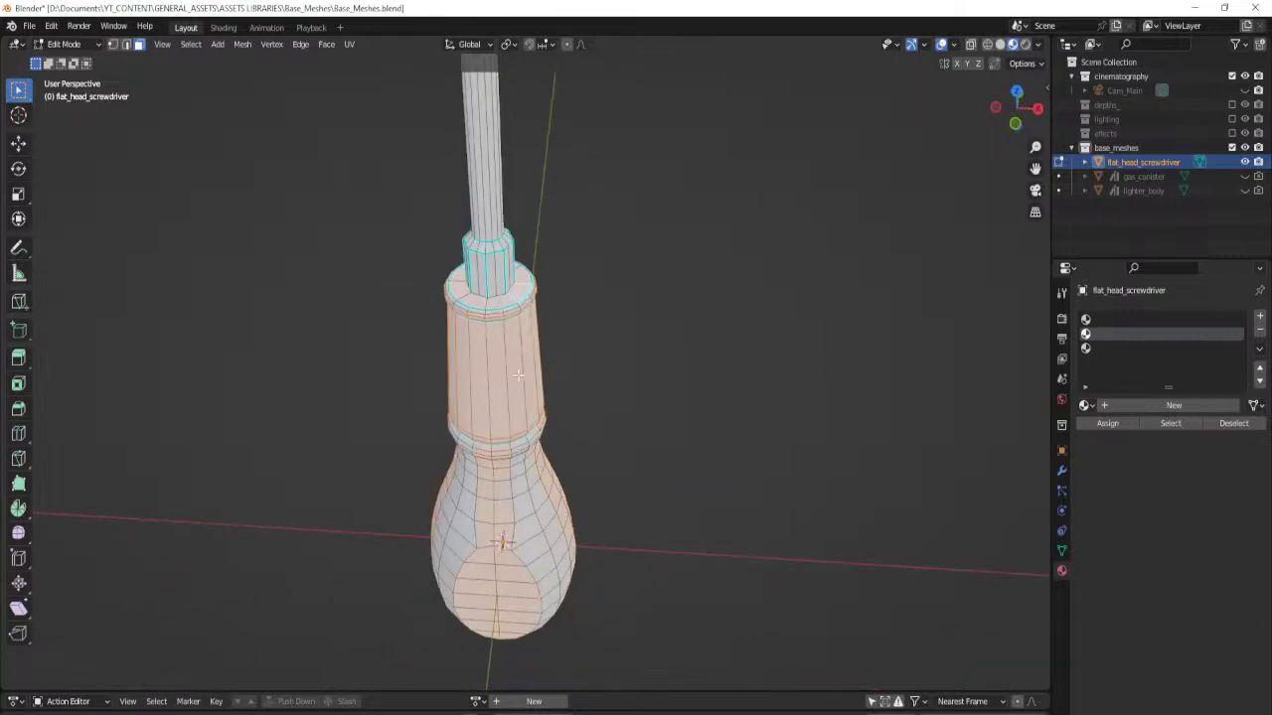
pyautogui.scroll(5, 518, 380)
pyautogui.keyDown('alt'); pyautogui.click(514, 375); pyautogui.keyUp('alt')
pyautogui.keyDown('shift'); pyautogui.moveTo(486, 161); pyautogui.dragTo(501, 276, button='middle'); pyautogui.keyUp('shift')
pyautogui.hotkey('ctrl', 'z')
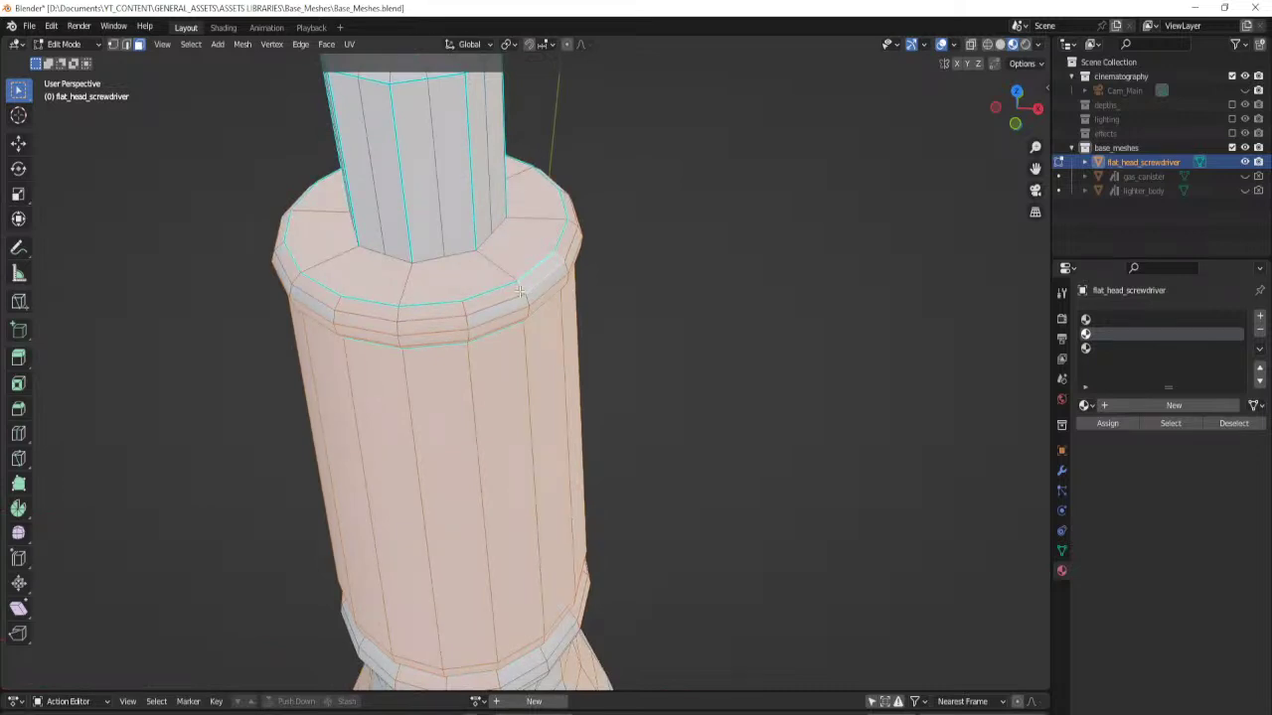
pyautogui.moveTo(528, 303); pyautogui.dragTo(548, 462, button='middle')
pyautogui.hotkey('ctrl', 'z')
pyautogui.hotkey('ctrl', 'z')
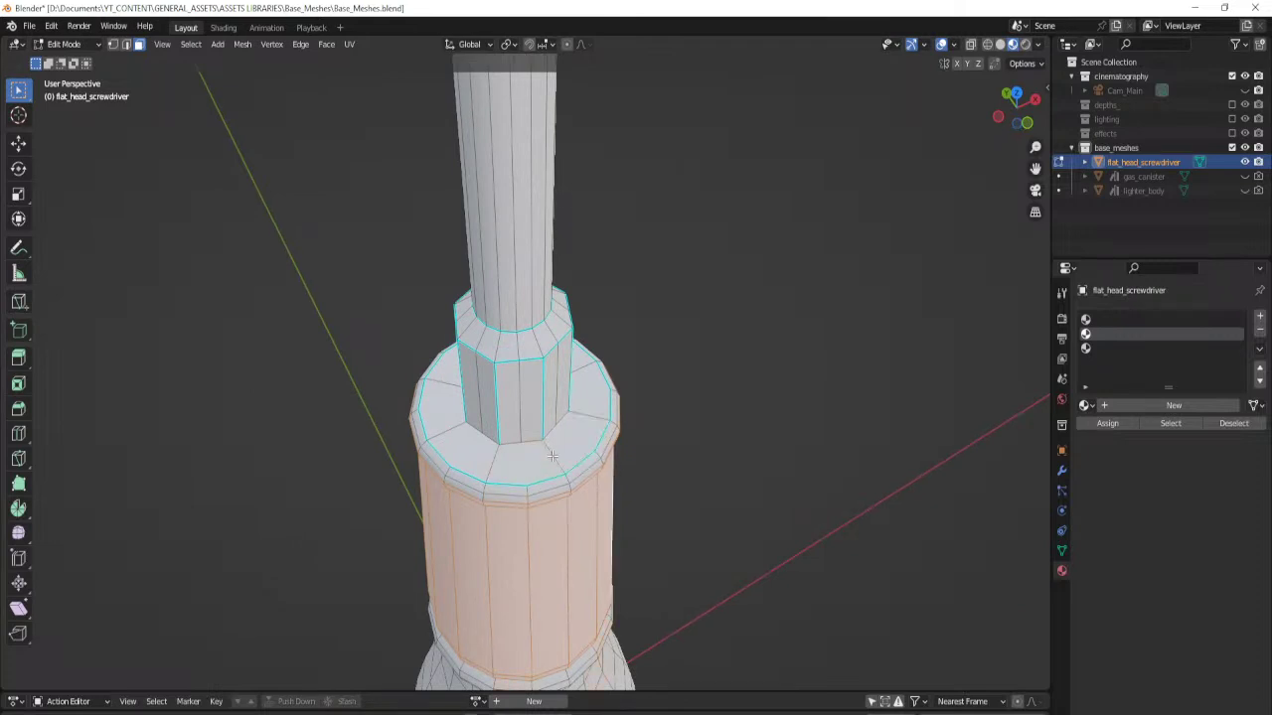
pyautogui.press('l')
pyautogui.hotkey('ctrl', 'z')
pyautogui.hotkey('ctrl', 'z')
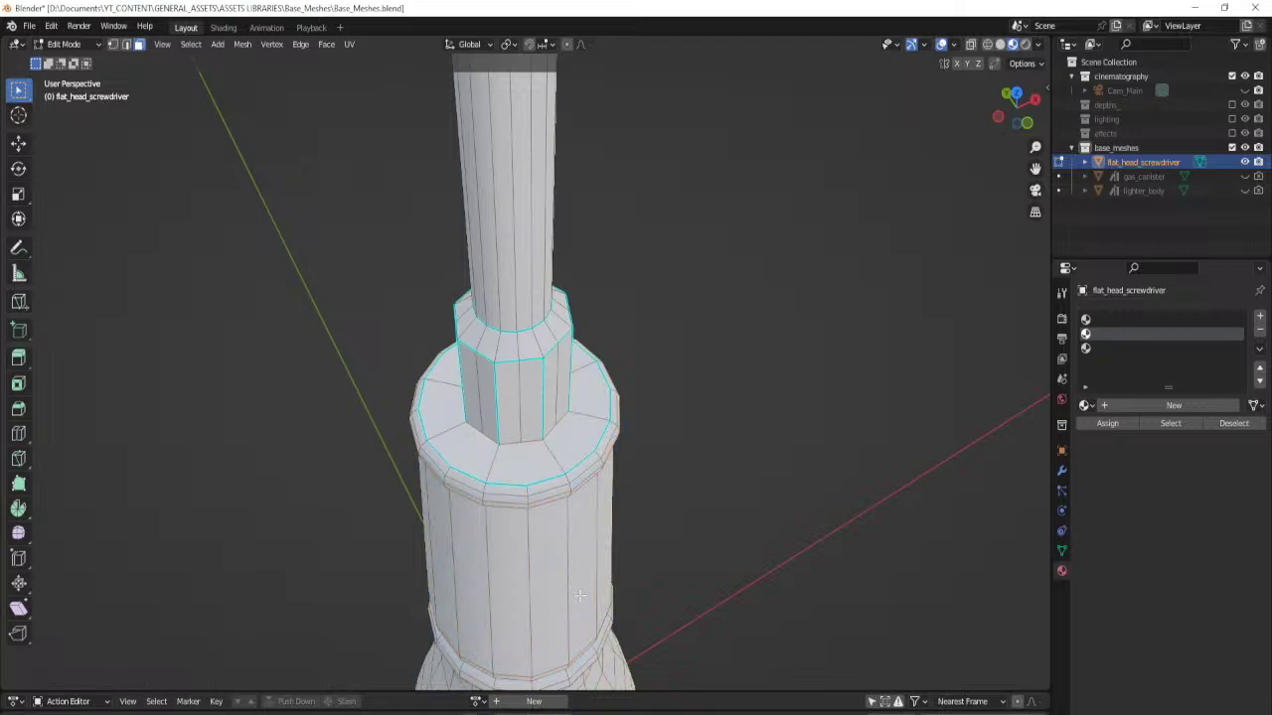
# Select the handle's upper tapered section including its rims, add a fourth material slot, leave Edit Mode and save the file.
pyautogui.moveTo(583, 596); pyautogui.dragTo(571, 549, button='middle')
pyautogui.keyDown('alt'); pyautogui.click(533, 495); pyautogui.keyUp('alt')
pyautogui.press('ctrl+KP_Add')
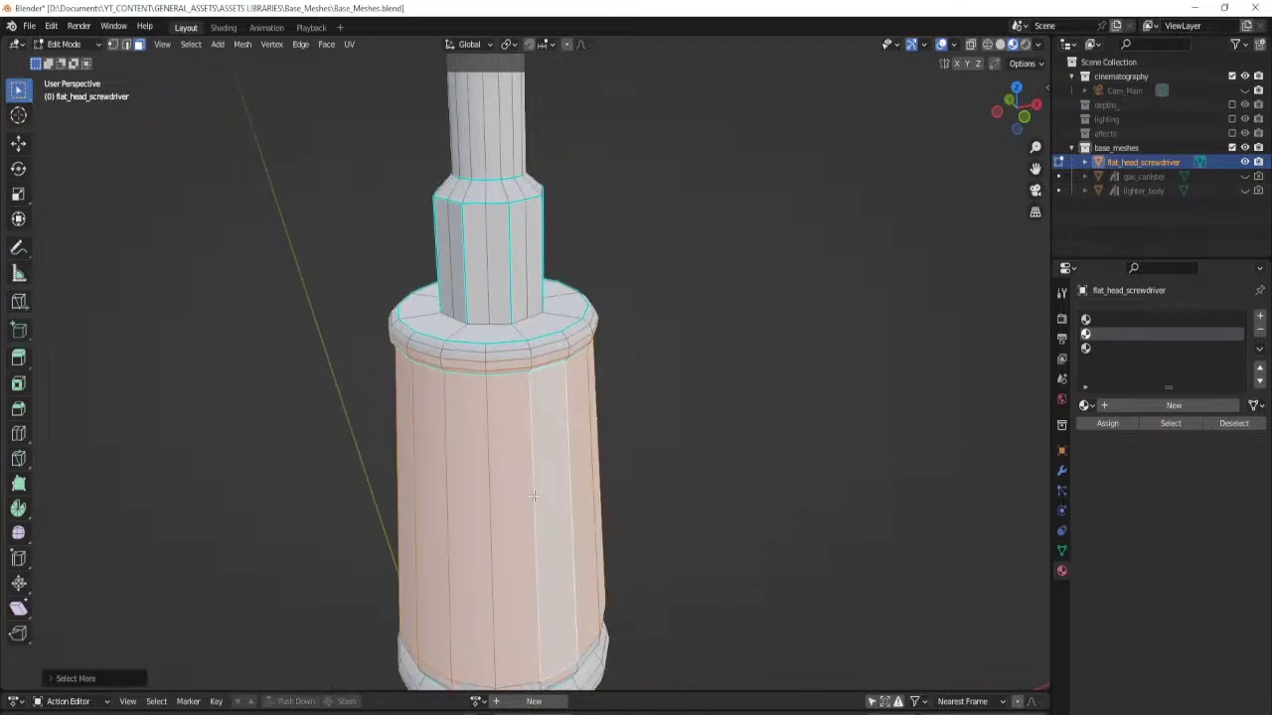
pyautogui.scroll(-3, 534, 496)
pyautogui.moveTo(534, 496); pyautogui.dragTo(545, 452, button='middle')
pyautogui.scroll(4, 524, 434)
pyautogui.hotkey('ctrl', 'z')
pyautogui.scroll(1, 524, 433)
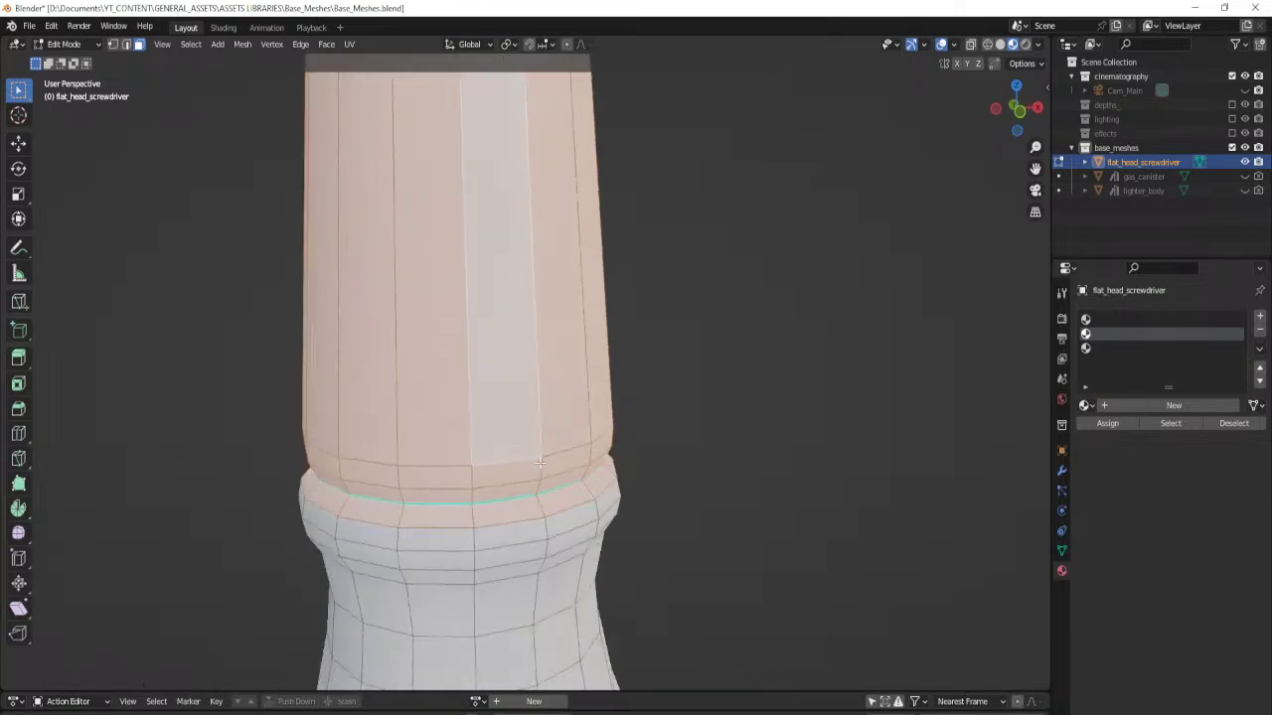
pyautogui.scroll(-5, 544, 509)
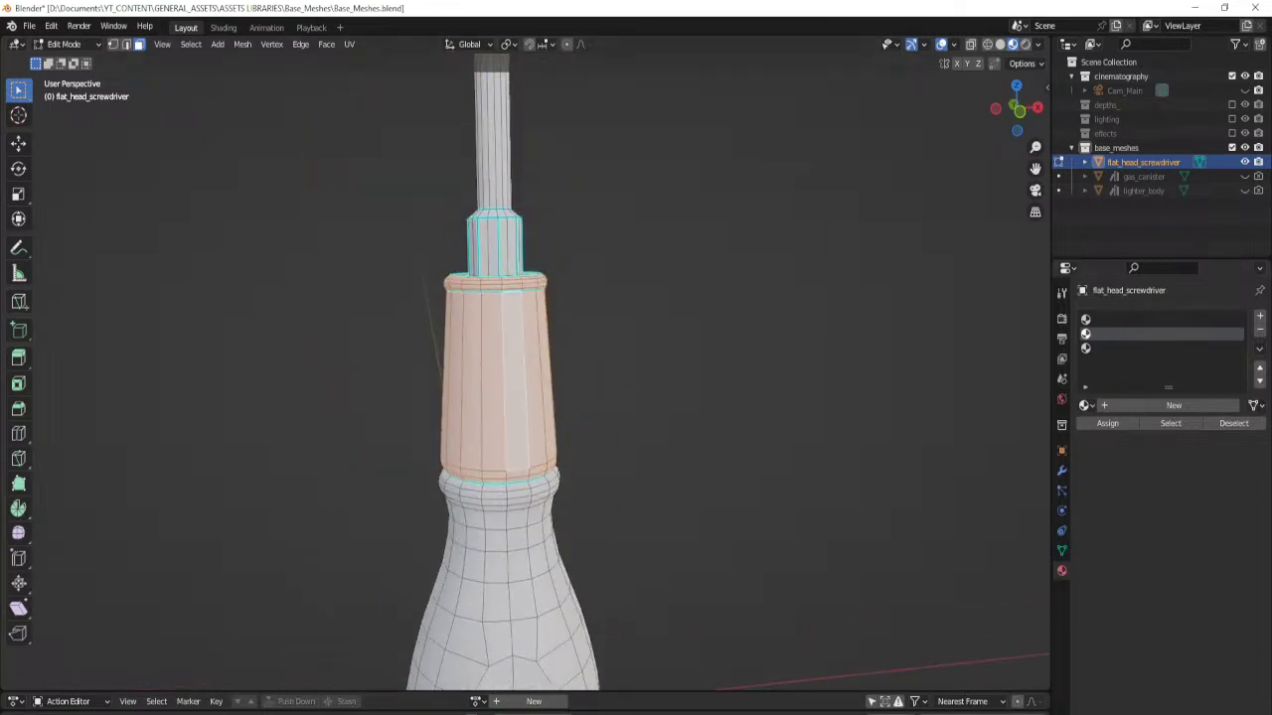
pyautogui.click(1259, 318)
pyautogui.scroll(-3, 711, 393)
pyautogui.press('Tab')
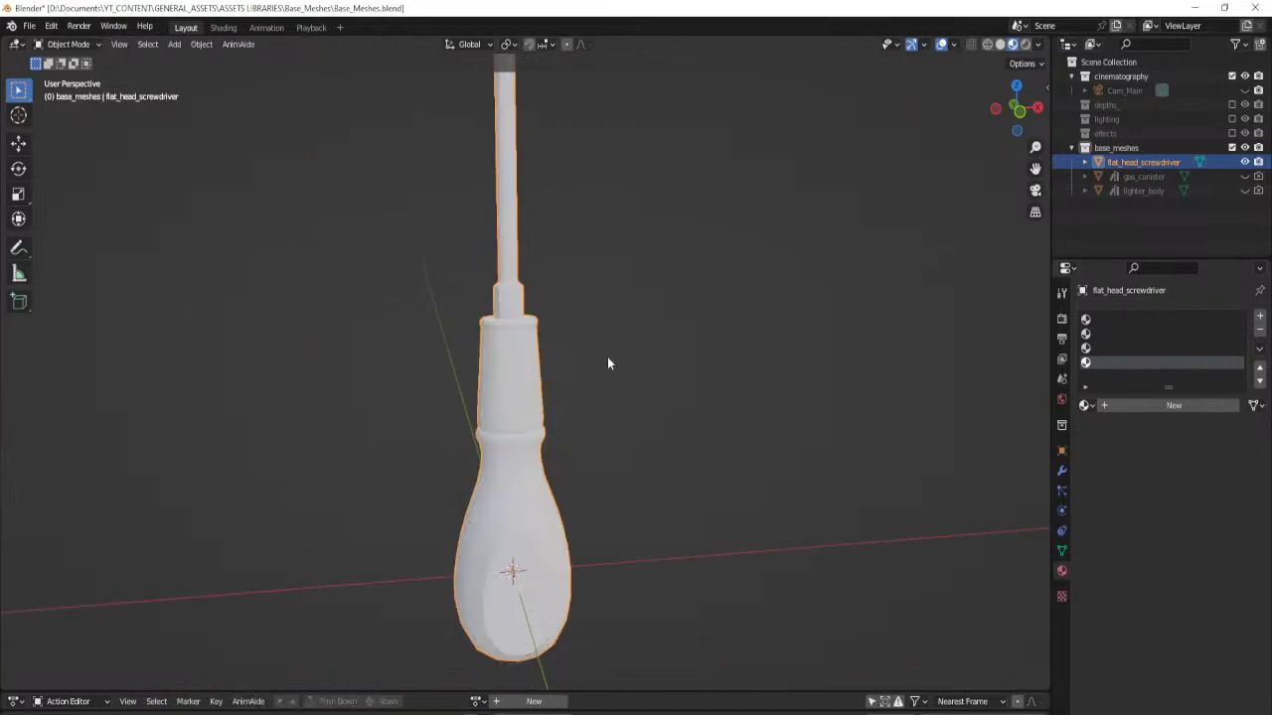
pyautogui.click(607, 356)
pyautogui.hotkey('ctrl', 's')
pyautogui.keyDown('shift'); pyautogui.moveTo(577, 343); pyautogui.dragTo(534, 395, button='middle'); pyautogui.keyUp('shift')
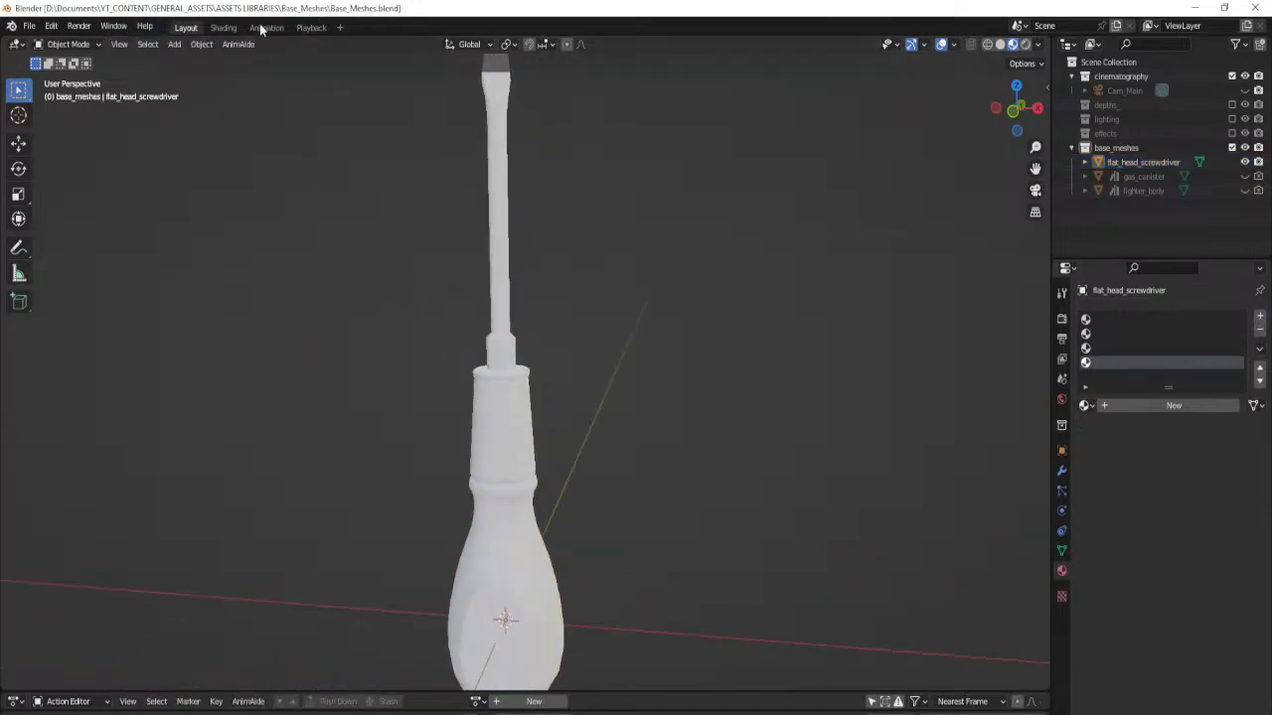
# In the Shading workspace, create a new material named driver_tip in the screwdriver's first material slot.
pyautogui.click(223, 28)
pyautogui.click(486, 372)
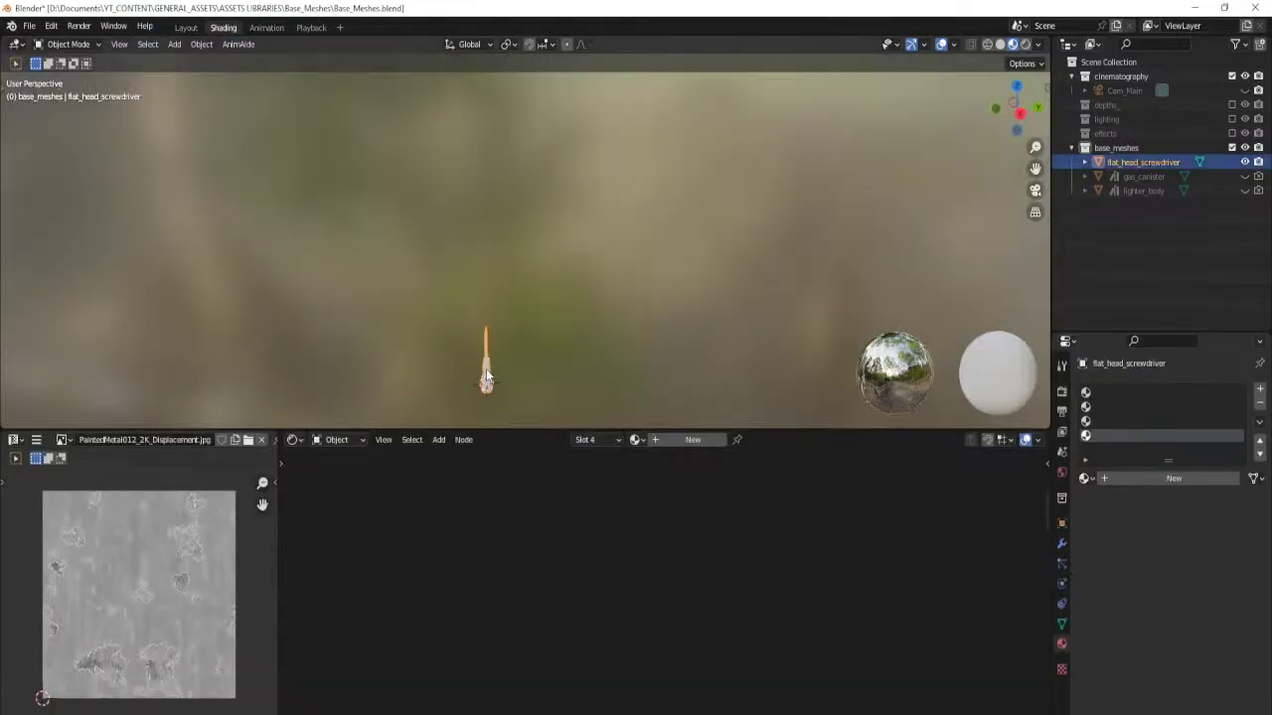
pyautogui.press('KP_Decimal')
pyautogui.scroll(4, 475, 368)
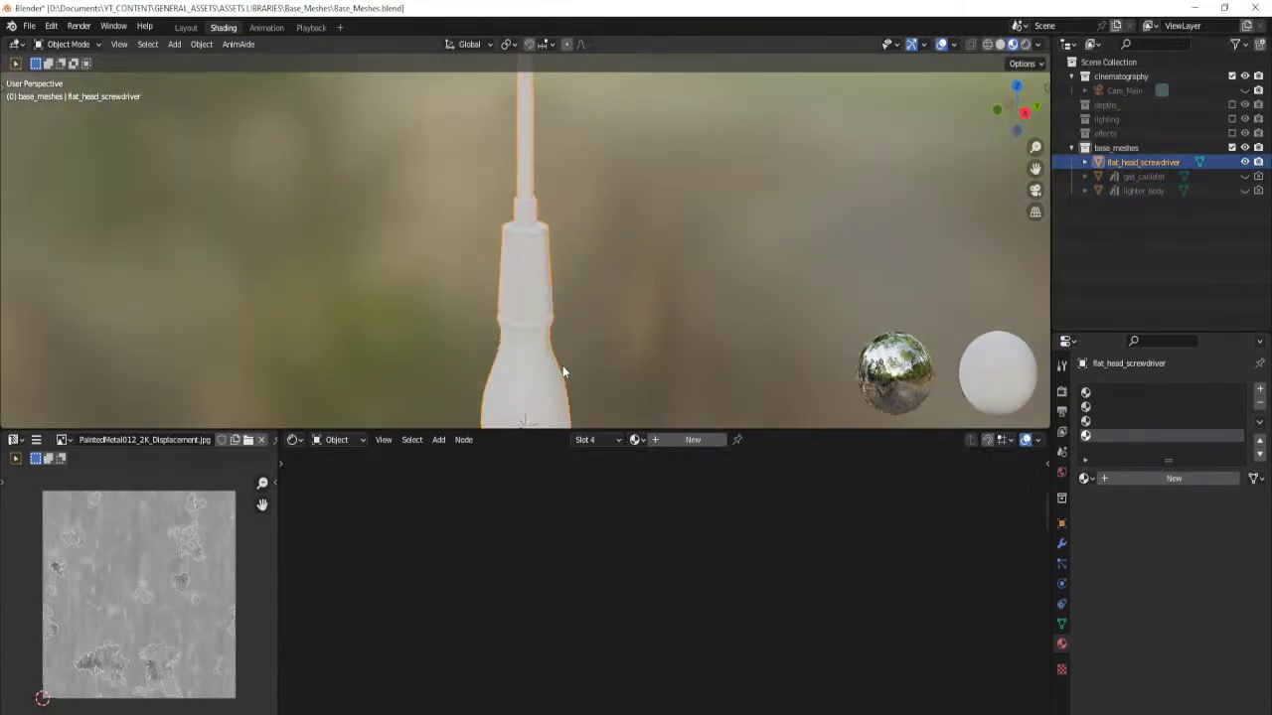
pyautogui.keyDown('shift'); pyautogui.moveTo(562, 371); pyautogui.dragTo(594, 65, button='middle'); pyautogui.keyUp('shift')
pyautogui.click(1100, 394)
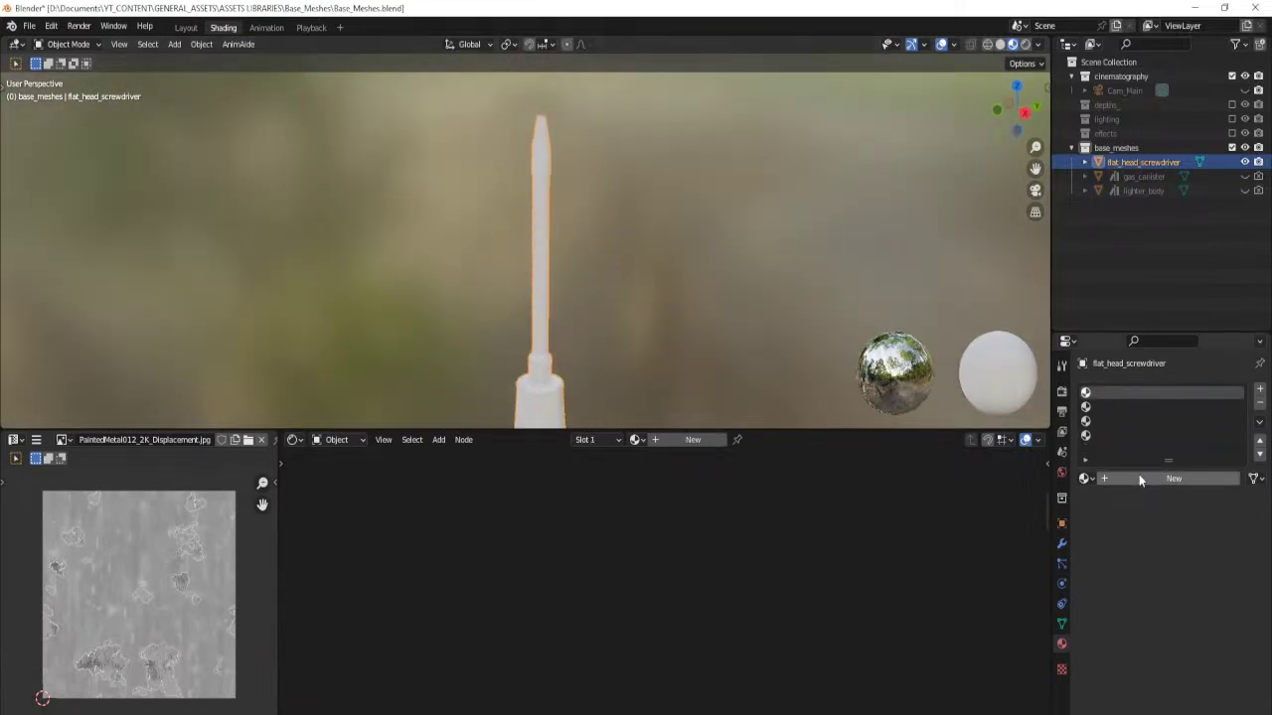
pyautogui.doubleClick(1152, 478)
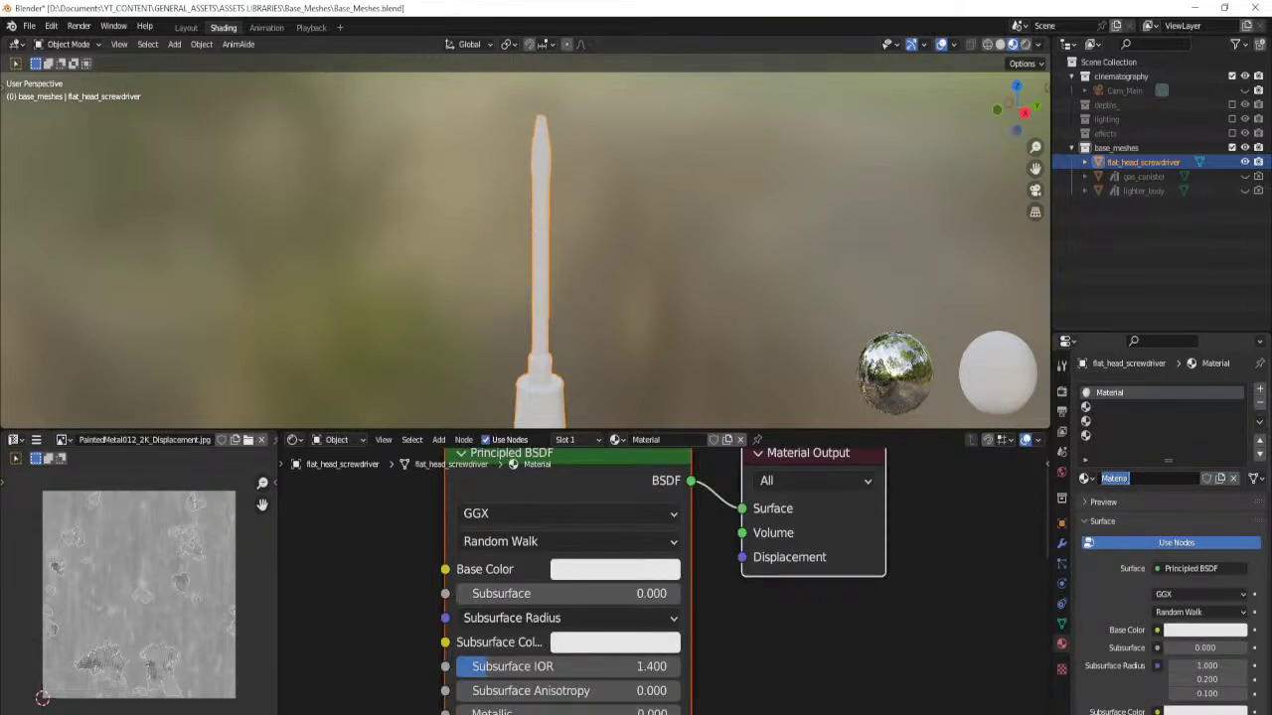
pyautogui.write('driver_tip')
pyautogui.press('Return')
# Save the file and load the PaintedMetal012_2K-JPG image maps onto driver_tip's Principled BSDF with Principled Texture Setup.
pyautogui.click(610, 472)
pyautogui.scroll(-3, 611, 475)
pyautogui.moveTo(623, 492); pyautogui.dragTo(664, 539, button='middle')
pyautogui.hotkey('ctrl', 's')
pyautogui.hotkey('ctrl', 'shift', 't')
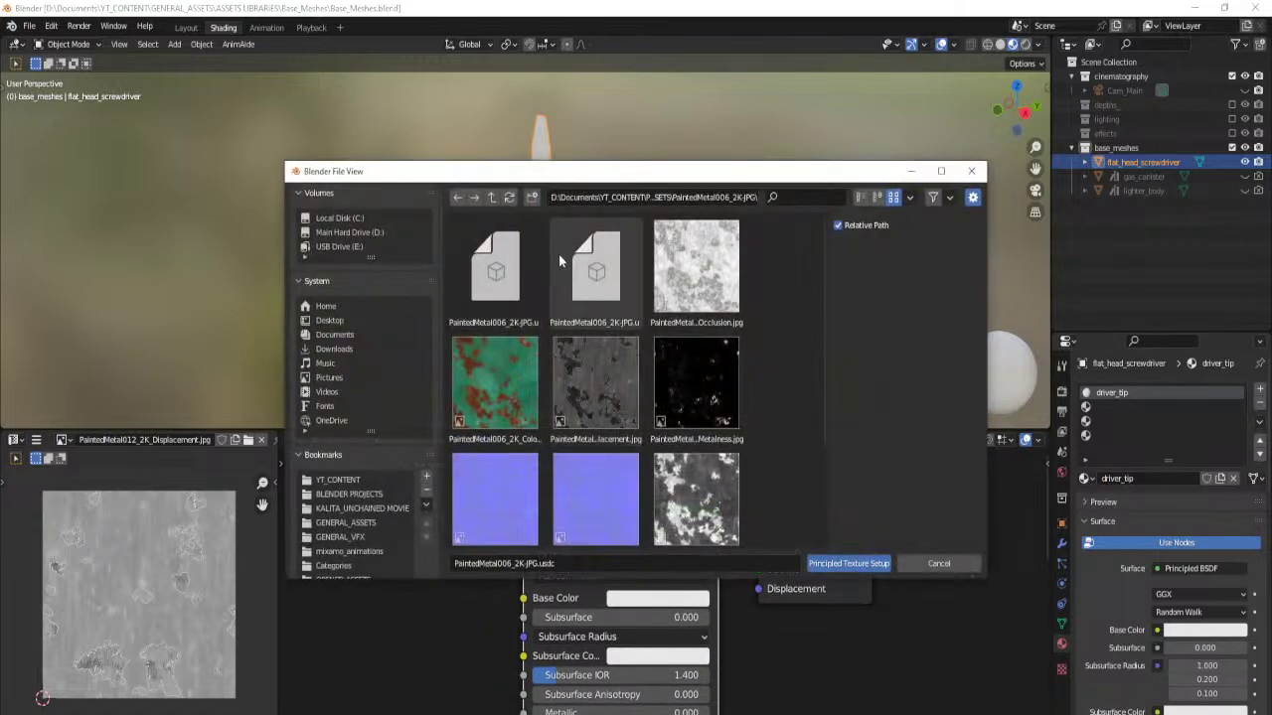
pyautogui.click(494, 199)
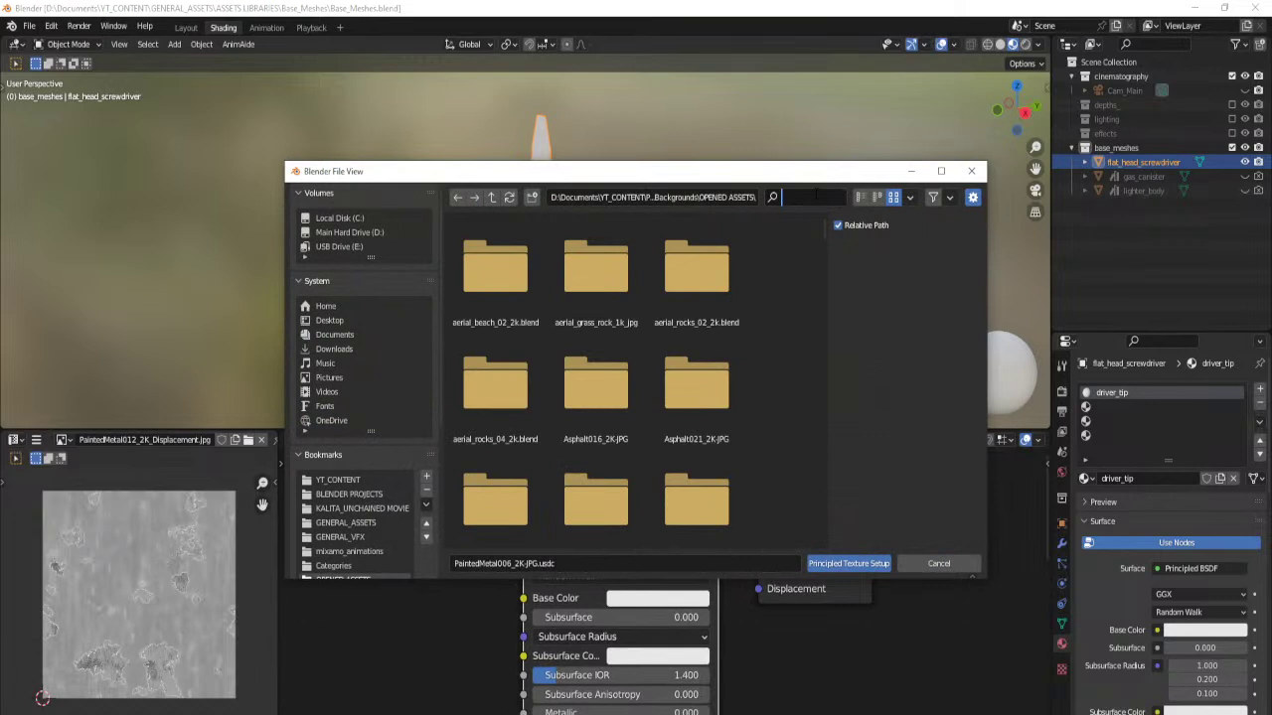
pyautogui.write('12')
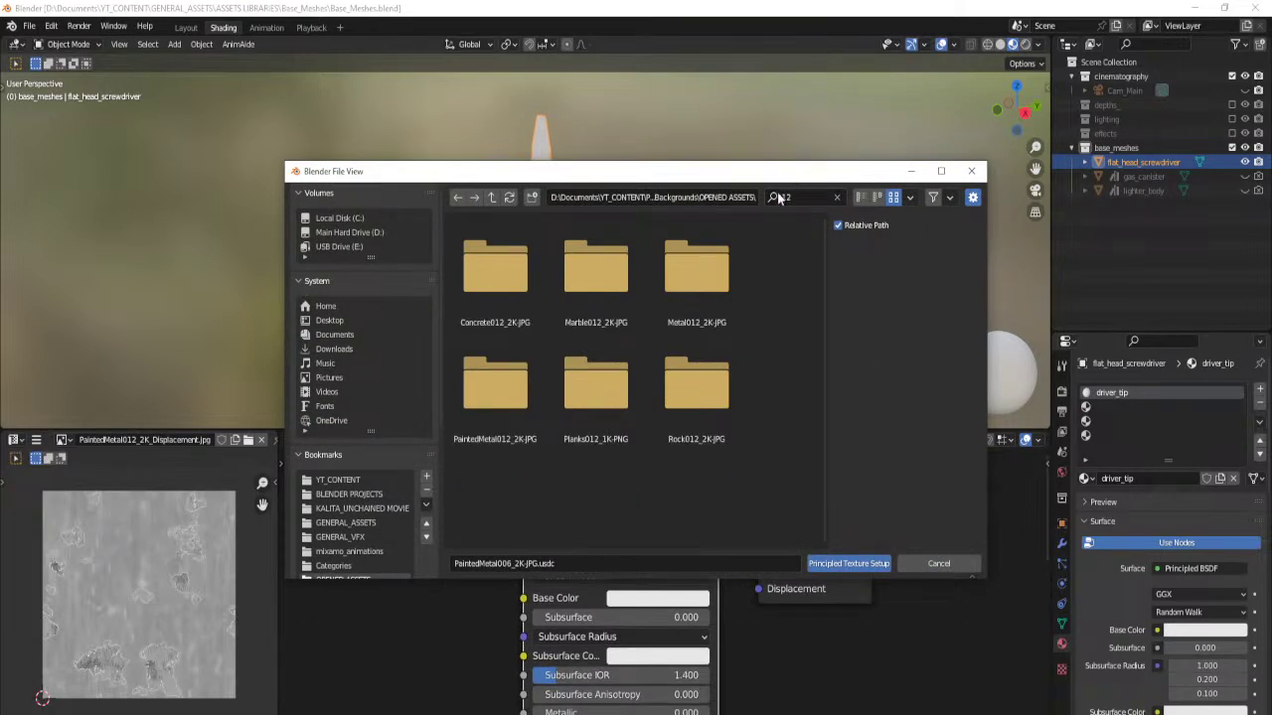
pyautogui.doubleClick(496, 382)
pyautogui.keyDown('ctrl'); pyautogui.click(519, 267); pyautogui.keyUp('ctrl')
pyautogui.keyDown('ctrl'); pyautogui.click(596, 268); pyautogui.keyUp('ctrl')
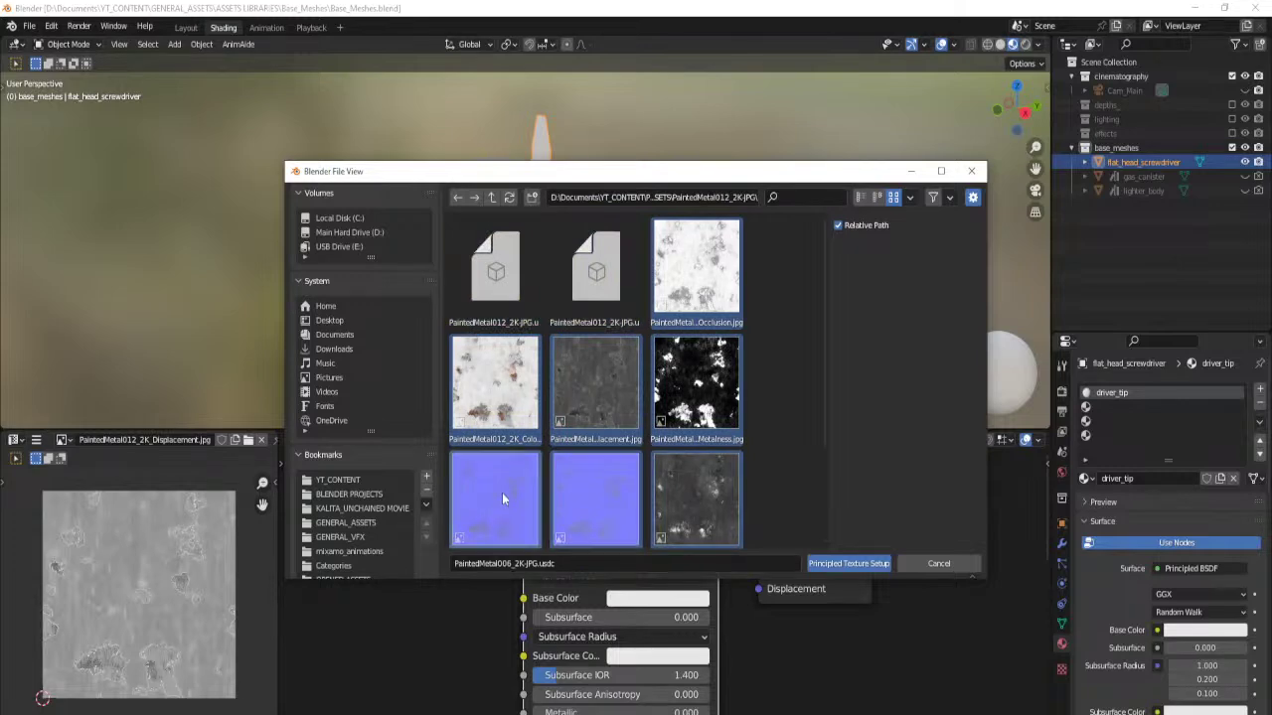
pyautogui.scroll(-1, 616, 512)
pyautogui.click(848, 563)
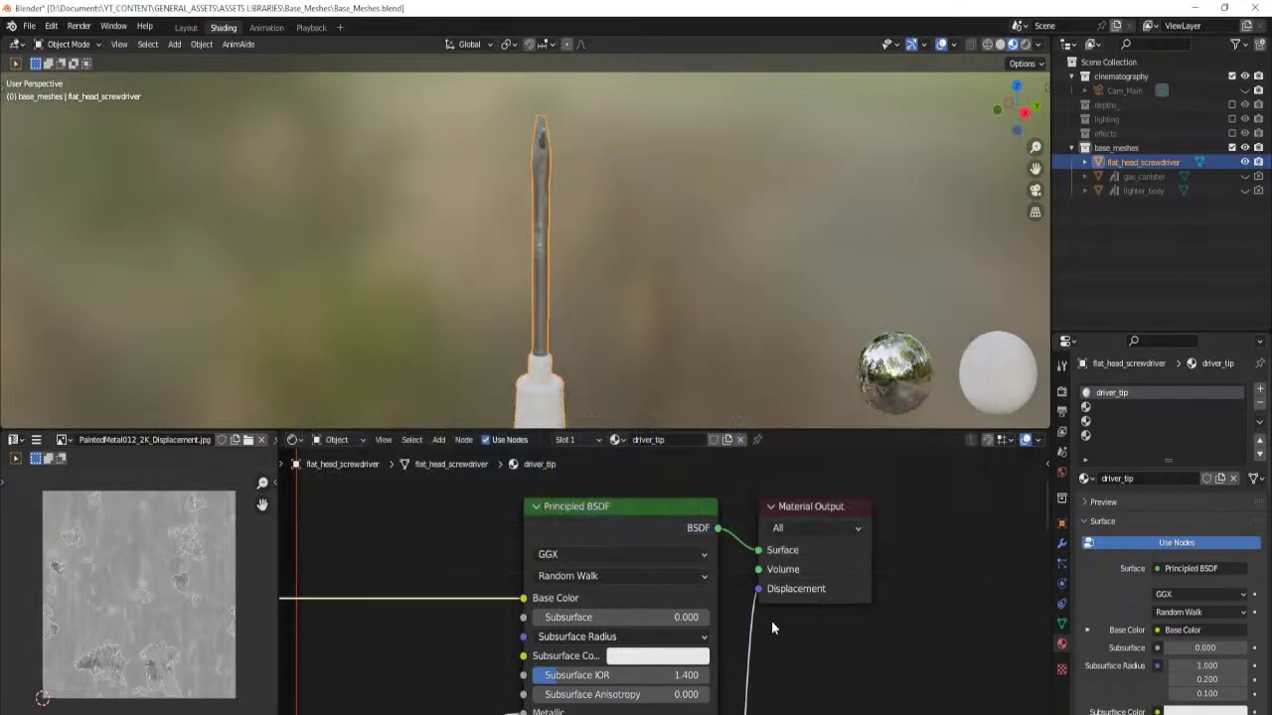
# Select the driver_tip faces in Edit Mode, unwrap them with Cube Projection and return to Object Mode.
pyautogui.scroll(-3, 820, 552)
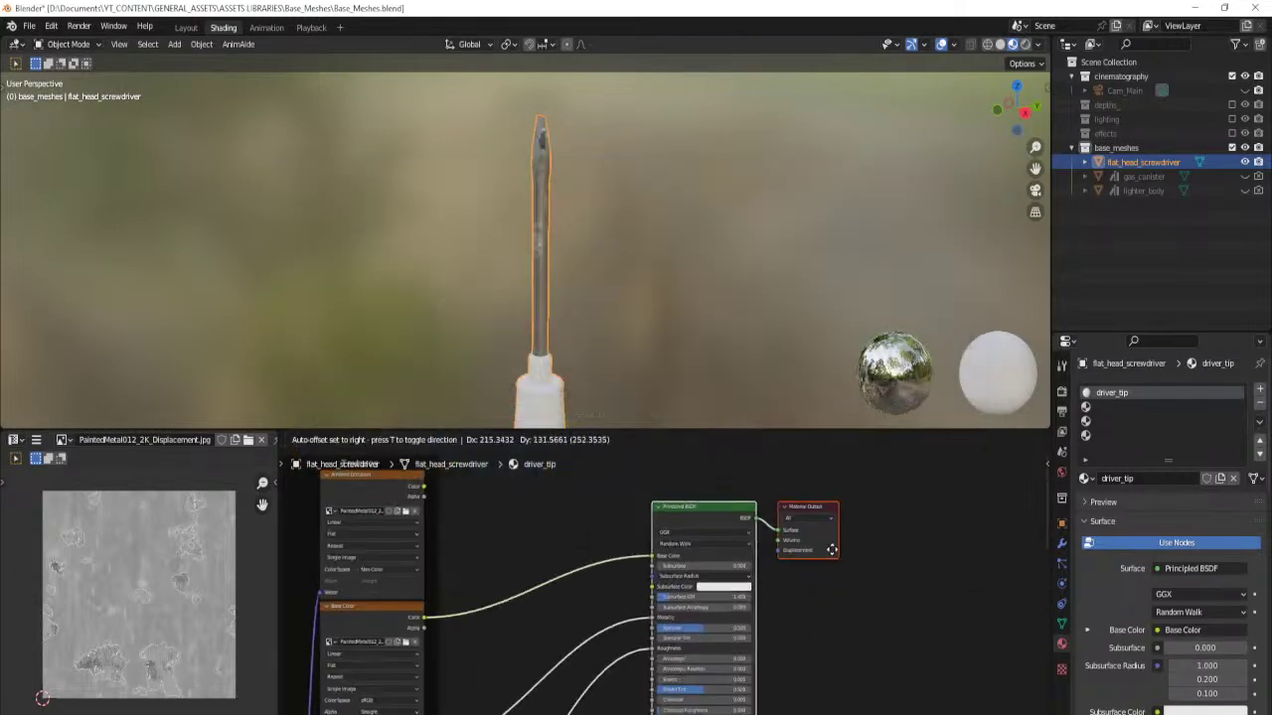
pyautogui.scroll(1, 840, 552)
pyautogui.press('Tab')
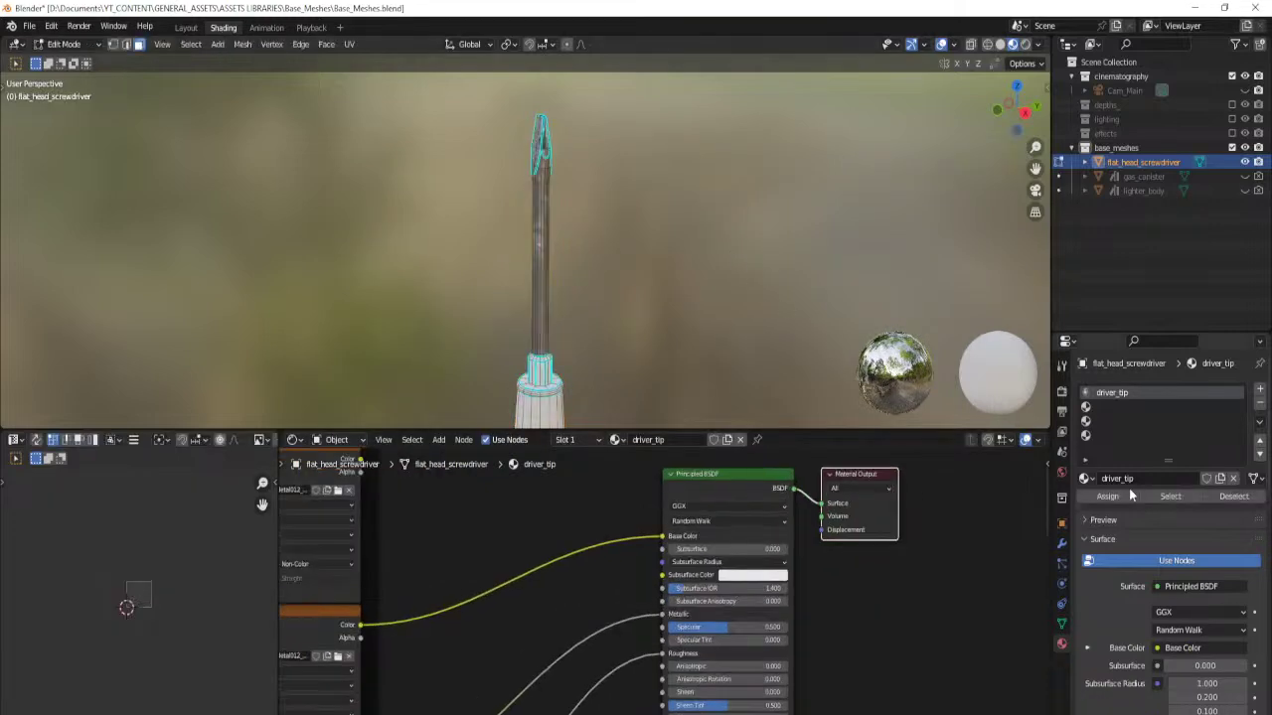
pyautogui.click(1113, 495)
pyautogui.press('u')
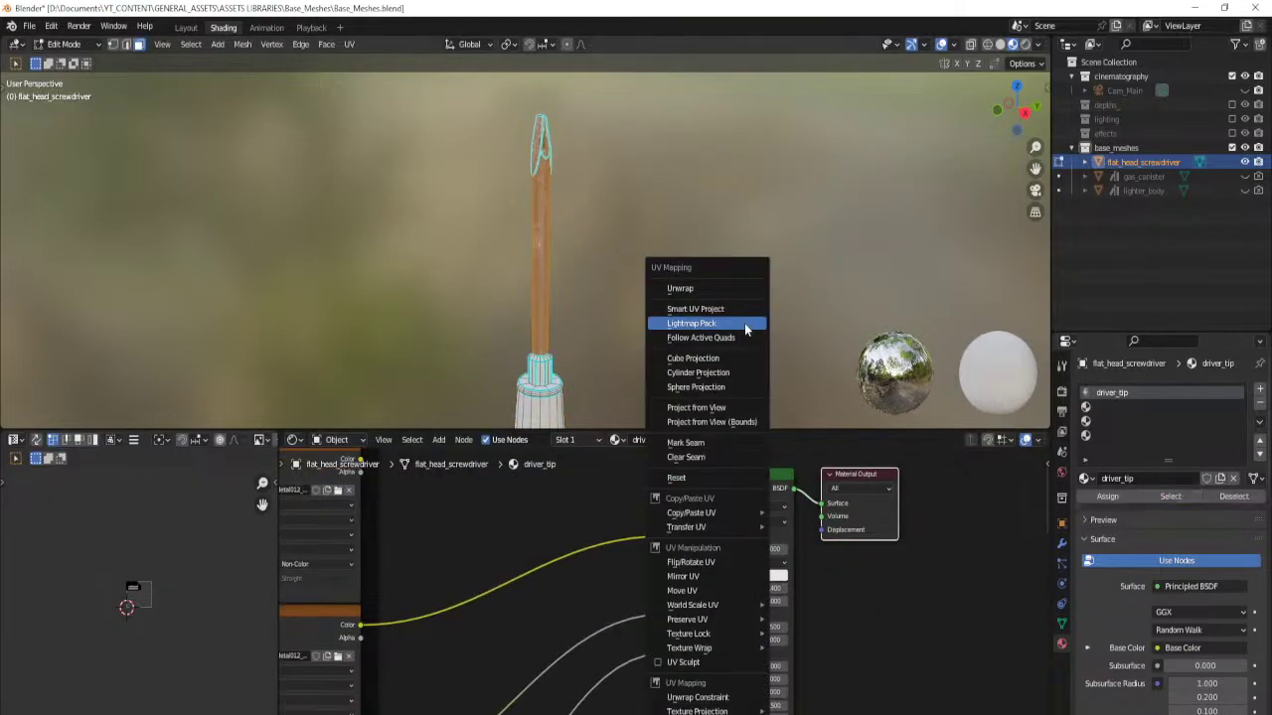
pyautogui.click(738, 363)
pyautogui.press('Tab')
pyautogui.moveTo(584, 312); pyautogui.dragTo(545, 318, button='middle')
pyautogui.scroll(-3, 524, 603)
# Set the Mapping node's scale to 2 on all three axes for the driver_tip textures.
pyautogui.moveTo(524, 603); pyautogui.dragTo(827, 545, button='middle')
pyautogui.scroll(4, 616, 577)
pyautogui.scroll(-1, 683, 566)
pyautogui.moveTo(462, 636); pyautogui.dragTo(616, 579, button='middle')
pyautogui.scroll(4, 530, 625)
pyautogui.moveTo(486, 601); pyautogui.dragTo(501, 635)
pyautogui.write('2')
pyautogui.press('Return')
# Mix the Ambient Occlusion and Base Color textures through a Multiply node with factor 1 feeding the Base Color.
pyautogui.scroll(-4, 655, 562)
pyautogui.moveTo(887, 482); pyautogui.dragTo(519, 618, button='middle')
pyautogui.keyDown('ctrl'); pyautogui.keyDown('shift'); pyautogui.moveTo(542, 553); pyautogui.dragTo(557, 608, button='right'); pyautogui.keyUp('shift'); pyautogui.keyUp('ctrl')
pyautogui.scroll(3, 585, 592)
pyautogui.press('h')
pyautogui.scroll(3, 584, 577)
pyautogui.moveTo(581, 572); pyautogui.dragTo(583, 516)
pyautogui.click(583, 525)
pyautogui.click(563, 452)
pyautogui.moveTo(593, 574); pyautogui.dragTo(636, 574)
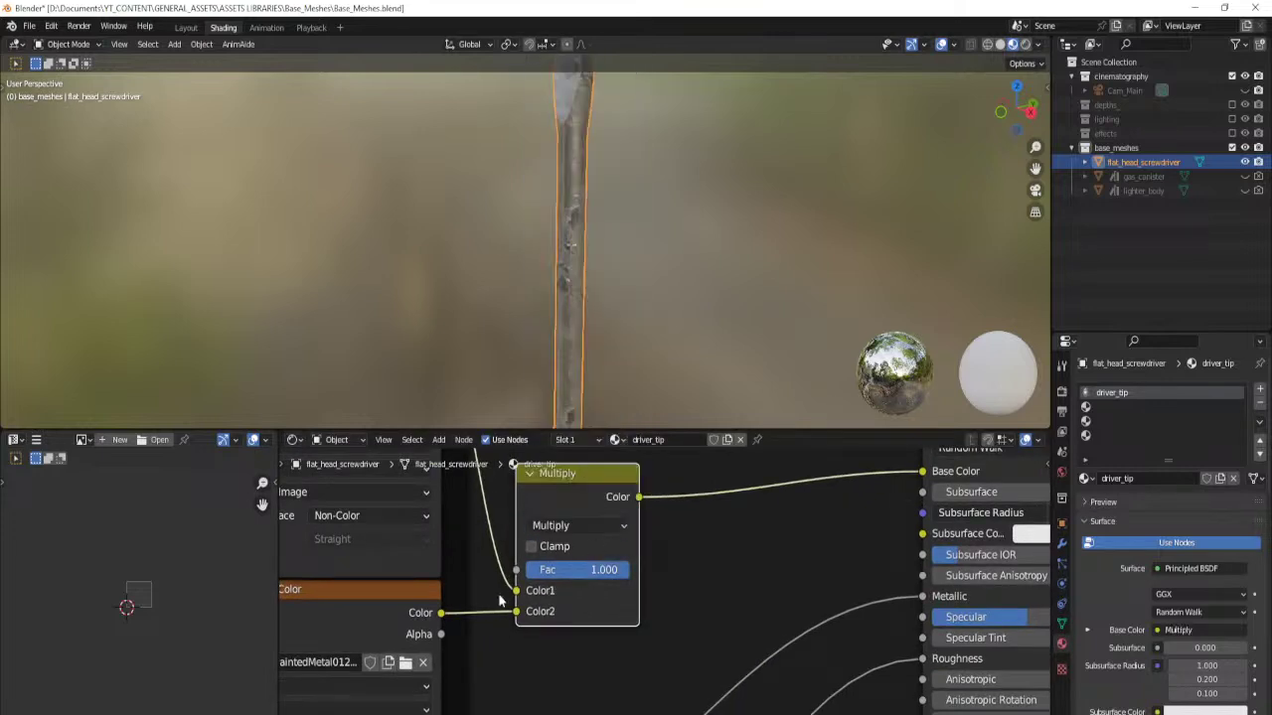
pyautogui.moveTo(515, 615); pyautogui.dragTo(513, 593)
# Lower the Principled BSDF's Specular to about 0.218.
pyautogui.scroll(-3, 681, 581)
pyautogui.moveTo(746, 614); pyautogui.dragTo(717, 518, button='middle')
pyautogui.moveTo(840, 505); pyautogui.dragTo(830, 505)
# Insert a Bump node with distance 0.002 between driver_tip's Normal Map node and the Principled BSDF.
pyautogui.scroll(-5, 721, 564)
pyautogui.moveTo(648, 681); pyautogui.dragTo(643, 514, button='middle')
pyautogui.moveTo(616, 699); pyautogui.dragTo(594, 570)
pyautogui.scroll(3, 636, 586)
pyautogui.write('b')
pyautogui.press('Return')
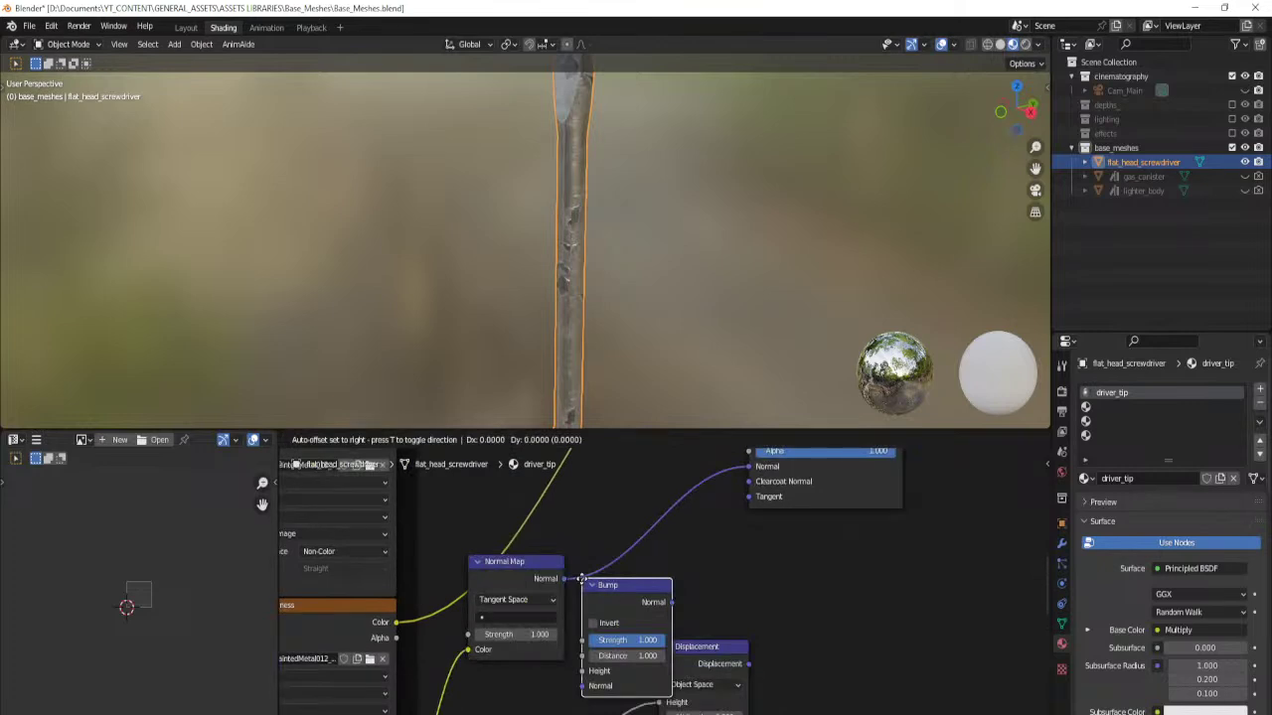
pyautogui.click(615, 504)
pyautogui.press('Return')
# Connect the displacement texture to the Bump node's Height, remove the Displacement node and deselect the screwdriver.
pyautogui.moveTo(707, 662); pyautogui.dragTo(798, 601)
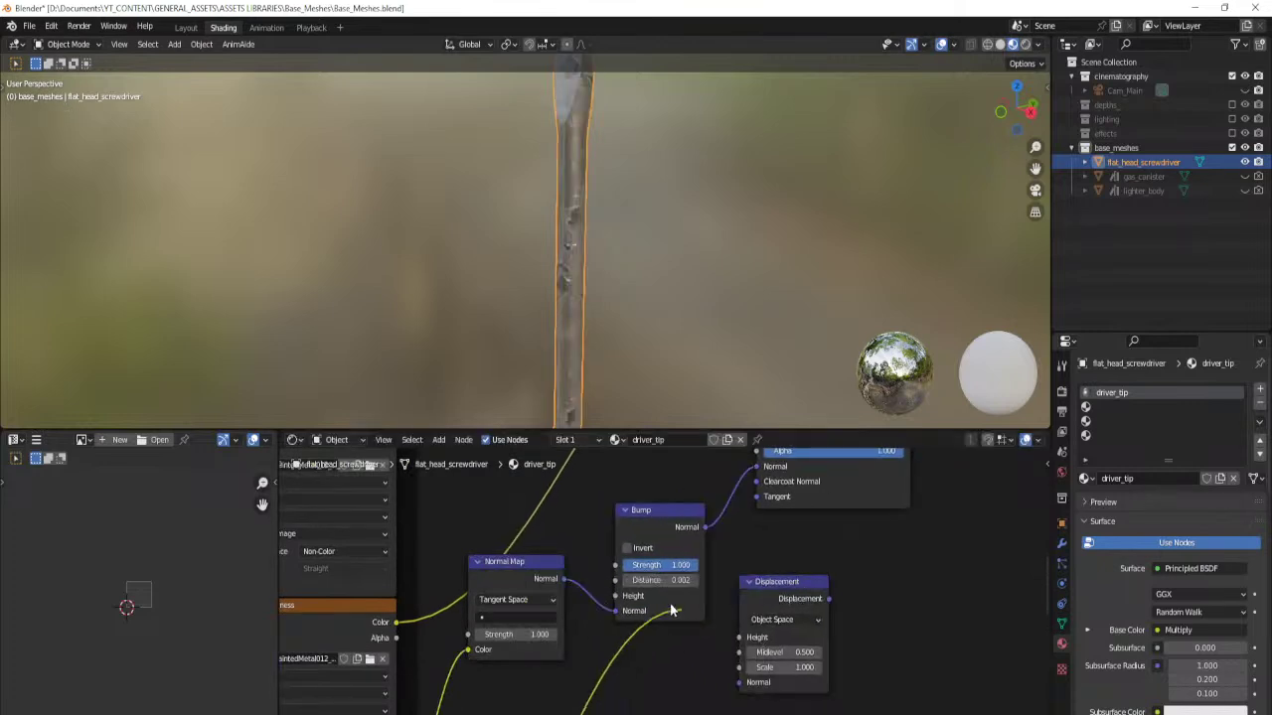
pyautogui.scroll(-3, 719, 554)
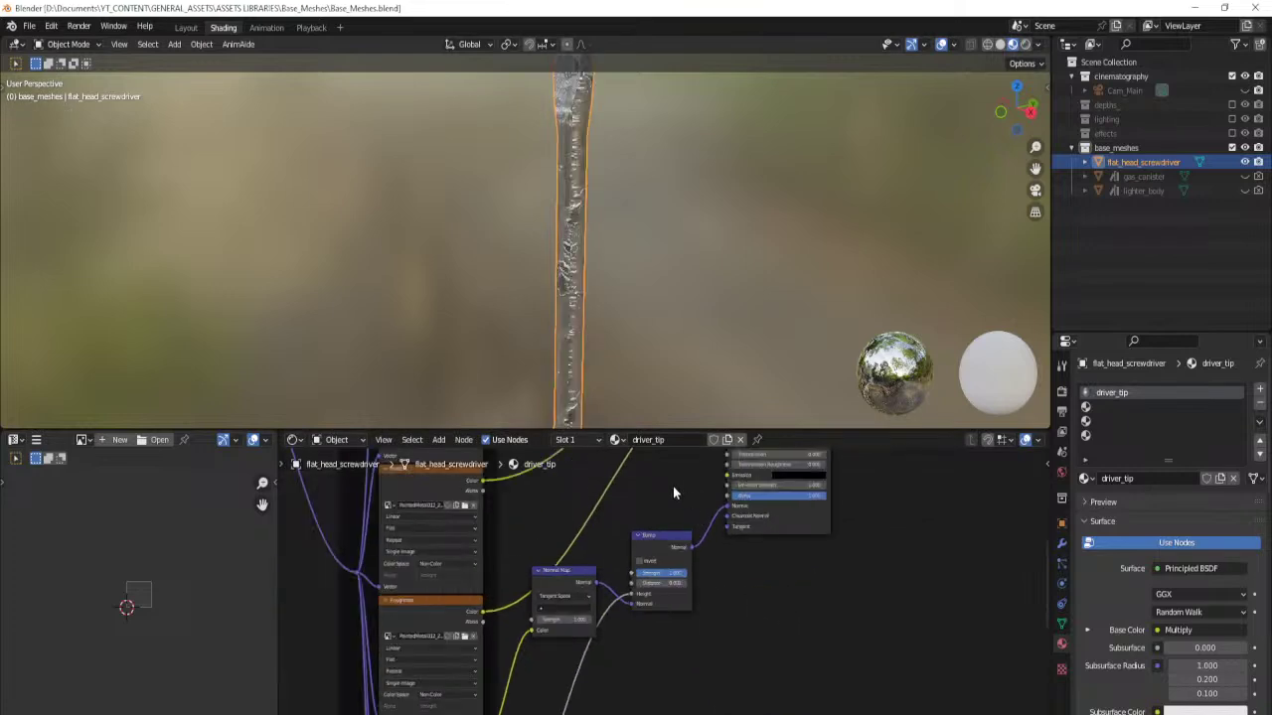
pyautogui.scroll(-3, 669, 159)
pyautogui.click(669, 159)
# Insert a ColorRamp on the roughness link, placing the black stop at about 0.245 and the white stop at about 0.273.
pyautogui.scroll(3, 534, 264)
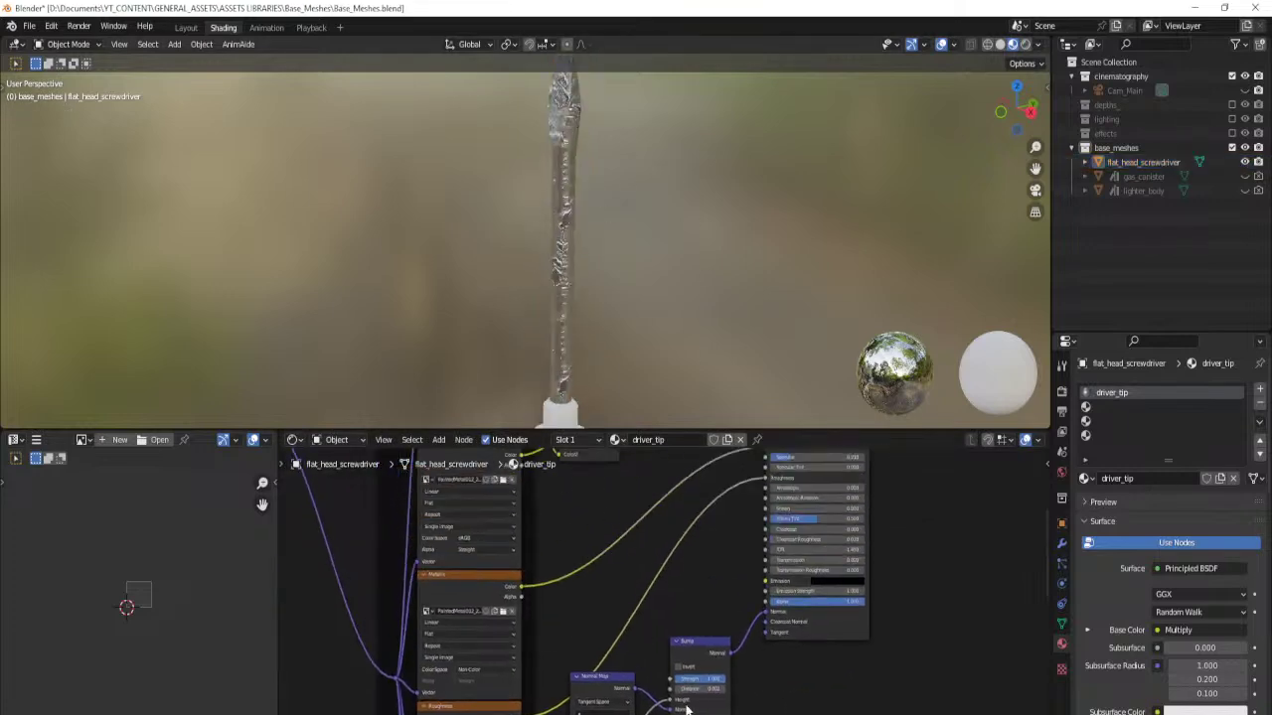
pyautogui.scroll(-3, 724, 616)
pyautogui.moveTo(731, 554); pyautogui.dragTo(687, 571, button='middle')
pyautogui.scroll(6, 708, 607)
pyautogui.hotkey('shift', 'a')
pyautogui.write('scol')
pyautogui.press('Return')
pyautogui.click(622, 579)
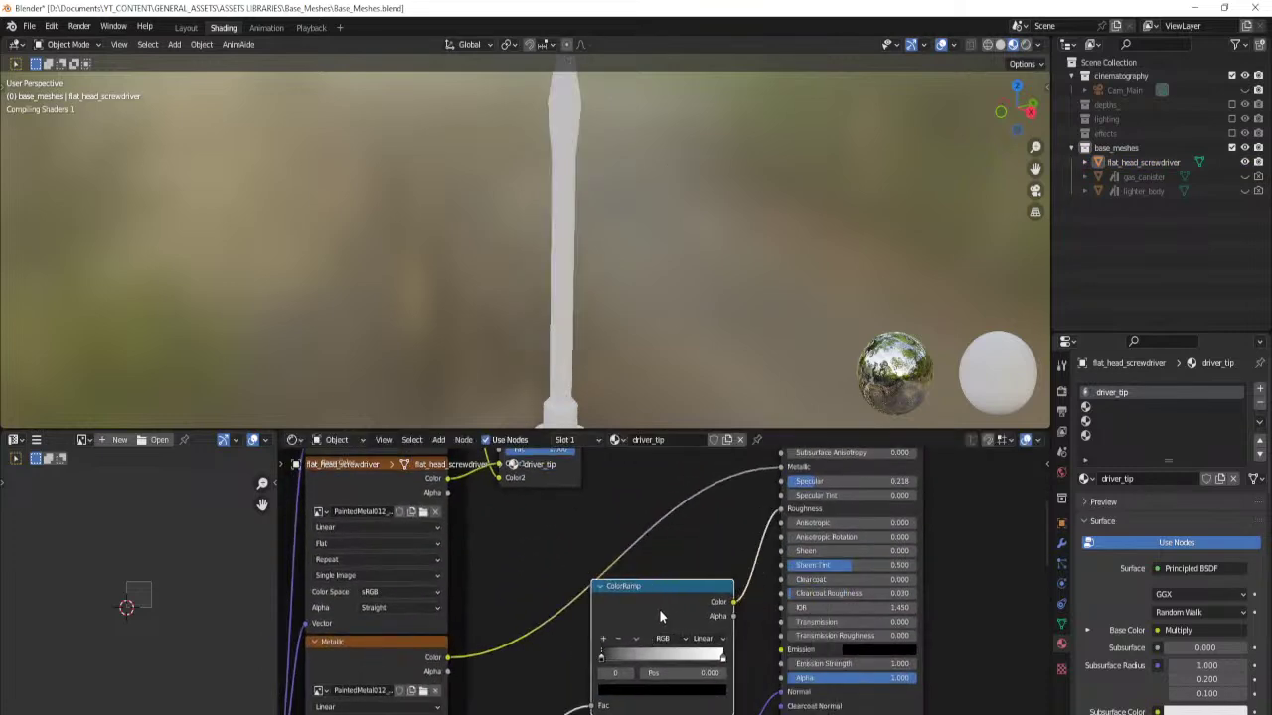
pyautogui.scroll(2, 617, 591)
pyautogui.moveTo(712, 660); pyautogui.dragTo(568, 664)
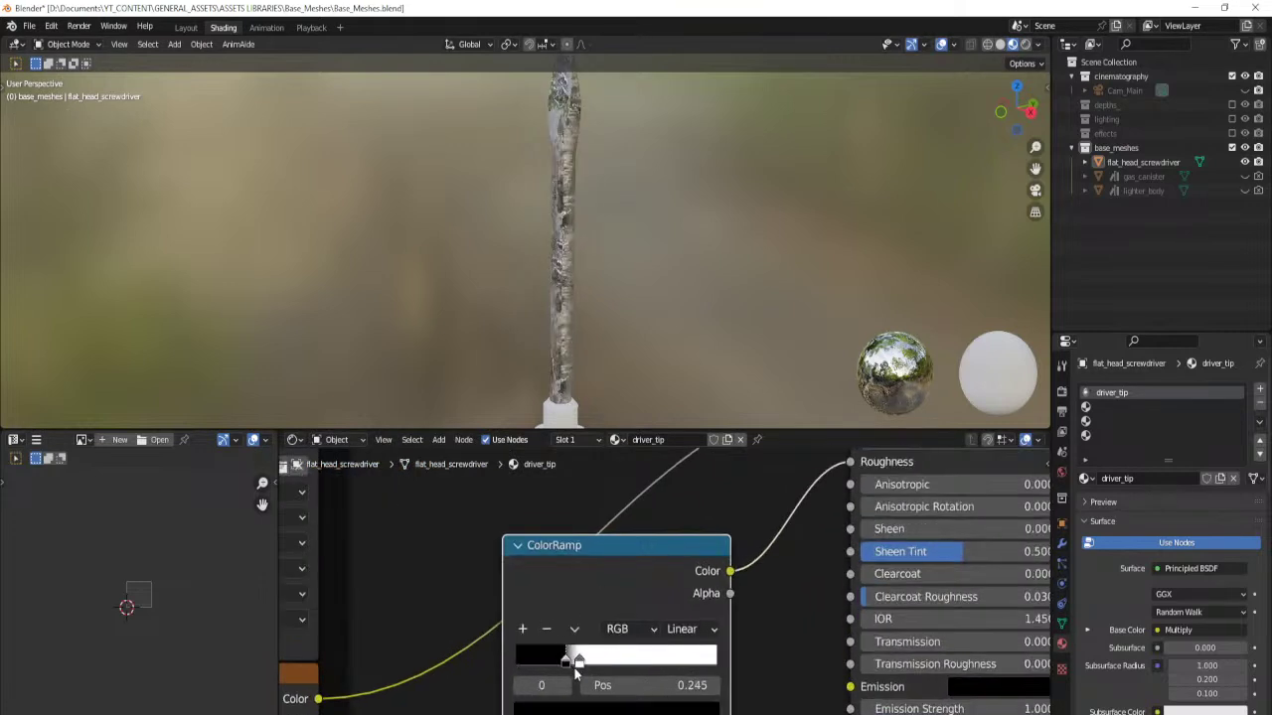
pyautogui.moveTo(574, 663); pyautogui.dragTo(564, 666)
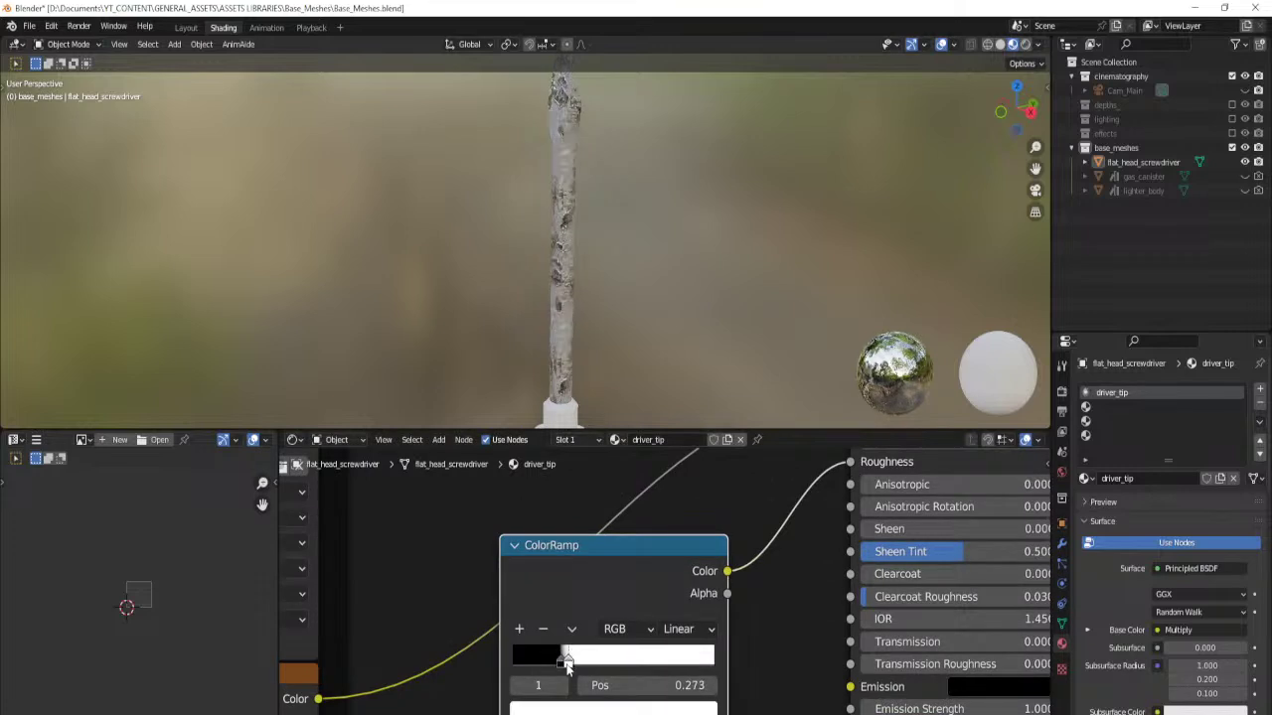
# Duplicate the Multiply node onto the Base Color link and darken its second colour to grey.
pyautogui.scroll(-6, 606, 616)
pyautogui.moveTo(646, 550); pyautogui.dragTo(616, 644, button='middle')
pyautogui.scroll(3, 623, 565)
pyautogui.moveTo(523, 568); pyautogui.dragTo(512, 530)
pyautogui.hotkey('shift', 'd')
pyautogui.click(679, 532)
pyautogui.click(707, 659)
pyautogui.moveTo(742, 621); pyautogui.dragTo(701, 621)
pyautogui.scroll(-5, 651, 624)
# Increase the scale of driver_tip's Mapping node on its axes and save the file.
pyautogui.moveTo(568, 638); pyautogui.dragTo(773, 559, button='middle')
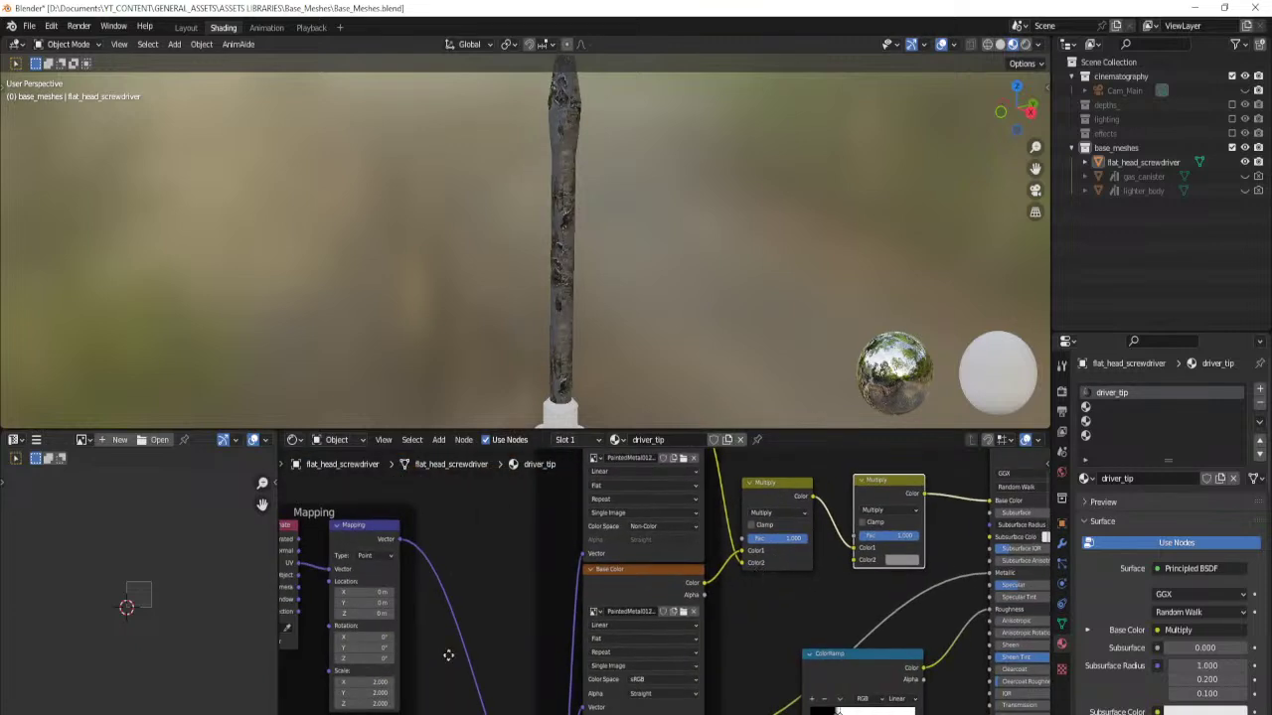
pyautogui.moveTo(438, 654); pyautogui.dragTo(656, 543, button='middle')
pyautogui.moveTo(585, 563); pyautogui.dragTo(566, 585)
pyautogui.moveTo(614, 247); pyautogui.dragTo(654, 291, button='middle')
pyautogui.hotkey('ctrl', 's')
# Enter Edit Mode and create a new material named handle in the screwdriver's second material slot.
pyautogui.keyDown('shift'); pyautogui.moveTo(611, 365); pyautogui.dragTo(608, 252, button='middle'); pyautogui.keyUp('shift')
pyautogui.moveTo(608, 252); pyautogui.dragTo(540, 248, button='middle')
pyautogui.scroll(2, 540, 248)
pyautogui.click(1096, 408)
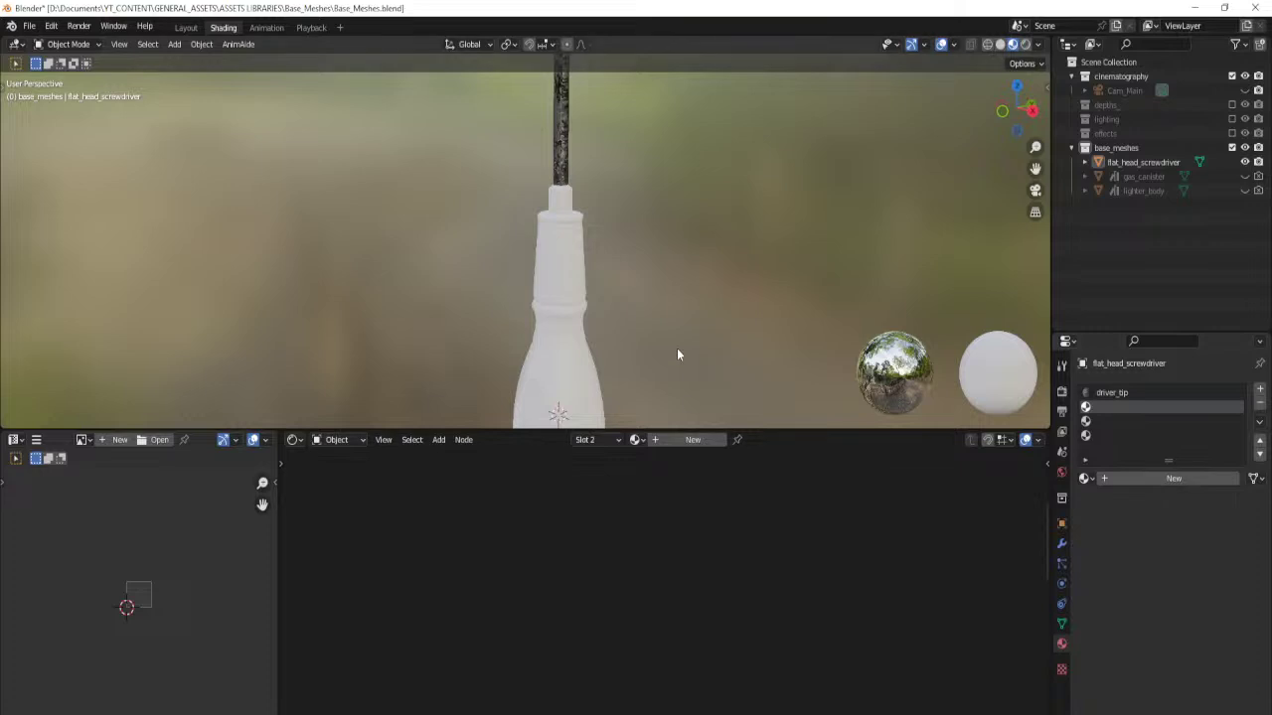
pyautogui.press('Tab')
pyautogui.keyDown('shift'); pyautogui.moveTo(654, 334); pyautogui.dragTo(658, 290, button='middle'); pyautogui.keyUp('shift')
pyautogui.keyDown('shift'); pyautogui.moveTo(613, 360); pyautogui.dragTo(584, 307, button='middle'); pyautogui.keyUp('shift')
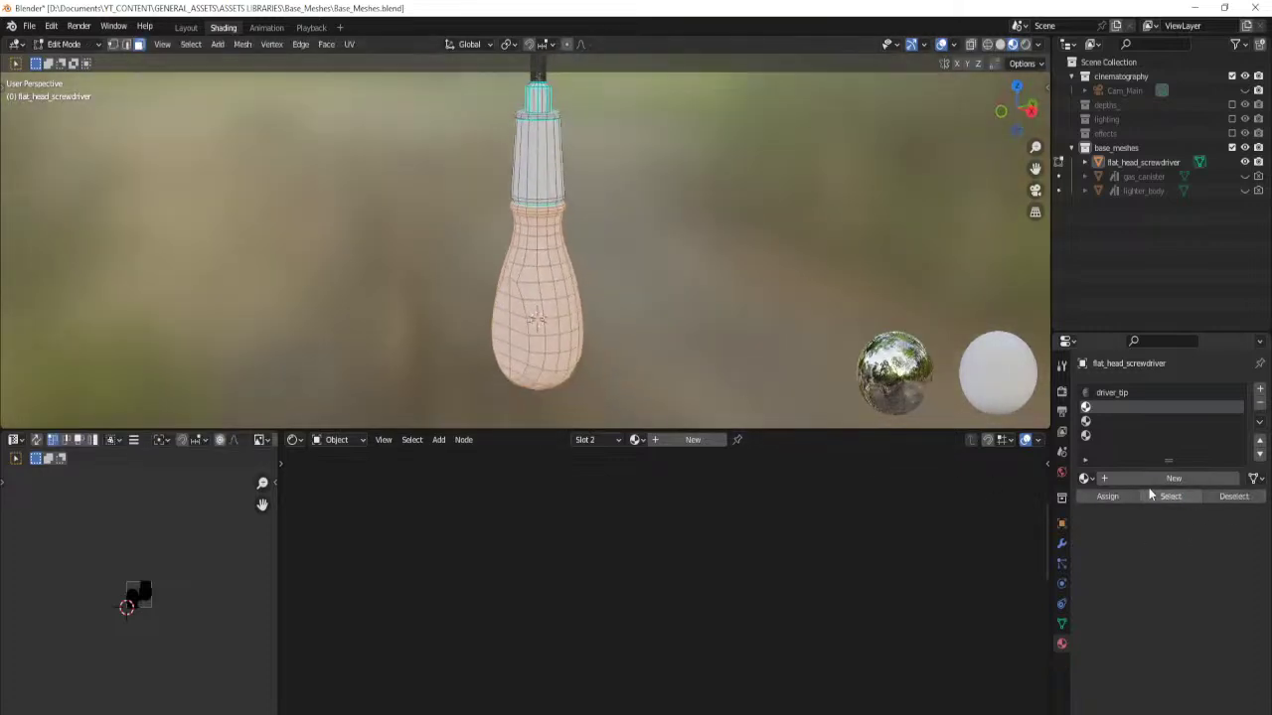
pyautogui.click(1119, 481)
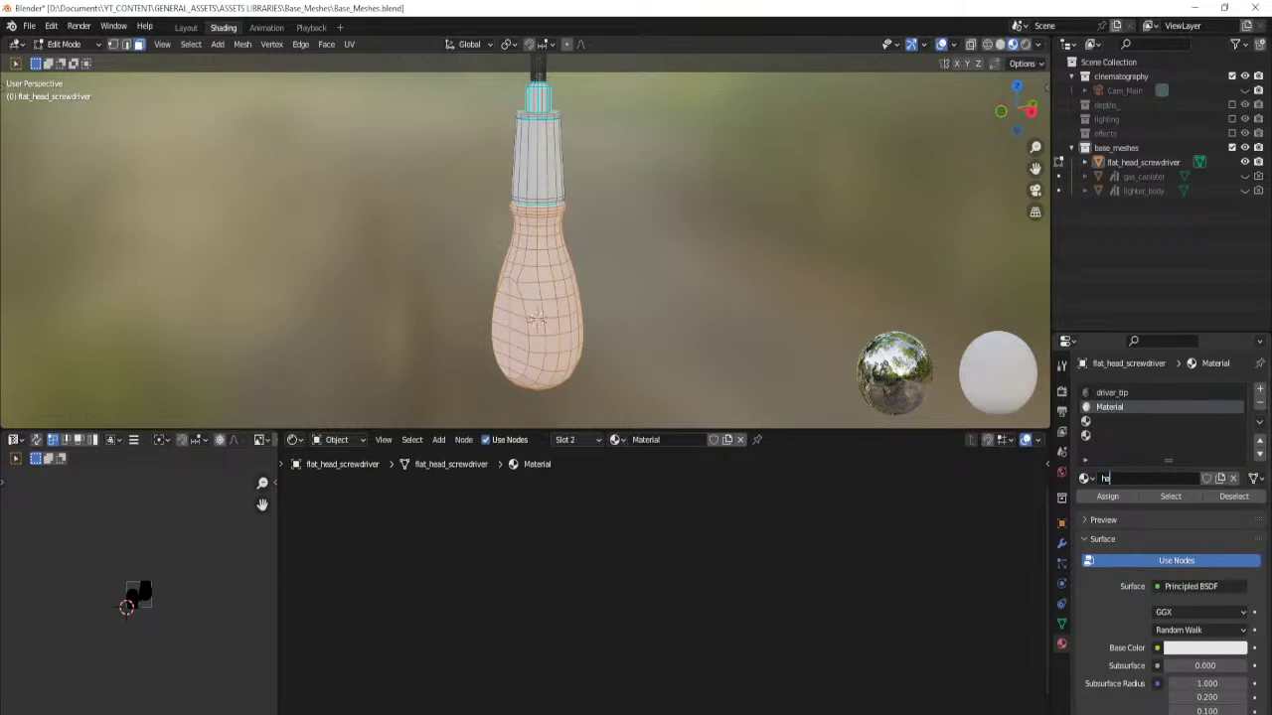
pyautogui.press('Return')
# Start Principled Texture Setup on the handle's Principled BSDF, filter the folders by "wood" and open Wood008_2K-JPG.
pyautogui.press('Home')
pyautogui.scroll(2, 879, 502)
pyautogui.moveTo(804, 519); pyautogui.dragTo(739, 639, button='middle')
pyautogui.scroll(6, 730, 632)
pyautogui.click(536, 533)
pyautogui.hotkey('ctrl', 'shift', 't')
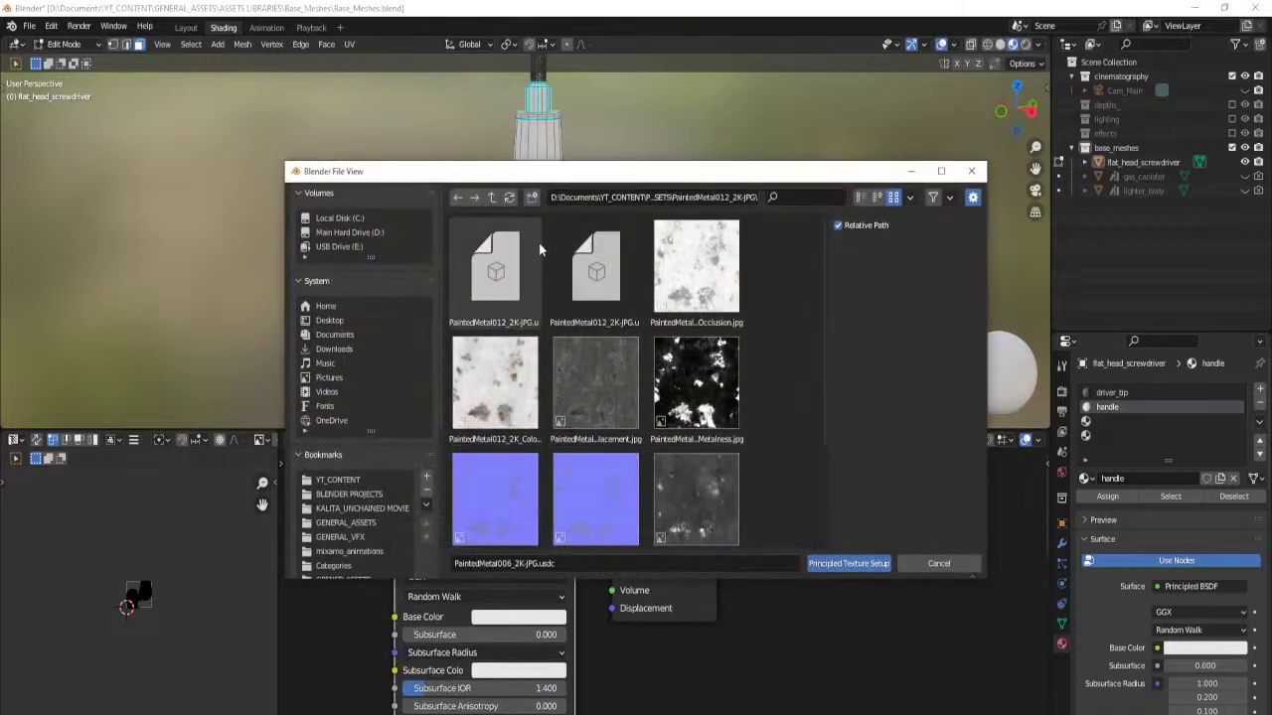
pyautogui.click(494, 197)
pyautogui.write('wood')
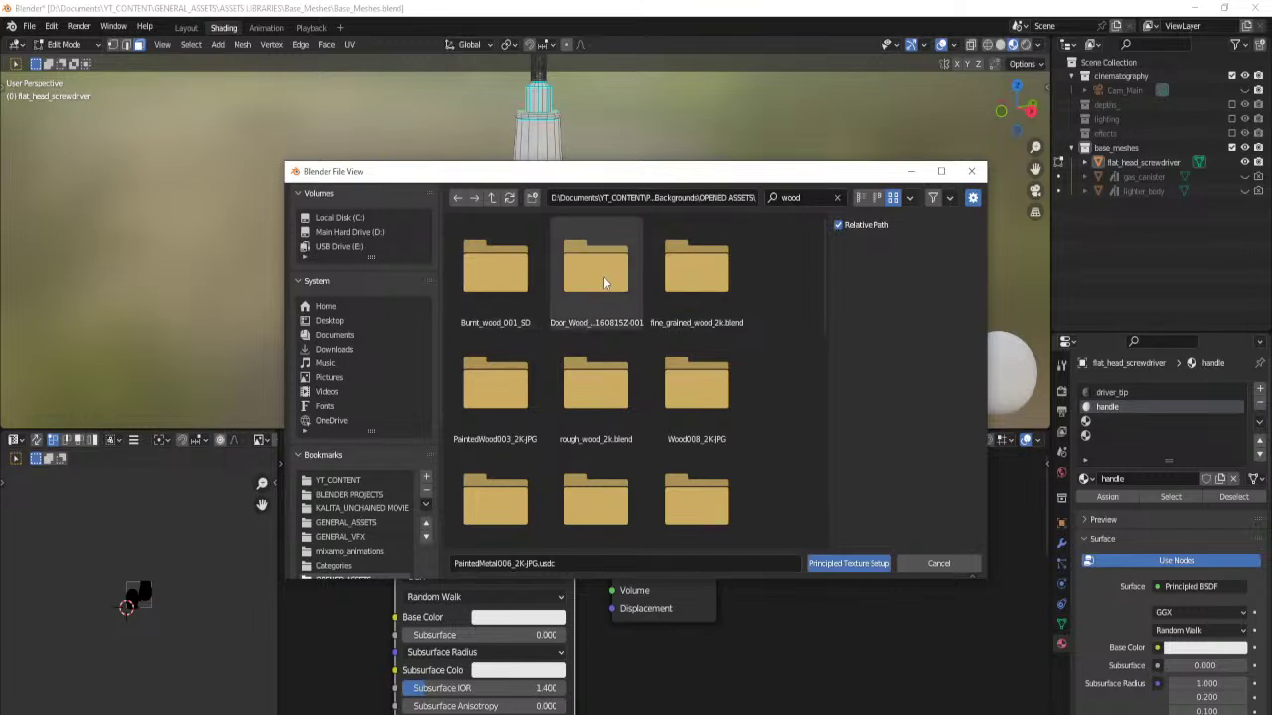
pyautogui.scroll(-2, 641, 368)
pyautogui.doubleClick(694, 322)
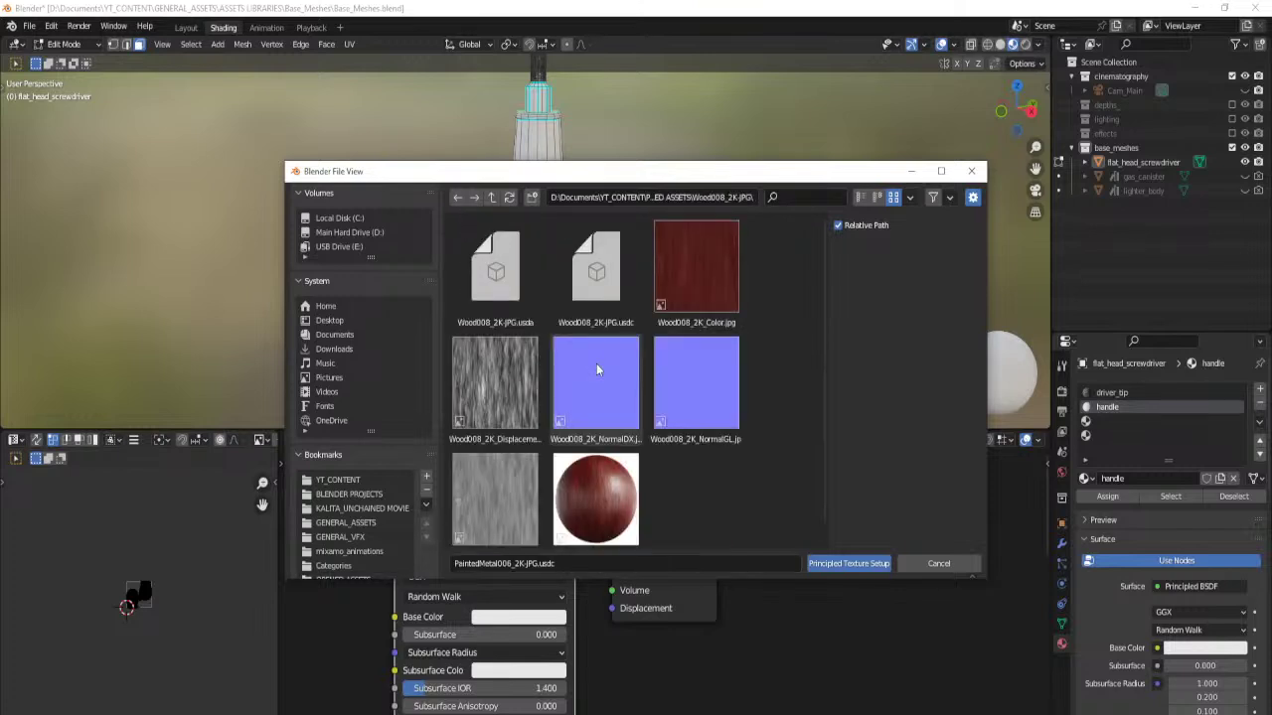
# Load the Wood008 colour, displacement, normal and roughness maps, leaving out the preview and USD files.
pyautogui.press('a')
pyautogui.keyDown('ctrl'); pyautogui.click(508, 271); pyautogui.keyUp('ctrl')
pyautogui.keyDown('ctrl'); pyautogui.click(593, 487); pyautogui.keyUp('ctrl')
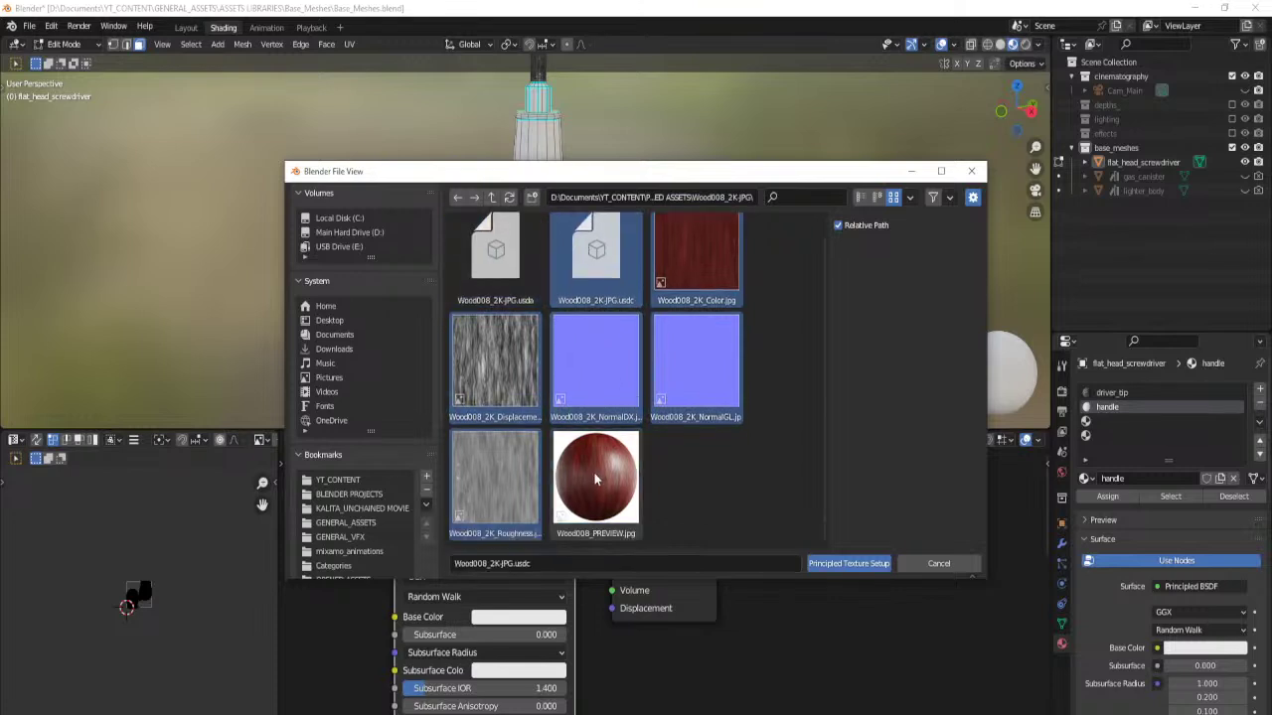
pyautogui.keyDown('ctrl'); pyautogui.click(603, 262); pyautogui.keyUp('ctrl')
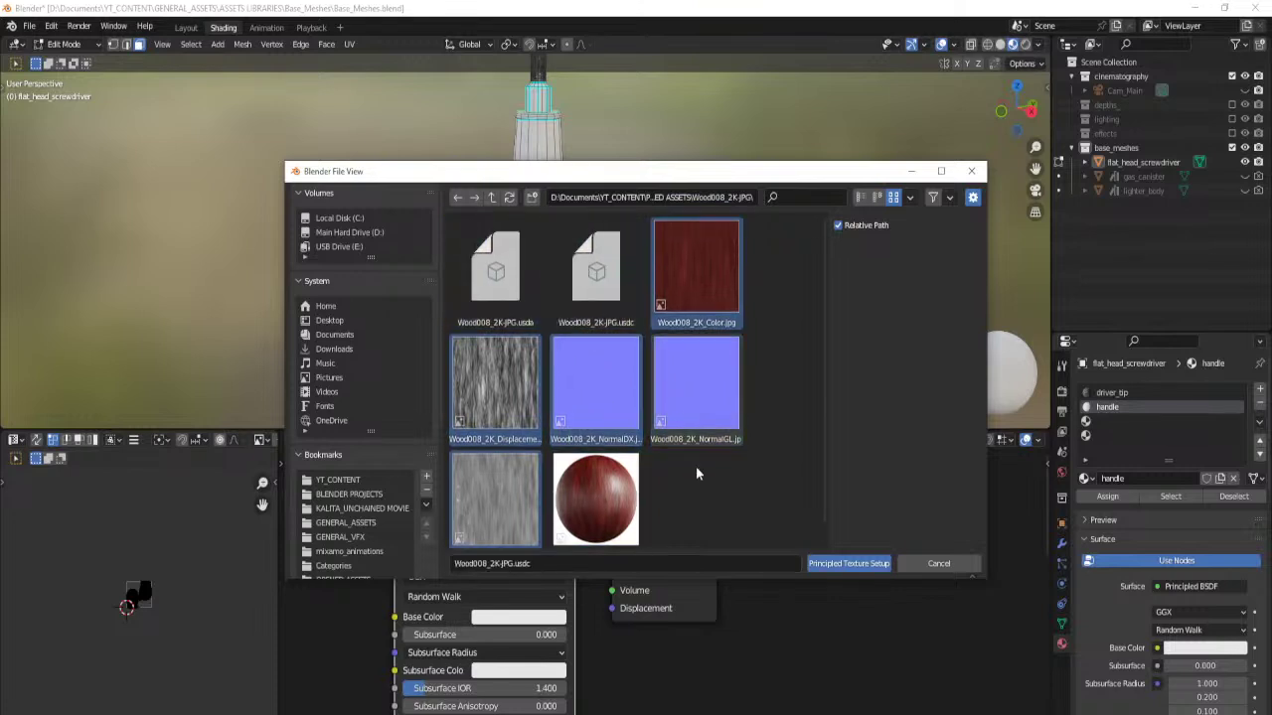
pyautogui.click(849, 563)
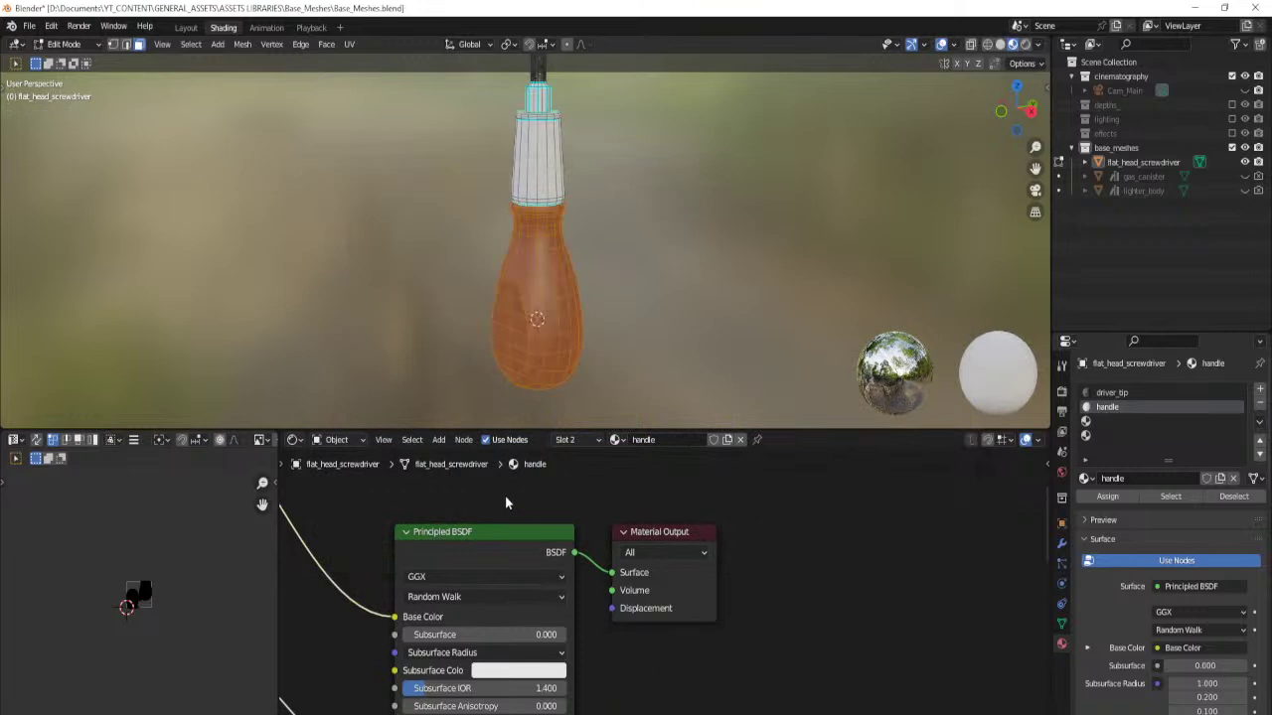
# Move the handle material's Displacement node up closer to the Normal Map node.
pyautogui.scroll(4, 852, 528)
pyautogui.scroll(-4, 857, 520)
pyautogui.moveTo(427, 557); pyautogui.dragTo(602, 531, button='middle')
pyautogui.scroll(-8, 636, 581)
pyautogui.scroll(5, 636, 671)
pyautogui.moveTo(637, 678); pyautogui.dragTo(613, 567, button='middle')
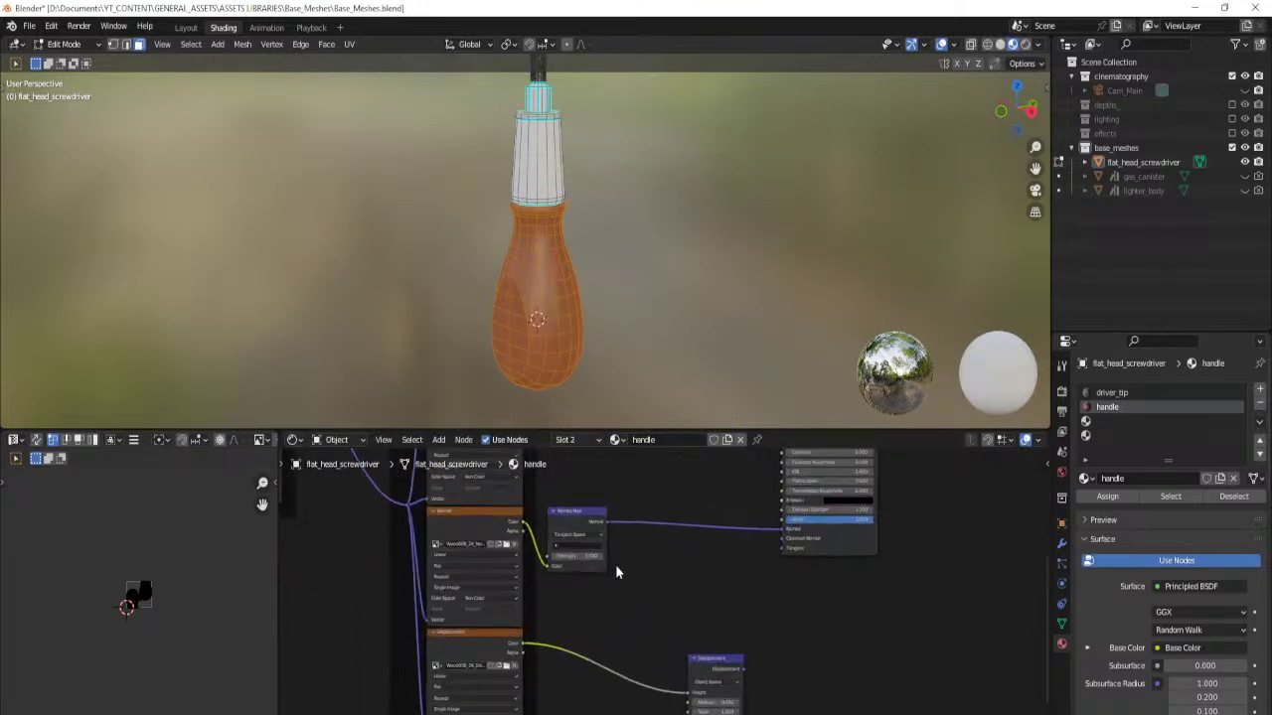
pyautogui.scroll(2, 680, 594)
pyautogui.moveTo(709, 671); pyautogui.dragTo(682, 562)
pyautogui.scroll(3, 682, 556)
pyautogui.moveTo(683, 492); pyautogui.dragTo(685, 547, button='middle')
# Leave Edit Mode and save the file with the wood-textured handle.
pyautogui.rightClick(700, 270)
pyautogui.press('Escape')
pyautogui.press('Tab')
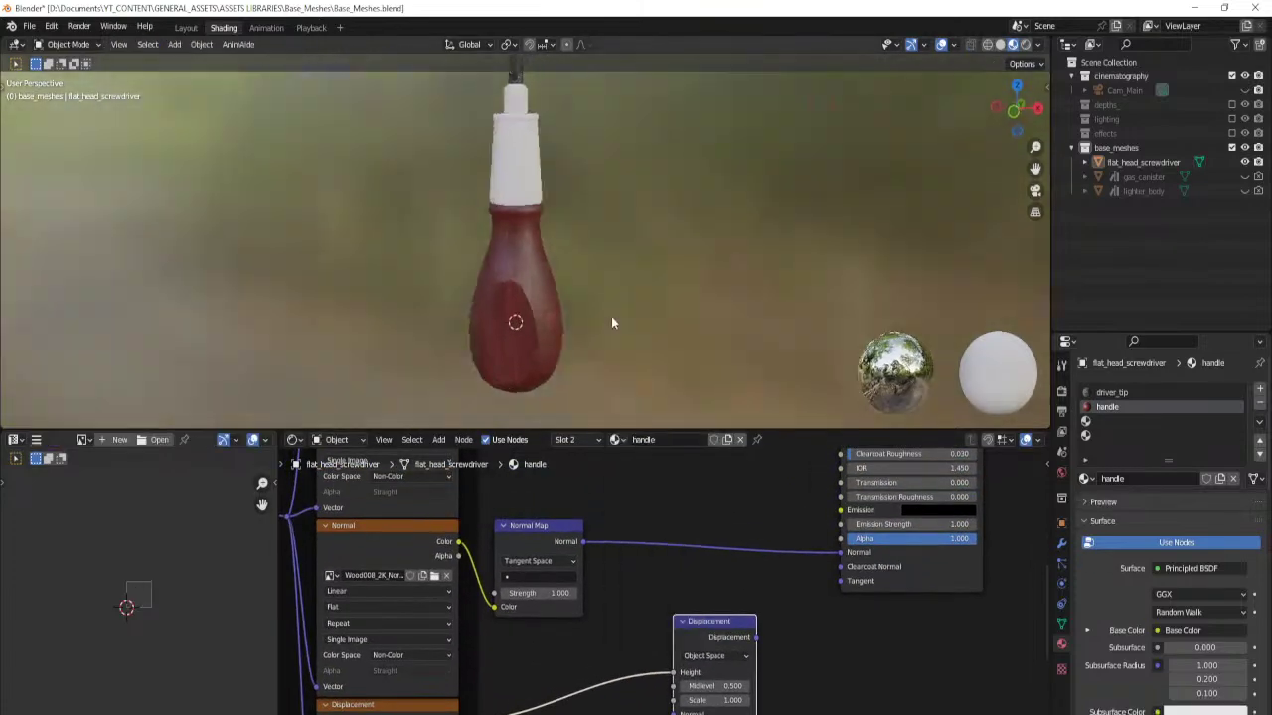
pyautogui.hotkey('ctrl', 's')
# Insert a Bump node with distance 0.001 between the handle's Normal Map node and the Principled BSDF.
pyautogui.moveTo(696, 305); pyautogui.dragTo(562, 342, button='middle')
pyautogui.scroll(2, 632, 616)
pyautogui.hotkey('shift', 'a')
pyautogui.click(636, 628)
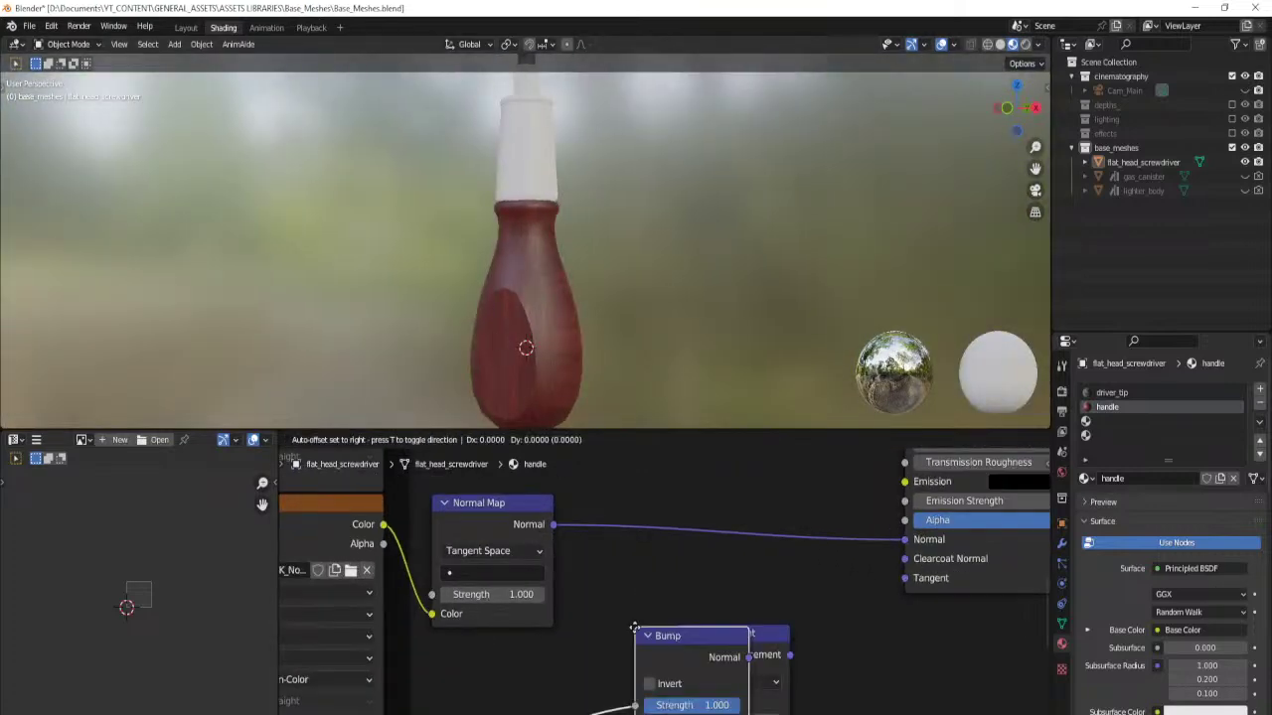
pyautogui.click(589, 479)
pyautogui.doubleClick(662, 578)
pyautogui.write('.')
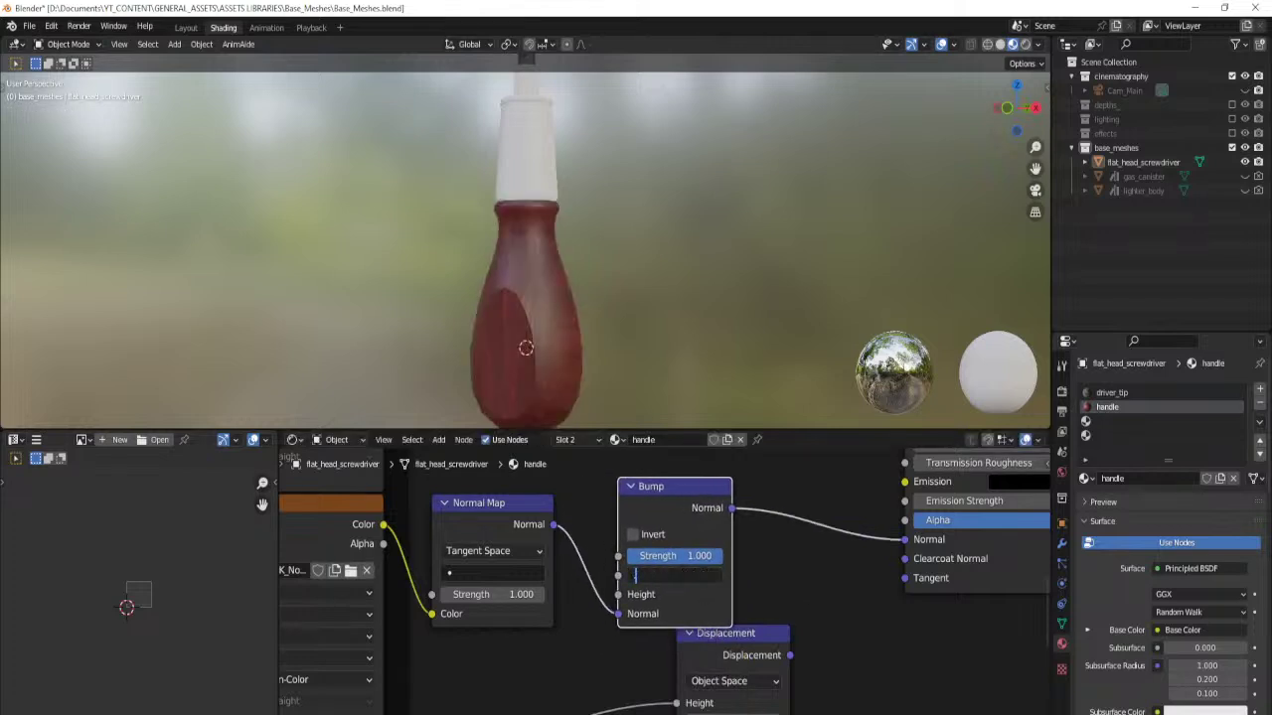
pyautogui.press('Return')
# Move the displacement texture's link to the Bump node's Height and delete the handle material's Displacement node.
pyautogui.moveTo(677, 703); pyautogui.dragTo(618, 594)
pyautogui.click(681, 656)
pyautogui.press('x')
pyautogui.scroll(-2, 748, 588)
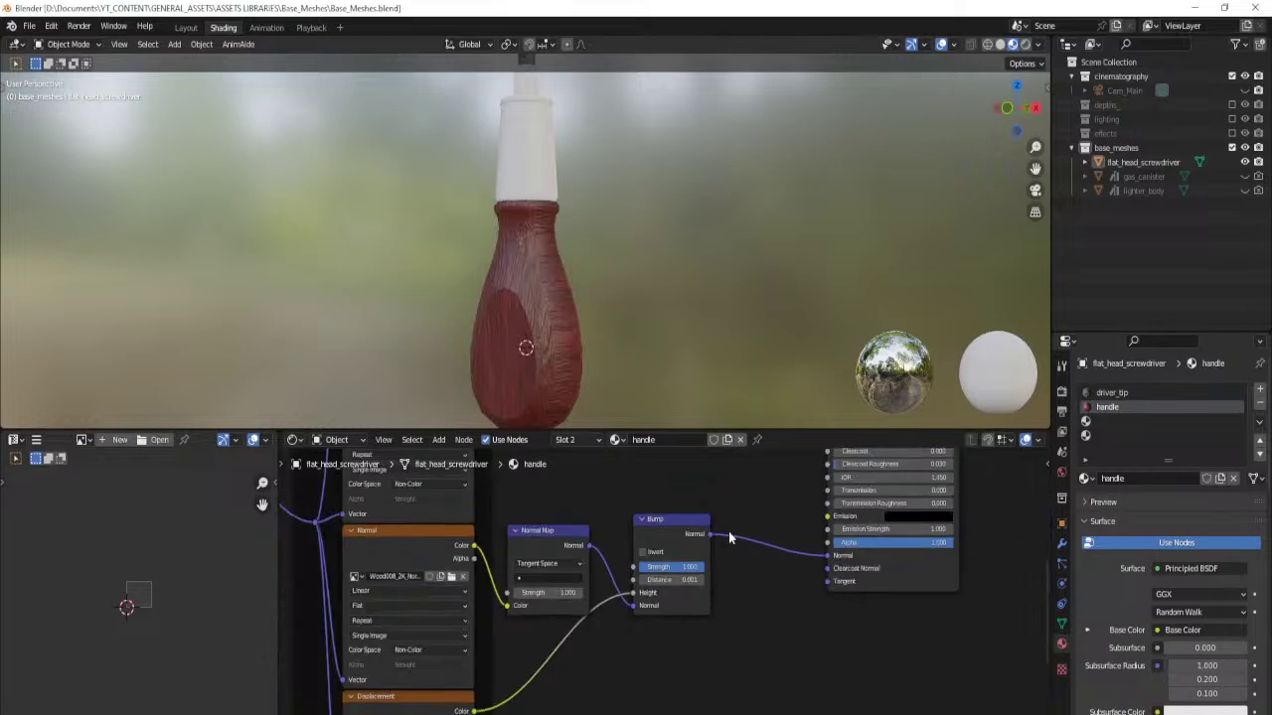
# Lower the handle's Bump strength to about 0.65 and inspect the wood grain around the handle.
pyautogui.scroll(2, 729, 532)
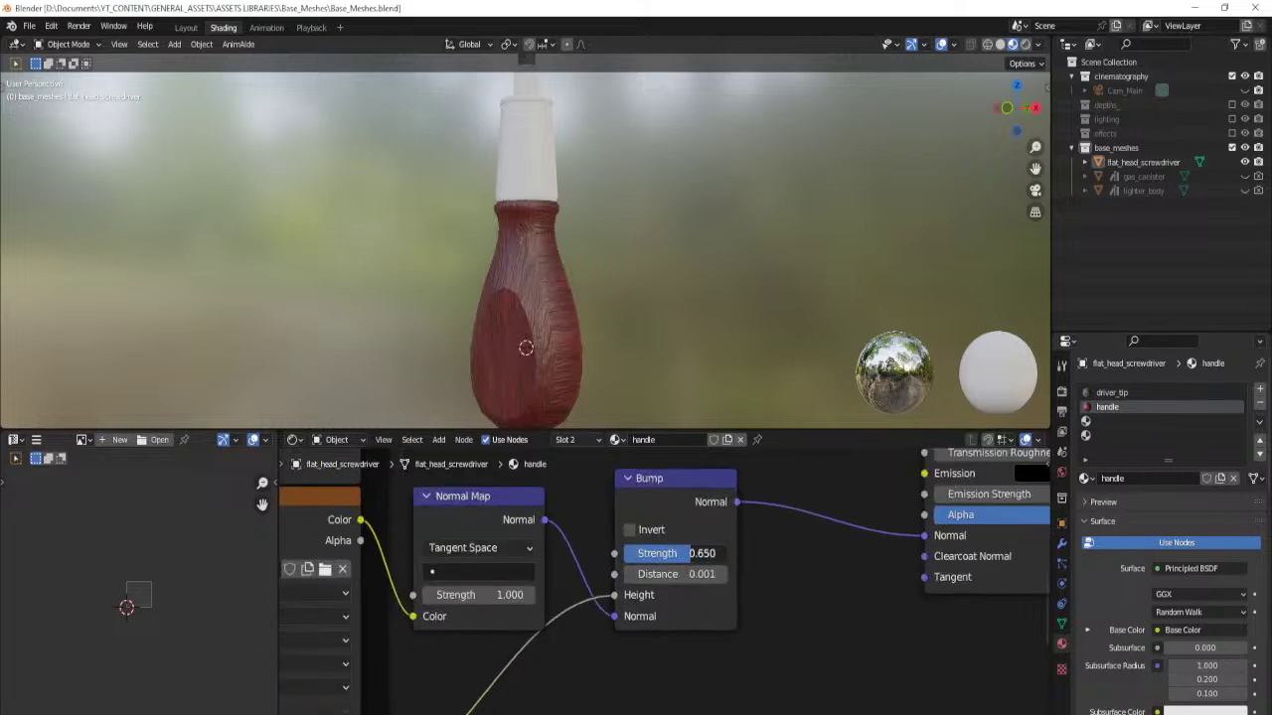
pyautogui.moveTo(597, 298); pyautogui.dragTo(650, 281, button='middle')
pyautogui.scroll(4, 650, 281)
pyautogui.moveTo(608, 352); pyautogui.dragTo(514, 352, button='middle')
pyautogui.scroll(-5, 515, 358)
pyautogui.moveTo(614, 292); pyautogui.dragTo(636, 358, button='middle')
# Select the third material slot's collar faces in Edit Mode and create a new material named driver_bolt for that slot.
pyautogui.click(1097, 422)
pyautogui.press('Tab')
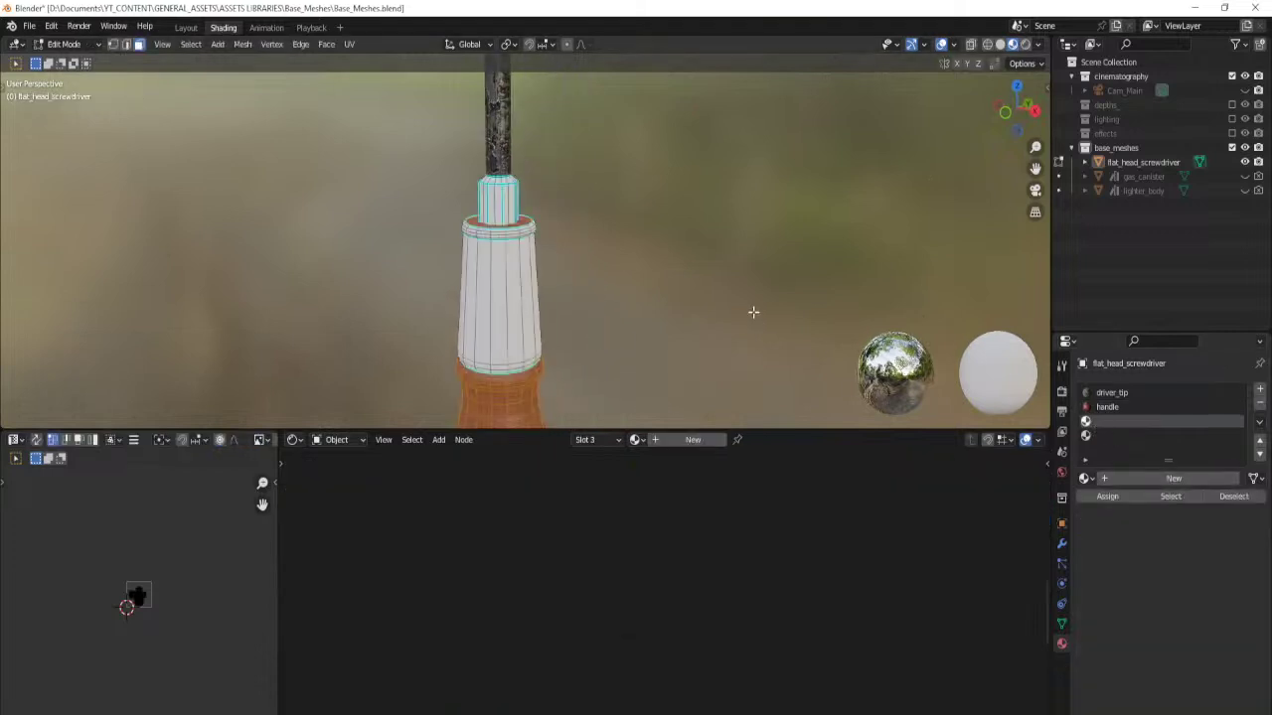
pyautogui.click(692, 441)
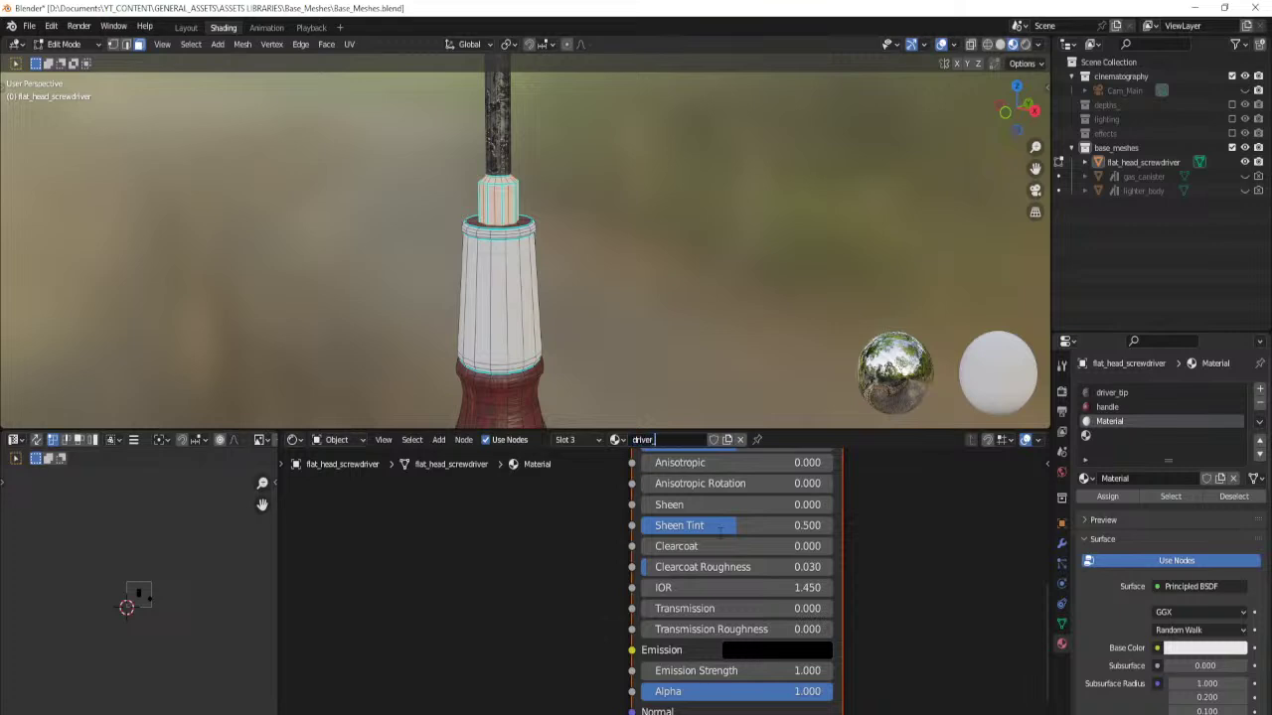
pyautogui.press('Return')
pyautogui.scroll(-3, 554, 466)
pyautogui.scroll(2, 581, 551)
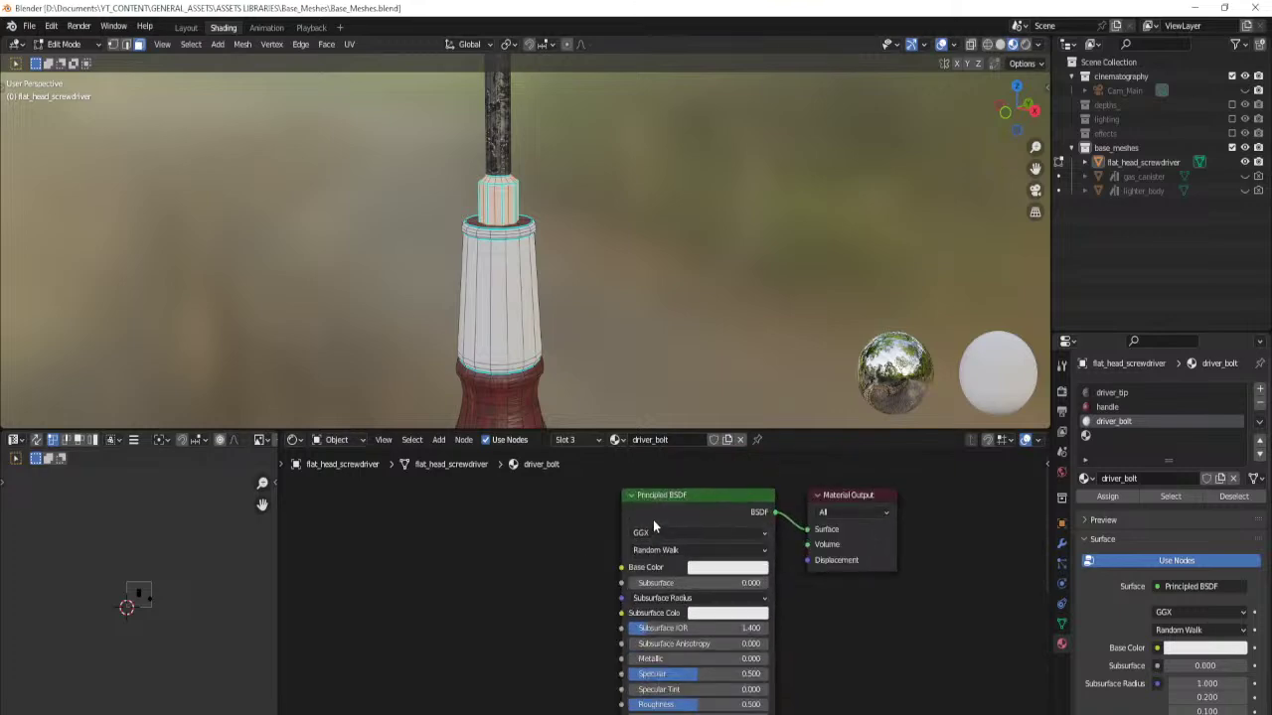
# Load all beaten-up-metal1 texture maps into driver_bolt with Principled Texture Setup, finding their folder by searching for metal.
pyautogui.hotkey('ctrl', 'shift', 't')
pyautogui.click(492, 197)
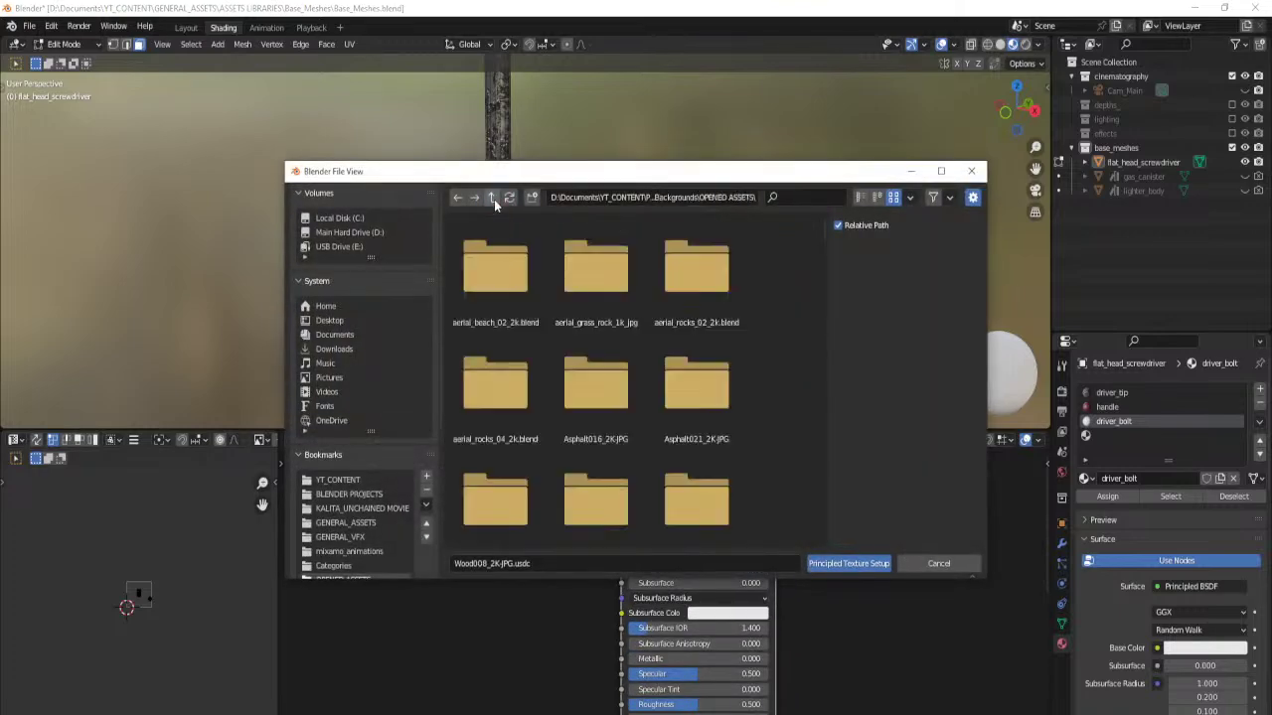
pyautogui.write('metal')
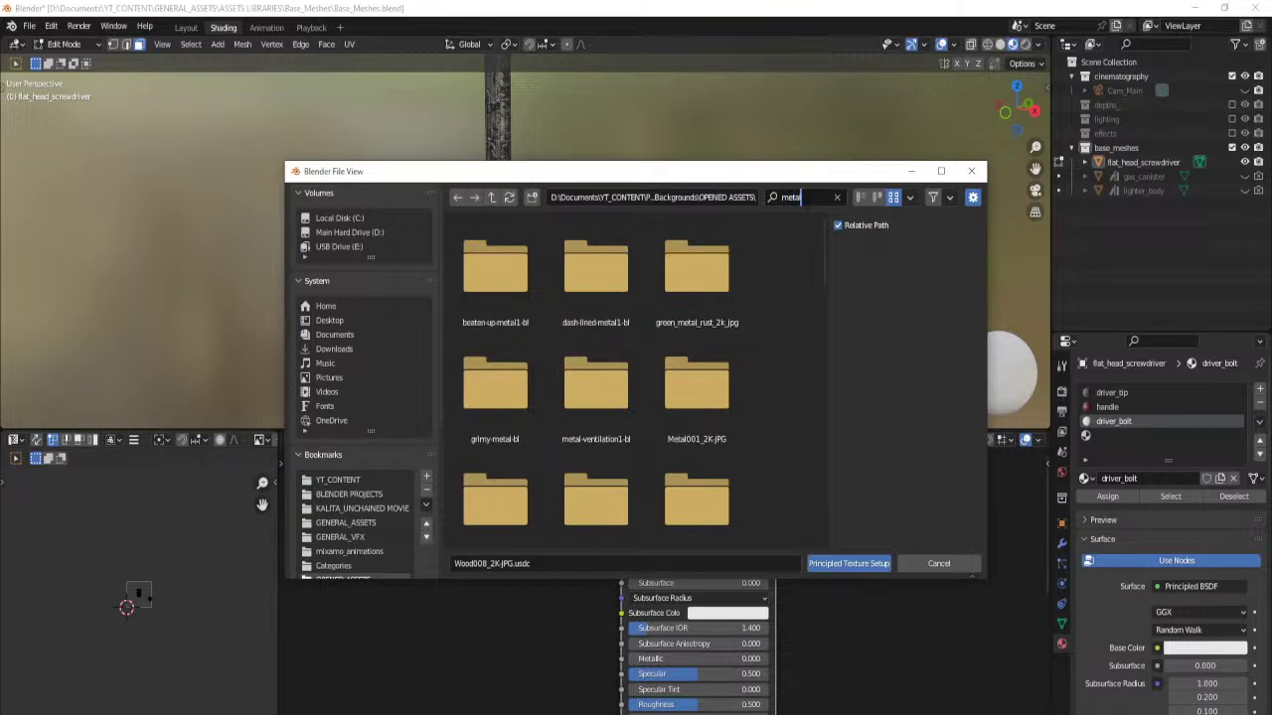
pyautogui.click(489, 273)
pyautogui.doubleClick(489, 273)
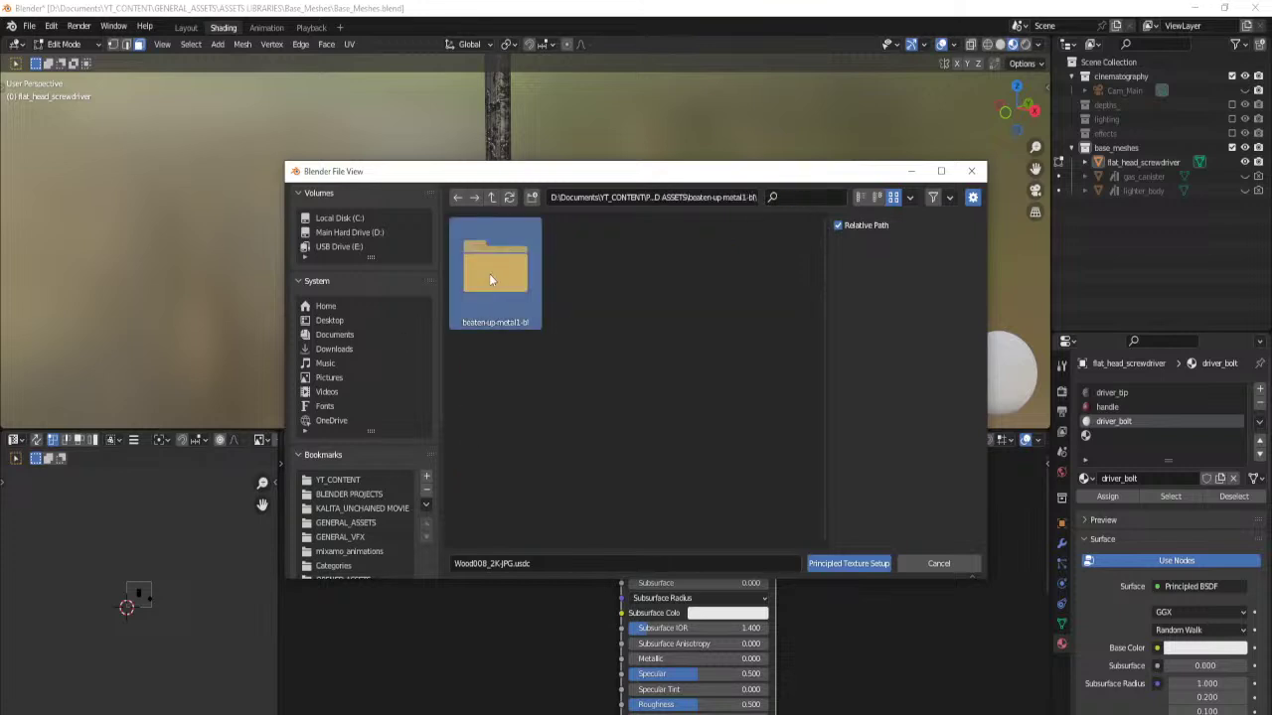
pyautogui.press('a')
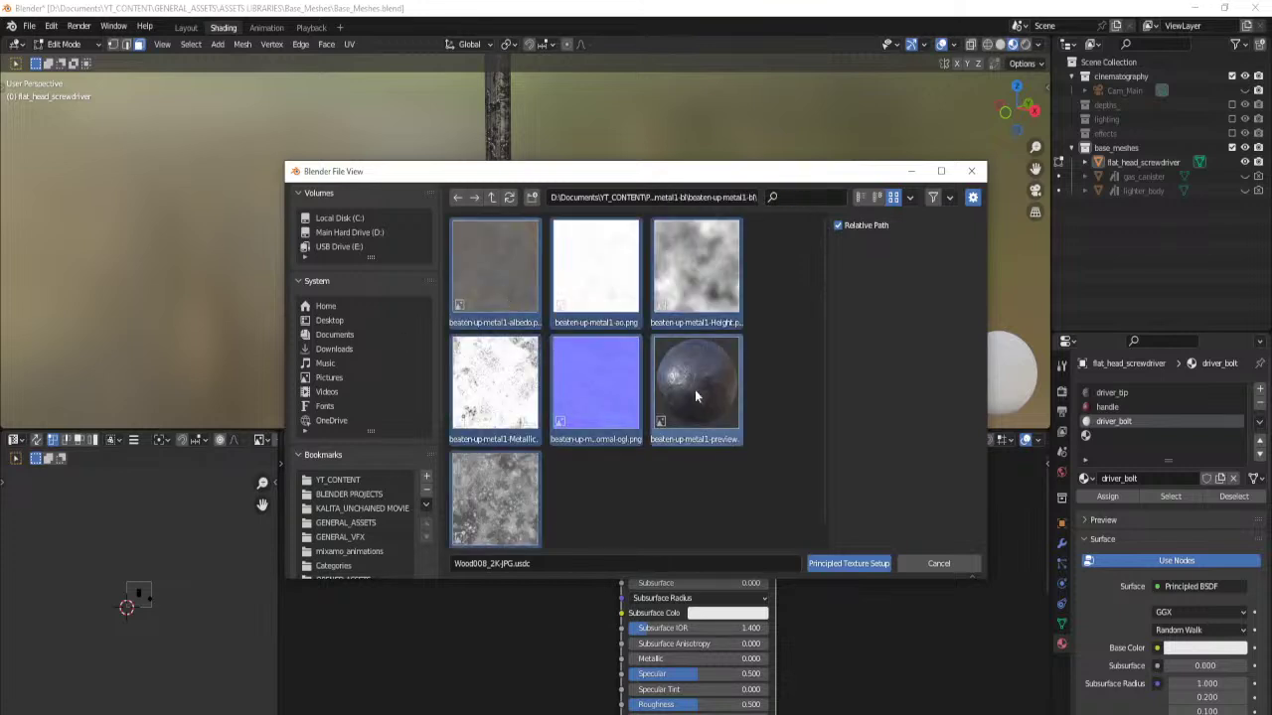
pyautogui.click(860, 563)
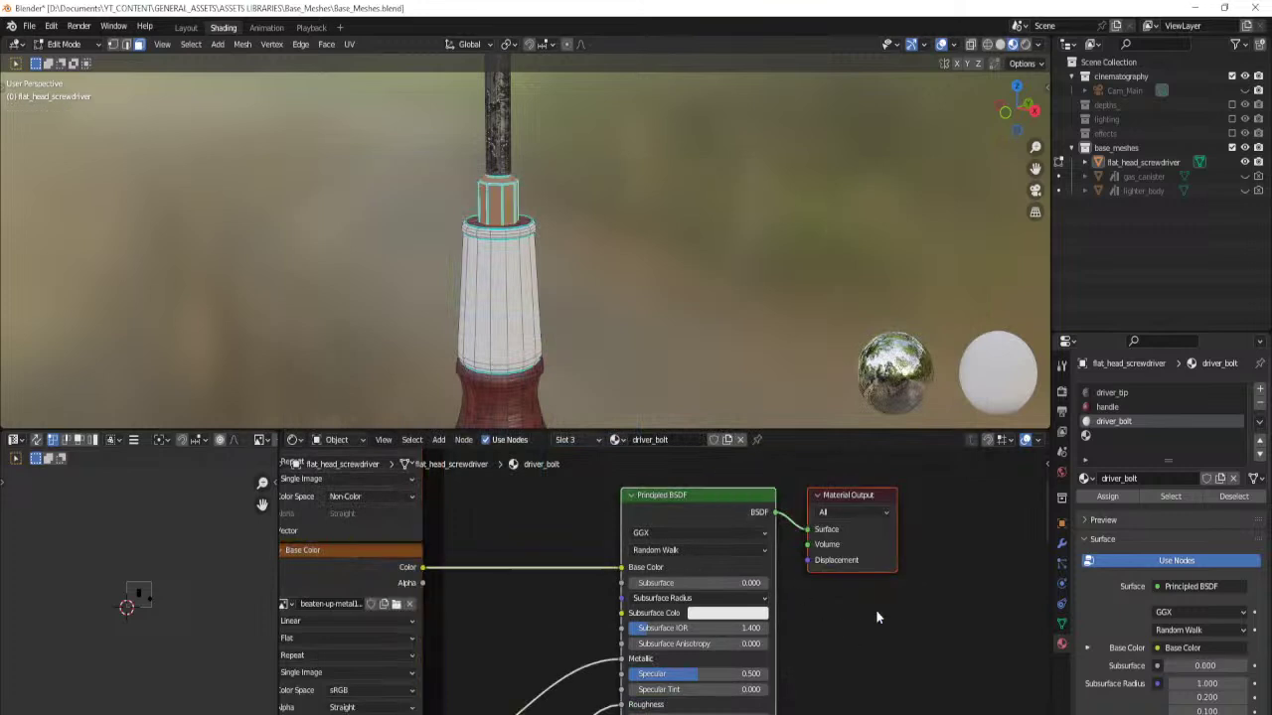
# Combine driver_bolt's Base Color texture with the non-color texture above it through a Mix node set to Multiply with factor 1.
pyautogui.scroll(-3, 875, 608)
pyautogui.moveTo(815, 616); pyautogui.dragTo(775, 674, button='middle')
pyautogui.press('g')
pyautogui.click(860, 572)
pyautogui.scroll(2, 476, 579)
pyautogui.moveTo(386, 571); pyautogui.dragTo(577, 546, button='middle')
pyautogui.keyDown('ctrl'); pyautogui.keyDown('shift'); pyautogui.moveTo(487, 552); pyautogui.dragTo(475, 636, button='right'); pyautogui.keyUp('shift'); pyautogui.keyUp('ctrl')
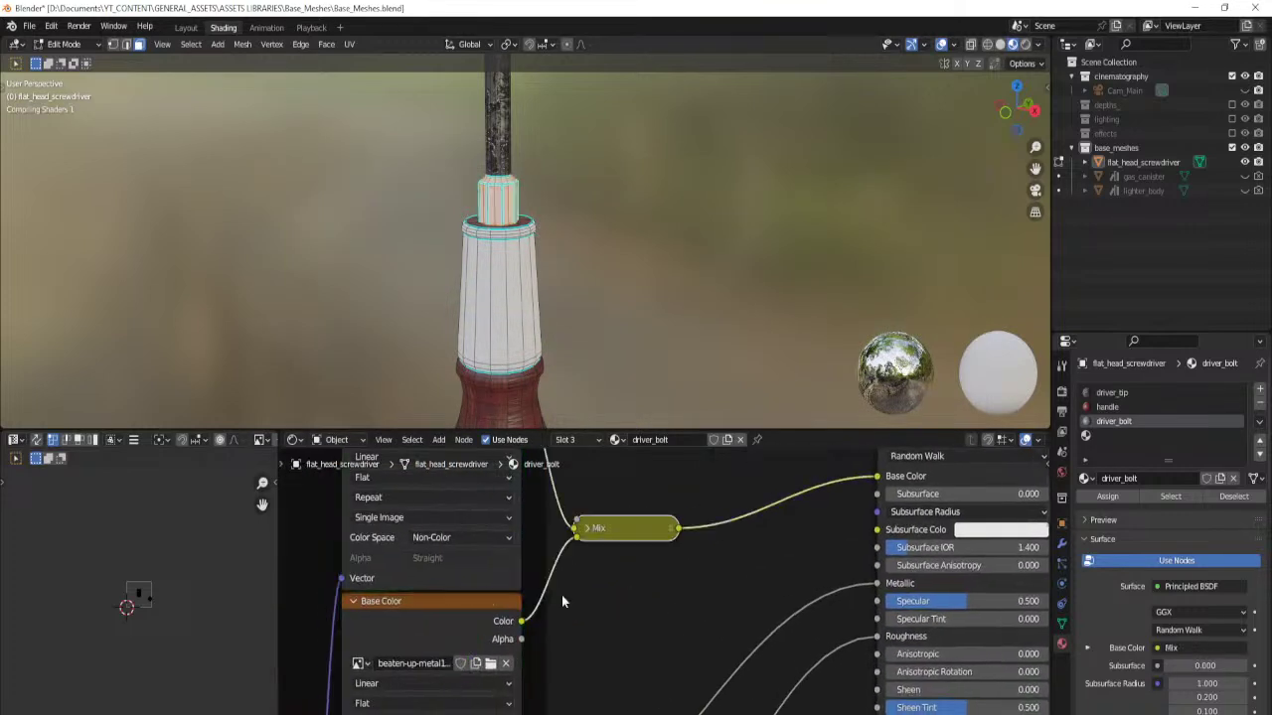
pyautogui.press('h')
pyautogui.moveTo(642, 530); pyautogui.dragTo(686, 536)
pyautogui.click(639, 496)
pyautogui.click(636, 448)
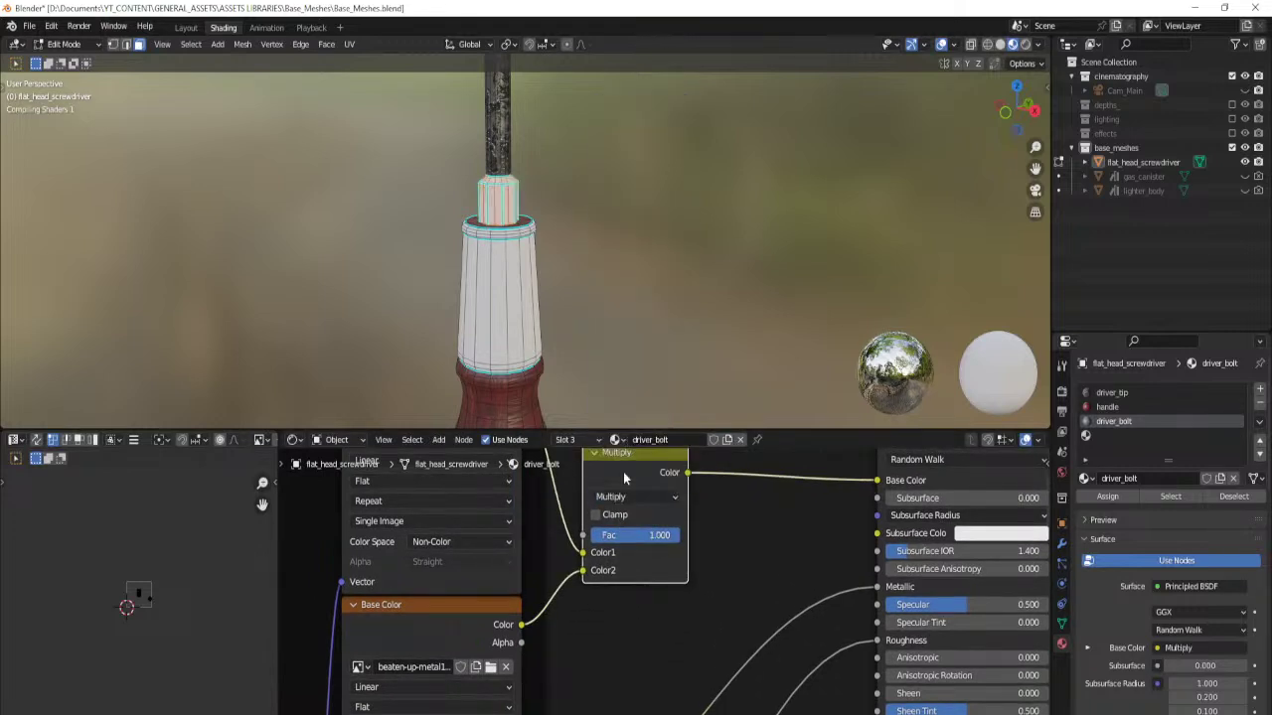
pyautogui.moveTo(582, 570); pyautogui.dragTo(581, 567)
# Duplicate the Multiply node onto driver_bolt's Base Color link and darken the copy's Color2 to gray with value 0.1.
pyautogui.moveTo(685, 516); pyautogui.dragTo(599, 578, button='middle')
pyautogui.click(553, 543)
pyautogui.hotkey('shift', 'd')
pyautogui.click(696, 514)
pyautogui.click(730, 612)
pyautogui.write('.1')
pyautogui.press('Return')
# UV-unwrap the selected collar faces in Edit Mode, return to Object Mode and save the file.
pyautogui.press('Tab')
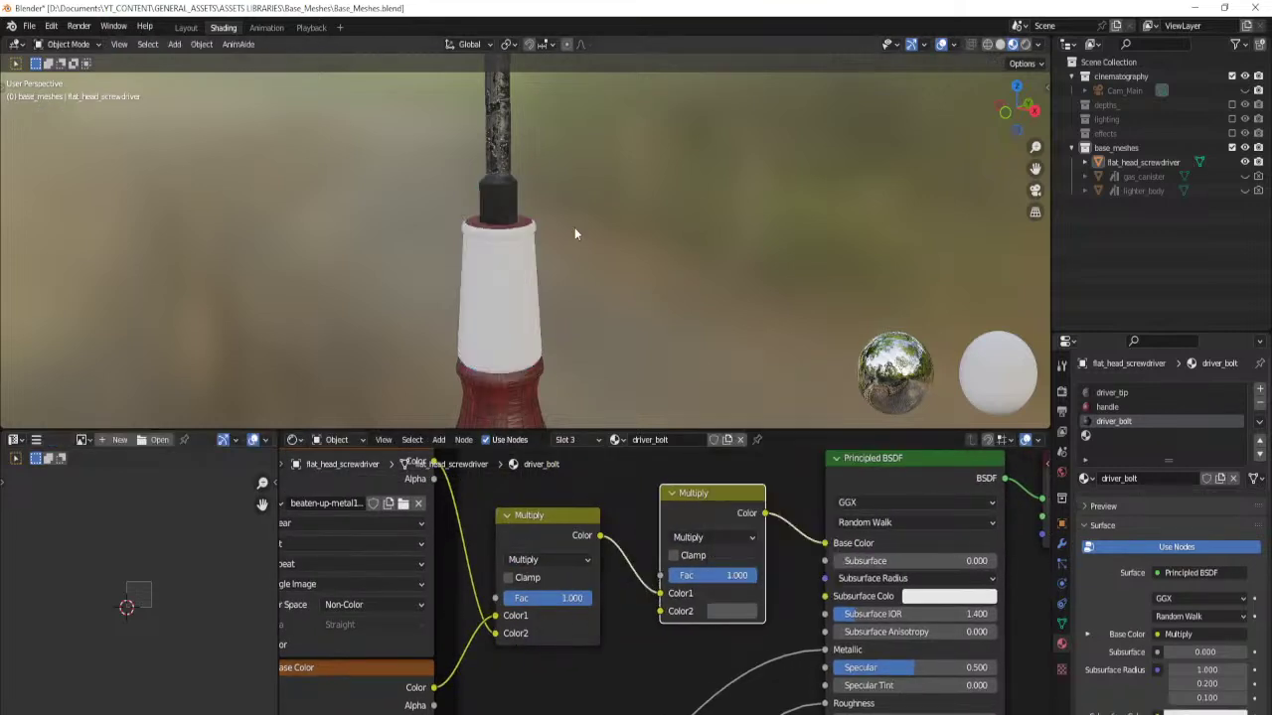
pyautogui.press('Tab')
pyautogui.press('u')
pyautogui.click(690, 246)
pyautogui.press('Tab')
pyautogui.hotkey('ctrl', 's')
# Assign the handle material to the empty fourth slot and make it a separate single-user copy.
pyautogui.scroll(-3, 660, 241)
pyautogui.keyDown('shift'); pyautogui.moveTo(559, 288); pyautogui.dragTo(558, 213, button='middle'); pyautogui.keyUp('shift')
pyautogui.moveTo(517, 257); pyautogui.dragTo(526, 305, button='middle')
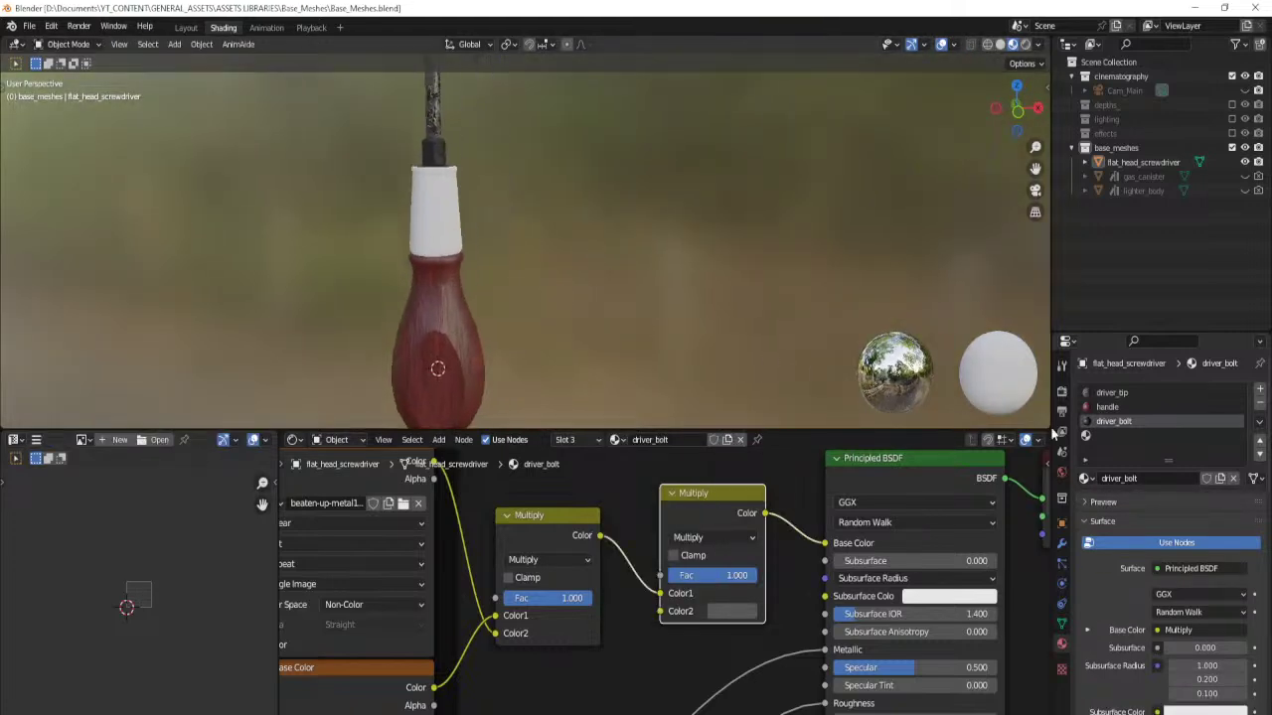
pyautogui.click(1099, 436)
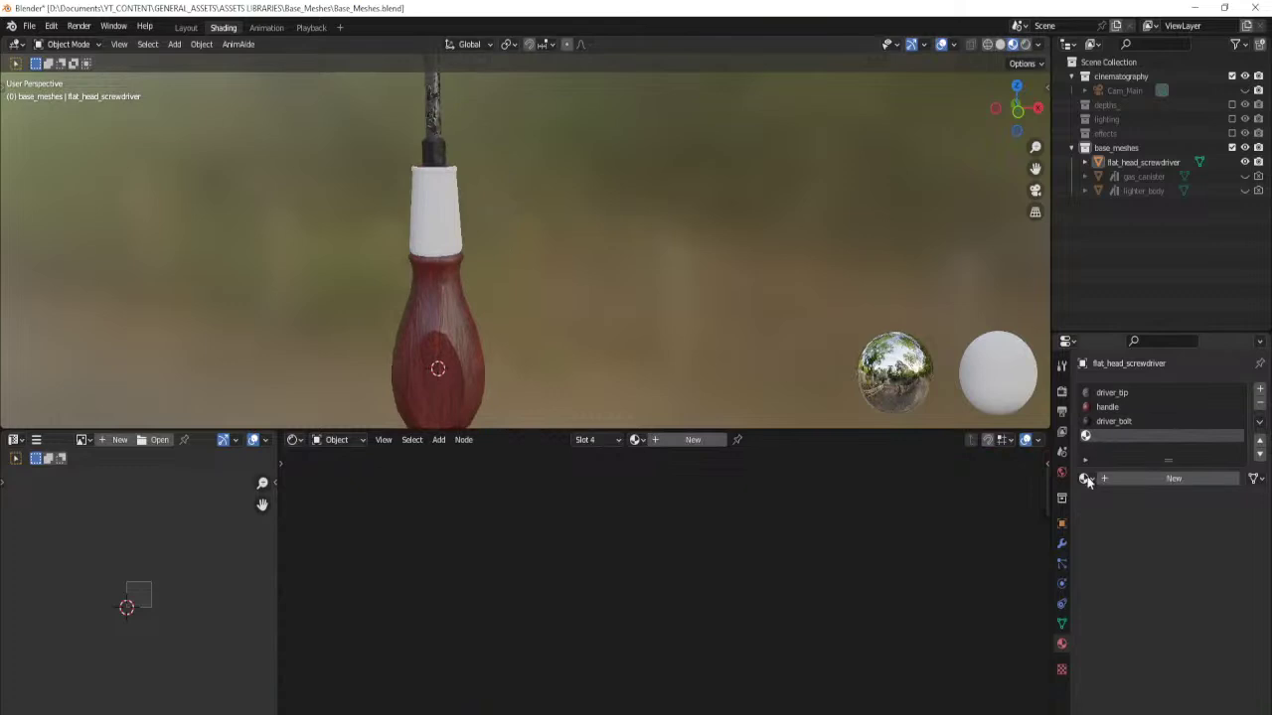
pyautogui.click(1104, 406)
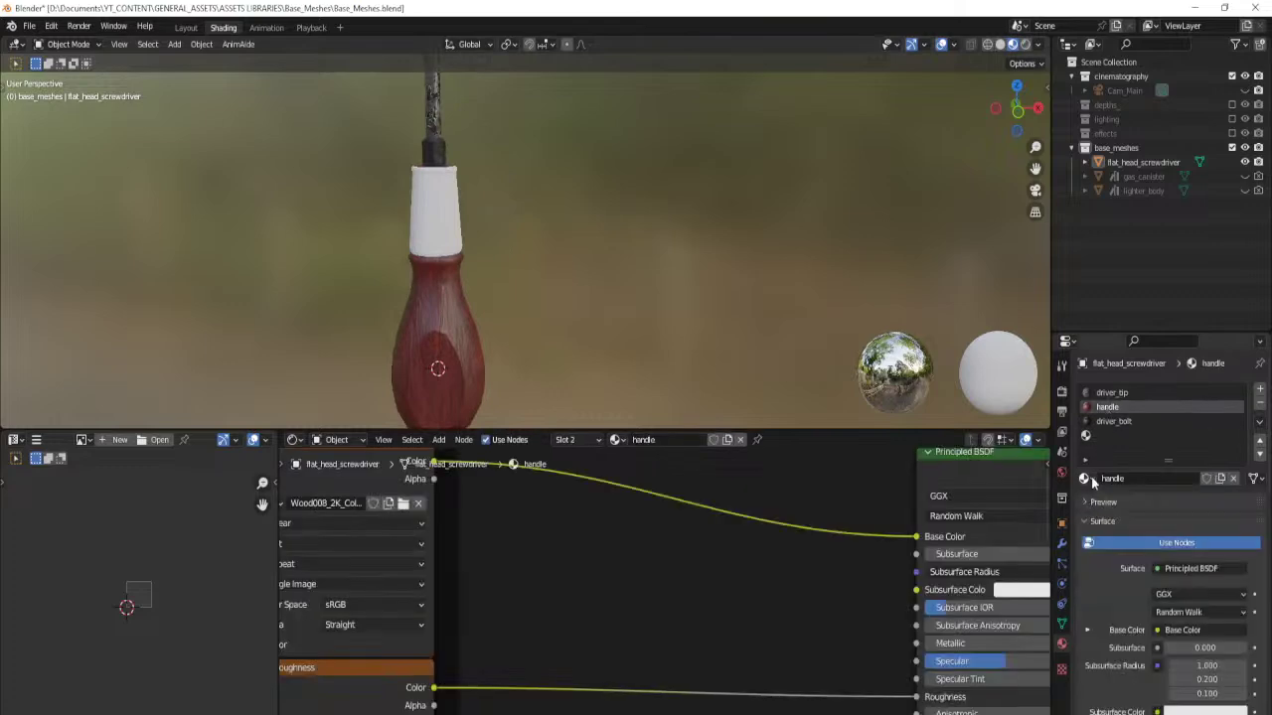
pyautogui.click(1106, 435)
pyautogui.click(1085, 478)
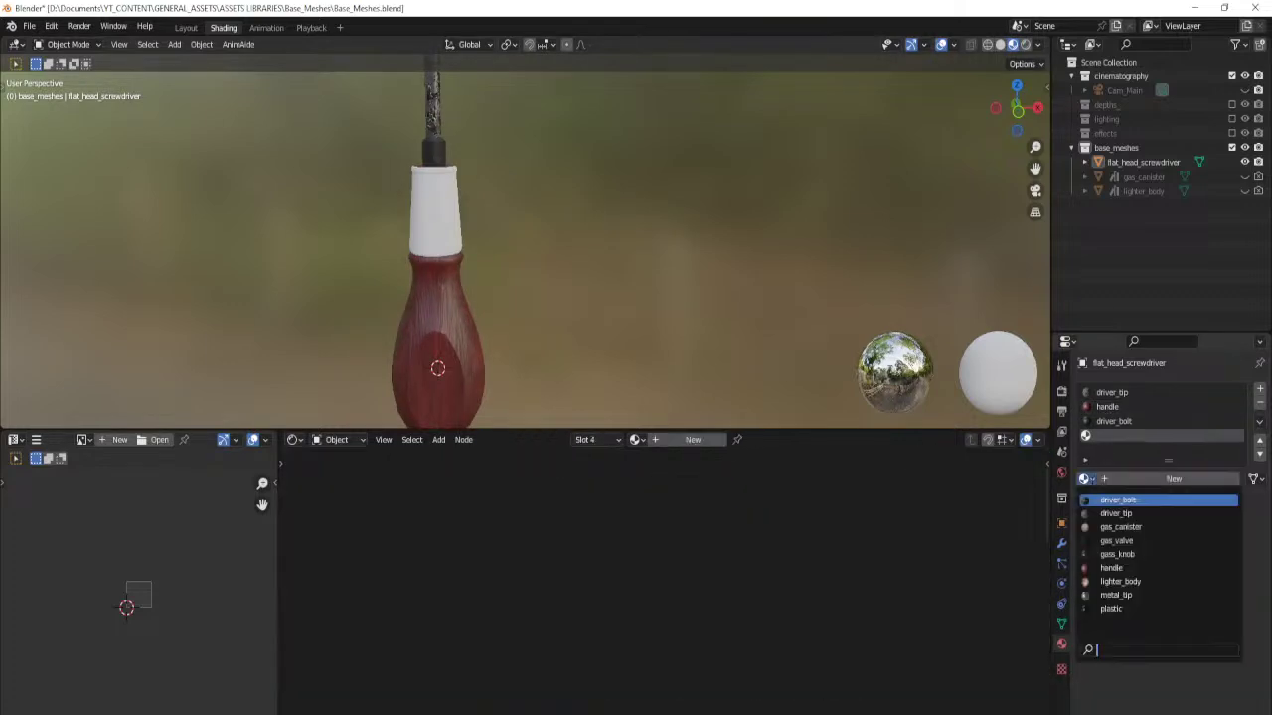
pyautogui.write('h')
pyautogui.press('Return')
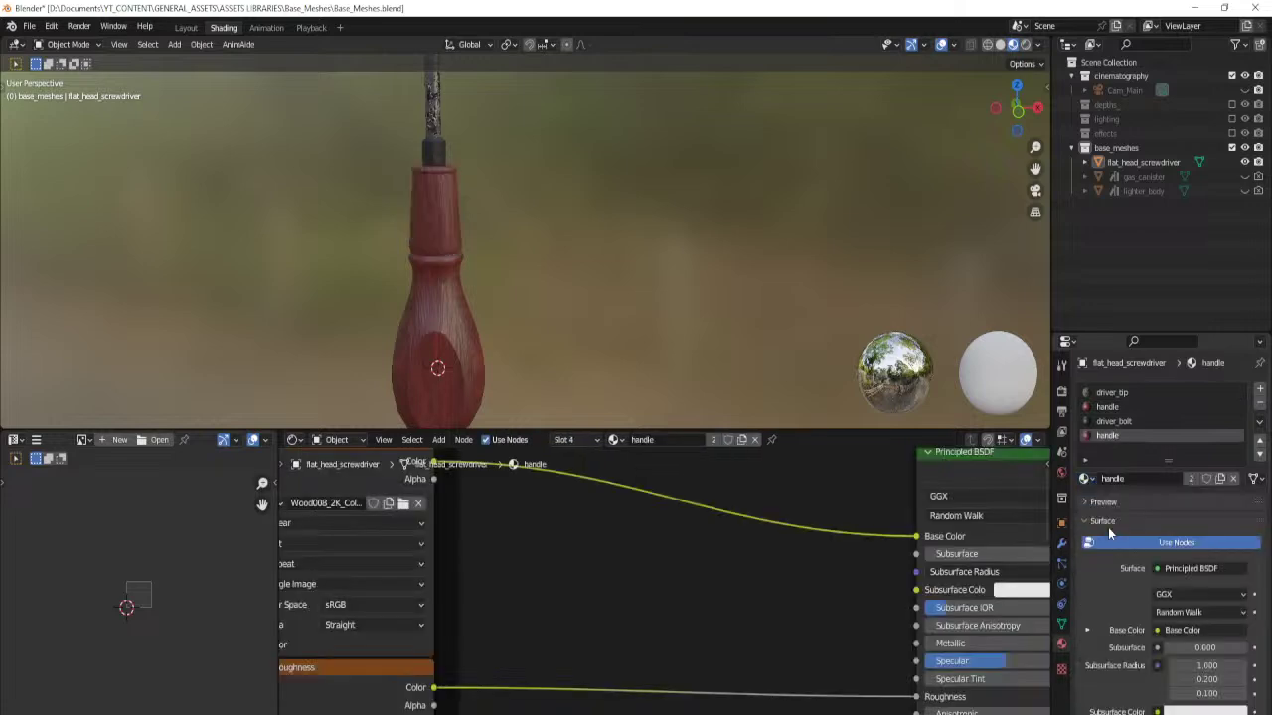
pyautogui.click(1220, 478)
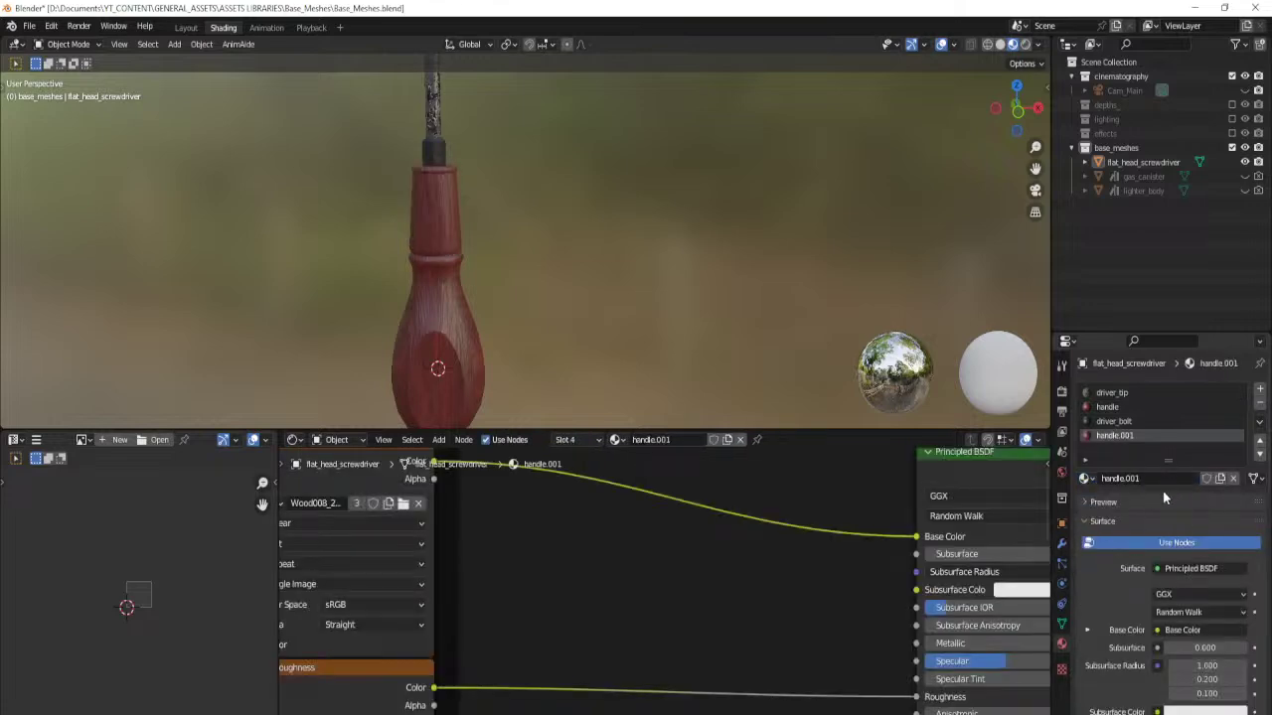
# Insert a MixRGB node on the handle.001 Base Color link, set to Multiply with factor 1.
pyautogui.moveTo(775, 492); pyautogui.dragTo(575, 594, button='middle')
pyautogui.moveTo(758, 592); pyautogui.dragTo(583, 568)
pyautogui.write('m')
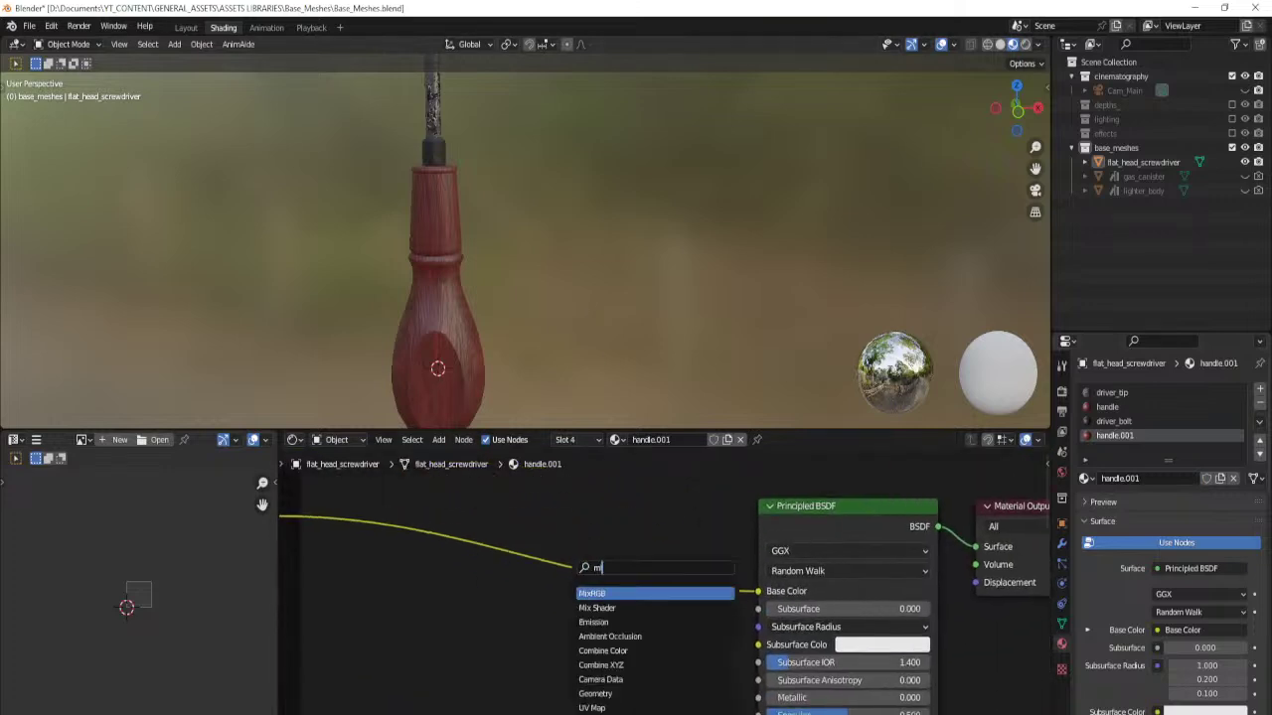
pyautogui.press('Return')
pyautogui.click(510, 502)
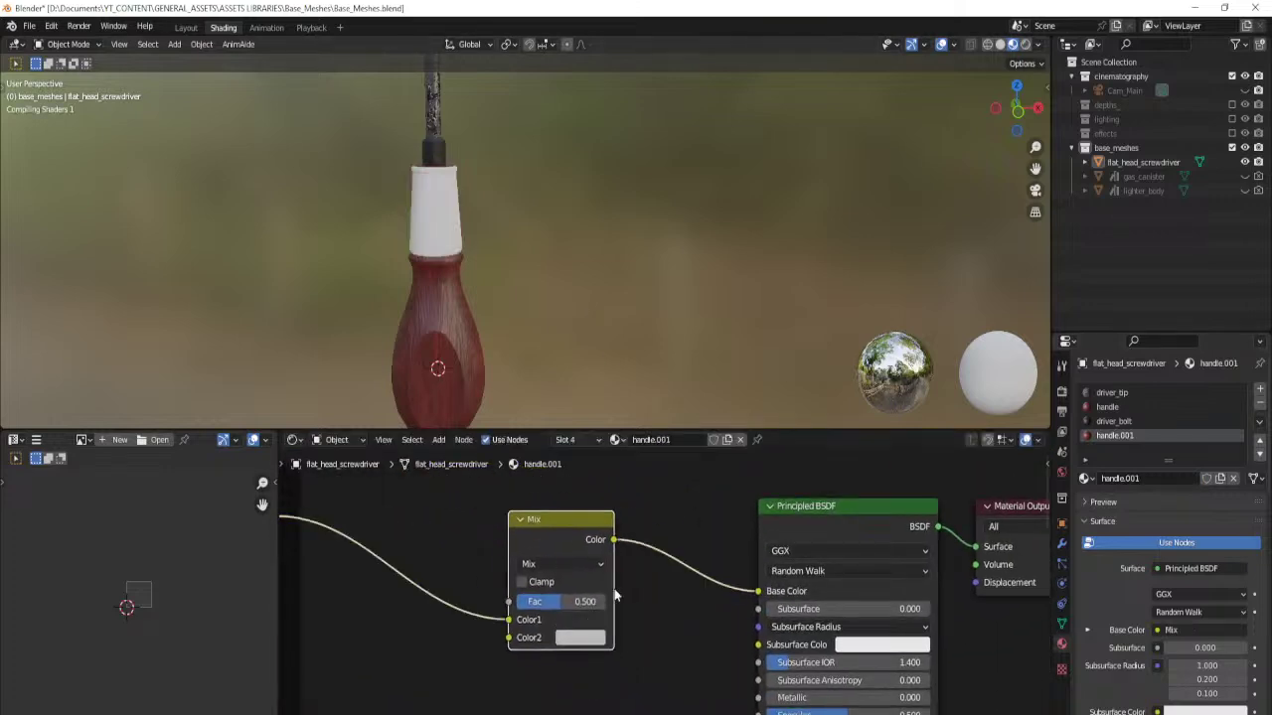
pyautogui.click(550, 563)
pyautogui.click(537, 500)
pyautogui.moveTo(566, 601); pyautogui.dragTo(608, 601)
# Set the Multiply node's Color2 to yellow-green with hue about 0.27, saturation 1 and value 1.
pyautogui.click(590, 640)
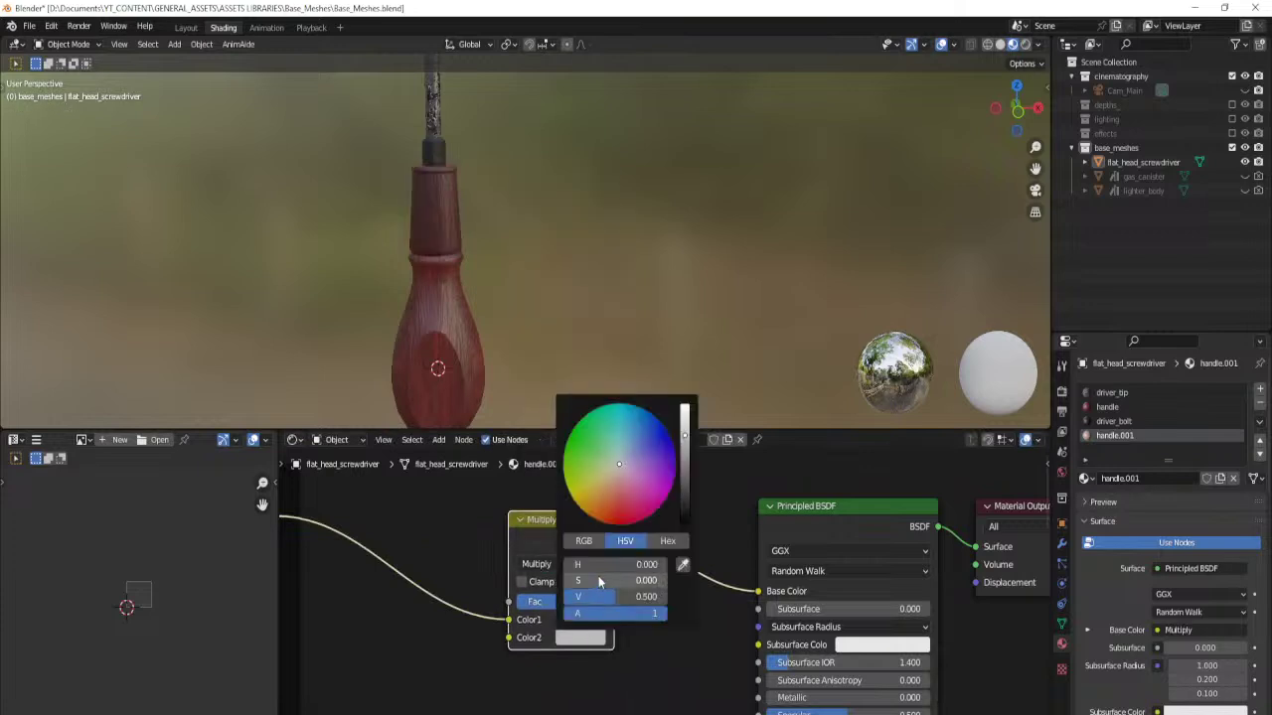
pyautogui.click(599, 462)
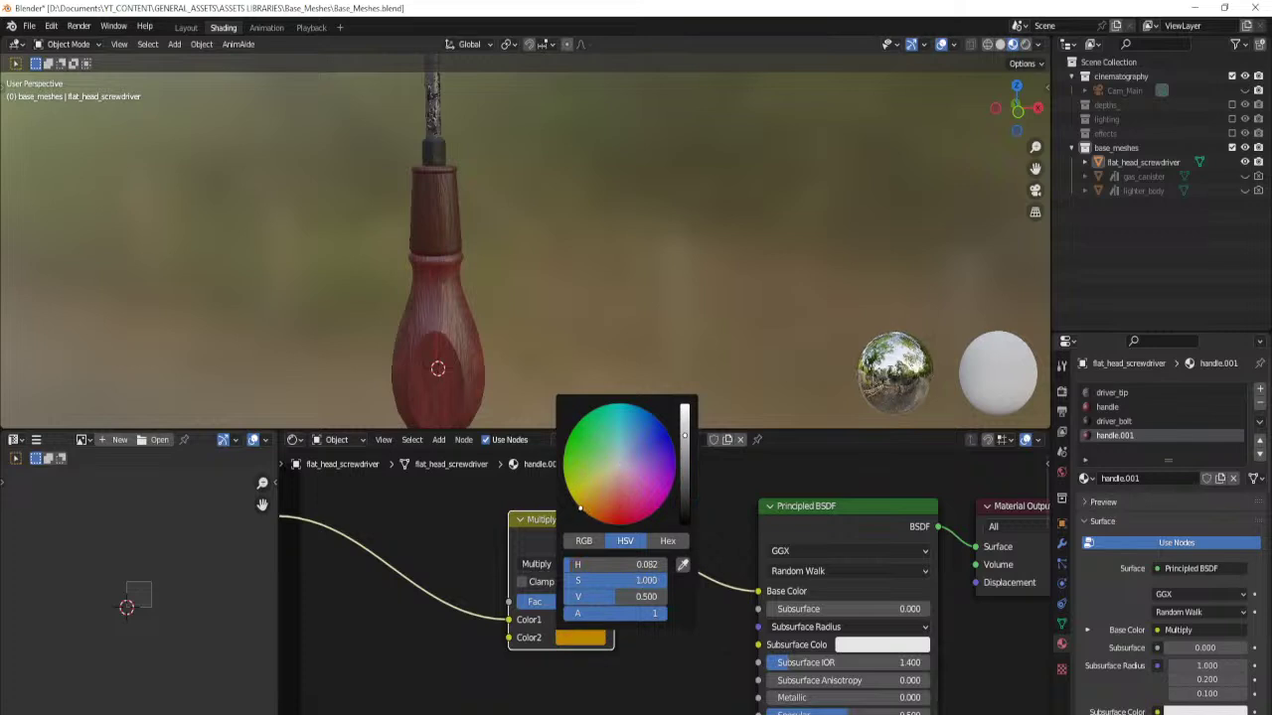
pyautogui.moveTo(592, 596); pyautogui.dragTo(661, 596)
pyautogui.moveTo(609, 491)
pyautogui.mouseDown()
pyautogui.moveTo(631, 524)
pyautogui.moveTo(673, 447)
pyautogui.moveTo(601, 486)
pyautogui.mouseUp()
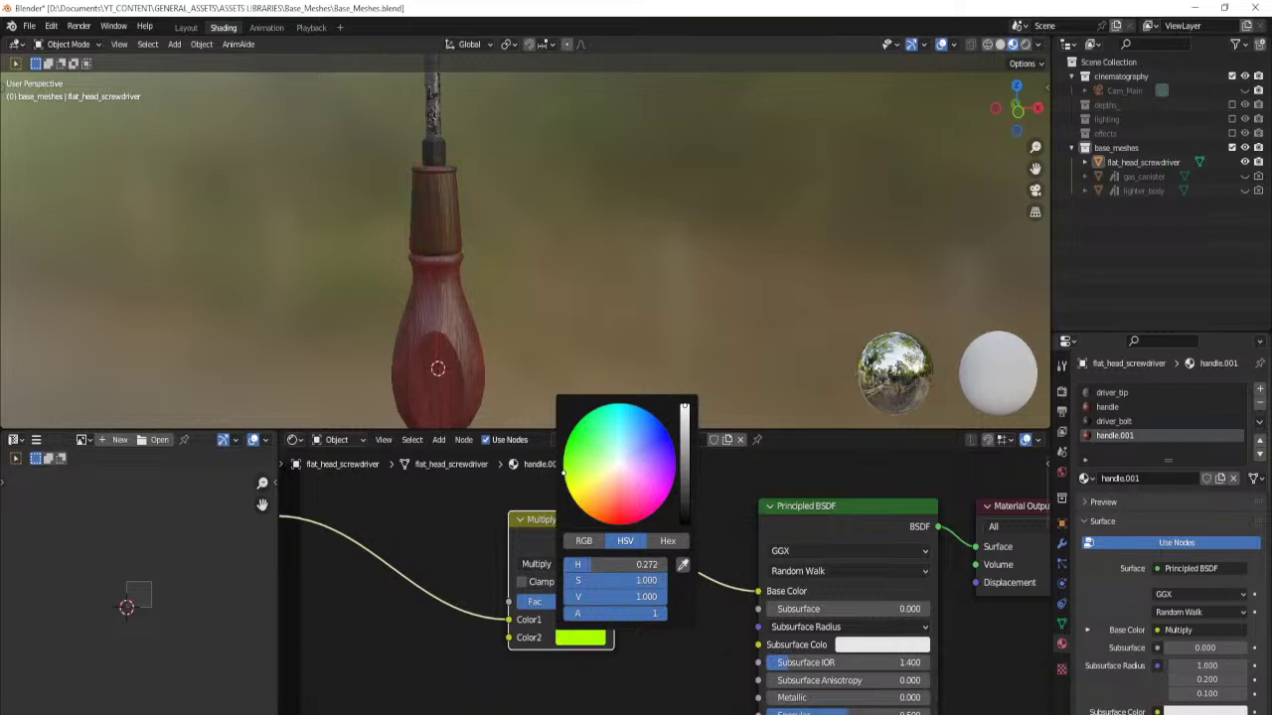
pyautogui.click(615, 597)
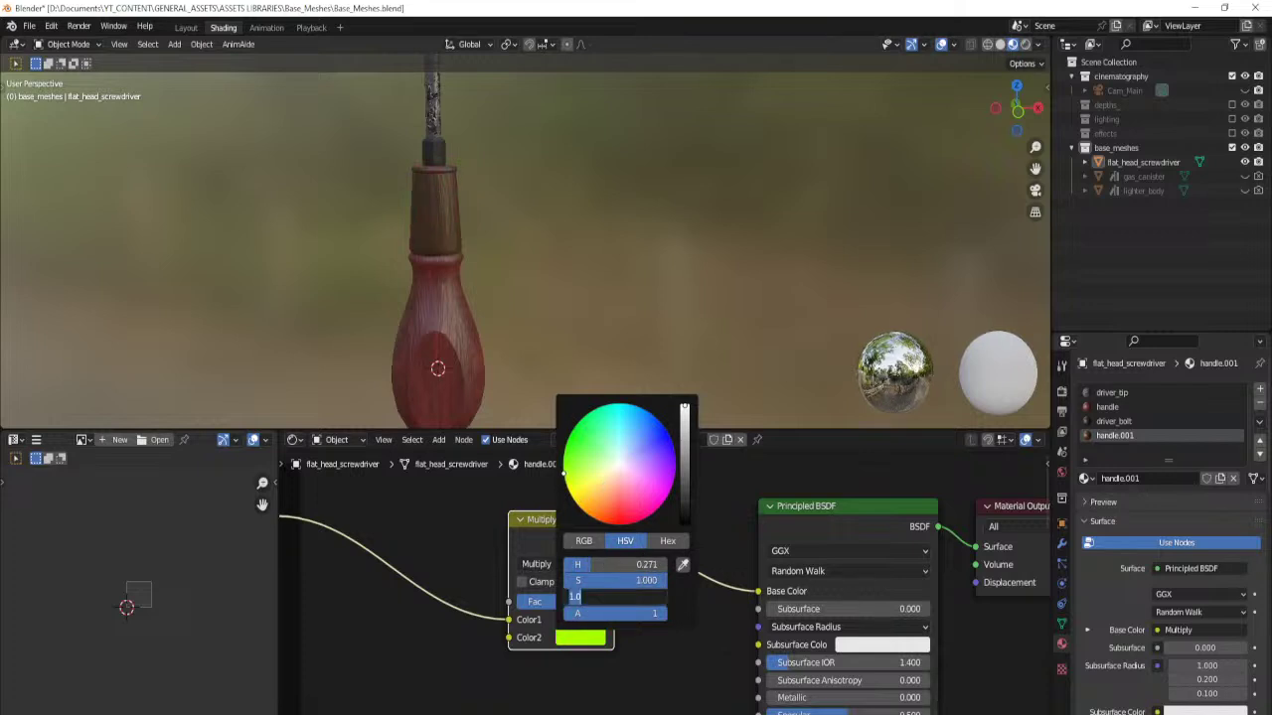
pyautogui.click(583, 680)
# Duplicate the Multiply node before the Principled BSDF and adjust the copy's Color2 until the tapered section looks olive-brown.
pyautogui.moveTo(549, 519); pyautogui.dragTo(460, 497)
pyautogui.hotkey('shift', 'd')
pyautogui.click(640, 500)
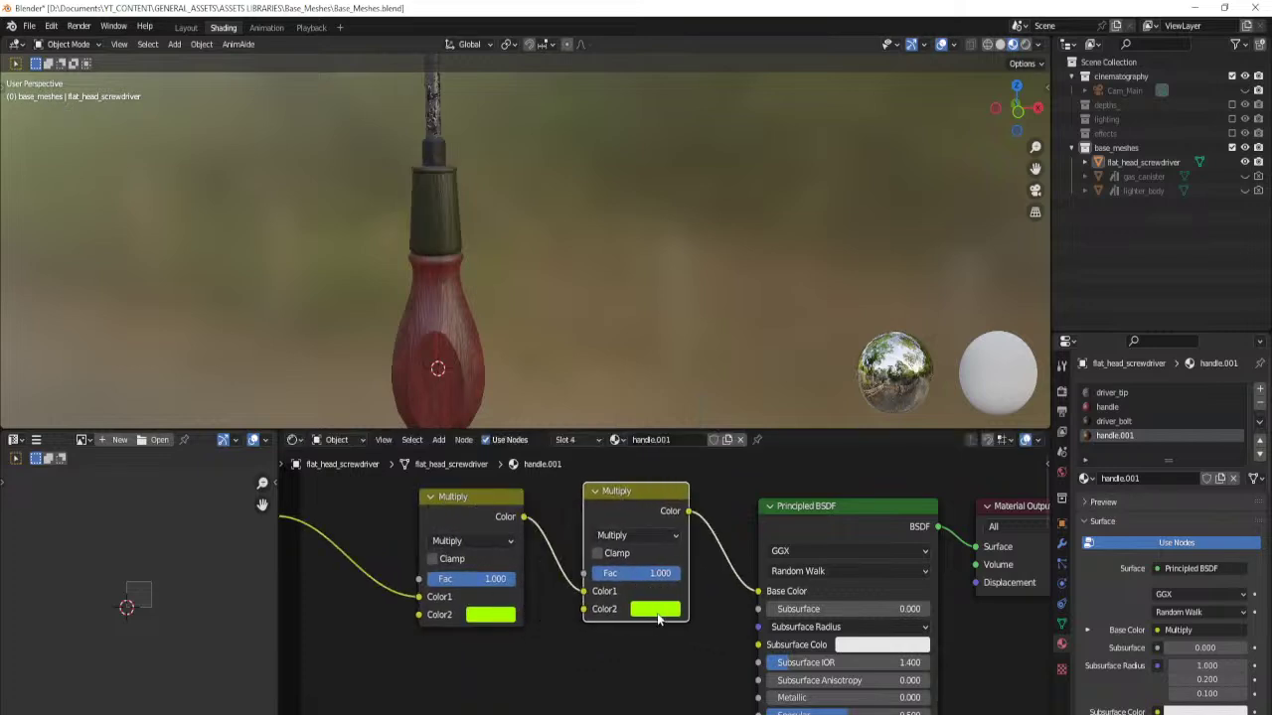
pyautogui.click(660, 610)
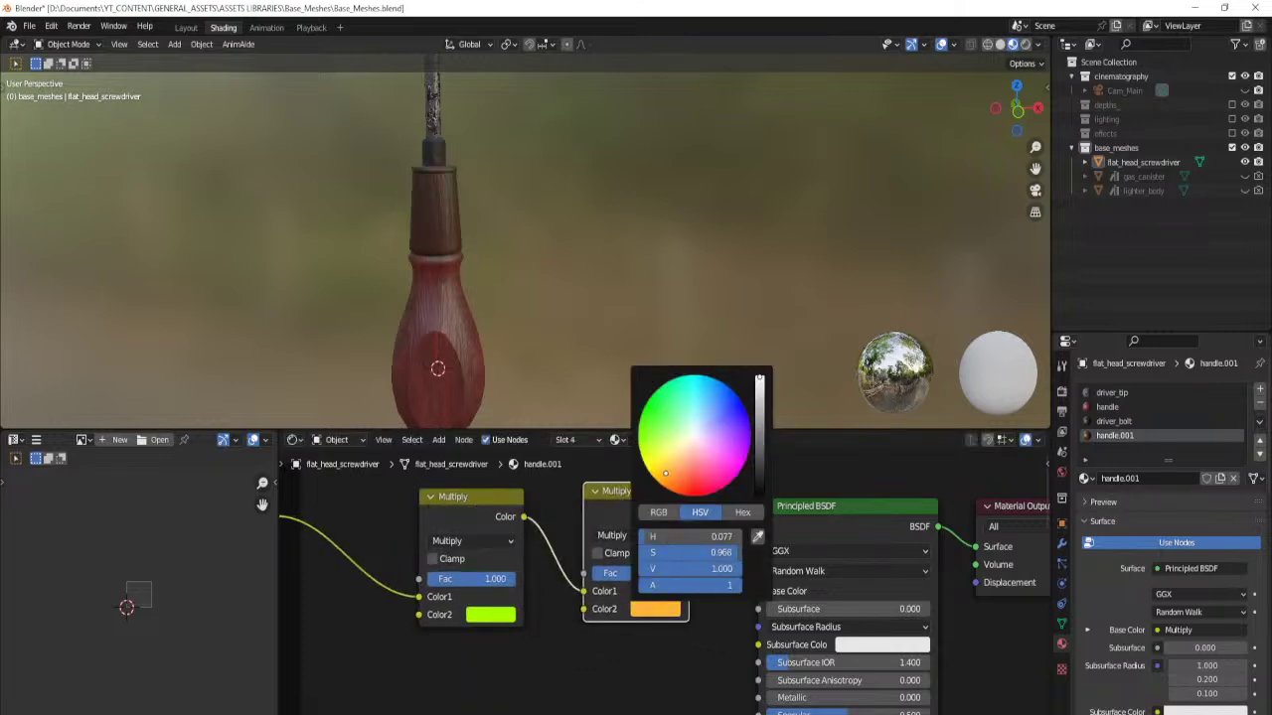
# Insert a ColorRamp node between the roughness texture and the Principled BSDF's Roughness input in handle.001.
pyautogui.scroll(-3, 555, 602)
pyautogui.moveTo(560, 630); pyautogui.dragTo(525, 504, button='middle')
pyautogui.scroll(4, 527, 534)
pyautogui.moveTo(490, 608); pyautogui.dragTo(555, 553, button='middle')
pyautogui.hotkey('shift', 'a')
pyautogui.click(554, 554)
pyautogui.write('col')
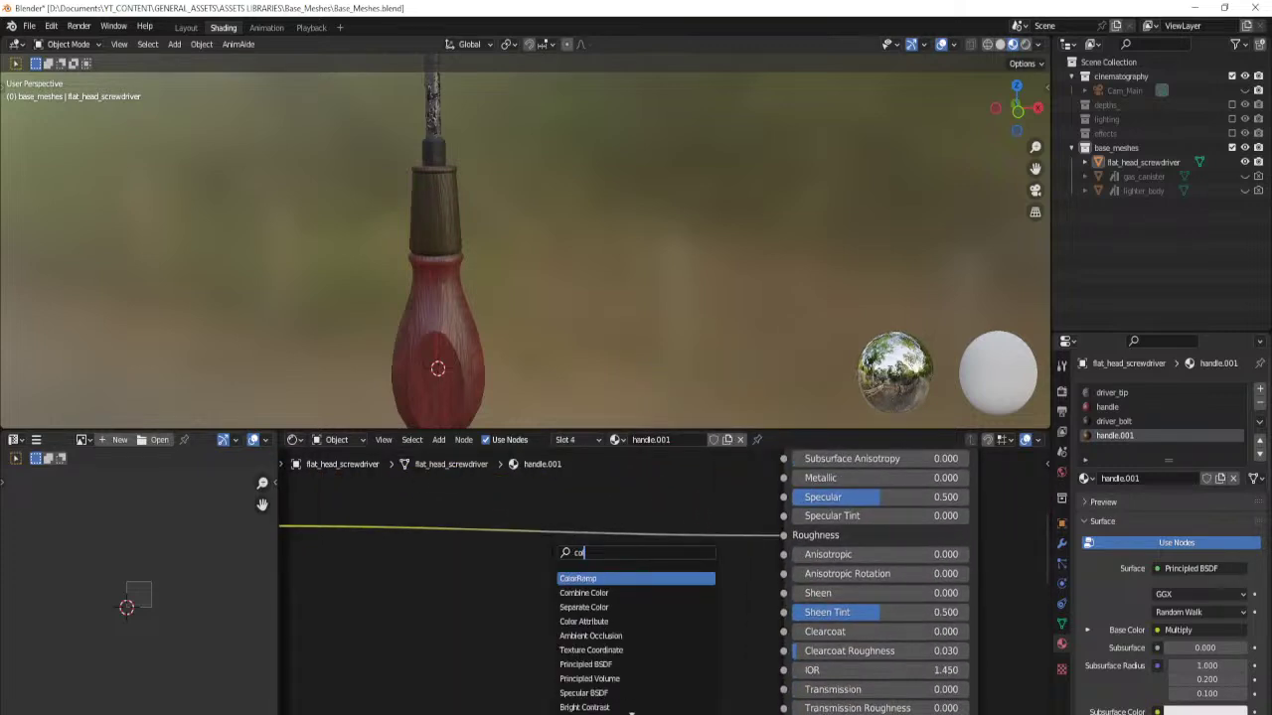
pyautogui.press('Return')
pyautogui.click(451, 480)
# Move the roughness ColorRamp's black stop to 0.441 and its white stop to about 0.65, then save the file.
pyautogui.moveTo(462, 584); pyautogui.dragTo(508, 585)
pyautogui.moveTo(632, 584); pyautogui.dragTo(542, 586)
pyautogui.moveTo(508, 264); pyautogui.dragTo(441, 328, button='middle')
pyautogui.click(721, 569)
pyautogui.scroll(-4, 557, 249)
pyautogui.hotkey('ctrl', 's')
# Mark flat_head_screwdriver as an asset and hide it in the viewport.
pyautogui.keyDown('shift'); pyautogui.moveTo(540, 219); pyautogui.dragTo(572, 308, button='middle'); pyautogui.keyUp('shift')
pyautogui.scroll(3, 573, 308)
pyautogui.moveTo(502, 396); pyautogui.dragTo(573, 262, button='middle')
pyautogui.scroll(-3, 548, 270)
pyautogui.click(1142, 166)
pyautogui.rightClick(1141, 165)
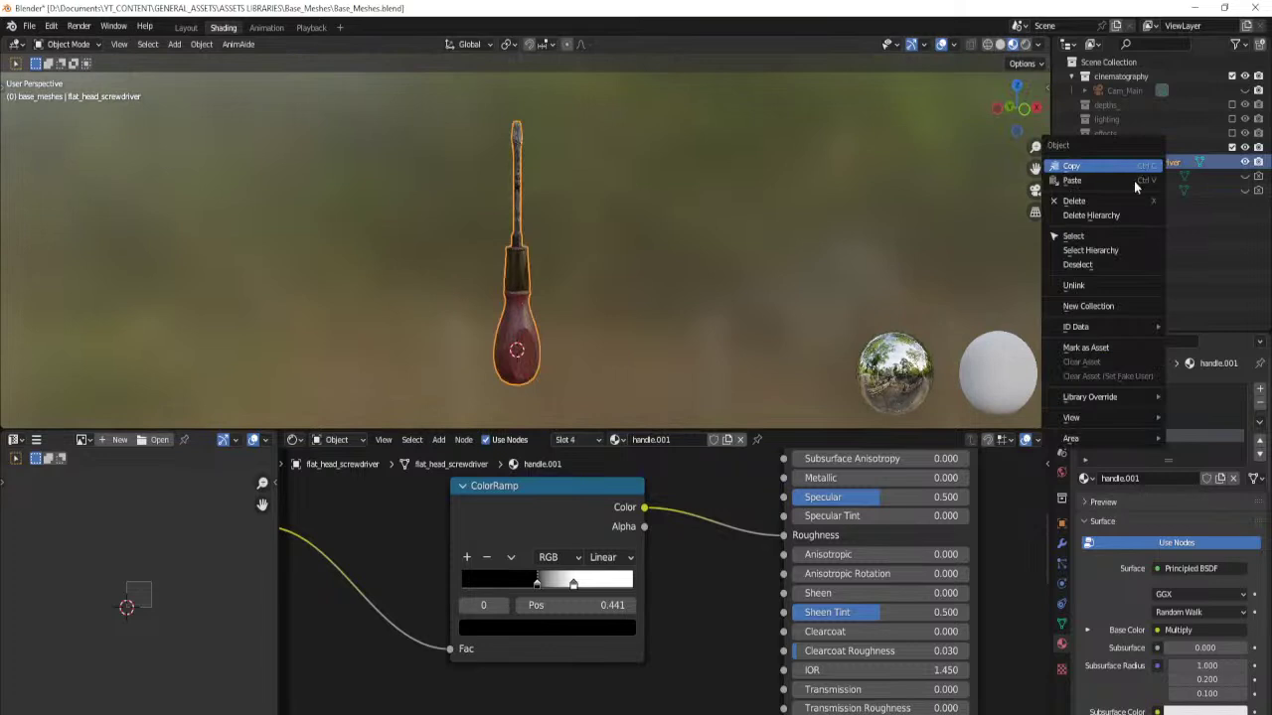
pyautogui.click(1083, 346)
pyautogui.click(685, 241)
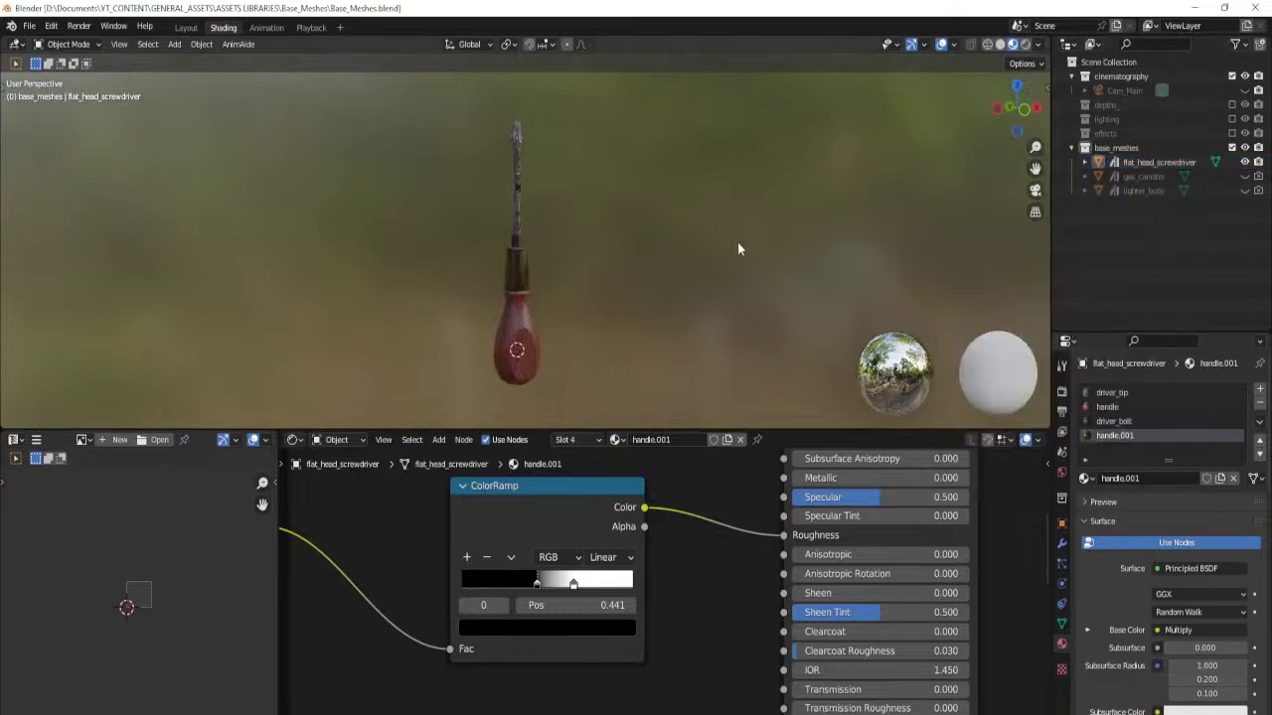
pyautogui.click(1244, 162)
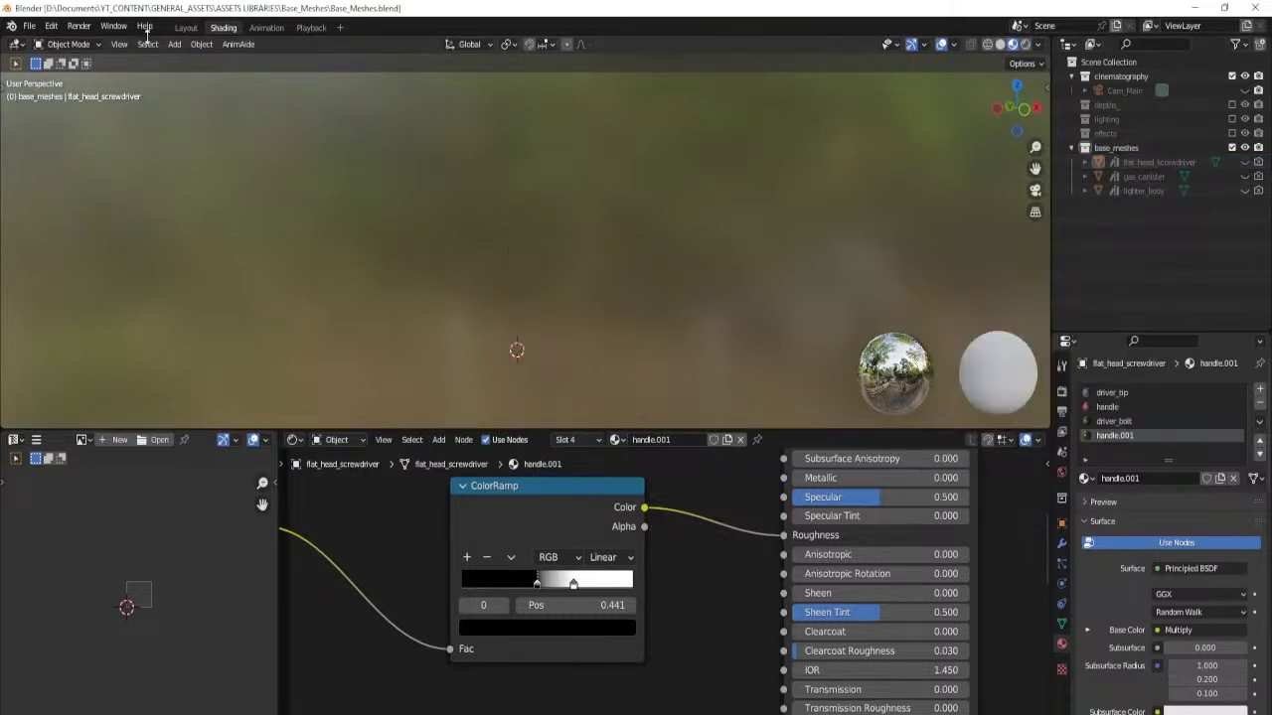
# Switch to the Layout workspace and open the recent scene file jh_ep2_1.blend.
pyautogui.click(186, 28)
pyautogui.moveTo(431, 269)
pyautogui.mouseDown(button='middle')
pyautogui.moveTo(570, 364)
pyautogui.moveTo(593, 349)
pyautogui.moveTo(575, 394)
pyautogui.mouseUp(button='middle')
pyautogui.click(29, 26)
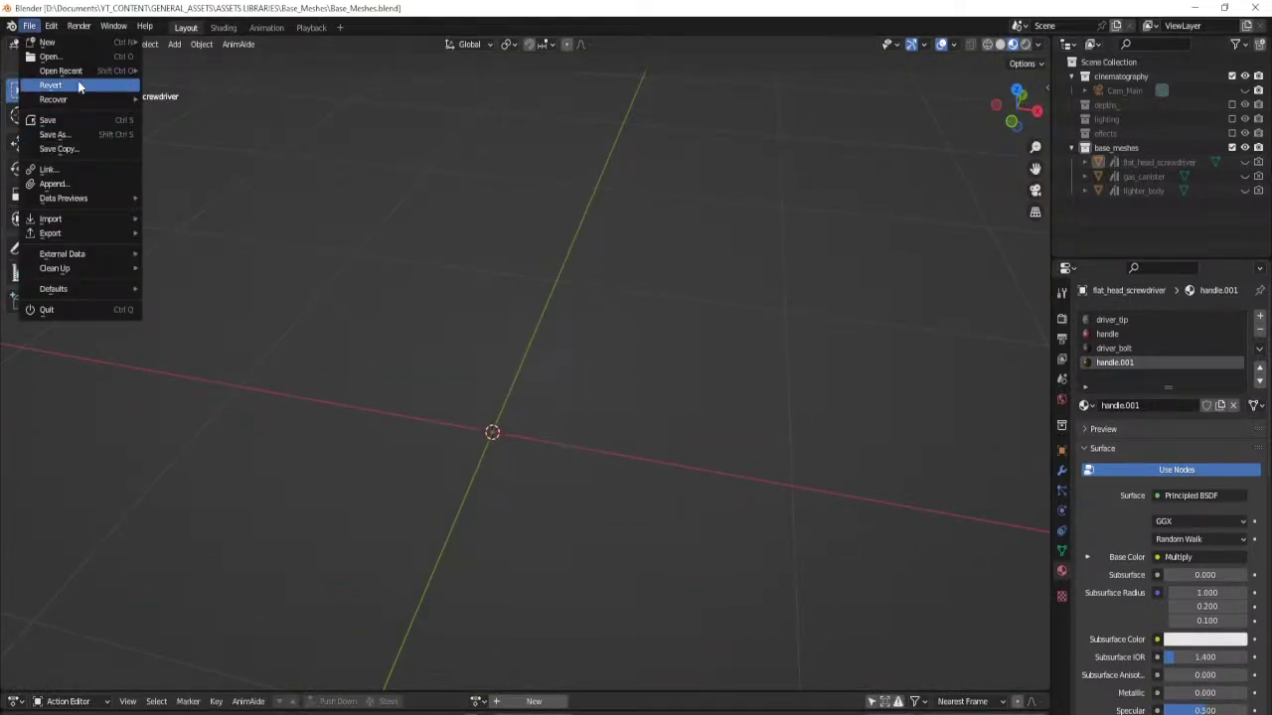
pyautogui.moveTo(79, 70)
pyautogui.click(189, 84)
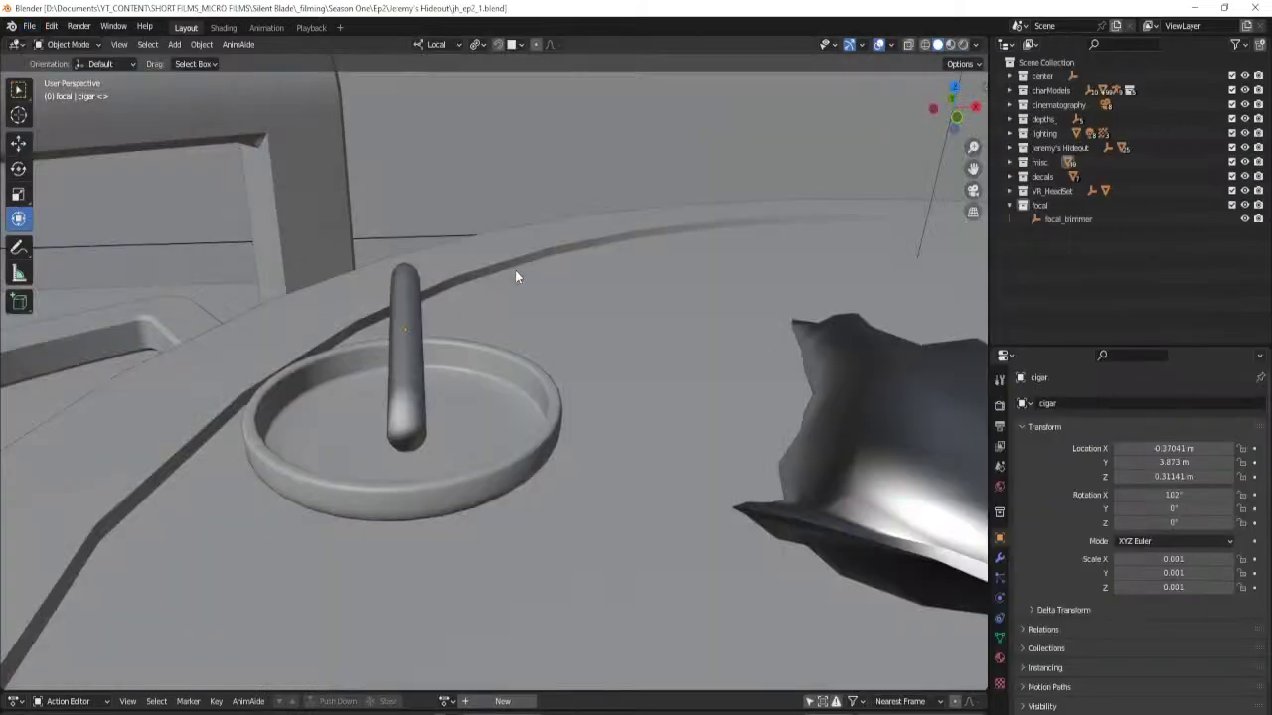
# Collapse the focal collection and make the misc collection active for the tabletop props.
pyautogui.scroll(-10, 515, 270)
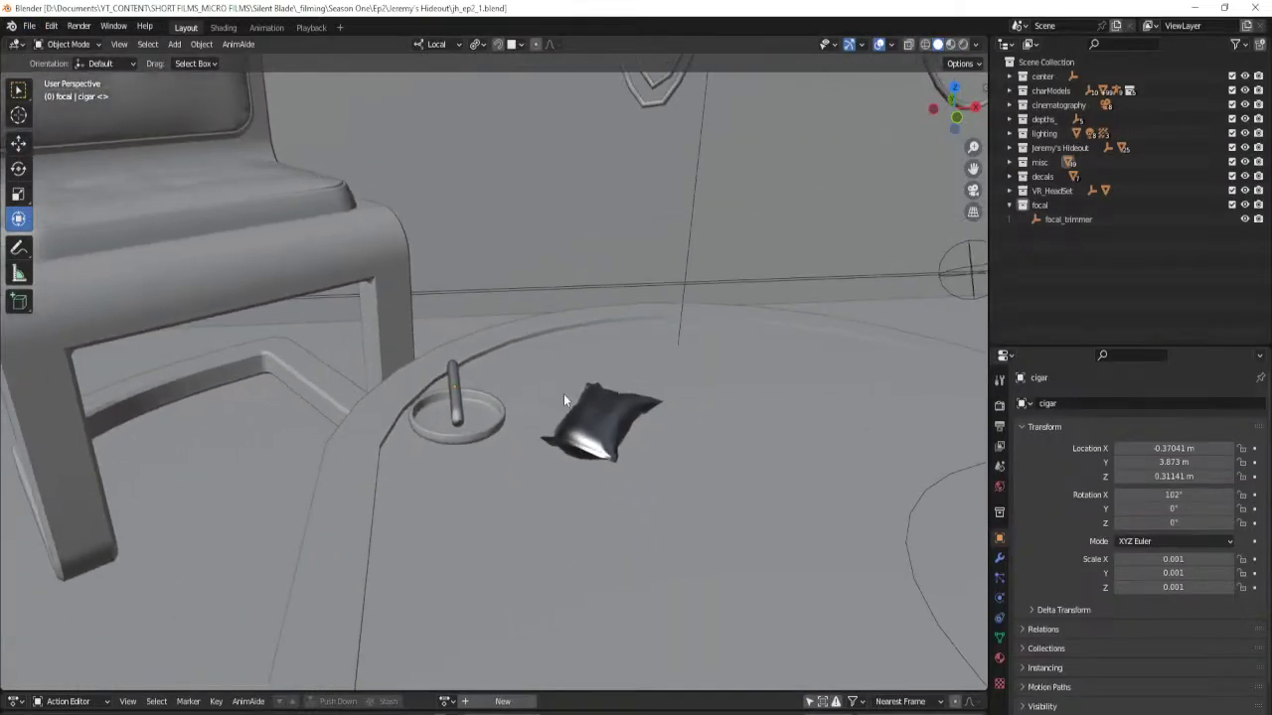
pyautogui.moveTo(563, 401); pyautogui.dragTo(576, 385, button='middle')
pyautogui.click(1009, 204)
pyautogui.click(1039, 162)
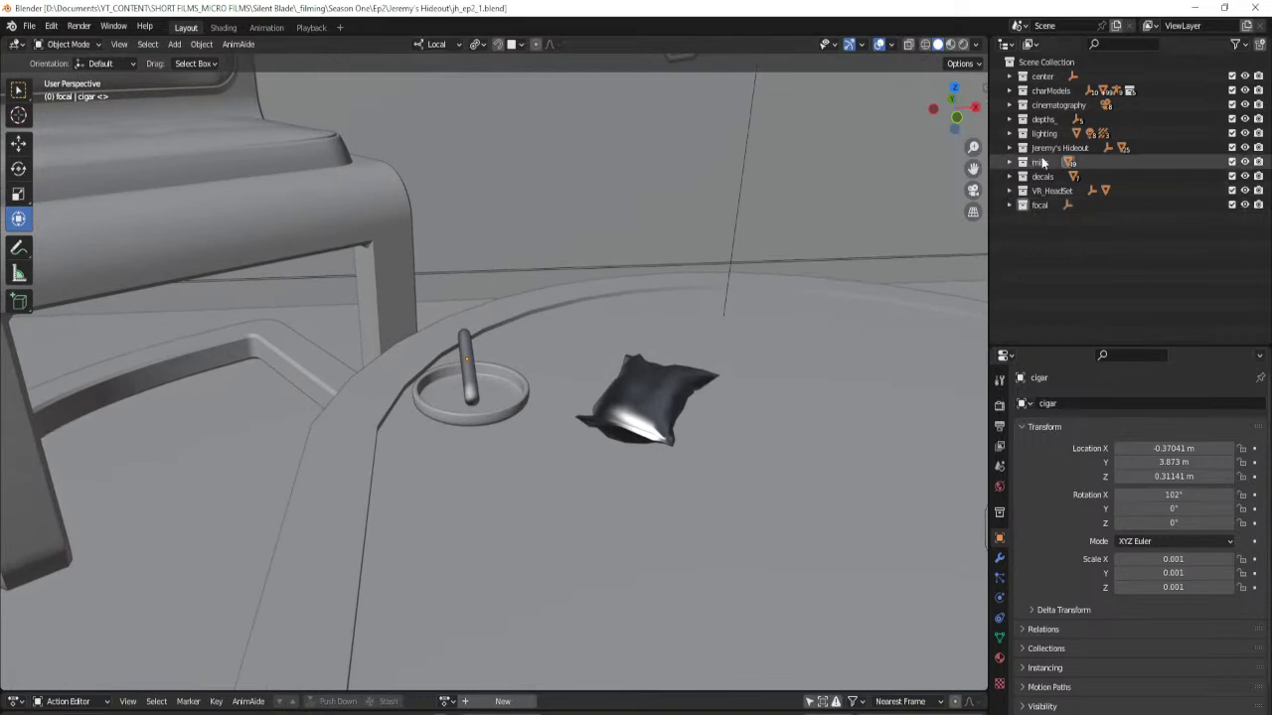
# Split the 3D viewport vertically, turn one half into an Asset Browser and narrow its catalog sidebar.
pyautogui.rightClick(405, 37)
pyautogui.click(405, 51)
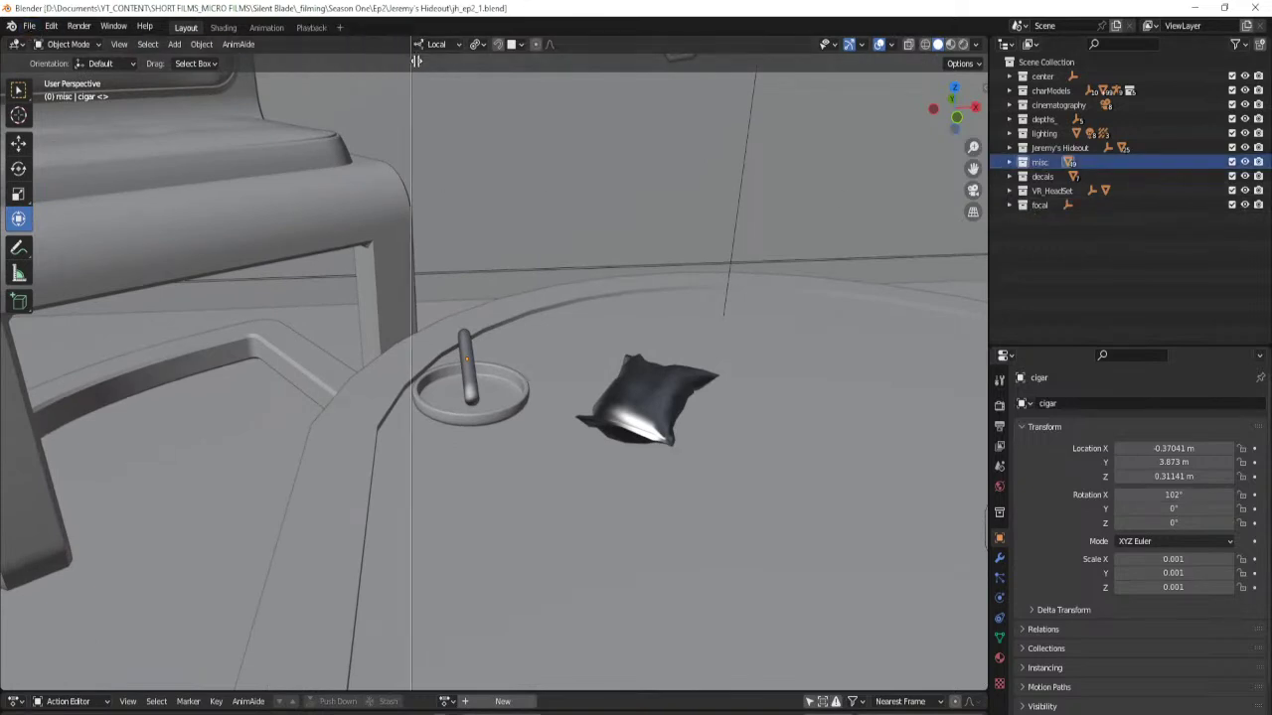
pyautogui.click(415, 59)
pyautogui.click(18, 45)
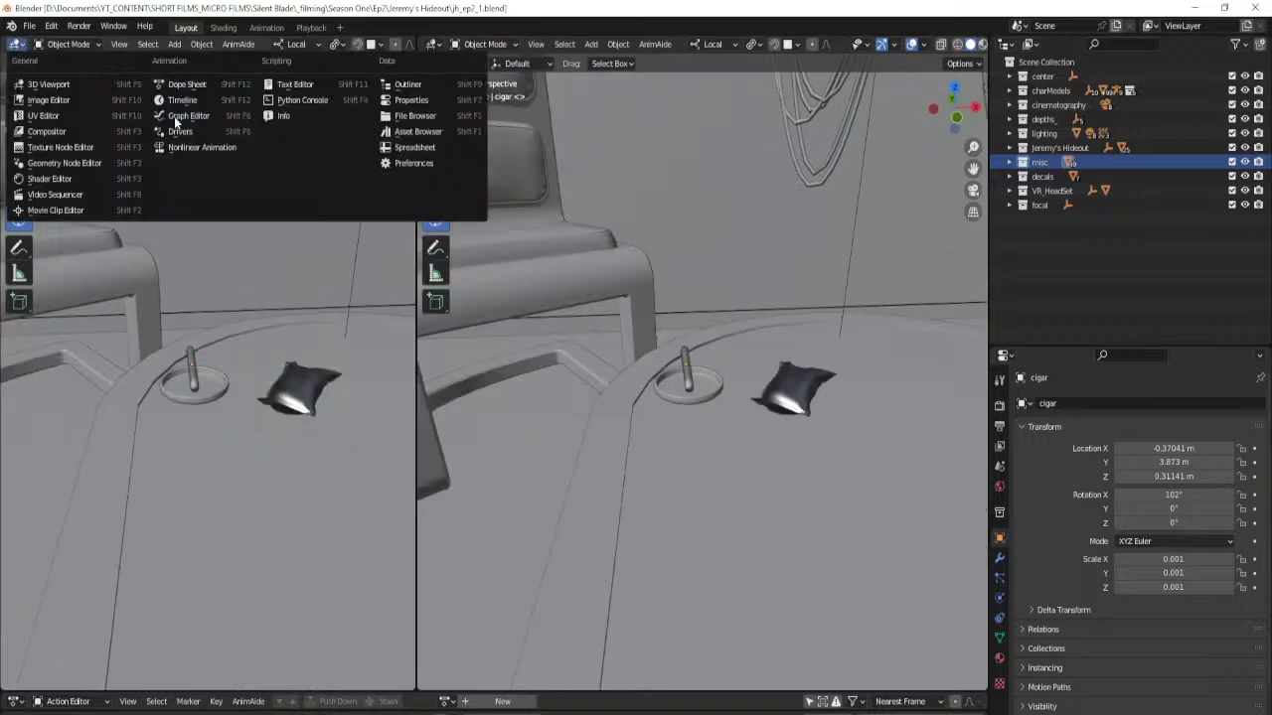
pyautogui.click(416, 117)
pyautogui.moveTo(156, 78); pyautogui.dragTo(103, 77)
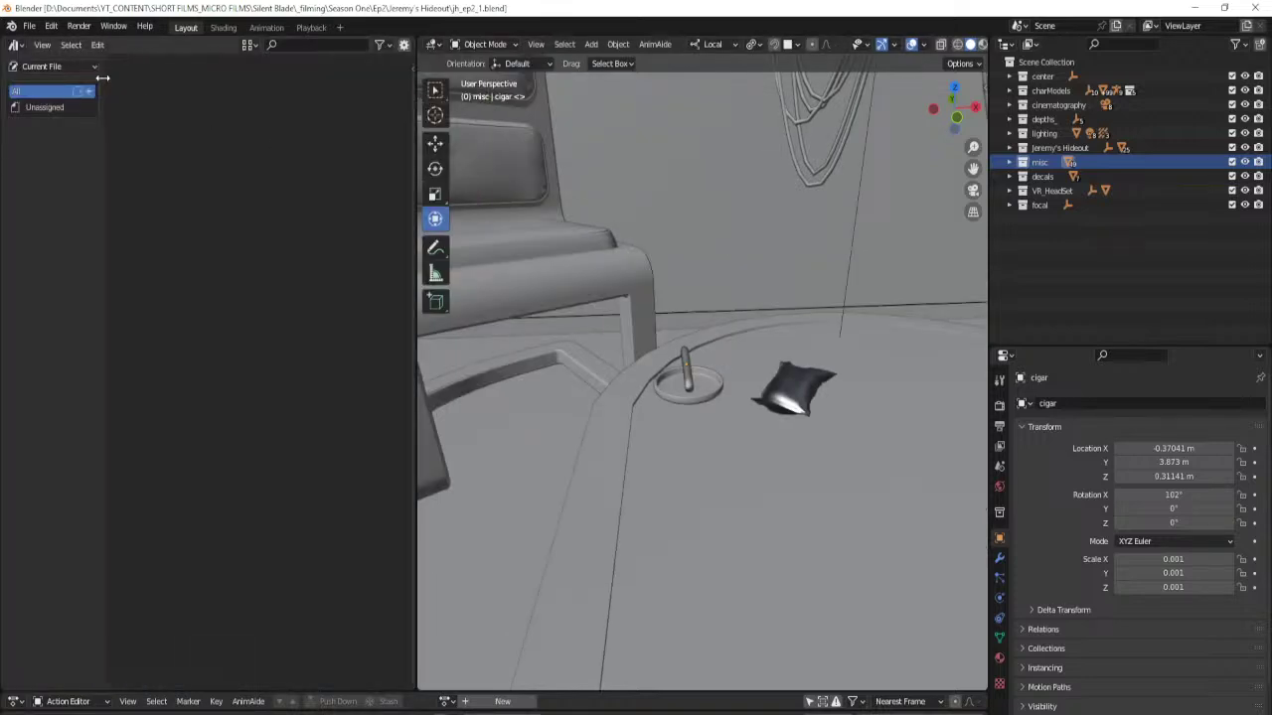
# Load the Base_Meshes asset library, place its lighter_body asset on the table near the ashtray and inspect it up close.
pyautogui.click(60, 66)
pyautogui.click(59, 300)
pyautogui.moveTo(284, 94); pyautogui.dragTo(751, 490)
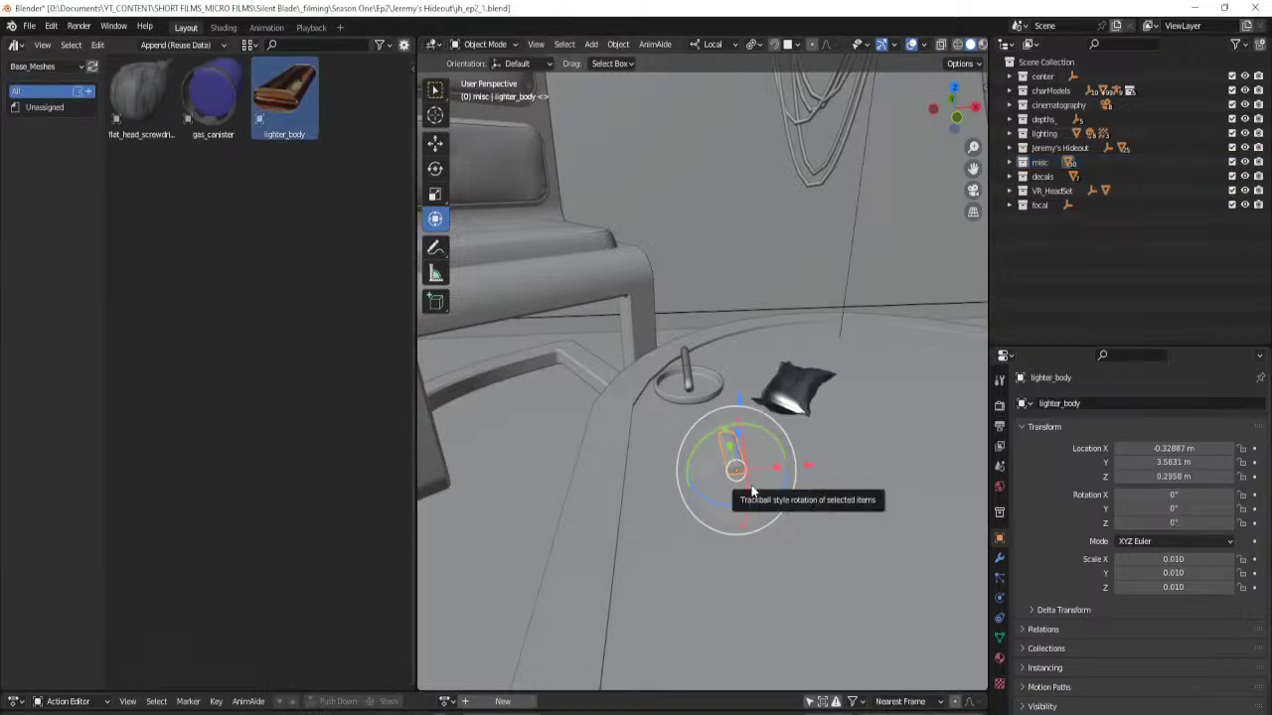
pyautogui.press('KP_Decimal')
pyautogui.moveTo(751, 484)
pyautogui.mouseDown(button='middle')
pyautogui.moveTo(660, 506)
pyautogui.moveTo(738, 476)
pyautogui.mouseUp(button='middle')
pyautogui.scroll(-5, 822, 422)
pyautogui.moveTo(825, 423); pyautogui.dragTo(756, 471, button='middle')
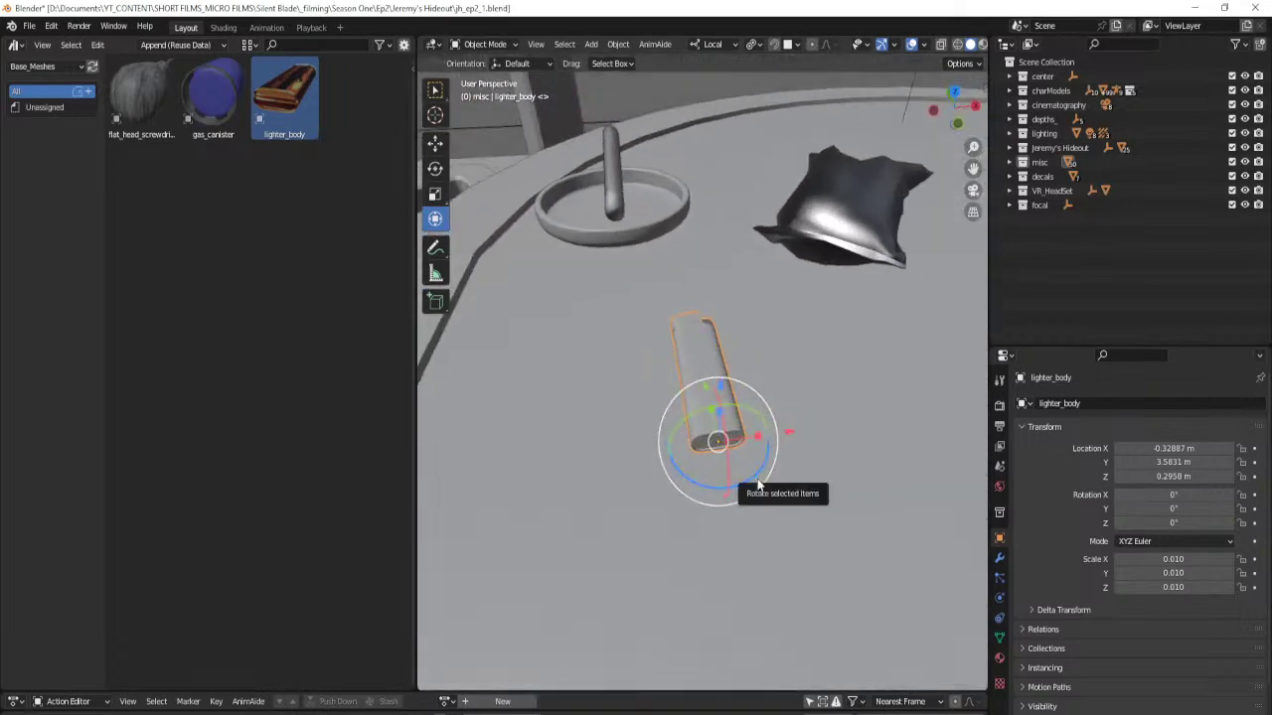
# Rotate the lighter on the table to about -155° around Z.
pyautogui.press('r')
pyautogui.click(570, 367)
pyautogui.moveTo(570, 367); pyautogui.dragTo(696, 526, button='middle')
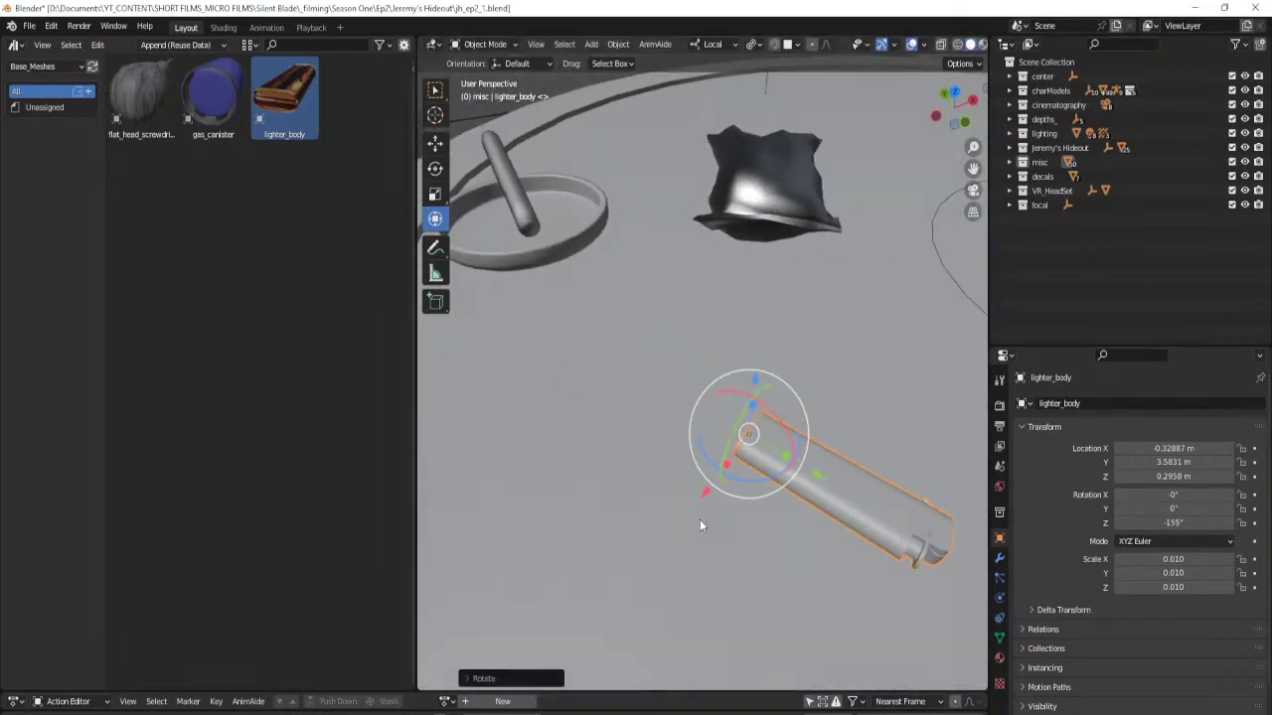
# Move the lighter beside the ashtray, to about X -0.31 m and Y 3.91 m, and save the scene.
pyautogui.press('g')
pyautogui.click(583, 387)
pyautogui.moveTo(582, 387); pyautogui.dragTo(680, 498, button='middle')
pyautogui.moveTo(628, 316); pyautogui.dragTo(910, 300)
pyautogui.moveTo(909, 300); pyautogui.dragTo(758, 618, button='middle')
pyautogui.moveTo(782, 520); pyautogui.dragTo(777, 364)
pyautogui.moveTo(600, 496); pyautogui.dragTo(611, 365, button='middle')
pyautogui.click(661, 450)
pyautogui.hotkey('ctrl', 's')
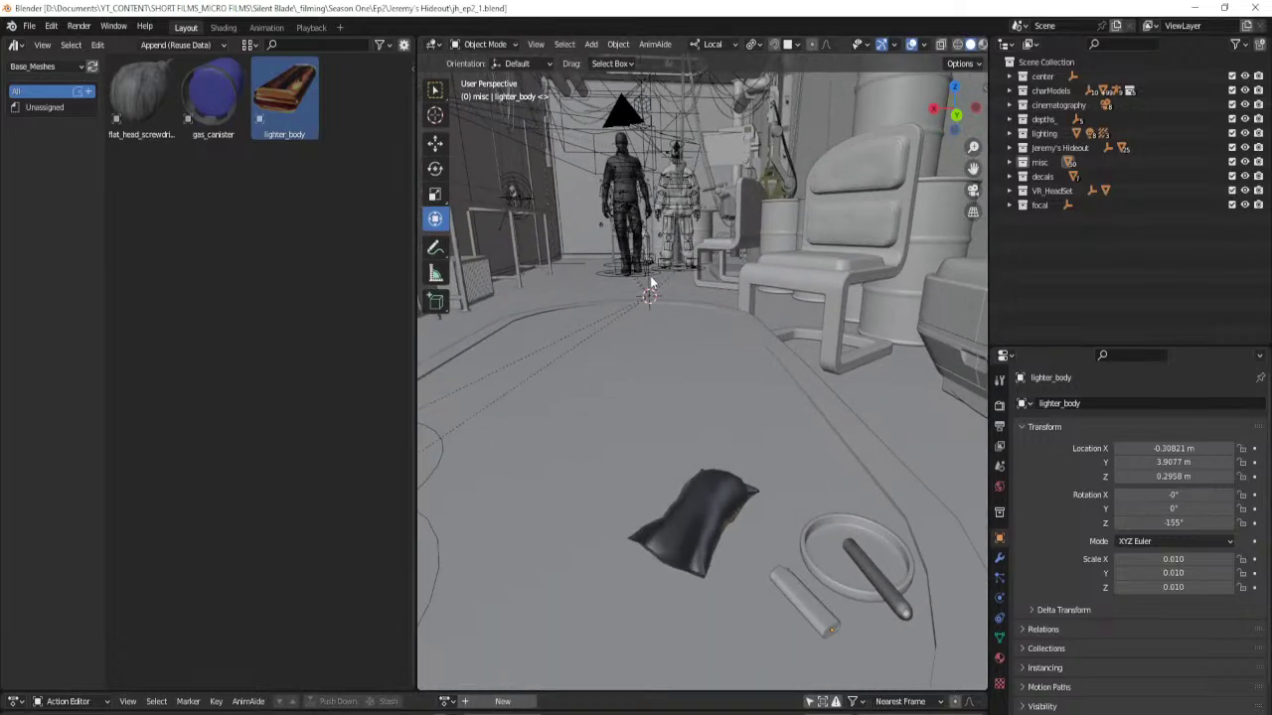
# Locate the workbench props near the depth_trimmer empty and place the flat_head_screwdriver asset on the tabletop in front of them.
pyautogui.click(1078, 124)
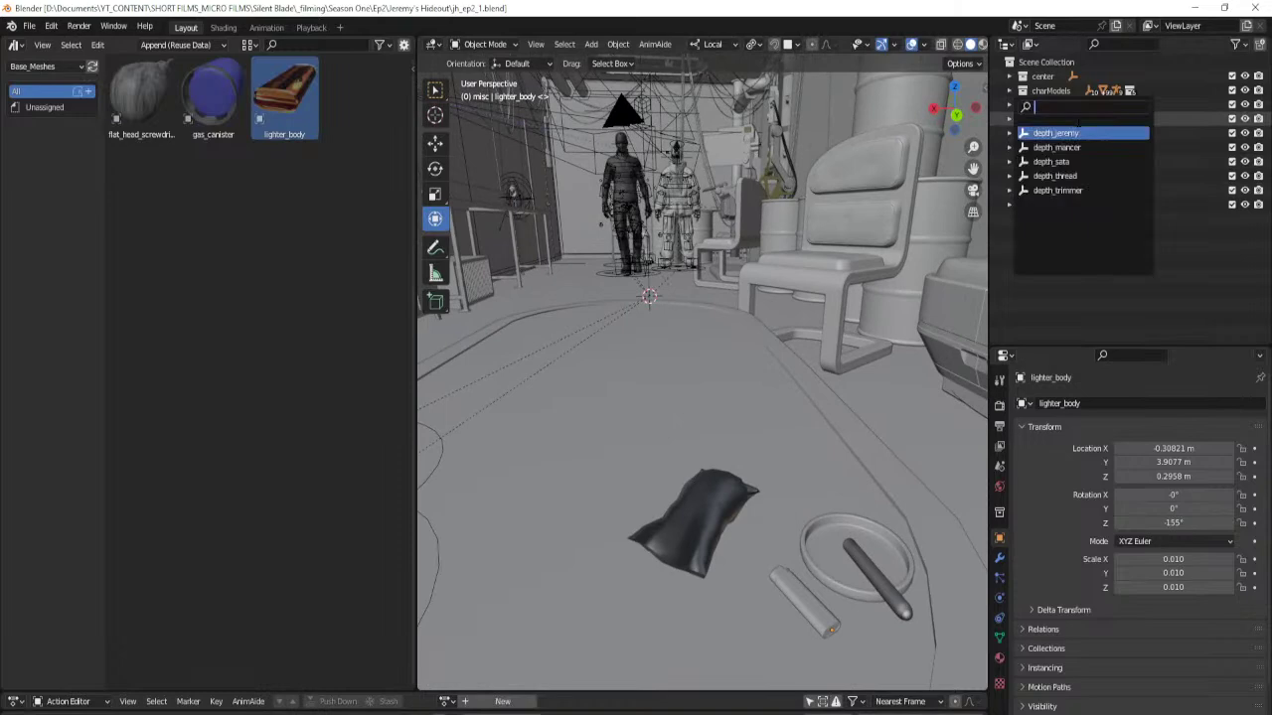
pyautogui.click(1073, 185)
pyautogui.press('KP_Decimal')
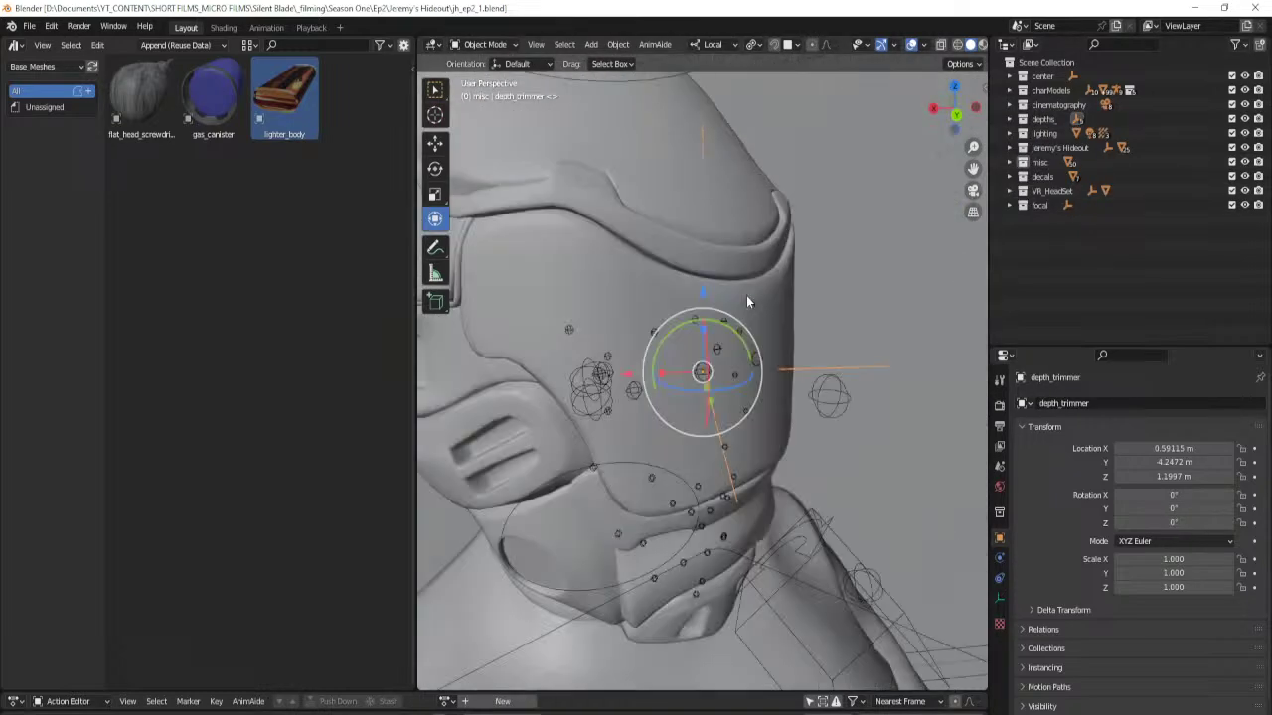
pyautogui.moveTo(746, 295); pyautogui.dragTo(541, 381, button='middle')
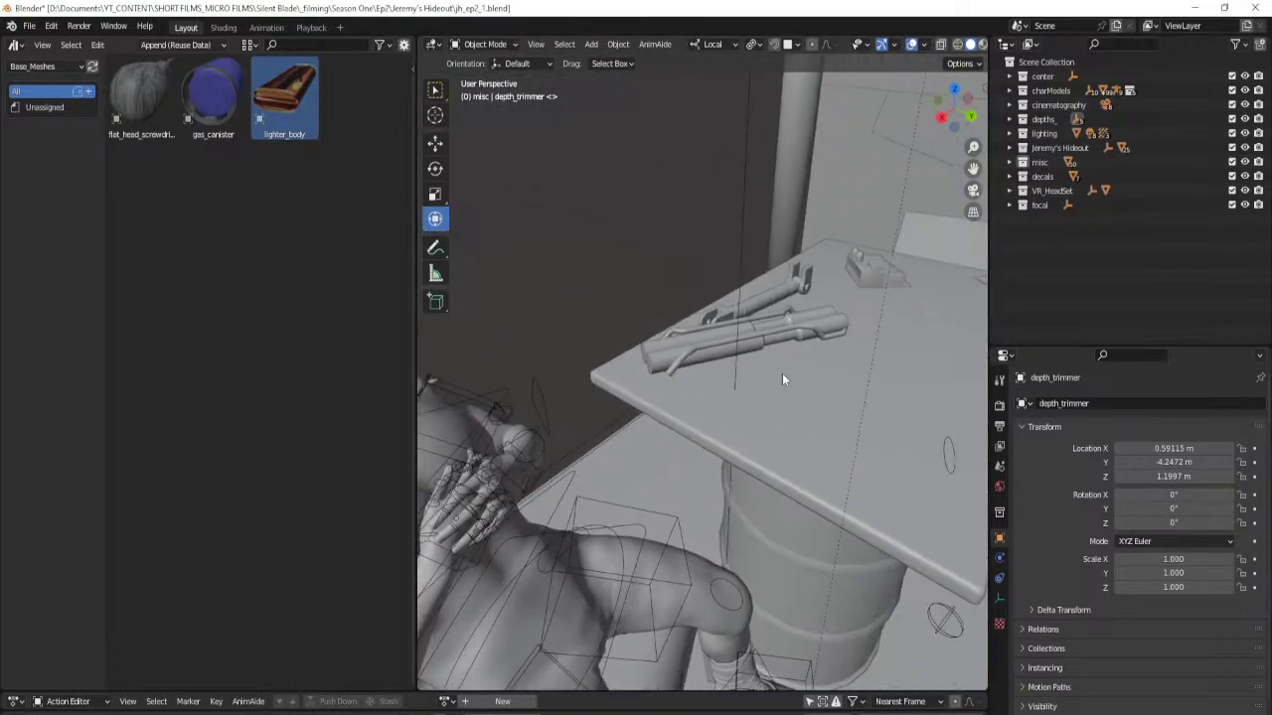
pyautogui.click(792, 330)
pyautogui.press('KP_Decimal')
pyautogui.moveTo(791, 329); pyautogui.dragTo(775, 405, button='middle')
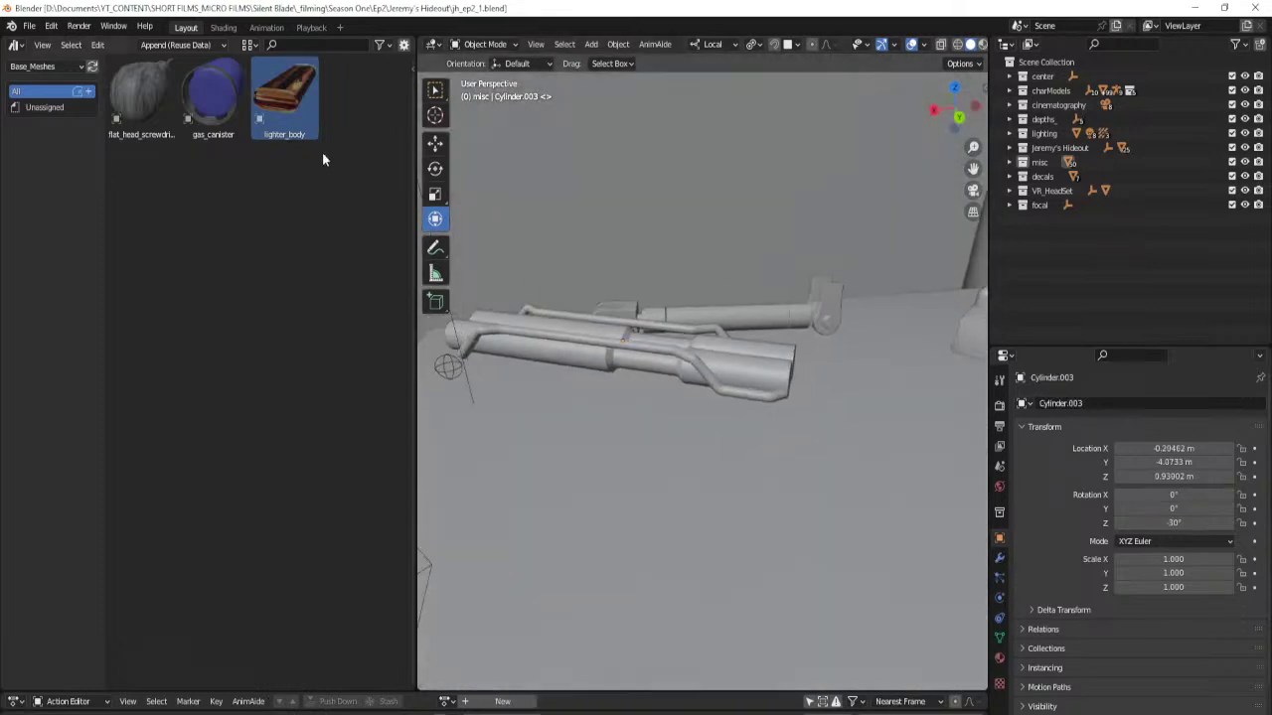
pyautogui.moveTo(148, 106); pyautogui.dragTo(636, 472)
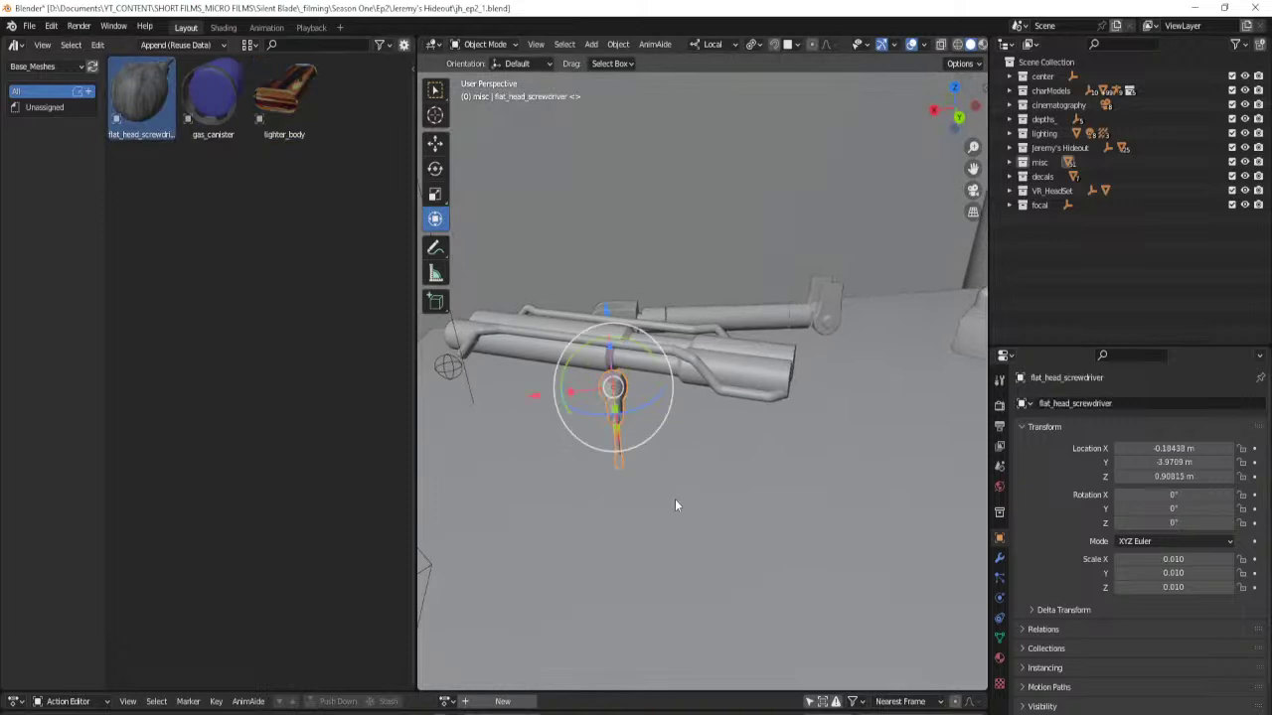
pyautogui.moveTo(675, 506); pyautogui.dragTo(753, 464, button='middle')
# Tilt the screwdriver slightly around its local axes and adjust its height so it rests on the tabletop, then save.
pyautogui.moveTo(590, 339); pyautogui.dragTo(592, 413)
pyautogui.moveTo(768, 418); pyautogui.dragTo(795, 361, button='middle')
pyautogui.moveTo(813, 287); pyautogui.dragTo(812, 283)
pyautogui.moveTo(813, 298); pyautogui.dragTo(715, 420, button='middle')
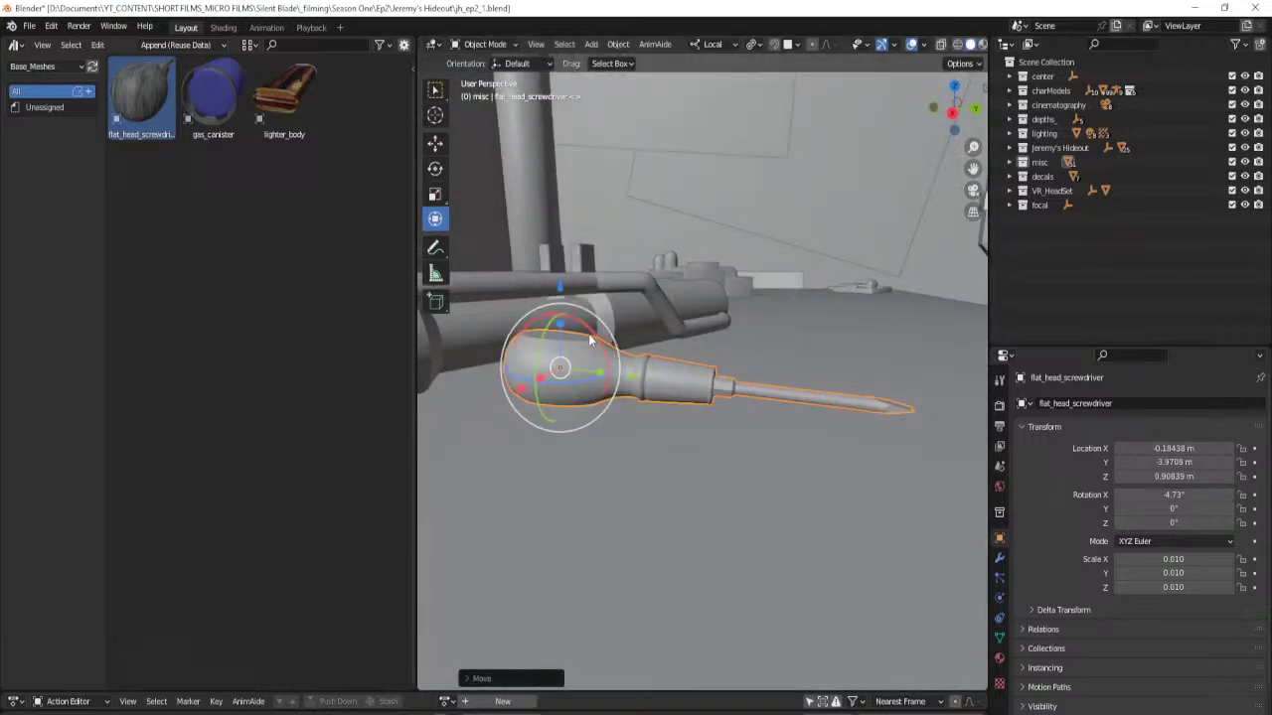
pyautogui.moveTo(593, 334)
pyautogui.mouseDown()
pyautogui.moveTo(603, 348)
pyautogui.moveTo(598, 336)
pyautogui.mouseUp()
pyautogui.hotkey('alt', 'a')
pyautogui.hotkey('ctrl', 's')
# Turn the screwdriver to about 44.8° around Z beside the cylindrical props and save the scene.
pyautogui.scroll(-12, 716, 320)
pyautogui.moveTo(727, 325); pyautogui.dragTo(694, 423, button='middle')
pyautogui.click(654, 419)
pyautogui.press('KP_Decimal')
pyautogui.moveTo(628, 327); pyautogui.dragTo(643, 394, button='middle')
pyautogui.moveTo(637, 387)
pyautogui.mouseDown()
pyautogui.moveTo(678, 361)
pyautogui.moveTo(681, 375)
pyautogui.moveTo(658, 380)
pyautogui.mouseUp()
pyautogui.click(681, 375)
pyautogui.click(638, 334)
pyautogui.click(710, 399)
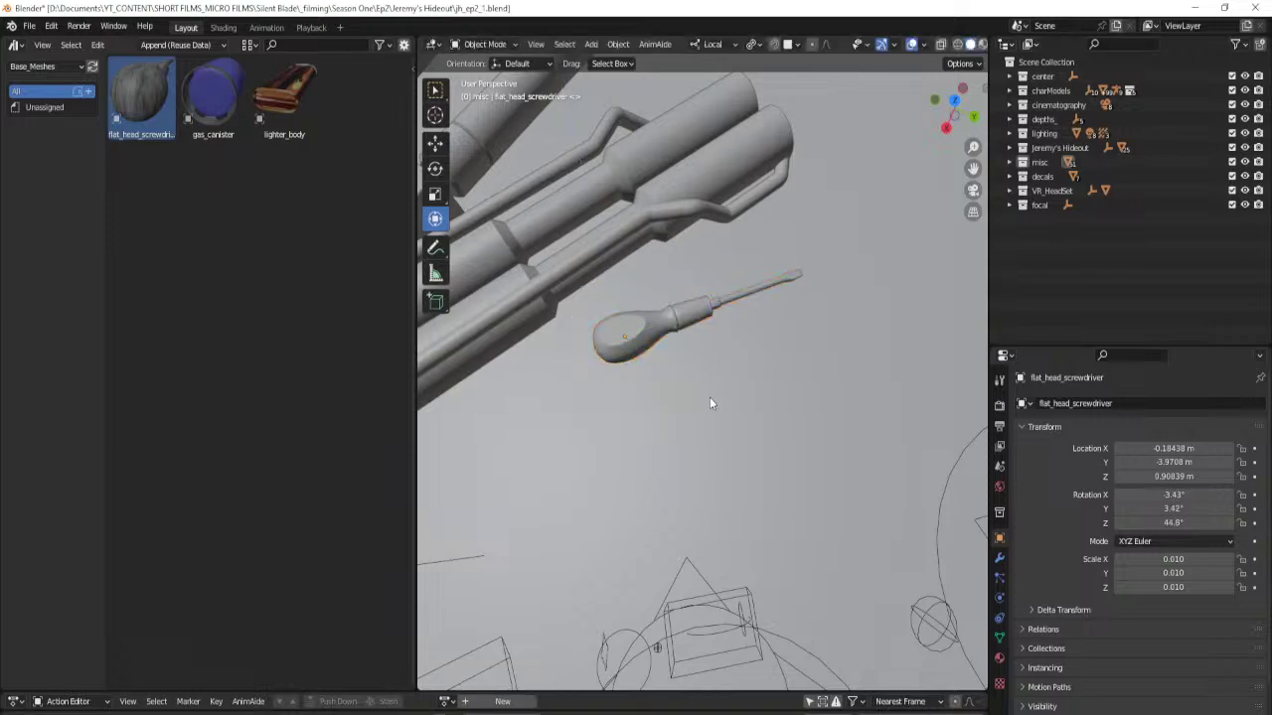
pyautogui.scroll(-3, 701, 405)
pyautogui.hotkey('ctrl', 's')
# Place the gas_canister asset near the workbench and stand it upright with an X rotation of 90°.
pyautogui.moveTo(671, 421); pyautogui.dragTo(676, 491, button='middle')
pyautogui.scroll(-5, 765, 340)
pyautogui.scroll(-3, 687, 401)
pyautogui.moveTo(210, 98); pyautogui.dragTo(863, 518)
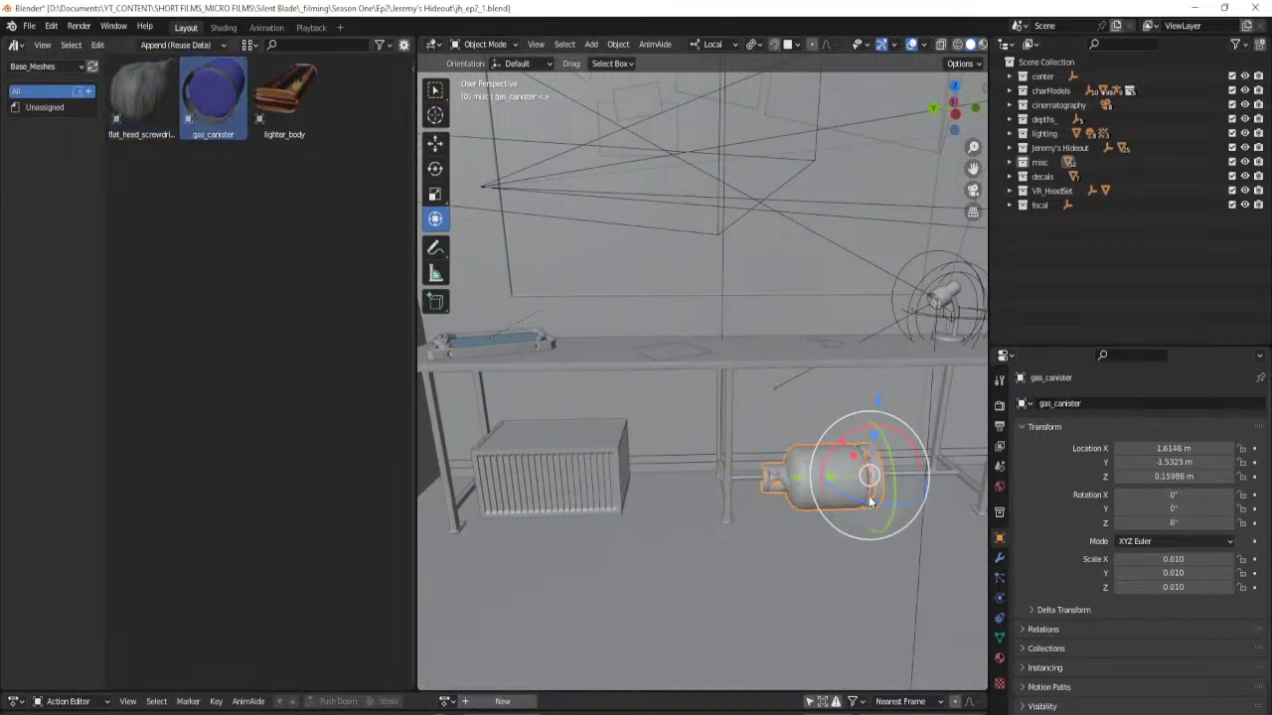
pyautogui.moveTo(908, 432); pyautogui.dragTo(934, 503)
pyautogui.click(1158, 498)
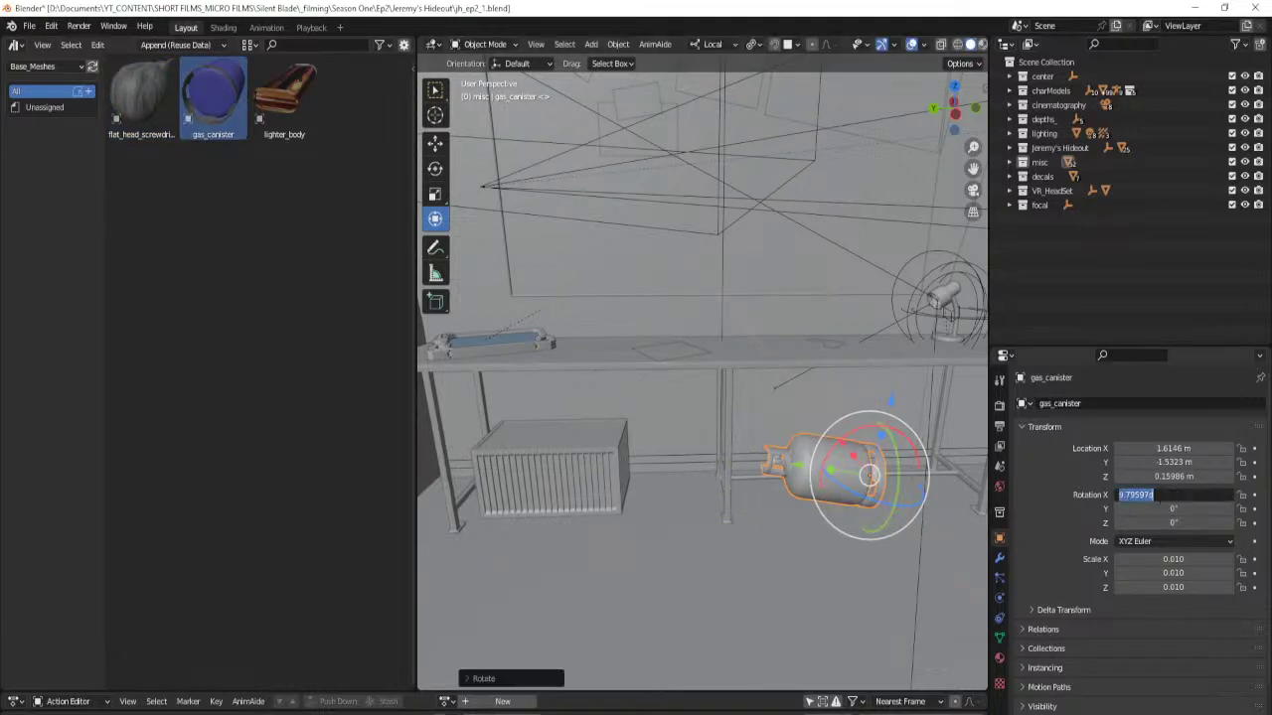
pyautogui.write('90')
pyautogui.press('Return')
# Apply the gas canister's rotation and scale.
pyautogui.moveTo(807, 526); pyautogui.dragTo(756, 415, button='middle')
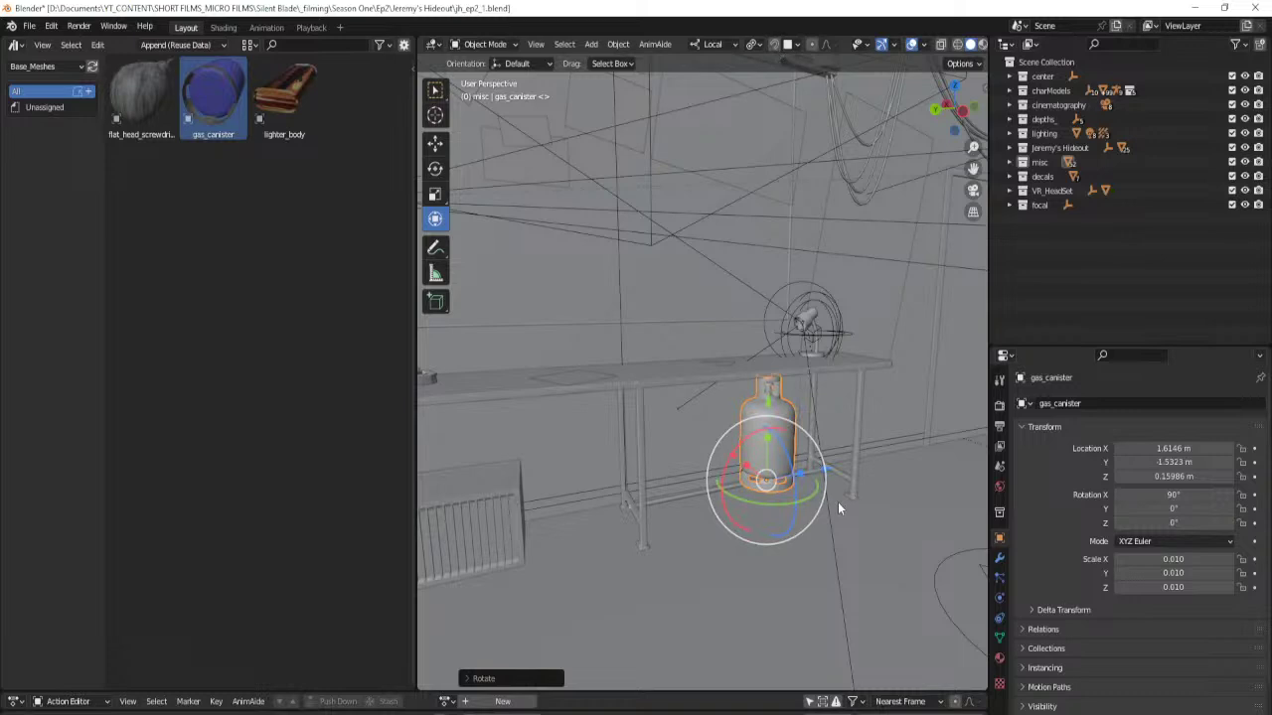
pyautogui.hotkey('ctrl', 'a')
pyautogui.click(839, 529)
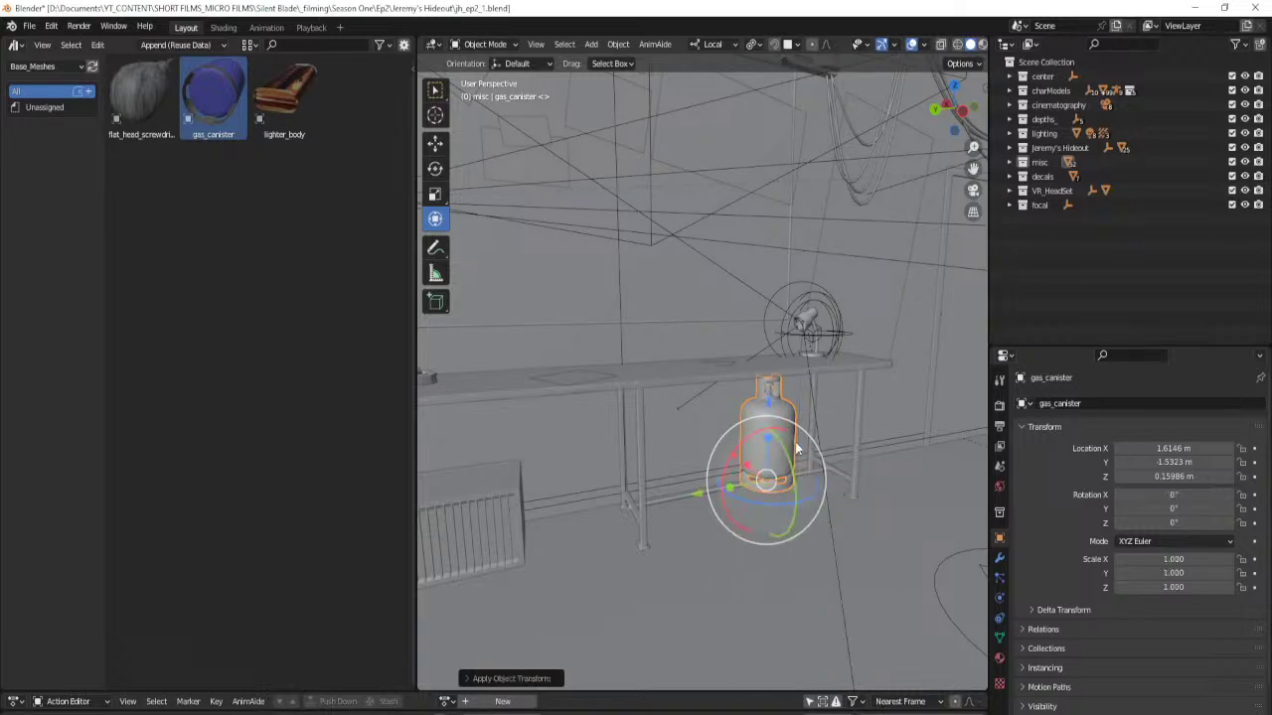
# Lower the gas canister onto the floor and shift it to about Y -1.45 m.
pyautogui.moveTo(769, 400); pyautogui.dragTo(788, 479)
pyautogui.press('KP_Decimal')
pyautogui.scroll(-5, 786, 477)
pyautogui.moveTo(740, 571); pyautogui.dragTo(662, 563, button='middle')
pyautogui.moveTo(660, 519); pyautogui.dragTo(711, 547, button='middle')
pyautogui.moveTo(639, 487); pyautogui.dragTo(624, 498)
pyautogui.moveTo(614, 500); pyautogui.dragTo(729, 515, button='middle')
pyautogui.scroll(1, 659, 528)
# Set the gas canister's Z rotation to 180°, then turn it freehand to about 123°.
pyautogui.click(1174, 523)
pyautogui.write('180')
pyautogui.press('Return')
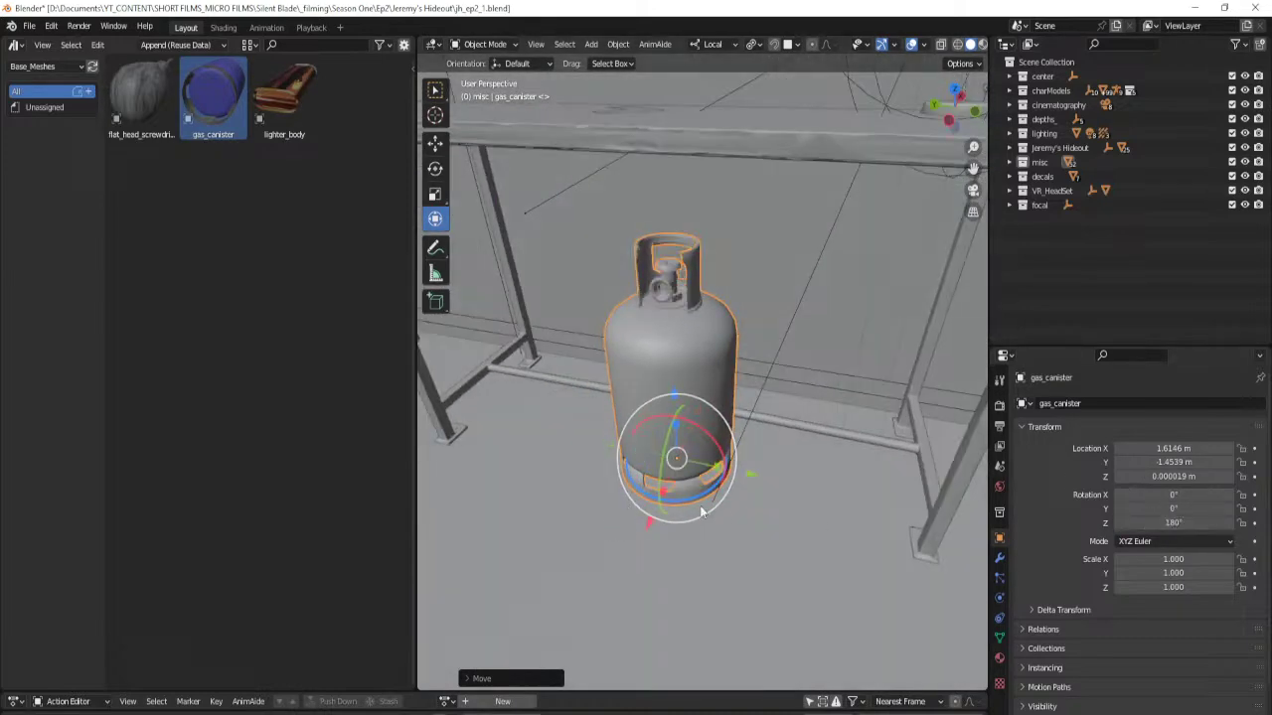
pyautogui.moveTo(689, 505); pyautogui.dragTo(660, 499)
pyautogui.moveTo(659, 498)
pyautogui.mouseDown(button='middle')
pyautogui.moveTo(730, 511)
pyautogui.moveTo(752, 486)
pyautogui.moveTo(681, 485)
pyautogui.mouseUp(button='middle')
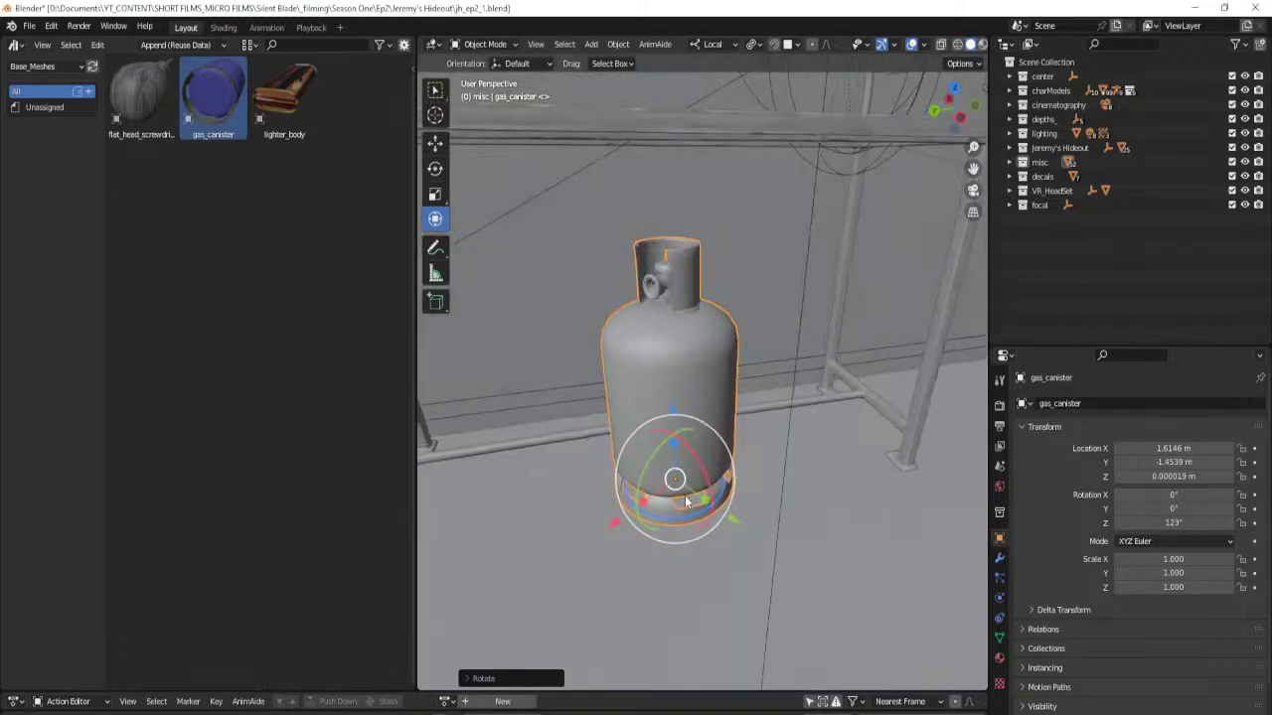
pyautogui.moveTo(732, 516); pyautogui.dragTo(743, 517, button='middle')
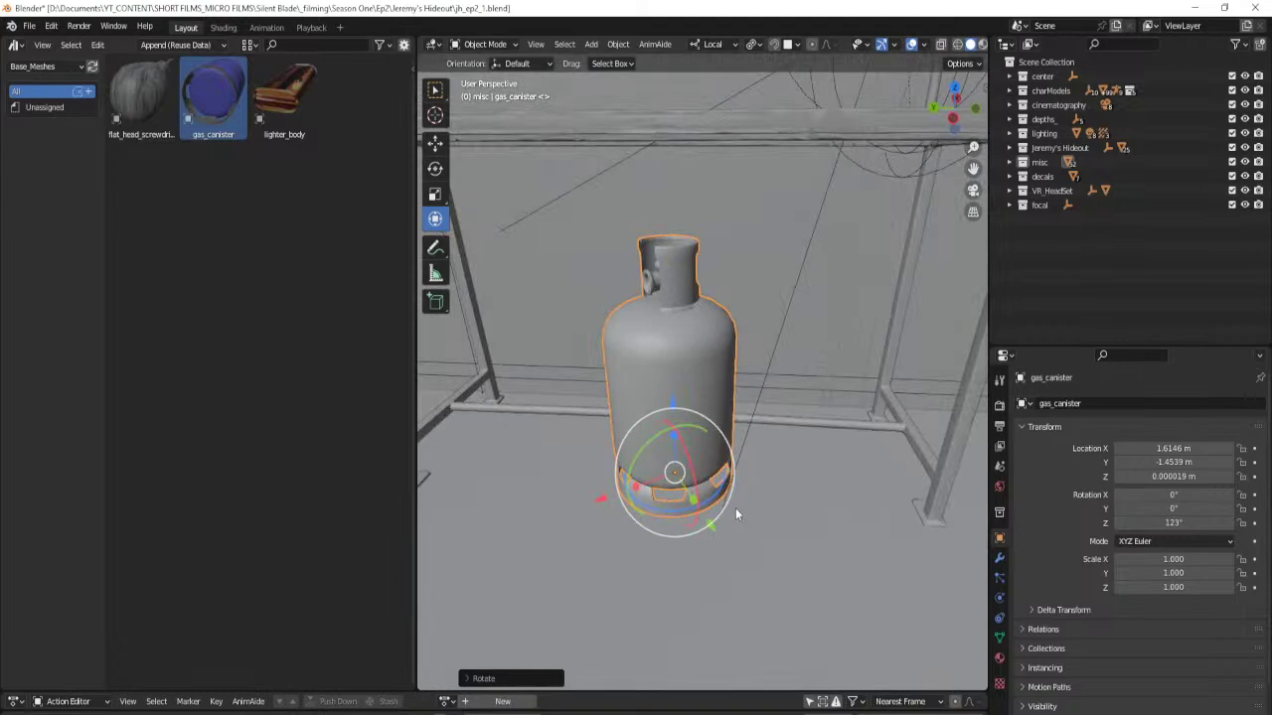
# Move the gas canister under the workbench beside its legs, adjust its height and save the scene.
pyautogui.moveTo(710, 530); pyautogui.dragTo(792, 536)
pyautogui.moveTo(792, 535); pyautogui.dragTo(710, 489, button='middle')
pyautogui.moveTo(710, 489); pyautogui.dragTo(596, 480)
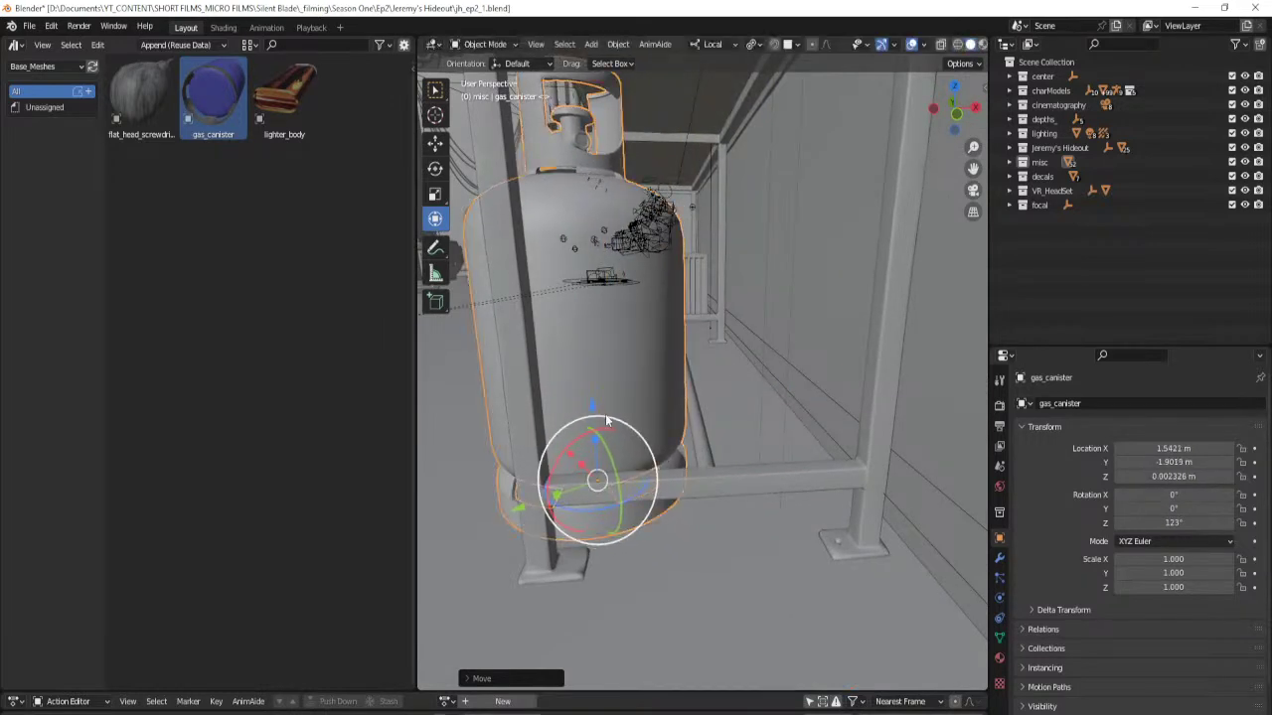
pyautogui.moveTo(589, 400); pyautogui.dragTo(591, 403)
pyautogui.moveTo(534, 565); pyautogui.dragTo(747, 592, button='middle')
pyautogui.click(854, 460)
pyautogui.scroll(-4, 758, 488)
pyautogui.hotkey('ctrl', 's')
# Select the gas canister and snap it to the 3D cursor.
pyautogui.click(805, 599)
pyautogui.hotkey('shift', 's')
pyautogui.press('8')
pyautogui.press('KP_Decimal')
pyautogui.scroll(-7, 691, 583)
pyautogui.moveTo(723, 433); pyautogui.dragTo(658, 499, button='middle')
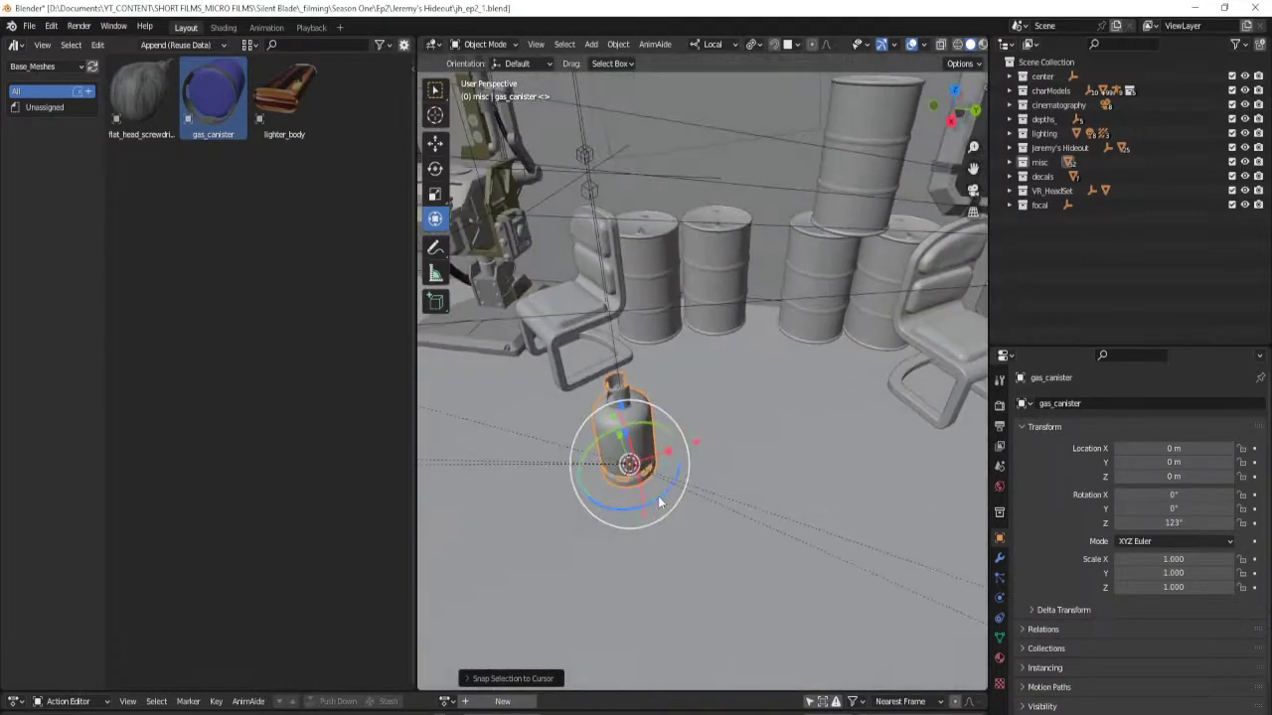
# Move the gas canister onto the floor in front of the drums, at about X -1.07 m and Y 0.69 m.
pyautogui.moveTo(630, 467); pyautogui.dragTo(775, 383)
pyautogui.moveTo(775, 382); pyautogui.dragTo(686, 413, button='middle')
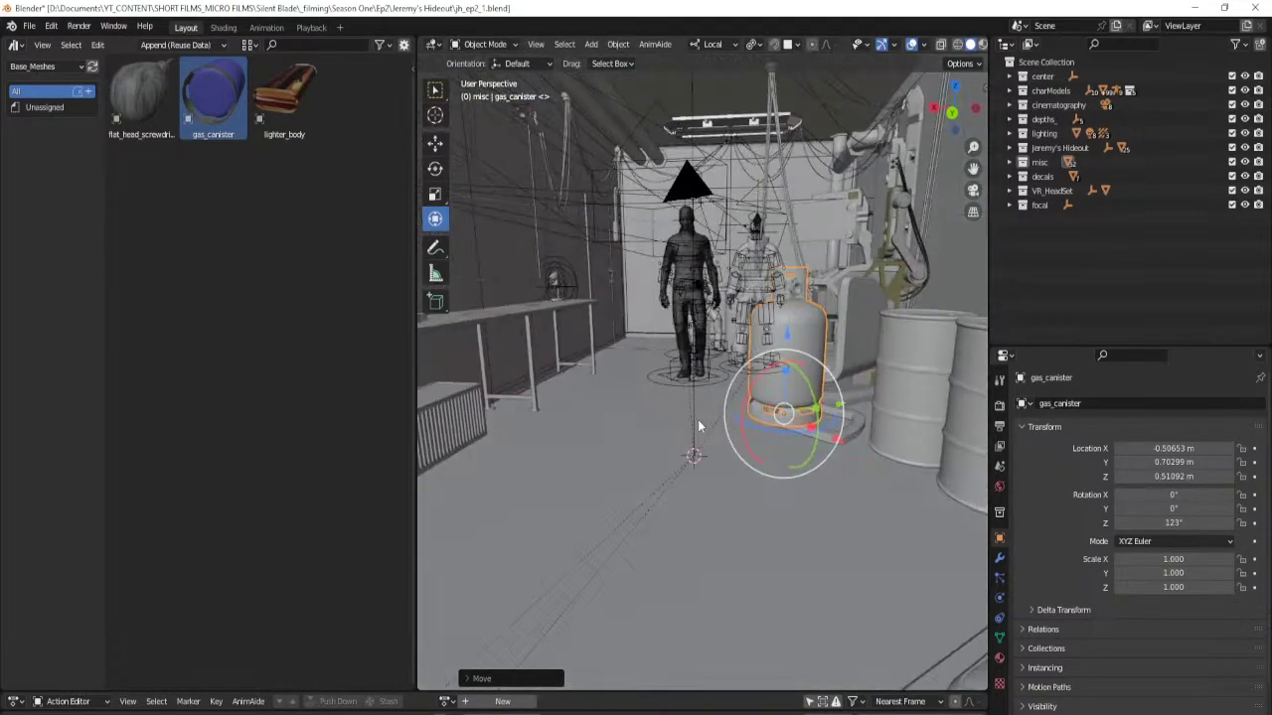
pyautogui.moveTo(911, 511); pyautogui.dragTo(758, 484, button='middle')
pyautogui.press('g')
pyautogui.click(658, 521)
pyautogui.moveTo(658, 520); pyautogui.dragTo(827, 533, button='middle')
pyautogui.press('g')
pyautogui.click(789, 517)
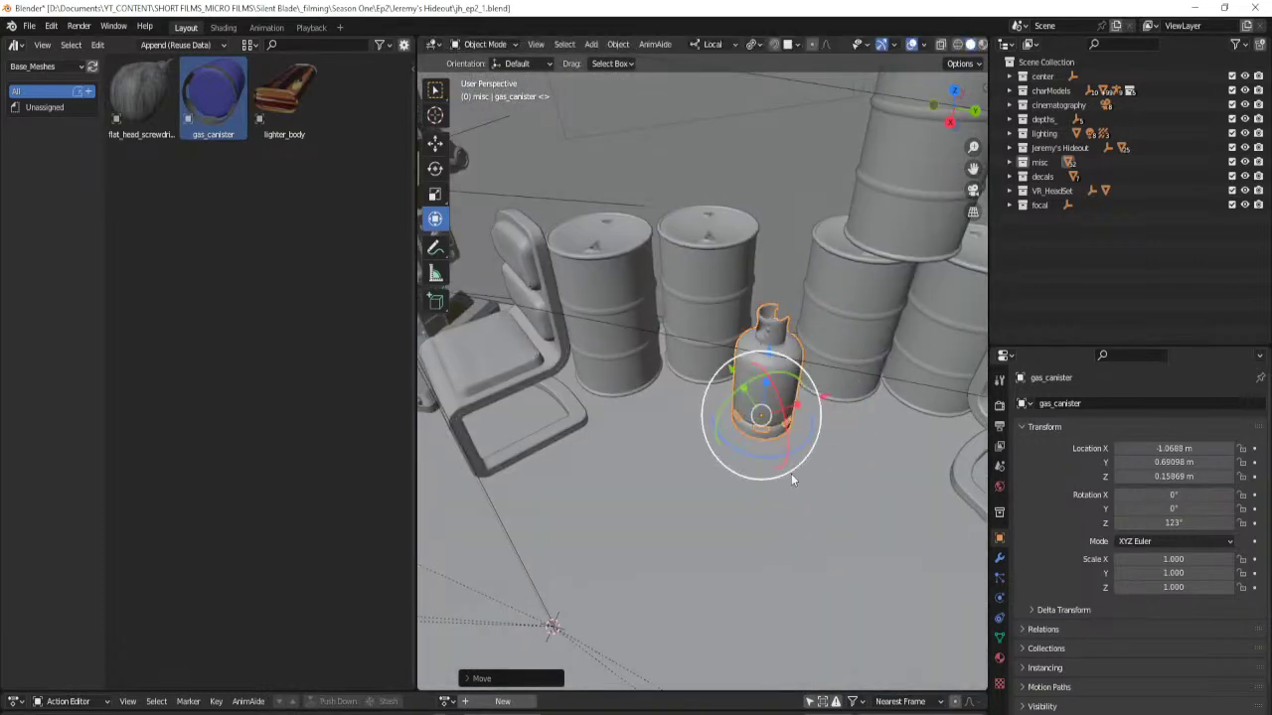
pyautogui.moveTo(770, 353); pyautogui.dragTo(763, 523)
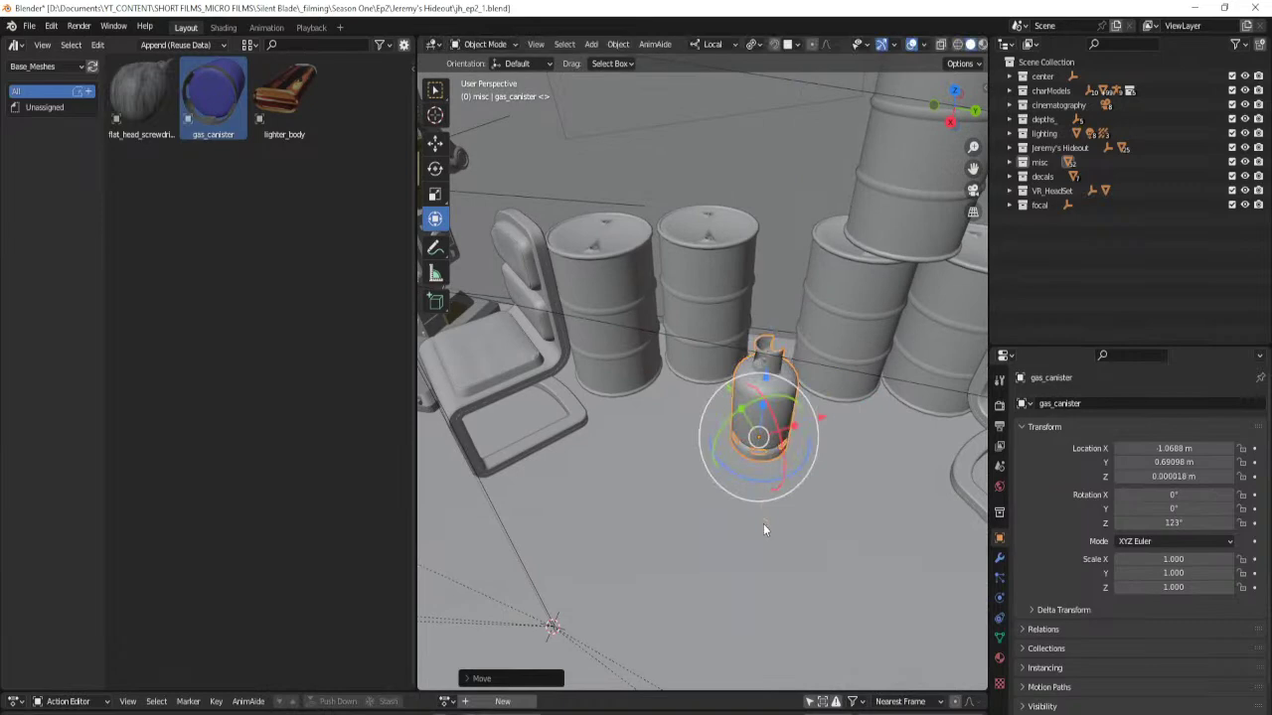
# Push the gas canister back into the gap between the drums, to about X -1.56 m and Y 0.71 m.
pyautogui.press('KP_Decimal')
pyautogui.moveTo(724, 511); pyautogui.dragTo(863, 488, button='middle')
pyautogui.moveTo(634, 498); pyautogui.dragTo(590, 511)
pyautogui.moveTo(588, 511); pyautogui.dragTo(688, 505, button='middle')
pyautogui.moveTo(790, 458); pyautogui.dragTo(864, 451)
pyautogui.moveTo(710, 514); pyautogui.dragTo(569, 450, button='middle')
pyautogui.moveTo(572, 419); pyautogui.dragTo(487, 413)
pyautogui.moveTo(487, 413); pyautogui.dragTo(720, 477, button='middle')
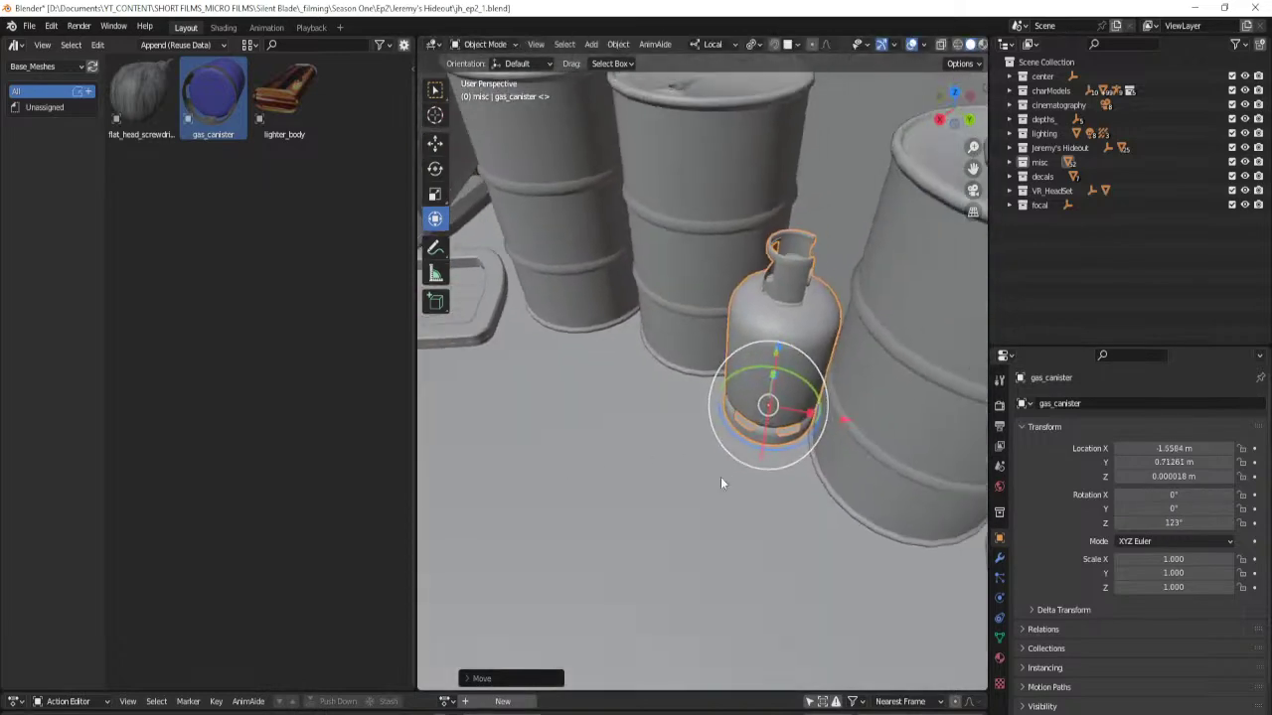
# Shift the gas canister clear of the neighbouring drums, to about X -1.45 m, and save the scene.
pyautogui.moveTo(861, 435); pyautogui.dragTo(862, 440, button='middle')
pyautogui.moveTo(862, 440); pyautogui.dragTo(831, 449)
pyautogui.moveTo(831, 449); pyautogui.dragTo(753, 458, button='middle')
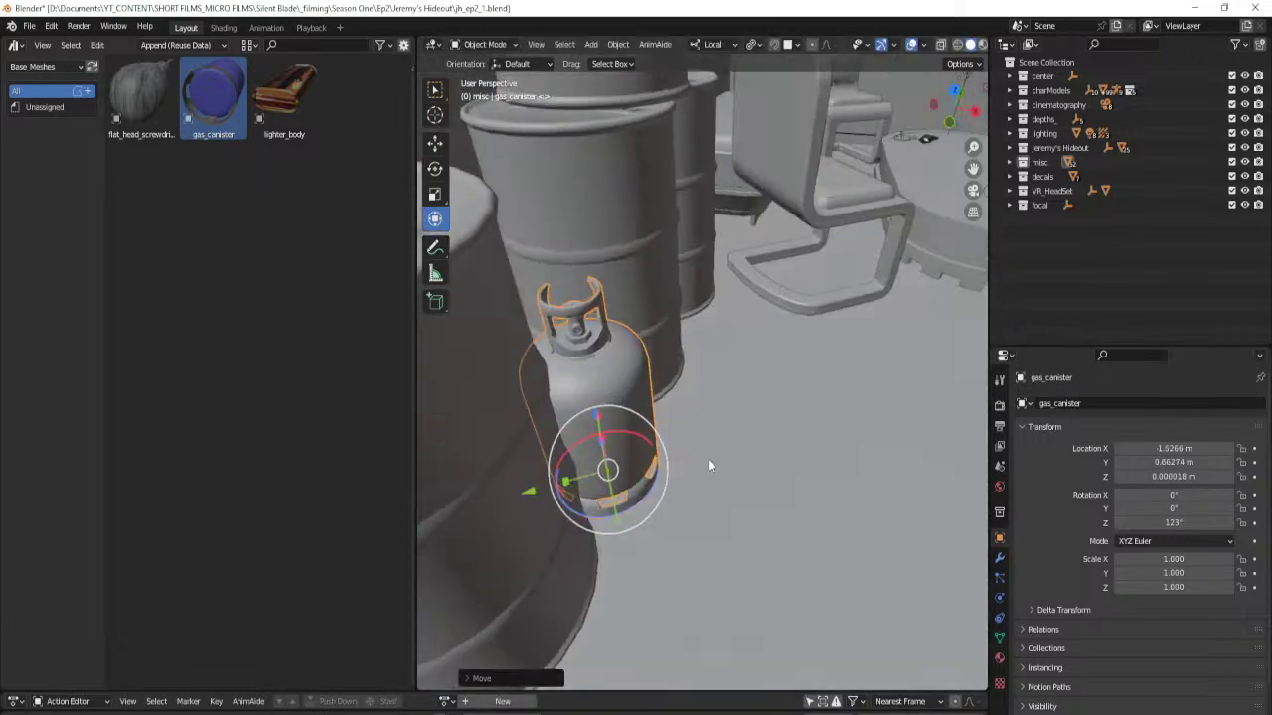
pyautogui.moveTo(527, 492); pyautogui.dragTo(554, 493)
pyautogui.moveTo(555, 494); pyautogui.dragTo(767, 515, button='middle')
pyautogui.click(708, 509)
pyautogui.hotkey('ctrl', 's')
# Reset the gas canister's Z rotation to 0 and turn it to about -53.5°.
pyautogui.scroll(-4, 709, 506)
pyautogui.click(723, 413)
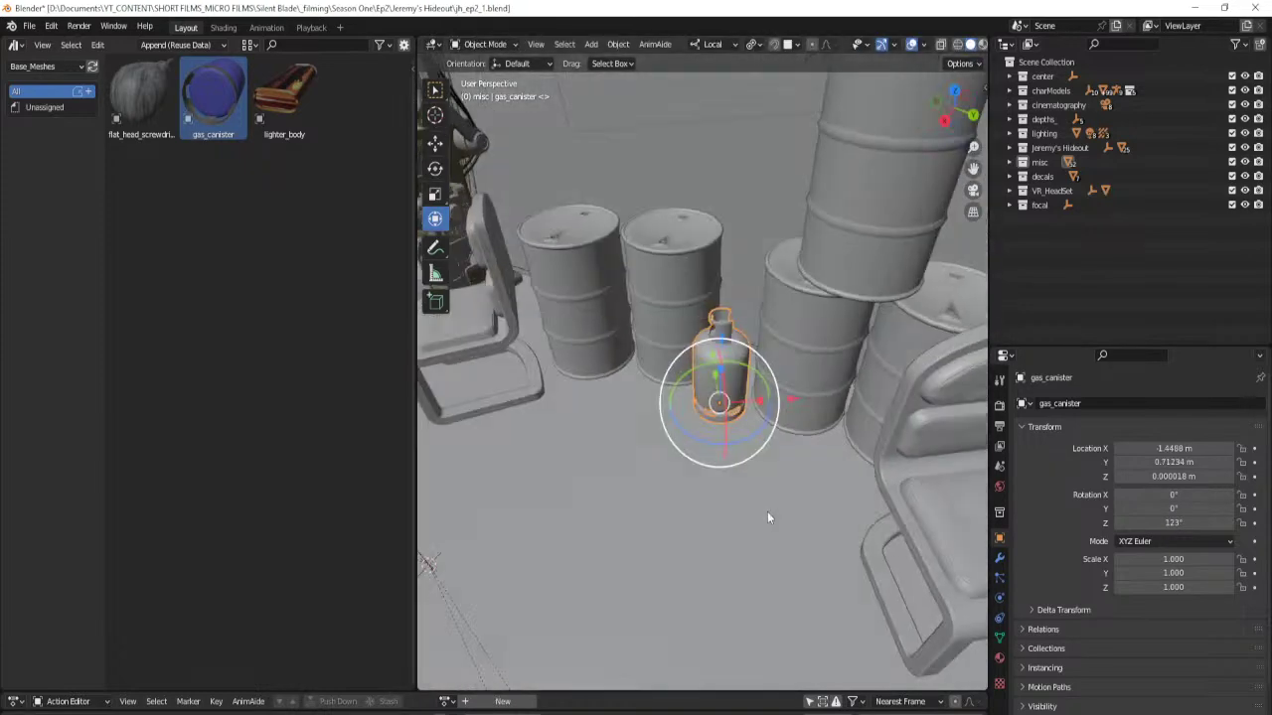
pyautogui.write('0')
pyautogui.press('Return')
pyautogui.moveTo(739, 449); pyautogui.dragTo(688, 465)
pyautogui.moveTo(658, 494); pyautogui.dragTo(712, 385, button='middle')
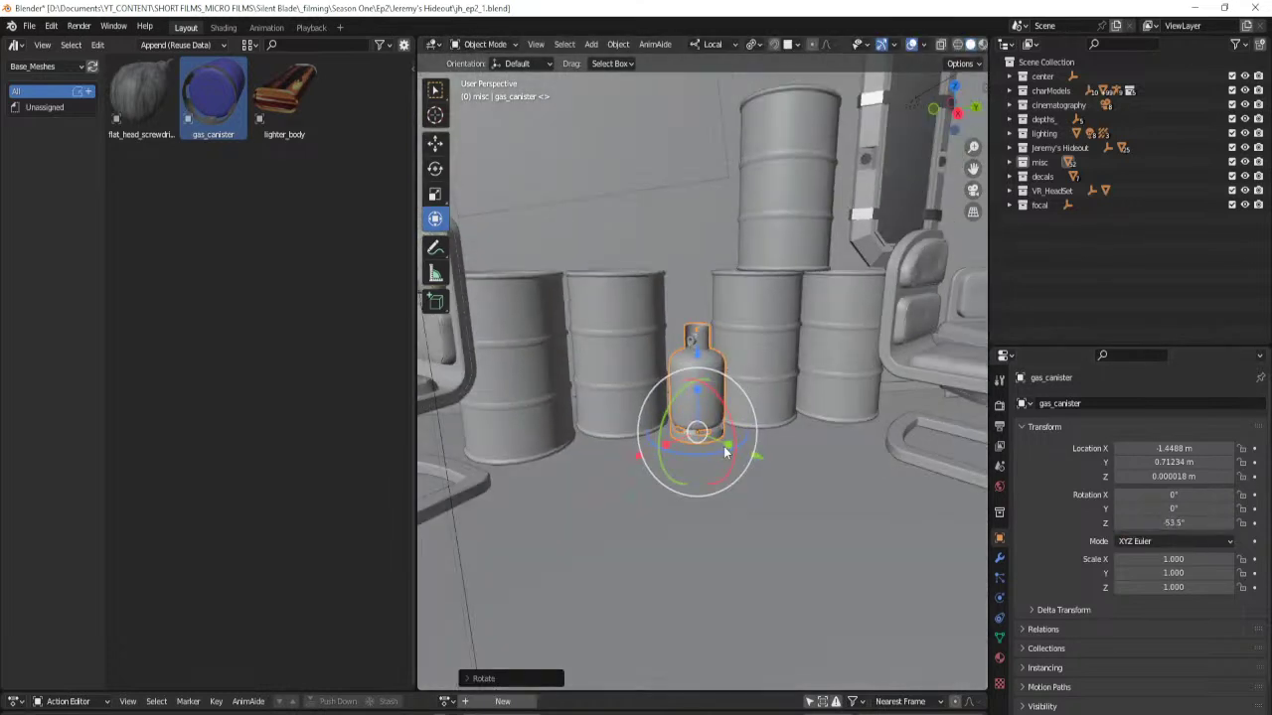
# Duplicate the gas canister and place the copy on top of the neighbouring drum, at about Z 0.84 m.
pyautogui.scroll(6, 749, 413)
pyautogui.scroll(-3, 749, 413)
pyautogui.keyDown('shift'); pyautogui.moveTo(711, 391); pyautogui.dragTo(779, 540, button='middle'); pyautogui.keyUp('shift')
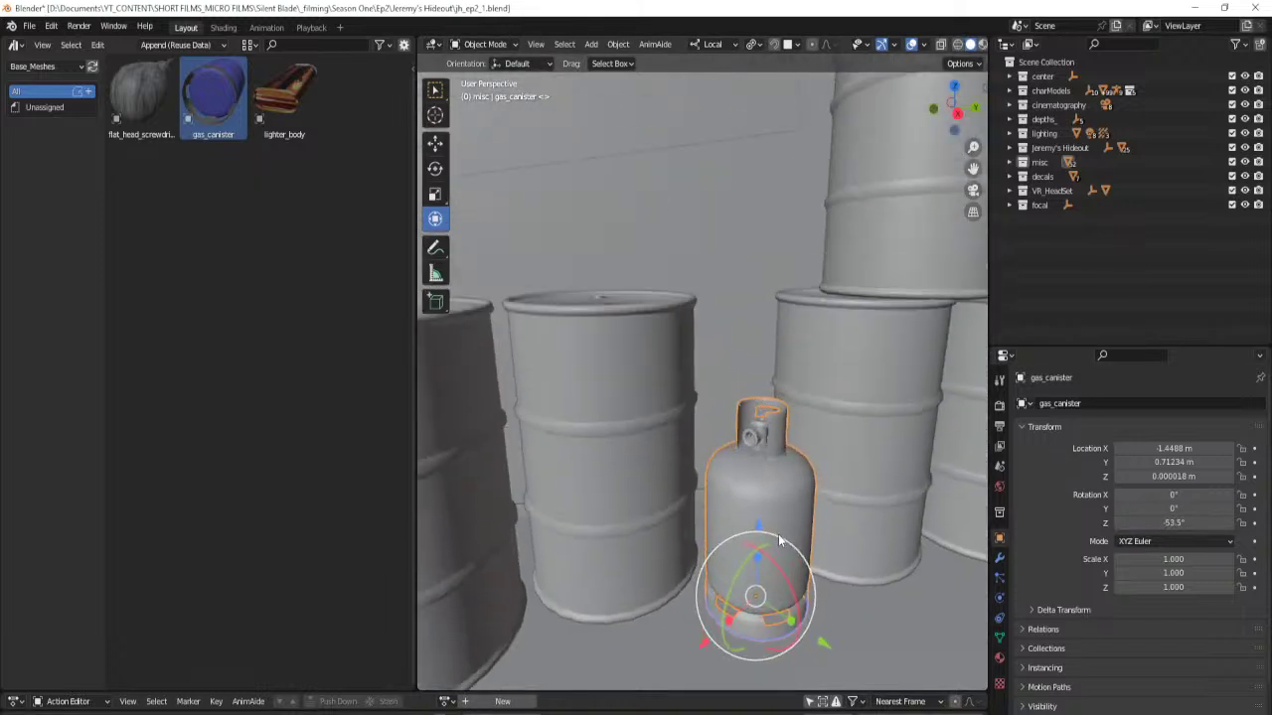
pyautogui.hotkey('shift', 'd')
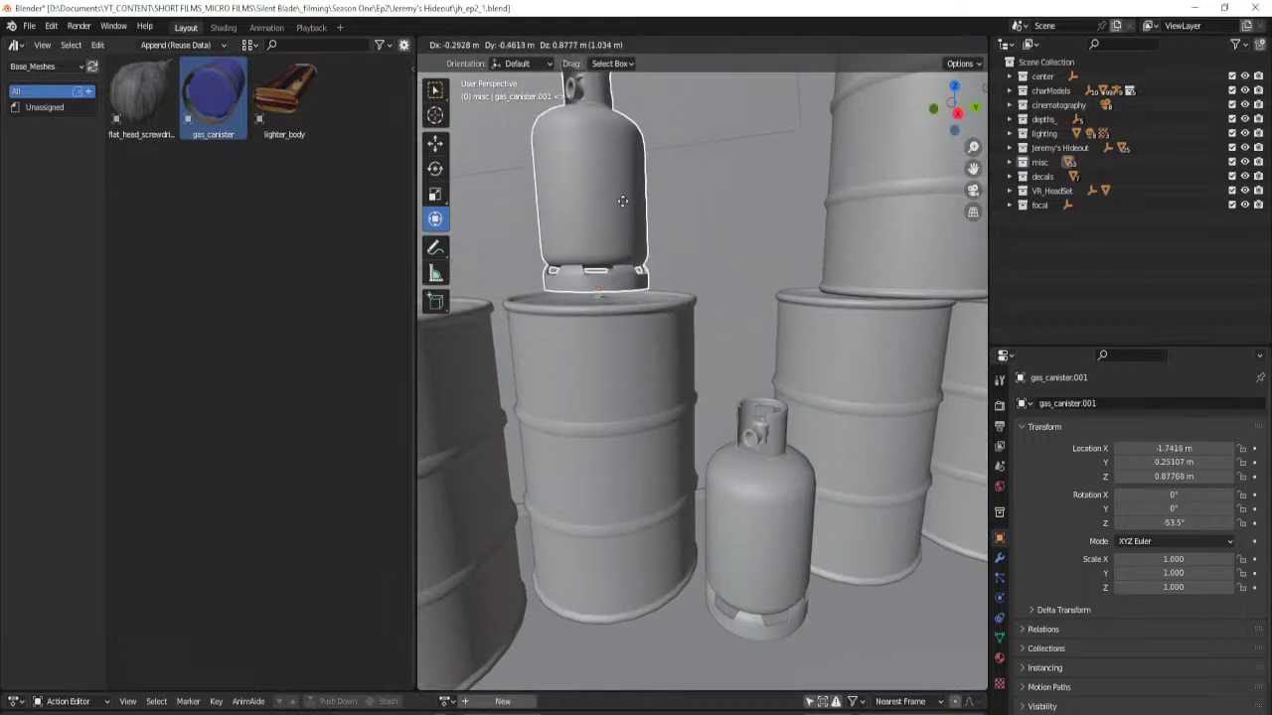
pyautogui.click(639, 222)
pyautogui.moveTo(612, 218); pyautogui.dragTo(629, 342)
pyautogui.keyDown('shift'); pyautogui.moveTo(629, 342); pyautogui.dragTo(660, 385, button='middle'); pyautogui.keyUp('shift')
pyautogui.scroll(2, 659, 385)
pyautogui.scroll(-3, 660, 386)
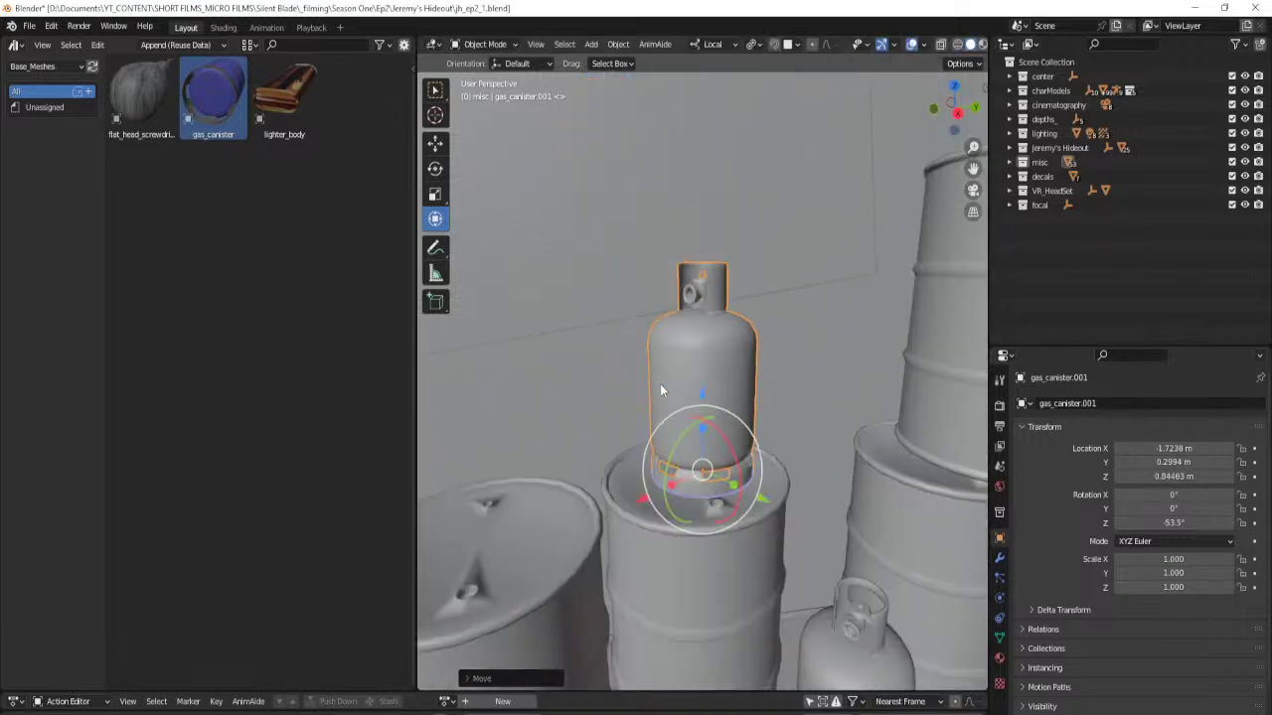
# Seat the duplicate canister on the drum at about X -1.77 m, Y 0.26 m and turn it to about 121° around Z.
pyautogui.moveTo(670, 481); pyautogui.dragTo(667, 448, button='middle')
pyautogui.scroll(3, 644, 453)
pyautogui.moveTo(677, 405); pyautogui.dragTo(678, 416)
pyautogui.moveTo(781, 437); pyautogui.dragTo(765, 476, button='middle')
pyautogui.moveTo(736, 472); pyautogui.dragTo(715, 473)
pyautogui.hotkey('ctrl', 'z')
pyautogui.moveTo(715, 472); pyautogui.dragTo(666, 476, button='middle')
pyautogui.moveTo(665, 476); pyautogui.dragTo(659, 314)
pyautogui.click(783, 399)
pyautogui.scroll(-6, 733, 392)
pyautogui.moveTo(732, 393); pyautogui.dragTo(718, 451, button='middle')
# Close the Asset Browser area by merging it into the 3D viewport.
pyautogui.moveTo(420, 41); pyautogui.dragTo(373, 80)
pyautogui.scroll(-3, 606, 371)
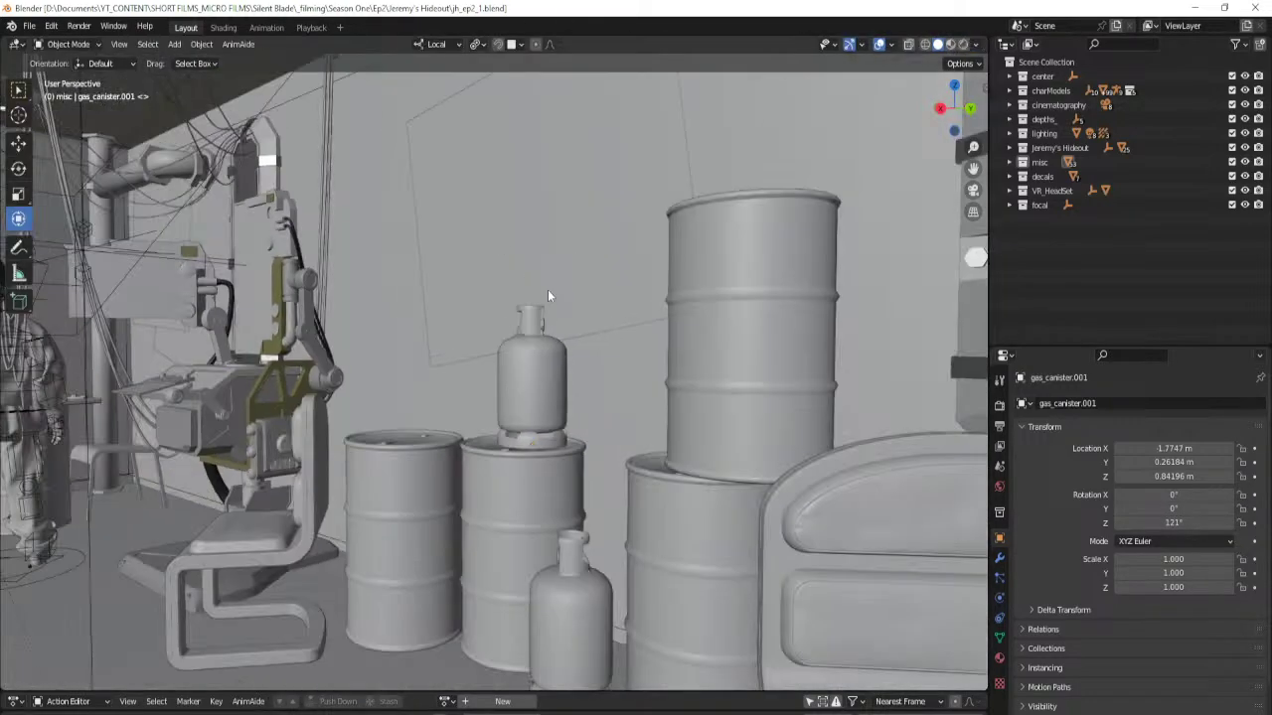
pyautogui.moveTo(608, 375); pyautogui.dragTo(433, 438, button='middle')
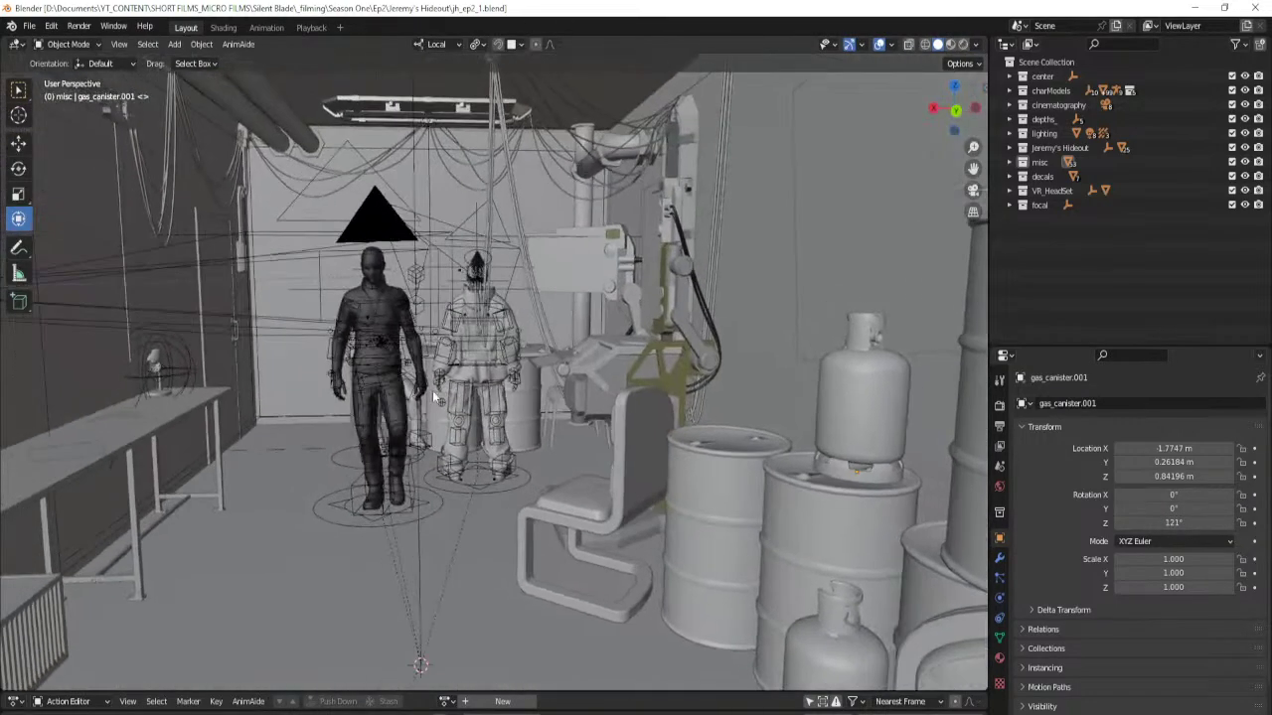
# Switch to the Playback workspace, frame the center point empty in the room and save the scene.
pyautogui.click(309, 28)
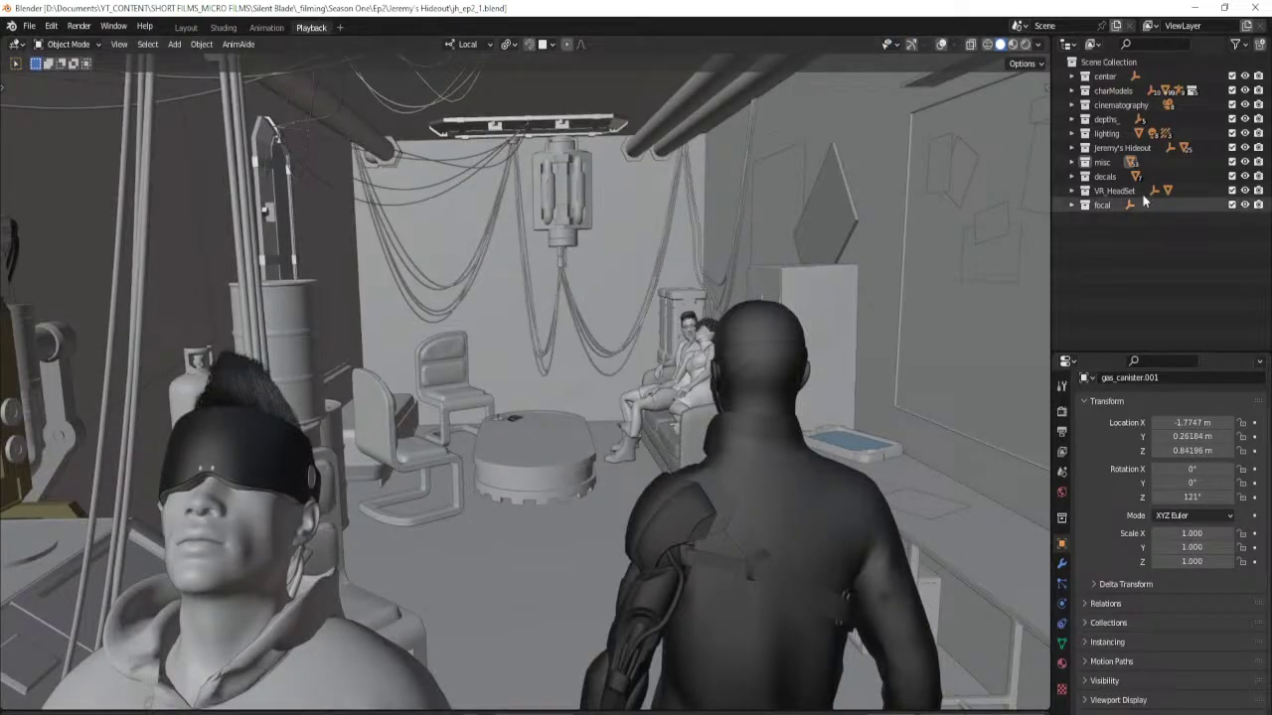
pyautogui.click(1138, 77)
pyautogui.press('KP_Decimal')
pyautogui.moveTo(533, 335)
pyautogui.mouseDown(button='middle')
pyautogui.moveTo(553, 411)
pyautogui.moveTo(744, 378)
pyautogui.moveTo(700, 387)
pyautogui.moveTo(648, 434)
pyautogui.moveTo(665, 431)
pyautogui.moveTo(657, 407)
pyautogui.mouseUp(button='middle')
pyautogui.hotkey('ctrl', 's')
# Show the scene in Rendered shading and check the live chat in Streamlabs Desktop before returning to Blender.
pyautogui.press('z')
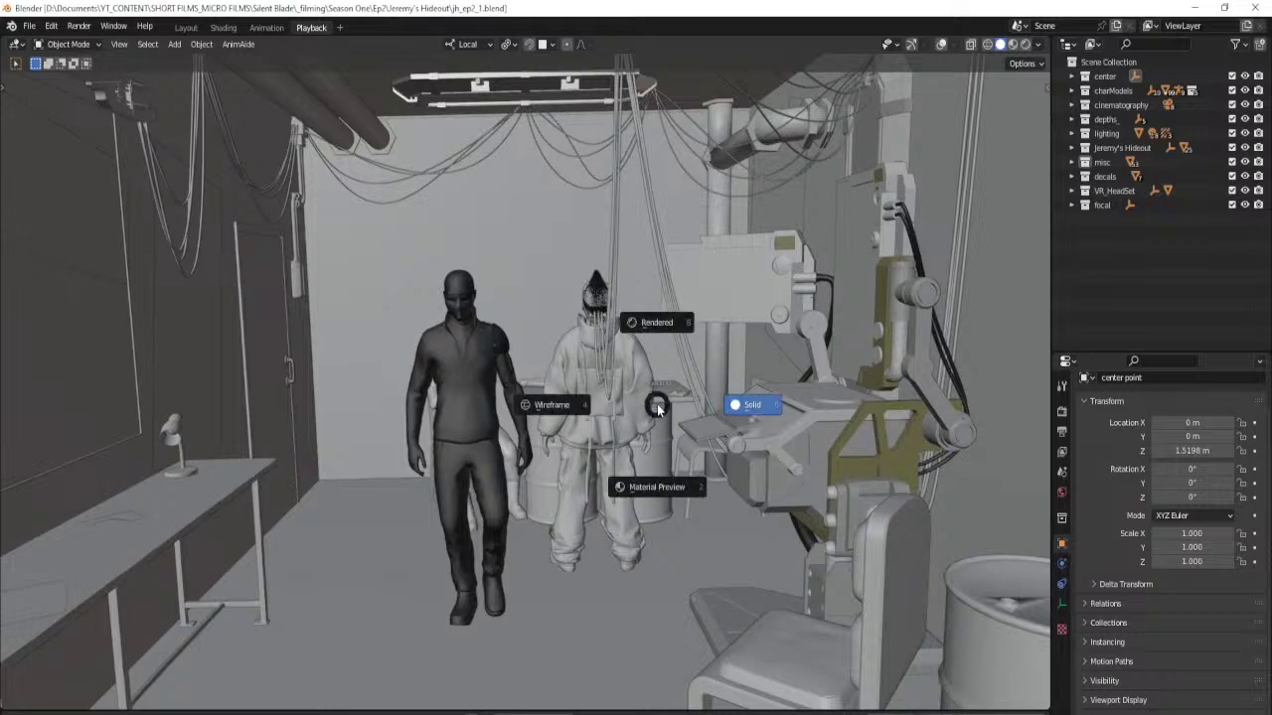
pyautogui.press('8')
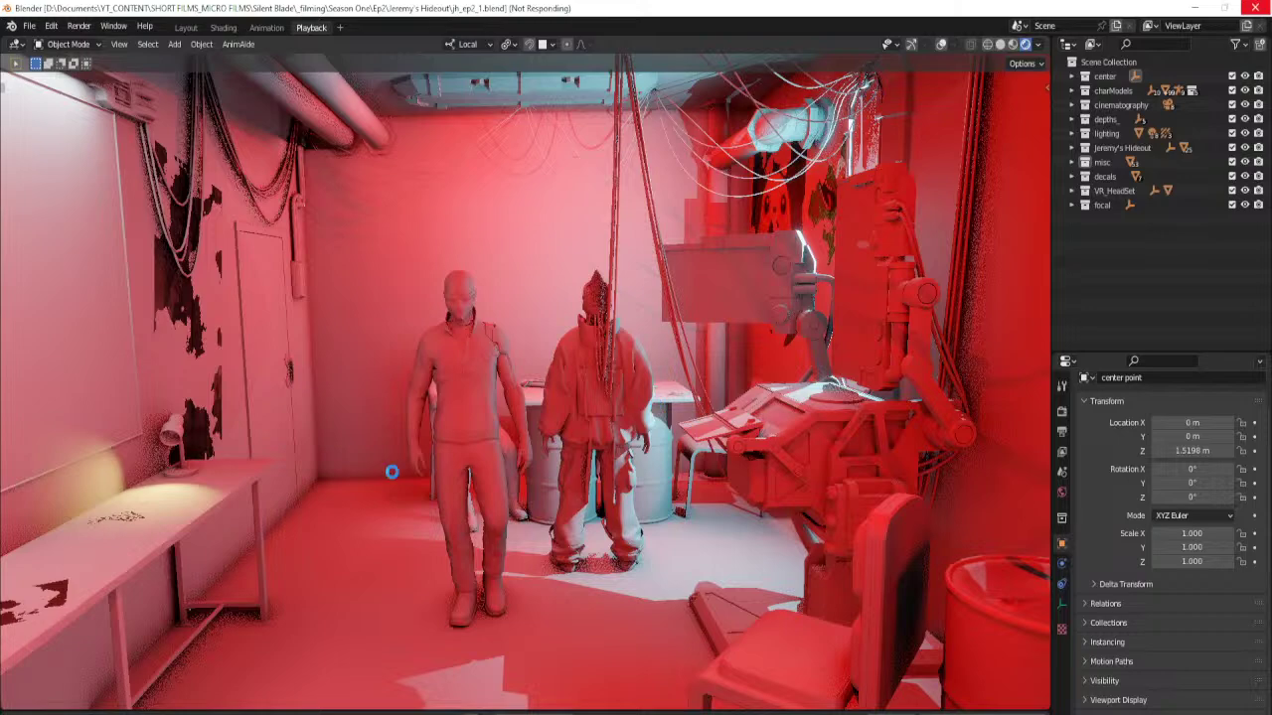
pyautogui.hotkey('alt', 'Tab')
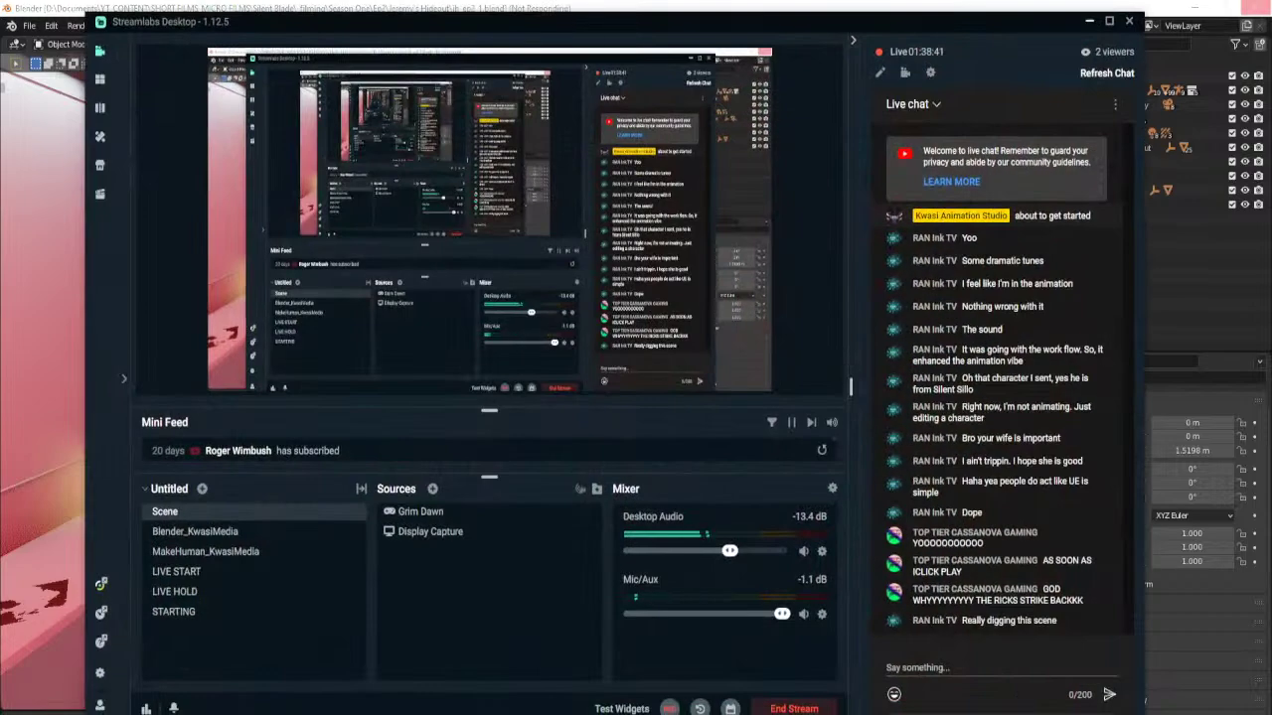
pyautogui.hotkey('alt', 'Tab')
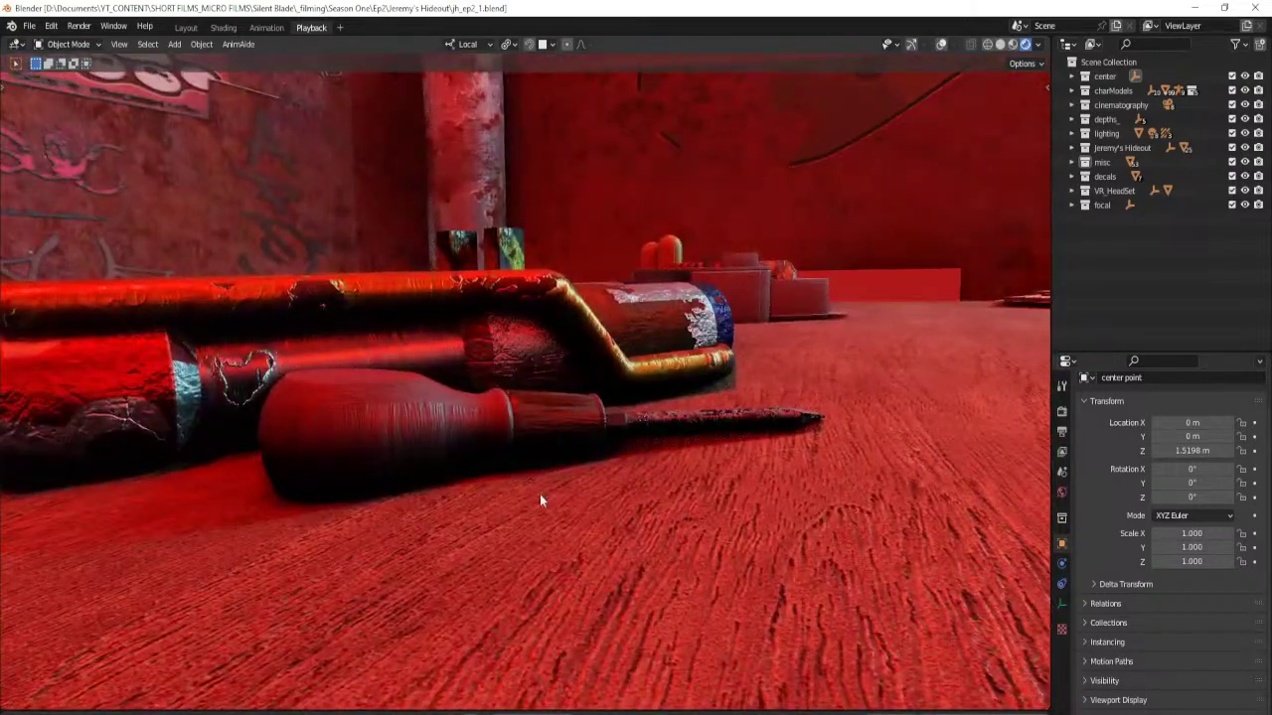
# Show overlays and gizmos, and tilt the flat-head screwdriver on the table to about -4.02° around X with the Rotate tool.
pyautogui.click(436, 424)
pyautogui.hotkey('shift', 'alt', 'z')
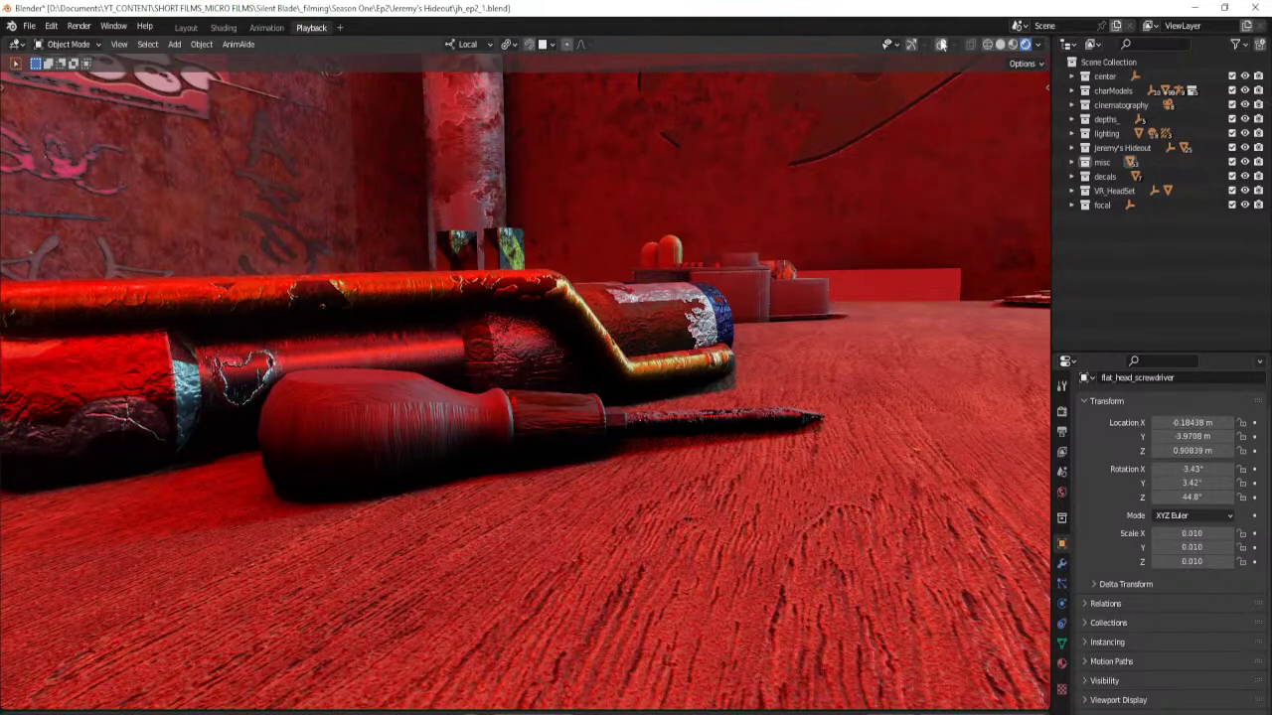
pyautogui.press('t')
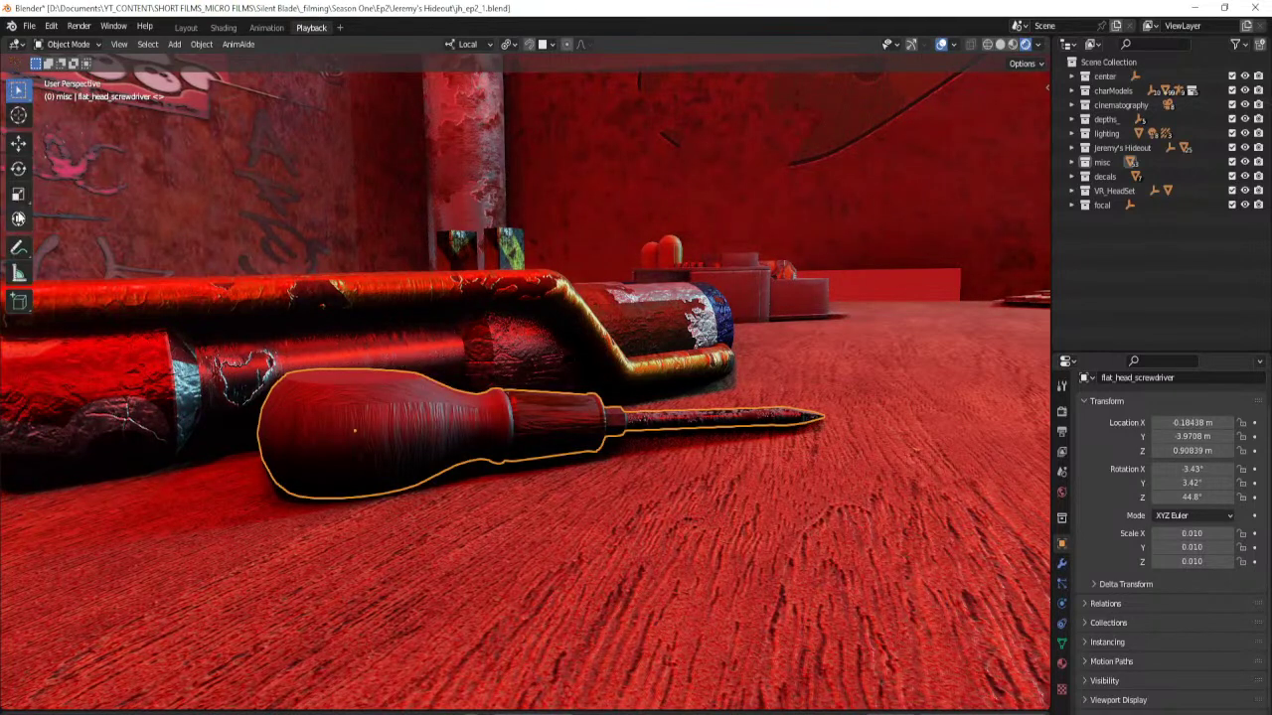
pyautogui.click(19, 168)
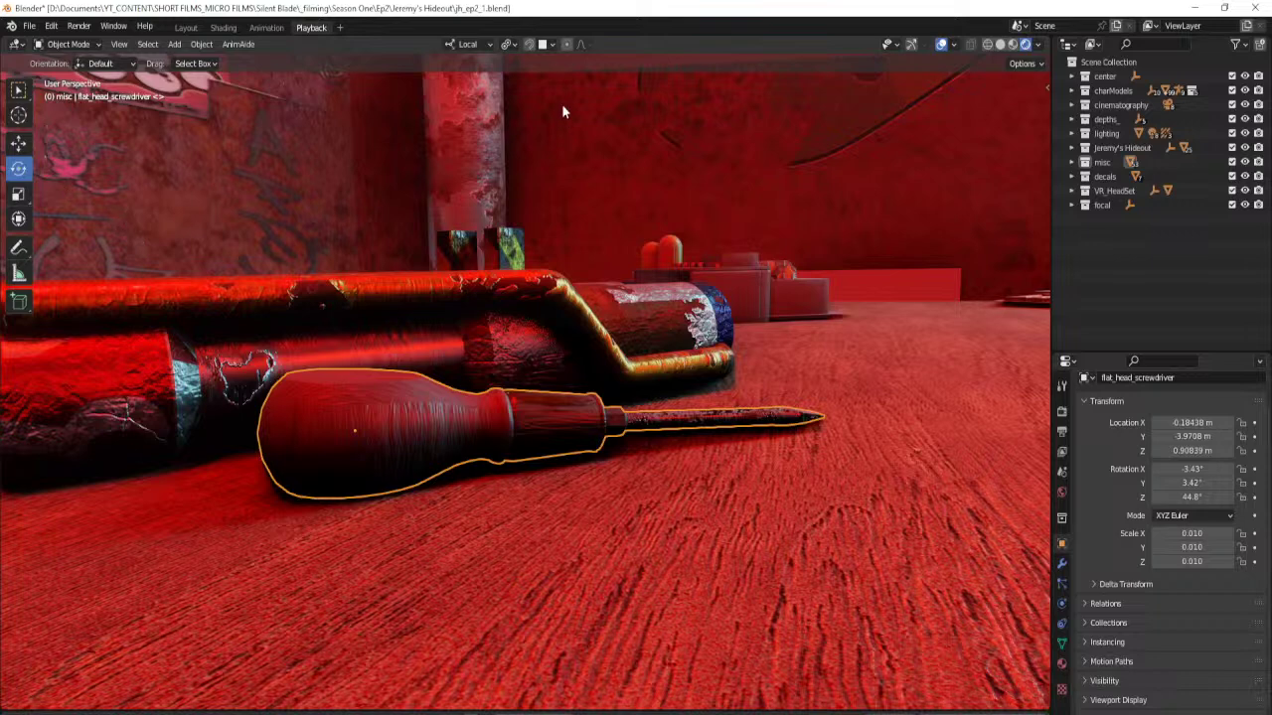
pyautogui.click(910, 45)
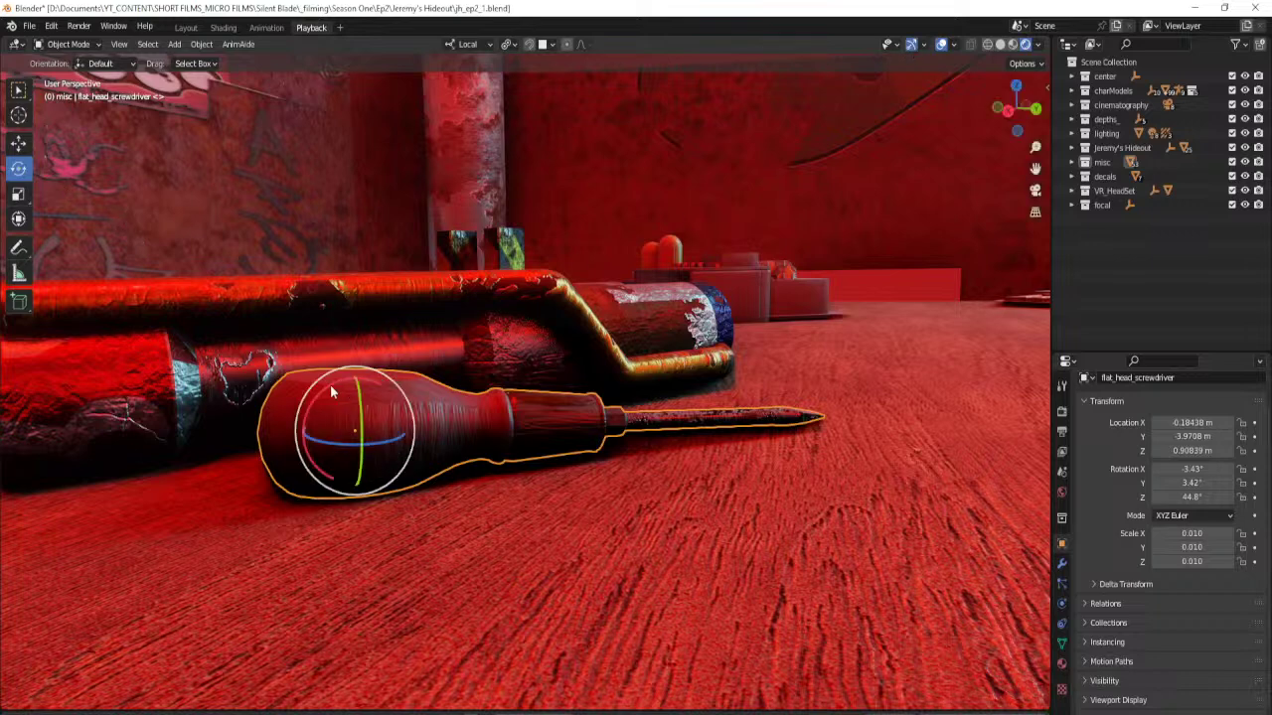
pyautogui.moveTo(336, 382); pyautogui.dragTo(369, 411)
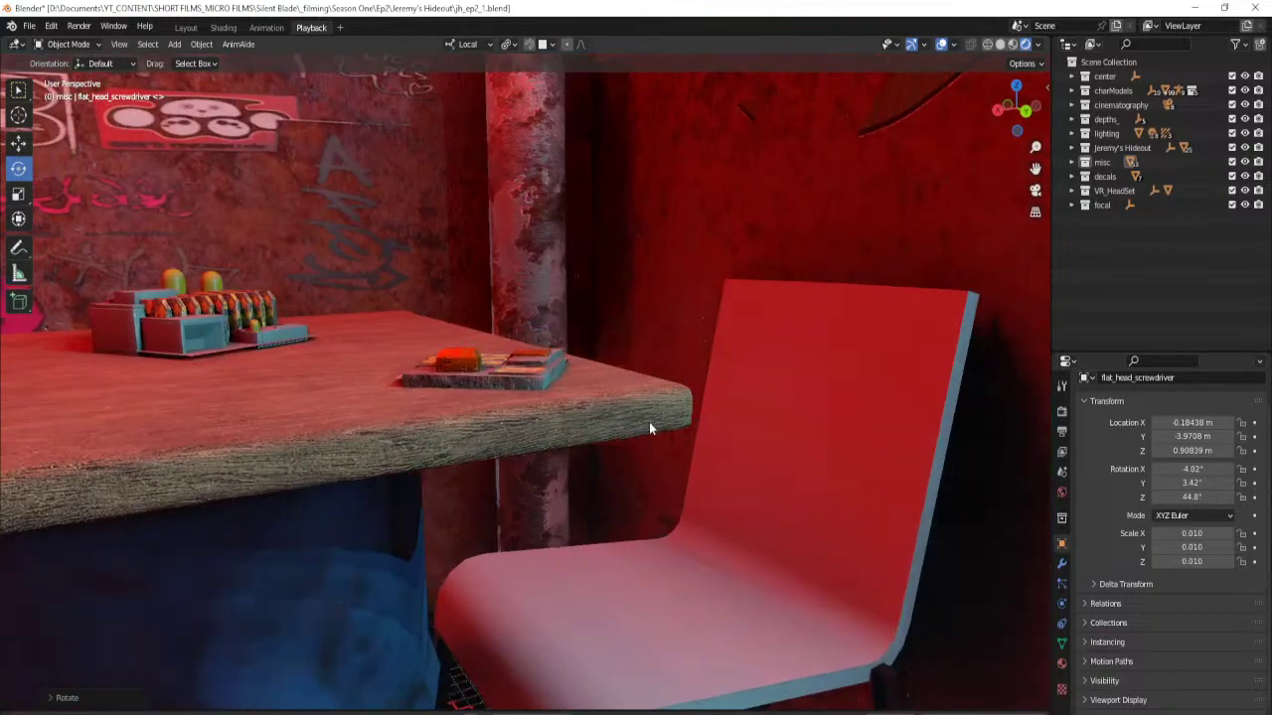
# Frame the screwdriver closely and fine-tune its tilt to about -4.67° around X so it rests on the tabletop.
pyautogui.press('KP_Decimal')
pyautogui.moveTo(780, 432); pyautogui.dragTo(754, 402, button='middle')
pyautogui.scroll(2, 761, 409)
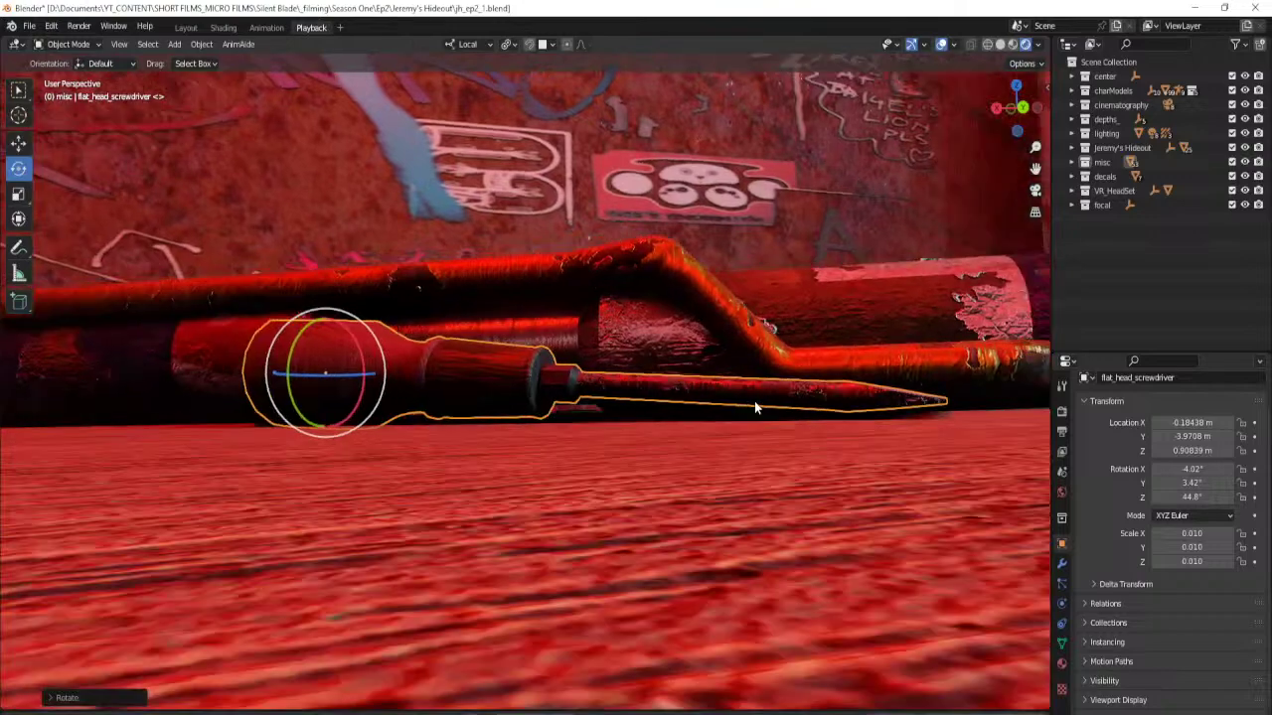
pyautogui.moveTo(356, 346); pyautogui.dragTo(360, 350)
pyautogui.hotkey('alt', 'a')
pyautogui.moveTo(454, 361); pyautogui.dragTo(601, 314, button='middle')
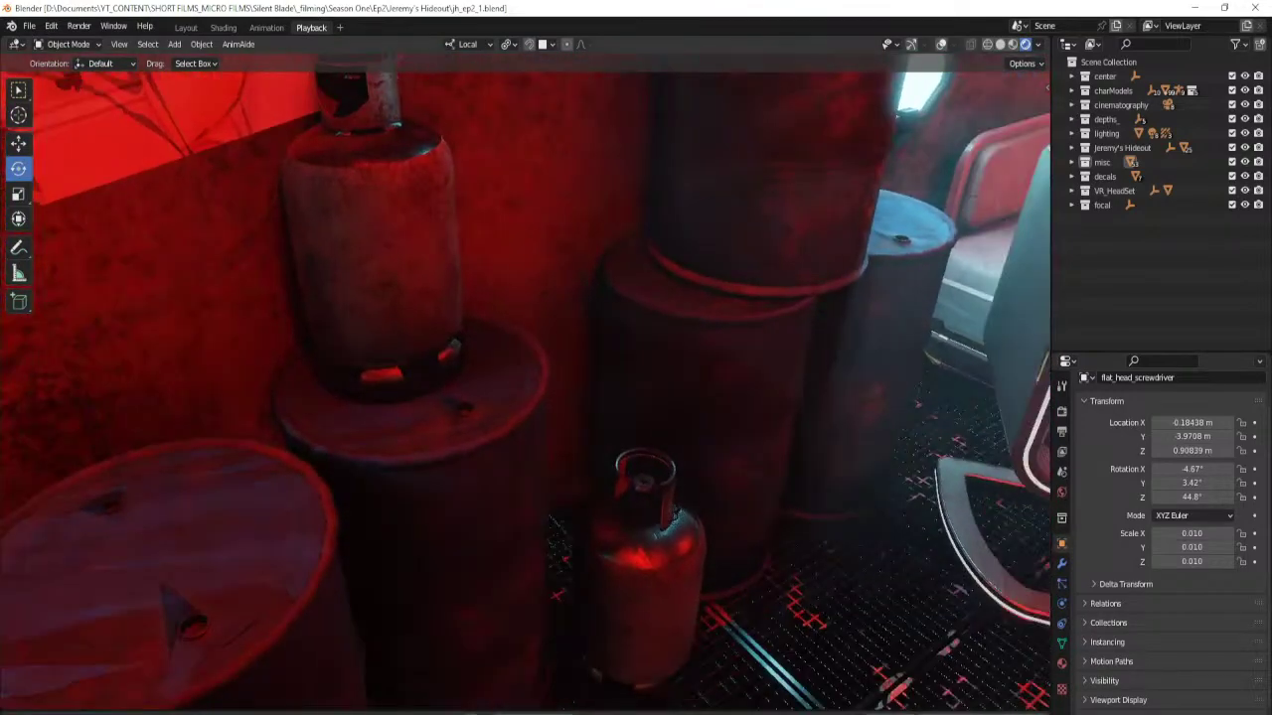
# Assign the gas_canister material to the faces of the drum-top canister that use the gass_knob and gas_canister slots.
pyautogui.click(393, 290)
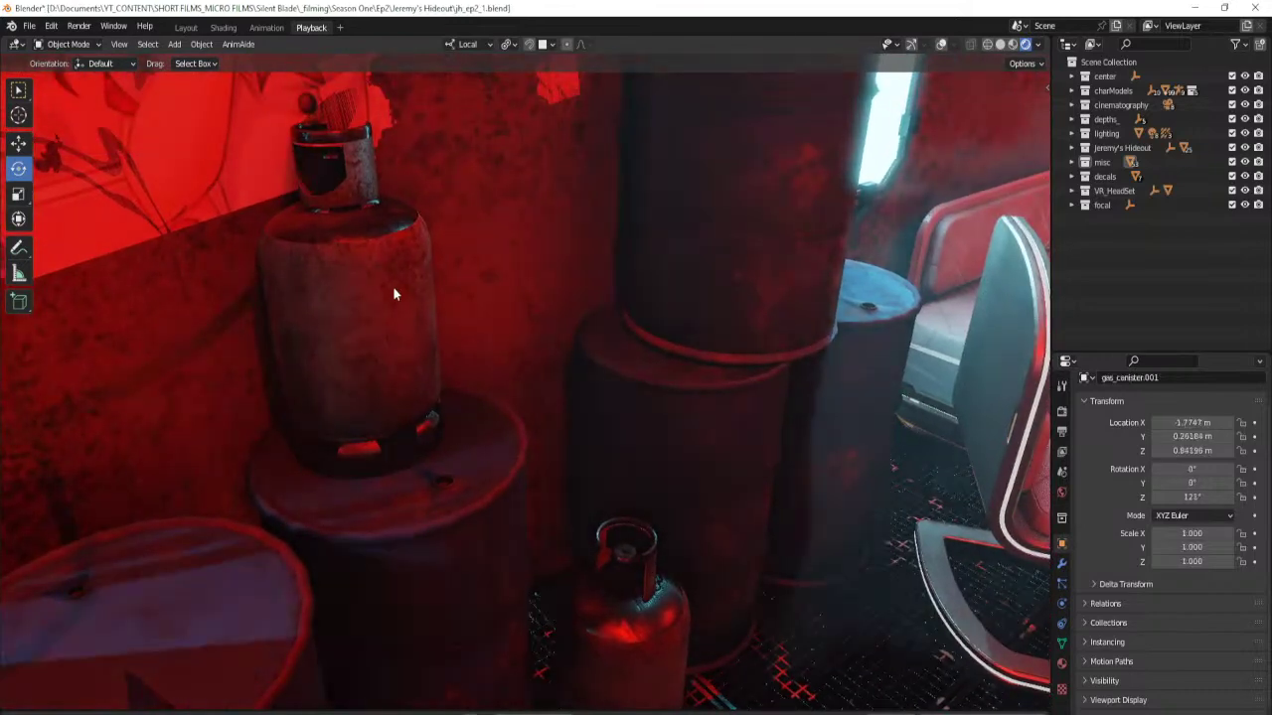
pyautogui.click(1061, 665)
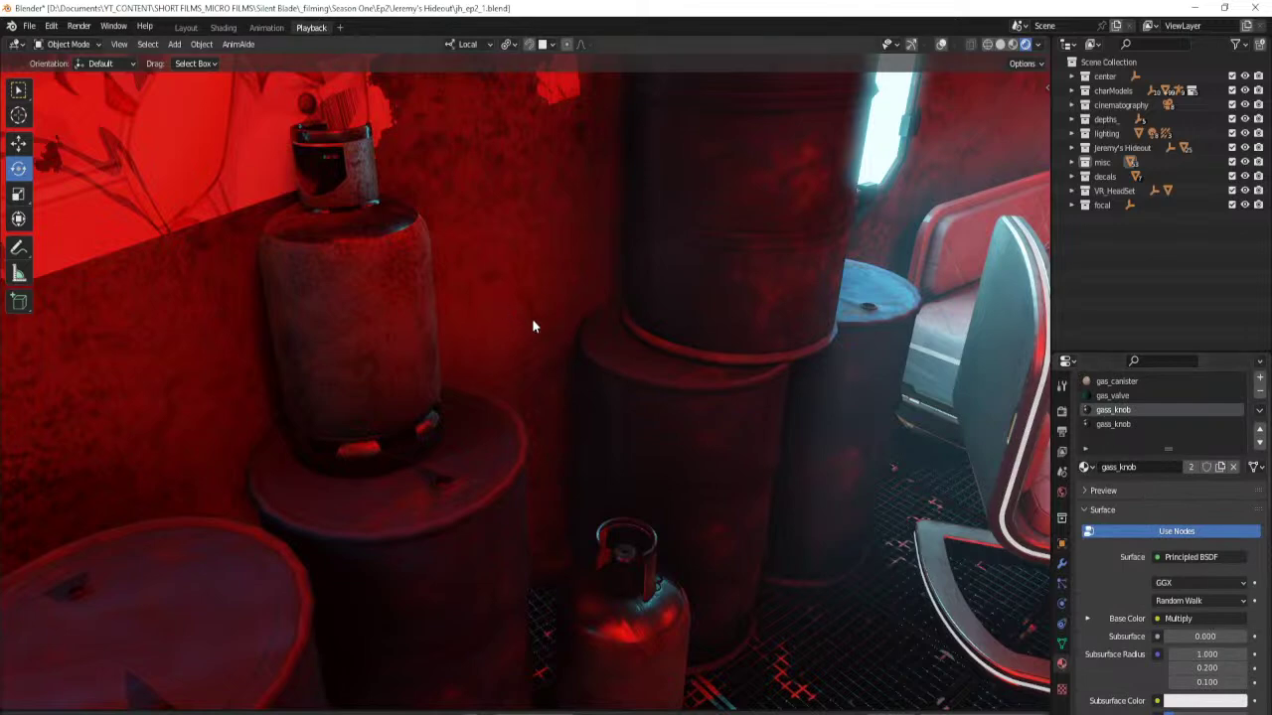
pyautogui.click(942, 43)
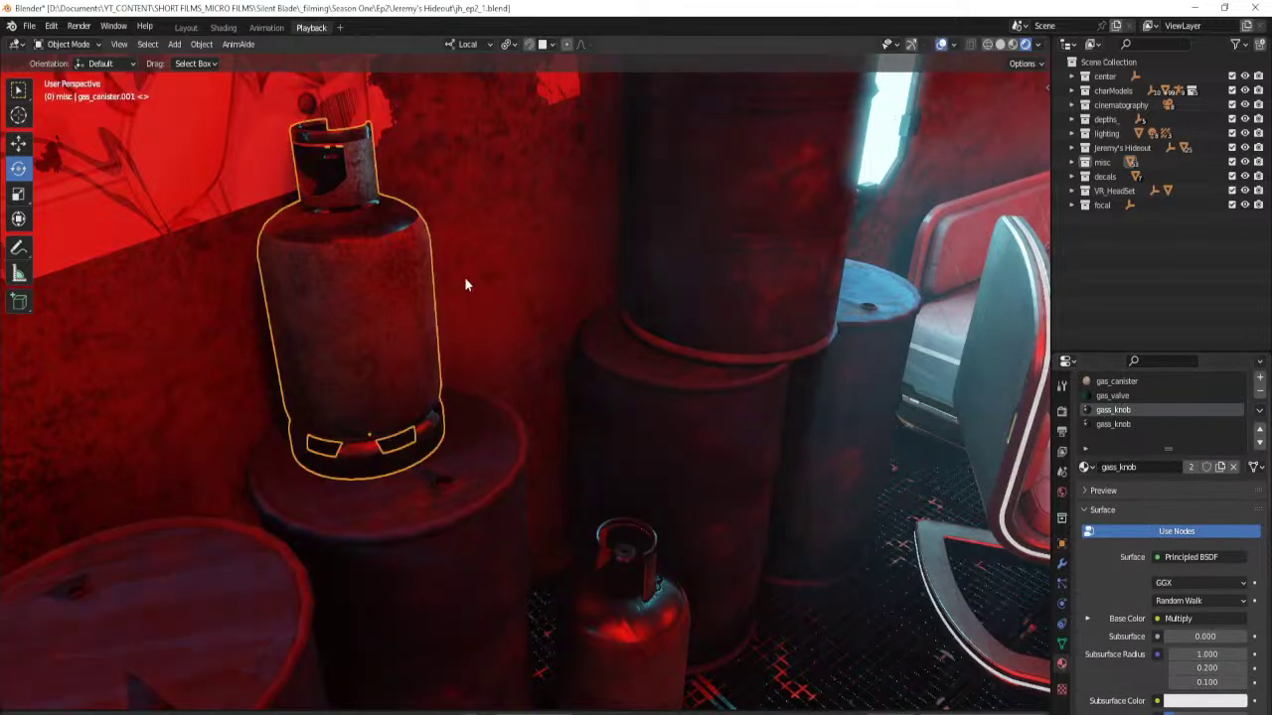
pyautogui.press('Tab')
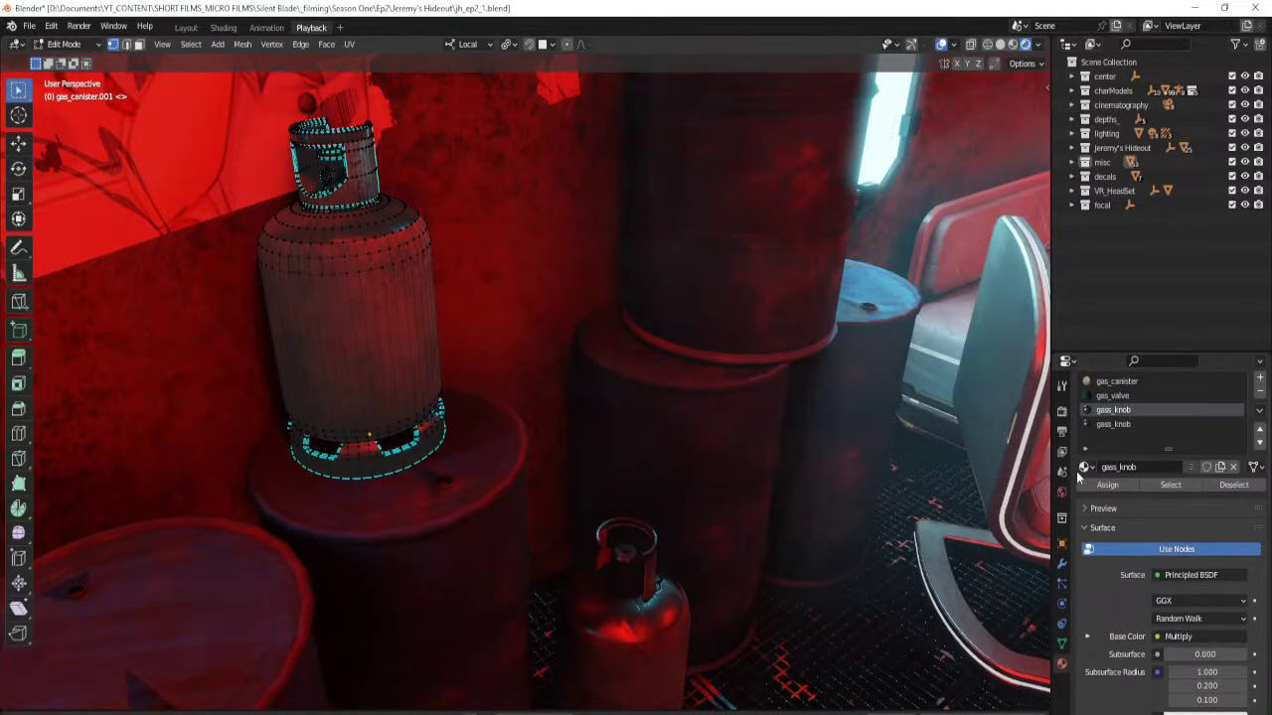
pyautogui.click(1170, 486)
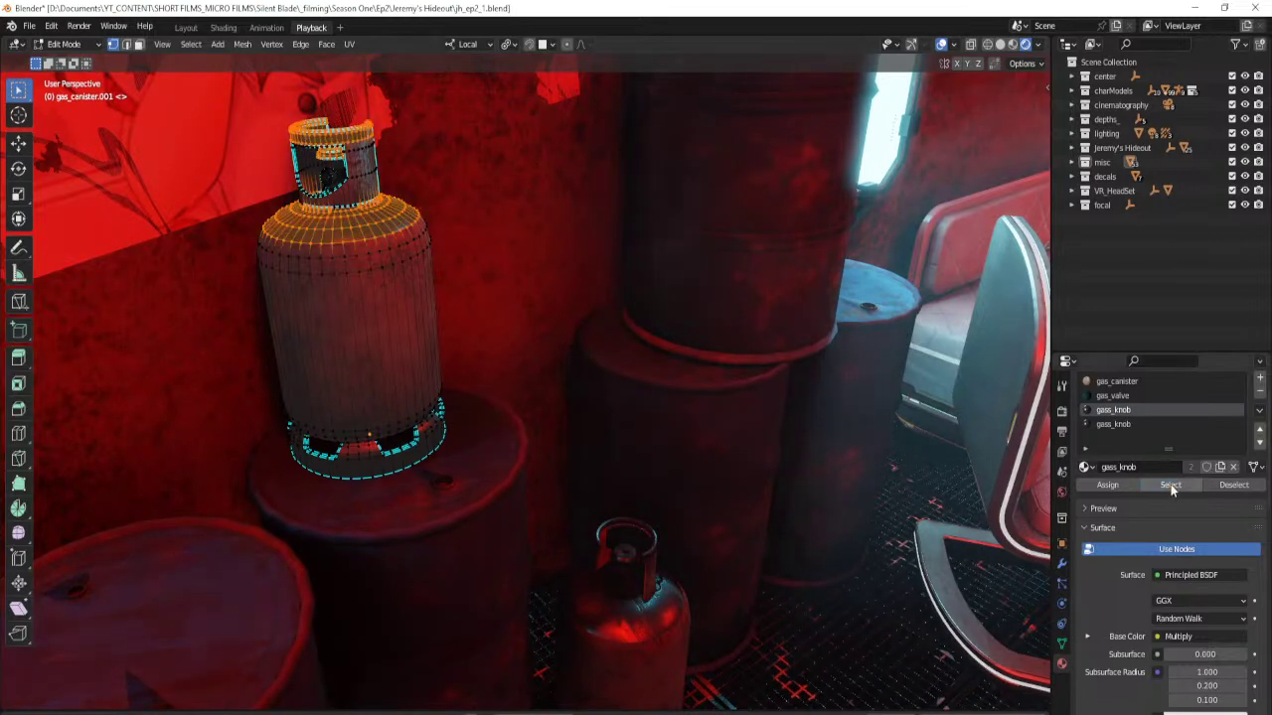
pyautogui.click(1116, 381)
pyautogui.click(1169, 486)
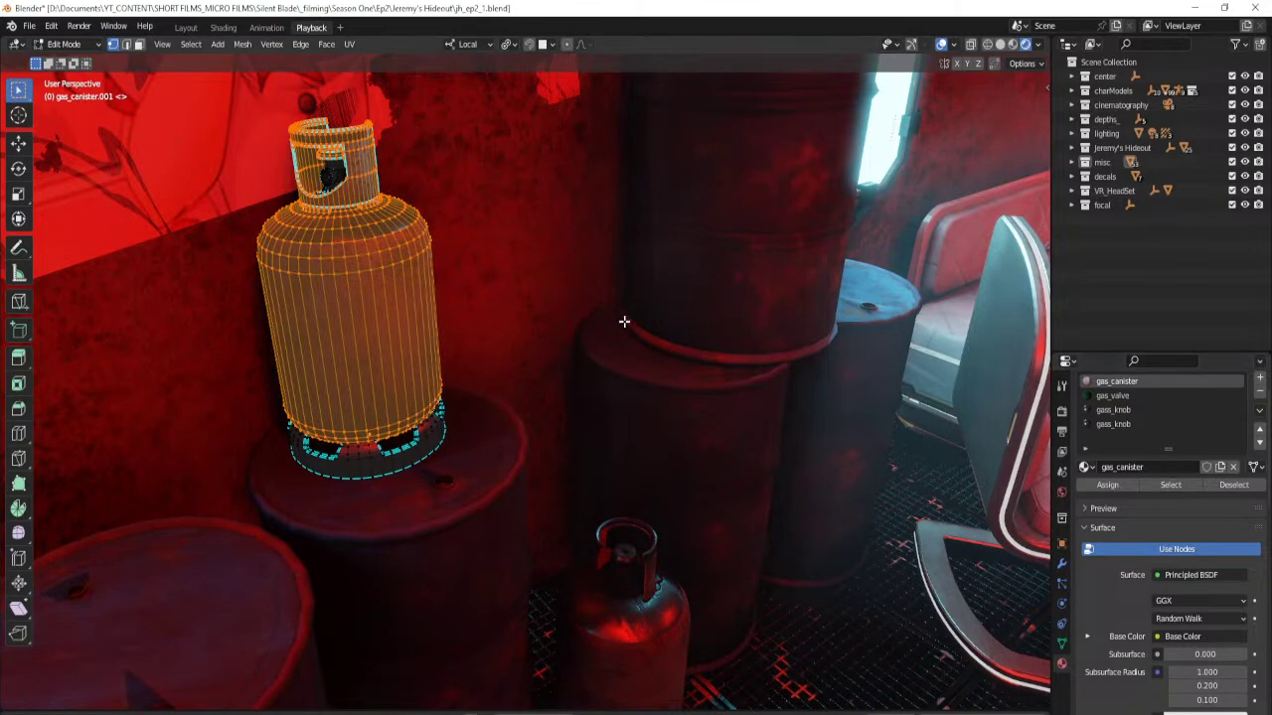
pyautogui.click(1116, 485)
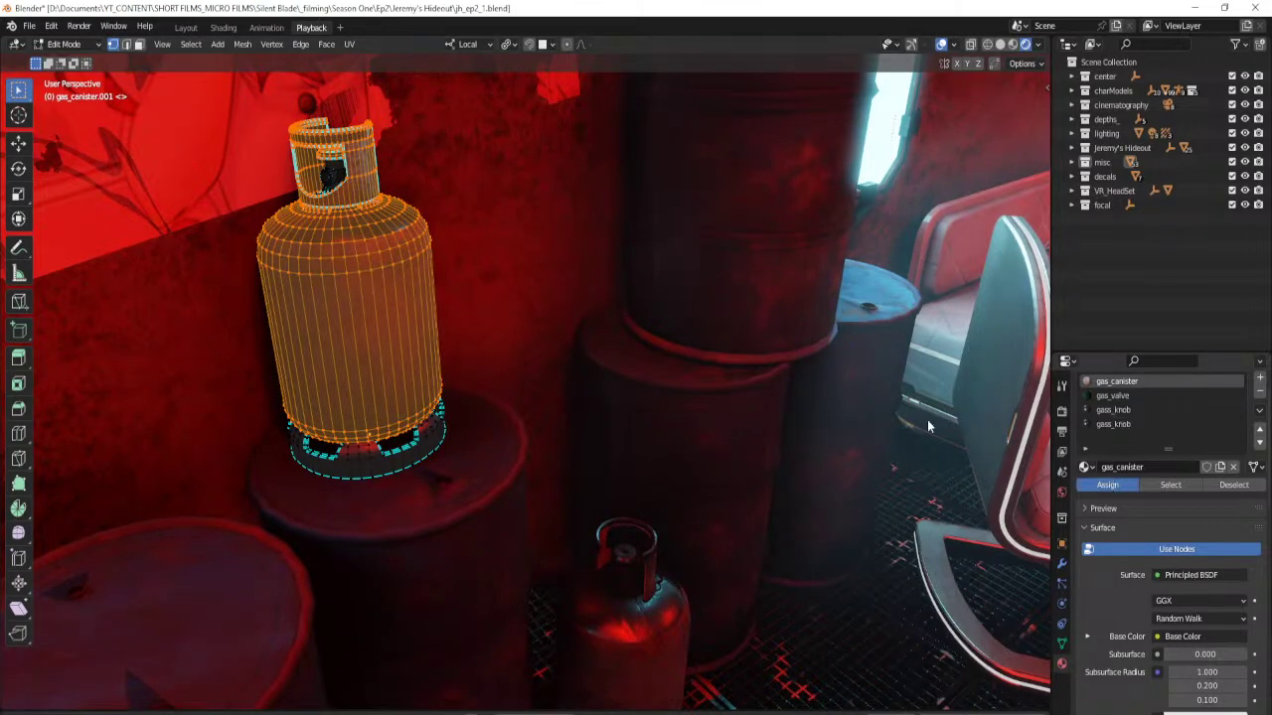
# Unwrap the selected canister faces with Cube Projection and return to Object Mode.
pyautogui.rightClick(729, 359)
pyautogui.press('Escape')
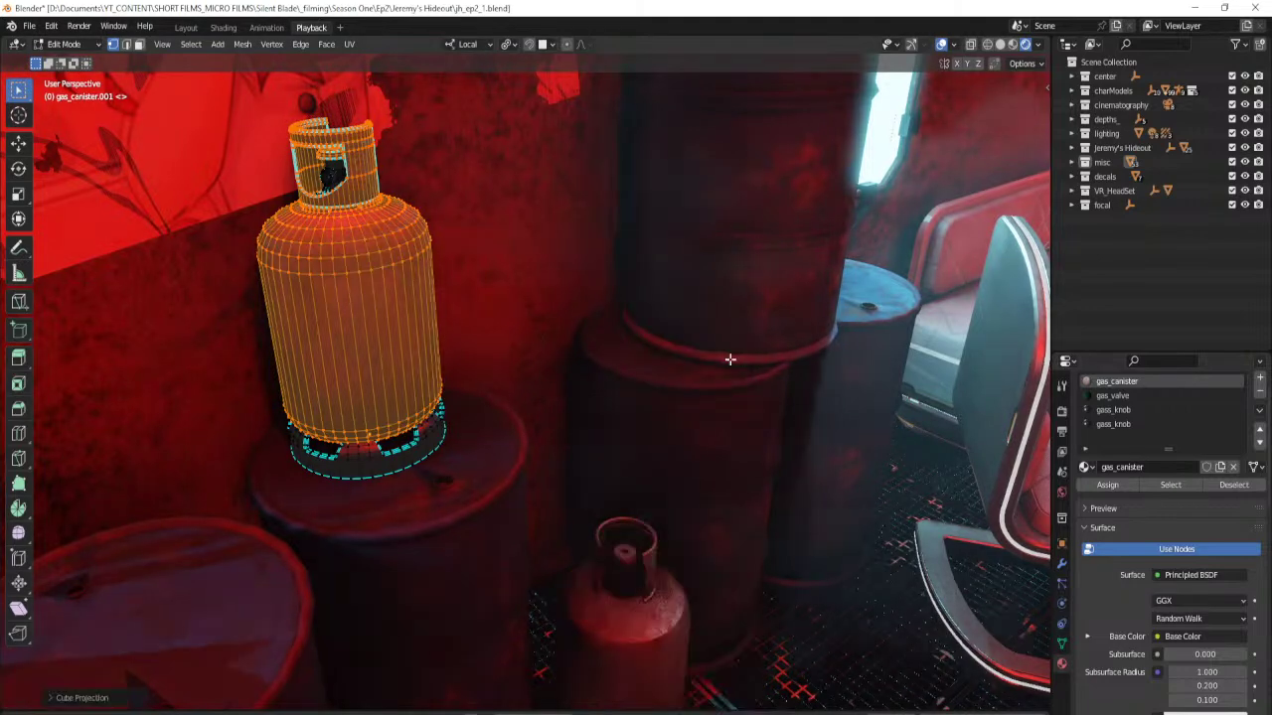
pyautogui.press('Tab')
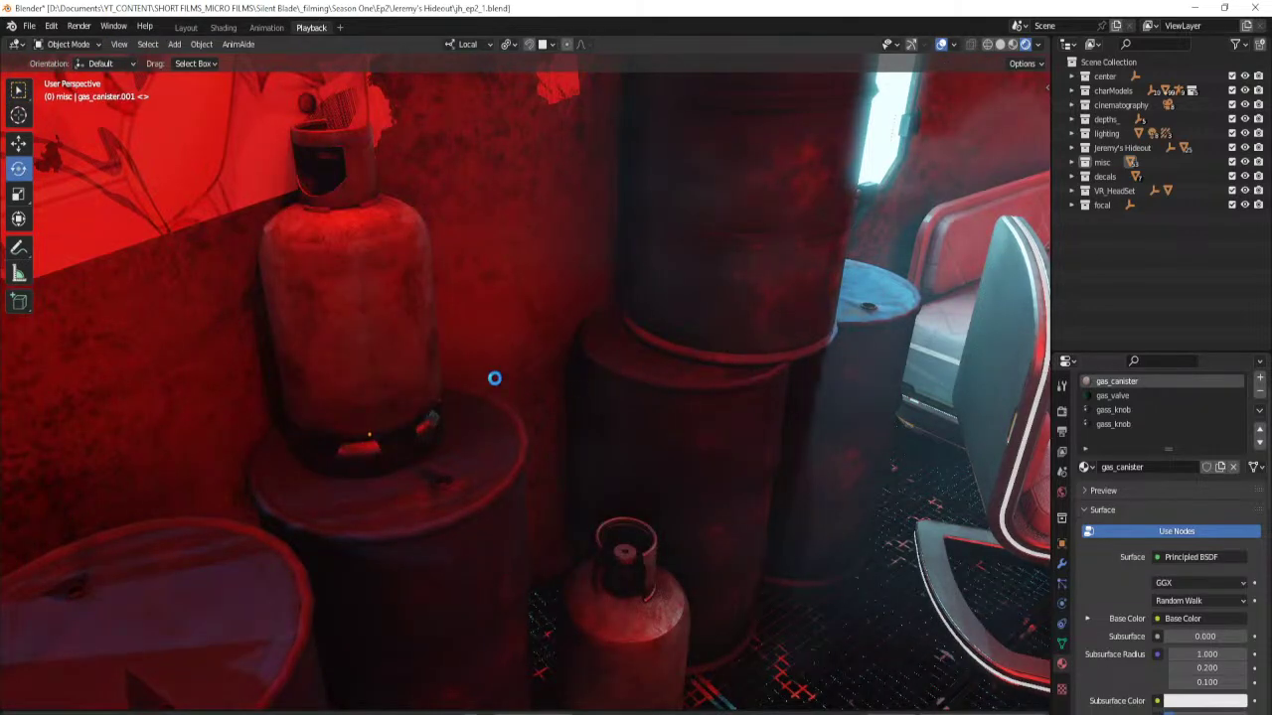
# Examine the reworked surfaces of the floor canister and the drum-top canister in the rendered view.
pyautogui.moveTo(562, 404); pyautogui.dragTo(623, 295, button='middle')
pyautogui.click(566, 520)
pyautogui.press('KP_Decimal')
pyautogui.moveTo(710, 549); pyautogui.dragTo(661, 429, button='middle')
pyautogui.scroll(-9, 661, 428)
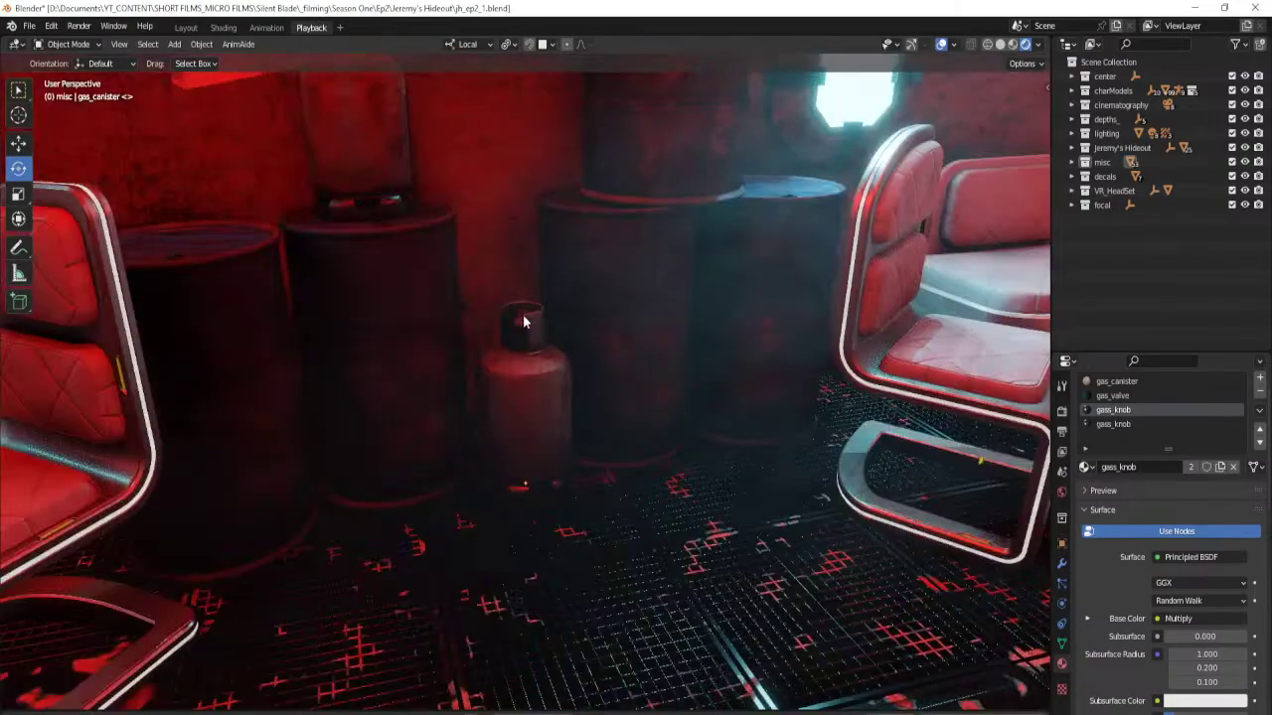
pyautogui.keyDown('shift'); pyautogui.moveTo(522, 314); pyautogui.dragTo(591, 504, button='middle'); pyautogui.keyUp('shift')
pyautogui.scroll(4, 586, 509)
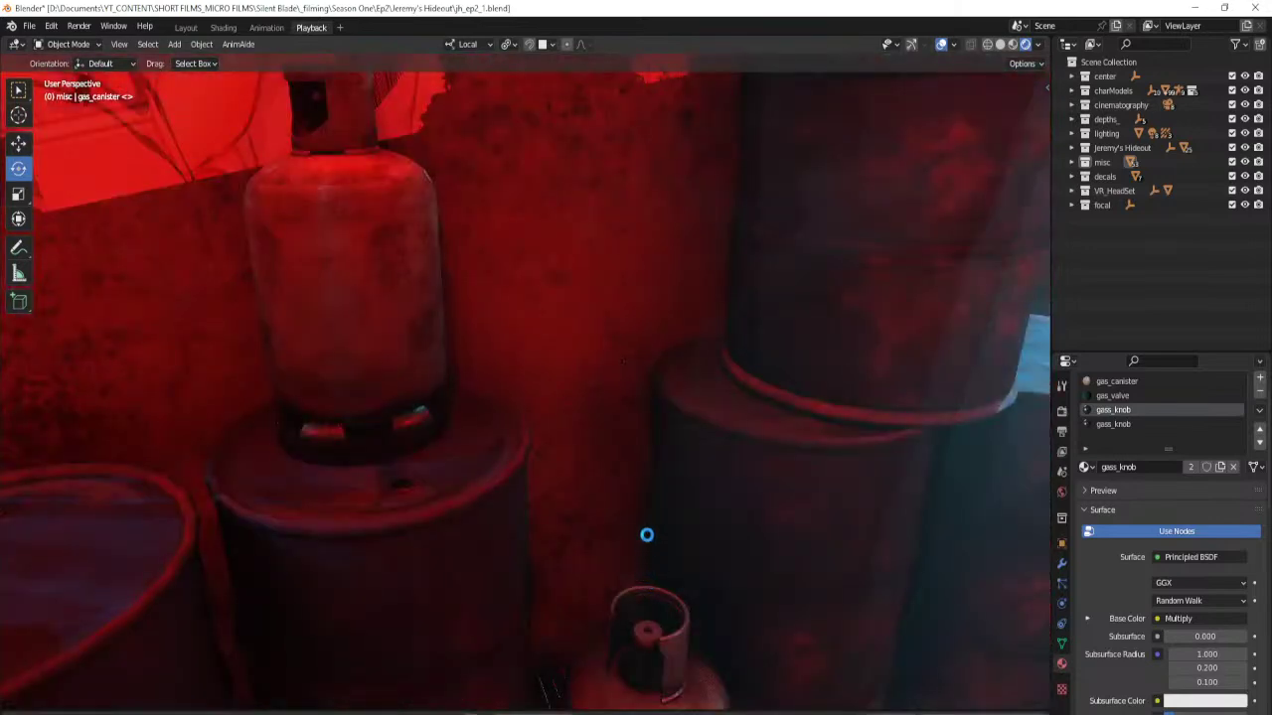
pyautogui.keyDown('shift'); pyautogui.moveTo(666, 503); pyautogui.dragTo(661, 458, button='middle'); pyautogui.keyUp('shift')
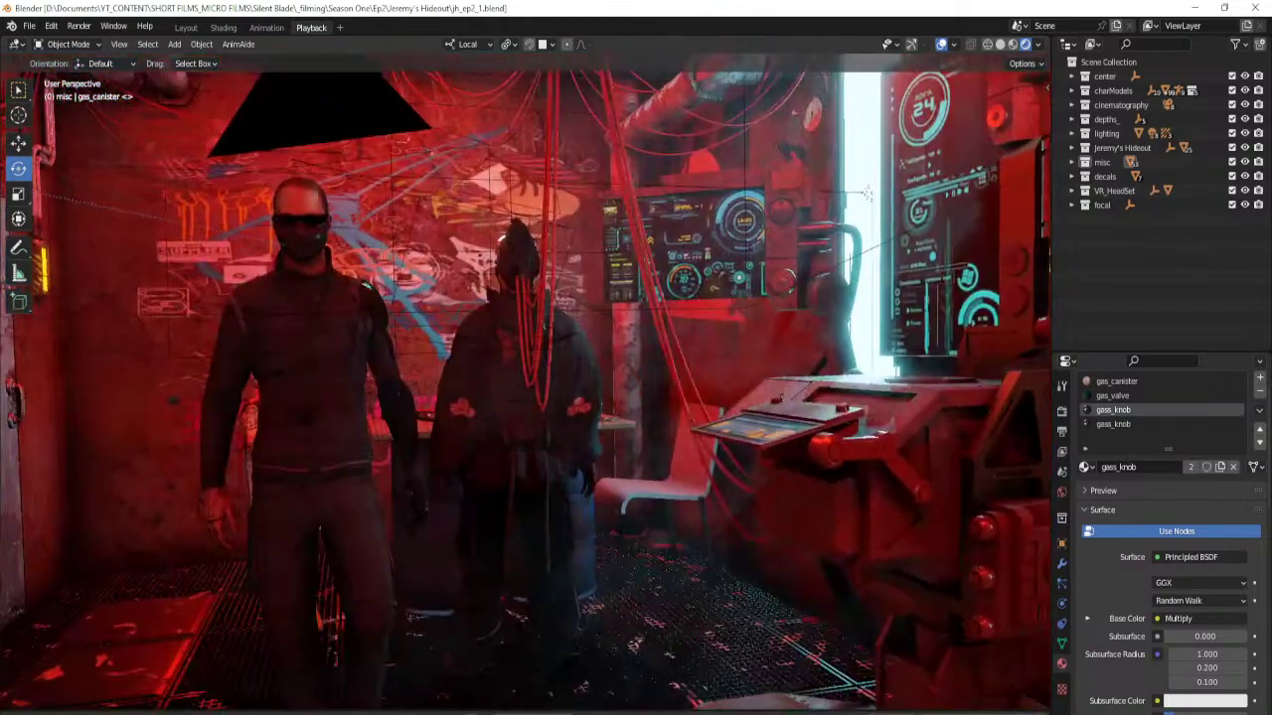
# Hide the overlays and fly around the large table to examine the chips bag, ashtray and lighter up close.
pyautogui.click(943, 45)
pyautogui.moveTo(696, 382); pyautogui.dragTo(1039, 284, button='middle')
pyautogui.press('w')
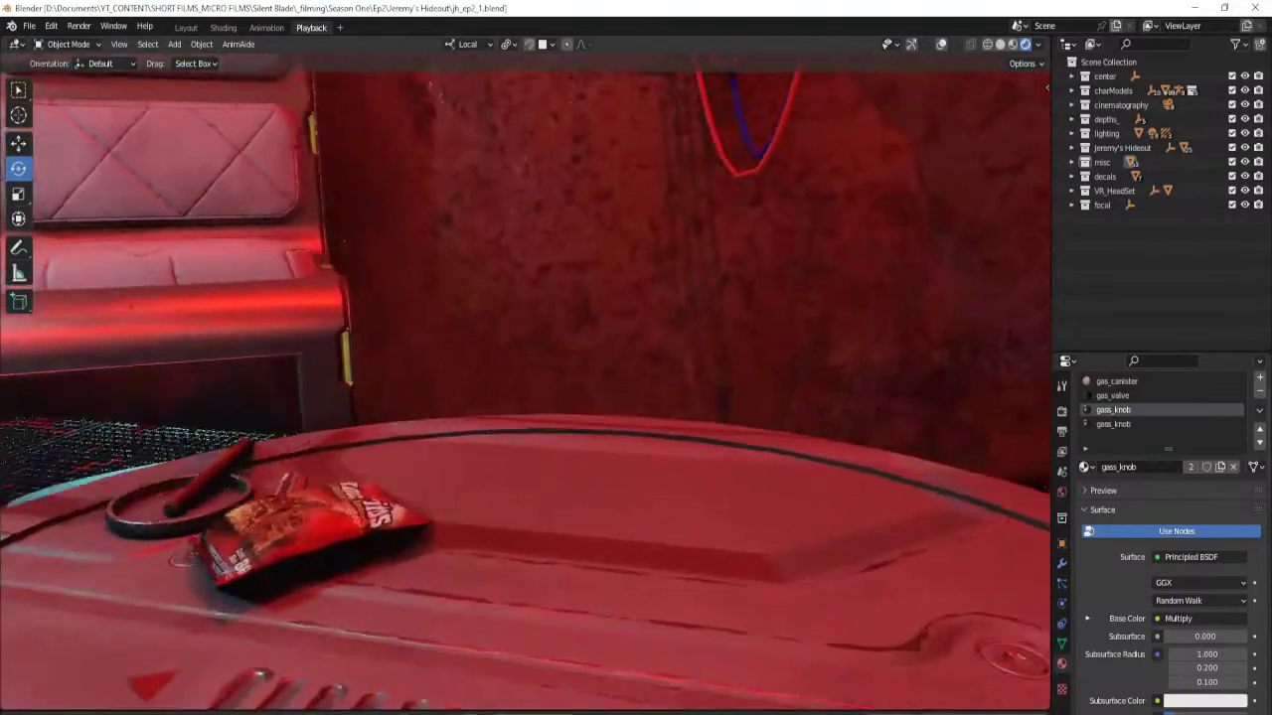
pyautogui.press('d')
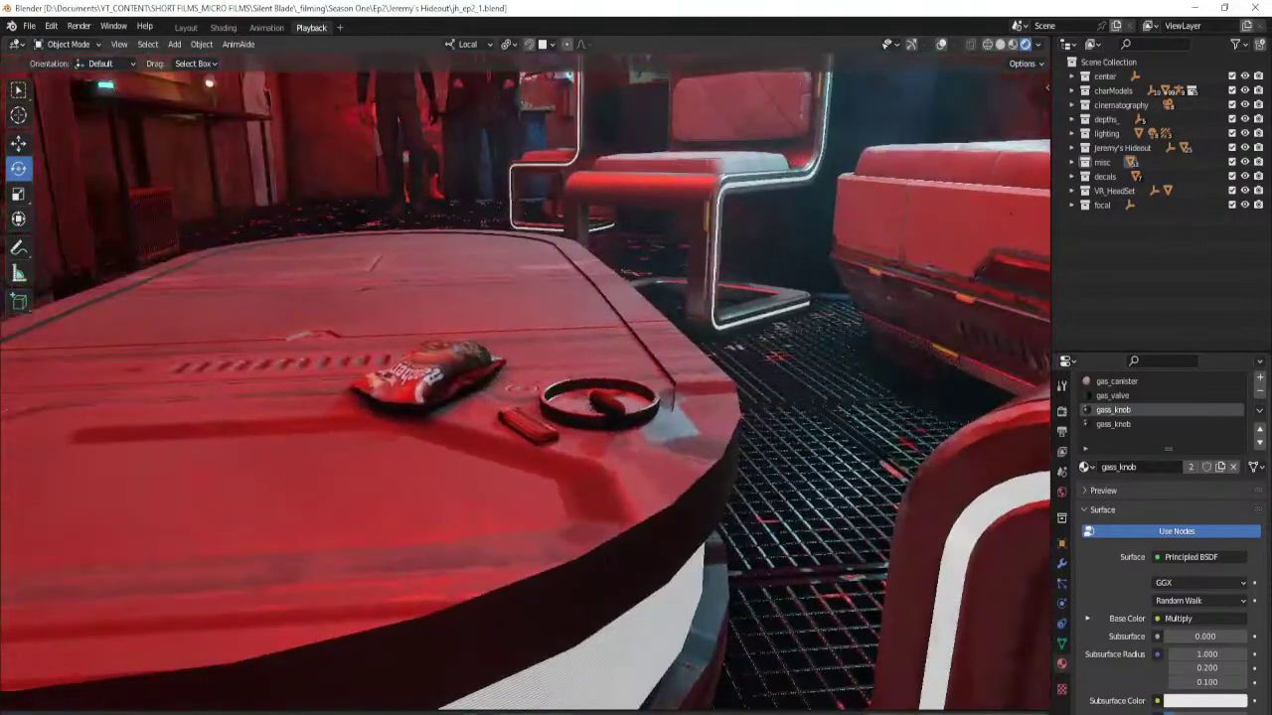
pyautogui.press('w')
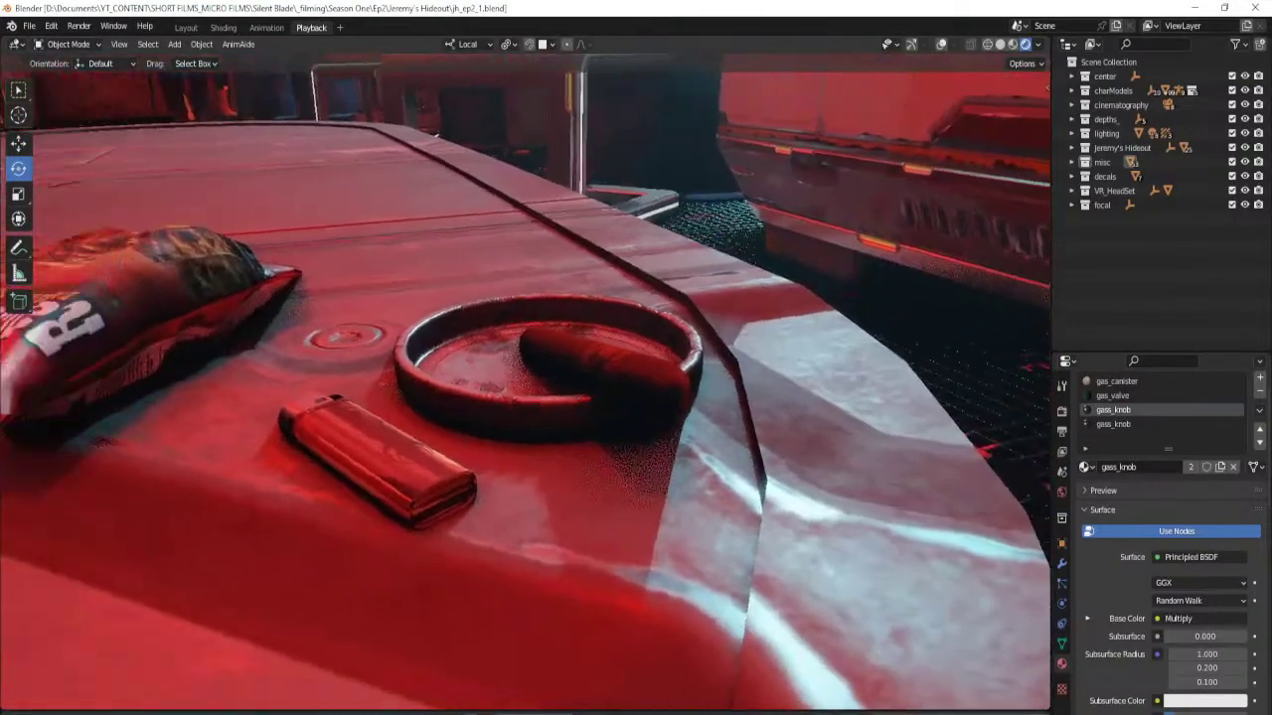
pyautogui.press('s')
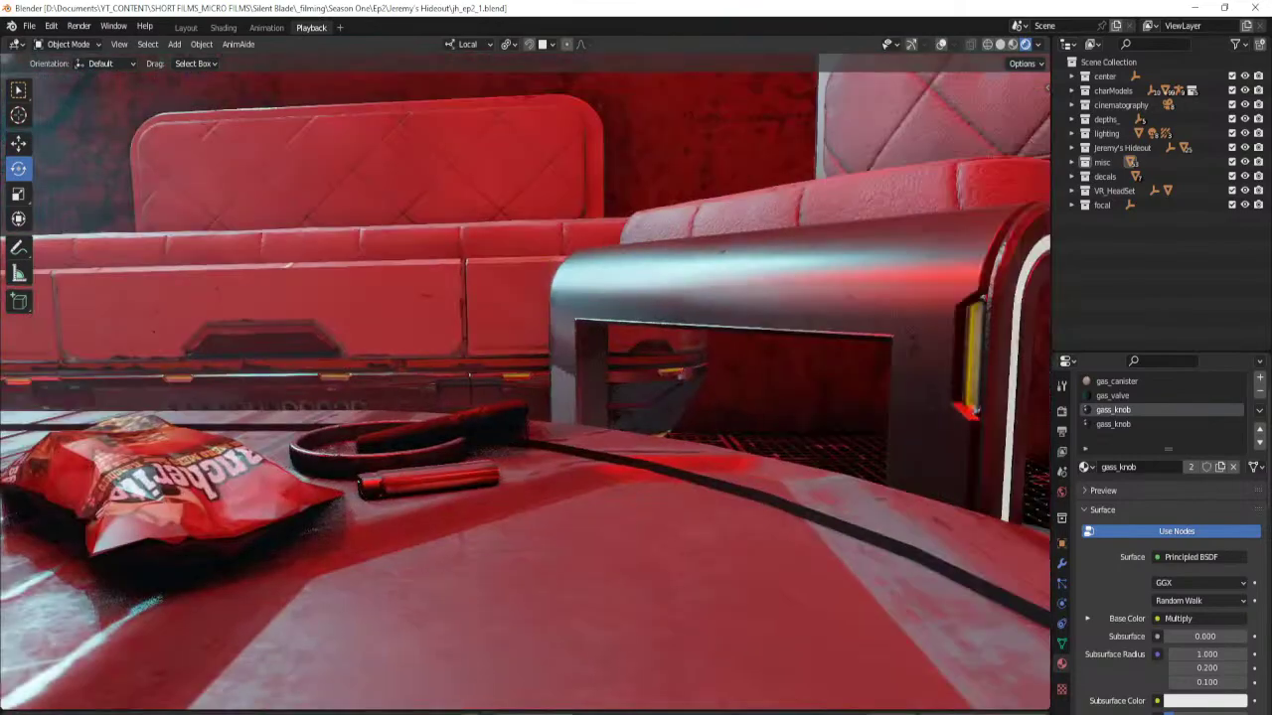
pyautogui.press('d')
pyautogui.press('a')
pyautogui.press('d')
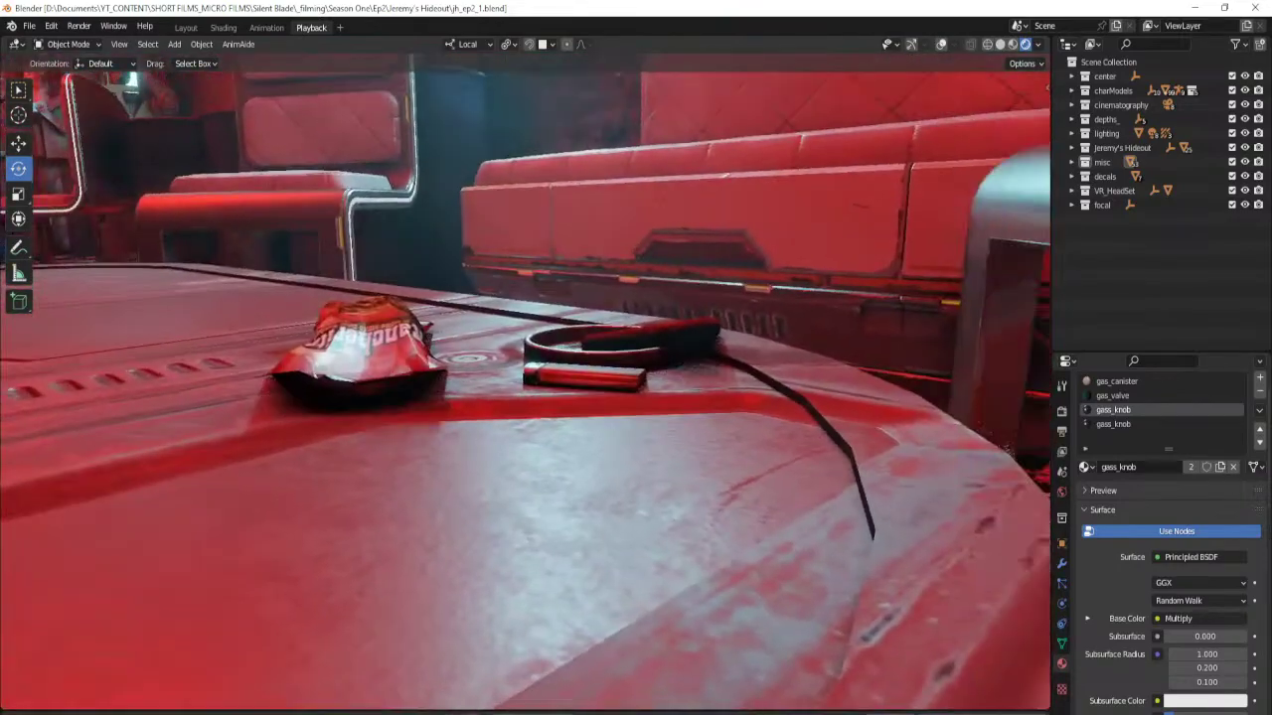
pyautogui.press('e')
pyautogui.press('w')
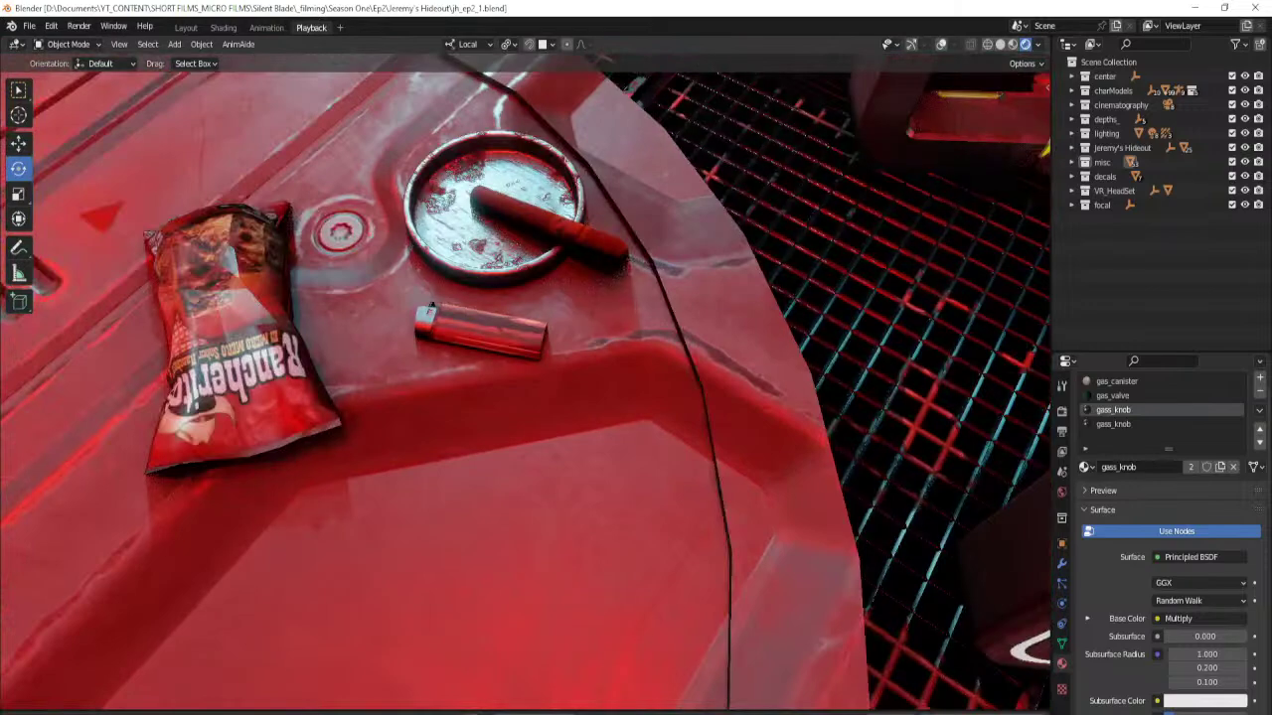
pyautogui.press('w')
pyautogui.press('s')
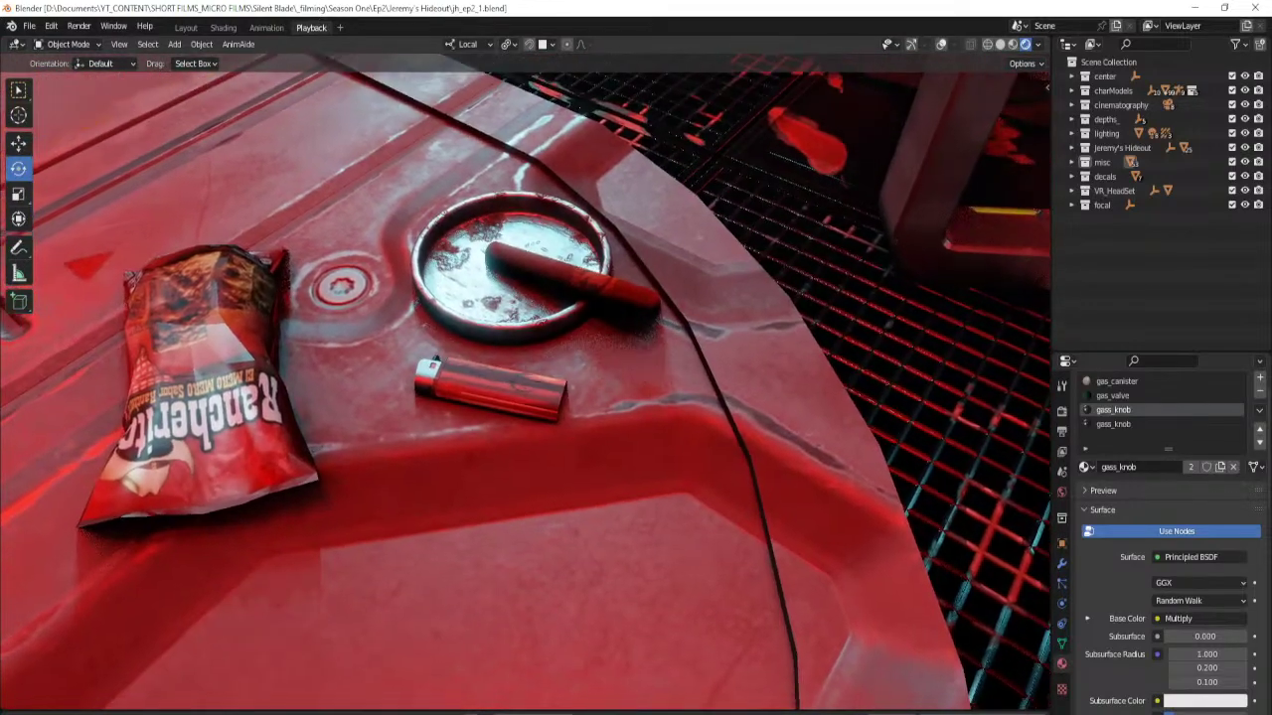
pyautogui.press('q')
pyautogui.press('s')
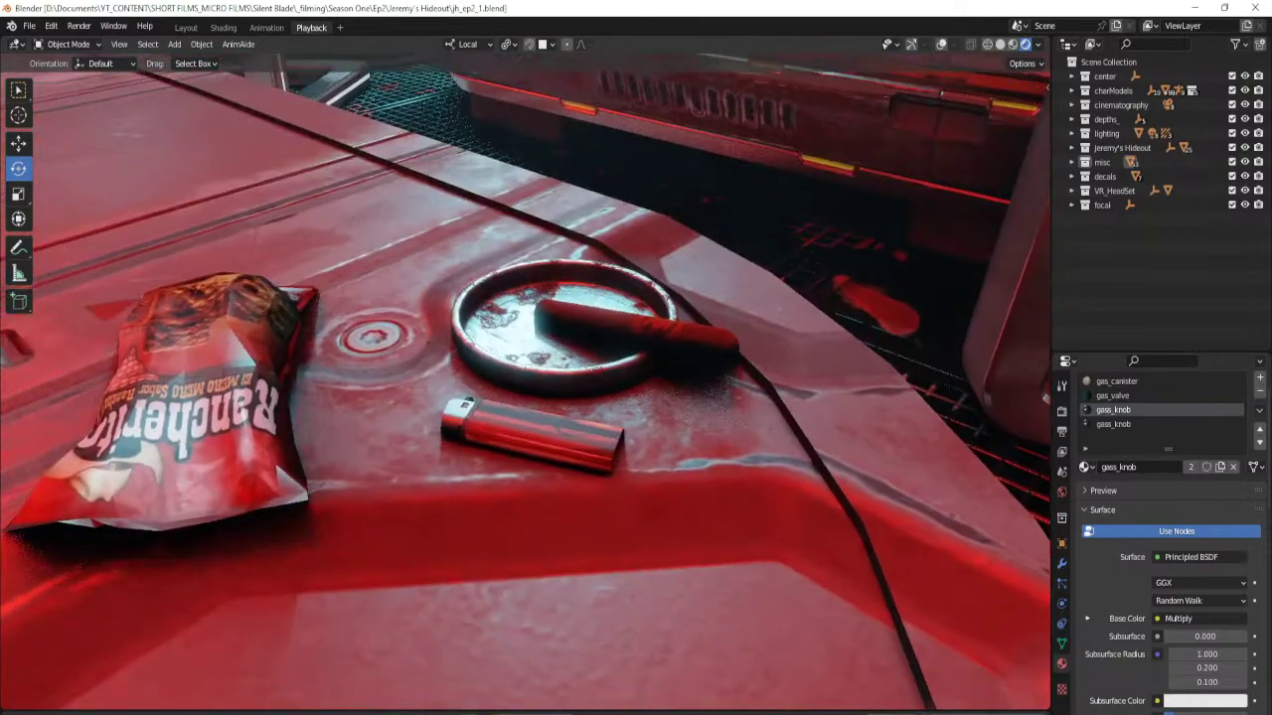
pyautogui.press('s')
pyautogui.click(488, 346)
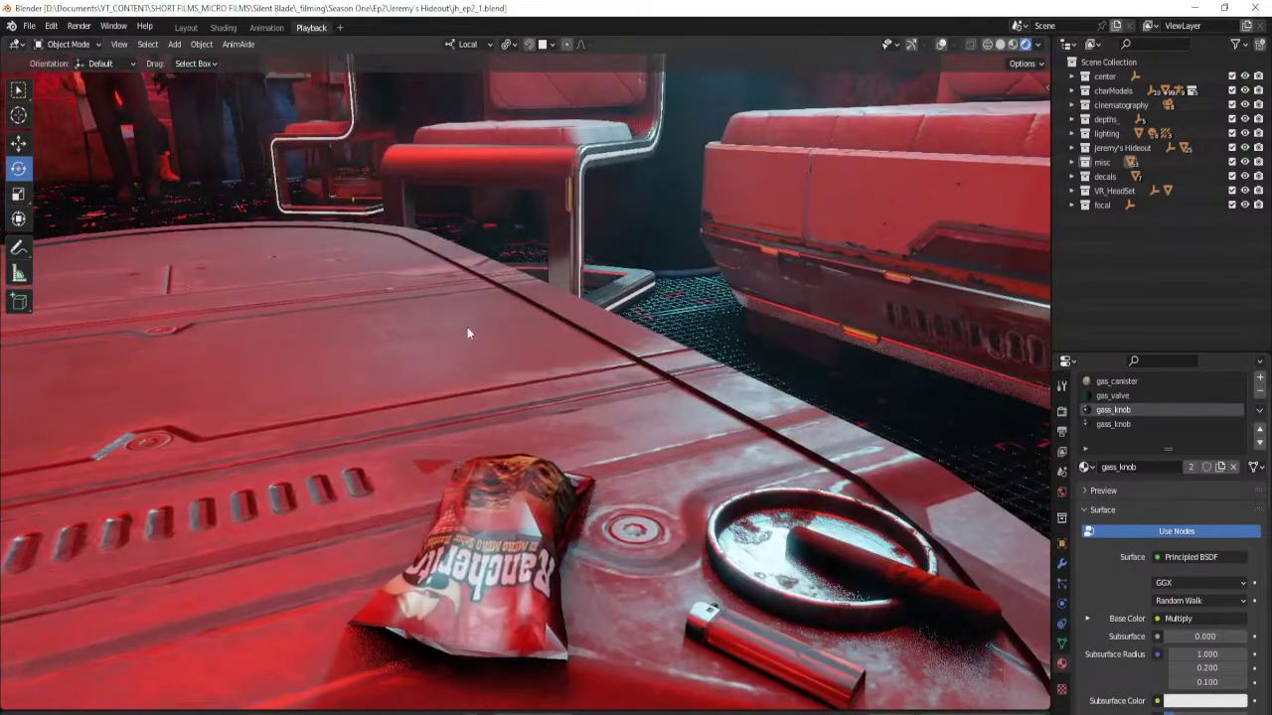
# Frame the center point empty to show the whole room and switch the viewport to Material Preview shading.
pyautogui.click(1133, 76)
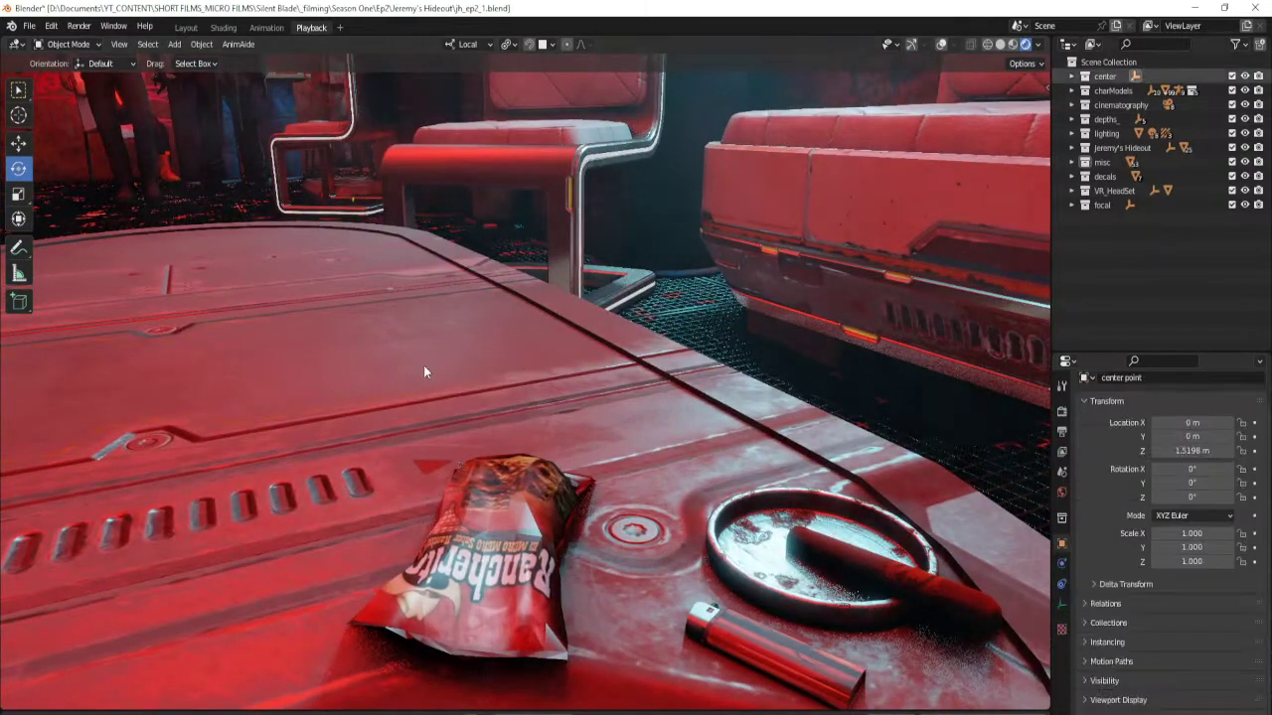
pyautogui.press('KP_Decimal')
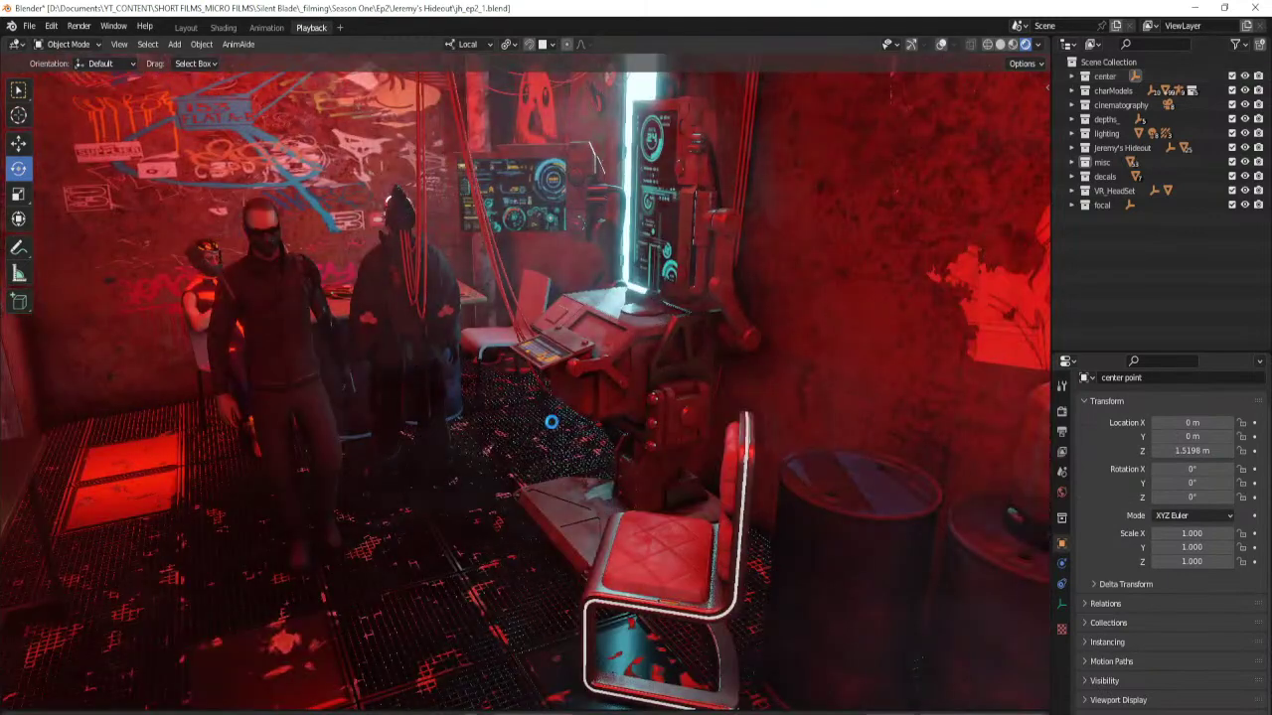
pyautogui.moveTo(469, 417)
pyautogui.mouseDown(button='middle')
pyautogui.moveTo(428, 397)
pyautogui.moveTo(446, 384)
pyautogui.moveTo(485, 438)
pyautogui.moveTo(456, 358)
pyautogui.moveTo(444, 368)
pyautogui.moveTo(475, 394)
pyautogui.mouseUp(button='middle')
pyautogui.press('z')
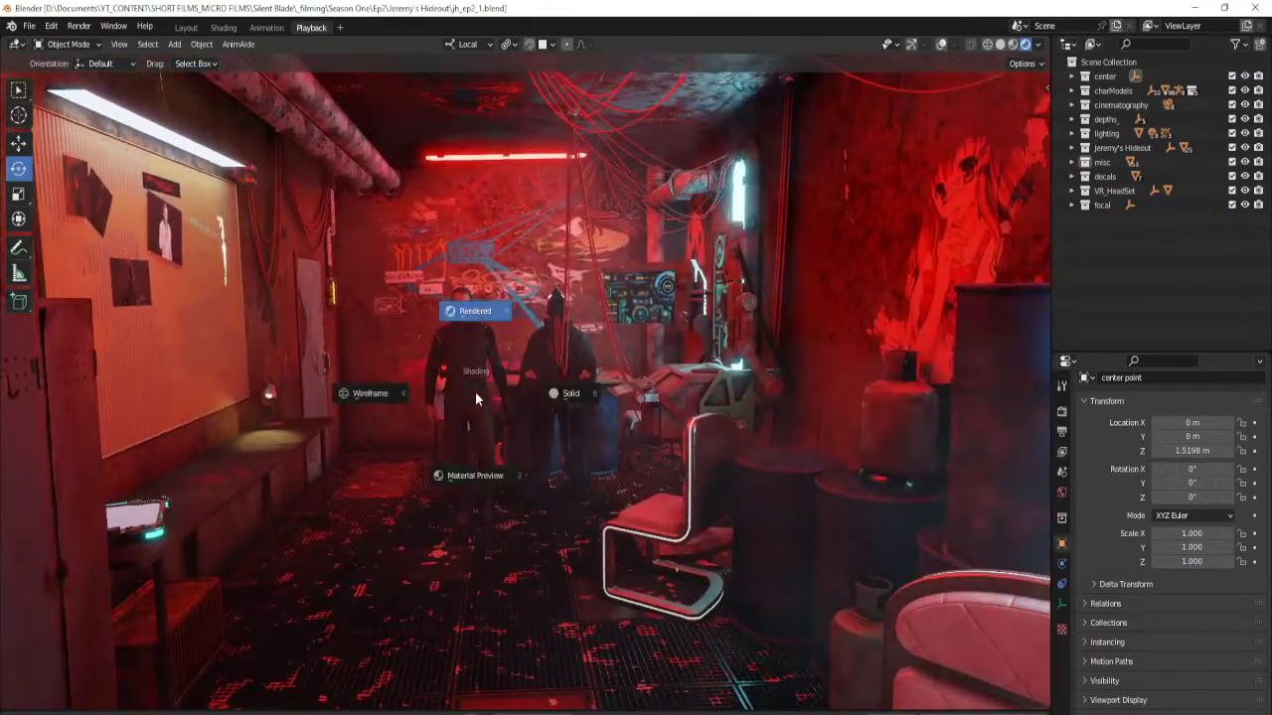
pyautogui.click(474, 394)
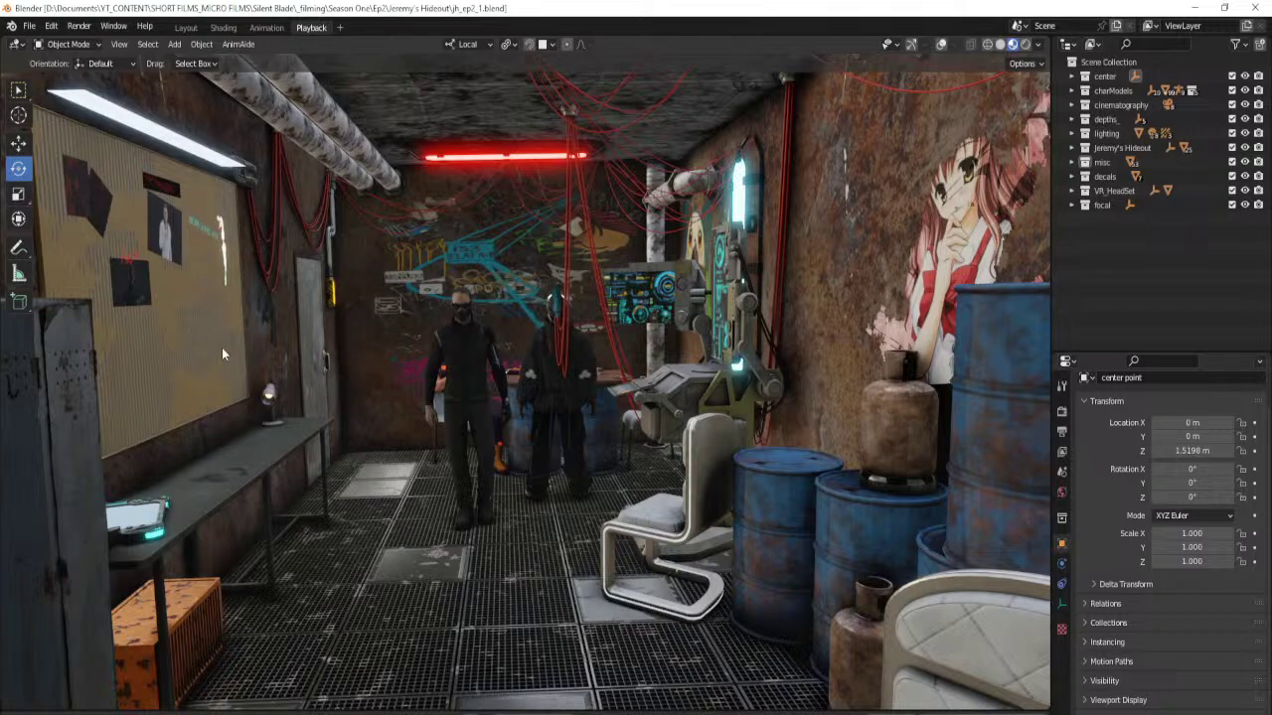
# Survey the room in Material Preview and examine the stacked blue drum beside the gas canisters.
pyautogui.moveTo(419, 437); pyautogui.dragTo(415, 439, button='middle')
pyautogui.moveTo(240, 323); pyautogui.dragTo(469, 478, button='middle')
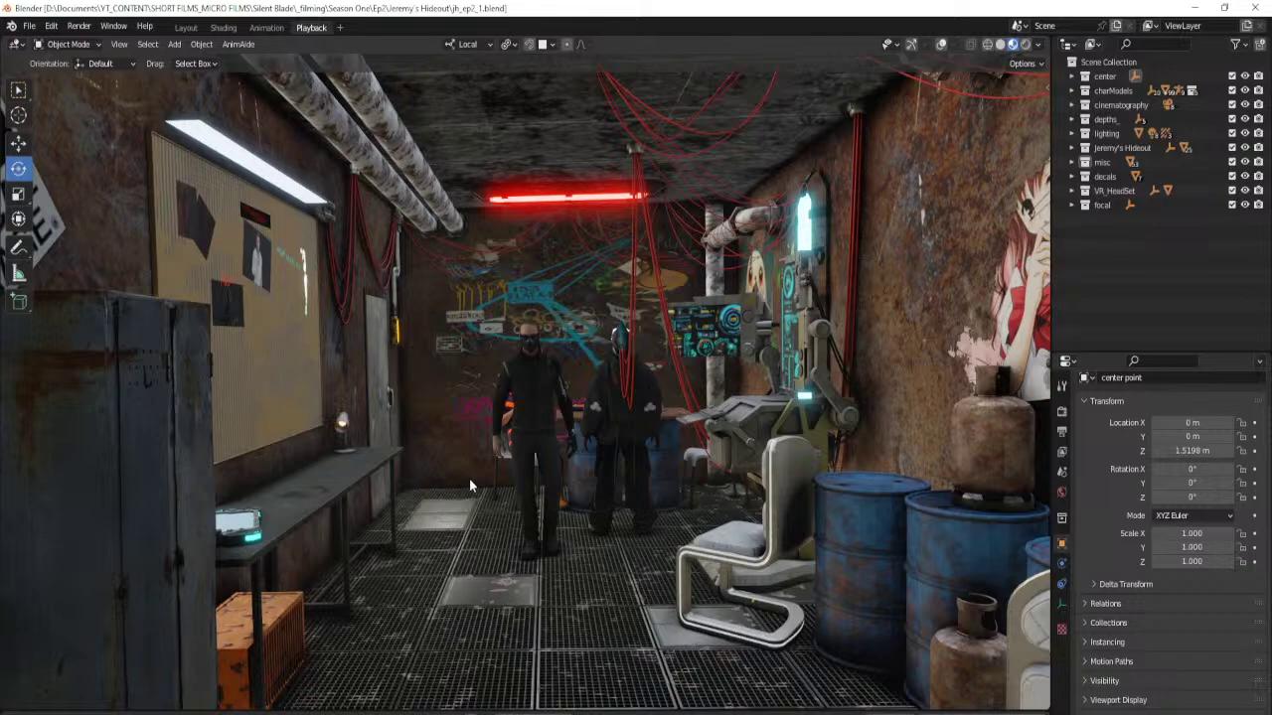
pyautogui.keyDown('shift'); pyautogui.moveTo(582, 459); pyautogui.dragTo(574, 492, button='middle'); pyautogui.keyUp('shift')
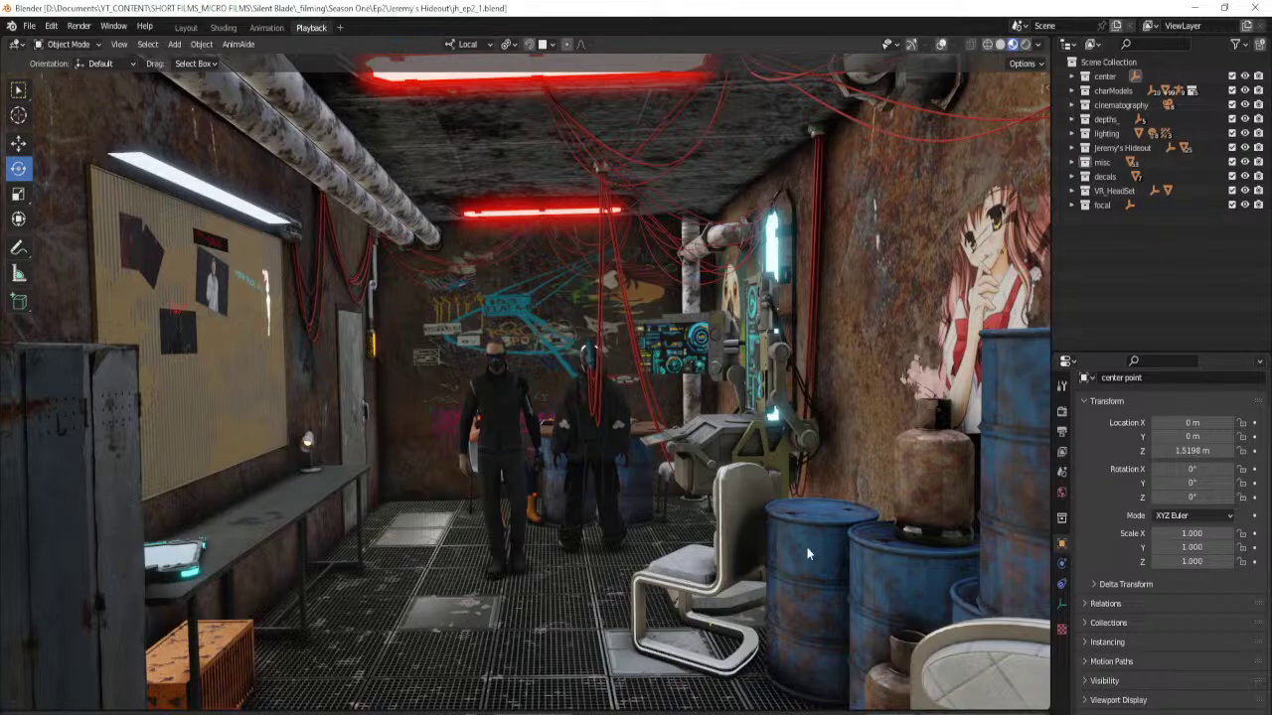
pyautogui.moveTo(826, 571); pyautogui.dragTo(664, 521, button='middle')
pyautogui.click(700, 449)
pyautogui.moveTo(764, 545); pyautogui.dragTo(652, 440, button='middle')
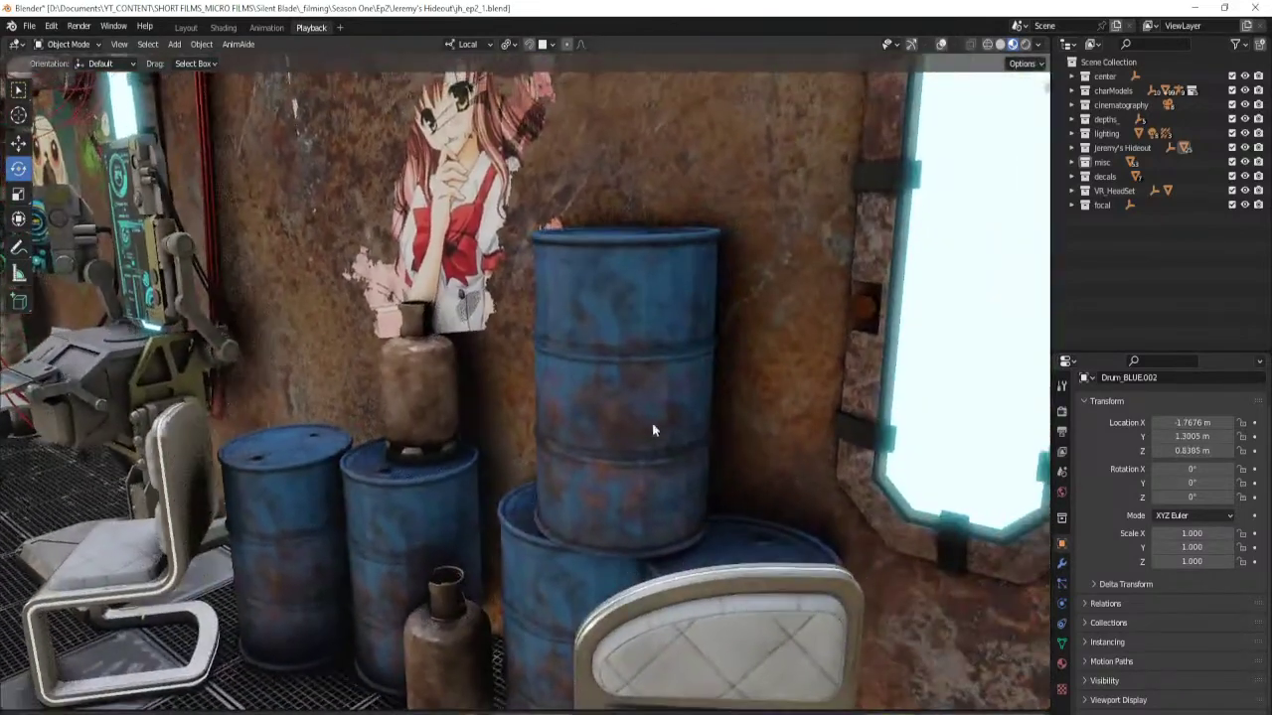
# Save the scene file and pull the view back from the stacked drums to show the whole room.
pyautogui.scroll(-5, 622, 526)
pyautogui.hotkey('ctrl', 's')
pyautogui.moveTo(520, 520)
pyautogui.mouseDown(button='middle')
pyautogui.moveTo(552, 528)
pyautogui.moveTo(555, 561)
pyautogui.moveTo(611, 574)
pyautogui.moveTo(456, 524)
pyautogui.moveTo(539, 538)
pyautogui.mouseUp(button='middle')
pyautogui.scroll(4, 527, 526)
pyautogui.scroll(-4, 527, 529)
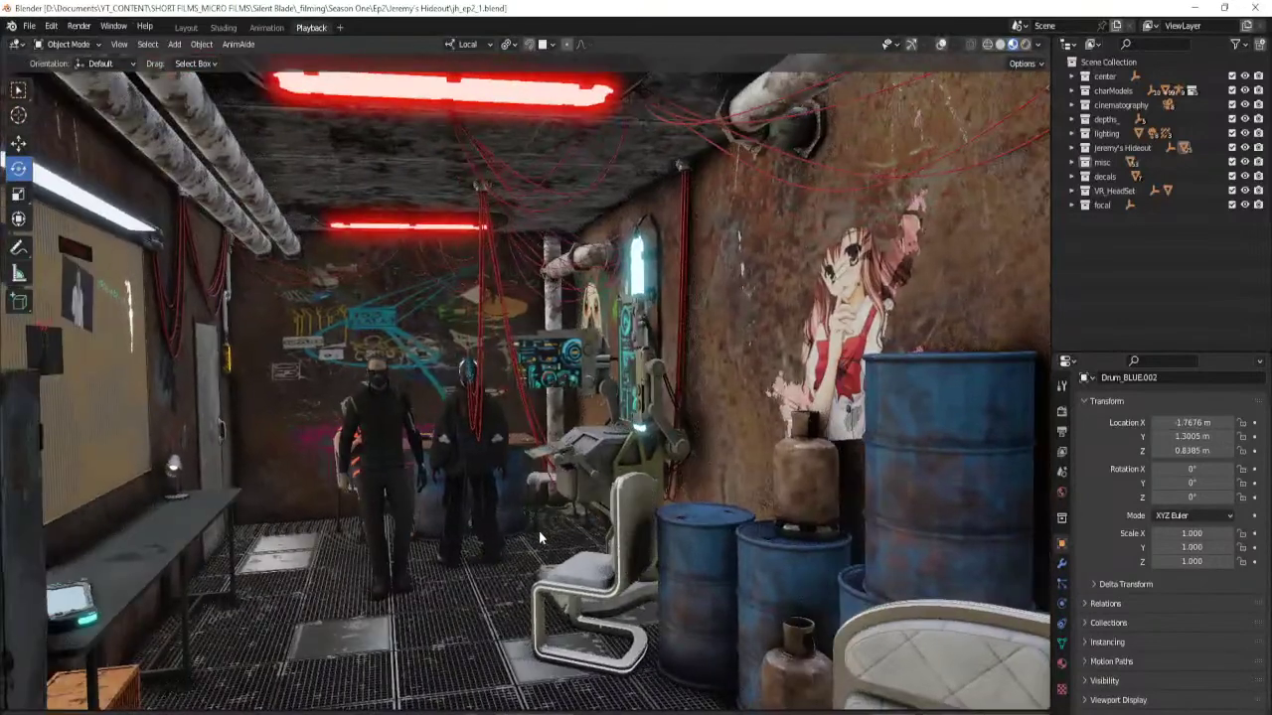
# Create a GeoPipes pipe spanning the room below the ceiling, from the board-side wall to the poster wall.
pyautogui.press('n')
pyautogui.click(1042, 512)
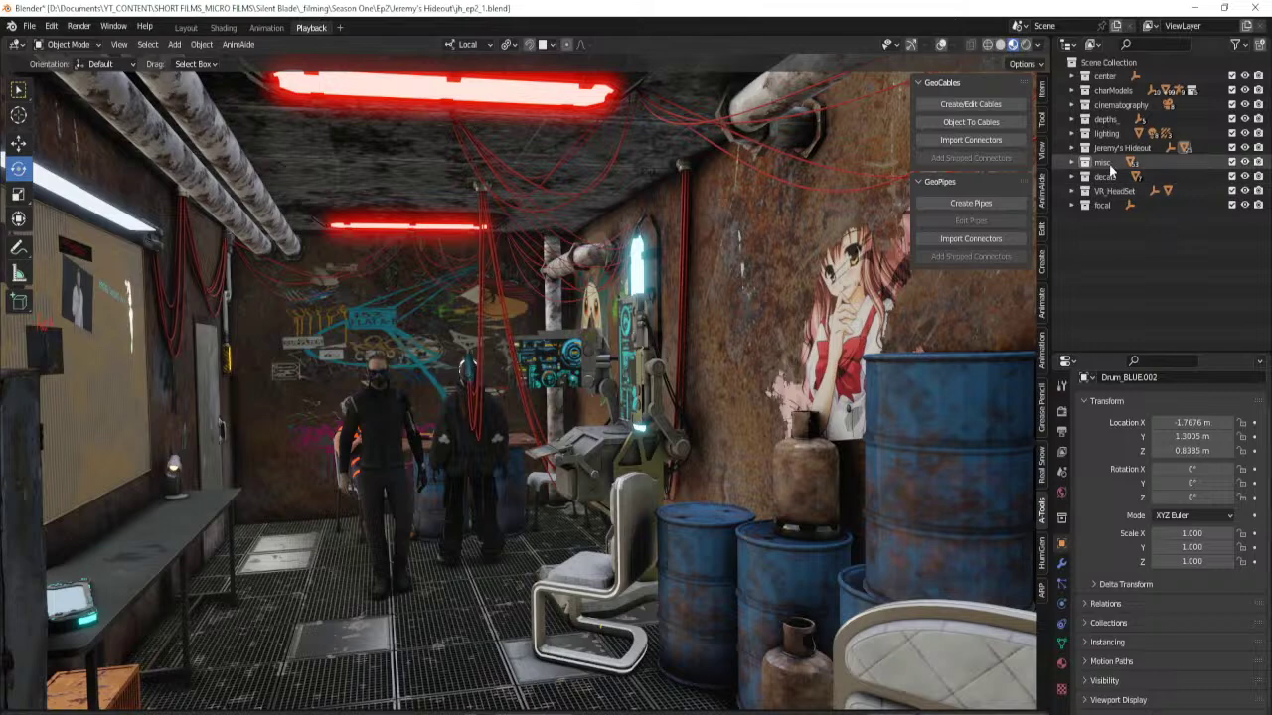
pyautogui.click(992, 201)
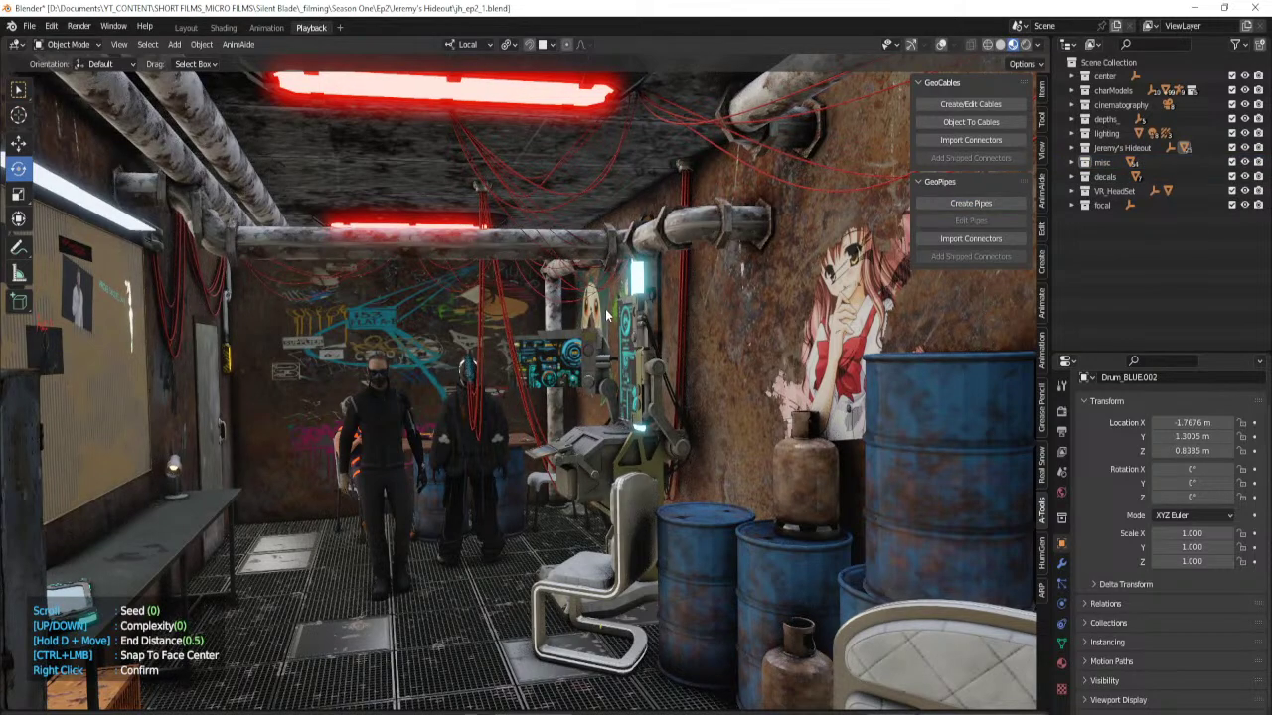
pyautogui.rightClick(632, 434)
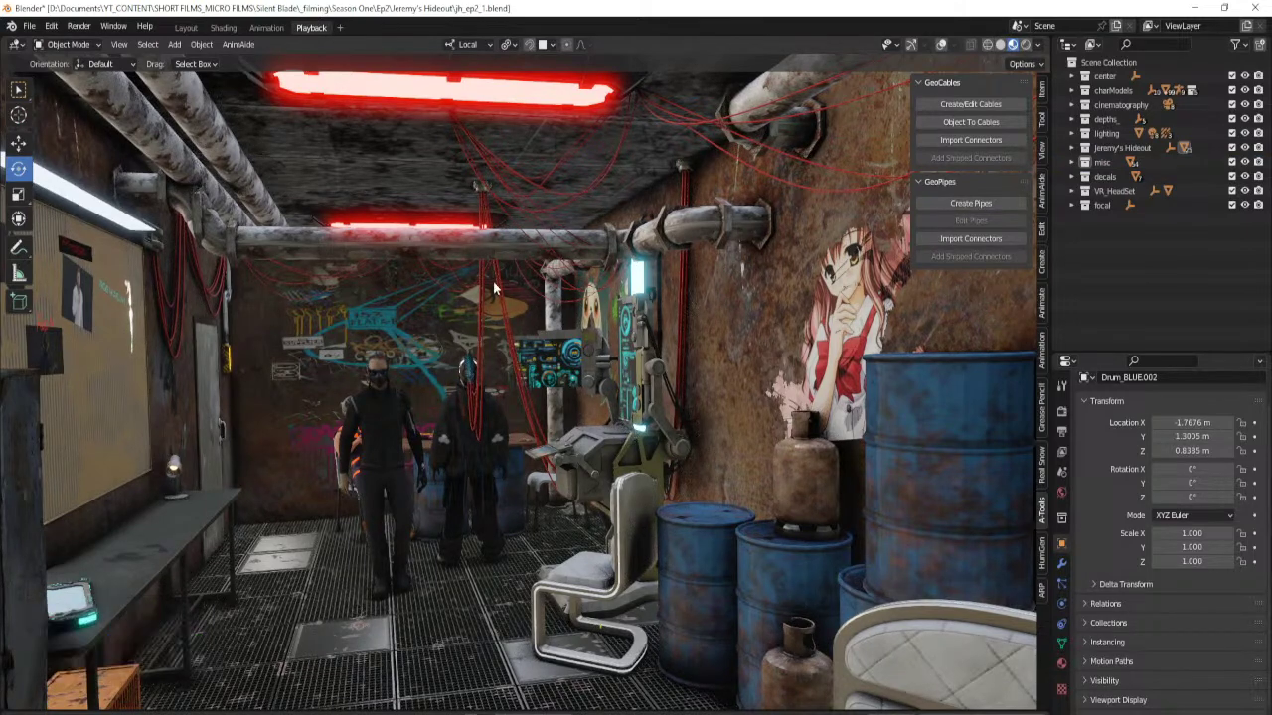
# Delete the new pipe crossing the room, showing the viewport overlays only while selecting and removing it.
pyautogui.click(941, 44)
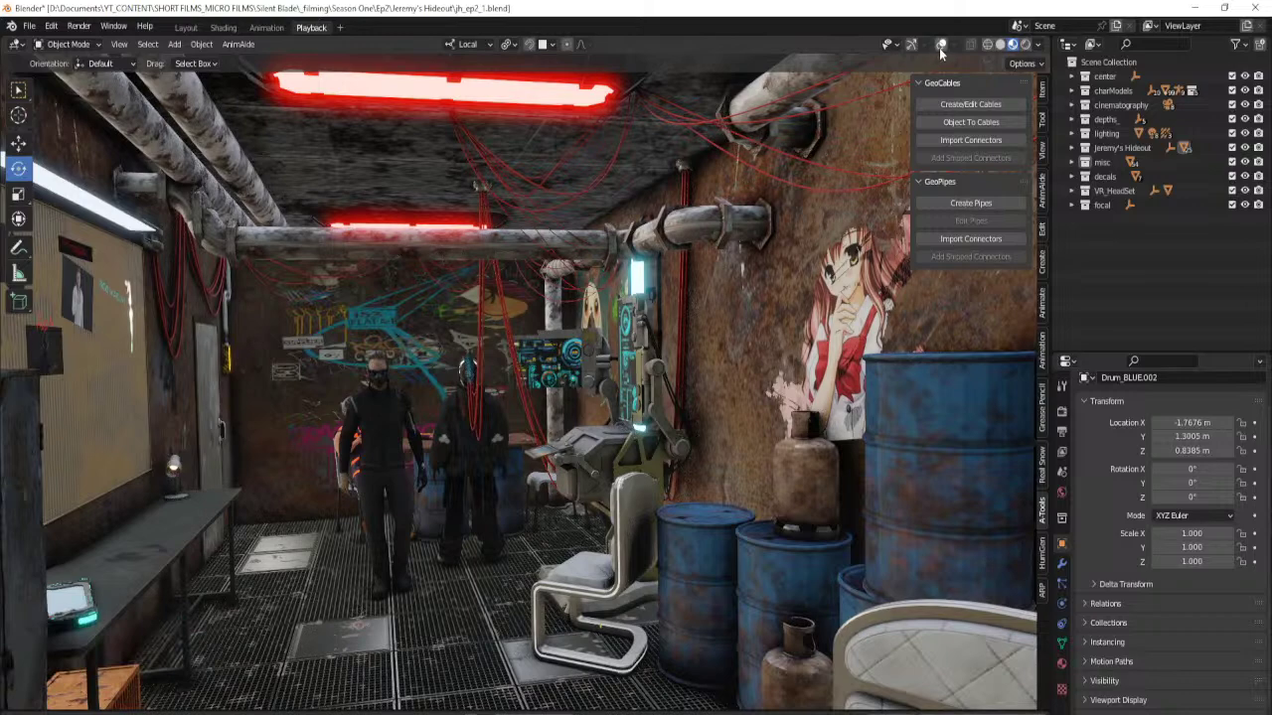
pyautogui.click(397, 240)
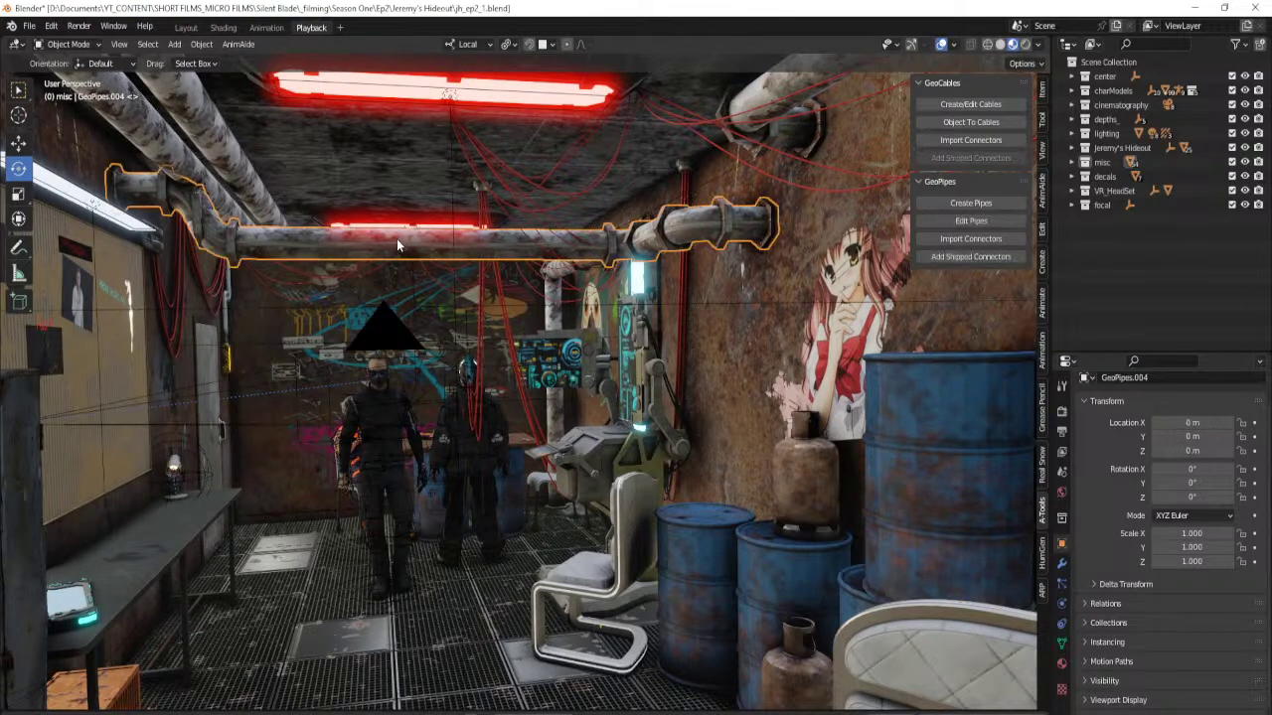
pyautogui.press('x')
pyautogui.click(585, 322)
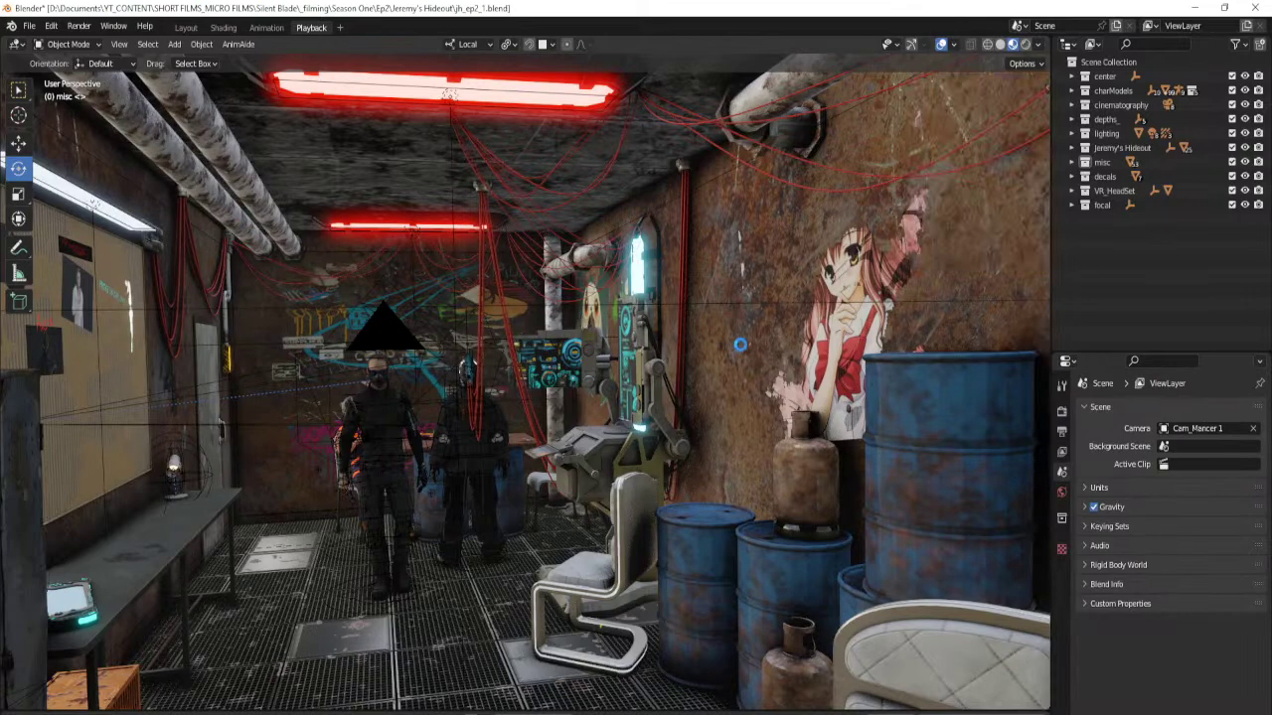
pyautogui.click(942, 45)
# Fly through the room to the masked man in black and examine his visor, mask and surroundings up close.
pyautogui.moveTo(588, 350); pyautogui.dragTo(631, 333, button='middle')
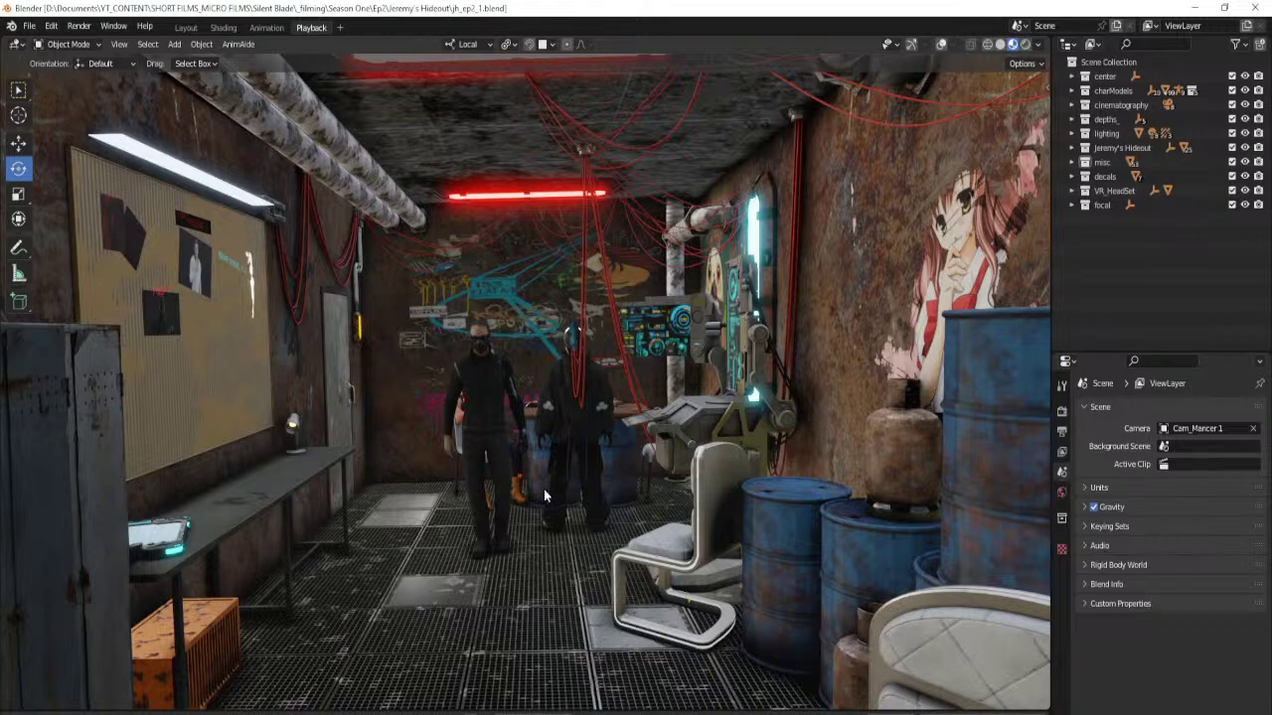
pyautogui.hotkey('shift', '`')
pyautogui.press('w')
pyautogui.press('w')
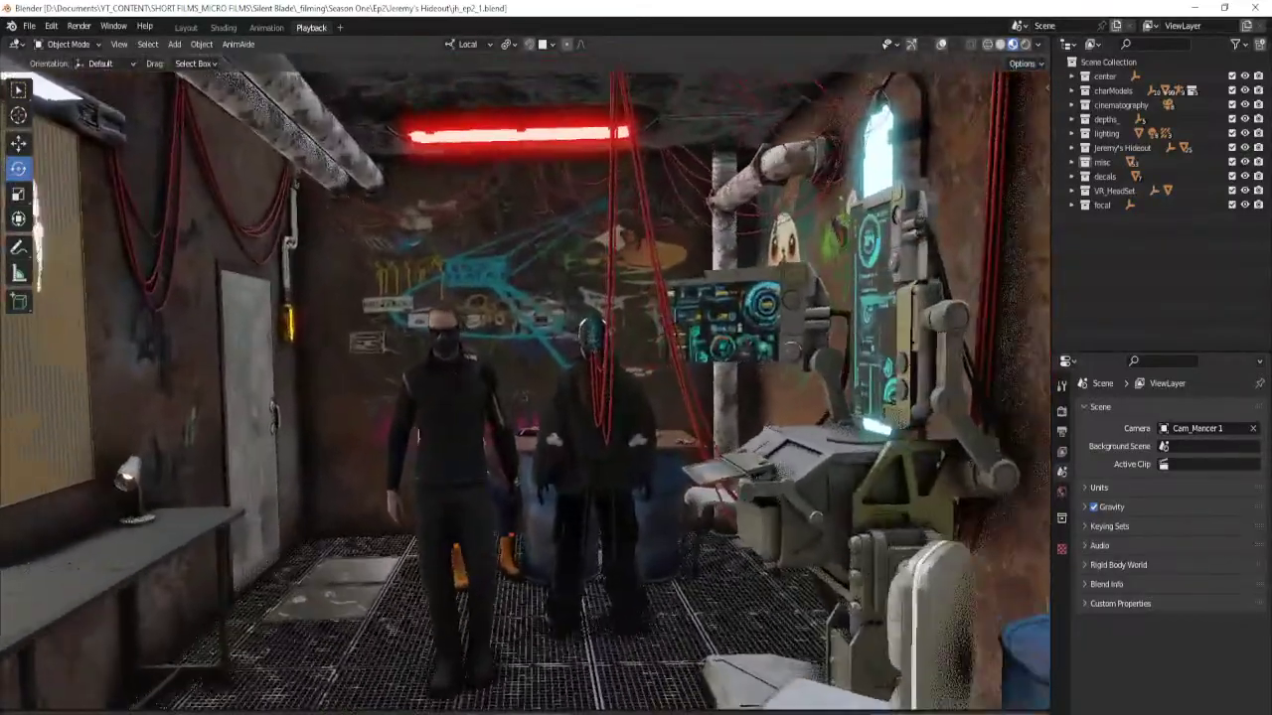
pyautogui.press('w')
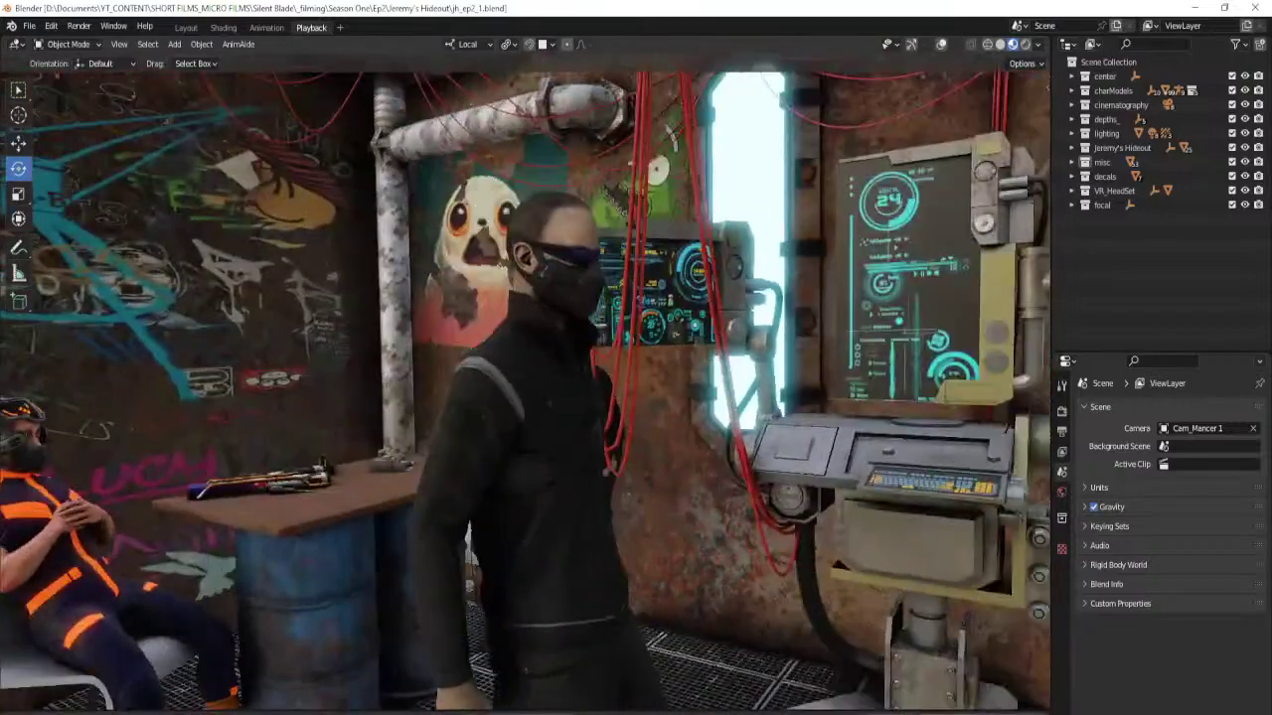
pyautogui.press('w')
pyautogui.press('e')
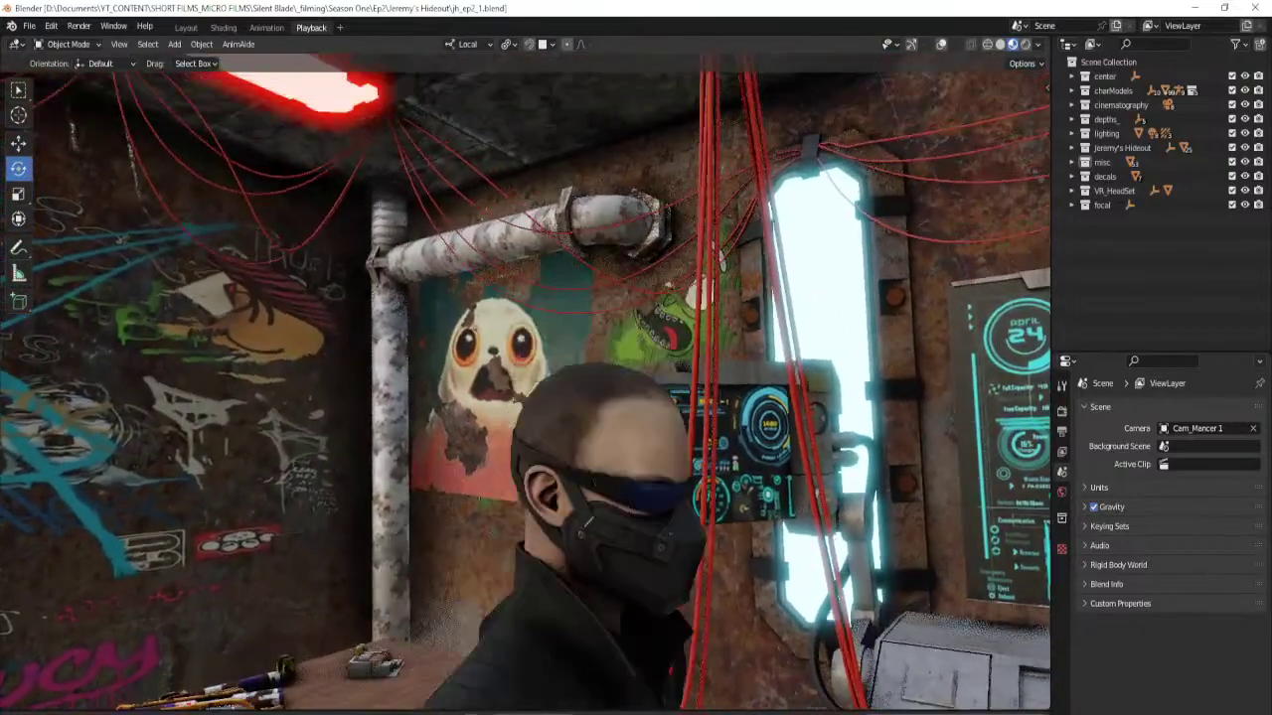
pyautogui.press('w')
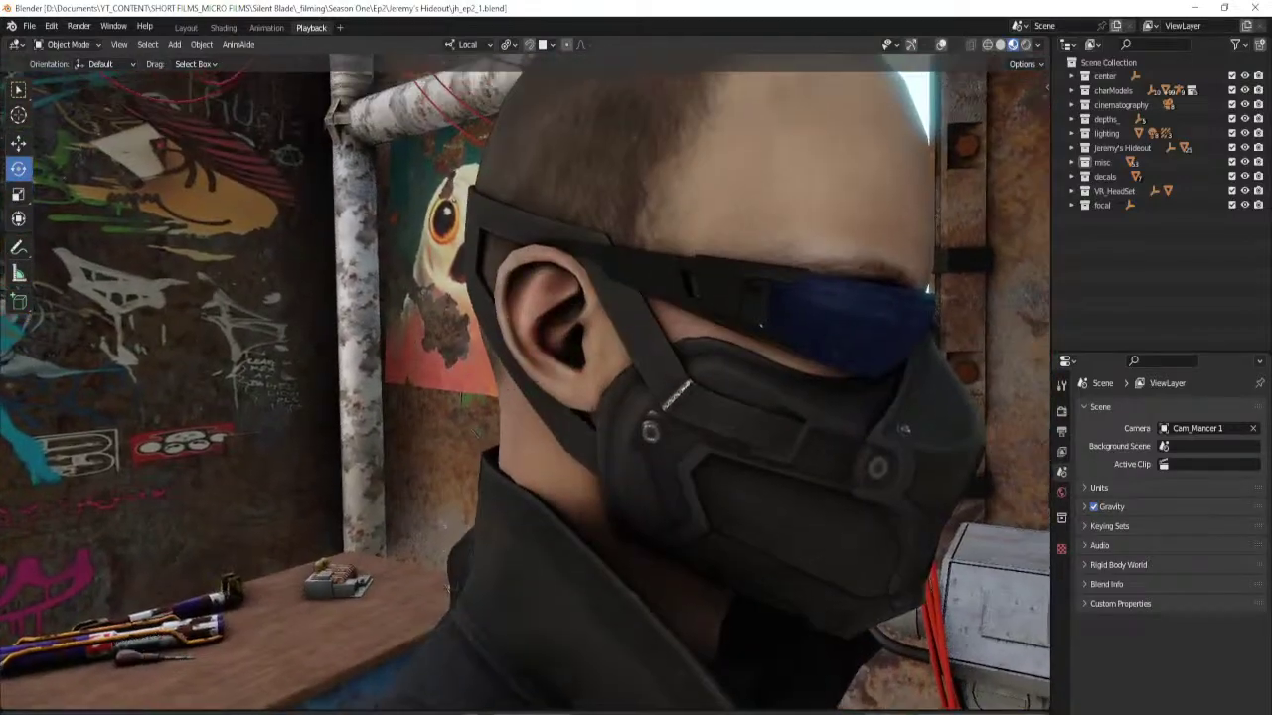
pyautogui.press('d')
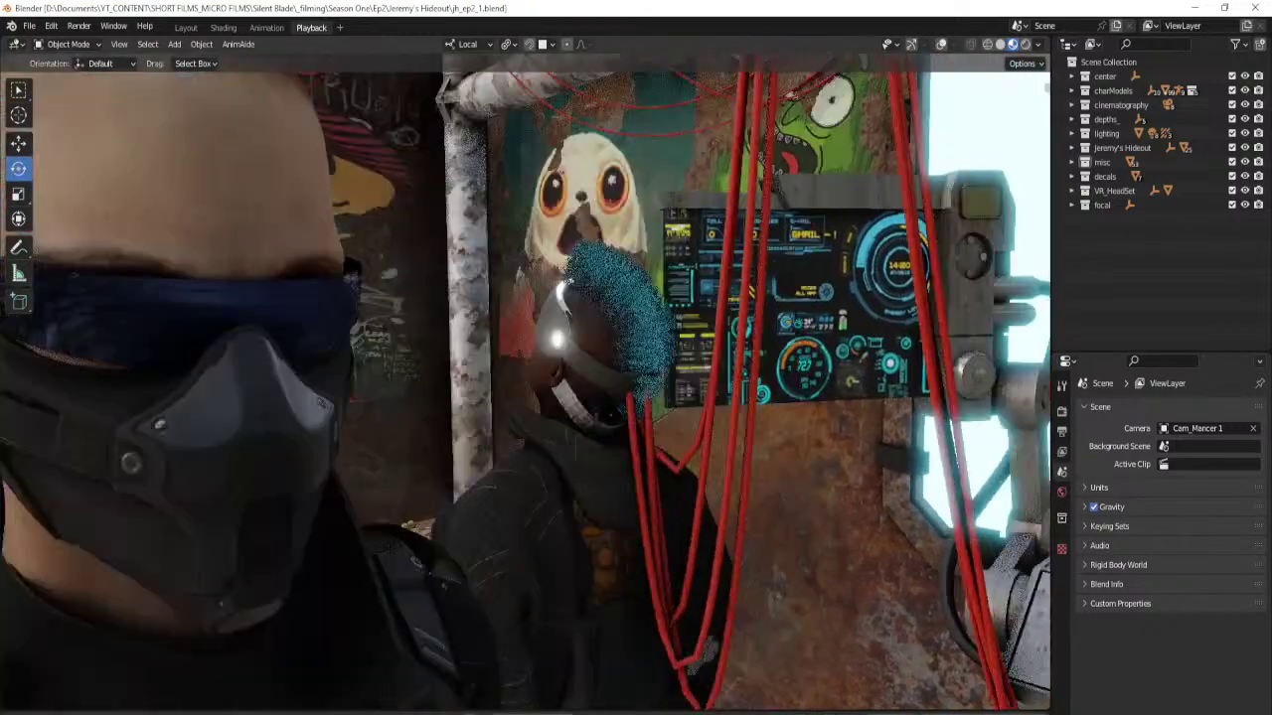
pyautogui.press('a')
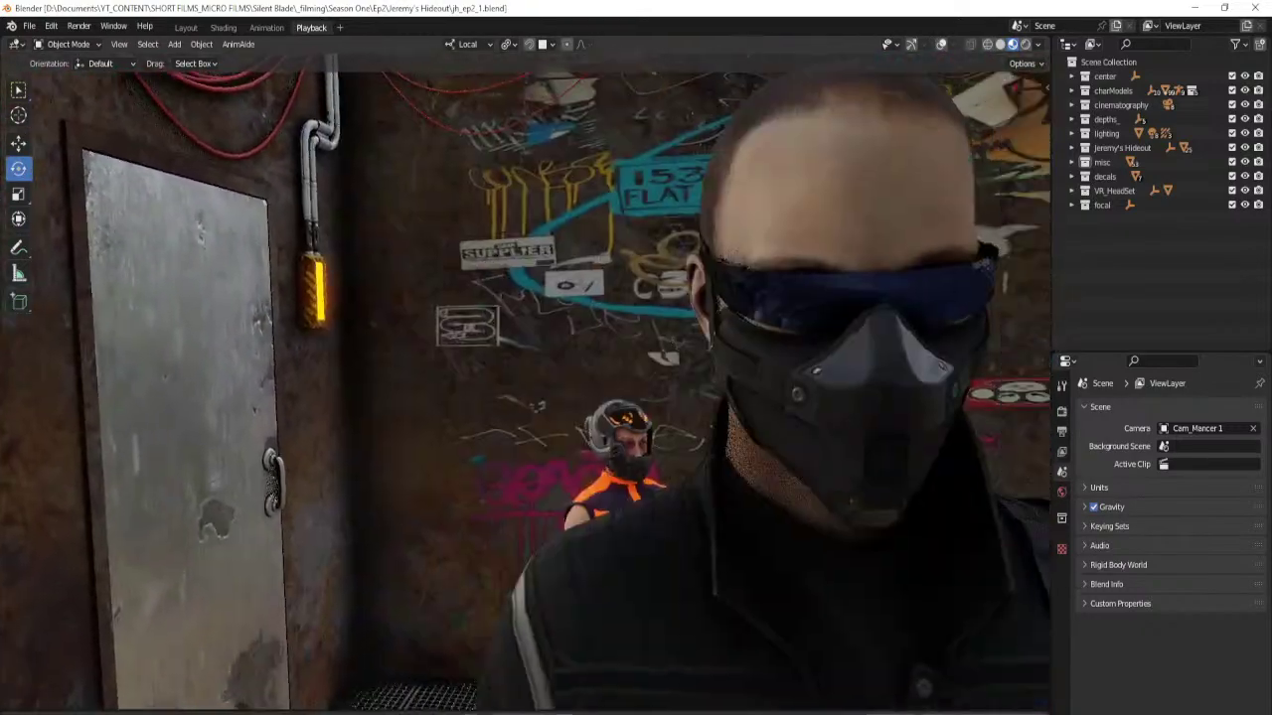
pyautogui.press('a')
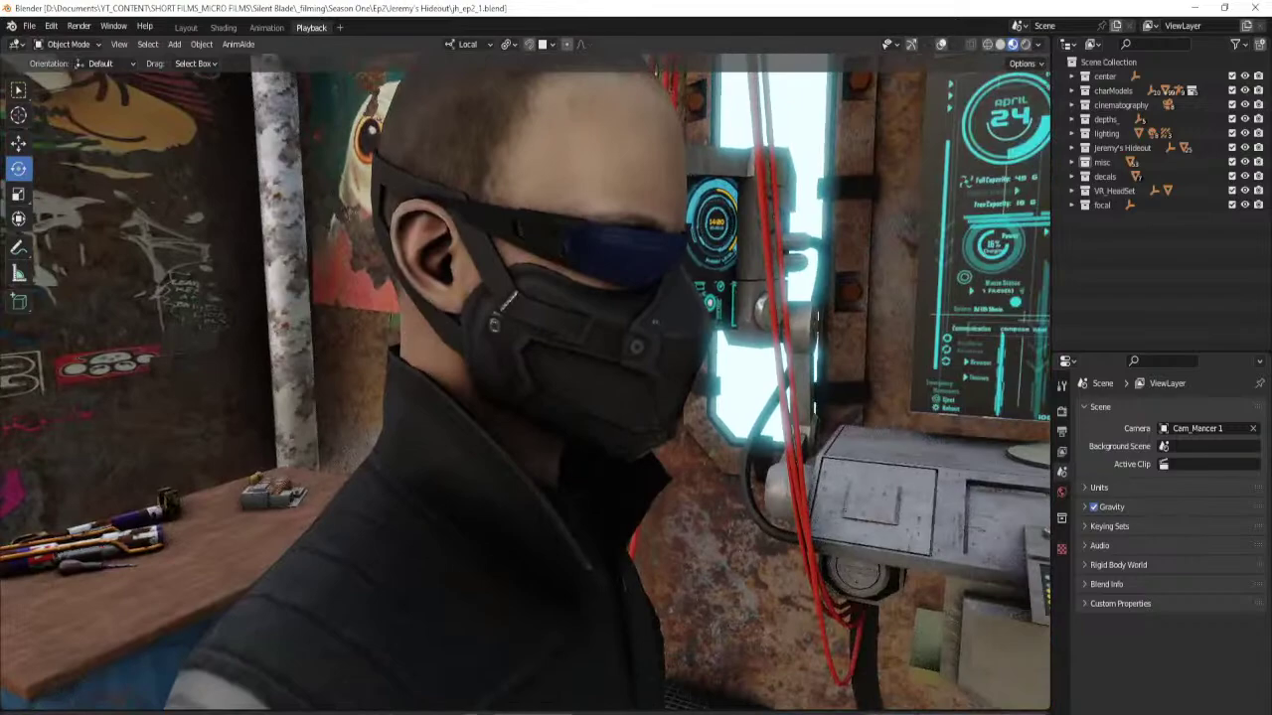
# Fly to the character with the blue mohawk and examine the hooded jacket, ear and headset up close.
pyautogui.press('s')
pyautogui.press('a')
pyautogui.press('w')
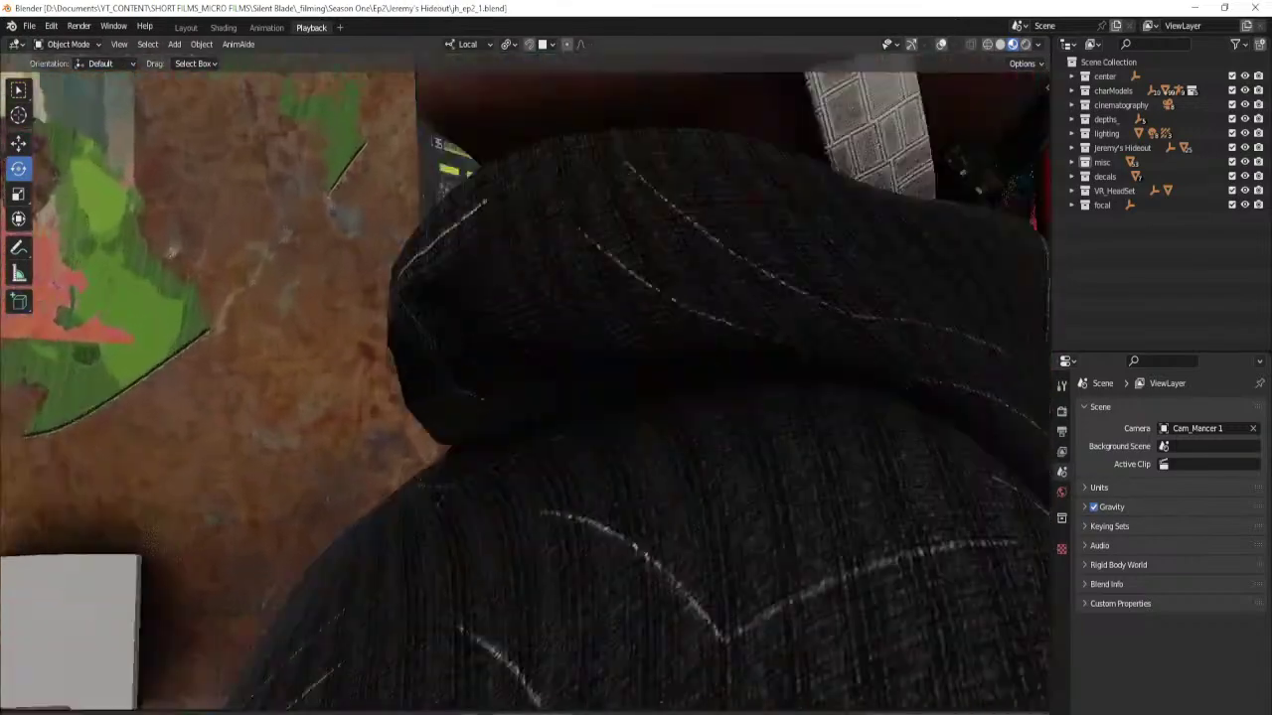
pyautogui.press('w')
pyautogui.press('s')
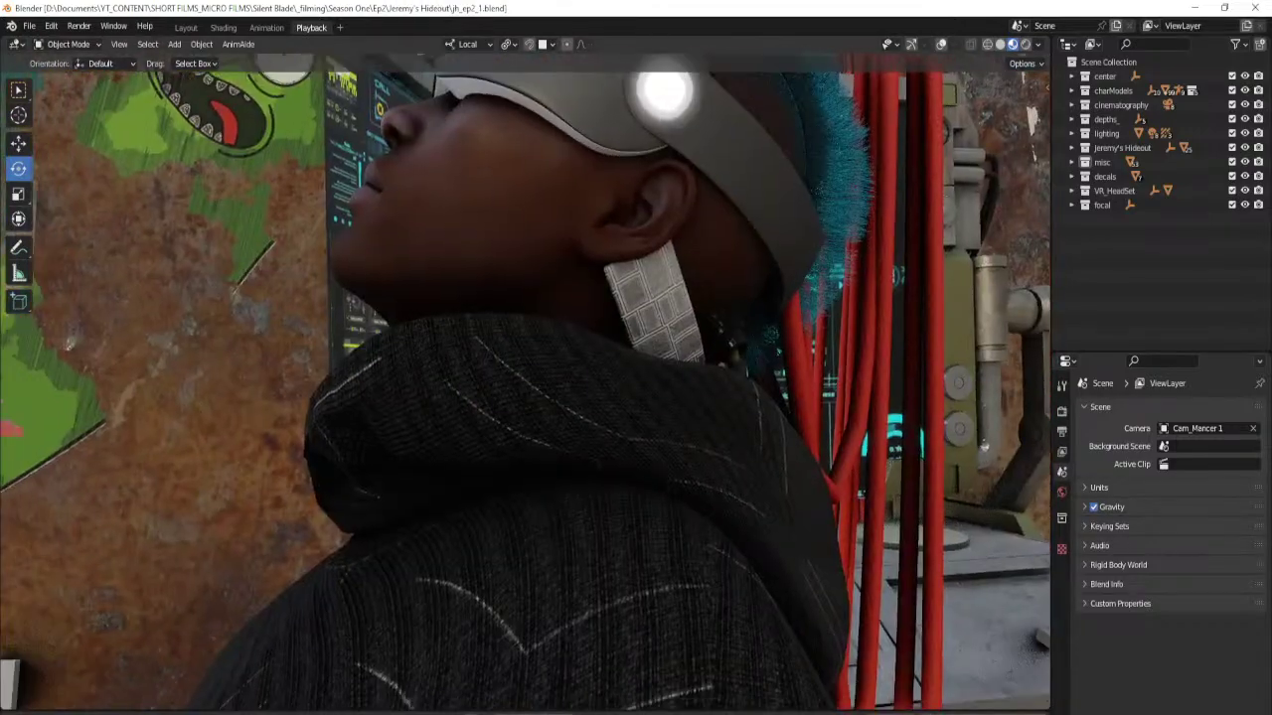
pyautogui.press('e')
pyautogui.press('q')
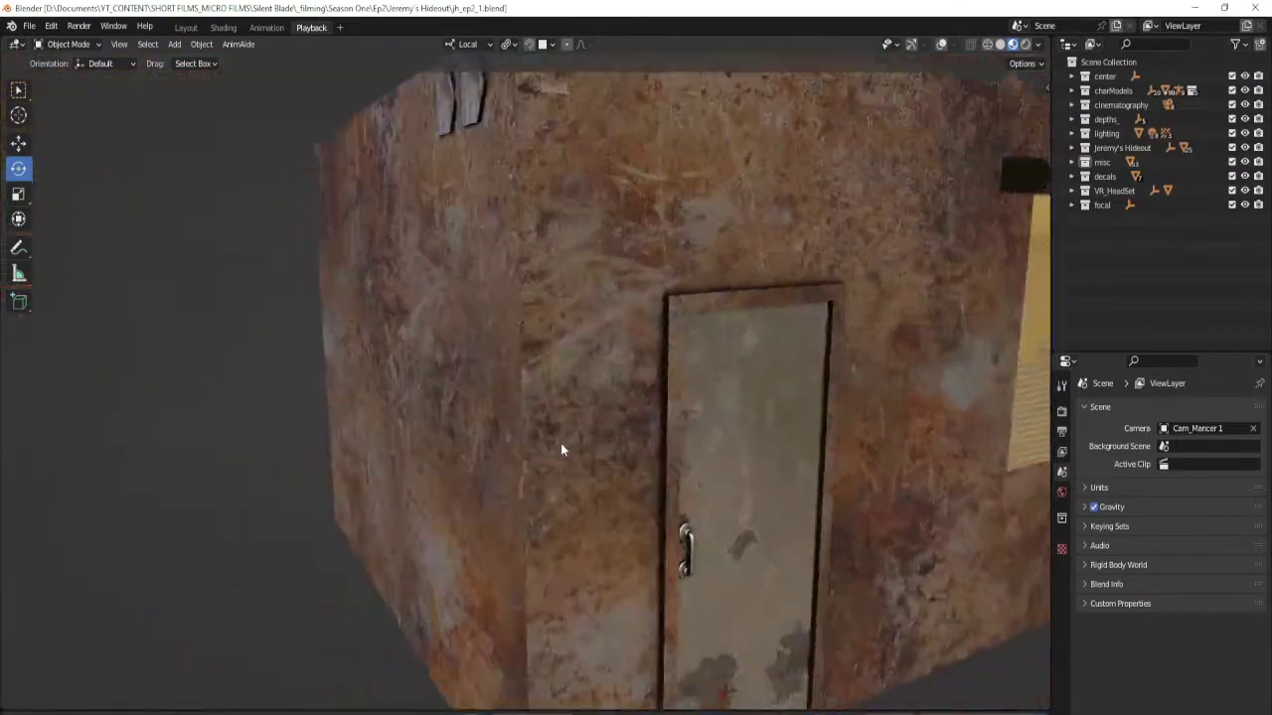
# Select the mohawked character's headset and examine it from several angles with the chairs and drums behind.
pyautogui.scroll(6, 561, 449)
pyautogui.keyDown('shift'); pyautogui.moveTo(599, 426); pyautogui.dragTo(437, 468, button='middle'); pyautogui.keyUp('shift')
pyautogui.click(499, 312)
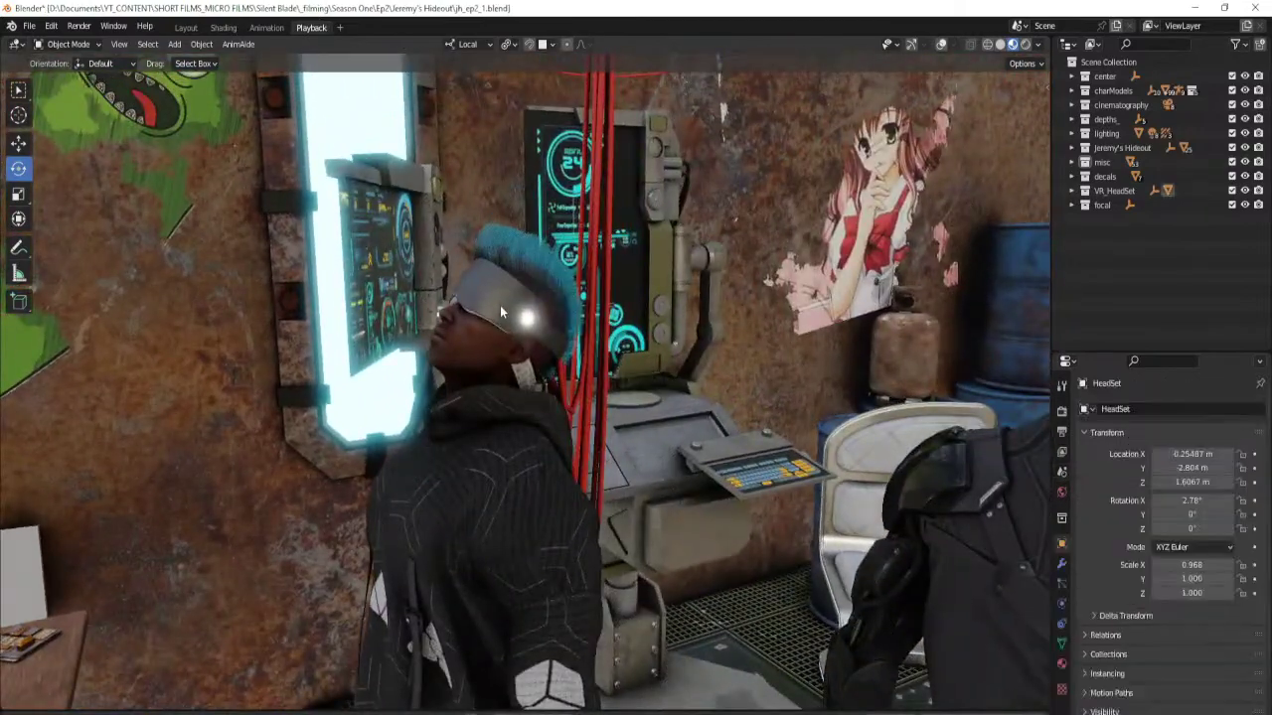
pyautogui.scroll(6, 499, 312)
pyautogui.scroll(-3, 500, 312)
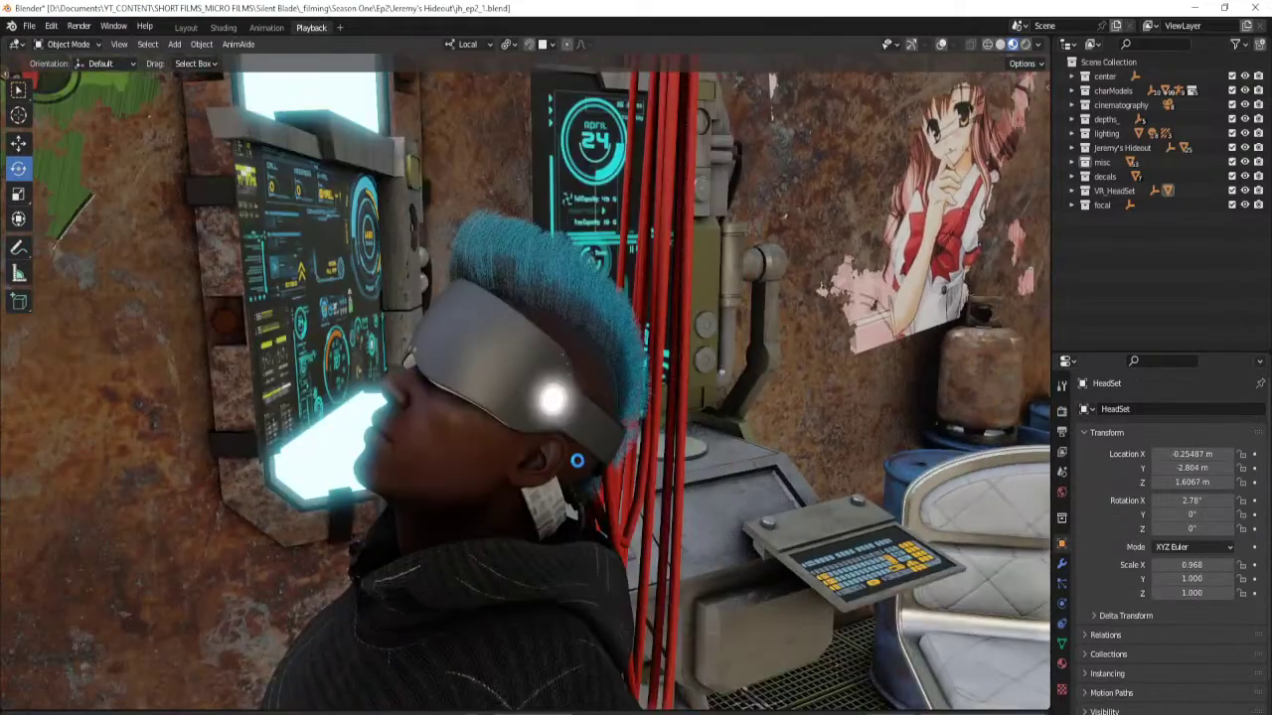
pyautogui.moveTo(561, 468); pyautogui.dragTo(594, 427, button='middle')
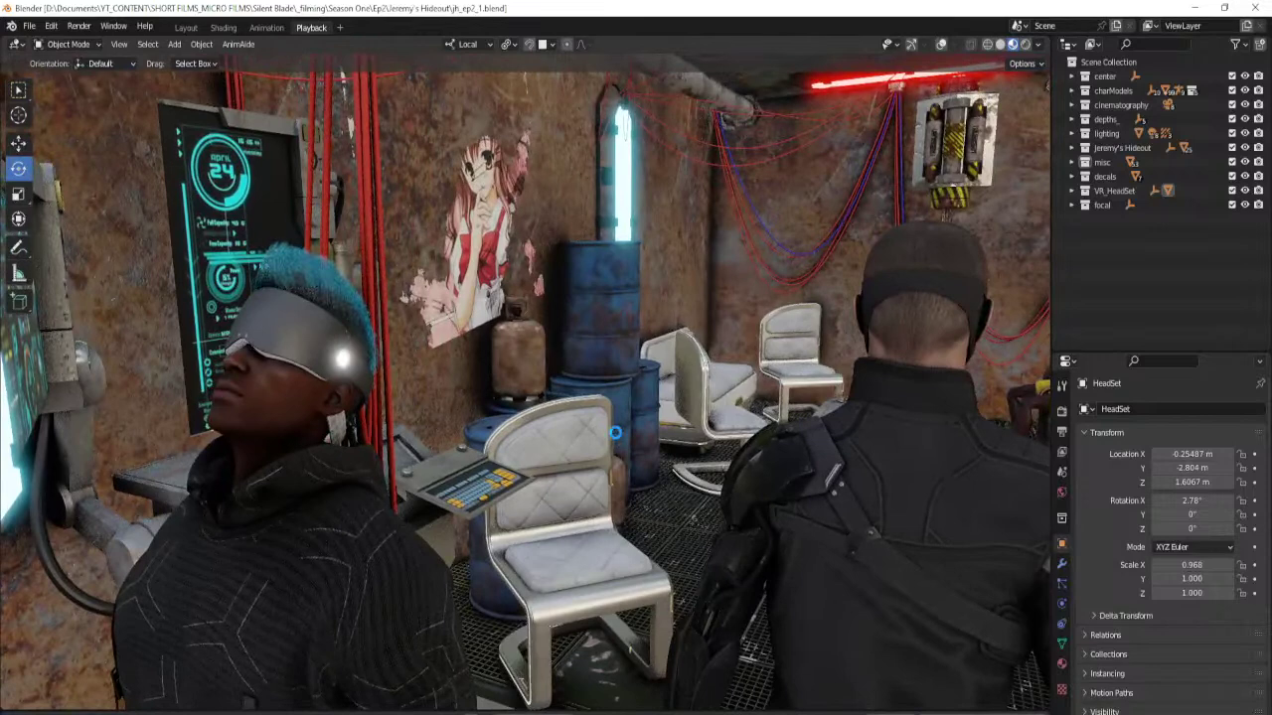